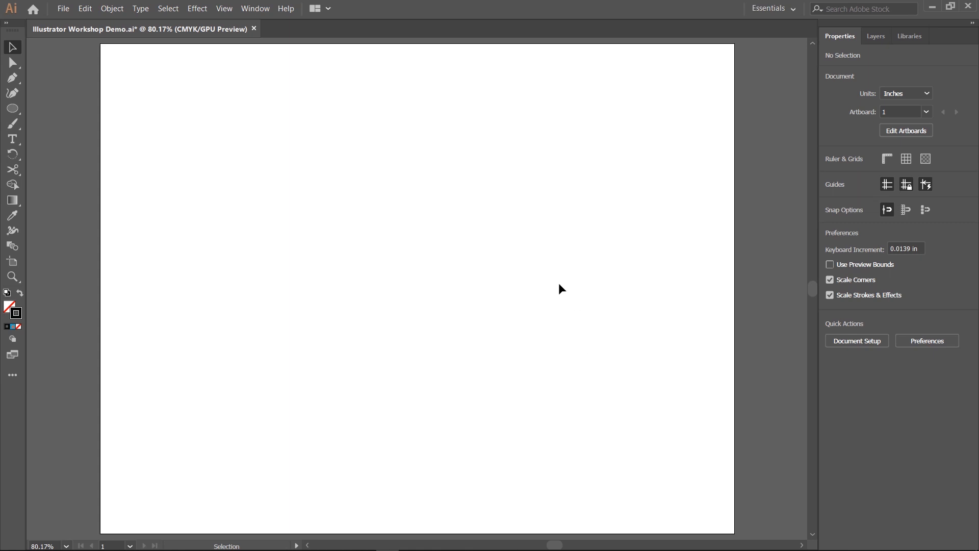
Step: Switch to the Essentials Classic workspace and reset it to its default layout
{"action": "left_click", "coordinate": [777, 12]}
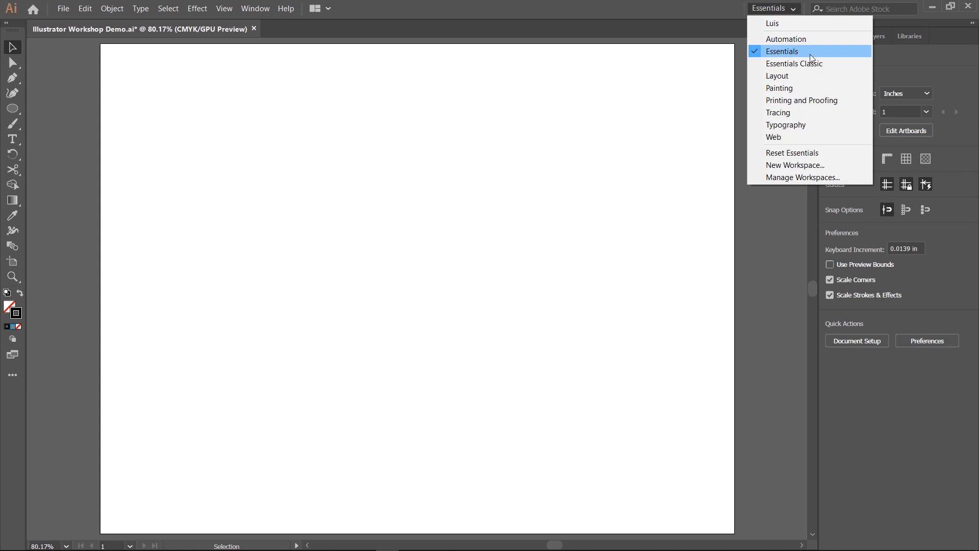
{"action": "left_click", "coordinate": [793, 125]}
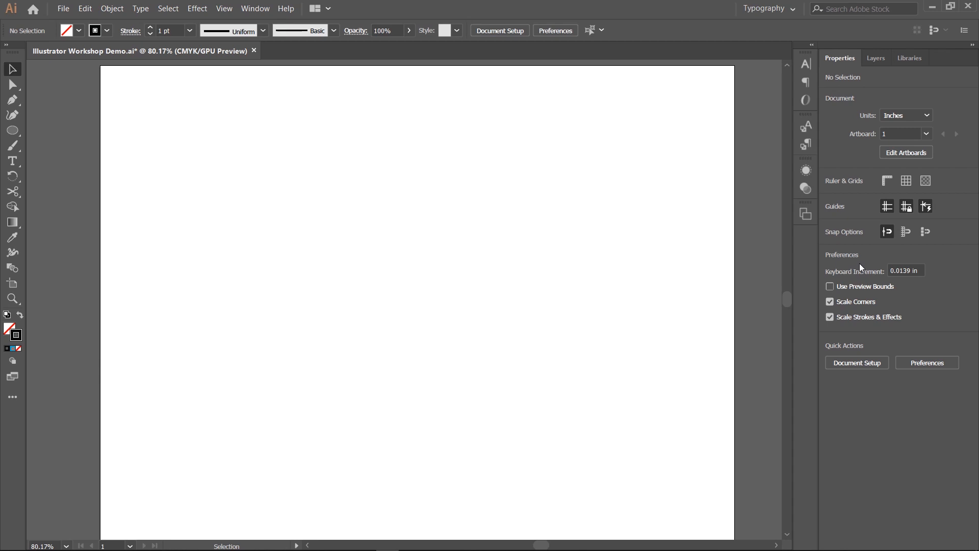
{"action": "left_click", "coordinate": [771, 9]}
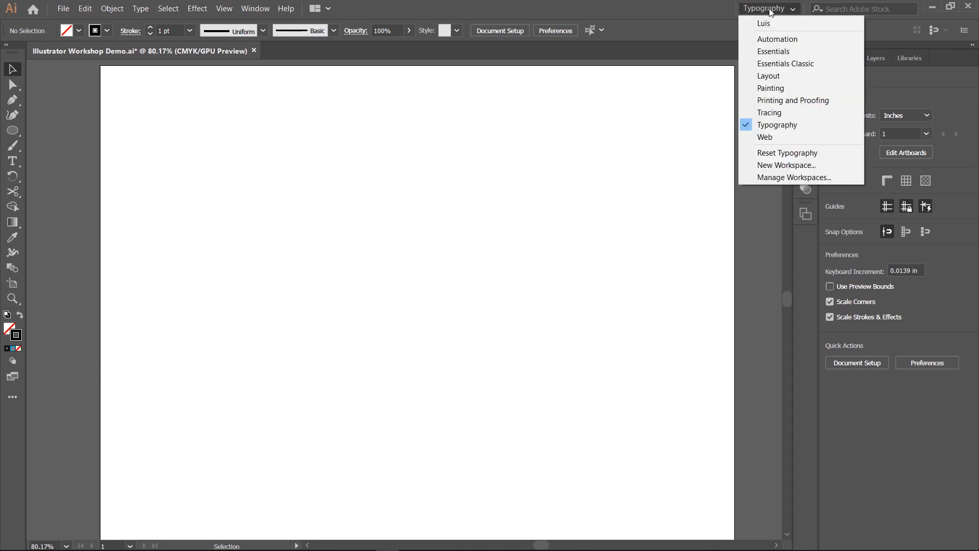
{"action": "left_click", "coordinate": [792, 65]}
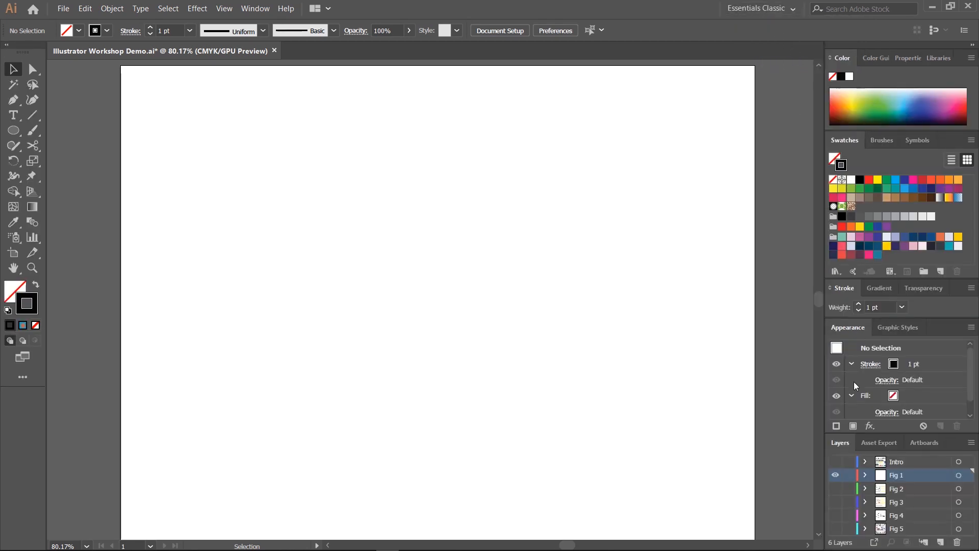
{"action": "left_click", "coordinate": [751, 9]}
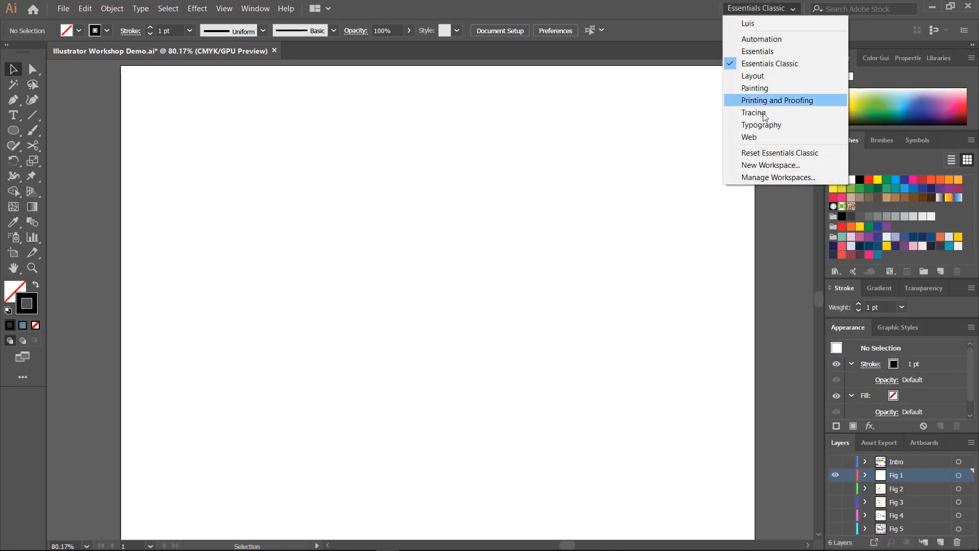
{"action": "left_click", "coordinate": [766, 153]}
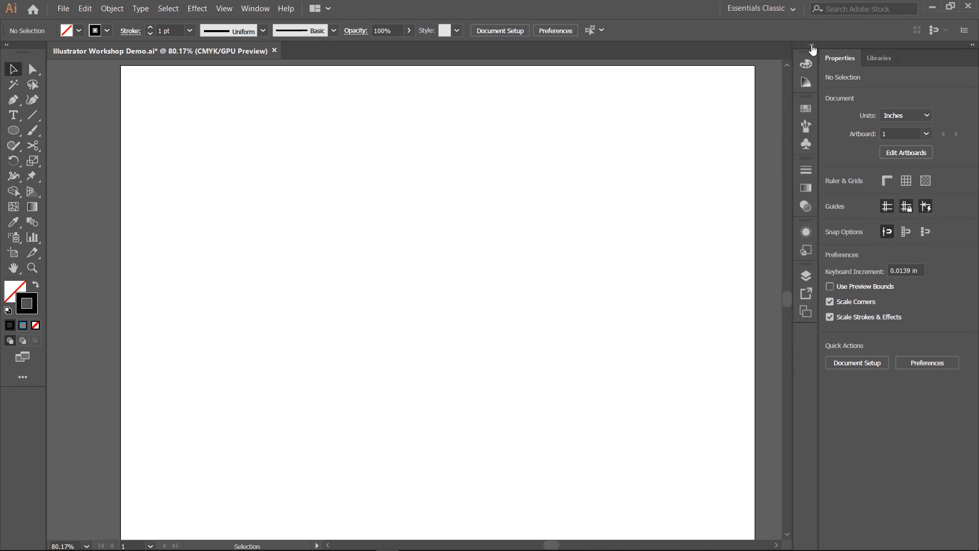
Step: Expand the collapsed panel dock and move the Properties and Libraries panels into the Color panel group
{"action": "left_click", "coordinate": [811, 46]}
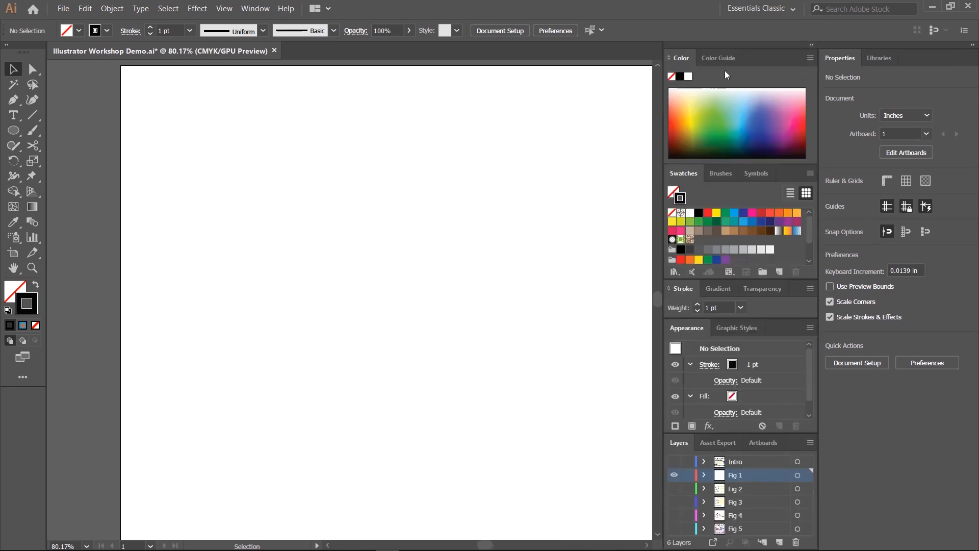
{"action": "left_click_drag", "start_coordinate": [840, 59], "coordinate": [755, 59]}
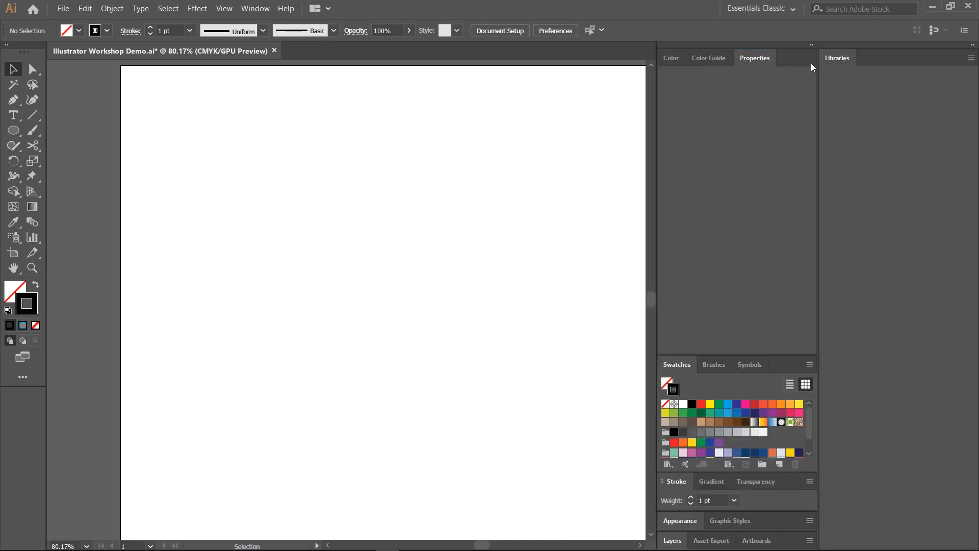
{"action": "left_click_drag", "start_coordinate": [840, 62], "coordinate": [793, 64]}
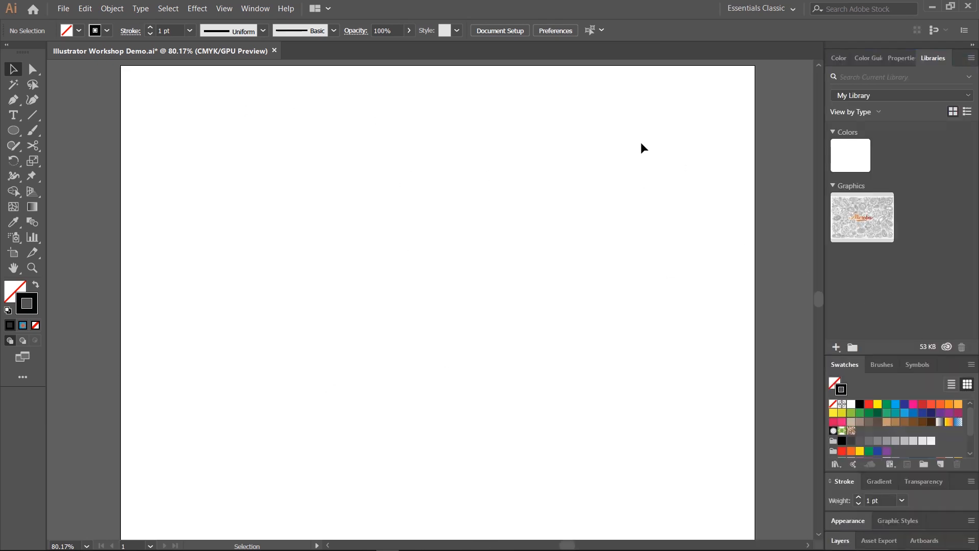
Step: Bring the Color panel to the front of its group and shorten it to give Swatches more room
{"action": "left_click", "coordinate": [838, 57]}
{"action": "left_click", "coordinate": [870, 58]}
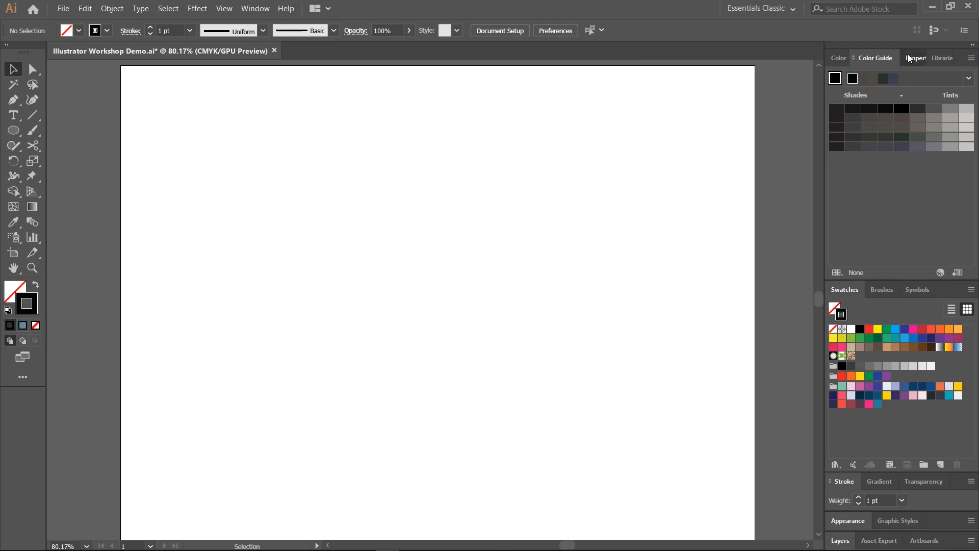
{"action": "left_click", "coordinate": [908, 57]}
{"action": "left_click", "coordinate": [833, 57]}
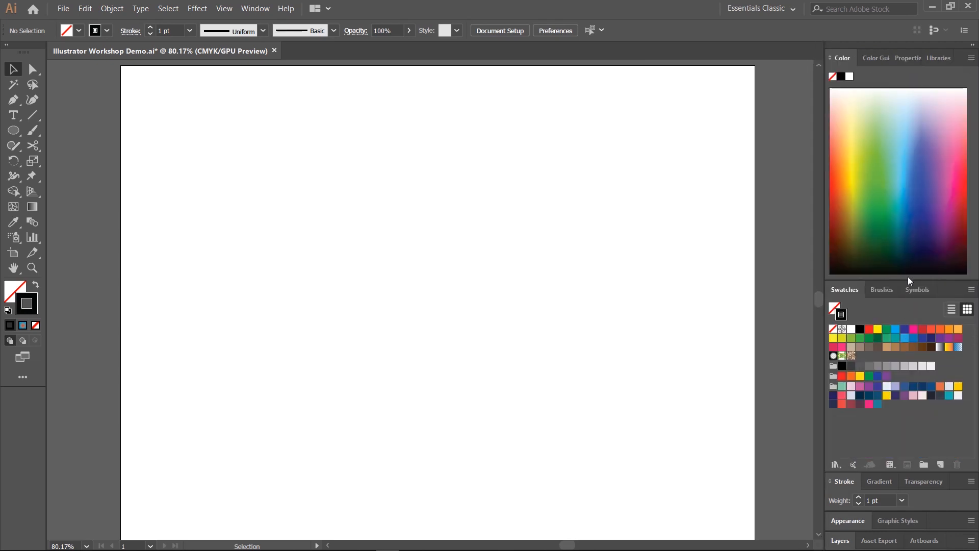
{"action": "left_click_drag", "start_coordinate": [911, 282], "coordinate": [911, 149]}
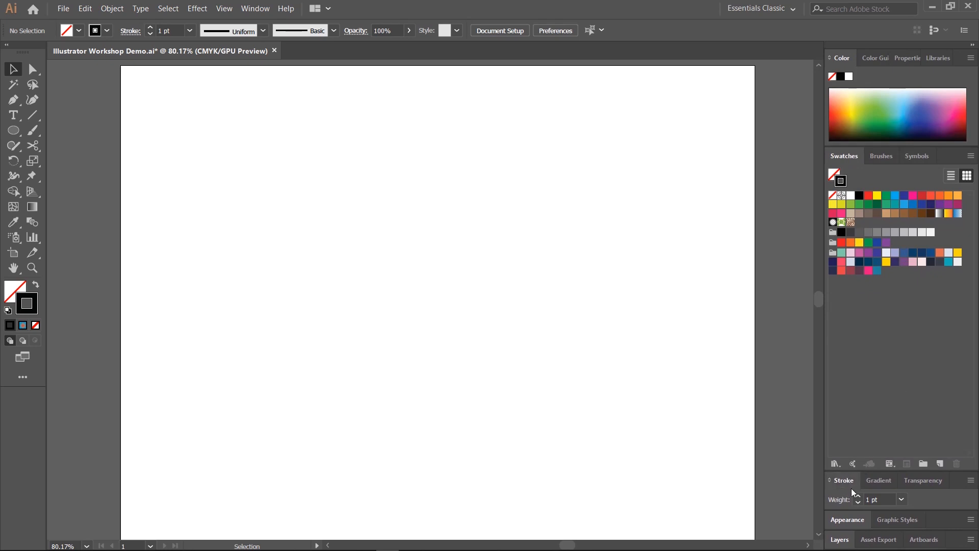
Step: Expand the Appearance and Layers panels, then shorten the Swatches panel to enlarge Appearance
{"action": "left_click", "coordinate": [847, 520]}
{"action": "left_click", "coordinate": [843, 540]}
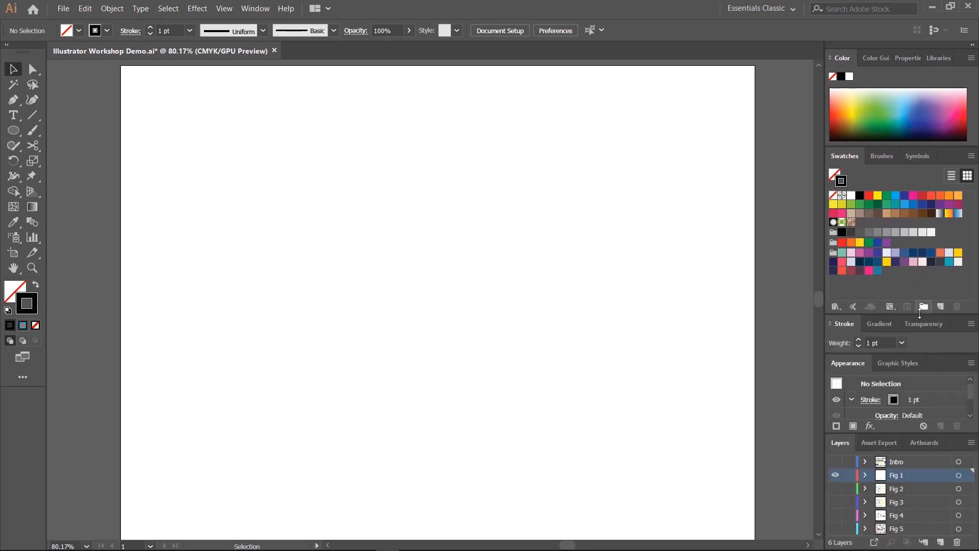
{"action": "left_click_drag", "start_coordinate": [922, 314], "coordinate": [922, 293]}
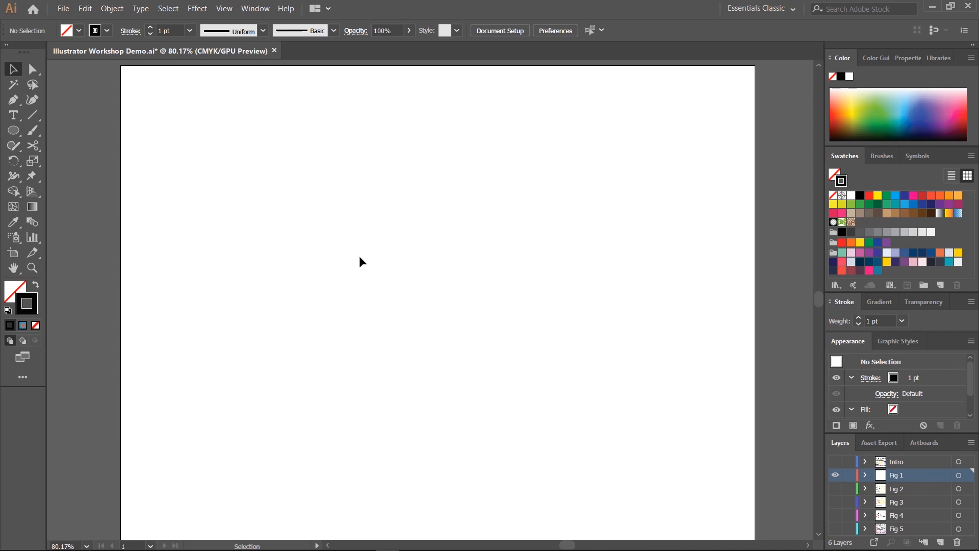
Step: Draw a horizontal ellipse about 6.89 in wide and 4.24 in high in the middle of the artboard
{"action": "left_click", "coordinate": [14, 130]}
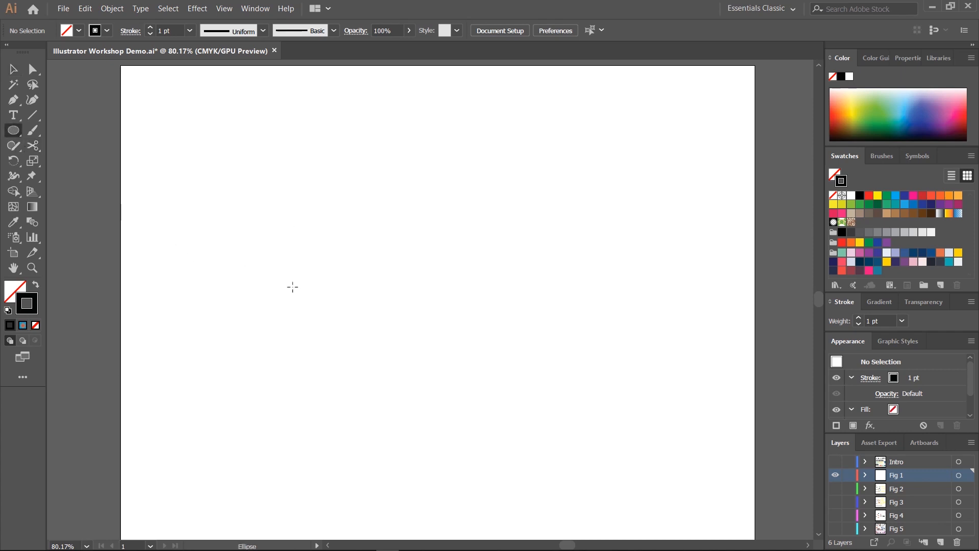
{"action": "left_click_drag", "start_coordinate": [242, 168], "coordinate": [640, 412]}
{"action": "key", "text": "v"}
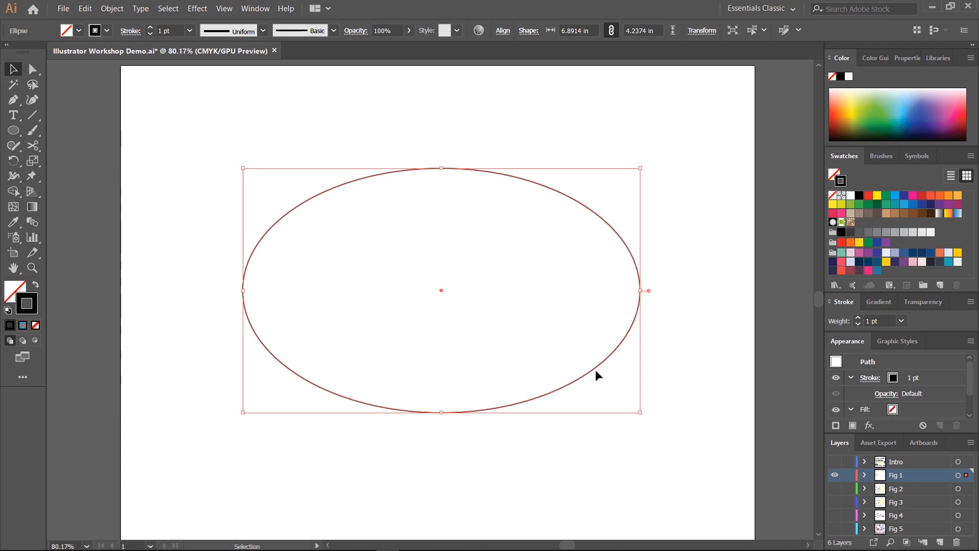
Step: Set the ellipse's stroke weight to 9 pt and deselect it
{"action": "left_click", "coordinate": [149, 28]}
{"action": "left_click", "coordinate": [150, 27]}
{"action": "left_click", "coordinate": [150, 27]}
{"action": "left_click", "coordinate": [150, 28]}
{"action": "left_click", "coordinate": [149, 27]}
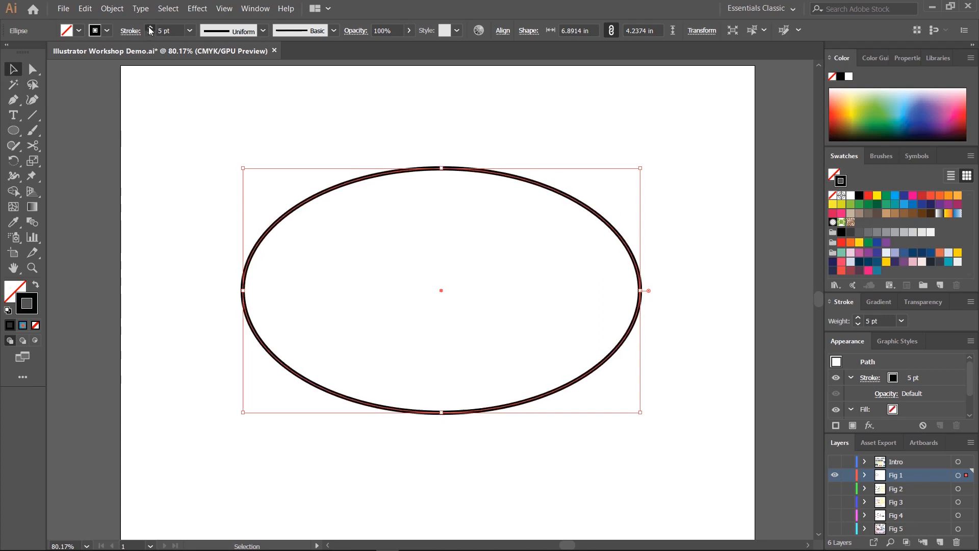
{"action": "left_click", "coordinate": [150, 28]}
{"action": "left_click", "coordinate": [150, 28]}
{"action": "left_click", "coordinate": [150, 28]}
{"action": "left_click", "coordinate": [198, 185]}
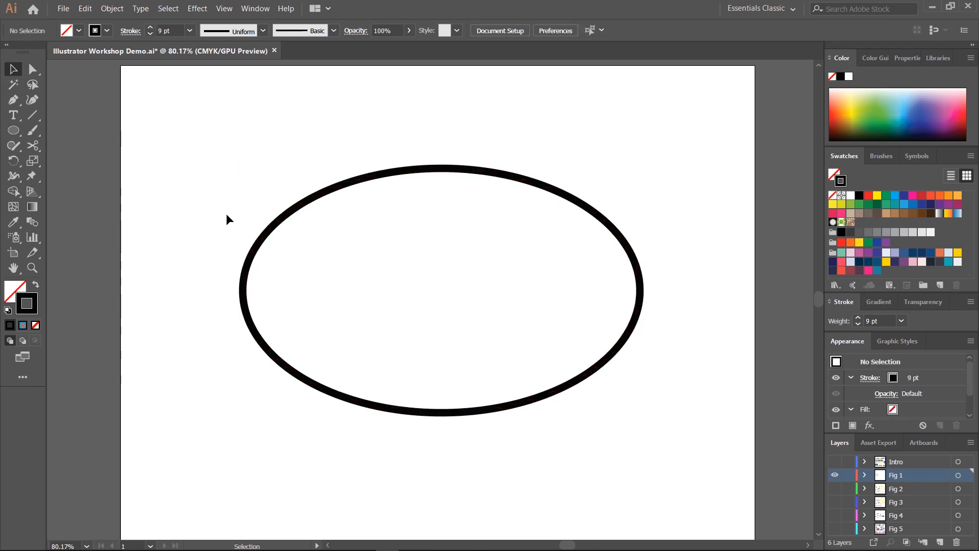
Step: Select the ellipse and inspect its path against the thick stroke along the left side
{"action": "key", "text": "ctrl+equal"}
{"action": "key", "text": "ctrl+equal"}
{"action": "key", "text": "ctrl+equal"}
{"action": "key", "text": "space"}
{"action": "left_click_drag", "start_coordinate": [318, 223], "coordinate": [447, 303]}
{"action": "left_click", "coordinate": [431, 237]}
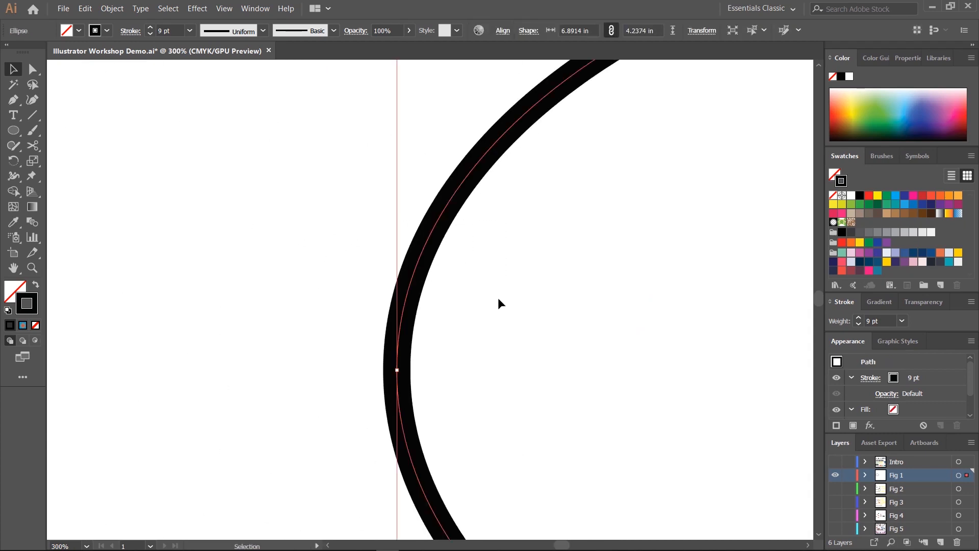
{"action": "key", "text": "ctrl+minus"}
{"action": "key", "text": "ctrl+minus"}
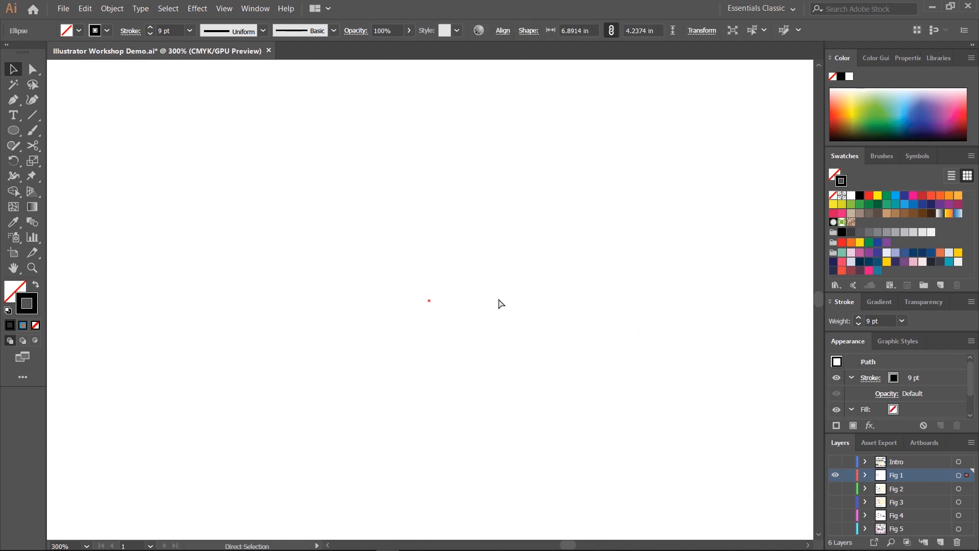
{"action": "key", "text": "space"}
{"action": "left_click_drag", "start_coordinate": [70, 280], "coordinate": [365, 350]}
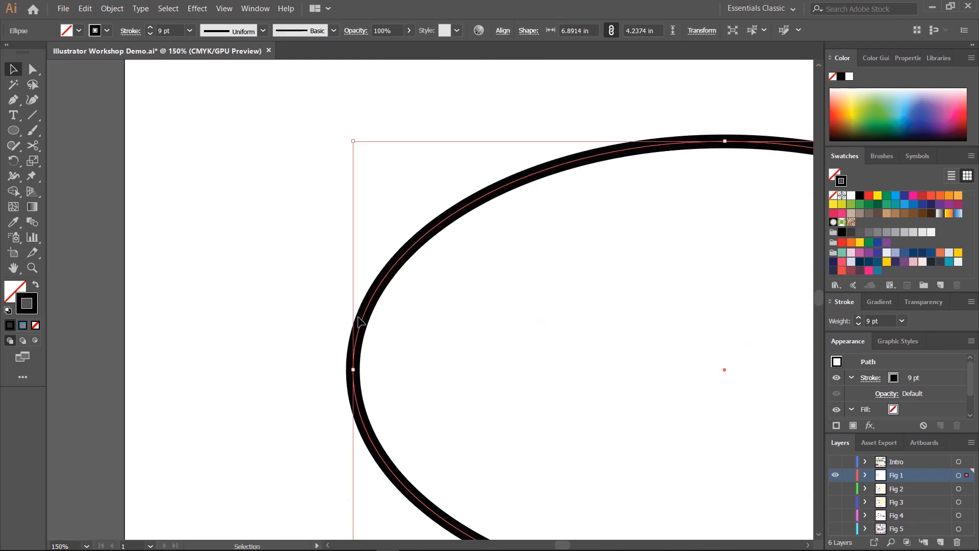
Step: Examine the ellipse's upper-left curve at 600% zoom, comparing the bare stroke with its highlighted path
{"action": "key", "text": "ctrl+plus"}
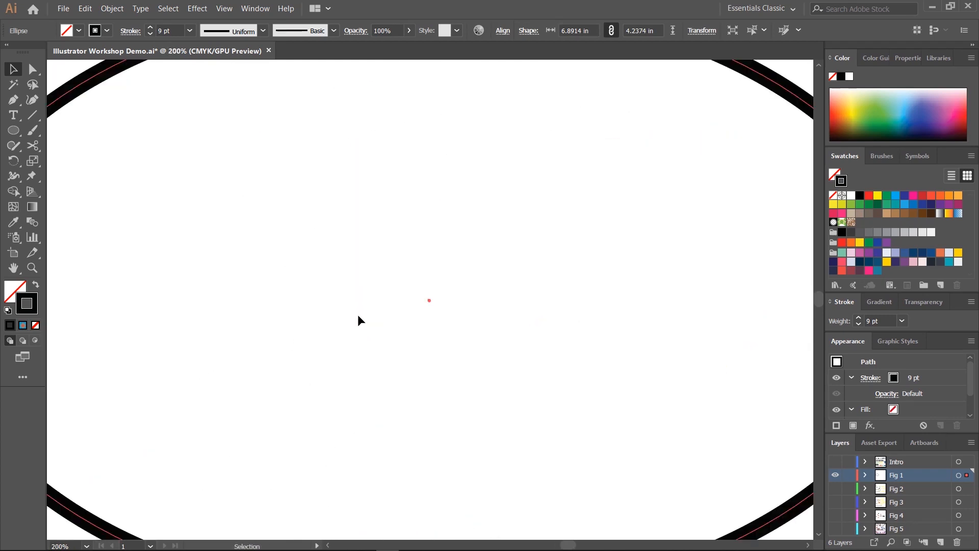
{"action": "left_click", "coordinate": [339, 309]}
{"action": "key", "text": "space"}
{"action": "left_click_drag", "start_coordinate": [339, 309], "coordinate": [544, 370]}
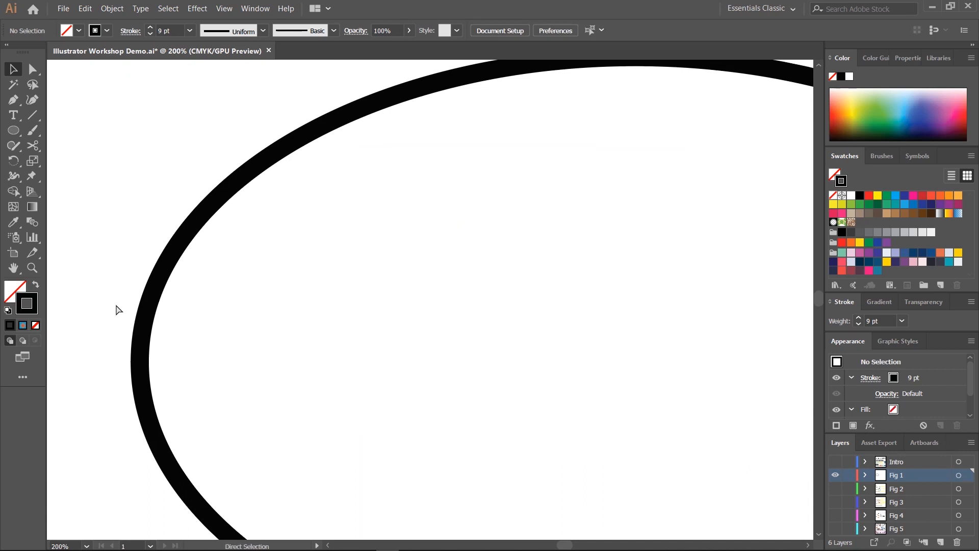
{"action": "key", "text": "ctrl+plus"}
{"action": "key", "text": "ctrl+plus"}
{"action": "key", "text": "ctrl+plus"}
{"action": "key", "text": "space"}
{"action": "mouse_move", "coordinate": [116, 306]}
{"action": "left_mouse_down"}
{"action": "mouse_move", "coordinate": [316, 301]}
{"action": "mouse_move", "coordinate": [367, 319]}
{"action": "left_mouse_up"}
{"action": "left_click_drag", "start_coordinate": [197, 232], "coordinate": [513, 330]}
{"action": "left_click_drag", "start_coordinate": [363, 275], "coordinate": [467, 293]}
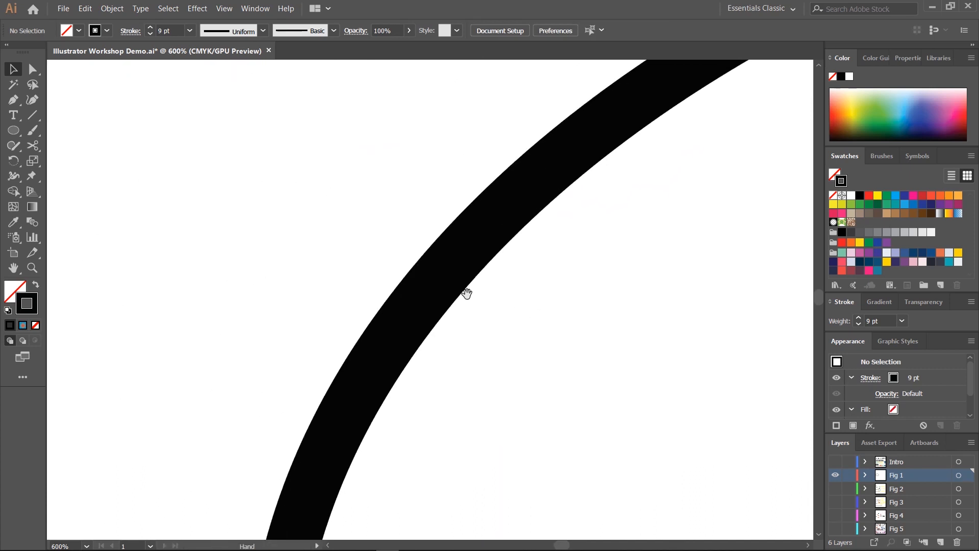
{"action": "left_click_drag", "start_coordinate": [302, 236], "coordinate": [516, 404]}
{"action": "left_click", "coordinate": [473, 381]}
{"action": "mouse_move", "coordinate": [327, 239]}
{"action": "left_mouse_down"}
{"action": "mouse_move", "coordinate": [535, 383]}
{"action": "mouse_move", "coordinate": [530, 375]}
{"action": "left_mouse_up"}
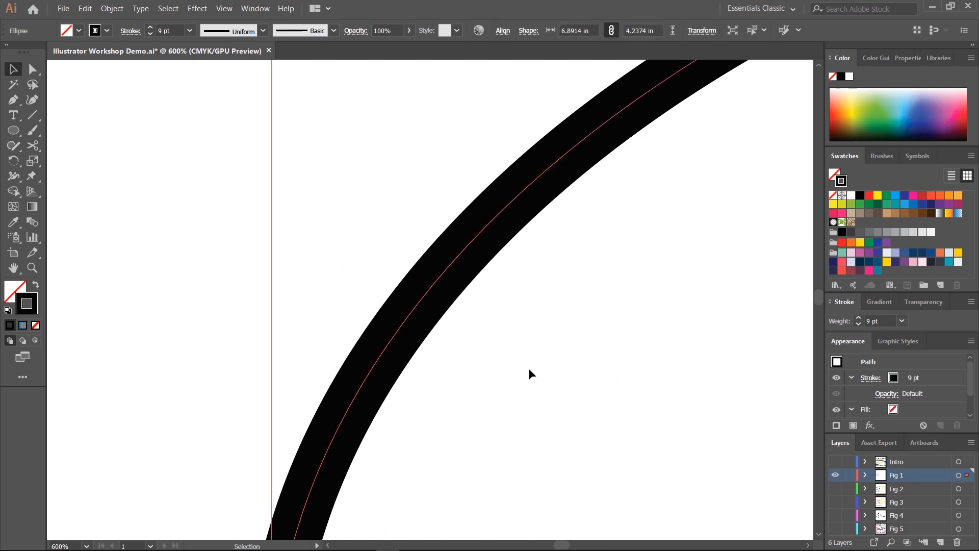
Step: Return to 100% zoom and compare the whole ellipse selected and deselected
{"action": "key", "text": "ctrl+minus"}
{"action": "key", "text": "ctrl+minus"}
{"action": "key", "text": "ctrl+minus"}
{"action": "key", "text": "ctrl+minus"}
{"action": "key", "text": "ctrl+minus"}
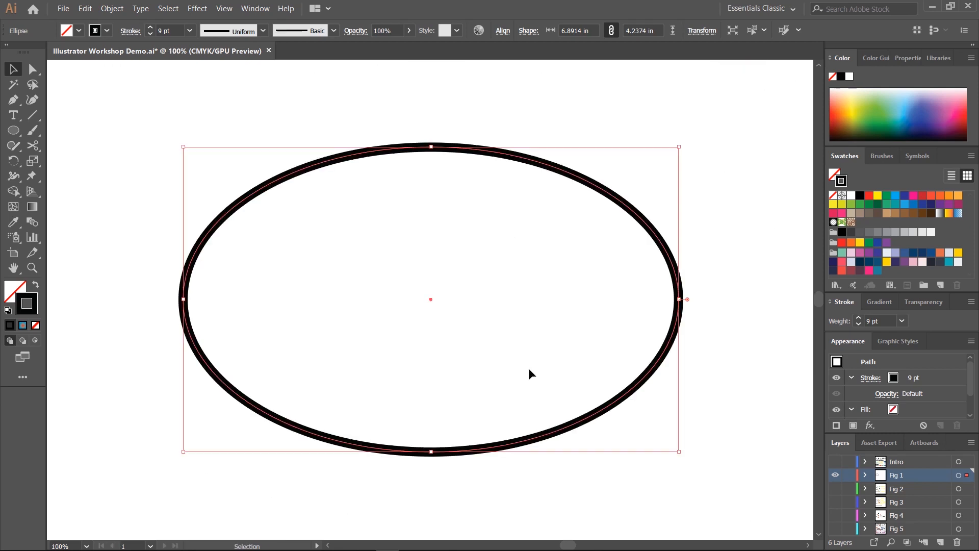
{"action": "left_click", "coordinate": [424, 181]}
{"action": "left_click_drag", "start_coordinate": [393, 108], "coordinate": [473, 209]}
{"action": "left_click", "coordinate": [281, 103]}
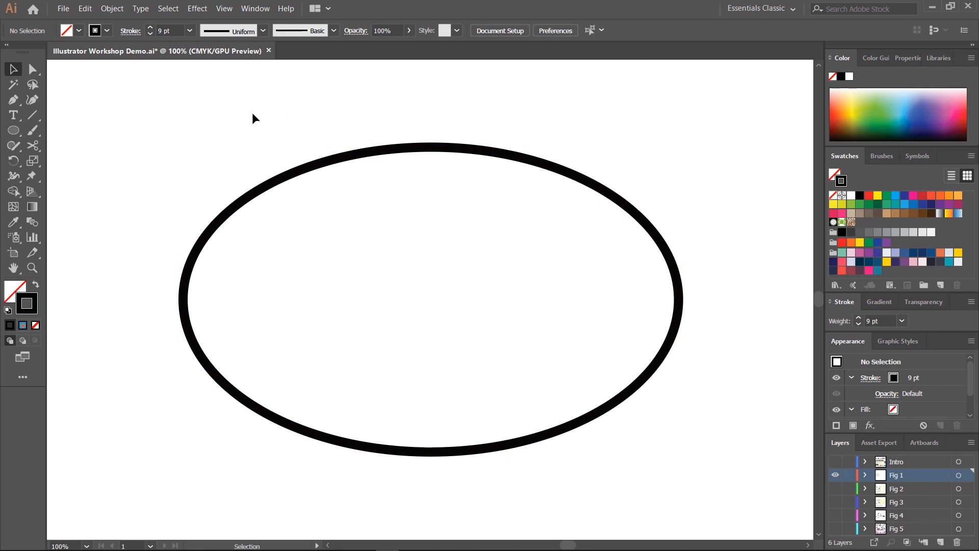
Step: Delete the ellipse and fit the artboard in the window
{"action": "left_click_drag", "start_coordinate": [253, 113], "coordinate": [409, 283]}
{"action": "key", "text": "Delete"}
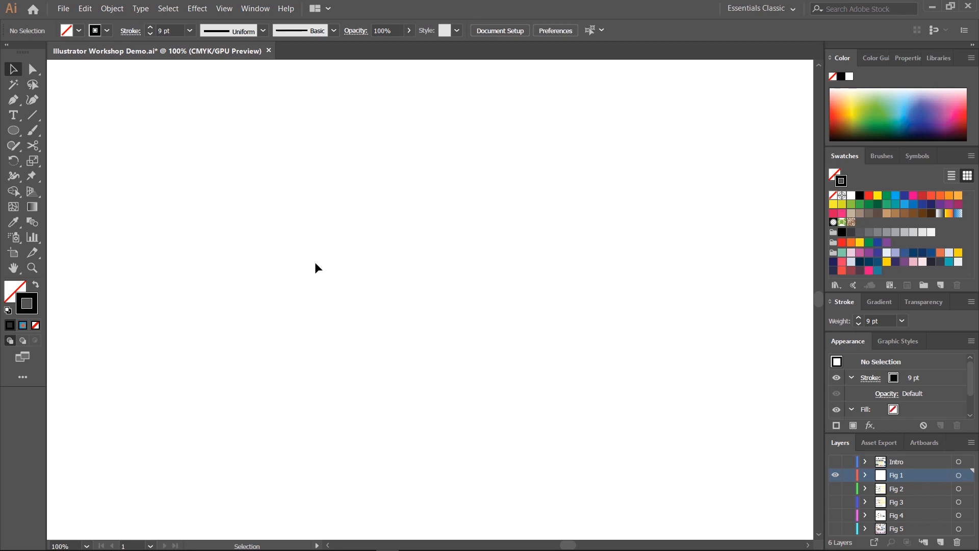
{"action": "key", "text": "ctrl+0"}
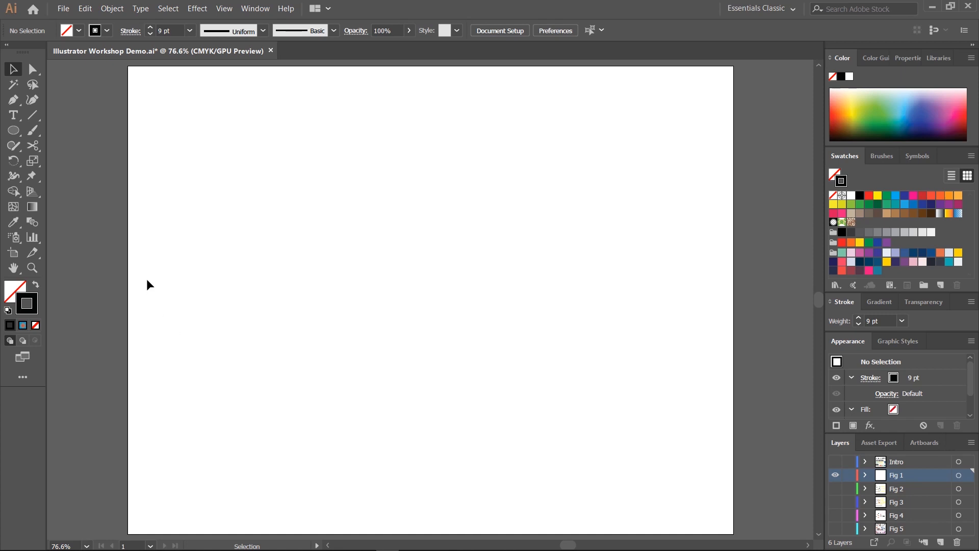
Step: Show the rulers and place a vertical guide about 2 in from the artboard's left edge
{"action": "left_click", "coordinate": [251, 9]}
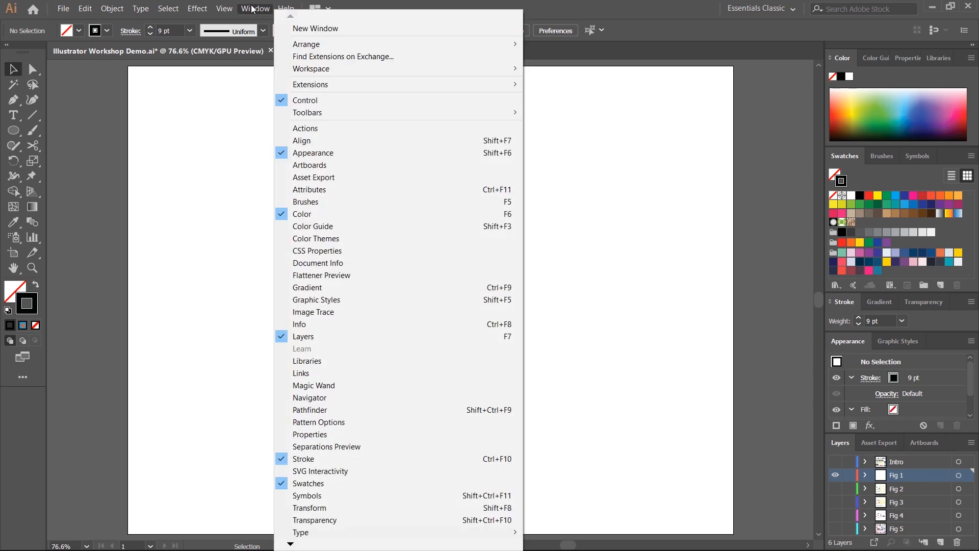
{"action": "mouse_move", "coordinate": [225, 9]}
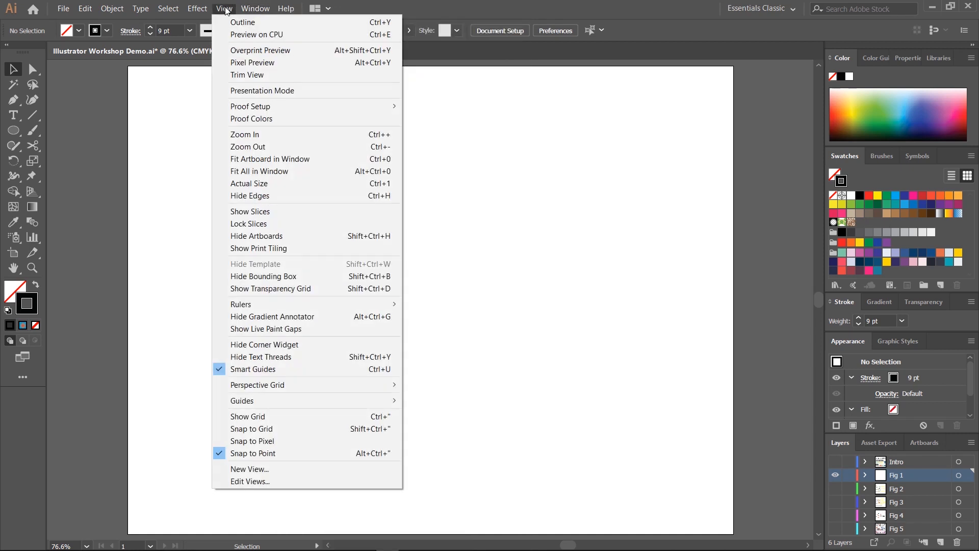
{"action": "mouse_move", "coordinate": [276, 303]}
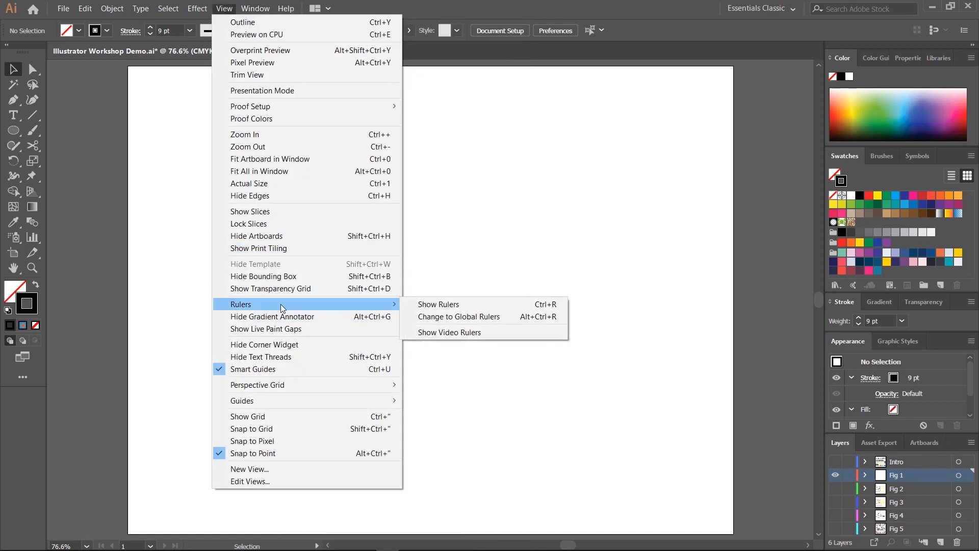
{"action": "left_click", "coordinate": [448, 305]}
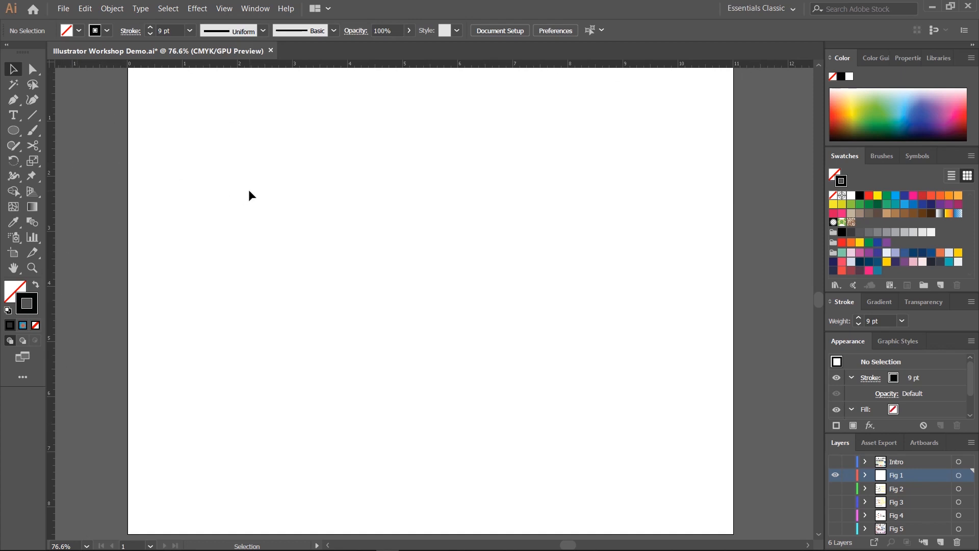
{"action": "key", "text": "ctrl+0"}
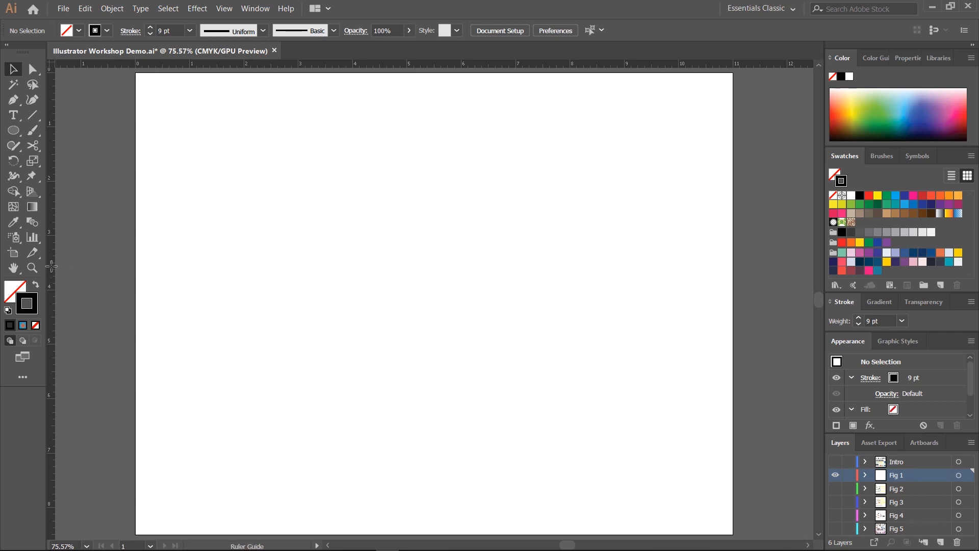
{"action": "left_click_drag", "start_coordinate": [50, 265], "coordinate": [249, 265]}
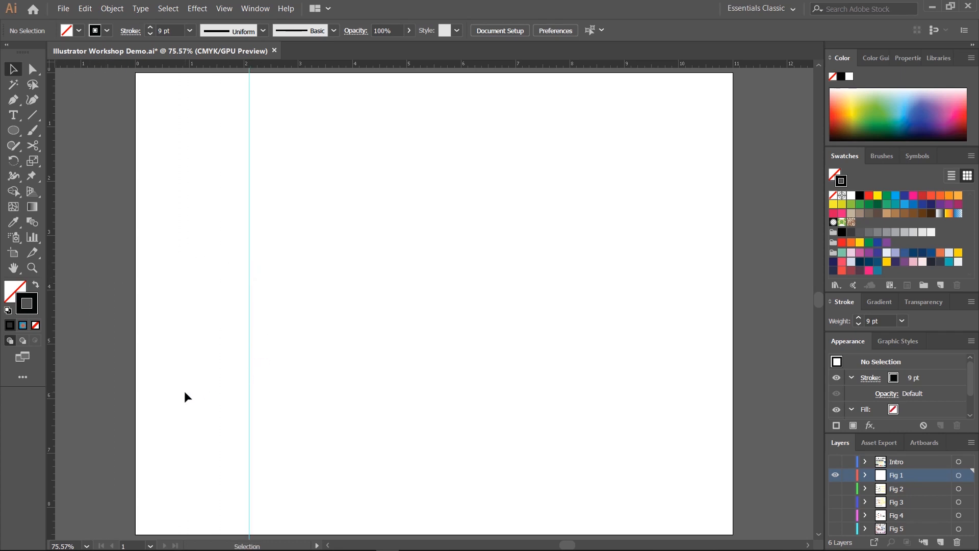
Step: Place a horizontal guide about 2.5 in below the artboard's upper edge
{"action": "left_click_drag", "start_coordinate": [197, 228], "coordinate": [306, 312]}
{"action": "left_click_drag", "start_coordinate": [402, 66], "coordinate": [416, 210]}
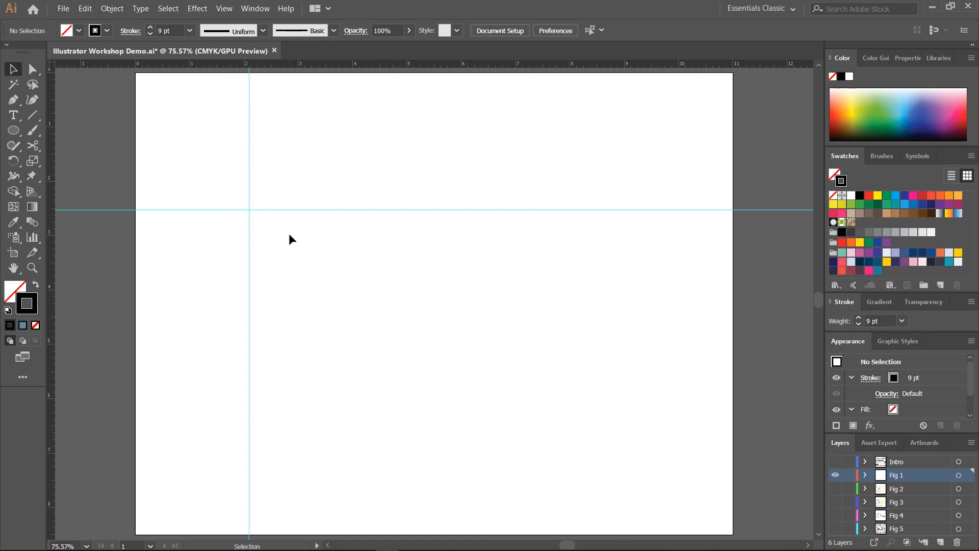
Step: Set the default stroke to none and delete both guides from the artboard
{"action": "left_click_drag", "start_coordinate": [157, 149], "coordinate": [360, 276]}
{"action": "key", "text": "slash"}
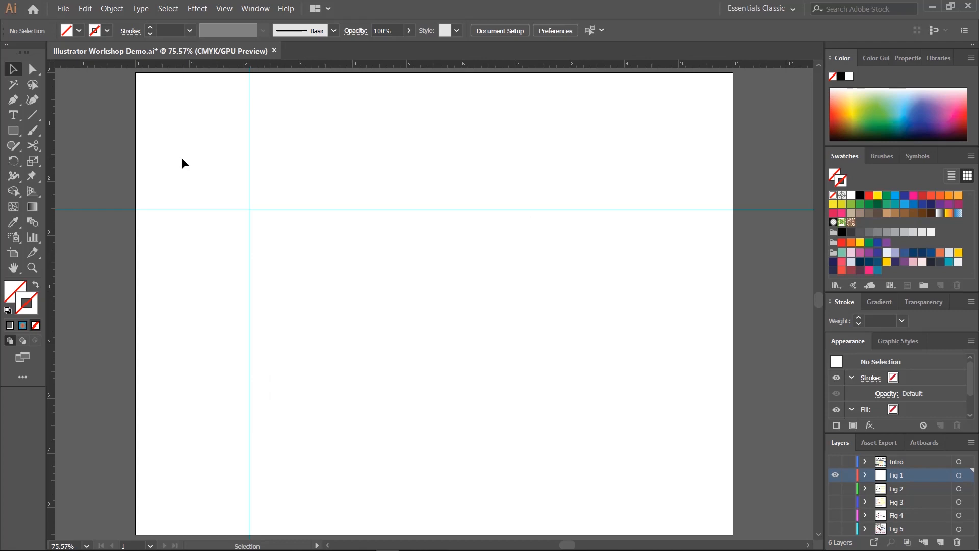
{"action": "left_click_drag", "start_coordinate": [182, 157], "coordinate": [329, 292]}
{"action": "key", "text": "Delete"}
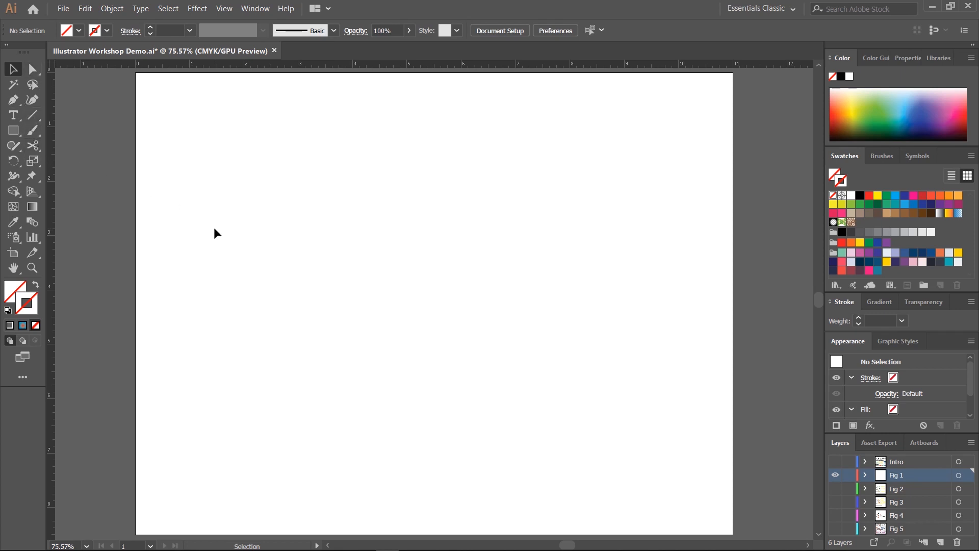
Step: Draw a rectangle of about 4.41 by 2.64 in near the artboard's center without fill or stroke, and reselect it after deselecting
{"action": "left_click", "coordinate": [14, 131]}
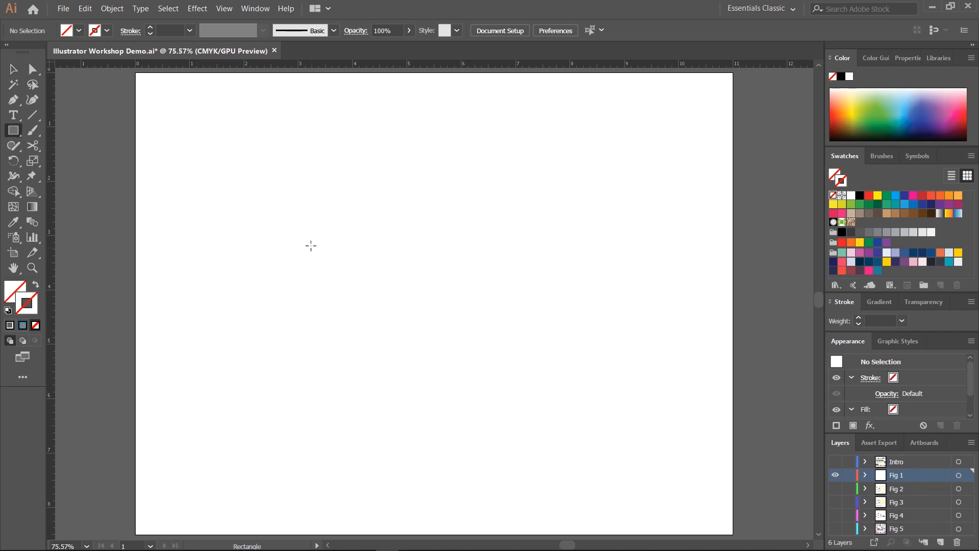
{"action": "left_click_drag", "start_coordinate": [301, 211], "coordinate": [540, 353]}
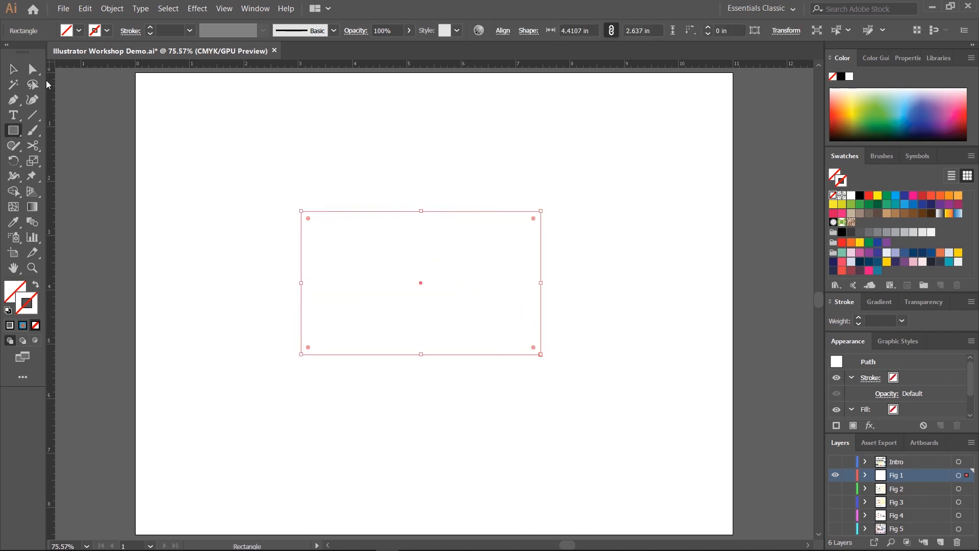
{"action": "key", "text": "v"}
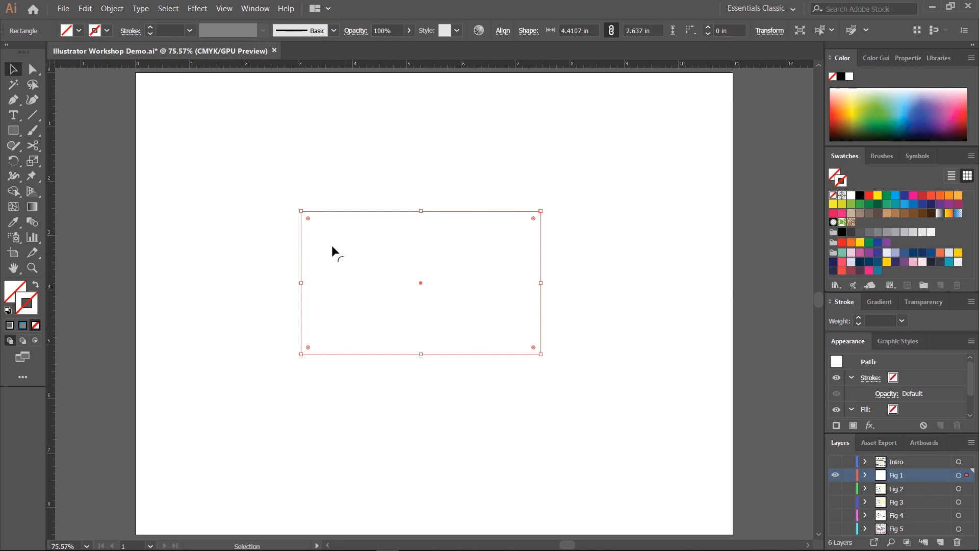
{"action": "left_click", "coordinate": [242, 180]}
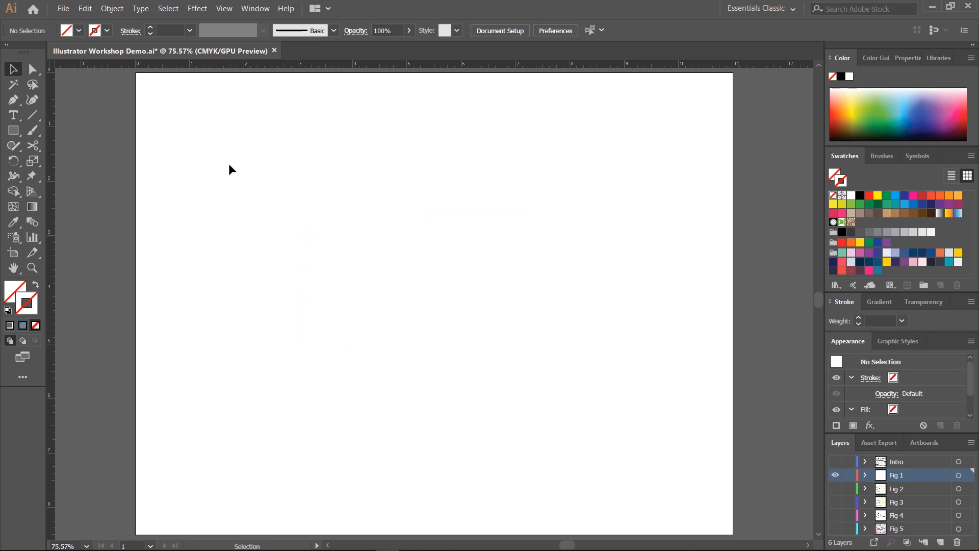
{"action": "left_click_drag", "start_coordinate": [221, 153], "coordinate": [445, 322]}
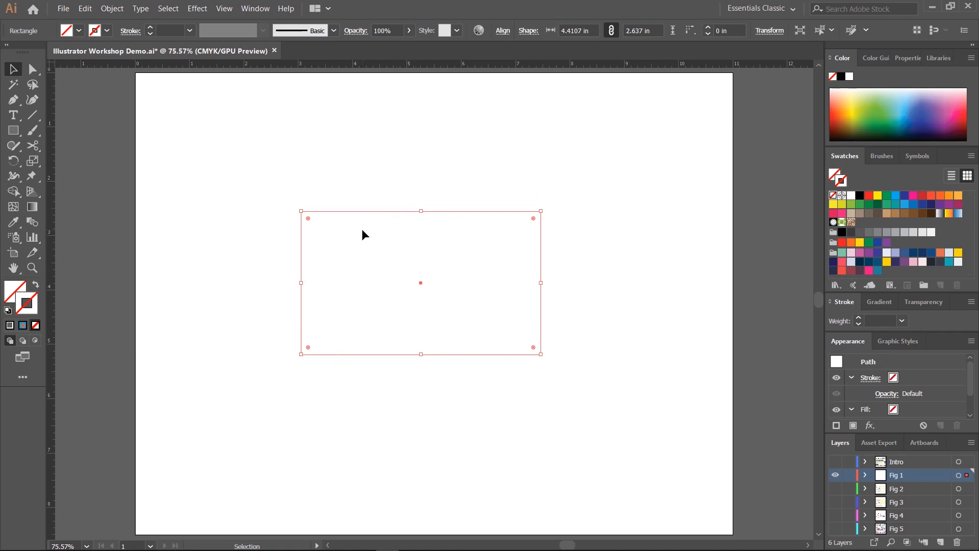
Step: Give the selected rectangle a magenta stroke from the color swatches
{"action": "left_click", "coordinate": [96, 32]}
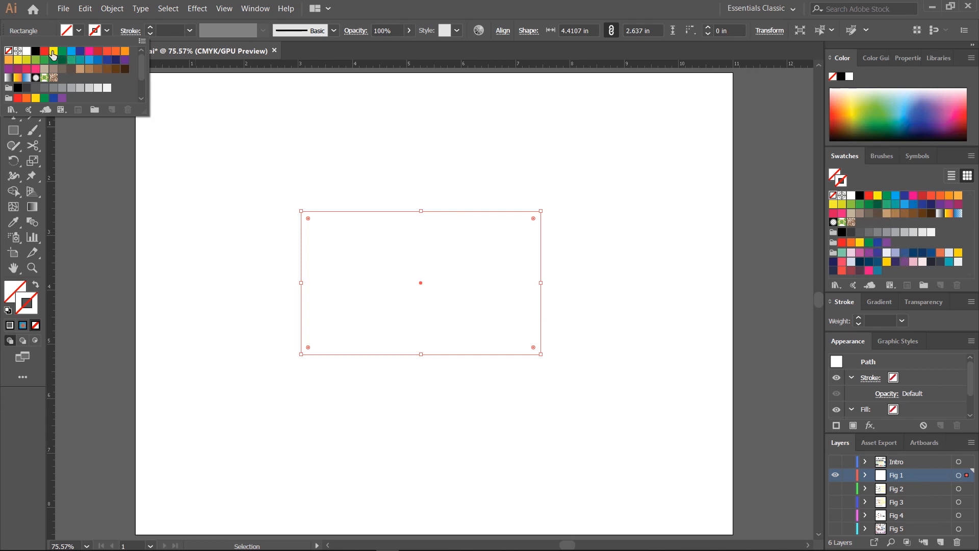
{"action": "left_click", "coordinate": [90, 51]}
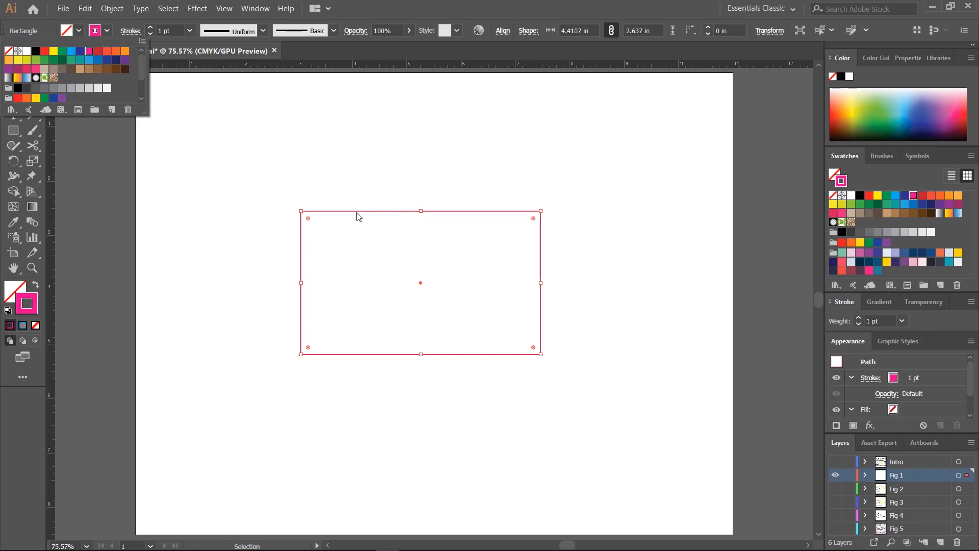
{"action": "left_click", "coordinate": [169, 30]}
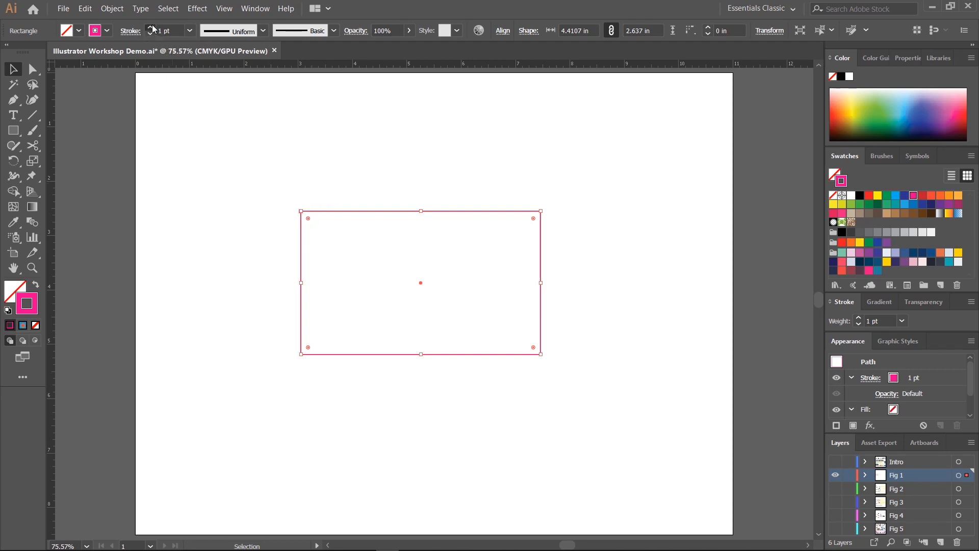
Step: Increase the rectangle's stroke weight to 10 pt
{"action": "left_click", "coordinate": [151, 26]}
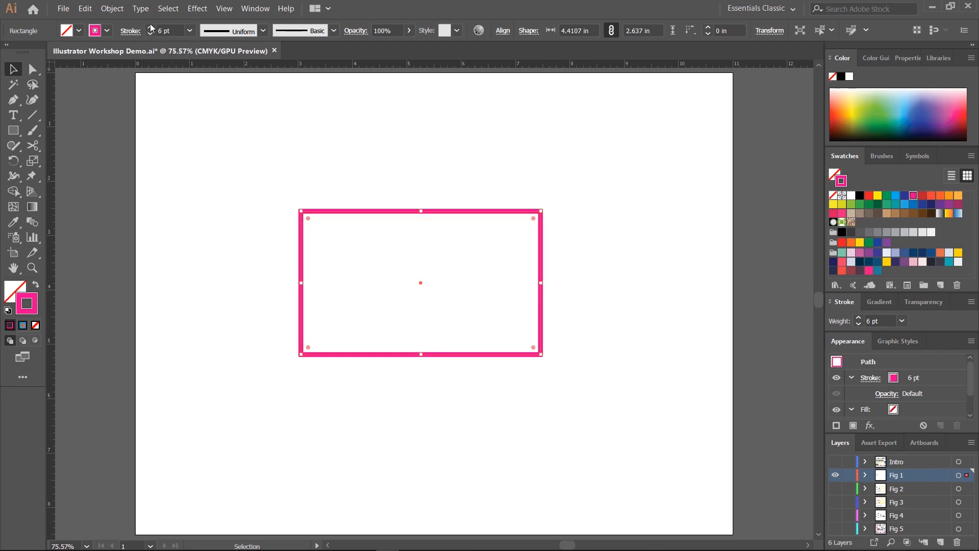
{"action": "left_click", "coordinate": [151, 26]}
{"action": "left_click", "coordinate": [150, 27]}
{"action": "left_click", "coordinate": [150, 26]}
{"action": "left_click", "coordinate": [151, 27]}
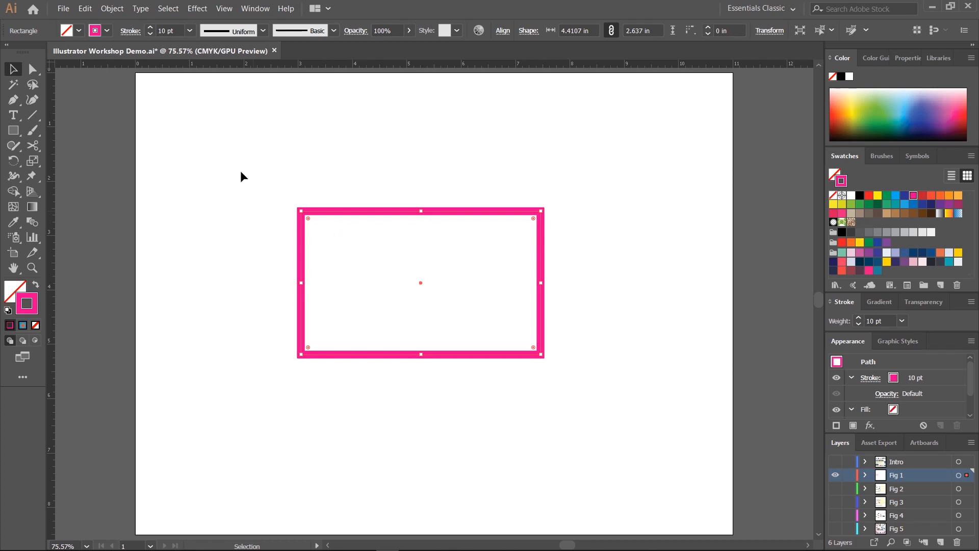
Step: Try a thinner 5 pt stroke weight on the rectangle and return it to 10 pt
{"action": "left_click", "coordinate": [149, 35]}
{"action": "left_click", "coordinate": [148, 35]}
{"action": "left_click", "coordinate": [148, 34]}
{"action": "left_click", "coordinate": [149, 35]}
{"action": "left_click", "coordinate": [149, 35]}
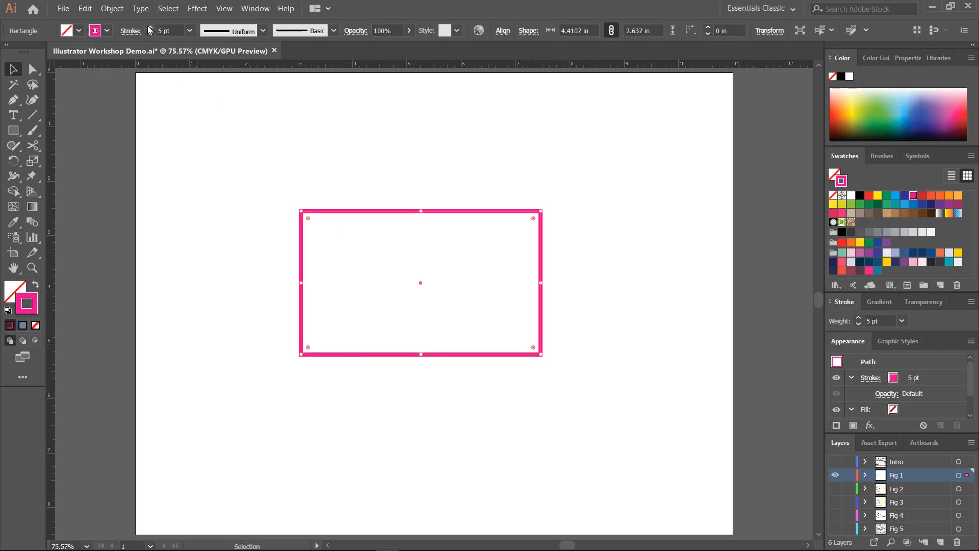
{"action": "left_click", "coordinate": [149, 27]}
{"action": "left_click", "coordinate": [150, 26]}
{"action": "left_click", "coordinate": [150, 28]}
{"action": "left_click", "coordinate": [150, 28]}
{"action": "left_click", "coordinate": [150, 28]}
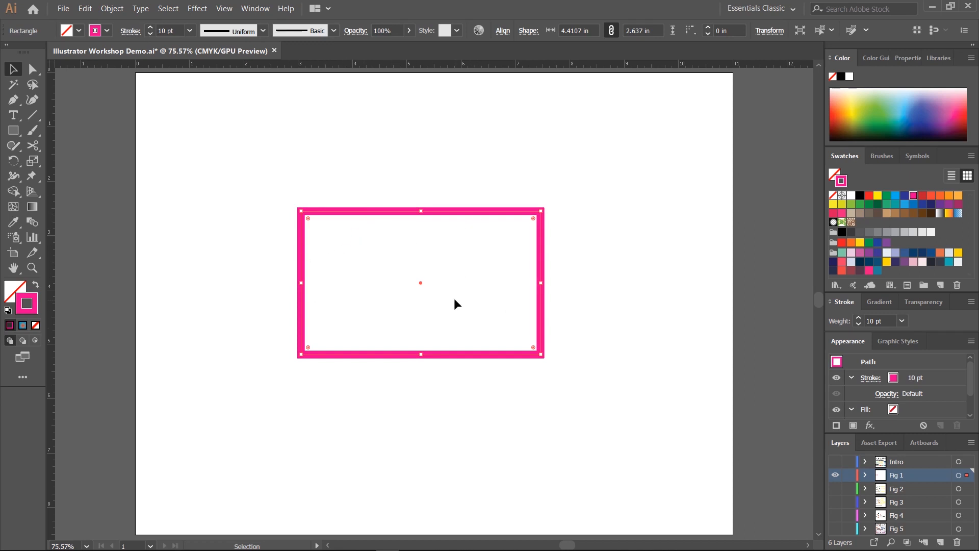
Step: Move the rectangle by its stroke partly past the artboard's left edge and back to just above and left of the artboard's center
{"action": "left_click_drag", "start_coordinate": [394, 210], "coordinate": [154, 196]}
{"action": "left_click_drag", "start_coordinate": [223, 202], "coordinate": [186, 202]}
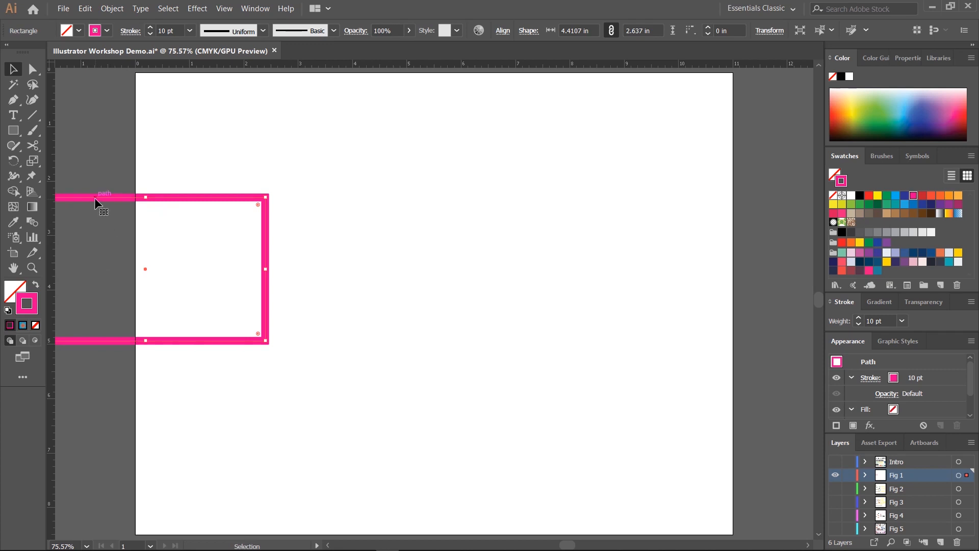
{"action": "left_click_drag", "start_coordinate": [94, 197], "coordinate": [340, 182]}
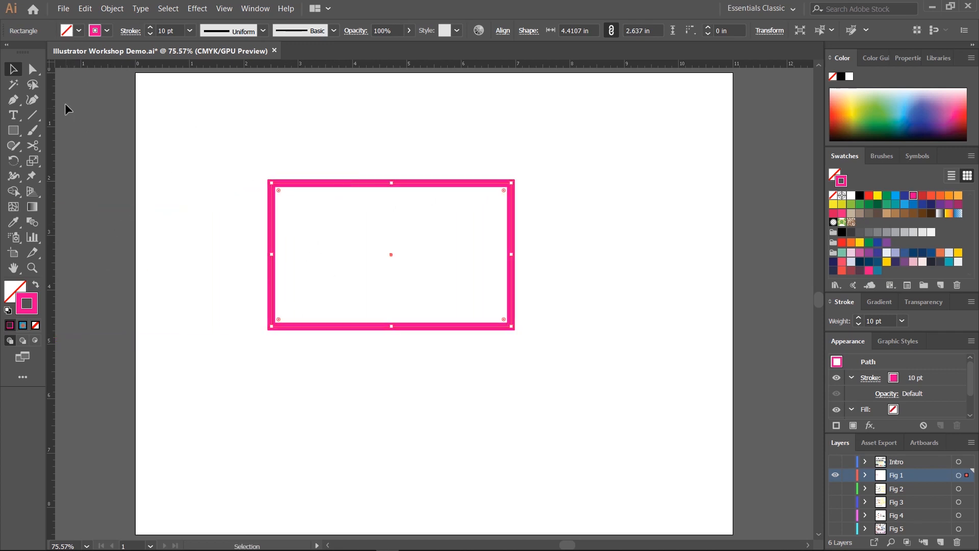
Step: Try light pink and purple fills on the rectangle and settle on a yellow fill
{"action": "left_click", "coordinate": [71, 33]}
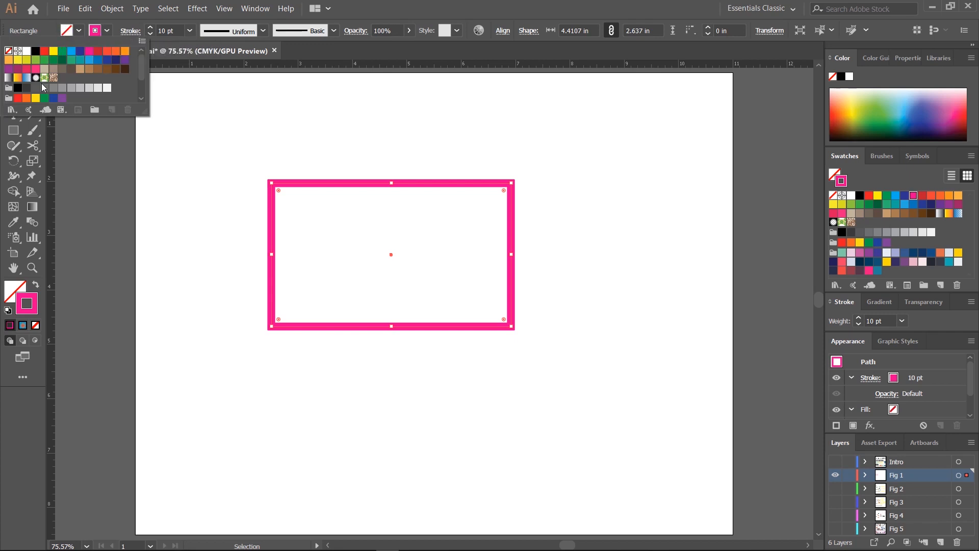
{"action": "scroll", "coordinate": [43, 88], "scroll_direction": "down", "scroll_amount": 3}
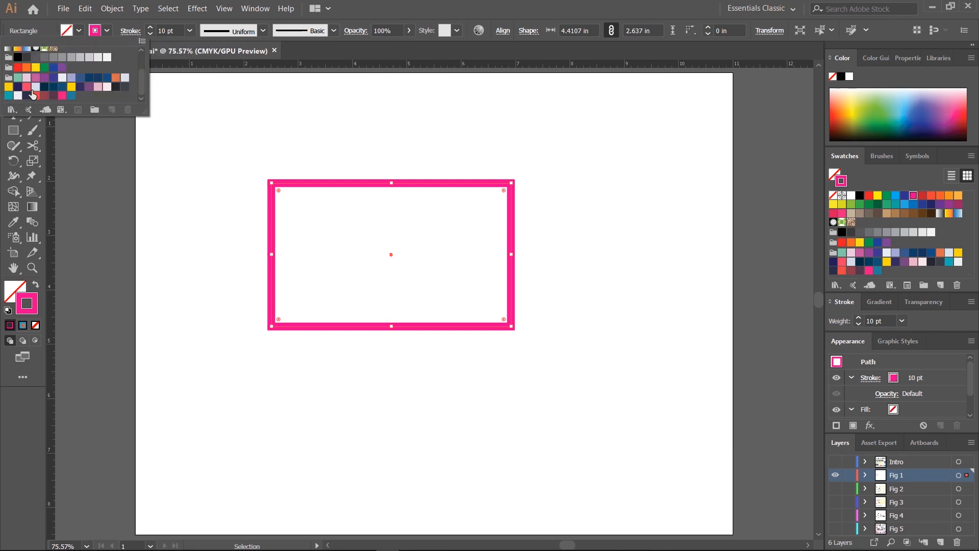
{"action": "left_click", "coordinate": [27, 77]}
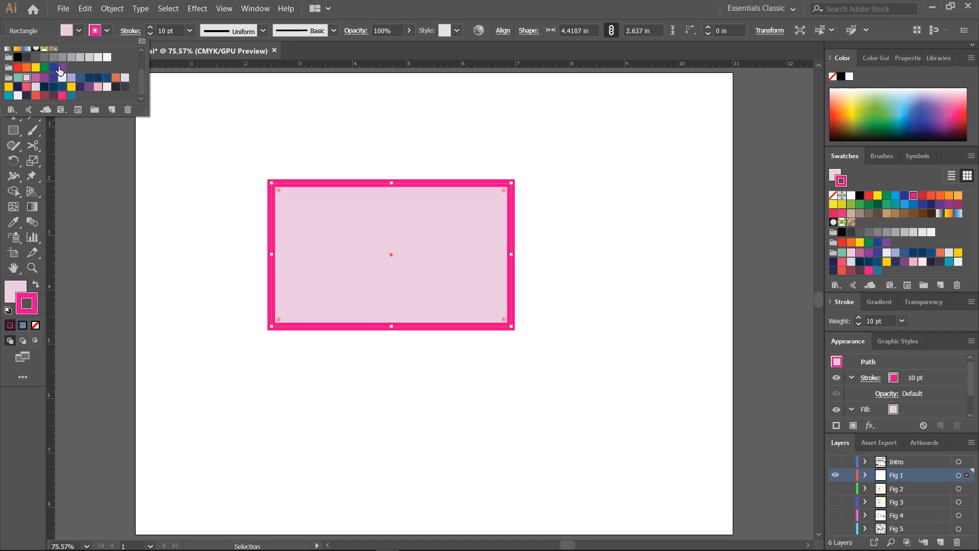
{"action": "left_click", "coordinate": [60, 69]}
{"action": "scroll", "coordinate": [65, 79], "scroll_direction": "up", "scroll_amount": 3}
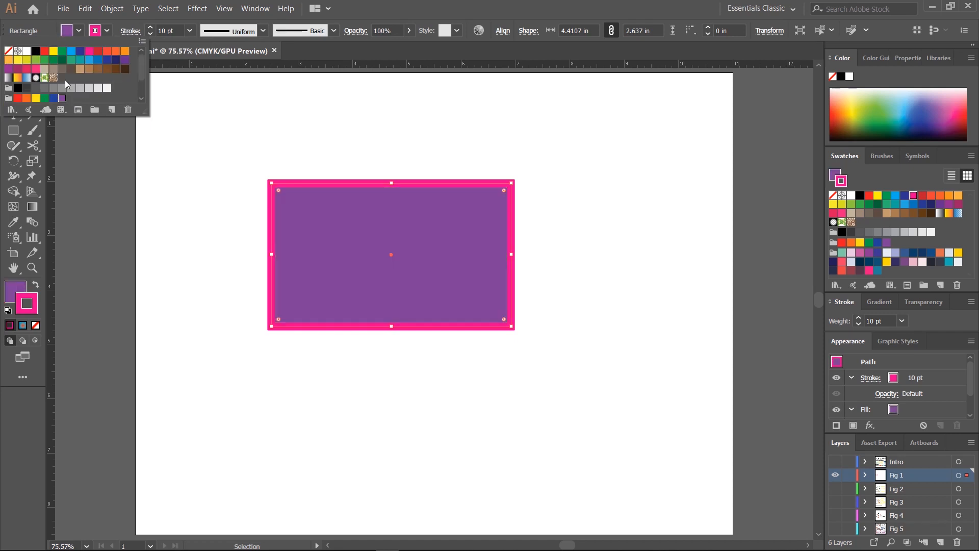
{"action": "left_click", "coordinate": [54, 51]}
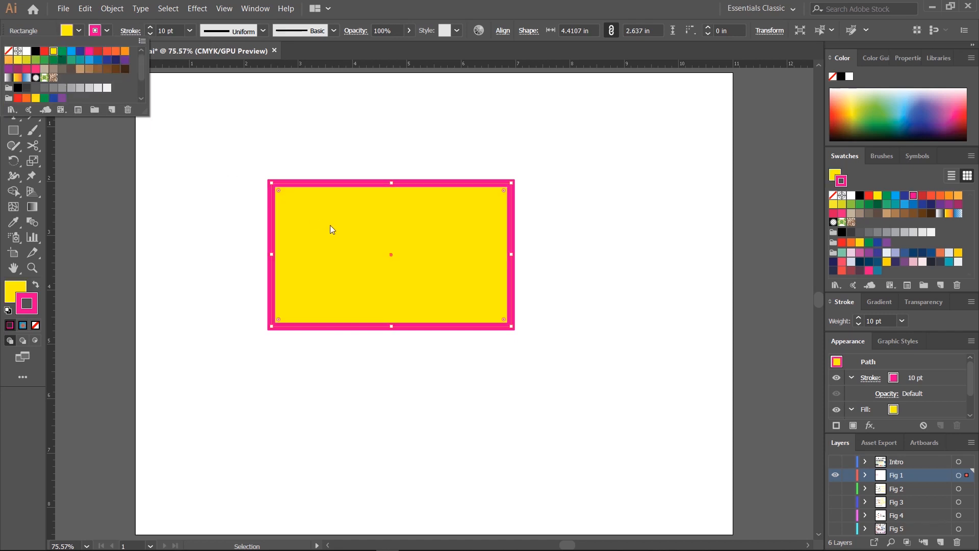
{"action": "left_click", "coordinate": [257, 145]}
Step: Select the rectangle by its yellow fill and move it toward the artboard's upper-left corner
{"action": "left_click", "coordinate": [94, 104]}
{"action": "left_click", "coordinate": [373, 238]}
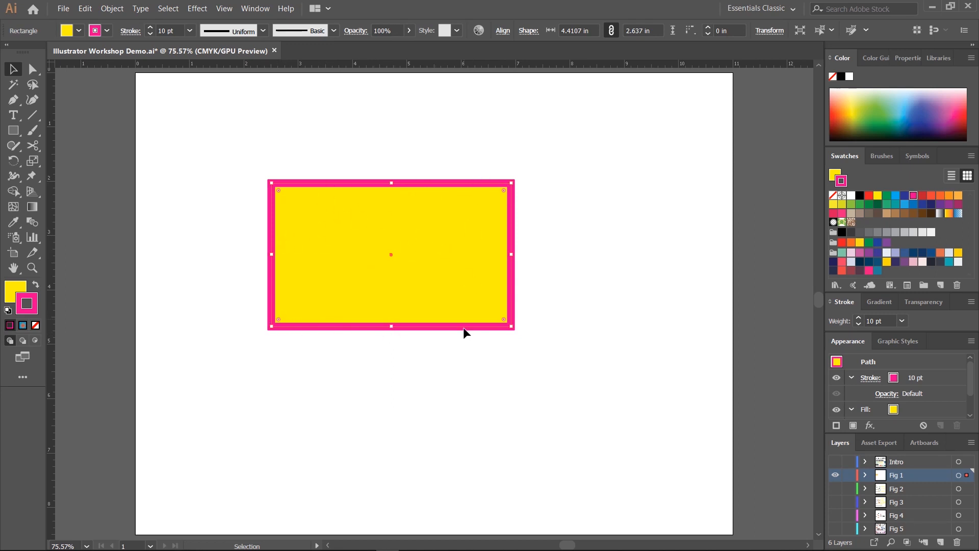
{"action": "left_click", "coordinate": [119, 239]}
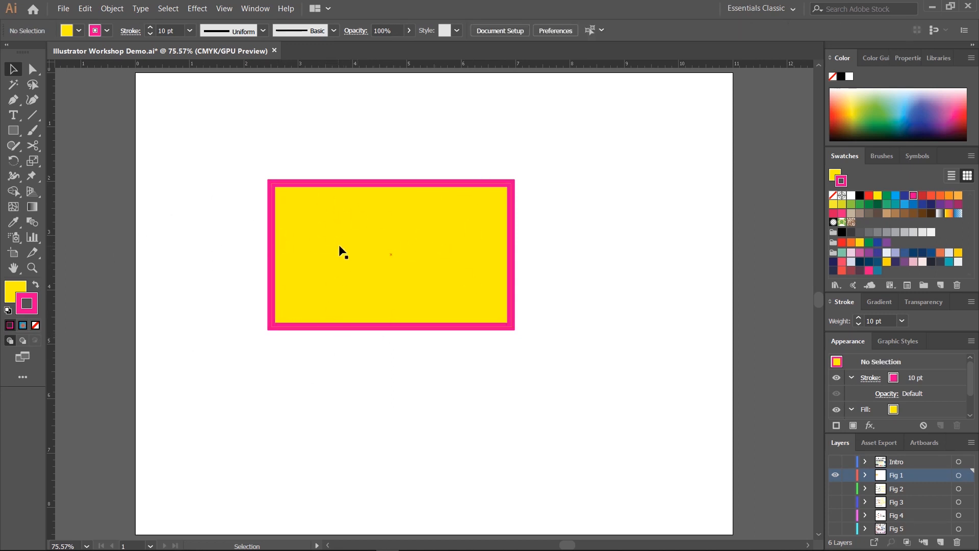
{"action": "left_click", "coordinate": [347, 214]}
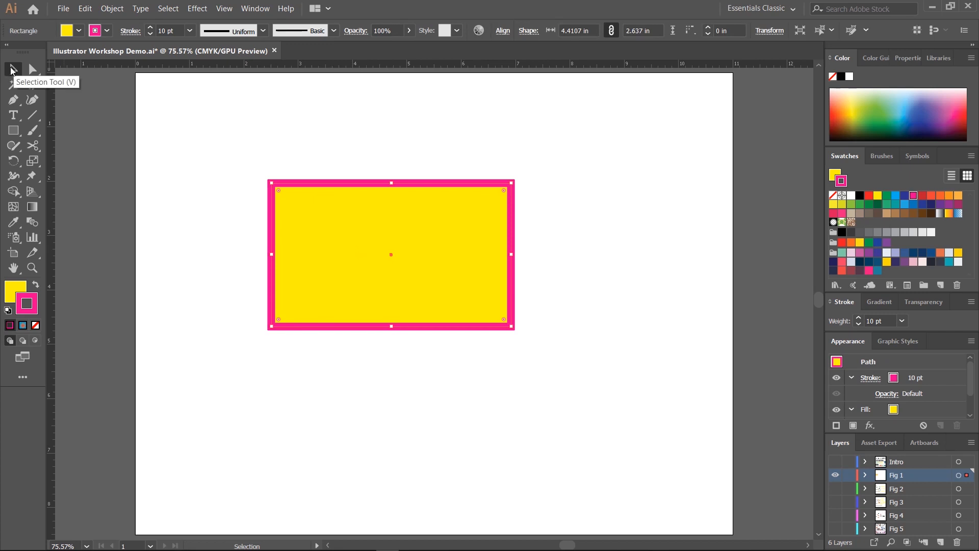
{"action": "left_click_drag", "start_coordinate": [360, 236], "coordinate": [317, 213]}
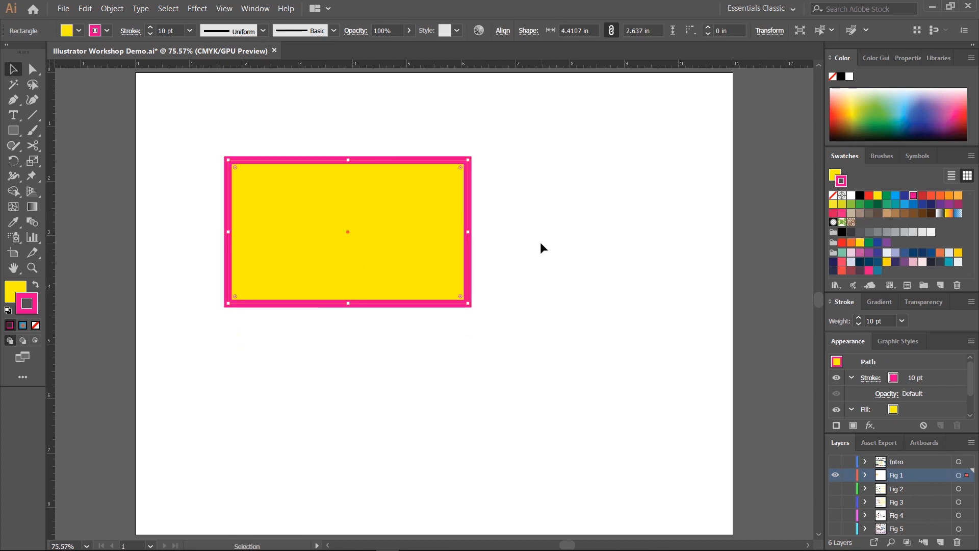
{"action": "mouse_move", "coordinate": [349, 248]}
{"action": "left_mouse_down"}
{"action": "mouse_move", "coordinate": [446, 299]}
{"action": "mouse_move", "coordinate": [235, 216]}
{"action": "mouse_move", "coordinate": [350, 246]}
{"action": "left_mouse_up"}
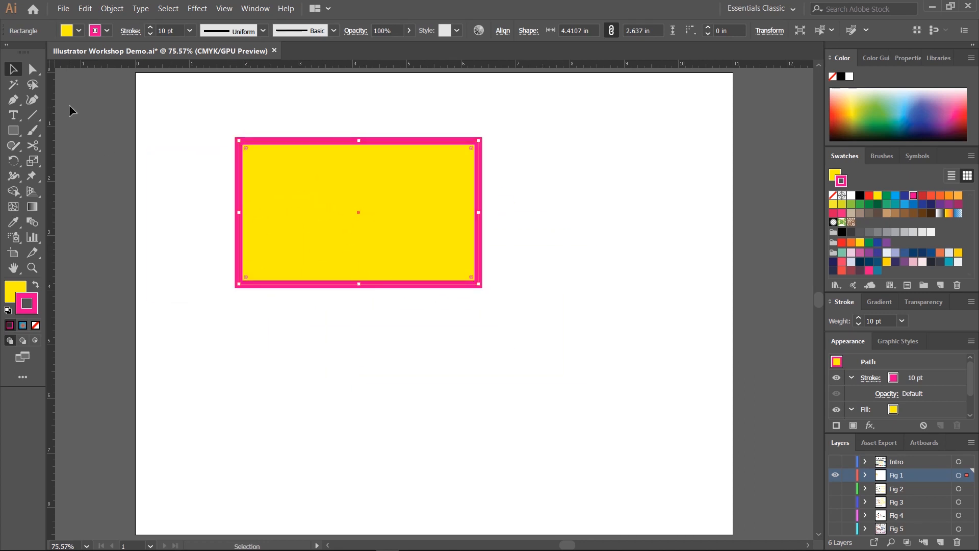
Step: Select only the rectangle's upper-left anchor point with the Direct Selection tool
{"action": "left_click", "coordinate": [33, 70]}
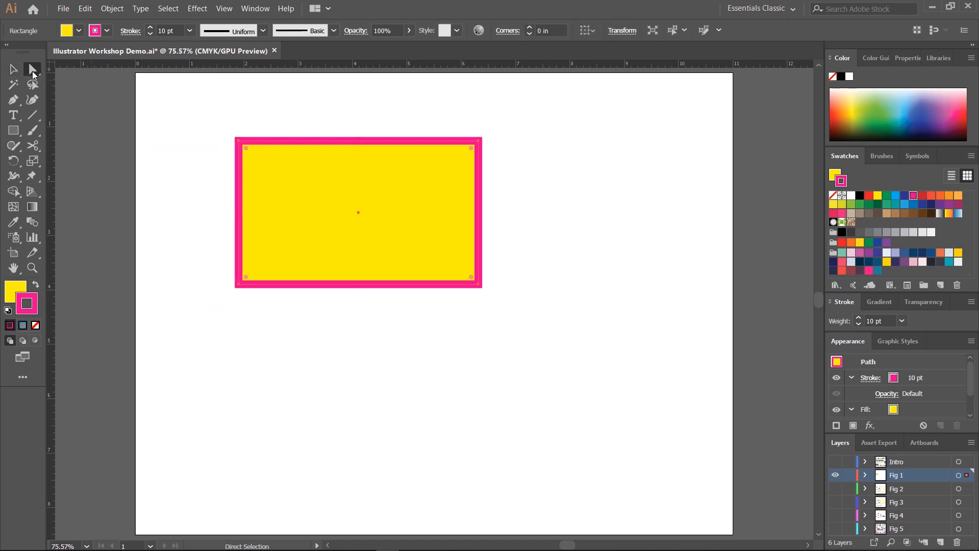
{"action": "left_click", "coordinate": [187, 186]}
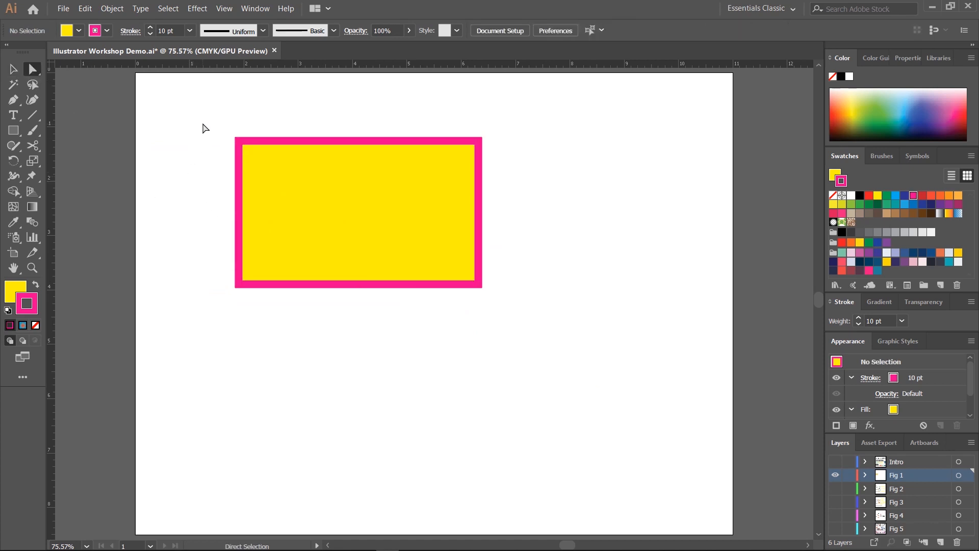
{"action": "left_click_drag", "start_coordinate": [205, 121], "coordinate": [260, 161]}
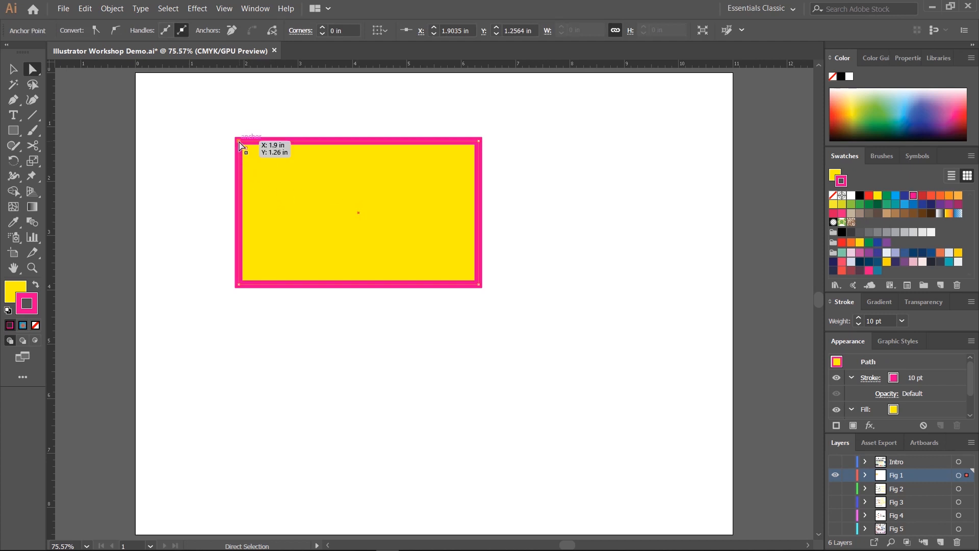
Step: Try moving the upper-left anchor point to about X 0.32 in, Y 0.45 in, and deleting it, undoing each change
{"action": "left_click_drag", "start_coordinate": [239, 142], "coordinate": [151, 93]}
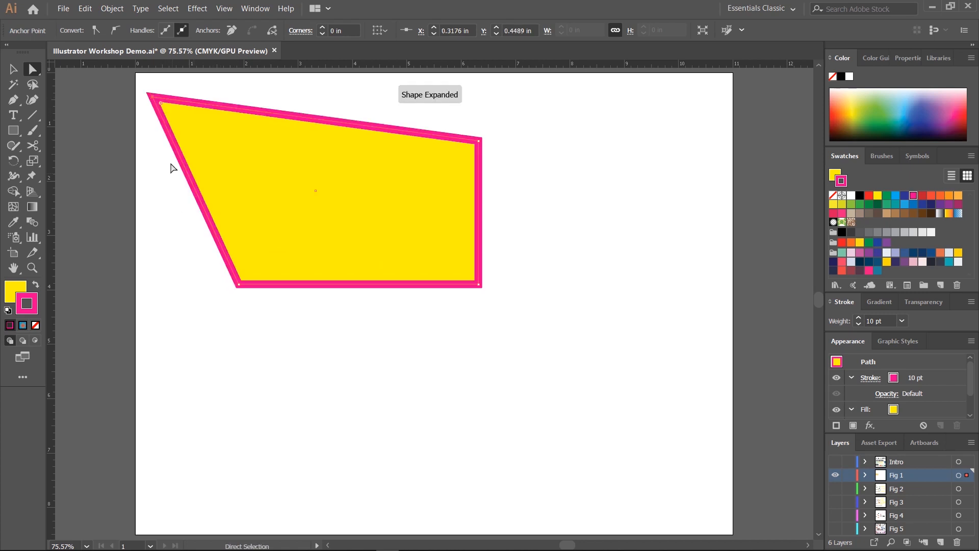
{"action": "key", "text": "ctrl+z"}
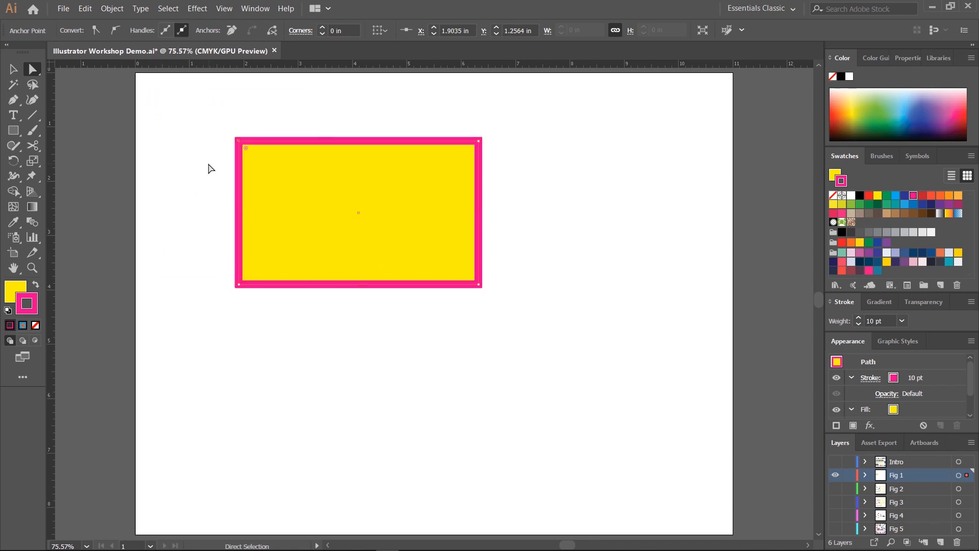
{"action": "key", "text": "Delete"}
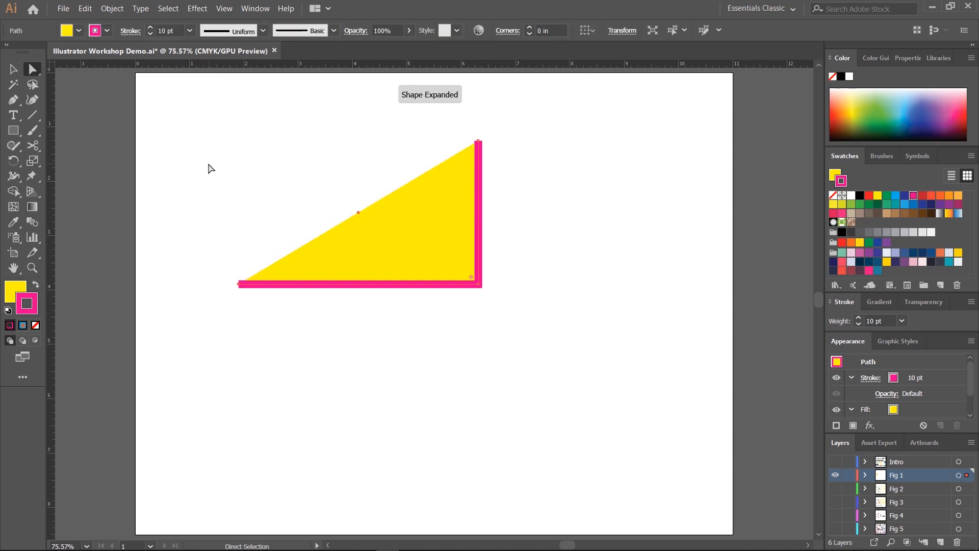
{"action": "key", "text": "ctrl+z"}
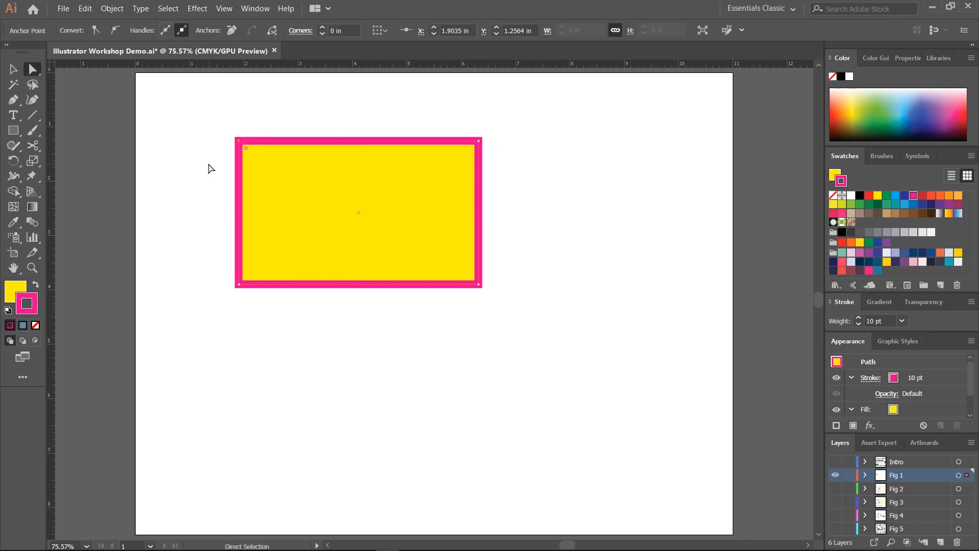
Step: Try moving the rectangle's two lower anchor points together down and to the left, and undo the move
{"action": "left_click", "coordinate": [181, 159]}
{"action": "left_click_drag", "start_coordinate": [183, 267], "coordinate": [651, 347]}
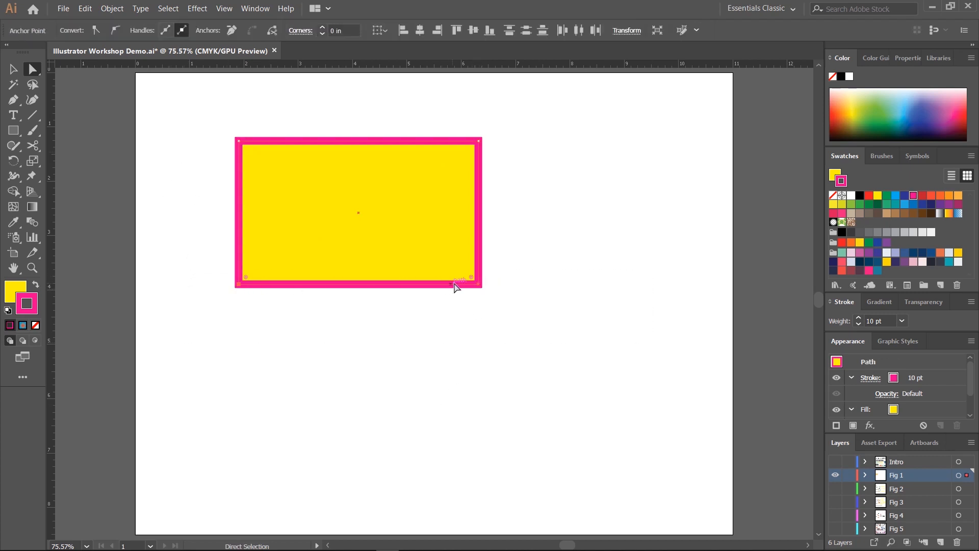
{"action": "left_click_drag", "start_coordinate": [479, 287], "coordinate": [346, 444]}
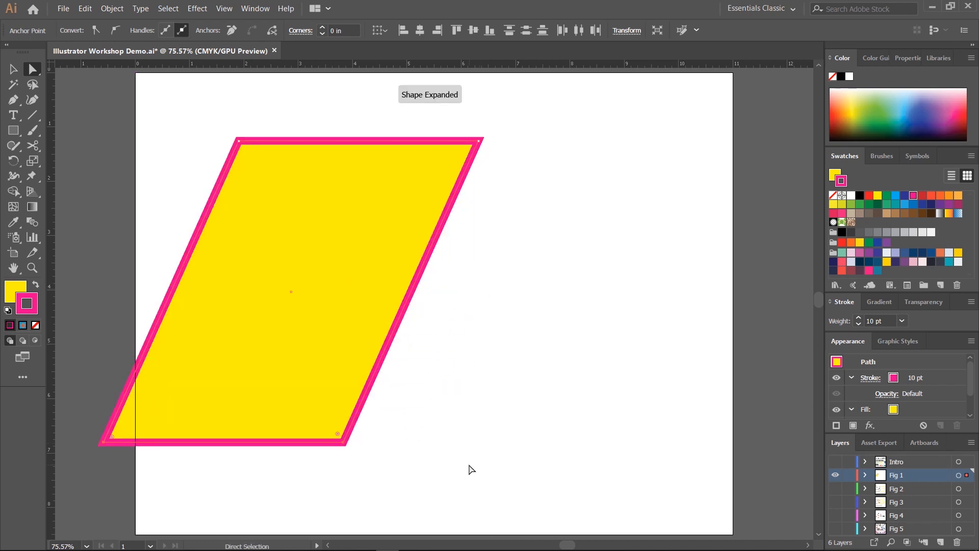
{"action": "key", "text": "ctrl+z"}
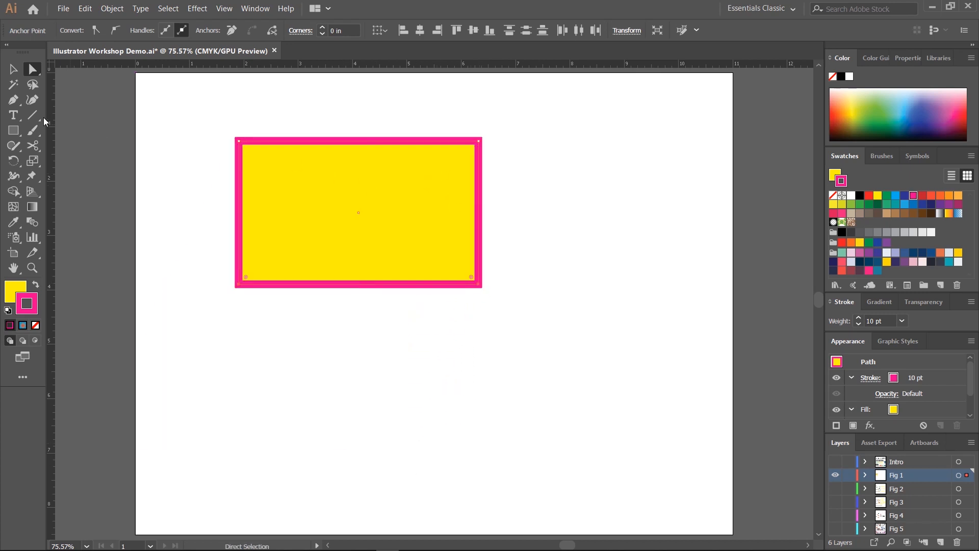
Step: Move the whole rectangle toward the center of the artboard with the Selection tool
{"action": "left_click", "coordinate": [12, 69]}
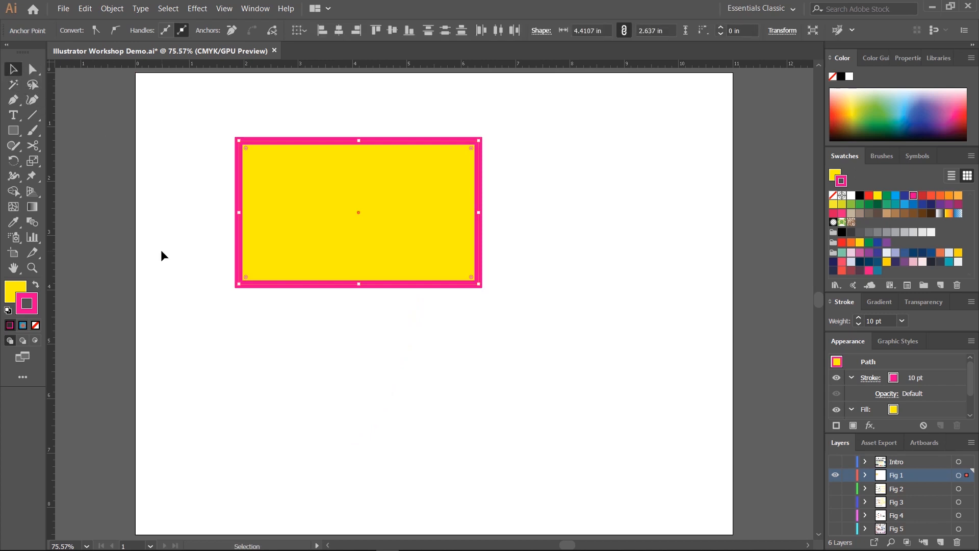
{"action": "left_click", "coordinate": [32, 70]}
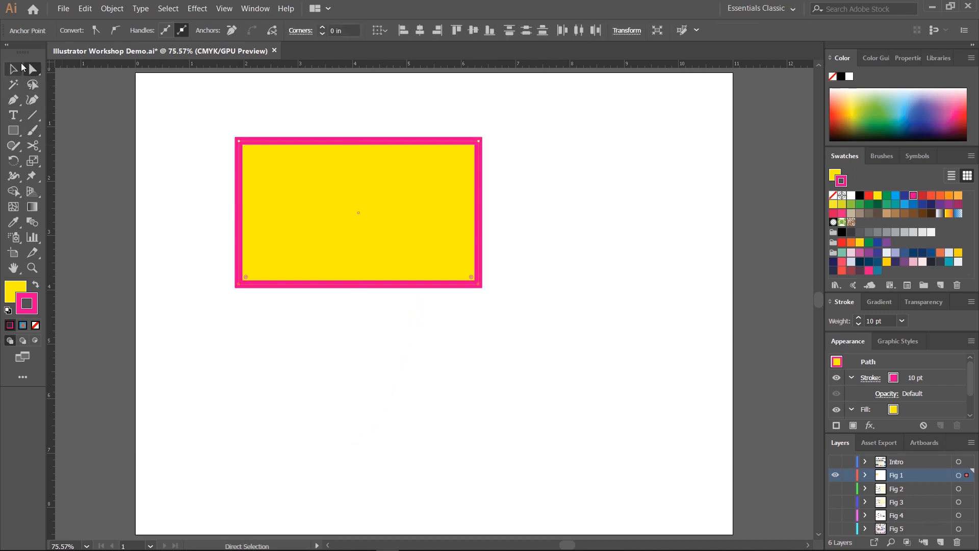
{"action": "left_click", "coordinate": [12, 71]}
{"action": "left_click_drag", "start_coordinate": [353, 200], "coordinate": [413, 302]}
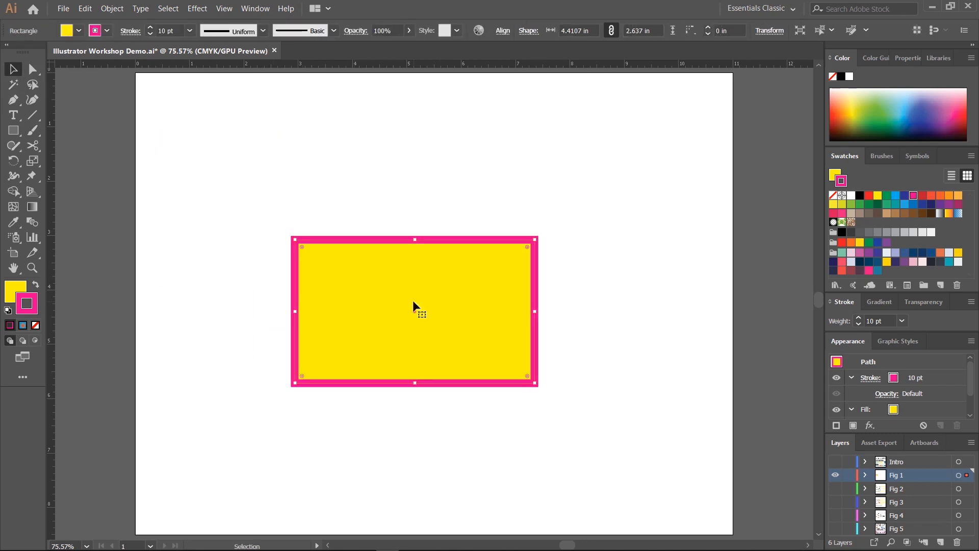
Step: Try moving only the rectangle's upper-left anchor point to about X 0.65 in, Y 1.58 in, and undo the change
{"action": "left_click", "coordinate": [32, 70]}
{"action": "left_click_drag", "start_coordinate": [234, 198], "coordinate": [356, 296]}
{"action": "left_click_drag", "start_coordinate": [295, 239], "coordinate": [171, 162]}
{"action": "key", "text": "v"}
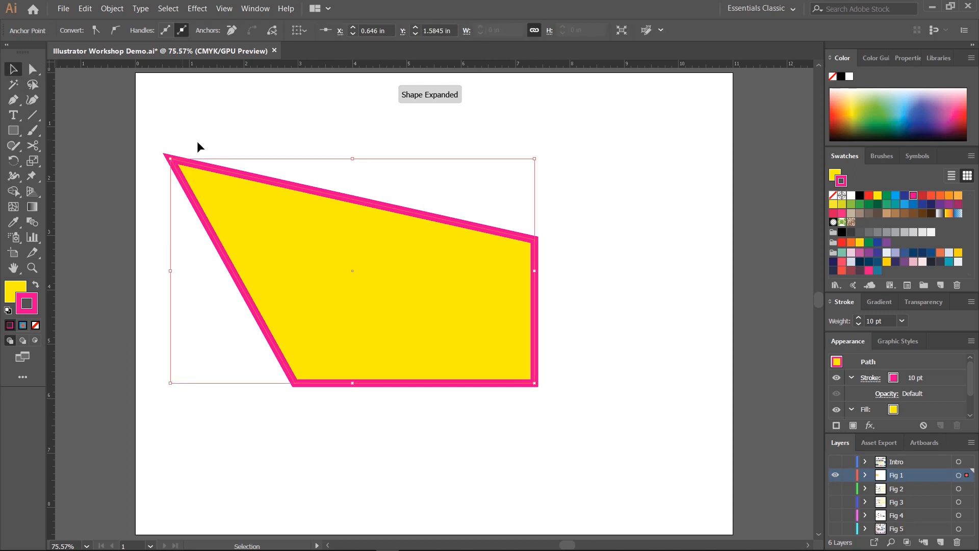
{"action": "key", "text": "ctrl+z"}
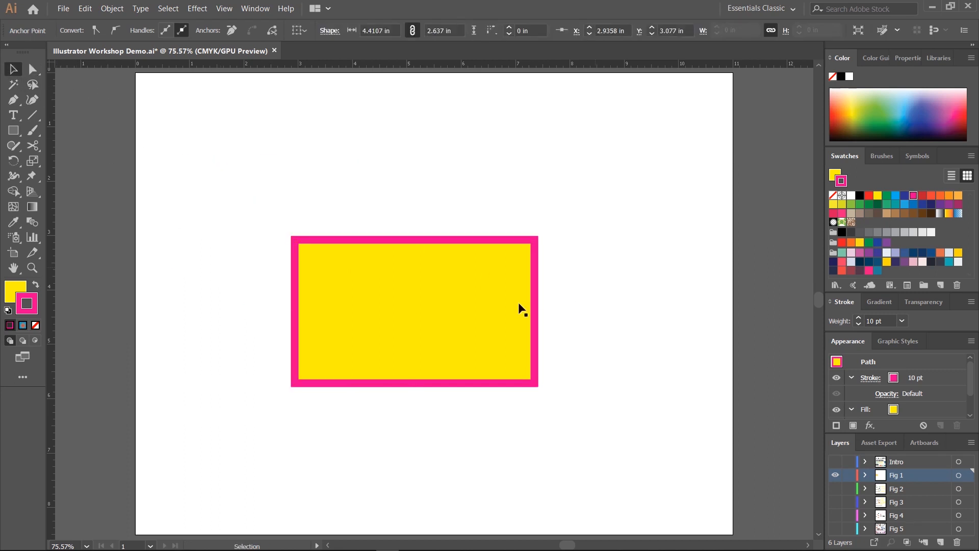
{"action": "key", "text": "ctrl+z"}
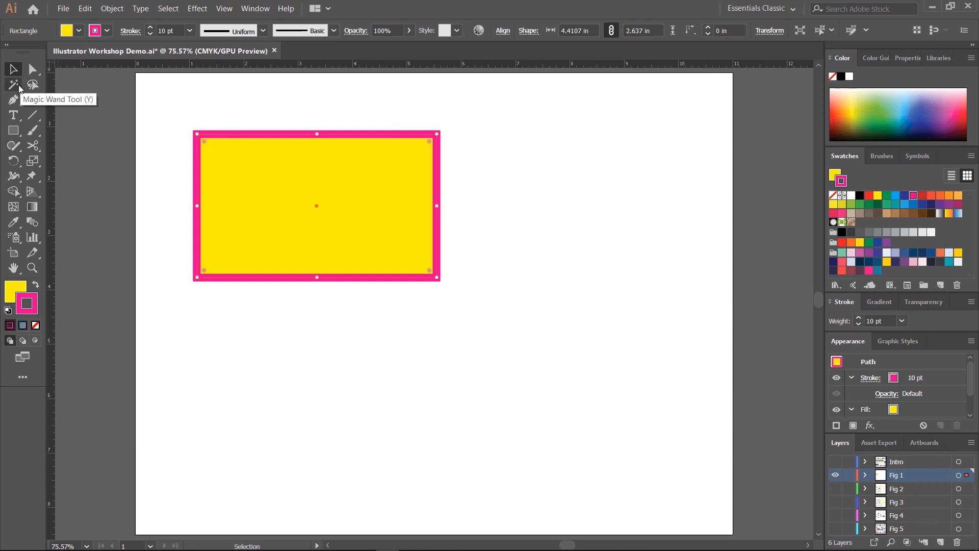
Step: Examine the Magic Wand tool's selection options and close them
{"action": "left_click", "coordinate": [13, 84]}
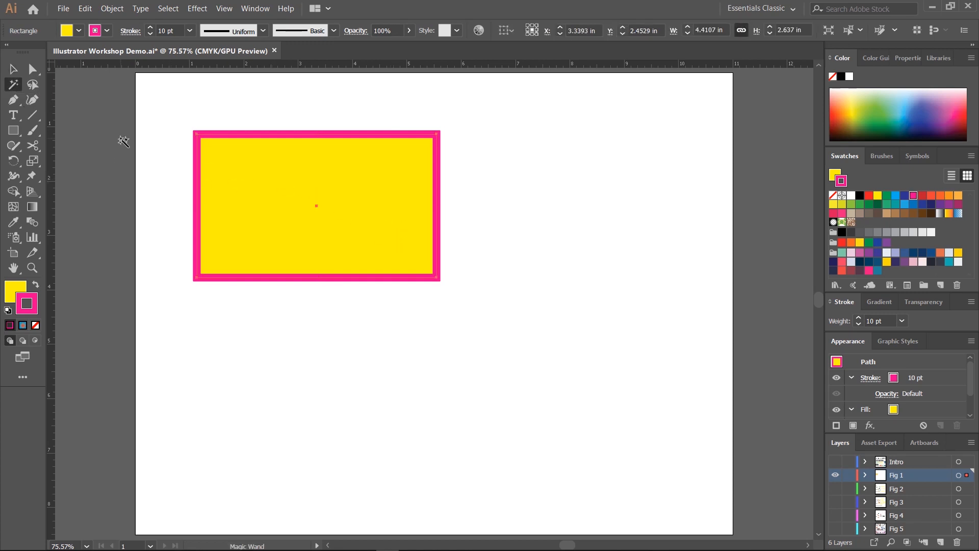
{"action": "key", "text": "v"}
{"action": "double_click", "coordinate": [13, 85]}
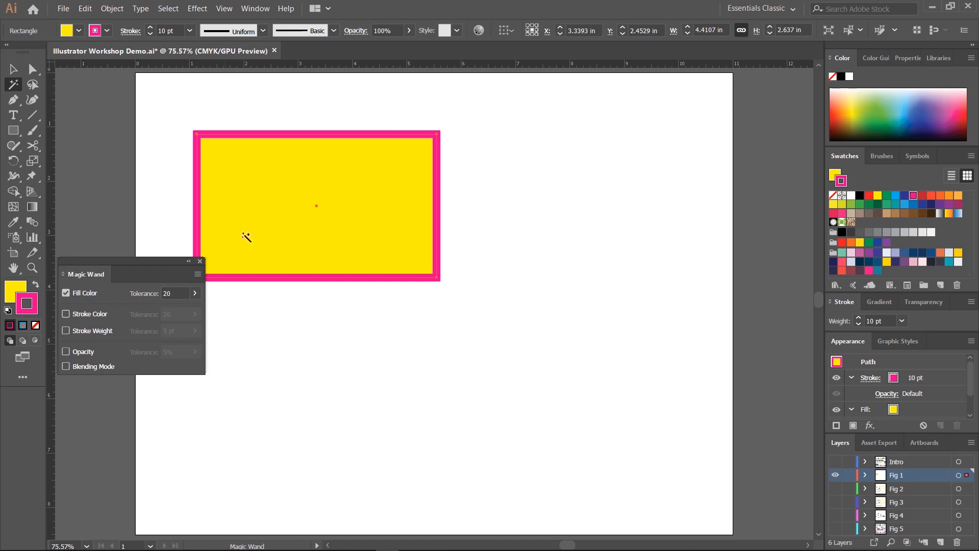
{"action": "left_click", "coordinate": [200, 262]}
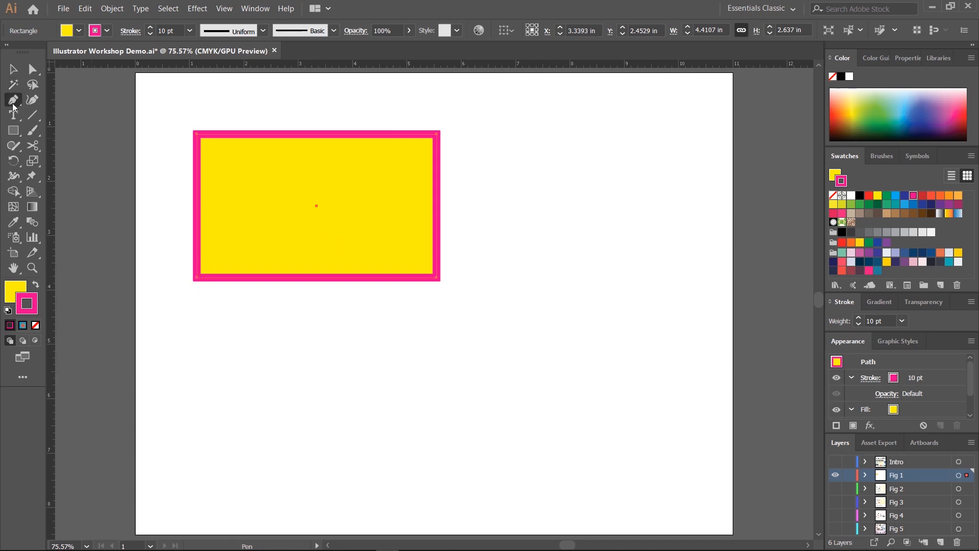
Step: Draw an open path of straight segments with the Pen tool from about X 0.56 in, Y 7.02 in to X 9.16 in, Y 7.55 in
{"action": "key", "text": "a"}
{"action": "left_click", "coordinate": [14, 100]}
{"action": "key", "text": "ctrl+shift+a"}
{"action": "left_click", "coordinate": [165, 454]}
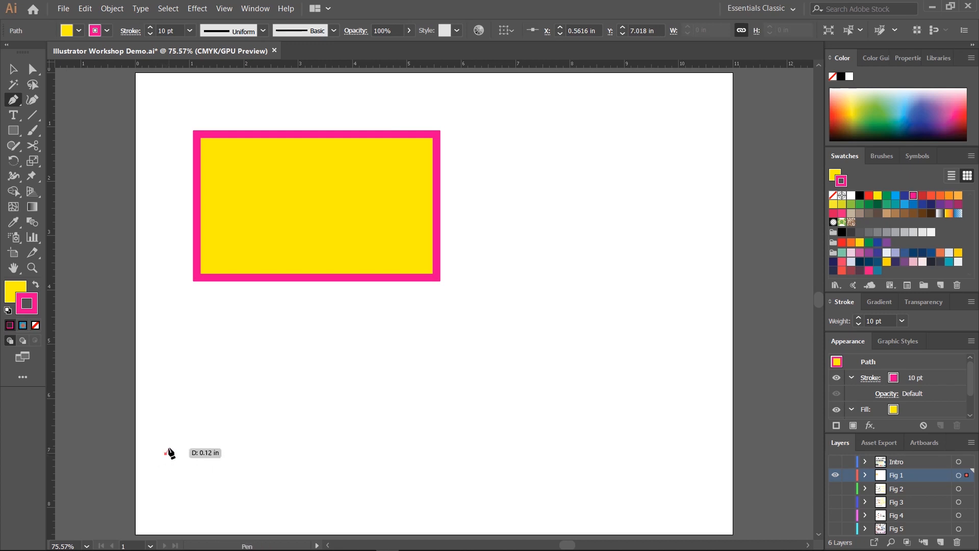
{"action": "left_click", "coordinate": [273, 387]}
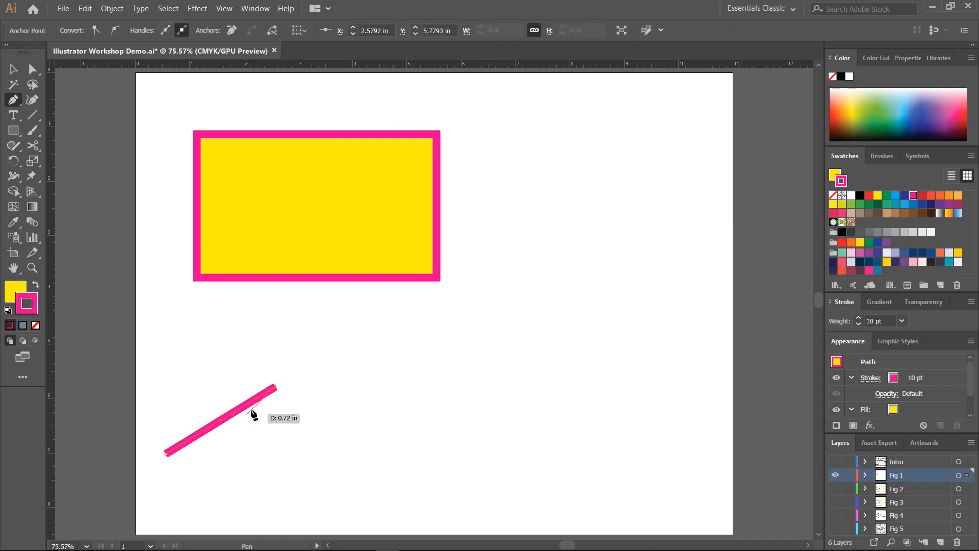
{"action": "left_click", "coordinate": [308, 442]}
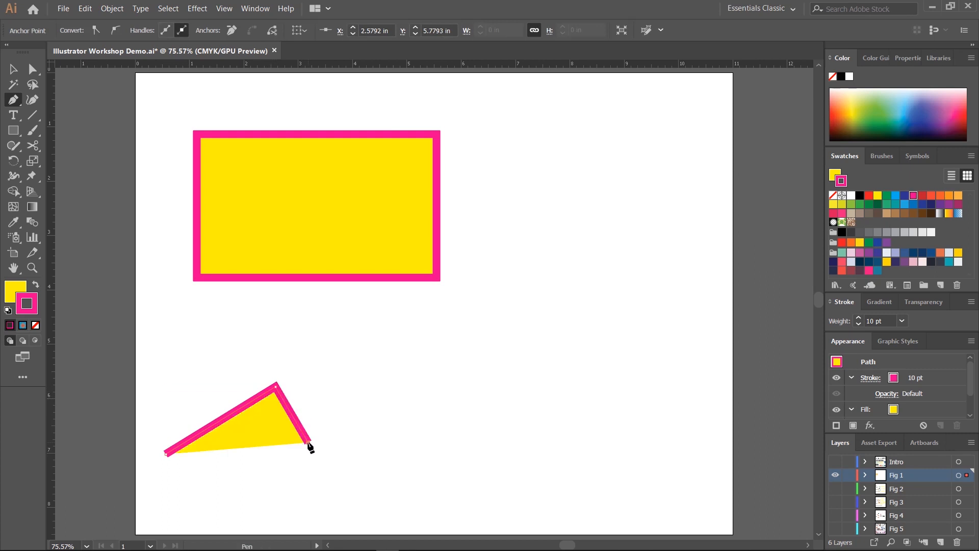
{"action": "left_click", "coordinate": [393, 444]}
{"action": "left_click", "coordinate": [517, 447]}
{"action": "left_click", "coordinate": [504, 375]}
{"action": "left_click", "coordinate": [518, 318]}
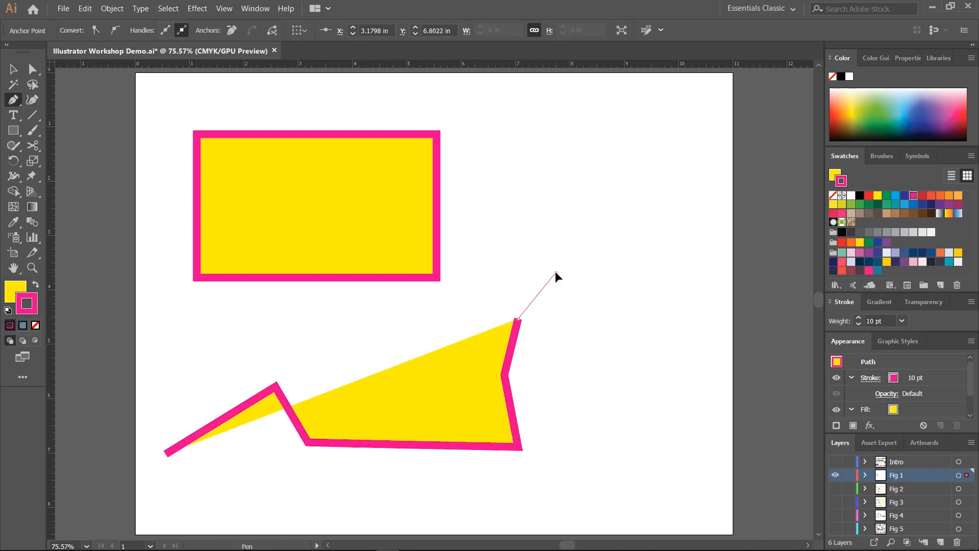
{"action": "left_click", "coordinate": [556, 272]}
{"action": "left_click", "coordinate": [634, 256]}
{"action": "left_click", "coordinate": [681, 281]}
{"action": "left_click", "coordinate": [680, 317]}
{"action": "left_click", "coordinate": [690, 386]}
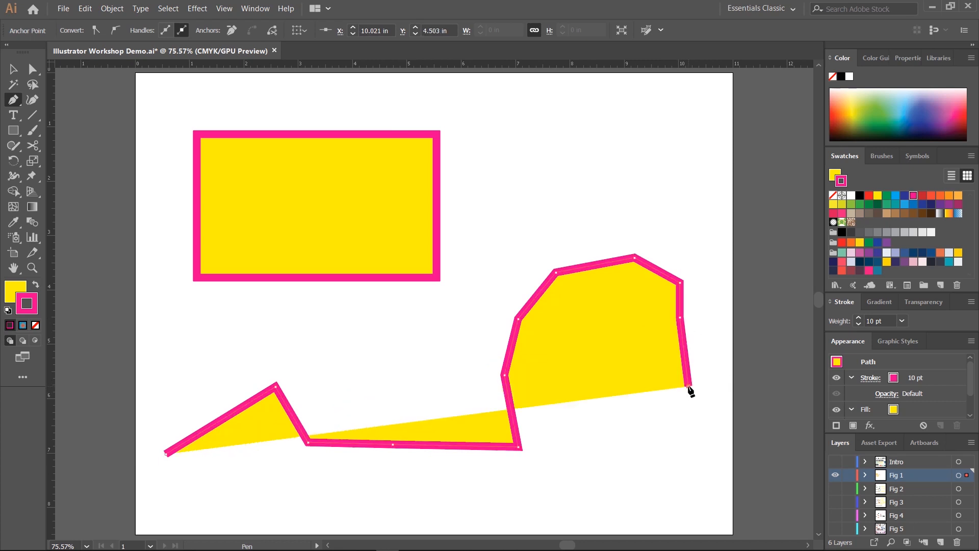
{"action": "left_click", "coordinate": [662, 418]}
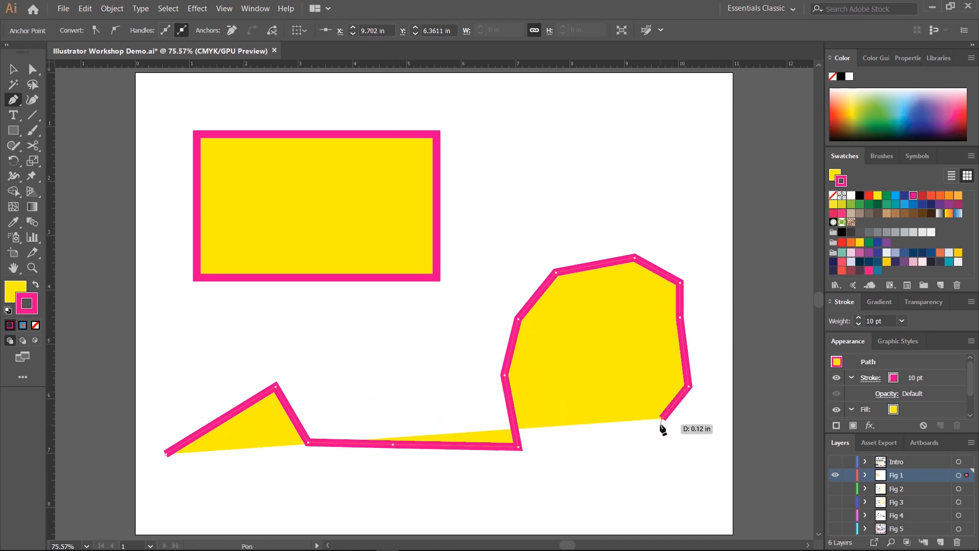
{"action": "left_click", "coordinate": [632, 482]}
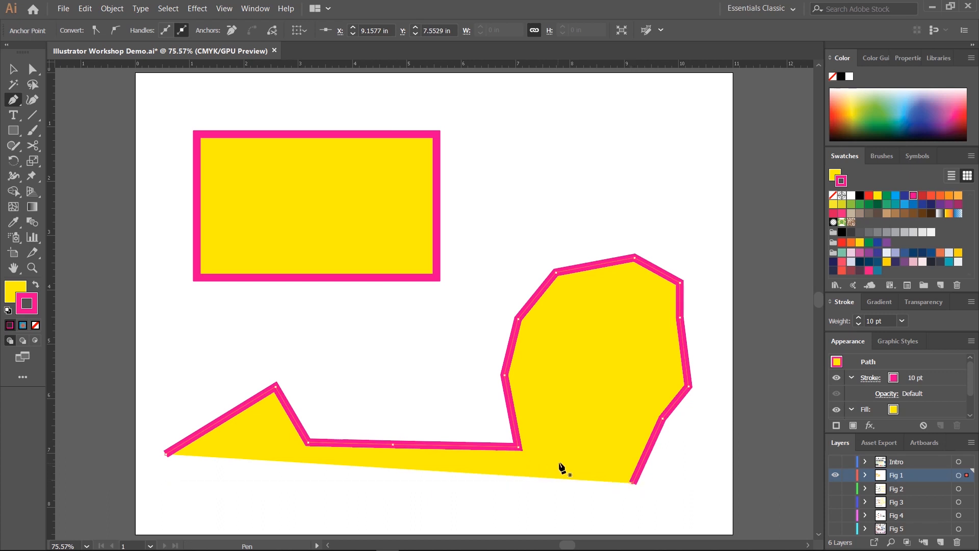
Step: Select the rectangle and the straight-segment path by their fills in turn, and delete the path
{"action": "left_click", "coordinate": [14, 70]}
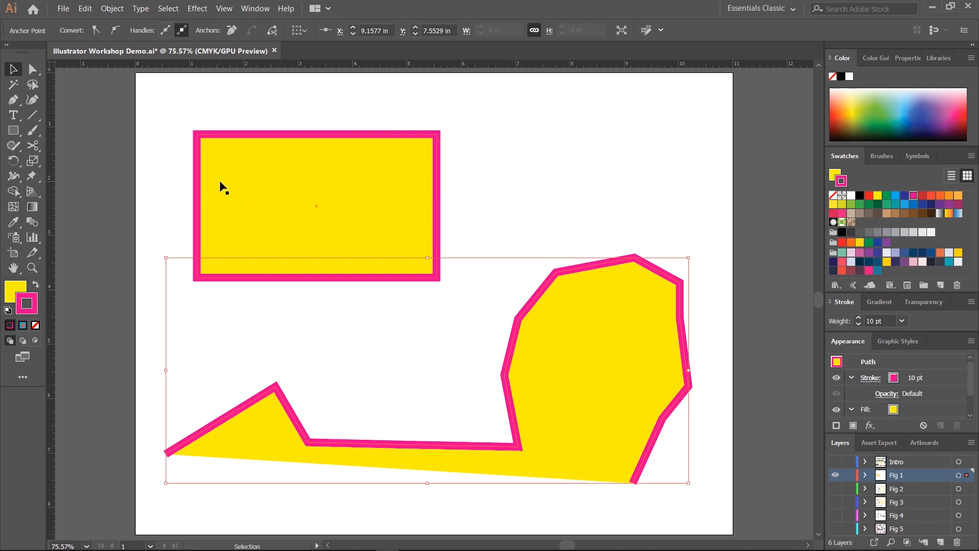
{"action": "left_click", "coordinate": [238, 168]}
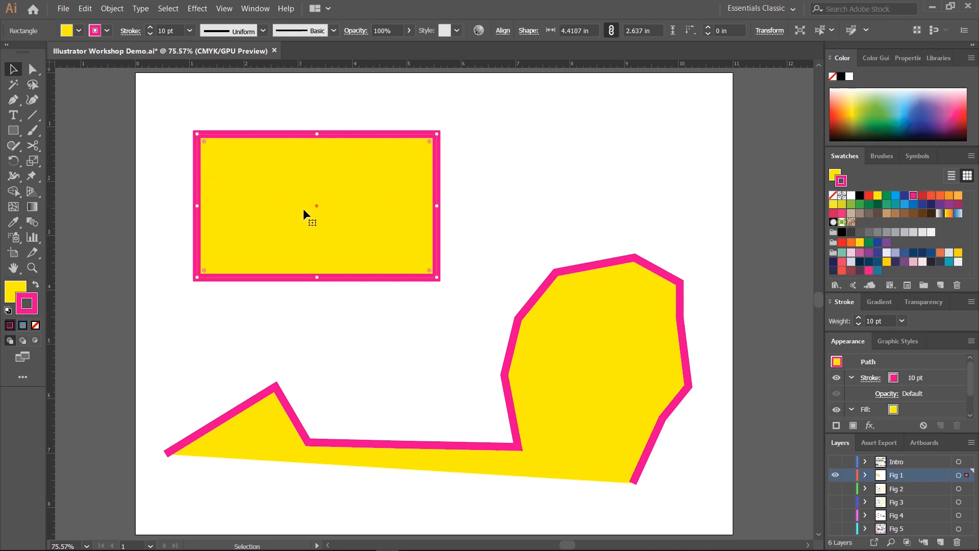
{"action": "left_click", "coordinate": [586, 336]}
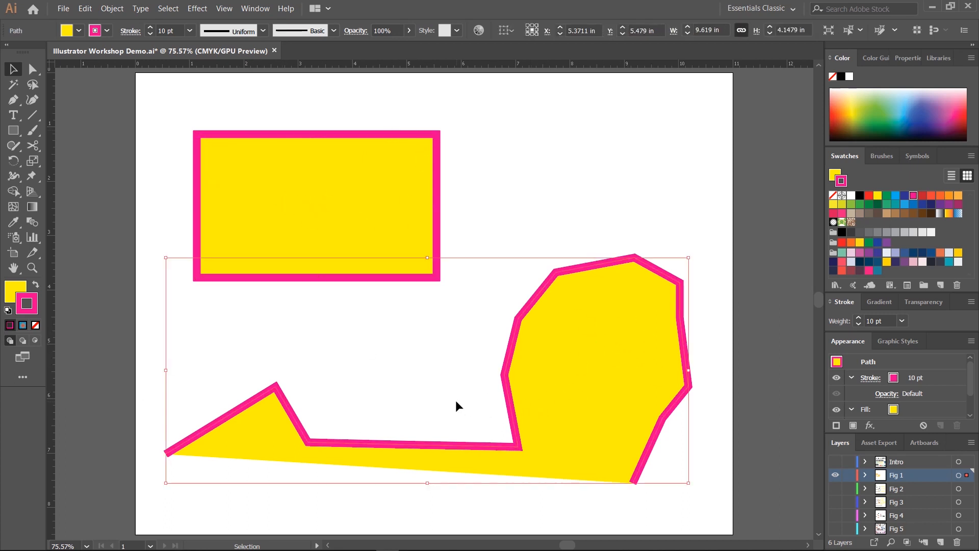
{"action": "key", "text": "Delete"}
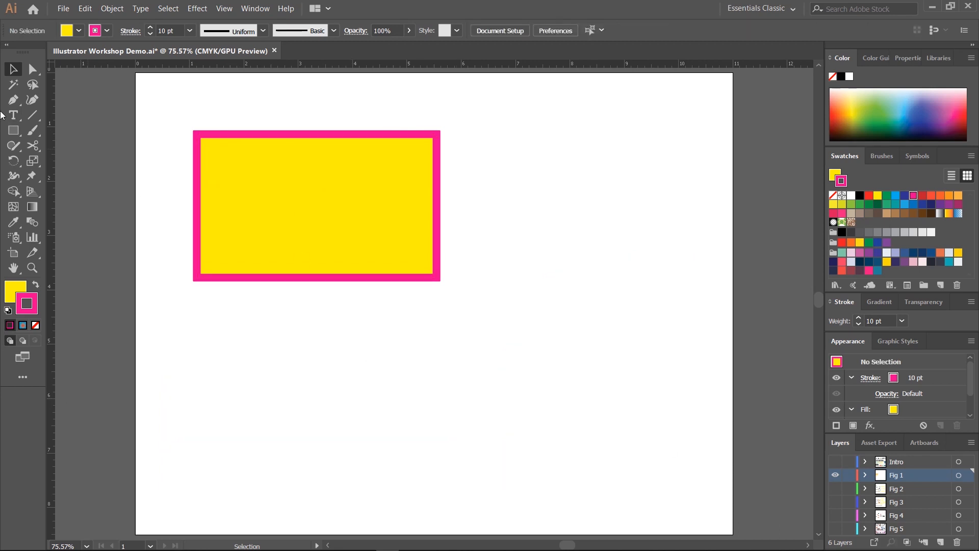
Step: Draw a seven-point open path of straight segments from about X 1.28 in, Y 6.98 in to X 9.41 in, Y 6.66 in
{"action": "left_click", "coordinate": [12, 103]}
{"action": "left_click", "coordinate": [206, 451]}
{"action": "left_click", "coordinate": [289, 391]}
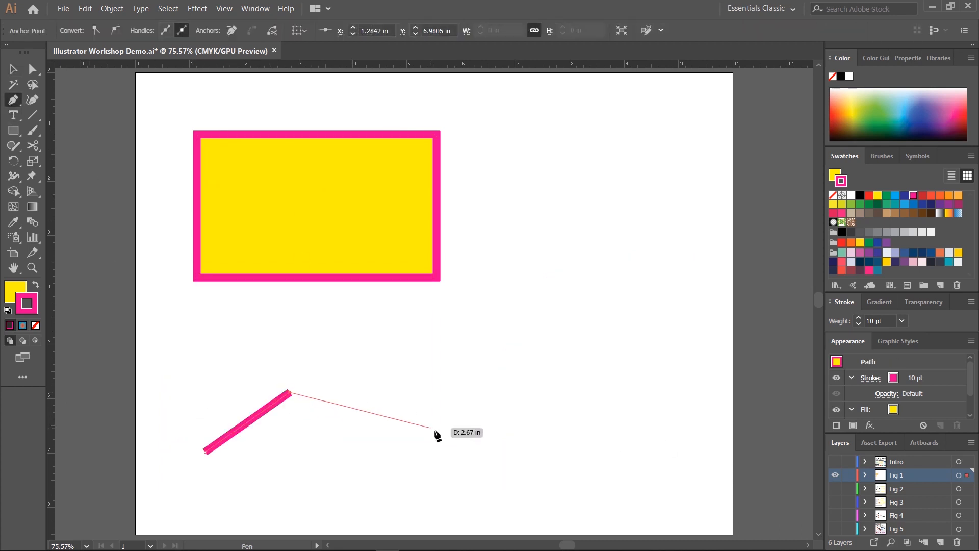
{"action": "left_click", "coordinate": [436, 431]}
{"action": "left_click", "coordinate": [528, 358]}
{"action": "left_click", "coordinate": [608, 313]}
{"action": "left_click", "coordinate": [653, 359]}
{"action": "left_click", "coordinate": [645, 435]}
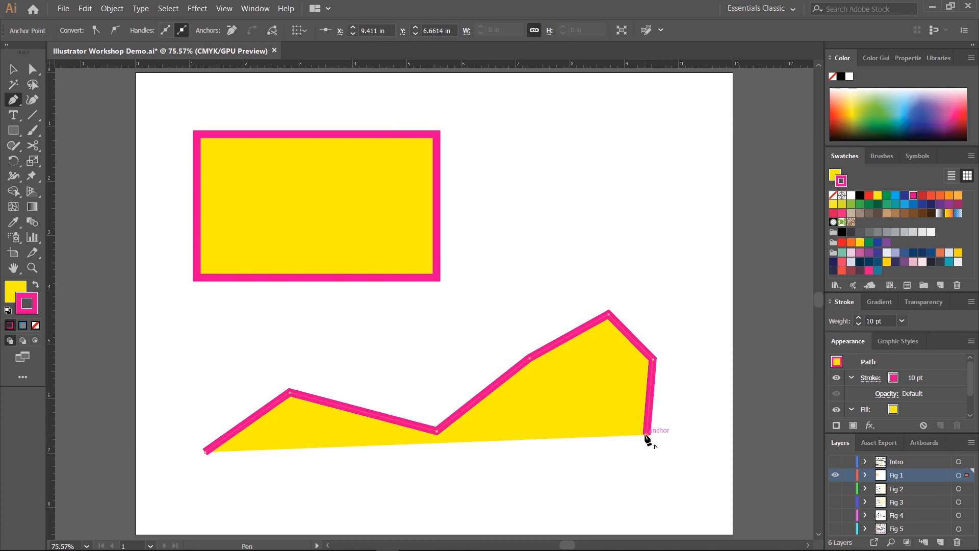
Step: Undo the last segment of the seven-point path and delete the rest of the path
{"action": "left_click", "coordinate": [14, 69]}
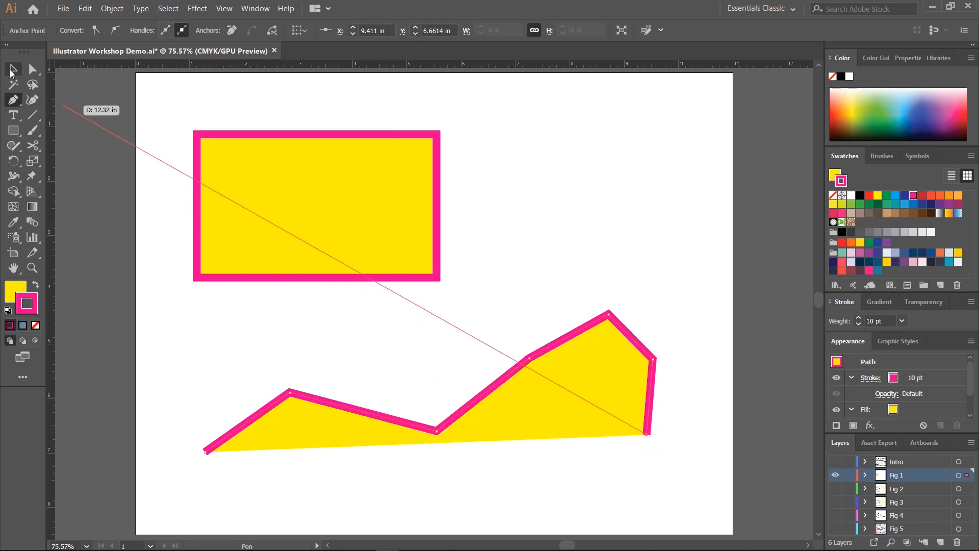
{"action": "key", "text": "ctrl+z"}
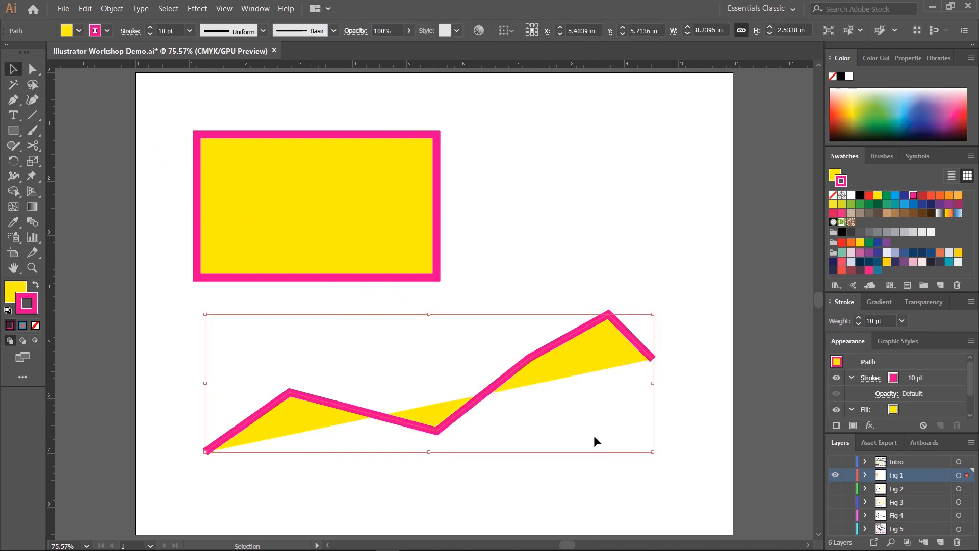
{"action": "key", "text": "Delete"}
Step: Draw a curved path with the Pen tool from about X 1.13 in, Y 7.05 in across the lower artboard and up beyond the rectangle's right side
{"action": "left_click", "coordinate": [13, 100]}
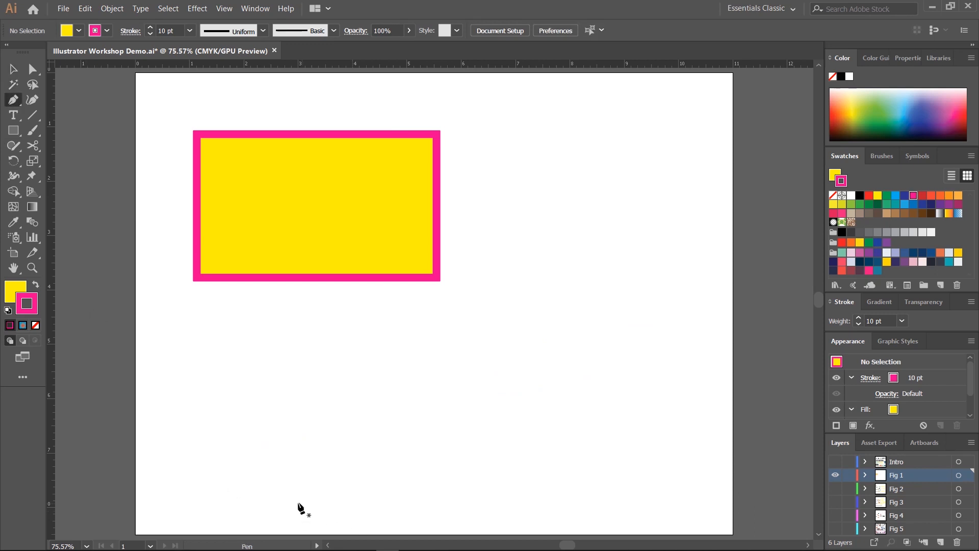
{"action": "left_click_drag", "start_coordinate": [196, 454], "coordinate": [246, 442]}
{"action": "left_click_drag", "start_coordinate": [245, 437], "coordinate": [246, 438]}
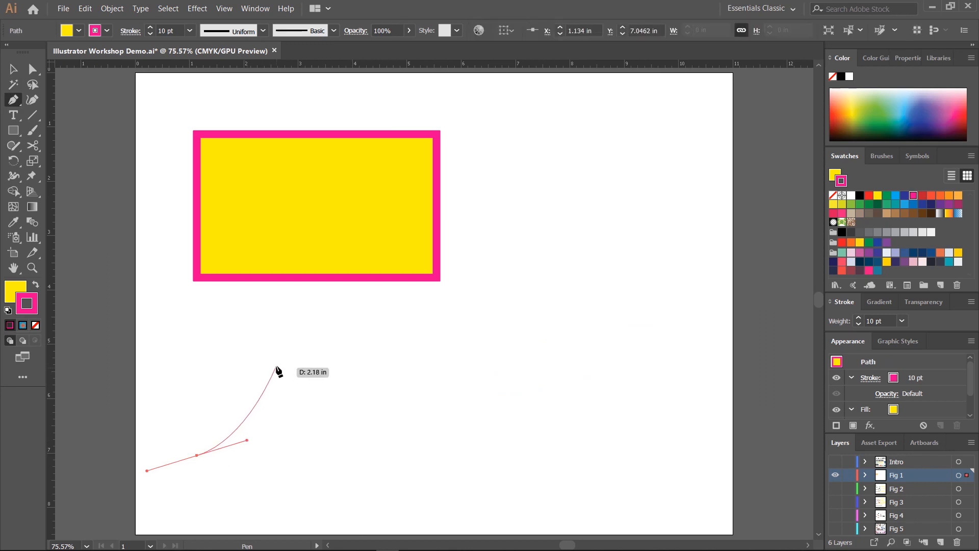
{"action": "left_click_drag", "start_coordinate": [284, 351], "coordinate": [351, 352]}
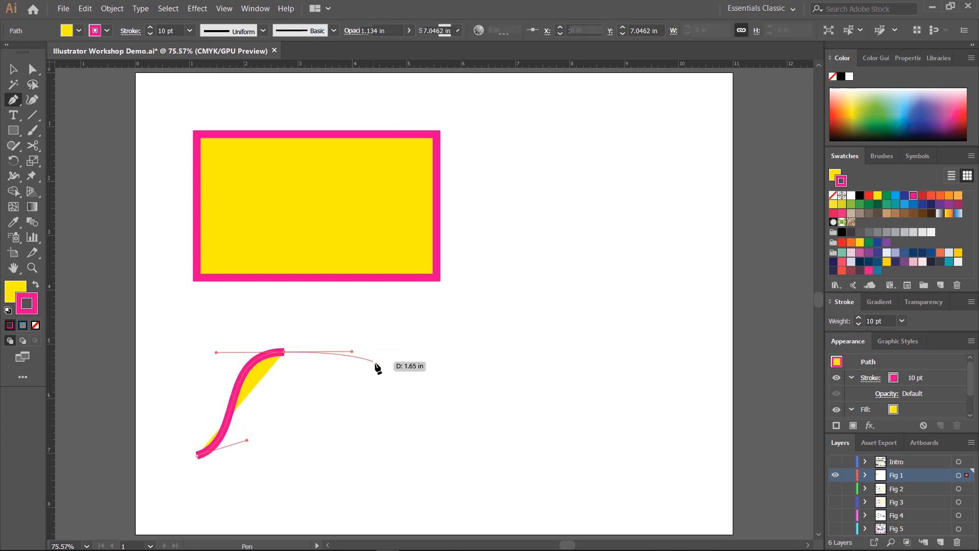
{"action": "left_click_drag", "start_coordinate": [411, 385], "coordinate": [453, 432]}
{"action": "left_click_drag", "start_coordinate": [477, 455], "coordinate": [617, 400]}
{"action": "left_click_drag", "start_coordinate": [613, 399], "coordinate": [635, 338]}
{"action": "left_click_drag", "start_coordinate": [622, 291], "coordinate": [498, 291]}
{"action": "left_click_drag", "start_coordinate": [470, 228], "coordinate": [490, 156]}
{"action": "left_click_drag", "start_coordinate": [552, 147], "coordinate": [609, 138]}
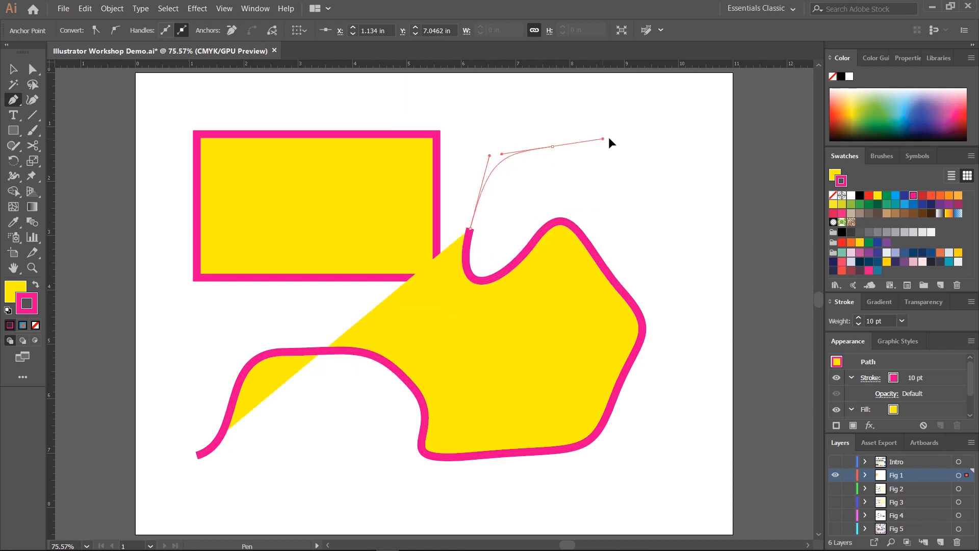
Step: Continue the curved path down the artboard's right edge and back along its lower edge, closing it at the starting anchor point
{"action": "left_click_drag", "start_coordinate": [712, 190], "coordinate": [740, 242]}
{"action": "left_click_drag", "start_coordinate": [733, 322], "coordinate": [718, 394]}
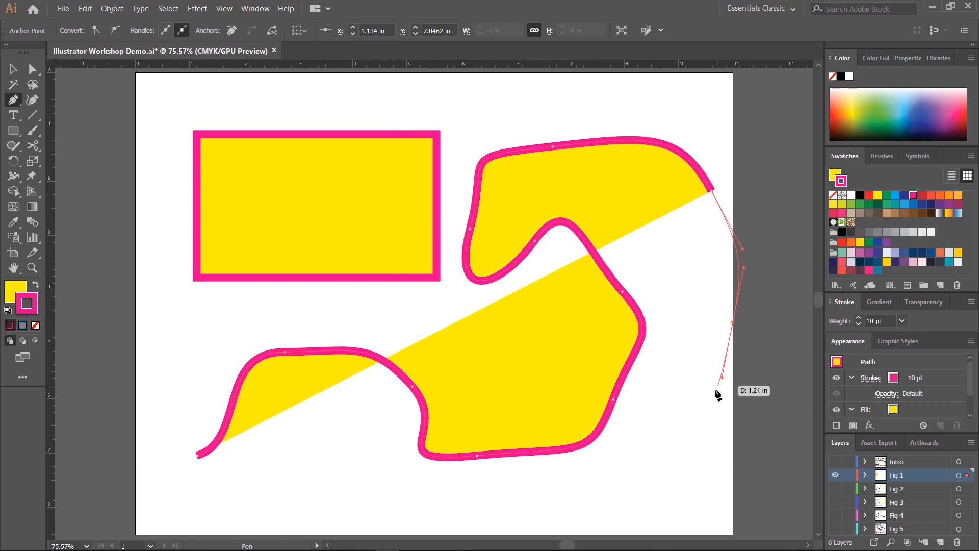
{"action": "left_click_drag", "start_coordinate": [680, 429], "coordinate": [636, 466]}
{"action": "left_click_drag", "start_coordinate": [596, 492], "coordinate": [550, 507]}
{"action": "left_click_drag", "start_coordinate": [439, 524], "coordinate": [395, 515]}
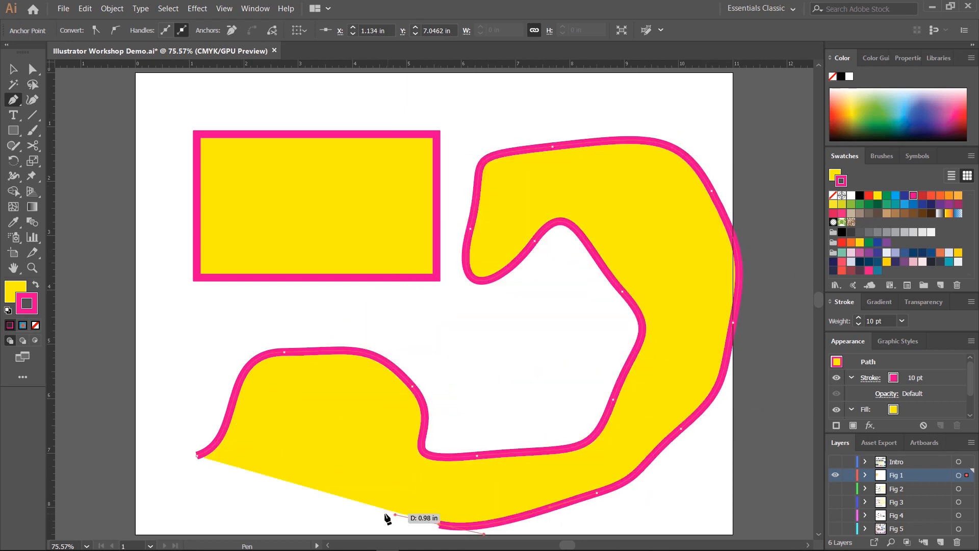
{"action": "left_click_drag", "start_coordinate": [206, 478], "coordinate": [184, 476]}
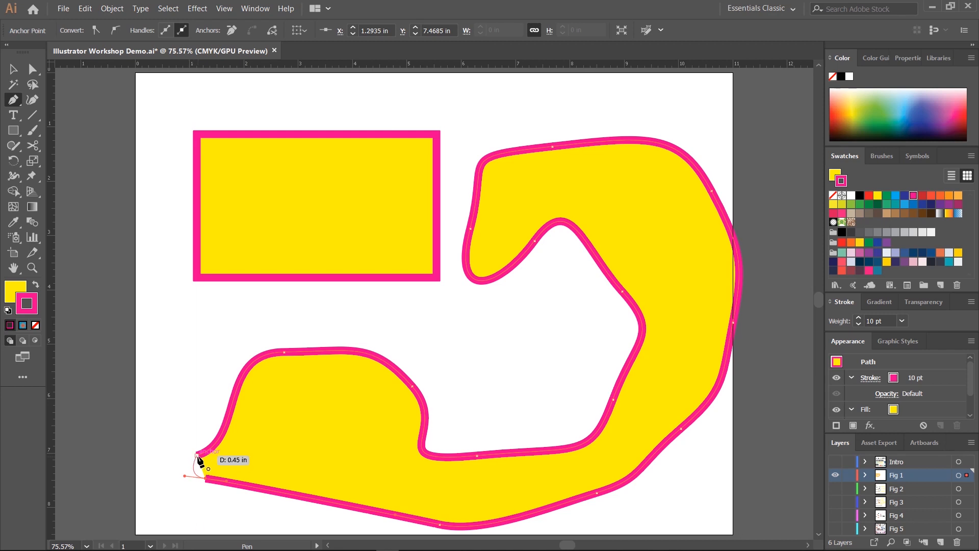
{"action": "left_click_drag", "start_coordinate": [200, 462], "coordinate": [247, 440]}
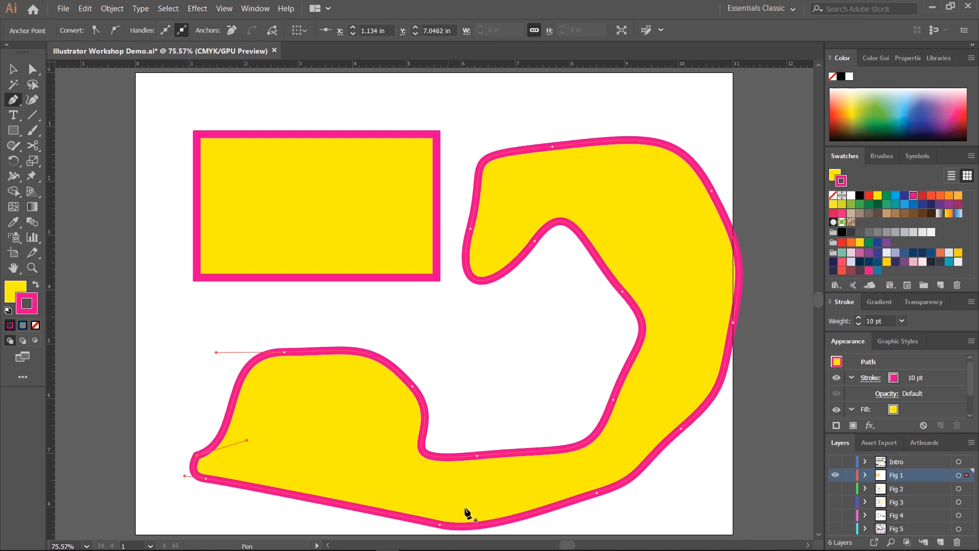
Step: Delete the whole closed curved path, leaving only the yellow rectangle on the artboard
{"action": "key", "text": "v"}
{"action": "key", "text": "ctrl+a"}
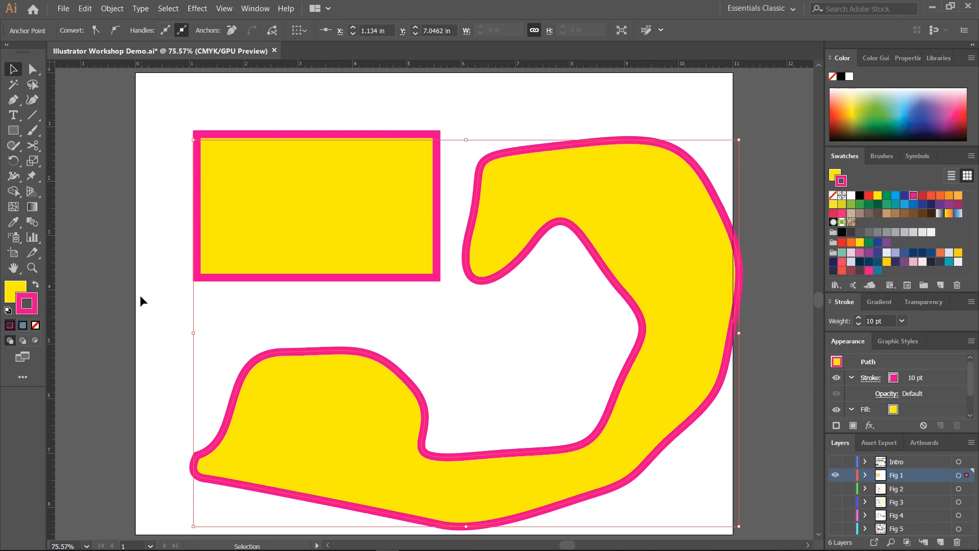
{"action": "key", "text": "Delete"}
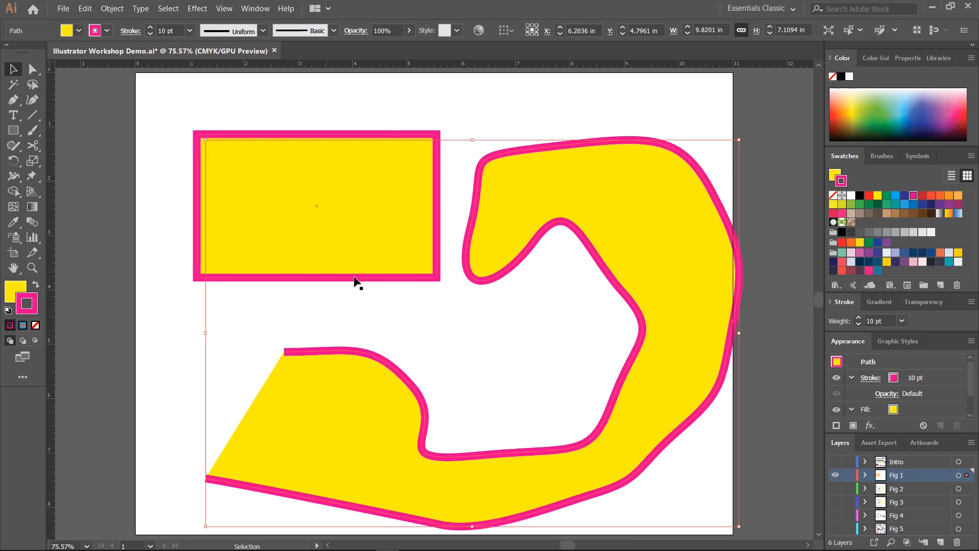
{"action": "key", "text": "Delete"}
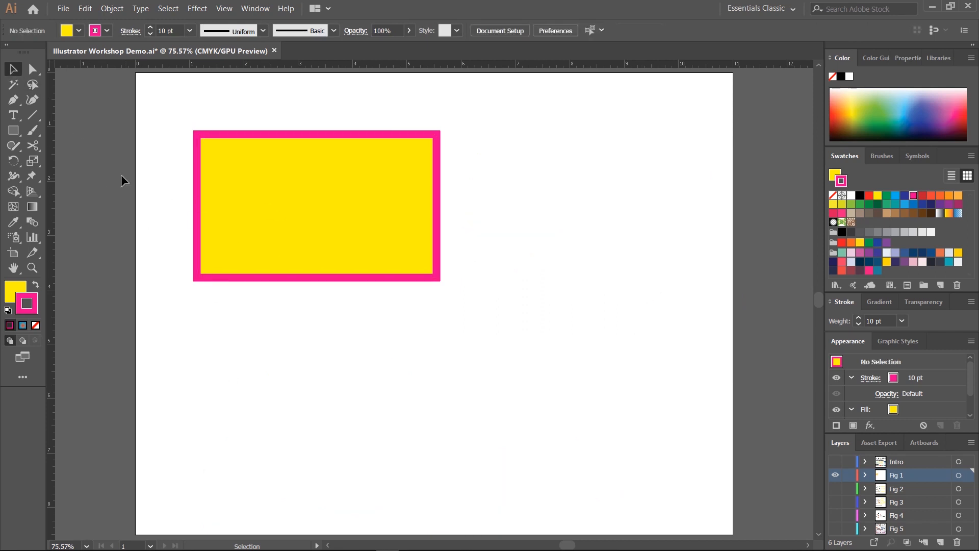
Step: Place a "Lorem ipsum" point text below the yellow rectangle and set its font style to Regular
{"action": "left_click", "coordinate": [13, 116]}
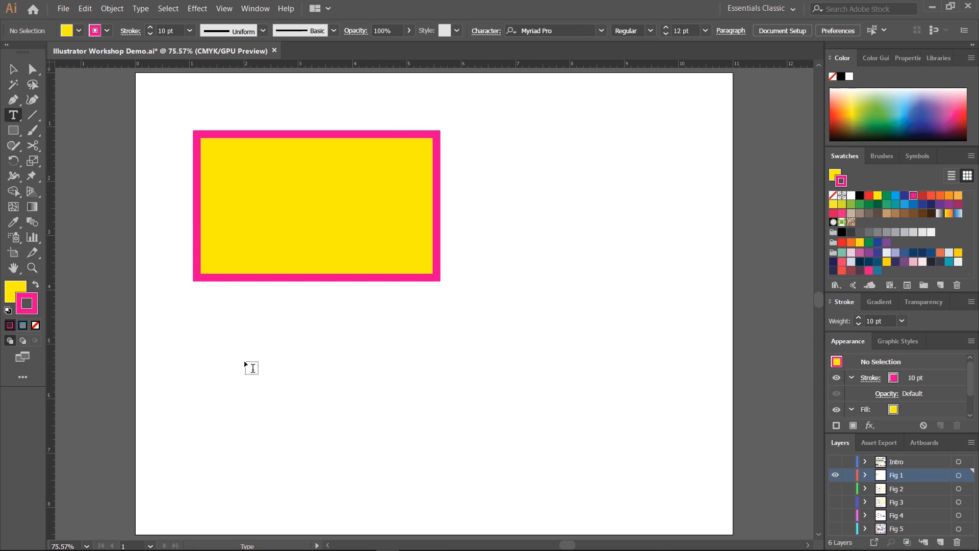
{"action": "left_click", "coordinate": [252, 348]}
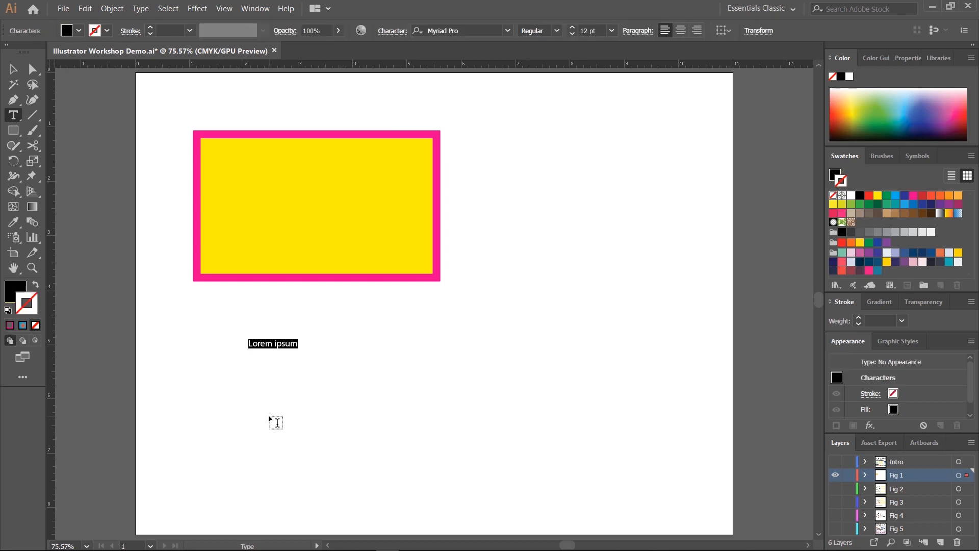
{"action": "left_click", "coordinate": [13, 69]}
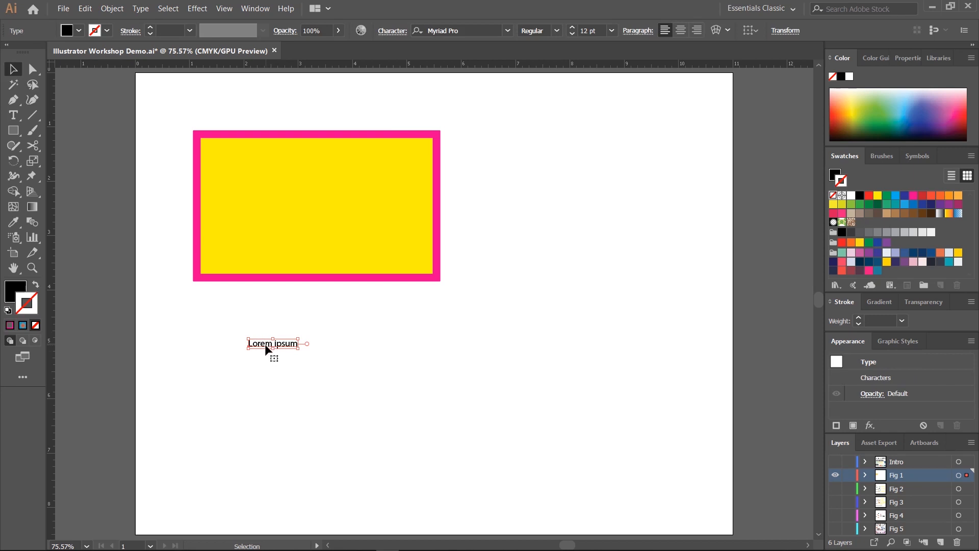
{"action": "left_click", "coordinate": [471, 32]}
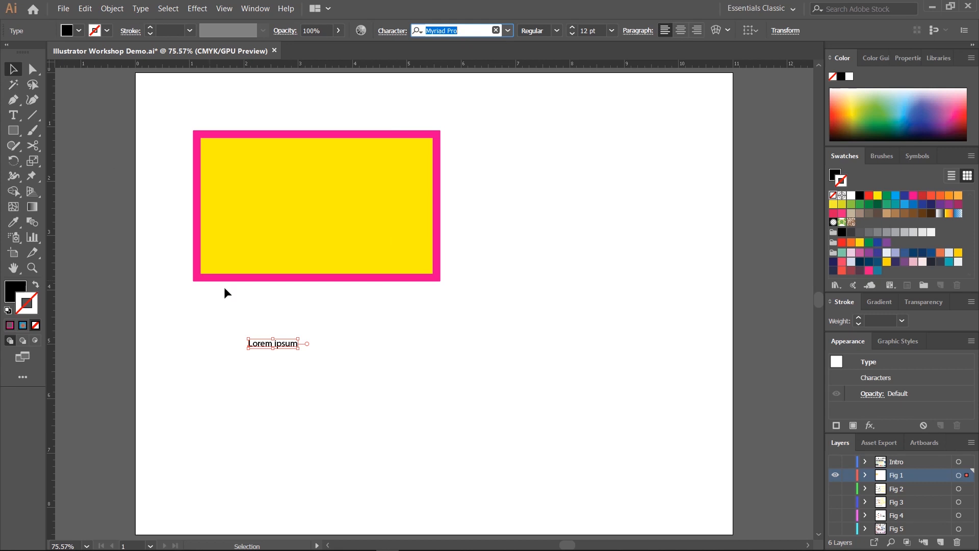
{"action": "left_click", "coordinate": [284, 357]}
{"action": "left_click", "coordinate": [273, 345]}
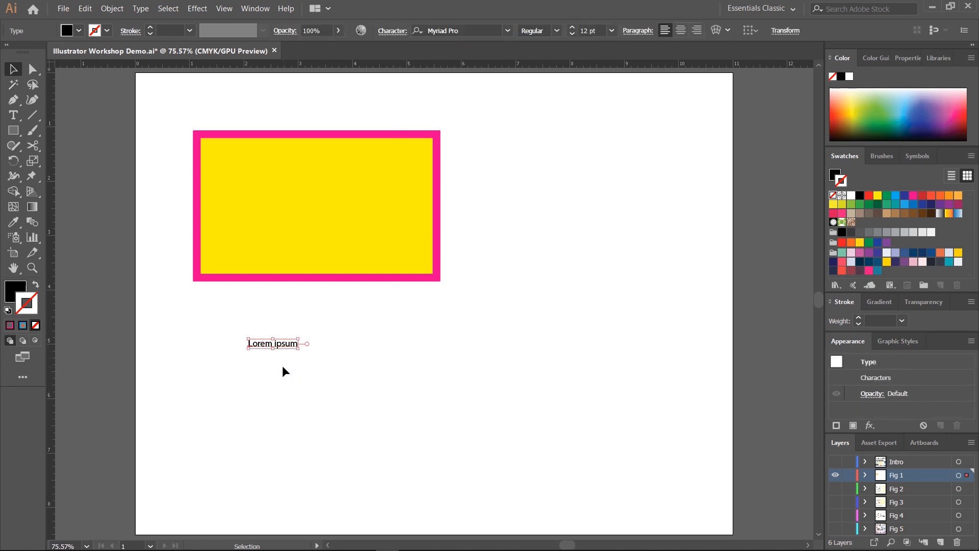
{"action": "left_click", "coordinate": [557, 31]}
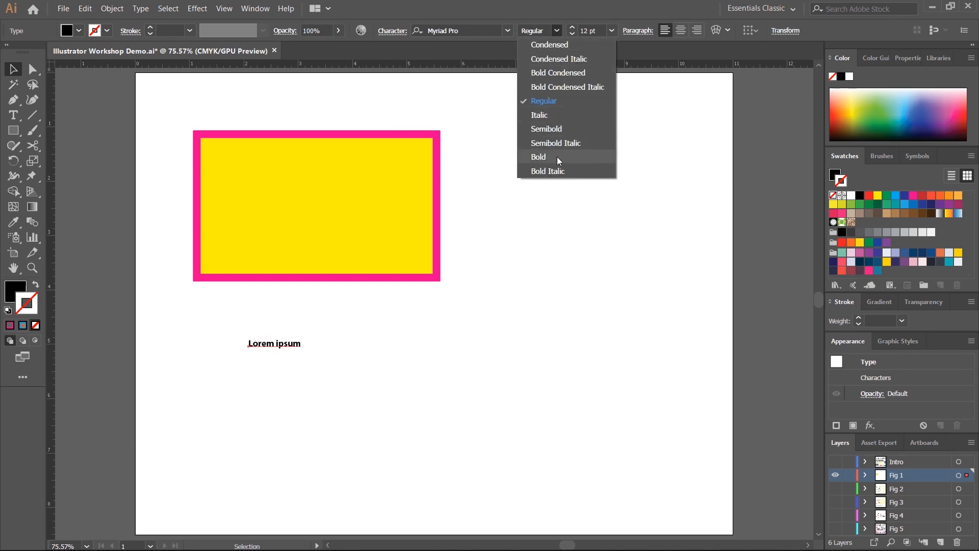
{"action": "left_click", "coordinate": [554, 102]}
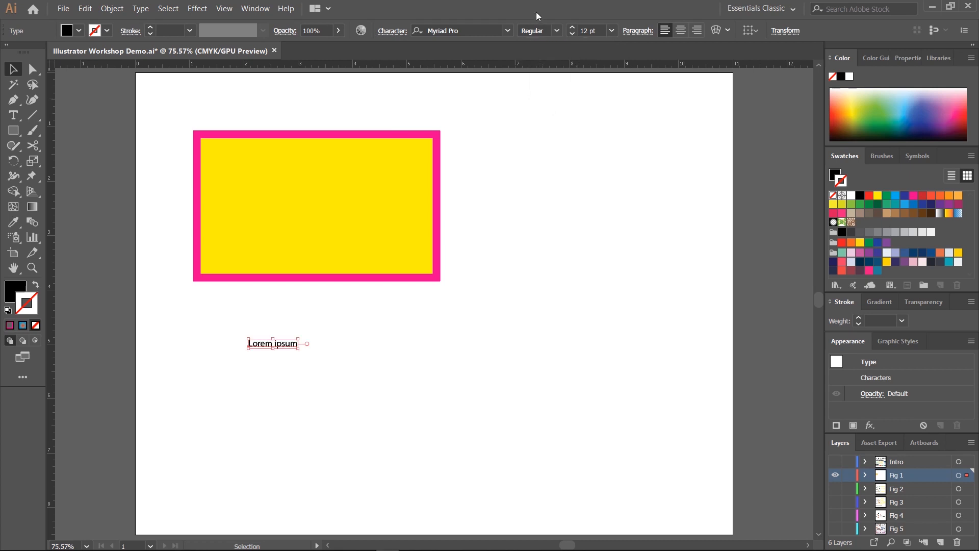
Step: Step the Lorem ipsum text's font size up past 21 pt and back down to 18 pt
{"action": "left_click", "coordinate": [574, 25]}
{"action": "left_click", "coordinate": [573, 25]}
{"action": "left_click", "coordinate": [573, 26]}
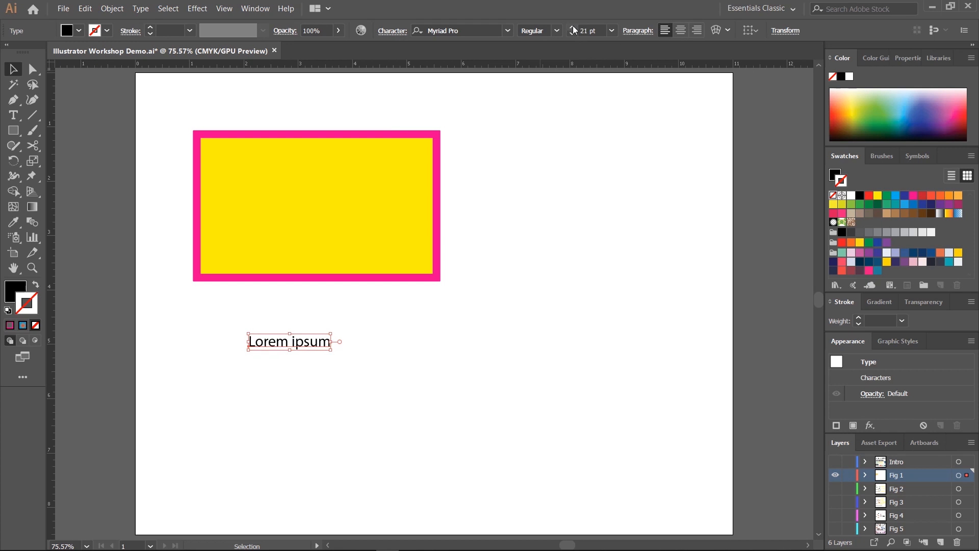
{"action": "left_click", "coordinate": [573, 25]}
{"action": "left_click", "coordinate": [573, 33]}
{"action": "left_click", "coordinate": [573, 33]}
{"action": "left_click", "coordinate": [573, 34]}
{"action": "left_click", "coordinate": [573, 34]}
Step: Set the Lorem ipsum text's font size to 40 pt
{"action": "left_click", "coordinate": [586, 30]}
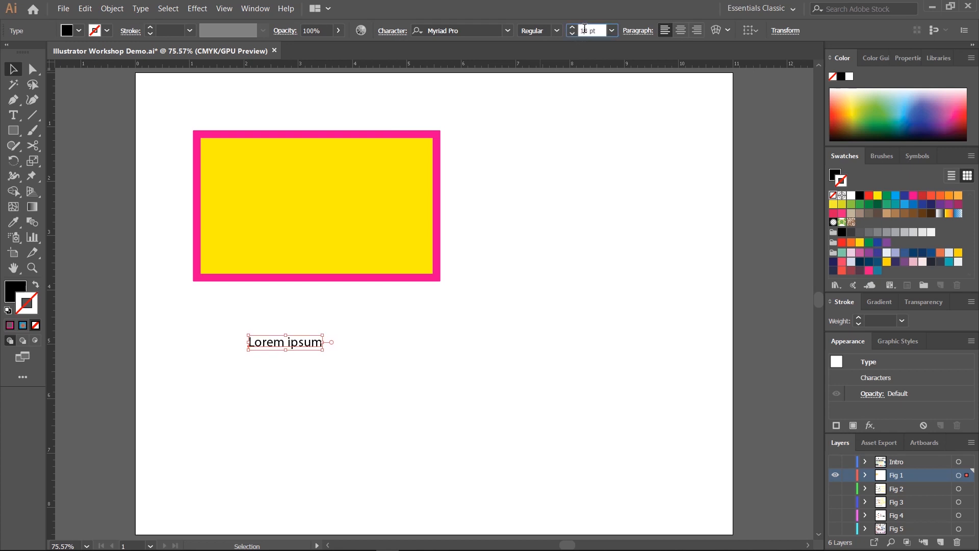
{"action": "left_click", "coordinate": [612, 31]}
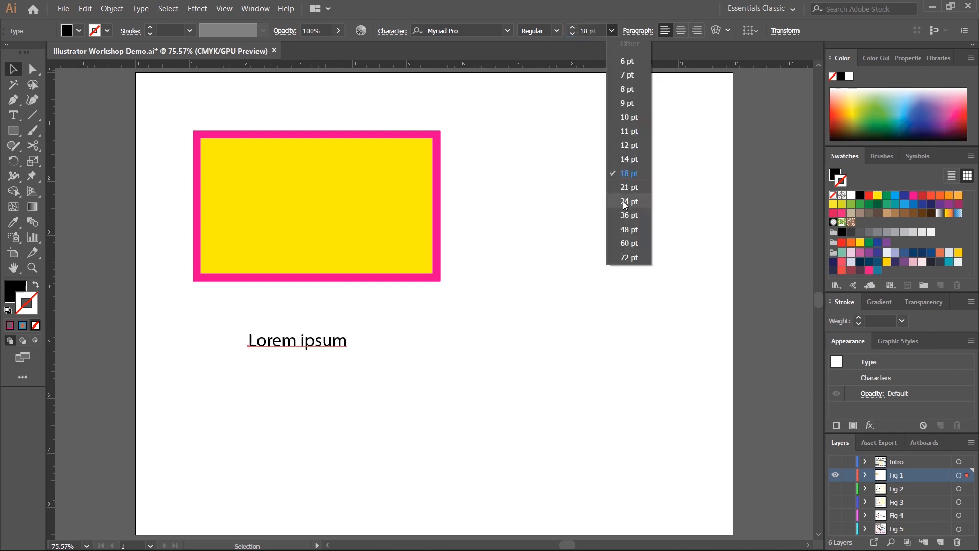
{"action": "left_click", "coordinate": [589, 27]}
{"action": "left_click_drag", "start_coordinate": [589, 33], "coordinate": [553, 33]}
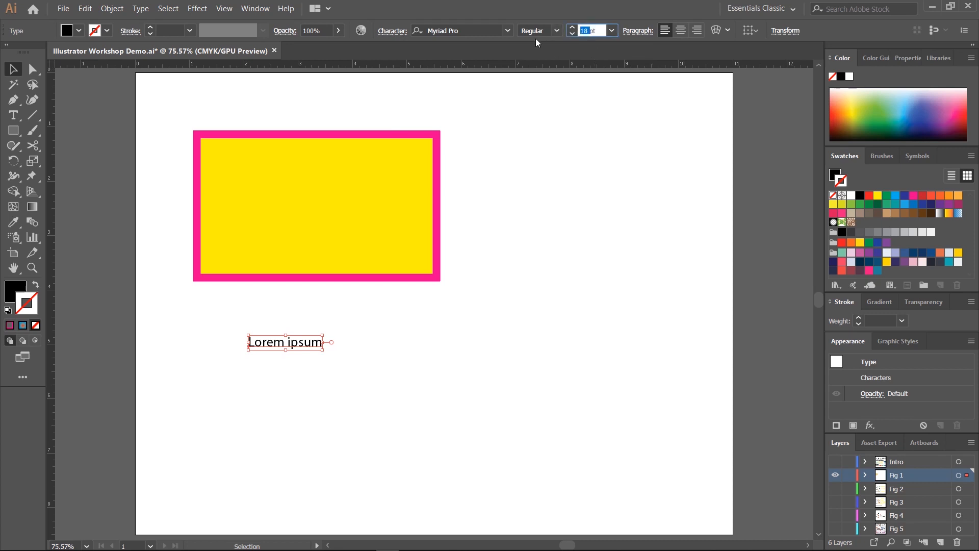
{"action": "type", "text": "40"}
{"action": "key", "text": "Return"}
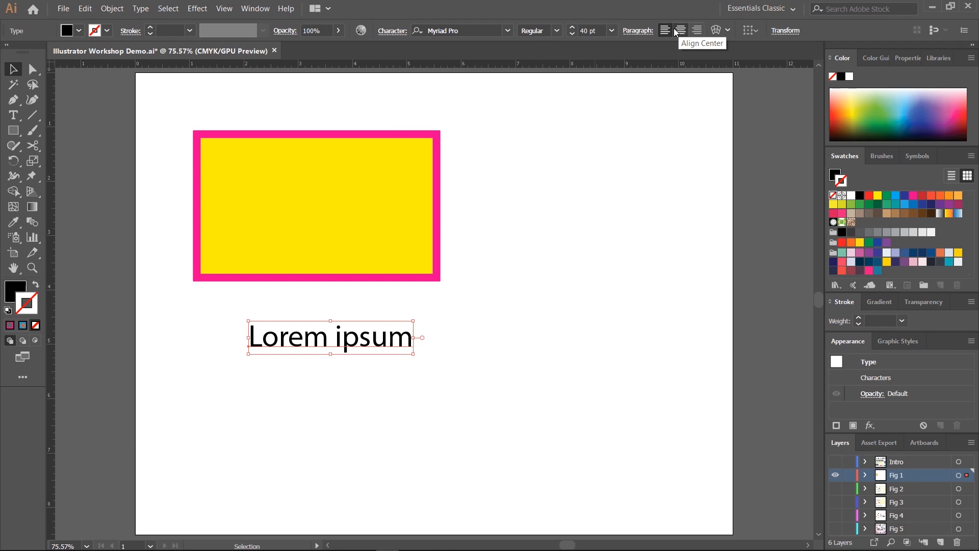
Step: Try superscript and subscript on the Lorem ipsum text, and add underline and strikethrough in the Character options
{"action": "left_click", "coordinate": [391, 30]}
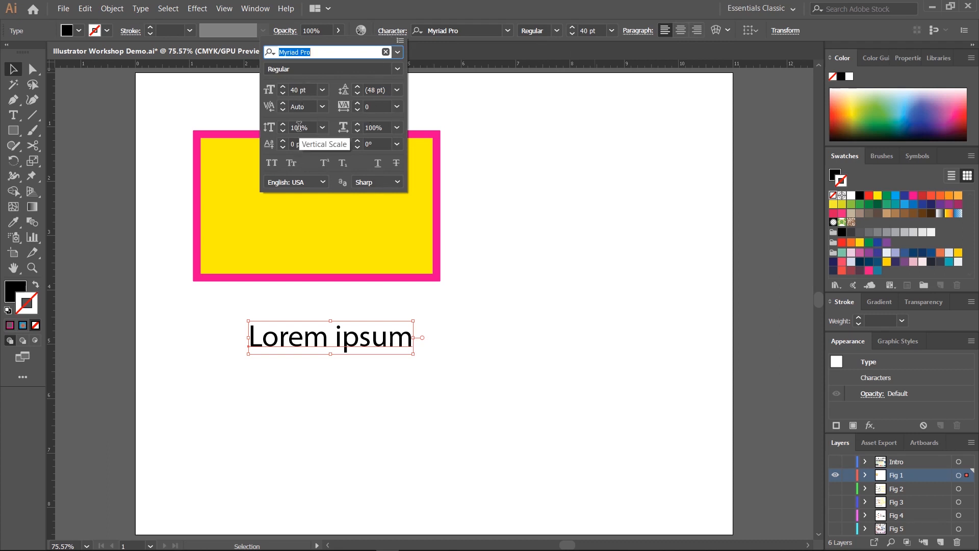
{"action": "left_click", "coordinate": [327, 162]}
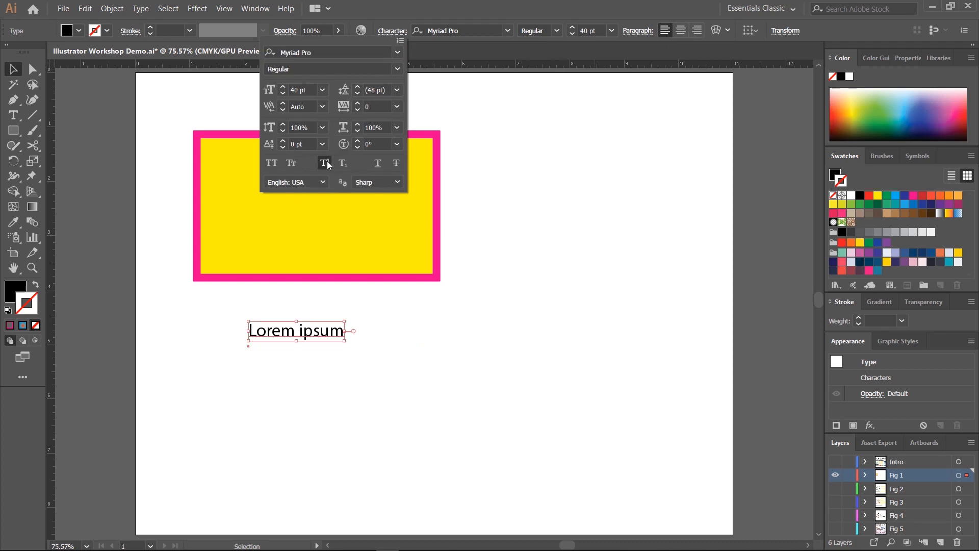
{"action": "left_click", "coordinate": [341, 164]}
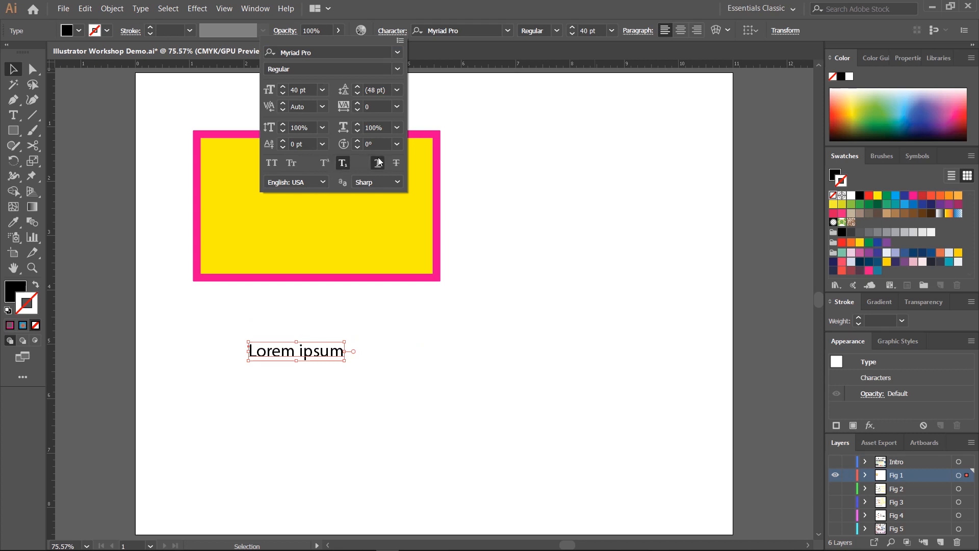
{"action": "left_click", "coordinate": [379, 162]}
{"action": "left_click", "coordinate": [396, 163]}
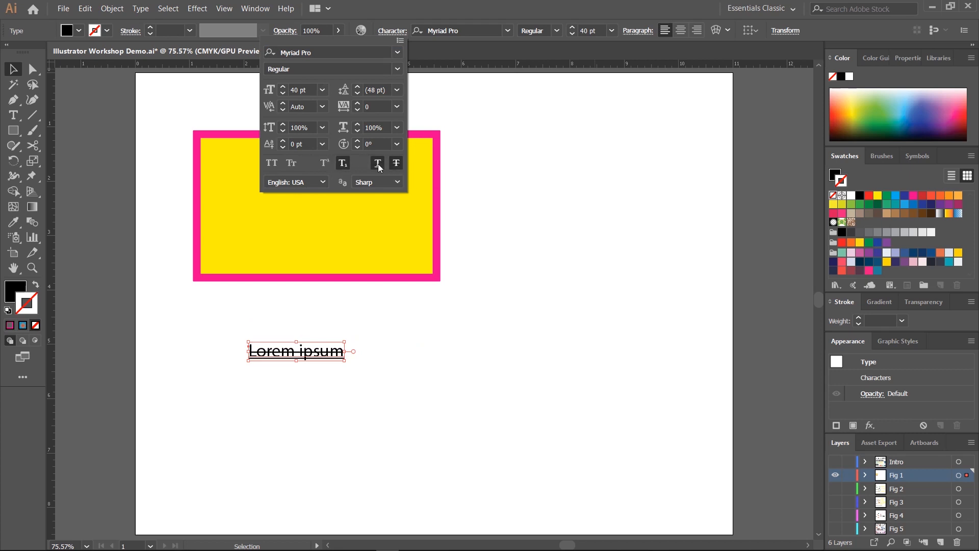
Step: Remove the text's underline and strikethrough, switch from subscript to superscript, and turn superscript off
{"action": "left_click", "coordinate": [378, 162]}
{"action": "left_click", "coordinate": [396, 163]}
{"action": "left_click", "coordinate": [324, 163]}
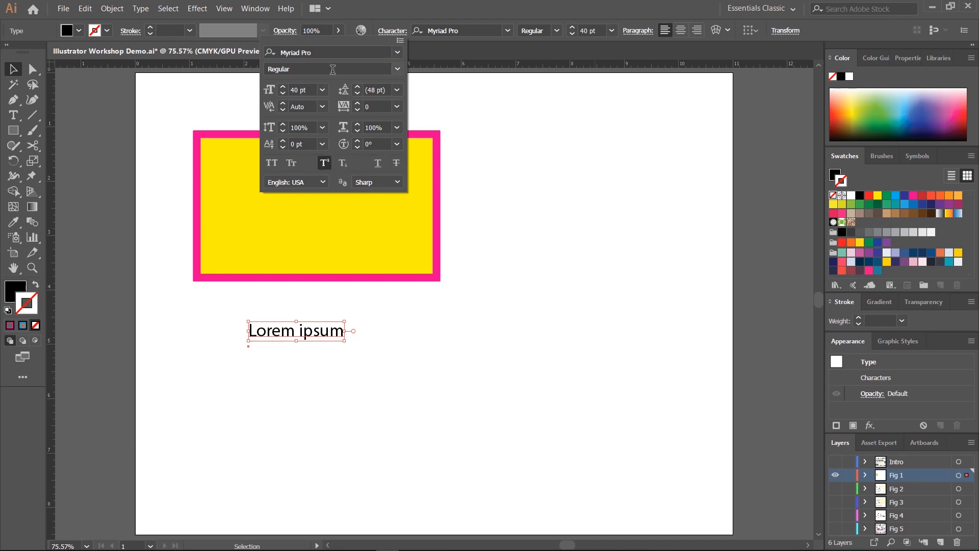
{"action": "left_click", "coordinate": [325, 164]}
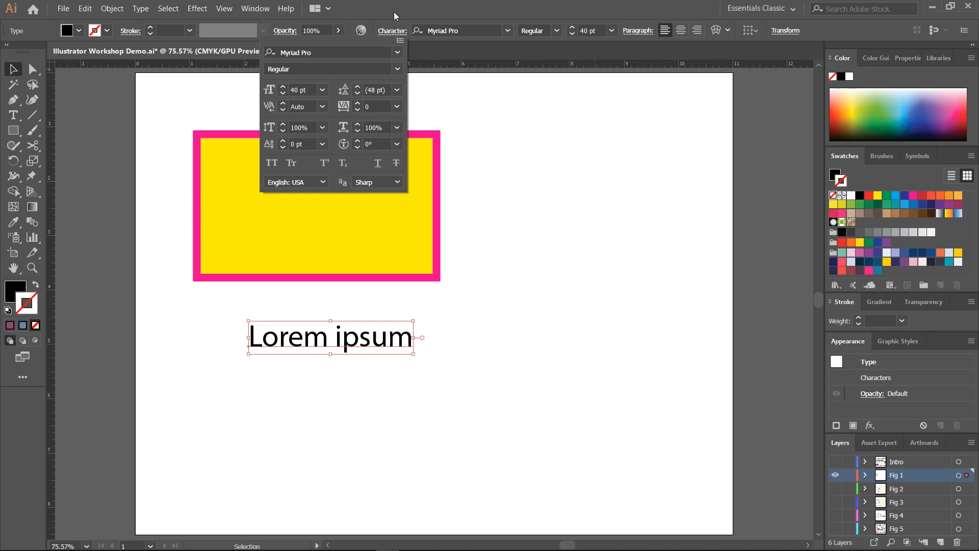
{"action": "left_click", "coordinate": [390, 33]}
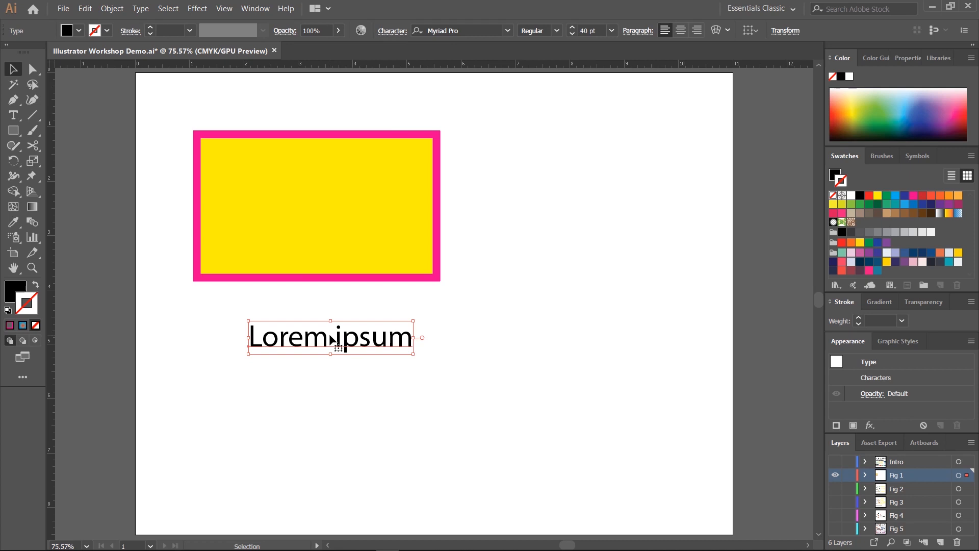
Step: Move the Lorem ipsum text slightly down and to the left on the artboard and delete it
{"action": "left_click_drag", "start_coordinate": [362, 344], "coordinate": [319, 360]}
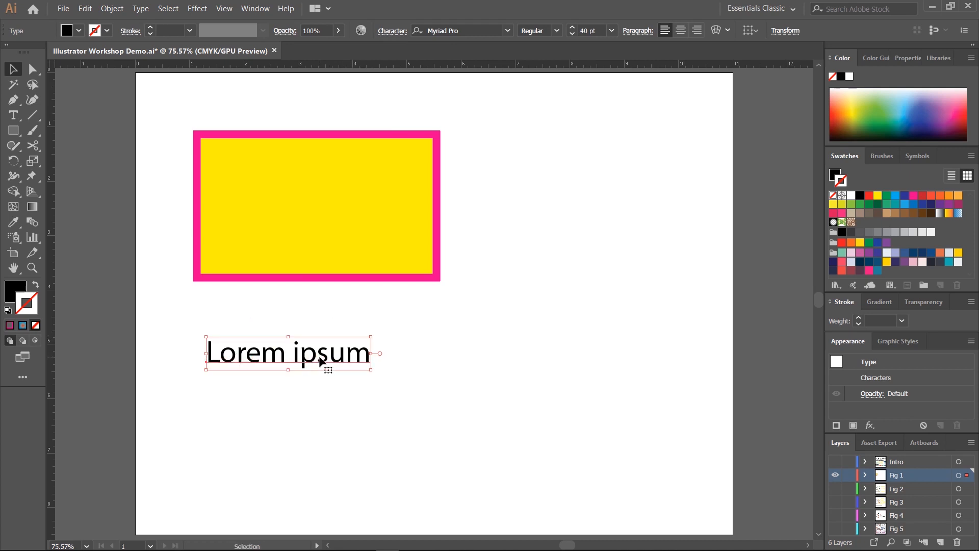
{"action": "key", "text": "Delete"}
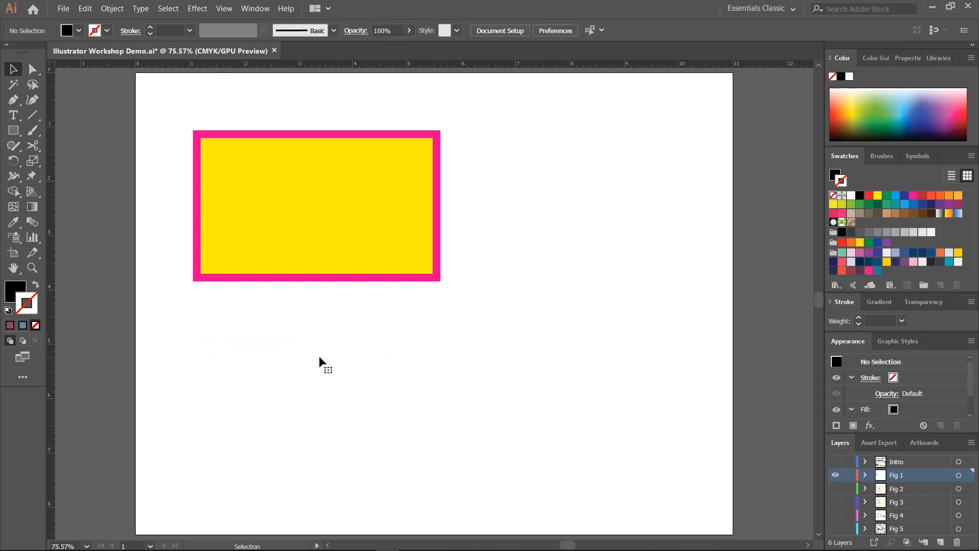
Step: Draw a line segment from about X 1.5 in, Y 6 in to X 5.5 in, Y 5 in and give it a black stroke
{"action": "left_click", "coordinate": [33, 119]}
{"action": "left_click_drag", "start_coordinate": [216, 397], "coordinate": [433, 342]}
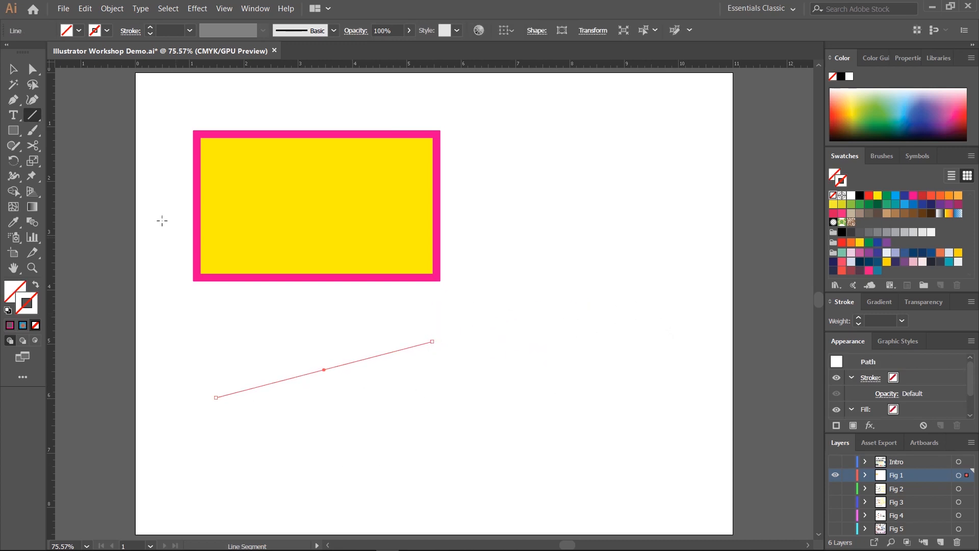
{"action": "left_click", "coordinate": [14, 68]}
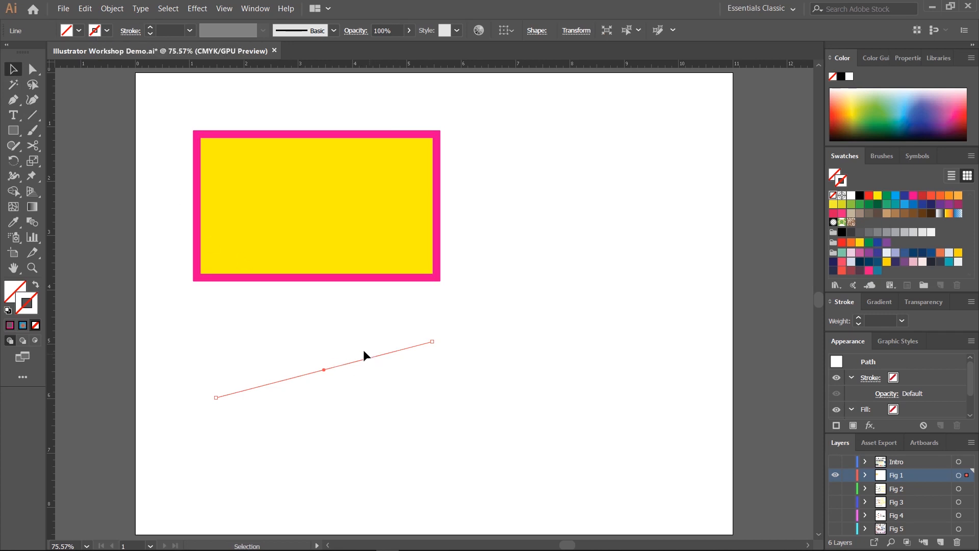
{"action": "left_click", "coordinate": [93, 33]}
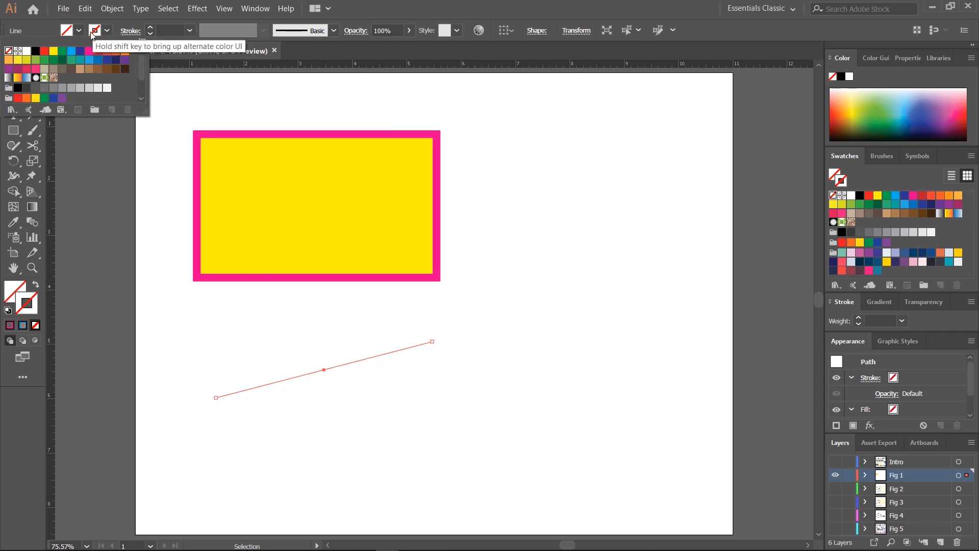
{"action": "left_click", "coordinate": [35, 51]}
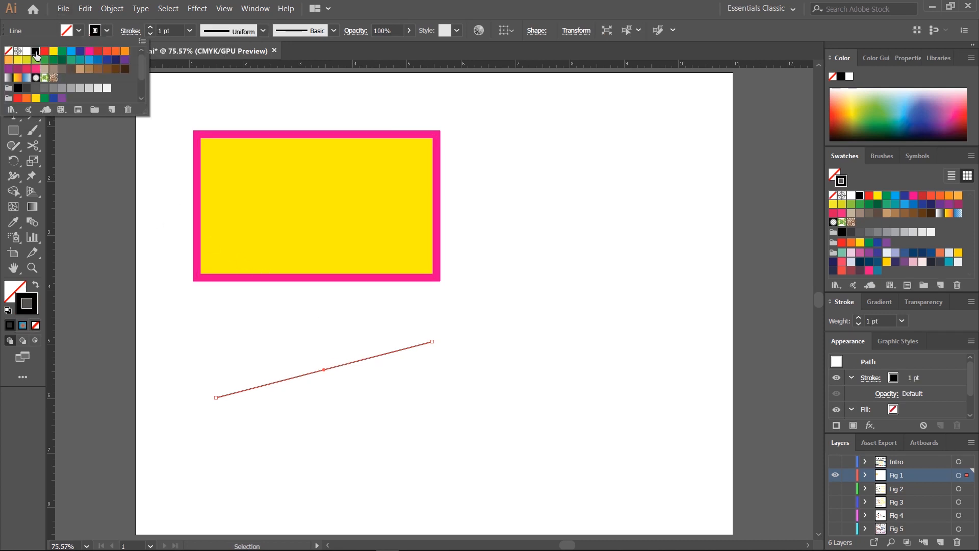
{"action": "left_click", "coordinate": [421, 9]}
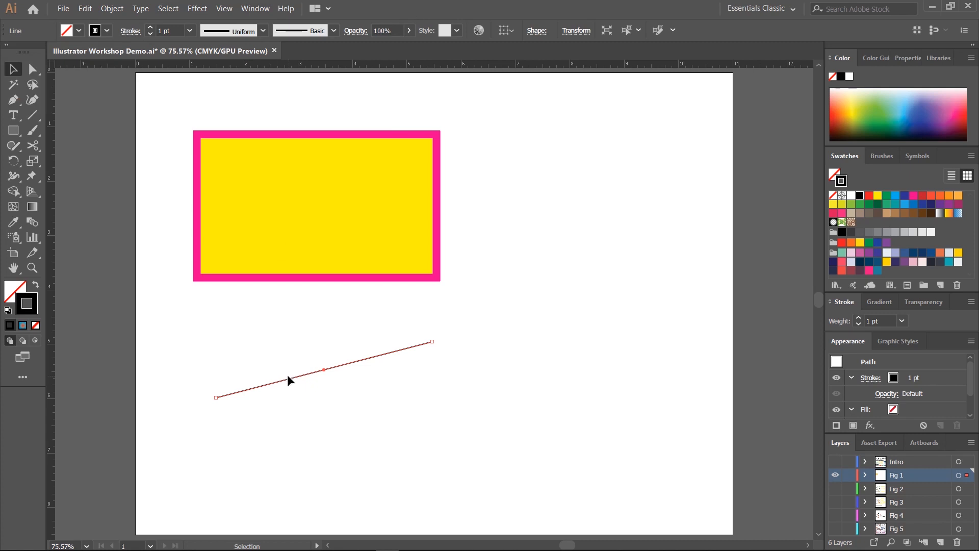
Step: Increase the diagonal line's stroke weight to 13 pt
{"action": "left_click", "coordinate": [151, 29]}
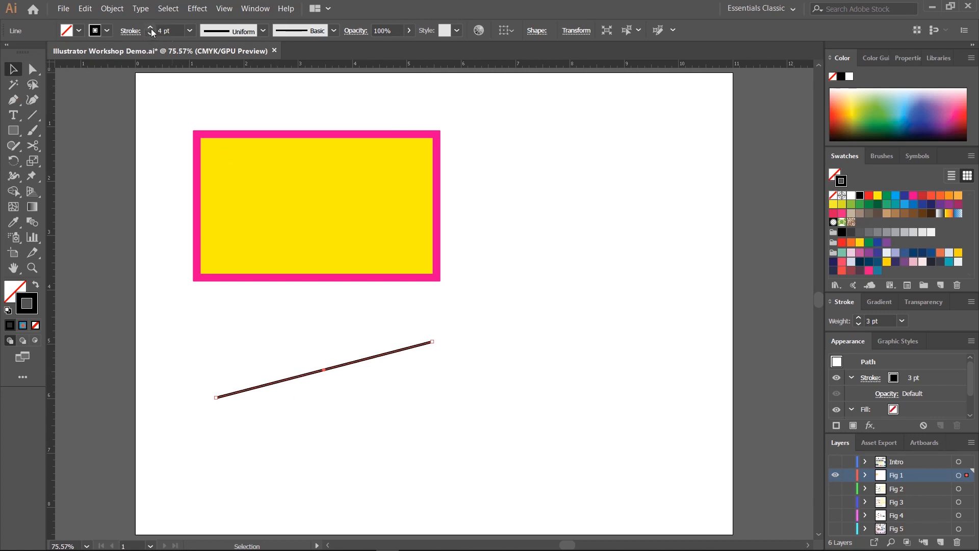
{"action": "left_click", "coordinate": [151, 28]}
{"action": "left_click", "coordinate": [151, 28]}
{"action": "left_click", "coordinate": [151, 28]}
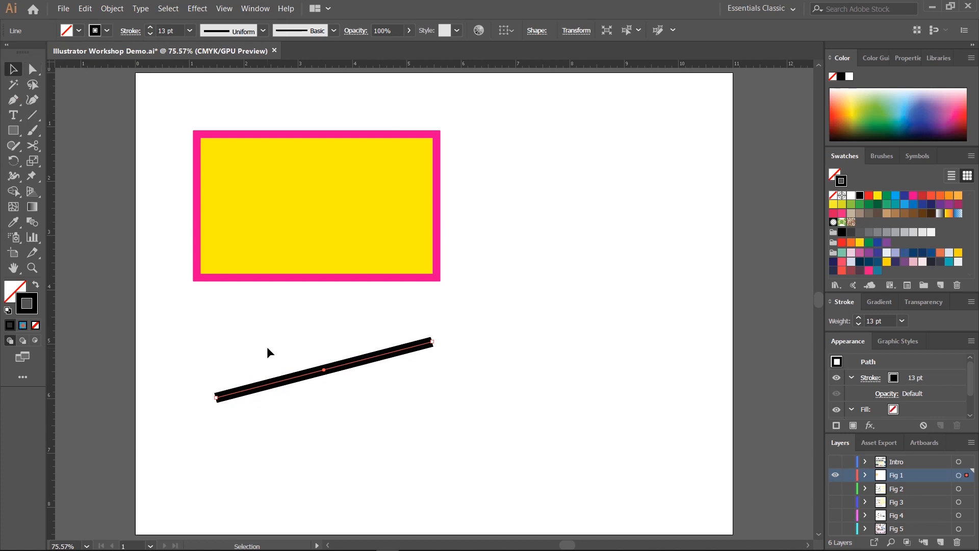
Step: Move the diagonal line about 1.6 in right and 0.6 in down, and delete it
{"action": "left_click_drag", "start_coordinate": [365, 360], "coordinate": [450, 391]}
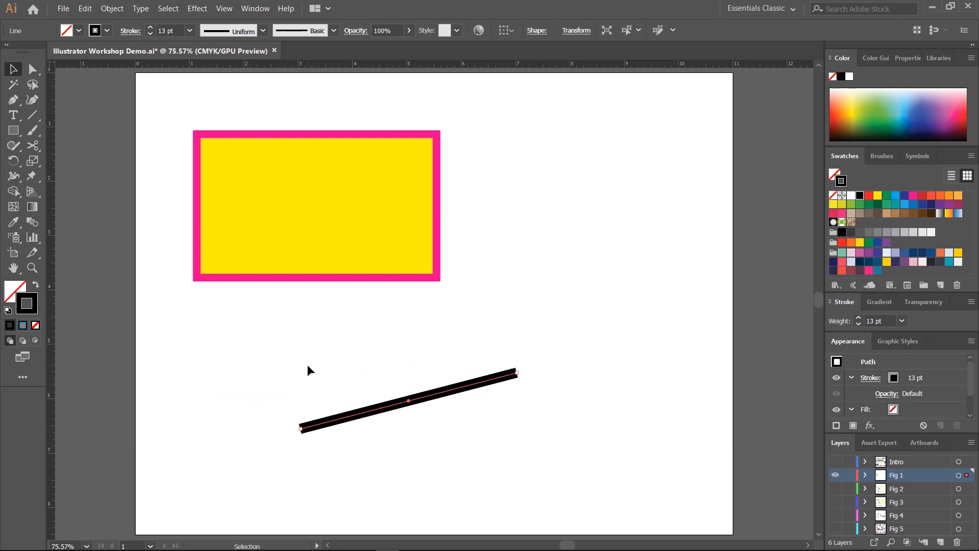
{"action": "key", "text": "Delete"}
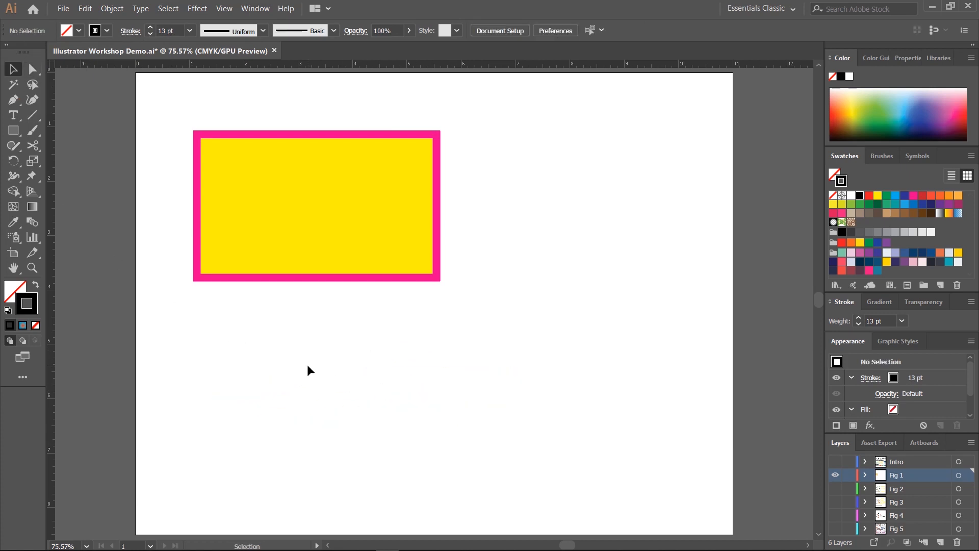
Step: Draw a rectangle about 7.71 in wide and 2.85 in high below the yellow rectangle
{"action": "left_click", "coordinate": [14, 131]}
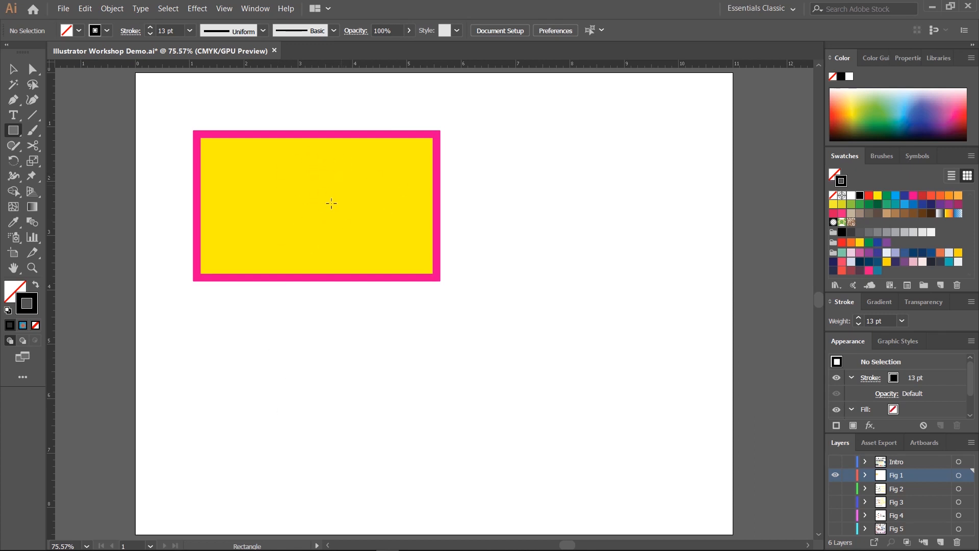
{"action": "left_click_drag", "start_coordinate": [193, 324], "coordinate": [612, 479]}
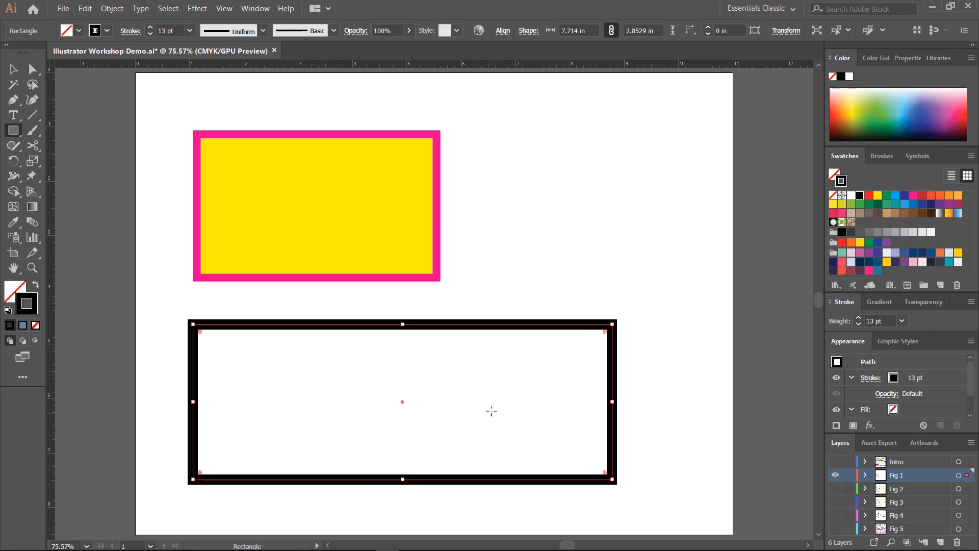
Step: Delete the large black-outlined rectangle, and open the Rectangle size dialog and dismiss it without creating a shape
{"action": "key", "text": "Delete"}
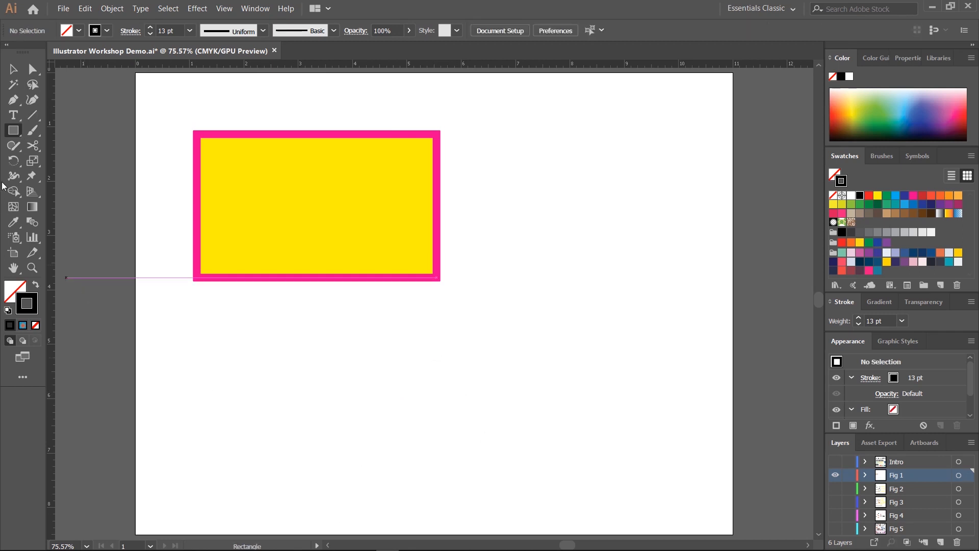
{"action": "left_click", "coordinate": [314, 348]}
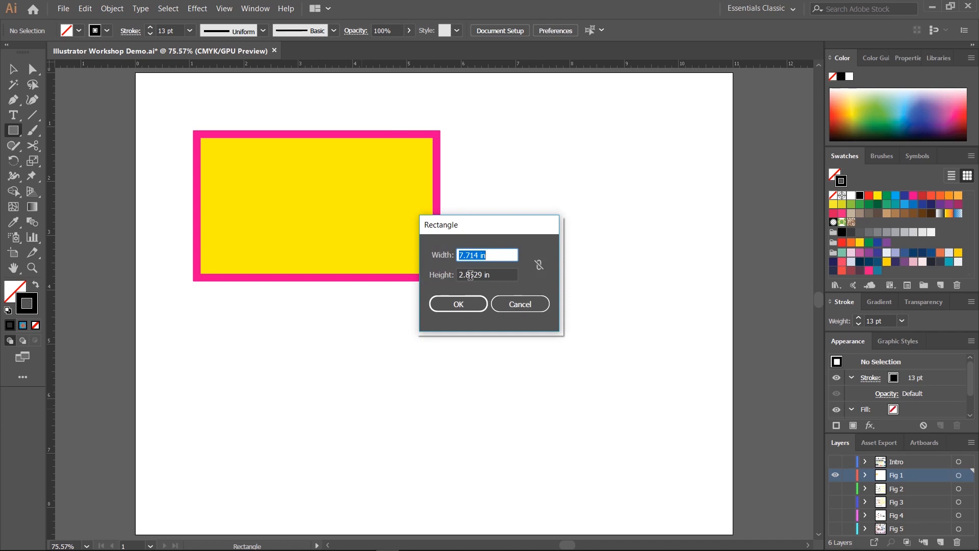
{"action": "left_click", "coordinate": [509, 305]}
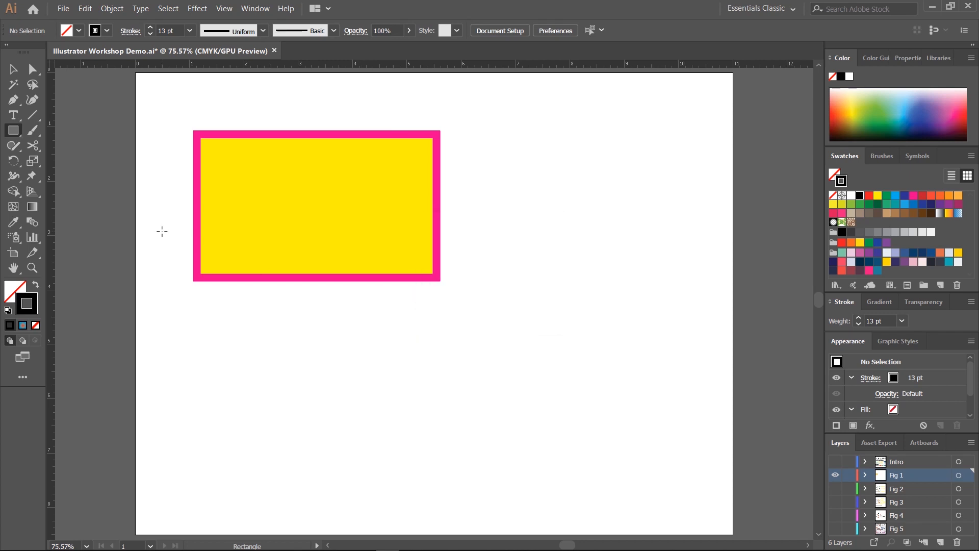
Step: Examine the tool variants grouped with the Rectangle, Line Segment and Type tools, and return to the Selection tool
{"action": "left_click", "coordinate": [14, 134]}
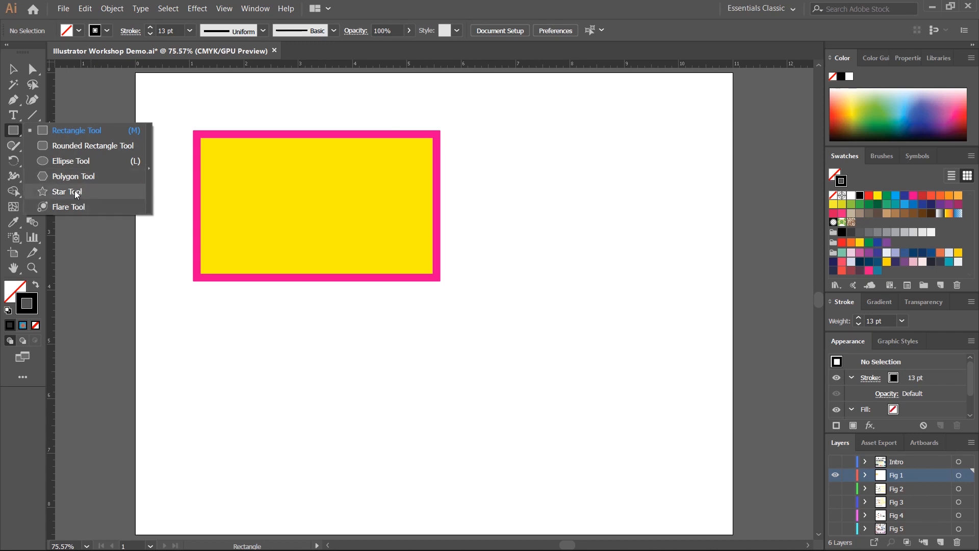
{"action": "left_click", "coordinate": [35, 117]}
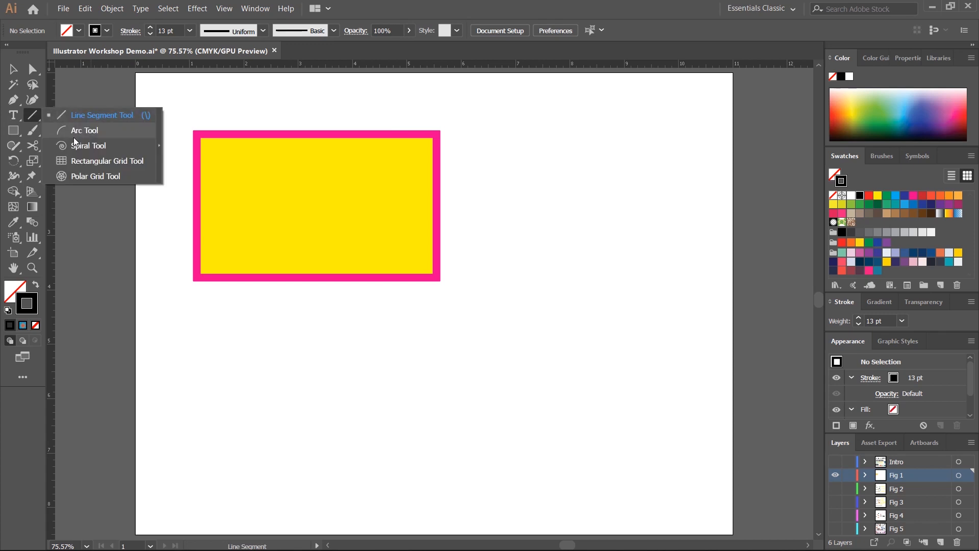
{"action": "left_click", "coordinate": [32, 116]}
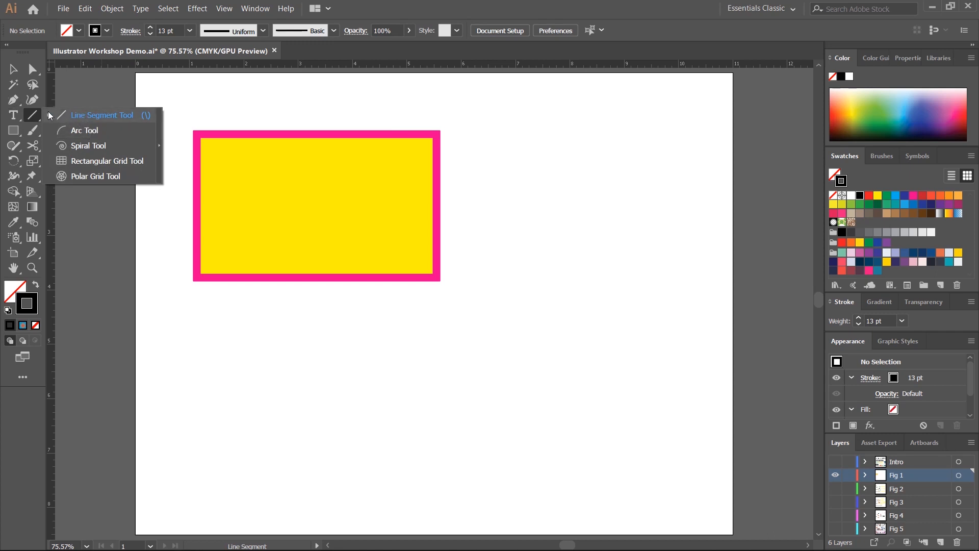
{"action": "left_click", "coordinate": [14, 117]}
{"action": "left_click", "coordinate": [14, 120]}
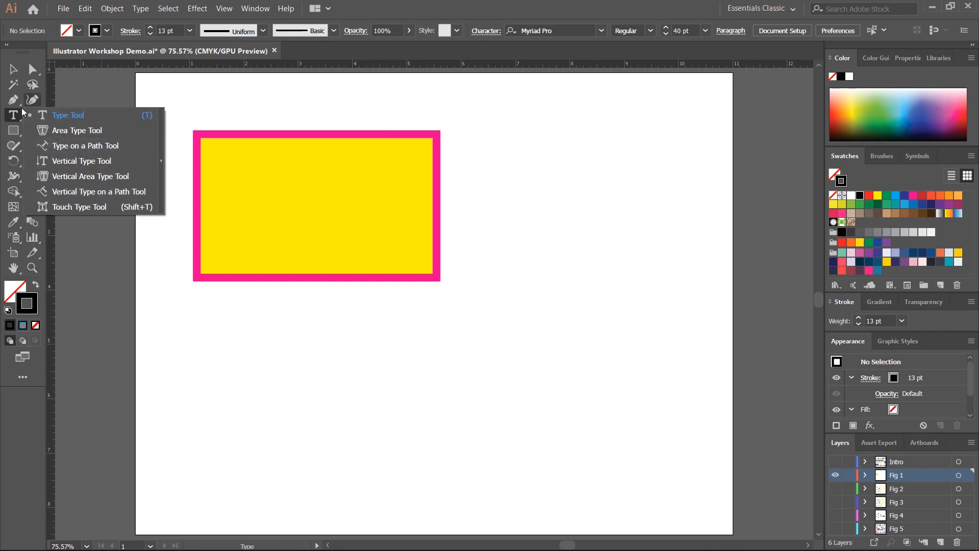
{"action": "key", "text": "v"}
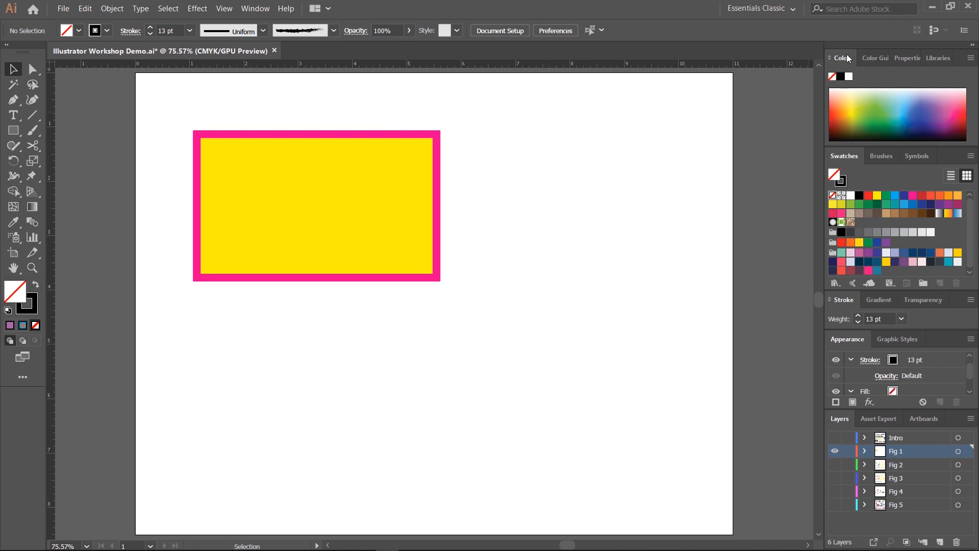
Step: With nothing selected, set the fill color to teal green and the stroke color to light blue from the color spectrum
{"action": "left_click", "coordinate": [936, 117]}
{"action": "left_click_drag", "start_coordinate": [937, 118], "coordinate": [890, 106]}
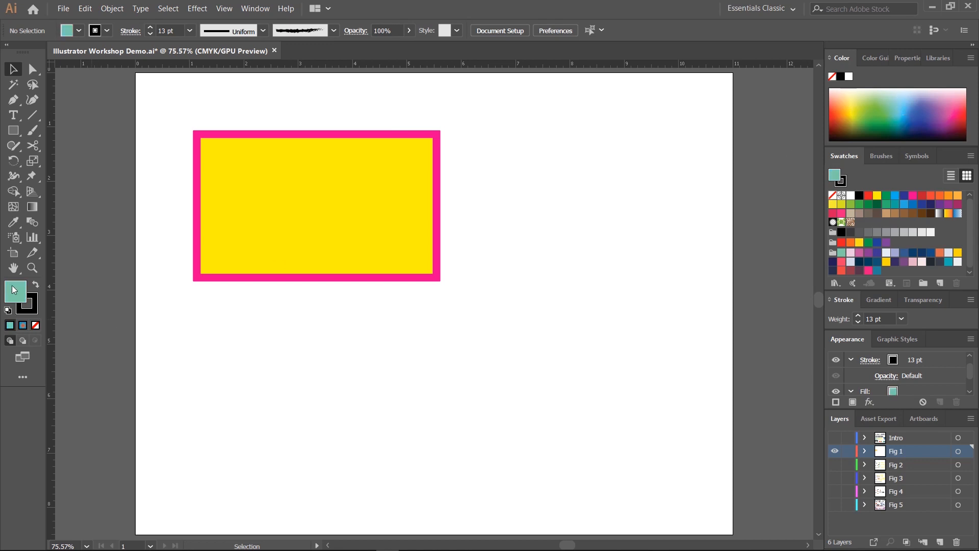
{"action": "left_click", "coordinate": [26, 311]}
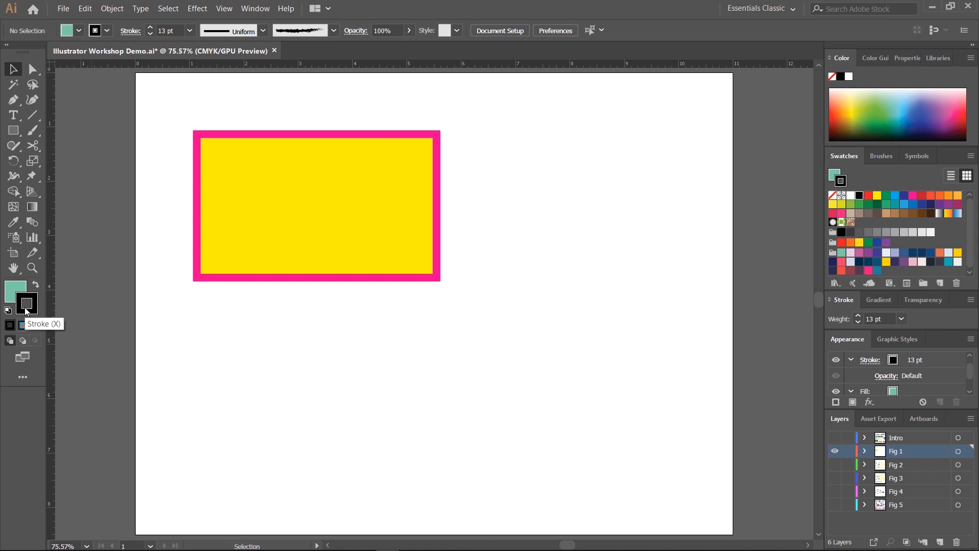
{"action": "left_click", "coordinate": [883, 114]}
{"action": "mouse_move", "coordinate": [886, 110]}
{"action": "left_mouse_down"}
{"action": "mouse_move", "coordinate": [935, 92]}
{"action": "mouse_move", "coordinate": [931, 102]}
{"action": "mouse_move", "coordinate": [948, 102]}
{"action": "mouse_move", "coordinate": [844, 105]}
{"action": "mouse_move", "coordinate": [903, 94]}
{"action": "left_mouse_up"}
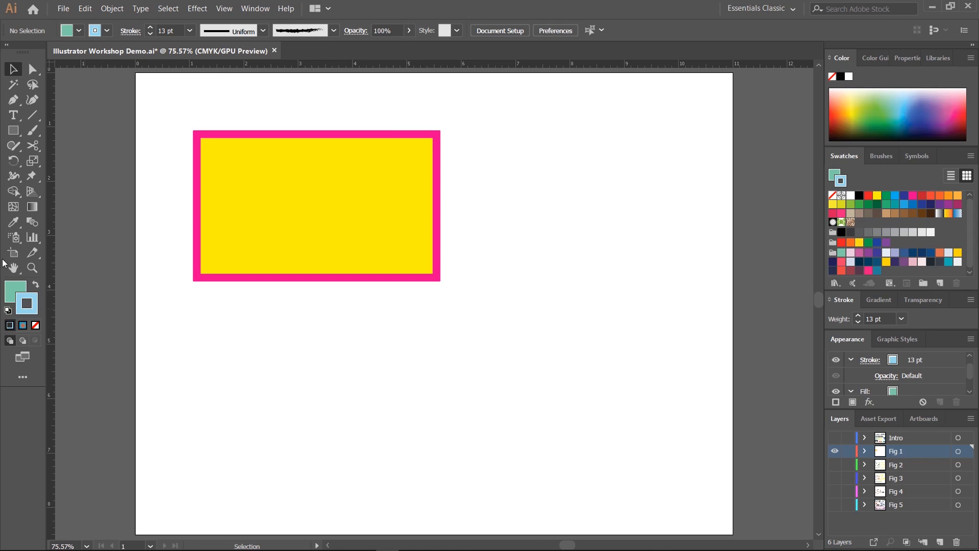
Step: Recolor the yellow rectangle's stroke orange-red and save that color as a new swatch
{"action": "left_click", "coordinate": [343, 190]}
{"action": "mouse_move", "coordinate": [933, 96]}
{"action": "left_mouse_down"}
{"action": "mouse_move", "coordinate": [938, 106]}
{"action": "mouse_move", "coordinate": [918, 109]}
{"action": "mouse_move", "coordinate": [847, 105]}
{"action": "mouse_move", "coordinate": [951, 101]}
{"action": "mouse_move", "coordinate": [953, 124]}
{"action": "mouse_move", "coordinate": [850, 110]}
{"action": "mouse_move", "coordinate": [890, 108]}
{"action": "mouse_move", "coordinate": [869, 117]}
{"action": "mouse_move", "coordinate": [855, 98]}
{"action": "mouse_move", "coordinate": [838, 105]}
{"action": "left_mouse_up"}
{"action": "left_click", "coordinate": [956, 95]}
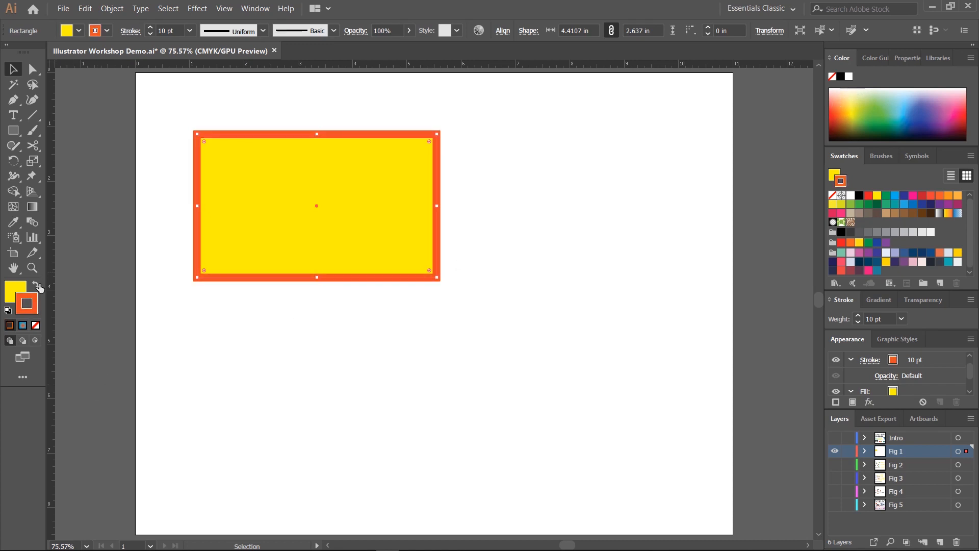
{"action": "mouse_move", "coordinate": [29, 307]}
{"action": "left_mouse_down"}
{"action": "mouse_move", "coordinate": [262, 268]}
{"action": "mouse_move", "coordinate": [857, 212]}
{"action": "mouse_move", "coordinate": [870, 222]}
{"action": "left_mouse_up"}
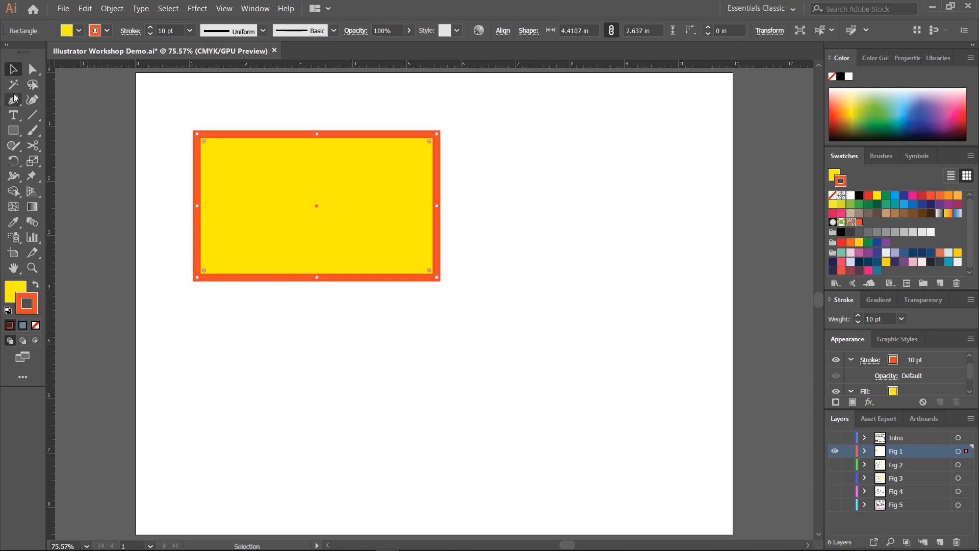
Step: Apply the Charcoal - Feather brush to the rectangle's stroke and inspect its rough edge up close
{"action": "left_click", "coordinate": [877, 158]}
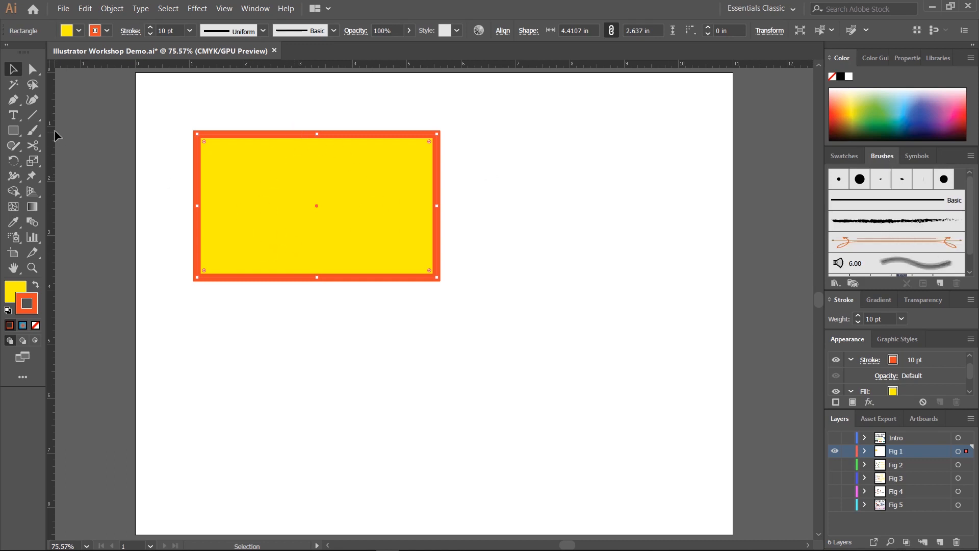
{"action": "left_click", "coordinate": [170, 171]}
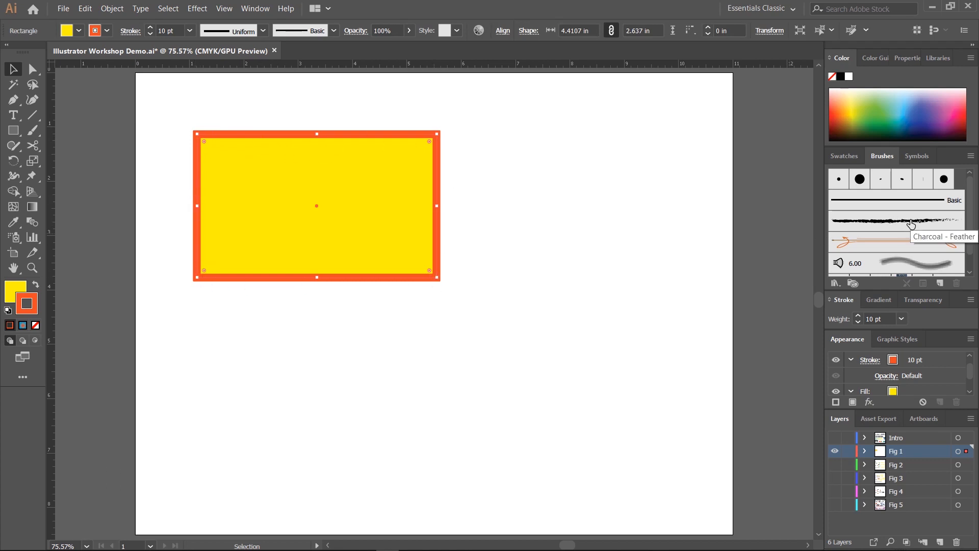
{"action": "left_click", "coordinate": [910, 224]}
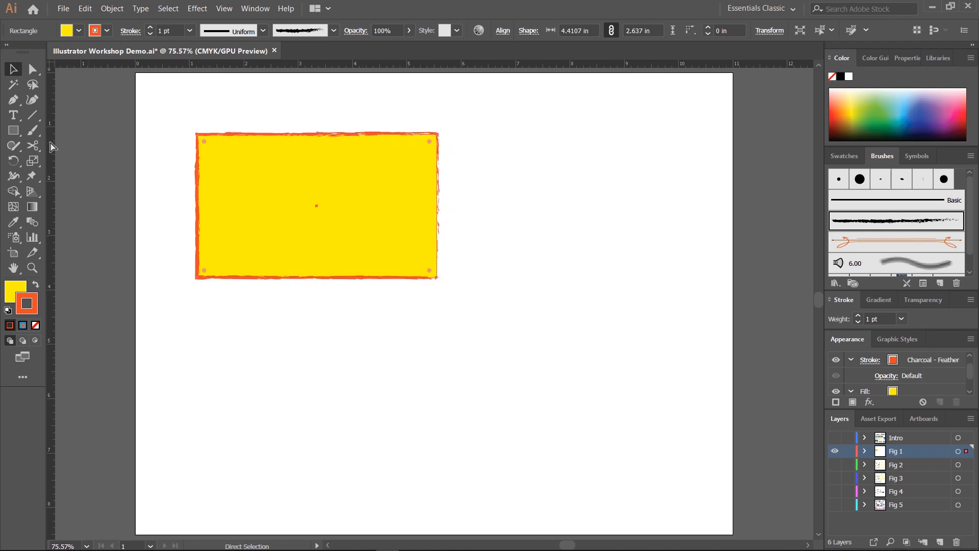
{"action": "key", "text": "ctrl+equal"}
{"action": "key", "text": "ctrl+equal"}
{"action": "key", "text": "ctrl+equal"}
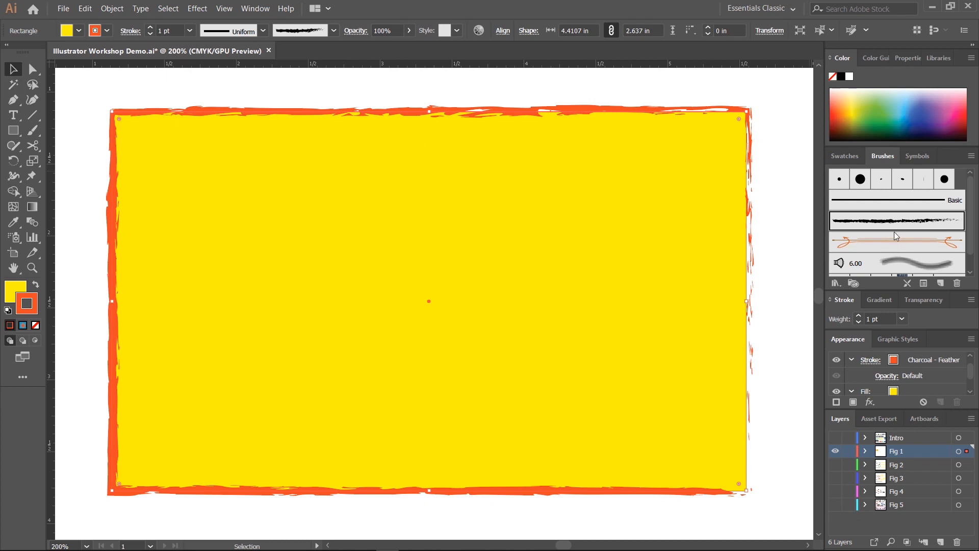
{"action": "scroll", "coordinate": [895, 231], "scroll_direction": "down", "scroll_amount": 1}
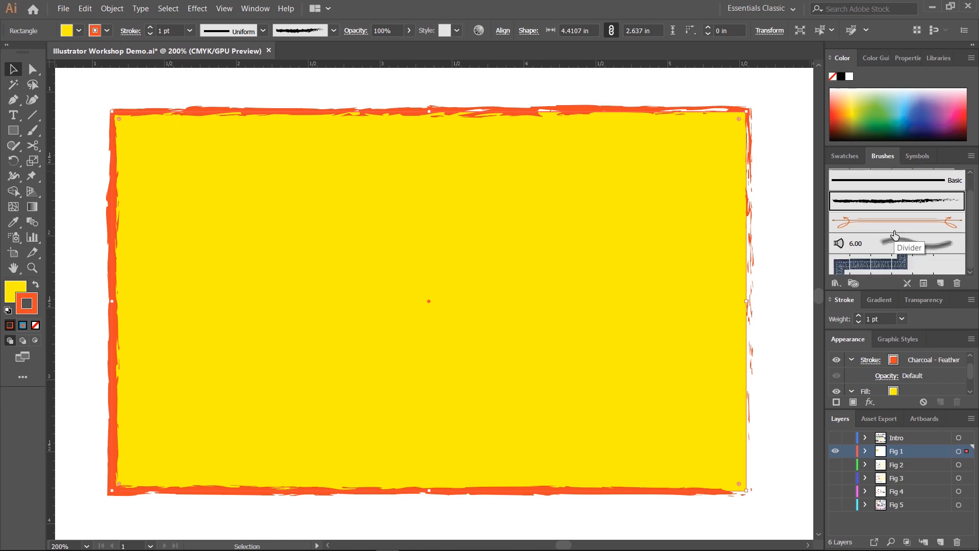
{"action": "scroll", "coordinate": [894, 234], "scroll_direction": "up", "scroll_amount": 1}
Step: Apply the Basic brush to the rectangle's stroke and set the stroke weight to 6 pt
{"action": "left_click", "coordinate": [905, 201]}
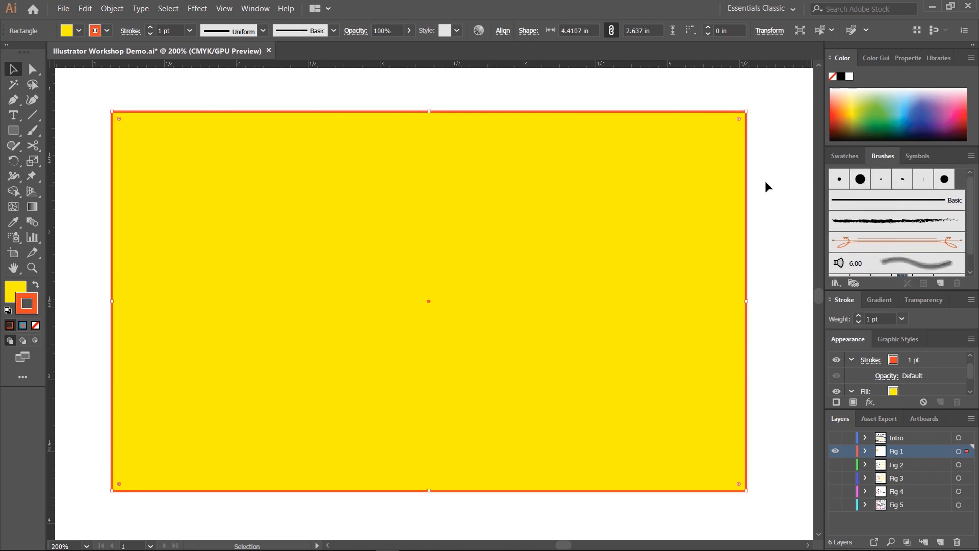
{"action": "left_click", "coordinate": [151, 28]}
{"action": "left_click", "coordinate": [151, 28]}
{"action": "left_click", "coordinate": [151, 28]}
{"action": "left_click", "coordinate": [151, 28]}
{"action": "left_click", "coordinate": [151, 28]}
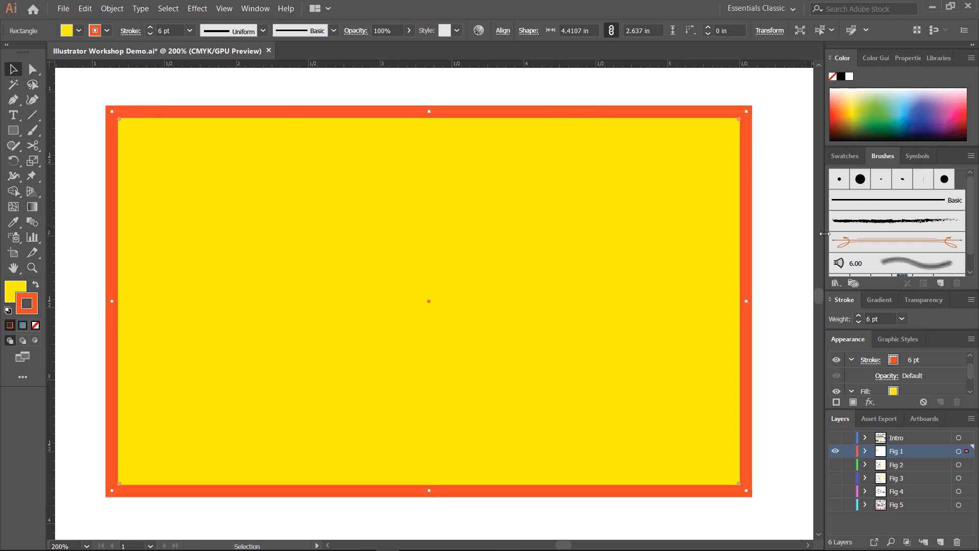
Step: Raise the rectangle's stroke weight point by point past 8 pt, and lower it back to 6 pt
{"action": "left_click", "coordinate": [841, 156]}
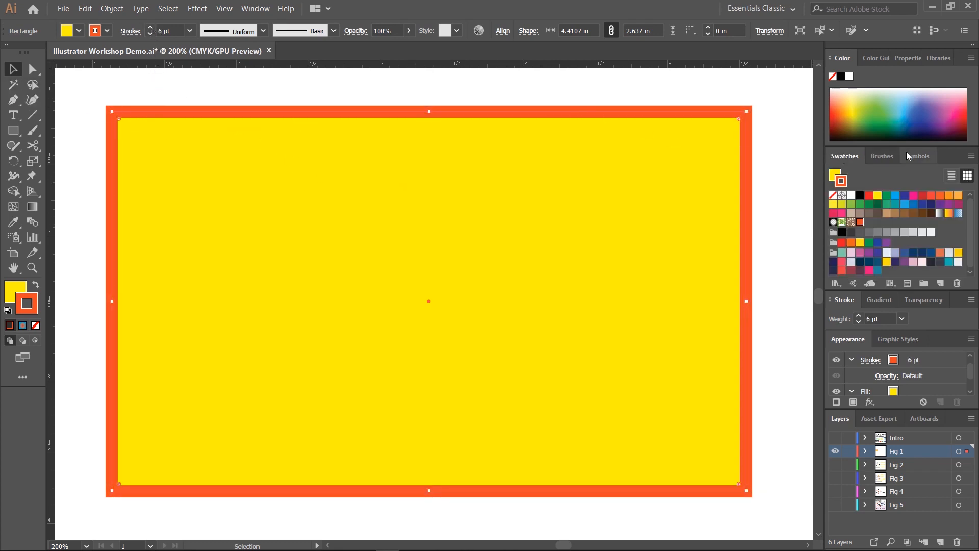
{"action": "left_click", "coordinate": [860, 316]}
{"action": "left_click", "coordinate": [859, 316]}
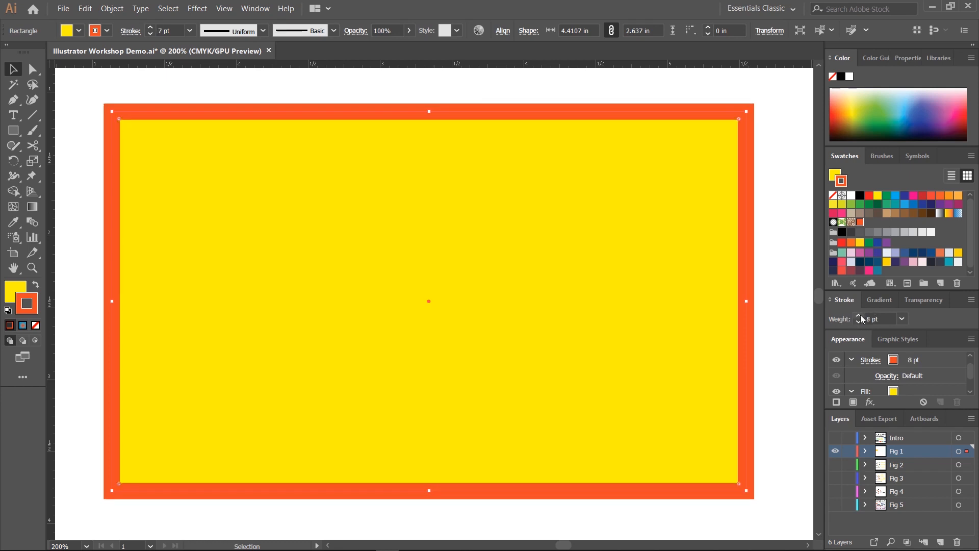
{"action": "left_click", "coordinate": [860, 316]}
{"action": "left_click", "coordinate": [860, 315]}
{"action": "left_click", "coordinate": [859, 322]}
{"action": "left_click", "coordinate": [860, 322]}
{"action": "left_click", "coordinate": [859, 321]}
{"action": "left_click", "coordinate": [859, 322]}
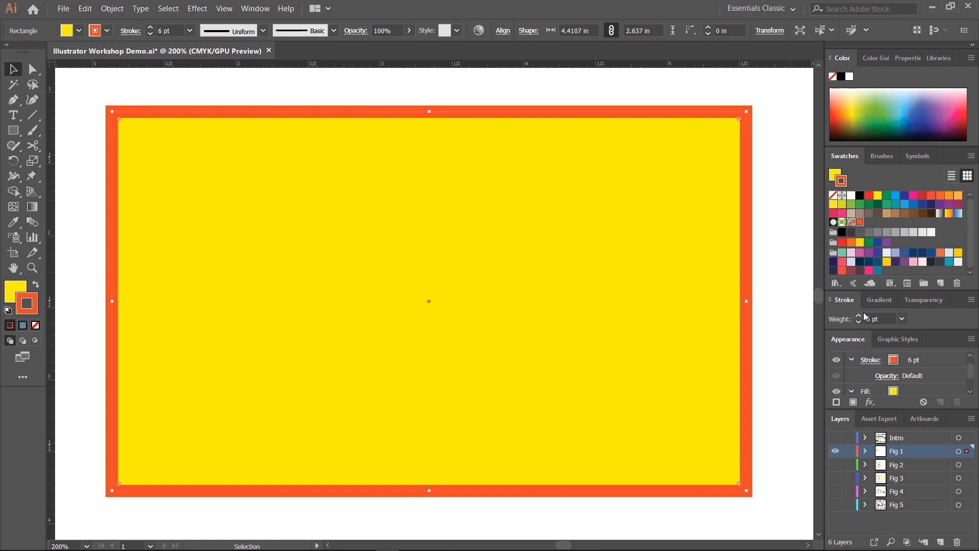
Step: Apply a linear red-to-blue gradient to the rectangle's stroke, and swap the fill with the stroke
{"action": "left_click", "coordinate": [879, 301]}
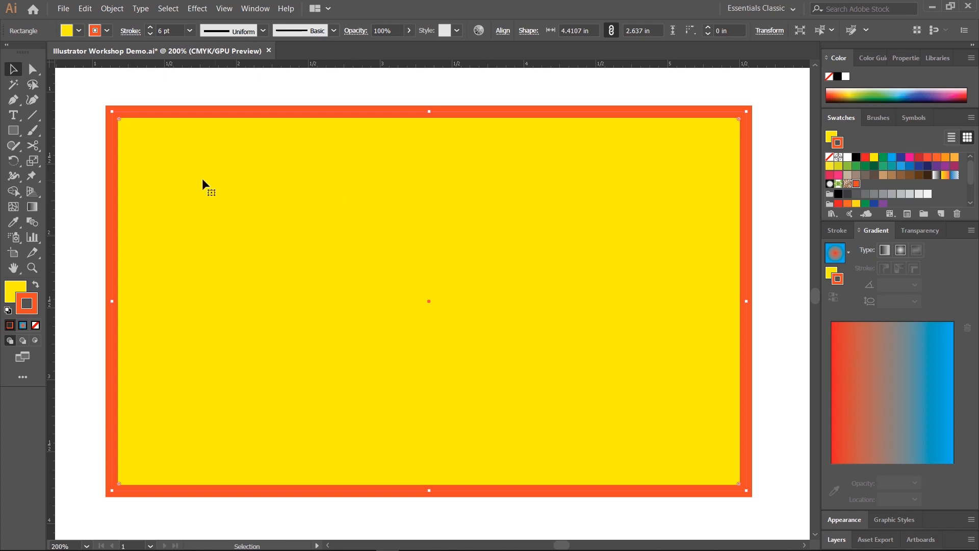
{"action": "left_click", "coordinate": [886, 251]}
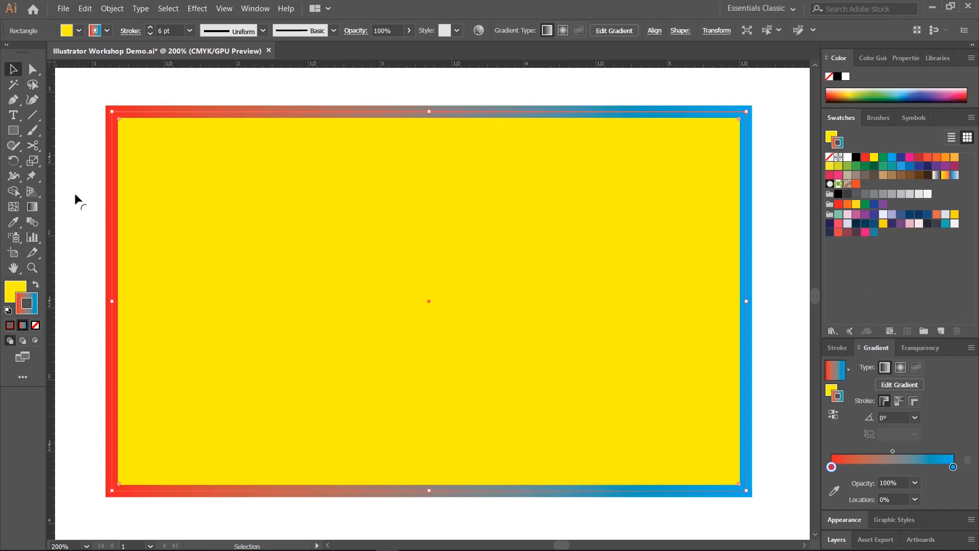
{"action": "left_click", "coordinate": [36, 284]}
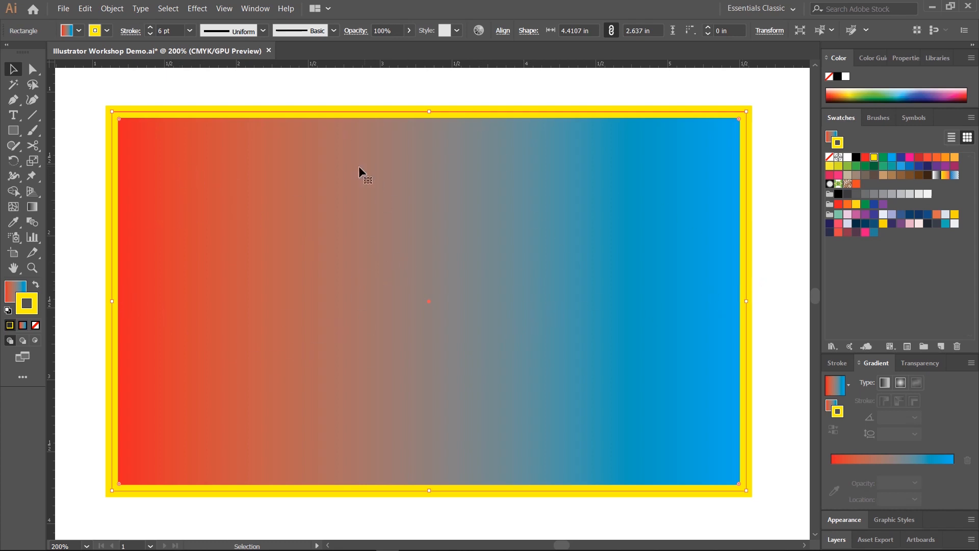
Step: Try a radial gradient on the rectangle's yellow stroke and undo it
{"action": "left_click", "coordinate": [900, 382]}
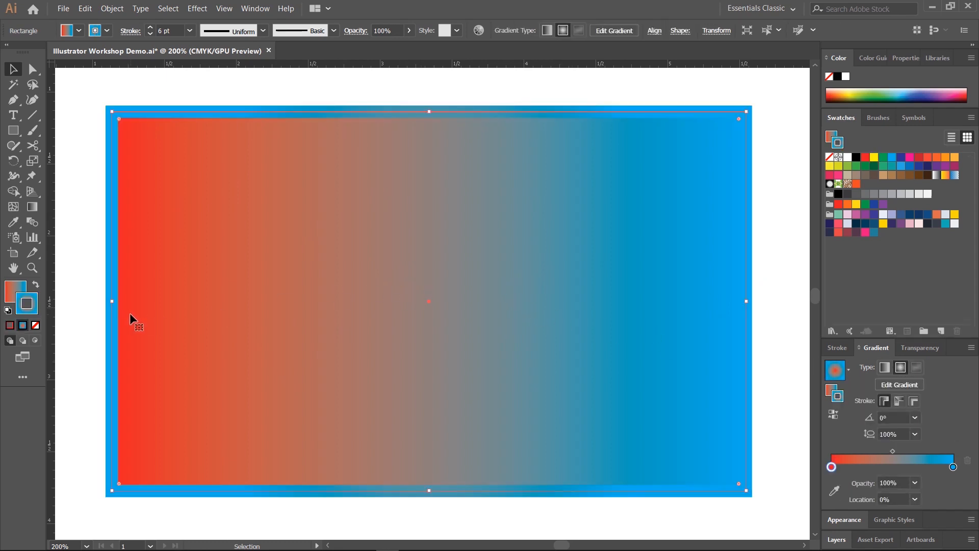
{"action": "key", "text": "ctrl+z"}
Step: Change the rectangle's fill to a radial gradient, and switch it to a freeform gradient
{"action": "left_click", "coordinate": [16, 293]}
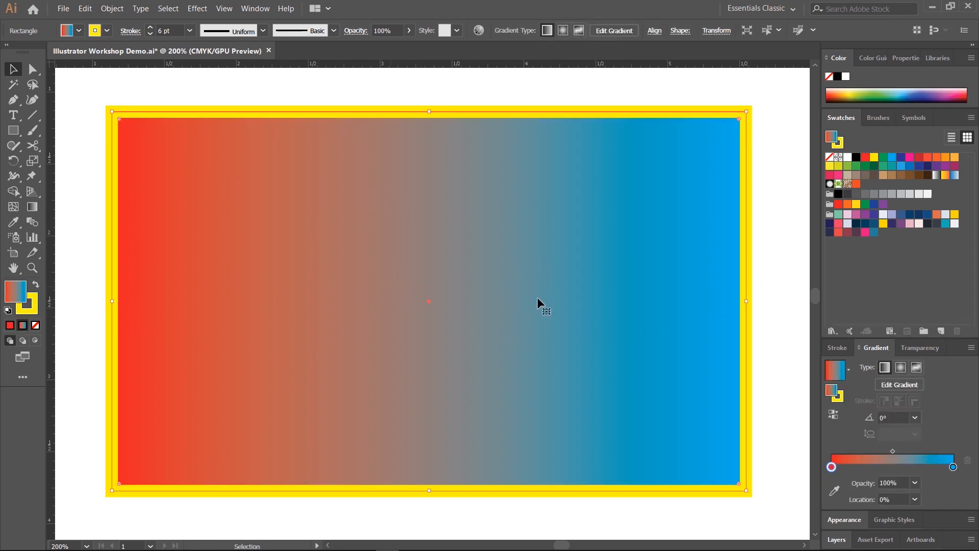
{"action": "left_click", "coordinate": [900, 367]}
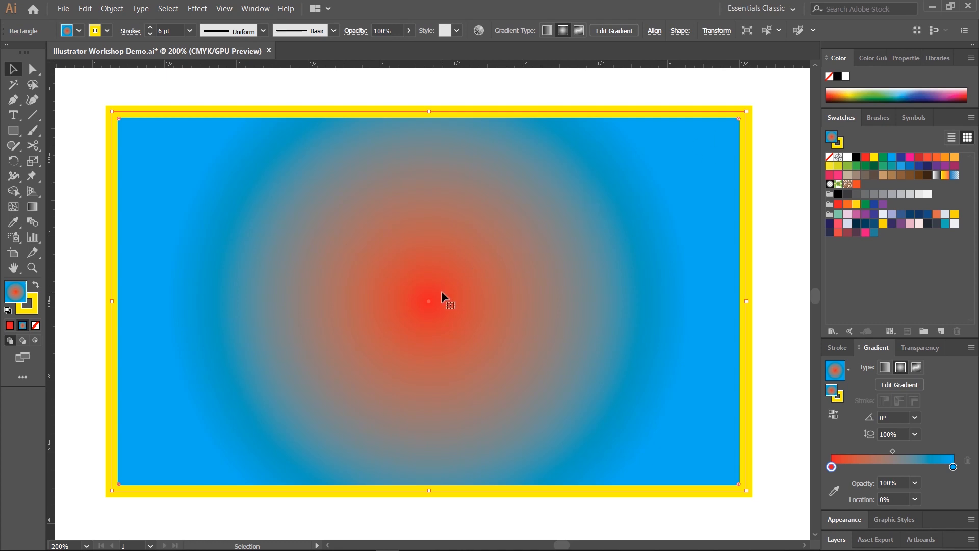
{"action": "left_click", "coordinate": [917, 368]}
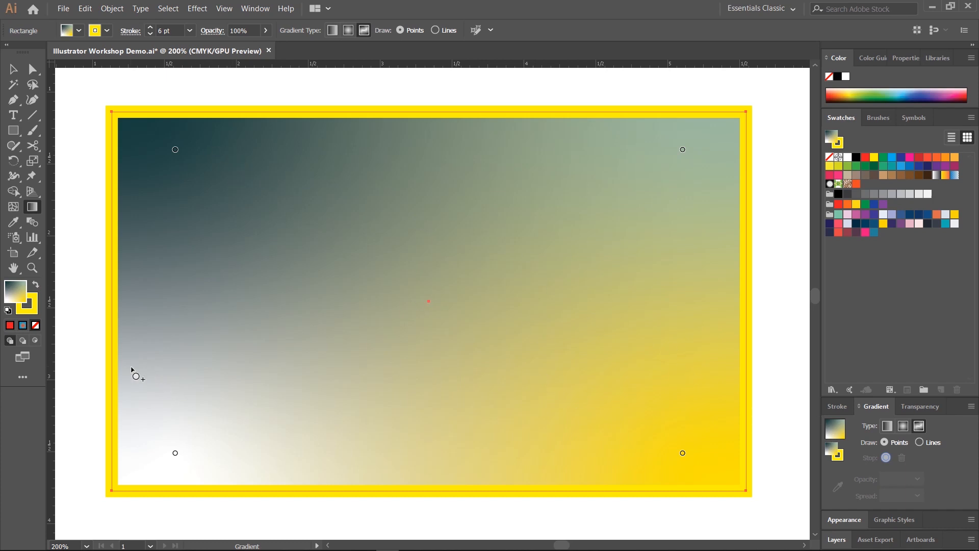
{"action": "key", "text": "ctrl"}
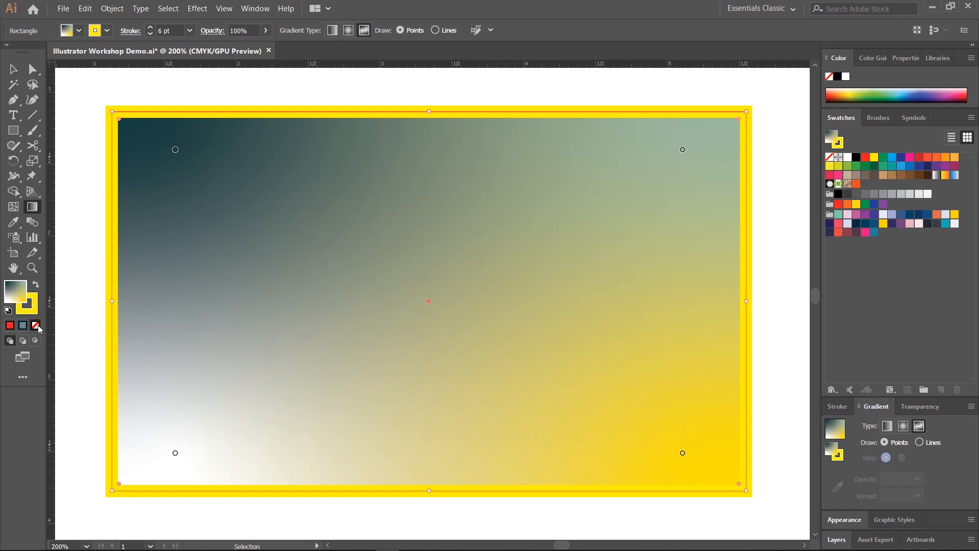
Step: Fill the rectangle with solid red and swap fill and stroke, giving a yellow fill with a red stroke
{"action": "left_click", "coordinate": [10, 325]}
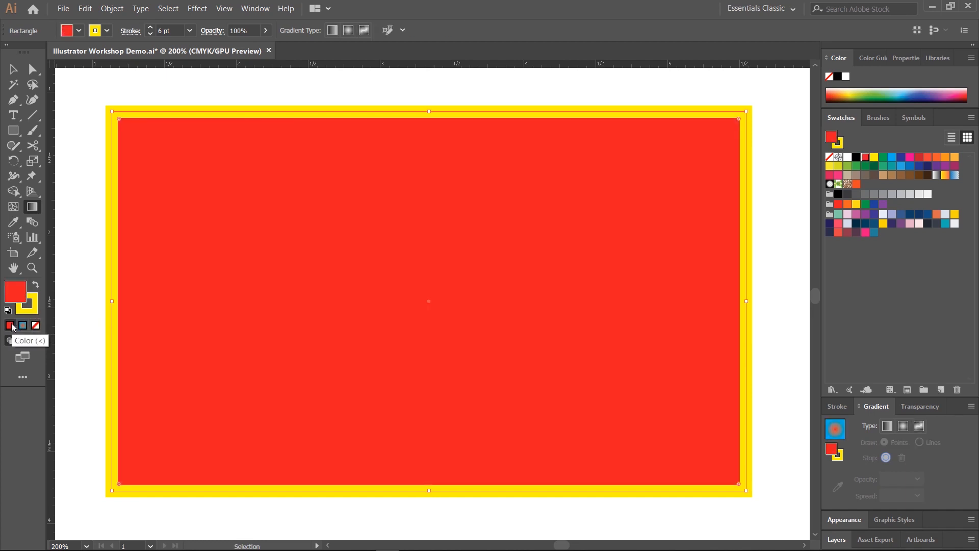
{"action": "left_click", "coordinate": [35, 284]}
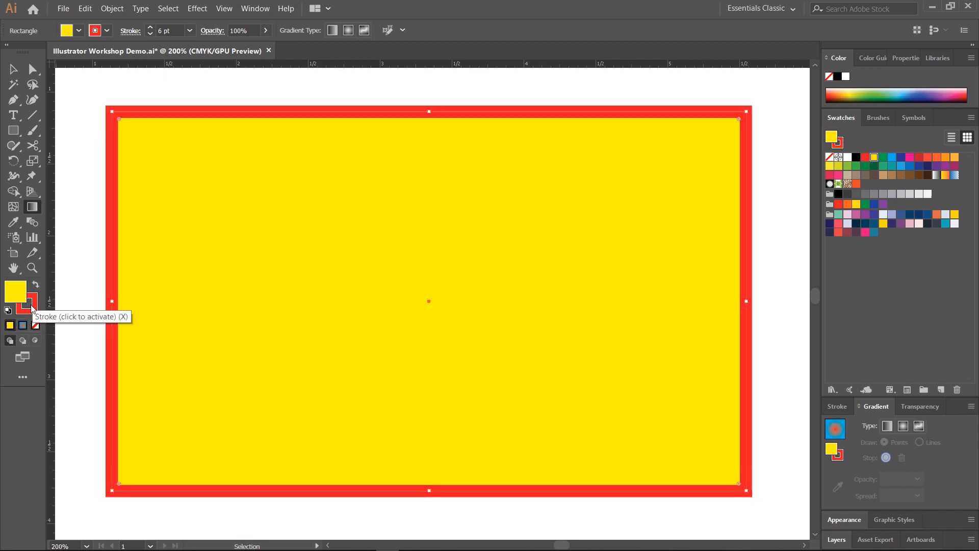
{"action": "left_click", "coordinate": [13, 69]}
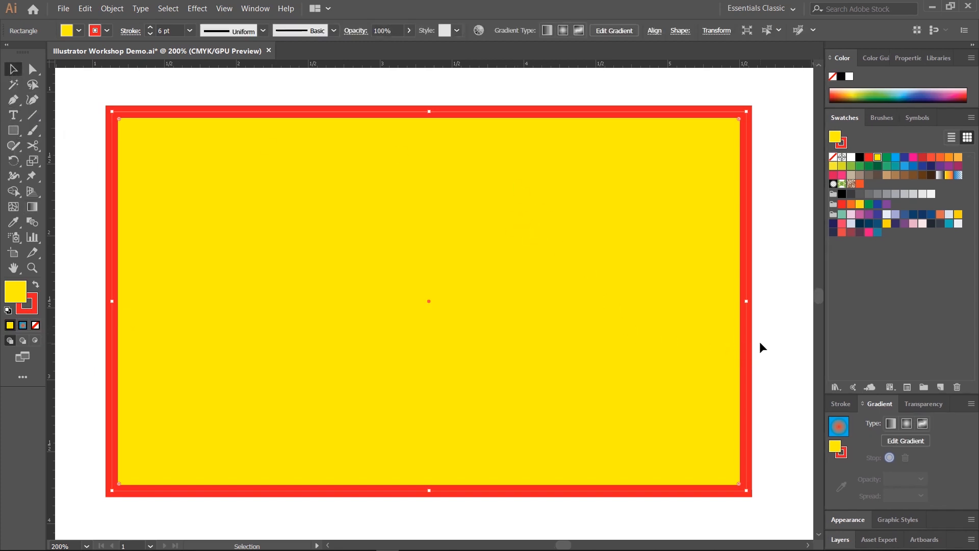
{"action": "left_click", "coordinate": [842, 403]}
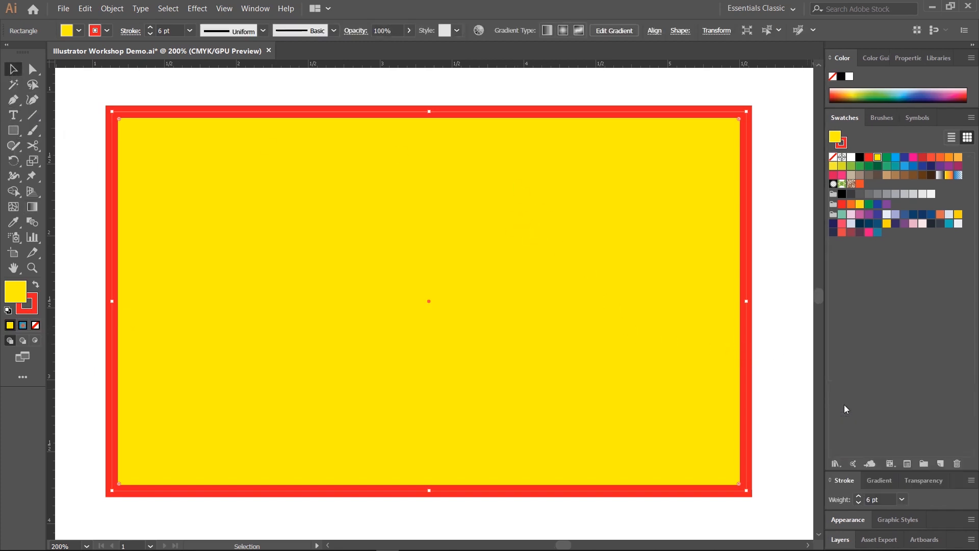
Step: Display the rectangle's full appearance attributes and the document's layer list
{"action": "left_click", "coordinate": [848, 520]}
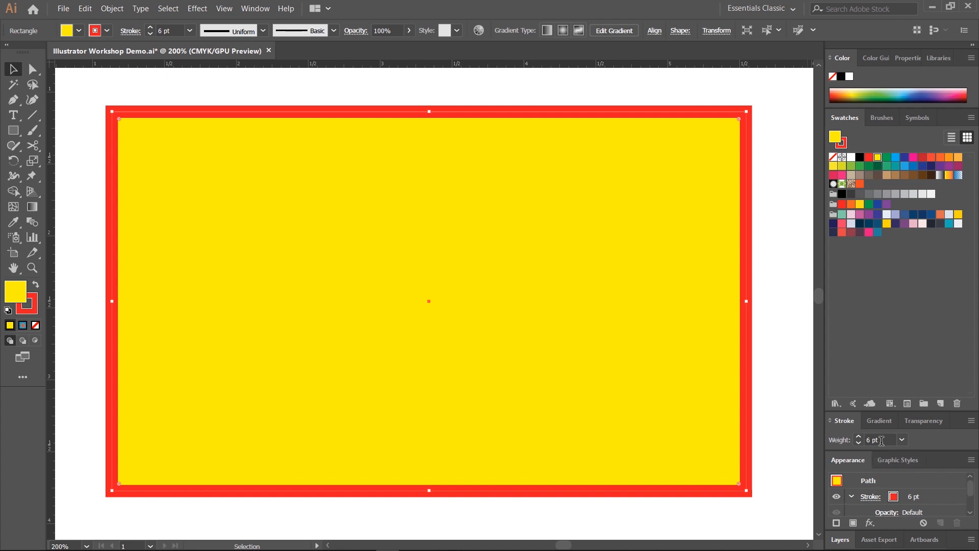
{"action": "left_click_drag", "start_coordinate": [903, 410], "coordinate": [903, 258]}
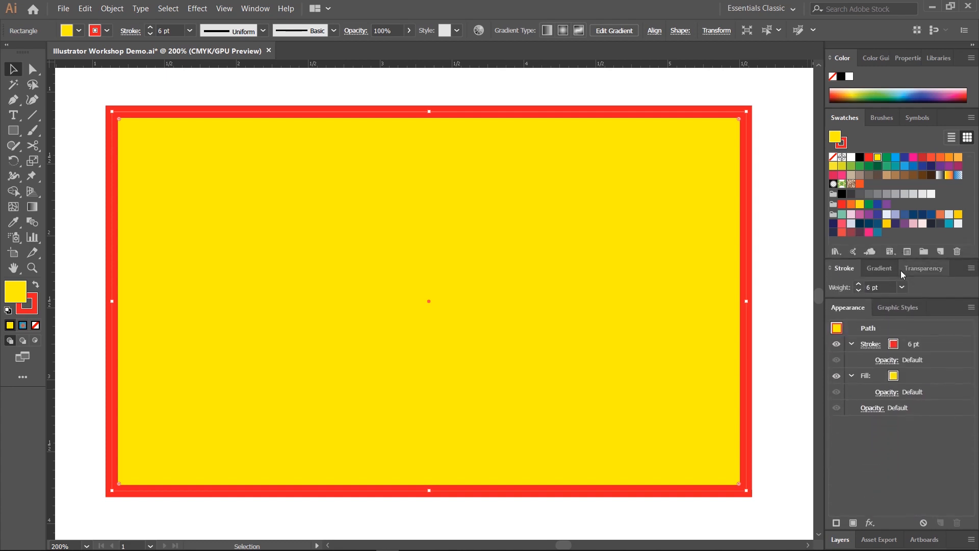
{"action": "left_click", "coordinate": [840, 540]}
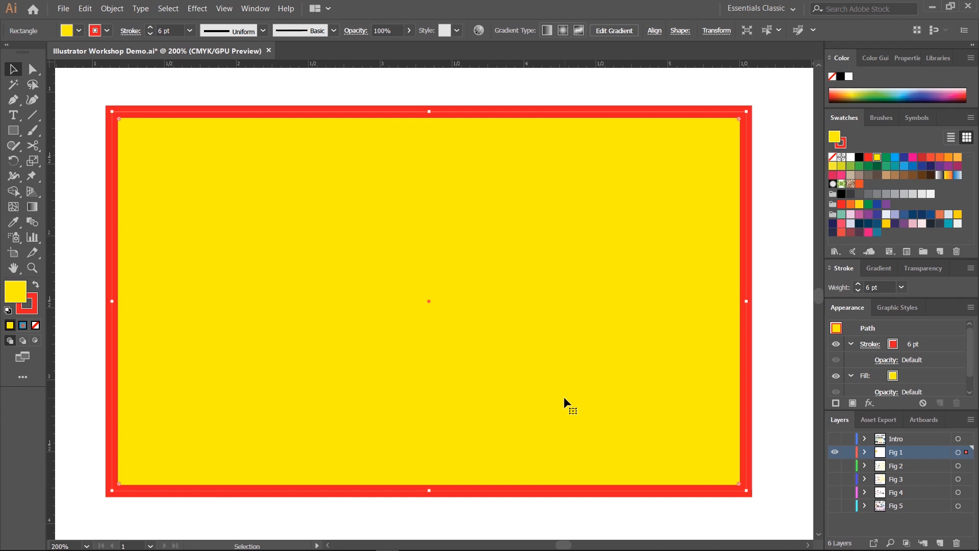
Step: Move the rectangle toward the artboard's upper-left corner and paste two copies of it staggered diagonally down to the right
{"action": "key", "text": "ctrl+minus"}
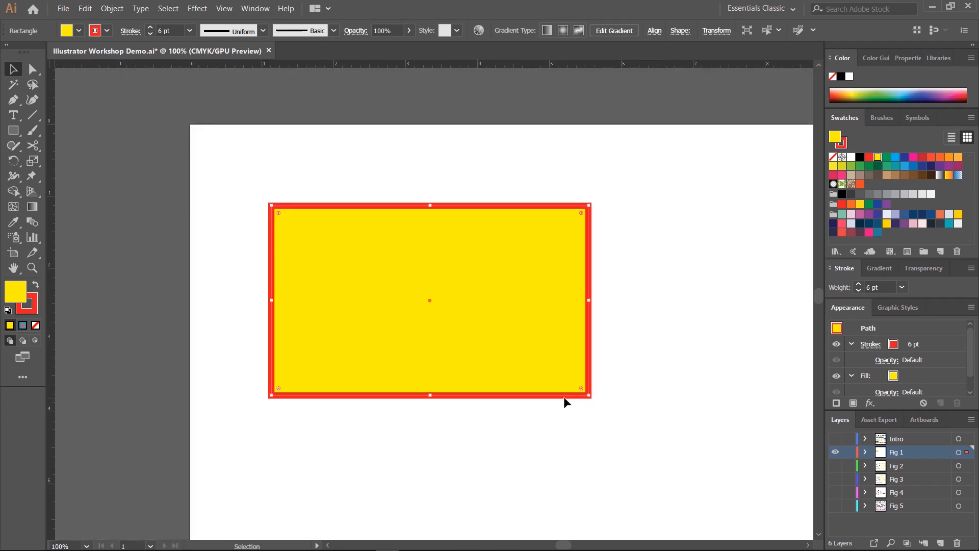
{"action": "left_click_drag", "start_coordinate": [503, 279], "coordinate": [455, 238]}
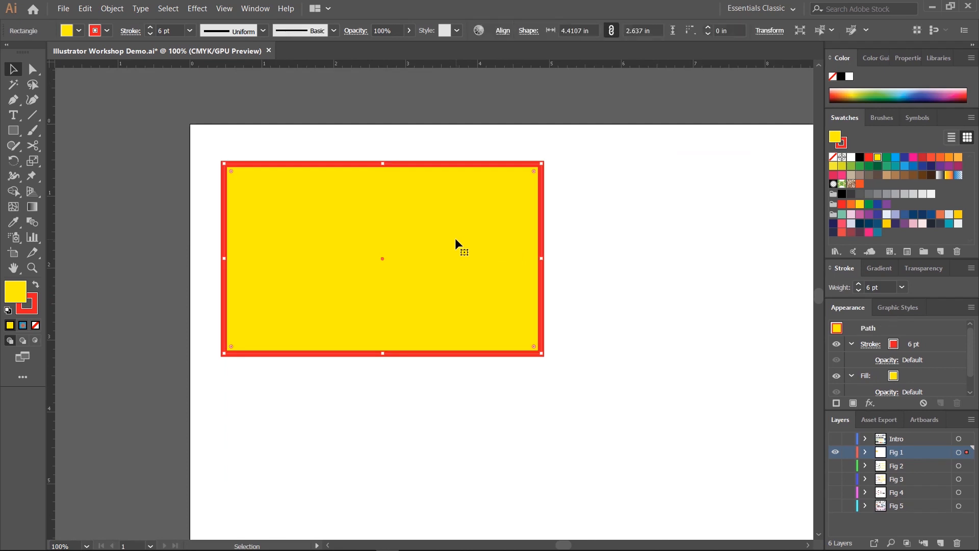
{"action": "key", "text": "ctrl+c"}
{"action": "key", "text": "ctrl+v"}
{"action": "left_click_drag", "start_coordinate": [442, 283], "coordinate": [586, 385]}
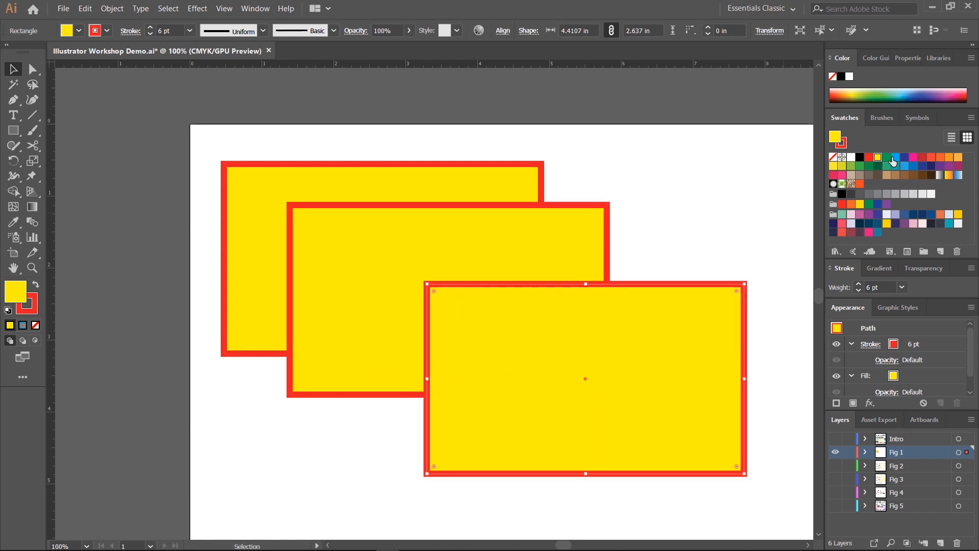
Step: Fill the front rectangle with blue and remove the red stroke from all three rectangles
{"action": "left_click", "coordinate": [894, 156]}
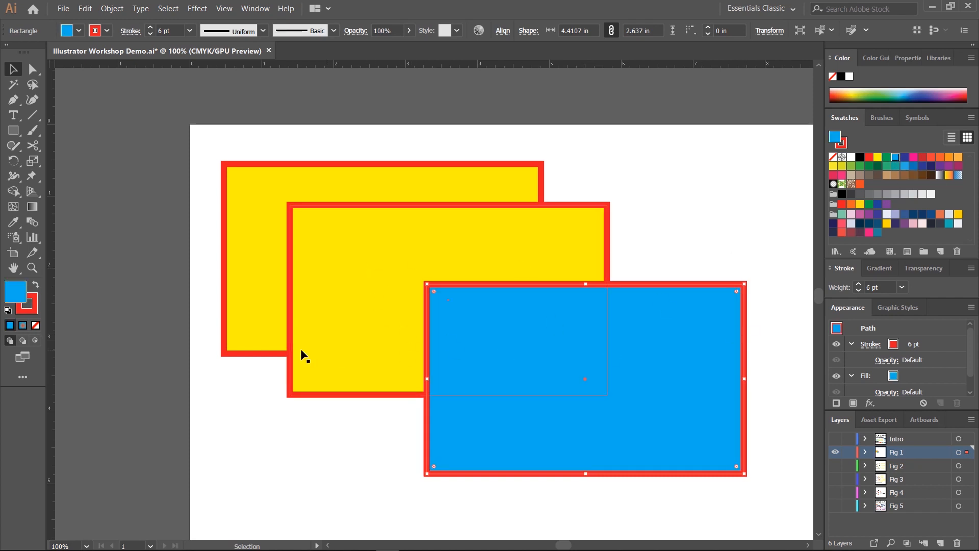
{"action": "left_click", "coordinate": [34, 309]}
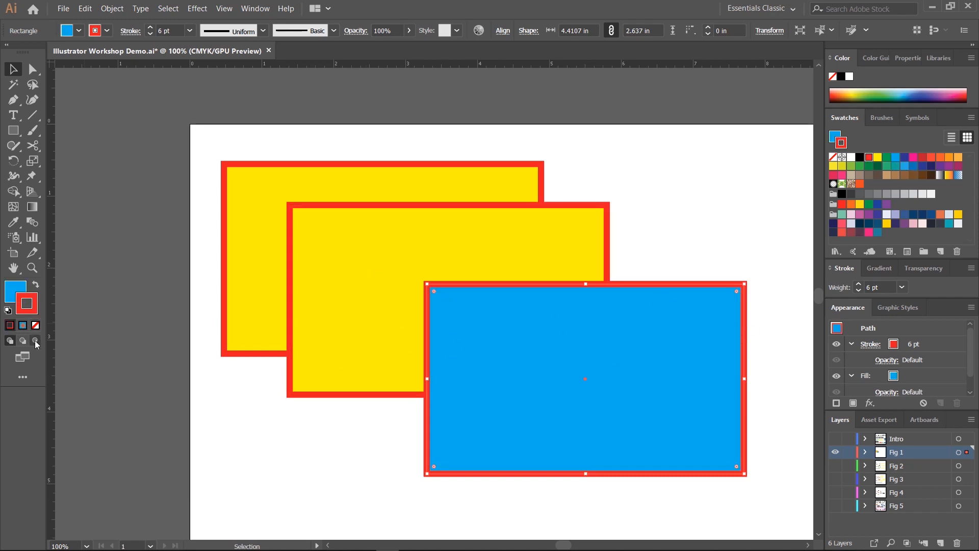
{"action": "left_click", "coordinate": [35, 325]}
{"action": "left_click", "coordinate": [332, 297]}
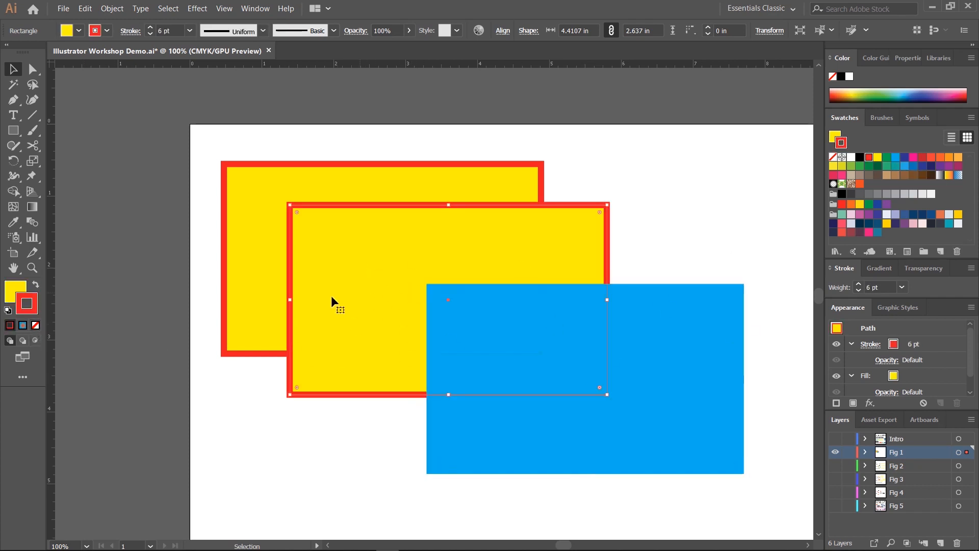
{"action": "left_click", "coordinate": [36, 325]}
{"action": "left_click", "coordinate": [275, 255]}
{"action": "left_click", "coordinate": [35, 325]}
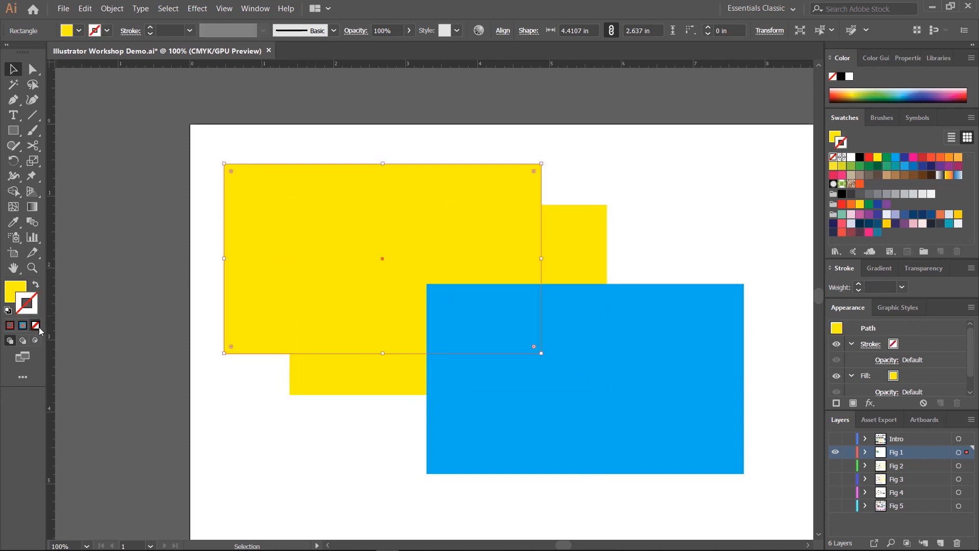
Step: Fill the middle rectangle with magenta
{"action": "left_click", "coordinate": [378, 257]}
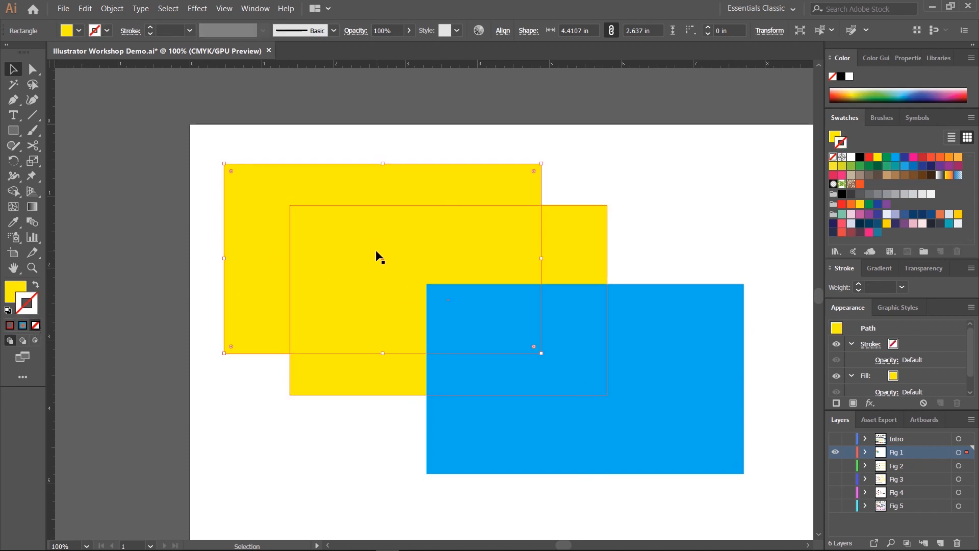
{"action": "left_click", "coordinate": [913, 157]}
{"action": "key", "text": "slash"}
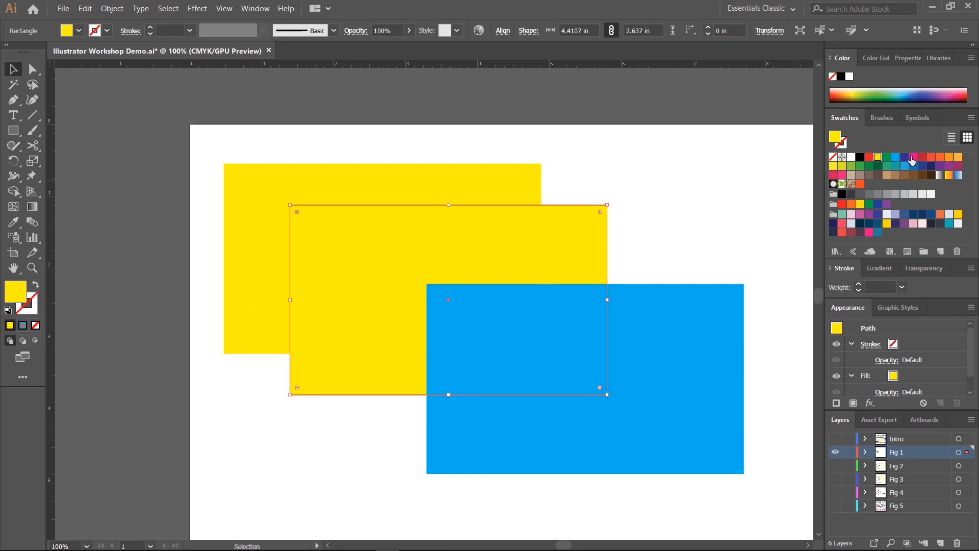
{"action": "left_click", "coordinate": [913, 157]}
Step: Move the yellow rectangle up and left past the artboard edge, and shift the blue rectangle slightly up and left
{"action": "left_click", "coordinate": [409, 198]}
{"action": "left_click_drag", "start_coordinate": [457, 183], "coordinate": [414, 148]}
{"action": "left_click", "coordinate": [549, 244]}
{"action": "left_click_drag", "start_coordinate": [646, 374], "coordinate": [644, 373]}
{"action": "left_click_drag", "start_coordinate": [575, 386], "coordinate": [564, 378]}
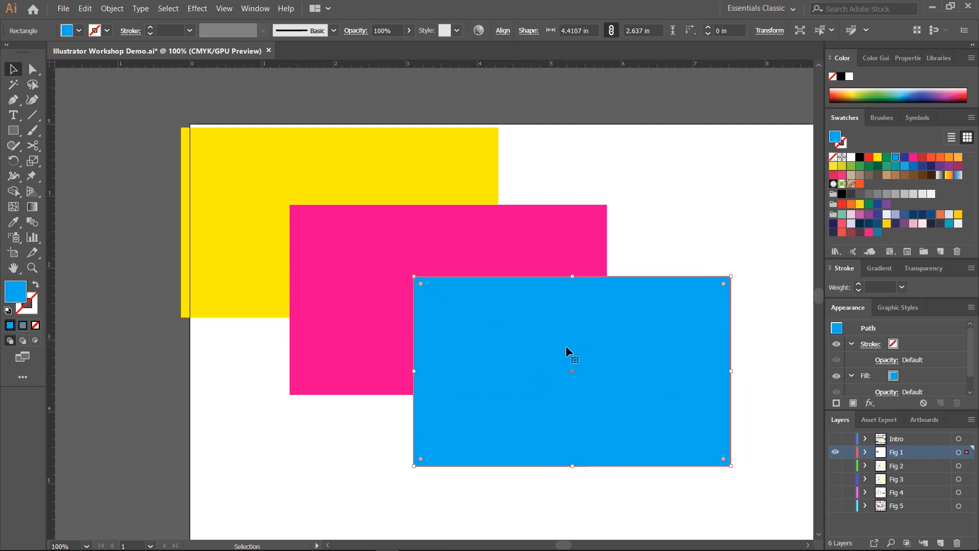
Step: Move the blue rectangle up over the yellow and magenta ones, and pull it back down so all three are staggered
{"action": "left_click", "coordinate": [367, 244]}
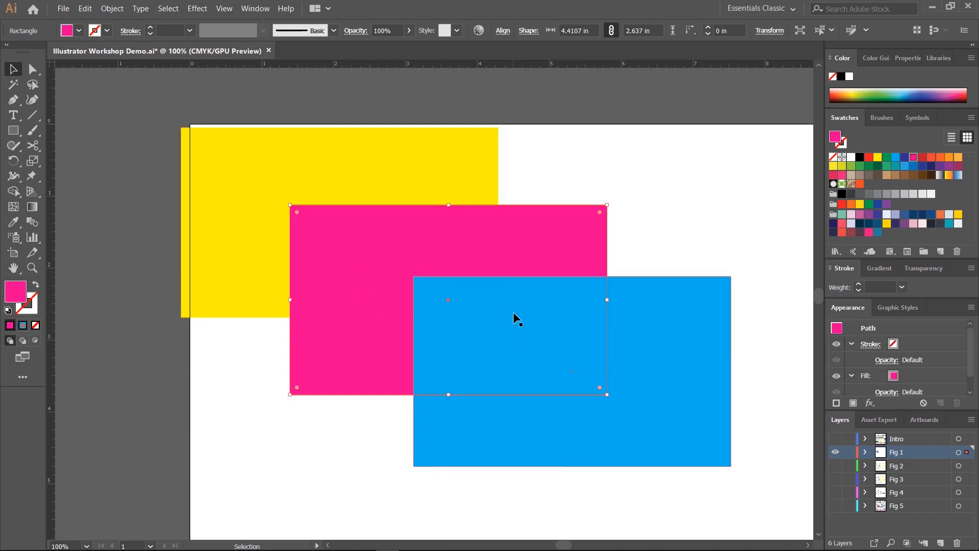
{"action": "left_click_drag", "start_coordinate": [513, 312], "coordinate": [400, 200]}
{"action": "left_click", "coordinate": [237, 170]}
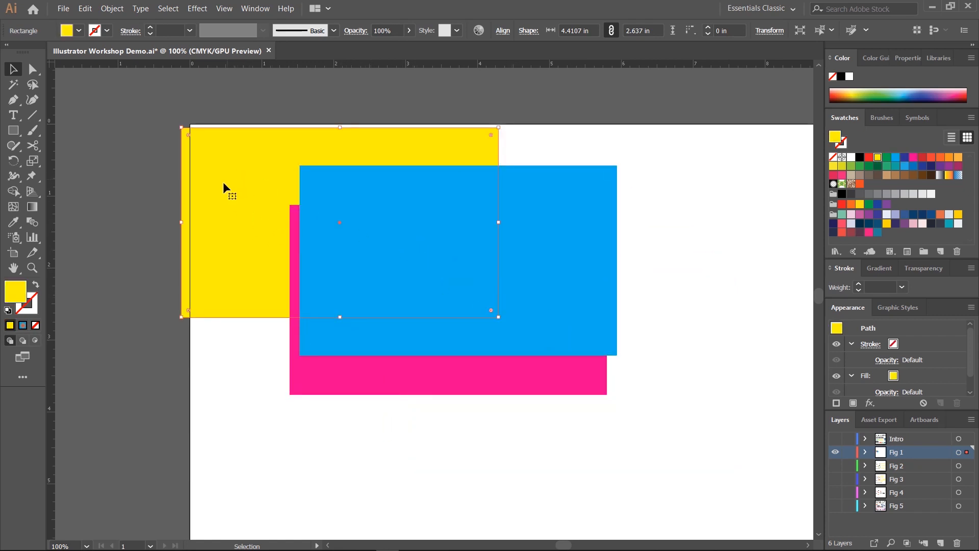
{"action": "left_click_drag", "start_coordinate": [484, 243], "coordinate": [549, 361]}
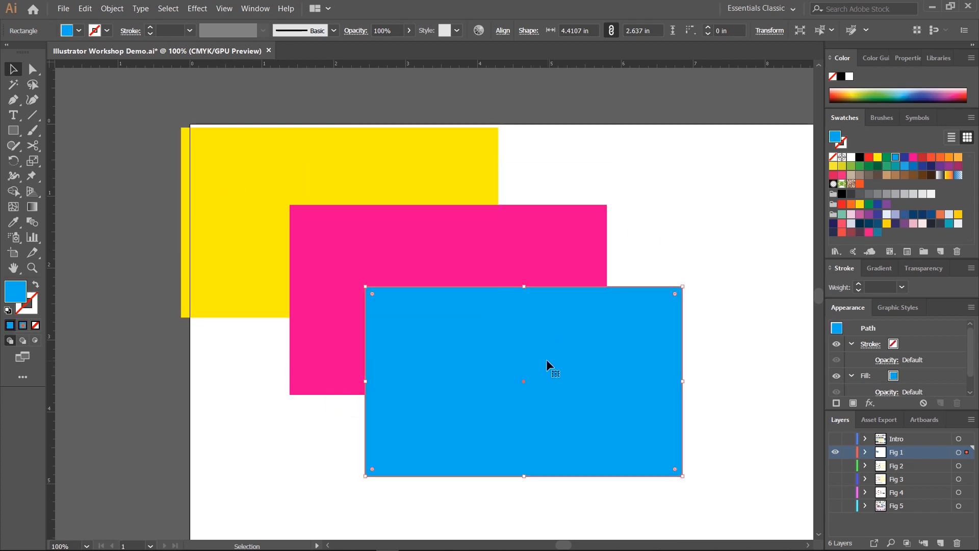
{"action": "right_click", "coordinate": [447, 337]}
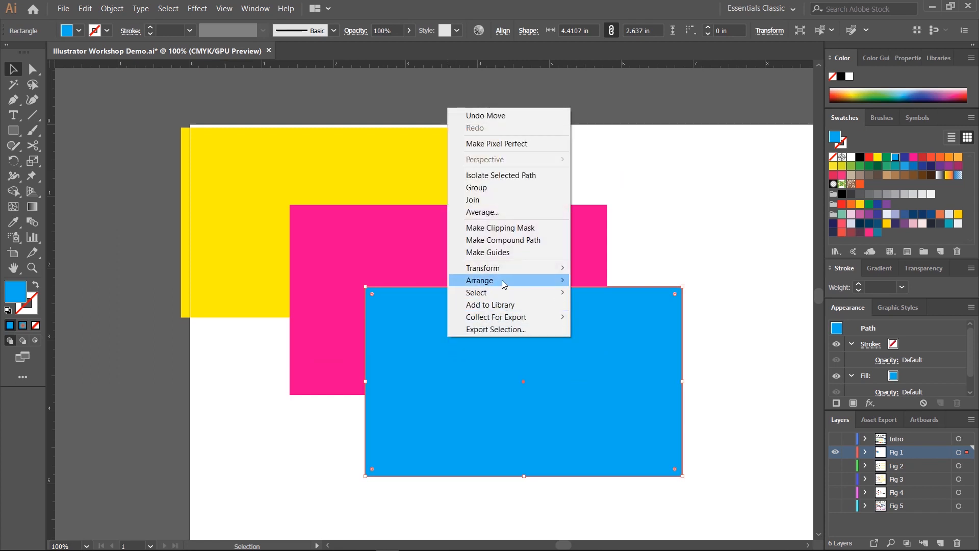
{"action": "mouse_move", "coordinate": [504, 281]}
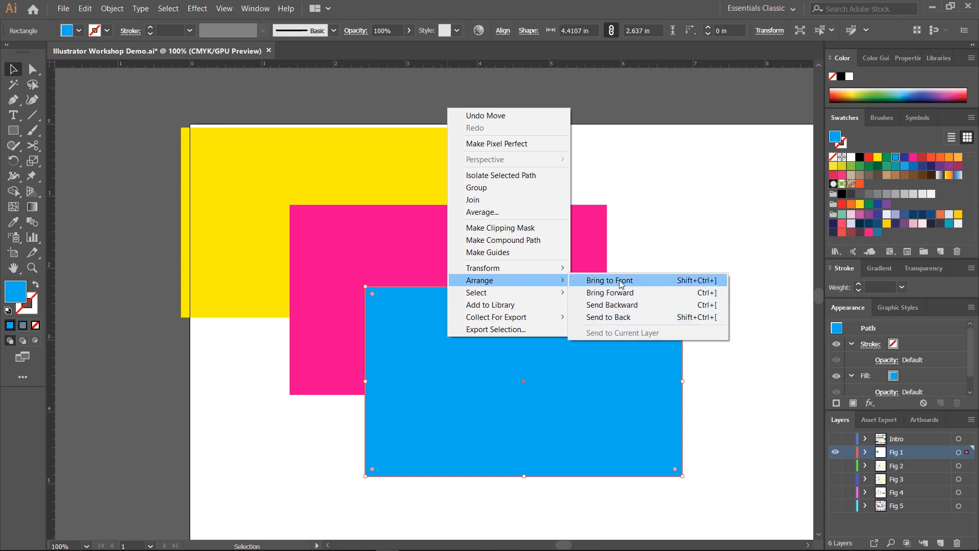
{"action": "left_click", "coordinate": [643, 177]}
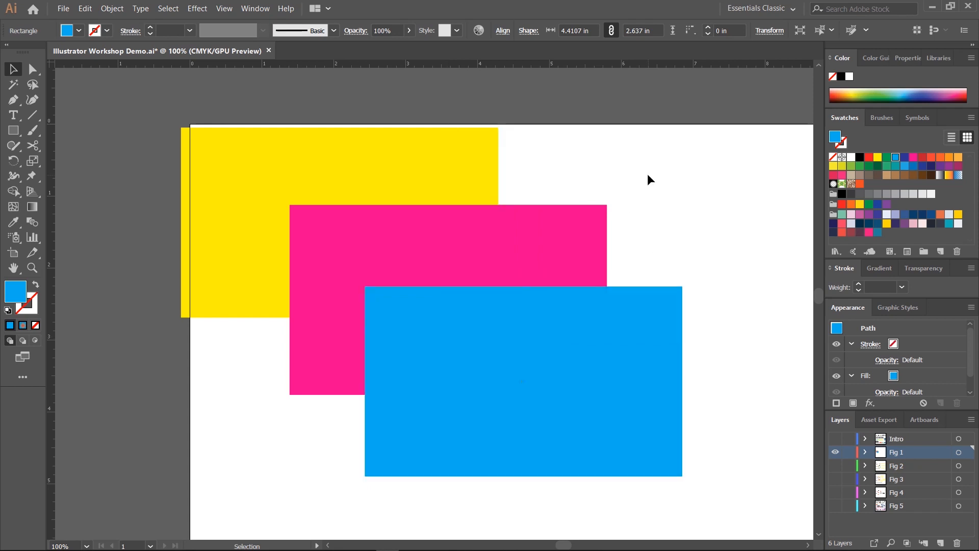
Step: Move the yellow rectangle back onto the artboard and bring it to the front of the stack
{"action": "left_click", "coordinate": [319, 188]}
{"action": "left_click_drag", "start_coordinate": [319, 187], "coordinate": [363, 216]}
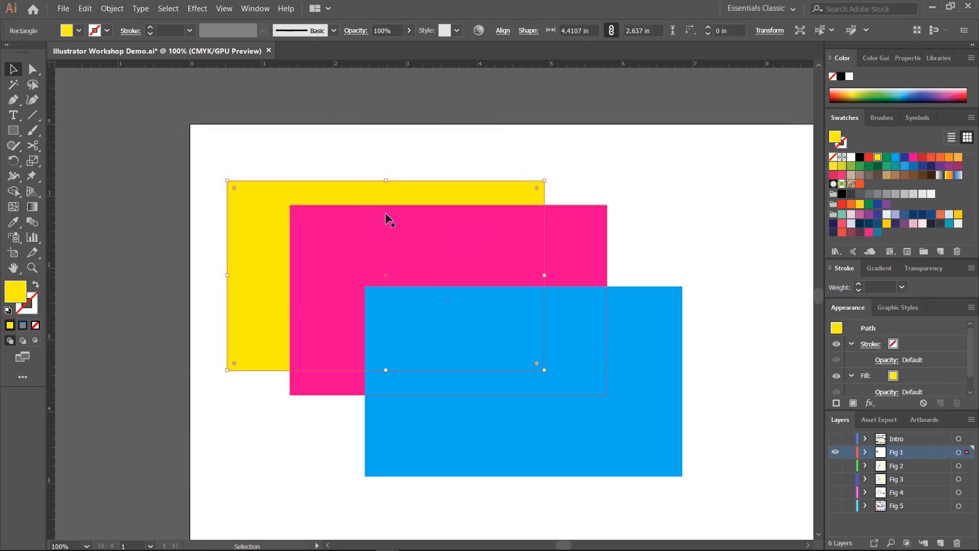
{"action": "right_click", "coordinate": [252, 215]}
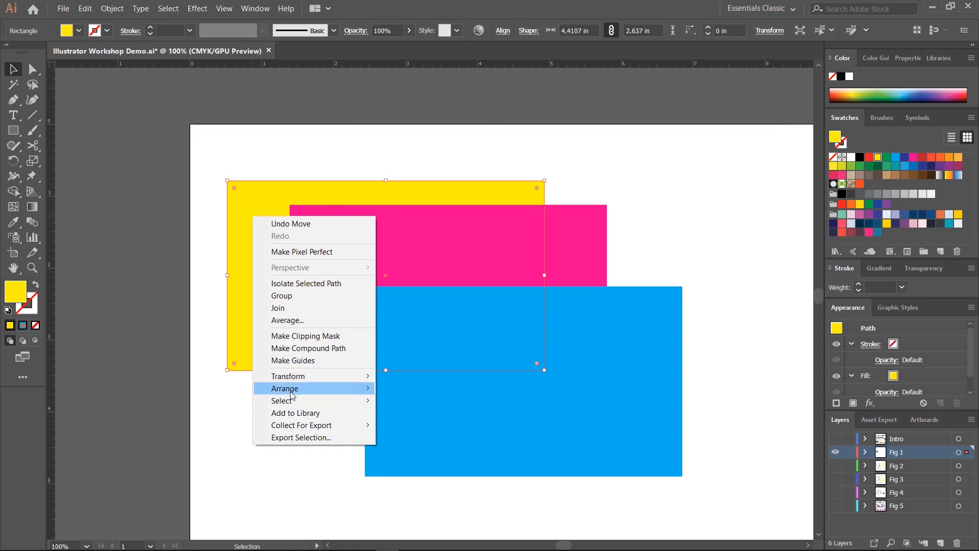
{"action": "mouse_move", "coordinate": [306, 392]}
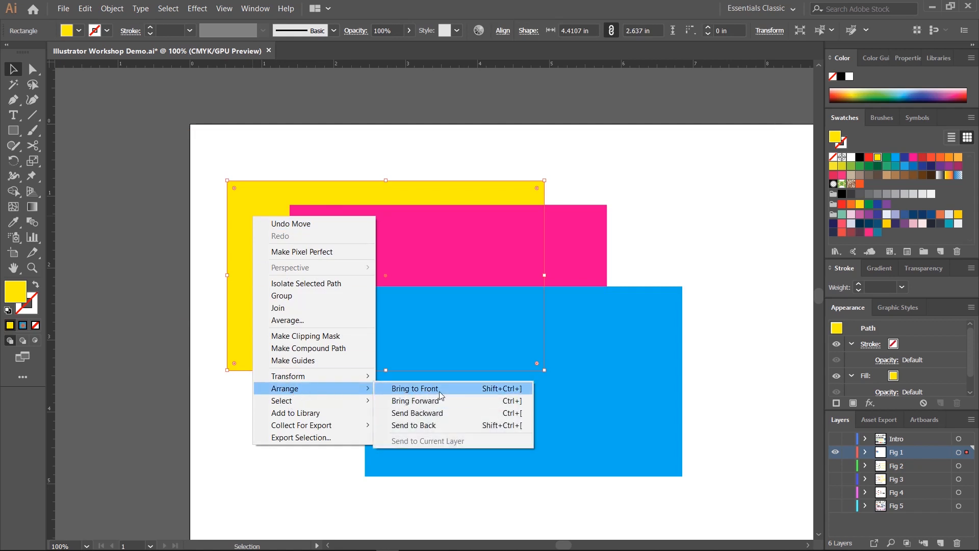
{"action": "left_click", "coordinate": [439, 389]}
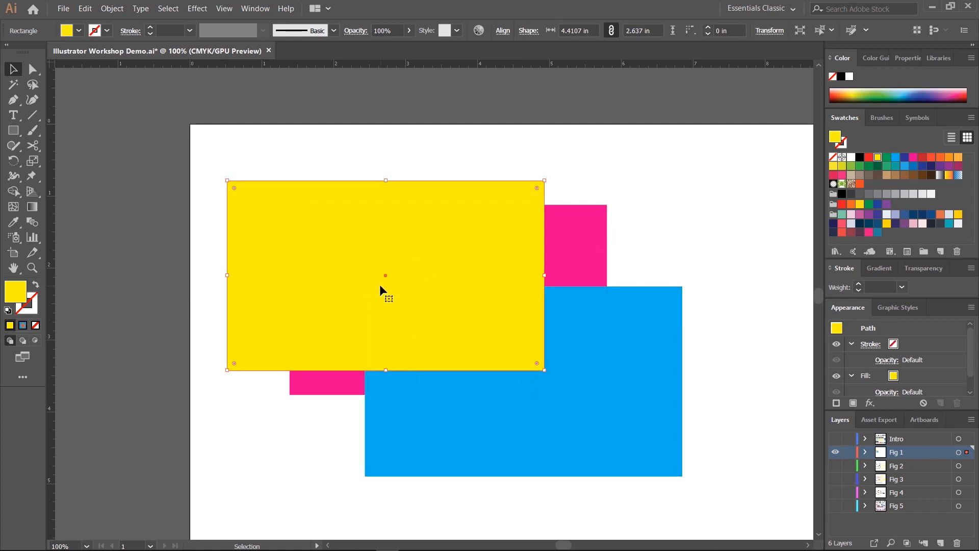
Step: Shift the yellow rectangle slightly left and send it backward one level, behind the blue rectangle
{"action": "left_click_drag", "start_coordinate": [306, 264], "coordinate": [279, 245]}
{"action": "left_click_drag", "start_coordinate": [338, 210], "coordinate": [345, 232]}
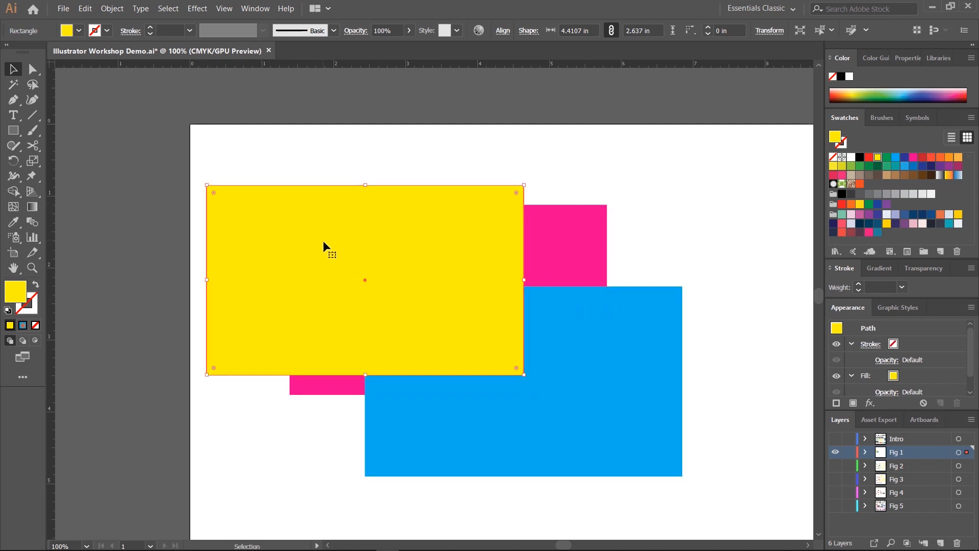
{"action": "right_click", "coordinate": [315, 255]}
{"action": "mouse_move", "coordinate": [363, 429]}
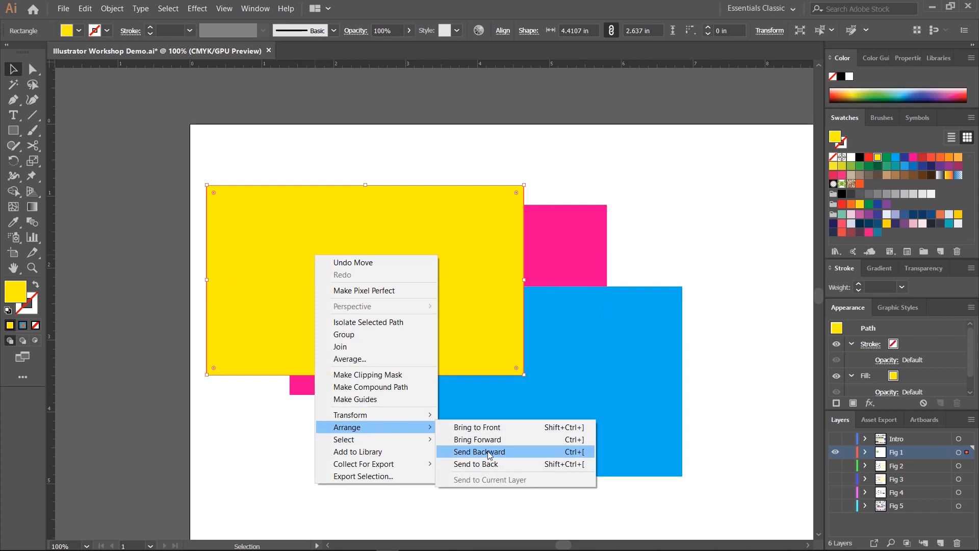
{"action": "left_click", "coordinate": [489, 452]}
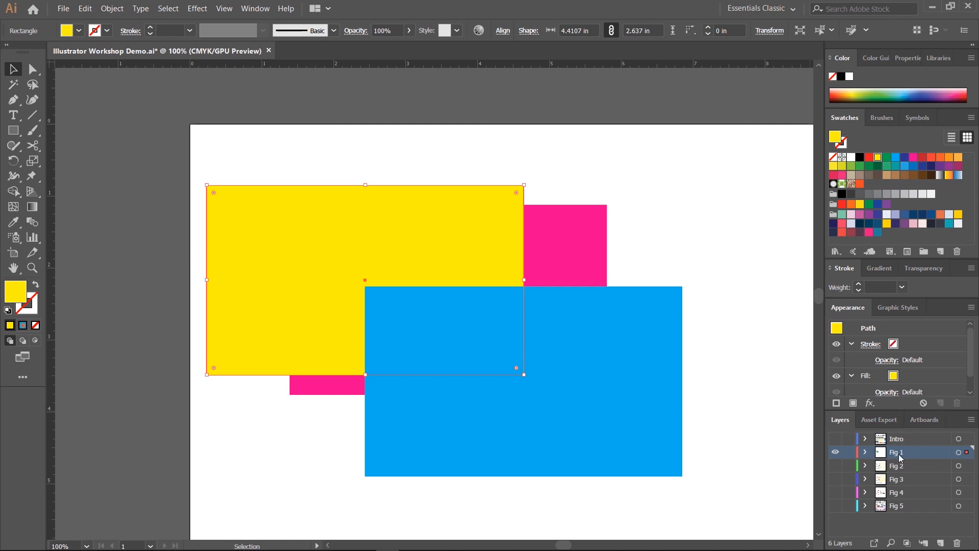
Step: Expand the Fig 1 layer's contents and highlight its blue, yellow and magenta rectangle entries in turn
{"action": "left_click", "coordinate": [865, 453]}
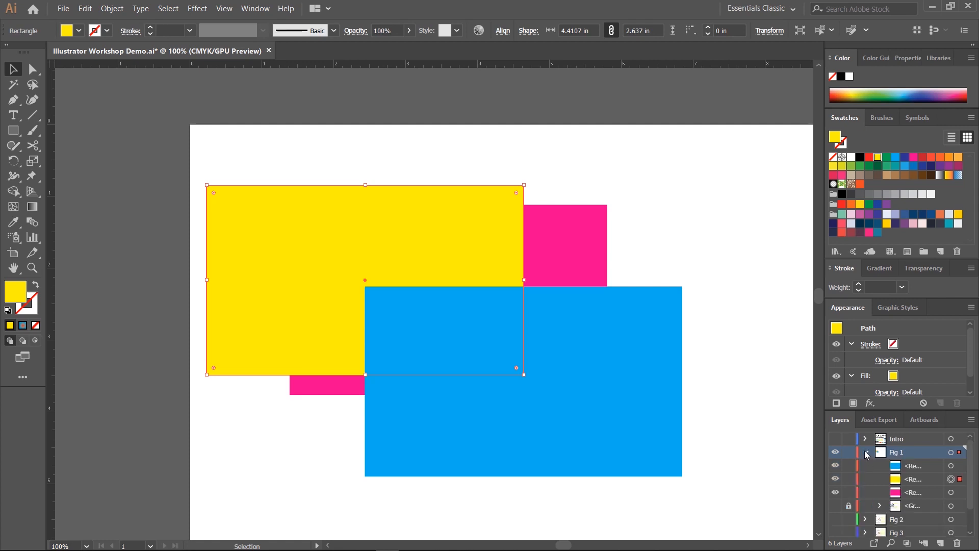
{"action": "left_click", "coordinate": [899, 466]}
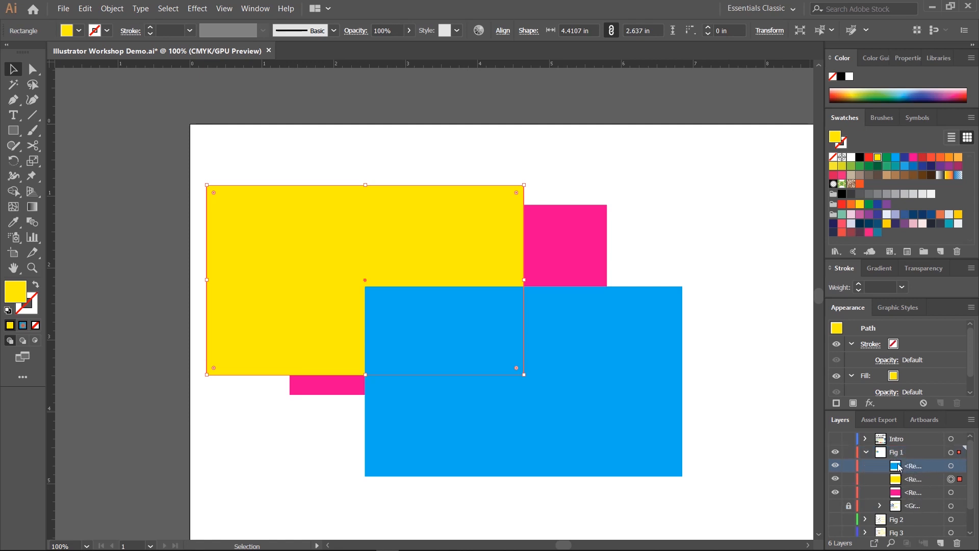
{"action": "left_click", "coordinate": [899, 479]}
{"action": "left_click", "coordinate": [898, 492]}
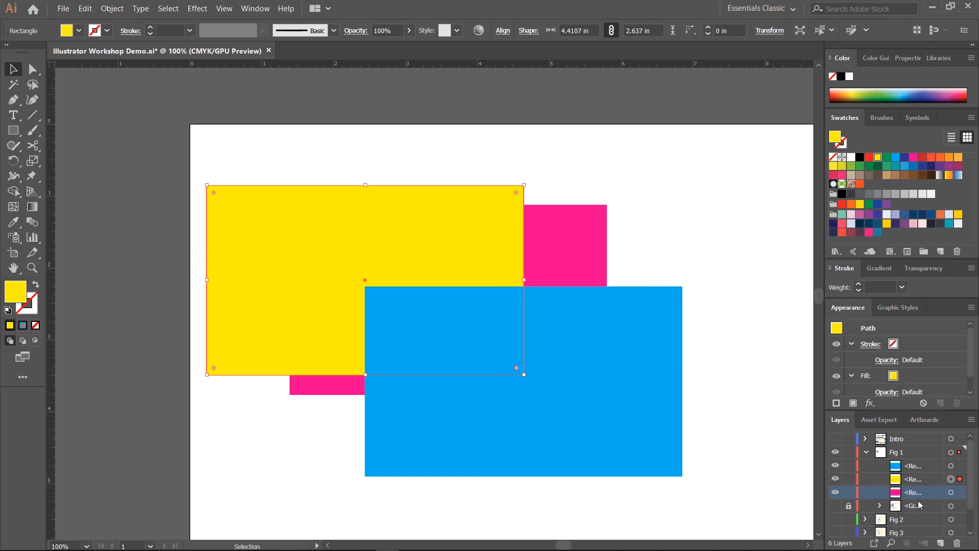
Step: Select the yellow rectangle on the artboard, deselect it, and select the magenta rectangle through its entry in the Fig 1 layer
{"action": "left_click", "coordinate": [624, 222]}
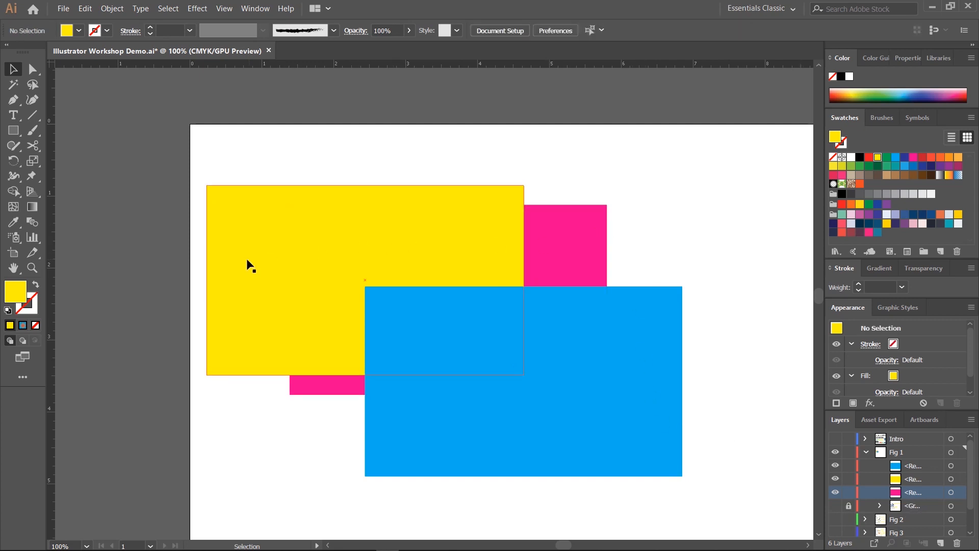
{"action": "left_click", "coordinate": [244, 240]}
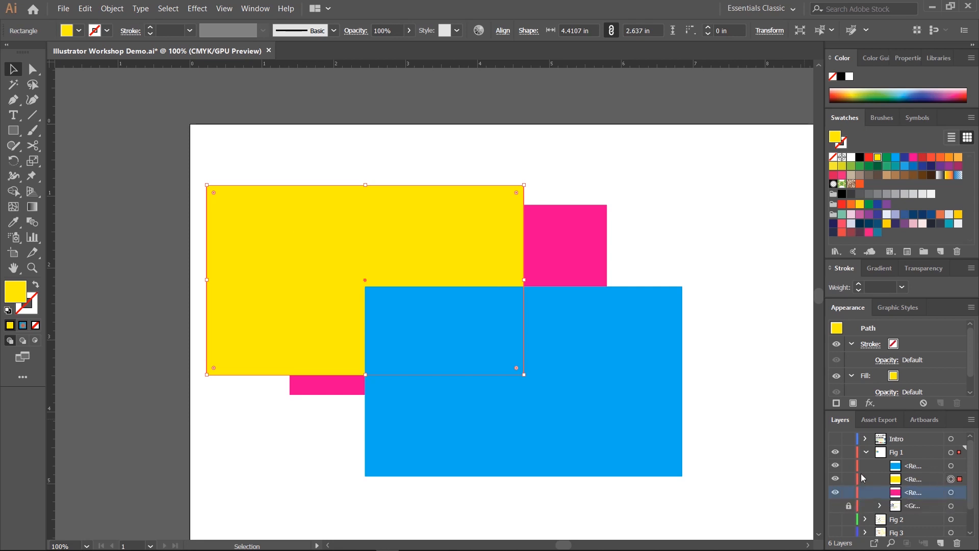
{"action": "left_click", "coordinate": [656, 207]}
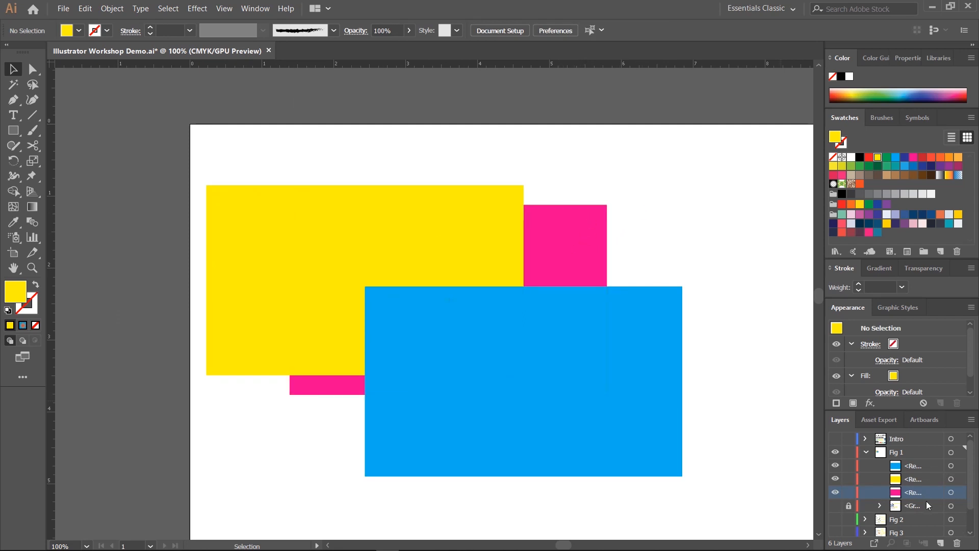
{"action": "left_click", "coordinate": [951, 493]}
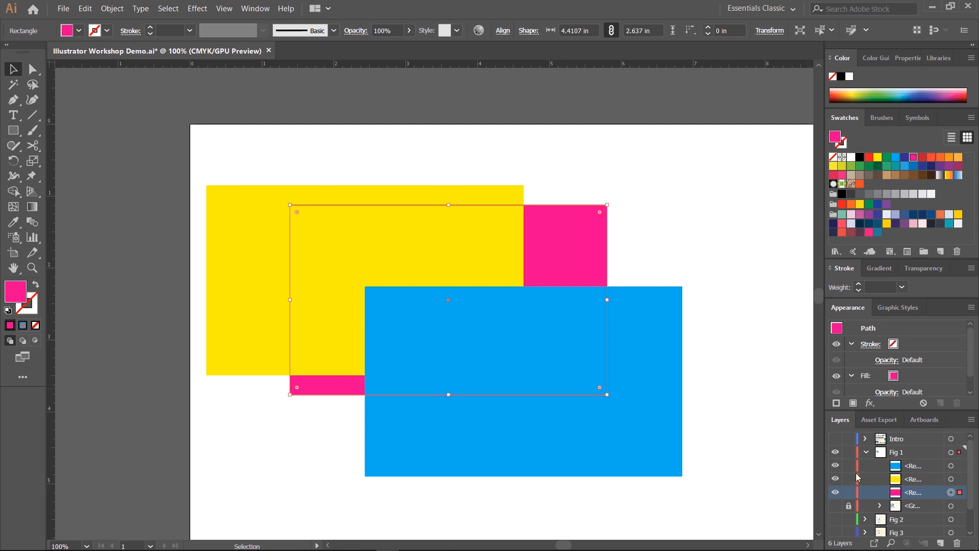
Step: Hide the Fig 1 layer and show it again
{"action": "left_click", "coordinate": [834, 452]}
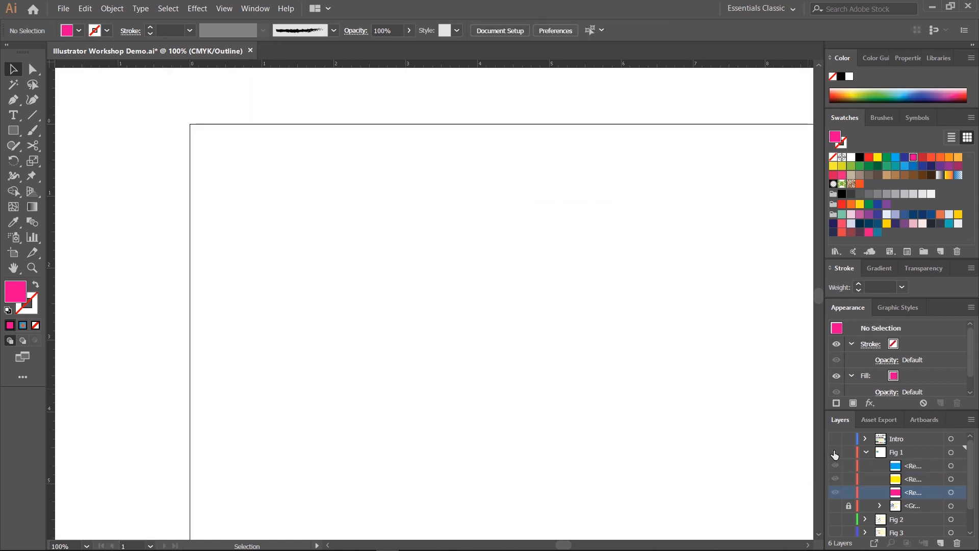
{"action": "left_click", "coordinate": [835, 453]}
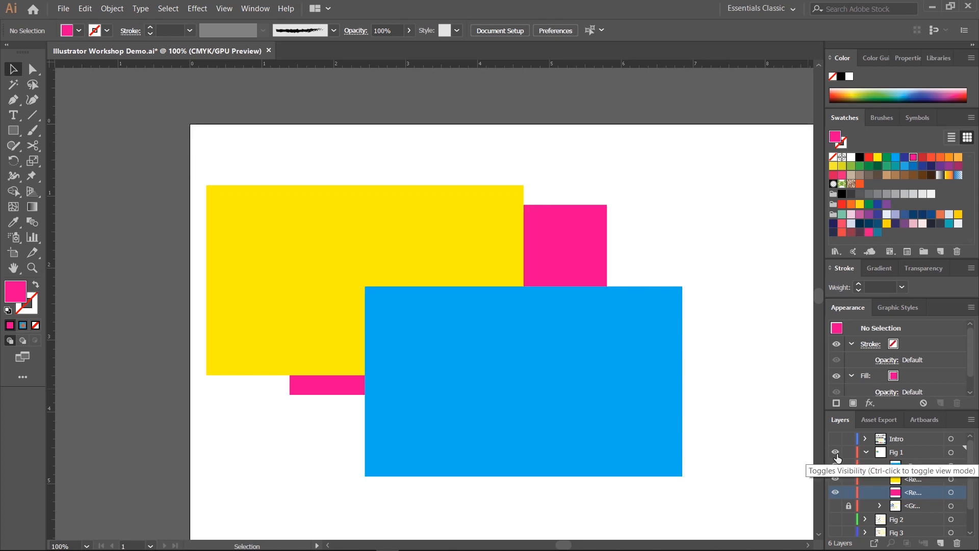
Step: Hide the magenta, yellow and blue rectangles one by one in the Fig 1 layer, and show all three again
{"action": "left_click", "coordinate": [835, 492]}
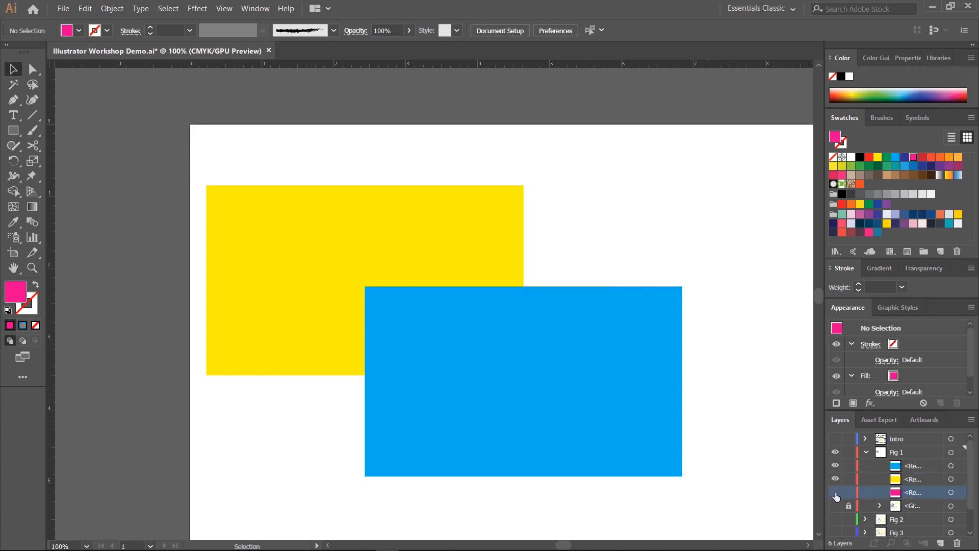
{"action": "left_click", "coordinate": [836, 493]}
{"action": "left_click", "coordinate": [835, 493]}
{"action": "left_click", "coordinate": [835, 479]}
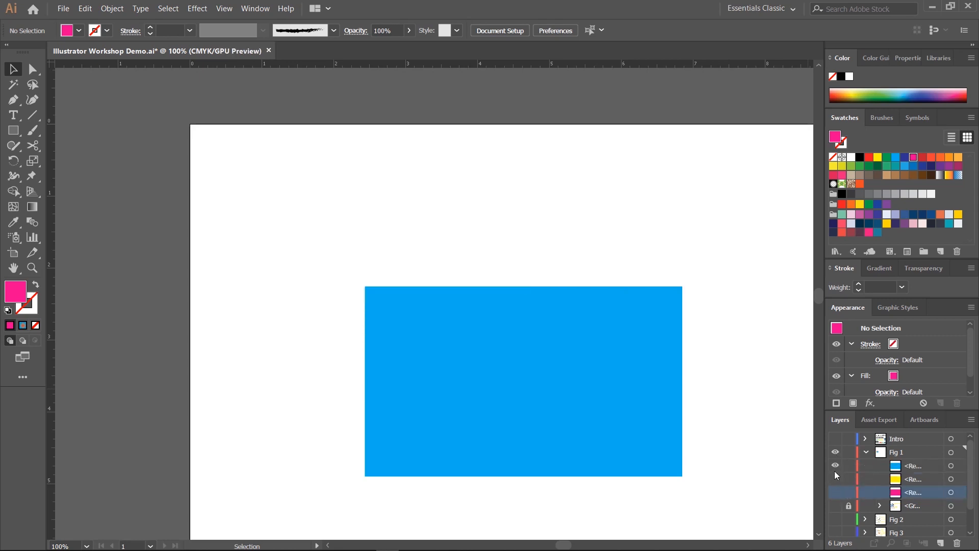
{"action": "left_click", "coordinate": [835, 465]}
{"action": "left_click", "coordinate": [835, 465]}
{"action": "left_click", "coordinate": [835, 479]}
{"action": "left_click", "coordinate": [835, 492]}
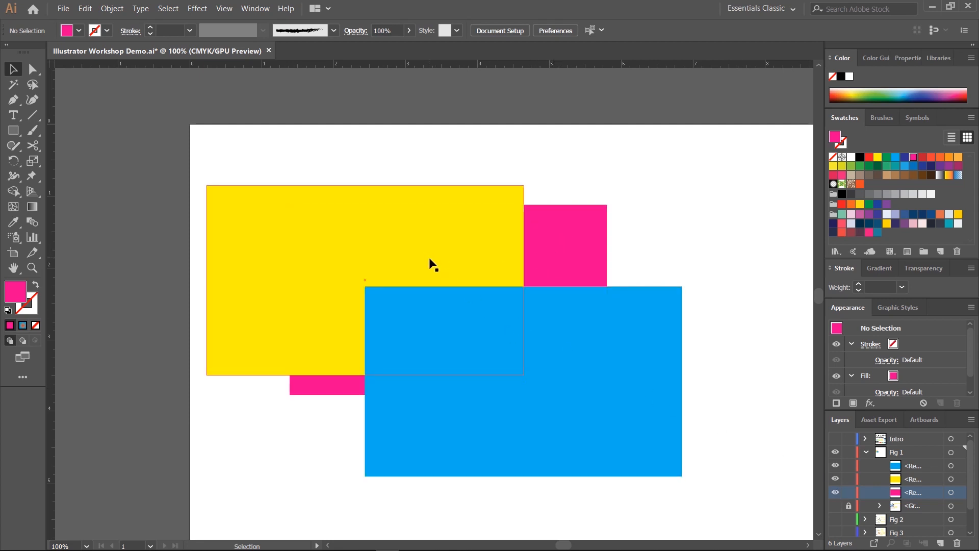
Step: Hide the blue and yellow rectangles to isolate the magenta one, and make both visible again
{"action": "left_click", "coordinate": [834, 465]}
{"action": "left_click", "coordinate": [836, 479]}
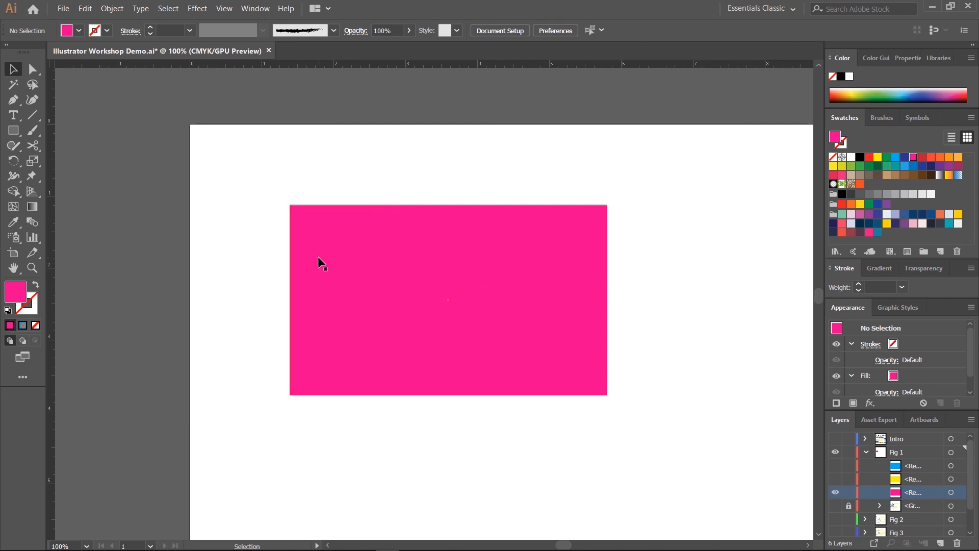
{"action": "left_click", "coordinate": [836, 479]}
{"action": "left_click", "coordinate": [835, 466]}
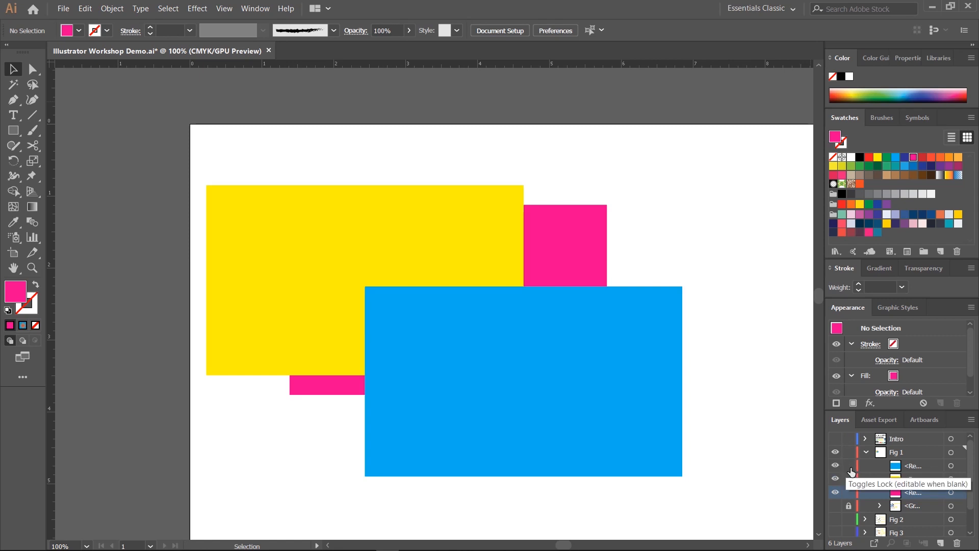
Step: Lock the blue rectangle and select the yellow and magenta rectangles together with a selection marquee
{"action": "left_click", "coordinate": [849, 467]}
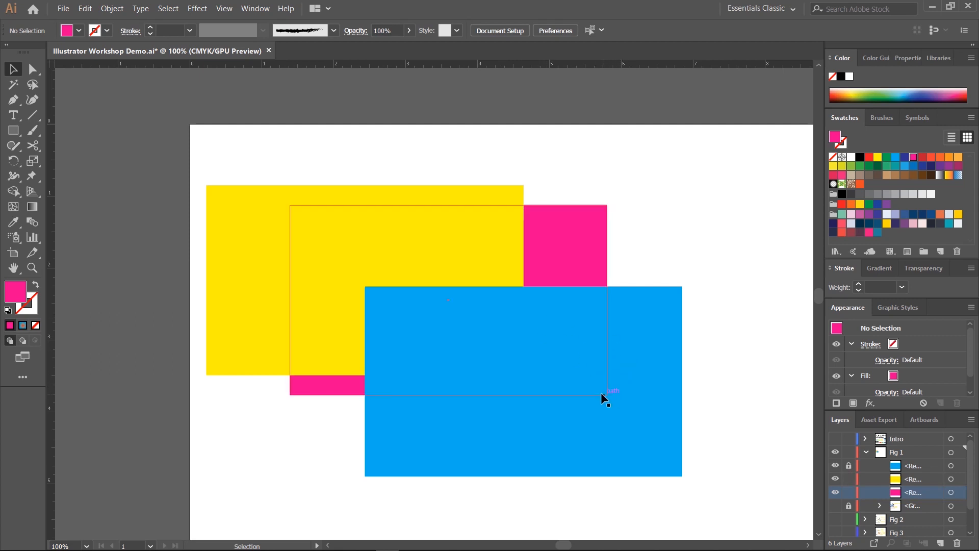
{"action": "left_click_drag", "start_coordinate": [459, 146], "coordinate": [576, 235]}
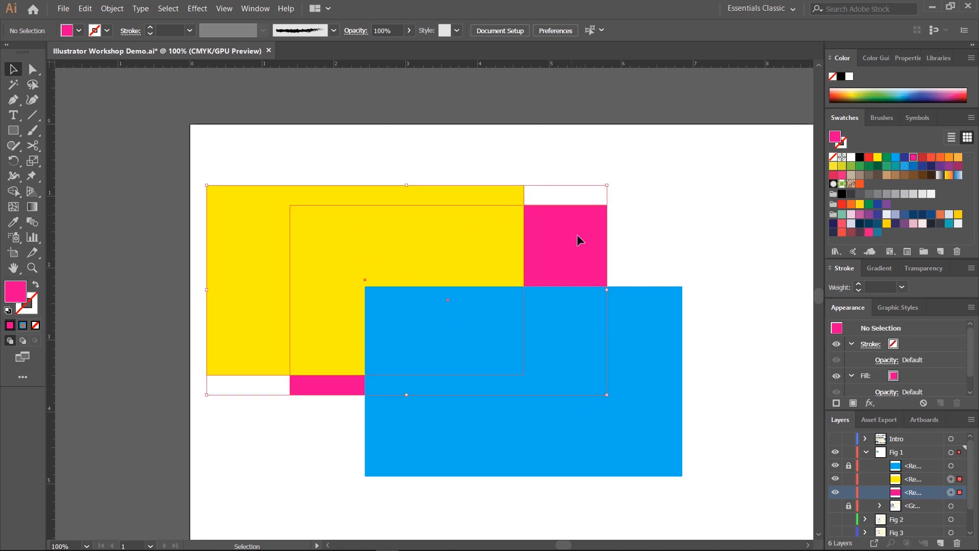
{"action": "key", "text": "ctrl+h"}
{"action": "left_click_drag", "start_coordinate": [627, 164], "coordinate": [284, 423]}
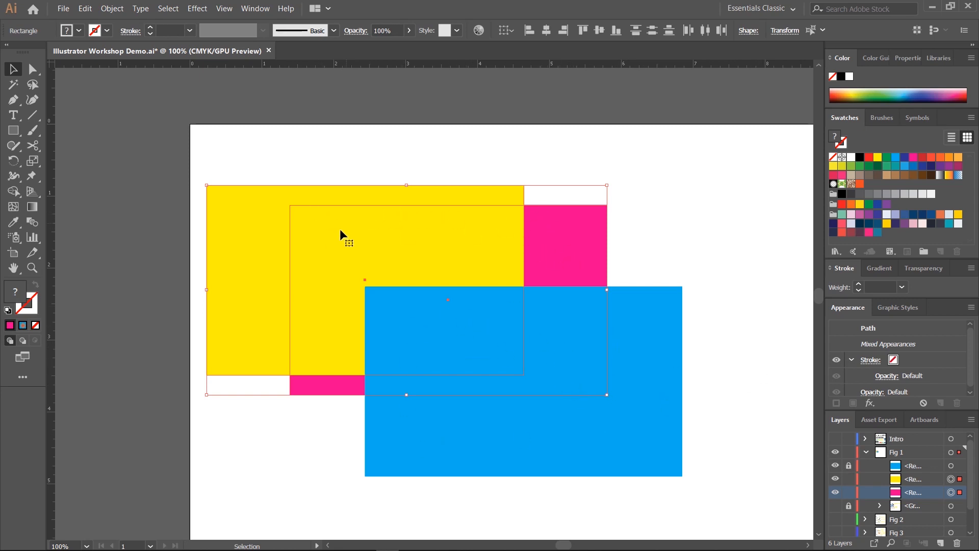
Step: Collapse the Fig 1 layer and highlight the Fig 1, Fig 3, Fig 4 and Fig 5 layers in turn
{"action": "left_click", "coordinate": [866, 454]}
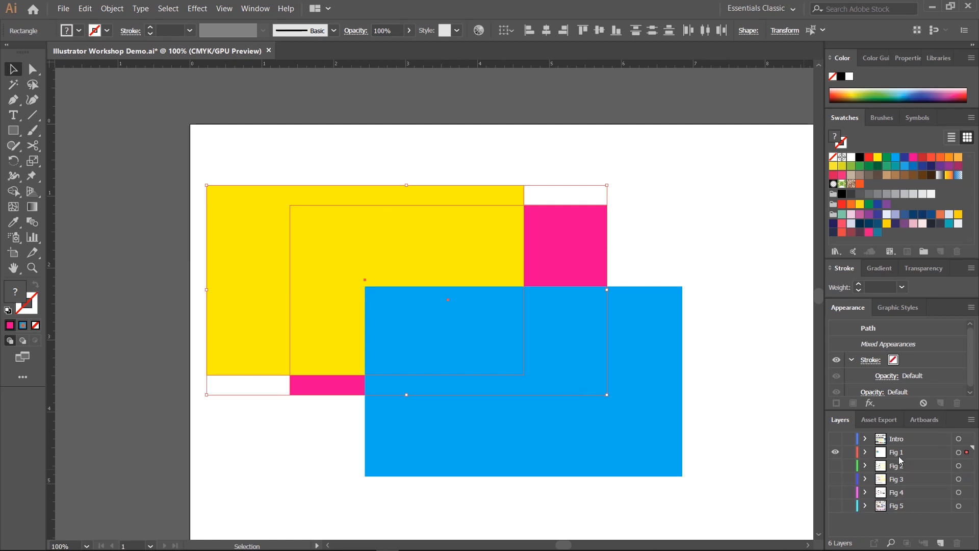
{"action": "left_click", "coordinate": [937, 454]}
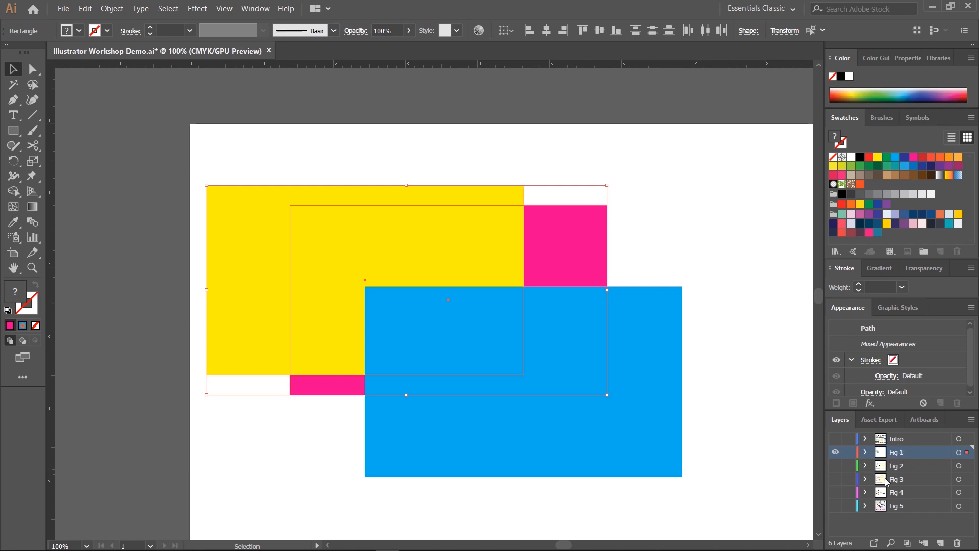
{"action": "left_click", "coordinate": [905, 480]}
{"action": "left_click", "coordinate": [905, 492]}
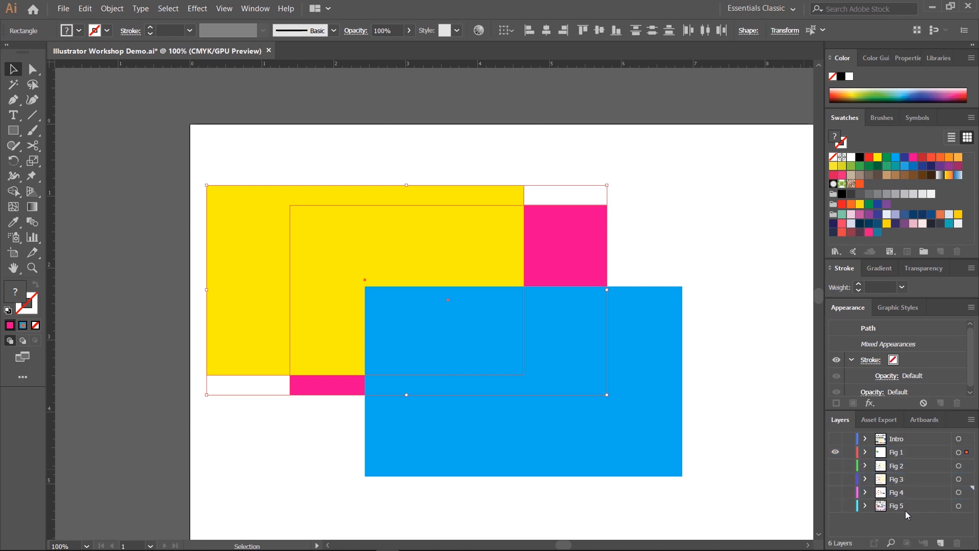
{"action": "left_click", "coordinate": [905, 508]}
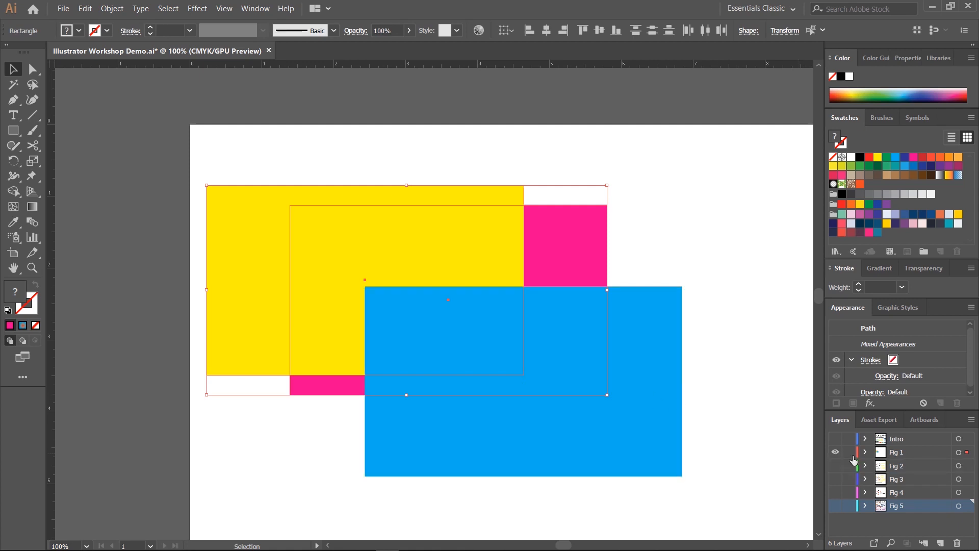
Step: Hide the Fig 1 layer, and switch the document to Outline view and back to preview
{"action": "left_click", "coordinate": [835, 453]}
{"action": "key", "text": "ctrl+y"}
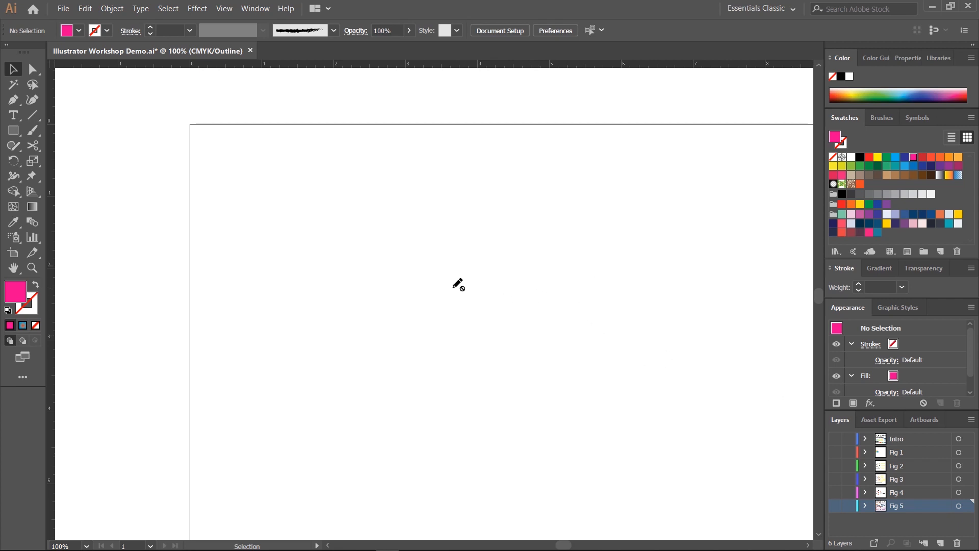
{"action": "key", "text": "ctrl+y"}
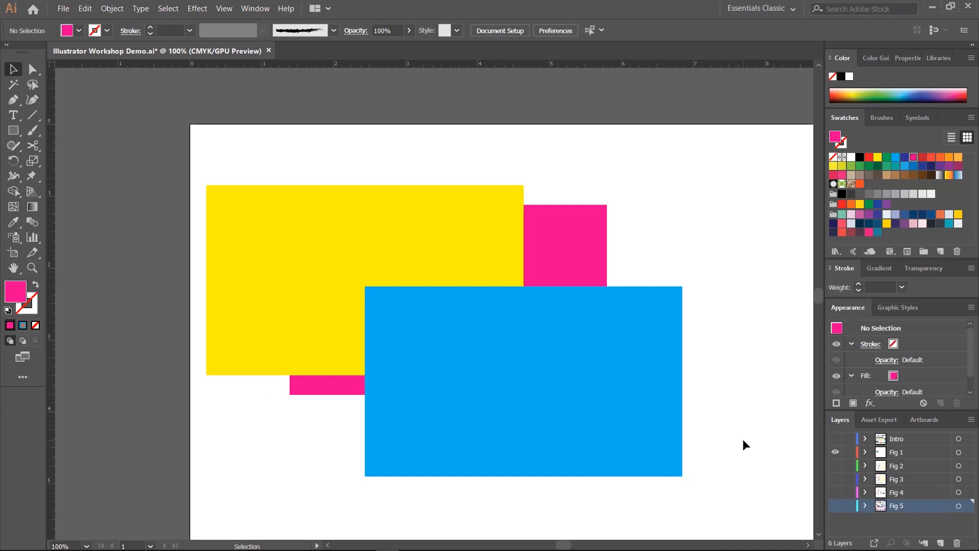
Step: Pan around the artboard with the temporary Hand tool to view the rectangles and the artboard's edges
{"action": "left_click_drag", "start_coordinate": [669, 408], "coordinate": [481, 209]}
{"action": "left_click_drag", "start_coordinate": [406, 271], "coordinate": [575, 216]}
{"action": "left_click_drag", "start_coordinate": [335, 268], "coordinate": [577, 231]}
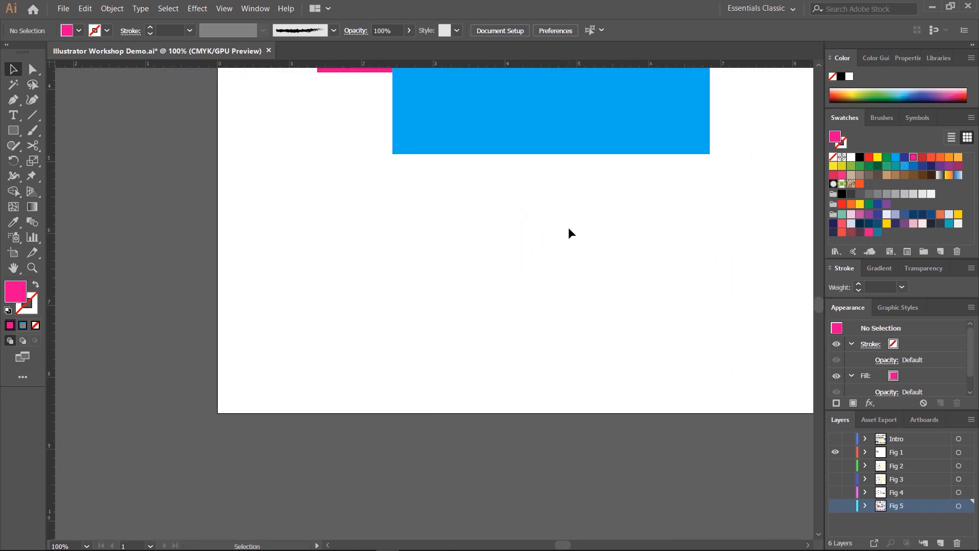
{"action": "left_click_drag", "start_coordinate": [372, 257], "coordinate": [492, 361]}
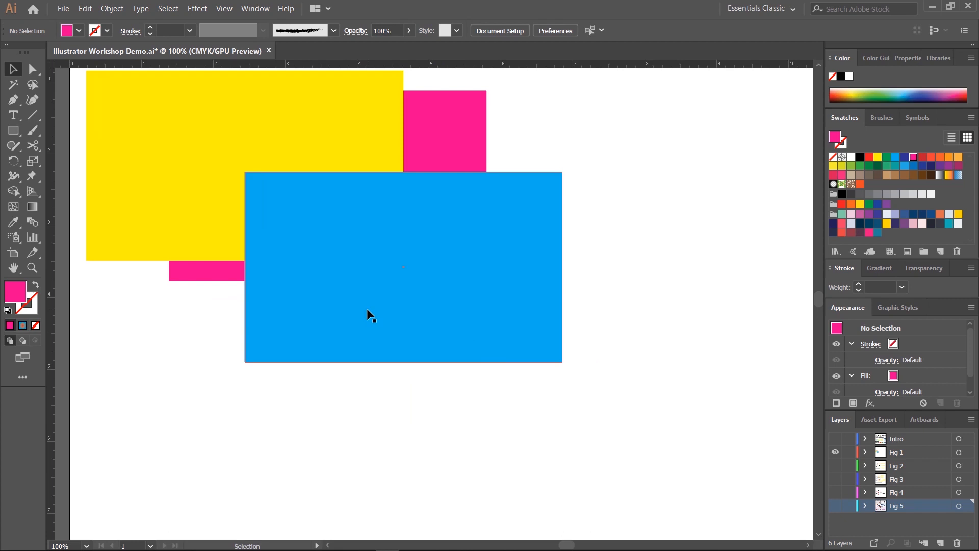
{"action": "key", "text": "space"}
{"action": "left_click_drag", "start_coordinate": [321, 208], "coordinate": [364, 271]}
{"action": "left_click_drag", "start_coordinate": [501, 262], "coordinate": [357, 314]}
Step: Scroll the view vertically and horizontally across the artboard to bring the rectangles back into sight
{"action": "scroll", "coordinate": [359, 315], "scroll_direction": "down", "scroll_amount": 3}
{"action": "scroll", "coordinate": [359, 316], "scroll_direction": "up", "scroll_amount": 7}
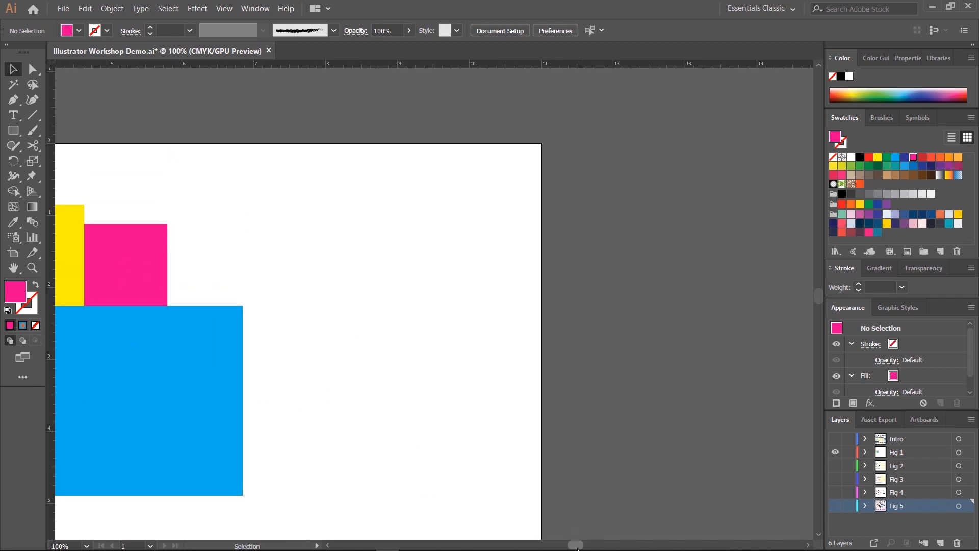
{"action": "left_click_drag", "start_coordinate": [576, 545], "coordinate": [561, 544]}
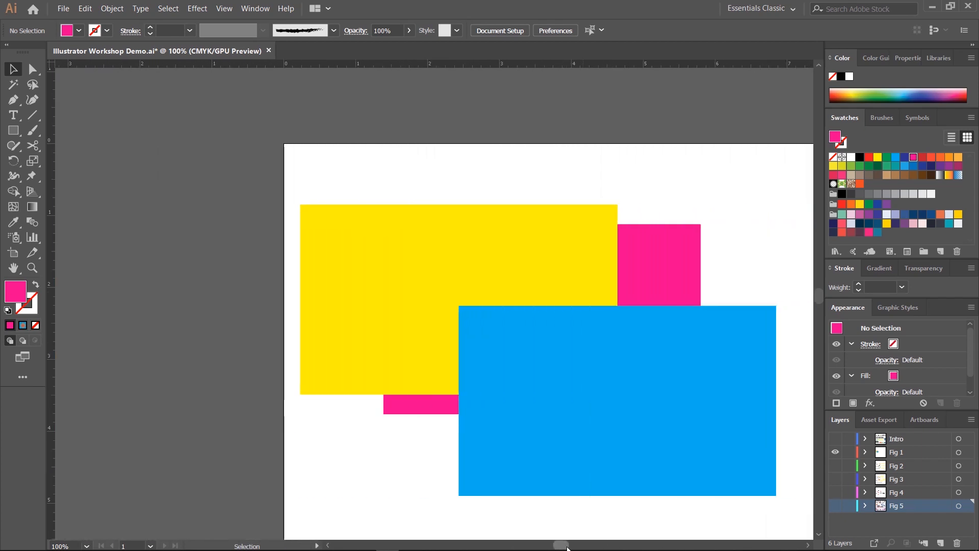
Step: Pan with the Hand tool past the artboard's lower-right corner, and fit the whole artboard in the window
{"action": "left_click_drag", "start_coordinate": [611, 403], "coordinate": [408, 389]}
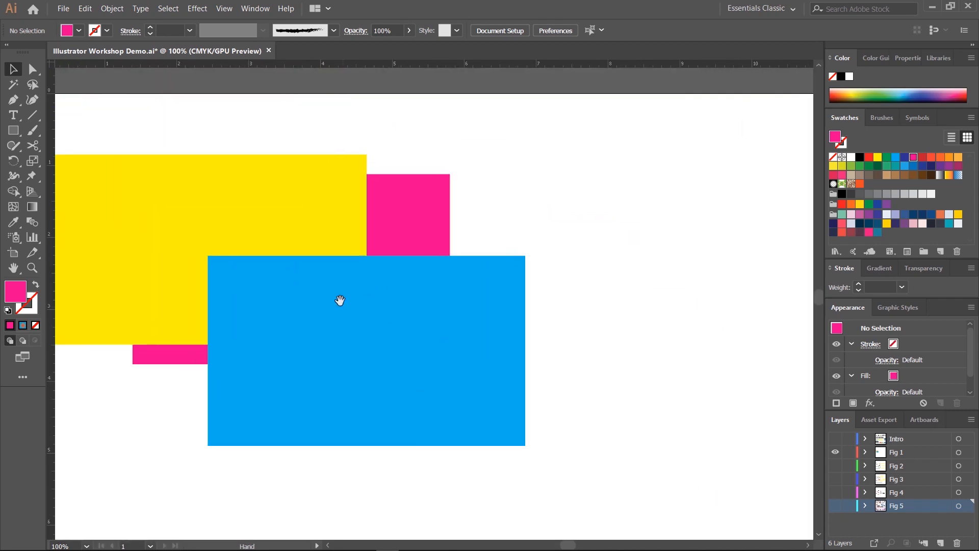
{"action": "left_click_drag", "start_coordinate": [340, 301], "coordinate": [536, 344]}
{"action": "left_click_drag", "start_coordinate": [536, 344], "coordinate": [382, 206]}
{"action": "left_click_drag", "start_coordinate": [465, 329], "coordinate": [374, 199]}
{"action": "left_click_drag", "start_coordinate": [484, 301], "coordinate": [367, 299]}
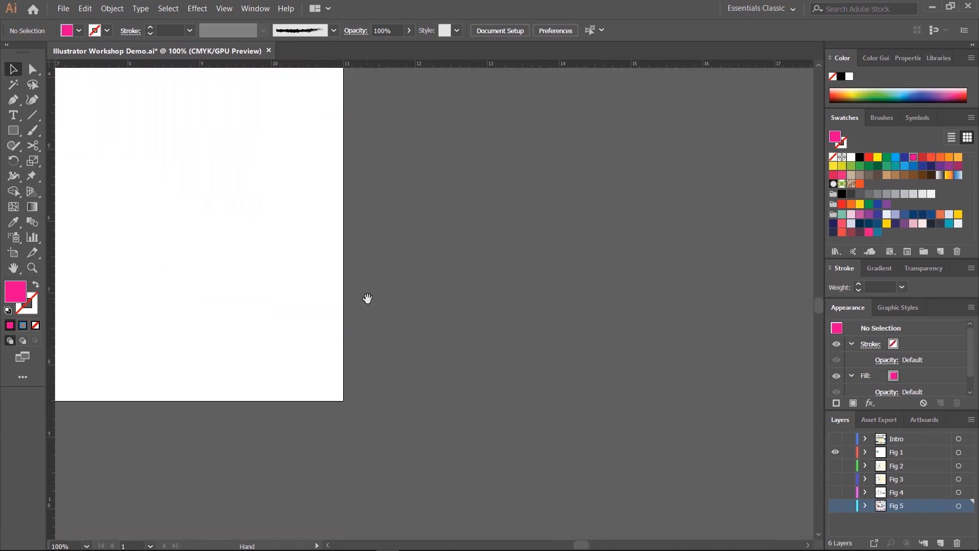
{"action": "left_click_drag", "start_coordinate": [310, 279], "coordinate": [315, 291]}
{"action": "left_click_drag", "start_coordinate": [374, 358], "coordinate": [262, 276]}
{"action": "left_click_drag", "start_coordinate": [501, 294], "coordinate": [396, 248]}
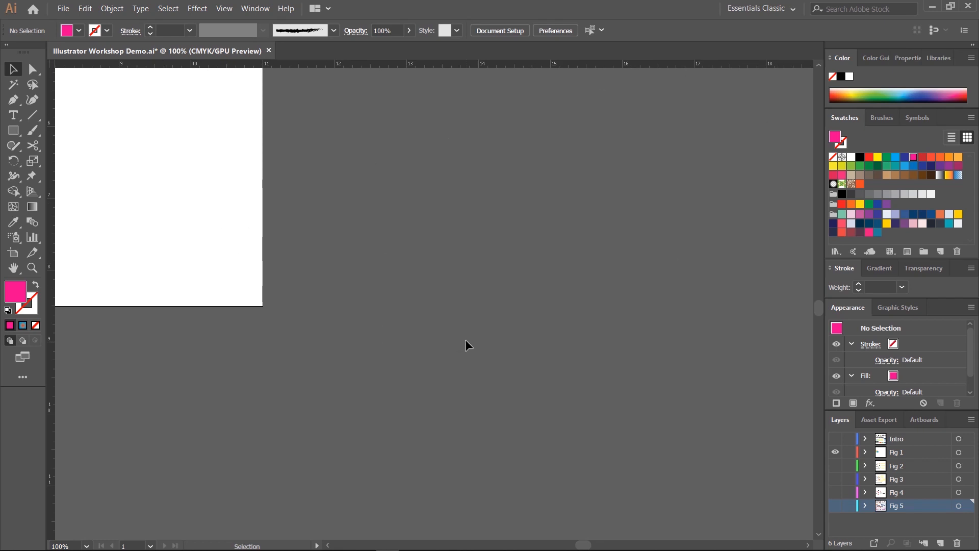
{"action": "key", "text": "ctrl+0"}
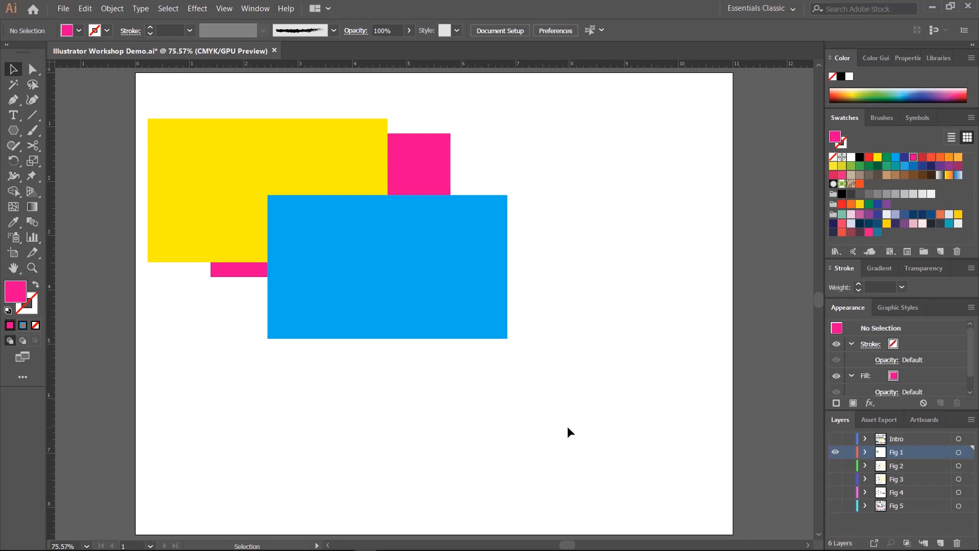
Step: Zoom the view out to 25%, in to 66.67%, and back out to 33.33%
{"action": "key", "text": "ctrl+minus"}
{"action": "key", "text": "ctrl+minus"}
{"action": "key", "text": "ctrl+minus"}
{"action": "key", "text": "ctrl+minus"}
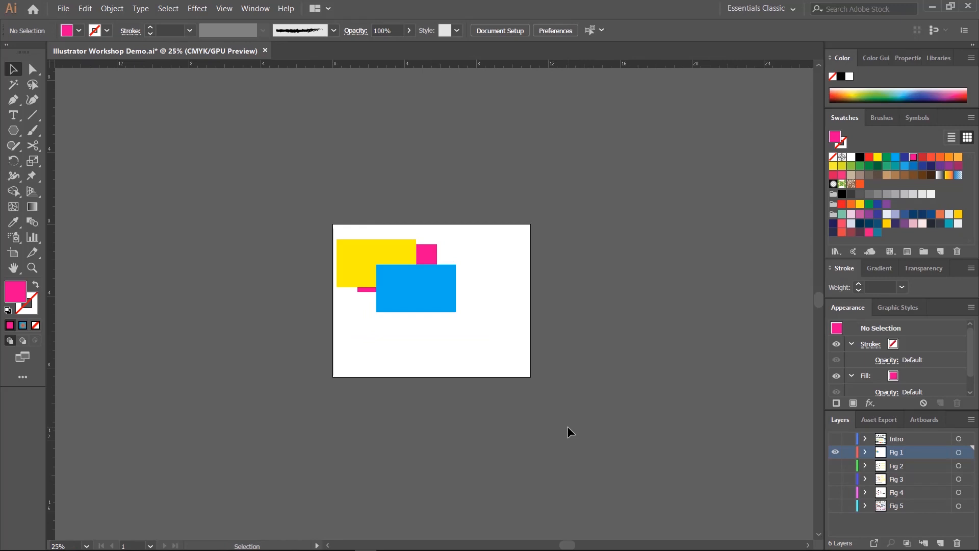
{"action": "key", "text": "a"}
{"action": "key", "text": "ctrl+plus"}
{"action": "key", "text": "ctrl+plus"}
{"action": "key", "text": "ctrl+plus"}
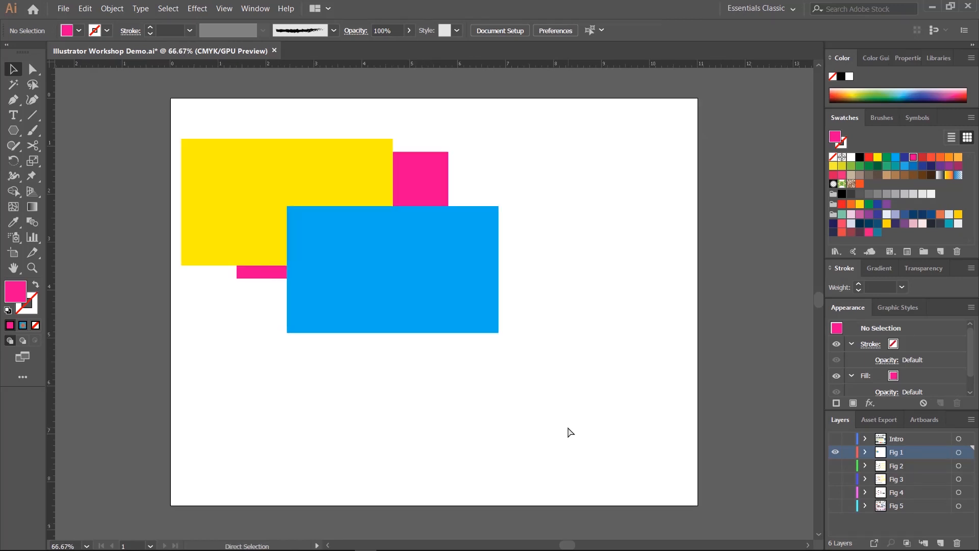
{"action": "key", "text": "ctrl+minus"}
{"action": "key", "text": "ctrl+minus"}
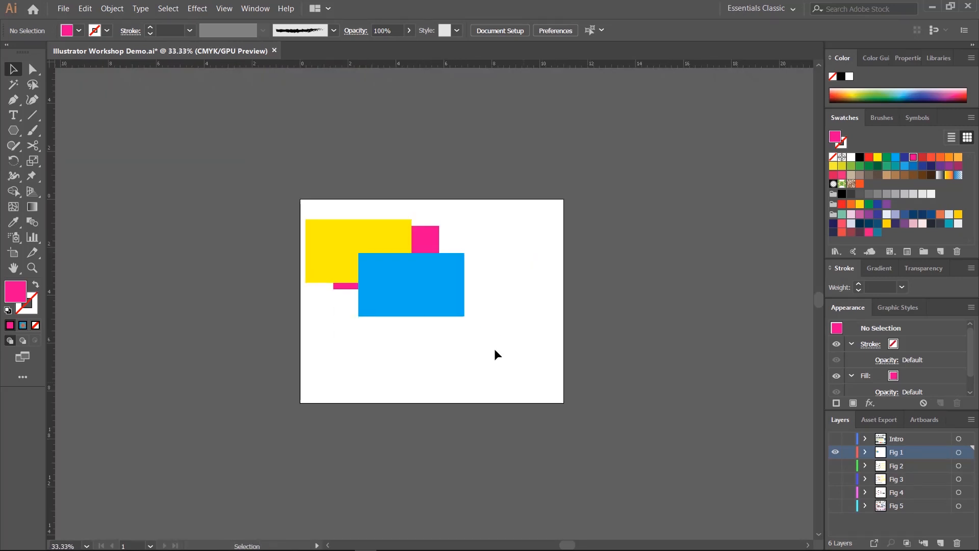
Step: Select the blue rectangle and zoom in centred on it, ending at 150%
{"action": "left_click", "coordinate": [387, 280]}
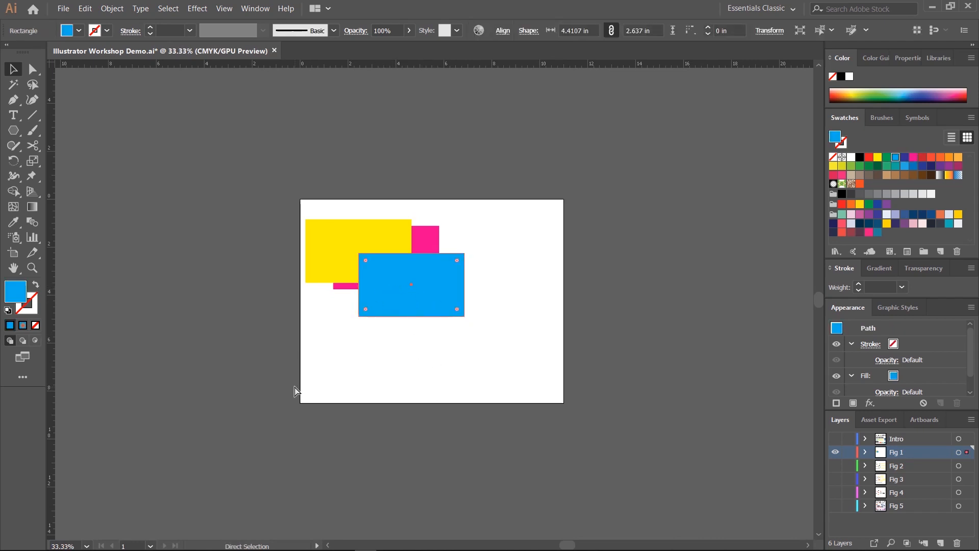
{"action": "key", "text": "ctrl+plus"}
{"action": "key", "text": "ctrl+plus"}
{"action": "key", "text": "ctrl+plus"}
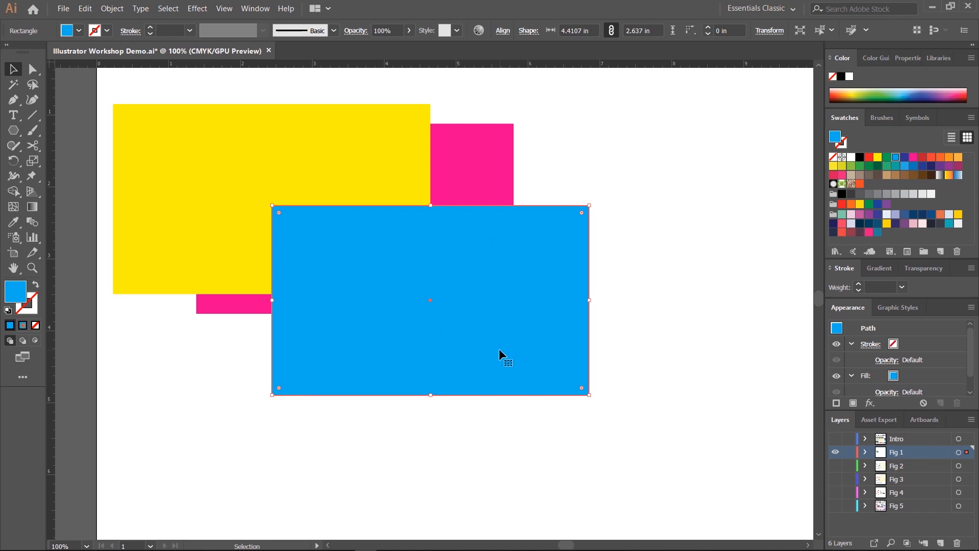
{"action": "key", "text": "ctrl+plus"}
{"action": "key", "text": "ctrl+plus"}
{"action": "key", "text": "ctrl+minus"}
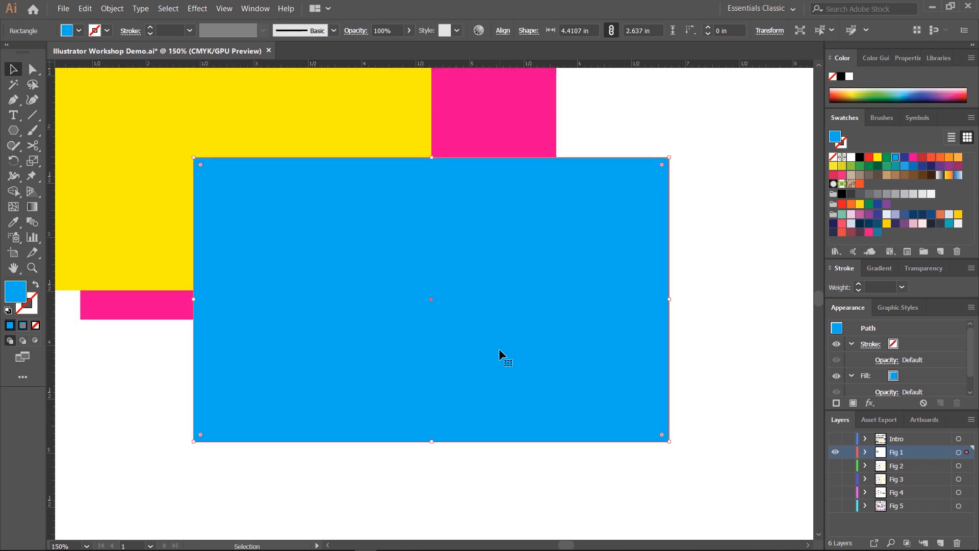
Step: Select the yellow rectangle instead and zoom in and out around it, ending at 150%
{"action": "left_click", "coordinate": [737, 231]}
{"action": "left_click_drag", "start_coordinate": [355, 179], "coordinate": [607, 397]}
{"action": "left_click", "coordinate": [388, 308]}
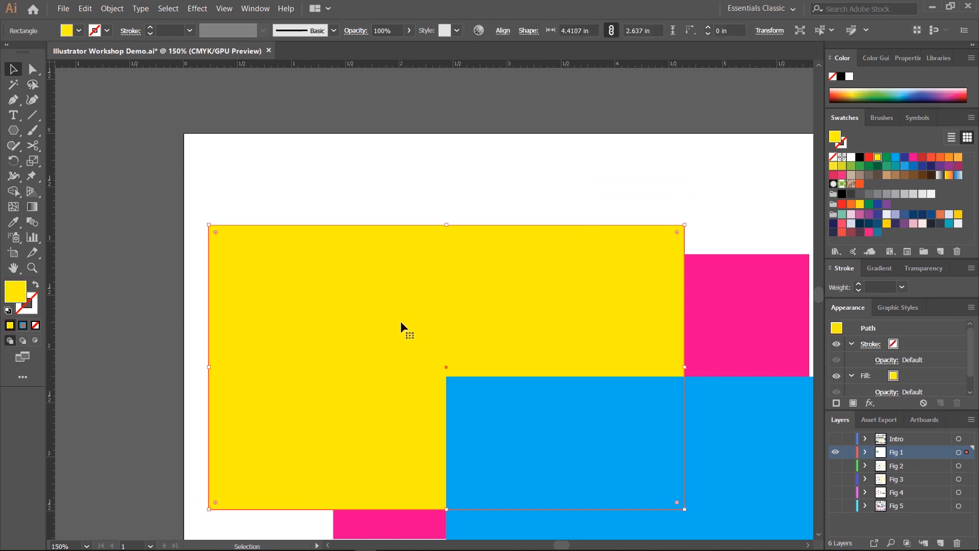
{"action": "key", "text": "ctrl+plus"}
{"action": "key", "text": "ctrl+minus"}
{"action": "key", "text": "ctrl+minus"}
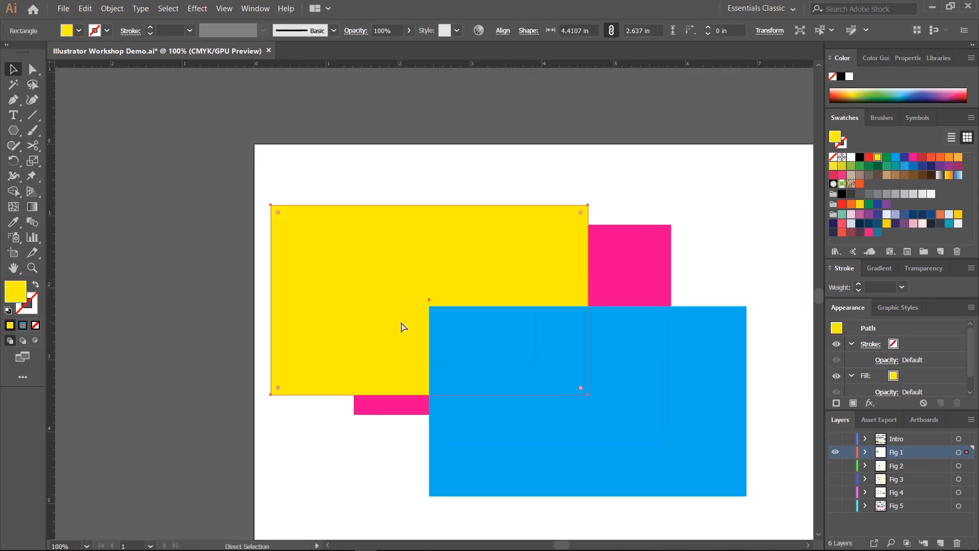
{"action": "key", "text": "ctrl+plus"}
{"action": "key", "text": "ctrl+plus"}
{"action": "key", "text": "ctrl+minus"}
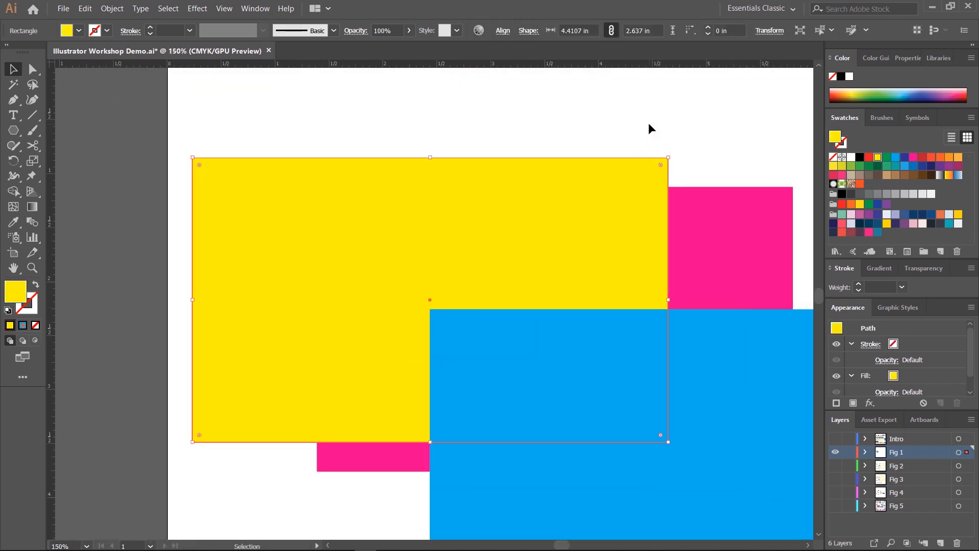
Step: Deselect the yellow rectangle, pan across the artwork with the Hand tool, and zoom out to 66.67%
{"action": "left_click", "coordinate": [649, 125]}
{"action": "left_click_drag", "start_coordinate": [644, 234], "coordinate": [429, 214]}
{"action": "left_click_drag", "start_coordinate": [353, 299], "coordinate": [155, 495]}
{"action": "left_click_drag", "start_coordinate": [358, 321], "coordinate": [672, 291]}
{"action": "left_click_drag", "start_coordinate": [239, 357], "coordinate": [304, 275]}
{"action": "left_click_drag", "start_coordinate": [810, 239], "coordinate": [601, 343]}
{"action": "left_click_drag", "start_coordinate": [135, 352], "coordinate": [481, 289]}
{"action": "left_click_drag", "start_coordinate": [617, 374], "coordinate": [580, 308]}
{"action": "left_click_drag", "start_coordinate": [661, 287], "coordinate": [258, 316]}
{"action": "key", "text": "ctrl+minus"}
{"action": "key", "text": "ctrl+minus"}
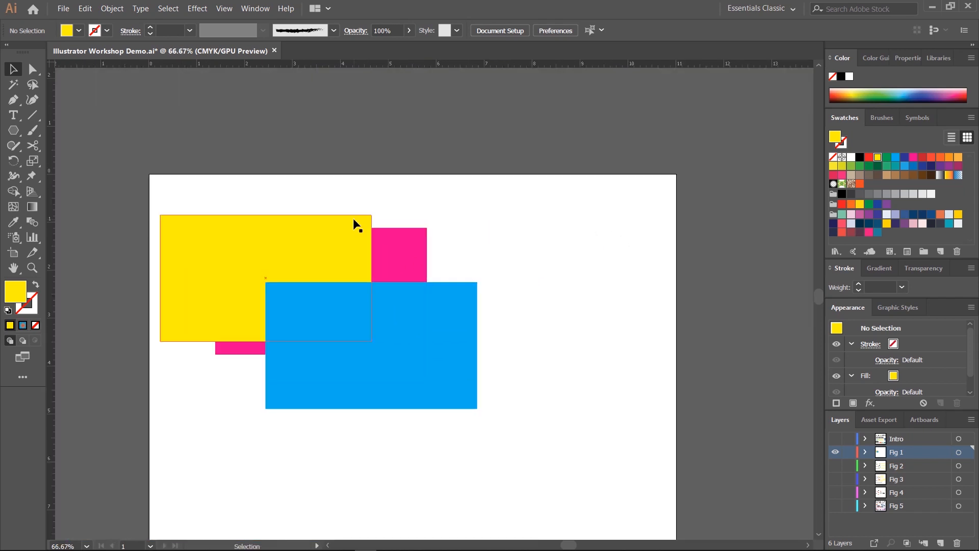
Step: Select the blue rectangle, zoom in on it to 200%, and fit the artboard in the window
{"action": "scroll", "coordinate": [482, 267], "scroll_direction": "down", "scroll_amount": 3}
{"action": "left_click", "coordinate": [355, 219]}
{"action": "key", "text": "ctrl+plus"}
{"action": "key", "text": "ctrl+plus"}
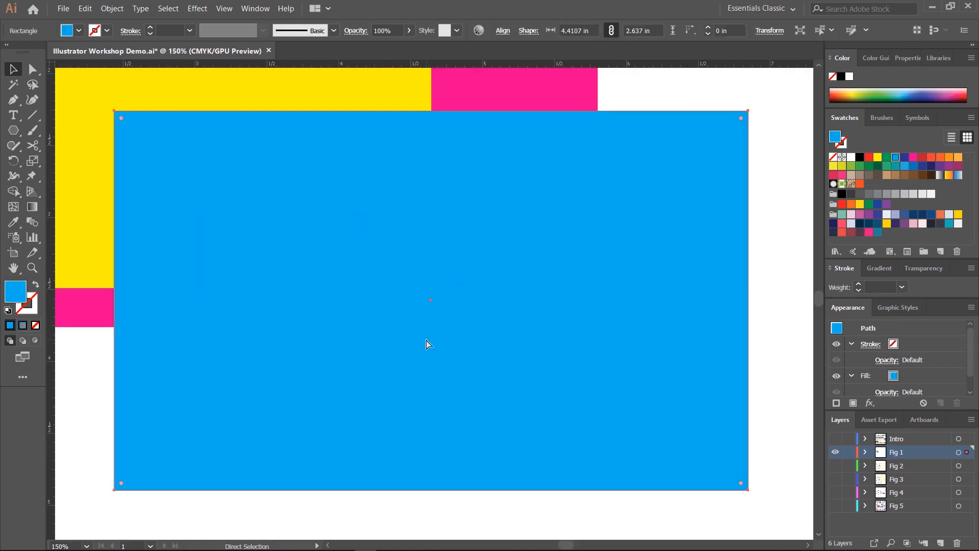
{"action": "key", "text": "v"}
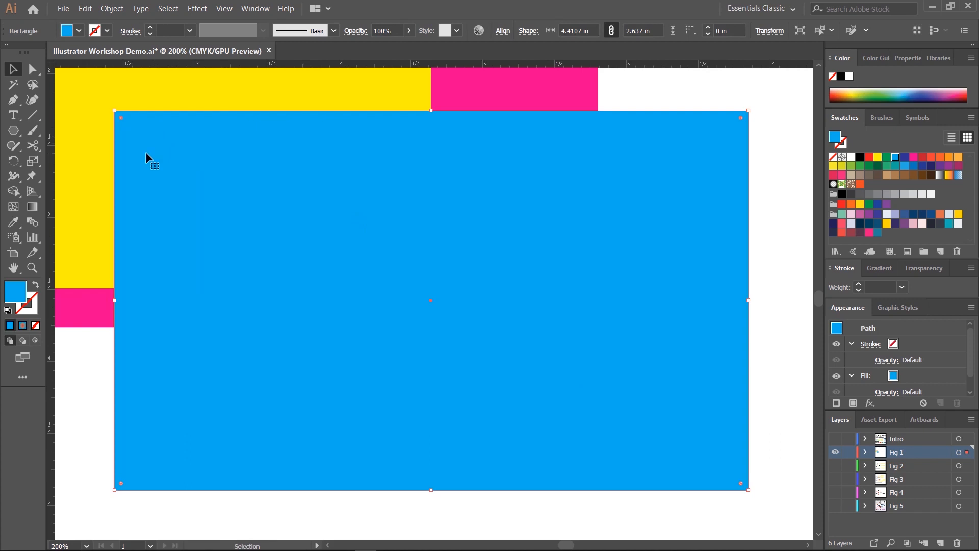
{"action": "key", "text": "ctrl+0"}
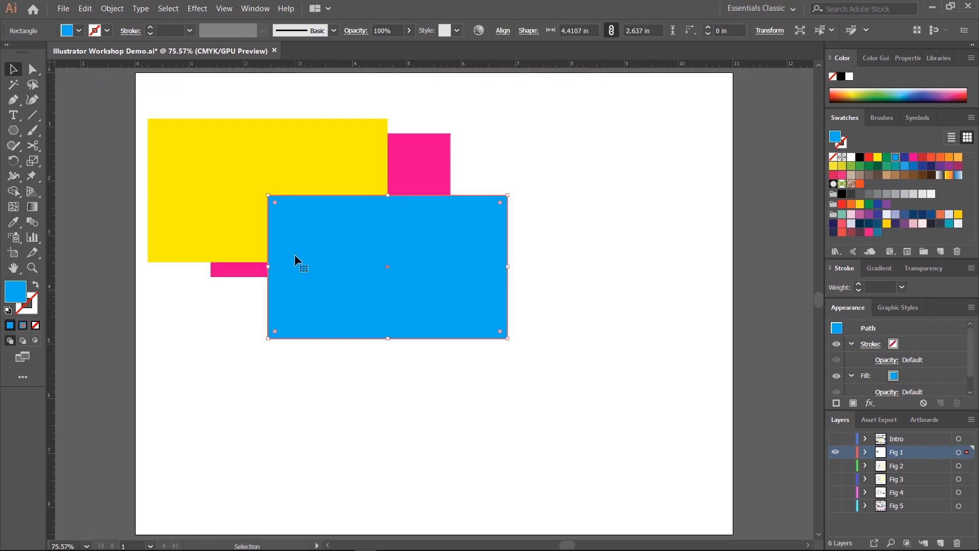
Step: Delete the blue rectangle and the pink rectangle, leaving the yellow one on the artboard
{"action": "left_click", "coordinate": [539, 304]}
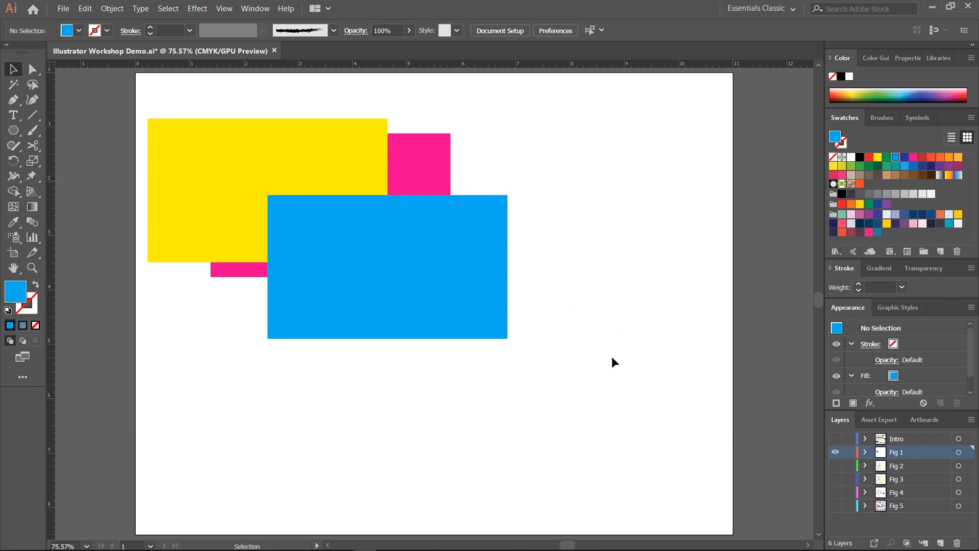
{"action": "left_click_drag", "start_coordinate": [543, 380], "coordinate": [409, 295]}
{"action": "key", "text": "Delete"}
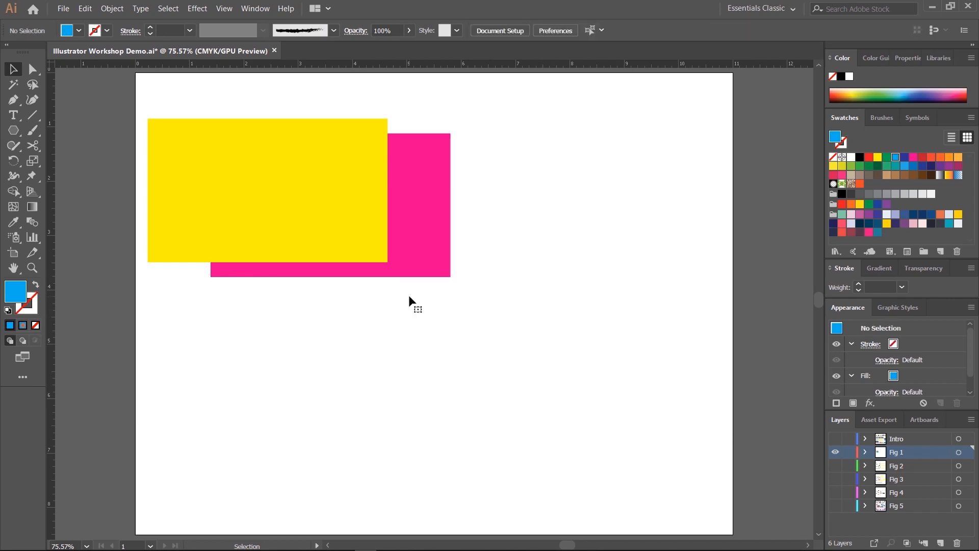
{"action": "left_click", "coordinate": [436, 197]}
{"action": "key", "text": "Delete"}
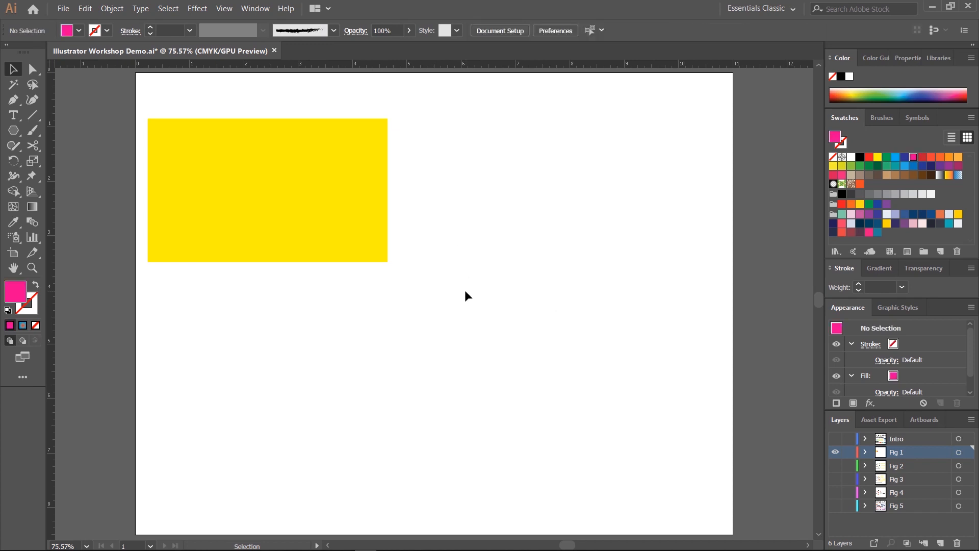
Step: Select the yellow rectangle and move it within the upper half of the artboard, constraining the moves to a horizontal line
{"action": "left_click", "coordinate": [300, 164]}
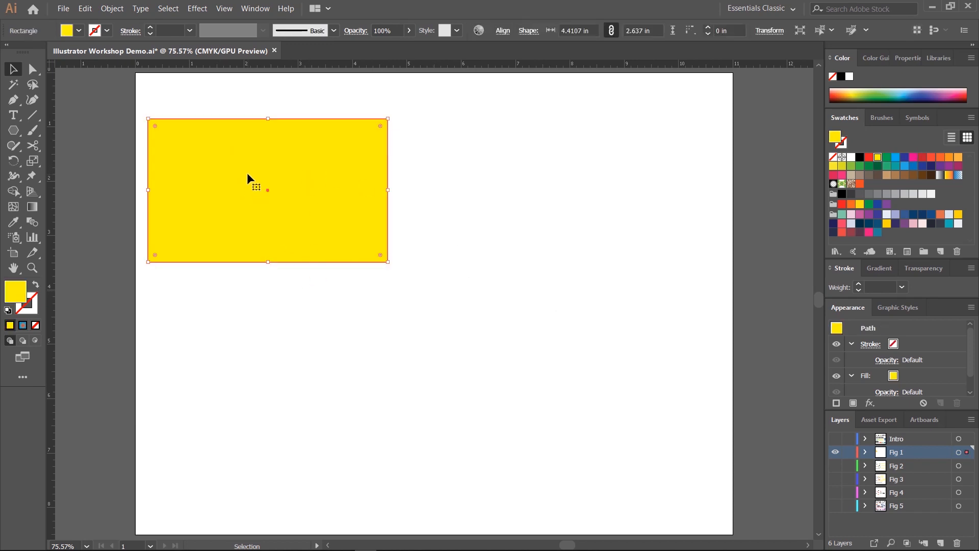
{"action": "left_click_drag", "start_coordinate": [264, 175], "coordinate": [301, 198]}
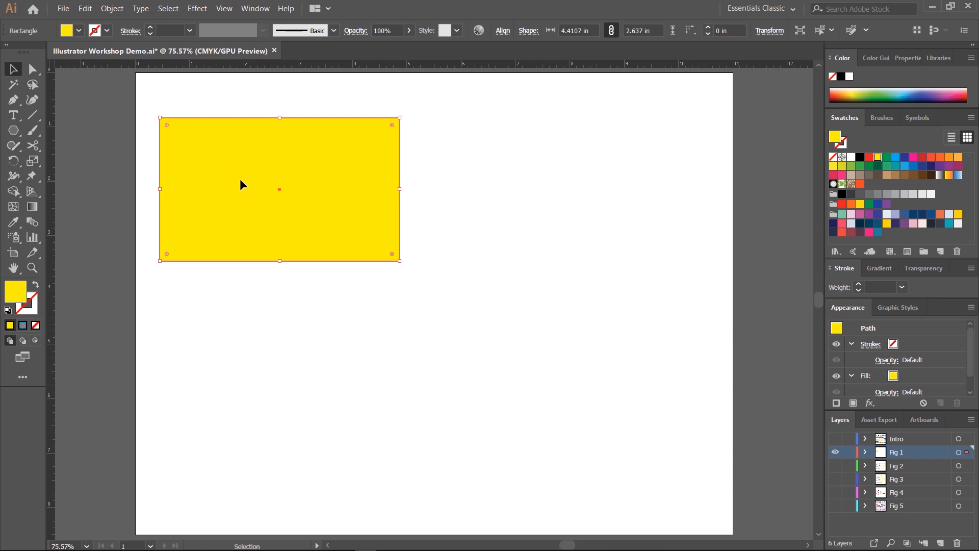
{"action": "left_click_drag", "start_coordinate": [240, 180], "coordinate": [371, 188]}
{"action": "left_click", "coordinate": [353, 204]}
{"action": "scroll", "coordinate": [413, 219], "scroll_direction": "up", "scroll_amount": 1}
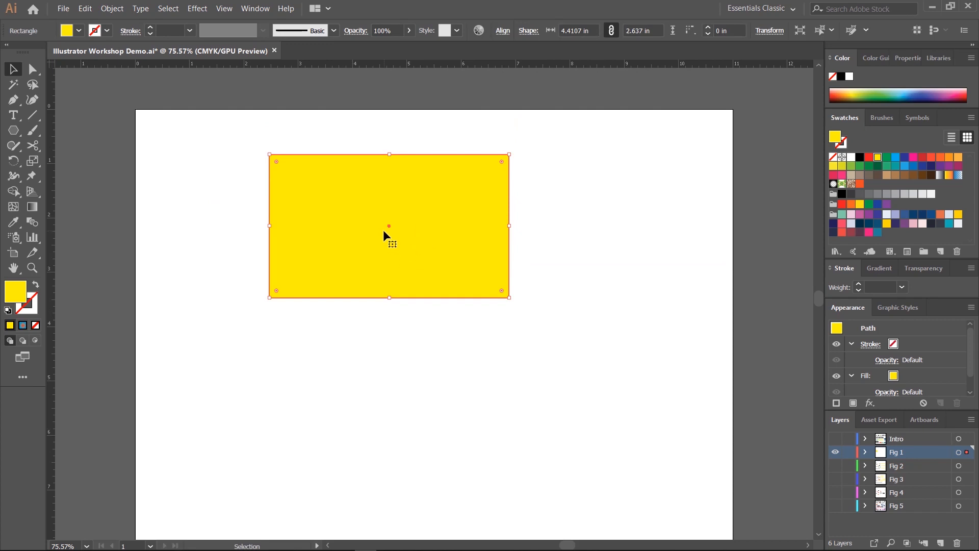
{"action": "left_click", "coordinate": [353, 234], "text": "shift"}
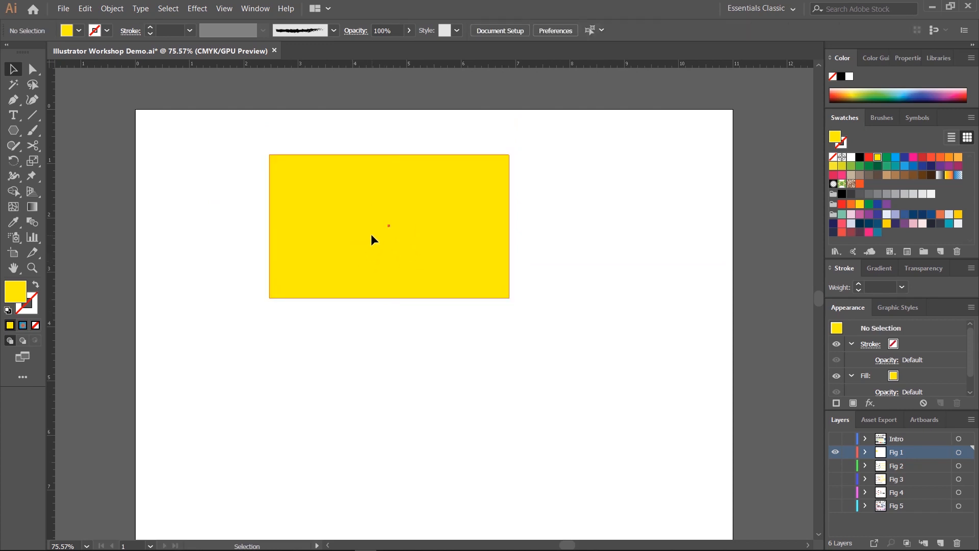
{"action": "left_click_drag", "start_coordinate": [371, 234], "coordinate": [264, 246]}
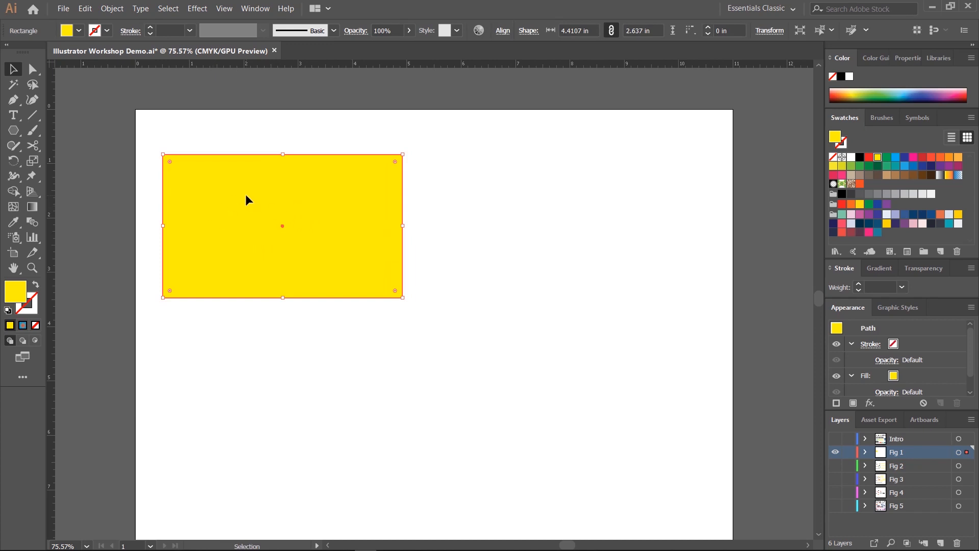
Step: Duplicate the yellow rectangle to the artboard's right side, delete the copy, and reselect the original
{"action": "left_click_drag", "start_coordinate": [246, 195], "coordinate": [550, 209]}
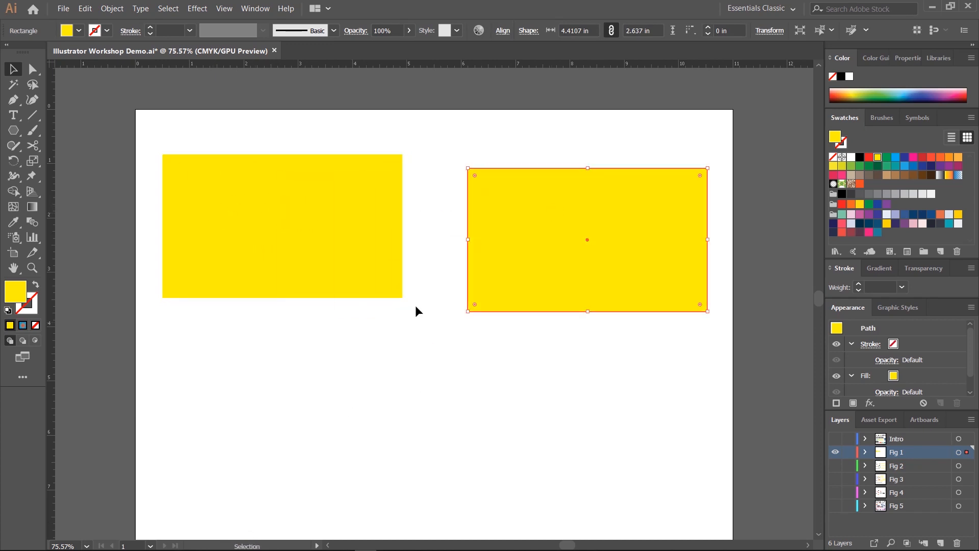
{"action": "left_click", "coordinate": [510, 145]}
{"action": "left_click", "coordinate": [524, 218]}
{"action": "key", "text": "Delete"}
{"action": "left_click", "coordinate": [346, 213]}
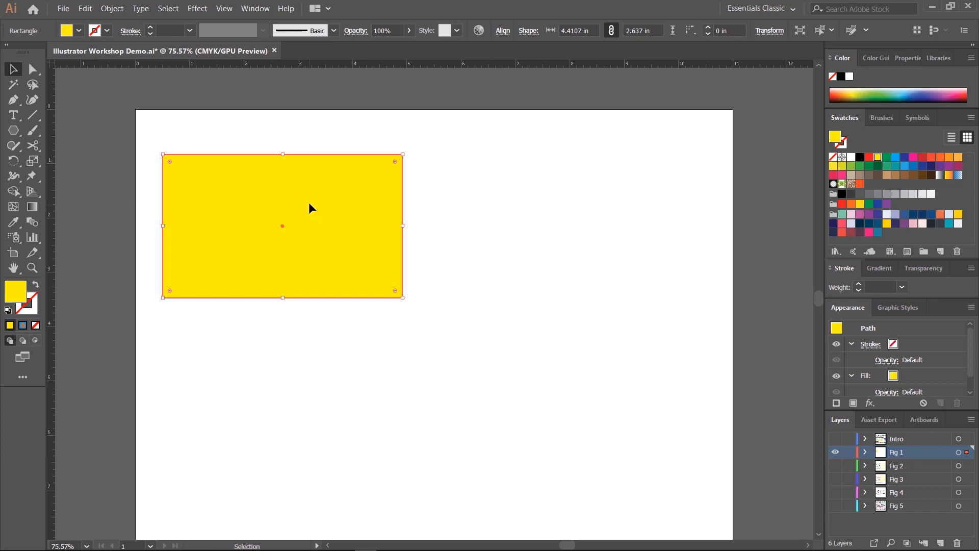
Step: Duplicate the yellow rectangle straight down with a small gap, and repeat the transformation to add a third rectangle below
{"action": "left_click_drag", "start_coordinate": [309, 206], "coordinate": [305, 366]}
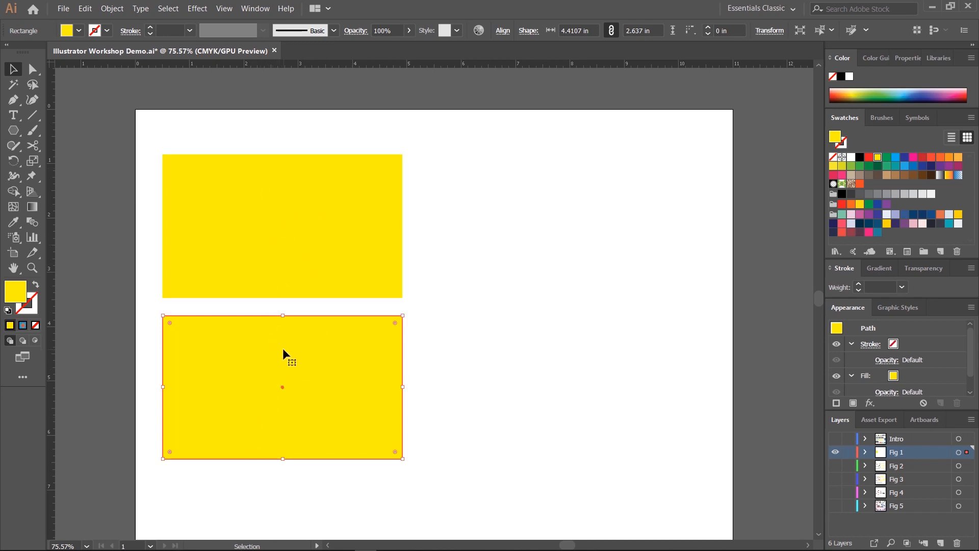
{"action": "scroll", "coordinate": [476, 315], "scroll_direction": "down", "scroll_amount": 2}
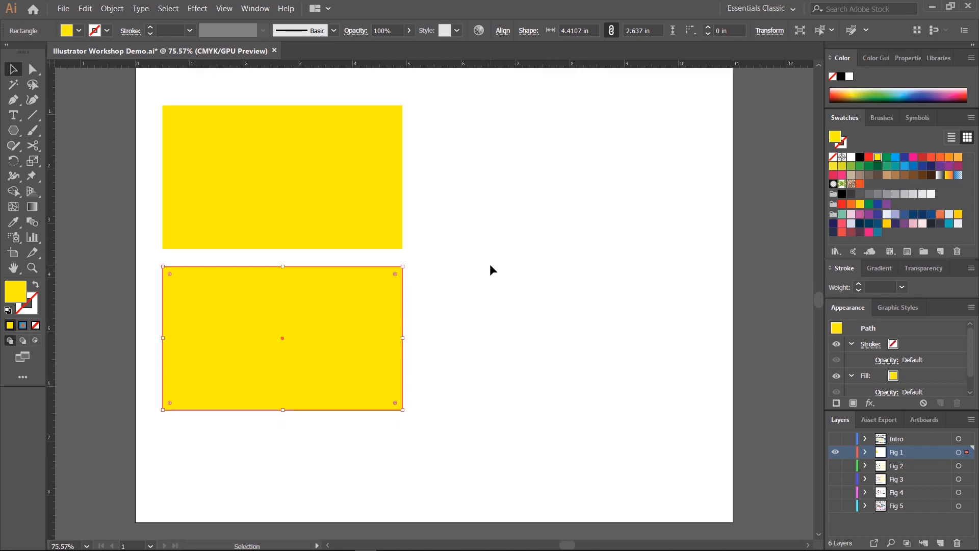
{"action": "scroll", "coordinate": [490, 264], "scroll_direction": "down", "scroll_amount": 2}
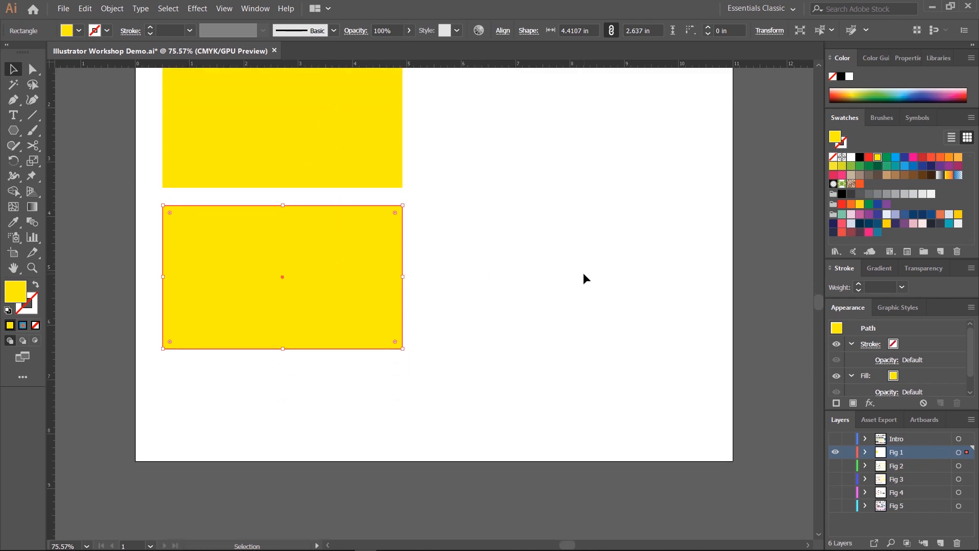
{"action": "key", "text": "ctrl"}
{"action": "key", "text": "ctrl+d"}
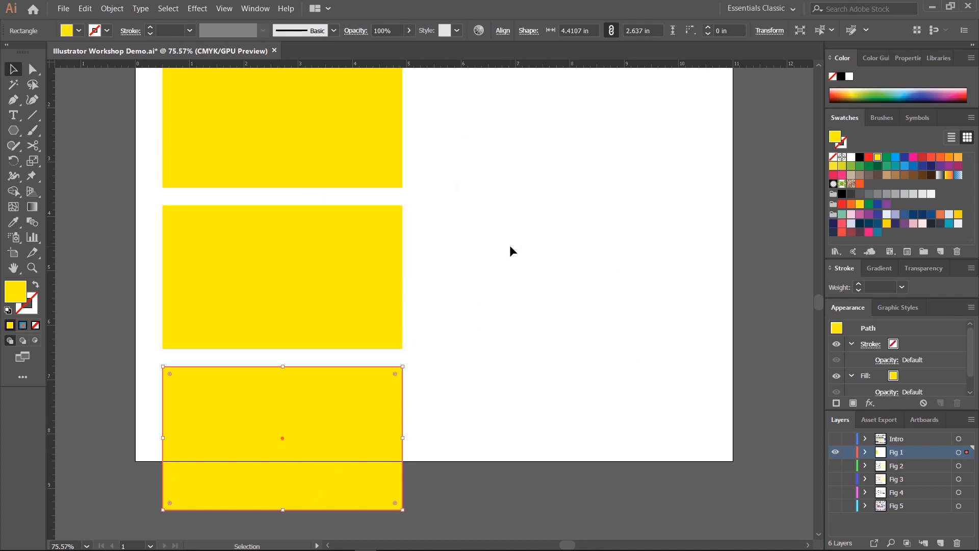
Step: Repeat the duplication four more times to extend the yellow column to seven rectangles below the artboard
{"action": "scroll", "coordinate": [512, 251], "scroll_direction": "up", "scroll_amount": 2}
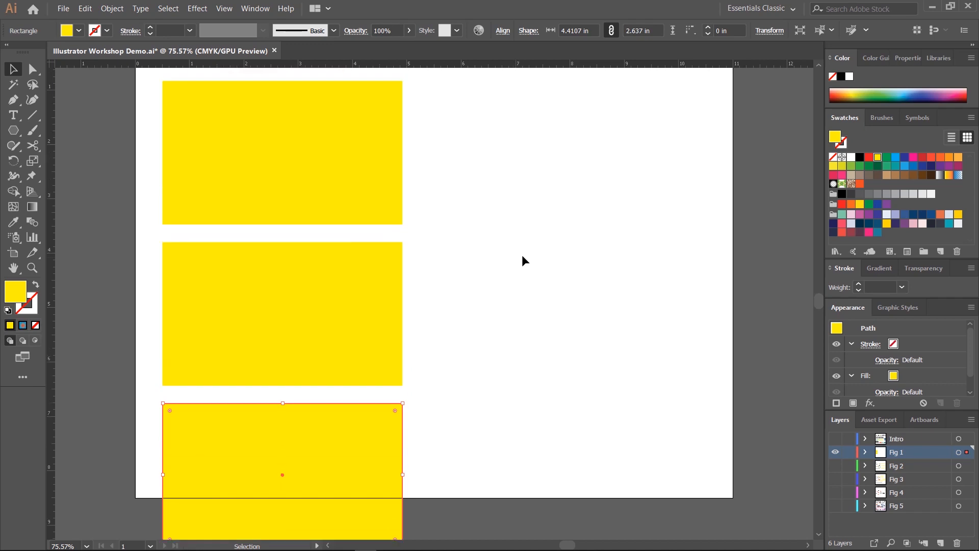
{"action": "scroll", "coordinate": [503, 296], "scroll_direction": "down", "scroll_amount": 1}
{"action": "key", "text": "ctrl+minus"}
{"action": "key", "text": "ctrl+minus"}
{"action": "key", "text": "ctrl+minus"}
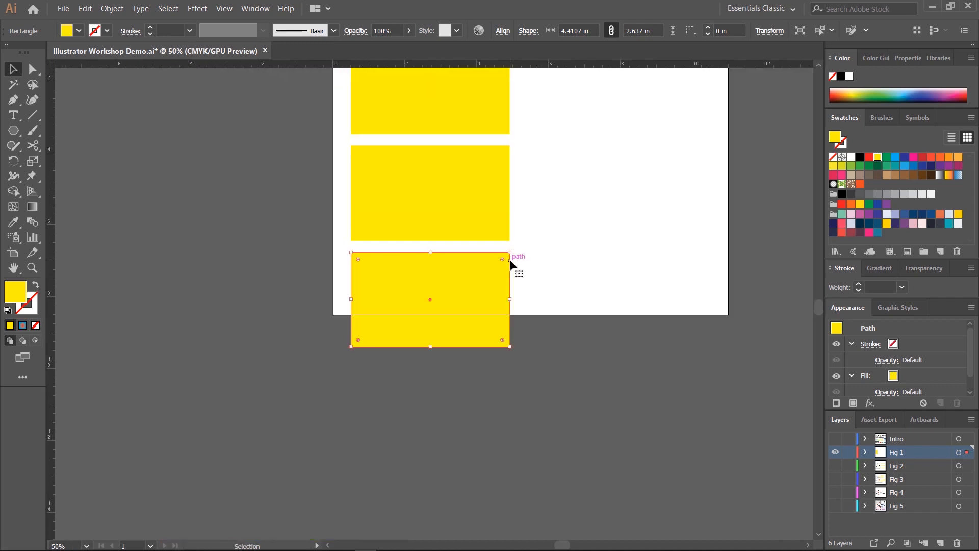
{"action": "key", "text": "ctrl+d"}
{"action": "key", "text": "ctrl+d"}
{"action": "key", "text": "ctrl+d"}
{"action": "key", "text": "ctrl+d"}
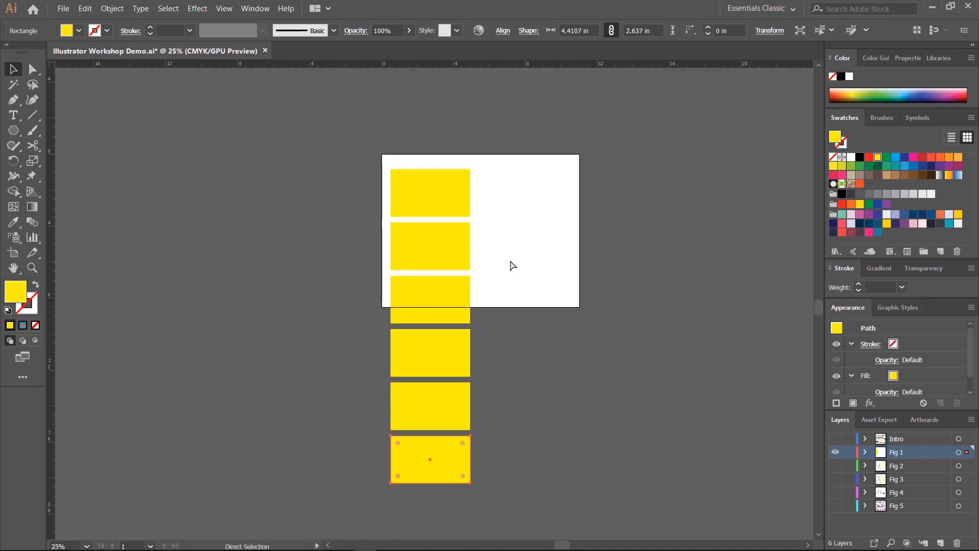
{"action": "scroll", "coordinate": [599, 242], "scroll_direction": "down", "scroll_amount": 2}
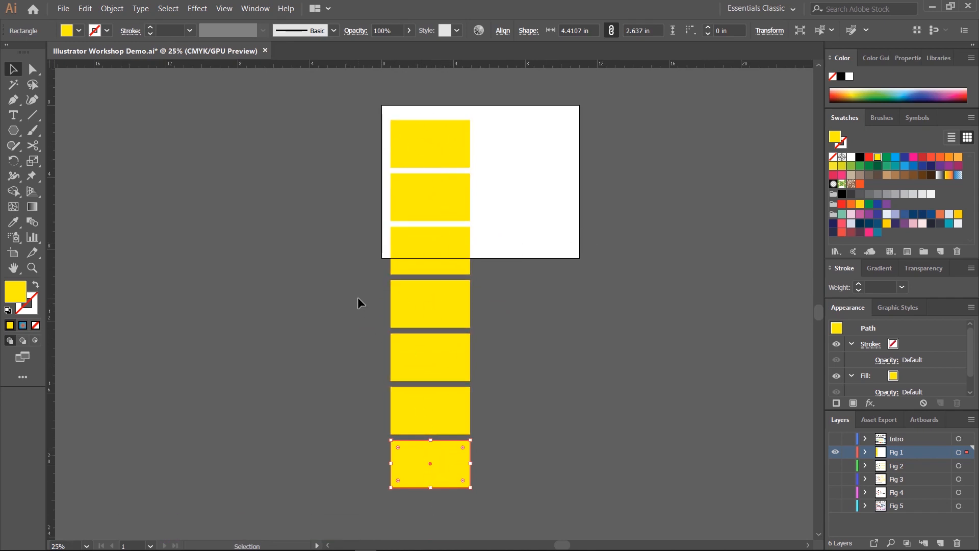
Step: Undo all the duplications back to the single yellow rectangle and fit the artboard in the window
{"action": "key", "text": "ctrl+z"}
{"action": "key", "text": "ctrl+z"}
{"action": "key", "text": "ctrl+z"}
{"action": "key", "text": "ctrl+z"}
{"action": "key", "text": "ctrl+z"}
{"action": "key", "text": "ctrl+z"}
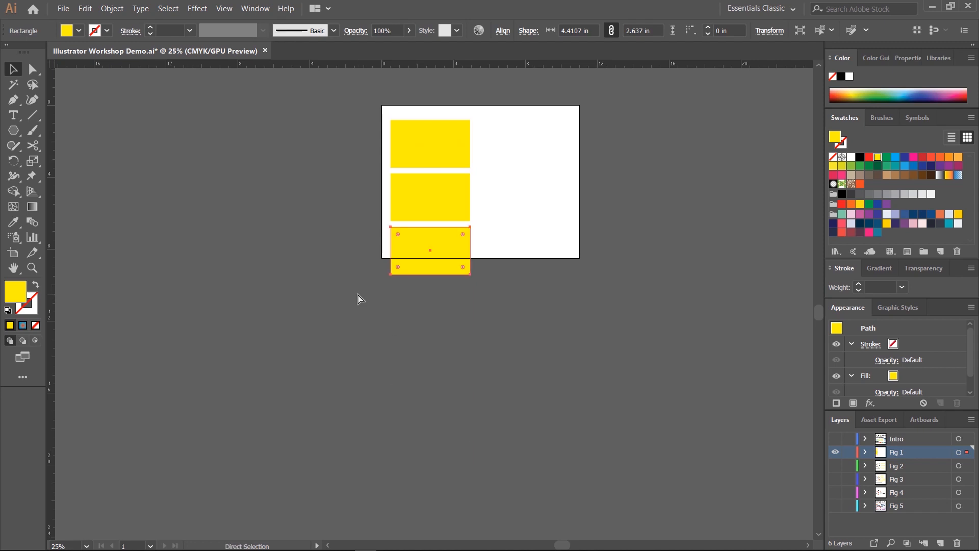
{"action": "key", "text": "ctrl+z"}
{"action": "key", "text": "ctrl+0"}
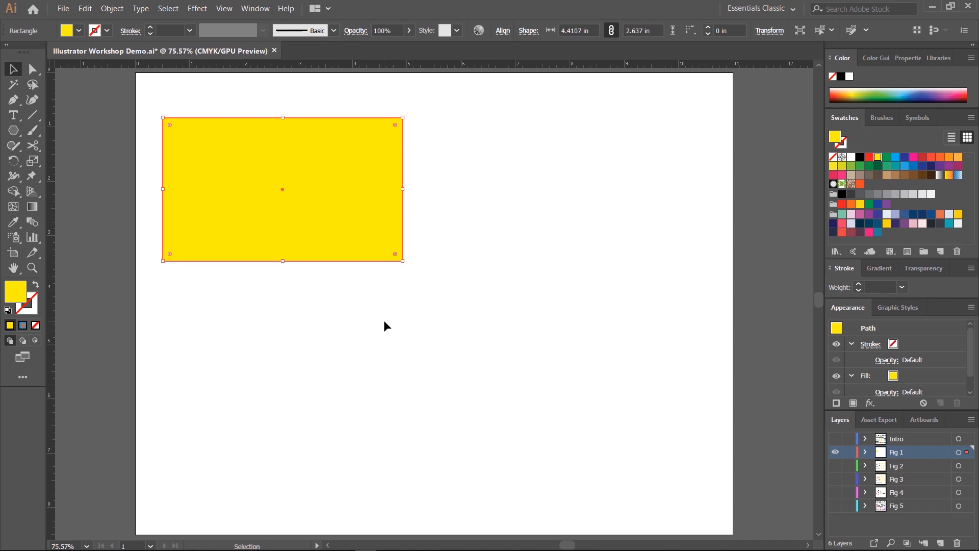
Step: Move the yellow rectangle to the artboard's right half, duplicate it horizontally to the left, and undo both changes
{"action": "left_click_drag", "start_coordinate": [312, 194], "coordinate": [501, 340]}
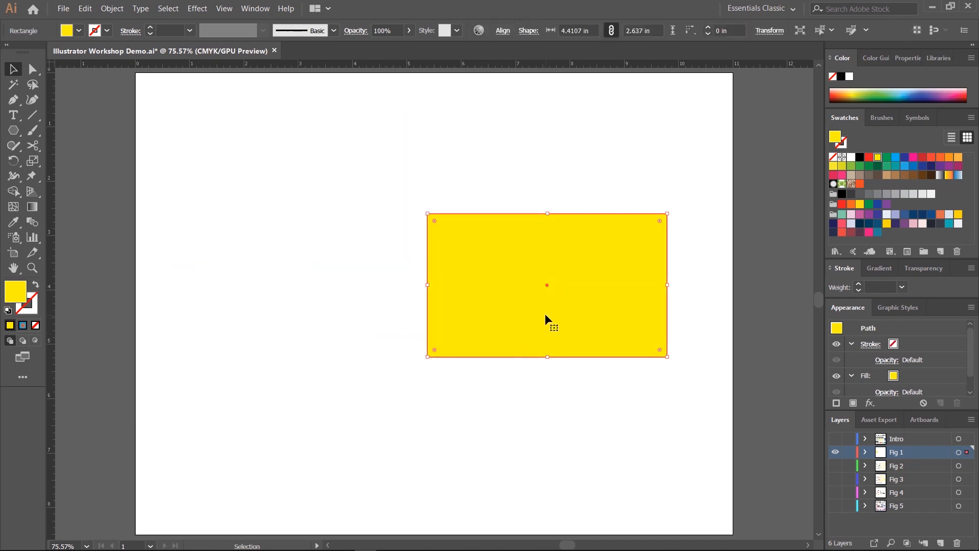
{"action": "left_click_drag", "start_coordinate": [545, 313], "coordinate": [269, 346]}
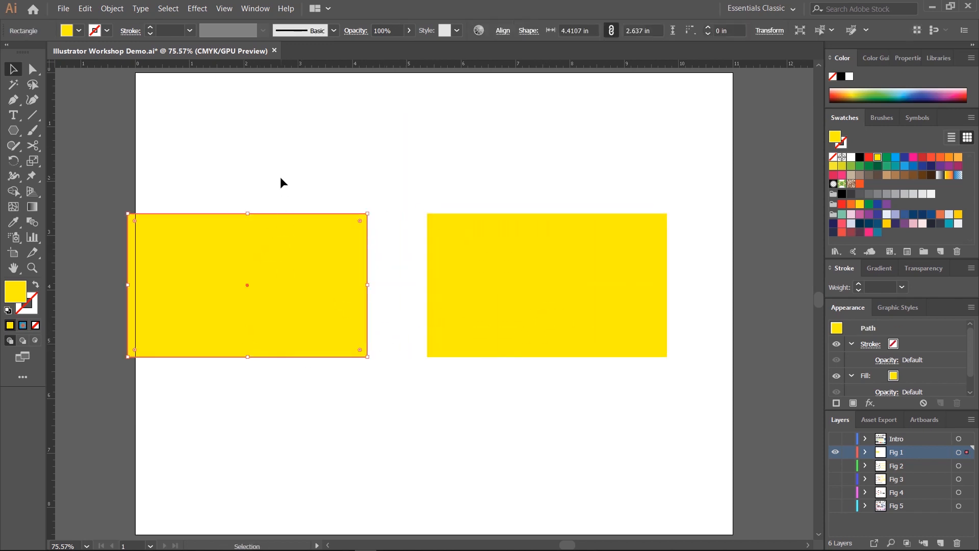
{"action": "key", "text": "ctrl+z"}
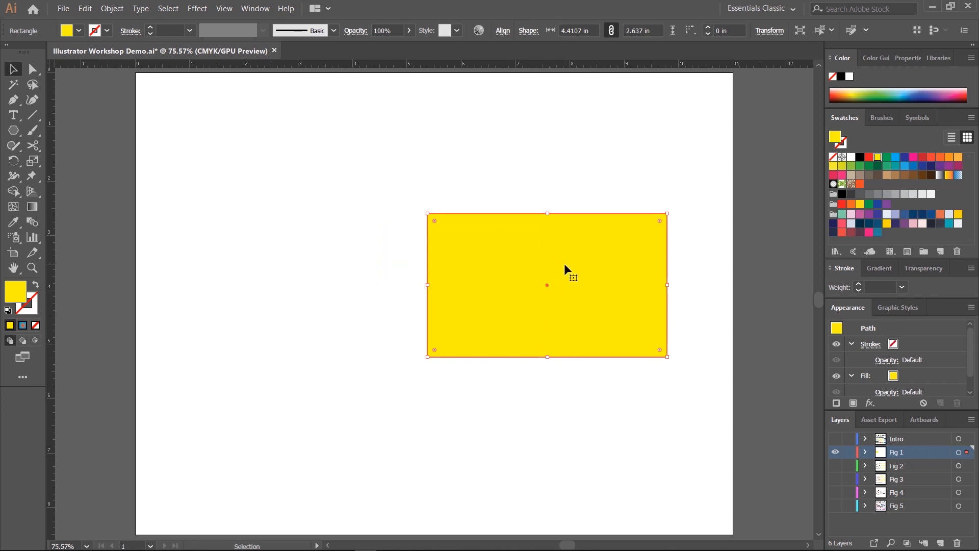
{"action": "key", "text": "ctrl+z"}
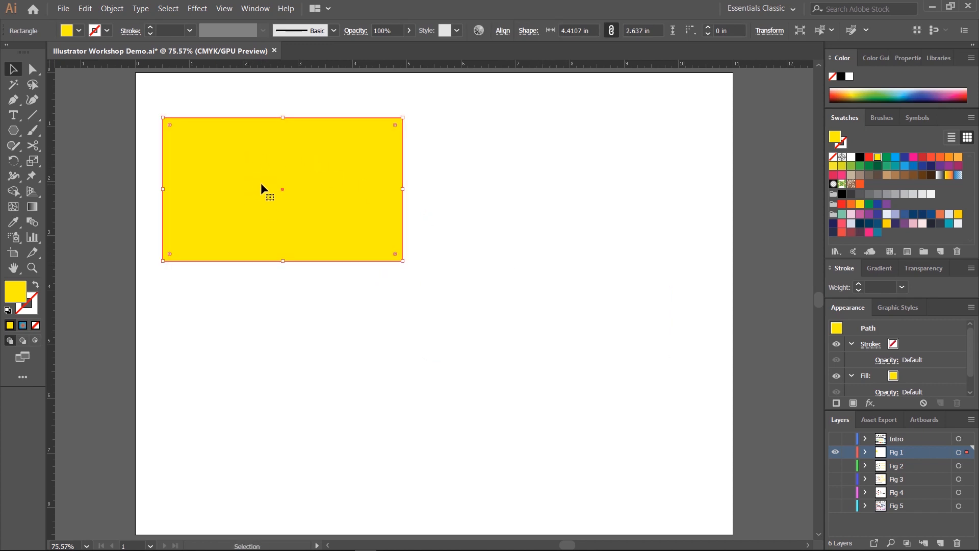
Step: Move the yellow rectangle to the artboard's lower middle, and undo repeatedly until the pink and blue rectangles are restored
{"action": "left_click_drag", "start_coordinate": [262, 186], "coordinate": [433, 340]}
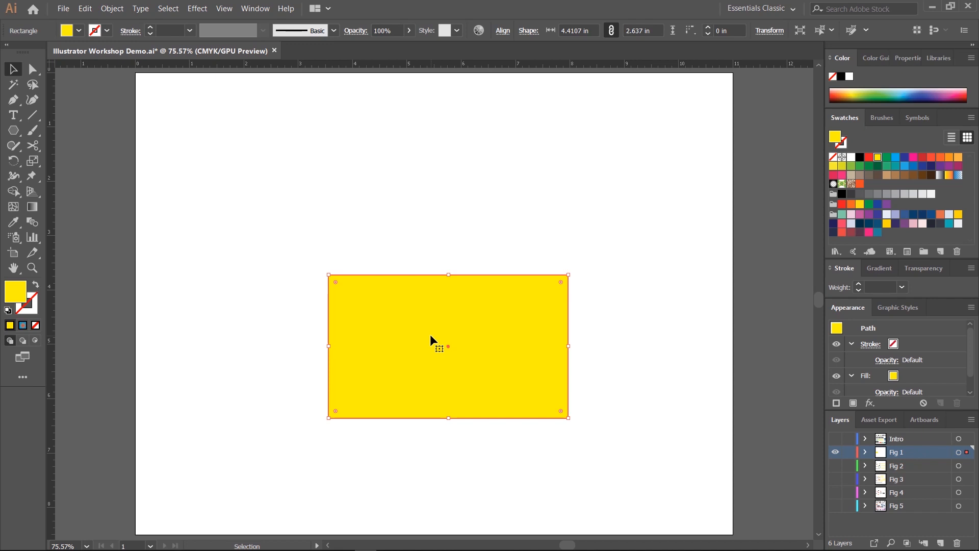
{"action": "key", "text": "ctrl+z"}
{"action": "key", "text": "ctrl+z"}
{"action": "key", "text": "ctrl+z"}
{"action": "key", "text": "ctrl+z"}
{"action": "key", "text": "ctrl+z"}
{"action": "key", "text": "ctrl+z"}
{"action": "key", "text": "ctrl+z"}
{"action": "key", "text": "ctrl+z"}
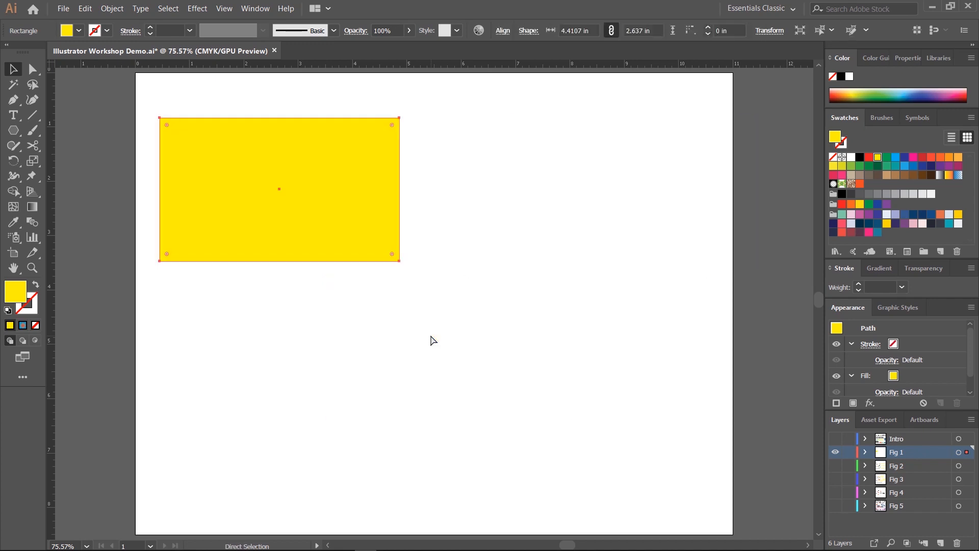
{"action": "key", "text": "ctrl+z"}
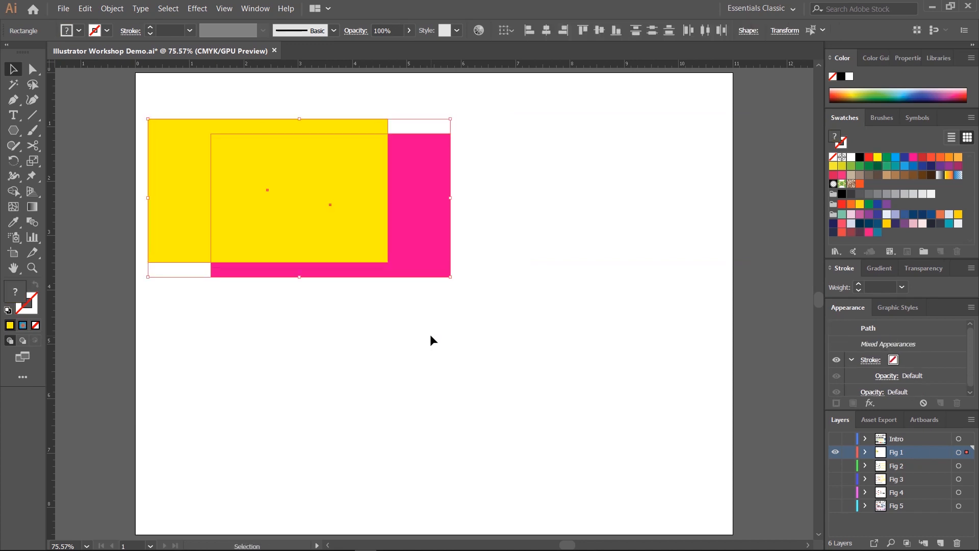
{"action": "key", "text": "ctrl+z"}
{"action": "key", "text": "ctrl+z"}
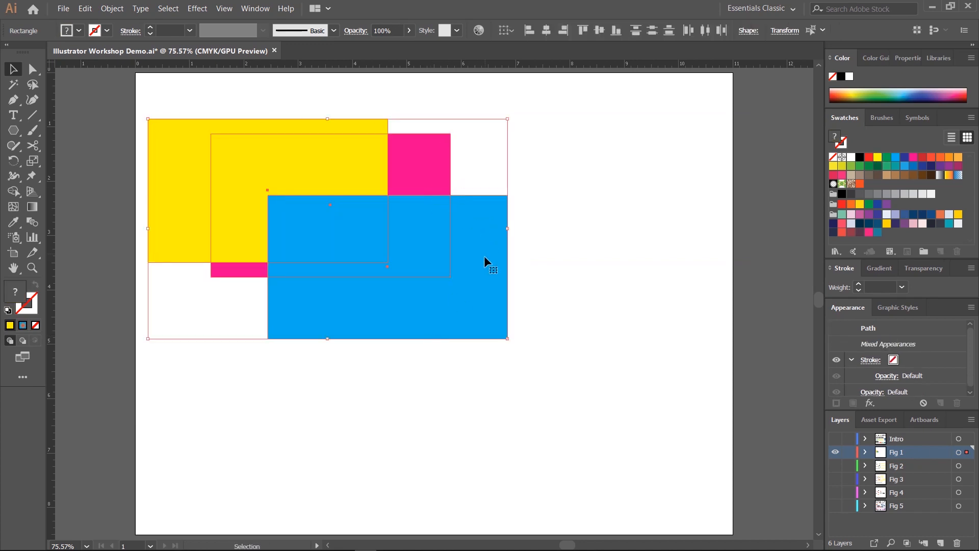
{"action": "left_click", "coordinate": [560, 249]}
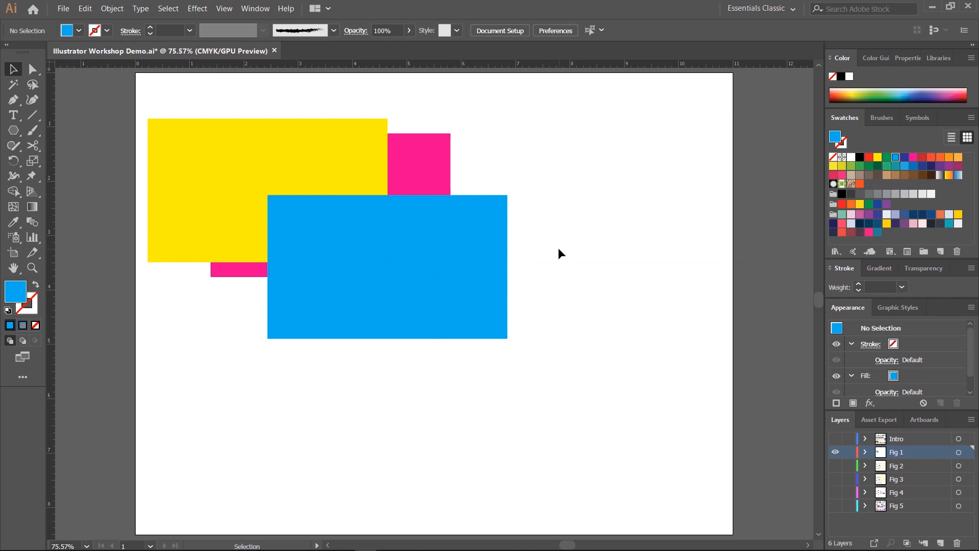
Step: Redo the undone deletions and moves until only the yellow rectangle remains in the artboard's lower middle
{"action": "left_click", "coordinate": [402, 265]}
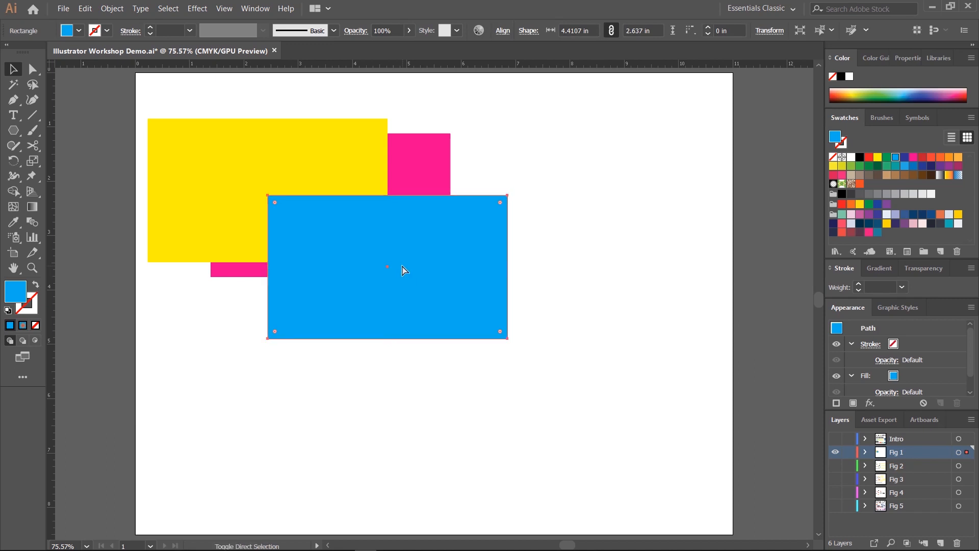
{"action": "key", "text": "ctrl+z"}
{"action": "key", "text": "ctrl+z"}
{"action": "key", "text": "ctrl+z"}
{"action": "key", "text": "ctrl+z"}
{"action": "key", "text": "ctrl+z"}
{"action": "key", "text": "ctrl+z"}
{"action": "key", "text": "ctrl+z"}
{"action": "key", "text": "ctrl+z"}
{"action": "key", "text": "ctrl+z"}
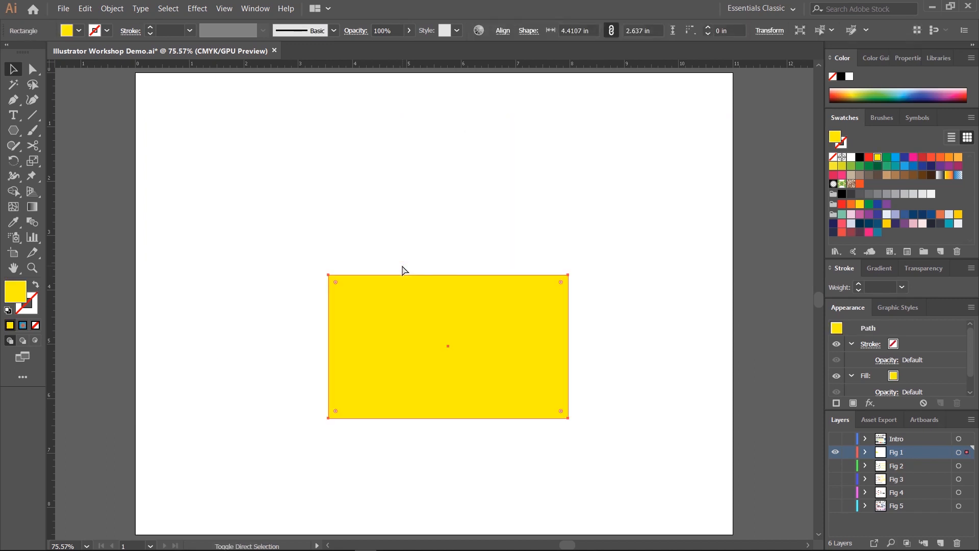
Step: Move the yellow rectangle to the artboard's upper left area and delete it
{"action": "left_click", "coordinate": [479, 211]}
{"action": "left_click_drag", "start_coordinate": [400, 306], "coordinate": [265, 162]}
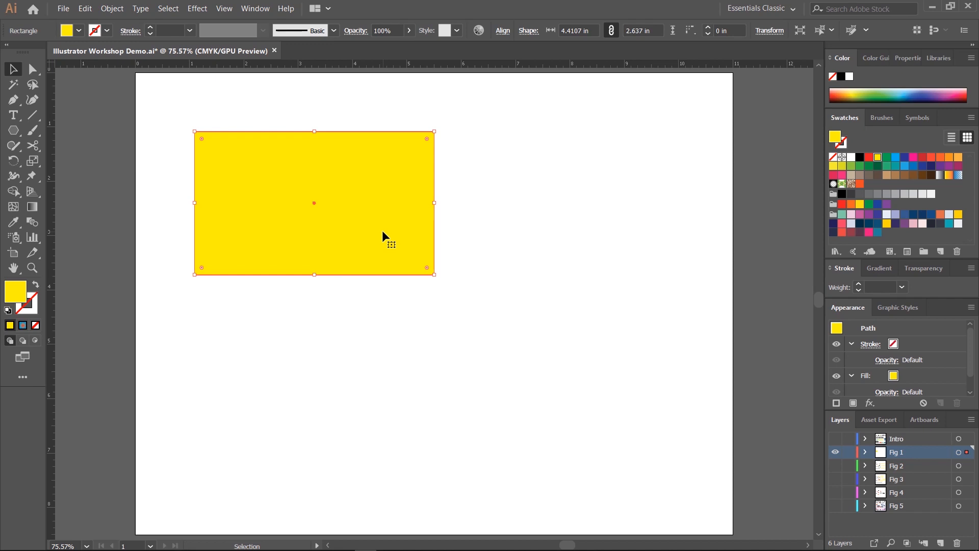
{"action": "key", "text": "Delete"}
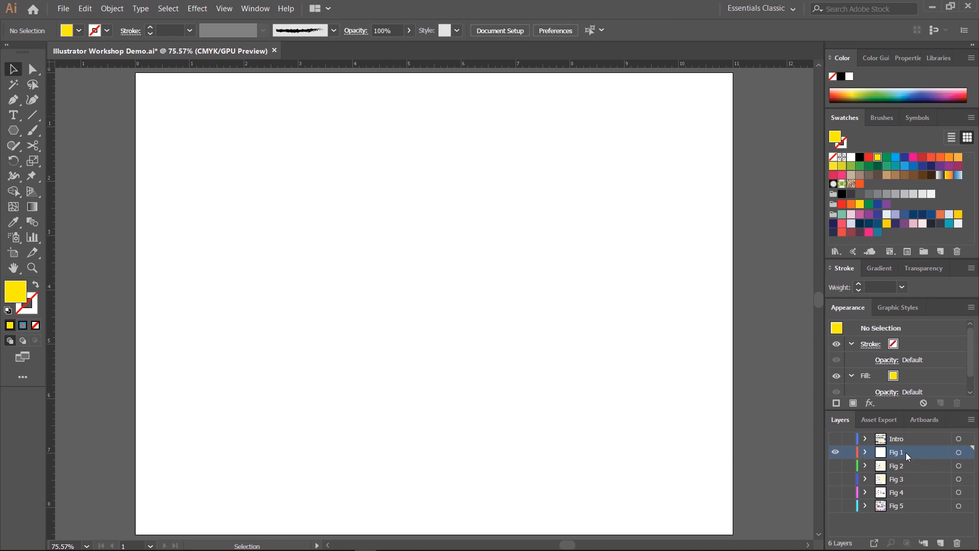
Step: Expand the Fig 1 layer and show its locked group containing the annotated reference figure beside the artboard
{"action": "left_click", "coordinate": [866, 452]}
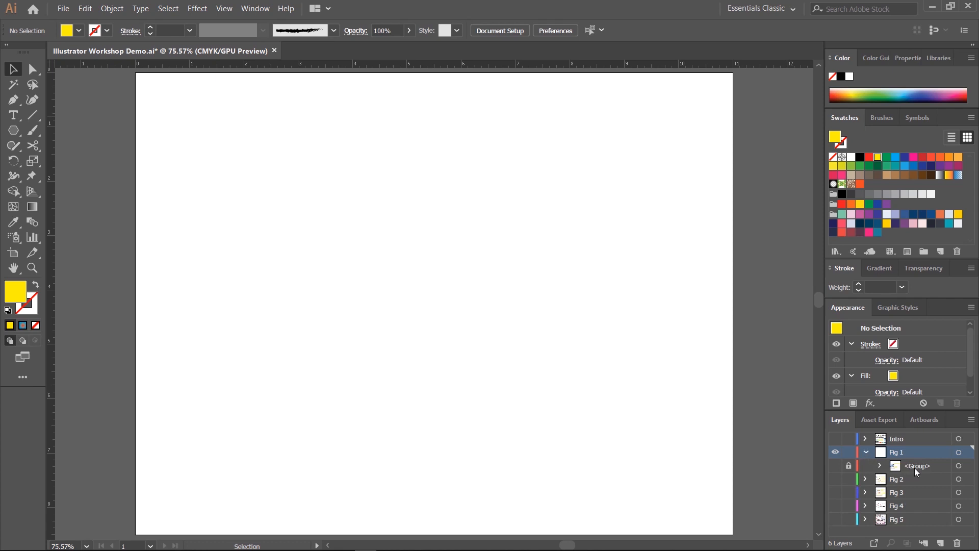
{"action": "left_click", "coordinate": [914, 467]}
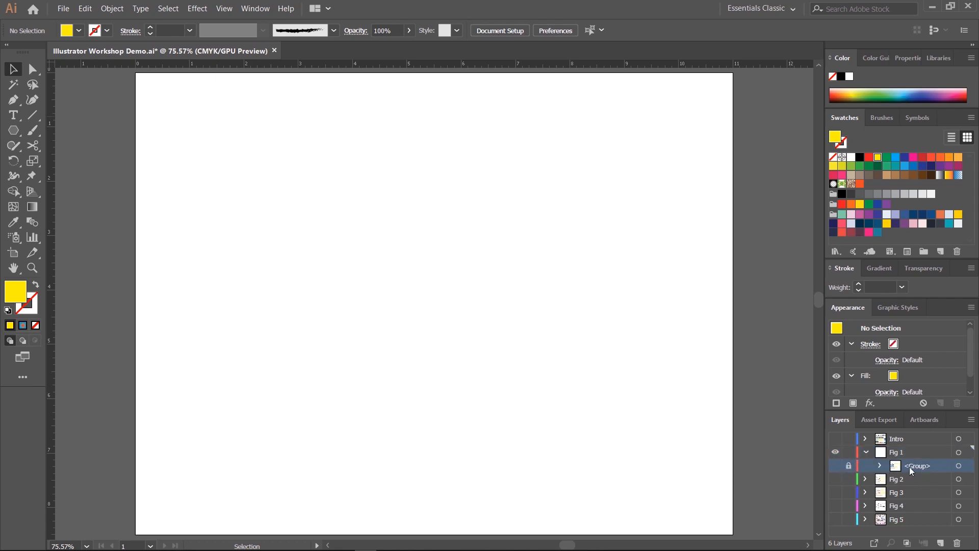
{"action": "left_click", "coordinate": [836, 466]}
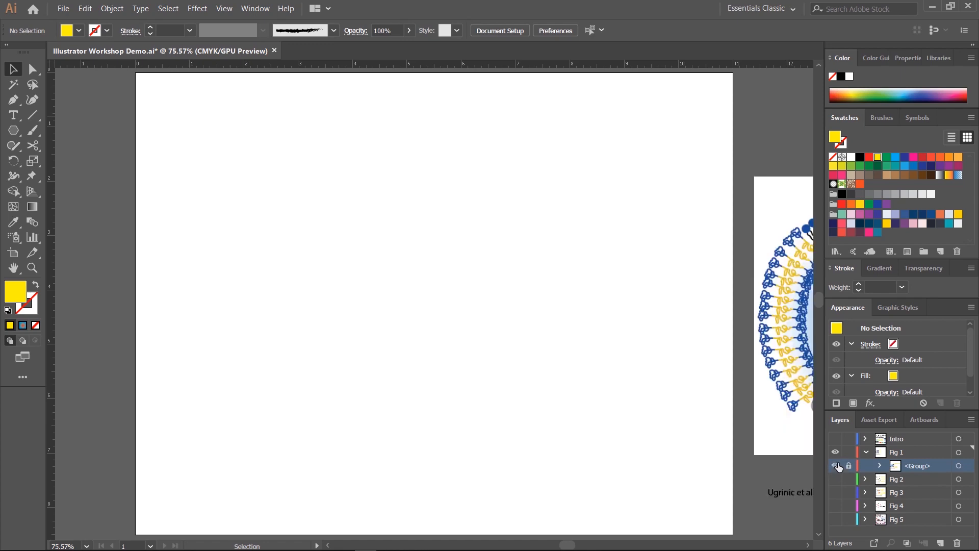
{"action": "mouse_move", "coordinate": [510, 372]}
{"action": "left_mouse_down"}
{"action": "mouse_move", "coordinate": [459, 372]}
{"action": "mouse_move", "coordinate": [387, 352]}
{"action": "left_mouse_up"}
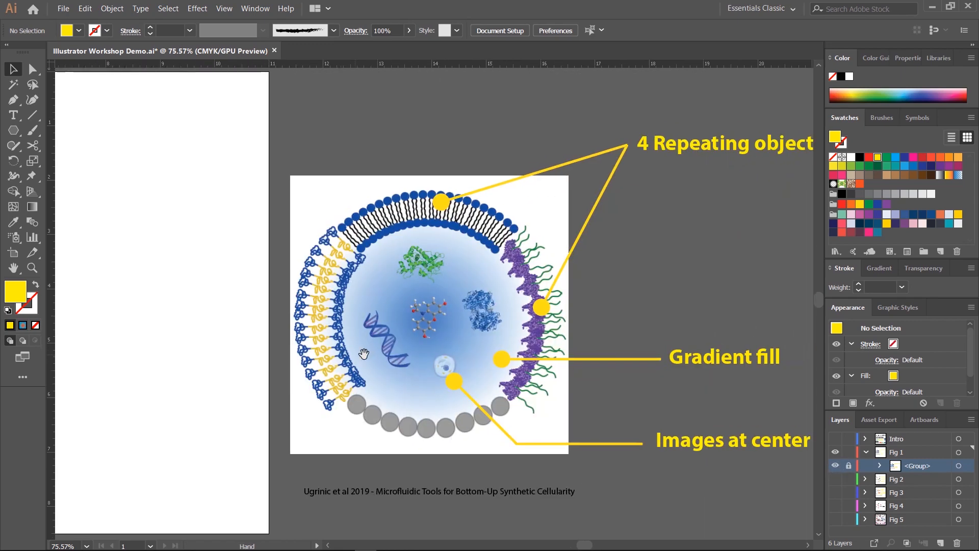
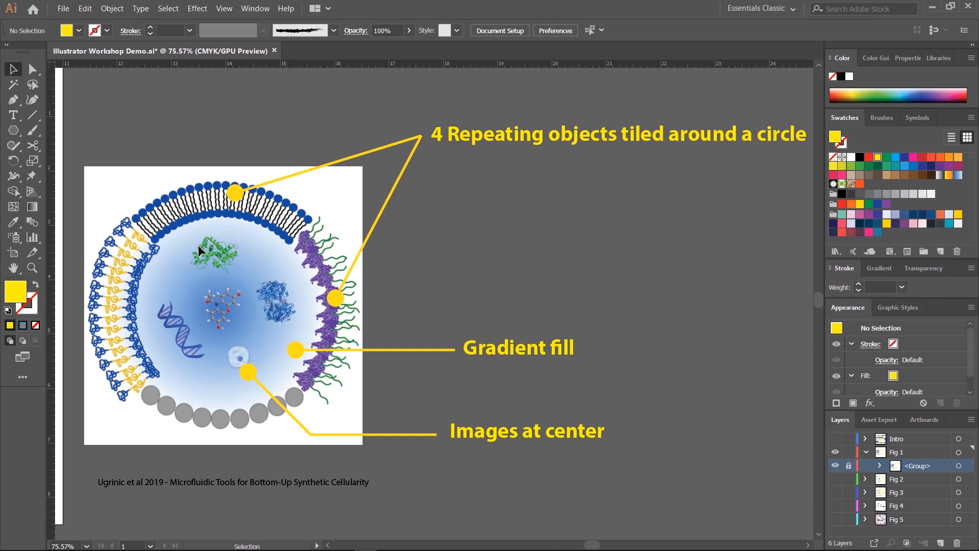
Step: Examine the repeating blue-headed lipid objects along the upper arc of the reference figure up close
{"action": "key", "text": "ctrl+plus"}
{"action": "key", "text": "ctrl+plus"}
{"action": "key", "text": "ctrl+plus"}
{"action": "key", "text": "ctrl+plus"}
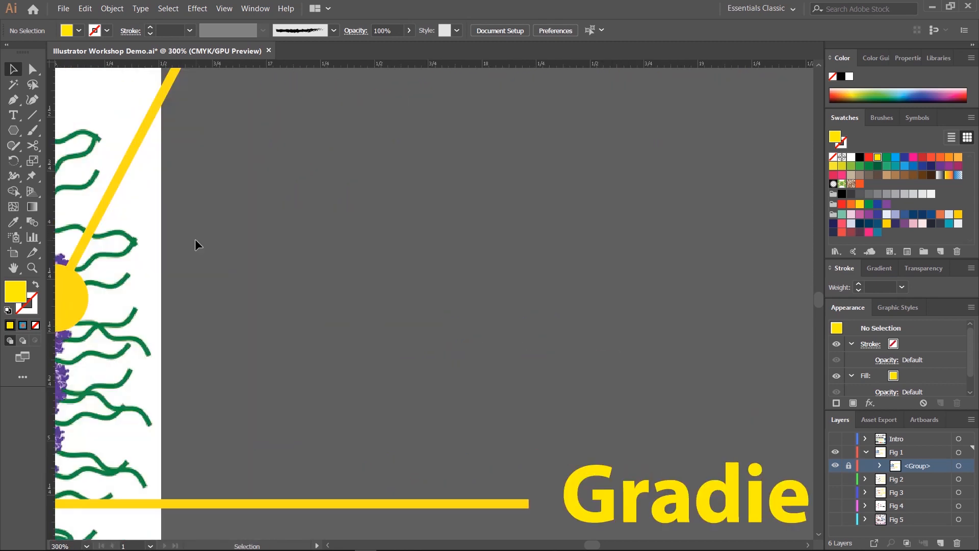
{"action": "left_click_drag", "start_coordinate": [195, 240], "coordinate": [484, 300]}
{"action": "left_click_drag", "start_coordinate": [250, 171], "coordinate": [587, 357]}
{"action": "left_click_drag", "start_coordinate": [206, 310], "coordinate": [429, 360]}
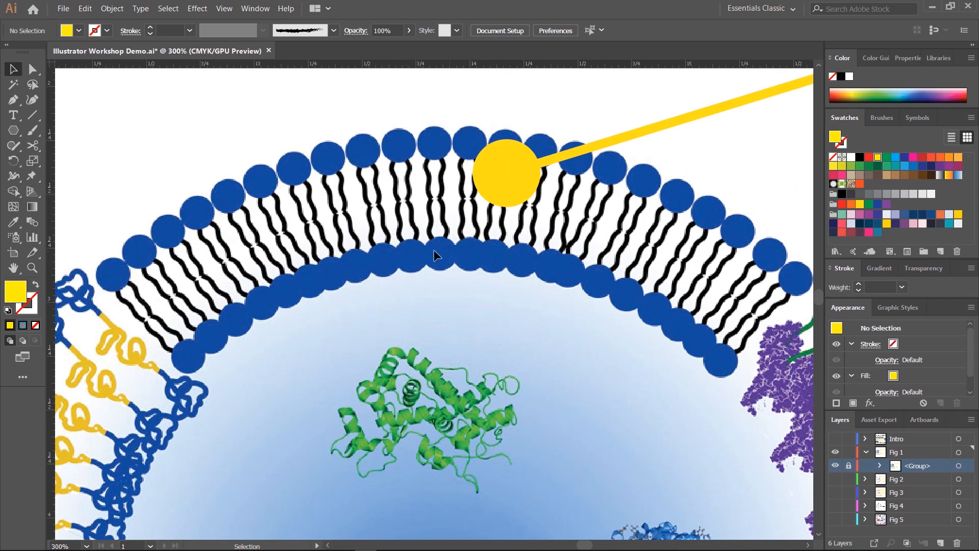
{"action": "key", "text": "ctrl+1"}
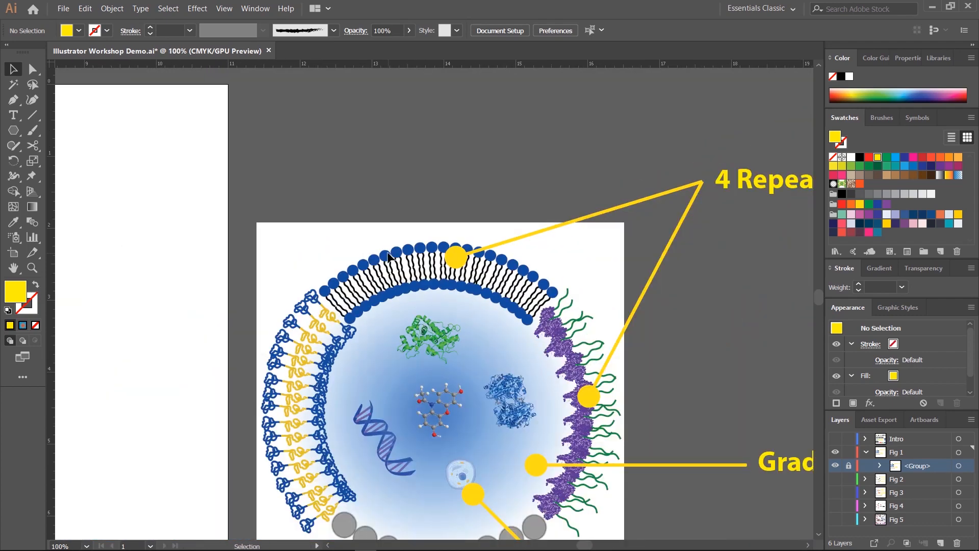
Step: Draw a yellow circle about 0.45 in across on the artboard, near the reference figure, with the Ellipse tool
{"action": "left_click_drag", "start_coordinate": [387, 252], "coordinate": [538, 228]}
{"action": "left_click_drag", "start_coordinate": [364, 270], "coordinate": [610, 236]}
{"action": "left_click_drag", "start_coordinate": [389, 282], "coordinate": [530, 308]}
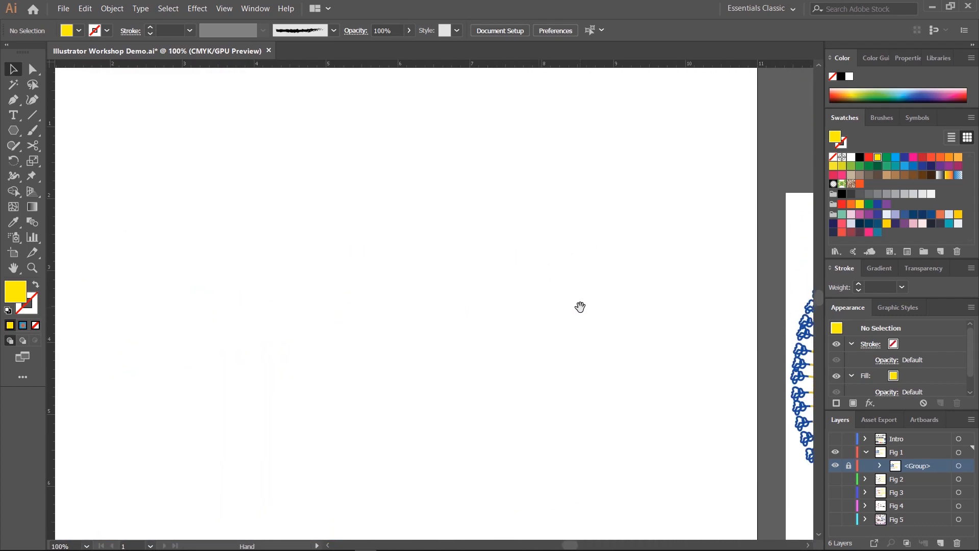
{"action": "left_click_drag", "start_coordinate": [598, 295], "coordinate": [428, 309]}
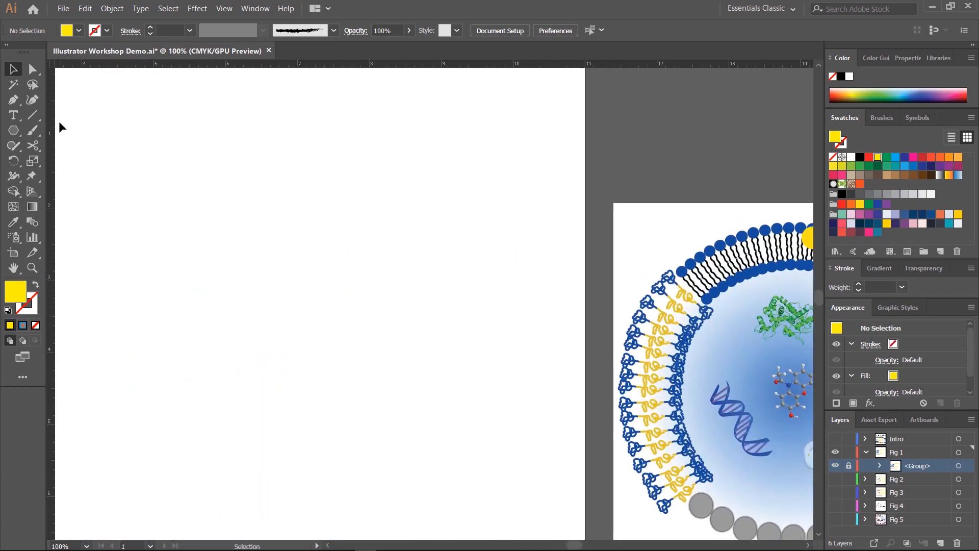
{"action": "left_click", "coordinate": [19, 134]}
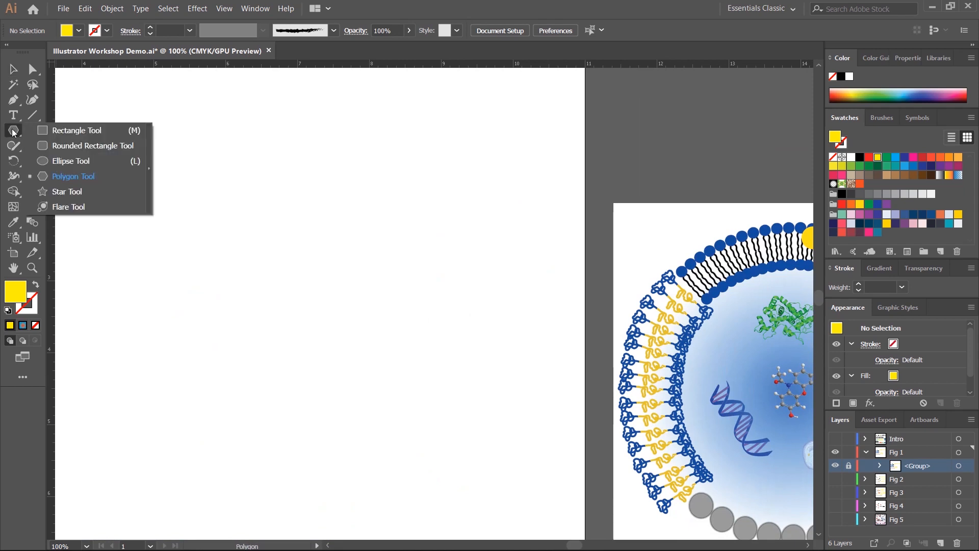
{"action": "left_click", "coordinate": [70, 161]}
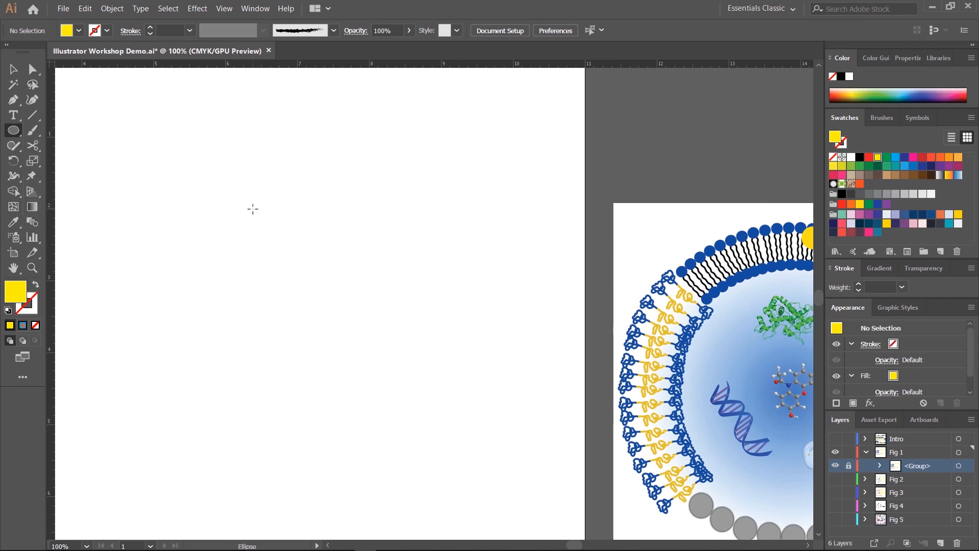
{"action": "left_click_drag", "start_coordinate": [253, 209], "coordinate": [286, 242]}
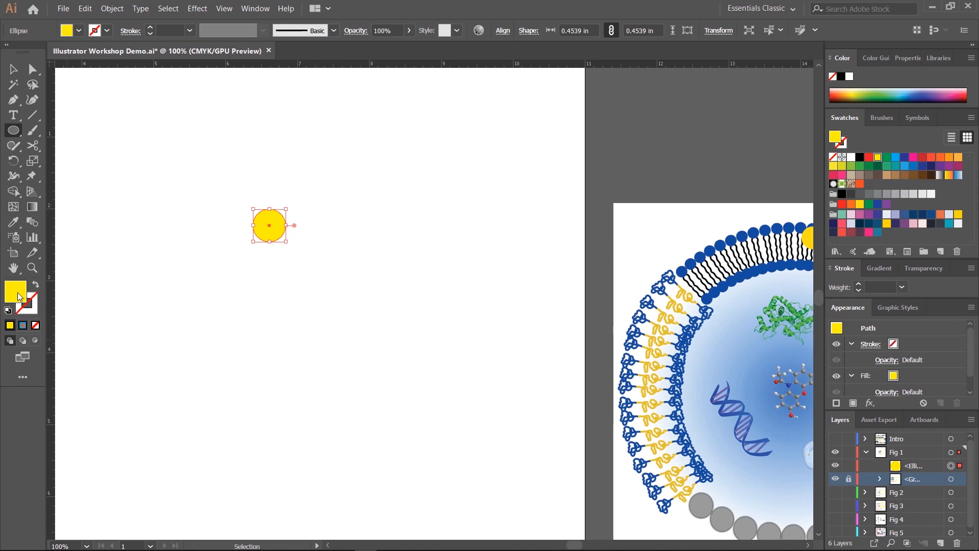
{"action": "left_click", "coordinate": [13, 68]}
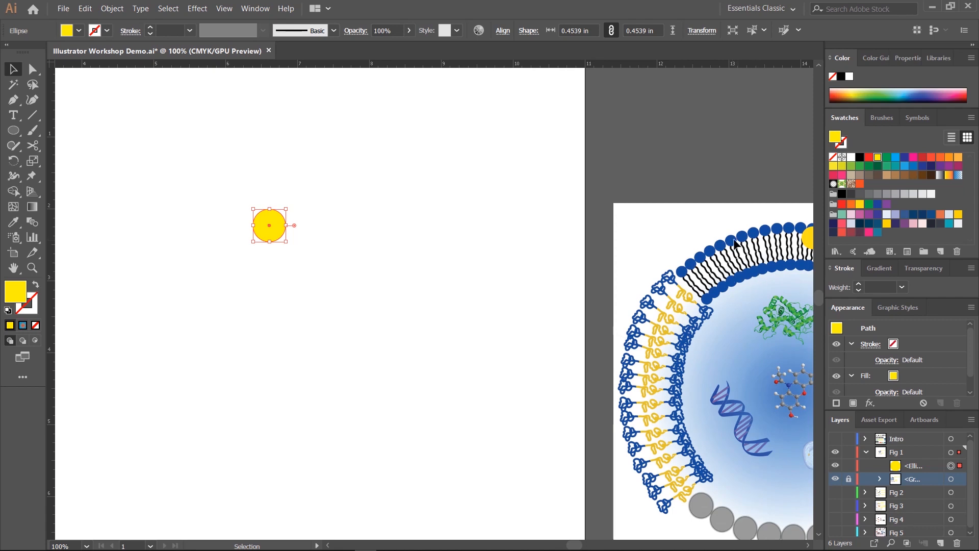
Step: Review the Eyedropper options, recolour the circle with the blue sampled from the reference figure's lipid heads, and deselect it
{"action": "left_click", "coordinate": [13, 223]}
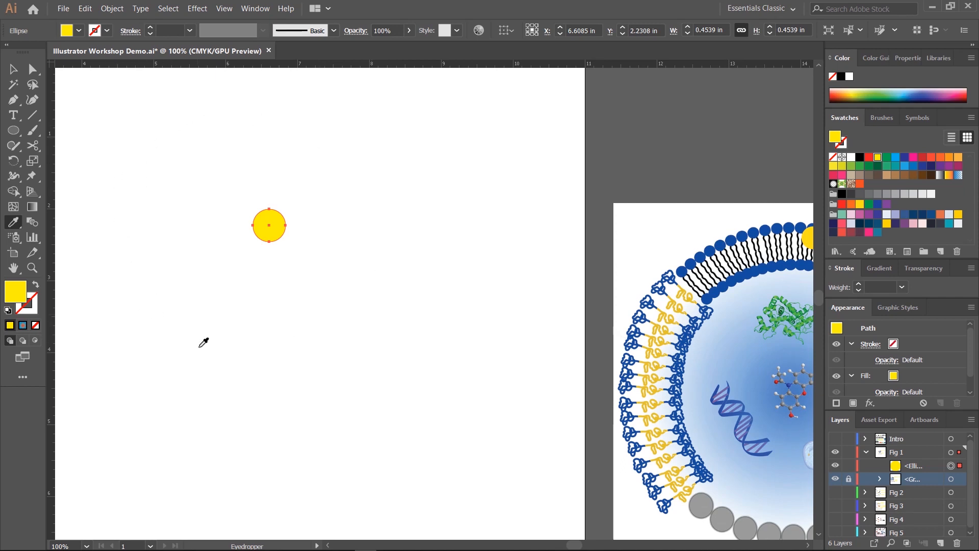
{"action": "double_click", "coordinate": [14, 223]}
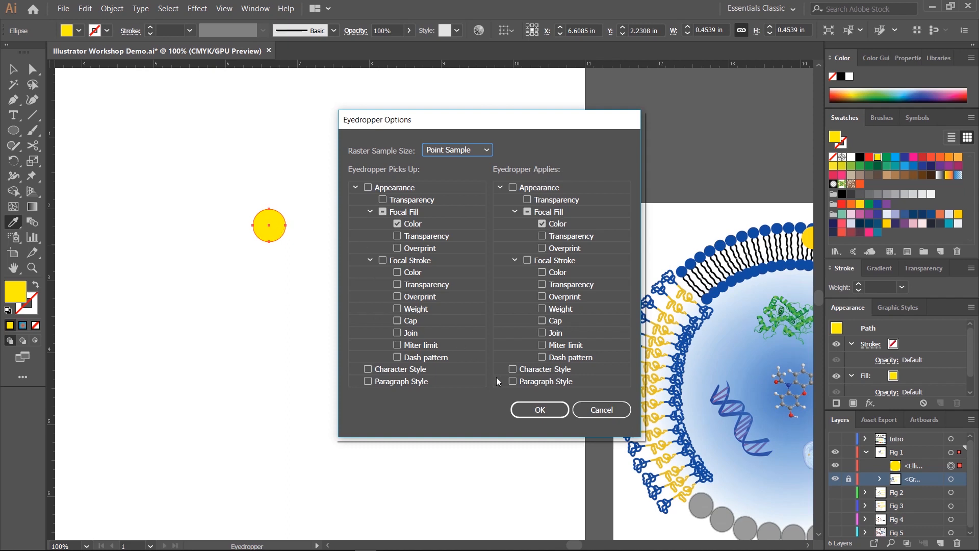
{"action": "left_click", "coordinate": [537, 412]}
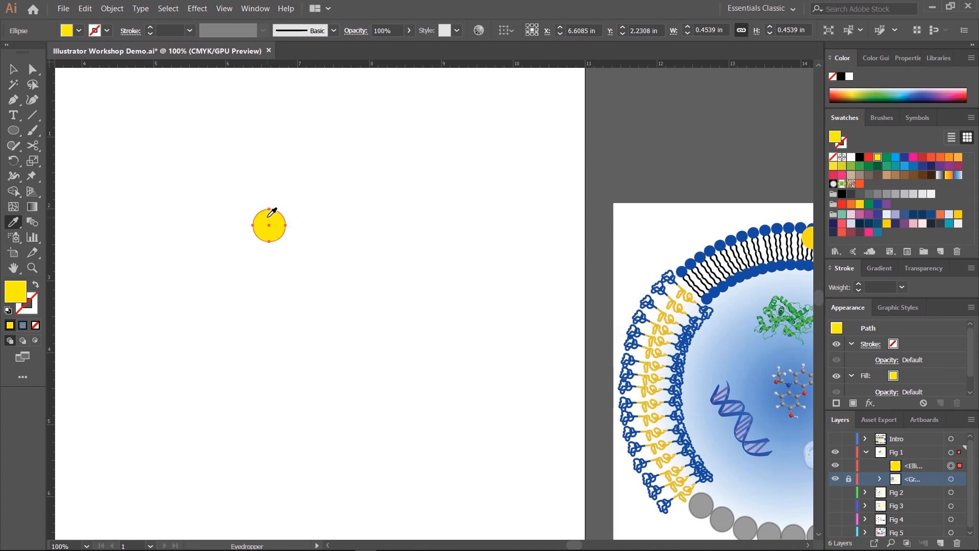
{"action": "left_click", "coordinate": [711, 250]}
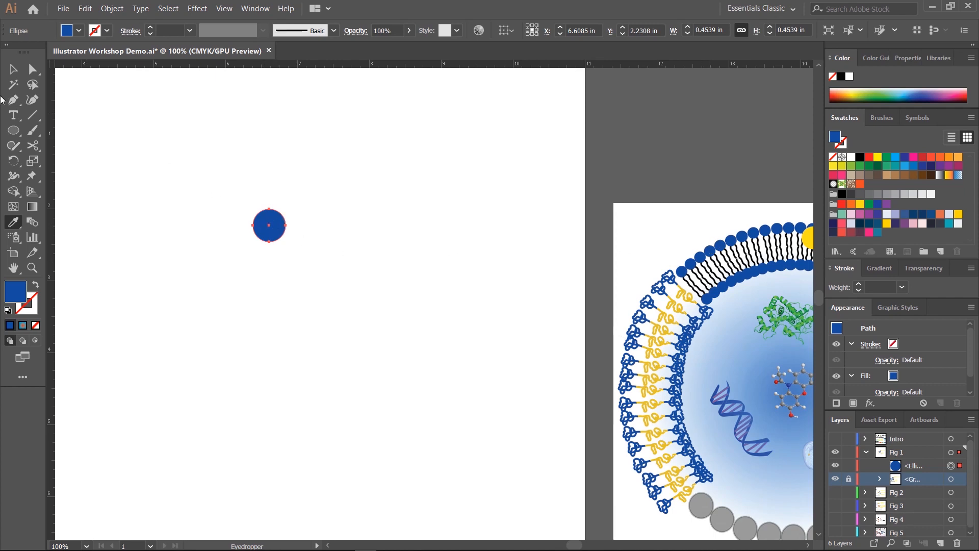
{"action": "key", "text": "v"}
{"action": "left_click", "coordinate": [316, 261]}
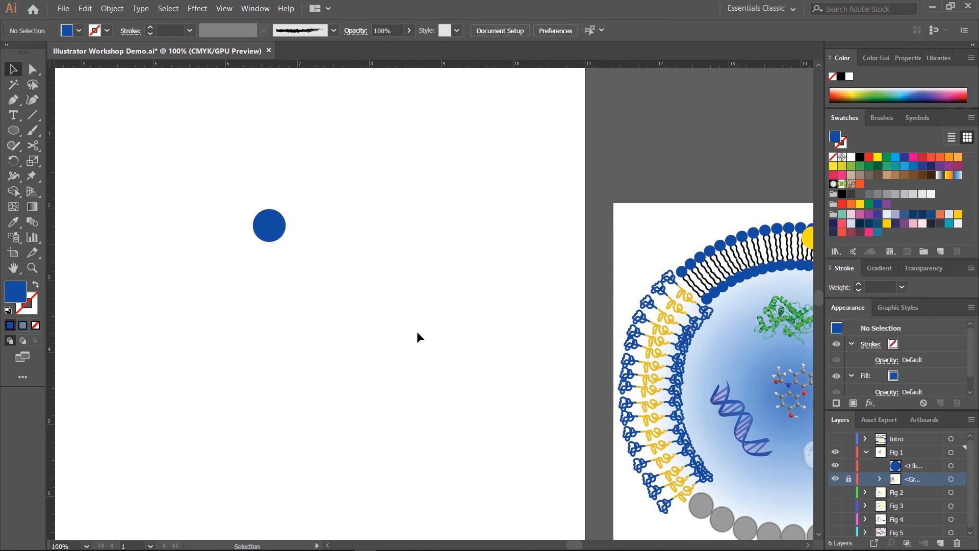
Step: Draw a vertical line about 0.42 in long down from the circle's lower part and give it a 3 pt black stroke
{"action": "left_click", "coordinate": [31, 118]}
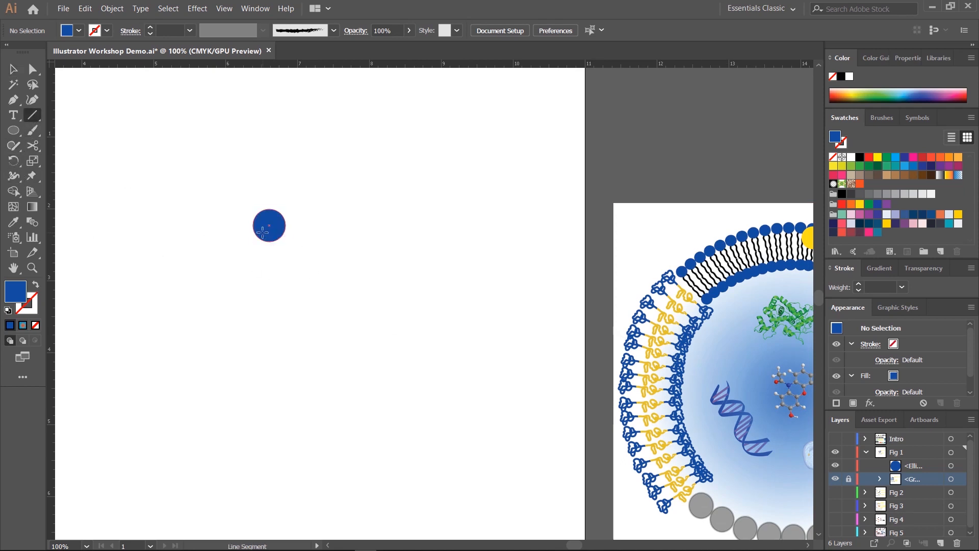
{"action": "left_click_drag", "start_coordinate": [263, 232], "coordinate": [263, 262]}
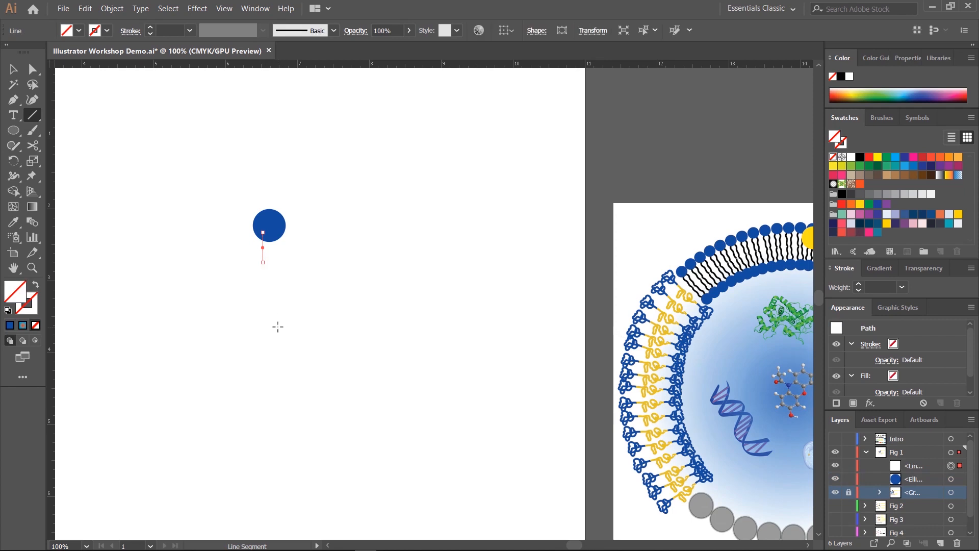
{"action": "left_click", "coordinate": [95, 30]}
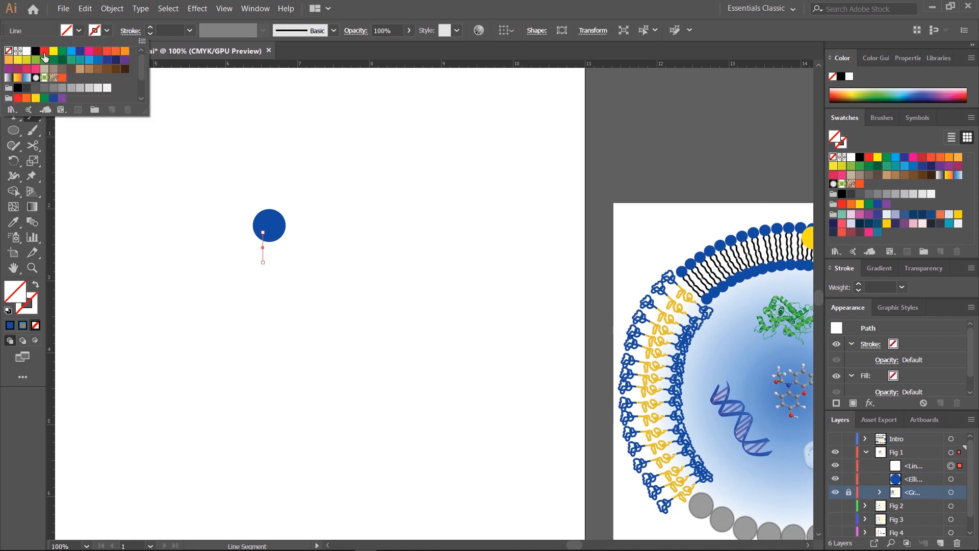
{"action": "left_click", "coordinate": [35, 51]}
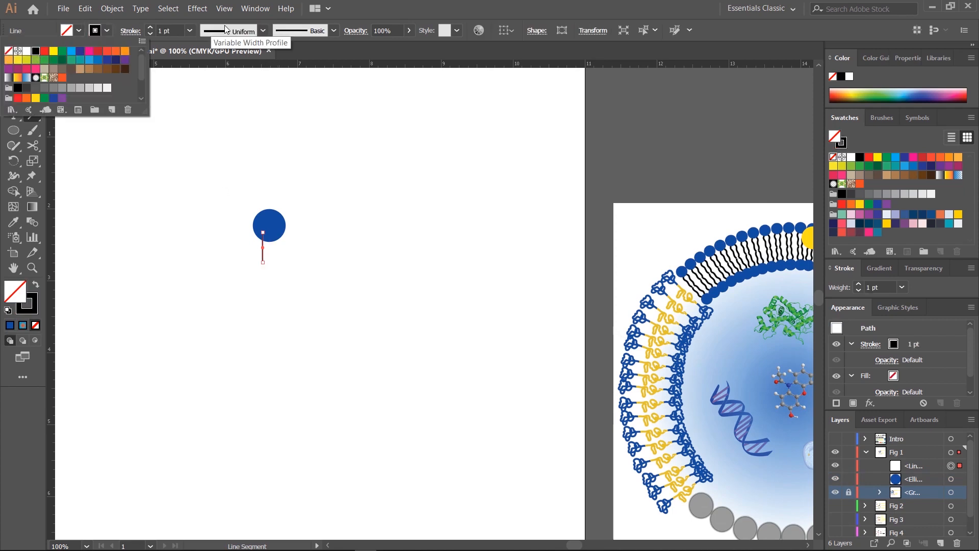
{"action": "left_click", "coordinate": [150, 28]}
{"action": "left_click", "coordinate": [150, 28]}
{"action": "key", "text": "v"}
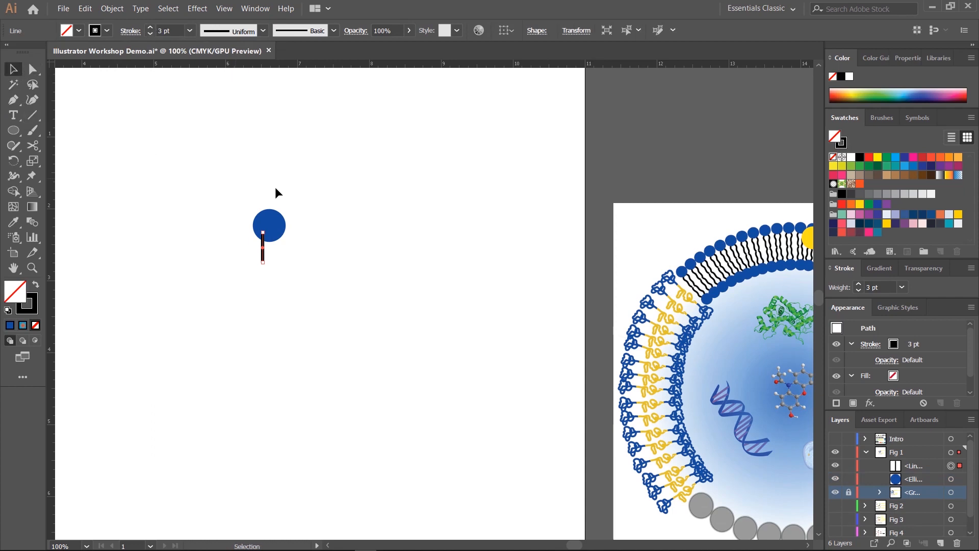
Step: Extend the line's lower anchor point straight down with Direct Selection, making the line about 0.8 in long
{"action": "key", "text": "ctrl+equal"}
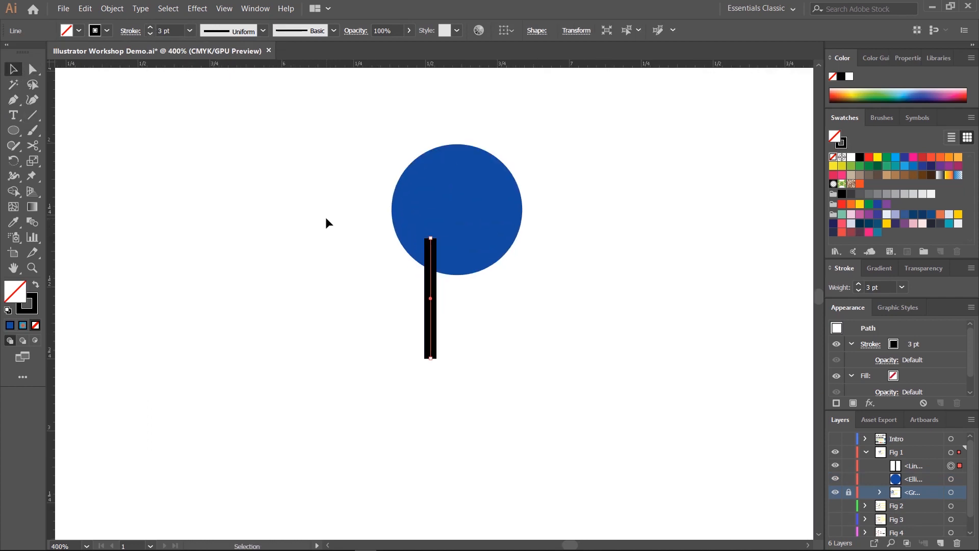
{"action": "key", "text": "space"}
{"action": "left_click_drag", "start_coordinate": [587, 310], "coordinate": [484, 316]}
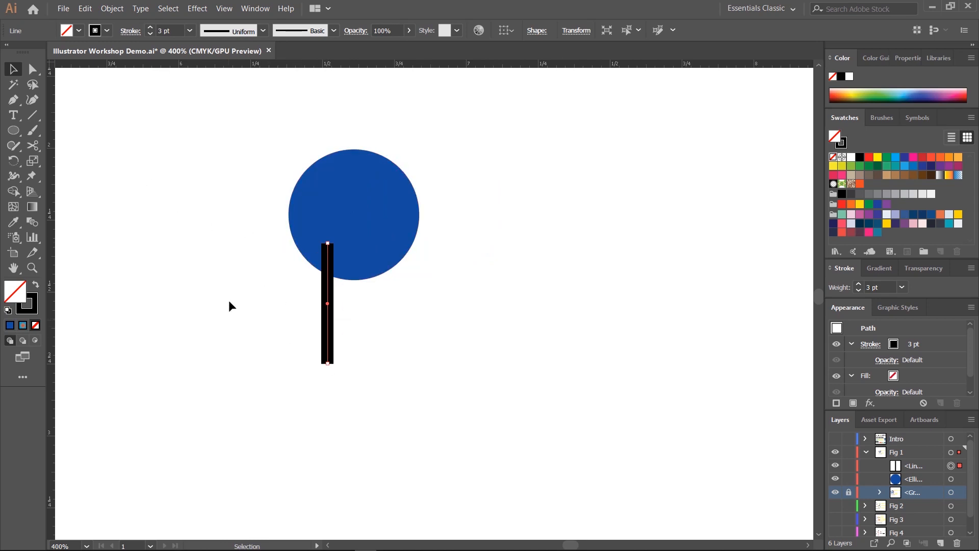
{"action": "left_click", "coordinate": [32, 70]}
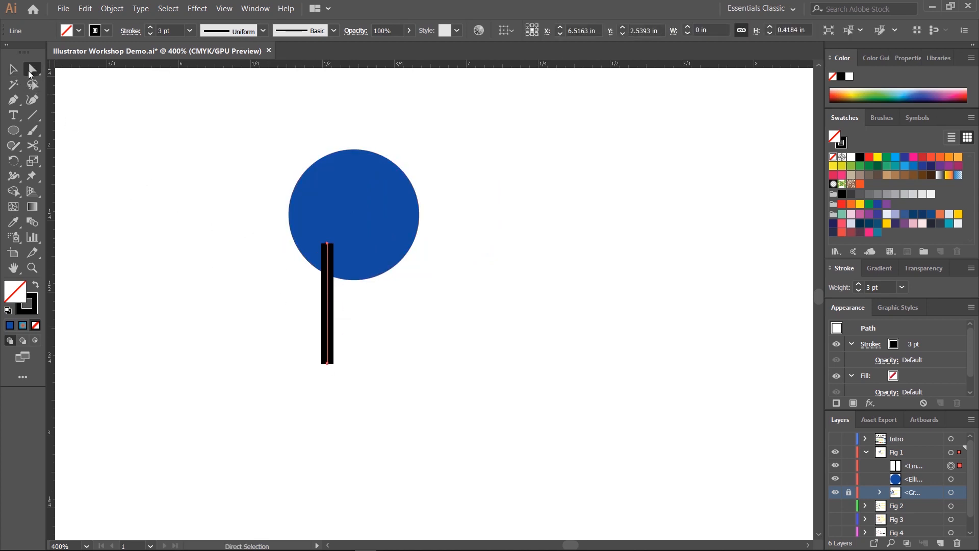
{"action": "left_click", "coordinate": [275, 359]}
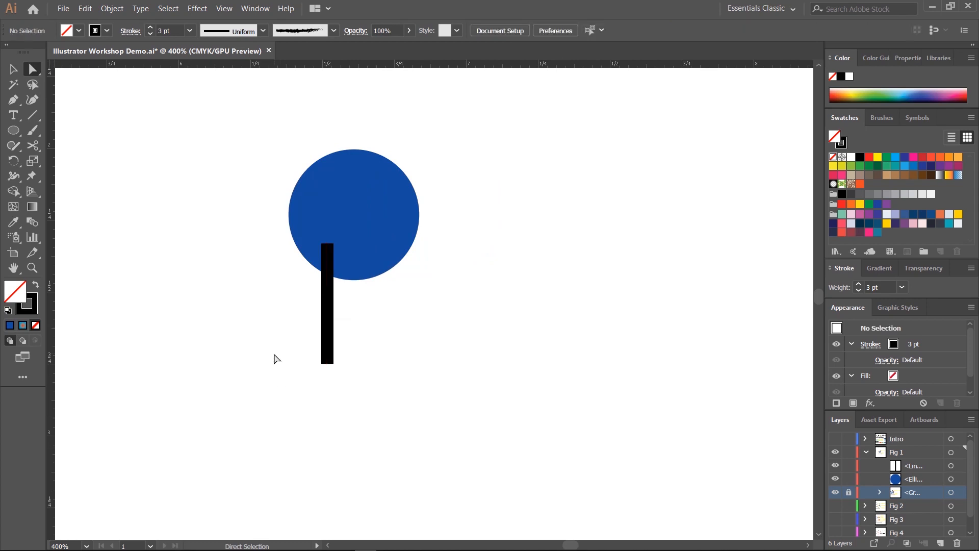
{"action": "left_click_drag", "start_coordinate": [275, 346], "coordinate": [327, 473]}
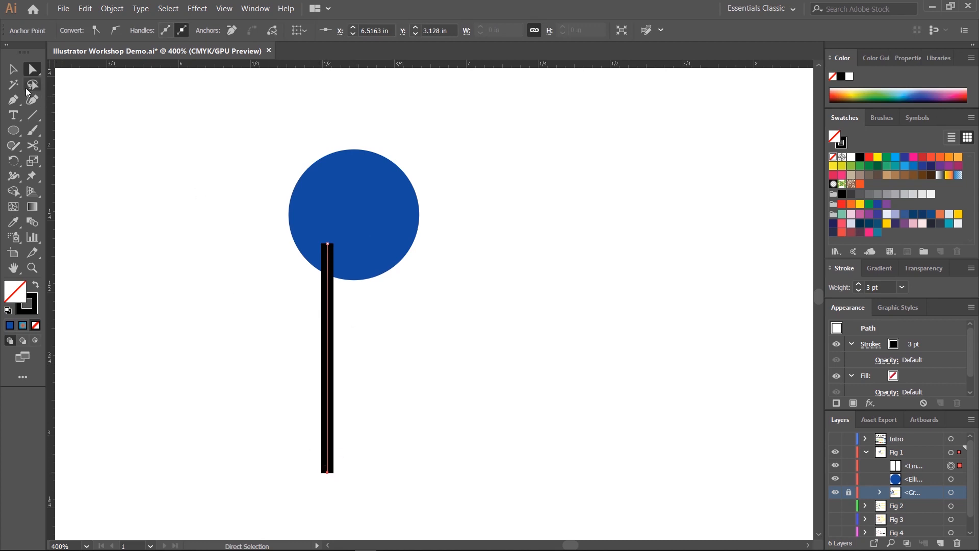
Step: Duplicate the black line about 0.2 in horizontally to the right beneath the circle, and deselect it
{"action": "key", "text": "v"}
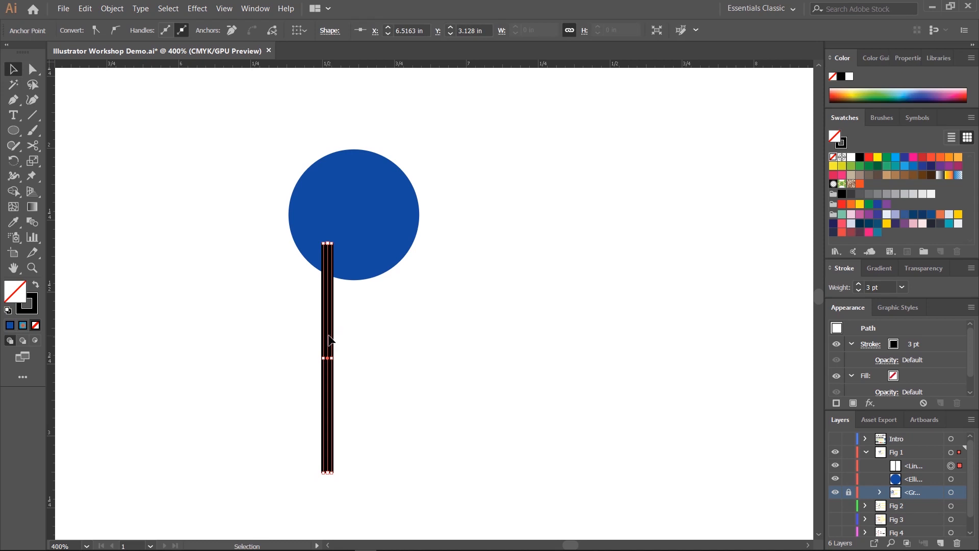
{"action": "left_click_drag", "start_coordinate": [329, 340], "coordinate": [385, 342]}
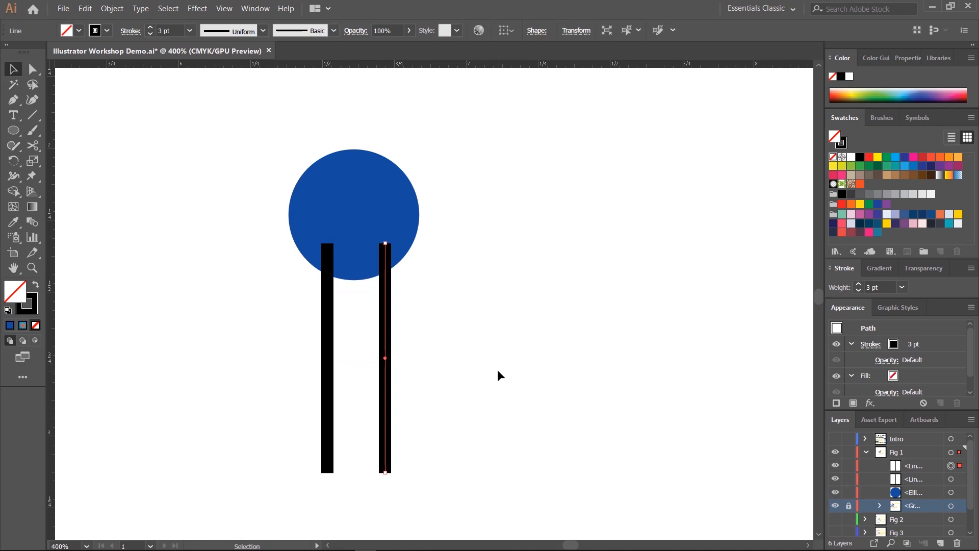
{"action": "left_click", "coordinate": [162, 262]}
Step: Select both black lines without the circle and group them
{"action": "left_click_drag", "start_coordinate": [292, 332], "coordinate": [403, 387]}
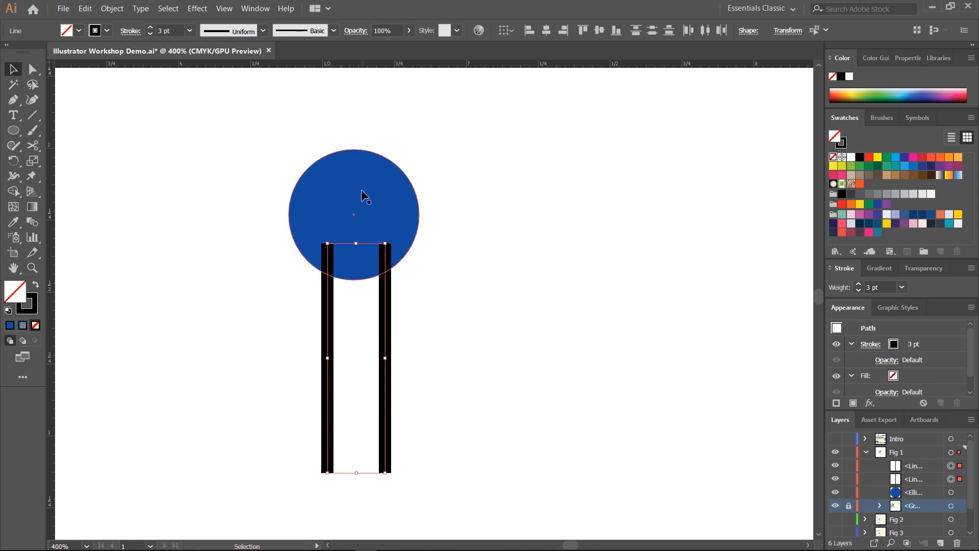
{"action": "left_click", "coordinate": [231, 428]}
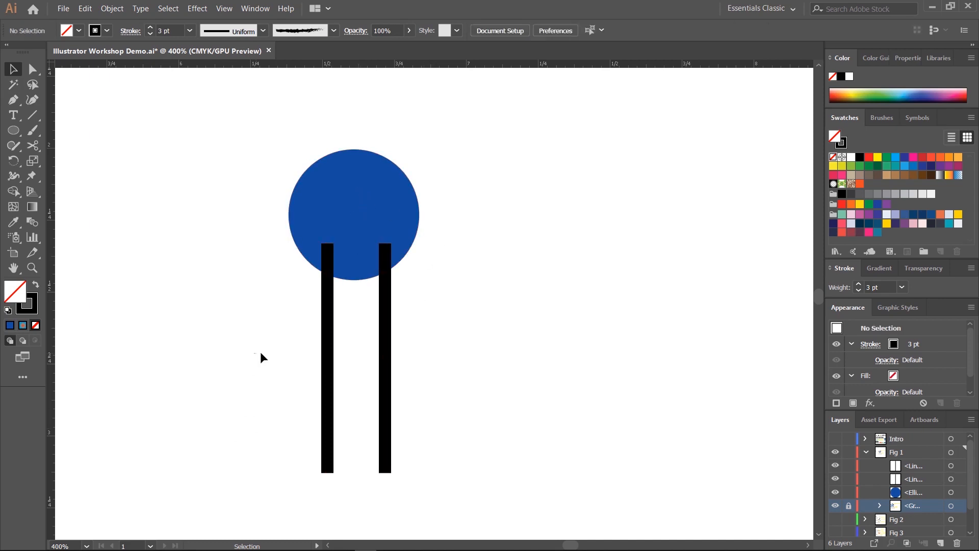
{"action": "left_click_drag", "start_coordinate": [253, 352], "coordinate": [456, 433]}
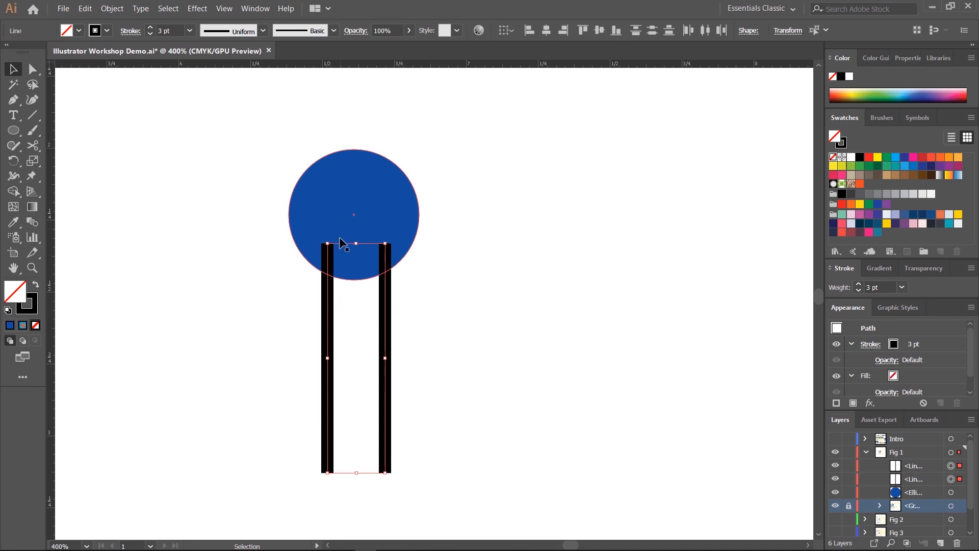
{"action": "left_click_drag", "start_coordinate": [275, 330], "coordinate": [485, 397]}
{"action": "key", "text": "ctrl+g"}
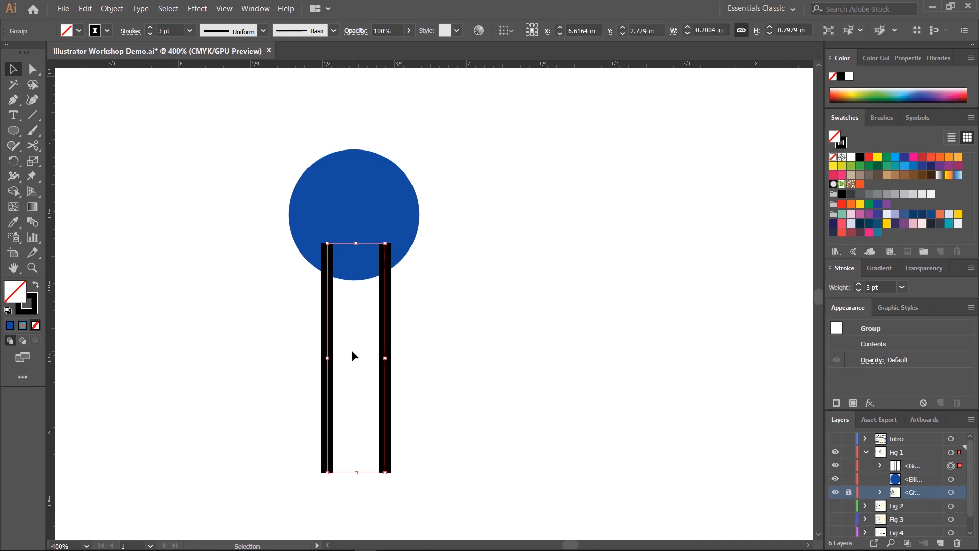
Step: Try moving the grouped black lines up beside the circle, and undo the move
{"action": "left_click", "coordinate": [399, 348]}
{"action": "left_click_drag", "start_coordinate": [388, 343], "coordinate": [492, 270]}
{"action": "key", "text": "ctrl+z"}
{"action": "key", "text": "ctrl+z"}
Step: Select the circle and the line group together, align them on their horizontal centers, and deselect them
{"action": "left_click_drag", "start_coordinate": [236, 166], "coordinate": [497, 383]}
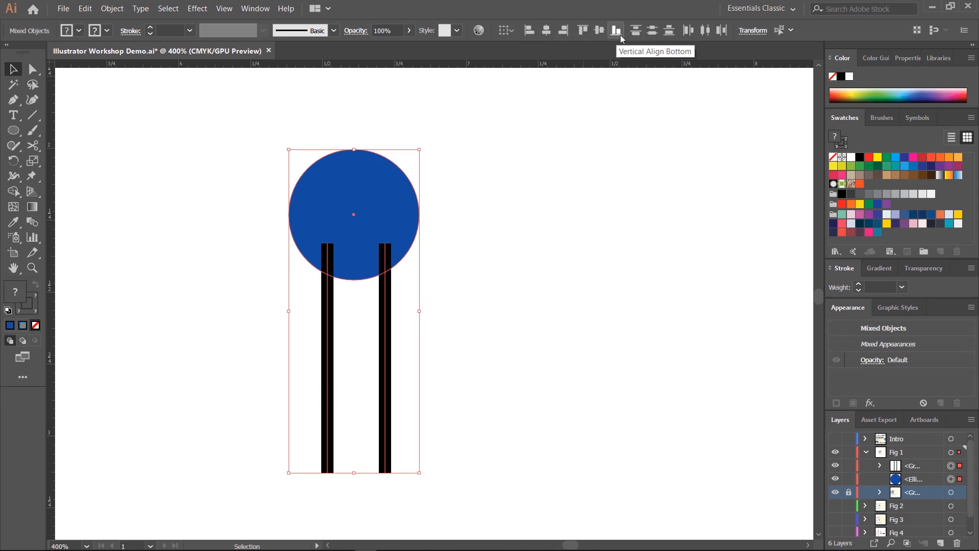
{"action": "left_click", "coordinate": [254, 6]}
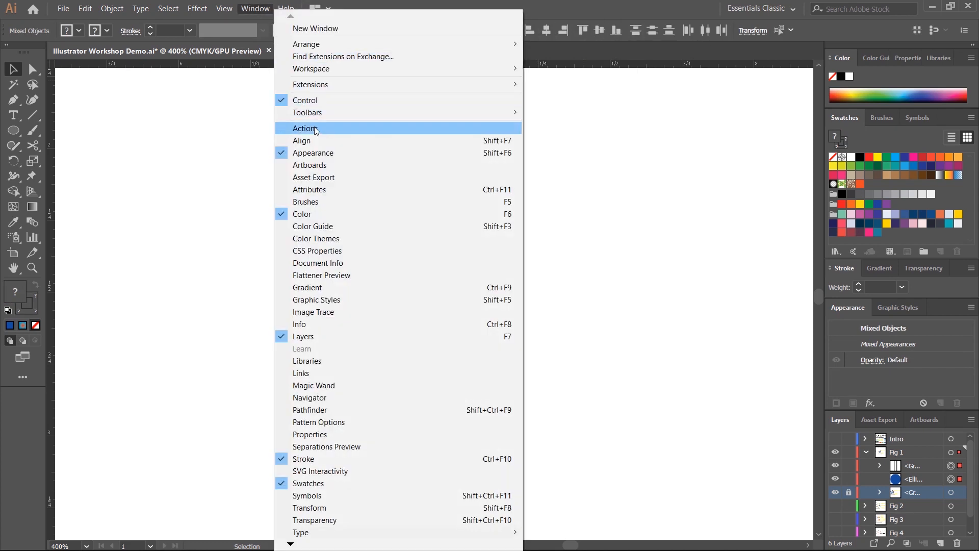
{"action": "left_click", "coordinate": [312, 141]}
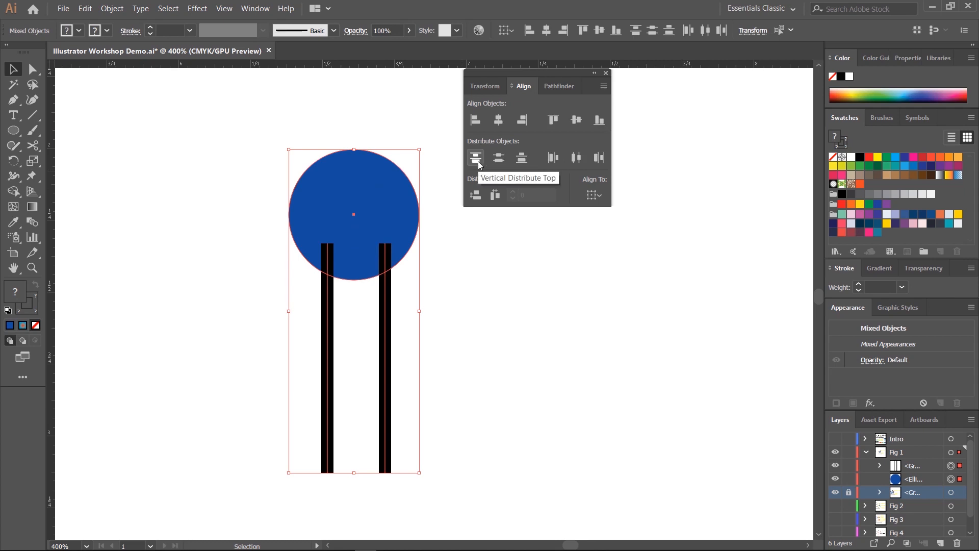
{"action": "left_click", "coordinate": [605, 73]}
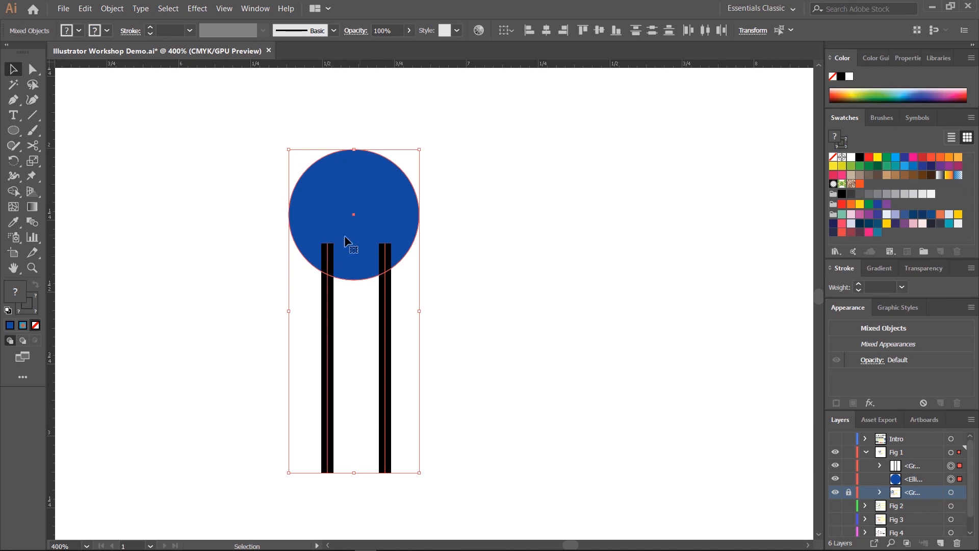
{"action": "left_click", "coordinate": [546, 31]}
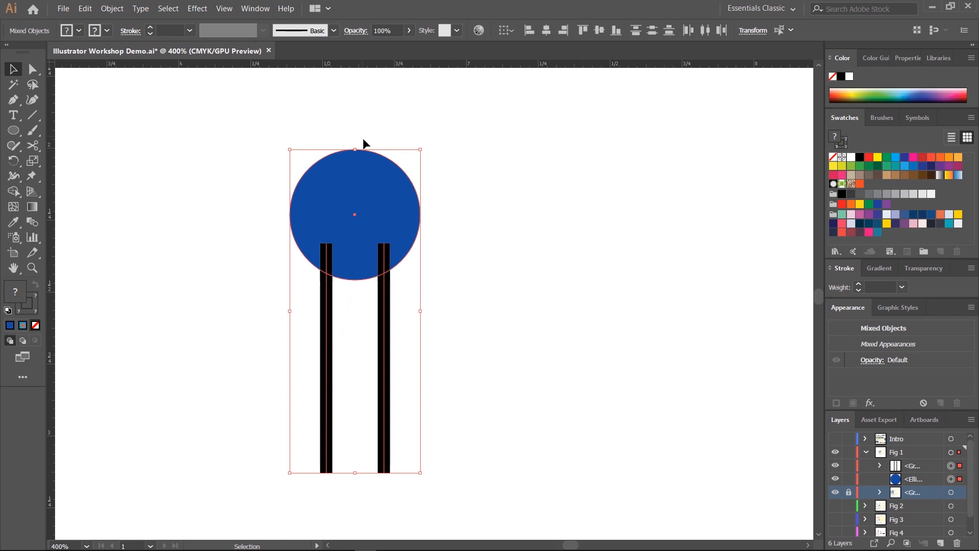
{"action": "left_click", "coordinate": [138, 190]}
Step: Select the line group and examine how the lipid heads and tails are stacked in the finished membrane figure
{"action": "left_click", "coordinate": [326, 308]}
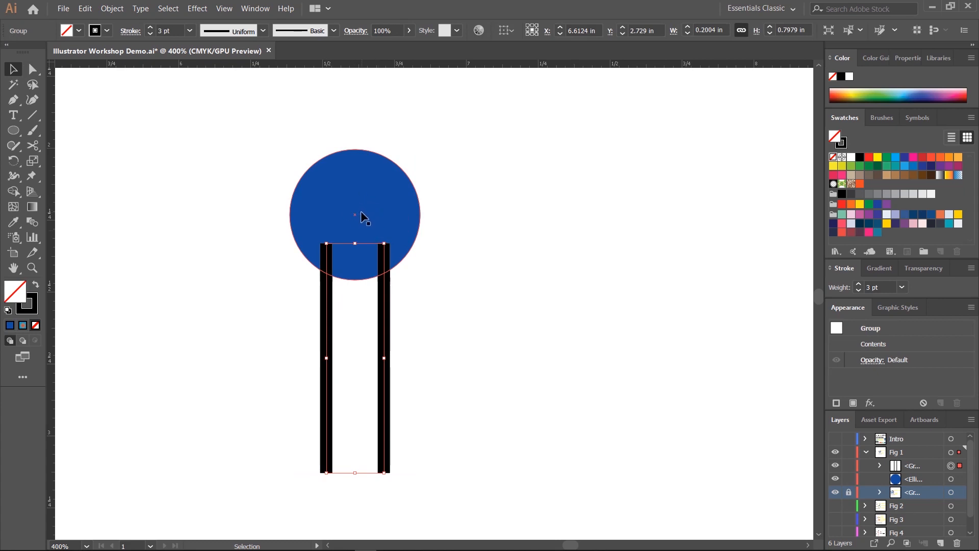
{"action": "key", "text": "ctrl+0"}
{"action": "key", "text": "space"}
{"action": "left_click_drag", "start_coordinate": [483, 268], "coordinate": [262, 275]}
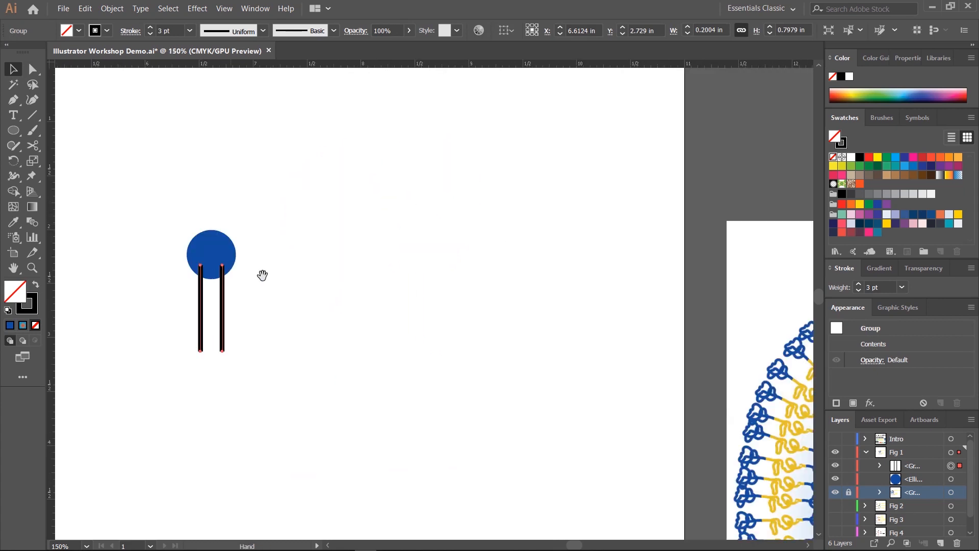
{"action": "left_click_drag", "start_coordinate": [629, 275], "coordinate": [335, 319]}
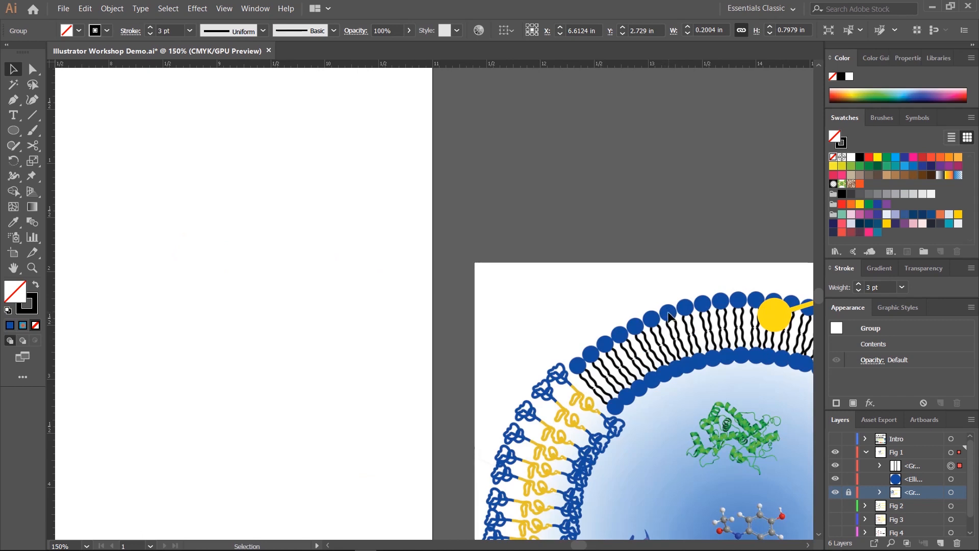
{"action": "key", "text": "space"}
{"action": "left_click_drag", "start_coordinate": [492, 267], "coordinate": [734, 262]}
{"action": "left_click_drag", "start_coordinate": [408, 295], "coordinate": [557, 293]}
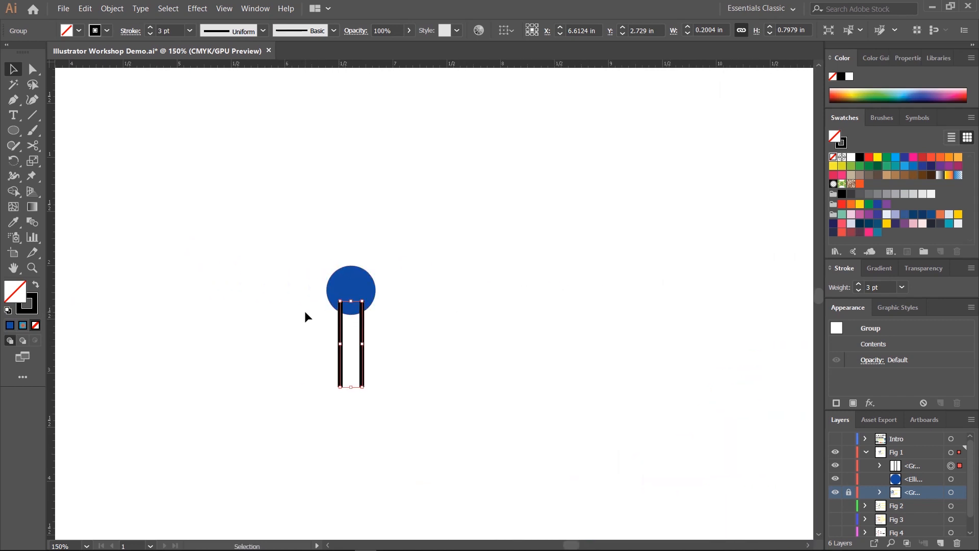
Step: Send the line group backward so that it sits behind the blue circle, and deselect it
{"action": "key", "text": "ctrl+plus"}
{"action": "key", "text": "ctrl+plus"}
{"action": "key", "text": "ctrl+plus"}
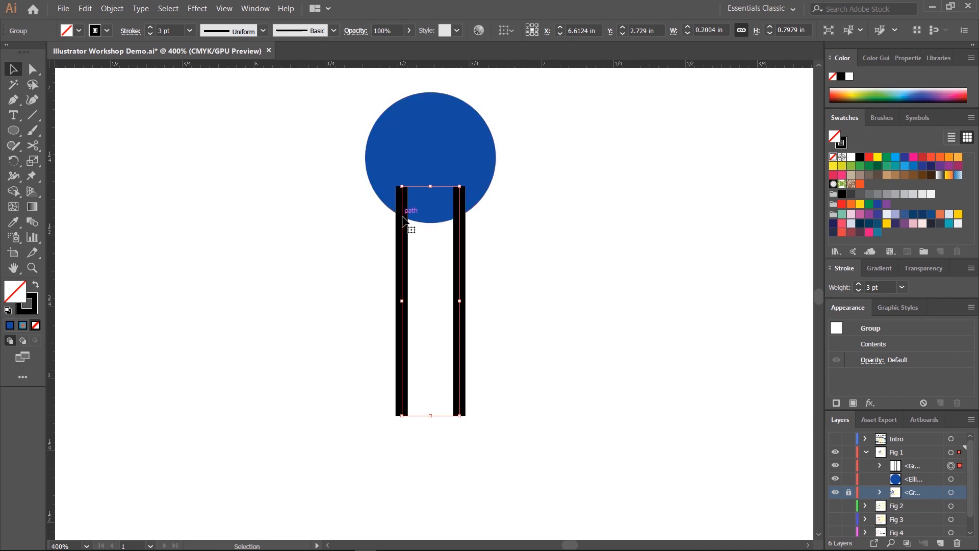
{"action": "right_click", "coordinate": [404, 215]}
{"action": "mouse_move", "coordinate": [505, 340]}
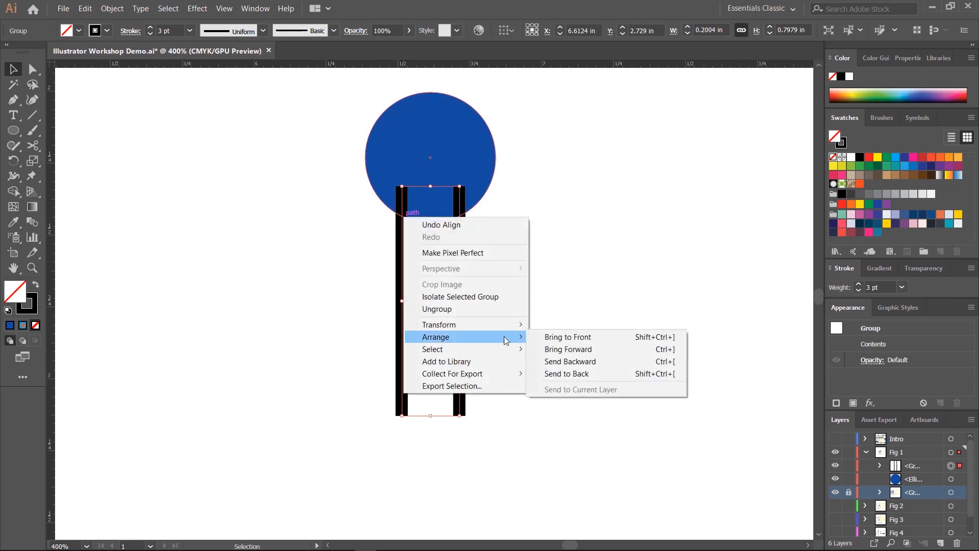
{"action": "left_click", "coordinate": [576, 362]}
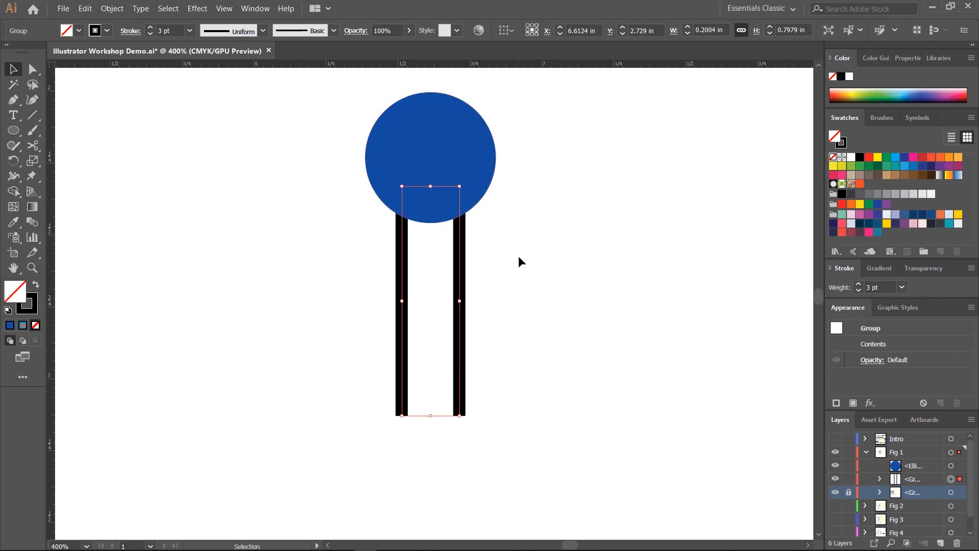
{"action": "left_click", "coordinate": [481, 270]}
{"action": "left_click", "coordinate": [439, 172]}
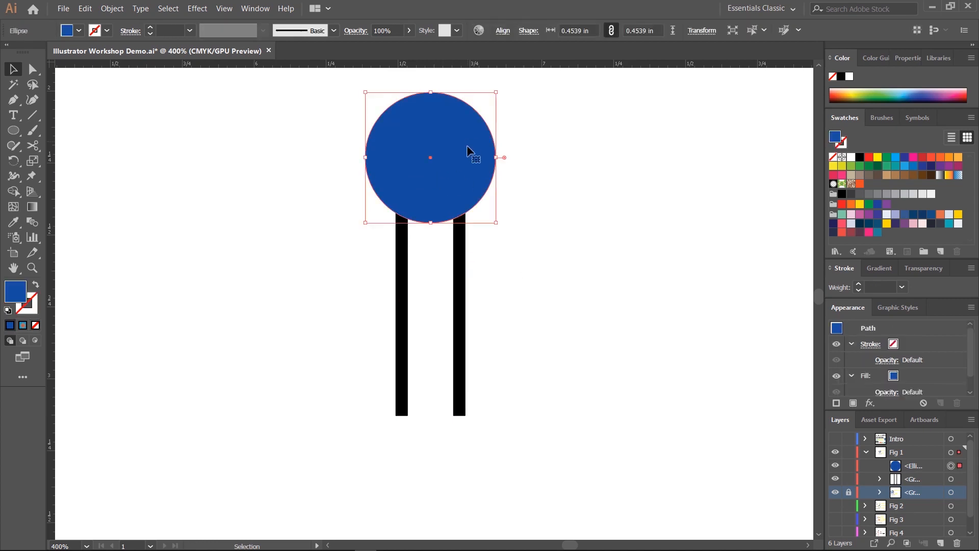
{"action": "left_click", "coordinate": [460, 274]}
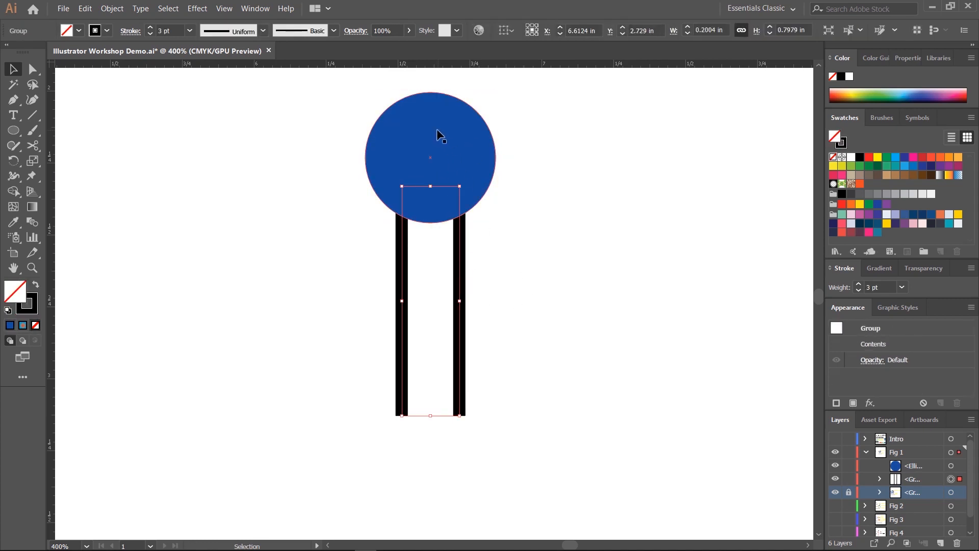
{"action": "left_click", "coordinate": [445, 153]}
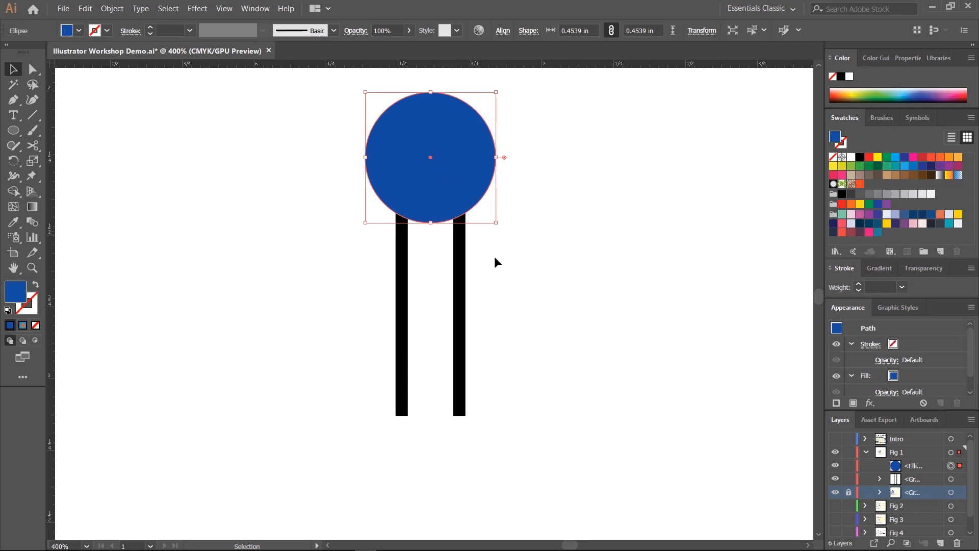
{"action": "left_click", "coordinate": [511, 284]}
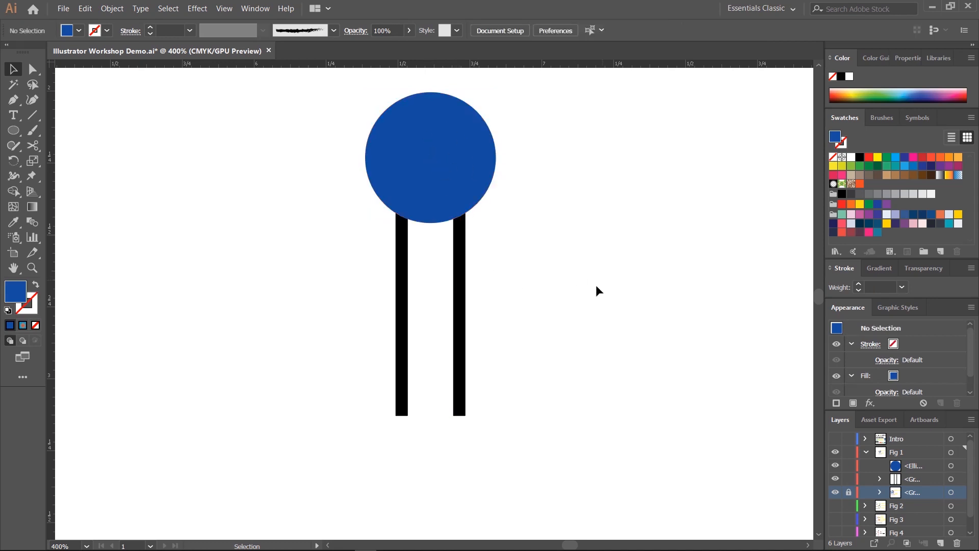
Step: Start a Zig Zag effect on the black line group with preview on and smooth points
{"action": "left_click", "coordinate": [459, 278]}
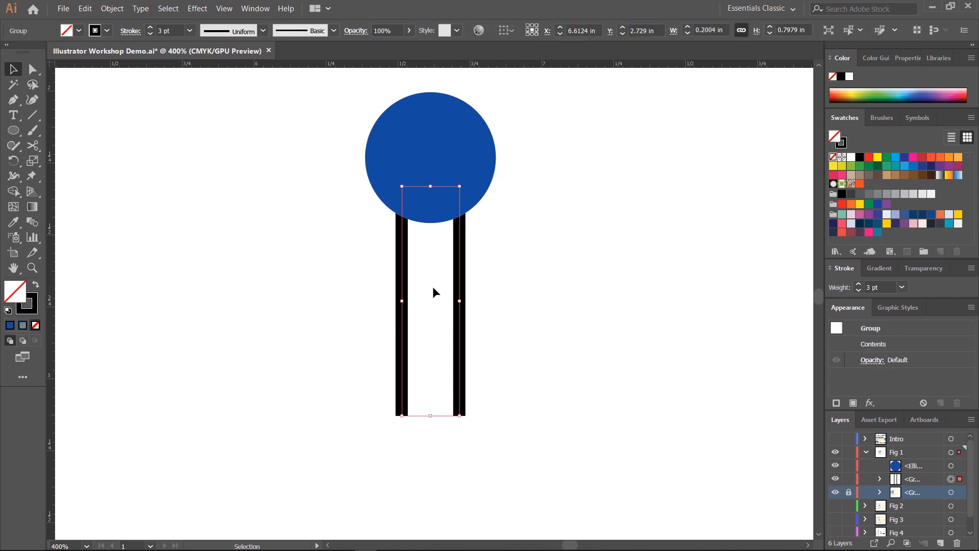
{"action": "left_click", "coordinate": [174, 10]}
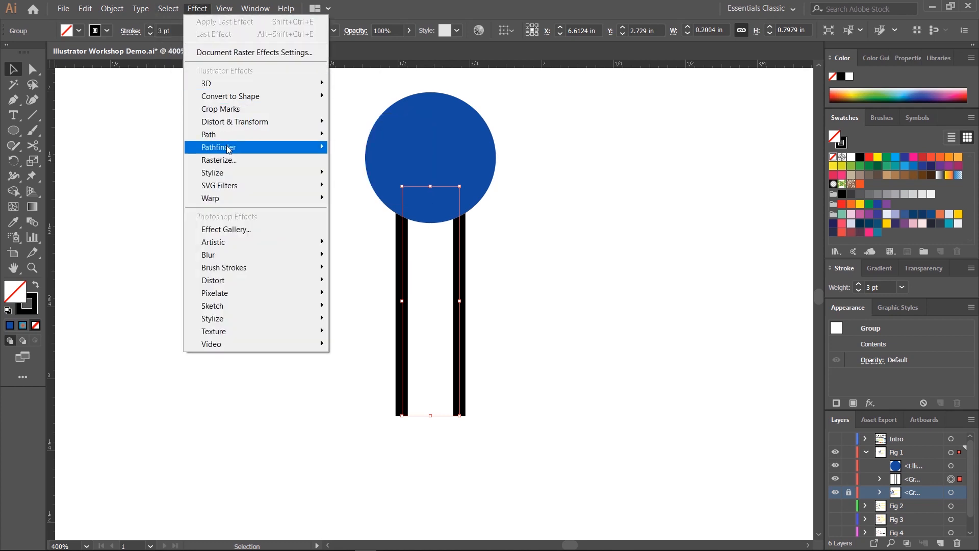
{"action": "mouse_move", "coordinate": [235, 122]}
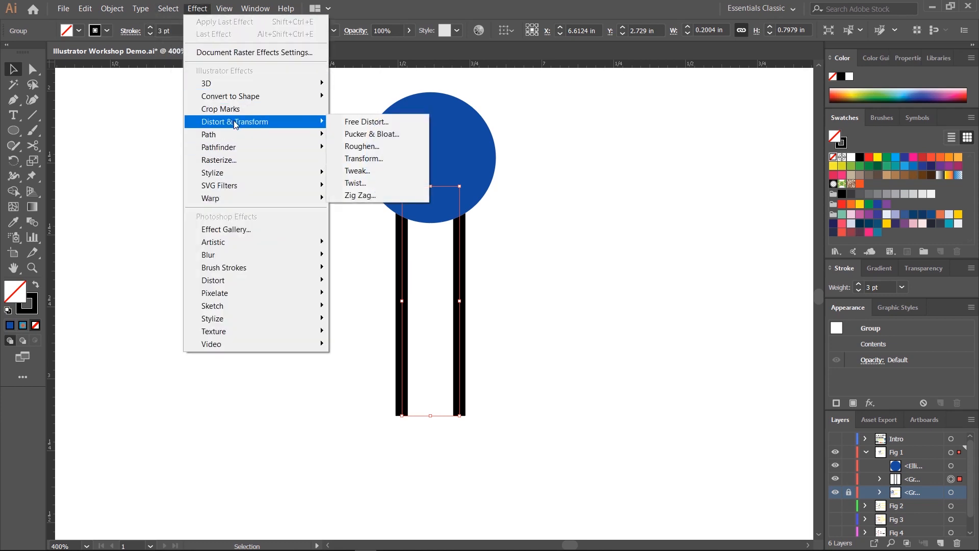
{"action": "left_click", "coordinate": [372, 197]}
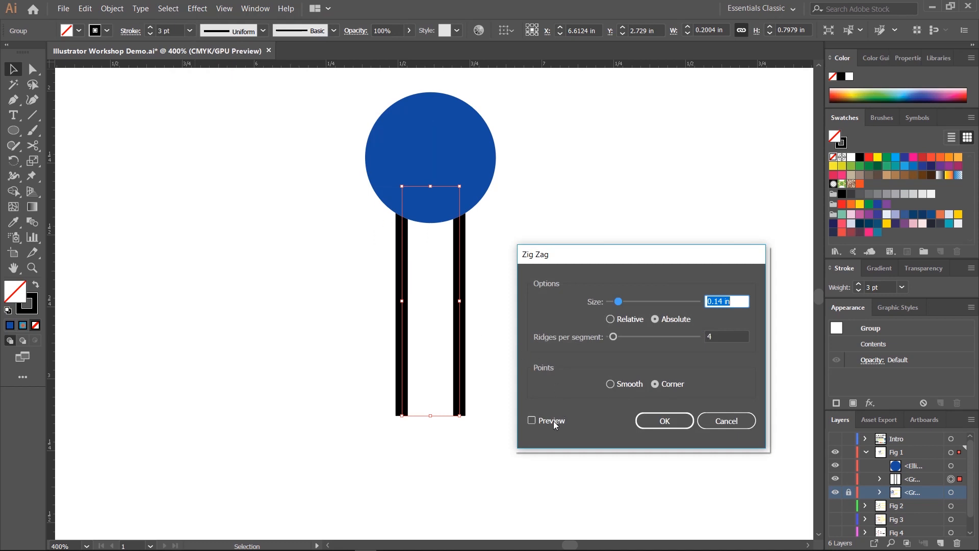
{"action": "left_click", "coordinate": [552, 421]}
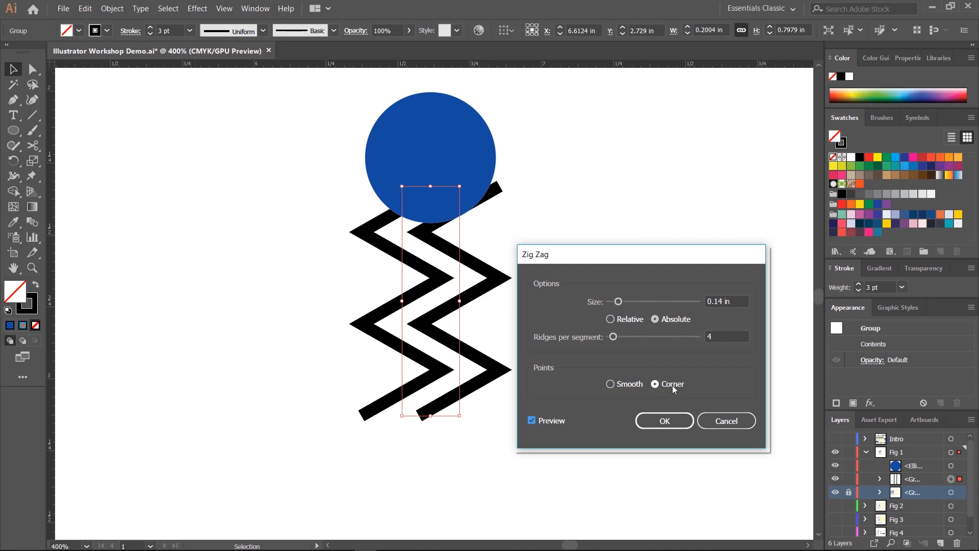
{"action": "left_click", "coordinate": [623, 383]}
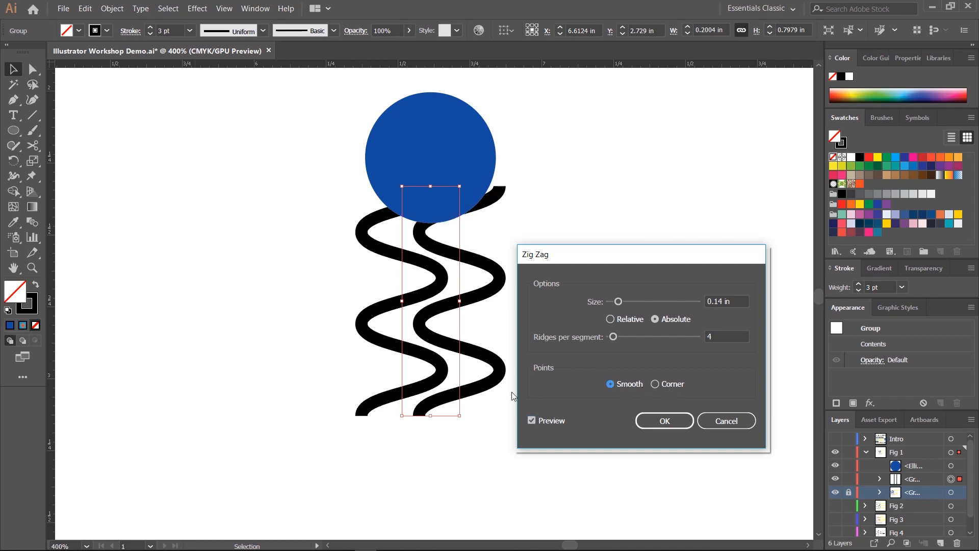
Step: Reduce the absolute Zig Zag size to 0.1 in
{"action": "left_click_drag", "start_coordinate": [618, 301], "coordinate": [616, 301]}
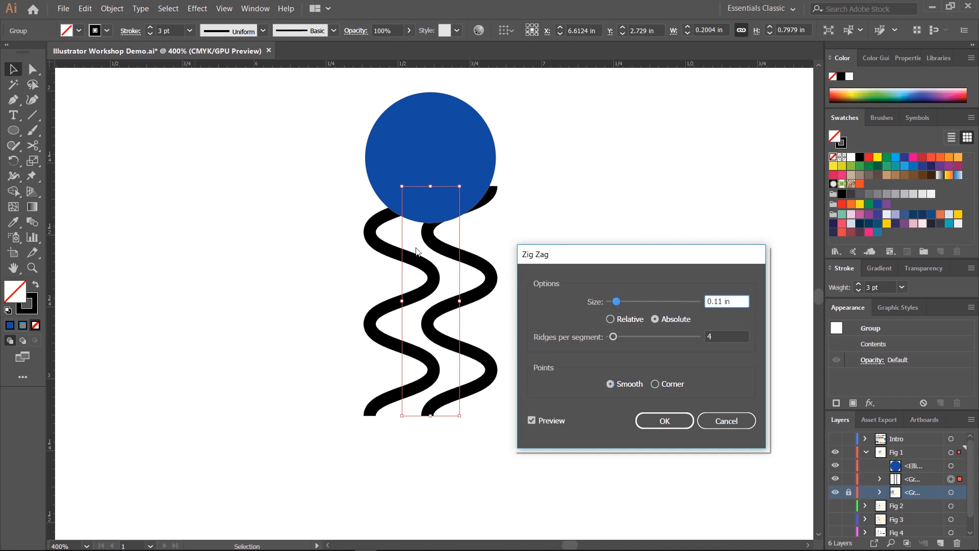
{"action": "left_click_drag", "start_coordinate": [717, 301], "coordinate": [722, 301]}
{"action": "key", "text": "Down"}
{"action": "key", "text": "Down"}
{"action": "key", "text": "Up"}
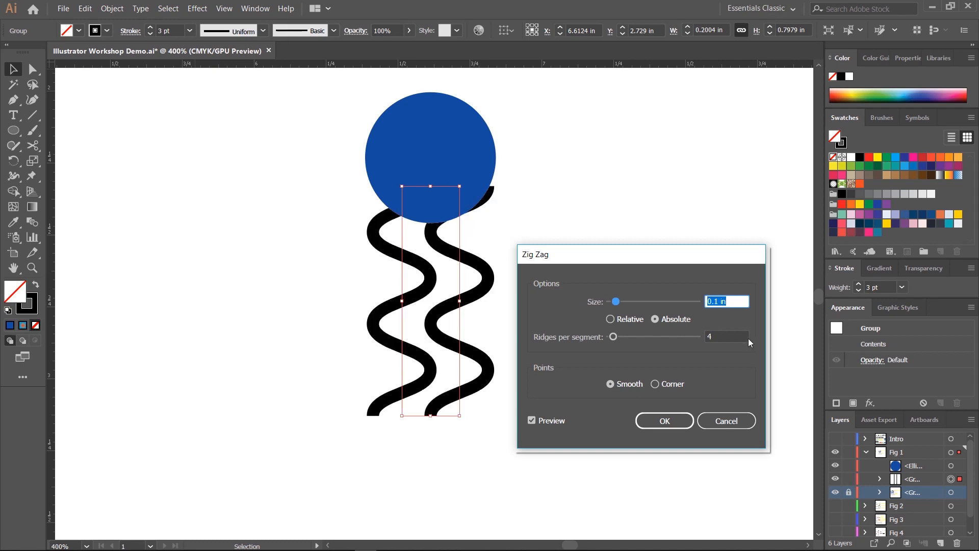
Step: Set the Zig Zag to 2 ridges per segment and apply the effect to the lines
{"action": "left_click", "coordinate": [728, 334]}
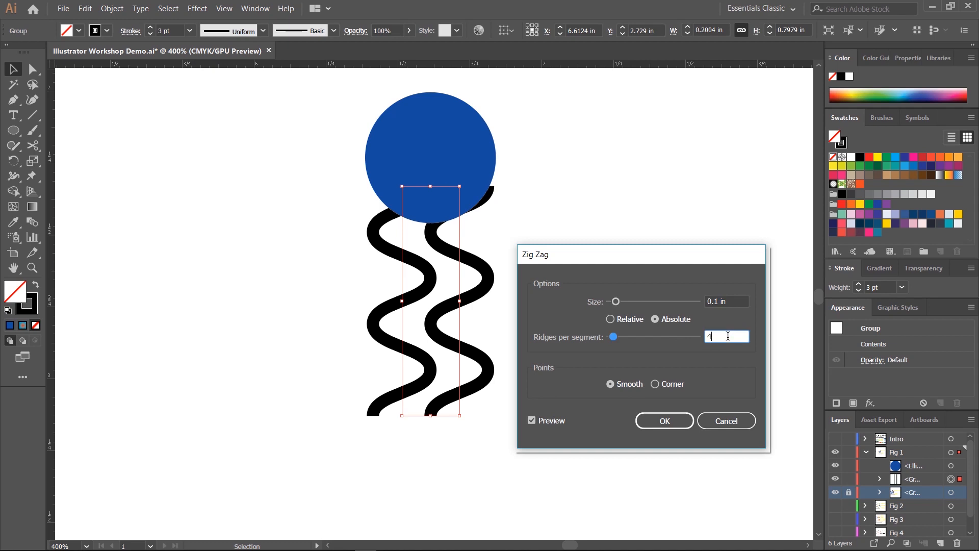
{"action": "key", "text": "Down"}
{"action": "key", "text": "Down"}
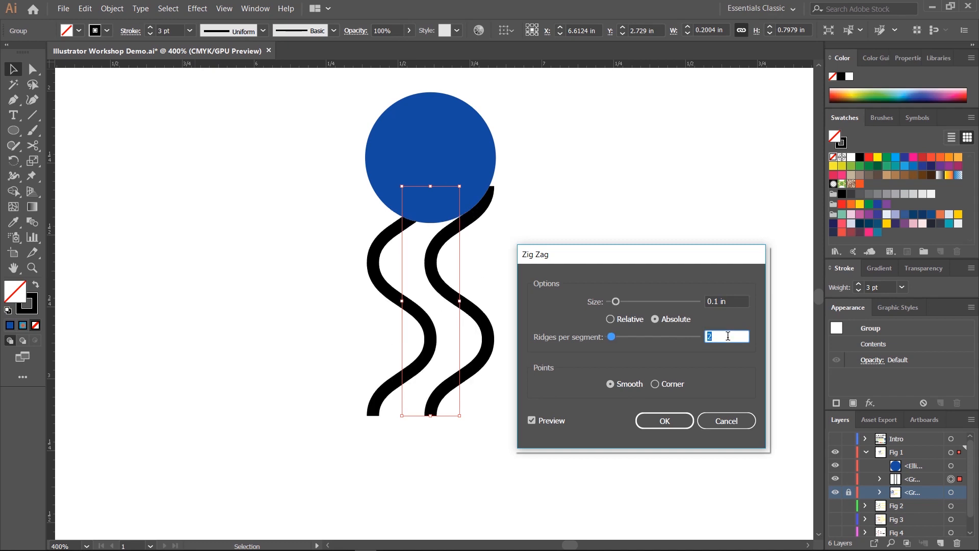
{"action": "key", "text": "Down"}
{"action": "key", "text": "Up"}
{"action": "key", "text": "Down"}
{"action": "key", "text": "Up"}
{"action": "left_click", "coordinate": [666, 424]}
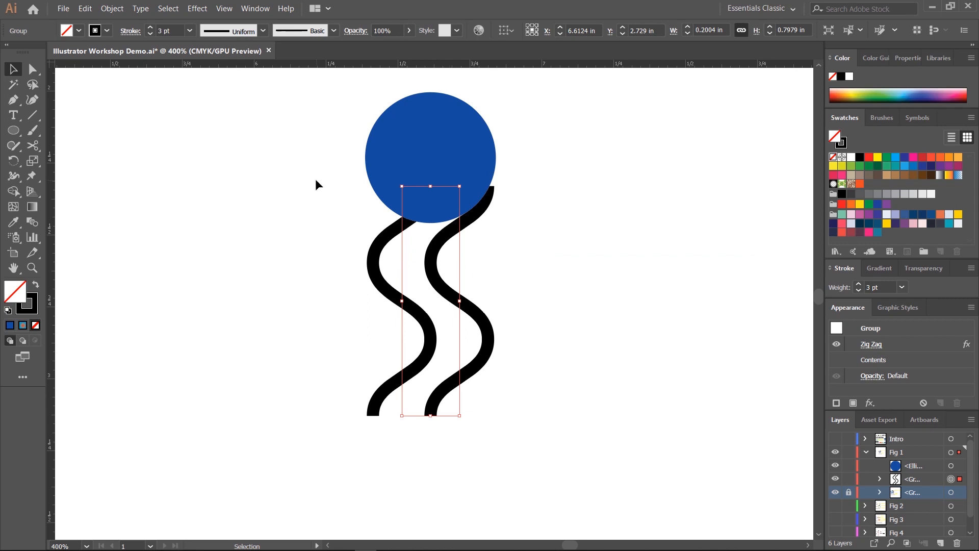
Step: Reselect the wavy line group and nudge it about 0.07 in to the left beneath the circle
{"action": "left_click", "coordinate": [472, 251]}
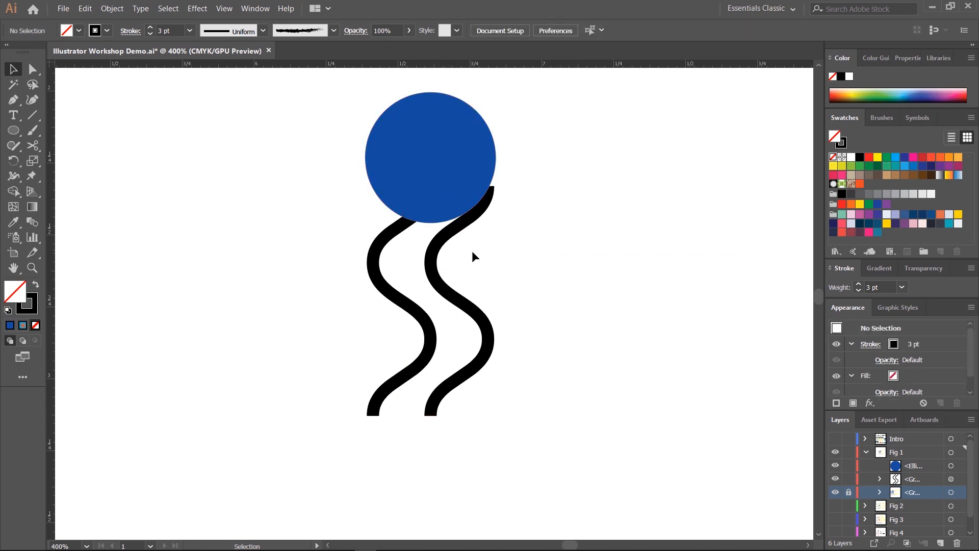
{"action": "left_click", "coordinate": [436, 268]}
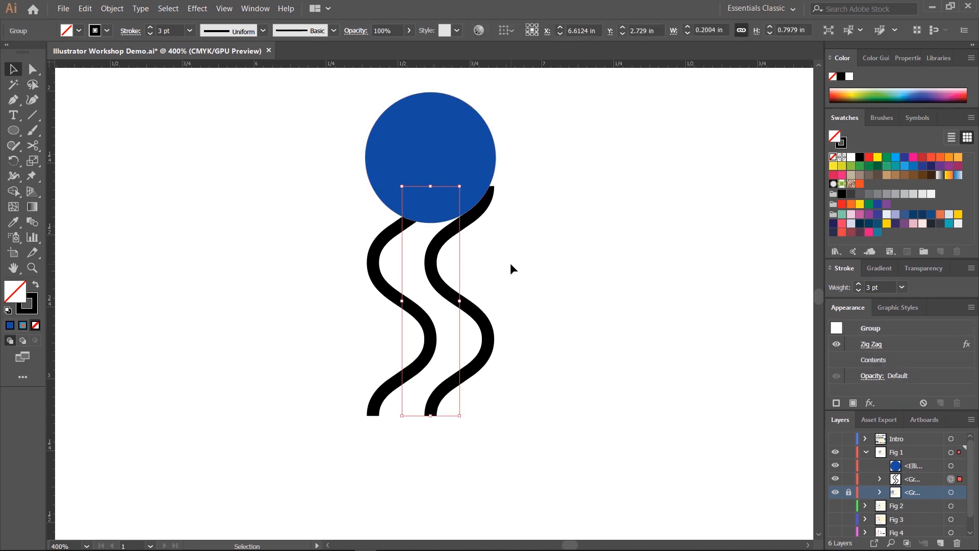
{"action": "key", "text": "Left"}
{"action": "key", "text": "Left"}
{"action": "key", "text": "Left"}
{"action": "key", "text": "Left"}
{"action": "key", "text": "Left"}
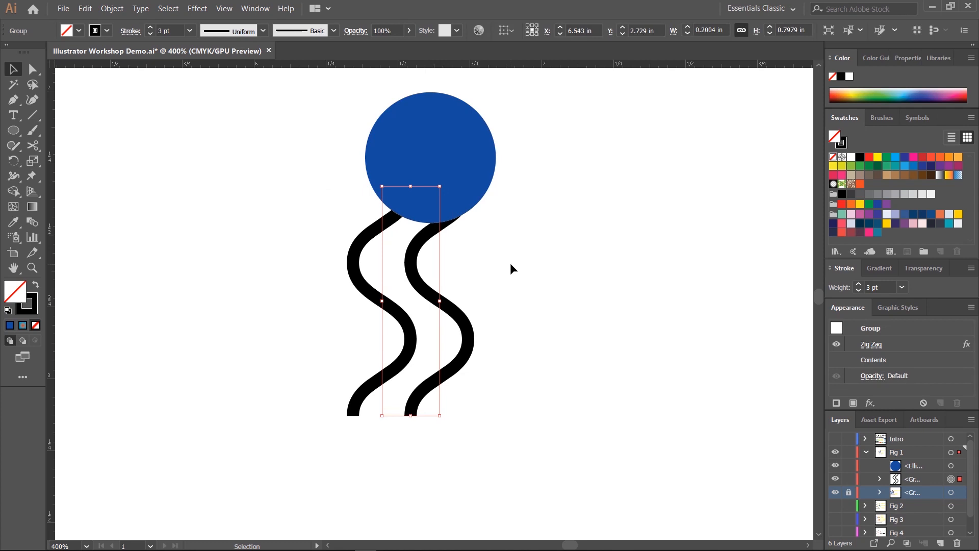
Step: Nudge the wavy lines back to the right, and undo the nudges and the Zig Zag effect
{"action": "key", "text": "a"}
{"action": "key", "text": "Right"}
{"action": "key", "text": "Right"}
{"action": "key", "text": "Right"}
{"action": "key", "text": "Right"}
{"action": "key", "text": "Right"}
{"action": "key", "text": "ctrl+z"}
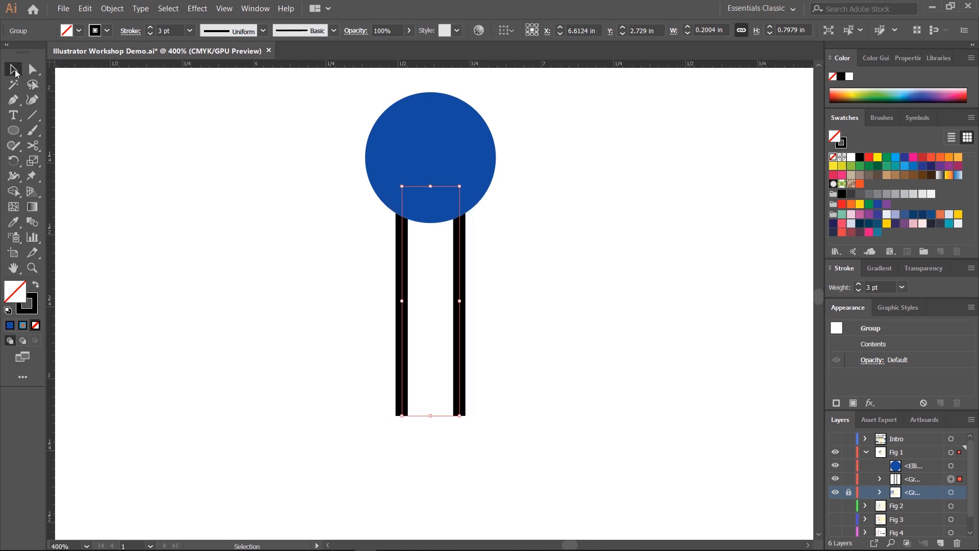
Step: Start a Zig Zag effect on the grouped tail lines with smooth points and the preview on
{"action": "left_click", "coordinate": [197, 9]}
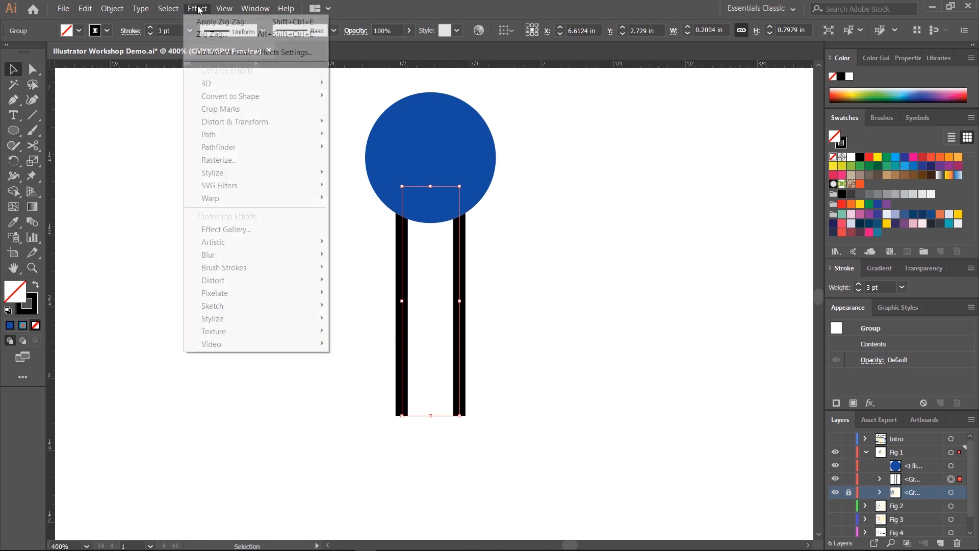
{"action": "mouse_move", "coordinate": [230, 126]}
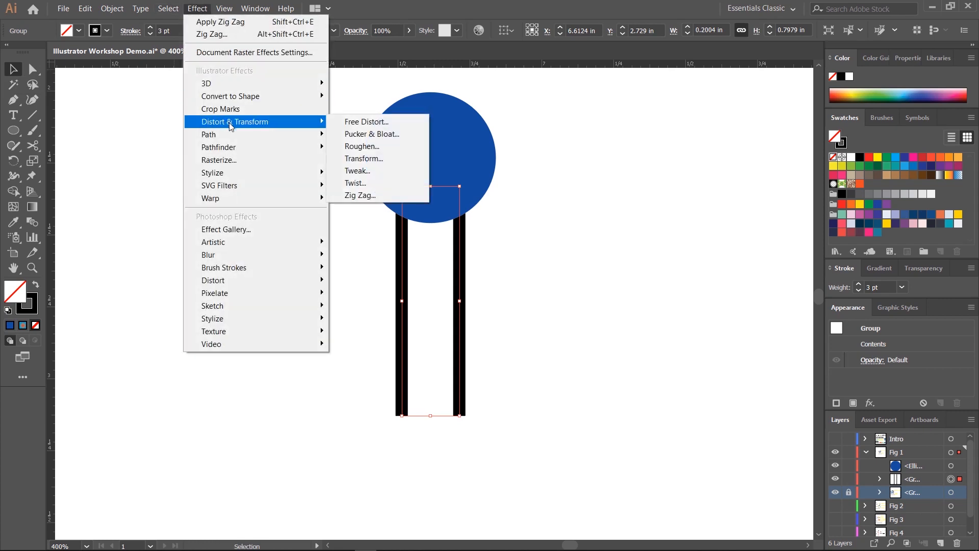
{"action": "left_click", "coordinate": [360, 195]}
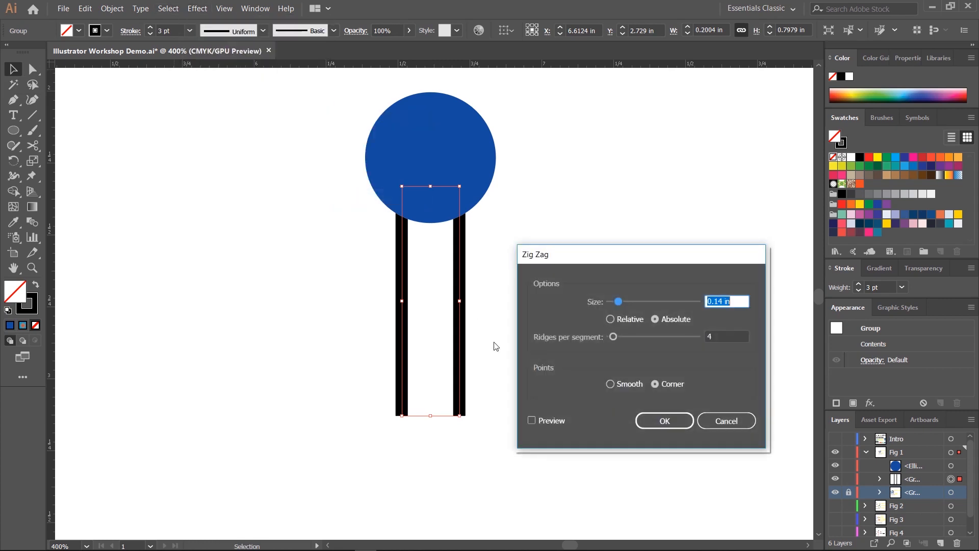
{"action": "left_click", "coordinate": [633, 383]}
{"action": "left_click", "coordinate": [549, 421]}
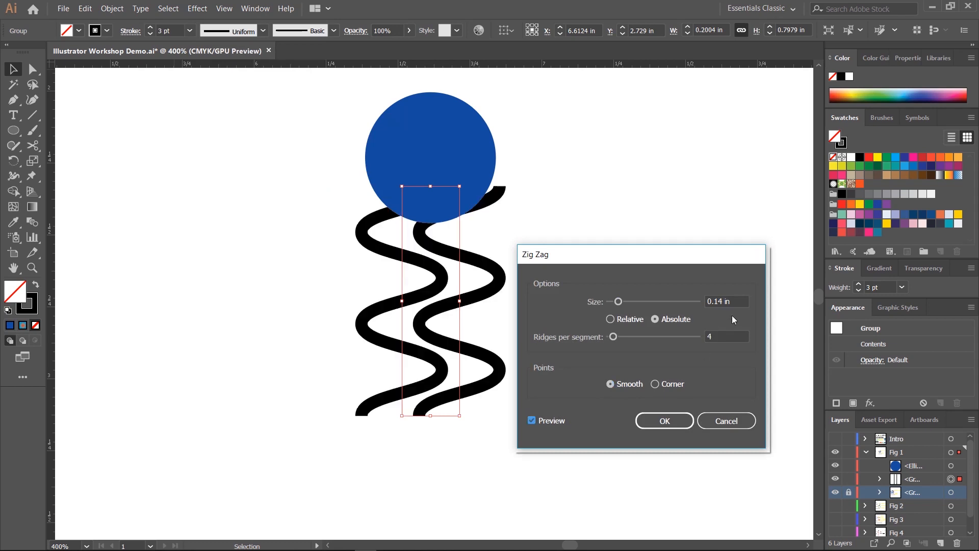
Step: Set the absolute Zig Zag size to 0.01 in and apply the effect to the lines
{"action": "left_click", "coordinate": [721, 302]}
{"action": "key", "text": "Down"}
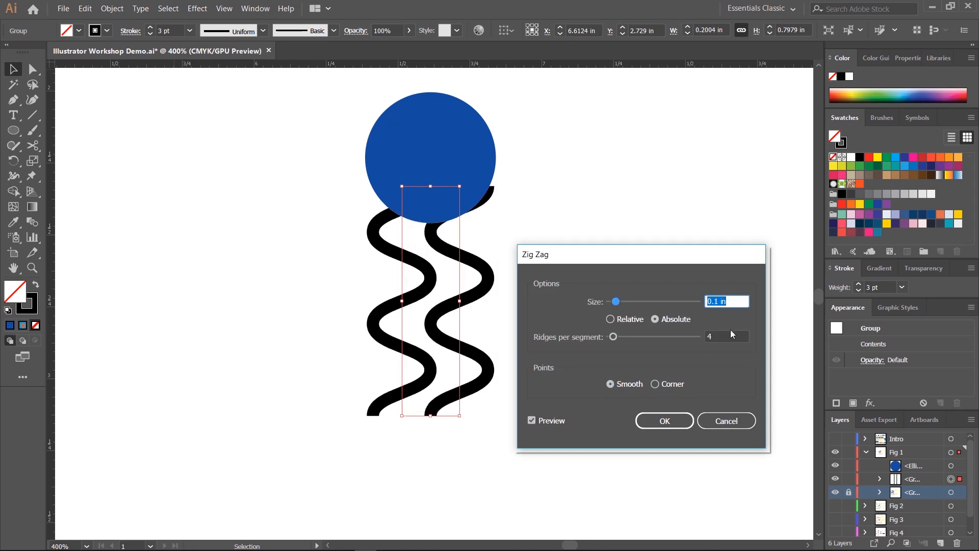
{"action": "left_click", "coordinate": [718, 302]}
{"action": "type", "text": "0"}
{"action": "key", "text": "Return"}
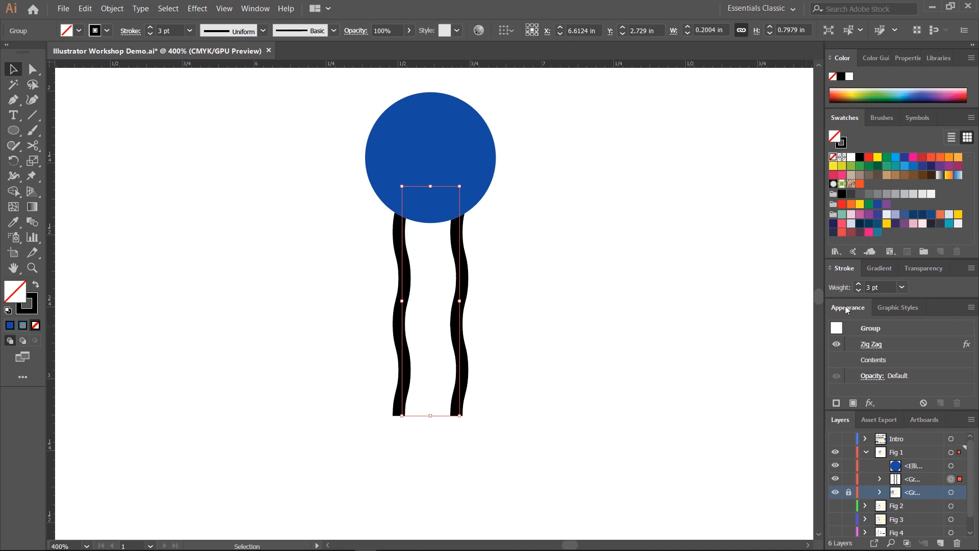
Step: Reopen the applied Zig Zag effect for editing and set its size to 0.02 in with the preview on
{"action": "left_click", "coordinate": [871, 345]}
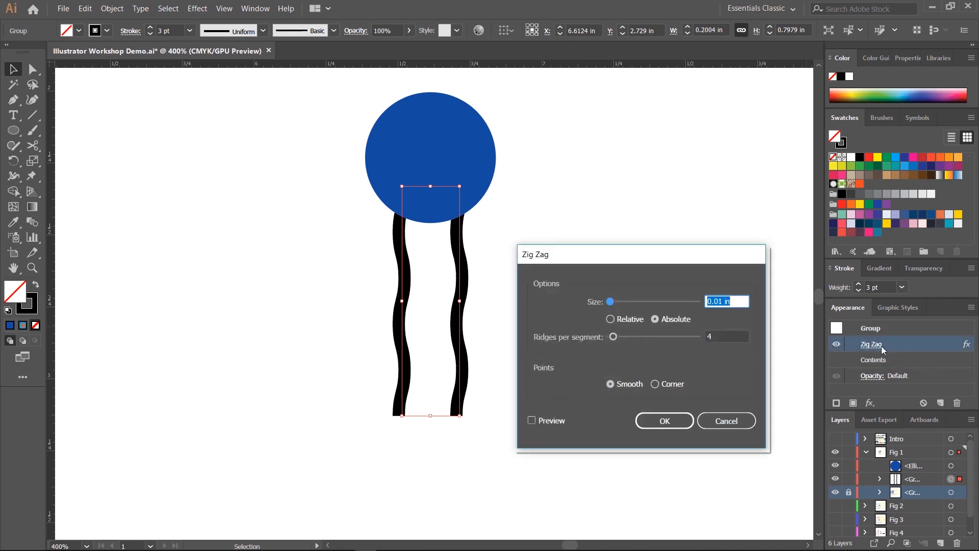
{"action": "left_click", "coordinate": [719, 302]}
{"action": "key", "text": "BackSpace"}
{"action": "type", "text": "2"}
{"action": "left_click", "coordinate": [543, 423]}
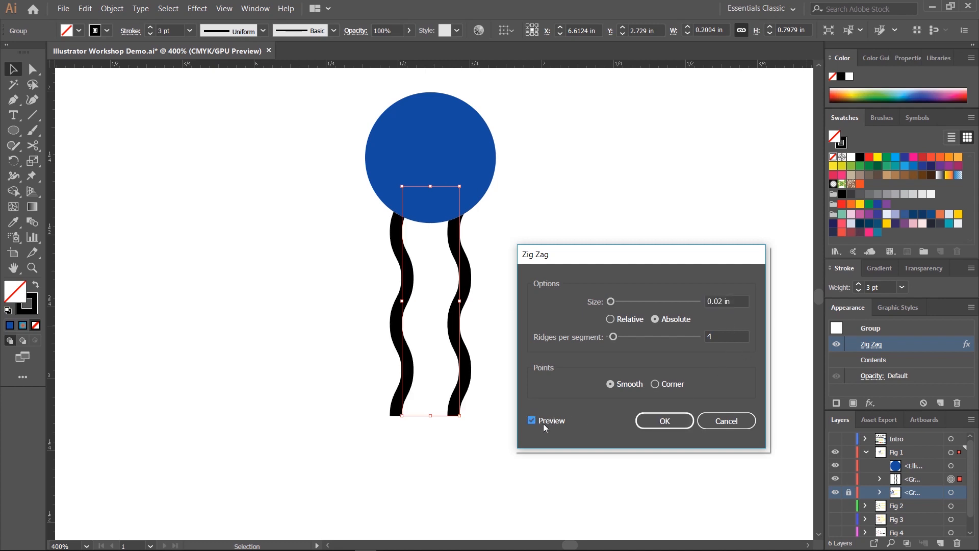
Step: Try a Zig Zag size of 0.03 in on the tail lines
{"action": "left_click", "coordinate": [723, 303]}
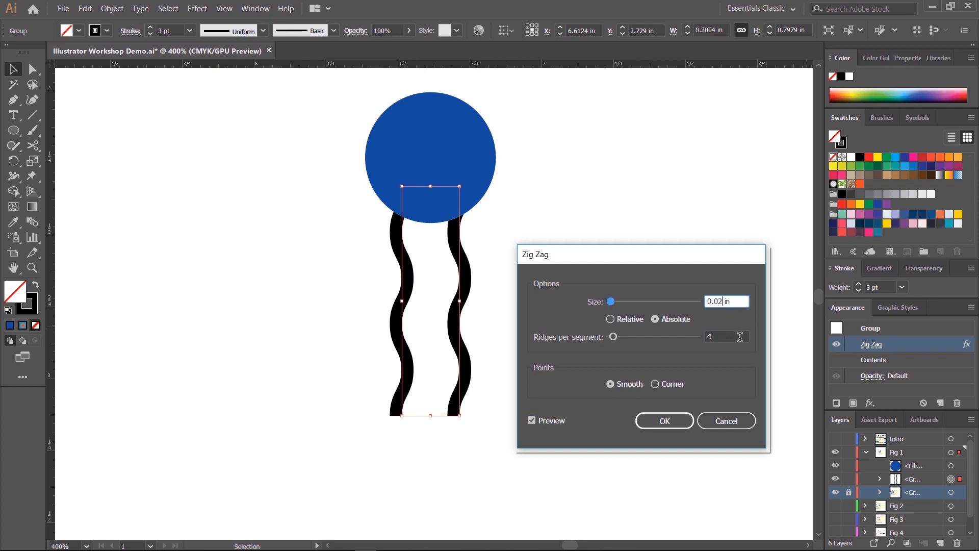
{"action": "key", "text": "BackSpace"}
{"action": "type", "text": "3"}
{"action": "key", "text": "Tab"}
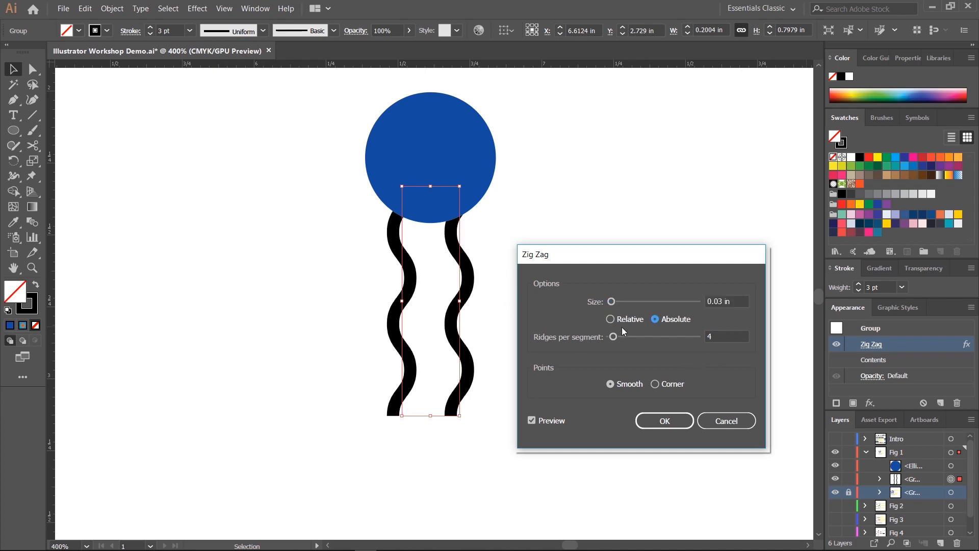
Step: Return the Zig Zag size to 0.02 in and apply the edited effect
{"action": "left_click", "coordinate": [721, 300]}
{"action": "key", "text": "BackSpace"}
{"action": "type", "text": "2"}
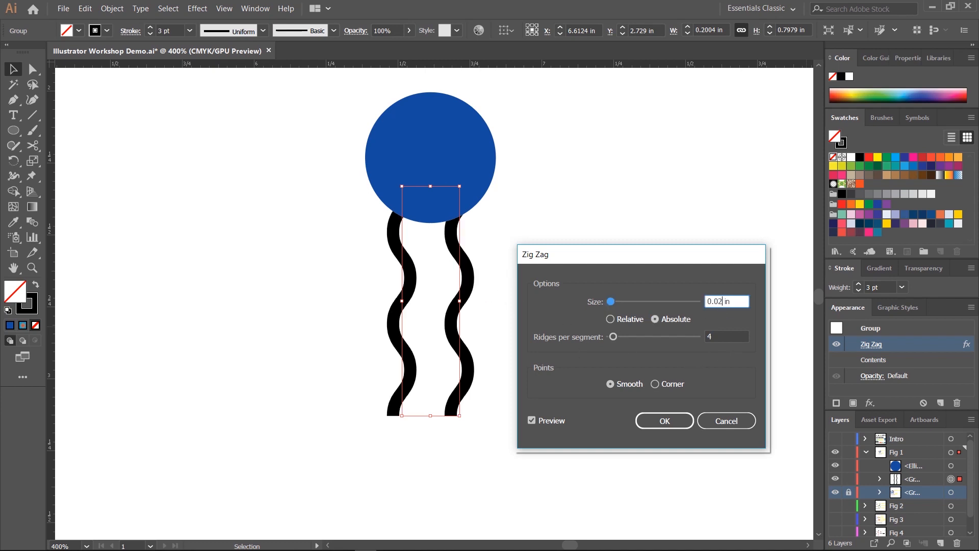
{"action": "left_click", "coordinate": [663, 420]}
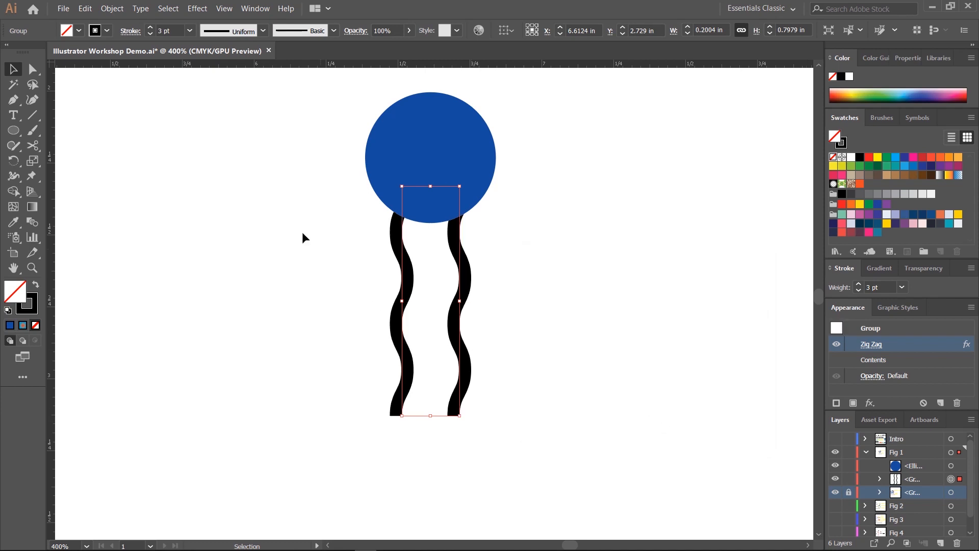
Step: Deselect the lipid and compare it with the lipids in the reference cell membrane figure beside the artboard
{"action": "left_click", "coordinate": [355, 261]}
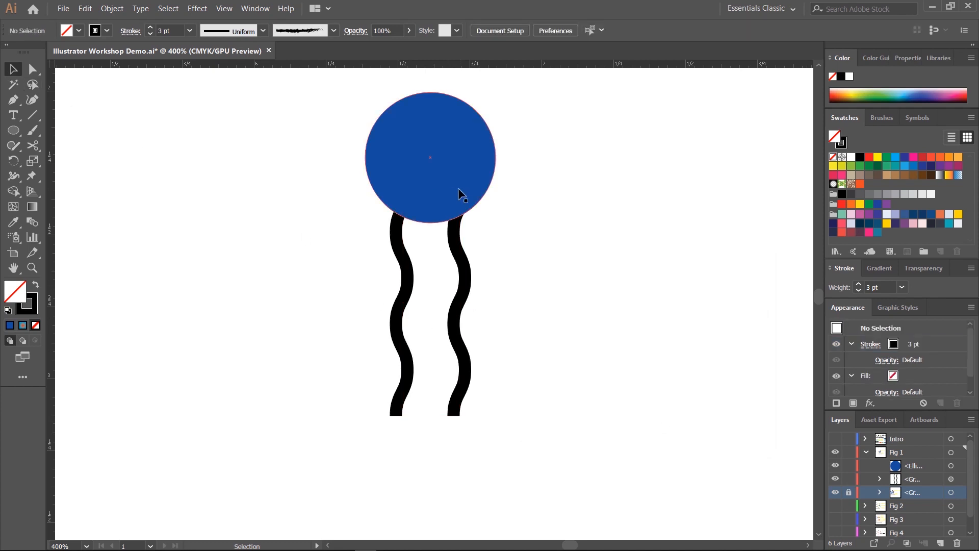
{"action": "left_click_drag", "start_coordinate": [323, 151], "coordinate": [528, 325]}
{"action": "left_click", "coordinate": [528, 324]}
{"action": "key", "text": "ctrl+minus"}
{"action": "key", "text": "ctrl+minus"}
{"action": "key", "text": "ctrl+minus"}
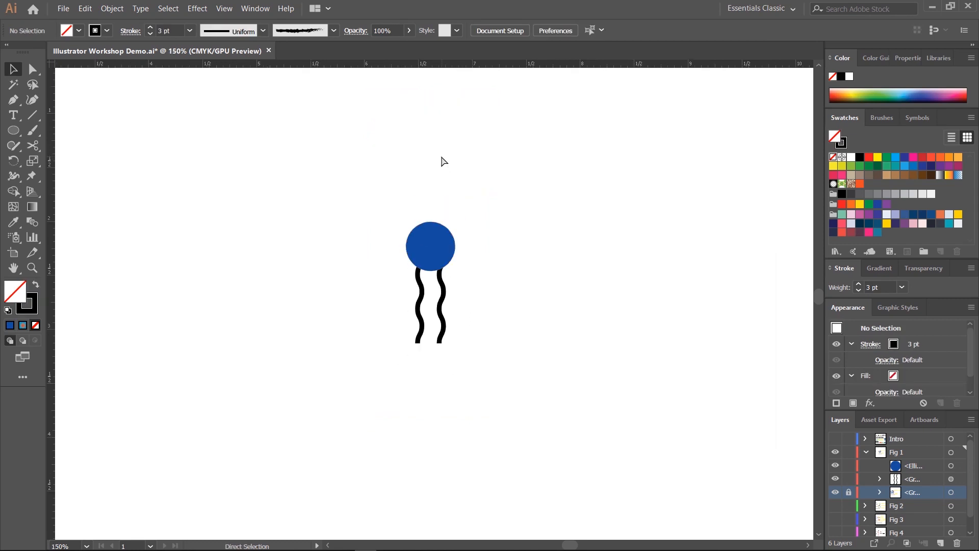
{"action": "key", "text": "space"}
{"action": "left_click_drag", "start_coordinate": [730, 256], "coordinate": [368, 289]}
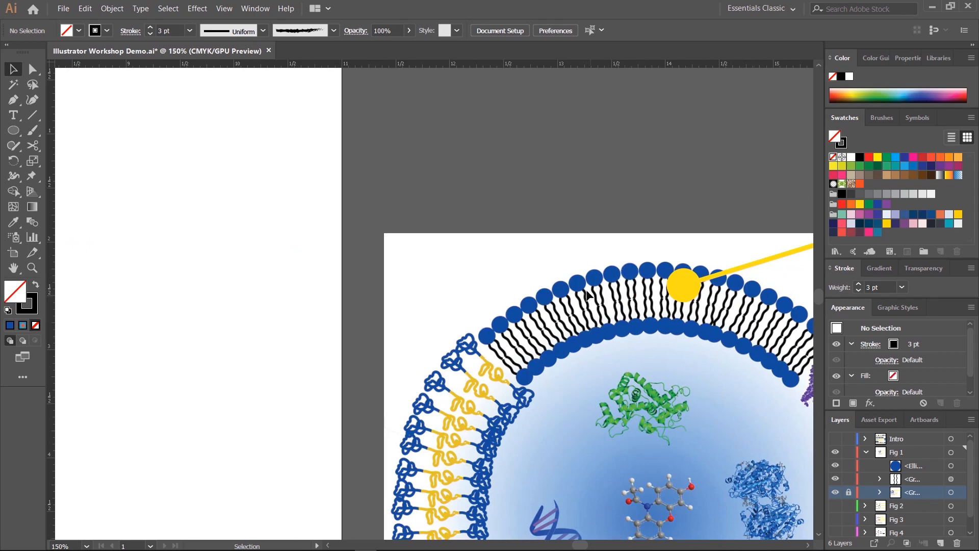
Step: Group the blue circle and its two wavy tails into one lipid object
{"action": "left_click_drag", "start_coordinate": [57, 327], "coordinate": [658, 307]}
{"action": "left_click_drag", "start_coordinate": [425, 214], "coordinate": [545, 339]}
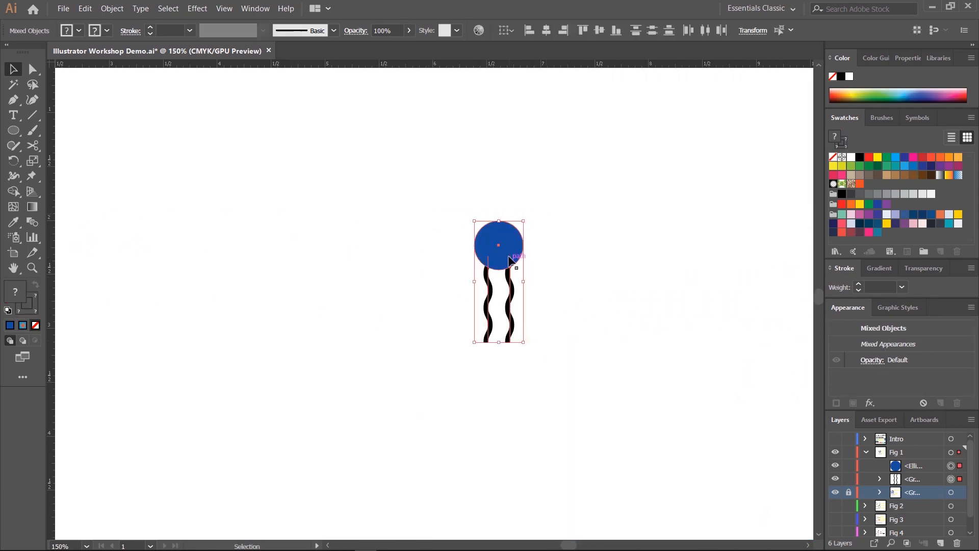
{"action": "key", "text": "ctrl+g"}
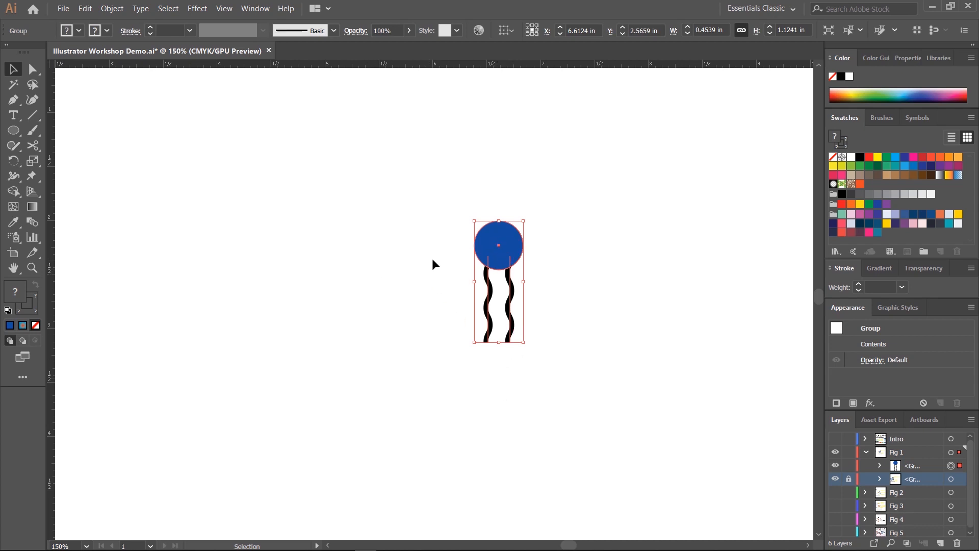
Step: Activate the Reflect tool for the selected lipid group
{"action": "left_click", "coordinate": [14, 162]}
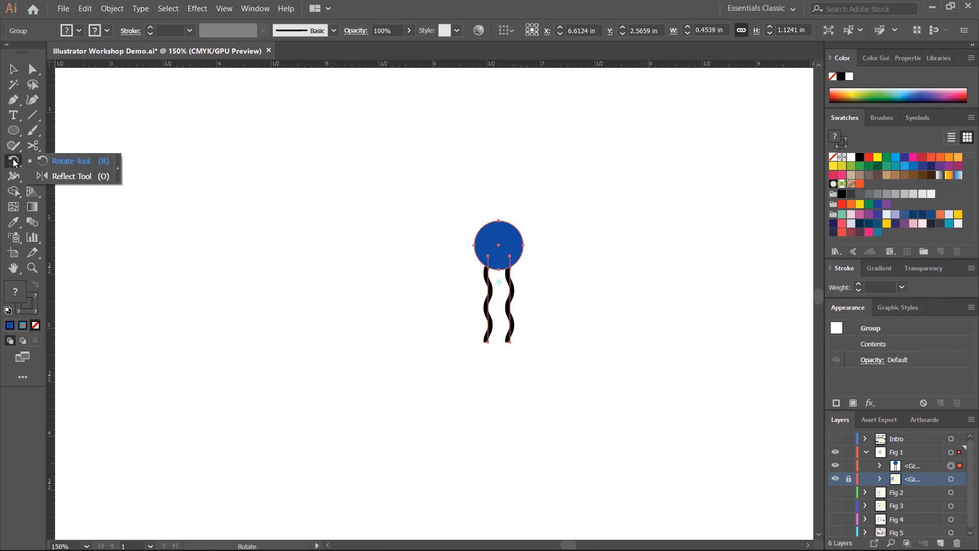
{"action": "left_click", "coordinate": [68, 177]}
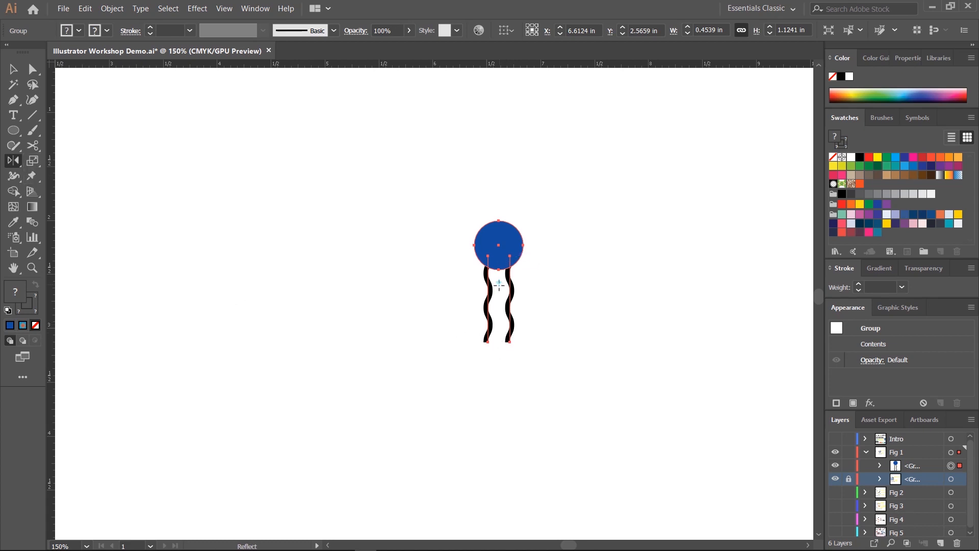
Step: Try to reflect the grouped lipid upside down about its centre, and undo the reflection
{"action": "key", "text": "ctrl+equal"}
{"action": "key", "text": "ctrl+equal"}
{"action": "key", "text": "ctrl+equal"}
{"action": "key", "text": "ctrl+equal"}
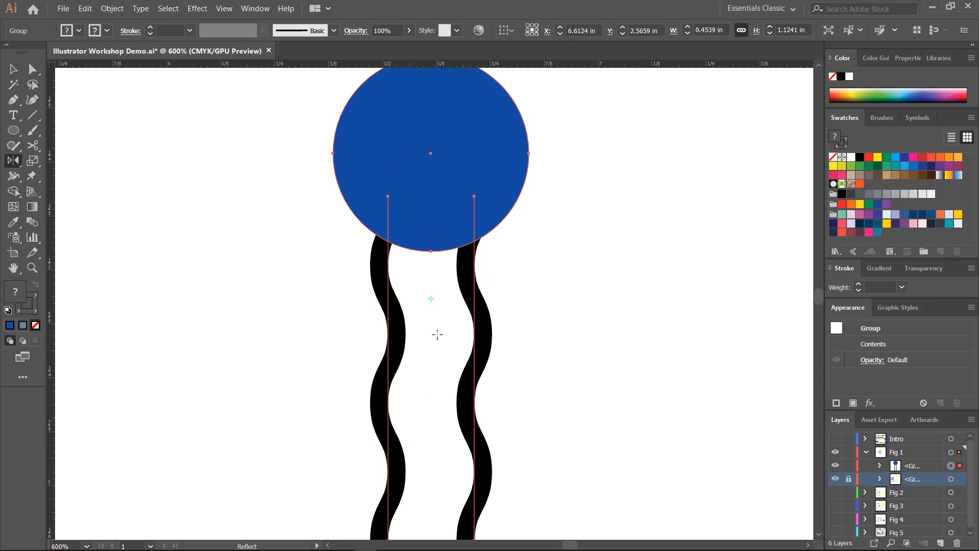
{"action": "key", "text": "ctrl+minus"}
{"action": "key", "text": "ctrl+minus"}
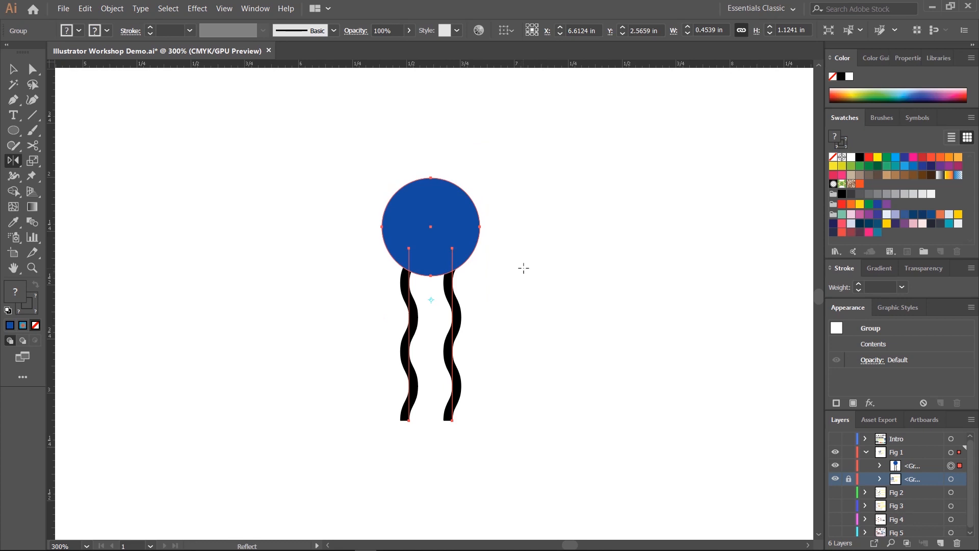
{"action": "left_click_drag", "start_coordinate": [522, 267], "coordinate": [434, 198]}
{"action": "mouse_move", "coordinate": [501, 275]}
{"action": "left_mouse_down"}
{"action": "mouse_move", "coordinate": [490, 346]}
{"action": "mouse_move", "coordinate": [480, 345]}
{"action": "left_mouse_up"}
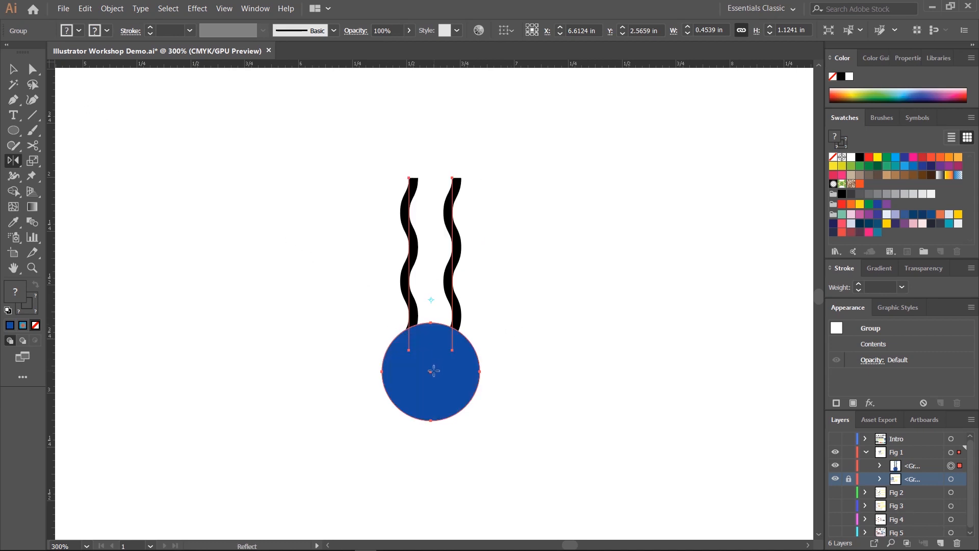
{"action": "key", "text": "ctrl+z"}
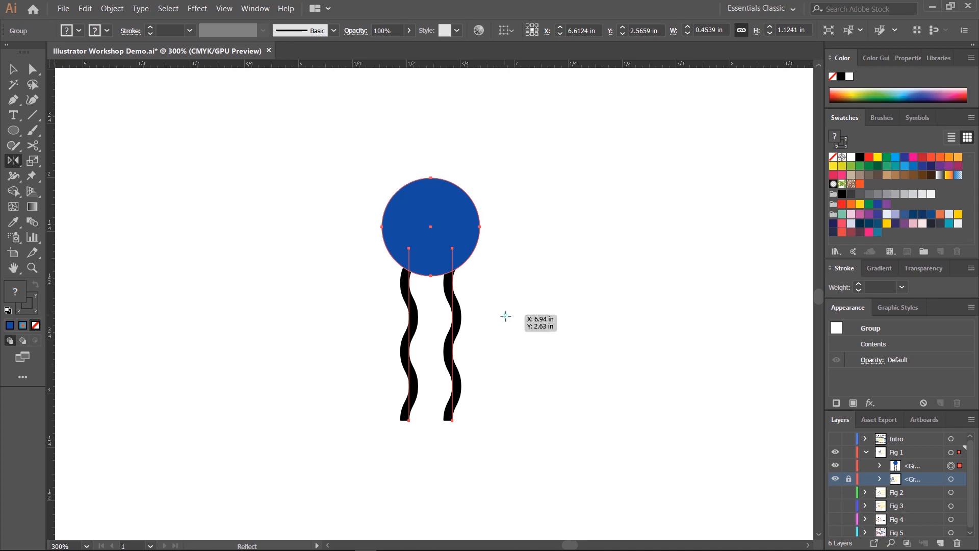
Step: Ungroup the lipid into its blue circle and pair of wavy tails
{"action": "left_click", "coordinate": [501, 377], "text": "alt"}
{"action": "left_click", "coordinate": [548, 363]}
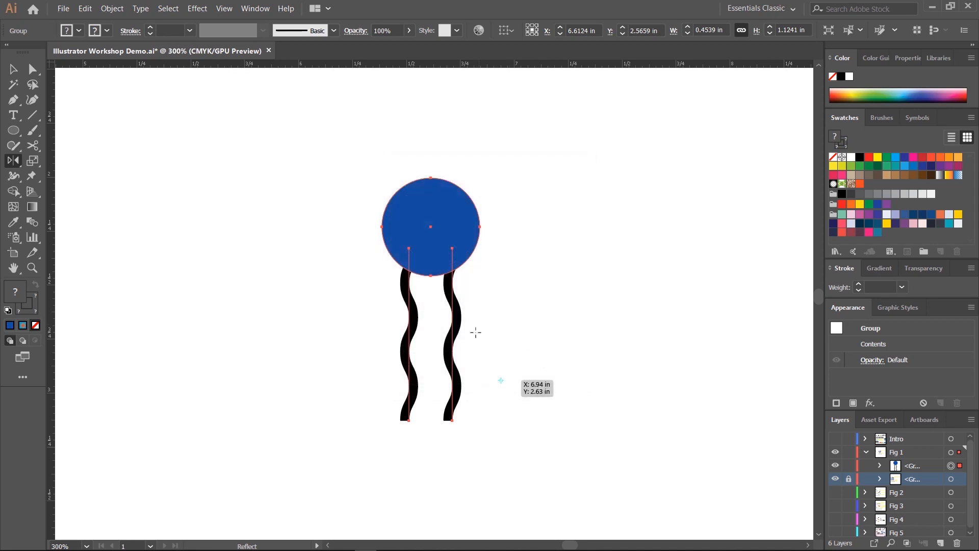
{"action": "key", "text": "ctrl+shift+g"}
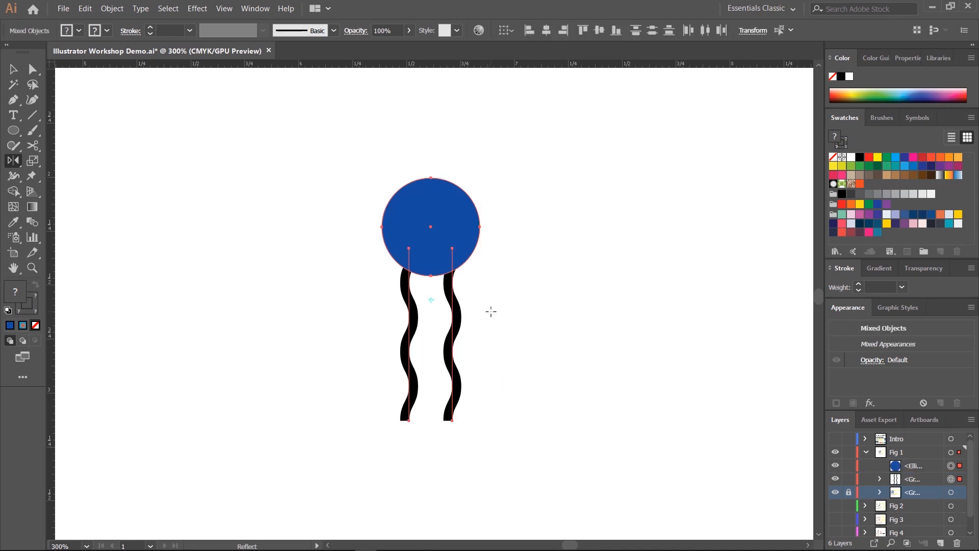
Step: Reflect a copy of the circle and tails upside down and move it below the original
{"action": "left_click_drag", "start_coordinate": [497, 301], "coordinate": [499, 329]}
{"action": "key", "text": "v"}
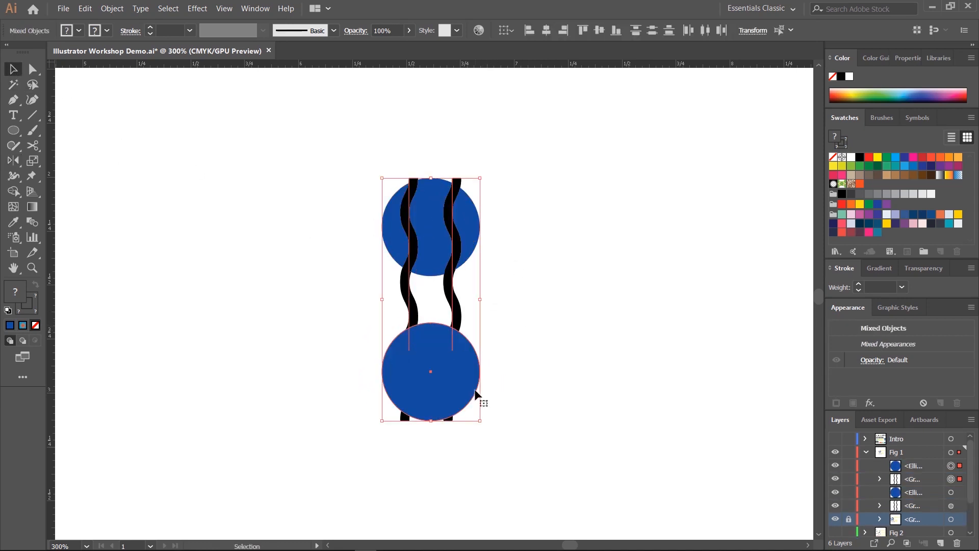
{"action": "scroll", "coordinate": [442, 337], "scroll_direction": "down", "scroll_amount": 4}
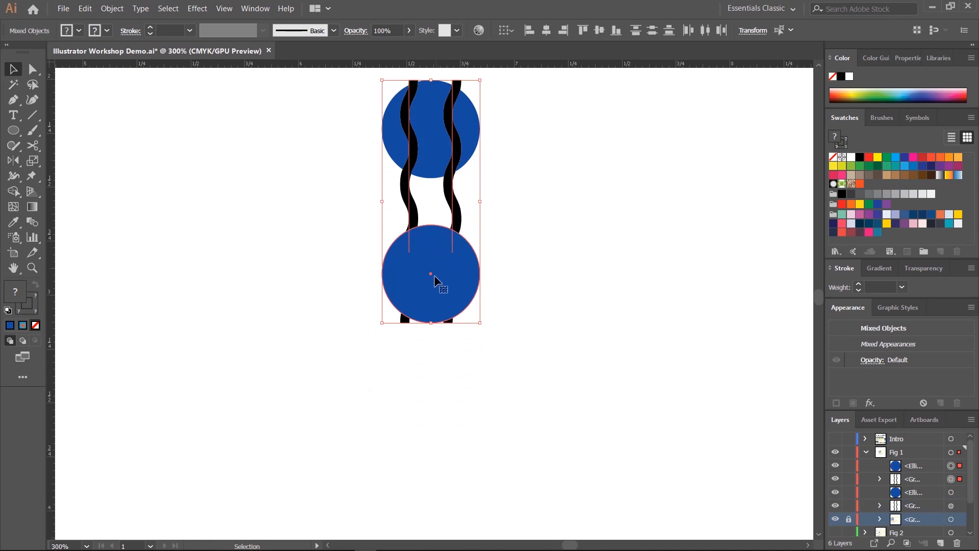
{"action": "left_click_drag", "start_coordinate": [433, 274], "coordinate": [442, 462]}
{"action": "scroll", "coordinate": [473, 290], "scroll_direction": "down", "scroll_amount": 2}
{"action": "scroll", "coordinate": [472, 291], "scroll_direction": "down", "scroll_amount": 2}
Step: Try shifting the lower circle down, and undo back to the single original lipid
{"action": "left_click", "coordinate": [436, 378]}
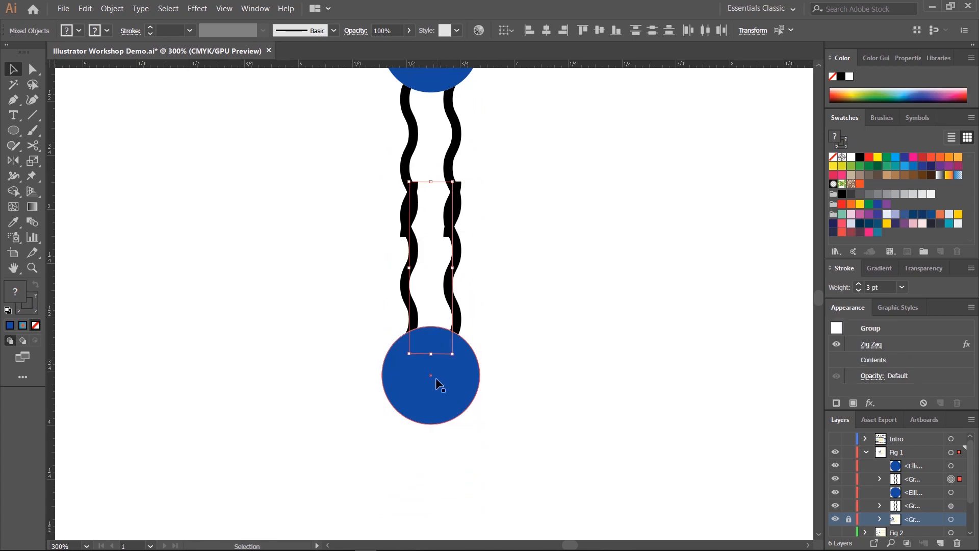
{"action": "left_click_drag", "start_coordinate": [448, 366], "coordinate": [447, 385]}
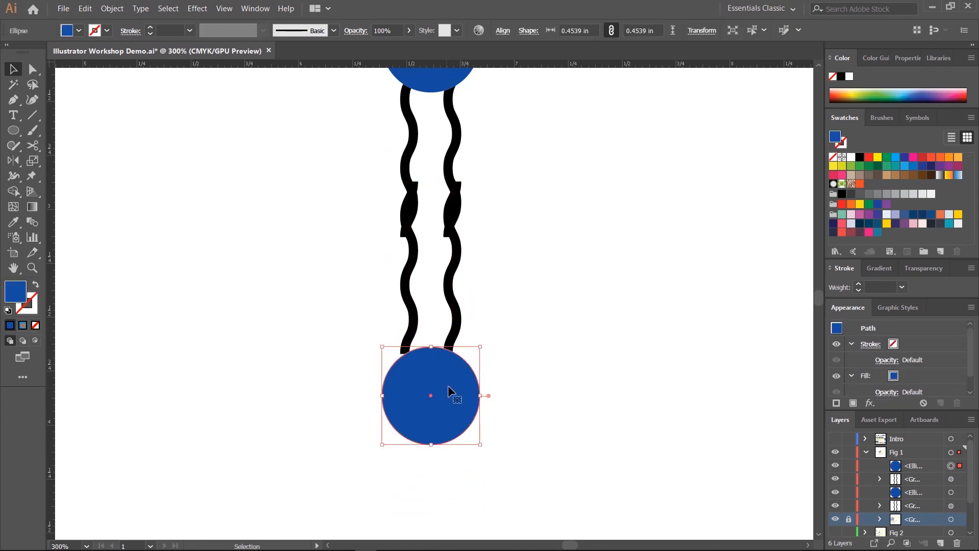
{"action": "key", "text": "ctrl+z"}
{"action": "left_click", "coordinate": [581, 307]}
{"action": "left_click", "coordinate": [452, 359]}
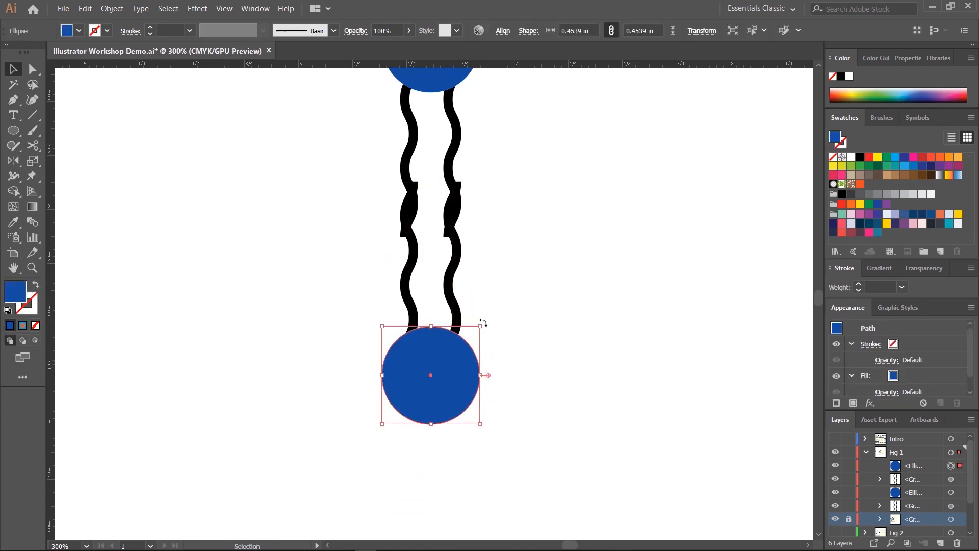
{"action": "left_click", "coordinate": [493, 315]}
{"action": "left_click", "coordinate": [448, 354]}
{"action": "key", "text": "ctrl+z"}
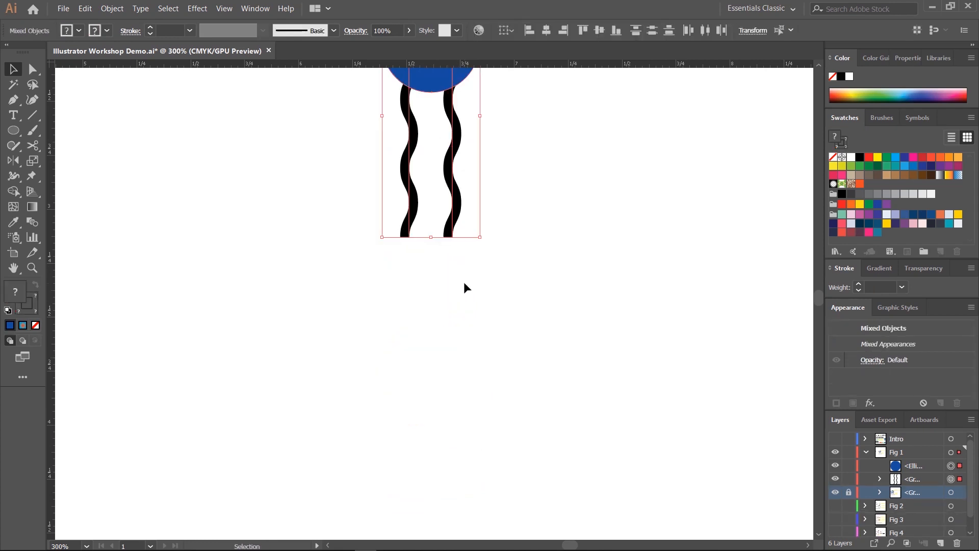
Step: Reflect a copy of the circle and tails upside down and place it directly below the original, tail ends facing with a small gap
{"action": "scroll", "coordinate": [534, 303], "scroll_direction": "up", "scroll_amount": 3}
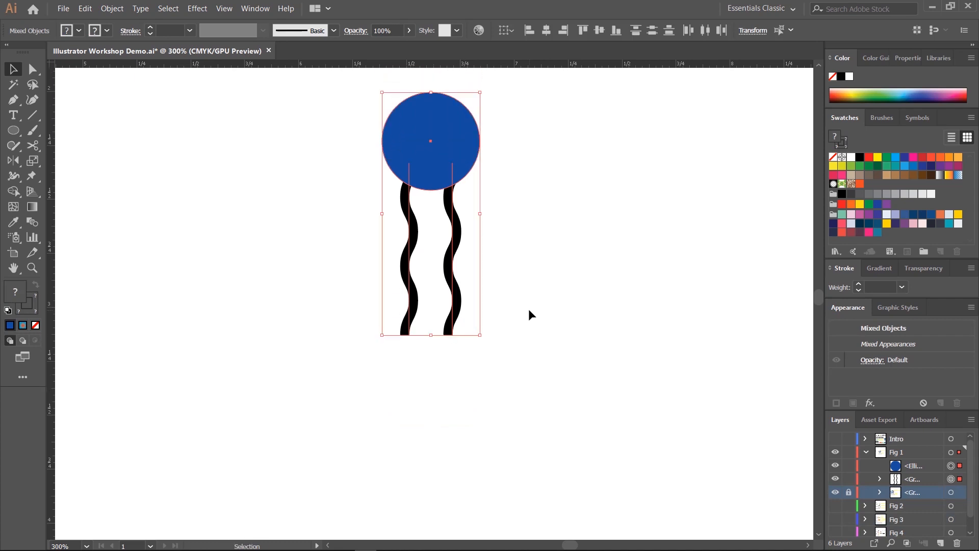
{"action": "left_click", "coordinate": [13, 160]}
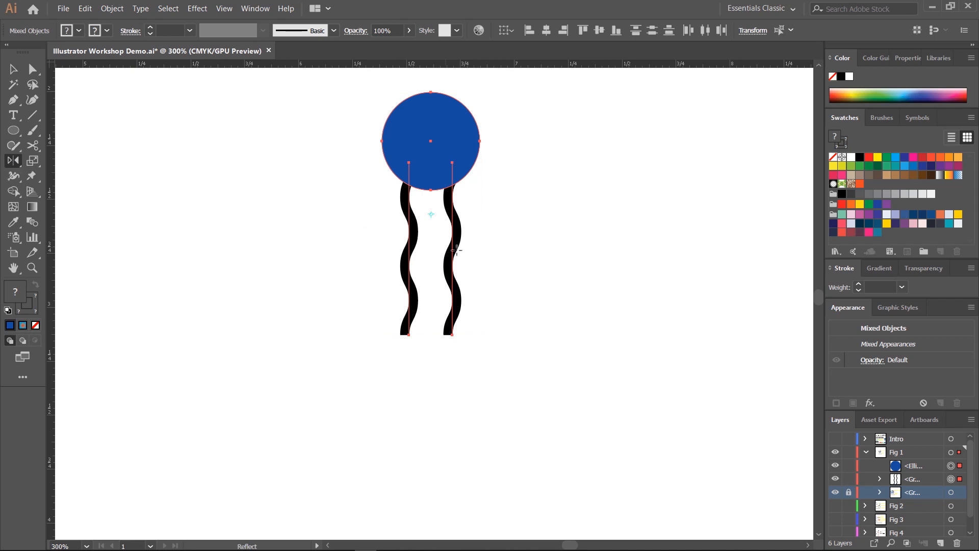
{"action": "left_click_drag", "start_coordinate": [569, 276], "coordinate": [513, 169]}
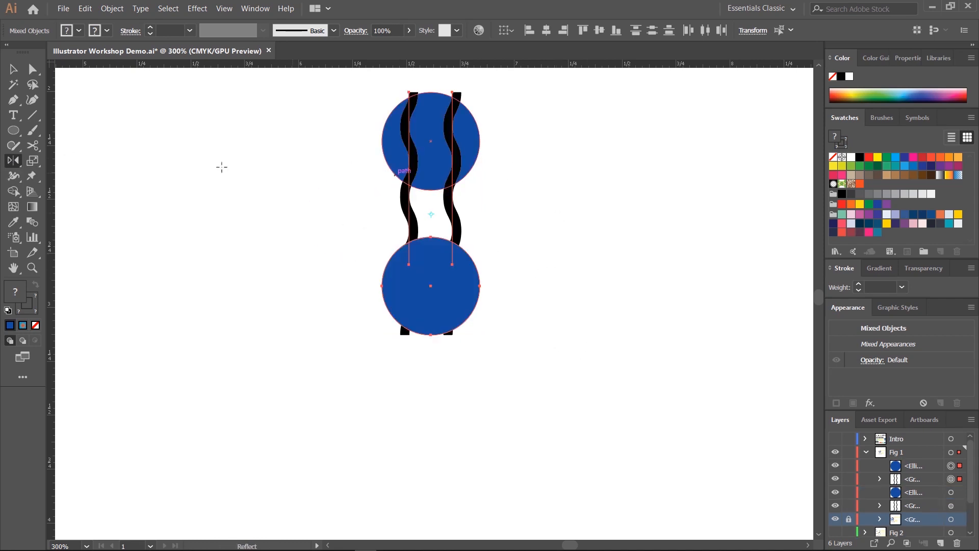
{"action": "left_click", "coordinate": [9, 72]}
{"action": "left_click_drag", "start_coordinate": [426, 280], "coordinate": [438, 527]}
{"action": "scroll", "coordinate": [467, 255], "scroll_direction": "down", "scroll_amount": 2}
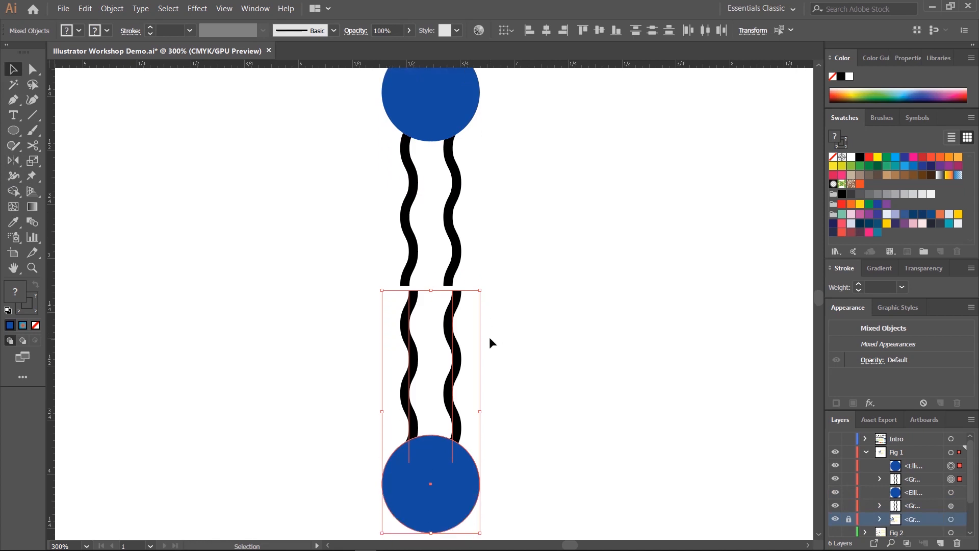
Step: Group the upper and lower circles with their tails into one bilayer unit
{"action": "key", "text": "a"}
{"action": "key", "text": "v"}
{"action": "key", "text": "ctrl+minus"}
{"action": "scroll", "coordinate": [488, 337], "scroll_direction": "up", "scroll_amount": 2}
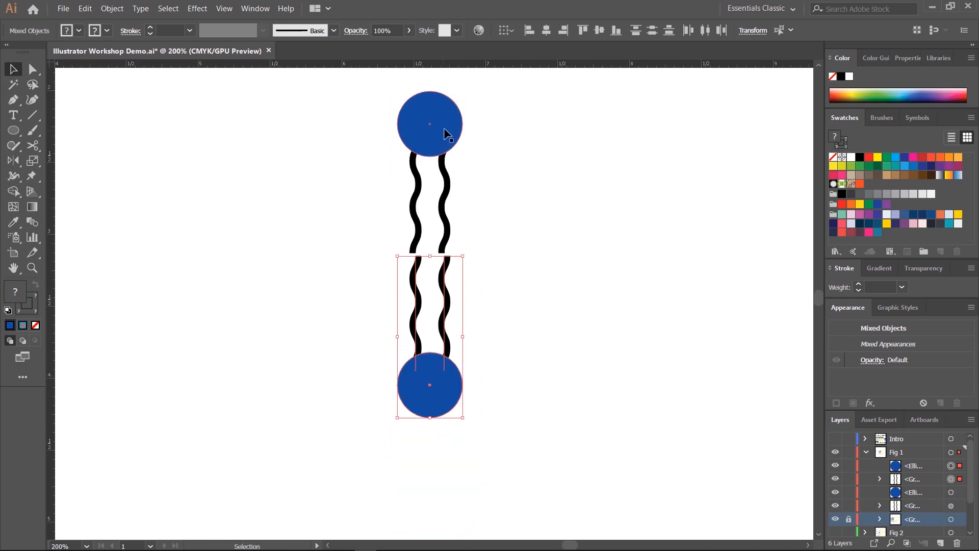
{"action": "left_click", "coordinate": [500, 348]}
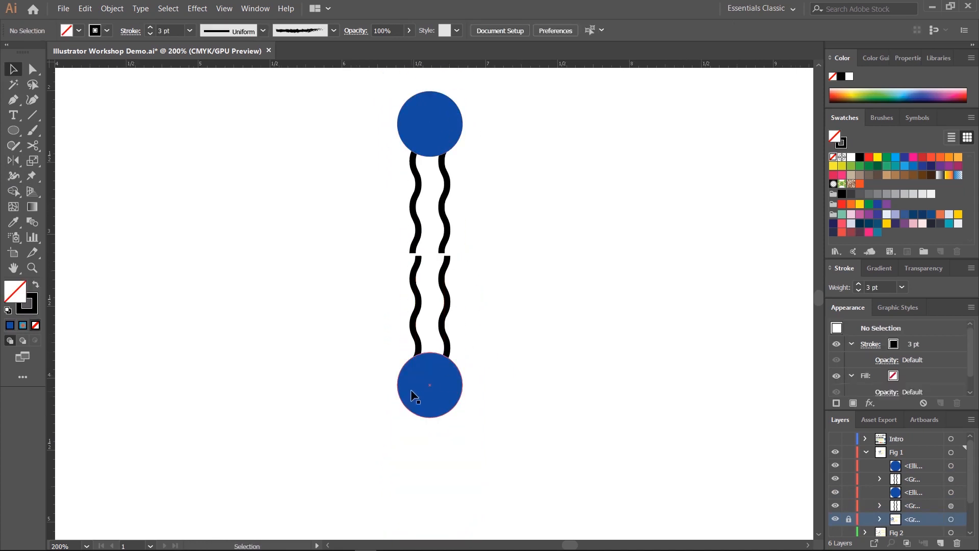
{"action": "left_click", "coordinate": [424, 379]}
{"action": "left_click", "coordinate": [330, 281]}
{"action": "mouse_move", "coordinate": [354, 126]}
{"action": "left_mouse_down"}
{"action": "mouse_move", "coordinate": [509, 454]}
{"action": "mouse_move", "coordinate": [516, 446]}
{"action": "left_mouse_up"}
{"action": "left_click", "coordinate": [357, 143]}
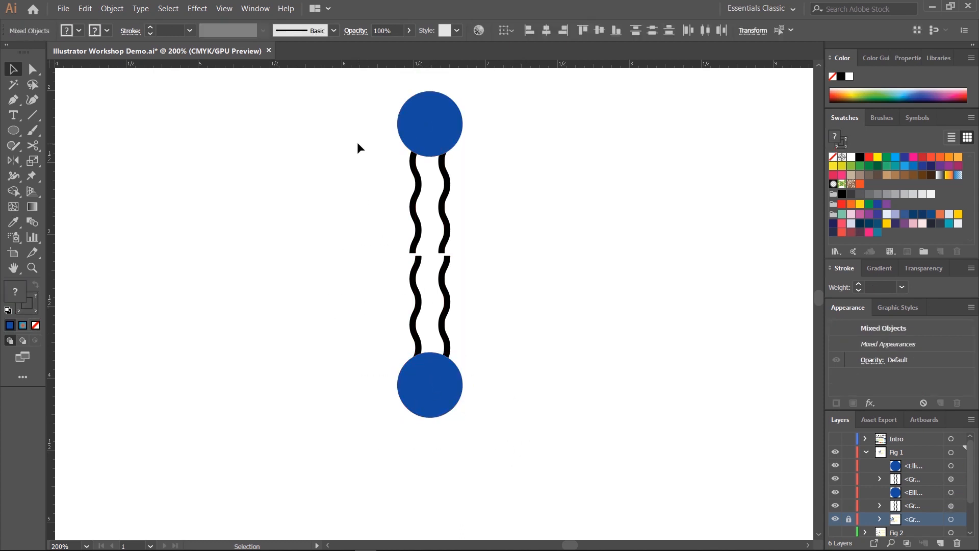
{"action": "mouse_move", "coordinate": [350, 92]}
{"action": "left_mouse_down"}
{"action": "mouse_move", "coordinate": [453, 165]}
{"action": "mouse_move", "coordinate": [515, 429]}
{"action": "left_mouse_up"}
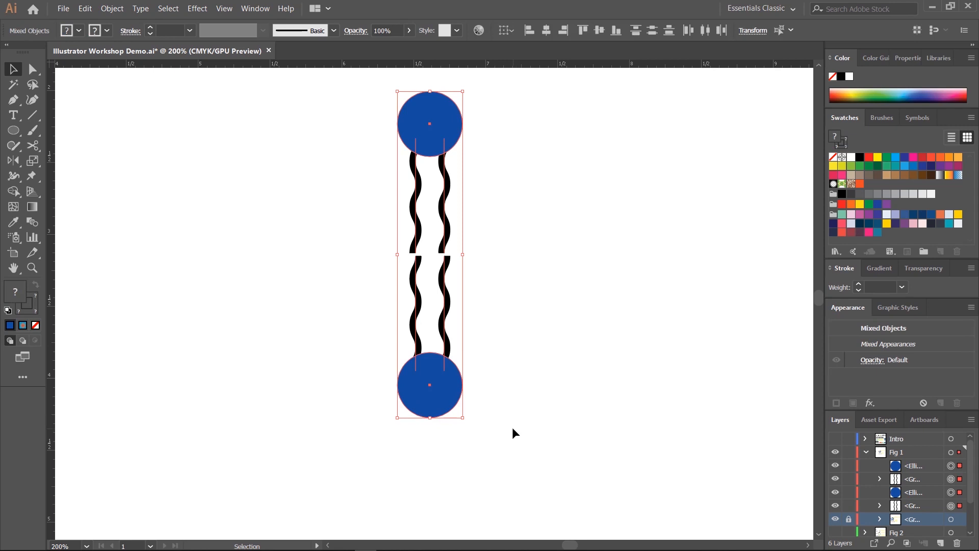
{"action": "key", "text": "ctrl+g"}
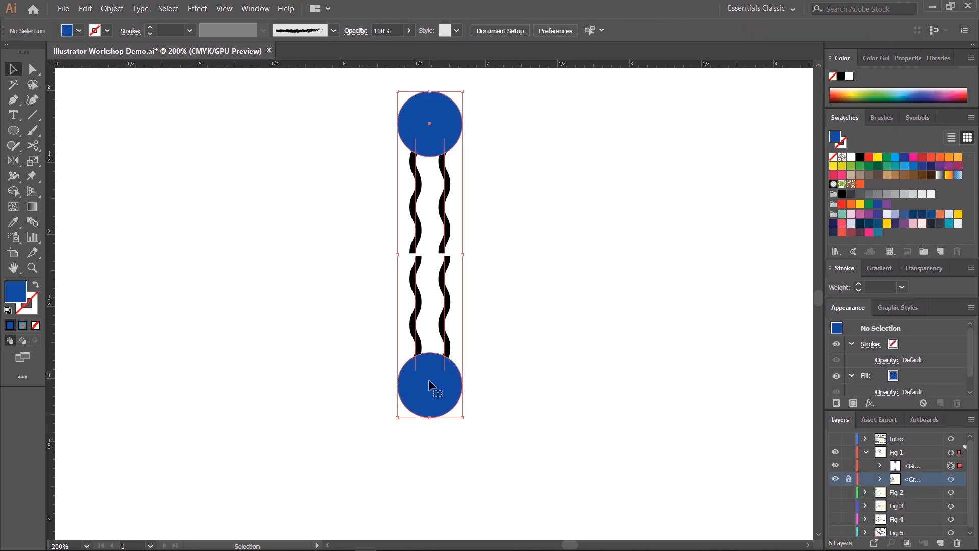
Step: Copy the bilayer unit about 0.52 in to the right and repeat the duplication six times to form a row
{"action": "left_click", "coordinate": [429, 379]}
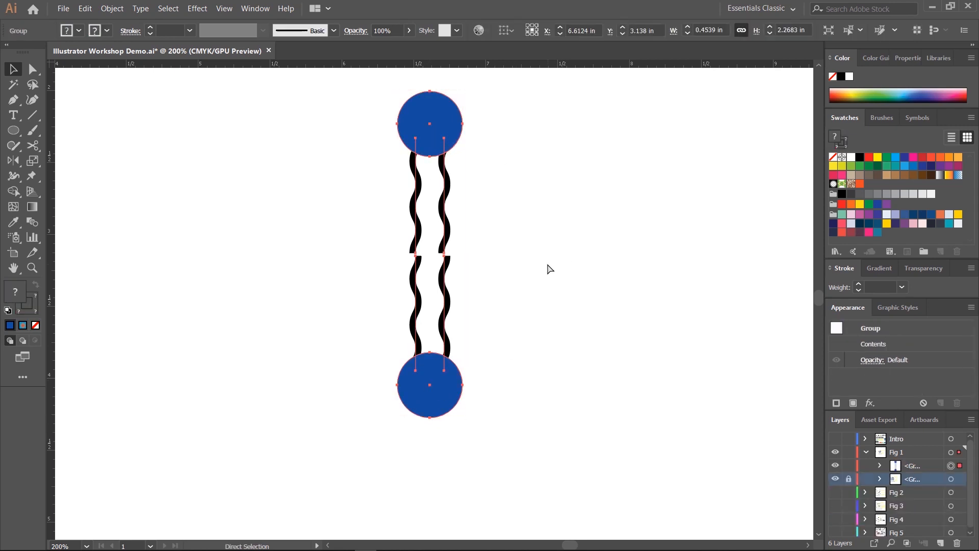
{"action": "key", "text": "ctrl+minus"}
{"action": "key", "text": "ctrl+minus"}
{"action": "key", "text": "ctrl+minus"}
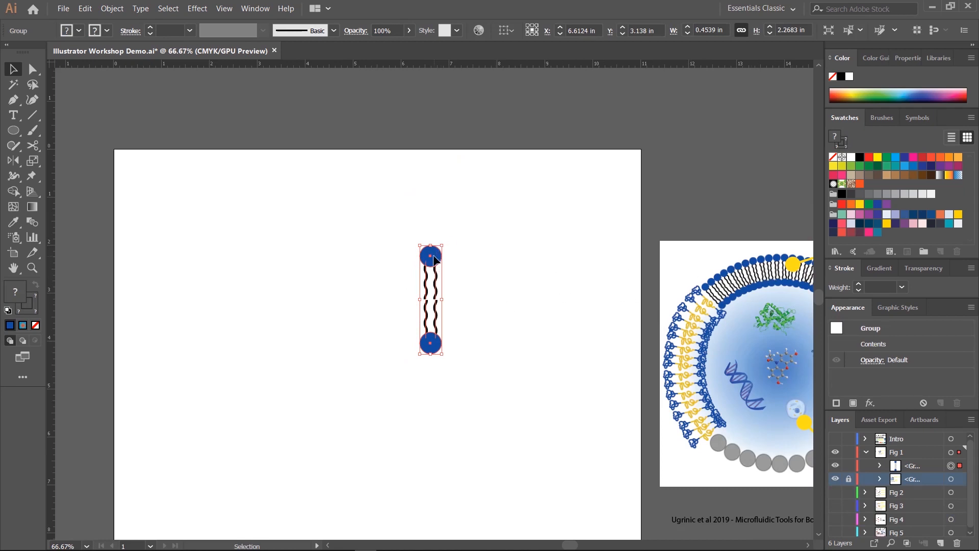
{"action": "left_click_drag", "start_coordinate": [434, 259], "coordinate": [460, 260]}
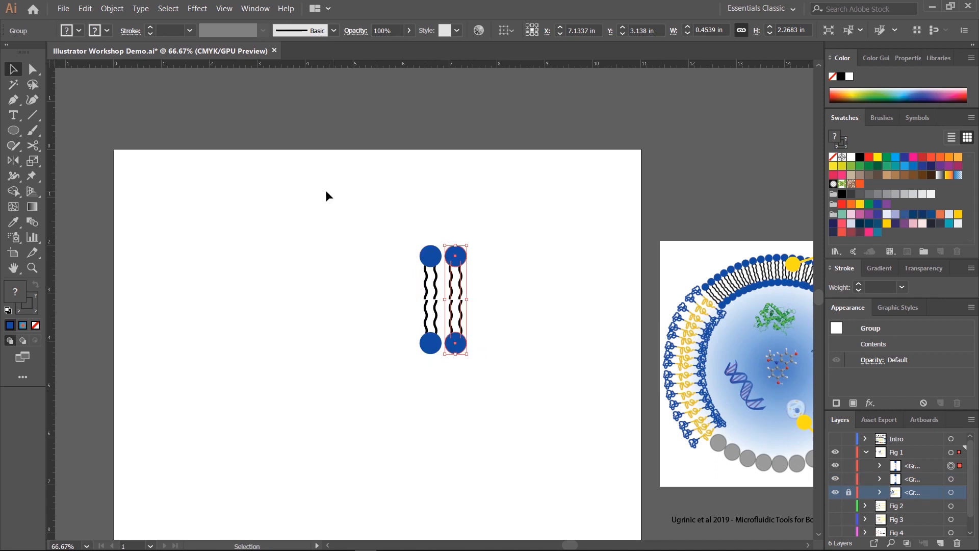
{"action": "key", "text": "a"}
{"action": "key", "text": "ctrl+d"}
{"action": "key", "text": "ctrl+d"}
{"action": "key", "text": "ctrl+d"}
{"action": "key", "text": "ctrl+d"}
{"action": "key", "text": "ctrl+d"}
{"action": "key", "text": "ctrl+d"}
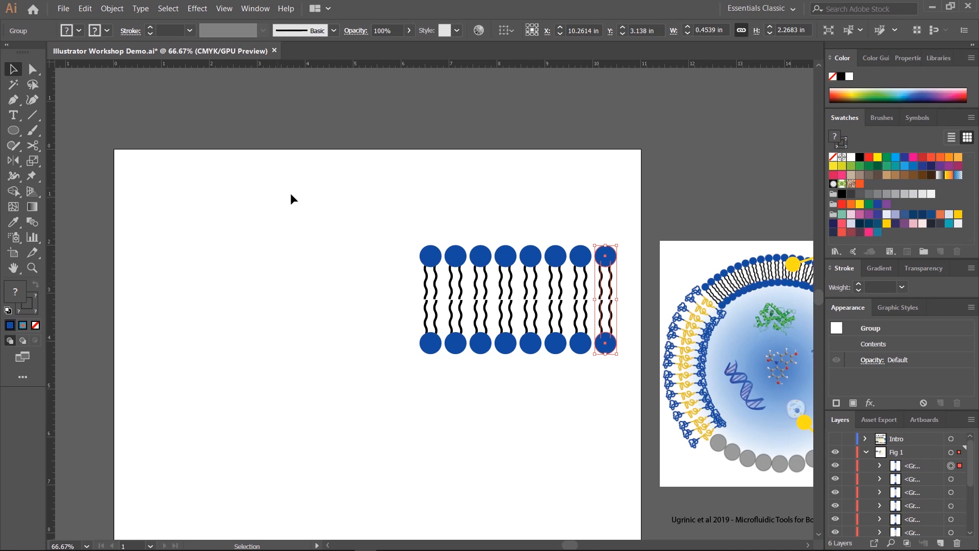
Step: Undo all the duplicated bilayer units and select the original unit
{"action": "key", "text": "ctrl+z"}
{"action": "key", "text": "ctrl+z"}
{"action": "key", "text": "ctrl+z"}
{"action": "key", "text": "ctrl+z"}
{"action": "key", "text": "ctrl+z"}
{"action": "key", "text": "ctrl+z"}
{"action": "key", "text": "ctrl+z"}
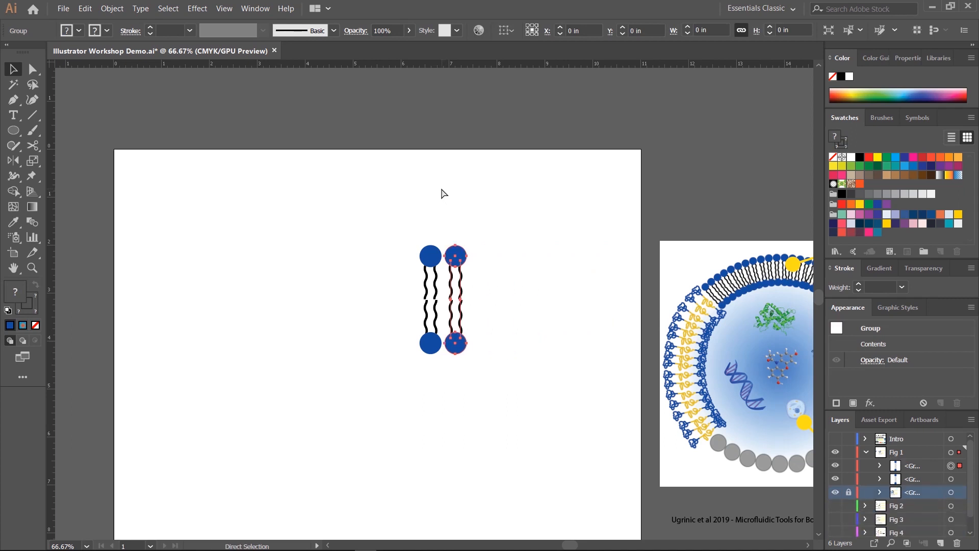
{"action": "key", "text": "ctrl+z"}
{"action": "left_click", "coordinate": [453, 233]}
{"action": "left_click", "coordinate": [438, 251]}
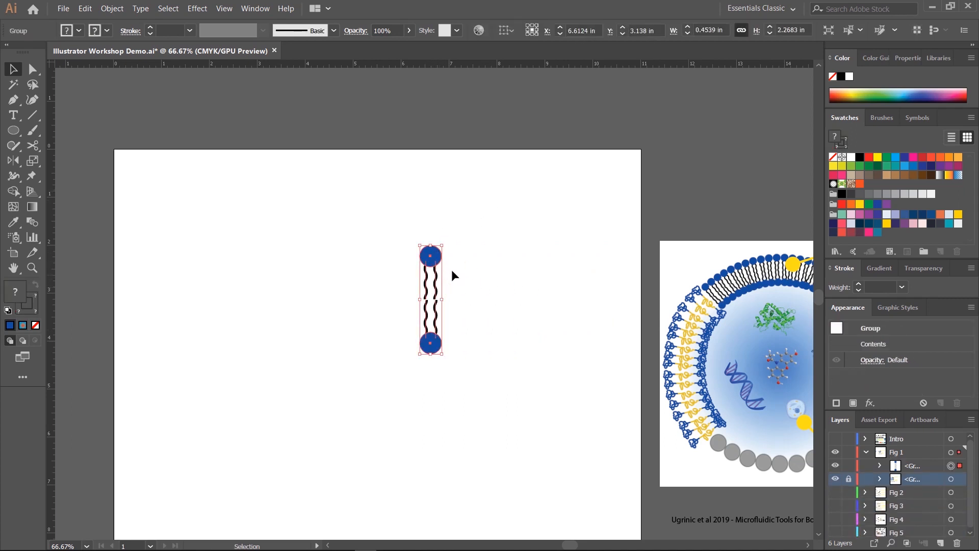
Step: Create a new Pattern Brush from the grouped bilayer unit
{"action": "left_click", "coordinate": [881, 118]}
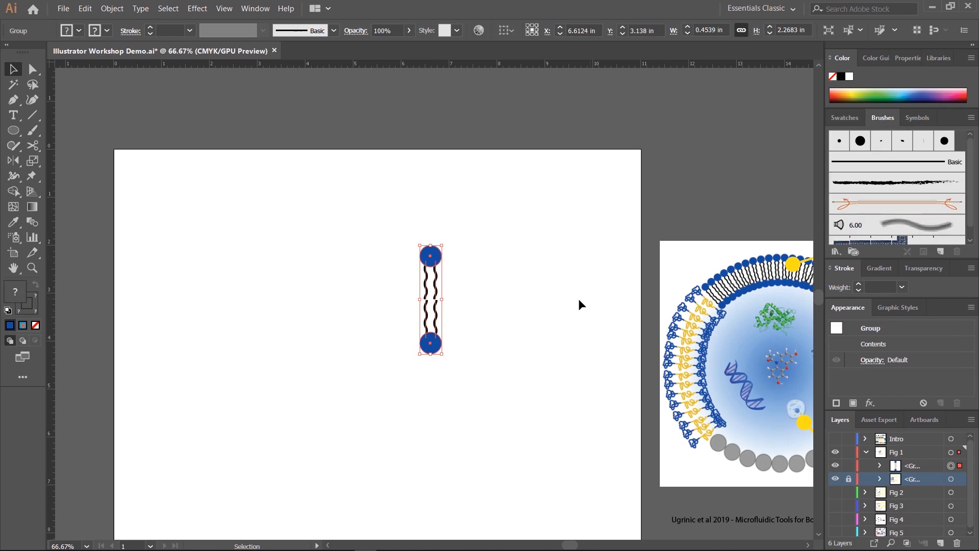
{"action": "mouse_move", "coordinate": [438, 258]}
{"action": "left_mouse_down"}
{"action": "mouse_move", "coordinate": [571, 218]}
{"action": "mouse_move", "coordinate": [848, 193]}
{"action": "mouse_move", "coordinate": [881, 203]}
{"action": "mouse_move", "coordinate": [870, 170]}
{"action": "left_mouse_up"}
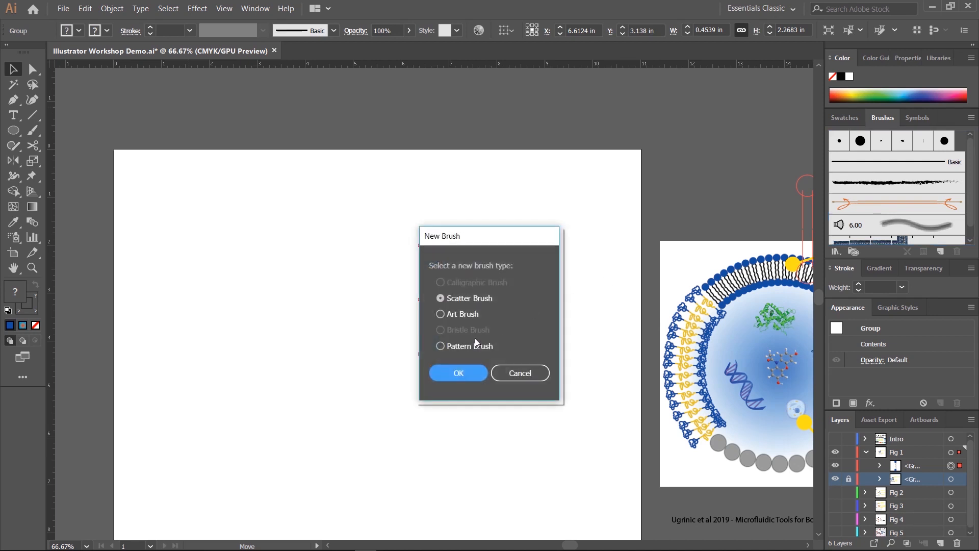
{"action": "left_click_drag", "start_coordinate": [502, 240], "coordinate": [511, 163]}
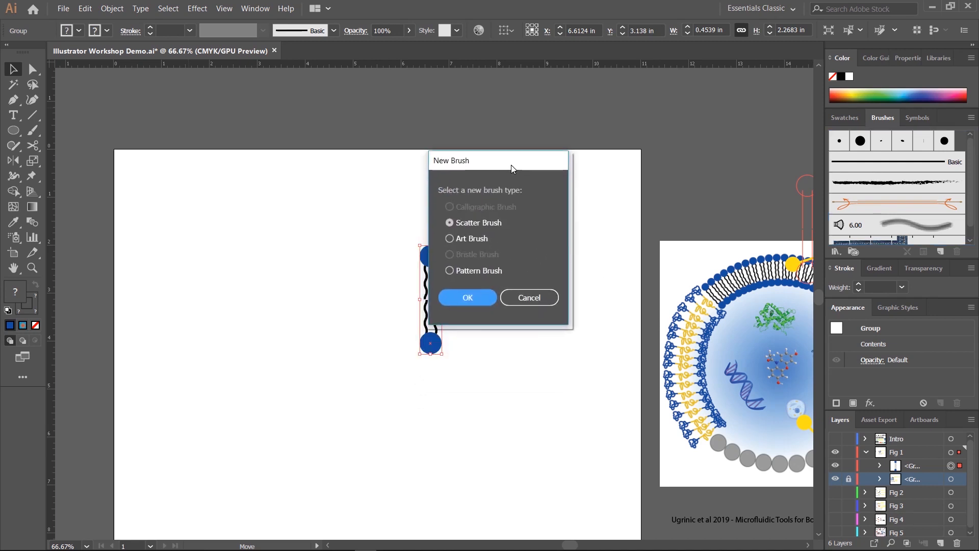
{"action": "left_click", "coordinate": [476, 268]}
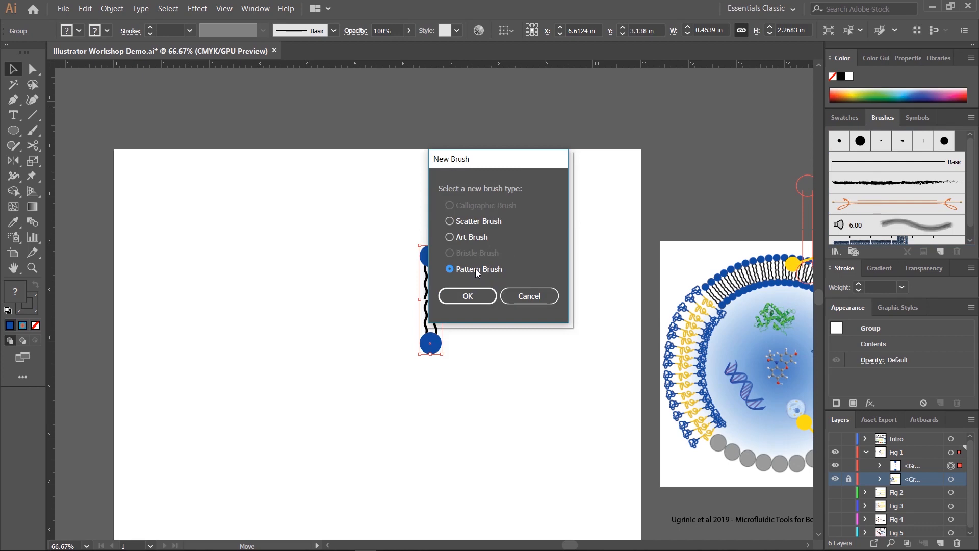
{"action": "left_click", "coordinate": [470, 295]}
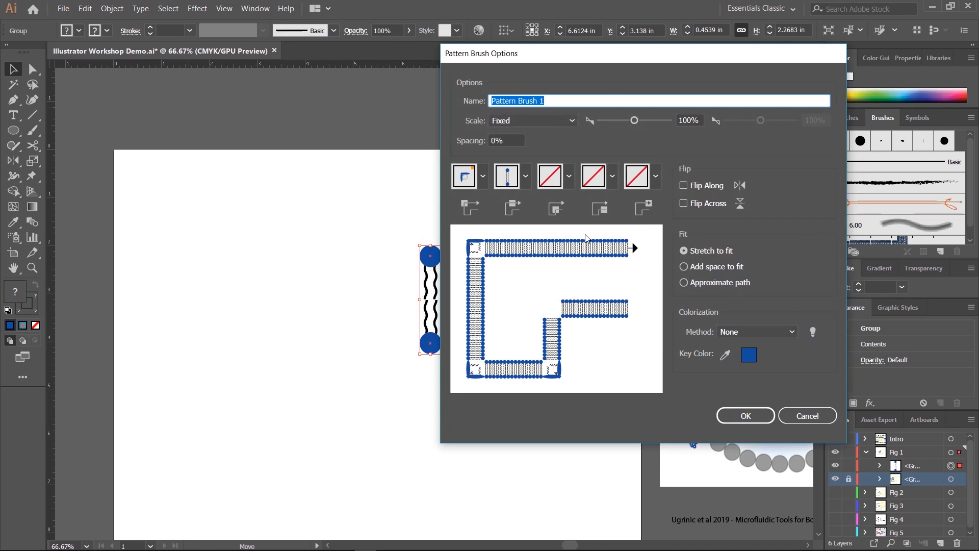
Step: Name the pattern brush "Lipid Bilayer" and set its fit to Approximate path
{"action": "type", "text": "C"}
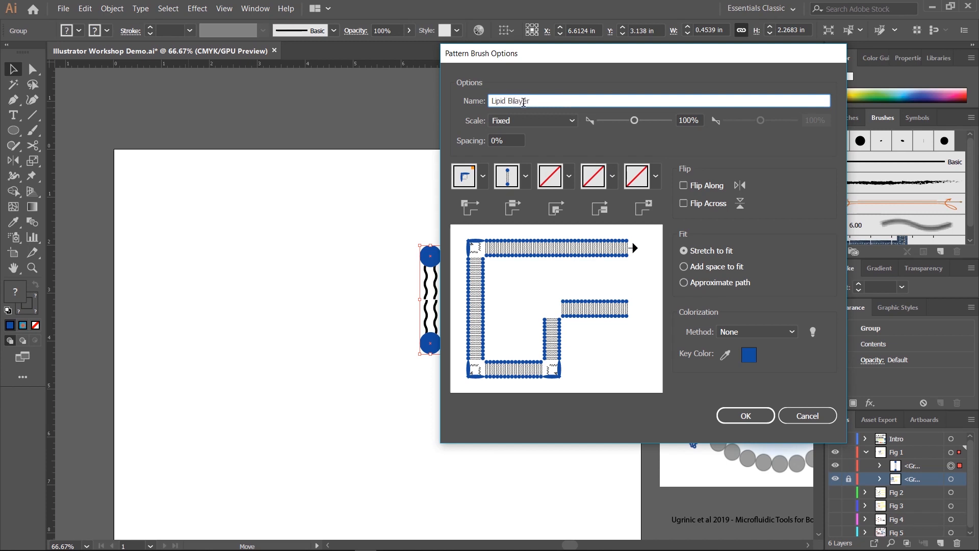
{"action": "mouse_move", "coordinate": [633, 64]}
{"action": "left_mouse_down"}
{"action": "mouse_move", "coordinate": [561, 60]}
{"action": "mouse_move", "coordinate": [597, 53]}
{"action": "left_mouse_up"}
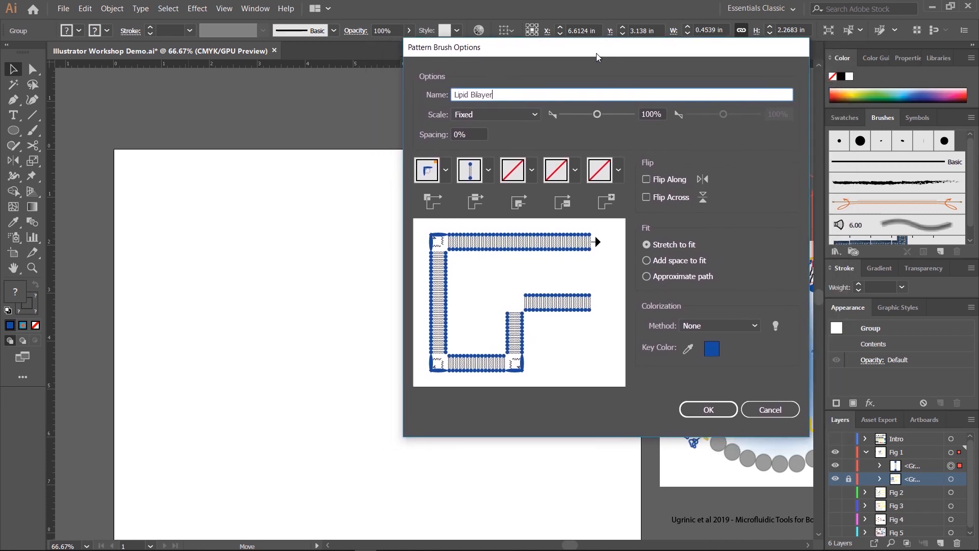
{"action": "left_click", "coordinate": [664, 277]}
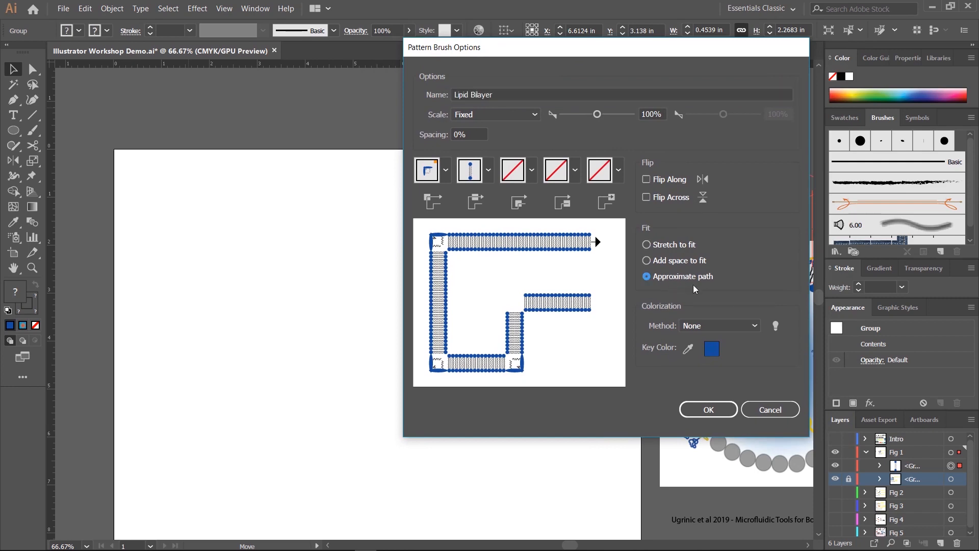
Step: Save the Lipid Bilayer pattern brush with its current options
{"action": "left_click", "coordinate": [709, 408]}
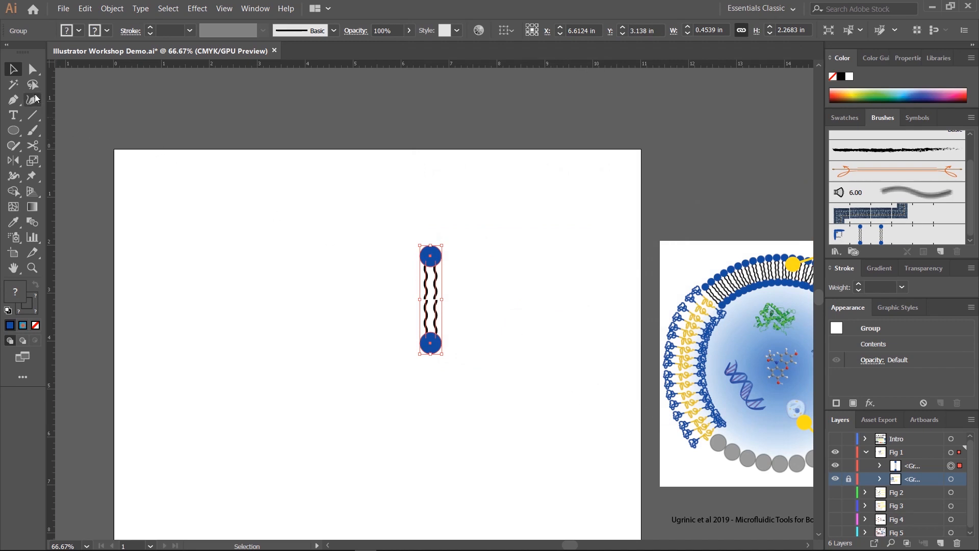
{"action": "scroll", "coordinate": [881, 218], "scroll_direction": "down", "scroll_amount": 1}
{"action": "left_click", "coordinate": [892, 232]}
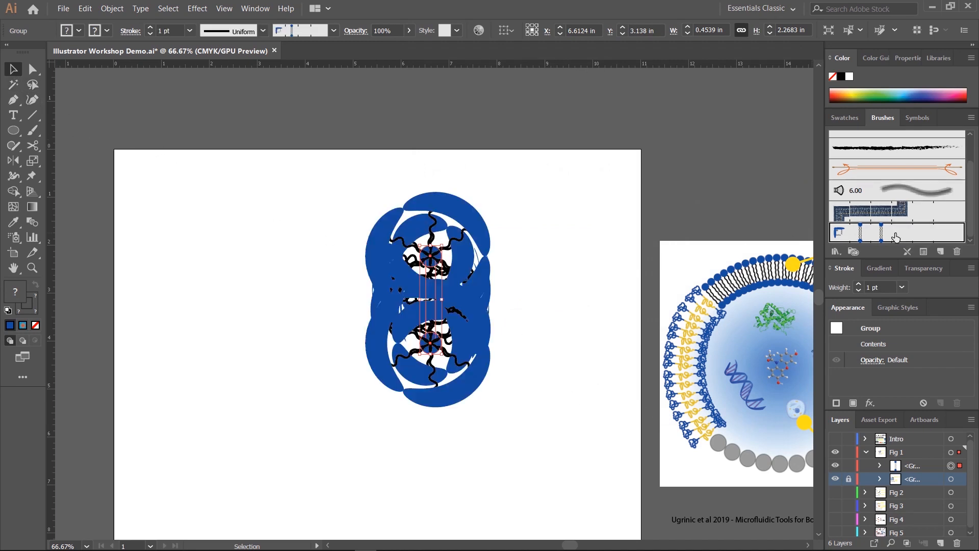
{"action": "key", "text": "ctrl+z"}
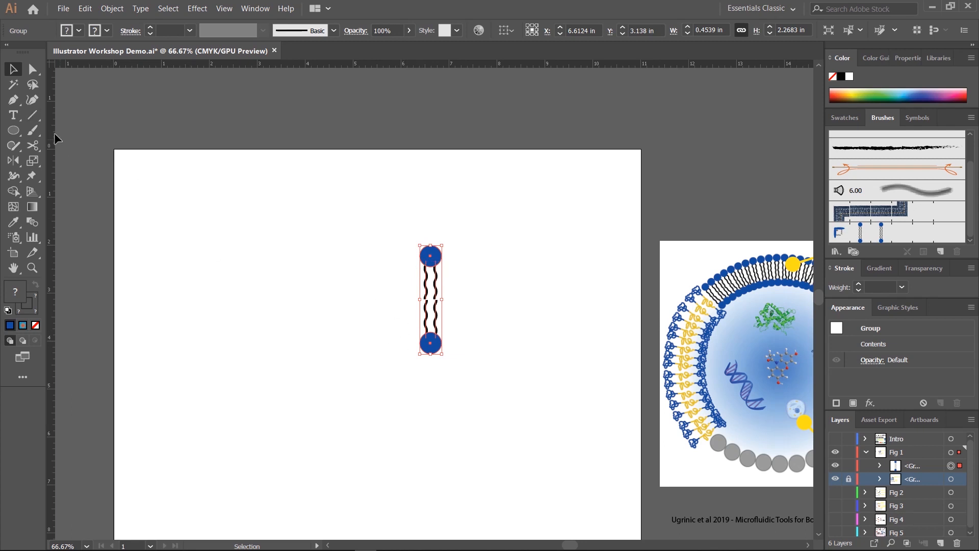
Step: Move the bilayer unit off the artboard above the reference figure and draw a circle about 5.45 in wide on the artboard
{"action": "left_click", "coordinate": [192, 202]}
{"action": "left_click_drag", "start_coordinate": [433, 257], "coordinate": [723, 106]}
{"action": "key", "text": "l"}
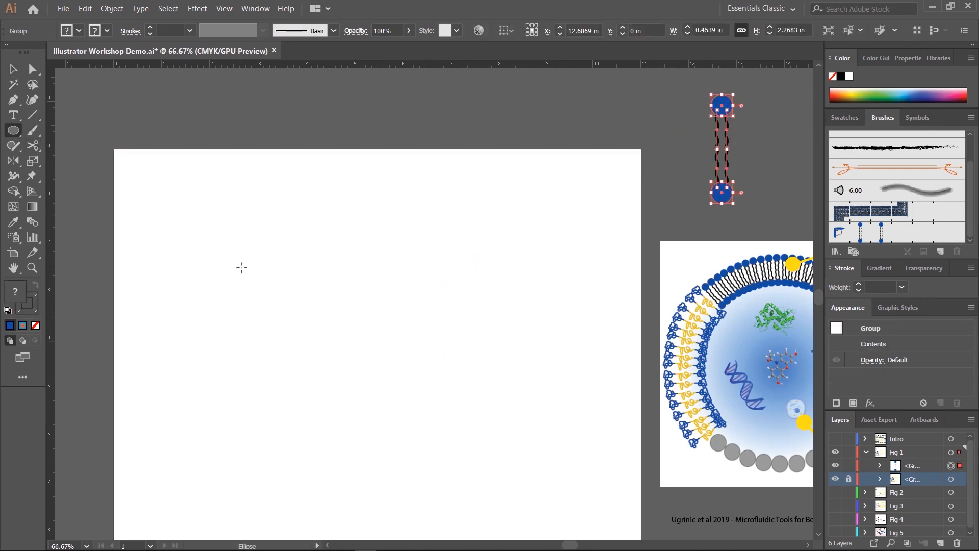
{"action": "left_click_drag", "start_coordinate": [206, 234], "coordinate": [468, 338]}
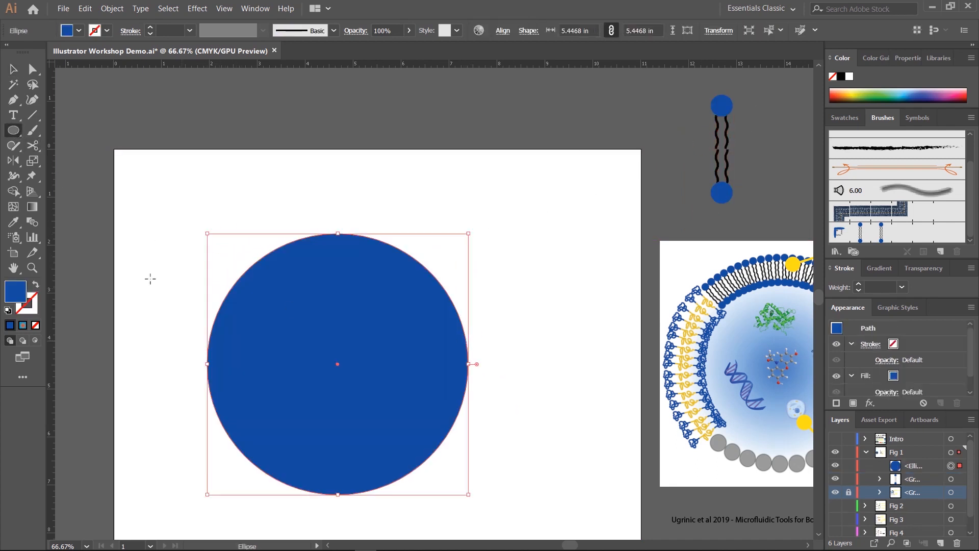
Step: Swap the circle's fill and stroke so only the blue outline remains, and set the stroke weight to 5 pt
{"action": "left_click", "coordinate": [35, 286]}
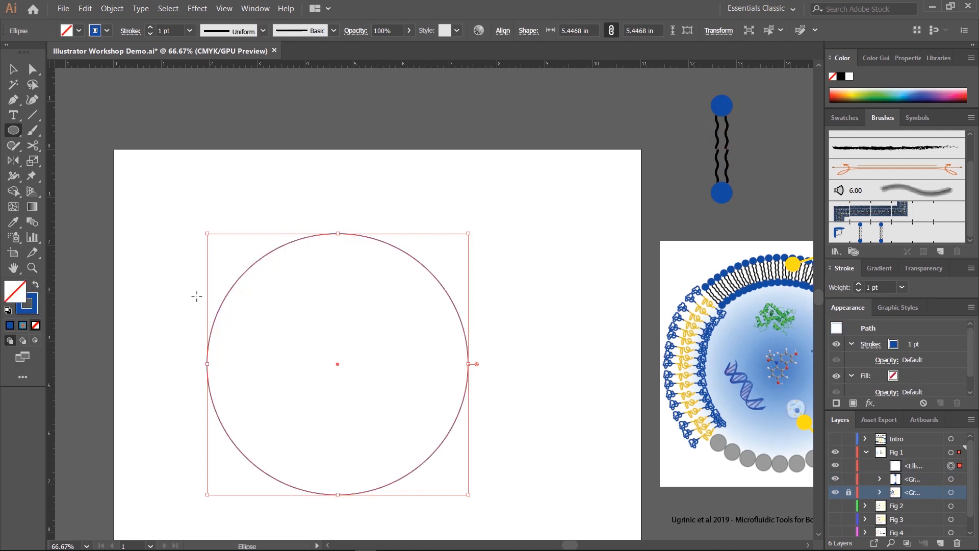
{"action": "left_click", "coordinate": [150, 28]}
{"action": "left_click", "coordinate": [151, 28]}
{"action": "left_click", "coordinate": [151, 28]}
{"action": "left_click", "coordinate": [151, 28]}
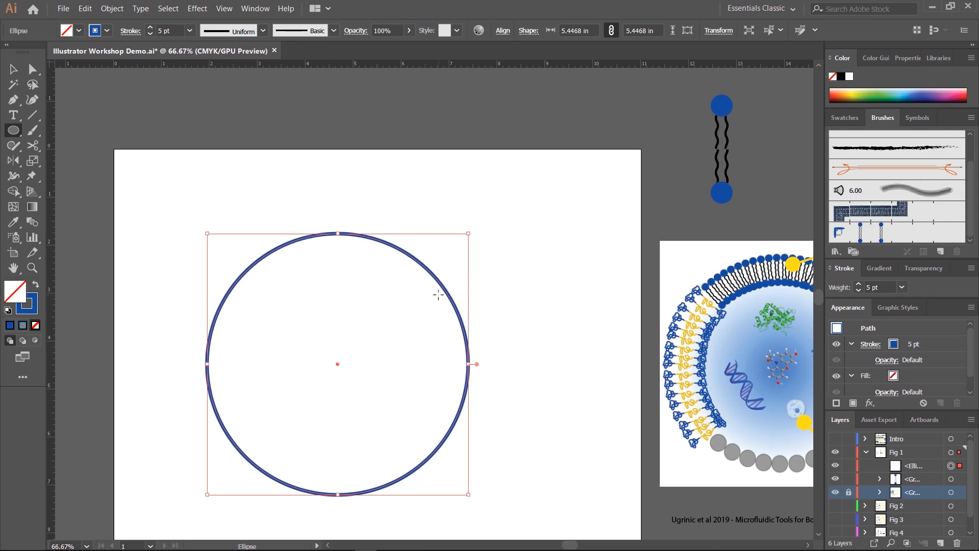
Step: Apply the Lipid Bilayer brush to the circle and set its stroke weight to 0.25 pt
{"action": "left_click", "coordinate": [886, 238]}
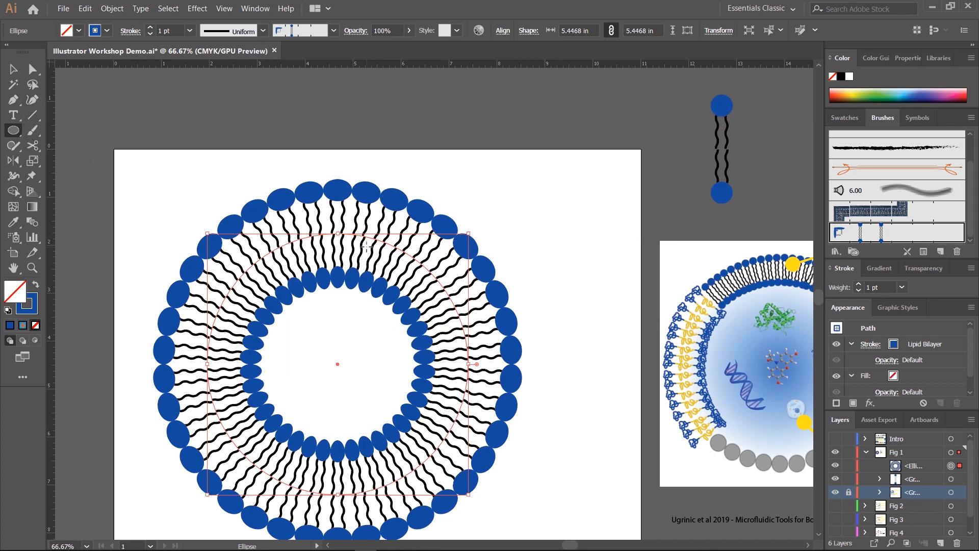
{"action": "left_click", "coordinate": [13, 69]}
{"action": "left_click_drag", "start_coordinate": [388, 314], "coordinate": [423, 250]}
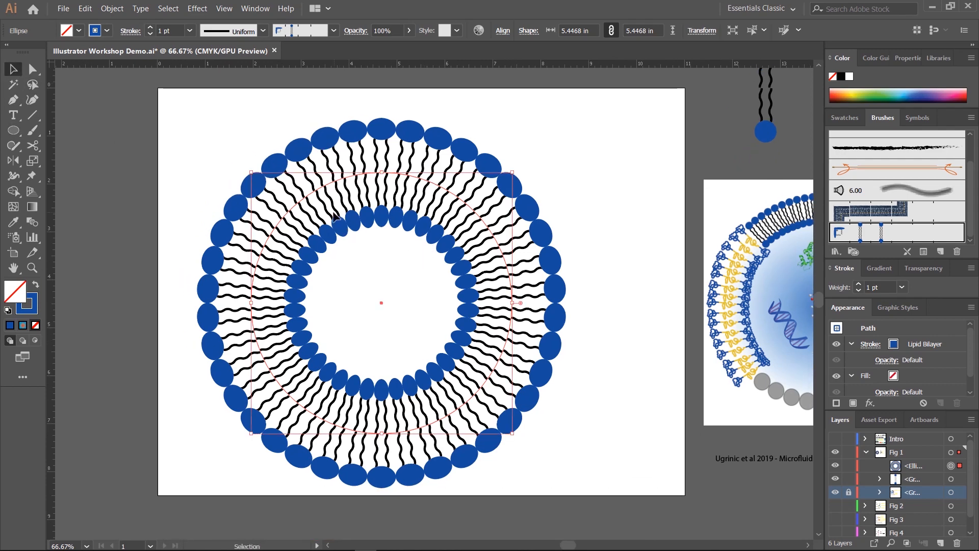
{"action": "left_click", "coordinate": [151, 34]}
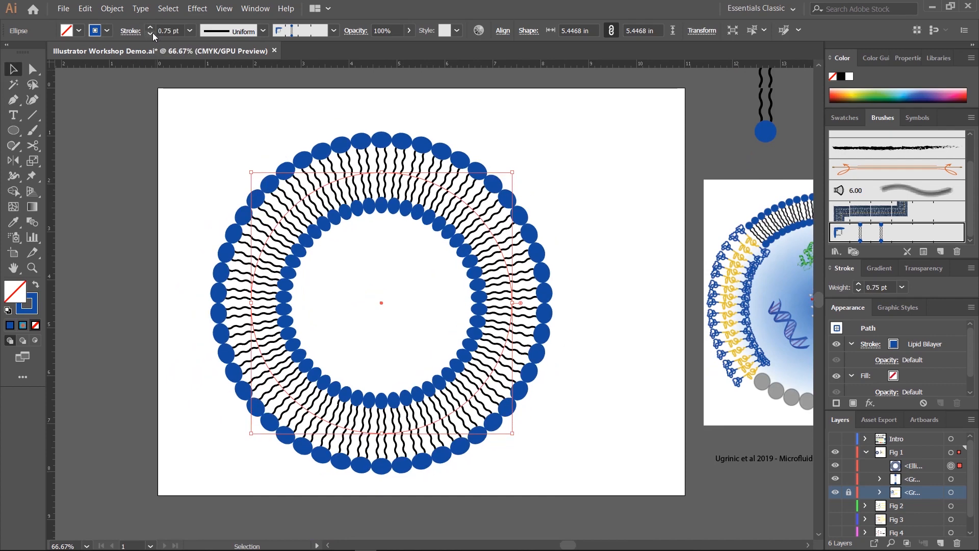
{"action": "left_click", "coordinate": [151, 34]}
{"action": "left_click", "coordinate": [151, 34]}
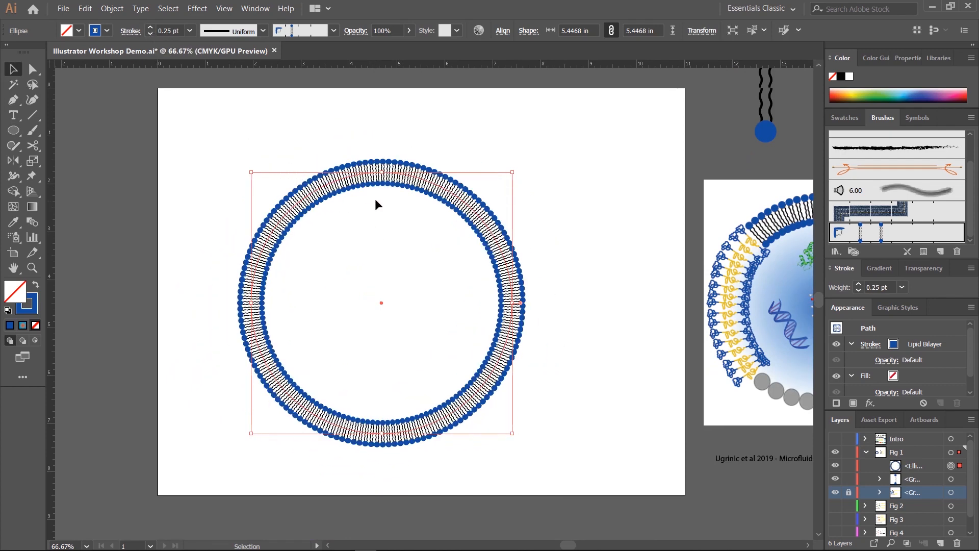
Step: Examine closely how the lipid heads and wavy tails follow the curve of the bilayer circle
{"action": "key", "text": "ctrl+equal"}
{"action": "key", "text": "ctrl+equal"}
{"action": "key", "text": "ctrl+equal"}
{"action": "key", "text": "ctrl+equal"}
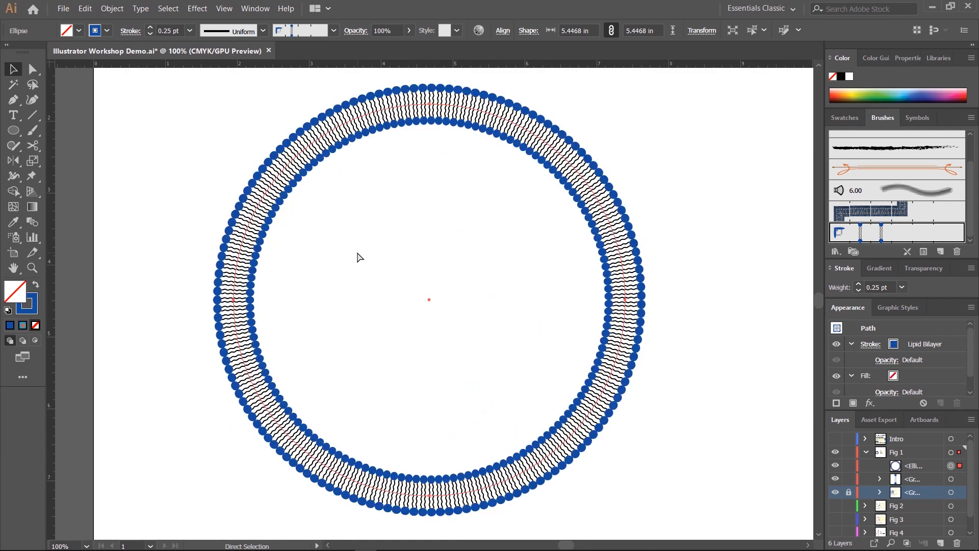
{"action": "left_click_drag", "start_coordinate": [796, 204], "coordinate": [260, 287]}
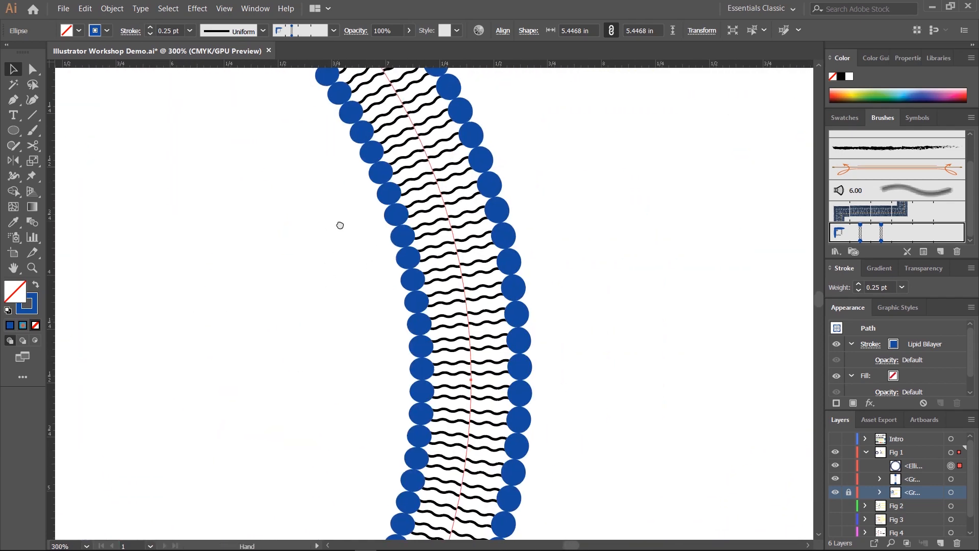
{"action": "left_click_drag", "start_coordinate": [339, 225], "coordinate": [385, 347]}
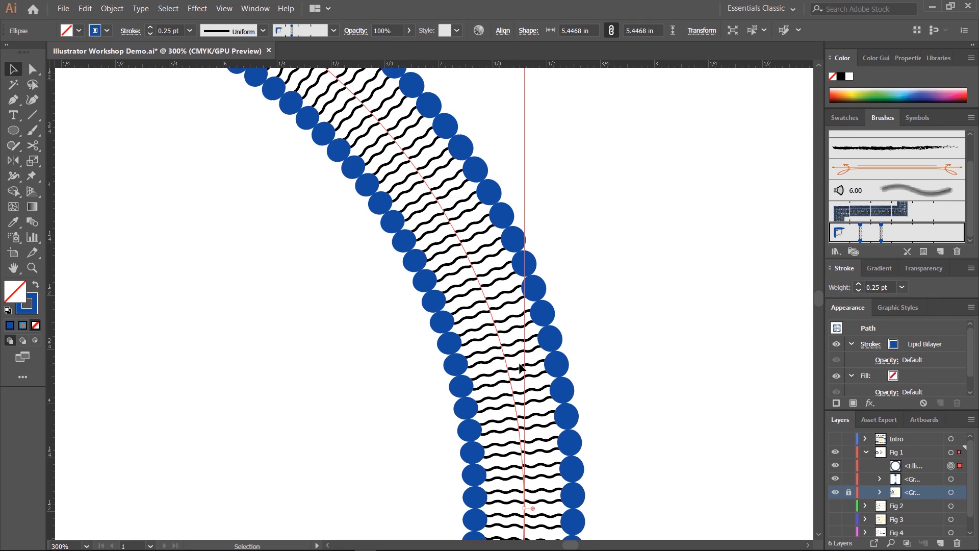
{"action": "key", "text": "ctrl+minus"}
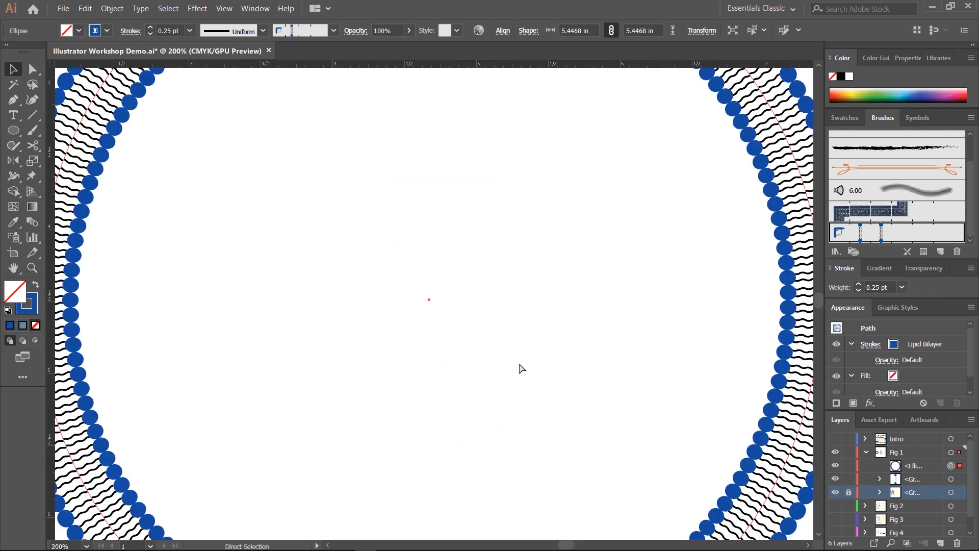
{"action": "key", "text": "ctrl+minus"}
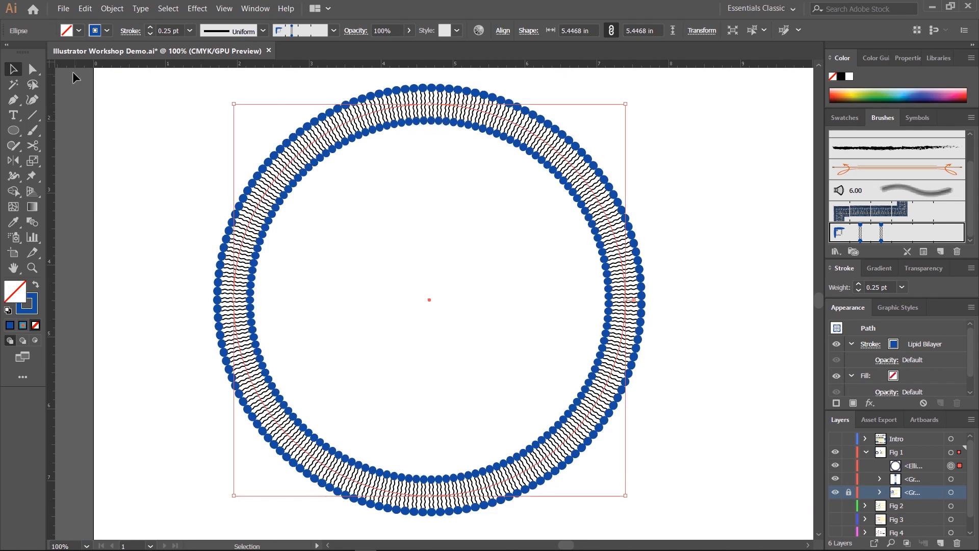
Step: Try reshaping the bilayer circle by pulling its left anchor point outward and up, and undo the change
{"action": "left_click", "coordinate": [33, 69]}
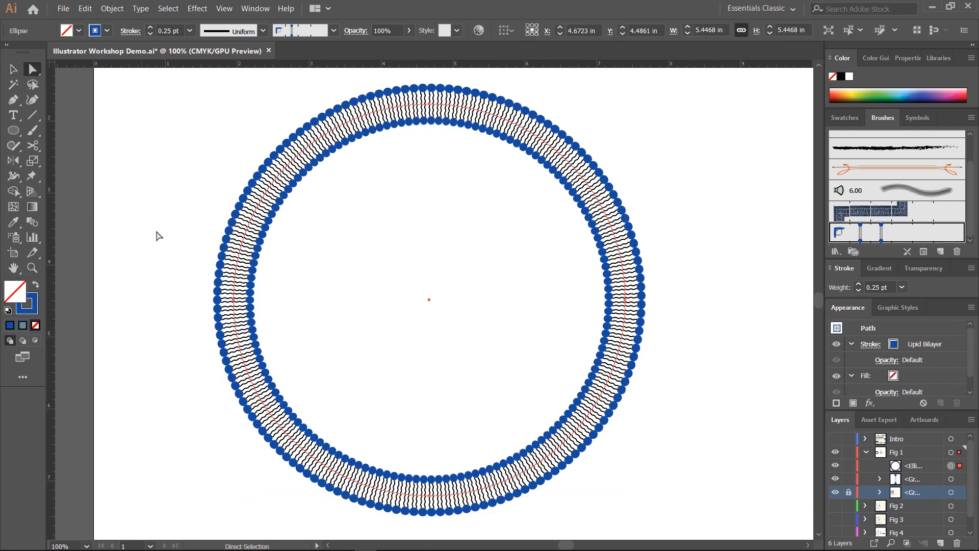
{"action": "left_click_drag", "start_coordinate": [234, 299], "coordinate": [101, 229]}
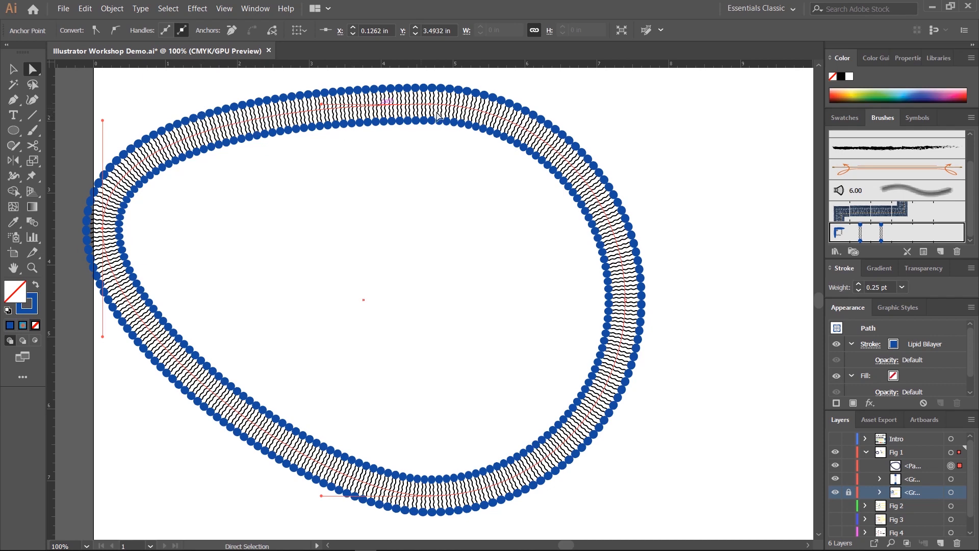
{"action": "key", "text": "ctrl+z"}
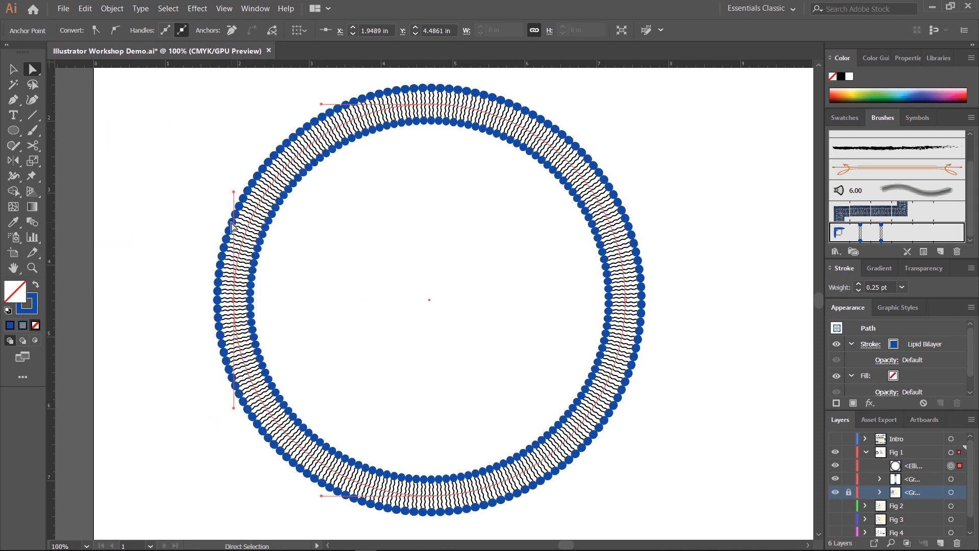
Step: Deselect the circle and examine the blue and yellow membrane units on the left side of the reference figure
{"action": "left_click", "coordinate": [12, 69]}
{"action": "scroll", "coordinate": [361, 270], "scroll_direction": "right", "scroll_amount": 10}
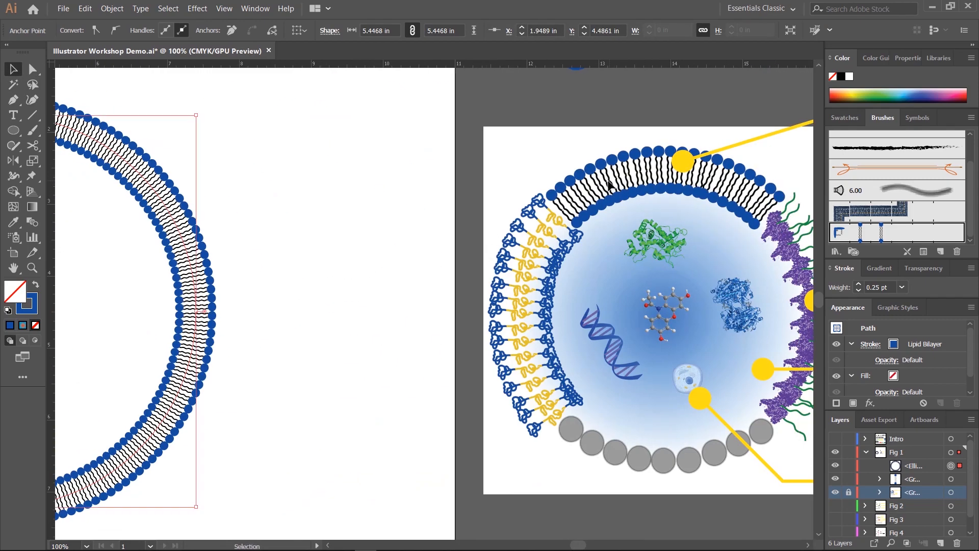
{"action": "left_click_drag", "start_coordinate": [366, 220], "coordinate": [606, 183]}
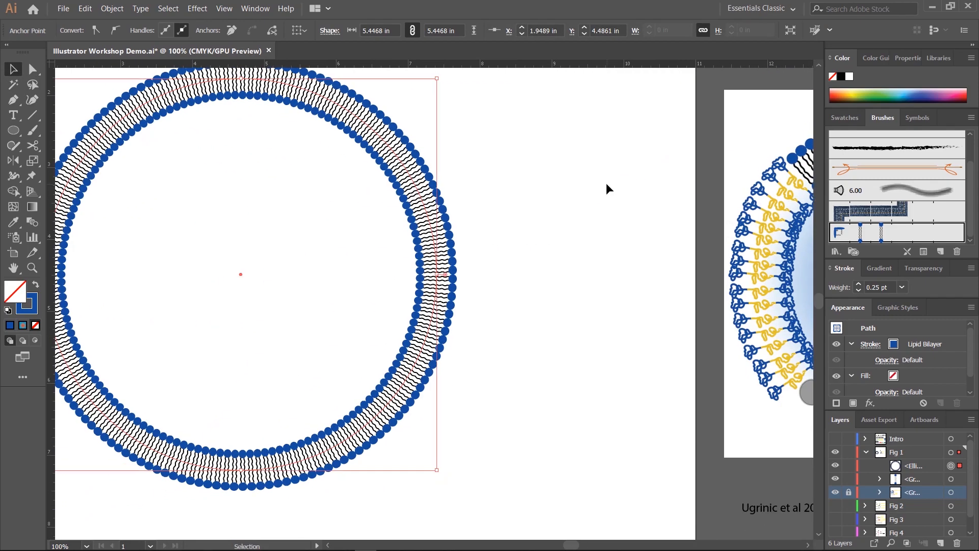
{"action": "key", "text": "ctrl+minus"}
{"action": "key", "text": "ctrl+minus"}
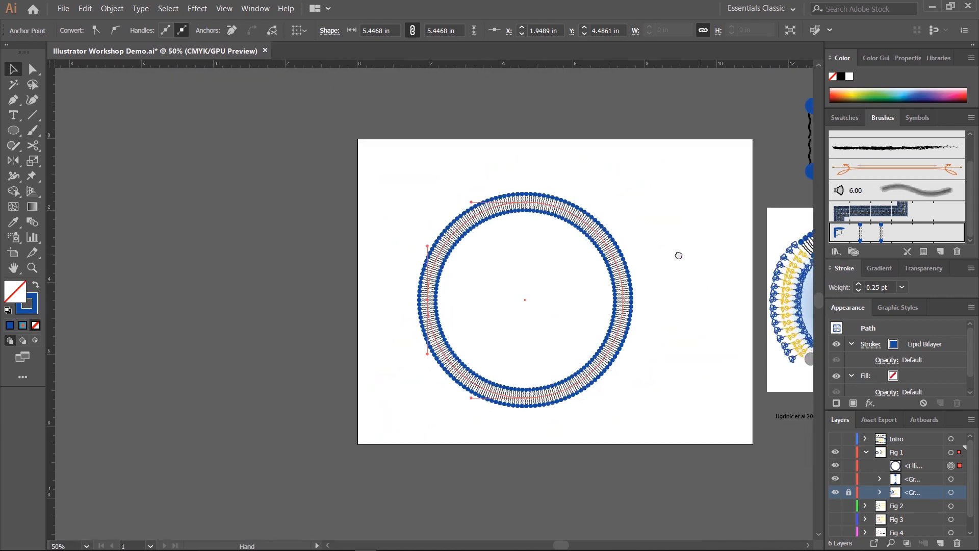
{"action": "left_click_drag", "start_coordinate": [678, 256], "coordinate": [422, 280]}
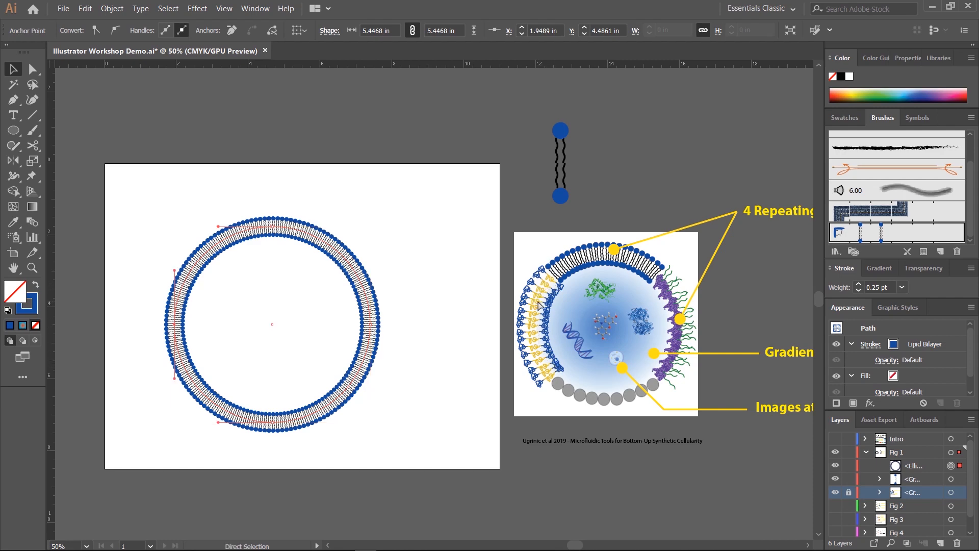
{"action": "key", "text": "ctrl+equal"}
{"action": "left_click_drag", "start_coordinate": [547, 300], "coordinate": [69, 311]}
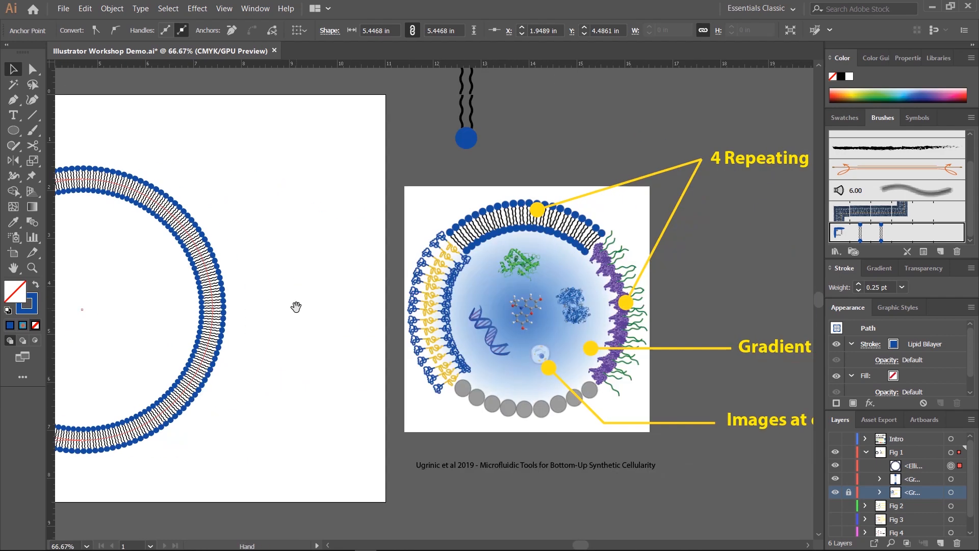
{"action": "left_click", "coordinate": [366, 309]}
{"action": "key", "text": "ctrl+equal"}
{"action": "key", "text": "ctrl+equal"}
{"action": "key", "text": "ctrl+equal"}
{"action": "key", "text": "ctrl+equal"}
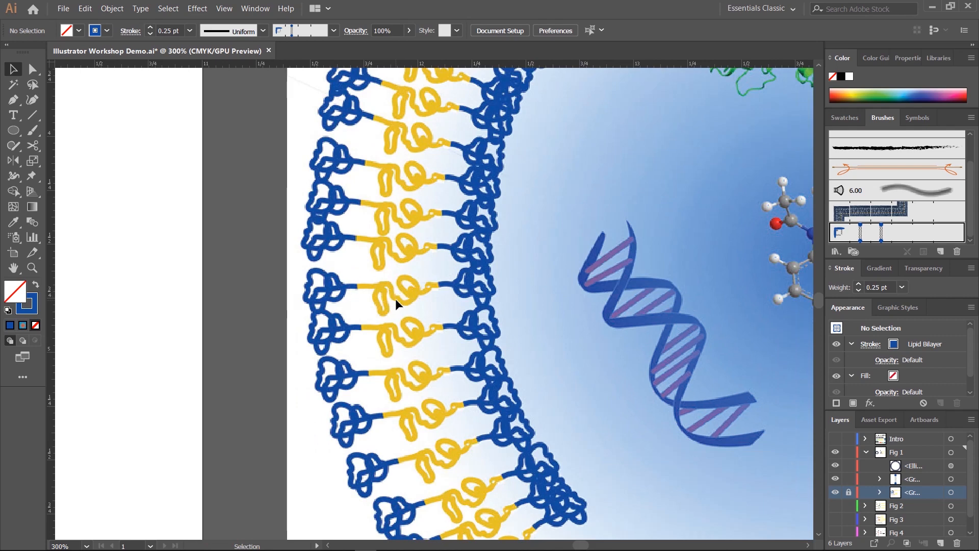
{"action": "scroll", "coordinate": [408, 255], "scroll_direction": "left", "scroll_amount": 5}
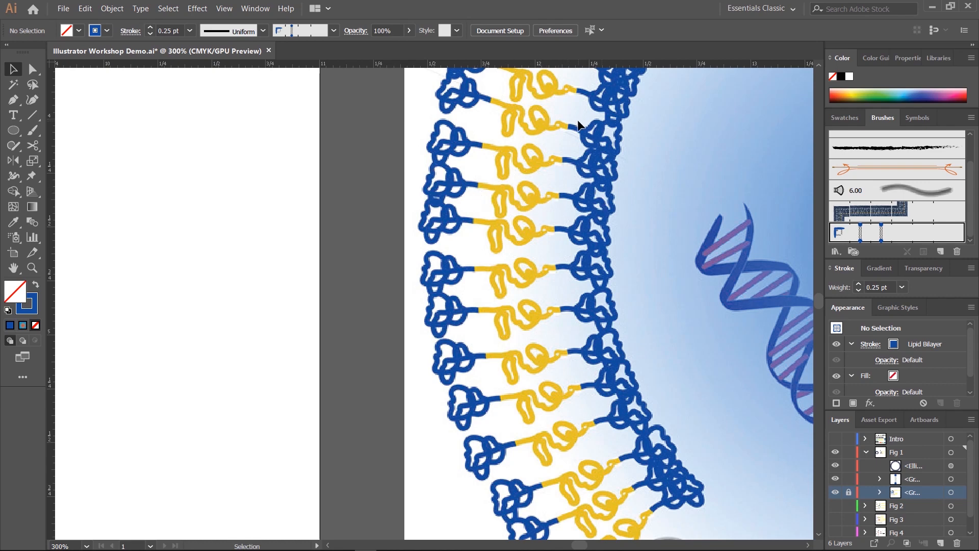
Step: Draw a square about 1.7 in wide with the Shaper tool in the empty area between the bilayer circle and the reference figure
{"action": "left_click_drag", "start_coordinate": [361, 247], "coordinate": [608, 248]}
{"action": "key", "text": "ctrl+minus"}
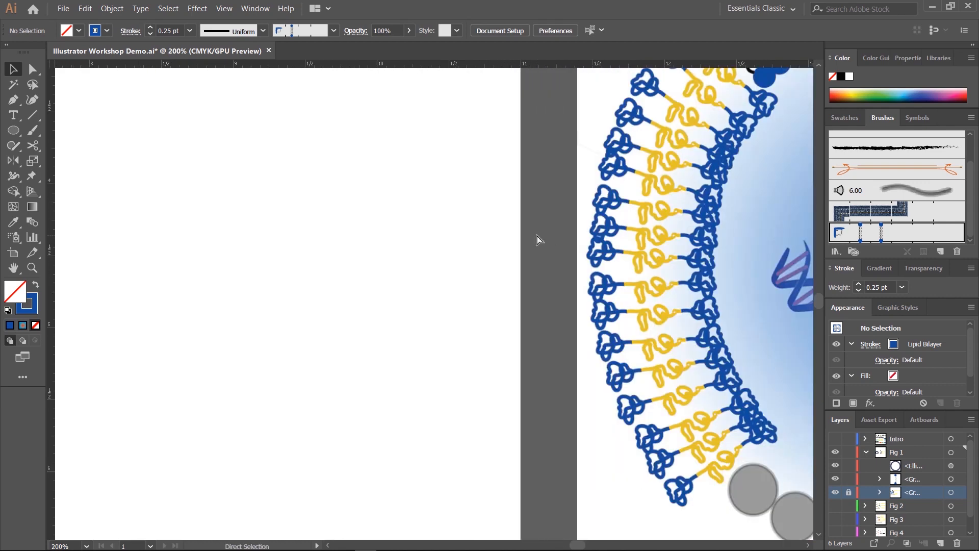
{"action": "scroll", "coordinate": [536, 234], "scroll_direction": "left", "scroll_amount": 3}
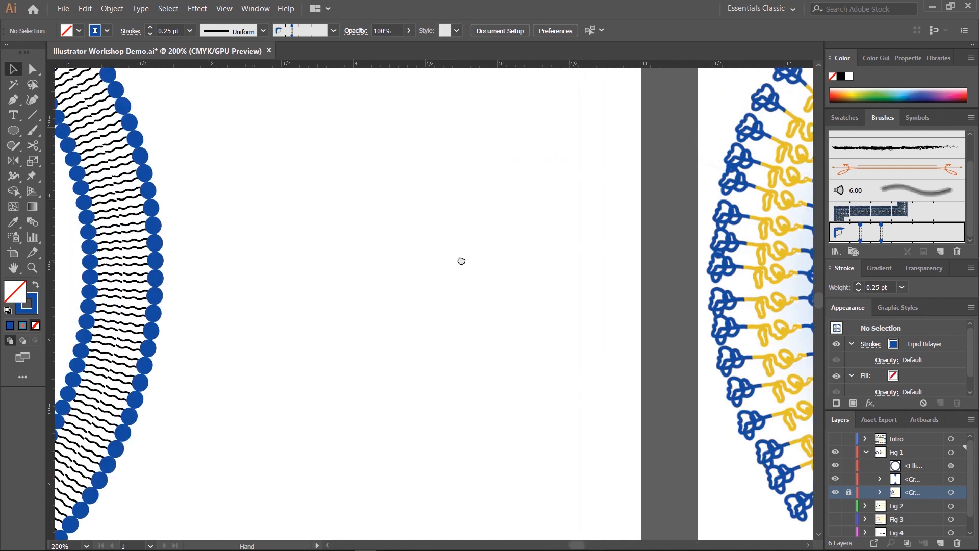
{"action": "left_click", "coordinate": [32, 118]}
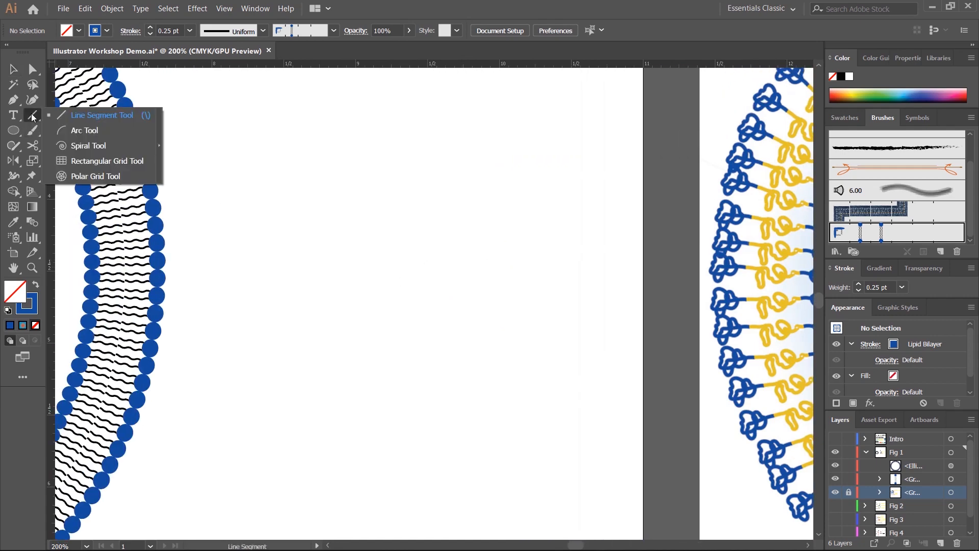
{"action": "left_click", "coordinate": [14, 118]}
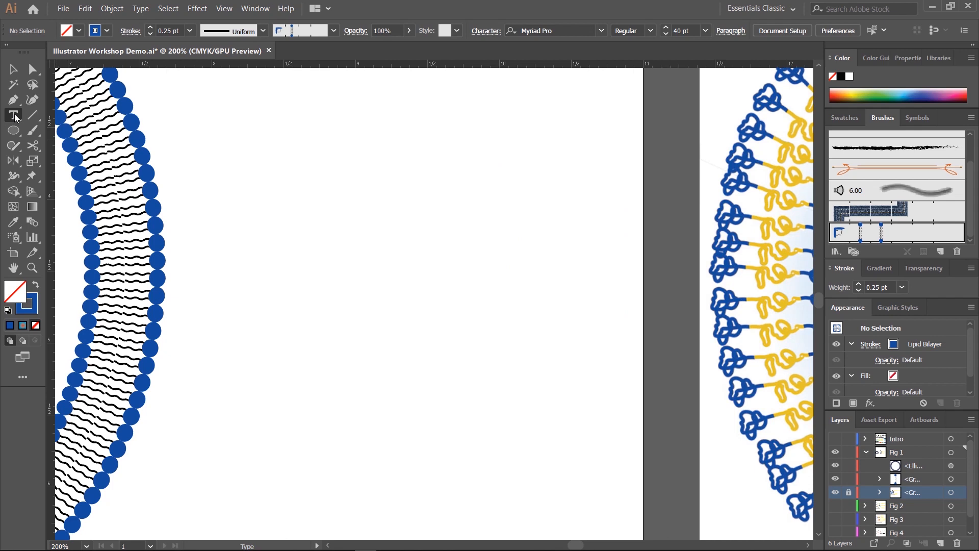
{"action": "left_click", "coordinate": [32, 131]}
{"action": "left_click", "coordinate": [14, 134]}
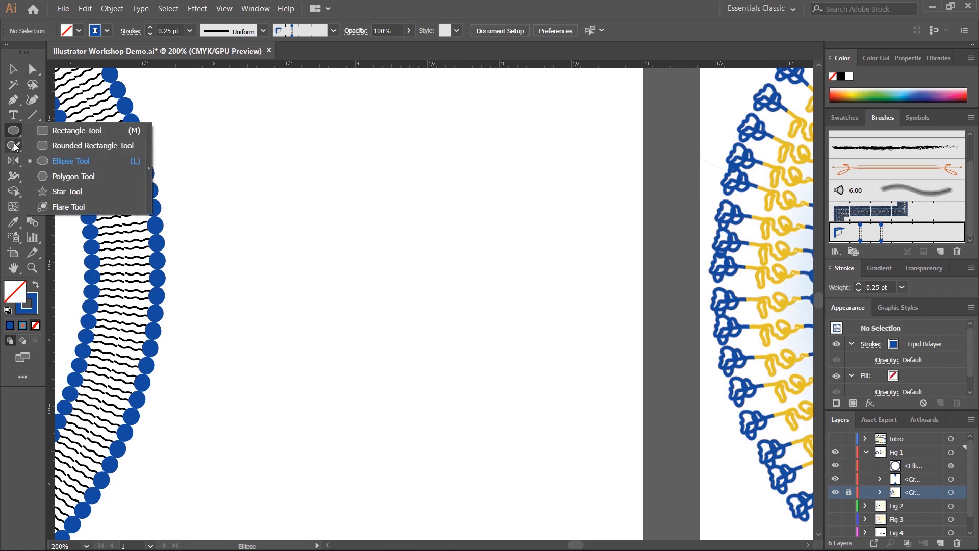
{"action": "left_click", "coordinate": [14, 146]}
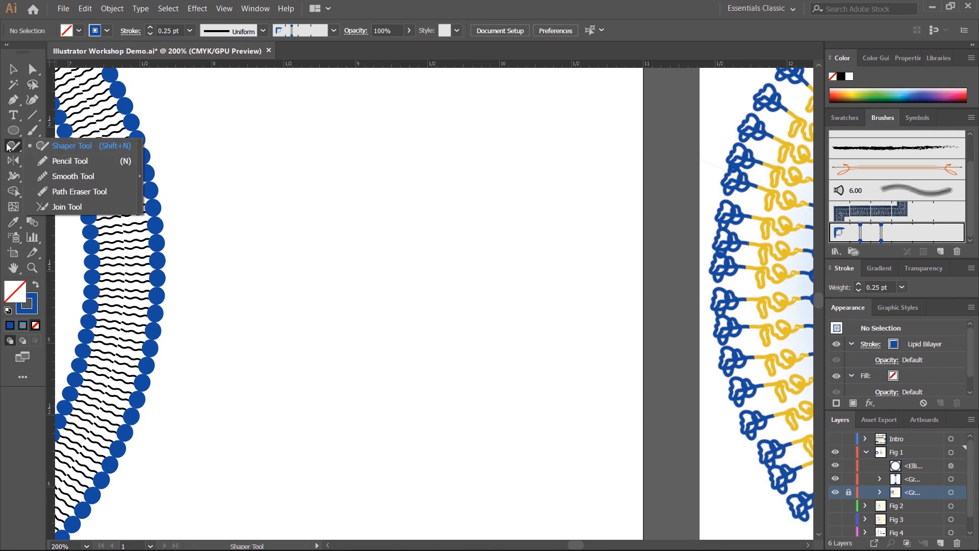
{"action": "left_click", "coordinate": [11, 148]}
{"action": "left_click", "coordinate": [11, 148]}
{"action": "left_click", "coordinate": [63, 147]}
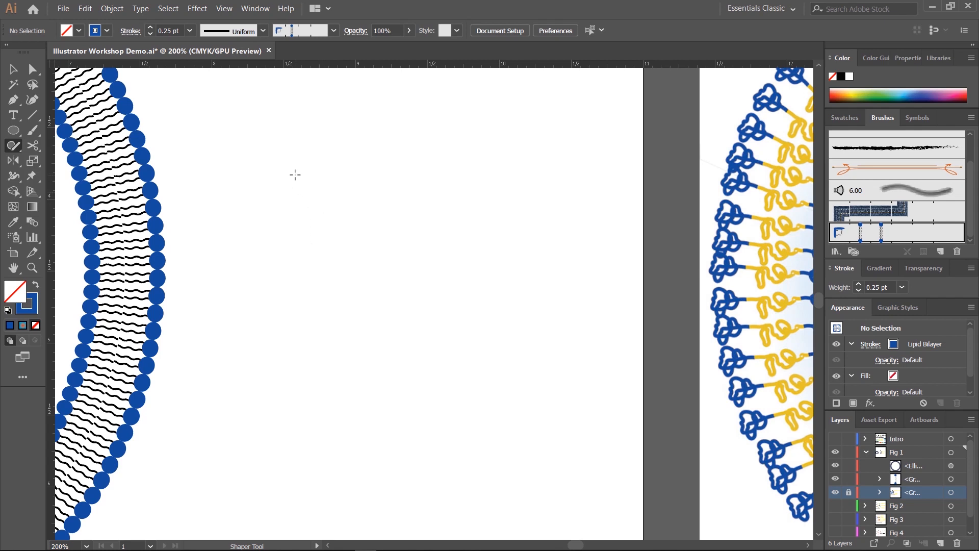
{"action": "mouse_move", "coordinate": [294, 173]}
{"action": "left_mouse_down"}
{"action": "mouse_move", "coordinate": [312, 374]}
{"action": "mouse_move", "coordinate": [537, 371]}
{"action": "mouse_move", "coordinate": [526, 218]}
{"action": "mouse_move", "coordinate": [535, 145]}
{"action": "mouse_move", "coordinate": [290, 164]}
{"action": "left_mouse_up"}
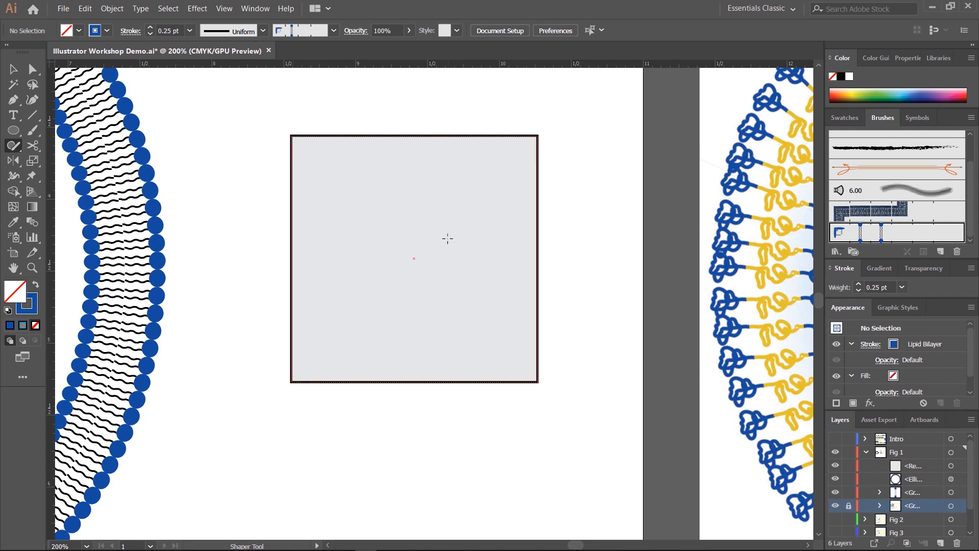
{"action": "key", "text": "v"}
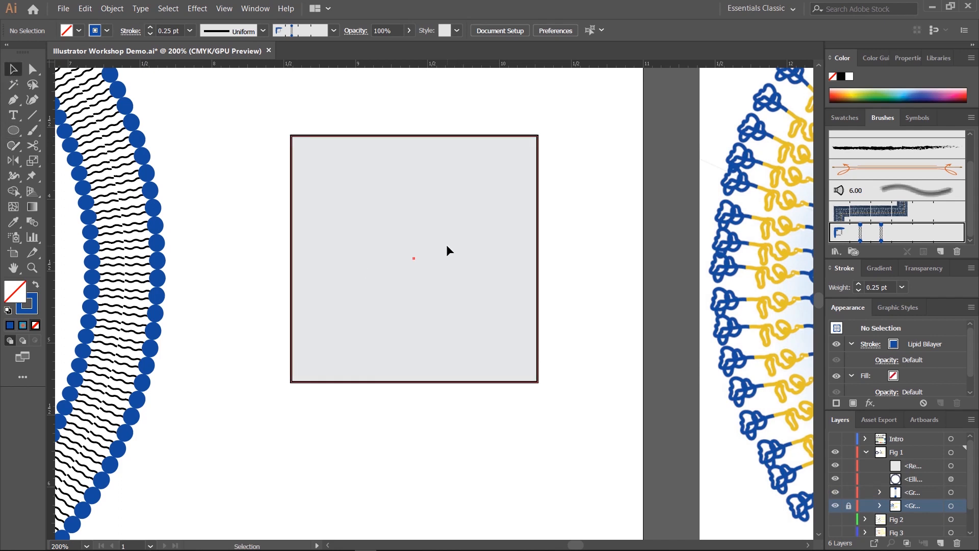
Step: Delete the grey square from the empty area between the bilayer circle and the reference figure
{"action": "left_click_drag", "start_coordinate": [423, 228], "coordinate": [399, 271]}
{"action": "key", "text": "Delete"}
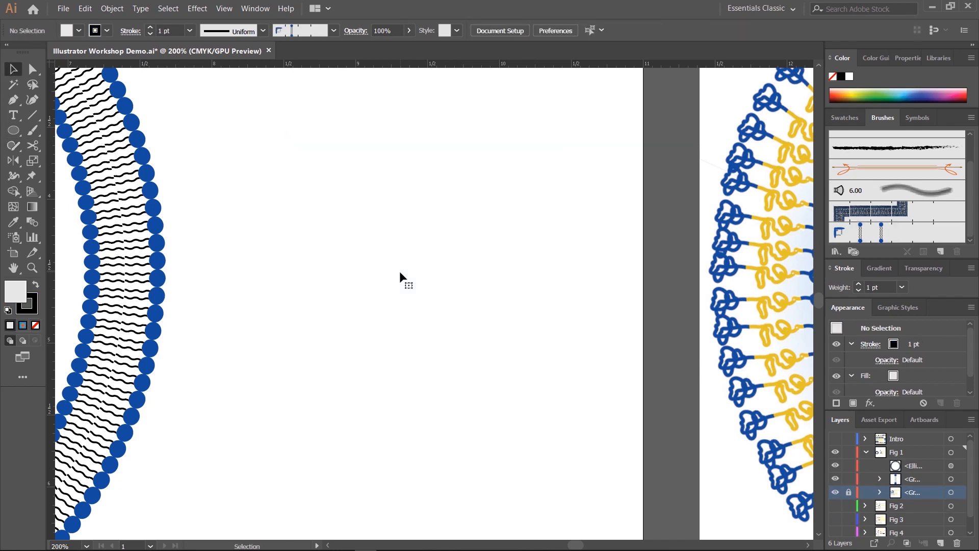
Step: Try the Shaper tool by drawing a tilted ellipse in the empty area, and delete it
{"action": "key", "text": "shift+n"}
{"action": "mouse_move", "coordinate": [572, 201]}
{"action": "left_mouse_down"}
{"action": "mouse_move", "coordinate": [512, 236]}
{"action": "mouse_move", "coordinate": [566, 209]}
{"action": "left_mouse_up"}
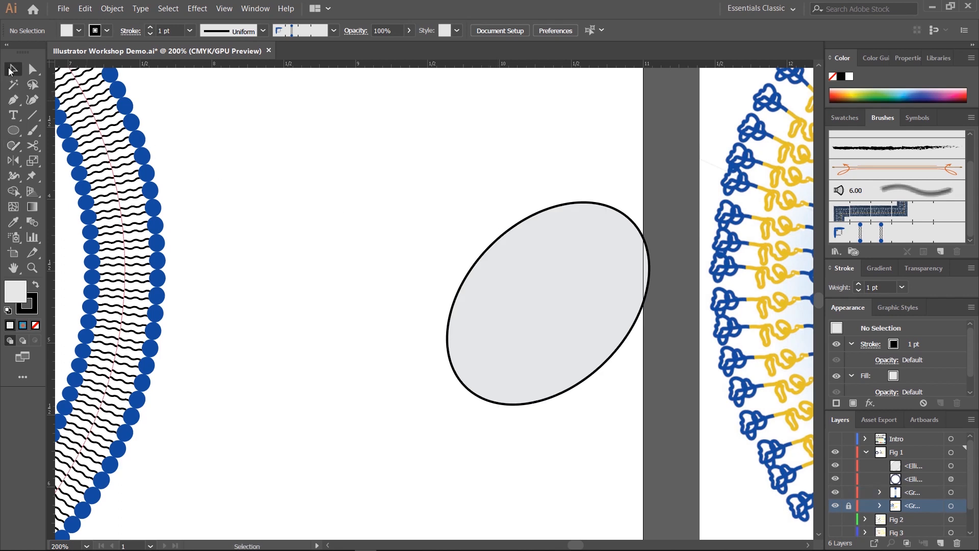
{"action": "key", "text": "v"}
{"action": "left_click_drag", "start_coordinate": [542, 288], "coordinate": [441, 319]}
{"action": "key", "text": "Delete"}
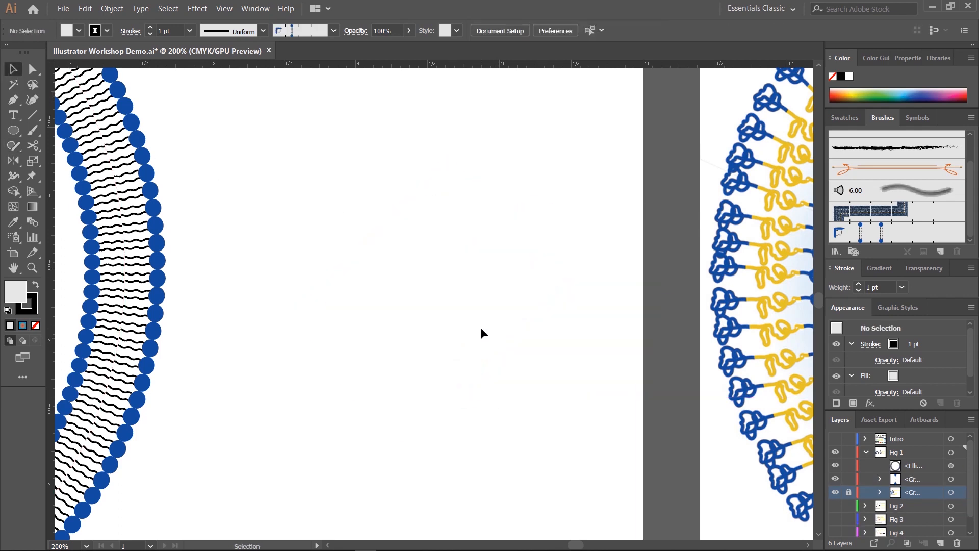
Step: Draw two looping Pencil strokes, one below the other, about 1.16 by 1.67 in and 0.88 by 1.73 in
{"action": "left_click", "coordinate": [13, 147]}
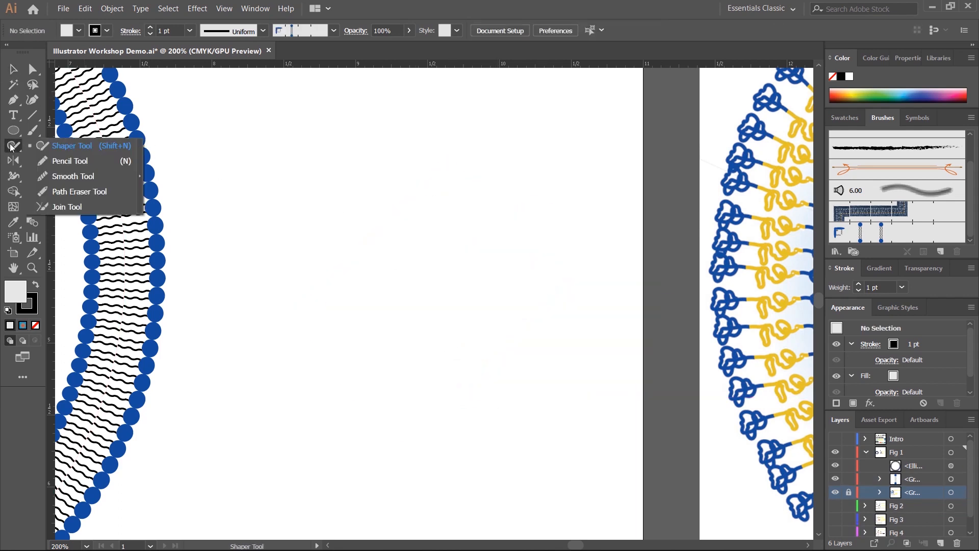
{"action": "left_click", "coordinate": [67, 161]}
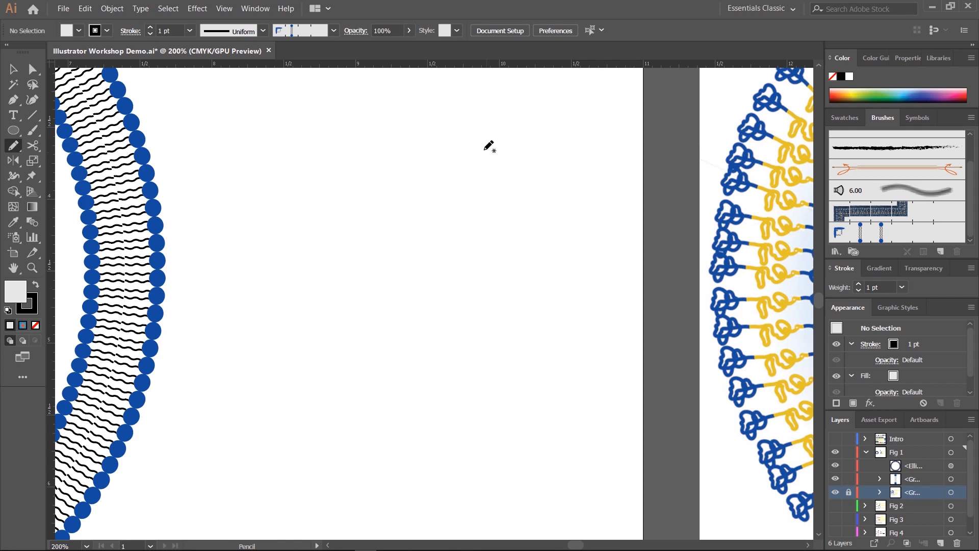
{"action": "mouse_move", "coordinate": [439, 132]}
{"action": "left_mouse_down"}
{"action": "mouse_move", "coordinate": [404, 132]}
{"action": "mouse_move", "coordinate": [364, 187]}
{"action": "mouse_move", "coordinate": [427, 168]}
{"action": "mouse_move", "coordinate": [349, 182]}
{"action": "mouse_move", "coordinate": [310, 173]}
{"action": "mouse_move", "coordinate": [378, 204]}
{"action": "mouse_move", "coordinate": [457, 180]}
{"action": "mouse_move", "coordinate": [400, 143]}
{"action": "mouse_move", "coordinate": [340, 135]}
{"action": "mouse_move", "coordinate": [310, 206]}
{"action": "mouse_move", "coordinate": [387, 247]}
{"action": "mouse_move", "coordinate": [340, 285]}
{"action": "mouse_move", "coordinate": [312, 263]}
{"action": "mouse_move", "coordinate": [371, 325]}
{"action": "mouse_move", "coordinate": [378, 372]}
{"action": "left_mouse_up"}
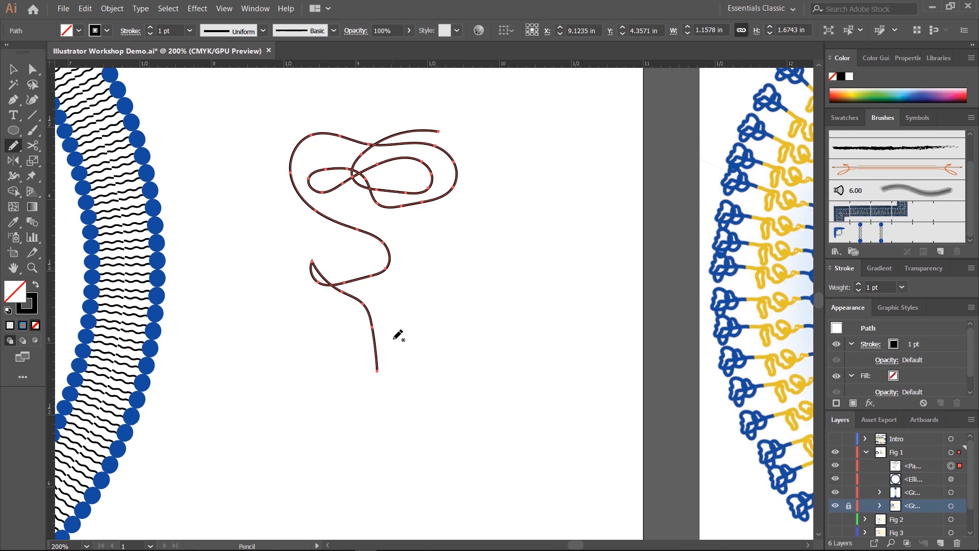
{"action": "scroll", "coordinate": [396, 321], "scroll_direction": "down", "scroll_amount": 3}
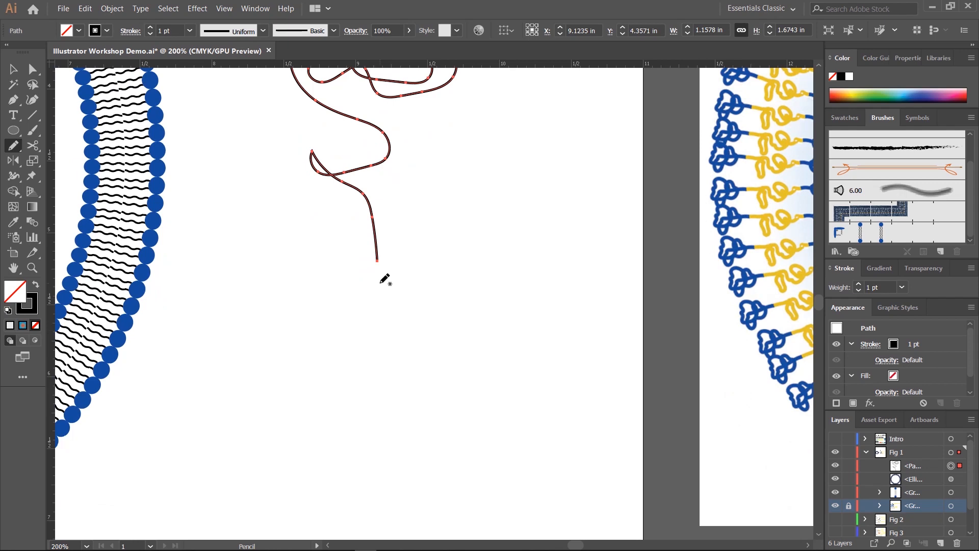
{"action": "mouse_move", "coordinate": [380, 283]}
{"action": "left_mouse_down"}
{"action": "mouse_move", "coordinate": [375, 334]}
{"action": "mouse_move", "coordinate": [294, 346]}
{"action": "mouse_move", "coordinate": [312, 375]}
{"action": "mouse_move", "coordinate": [295, 447]}
{"action": "mouse_move", "coordinate": [386, 437]}
{"action": "mouse_move", "coordinate": [286, 415]}
{"action": "mouse_move", "coordinate": [368, 351]}
{"action": "mouse_move", "coordinate": [401, 377]}
{"action": "mouse_move", "coordinate": [322, 448]}
{"action": "mouse_move", "coordinate": [349, 492]}
{"action": "mouse_move", "coordinate": [349, 531]}
{"action": "left_mouse_up"}
Step: Give the lower looping path a yellow stroke with a weight of 4 pt
{"action": "left_click", "coordinate": [13, 68]}
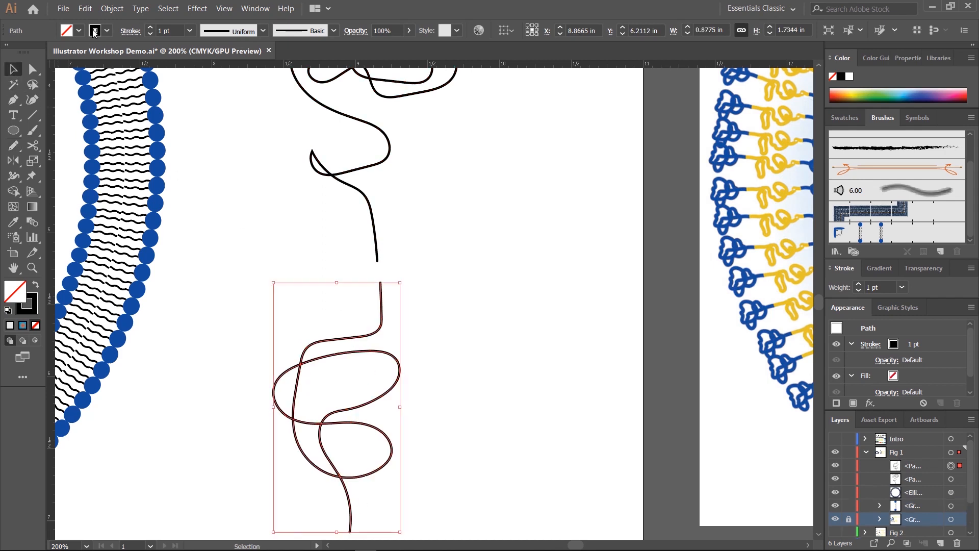
{"action": "left_click", "coordinate": [95, 32]}
{"action": "left_click", "coordinate": [53, 51]}
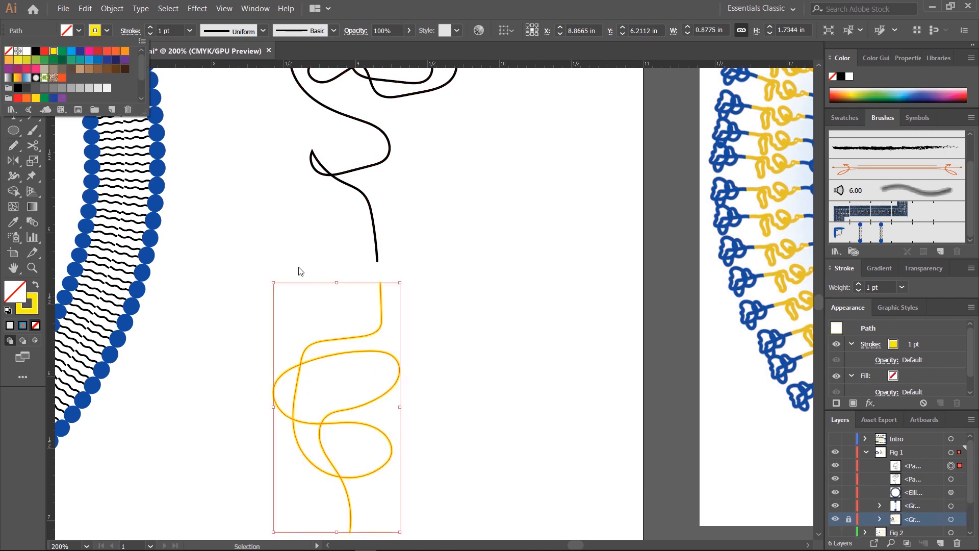
{"action": "left_click", "coordinate": [320, 9]}
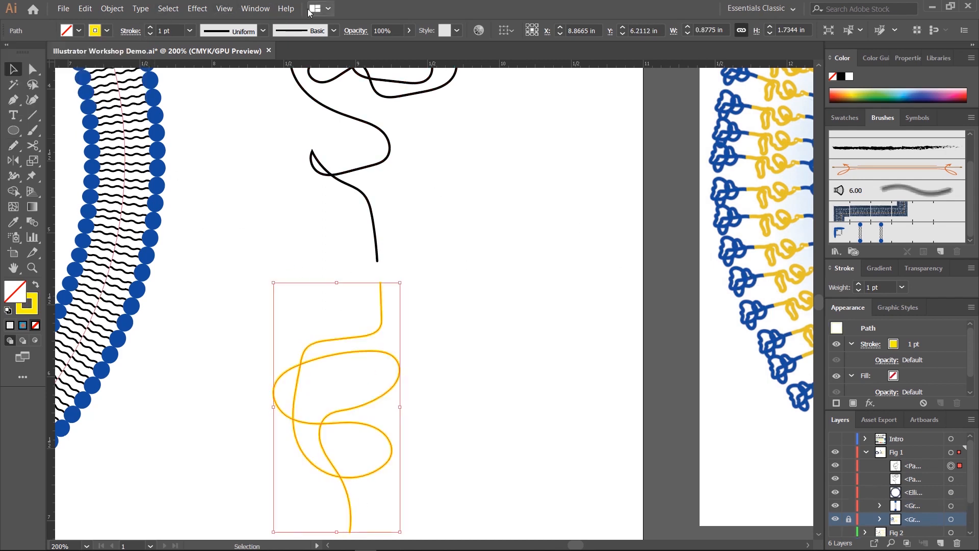
{"action": "left_click", "coordinate": [149, 29]}
{"action": "left_click", "coordinate": [150, 29]}
{"action": "left_click", "coordinate": [150, 29]}
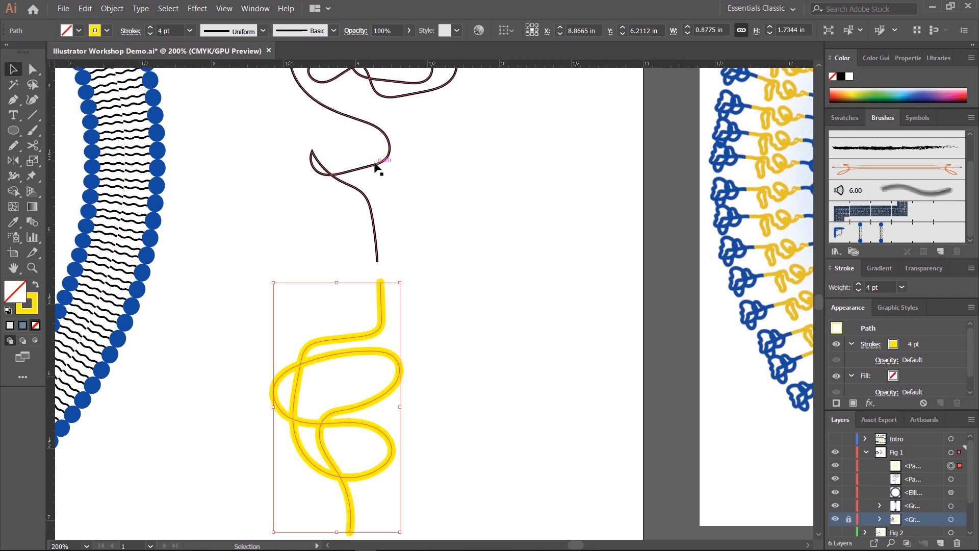
Step: Set the stroke weight of the upper looping path to 4 pt
{"action": "left_click", "coordinate": [378, 165]}
{"action": "left_click", "coordinate": [150, 28]}
{"action": "left_click", "coordinate": [150, 27]}
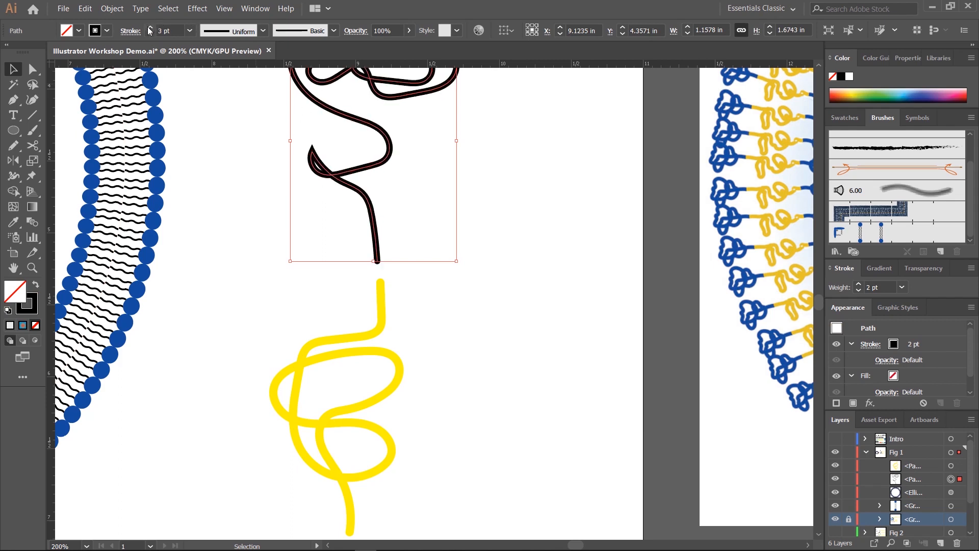
{"action": "left_click", "coordinate": [150, 28]}
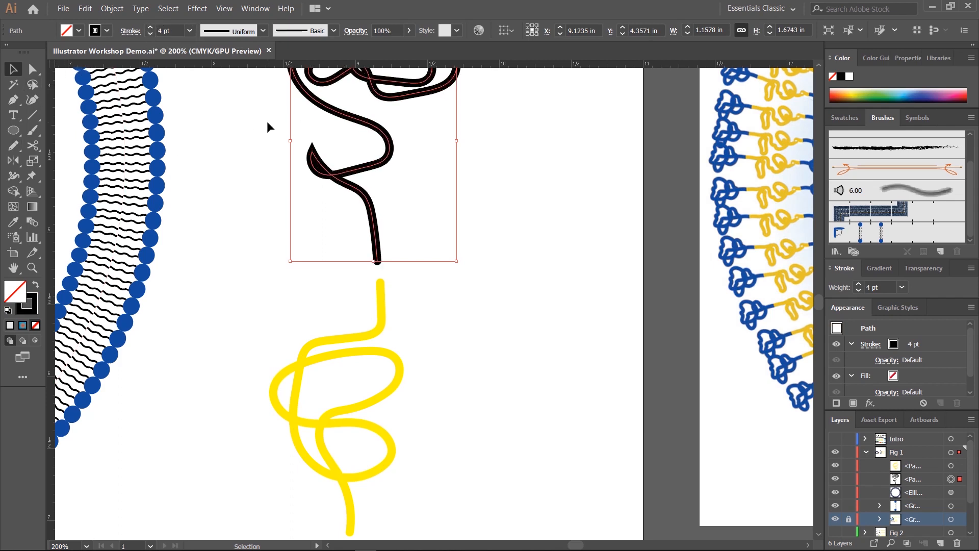
Step: Sample the reference figure's blue for the upper path, apply it as the stroke colour, and remove the path's fill
{"action": "left_click", "coordinate": [13, 222]}
{"action": "left_click", "coordinate": [153, 251]}
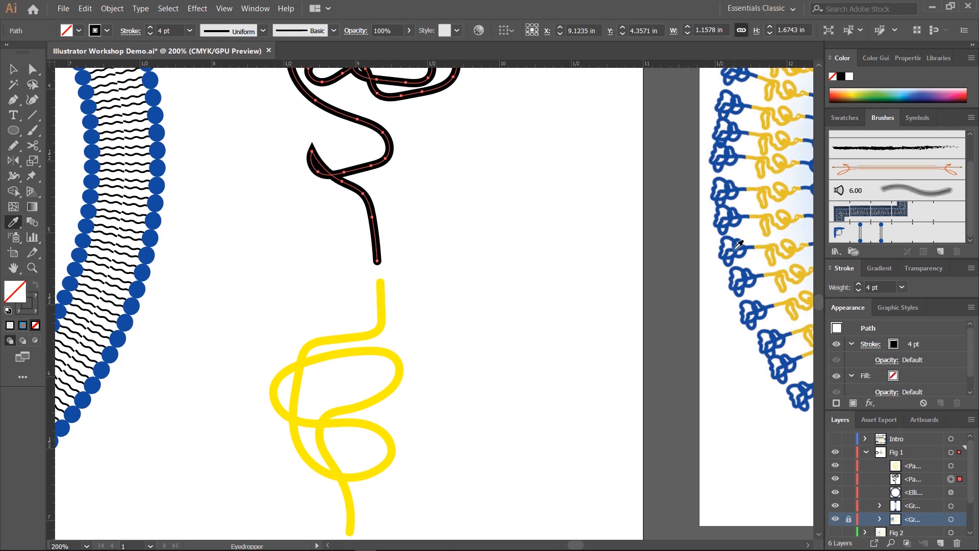
{"action": "left_click", "coordinate": [734, 249]}
{"action": "key", "text": "v"}
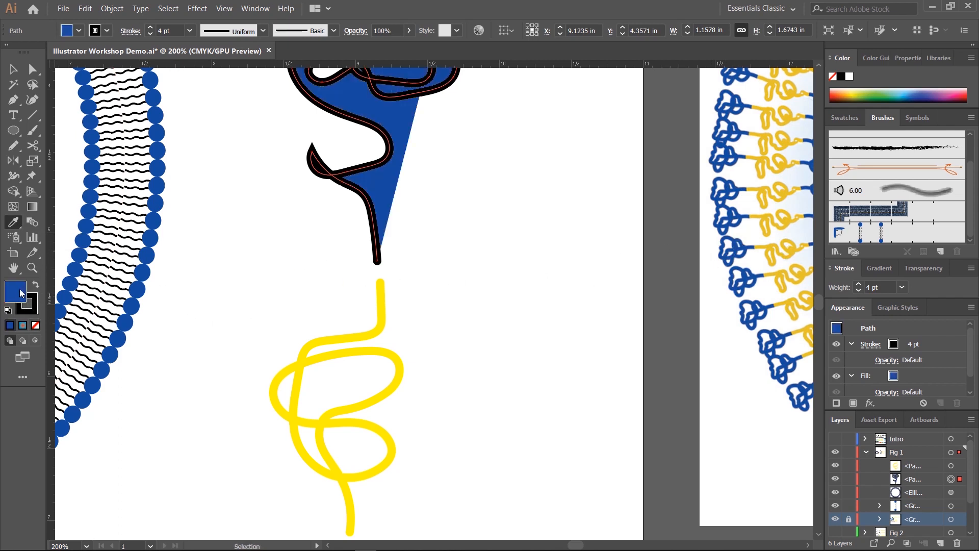
{"action": "left_click", "coordinate": [35, 285]}
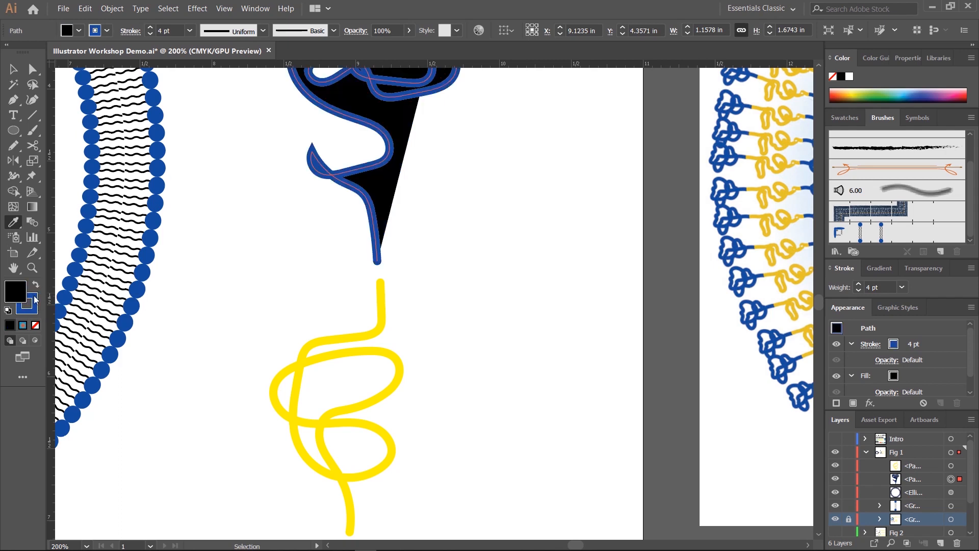
{"action": "left_click", "coordinate": [38, 326]}
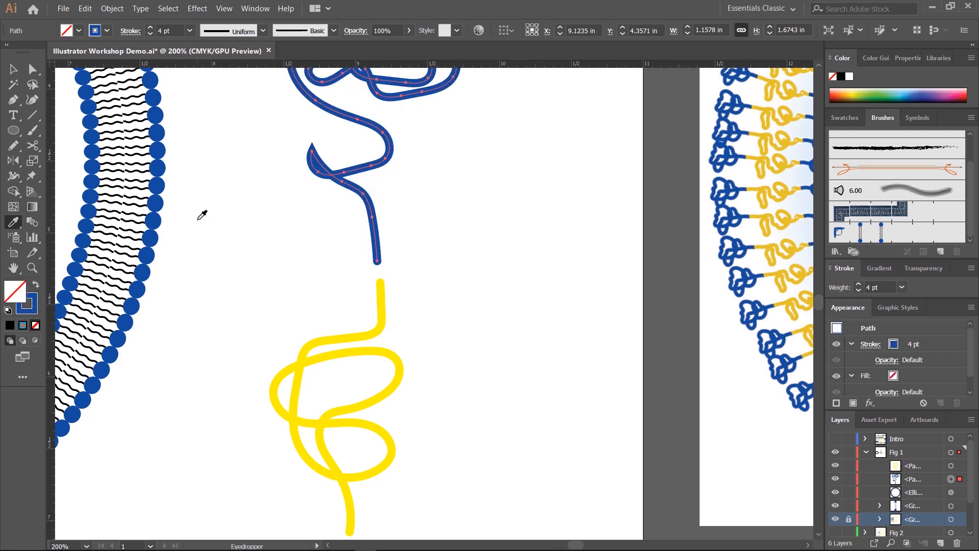
{"action": "left_click", "coordinate": [28, 302]}
{"action": "left_click", "coordinate": [13, 69]}
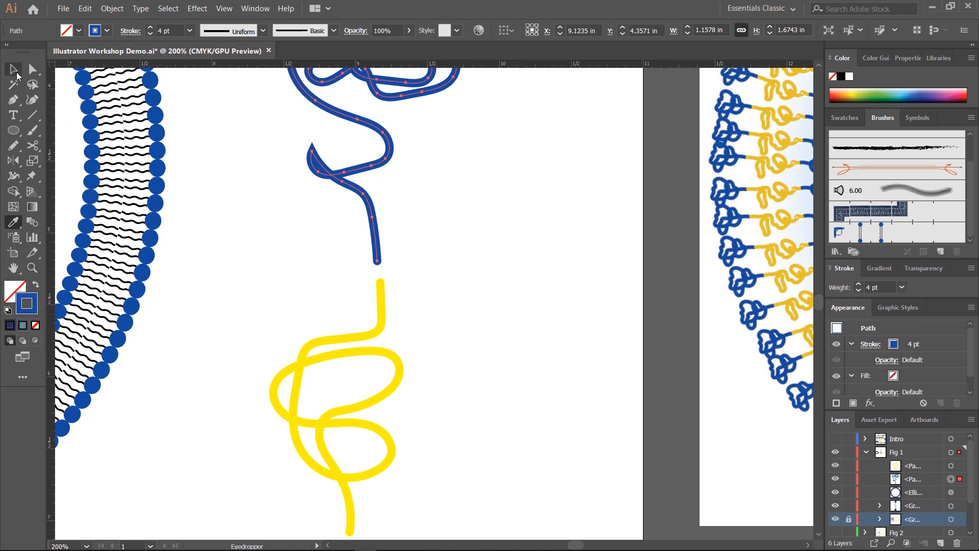
{"action": "left_click", "coordinate": [452, 286]}
Step: Duplicate the blue looping path straight down to just below the yellow path
{"action": "scroll", "coordinate": [418, 282], "scroll_direction": "down", "scroll_amount": 3}
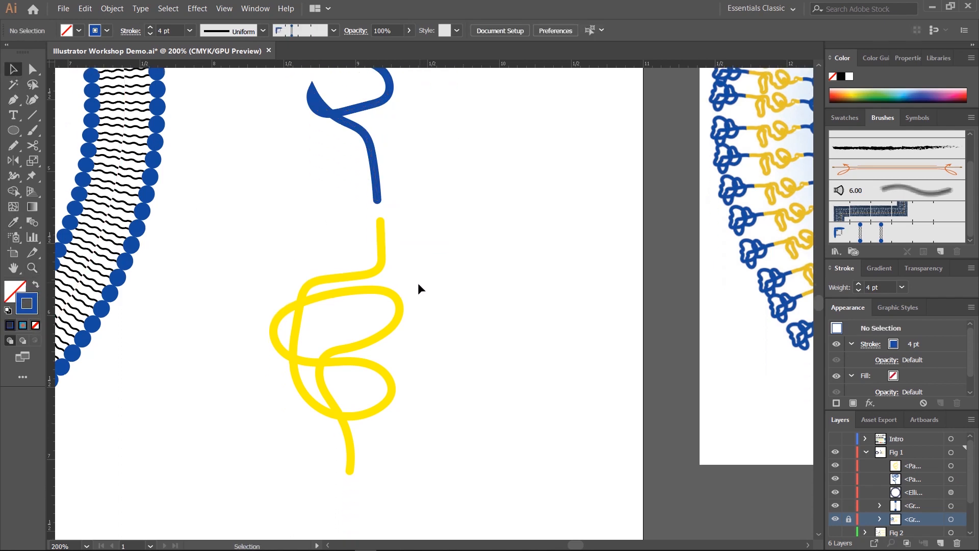
{"action": "scroll", "coordinate": [450, 279], "scroll_direction": "up", "scroll_amount": 2}
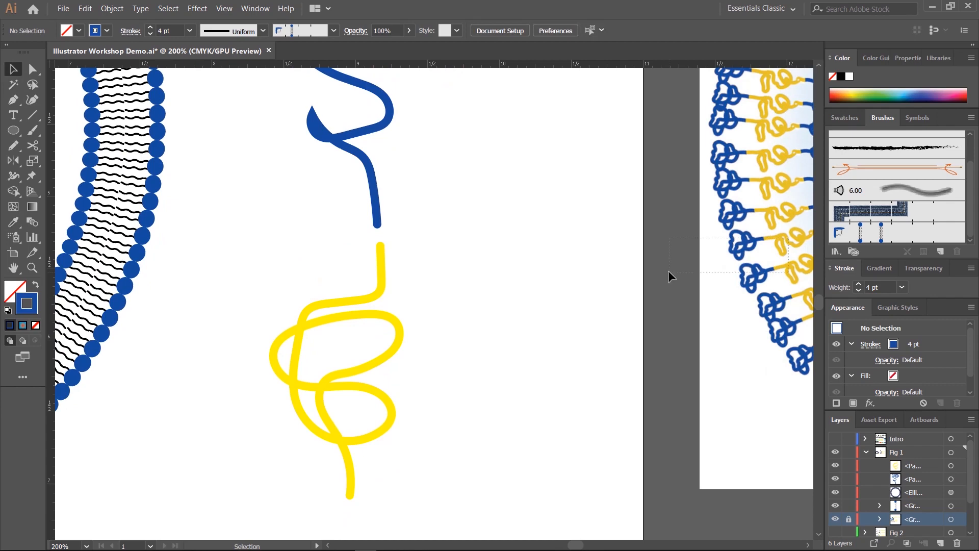
{"action": "scroll", "coordinate": [668, 270], "scroll_direction": "right", "scroll_amount": 5}
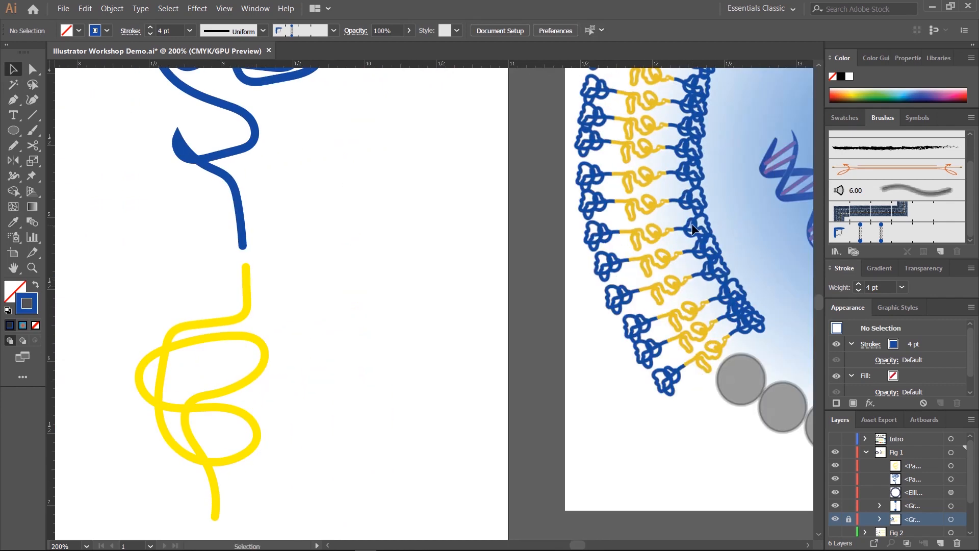
{"action": "left_click_drag", "start_coordinate": [309, 211], "coordinate": [408, 261]}
{"action": "key", "text": "ctrl+minus"}
{"action": "key", "text": "ctrl+minus"}
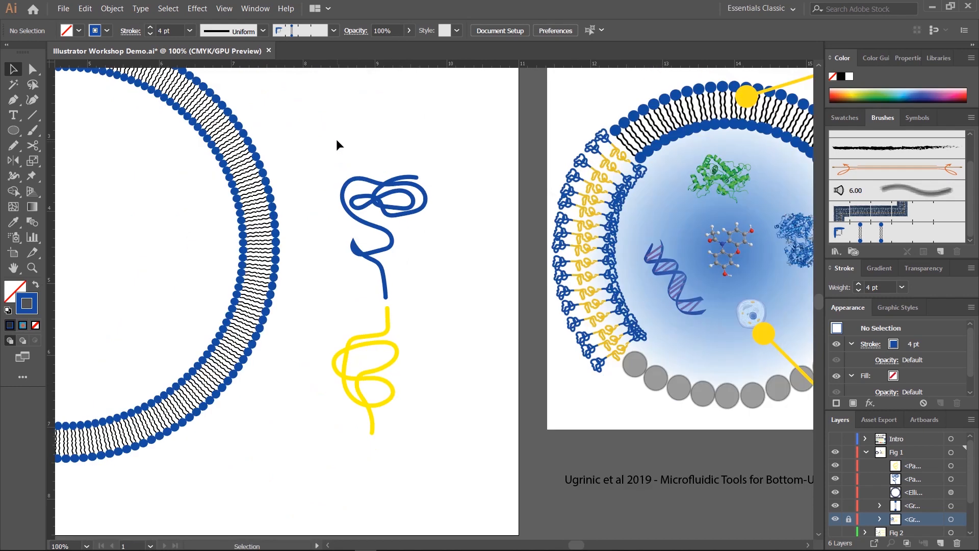
{"action": "mouse_move", "coordinate": [336, 139]}
{"action": "left_mouse_down"}
{"action": "mouse_move", "coordinate": [420, 247]}
{"action": "mouse_move", "coordinate": [435, 483]}
{"action": "left_mouse_up"}
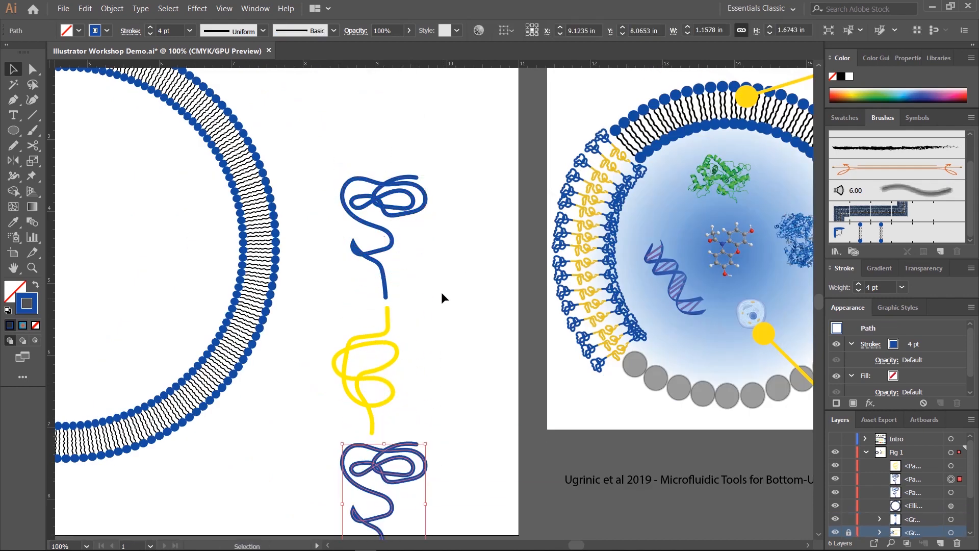
Step: Rotate the blue copy 180 degrees so that its straight stem faces up toward the yellow path
{"action": "scroll", "coordinate": [430, 251], "scroll_direction": "down", "scroll_amount": 2}
{"action": "scroll", "coordinate": [430, 252], "scroll_direction": "down", "scroll_amount": 3}
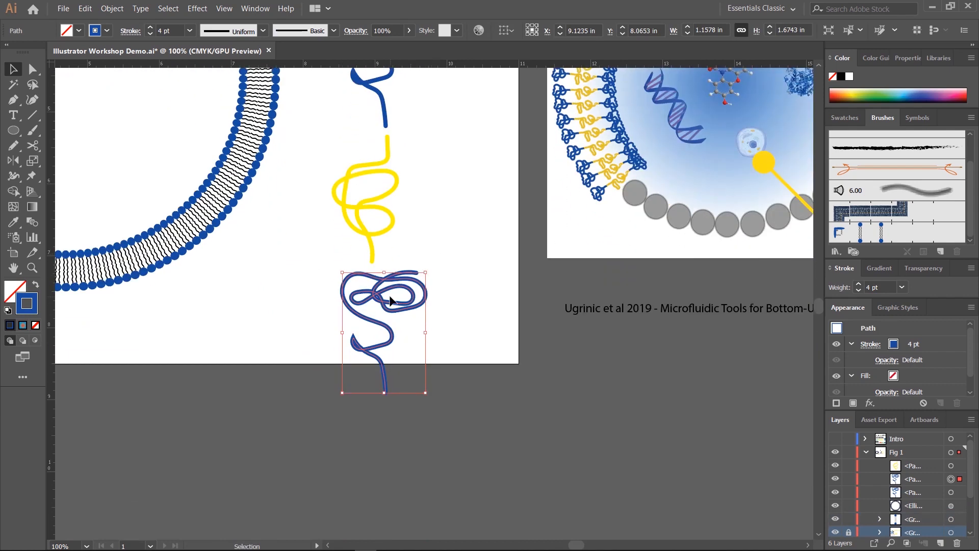
{"action": "scroll", "coordinate": [382, 205], "scroll_direction": "down", "scroll_amount": 2}
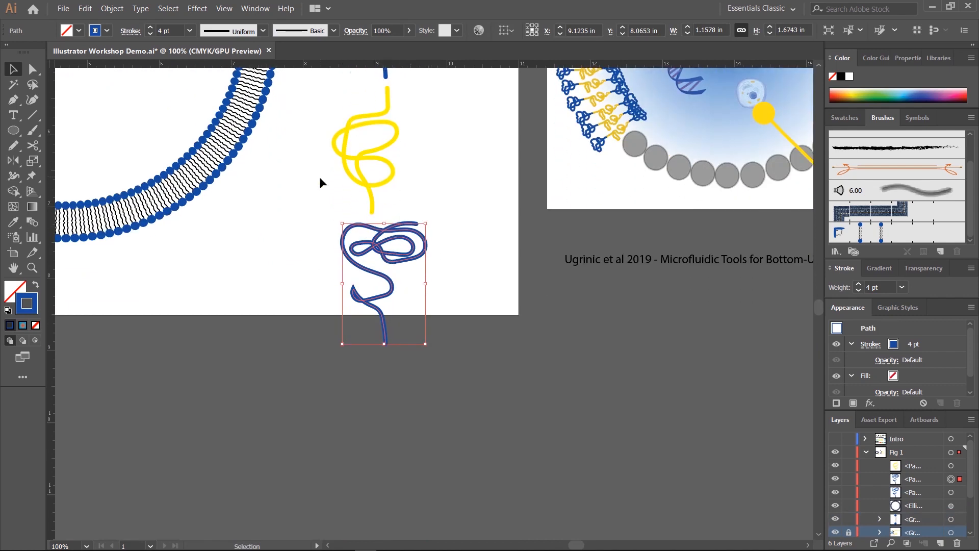
{"action": "scroll", "coordinate": [407, 209], "scroll_direction": "up", "scroll_amount": 3}
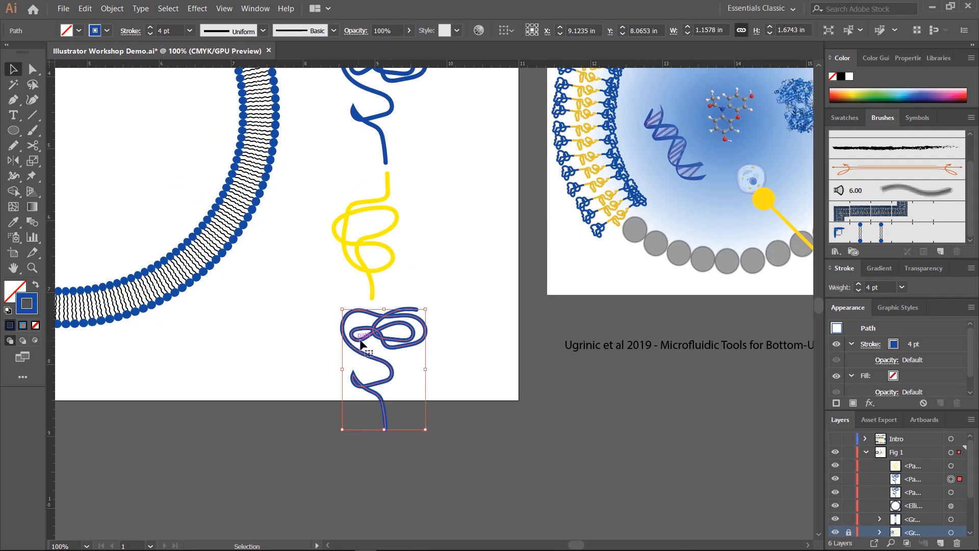
{"action": "scroll", "coordinate": [394, 272], "scroll_direction": "up", "scroll_amount": 1}
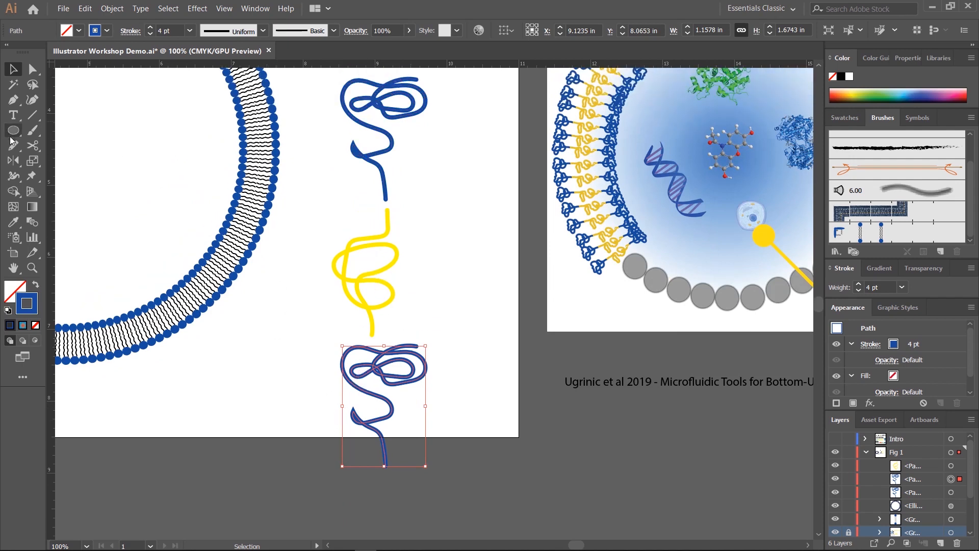
{"action": "left_click_drag", "start_coordinate": [14, 160], "coordinate": [66, 160]}
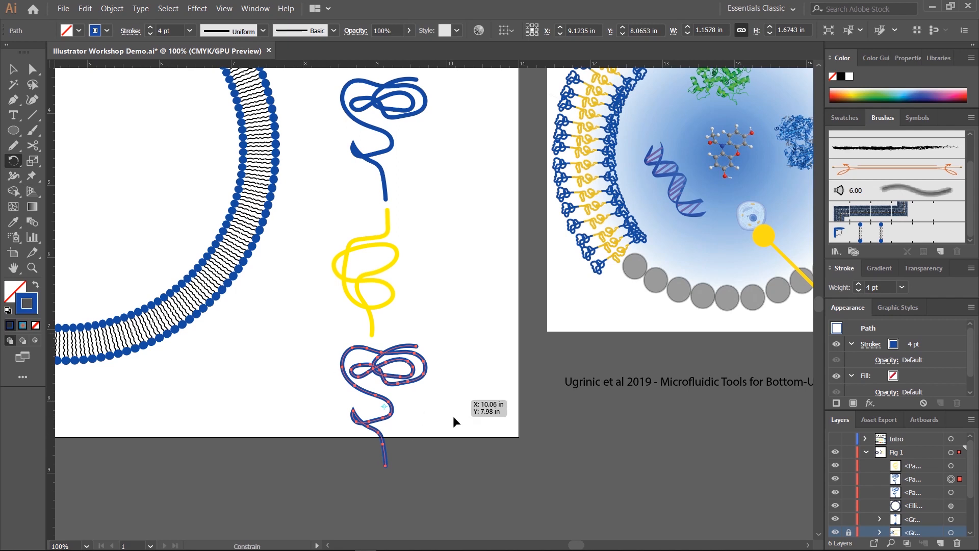
{"action": "mouse_move", "coordinate": [444, 396]}
{"action": "left_mouse_down"}
{"action": "mouse_move", "coordinate": [452, 415]}
{"action": "mouse_move", "coordinate": [345, 486]}
{"action": "mouse_move", "coordinate": [237, 462]}
{"action": "left_mouse_up"}
Step: Move the rotated blue copy so that its stem meets the lower end of the yellow path, and deselect it
{"action": "key", "text": "v"}
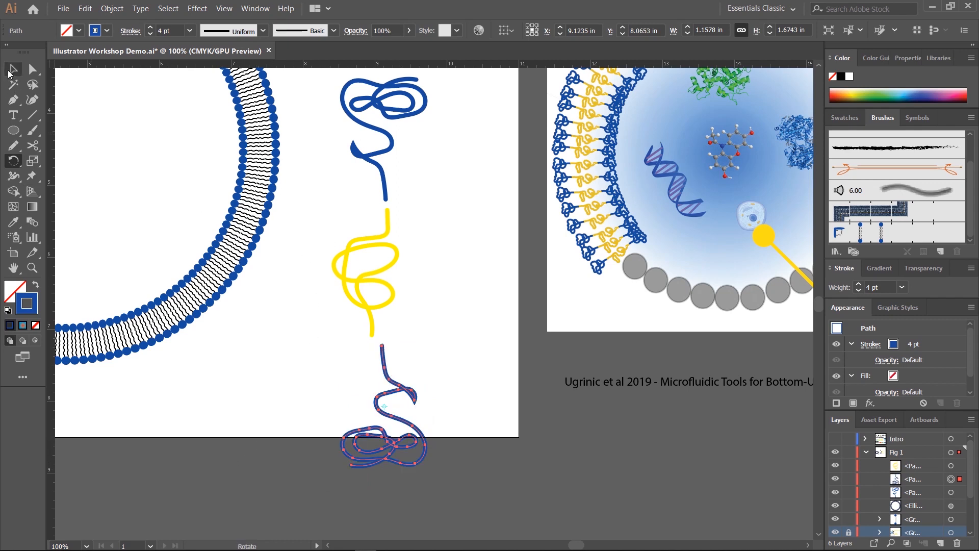
{"action": "left_click_drag", "start_coordinate": [394, 391], "coordinate": [383, 389]}
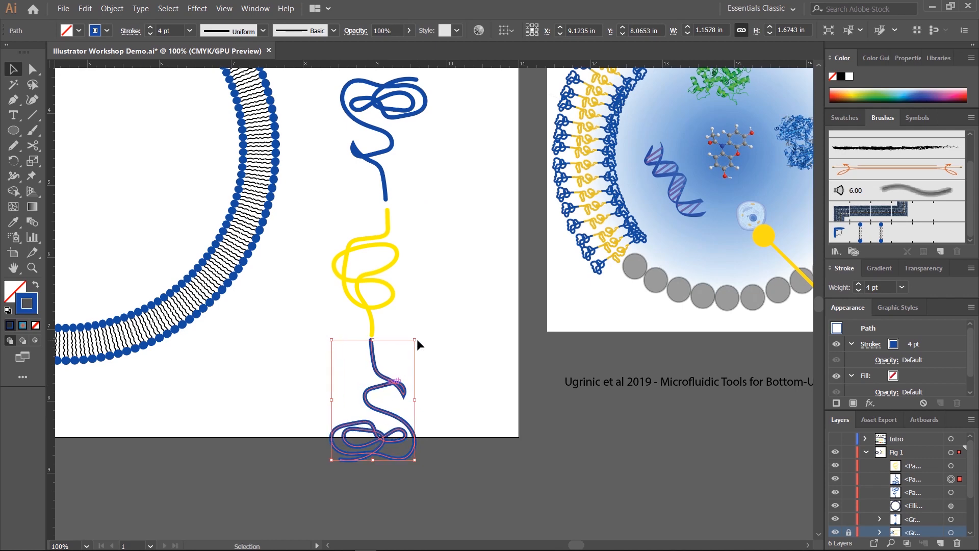
{"action": "left_click", "coordinate": [441, 316]}
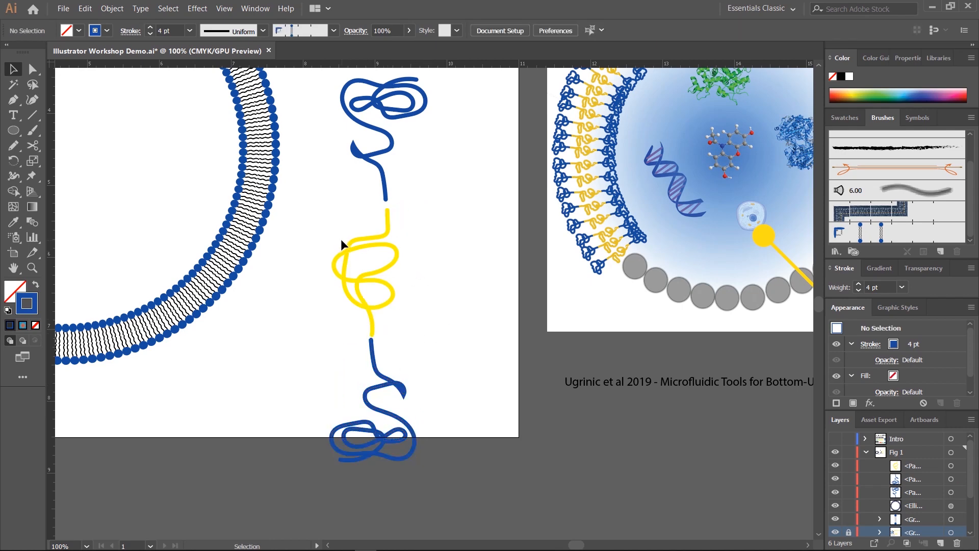
Step: Join the lower end of the upper blue path to the upper end of the yellow path
{"action": "scroll", "coordinate": [343, 250], "scroll_direction": "up", "scroll_amount": 2}
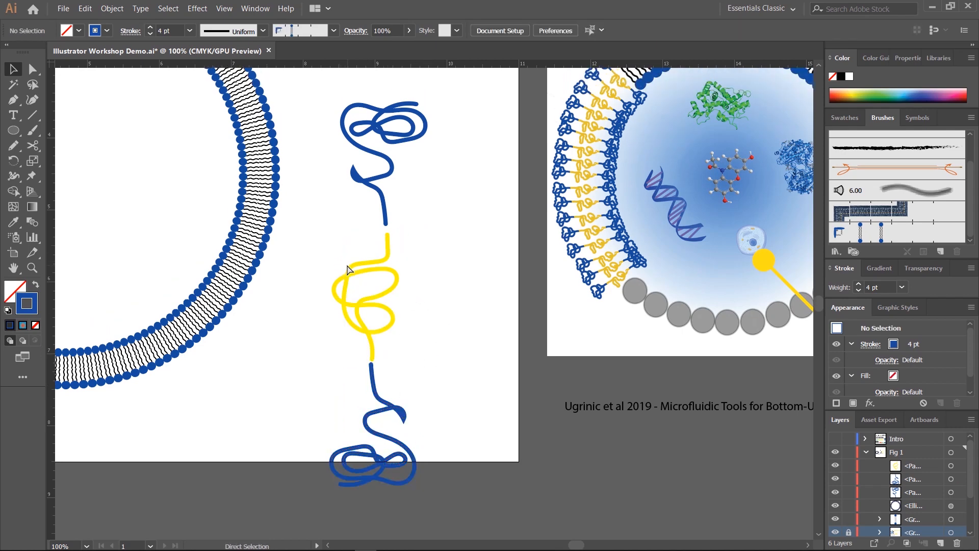
{"action": "key", "text": "ctrl+equal"}
{"action": "key", "text": "ctrl+equal"}
{"action": "key", "text": "ctrl+equal"}
{"action": "key", "text": "ctrl+equal"}
{"action": "mouse_move", "coordinate": [284, 215]}
{"action": "left_mouse_down"}
{"action": "mouse_move", "coordinate": [314, 270]}
{"action": "mouse_move", "coordinate": [478, 341]}
{"action": "left_mouse_up"}
{"action": "key", "text": "ctrl+minus"}
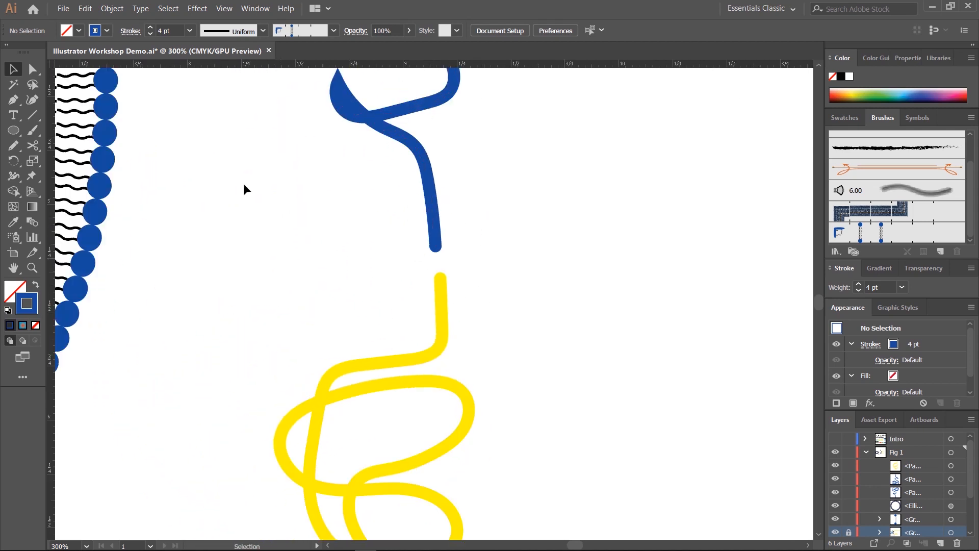
{"action": "left_click", "coordinate": [33, 69]}
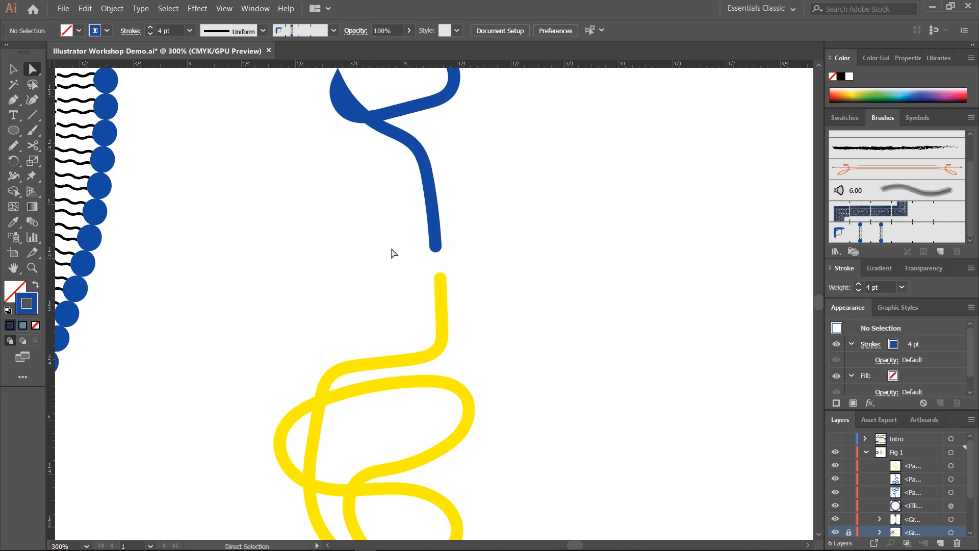
{"action": "left_click_drag", "start_coordinate": [403, 224], "coordinate": [445, 309]}
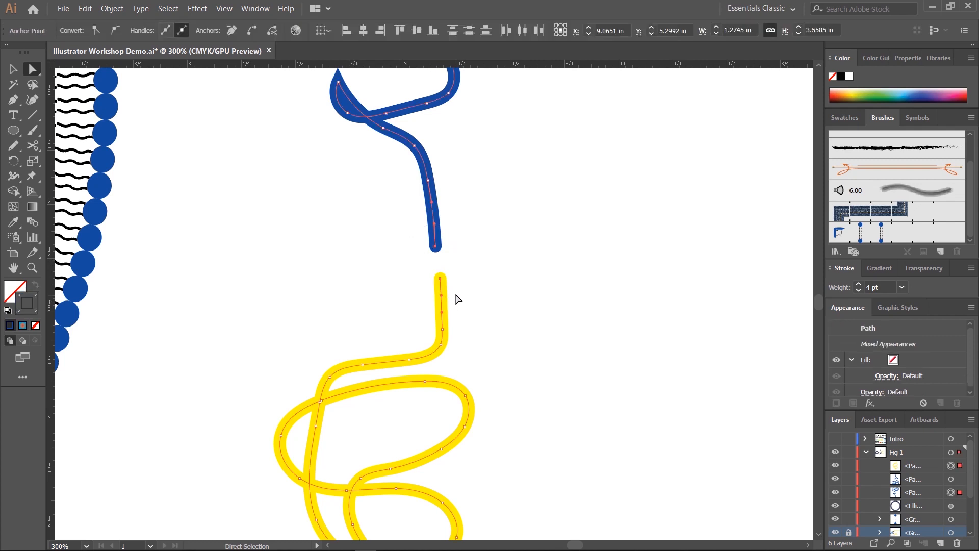
{"action": "left_click_drag", "start_coordinate": [384, 229], "coordinate": [464, 284]}
{"action": "left_click", "coordinate": [253, 31]}
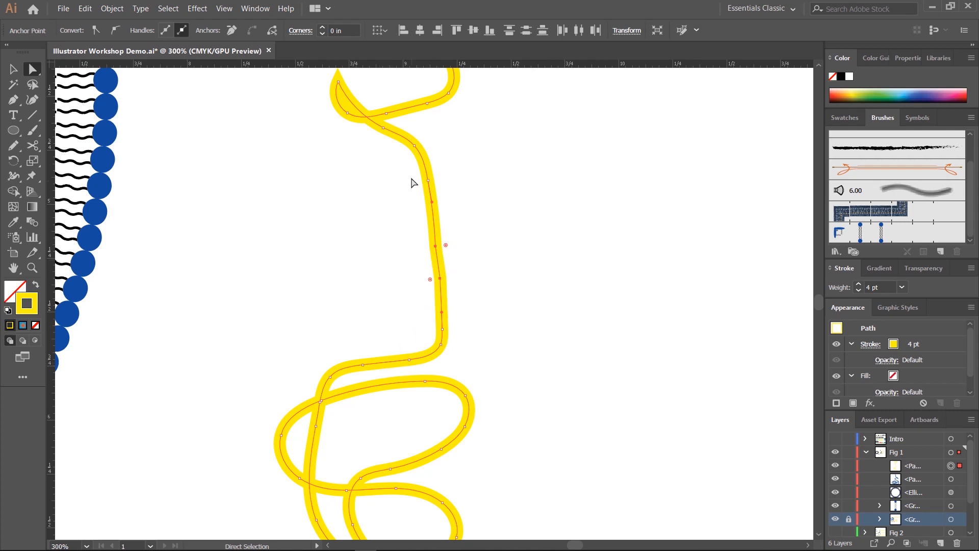
Step: Join the lower end of the yellow path to the stem of the rotated blue copy below it
{"action": "scroll", "coordinate": [438, 255], "scroll_direction": "up", "scroll_amount": 2}
{"action": "scroll", "coordinate": [419, 259], "scroll_direction": "up", "scroll_amount": 4}
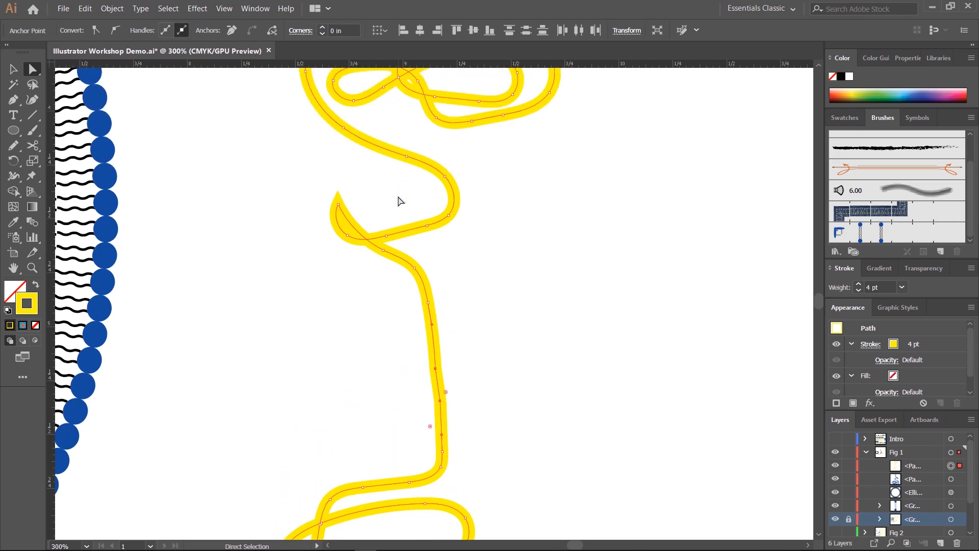
{"action": "scroll", "coordinate": [418, 217], "scroll_direction": "down", "scroll_amount": 4}
{"action": "scroll", "coordinate": [419, 232], "scroll_direction": "down", "scroll_amount": 14}
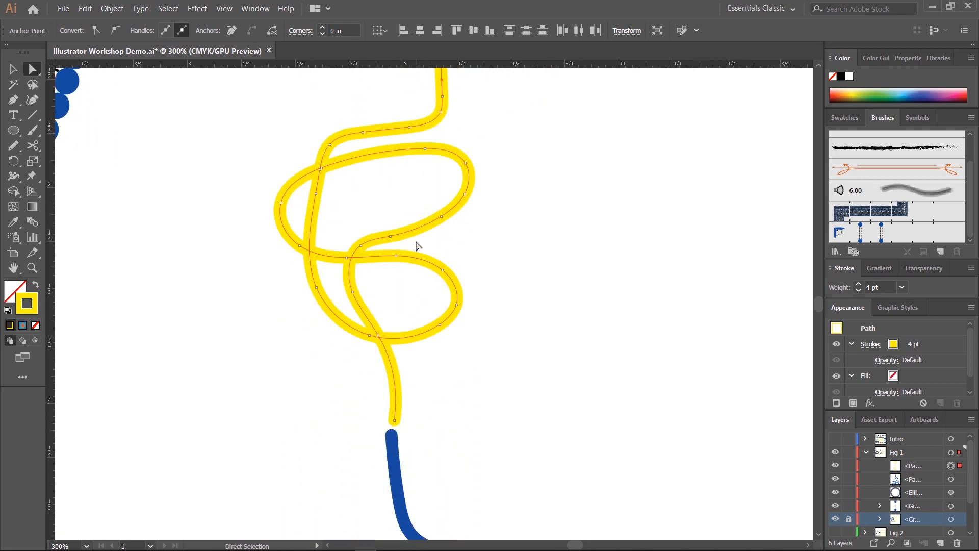
{"action": "scroll", "coordinate": [485, 330], "scroll_direction": "down", "scroll_amount": 4}
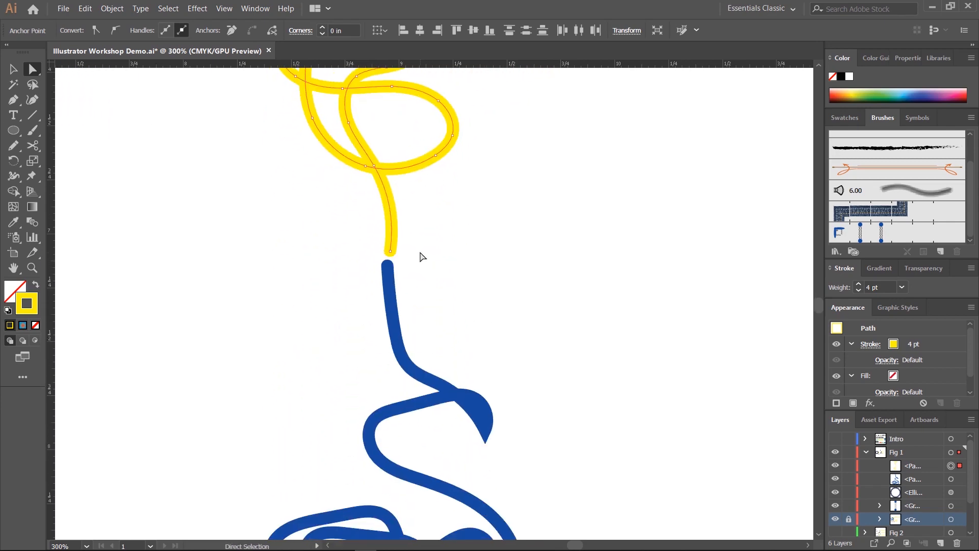
{"action": "left_click_drag", "start_coordinate": [417, 244], "coordinate": [364, 278]}
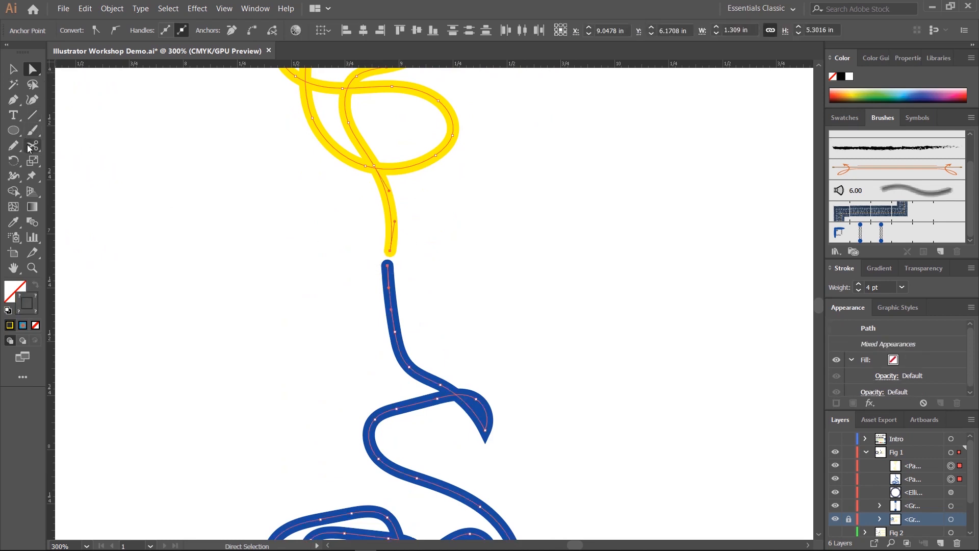
{"action": "left_click", "coordinate": [256, 29]}
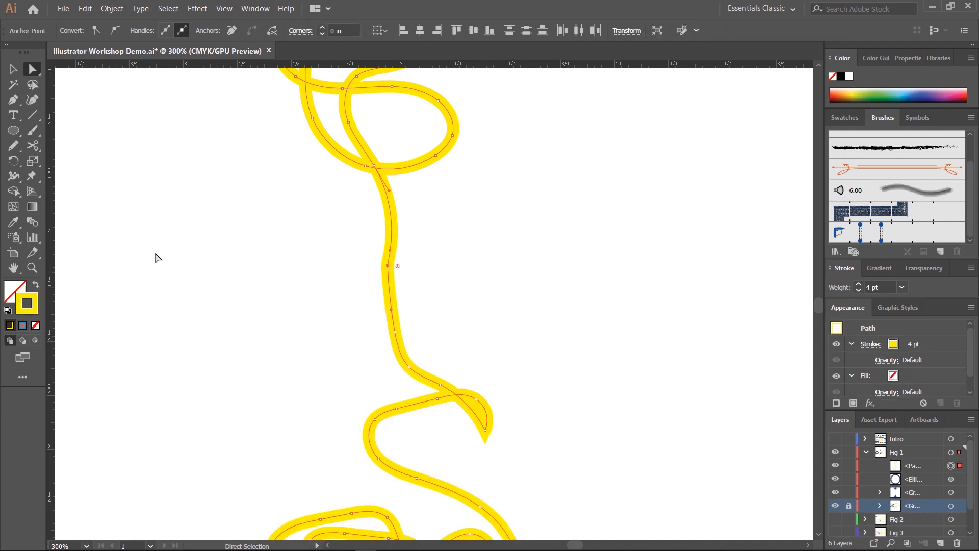
Step: Set the stroke weight of the whole joined membrane path to 5 pt
{"action": "left_click", "coordinate": [13, 68]}
{"action": "left_click", "coordinate": [537, 244]}
{"action": "key", "text": "ctrl+1"}
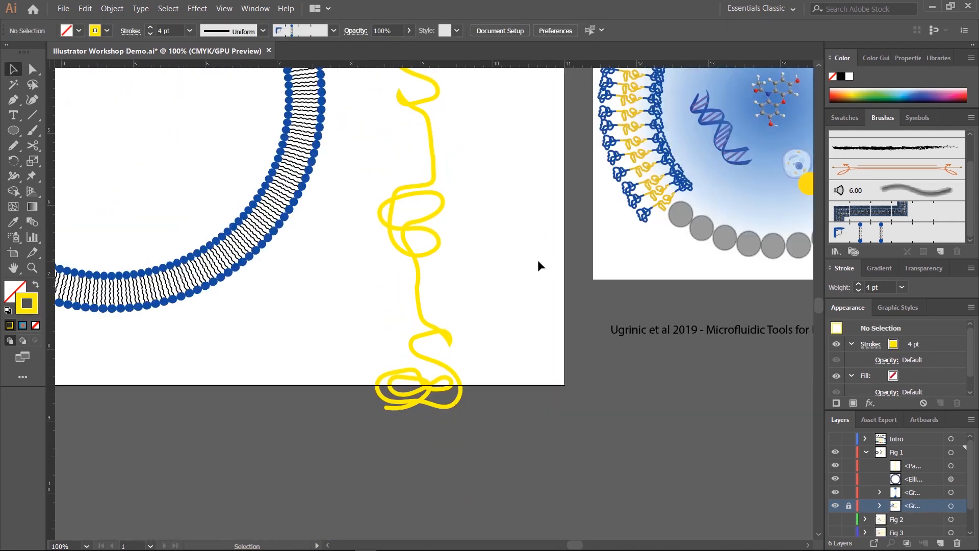
{"action": "left_click", "coordinate": [437, 193]}
{"action": "scroll", "coordinate": [474, 209], "scroll_direction": "up", "scroll_amount": 3}
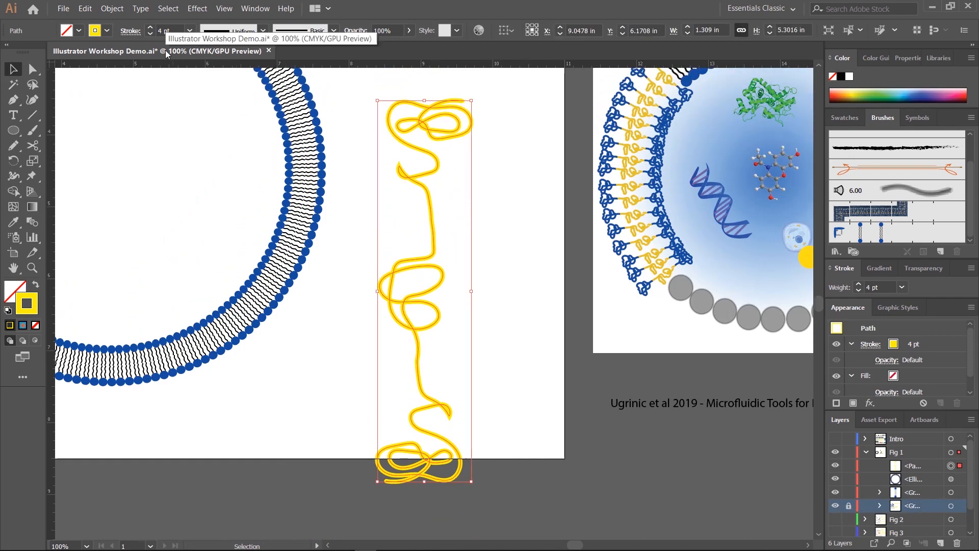
{"action": "left_click", "coordinate": [151, 27]}
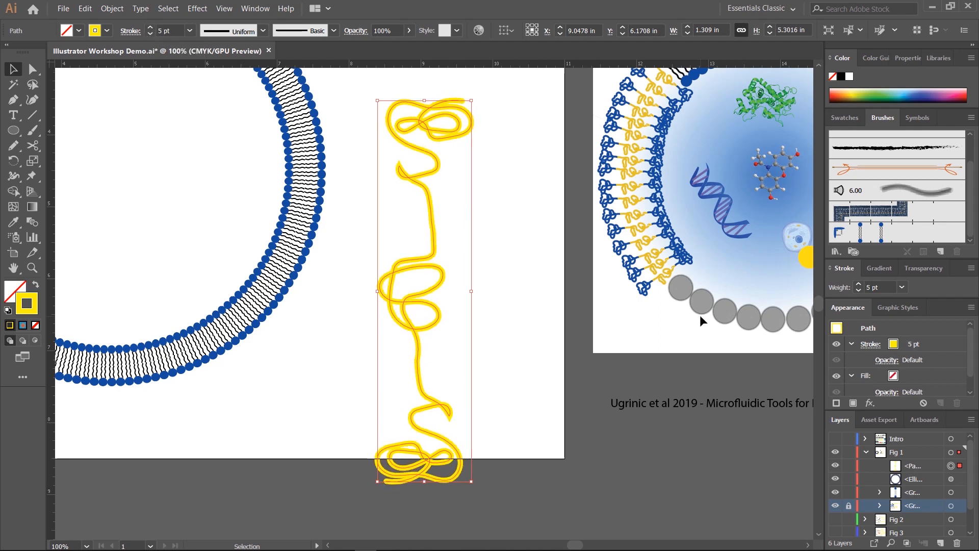
Step: Recolour the joined path's stroke with the dark blue swatch, checking it deselected before selecting it again
{"action": "left_click", "coordinate": [897, 344]}
{"action": "left_click", "coordinate": [893, 345]}
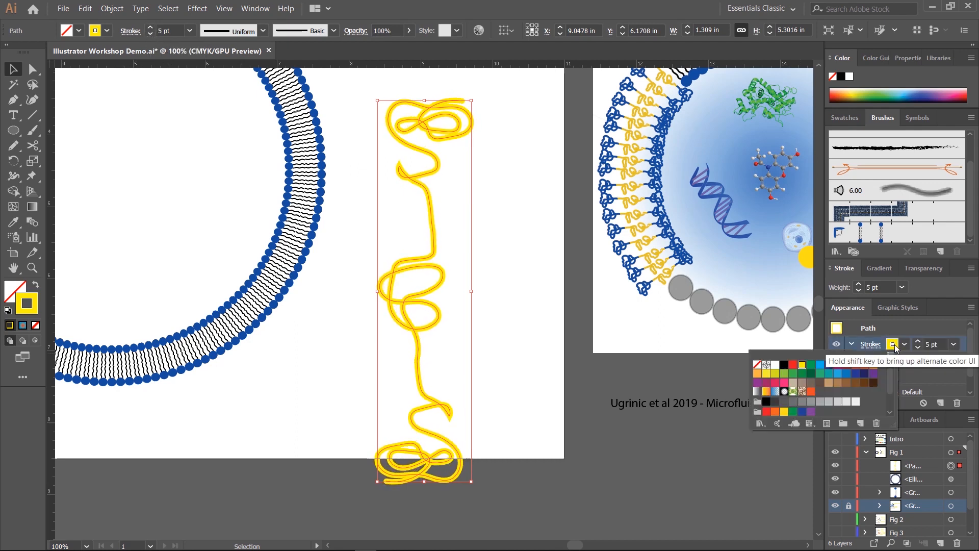
{"action": "left_click", "coordinate": [821, 365]}
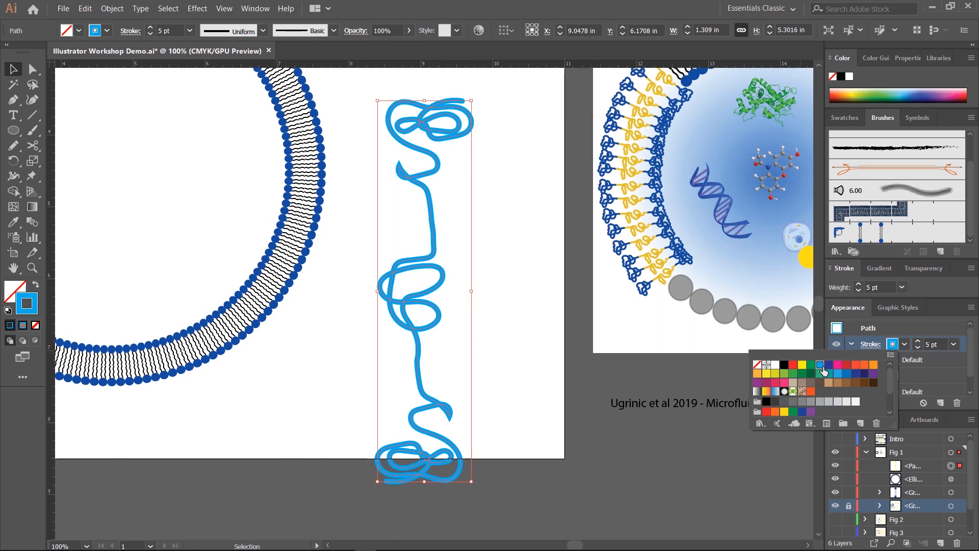
{"action": "left_click", "coordinate": [828, 365]}
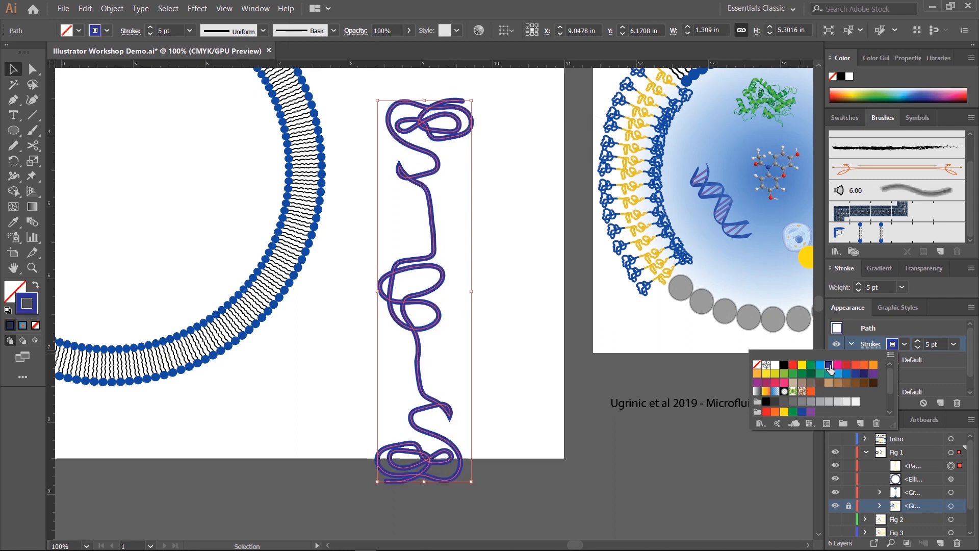
{"action": "left_click", "coordinate": [496, 297]}
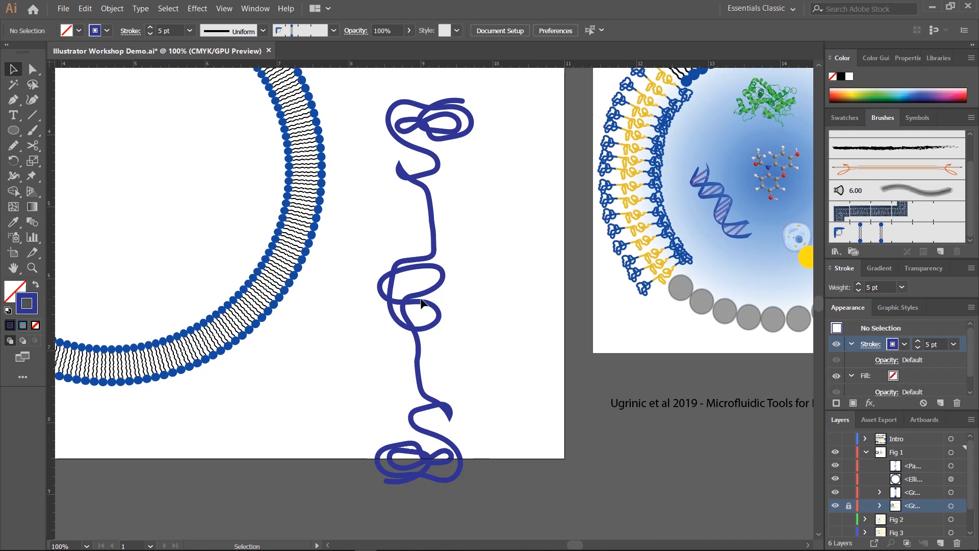
{"action": "left_click", "coordinate": [427, 259]}
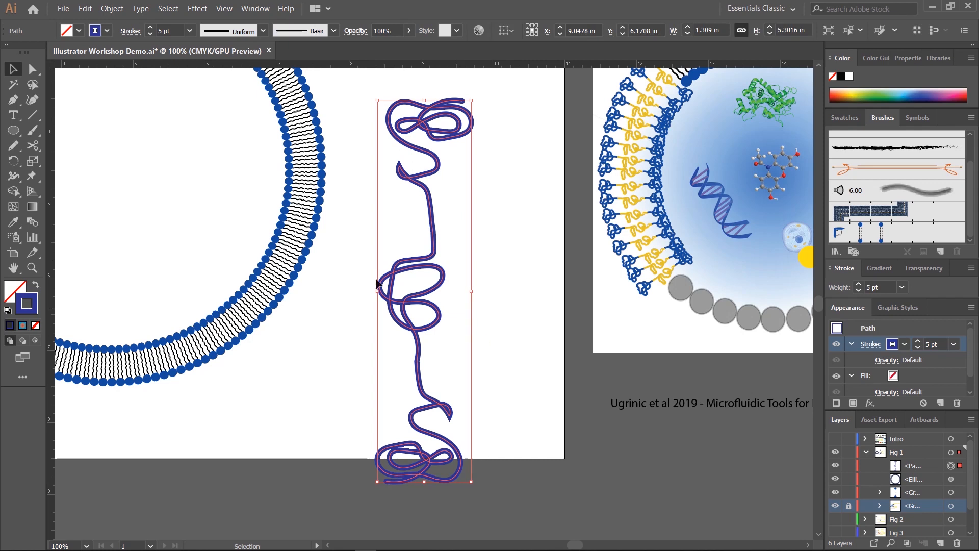
{"action": "left_click", "coordinate": [34, 146]}
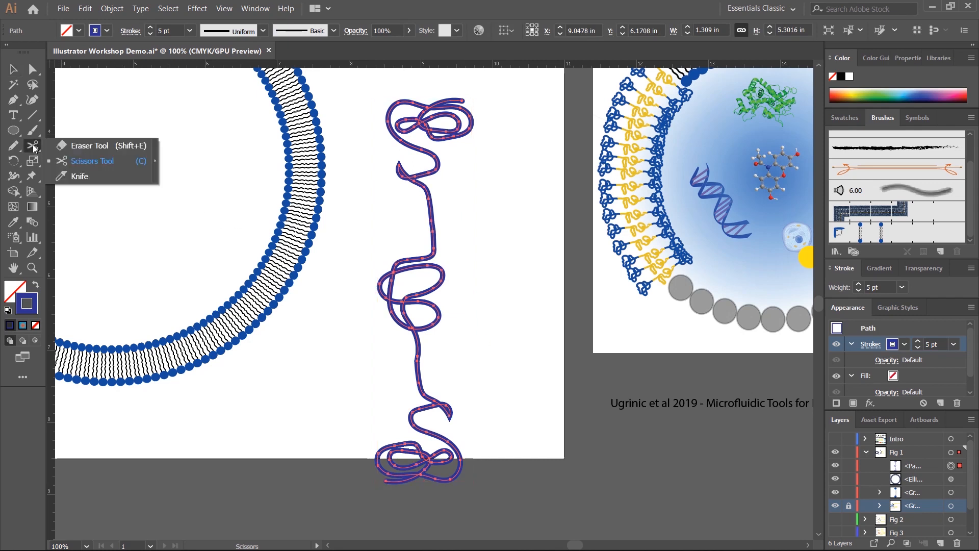
{"action": "left_click", "coordinate": [90, 146]}
{"action": "left_click", "coordinate": [34, 147]}
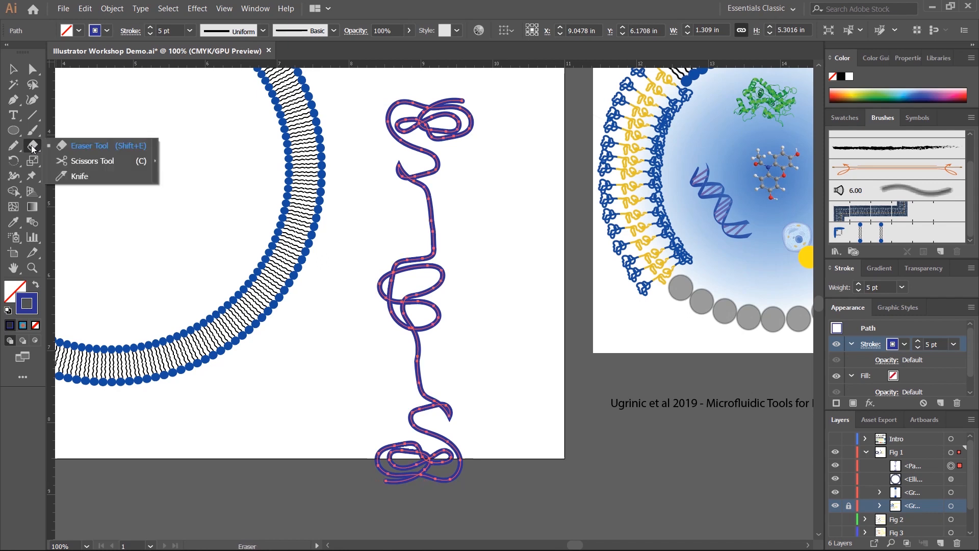
{"action": "left_click", "coordinate": [75, 162]}
{"action": "left_click", "coordinate": [13, 70]}
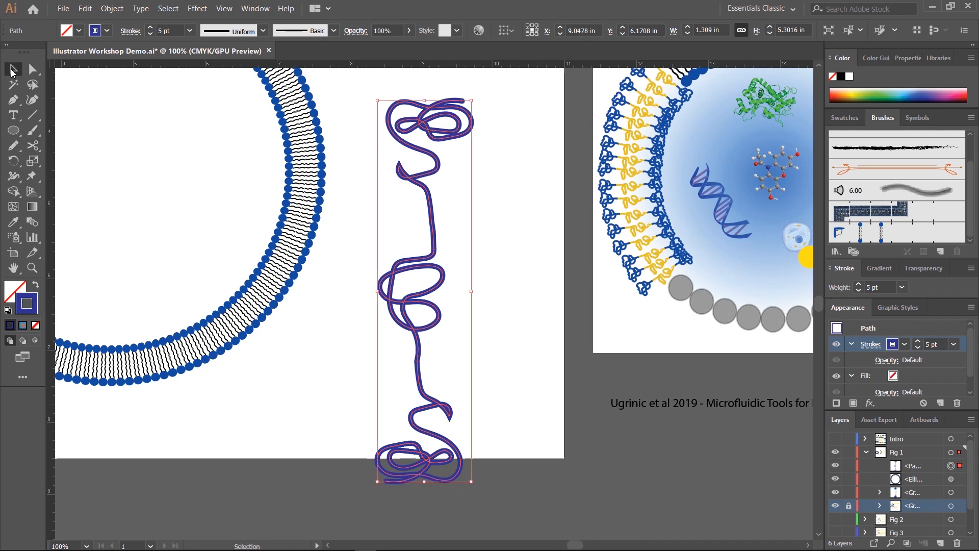
Step: Cut the joined path with the Scissors tool on the upper stem, just below the pointed blue curl
{"action": "left_click_drag", "start_coordinate": [450, 236], "coordinate": [418, 263]}
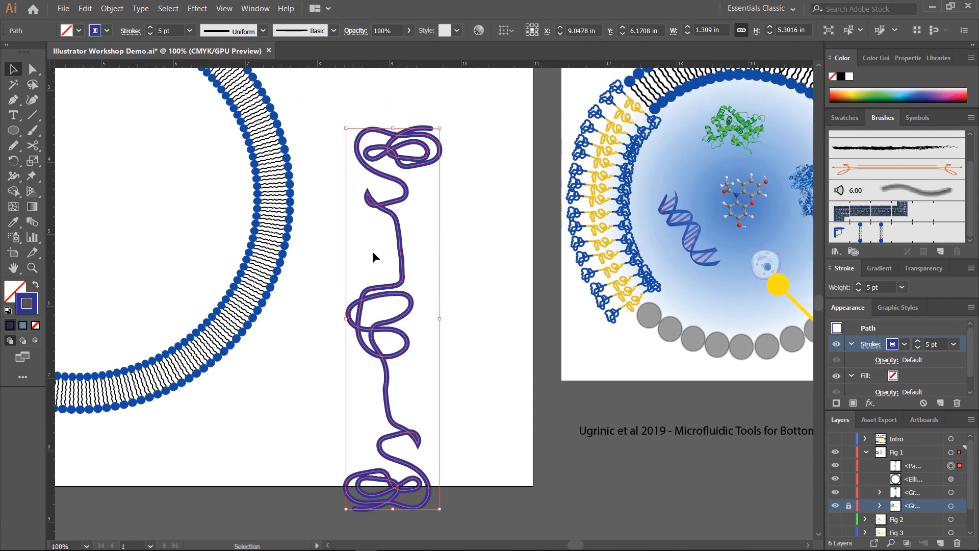
{"action": "key", "text": "ctrl+plus"}
{"action": "key", "text": "ctrl+plus"}
{"action": "key", "text": "ctrl+plus"}
{"action": "left_click_drag", "start_coordinate": [613, 134], "coordinate": [332, 300]}
{"action": "left_click_drag", "start_coordinate": [148, 156], "coordinate": [246, 298]}
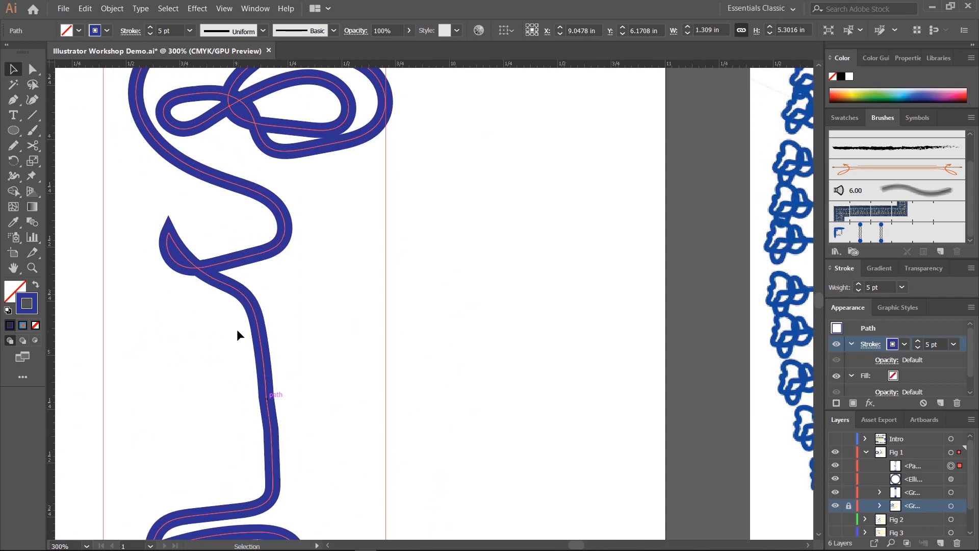
{"action": "left_click", "coordinate": [32, 145]}
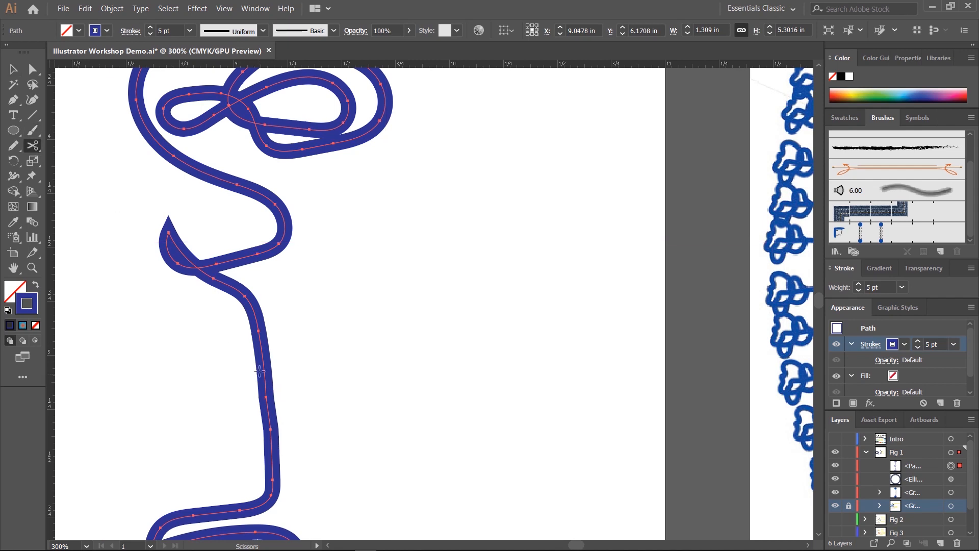
{"action": "left_click", "coordinate": [259, 331]}
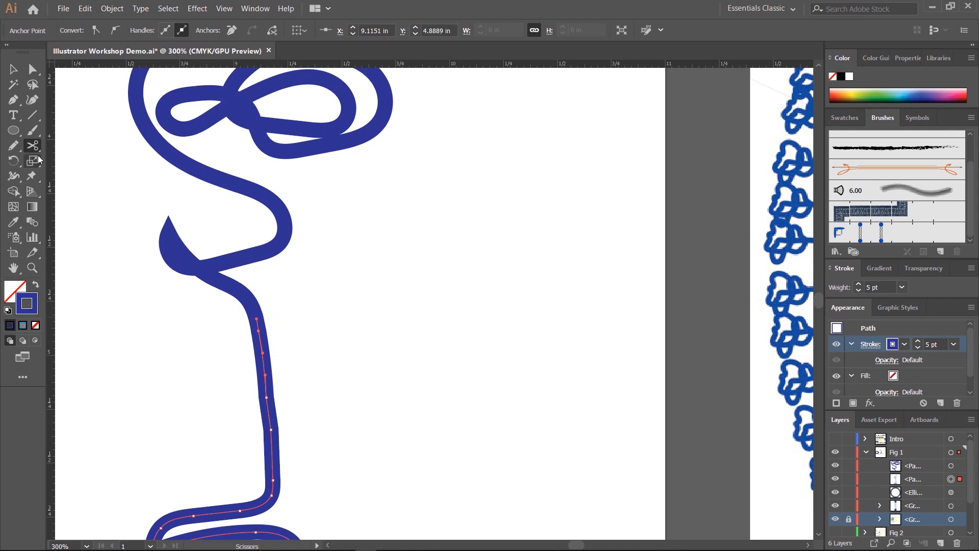
{"action": "left_click", "coordinate": [256, 318]}
Step: Cut the path again with the Scissors tool at the anchor on the lower stem, below the middle loops
{"action": "scroll", "coordinate": [204, 403], "scroll_direction": "down", "scroll_amount": 1}
{"action": "scroll", "coordinate": [204, 404], "scroll_direction": "down", "scroll_amount": 15}
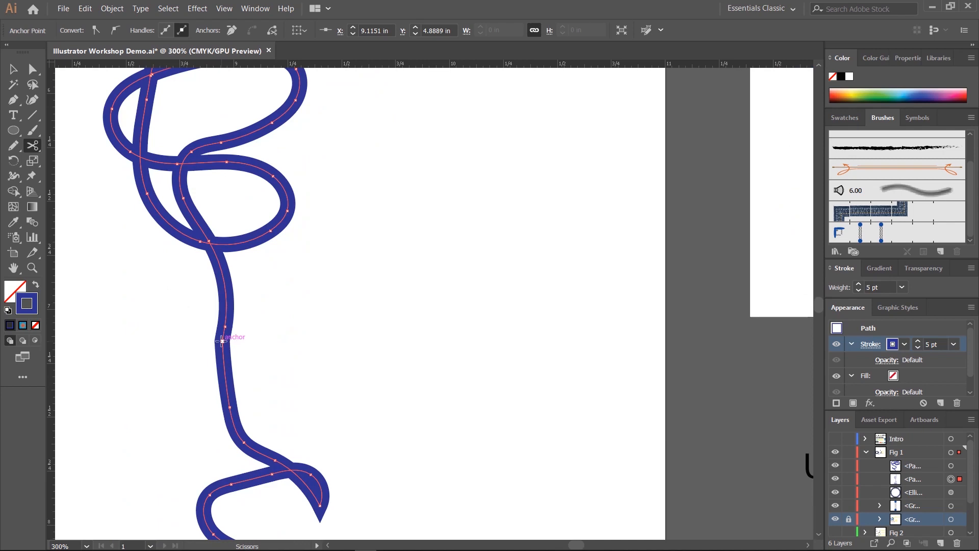
{"action": "left_click", "coordinate": [223, 342]}
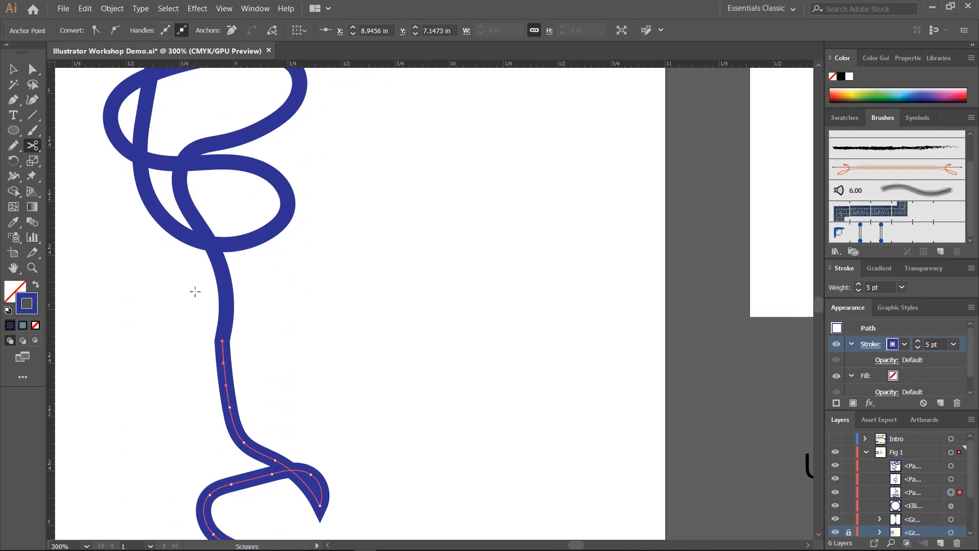
Step: Recolour the stroke of the middle looping segment between the two cuts with the yellow swatch
{"action": "left_click", "coordinate": [23, 67]}
{"action": "left_click", "coordinate": [23, 67]}
{"action": "scroll", "coordinate": [393, 281], "scroll_direction": "down", "scroll_amount": 5}
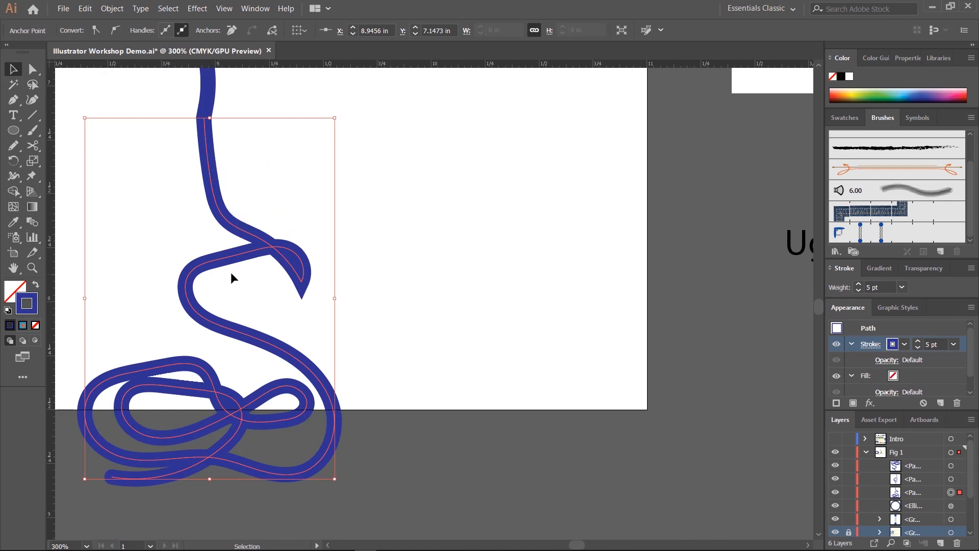
{"action": "scroll", "coordinate": [383, 167], "scroll_direction": "up", "scroll_amount": 7}
{"action": "scroll", "coordinate": [384, 167], "scroll_direction": "left", "scroll_amount": 4}
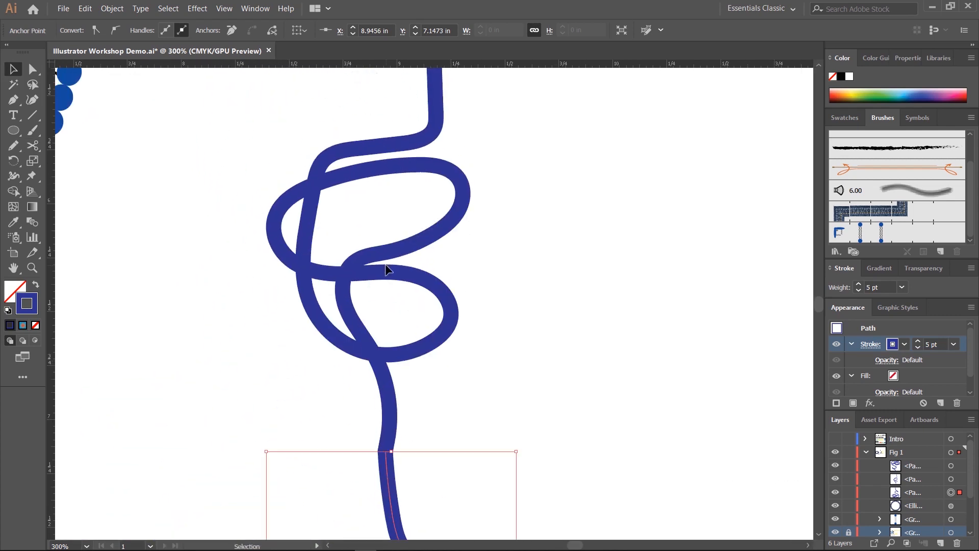
{"action": "left_click", "coordinate": [384, 264]}
{"action": "left_click_drag", "start_coordinate": [527, 181], "coordinate": [533, 263]}
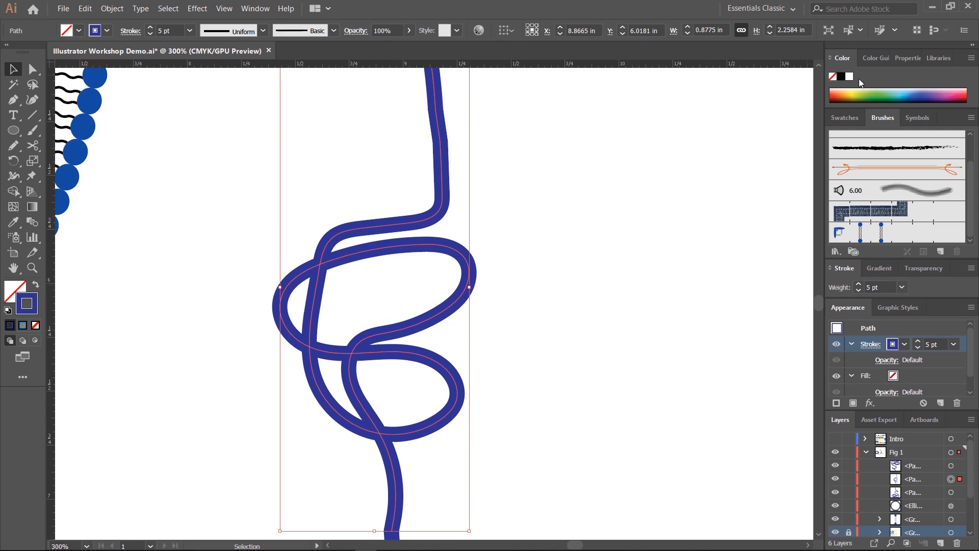
{"action": "left_click", "coordinate": [847, 118]}
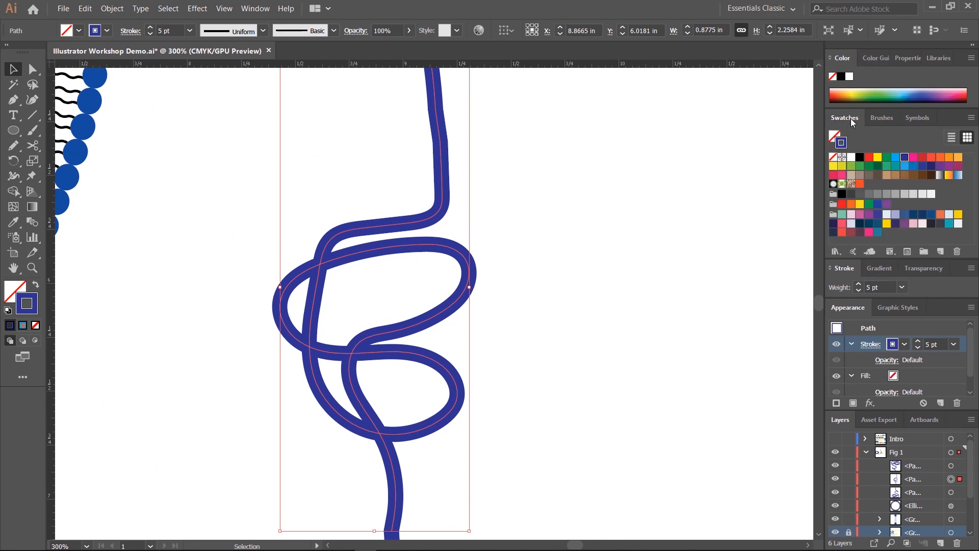
{"action": "left_click", "coordinate": [877, 157]}
Step: Set a butt cap on the upper blue segment's stroke so it meets the yellow segment with a flat end
{"action": "left_click_drag", "start_coordinate": [541, 225], "coordinate": [533, 337]}
{"action": "key", "text": "ctrl+minus"}
{"action": "key", "text": "ctrl+minus"}
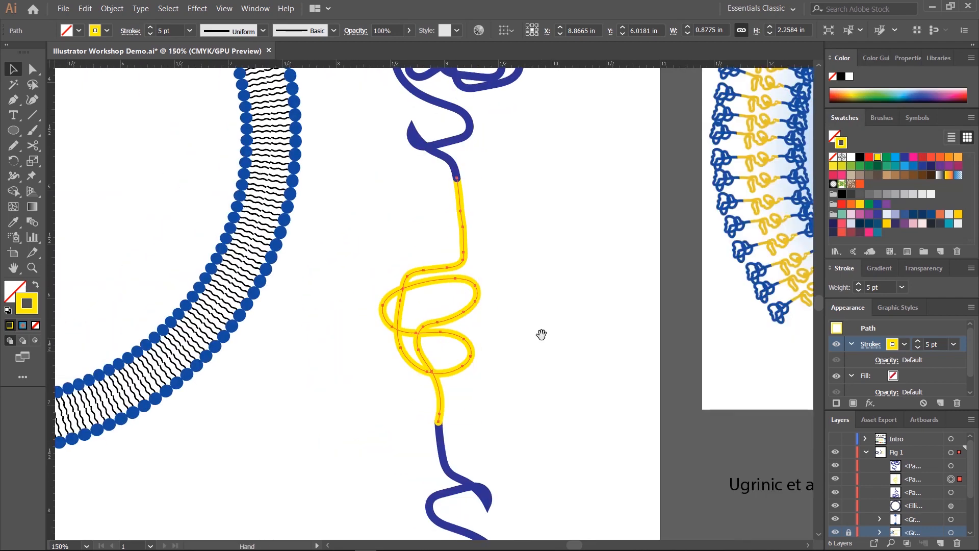
{"action": "left_click_drag", "start_coordinate": [544, 286], "coordinate": [454, 385]}
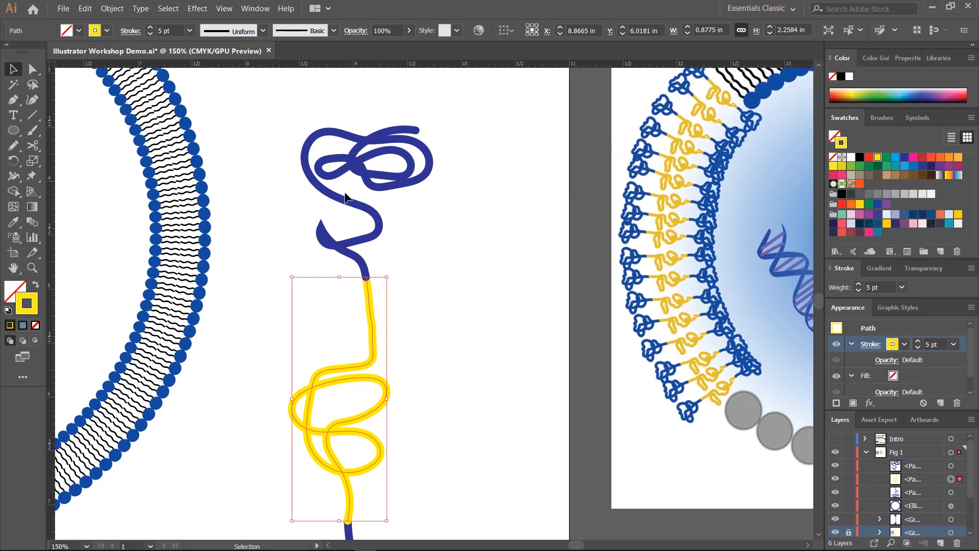
{"action": "mouse_move", "coordinate": [438, 384]}
{"action": "left_mouse_down"}
{"action": "mouse_move", "coordinate": [444, 332]}
{"action": "mouse_move", "coordinate": [414, 198]}
{"action": "mouse_move", "coordinate": [411, 338]}
{"action": "left_mouse_up"}
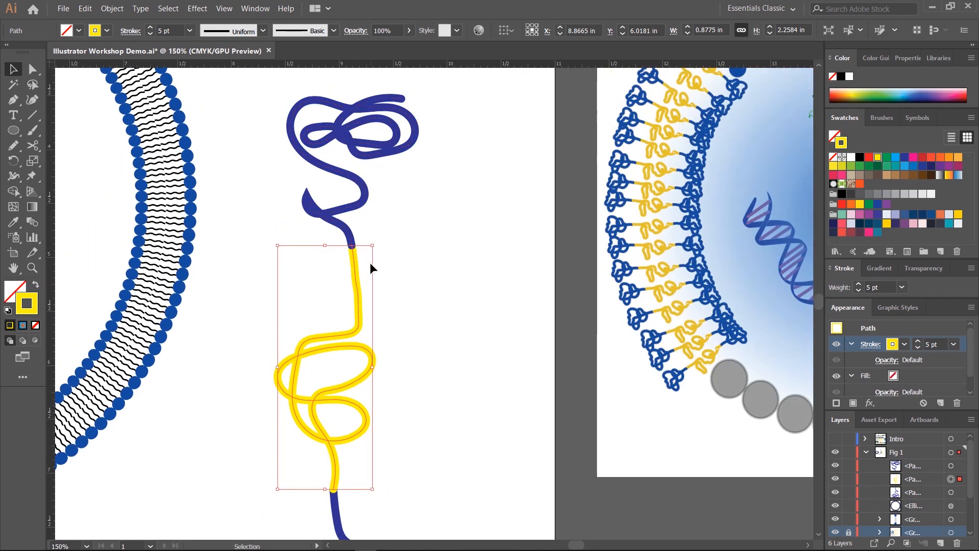
{"action": "key", "text": "ctrl+plus"}
{"action": "key", "text": "ctrl+plus"}
{"action": "key", "text": "ctrl+plus"}
{"action": "key", "text": "ctrl+plus"}
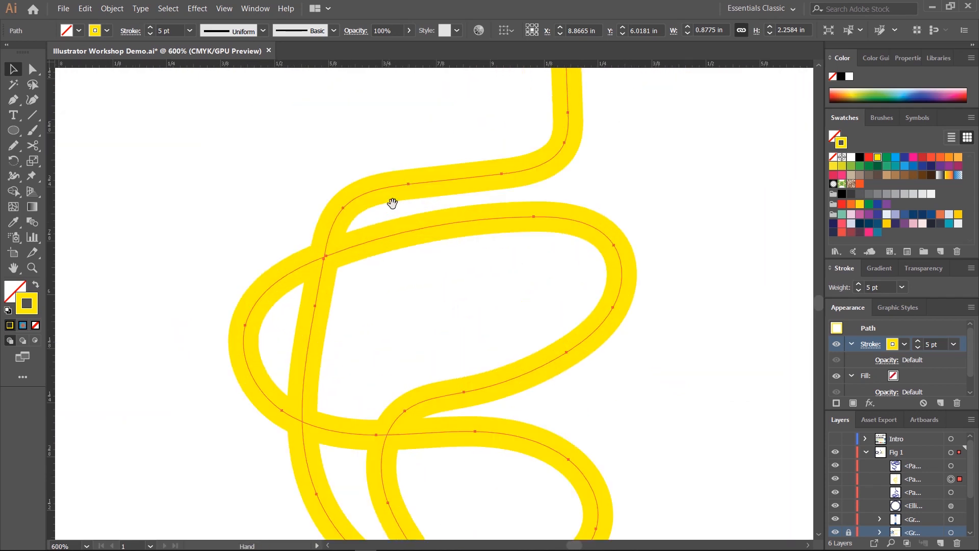
{"action": "left_click_drag", "start_coordinate": [453, 101], "coordinate": [326, 395]}
{"action": "left_click_drag", "start_coordinate": [386, 214], "coordinate": [365, 411]}
{"action": "left_click", "coordinate": [390, 283]}
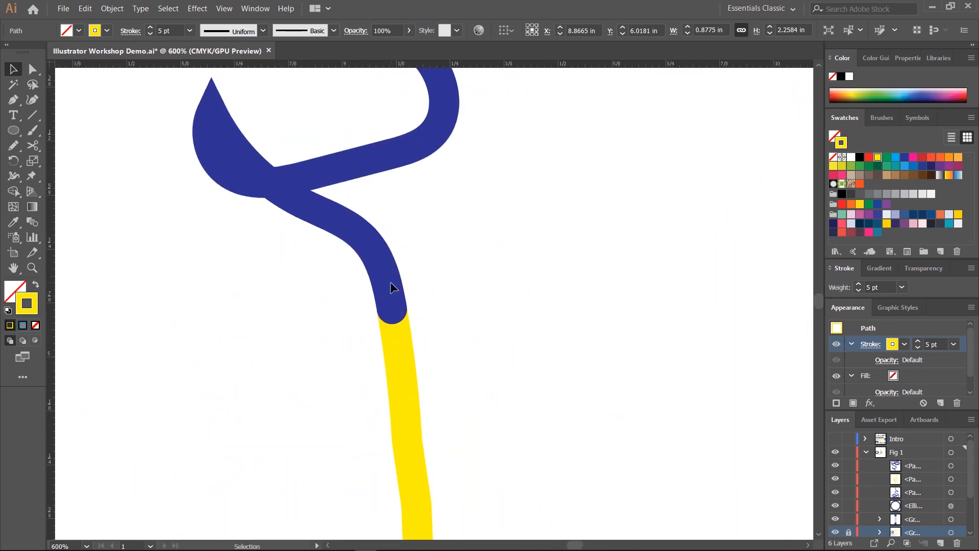
{"action": "left_click", "coordinate": [388, 279]}
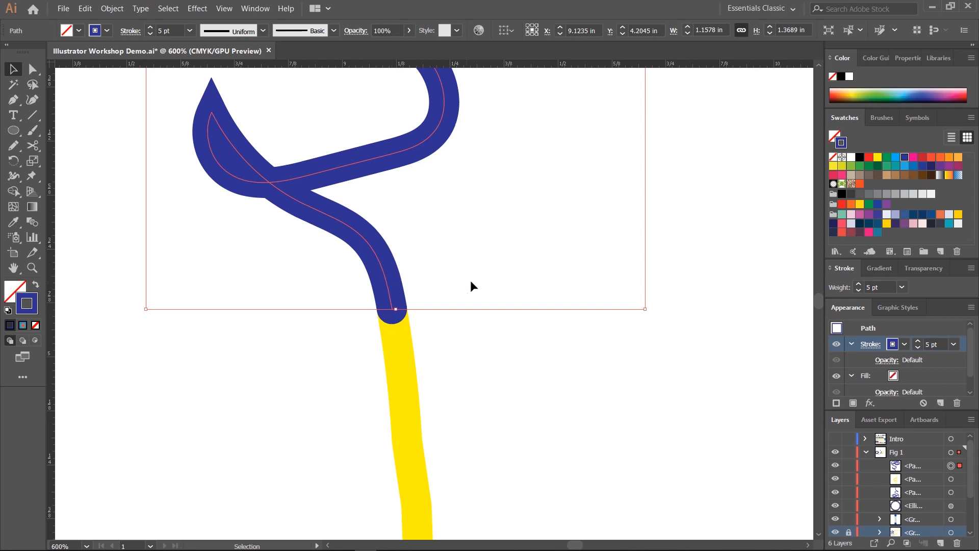
{"action": "left_click", "coordinate": [128, 31]}
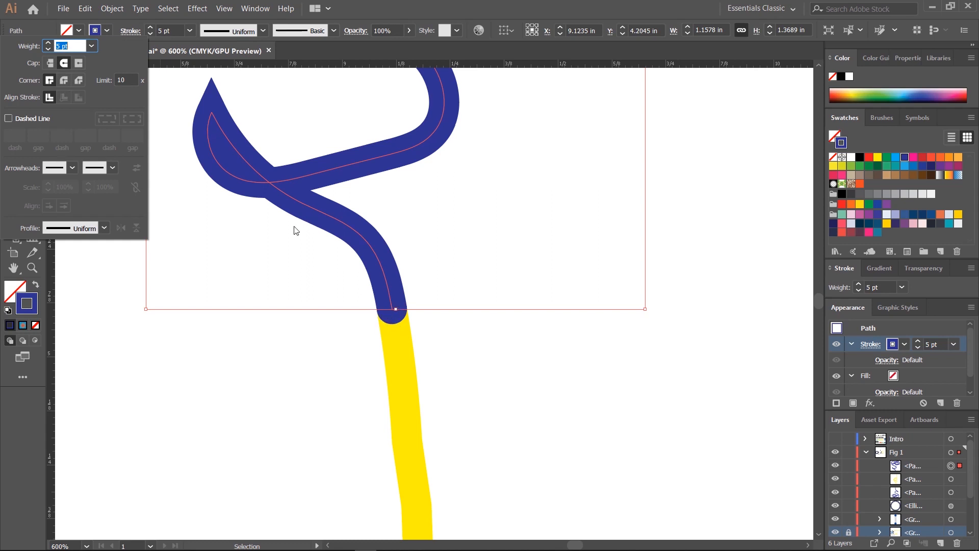
{"action": "left_click", "coordinate": [48, 64]}
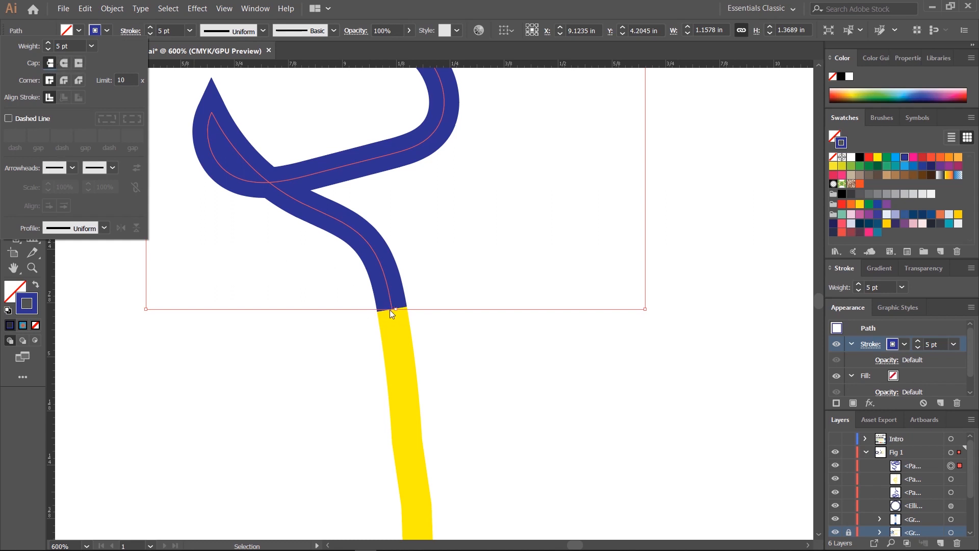
Step: Try the round and projecting caps on the upper blue segment, restoring the butt cap and deselecting it
{"action": "left_click", "coordinate": [61, 63]}
{"action": "left_click", "coordinate": [77, 63]}
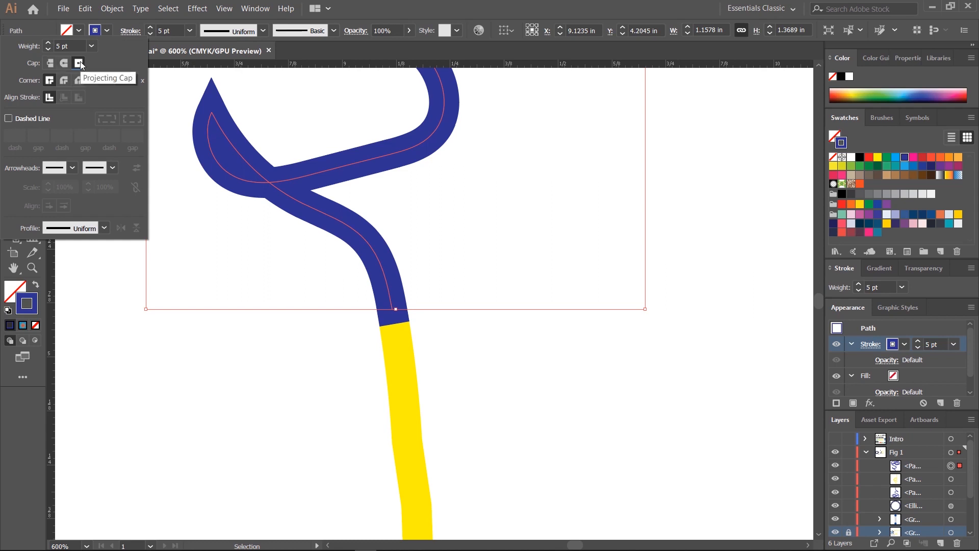
{"action": "left_click", "coordinate": [49, 66]}
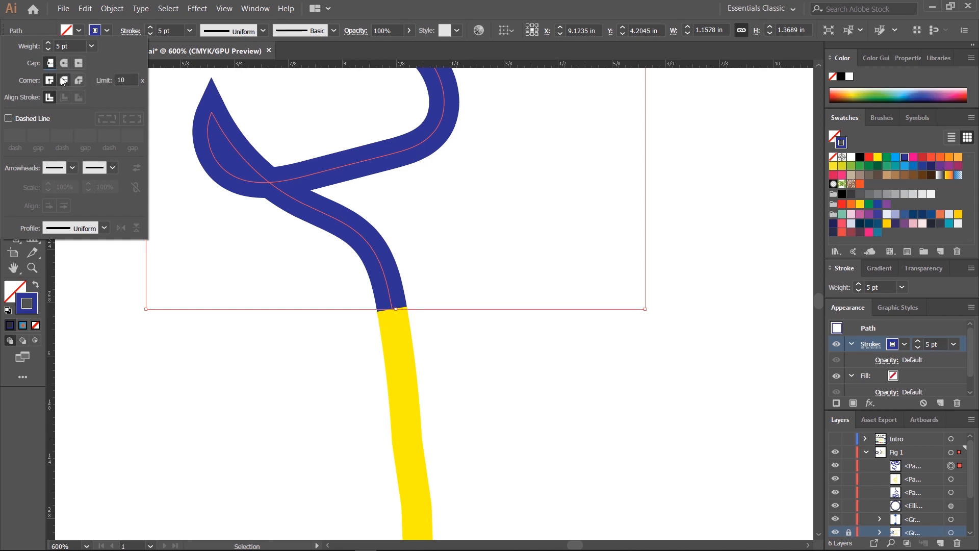
{"action": "left_click", "coordinate": [529, 454]}
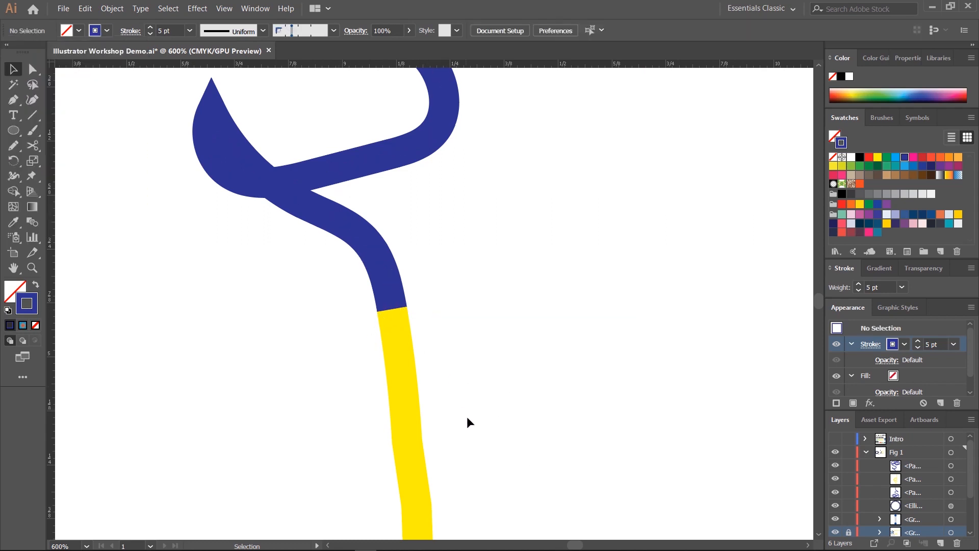
Step: Set a butt cap on the yellow segment's stroke to flatten its lower junction with the blue segment
{"action": "left_click_drag", "start_coordinate": [467, 418], "coordinate": [433, 183]}
{"action": "left_click_drag", "start_coordinate": [408, 404], "coordinate": [437, 86]}
{"action": "left_click_drag", "start_coordinate": [403, 367], "coordinate": [426, 142]}
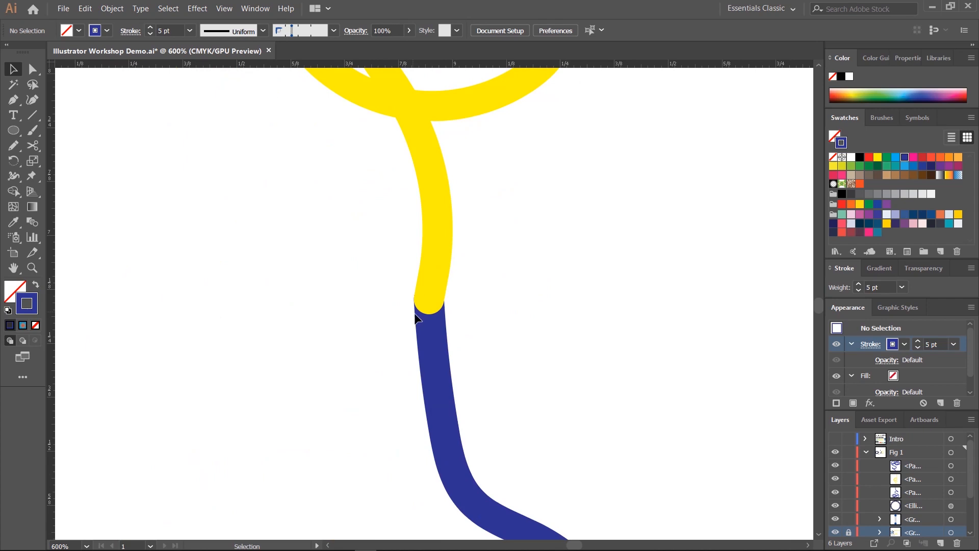
{"action": "left_click", "coordinate": [437, 250]}
{"action": "left_click", "coordinate": [132, 36]}
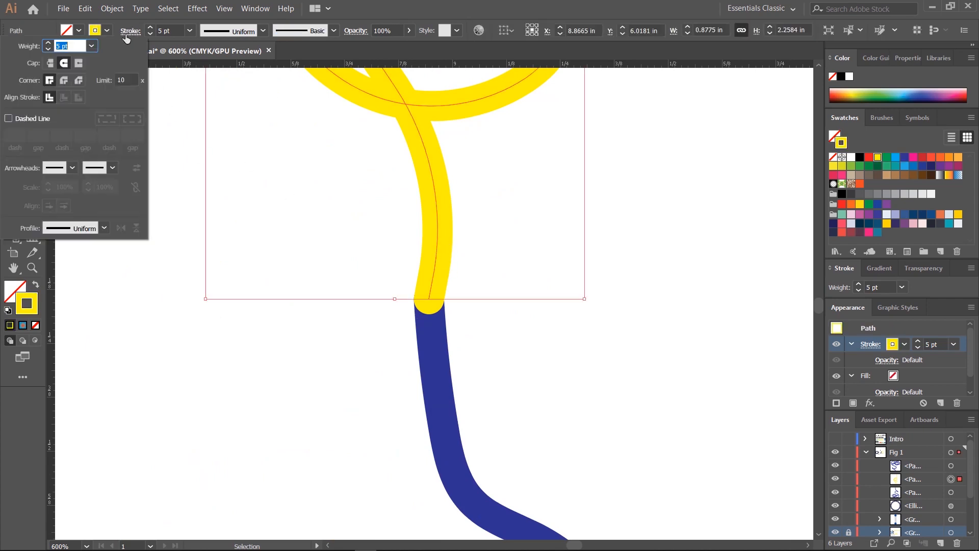
{"action": "left_click", "coordinate": [52, 63]}
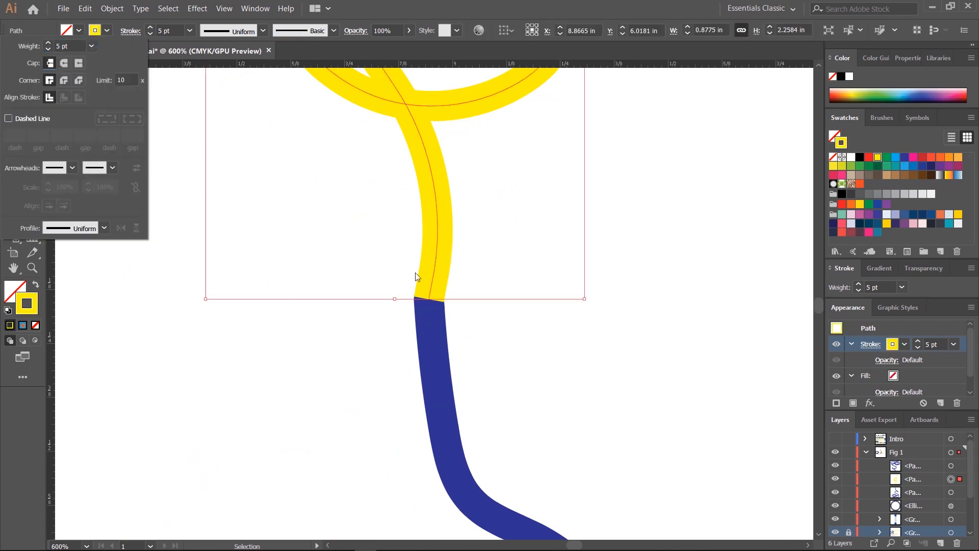
{"action": "left_click", "coordinate": [619, 386]}
Step: Try selecting the upper blue and yellow segments with a marquee and adding the lower blue segment, clearing the selection at the end
{"action": "left_click_drag", "start_coordinate": [651, 389], "coordinate": [439, 295]}
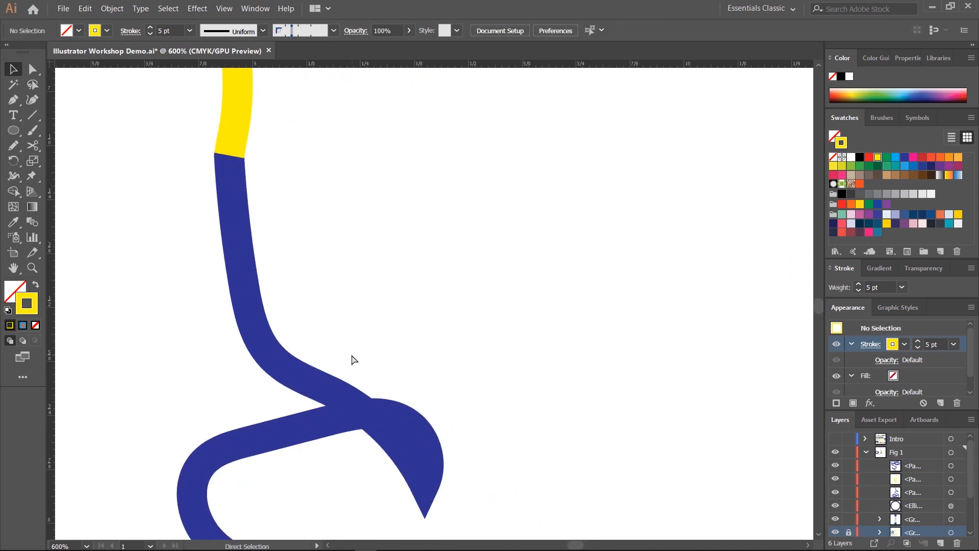
{"action": "key", "text": "ctrl+minus"}
{"action": "key", "text": "ctrl+minus"}
{"action": "key", "text": "ctrl+minus"}
{"action": "scroll", "coordinate": [463, 266], "scroll_direction": "up", "scroll_amount": 8}
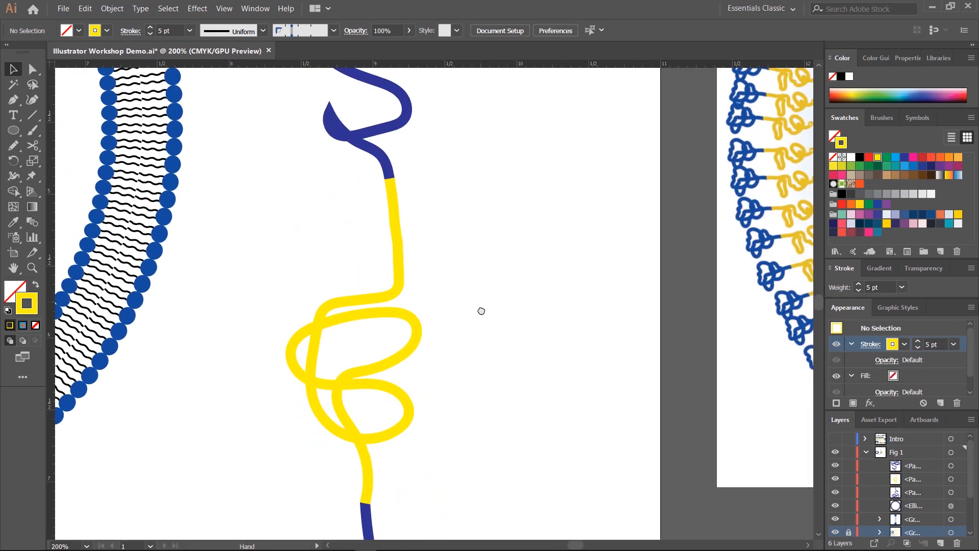
{"action": "key", "text": "ctrl+minus"}
{"action": "scroll", "coordinate": [482, 365], "scroll_direction": "down", "scroll_amount": 3}
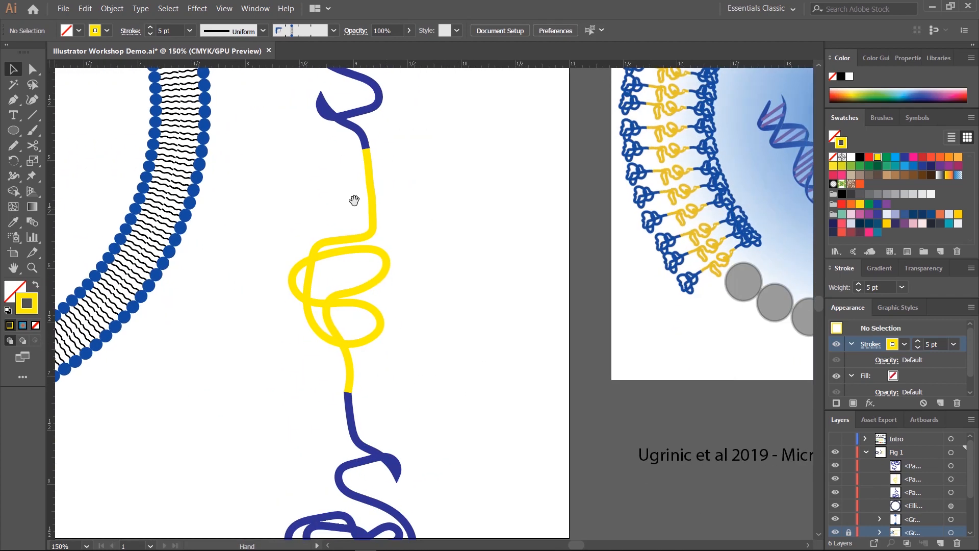
{"action": "left_click_drag", "start_coordinate": [284, 109], "coordinate": [401, 314]}
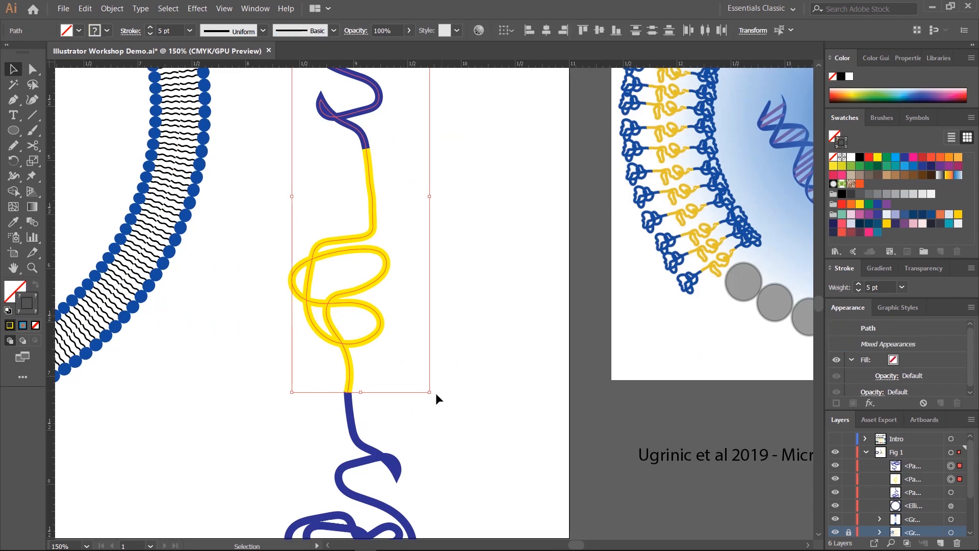
{"action": "left_click", "coordinate": [372, 450], "text": "shift"}
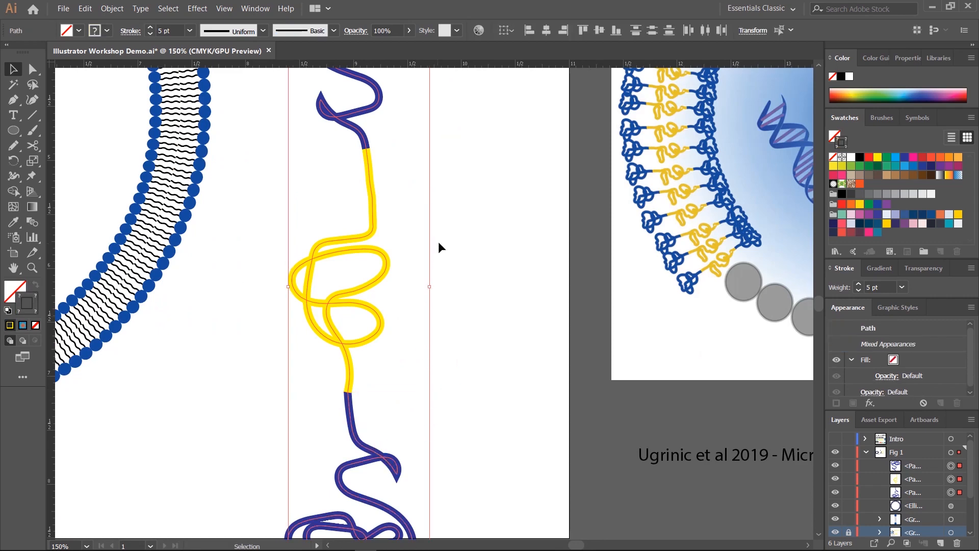
{"action": "left_click_drag", "start_coordinate": [476, 410], "coordinate": [499, 414]}
{"action": "key", "text": "ctrl+minus"}
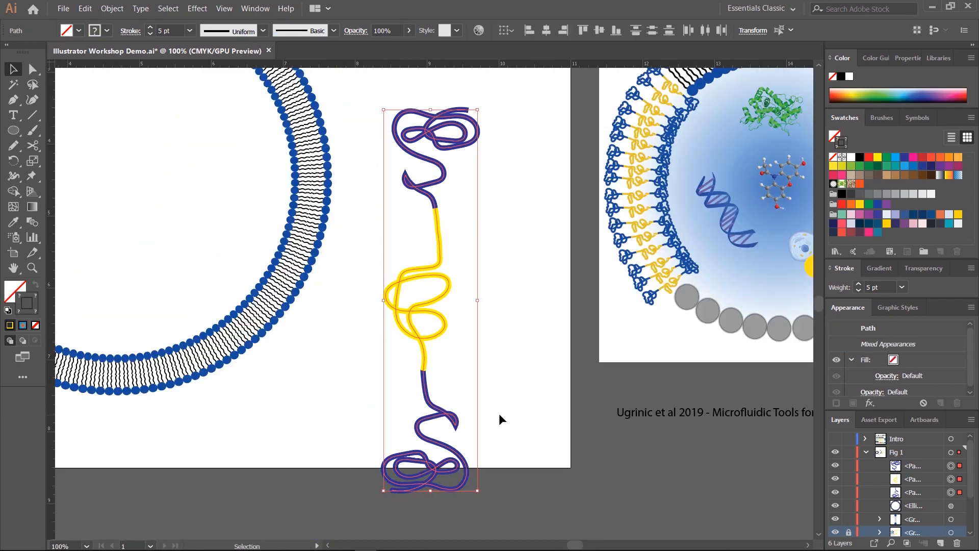
{"action": "left_click", "coordinate": [515, 317]}
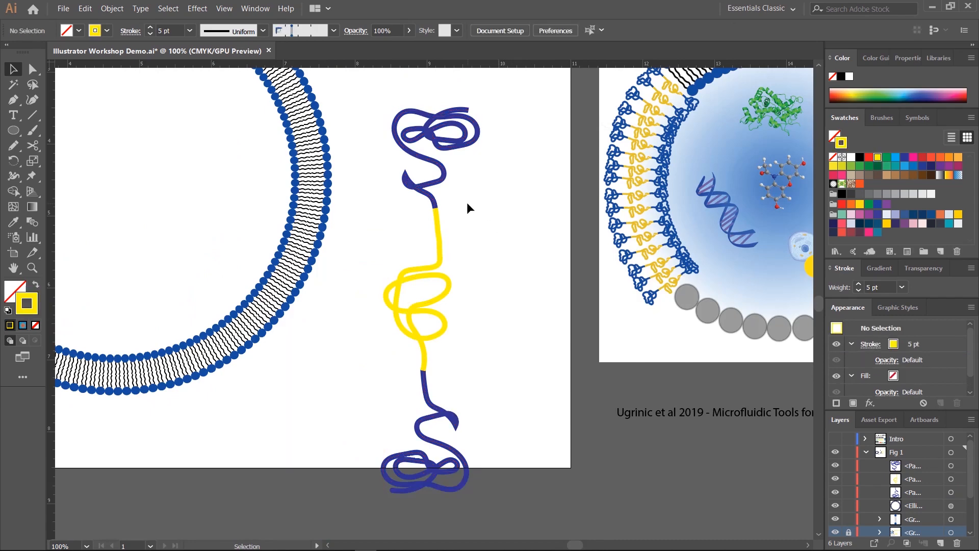
Step: Try building the selection of all three segments one path at a time, clearing it at the end
{"action": "left_click", "coordinate": [466, 146]}
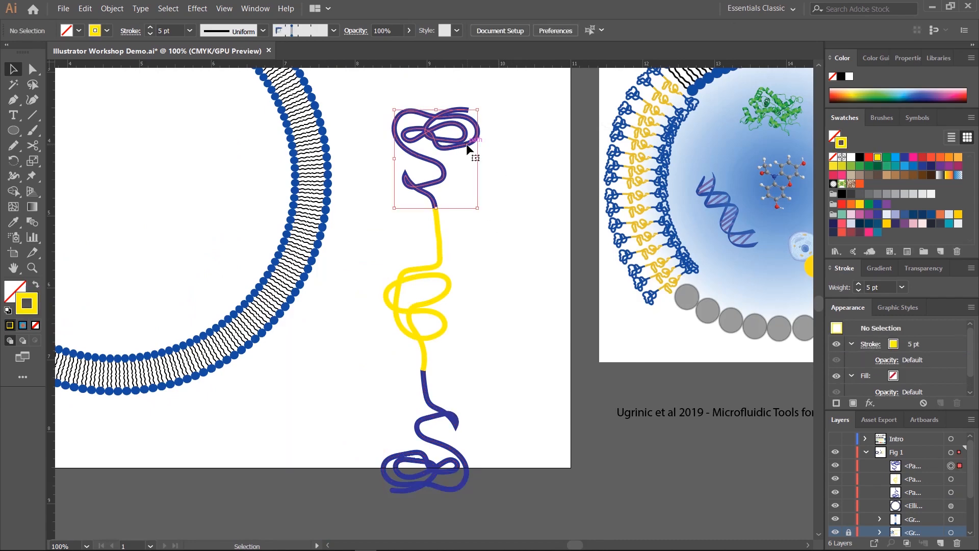
{"action": "left_click", "coordinate": [442, 255], "text": "shift"}
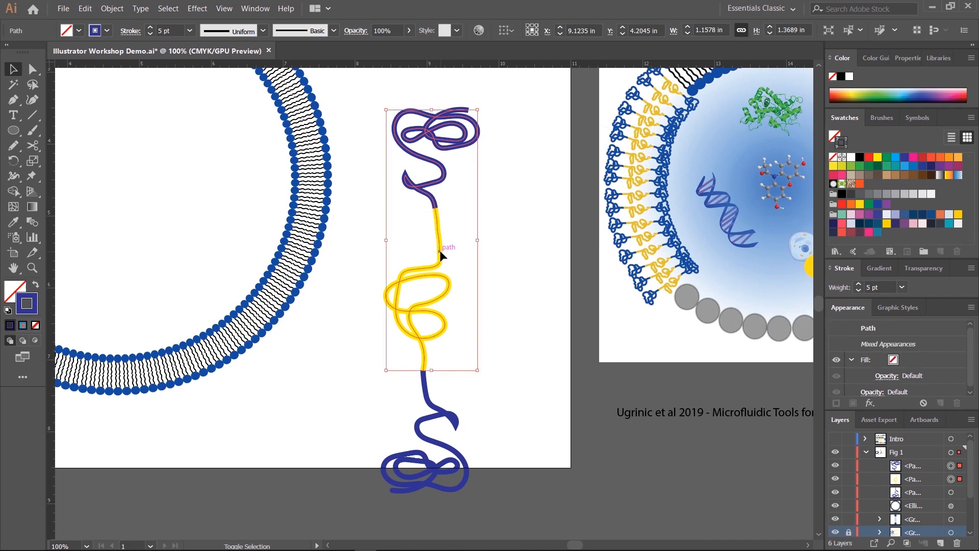
{"action": "left_click", "coordinate": [440, 412], "text": "shift"}
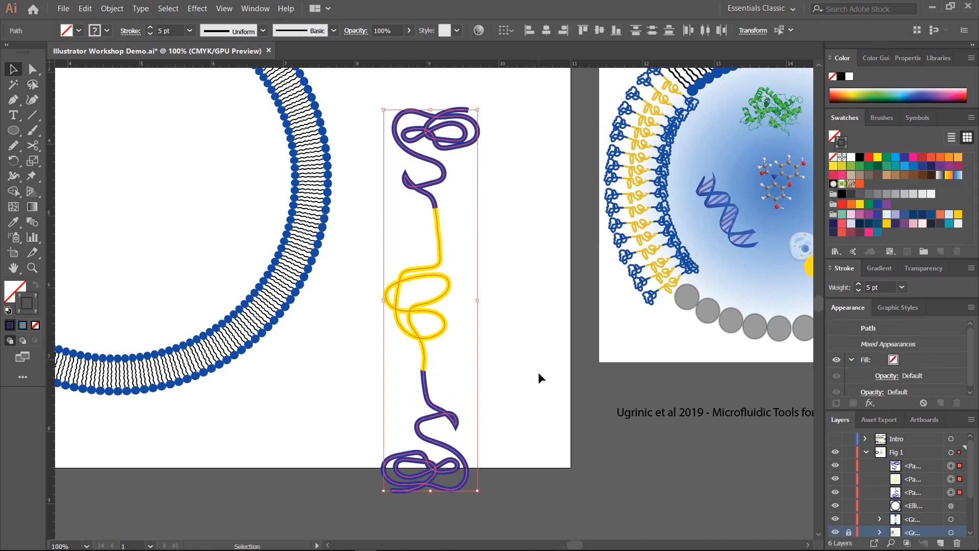
{"action": "left_click", "coordinate": [529, 348]}
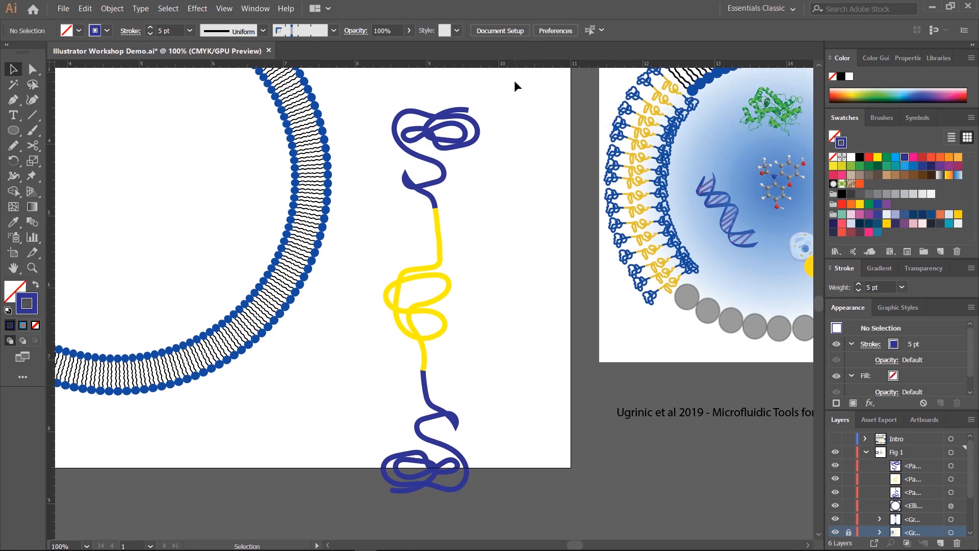
Step: Group the two blue segments with the yellow one and move the group up and slightly left on the artboard
{"action": "left_click_drag", "start_coordinate": [514, 85], "coordinate": [373, 528]}
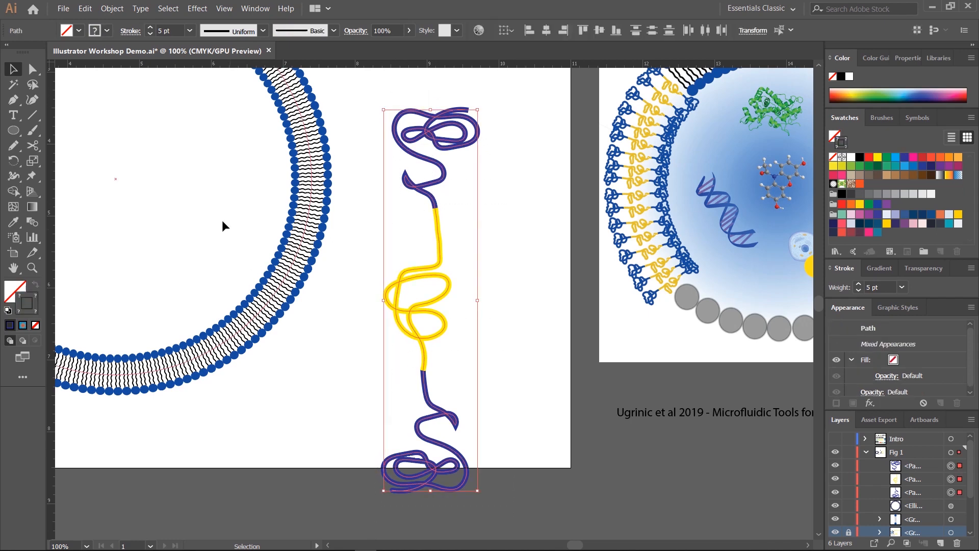
{"action": "left_click", "coordinate": [540, 218]}
{"action": "left_click_drag", "start_coordinate": [503, 93], "coordinate": [366, 515]}
{"action": "key", "text": "a"}
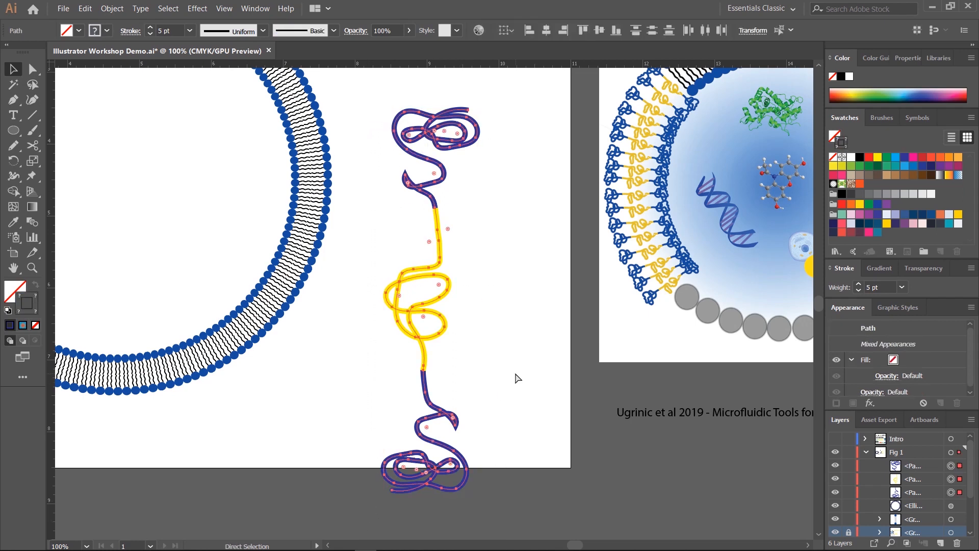
{"action": "key", "text": "ctrl+g"}
{"action": "key", "text": "v"}
{"action": "left_click", "coordinate": [480, 225]}
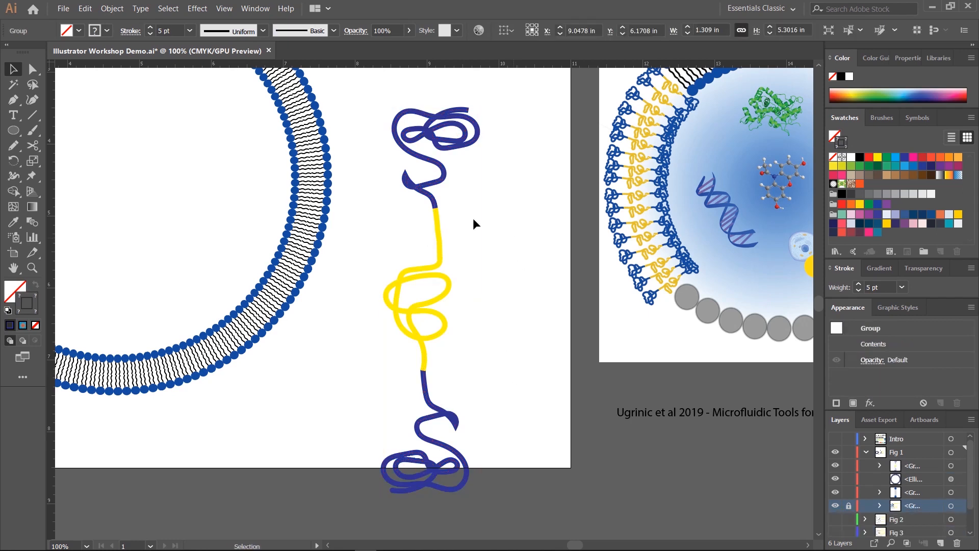
{"action": "left_click", "coordinate": [424, 184]}
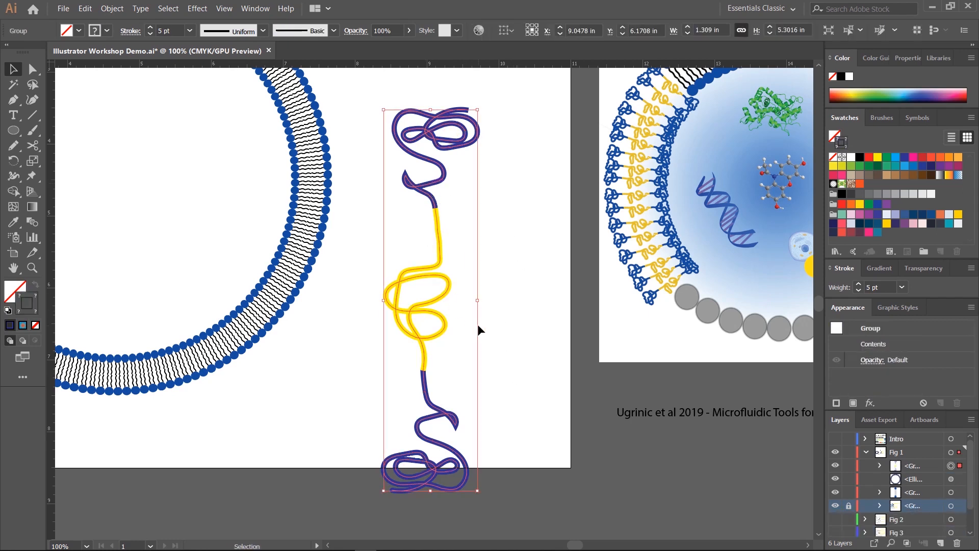
{"action": "mouse_move", "coordinate": [430, 265]}
{"action": "left_mouse_down"}
{"action": "mouse_move", "coordinate": [470, 249]}
{"action": "mouse_move", "coordinate": [410, 233]}
{"action": "mouse_move", "coordinate": [430, 269]}
{"action": "left_mouse_up"}
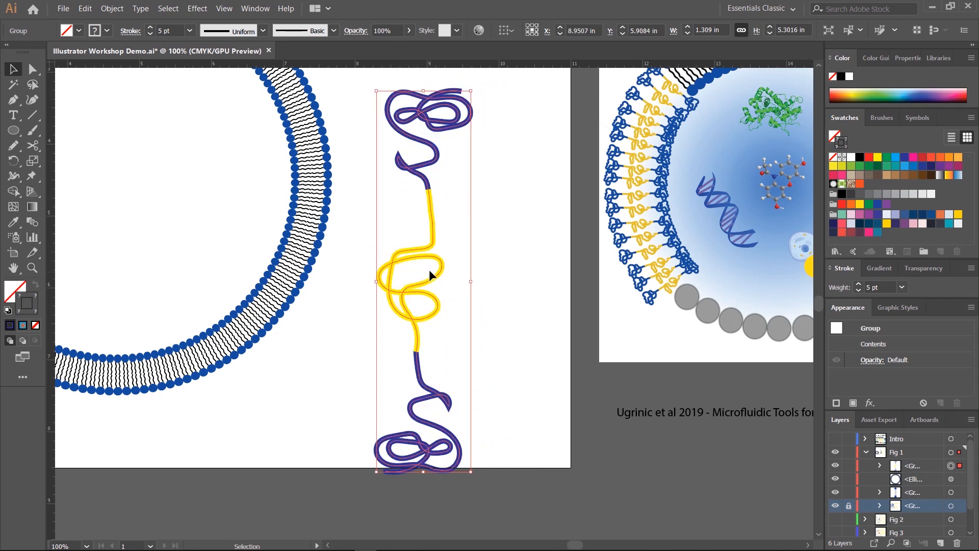
Step: Create a pattern brush named Membrane Protein from the grouped blue-yellow-blue unit, with the fit set to Approximate path
{"action": "left_click", "coordinate": [876, 115]}
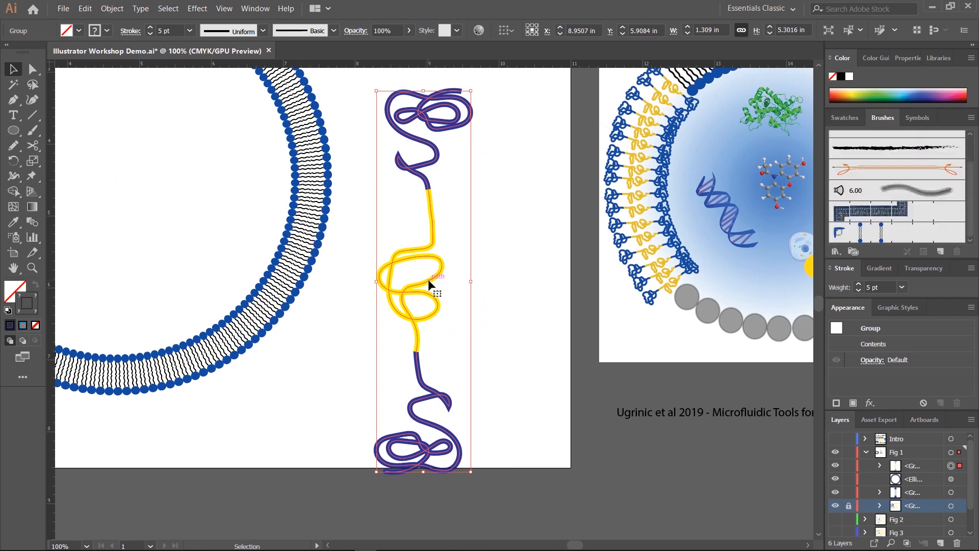
{"action": "mouse_move", "coordinate": [428, 280]}
{"action": "left_mouse_down"}
{"action": "mouse_move", "coordinate": [678, 326]}
{"action": "mouse_move", "coordinate": [887, 232]}
{"action": "left_mouse_up"}
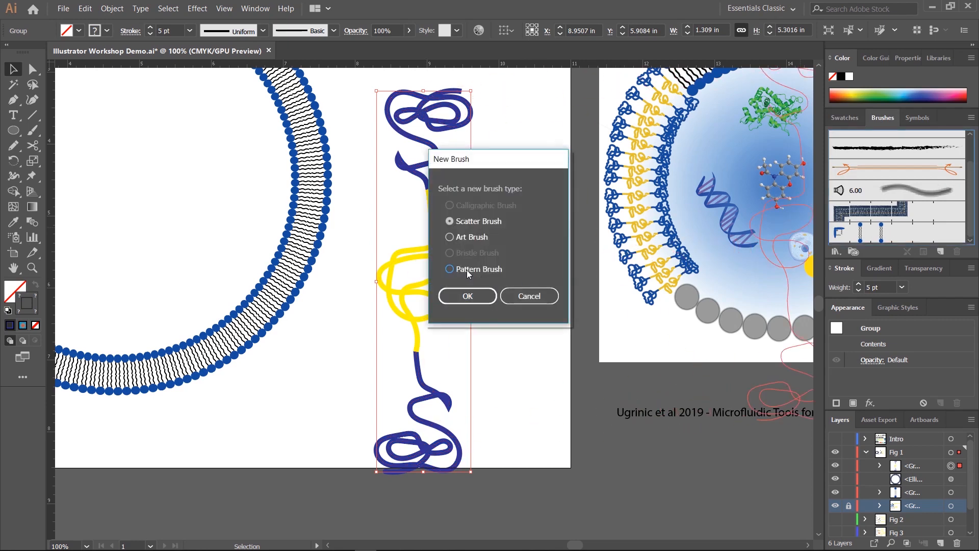
{"action": "left_click", "coordinate": [467, 271]}
{"action": "left_click", "coordinate": [467, 297]}
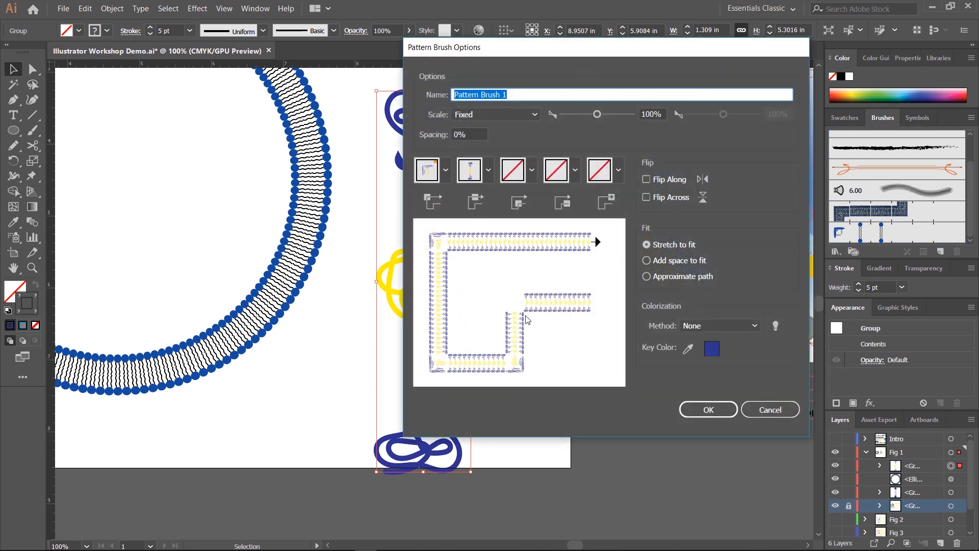
{"action": "left_click", "coordinate": [688, 277]}
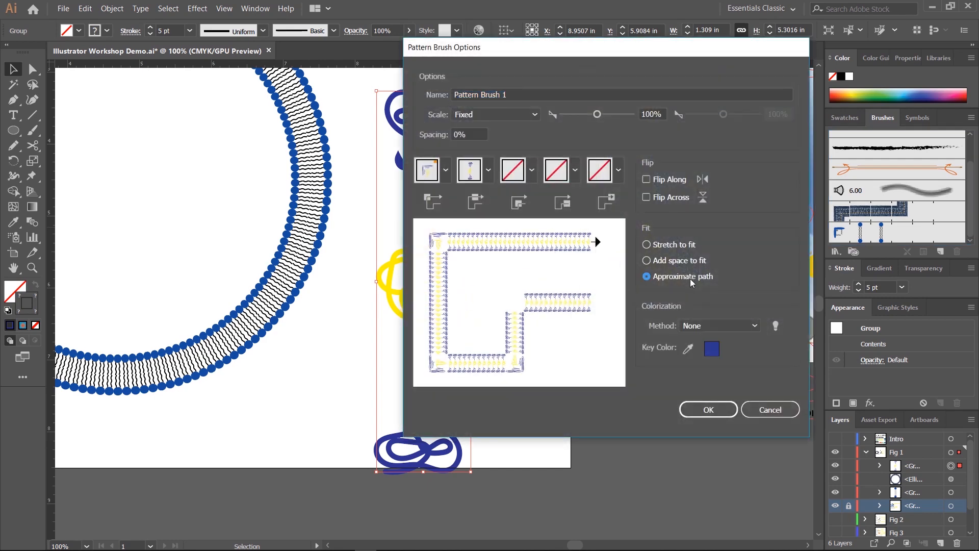
{"action": "triple_click", "coordinate": [519, 95]}
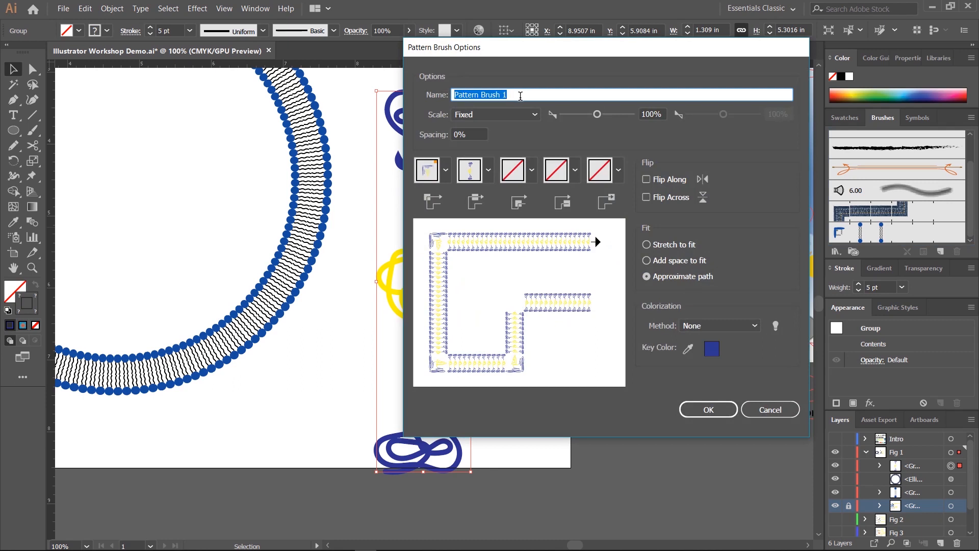
{"action": "type", "text": "Protein"}
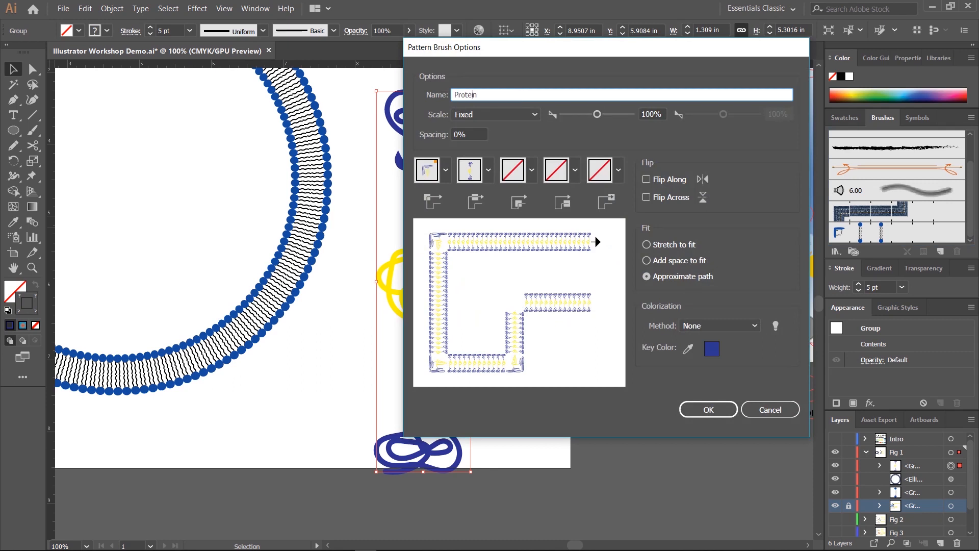
{"action": "type", "text": "Membrane"}
{"action": "left_click", "coordinate": [705, 414]}
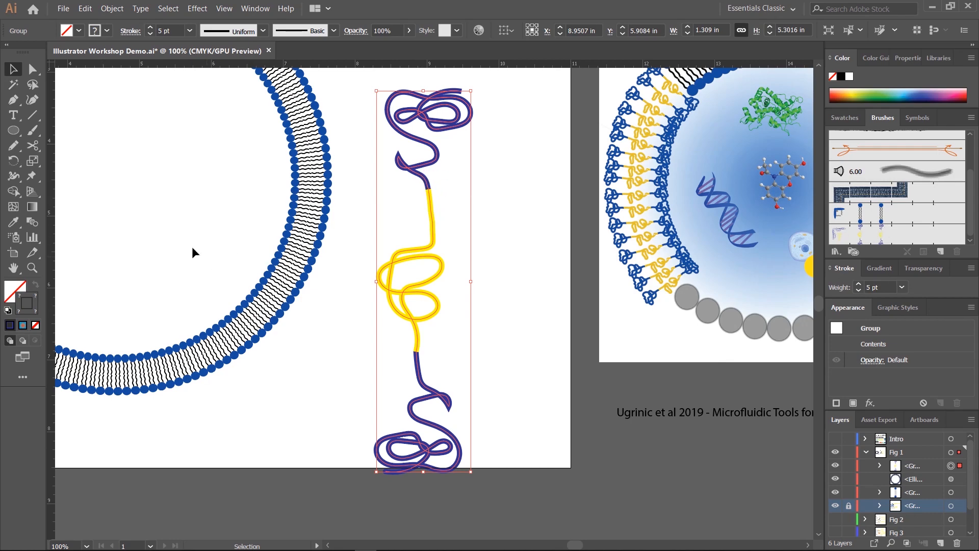
Step: Duplicate the lipid bilayer circle to its left and apply the Membrane Protein brush to the copy
{"action": "left_click_drag", "start_coordinate": [57, 260], "coordinate": [454, 242]}
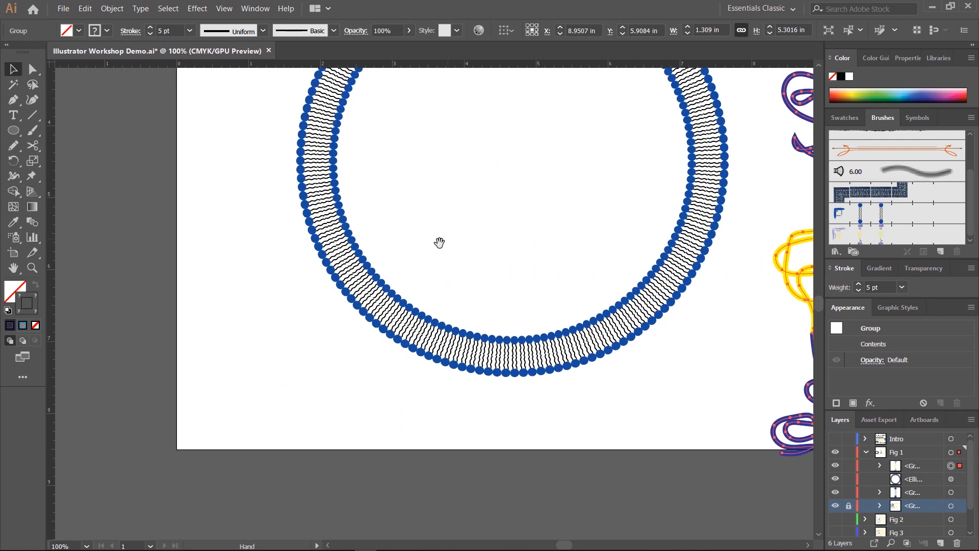
{"action": "left_click", "coordinate": [325, 217]}
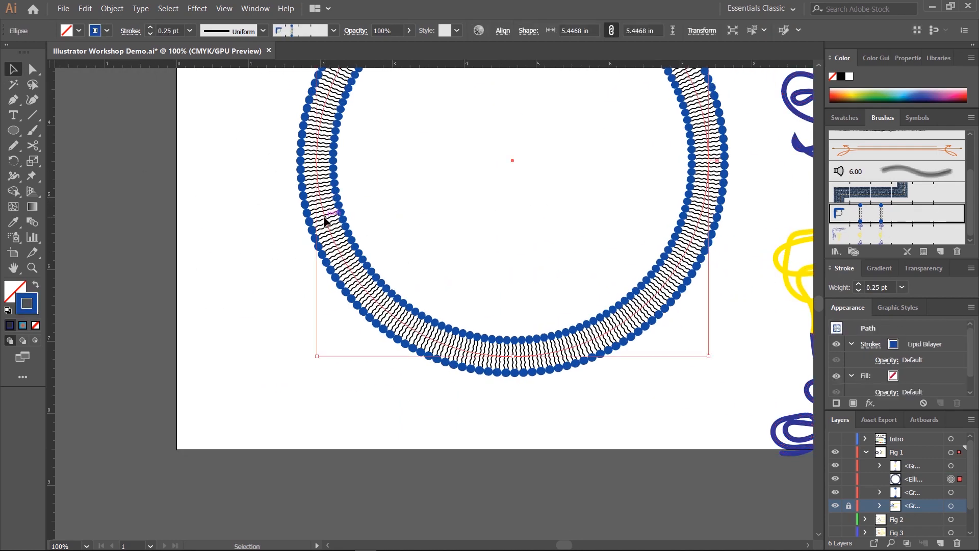
{"action": "left_click_drag", "start_coordinate": [324, 217], "coordinate": [94, 217]}
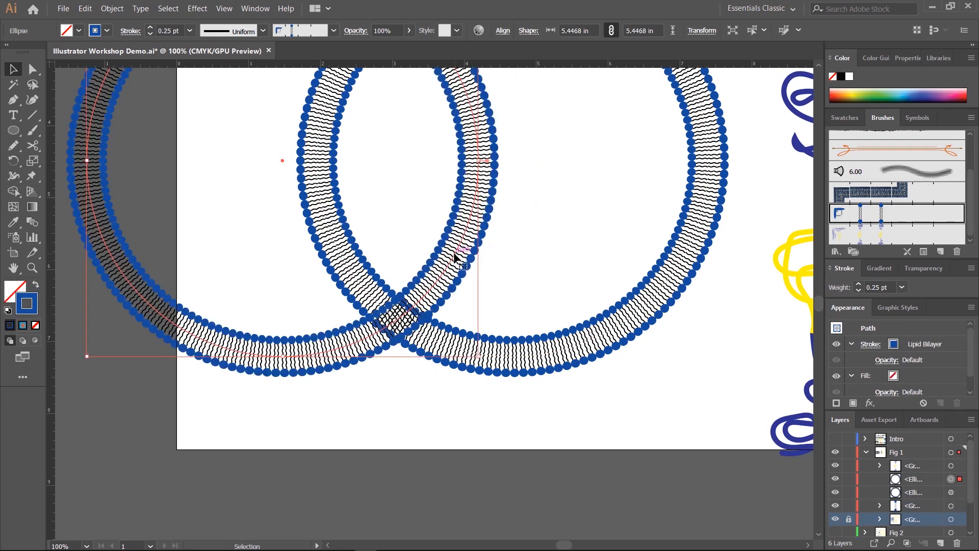
{"action": "left_click", "coordinate": [862, 236]}
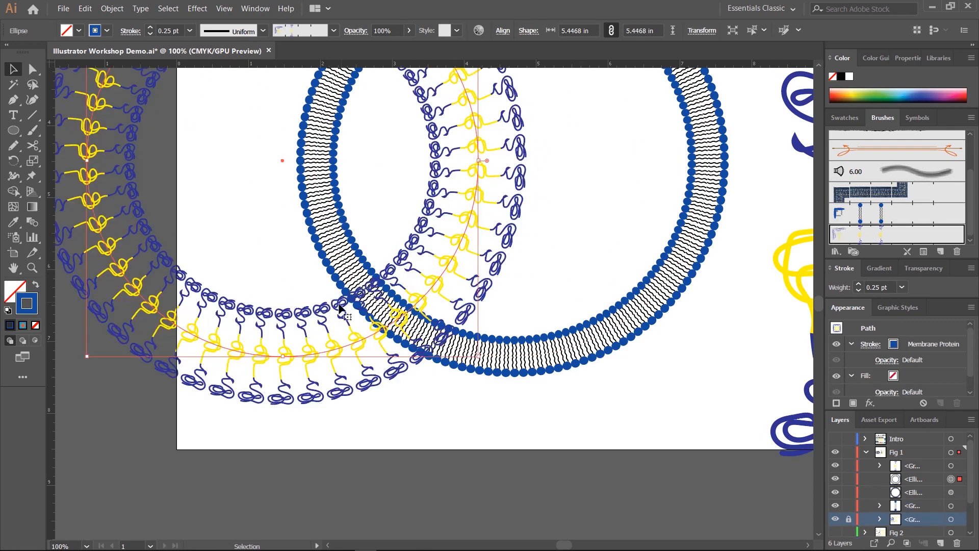
Step: Try scaling the Membrane Protein brush to 51% and 77% while previewing it on the duplicated circle
{"action": "left_click_drag", "start_coordinate": [229, 179], "coordinate": [303, 304]}
{"action": "left_click_drag", "start_coordinate": [429, 281], "coordinate": [210, 295]}
{"action": "left_click", "coordinate": [674, 321]}
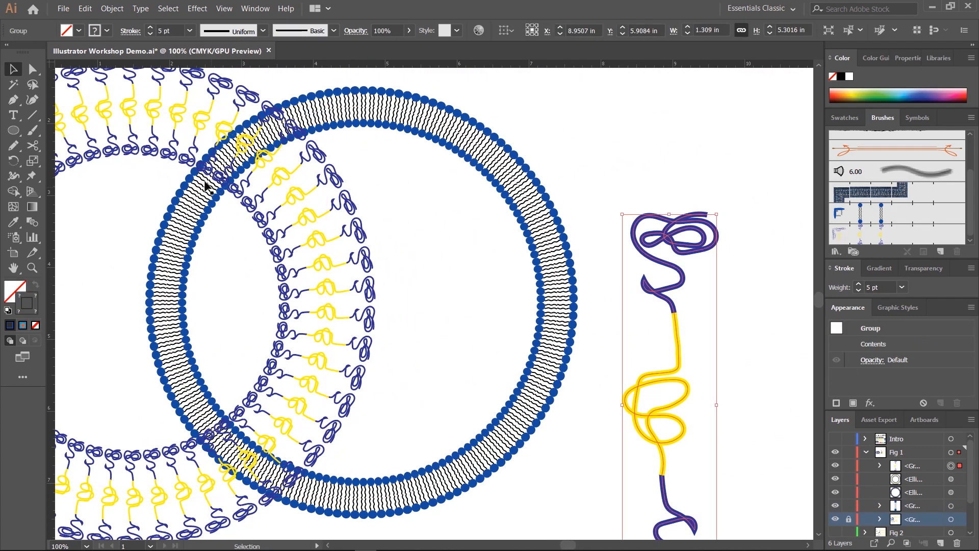
{"action": "left_click_drag", "start_coordinate": [280, 158], "coordinate": [507, 261]}
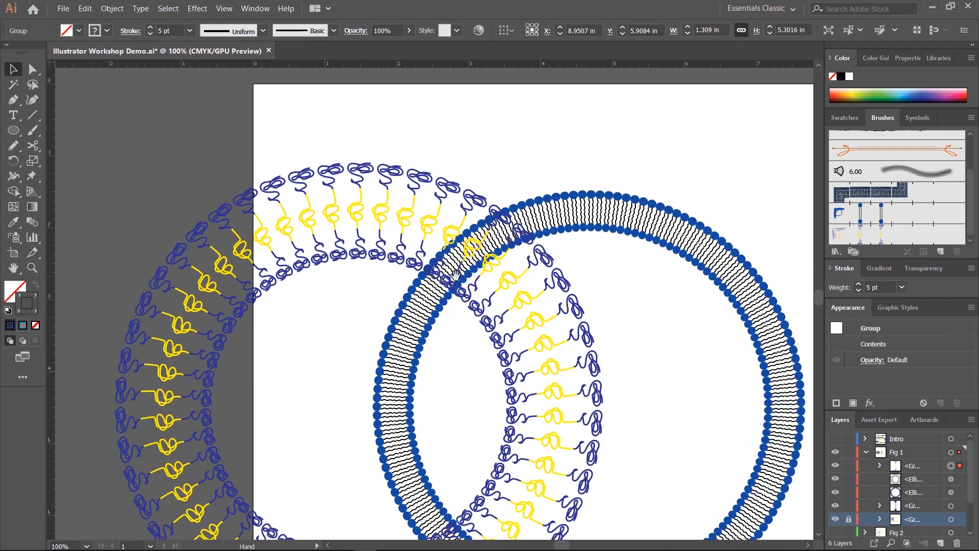
{"action": "left_click", "coordinate": [335, 208]}
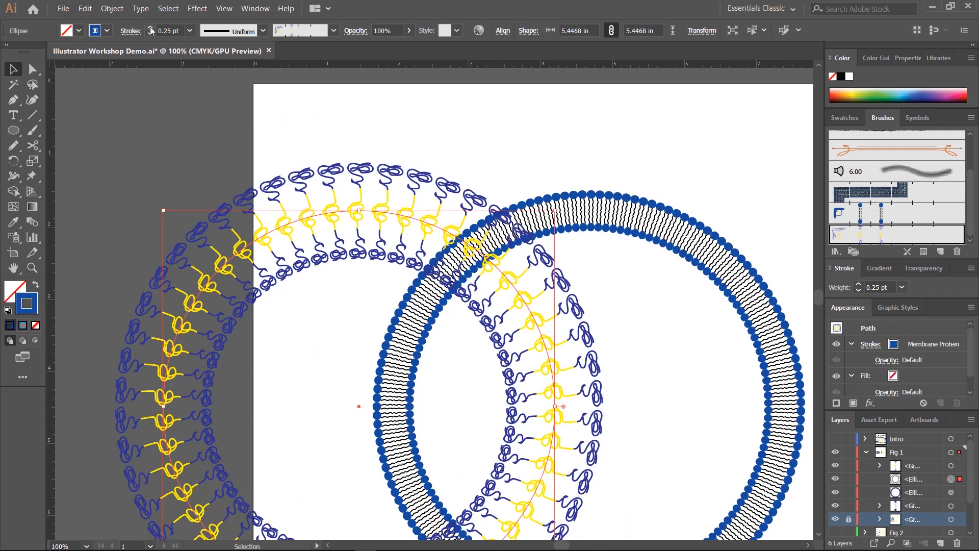
{"action": "double_click", "coordinate": [888, 236]}
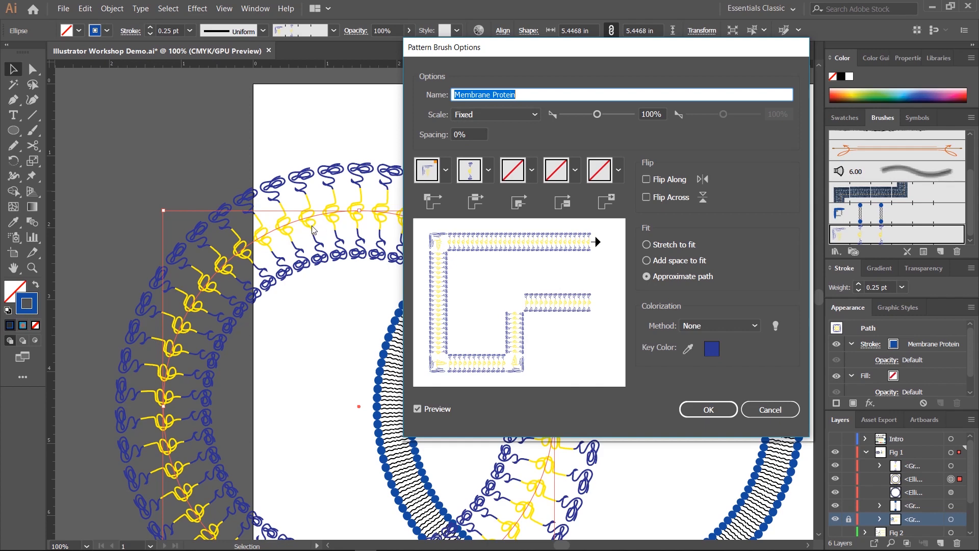
{"action": "left_click_drag", "start_coordinate": [597, 114], "coordinate": [580, 116]}
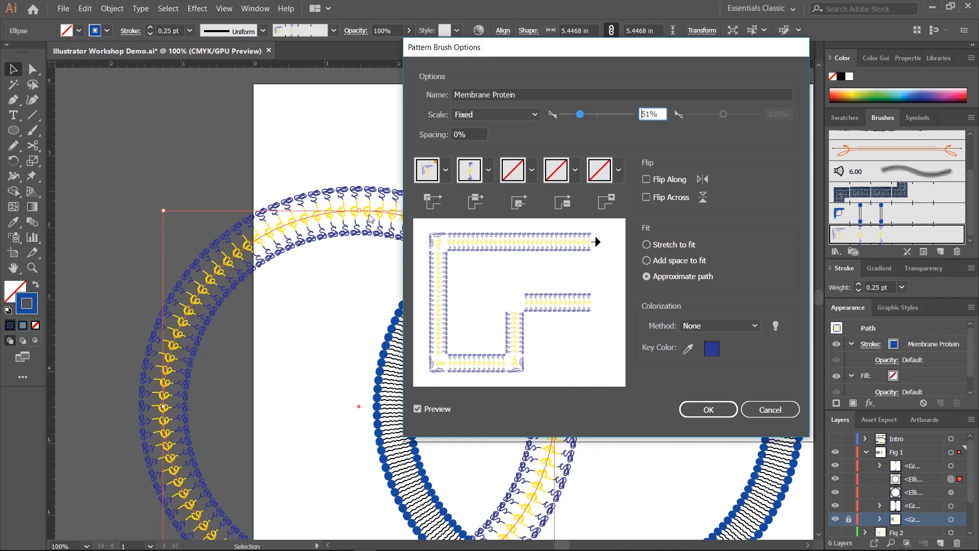
{"action": "left_click_drag", "start_coordinate": [581, 49], "coordinate": [633, 39]}
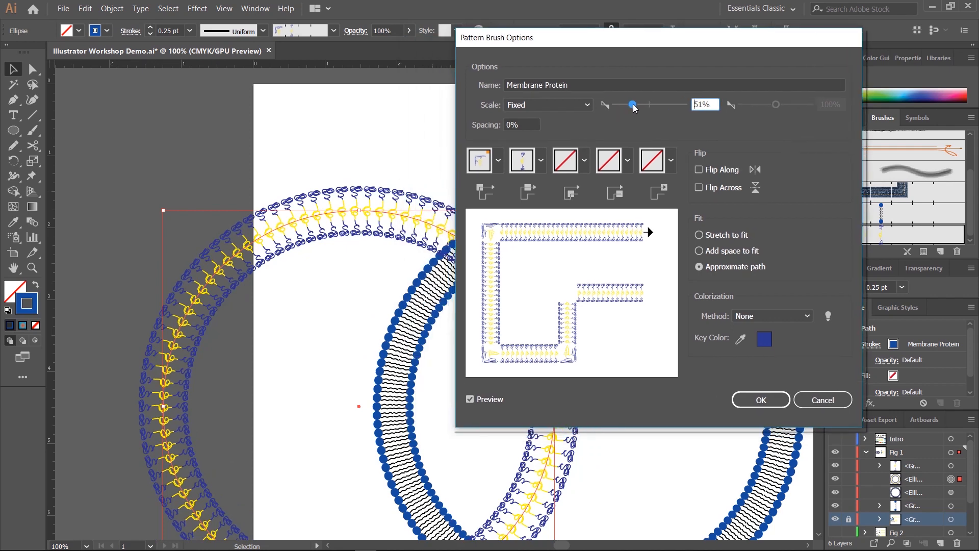
{"action": "mouse_move", "coordinate": [634, 106]}
{"action": "left_mouse_down"}
{"action": "mouse_move", "coordinate": [672, 107]}
{"action": "mouse_move", "coordinate": [641, 101]}
{"action": "left_mouse_up"}
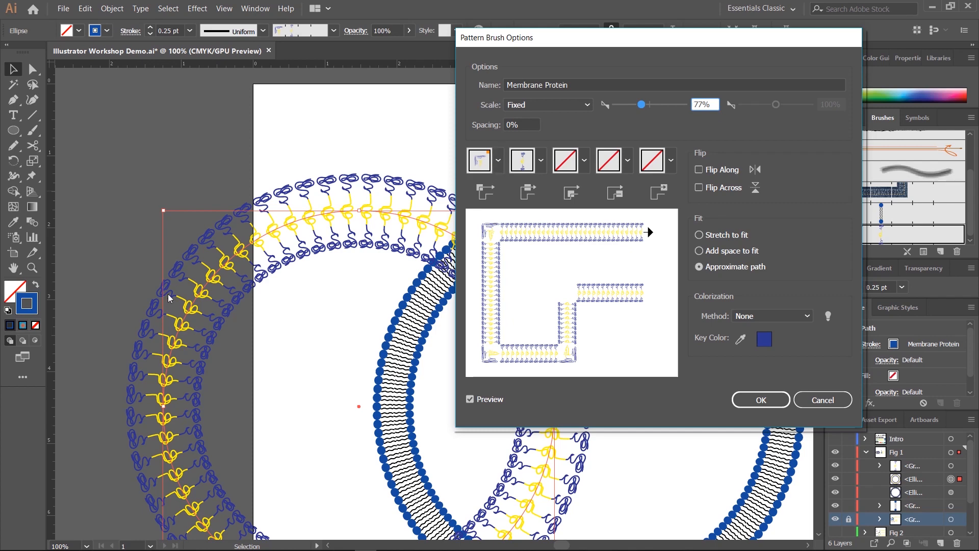
Step: Try the Hue Shift and Tints colorization methods on the brush, return to None, and discard the brush option changes
{"action": "left_click", "coordinate": [499, 160]}
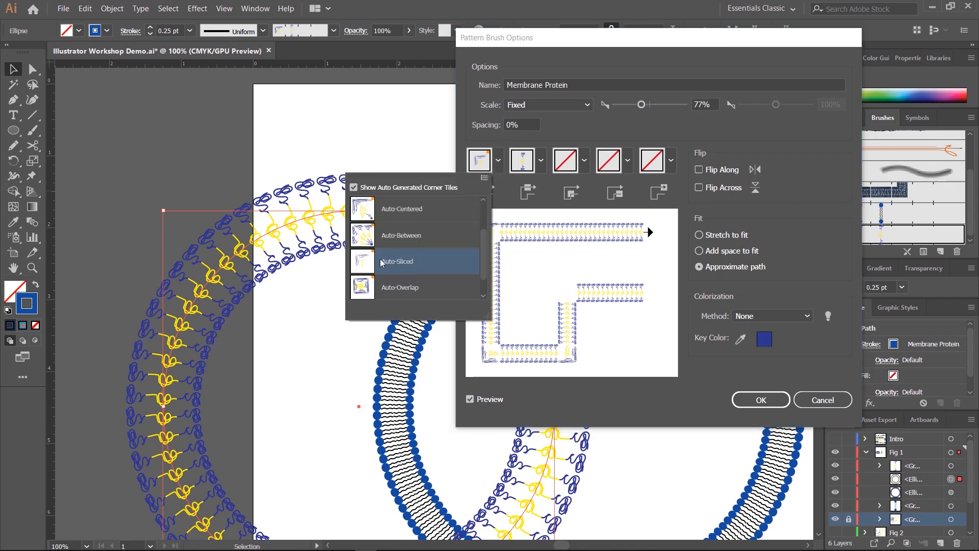
{"action": "left_click", "coordinate": [494, 157]}
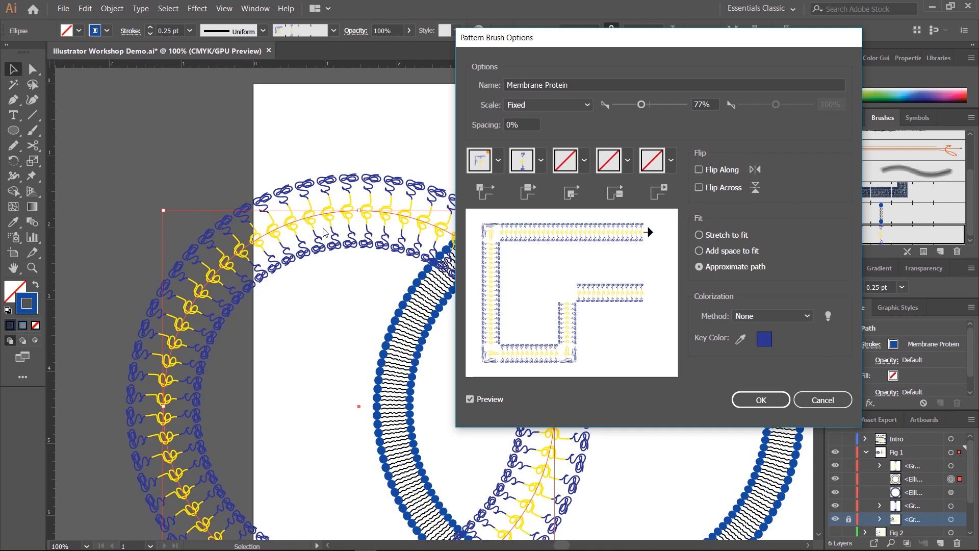
{"action": "left_click", "coordinate": [799, 315]}
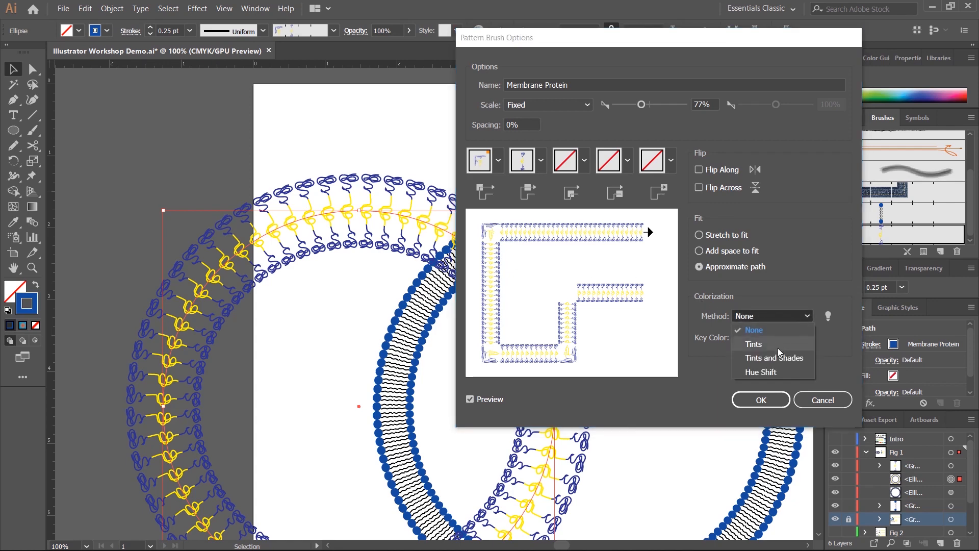
{"action": "left_click", "coordinate": [757, 371]}
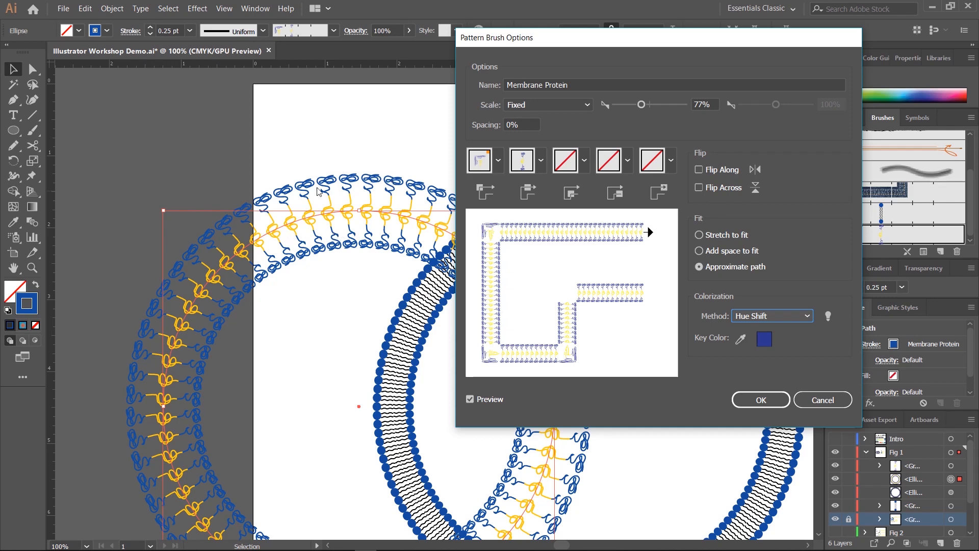
{"action": "left_click", "coordinate": [788, 316]}
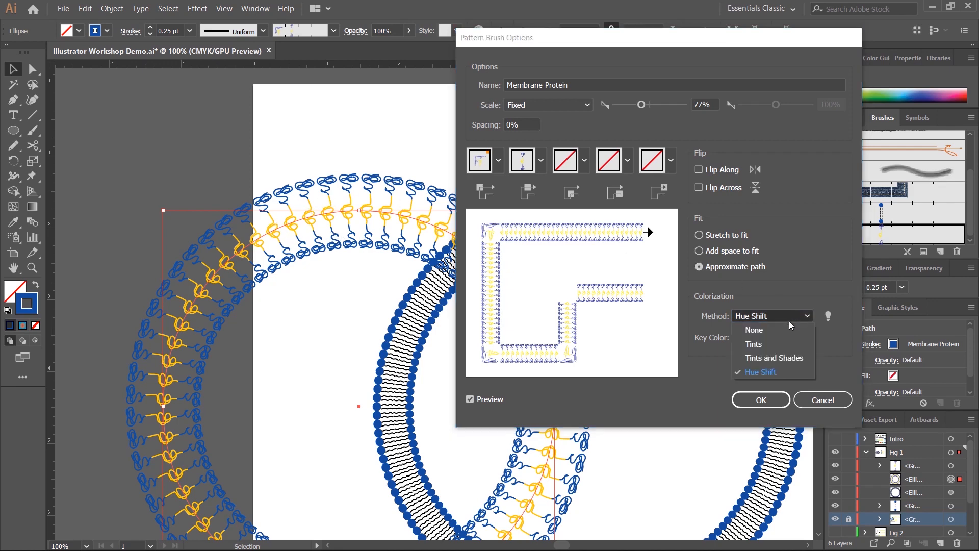
{"action": "left_click", "coordinate": [767, 346]}
{"action": "left_click", "coordinate": [801, 316]}
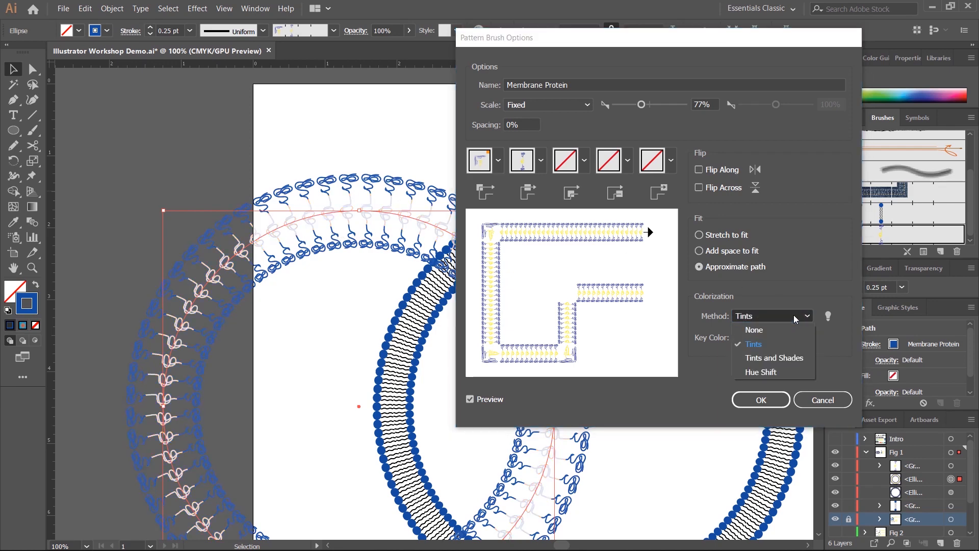
{"action": "left_click", "coordinate": [767, 332]}
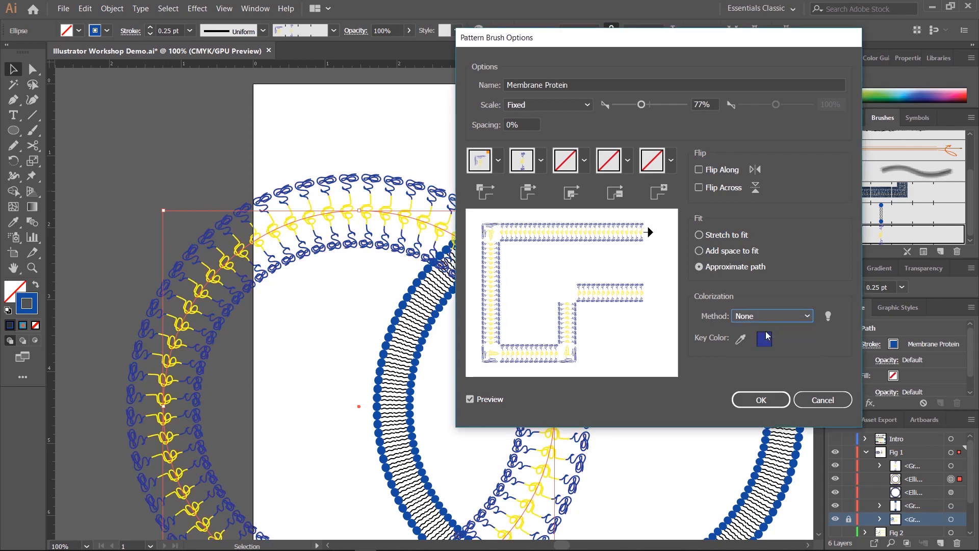
{"action": "left_click", "coordinate": [760, 400]}
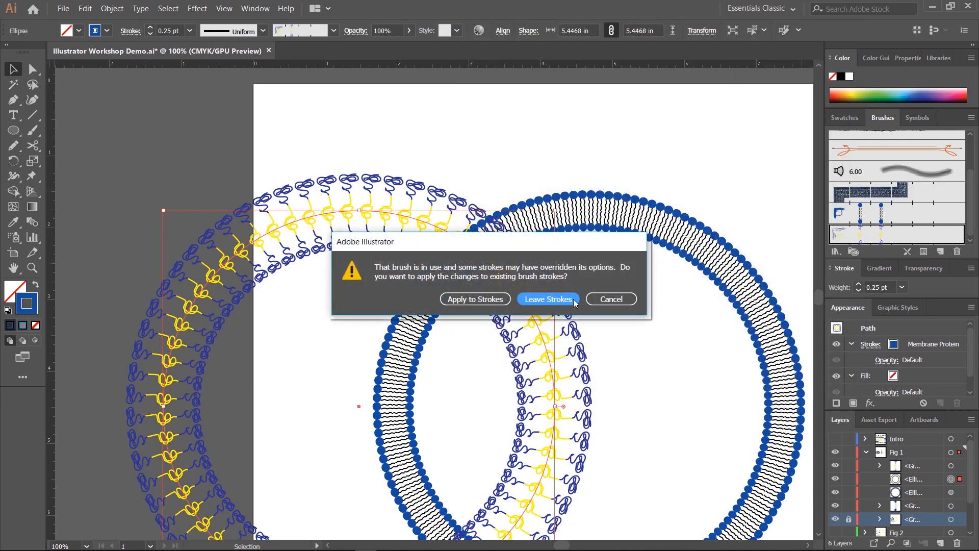
{"action": "left_click", "coordinate": [604, 298]}
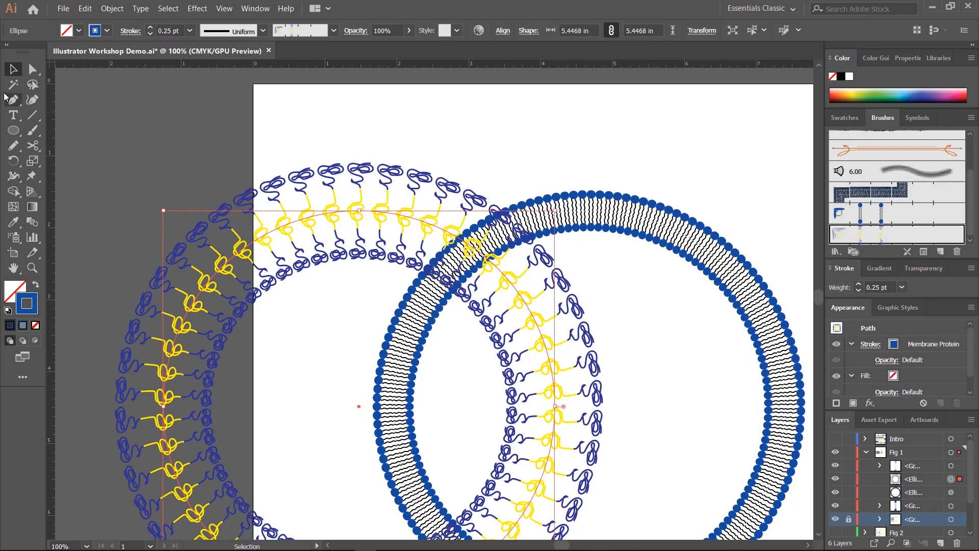
Step: Examine the chain of grey circles forming the lower membrane section of the reference cell figure
{"action": "scroll", "coordinate": [269, 212], "scroll_direction": "right", "scroll_amount": 3}
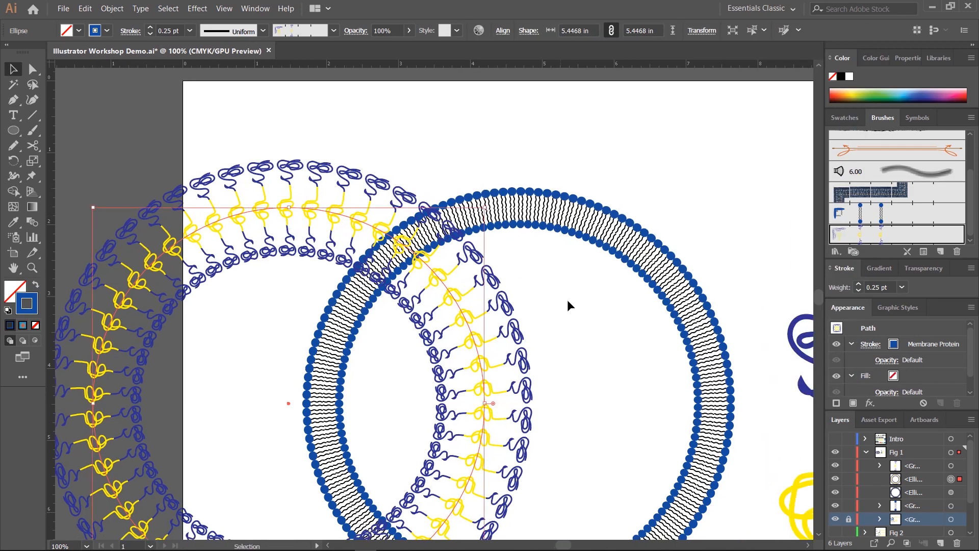
{"action": "scroll", "coordinate": [567, 299], "scroll_direction": "right", "scroll_amount": 15}
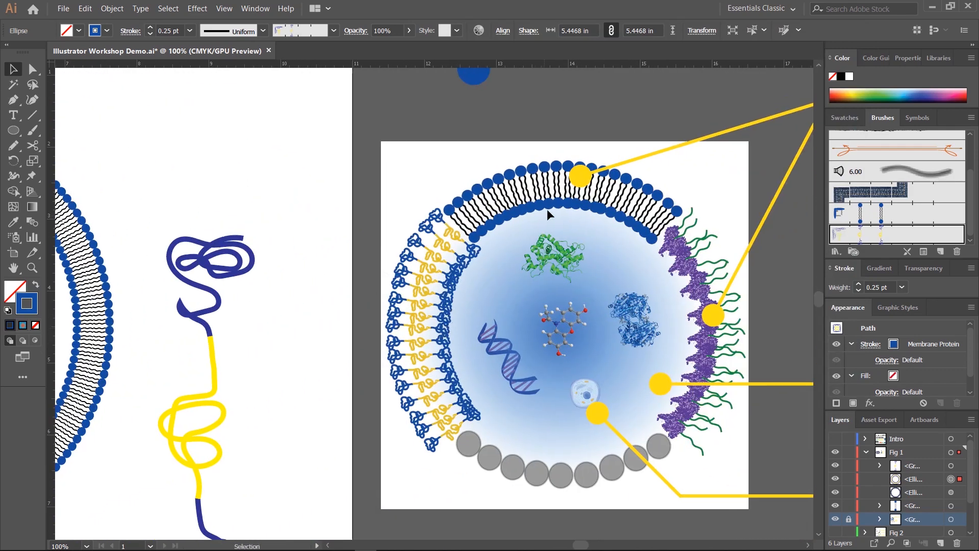
{"action": "scroll", "coordinate": [534, 335], "scroll_direction": "down", "scroll_amount": 5}
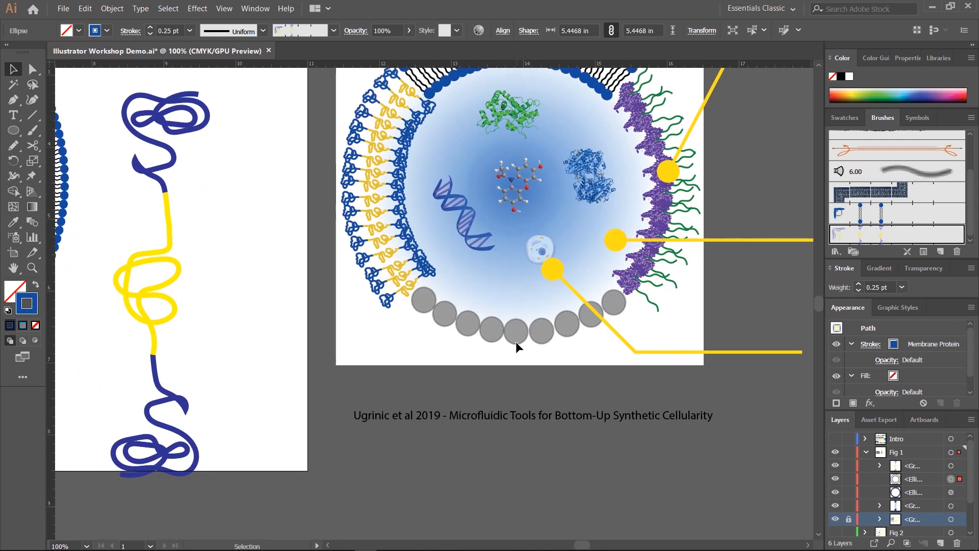
{"action": "left_click_drag", "start_coordinate": [349, 262], "coordinate": [530, 362]}
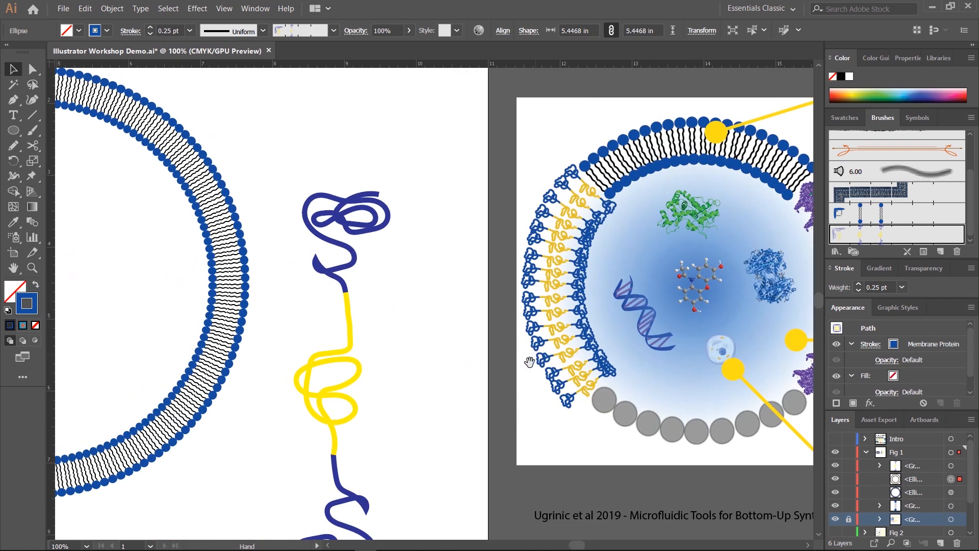
{"action": "left_click", "coordinate": [338, 350]}
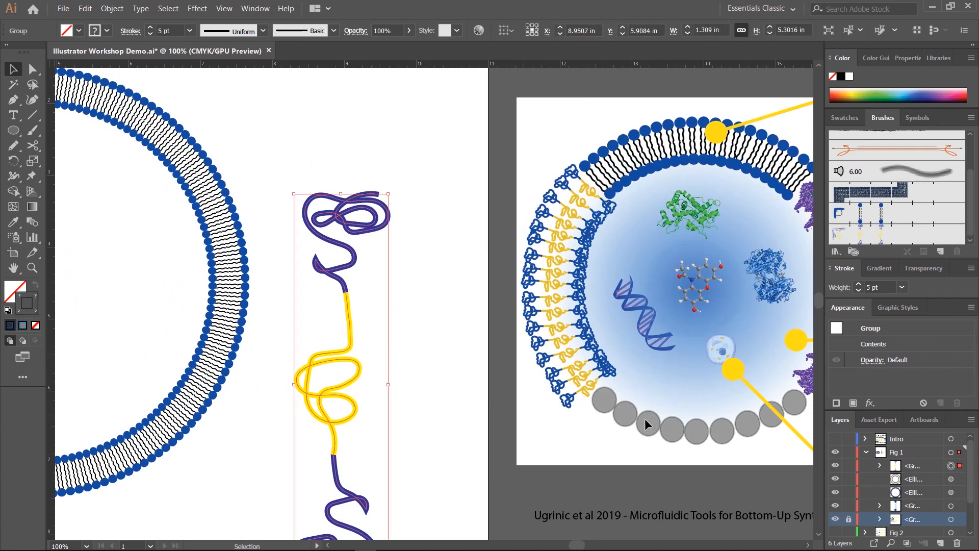
{"action": "key", "text": "ctrl+plus"}
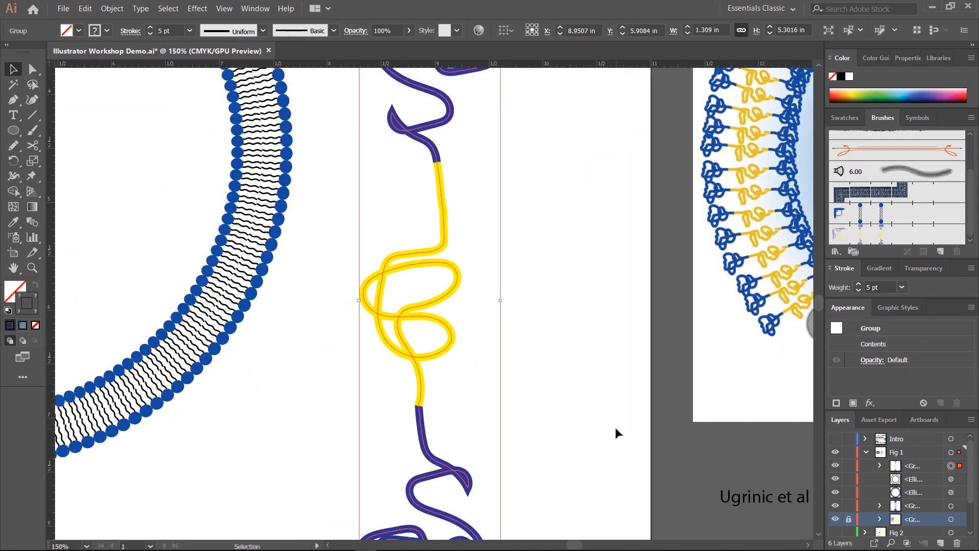
{"action": "left_click", "coordinate": [615, 427]}
{"action": "left_click_drag", "start_coordinate": [503, 370], "coordinate": [274, 325]}
{"action": "left_click_drag", "start_coordinate": [586, 356], "coordinate": [324, 328]}
{"action": "key", "text": "ctrl+plus"}
{"action": "key", "text": "ctrl+plus"}
{"action": "key", "text": "ctrl+plus"}
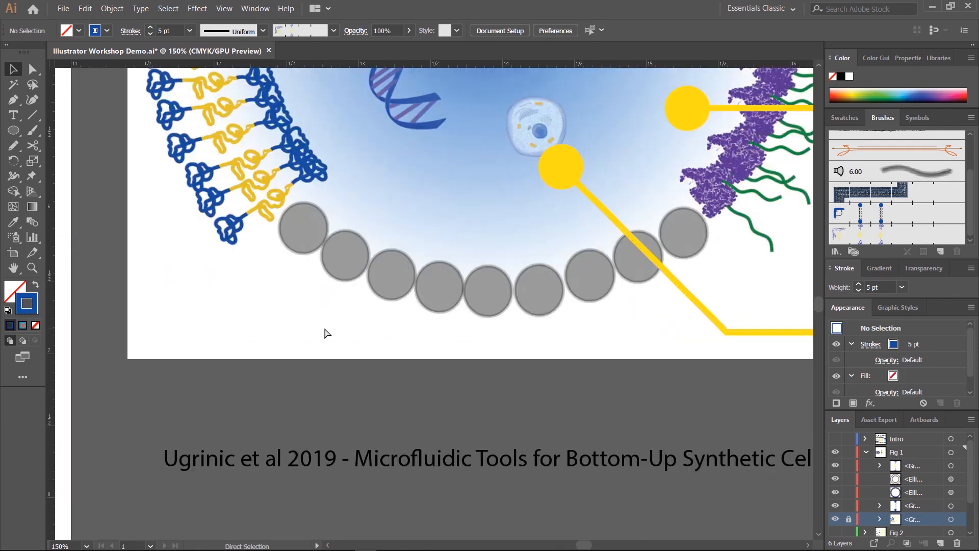
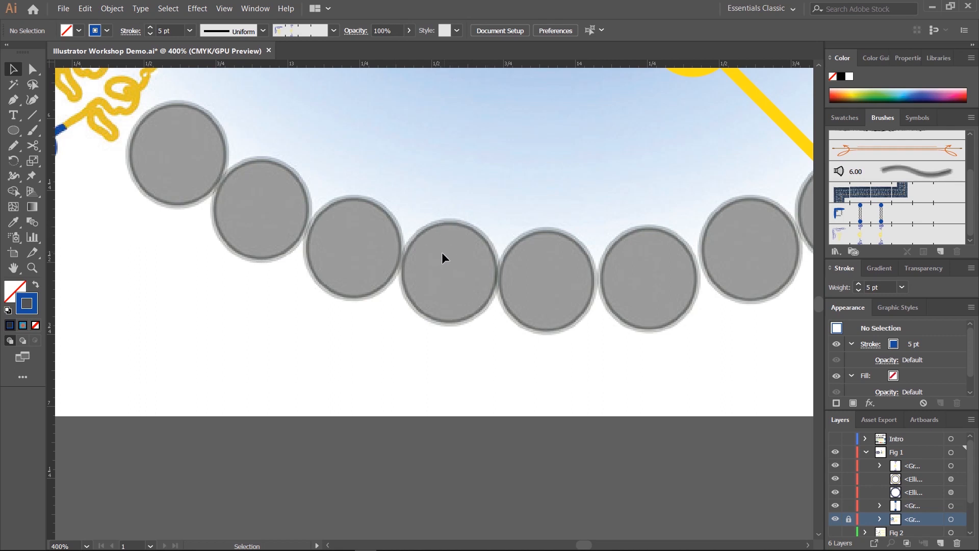
Step: Draw a circle about 0.48 in wide beside the reference figure and fill it with the grey sampled from a reference circle
{"action": "scroll", "coordinate": [249, 236], "scroll_direction": "left", "scroll_amount": 10}
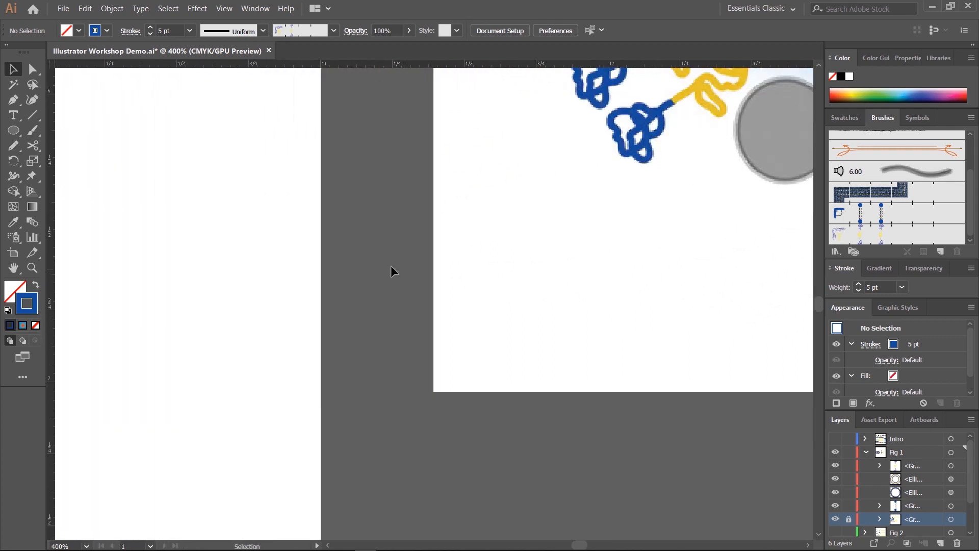
{"action": "left_click", "coordinate": [14, 130]}
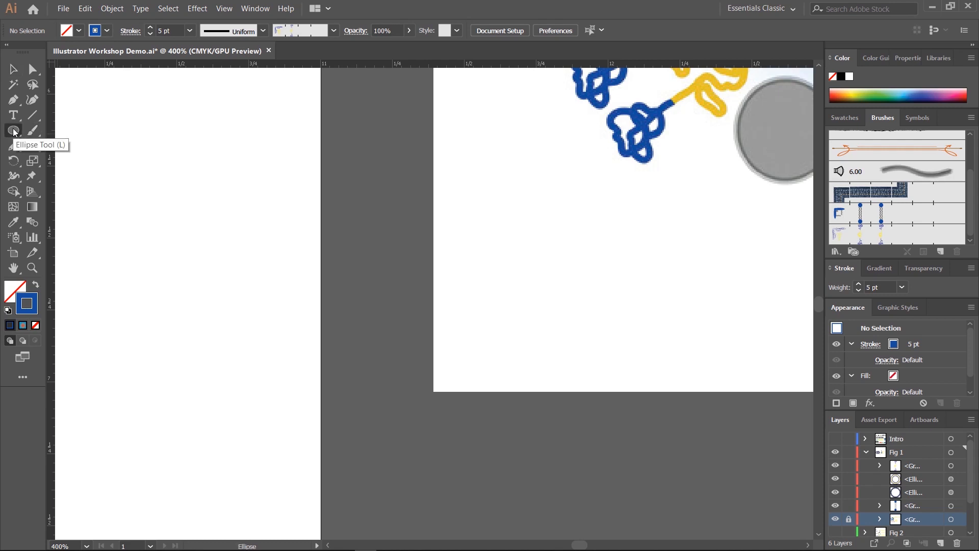
{"action": "left_click_drag", "start_coordinate": [181, 208], "coordinate": [319, 283]}
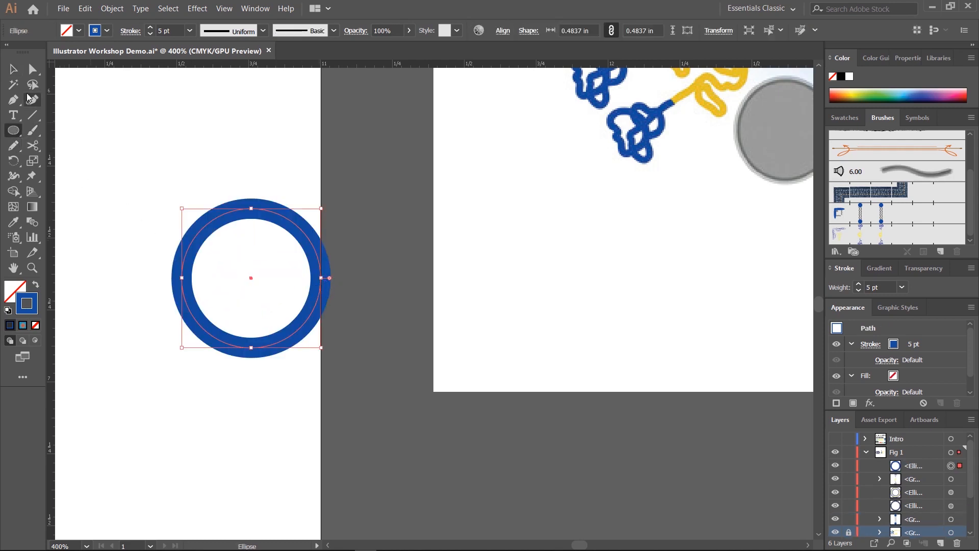
{"action": "key", "text": "v"}
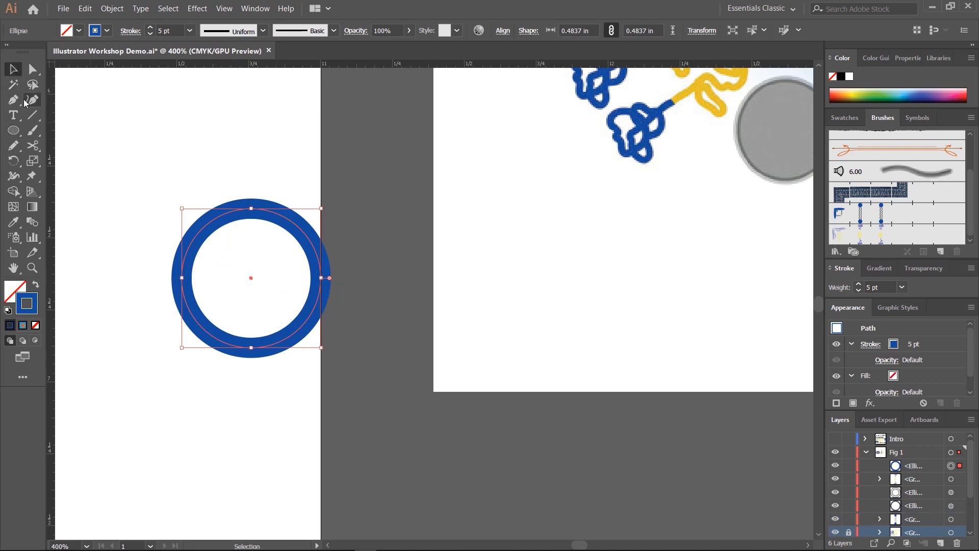
{"action": "left_click", "coordinate": [14, 222]}
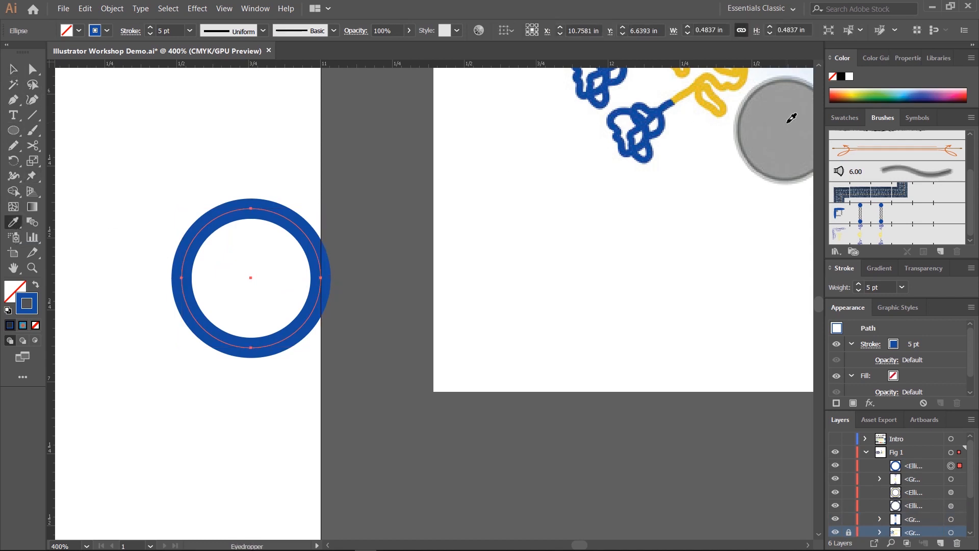
{"action": "left_click", "coordinate": [791, 117]}
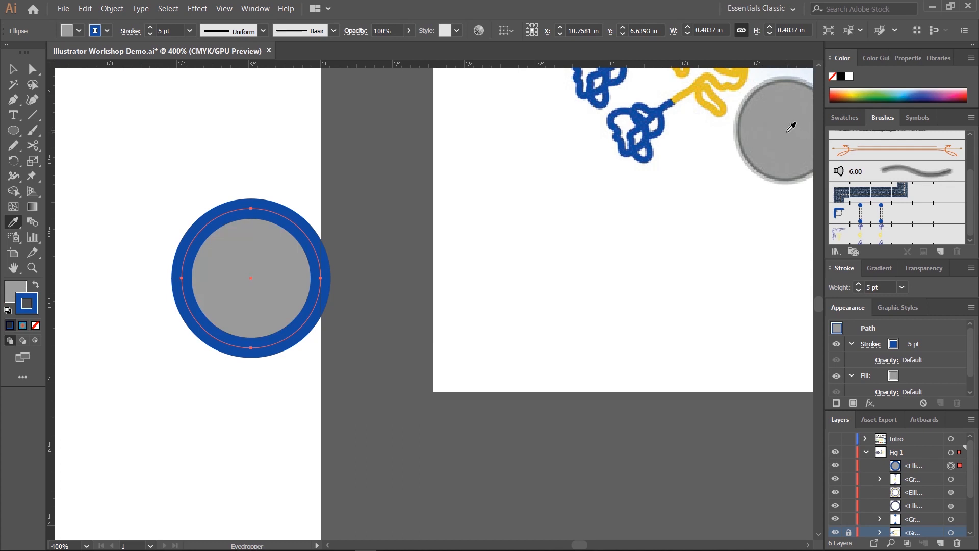
{"action": "key", "text": "x"}
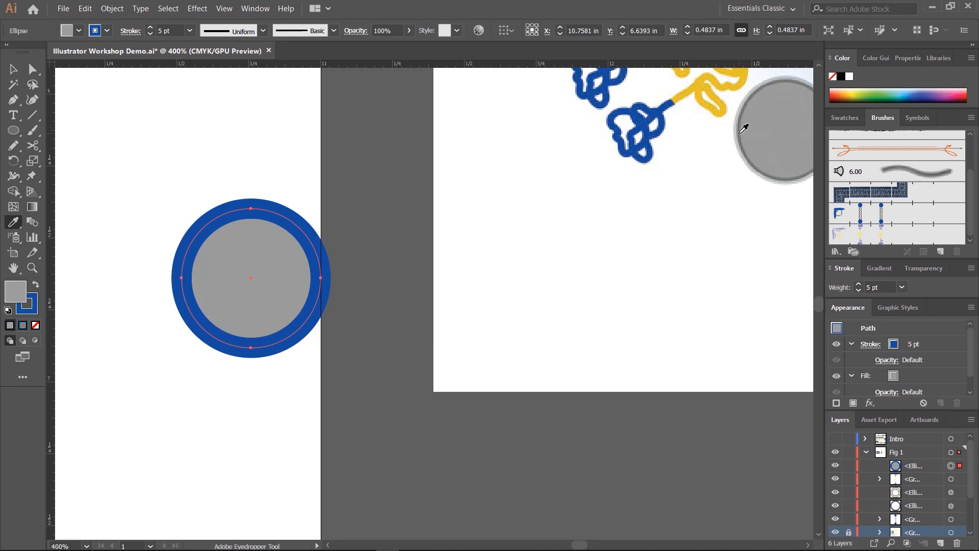
Step: Reduce the new grey circle's stroke weight to 1 pt
{"action": "left_click", "coordinate": [14, 69]}
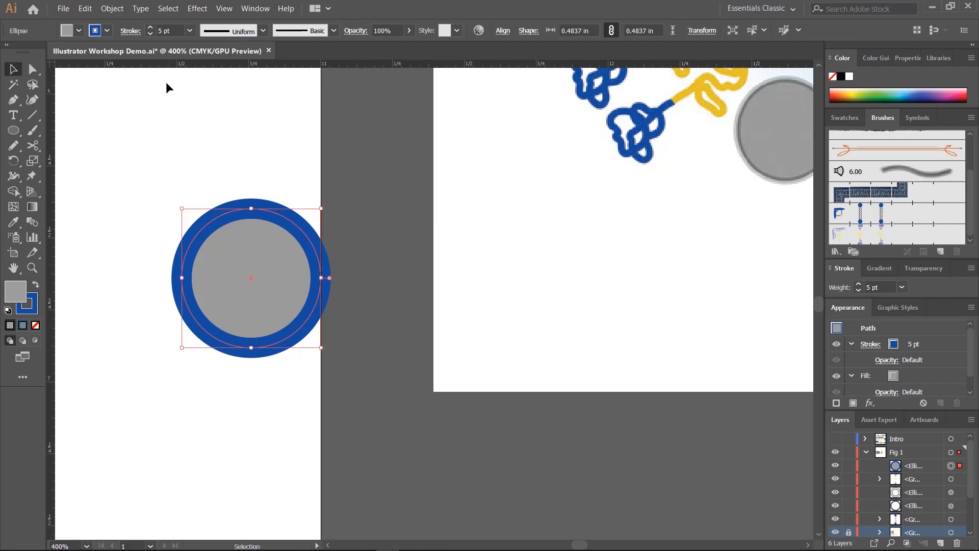
{"action": "left_click", "coordinate": [149, 34]}
{"action": "left_click", "coordinate": [149, 35]}
{"action": "left_click", "coordinate": [149, 35]}
{"action": "left_click", "coordinate": [148, 35]}
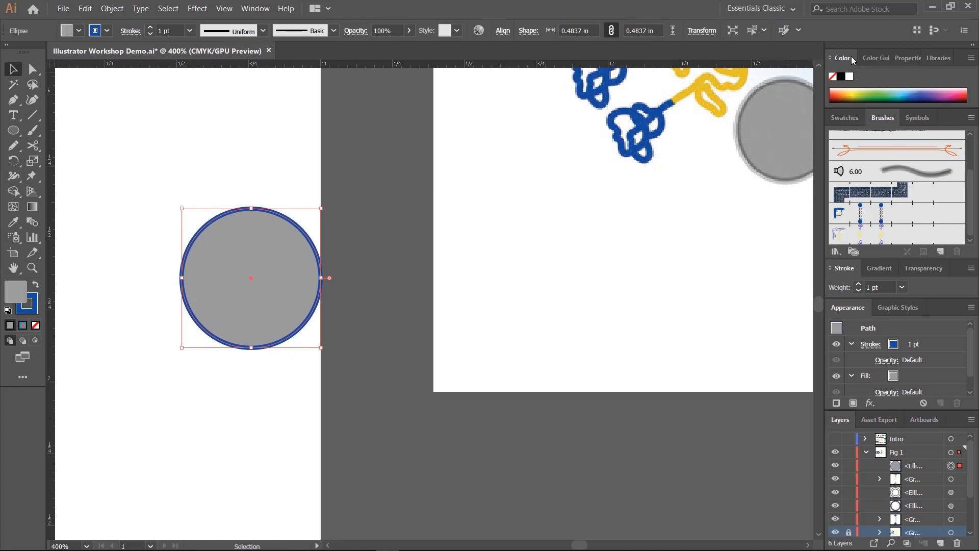
Step: Color the circle's stroke dark grey, using the grey swatch one shade darker than K=70, and keep the sampled grey fill
{"action": "left_click", "coordinate": [845, 119]}
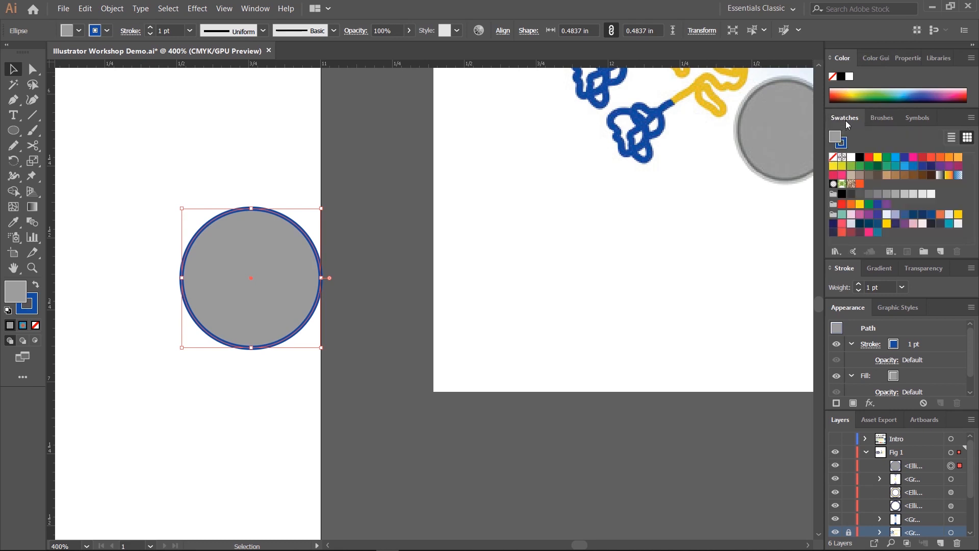
{"action": "left_click", "coordinate": [861, 194]}
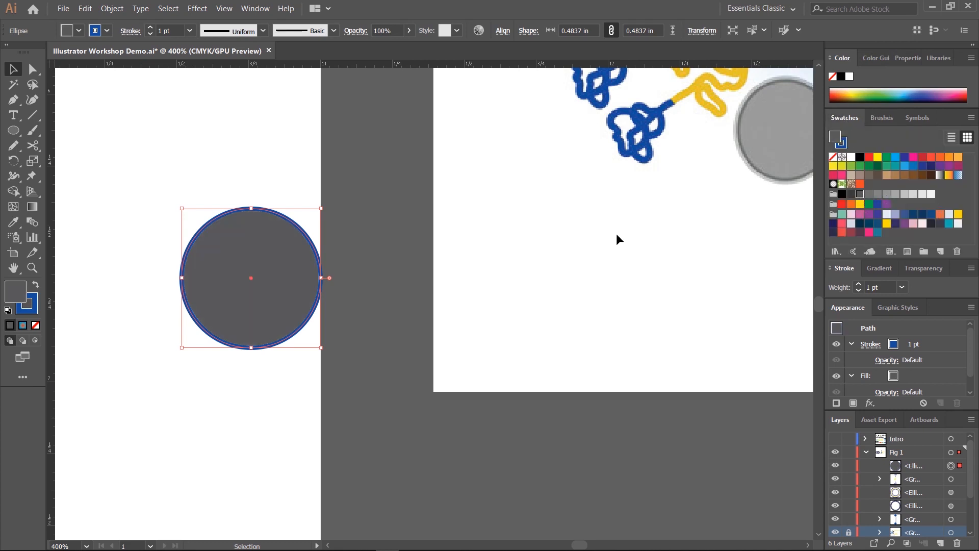
{"action": "key", "text": "ctrl+z"}
{"action": "left_click", "coordinate": [27, 313]}
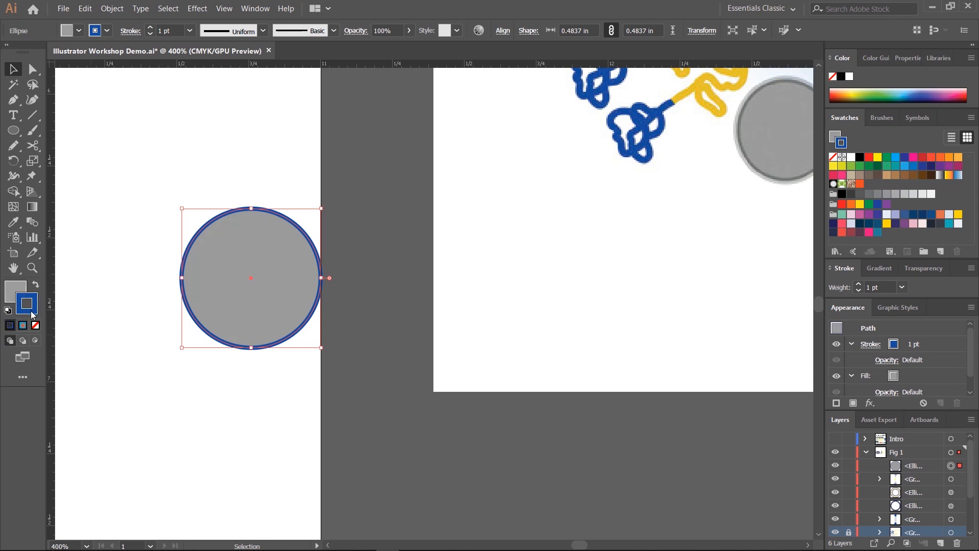
{"action": "left_click", "coordinate": [29, 306]}
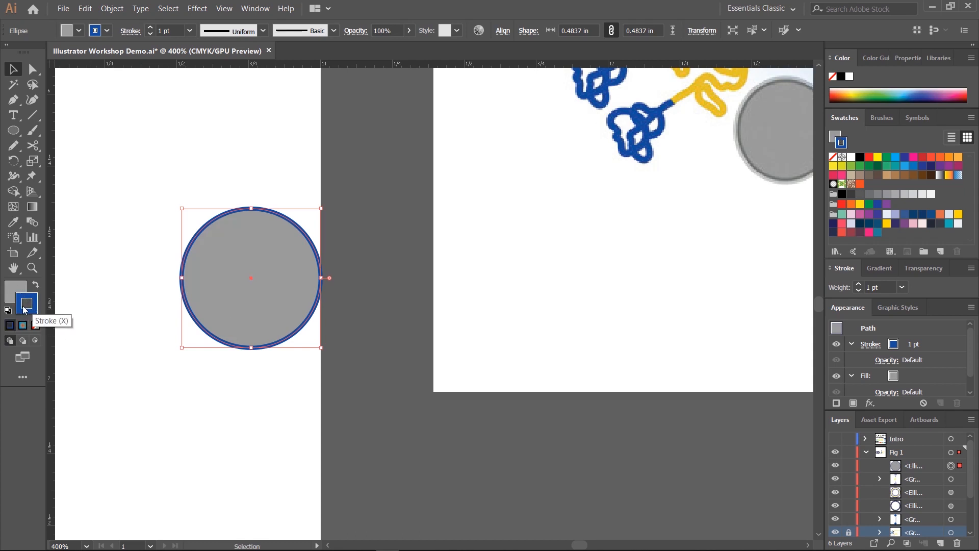
{"action": "left_click", "coordinate": [18, 292]}
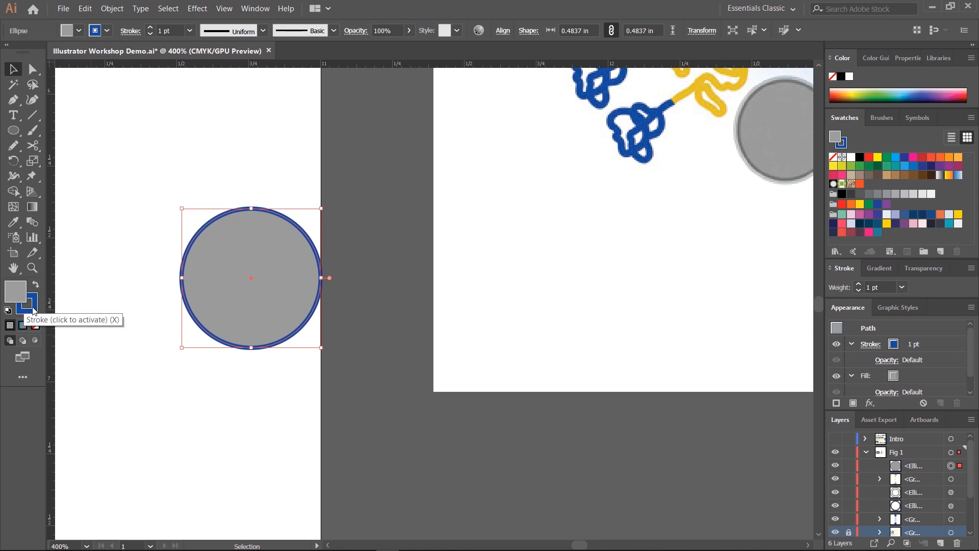
{"action": "left_click", "coordinate": [27, 306]}
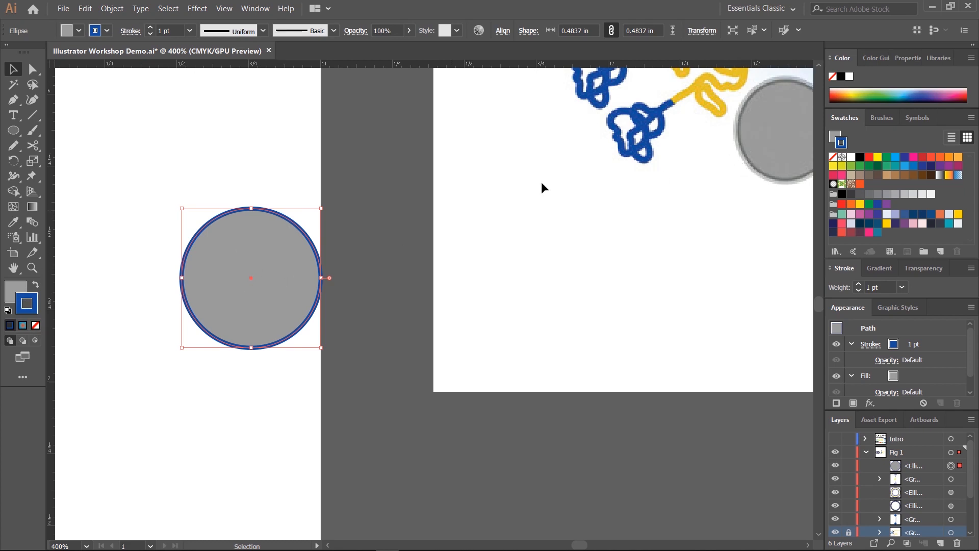
{"action": "left_click", "coordinate": [876, 195]}
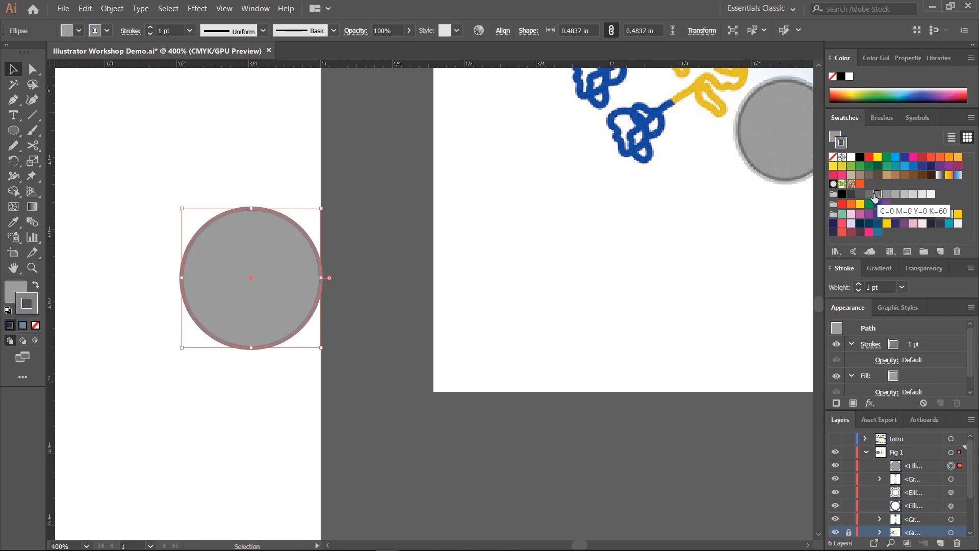
{"action": "left_click", "coordinate": [868, 194]}
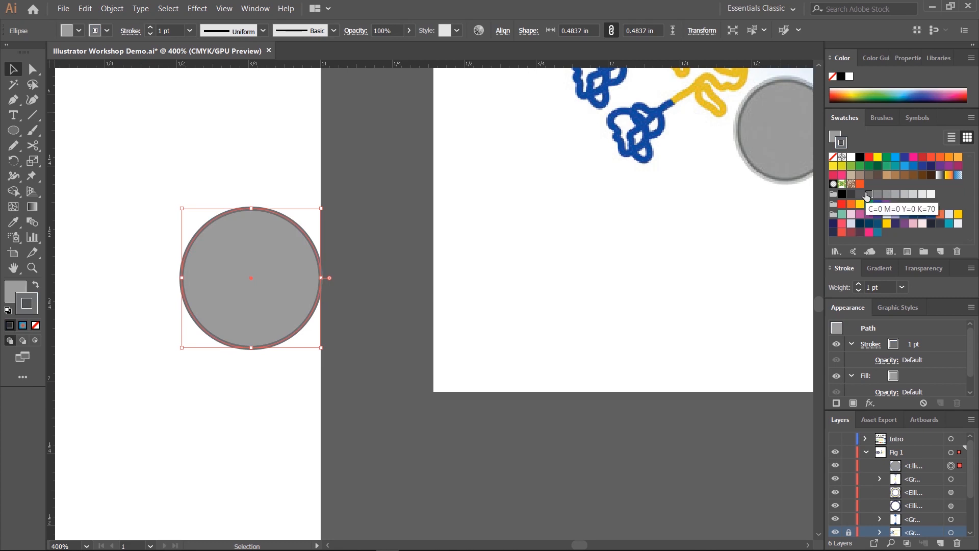
{"action": "left_click", "coordinate": [860, 194]}
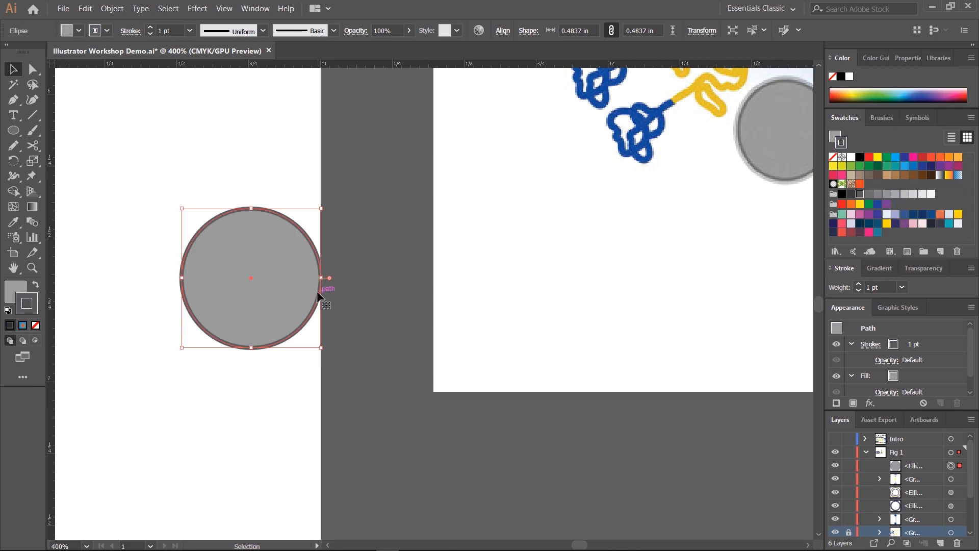
Step: Make a proportionally enlarged copy of the grey circle about its center with the Scale tool, about 0.56 in wide
{"action": "left_click", "coordinate": [350, 255]}
{"action": "left_click", "coordinate": [269, 281]}
{"action": "left_click", "coordinate": [14, 161]}
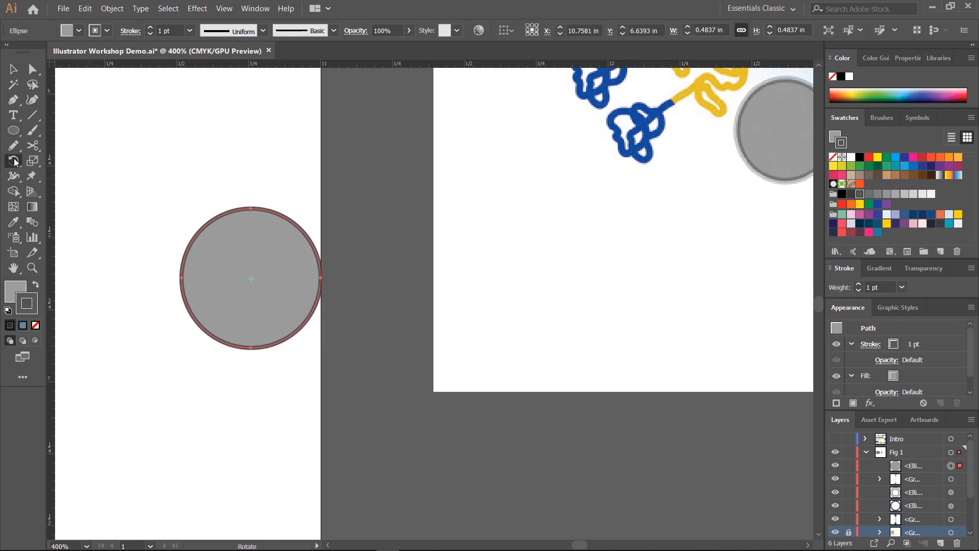
{"action": "left_click", "coordinate": [33, 161]}
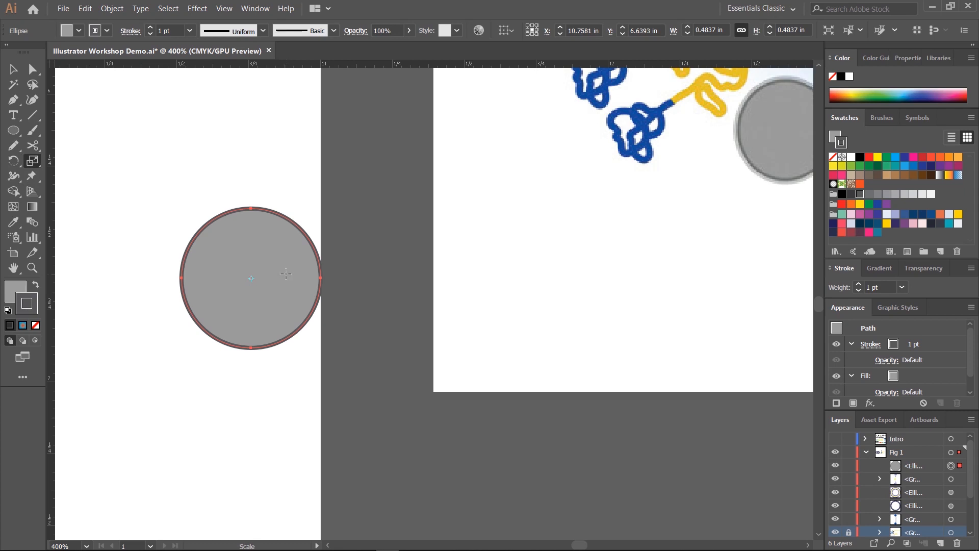
{"action": "left_click_drag", "start_coordinate": [286, 275], "coordinate": [305, 265]}
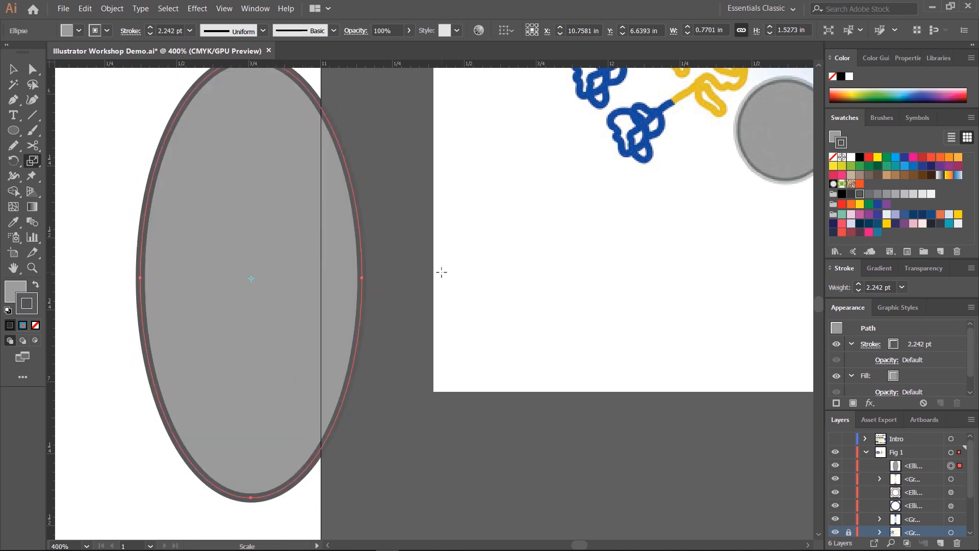
{"action": "key", "text": "ctrl+z"}
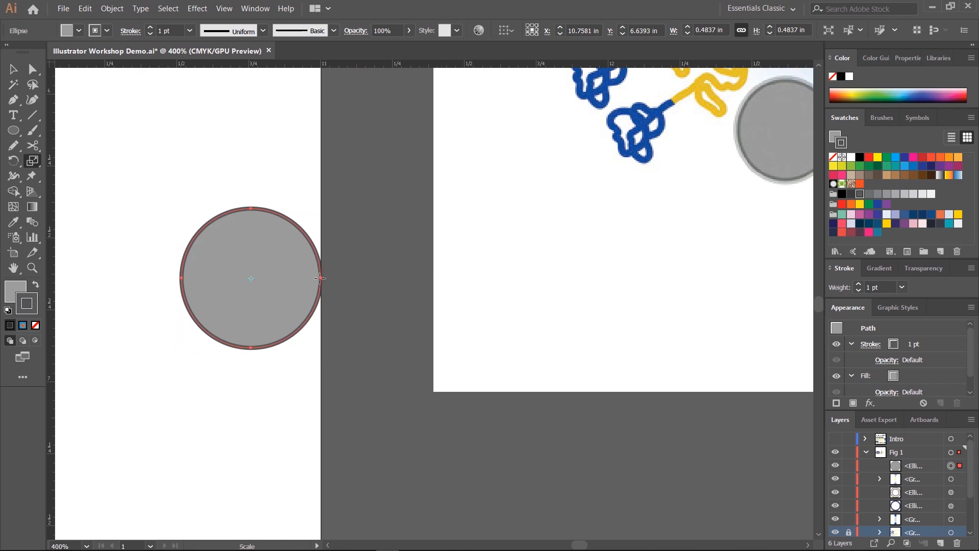
{"action": "mouse_move", "coordinate": [284, 276]}
{"action": "left_mouse_down"}
{"action": "mouse_move", "coordinate": [289, 266]}
{"action": "mouse_move", "coordinate": [285, 278]}
{"action": "left_mouse_up"}
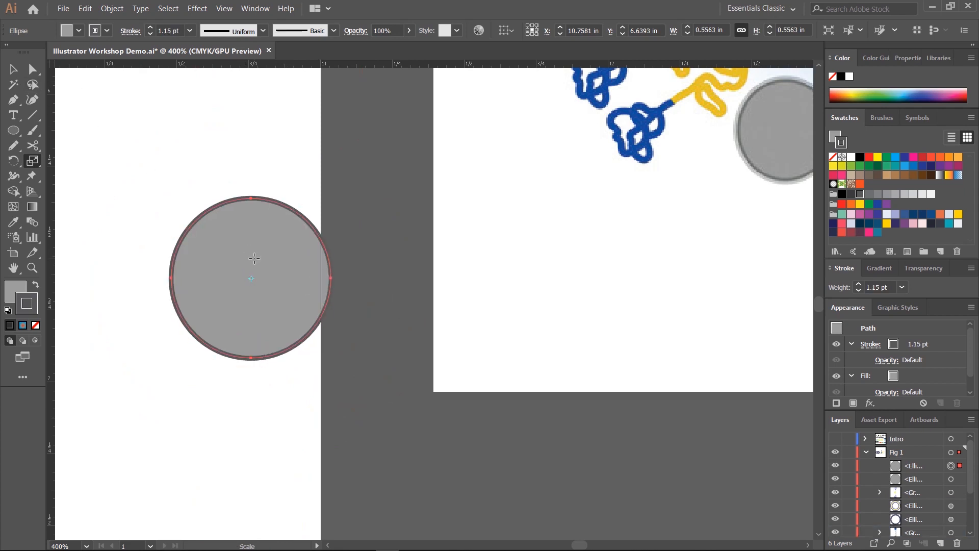
{"action": "left_click", "coordinate": [15, 74]}
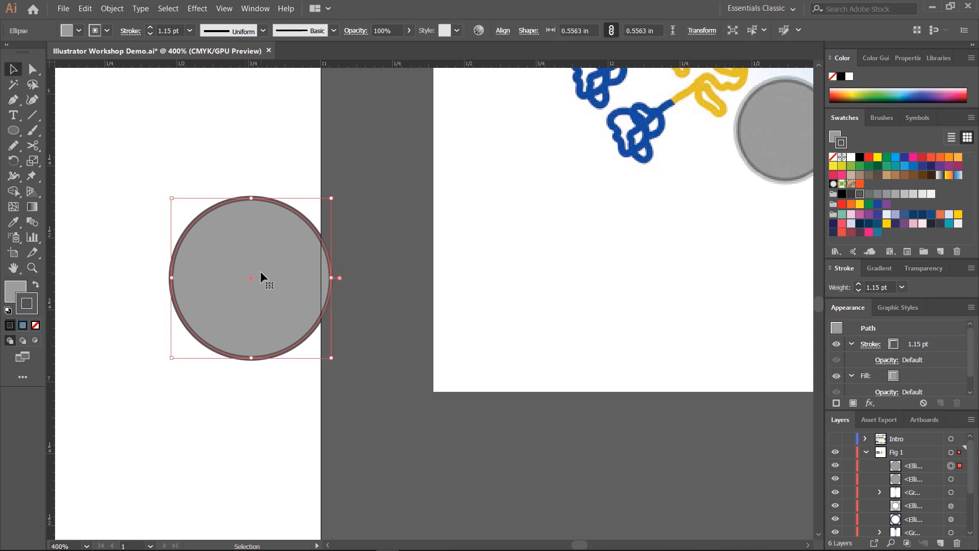
Step: Remove the enlarged circle's stroke and fill it with the light grey swatch one shade lighter than K=40
{"action": "left_click", "coordinate": [95, 31]}
{"action": "left_click", "coordinate": [8, 50]}
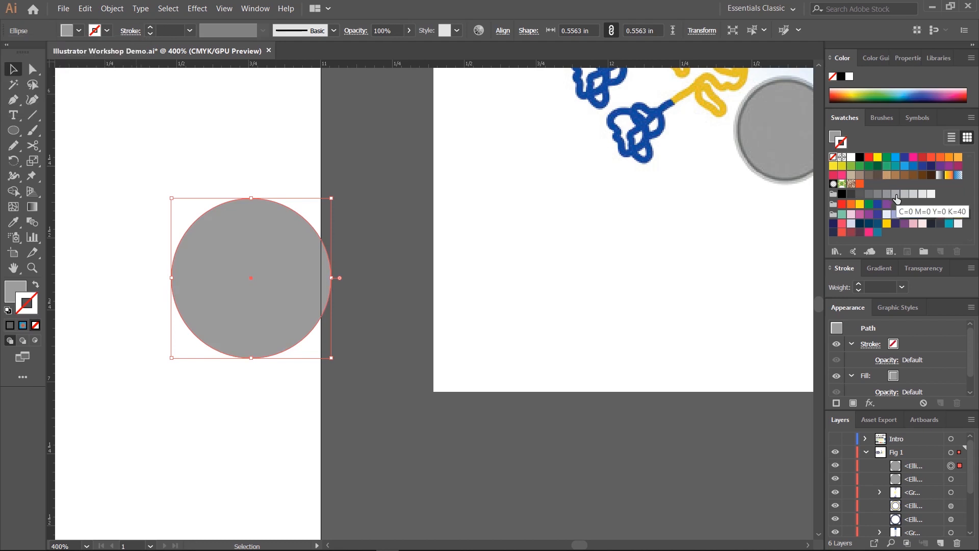
{"action": "left_click", "coordinate": [903, 197]}
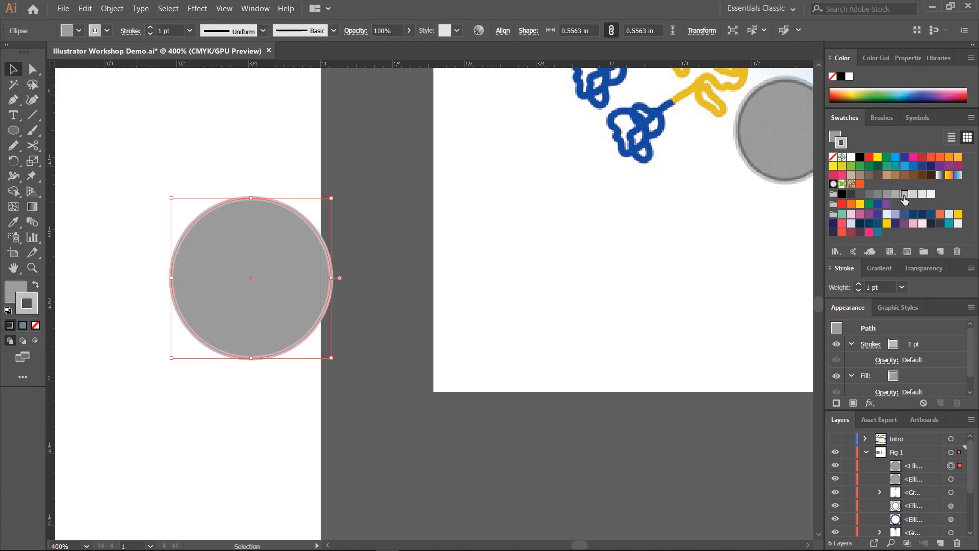
{"action": "key", "text": "slash"}
{"action": "key", "text": "x"}
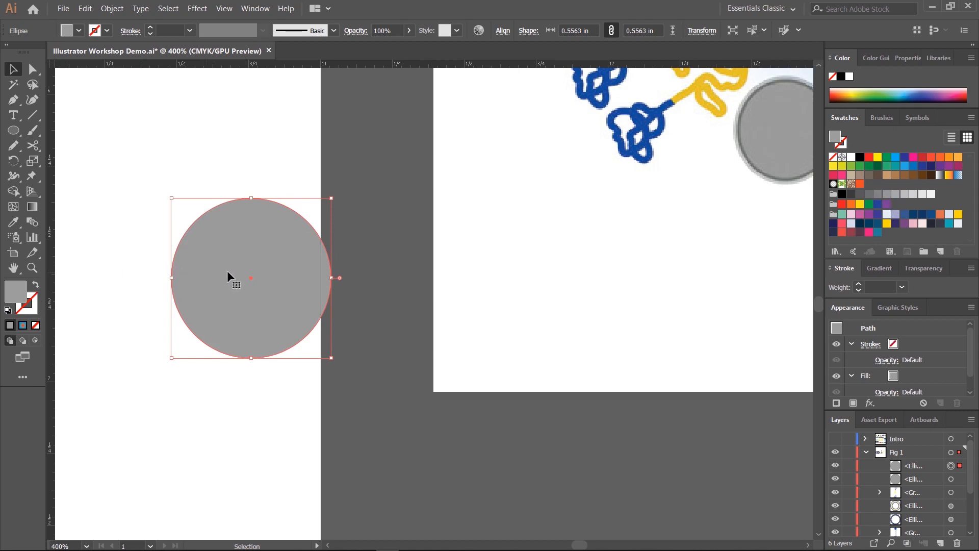
{"action": "left_click", "coordinate": [904, 193]}
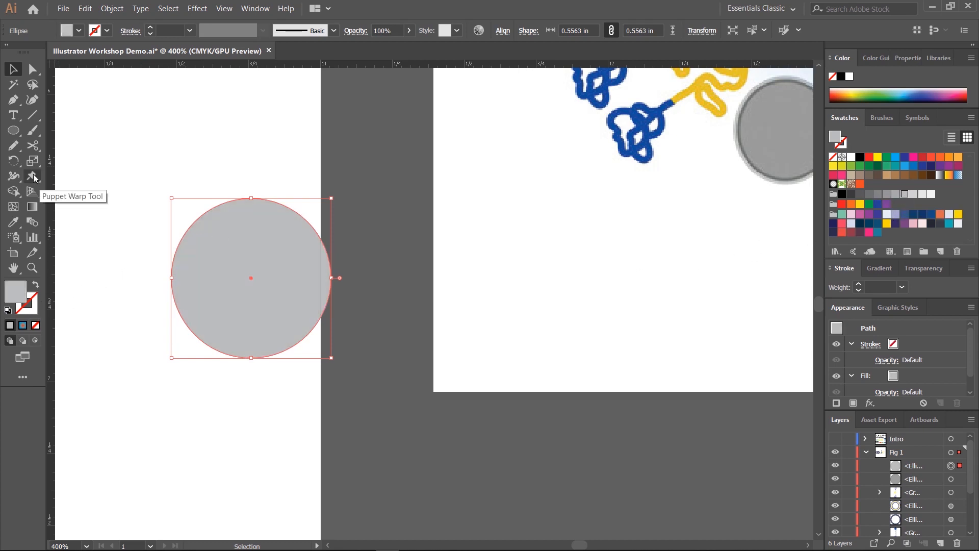
Step: Send the light grey circle backward so it sits behind the smaller outlined circle
{"action": "right_click", "coordinate": [270, 234]}
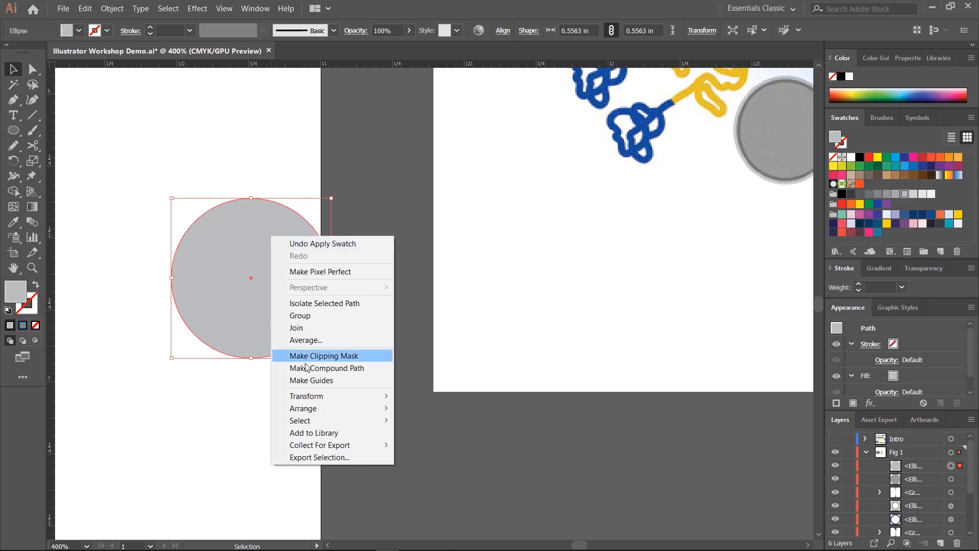
{"action": "mouse_move", "coordinate": [316, 413]}
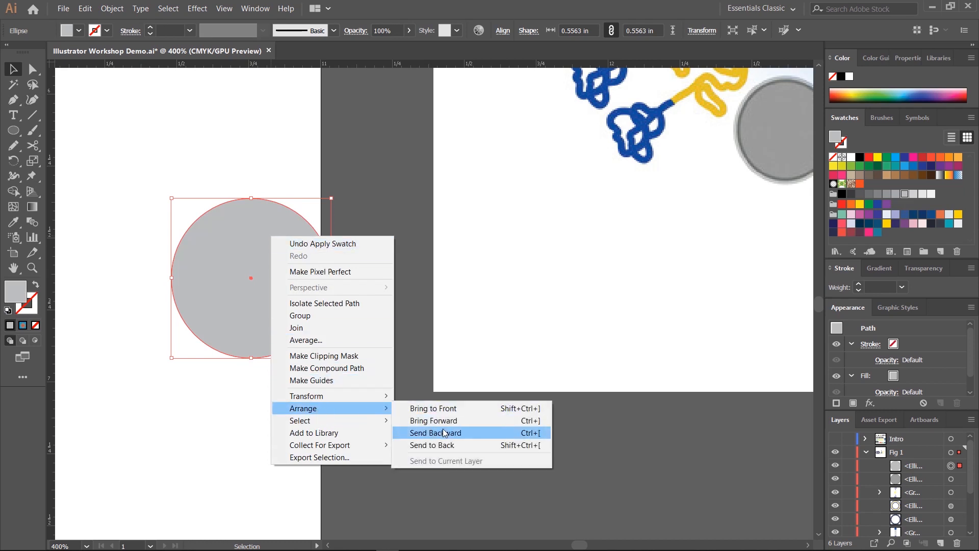
{"action": "left_click", "coordinate": [443, 432]}
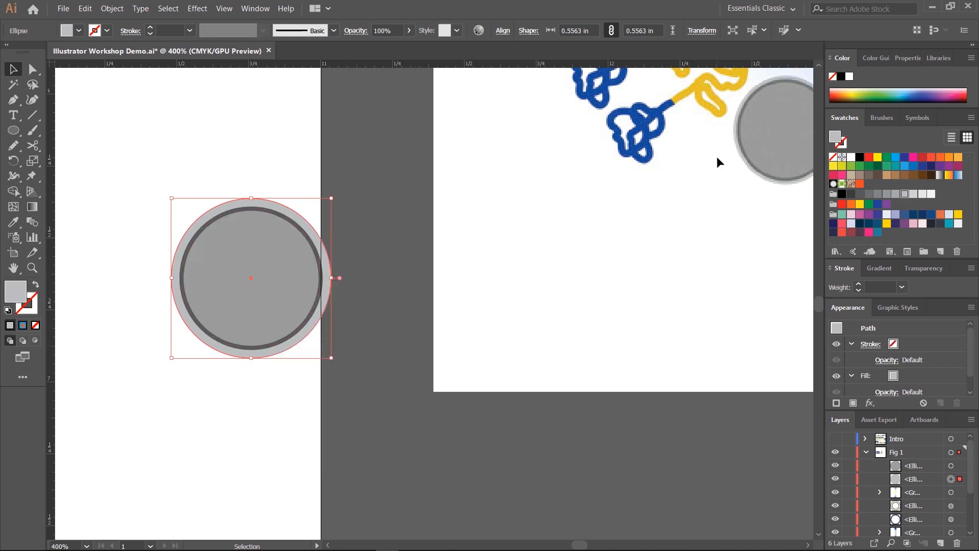
{"action": "left_click", "coordinate": [118, 211]}
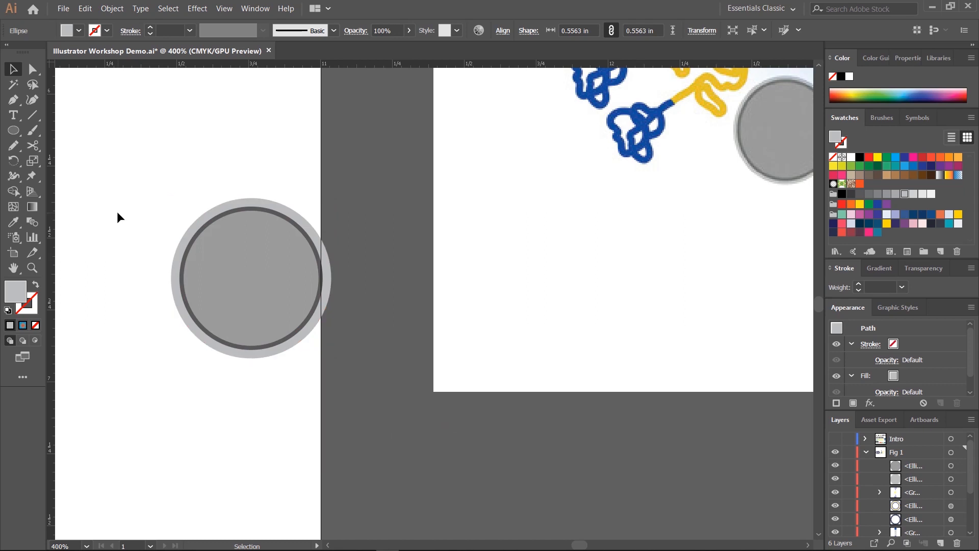
Step: Select both concentric grey circles and group them
{"action": "left_click", "coordinate": [197, 224]}
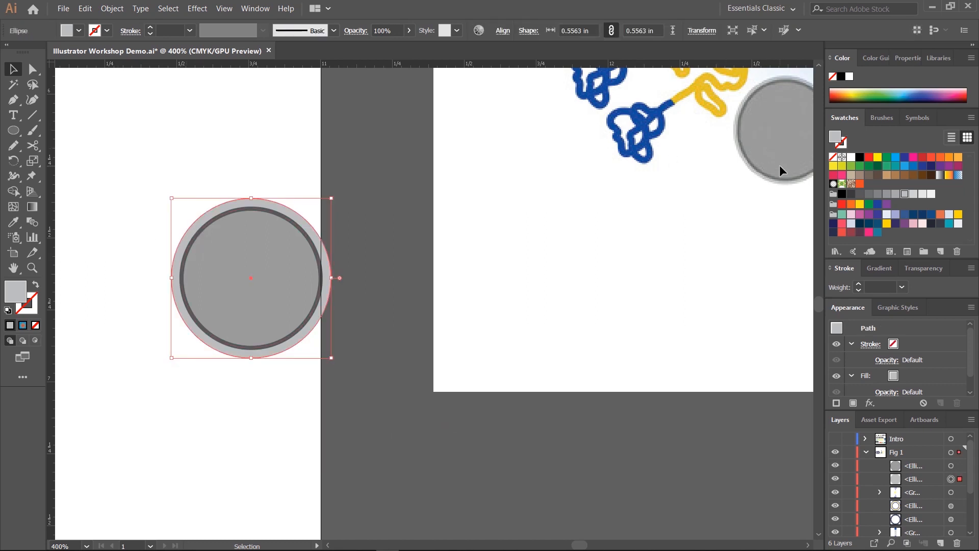
{"action": "left_click", "coordinate": [457, 274]}
{"action": "mouse_move", "coordinate": [133, 214]}
{"action": "left_mouse_down"}
{"action": "mouse_move", "coordinate": [404, 344]}
{"action": "mouse_move", "coordinate": [403, 358]}
{"action": "left_mouse_up"}
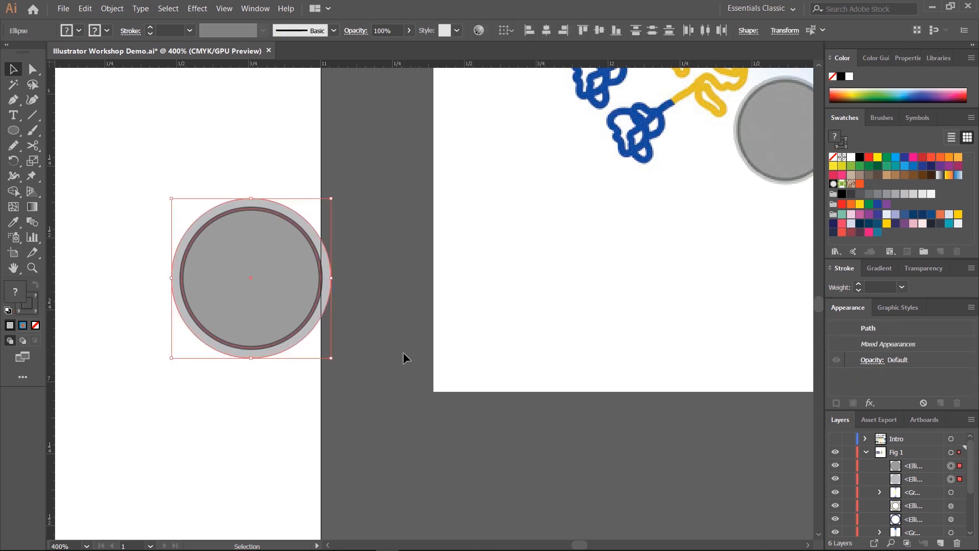
{"action": "key", "text": "ctrl+g"}
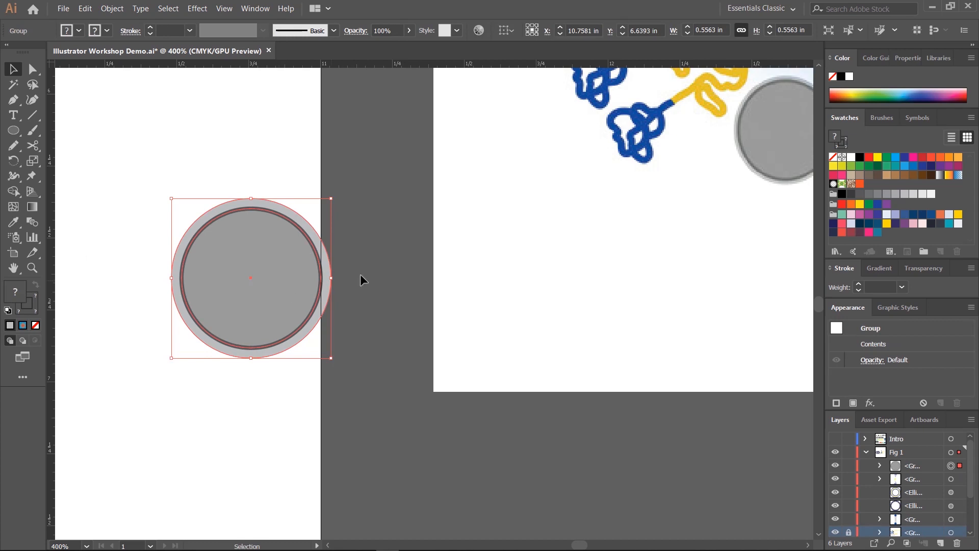
Step: Start a new pattern brush from the grouped grey circles
{"action": "left_click", "coordinate": [882, 118]}
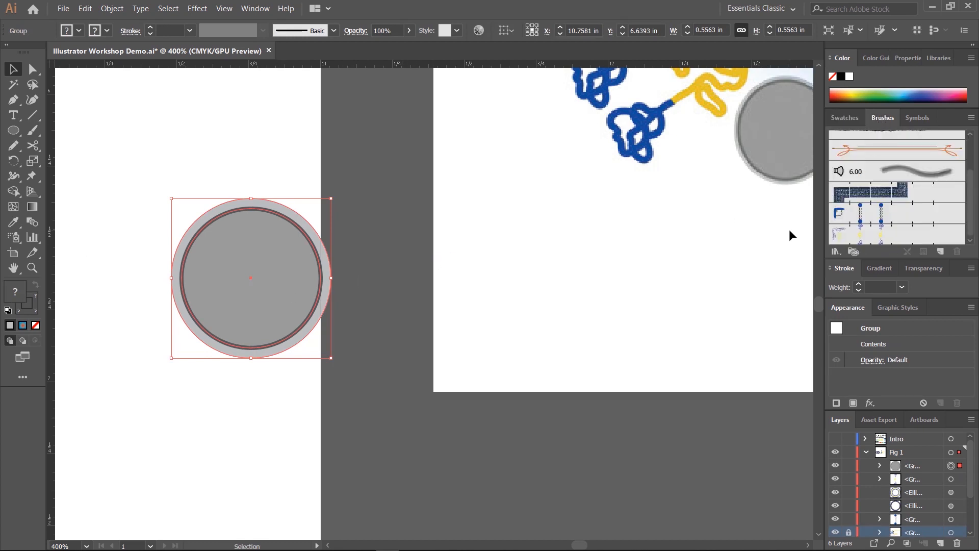
{"action": "left_click_drag", "start_coordinate": [329, 268], "coordinate": [875, 237]}
{"action": "left_click", "coordinate": [450, 269]}
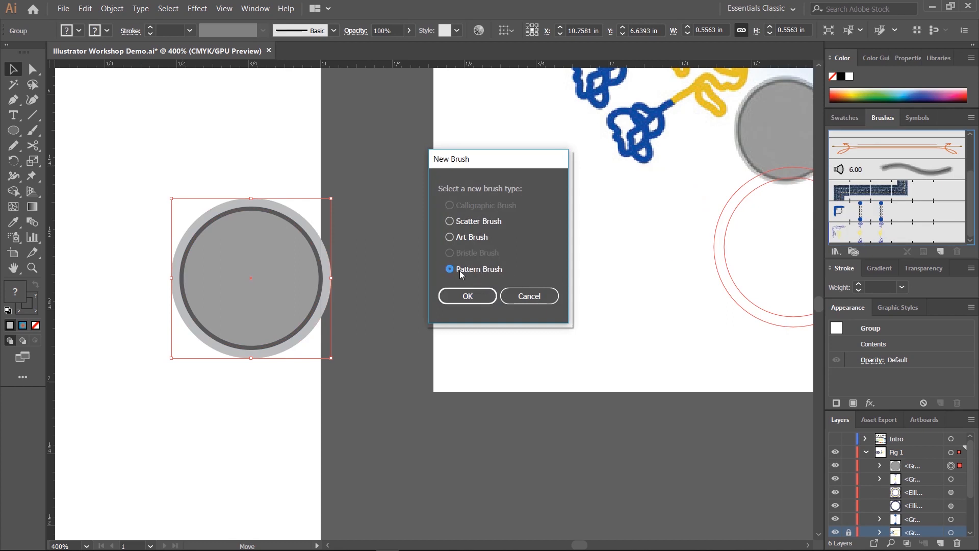
{"action": "left_click", "coordinate": [468, 296]}
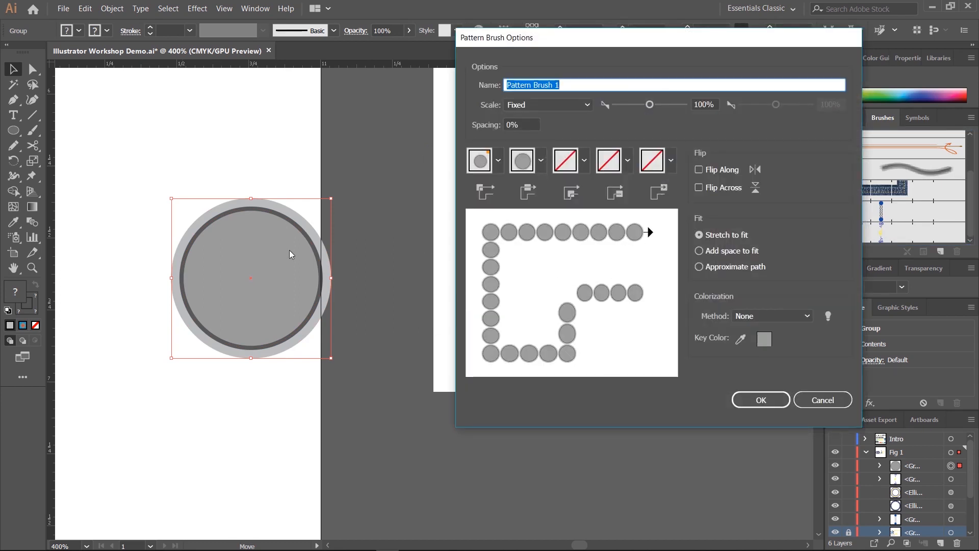
Step: Name the pattern brush Circles, set its fit to Approximate path, and save it
{"action": "type", "text": "Cicrles"}
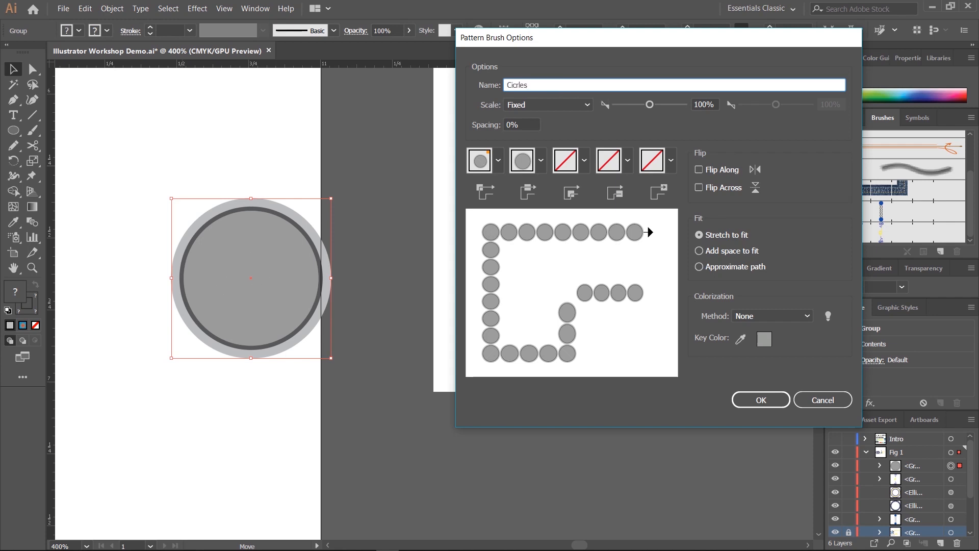
{"action": "key", "text": "BackSpace"}
{"action": "key", "text": "BackSpace"}
{"action": "key", "text": "BackSpace"}
{"action": "key", "text": "BackSpace"}
{"action": "key", "text": "BackSpace"}
{"action": "key", "text": "BackSpace"}
{"action": "type", "text": "ircles"}
{"action": "left_click", "coordinate": [736, 270]}
{"action": "left_click", "coordinate": [761, 399]}
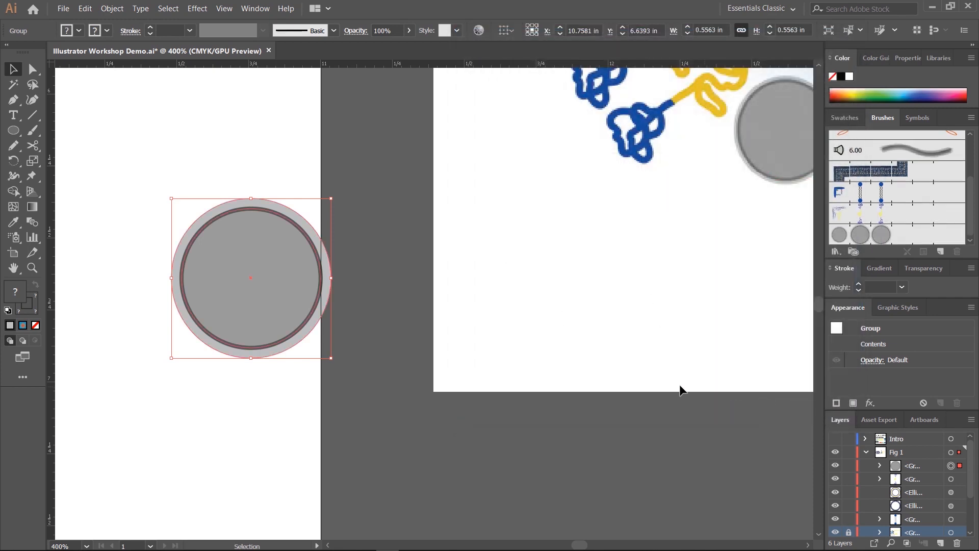
Step: Delete the blue and yellow Membrane Protein ring that overlaps the lipid membrane ring
{"action": "key", "text": "ctrl+shift+a"}
{"action": "left_click_drag", "start_coordinate": [158, 249], "coordinate": [493, 232]}
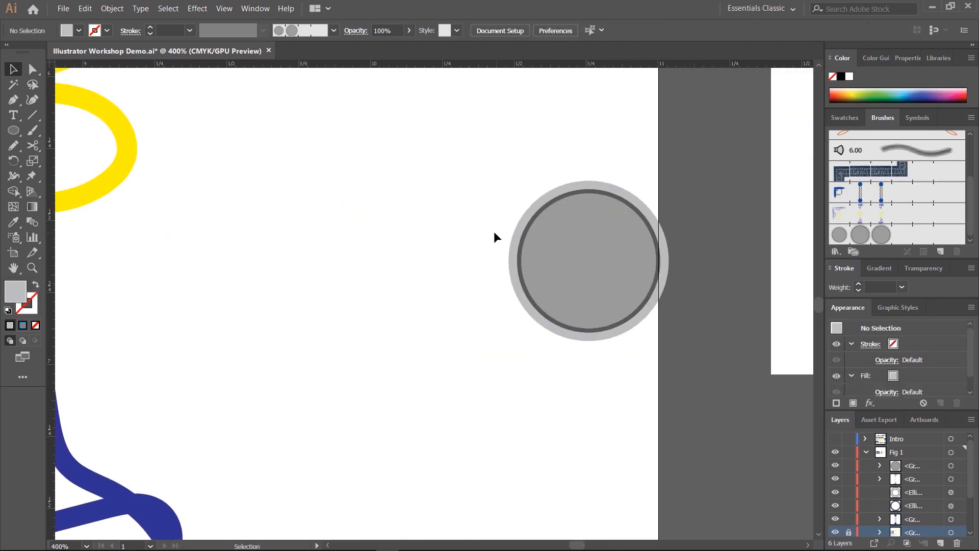
{"action": "key", "text": "ctrl+minus"}
{"action": "key", "text": "ctrl+minus"}
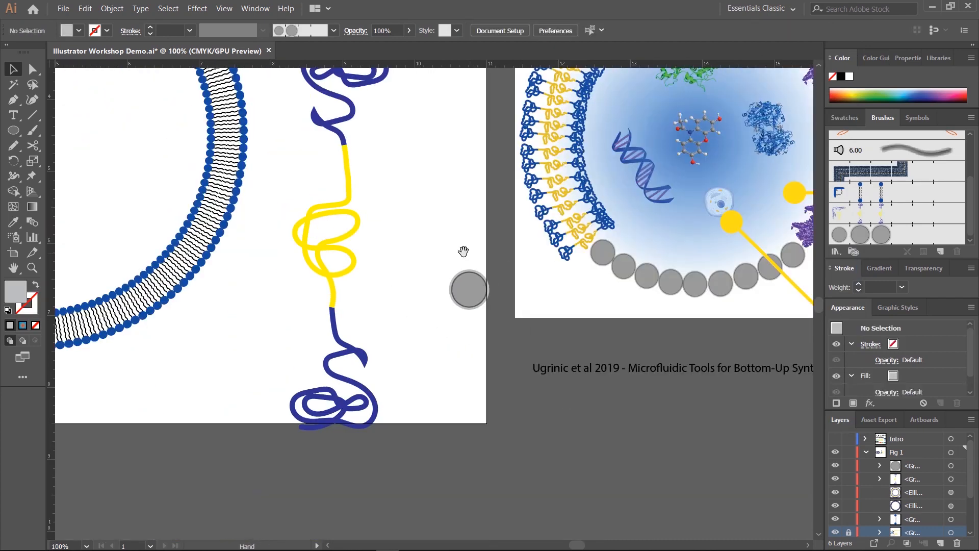
{"action": "left_click_drag", "start_coordinate": [397, 273], "coordinate": [601, 250]}
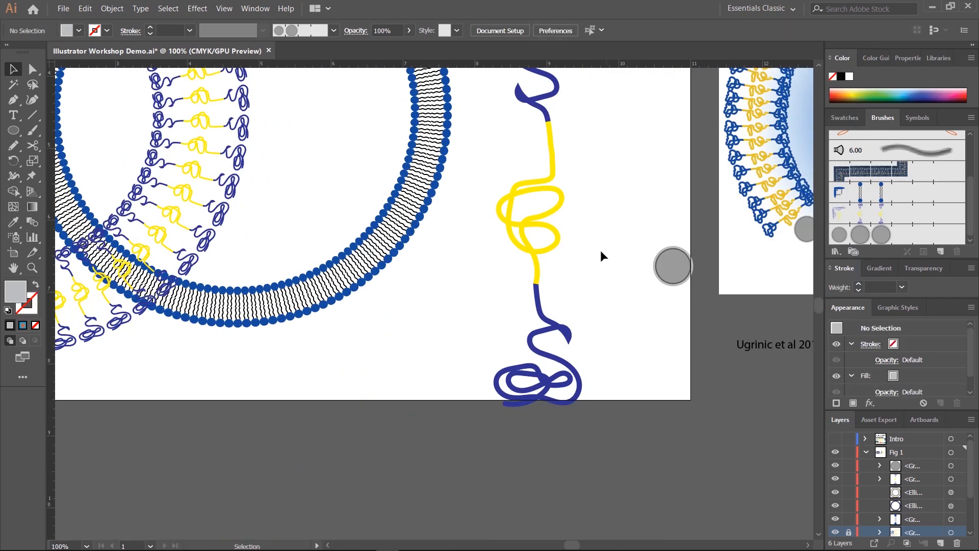
{"action": "left_click", "coordinate": [168, 215]}
{"action": "key", "text": "Delete"}
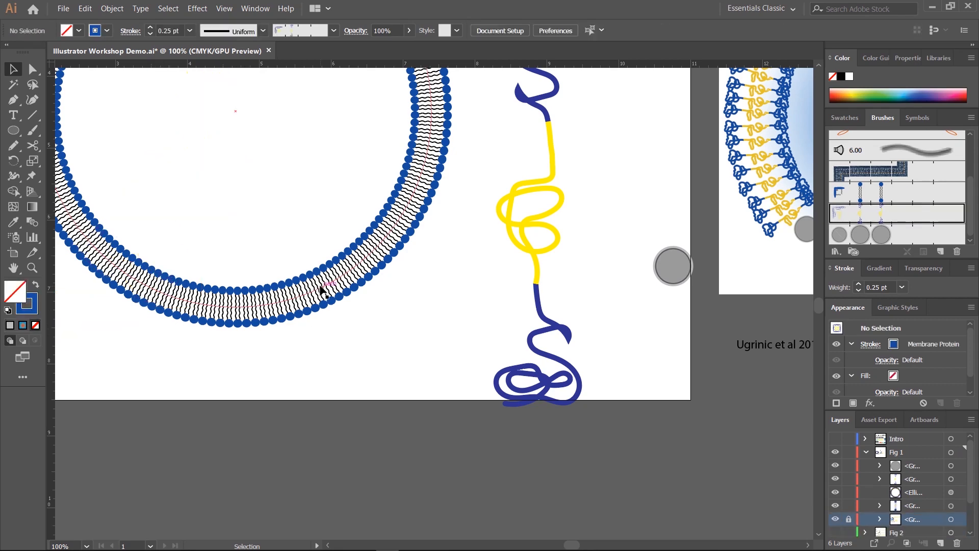
Step: Place a copy of the lipid membrane ring down and to its right and apply the Circles pattern brush to the copy
{"action": "left_click_drag", "start_coordinate": [326, 292], "coordinate": [687, 525]}
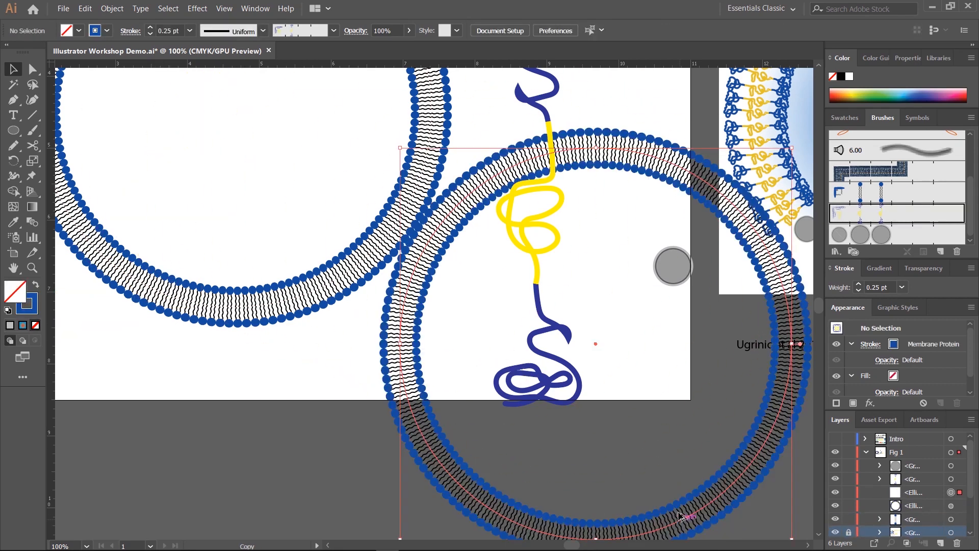
{"action": "left_click", "coordinate": [897, 234]}
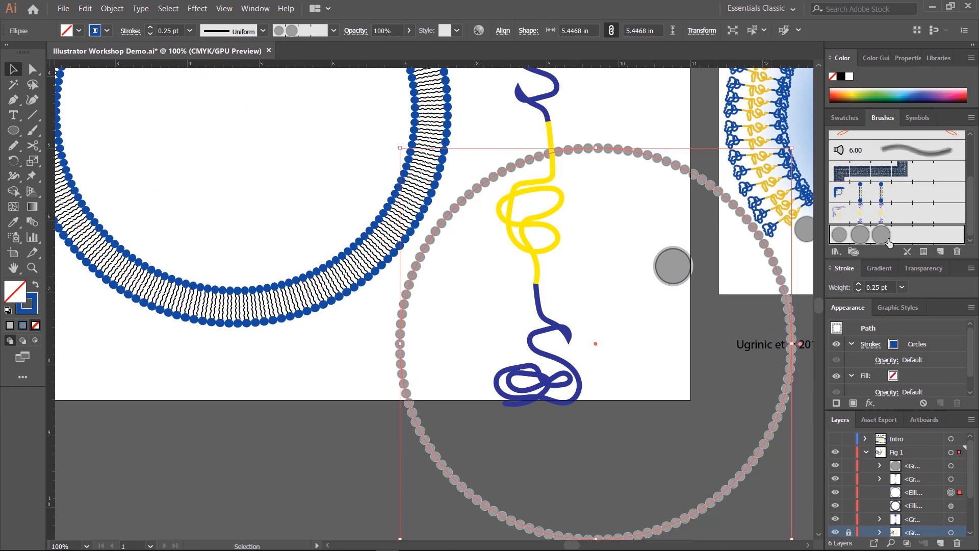
{"action": "left_click", "coordinate": [666, 263]}
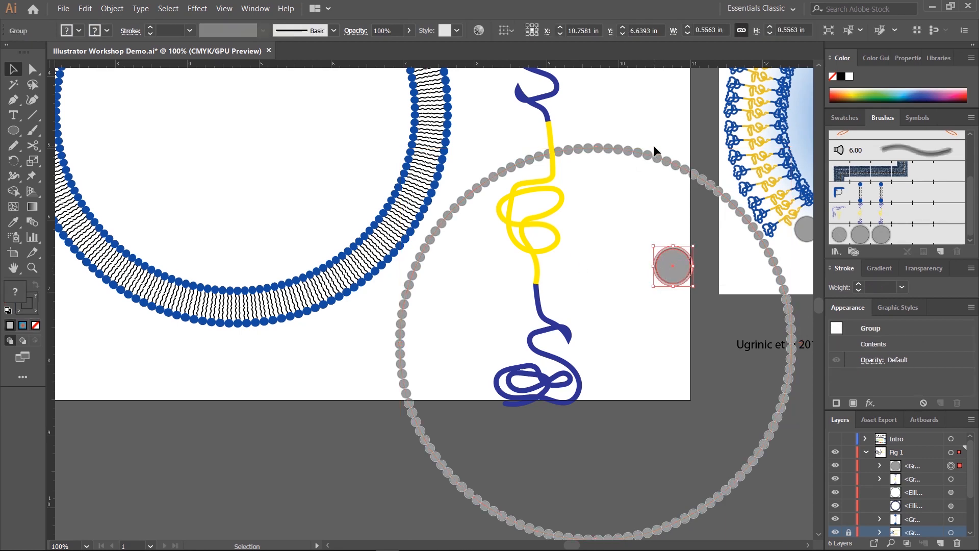
{"action": "left_click", "coordinate": [645, 155]}
Step: Examine up close how neighbouring grey circles meet along the copied ring
{"action": "key", "text": "ctrl+="}
{"action": "key", "text": "ctrl+="}
{"action": "key", "text": "ctrl+="}
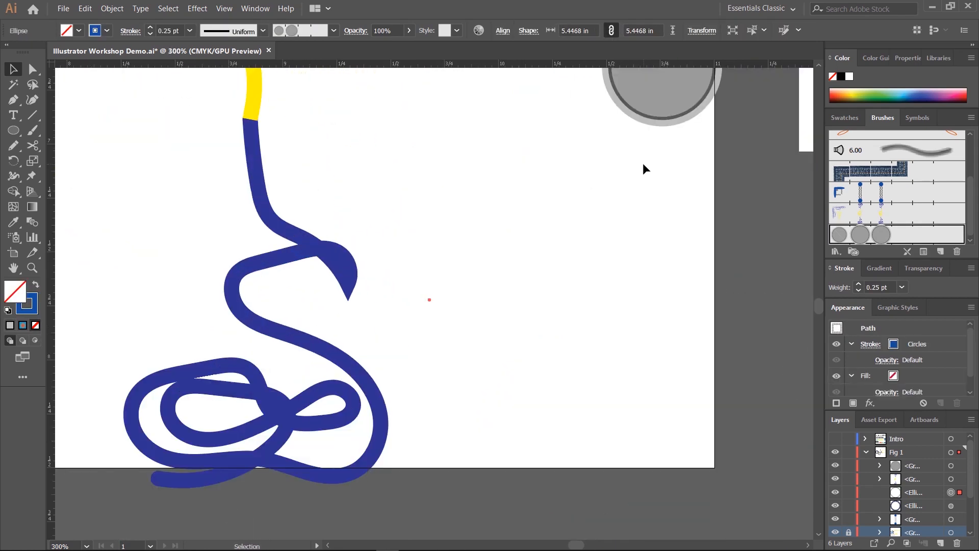
{"action": "left_click", "coordinate": [449, 191]}
{"action": "left_click_drag", "start_coordinate": [732, 300], "coordinate": [160, 303]}
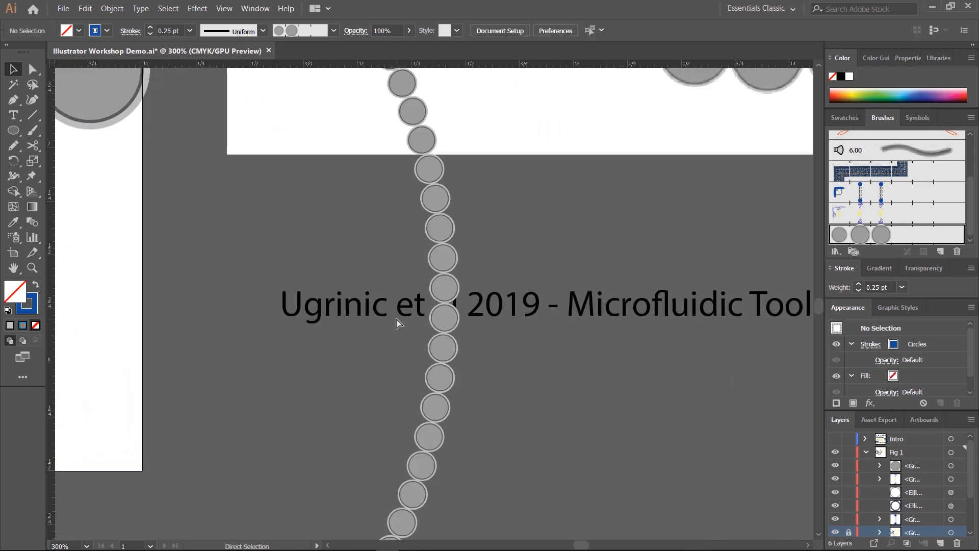
{"action": "key", "text": "ctrl+="}
{"action": "key", "text": "ctrl+="}
{"action": "key", "text": "ctrl+="}
{"action": "key", "text": "ctrl+="}
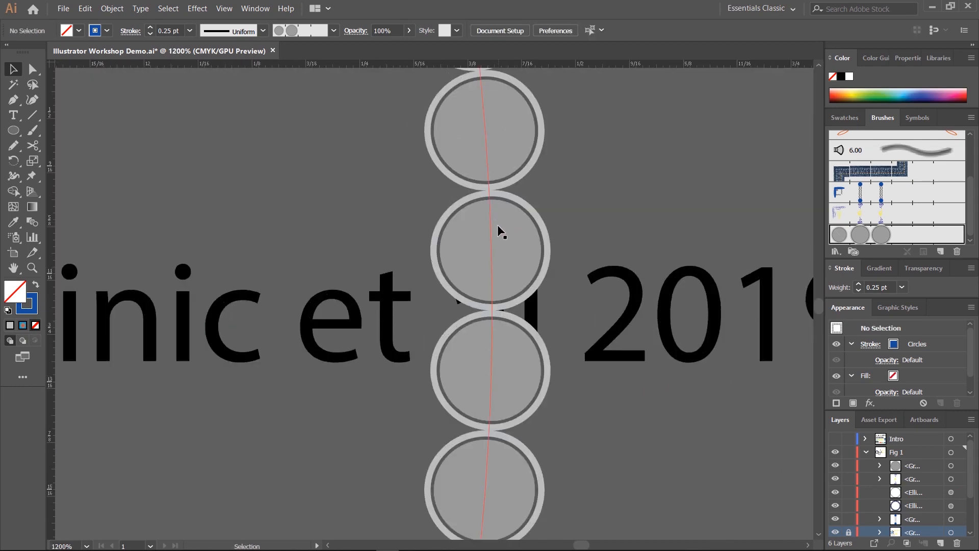
{"action": "key", "text": "ctrl+minus"}
{"action": "key", "text": "ctrl+minus"}
{"action": "key", "text": "ctrl+minus"}
{"action": "key", "text": "ctrl+minus"}
{"action": "key", "text": "ctrl+minus"}
{"action": "key", "text": "ctrl+minus"}
{"action": "key", "text": "ctrl+minus"}
{"action": "key", "text": "ctrl+minus"}
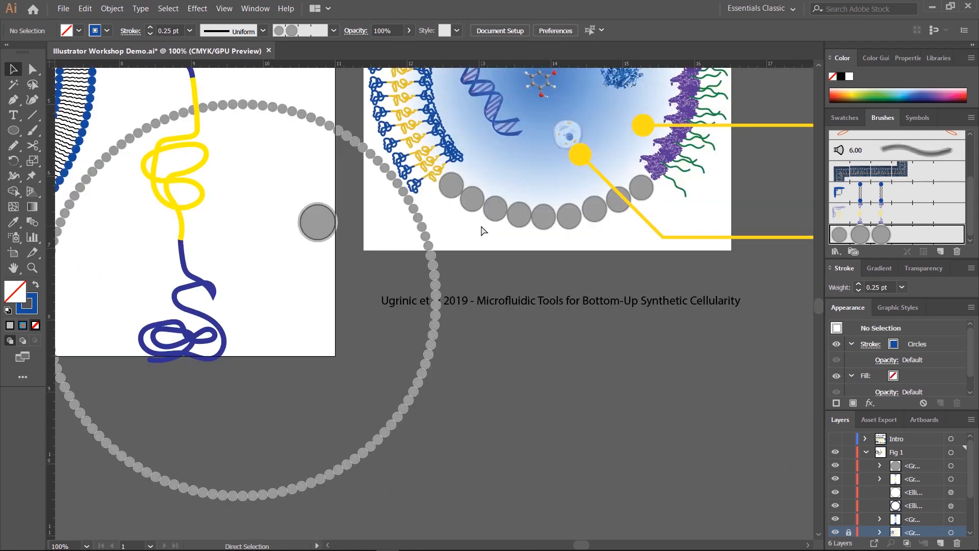
Step: Try several stroke weights on the ring of grey circles, ending at 5 pt
{"action": "left_click_drag", "start_coordinate": [306, 235], "coordinate": [415, 270]}
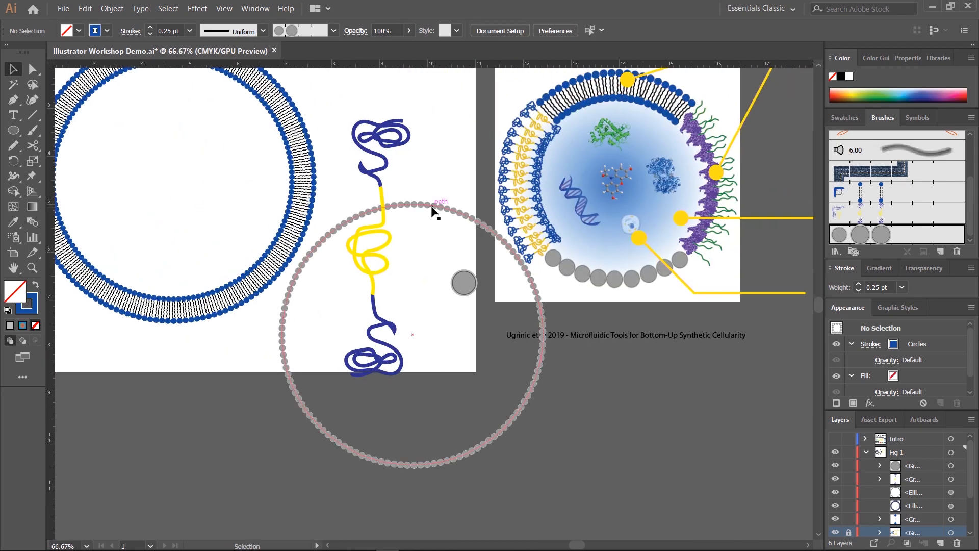
{"action": "left_click", "coordinate": [431, 209]}
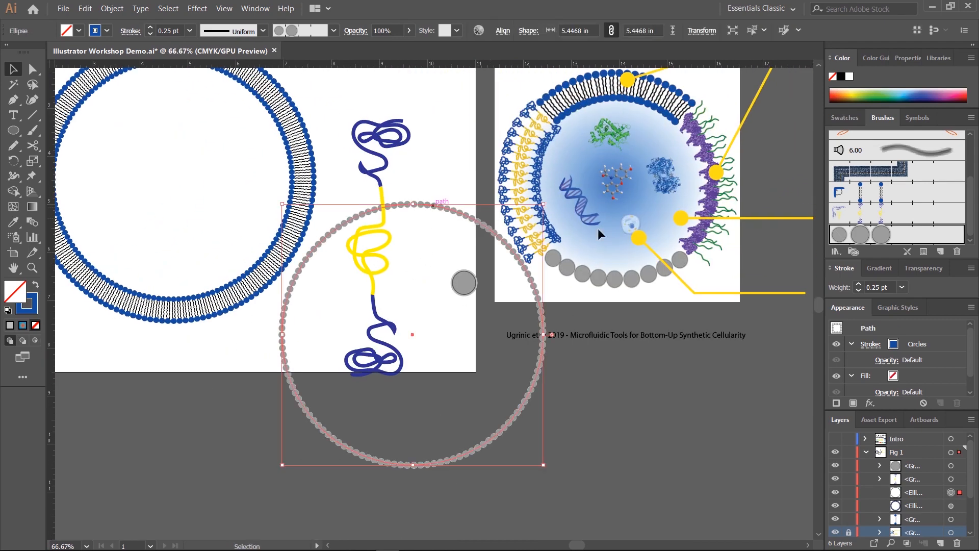
{"action": "double_click", "coordinate": [888, 235]}
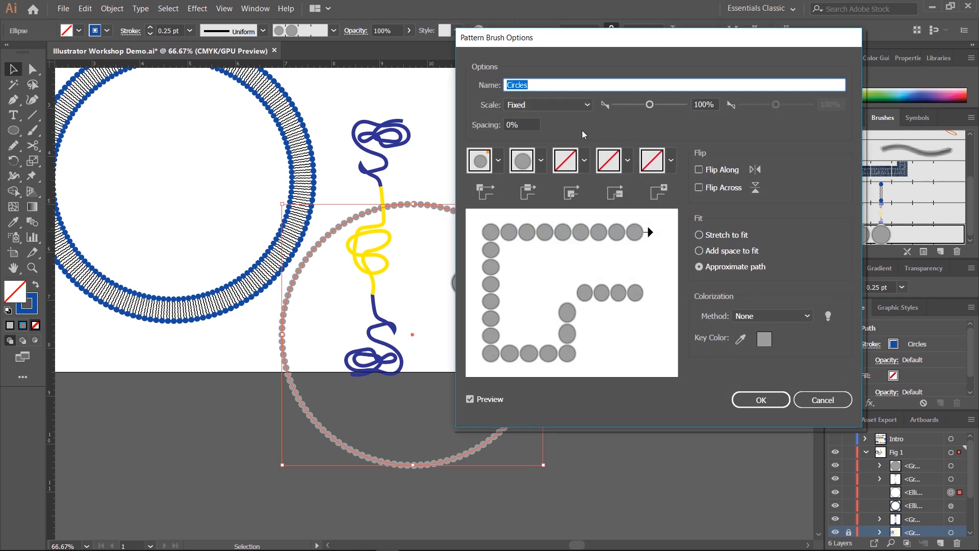
{"action": "left_click", "coordinate": [820, 399]}
{"action": "left_click", "coordinate": [150, 28]}
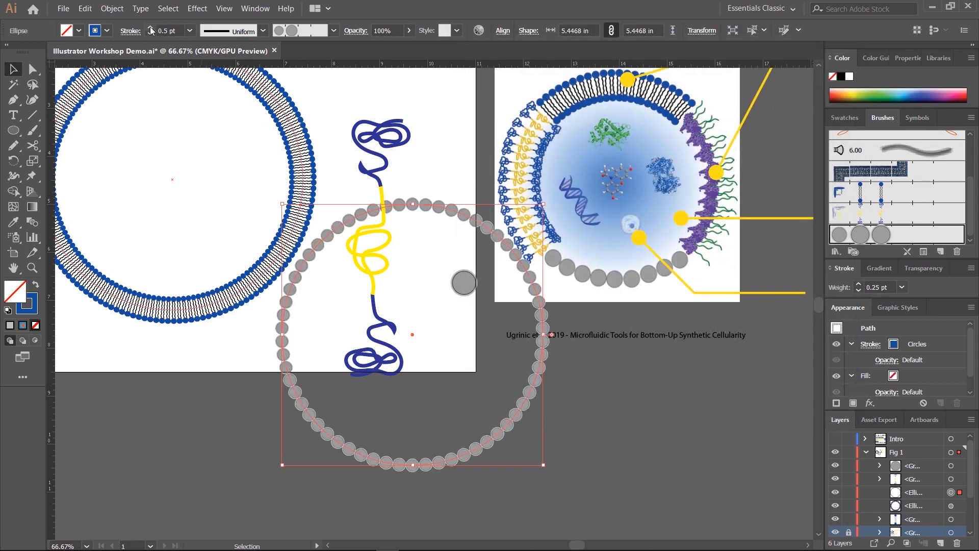
{"action": "left_click", "coordinate": [150, 28]}
{"action": "left_click", "coordinate": [150, 28]}
{"action": "left_click", "coordinate": [150, 28]}
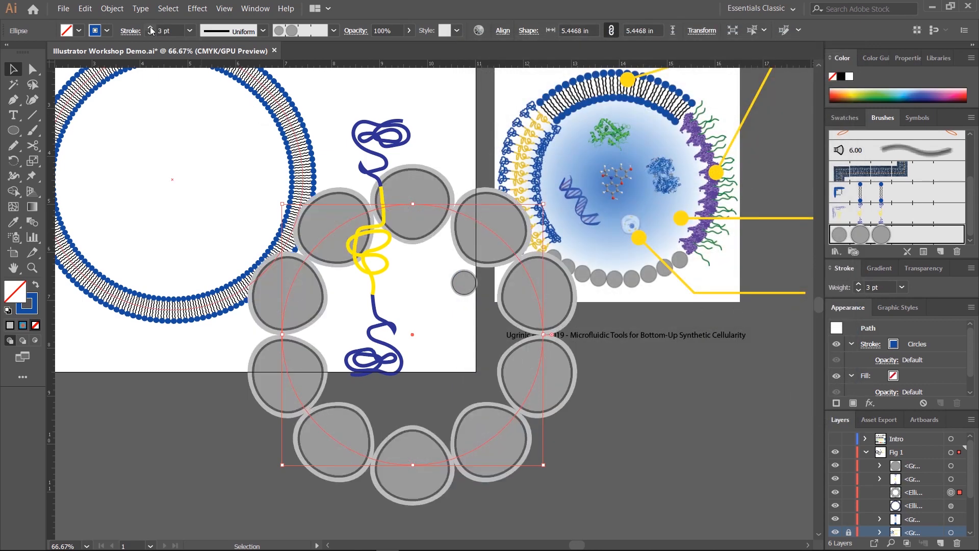
{"action": "left_click", "coordinate": [150, 34]}
{"action": "left_click", "coordinate": [150, 34]}
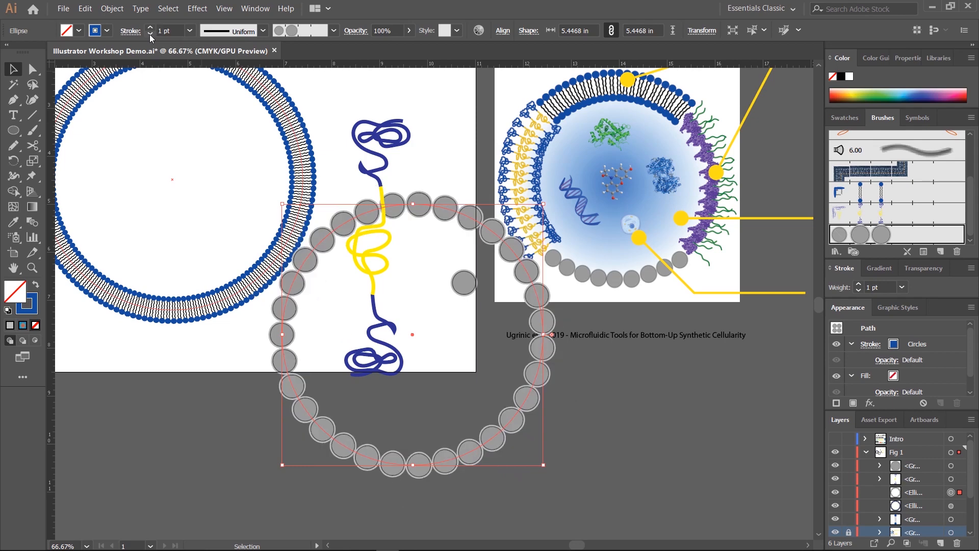
{"action": "left_click", "coordinate": [149, 28]}
{"action": "left_click", "coordinate": [150, 28]}
{"action": "left_click", "coordinate": [150, 28]}
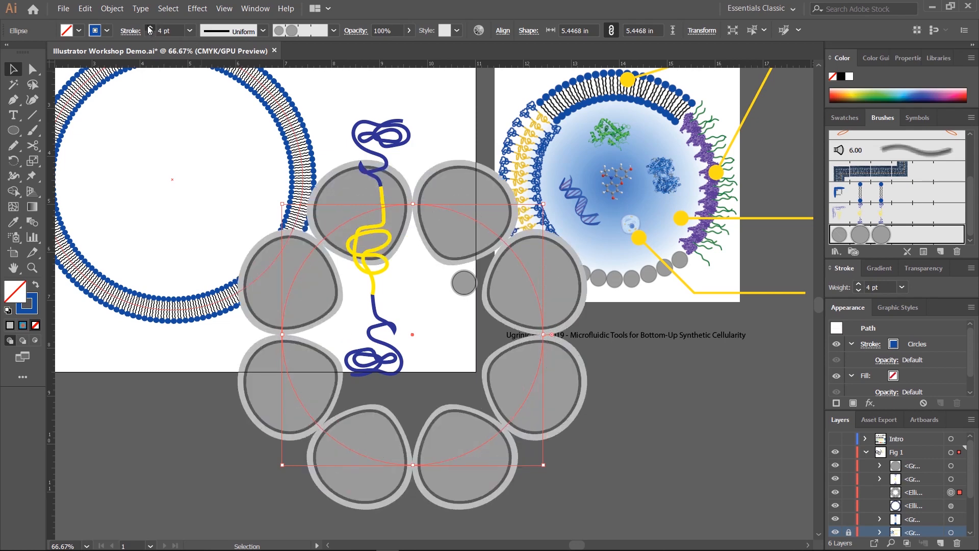
{"action": "left_click", "coordinate": [150, 28]}
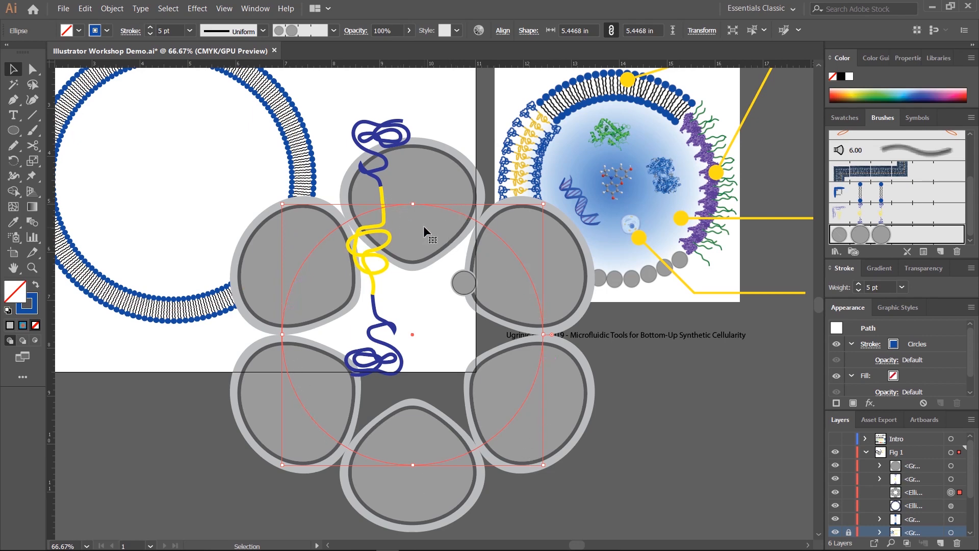
Step: Try scaling the Circles brush to 29% and switching its fit between Stretch to fit and Approximate path, then discard the changes
{"action": "double_click", "coordinate": [908, 234]}
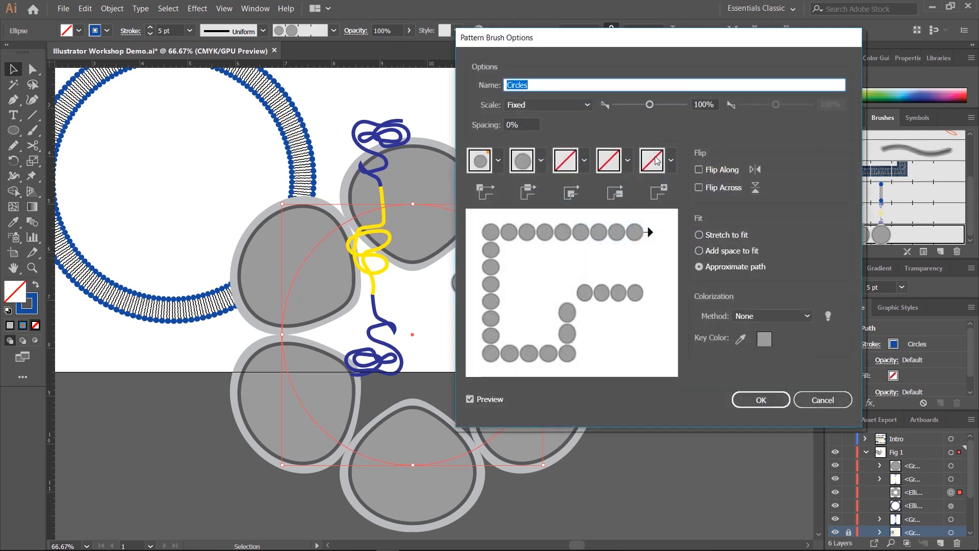
{"action": "left_click", "coordinate": [499, 161]}
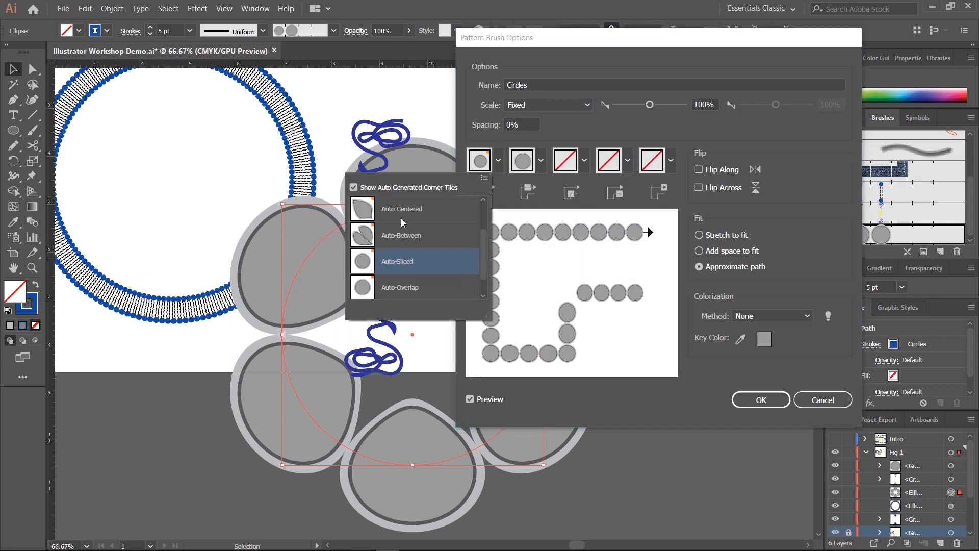
{"action": "left_click", "coordinate": [498, 162]}
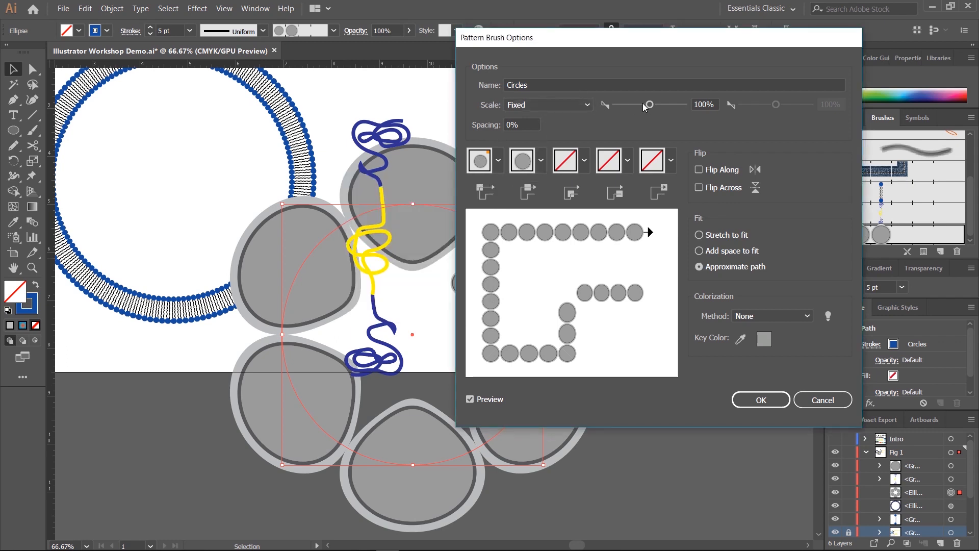
{"action": "left_click_drag", "start_coordinate": [643, 106], "coordinate": [625, 105]}
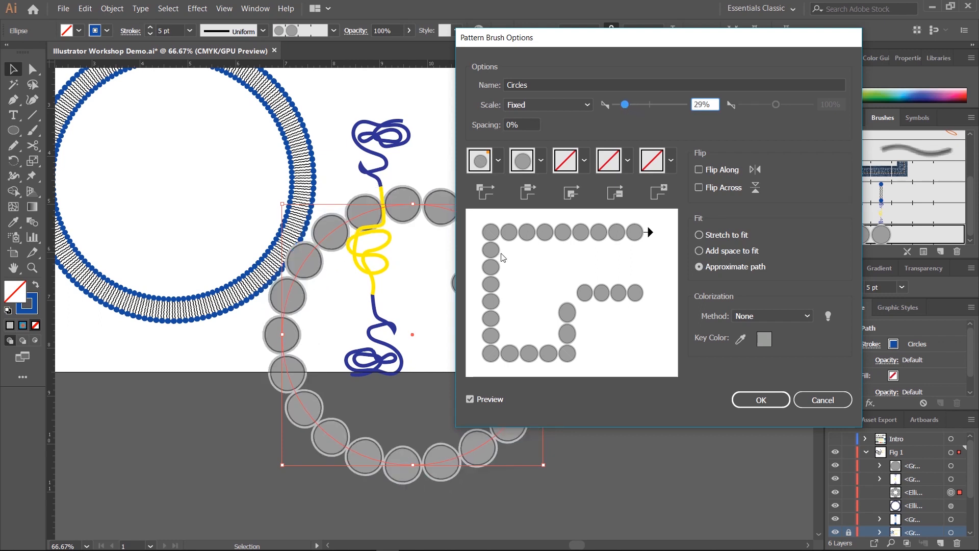
{"action": "left_click", "coordinate": [731, 235]}
{"action": "left_click", "coordinate": [732, 269]}
{"action": "left_click", "coordinate": [827, 398]}
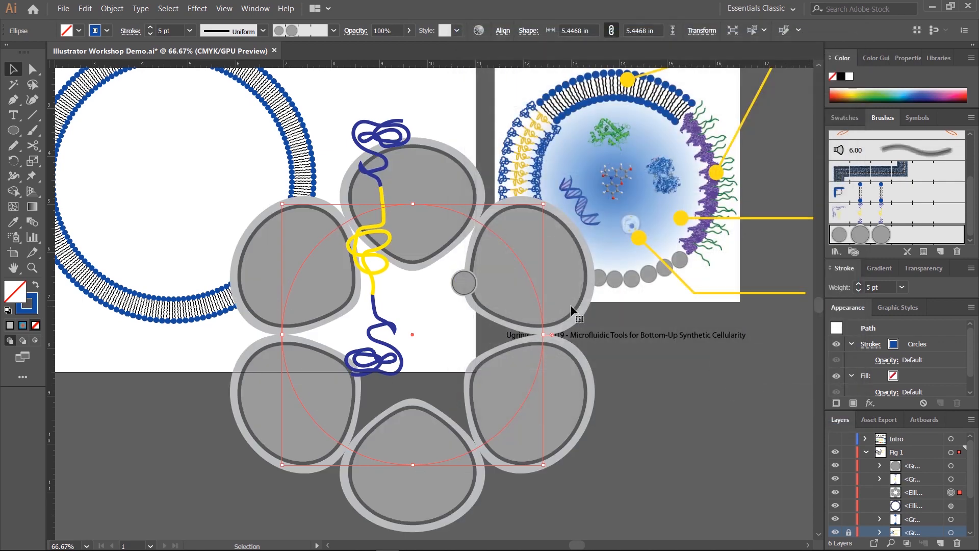
Step: Reduce the stroke weight of the ring of grey circles to 1 pt
{"action": "left_click", "coordinate": [153, 33]}
{"action": "left_click", "coordinate": [153, 32]}
{"action": "left_click", "coordinate": [153, 33]}
{"action": "left_click", "coordinate": [153, 32]}
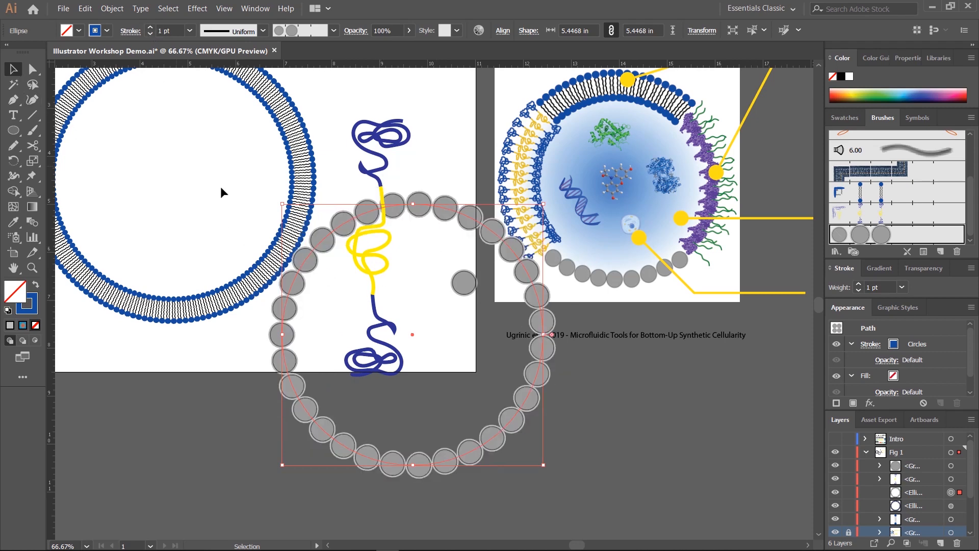
Step: Move the ring of grey circles to the lower left of the lipid membrane ring and delete it
{"action": "left_click_drag", "start_coordinate": [429, 330], "coordinate": [309, 368]}
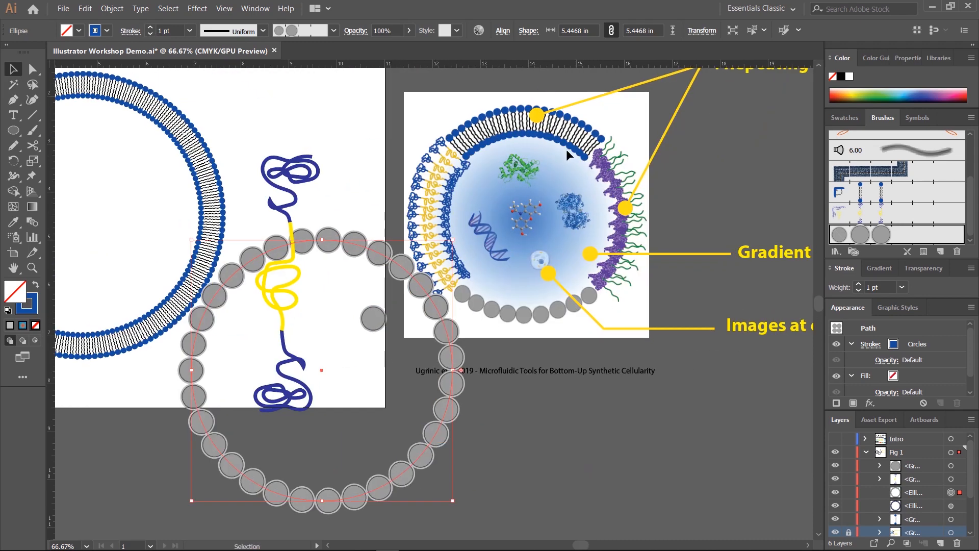
{"action": "scroll", "coordinate": [575, 275], "scroll_direction": "left", "scroll_amount": 5}
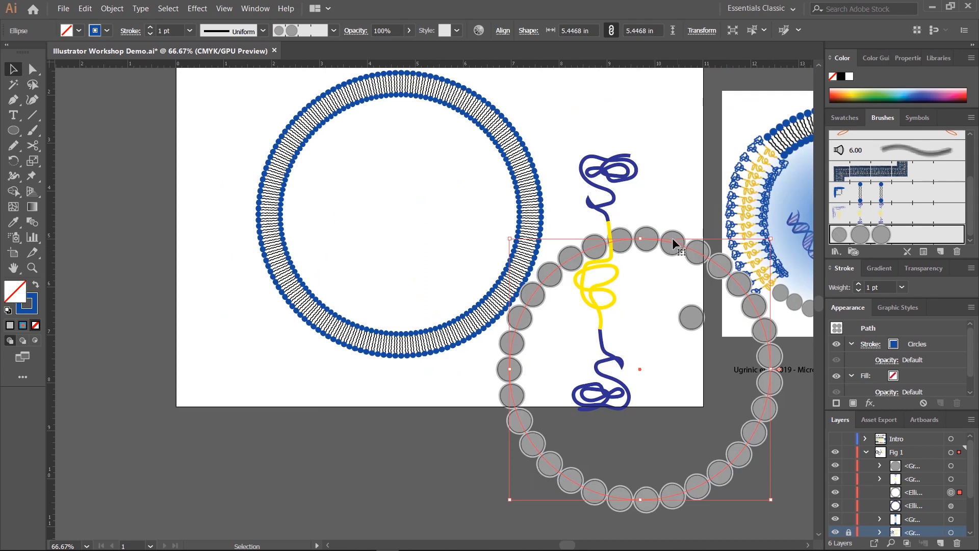
{"action": "left_click_drag", "start_coordinate": [660, 245], "coordinate": [250, 237]}
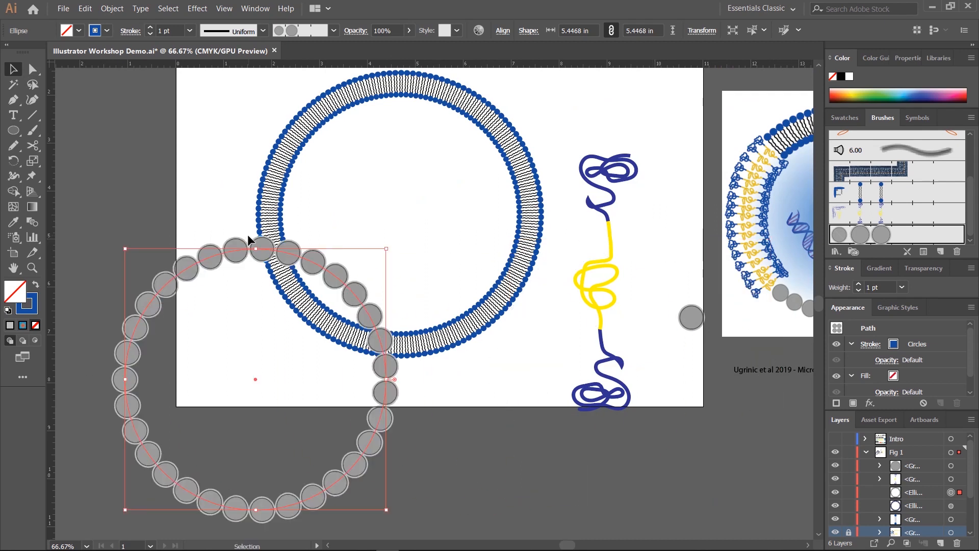
{"action": "key", "text": "Delete"}
Step: Delete the blue and yellow membrane protein artwork and the grey circle group beside the lipid membrane ring
{"action": "left_click", "coordinate": [586, 286]}
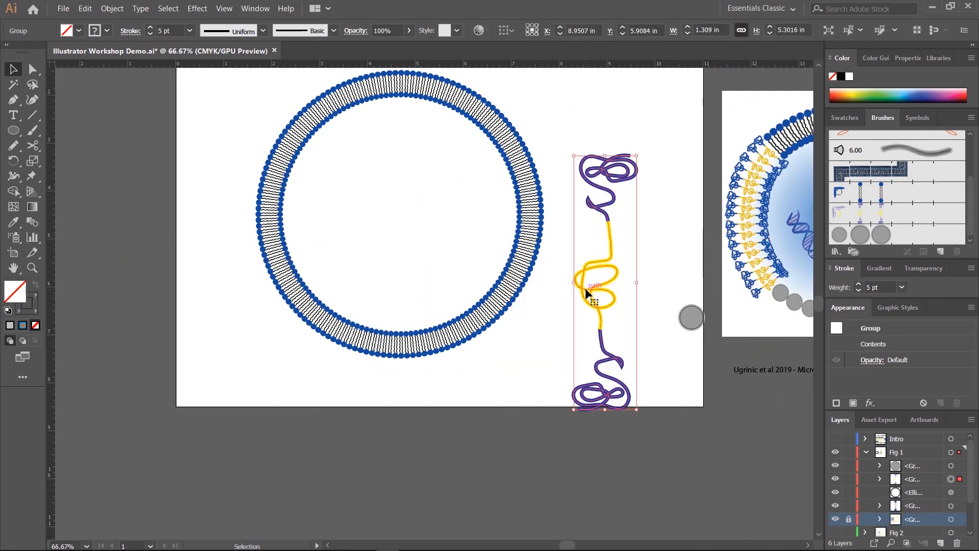
{"action": "key", "text": "Delete"}
{"action": "left_click", "coordinate": [688, 319]}
{"action": "key", "text": "Delete"}
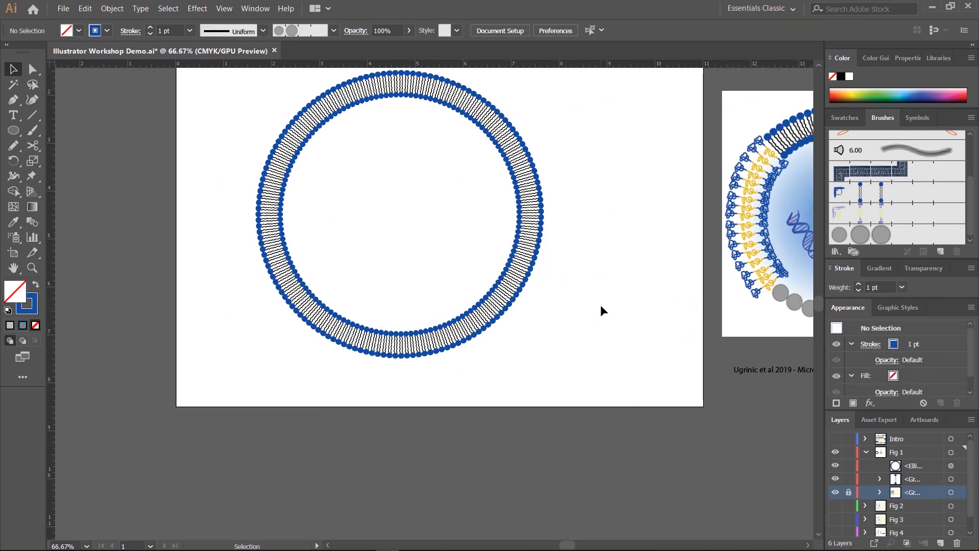
Step: Delete the lipid membrane ring from the artboard
{"action": "left_click_drag", "start_coordinate": [619, 239], "coordinate": [511, 311]}
{"action": "left_click", "coordinate": [285, 288]}
{"action": "key", "text": "Delete"}
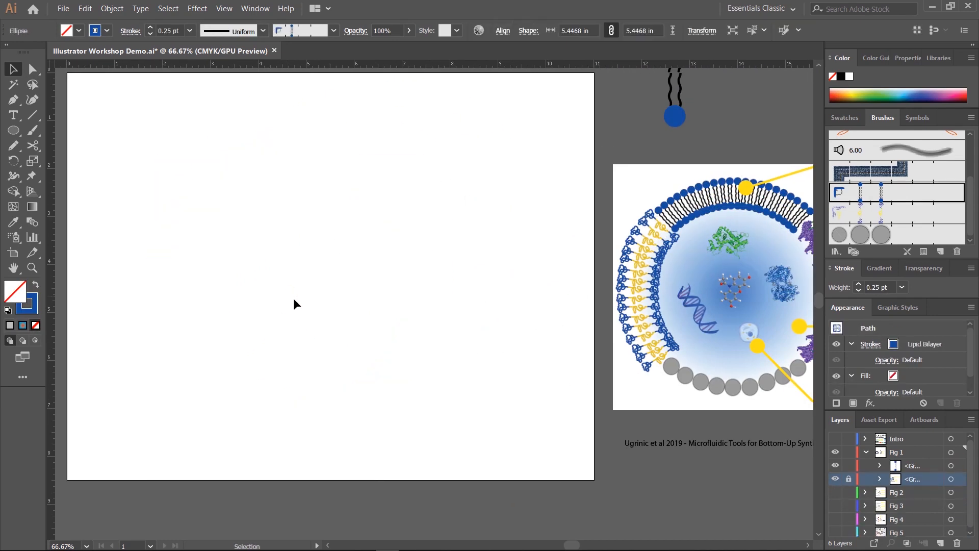
Step: Examine the purple proteins with green strands along the reference cell's membrane at close range
{"action": "scroll", "coordinate": [542, 365], "scroll_direction": "right", "scroll_amount": 6}
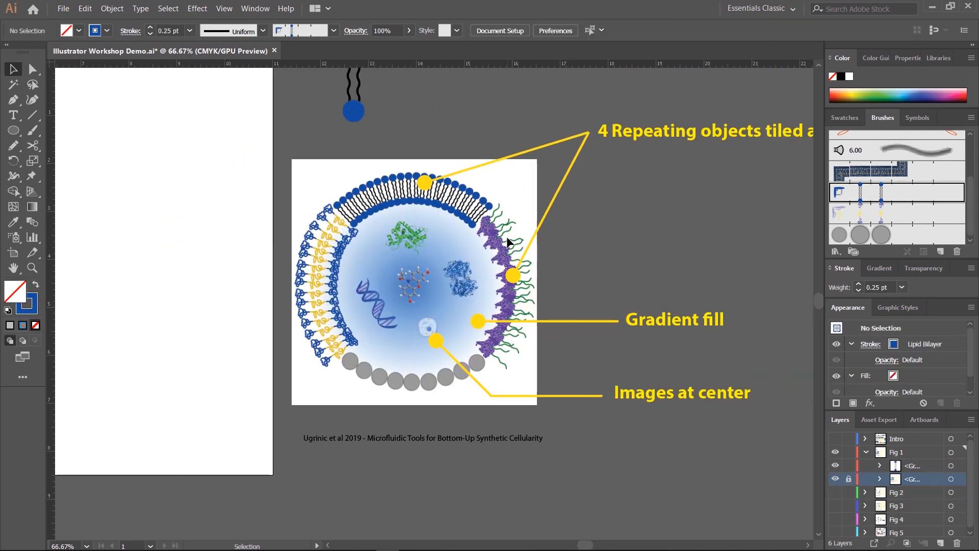
{"action": "key", "text": "ctrl+="}
{"action": "key", "text": "ctrl+="}
{"action": "key", "text": "ctrl+="}
{"action": "key", "text": "ctrl+="}
{"action": "left_click_drag", "start_coordinate": [673, 284], "coordinate": [328, 510]}
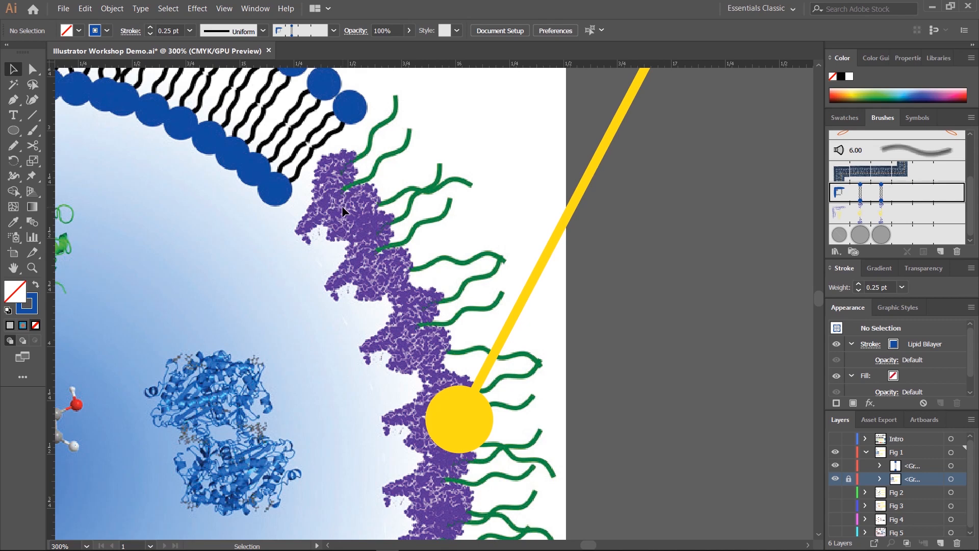
{"action": "left_click_drag", "start_coordinate": [278, 204], "coordinate": [486, 249]}
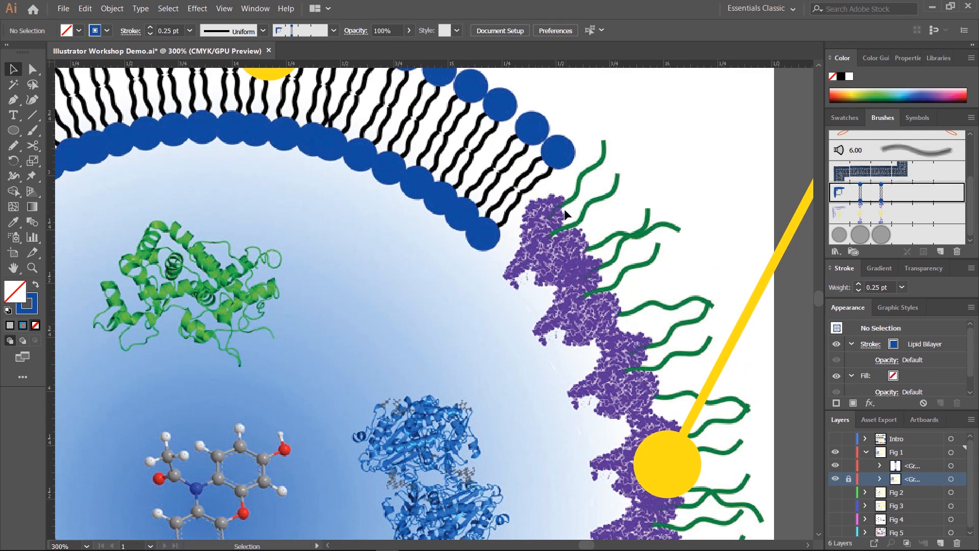
{"action": "left_click_drag", "start_coordinate": [319, 313], "coordinate": [683, 455]}
Step: Delete the leftover lipid artwork above the reference cell figure
{"action": "key", "text": "ctrl+minus"}
{"action": "key", "text": "ctrl+minus"}
{"action": "key", "text": "ctrl+minus"}
{"action": "left_click_drag", "start_coordinate": [550, 107], "coordinate": [441, 300]}
{"action": "key", "text": "Delete"}
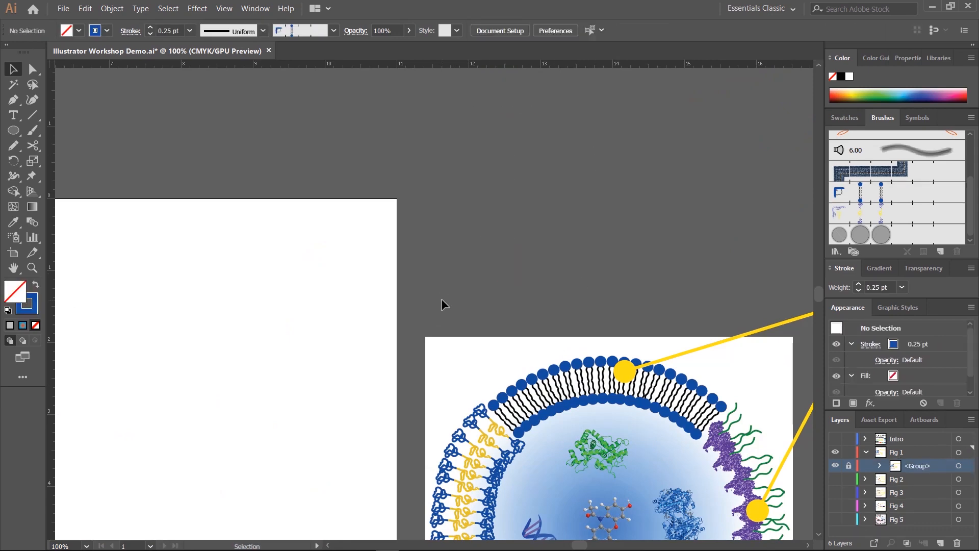
Step: Place the 3eebB-hydrophob image from the Assets folder on the artboard at full size, embedded rather than linked
{"action": "left_click_drag", "start_coordinate": [614, 484], "coordinate": [476, 306]}
{"action": "left_click_drag", "start_coordinate": [262, 316], "coordinate": [437, 277]}
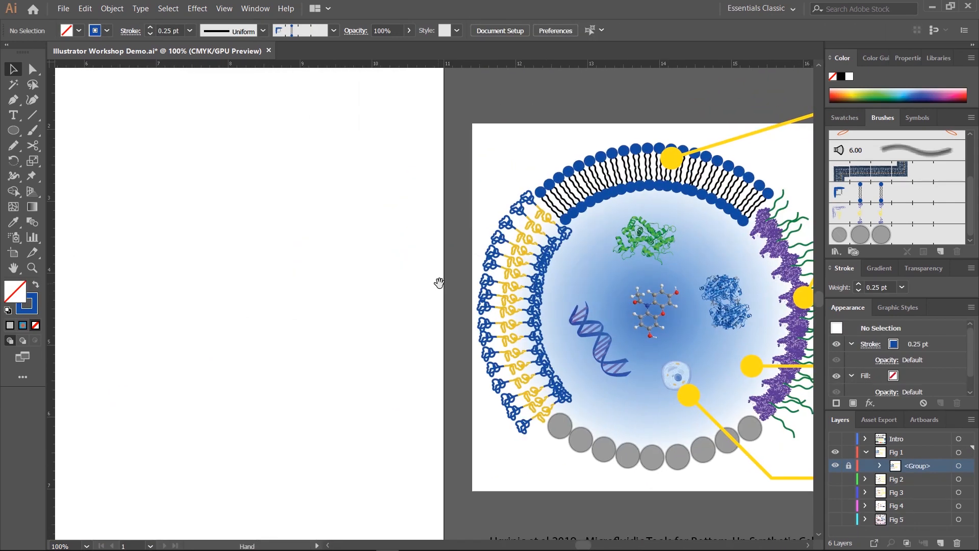
{"action": "left_click", "coordinate": [63, 8]}
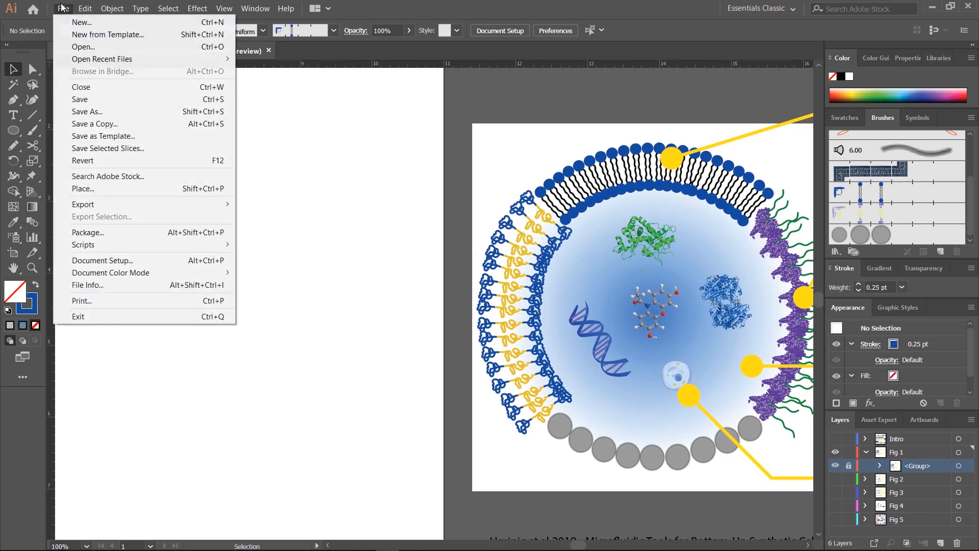
{"action": "left_click", "coordinate": [81, 188]}
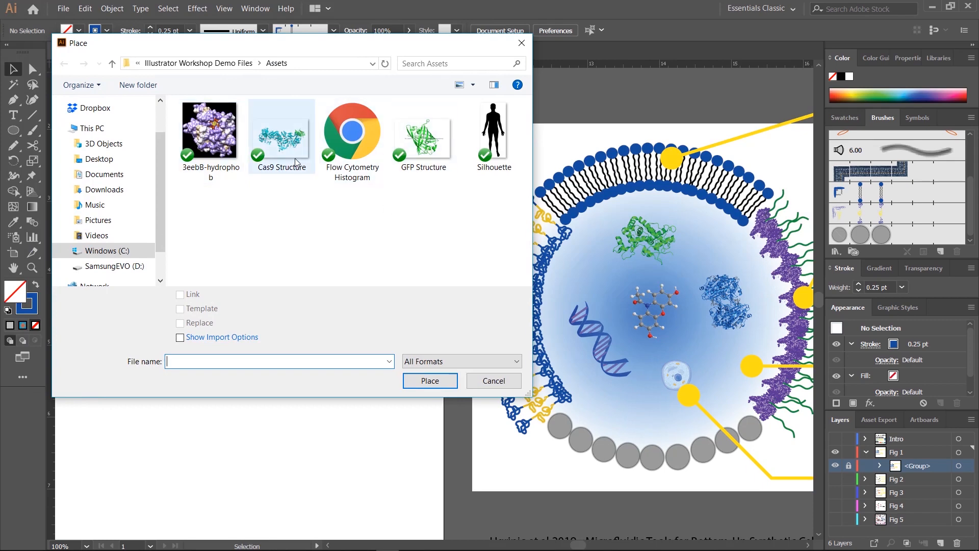
{"action": "left_click", "coordinate": [210, 141]}
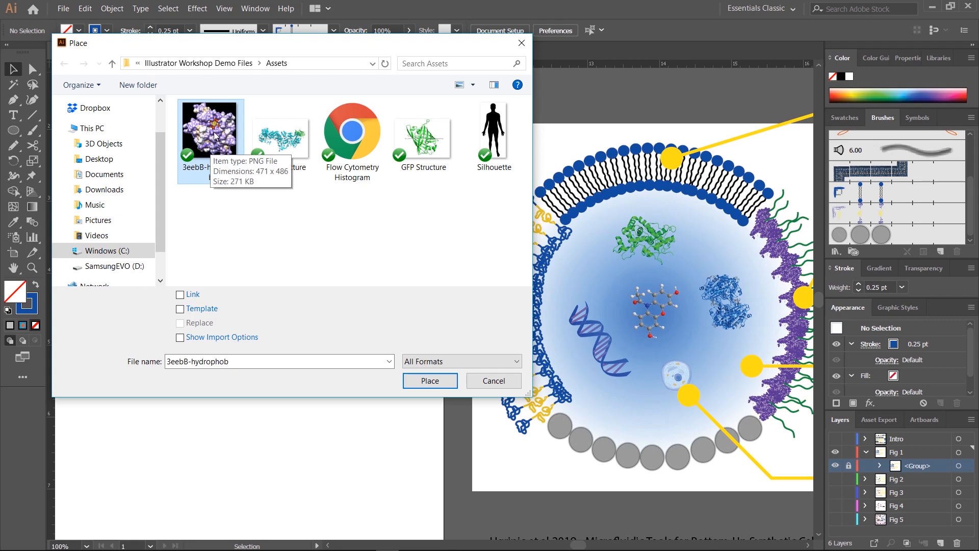
{"action": "double_click", "coordinate": [211, 147]}
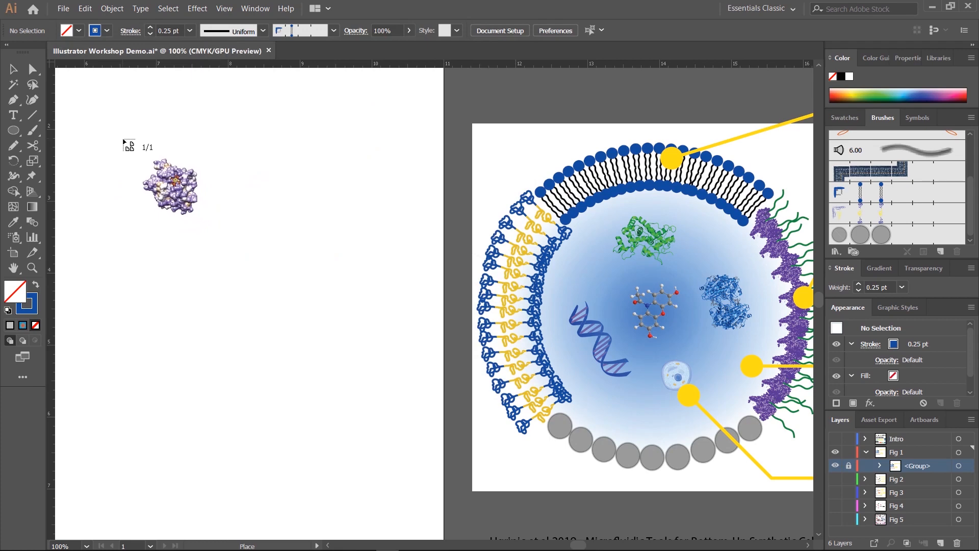
{"action": "left_click", "coordinate": [123, 139]}
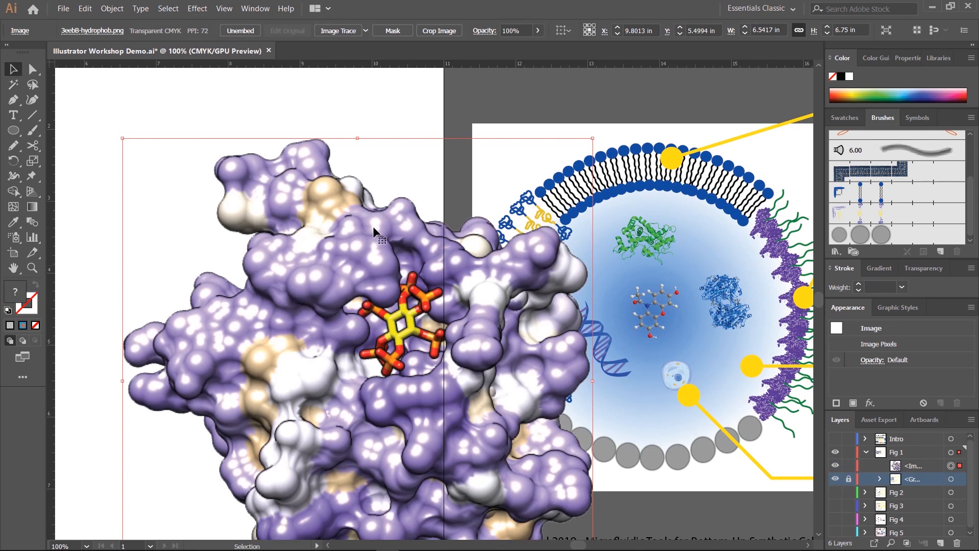
Step: Scale the protein image down proportionally to about 1.48 by 1.53 in and position it within the artboard
{"action": "scroll", "coordinate": [374, 232], "scroll_direction": "down", "scroll_amount": 3}
{"action": "scroll", "coordinate": [370, 229], "scroll_direction": "up", "scroll_amount": 4}
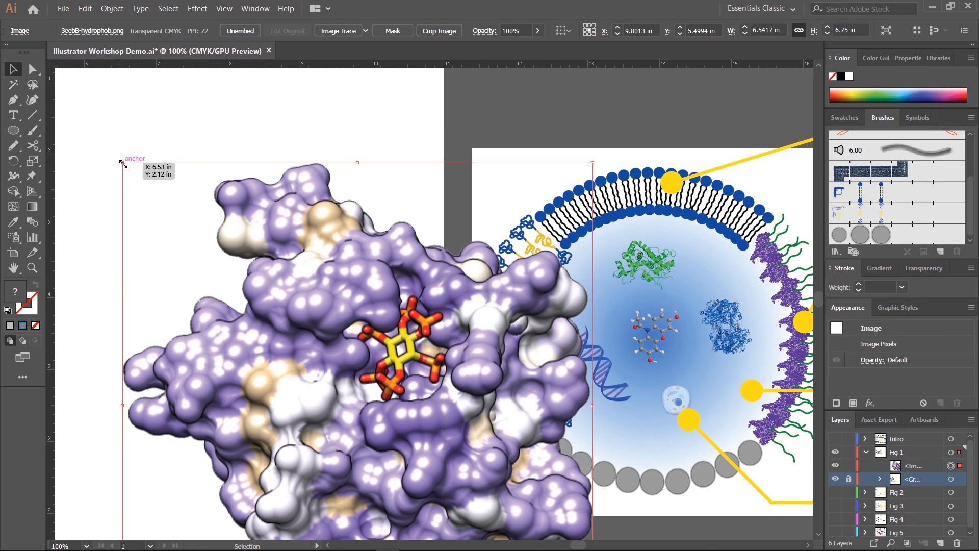
{"action": "left_click_drag", "start_coordinate": [123, 162], "coordinate": [372, 321]}
{"action": "left_click_drag", "start_coordinate": [495, 482], "coordinate": [281, 172]}
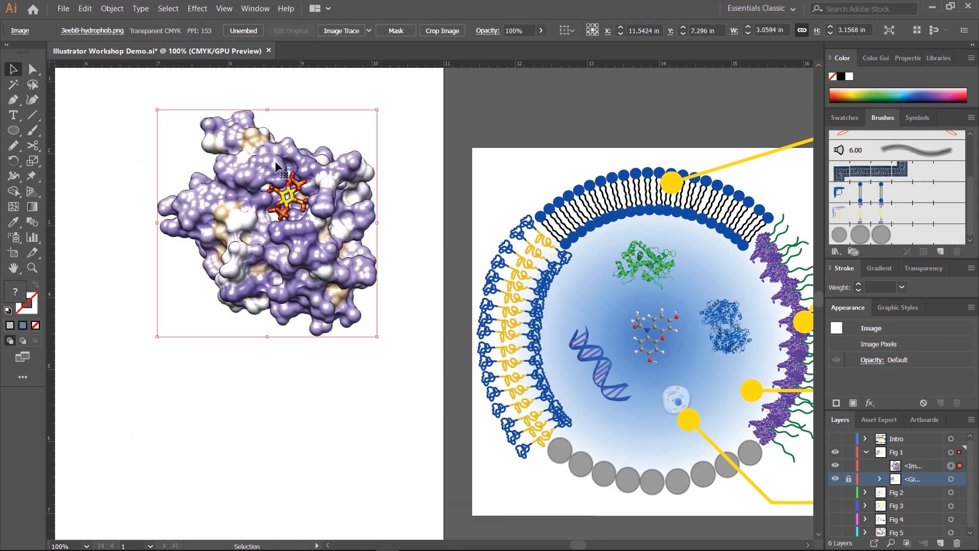
{"action": "left_click_drag", "start_coordinate": [157, 109], "coordinate": [270, 225]}
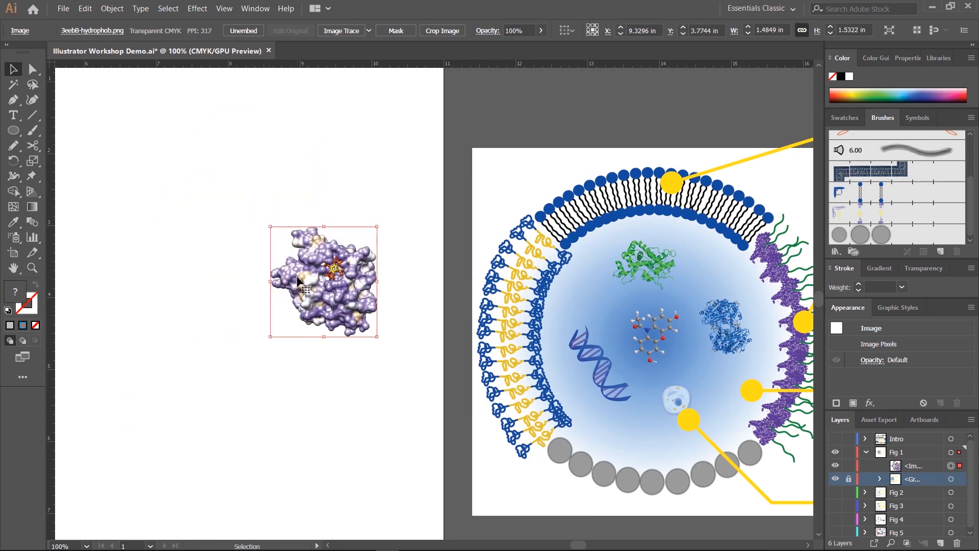
Step: Save the protein image as a pattern brush named Protein Image with Stretch to fit
{"action": "left_click_drag", "start_coordinate": [332, 280], "coordinate": [897, 194]}
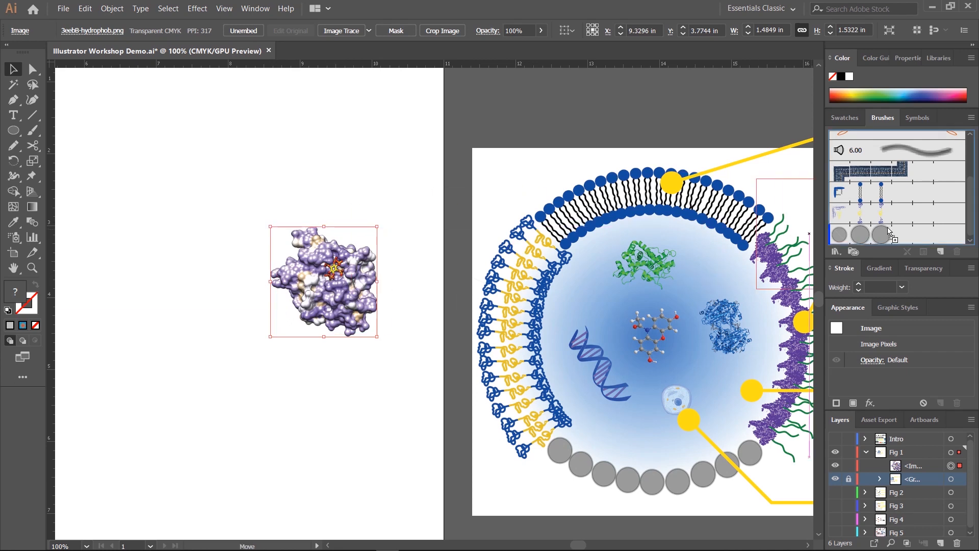
{"action": "left_click", "coordinate": [479, 269]}
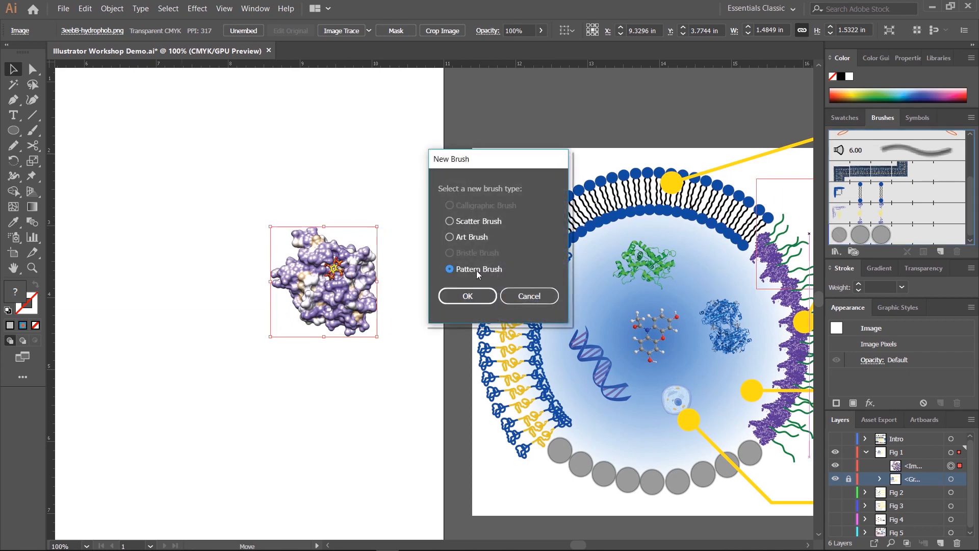
{"action": "left_click", "coordinate": [477, 296]}
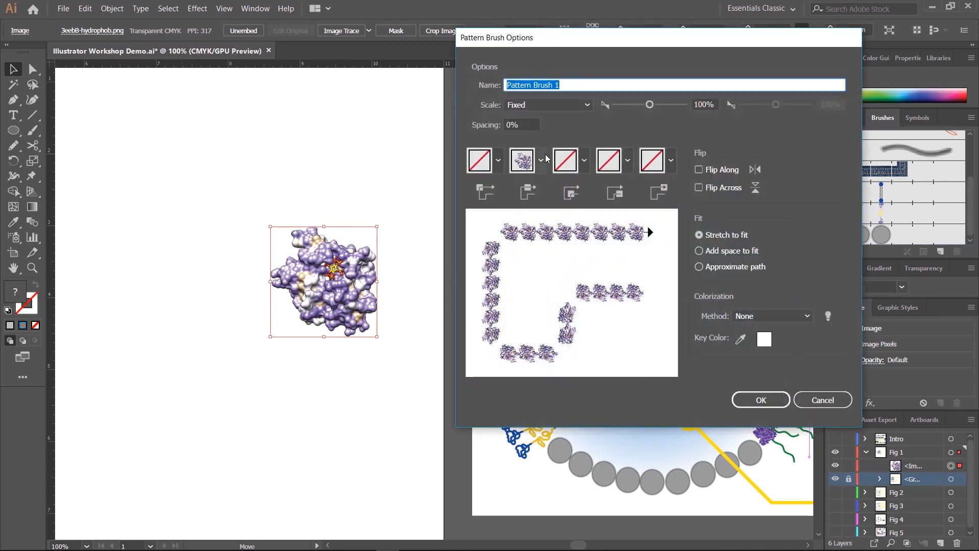
{"action": "type", "text": "Protein"}
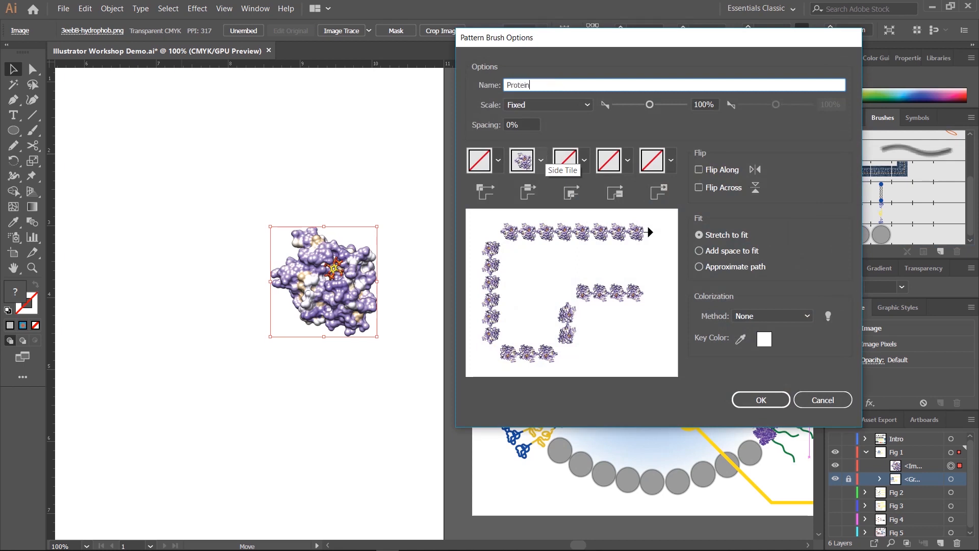
{"action": "type", "text": " Image"}
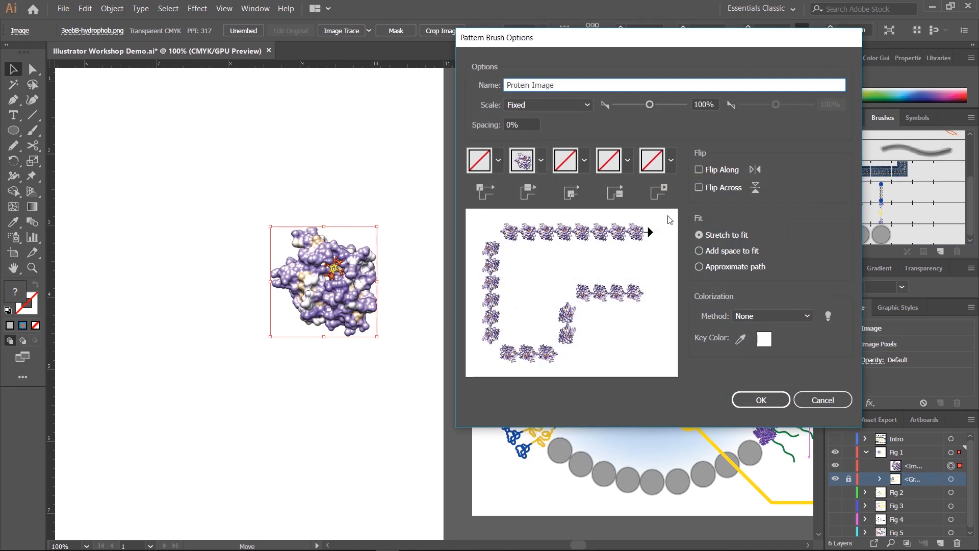
{"action": "left_click", "coordinate": [761, 401]}
Step: Draw a circle about 3.67 in across beside the protein image and apply the Protein Image brush to it
{"action": "left_click_drag", "start_coordinate": [460, 351], "coordinate": [677, 290]}
{"action": "left_click", "coordinate": [13, 130]}
{"action": "left_click_drag", "start_coordinate": [182, 189], "coordinate": [447, 396]}
{"action": "left_click", "coordinate": [13, 69]}
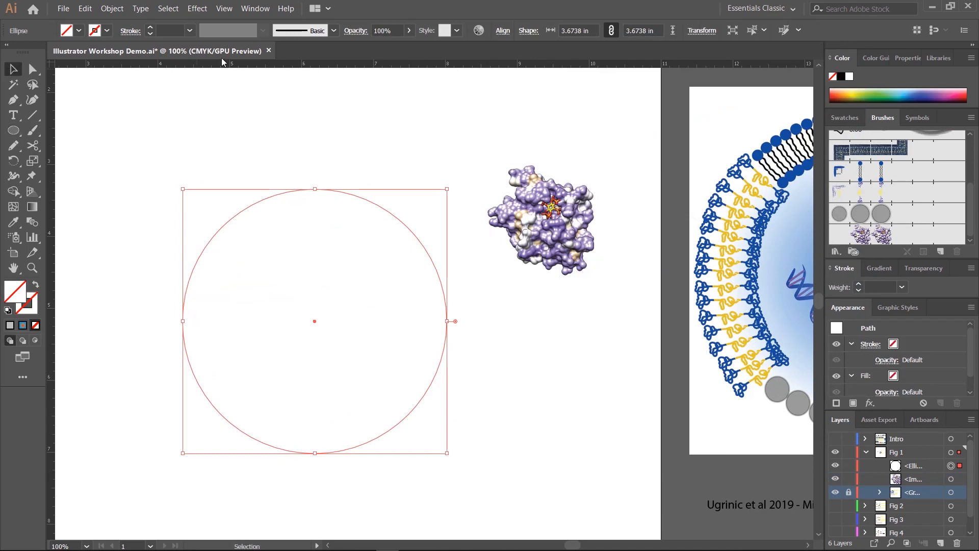
{"action": "left_click", "coordinate": [863, 236]}
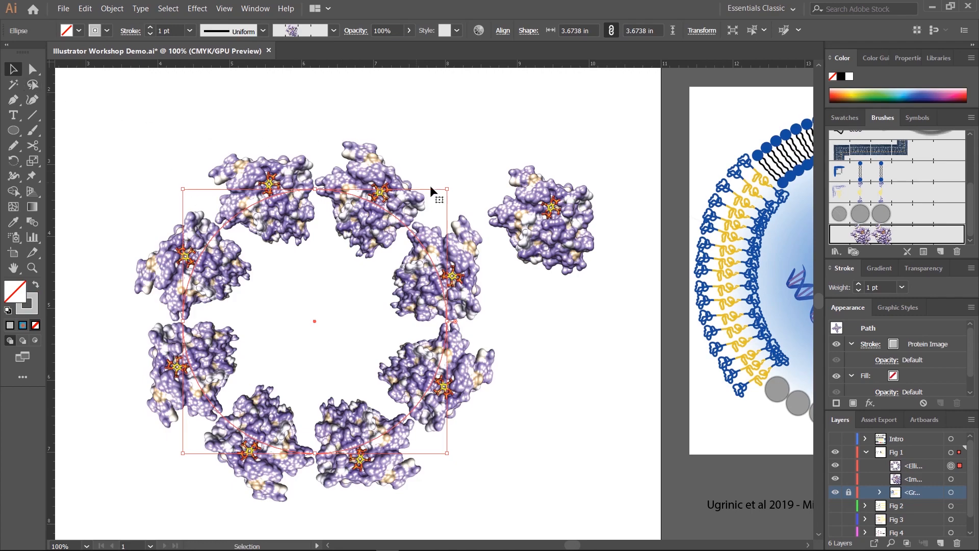
Step: Move the single protein image up and away from the protein ring, toward the artboard's upper right corner
{"action": "left_click_drag", "start_coordinate": [641, 214], "coordinate": [198, 247]}
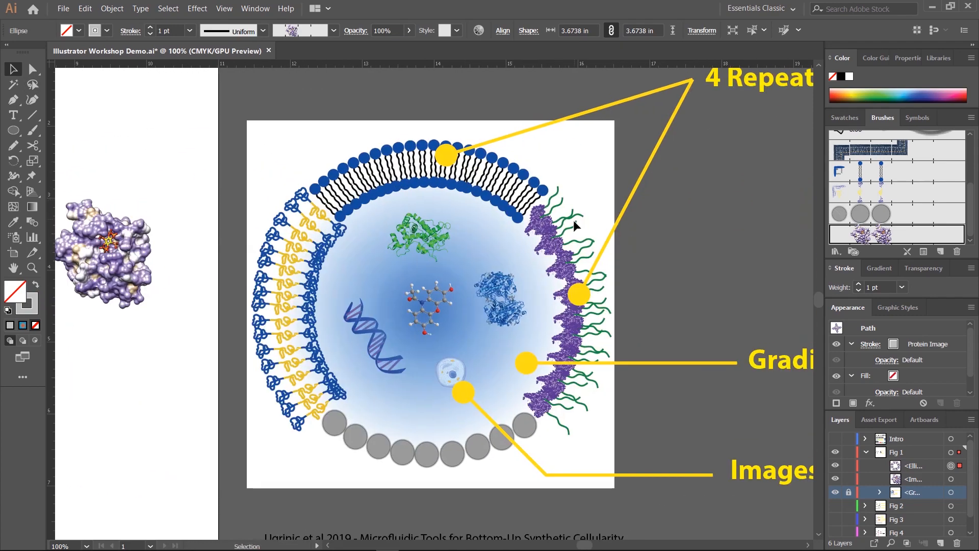
{"action": "left_click_drag", "start_coordinate": [161, 314], "coordinate": [500, 286]}
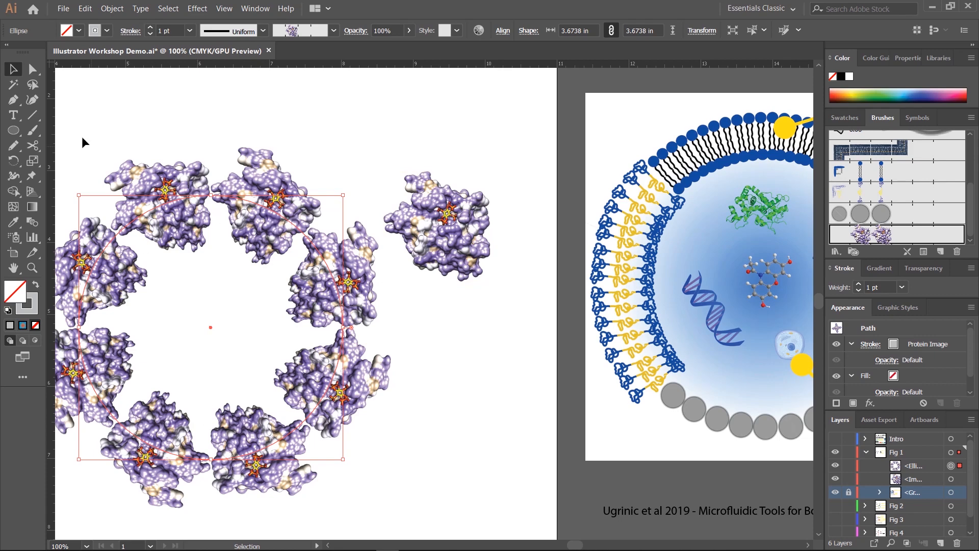
{"action": "left_click", "coordinate": [447, 228]}
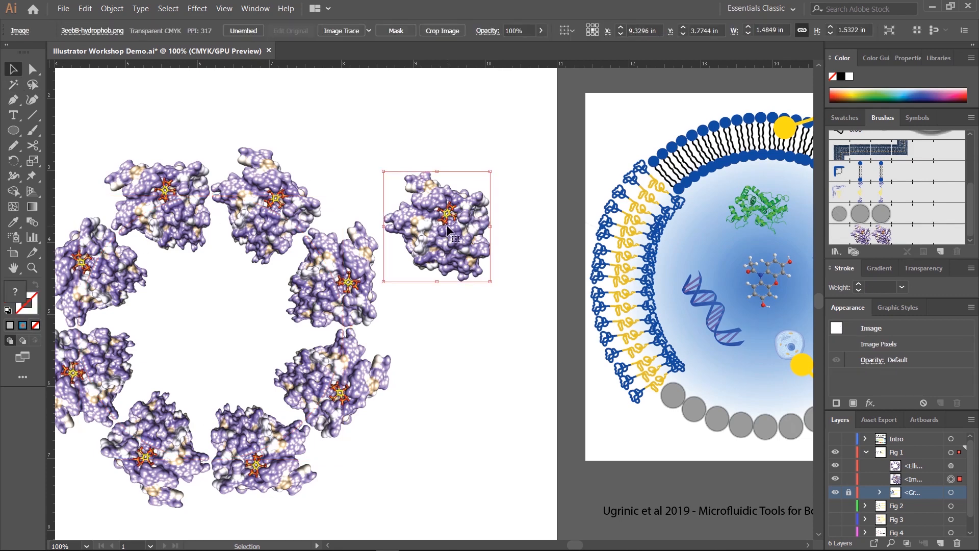
{"action": "left_click_drag", "start_coordinate": [360, 249], "coordinate": [301, 263]}
{"action": "left_click_drag", "start_coordinate": [375, 227], "coordinate": [430, 161]}
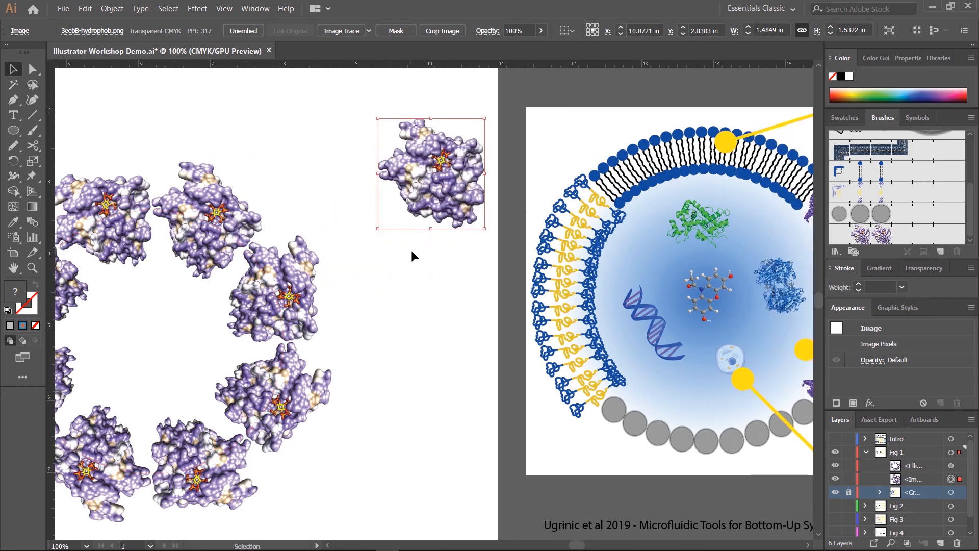
{"action": "left_click_drag", "start_coordinate": [411, 255], "coordinate": [357, 284]}
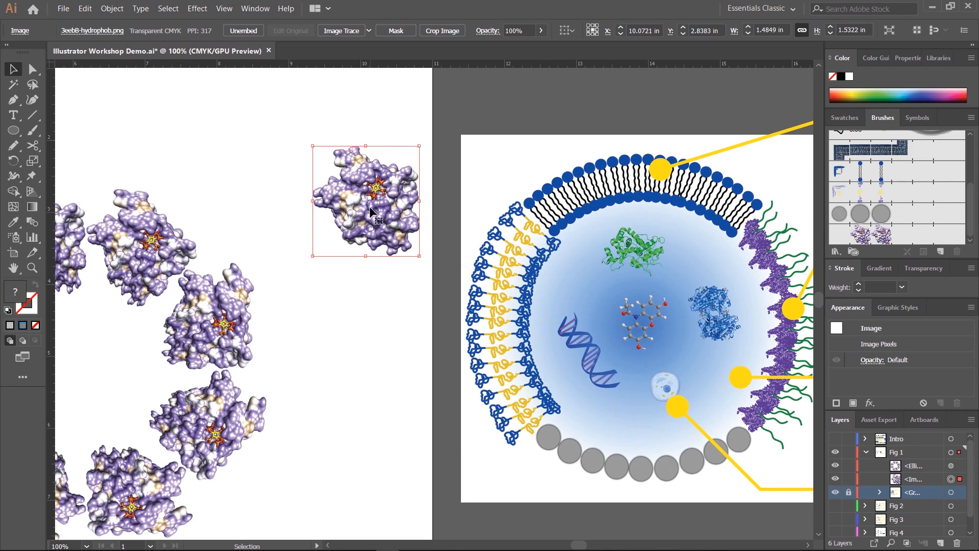
{"action": "key", "text": "space"}
{"action": "left_click_drag", "start_coordinate": [346, 289], "coordinate": [254, 242]}
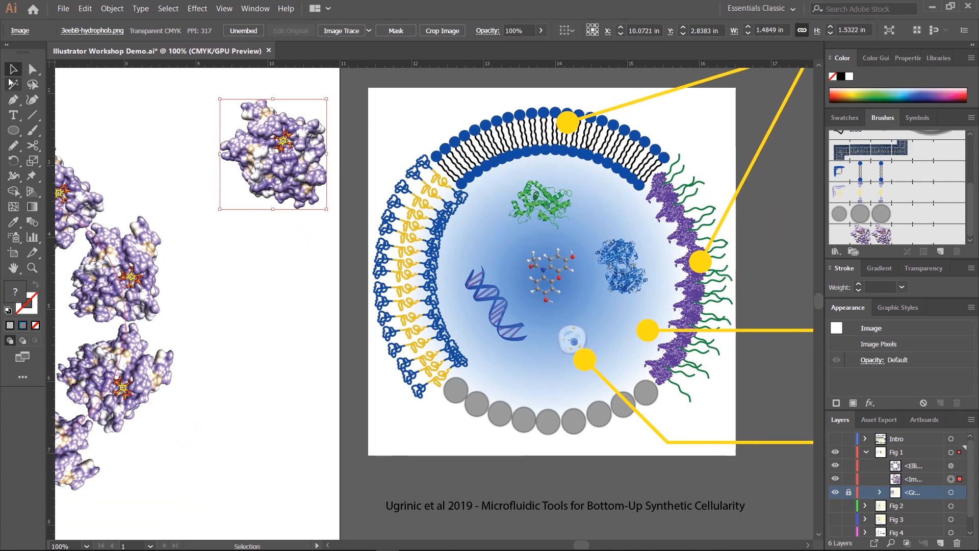
{"action": "key", "text": "space"}
{"action": "left_click_drag", "start_coordinate": [590, 247], "coordinate": [451, 250]}
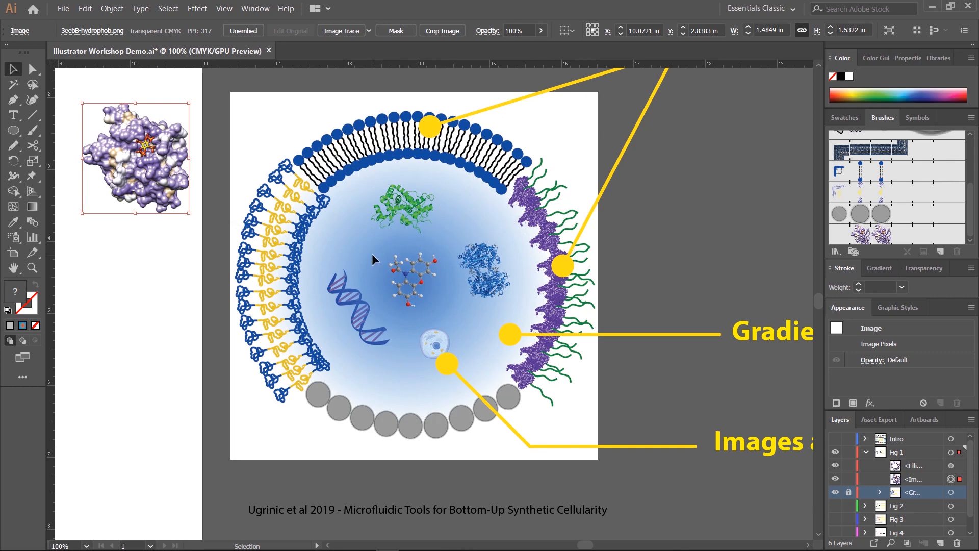
Step: Delete the protein ring and the single protein image from the artboard
{"action": "scroll", "coordinate": [371, 253], "scroll_direction": "left", "scroll_amount": 5}
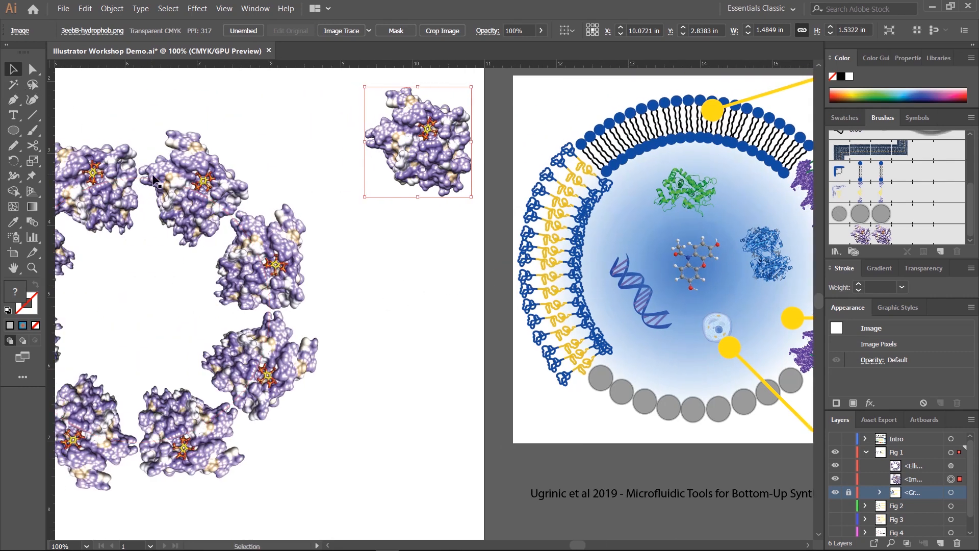
{"action": "left_click", "coordinate": [235, 211]}
{"action": "key", "text": "Delete"}
{"action": "left_click", "coordinate": [402, 153]}
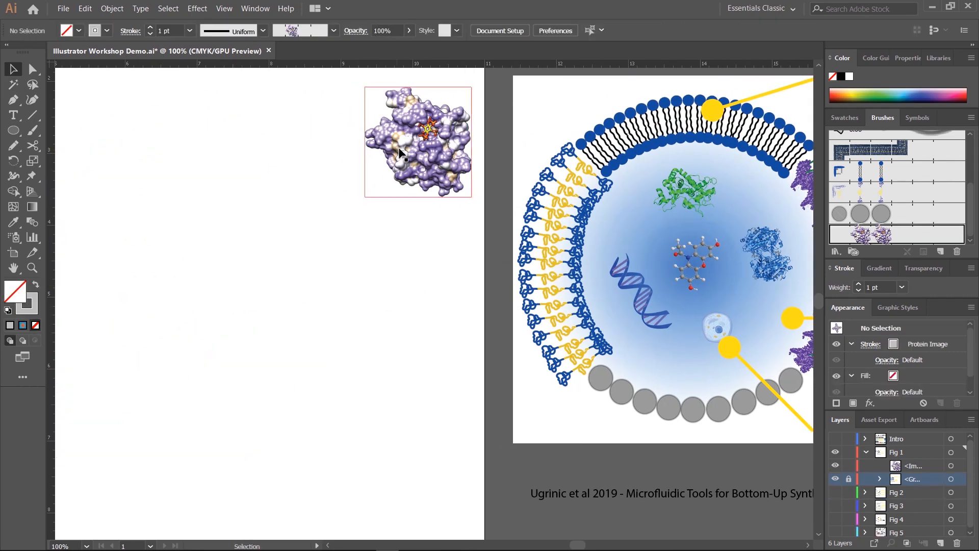
{"action": "key", "text": "Delete"}
Step: Draw a circle about 4.15 in across from the reference cell's centre, matching its membrane, and move it onto the artboard
{"action": "mouse_move", "coordinate": [707, 203]}
{"action": "left_mouse_down"}
{"action": "mouse_move", "coordinate": [404, 251]}
{"action": "mouse_move", "coordinate": [621, 176]}
{"action": "left_mouse_up"}
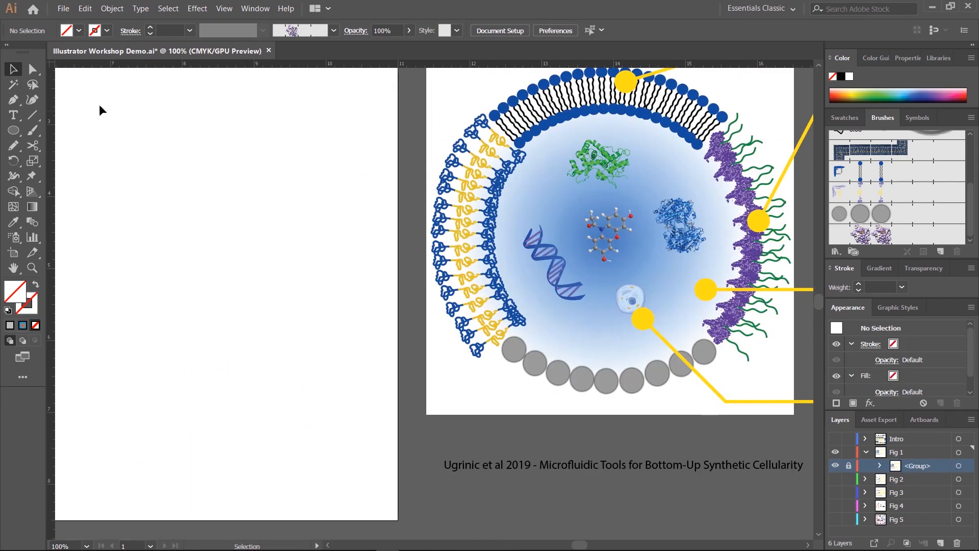
{"action": "left_click", "coordinate": [17, 133]}
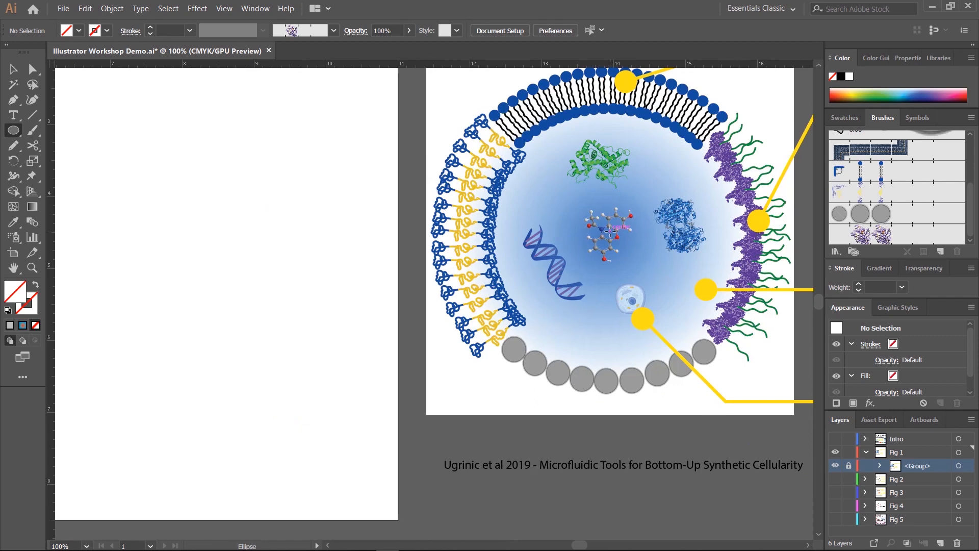
{"action": "left_click_drag", "start_coordinate": [610, 231], "coordinate": [652, 381]}
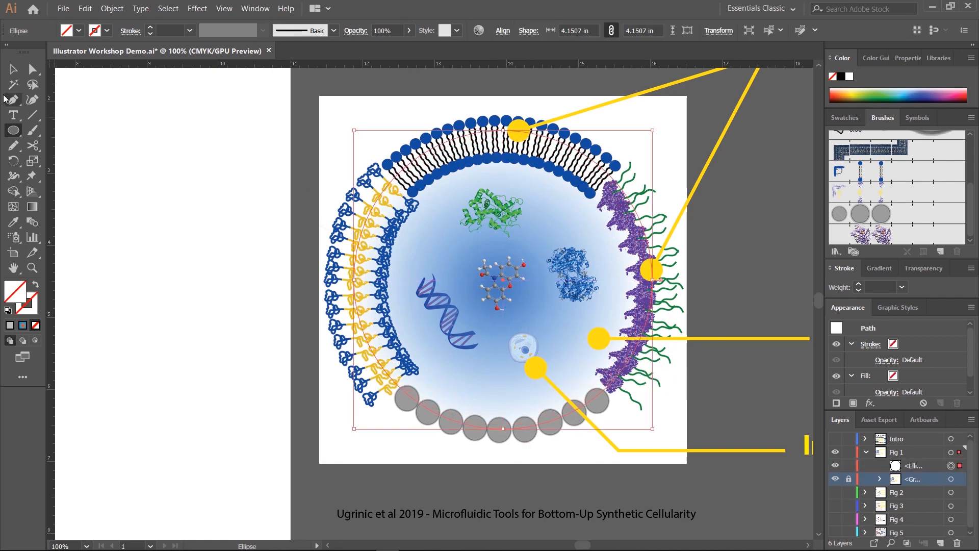
{"action": "key", "text": "v"}
{"action": "left_click_drag", "start_coordinate": [257, 237], "coordinate": [381, 205]}
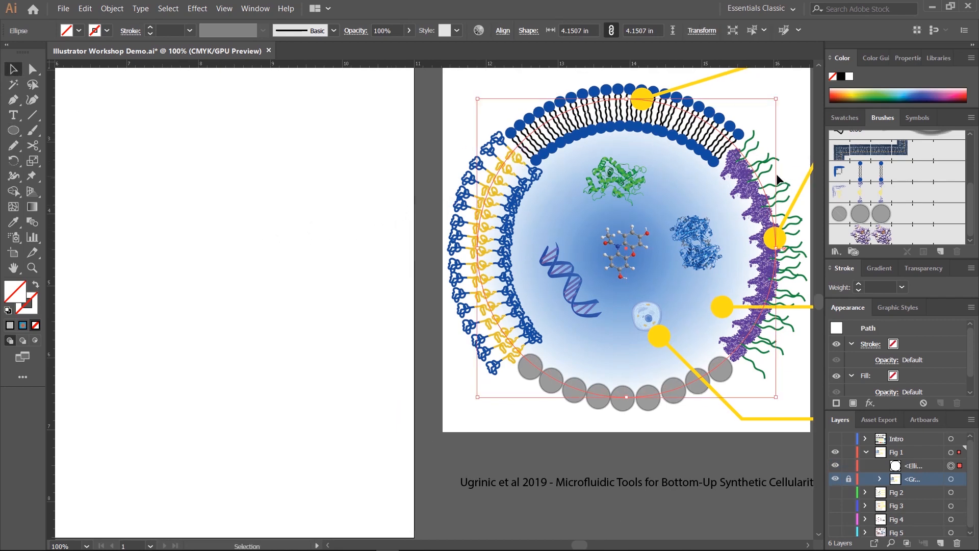
{"action": "left_click_drag", "start_coordinate": [745, 160], "coordinate": [291, 170]}
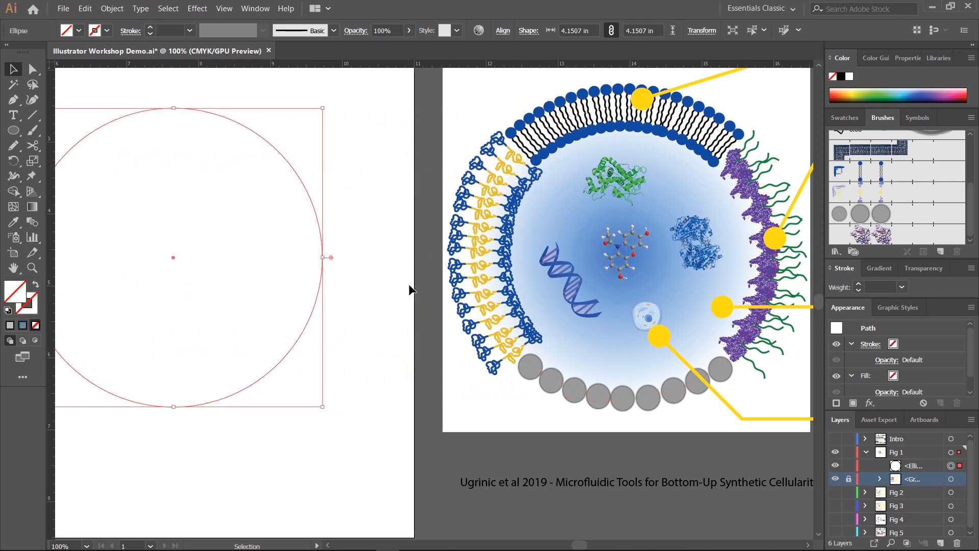
Step: Set the new circle's stroke weight to 4 pt and make its stroke colour active
{"action": "left_click_drag", "start_coordinate": [412, 289], "coordinate": [562, 245]}
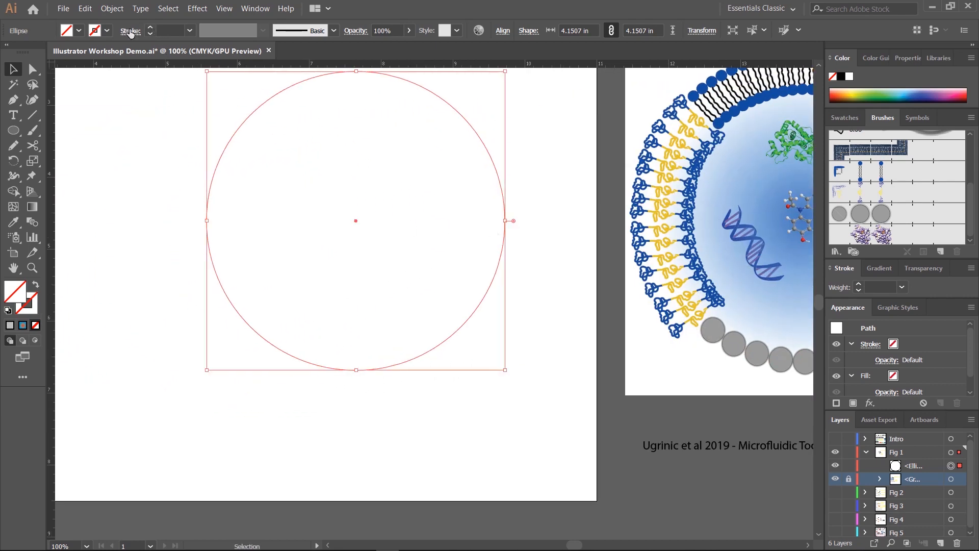
{"action": "left_click", "coordinate": [150, 29]}
{"action": "left_click", "coordinate": [150, 29]}
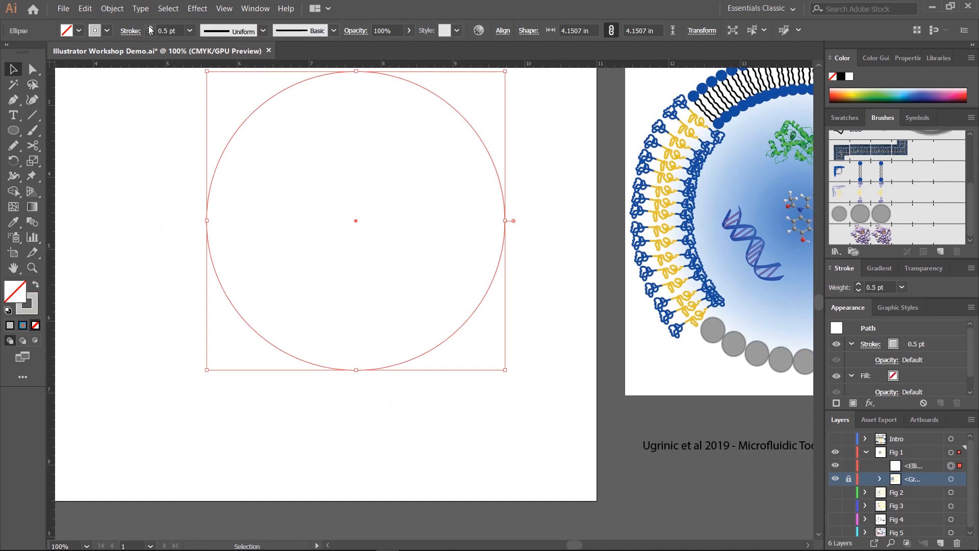
{"action": "left_click", "coordinate": [150, 29]}
{"action": "left_click", "coordinate": [149, 29]}
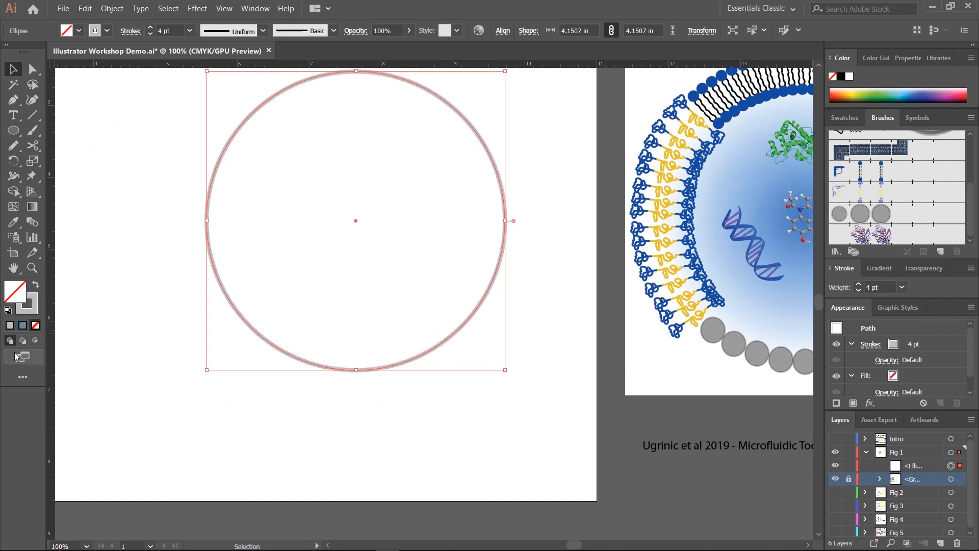
{"action": "left_click", "coordinate": [38, 306]}
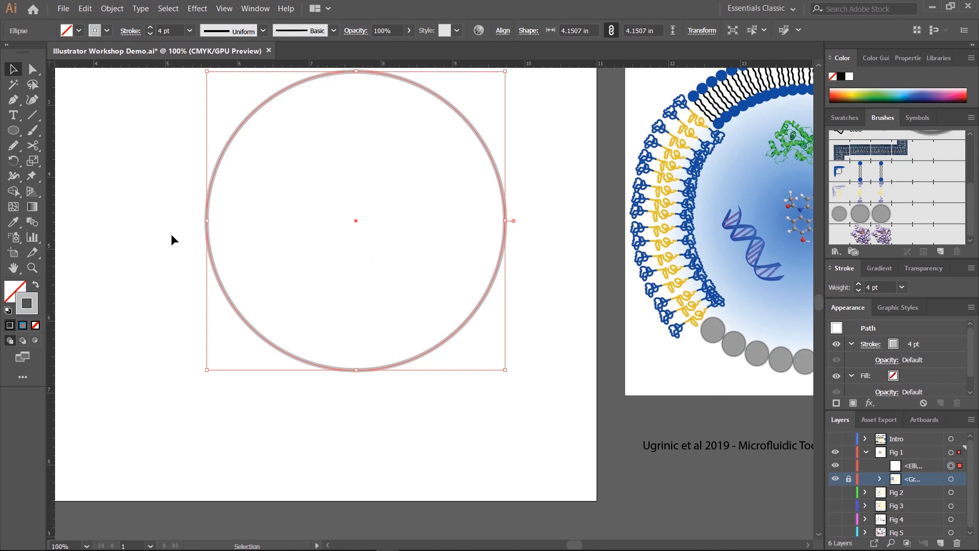
Step: Try the Lipid Bilayer brush on the whole circle and undo it
{"action": "left_click_drag", "start_coordinate": [459, 219], "coordinate": [363, 278]}
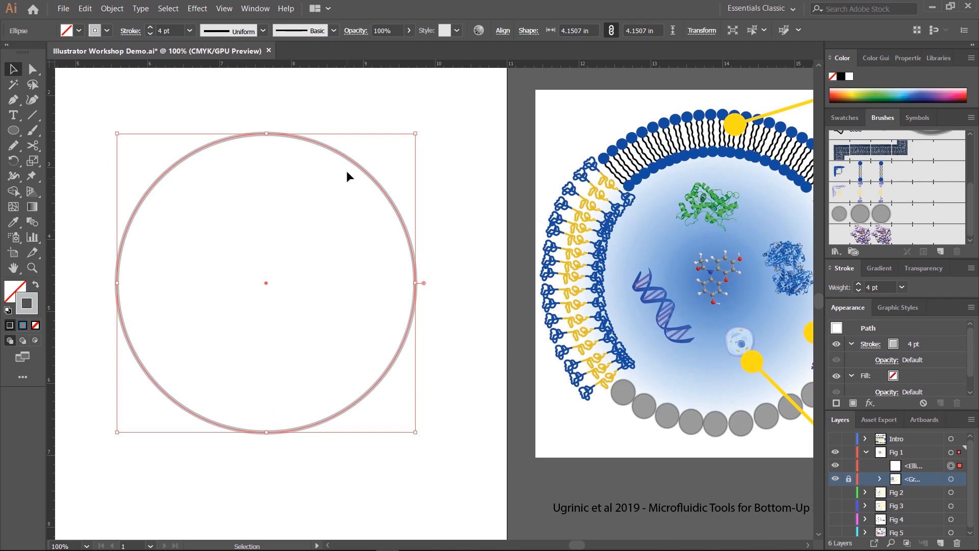
{"action": "left_click", "coordinate": [885, 176]}
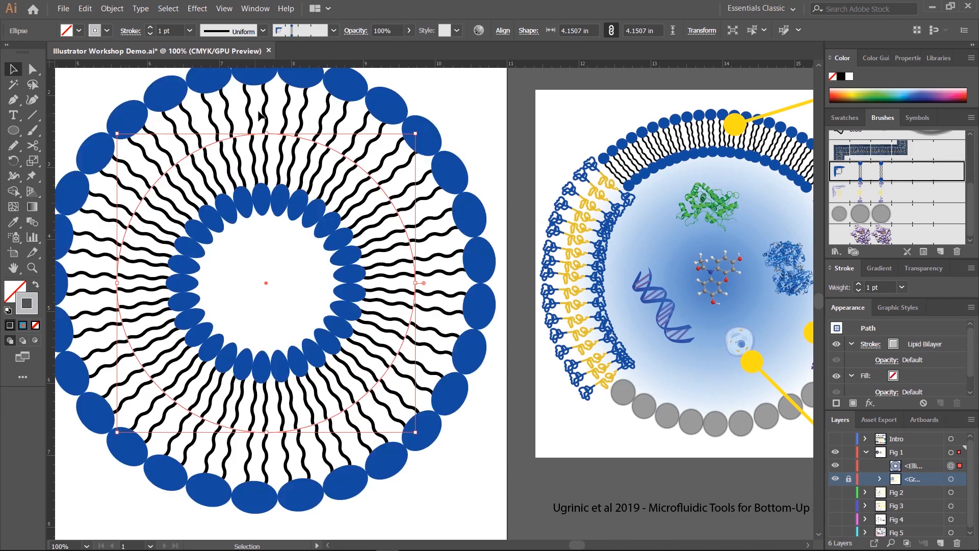
{"action": "key", "text": "a"}
{"action": "key", "text": "v"}
{"action": "key", "text": "ctrl+z"}
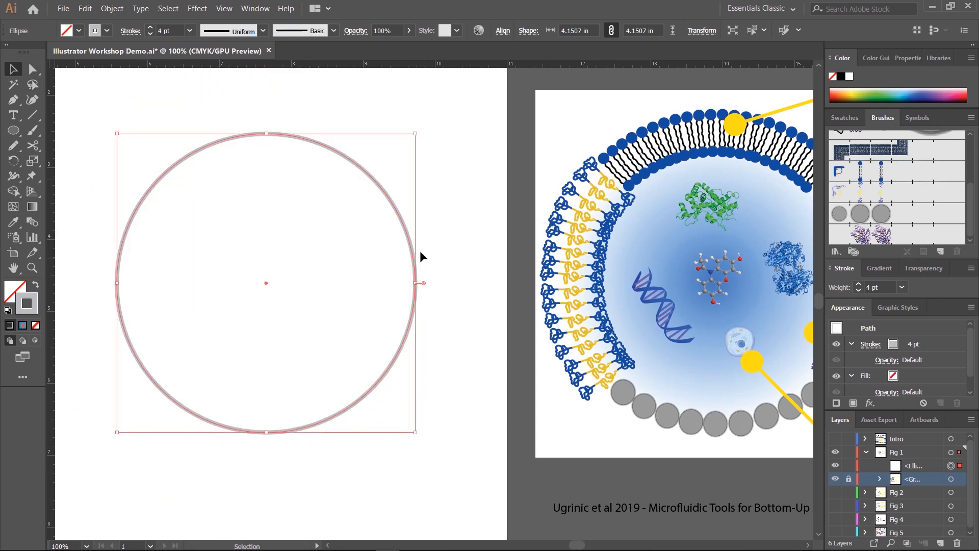
Step: Cut the circle into four quarter arcs at its anchor points with Scissors, and check the separate arcs by selecting them individually
{"action": "left_click", "coordinate": [36, 147]}
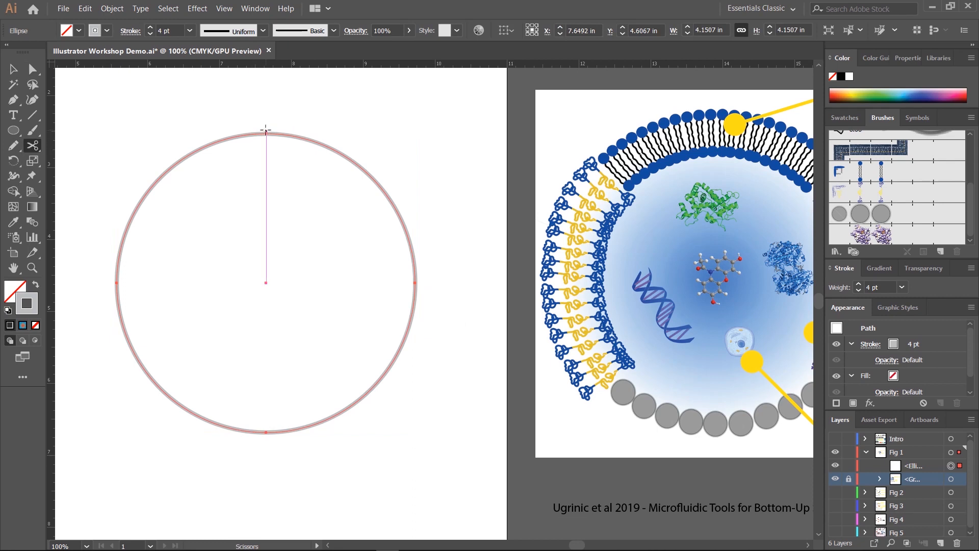
{"action": "key", "text": "v"}
{"action": "left_click", "coordinate": [29, 148]}
{"action": "left_click", "coordinate": [266, 133]}
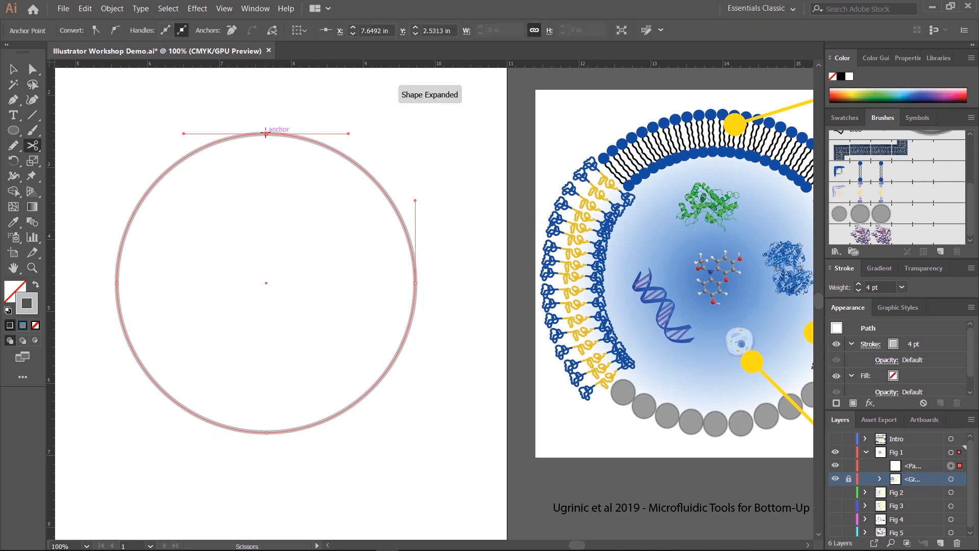
{"action": "left_click", "coordinate": [418, 284]}
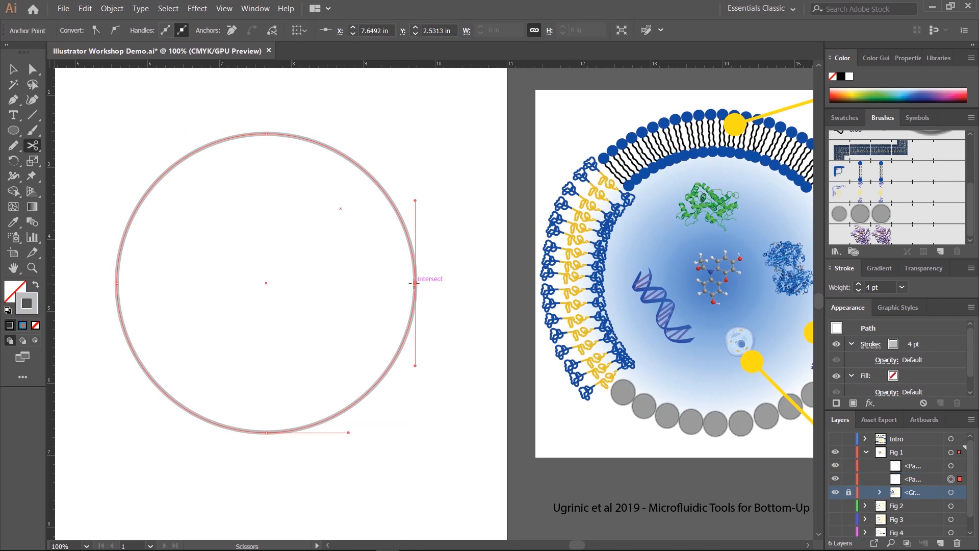
{"action": "left_click", "coordinate": [266, 433]}
{"action": "left_click", "coordinate": [117, 283]}
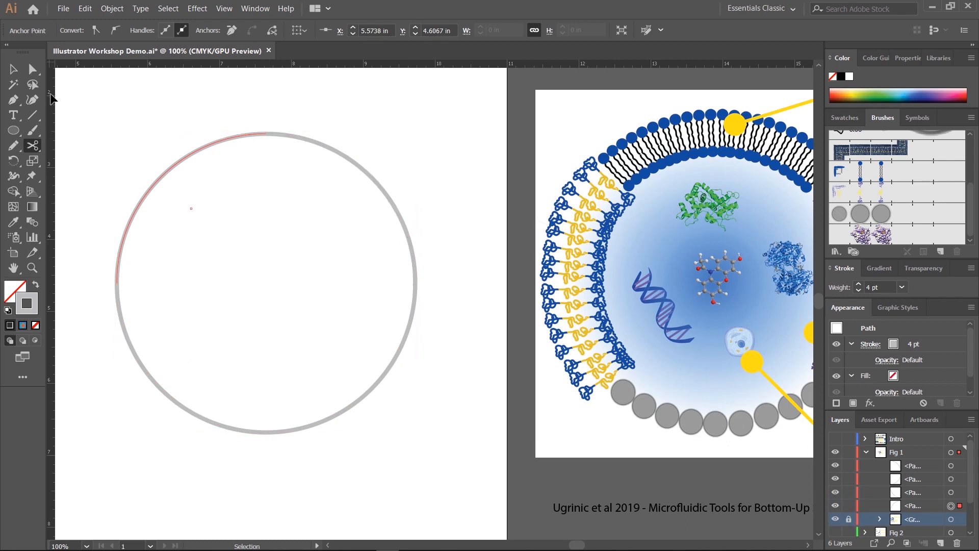
{"action": "left_click", "coordinate": [13, 70]}
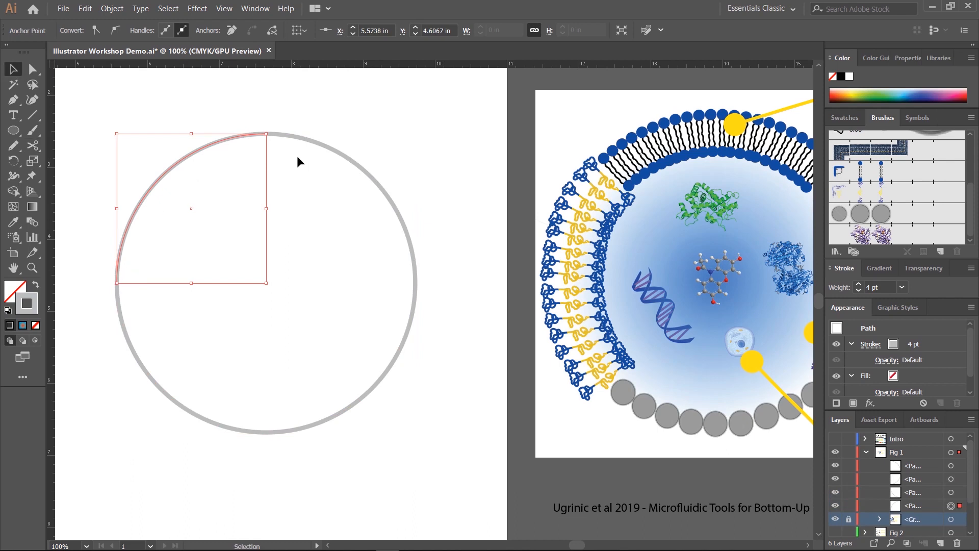
{"action": "left_click", "coordinate": [346, 151]}
{"action": "left_click", "coordinate": [351, 159]}
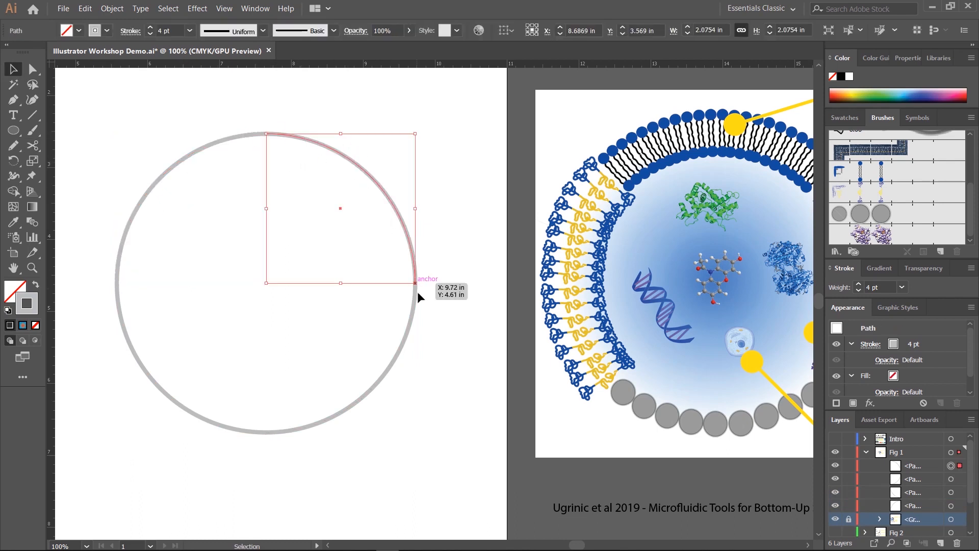
{"action": "left_click", "coordinate": [401, 338]}
{"action": "left_click", "coordinate": [404, 342]}
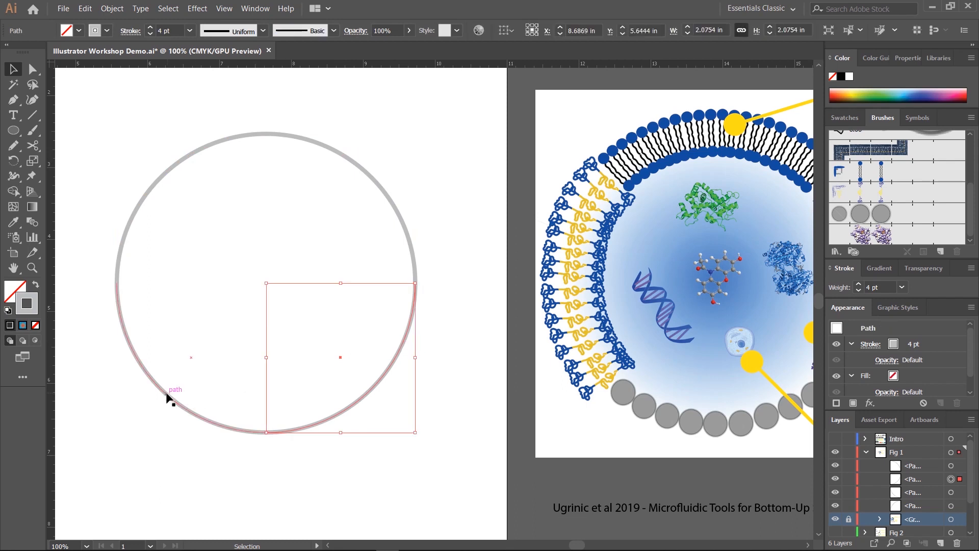
{"action": "left_click", "coordinate": [171, 397]}
Step: Apply the Lipid Bilayer brush to the circle's upper-left quarter arc with a 0.25 pt stroke weight
{"action": "left_click", "coordinate": [153, 186]}
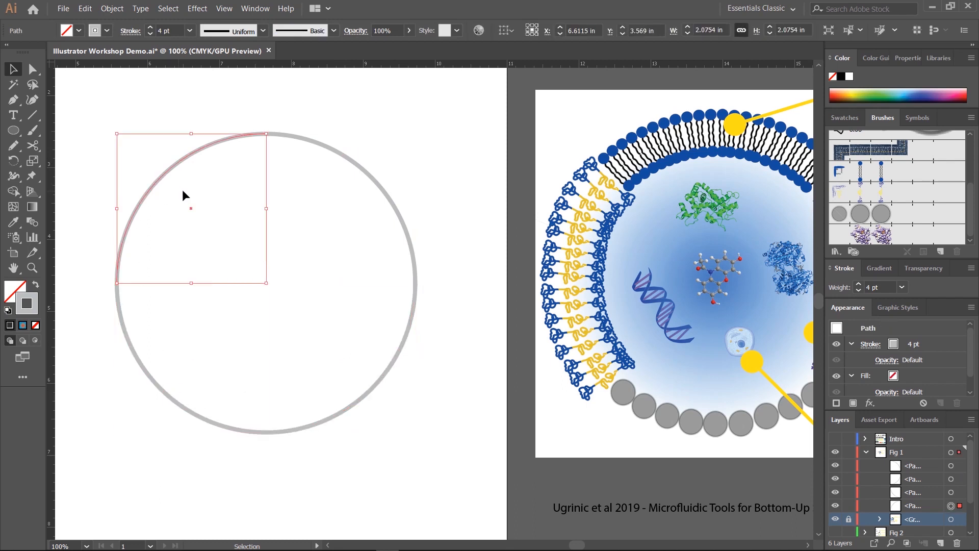
{"action": "left_click", "coordinate": [887, 175]}
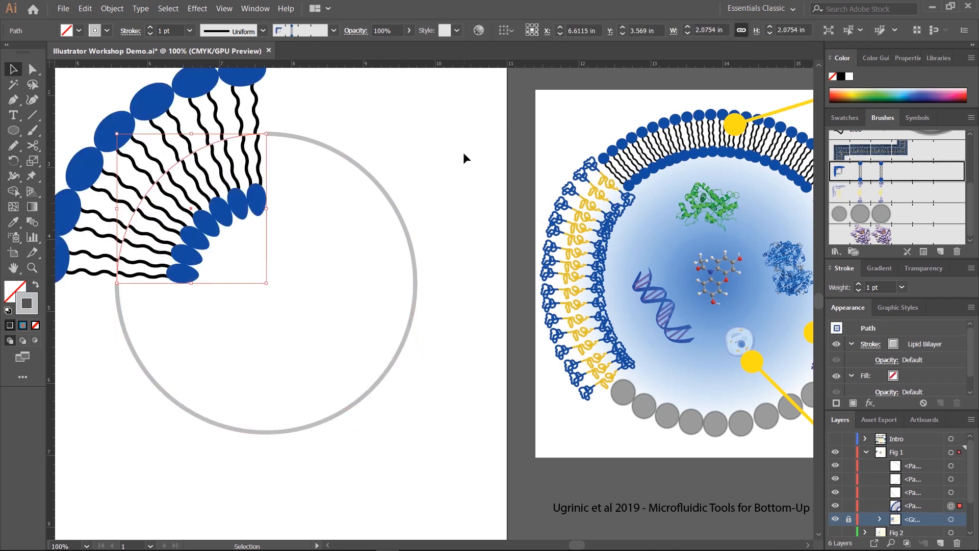
{"action": "left_click", "coordinate": [150, 34]}
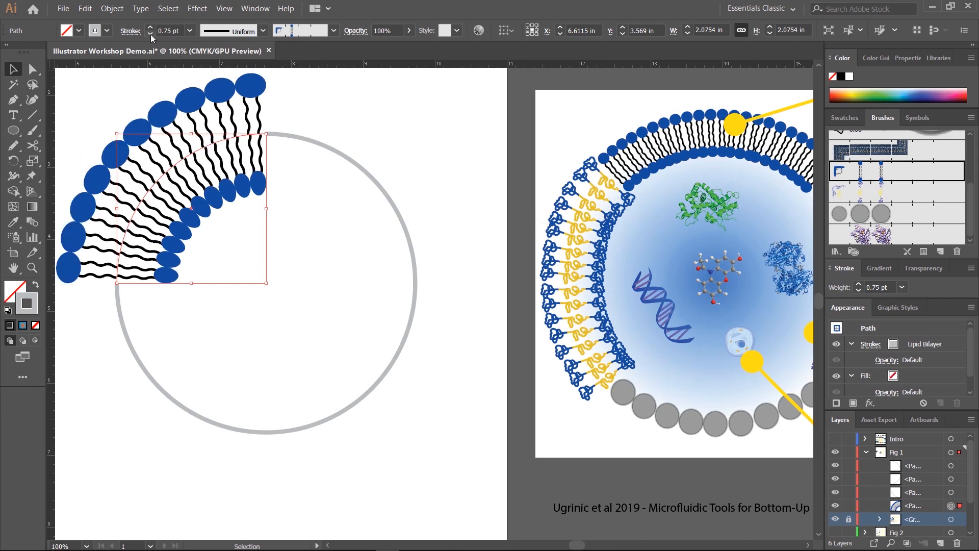
{"action": "left_click", "coordinate": [151, 34]}
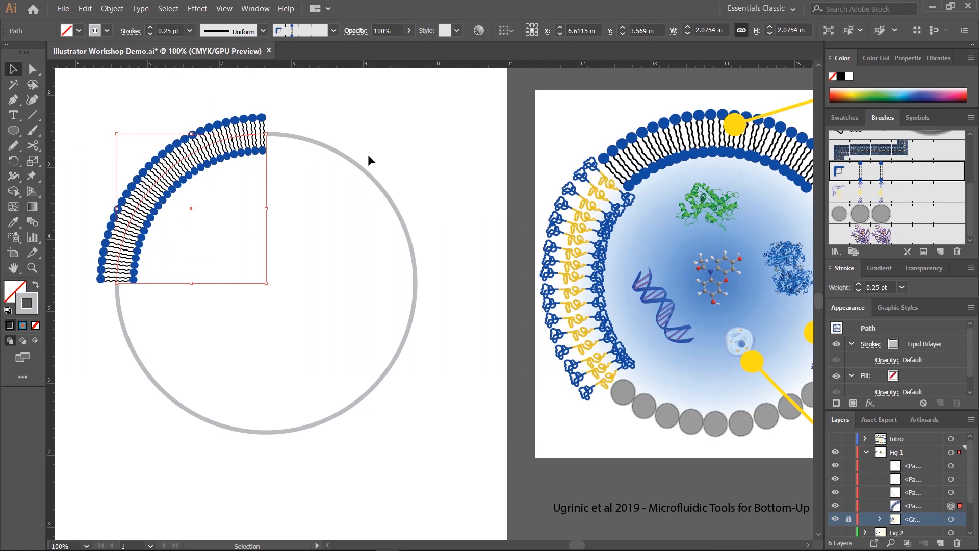
Step: Apply the Protein Image brush to the circle's upper-right quarter arc with a 0.25 pt stroke weight
{"action": "left_click", "coordinate": [362, 168]}
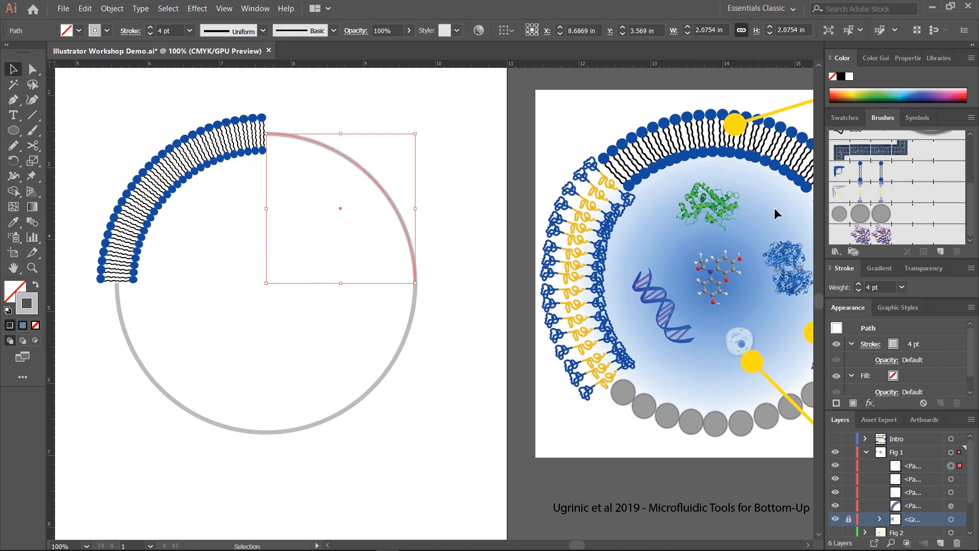
{"action": "left_click", "coordinate": [885, 237]}
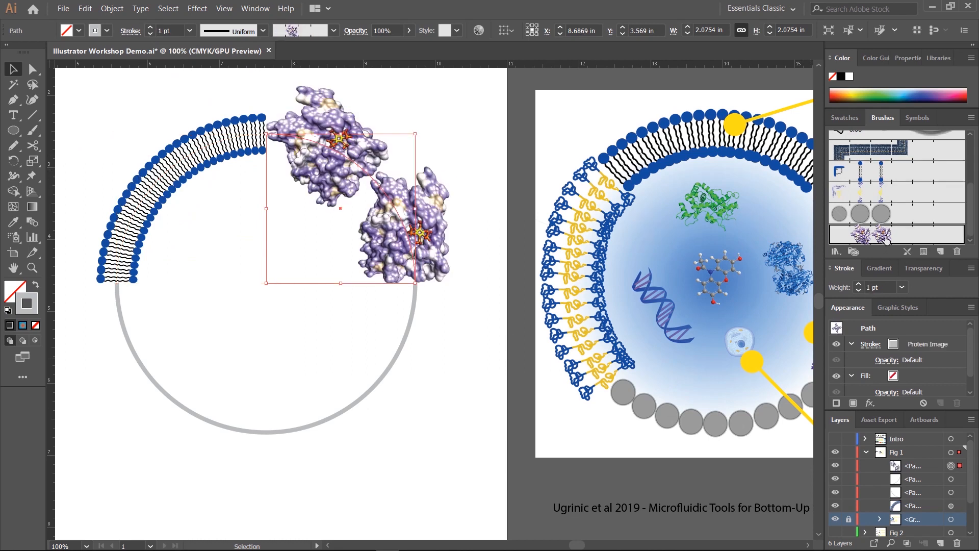
{"action": "left_click", "coordinate": [151, 33]}
{"action": "left_click", "coordinate": [151, 34]}
{"action": "left_click", "coordinate": [151, 34]}
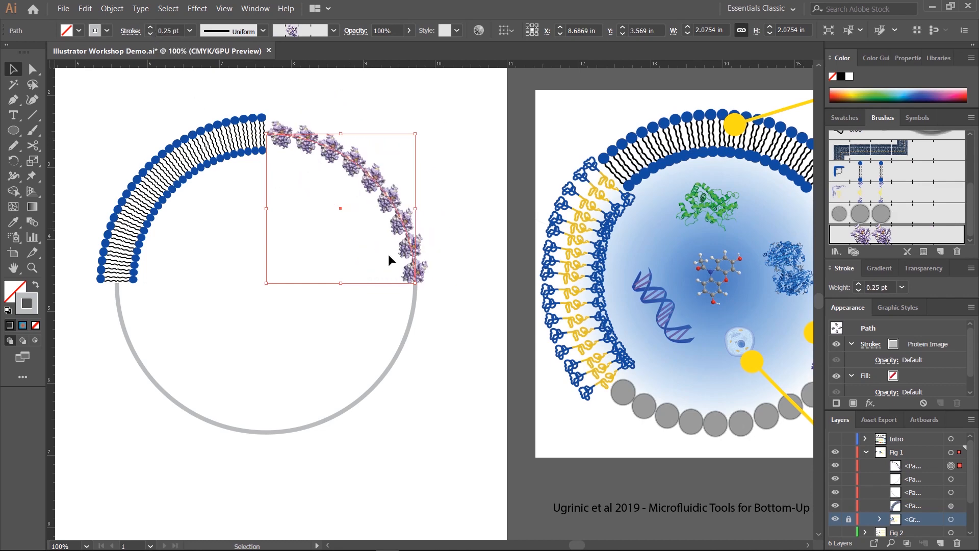
Step: Apply the Circles brush to the circle's lower-right quarter arc with a 0.5 pt stroke weight
{"action": "left_click", "coordinate": [413, 319]}
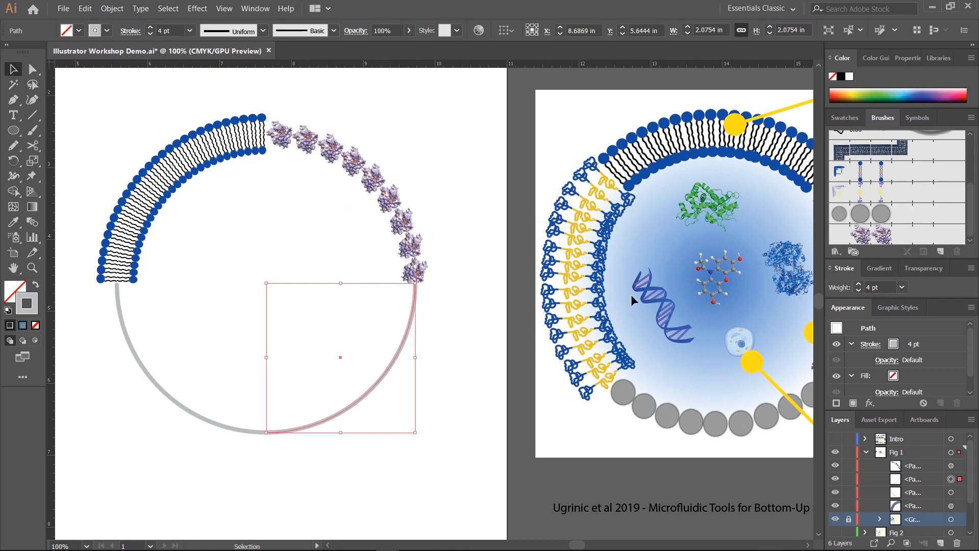
{"action": "left_click", "coordinate": [881, 214]}
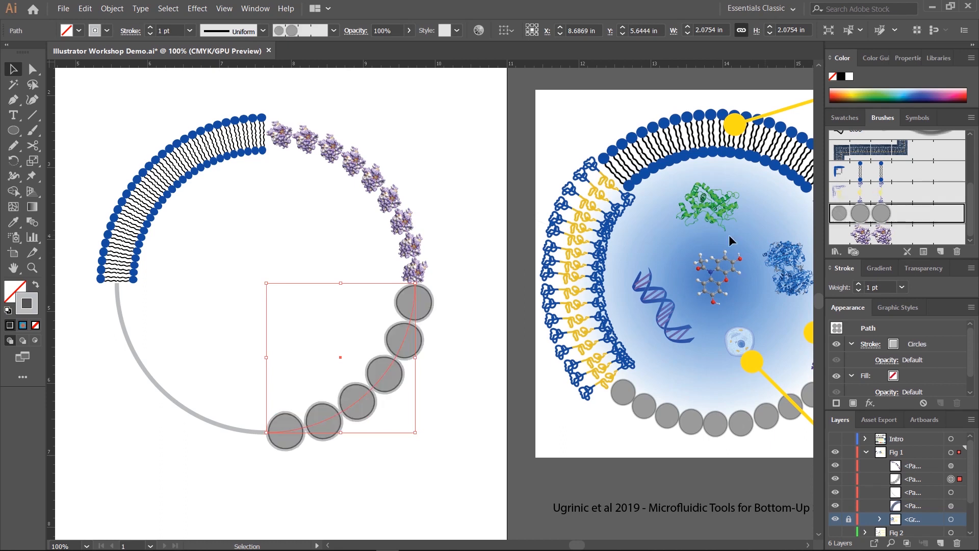
{"action": "left_click", "coordinate": [150, 34]}
{"action": "left_click", "coordinate": [150, 34]}
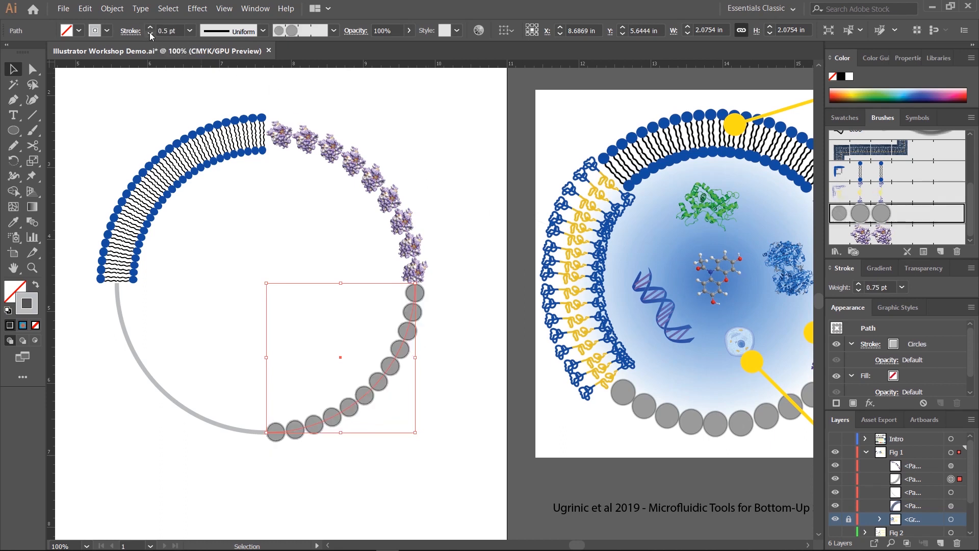
Step: Apply the Membrane Protein brush to the circle's lower-left quarter arc with a 0.25 pt stroke weight
{"action": "left_click", "coordinate": [125, 357]}
{"action": "left_click", "coordinate": [869, 192]}
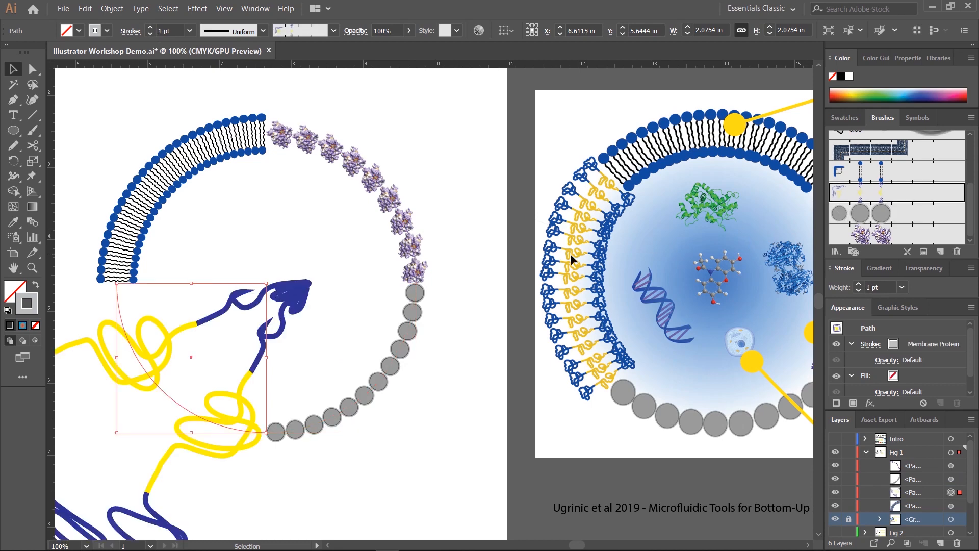
{"action": "left_click", "coordinate": [150, 34]}
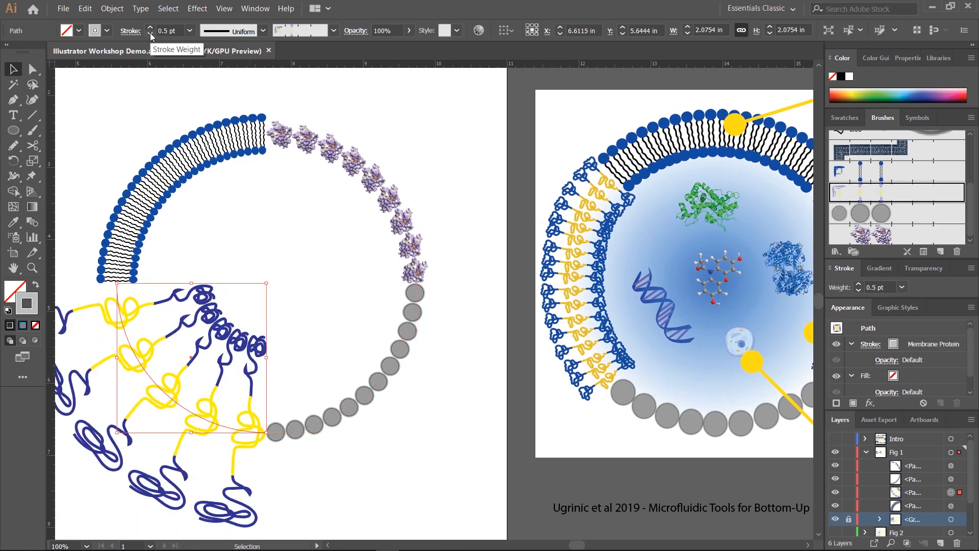
{"action": "left_click", "coordinate": [150, 34]}
{"action": "left_click", "coordinate": [150, 34]}
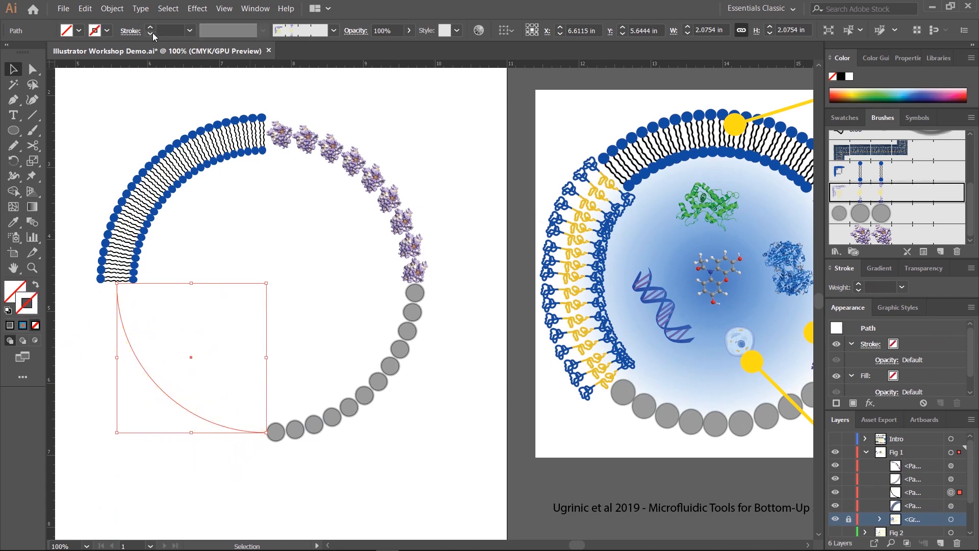
{"action": "left_click", "coordinate": [150, 27]}
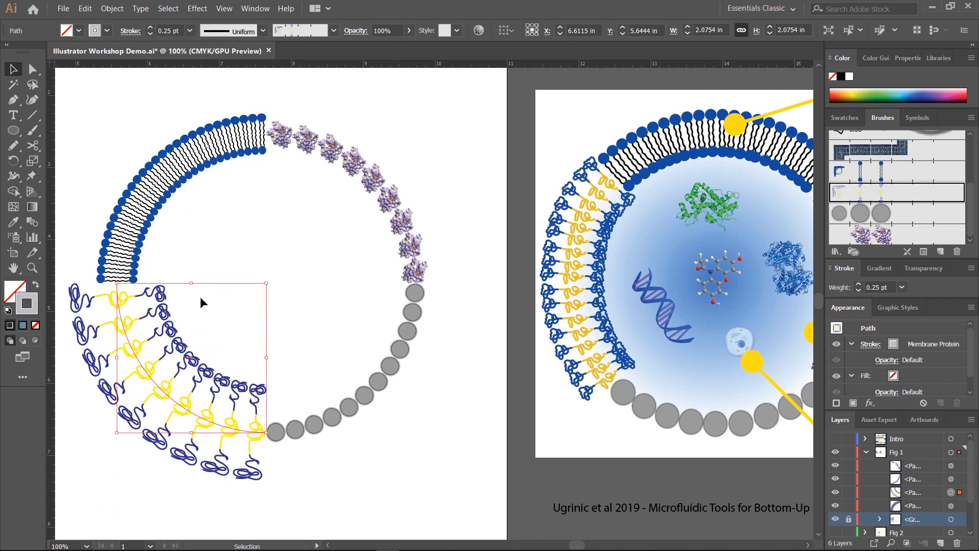
{"action": "left_click", "coordinate": [172, 30]}
{"action": "key", "text": "Down"}
{"action": "key", "text": "Up"}
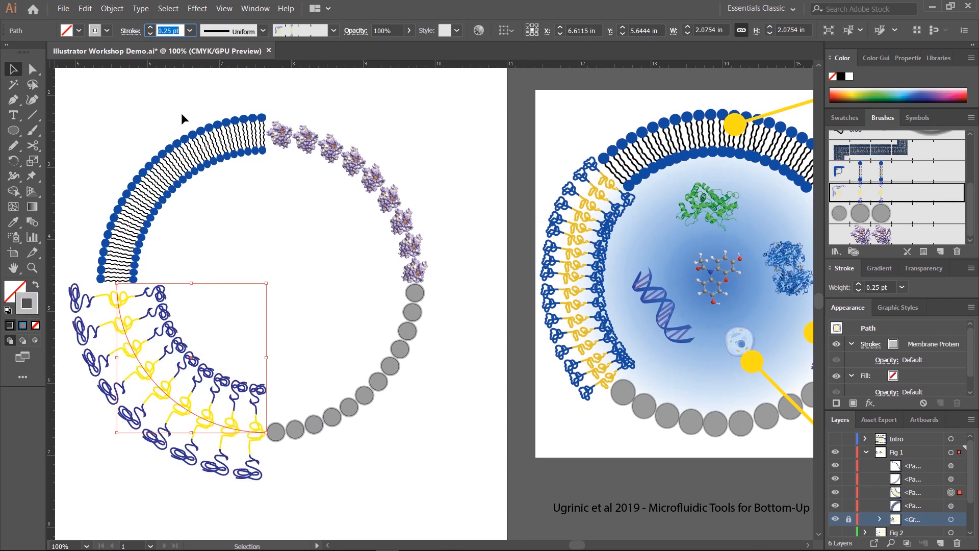
Step: Set the Membrane Protein pattern brush's fixed scale to 41% and apply the change to its existing strokes
{"action": "double_click", "coordinate": [878, 193]}
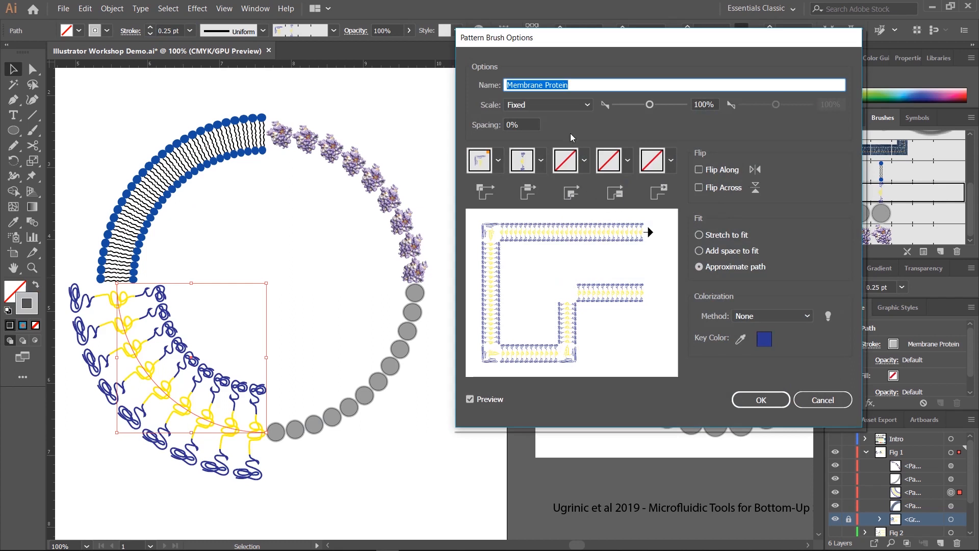
{"action": "left_click_drag", "start_coordinate": [650, 106], "coordinate": [630, 96]}
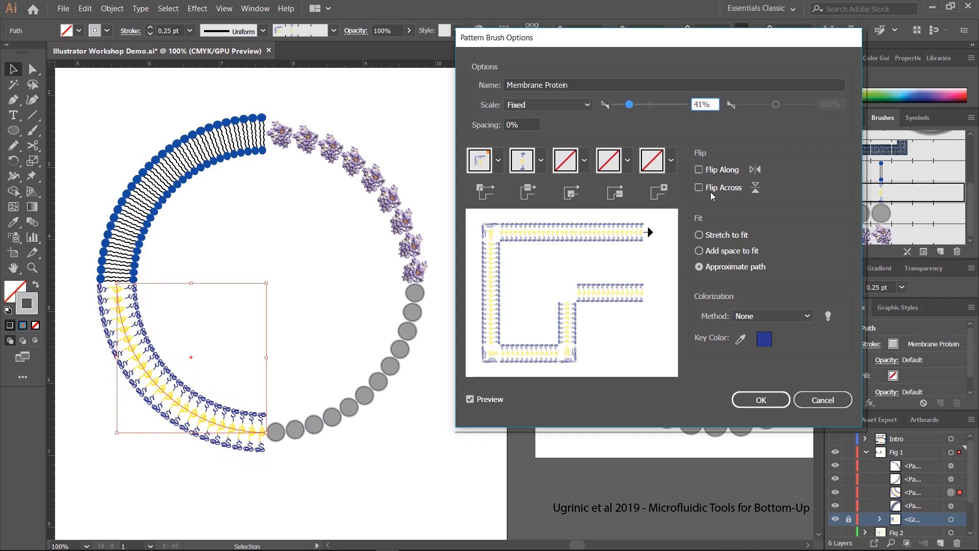
{"action": "left_click", "coordinate": [761, 400]}
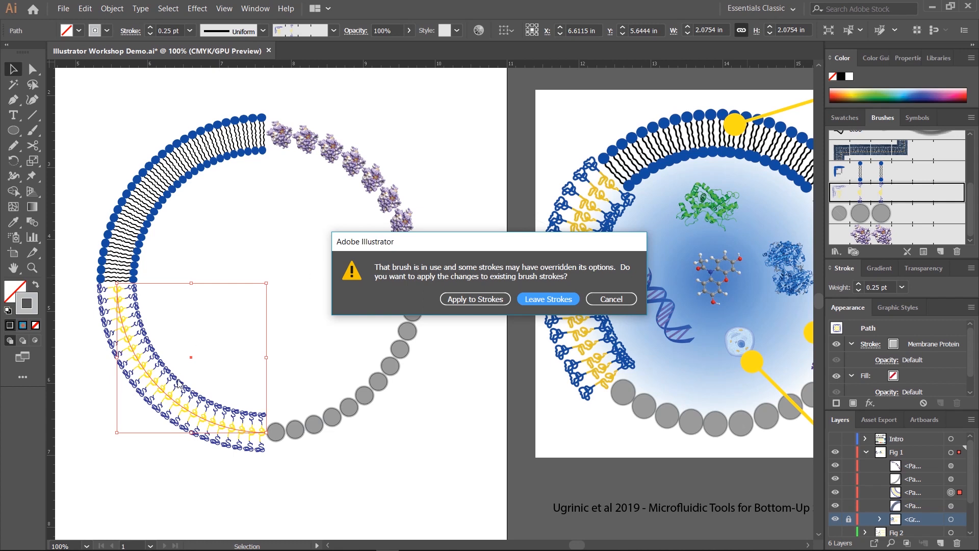
{"action": "left_click", "coordinate": [485, 299]}
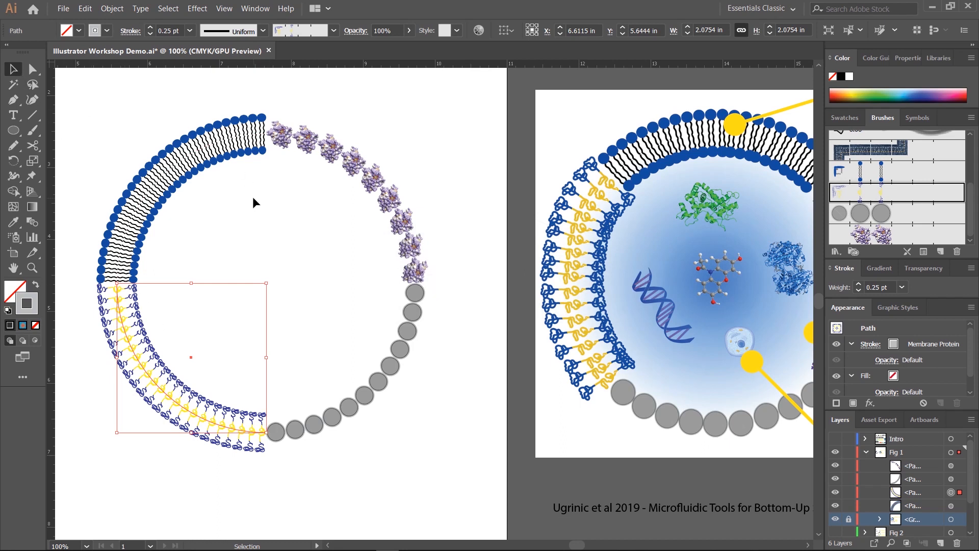
Step: Select all four brushed quarter arcs of the circle and group them
{"action": "left_click", "coordinate": [124, 107]}
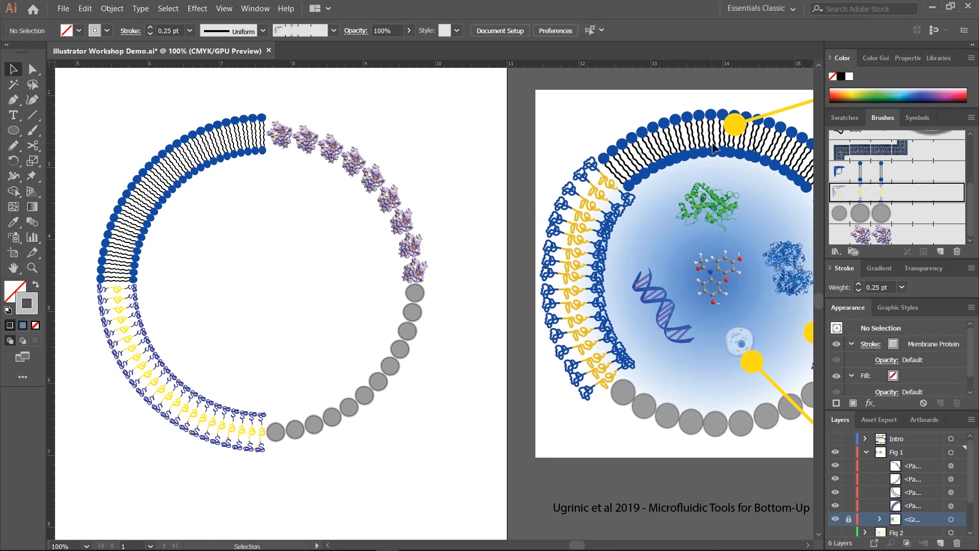
{"action": "left_click_drag", "start_coordinate": [97, 121], "coordinate": [449, 456]}
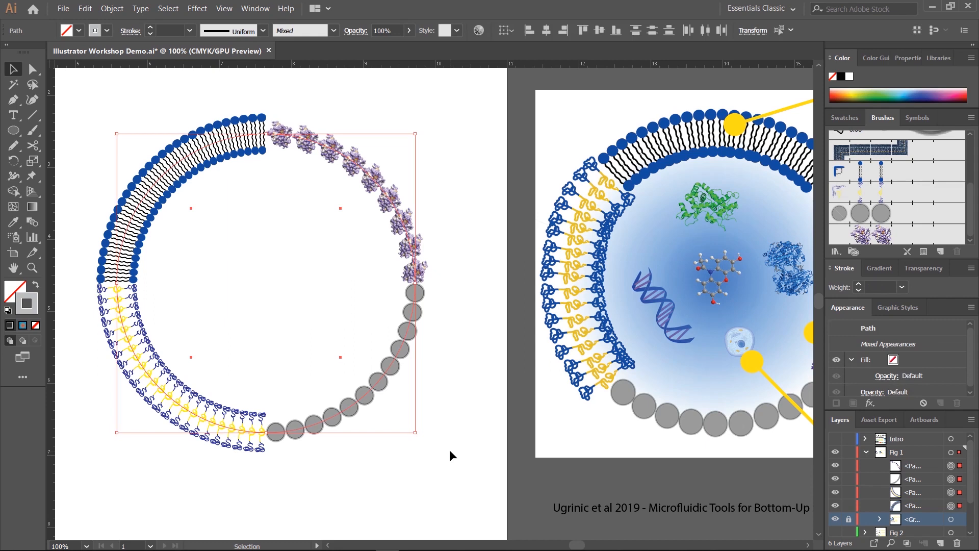
{"action": "key", "text": "ctrl+g"}
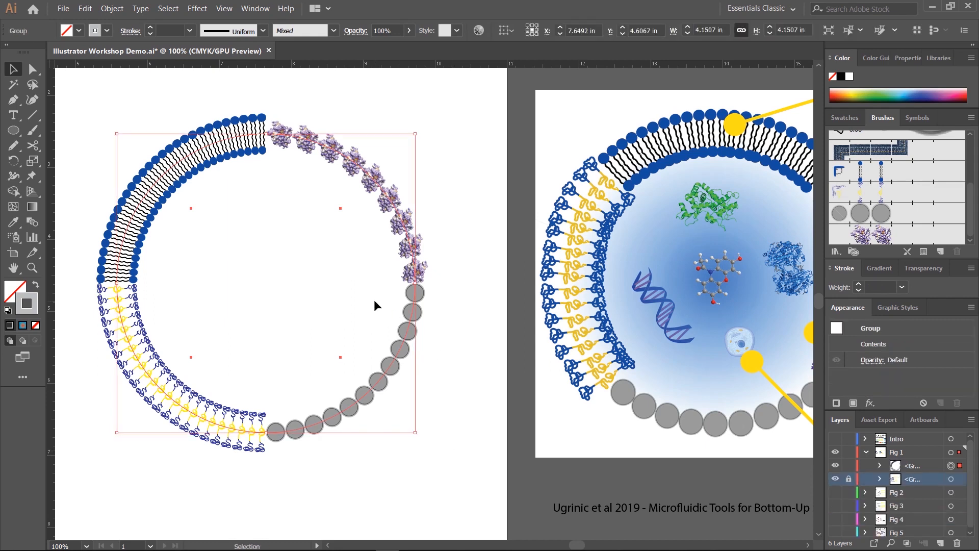
Step: Rotate the arc group 45° clockwise about its center so the blue-headed lipid bilayer arc sits at the top
{"action": "key", "text": "r"}
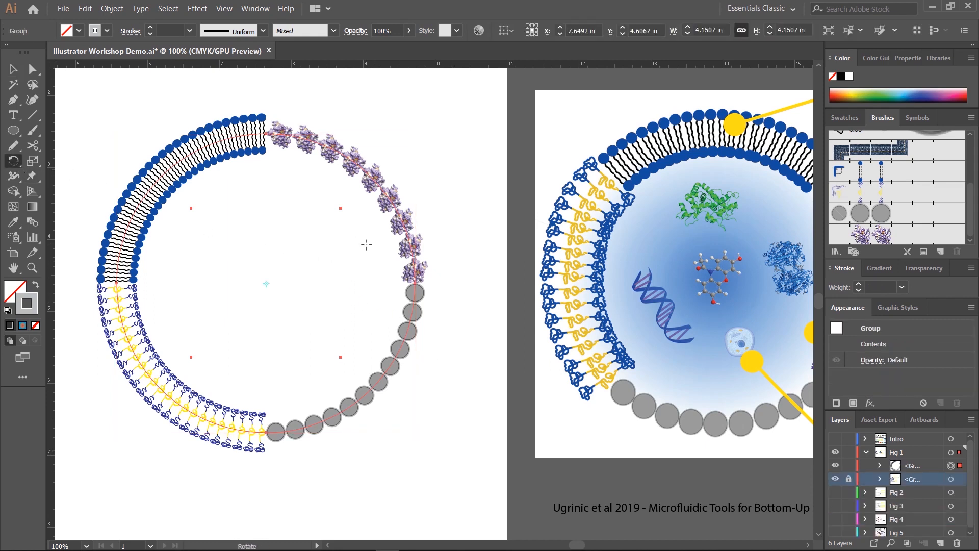
{"action": "left_click_drag", "start_coordinate": [366, 244], "coordinate": [372, 350]}
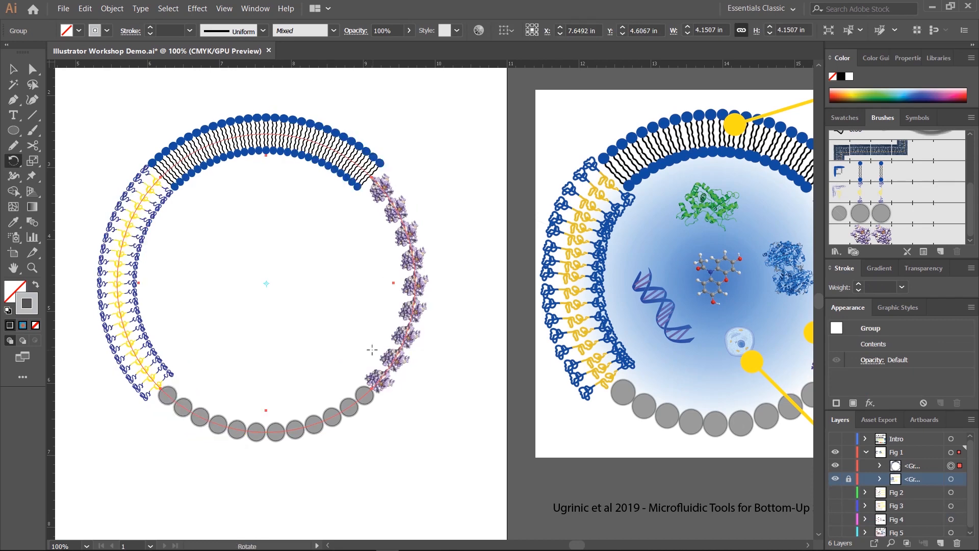
{"action": "key", "text": "v"}
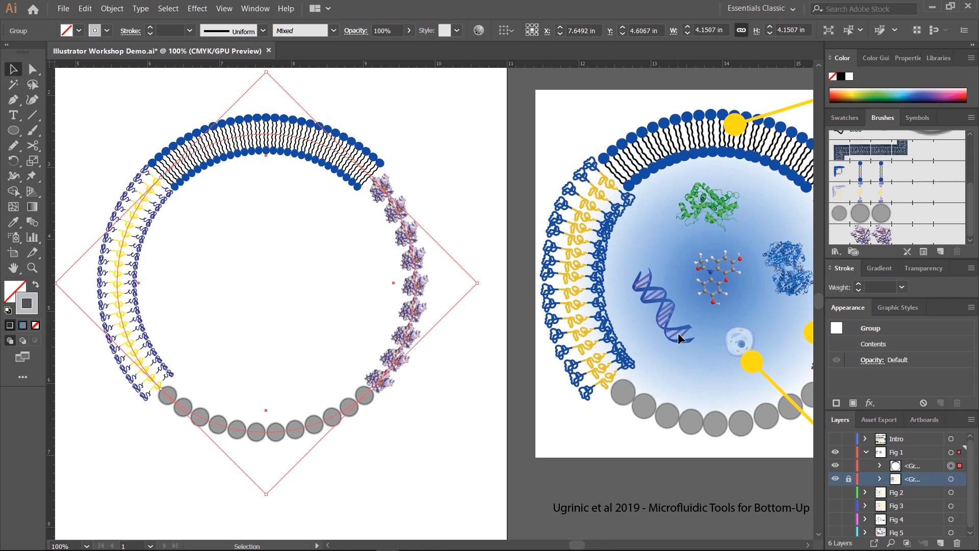
{"action": "left_click", "coordinate": [445, 420]}
{"action": "left_click_drag", "start_coordinate": [547, 324], "coordinate": [643, 301]}
{"action": "left_click", "coordinate": [497, 190]}
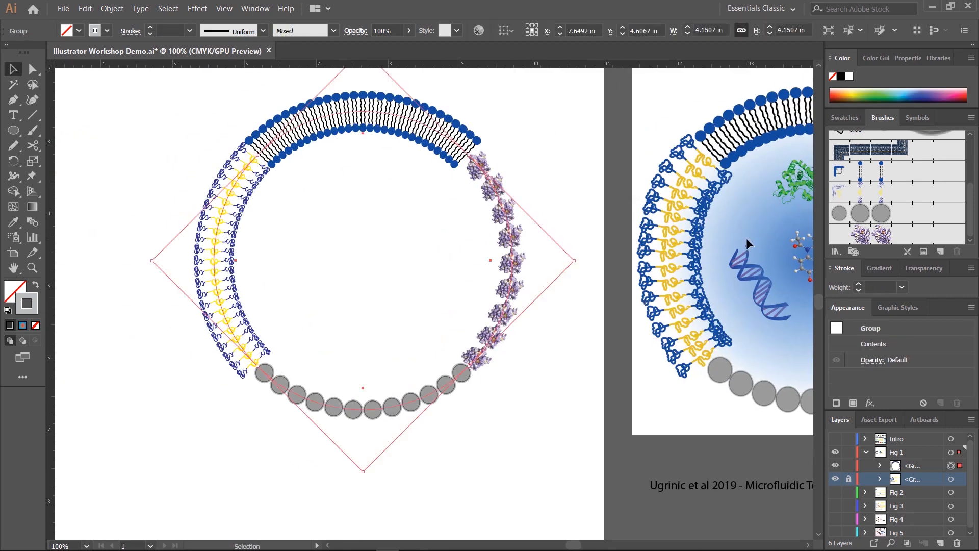
{"action": "left_click_drag", "start_coordinate": [767, 236], "coordinate": [651, 266]}
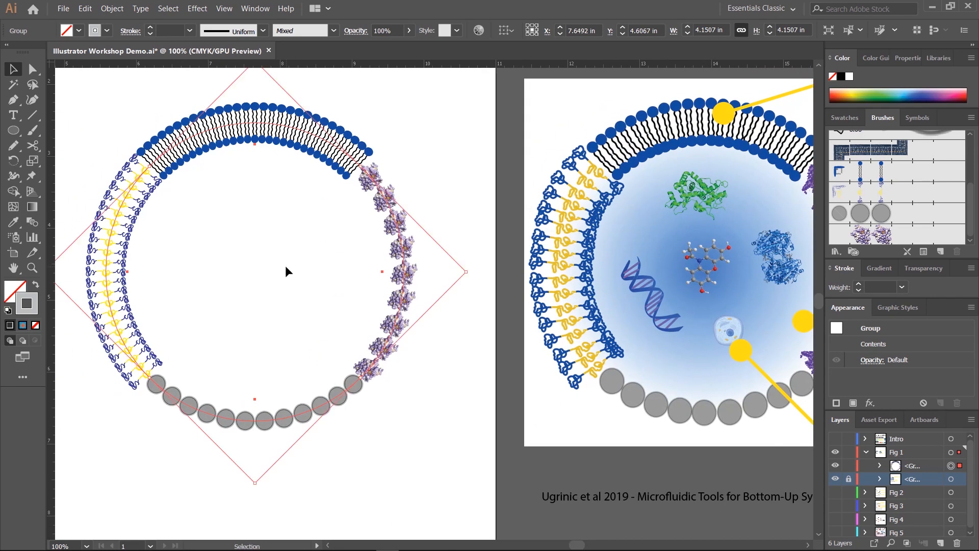
Step: Draw a circle about 4.15 in in diameter outward from the membrane ring's center, matching the ring's path
{"action": "key", "text": "l"}
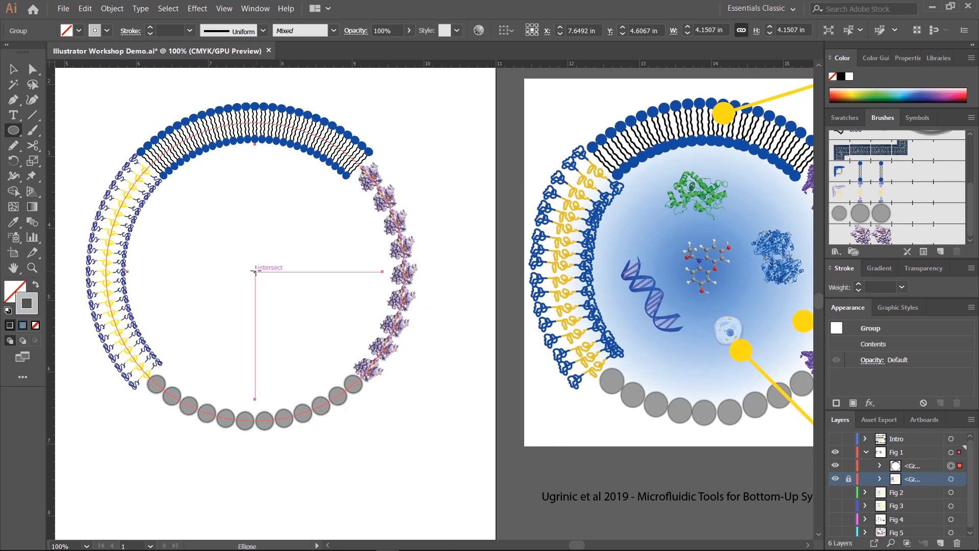
{"action": "left_click_drag", "start_coordinate": [255, 271], "coordinate": [404, 421]}
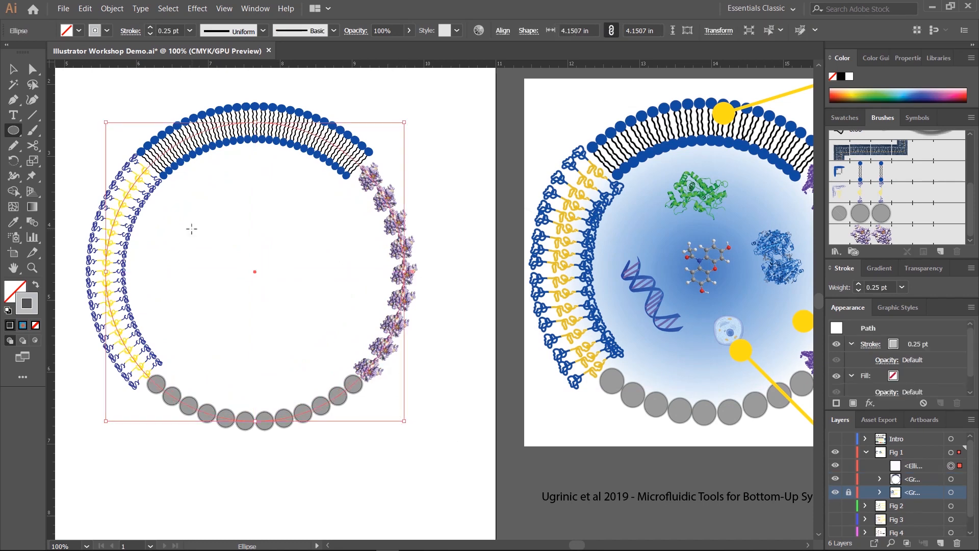
Step: Fill the new circle with solid black
{"action": "left_click", "coordinate": [33, 206]}
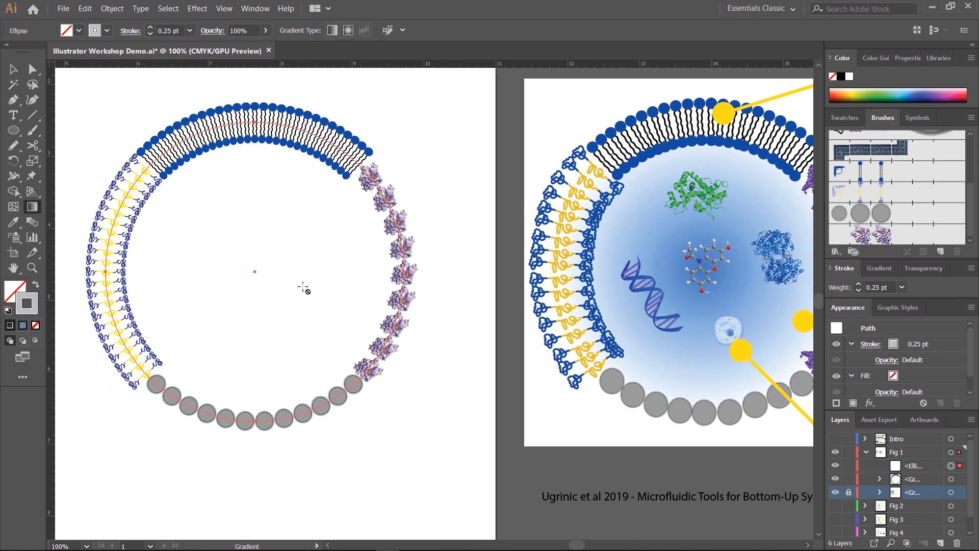
{"action": "key", "text": "v"}
{"action": "left_click", "coordinate": [66, 31]}
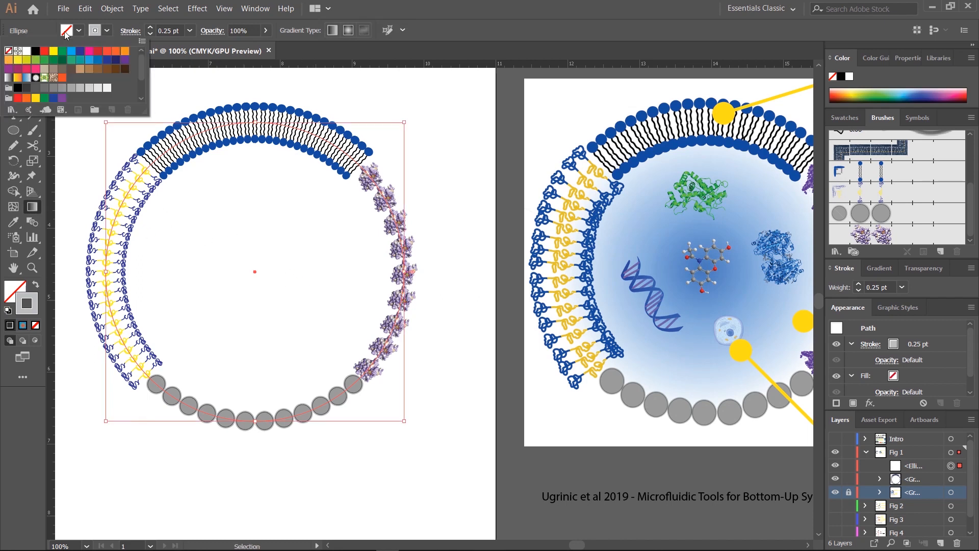
{"action": "left_click", "coordinate": [35, 51]}
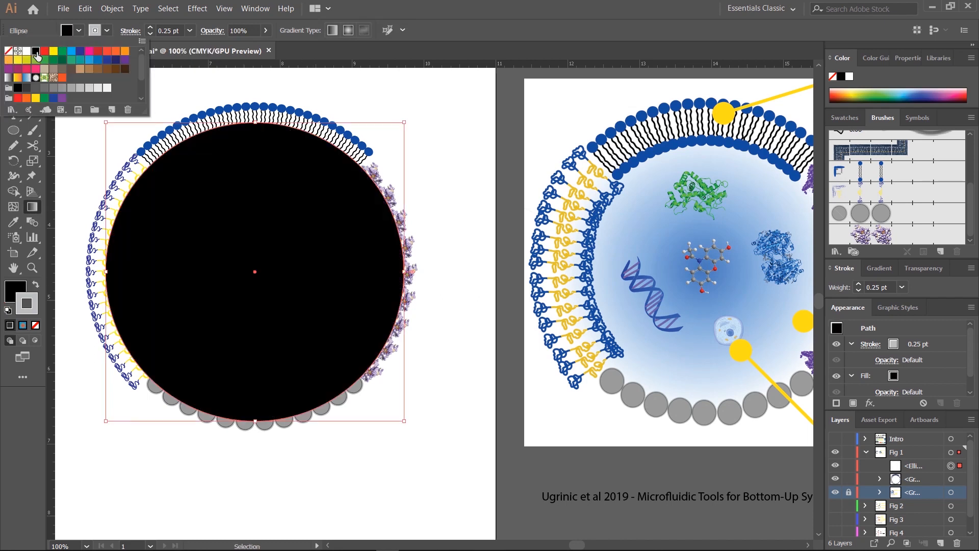
{"action": "left_click", "coordinate": [555, 9]}
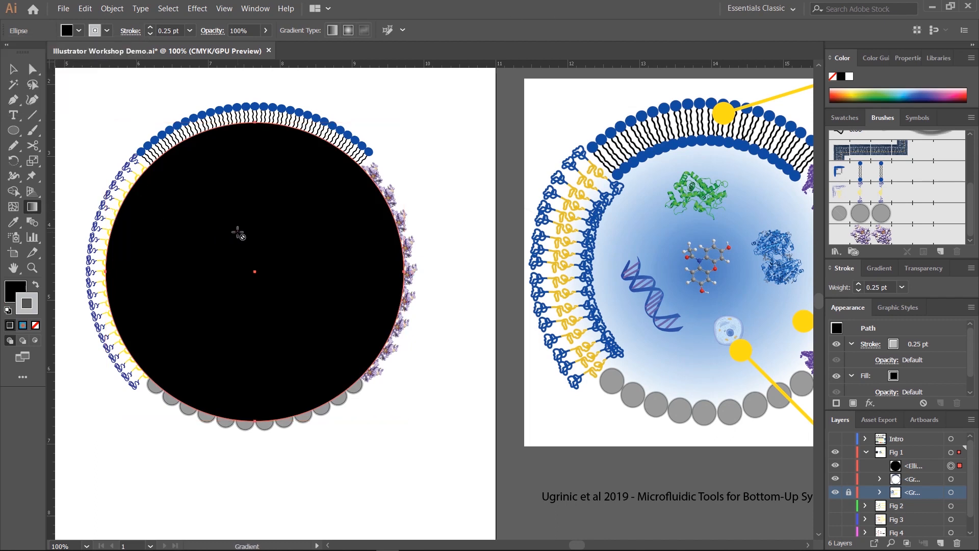
{"action": "key", "text": "v"}
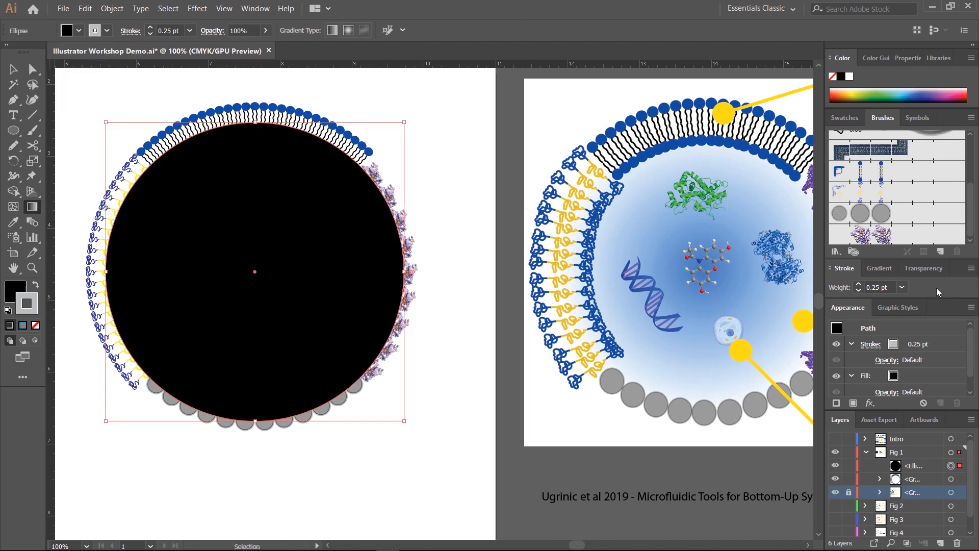
Step: Apply the red-to-blue radial gradient to the new circle and swap its stroke and fill so the gradient becomes the fill
{"action": "left_click", "coordinate": [878, 268]}
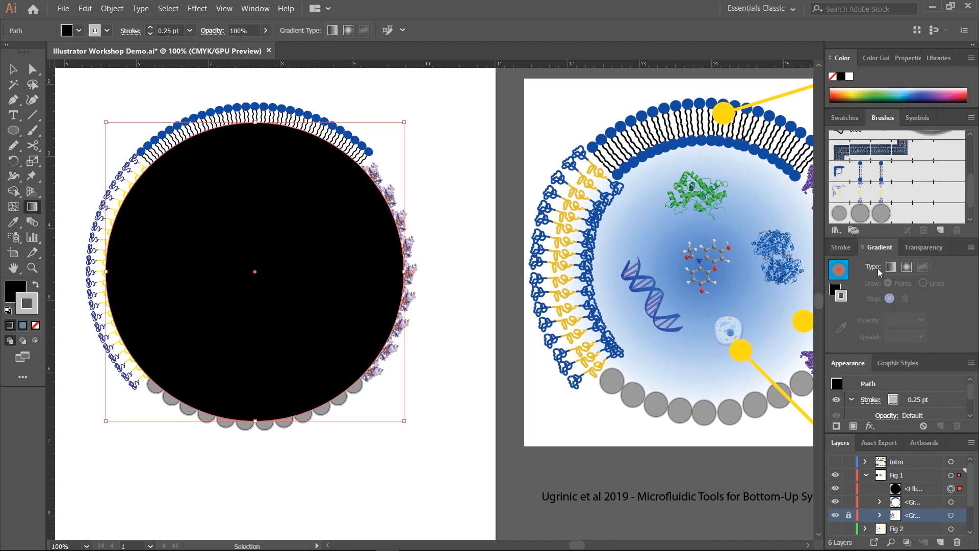
{"action": "key", "text": "g"}
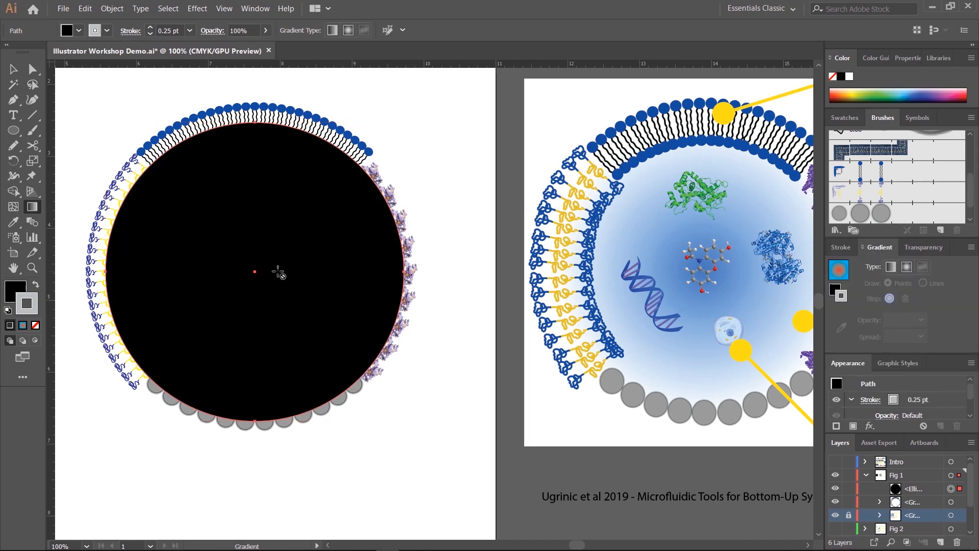
{"action": "left_click", "coordinate": [13, 69]}
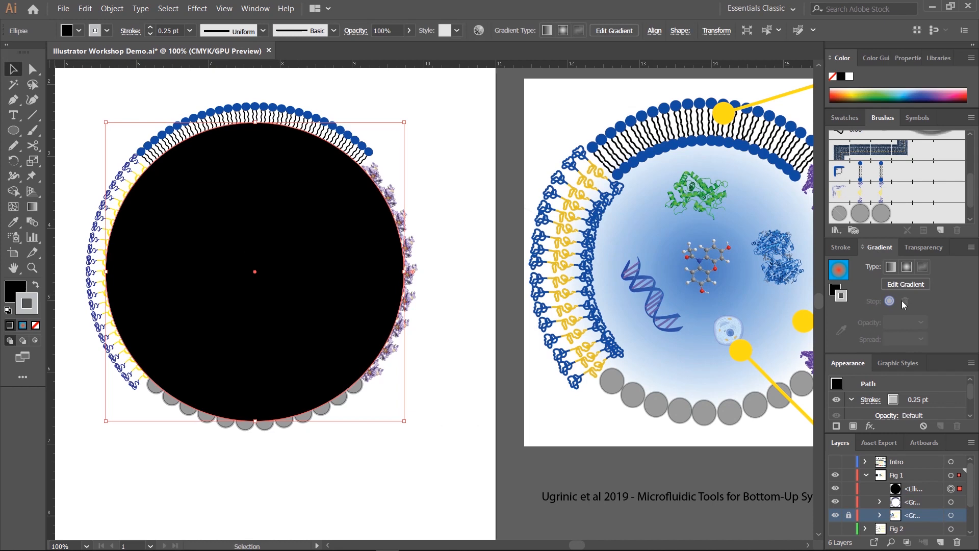
{"action": "left_click", "coordinate": [907, 267]}
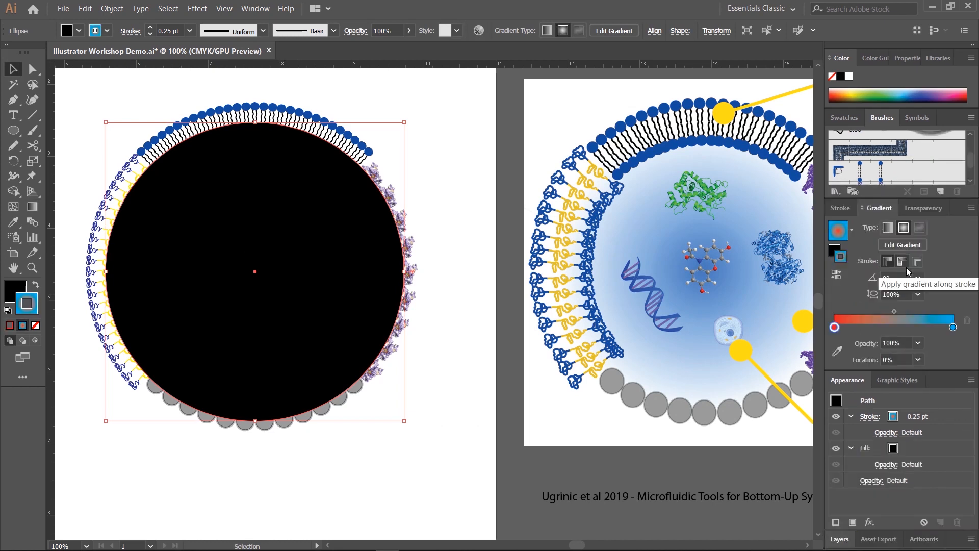
{"action": "left_click", "coordinate": [36, 285]}
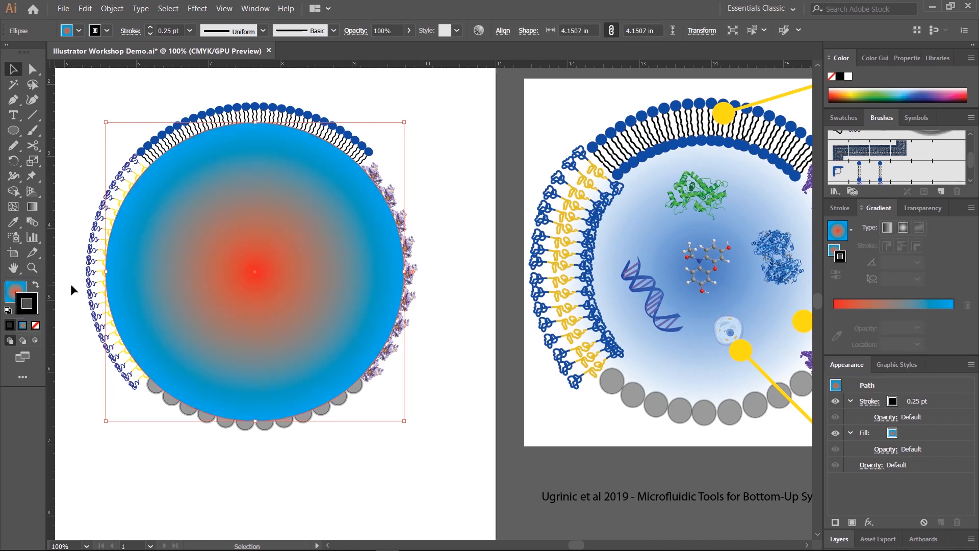
Step: Set the gradient-filled circle's stroke to none
{"action": "left_click", "coordinate": [23, 294]}
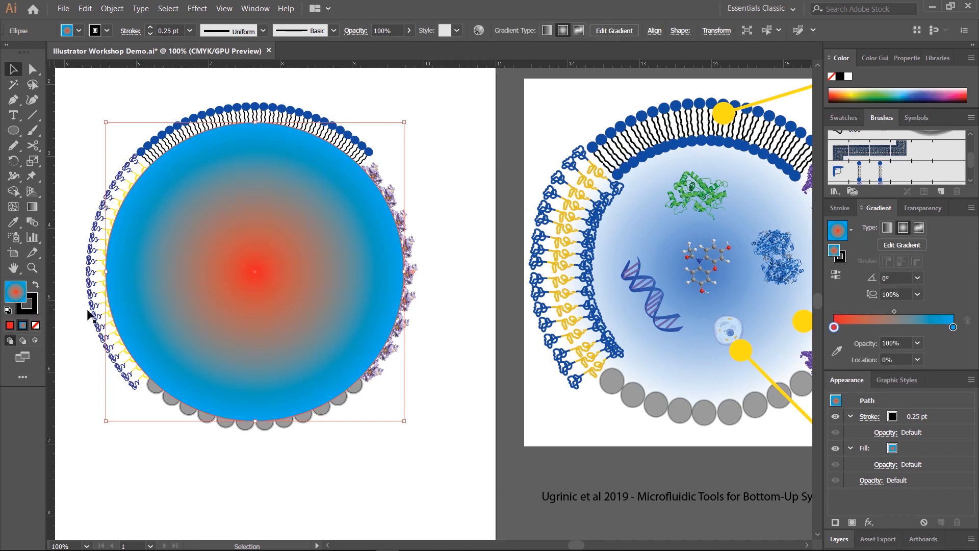
{"action": "left_click", "coordinate": [36, 306]}
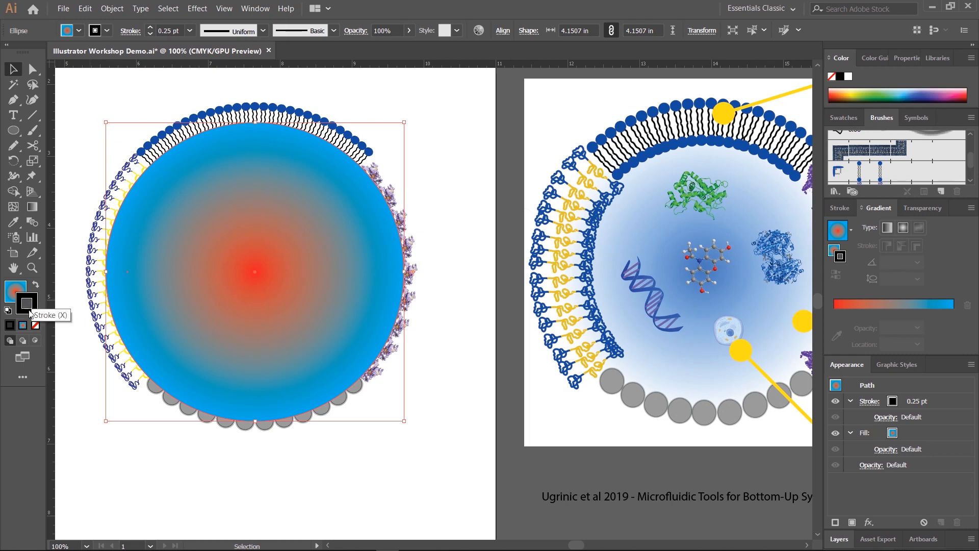
{"action": "left_click", "coordinate": [35, 327]}
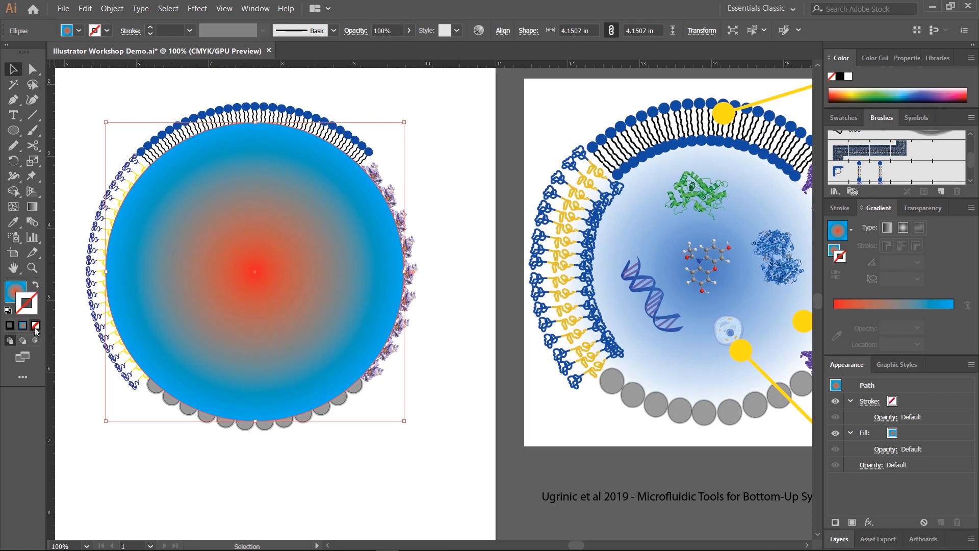
Step: Change the fill gradient's red center stop to the blue swatch C=85 M=50 Y=0 K=0
{"action": "left_click", "coordinate": [15, 290]}
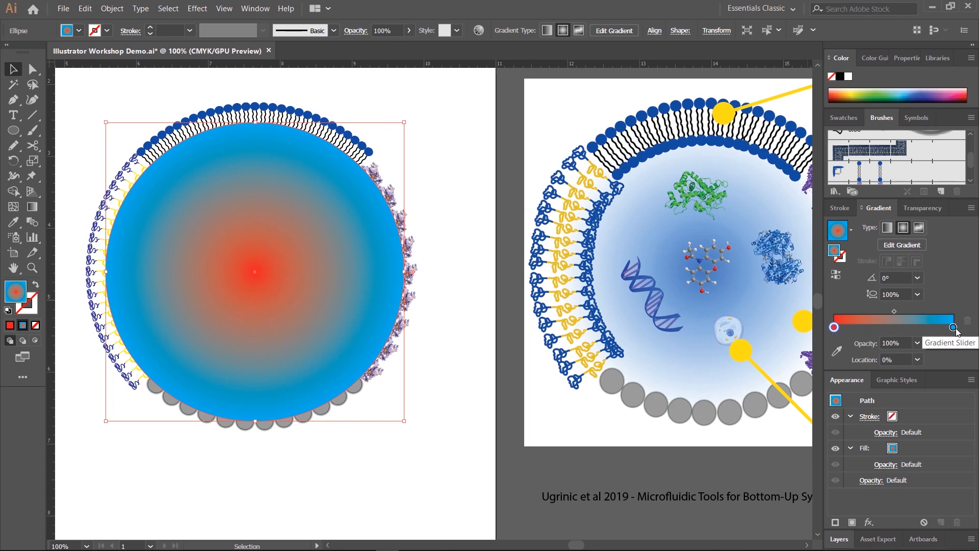
{"action": "double_click", "coordinate": [834, 327]}
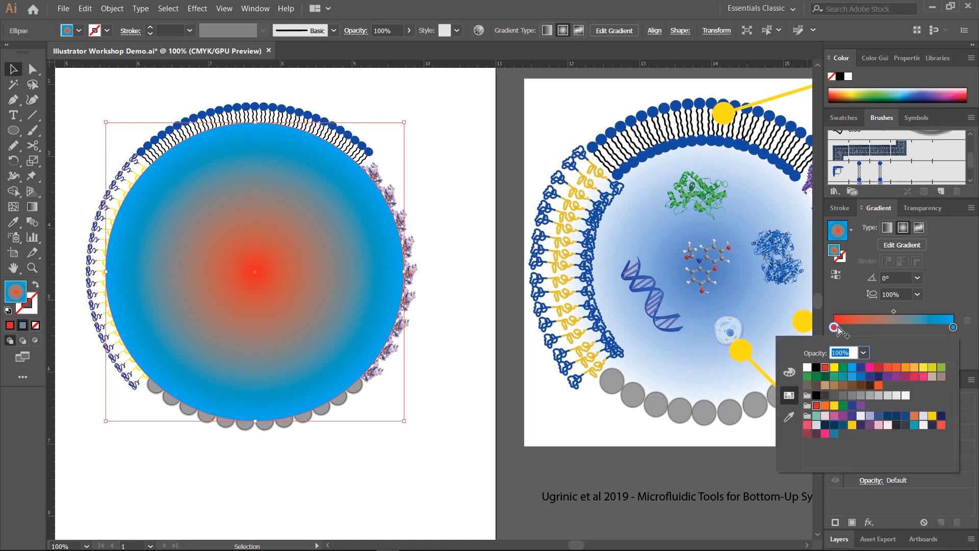
{"action": "left_click", "coordinate": [851, 368]}
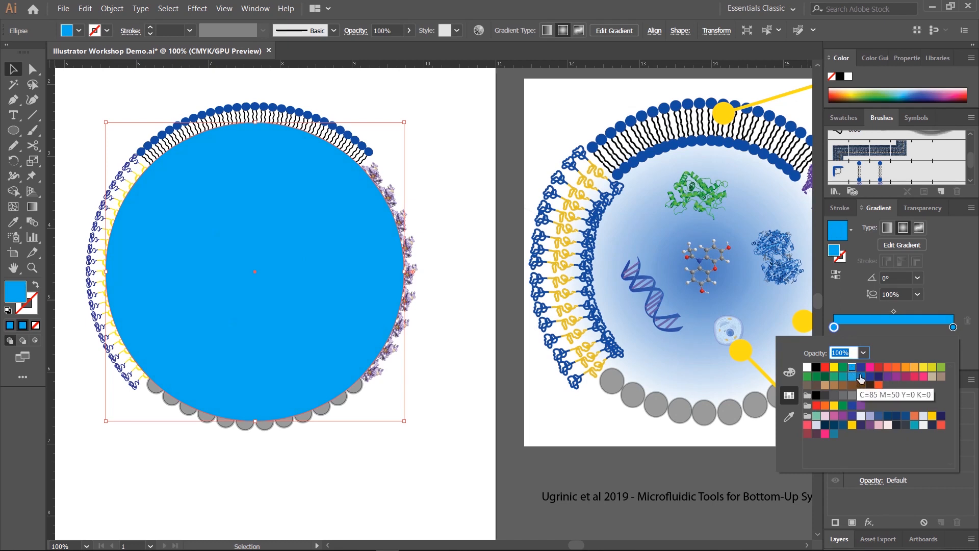
{"action": "left_click", "coordinate": [861, 377]}
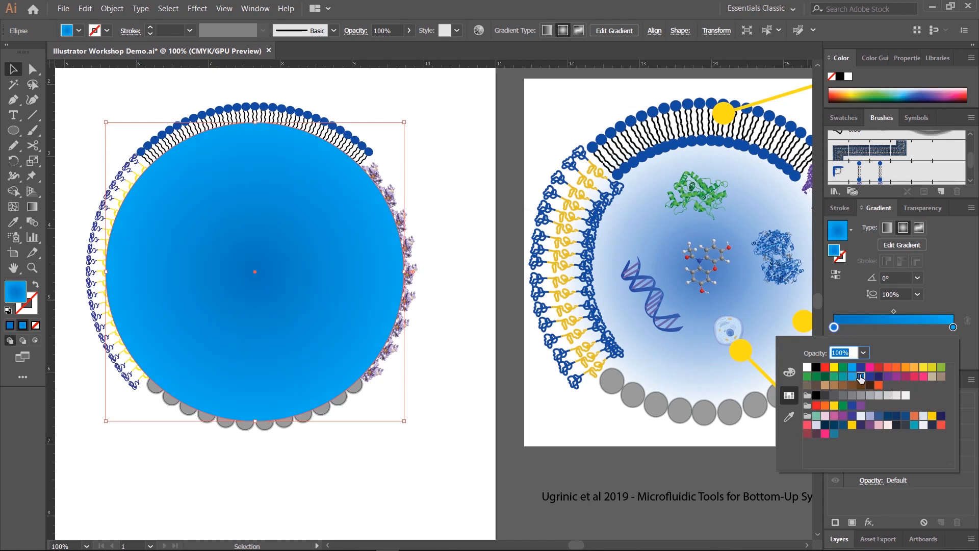
Step: Set the outer color stop of the circle's radial gradient to white, keeping blue at the center
{"action": "left_click", "coordinate": [952, 327]}
{"action": "double_click", "coordinate": [952, 326]}
{"action": "left_click", "coordinate": [807, 368]}
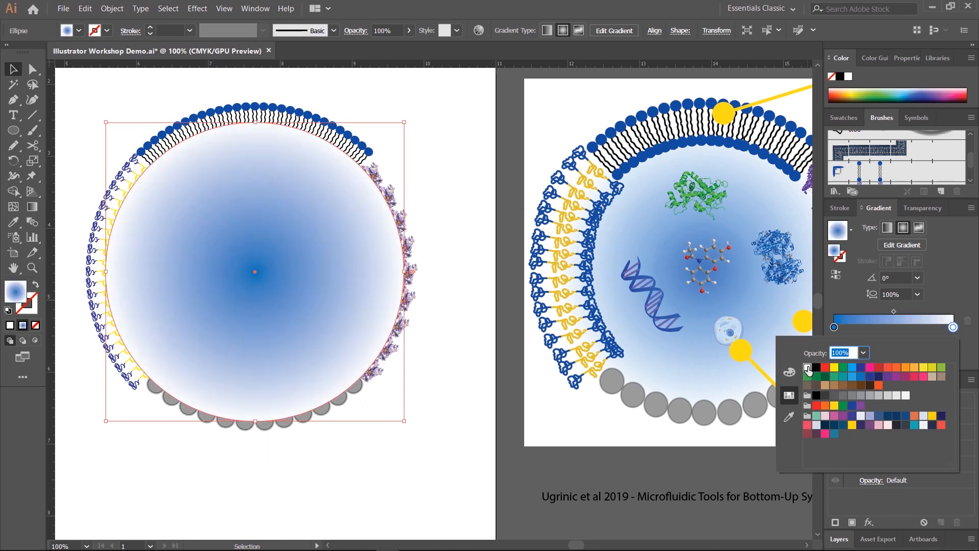
{"action": "left_click", "coordinate": [959, 291]}
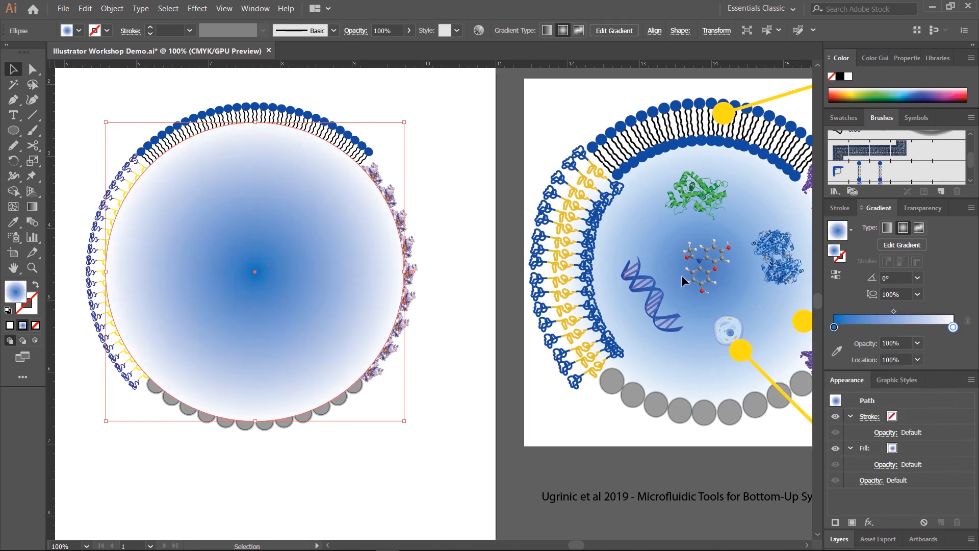
Step: Adjust the radial gradient's radius with the Gradient tool so it ends just beyond the circle's edge, and deselect the circle
{"action": "left_click", "coordinate": [32, 207]}
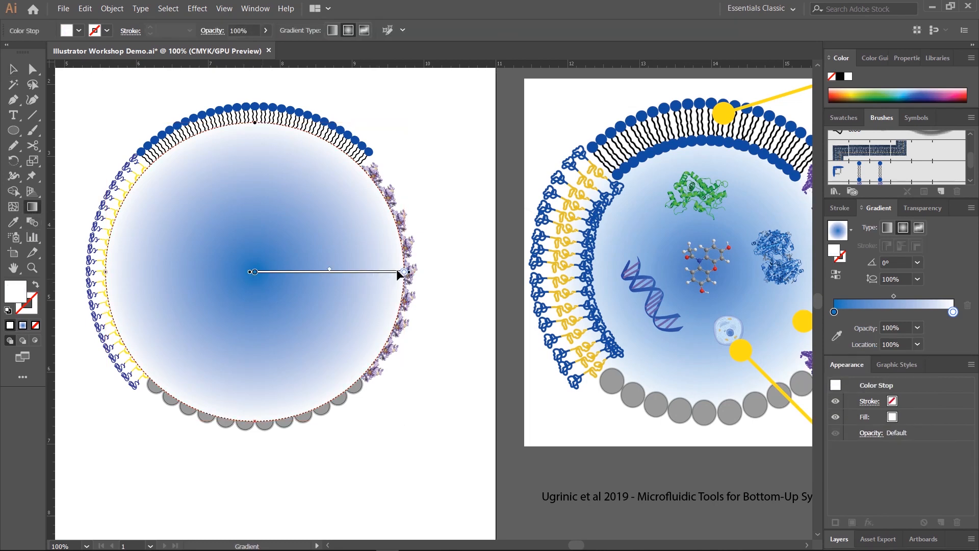
{"action": "mouse_move", "coordinate": [403, 274]}
{"action": "left_mouse_down"}
{"action": "mouse_move", "coordinate": [257, 272]}
{"action": "mouse_move", "coordinate": [408, 273]}
{"action": "left_mouse_up"}
{"action": "key", "text": "ctrl+minus"}
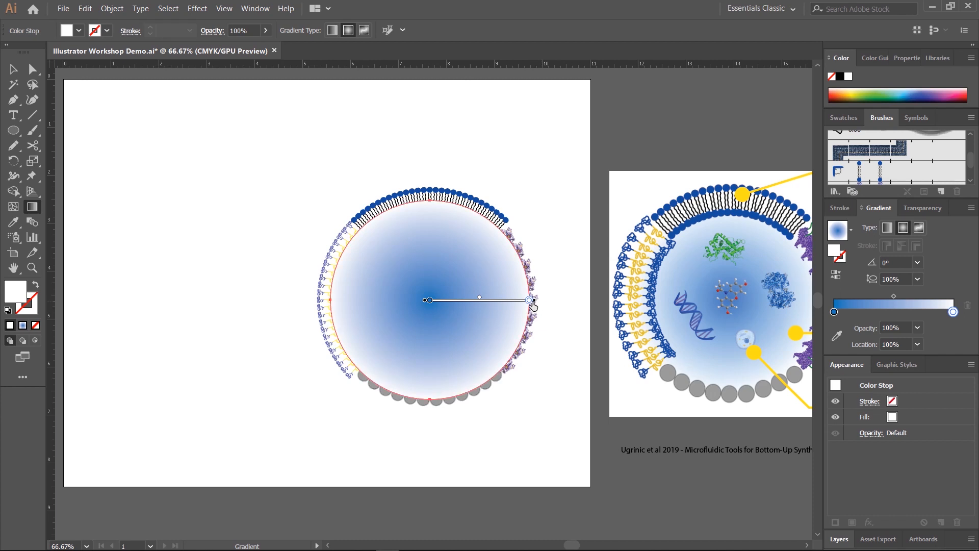
{"action": "left_click_drag", "start_coordinate": [535, 306], "coordinate": [566, 307]}
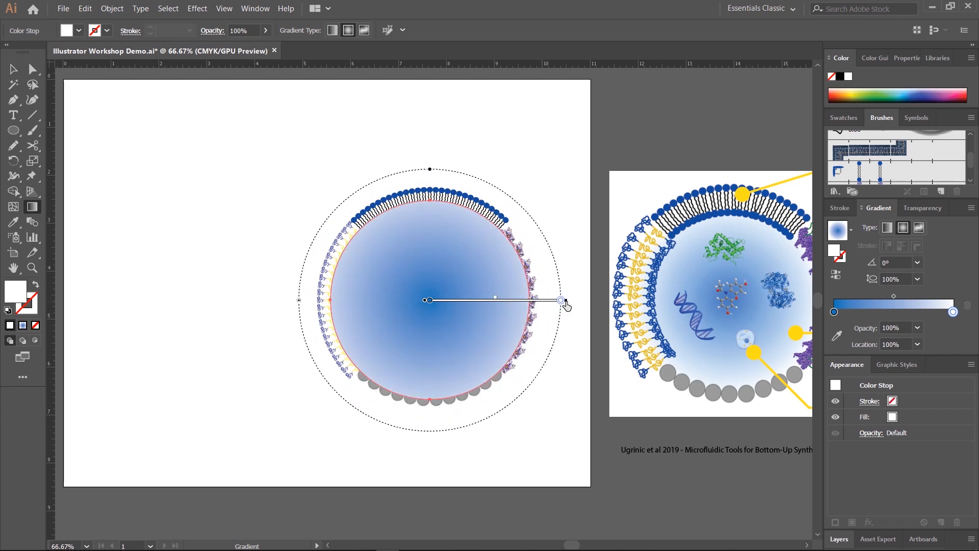
{"action": "left_click_drag", "start_coordinate": [565, 300], "coordinate": [533, 300]}
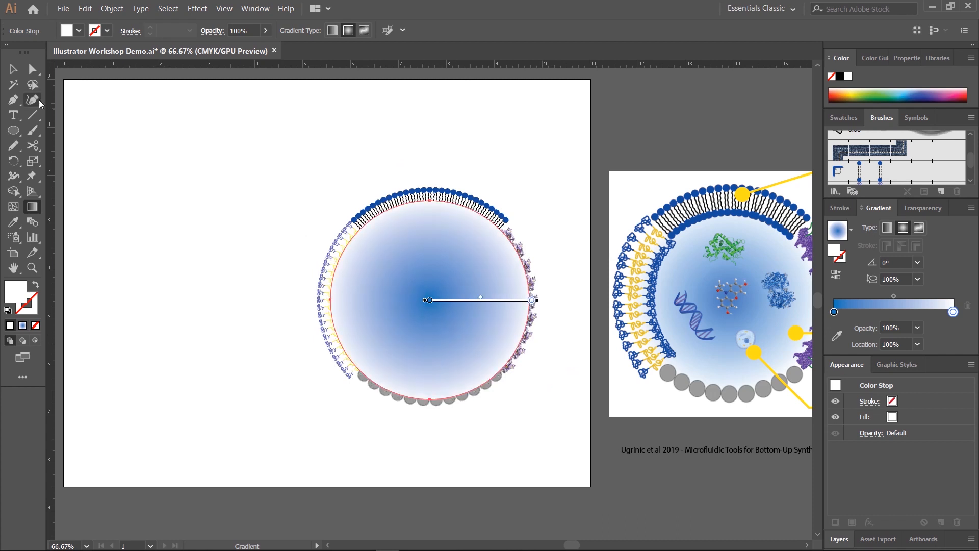
{"action": "left_click", "coordinate": [13, 69]}
{"action": "left_click", "coordinate": [256, 286]}
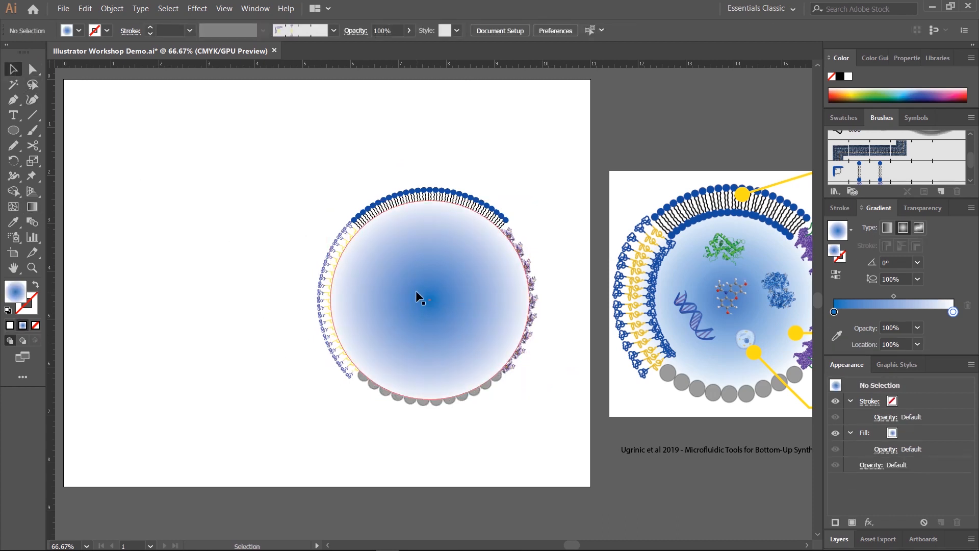
Step: Send the gradient-filled circle backward, behind the ring of membrane brush strokes
{"action": "left_click", "coordinate": [445, 318]}
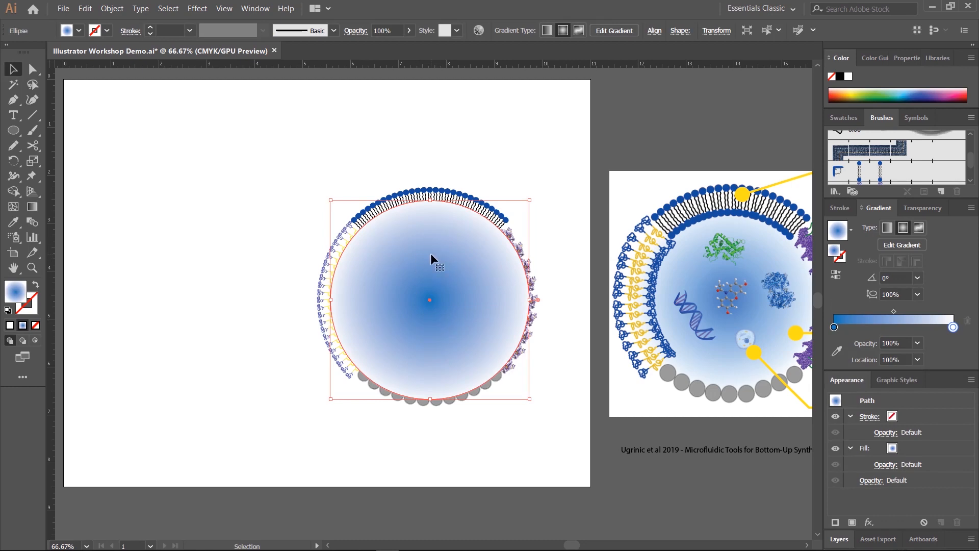
{"action": "key", "text": "ctrl+equal"}
{"action": "key", "text": "ctrl+equal"}
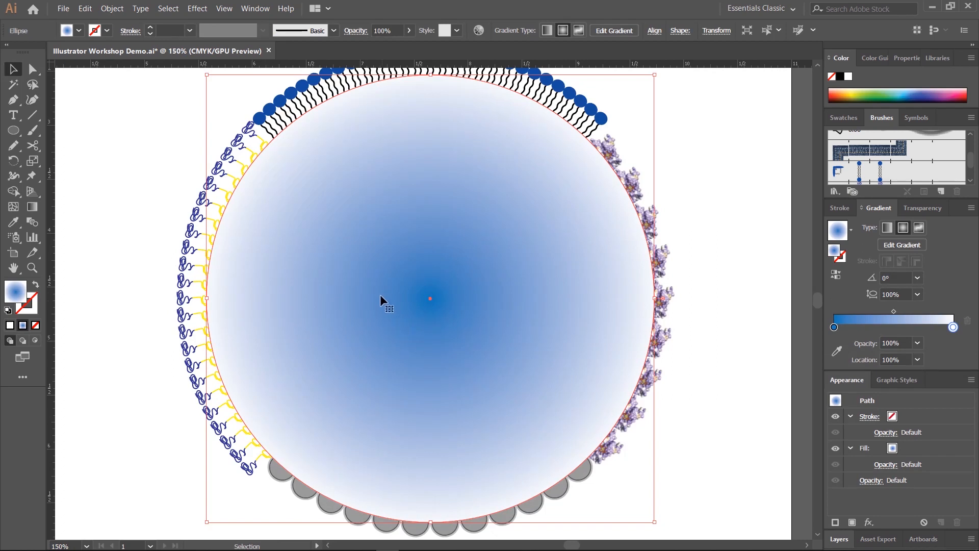
{"action": "right_click", "coordinate": [376, 250]}
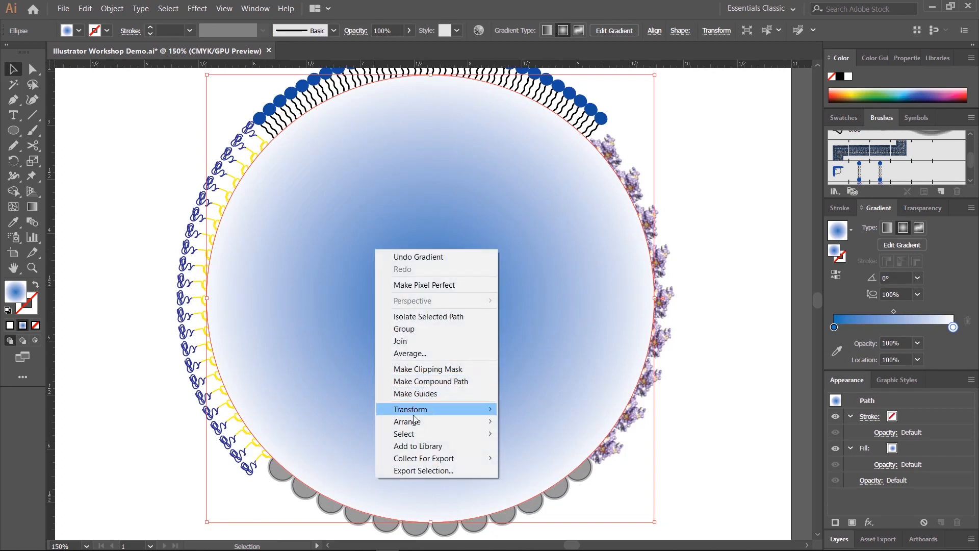
{"action": "mouse_move", "coordinate": [444, 415]}
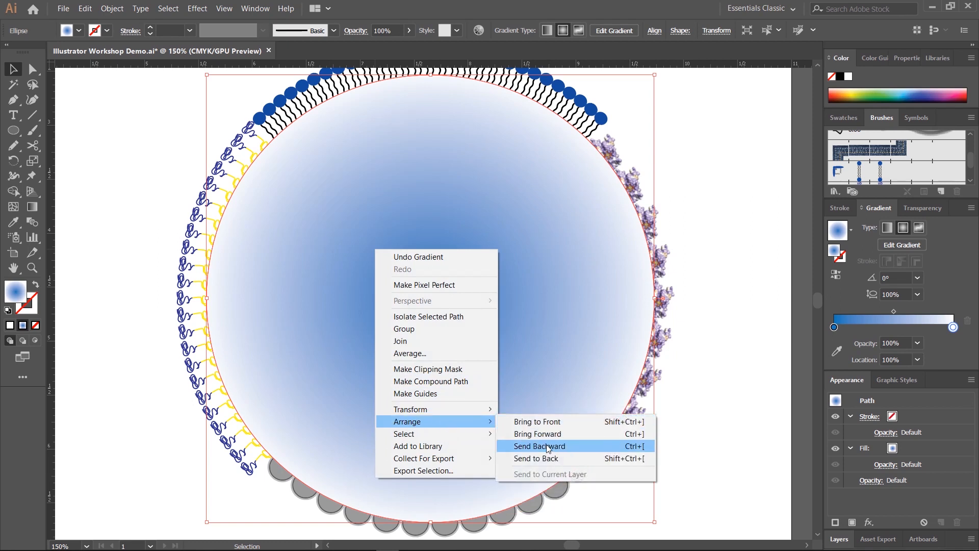
{"action": "left_click", "coordinate": [547, 447]}
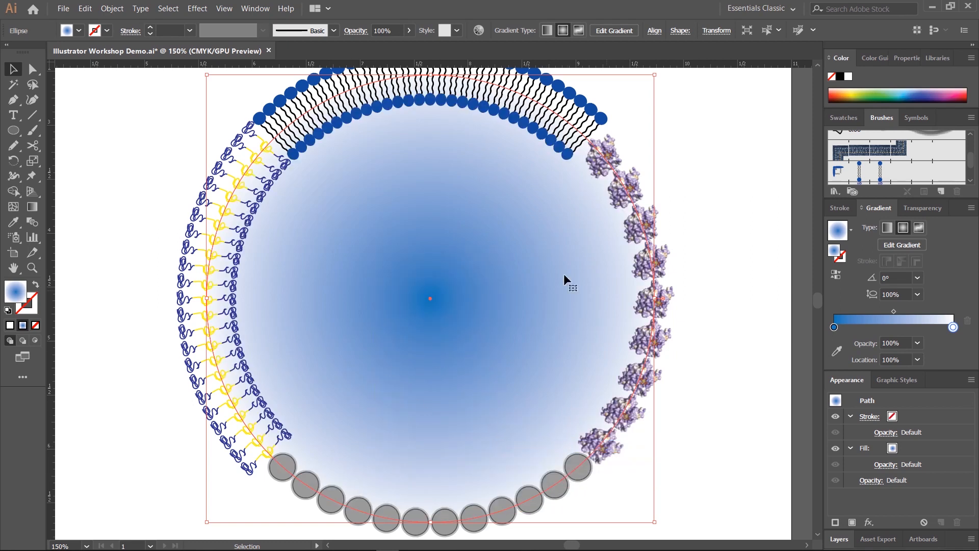
{"action": "left_click", "coordinate": [732, 328]}
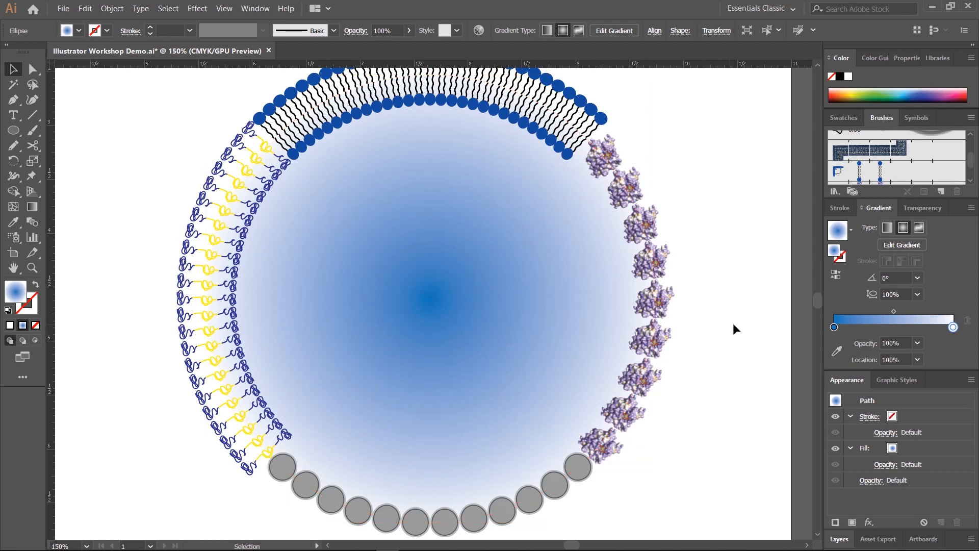
Step: Compare the drawn cell with the reference figure and examine the molecule images inside the reference
{"action": "key", "text": "ctrl+minus"}
{"action": "key", "text": "ctrl+minus"}
{"action": "left_click_drag", "start_coordinate": [689, 323], "coordinate": [485, 319]}
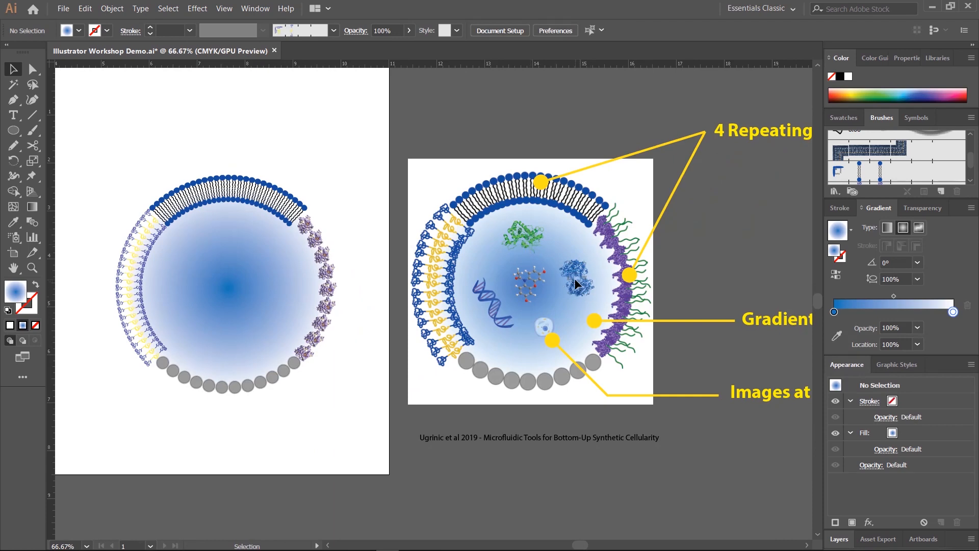
{"action": "key", "text": "ctrl+plus"}
{"action": "key", "text": "ctrl+plus"}
{"action": "left_click_drag", "start_coordinate": [692, 288], "coordinate": [576, 314]}
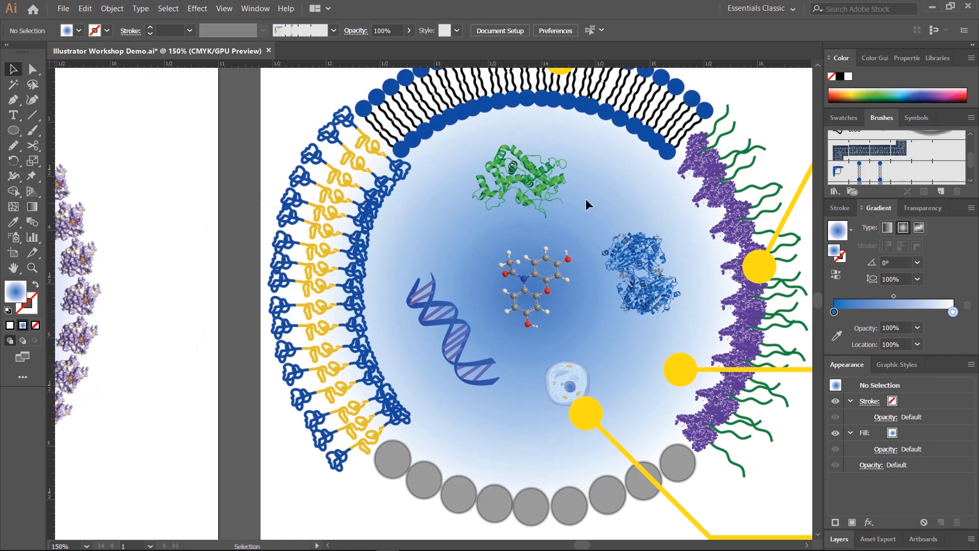
{"action": "scroll", "coordinate": [171, 340], "scroll_direction": "left", "scroll_amount": 10}
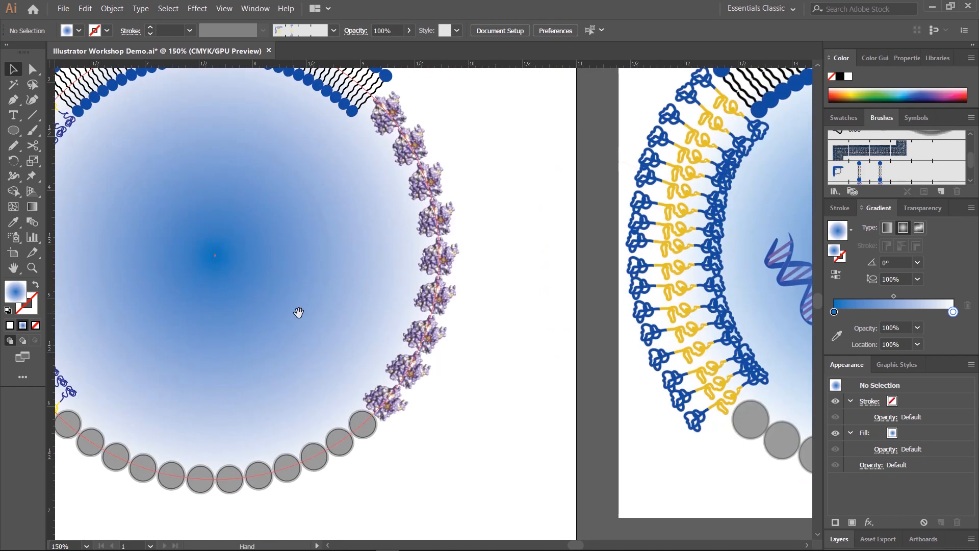
{"action": "key", "text": "ctrl+minus"}
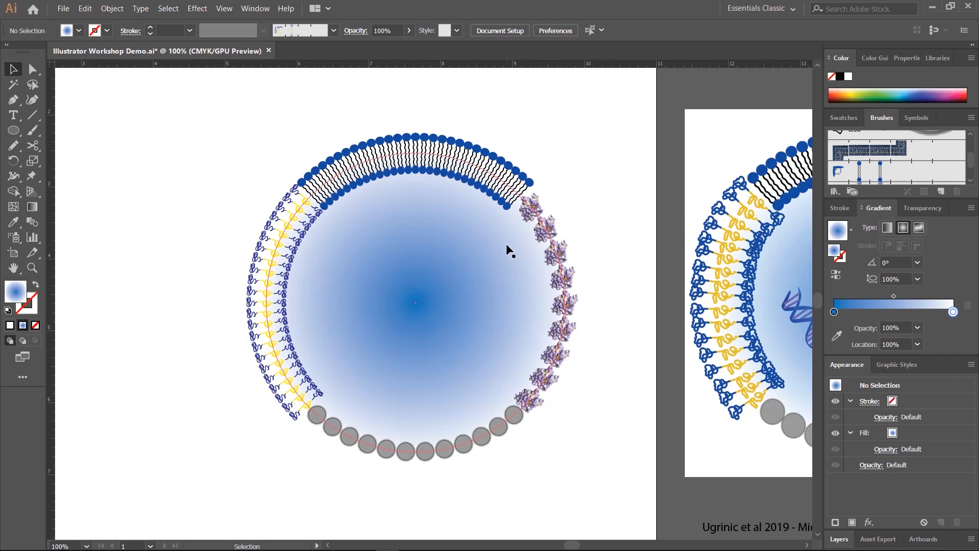
Step: Place the Cas9 Structure and GFP Structure images from the Assets folder onto the artboard as unlinked images
{"action": "left_click", "coordinate": [63, 8]}
{"action": "left_click", "coordinate": [79, 188]}
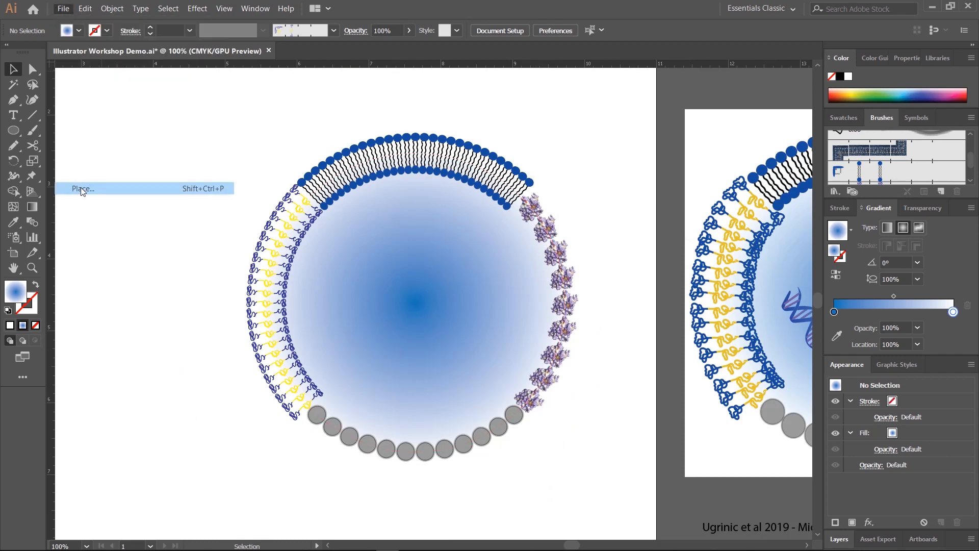
{"action": "left_click", "coordinate": [284, 149]}
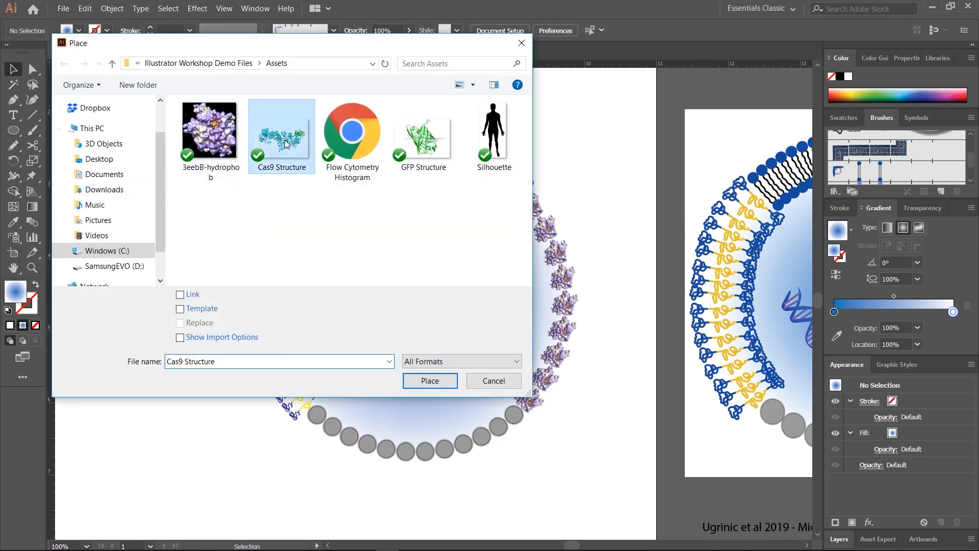
{"action": "left_click", "coordinate": [428, 152], "text": "ctrl"}
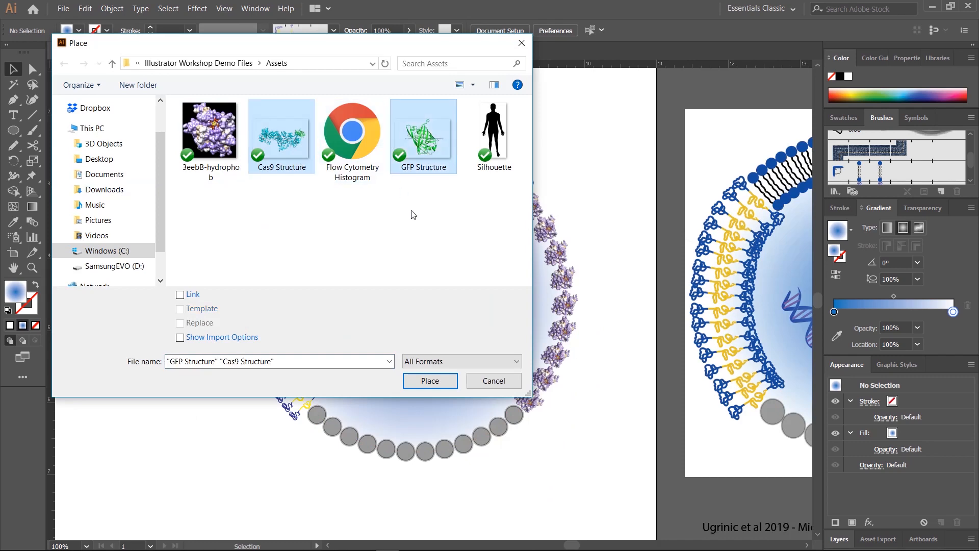
{"action": "left_click", "coordinate": [430, 380]}
{"action": "left_click", "coordinate": [393, 301]}
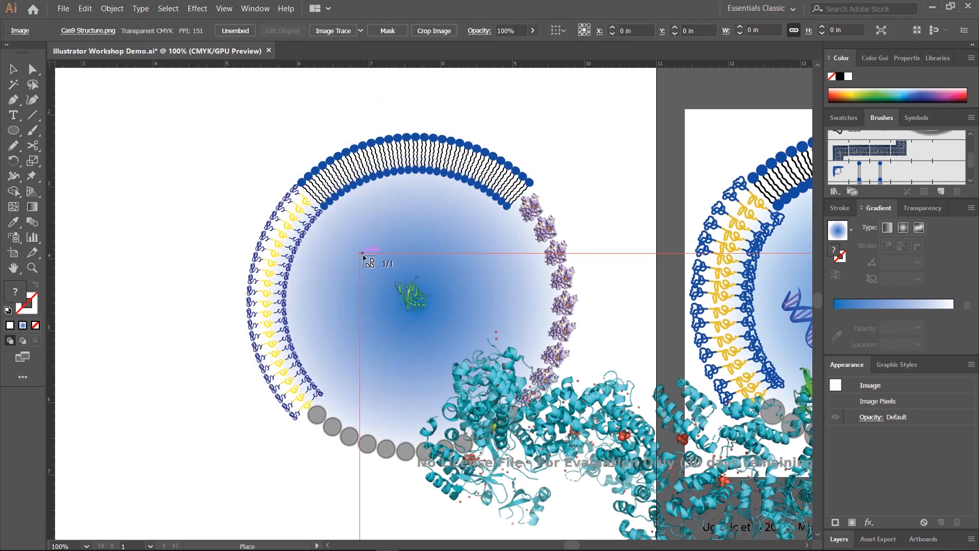
{"action": "left_click", "coordinate": [180, 164]}
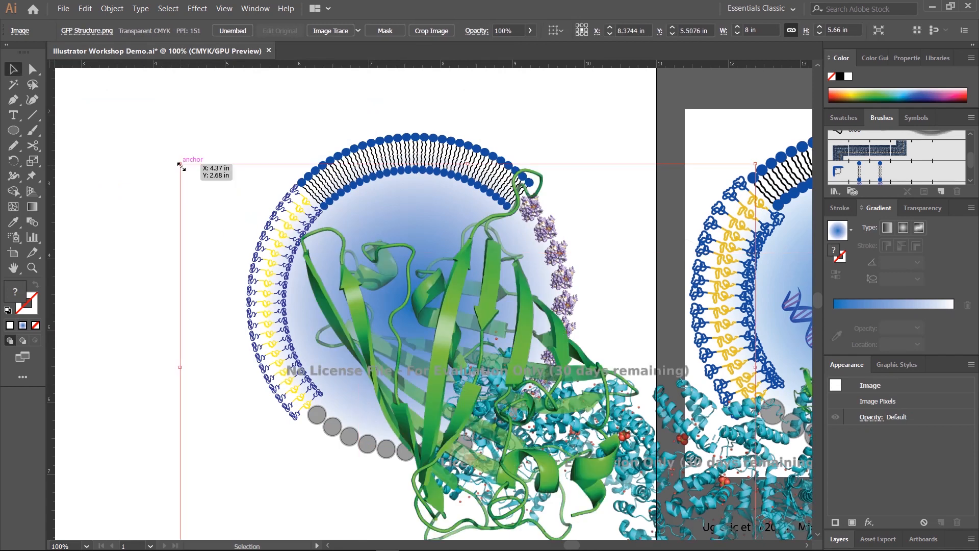
Step: Scale the GFP Structure image down to about 1.4 in wide and move it into the upper-right part of the gradient circle
{"action": "left_click_drag", "start_coordinate": [463, 342], "coordinate": [362, 268]}
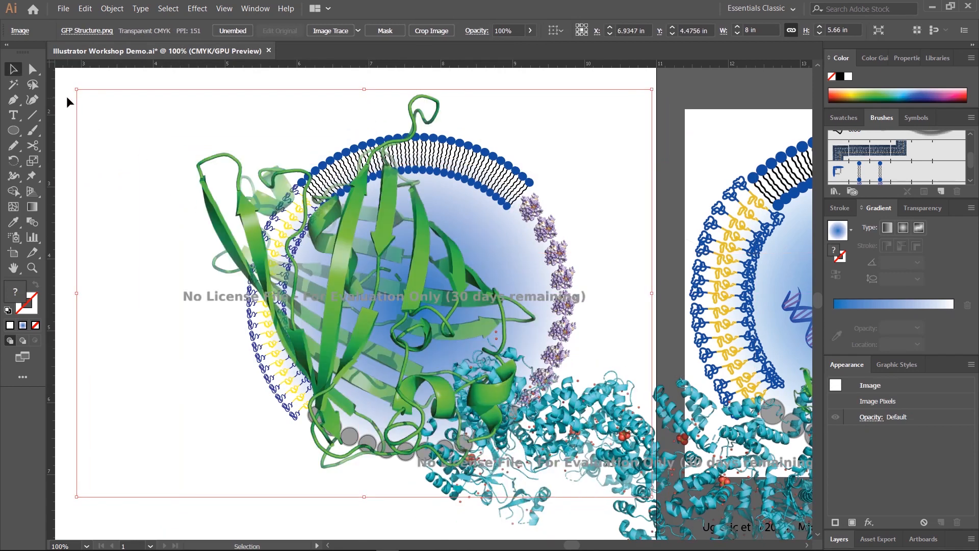
{"action": "left_click_drag", "start_coordinate": [79, 93], "coordinate": [471, 368]}
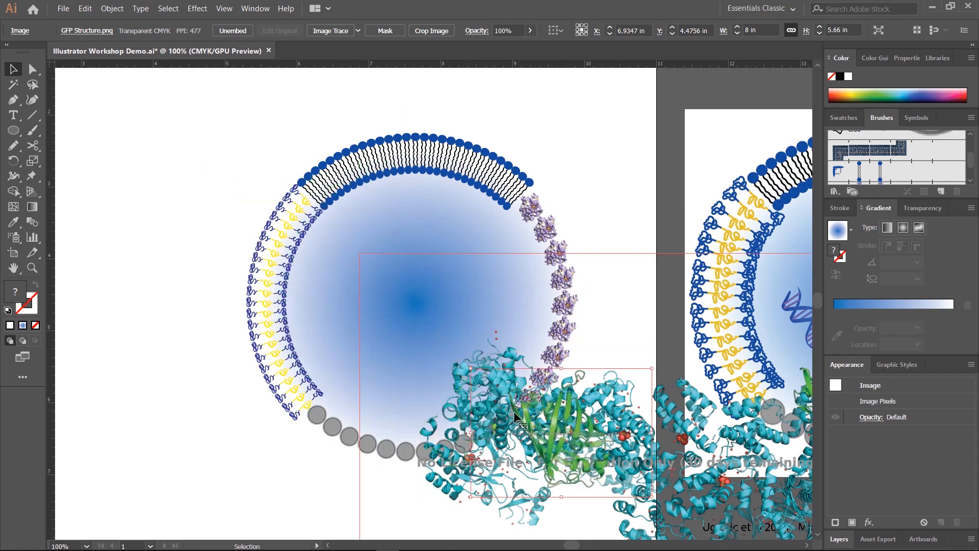
{"action": "left_click_drag", "start_coordinate": [513, 411], "coordinate": [171, 129]}
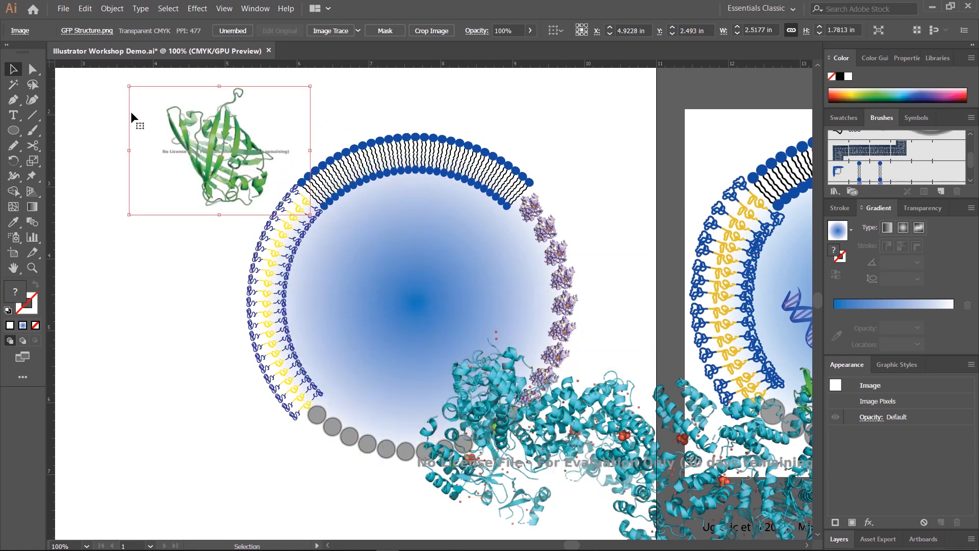
{"action": "left_click_drag", "start_coordinate": [130, 87], "coordinate": [210, 143]}
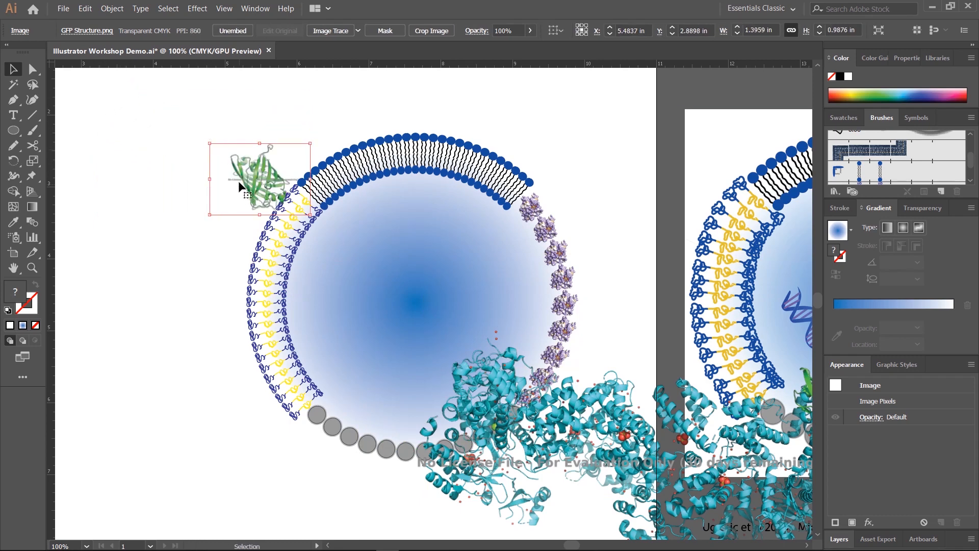
{"action": "left_click_drag", "start_coordinate": [238, 180], "coordinate": [452, 256]}
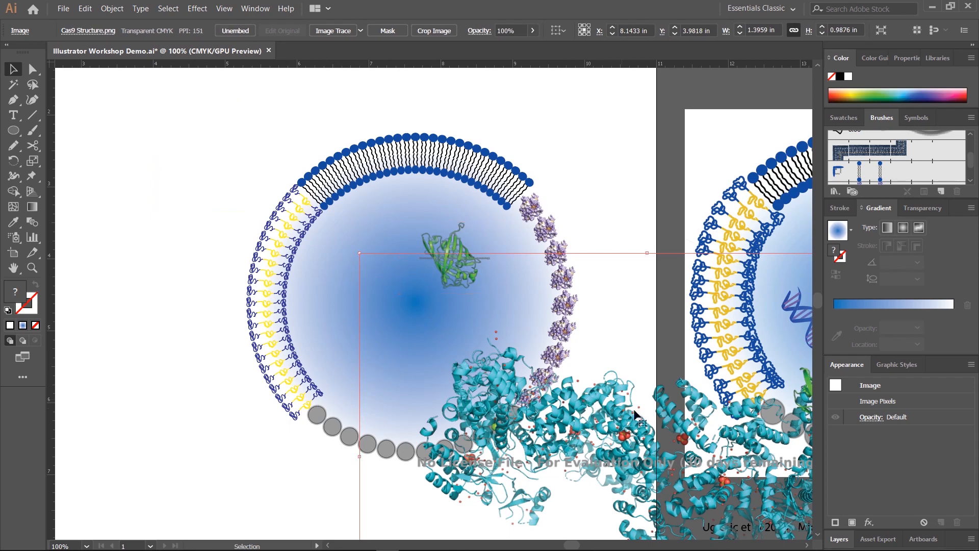
Step: Scale the Cas9 Structure image down to about 1.8 in wide, position it in the circle's lower half below the GFP, and deselect it
{"action": "left_click_drag", "start_coordinate": [372, 262], "coordinate": [534, 395]}
{"action": "left_click_drag", "start_coordinate": [630, 447], "coordinate": [409, 332]}
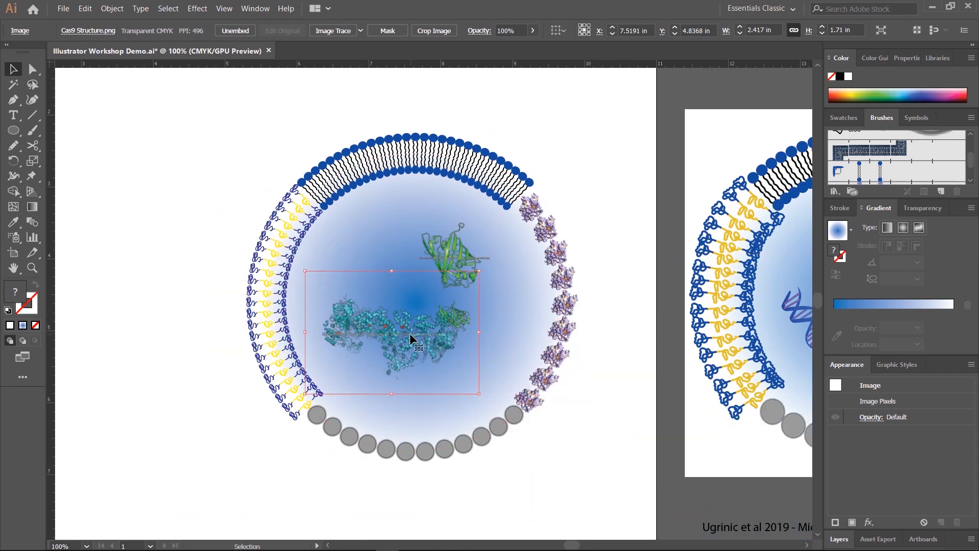
{"action": "left_click_drag", "start_coordinate": [308, 269], "coordinate": [348, 301]}
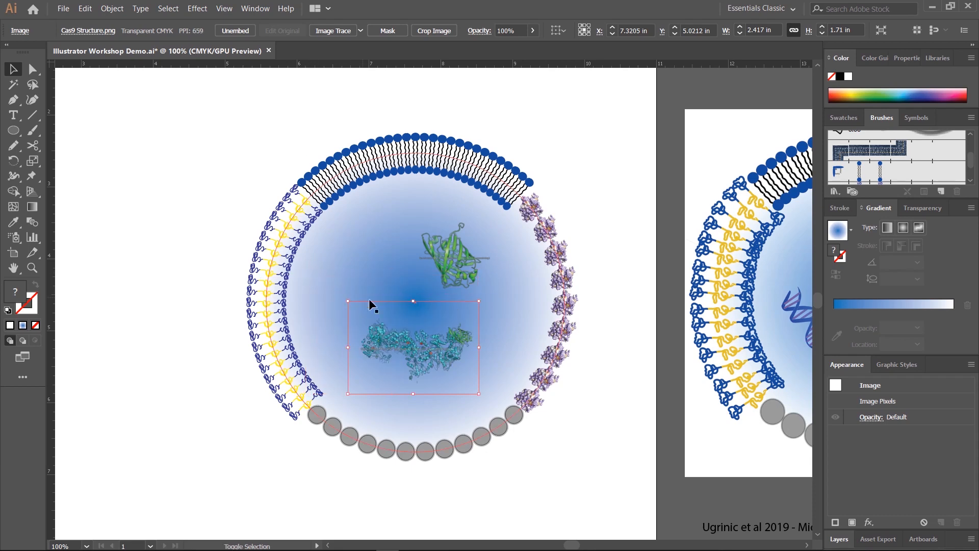
{"action": "left_click_drag", "start_coordinate": [419, 340], "coordinate": [404, 332]}
{"action": "scroll", "coordinate": [479, 329], "scroll_direction": "down", "scroll_amount": 2}
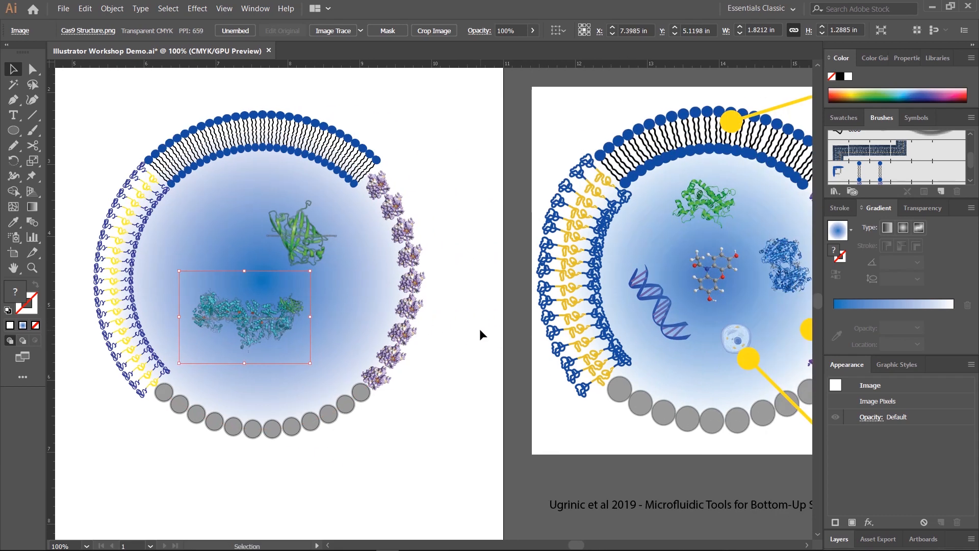
{"action": "left_click_drag", "start_coordinate": [573, 307], "coordinate": [435, 299]}
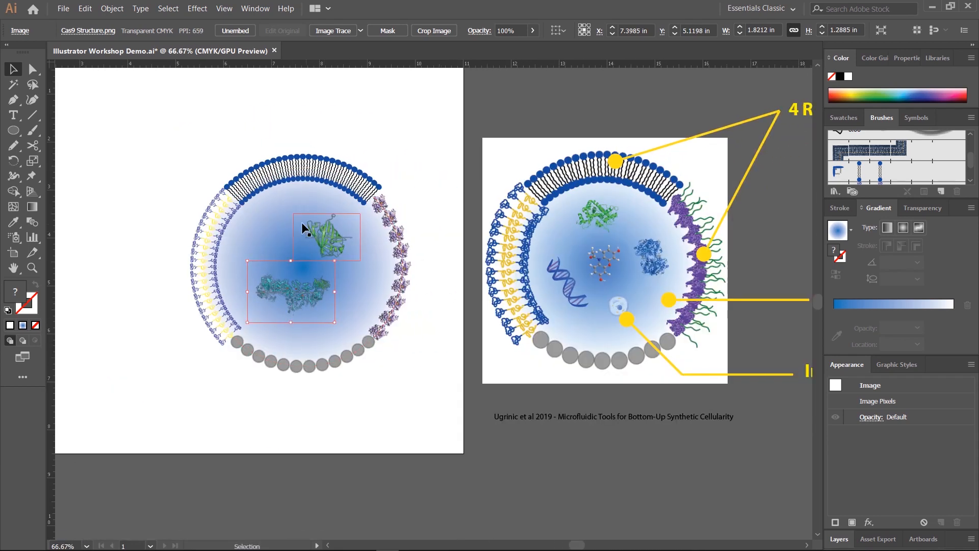
{"action": "left_click", "coordinate": [414, 378]}
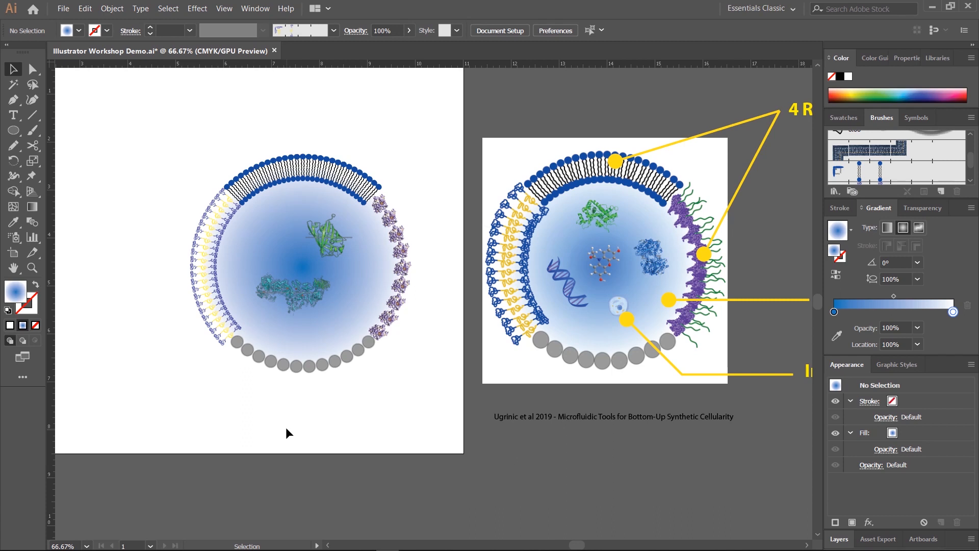
Step: Collapse the Fig 1 layer's contents and hide the whole layer
{"action": "left_click", "coordinate": [837, 542]}
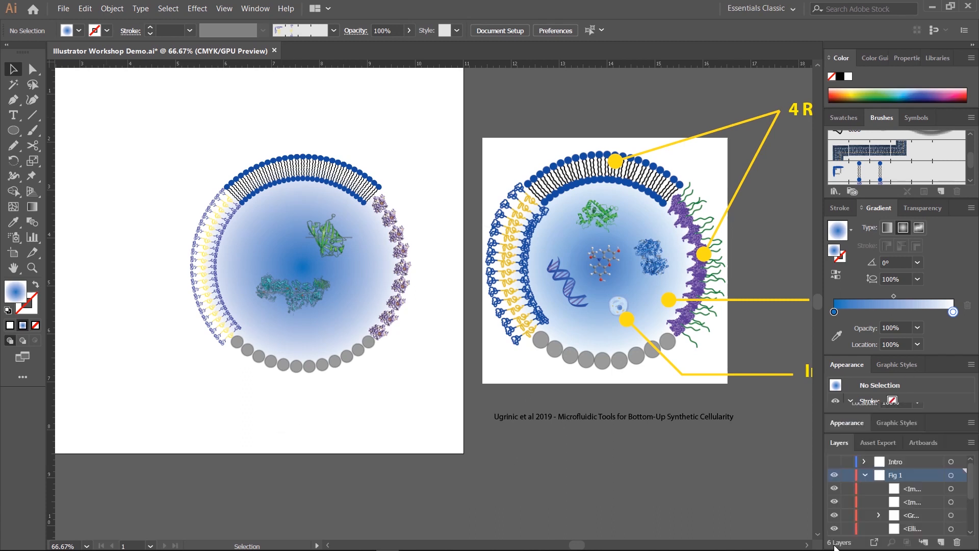
{"action": "left_click", "coordinate": [864, 476]}
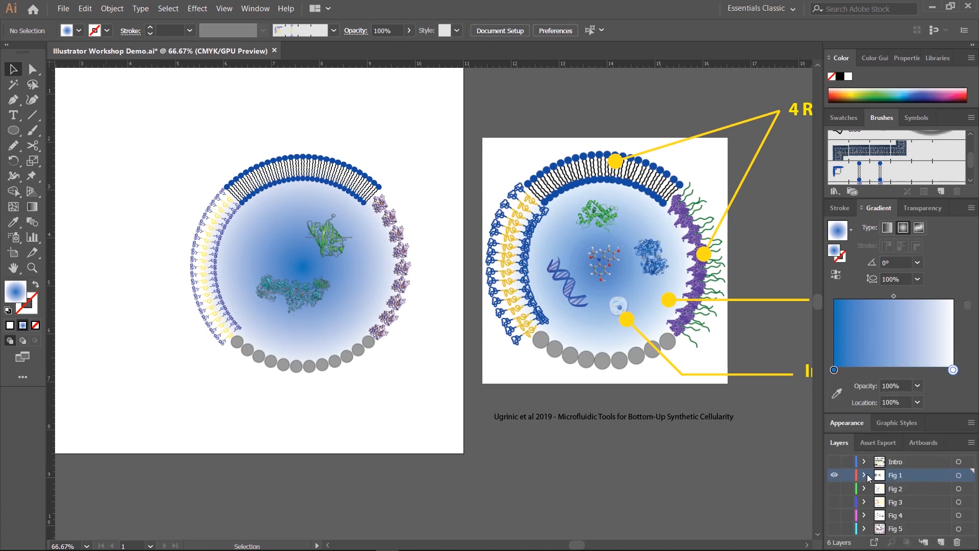
{"action": "left_click", "coordinate": [834, 475]}
{"action": "key", "text": "ctrl+y"}
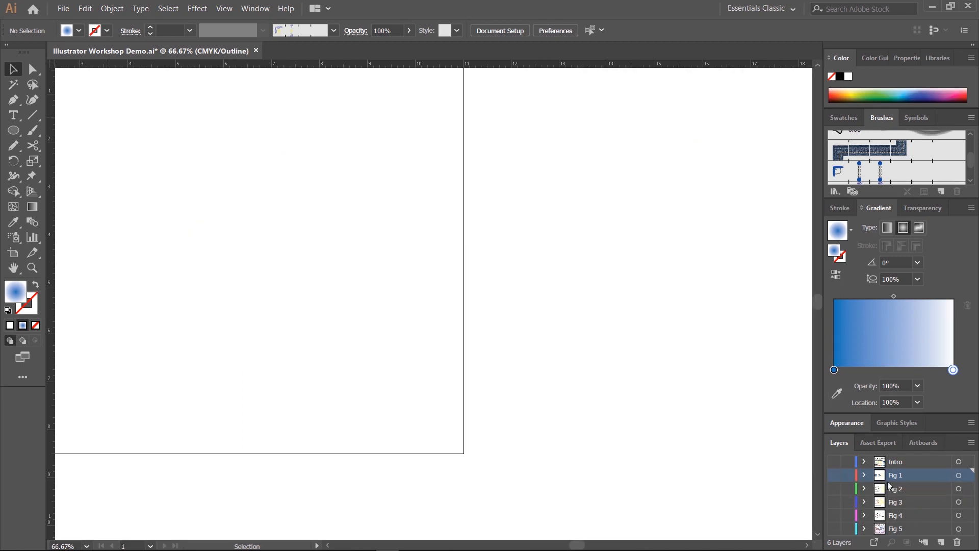
Step: Make the Fig 2 layer active and visible, switch from outline to preview mode, and bring the toehold switch figure into view
{"action": "left_click", "coordinate": [911, 489]}
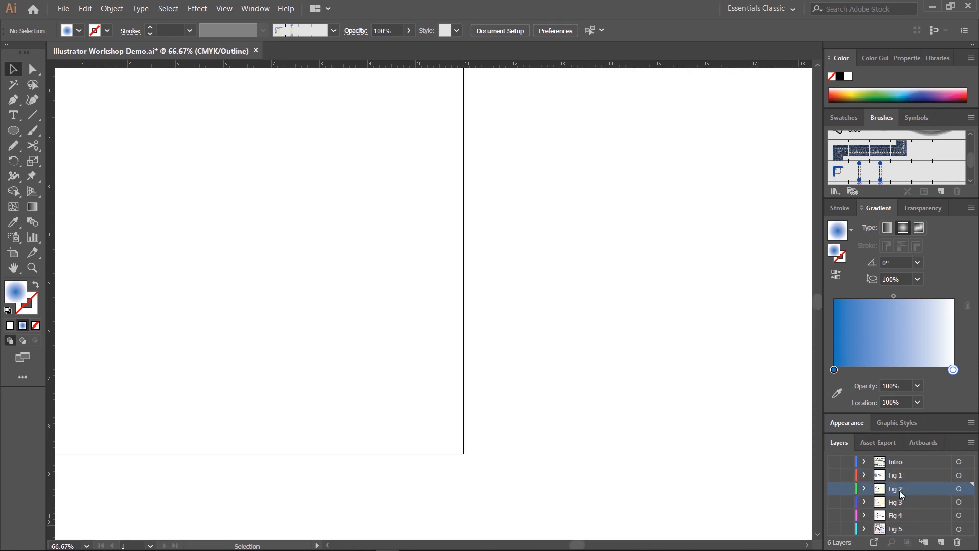
{"action": "left_click", "coordinate": [834, 488]}
{"action": "key", "text": "ctrl+y"}
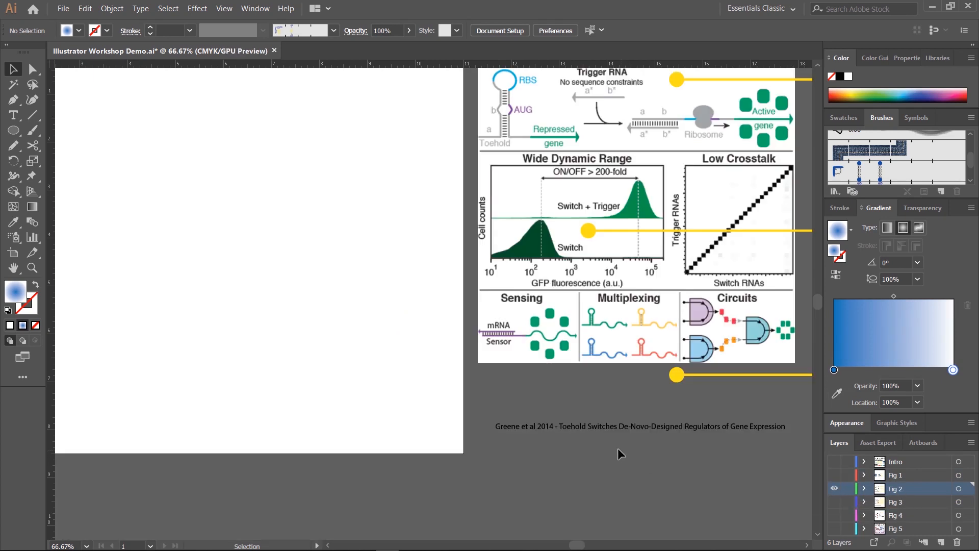
{"action": "scroll", "coordinate": [618, 448], "scroll_direction": "up", "scroll_amount": 3}
{"action": "left_click_drag", "start_coordinate": [671, 338], "coordinate": [513, 319]}
{"action": "mouse_move", "coordinate": [660, 338]}
{"action": "left_mouse_down"}
{"action": "mouse_move", "coordinate": [498, 353]}
{"action": "mouse_move", "coordinate": [467, 324]}
{"action": "left_mouse_up"}
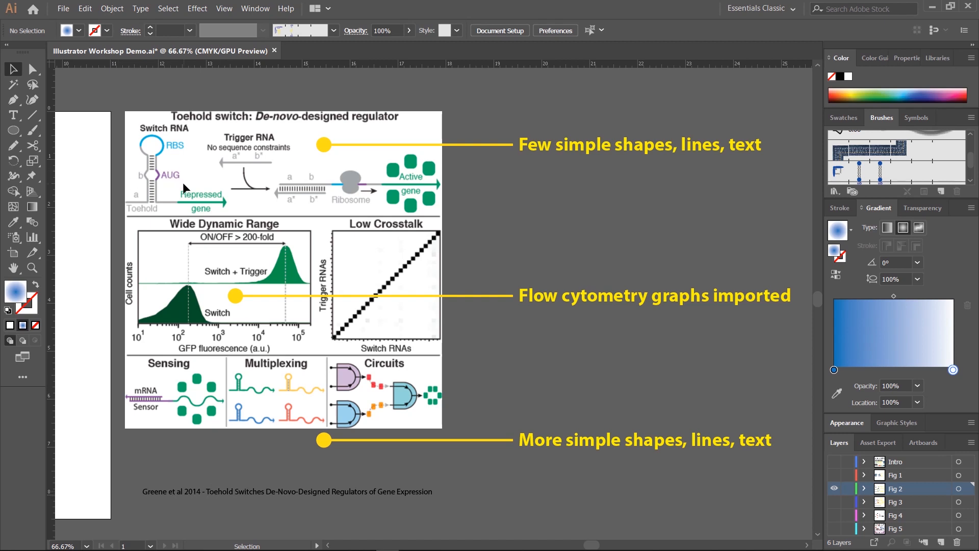
{"action": "left_click_drag", "start_coordinate": [242, 279], "coordinate": [350, 342]}
{"action": "key", "text": "ctrl+plus"}
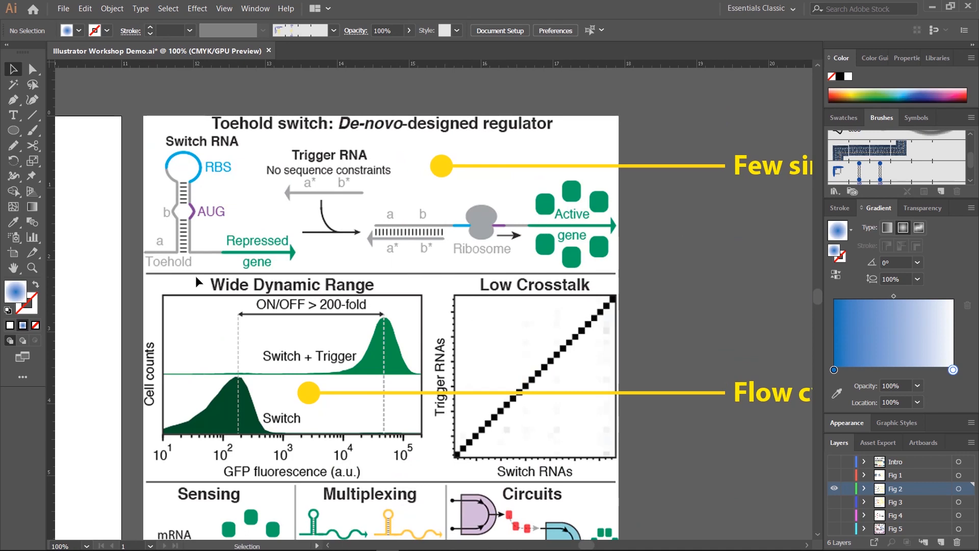
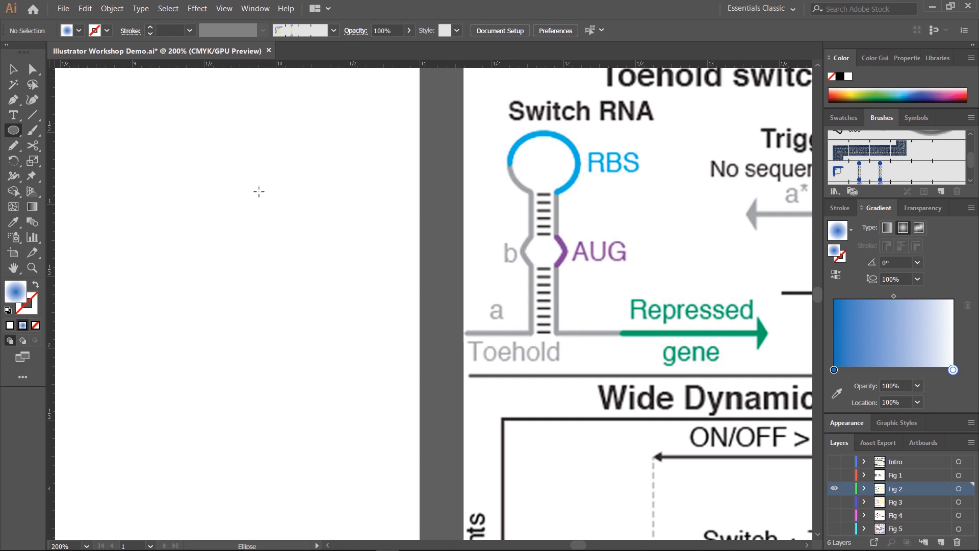
Step: Draw a circle about 0.5 in wide on the artboard beside the reference figure and give it a solid white fill
{"action": "left_click_drag", "start_coordinate": [259, 192], "coordinate": [295, 197]}
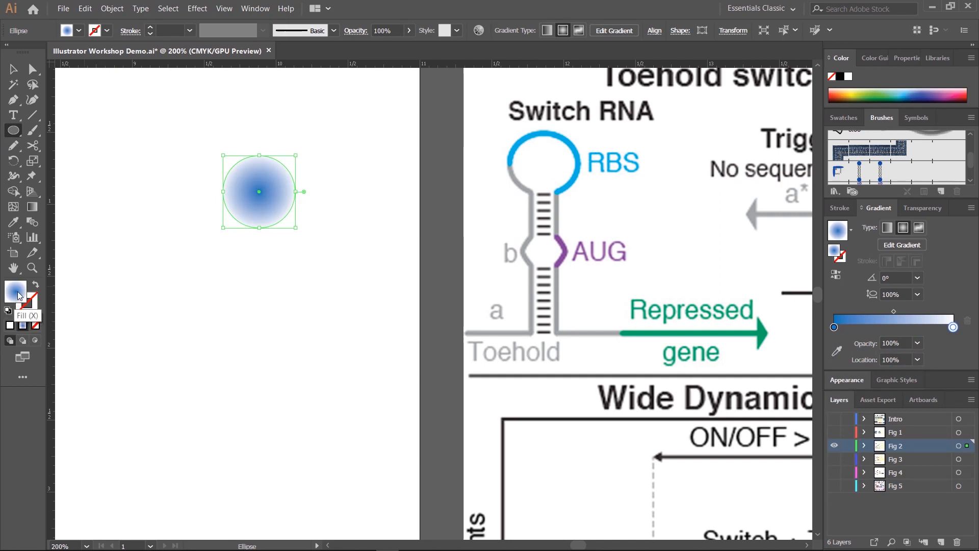
{"action": "left_click", "coordinate": [11, 328]}
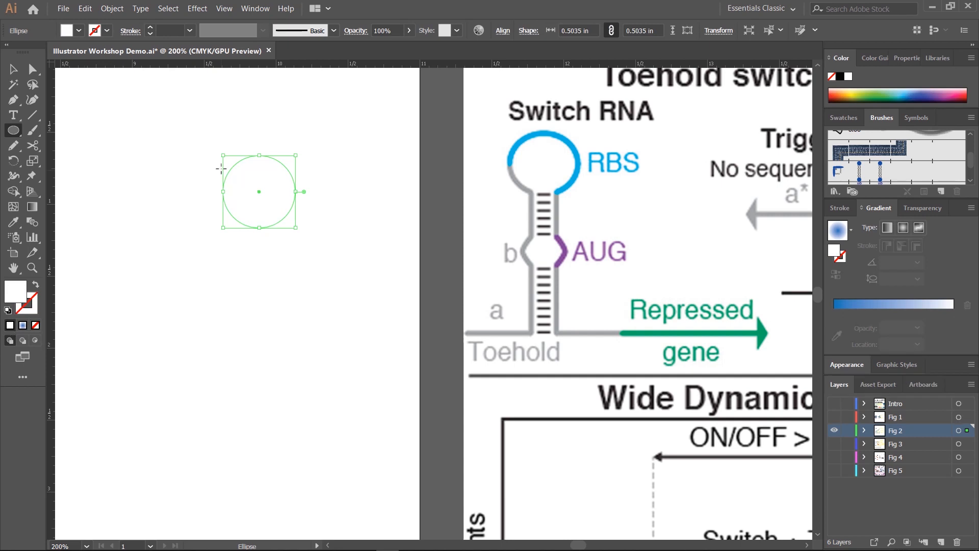
Step: Try filling the circle with CMYK Cyan and sampling the RBS loop's blue with the Eyedropper
{"action": "left_click", "coordinate": [66, 31]}
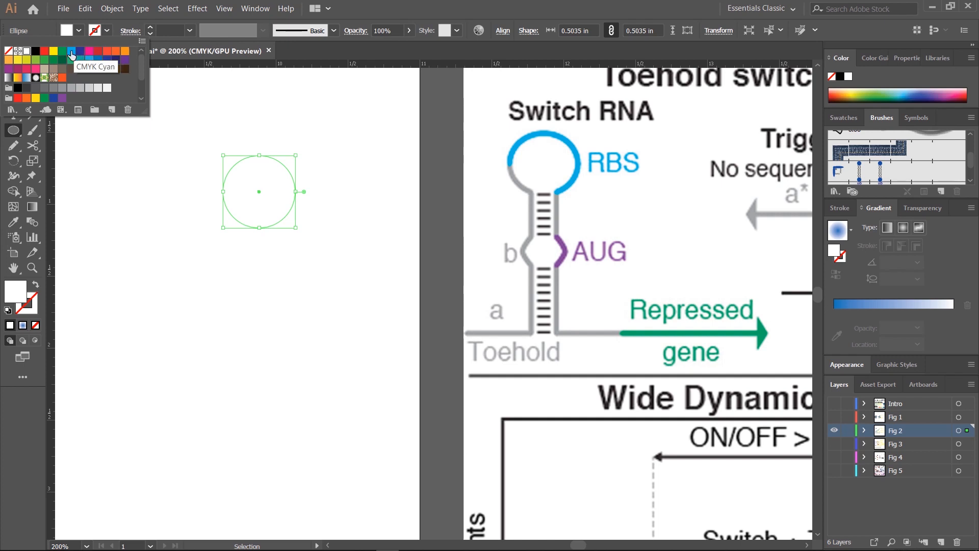
{"action": "left_click", "coordinate": [72, 51]}
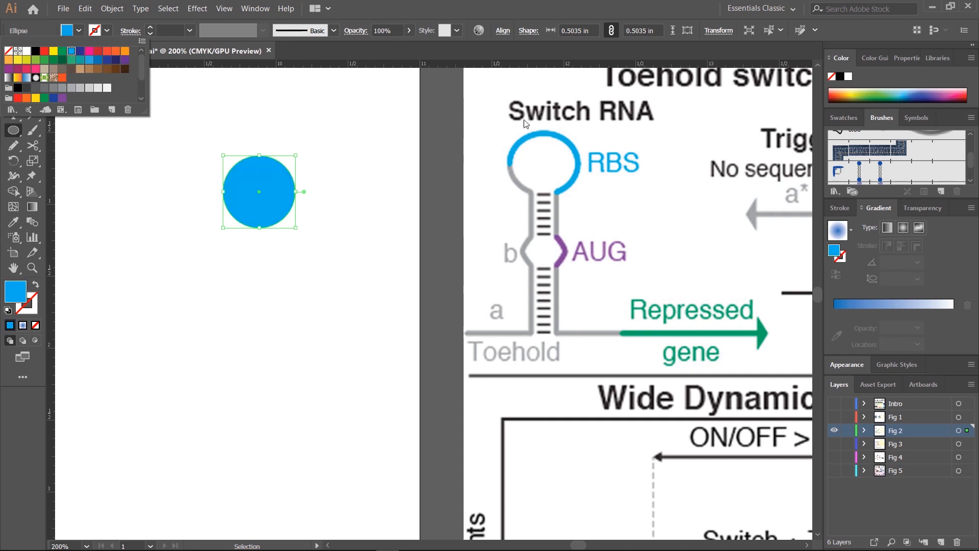
{"action": "left_click", "coordinate": [409, 14]}
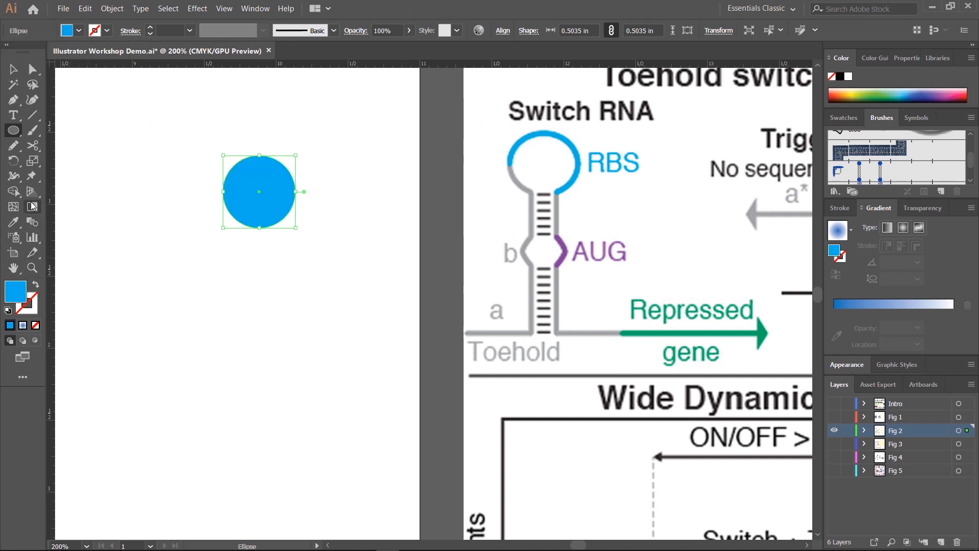
{"action": "left_click", "coordinate": [14, 222]}
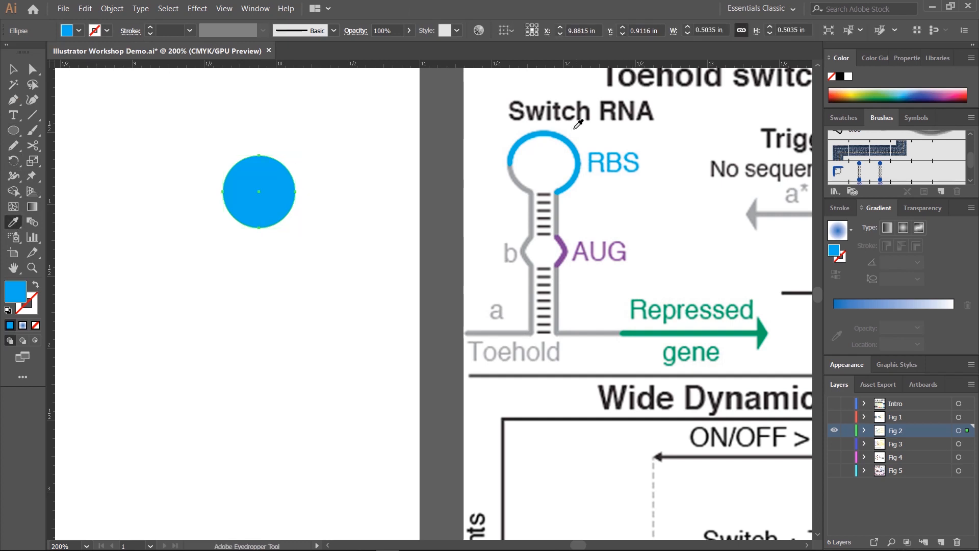
{"action": "left_click", "coordinate": [565, 138]}
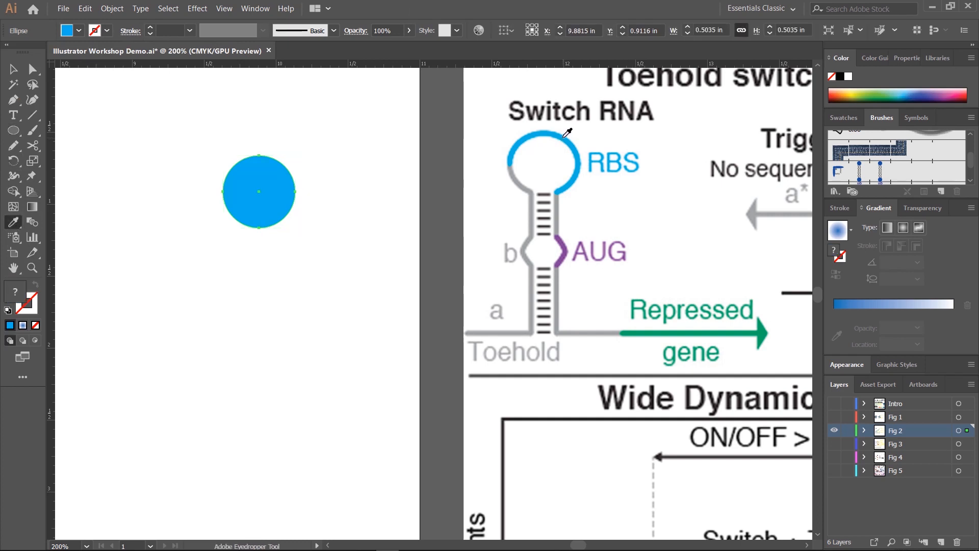
{"action": "left_click", "coordinate": [13, 69]}
{"action": "left_click", "coordinate": [110, 124]}
{"action": "left_click", "coordinate": [269, 194]}
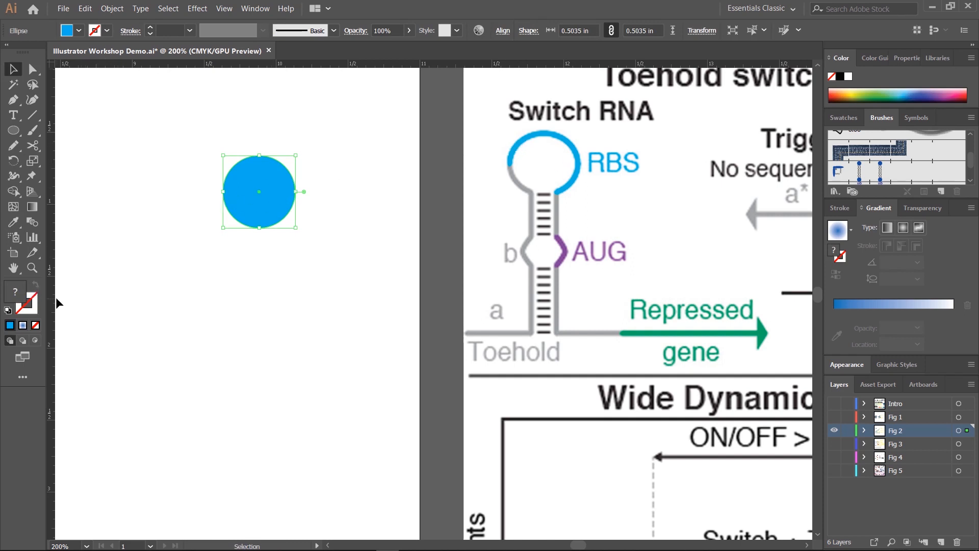
{"action": "left_click", "coordinate": [217, 234]}
{"action": "key", "text": "a"}
{"action": "left_click", "coordinate": [256, 170]}
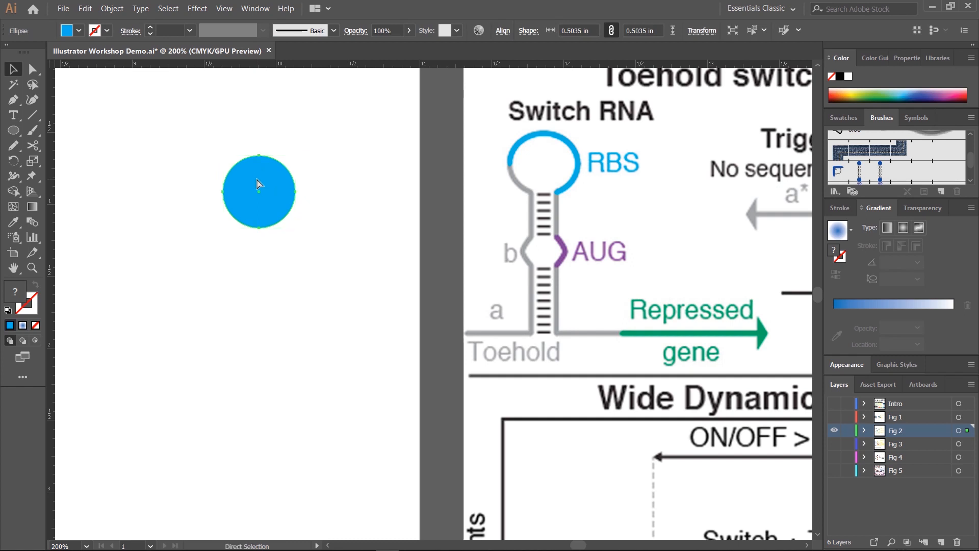
{"action": "key", "text": "v"}
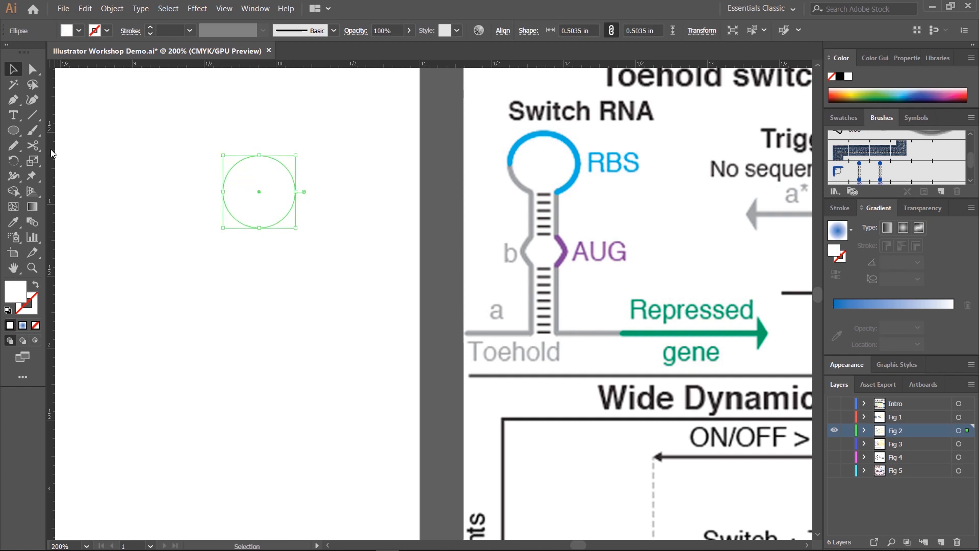
Step: Give the circle a CMYK Cyan stroke with a weight of 2 pt and deselect it
{"action": "left_click", "coordinate": [33, 302]}
{"action": "left_click", "coordinate": [106, 30]}
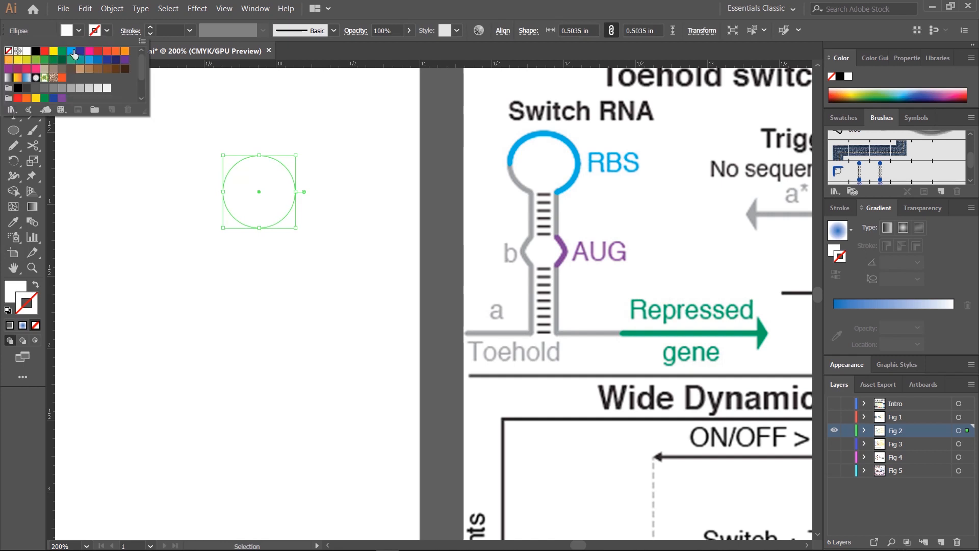
{"action": "left_click", "coordinate": [72, 50]}
{"action": "left_click", "coordinate": [309, 199]}
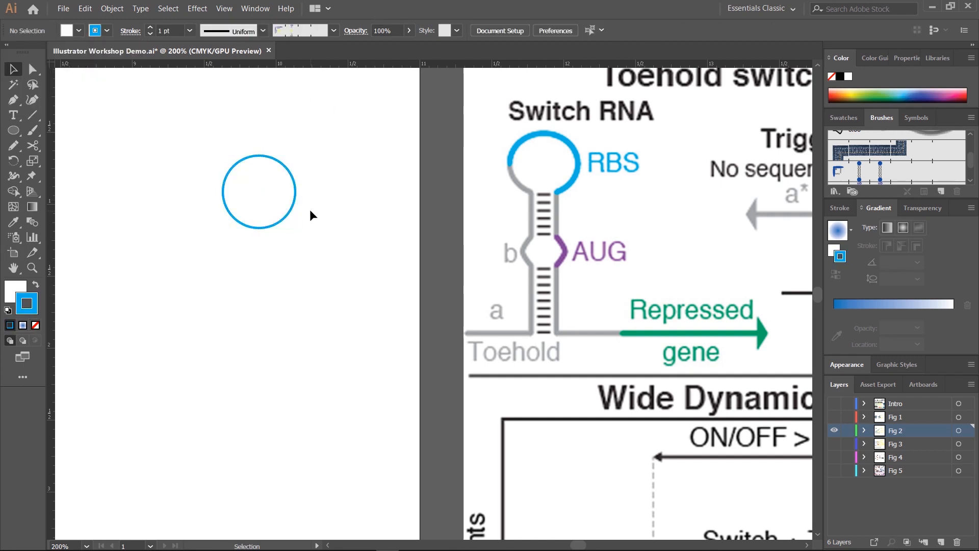
{"action": "left_click", "coordinate": [294, 189]}
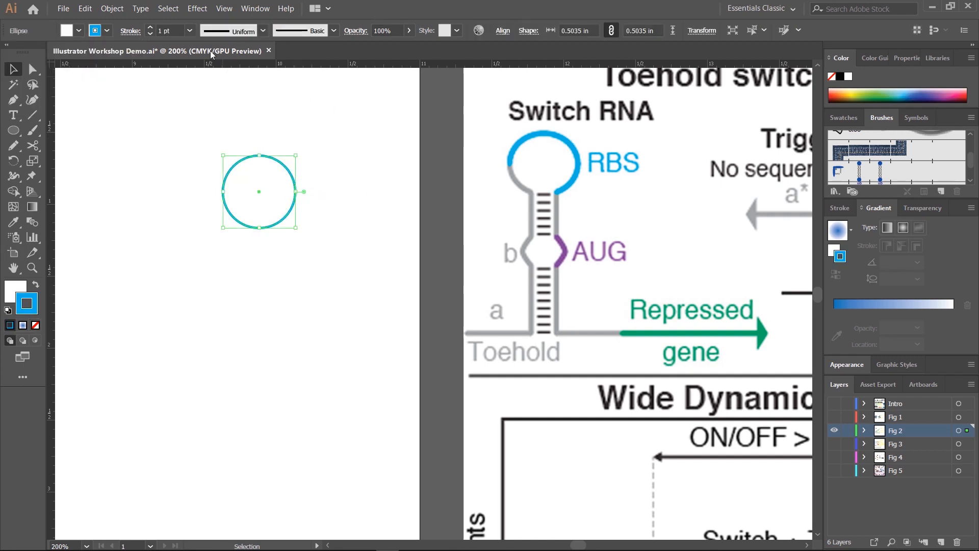
{"action": "left_click", "coordinate": [152, 26]}
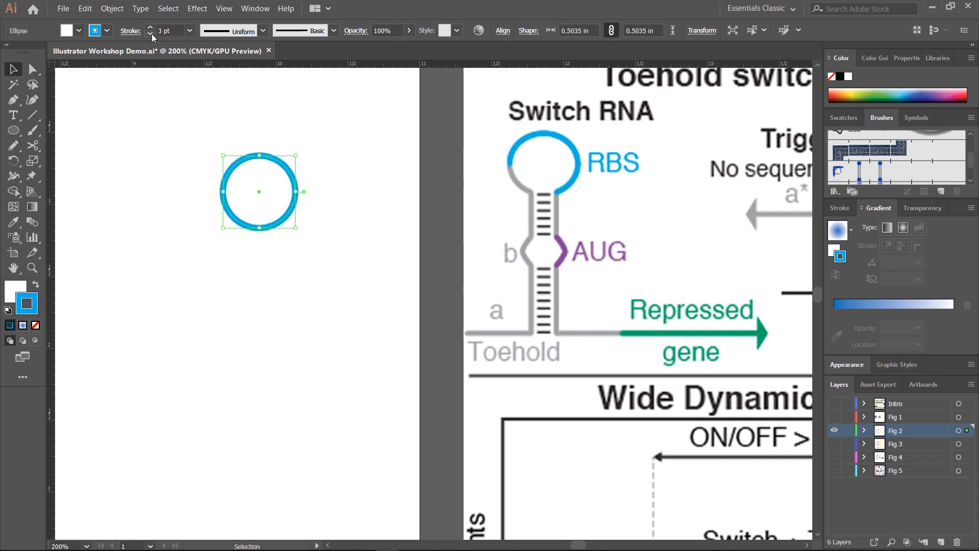
{"action": "left_click", "coordinate": [164, 167]}
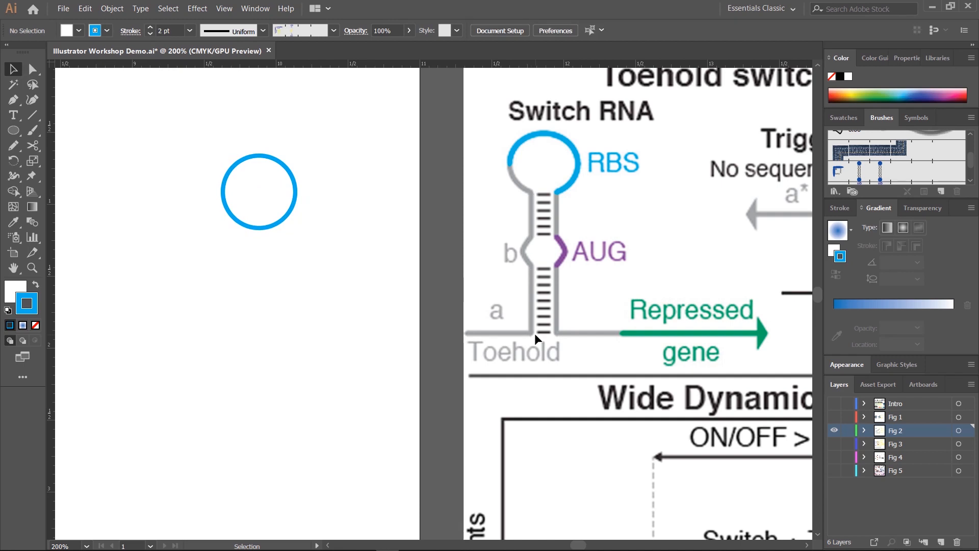
Step: Draw a vertical line about 1.67 in long and move it just below the circle as one side of the stem
{"action": "left_click", "coordinate": [32, 115]}
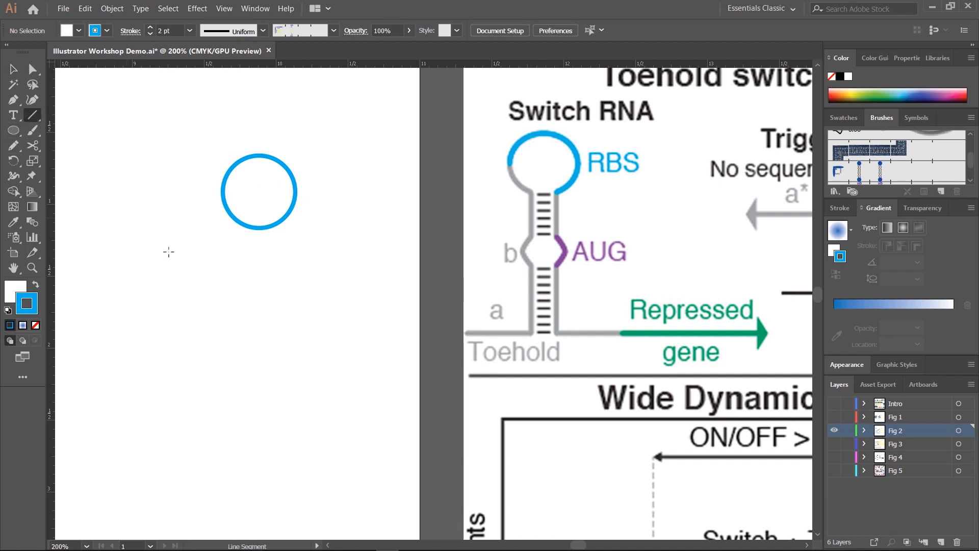
{"action": "left_click_drag", "start_coordinate": [246, 217], "coordinate": [246, 337]}
{"action": "left_click", "coordinate": [10, 74]}
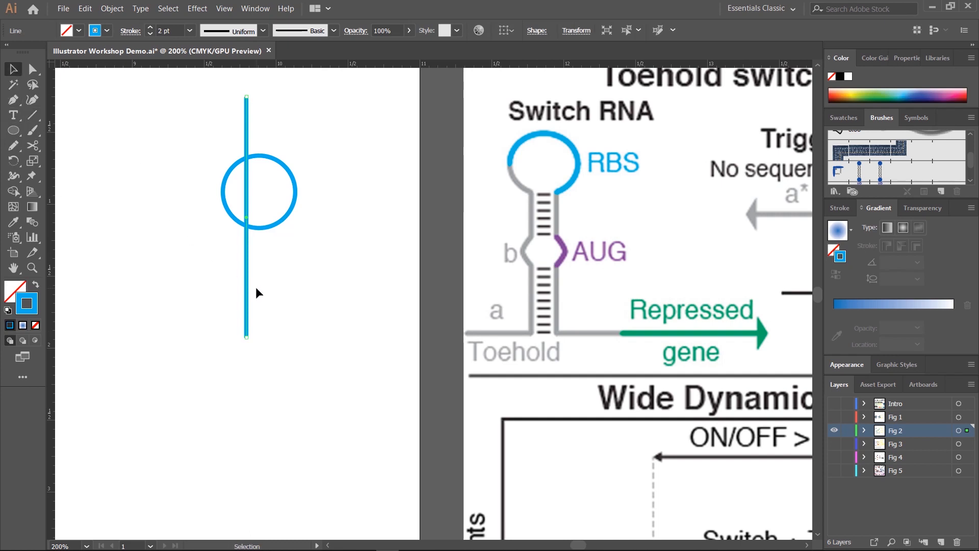
{"action": "left_click_drag", "start_coordinate": [248, 250], "coordinate": [244, 386]}
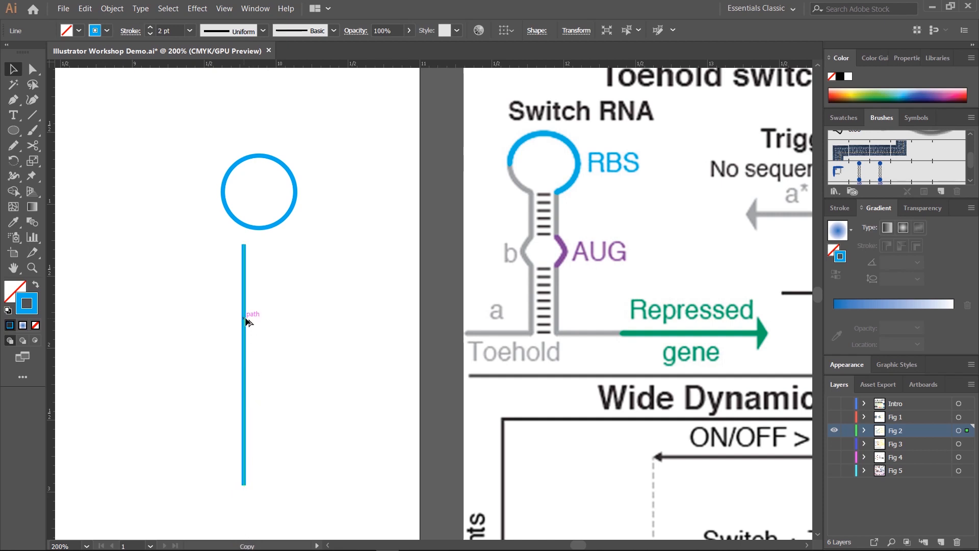
Step: Copy the vertical line about 0.22 in to its right and group the two stem lines
{"action": "left_click_drag", "start_coordinate": [244, 320], "coordinate": [277, 325]}
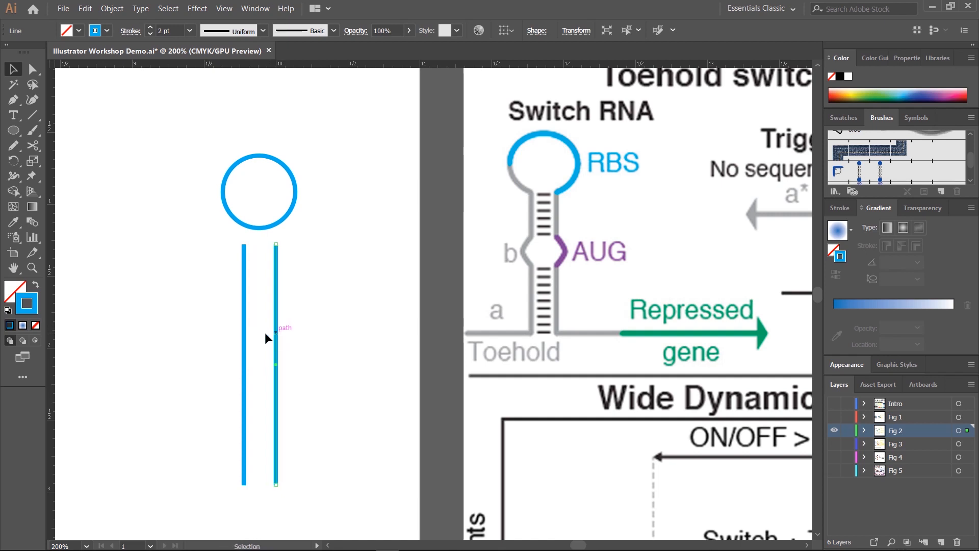
{"action": "left_click_drag", "start_coordinate": [226, 292], "coordinate": [319, 364]}
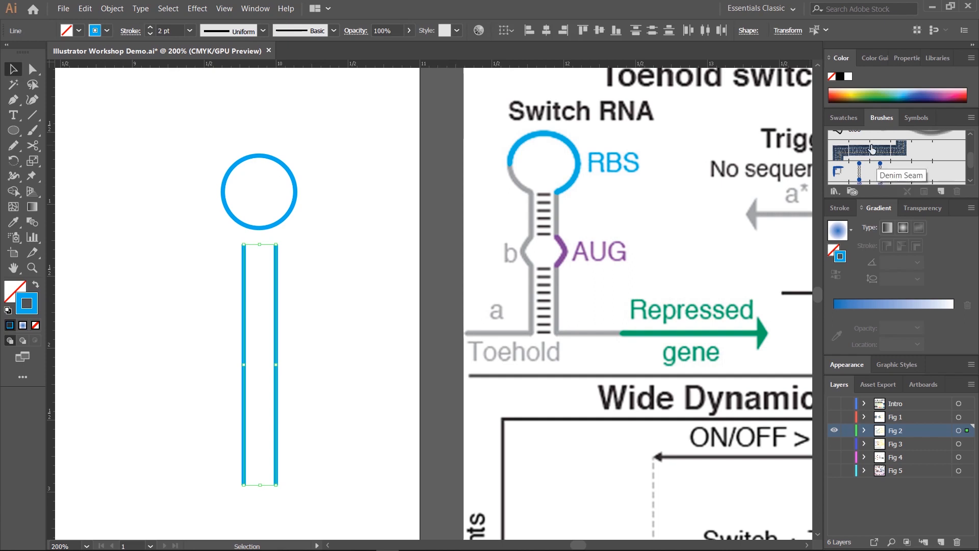
{"action": "left_click", "coordinate": [843, 118]}
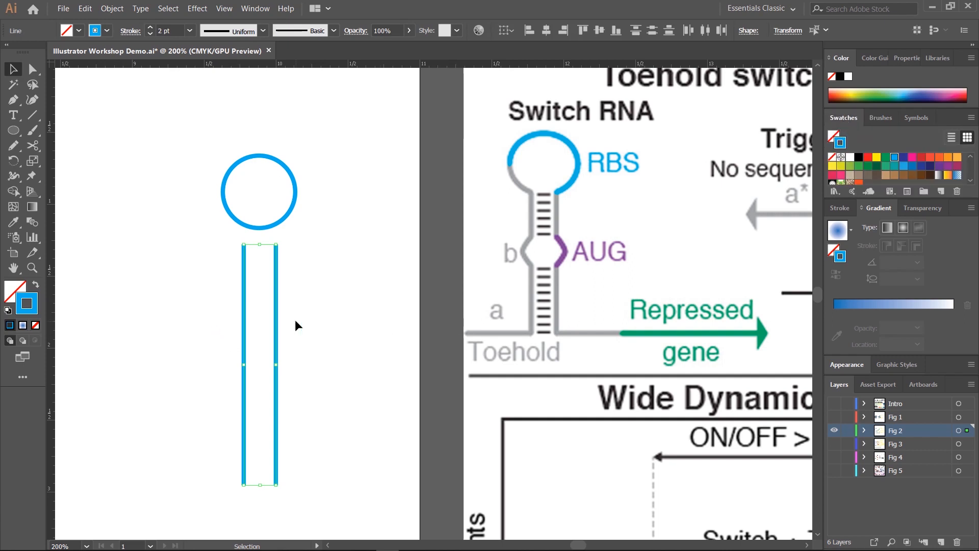
{"action": "key", "text": "ctrl+g"}
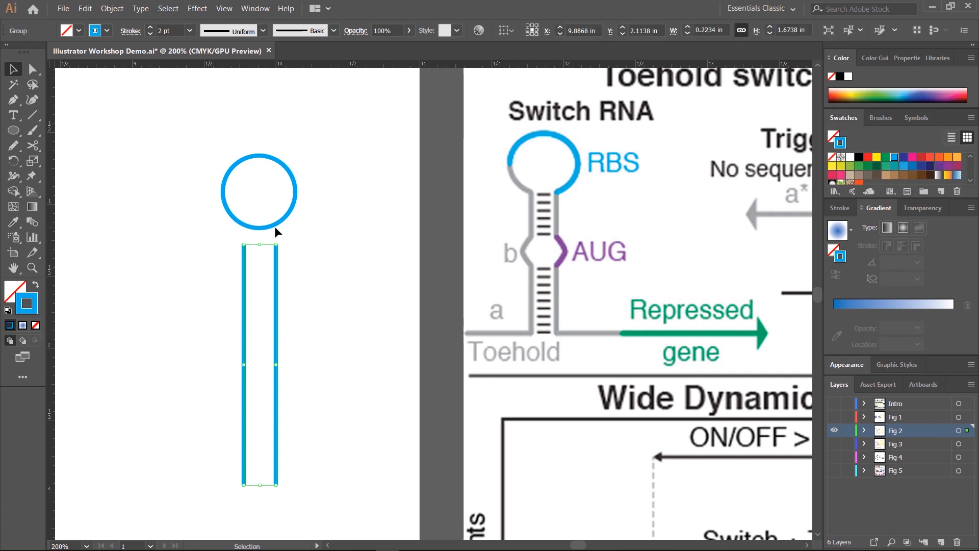
Step: Align the circle and the grouped stem lines on their horizontal centres and deselect them
{"action": "left_click", "coordinate": [274, 221], "text": "shift"}
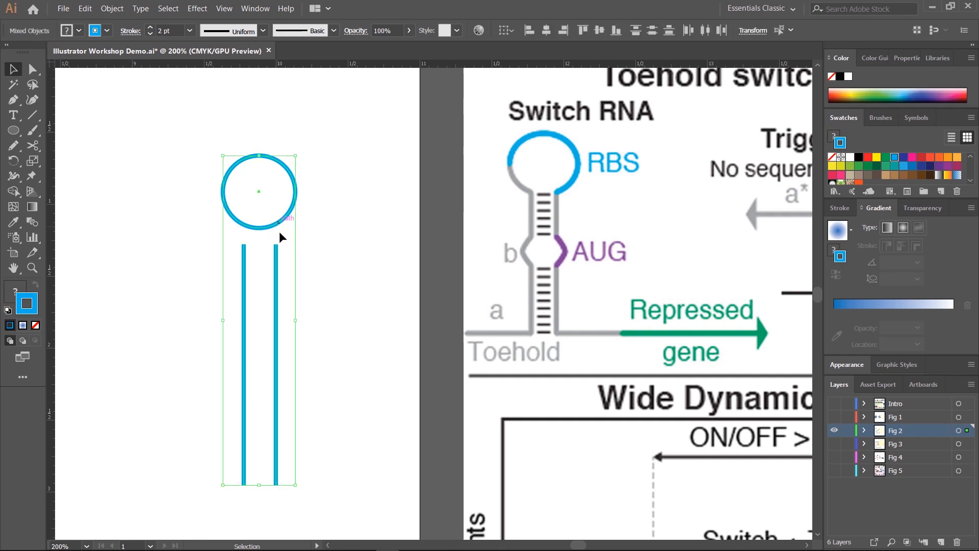
{"action": "left_click", "coordinate": [546, 30]}
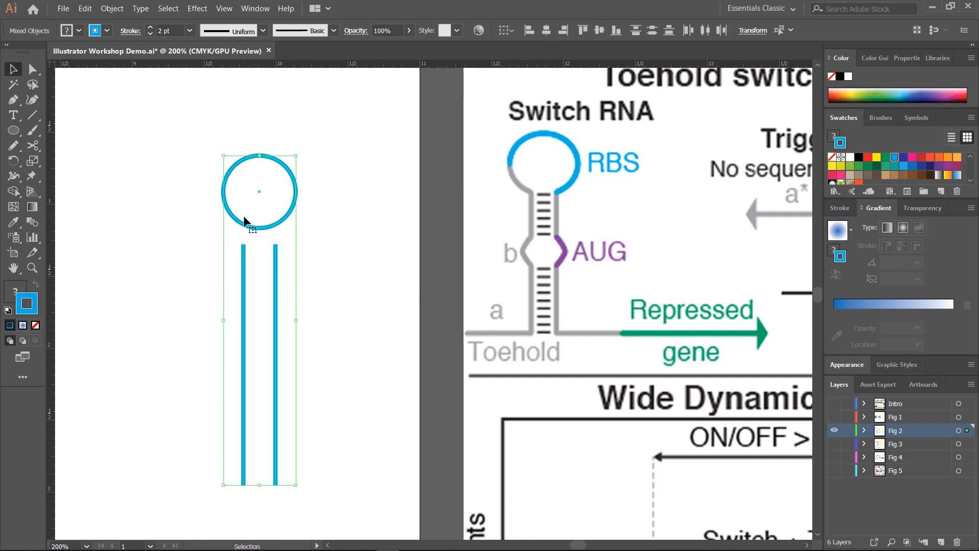
{"action": "left_click", "coordinate": [319, 226]}
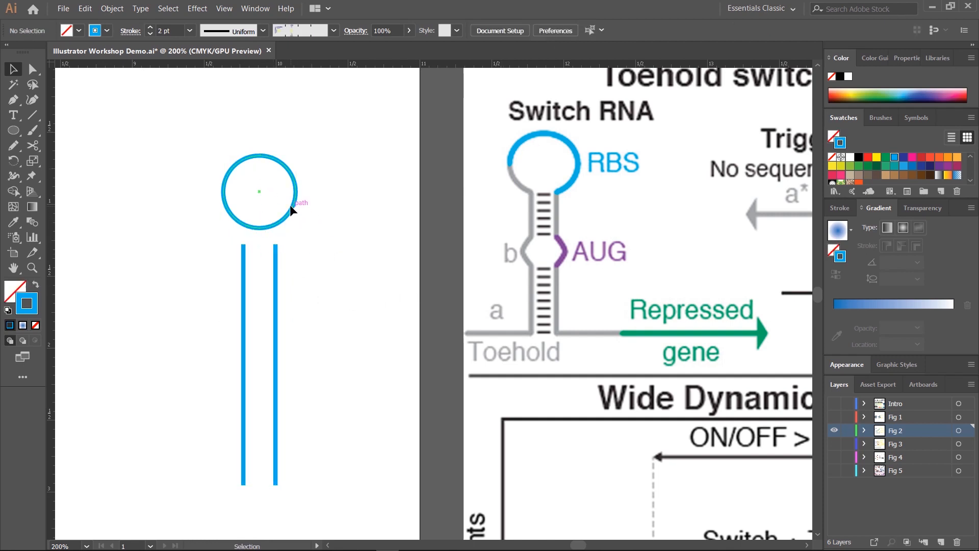
Step: Shift the circle to the left of the stem, realign it with the grouped lines by horizontal centres, and deselect both
{"action": "left_click_drag", "start_coordinate": [291, 206], "coordinate": [226, 206]}
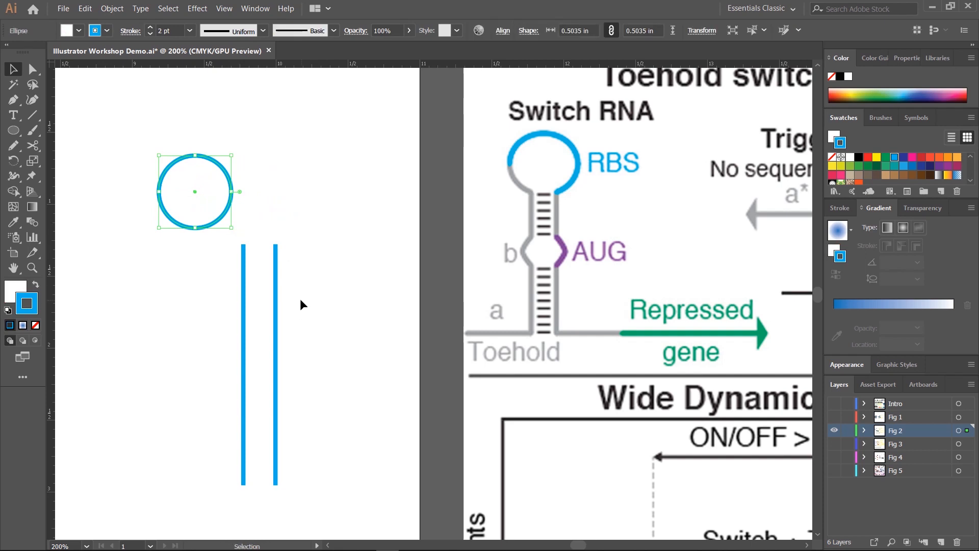
{"action": "left_click", "coordinate": [275, 307], "text": "shift"}
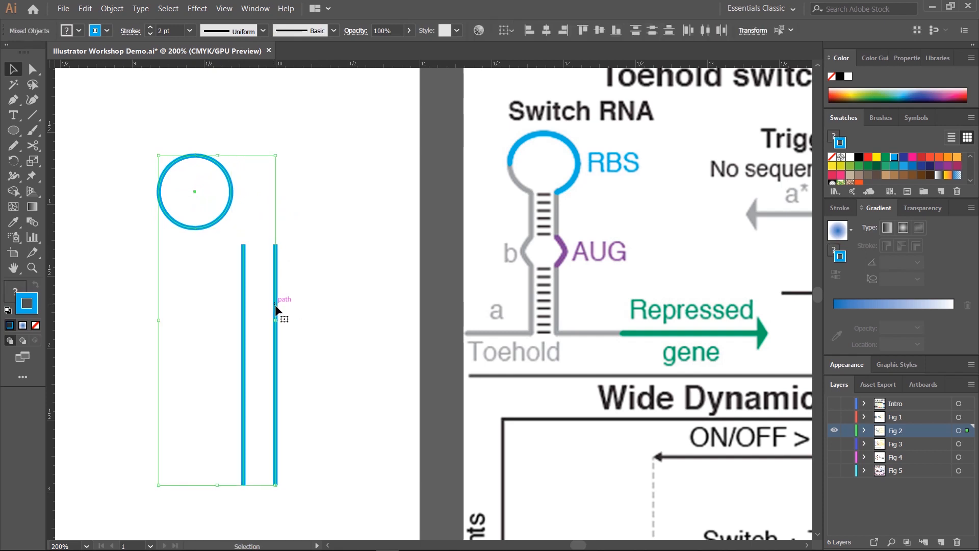
{"action": "left_click", "coordinate": [546, 31]}
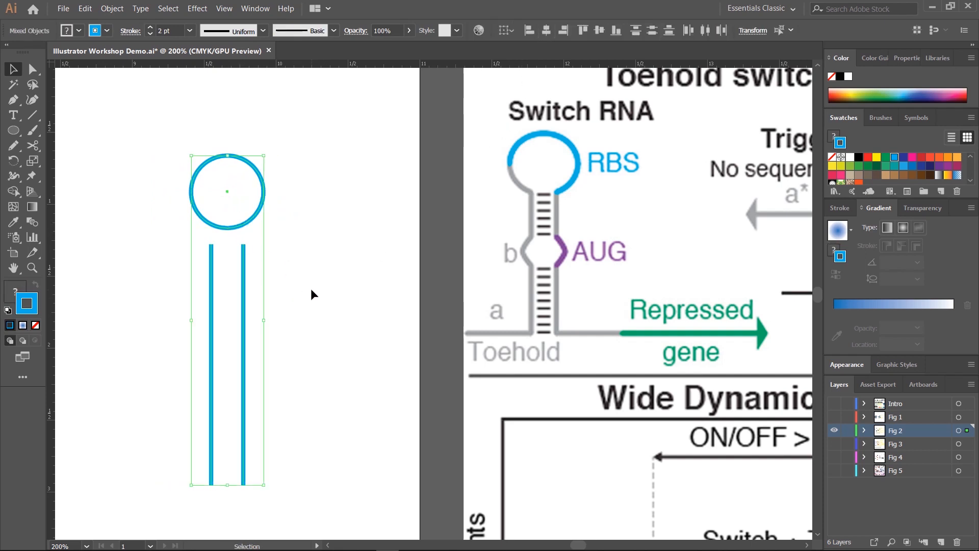
{"action": "left_click", "coordinate": [309, 290]}
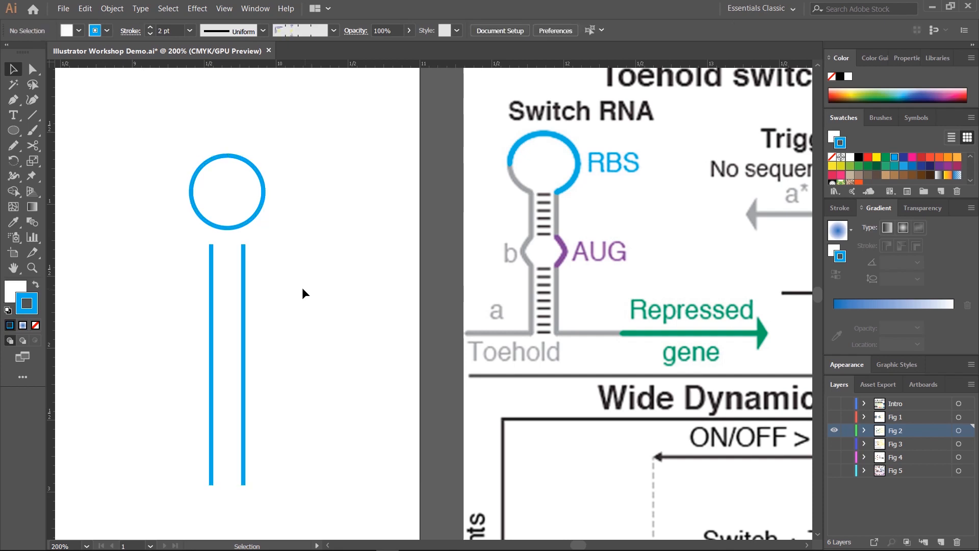
{"action": "left_click_drag", "start_coordinate": [300, 284], "coordinate": [356, 251]}
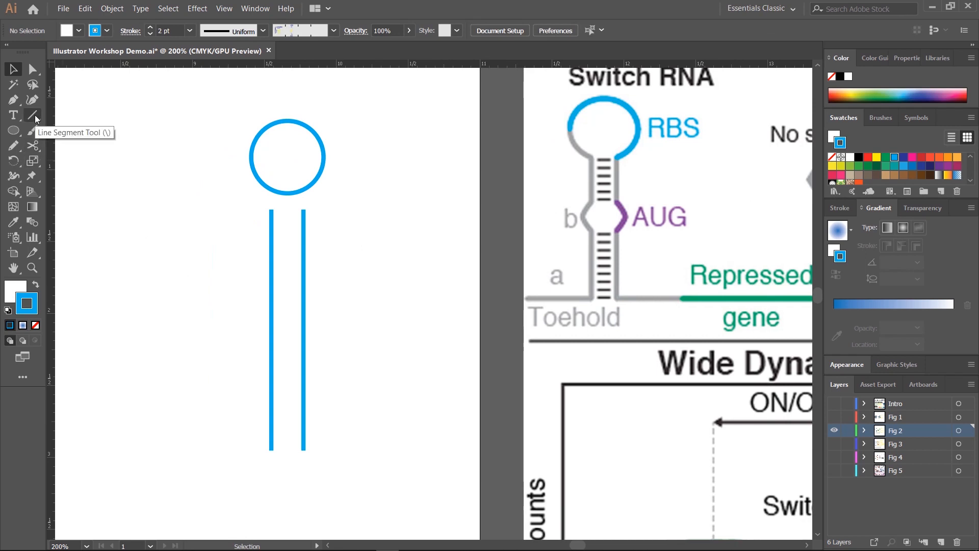
Step: Extend the left stem line with the Pen tool by adding a horizontal segment leftward from its lower end, and deselect it
{"action": "left_click", "coordinate": [14, 102]}
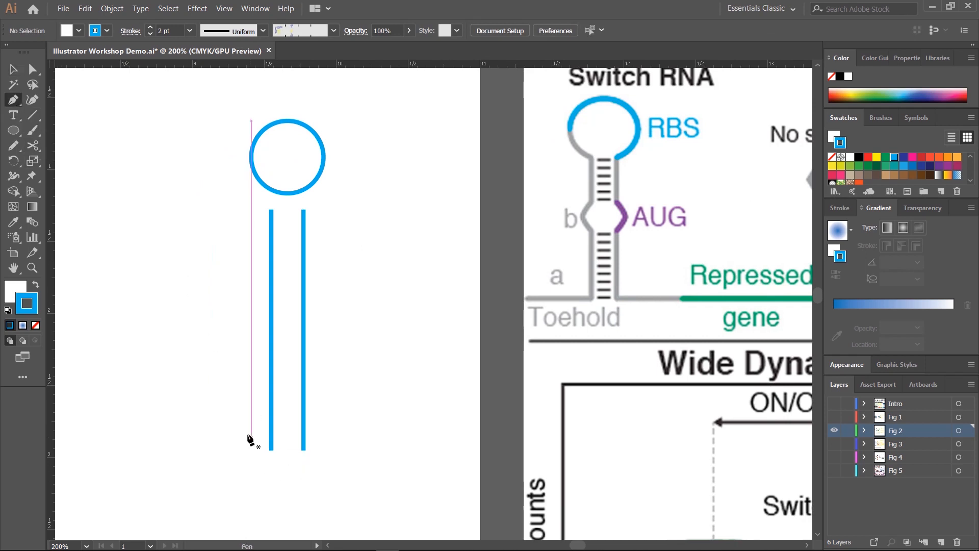
{"action": "left_click", "coordinate": [179, 451]}
{"action": "left_click", "coordinate": [271, 450]}
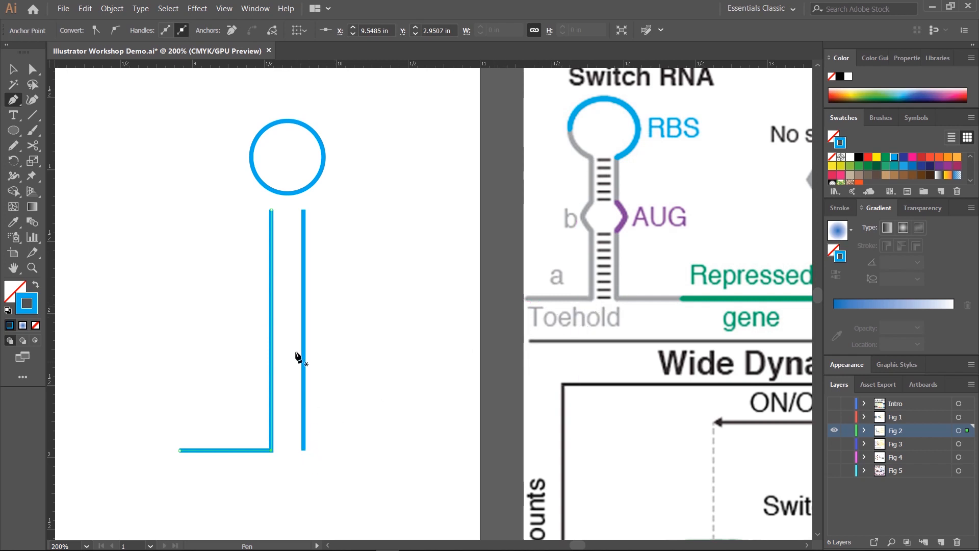
{"action": "left_click", "coordinate": [13, 68]}
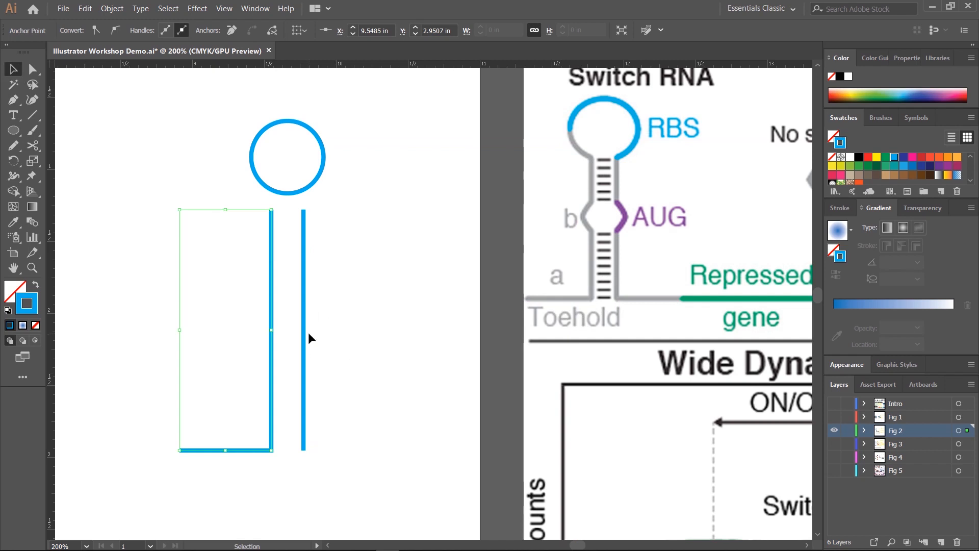
{"action": "left_click", "coordinate": [375, 344]}
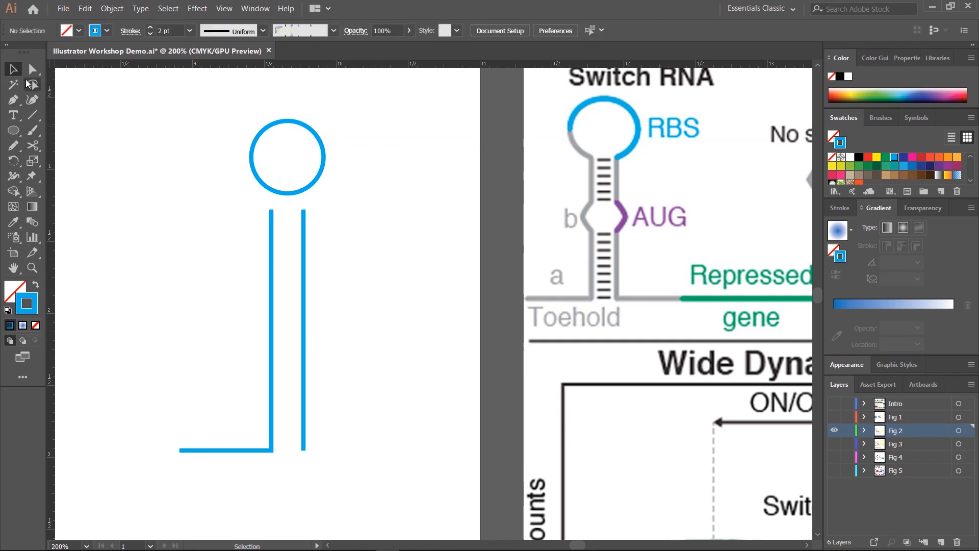
Step: Add a horizontal Pen segment about 0.53 in long extending rightward from the right stem line's lower end, and deselect it
{"action": "left_click", "coordinate": [13, 100]}
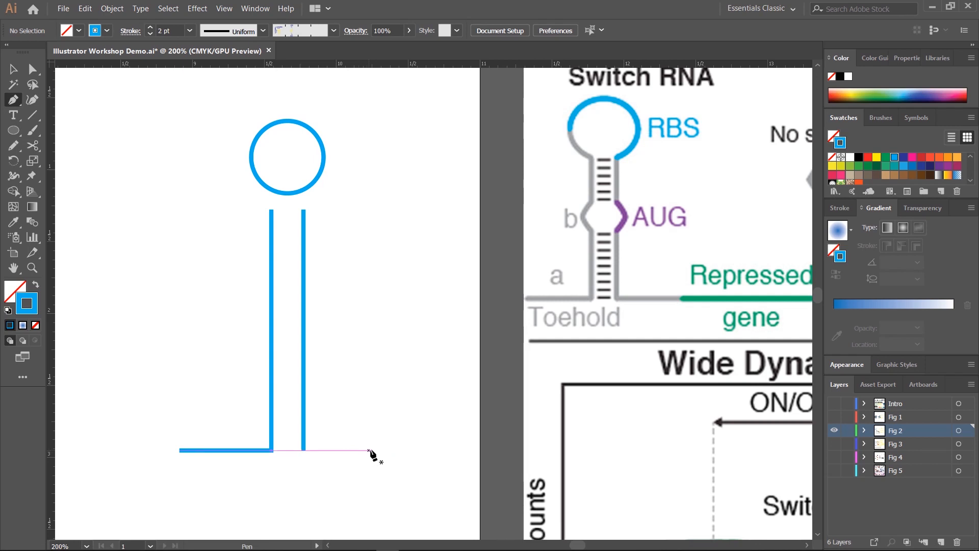
{"action": "left_click", "coordinate": [380, 449]}
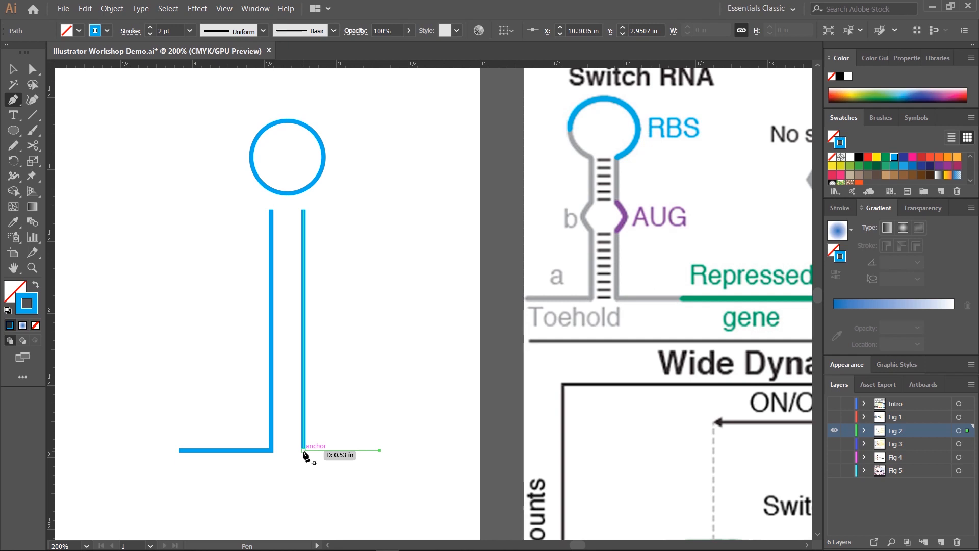
{"action": "left_click", "coordinate": [304, 450]}
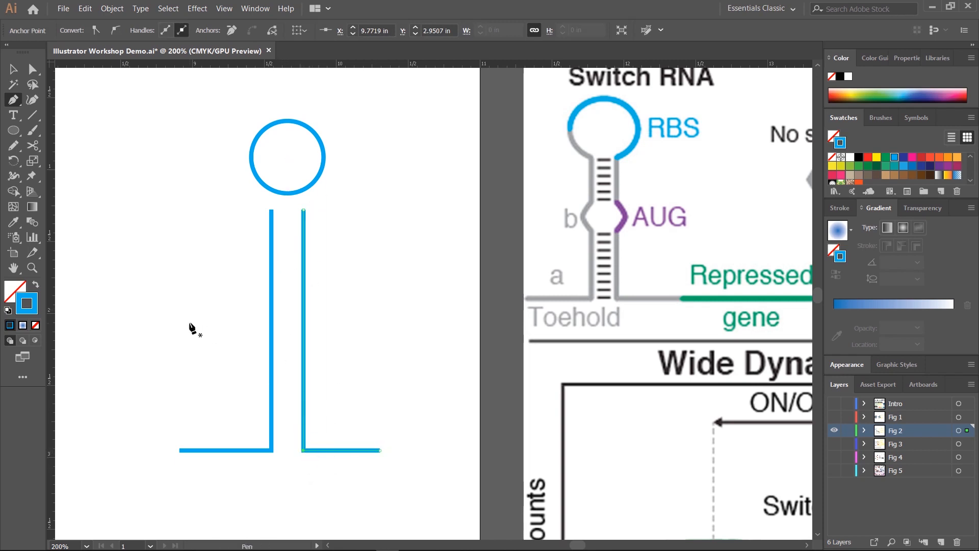
{"action": "left_click", "coordinate": [13, 69]}
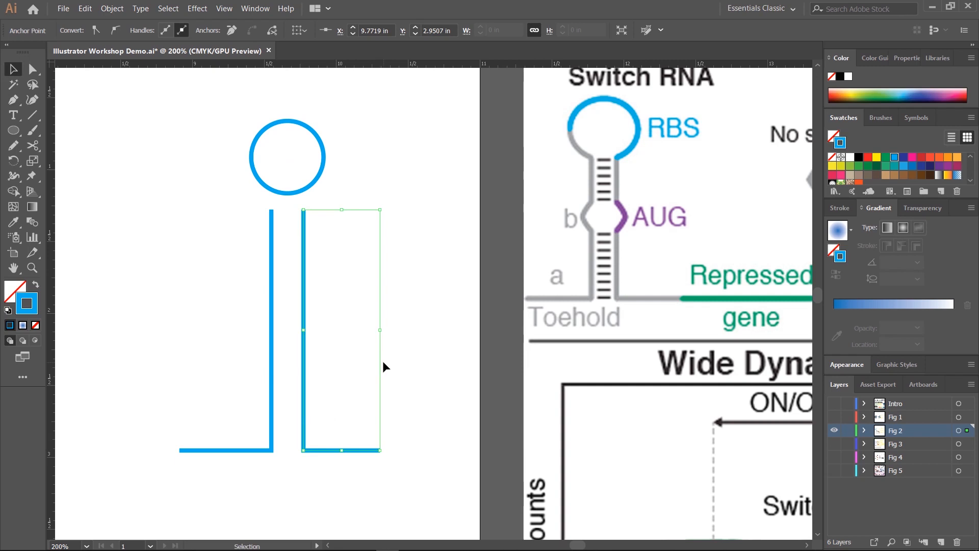
{"action": "left_click", "coordinate": [380, 397]}
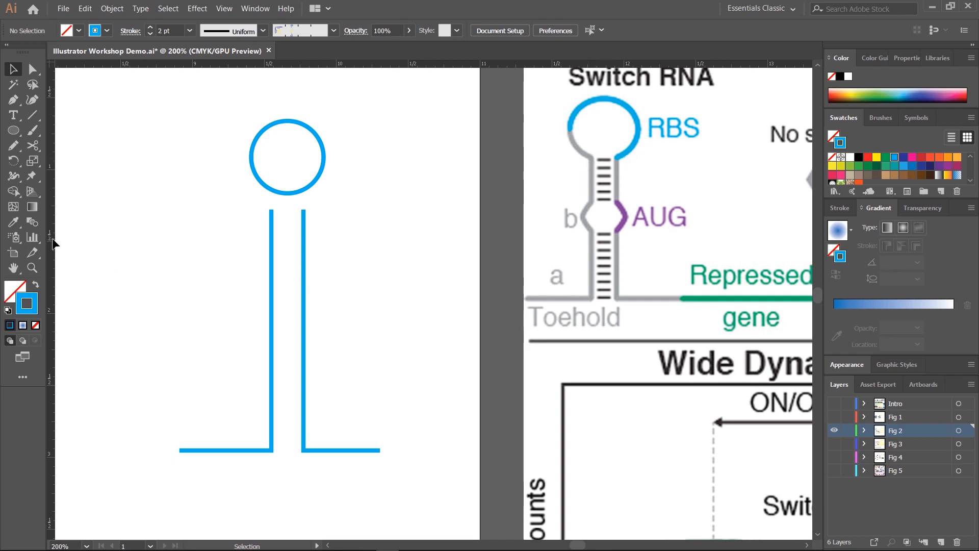
Step: Place two vertical ruler guides, one centred on each stem line
{"action": "left_click_drag", "start_coordinate": [54, 244], "coordinate": [271, 238]}
{"action": "left_click", "coordinate": [271, 189]}
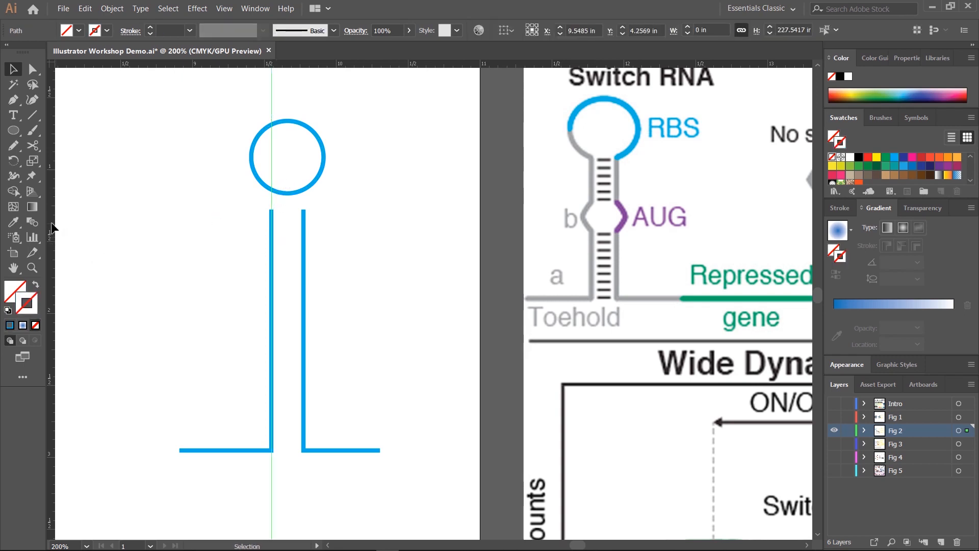
{"action": "left_click_drag", "start_coordinate": [51, 226], "coordinate": [426, 263]}
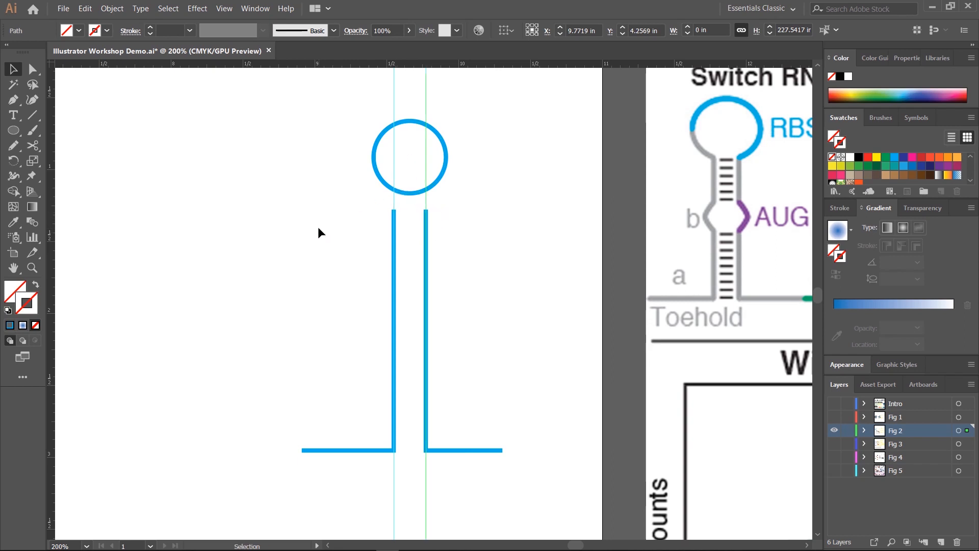
Step: Lock the guides and test with a selection around the circle's lower part that they cannot be picked
{"action": "left_click", "coordinate": [376, 172]}
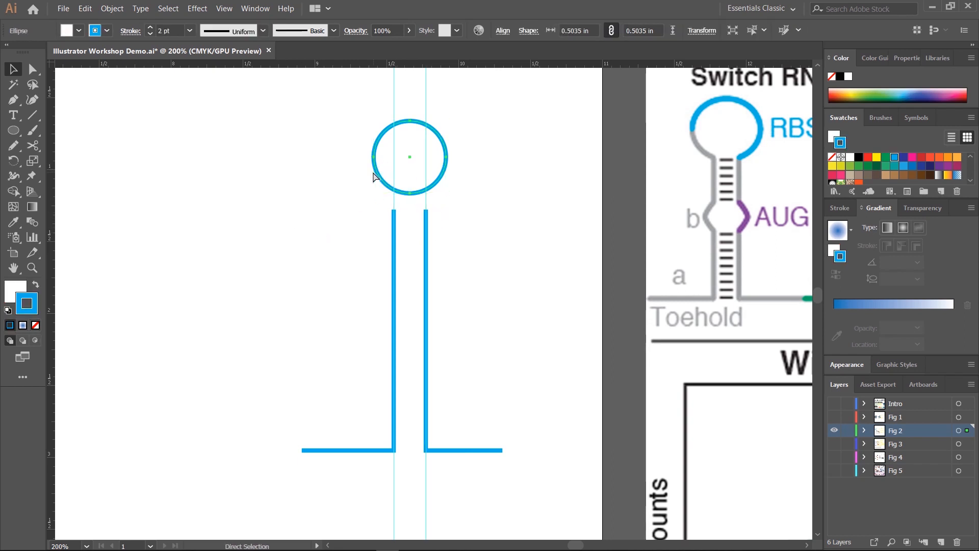
{"action": "key", "text": "ctrl+plus"}
{"action": "key", "text": "ctrl+plus"}
{"action": "key", "text": "ctrl+plus"}
{"action": "key", "text": "ctrl+plus"}
{"action": "scroll", "coordinate": [437, 336], "scroll_direction": "down", "scroll_amount": 3}
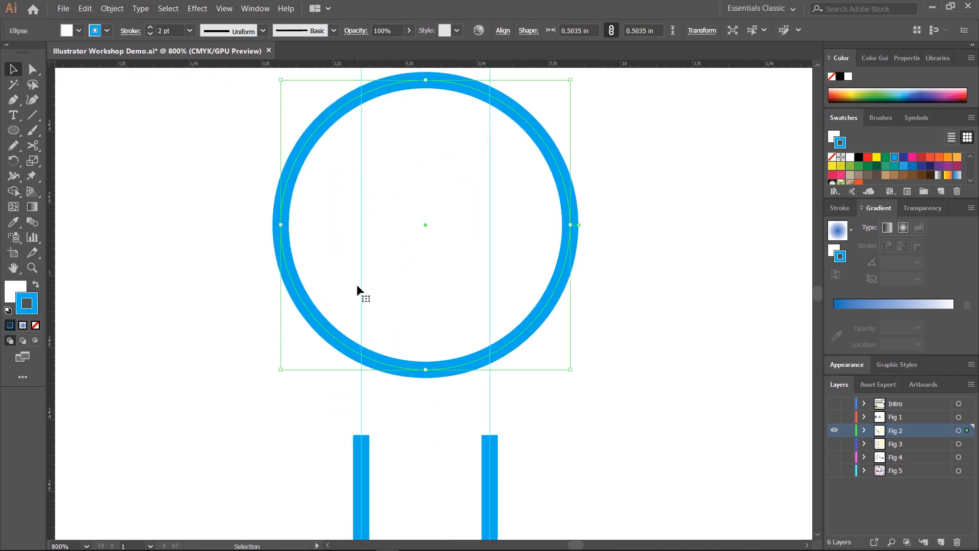
{"action": "left_click", "coordinate": [348, 387]}
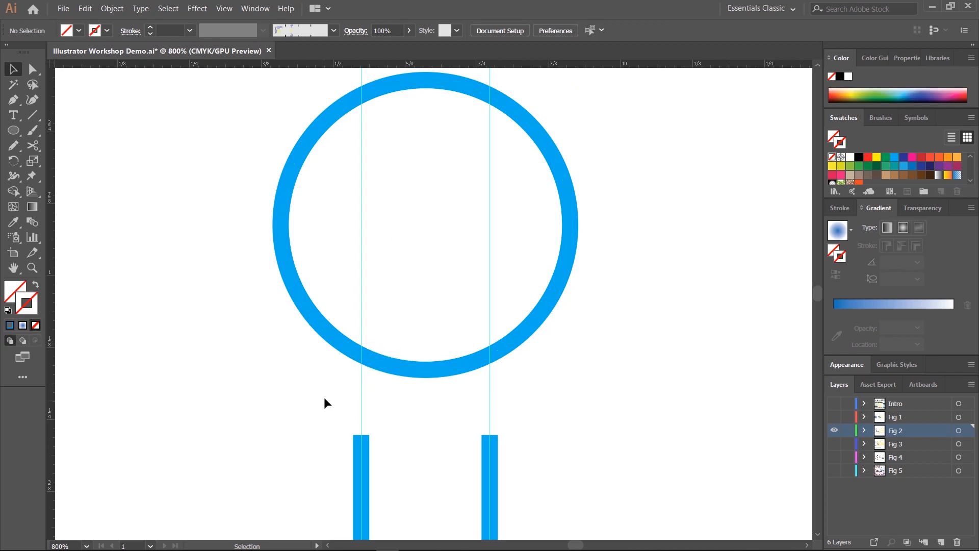
{"action": "left_click_drag", "start_coordinate": [347, 403], "coordinate": [531, 405]}
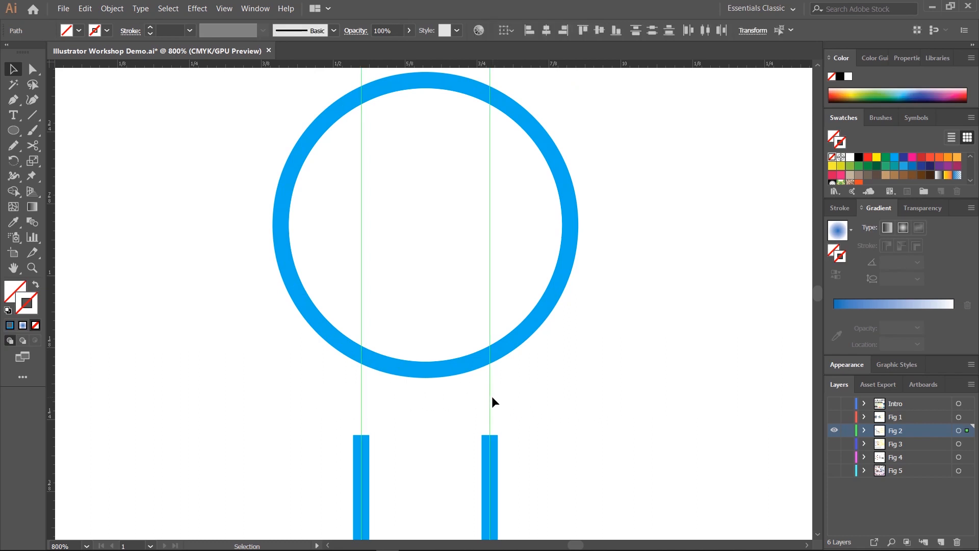
{"action": "left_click", "coordinate": [507, 396]}
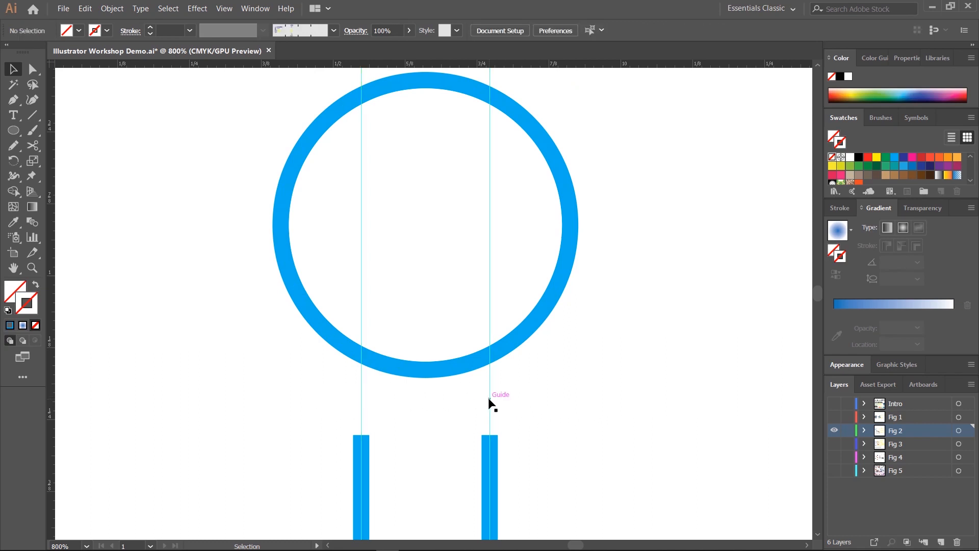
{"action": "left_click", "coordinate": [491, 404]}
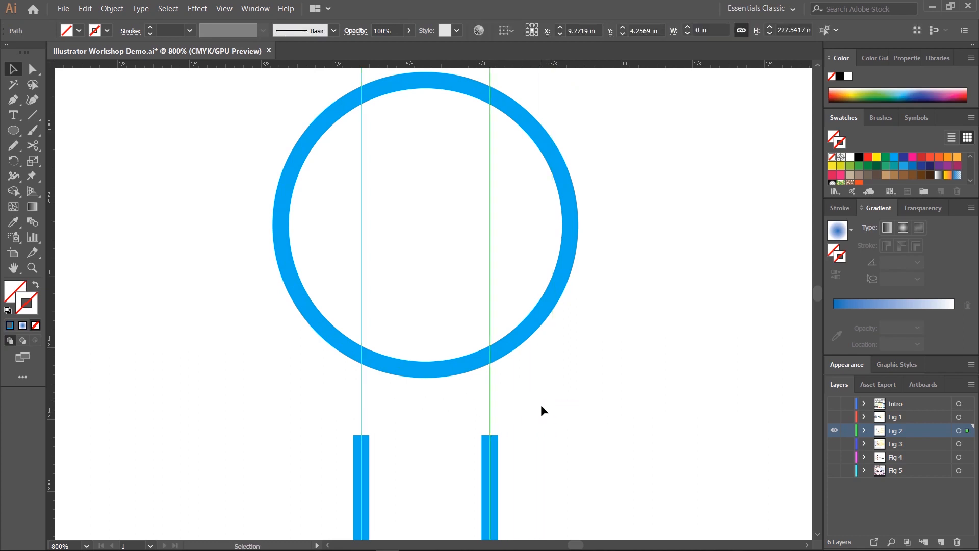
{"action": "left_click", "coordinate": [540, 405]}
{"action": "left_click", "coordinate": [224, 9]}
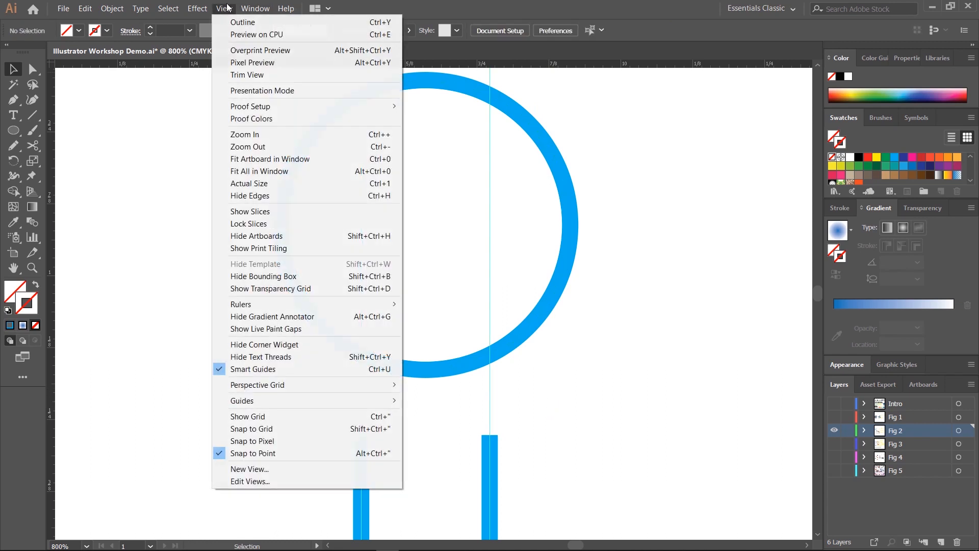
{"action": "mouse_move", "coordinate": [348, 401]}
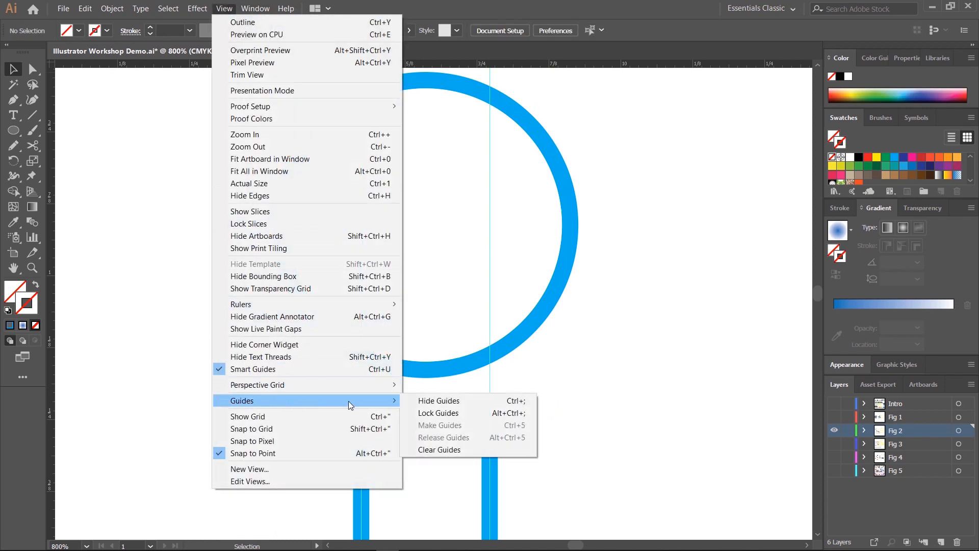
{"action": "left_click", "coordinate": [449, 415]}
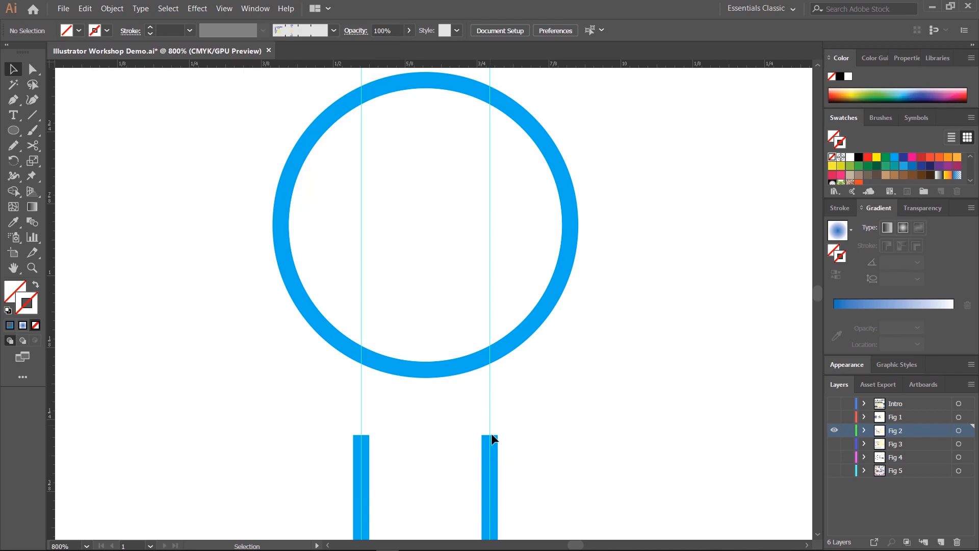
{"action": "left_click_drag", "start_coordinate": [208, 240], "coordinate": [562, 432]}
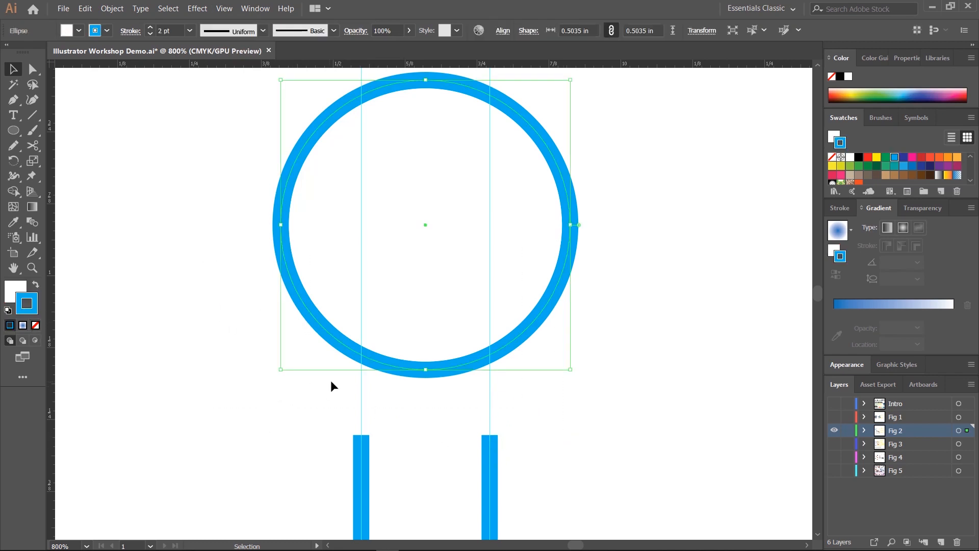
{"action": "left_click", "coordinate": [512, 410]}
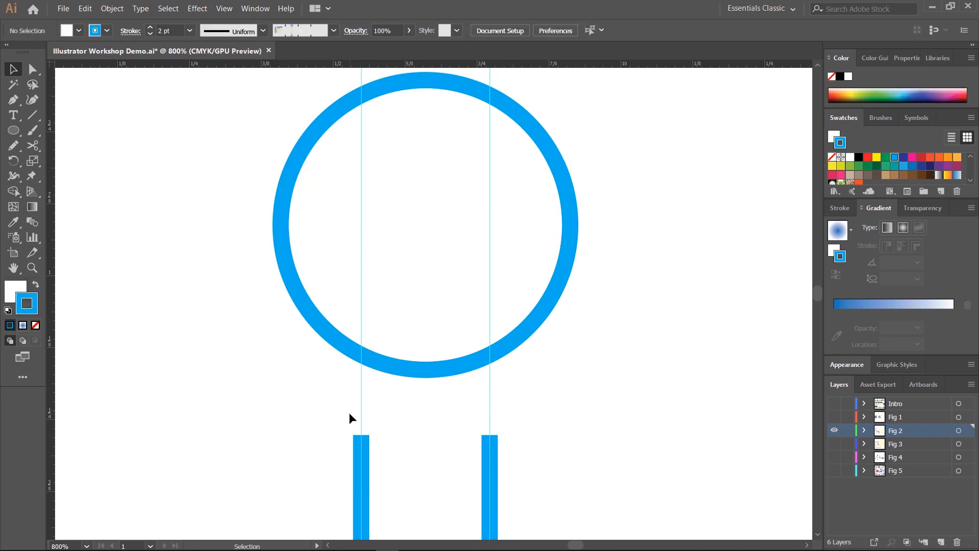
Step: Add two anchor points on the circle's lower arc where the guides cross it, and deselect the circle
{"action": "left_click", "coordinate": [396, 366]}
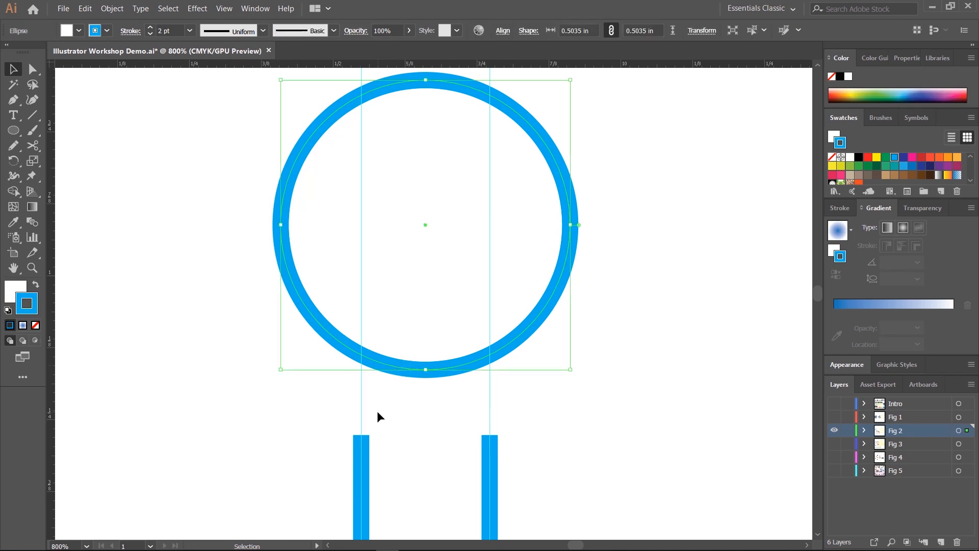
{"action": "left_click", "coordinate": [12, 101]}
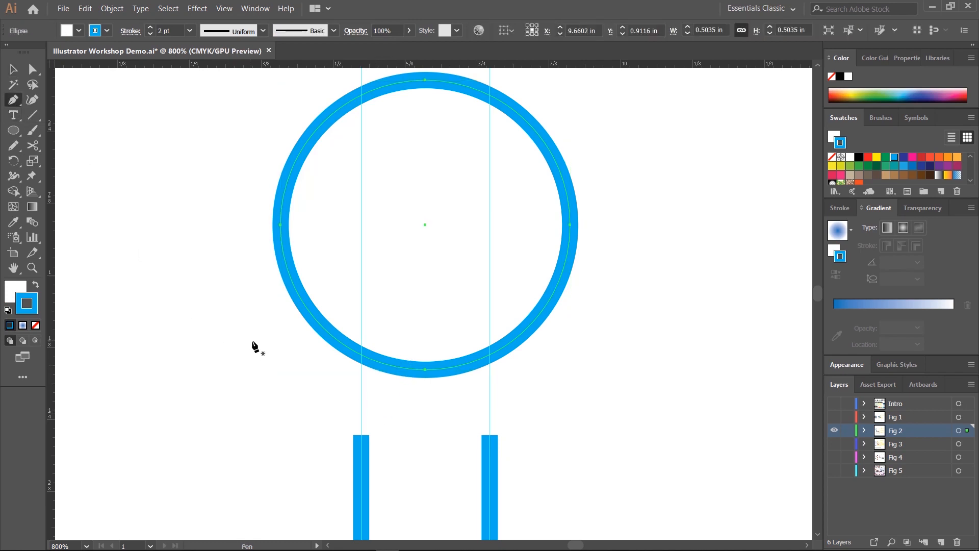
{"action": "left_click", "coordinate": [363, 359]}
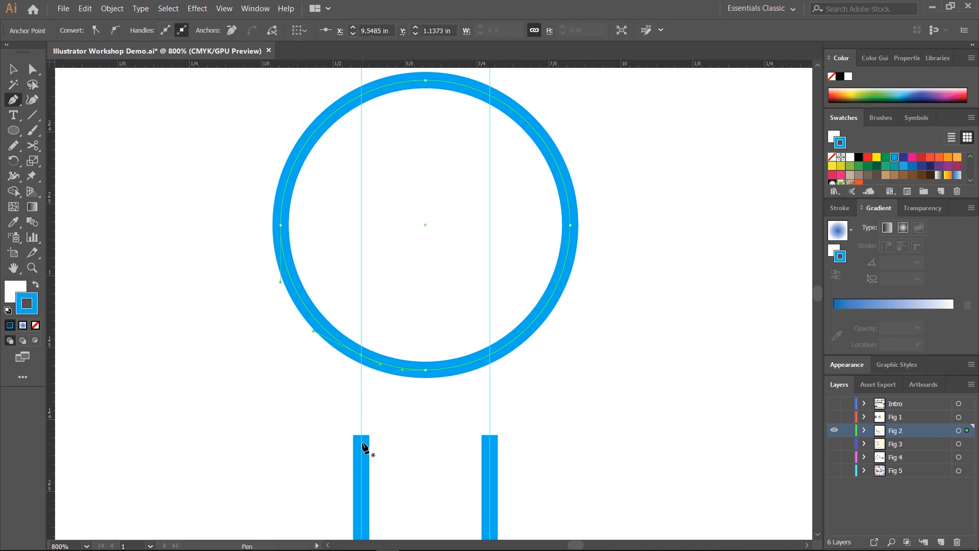
{"action": "left_click", "coordinate": [489, 356]}
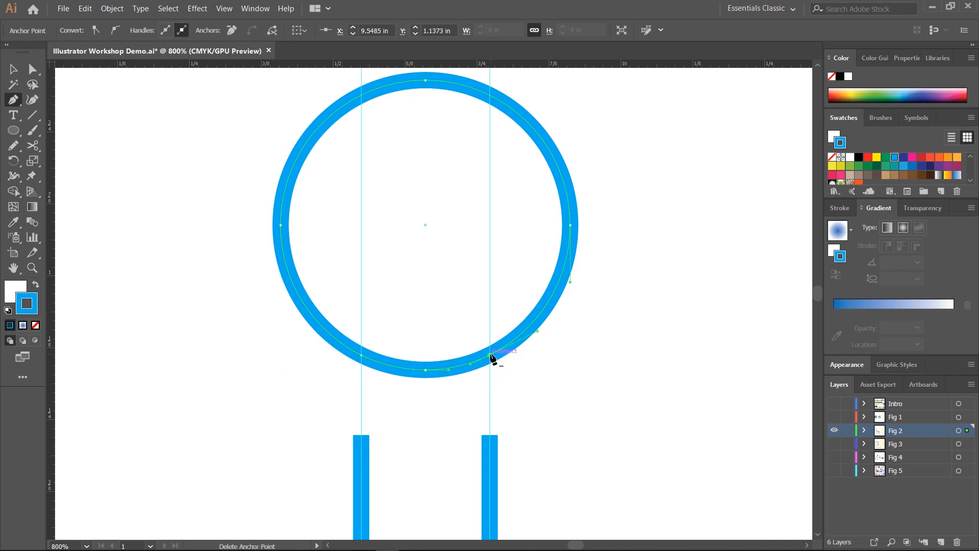
{"action": "key", "text": "a"}
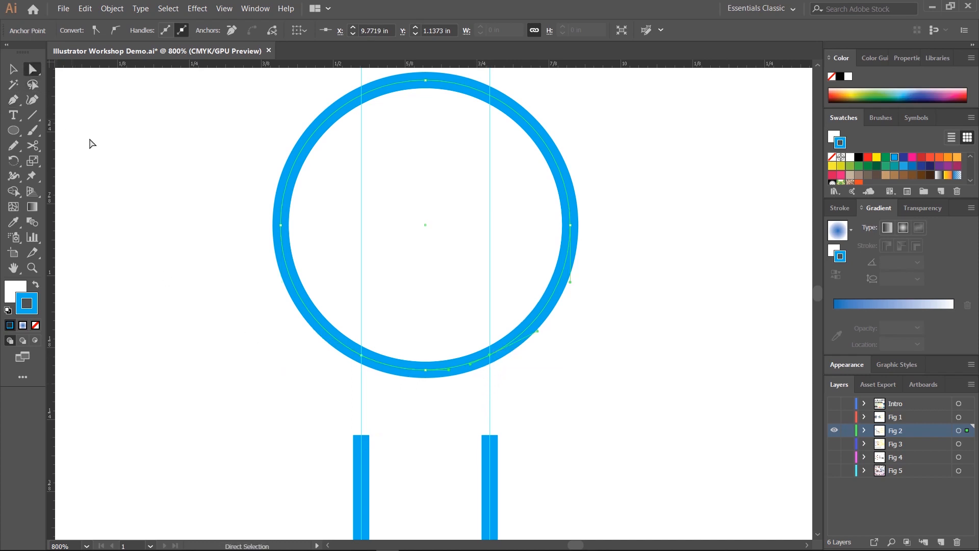
{"action": "left_click", "coordinate": [304, 412]}
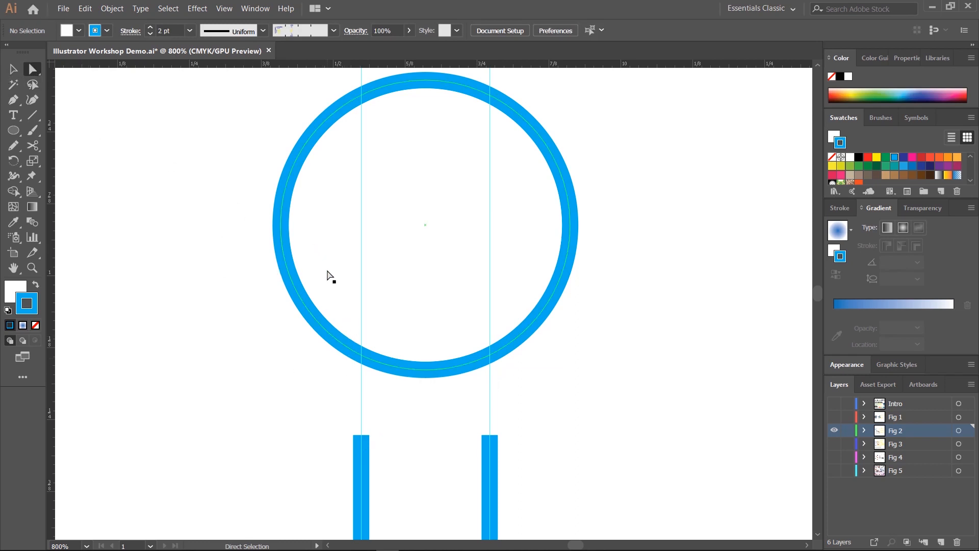
Step: Set the circle's fill to none, make the stroke the active colour attribute, and deselect the circle
{"action": "left_click_drag", "start_coordinate": [346, 317], "coordinate": [410, 383]}
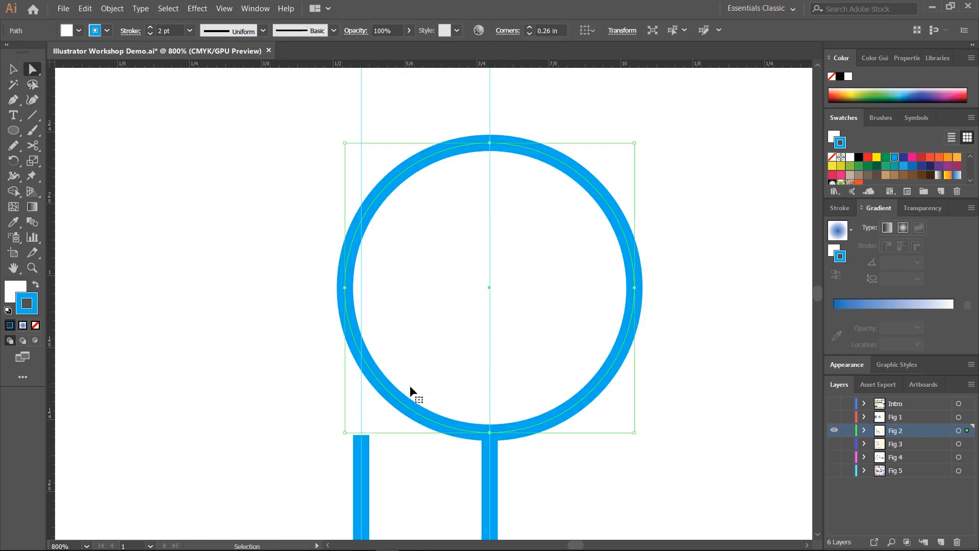
{"action": "key", "text": "ctrl+z"}
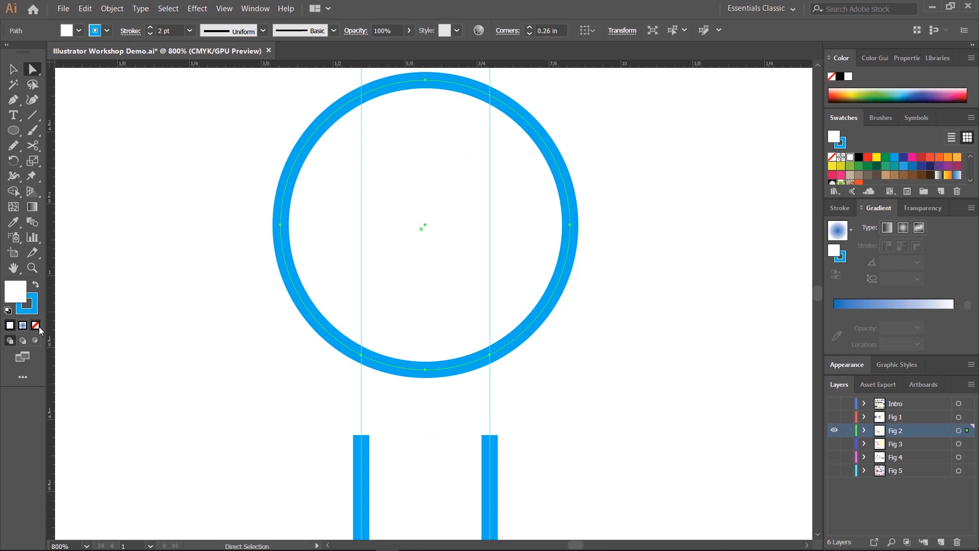
{"action": "left_click", "coordinate": [36, 325]}
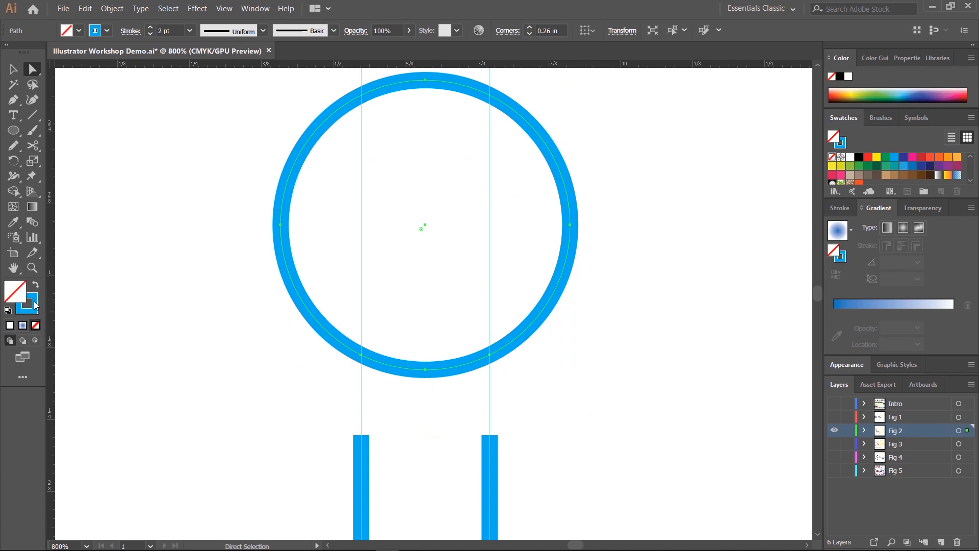
{"action": "left_click", "coordinate": [35, 304]}
{"action": "left_click", "coordinate": [337, 295]}
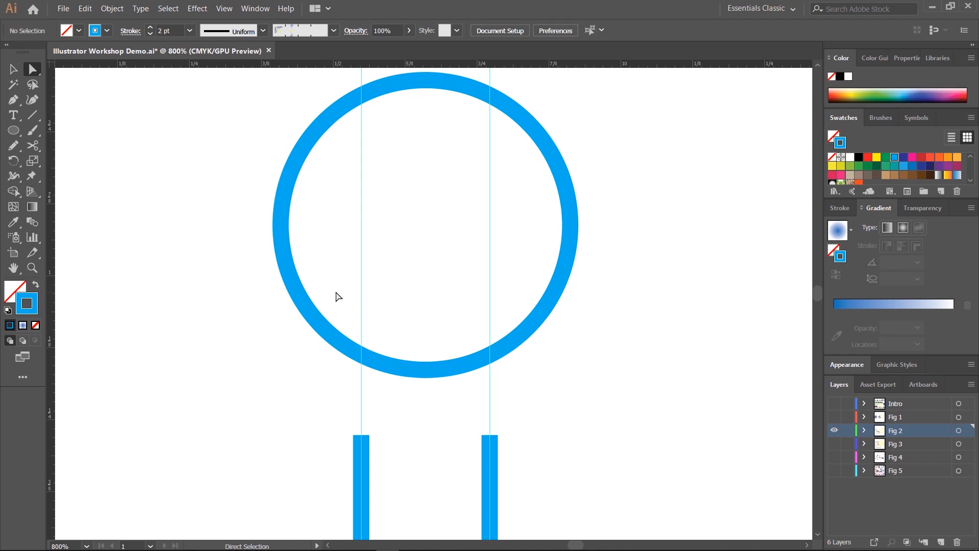
Step: Delete the circle's bottom anchor point to open a gap in the loop between the two guides
{"action": "left_click_drag", "start_coordinate": [336, 293], "coordinate": [512, 395]}
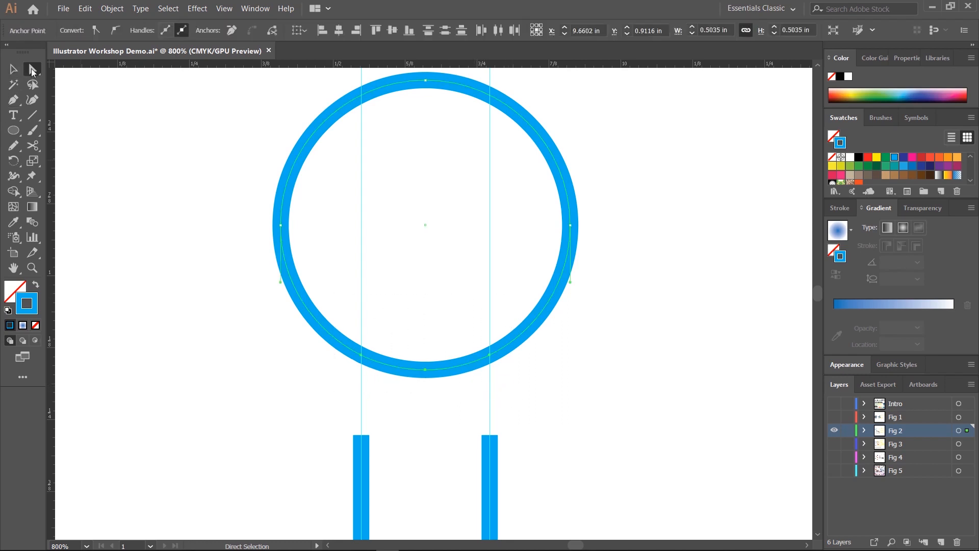
{"action": "left_click", "coordinate": [271, 340]}
{"action": "left_click_drag", "start_coordinate": [448, 410], "coordinate": [408, 360]}
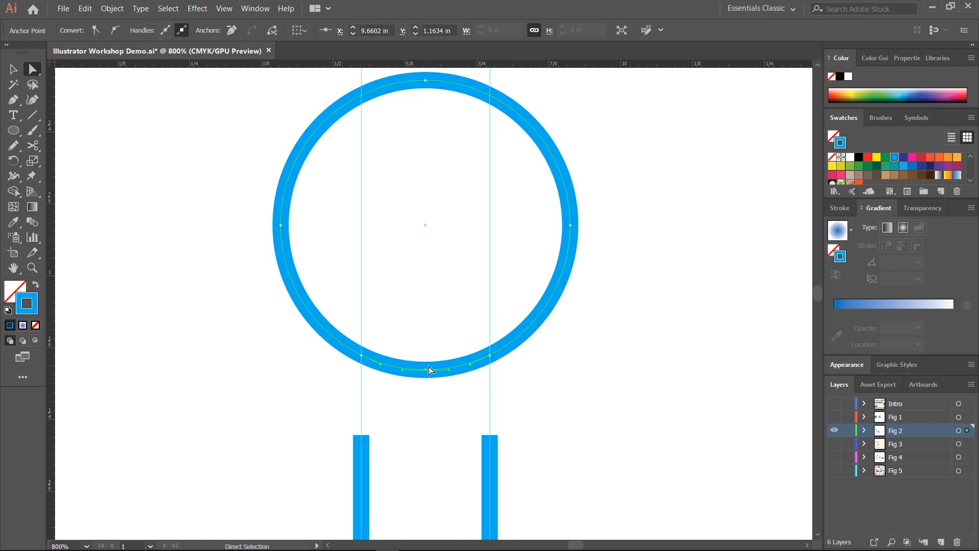
{"action": "key", "text": "Delete"}
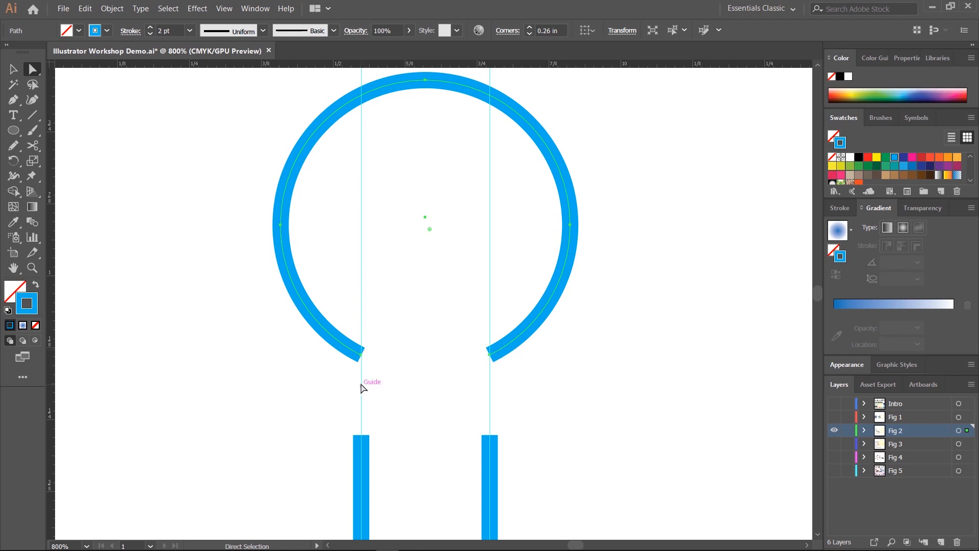
Step: Unlock the guides and delete the two vertical guides running through the circle and stem lines
{"action": "scroll", "coordinate": [392, 347], "scroll_direction": "down", "scroll_amount": 3}
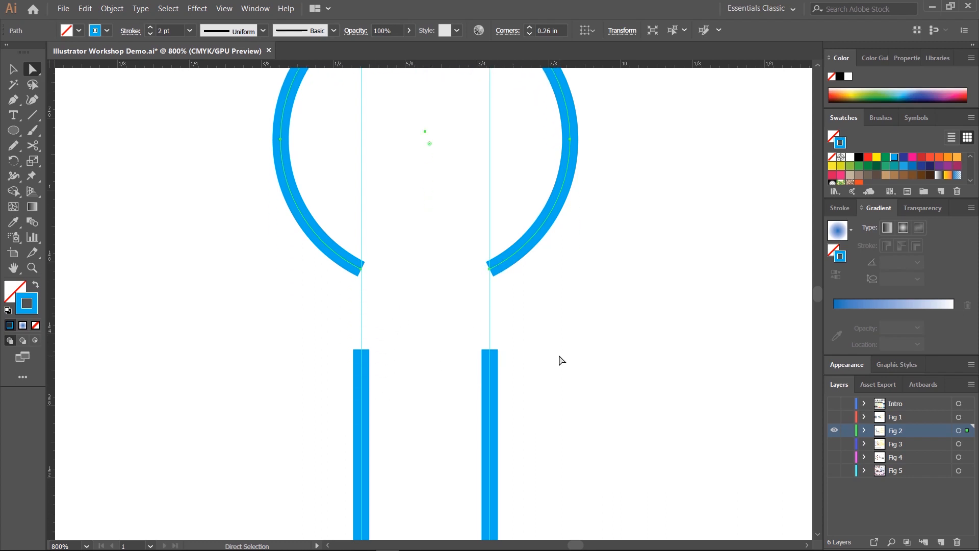
{"action": "key", "text": "ctrl+minus"}
{"action": "key", "text": "ctrl+minus"}
{"action": "left_click_drag", "start_coordinate": [693, 361], "coordinate": [368, 294]}
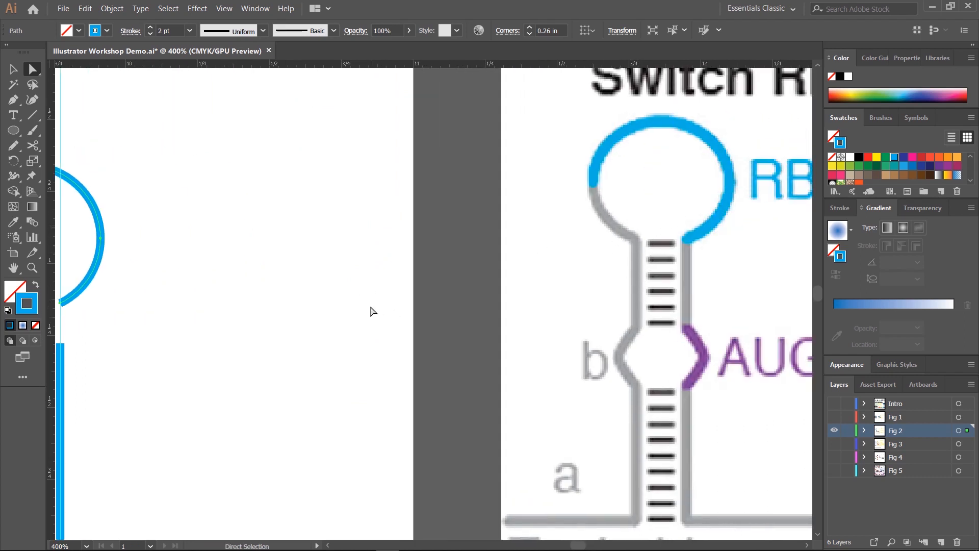
{"action": "left_click_drag", "start_coordinate": [56, 322], "coordinate": [438, 311]}
{"action": "left_click", "coordinate": [276, 244]}
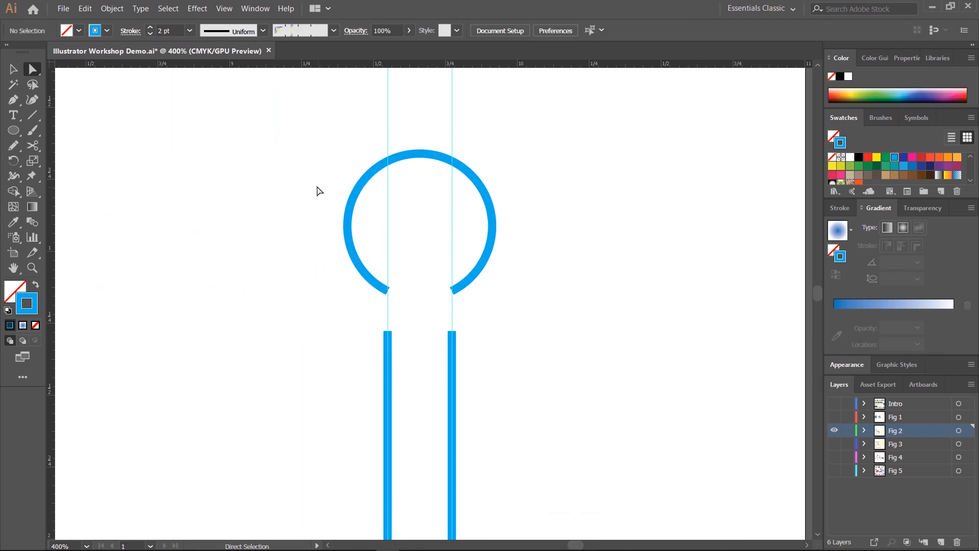
{"action": "left_click", "coordinate": [176, 12]}
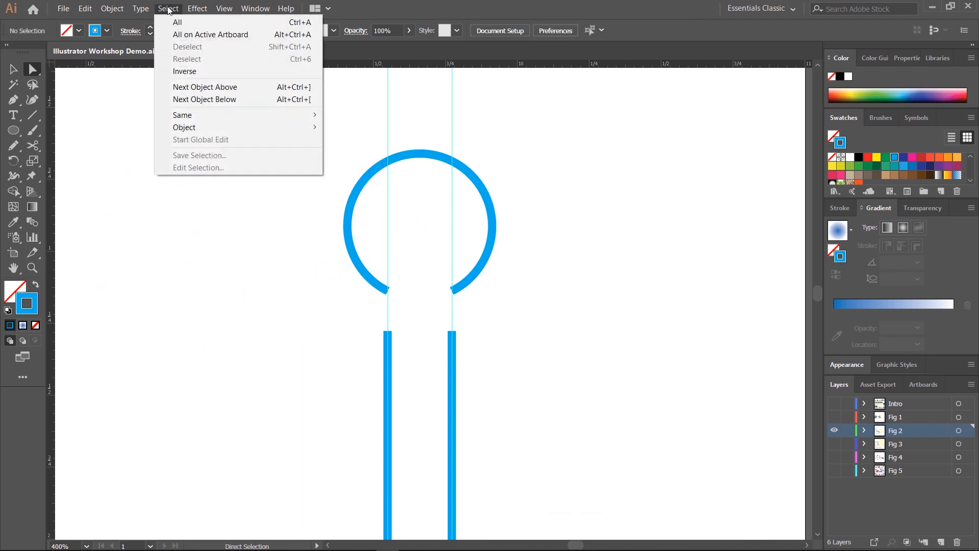
{"action": "mouse_move", "coordinate": [223, 8]}
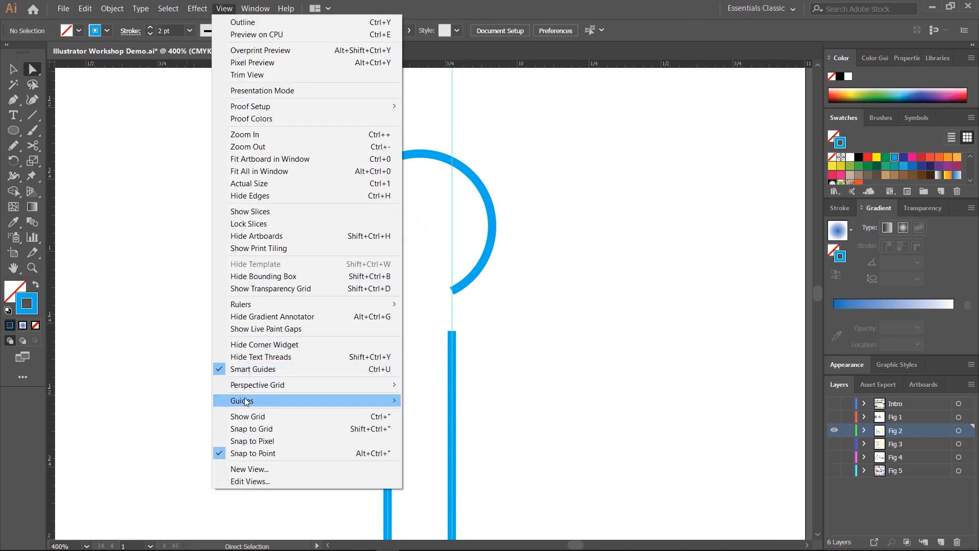
{"action": "mouse_move", "coordinate": [331, 400]}
{"action": "left_click", "coordinate": [439, 415]}
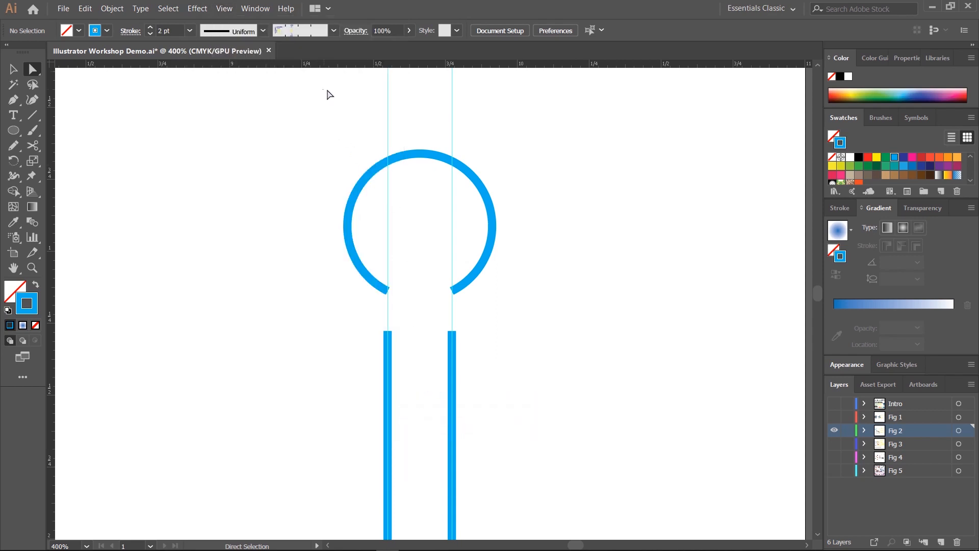
{"action": "left_click_drag", "start_coordinate": [326, 90], "coordinate": [523, 135]}
{"action": "key", "text": "Delete"}
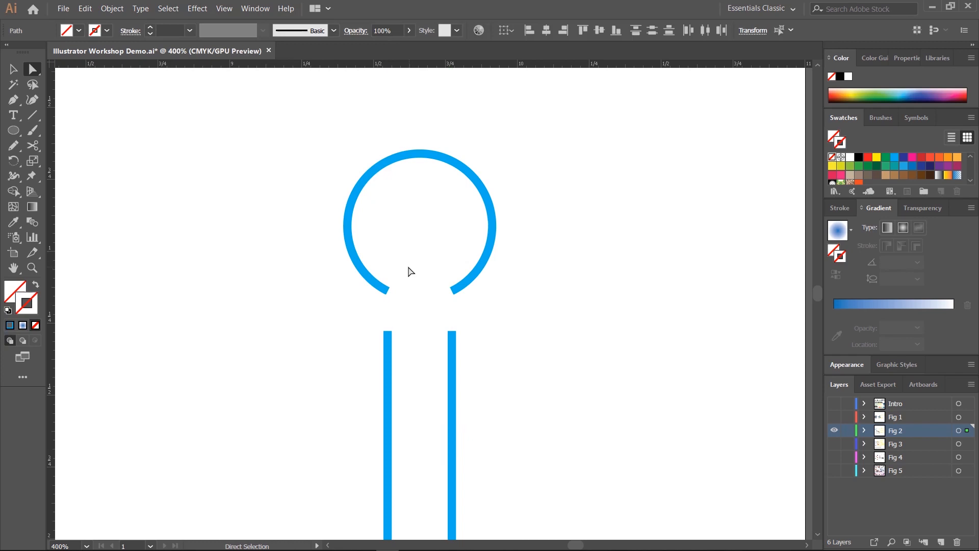
Step: Connect each open end of the loop circle to the top endpoint of the stem line below it, and deselect the outline
{"action": "left_click_drag", "start_coordinate": [409, 267], "coordinate": [381, 345]}
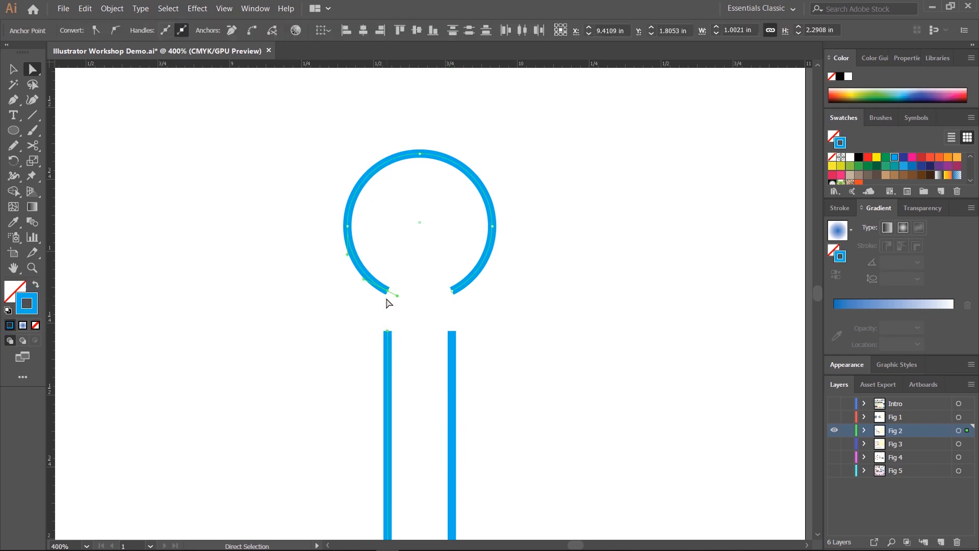
{"action": "left_click", "coordinate": [250, 34]}
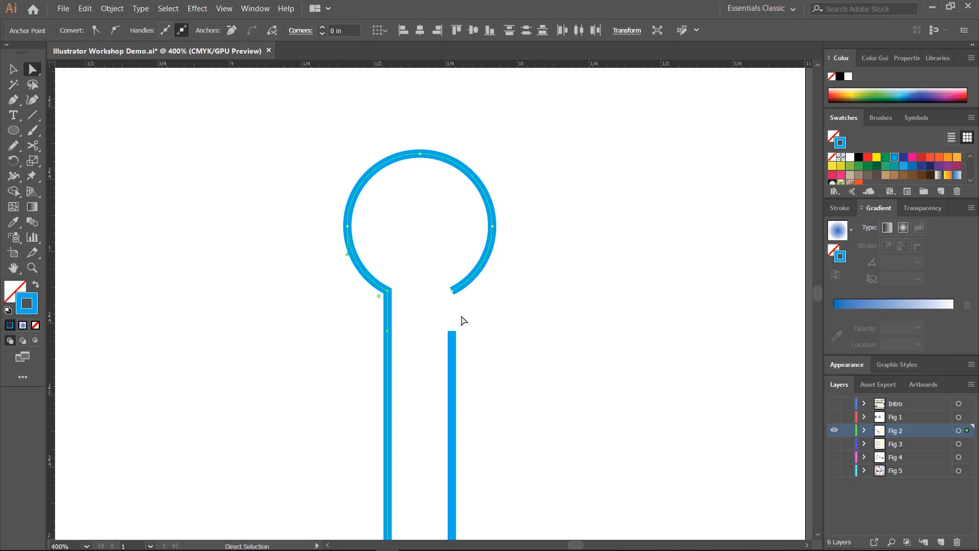
{"action": "left_click", "coordinate": [422, 290]}
{"action": "left_click_drag", "start_coordinate": [436, 274], "coordinate": [459, 302]}
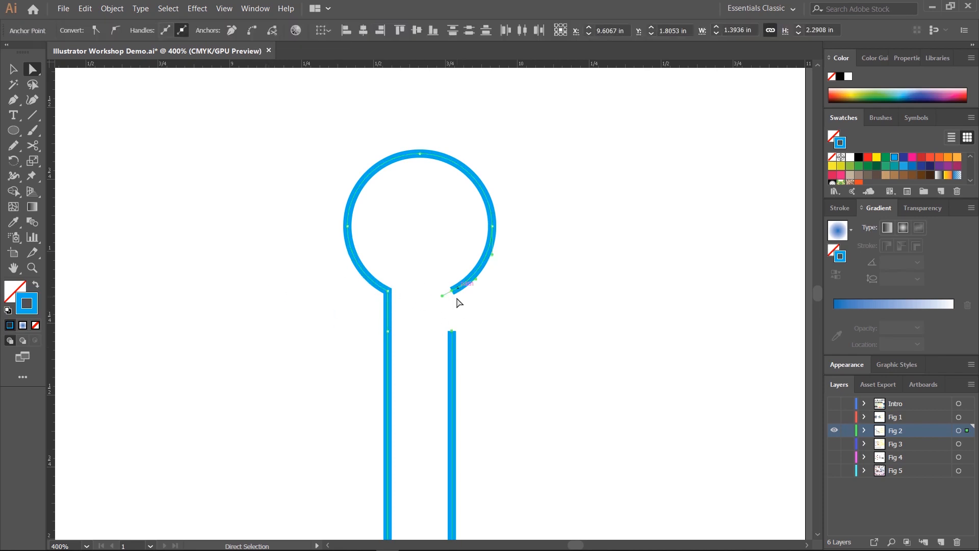
{"action": "left_click", "coordinate": [250, 33]}
{"action": "left_click", "coordinate": [561, 362]}
{"action": "scroll", "coordinate": [647, 349], "scroll_direction": "right", "scroll_amount": 10}
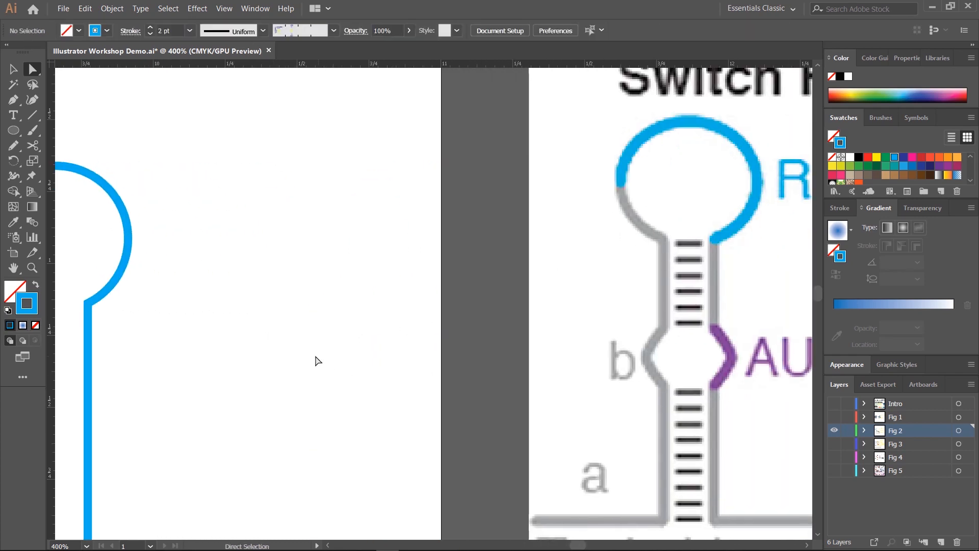
{"action": "left_click_drag", "start_coordinate": [153, 346], "coordinate": [550, 271]}
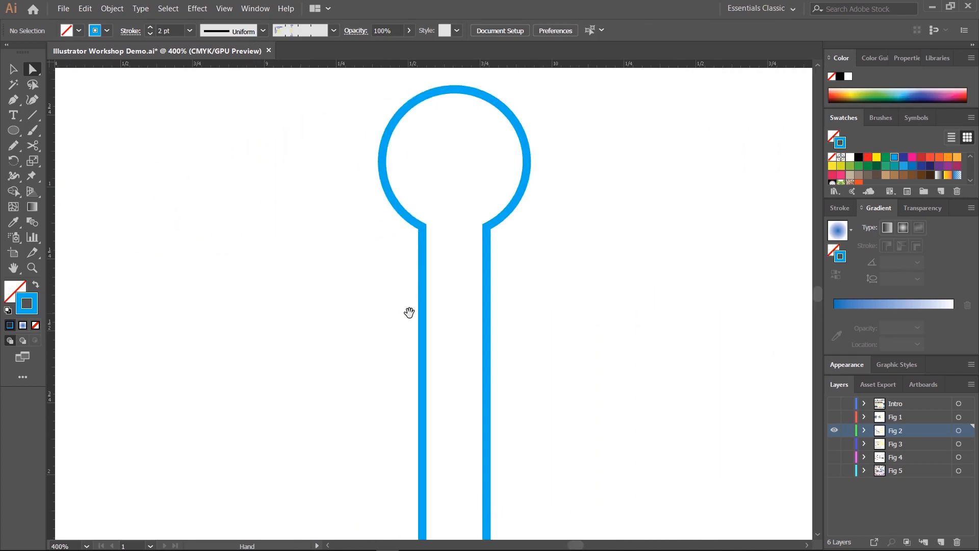
{"action": "left_click_drag", "start_coordinate": [564, 343], "coordinate": [168, 278]}
{"action": "left_click_drag", "start_coordinate": [298, 310], "coordinate": [167, 418]}
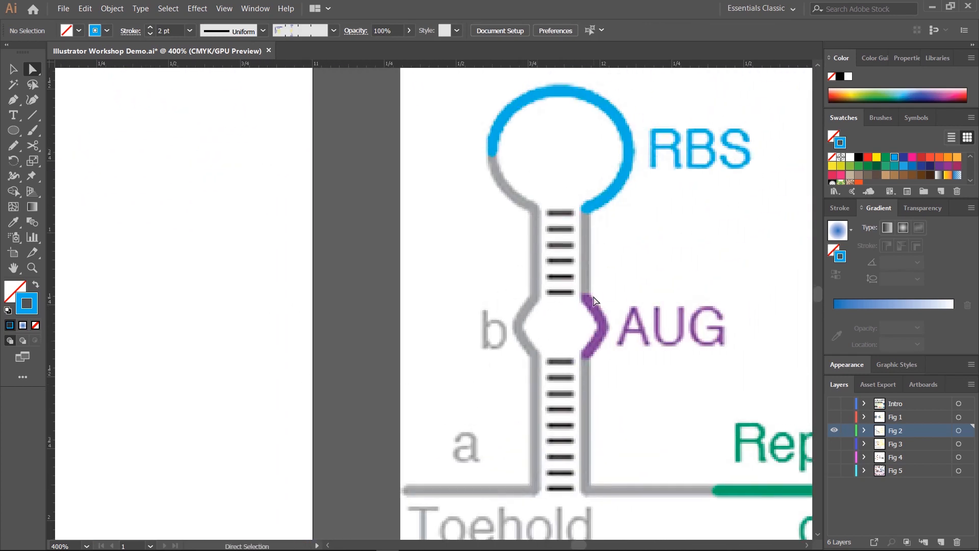
{"action": "mouse_move", "coordinate": [297, 362]}
{"action": "left_mouse_down"}
{"action": "mouse_move", "coordinate": [417, 319]}
{"action": "mouse_move", "coordinate": [474, 332]}
{"action": "left_mouse_up"}
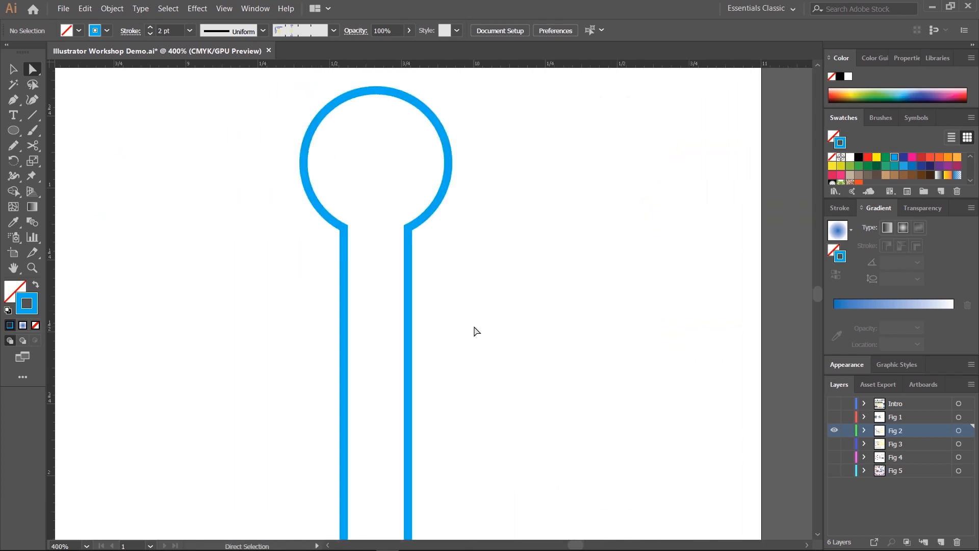
{"action": "left_click", "coordinate": [20, 101]}
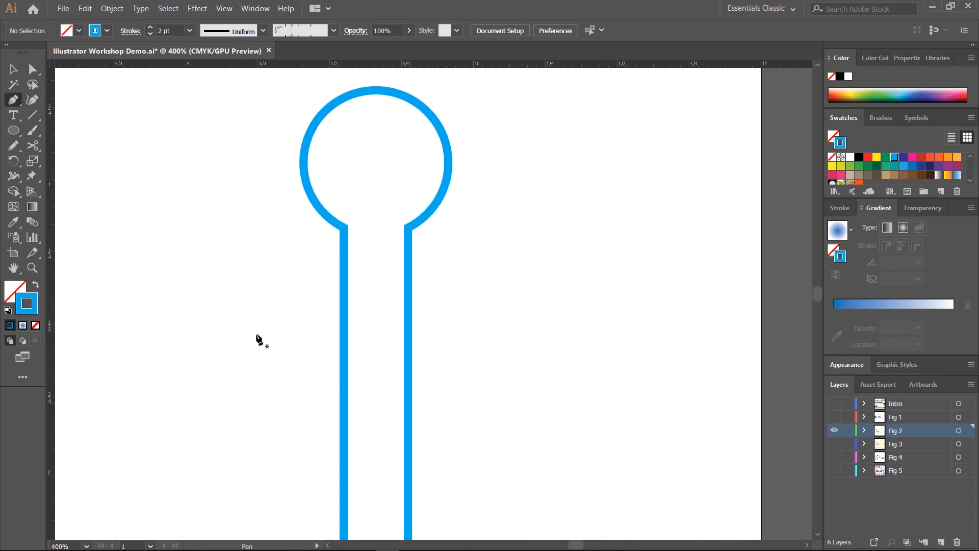
{"action": "left_click", "coordinate": [344, 368]}
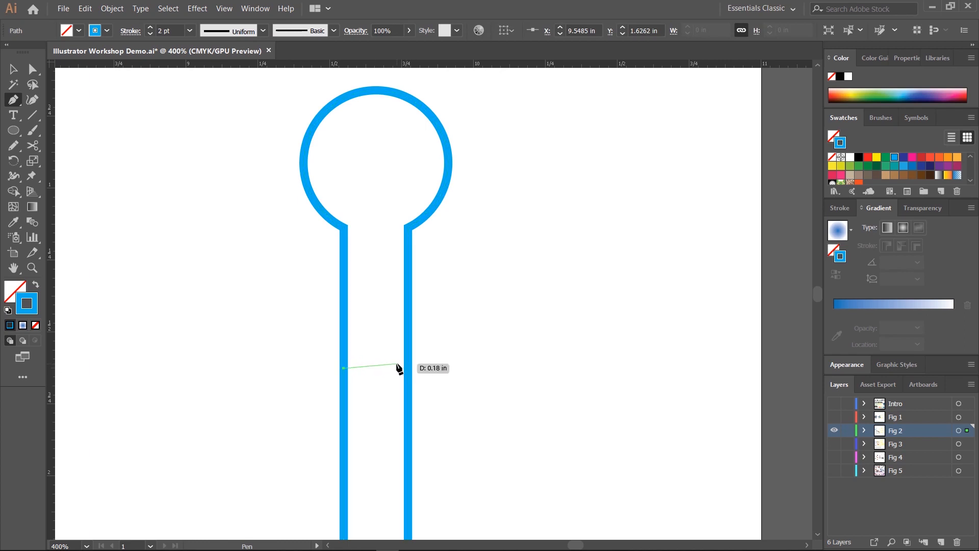
{"action": "key", "text": "Escape"}
{"action": "key", "text": "ctrl+z"}
Step: Select the hairpin outline and add three closely spaced anchor points on each stem line at roughly matching heights
{"action": "left_click", "coordinate": [9, 68]}
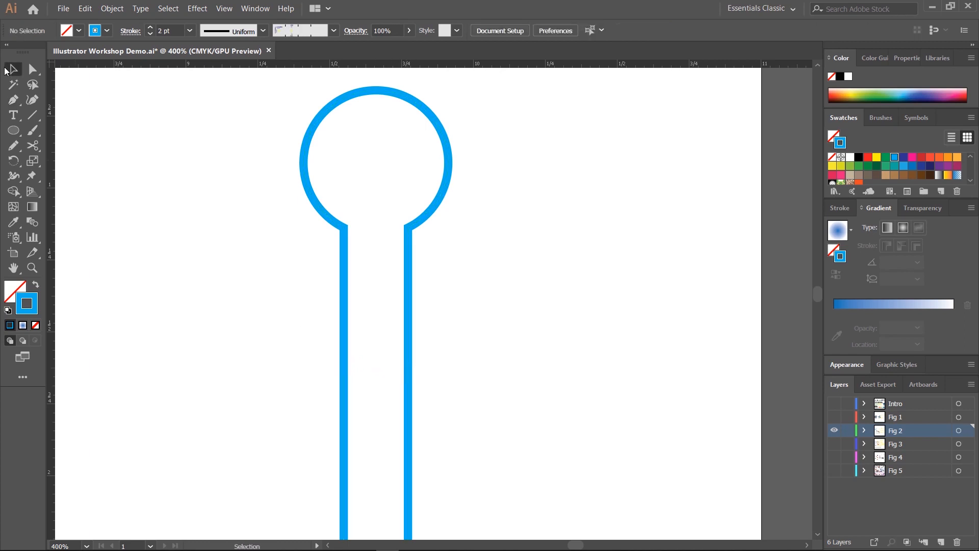
{"action": "left_click", "coordinate": [343, 354]}
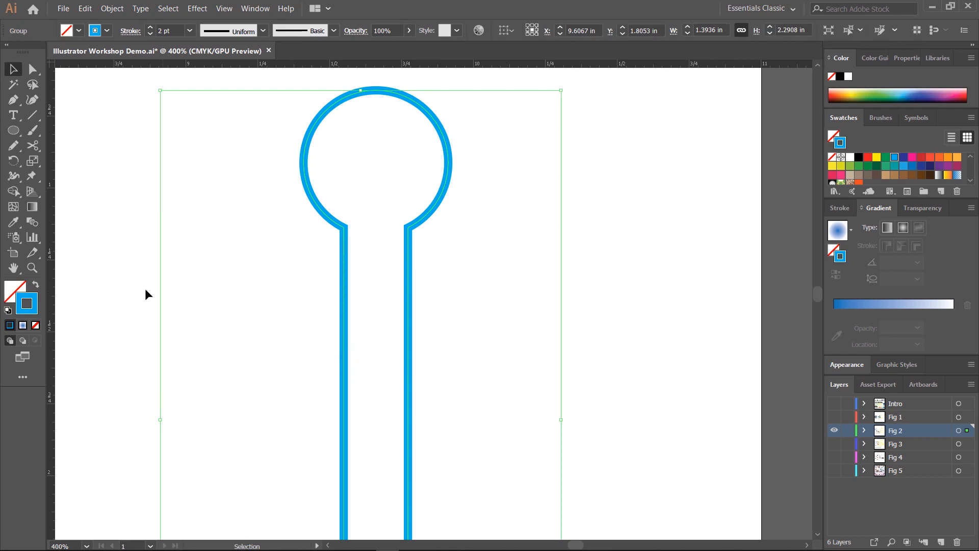
{"action": "left_click", "coordinate": [13, 99]}
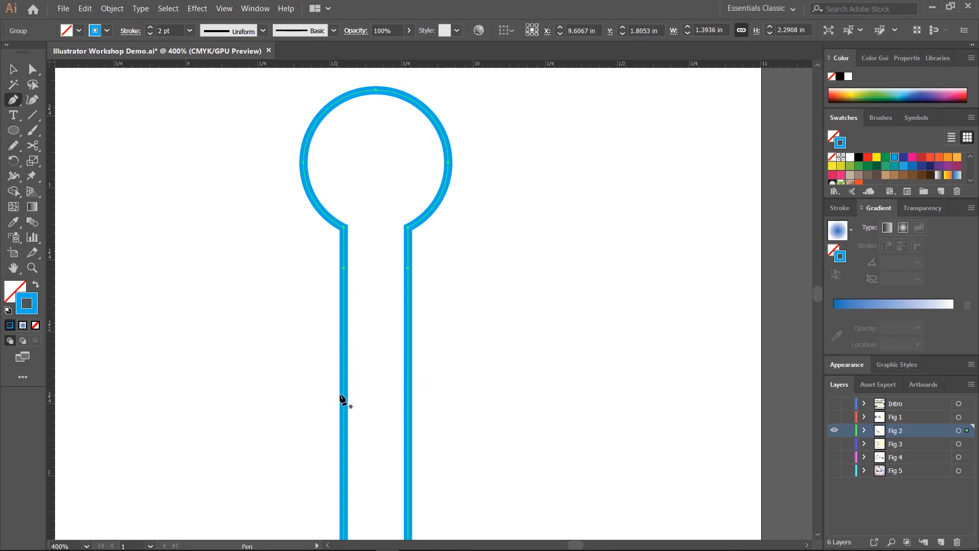
{"action": "left_click", "coordinate": [344, 356]}
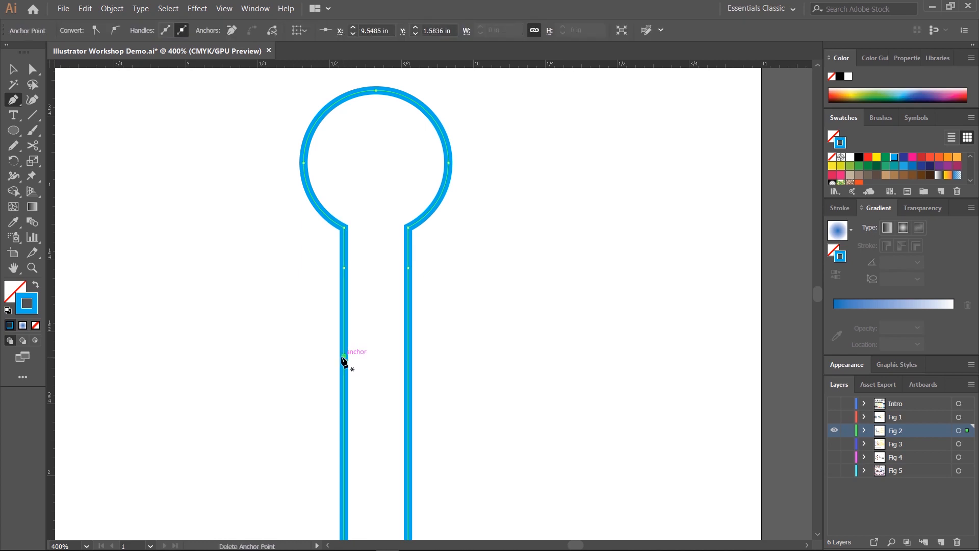
{"action": "left_click", "coordinate": [343, 410]}
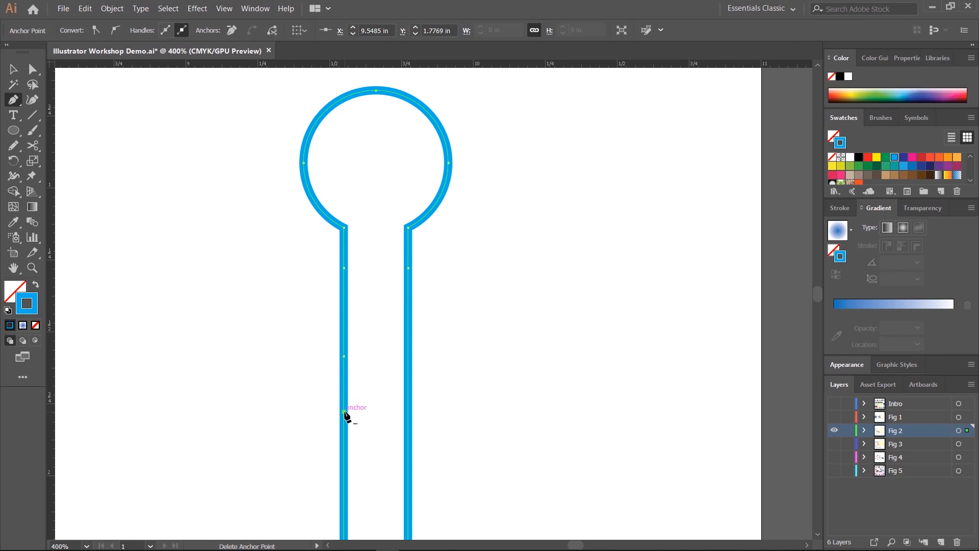
{"action": "left_click", "coordinate": [344, 384]}
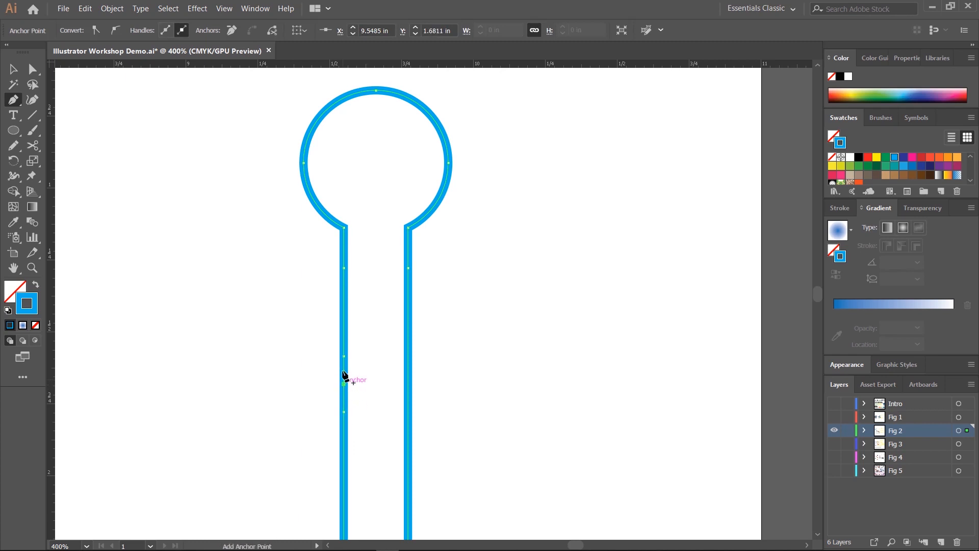
{"action": "left_click", "coordinate": [408, 358]}
{"action": "left_click", "coordinate": [409, 413]}
Step: Adjust the three new anchor points on the right stem line to align with those on the left, and deselect the outline
{"action": "left_click", "coordinate": [32, 69]}
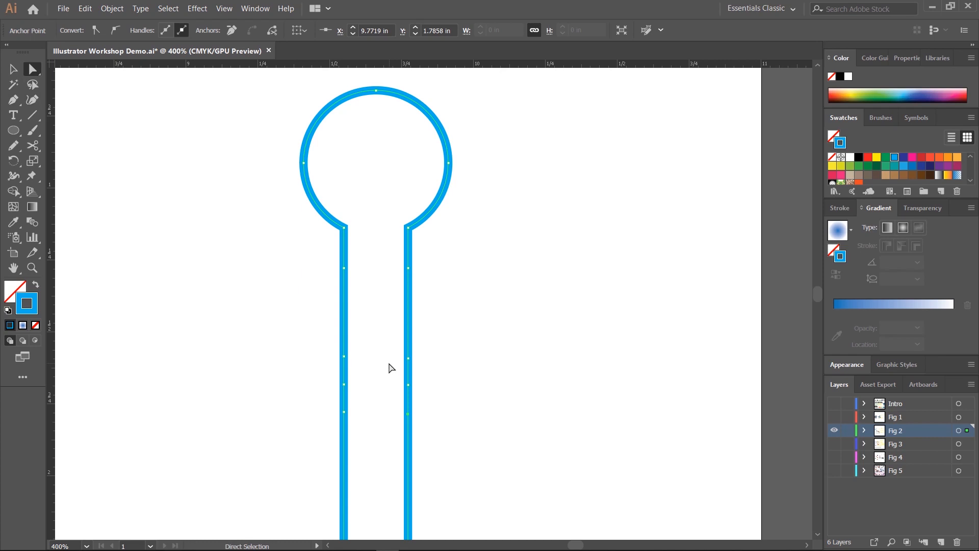
{"action": "left_click_drag", "start_coordinate": [408, 363], "coordinate": [409, 357]}
{"action": "scroll", "coordinate": [408, 372], "scroll_direction": "up", "scroll_amount": 3}
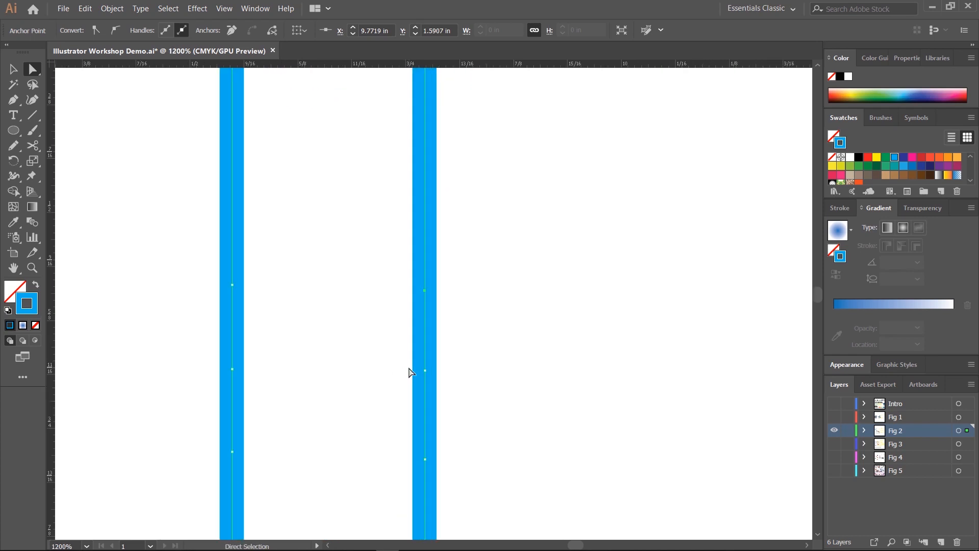
{"action": "left_click_drag", "start_coordinate": [425, 371], "coordinate": [424, 372]}
{"action": "left_click_drag", "start_coordinate": [426, 459], "coordinate": [424, 452]}
{"action": "left_click", "coordinate": [284, 388]}
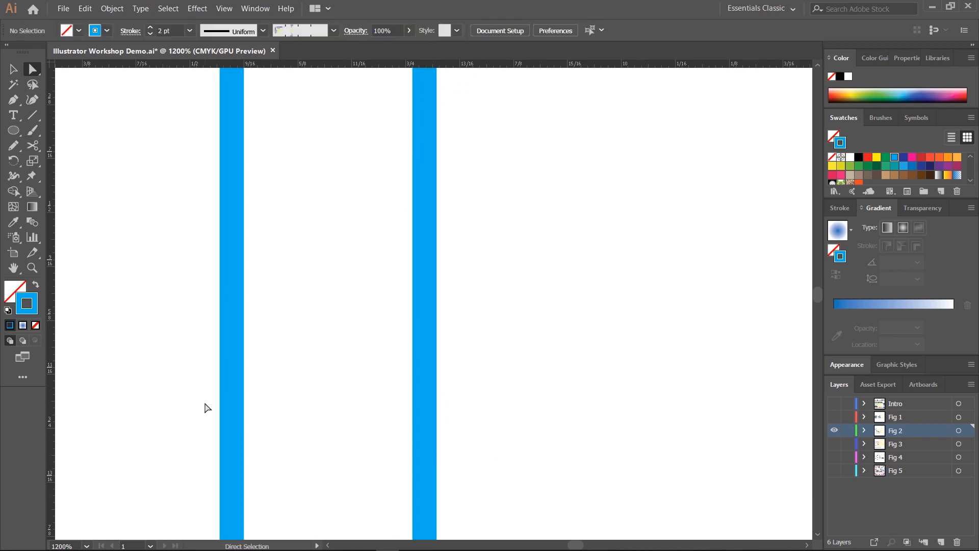
Step: Try pulling the middle anchor points of the two stem lines outward one at a time, and undo the moves
{"action": "left_click_drag", "start_coordinate": [155, 342], "coordinate": [301, 442]}
{"action": "mouse_move", "coordinate": [232, 370]}
{"action": "left_mouse_down"}
{"action": "mouse_move", "coordinate": [180, 368]}
{"action": "mouse_move", "coordinate": [185, 392]}
{"action": "left_mouse_up"}
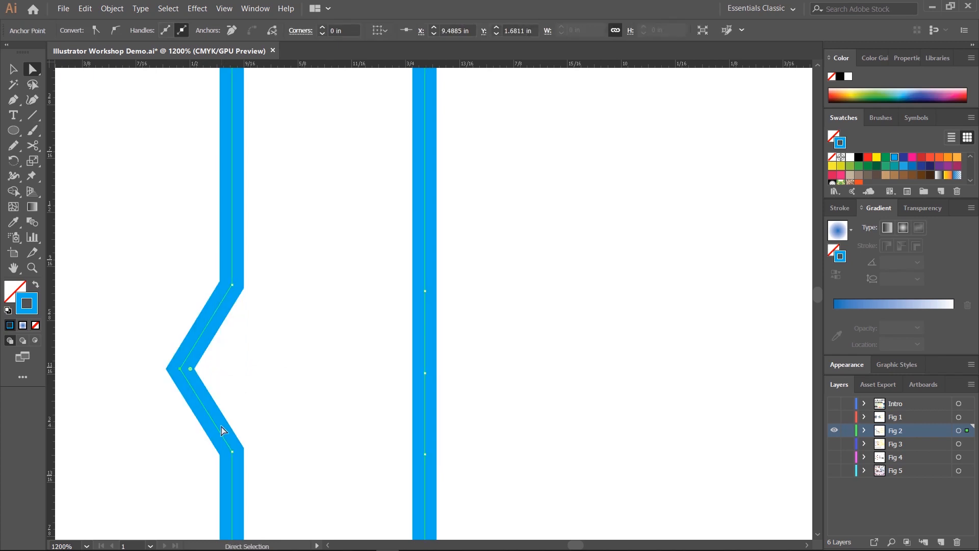
{"action": "key", "text": "ctrl+z"}
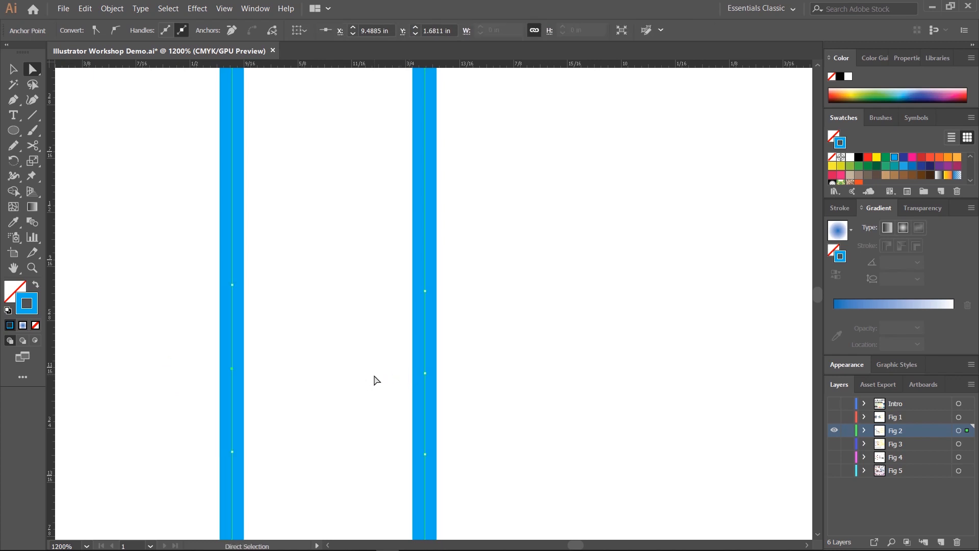
{"action": "left_click_drag", "start_coordinate": [233, 368], "coordinate": [146, 368]}
{"action": "mouse_move", "coordinate": [427, 375]}
{"action": "left_mouse_down"}
{"action": "mouse_move", "coordinate": [517, 366]}
{"action": "mouse_move", "coordinate": [508, 376]}
{"action": "left_mouse_up"}
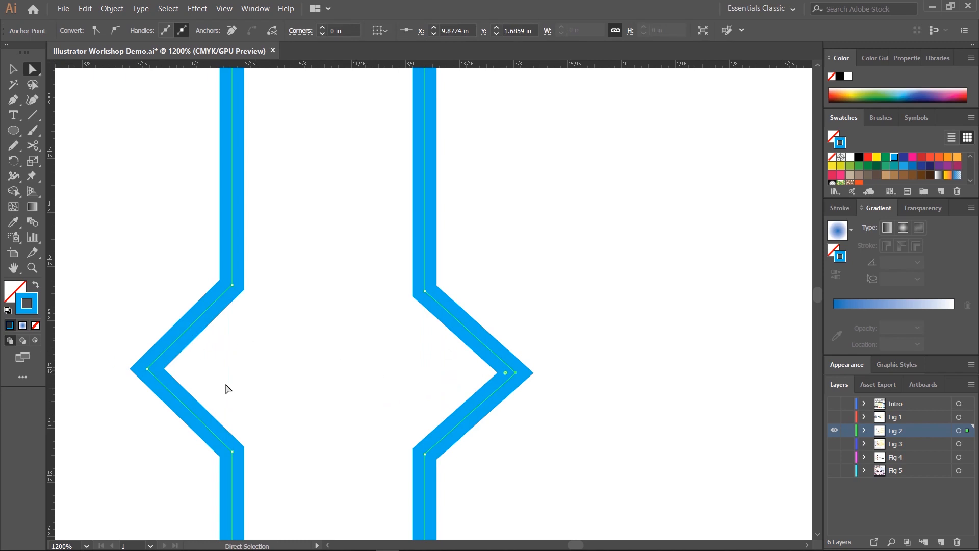
{"action": "key", "text": "ctrl+z"}
{"action": "key", "text": "ctrl+z"}
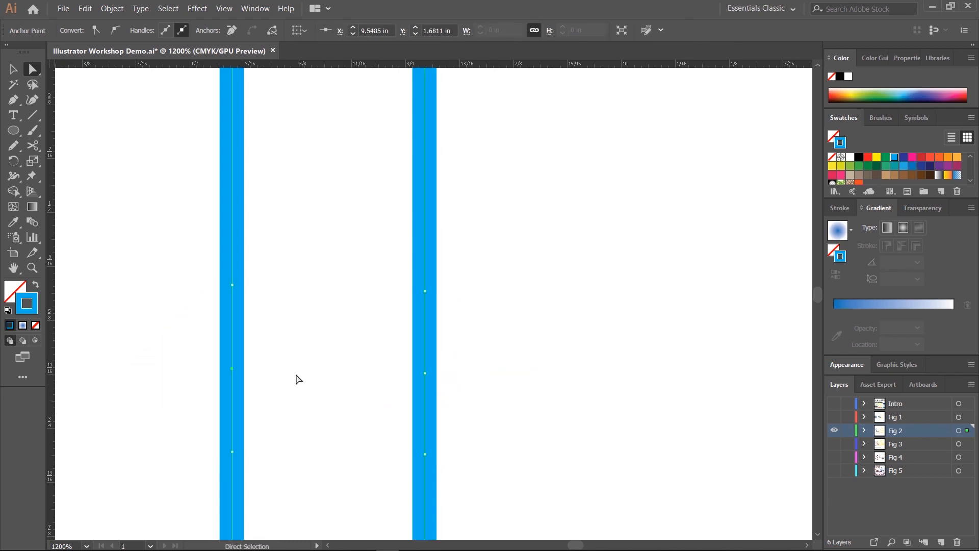
Step: Select the middle anchor points of both stem lines together and scale them apart horizontally into a pointed bulge on each side
{"action": "left_click", "coordinate": [426, 374], "text": "shift"}
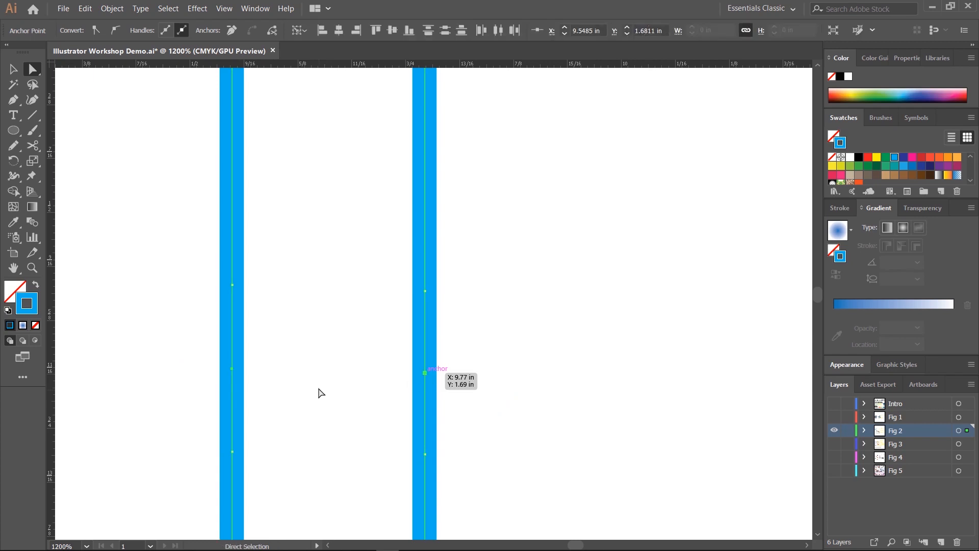
{"action": "left_click", "coordinate": [32, 160]}
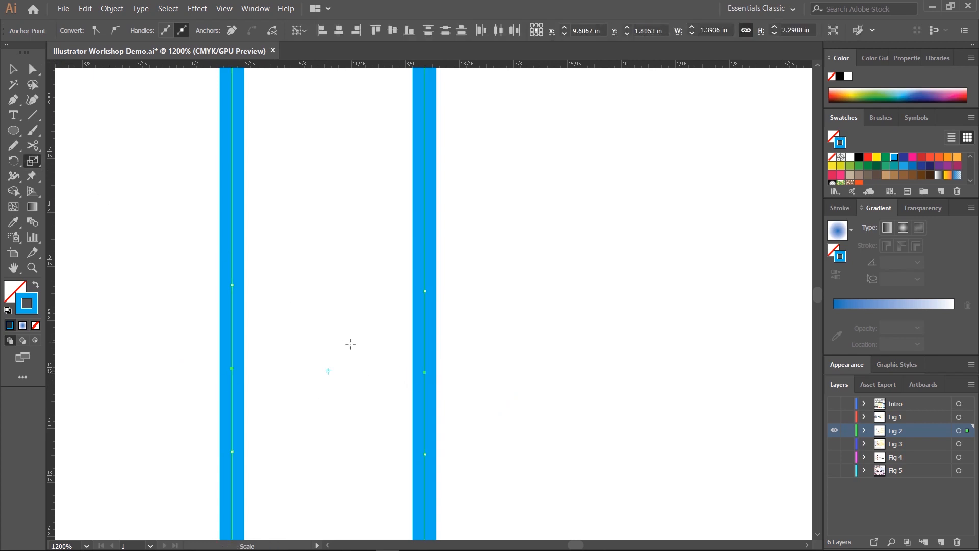
{"action": "left_click_drag", "start_coordinate": [363, 370], "coordinate": [384, 369]}
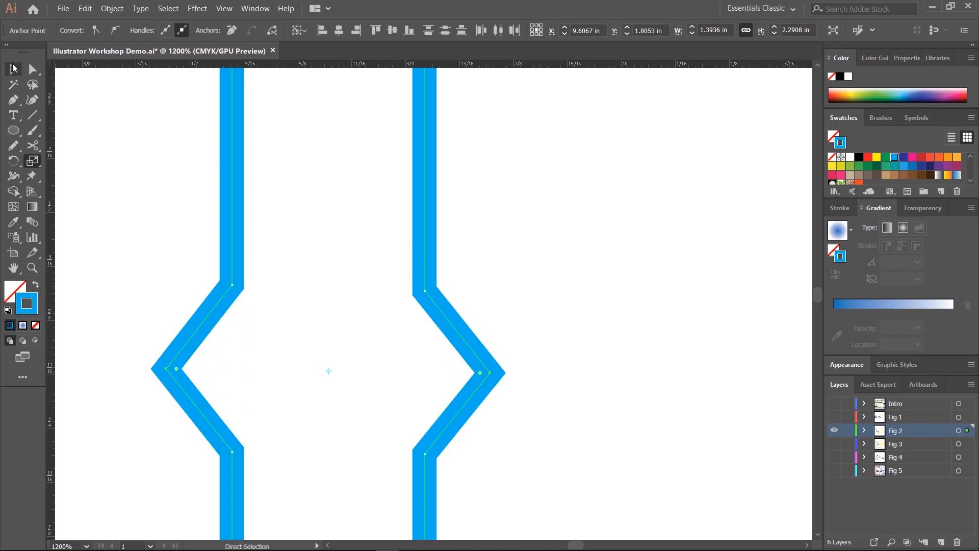
{"action": "left_click", "coordinate": [13, 69]}
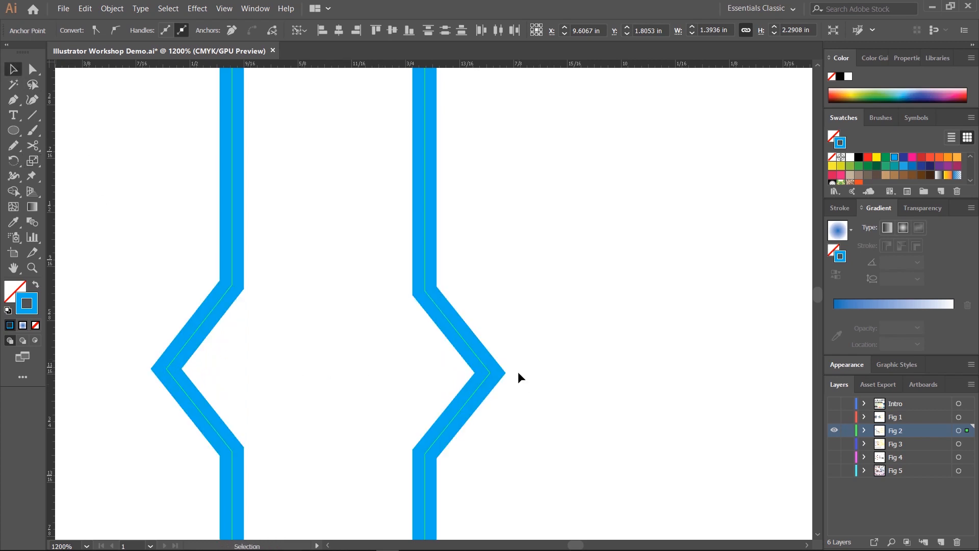
{"action": "key", "text": "ctrl+minus"}
{"action": "key", "text": "ctrl+minus"}
{"action": "key", "text": "ctrl+minus"}
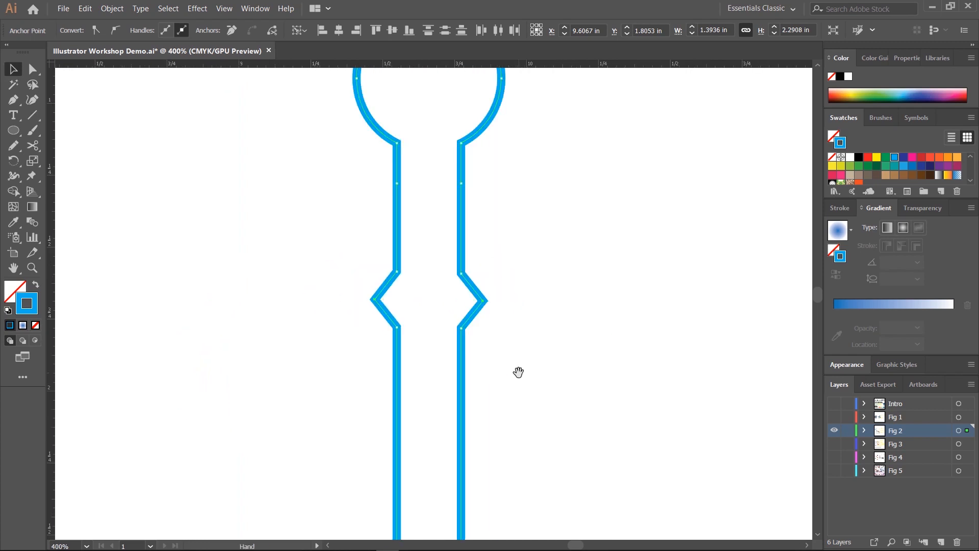
{"action": "left_click_drag", "start_coordinate": [518, 371], "coordinate": [316, 337]}
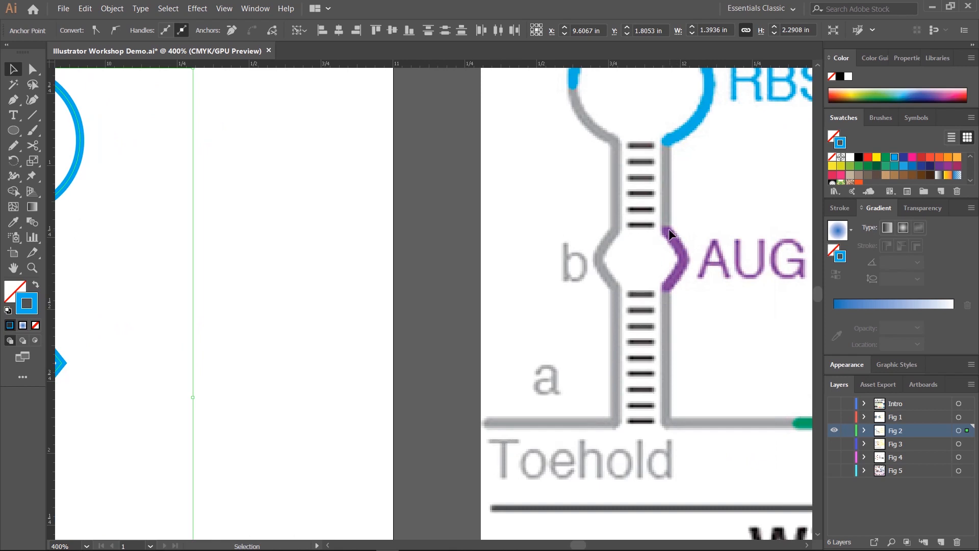
Step: Convert the outermost anchor points of both stem bulges to smooth points so each pointed bulge becomes a rounded curve
{"action": "left_click_drag", "start_coordinate": [150, 313], "coordinate": [529, 280]}
{"action": "key", "text": "a"}
{"action": "key", "text": "ctrl+equal"}
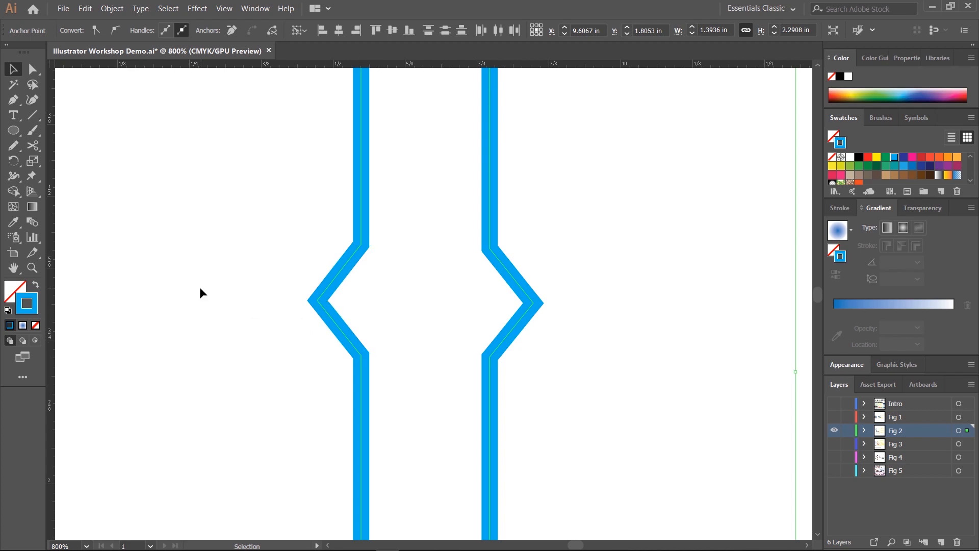
{"action": "left_click", "coordinate": [32, 69]}
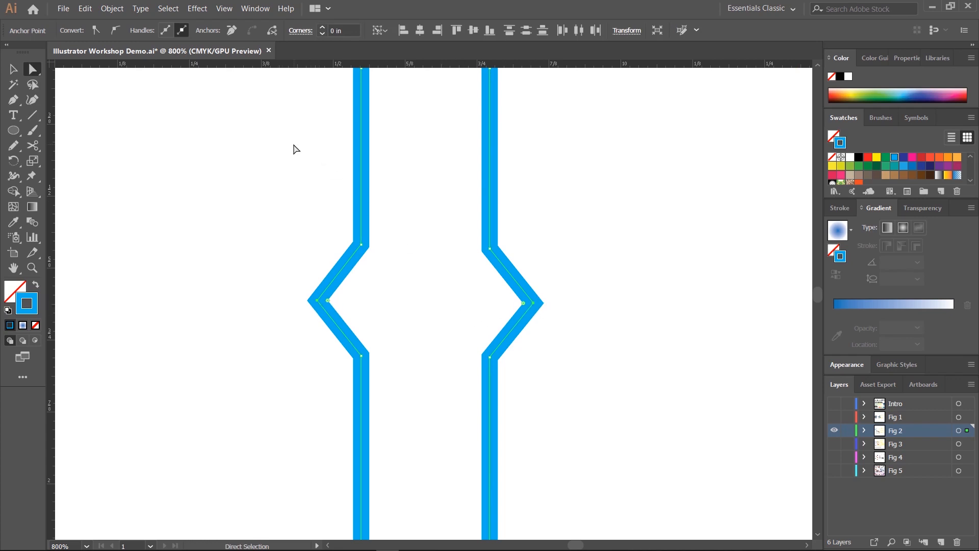
{"action": "left_click", "coordinate": [114, 32]}
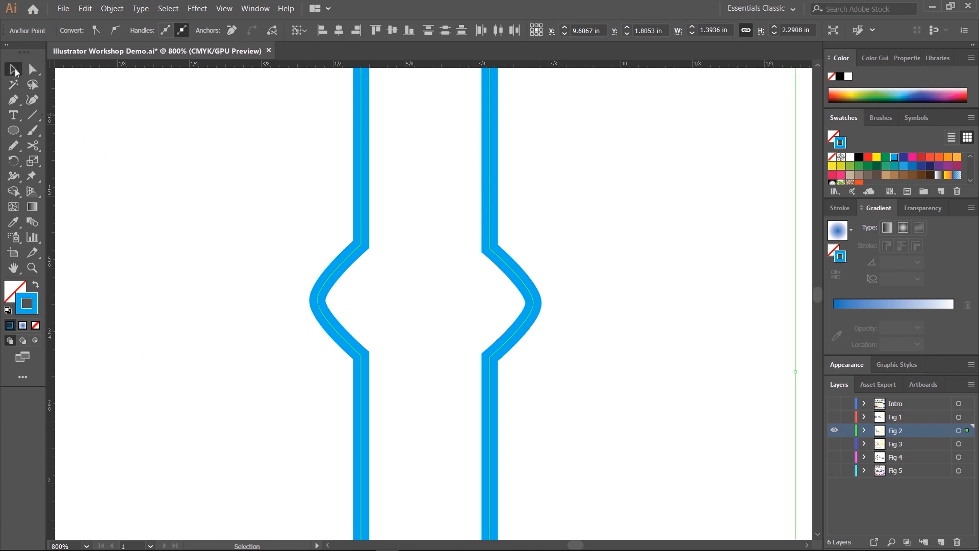
Step: Try reshaping the left bulge with its smooth point's direction handle, undo the change, and deselect the hairpin outline
{"action": "left_click", "coordinate": [136, 221]}
{"action": "left_click", "coordinate": [317, 300]}
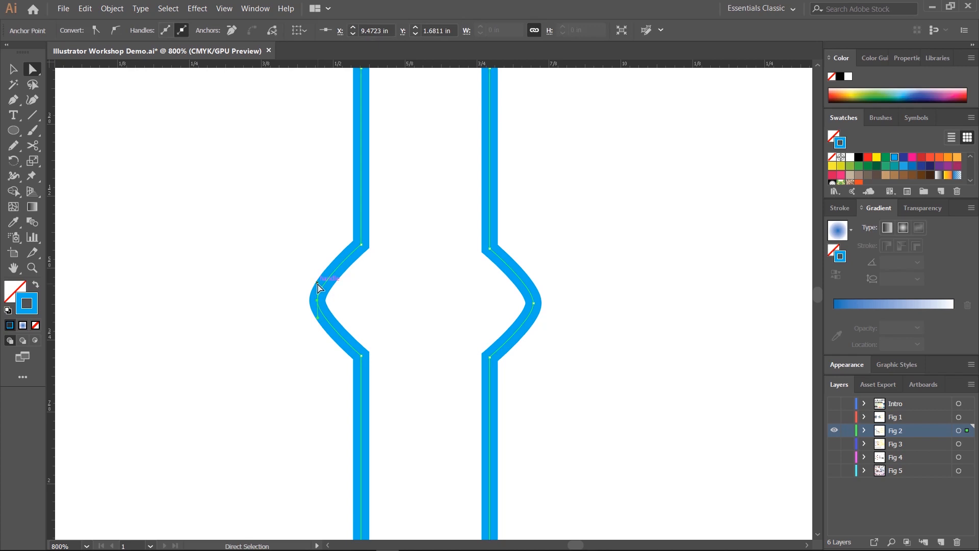
{"action": "left_click_drag", "start_coordinate": [317, 287], "coordinate": [273, 212]}
{"action": "key", "text": "ctrl+z"}
{"action": "key", "text": "v"}
{"action": "left_click", "coordinate": [246, 261]}
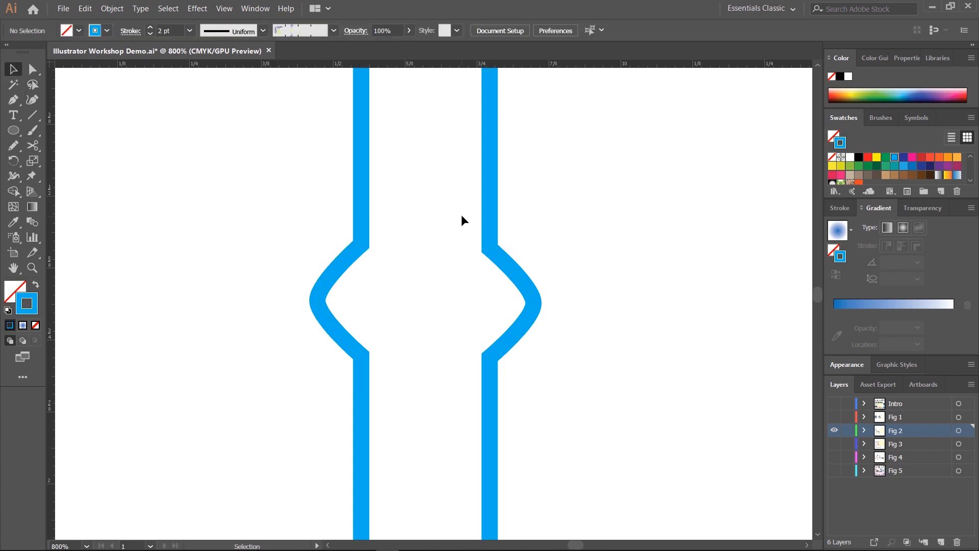
Step: Try converting the corner points where the bulges meet the upper stem lines to smooth, and undo the conversion
{"action": "scroll", "coordinate": [408, 245], "scroll_direction": "right", "scroll_amount": 2}
{"action": "scroll", "coordinate": [352, 301], "scroll_direction": "down", "scroll_amount": 3}
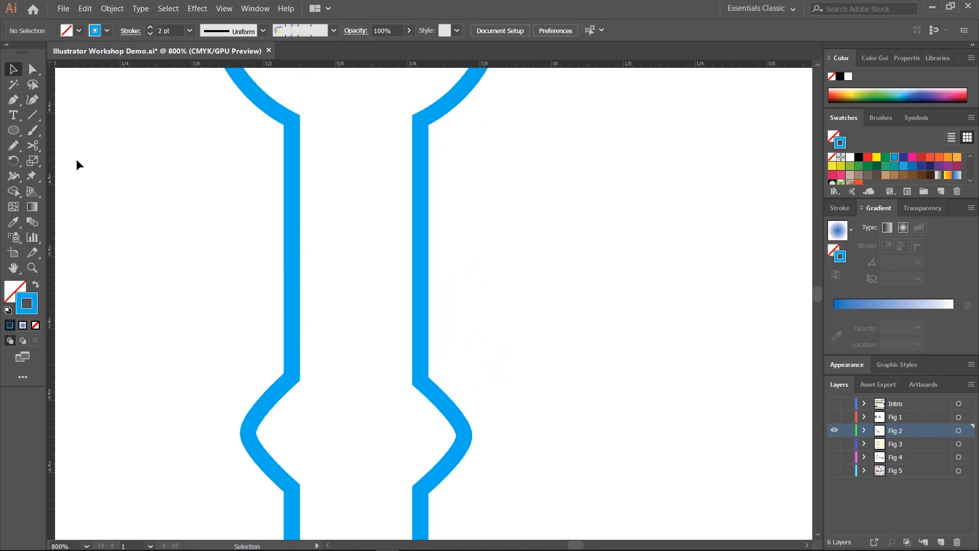
{"action": "key", "text": "a"}
{"action": "left_click_drag", "start_coordinate": [263, 337], "coordinate": [439, 398]}
{"action": "left_click", "coordinate": [117, 30]}
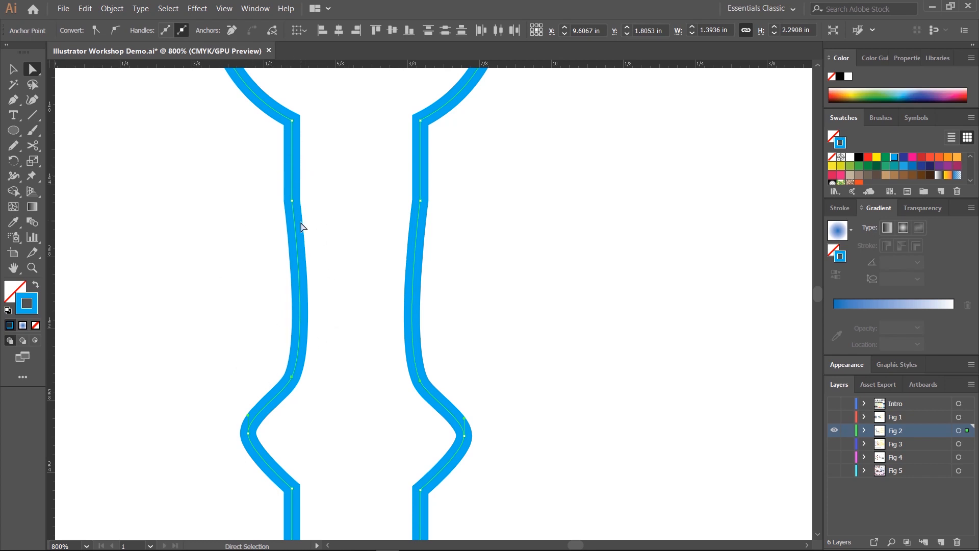
{"action": "key", "text": "ctrl"}
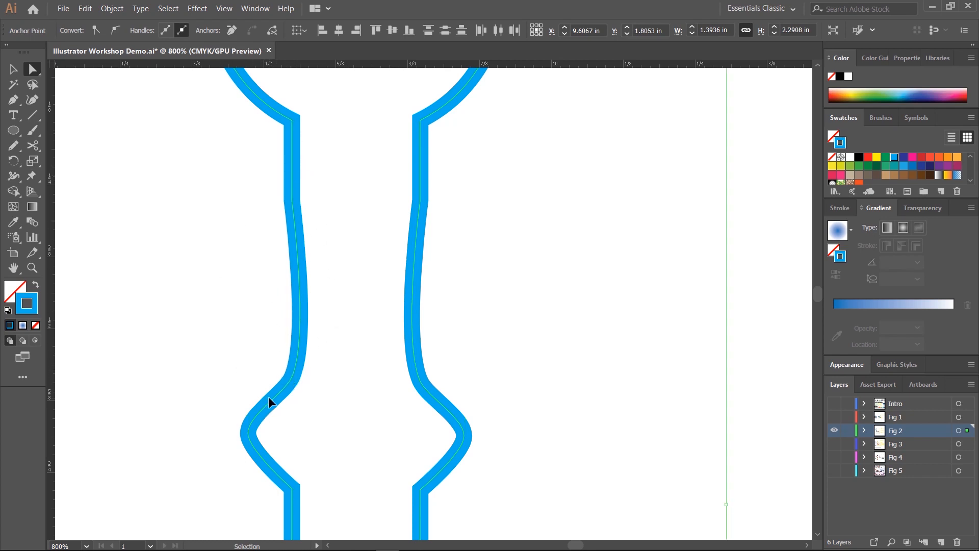
{"action": "key", "text": "ctrl+z"}
{"action": "left_click", "coordinate": [13, 68]}
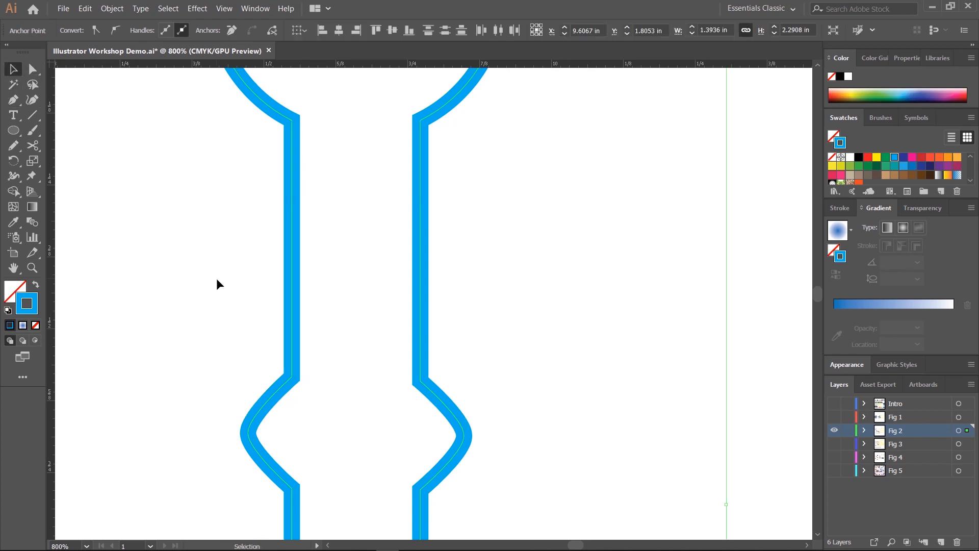
Step: Compare the hairpin and its open base lines with the reference figure's toehold and green Repressed gene arrow
{"action": "scroll", "coordinate": [244, 399], "scroll_direction": "down", "scroll_amount": 1}
{"action": "left_click_drag", "start_coordinate": [187, 355], "coordinate": [255, 231]}
{"action": "key", "text": "ctrl+minus"}
{"action": "key", "text": "ctrl+minus"}
{"action": "key", "text": "ctrl+minus"}
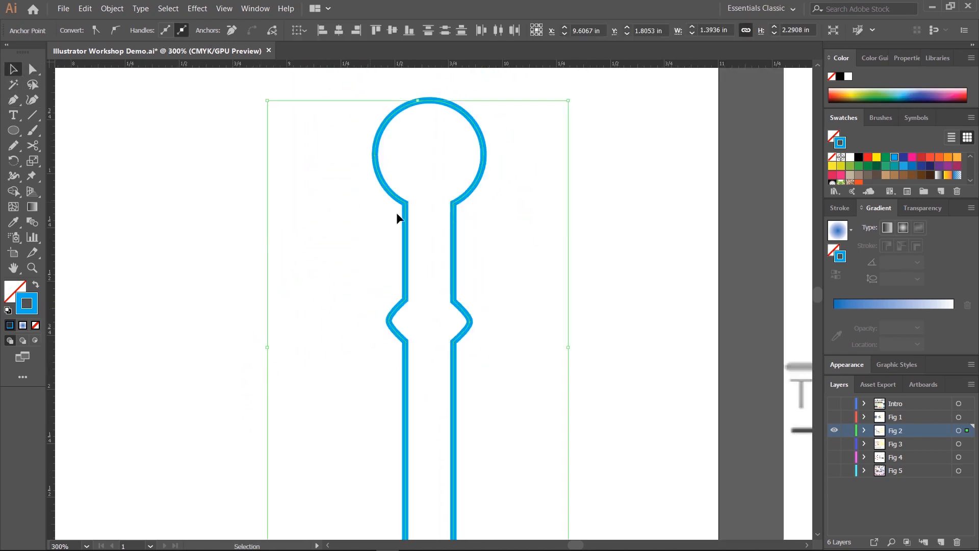
{"action": "scroll", "coordinate": [397, 218], "scroll_direction": "right", "scroll_amount": 10}
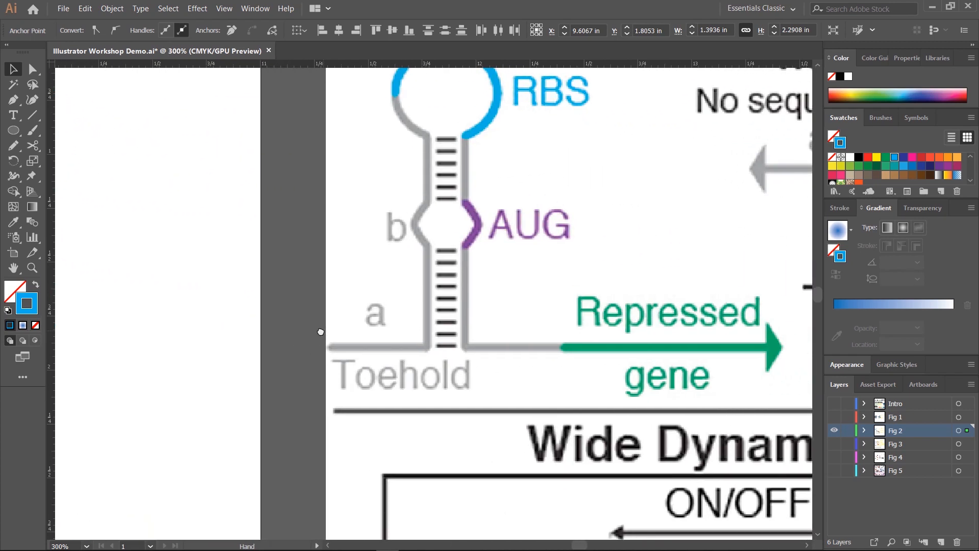
{"action": "left_click_drag", "start_coordinate": [320, 332], "coordinate": [675, 182]}
{"action": "left_click_drag", "start_coordinate": [550, 369], "coordinate": [92, 390]}
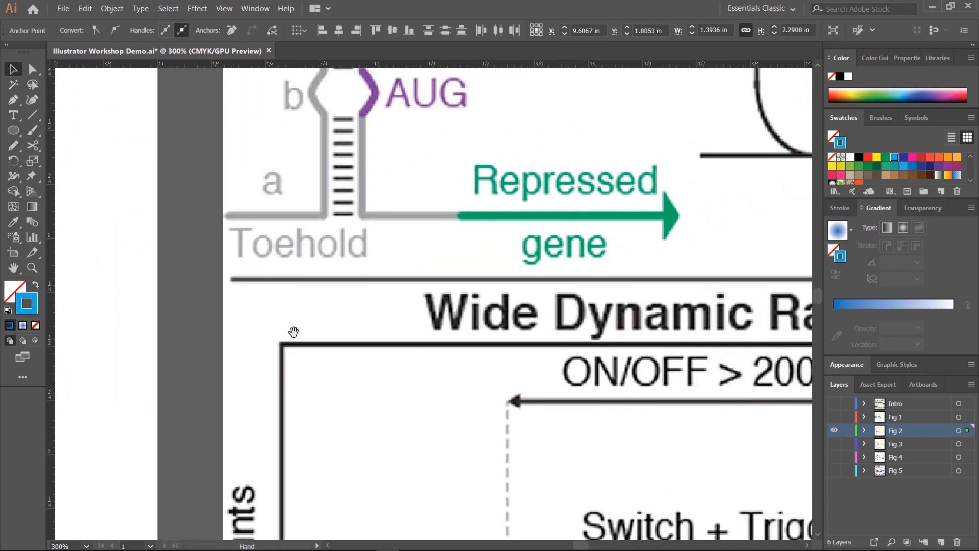
{"action": "left_click_drag", "start_coordinate": [293, 332], "coordinate": [173, 382]}
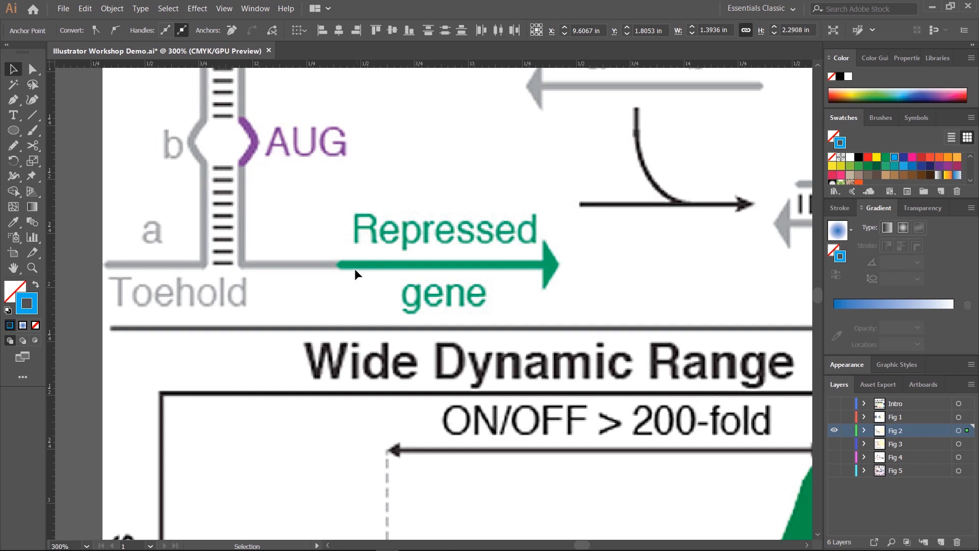
{"action": "left_click_drag", "start_coordinate": [225, 307], "coordinate": [523, 285]}
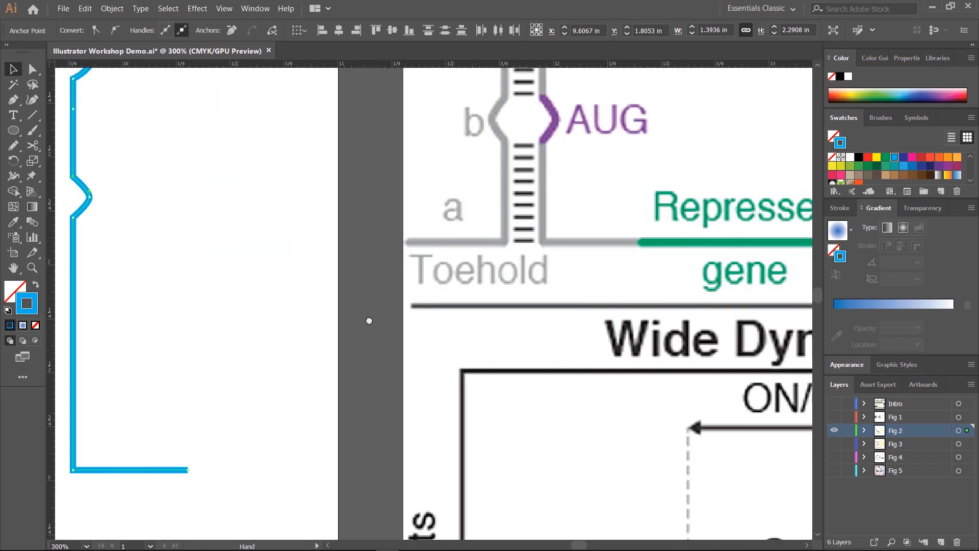
{"action": "left_click_drag", "start_coordinate": [139, 382], "coordinate": [485, 304]}
{"action": "left_click_drag", "start_coordinate": [519, 354], "coordinate": [388, 334]}
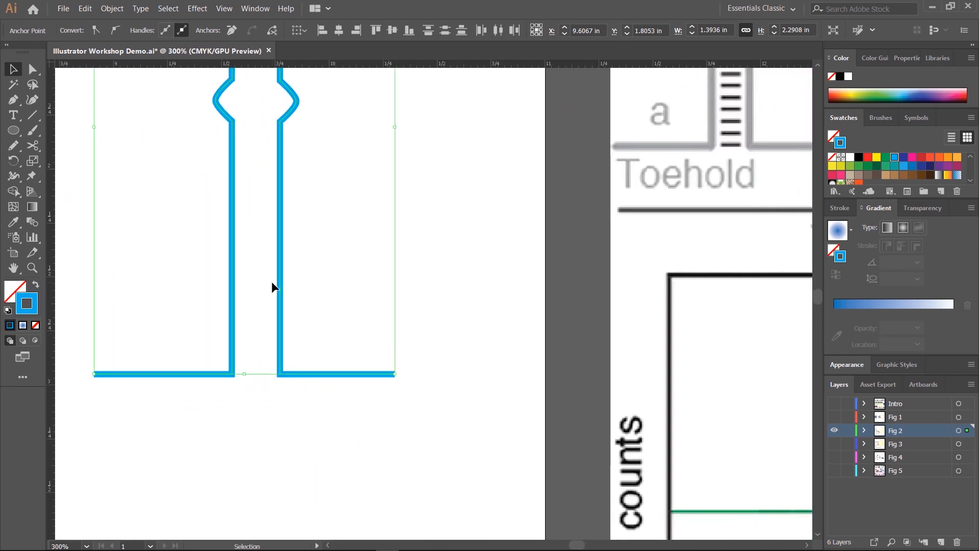
Step: Draw a horizontal line segment extending the hairpin's right base line from its end anchor almost to the artboard edge
{"action": "left_click", "coordinate": [33, 116]}
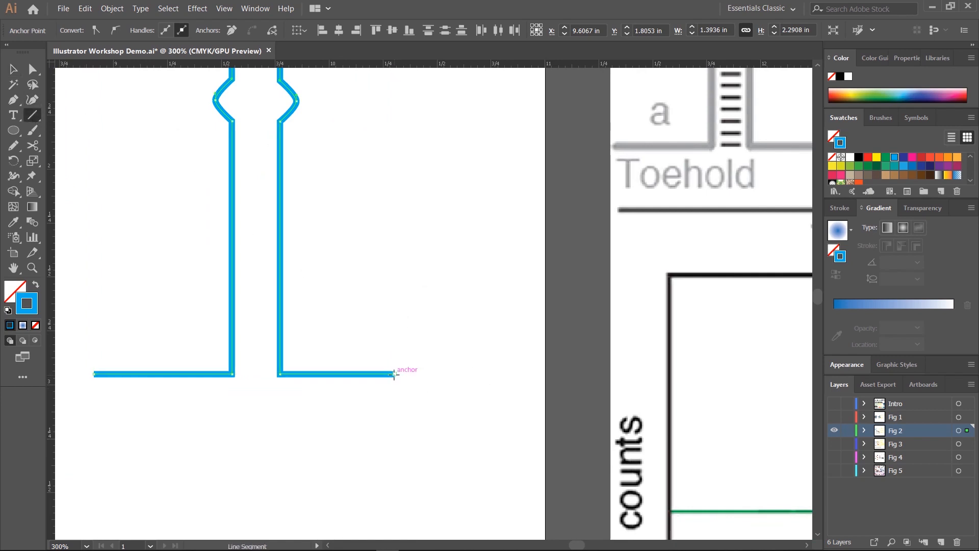
{"action": "left_click_drag", "start_coordinate": [394, 375], "coordinate": [539, 375]}
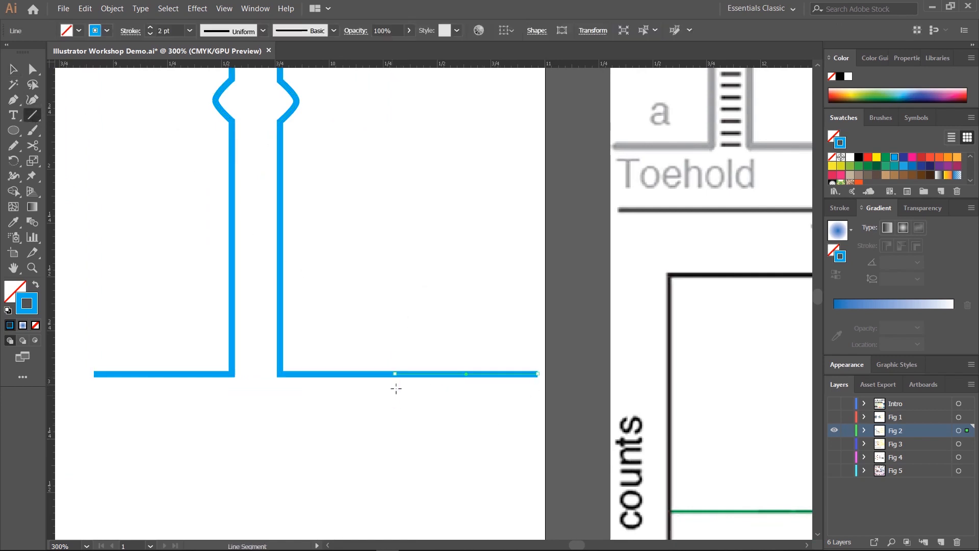
{"action": "left_click", "coordinate": [13, 69]}
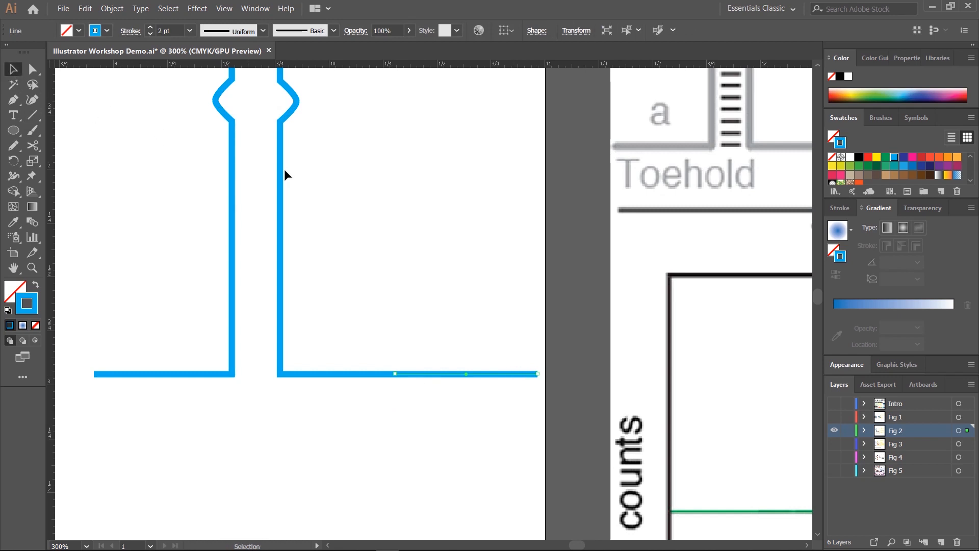
Step: Apply the Arrow 6 arrowhead to the end of the new base line segment to match the reference's gene arrow
{"action": "scroll", "coordinate": [515, 273], "scroll_direction": "right", "scroll_amount": 10}
{"action": "scroll", "coordinate": [516, 273], "scroll_direction": "up", "scroll_amount": 2}
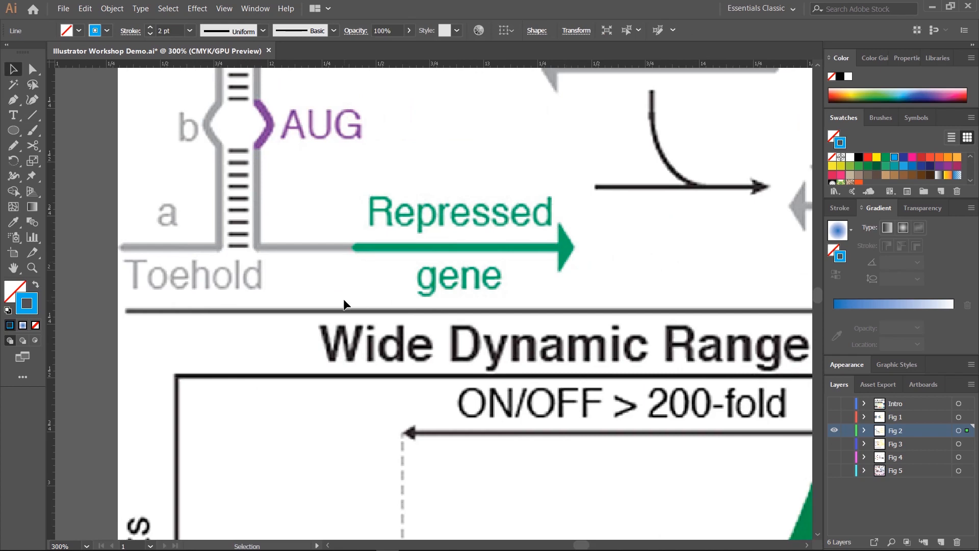
{"action": "left_click_drag", "start_coordinate": [324, 309], "coordinate": [766, 154]}
{"action": "left_click_drag", "start_coordinate": [423, 270], "coordinate": [463, 272]}
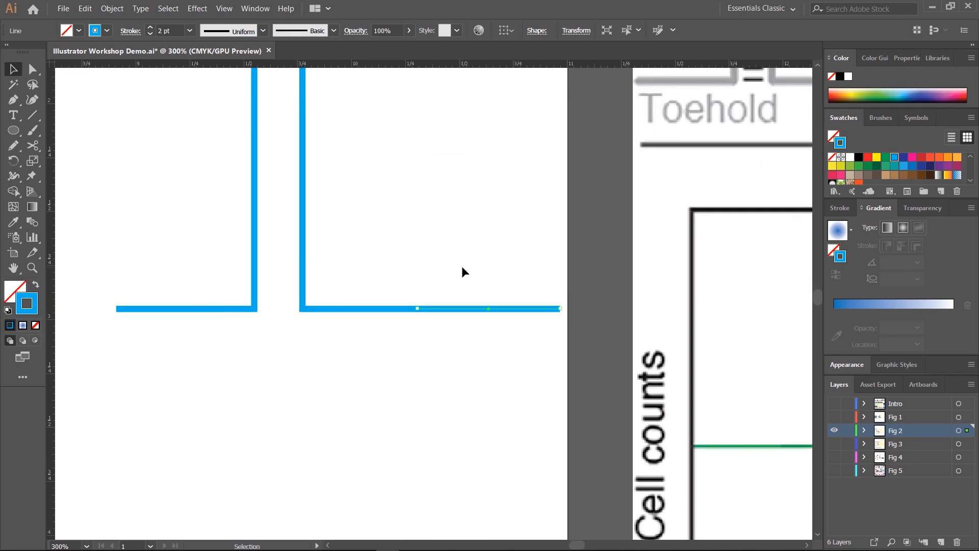
{"action": "left_click", "coordinate": [840, 206]}
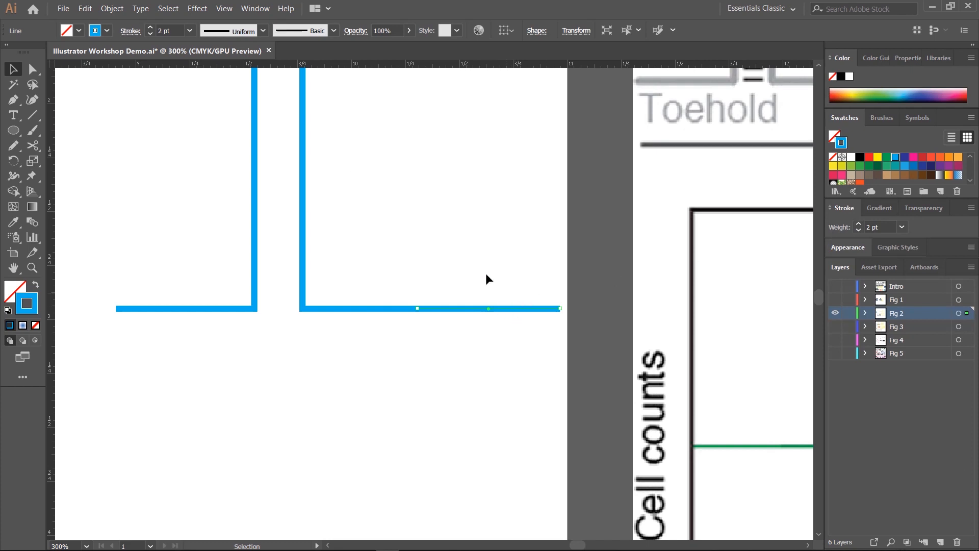
{"action": "left_click", "coordinate": [131, 31]}
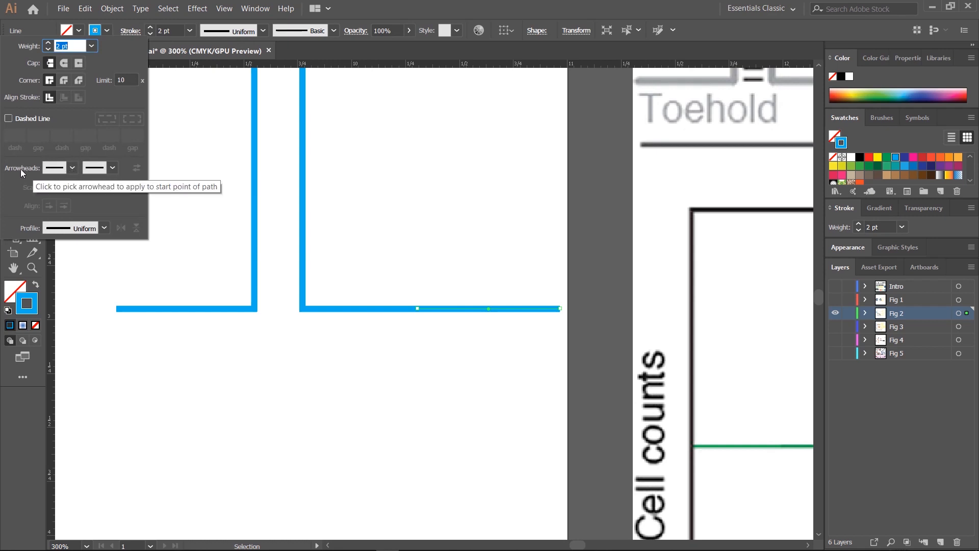
{"action": "left_click", "coordinate": [101, 168]}
{"action": "scroll", "coordinate": [72, 237], "scroll_direction": "down", "scroll_amount": 10}
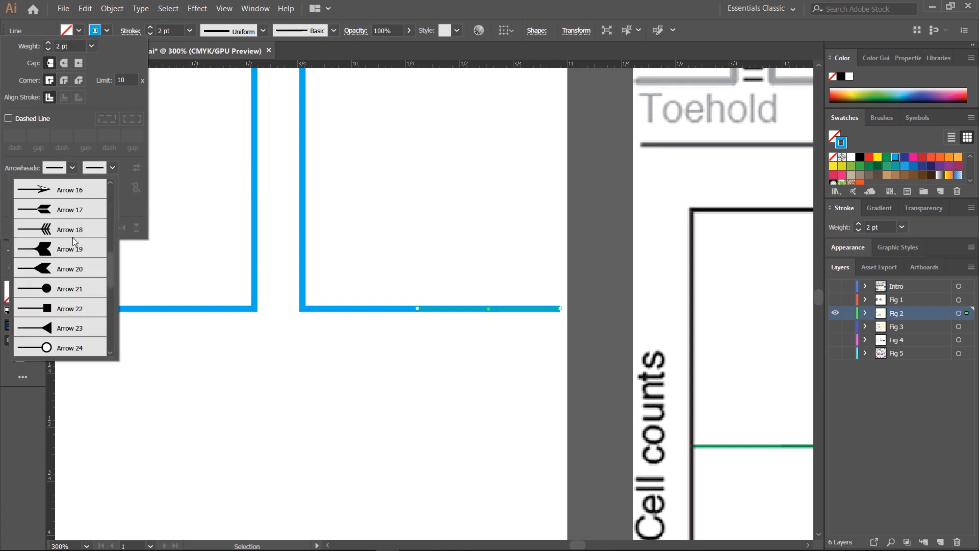
{"action": "scroll", "coordinate": [65, 306], "scroll_direction": "up", "scroll_amount": 9}
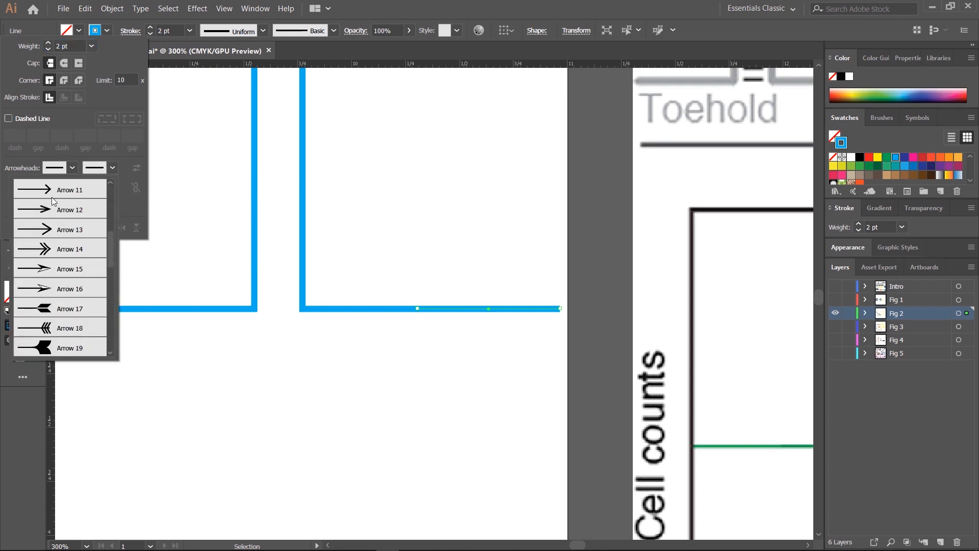
{"action": "left_click", "coordinate": [60, 251]}
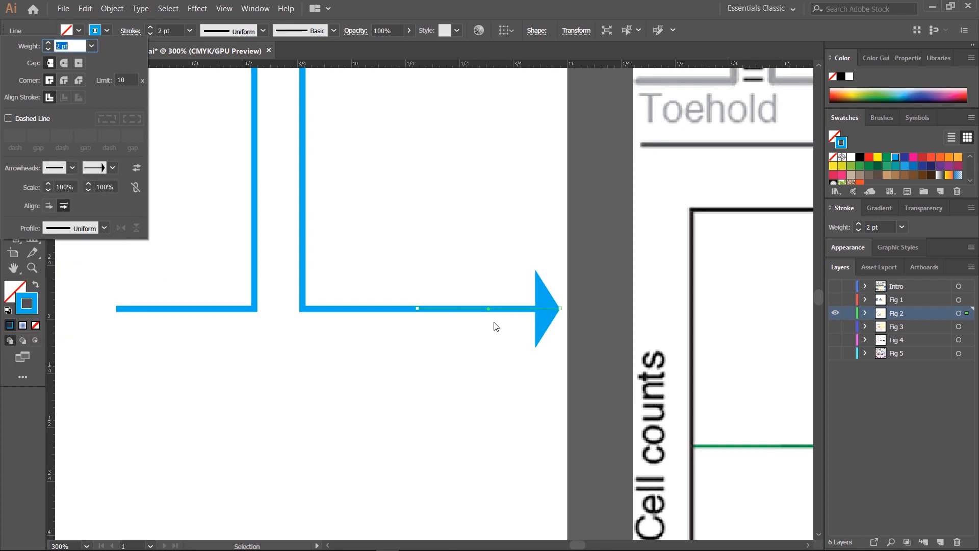
Step: Review the end arrowhead choices without changing them, and try swapping the start and end arrowheads back and forth
{"action": "left_click", "coordinate": [97, 167]}
{"action": "scroll", "coordinate": [66, 271], "scroll_direction": "up", "scroll_amount": 4}
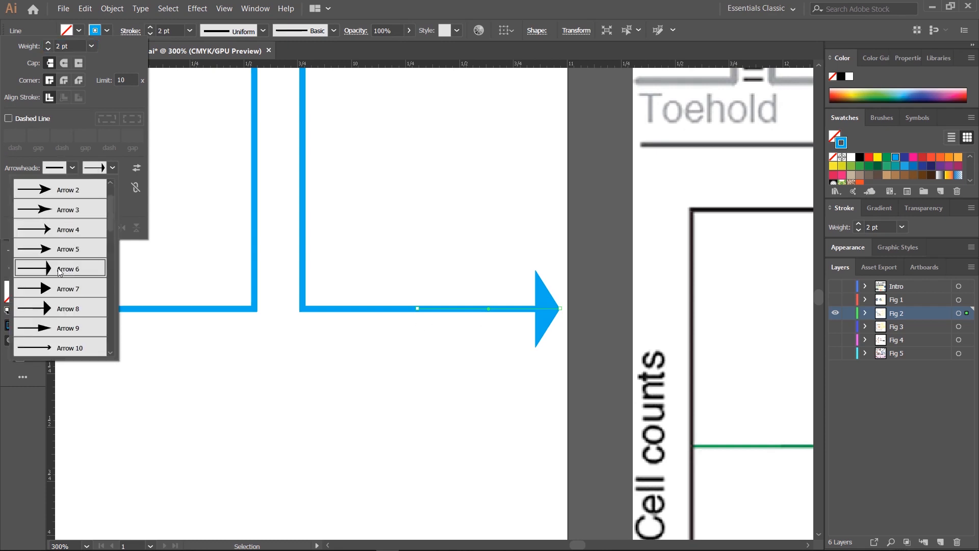
{"action": "left_click", "coordinate": [137, 209]}
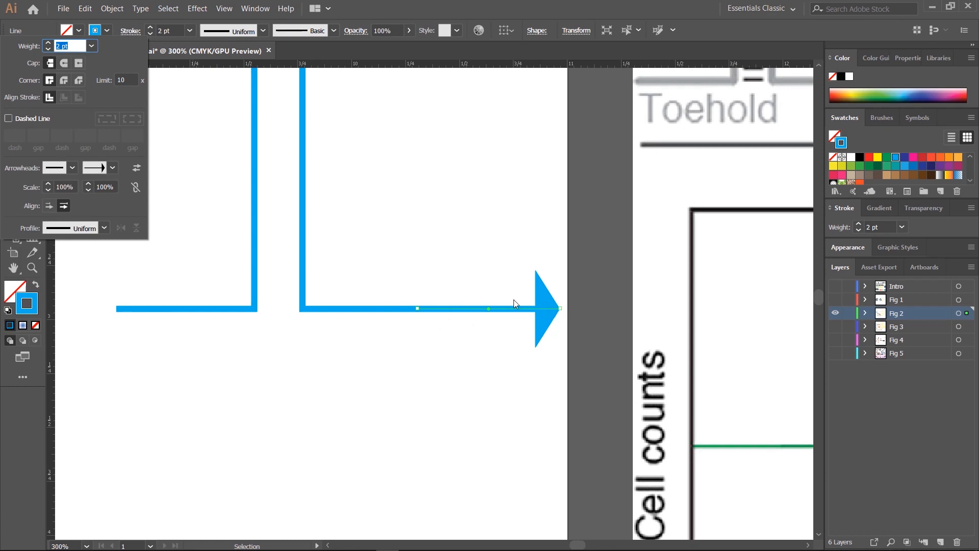
{"action": "left_click", "coordinate": [137, 168]}
{"action": "left_click", "coordinate": [136, 168]}
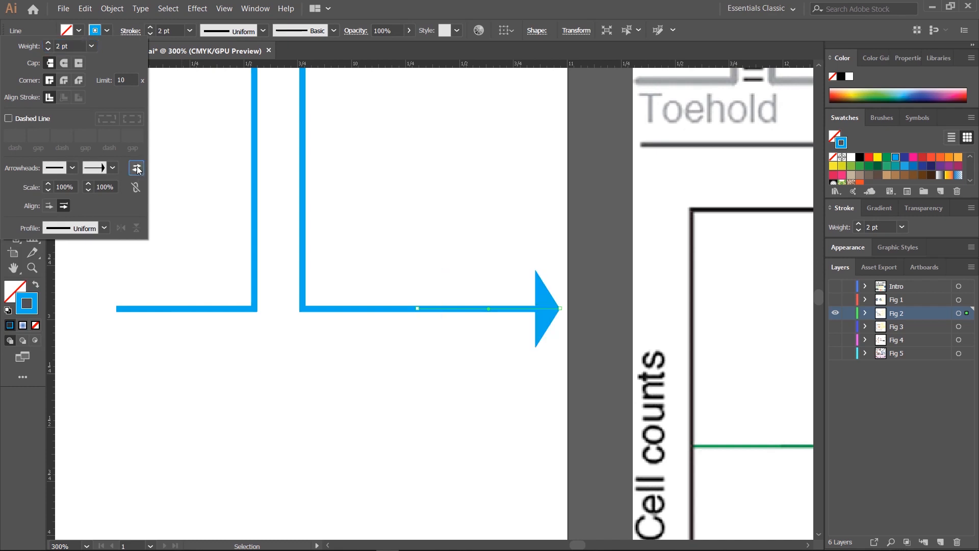
{"action": "left_click", "coordinate": [136, 168]}
{"action": "left_click", "coordinate": [136, 167]}
Step: Set the end arrowhead's scale to 61% and compare its proportions with the reference's gene arrow
{"action": "left_click_drag", "start_coordinate": [88, 192], "coordinate": [88, 192]}
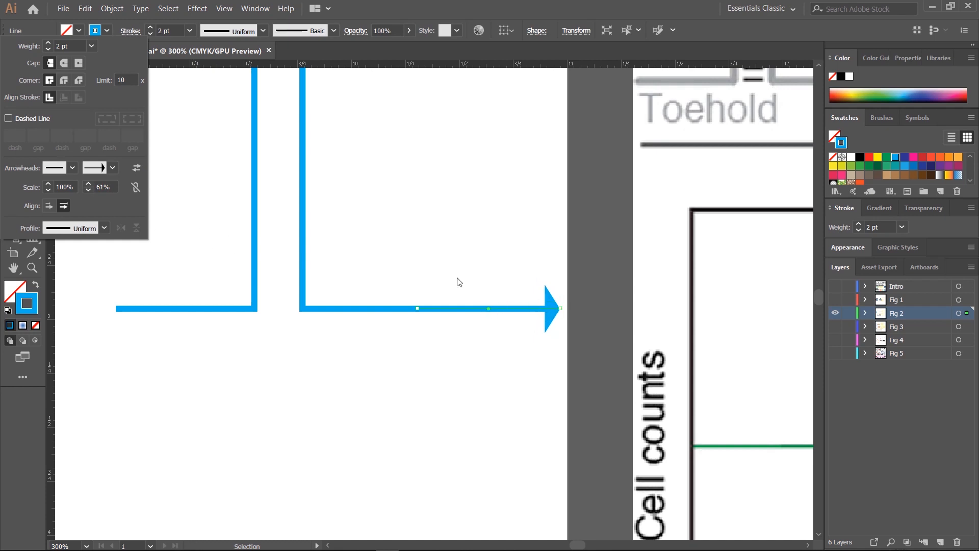
{"action": "left_click_drag", "start_coordinate": [680, 203], "coordinate": [472, 279]}
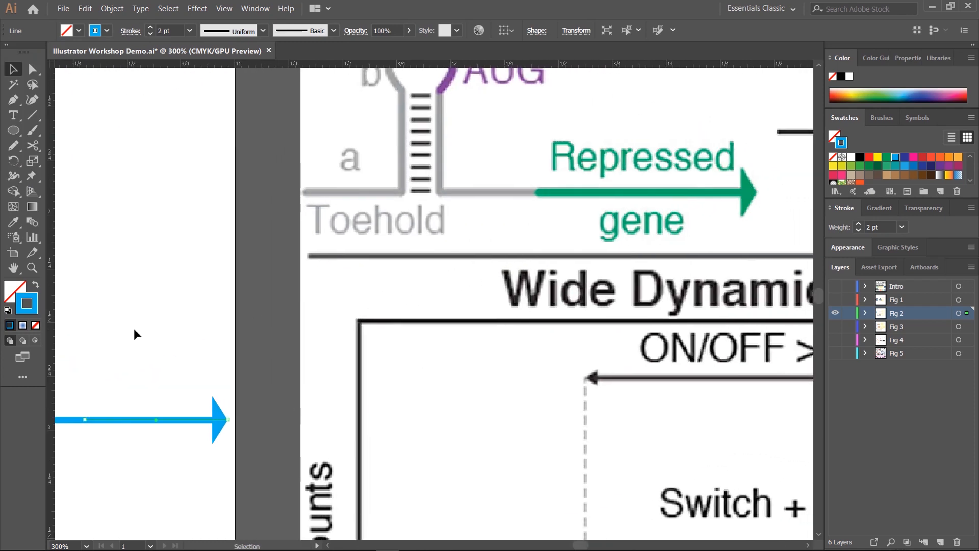
{"action": "left_click_drag", "start_coordinate": [136, 335], "coordinate": [452, 273]}
{"action": "left_click_drag", "start_coordinate": [505, 314], "coordinate": [336, 326]}
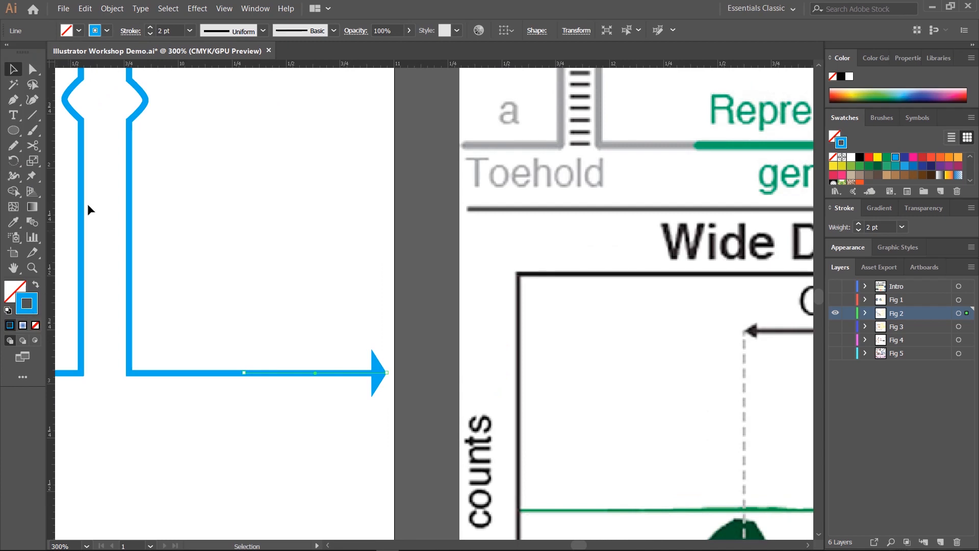
Step: Change the arrow segment's stroke colour to green and compare it with the reference's Repressed gene arrow
{"action": "left_click", "coordinate": [888, 158]}
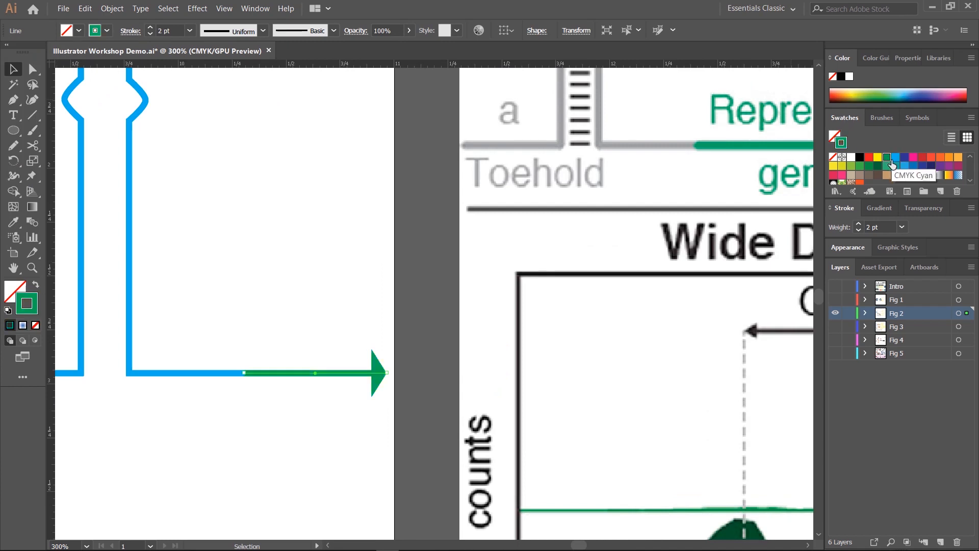
{"action": "left_click_drag", "start_coordinate": [742, 180], "coordinate": [497, 238]}
{"action": "left_click_drag", "start_coordinate": [365, 271], "coordinate": [546, 208]}
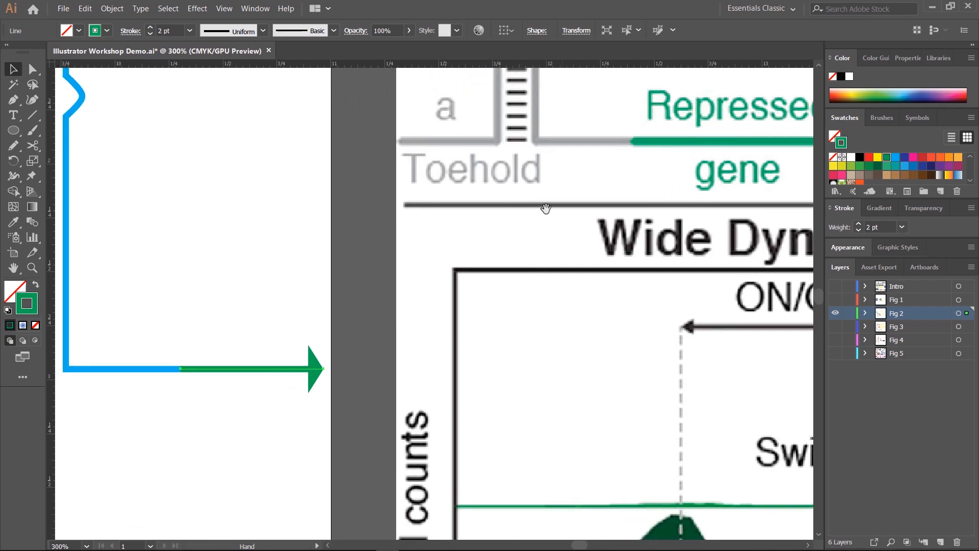
{"action": "left_click_drag", "start_coordinate": [737, 155], "coordinate": [609, 202]}
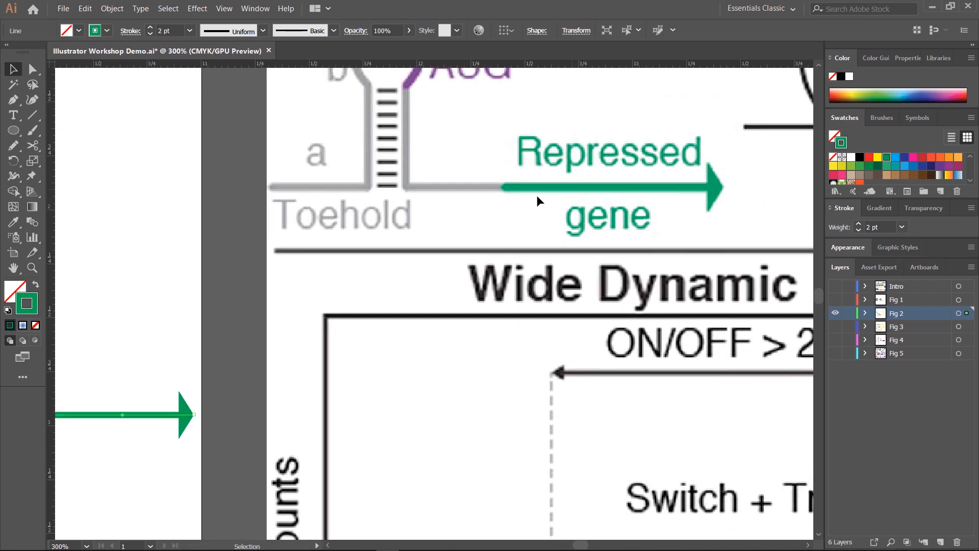
{"action": "left_click_drag", "start_coordinate": [325, 192], "coordinate": [573, 148]}
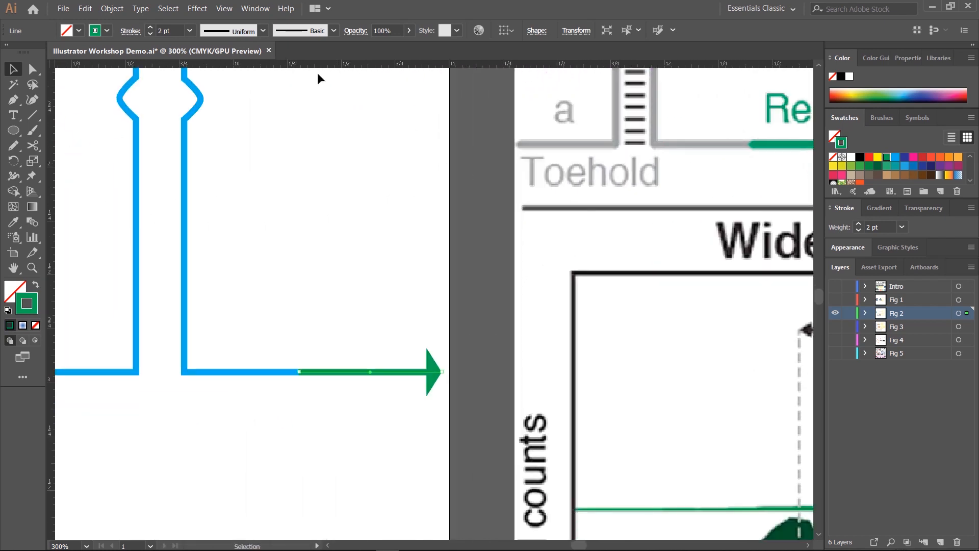
Step: Try a 3 pt stroke with the end arrowhead scaled down to 47% on the green gene arrow, returning the stroke to 2 pt
{"action": "left_click", "coordinate": [149, 27]}
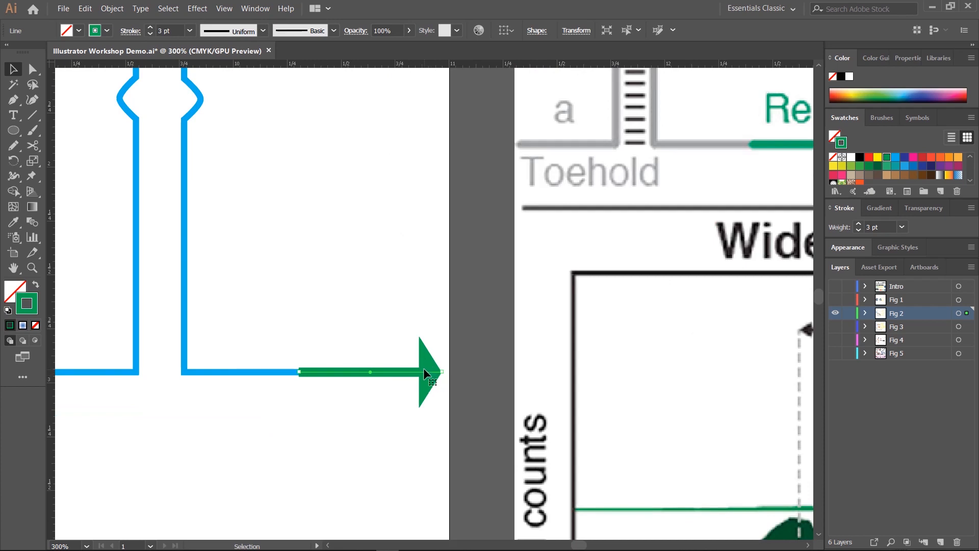
{"action": "left_click", "coordinate": [131, 30]}
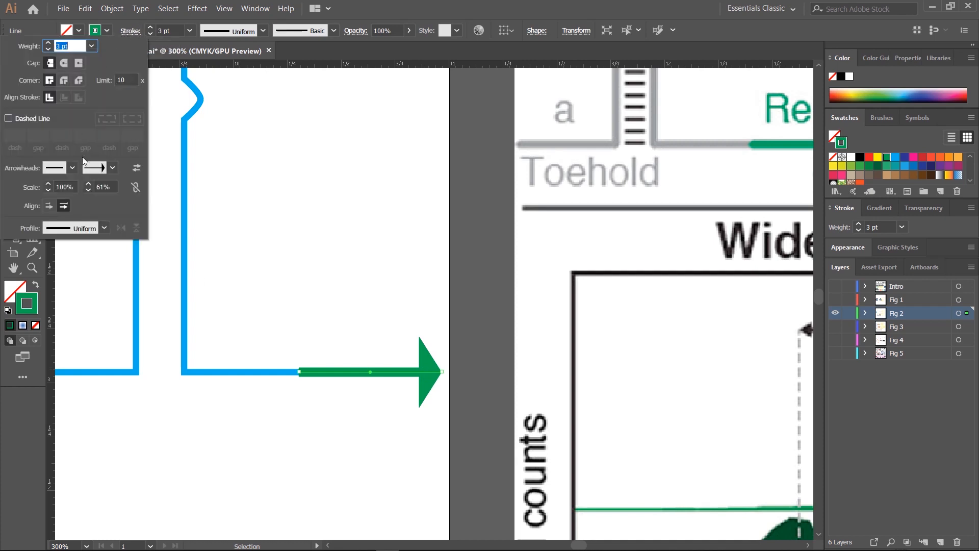
{"action": "left_click", "coordinate": [89, 191]}
{"action": "left_click", "coordinate": [89, 191]}
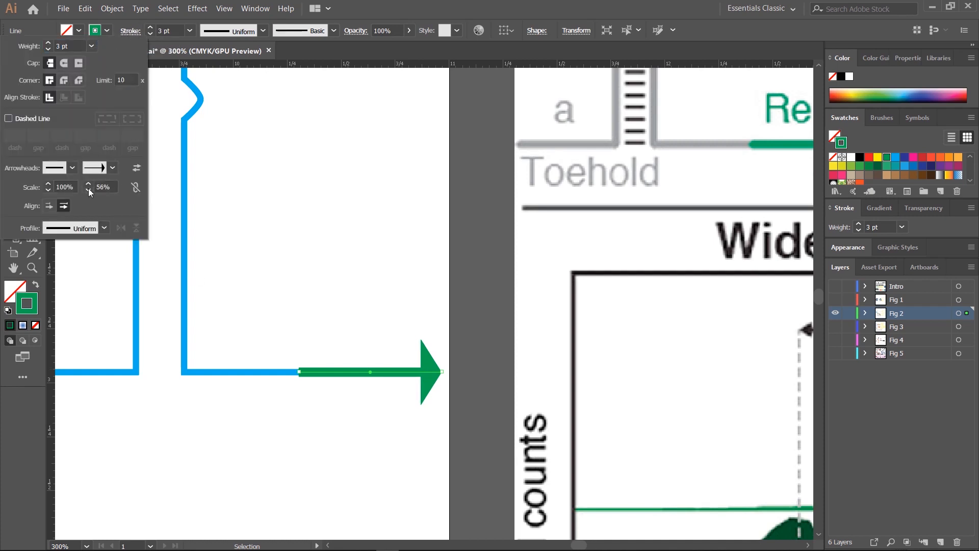
{"action": "left_click", "coordinate": [89, 191]}
{"action": "left_click", "coordinate": [88, 190]}
{"action": "left_click", "coordinate": [88, 191]}
{"action": "left_click", "coordinate": [89, 191]}
{"action": "left_click", "coordinate": [89, 191]}
{"action": "left_click", "coordinate": [88, 191]}
{"action": "left_click", "coordinate": [49, 49]}
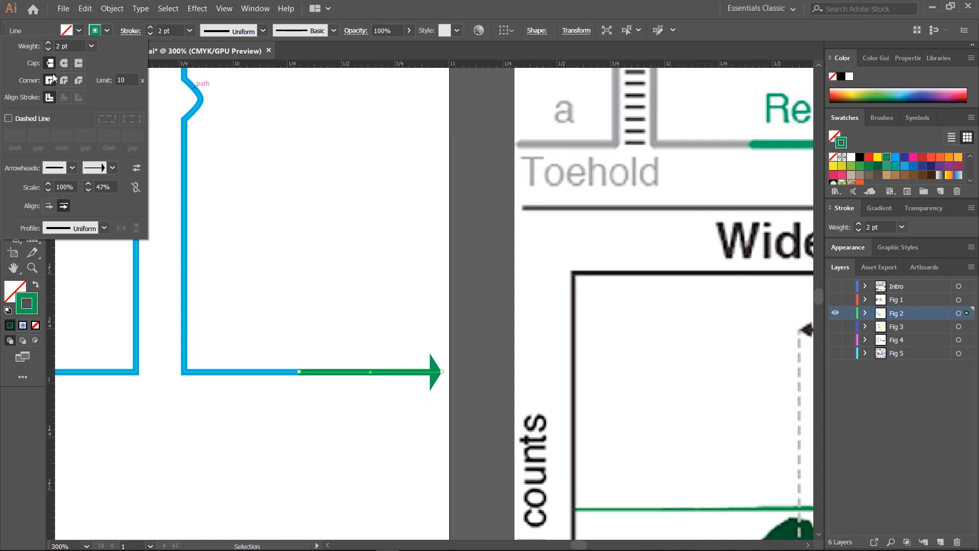
Step: Enlarge the scale of the green gene arrow's end arrowhead in small increments to suit its 2 pt stroke
{"action": "left_click", "coordinate": [88, 185]}
{"action": "left_click", "coordinate": [88, 185]}
{"action": "left_click", "coordinate": [88, 185]}
{"action": "left_click", "coordinate": [87, 185]}
{"action": "left_click", "coordinate": [88, 185]}
{"action": "left_click", "coordinate": [87, 185]}
{"action": "left_click", "coordinate": [88, 185]}
{"action": "left_click", "coordinate": [602, 13]}
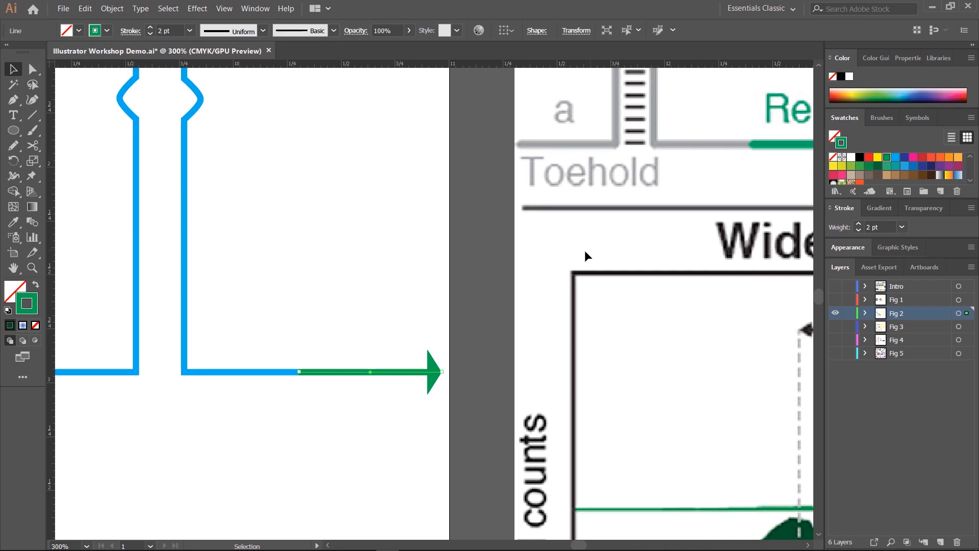
{"action": "left_click", "coordinate": [370, 248]}
Step: Cut the hairpin path with the Scissors tool at the upper and lower ends of the right-hand bulge
{"action": "left_click_drag", "start_coordinate": [313, 217], "coordinate": [216, 278]}
{"action": "left_click_drag", "start_coordinate": [276, 268], "coordinate": [319, 344]}
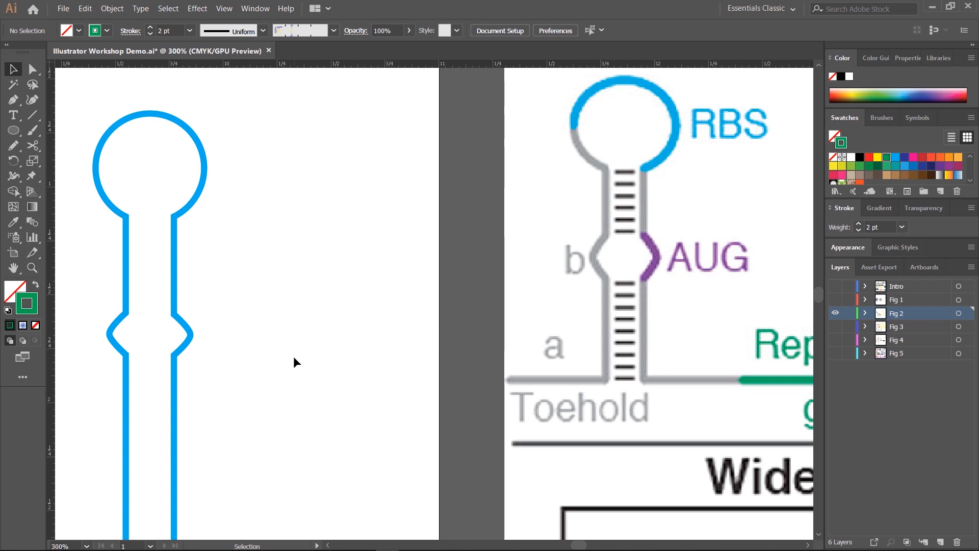
{"action": "left_click_drag", "start_coordinate": [211, 289], "coordinate": [275, 261]}
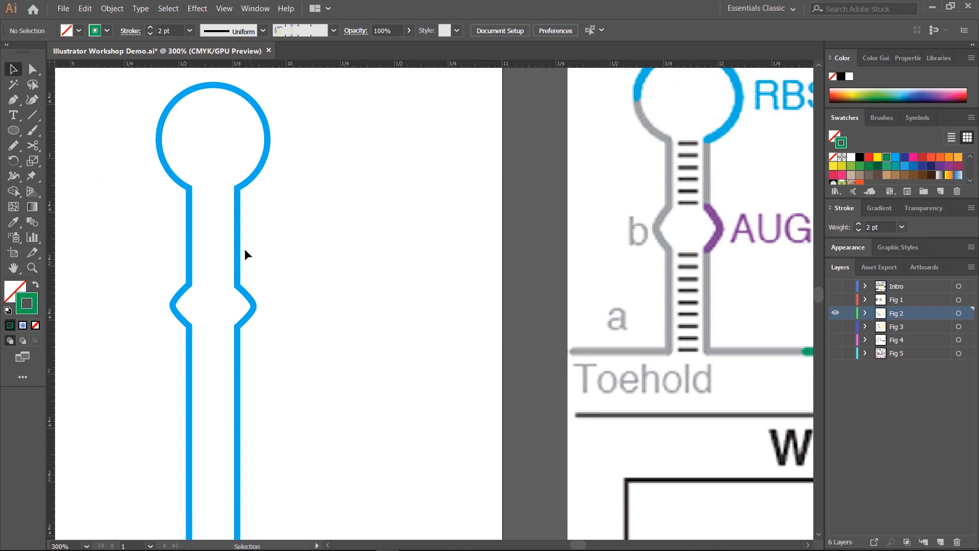
{"action": "left_click", "coordinate": [33, 146]}
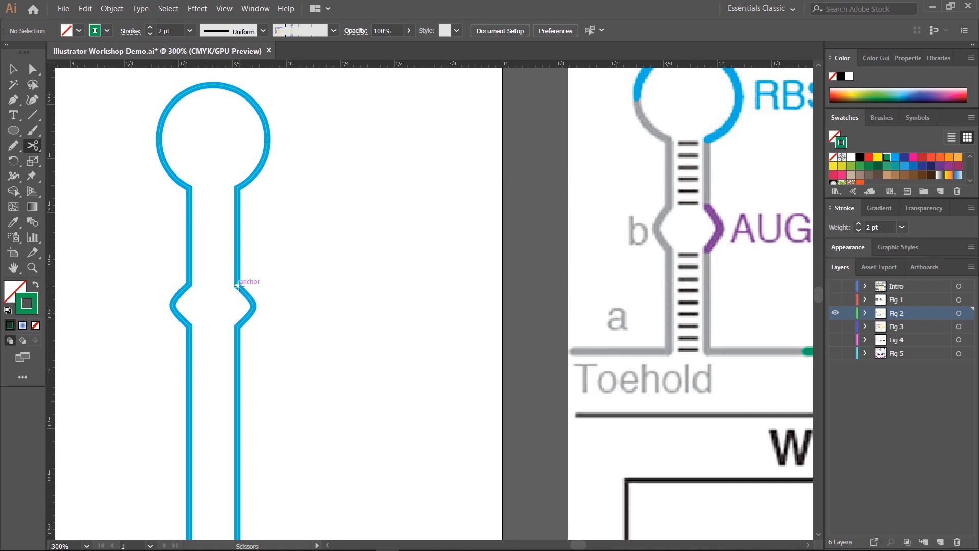
{"action": "left_click", "coordinate": [238, 287]}
{"action": "left_click", "coordinate": [237, 326]}
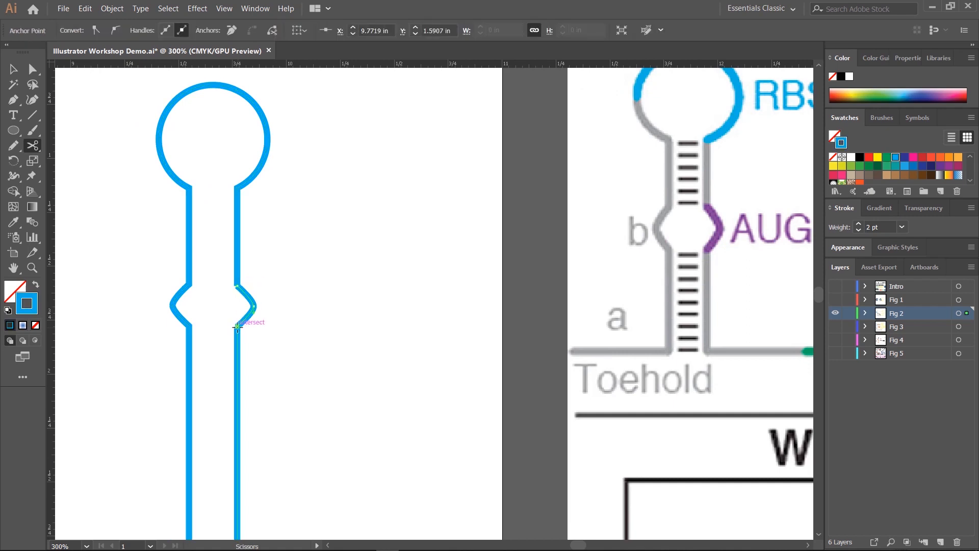
Step: Colour the stroke of the separated right-hand bulge purple to match the reference's AUG section
{"action": "left_click", "coordinate": [13, 69]}
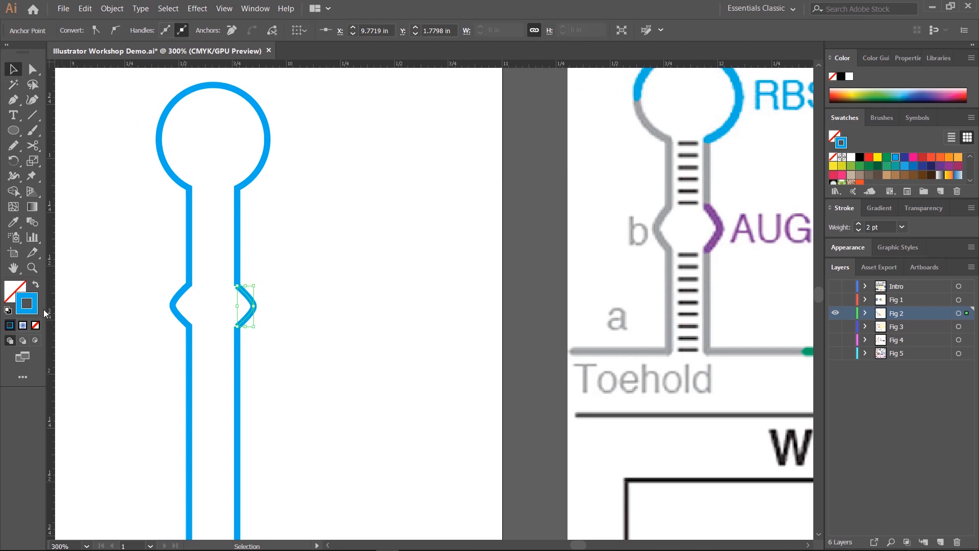
{"action": "left_click", "coordinate": [913, 156]}
{"action": "scroll", "coordinate": [866, 168], "scroll_direction": "down", "scroll_amount": 3}
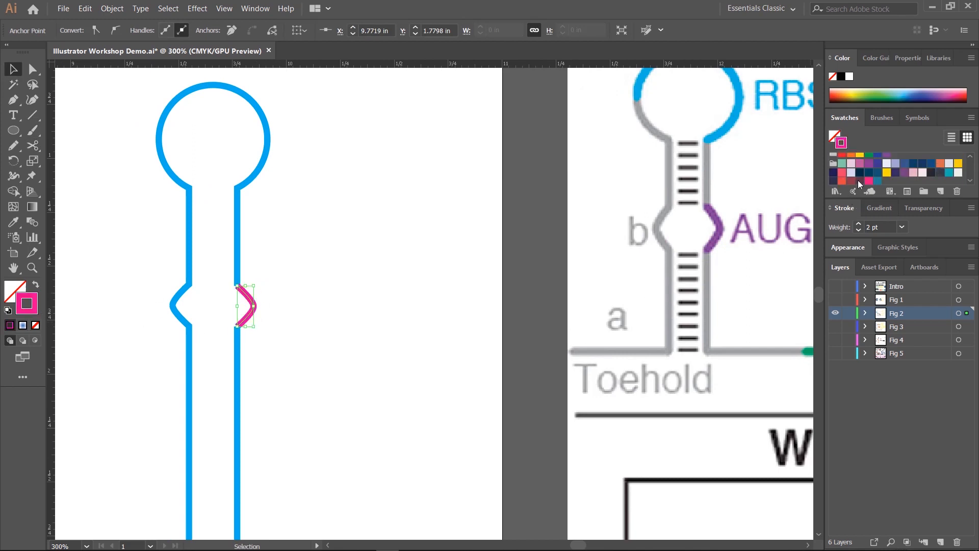
{"action": "left_click", "coordinate": [869, 163]}
{"action": "left_click", "coordinate": [352, 283]}
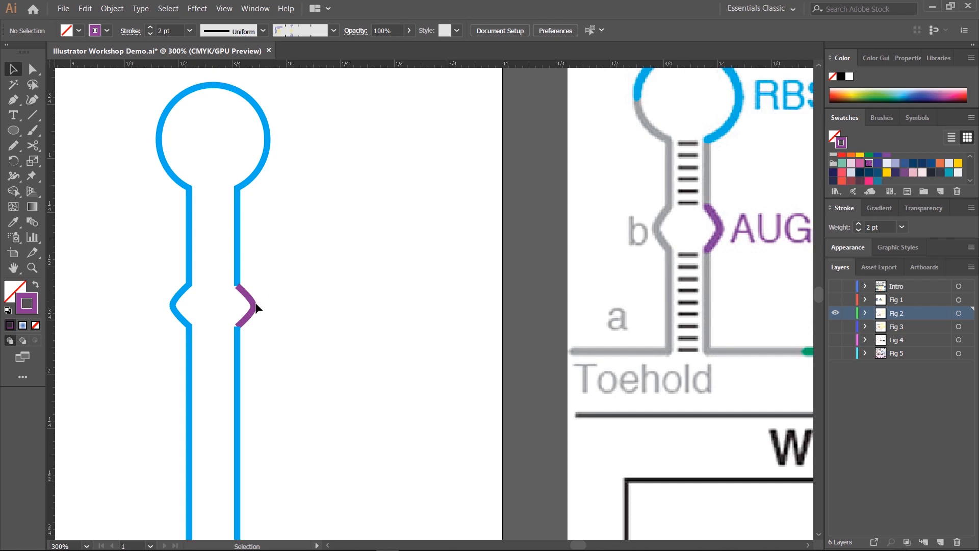
Step: Try projecting caps on the grouped hairpin strokes, and set them to round caps to close the gaps at the purple bulge's joints
{"action": "left_click_drag", "start_coordinate": [217, 316], "coordinate": [217, 316]}
{"action": "left_click", "coordinate": [258, 281]}
{"action": "left_click", "coordinate": [245, 301]}
{"action": "key", "text": "a"}
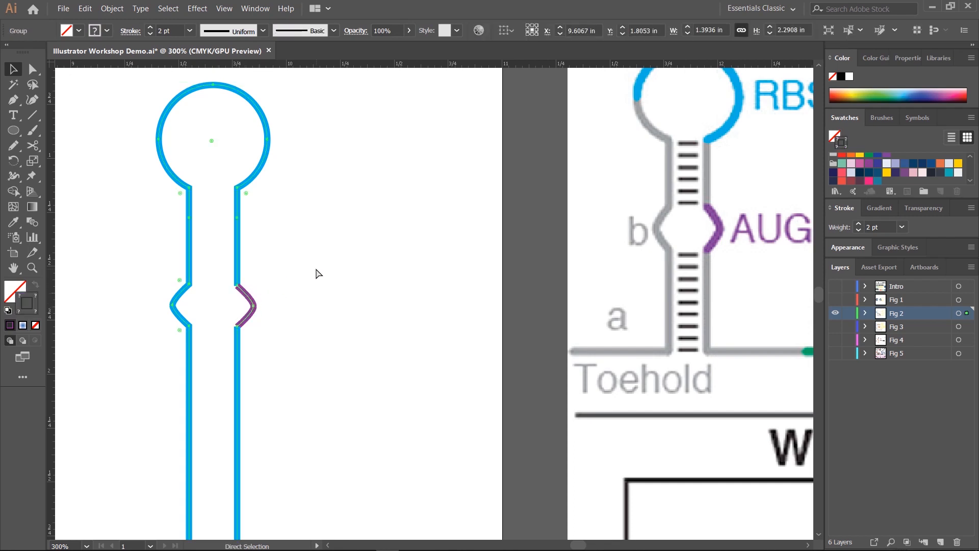
{"action": "key", "text": "ctrl+equal"}
{"action": "key", "text": "ctrl+equal"}
{"action": "key", "text": "ctrl+equal"}
{"action": "key", "text": "ctrl+equal"}
{"action": "key", "text": "ctrl+equal"}
{"action": "left_click_drag", "start_coordinate": [607, 180], "coordinate": [401, 355]}
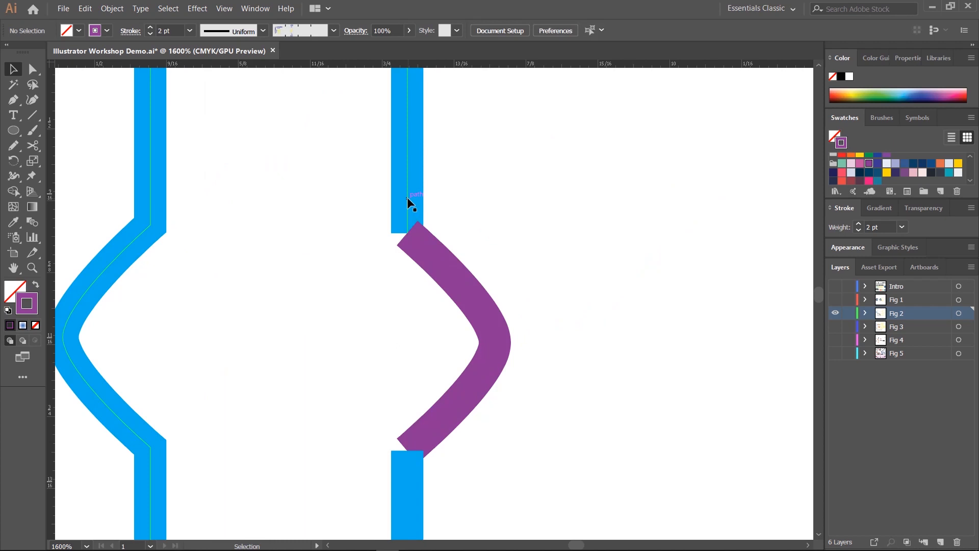
{"action": "left_click", "coordinate": [425, 248]}
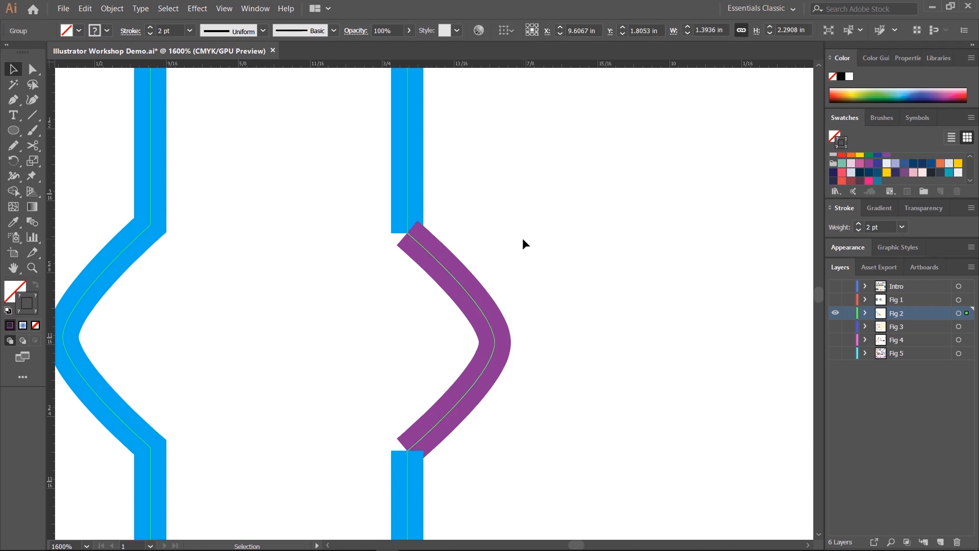
{"action": "left_click", "coordinate": [136, 32]}
{"action": "left_click", "coordinate": [78, 63]}
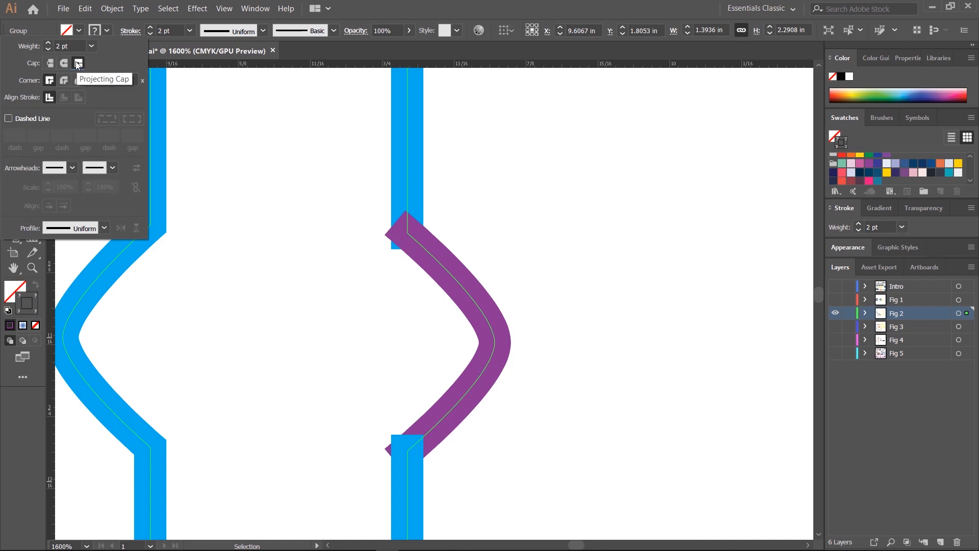
{"action": "left_click", "coordinate": [64, 64]}
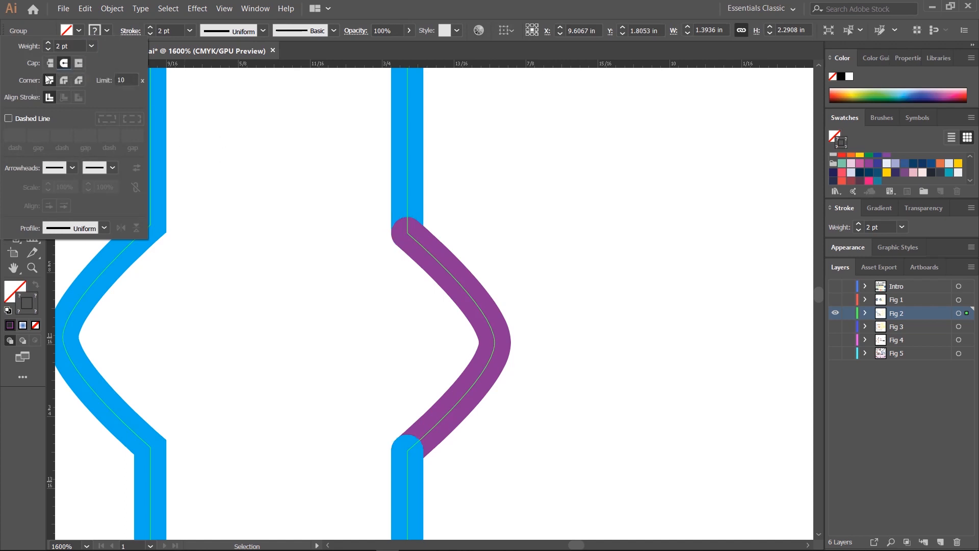
{"action": "left_click", "coordinate": [486, 7]}
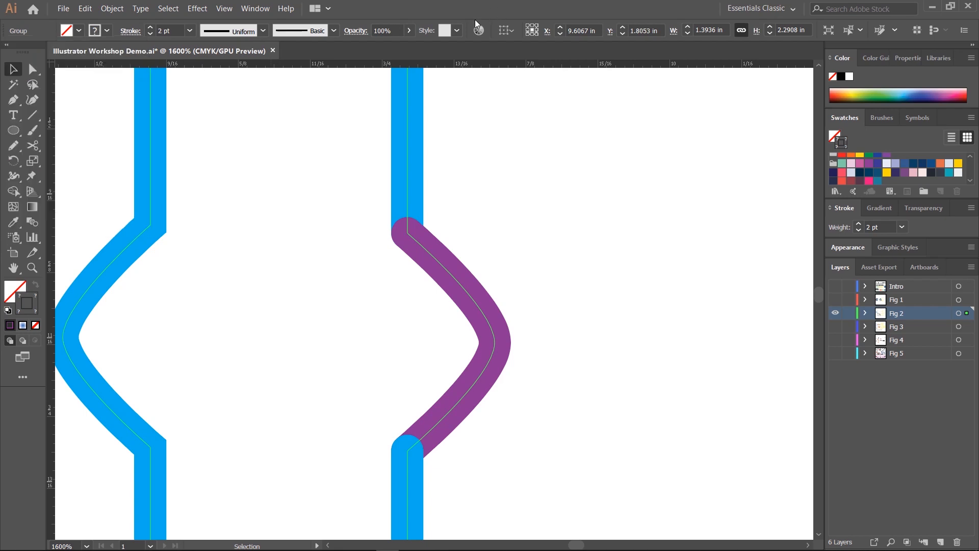
Step: Check whether the purple bulge can be selected separately from the rest of the hairpin group
{"action": "left_click", "coordinate": [476, 296], "text": "shift"}
{"action": "left_click", "coordinate": [472, 296]}
{"action": "left_click", "coordinate": [539, 250]}
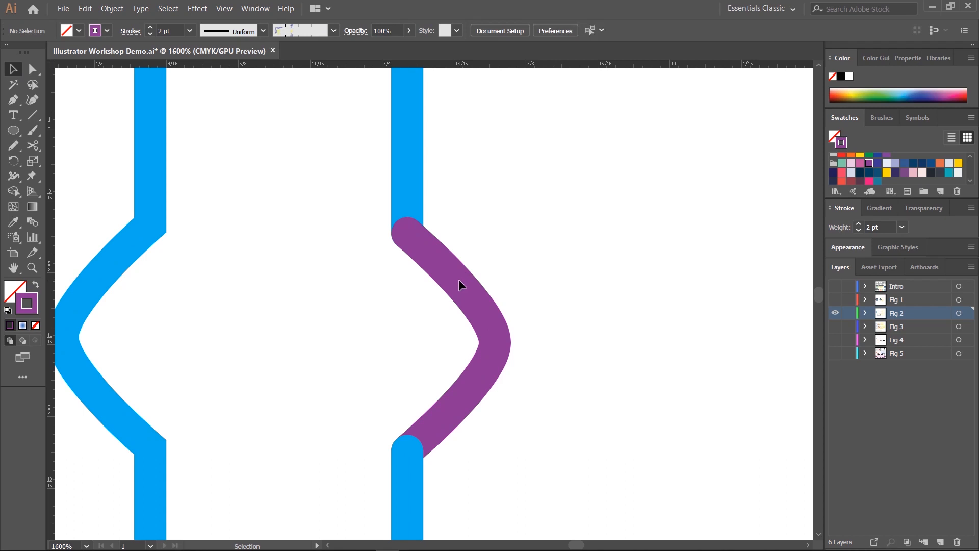
{"action": "left_click", "coordinate": [458, 283]}
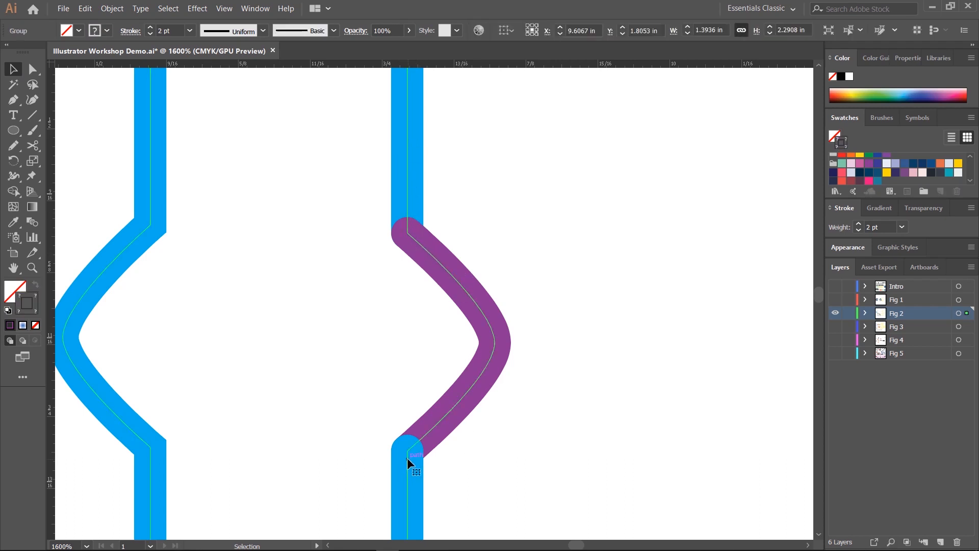
{"action": "left_click", "coordinate": [272, 213]}
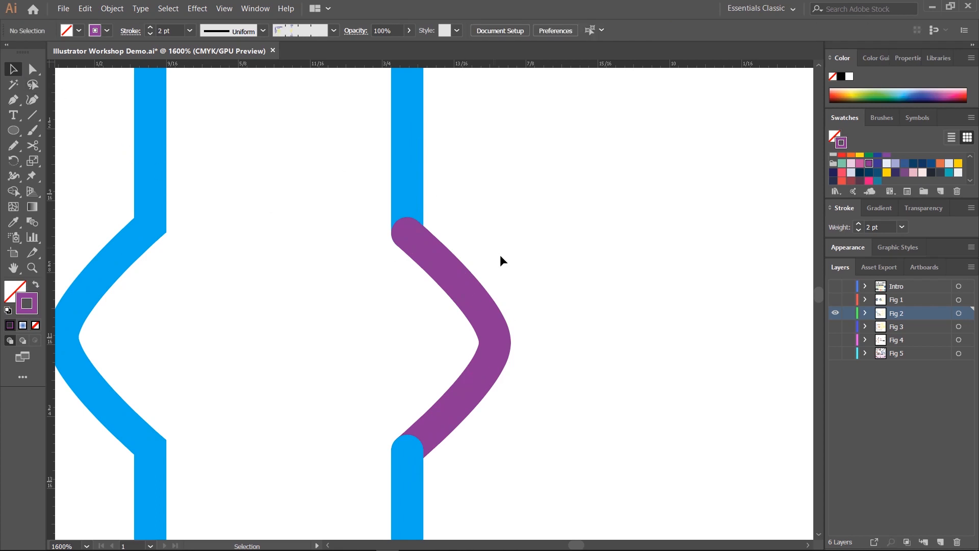
{"action": "left_click", "coordinate": [473, 309]}
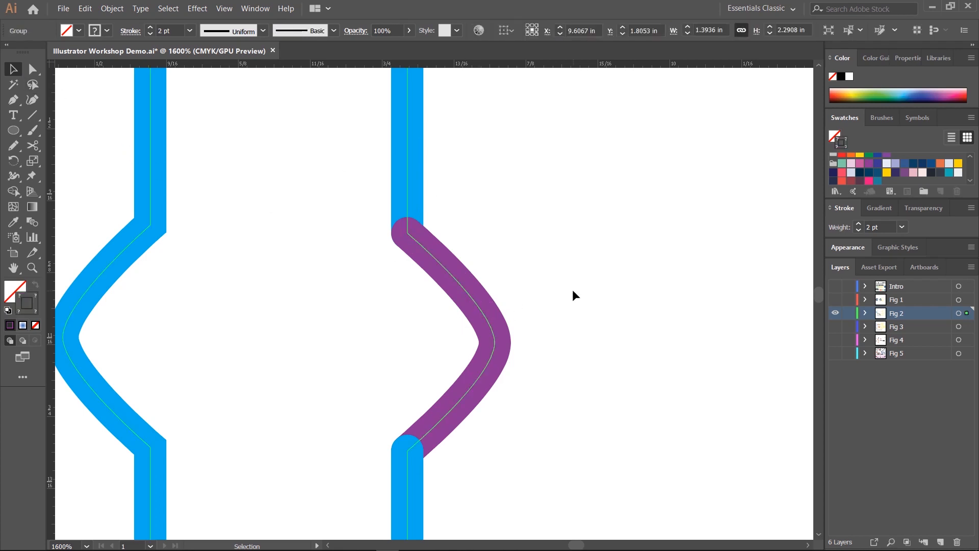
{"action": "key", "text": "ctrl+minus"}
{"action": "key", "text": "ctrl+minus"}
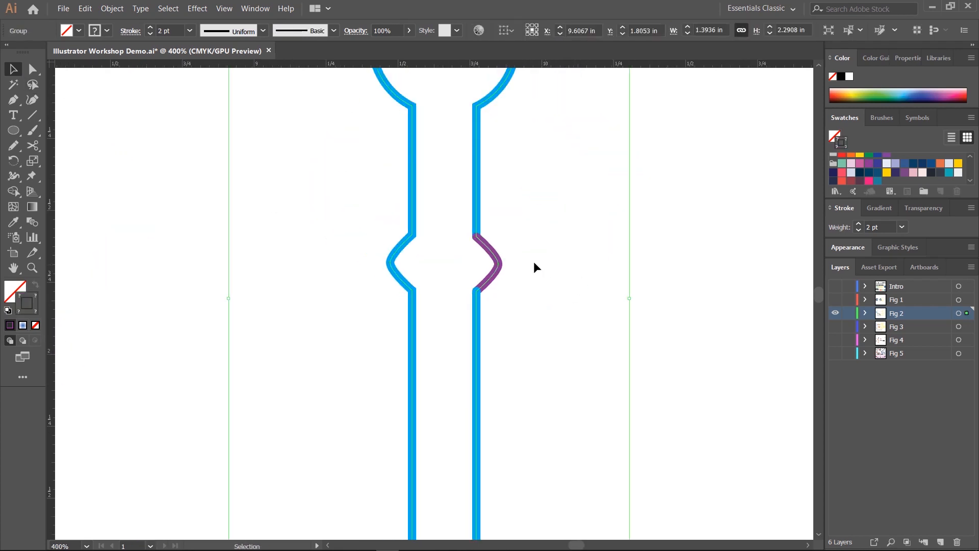
Step: Try moving the purple bulge sideways and undo the move
{"action": "left_click_drag", "start_coordinate": [500, 258], "coordinate": [522, 258]}
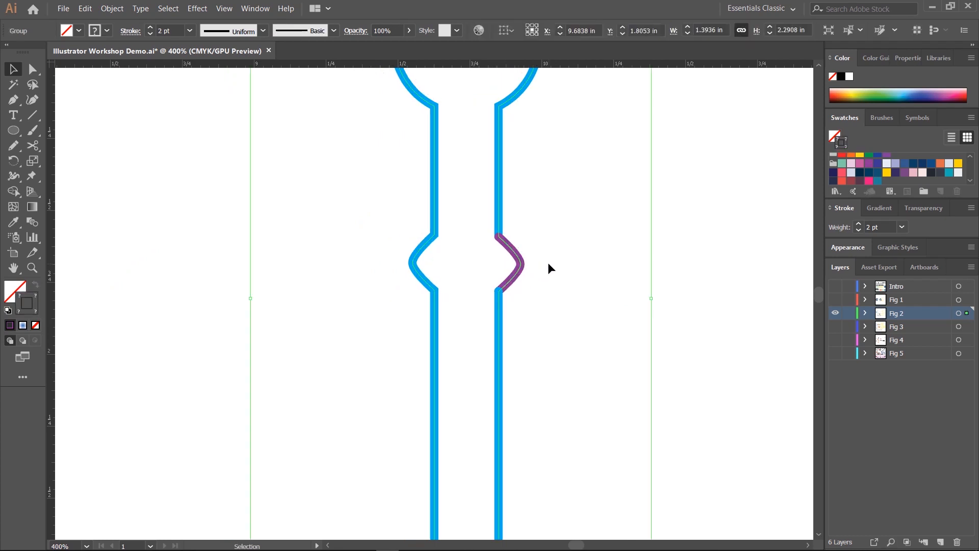
{"action": "key", "text": "a"}
{"action": "key", "text": "ctrl+z"}
Step: Ungroup the hairpin's paths and check that the purple bulge can be selected on its own
{"action": "key", "text": "v"}
{"action": "left_click", "coordinate": [574, 279]}
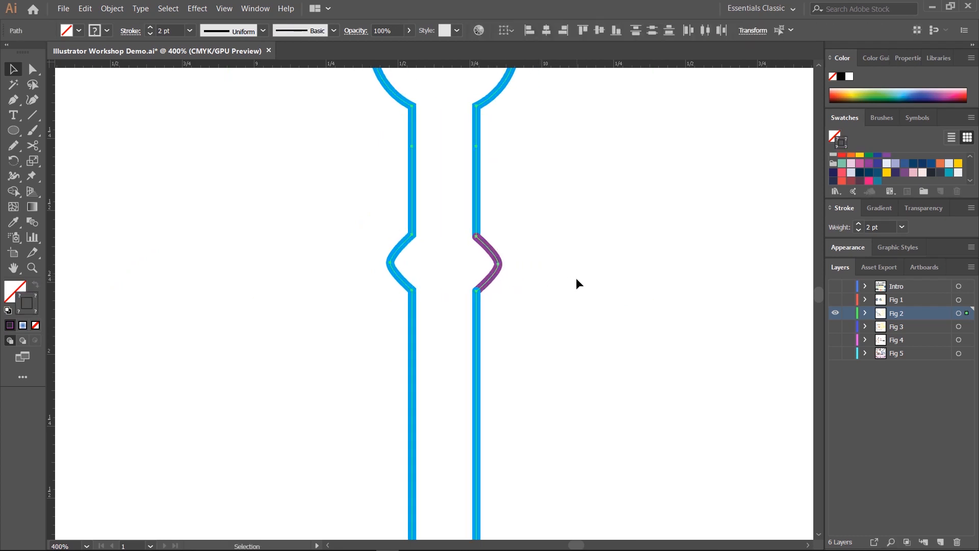
{"action": "left_click", "coordinate": [488, 255]}
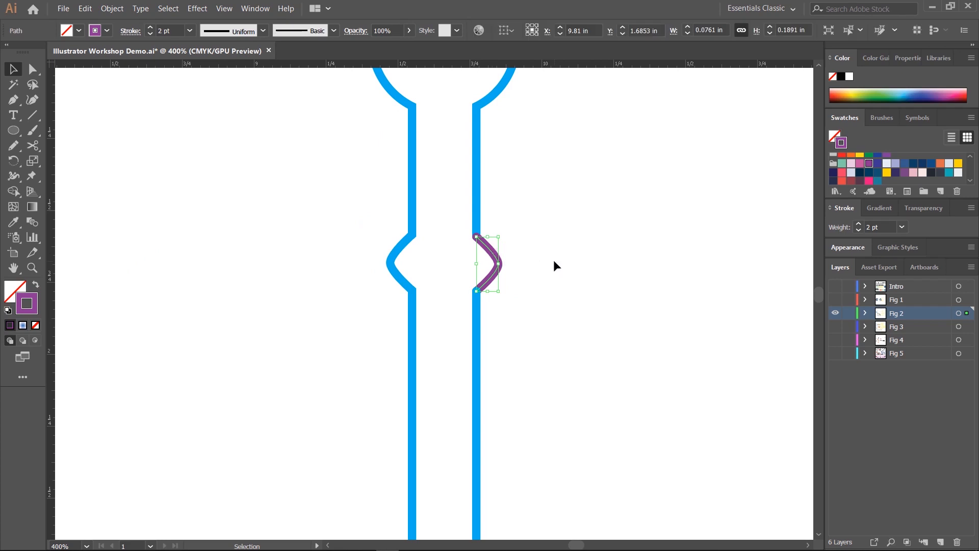
{"action": "left_click", "coordinate": [553, 260]}
Step: Bring the purple bulge forward in the stacking order so its lower end overlaps the blue stem
{"action": "left_click", "coordinate": [492, 257]}
{"action": "right_click", "coordinate": [487, 248]}
{"action": "mouse_move", "coordinate": [543, 423]}
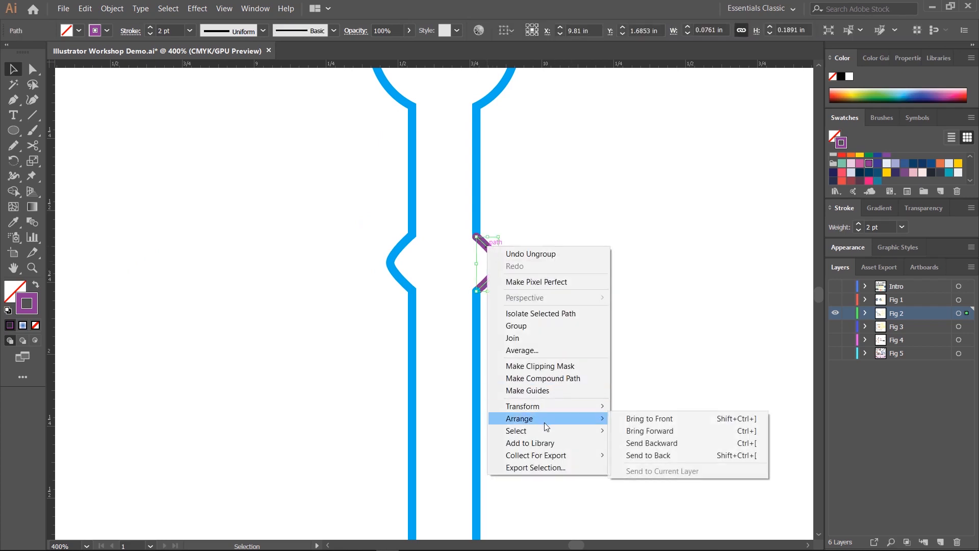
{"action": "left_click", "coordinate": [668, 432]}
{"action": "left_click", "coordinate": [583, 312]}
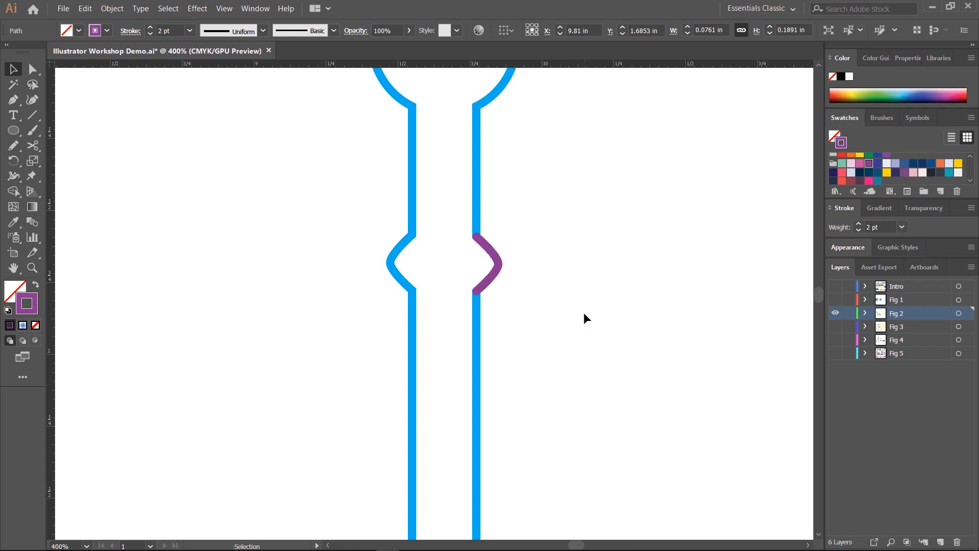
Step: Examine at close range how the purple bulge's rounded ends meet the blue stem
{"action": "scroll", "coordinate": [507, 347], "scroll_direction": "up", "scroll_amount": 5}
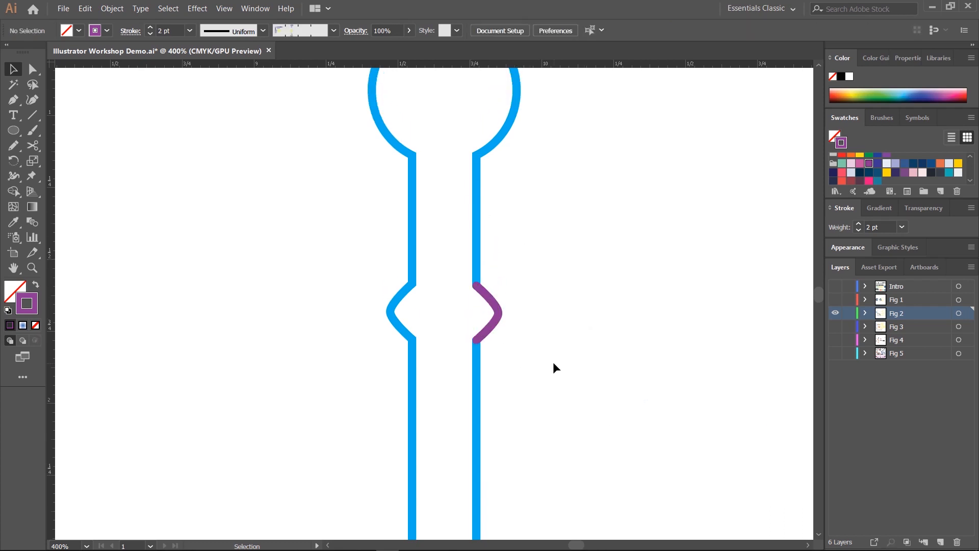
{"action": "left_click_drag", "start_coordinate": [538, 362], "coordinate": [508, 205]}
{"action": "key", "text": "ctrl+plus"}
{"action": "key", "text": "ctrl+plus"}
{"action": "key", "text": "ctrl+plus"}
{"action": "key", "text": "ctrl+plus"}
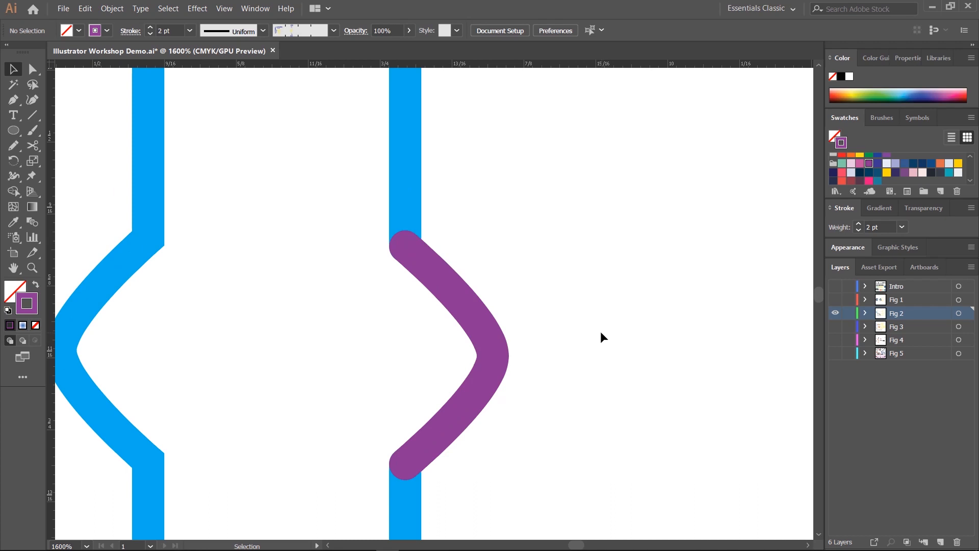
{"action": "key", "text": "ctrl+minus"}
{"action": "key", "text": "ctrl+minus"}
{"action": "key", "text": "ctrl+minus"}
{"action": "key", "text": "ctrl+minus"}
Step: Cut the blue hairpin outline at the loop's left edge and where the loop meets the right stem, matching the reference
{"action": "left_click_drag", "start_coordinate": [534, 315], "coordinate": [423, 316]}
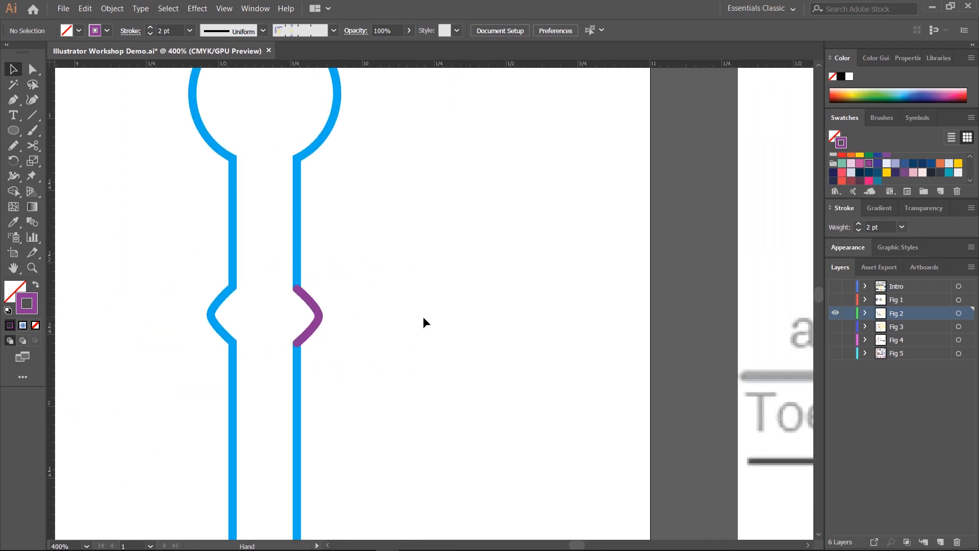
{"action": "left_click_drag", "start_coordinate": [507, 280], "coordinate": [317, 373]}
{"action": "left_click_drag", "start_coordinate": [299, 341], "coordinate": [357, 361]}
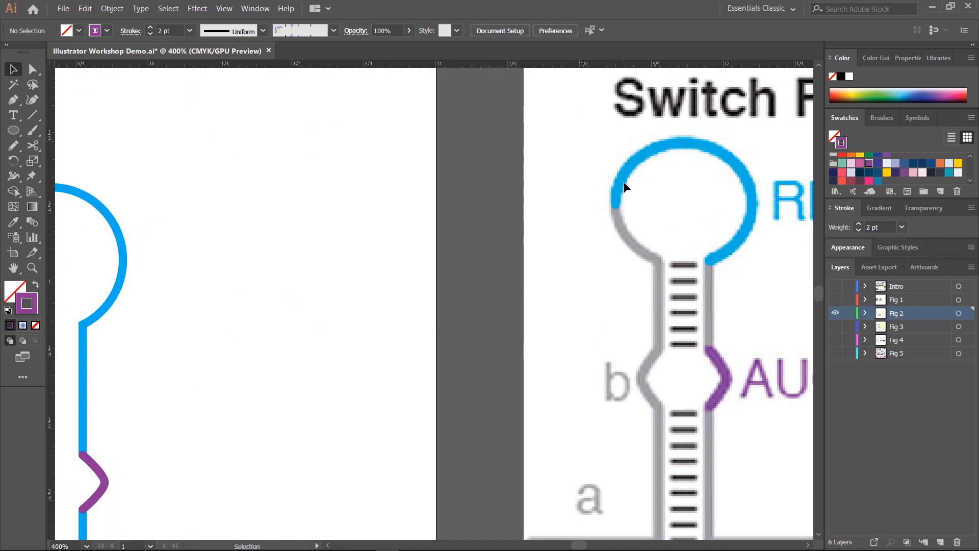
{"action": "left_click_drag", "start_coordinate": [206, 288], "coordinate": [580, 294]}
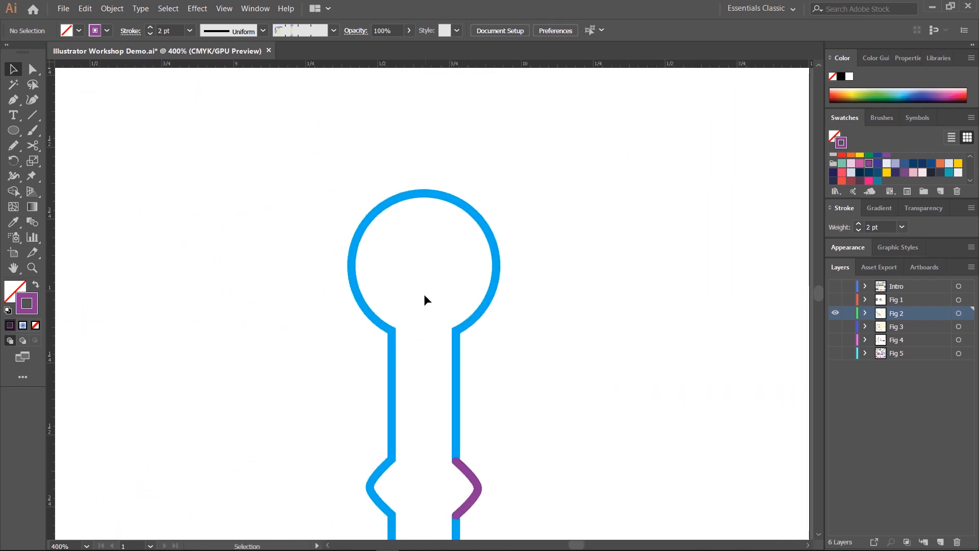
{"action": "left_click", "coordinate": [32, 146]}
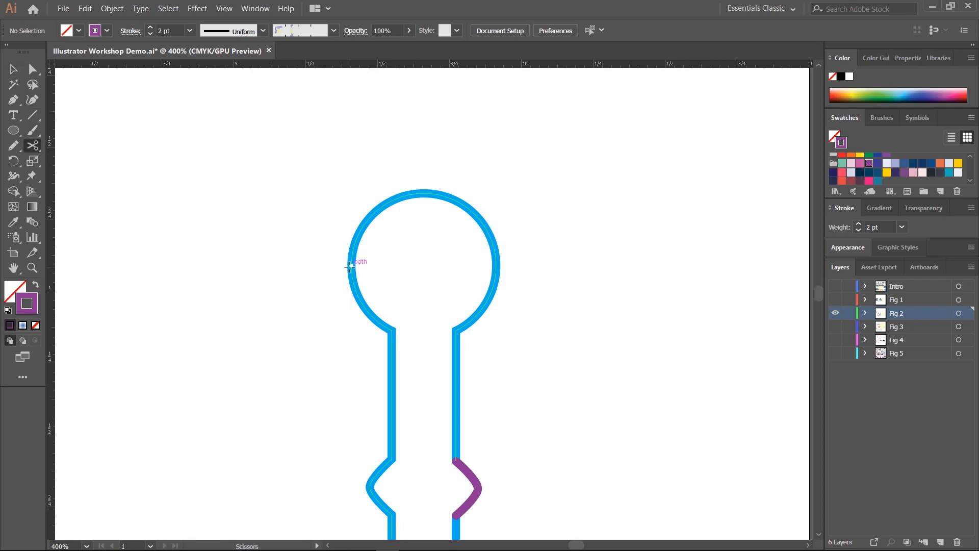
{"action": "left_click", "coordinate": [351, 265]}
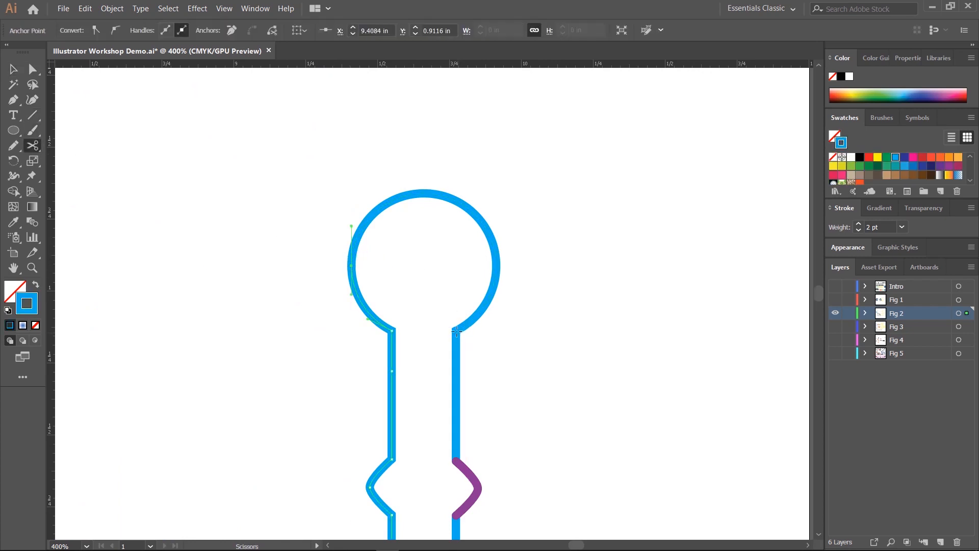
{"action": "left_click", "coordinate": [457, 332]}
{"action": "left_click", "coordinate": [20, 70]}
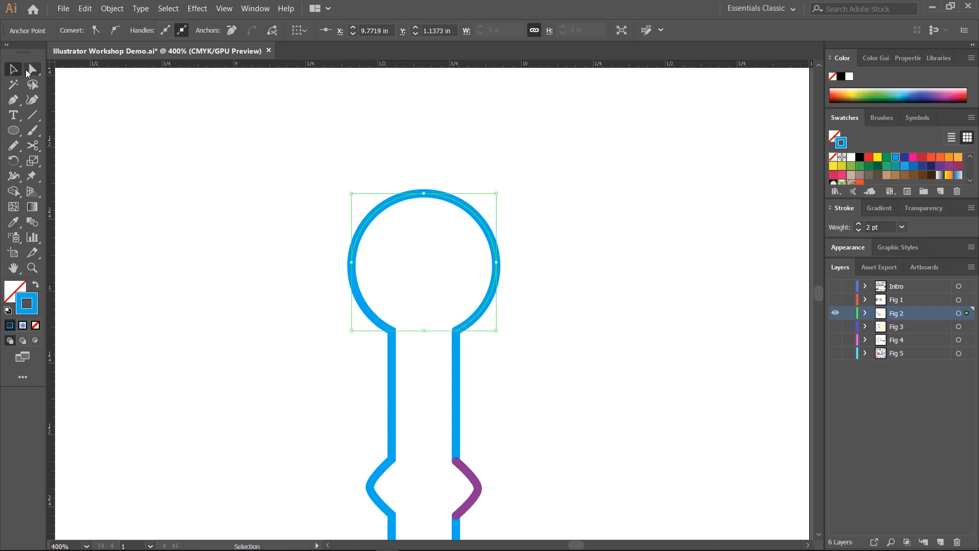
Step: Recolour the hairpin's left strand, including the loop's lower-left arc, with a light grey stroke swatch
{"action": "left_click_drag", "start_coordinate": [605, 267], "coordinate": [570, 242]}
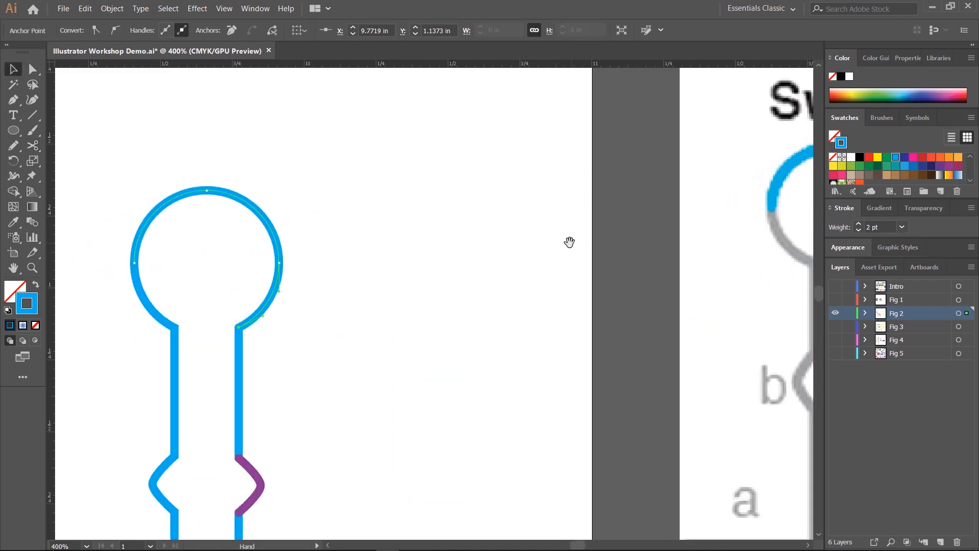
{"action": "left_click", "coordinate": [314, 273]}
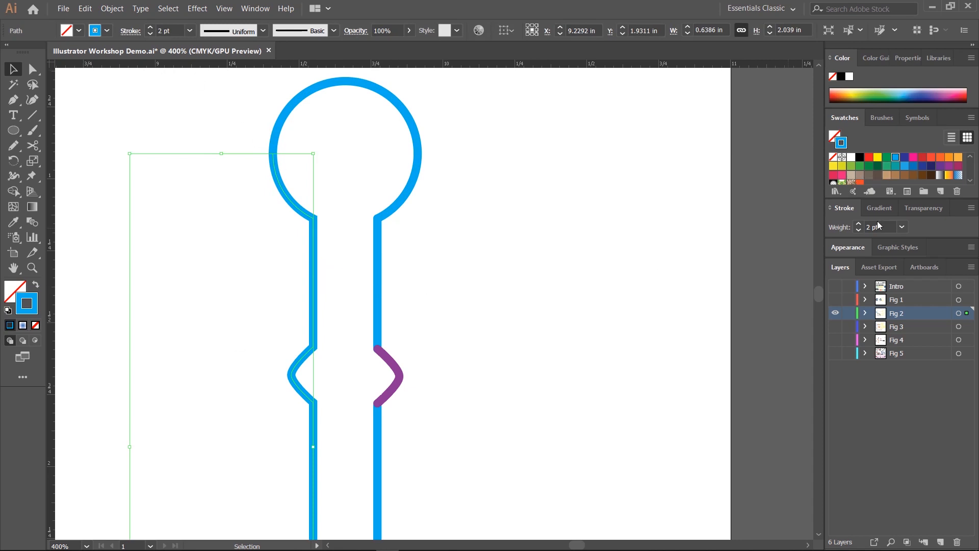
{"action": "scroll", "coordinate": [905, 169], "scroll_direction": "down", "scroll_amount": 3}
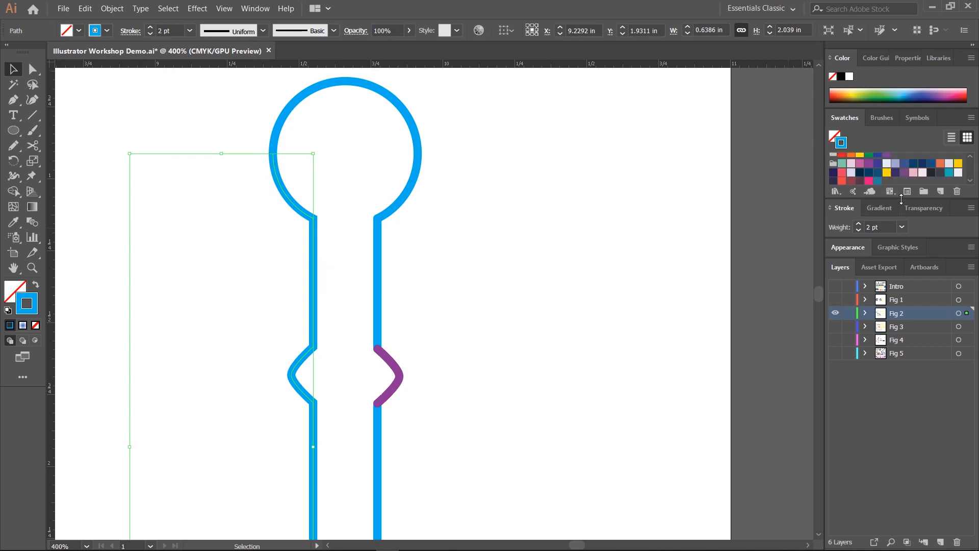
{"action": "left_click_drag", "start_coordinate": [901, 199], "coordinate": [901, 262]}
{"action": "left_click", "coordinate": [868, 194]}
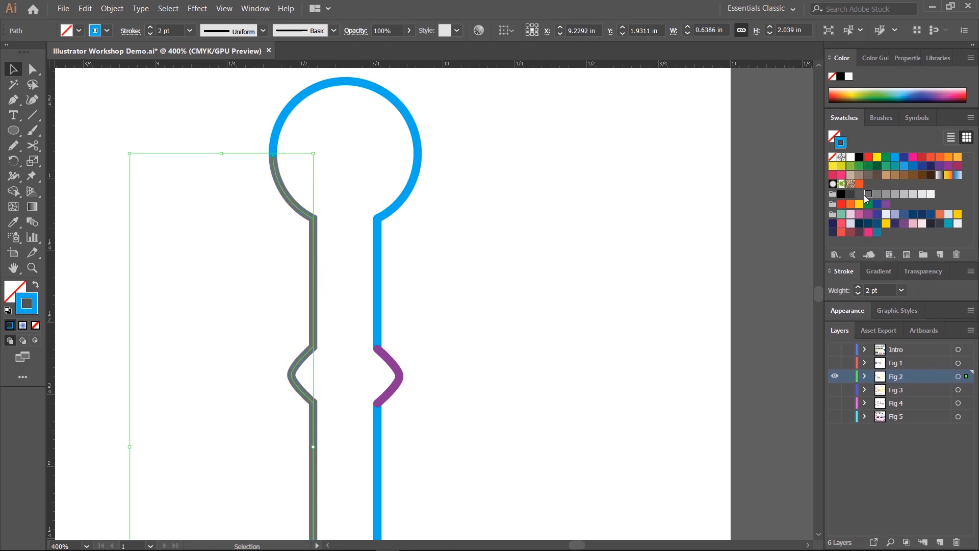
{"action": "left_click", "coordinate": [886, 194]}
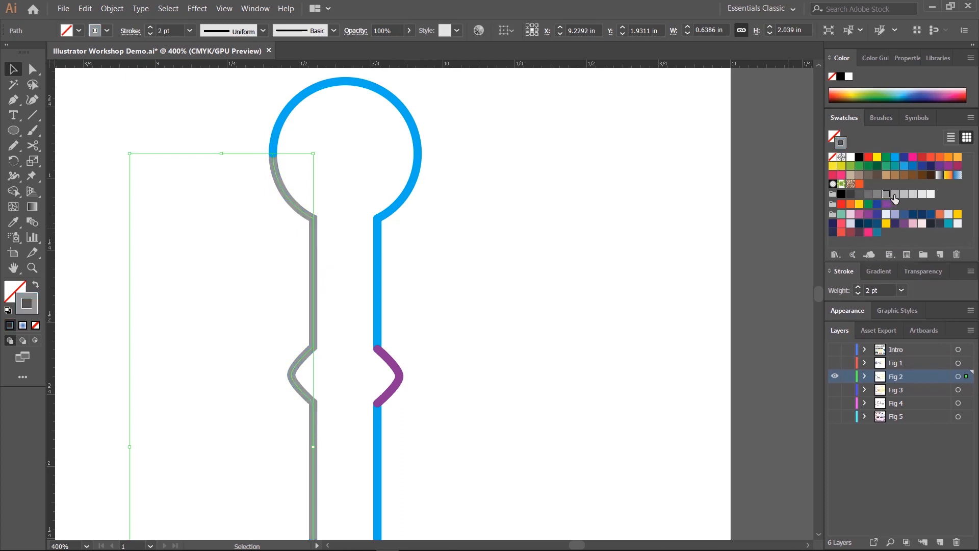
{"action": "left_click", "coordinate": [894, 195]}
{"action": "left_click", "coordinate": [551, 296]}
Step: Recolour the right stem segment between the loop and the purple bulge by sampling the left strand's grey with the Eyedropper
{"action": "mouse_move", "coordinate": [480, 507]}
{"action": "left_mouse_down"}
{"action": "mouse_move", "coordinate": [504, 330]}
{"action": "mouse_move", "coordinate": [503, 185]}
{"action": "left_mouse_up"}
{"action": "left_click_drag", "start_coordinate": [502, 76], "coordinate": [432, 370]}
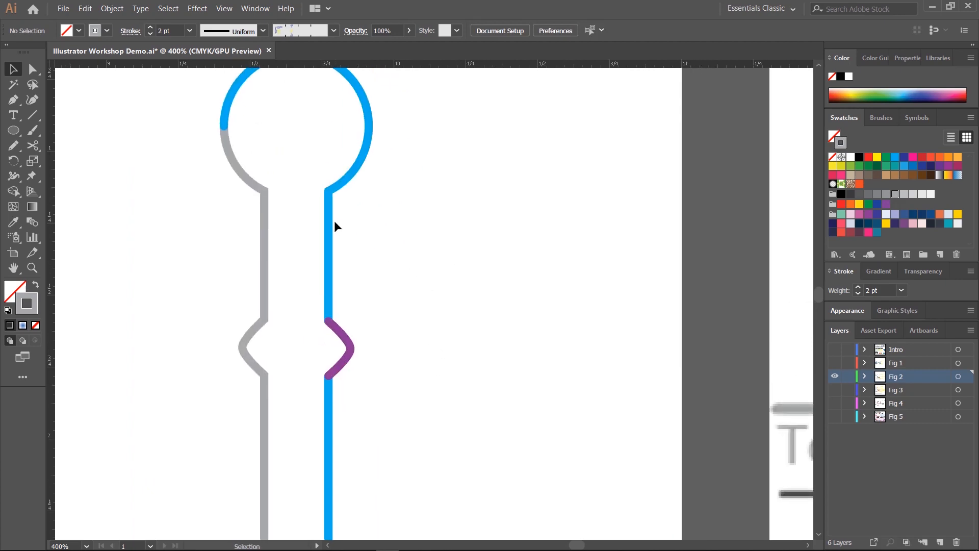
{"action": "mouse_move", "coordinate": [657, 278]}
{"action": "left_mouse_down"}
{"action": "mouse_move", "coordinate": [372, 284]}
{"action": "mouse_move", "coordinate": [361, 329]}
{"action": "mouse_move", "coordinate": [621, 347]}
{"action": "left_mouse_up"}
{"action": "left_click", "coordinate": [291, 314]}
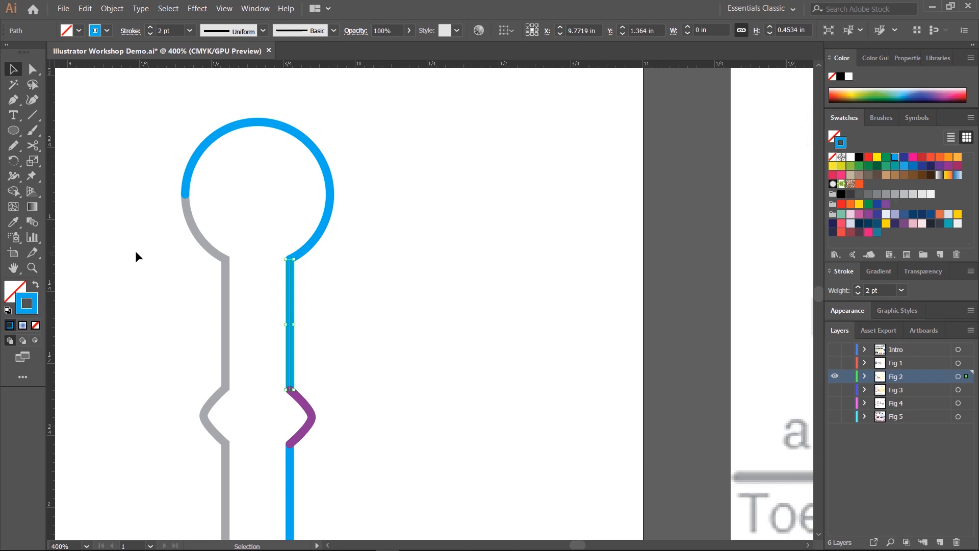
{"action": "left_click", "coordinate": [13, 223]}
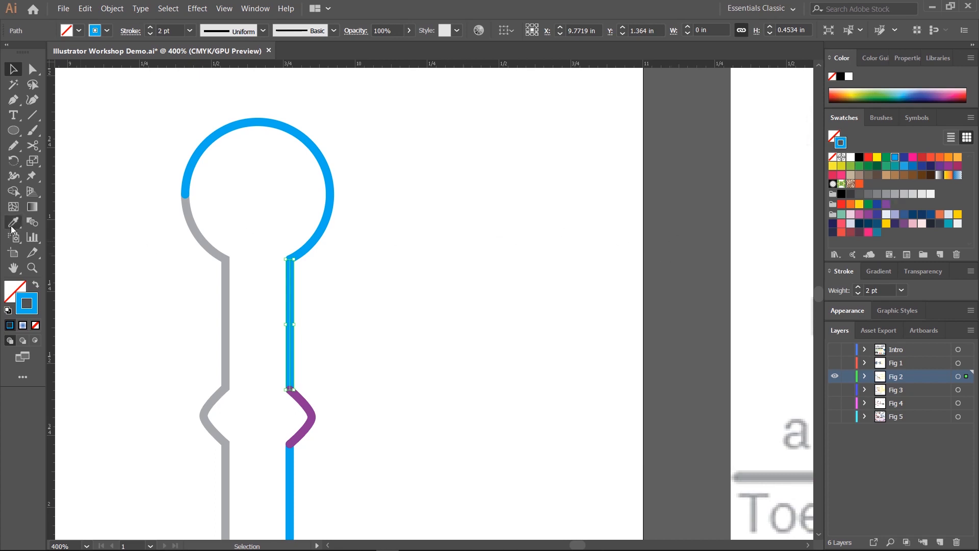
{"action": "left_click", "coordinate": [227, 297]}
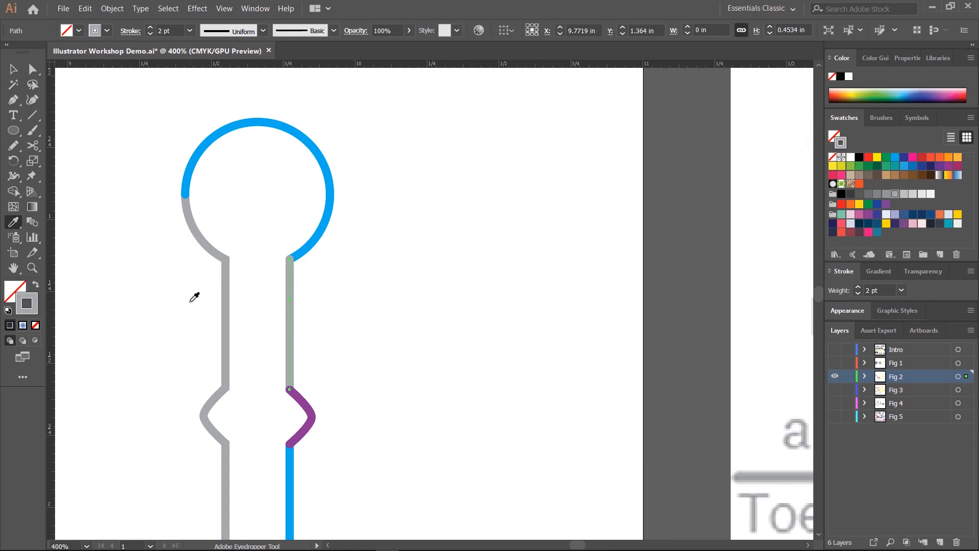
{"action": "key", "text": "v"}
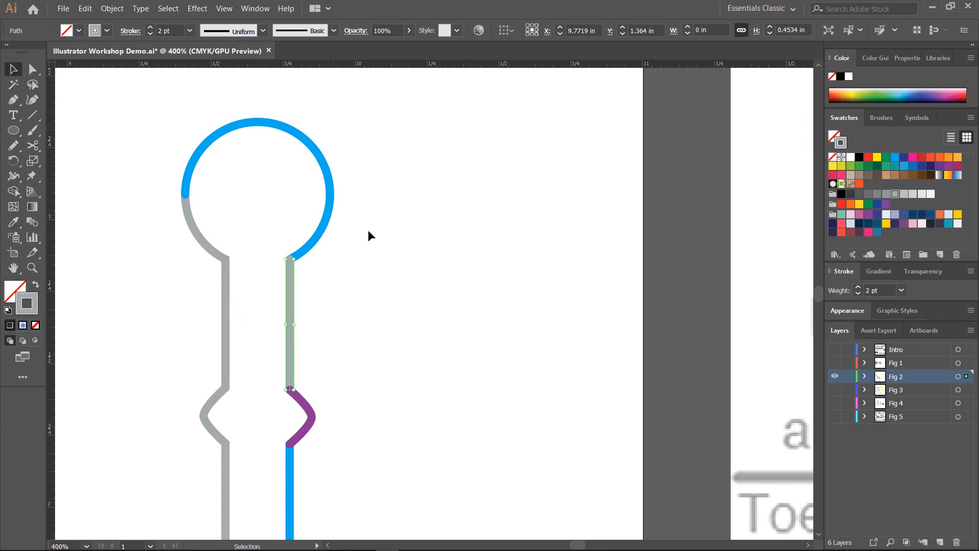
{"action": "left_click", "coordinate": [368, 233]}
Step: Recolour the right strand below the purple bulge by sampling the left strand's grey with the Eyedropper
{"action": "scroll", "coordinate": [357, 305], "scroll_direction": "down", "scroll_amount": 5}
{"action": "left_click", "coordinate": [298, 343]}
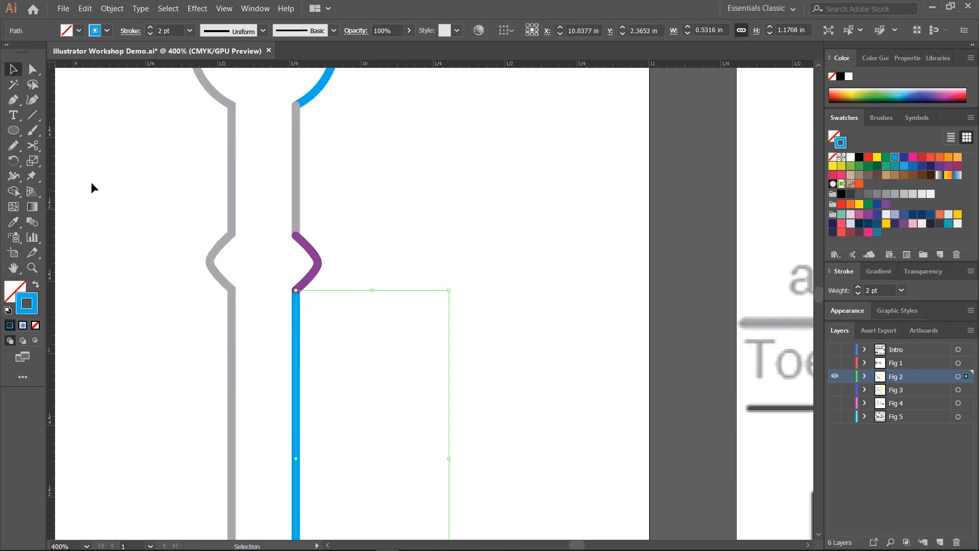
{"action": "left_click", "coordinate": [13, 222]}
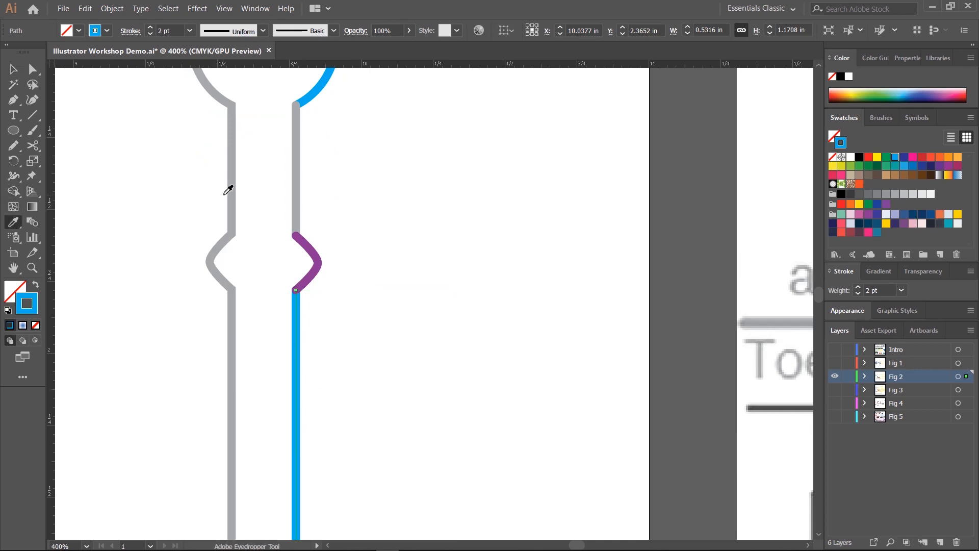
{"action": "left_click", "coordinate": [232, 189]}
{"action": "left_click", "coordinate": [11, 74]}
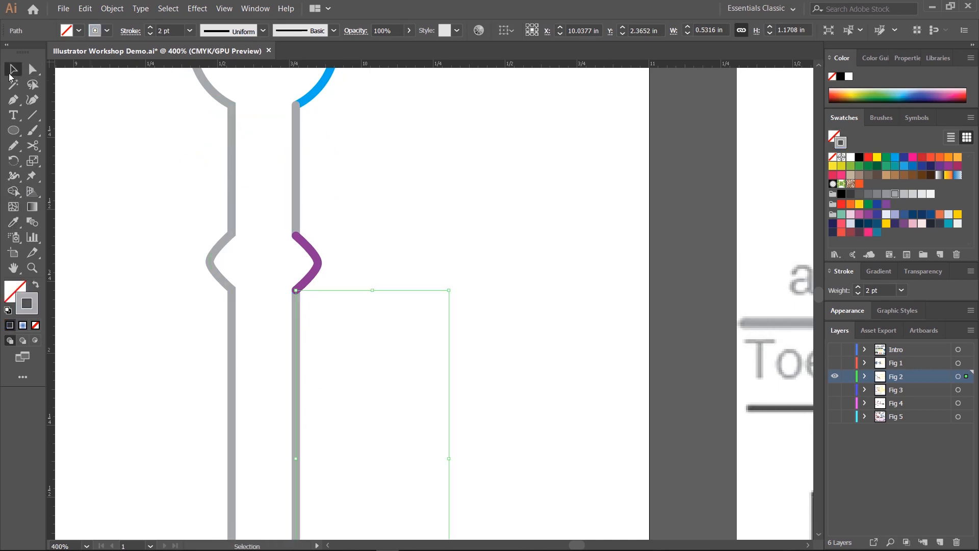
{"action": "left_click", "coordinate": [490, 305]}
{"action": "scroll", "coordinate": [362, 288], "scroll_direction": "up", "scroll_amount": 3}
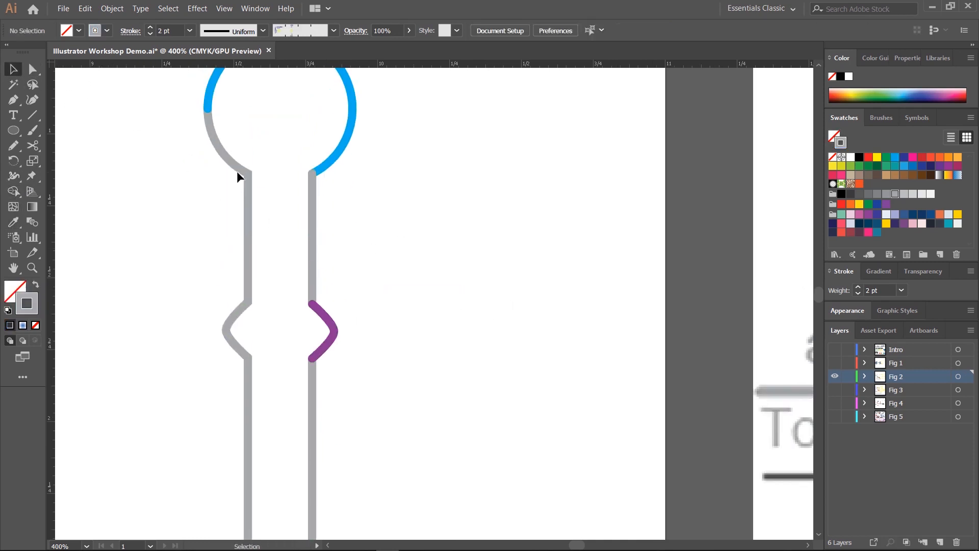
Step: Compare the recoloured hairpin, from its loop down to the green arrow, with the reference's Switch RNA drawing
{"action": "key", "text": "space"}
{"action": "left_click_drag", "start_coordinate": [524, 280], "coordinate": [328, 369]}
{"action": "left_click_drag", "start_coordinate": [413, 357], "coordinate": [464, 335]}
{"action": "key", "text": "space"}
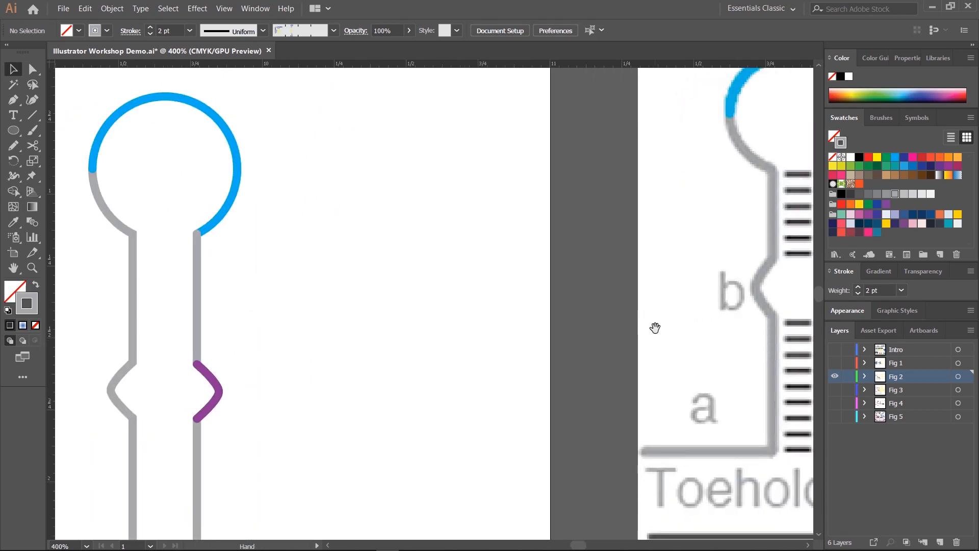
{"action": "left_click_drag", "start_coordinate": [653, 327], "coordinate": [458, 338]}
{"action": "key", "text": "space"}
{"action": "left_click_drag", "start_coordinate": [143, 388], "coordinate": [461, 275]}
{"action": "left_click_drag", "start_coordinate": [356, 420], "coordinate": [450, 218]}
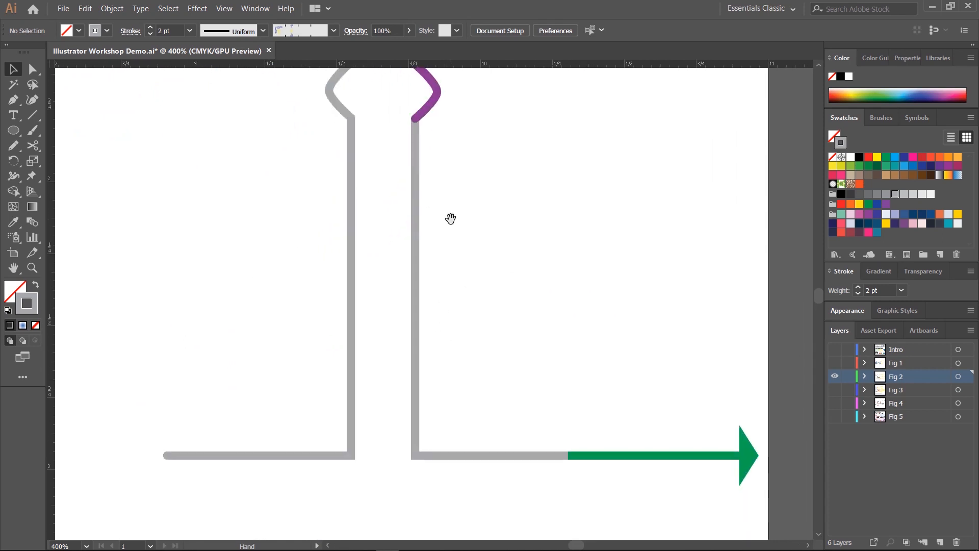
{"action": "key", "text": "ctrl+minus"}
{"action": "key", "text": "ctrl+minus"}
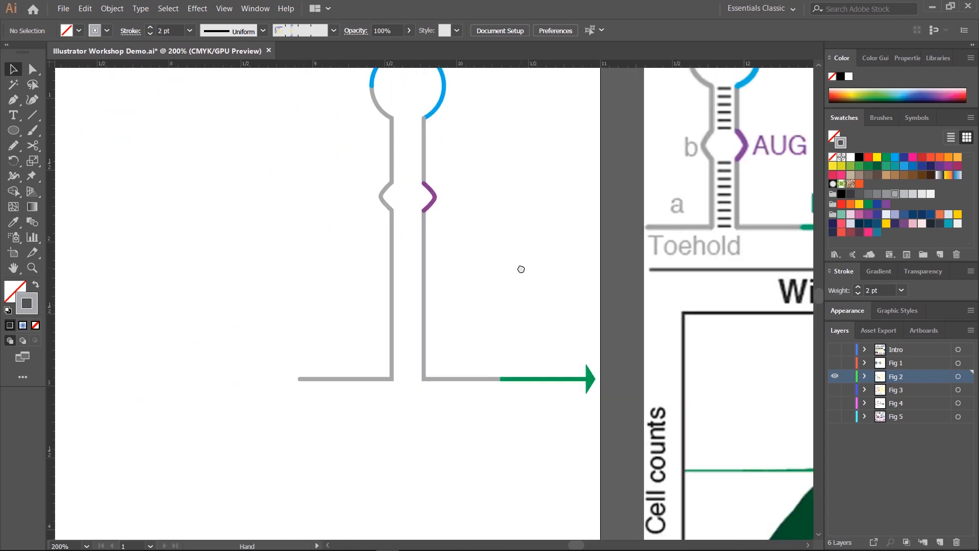
{"action": "key", "text": "space"}
{"action": "left_click_drag", "start_coordinate": [520, 269], "coordinate": [356, 356]}
Step: Group all the hairpin's paths together with the green arrow and set the group's stroke weight to 3 pt
{"action": "mouse_move", "coordinate": [157, 136]}
{"action": "left_mouse_down"}
{"action": "mouse_move", "coordinate": [291, 308]}
{"action": "mouse_move", "coordinate": [306, 430]}
{"action": "left_mouse_up"}
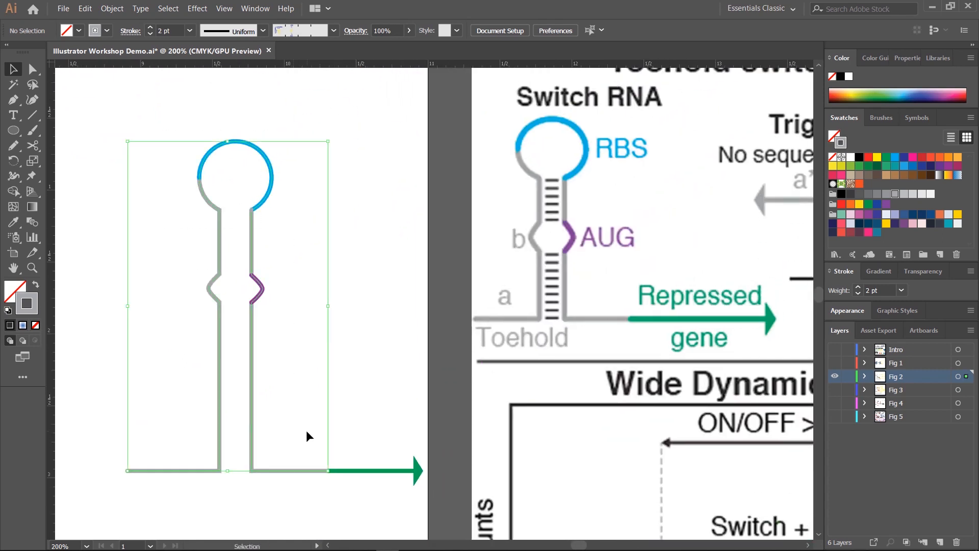
{"action": "left_click", "coordinate": [367, 473], "text": "shift"}
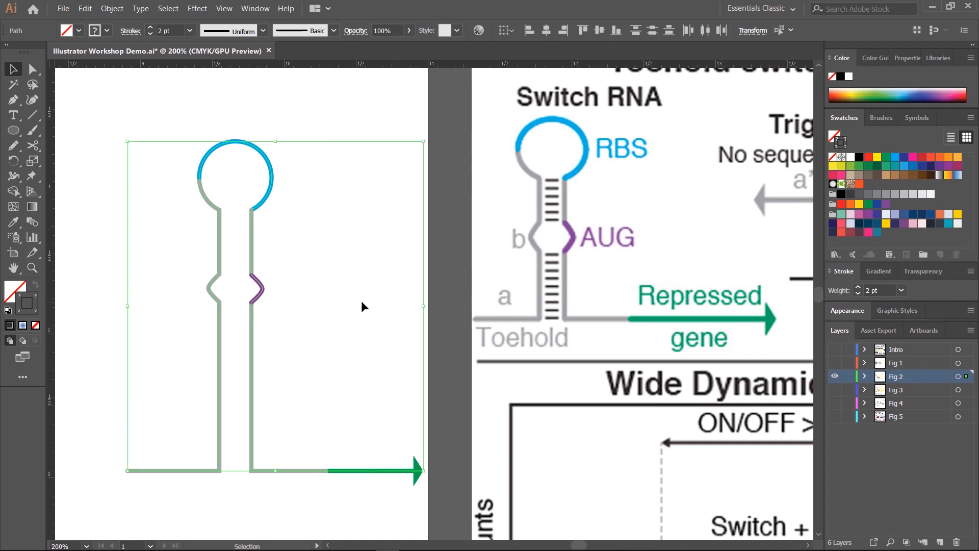
{"action": "key", "text": "ctrl+g"}
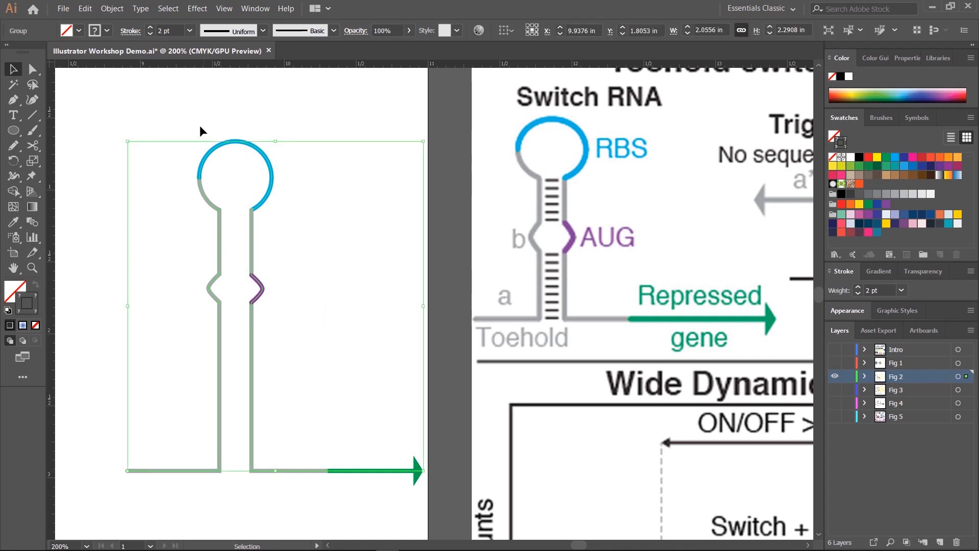
{"action": "left_click", "coordinate": [150, 28]}
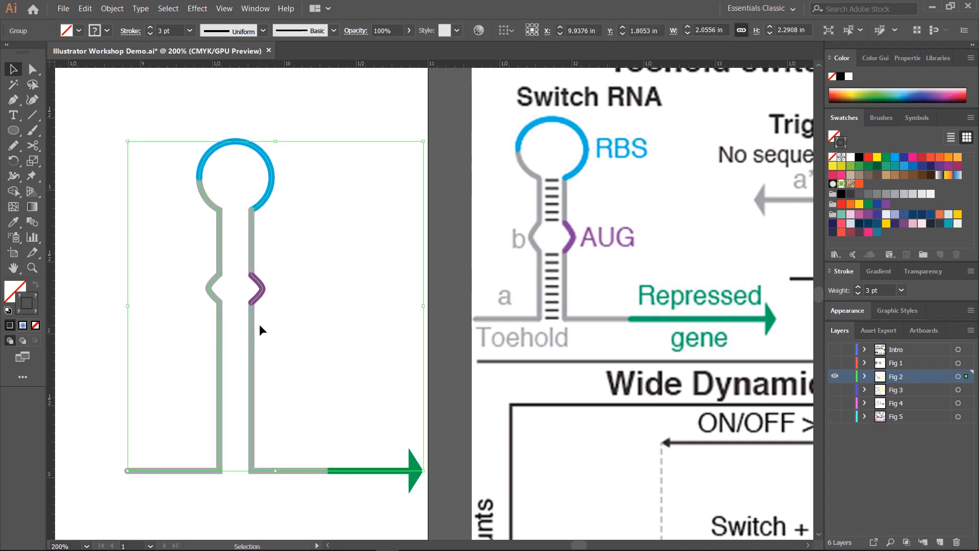
{"action": "left_click", "coordinate": [324, 332]}
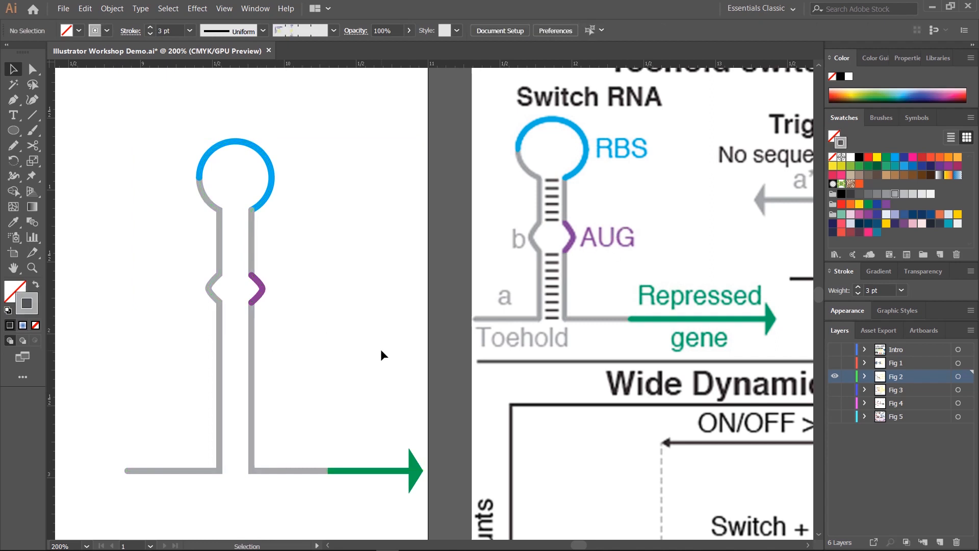
Step: Check the hairpin's grouping by selecting it from its green arrow and from its right stem
{"action": "double_click", "coordinate": [405, 470]}
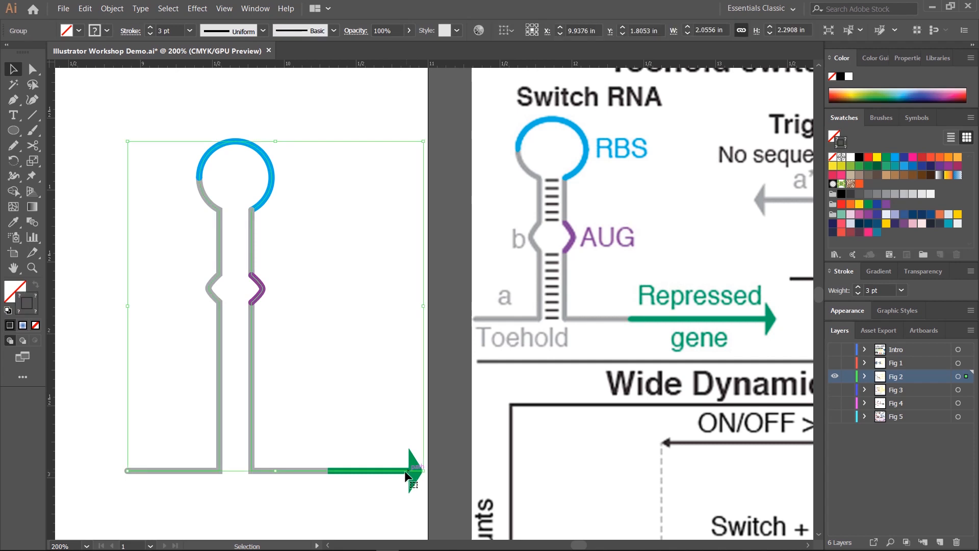
{"action": "double_click", "coordinate": [394, 431]}
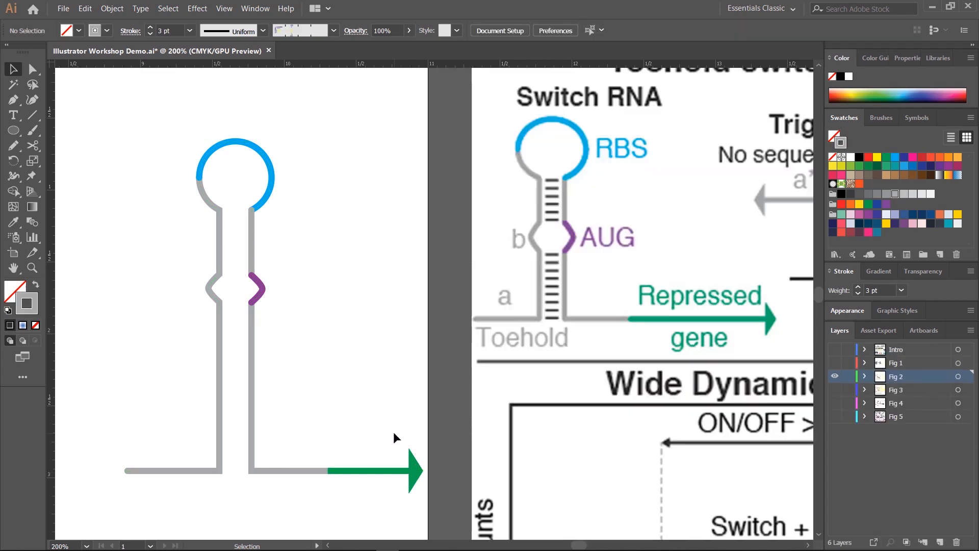
{"action": "left_click", "coordinate": [406, 469]}
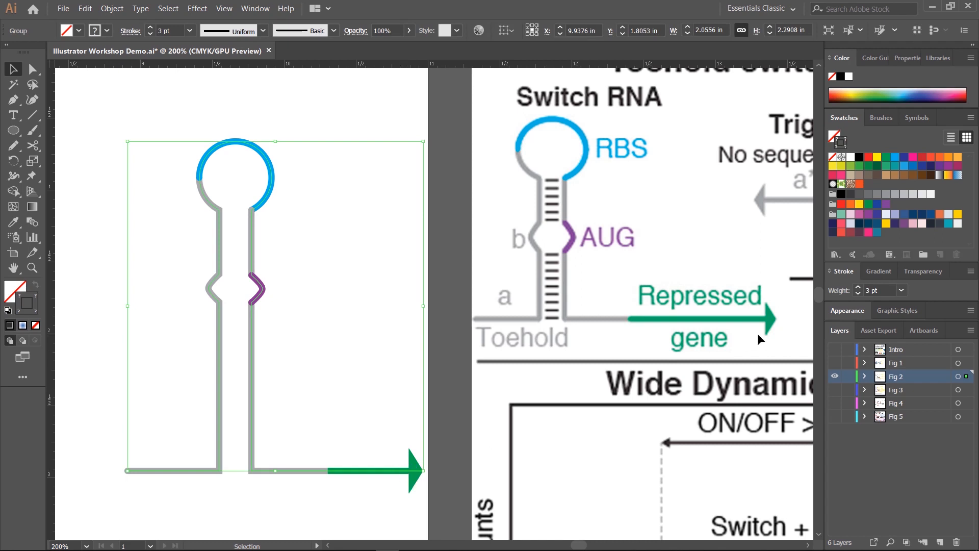
{"action": "left_click", "coordinate": [405, 379]}
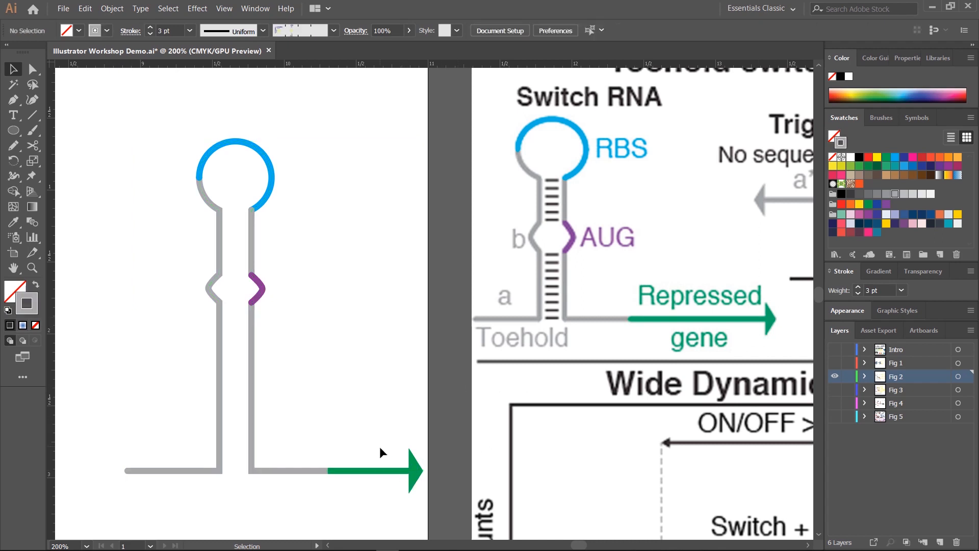
{"action": "left_click", "coordinate": [250, 344]}
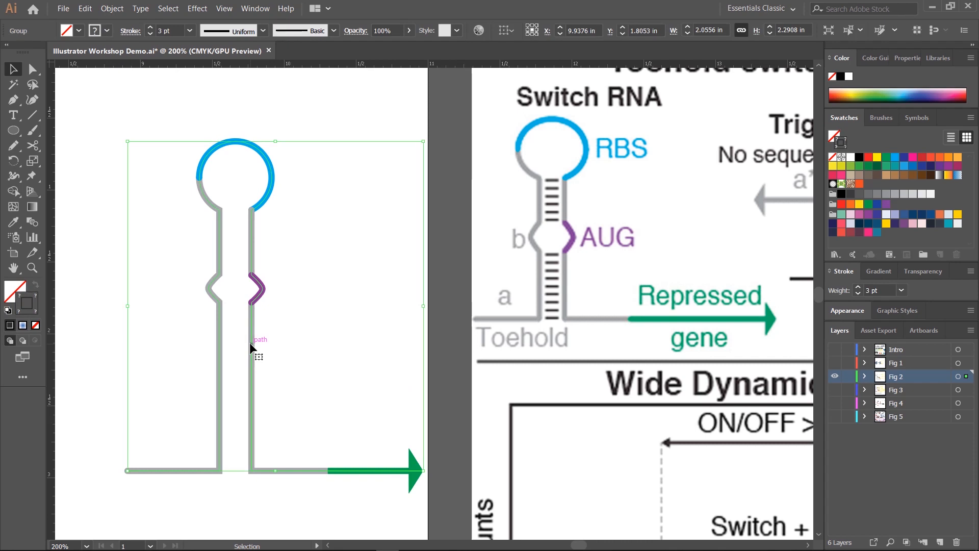
{"action": "left_click", "coordinate": [362, 285]}
Step: Move the grouped hairpin about 0.17 in left and 0.2 in up, and open the group in isolation mode
{"action": "left_click_drag", "start_coordinate": [136, 140], "coordinate": [284, 262]}
{"action": "left_click_drag", "start_coordinate": [251, 244], "coordinate": [227, 212]}
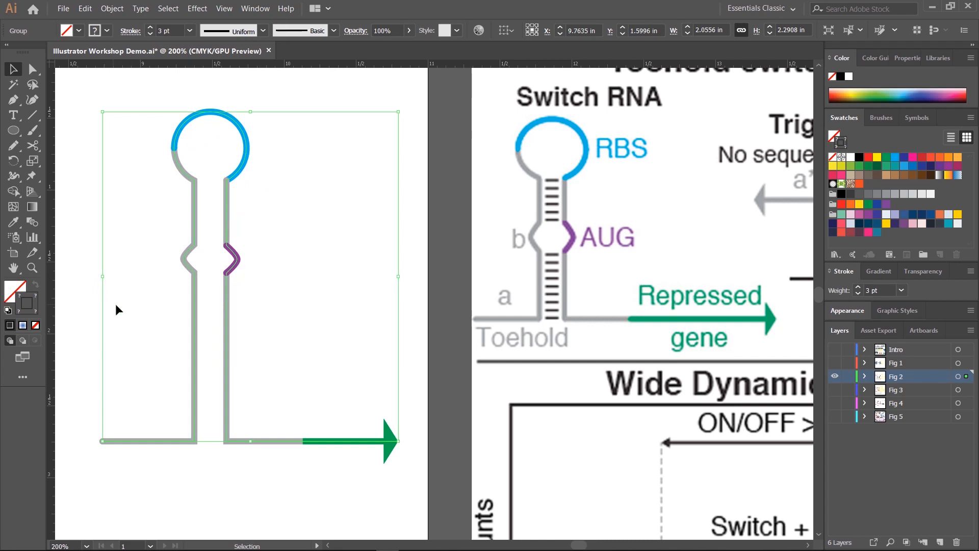
{"action": "double_click", "coordinate": [226, 306]}
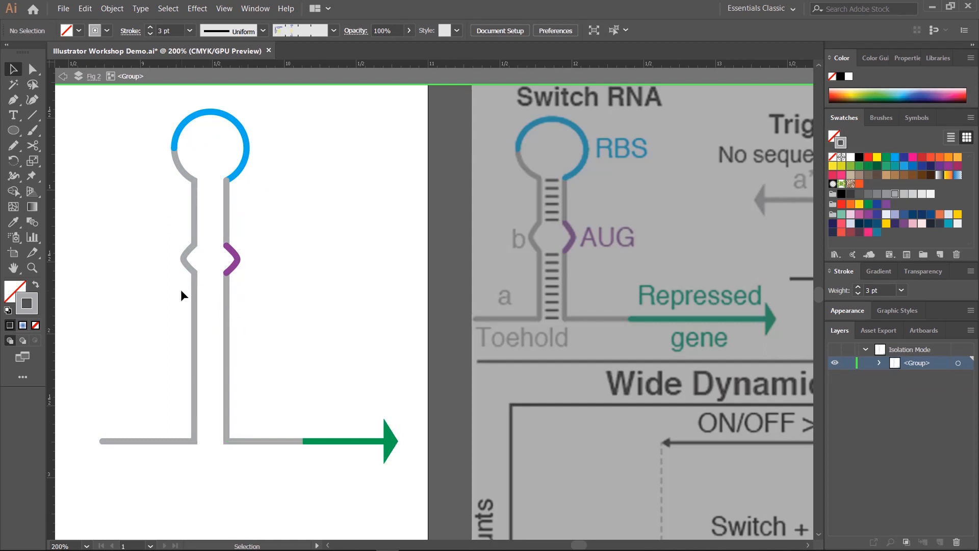
Step: Try moving the right stem's lower segment about 1 in right and 0.6 in up within the group, and exit isolation mode
{"action": "left_click", "coordinate": [227, 325]}
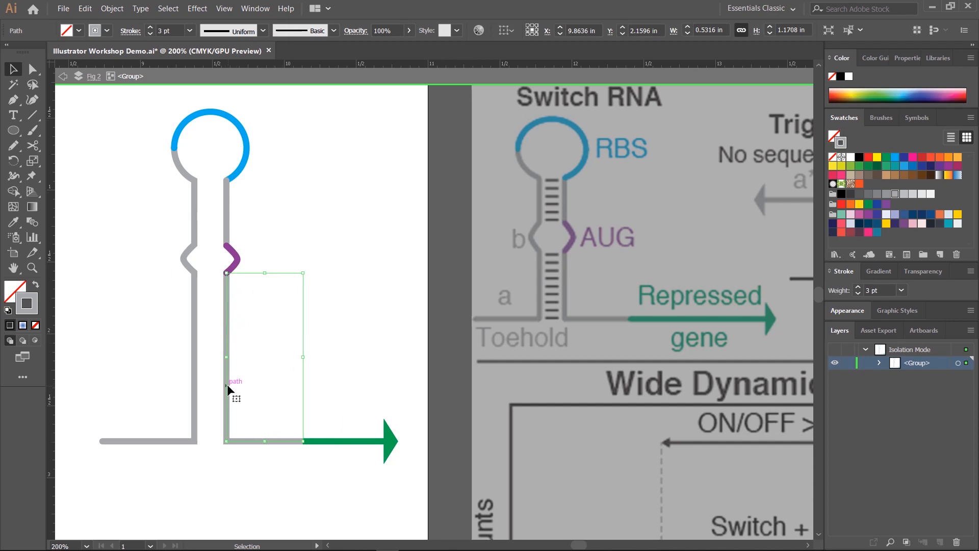
{"action": "left_click_drag", "start_coordinate": [228, 387], "coordinate": [372, 299]}
{"action": "left_click", "coordinate": [301, 305]}
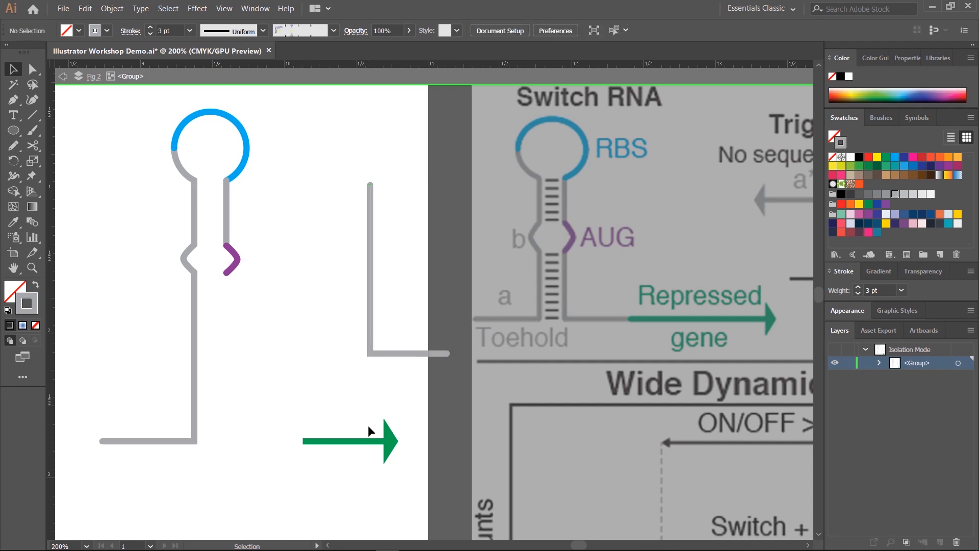
{"action": "double_click", "coordinate": [559, 378]}
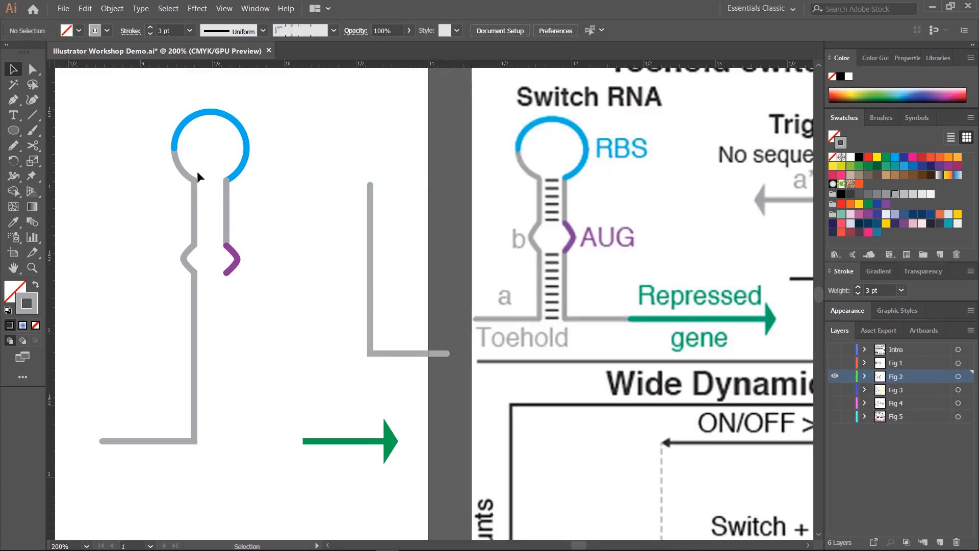
Step: Try moving the whole hairpin group about 0.12 in right, and undo both the group's and the stem segment's moves
{"action": "left_click", "coordinate": [197, 231]}
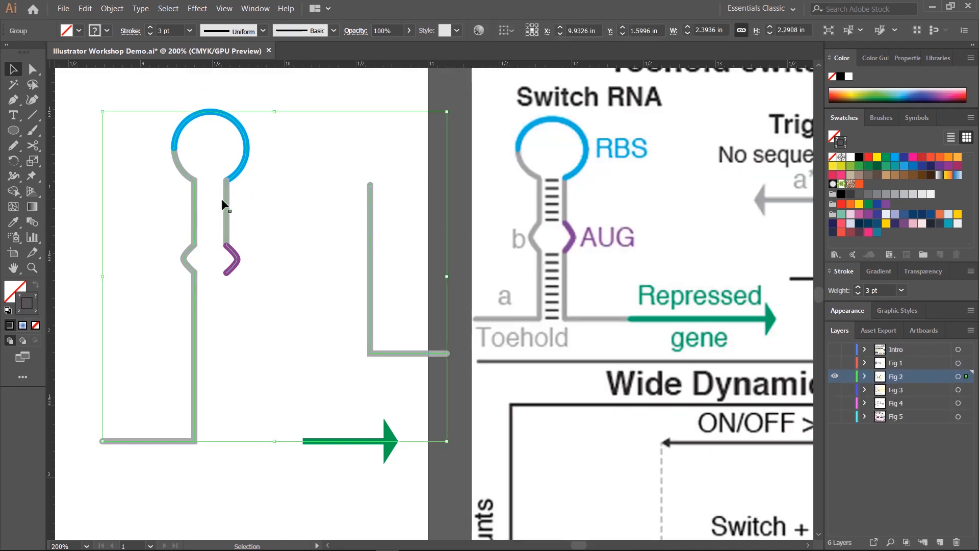
{"action": "mouse_move", "coordinate": [196, 208]}
{"action": "left_mouse_down"}
{"action": "mouse_move", "coordinate": [291, 299]}
{"action": "mouse_move", "coordinate": [214, 204]}
{"action": "left_mouse_up"}
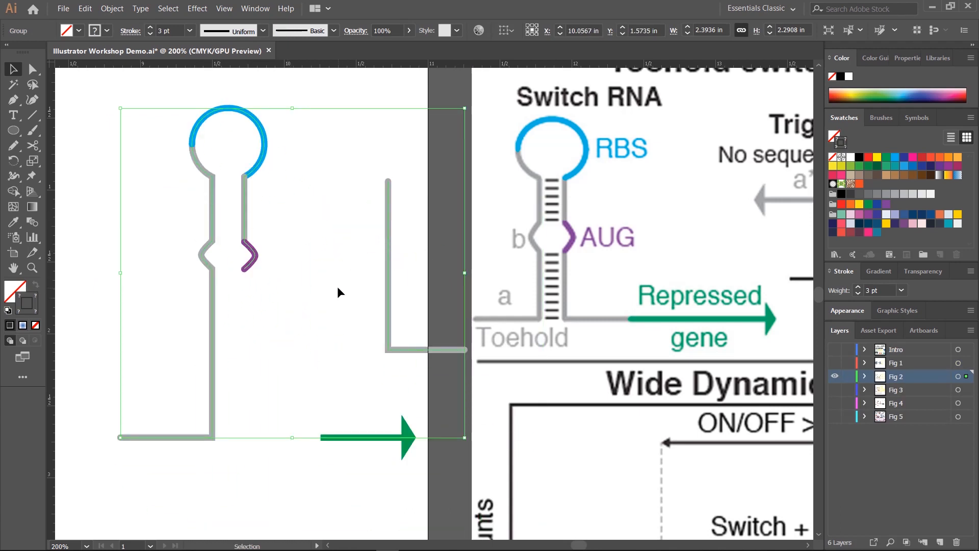
{"action": "key", "text": "ctrl+z"}
{"action": "key", "text": "ctrl+z"}
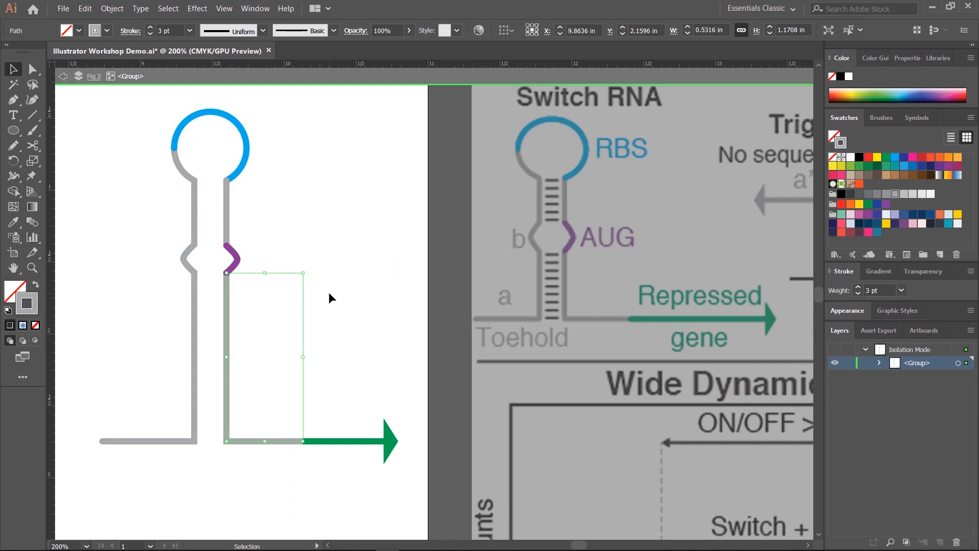
Step: Reduce the green arrow's arrowhead scale to 45% within the hairpin group, and exit isolation mode
{"action": "left_click", "coordinate": [359, 443]}
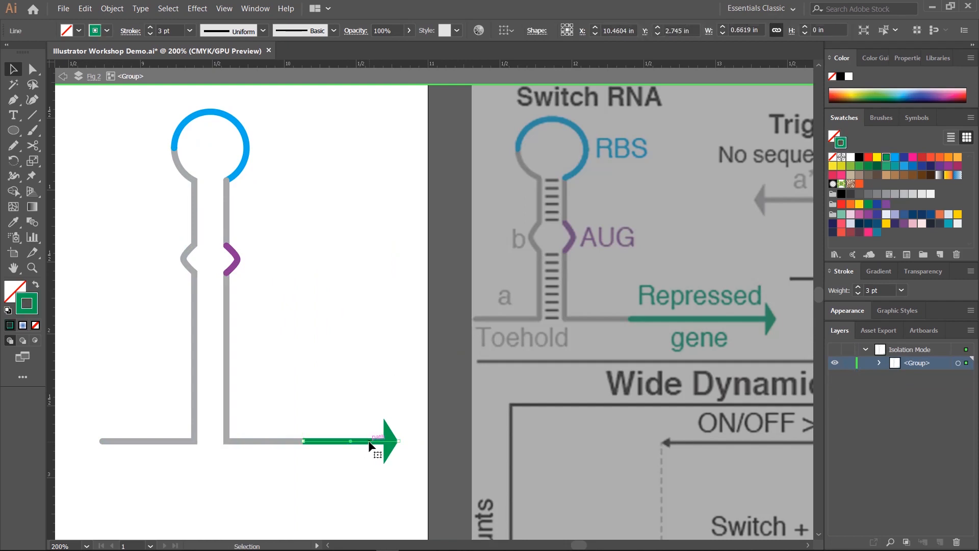
{"action": "left_click", "coordinate": [130, 31]}
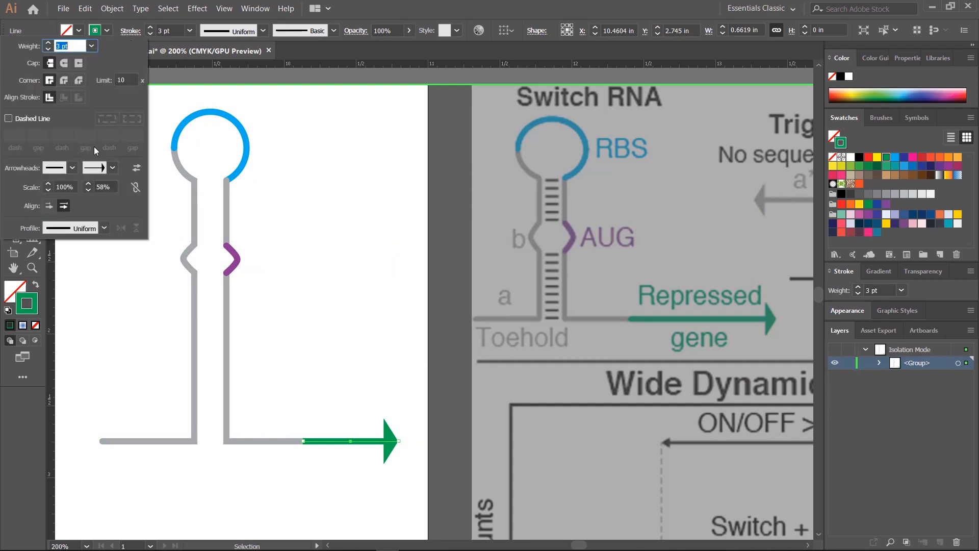
{"action": "left_click", "coordinate": [101, 186]}
{"action": "left_click", "coordinate": [89, 190]}
{"action": "left_click", "coordinate": [90, 190]}
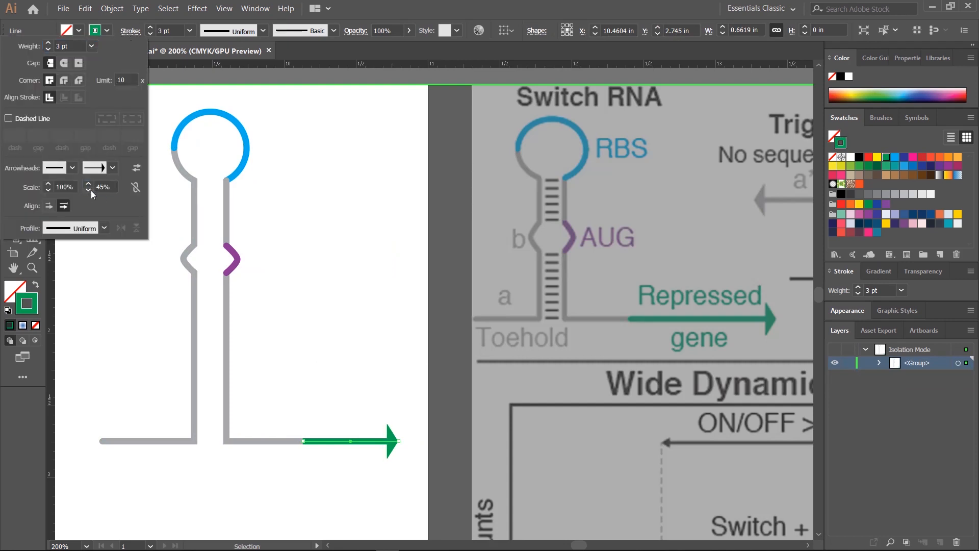
{"action": "key", "text": "Escape"}
{"action": "key", "text": "Escape"}
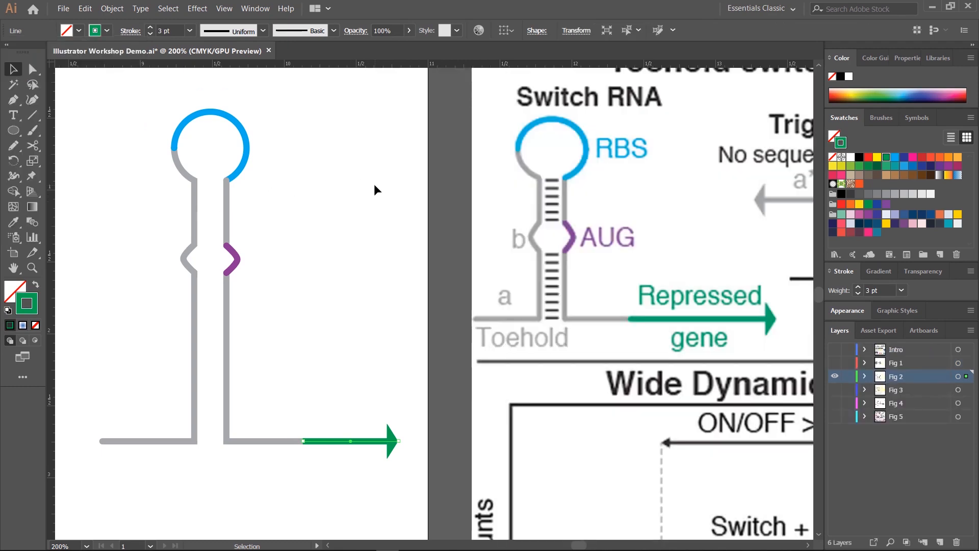
Step: Try moving the whole hairpin group about 0.1 in left and slightly up, and return it to its place
{"action": "left_click", "coordinate": [388, 277]}
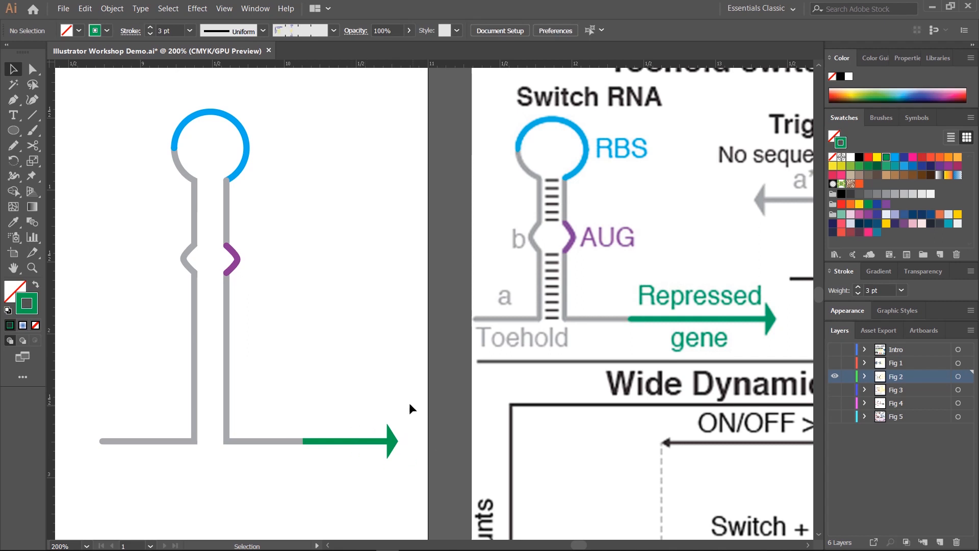
{"action": "mouse_move", "coordinate": [228, 302]}
{"action": "left_mouse_down"}
{"action": "mouse_move", "coordinate": [273, 290]}
{"action": "mouse_move", "coordinate": [240, 313]}
{"action": "left_mouse_up"}
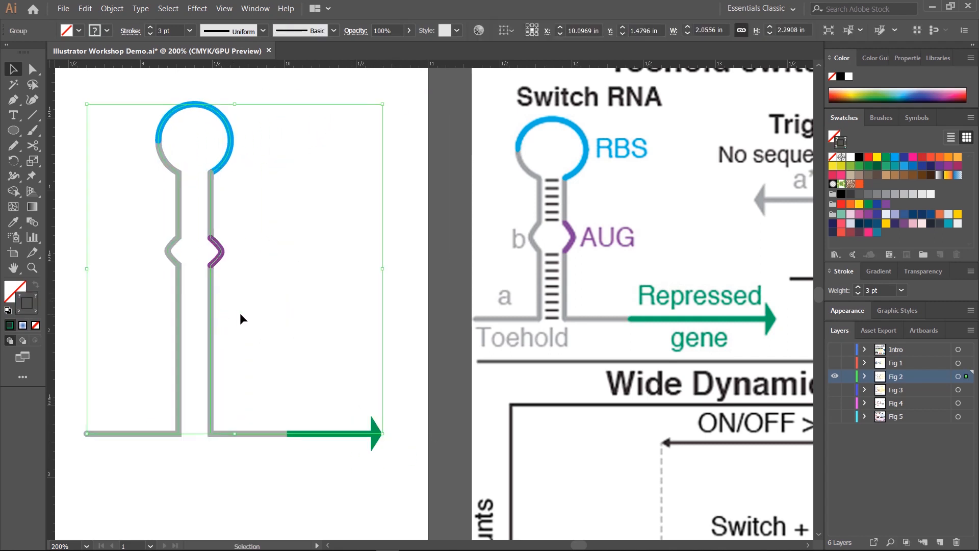
{"action": "left_click", "coordinate": [299, 321]}
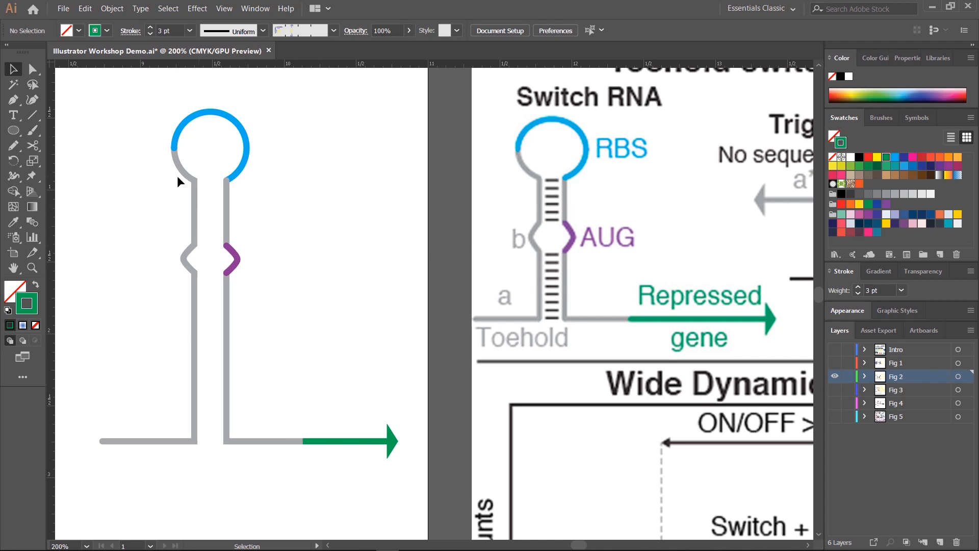
Step: Draw a horizontal rung about 0.13 in long between the stems just below the loop, and give it a black stroke
{"action": "left_click", "coordinate": [32, 115]}
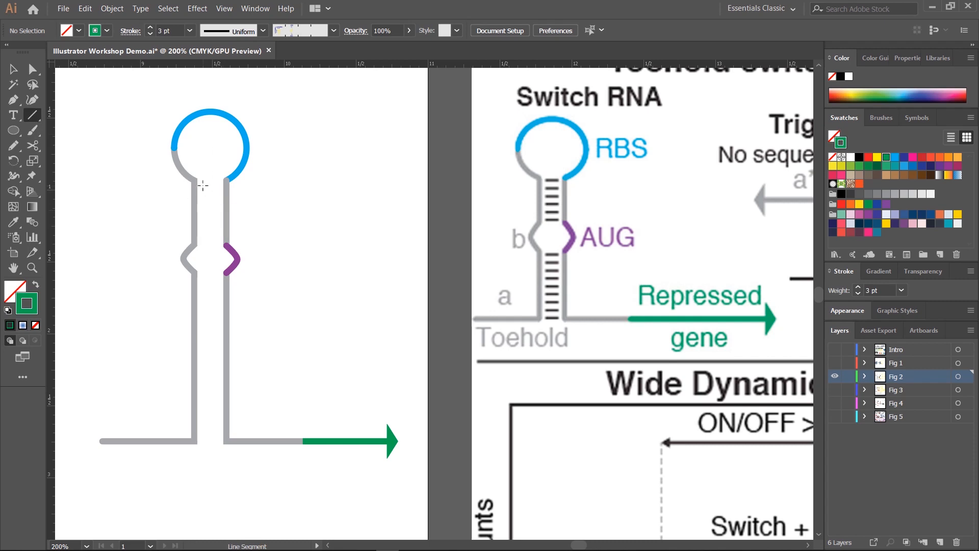
{"action": "left_click_drag", "start_coordinate": [202, 185], "coordinate": [221, 184]}
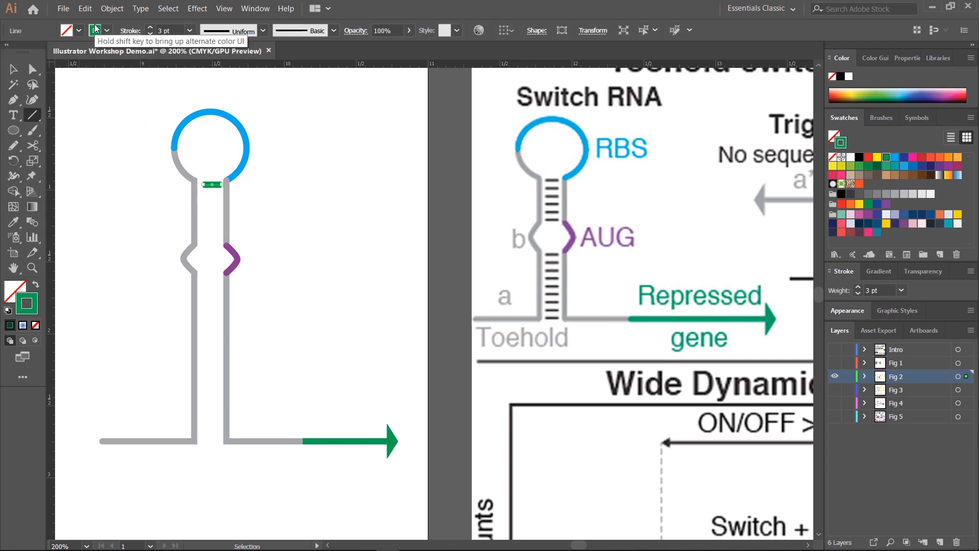
{"action": "left_click", "coordinate": [96, 29]}
{"action": "left_click", "coordinate": [36, 52]}
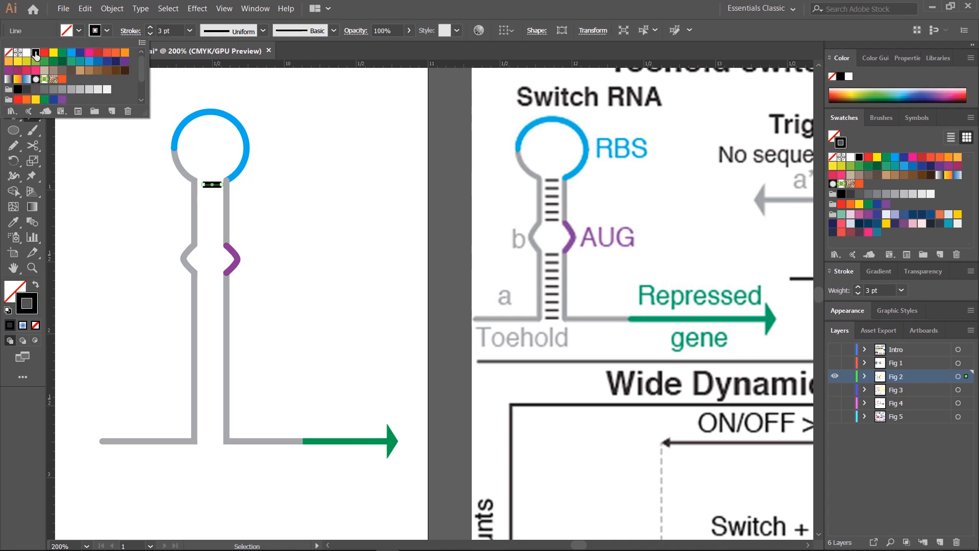
{"action": "left_click", "coordinate": [368, 5]}
{"action": "left_click", "coordinate": [7, 70]}
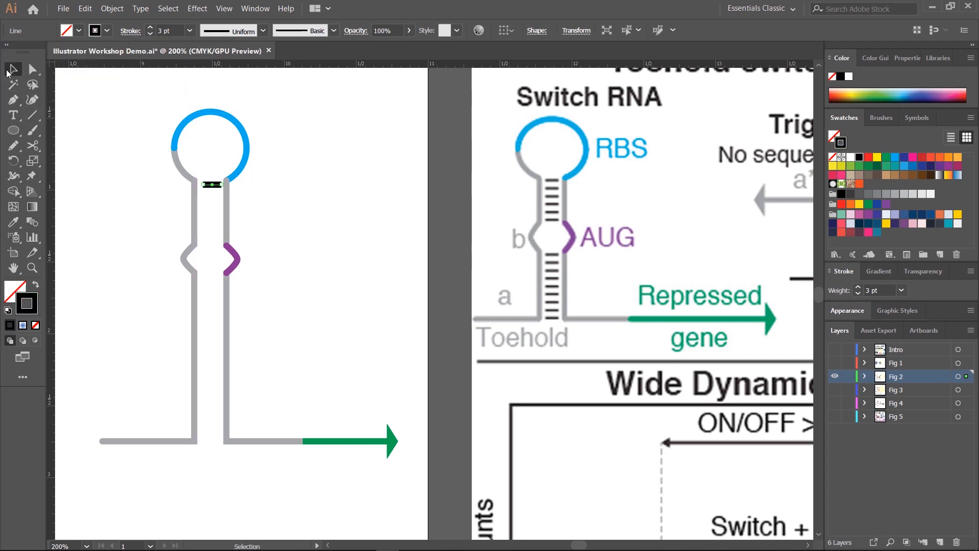
{"action": "left_click_drag", "start_coordinate": [213, 184], "coordinate": [211, 185]}
Step: Duplicate the black rung straight below itself, spacing the copy about 0.1 in from the original
{"action": "key", "text": "ctrl+equal"}
{"action": "key", "text": "ctrl+equal"}
{"action": "key", "text": "ctrl+equal"}
{"action": "key", "text": "ctrl+equal"}
{"action": "scroll", "coordinate": [488, 280], "scroll_direction": "right", "scroll_amount": 3}
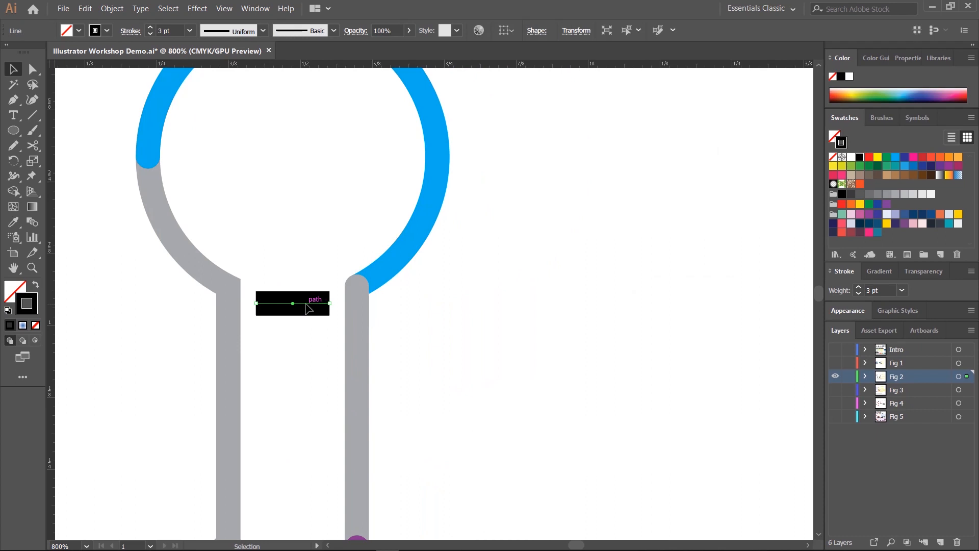
{"action": "left_click_drag", "start_coordinate": [306, 305], "coordinate": [304, 337]}
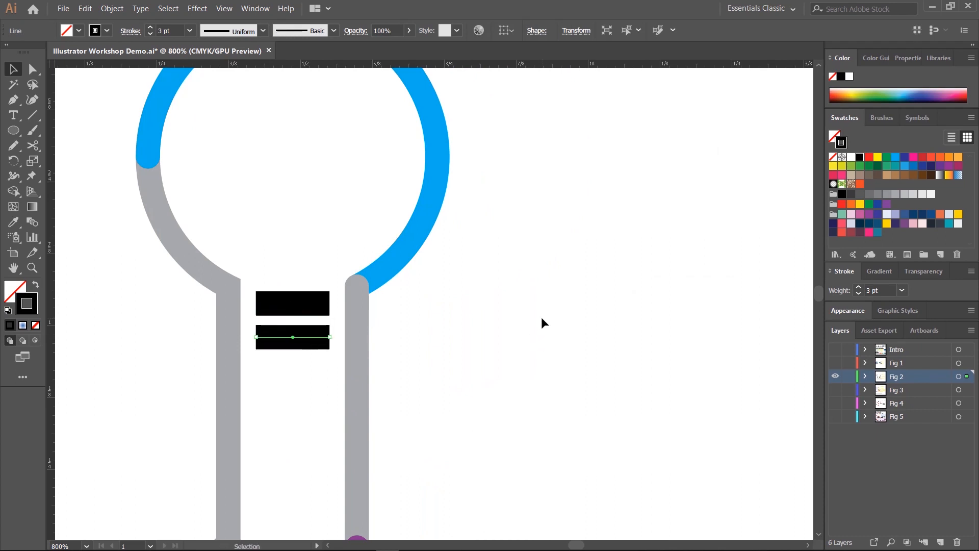
{"action": "key", "text": "ctrl+minus"}
{"action": "key", "text": "ctrl+minus"}
{"action": "key", "text": "ctrl+minus"}
{"action": "left_click_drag", "start_coordinate": [523, 294], "coordinate": [487, 281]}
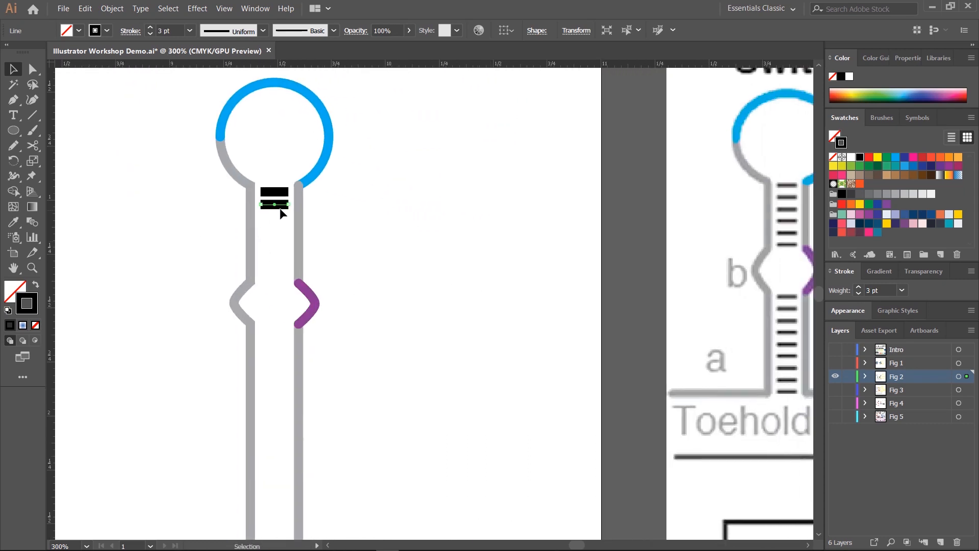
{"action": "mouse_move", "coordinate": [280, 208]}
{"action": "left_mouse_down"}
{"action": "mouse_move", "coordinate": [277, 194]}
{"action": "mouse_move", "coordinate": [277, 212]}
{"action": "left_mouse_up"}
Step: Repeat the rung duplication at the same spacing down the stem until 19 rungs reach the toehold line
{"action": "key", "text": "a"}
{"action": "key", "text": "ctrl+d"}
{"action": "key", "text": "ctrl+d"}
{"action": "key", "text": "ctrl+d"}
{"action": "key", "text": "ctrl+d"}
{"action": "key", "text": "ctrl+d"}
{"action": "key", "text": "ctrl+d"}
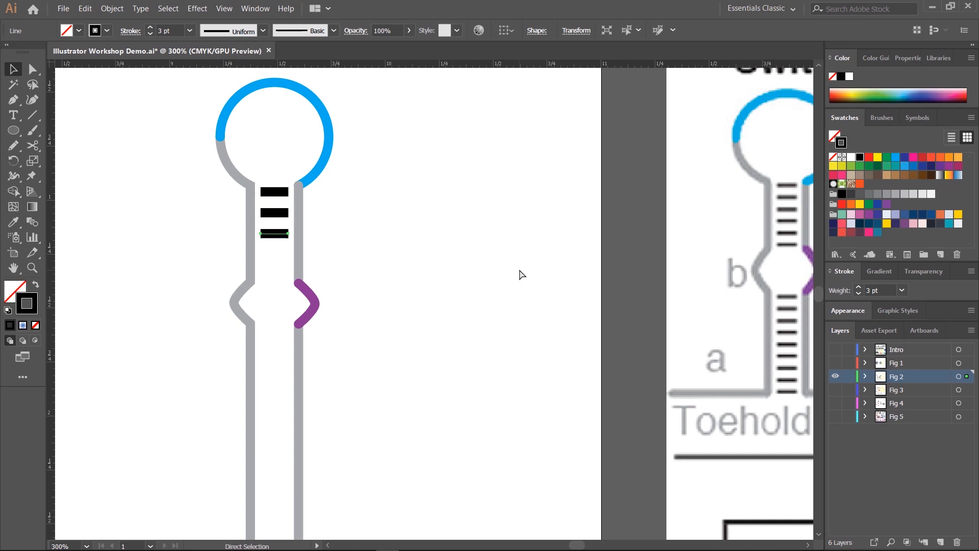
{"action": "key", "text": "ctrl+d"}
{"action": "key", "text": "ctrl+d"}
{"action": "key", "text": "ctrl+d"}
{"action": "key", "text": "ctrl+d"}
{"action": "key", "text": "ctrl+d"}
{"action": "key", "text": "ctrl+d"}
{"action": "key", "text": "ctrl+d"}
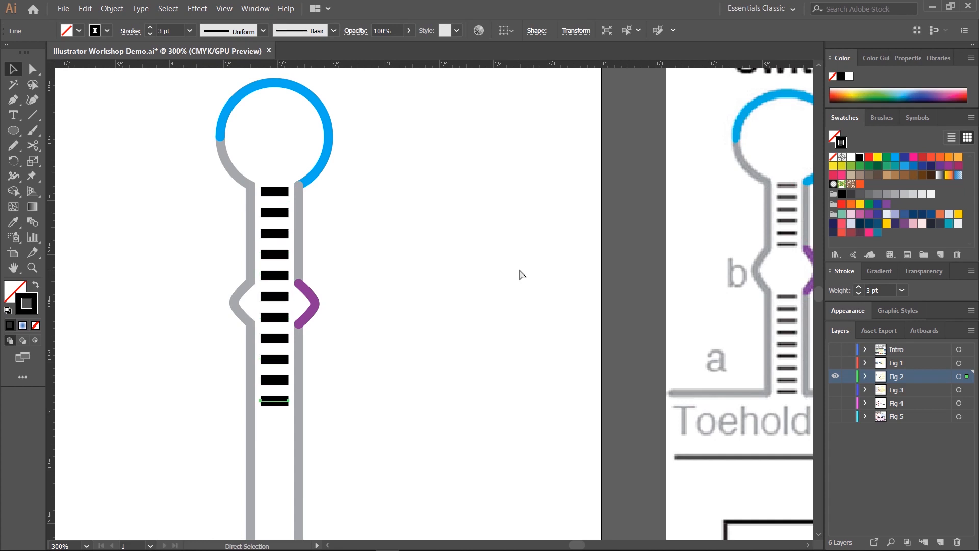
{"action": "left_click_drag", "start_coordinate": [507, 395], "coordinate": [514, 238]}
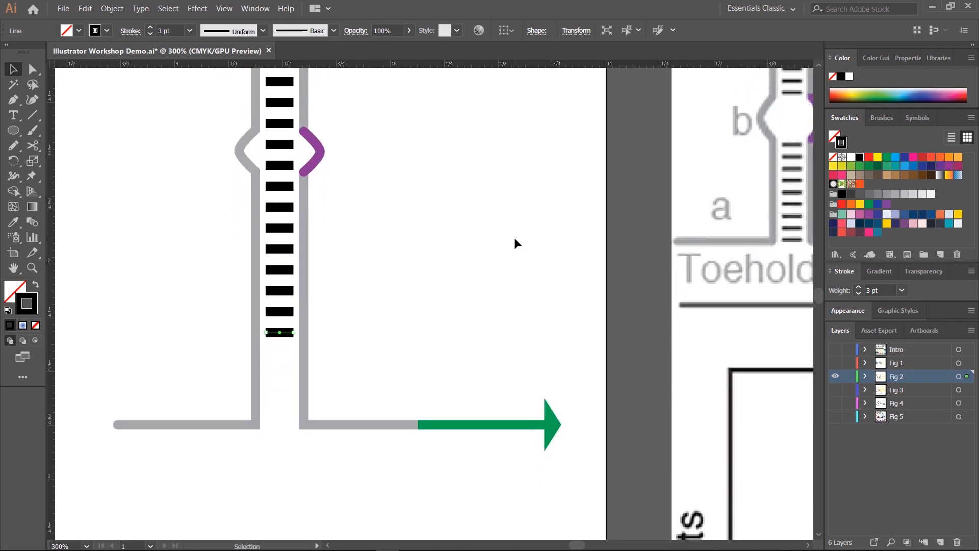
{"action": "key", "text": "ctrl+d"}
{"action": "key", "text": "ctrl+d"}
{"action": "key", "text": "ctrl+d"}
{"action": "key", "text": "ctrl+d"}
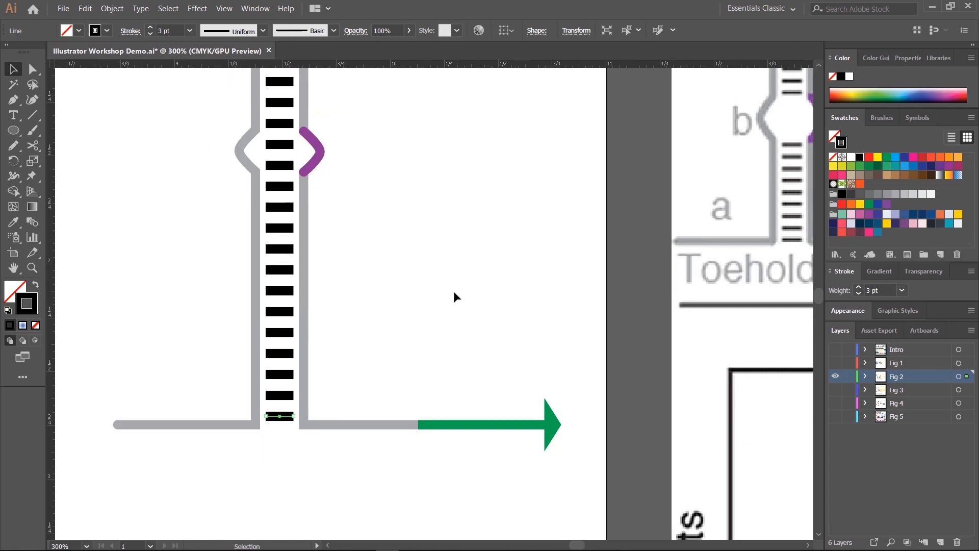
Step: Set the stroke weight of all the rungs between the stems to 1 pt
{"action": "scroll", "coordinate": [439, 294], "scroll_direction": "up", "scroll_amount": 5}
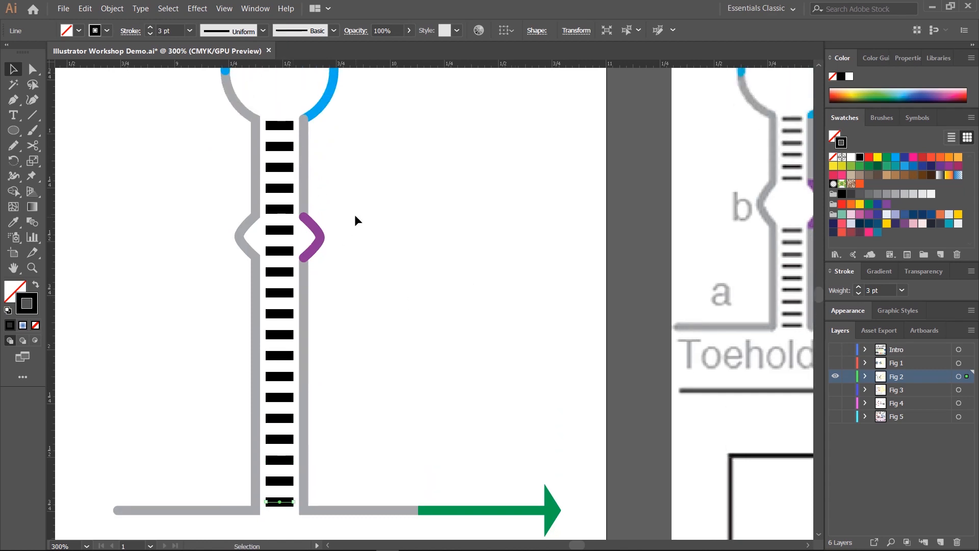
{"action": "left_click_drag", "start_coordinate": [274, 102], "coordinate": [278, 513]}
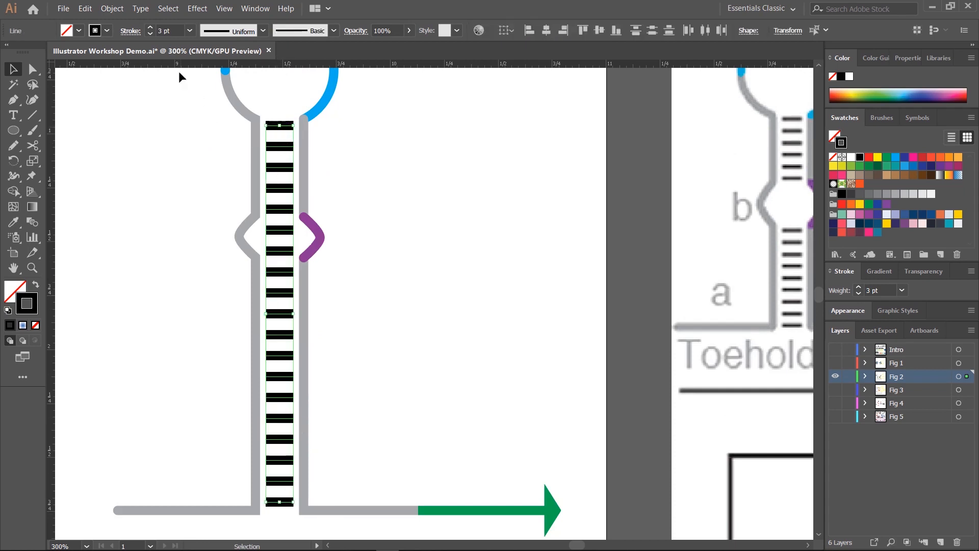
{"action": "left_click", "coordinate": [150, 34]}
{"action": "left_click", "coordinate": [150, 34]}
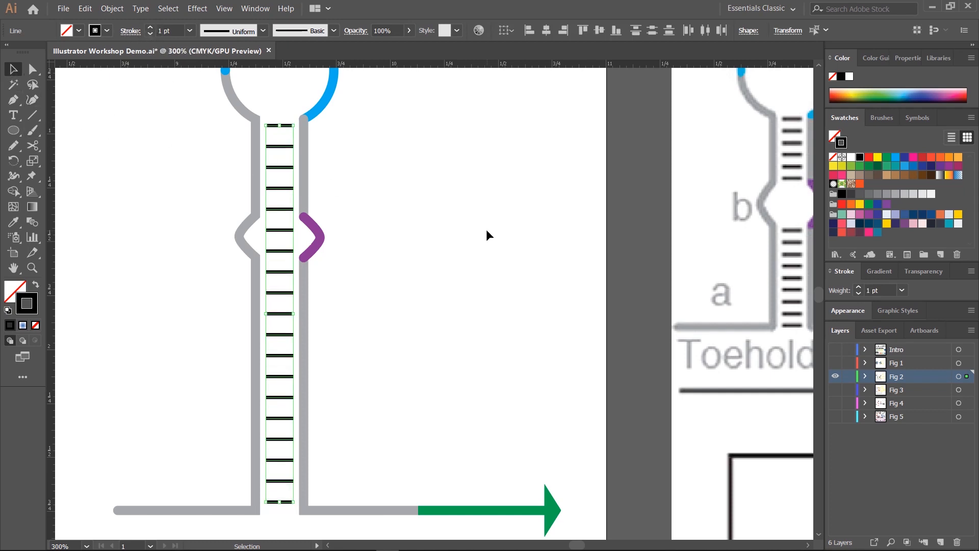
{"action": "left_click", "coordinate": [425, 297]}
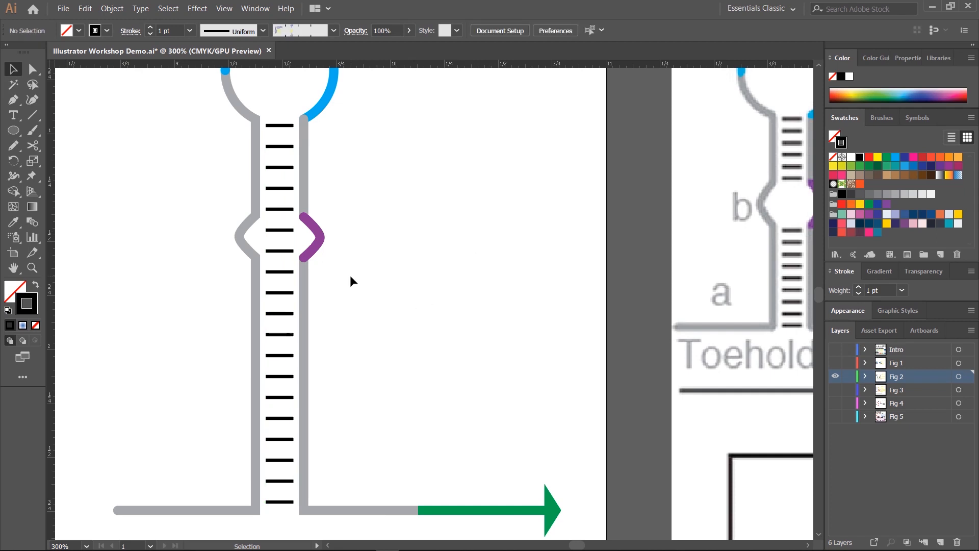
Step: Lower the bottom rung onto the toehold line's level and raise the top rung to the base of the loop
{"action": "left_click", "coordinate": [280, 502]}
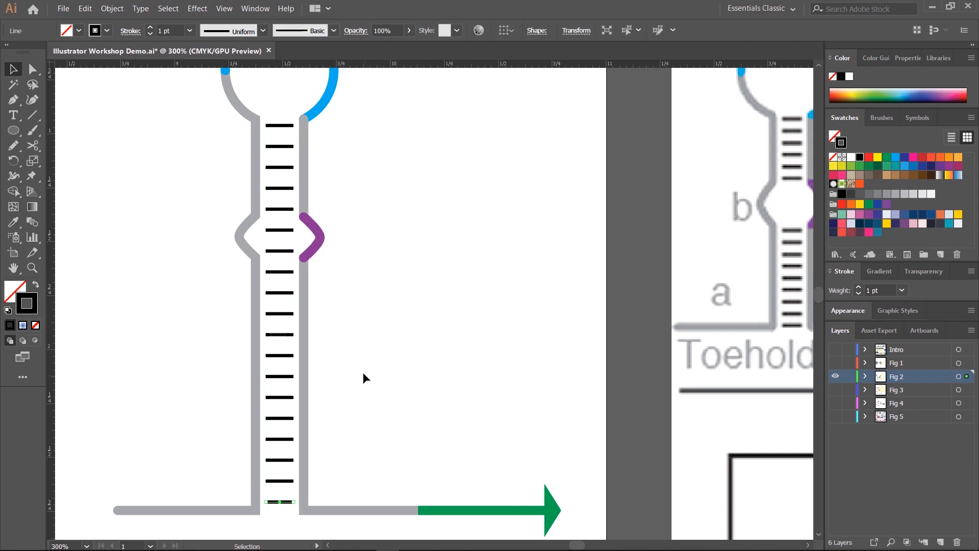
{"action": "scroll", "coordinate": [357, 354], "scroll_direction": "down", "scroll_amount": 2}
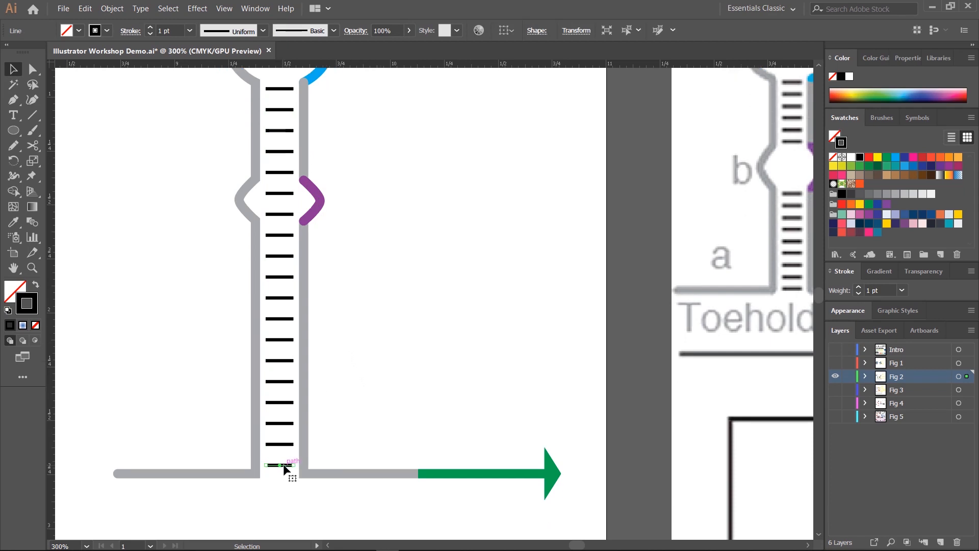
{"action": "left_click_drag", "start_coordinate": [284, 465], "coordinate": [283, 476]}
{"action": "scroll", "coordinate": [261, 419], "scroll_direction": "up", "scroll_amount": 1}
{"action": "left_click", "coordinate": [280, 125]}
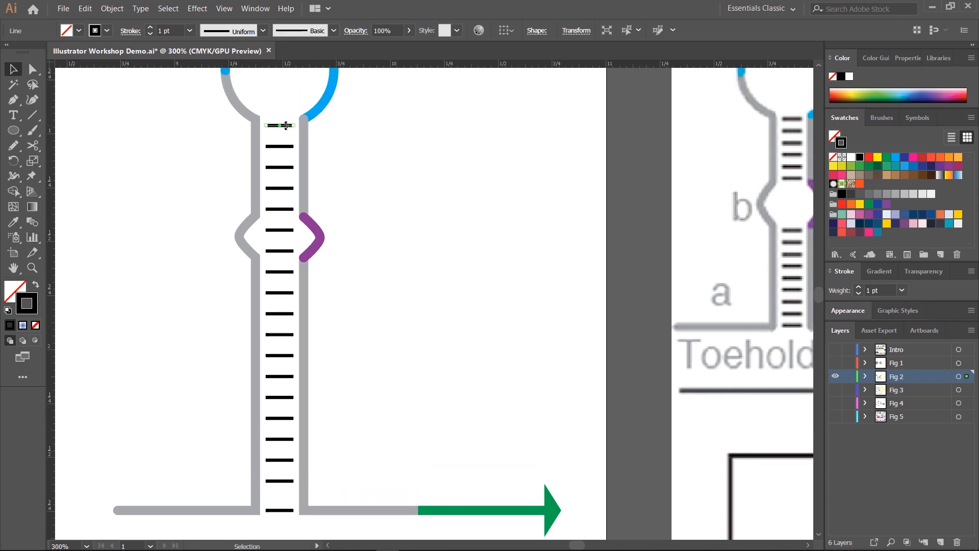
{"action": "left_click_drag", "start_coordinate": [286, 125], "coordinate": [284, 121]}
{"action": "left_click", "coordinate": [289, 104]}
Step: Distribute all the rungs evenly by their vertical centers between the top and bottom rungs
{"action": "left_click_drag", "start_coordinate": [289, 100], "coordinate": [274, 513]}
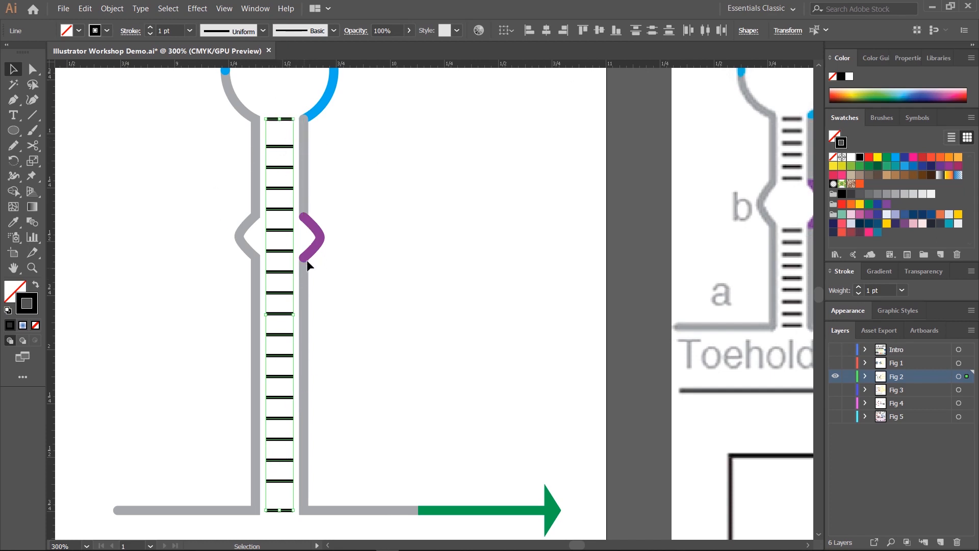
{"action": "left_click", "coordinate": [654, 29]}
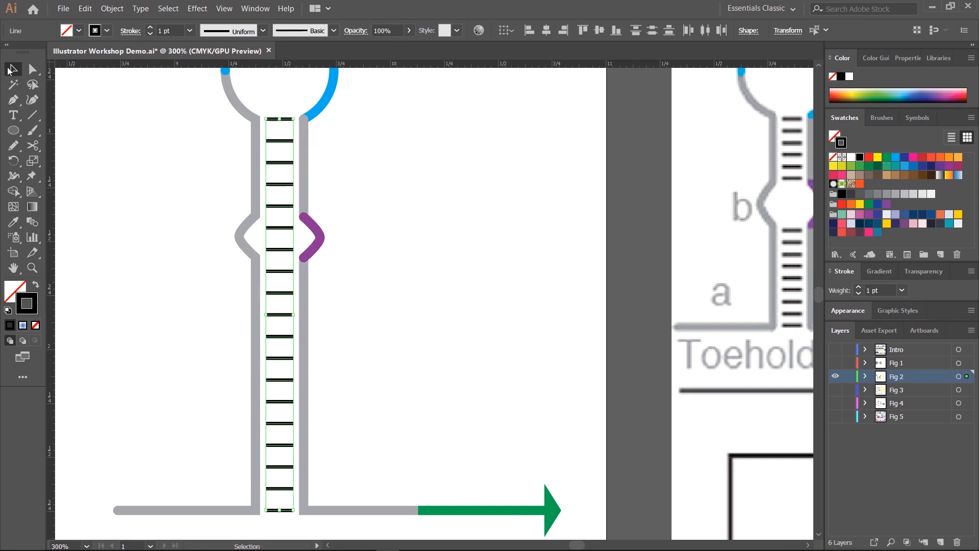
{"action": "left_click", "coordinate": [471, 176]}
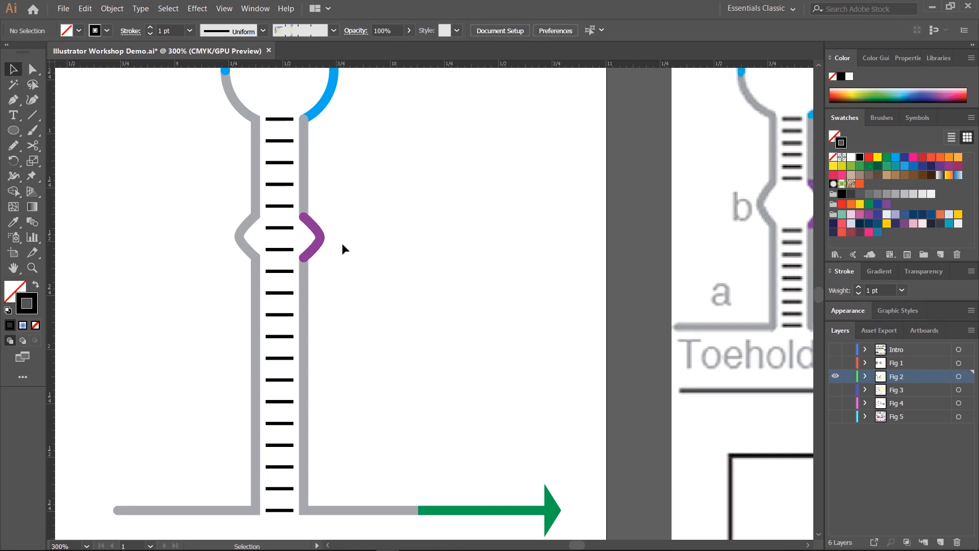
Step: Delete the two rungs that cross the bulge between the grey and purple kinks of the stem
{"action": "left_click", "coordinate": [282, 249]}
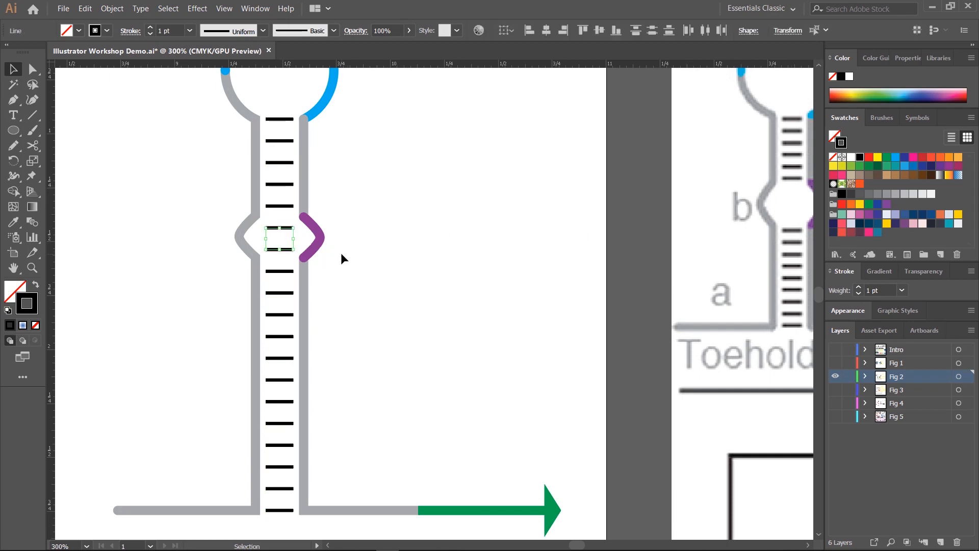
{"action": "key", "text": "Delete"}
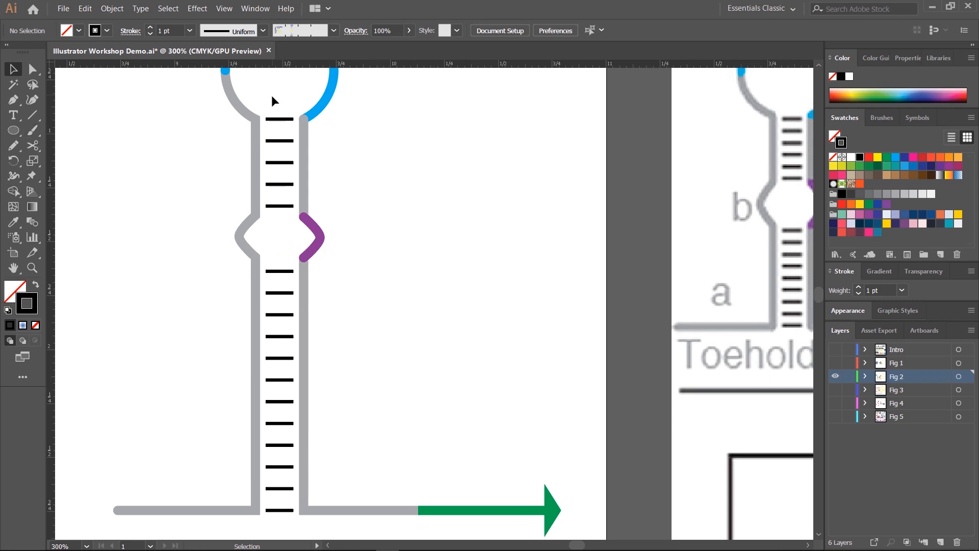
Step: Remove all rungs between the topmost and bottommost ones, and blend those two remaining rungs with the Blend tool
{"action": "left_click_drag", "start_coordinate": [265, 100], "coordinate": [272, 494]}
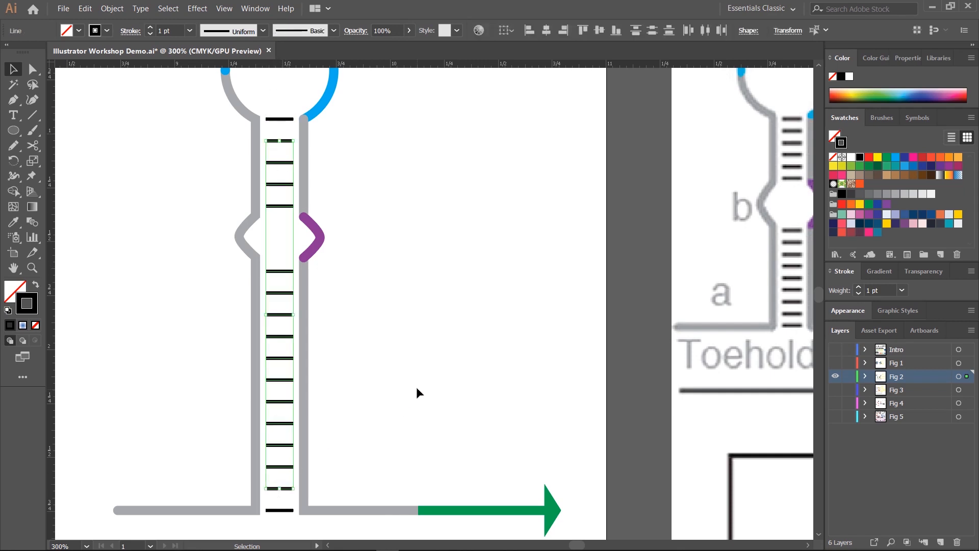
{"action": "key", "text": "Delete"}
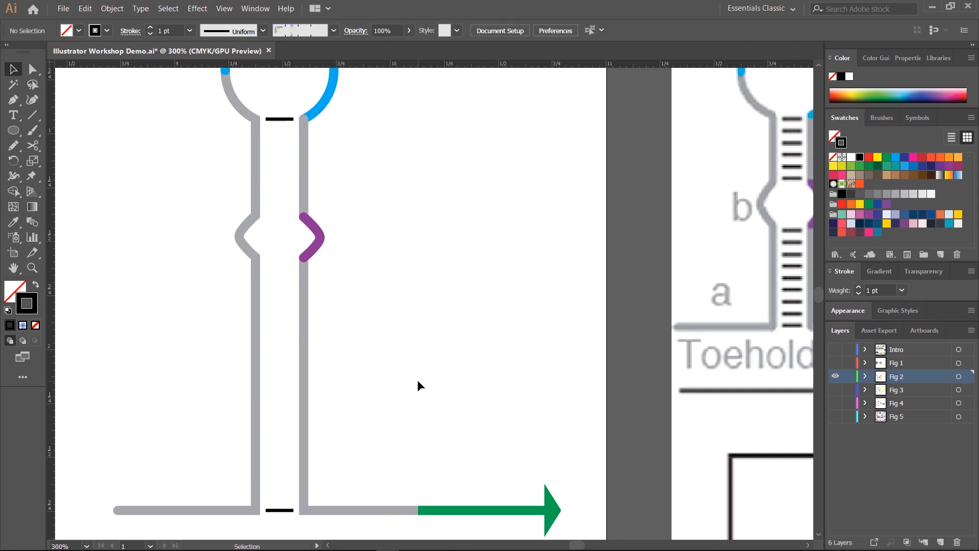
{"action": "left_click", "coordinate": [286, 120]}
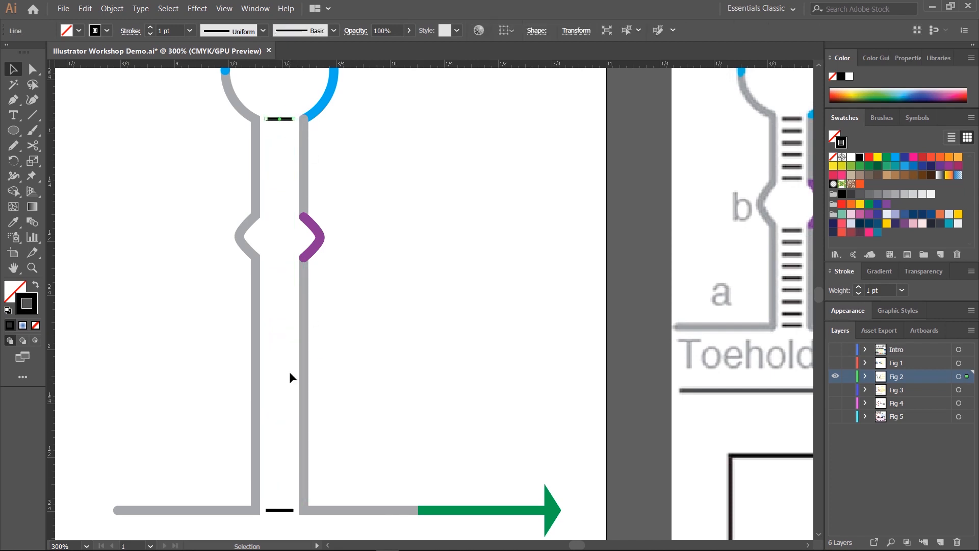
{"action": "left_click", "coordinate": [281, 510], "text": "shift"}
{"action": "left_click", "coordinate": [281, 511], "text": "shift"}
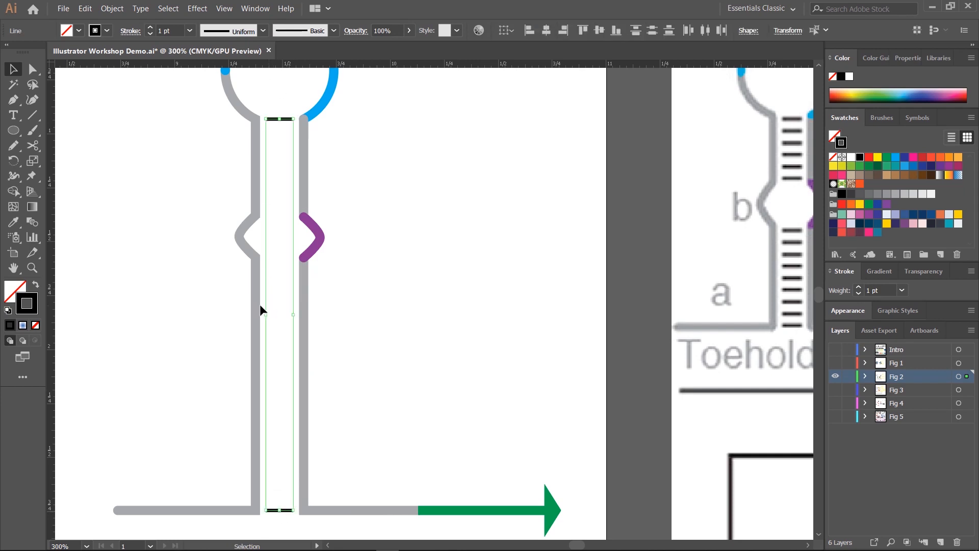
{"action": "left_click", "coordinate": [34, 223]}
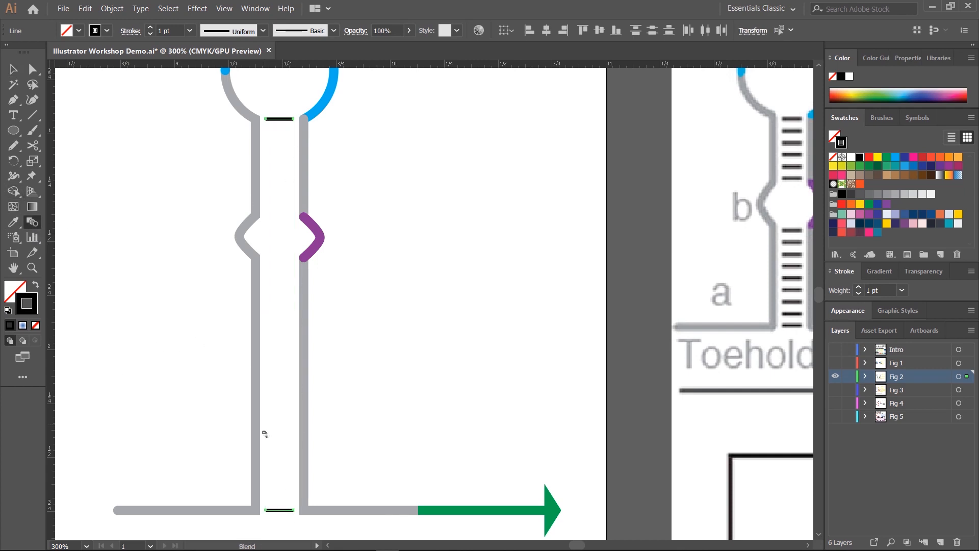
{"action": "left_click", "coordinate": [279, 509]}
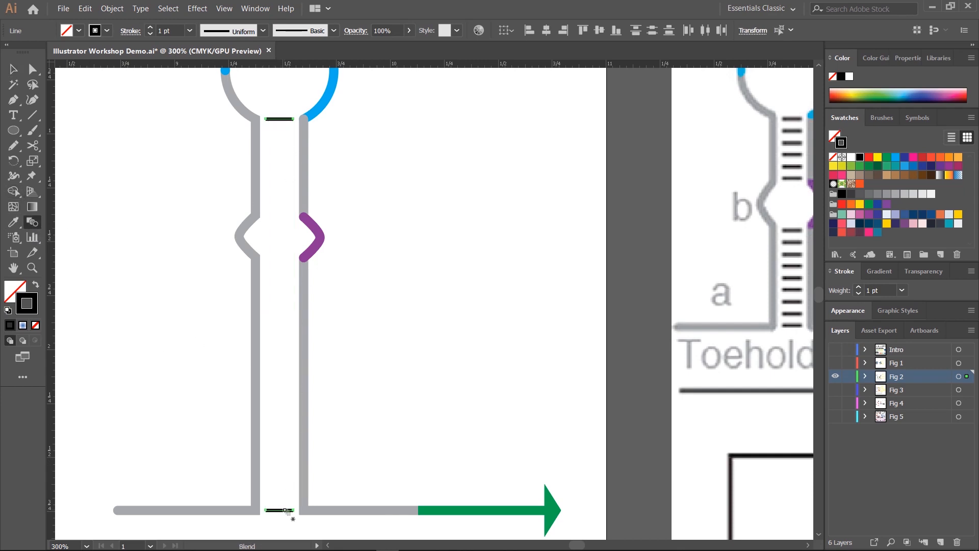
{"action": "left_click", "coordinate": [276, 120]}
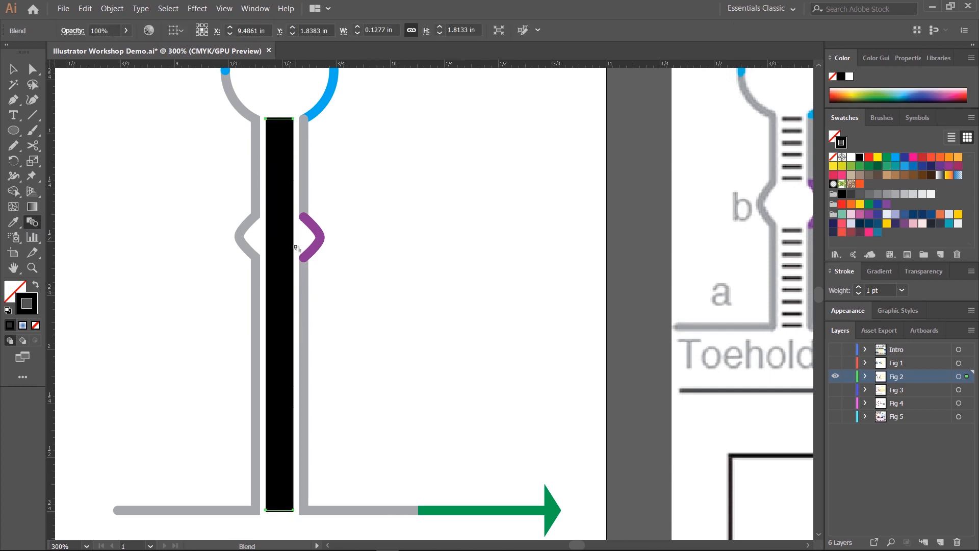
Step: Change the rung blend's spacing to Specified Steps with 10 steps and preview it
{"action": "double_click", "coordinate": [32, 224]}
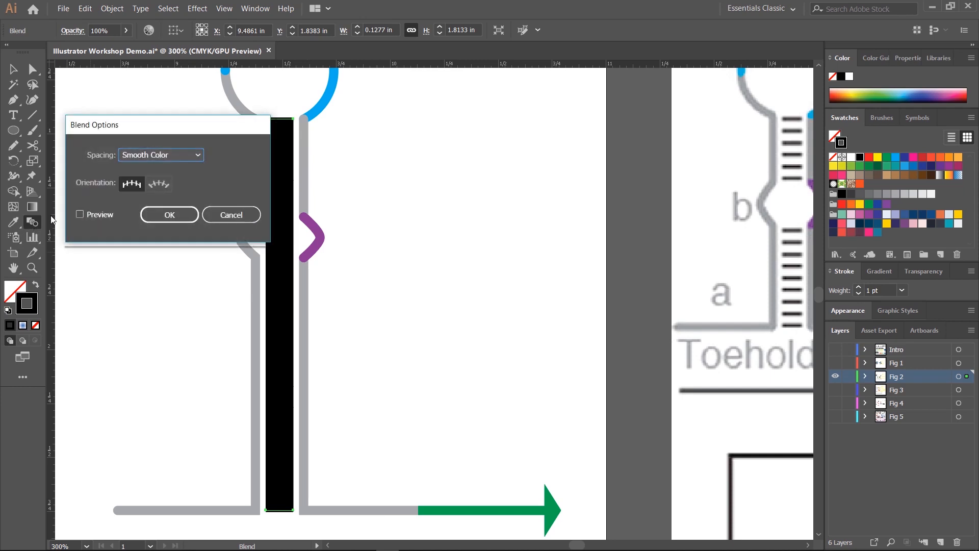
{"action": "left_click_drag", "start_coordinate": [164, 127], "coordinate": [127, 93]}
{"action": "left_click", "coordinate": [128, 121]}
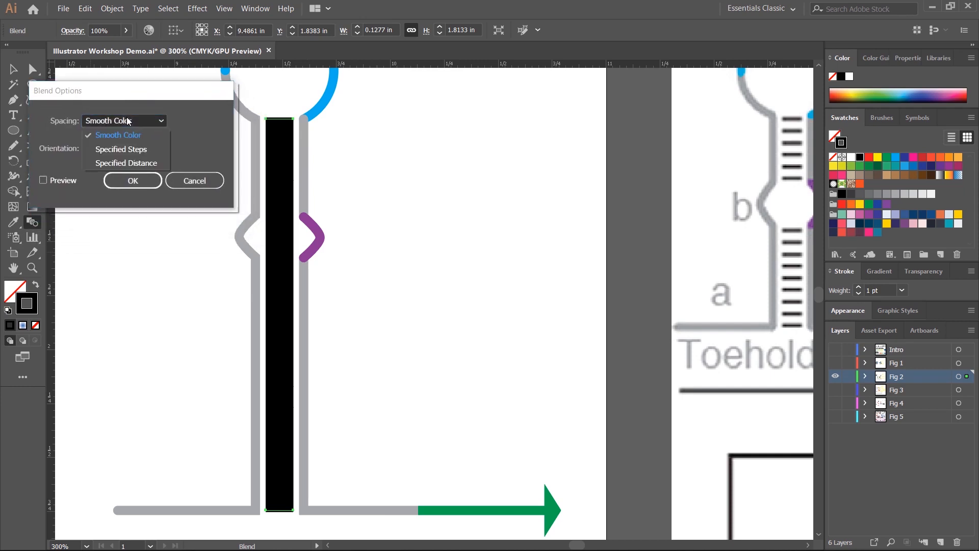
{"action": "left_click", "coordinate": [123, 120]}
{"action": "left_click", "coordinate": [123, 120]}
{"action": "left_click", "coordinate": [127, 151]}
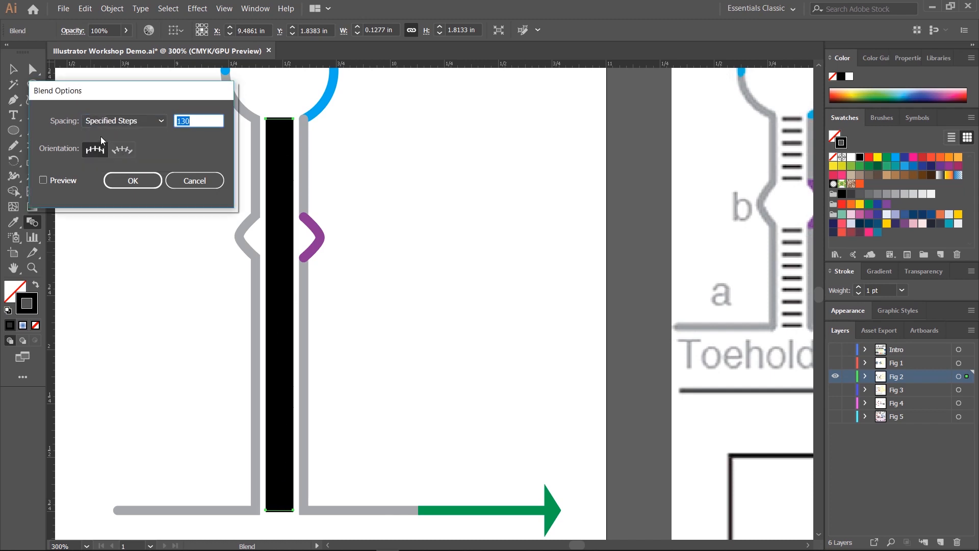
{"action": "left_click", "coordinate": [56, 181]}
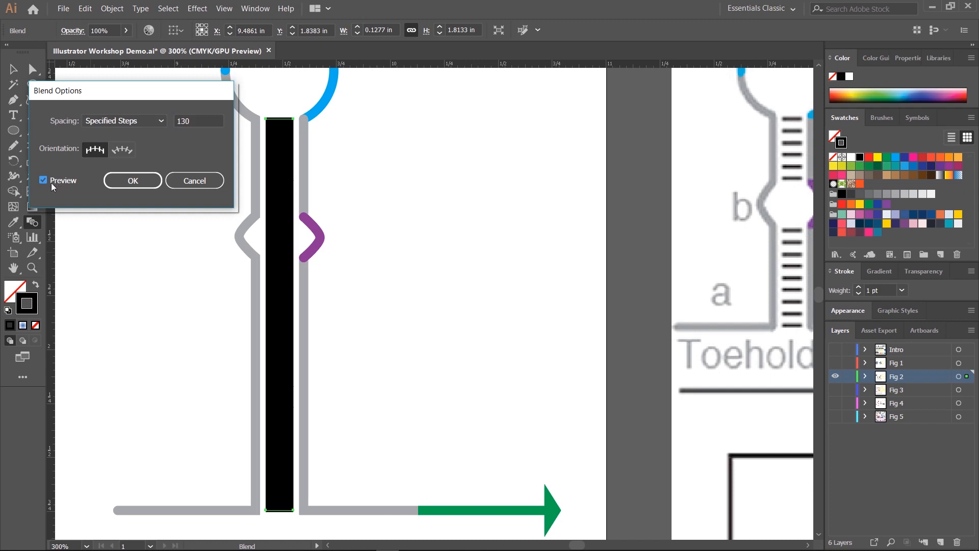
{"action": "left_click", "coordinate": [201, 118]}
{"action": "double_click", "coordinate": [202, 117]}
{"action": "type", "text": "10"}
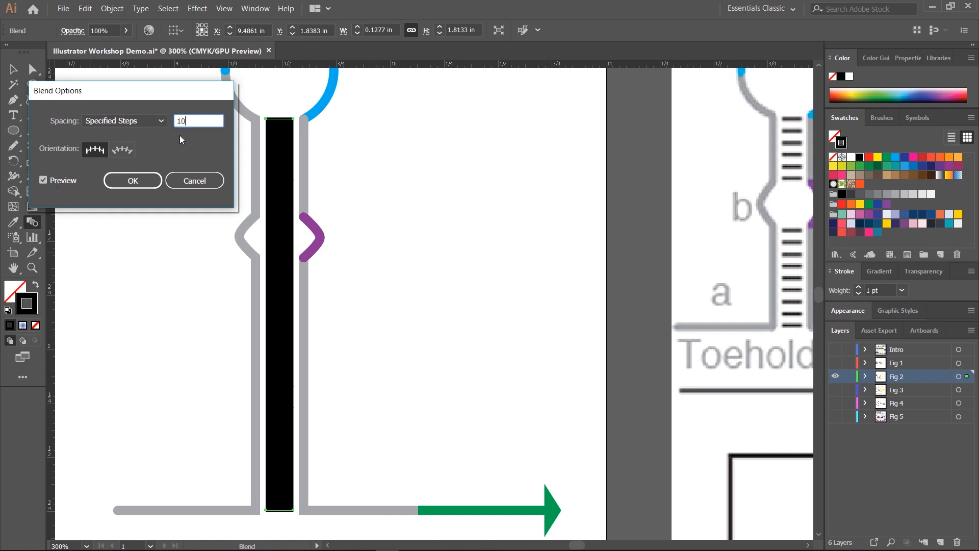
{"action": "key", "text": "Tab"}
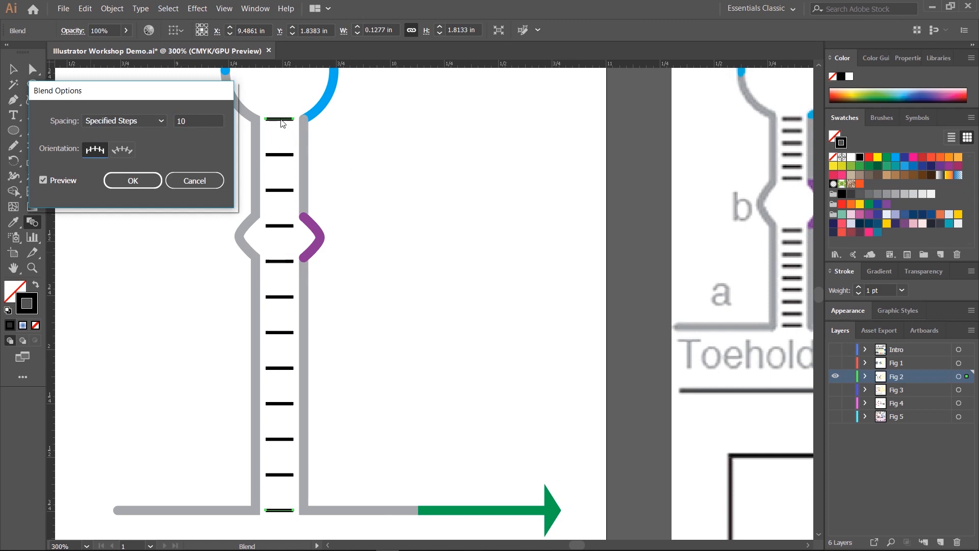
Step: Try higher step counts for the rung blend, going up to 24 and back to 23, and discard the blend options
{"action": "left_click", "coordinate": [202, 120]}
{"action": "key", "text": "Up"}
{"action": "key", "text": "Up"}
{"action": "key", "text": "Up"}
{"action": "key", "text": "Up"}
{"action": "key", "text": "Up"}
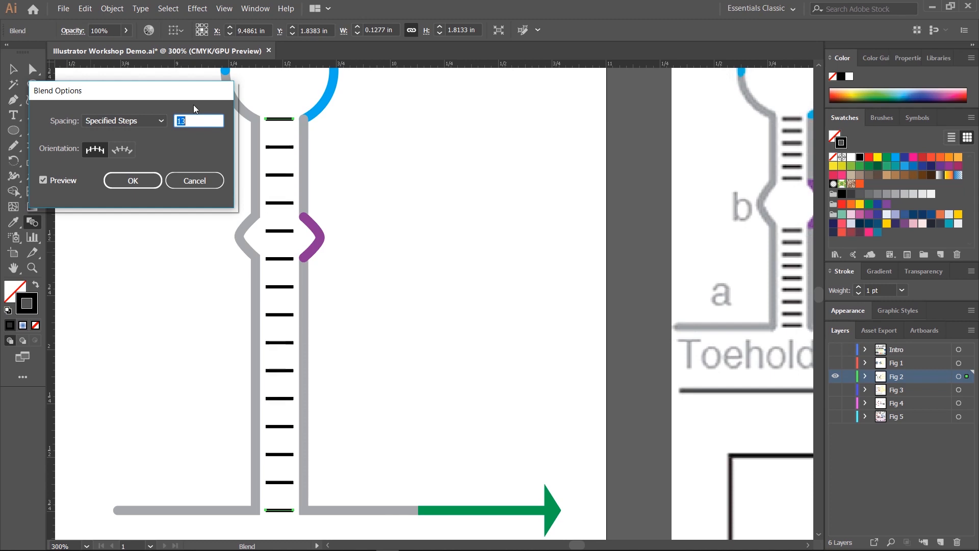
{"action": "key", "text": "Up"}
{"action": "key", "text": "Up"}
{"action": "key", "text": "Up"}
{"action": "key", "text": "Up"}
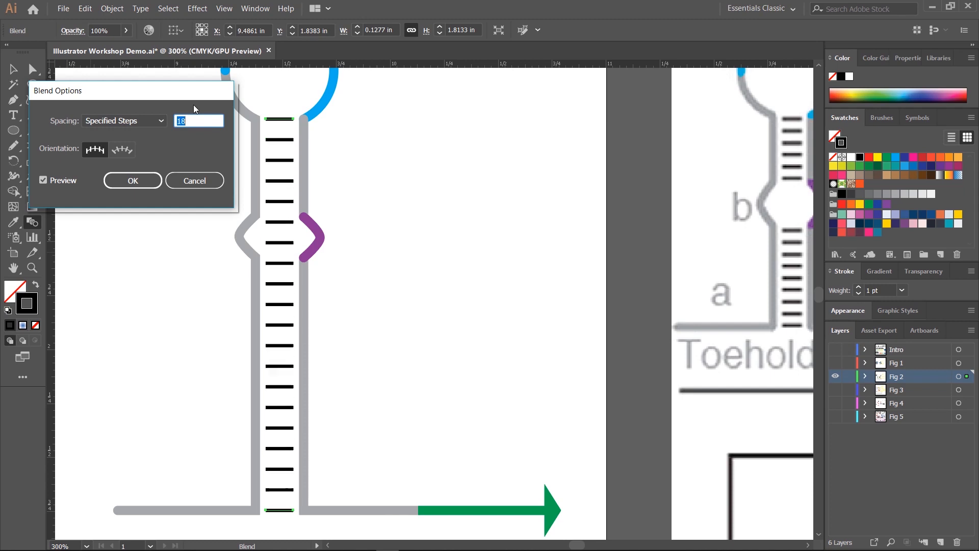
{"action": "key", "text": "Up"}
{"action": "key", "text": "Up"}
{"action": "key", "text": "Up"}
{"action": "key", "text": "Up"}
{"action": "key", "text": "Up"}
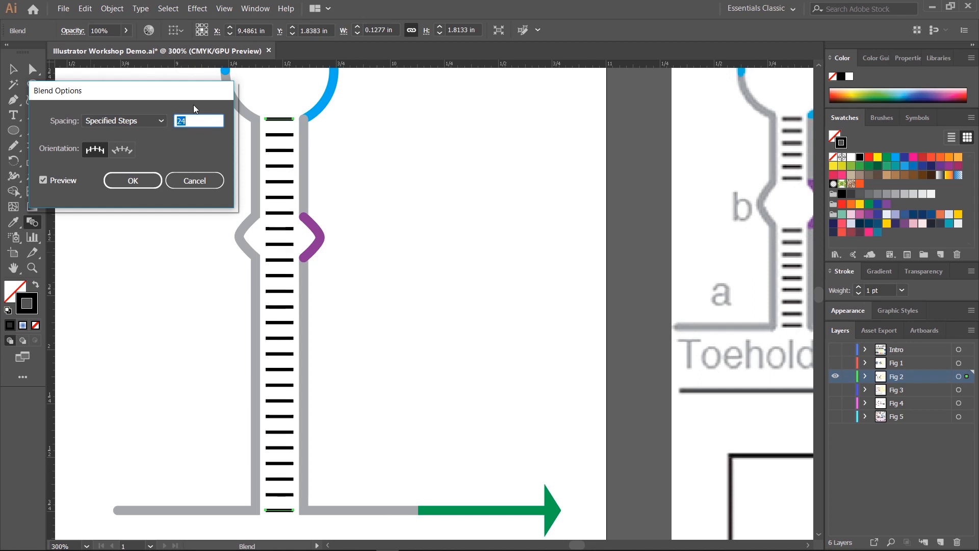
{"action": "key", "text": "Down"}
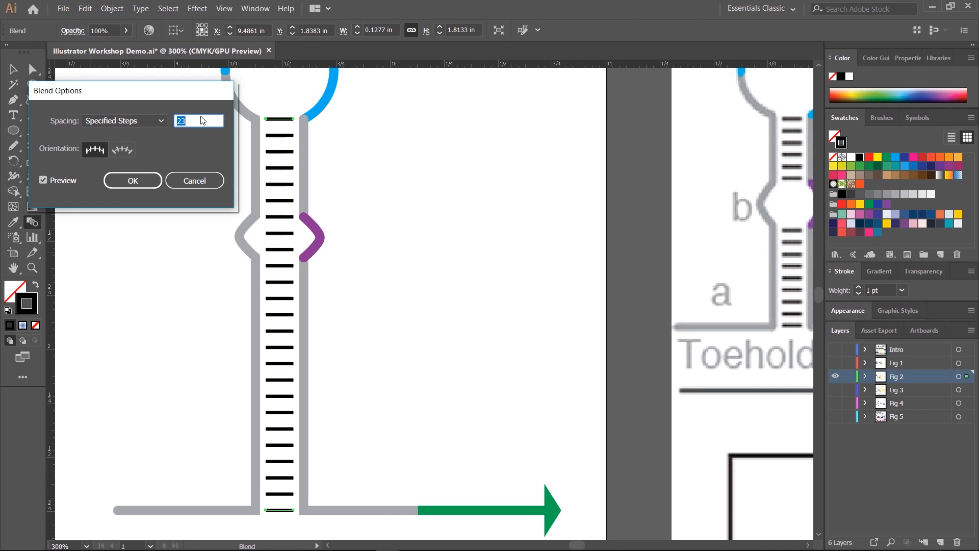
{"action": "left_click", "coordinate": [175, 184]}
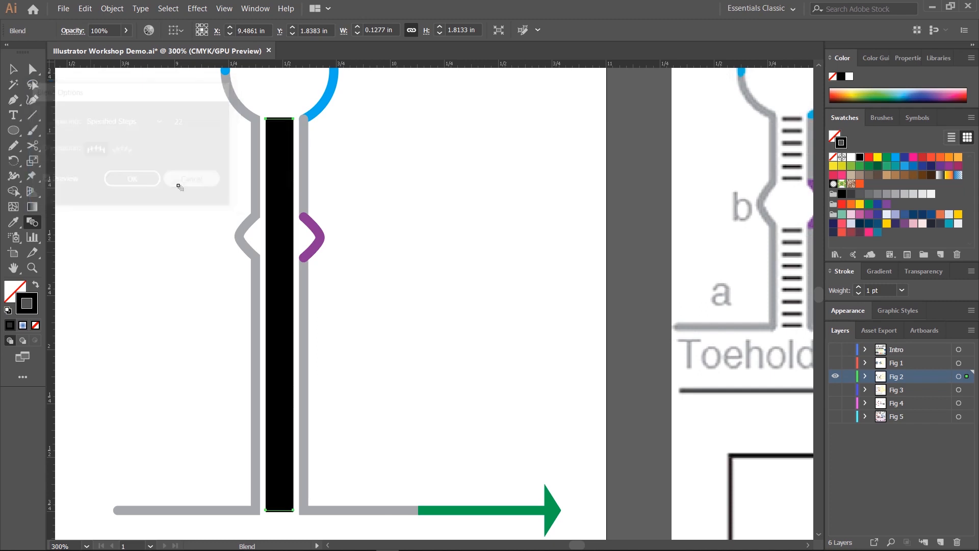
Step: Undo the blend and the removal of the intermediate rungs, and clear the selection
{"action": "key", "text": "ctrl+z"}
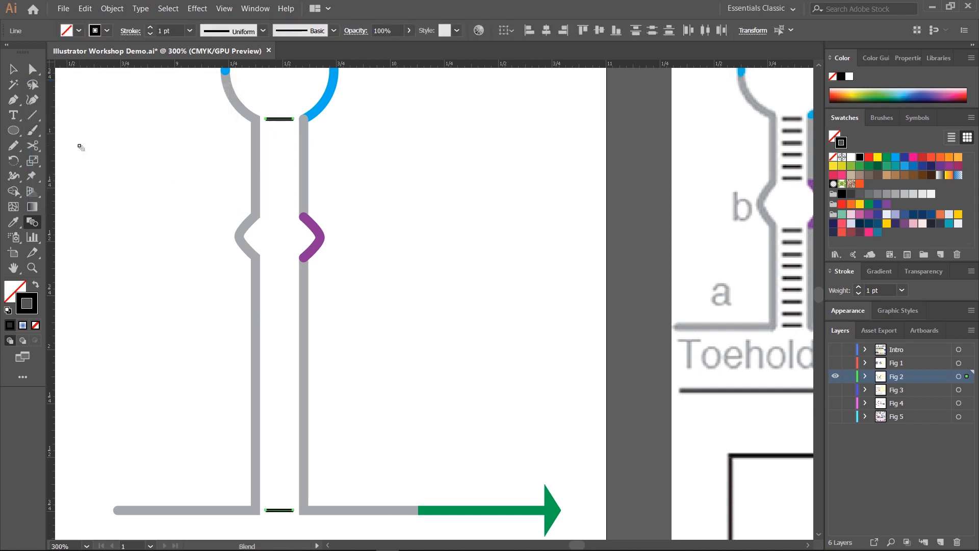
{"action": "key", "text": "ctrl+z"}
{"action": "left_click", "coordinate": [13, 68]}
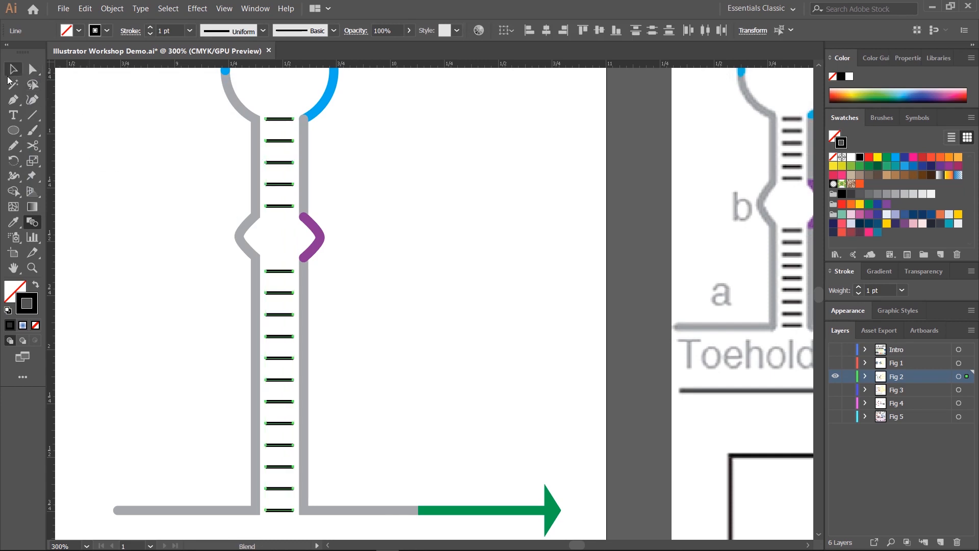
{"action": "left_click", "coordinate": [438, 193]}
Step: Group the whole Switch RNA drawing: loop, stems, bulge, rungs, toehold line and green gene arrow
{"action": "left_click_drag", "start_coordinate": [515, 196], "coordinate": [458, 243]}
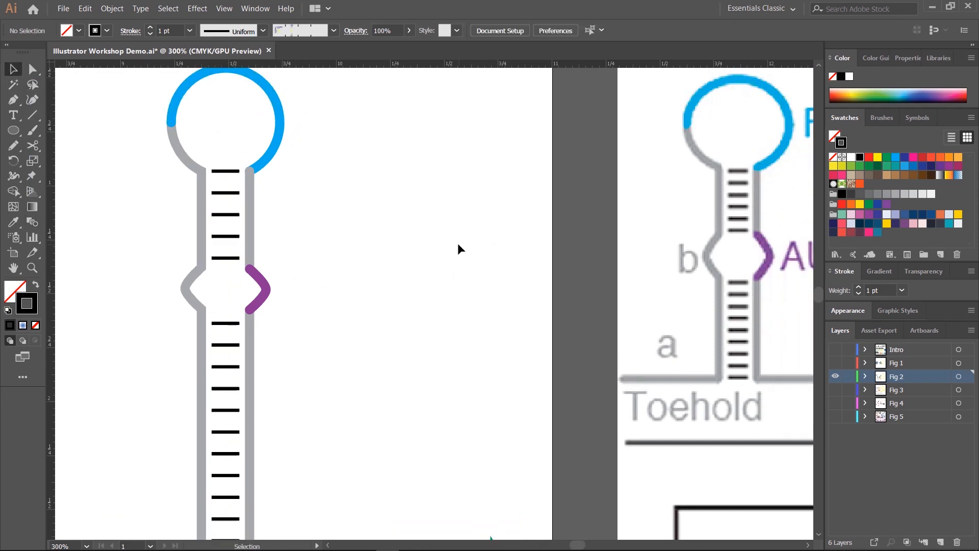
{"action": "key", "text": "ctrl+minus"}
{"action": "key", "text": "ctrl+minus"}
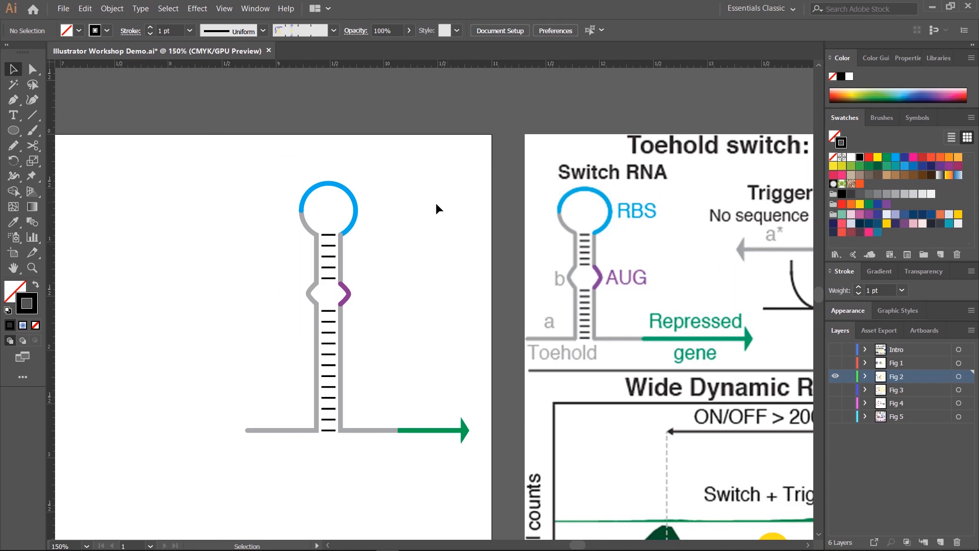
{"action": "mouse_move", "coordinate": [232, 175]}
{"action": "left_mouse_down"}
{"action": "mouse_move", "coordinate": [420, 452]}
{"action": "mouse_move", "coordinate": [479, 474]}
{"action": "left_mouse_up"}
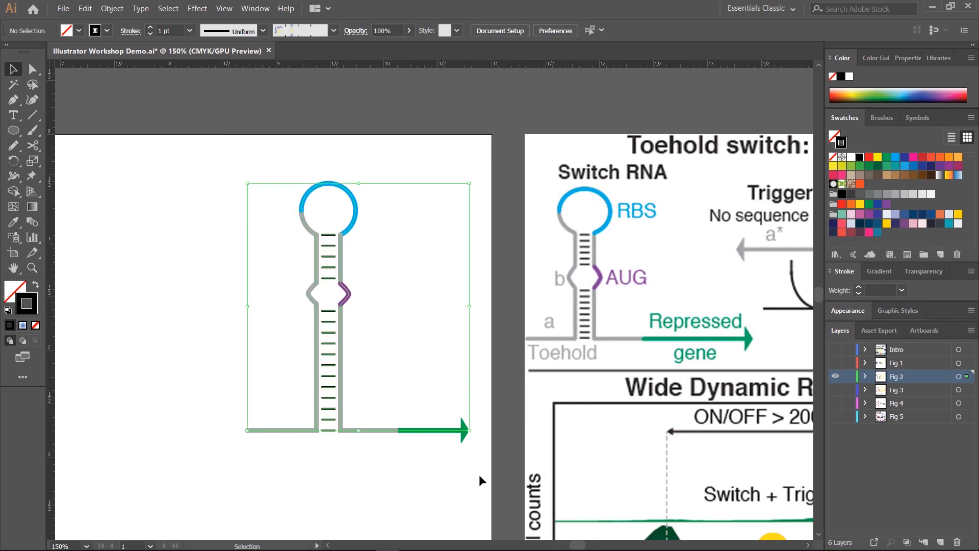
{"action": "key", "text": "ctrl+g"}
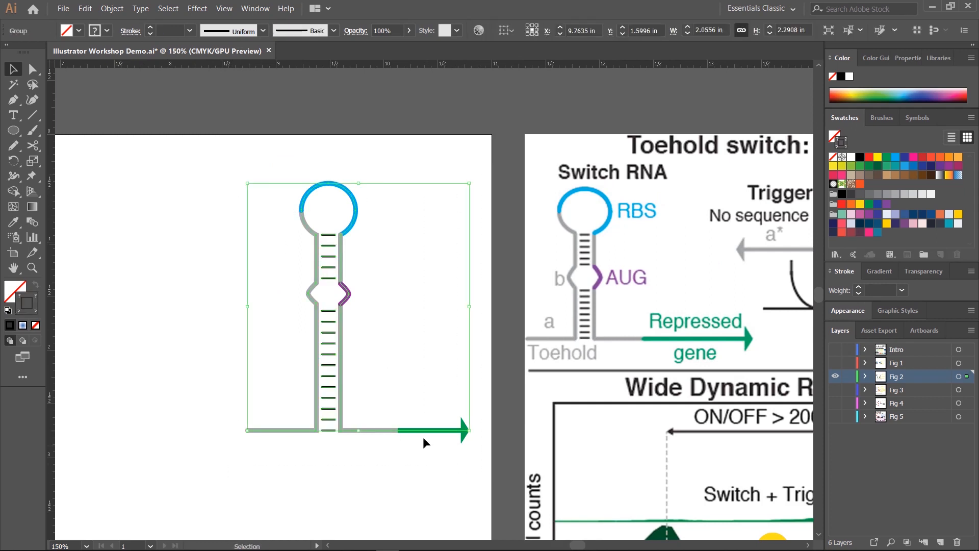
{"action": "left_click", "coordinate": [404, 341]}
Step: Examine the reference figure's Trigger RNA, paired strand, ribosome and active gene parts next to the finished hairpin
{"action": "left_click_drag", "start_coordinate": [426, 325], "coordinate": [283, 294]}
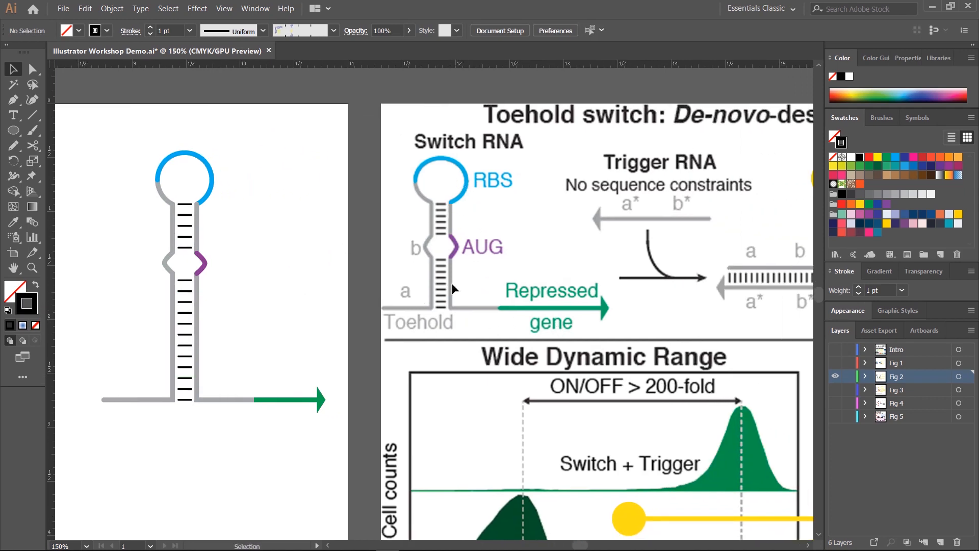
{"action": "scroll", "coordinate": [451, 282], "scroll_direction": "right", "scroll_amount": 5}
{"action": "scroll", "coordinate": [451, 282], "scroll_direction": "down", "scroll_amount": 1}
{"action": "scroll", "coordinate": [509, 195], "scroll_direction": "up", "scroll_amount": 1}
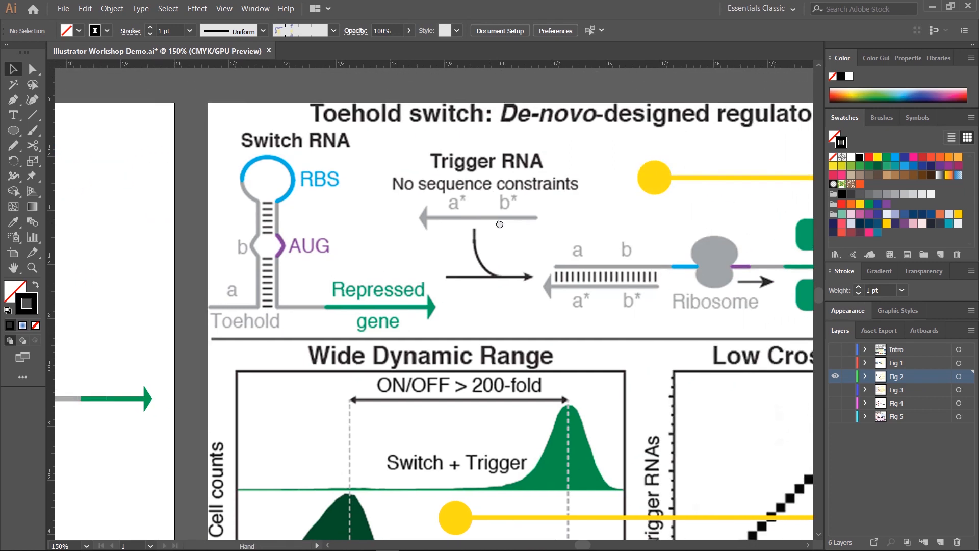
{"action": "scroll", "coordinate": [530, 214], "scroll_direction": "left", "scroll_amount": 3}
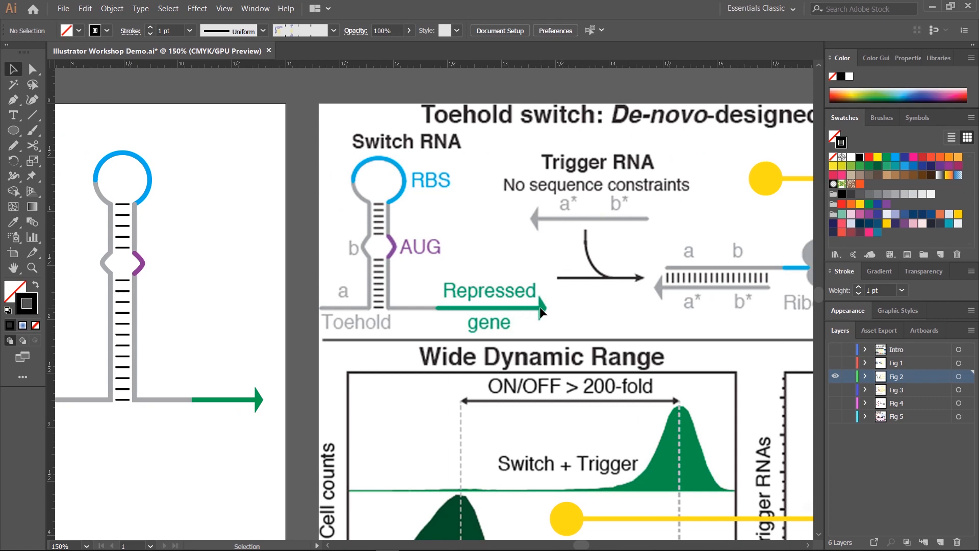
{"action": "scroll", "coordinate": [553, 309], "scroll_direction": "right", "scroll_amount": 3}
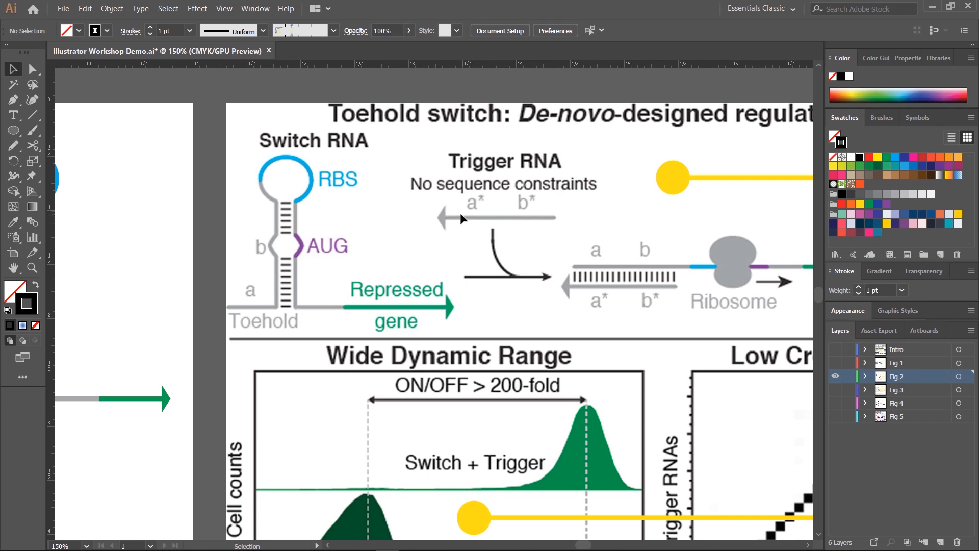
{"action": "scroll", "coordinate": [410, 264], "scroll_direction": "right", "scroll_amount": 5}
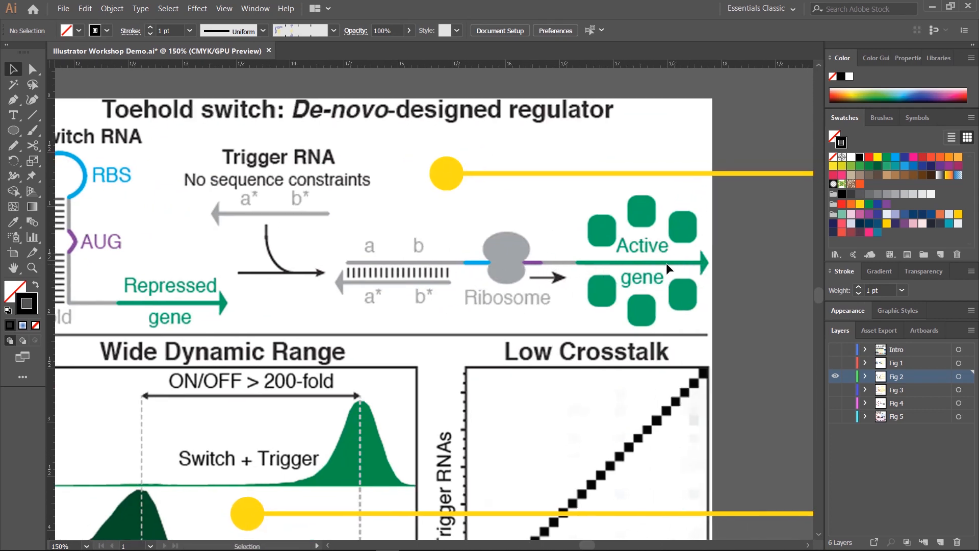
{"action": "key", "text": "space"}
{"action": "left_click_drag", "start_coordinate": [344, 279], "coordinate": [607, 262]}
{"action": "left_click_drag", "start_coordinate": [319, 344], "coordinate": [401, 329]}
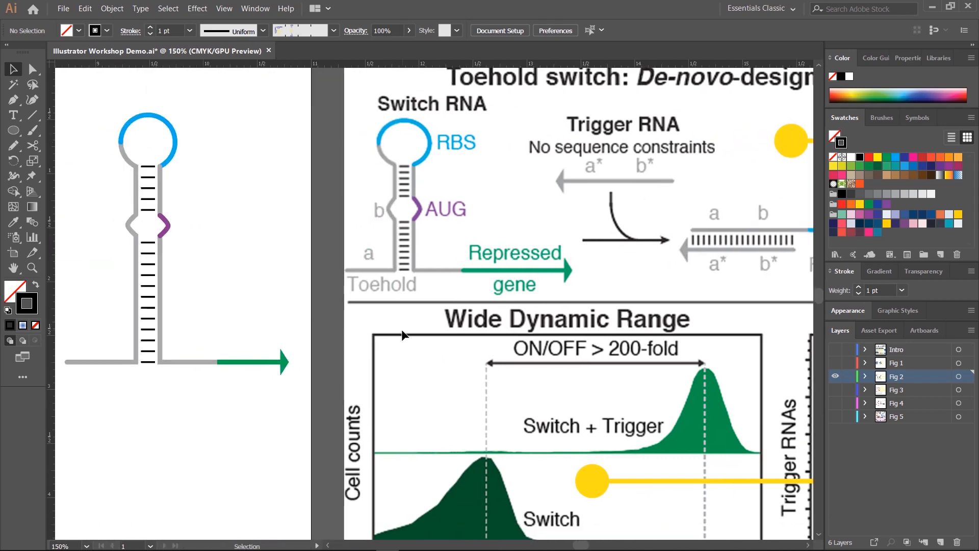
Step: Move the grouped hairpin up and slightly left on the artboard, to about X 9.64 in, Y 1.03 in
{"action": "left_click_drag", "start_coordinate": [168, 223], "coordinate": [155, 162]}
Step: Draw a horizontal 1 pt black line about 2.3 in long in the empty area below the hairpin and to its left
{"action": "left_click", "coordinate": [32, 115]}
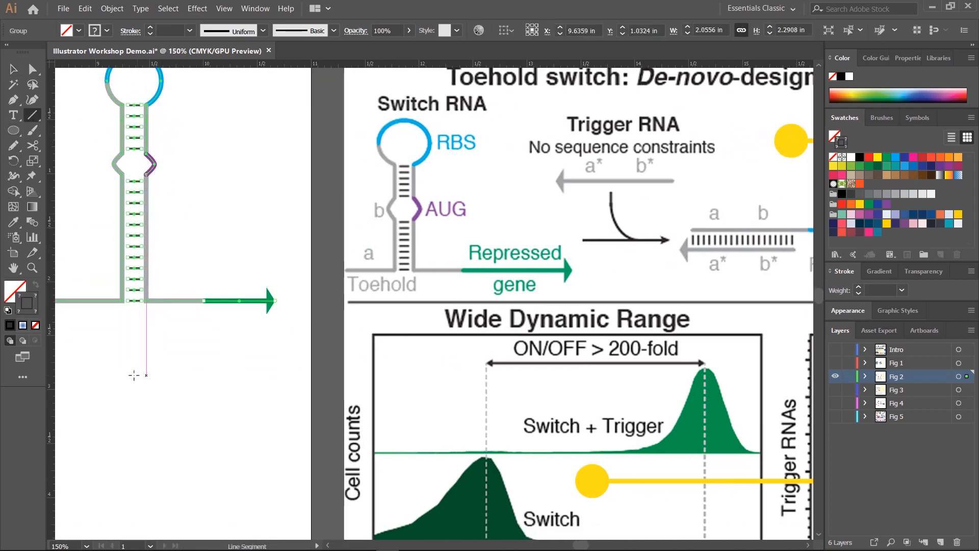
{"action": "left_click_drag", "start_coordinate": [454, 367], "coordinate": [100, 328]}
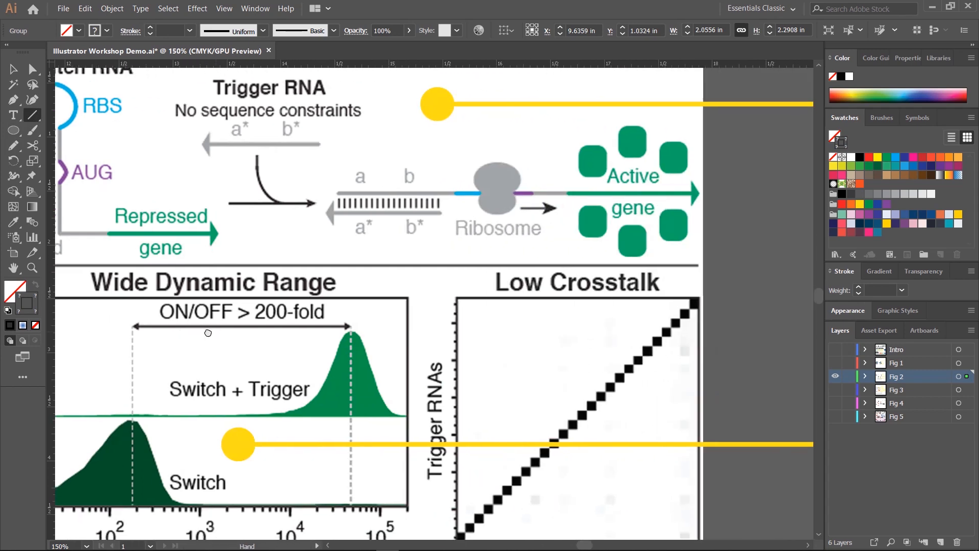
{"action": "left_click_drag", "start_coordinate": [298, 336], "coordinate": [780, 225]}
{"action": "left_click_drag", "start_coordinate": [551, 266], "coordinate": [669, 252]}
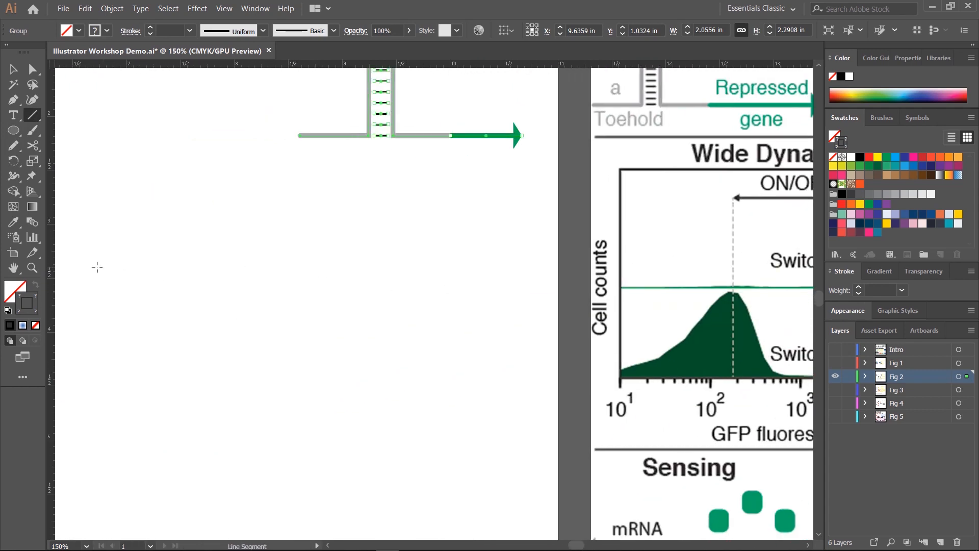
{"action": "left_click_drag", "start_coordinate": [100, 263], "coordinate": [346, 264]}
{"action": "key", "text": "v"}
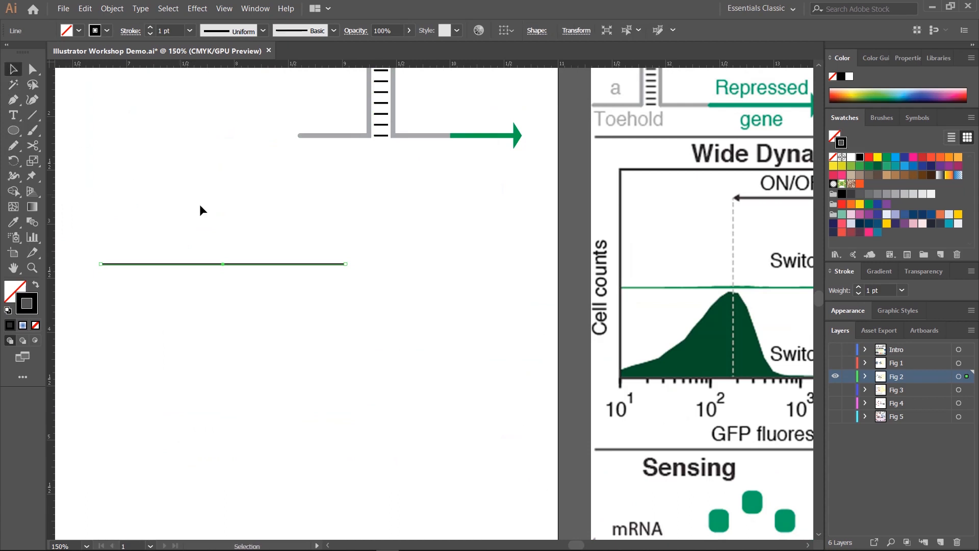
Step: Shorten the new horizontal line to about 0.75 in by moving its right endpoint inward
{"action": "left_click", "coordinate": [276, 257]}
{"action": "left_click", "coordinate": [264, 264]}
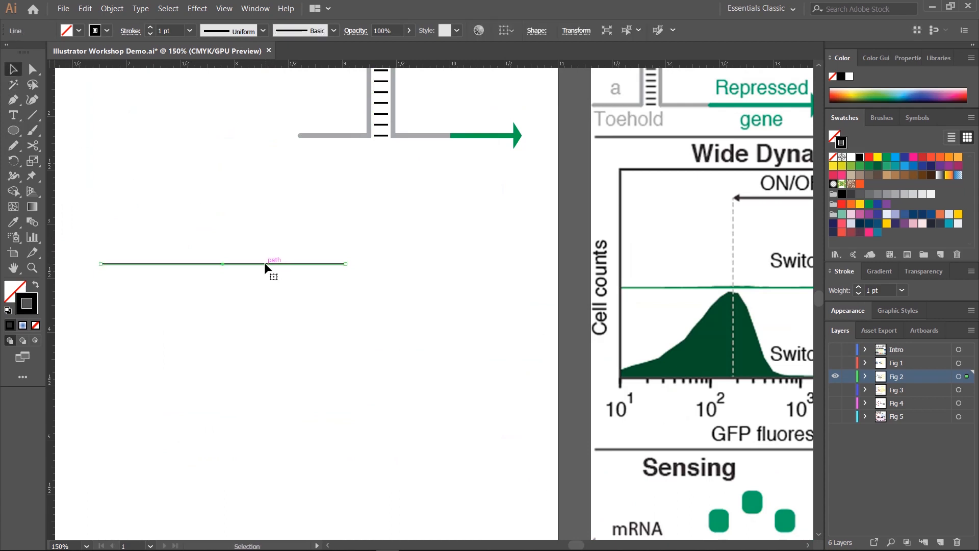
{"action": "key", "text": "a"}
{"action": "left_click", "coordinate": [282, 213]}
{"action": "left_click_drag", "start_coordinate": [345, 234], "coordinate": [322, 297]}
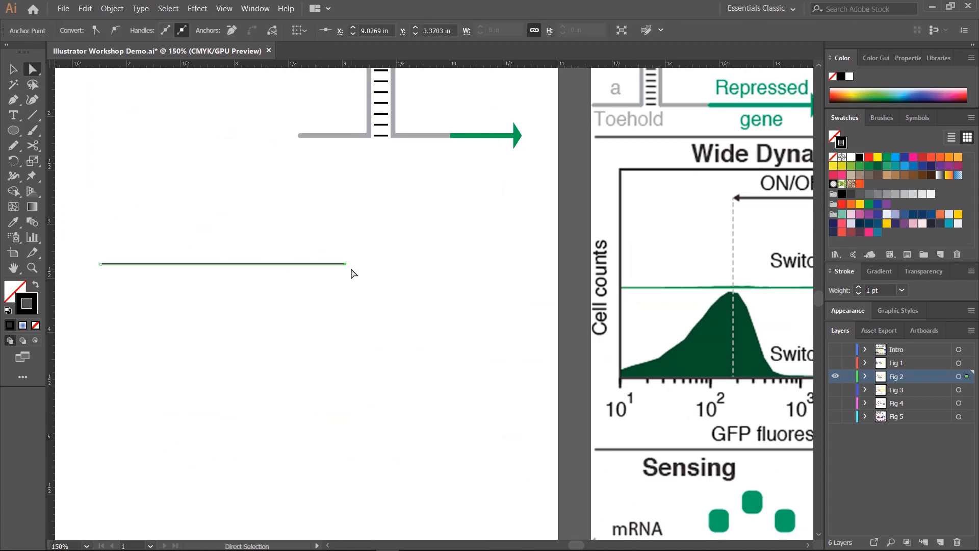
{"action": "left_click_drag", "start_coordinate": [345, 263], "coordinate": [181, 273]}
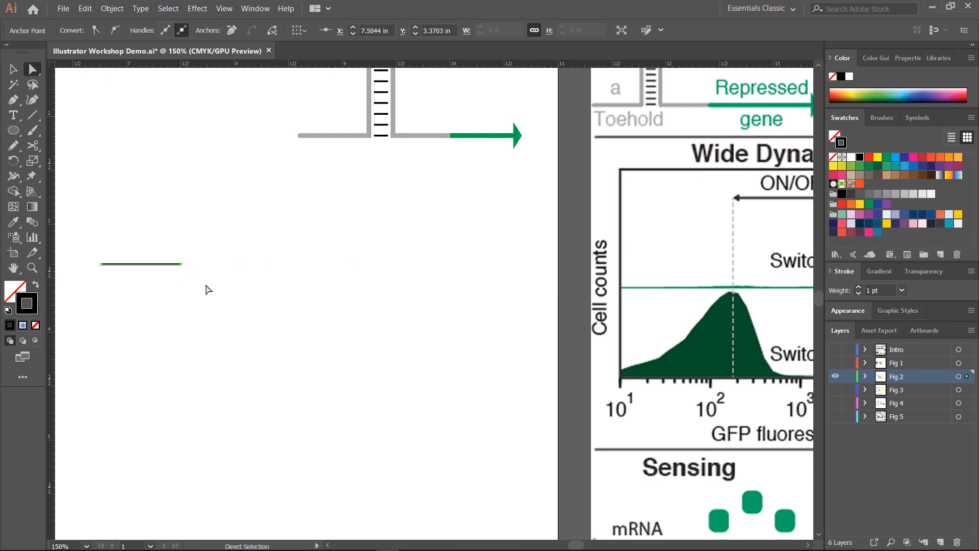
Step: Duplicate the short line horizontally so the copy starts exactly at the original's right end
{"action": "key", "text": "v"}
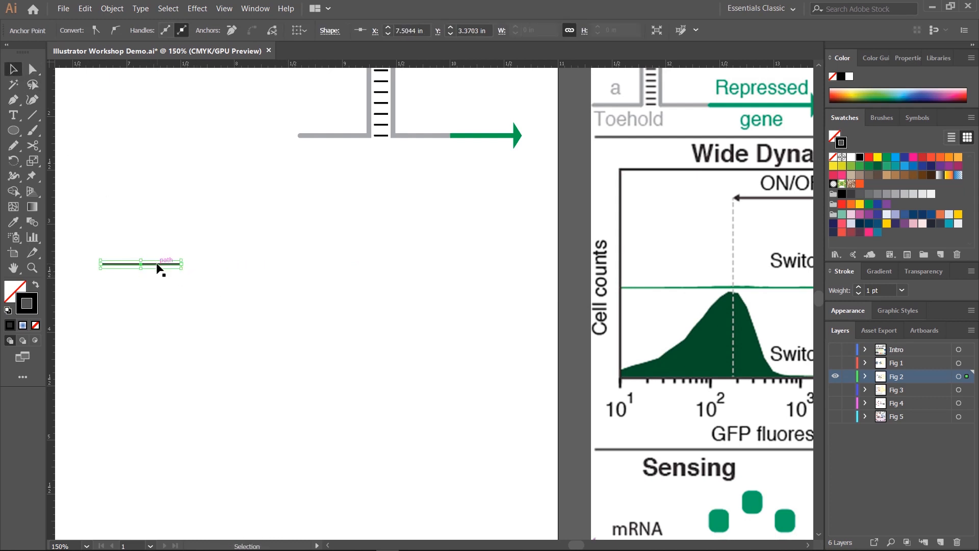
{"action": "left_click_drag", "start_coordinate": [157, 263], "coordinate": [238, 268]}
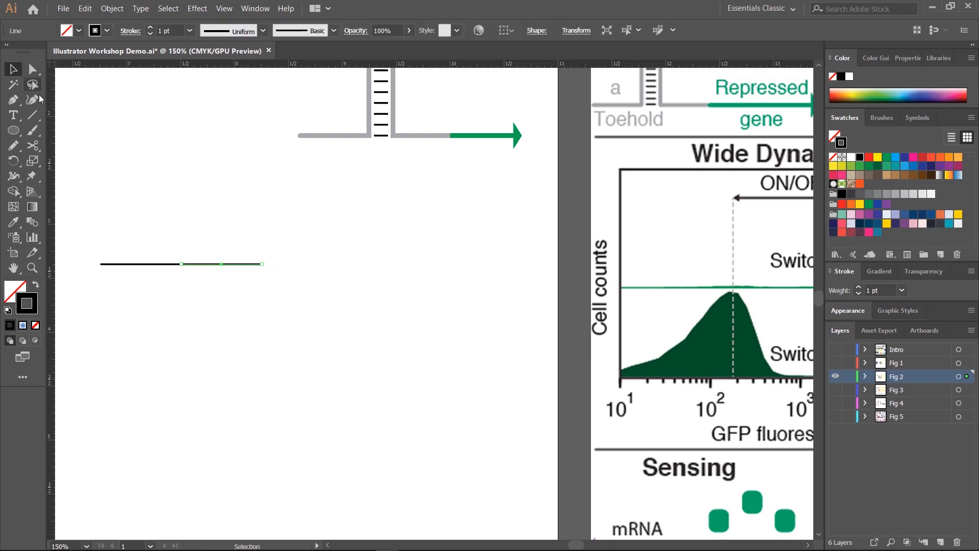
{"action": "left_click", "coordinate": [385, 314]}
{"action": "left_click_drag", "start_coordinate": [693, 195], "coordinate": [428, 267]}
{"action": "left_click_drag", "start_coordinate": [653, 226], "coordinate": [214, 298]}
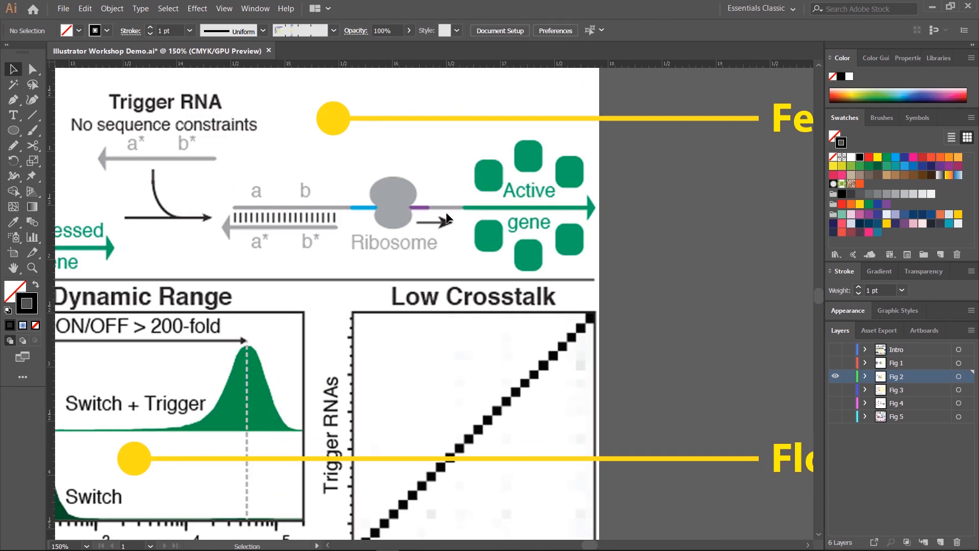
{"action": "left_click_drag", "start_coordinate": [263, 285], "coordinate": [727, 227]}
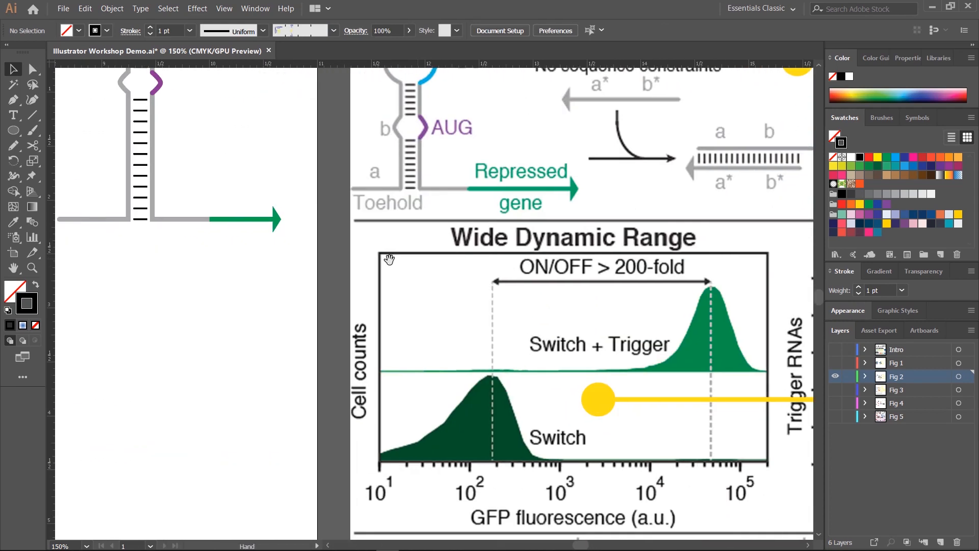
{"action": "left_click_drag", "start_coordinate": [59, 302], "coordinate": [463, 299]}
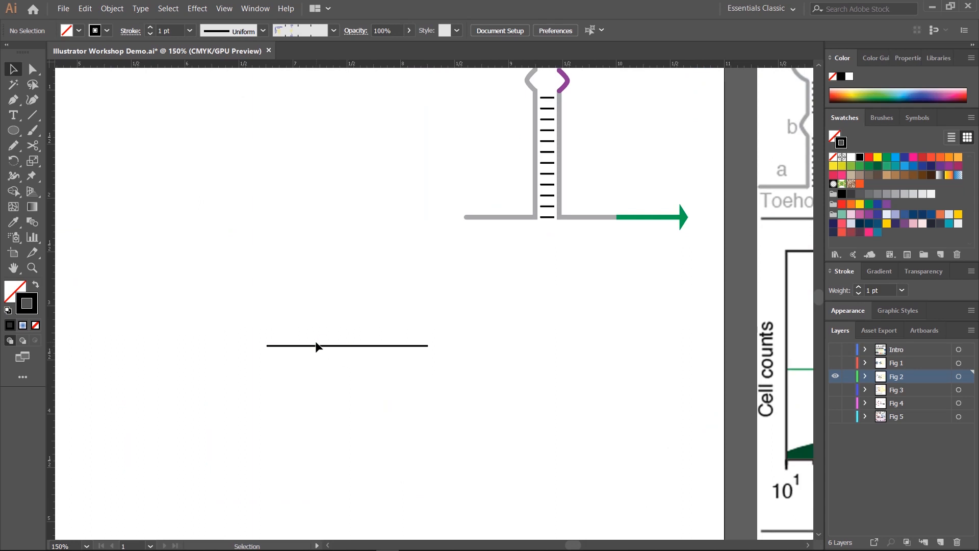
Step: Repeat the line duplication three more times to form a continuous row of five equal segments
{"action": "left_click", "coordinate": [387, 346]}
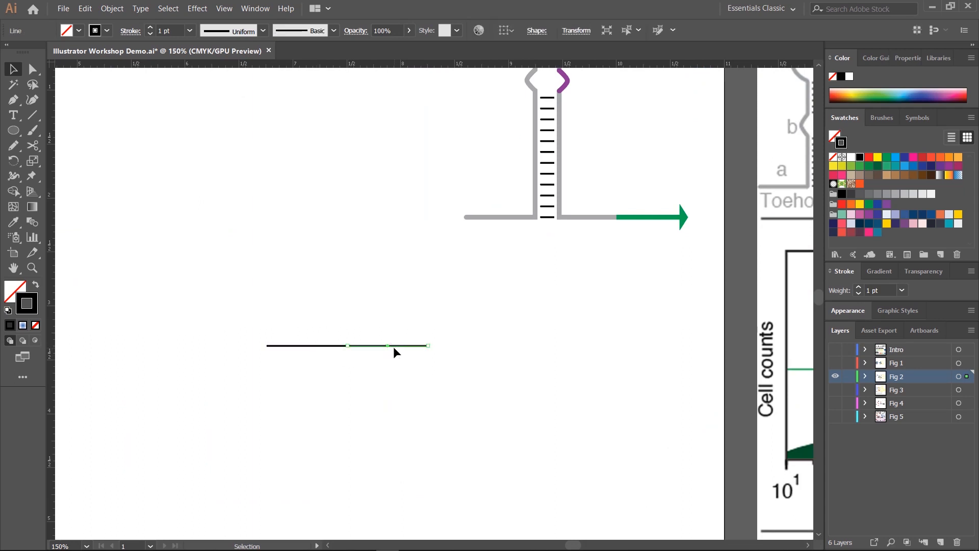
{"action": "key", "text": "ctrl+d"}
{"action": "key", "text": "ctrl+d"}
{"action": "key", "text": "ctrl+d"}
{"action": "left_click", "coordinate": [603, 380]}
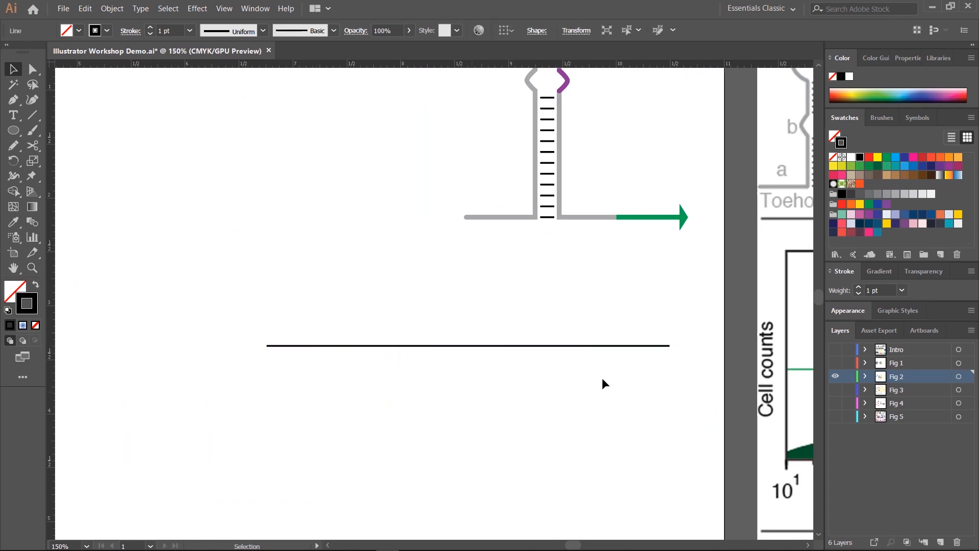
Step: Recolor the rightmost line segment green by sampling the hairpin's gene arrow with the Eyedropper
{"action": "left_click_drag", "start_coordinate": [788, 347], "coordinate": [331, 352]}
{"action": "left_click_drag", "start_coordinate": [765, 220], "coordinate": [525, 278]}
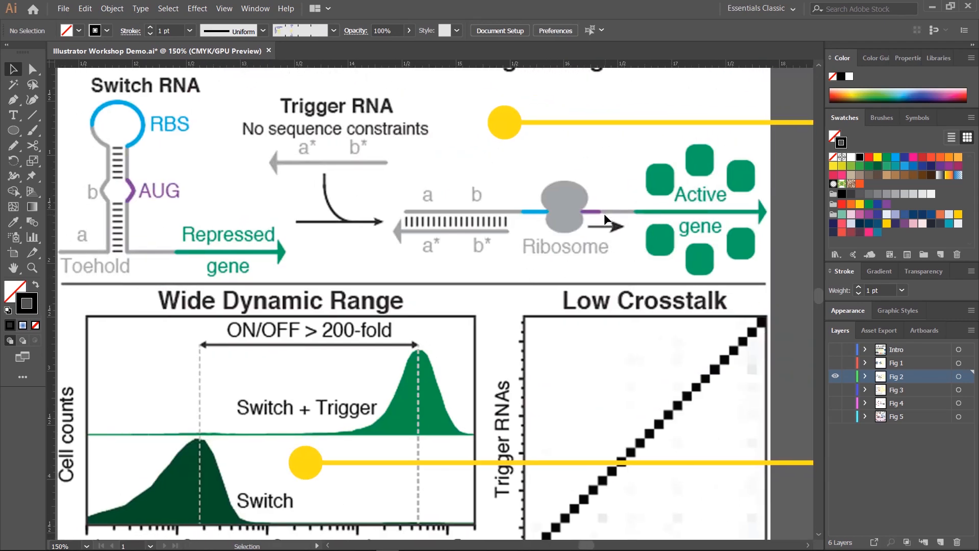
{"action": "left_click_drag", "start_coordinate": [288, 260], "coordinate": [634, 232]}
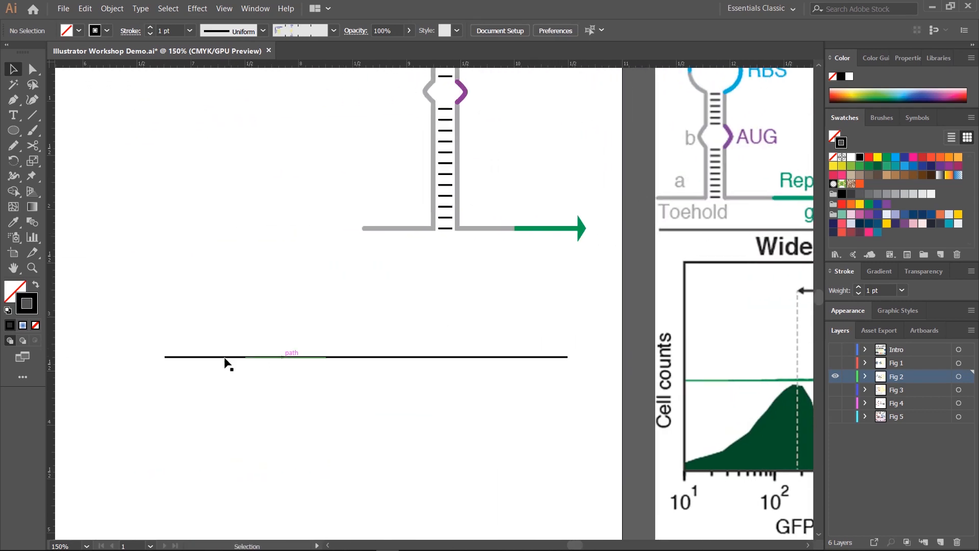
{"action": "left_click", "coordinate": [545, 358]}
{"action": "left_click", "coordinate": [13, 222]}
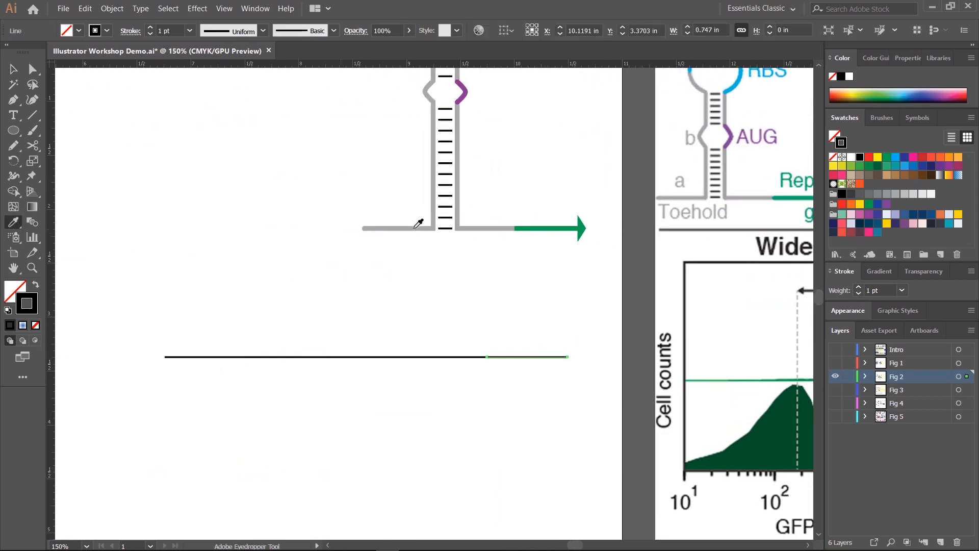
{"action": "left_click", "coordinate": [561, 227]}
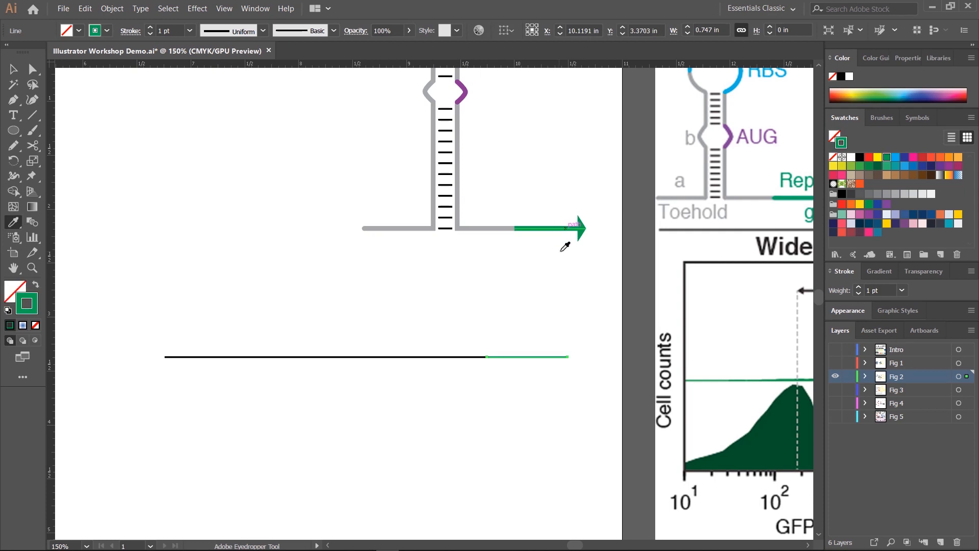
{"action": "left_click", "coordinate": [11, 70]}
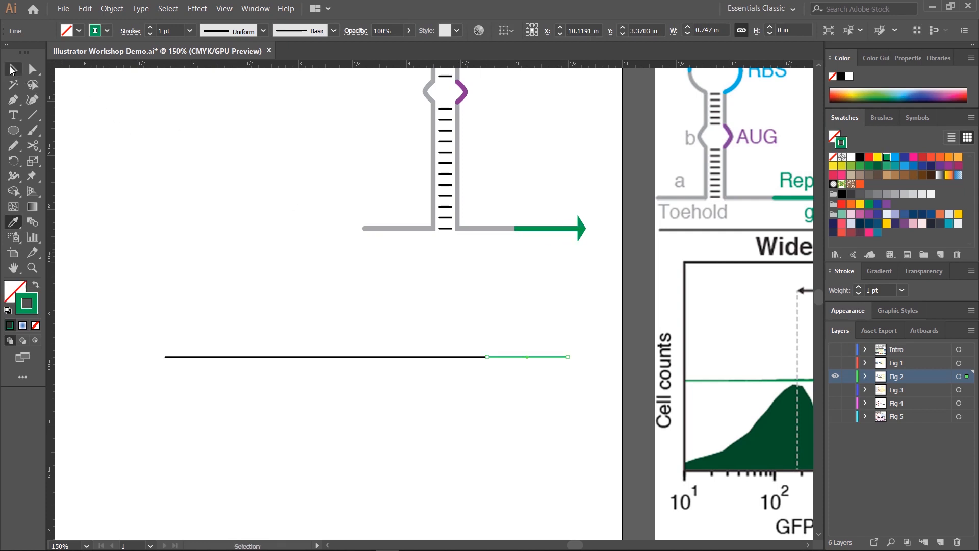
{"action": "left_click", "coordinate": [13, 69]}
{"action": "left_click", "coordinate": [414, 293]}
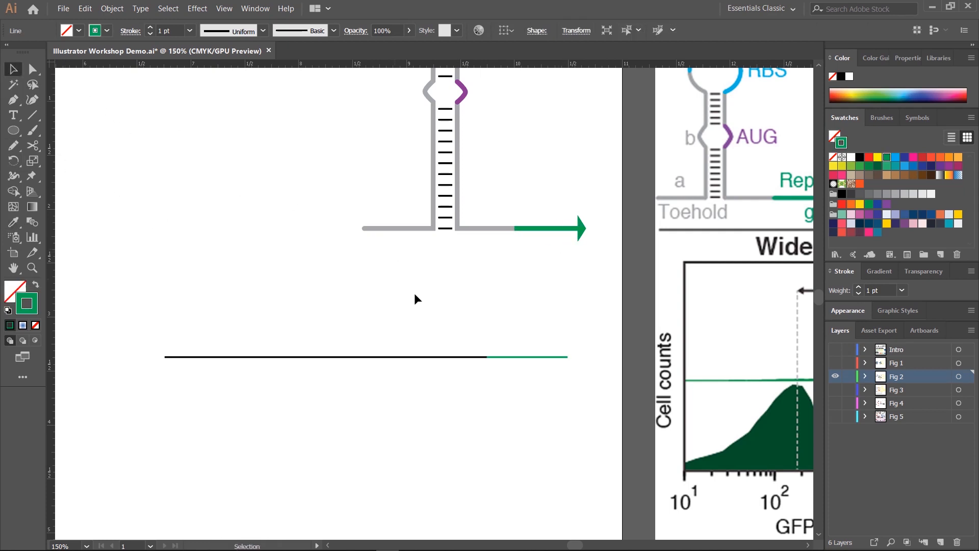
Step: Recolor the fourth segment from the left grey by sampling the hairpin's grey base line
{"action": "left_click", "coordinate": [468, 357]}
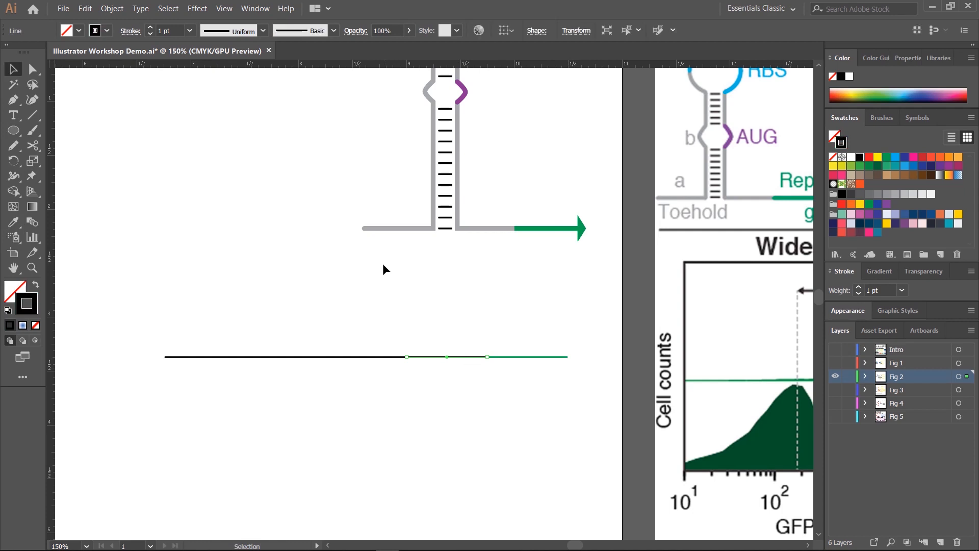
{"action": "left_click", "coordinate": [14, 226]}
{"action": "left_click", "coordinate": [492, 227]}
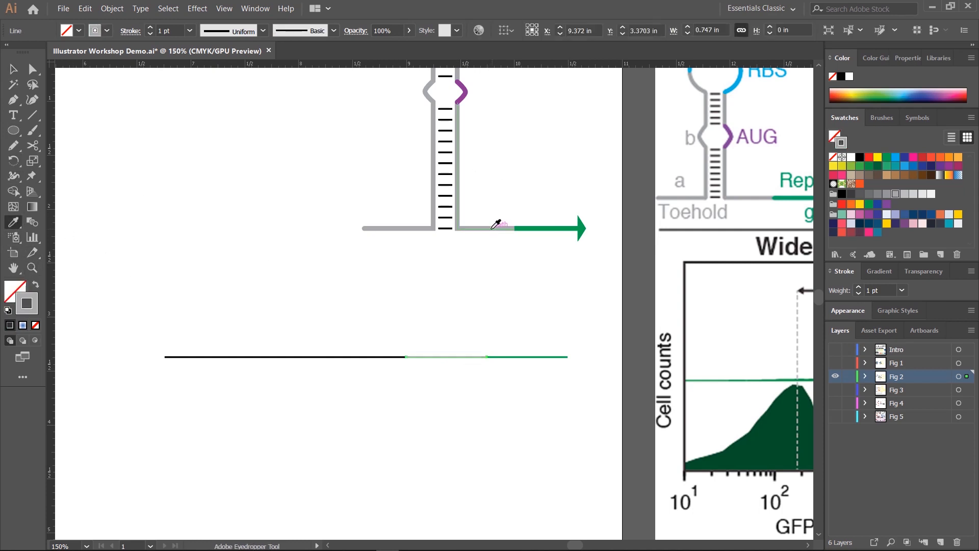
{"action": "left_click", "coordinate": [17, 73]}
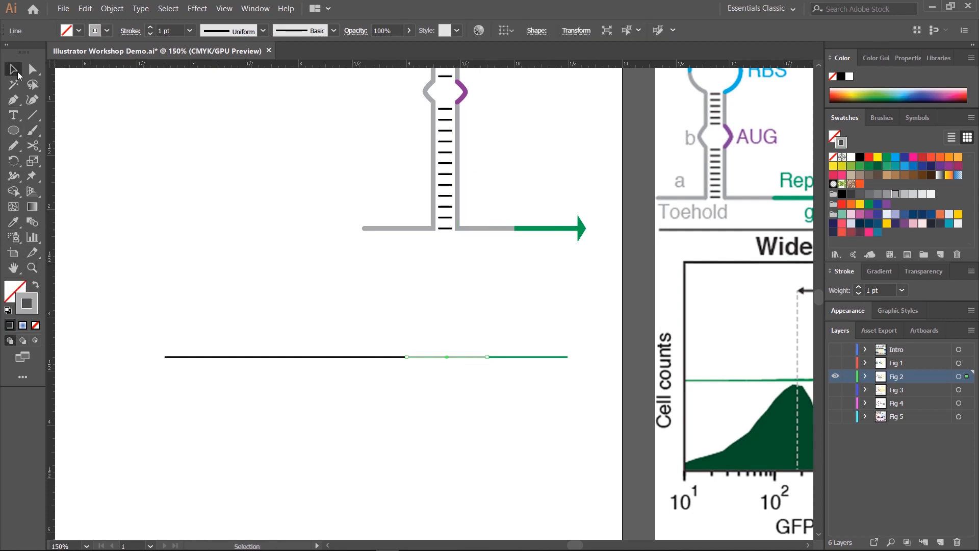
Step: Recolor the middle segment purple by sampling the hairpin's AUG bulge, and clear the selection
{"action": "left_click", "coordinate": [381, 356]}
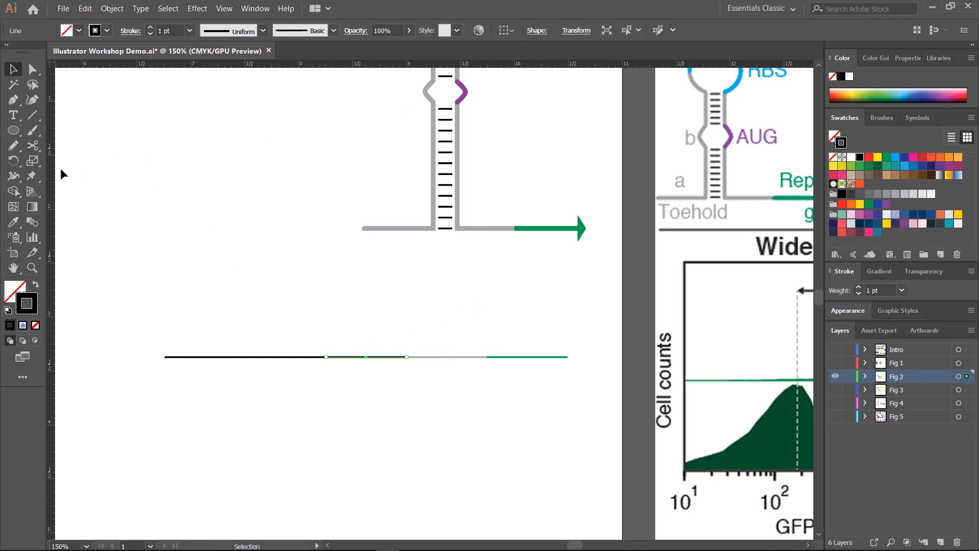
{"action": "left_click", "coordinate": [13, 222]}
{"action": "left_click", "coordinate": [464, 91]}
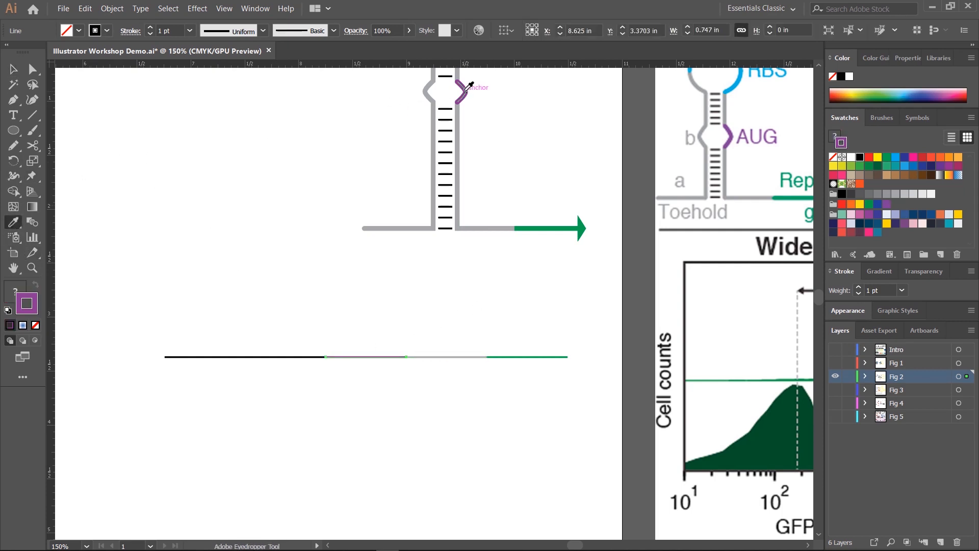
{"action": "key", "text": "v"}
{"action": "left_click", "coordinate": [288, 302]}
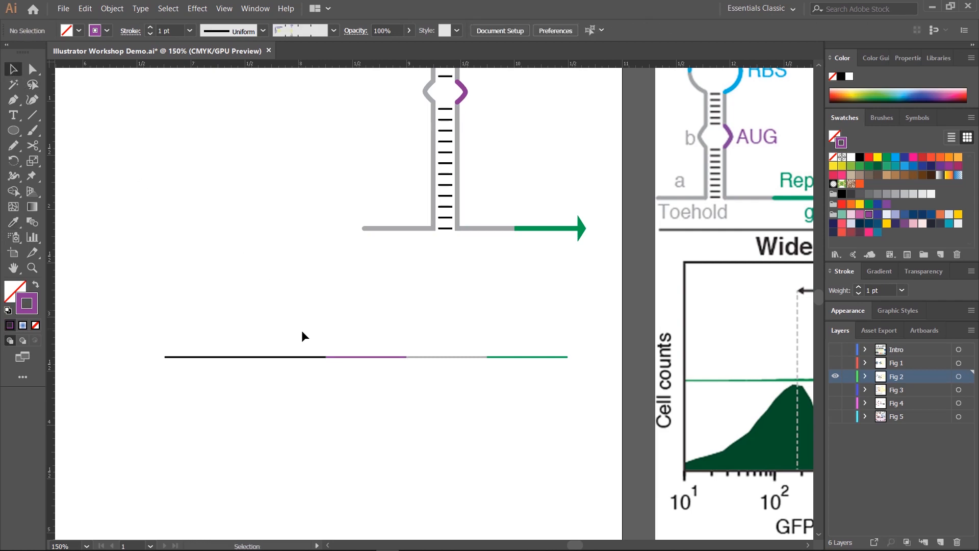
Step: Recolor the second segment from the left blue by sampling the hairpin's RBS loop
{"action": "key", "text": "space"}
{"action": "left_click_drag", "start_coordinate": [808, 257], "coordinate": [354, 317]}
{"action": "mouse_move", "coordinate": [86, 364]}
{"action": "left_mouse_down"}
{"action": "mouse_move", "coordinate": [317, 313]}
{"action": "mouse_move", "coordinate": [625, 269]}
{"action": "left_mouse_up"}
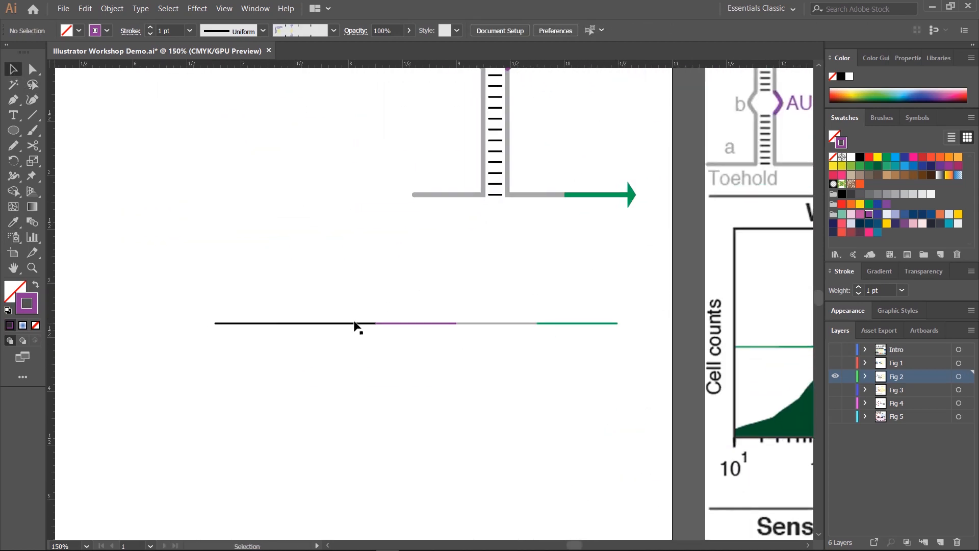
{"action": "left_click", "coordinate": [354, 323]}
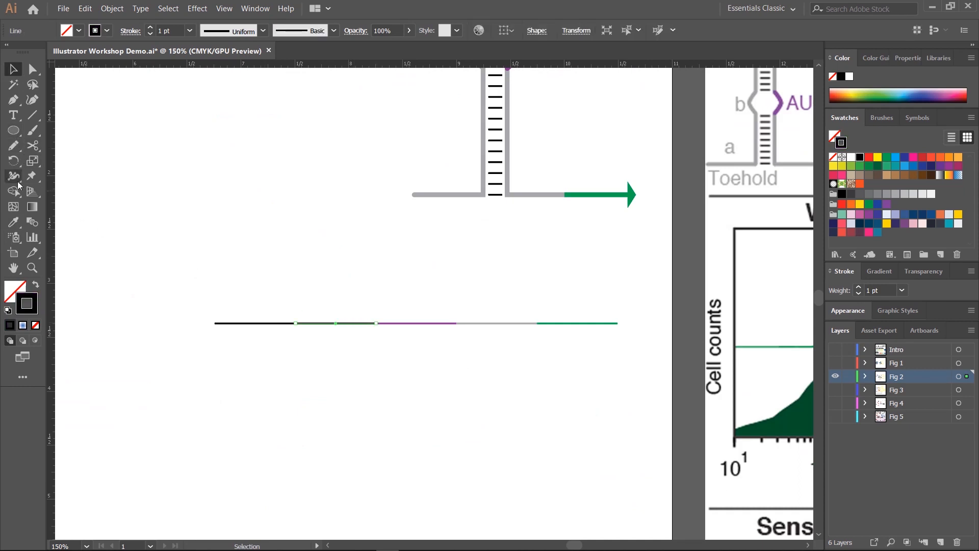
{"action": "left_click", "coordinate": [20, 226]}
{"action": "scroll", "coordinate": [327, 201], "scroll_direction": "up", "scroll_amount": 5}
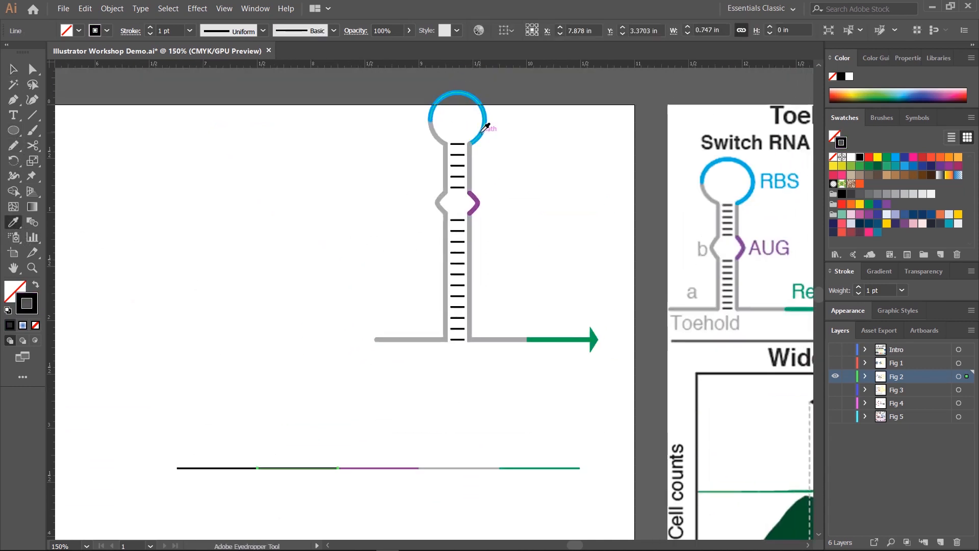
{"action": "left_click", "coordinate": [485, 126]}
{"action": "left_click", "coordinate": [13, 69]}
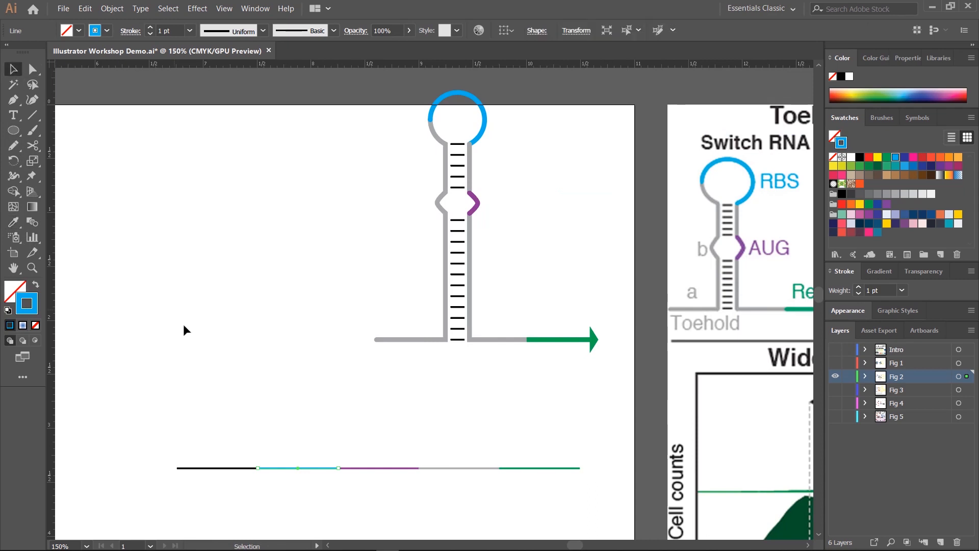
Step: Recolor the leftmost segment grey by sampling the hairpin's stem, undo the accidental blank sample, and clear the selection
{"action": "left_click", "coordinate": [241, 471]}
{"action": "left_click", "coordinate": [241, 468]}
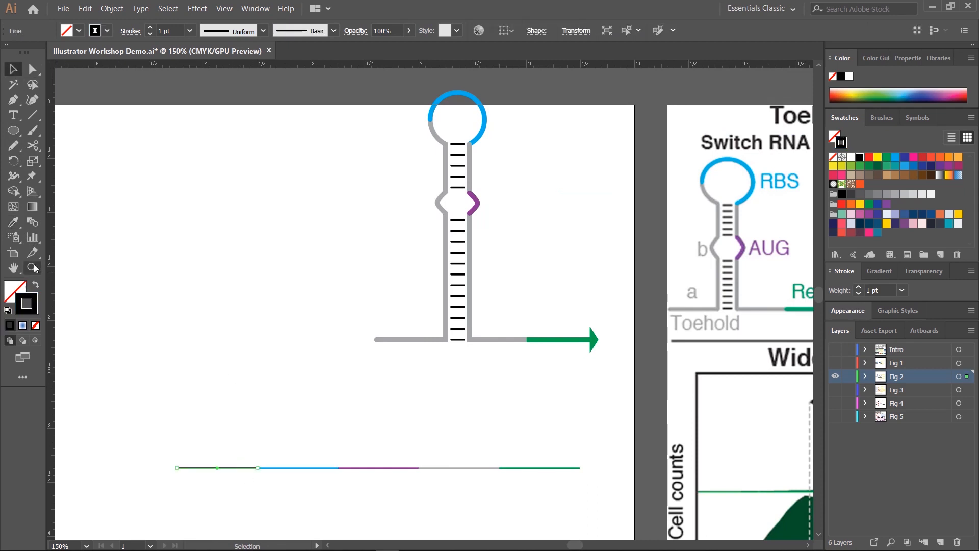
{"action": "left_click", "coordinate": [19, 225]}
{"action": "left_click", "coordinate": [446, 240]}
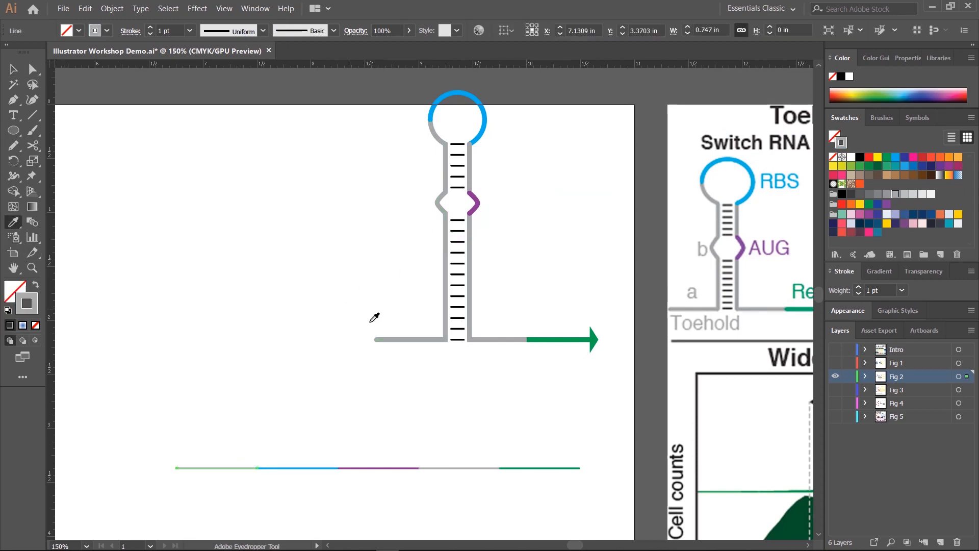
{"action": "left_click_drag", "start_coordinate": [348, 342], "coordinate": [317, 310]}
{"action": "left_click", "coordinate": [312, 341]}
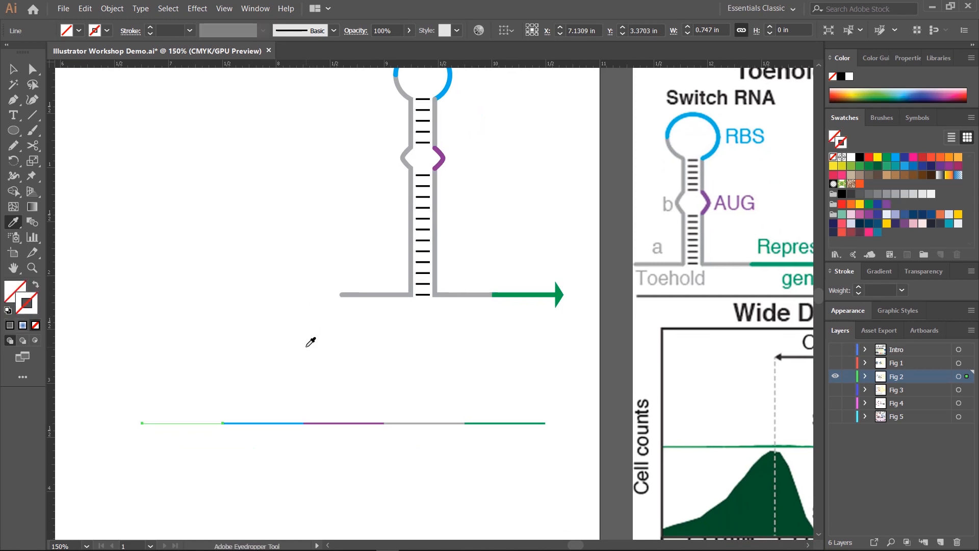
{"action": "key", "text": "ctrl+z"}
{"action": "key", "text": "v"}
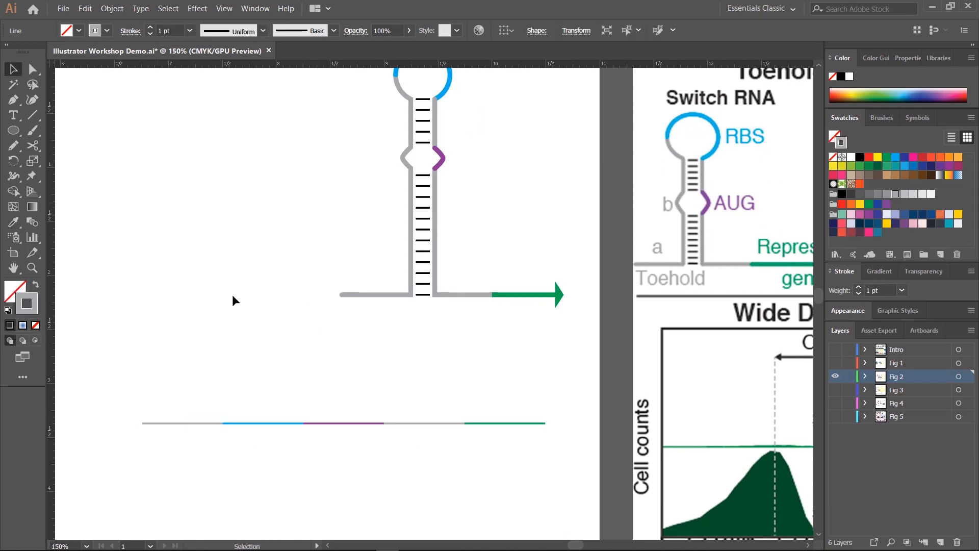
{"action": "left_click", "coordinate": [422, 387]}
{"action": "left_click_drag", "start_coordinate": [421, 367], "coordinate": [429, 312]}
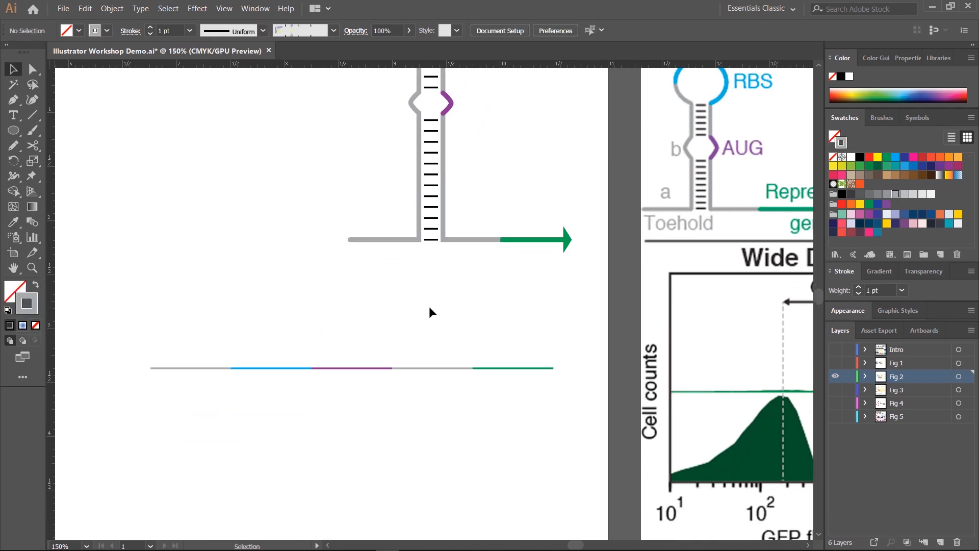
Step: Set the stroke weight of all five segments of the horizontal strand to 2 pt and clear the selection
{"action": "left_click_drag", "start_coordinate": [166, 329], "coordinate": [553, 398]}
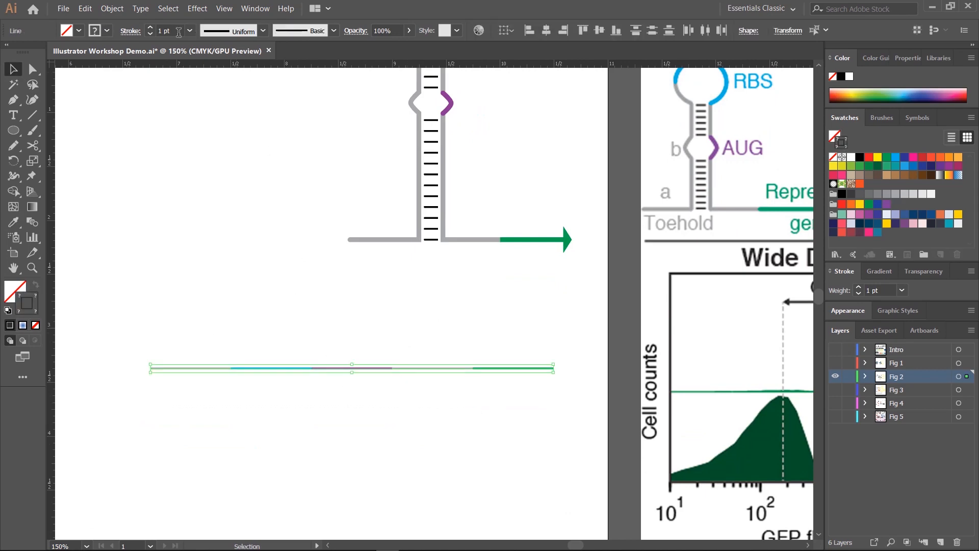
{"action": "left_click", "coordinate": [150, 28]}
{"action": "left_click", "coordinate": [360, 328]}
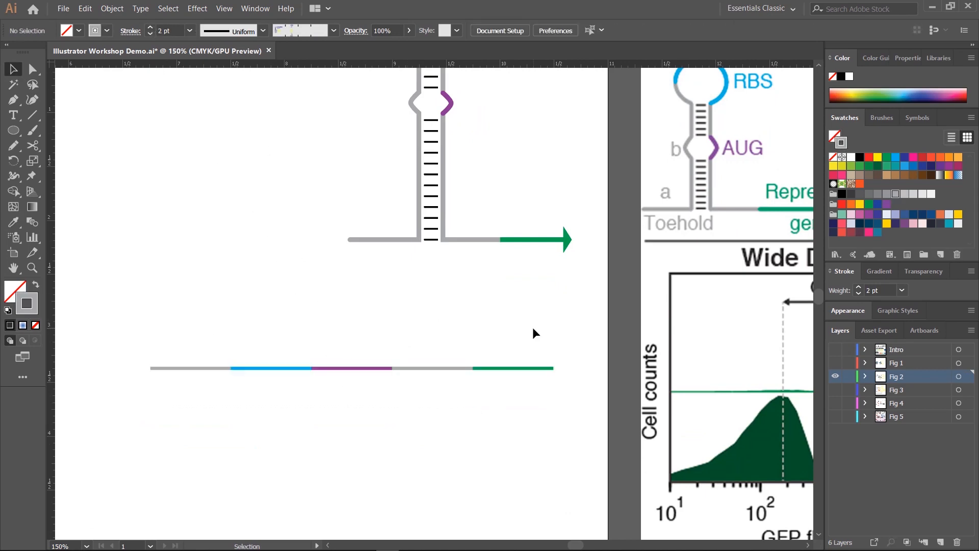
Step: Examine the ribosome's shape and its position on the opened strand in the reference figure
{"action": "left_click_drag", "start_coordinate": [756, 320], "coordinate": [572, 308]}
{"action": "left_click_drag", "start_coordinate": [785, 230], "coordinate": [480, 296]}
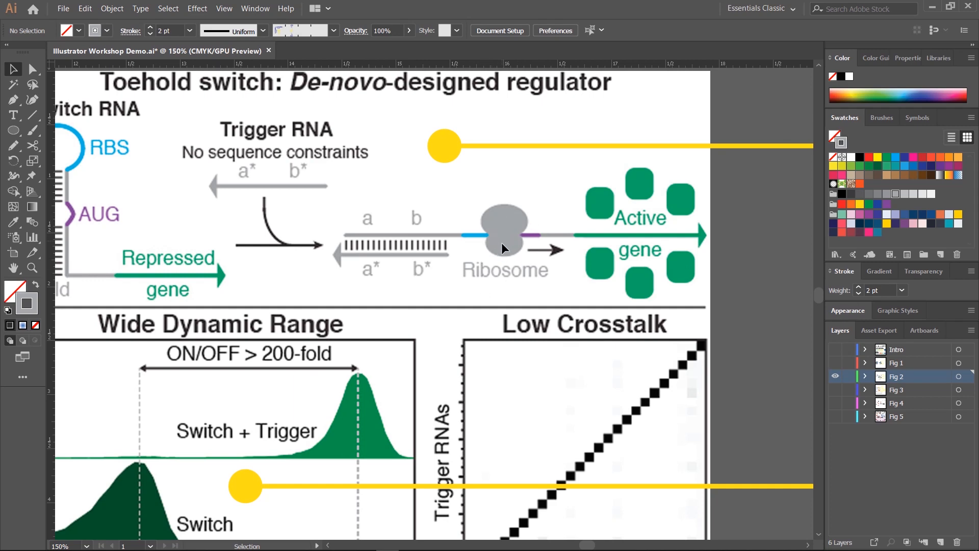
{"action": "left_click_drag", "start_coordinate": [204, 336], "coordinate": [593, 262]}
{"action": "mouse_move", "coordinate": [151, 350]}
{"action": "left_mouse_down"}
{"action": "mouse_move", "coordinate": [529, 284]}
{"action": "mouse_move", "coordinate": [398, 305]}
{"action": "left_mouse_up"}
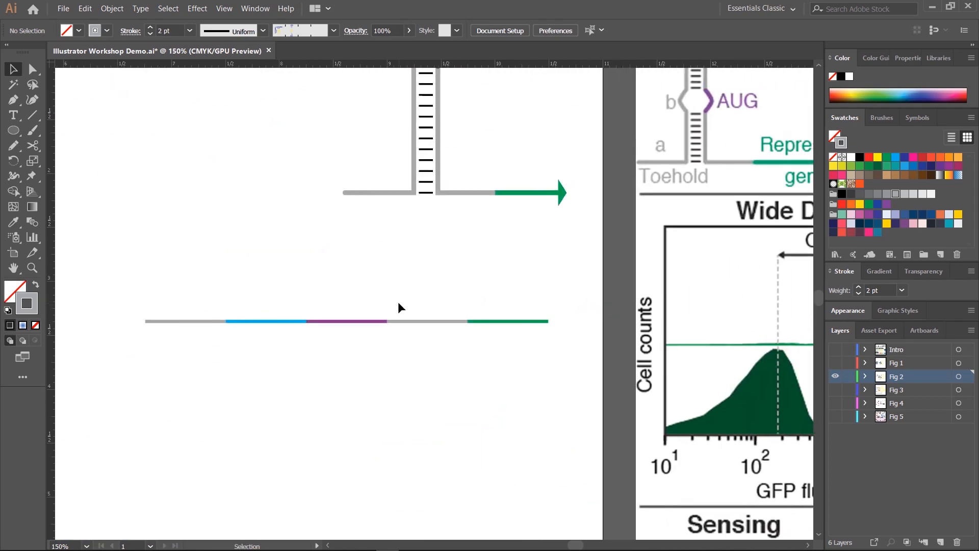
{"action": "left_click_drag", "start_coordinate": [779, 237], "coordinate": [72, 376]}
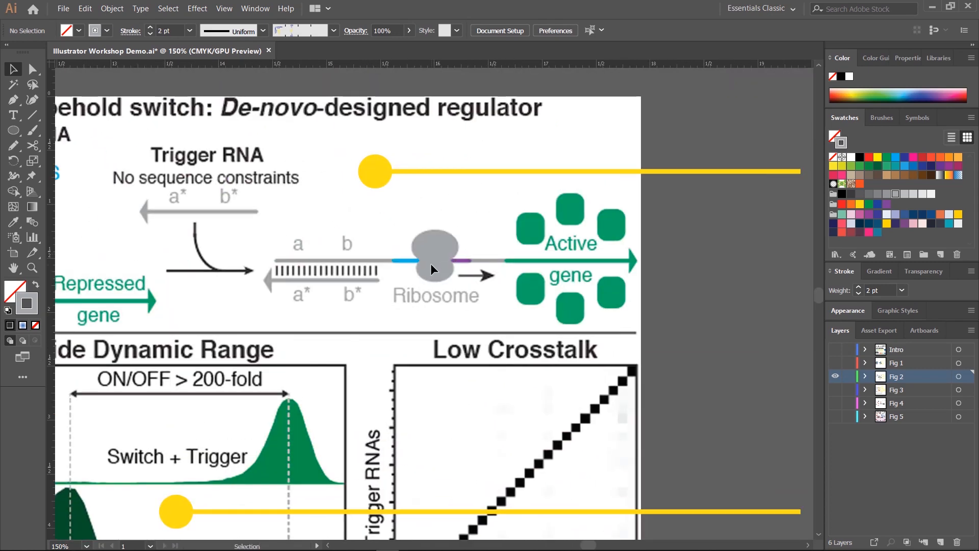
{"action": "left_click_drag", "start_coordinate": [297, 362], "coordinate": [624, 281]}
{"action": "left_click_drag", "start_coordinate": [153, 288], "coordinate": [561, 306]}
{"action": "left_click_drag", "start_coordinate": [317, 343], "coordinate": [411, 332]}
Step: Draw an ellipse about 0.61 by 0.35 in above the strand's blue segment, with a grey fill and no stroke
{"action": "key", "text": "l"}
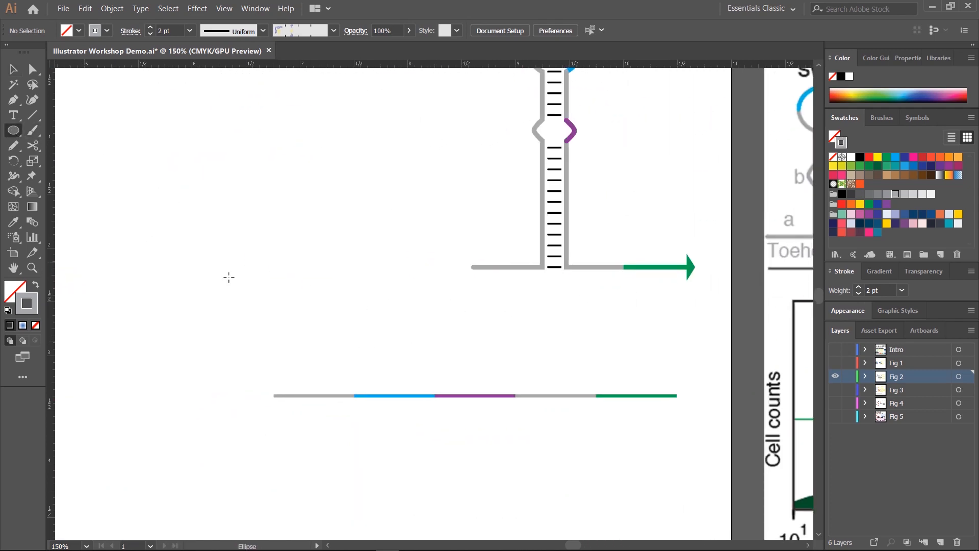
{"action": "left_click_drag", "start_coordinate": [338, 338], "coordinate": [404, 376]}
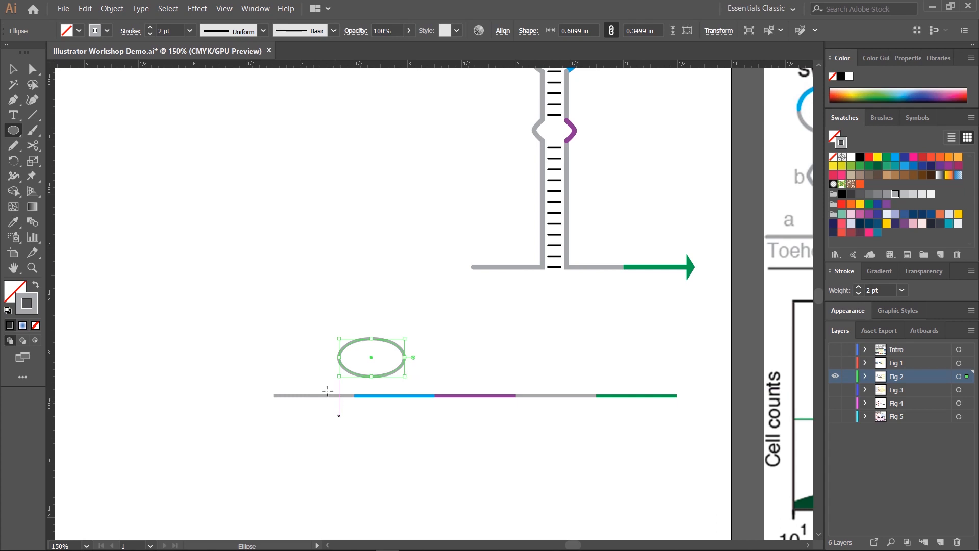
{"action": "left_click", "coordinate": [35, 284]}
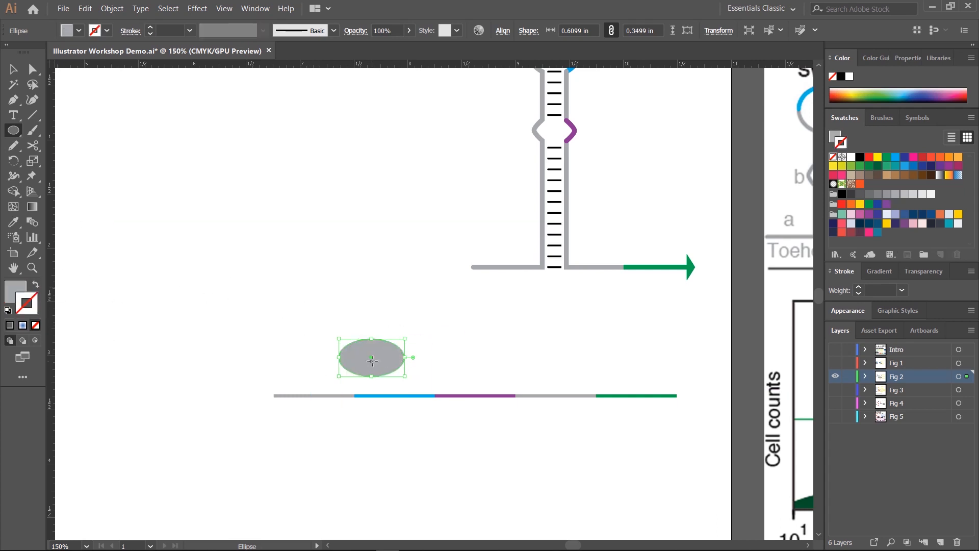
{"action": "left_click", "coordinate": [13, 69]}
{"action": "left_click", "coordinate": [438, 338]}
Step: Duplicate the grey ellipse straight below the original and narrow the copy to about 0.41 in wide
{"action": "left_click", "coordinate": [385, 356]}
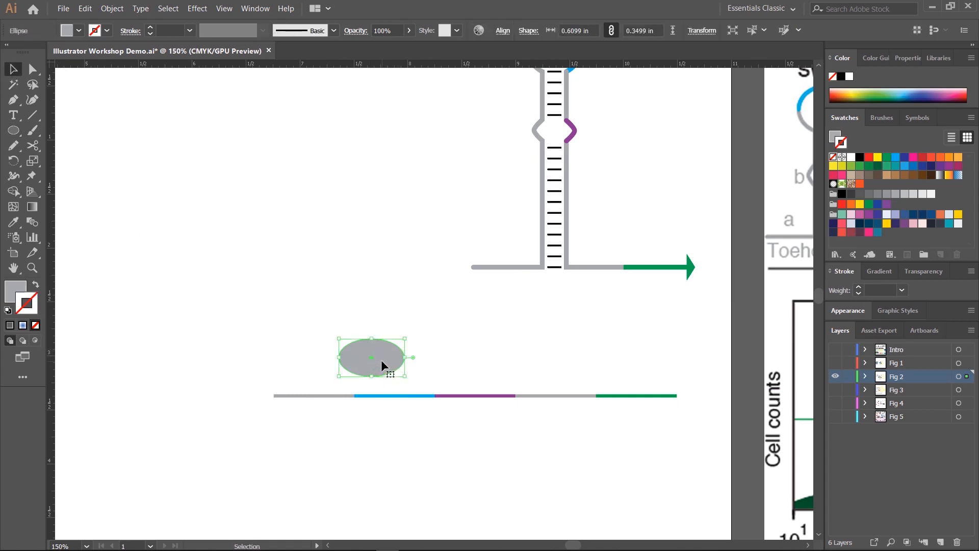
{"action": "left_click_drag", "start_coordinate": [381, 360], "coordinate": [386, 390]}
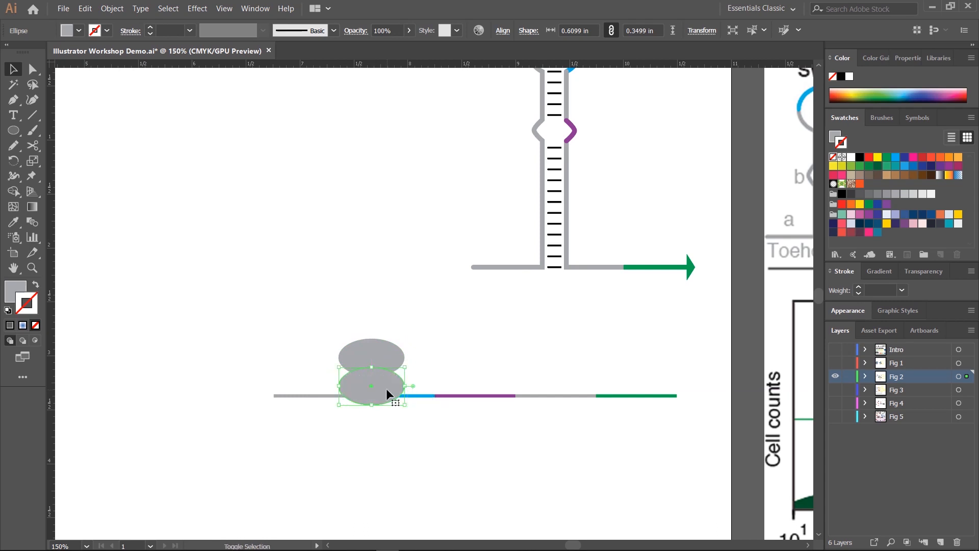
{"action": "left_click", "coordinate": [32, 160]}
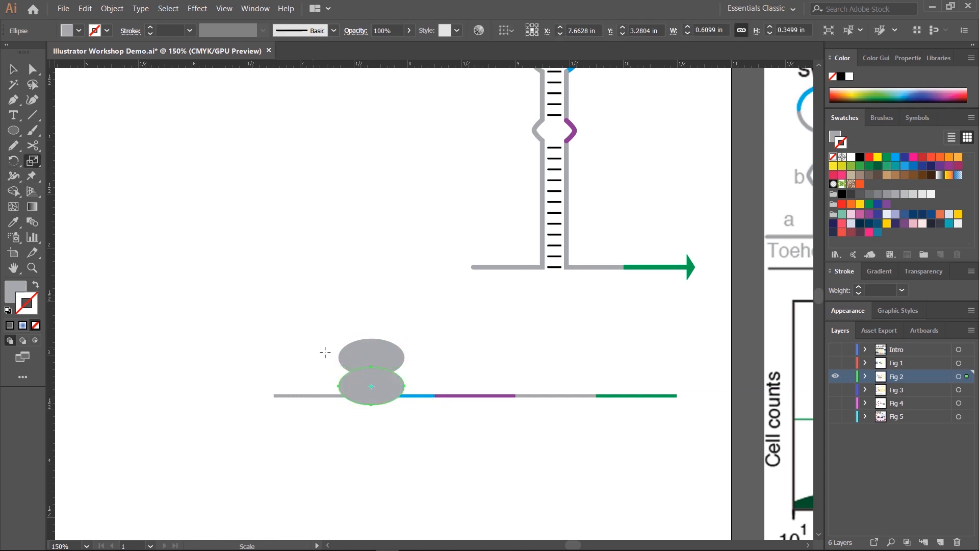
{"action": "left_click_drag", "start_coordinate": [393, 385], "coordinate": [384, 373]}
{"action": "left_click", "coordinate": [12, 69]}
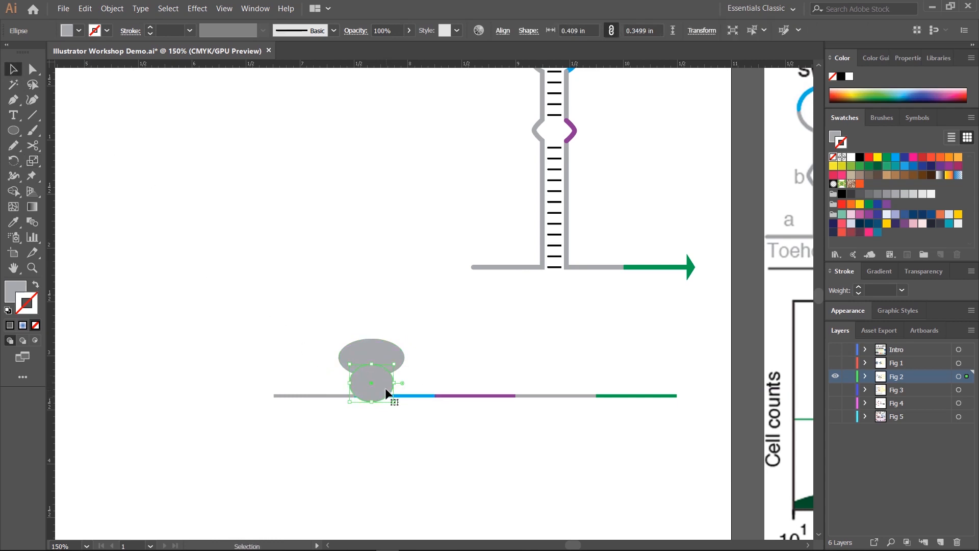
Step: Adjust the narrow ellipse's vertical position so it slightly overlaps the wide ellipse and covers the strand, and clear the selection
{"action": "left_click", "coordinate": [487, 360]}
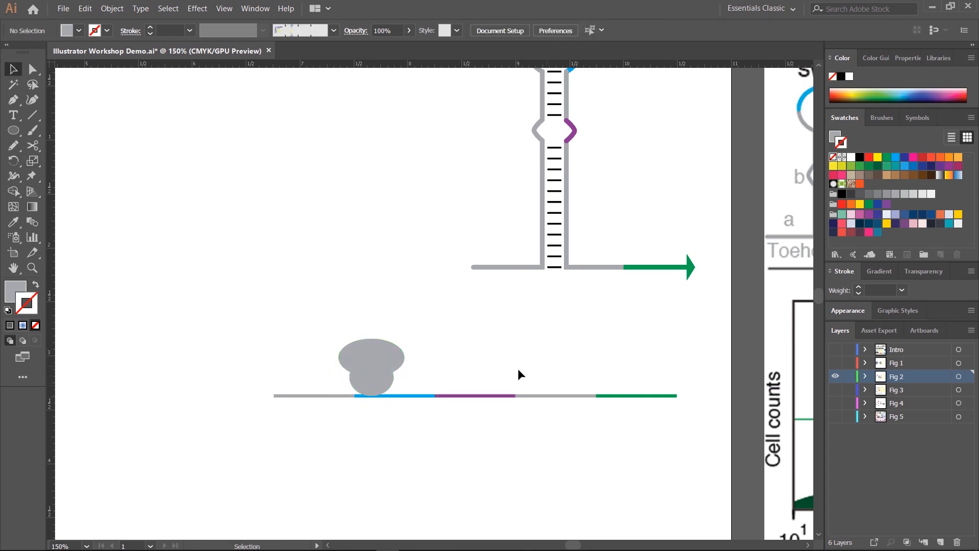
{"action": "left_click_drag", "start_coordinate": [380, 377], "coordinate": [380, 385]}
{"action": "left_click", "coordinate": [581, 359]}
Step: Compare the ellipses with the reference ribosome, and group the two ellipses together
{"action": "key", "text": "space"}
{"action": "left_click_drag", "start_coordinate": [695, 338], "coordinate": [406, 343]}
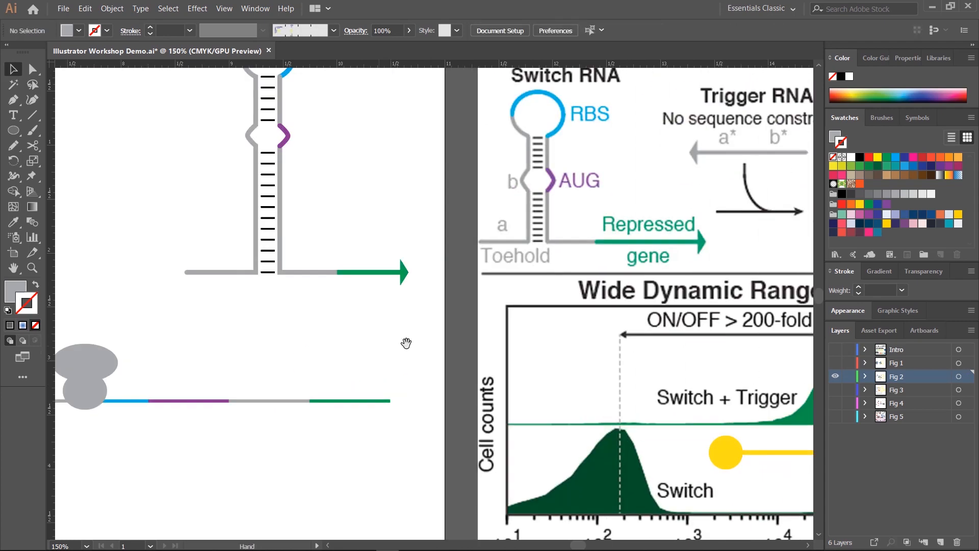
{"action": "mouse_move", "coordinate": [791, 251]}
{"action": "left_mouse_down"}
{"action": "mouse_move", "coordinate": [448, 308]}
{"action": "mouse_move", "coordinate": [765, 268]}
{"action": "left_mouse_up"}
{"action": "key", "text": "space"}
{"action": "left_click_drag", "start_coordinate": [85, 372], "coordinate": [381, 336]}
{"action": "left_click", "coordinate": [325, 363]}
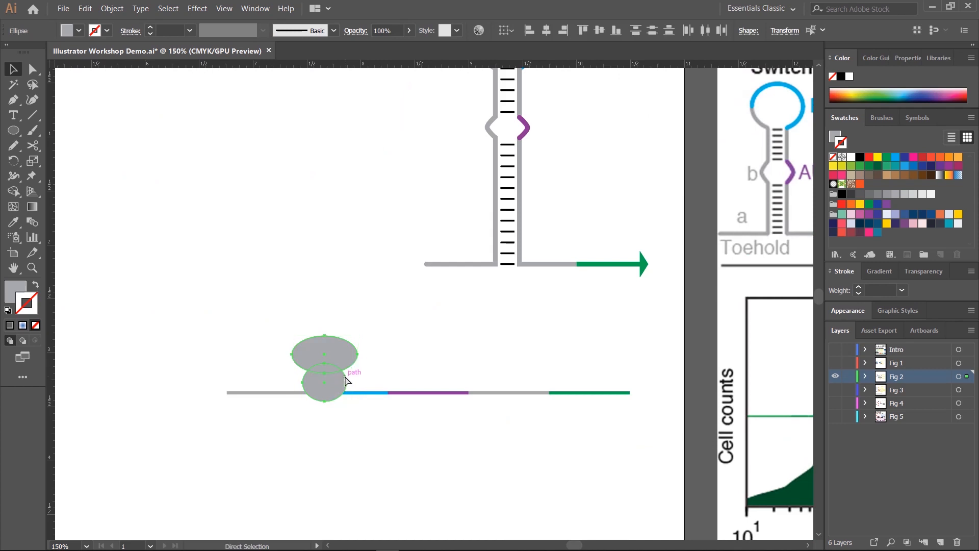
{"action": "key", "text": "ctrl+g"}
Step: Resize the grouped ribosome ellipses proportionally to about 0.61 by 0.59 in and clear the selection
{"action": "left_click_drag", "start_coordinate": [359, 370], "coordinate": [320, 386]}
{"action": "left_click", "coordinate": [381, 371]}
{"action": "left_click", "coordinate": [314, 387]}
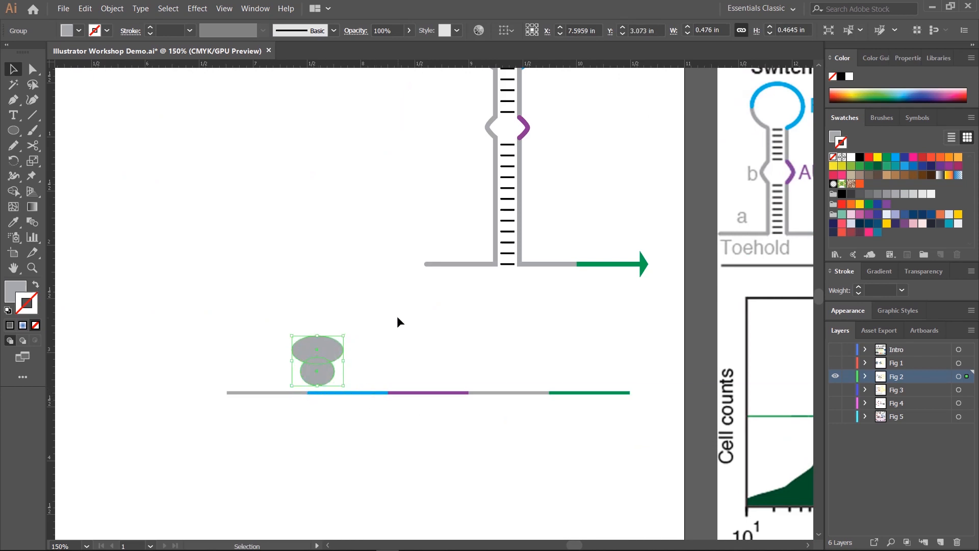
{"action": "left_click", "coordinate": [396, 316]}
{"action": "left_click_drag", "start_coordinate": [317, 350], "coordinate": [358, 332]}
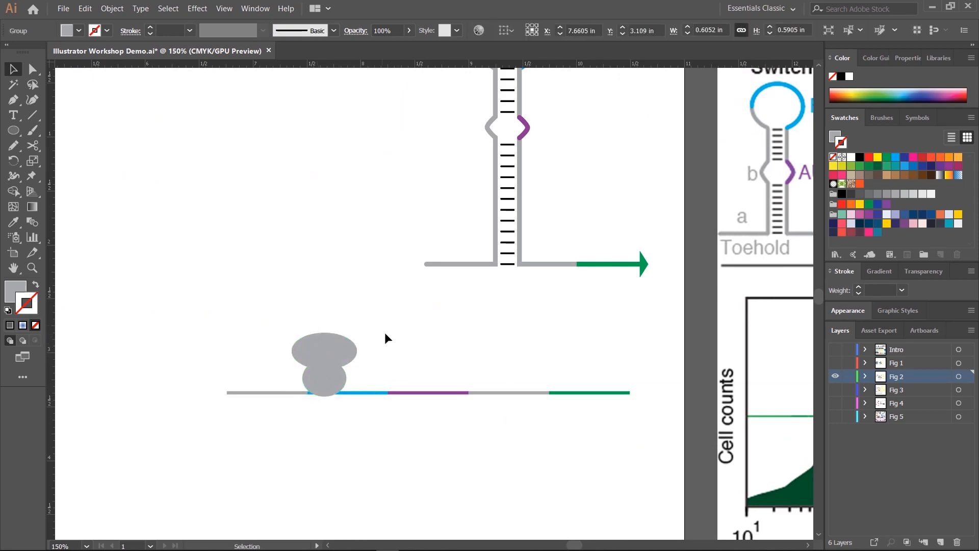
{"action": "left_click", "coordinate": [385, 334]}
Step: Move the ribosome group up clear of the strand and merge its two ellipses into one shape with Shape Builder
{"action": "left_click", "coordinate": [324, 370]}
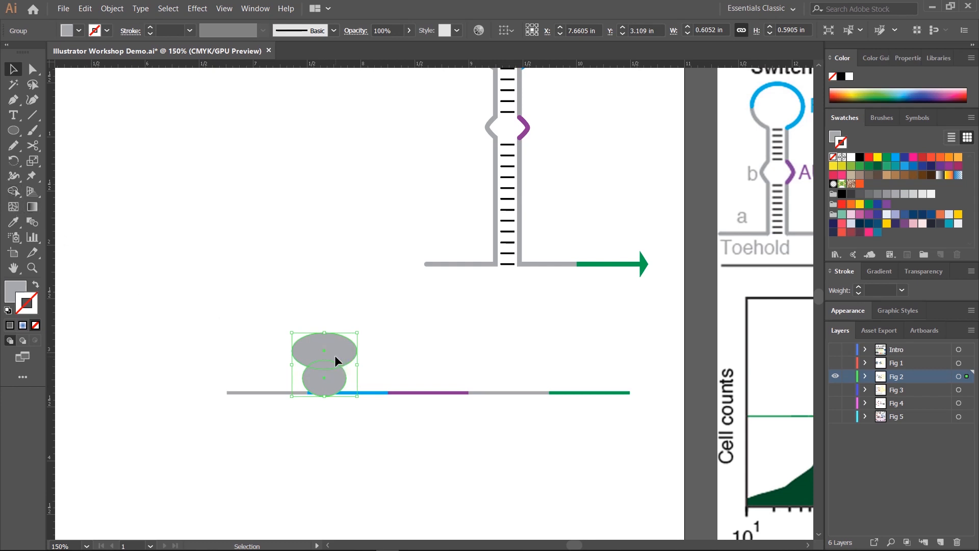
{"action": "left_click_drag", "start_coordinate": [335, 356], "coordinate": [332, 286]}
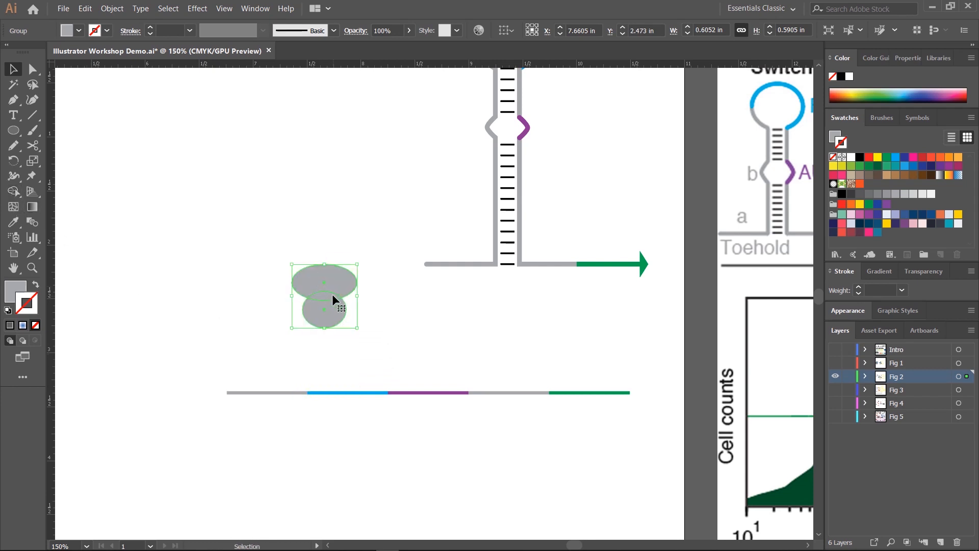
{"action": "left_click", "coordinate": [13, 190]}
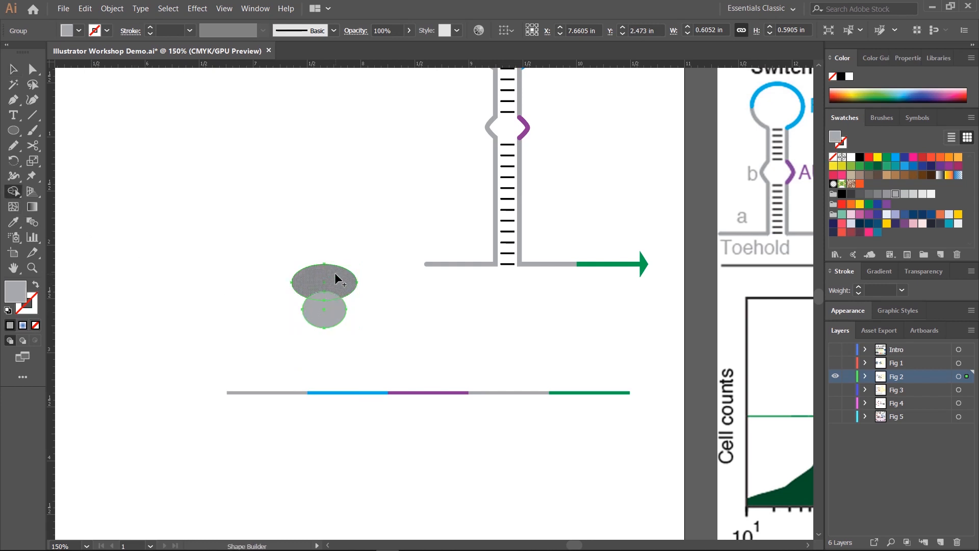
{"action": "left_click_drag", "start_coordinate": [336, 278], "coordinate": [325, 319]}
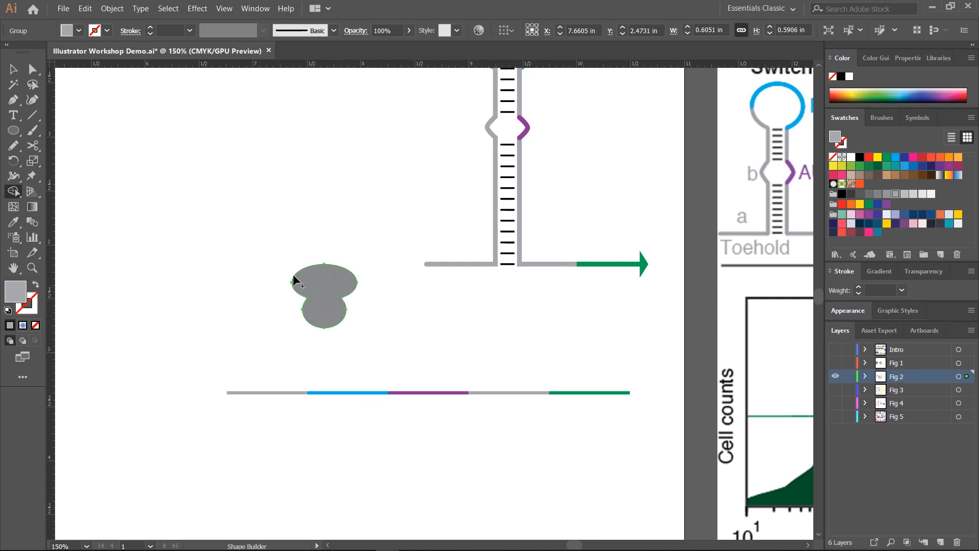
Step: Undo the Shape Builder merge of the two overlapping gray ellipses
{"action": "left_click", "coordinate": [14, 69]}
{"action": "key", "text": "ctrl+z"}
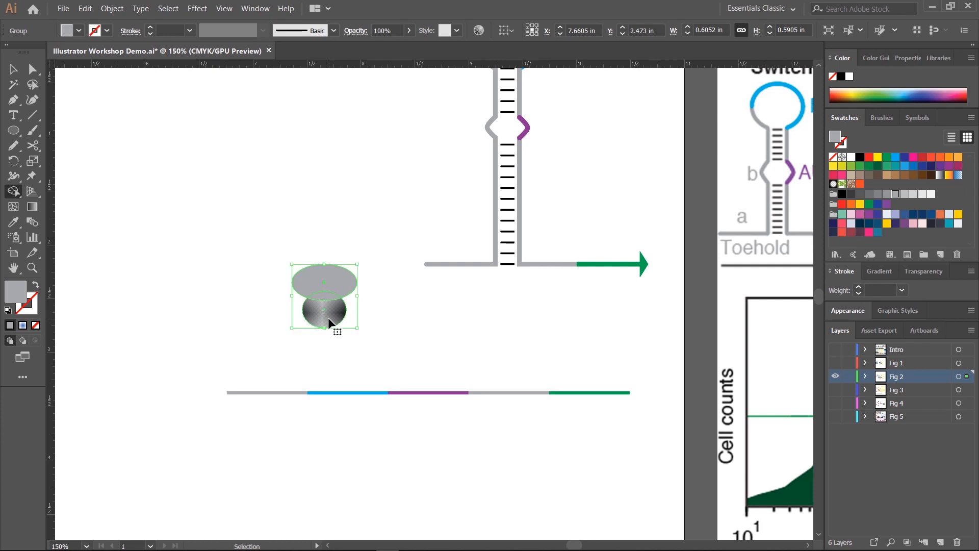
{"action": "key", "text": "ctrl+minus"}
{"action": "key", "text": "ctrl+equal"}
{"action": "key", "text": "ctrl+equal"}
{"action": "key", "text": "ctrl+equal"}
{"action": "key", "text": "ctrl+equal"}
{"action": "key", "text": "ctrl+equal"}
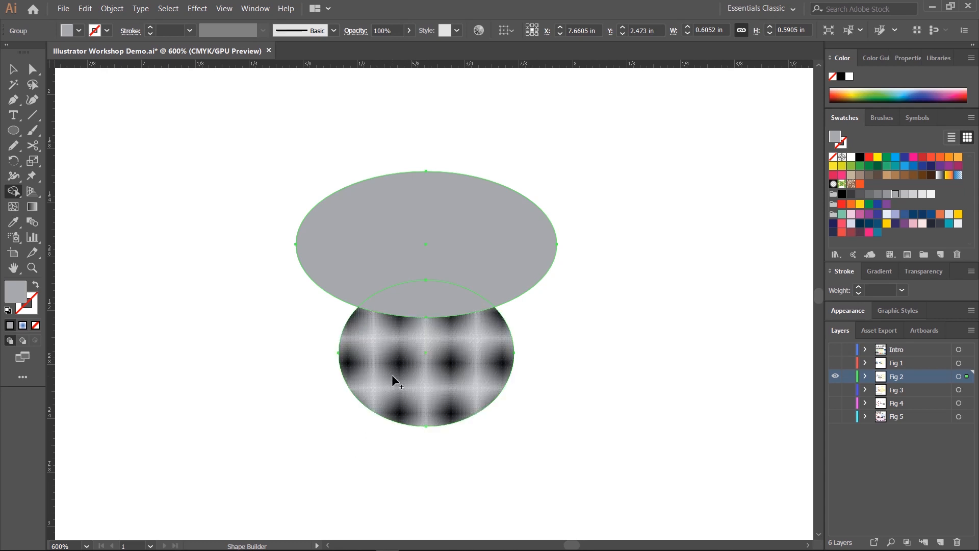
Step: Try splitting off the exposed part of the lower ellipse with Shape Builder and moving it away, and undo the move
{"action": "left_click", "coordinate": [445, 355]}
{"action": "left_click", "coordinate": [13, 69]}
{"action": "left_click", "coordinate": [638, 395]}
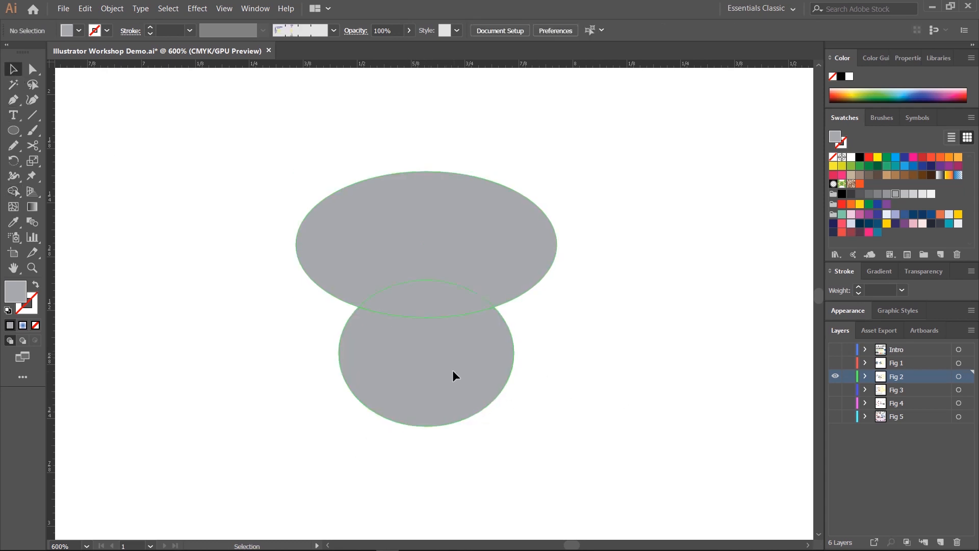
{"action": "left_click", "coordinate": [452, 369]}
{"action": "double_click", "coordinate": [460, 355]}
{"action": "left_click_drag", "start_coordinate": [460, 355], "coordinate": [277, 403]}
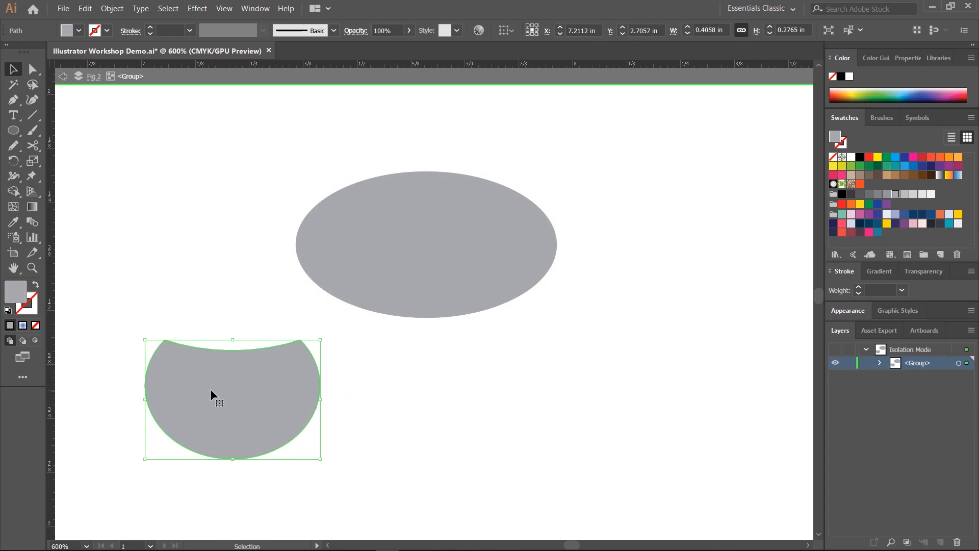
{"action": "key", "text": "ctrl+z"}
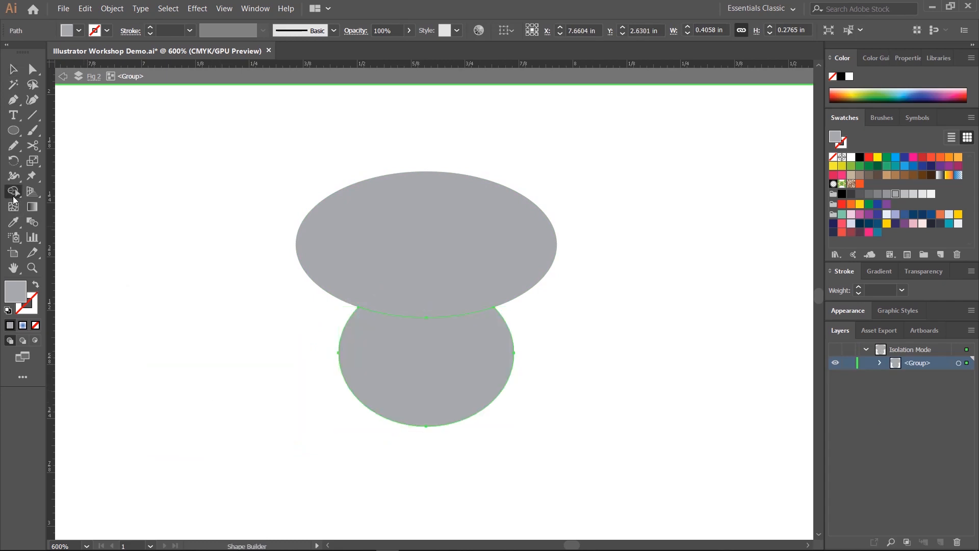
Step: Try to merge the split-off lower piece with the upper ellipse using Shape Builder inside the isolated group
{"action": "left_click", "coordinate": [13, 192]}
{"action": "left_click_drag", "start_coordinate": [435, 364], "coordinate": [424, 304]}
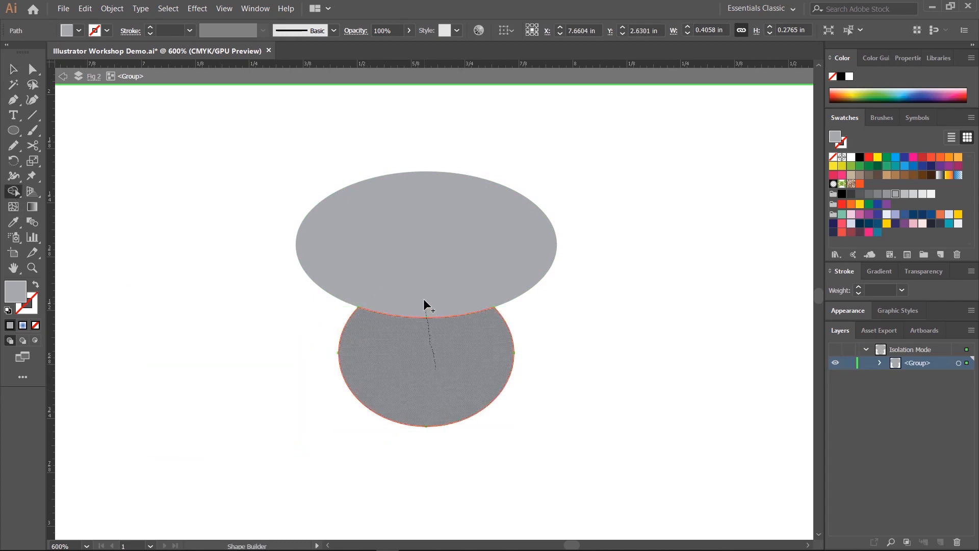
{"action": "left_click_drag", "start_coordinate": [425, 265], "coordinate": [425, 265]}
{"action": "left_click", "coordinate": [13, 69]}
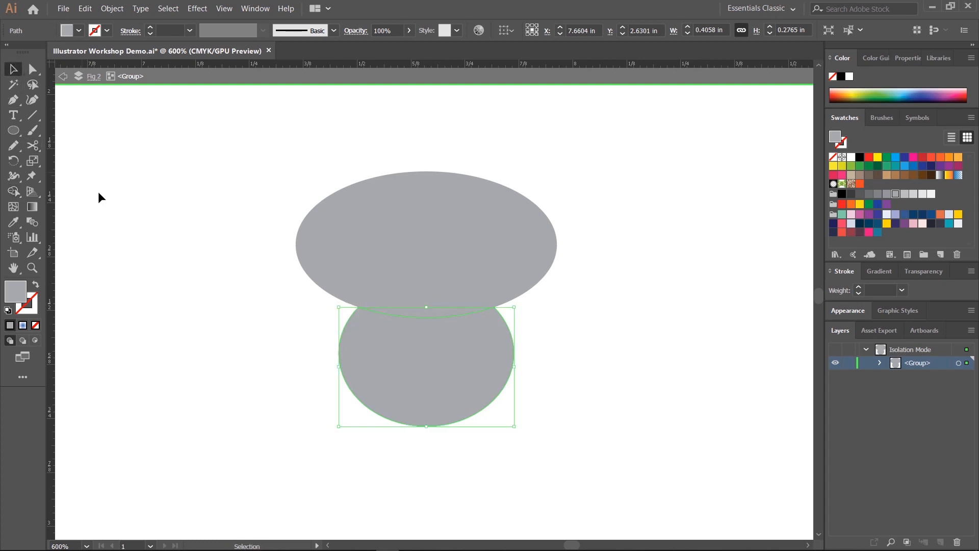
{"action": "left_click", "coordinate": [303, 295]}
{"action": "left_click", "coordinate": [470, 279]}
{"action": "double_click", "coordinate": [226, 341]}
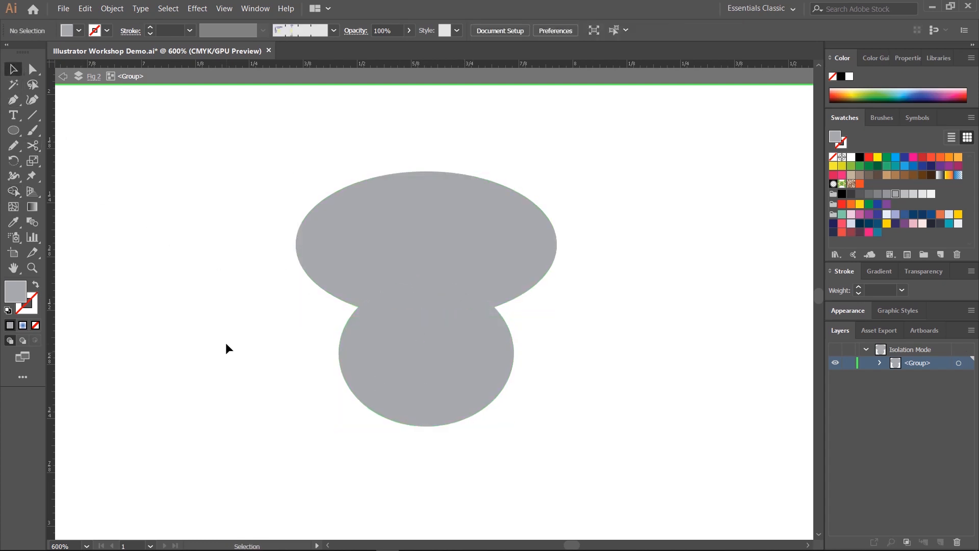
Step: Merge the two overlapping gray ellipses into one ribosome shape with the Shape Builder tool
{"action": "left_click", "coordinate": [391, 263]}
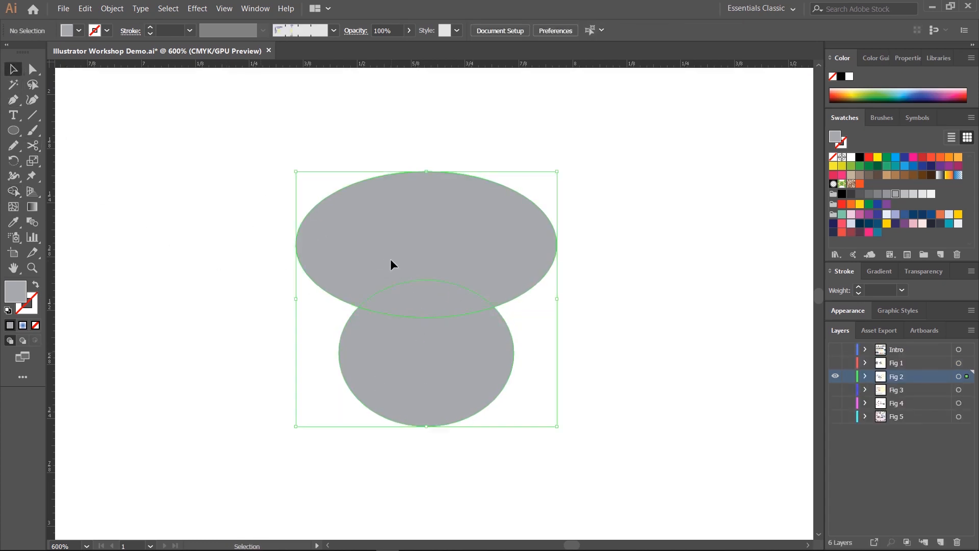
{"action": "left_click", "coordinate": [13, 191]}
{"action": "left_click_drag", "start_coordinate": [454, 364], "coordinate": [410, 234]}
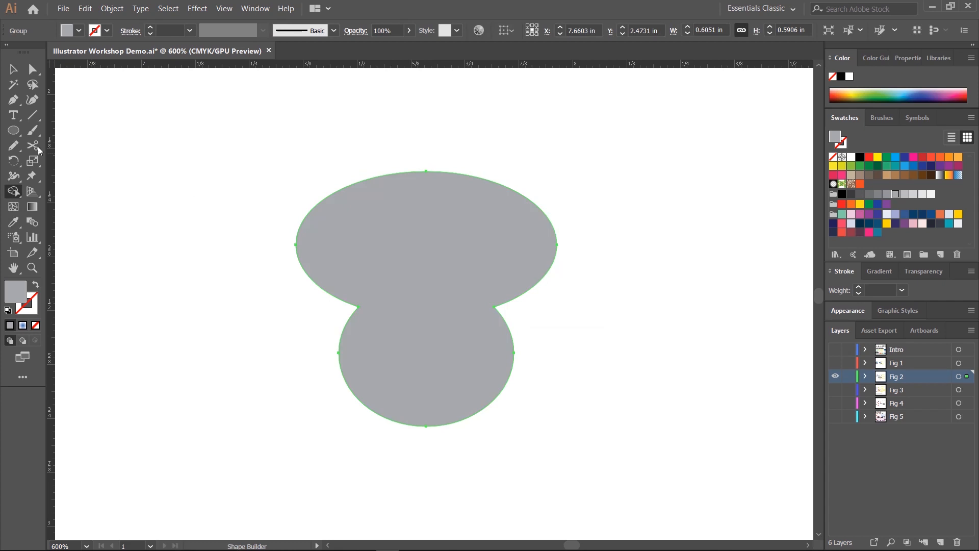
{"action": "left_click", "coordinate": [13, 69]}
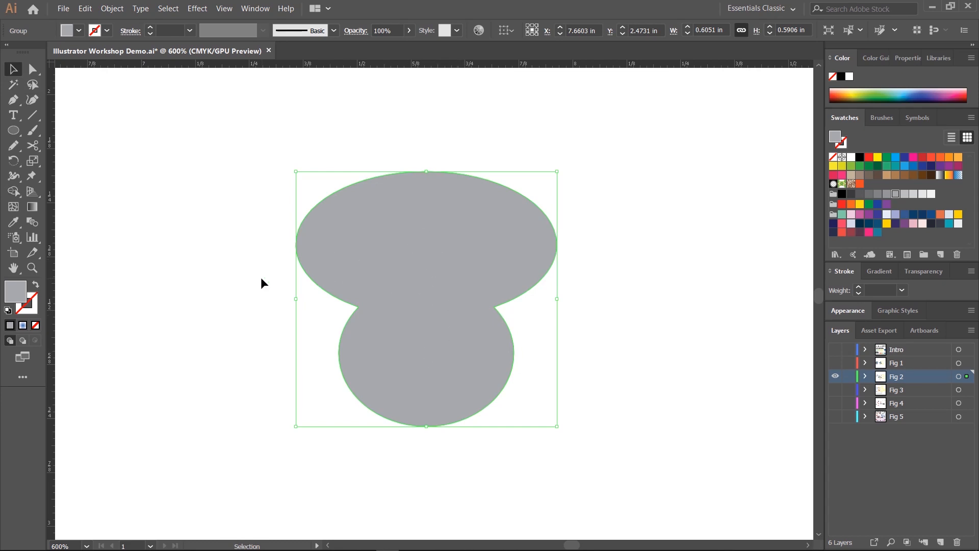
Step: Move the merged ribosome shape onto the purple segment of the horizontal RNA strand
{"action": "key", "text": "ctrl+minus"}
{"action": "key", "text": "ctrl+minus"}
{"action": "key", "text": "ctrl+minus"}
{"action": "key", "text": "ctrl+minus"}
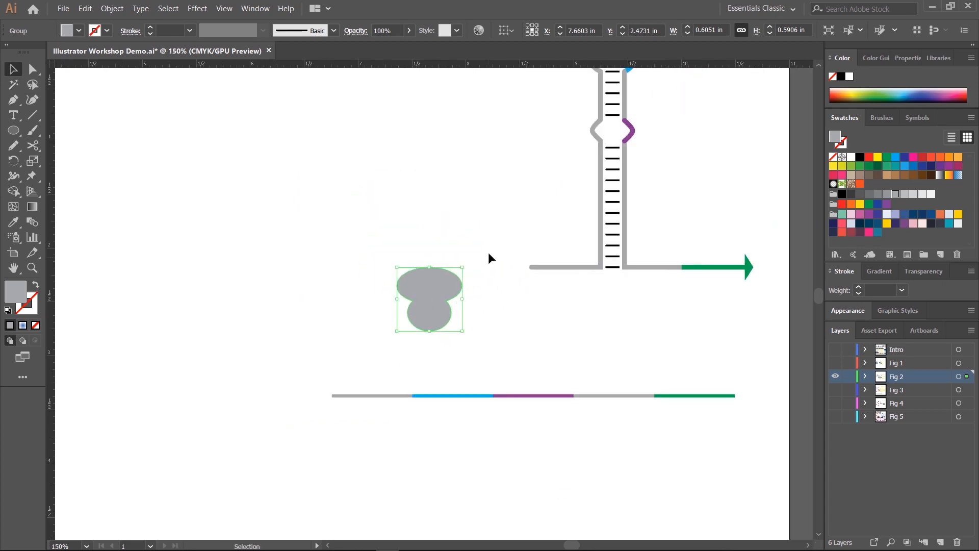
{"action": "left_click_drag", "start_coordinate": [434, 283], "coordinate": [533, 379]}
{"action": "left_click", "coordinate": [554, 401]}
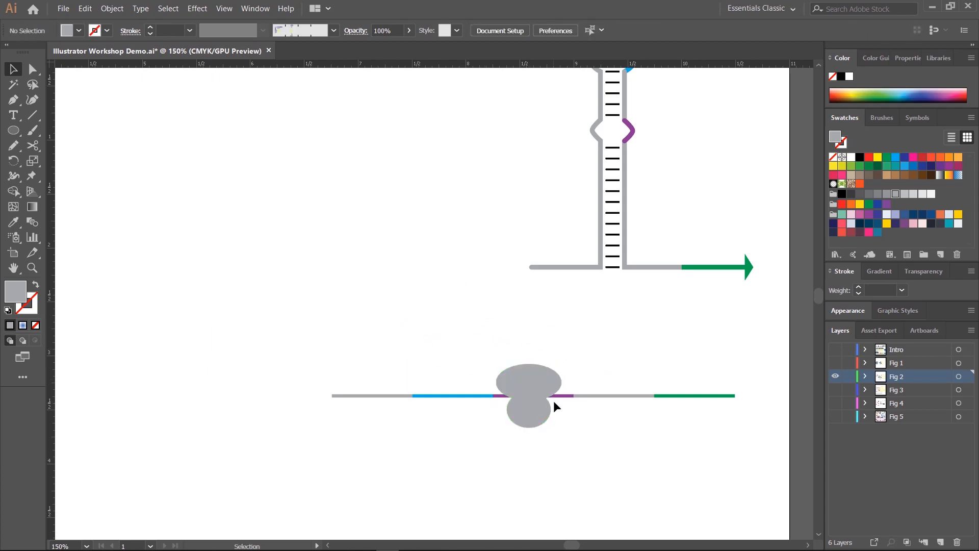
Step: Check the ribosome's position in the reference figure and shift the shape along the strand to the blue and purple boundary
{"action": "left_click_drag", "start_coordinate": [612, 360], "coordinate": [326, 389]}
{"action": "left_click_drag", "start_coordinate": [707, 313], "coordinate": [309, 369]}
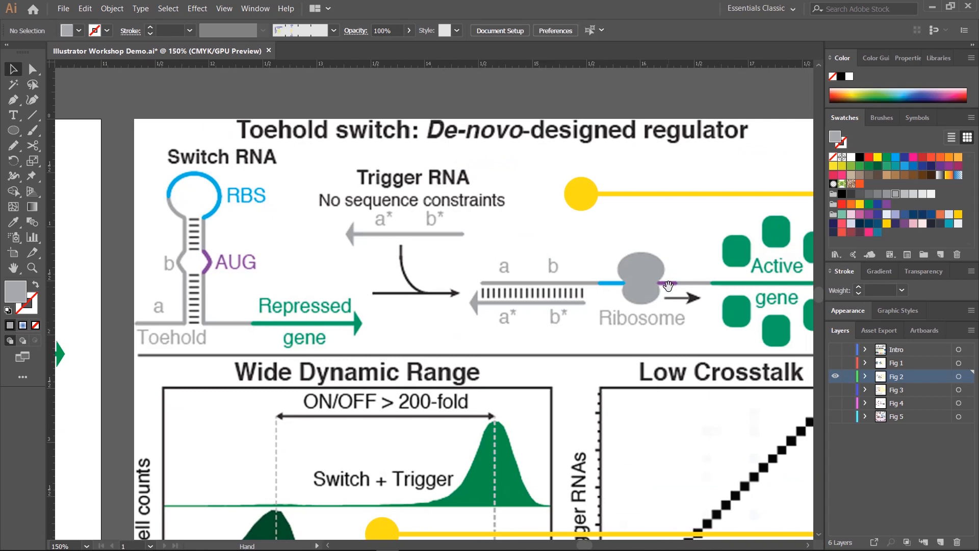
{"action": "left_click_drag", "start_coordinate": [668, 286], "coordinate": [611, 292]}
{"action": "left_click_drag", "start_coordinate": [440, 325], "coordinate": [724, 272]}
{"action": "left_click_drag", "start_coordinate": [244, 380], "coordinate": [506, 332]}
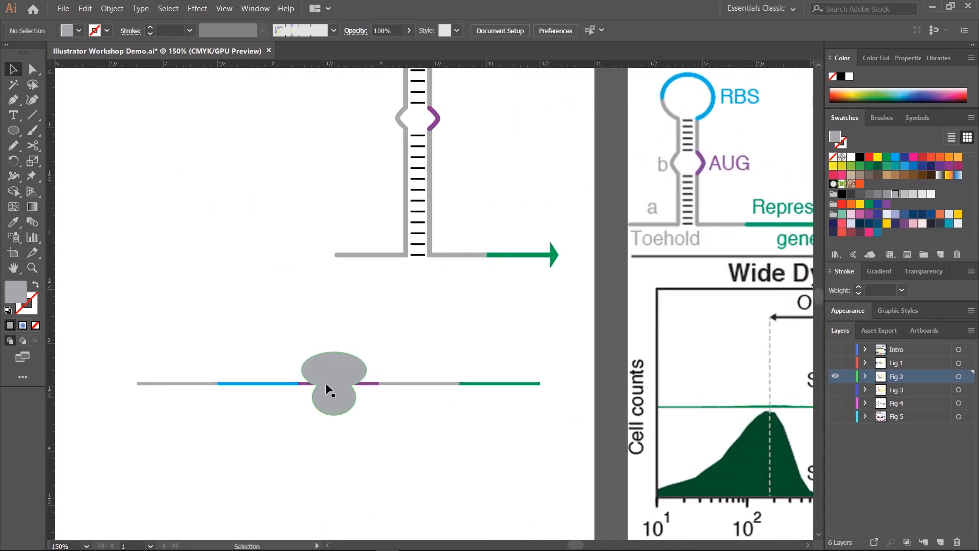
{"action": "left_click_drag", "start_coordinate": [325, 382], "coordinate": [289, 382]}
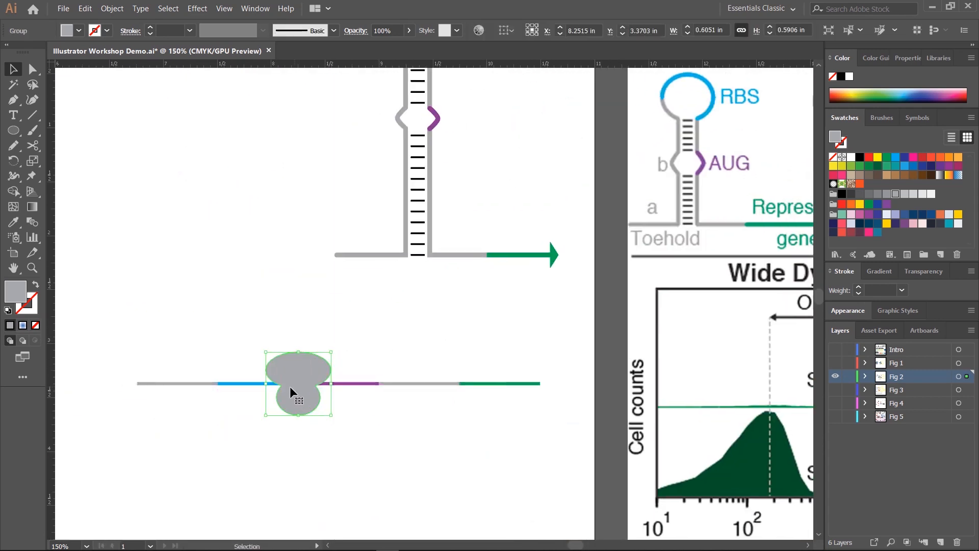
{"action": "left_click", "coordinate": [471, 357]}
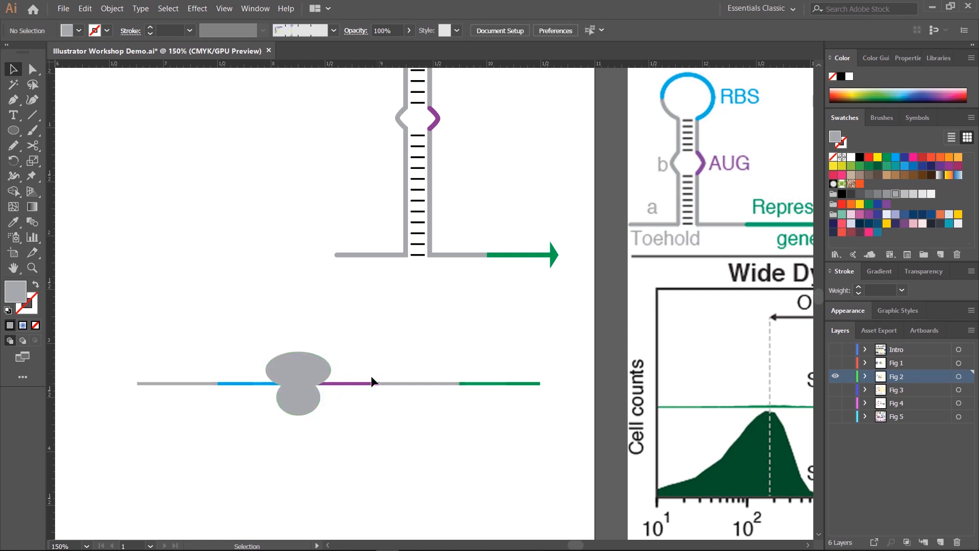
Step: Draw a rounded rectangle about 0.50 by 0.53 in above the strand's green segment, modeled on the reference figure's green proteins
{"action": "left_click_drag", "start_coordinate": [433, 335], "coordinate": [153, 407]}
{"action": "left_click_drag", "start_coordinate": [625, 283], "coordinate": [330, 347]}
{"action": "left_click_drag", "start_coordinate": [475, 338], "coordinate": [411, 343]}
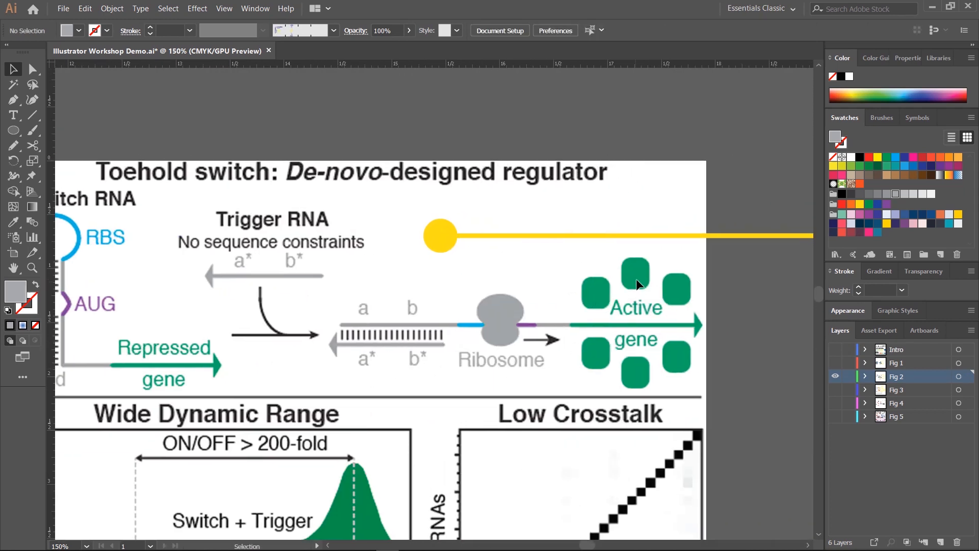
{"action": "left_click_drag", "start_coordinate": [304, 362], "coordinate": [696, 297]}
{"action": "left_click_drag", "start_coordinate": [275, 341], "coordinate": [532, 350]}
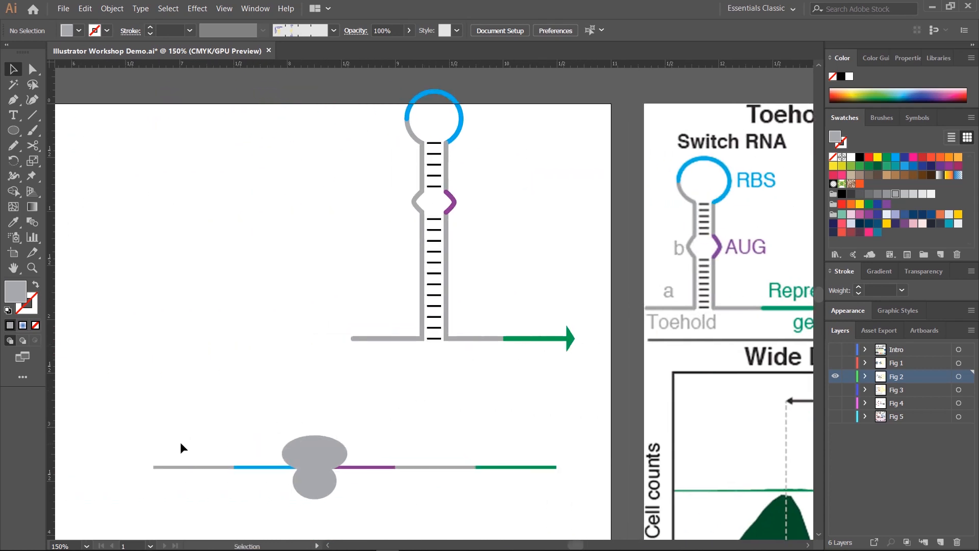
{"action": "left_click_drag", "start_coordinate": [181, 444], "coordinate": [255, 488]}
{"action": "left_click", "coordinate": [183, 370]}
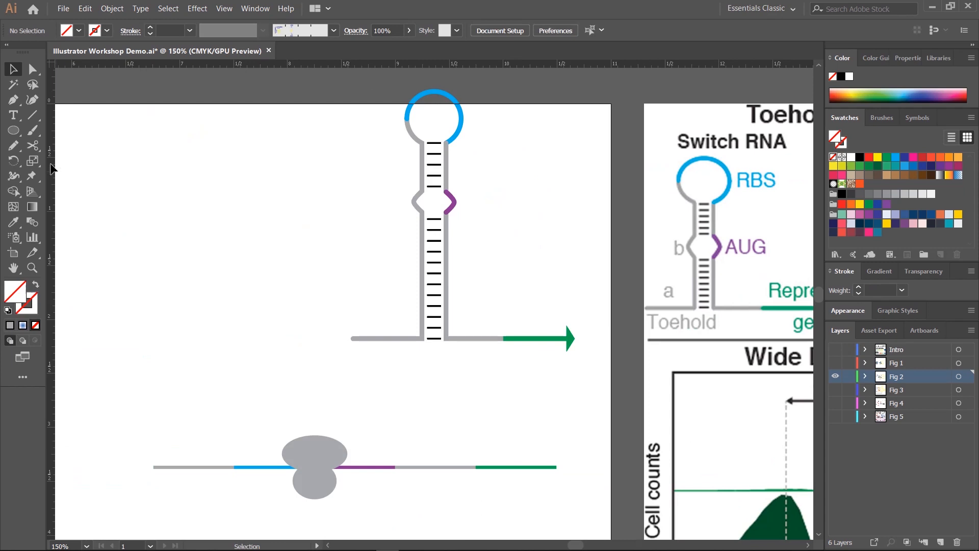
{"action": "left_click", "coordinate": [12, 131]}
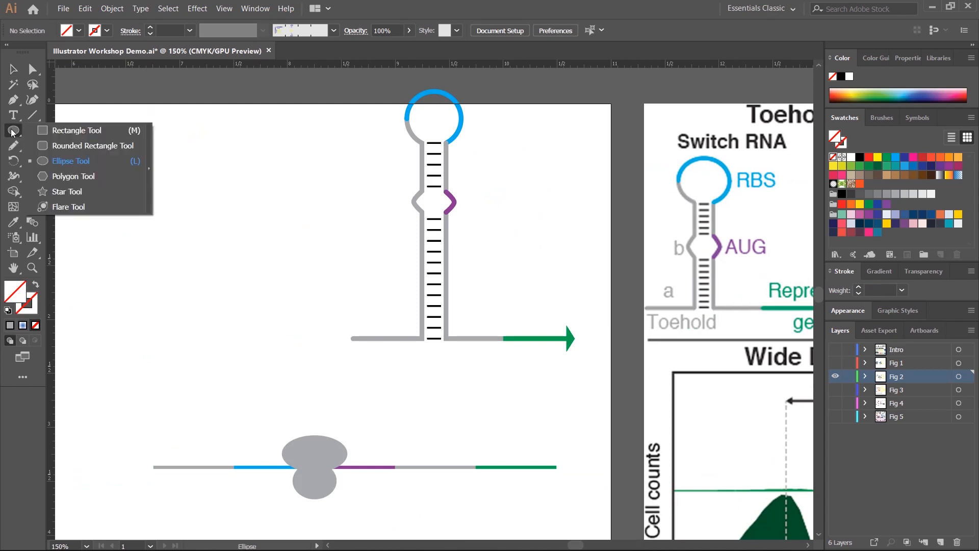
{"action": "left_click", "coordinate": [68, 146]}
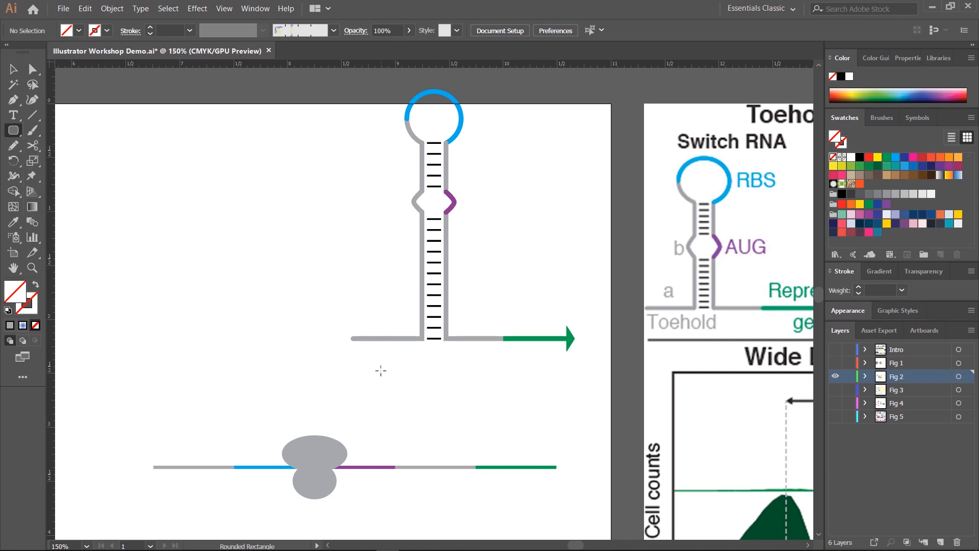
{"action": "left_click_drag", "start_coordinate": [476, 426], "coordinate": [360, 339]}
{"action": "mouse_move", "coordinate": [348, 302]}
{"action": "left_mouse_down"}
{"action": "mouse_move", "coordinate": [392, 355]}
{"action": "mouse_move", "coordinate": [375, 344]}
{"action": "mouse_move", "coordinate": [507, 338]}
{"action": "mouse_move", "coordinate": [509, 379]}
{"action": "mouse_move", "coordinate": [390, 338]}
{"action": "mouse_move", "coordinate": [438, 343]}
{"action": "mouse_move", "coordinate": [397, 345]}
{"action": "mouse_move", "coordinate": [435, 351]}
{"action": "mouse_move", "coordinate": [397, 353]}
{"action": "left_mouse_up"}
Step: Adjust the rounded rectangle's corner rounding to a radius of about 0.17 in
{"action": "key", "text": "Down"}
{"action": "key", "text": "Down"}
{"action": "key", "text": "Down"}
{"action": "key", "text": "Down"}
{"action": "key", "text": "Down"}
{"action": "key", "text": "Down"}
{"action": "key", "text": "Down"}
{"action": "key", "text": "Down"}
{"action": "key", "text": "Down"}
{"action": "key", "text": "Down"}
{"action": "key", "text": "Down"}
{"action": "key", "text": "Down"}
{"action": "key", "text": "Down"}
{"action": "key", "text": "Up"}
{"action": "key", "text": "Up"}
{"action": "key", "text": "Up"}
{"action": "key", "text": "Up"}
{"action": "key", "text": "Up"}
{"action": "key", "text": "Up"}
{"action": "key", "text": "Up"}
{"action": "key", "text": "Up"}
{"action": "key", "text": "Up"}
{"action": "key", "text": "Up"}
{"action": "key", "text": "Up"}
{"action": "key", "text": "Up"}
{"action": "key", "text": "Up"}
{"action": "key", "text": "Up"}
{"action": "key", "text": "Up"}
{"action": "key", "text": "Down"}
{"action": "key", "text": "Down"}
{"action": "key", "text": "Down"}
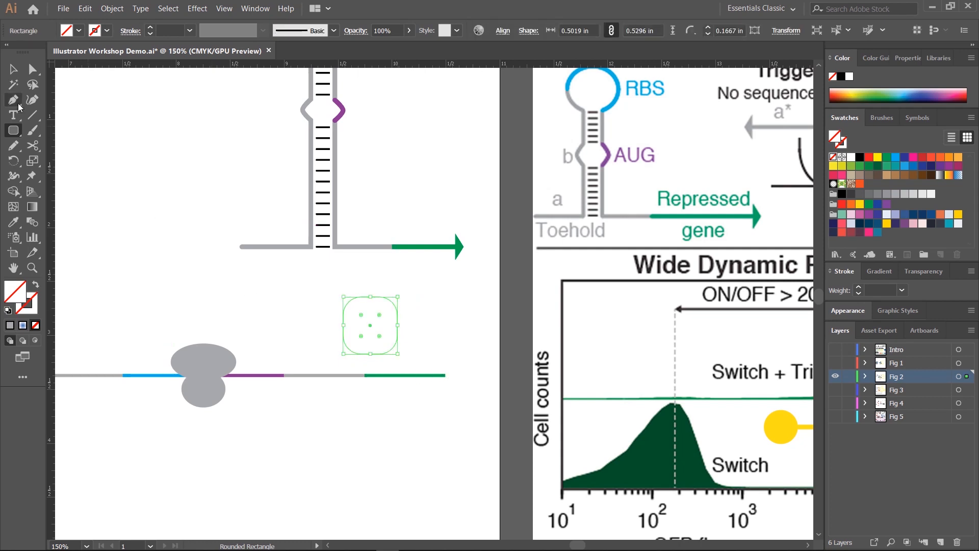
Step: Fill the rounded rectangle with a green swatch
{"action": "left_click", "coordinate": [12, 73]}
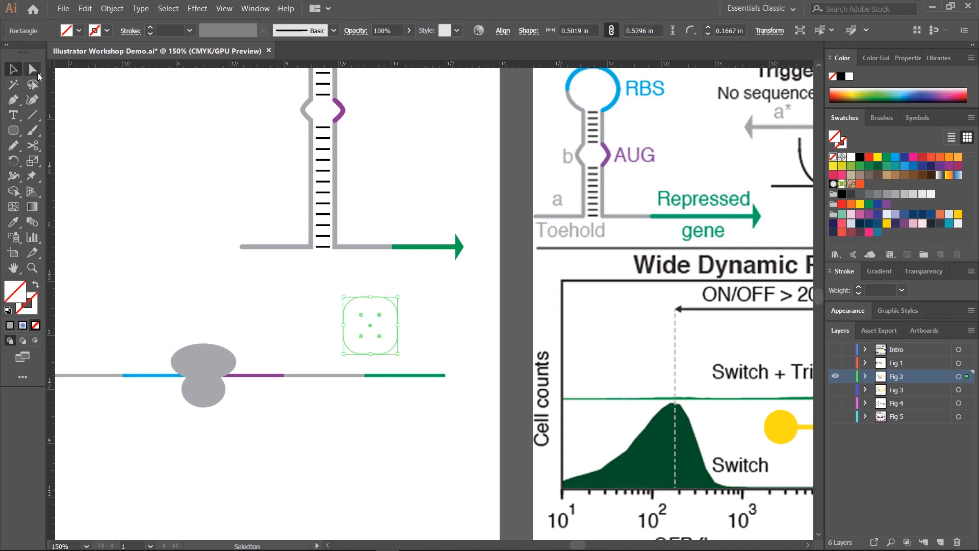
{"action": "left_click", "coordinate": [66, 34]}
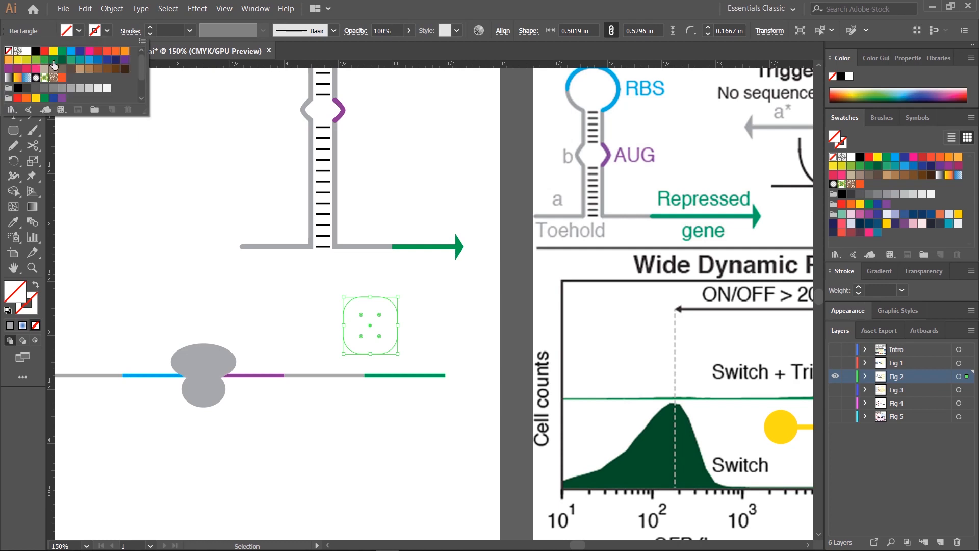
{"action": "left_click", "coordinate": [45, 60]}
{"action": "left_click", "coordinate": [175, 236]}
{"action": "left_click", "coordinate": [317, 326]}
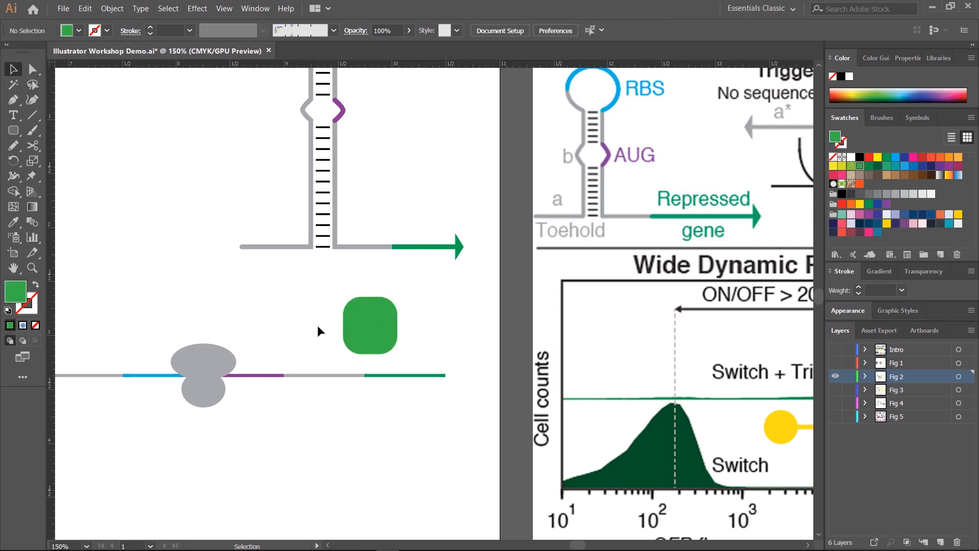
Step: Compare the rounded rectangle with the reference, and set the Eyedropper to pick up only focal fill color and apply focal fill color too
{"action": "key", "text": "space"}
{"action": "left_click_drag", "start_coordinate": [434, 314], "coordinate": [542, 213]}
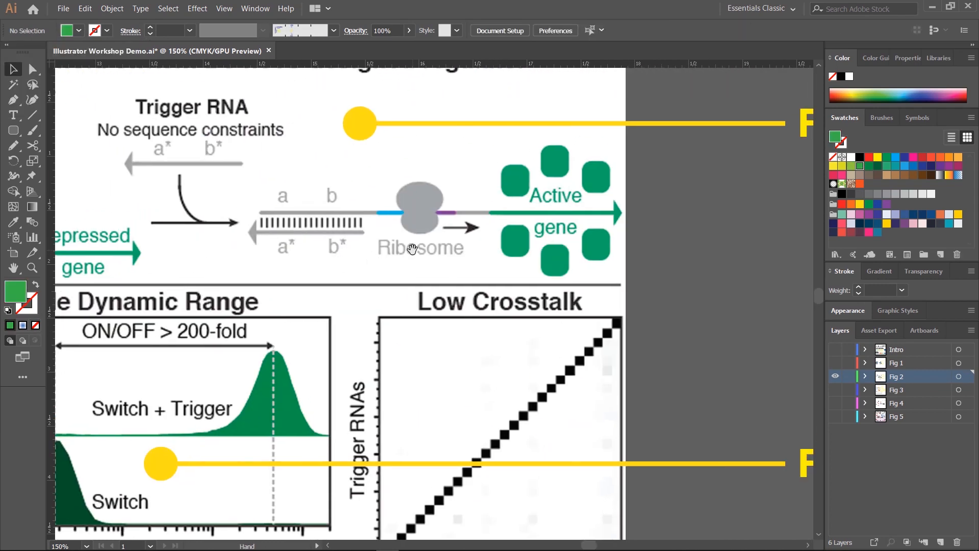
{"action": "key", "text": "space"}
{"action": "left_click_drag", "start_coordinate": [263, 307], "coordinate": [554, 262]}
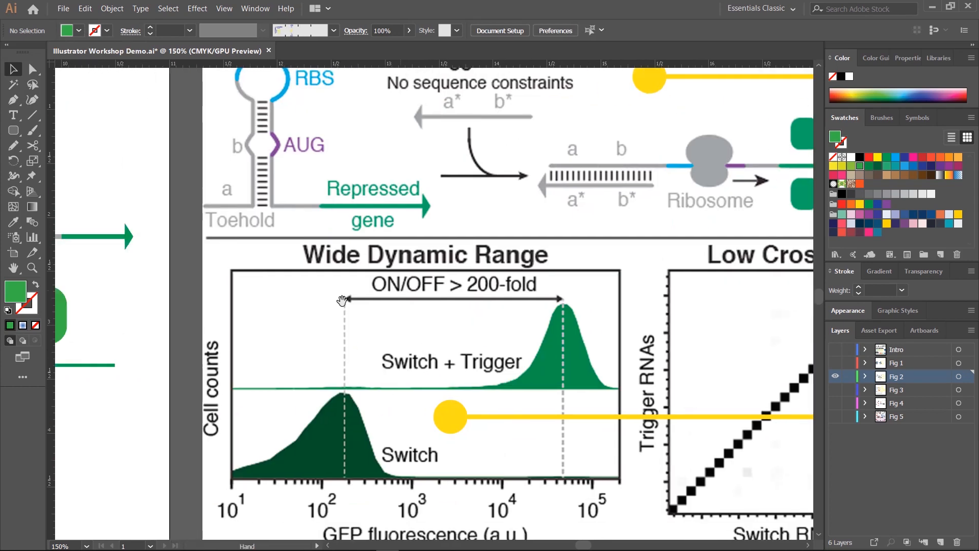
{"action": "left_click_drag", "start_coordinate": [82, 357], "coordinate": [417, 306]}
{"action": "left_click", "coordinate": [378, 275]}
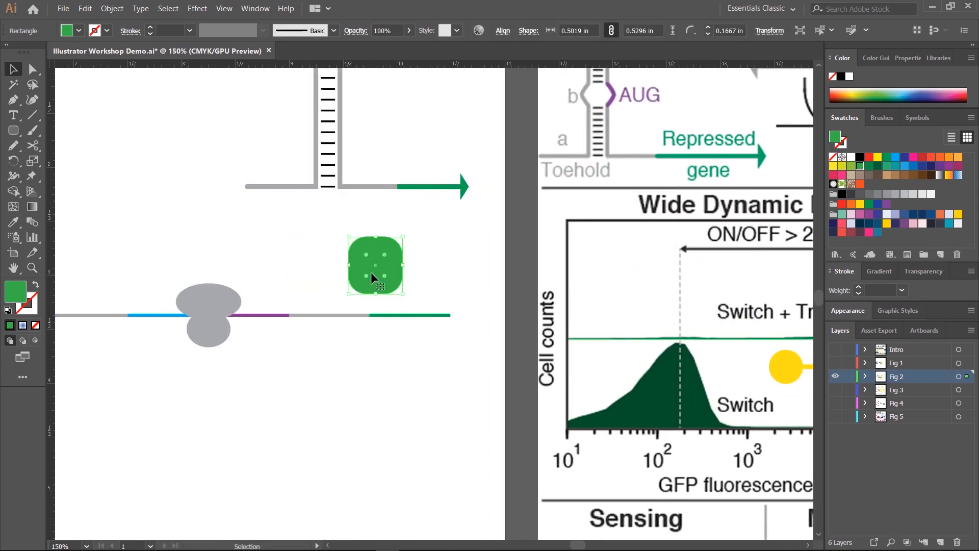
{"action": "double_click", "coordinate": [14, 222]}
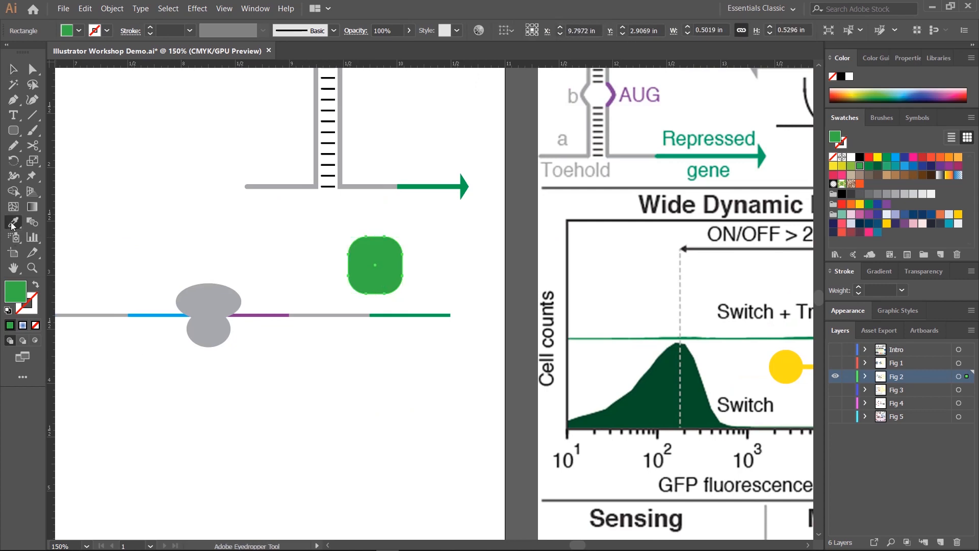
{"action": "left_click", "coordinate": [383, 260]}
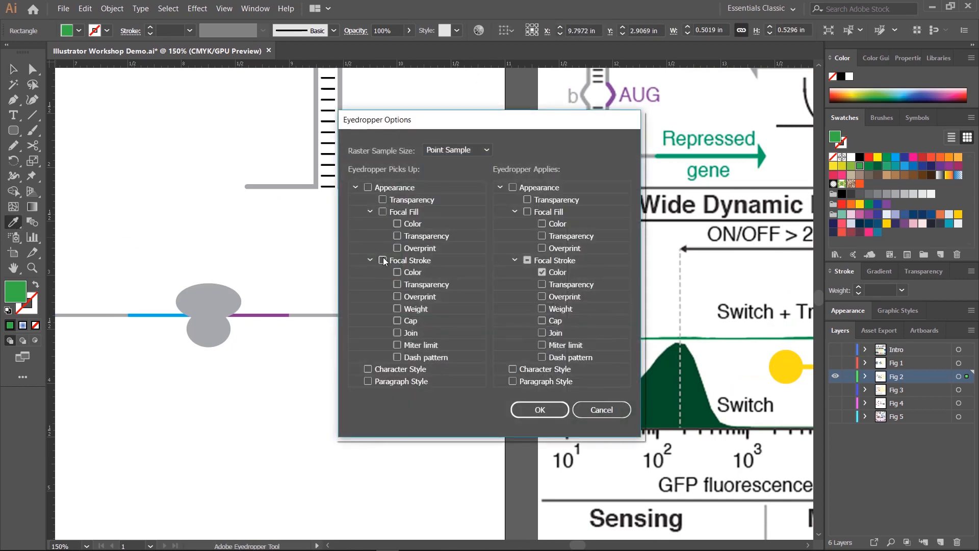
{"action": "left_click", "coordinate": [383, 212]}
{"action": "left_click", "coordinate": [397, 236]}
{"action": "left_click", "coordinate": [398, 248]}
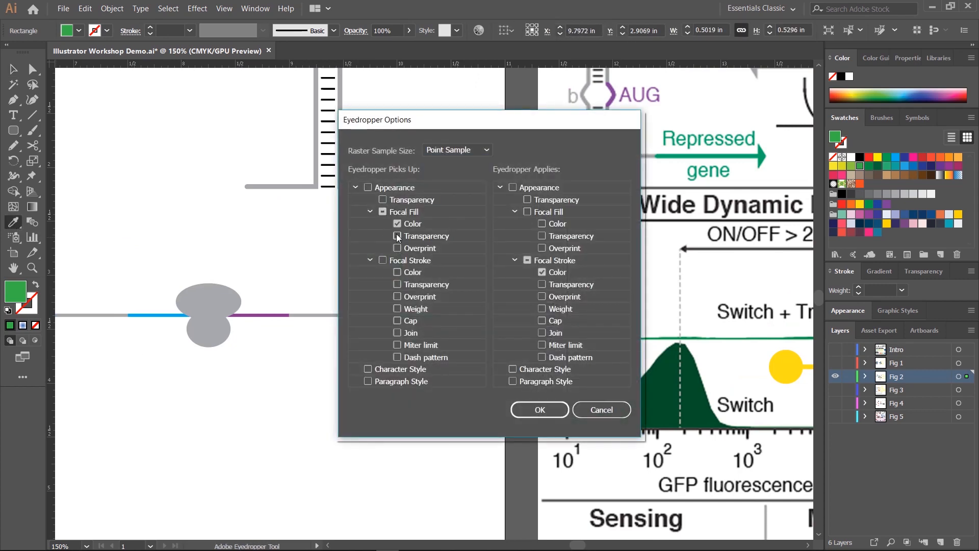
{"action": "left_click", "coordinate": [542, 223]}
{"action": "left_click", "coordinate": [533, 408]}
Step: Try to apply the strand's green segment color to the rounded rectangle with the Eyedropper
{"action": "left_click", "coordinate": [402, 311]}
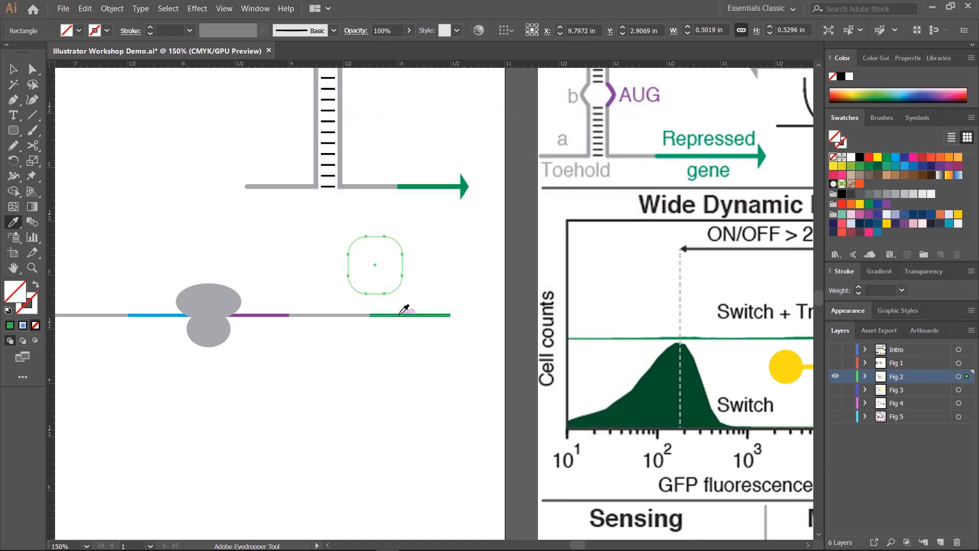
{"action": "left_click", "coordinate": [400, 314]}
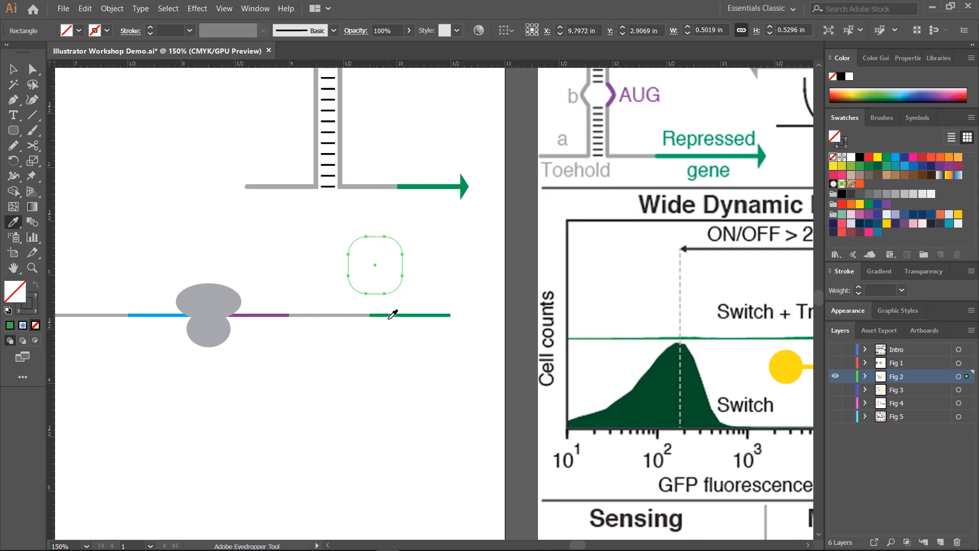
{"action": "left_click", "coordinate": [389, 316]}
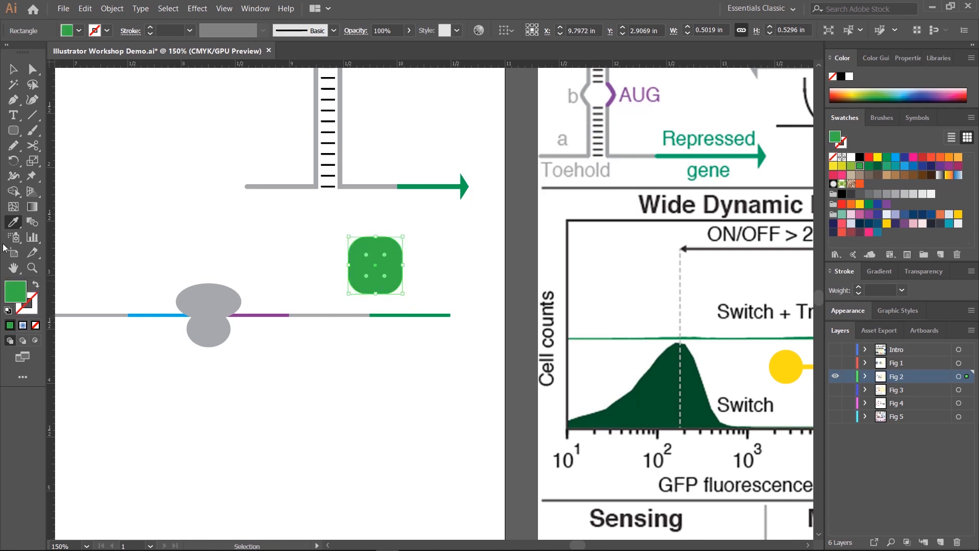
Step: Stop the Eyedropper from applying focal stroke color and try sampling the strand's green segment color onto the rounded rectangle
{"action": "double_click", "coordinate": [13, 223]}
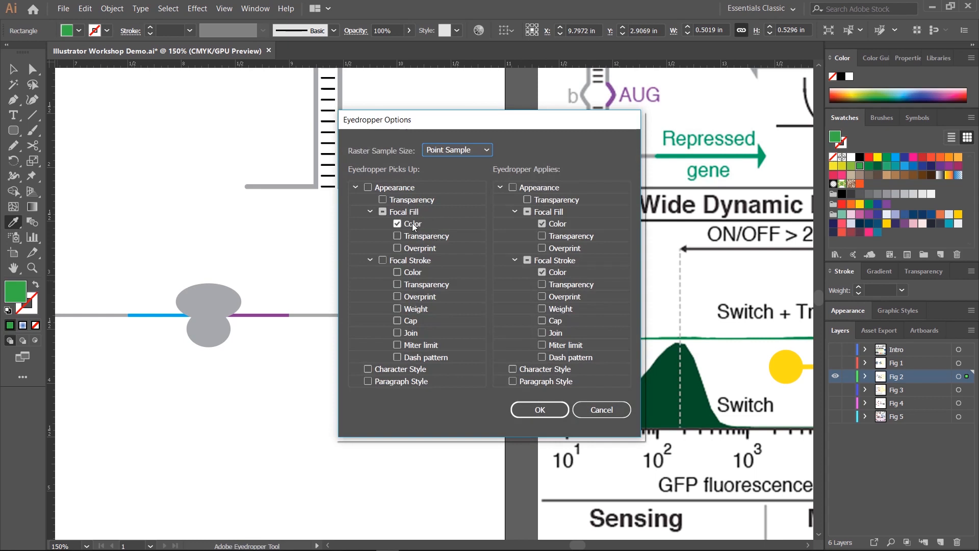
{"action": "left_click", "coordinate": [542, 272]}
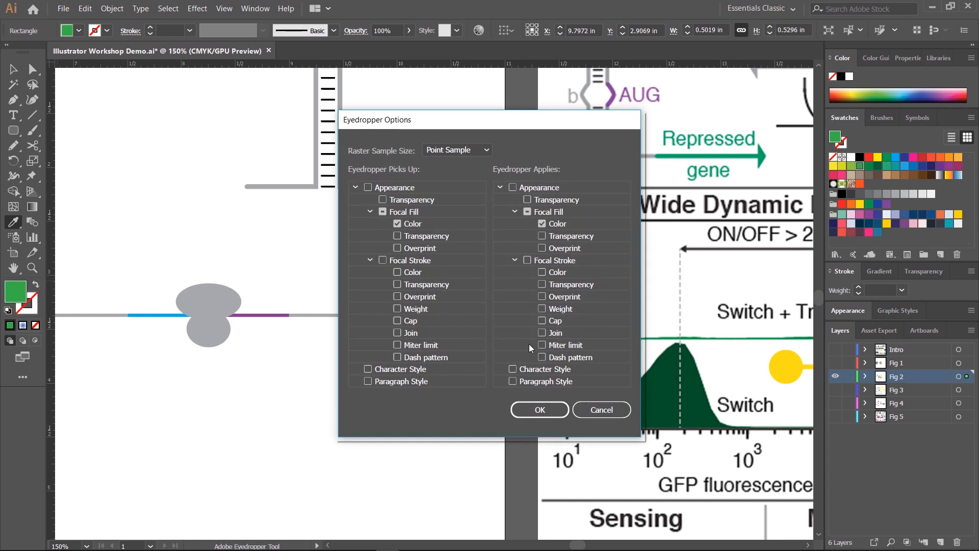
{"action": "left_click", "coordinate": [551, 411]}
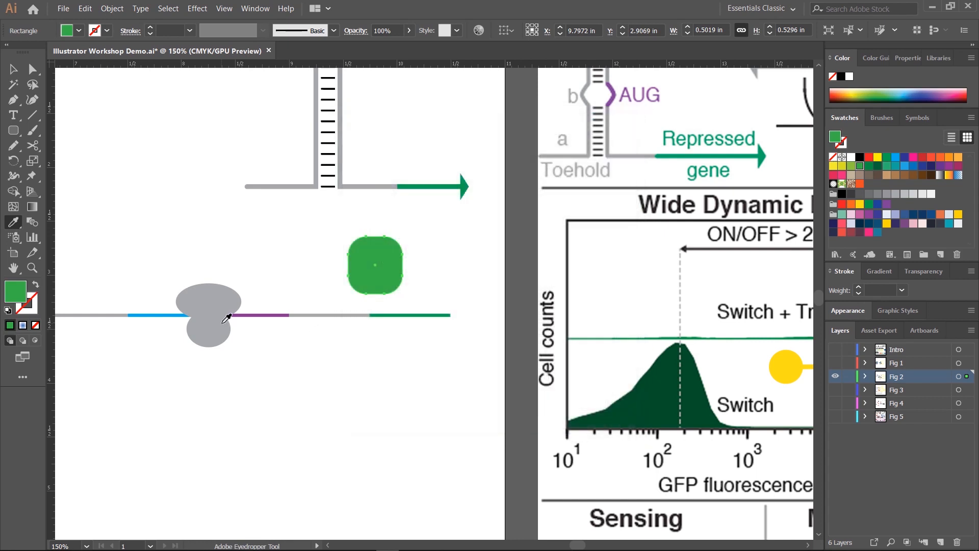
{"action": "left_click", "coordinate": [429, 314]}
{"action": "left_click", "coordinate": [429, 315]}
Step: Apply the stroke color of the strand's green segment to the rounded rectangle's outline
{"action": "left_click", "coordinate": [13, 69]}
{"action": "left_click", "coordinate": [429, 314]}
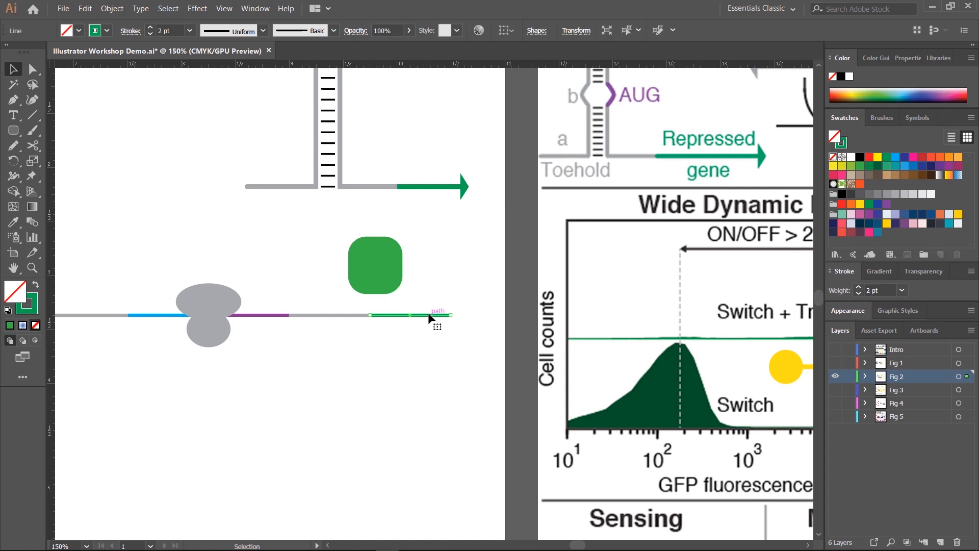
{"action": "key", "text": "x"}
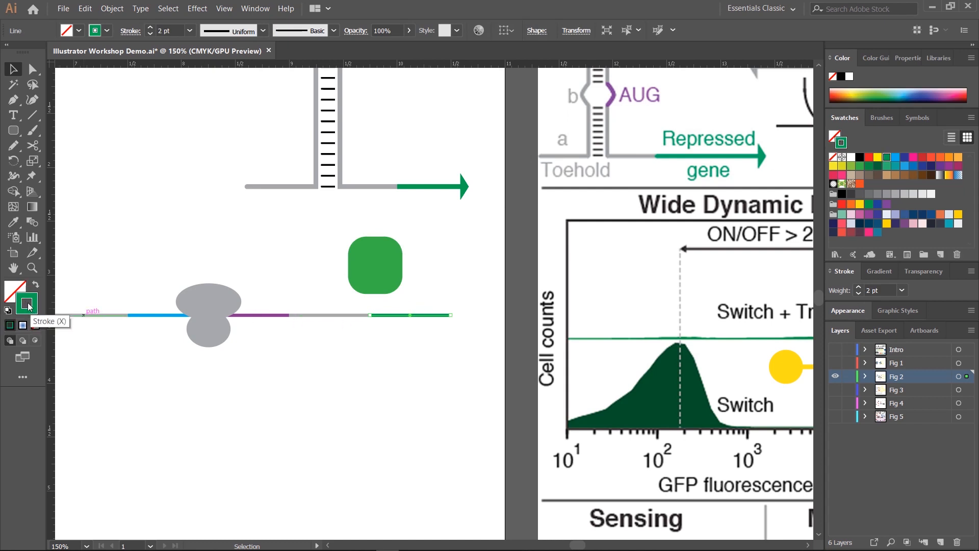
{"action": "mouse_move", "coordinate": [28, 305]}
{"action": "left_mouse_down"}
{"action": "mouse_move", "coordinate": [56, 291]}
{"action": "mouse_move", "coordinate": [309, 261]}
{"action": "left_mouse_up"}
{"action": "left_click_drag", "start_coordinate": [369, 264], "coordinate": [370, 264]}
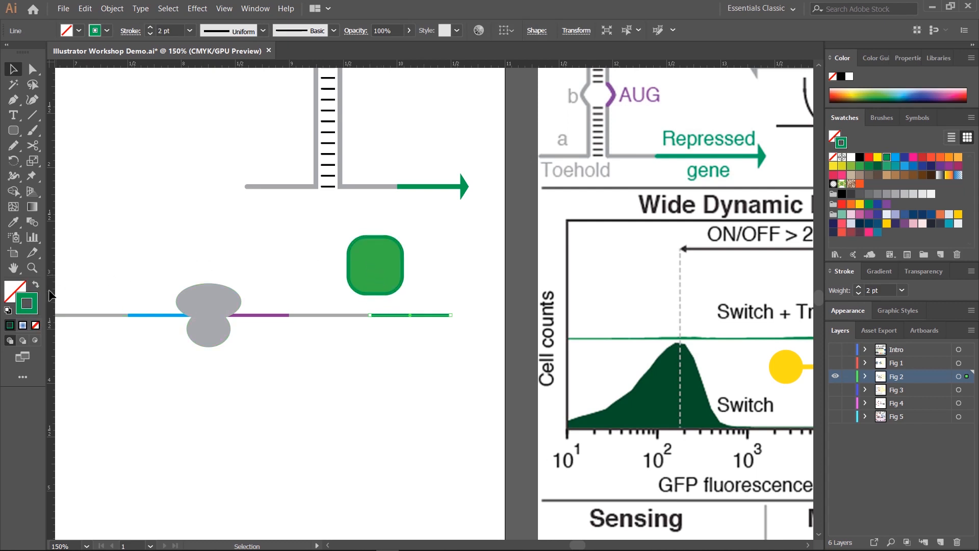
Step: Swap the rounded rectangle's fill and stroke colors, and set its stroke to none
{"action": "left_click", "coordinate": [378, 267]}
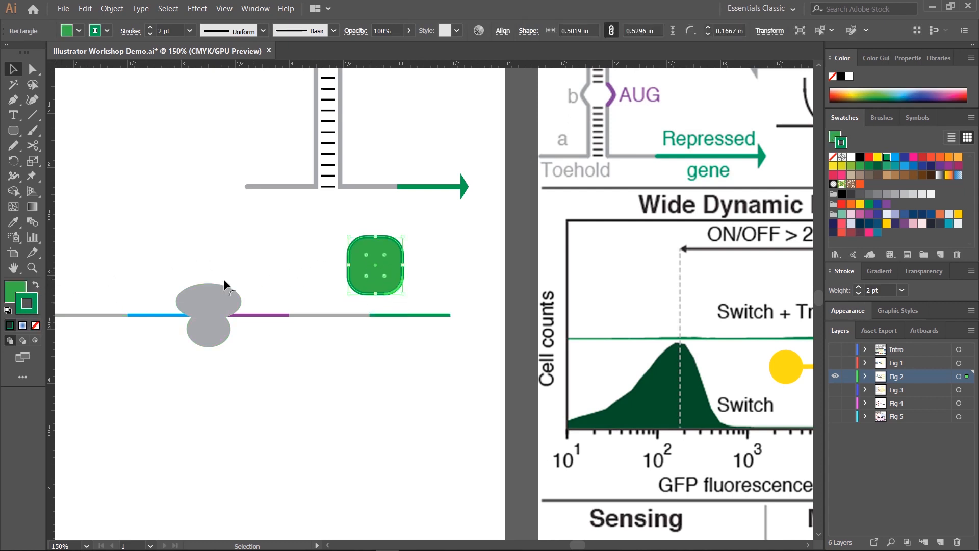
{"action": "left_click", "coordinate": [36, 285]}
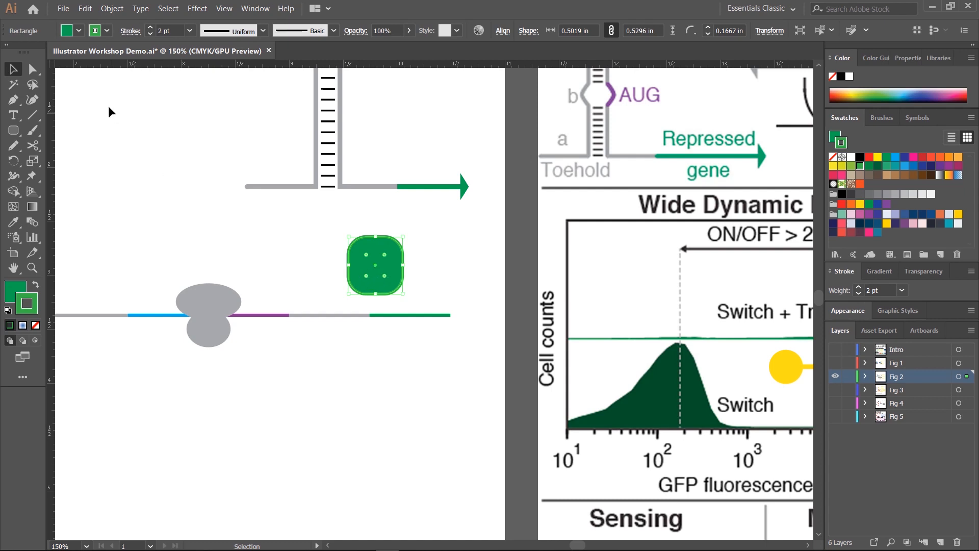
{"action": "left_click", "coordinate": [35, 325]}
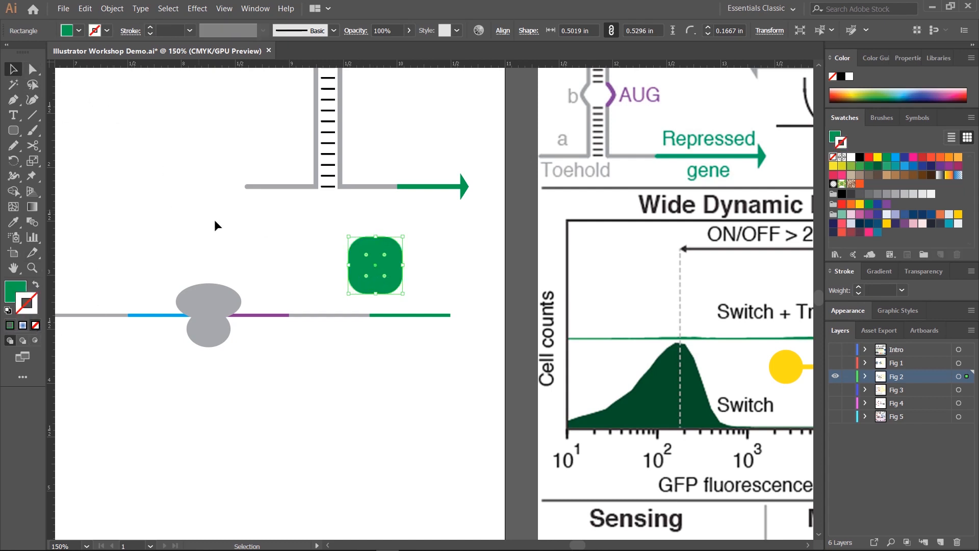
{"action": "left_click", "coordinate": [397, 300]}
{"action": "left_click", "coordinate": [384, 262]}
{"action": "left_click", "coordinate": [445, 322]}
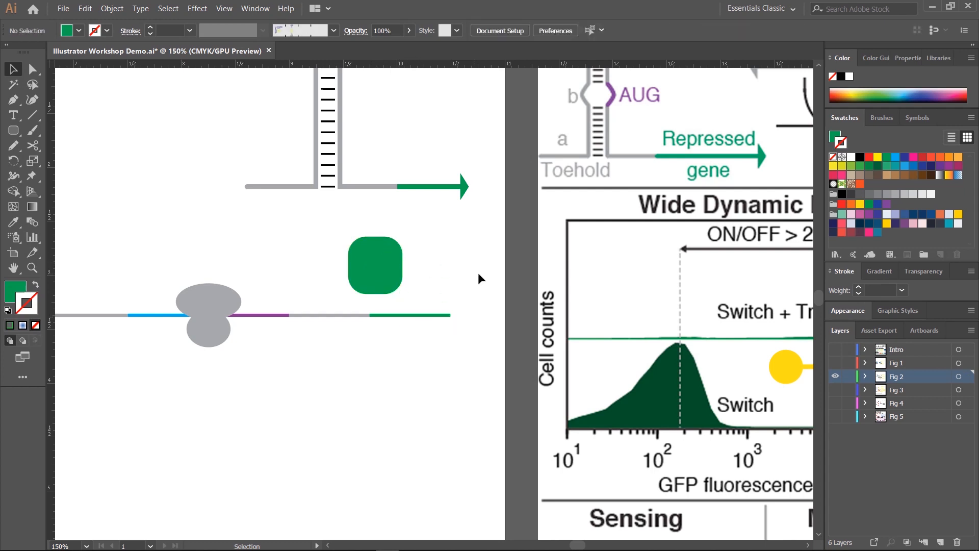
Step: Duplicate the green rounded rectangle about 1.2 in to the right, level with the original
{"action": "left_click_drag", "start_coordinate": [811, 243], "coordinate": [193, 315]}
{"action": "left_click_drag", "start_coordinate": [118, 305], "coordinate": [689, 230]}
{"action": "left_click", "coordinate": [317, 261]}
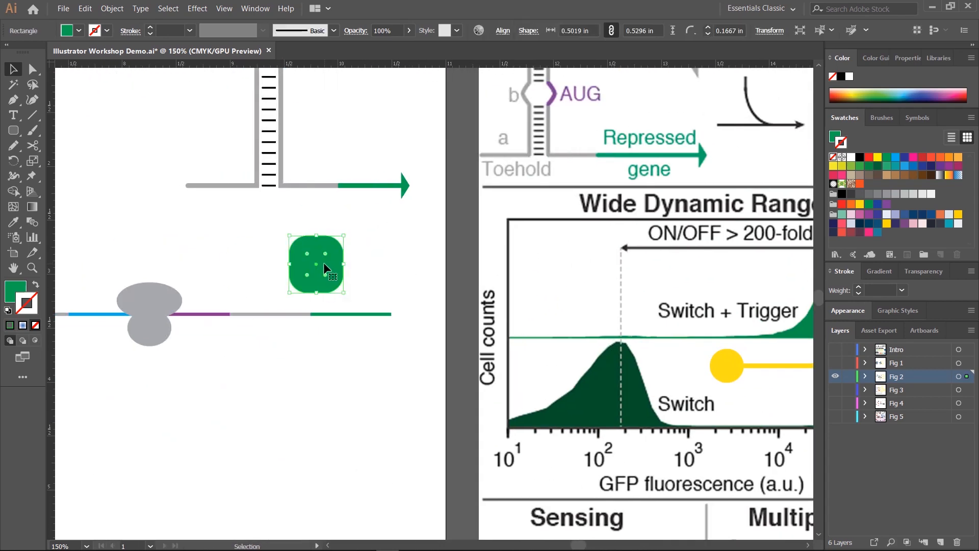
{"action": "left_click_drag", "start_coordinate": [324, 265], "coordinate": [455, 276]}
{"action": "left_click", "coordinate": [318, 266], "text": "shift"}
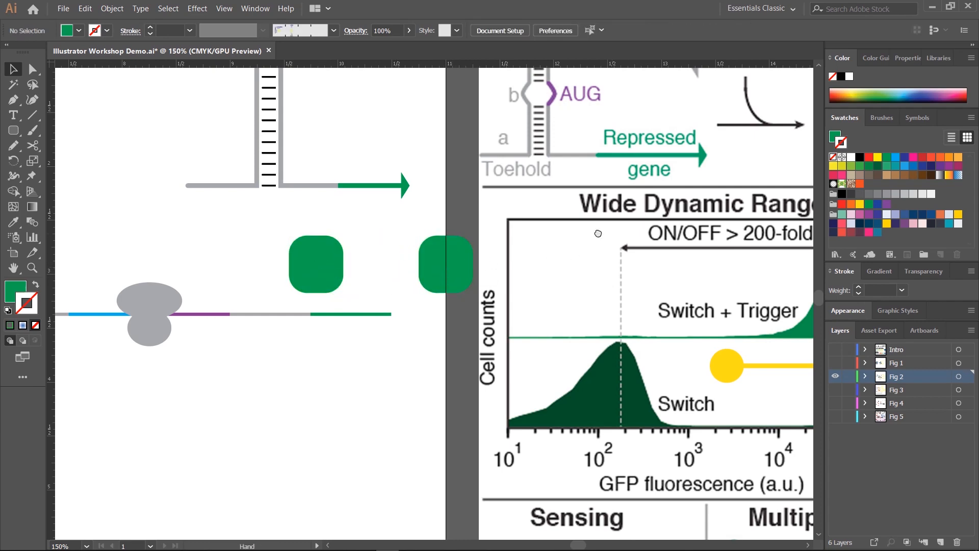
Step: Check the protein arrangement in the reference and place a third copy of the rounded rectangle between the two existing ones
{"action": "left_click_drag", "start_coordinate": [595, 234], "coordinate": [155, 274]}
{"action": "left_click_drag", "start_coordinate": [454, 245], "coordinate": [377, 246]}
{"action": "scroll", "coordinate": [286, 216], "scroll_direction": "left", "scroll_amount": 10}
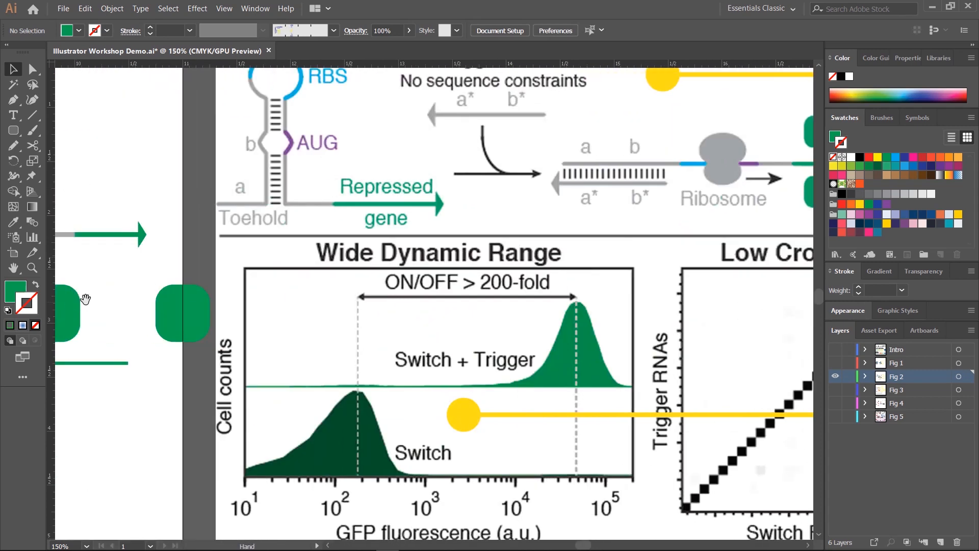
{"action": "left_click", "coordinate": [316, 299]}
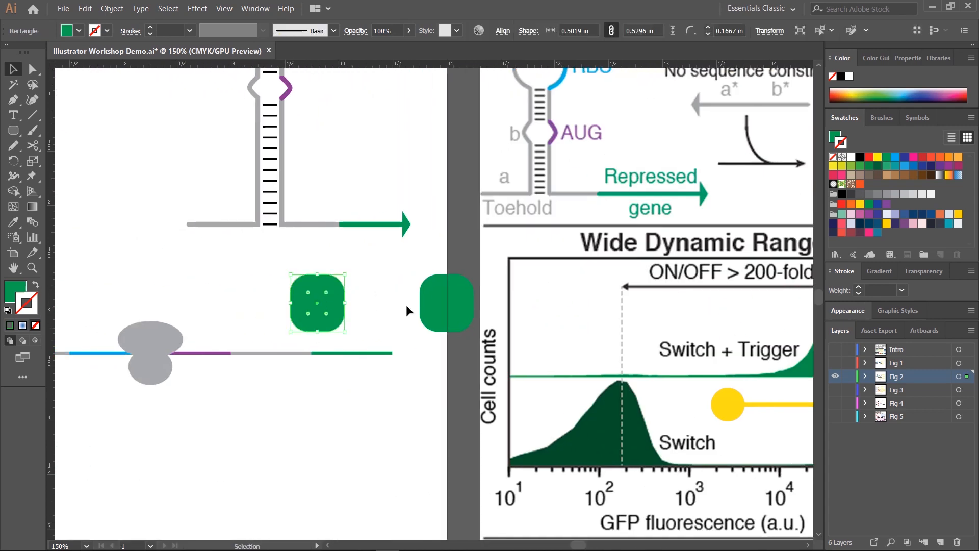
{"action": "left_click", "coordinate": [448, 300]}
{"action": "left_click_drag", "start_coordinate": [448, 301], "coordinate": [378, 305]}
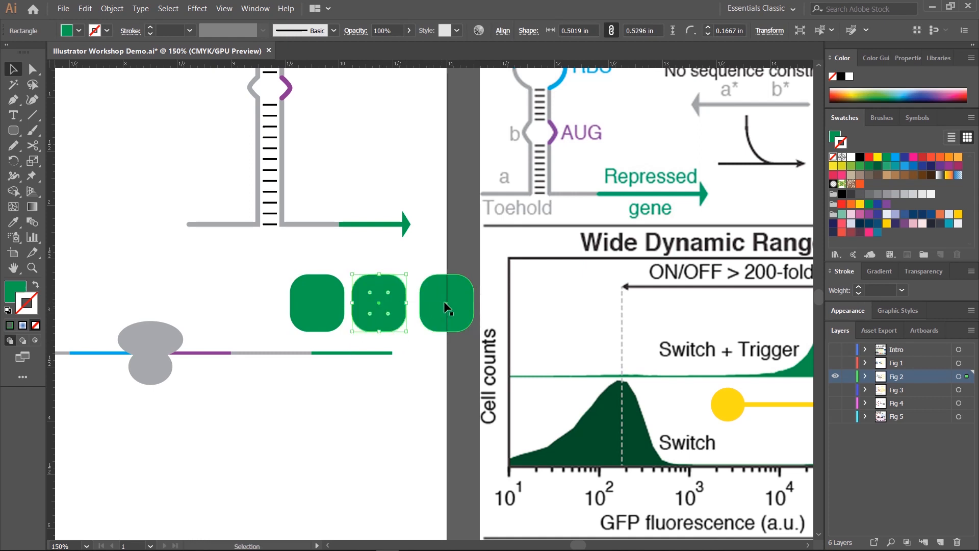
Step: Distribute the three rounded rectangles evenly by their horizontal centers, and raise the middle one about 0.26 in
{"action": "left_click_drag", "start_coordinate": [255, 282], "coordinate": [459, 316]}
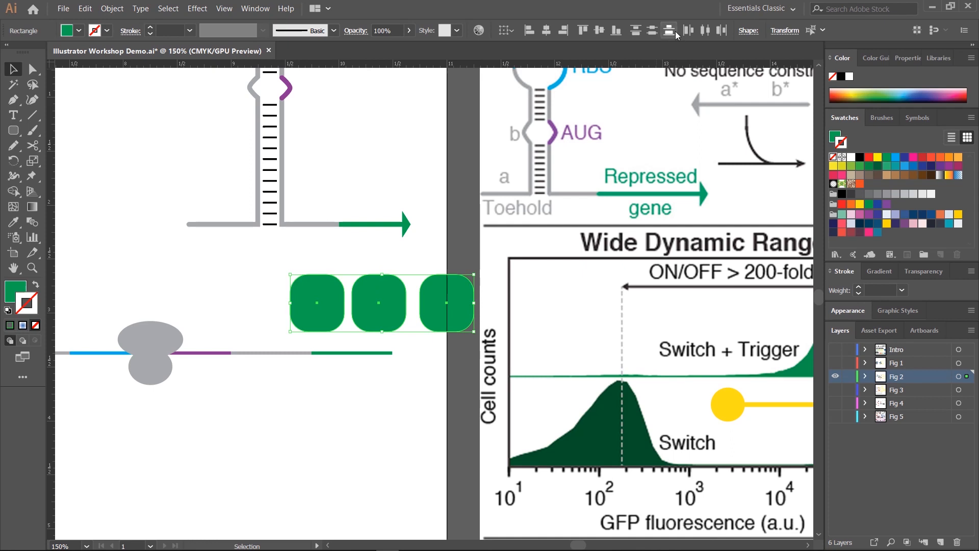
{"action": "left_click", "coordinate": [704, 30]}
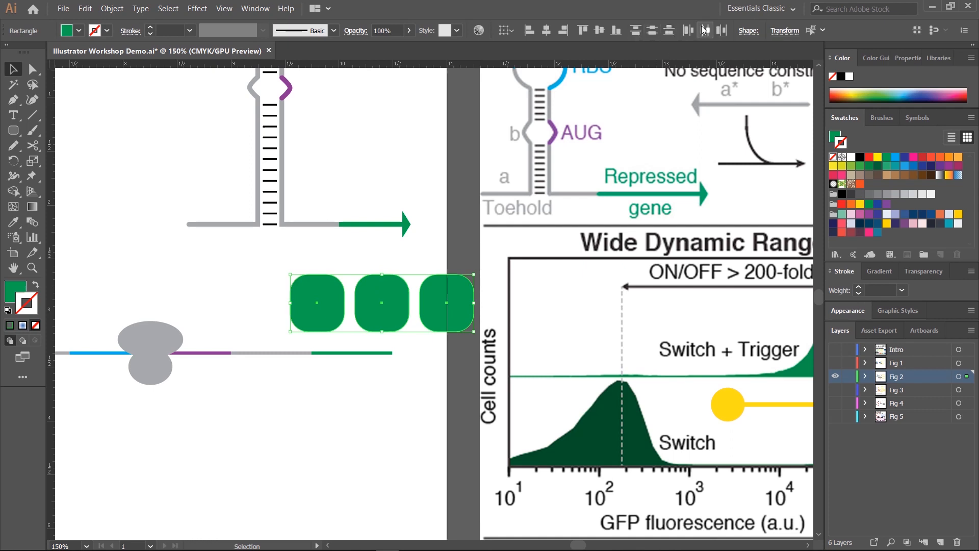
{"action": "left_click", "coordinate": [444, 267]}
{"action": "left_click_drag", "start_coordinate": [395, 289], "coordinate": [392, 260]}
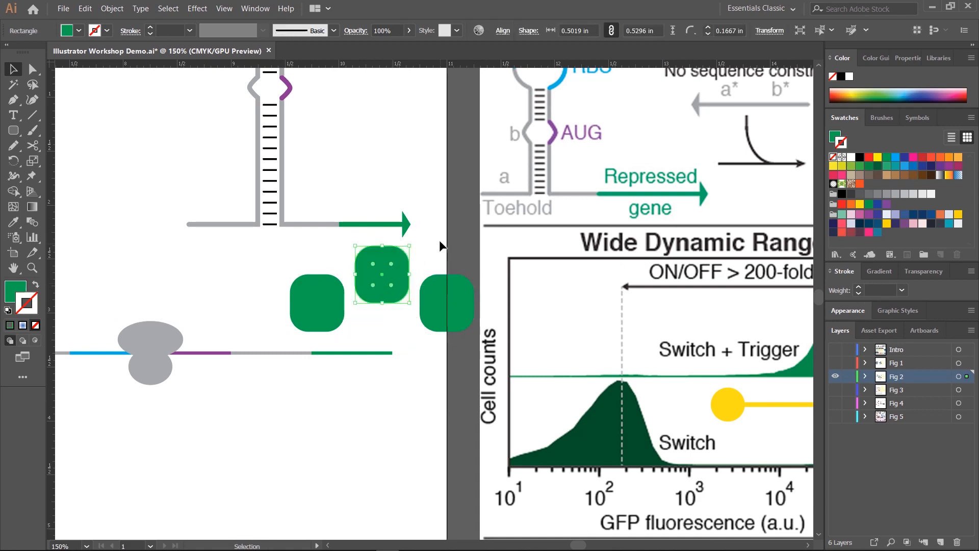
{"action": "left_click", "coordinate": [441, 246]}
Step: Compare the arc of shapes with the reference's active gene, and group the three green rounded rectangles
{"action": "left_click_drag", "start_coordinate": [757, 201], "coordinate": [192, 286]}
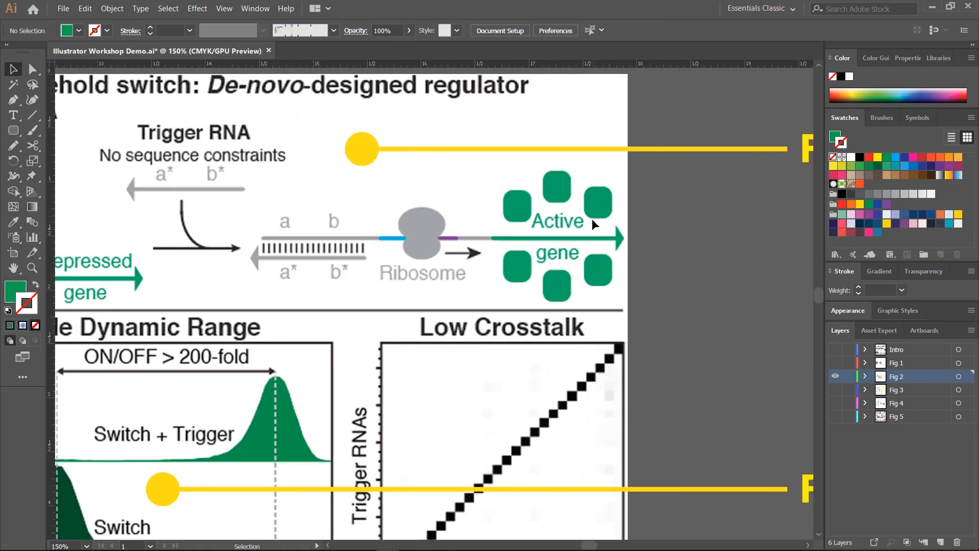
{"action": "mouse_move", "coordinate": [250, 333]}
{"action": "left_mouse_down"}
{"action": "mouse_move", "coordinate": [560, 256]}
{"action": "mouse_move", "coordinate": [775, 239]}
{"action": "left_mouse_up"}
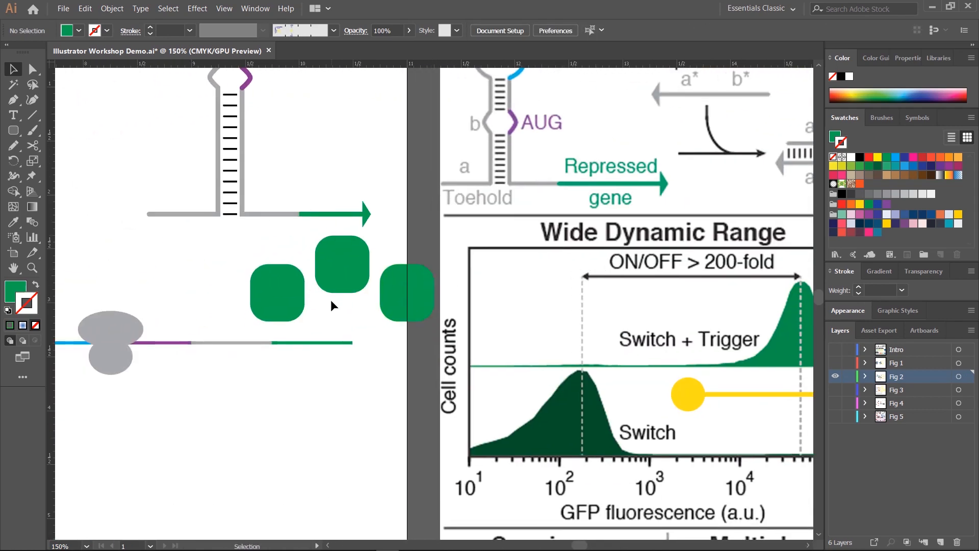
{"action": "left_click", "coordinate": [285, 292]}
{"action": "left_click", "coordinate": [342, 275], "text": "shift"}
{"action": "left_click", "coordinate": [417, 289], "text": "shift"}
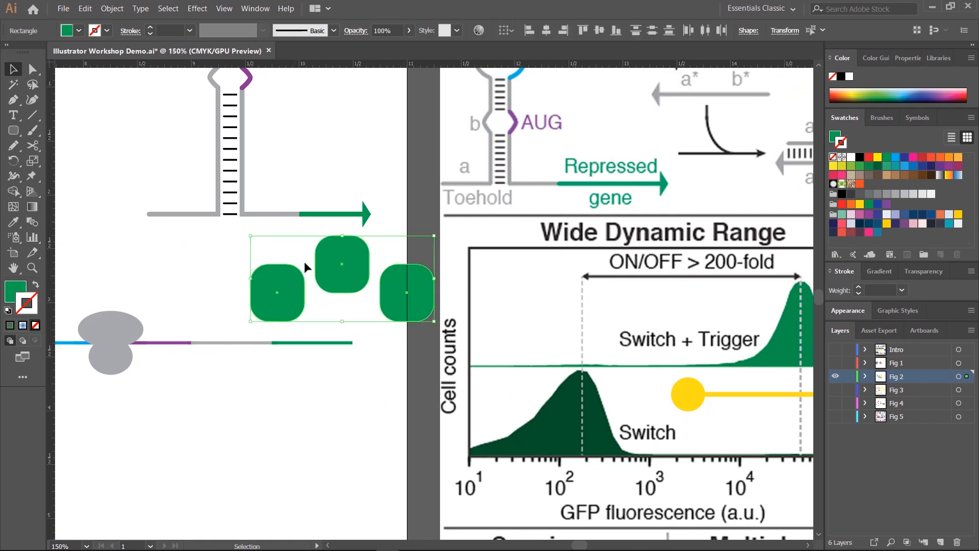
{"action": "key", "text": "ctrl+g"}
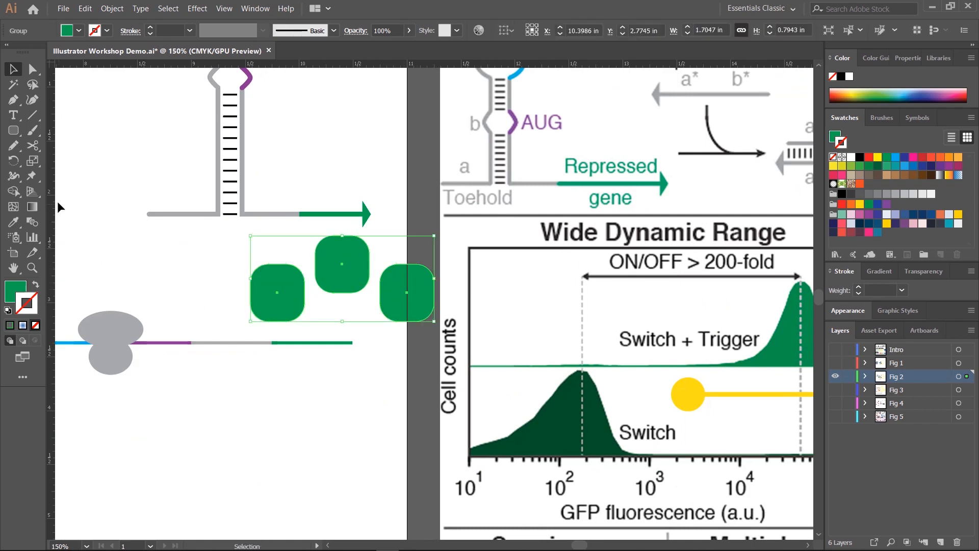
Step: Make a vertically flipped copy of the rounded rectangle group with Reflect, and place it directly beneath the strand
{"action": "left_click_drag", "start_coordinate": [14, 160], "coordinate": [51, 173]}
{"action": "left_click_drag", "start_coordinate": [364, 378], "coordinate": [455, 190]}
{"action": "key", "text": "v"}
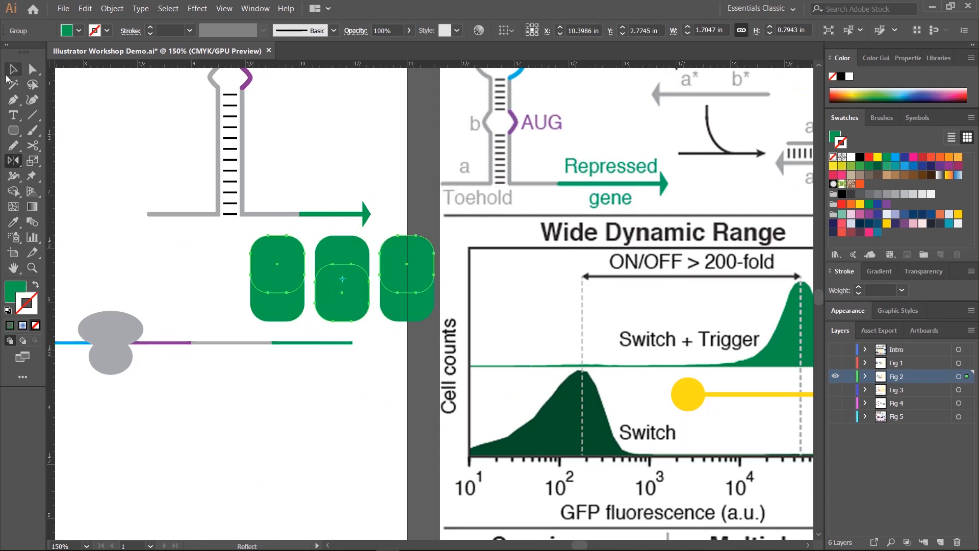
{"action": "left_click_drag", "start_coordinate": [348, 296], "coordinate": [343, 418]}
{"action": "left_click", "coordinate": [229, 384]}
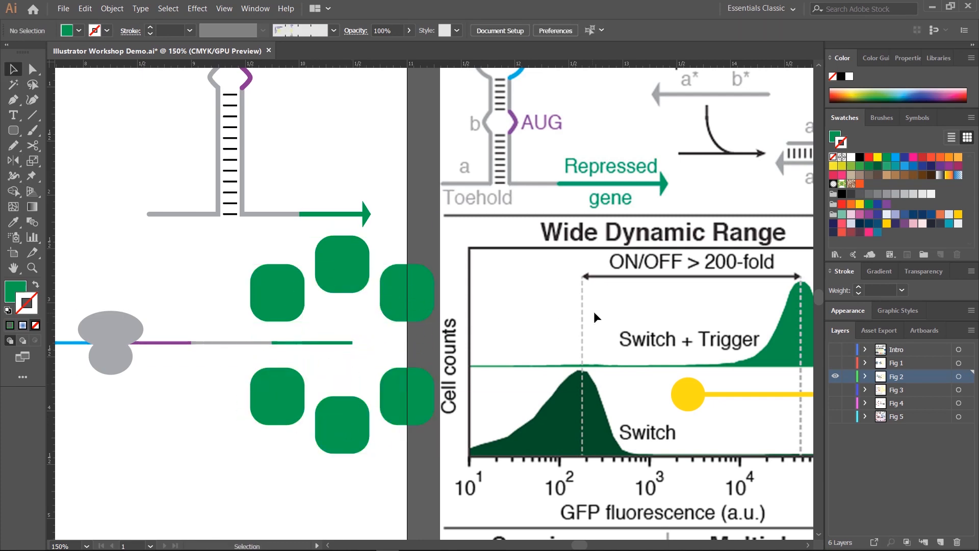
Step: Compare the drawn strand, ribosome and green protein shapes with the activated switch in the reference figure
{"action": "scroll", "coordinate": [436, 252], "scroll_direction": "right", "scroll_amount": 10}
{"action": "scroll", "coordinate": [436, 252], "scroll_direction": "up", "scroll_amount": 1}
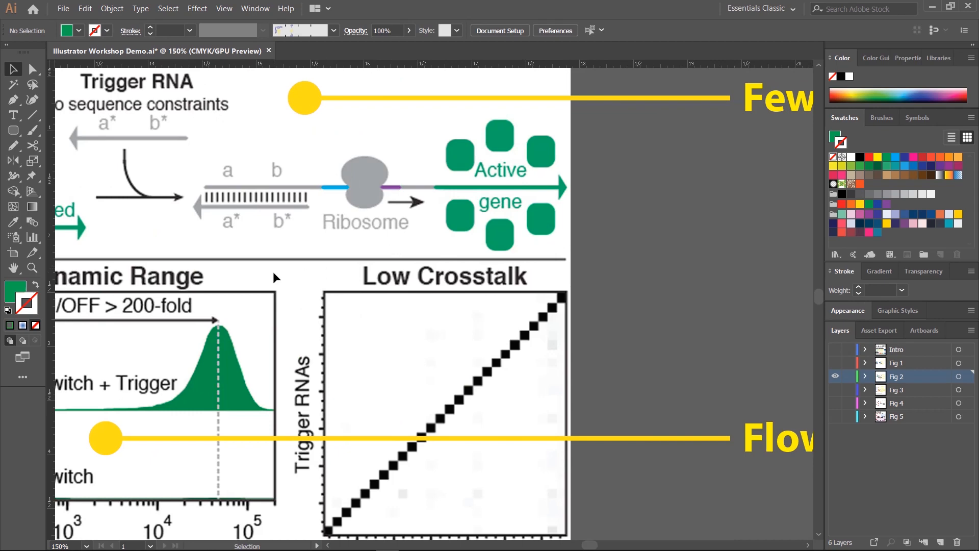
{"action": "scroll", "coordinate": [274, 272], "scroll_direction": "left", "scroll_amount": 15}
{"action": "scroll", "coordinate": [274, 271], "scroll_direction": "down", "scroll_amount": 2}
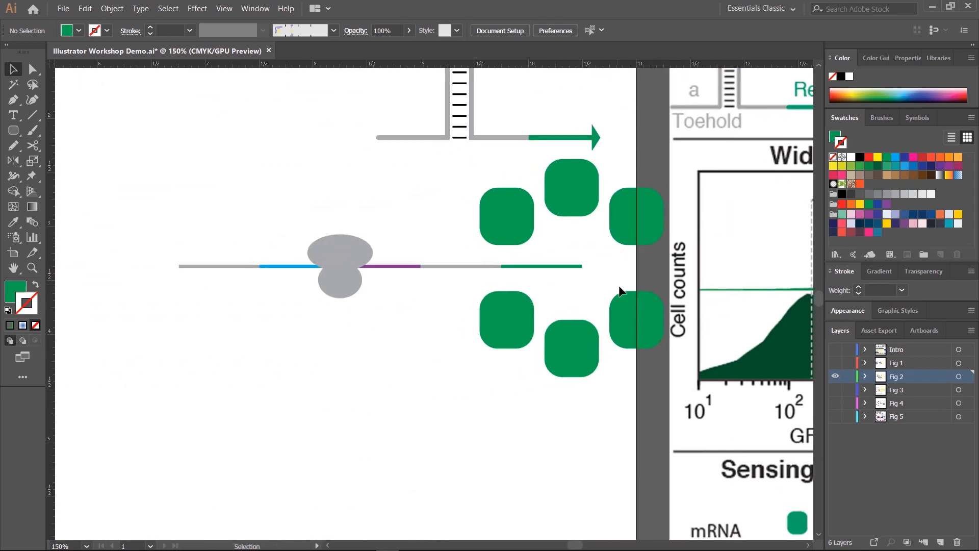
{"action": "scroll", "coordinate": [620, 290], "scroll_direction": "right", "scroll_amount": 12}
{"action": "scroll", "coordinate": [619, 291], "scroll_direction": "up", "scroll_amount": 3}
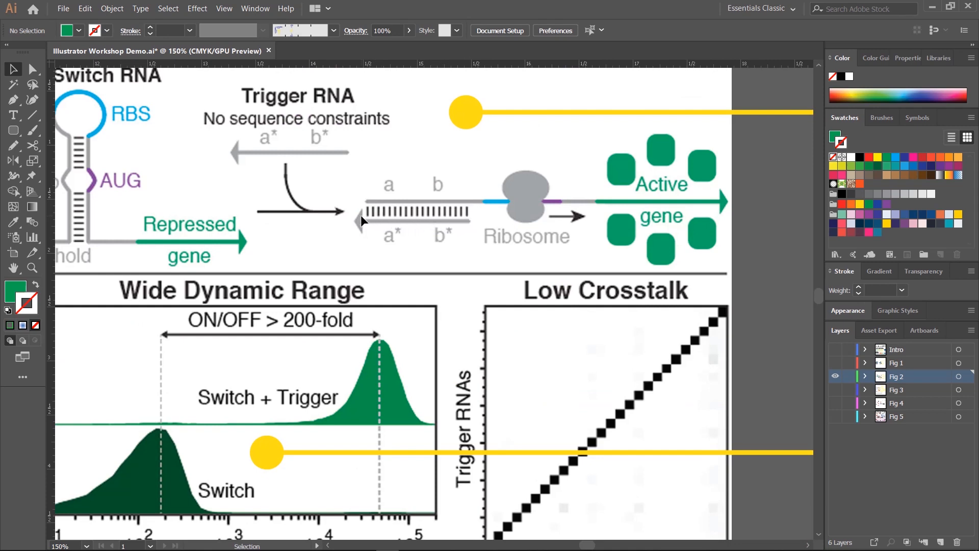
{"action": "scroll", "coordinate": [360, 215], "scroll_direction": "left", "scroll_amount": 12}
{"action": "scroll", "coordinate": [360, 215], "scroll_direction": "down", "scroll_amount": 1}
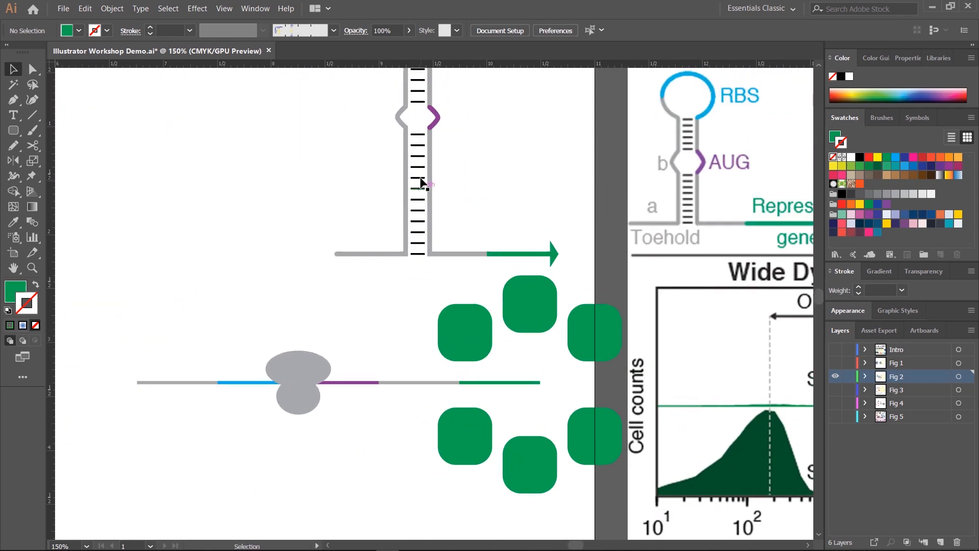
{"action": "scroll", "coordinate": [418, 295], "scroll_direction": "right", "scroll_amount": 6}
{"action": "scroll", "coordinate": [418, 296], "scroll_direction": "up", "scroll_amount": 1}
{"action": "mouse_move", "coordinate": [418, 296]}
{"action": "left_mouse_down"}
{"action": "mouse_move", "coordinate": [240, 321]}
{"action": "mouse_move", "coordinate": [623, 204]}
{"action": "left_mouse_up"}
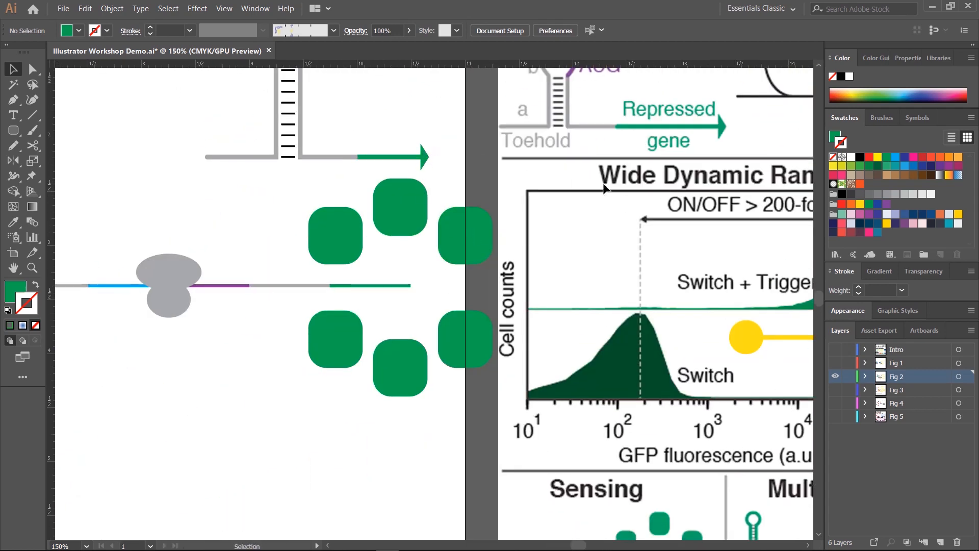
{"action": "scroll", "coordinate": [731, 280], "scroll_direction": "right", "scroll_amount": 3}
{"action": "scroll", "coordinate": [731, 280], "scroll_direction": "up", "scroll_amount": 1}
{"action": "left_click_drag", "start_coordinate": [783, 253], "coordinate": [671, 241]}
{"action": "left_click_drag", "start_coordinate": [353, 288], "coordinate": [586, 262]}
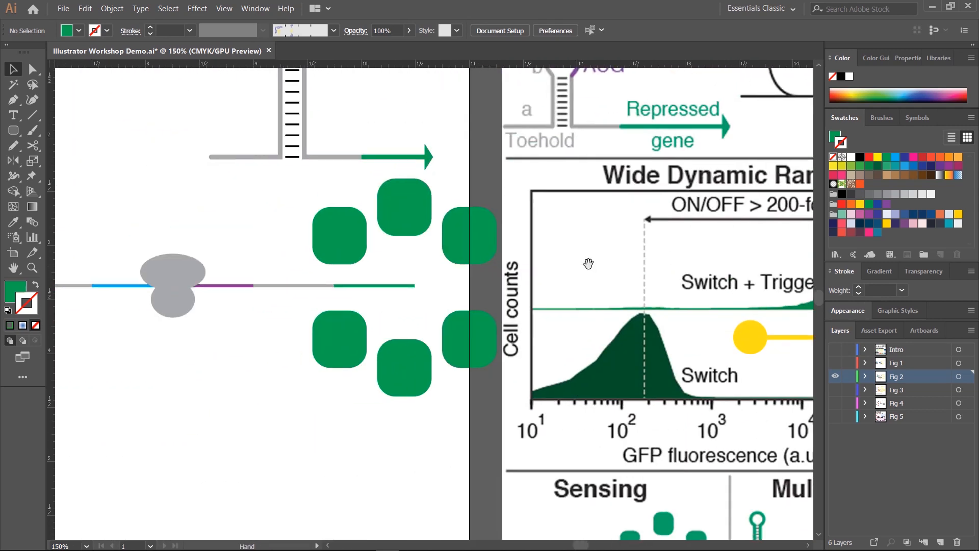
Step: Add the Arrow 6 arrowhead to the right end of the strand's green segment
{"action": "left_click", "coordinate": [406, 285]}
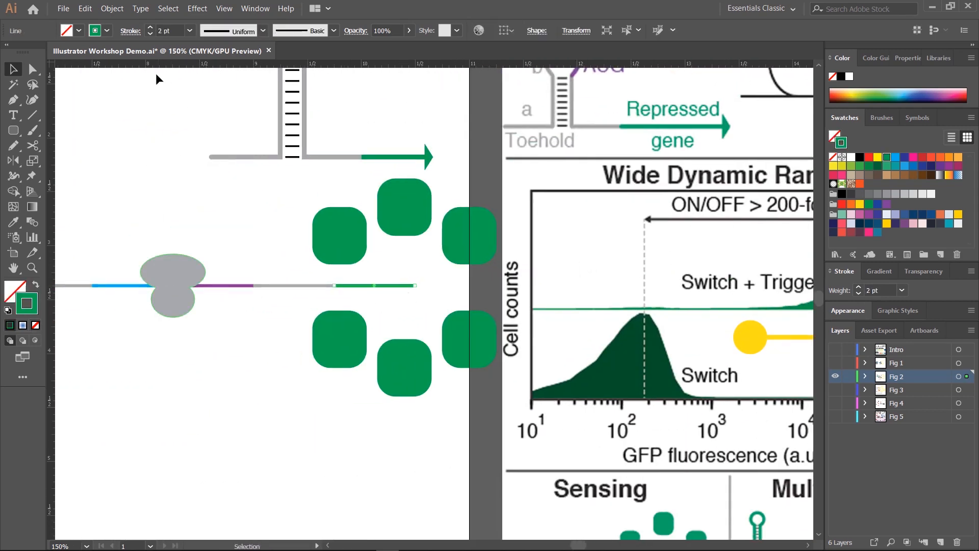
{"action": "left_click", "coordinate": [130, 31]}
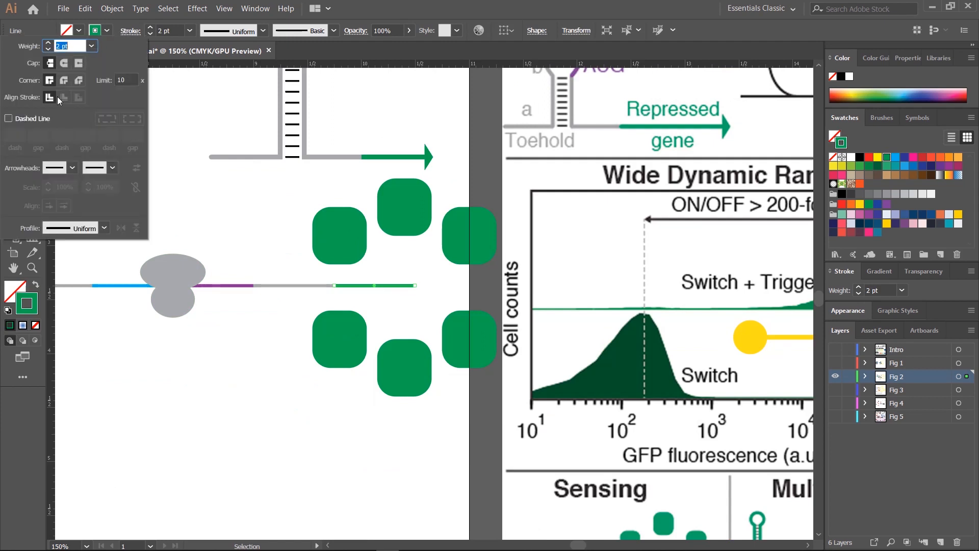
{"action": "left_click", "coordinate": [98, 168]}
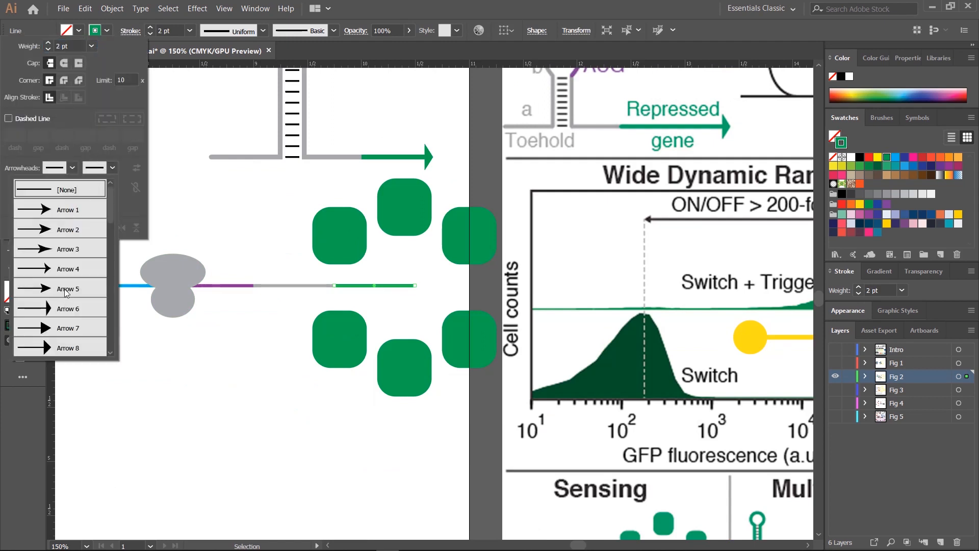
{"action": "left_click", "coordinate": [59, 307]}
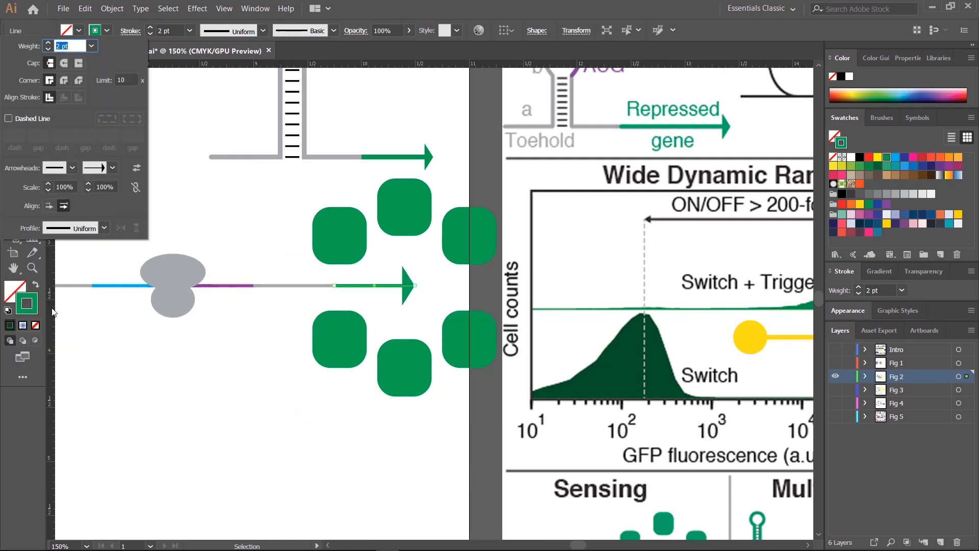
{"action": "left_click", "coordinate": [429, 16]}
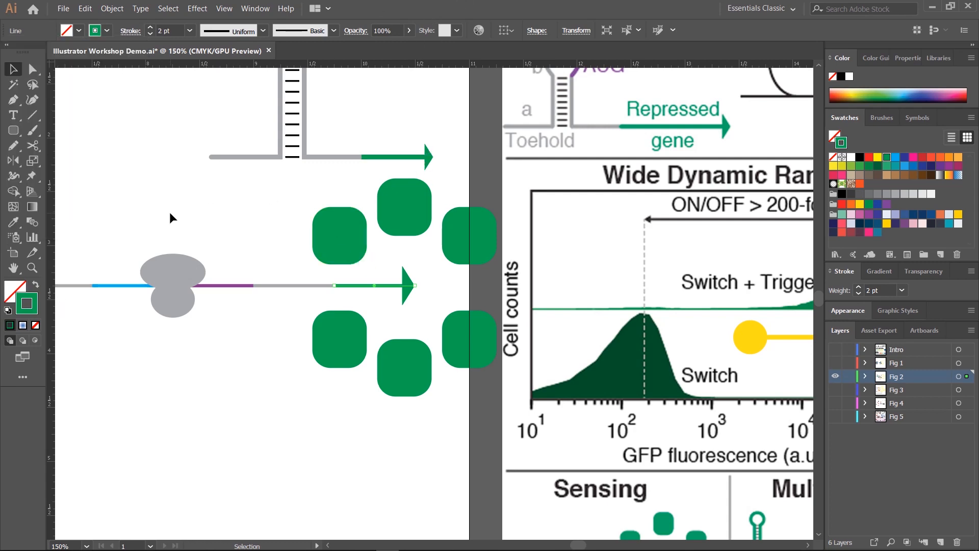
Step: Configure the Eyedropper to pick up and apply only the Focal Stroke attributes, with Focal Fill turned off for both
{"action": "double_click", "coordinate": [14, 222]}
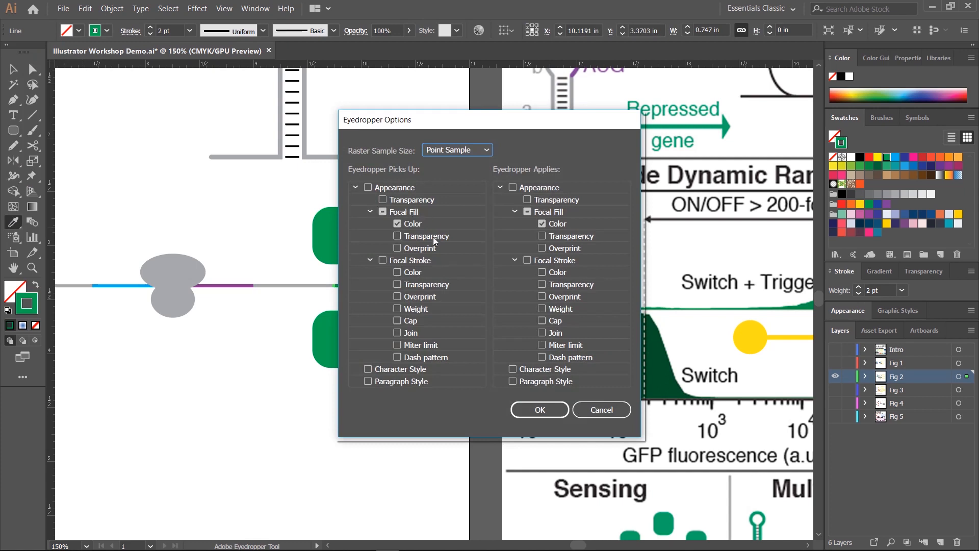
{"action": "left_click", "coordinate": [382, 212]}
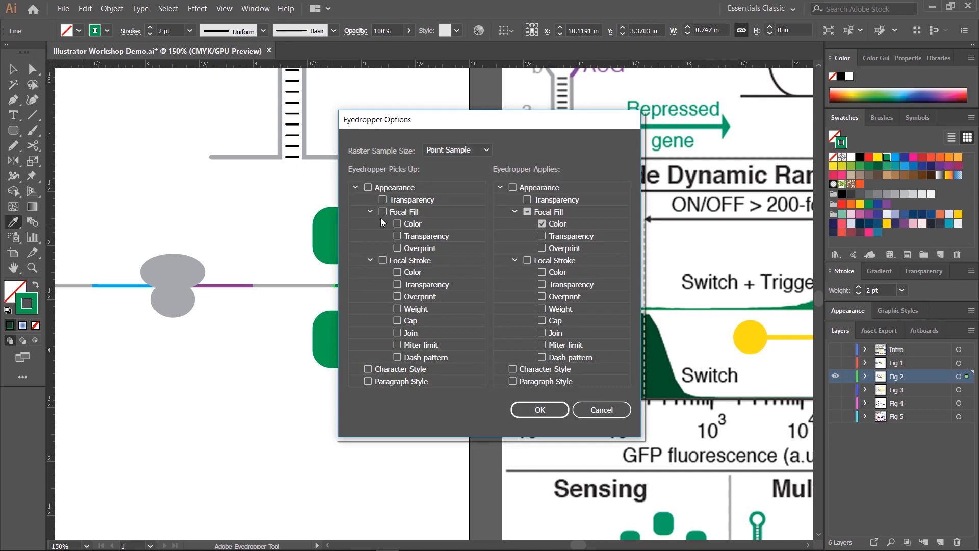
{"action": "left_click", "coordinate": [382, 260]}
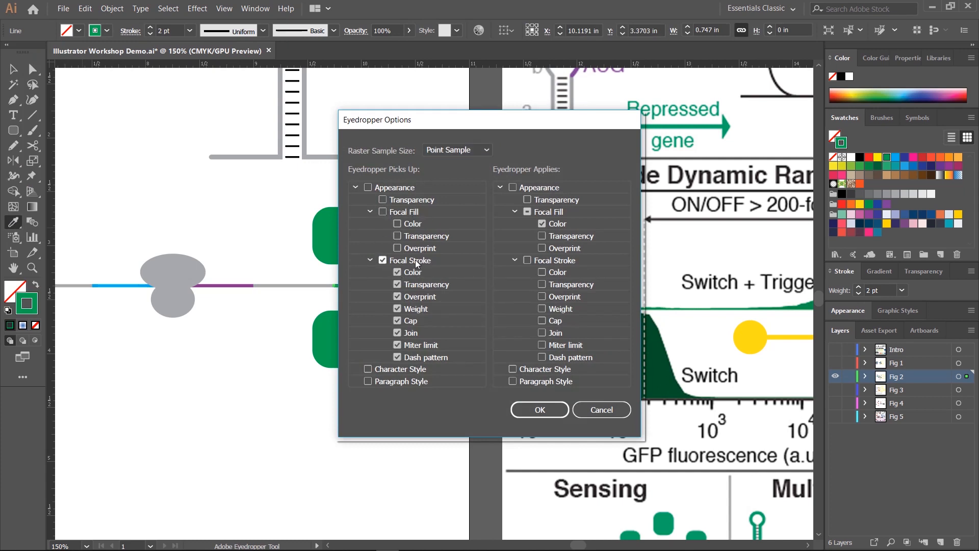
{"action": "left_click", "coordinate": [529, 260]}
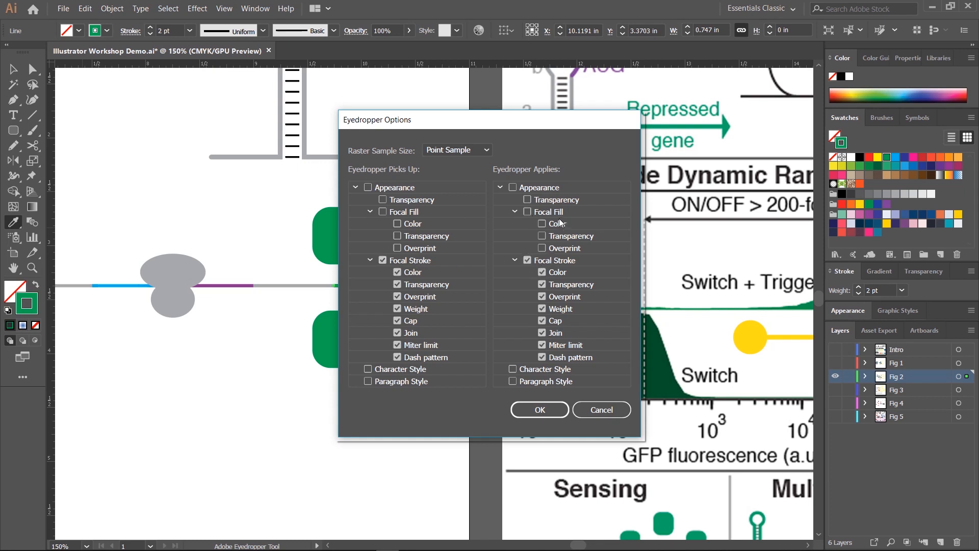
{"action": "left_click", "coordinate": [540, 412]}
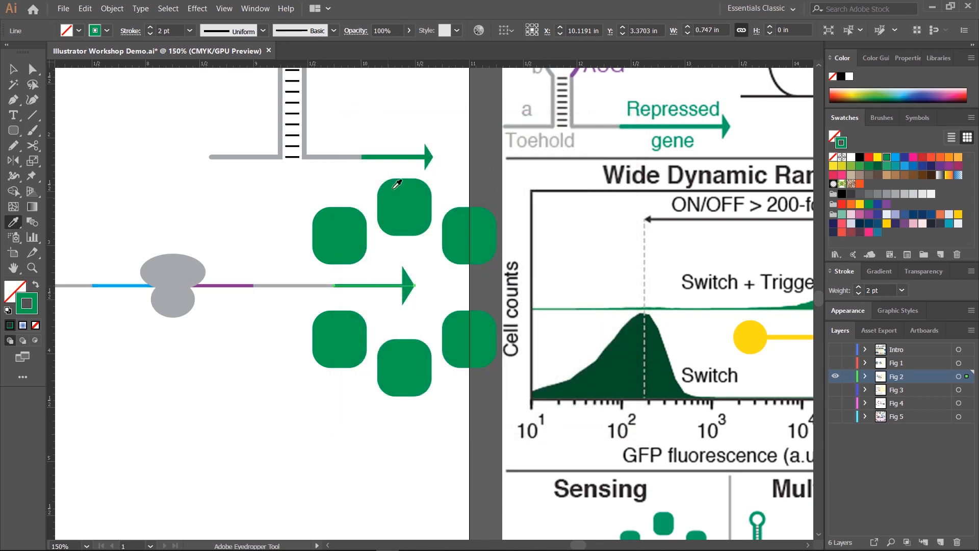
Step: Copy the stroke of the hairpin's green arrow onto the lower strand's green segment, and reduce the scale of its end arrowhead
{"action": "left_click", "coordinate": [426, 157]}
{"action": "left_click", "coordinate": [13, 69]}
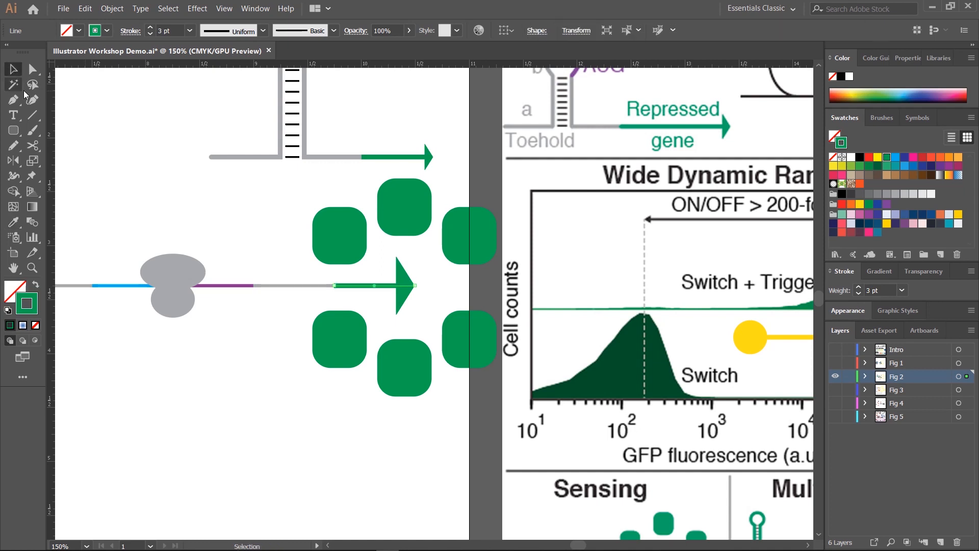
{"action": "left_click", "coordinate": [128, 32]}
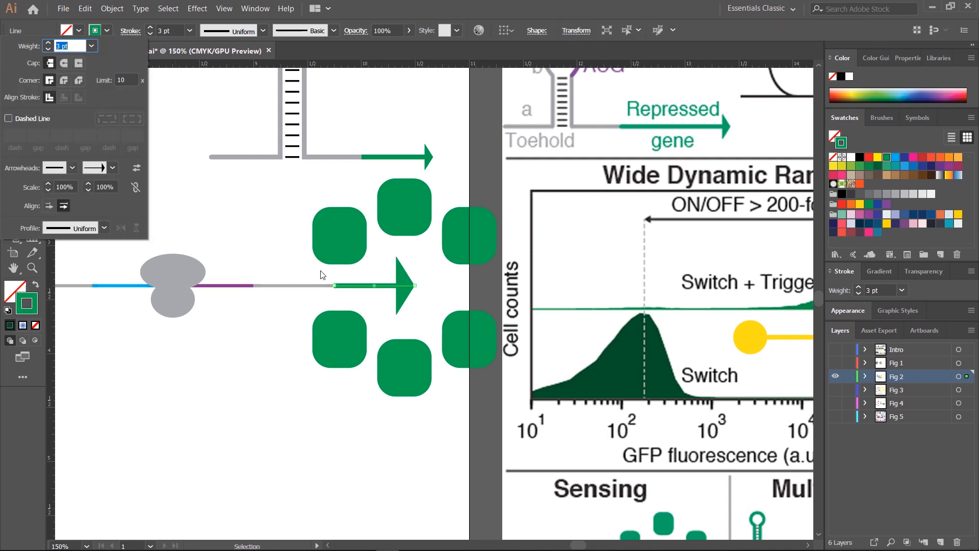
{"action": "left_click", "coordinate": [102, 187]}
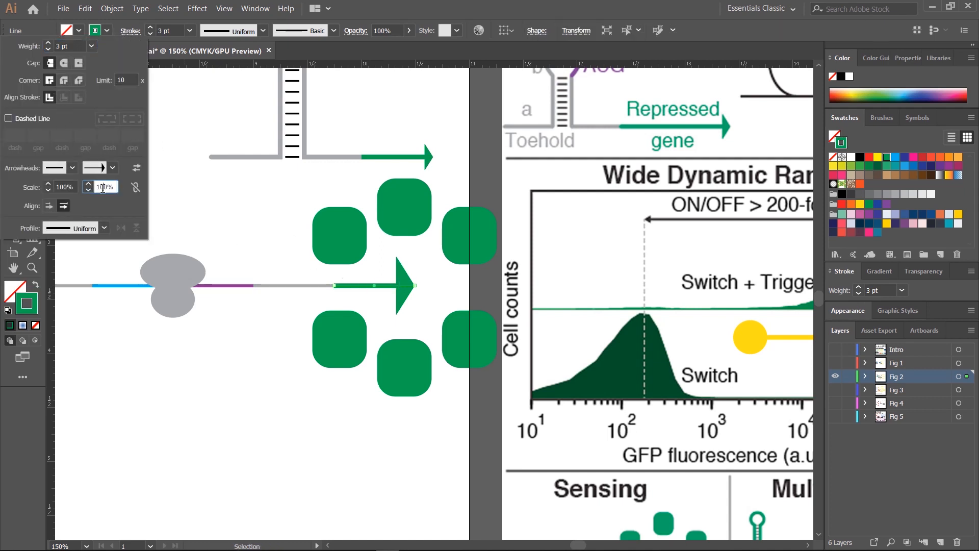
{"action": "left_click", "coordinate": [89, 190]}
{"action": "left_click_drag", "start_coordinate": [89, 189], "coordinate": [89, 189]}
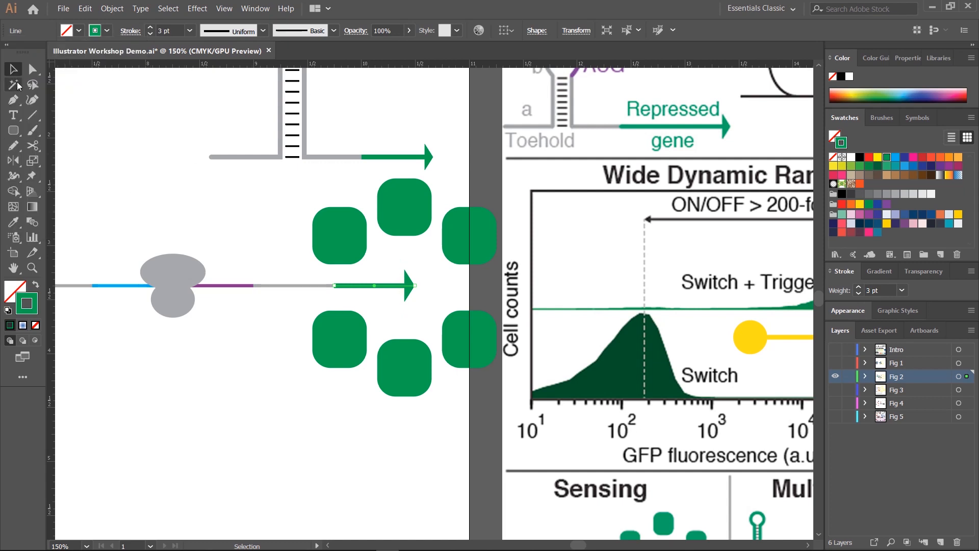
{"action": "left_click", "coordinate": [369, 316]}
Step: Compare the drawn activated strand, ribosome and protein shapes with the trigger-bound switch in the reference figure
{"action": "mouse_move", "coordinate": [770, 256]}
{"action": "left_mouse_down"}
{"action": "mouse_move", "coordinate": [295, 292]}
{"action": "mouse_move", "coordinate": [431, 278]}
{"action": "mouse_move", "coordinate": [627, 293]}
{"action": "left_mouse_up"}
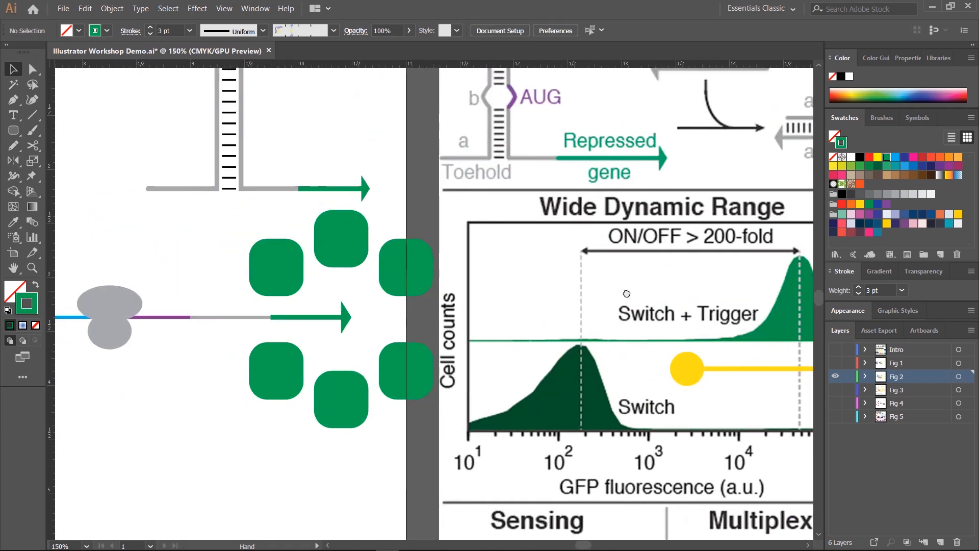
{"action": "left_click_drag", "start_coordinate": [438, 307], "coordinate": [653, 264]}
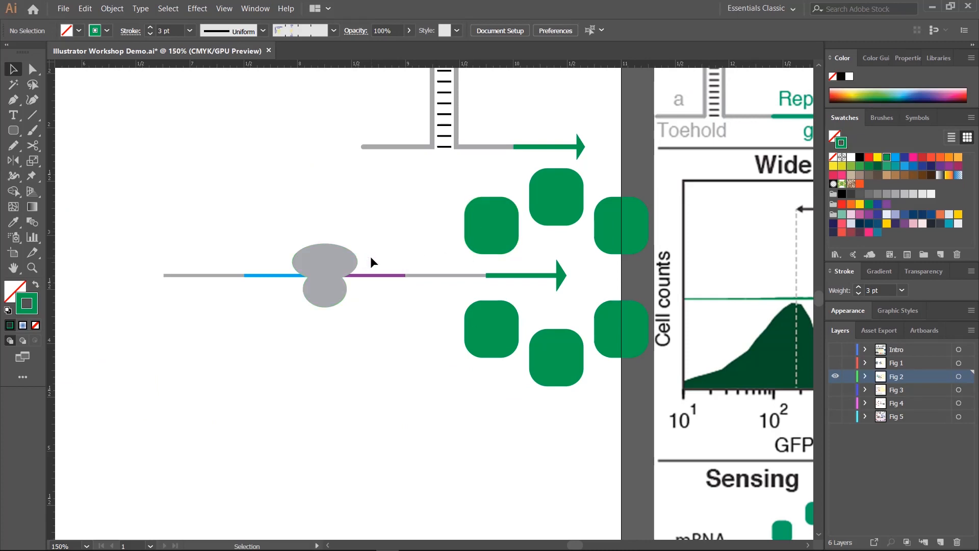
{"action": "left_click_drag", "start_coordinate": [538, 213], "coordinate": [391, 247]}
{"action": "left_click_drag", "start_coordinate": [727, 174], "coordinate": [194, 313]}
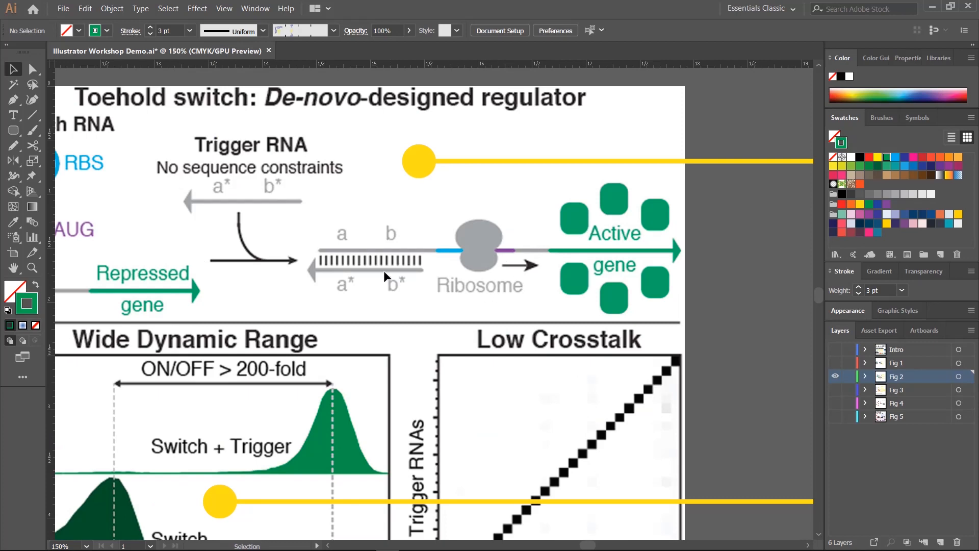
{"action": "left_click_drag", "start_coordinate": [188, 300], "coordinate": [371, 191]}
{"action": "left_click_drag", "start_coordinate": [321, 248], "coordinate": [371, 189]}
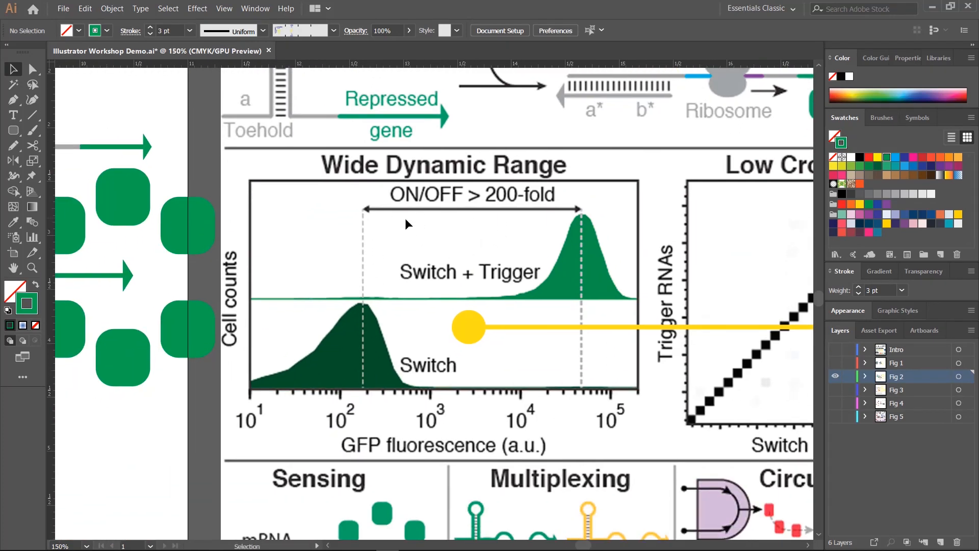
{"action": "left_click_drag", "start_coordinate": [389, 330], "coordinate": [581, 314]}
{"action": "left_click_drag", "start_coordinate": [419, 327], "coordinate": [650, 332]}
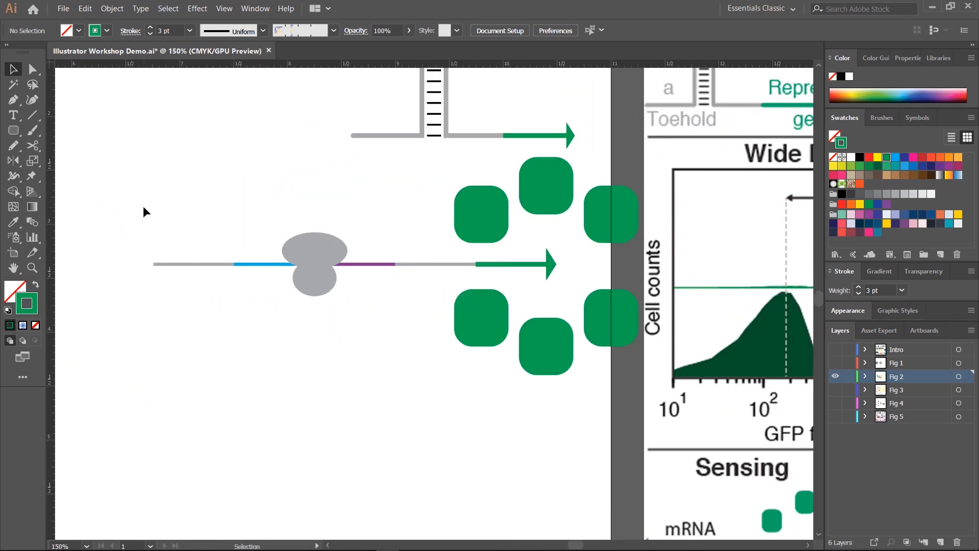
{"action": "left_click_drag", "start_coordinate": [427, 279], "coordinate": [64, 295]}
{"action": "left_click_drag", "start_coordinate": [259, 341], "coordinate": [739, 294]}
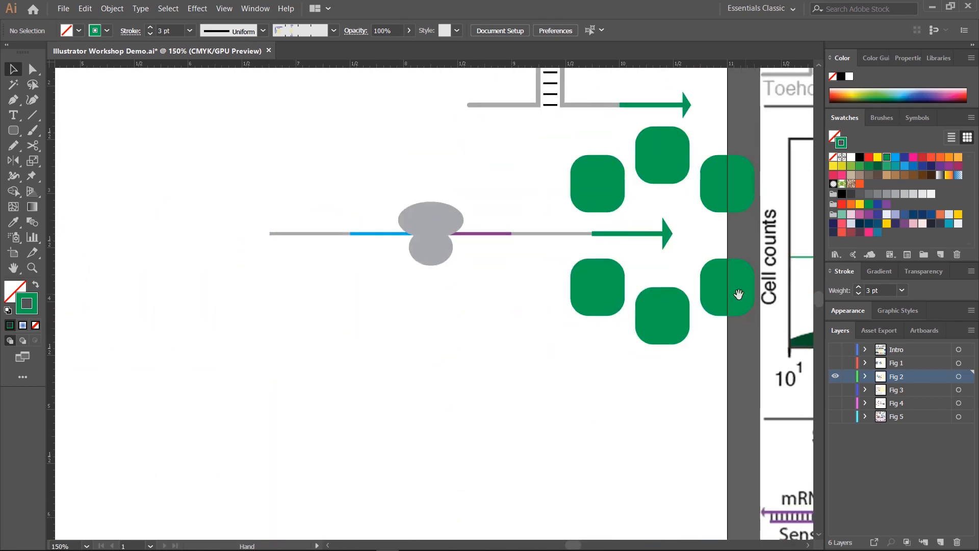
Step: Group the activated strand with its ribosome and green shapes, and move it and the hairpin switch toward the artboard's upper left
{"action": "key", "text": "ctrl+minus"}
{"action": "key", "text": "ctrl+minus"}
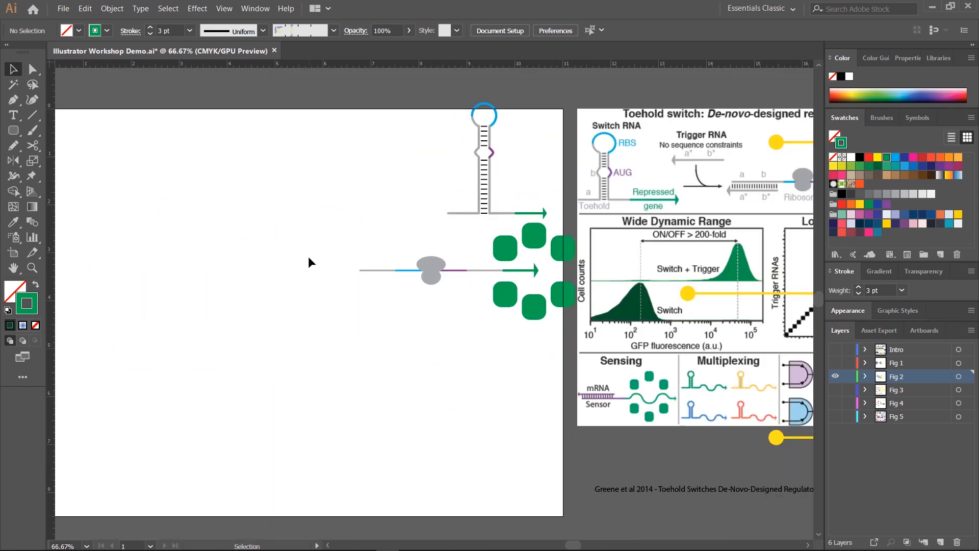
{"action": "left_click_drag", "start_coordinate": [341, 221], "coordinate": [554, 315]}
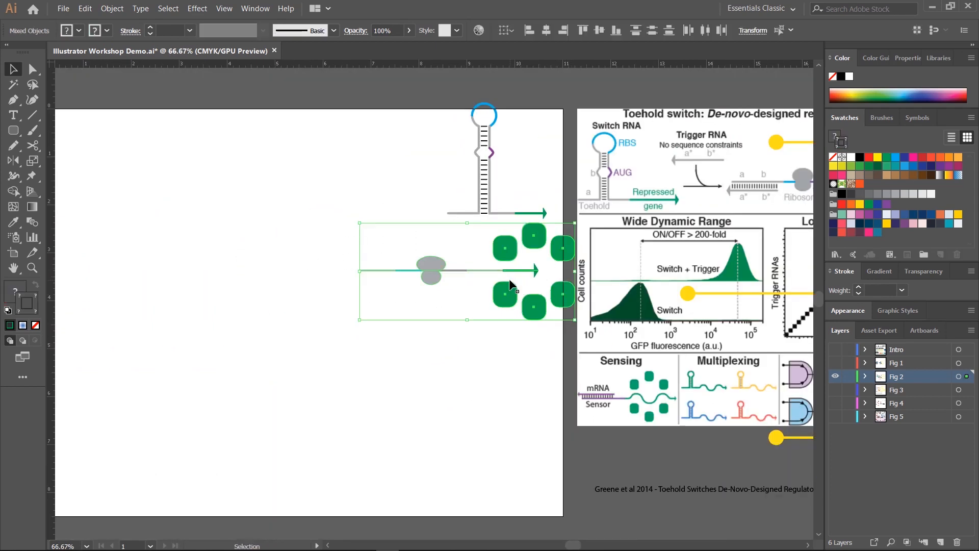
{"action": "key", "text": "ctrl+g"}
{"action": "left_click_drag", "start_coordinate": [500, 251], "coordinate": [241, 211]}
{"action": "left_click_drag", "start_coordinate": [477, 140], "coordinate": [119, 95]}
{"action": "left_click", "coordinate": [371, 216]}
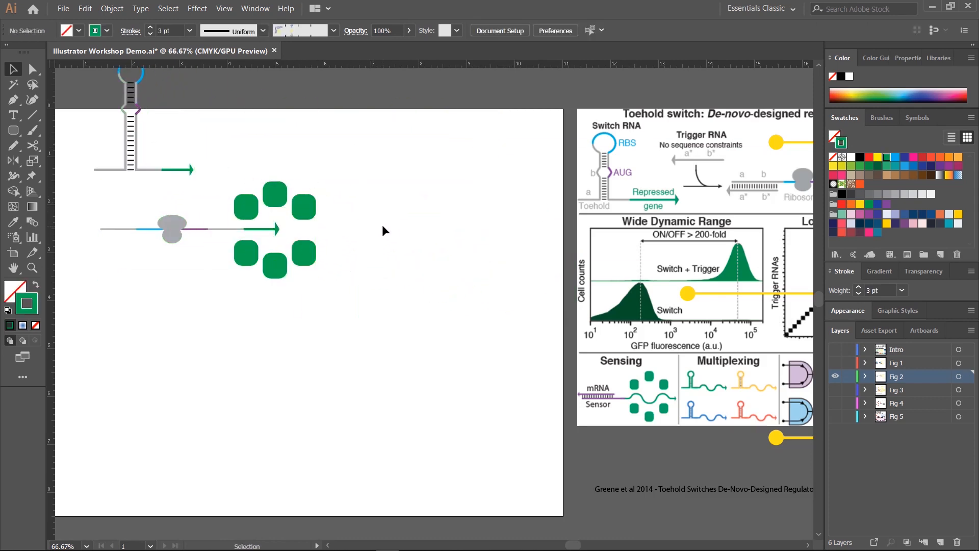
Step: Place the Flow Cytometry Histogram file from the Assets folder into the document
{"action": "left_click_drag", "start_coordinate": [457, 293], "coordinate": [350, 280]}
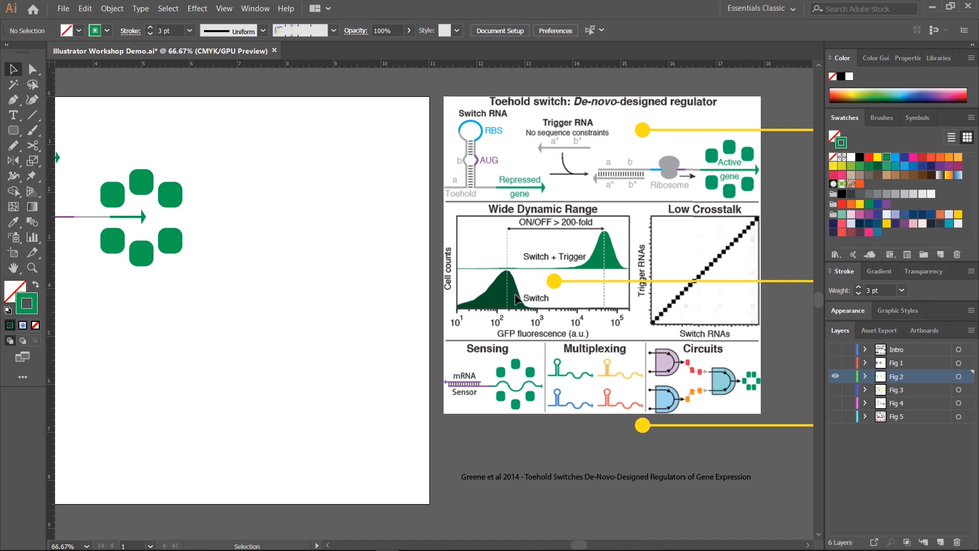
{"action": "left_click", "coordinate": [63, 9]}
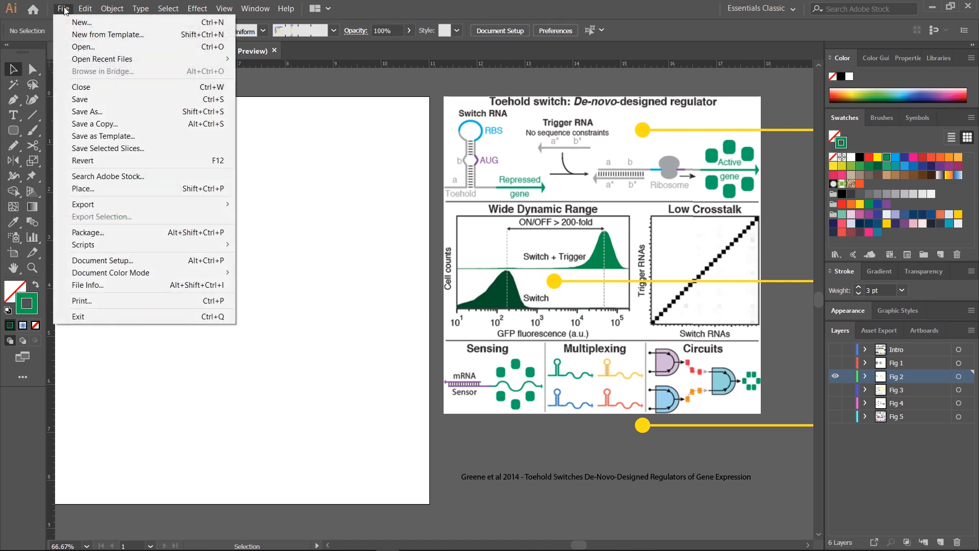
{"action": "left_click", "coordinate": [96, 189]}
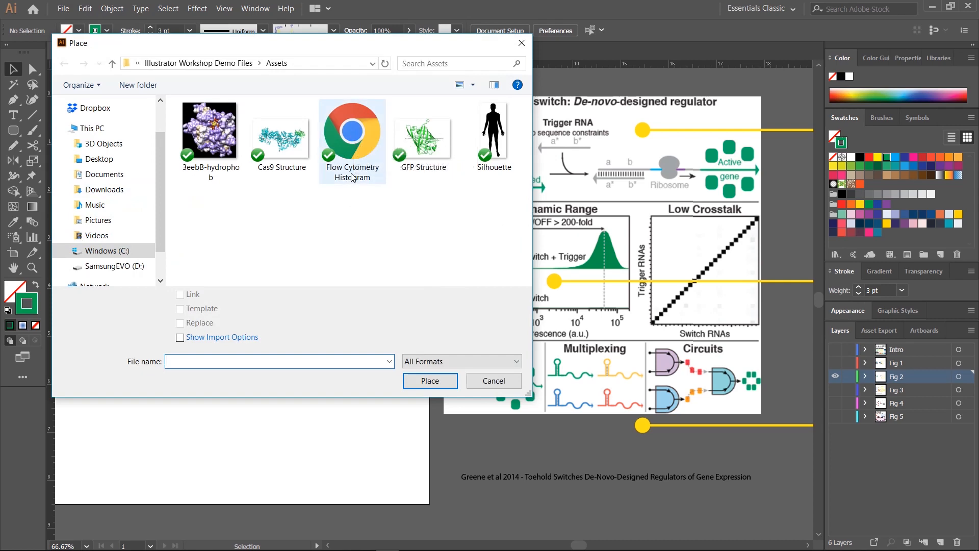
{"action": "left_click", "coordinate": [351, 147]}
{"action": "double_click", "coordinate": [351, 147]}
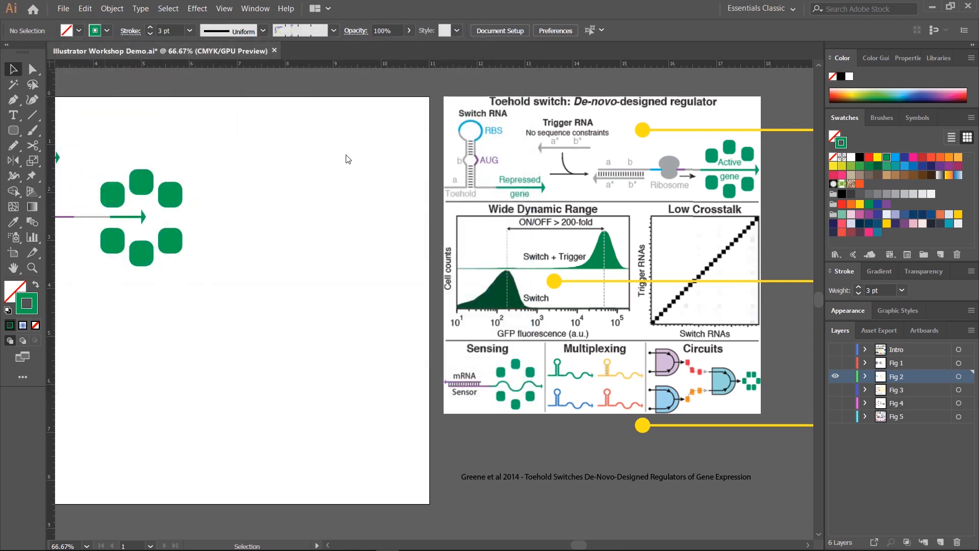
{"action": "left_click", "coordinate": [283, 218]}
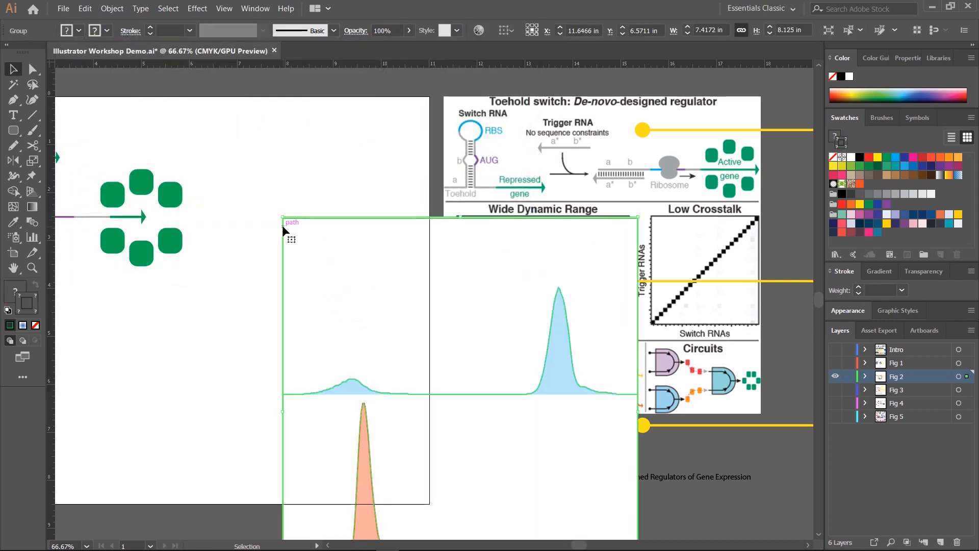
Step: Move the placed histogram onto the empty canvas below the artboard
{"action": "scroll", "coordinate": [461, 244], "scroll_direction": "down", "scroll_amount": 4}
{"action": "scroll", "coordinate": [461, 244], "scroll_direction": "right", "scroll_amount": 1}
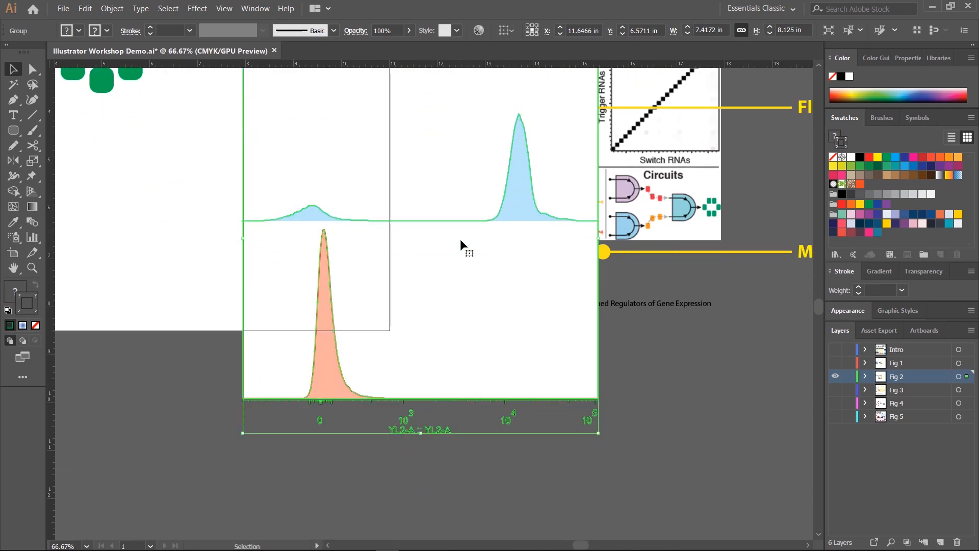
{"action": "key", "text": "ctrl+minus"}
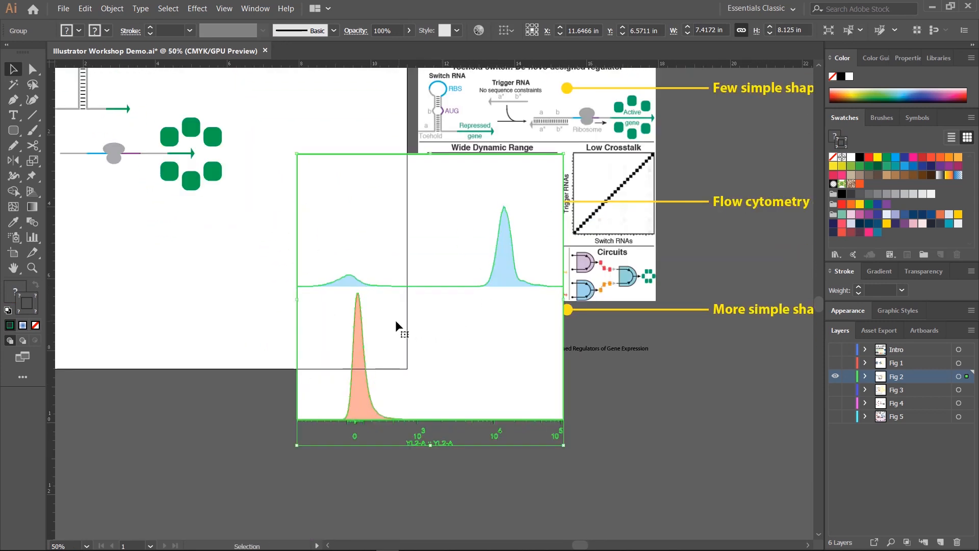
{"action": "left_click_drag", "start_coordinate": [430, 350], "coordinate": [290, 471]}
{"action": "left_click_drag", "start_coordinate": [297, 426], "coordinate": [340, 193]}
{"action": "left_click_drag", "start_coordinate": [358, 259], "coordinate": [352, 391]}
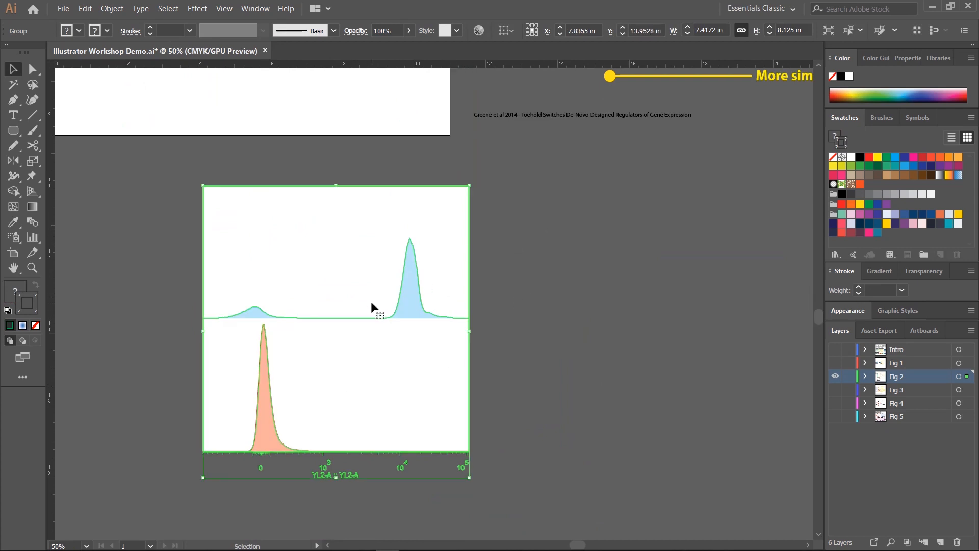
{"action": "left_click", "coordinate": [589, 277]}
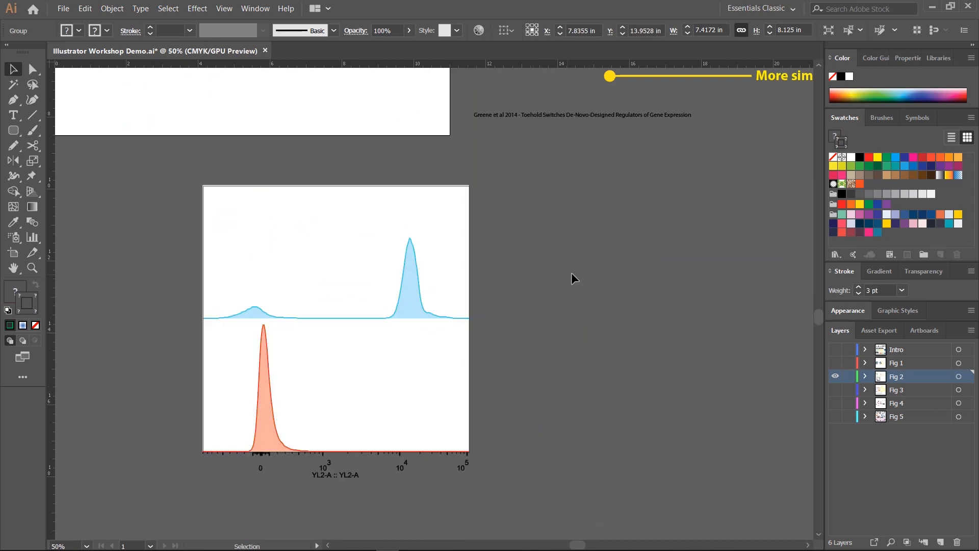
Step: Ungroup the outermost group of the placed histogram
{"action": "left_click", "coordinate": [349, 275]}
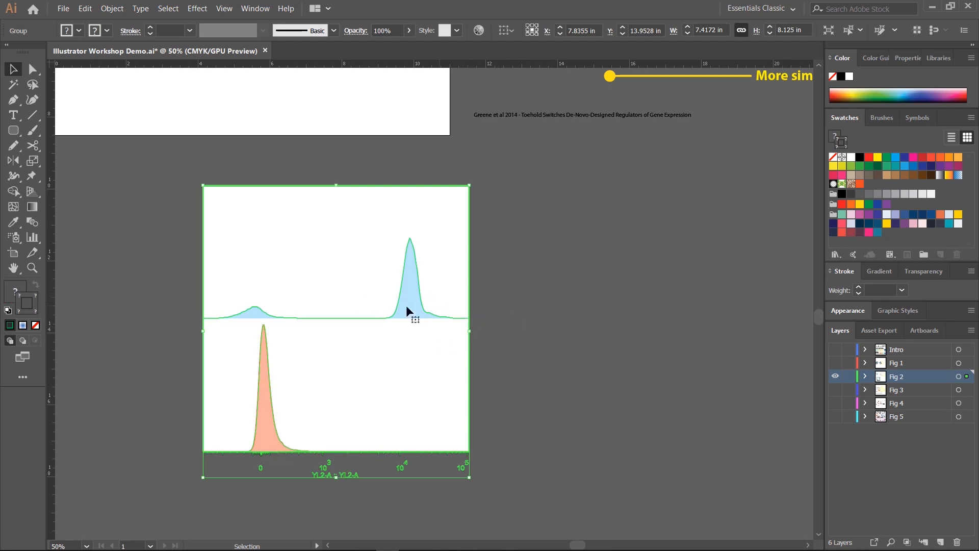
{"action": "right_click", "coordinate": [325, 250]}
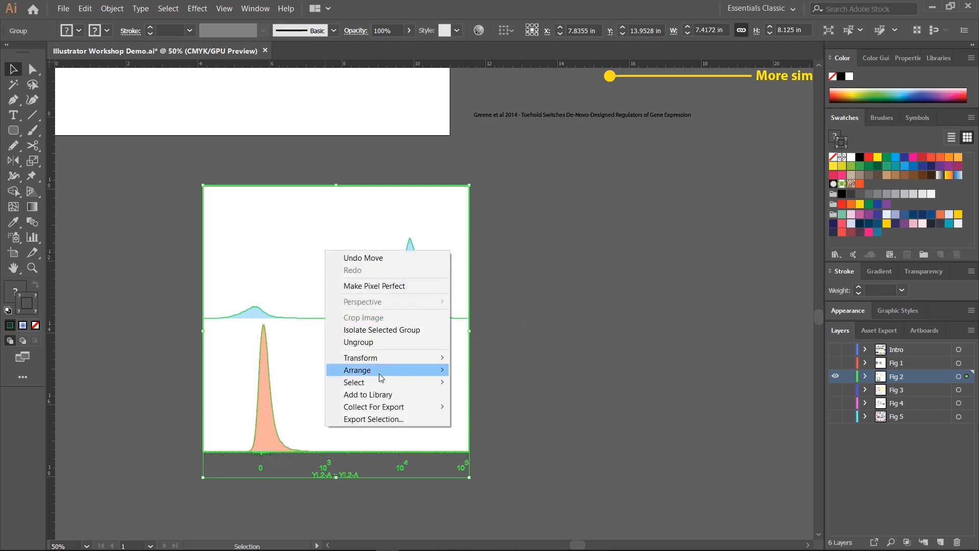
{"action": "left_click", "coordinate": [386, 342]}
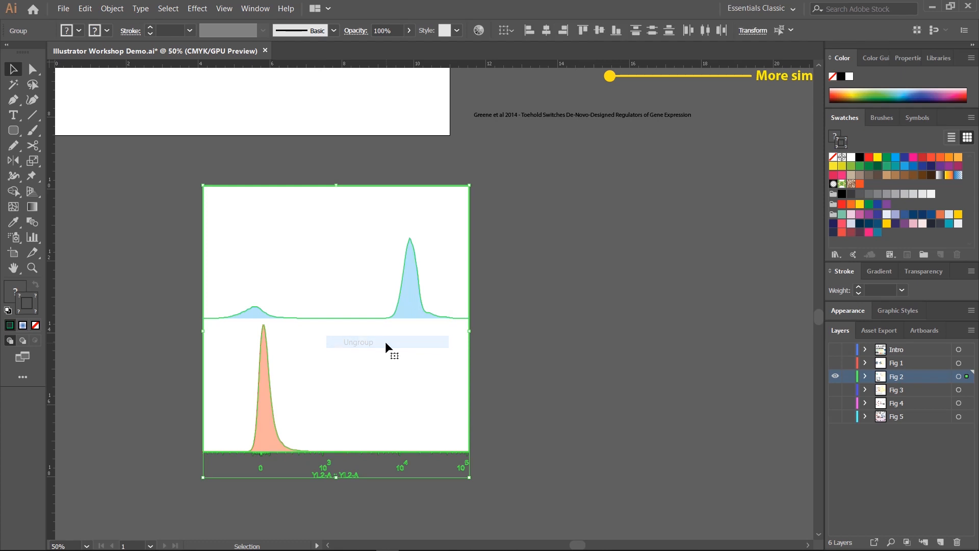
{"action": "left_click", "coordinate": [498, 342]}
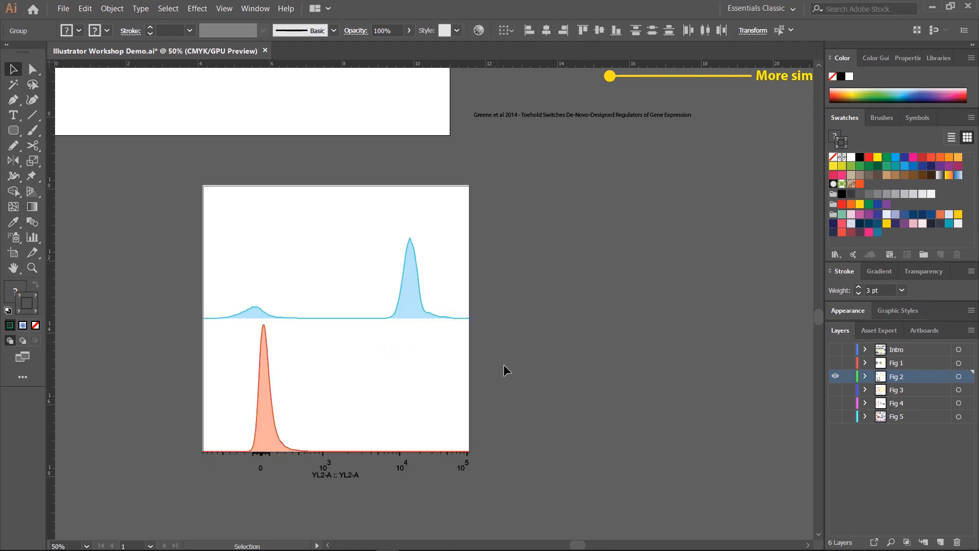
Step: Ungroup the histogram's remaining nested groups, and move its white background square to the left of the plots
{"action": "left_click_drag", "start_coordinate": [338, 260], "coordinate": [359, 248]}
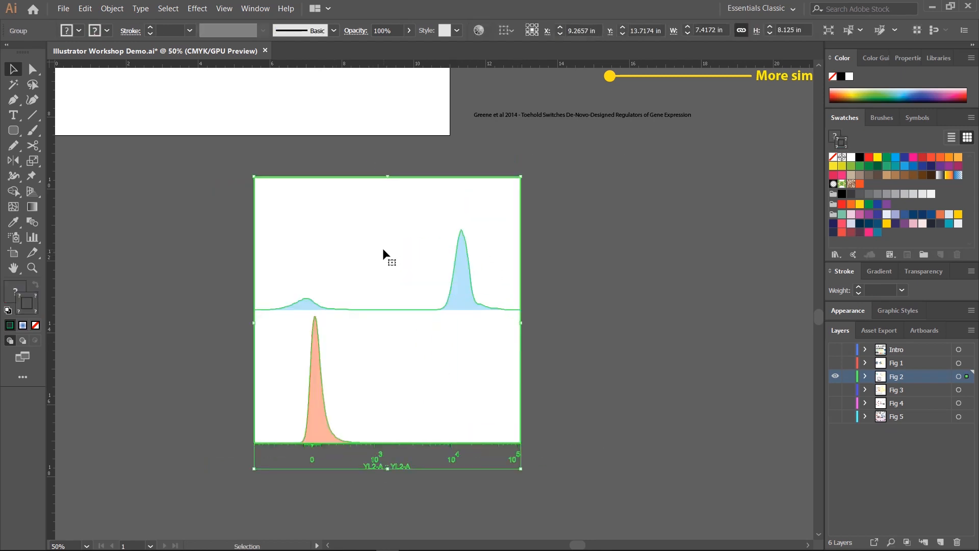
{"action": "key", "text": "ctrl+shift+g"}
{"action": "key", "text": "ctrl+shift+g"}
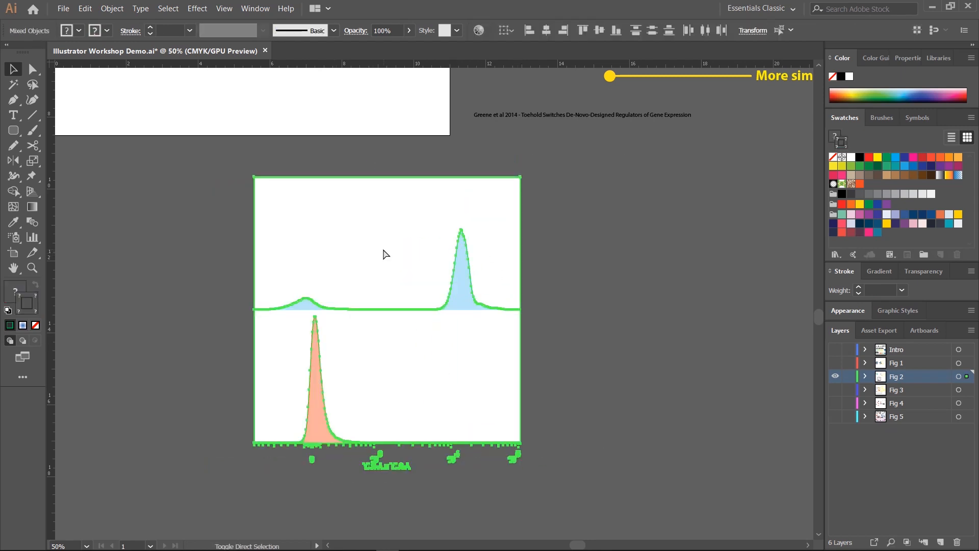
{"action": "left_click", "coordinate": [553, 297]}
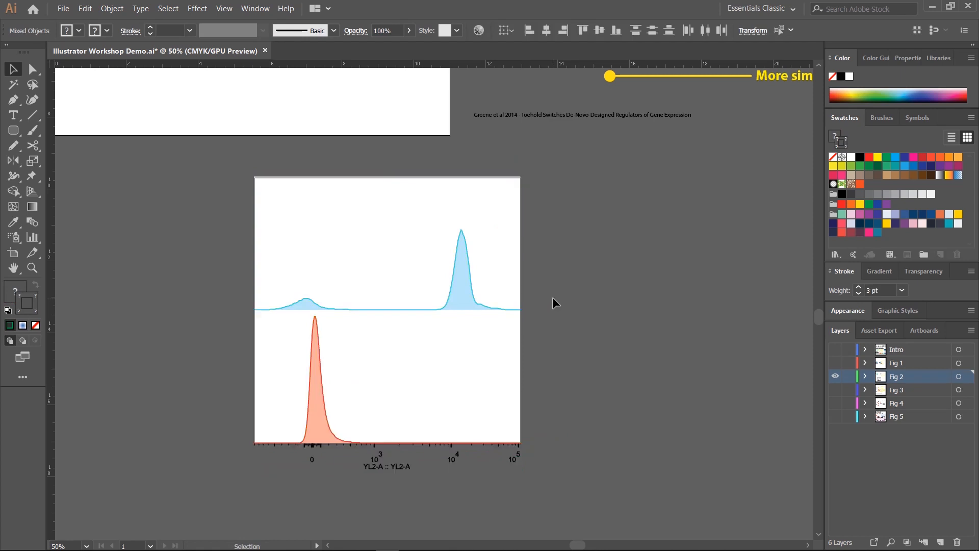
{"action": "left_click_drag", "start_coordinate": [387, 266], "coordinate": [262, 262]}
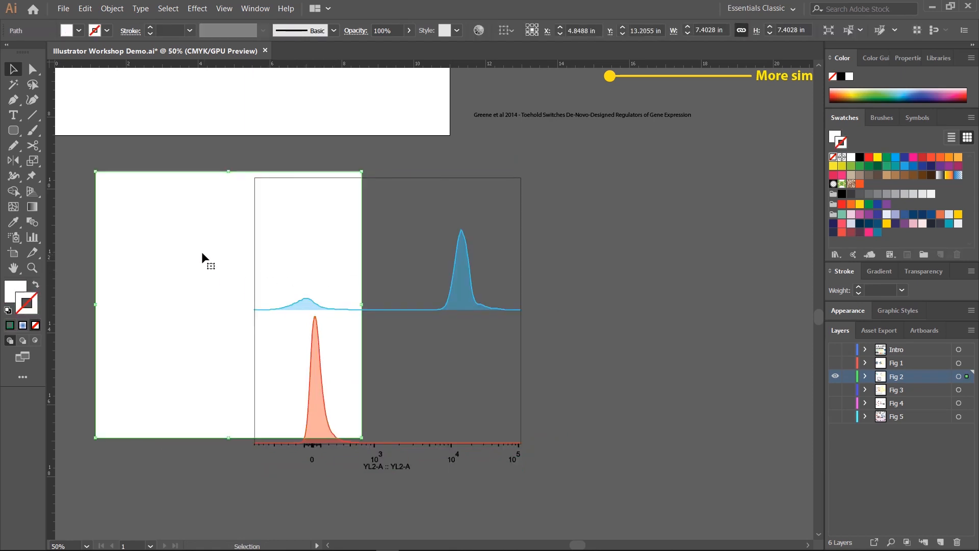
Step: Delete the histogram's white background square
{"action": "left_click_drag", "start_coordinate": [202, 253], "coordinate": [515, 325]}
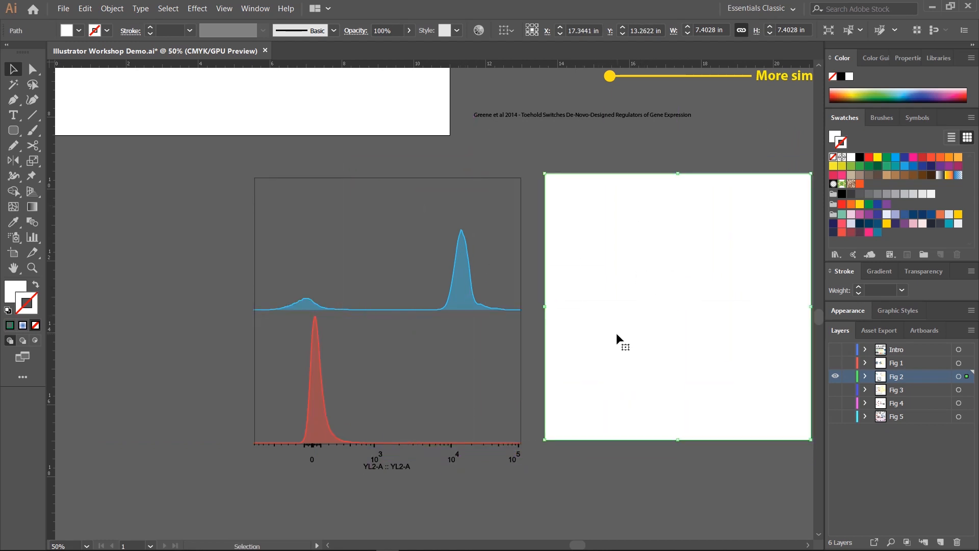
{"action": "key", "text": "Delete"}
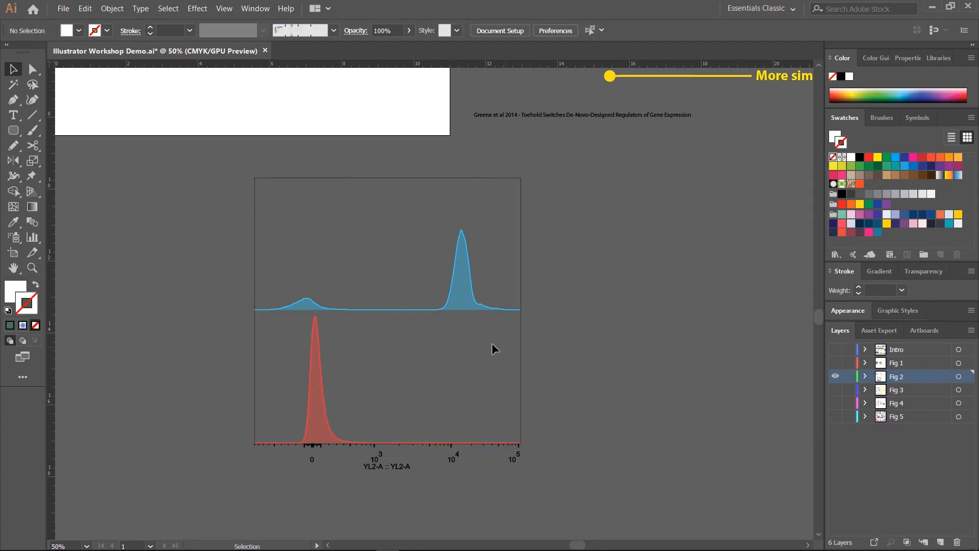
Step: Examine the tall blue peak up close to see how its fill and outline are built
{"action": "left_click", "coordinate": [464, 287]}
{"action": "key", "text": "a"}
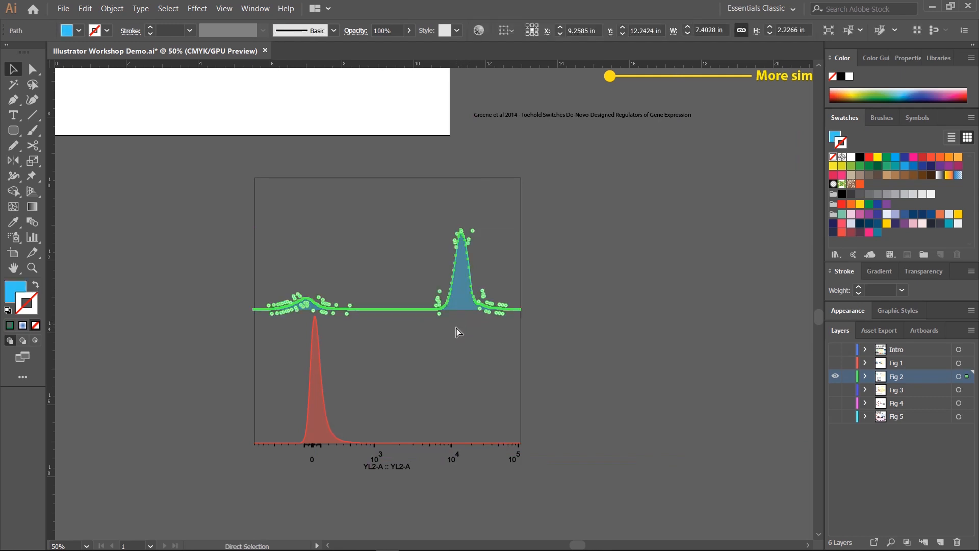
{"action": "key", "text": "ctrl+="}
{"action": "key", "text": "ctrl+="}
{"action": "key", "text": "ctrl+="}
{"action": "key", "text": "ctrl+="}
{"action": "left_click_drag", "start_coordinate": [489, 329], "coordinate": [348, 284]}
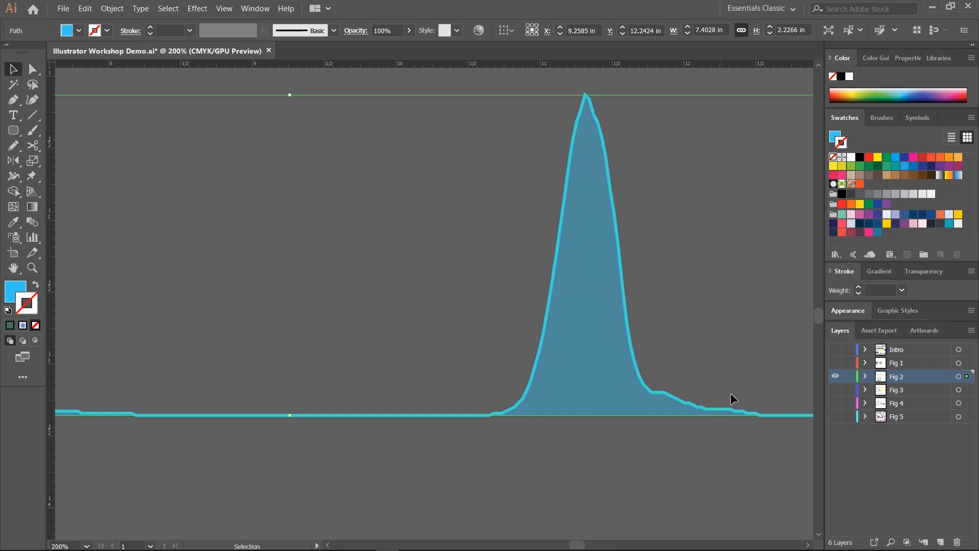
{"action": "left_click", "coordinate": [698, 263]}
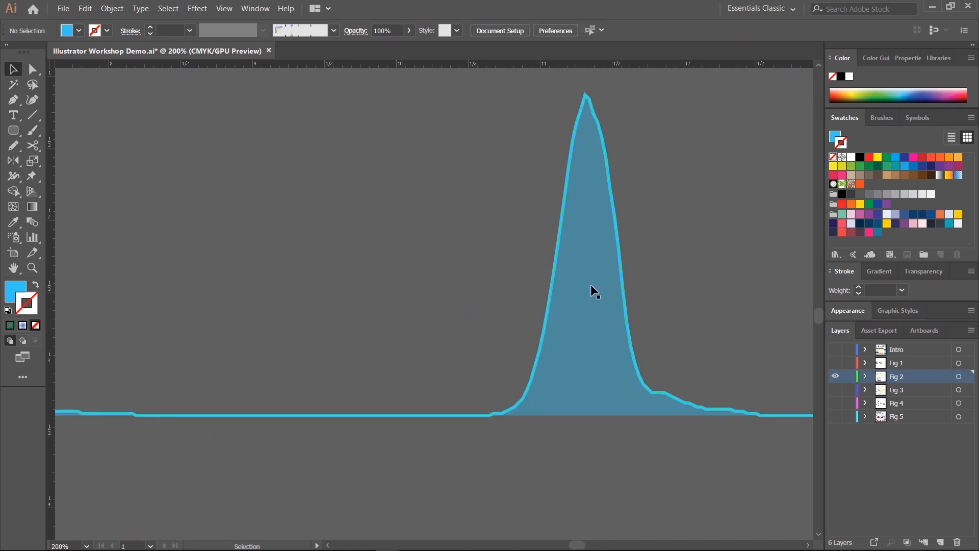
{"action": "key", "text": "ctrl+1"}
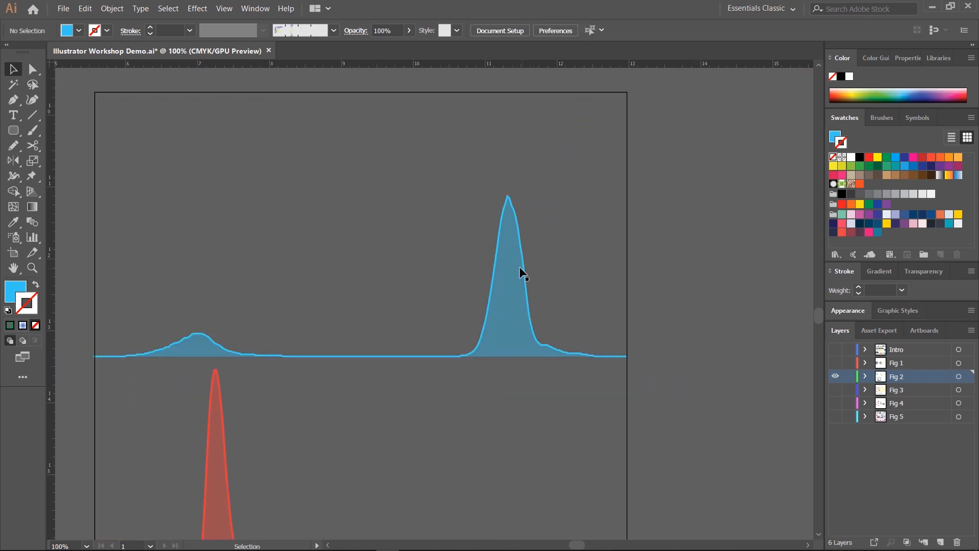
Step: Try pulling the translucent blue fill shape away from its outline, and undo the move
{"action": "mouse_move", "coordinate": [500, 308]}
{"action": "left_mouse_down"}
{"action": "mouse_move", "coordinate": [534, 386]}
{"action": "mouse_move", "coordinate": [701, 243]}
{"action": "left_mouse_up"}
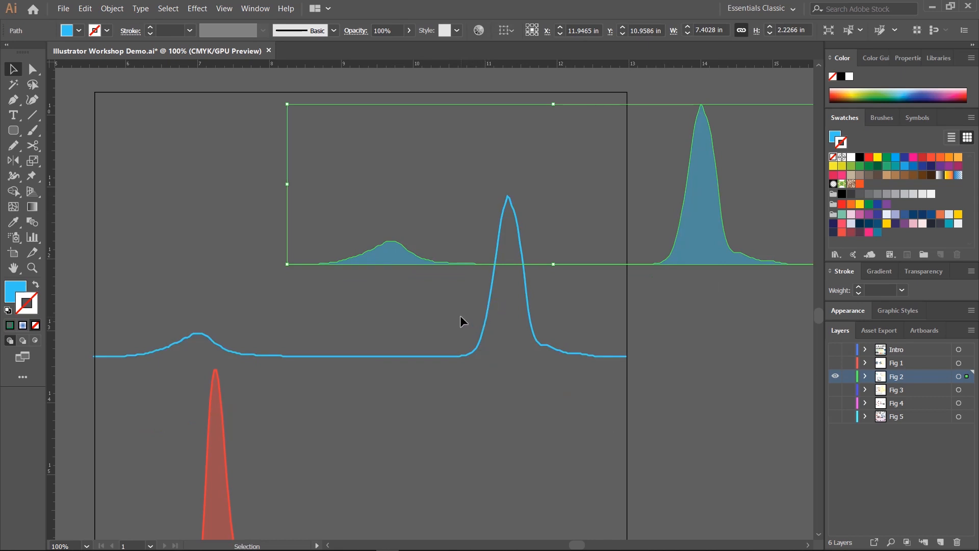
{"action": "key", "text": "ctrl+z"}
{"action": "key", "text": "ctrl+z"}
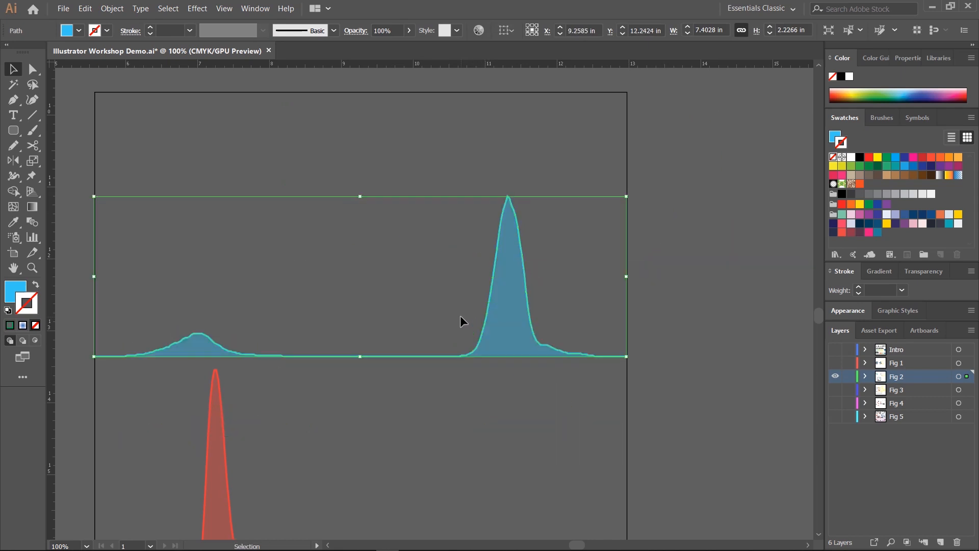
Step: Delete the translucent blue fill shape from the upper histogram curve, keeping the blue outline path
{"action": "left_click", "coordinate": [462, 272]}
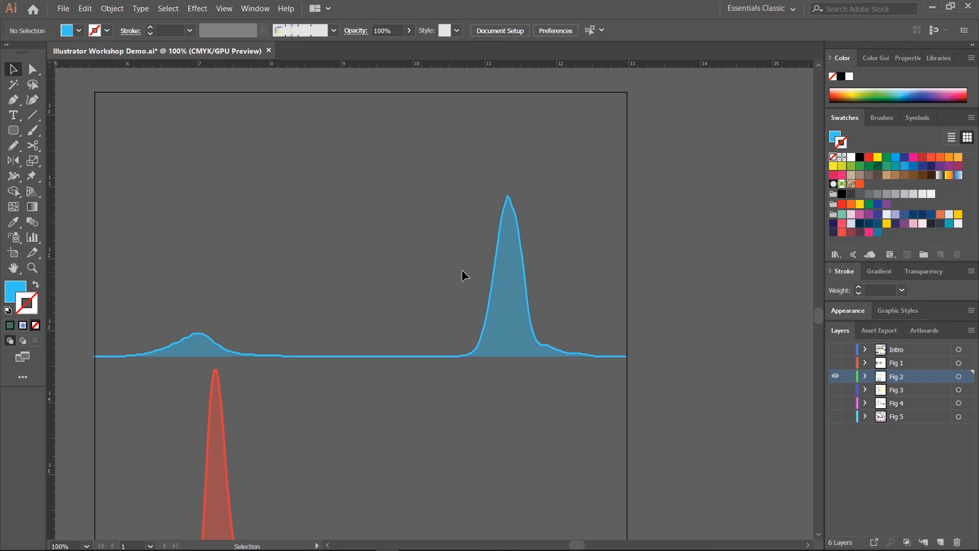
{"action": "left_click", "coordinate": [493, 272]}
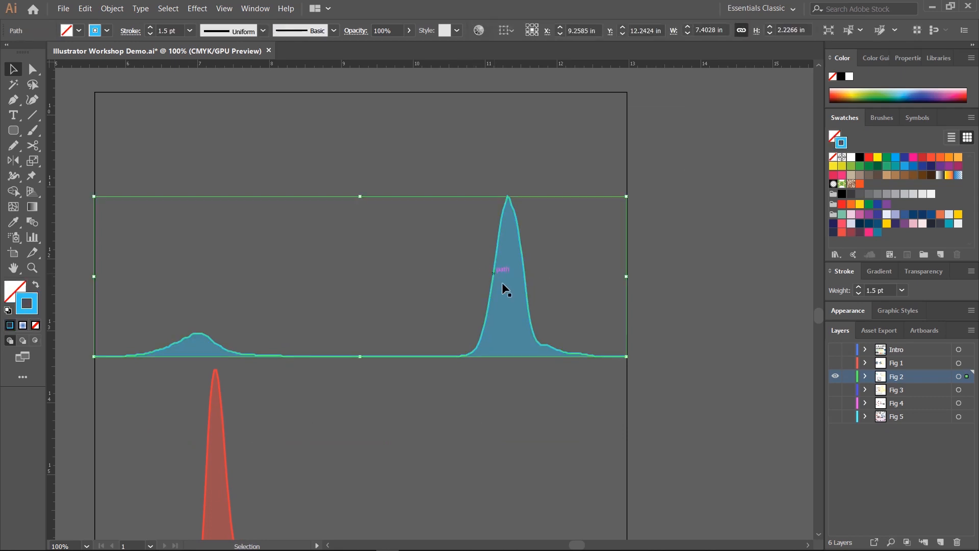
{"action": "left_click", "coordinate": [508, 283]}
{"action": "mouse_move", "coordinate": [520, 277]}
{"action": "left_mouse_down"}
{"action": "mouse_move", "coordinate": [524, 343]}
{"action": "mouse_move", "coordinate": [542, 364]}
{"action": "left_mouse_up"}
{"action": "key", "text": "Delete"}
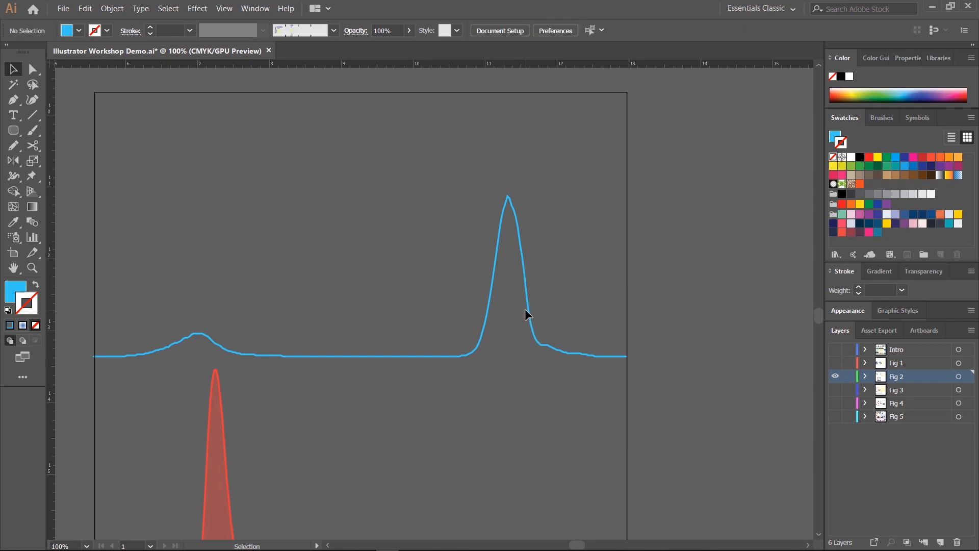
Step: Fill the blue outline path of the upper histogram curve with a solid blue swatch
{"action": "left_click", "coordinate": [528, 309]}
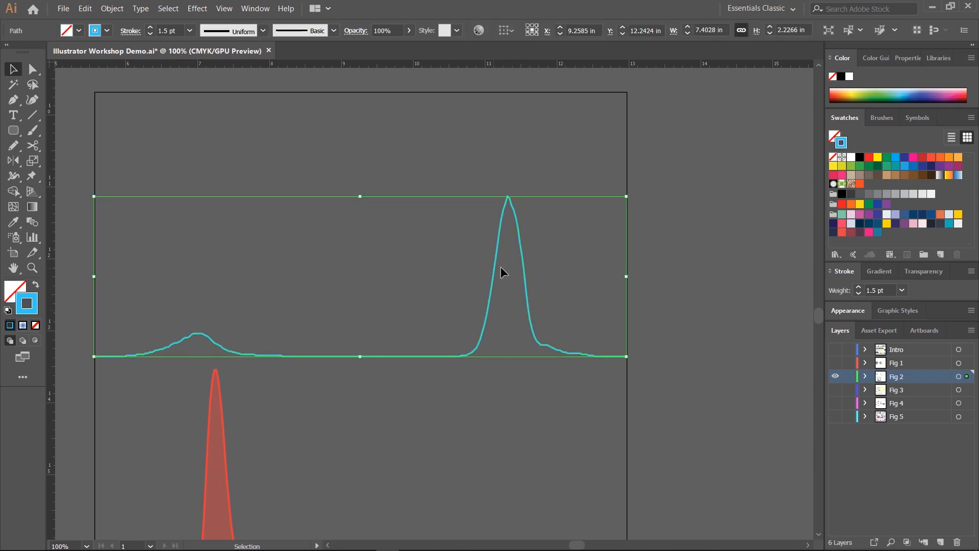
{"action": "left_click", "coordinate": [20, 291]}
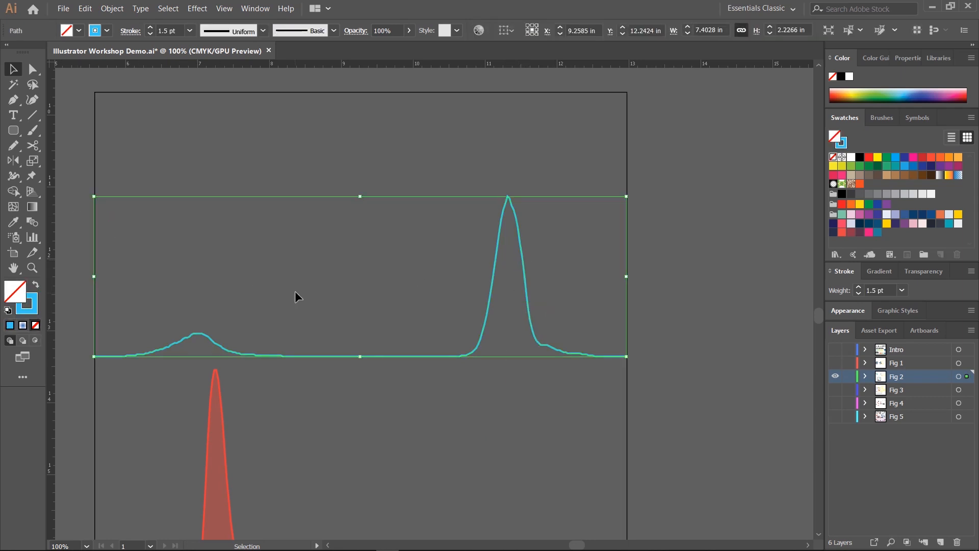
{"action": "left_click", "coordinate": [66, 32]}
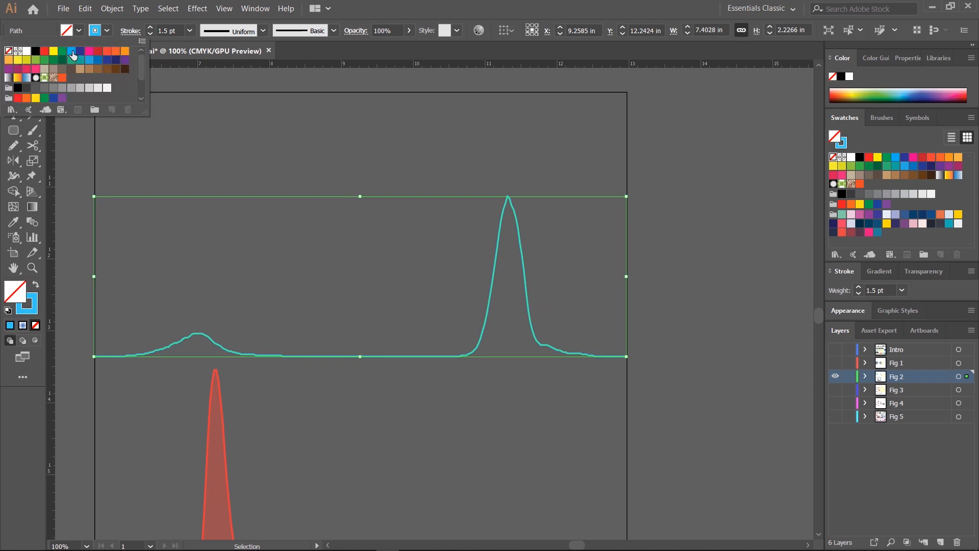
{"action": "left_click", "coordinate": [72, 52]}
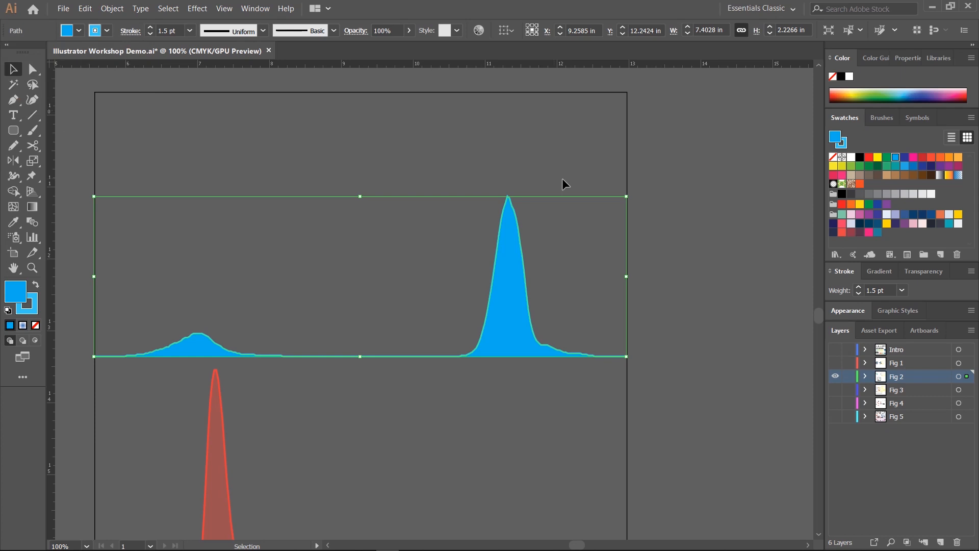
{"action": "left_click", "coordinate": [607, 240]}
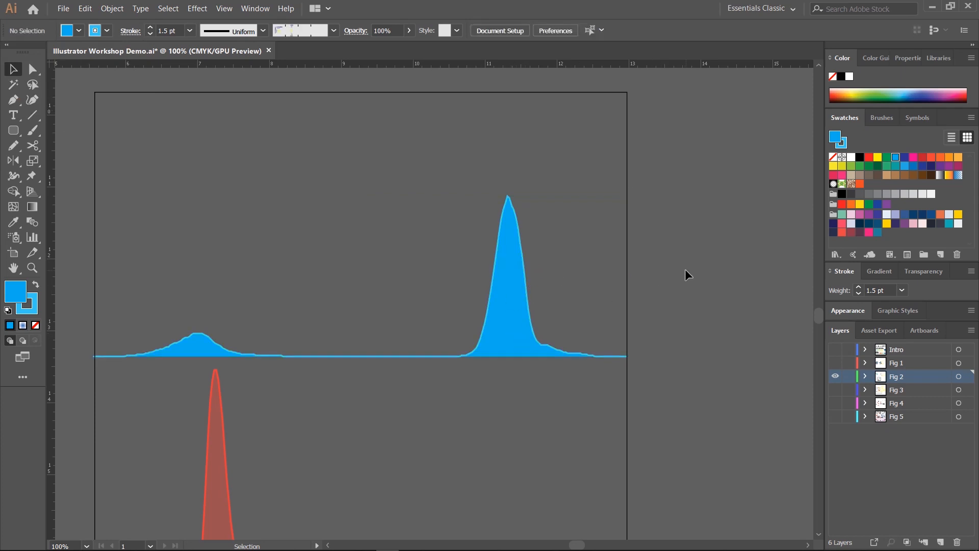
Step: Delete the translucent red fill shape from the lower histogram curve, keeping the red outline path
{"action": "scroll", "coordinate": [337, 241], "scroll_direction": "down", "scroll_amount": 5}
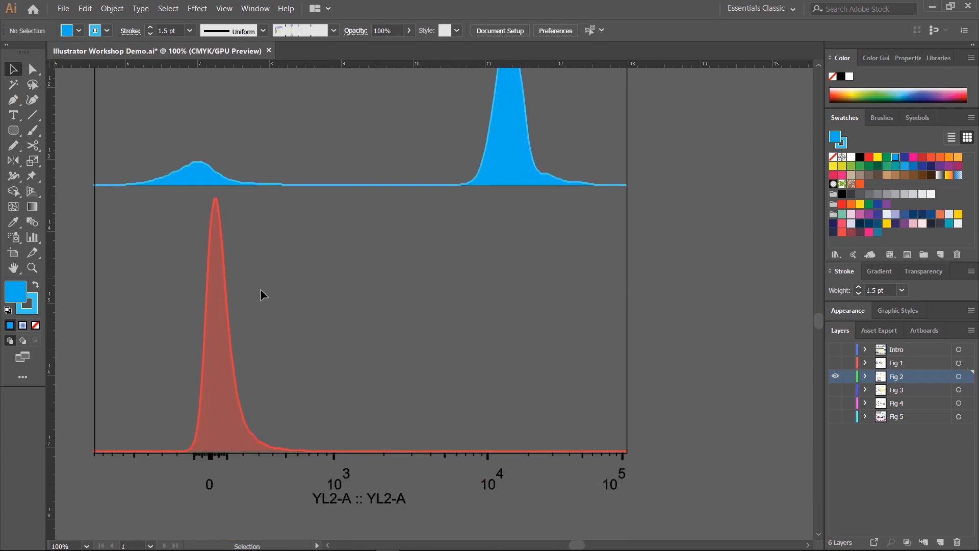
{"action": "left_click", "coordinate": [224, 377]}
{"action": "left_click_drag", "start_coordinate": [220, 370], "coordinate": [314, 352]}
{"action": "key", "text": "Delete"}
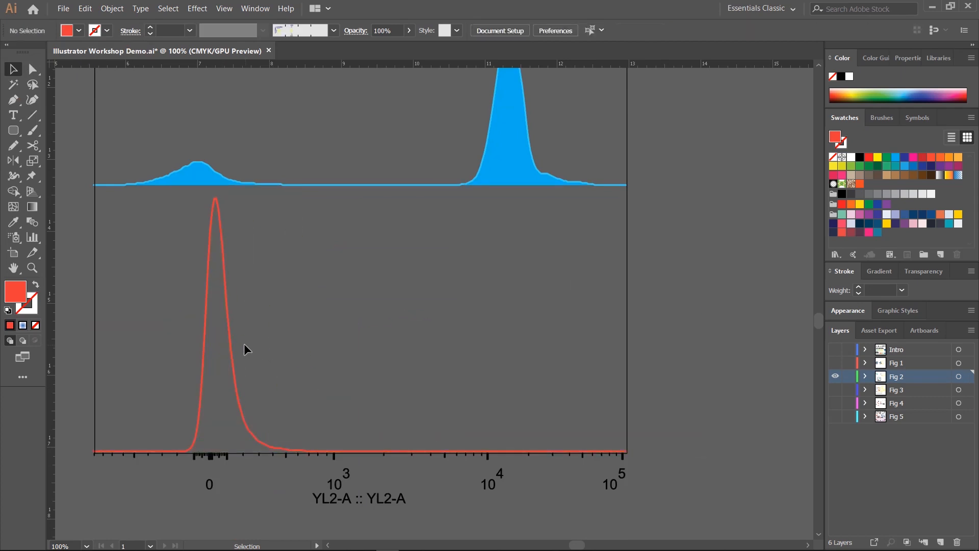
Step: Fill the red outline path of the lower histogram curve with a solid red swatch
{"action": "left_click", "coordinate": [231, 338]}
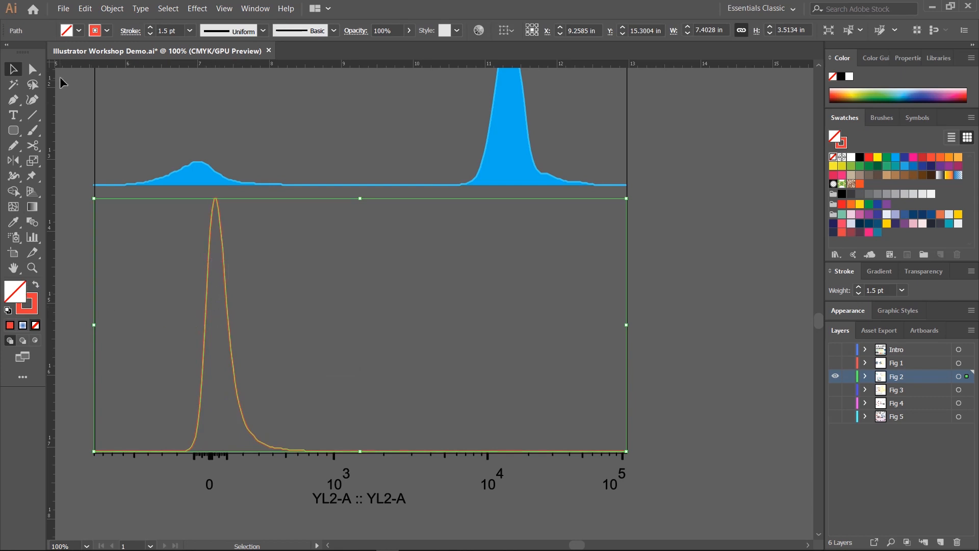
{"action": "left_click", "coordinate": [67, 32]}
{"action": "left_click", "coordinate": [45, 53]}
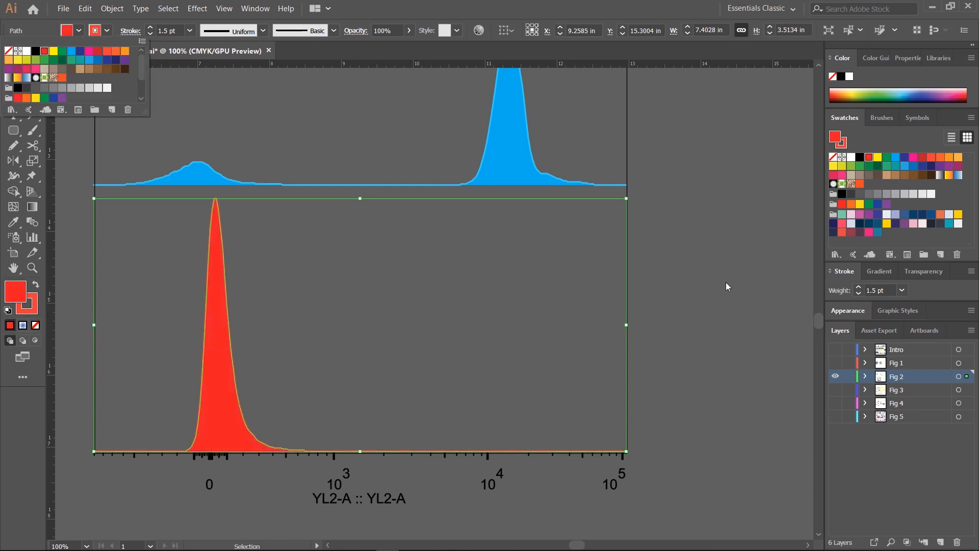
{"action": "key", "text": "Escape"}
{"action": "left_click", "coordinate": [636, 345]}
Step: Check the histogram's frame and axis label as separate objects, and compare the plot with the Wide Dynamic Range graph in the reference figure
{"action": "scroll", "coordinate": [290, 391], "scroll_direction": "up", "scroll_amount": 5}
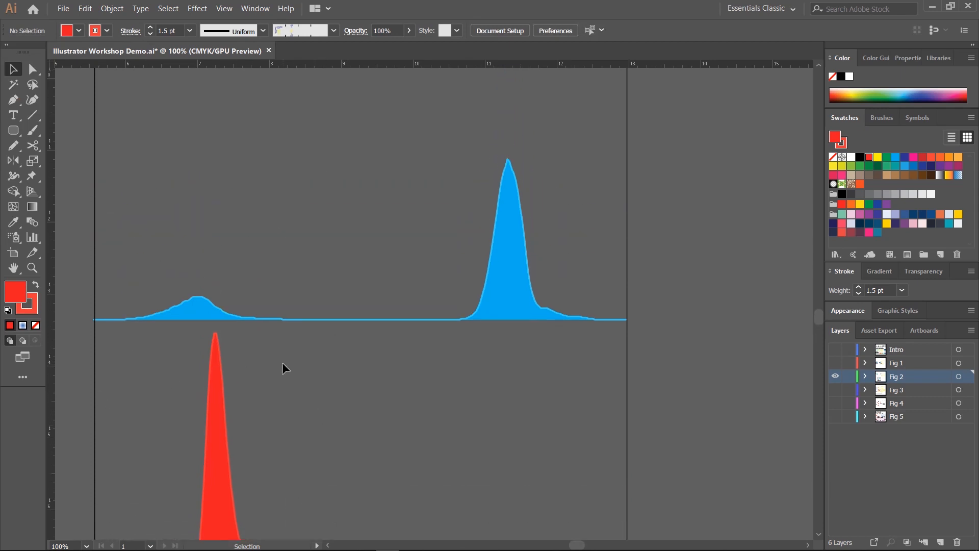
{"action": "key", "text": "ctrl+minus"}
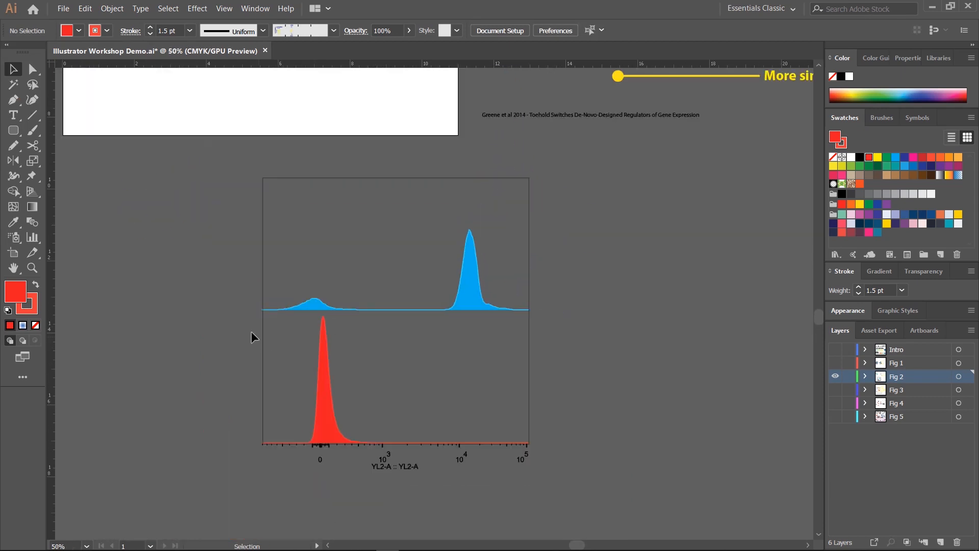
{"action": "left_click_drag", "start_coordinate": [248, 195], "coordinate": [296, 234]}
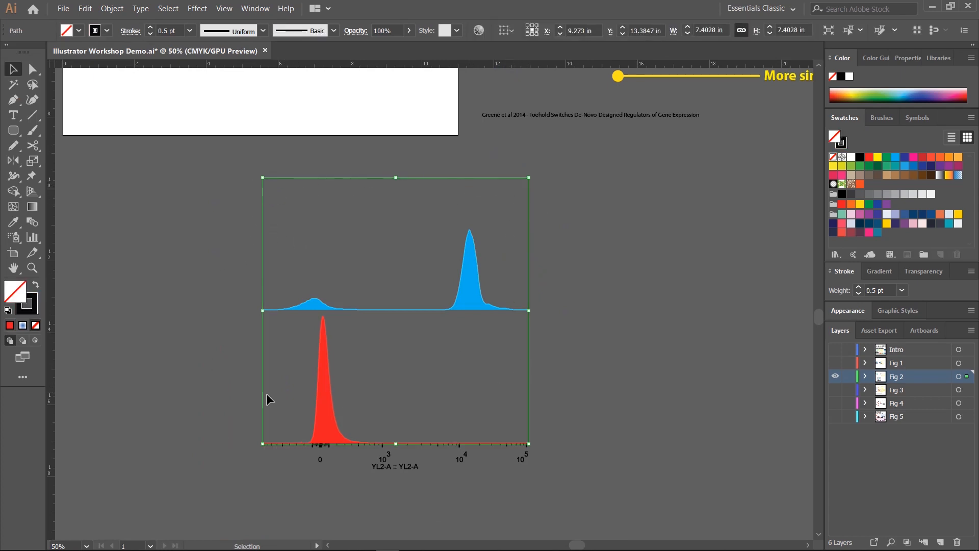
{"action": "left_click", "coordinate": [538, 500]}
{"action": "left_click", "coordinate": [375, 468]}
{"action": "left_click", "coordinate": [421, 494]}
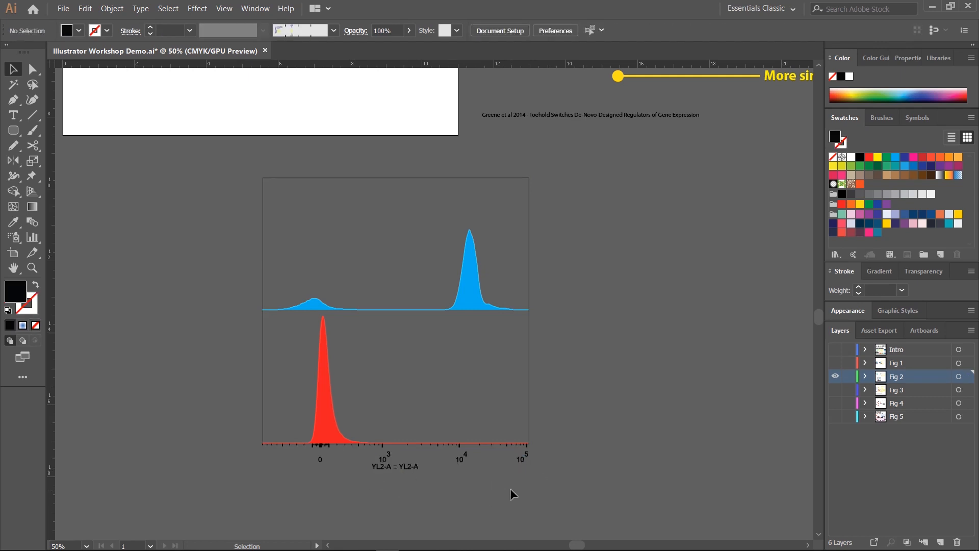
{"action": "left_click_drag", "start_coordinate": [339, 468], "coordinate": [335, 464]}
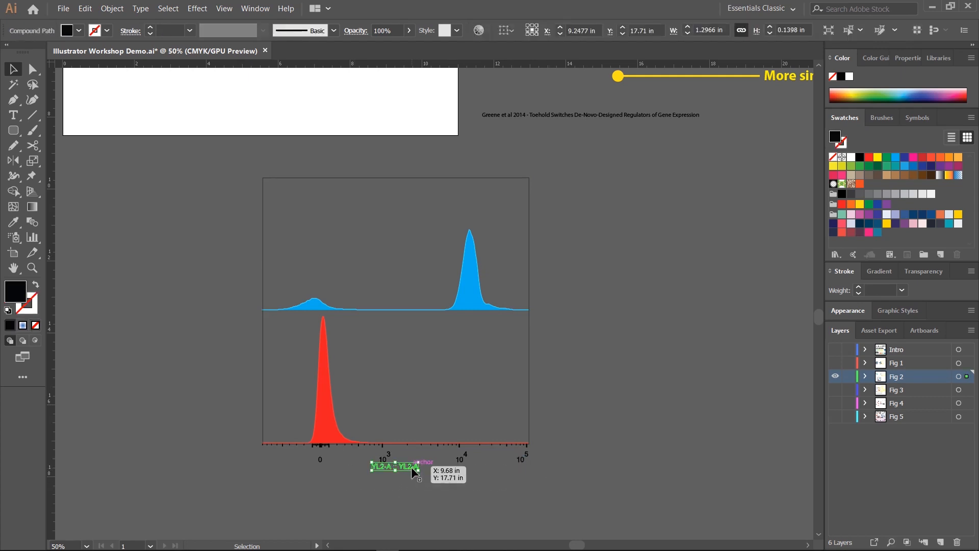
{"action": "left_click", "coordinate": [649, 259]}
{"action": "left_click_drag", "start_coordinate": [379, 212], "coordinate": [394, 308]}
{"action": "left_click_drag", "start_coordinate": [525, 144], "coordinate": [412, 312]}
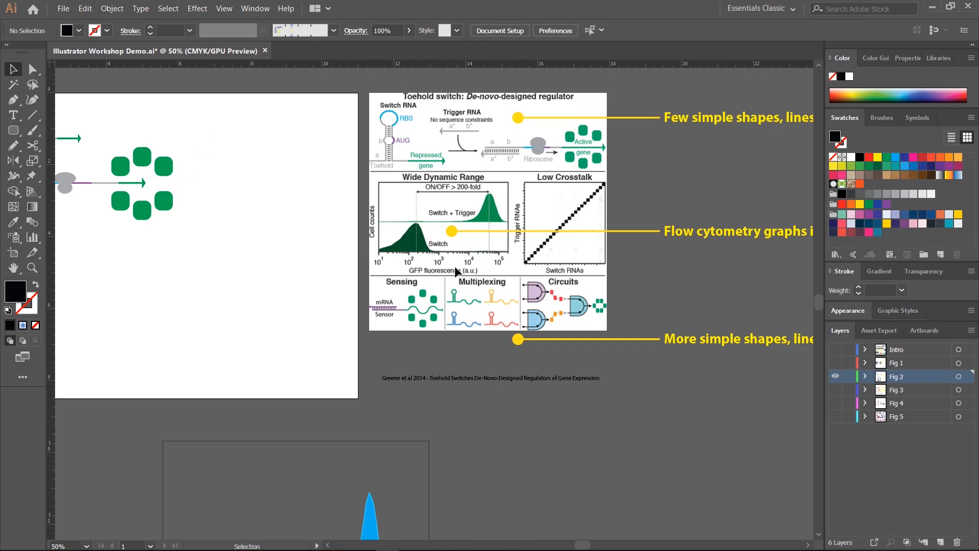
Step: Delete the YL2-A :: YL2-A label below the histogram's horizontal axis
{"action": "scroll", "coordinate": [432, 385], "scroll_direction": "down", "scroll_amount": 10}
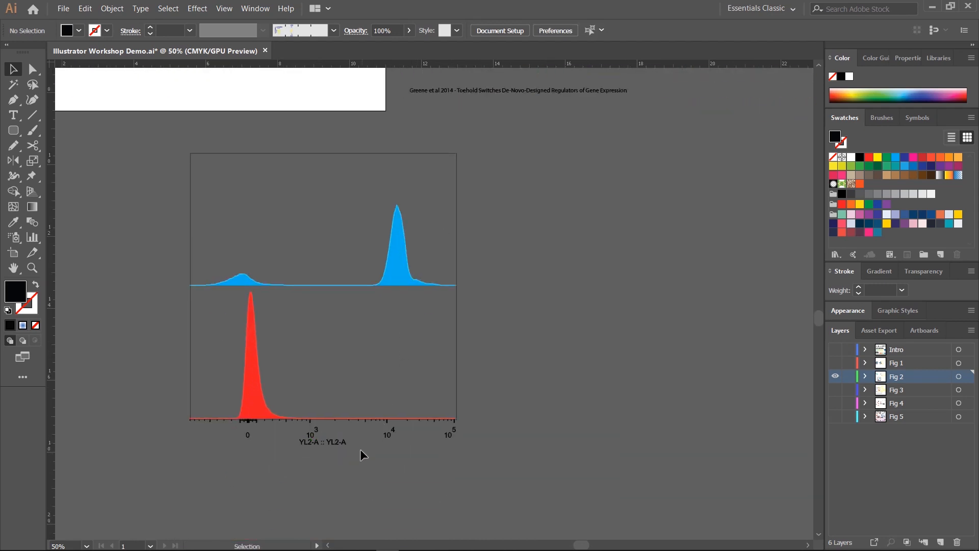
{"action": "left_click", "coordinate": [295, 442]}
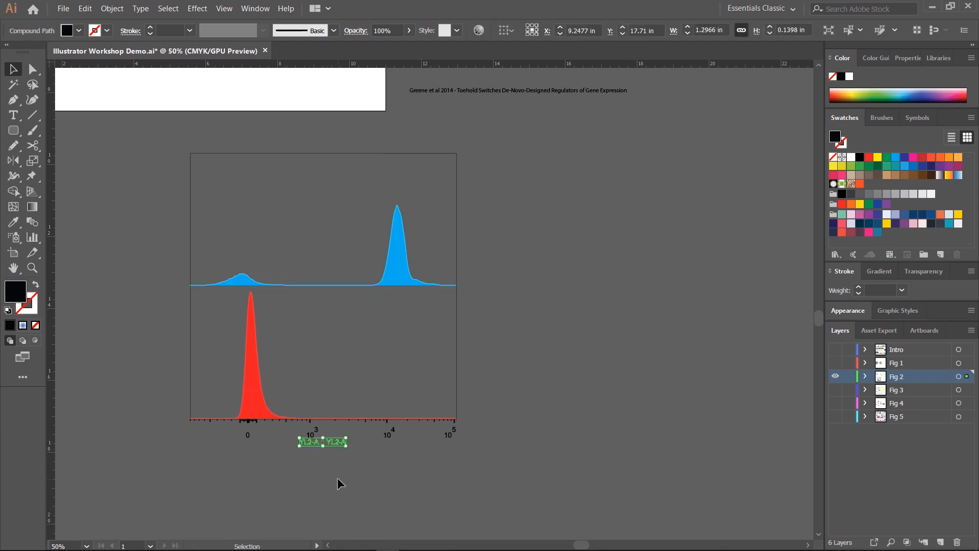
{"action": "key", "text": "Delete"}
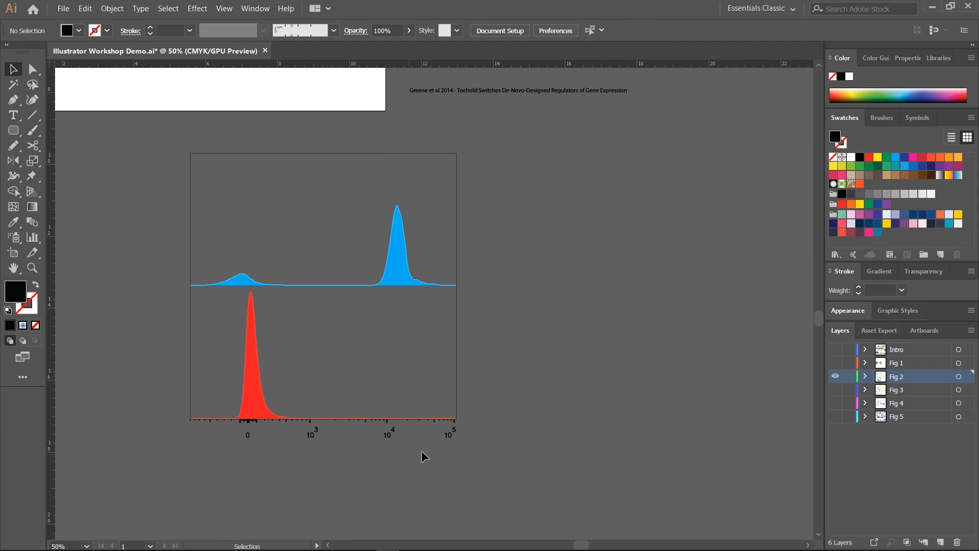
Step: Try shifting the complete histogram, including its frame and axis numbers, to the empty canvas on its right, and undo both attempts
{"action": "left_click_drag", "start_coordinate": [536, 278], "coordinate": [521, 356]}
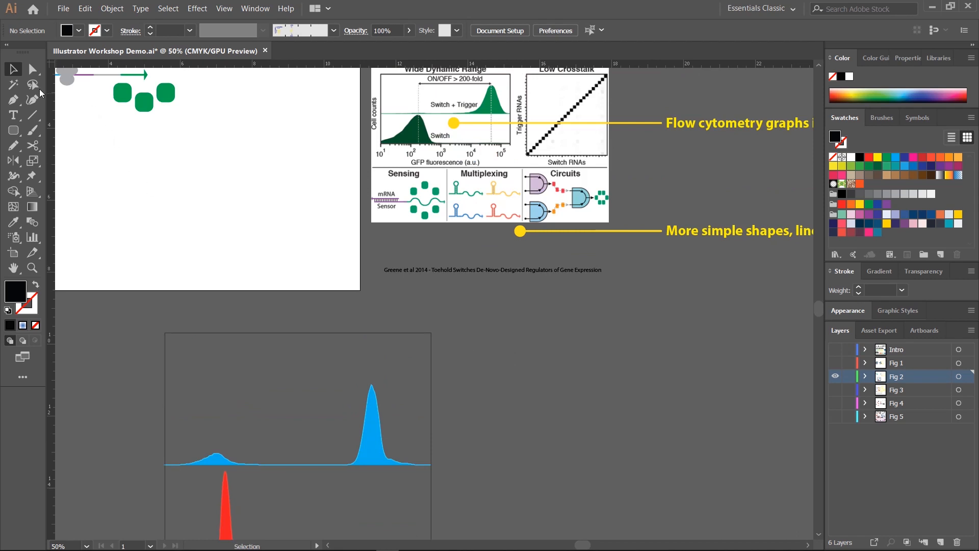
{"action": "scroll", "coordinate": [199, 239], "scroll_direction": "down", "scroll_amount": 3}
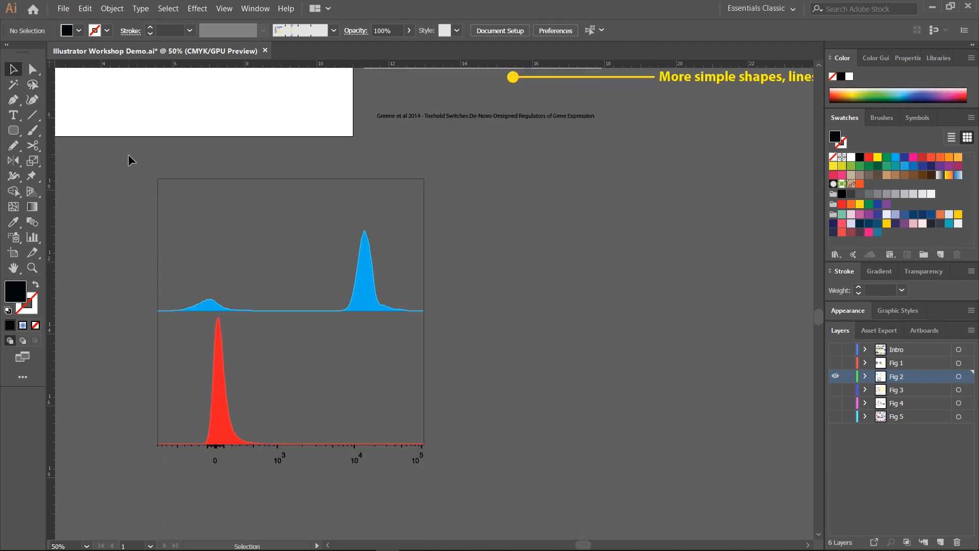
{"action": "left_click_drag", "start_coordinate": [414, 410], "coordinate": [469, 500]}
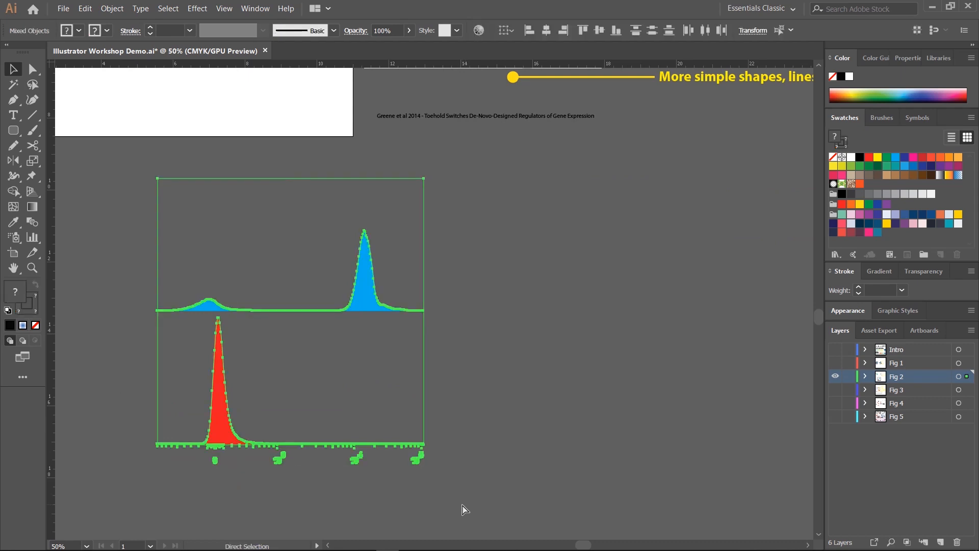
{"action": "left_click_drag", "start_coordinate": [431, 321], "coordinate": [604, 296]}
{"action": "key", "text": "ctrl+z"}
{"action": "left_click_drag", "start_coordinate": [431, 321], "coordinate": [646, 319]}
{"action": "key", "text": "ctrl+z"}
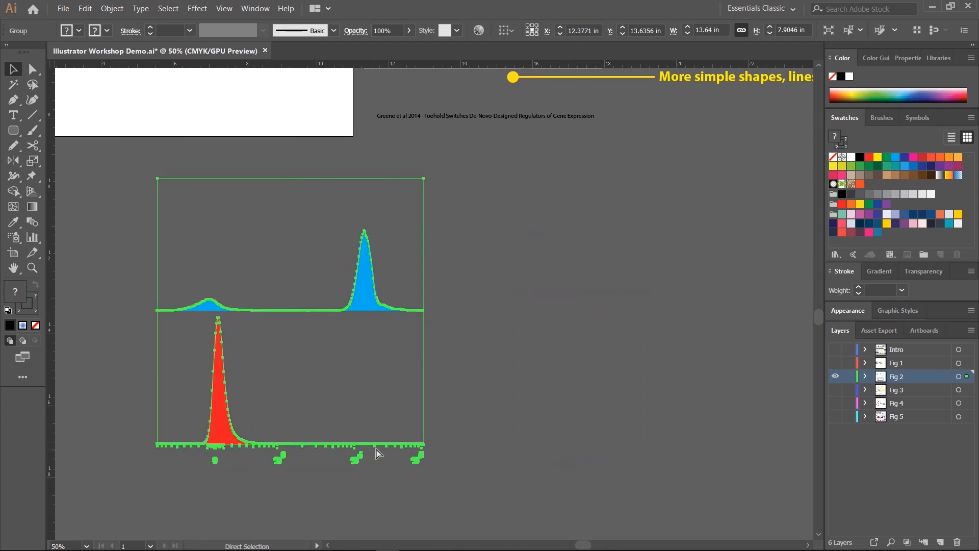
{"action": "left_click", "coordinate": [456, 345]}
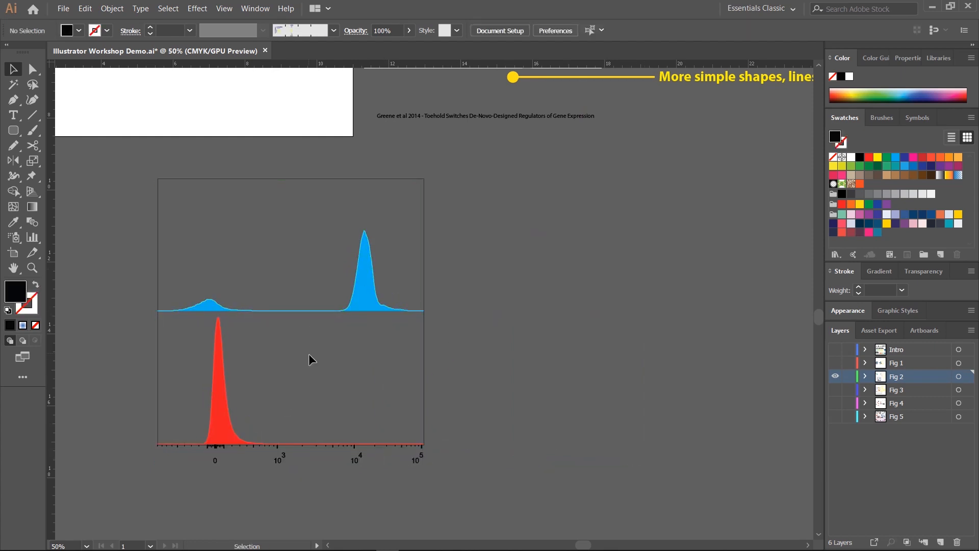
{"action": "scroll", "coordinate": [309, 359], "scroll_direction": "up", "scroll_amount": 8}
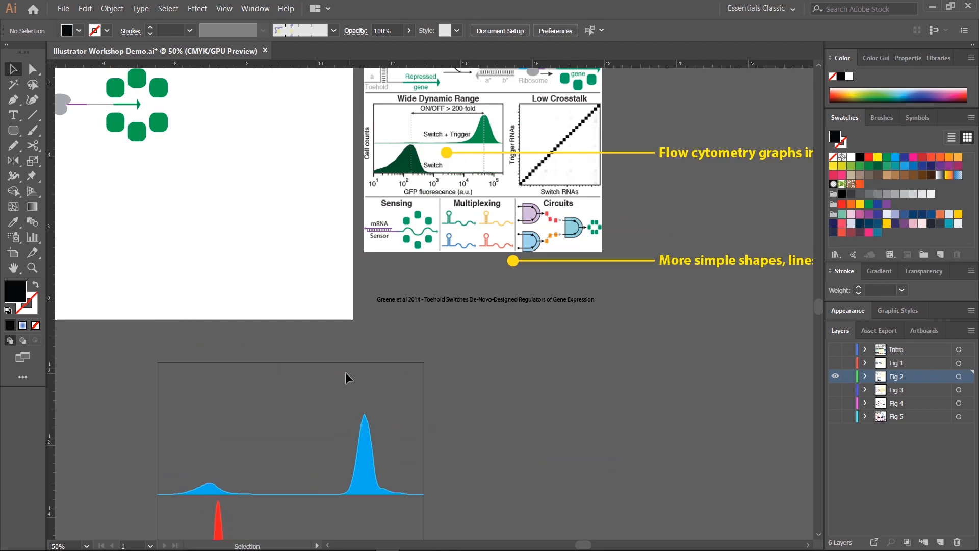
Step: Stretch the whole histogram group horizontally to about 13.27 in wide, keeping its height
{"action": "scroll", "coordinate": [293, 318], "scroll_direction": "down", "scroll_amount": 8}
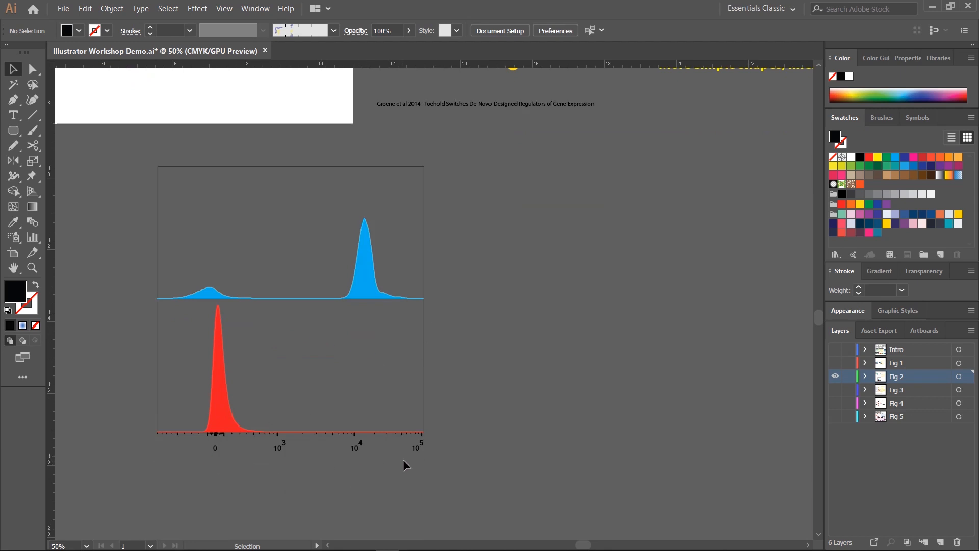
{"action": "left_click", "coordinate": [343, 289]}
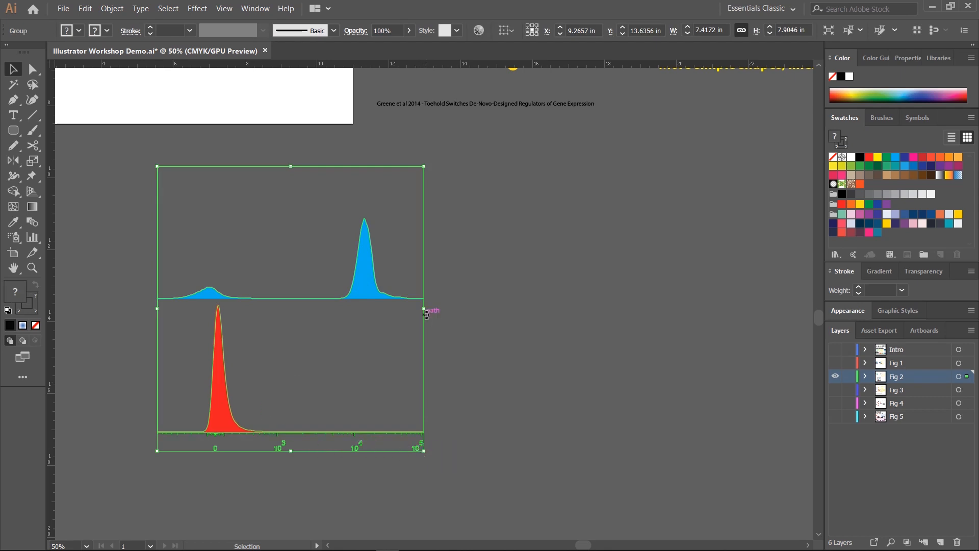
{"action": "left_click_drag", "start_coordinate": [426, 311], "coordinate": [635, 318]}
{"action": "left_click", "coordinate": [393, 477]}
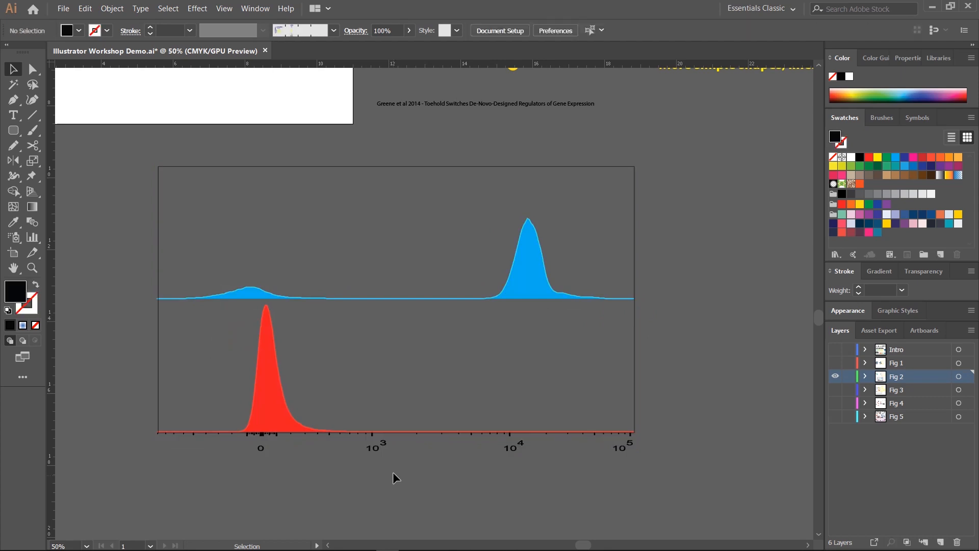
Step: Try to select the stretched axis numbers separately from the rest of the histogram group
{"action": "left_click_drag", "start_coordinate": [375, 449], "coordinate": [375, 448]}
{"action": "left_click_drag", "start_coordinate": [643, 462], "coordinate": [231, 456]}
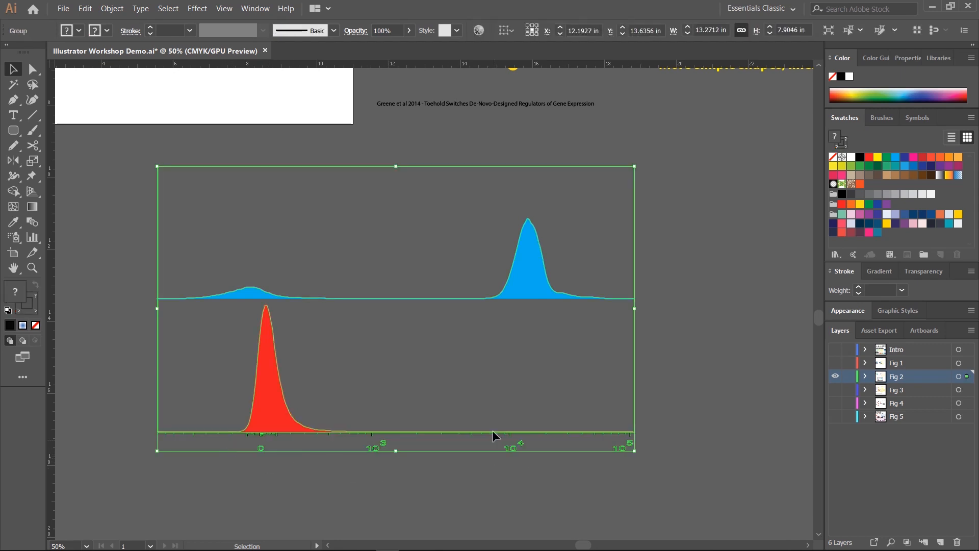
{"action": "left_click", "coordinate": [525, 332]}
{"action": "left_click", "coordinate": [528, 292]}
{"action": "left_click", "coordinate": [34, 72]}
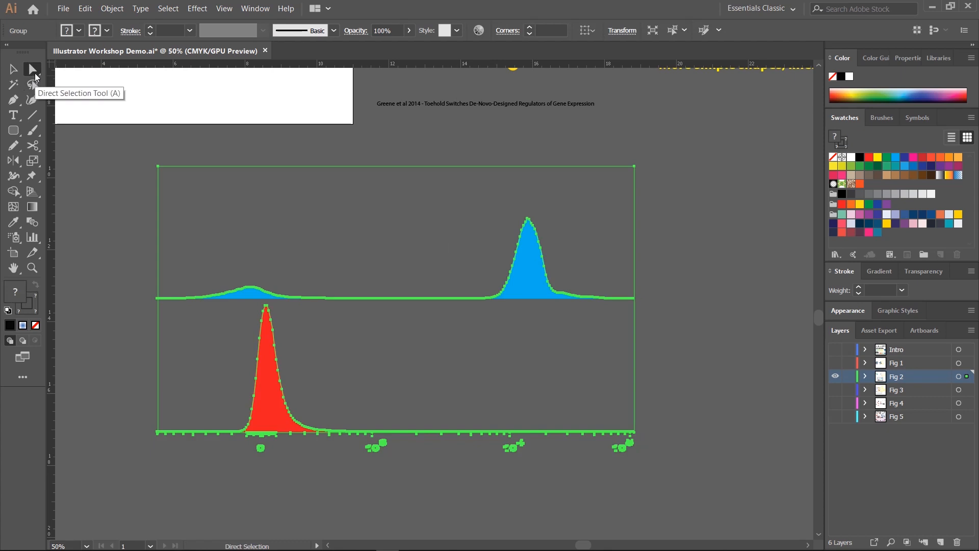
{"action": "left_click", "coordinate": [91, 210]}
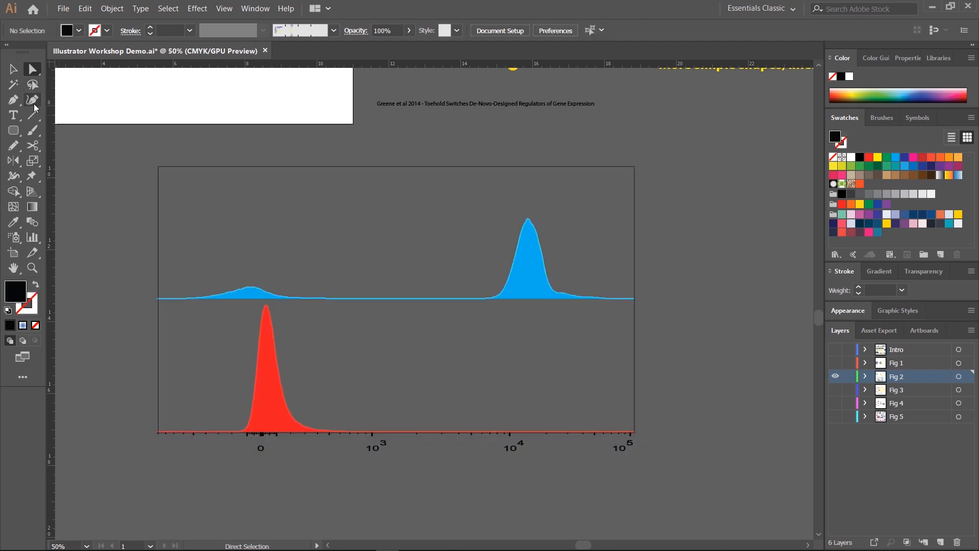
Step: Delete the distorted axis numbers 0, 10³, 10⁴ and 10⁵ below the histogram using the Group Selection tool
{"action": "left_click", "coordinate": [34, 71]}
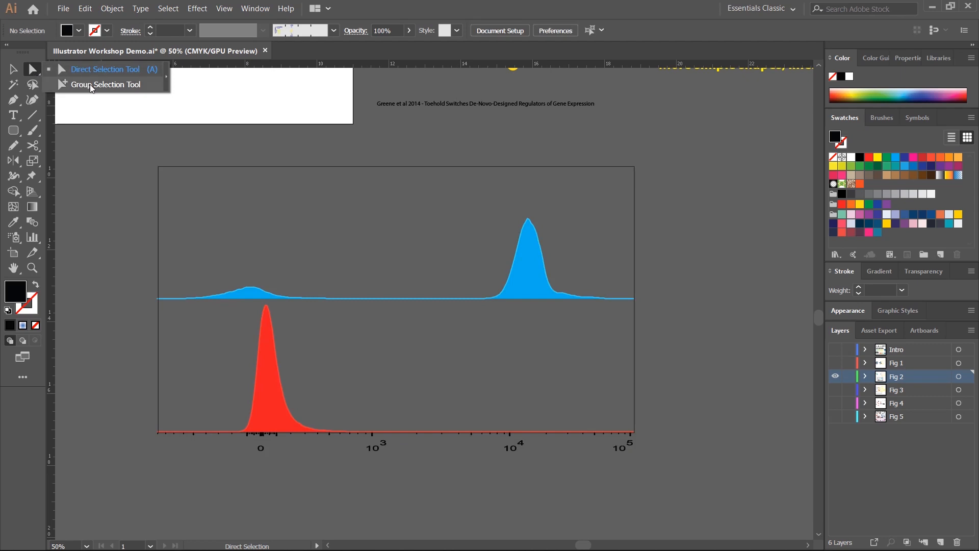
{"action": "left_click", "coordinate": [90, 85]}
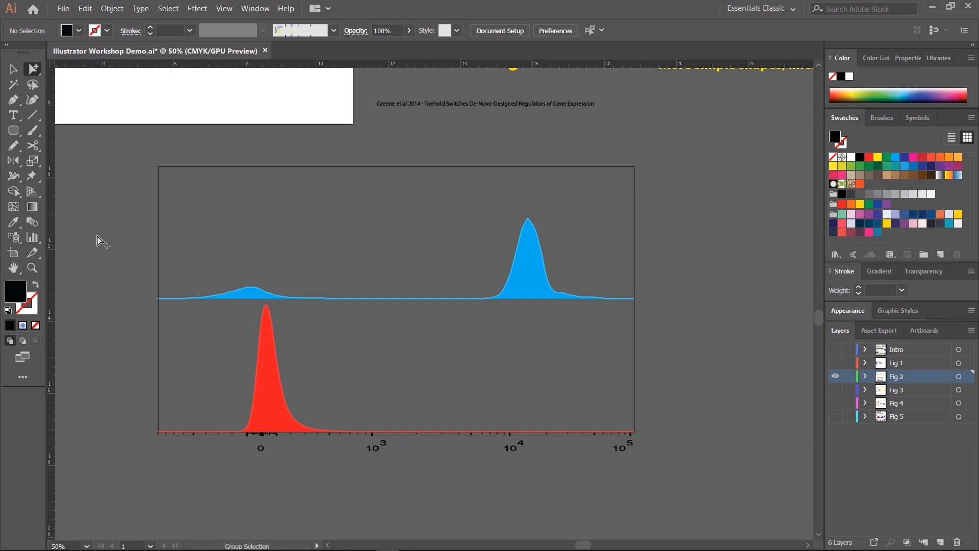
{"action": "key", "text": "ctrl+="}
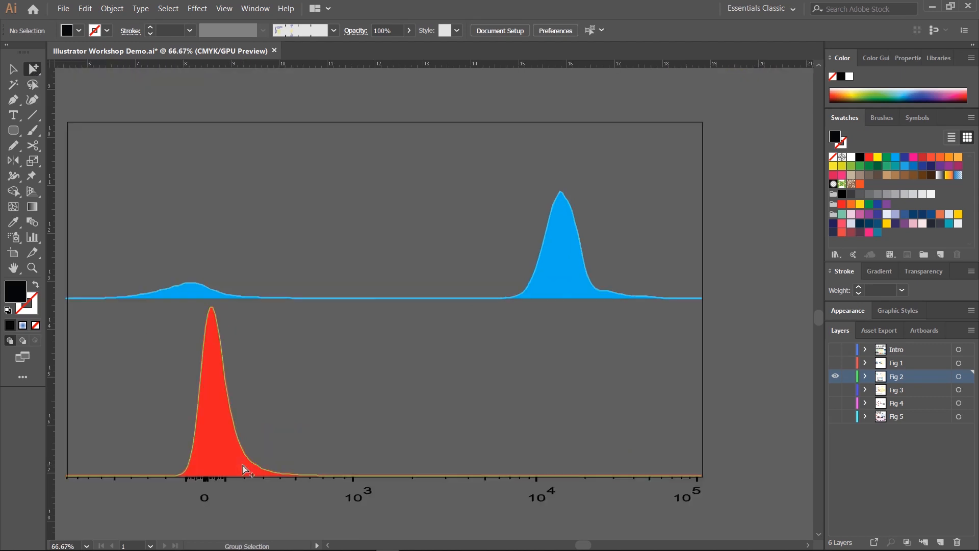
{"action": "left_click_drag", "start_coordinate": [270, 421], "coordinate": [259, 298]}
{"action": "left_click_drag", "start_coordinate": [136, 379], "coordinate": [396, 367]}
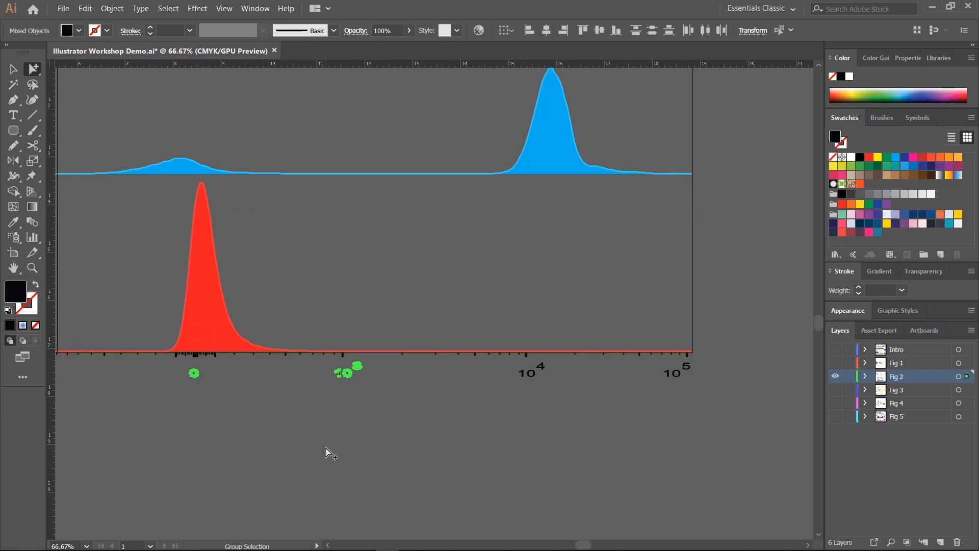
{"action": "left_click", "coordinate": [357, 447]}
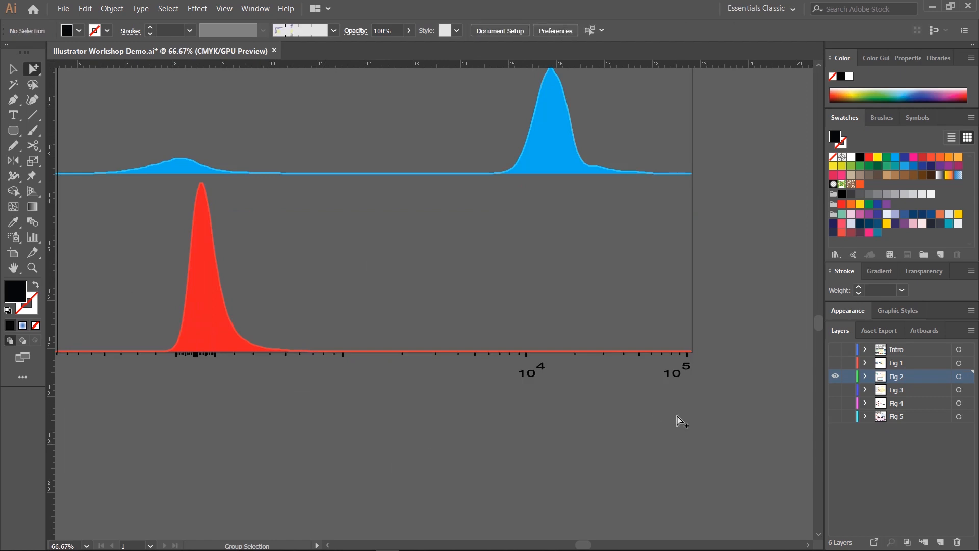
{"action": "left_click_drag", "start_coordinate": [746, 394], "coordinate": [513, 372]}
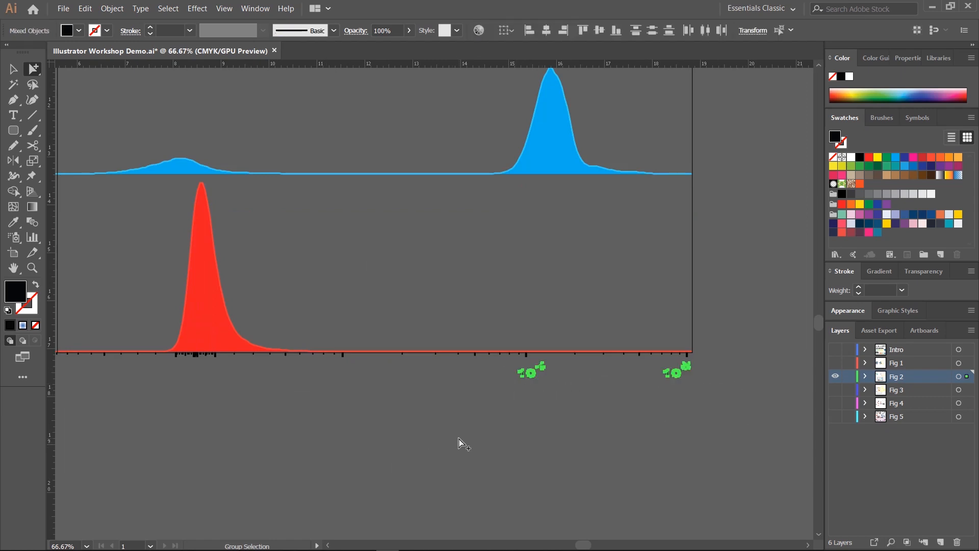
{"action": "key", "text": "Delete"}
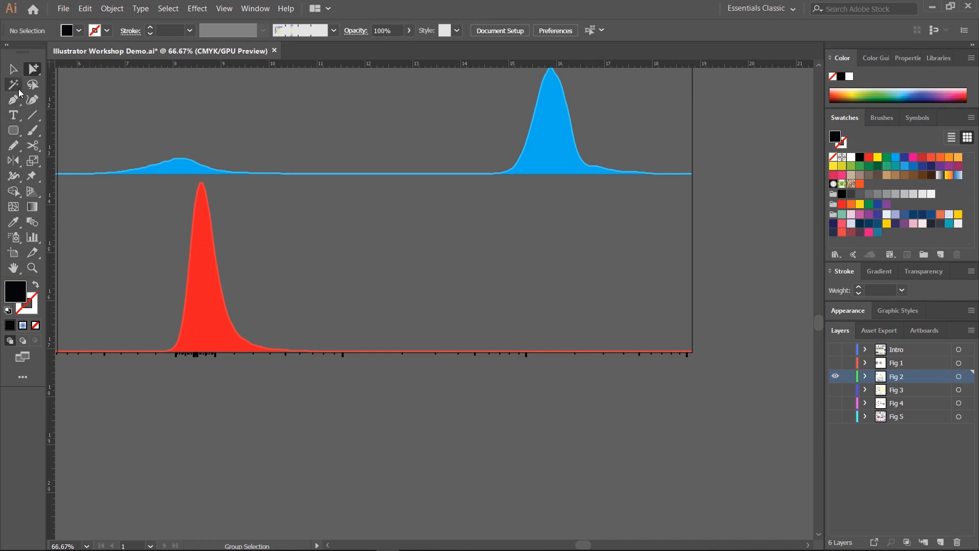
Step: Add a new text label 0 below the horizontal axis, under the red peak
{"action": "left_click", "coordinate": [14, 114]}
{"action": "left_click", "coordinate": [191, 409]}
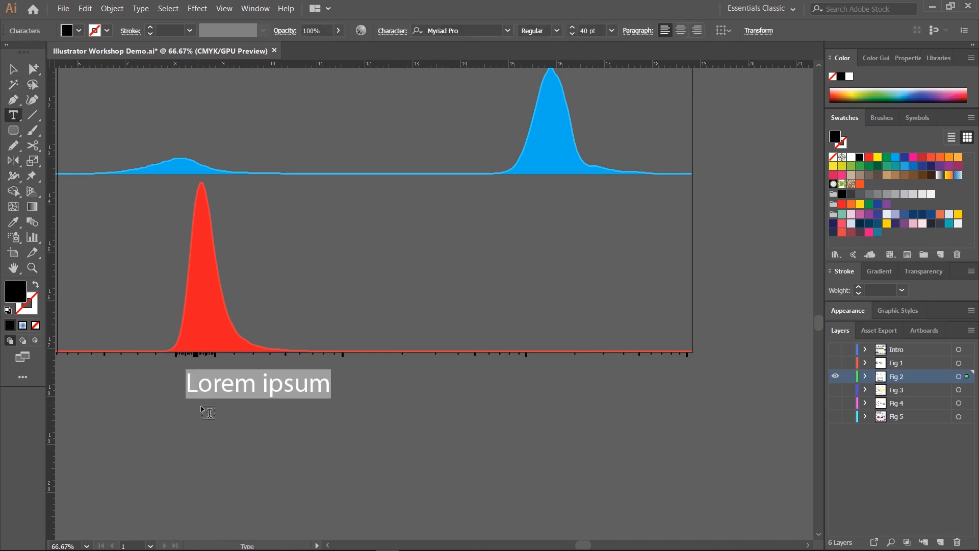
{"action": "type", "text": "0"}
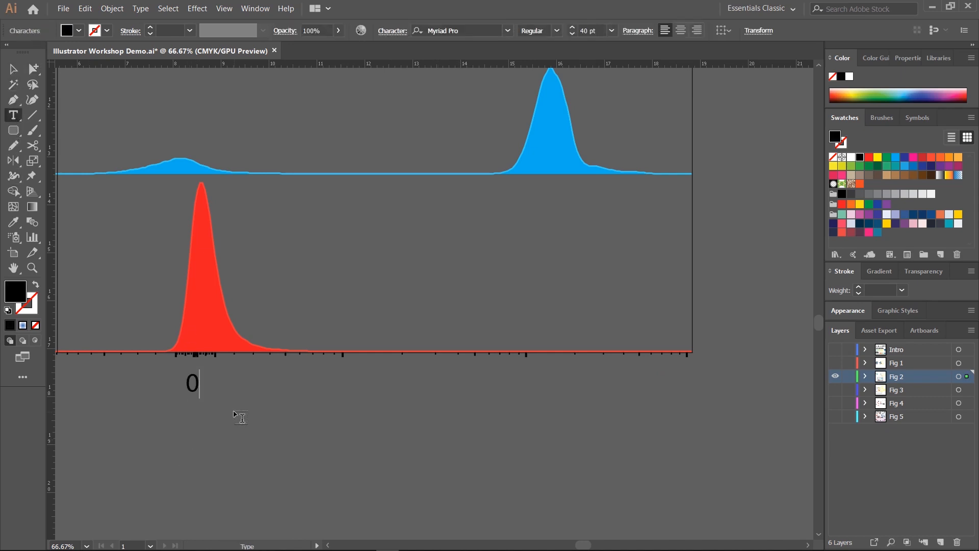
{"action": "key", "text": "Escape"}
Step: Duplicate the 0 label to the next major tick and change the copy to 10 with a superscript 1
{"action": "left_click_drag", "start_coordinate": [195, 382], "coordinate": [346, 382]}
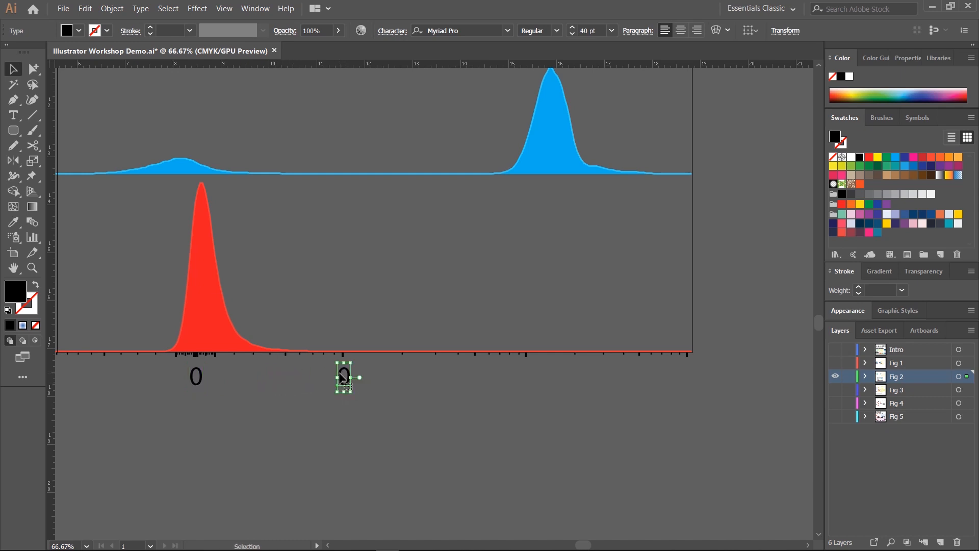
{"action": "double_click", "coordinate": [343, 377]}
{"action": "double_click", "coordinate": [343, 377]}
{"action": "type", "text": "10"}
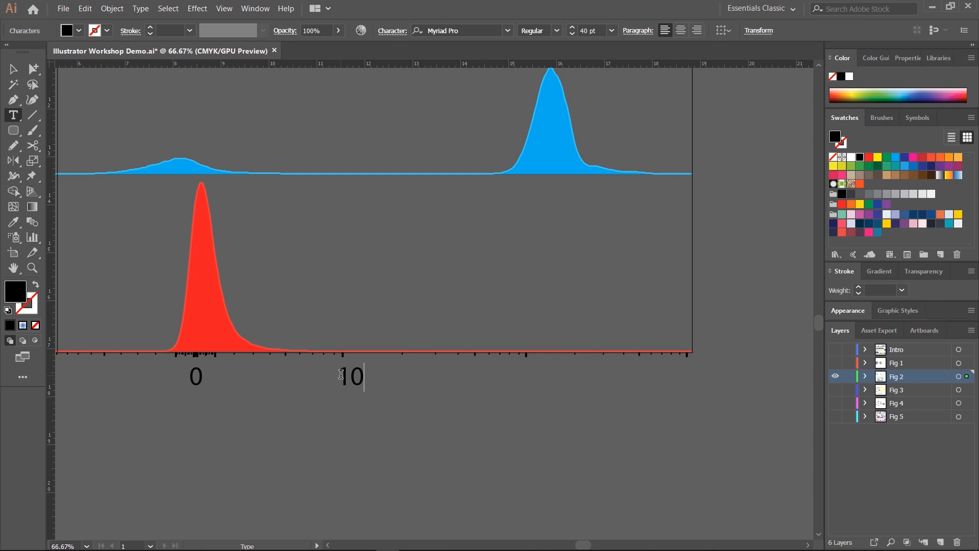
{"action": "type", "text": "1"}
{"action": "key", "text": "shift+Left"}
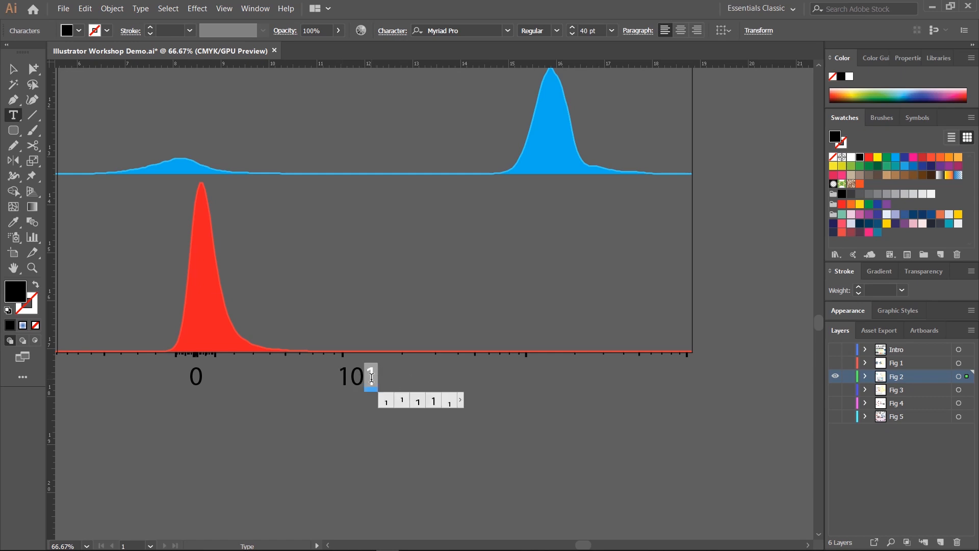
{"action": "left_click", "coordinate": [396, 30]}
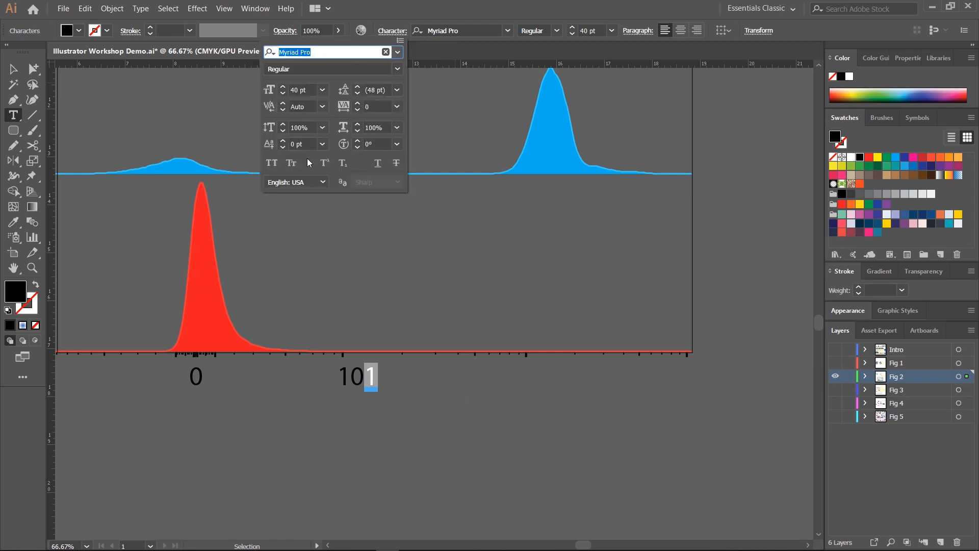
{"action": "left_click", "coordinate": [324, 163]}
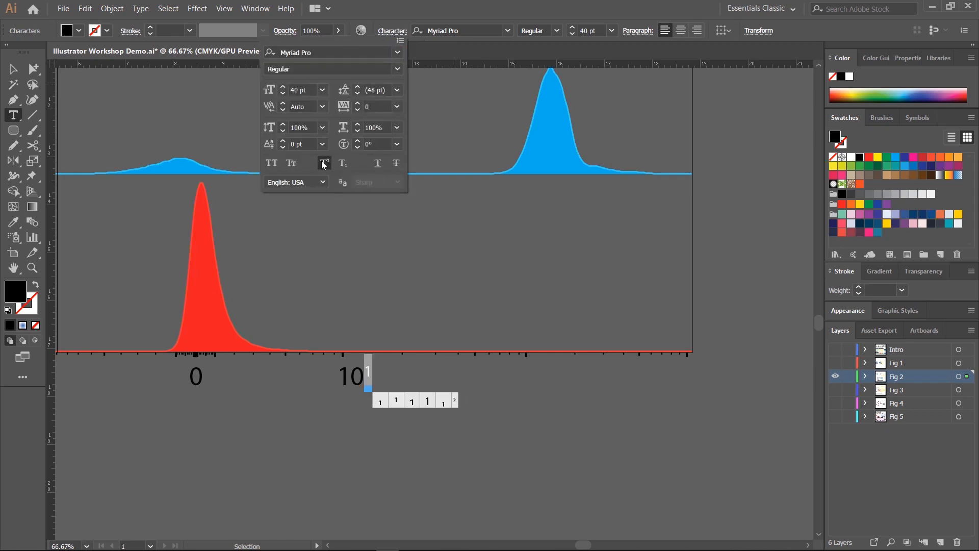
{"action": "left_click", "coordinate": [27, 70]}
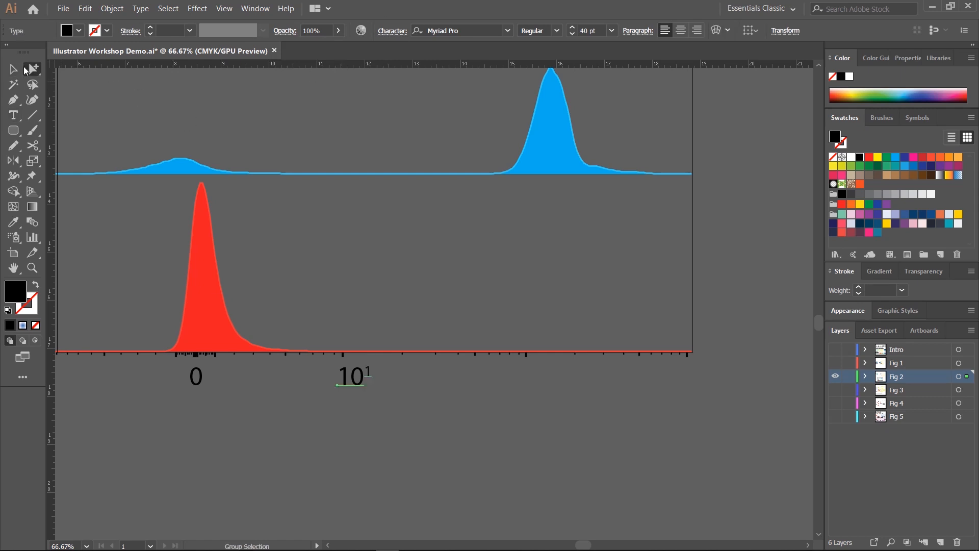
{"action": "left_click", "coordinate": [12, 69]}
{"action": "left_click", "coordinate": [400, 506]}
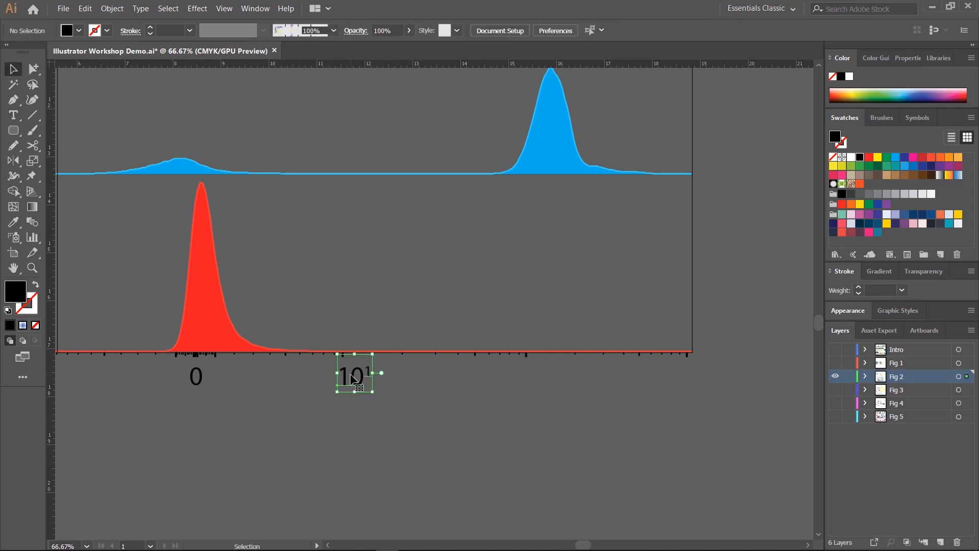
Step: Duplicate the 10¹ label under the major tick near the blue peak and change its exponent to 2
{"action": "left_click_drag", "start_coordinate": [351, 378], "coordinate": [531, 385]}
{"action": "double_click", "coordinate": [539, 374]}
{"action": "key", "text": "ctrl+a"}
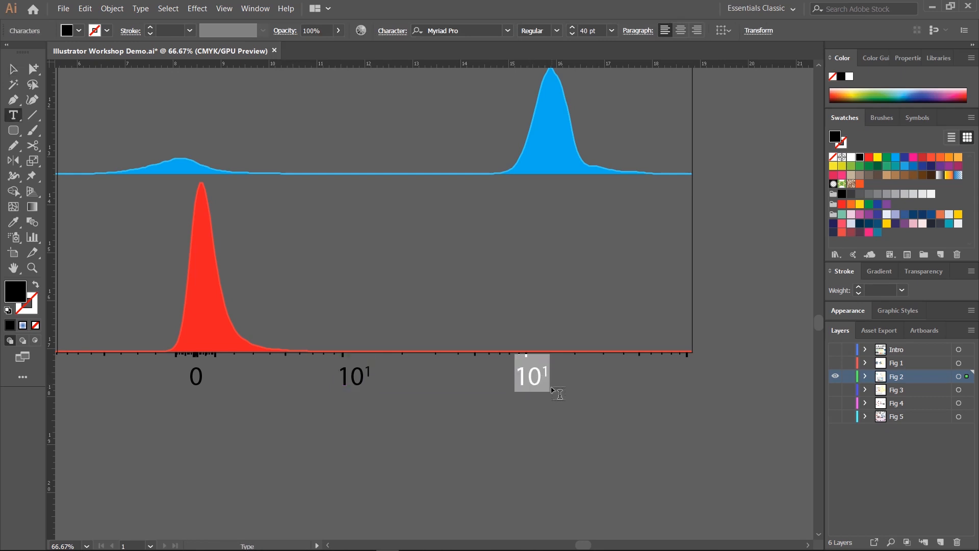
{"action": "left_click", "coordinate": [545, 376]}
{"action": "key", "text": "shift+Left"}
{"action": "type", "text": "2"}
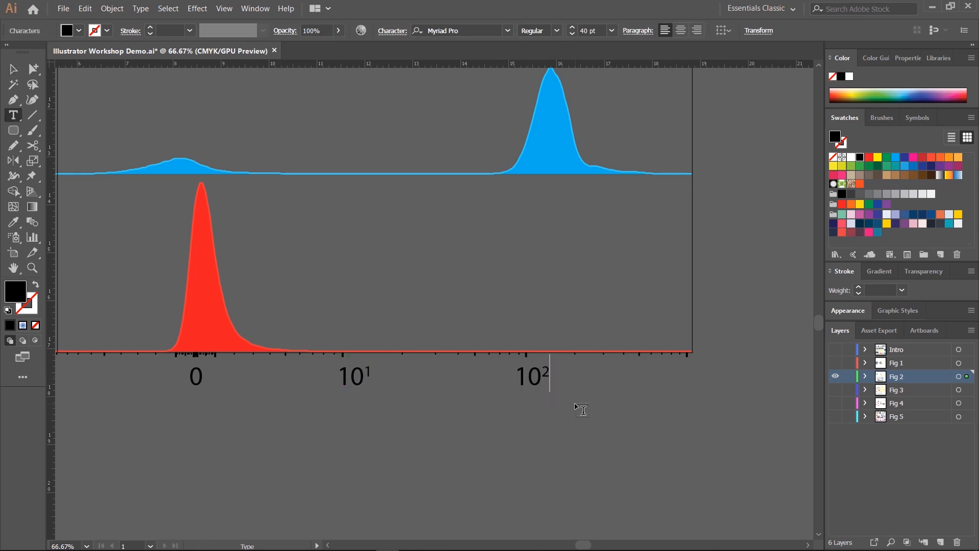
{"action": "key", "text": "Escape"}
Step: Duplicate the 10² label to the last tick of the horizontal axis and change its exponent to 3
{"action": "left_click_drag", "start_coordinate": [542, 378], "coordinate": [697, 378]}
{"action": "key", "text": "t"}
{"action": "double_click", "coordinate": [698, 375]}
{"action": "left_click", "coordinate": [700, 369]}
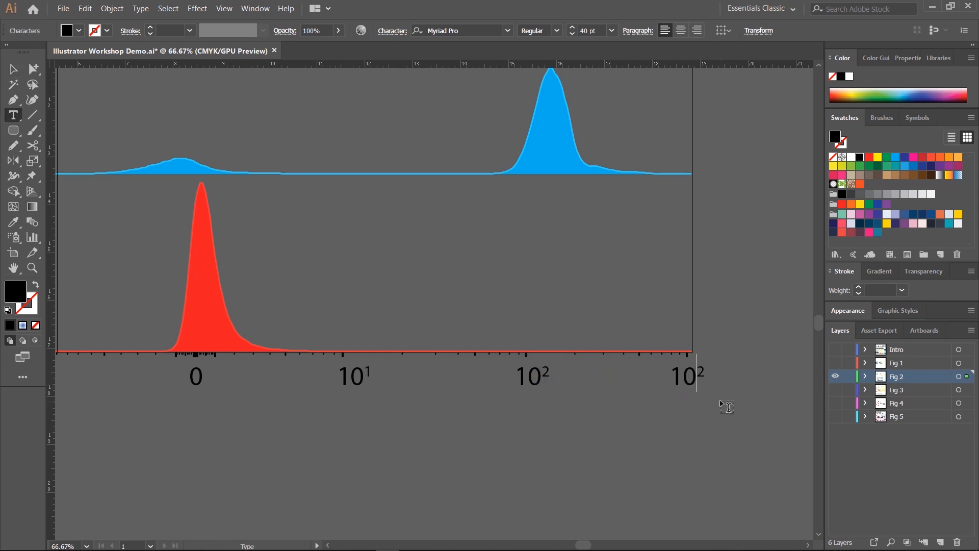
{"action": "key", "text": "shift+Right"}
{"action": "type", "text": "3"}
{"action": "key", "text": "Escape"}
{"action": "left_click", "coordinate": [470, 439]}
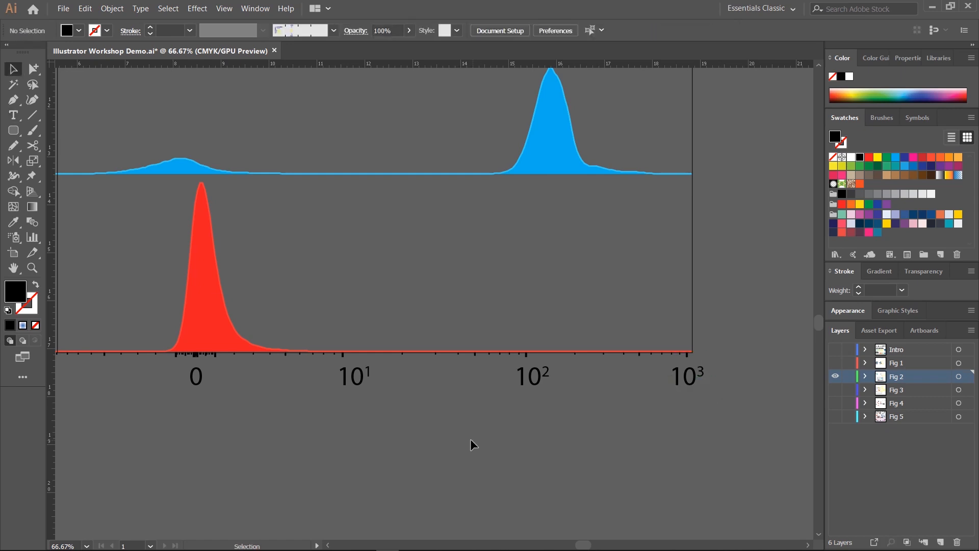
Step: Add the axis title GFP (AU) below the histogram's new axis numbers
{"action": "scroll", "coordinate": [510, 446], "scroll_direction": "left", "scroll_amount": 3}
{"action": "scroll", "coordinate": [553, 461], "scroll_direction": "right", "scroll_amount": 4}
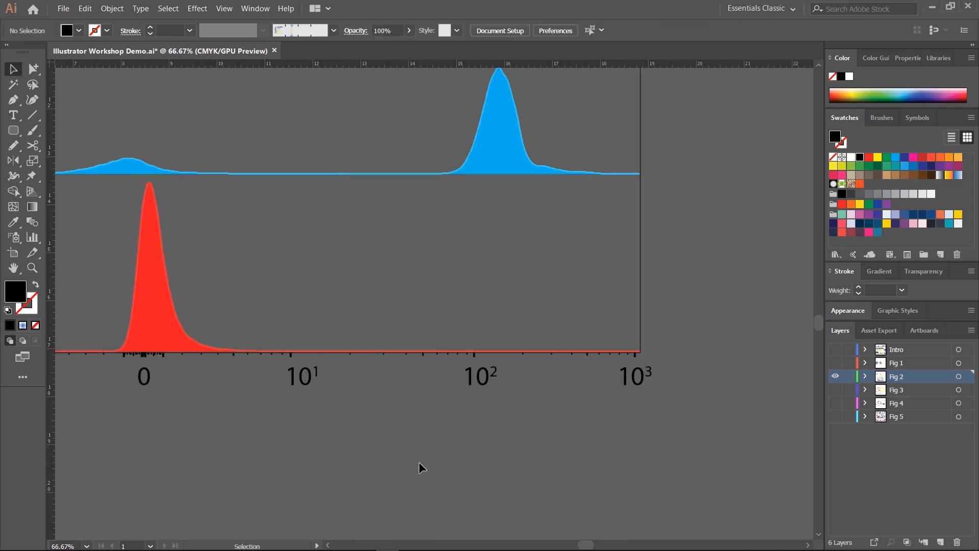
{"action": "key", "text": "ctrl+minus"}
{"action": "key", "text": "ctrl+minus"}
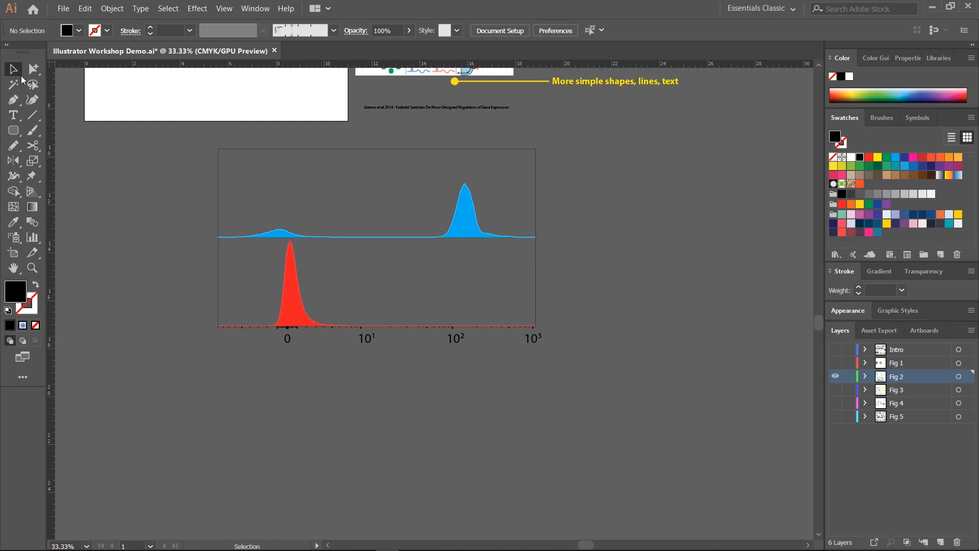
{"action": "left_click", "coordinate": [13, 115]}
{"action": "left_click", "coordinate": [355, 356]}
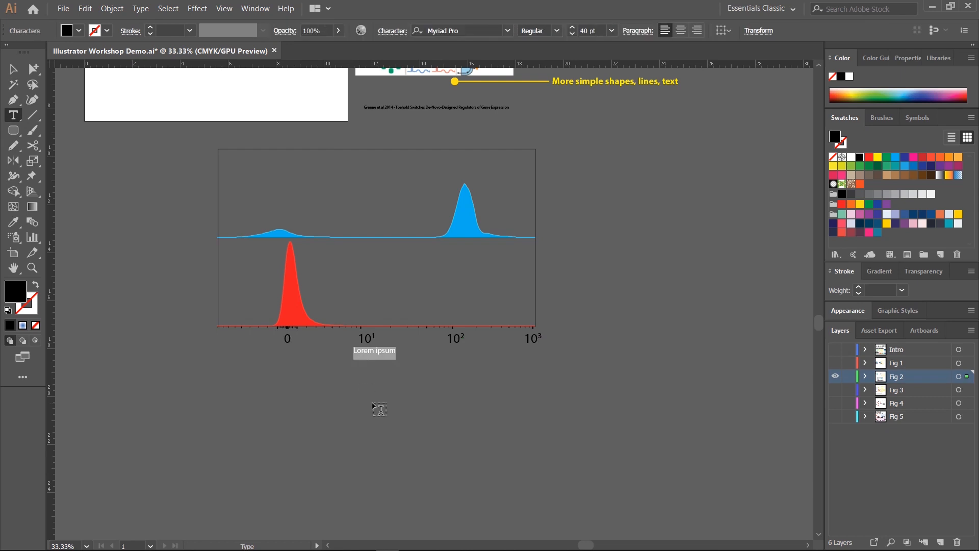
{"action": "type", "text": "GFP"}
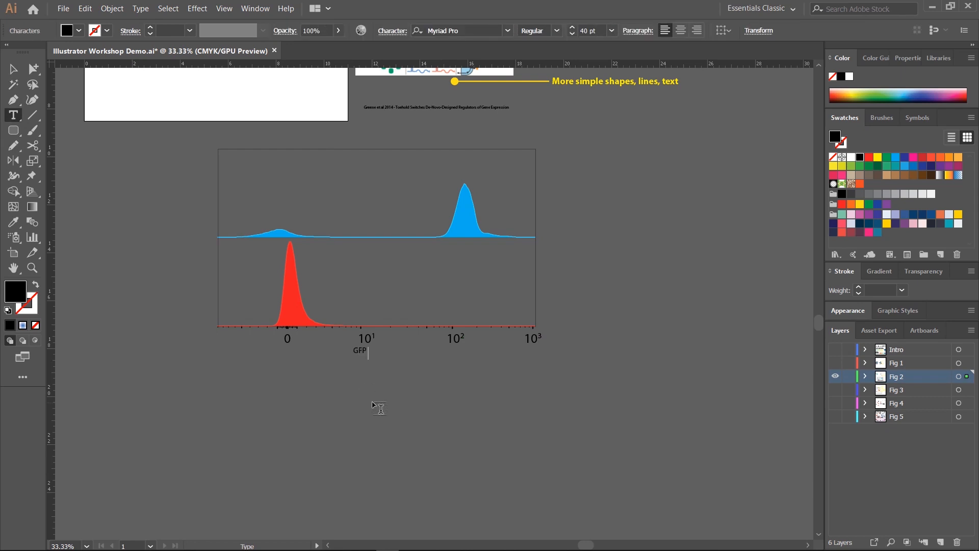
{"action": "type", "text": " (AU)"}
{"action": "left_click", "coordinate": [13, 68]}
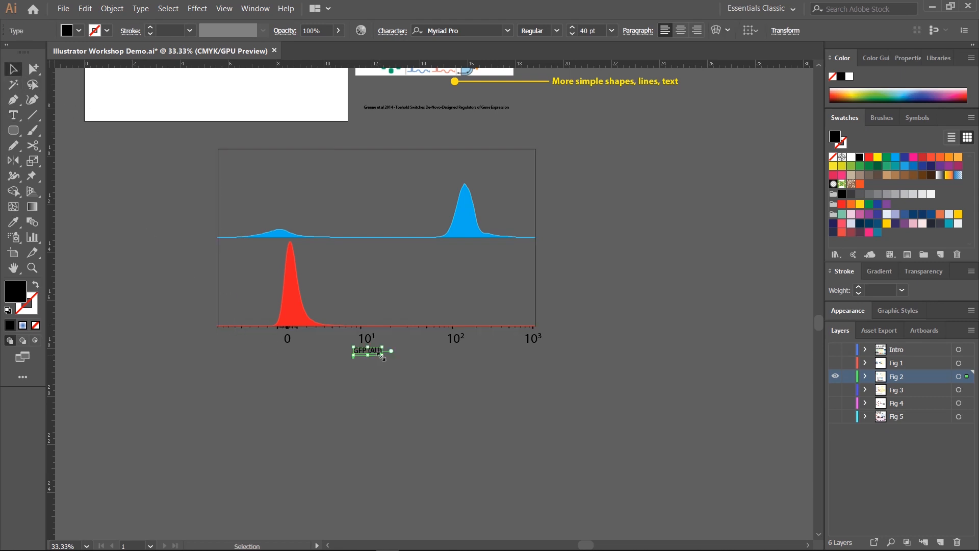
Step: Align the histogram group and the GFP (AU) title on their horizontal centers
{"action": "left_click", "coordinate": [463, 224]}
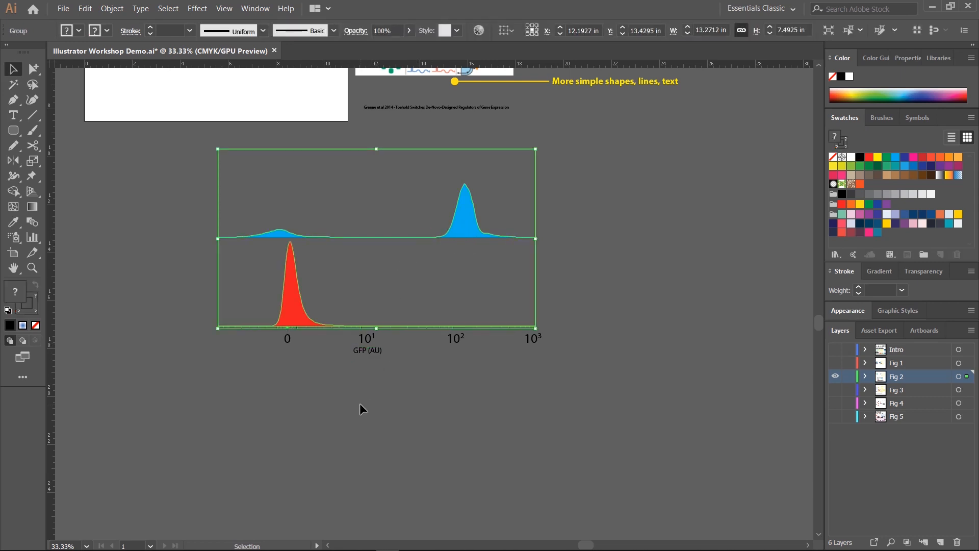
{"action": "key", "text": "ctrl+plus"}
{"action": "key", "text": "ctrl+plus"}
{"action": "scroll", "coordinate": [467, 265], "scroll_direction": "down", "scroll_amount": 2}
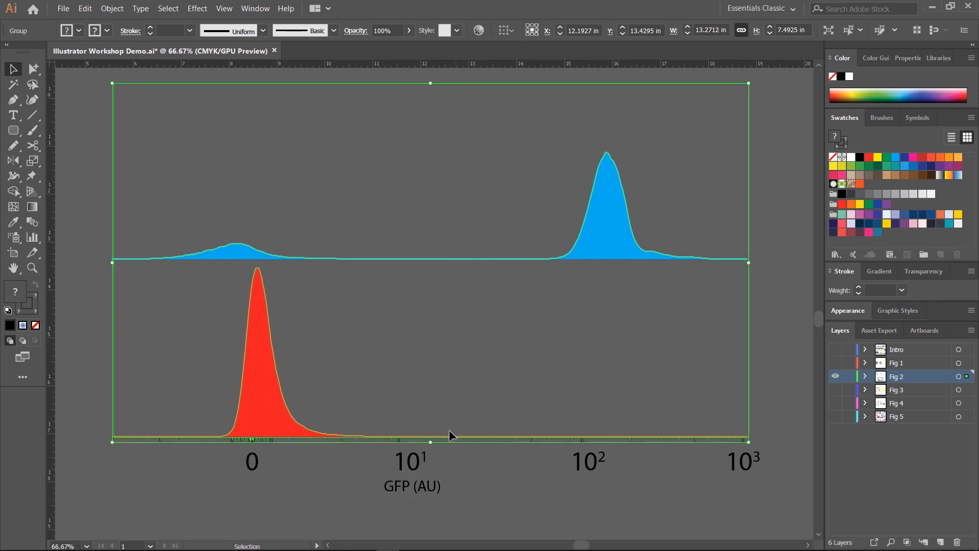
{"action": "left_click", "coordinate": [423, 486], "text": "shift"}
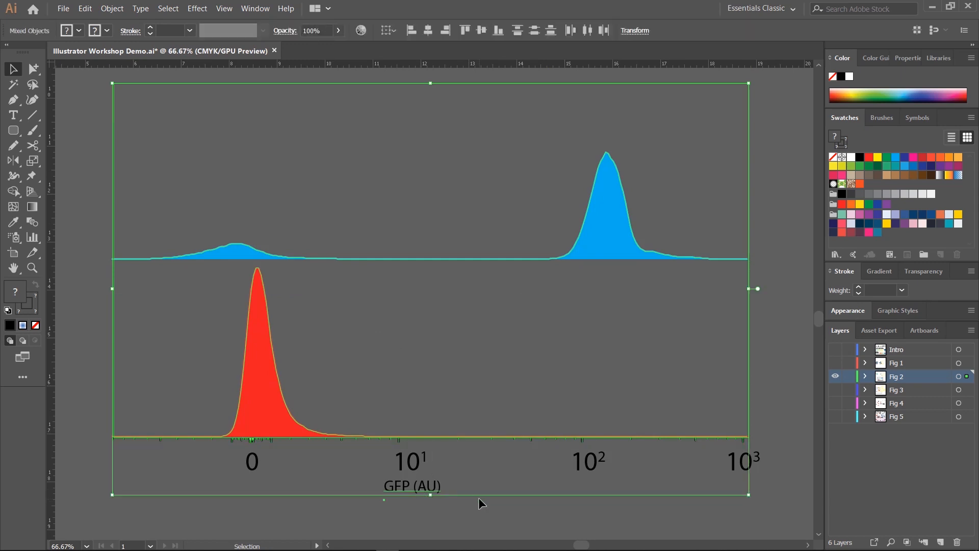
{"action": "left_click", "coordinate": [429, 31]}
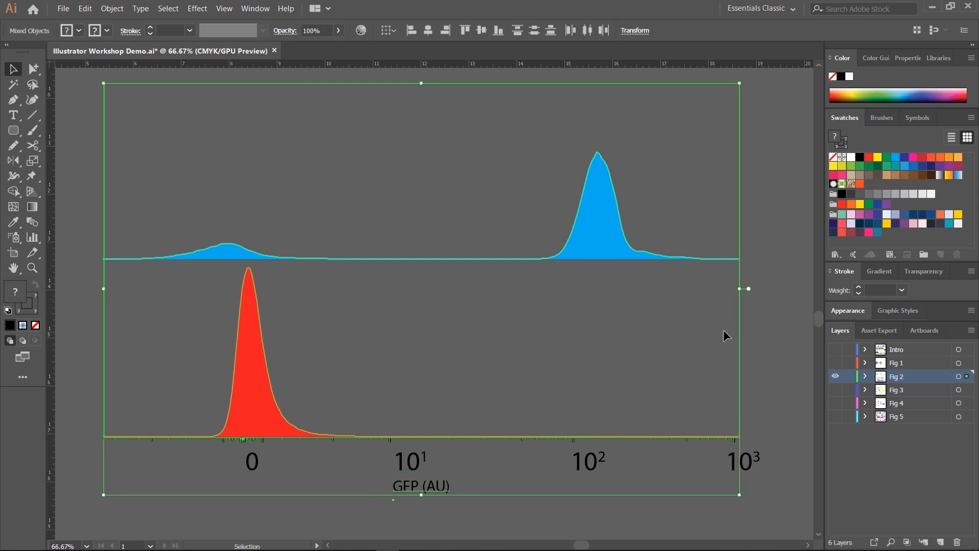
Step: Undo the last horizontal alignment of the histogram and the GFP (AU) title
{"action": "left_click", "coordinate": [778, 337]}
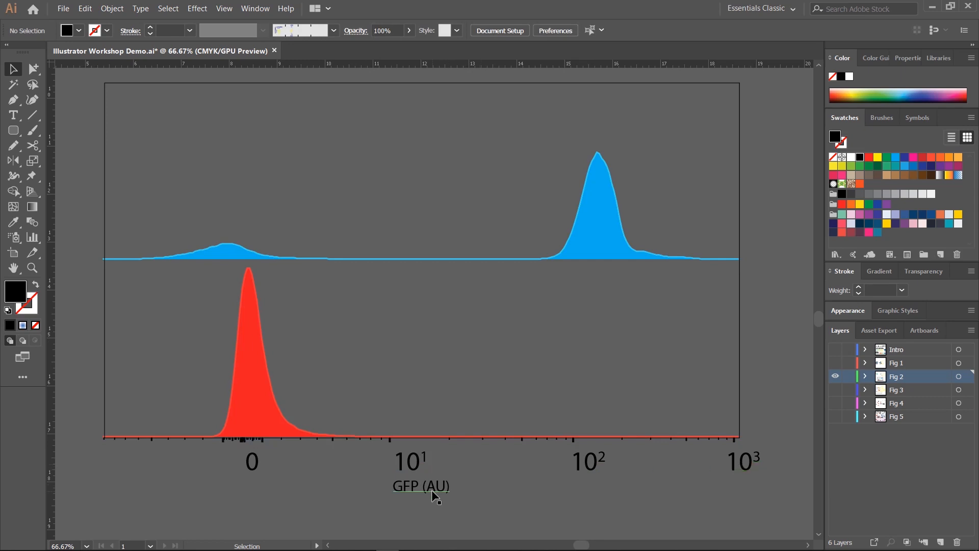
{"action": "key", "text": "ctrl+z"}
{"action": "left_click", "coordinate": [457, 475]}
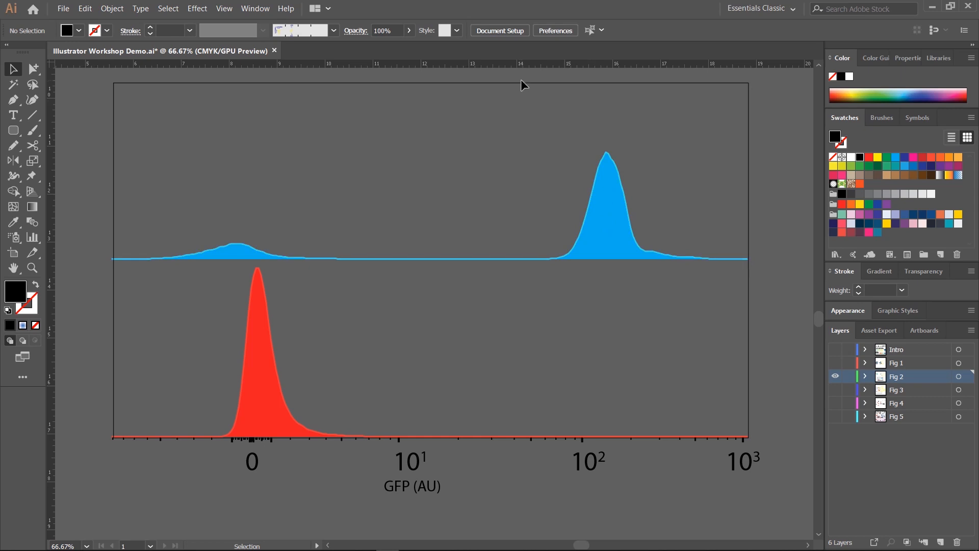
Step: Center the GFP (AU) title horizontally on the histogram, with the histogram as the key object
{"action": "left_click", "coordinate": [605, 221]}
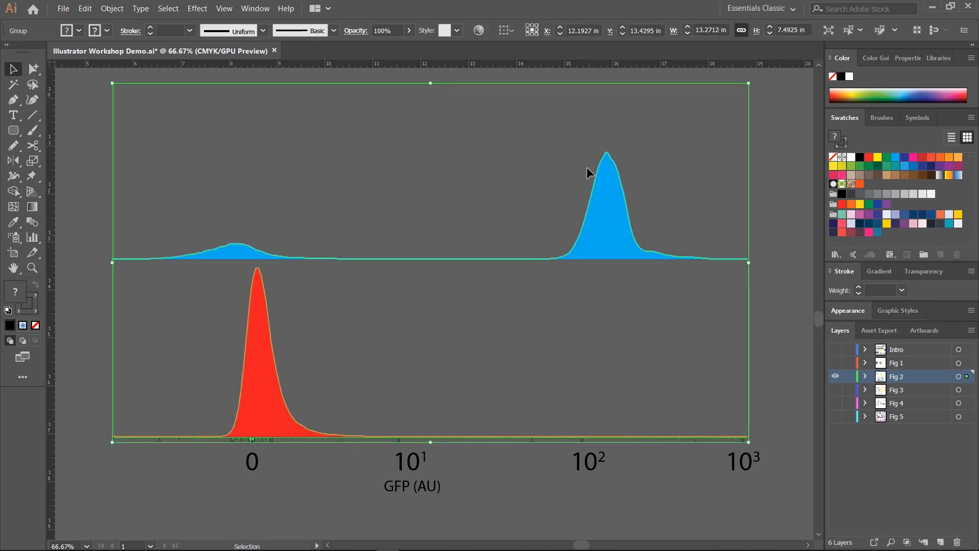
{"action": "left_click", "coordinate": [416, 488], "text": "shift"}
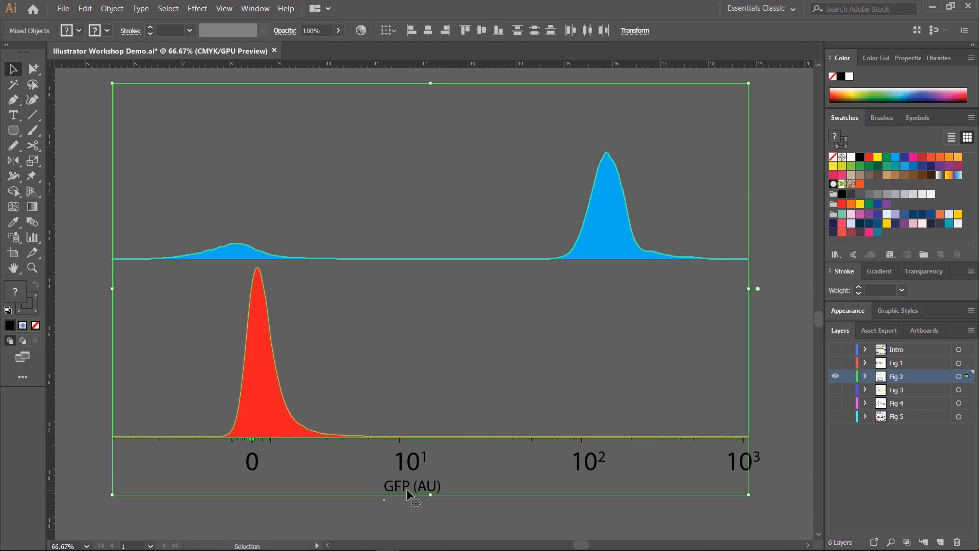
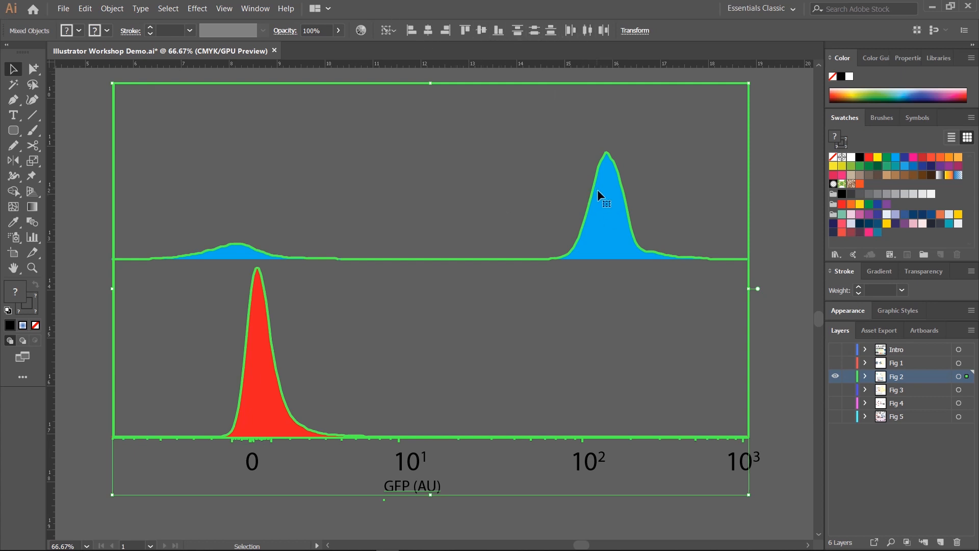
{"action": "left_click", "coordinate": [428, 31]}
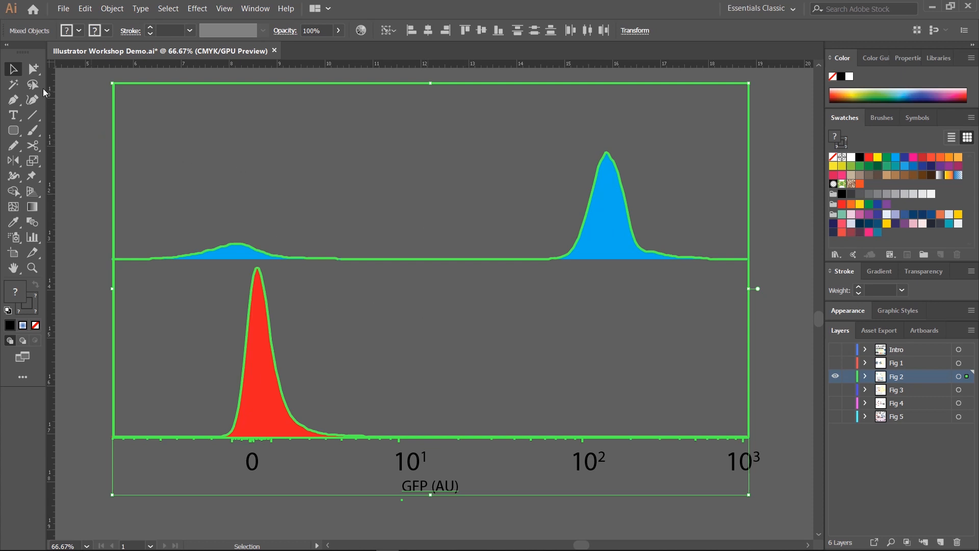
{"action": "left_click", "coordinate": [91, 136]}
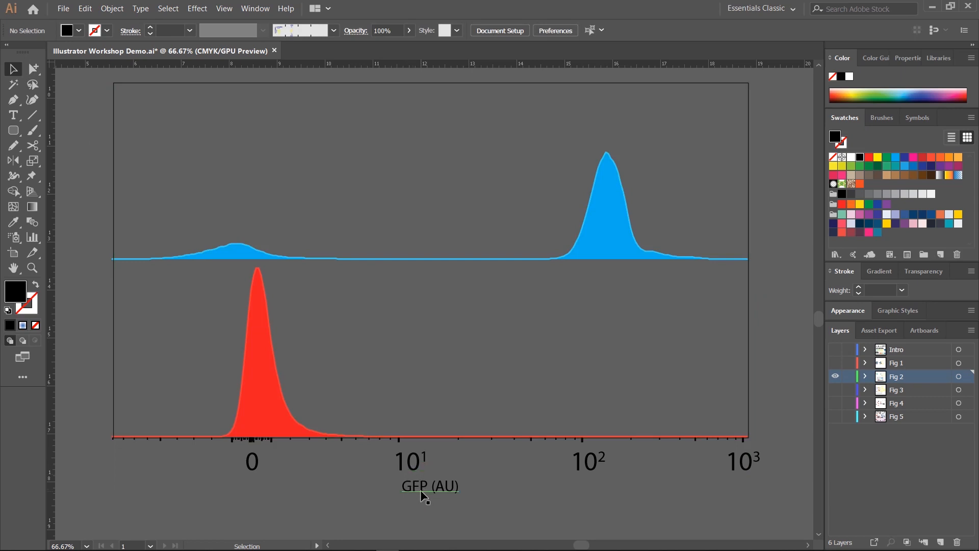
Step: Move the GFP (AU) title farther below the axis numbers
{"action": "left_click", "coordinate": [442, 489]}
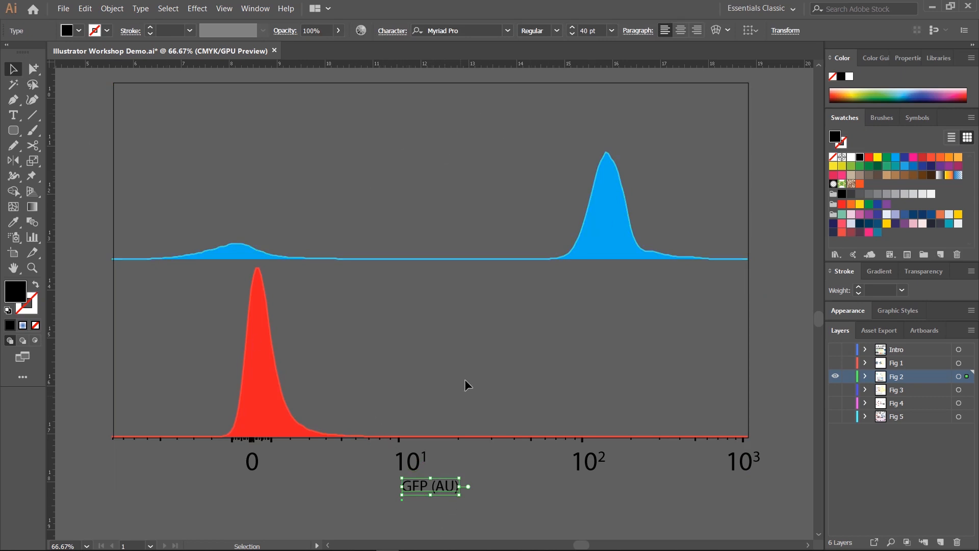
{"action": "scroll", "coordinate": [461, 367], "scroll_direction": "down", "scroll_amount": 3}
{"action": "left_click_drag", "start_coordinate": [438, 426], "coordinate": [437, 444]}
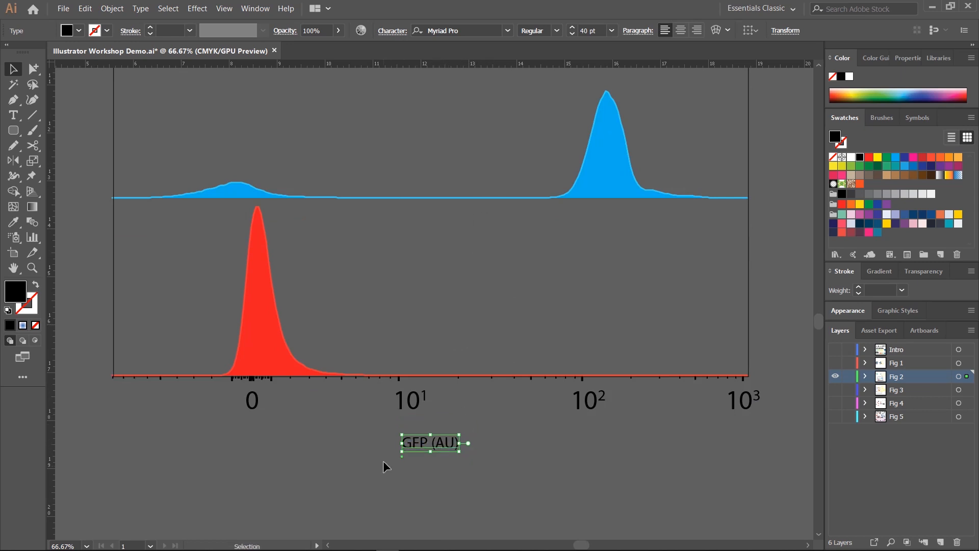
Step: Increase the font size of the GFP (AU) title to 63 pt
{"action": "left_click", "coordinate": [572, 28]}
{"action": "left_click", "coordinate": [573, 28]}
{"action": "left_click", "coordinate": [572, 28]}
{"action": "left_click", "coordinate": [572, 29]}
{"action": "left_click", "coordinate": [572, 28]}
{"action": "left_click", "coordinate": [573, 29]}
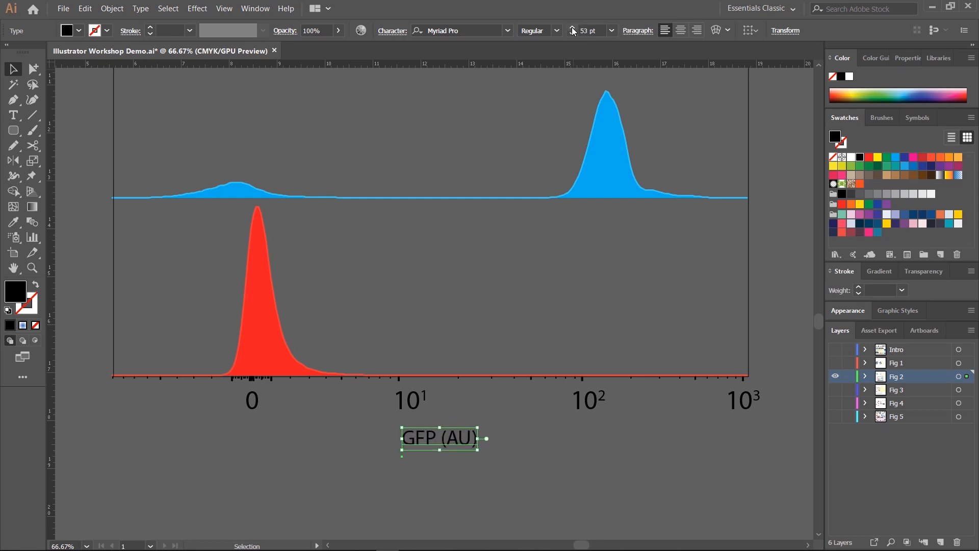
{"action": "left_click", "coordinate": [573, 29]}
{"action": "left_click", "coordinate": [573, 29]}
{"action": "left_click", "coordinate": [573, 29]}
{"action": "left_click", "coordinate": [573, 28]}
{"action": "left_click", "coordinate": [573, 28]}
{"action": "left_click", "coordinate": [573, 29]}
{"action": "left_click", "coordinate": [573, 28]}
{"action": "left_click", "coordinate": [573, 28]}
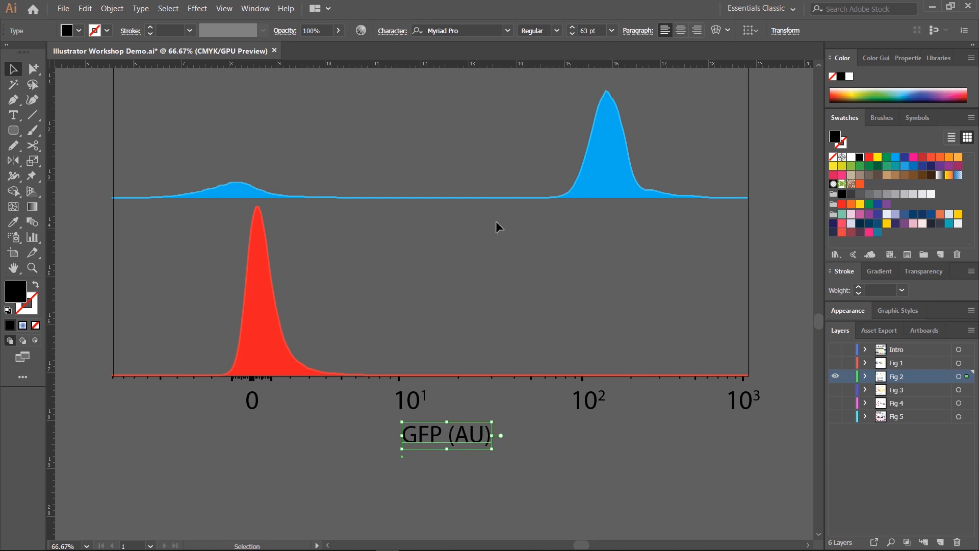
Step: Center the enlarged GFP (AU) title horizontally on the histogram again, keeping the histogram fixed as key object
{"action": "left_click", "coordinate": [598, 168]}
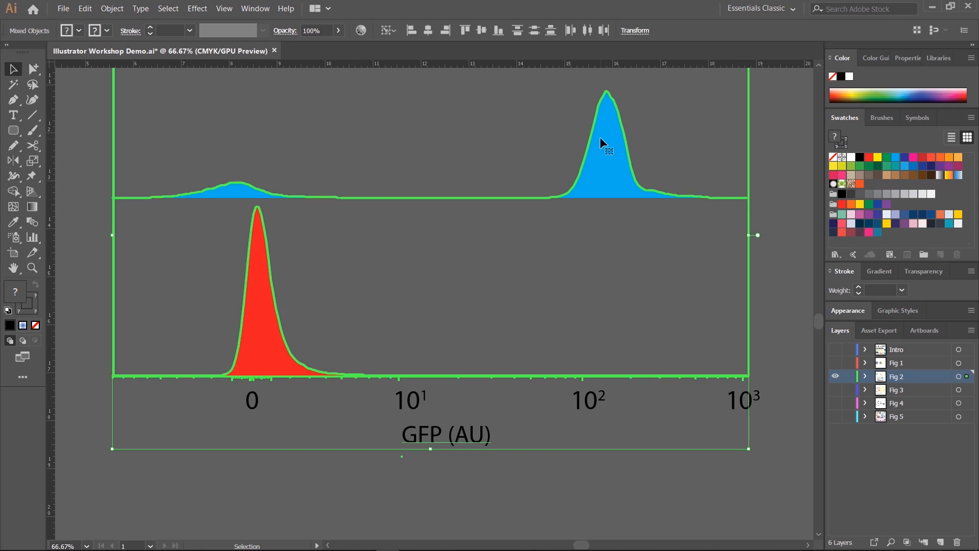
{"action": "left_click", "coordinate": [428, 31]}
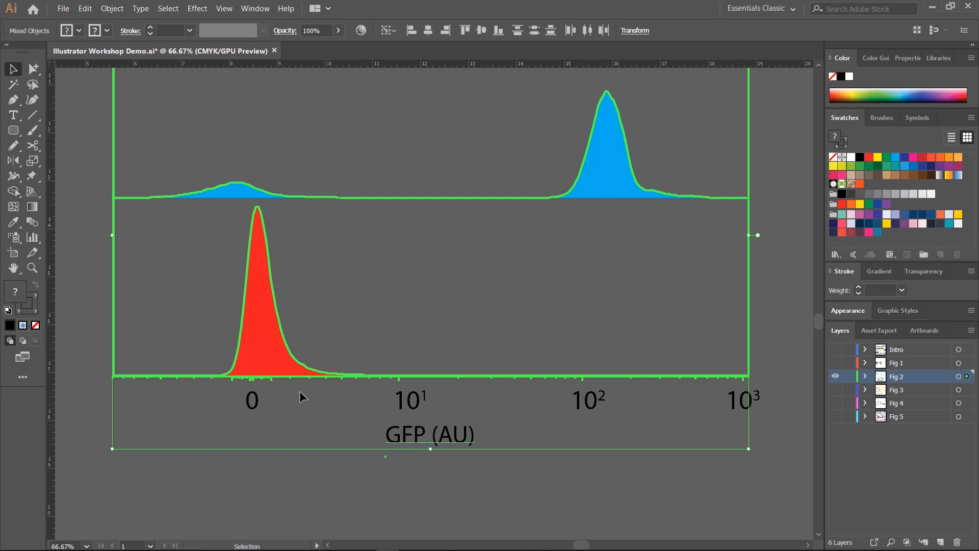
{"action": "scroll", "coordinate": [83, 264], "scroll_direction": "up", "scroll_amount": 3}
{"action": "left_click", "coordinate": [96, 128]}
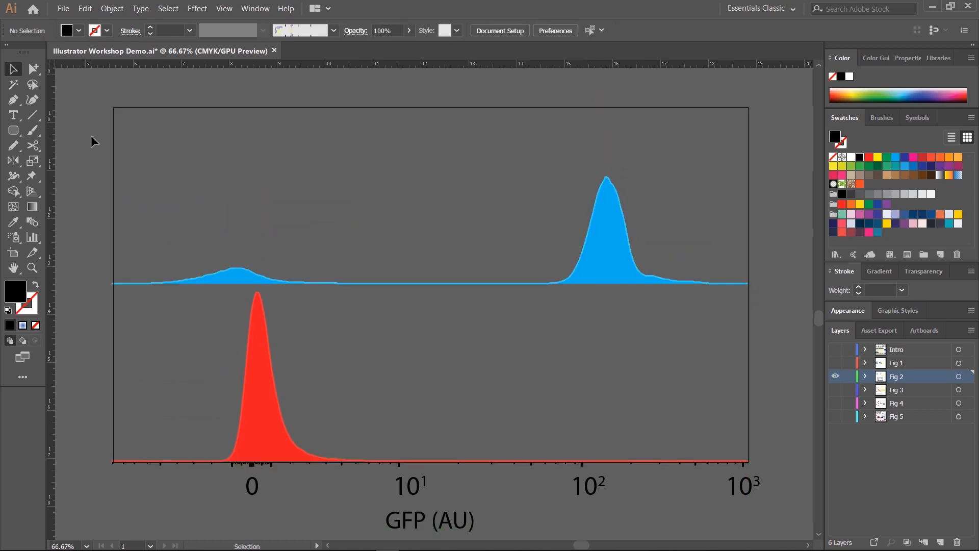
Step: Group the histogram with its axis numbers and title, and scale the group proportionally to about 6.73 in wide
{"action": "key", "text": "ctrl+minus"}
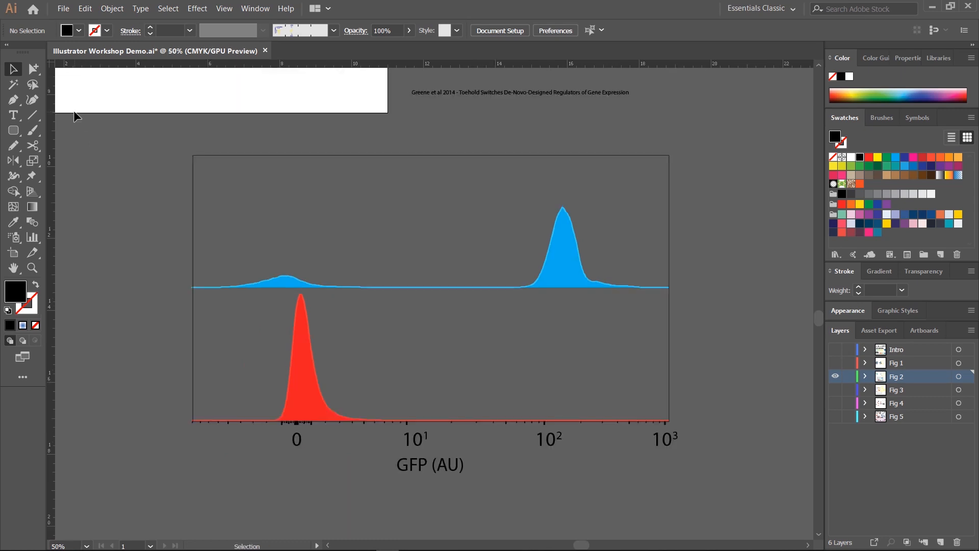
{"action": "key", "text": "ctrl+a"}
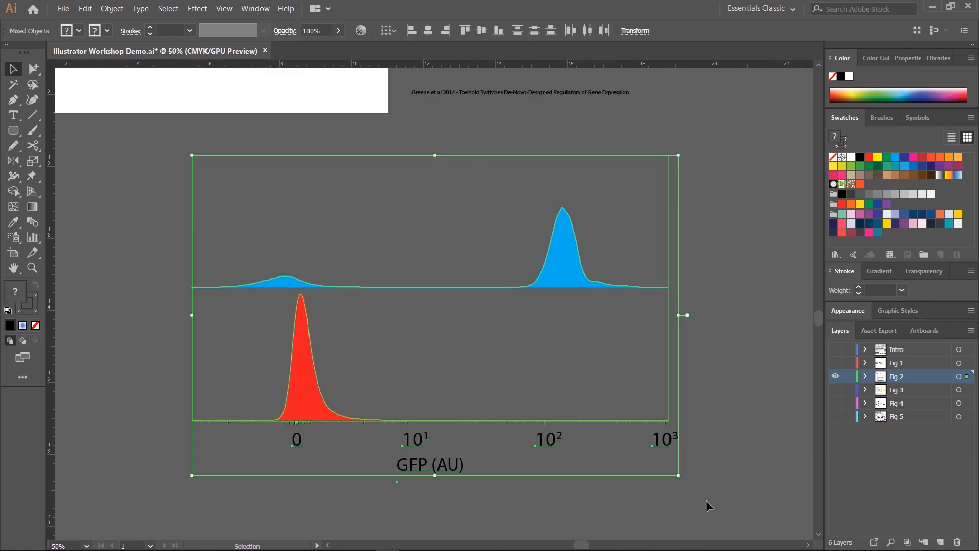
{"action": "left_click", "coordinate": [742, 316]}
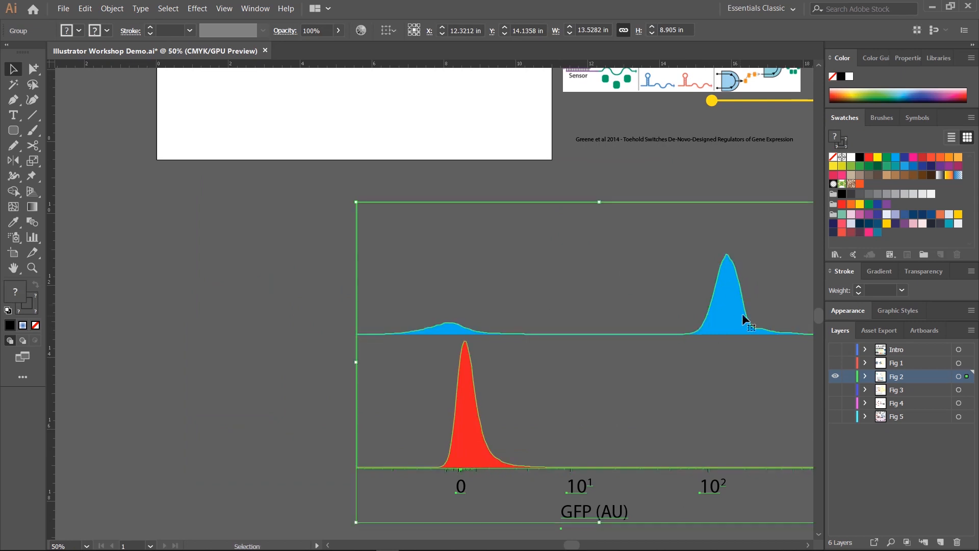
{"action": "left_click_drag", "start_coordinate": [726, 313], "coordinate": [543, 294]}
{"action": "left_click_drag", "start_coordinate": [670, 187], "coordinate": [415, 345]}
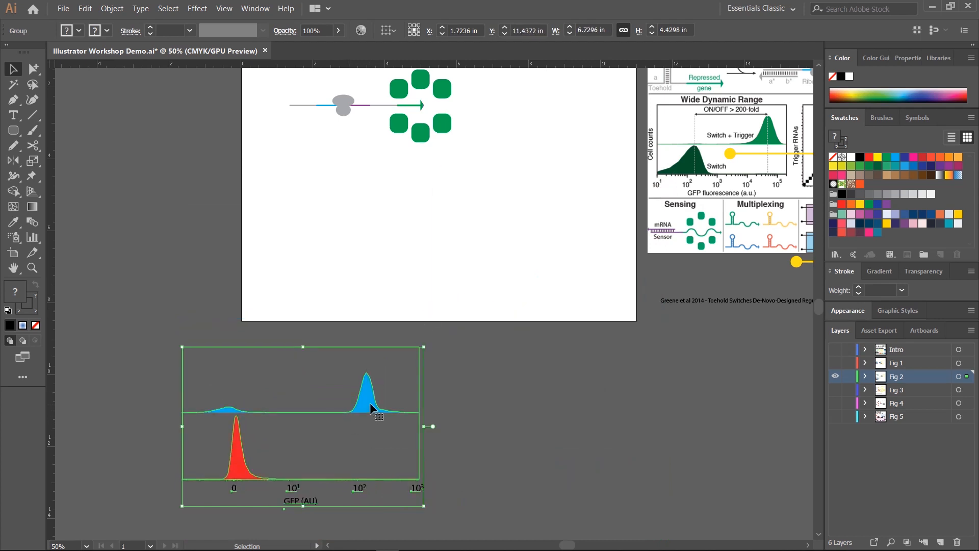
Step: Place the histogram group on the artboard below the green squares and scale it to about 5.95 by 3.92 in
{"action": "left_click_drag", "start_coordinate": [366, 394], "coordinate": [470, 214]}
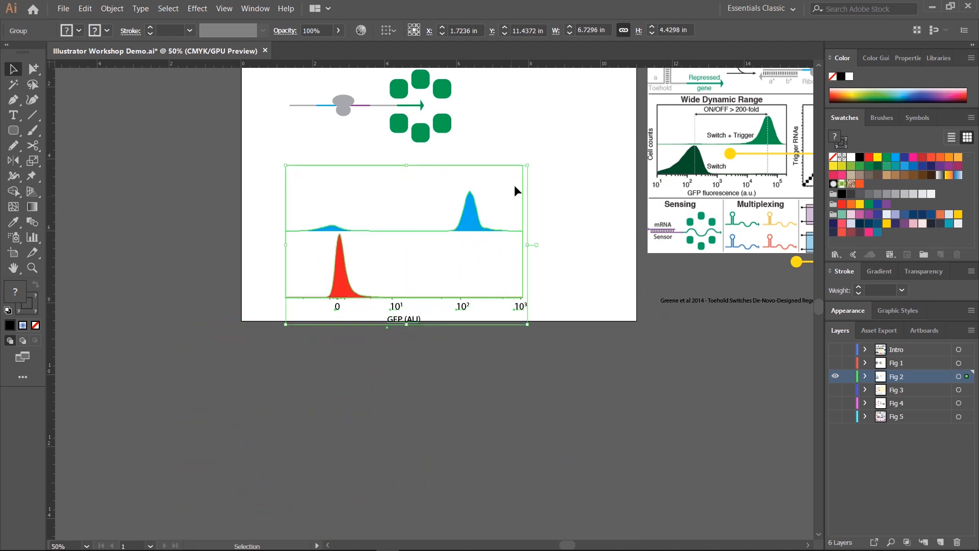
{"action": "left_click_drag", "start_coordinate": [530, 165], "coordinate": [496, 184]}
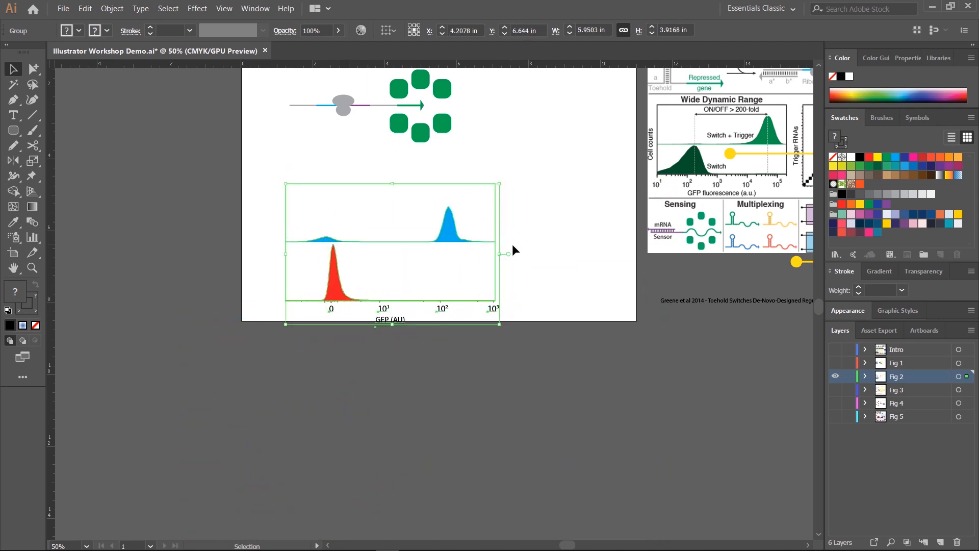
{"action": "left_click", "coordinate": [519, 258]}
{"action": "left_click_drag", "start_coordinate": [388, 206], "coordinate": [450, 230]}
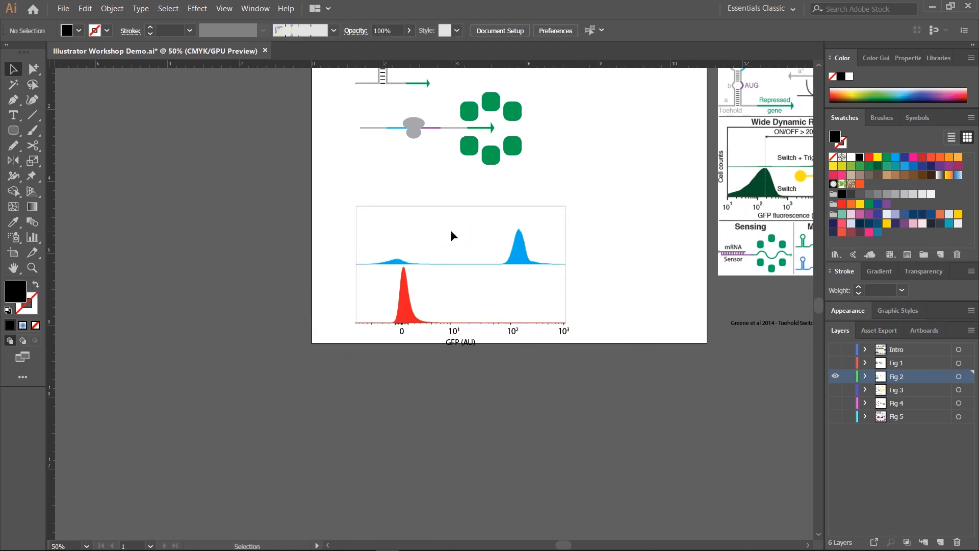
{"action": "key", "text": "ctrl+plus"}
{"action": "key", "text": "ctrl+plus"}
{"action": "key", "text": "ctrl+plus"}
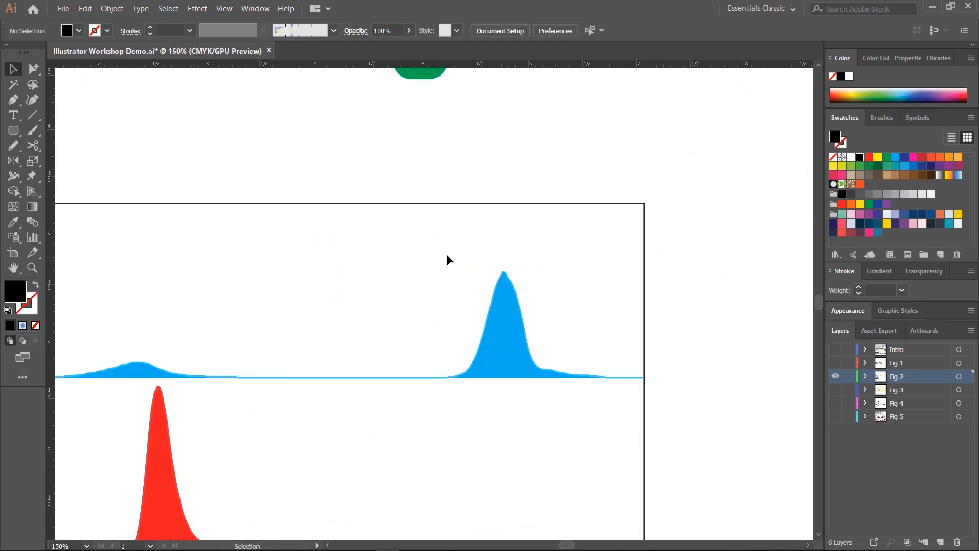
{"action": "left_click_drag", "start_coordinate": [476, 207], "coordinate": [512, 155]}
{"action": "left_click_drag", "start_coordinate": [598, 269], "coordinate": [444, 242]}
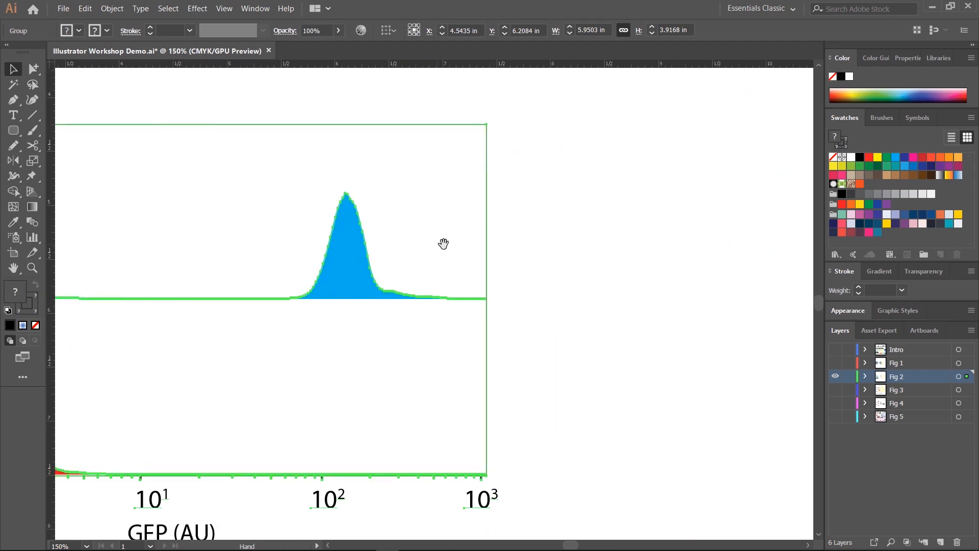
Step: Following the reference's peak markers, draw a vertical line through the red peak from the frame's top edge to the axis
{"action": "left_click_drag", "start_coordinate": [640, 235], "coordinate": [122, 317]}
{"action": "left_click_drag", "start_coordinate": [506, 233], "coordinate": [310, 338]}
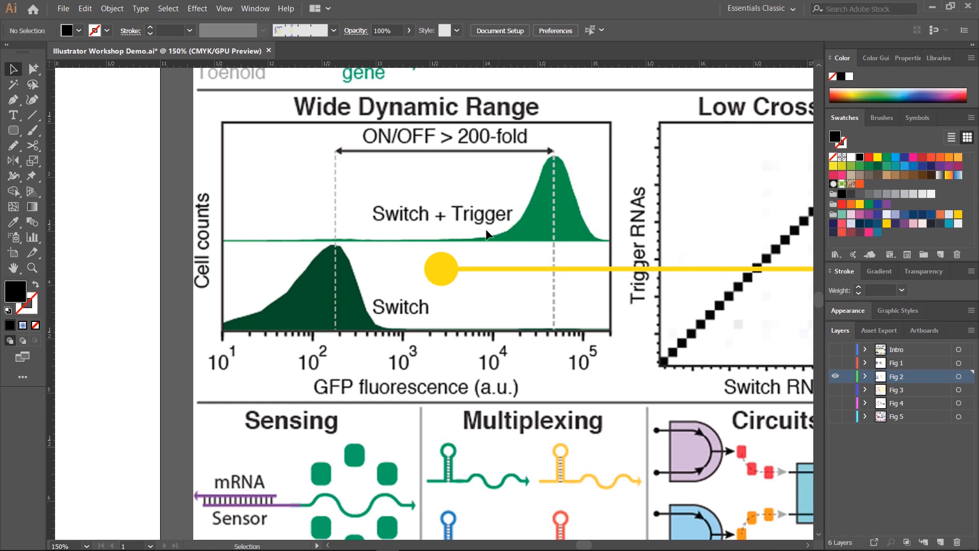
{"action": "left_click_drag", "start_coordinate": [383, 241], "coordinate": [544, 221]}
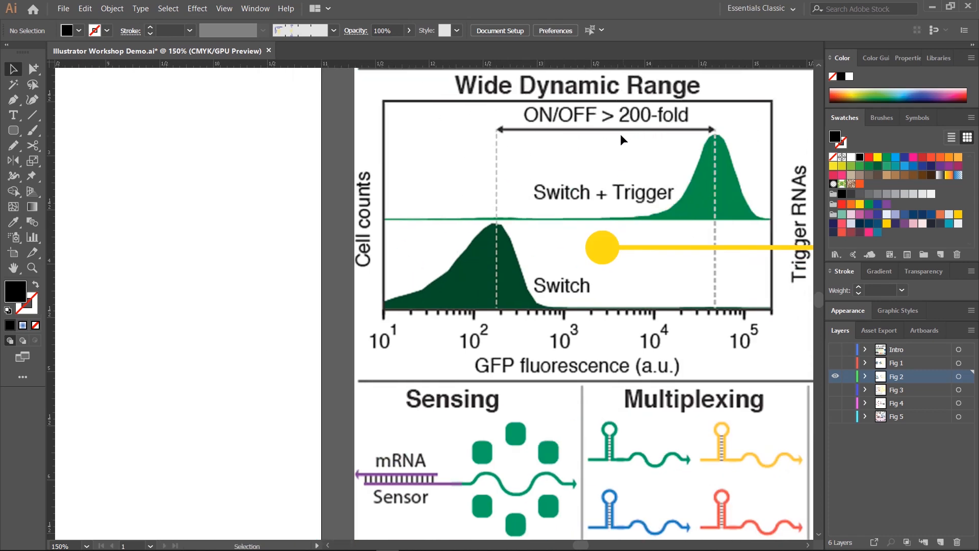
{"action": "left_click_drag", "start_coordinate": [251, 297], "coordinate": [734, 245]}
{"action": "left_click_drag", "start_coordinate": [306, 306], "coordinate": [570, 223]}
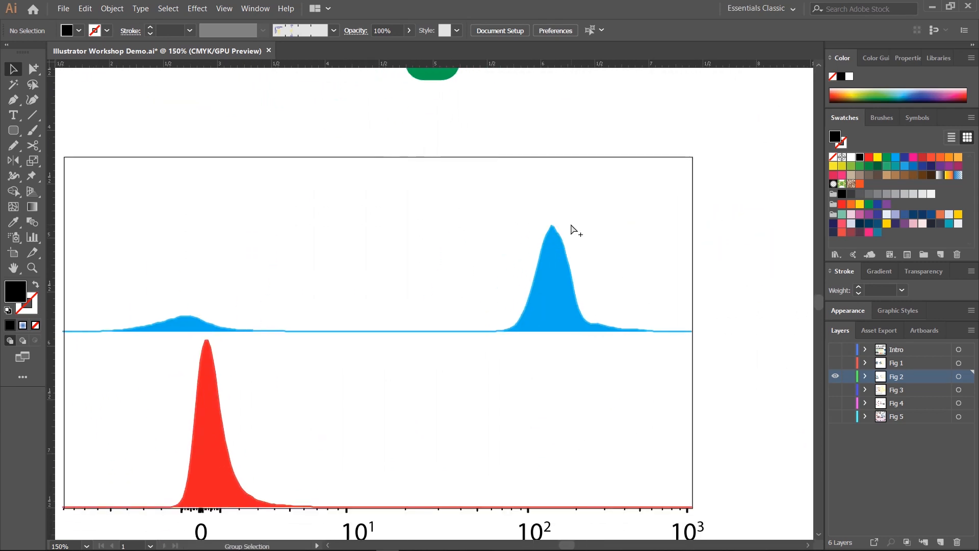
{"action": "key", "text": "ctrl+minus"}
{"action": "left_click", "coordinate": [32, 115]}
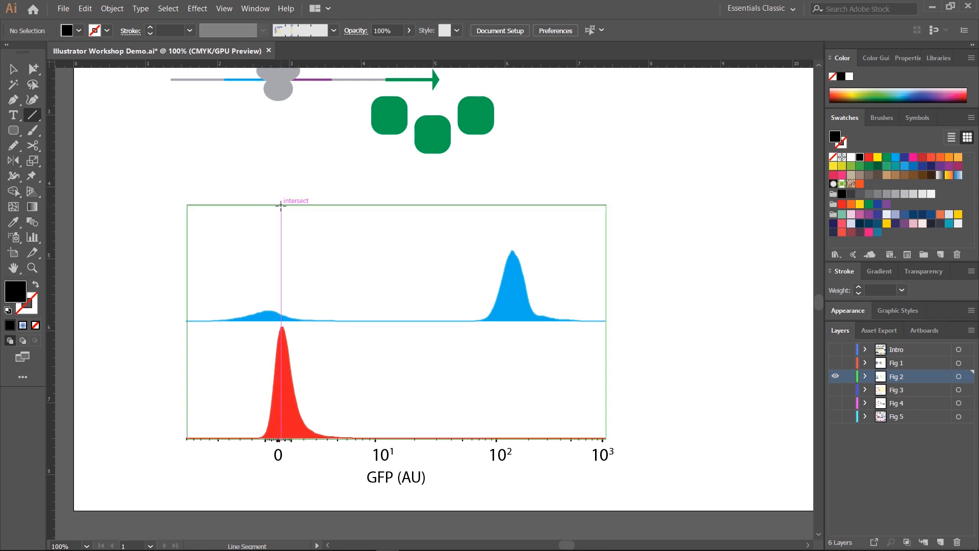
{"action": "left_click_drag", "start_coordinate": [281, 204], "coordinate": [294, 436]}
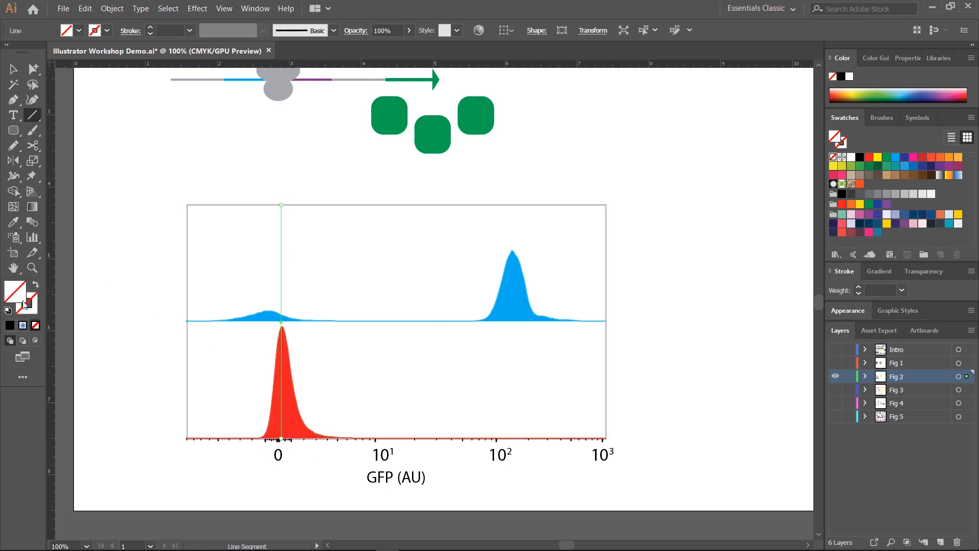
Step: Give the vertical line through the red peak a black stroke with a weight of 3 pt
{"action": "key", "text": "v"}
{"action": "left_click", "coordinate": [107, 31]}
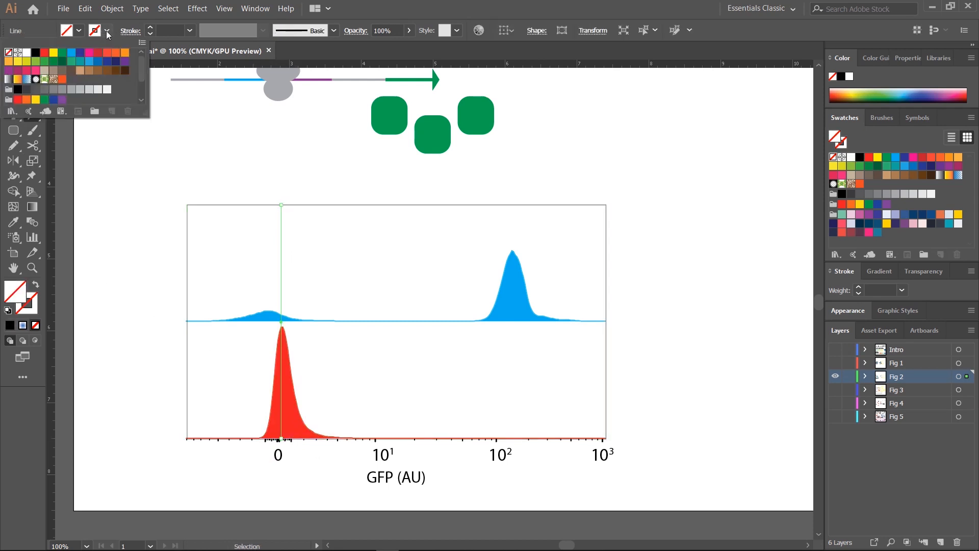
{"action": "left_click", "coordinate": [37, 53]}
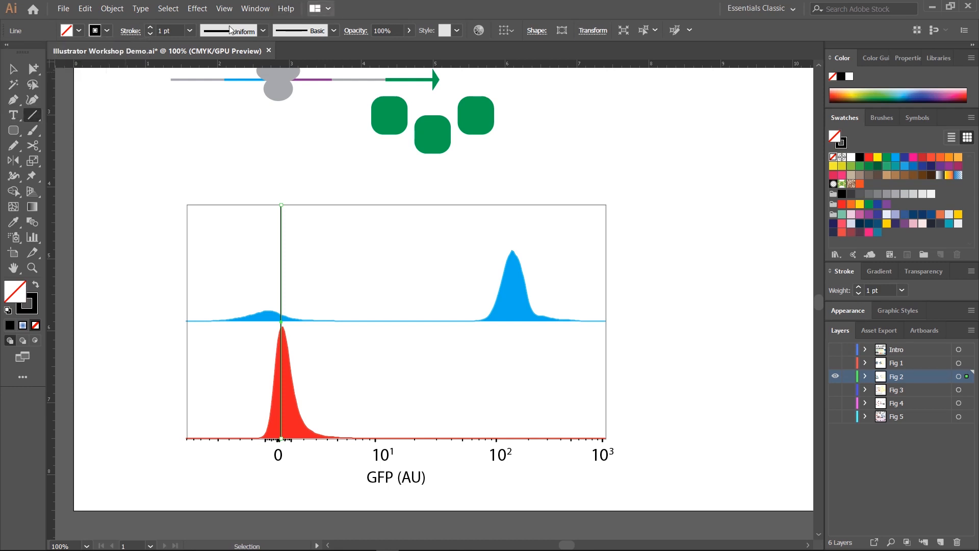
{"action": "left_click", "coordinate": [13, 68]}
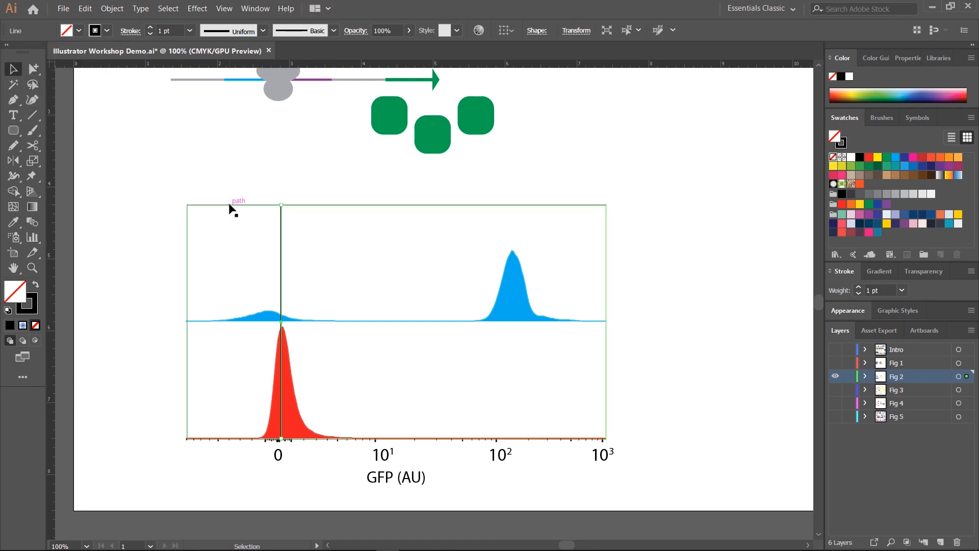
{"action": "left_click", "coordinate": [150, 28]}
{"action": "left_click", "coordinate": [150, 28]}
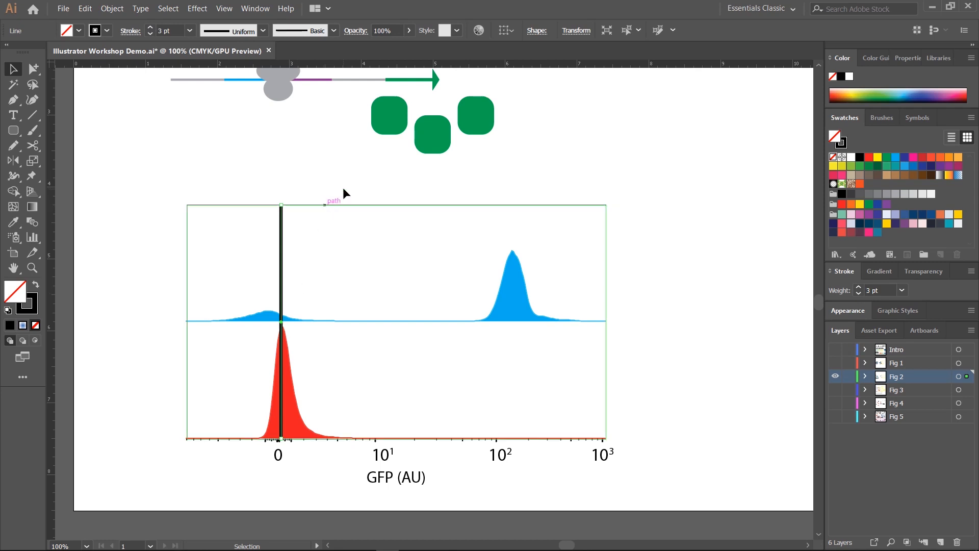
{"action": "left_click", "coordinate": [288, 265]}
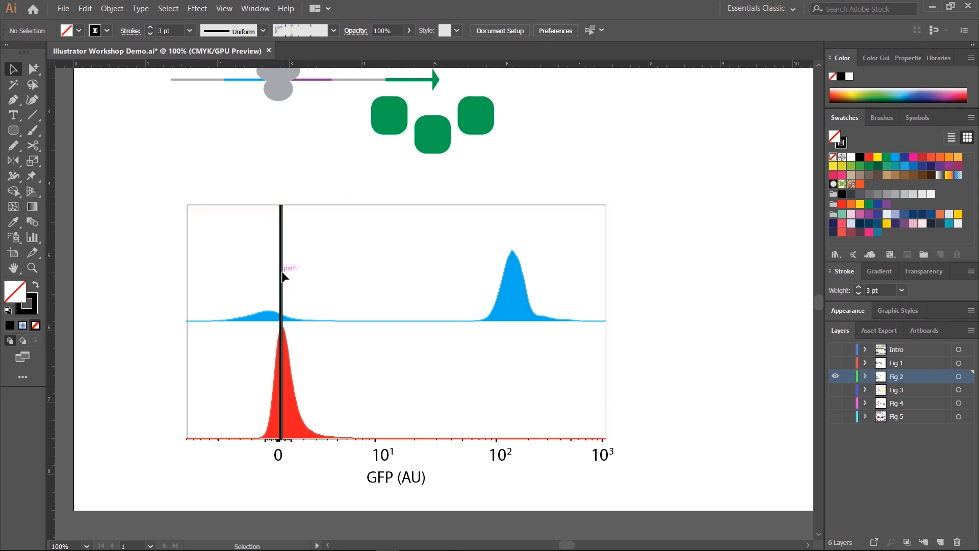
Step: Duplicate the vertical line horizontally onto the center of the tall blue peak
{"action": "left_click_drag", "start_coordinate": [284, 277], "coordinate": [513, 278]}
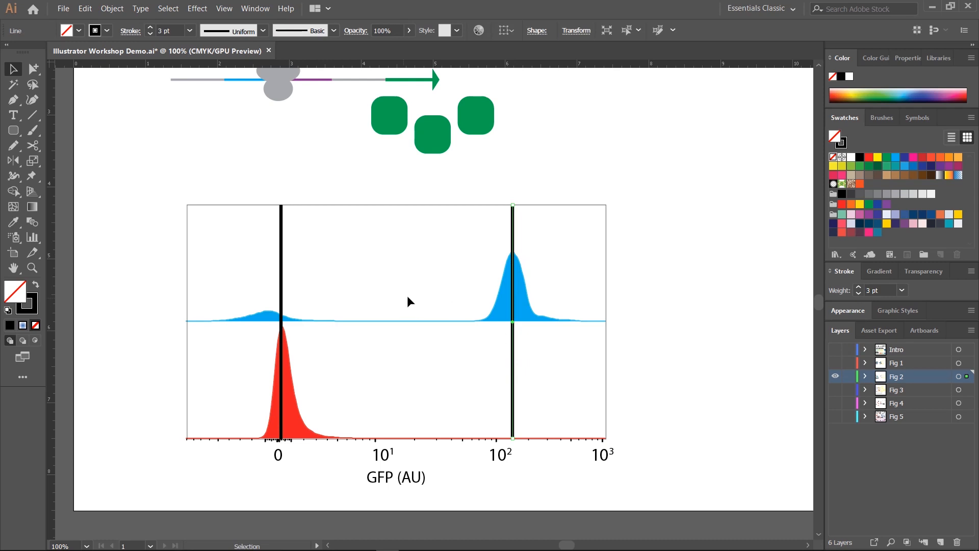
{"action": "left_click", "coordinate": [612, 331]}
{"action": "key", "text": "space"}
{"action": "left_click_drag", "start_coordinate": [689, 244], "coordinate": [422, 280]}
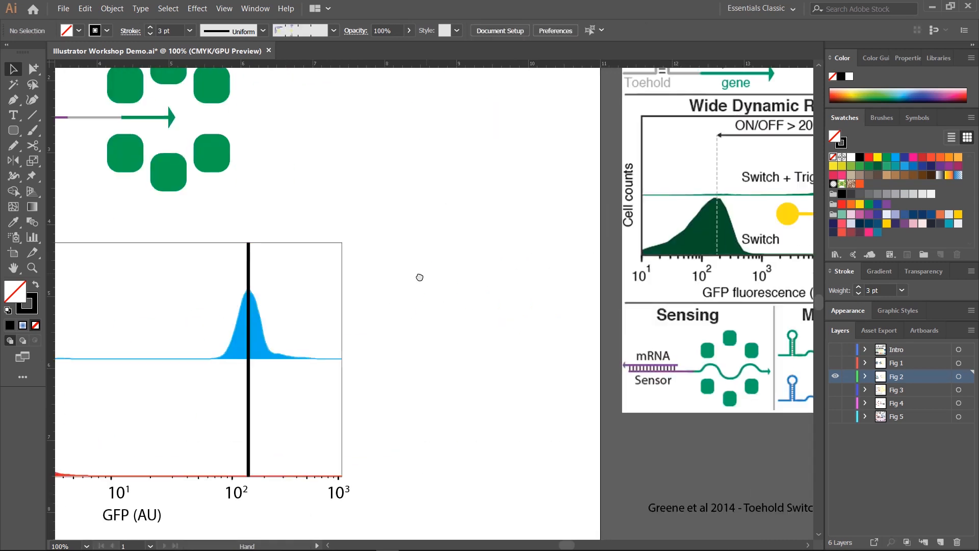
Step: Recolor the strokes of both vertical peak lines to the light gray swatch C=0 M=0 Y=0 K=40
{"action": "left_click_drag", "start_coordinate": [567, 240], "coordinate": [380, 282]}
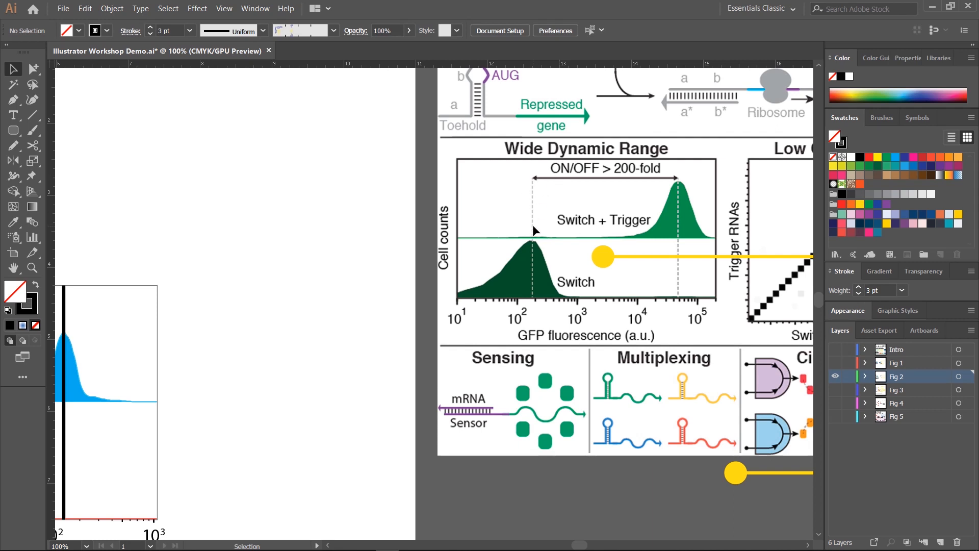
{"action": "key", "text": "space"}
{"action": "left_click_drag", "start_coordinate": [88, 325], "coordinate": [517, 277]}
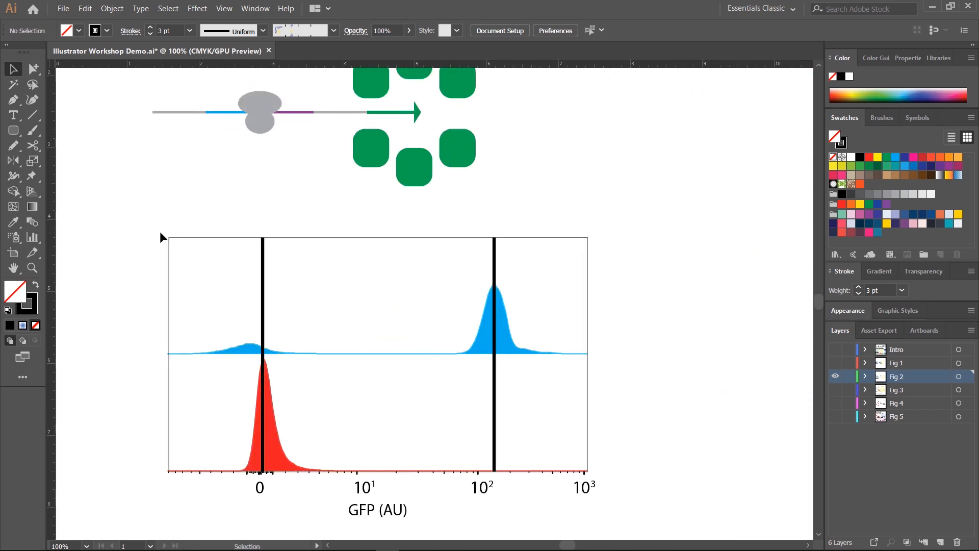
{"action": "left_click", "coordinate": [263, 280]}
{"action": "left_click", "coordinate": [495, 278], "text": "shift"}
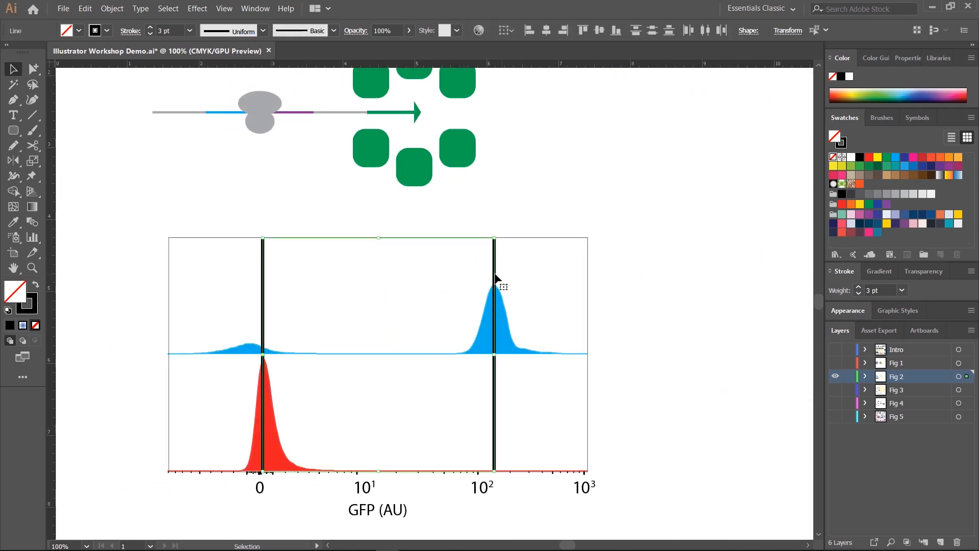
{"action": "left_click", "coordinate": [28, 308]}
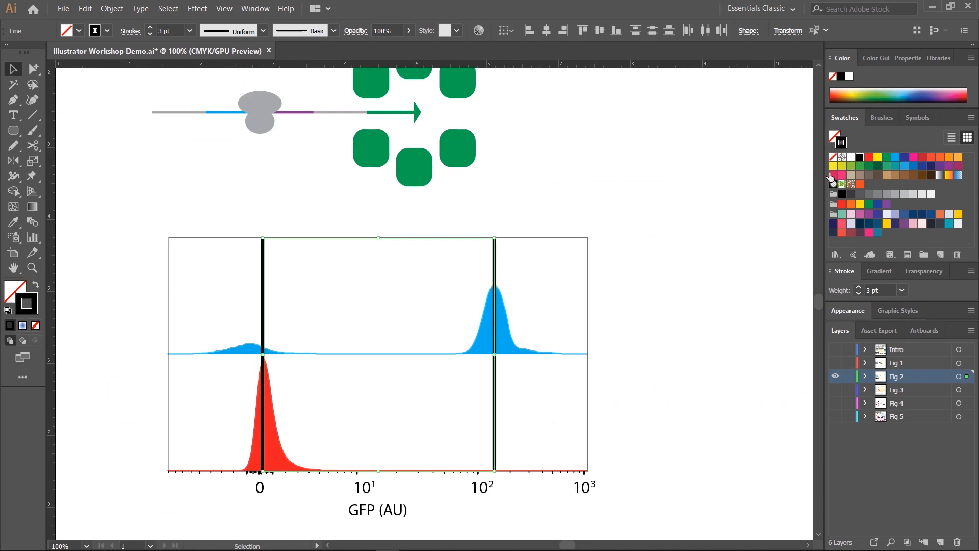
{"action": "left_click", "coordinate": [887, 194]}
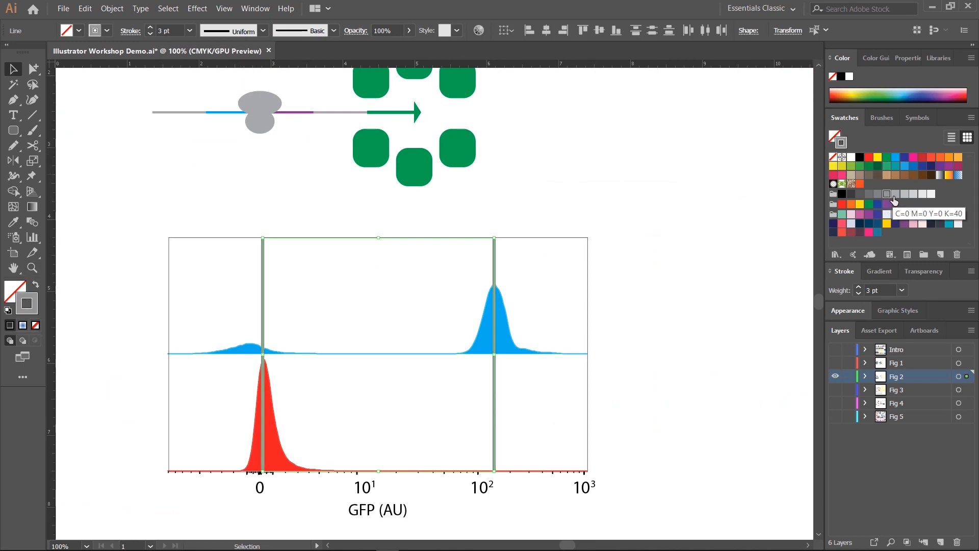
{"action": "left_click", "coordinate": [894, 196]}
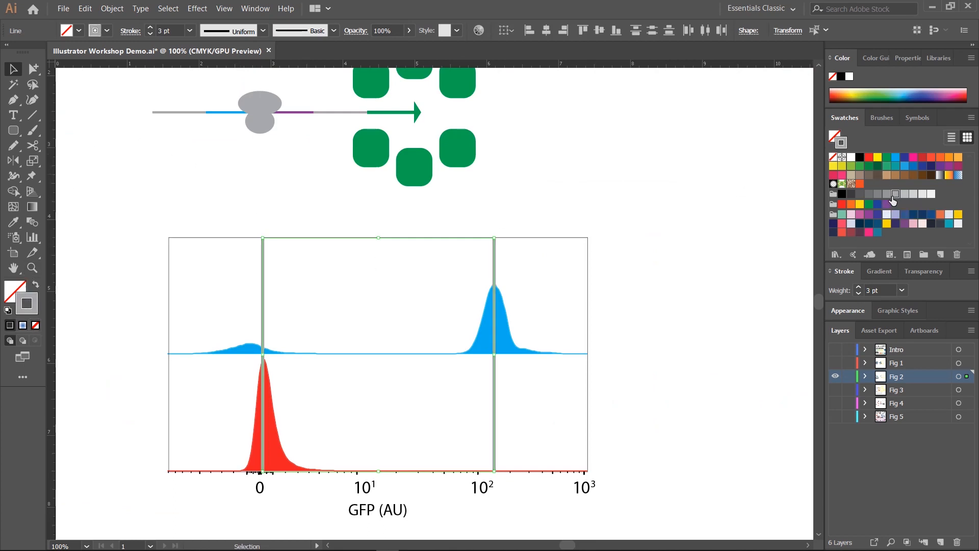
Step: Turn both vertical peak lines into dashed lines with a dash length of 7 pt
{"action": "left_click", "coordinate": [130, 31]}
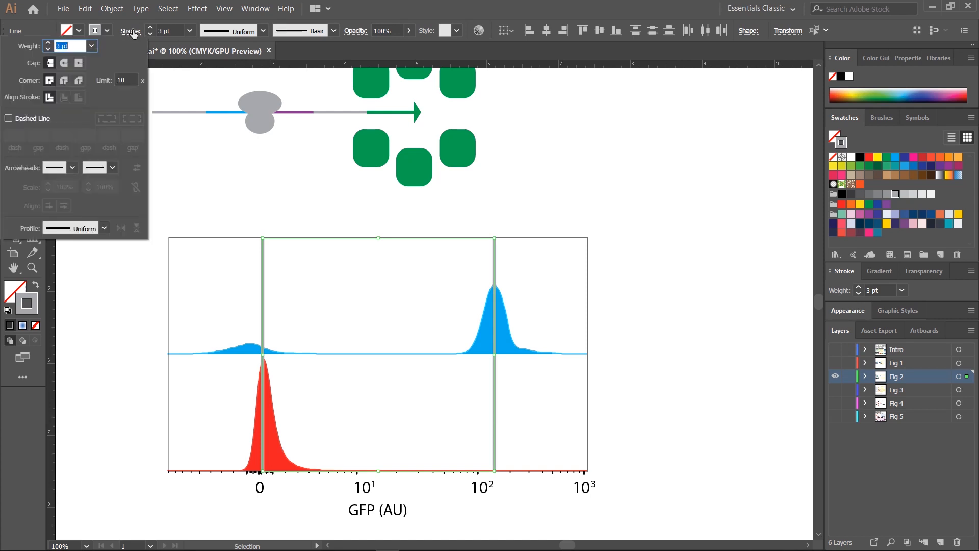
{"action": "left_click", "coordinate": [29, 119]}
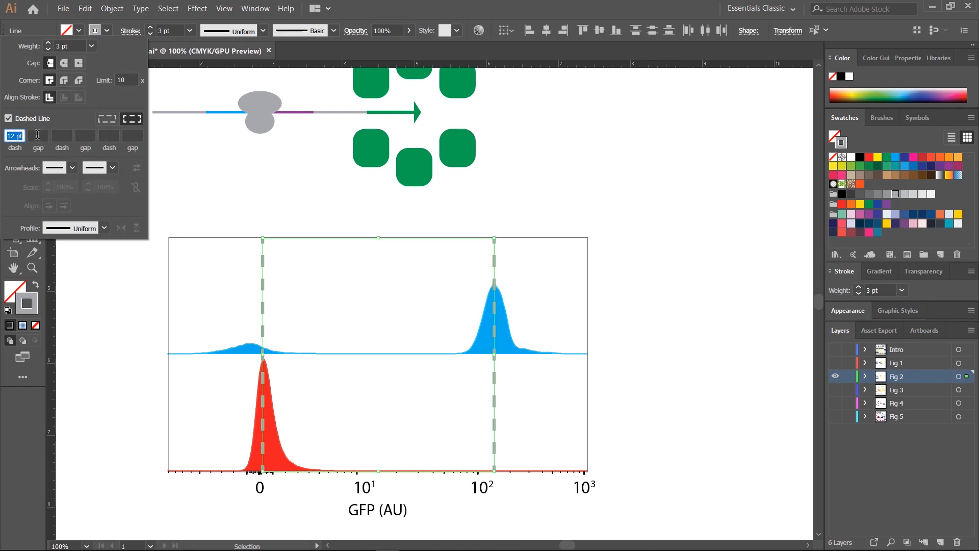
{"action": "left_click", "coordinate": [19, 140]}
{"action": "key", "text": "BackSpace"}
{"action": "key", "text": "BackSpace"}
{"action": "type", "text": "5"}
{"action": "key", "text": "Return"}
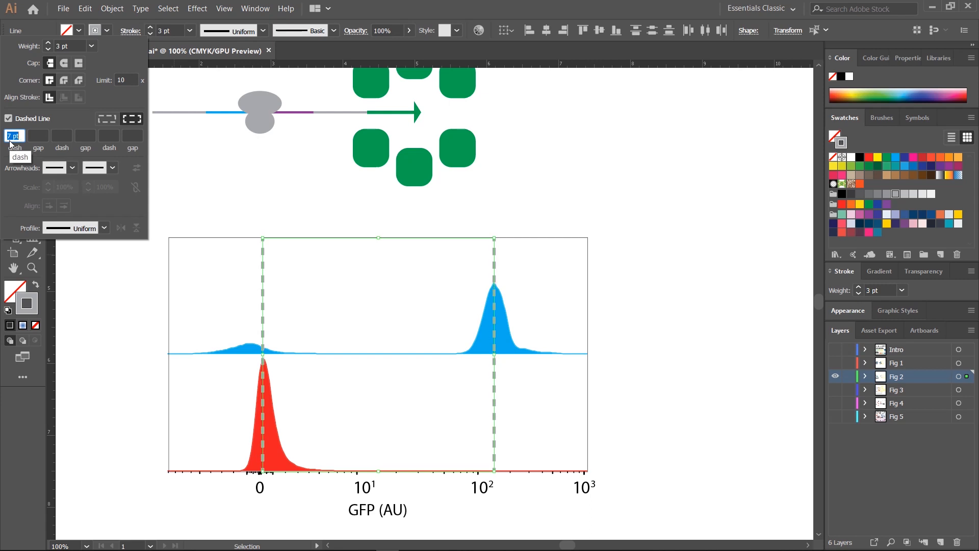
{"action": "key", "text": "Up"}
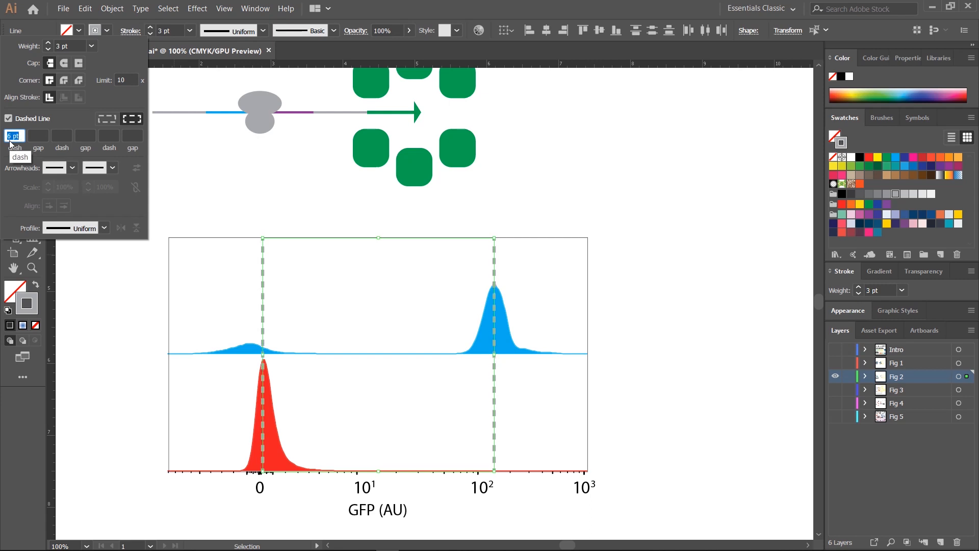
{"action": "key", "text": "Up"}
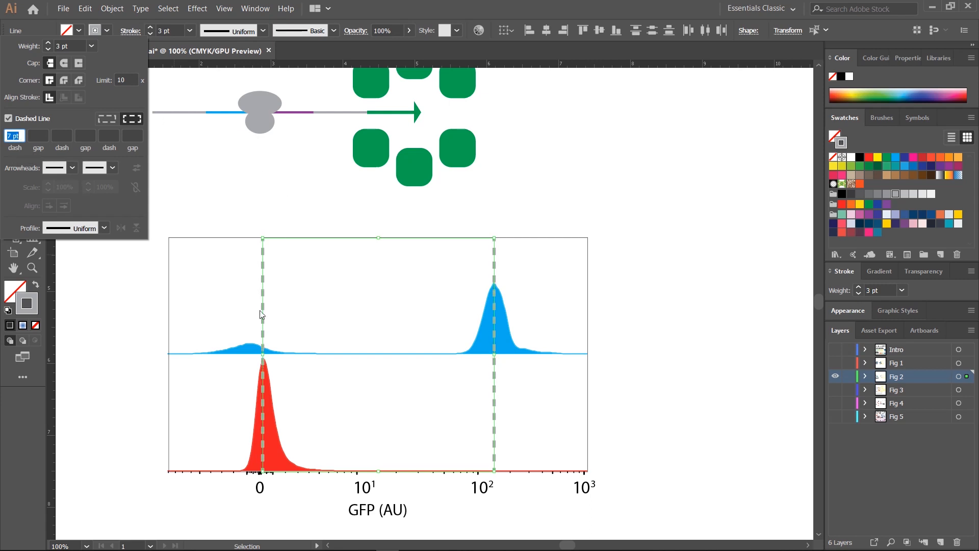
Step: Set the gap between the dashes of both vertical peak lines to 8 pt
{"action": "left_click", "coordinate": [44, 136]}
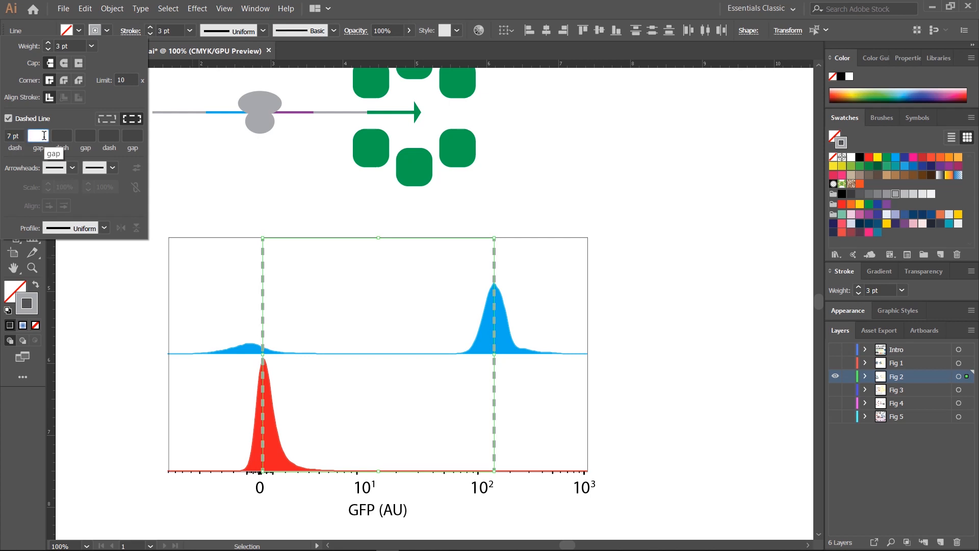
{"action": "type", "text": "2"}
{"action": "key", "text": "Return"}
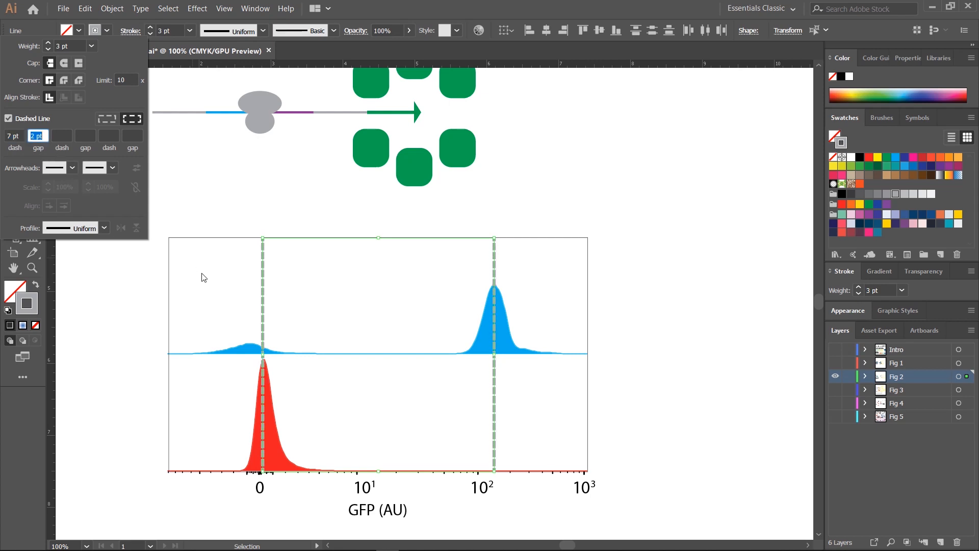
{"action": "key", "text": "Up"}
{"action": "key", "text": "Up"}
{"action": "key", "text": "Up"}
{"action": "key", "text": "Up"}
{"action": "key", "text": "Up"}
{"action": "key", "text": "Up"}
{"action": "key", "text": "Up"}
{"action": "key", "text": "Up"}
{"action": "key", "text": "Up"}
{"action": "key", "text": "Up"}
{"action": "key", "text": "Up"}
{"action": "key", "text": "Up"}
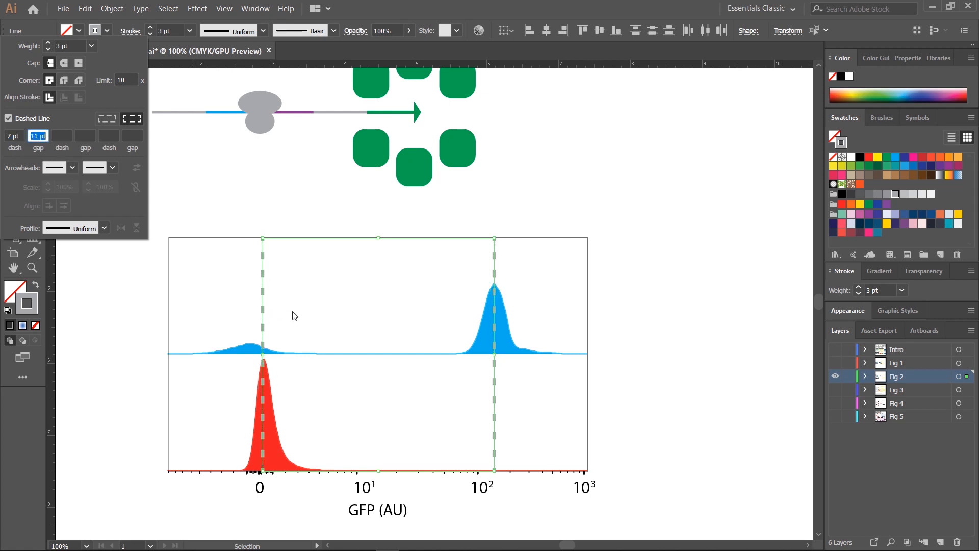
{"action": "key", "text": "Down"}
{"action": "key", "text": "Down"}
{"action": "key", "text": "Down"}
{"action": "key", "text": "Down"}
{"action": "key", "text": "Down"}
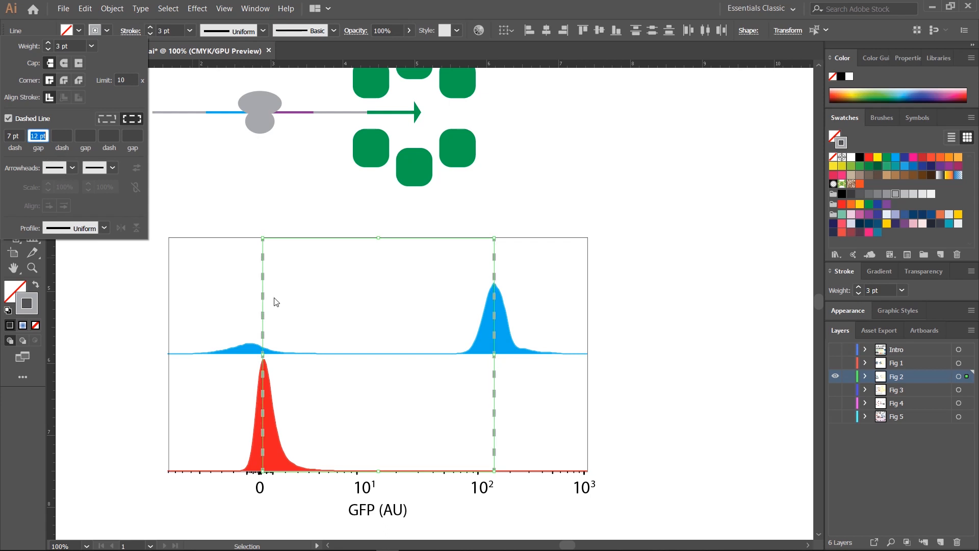
{"action": "key", "text": "Down"}
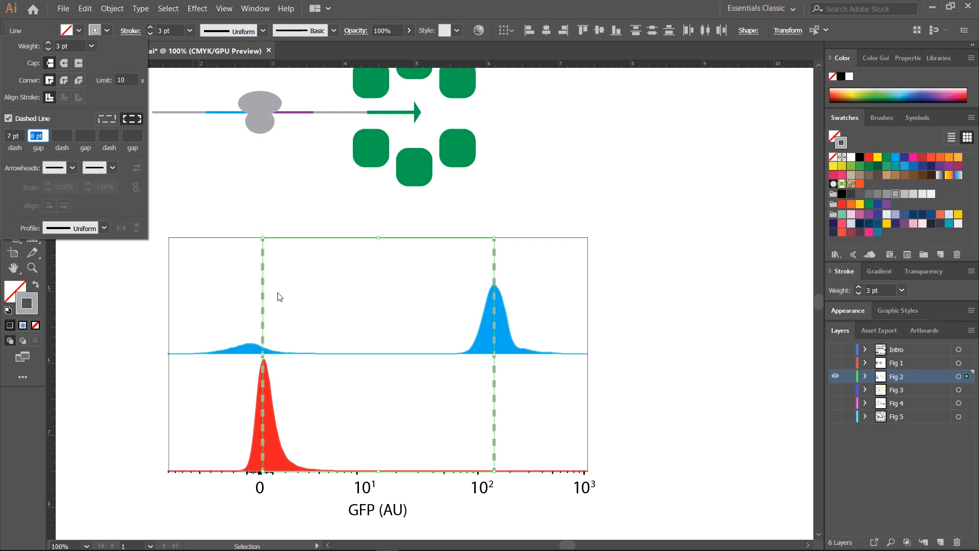
{"action": "left_click", "coordinate": [436, 4]}
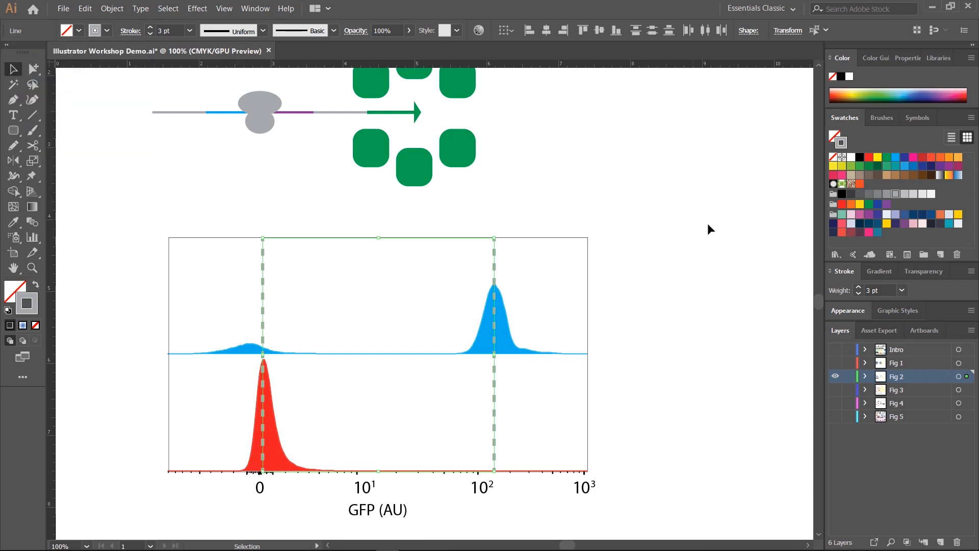
{"action": "left_click", "coordinate": [699, 257]}
Step: After comparing with the reference's peak markers, reduce the stroke weight of both dashed vertical lines to 2 pt
{"action": "left_click_drag", "start_coordinate": [676, 249], "coordinate": [528, 255]}
{"action": "left_click_drag", "start_coordinate": [645, 246], "coordinate": [428, 306]}
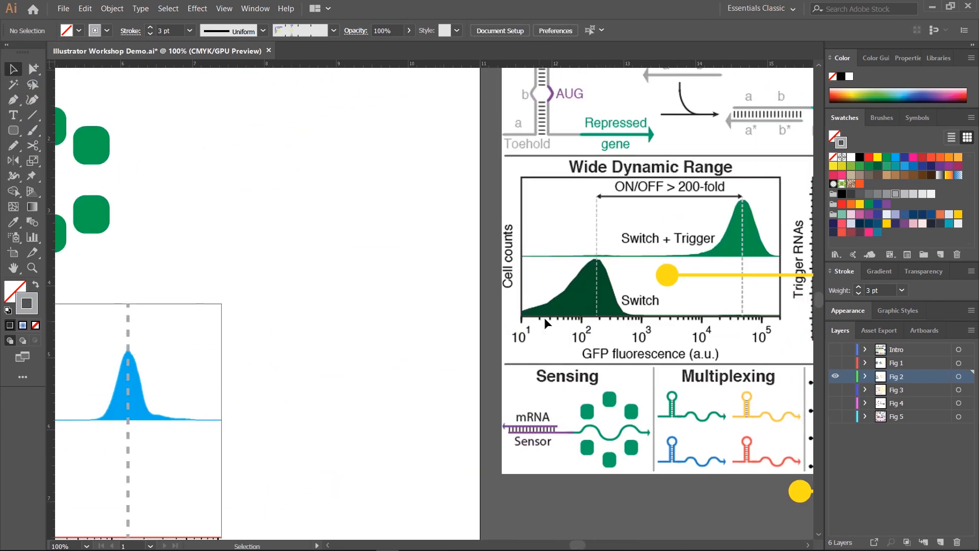
{"action": "left_click_drag", "start_coordinate": [460, 257], "coordinate": [754, 220]}
{"action": "left_click", "coordinate": [190, 294]}
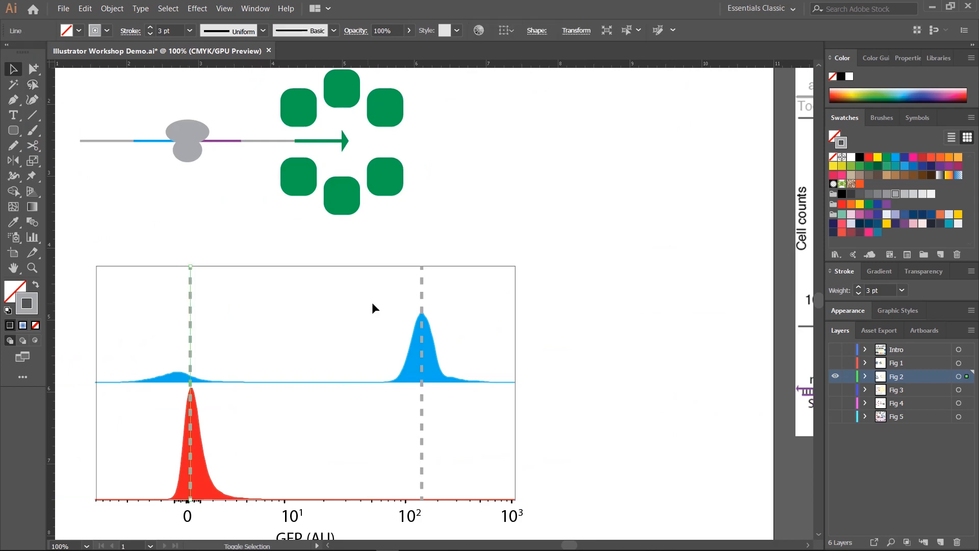
{"action": "left_click", "coordinate": [422, 288], "text": "shift"}
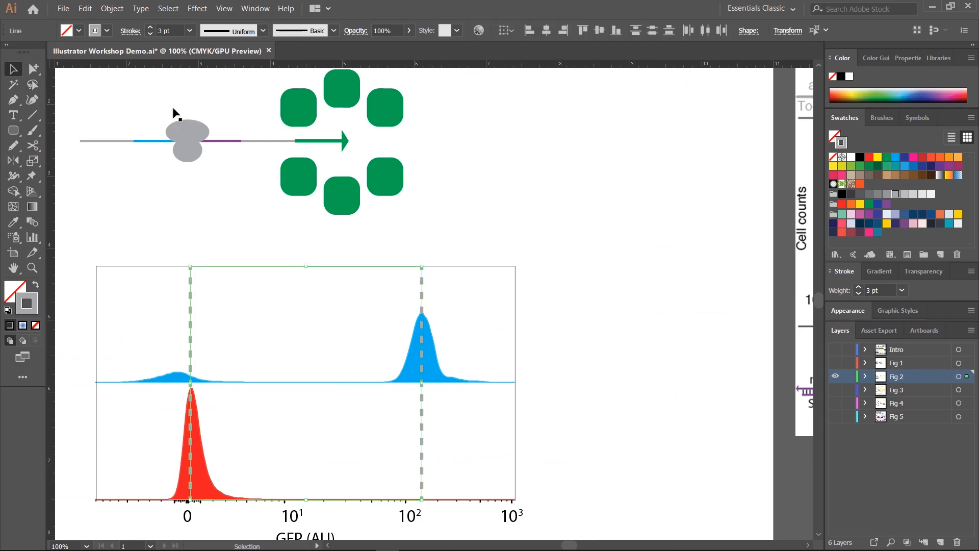
{"action": "left_click", "coordinate": [152, 33]}
Step: Shorten the dash length of both dashed vertical lines to 4 pt
{"action": "left_click", "coordinate": [130, 31]}
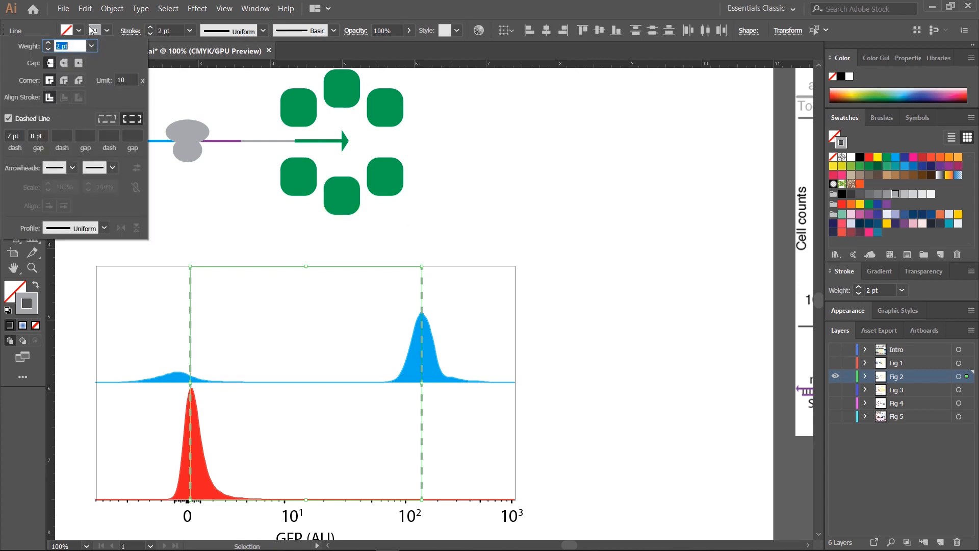
{"action": "left_click", "coordinate": [17, 136]}
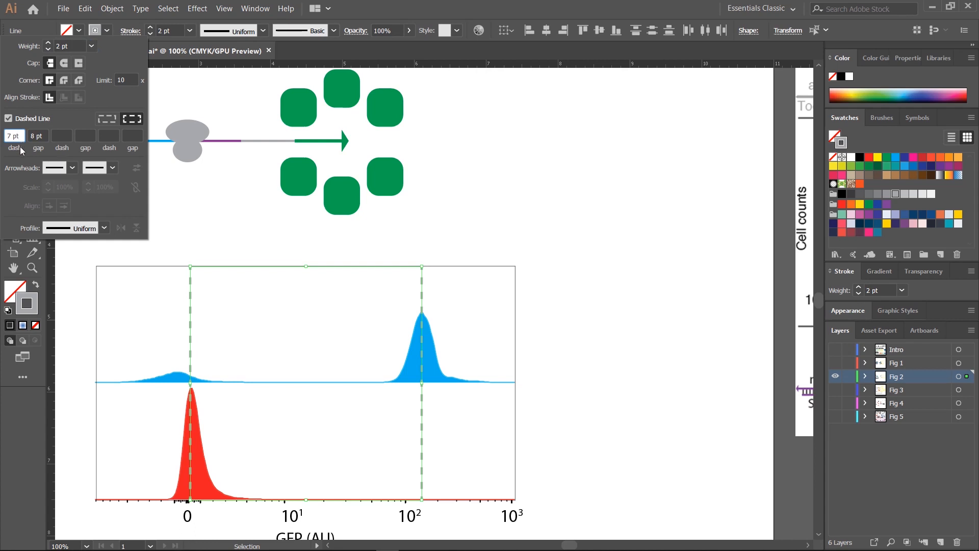
{"action": "key", "text": "Up"}
{"action": "key", "text": "Up"}
{"action": "key", "text": "Up"}
{"action": "key", "text": "Down"}
{"action": "key", "text": "Down"}
{"action": "key", "text": "Down"}
{"action": "key", "text": "Down"}
{"action": "key", "text": "Down"}
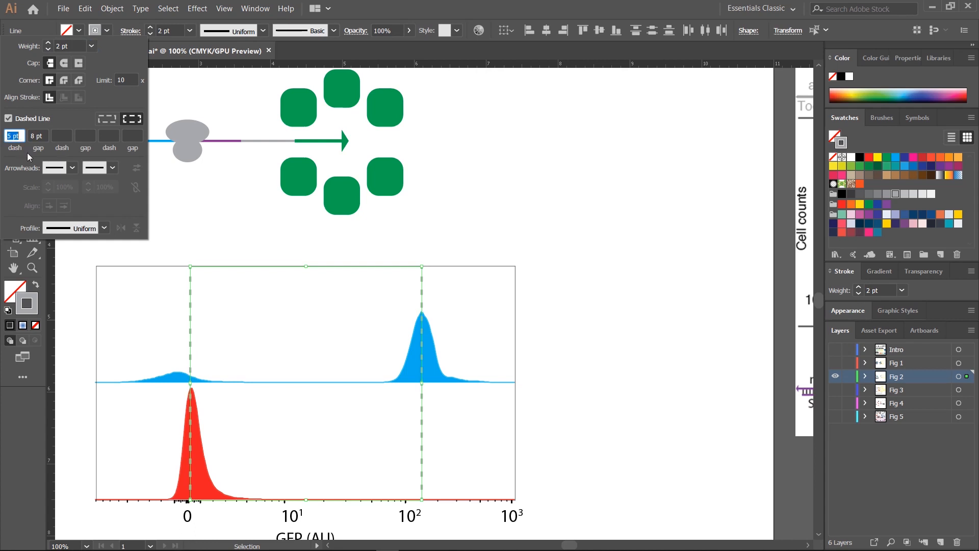
{"action": "key", "text": "Down"}
Step: Set the dash gap of both vertical lines to 4 pt and deselect them
{"action": "left_click", "coordinate": [44, 134]}
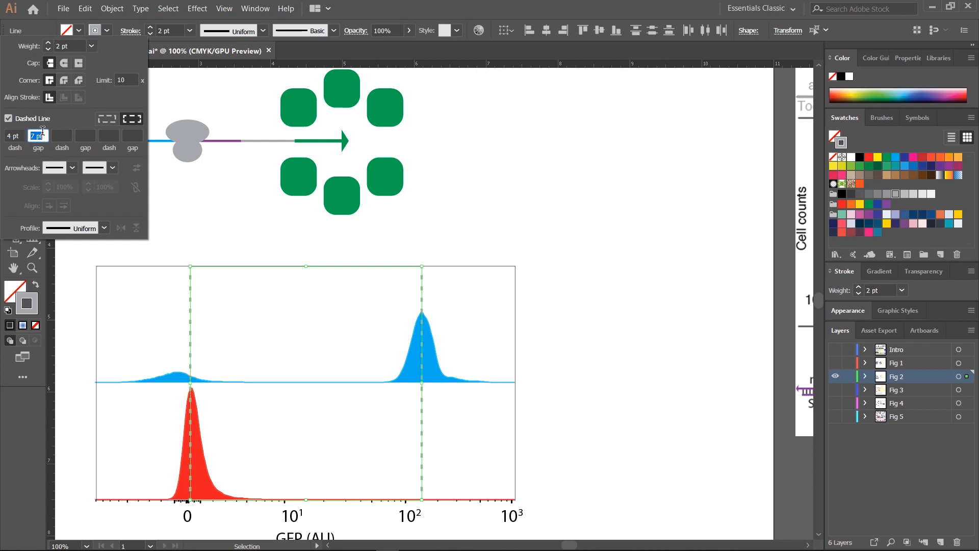
{"action": "key", "text": "Down"}
{"action": "key", "text": "Down"}
{"action": "key", "text": "Down"}
{"action": "key", "text": "Down"}
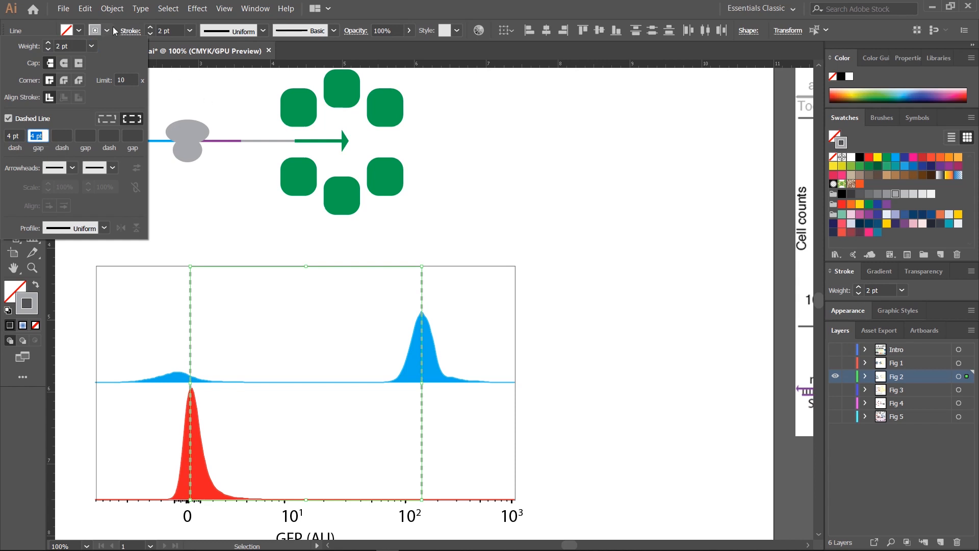
{"action": "left_click", "coordinate": [190, 70]}
{"action": "left_click", "coordinate": [501, 189]}
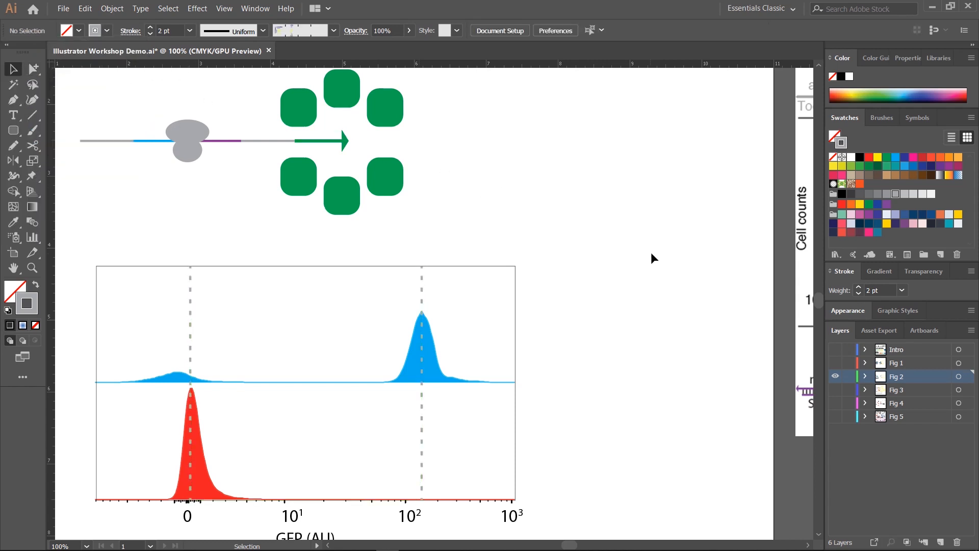
Step: Draw a horizontal line between the two dashed lines just below the frame's top edge and reset it to the default fill and 1 pt black stroke
{"action": "mouse_move", "coordinate": [651, 258]}
{"action": "left_mouse_down"}
{"action": "mouse_move", "coordinate": [542, 239]}
{"action": "mouse_move", "coordinate": [376, 265]}
{"action": "left_mouse_up"}
{"action": "left_click_drag", "start_coordinate": [240, 252], "coordinate": [599, 220]}
{"action": "left_click", "coordinate": [34, 116]}
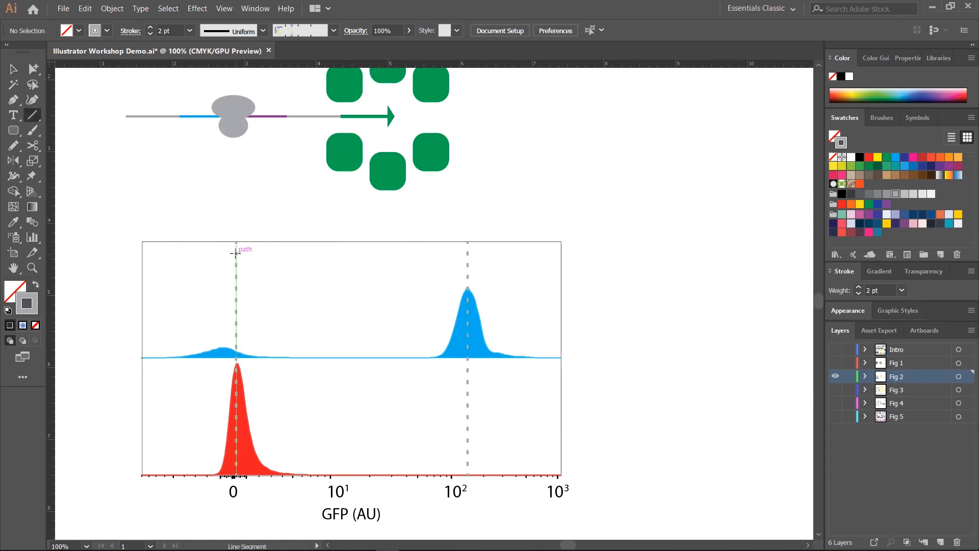
{"action": "left_click_drag", "start_coordinate": [235, 253], "coordinate": [468, 254]}
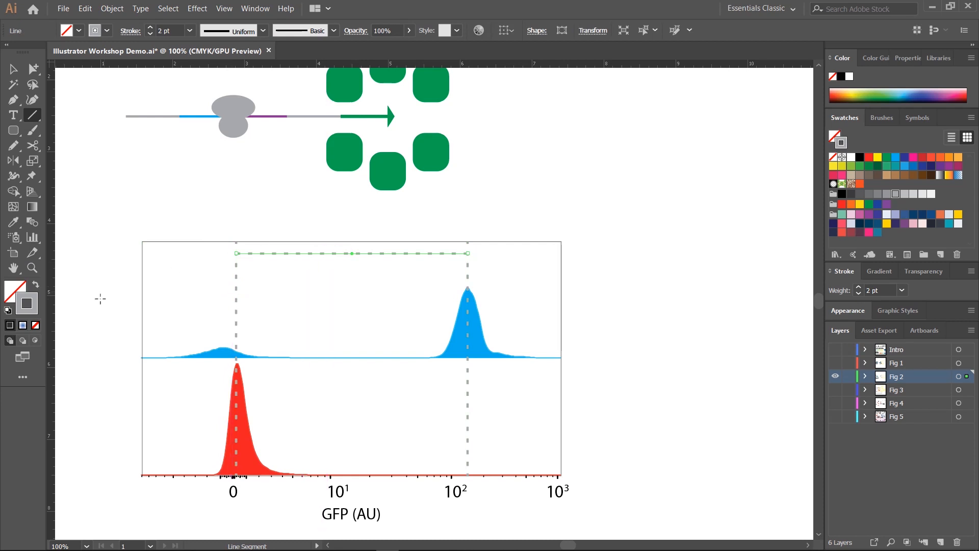
{"action": "left_click", "coordinate": [8, 311]}
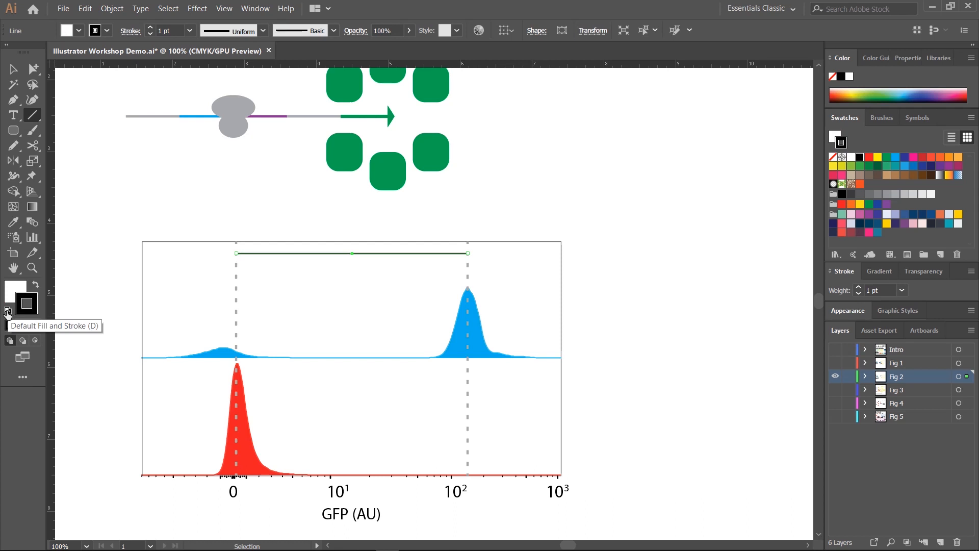
{"action": "left_click", "coordinate": [14, 70]}
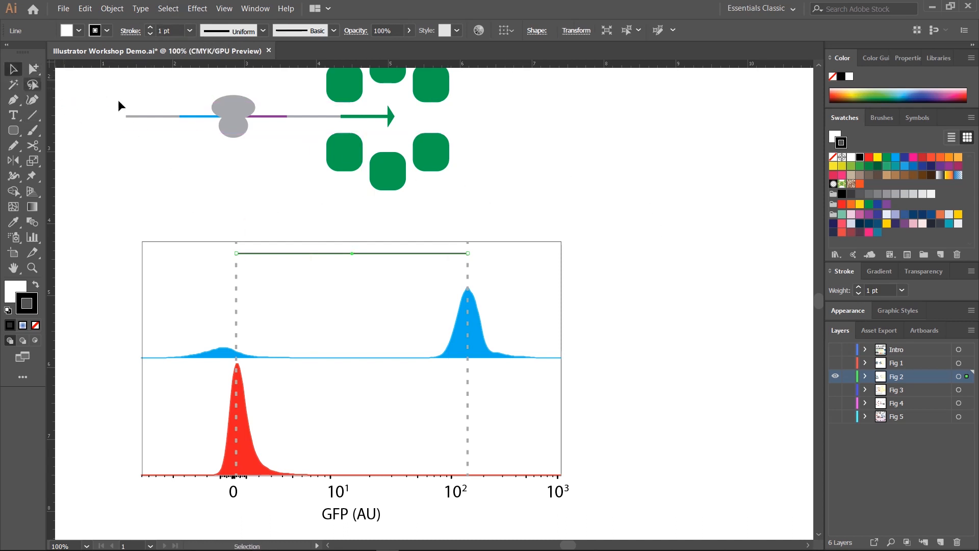
{"action": "left_click", "coordinate": [667, 206]}
Step: Following the reference's range arrow, add an Arrow 7 arrowhead to the horizontal line's start at the red peak's marker
{"action": "key", "text": "space"}
{"action": "left_click_drag", "start_coordinate": [731, 207], "coordinate": [336, 289]}
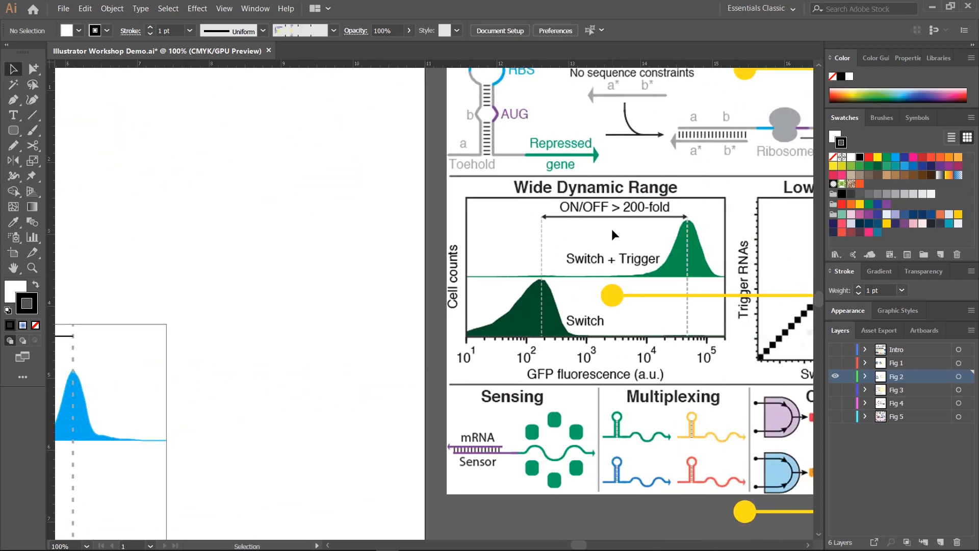
{"action": "scroll", "coordinate": [400, 242], "scroll_direction": "left", "scroll_amount": 10}
{"action": "left_click", "coordinate": [345, 333]}
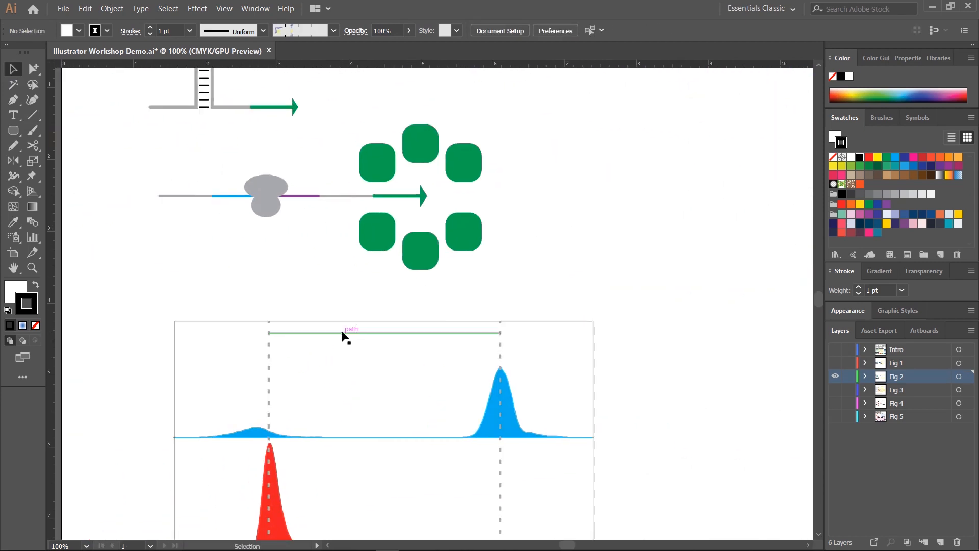
{"action": "left_click", "coordinate": [125, 31]}
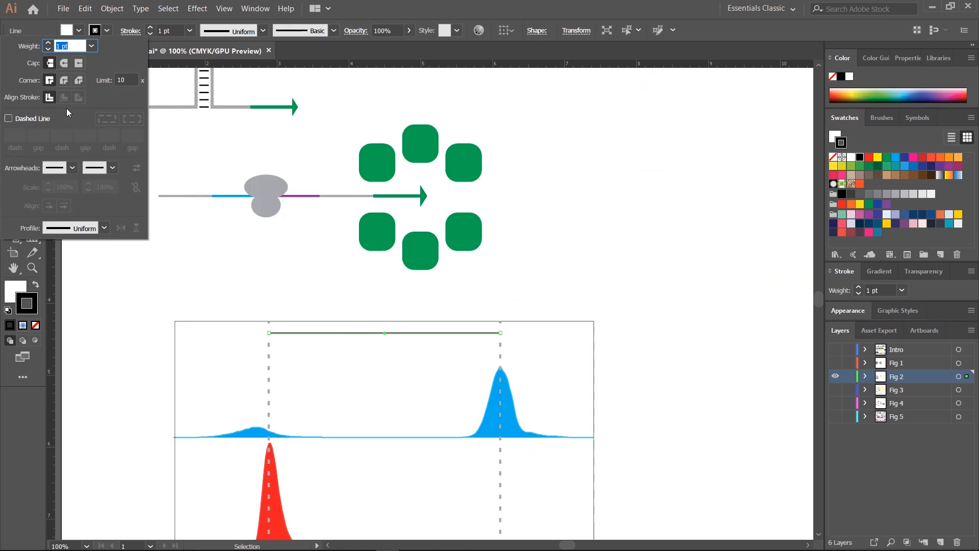
{"action": "left_click", "coordinate": [68, 170]}
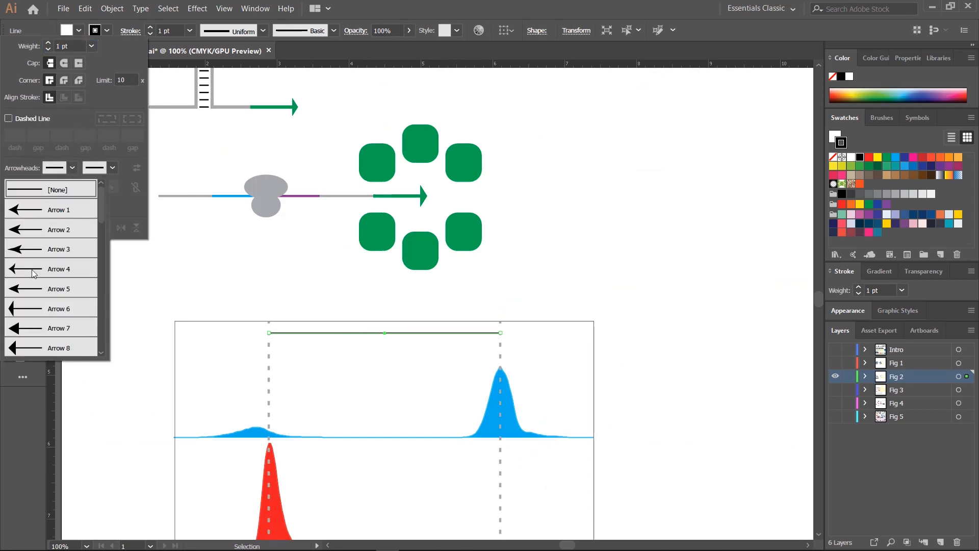
{"action": "left_click", "coordinate": [32, 330]}
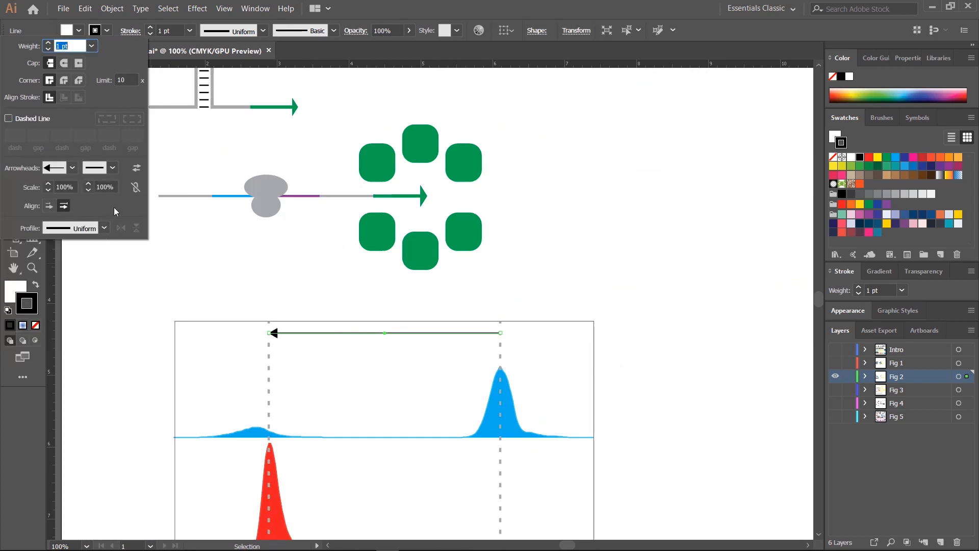
Step: Add a matching arrowhead to the horizontal line's end at the blue peak's marker and deselect the line
{"action": "left_click", "coordinate": [113, 167]}
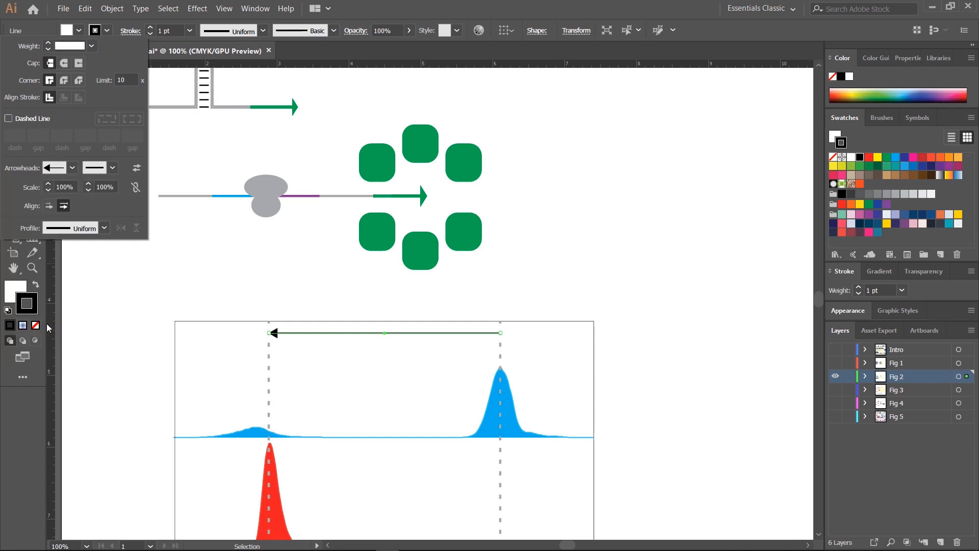
{"action": "left_click", "coordinate": [49, 314]}
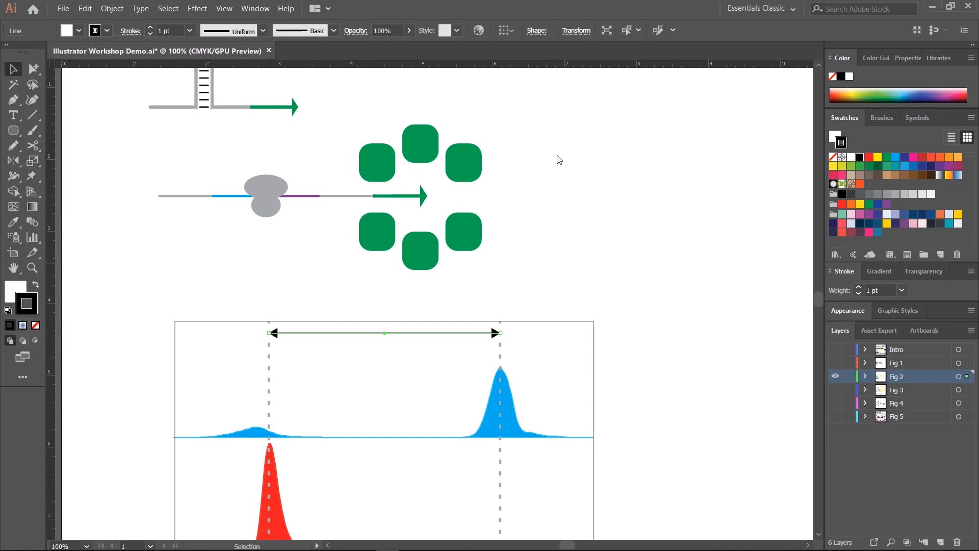
{"action": "left_click", "coordinate": [622, 183]}
Step: Compare the annotated histogram with the reference figure's Wide Dynamic Range panel and the panels below it
{"action": "left_click_drag", "start_coordinate": [643, 283], "coordinate": [365, 277]}
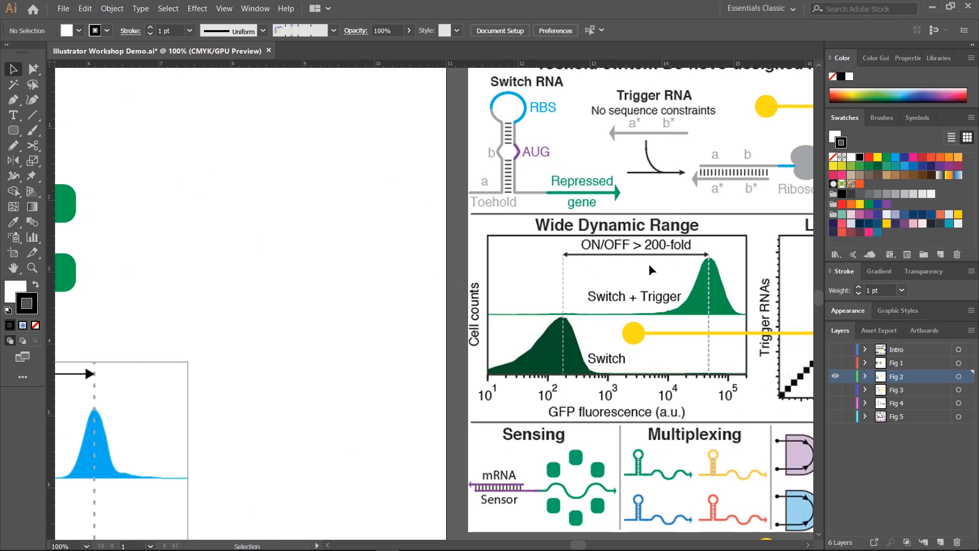
{"action": "left_click_drag", "start_coordinate": [357, 316], "coordinate": [716, 280]}
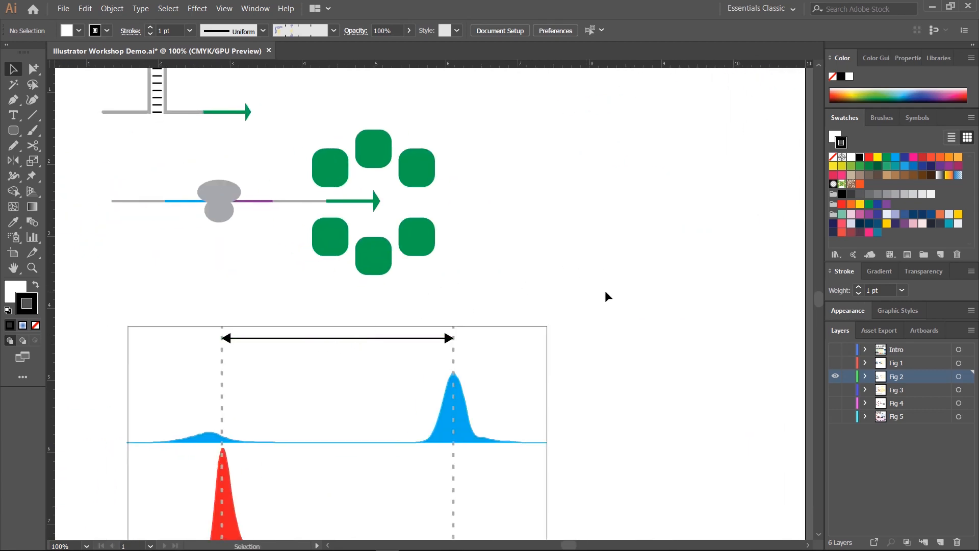
{"action": "left_click_drag", "start_coordinate": [605, 295], "coordinate": [354, 306]}
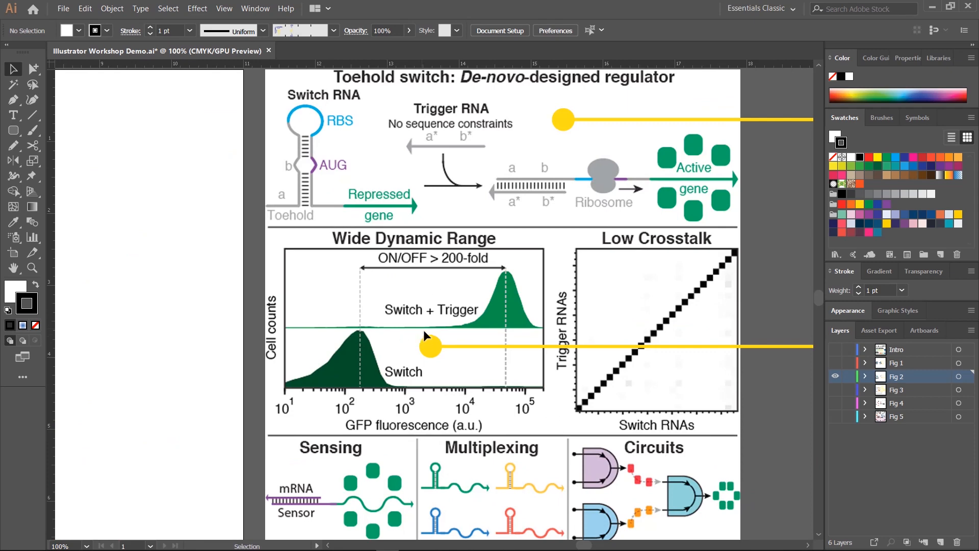
{"action": "left_click_drag", "start_coordinate": [242, 380], "coordinate": [600, 268]}
{"action": "left_click_drag", "start_coordinate": [350, 326], "coordinate": [624, 277]}
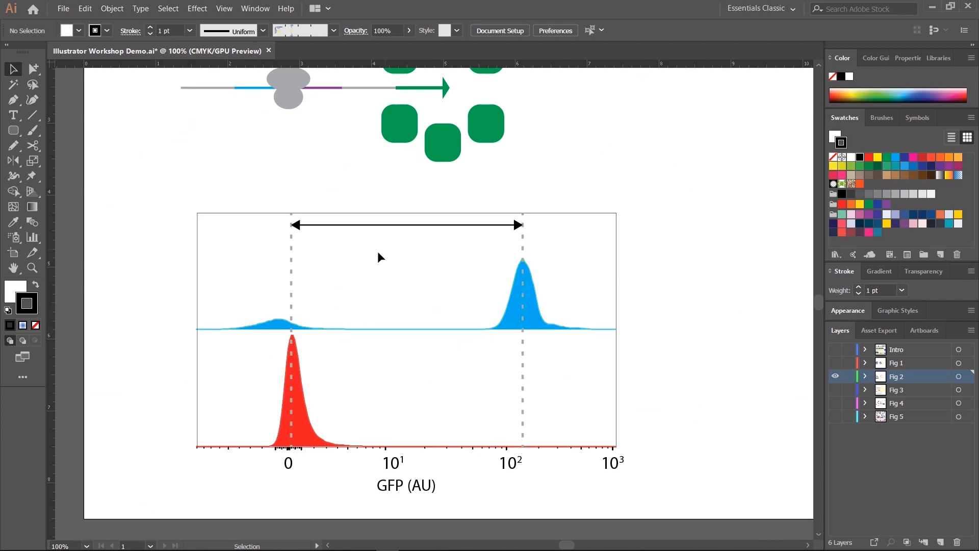
{"action": "scroll", "coordinate": [583, 304], "scroll_direction": "right", "scroll_amount": 10}
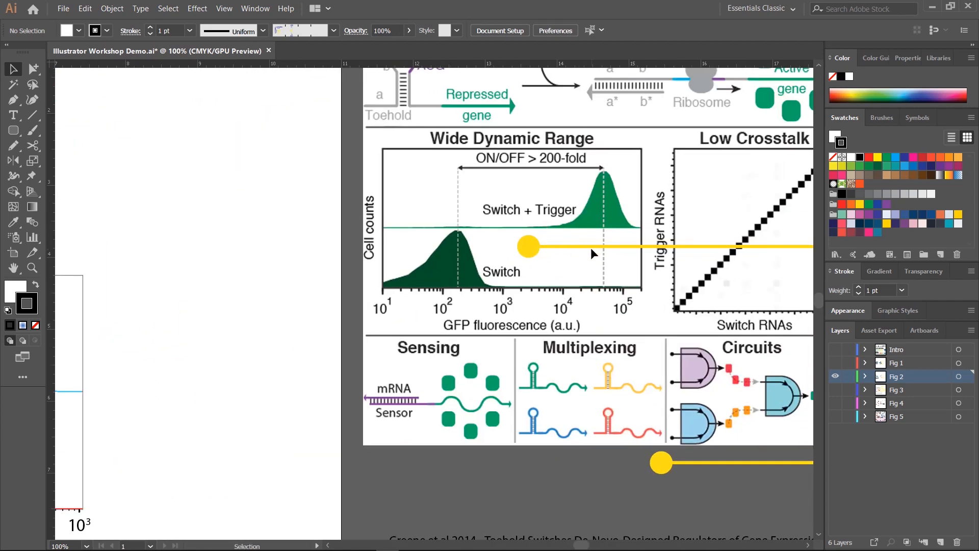
{"action": "left_click_drag", "start_coordinate": [290, 281], "coordinate": [199, 214]}
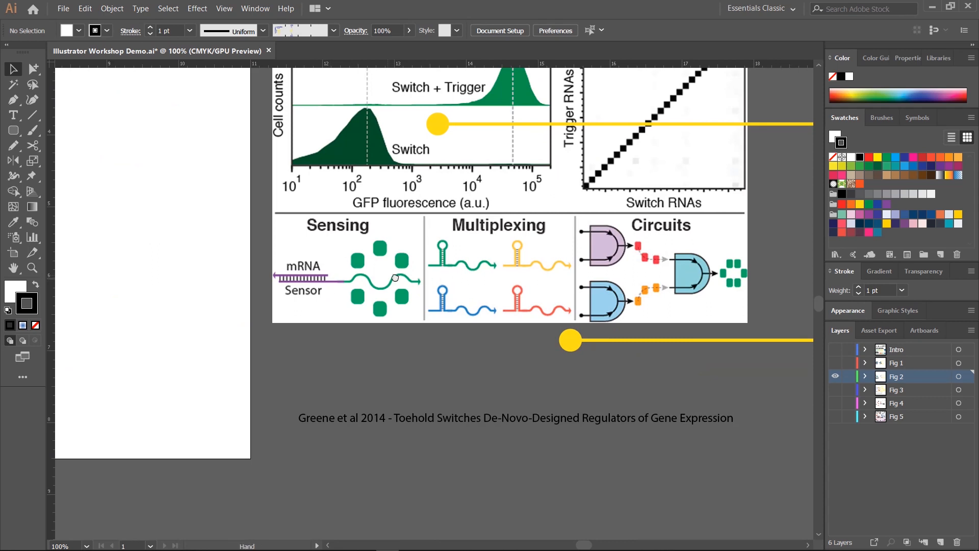
{"action": "left_click_drag", "start_coordinate": [395, 278], "coordinate": [605, 267]}
{"action": "left_click_drag", "start_coordinate": [223, 243], "coordinate": [376, 262]}
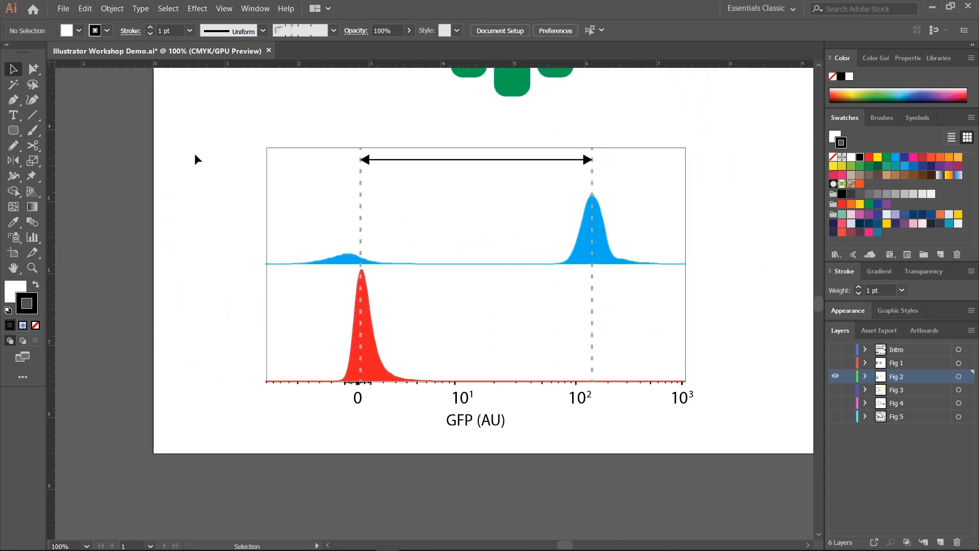
Step: Group the whole histogram with its markers, arrow and axis labels, move it left partly off the artboard, and deselect it
{"action": "left_click_drag", "start_coordinate": [197, 132], "coordinate": [740, 440]}
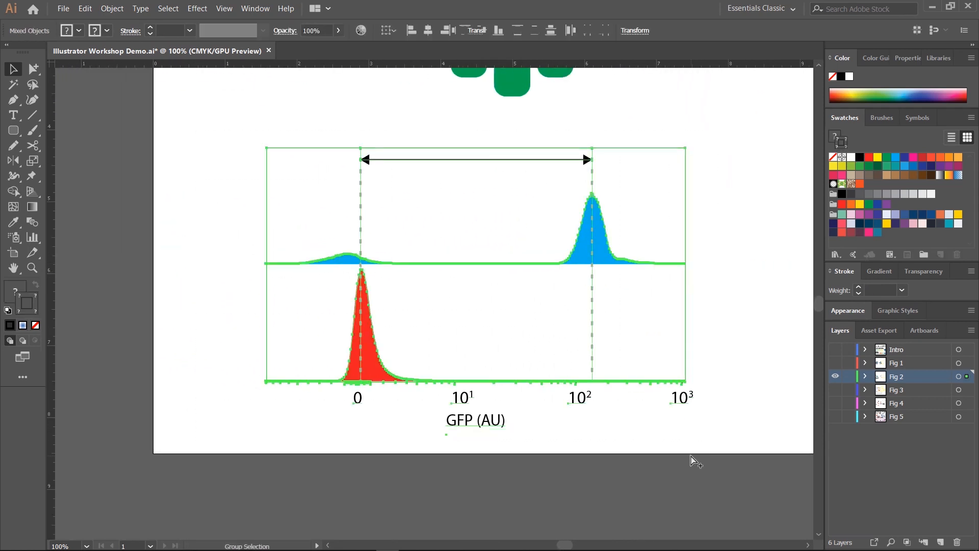
{"action": "left_click_drag", "start_coordinate": [597, 237], "coordinate": [376, 178]}
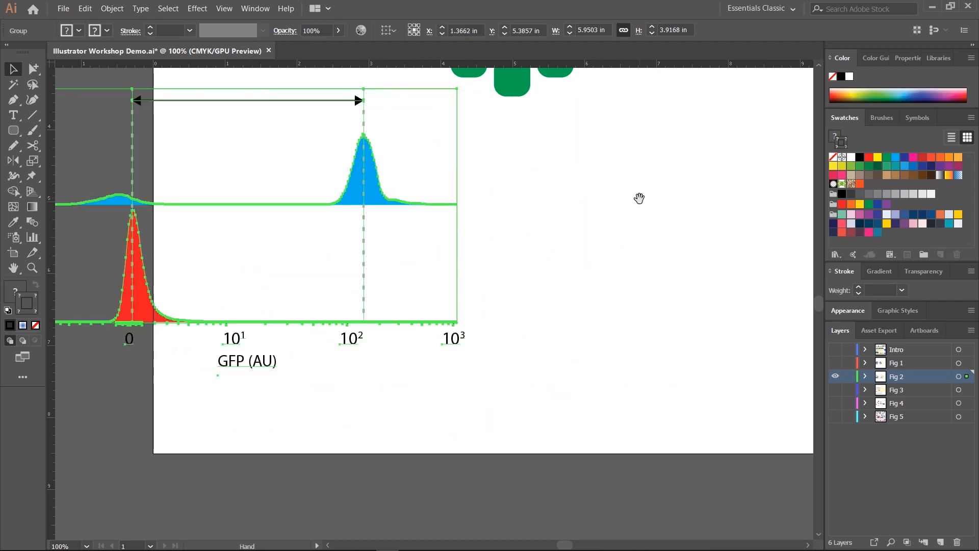
{"action": "left_click_drag", "start_coordinate": [795, 191], "coordinate": [233, 262]}
{"action": "left_click_drag", "start_coordinate": [371, 268], "coordinate": [258, 228]}
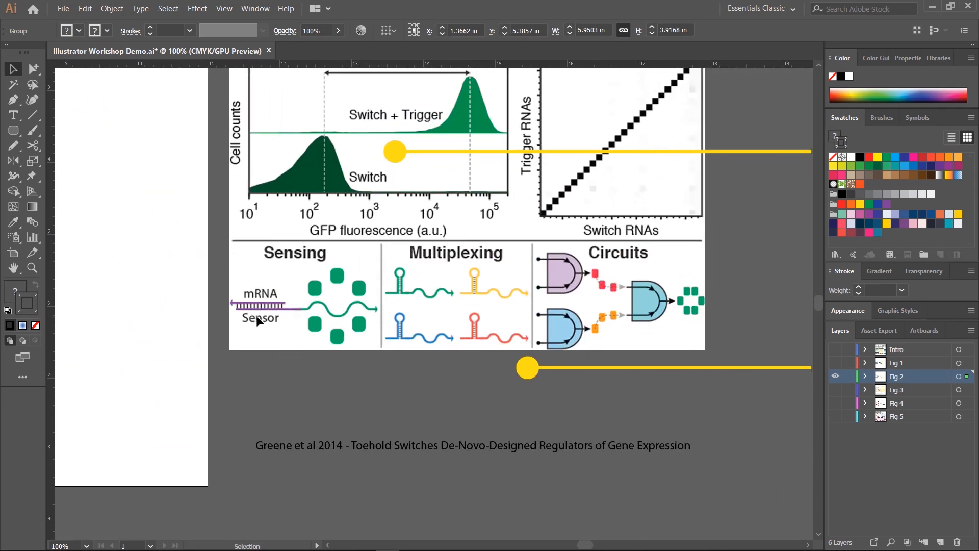
{"action": "key", "text": "ctrl+equal"}
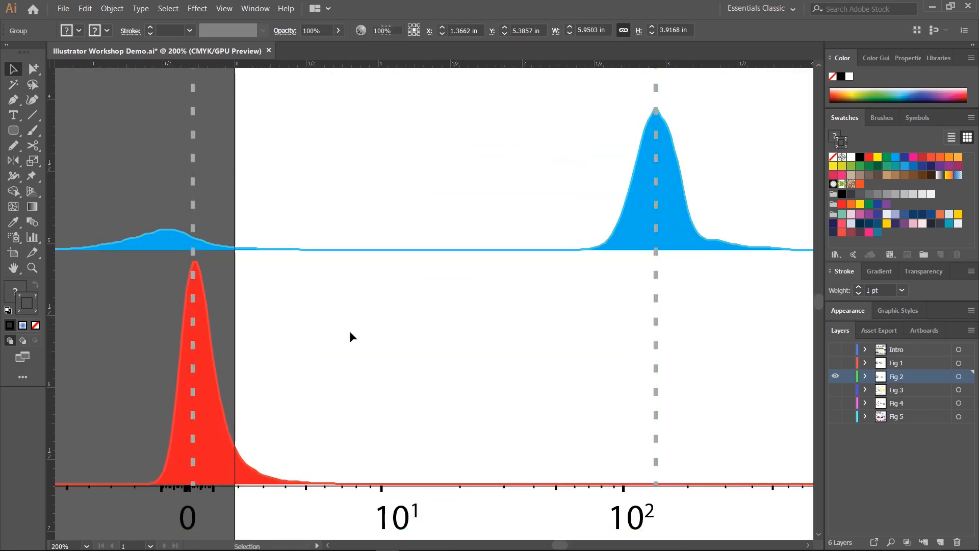
{"action": "left_click", "coordinate": [350, 331]}
Step: Examine the reference figure's Sensing panel, especially how the mRNA and sensor strands and the wavy gene line are built
{"action": "key", "text": "ctrl+minus"}
{"action": "key", "text": "ctrl+minus"}
{"action": "key", "text": "ctrl+minus"}
{"action": "key", "text": "ctrl+minus"}
{"action": "left_click_drag", "start_coordinate": [797, 282], "coordinate": [376, 316]}
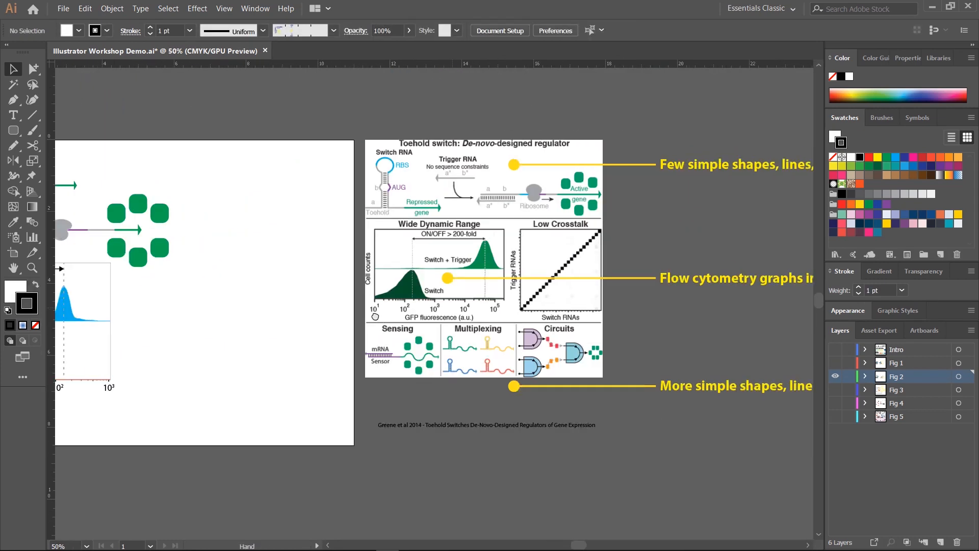
{"action": "key", "text": "ctrl+equal"}
{"action": "key", "text": "ctrl+equal"}
{"action": "key", "text": "ctrl+equal"}
{"action": "key", "text": "ctrl+equal"}
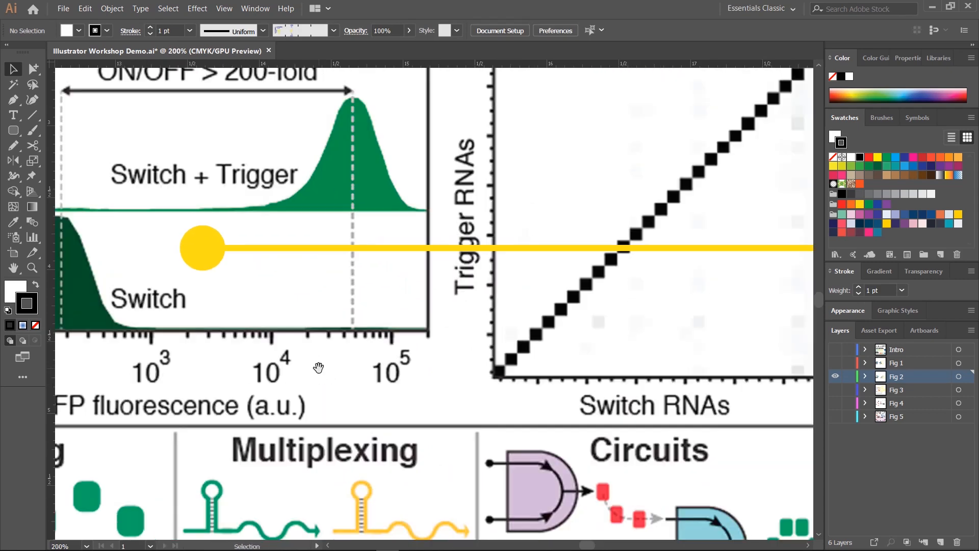
{"action": "left_click_drag", "start_coordinate": [159, 448], "coordinate": [614, 184]}
{"action": "left_click_drag", "start_coordinate": [530, 220], "coordinate": [495, 246]}
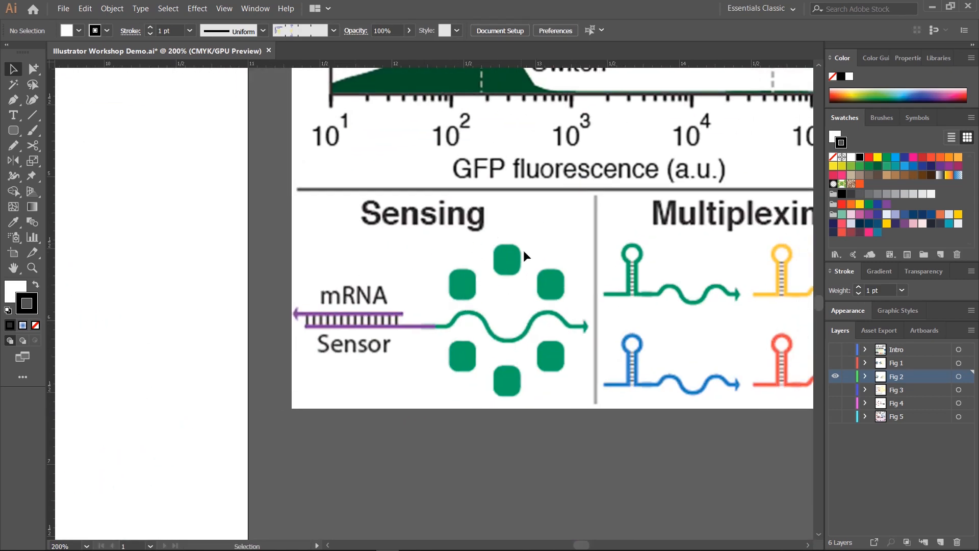
{"action": "key", "text": "ctrl+minus"}
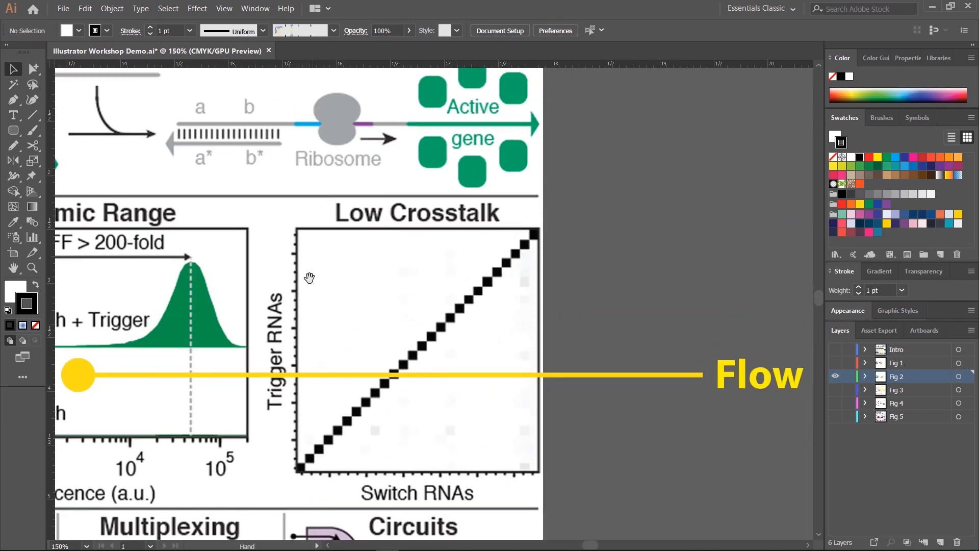
{"action": "left_click_drag", "start_coordinate": [308, 277], "coordinate": [740, 11]}
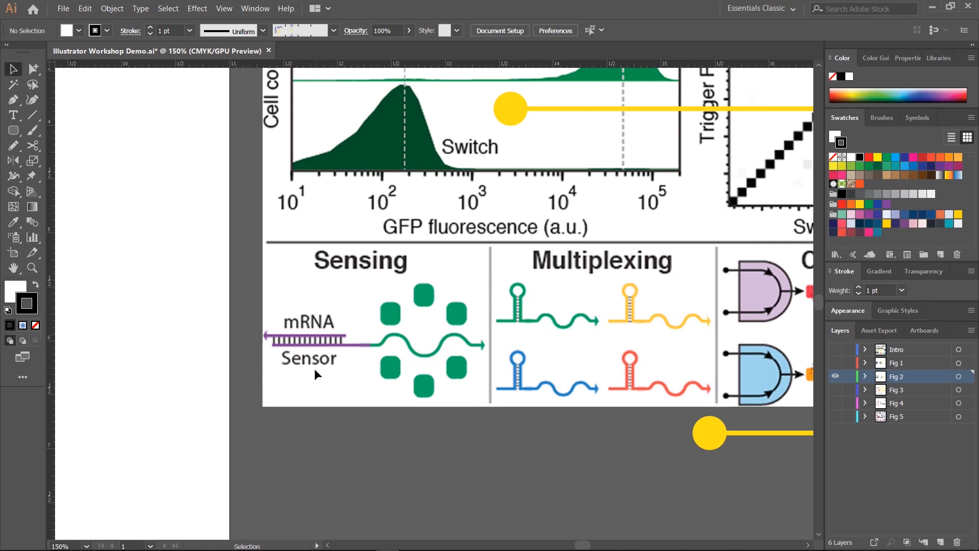
{"action": "scroll", "coordinate": [286, 379], "scroll_direction": "left", "scroll_amount": 5}
{"action": "scroll", "coordinate": [286, 379], "scroll_direction": "up", "scroll_amount": 1}
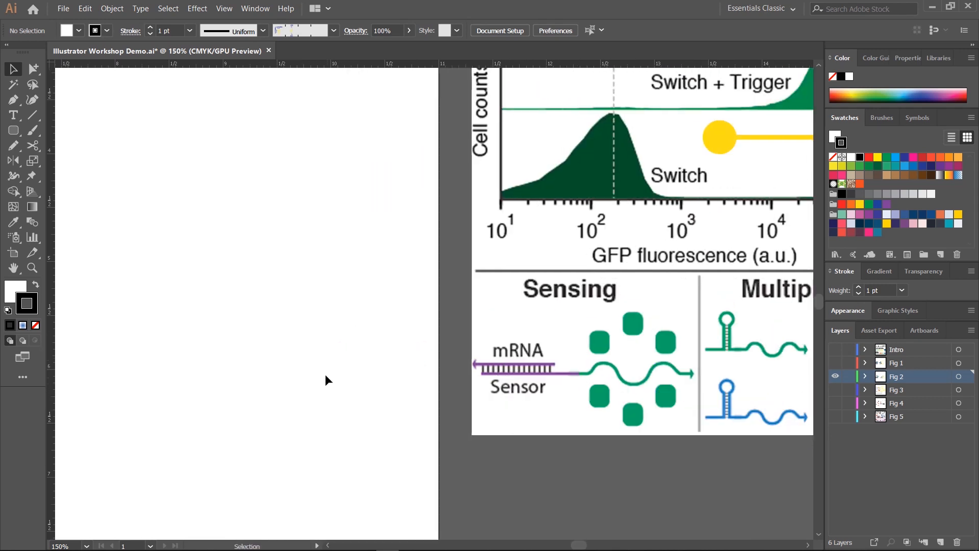
{"action": "scroll", "coordinate": [387, 357], "scroll_direction": "left", "scroll_amount": 5}
{"action": "scroll", "coordinate": [448, 332], "scroll_direction": "right", "scroll_amount": 7}
{"action": "scroll", "coordinate": [439, 347], "scroll_direction": "down", "scroll_amount": 1}
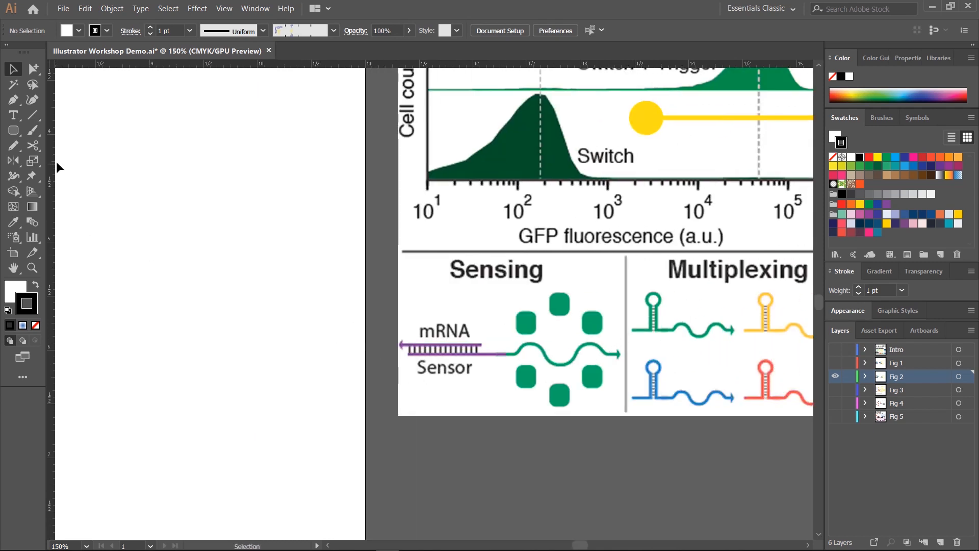
Step: Draw a horizontal line about 1.93 in long in the empty lower-right area of the artboard
{"action": "left_click", "coordinate": [36, 120]}
{"action": "left_click_drag", "start_coordinate": [415, 496], "coordinate": [279, 438]}
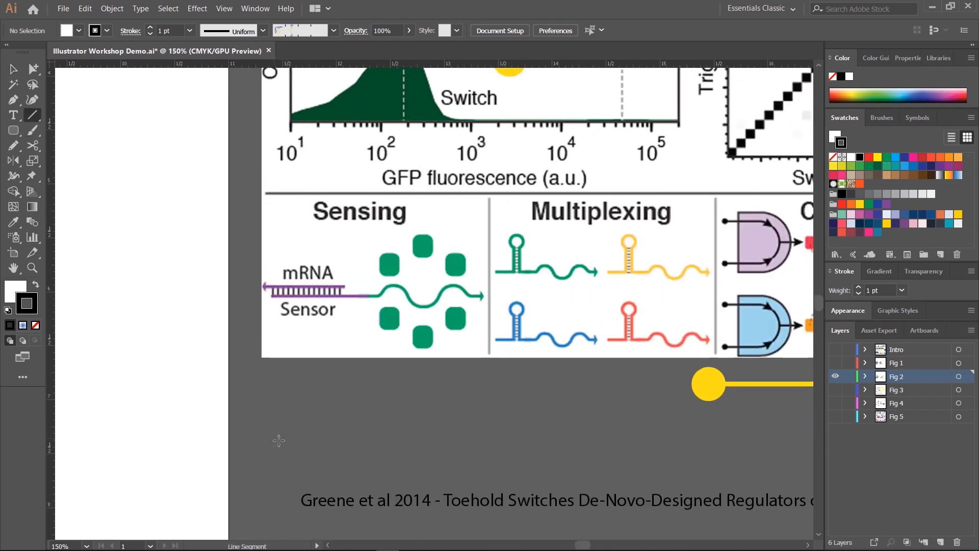
{"action": "left_click_drag", "start_coordinate": [150, 393], "coordinate": [399, 363]}
{"action": "left_click_drag", "start_coordinate": [106, 370], "coordinate": [316, 370]}
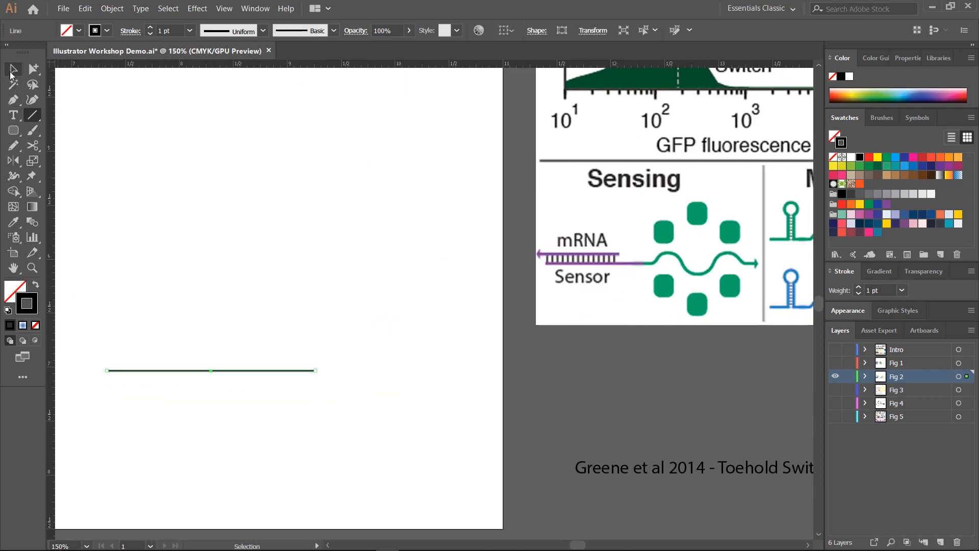
{"action": "left_click", "coordinate": [14, 68]}
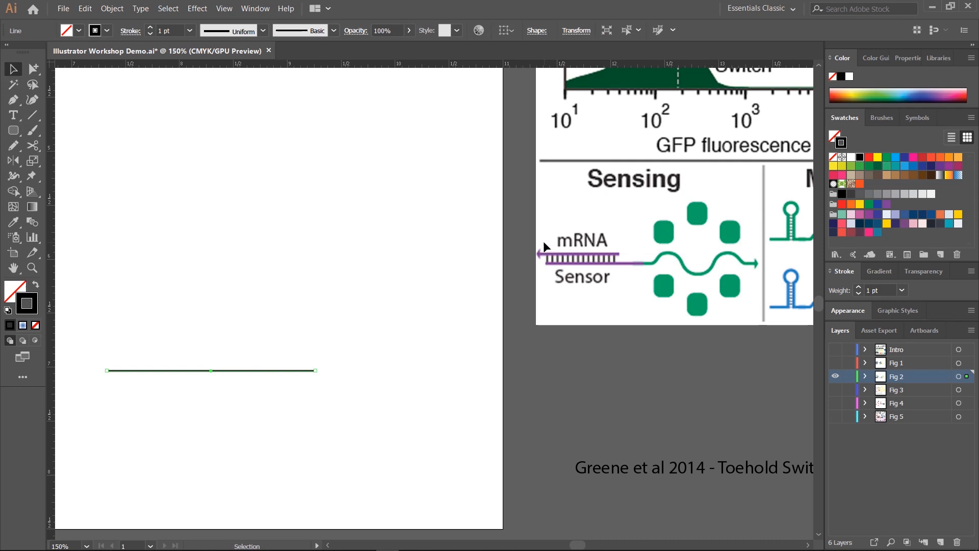
{"action": "left_click_drag", "start_coordinate": [365, 180], "coordinate": [469, 260]}
{"action": "key", "text": "ctrl+minus"}
{"action": "key", "text": "ctrl+minus"}
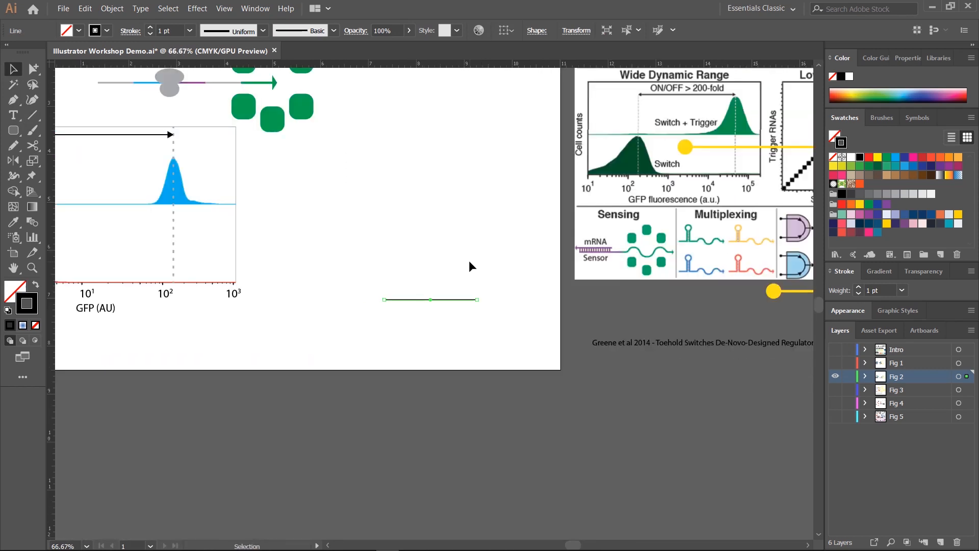
{"action": "left_click_drag", "start_coordinate": [357, 218], "coordinate": [460, 329]}
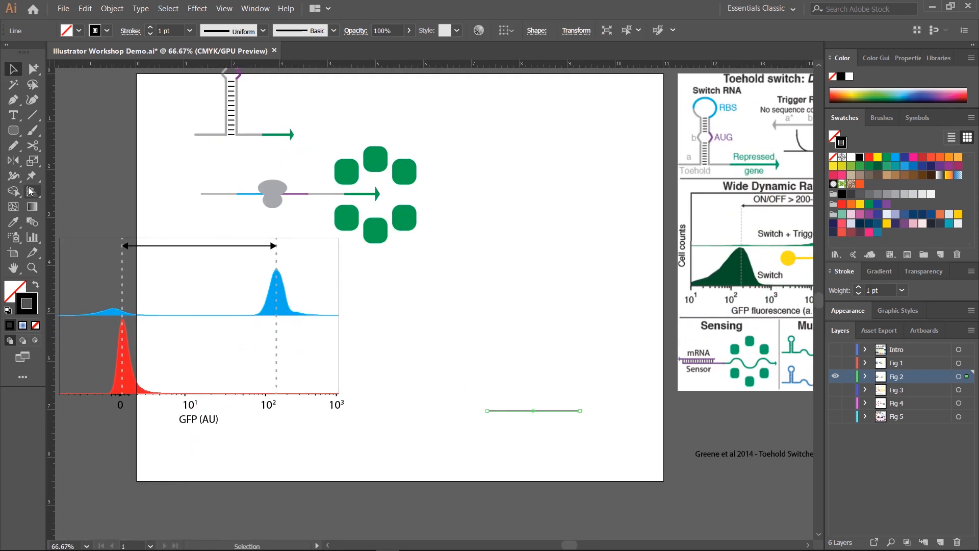
{"action": "left_click", "coordinate": [297, 192]}
{"action": "double_click", "coordinate": [297, 194]}
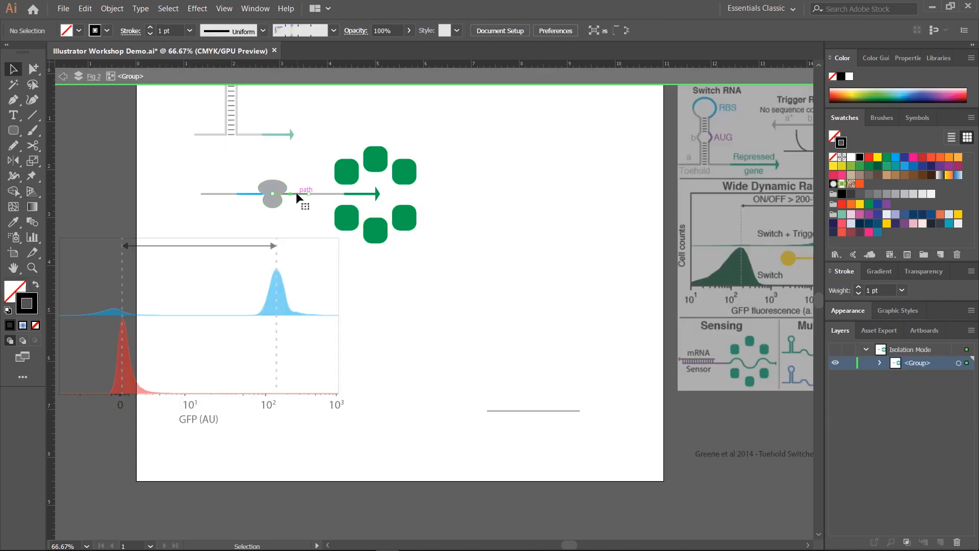
{"action": "left_click", "coordinate": [295, 192]}
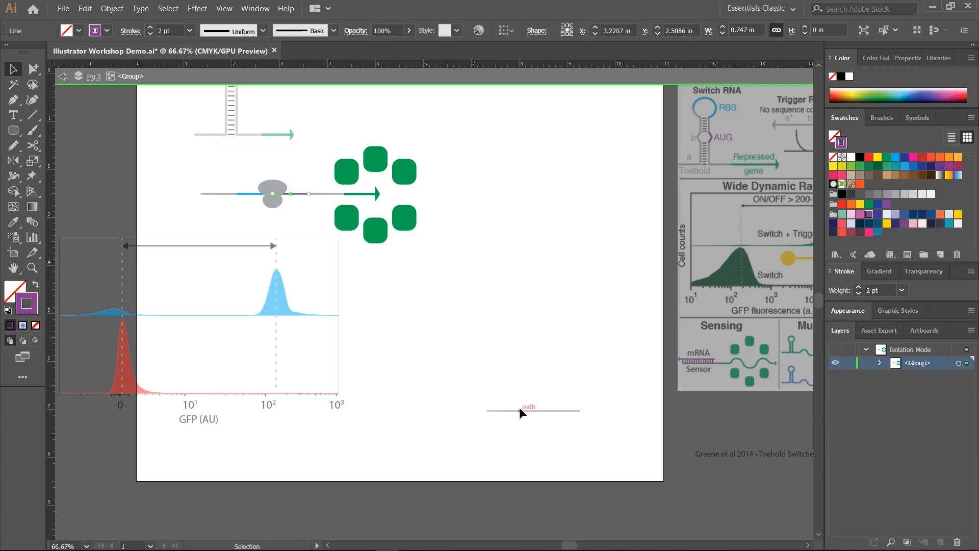
{"action": "double_click", "coordinate": [537, 402]}
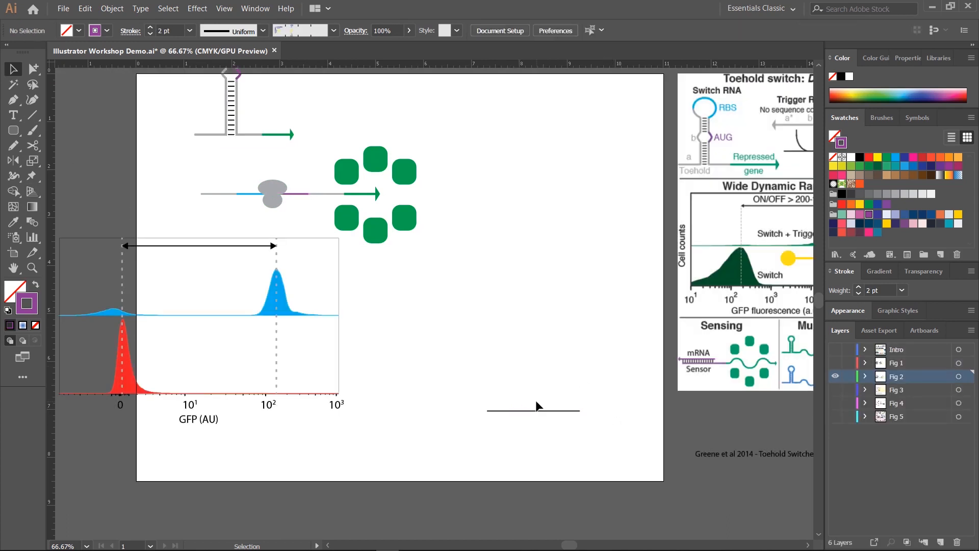
{"action": "left_click", "coordinate": [534, 409]}
{"action": "left_click", "coordinate": [457, 340]}
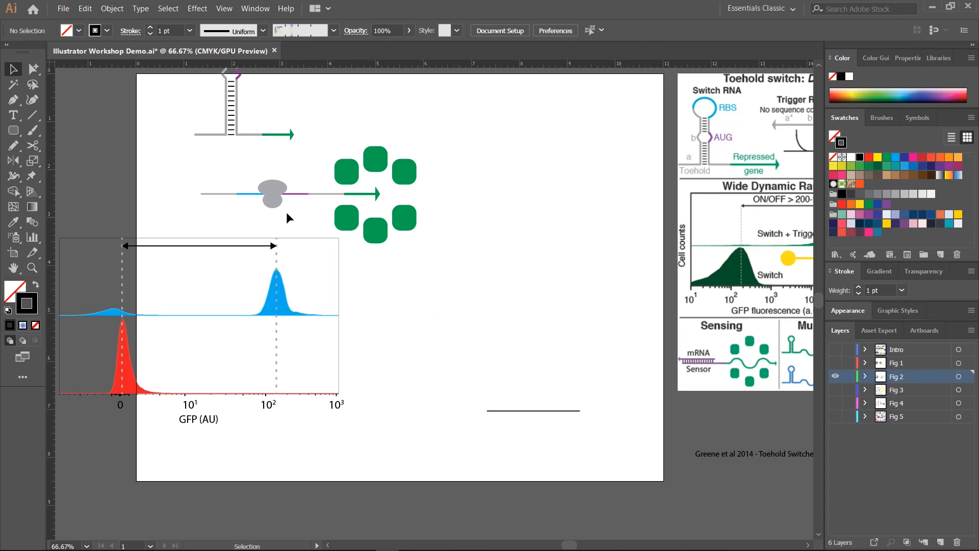
Step: Review which attributes the Eyedropper tool picks up and applies, then dismiss its options and deselect the ribosome group
{"action": "left_click", "coordinate": [299, 196]}
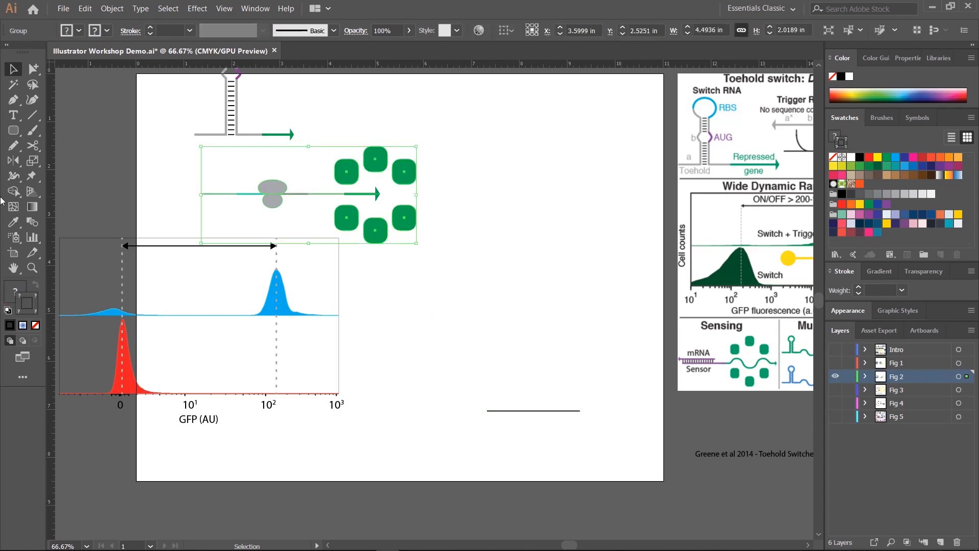
{"action": "left_click", "coordinate": [14, 222]}
{"action": "double_click", "coordinate": [13, 222]}
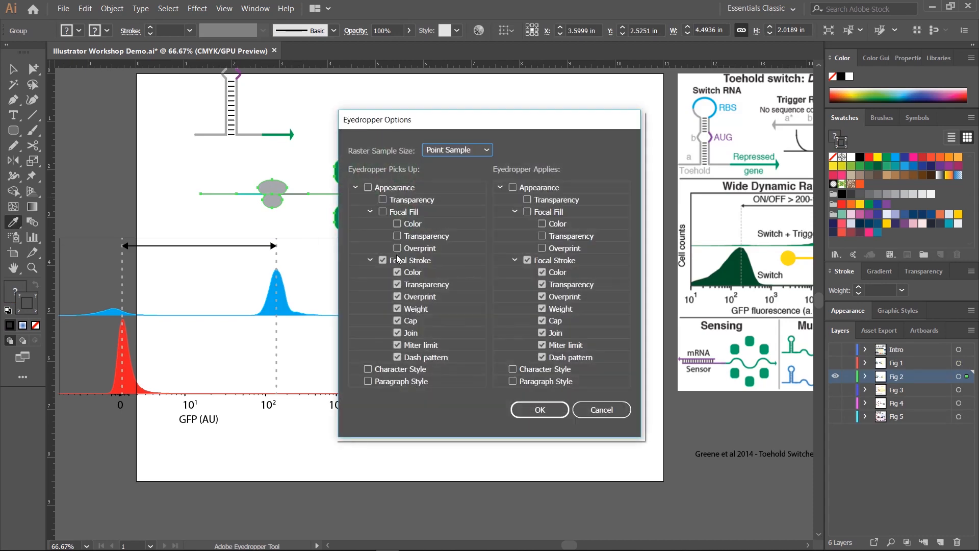
{"action": "left_click", "coordinate": [614, 410]}
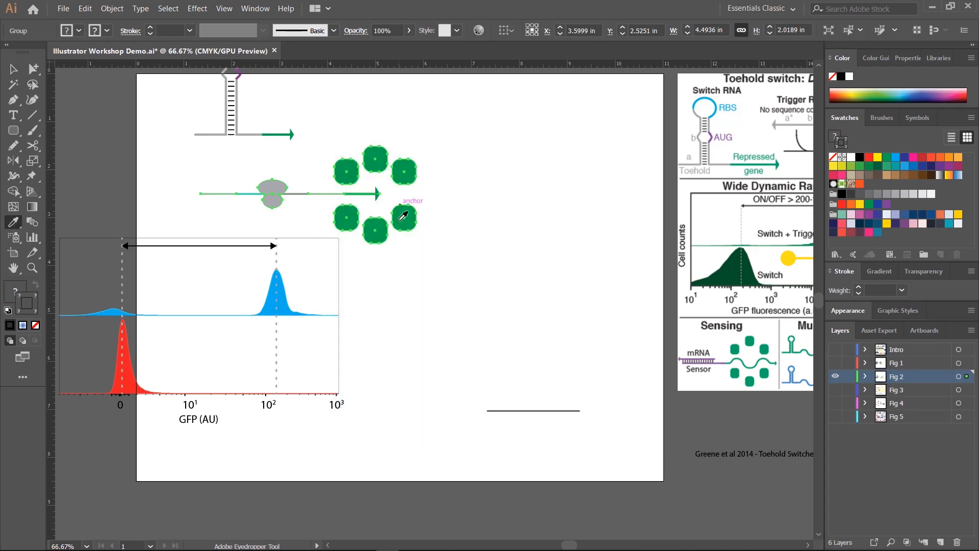
{"action": "key", "text": "v"}
{"action": "left_click", "coordinate": [530, 384]}
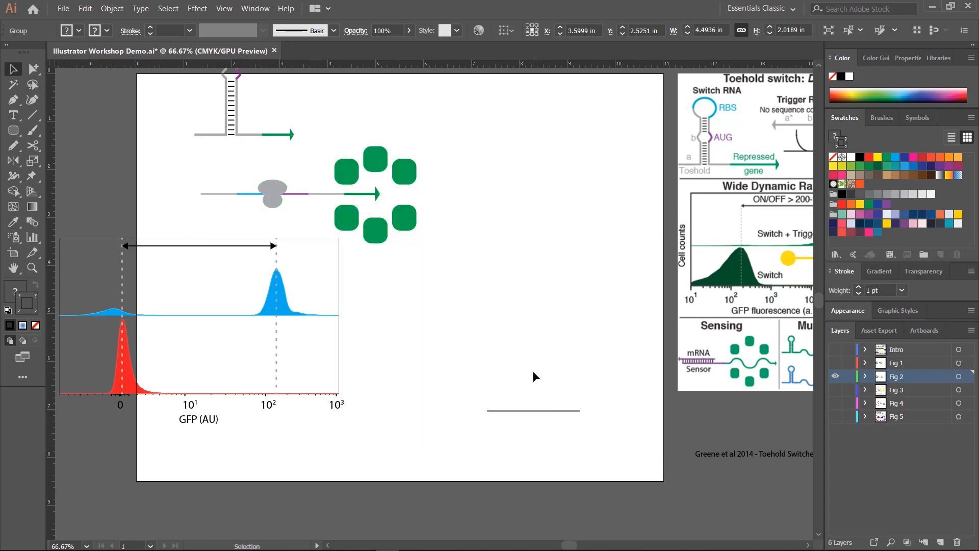
Step: Copy the purple 2 pt stroke from the segment beside the ribosome onto the new horizontal line with the Eyedropper
{"action": "left_click", "coordinate": [505, 411]}
{"action": "left_click", "coordinate": [14, 223]}
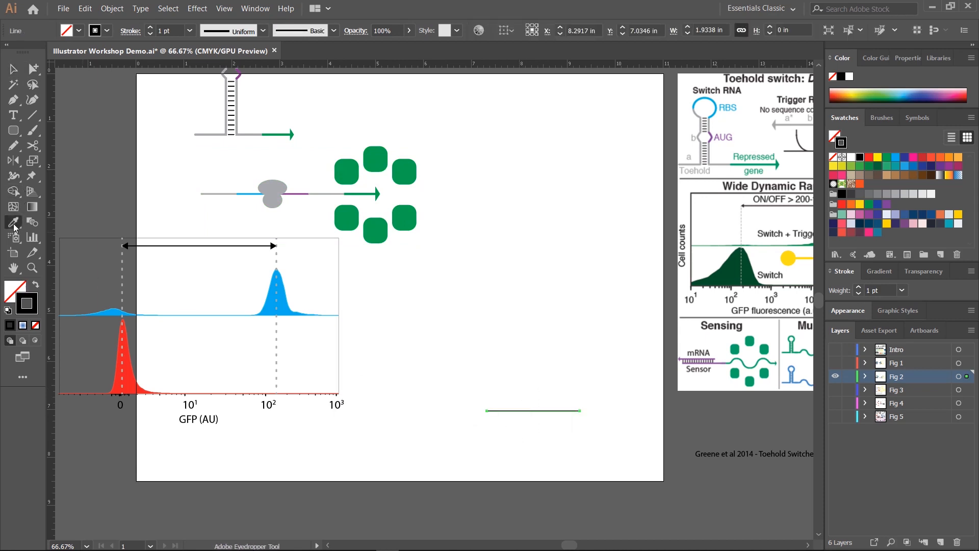
{"action": "left_click", "coordinate": [292, 194]}
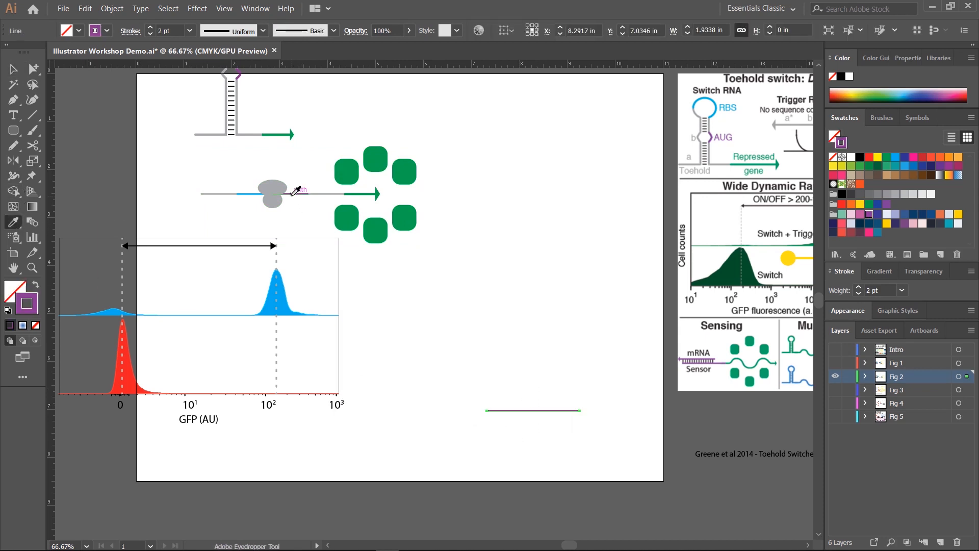
Step: Duplicate the purple line and place the copy end to end with the original, extending it to the right
{"action": "key", "text": "v"}
{"action": "left_click", "coordinate": [588, 389]}
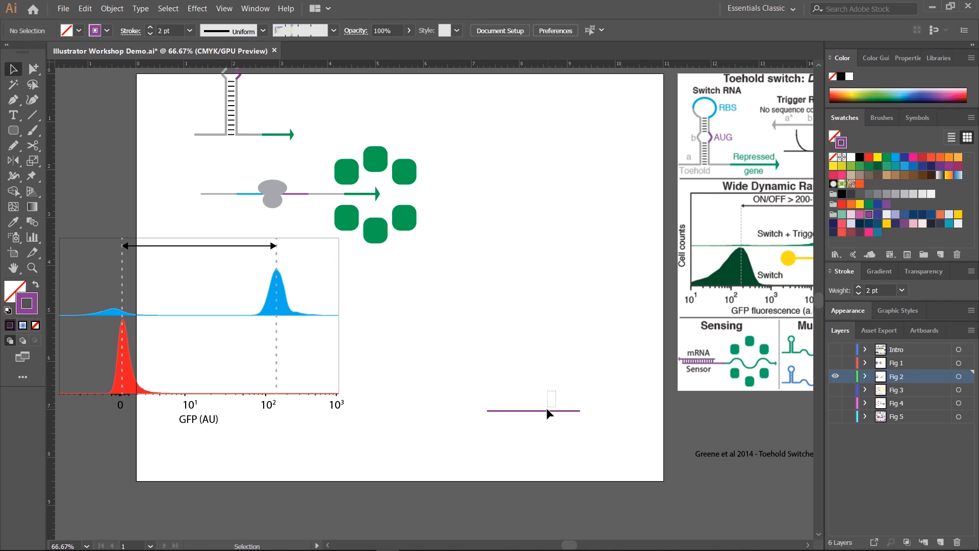
{"action": "left_click", "coordinate": [546, 410]}
{"action": "left_click", "coordinate": [546, 373]}
{"action": "left_click_drag", "start_coordinate": [549, 381], "coordinate": [488, 352]}
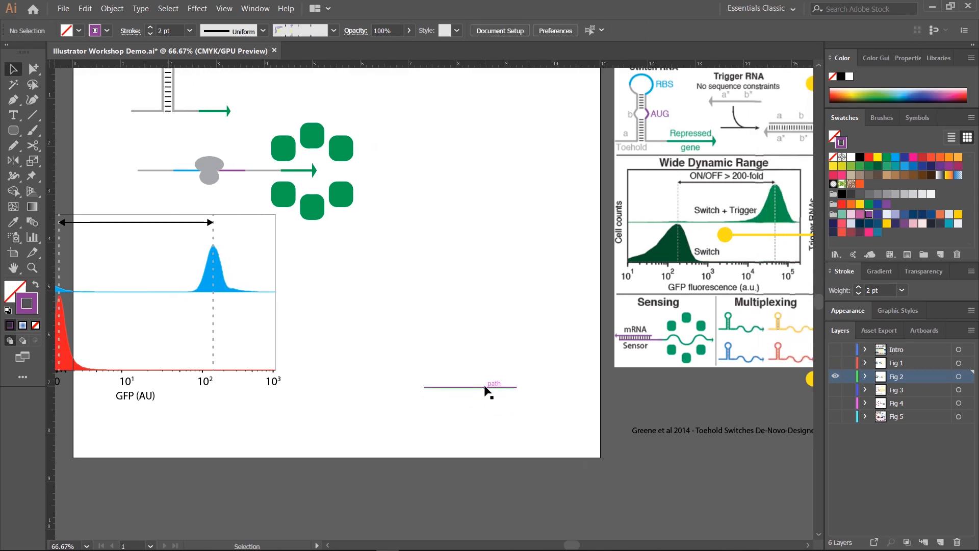
{"action": "left_click", "coordinate": [445, 383]}
{"action": "mouse_move", "coordinate": [498, 389]}
{"action": "left_mouse_down"}
{"action": "mouse_move", "coordinate": [417, 387]}
{"action": "mouse_move", "coordinate": [557, 390]}
{"action": "mouse_move", "coordinate": [457, 395]}
{"action": "mouse_move", "coordinate": [492, 392]}
{"action": "left_mouse_up"}
{"action": "left_click", "coordinate": [485, 323]}
{"action": "left_click", "coordinate": [484, 403]}
{"action": "left_click", "coordinate": [470, 388]}
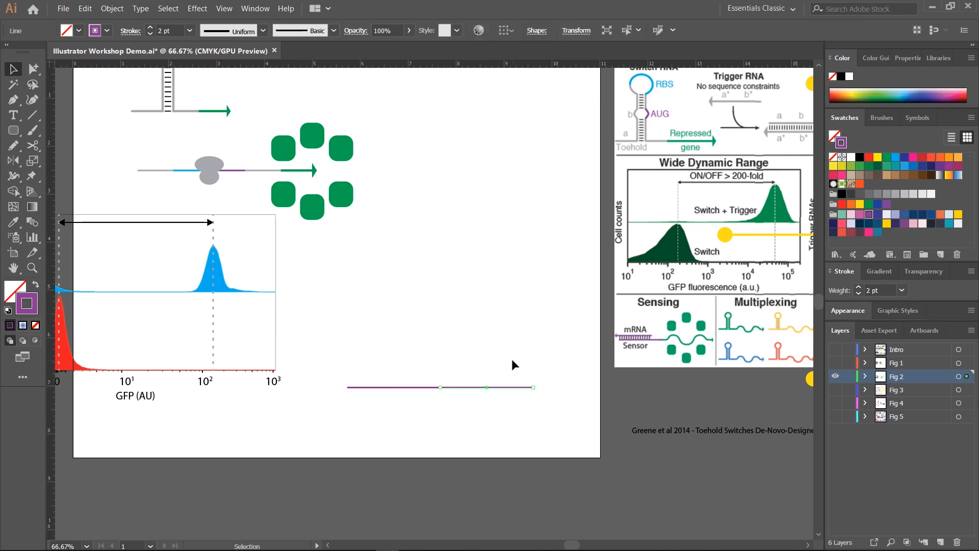
Step: Copy the green stroke of the gene arrow onto the duplicated line with the Eyedropper and set its weight to 2 pt
{"action": "key", "text": "space"}
{"action": "left_click_drag", "start_coordinate": [517, 333], "coordinate": [468, 294]}
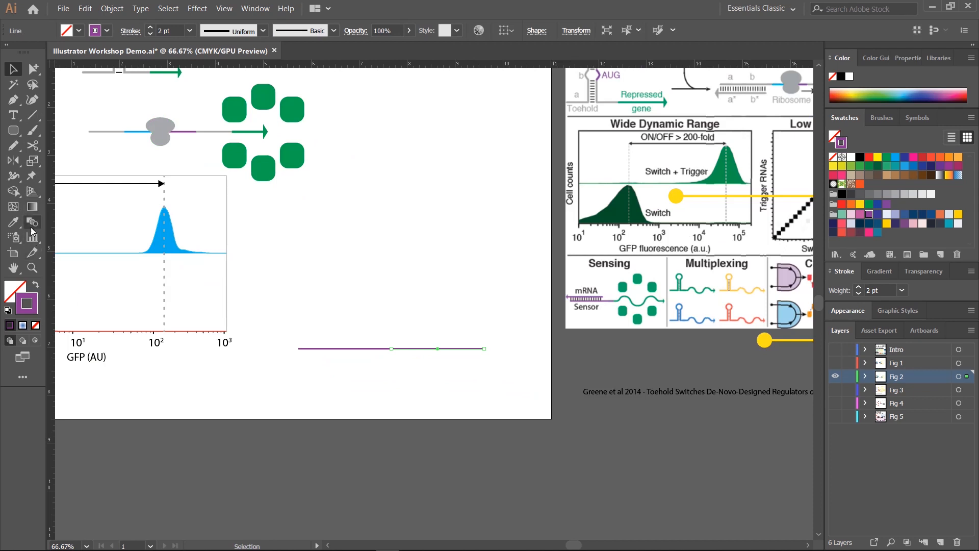
{"action": "left_click", "coordinate": [13, 222]}
{"action": "left_click", "coordinate": [242, 153]}
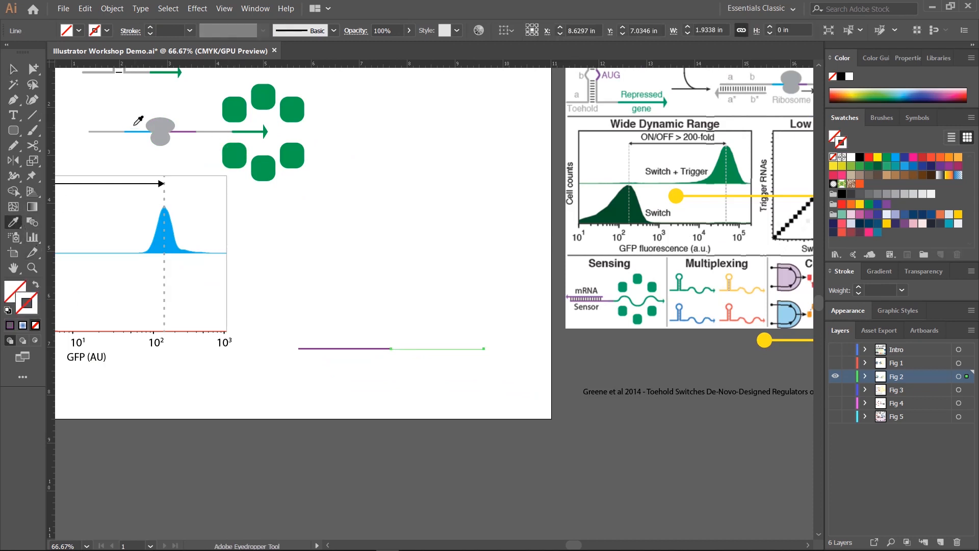
{"action": "key", "text": "ctrl+z"}
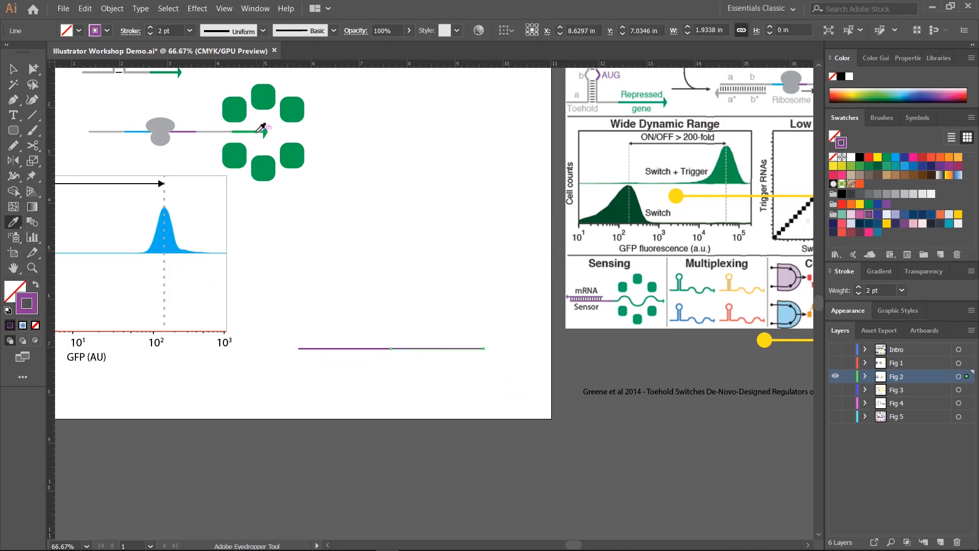
{"action": "left_click", "coordinate": [258, 135]}
{"action": "left_click", "coordinate": [11, 69]}
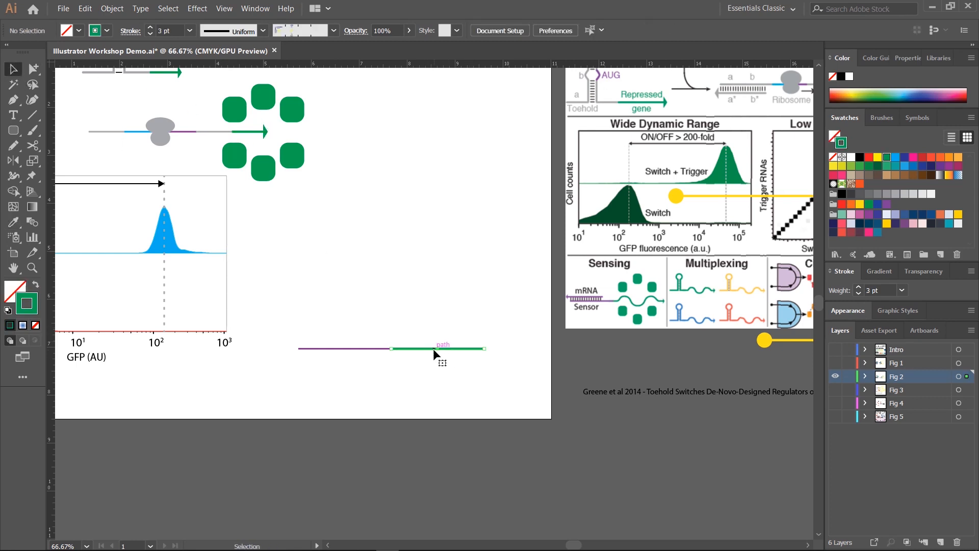
{"action": "left_click", "coordinate": [150, 34]}
{"action": "left_click", "coordinate": [483, 323]}
Step: Add the Arrow 6 arrowhead to the right end of the green line
{"action": "left_click", "coordinate": [437, 349]}
{"action": "left_click", "coordinate": [130, 31]}
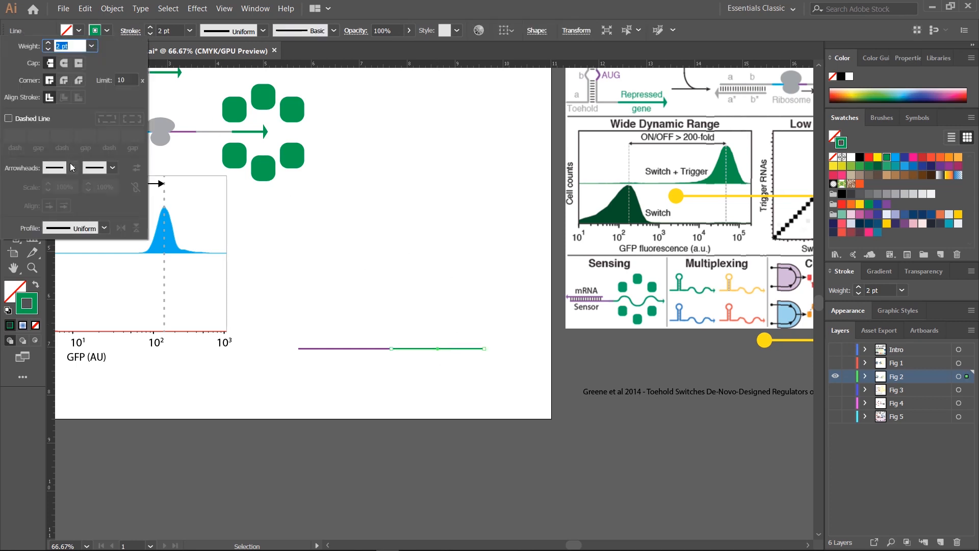
{"action": "left_click", "coordinate": [105, 167]}
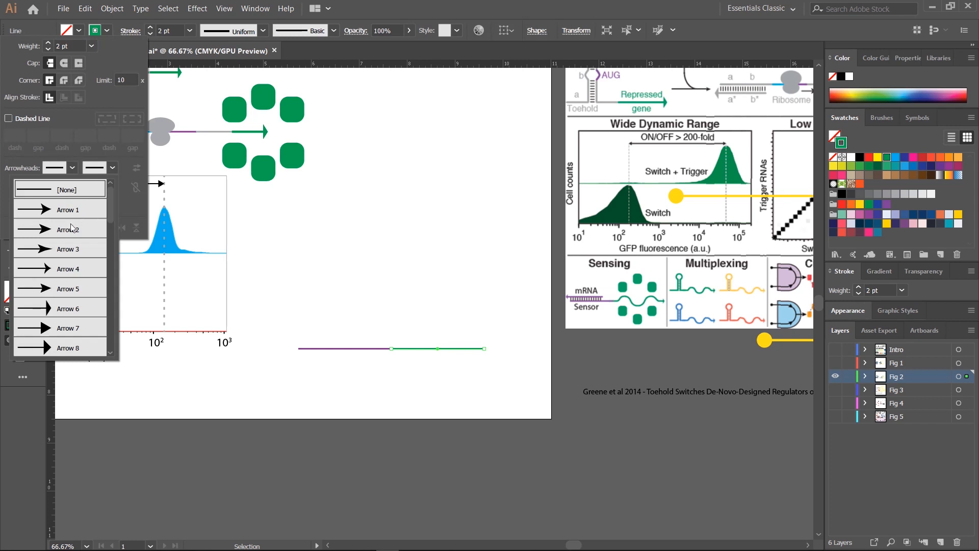
{"action": "left_click", "coordinate": [68, 312]}
{"action": "left_click", "coordinate": [338, 305]}
{"action": "left_click", "coordinate": [441, 289]}
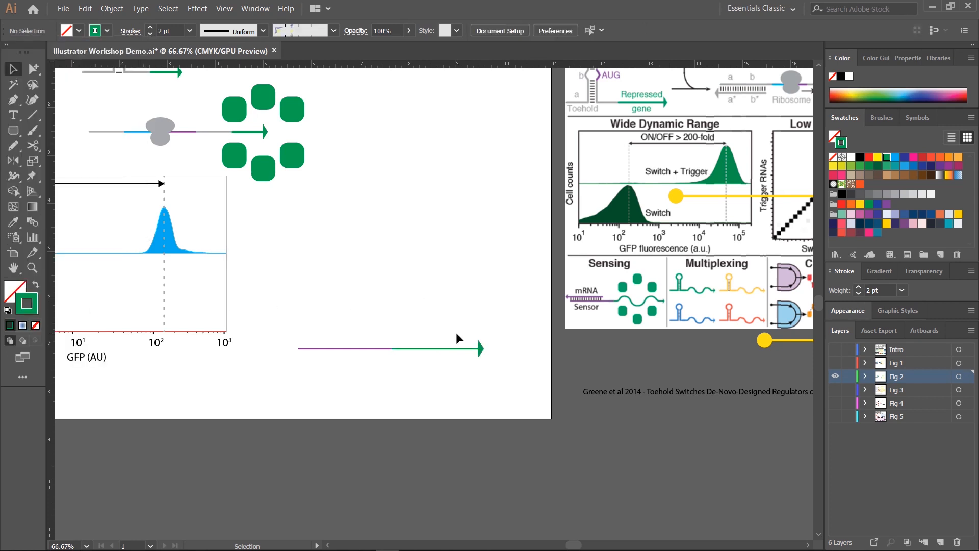
Step: Try drawing a freehand wavy green curve above the green arrow with the Pen tool, then delete it
{"action": "left_click", "coordinate": [443, 349]}
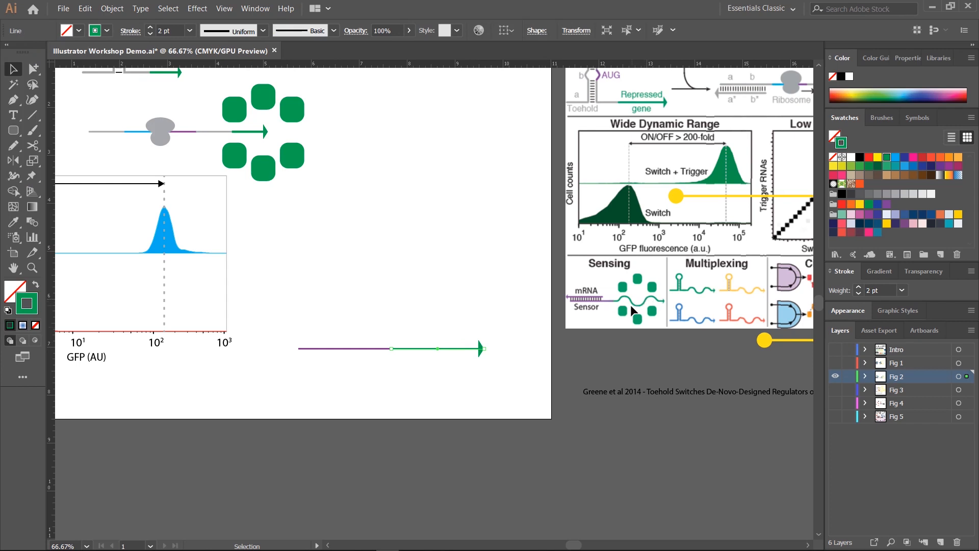
{"action": "key", "text": "ctrl+equal"}
{"action": "key", "text": "ctrl+equal"}
{"action": "key", "text": "ctrl+equal"}
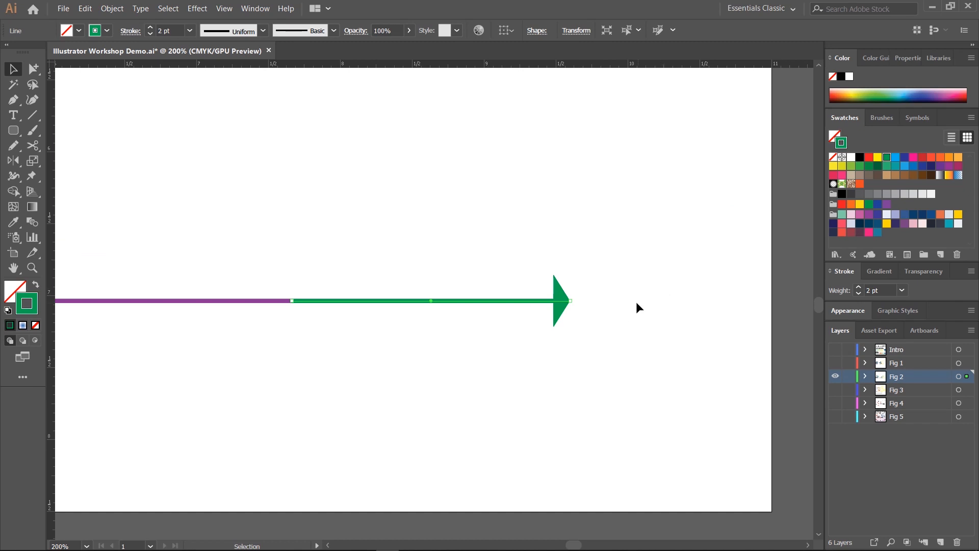
{"action": "left_click_drag", "start_coordinate": [642, 304], "coordinate": [537, 299]}
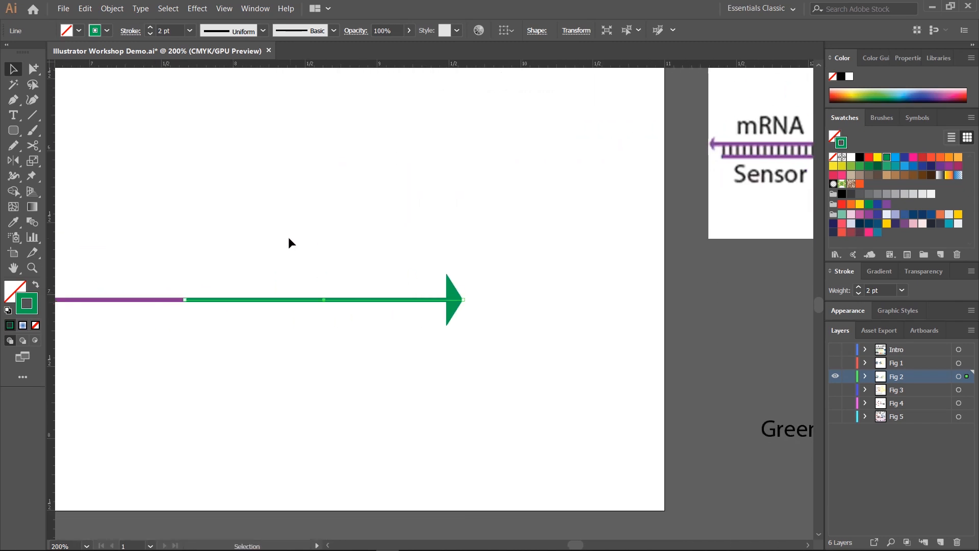
{"action": "left_click", "coordinate": [13, 100]}
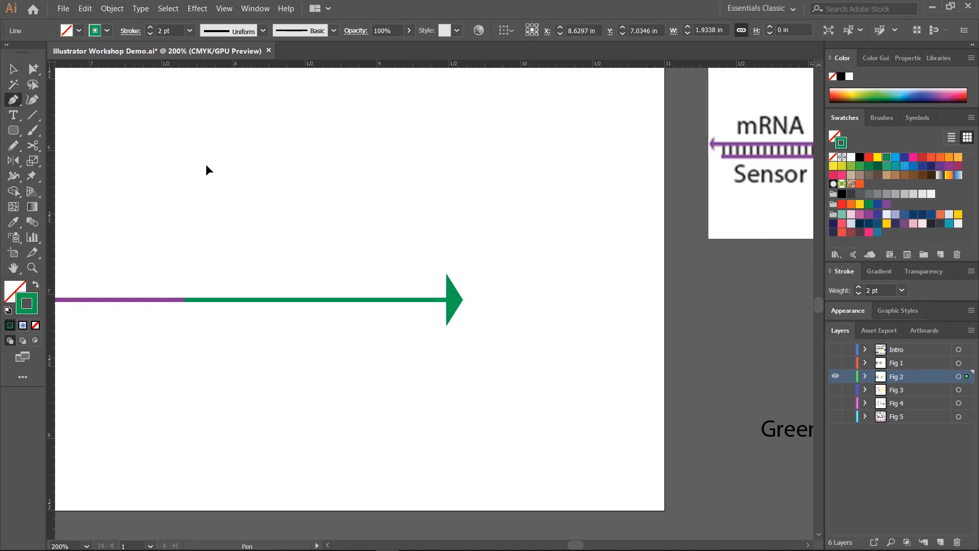
{"action": "left_click_drag", "start_coordinate": [146, 228], "coordinate": [157, 187]}
{"action": "left_click_drag", "start_coordinate": [204, 165], "coordinate": [321, 149]}
{"action": "mouse_move", "coordinate": [338, 181]}
{"action": "left_mouse_down"}
{"action": "mouse_move", "coordinate": [362, 231]}
{"action": "mouse_move", "coordinate": [460, 228]}
{"action": "mouse_move", "coordinate": [543, 155]}
{"action": "mouse_move", "coordinate": [631, 134]}
{"action": "left_mouse_up"}
{"action": "key", "text": "Escape"}
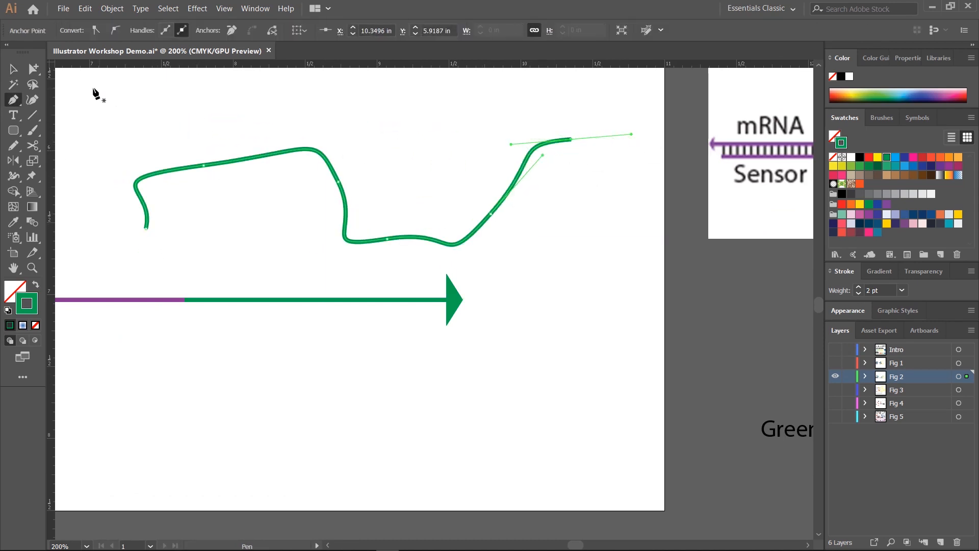
{"action": "key", "text": "v"}
{"action": "key", "text": "ctrl+z"}
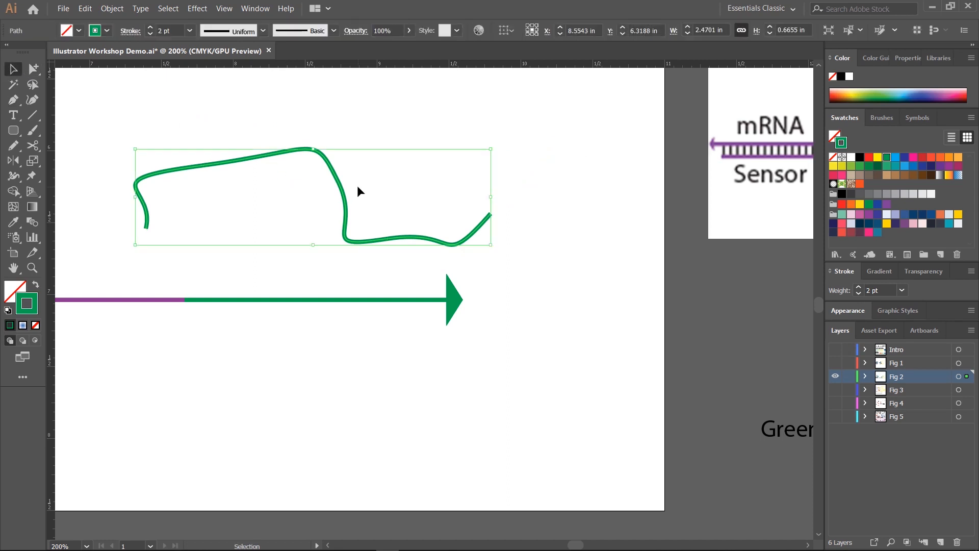
{"action": "key", "text": "Delete"}
Step: Apply the last-used Zig Zag effect to the green arrow line
{"action": "left_click_drag", "start_coordinate": [511, 227], "coordinate": [415, 212]}
{"action": "left_click_drag", "start_coordinate": [514, 252], "coordinate": [621, 249]}
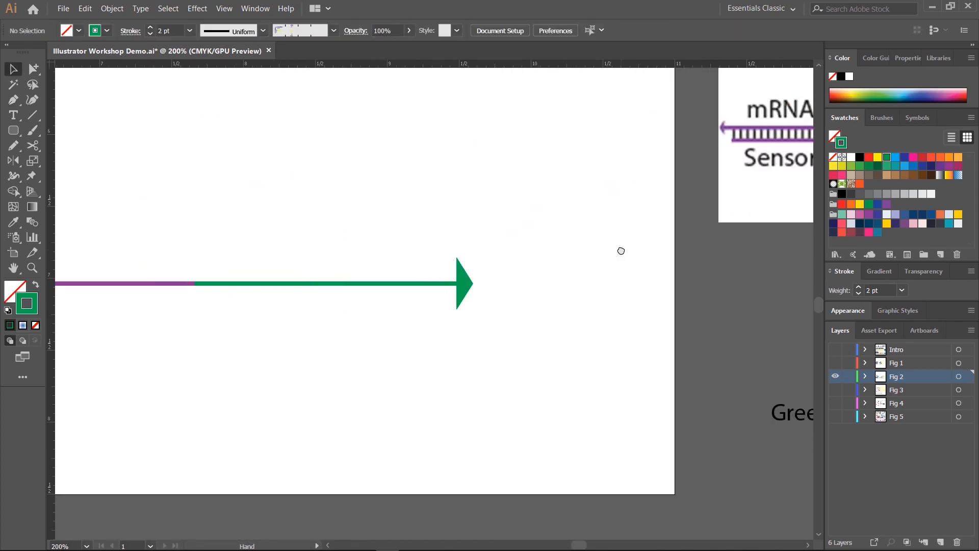
{"action": "left_click", "coordinate": [398, 284]}
{"action": "left_click_drag", "start_coordinate": [708, 259], "coordinate": [439, 322]}
{"action": "key", "text": "ctrl+minus"}
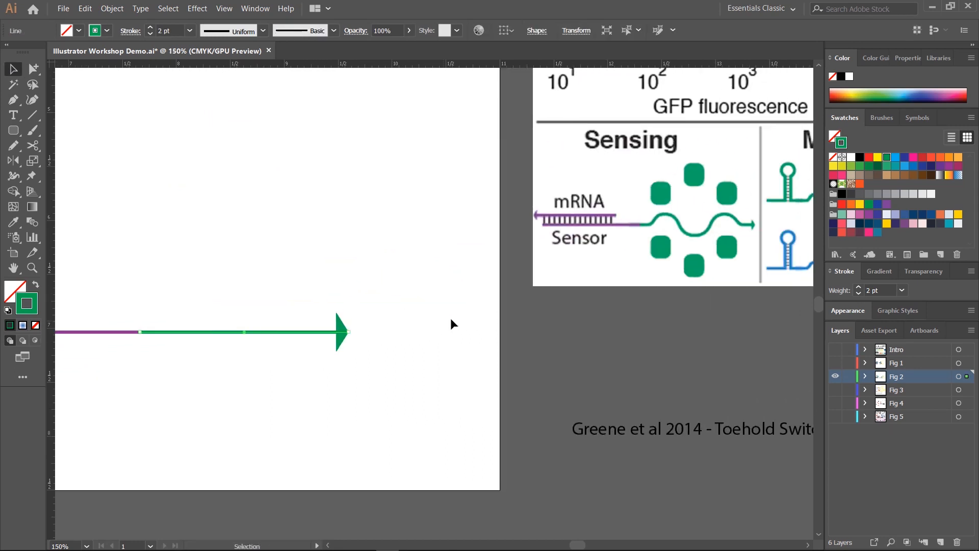
{"action": "left_click", "coordinate": [197, 9]}
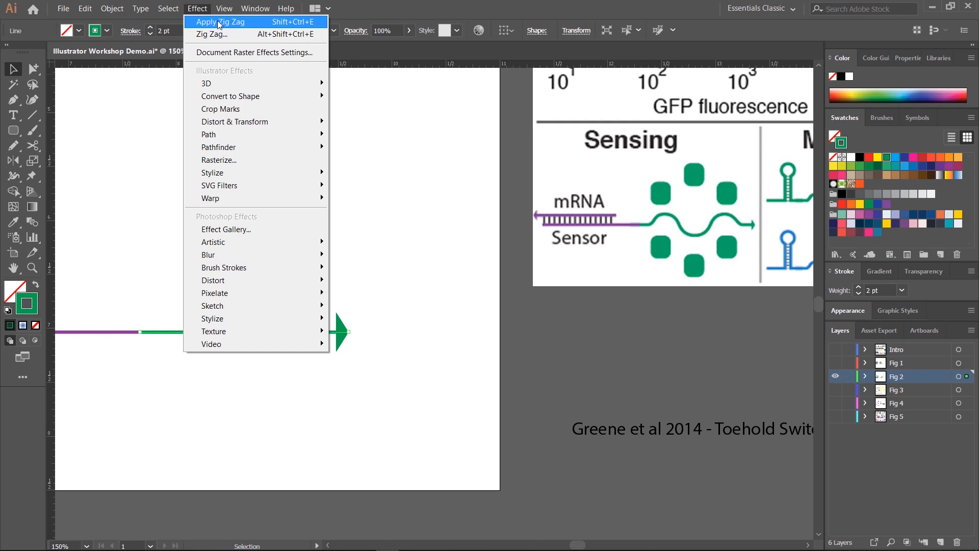
{"action": "left_click", "coordinate": [220, 23]}
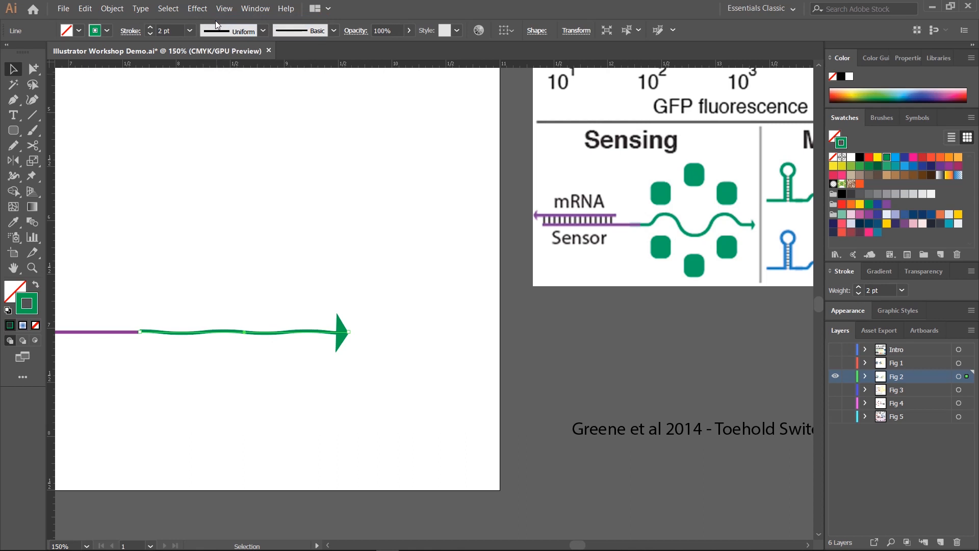
Step: Reopen the green line's Zig Zag settings from its appearance, turn on the preview and set the size to 0.1 in
{"action": "left_click", "coordinate": [849, 314]}
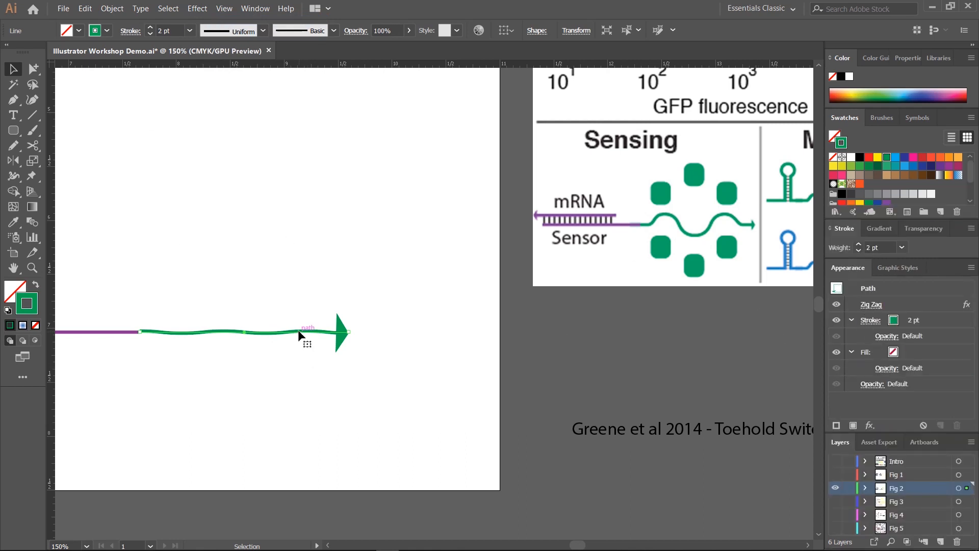
{"action": "left_click", "coordinate": [194, 9]}
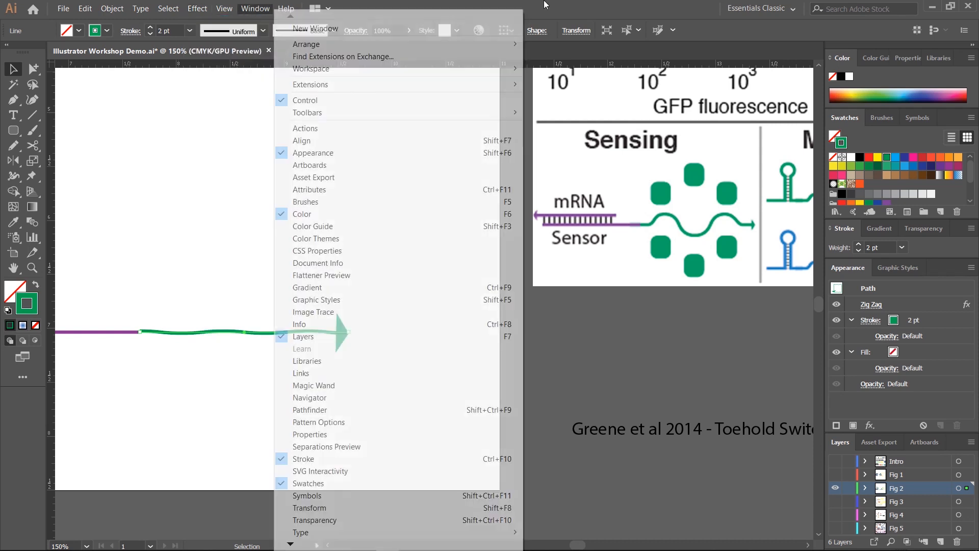
{"action": "left_click", "coordinate": [561, 5]}
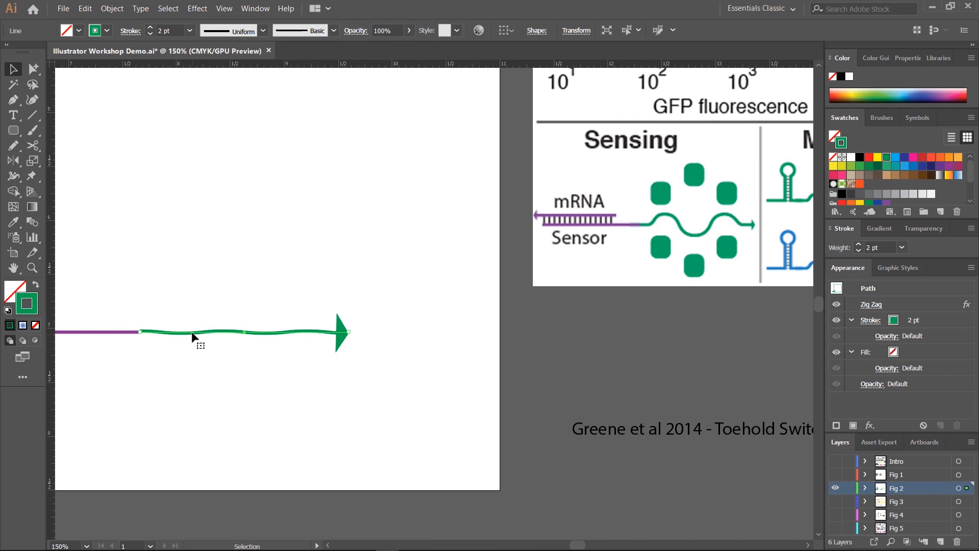
{"action": "left_click", "coordinate": [873, 305]}
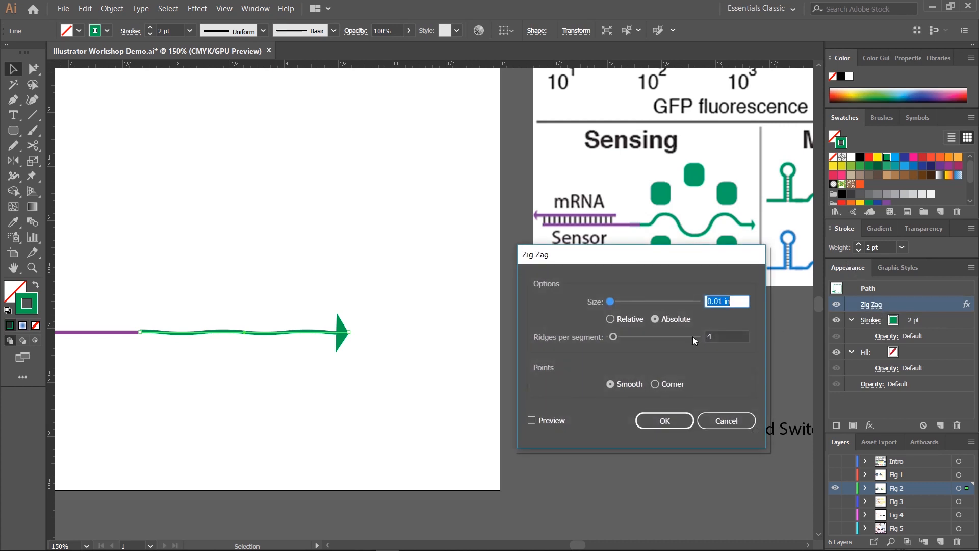
{"action": "left_click", "coordinate": [531, 420]}
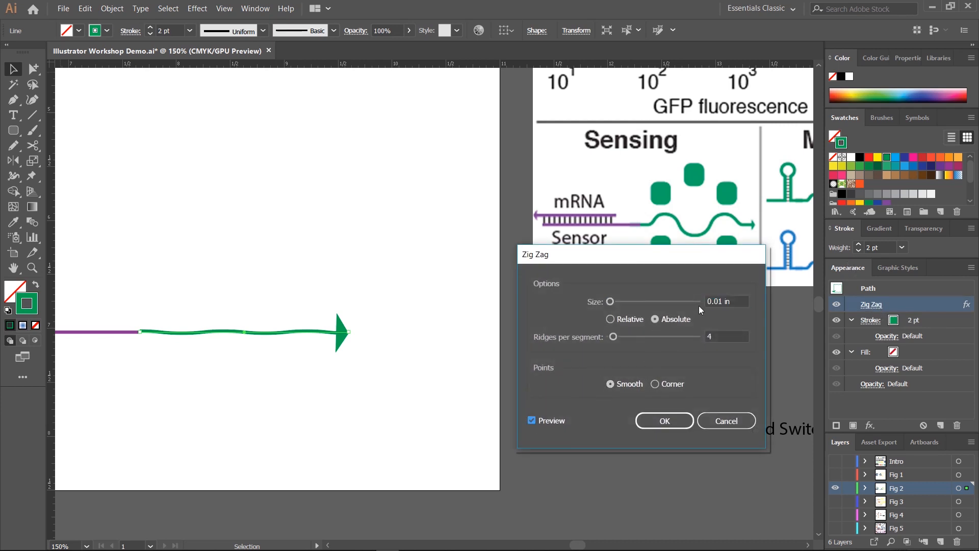
{"action": "left_click", "coordinate": [739, 301]}
{"action": "key", "text": "Up"}
{"action": "key", "text": "Up"}
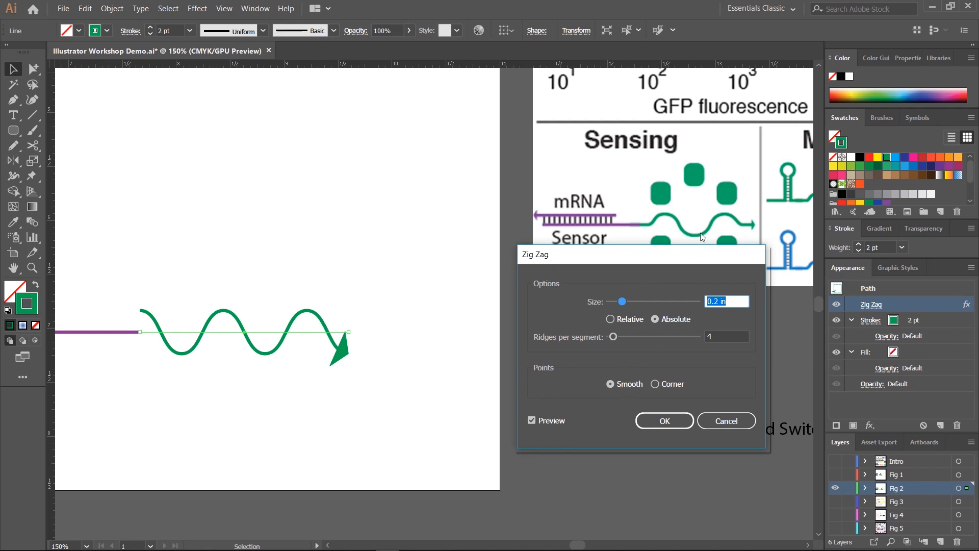
{"action": "key", "text": "Down"}
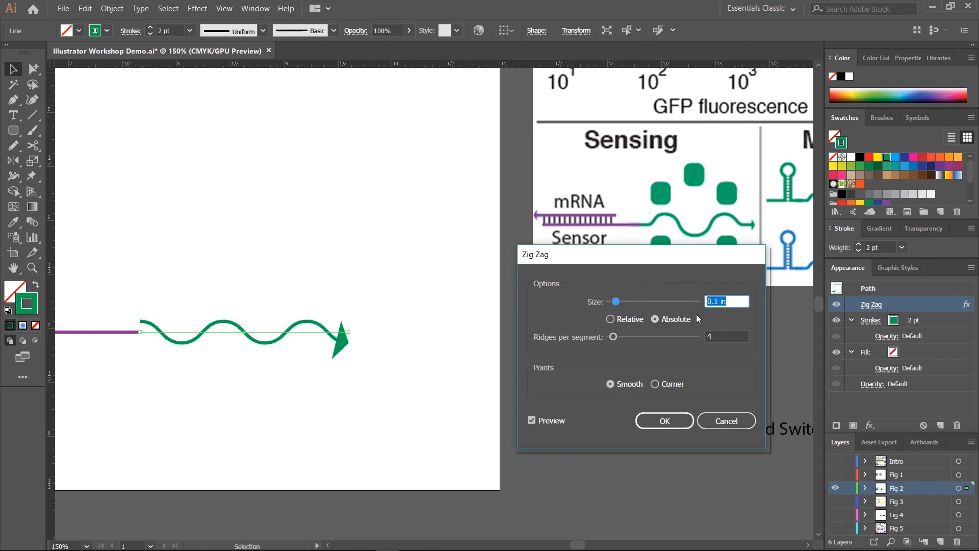
Step: Set the Zig Zag ridges per segment to 3 and apply the new settings to the green line
{"action": "left_click", "coordinate": [728, 339]}
{"action": "key", "text": "Up"}
{"action": "key", "text": "Up"}
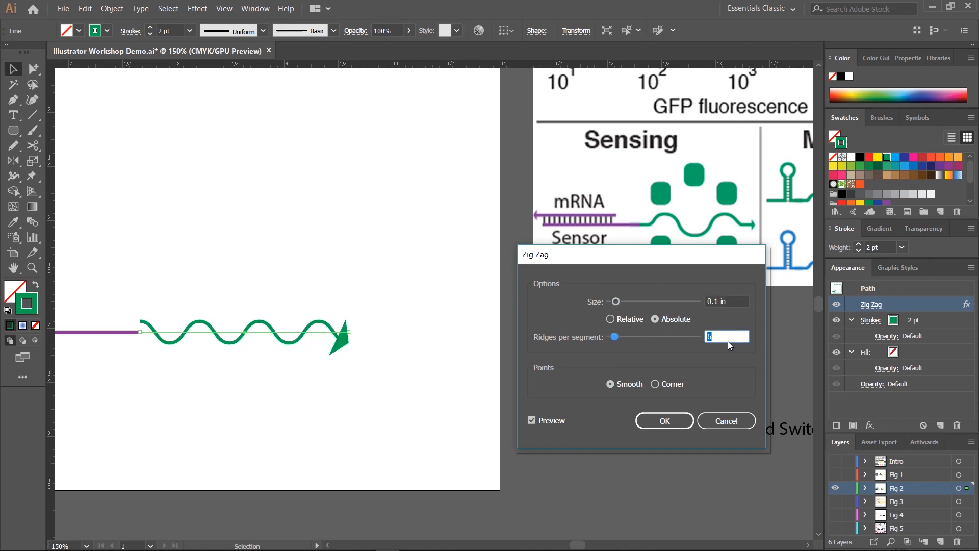
{"action": "key", "text": "Down"}
{"action": "key", "text": "Down"}
{"action": "key", "text": "Down"}
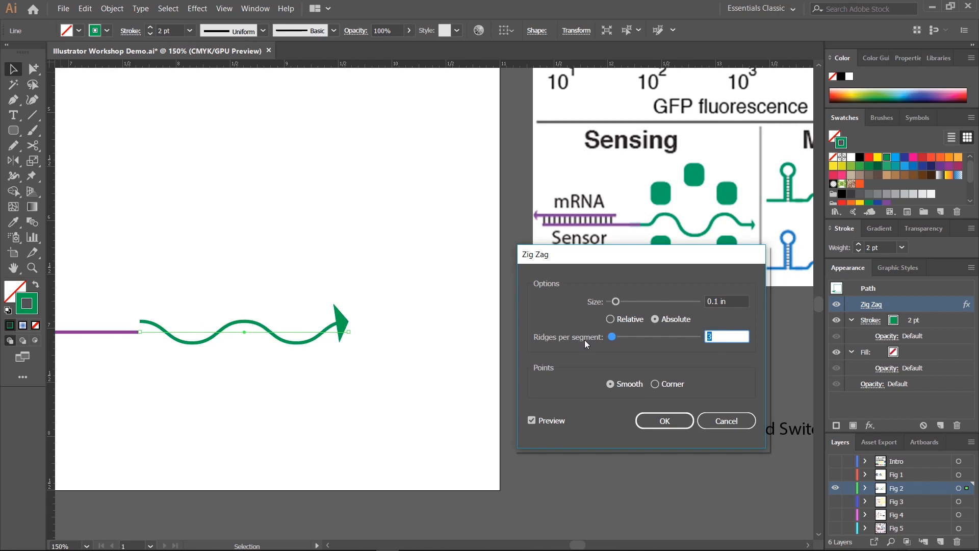
{"action": "left_click", "coordinate": [665, 421]}
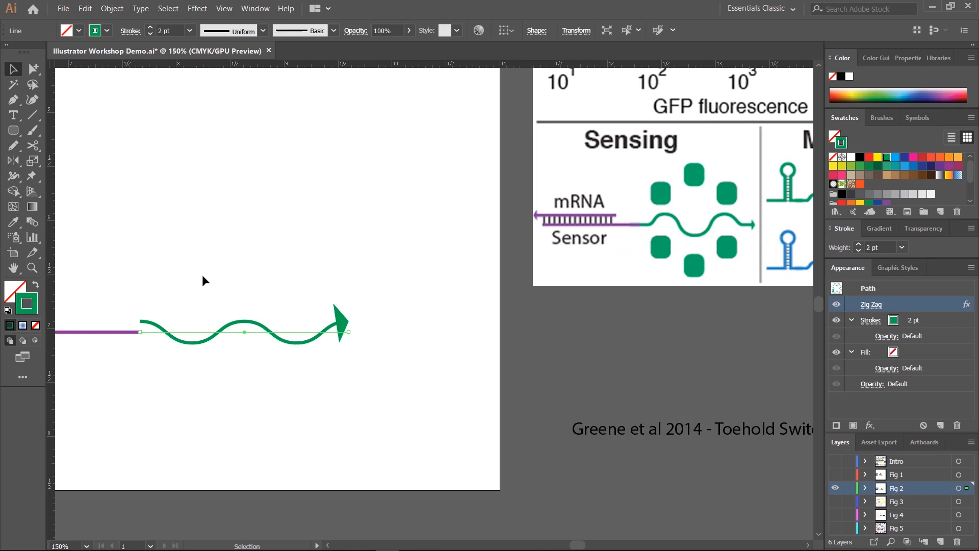
Step: Undo the Zig Zag effect on the green line and try shifting the line away from the purple one
{"action": "key", "text": "ctrl+z"}
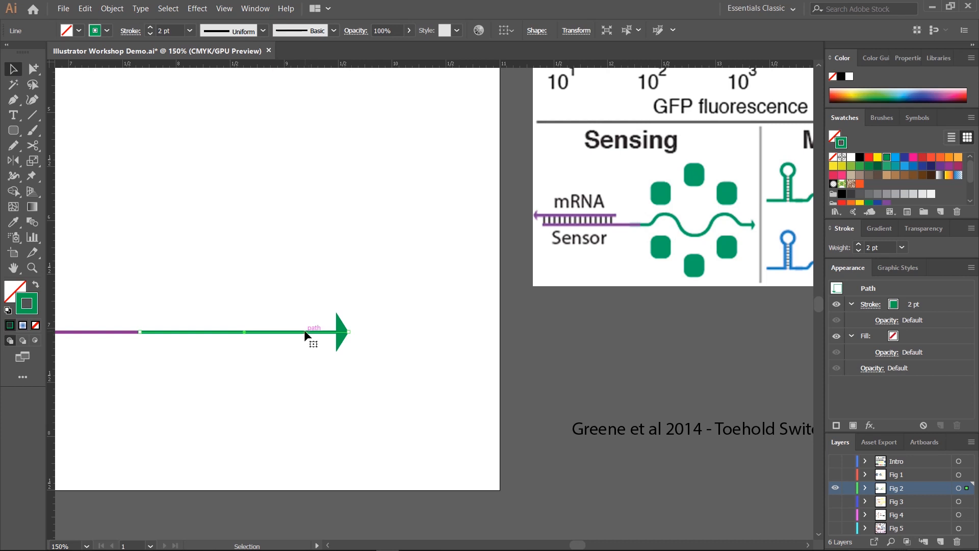
{"action": "left_click_drag", "start_coordinate": [308, 333], "coordinate": [339, 333]}
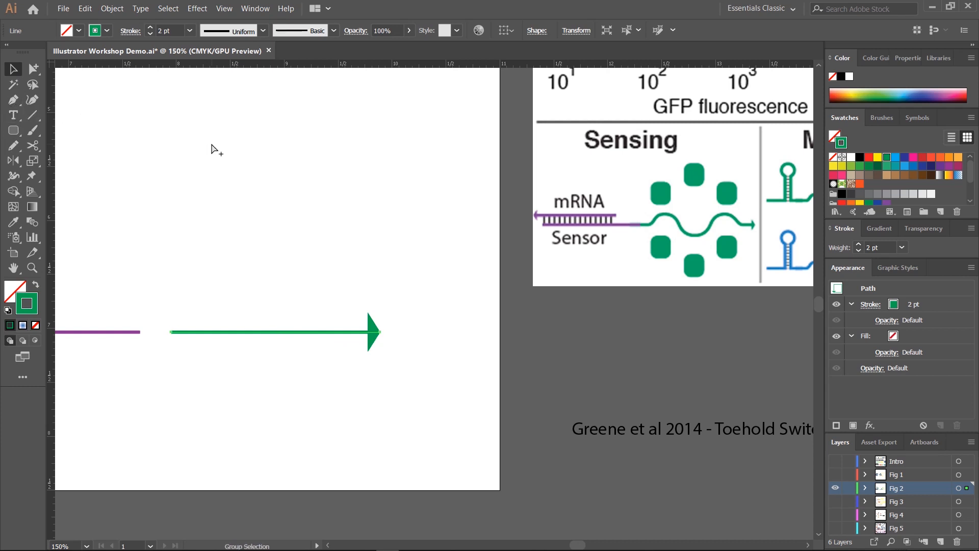
{"action": "key", "text": "ctrl+z"}
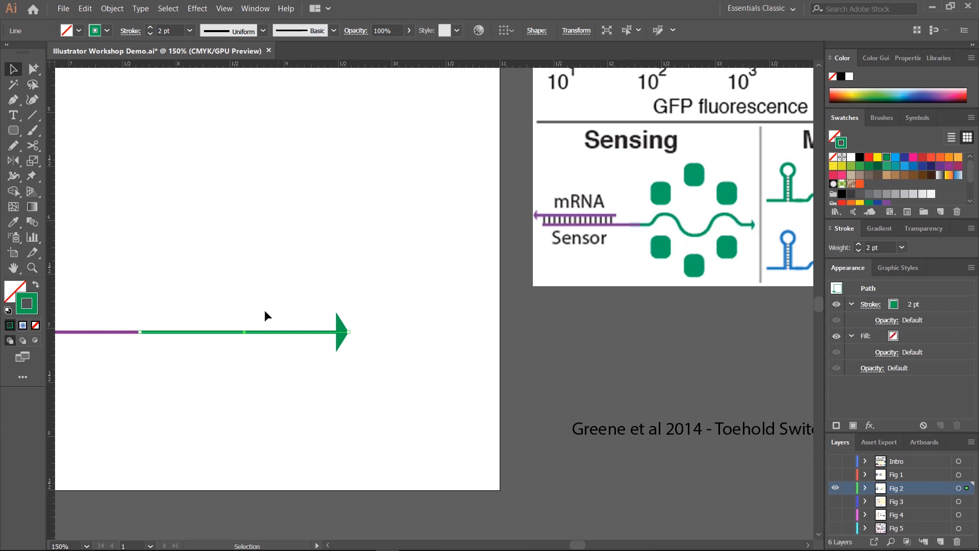
{"action": "left_click", "coordinate": [130, 30]}
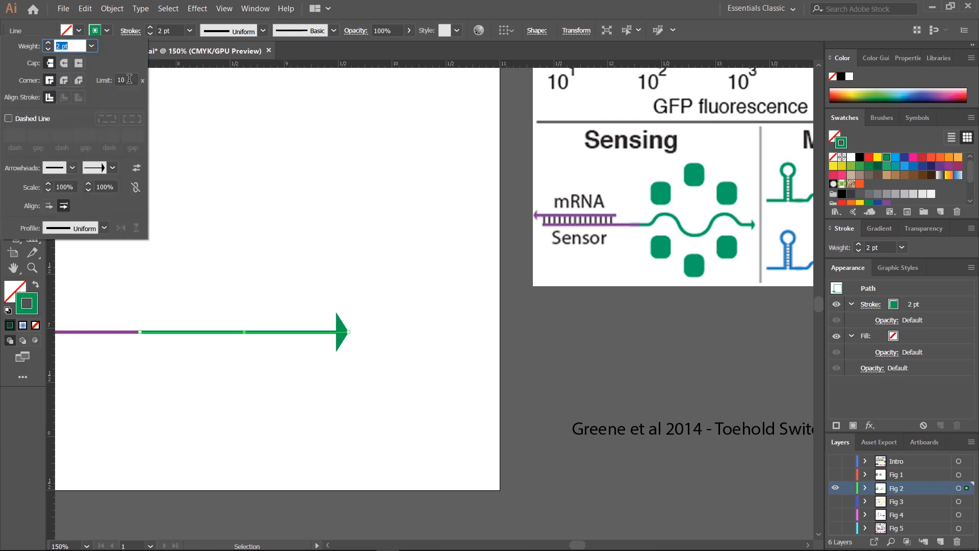
{"action": "left_click", "coordinate": [105, 169]}
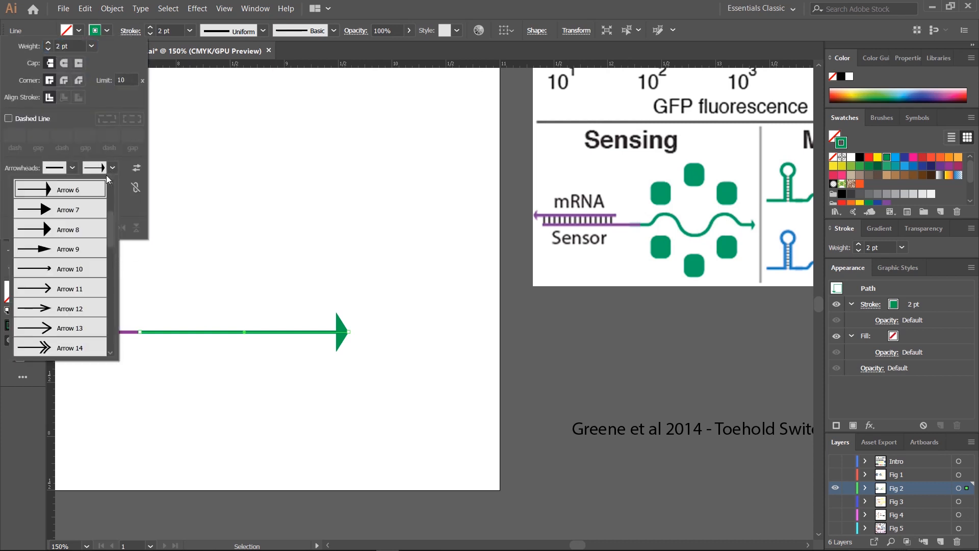
{"action": "left_click", "coordinate": [406, 8]}
{"action": "left_click", "coordinate": [276, 199]}
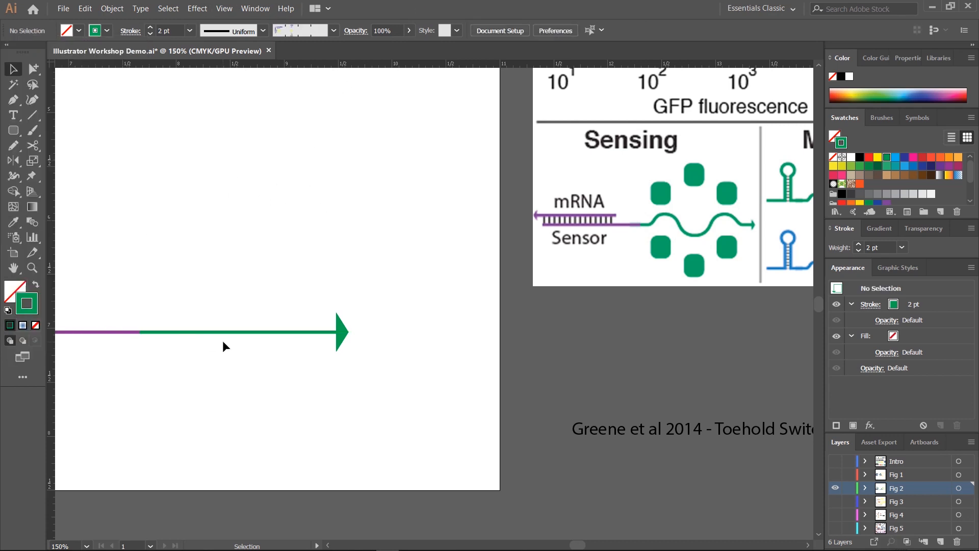
Step: Move the green arrow away from the purple line and shorten it from its tail to a short arrow starting at X 9.982 in
{"action": "left_click", "coordinate": [237, 332]}
{"action": "left_click_drag", "start_coordinate": [236, 333], "coordinate": [335, 333]}
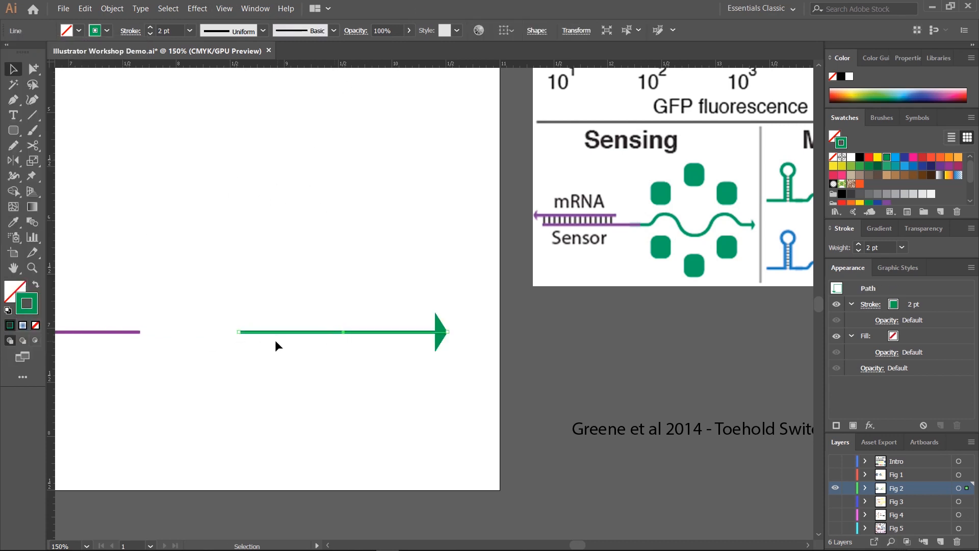
{"action": "left_click", "coordinate": [28, 71]}
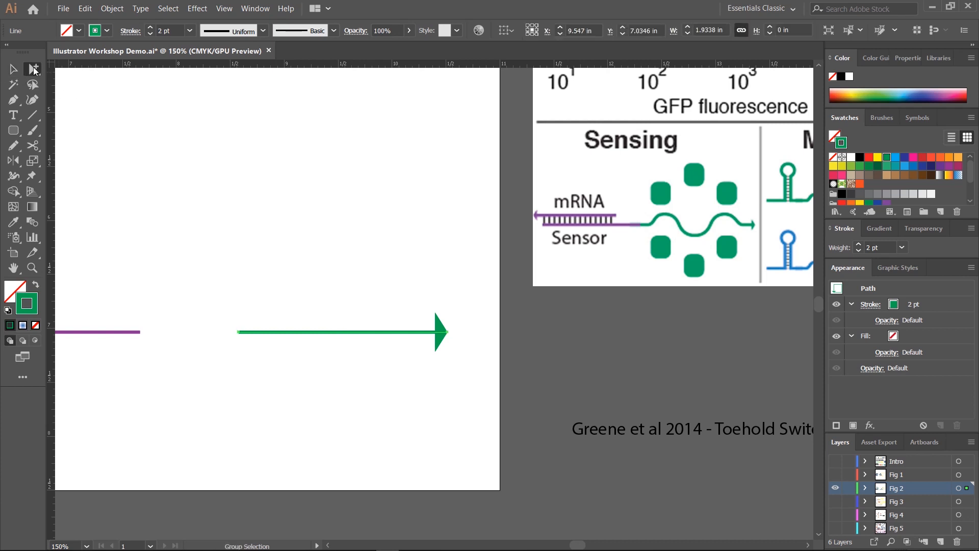
{"action": "left_click_drag", "start_coordinate": [34, 69], "coordinate": [91, 69]}
{"action": "left_click_drag", "start_coordinate": [195, 203], "coordinate": [389, 333]}
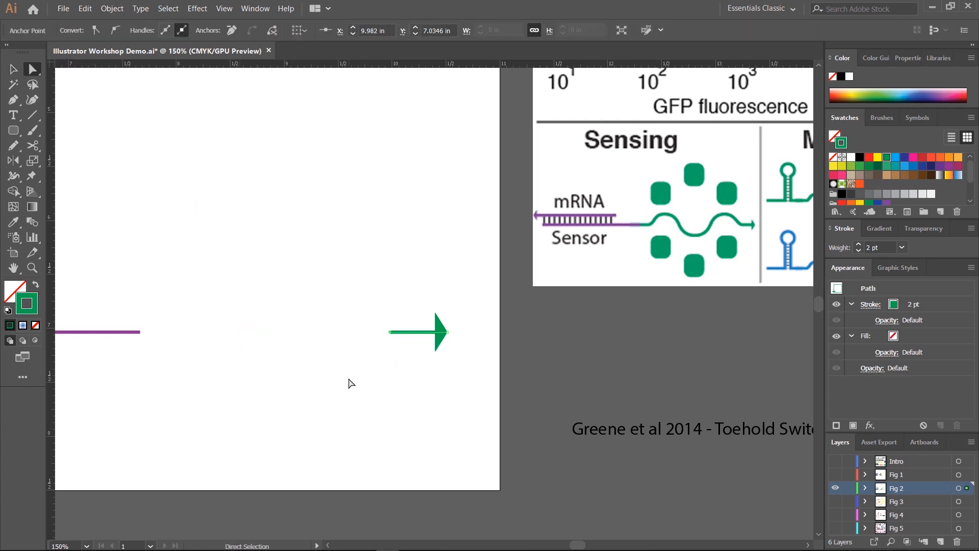
{"action": "left_click", "coordinate": [350, 382]}
Step: Duplicate the short green arrow toward the purple line and set the copy's arrowhead to None
{"action": "left_click", "coordinate": [13, 69]}
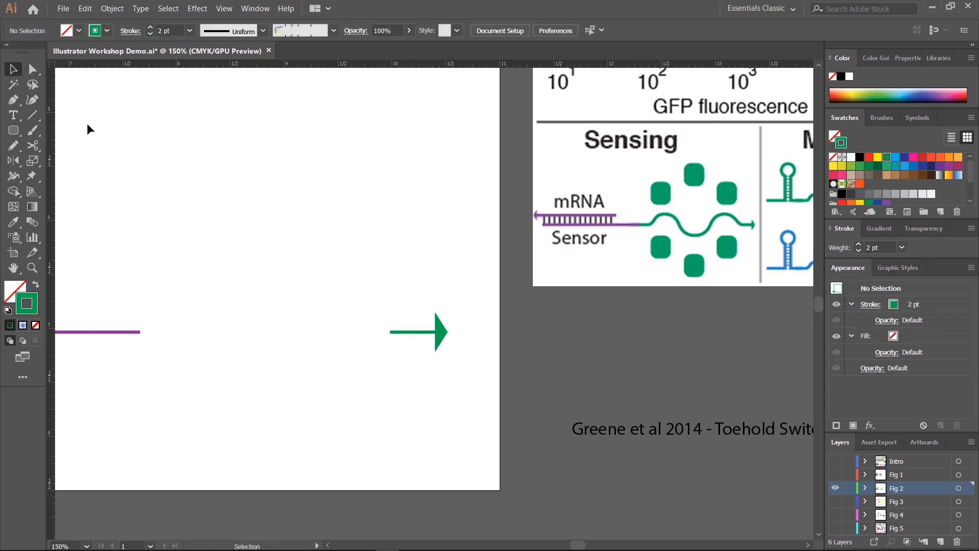
{"action": "left_click_drag", "start_coordinate": [421, 330], "coordinate": [354, 332]}
{"action": "left_click", "coordinate": [130, 31]}
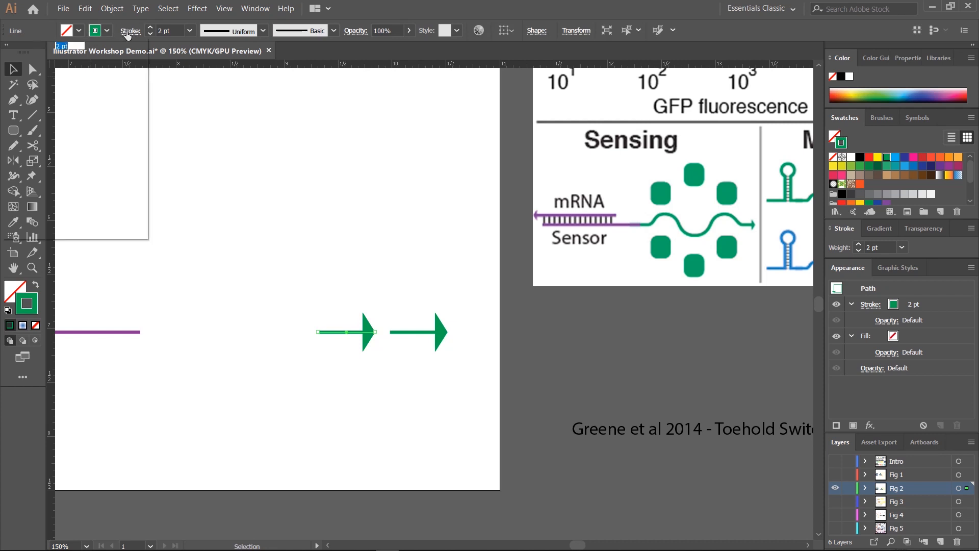
{"action": "left_click", "coordinate": [102, 168]}
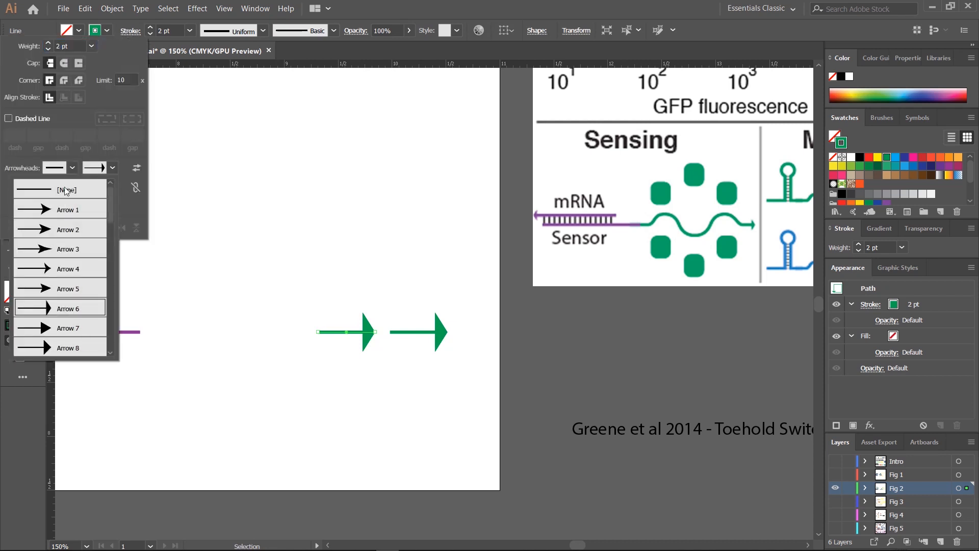
{"action": "left_click", "coordinate": [66, 190]}
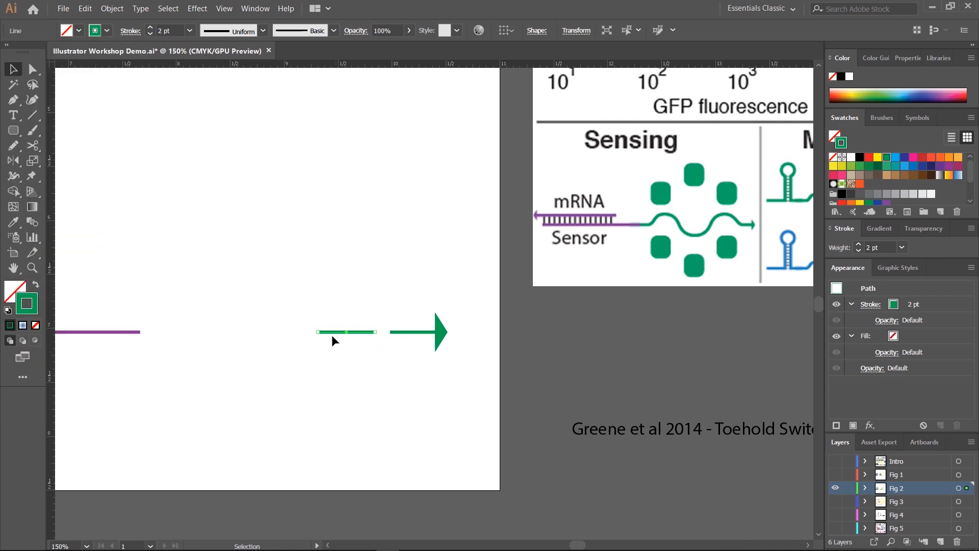
Step: Stretch the plain green copy into a segment 2 in long whose end meets the tail of the short arrow
{"action": "left_click", "coordinate": [32, 69]}
{"action": "left_click", "coordinate": [305, 332]}
{"action": "left_click", "coordinate": [316, 332]}
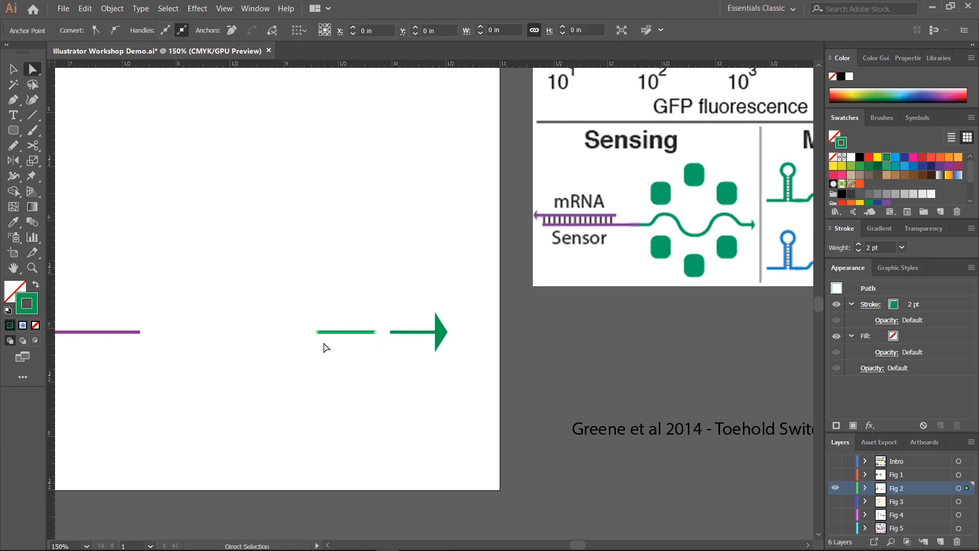
{"action": "left_click_drag", "start_coordinate": [317, 332], "coordinate": [174, 332]}
{"action": "left_click_drag", "start_coordinate": [376, 333], "coordinate": [393, 338]}
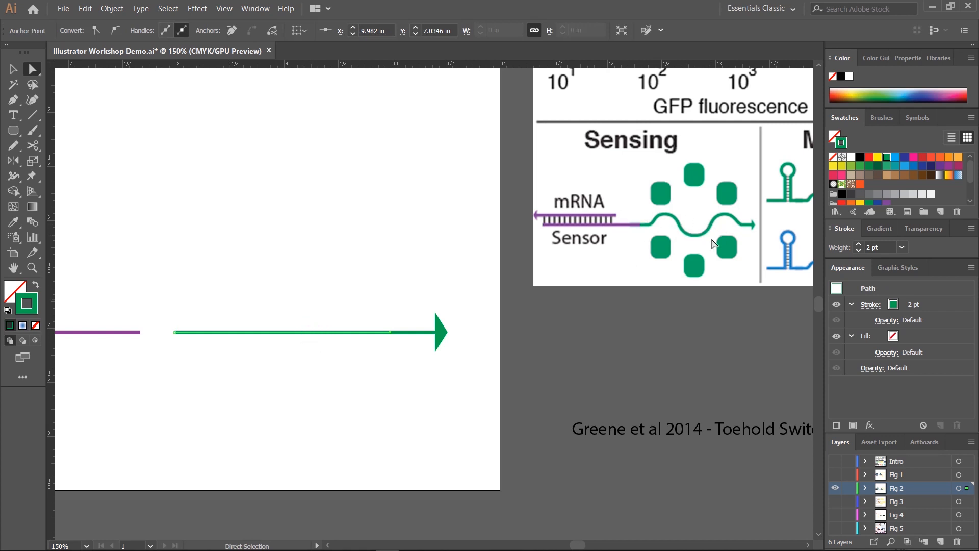
Step: Move the purple line farther from the green segment to widen the gap between them
{"action": "left_click", "coordinate": [12, 71]}
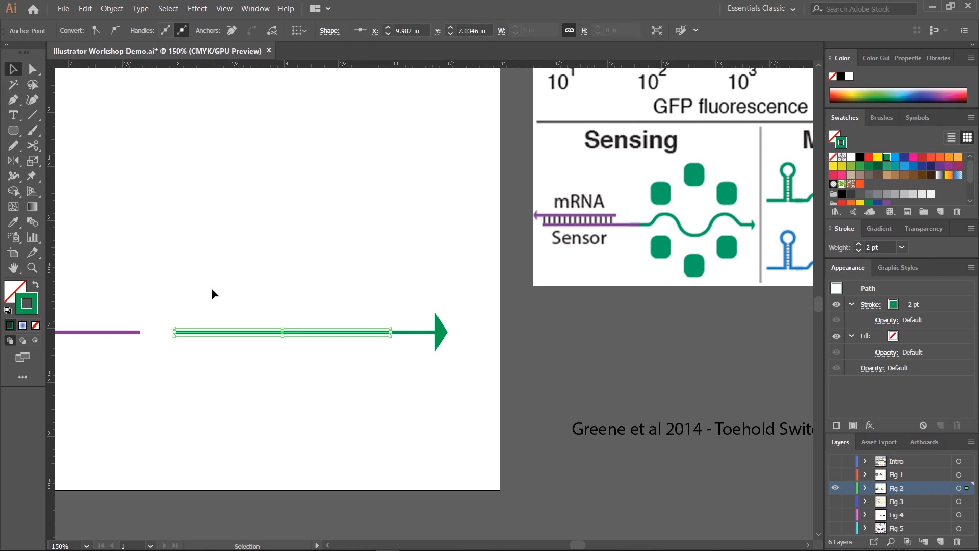
{"action": "key", "text": "space"}
{"action": "left_click_drag", "start_coordinate": [252, 267], "coordinate": [396, 247]}
{"action": "left_click_drag", "start_coordinate": [217, 312], "coordinate": [168, 312]}
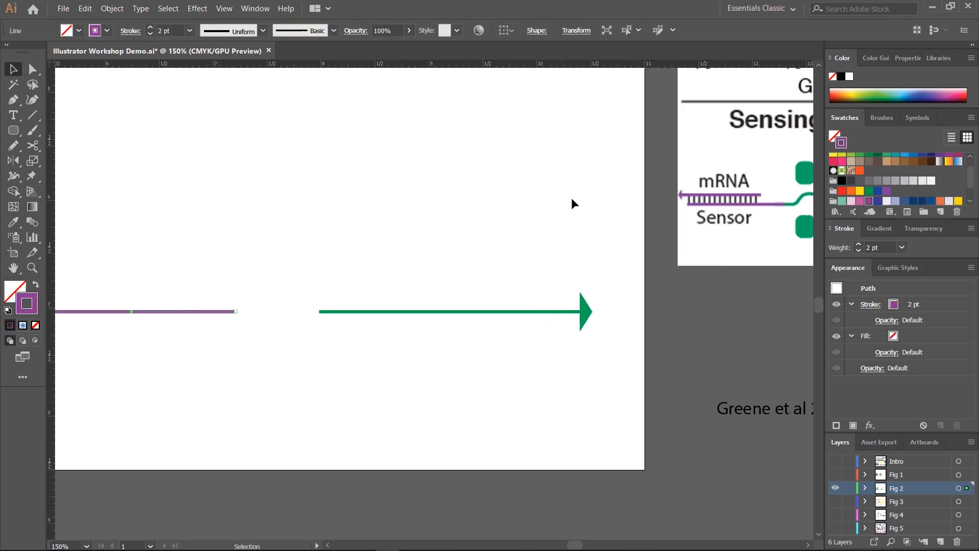
{"action": "left_click", "coordinate": [572, 204]}
Step: Duplicate the plain green segment and shift the copy clear of the original so that it overlaps the purple line
{"action": "mouse_move", "coordinate": [450, 313]}
{"action": "left_mouse_down"}
{"action": "mouse_move", "coordinate": [464, 317]}
{"action": "mouse_move", "coordinate": [412, 319]}
{"action": "left_mouse_up"}
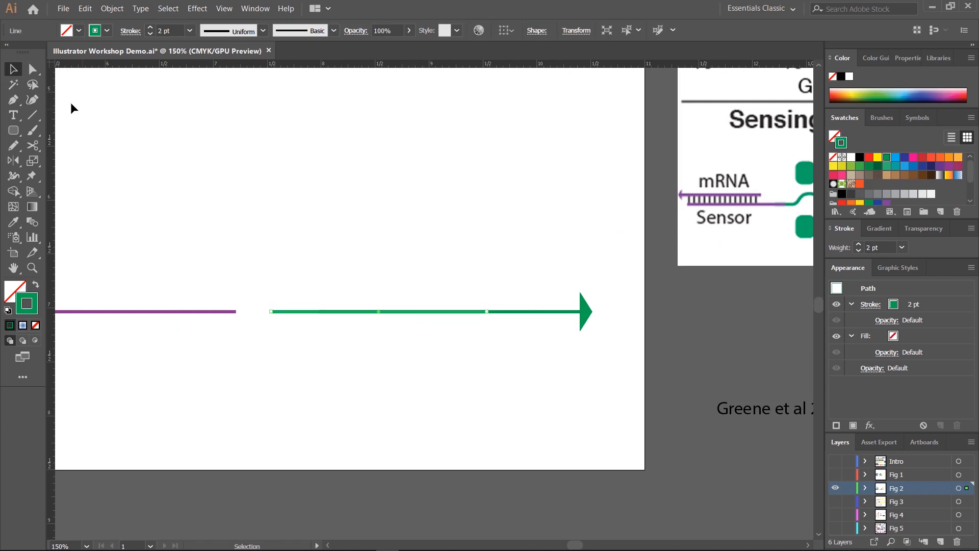
{"action": "left_click", "coordinate": [32, 69]}
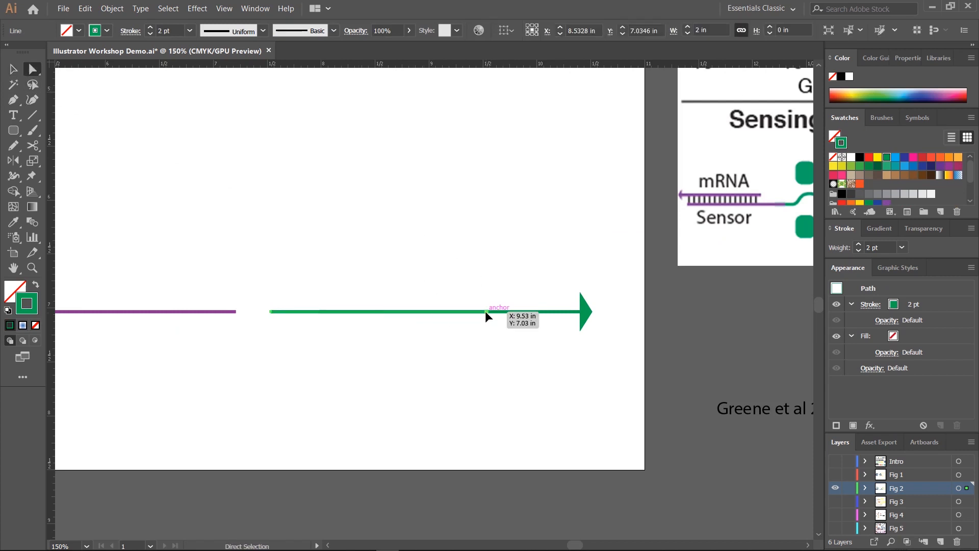
{"action": "left_click_drag", "start_coordinate": [485, 313], "coordinate": [351, 312]}
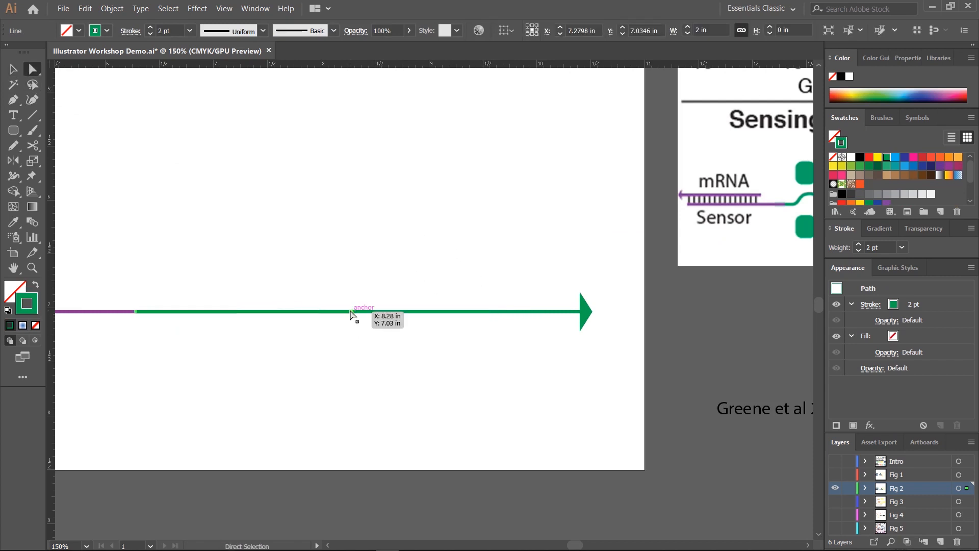
{"action": "left_click_drag", "start_coordinate": [268, 312], "coordinate": [246, 332]}
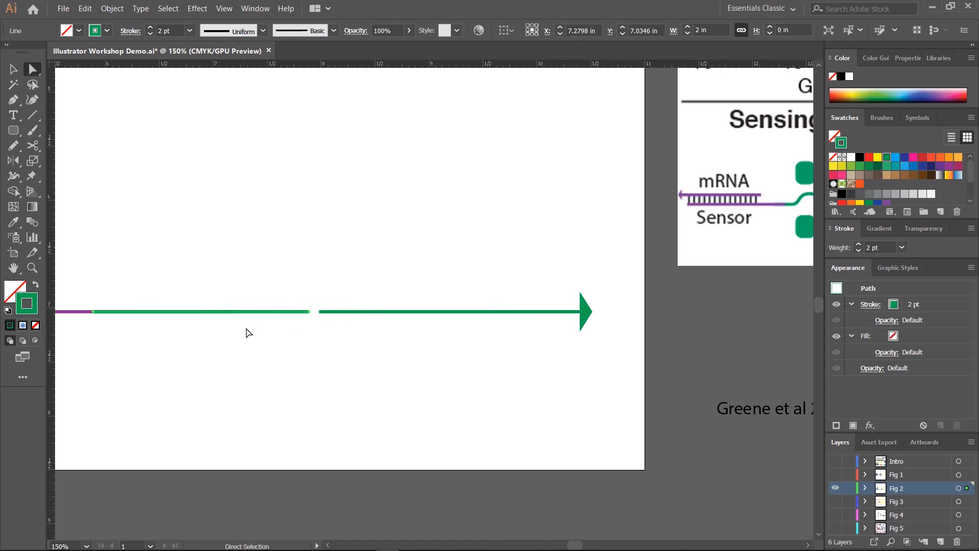
Step: Adjust the copied green segment's two end anchors so it spans the gap between the purple line and the middle green segment
{"action": "left_click", "coordinate": [316, 308]}
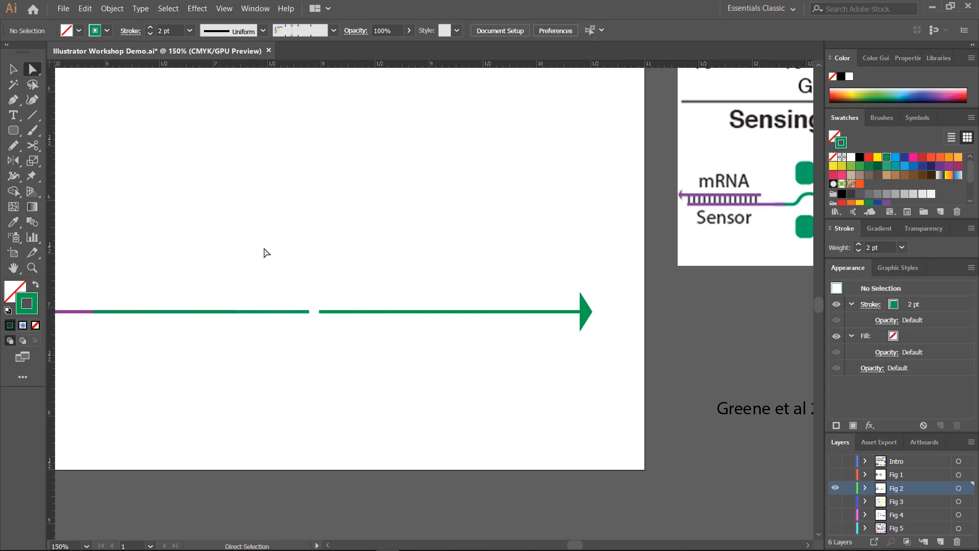
{"action": "left_click_drag", "start_coordinate": [309, 311], "coordinate": [323, 313]}
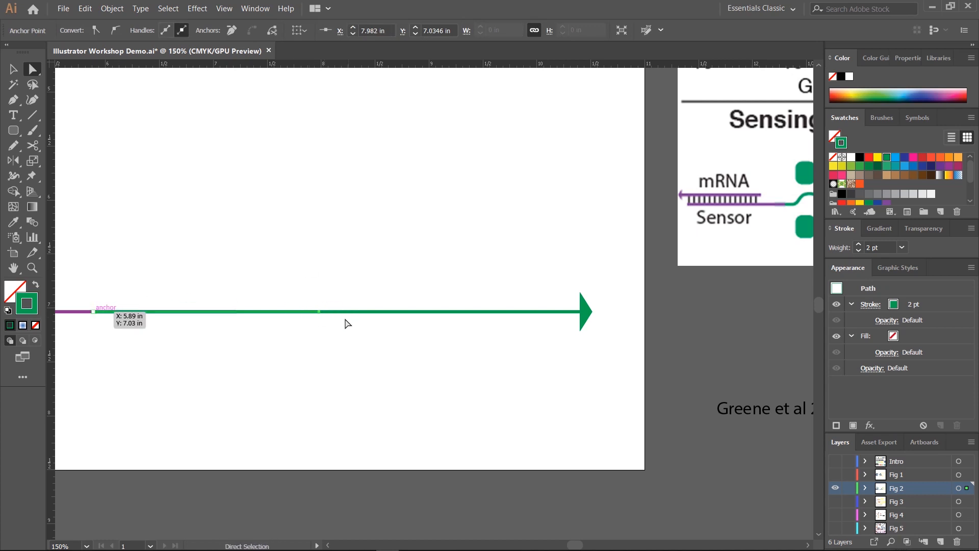
{"action": "left_click", "coordinate": [104, 300]}
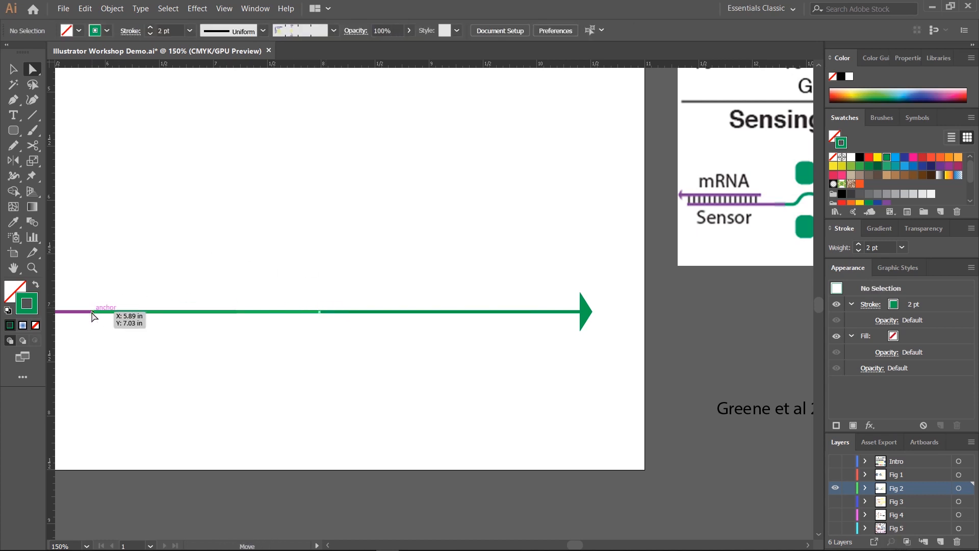
{"action": "left_click_drag", "start_coordinate": [92, 312], "coordinate": [236, 313]}
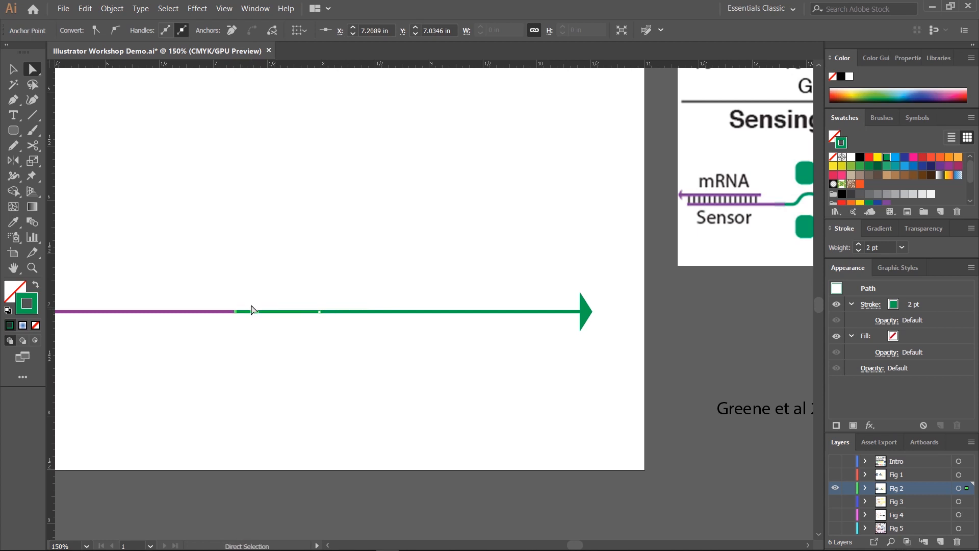
Step: Apply a smooth Zig Zag effect with absolute size 0.1 in and 4 ridges per segment to the middle green segment
{"action": "key", "text": "v"}
{"action": "left_click", "coordinate": [419, 364]}
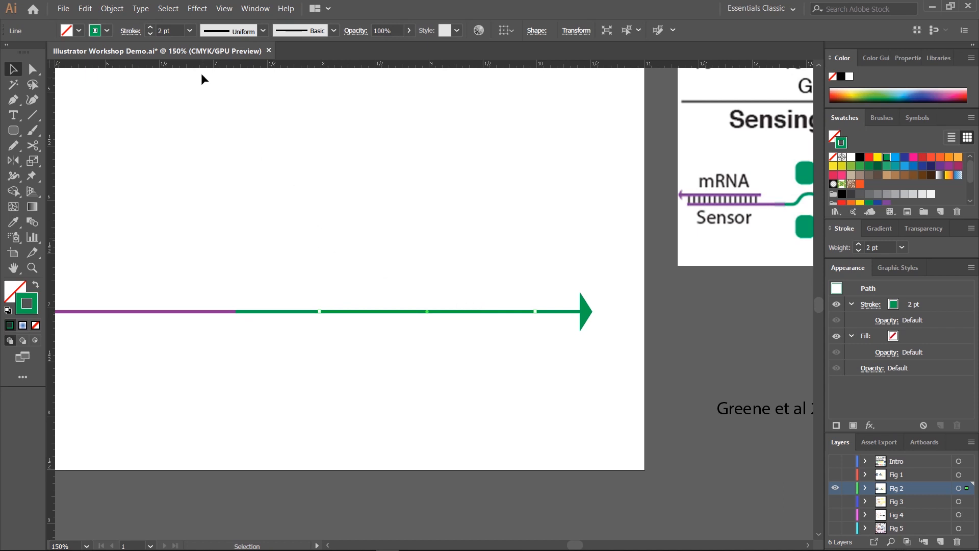
{"action": "left_click", "coordinate": [204, 10]}
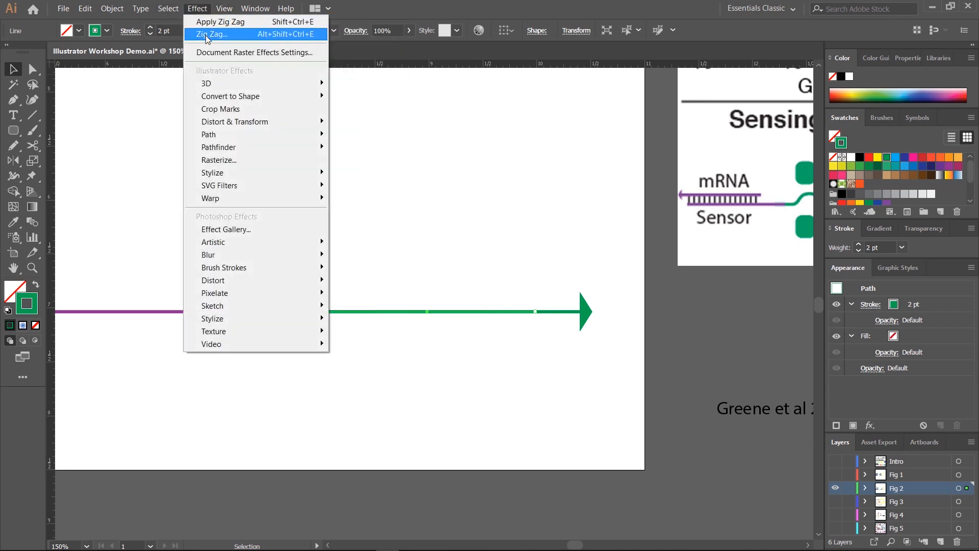
{"action": "left_click", "coordinate": [211, 33]}
{"action": "left_click", "coordinate": [532, 421]}
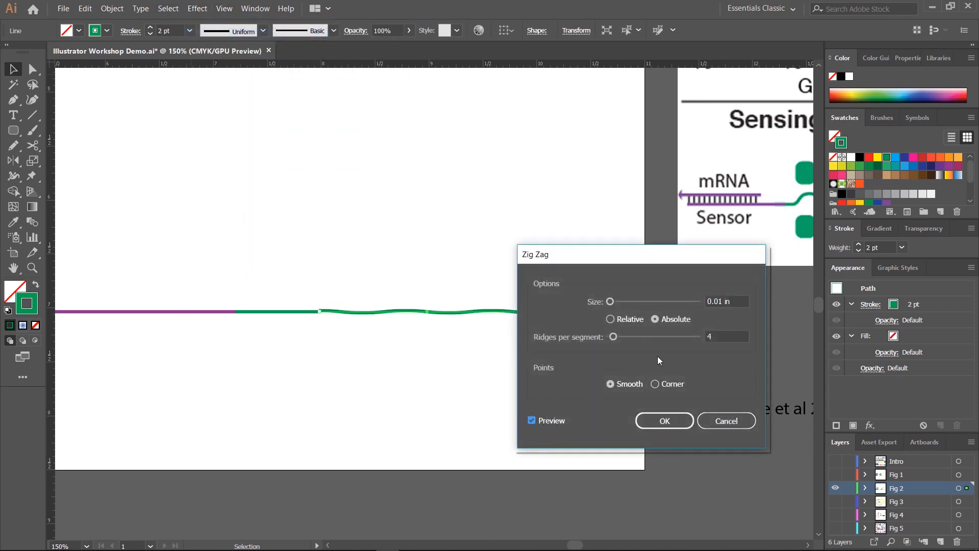
{"action": "left_click", "coordinate": [727, 305]}
{"action": "key", "text": "shift+Up"}
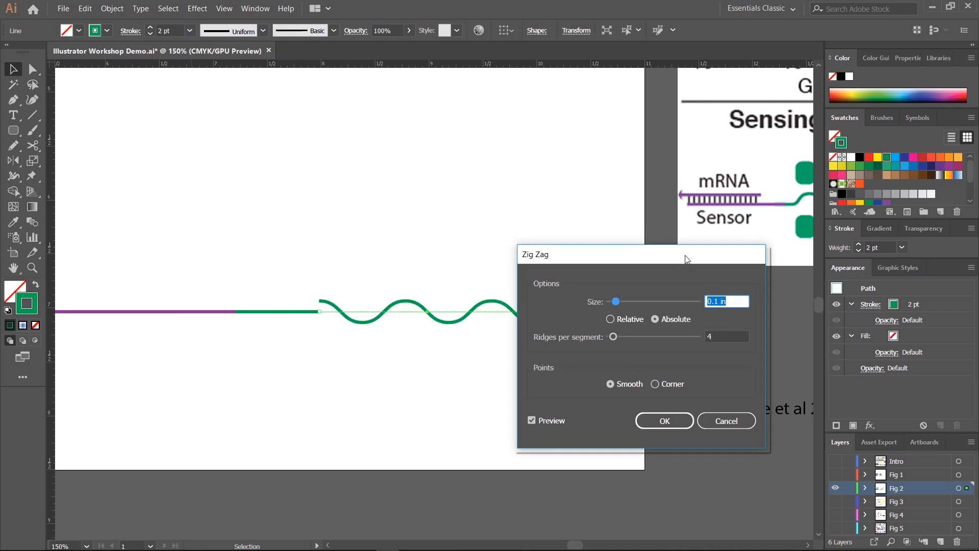
{"action": "left_click", "coordinate": [665, 420]}
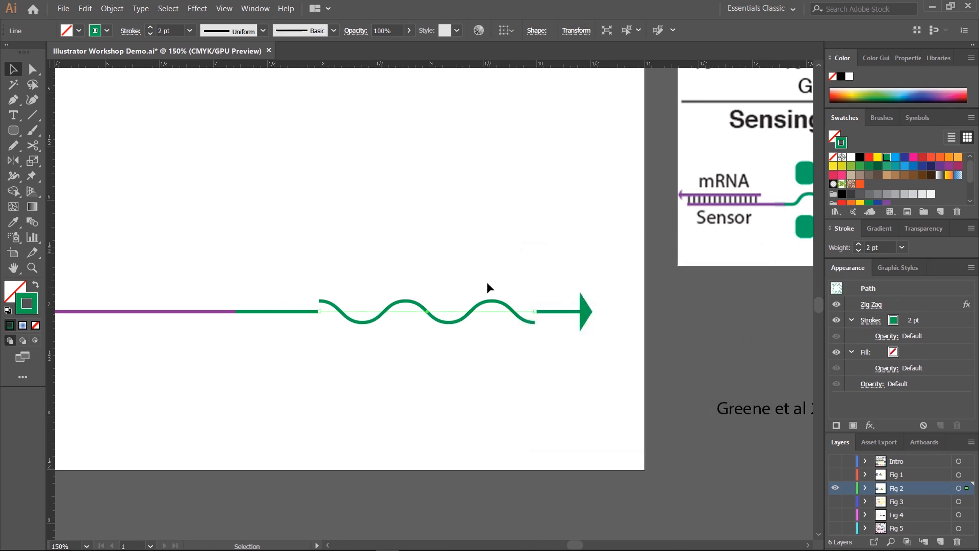
Step: Try relocating the wavy segment's end anchor away from the arrow, and undo the move
{"action": "left_click", "coordinate": [32, 69]}
{"action": "left_click", "coordinate": [497, 253]}
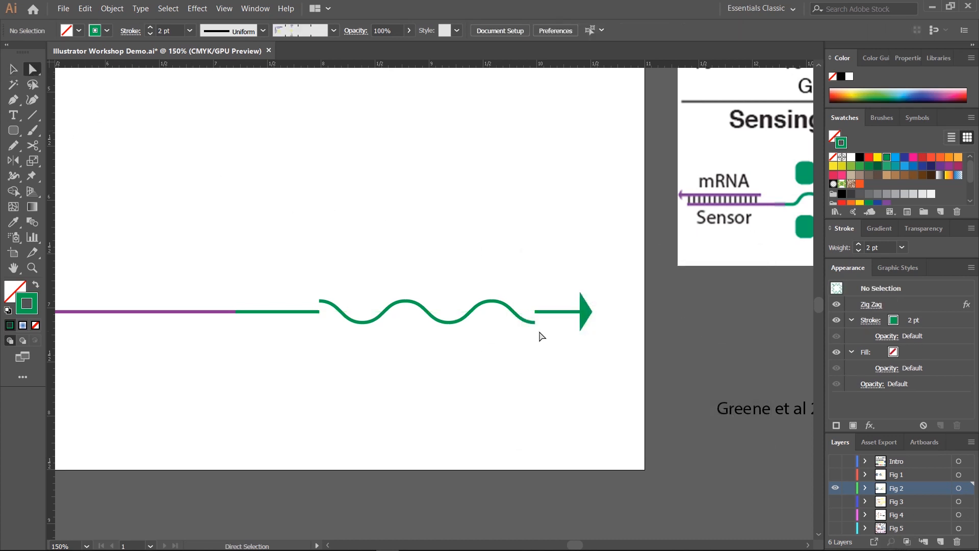
{"action": "key", "text": "space"}
{"action": "left_click_drag", "start_coordinate": [544, 292], "coordinate": [420, 307]}
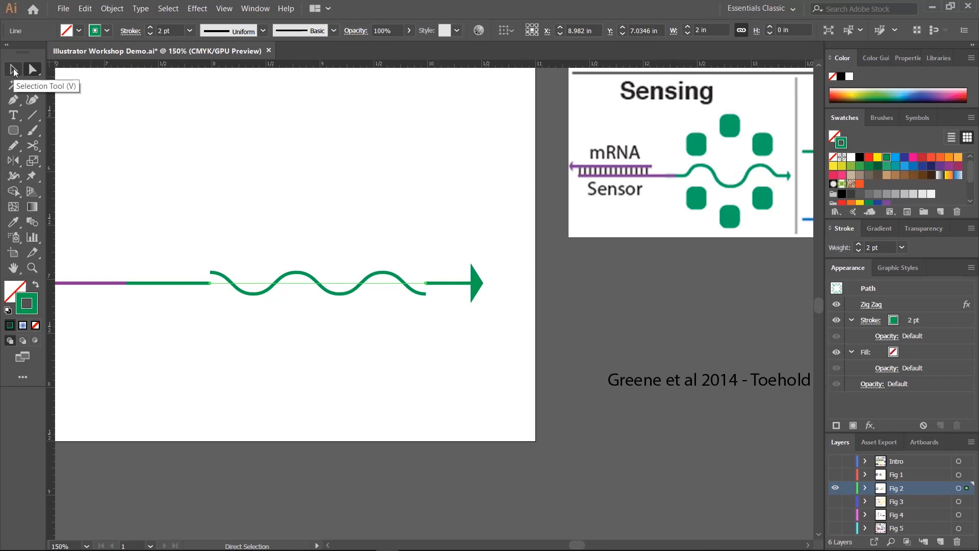
{"action": "left_click", "coordinate": [308, 252]}
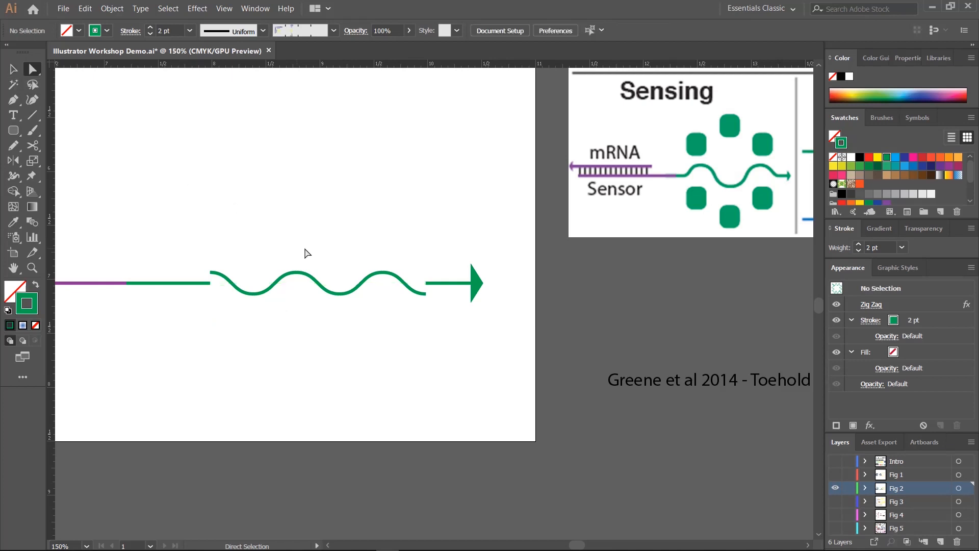
{"action": "left_click", "coordinate": [313, 290]}
{"action": "key", "text": "ctrl+equal"}
{"action": "key", "text": "ctrl+equal"}
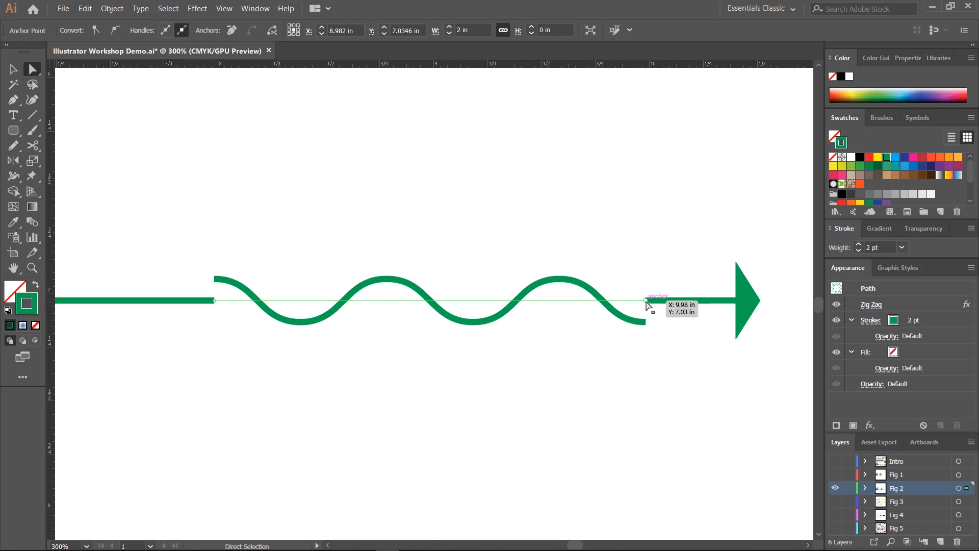
{"action": "left_click_drag", "start_coordinate": [646, 301], "coordinate": [336, 151]}
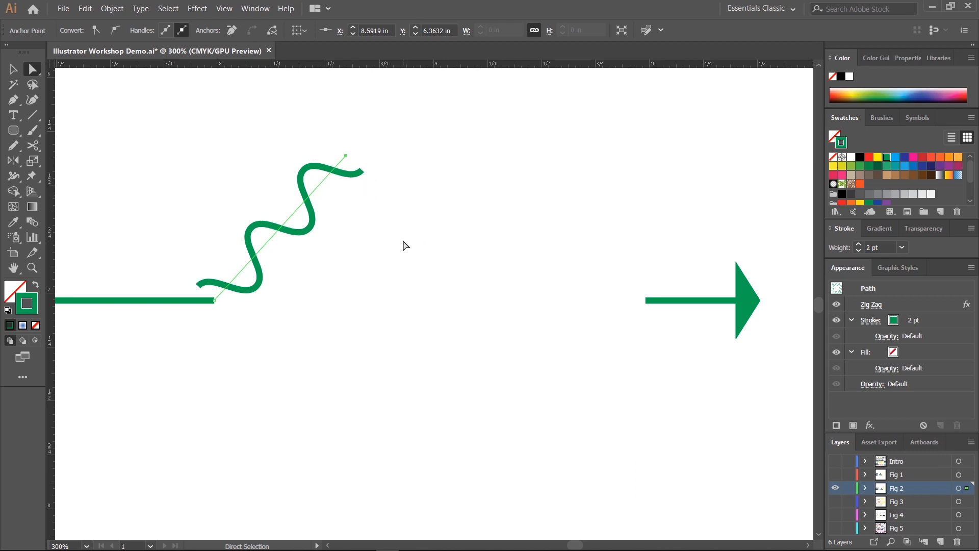
{"action": "key", "text": "ctrl+z"}
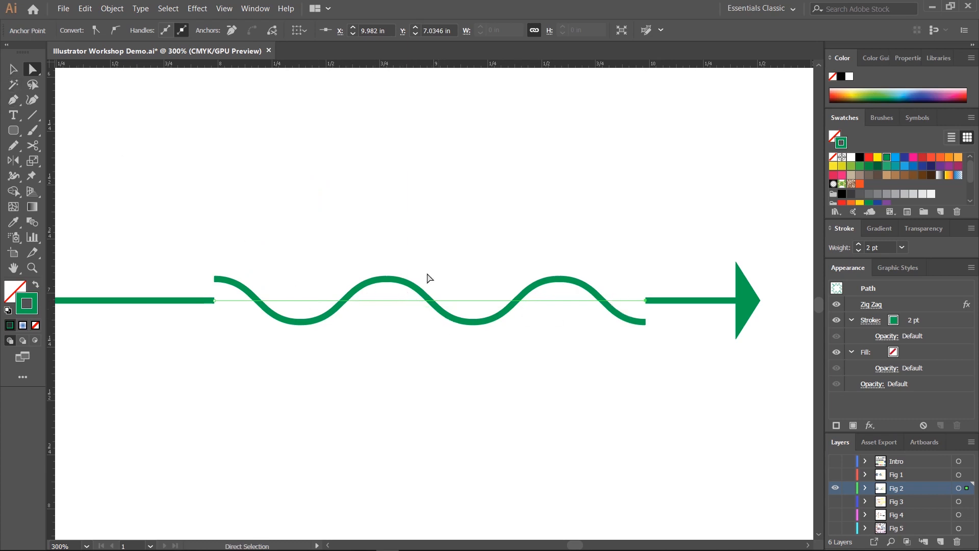
Step: Expand the appearance of the wavy green segment into an editable path
{"action": "left_click", "coordinate": [197, 9]}
{"action": "left_click", "coordinate": [190, 8]}
{"action": "left_click", "coordinate": [112, 9]}
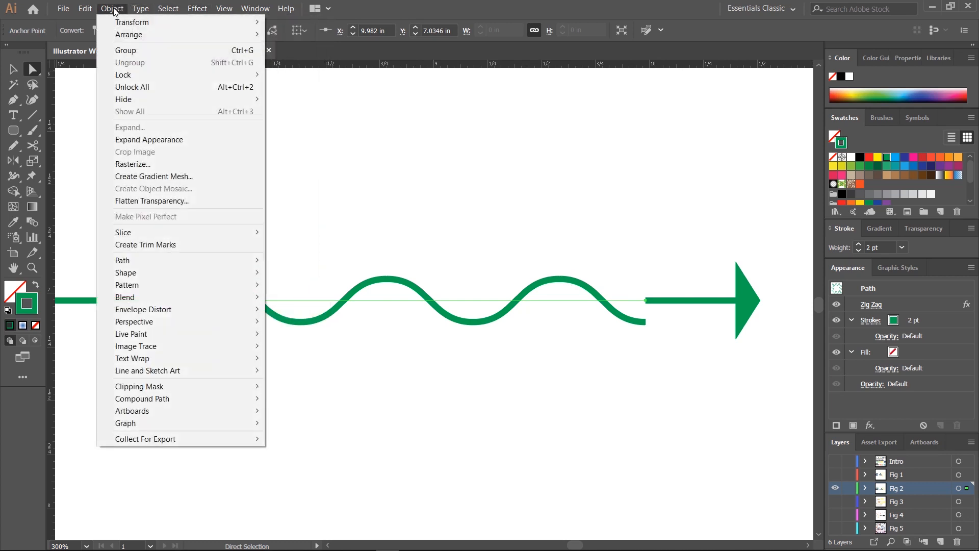
{"action": "left_click", "coordinate": [170, 141]}
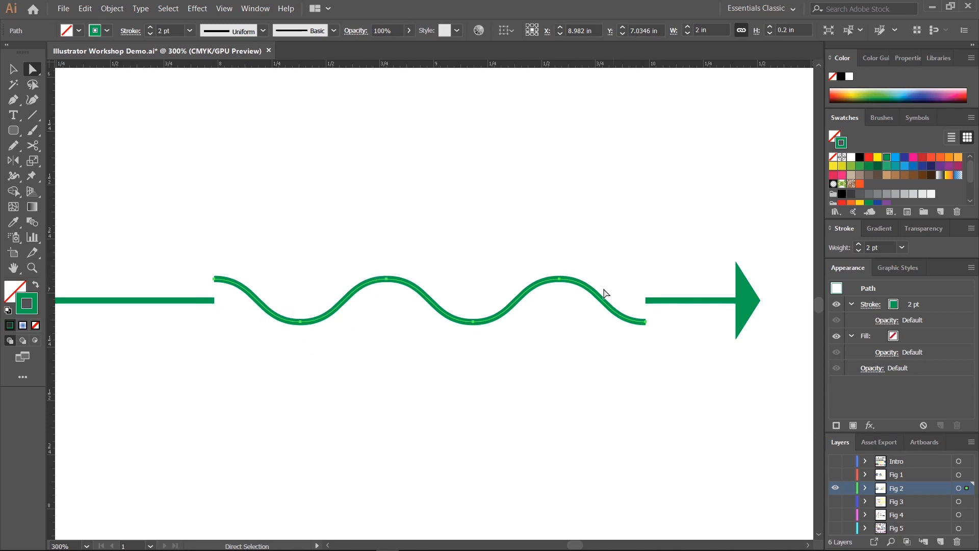
Step: Try raising the wavy segment's last crest by moving its anchor, undo the move, and deselect the path
{"action": "left_click", "coordinate": [522, 271]}
{"action": "left_click_drag", "start_coordinate": [536, 258], "coordinate": [579, 309]}
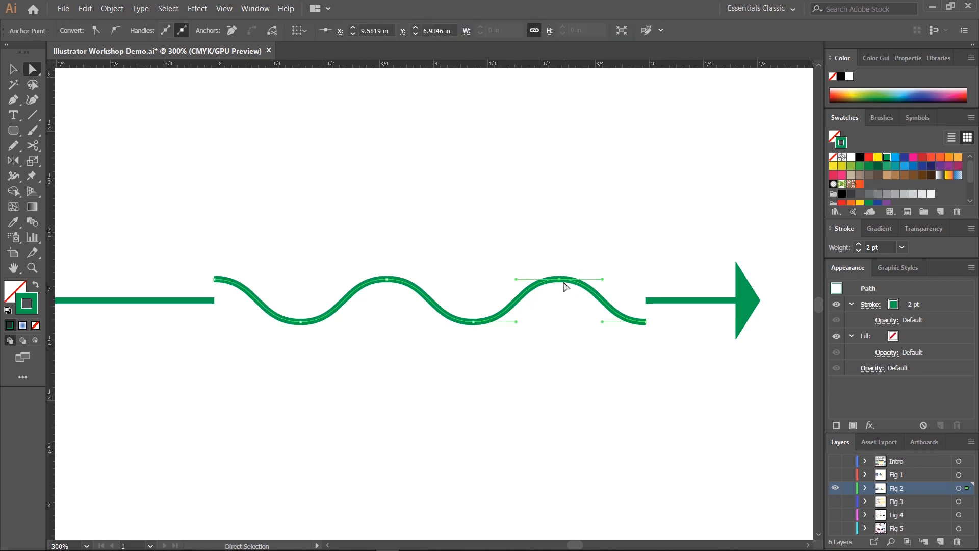
{"action": "left_click_drag", "start_coordinate": [559, 277], "coordinate": [549, 185]}
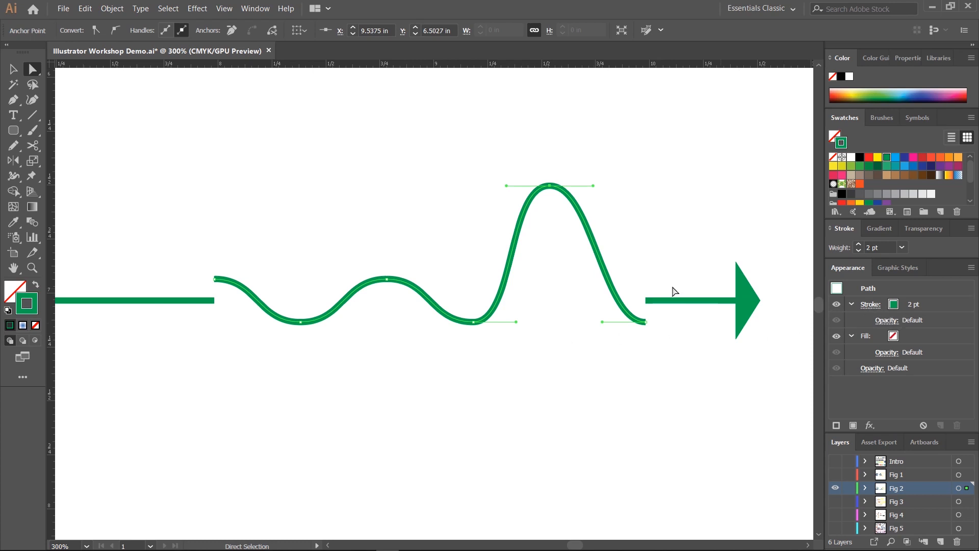
{"action": "key", "text": "ctrl+z"}
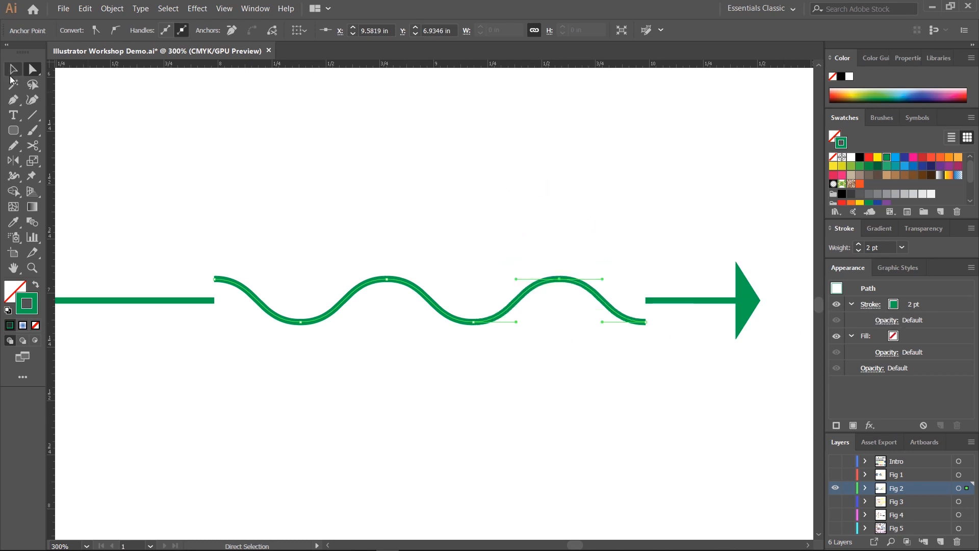
{"action": "left_click", "coordinate": [13, 69]}
{"action": "left_click", "coordinate": [370, 167]}
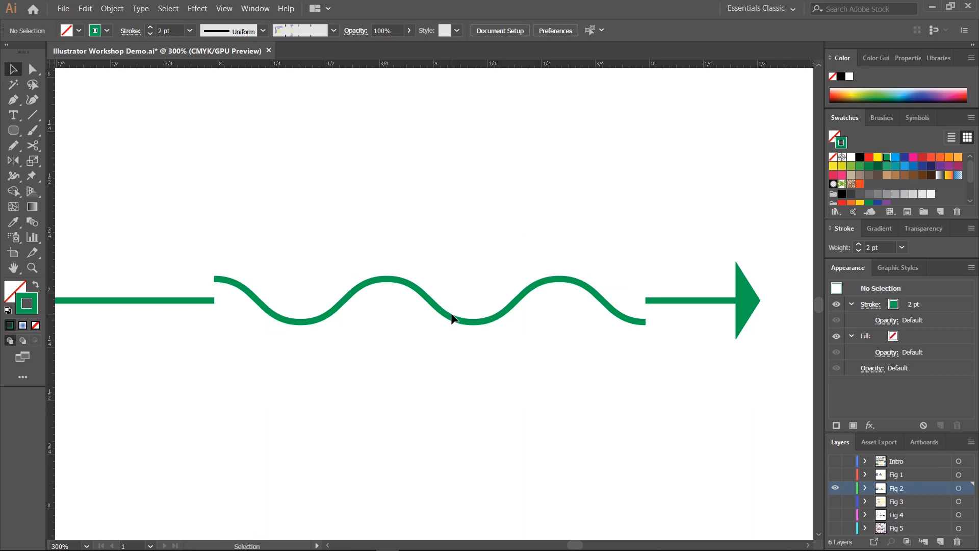
{"action": "left_click", "coordinate": [451, 319]}
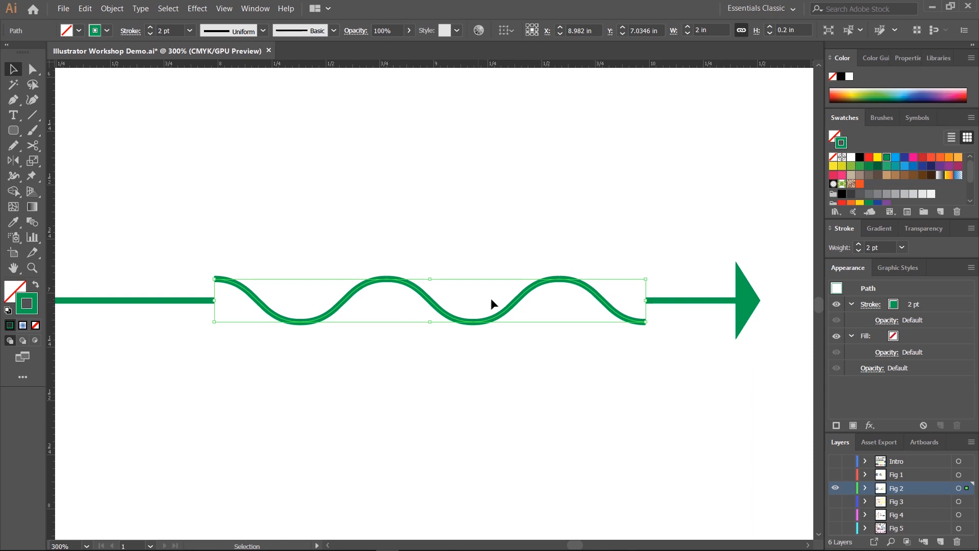
{"action": "left_click", "coordinate": [270, 239]}
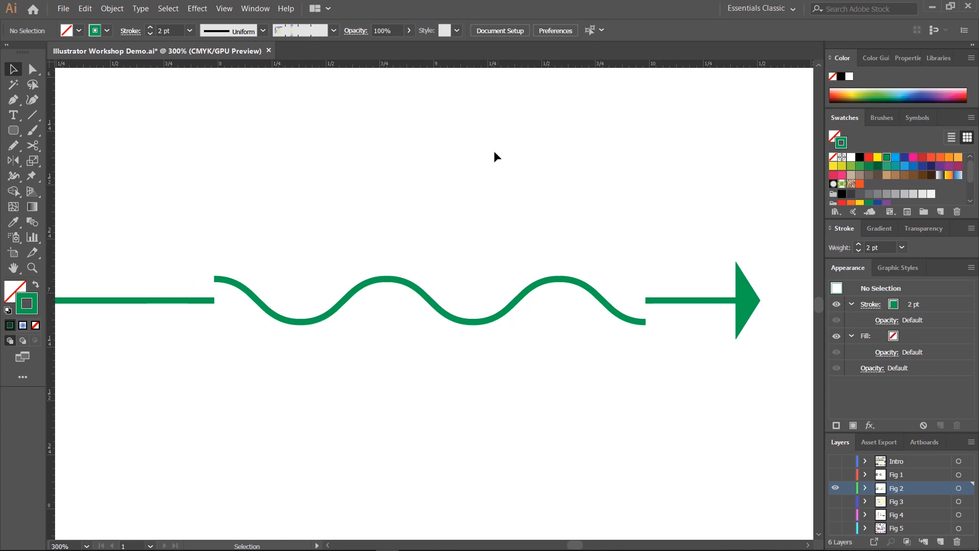
Step: Place a horizontal guide along the centre of the straight green segments and lock it in the Fig 2 layer
{"action": "left_click_drag", "start_coordinate": [502, 66], "coordinate": [512, 300]}
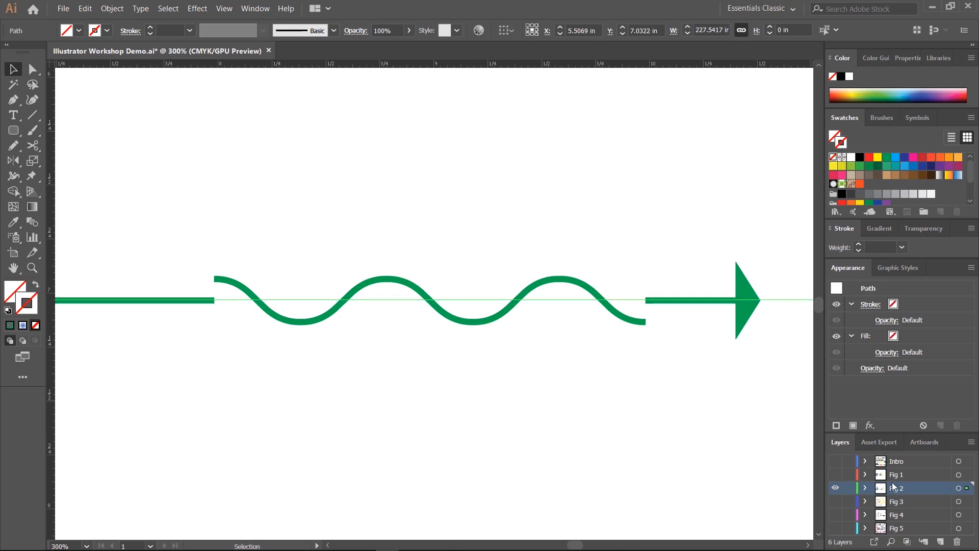
{"action": "left_click", "coordinate": [865, 487]}
{"action": "left_click", "coordinate": [848, 502]}
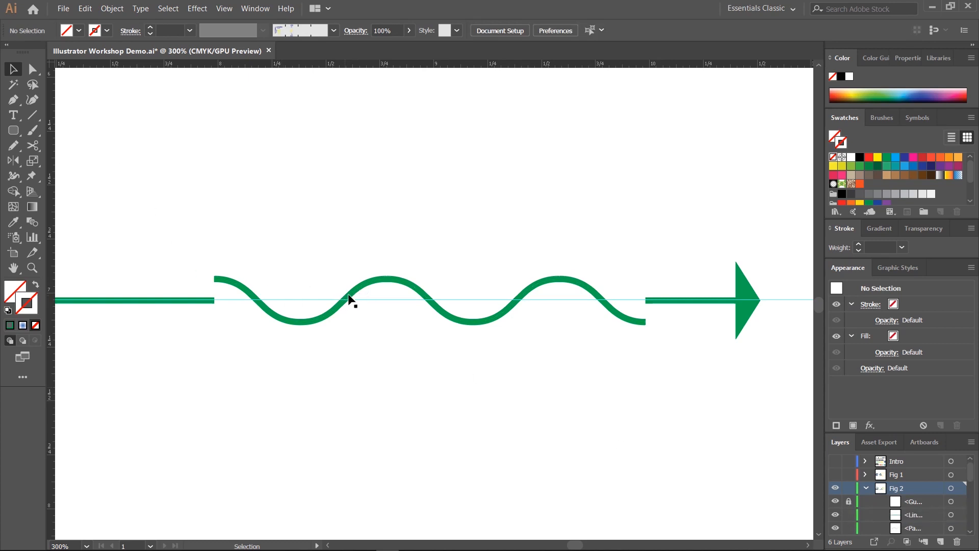
Step: Add anchor points to the wavy path where it crosses the guide after the first trough and after the last crest
{"action": "left_click", "coordinate": [398, 284]}
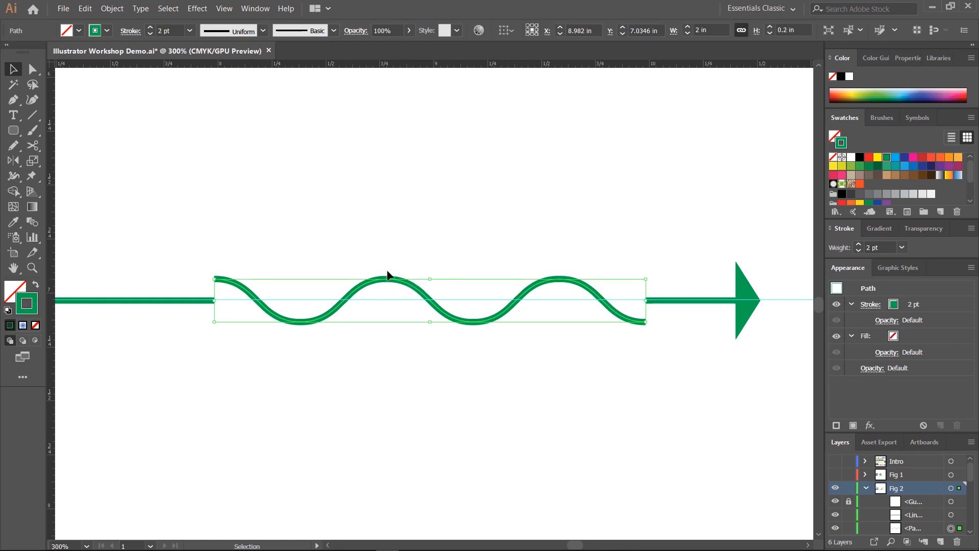
{"action": "left_click", "coordinate": [14, 100]}
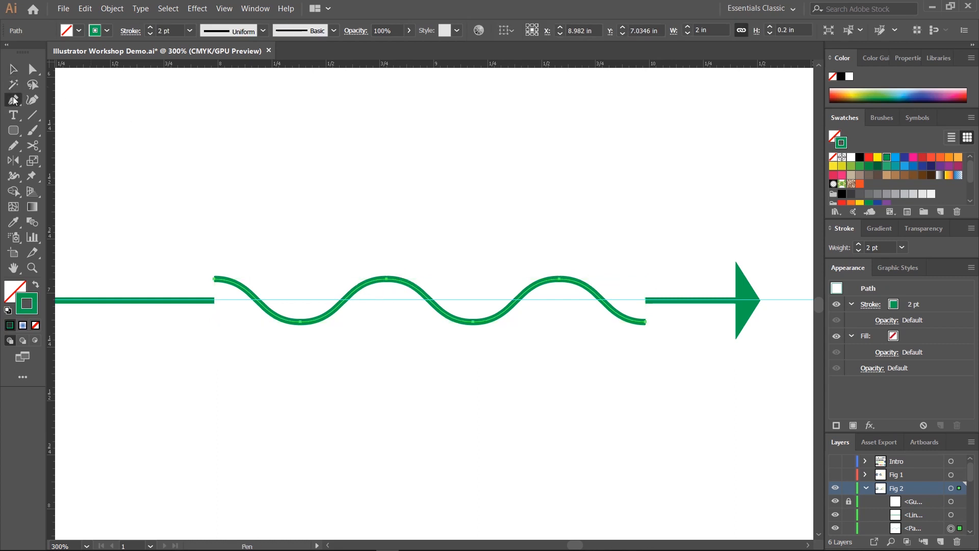
{"action": "left_click", "coordinate": [343, 301]}
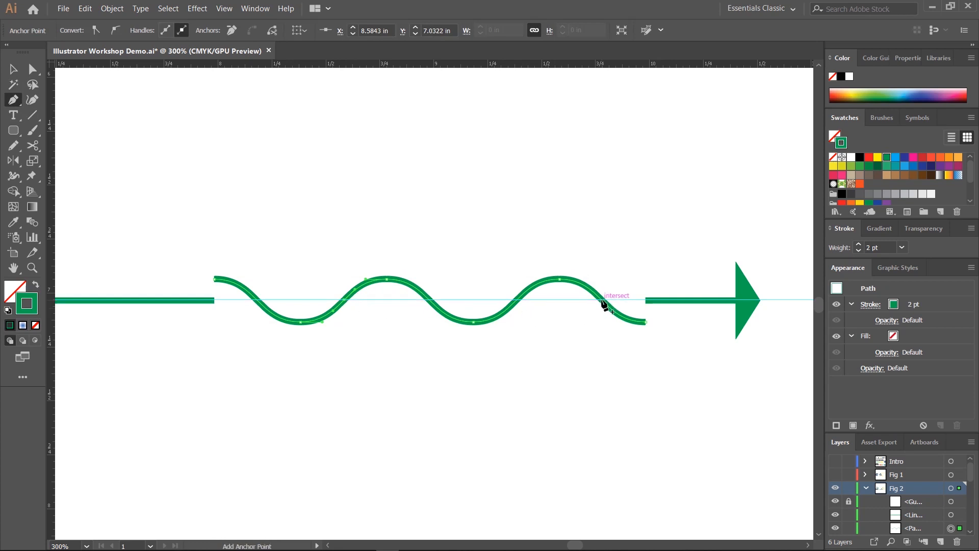
Step: Delete the wavy path's starting anchor so the section before its first trough is removed
{"action": "left_click", "coordinate": [32, 69]}
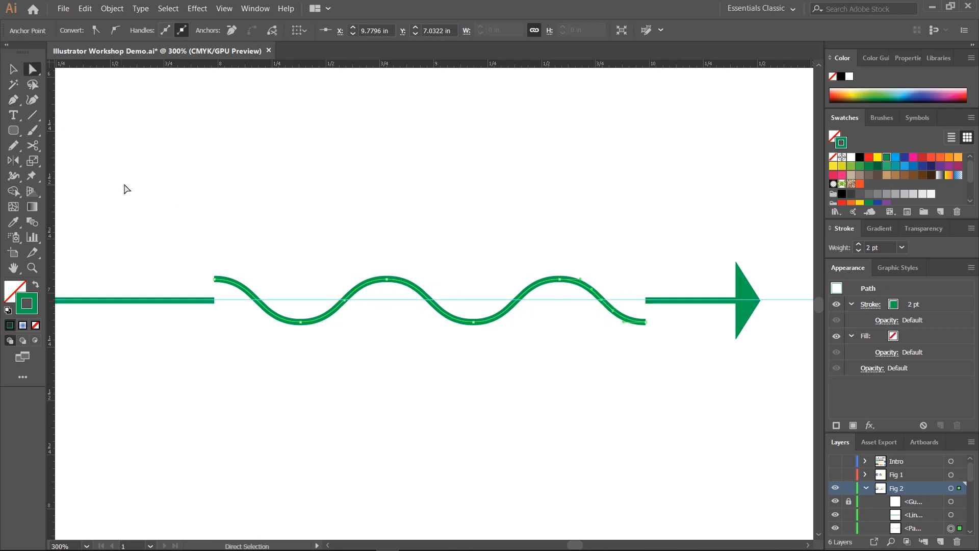
{"action": "left_click", "coordinate": [197, 266]}
{"action": "left_click", "coordinate": [225, 283]}
{"action": "key", "text": "Delete"}
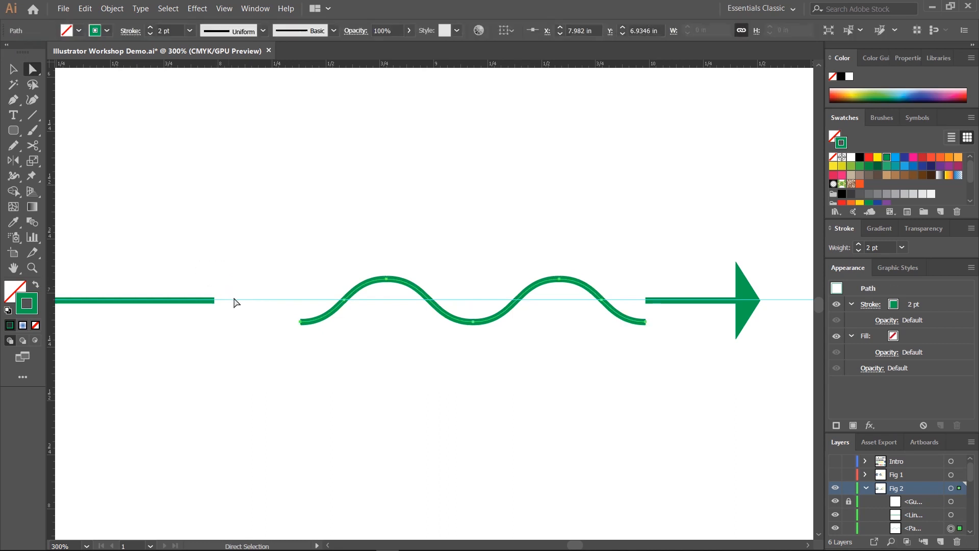
Step: Delete the outer end segments of the green wave so that both of its ends finish on the horizontal guide
{"action": "left_click_drag", "start_coordinate": [270, 330], "coordinate": [319, 339]}
{"action": "key", "text": "Delete"}
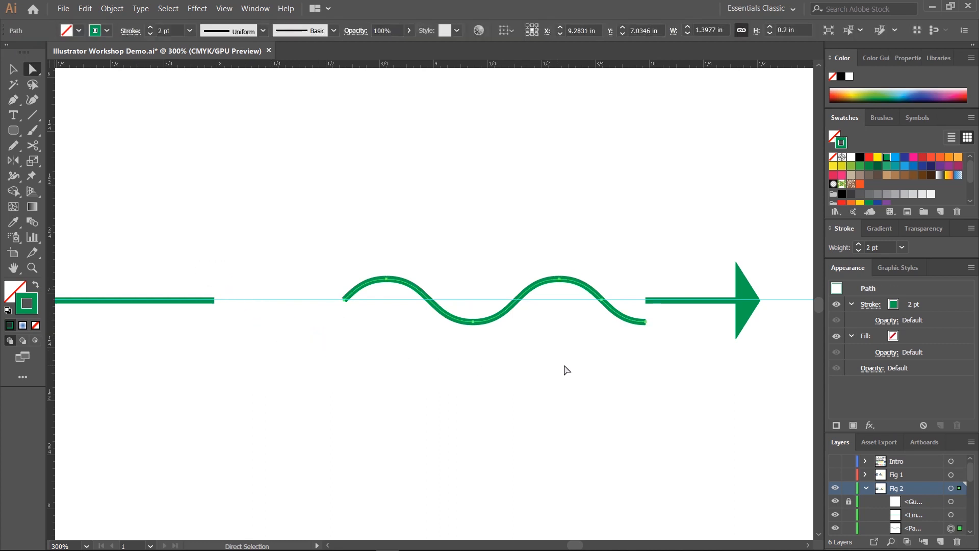
{"action": "left_click_drag", "start_coordinate": [660, 346], "coordinate": [640, 322]}
{"action": "key", "text": "Delete"}
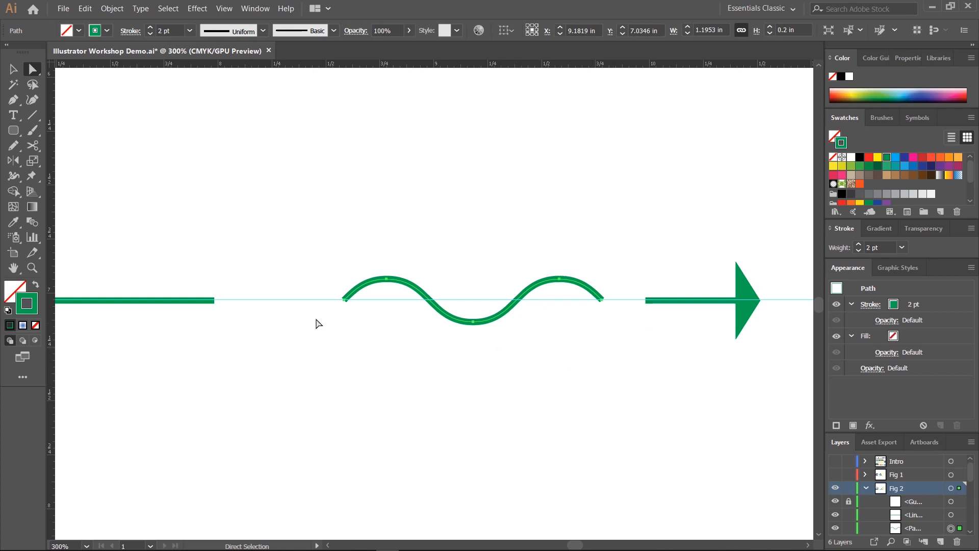
{"action": "left_click", "coordinate": [211, 248]}
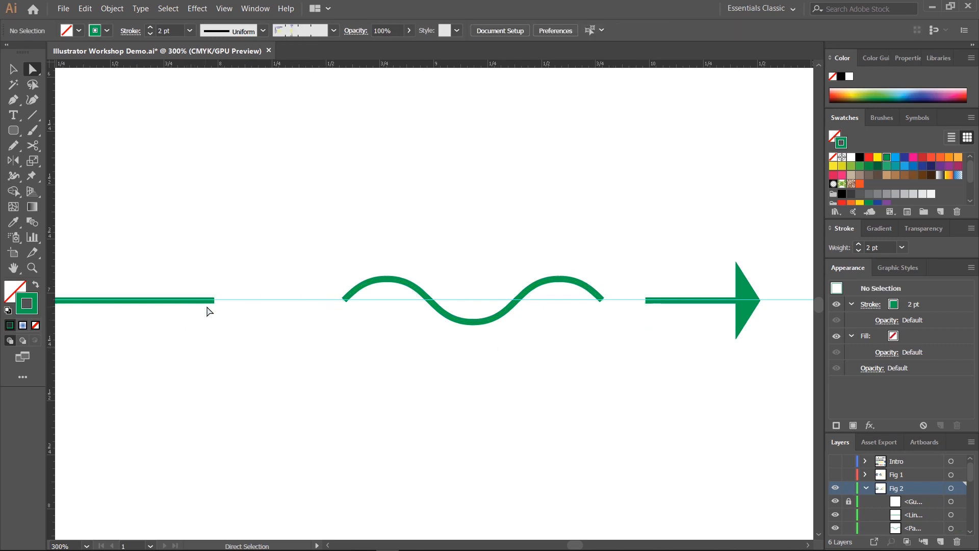
Step: Join both ends of the green wave to the facing endpoints of the straight green lines, making one continuous path
{"action": "left_click_drag", "start_coordinate": [201, 280], "coordinate": [232, 316]}
{"action": "left_click_drag", "start_coordinate": [328, 291], "coordinate": [356, 326]}
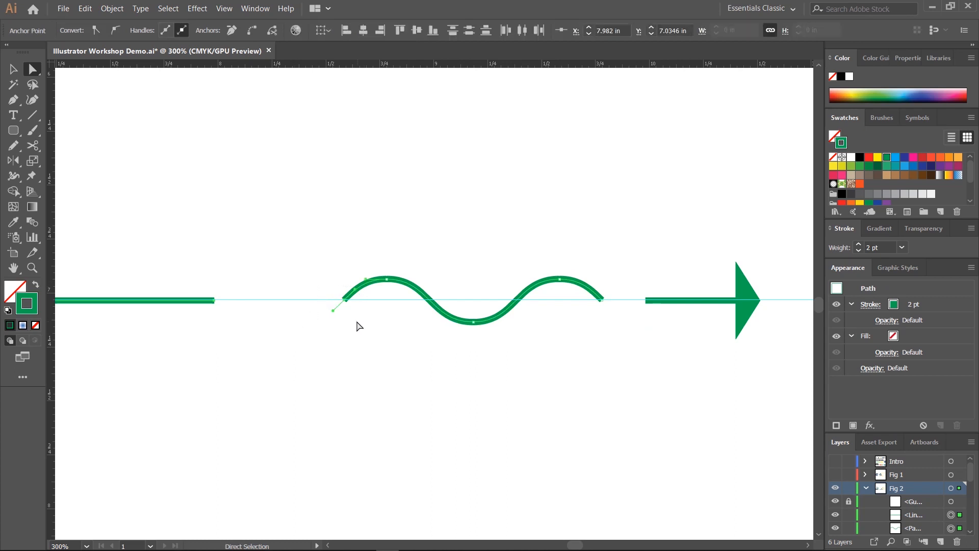
{"action": "left_click", "coordinate": [251, 32]}
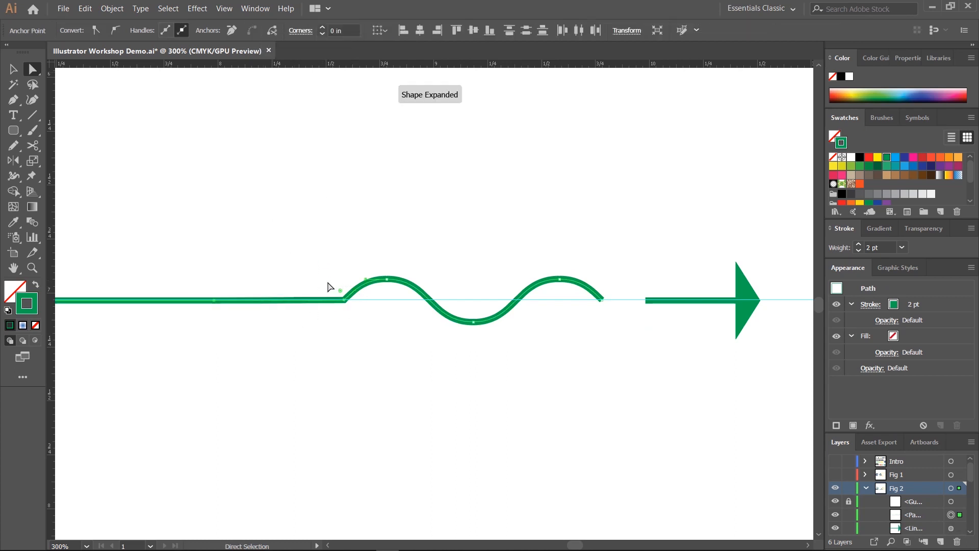
{"action": "left_click", "coordinate": [563, 284]}
{"action": "left_click_drag", "start_coordinate": [586, 262], "coordinate": [662, 304]}
{"action": "left_click", "coordinate": [252, 31]}
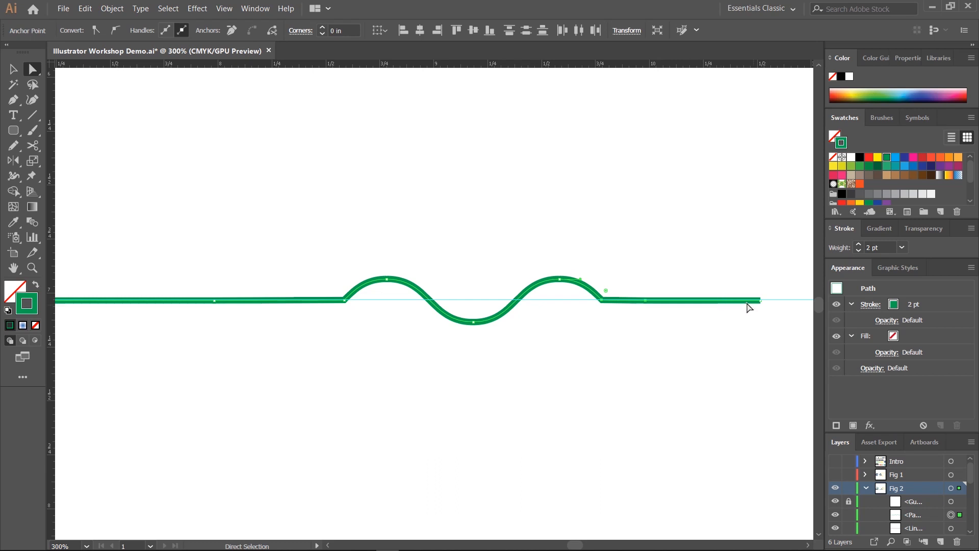
{"action": "left_click", "coordinate": [16, 72]}
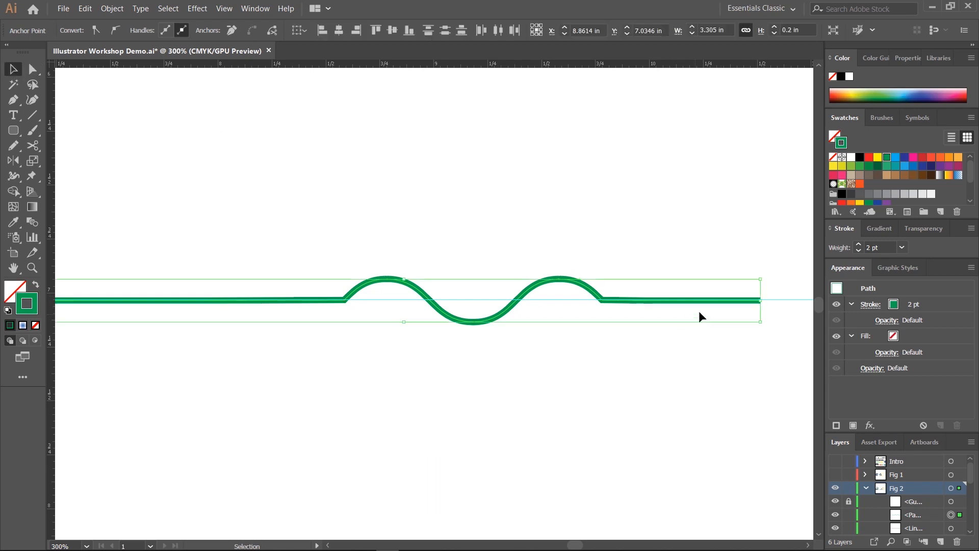
{"action": "left_click", "coordinate": [644, 226]}
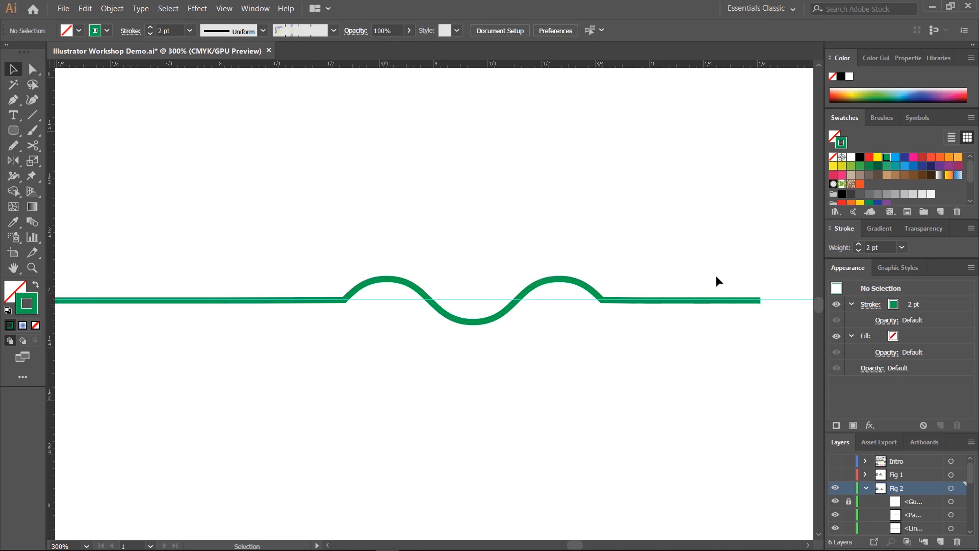
Step: Apply the Arrow 6 arrowhead to the start point of the joined green path
{"action": "scroll", "coordinate": [577, 300], "scroll_direction": "right", "scroll_amount": 5}
{"action": "left_click", "coordinate": [405, 283]}
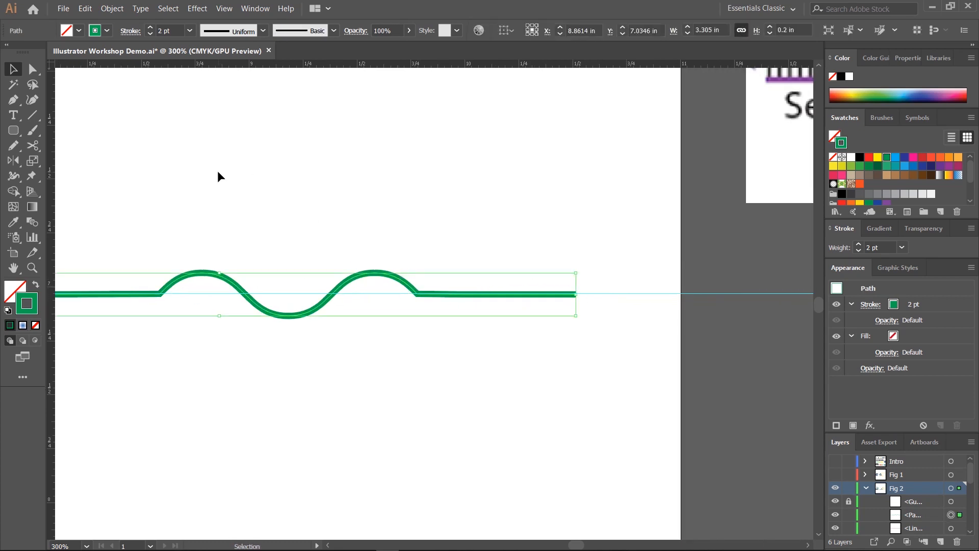
{"action": "left_click", "coordinate": [130, 31]}
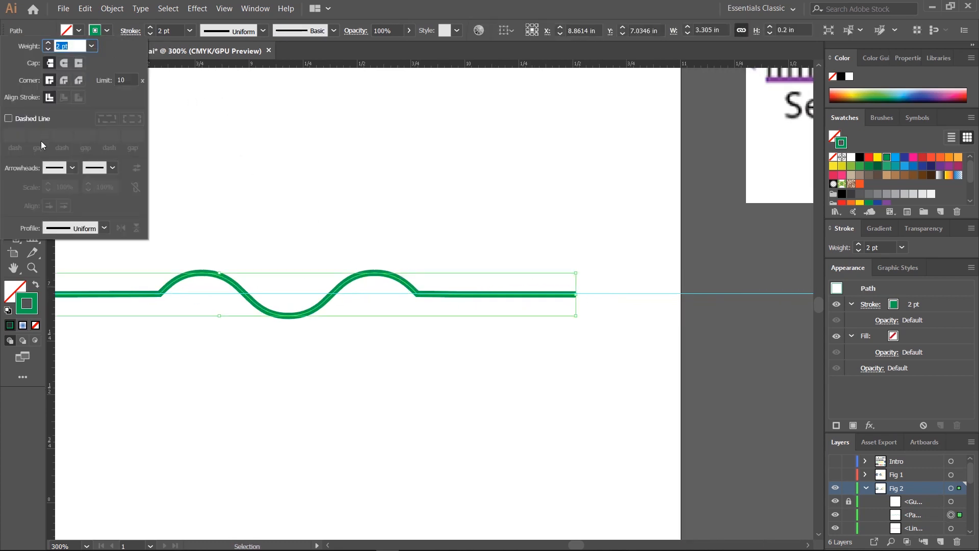
{"action": "left_click", "coordinate": [65, 168]}
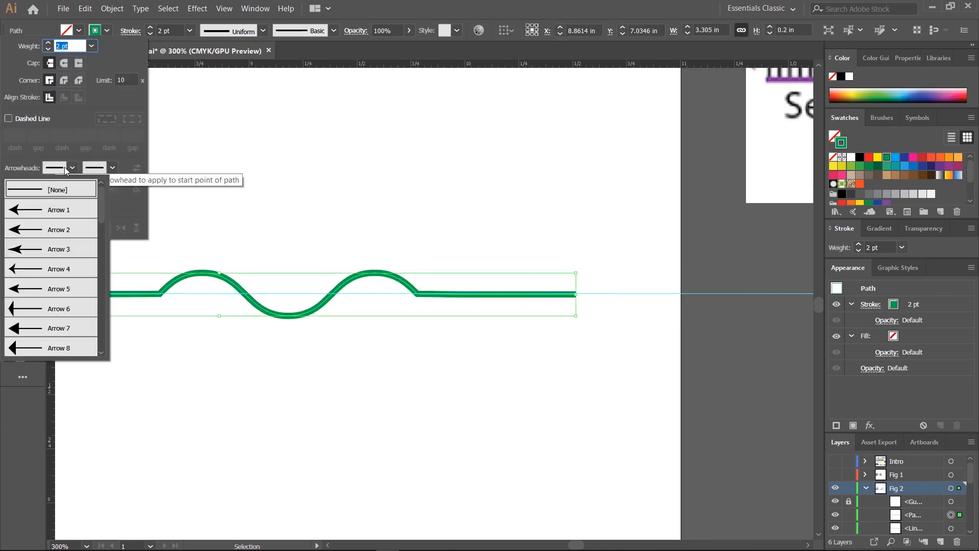
{"action": "left_click", "coordinate": [26, 313]}
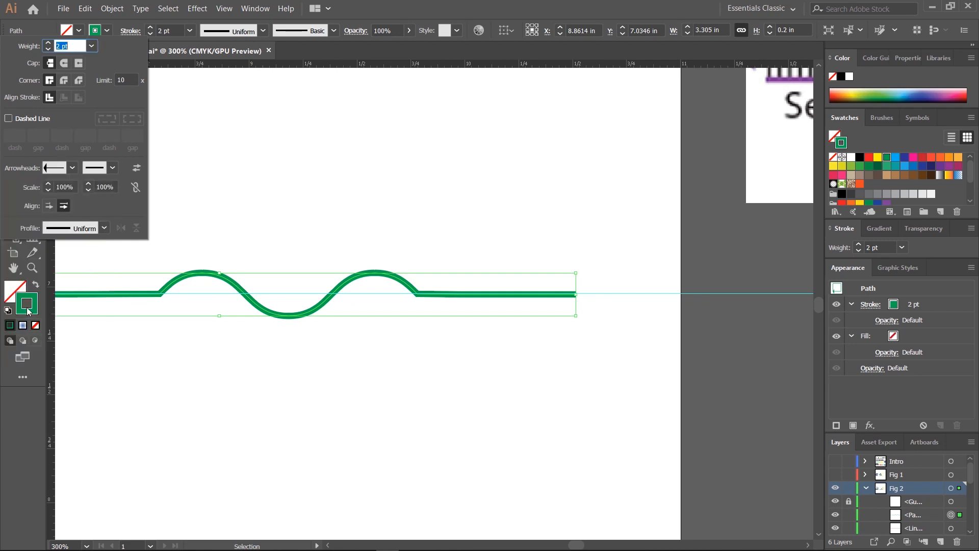
{"action": "left_click", "coordinate": [203, 197]}
{"action": "left_click_drag", "start_coordinate": [203, 196], "coordinate": [380, 168]}
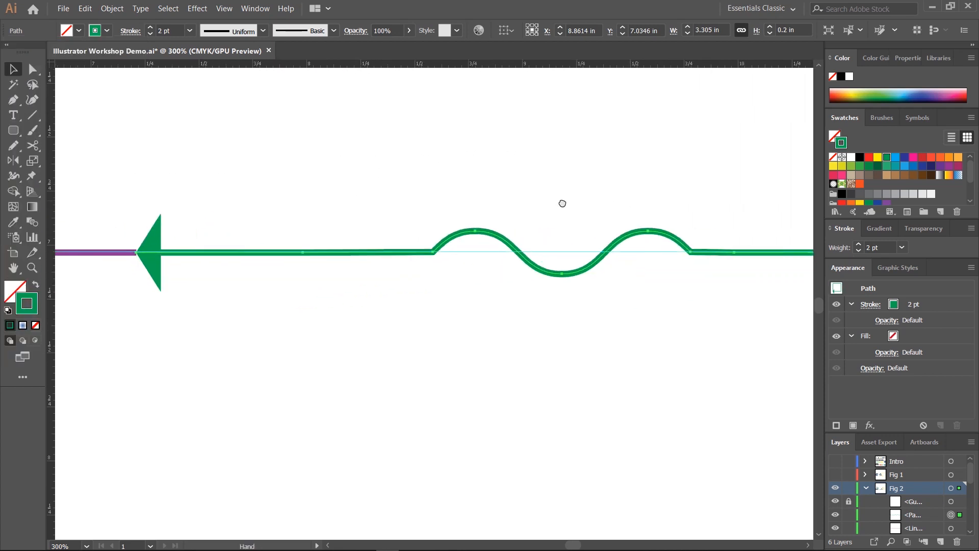
{"action": "key", "text": "ctrl+minus"}
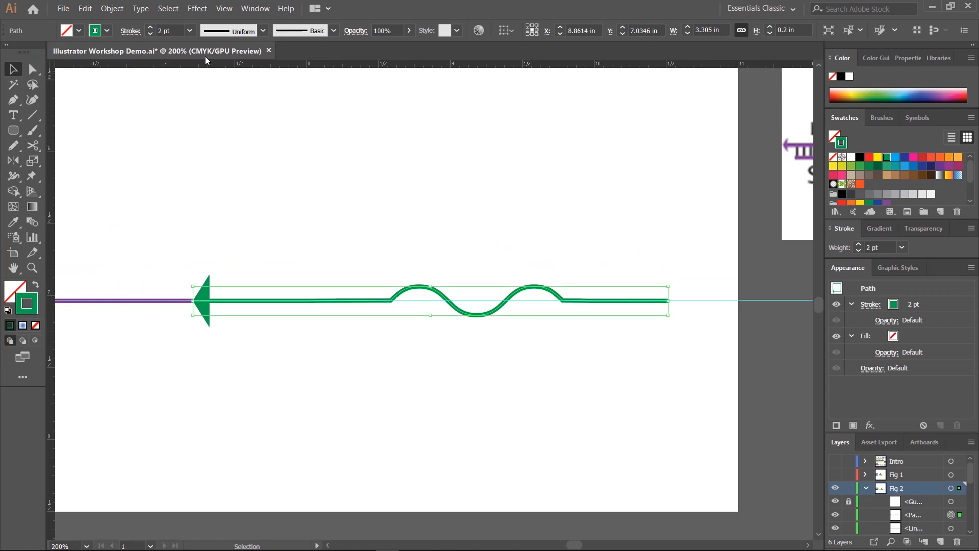
Step: Swap the start and end arrowheads of the green path so the arrow points away from the purple line
{"action": "left_click", "coordinate": [121, 32]}
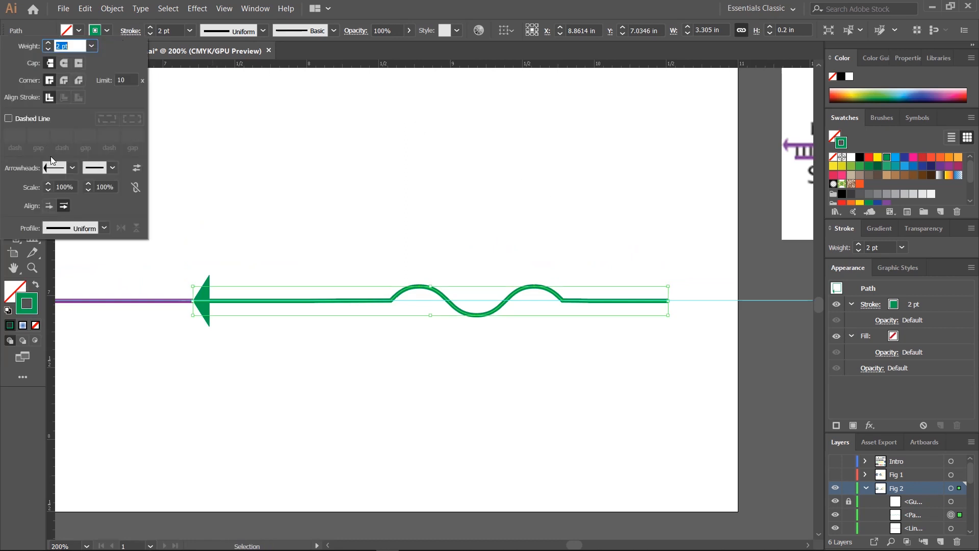
{"action": "left_click", "coordinate": [137, 167]}
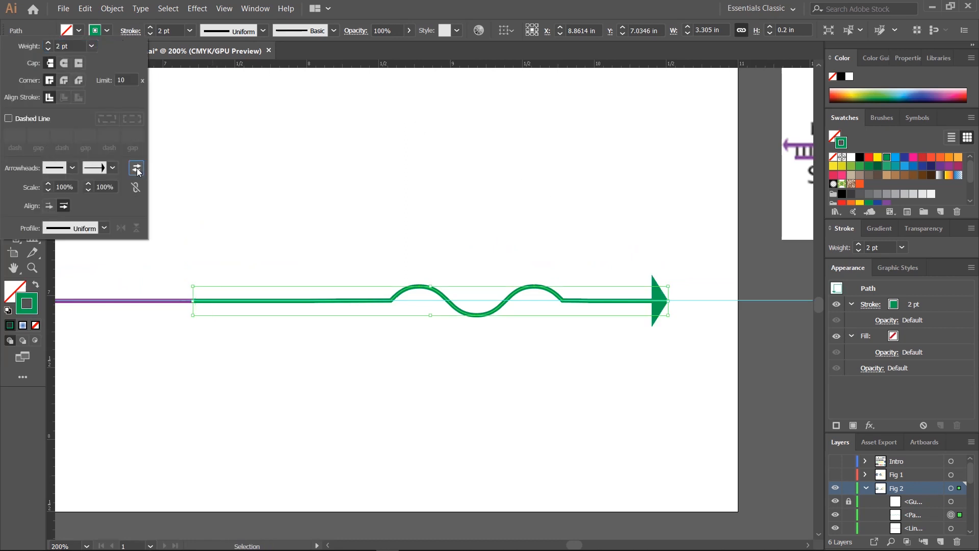
{"action": "left_click", "coordinate": [402, 21]}
{"action": "left_click", "coordinate": [484, 234]}
Step: Compare the green wavy arrow and purple line with the Sensing diagram in the reference figure
{"action": "left_click_drag", "start_coordinate": [539, 235], "coordinate": [497, 224]}
{"action": "left_click_drag", "start_coordinate": [560, 217], "coordinate": [219, 271]}
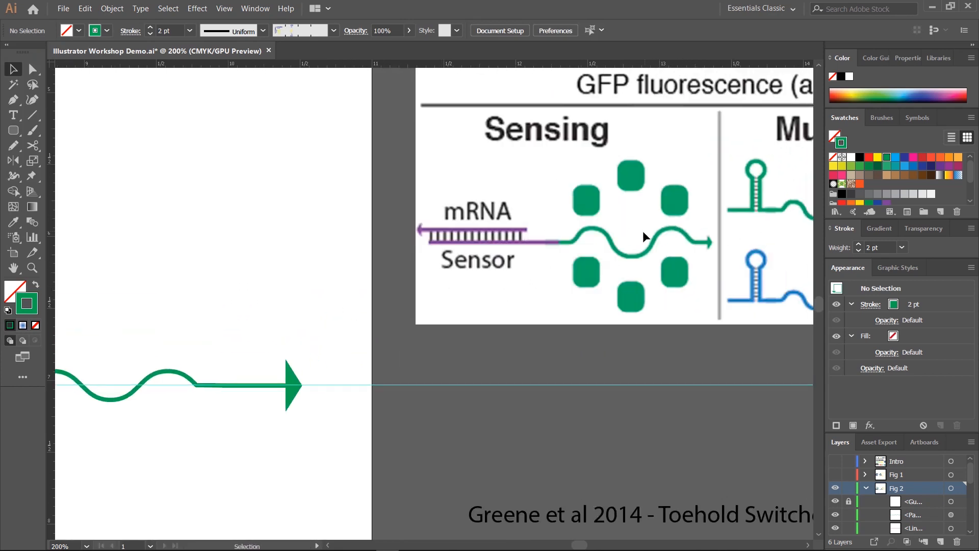
{"action": "left_click_drag", "start_coordinate": [220, 311], "coordinate": [457, 274]}
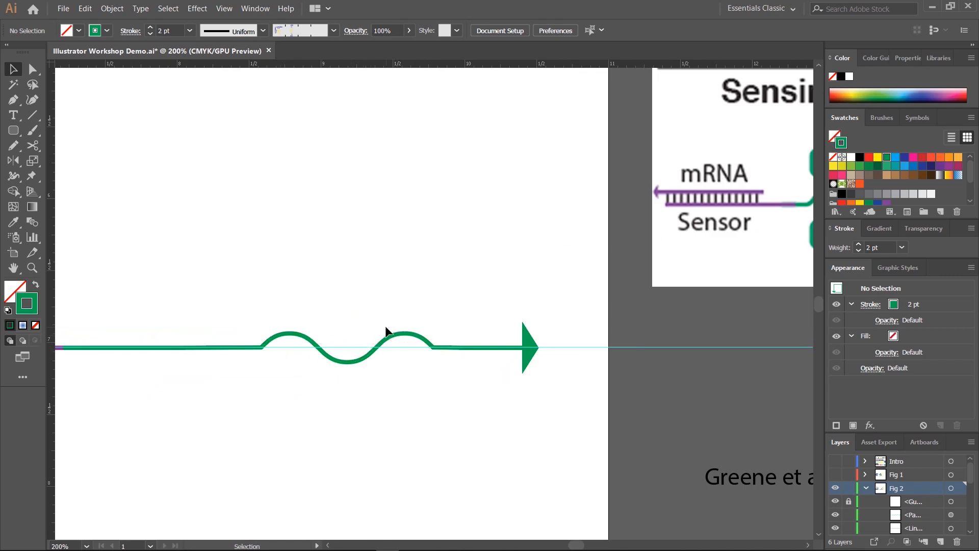
{"action": "left_click_drag", "start_coordinate": [497, 296], "coordinate": [473, 288]}
{"action": "left_click_drag", "start_coordinate": [259, 311], "coordinate": [372, 349]}
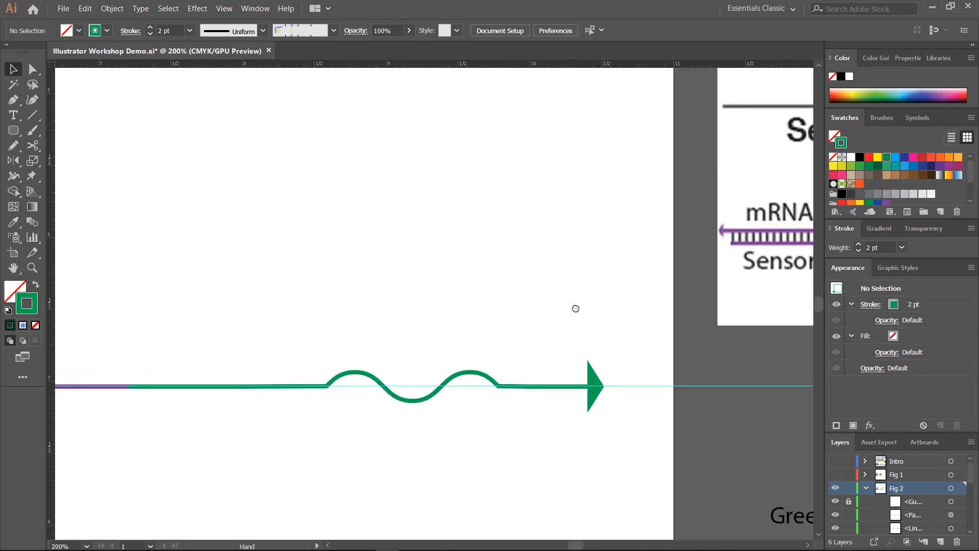
{"action": "left_click_drag", "start_coordinate": [609, 301], "coordinate": [265, 351]}
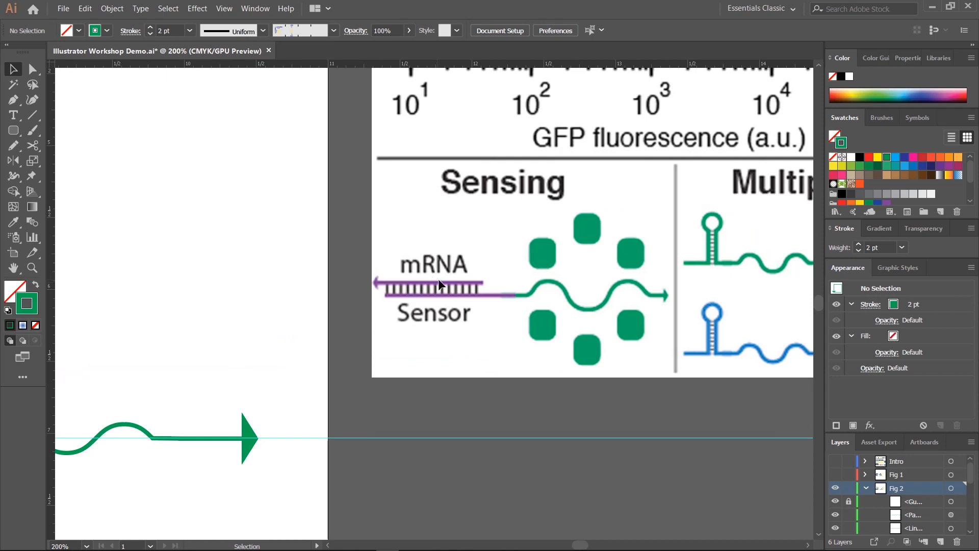
{"action": "left_click_drag", "start_coordinate": [121, 278], "coordinate": [595, 251]}
{"action": "left_click_drag", "start_coordinate": [186, 290], "coordinate": [452, 257]}
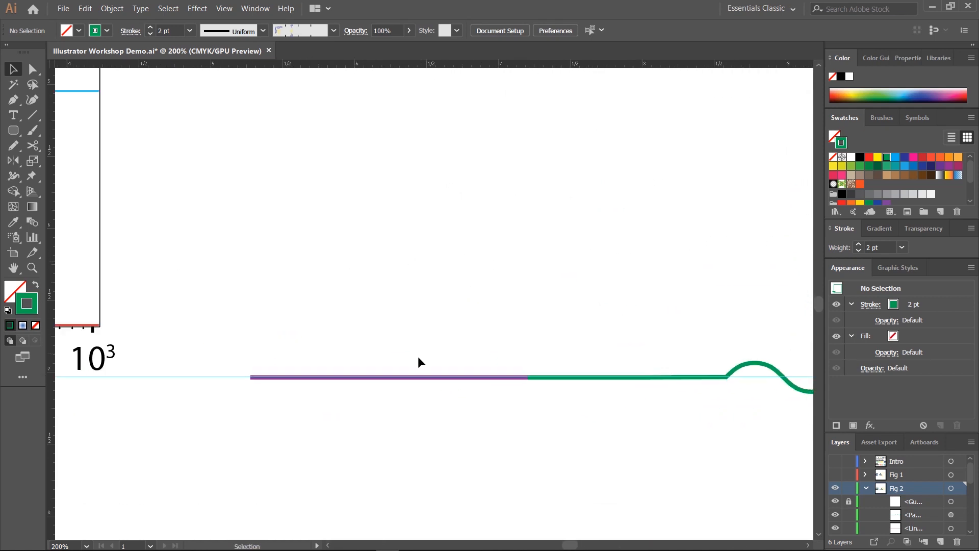
Step: Duplicate the horizontal purple line a short distance directly above the original
{"action": "left_click", "coordinate": [418, 376]}
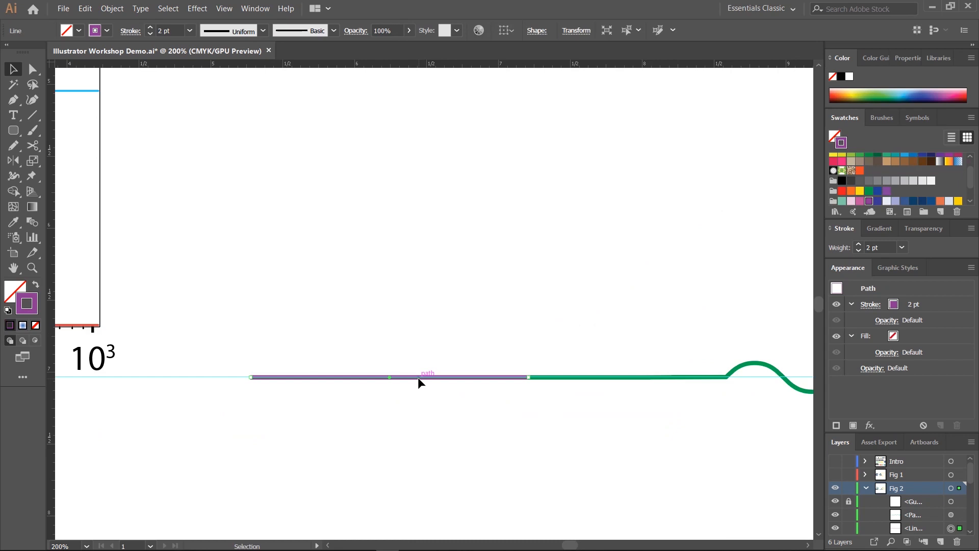
{"action": "mouse_move", "coordinate": [418, 377]}
{"action": "left_mouse_down"}
{"action": "mouse_move", "coordinate": [393, 359]}
{"action": "mouse_move", "coordinate": [411, 359]}
{"action": "left_mouse_up"}
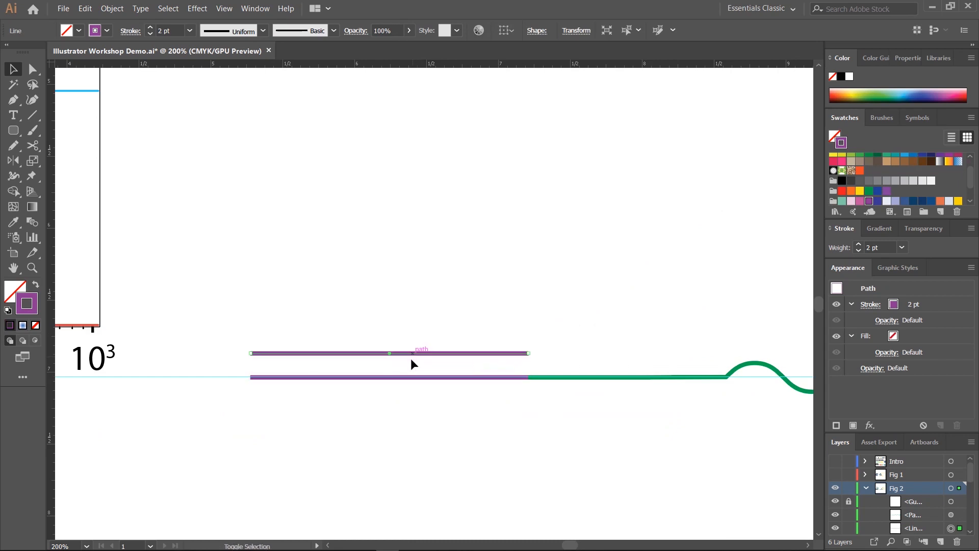
{"action": "left_click", "coordinate": [411, 415]}
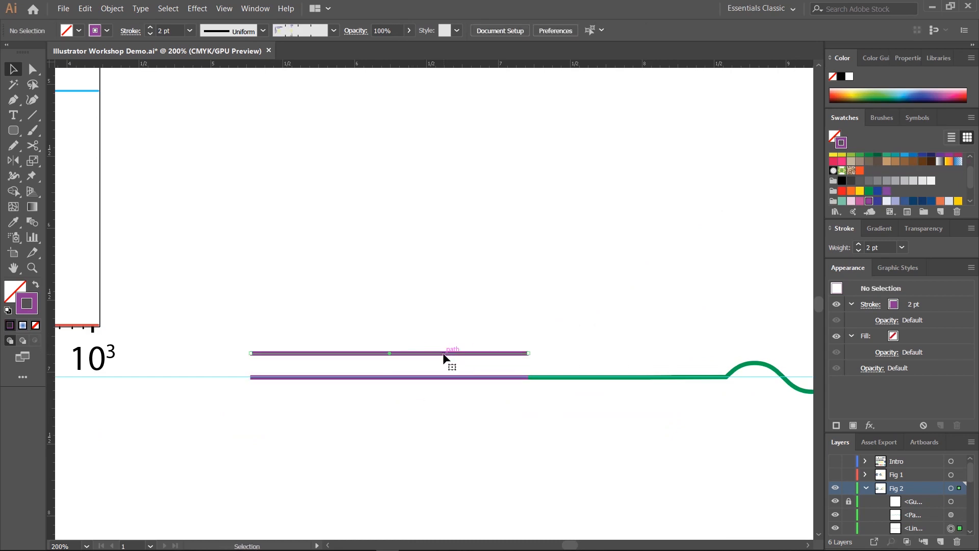
Step: Add a matching triangular arrowhead to the start of the upper purple line and scale it to 79%
{"action": "left_click", "coordinate": [443, 357]}
{"action": "scroll", "coordinate": [444, 357], "scroll_direction": "right", "scroll_amount": 10}
{"action": "scroll", "coordinate": [325, 258], "scroll_direction": "left", "scroll_amount": 10}
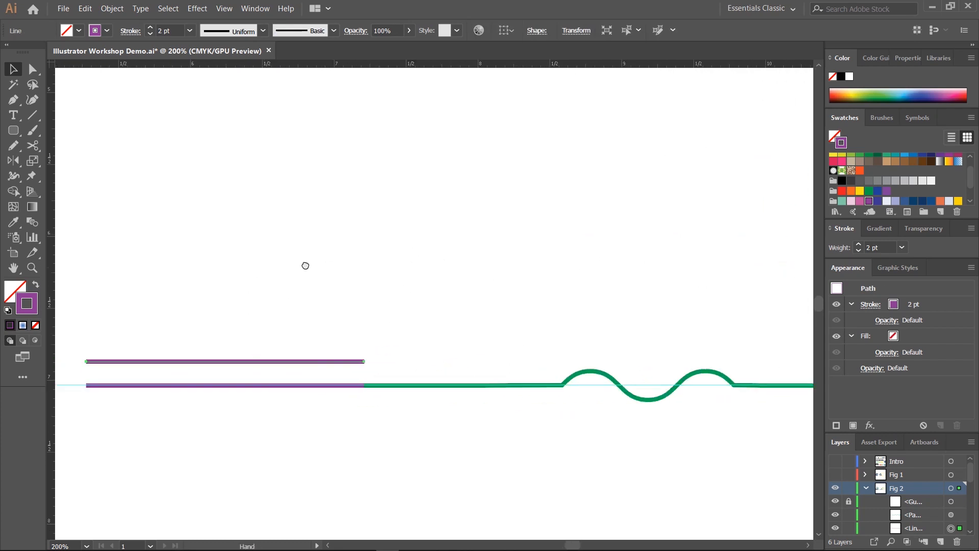
{"action": "left_click", "coordinate": [131, 31]}
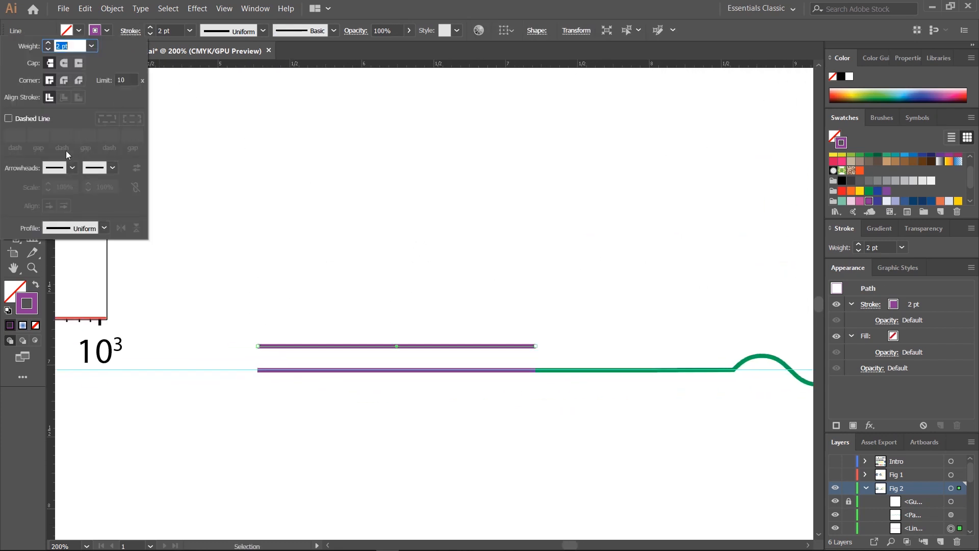
{"action": "left_click", "coordinate": [65, 168]}
{"action": "left_click", "coordinate": [33, 323]}
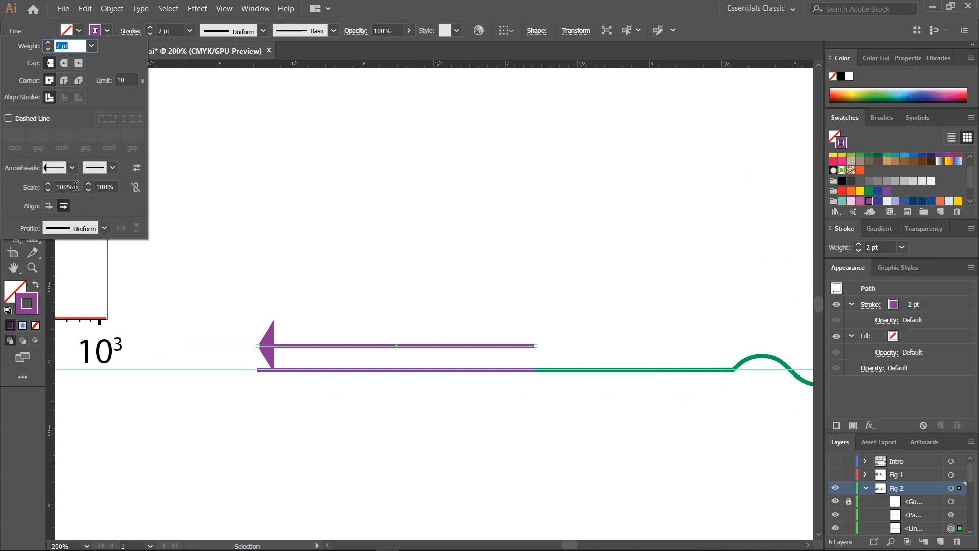
{"action": "left_click", "coordinate": [49, 189]}
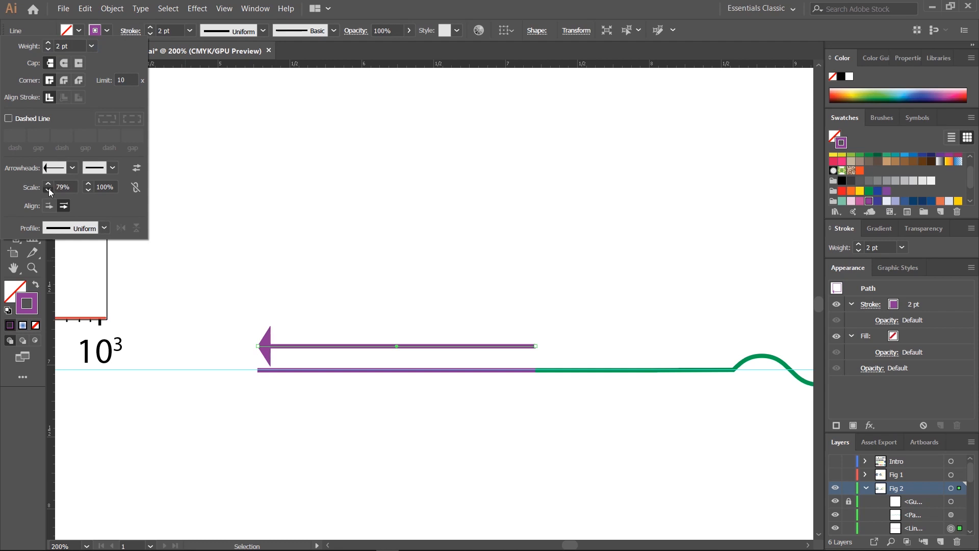
{"action": "left_click", "coordinate": [357, 256]}
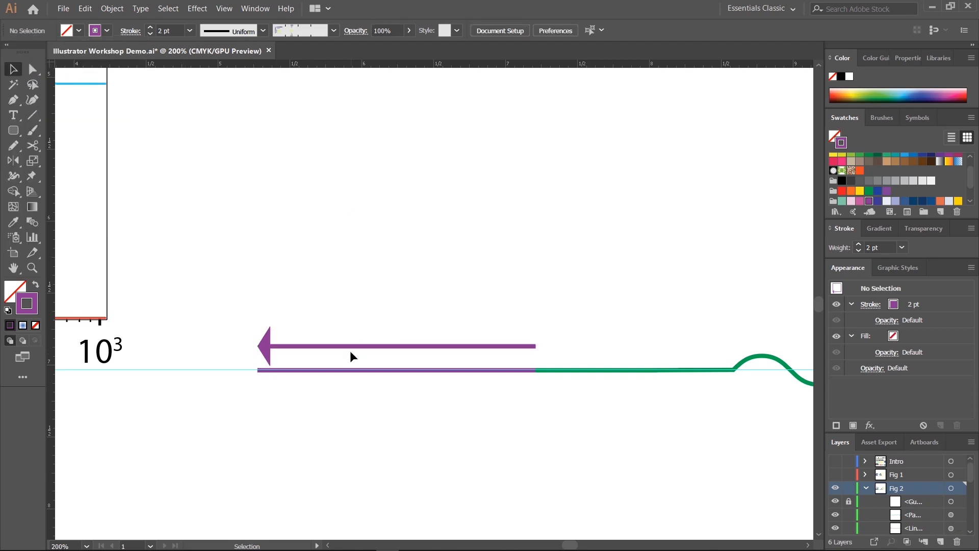
Step: Move the purple arrow farther above the purple line and shift it left to overhang the line's start, as in the Sensing reference diagram
{"action": "left_click_drag", "start_coordinate": [356, 346], "coordinate": [355, 336]}
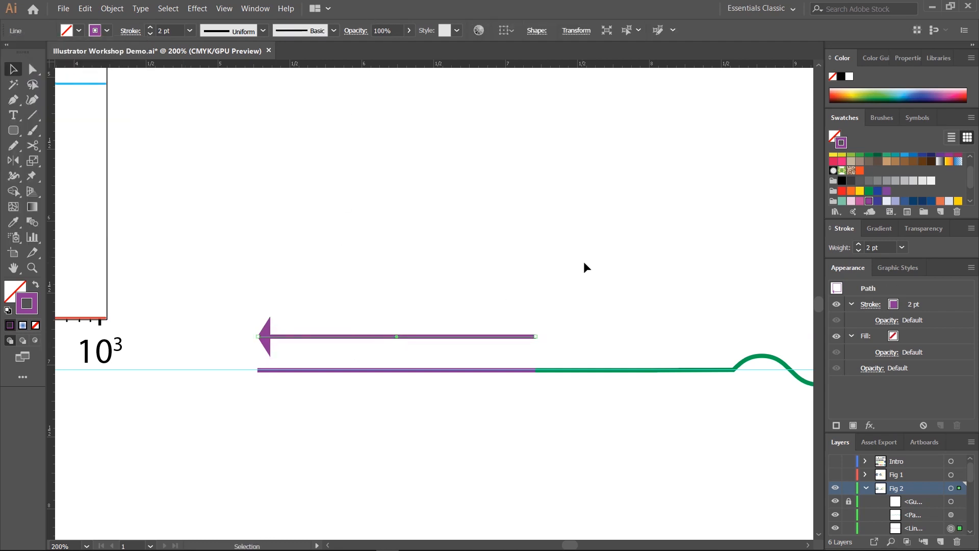
{"action": "left_click_drag", "start_coordinate": [759, 246], "coordinate": [206, 269]}
{"action": "left_click_drag", "start_coordinate": [495, 266], "coordinate": [260, 273]}
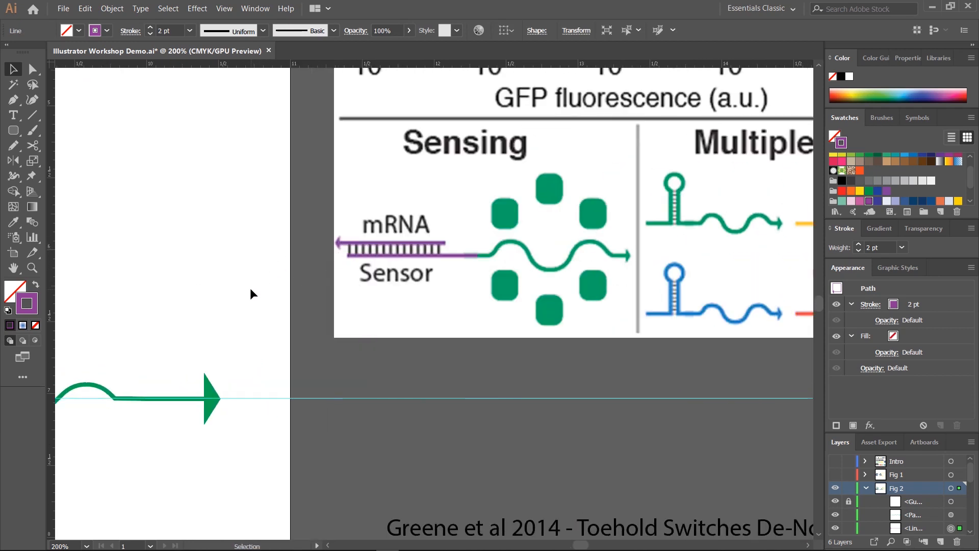
{"action": "left_click_drag", "start_coordinate": [192, 291], "coordinate": [811, 260]}
{"action": "left_click_drag", "start_coordinate": [235, 323], "coordinate": [332, 327]}
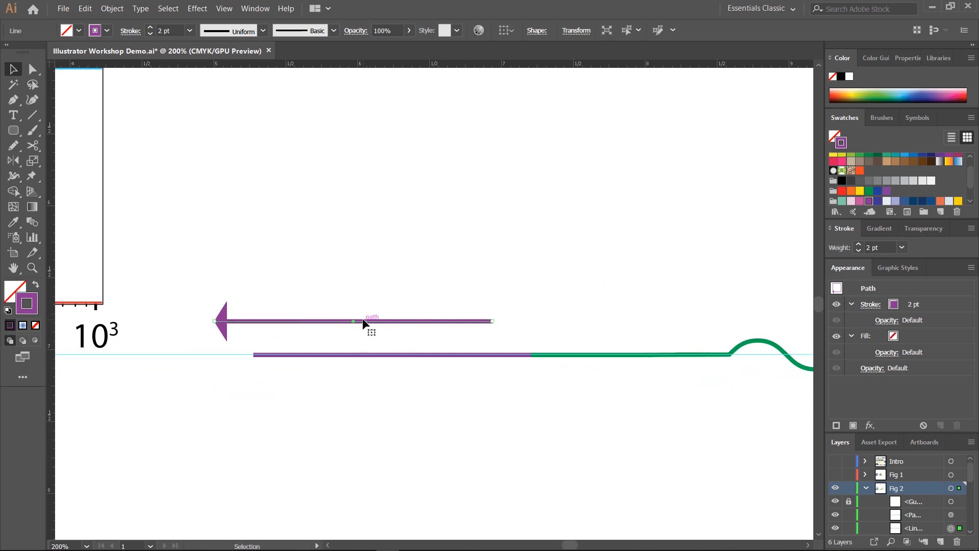
{"action": "left_click_drag", "start_coordinate": [396, 321], "coordinate": [388, 321]}
{"action": "left_click", "coordinate": [495, 263]}
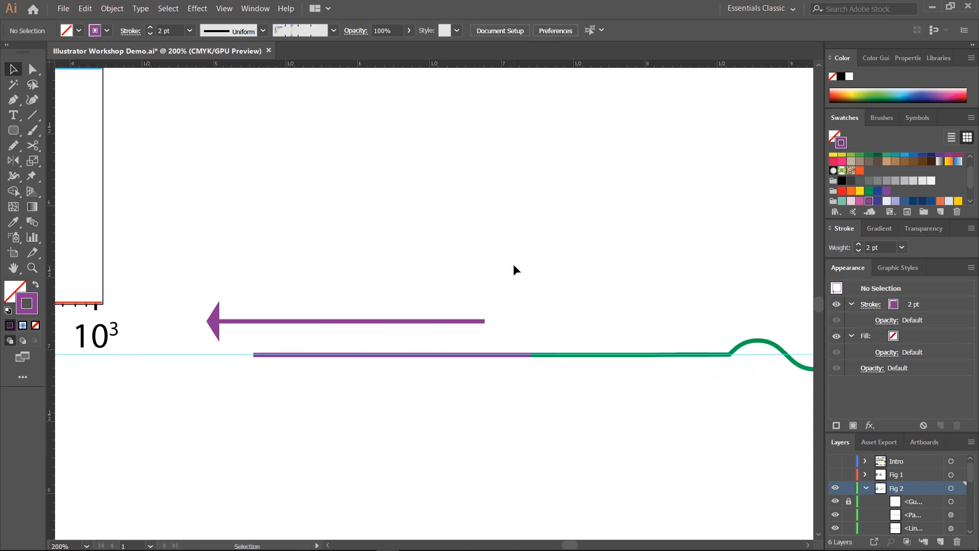
{"action": "left_click_drag", "start_coordinate": [650, 261], "coordinate": [239, 276]}
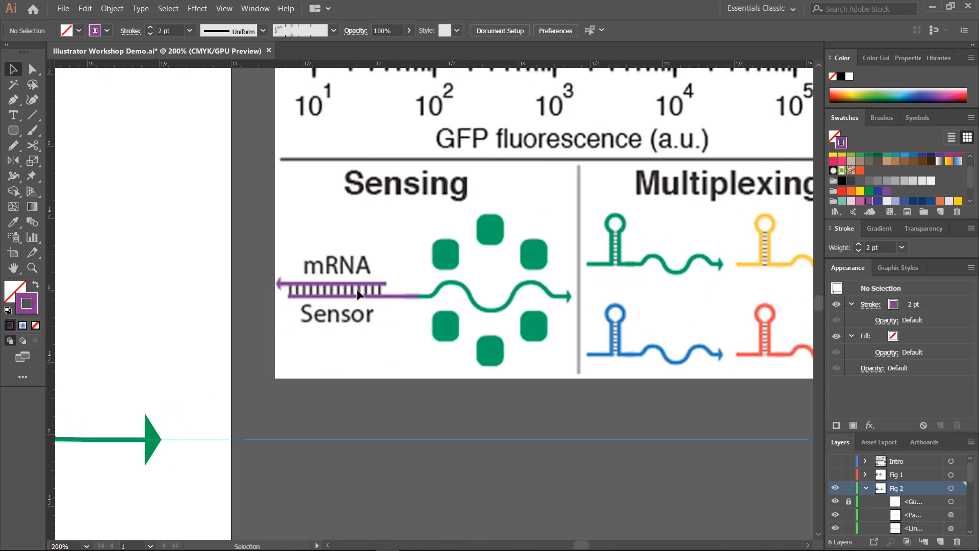
{"action": "left_click_drag", "start_coordinate": [244, 286], "coordinate": [693, 224]}
{"action": "left_click_drag", "start_coordinate": [280, 184], "coordinate": [551, 170]}
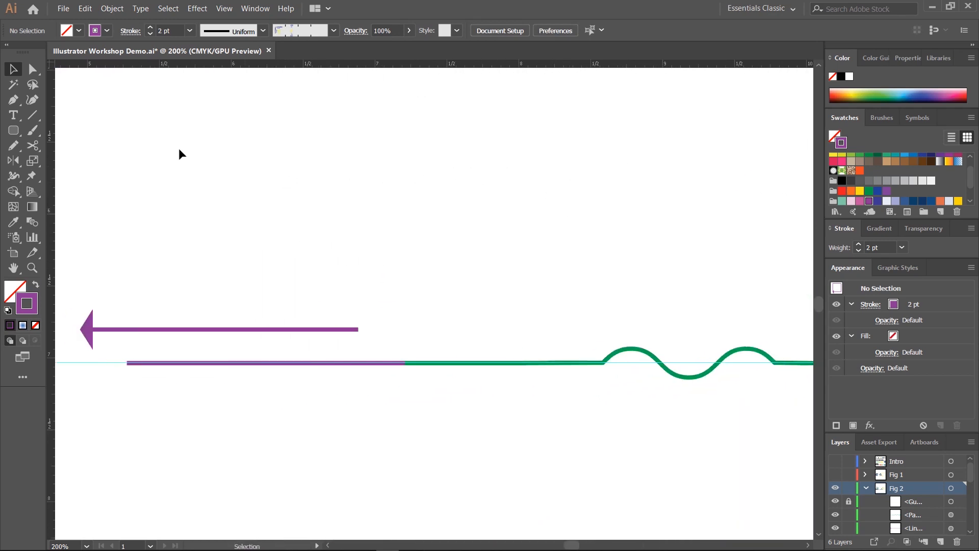
Step: Draw a short vertical line between the purple arrow and the purple line near their left end, and color its stroke black
{"action": "left_click", "coordinate": [32, 116]}
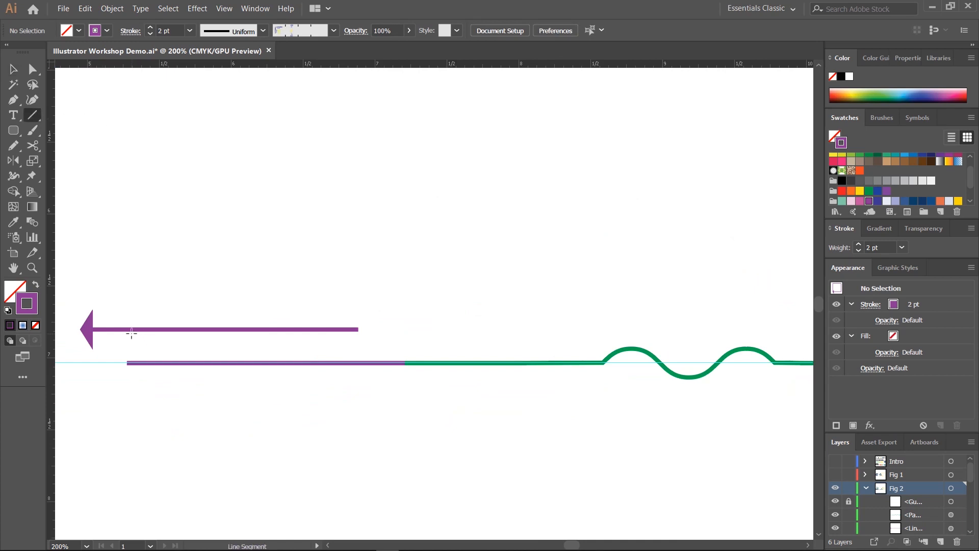
{"action": "left_click_drag", "start_coordinate": [132, 333], "coordinate": [132, 359]}
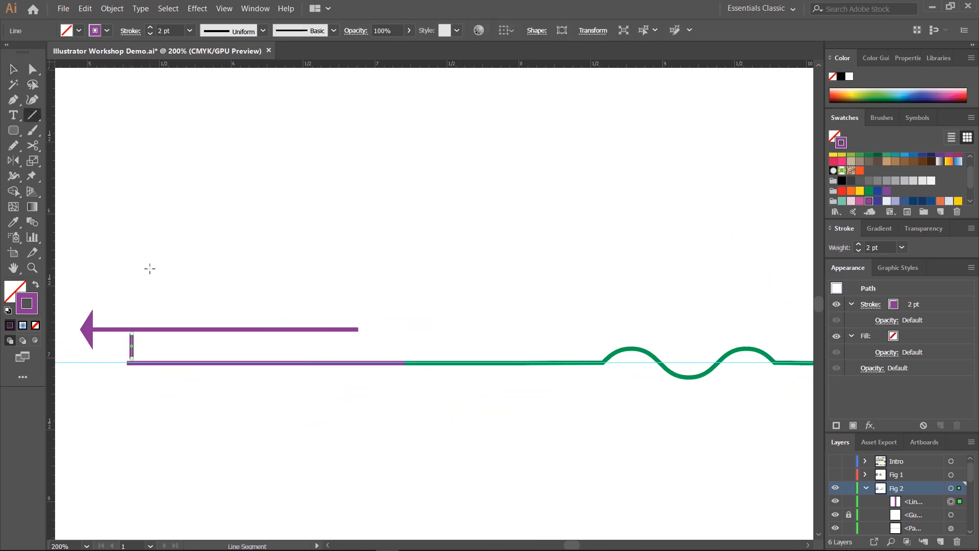
{"action": "left_click", "coordinate": [13, 69]}
{"action": "left_click", "coordinate": [95, 30]}
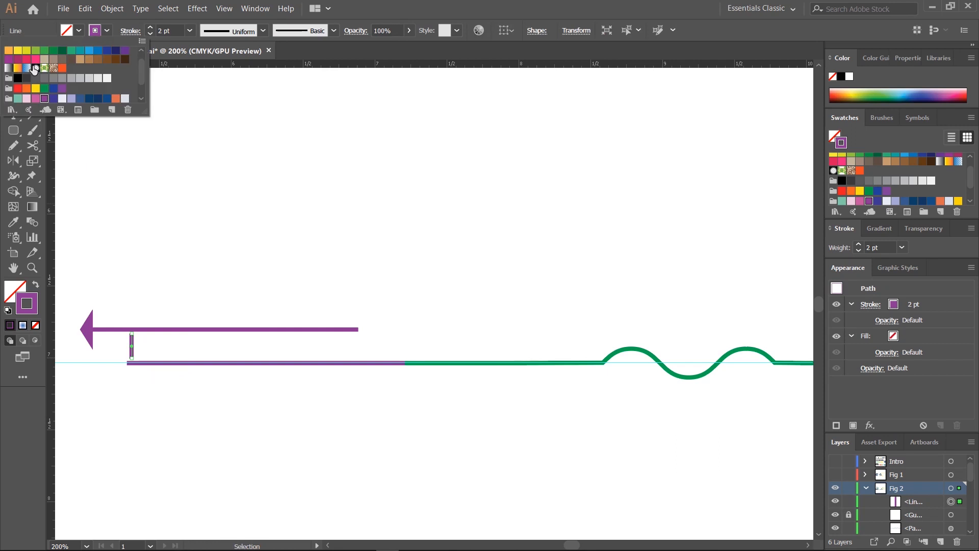
{"action": "left_click", "coordinate": [17, 78]}
{"action": "left_click", "coordinate": [159, 283]}
{"action": "left_click", "coordinate": [173, 275]}
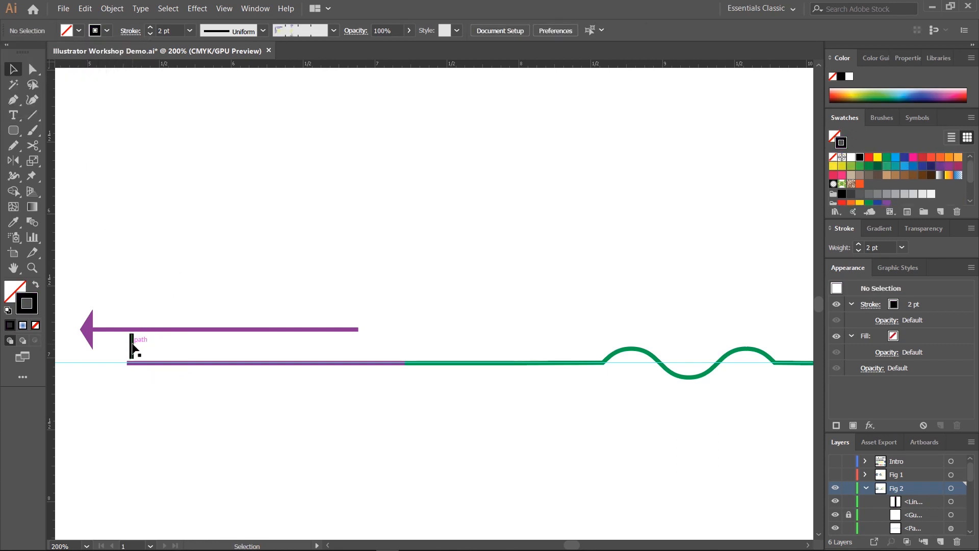
Step: Duplicate the short black vertical line a small distance to its right, level with the original
{"action": "left_click_drag", "start_coordinate": [132, 348], "coordinate": [148, 348]}
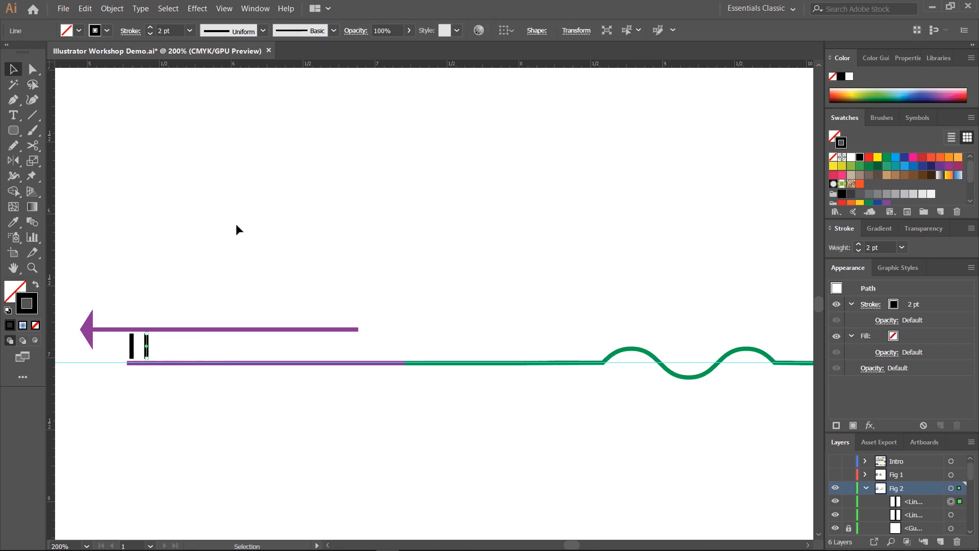
{"action": "left_click", "coordinate": [232, 223]}
{"action": "key", "text": "a"}
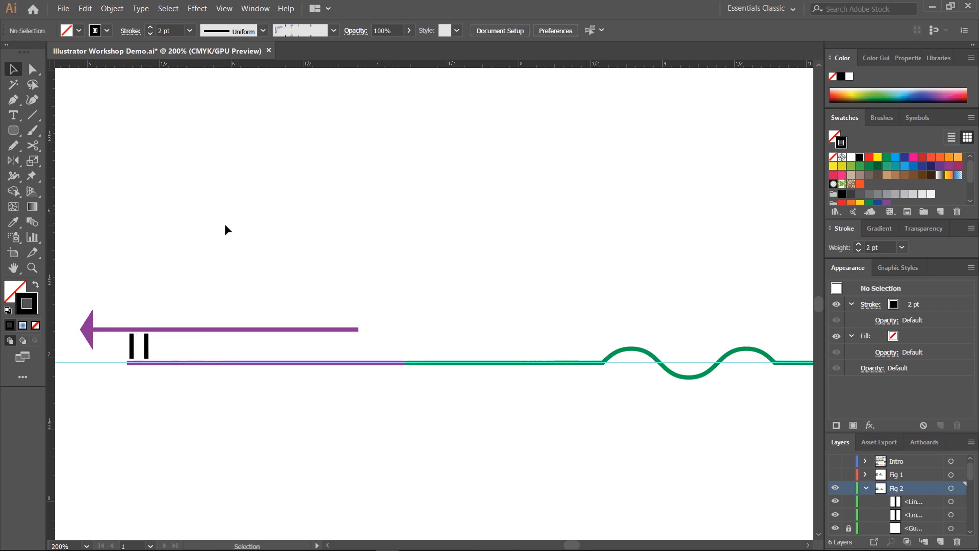
{"action": "key", "text": "v"}
{"action": "key", "text": "ctrl+z"}
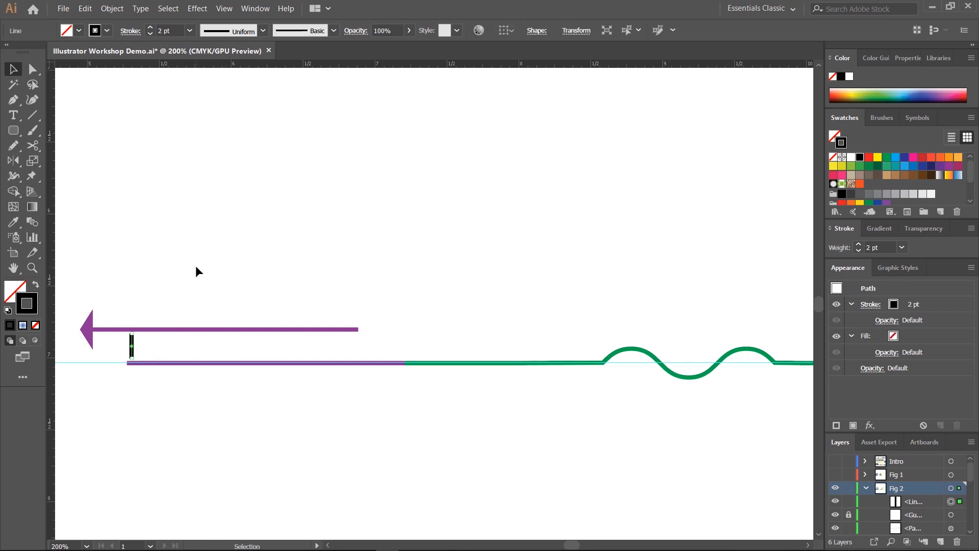
{"action": "key", "text": "ctrl+shift+z"}
Step: Repeat the duplication at the same spacing until the black rungs reach the tail end of the purple arrow
{"action": "key", "text": "ctrl+d"}
{"action": "key", "text": "ctrl+d"}
{"action": "key", "text": "ctrl+d"}
{"action": "key", "text": "ctrl+d"}
{"action": "key", "text": "ctrl+d"}
{"action": "key", "text": "ctrl+d"}
{"action": "key", "text": "ctrl+d"}
{"action": "key", "text": "ctrl+d"}
{"action": "key", "text": "ctrl+d"}
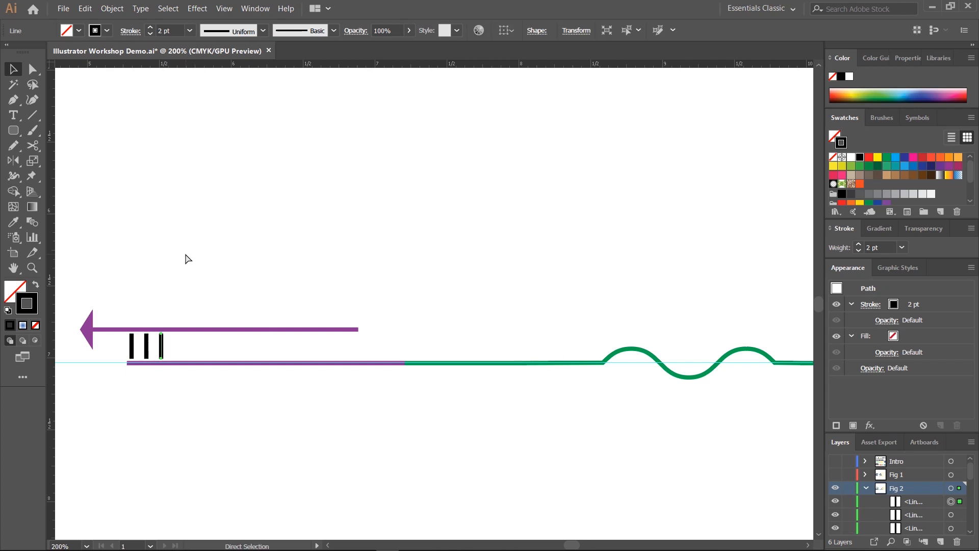
{"action": "key", "text": "ctrl+d"}
{"action": "key", "text": "ctrl+d"}
{"action": "key", "text": "ctrl+d"}
{"action": "key", "text": "ctrl+d"}
{"action": "key", "text": "ctrl+d"}
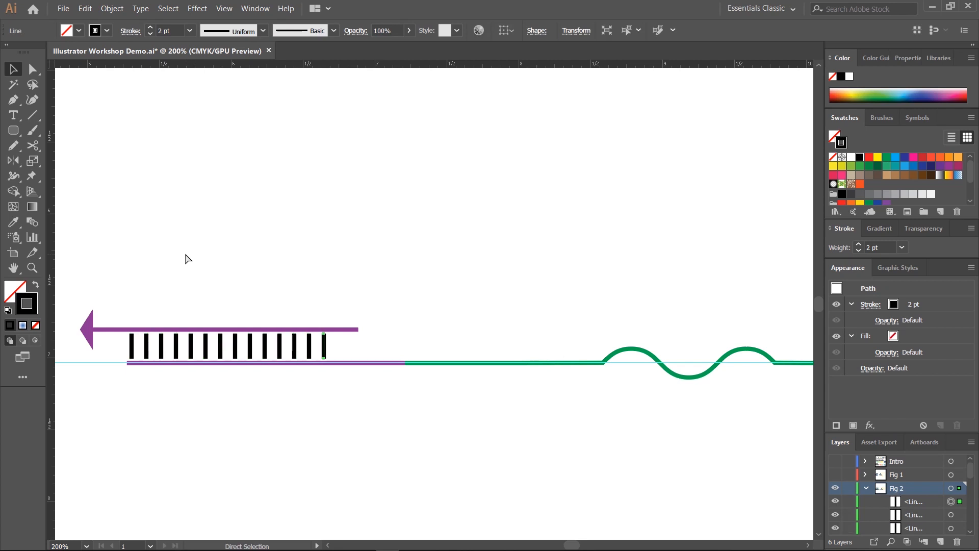
{"action": "left_click", "coordinate": [222, 254]}
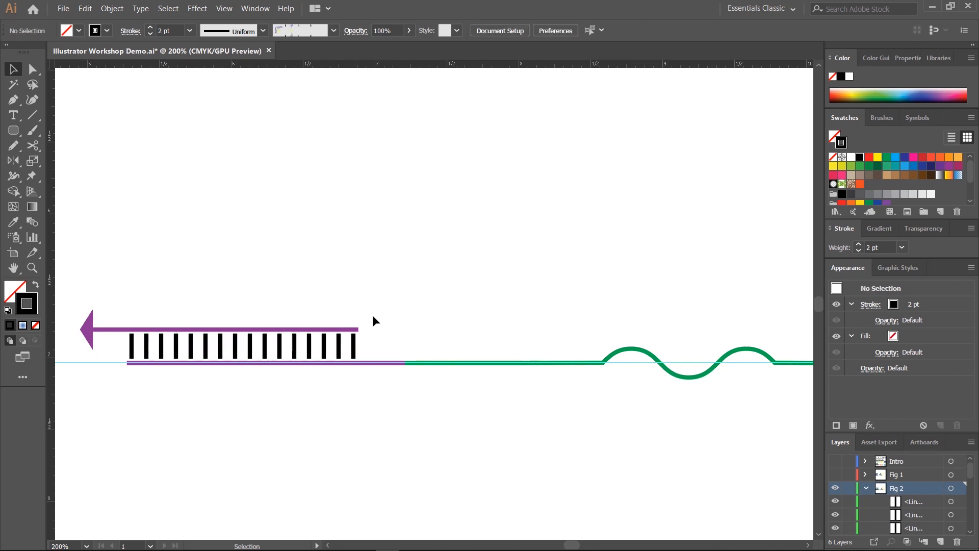
Step: Extend the purple arrow's tail end horizontally to about X 7.06 in, past the last black rung, as in the Sensing reference
{"action": "left_click_drag", "start_coordinate": [557, 254], "coordinate": [298, 274]}
{"action": "left_click_drag", "start_coordinate": [695, 212], "coordinate": [332, 250]}
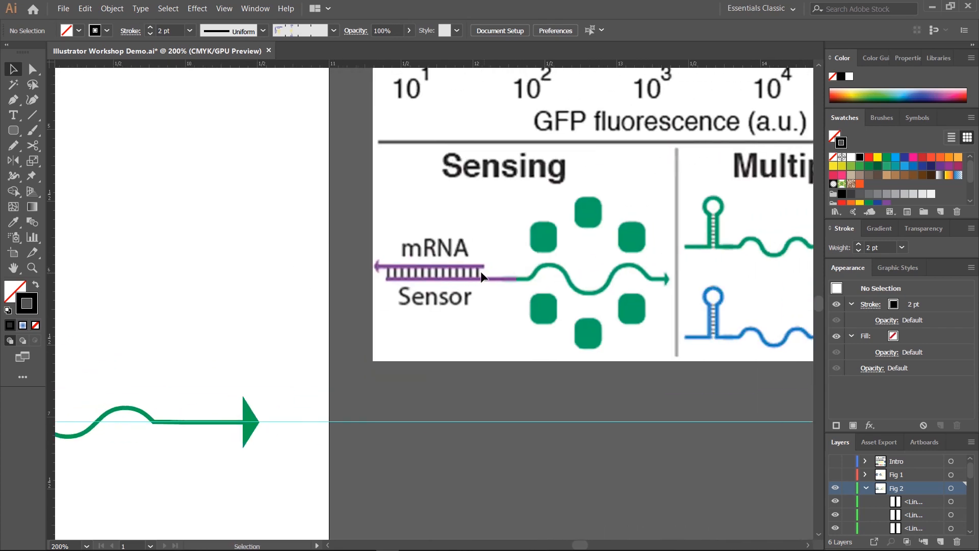
{"action": "left_click_drag", "start_coordinate": [240, 275], "coordinate": [518, 243]}
{"action": "left_click", "coordinate": [32, 69]}
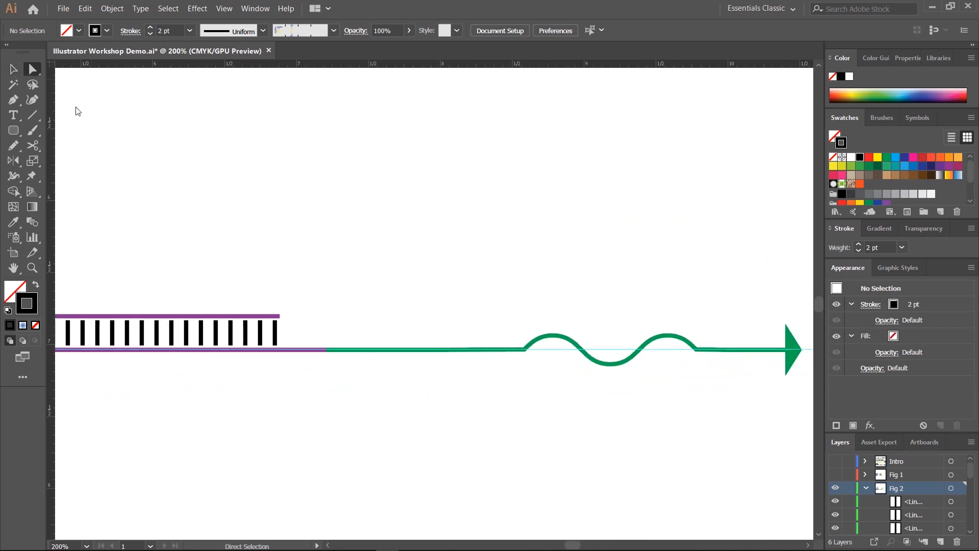
{"action": "left_click", "coordinate": [280, 317]}
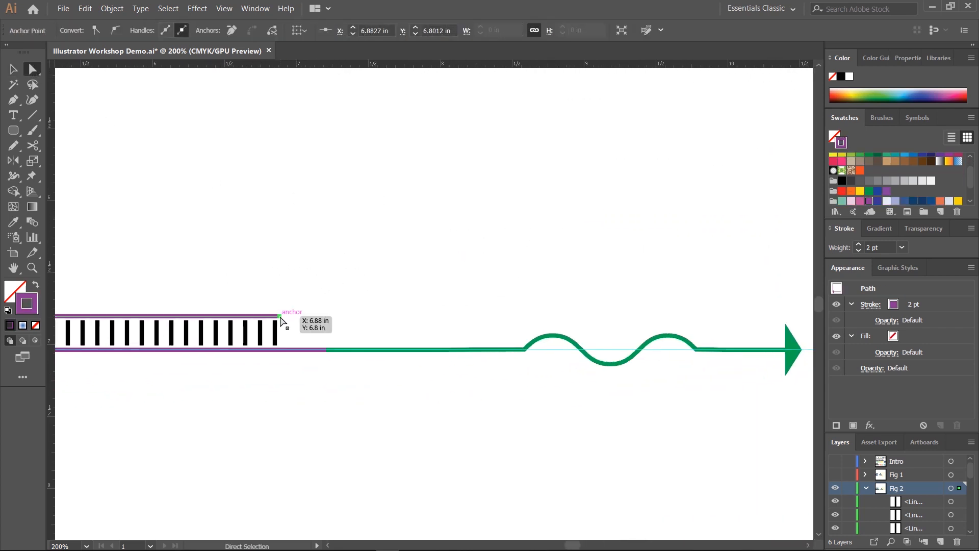
{"action": "left_click_drag", "start_coordinate": [281, 317], "coordinate": [306, 317]}
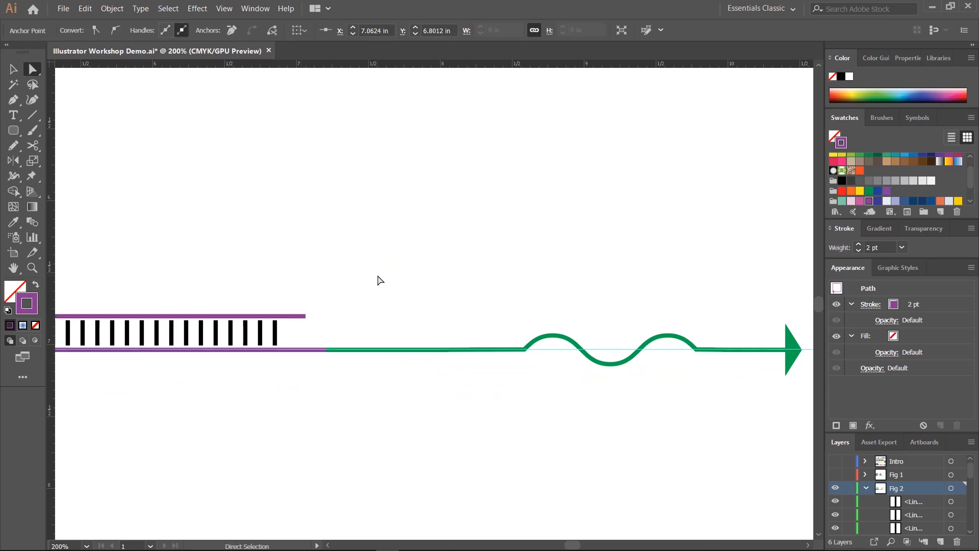
{"action": "left_click", "coordinate": [377, 278]}
Step: Examine the Sensing and Multiplexing diagrams in the reference figure and compare them with the drawing on the artboard
{"action": "left_click_drag", "start_coordinate": [432, 267], "coordinate": [243, 299]}
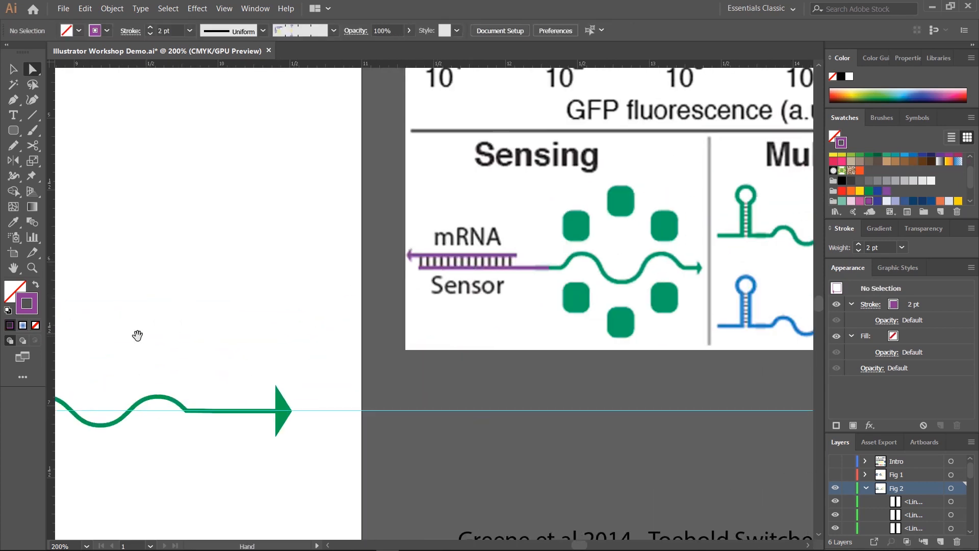
{"action": "left_click_drag", "start_coordinate": [138, 336], "coordinate": [434, 308]}
{"action": "left_click_drag", "start_coordinate": [298, 324], "coordinate": [362, 251]}
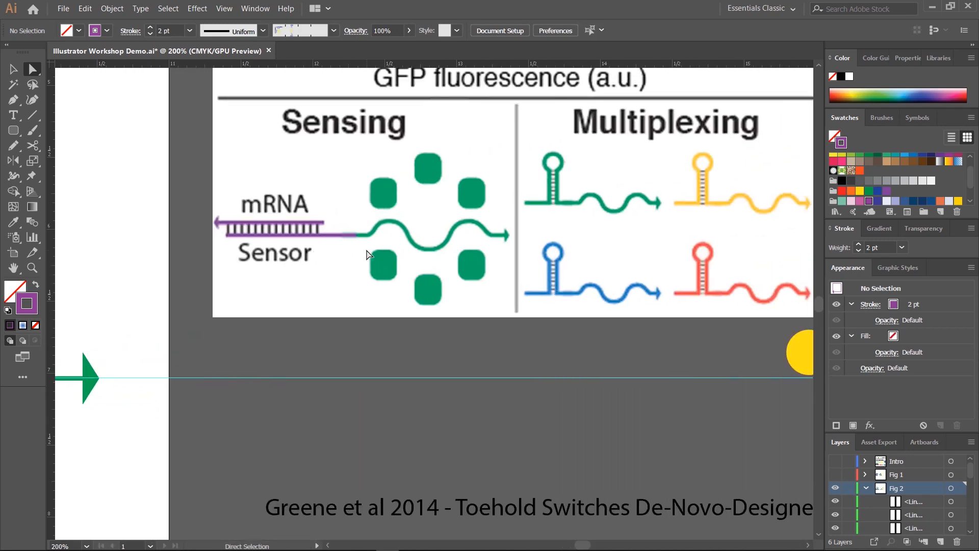
{"action": "scroll", "coordinate": [355, 259], "scroll_direction": "right", "scroll_amount": 5}
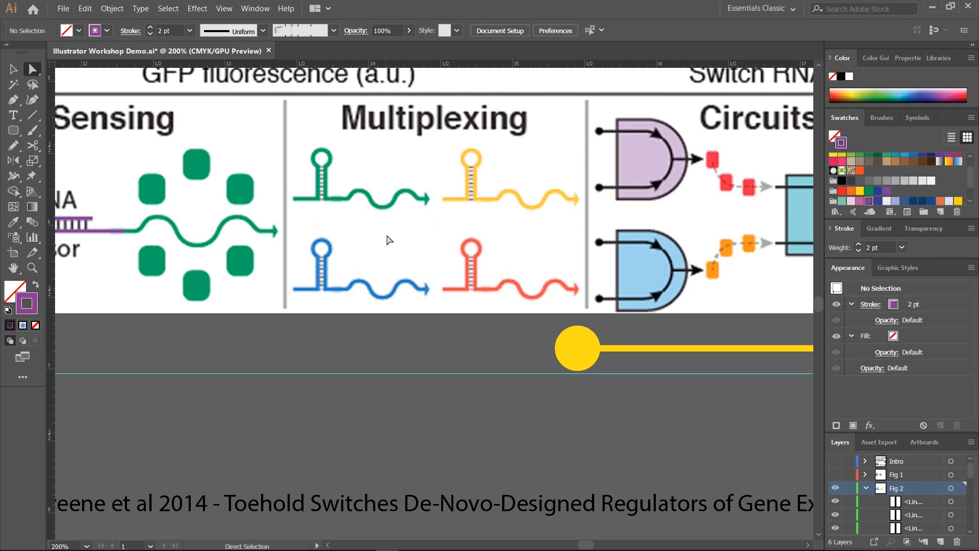
{"action": "left_click_drag", "start_coordinate": [332, 200], "coordinate": [468, 237]}
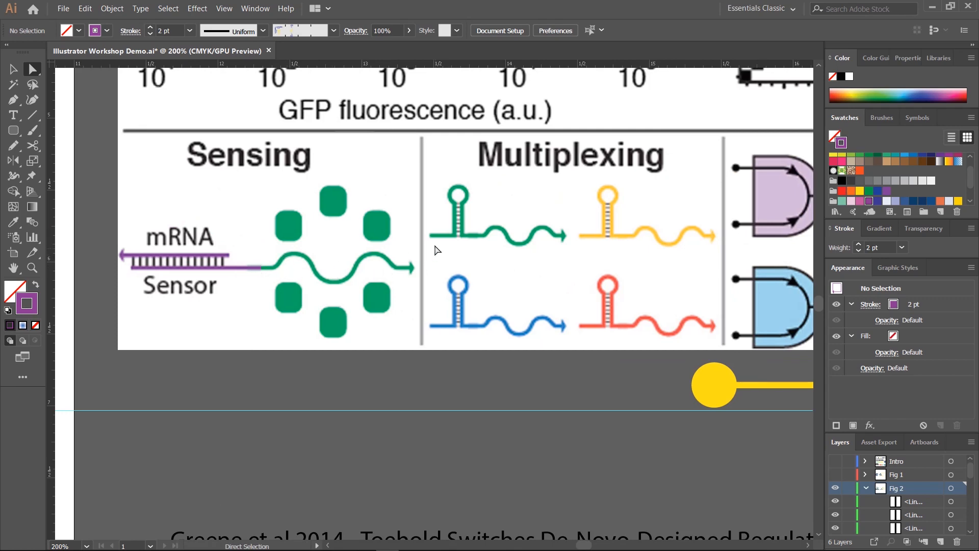
{"action": "scroll", "coordinate": [400, 162], "scroll_direction": "up", "scroll_amount": 15}
{"action": "scroll", "coordinate": [400, 162], "scroll_direction": "left", "scroll_amount": 3}
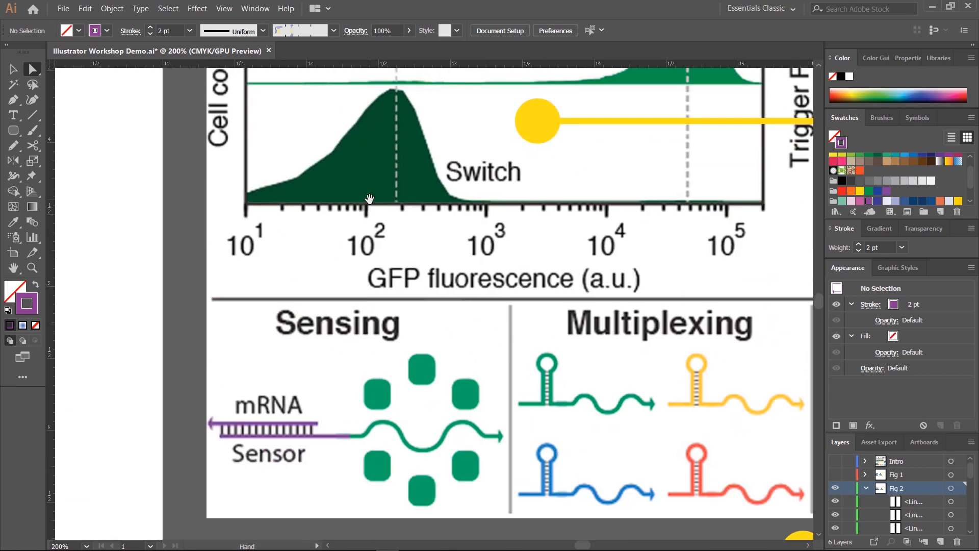
{"action": "scroll", "coordinate": [326, 217], "scroll_direction": "down", "scroll_amount": 15}
{"action": "scroll", "coordinate": [327, 217], "scroll_direction": "right", "scroll_amount": 5}
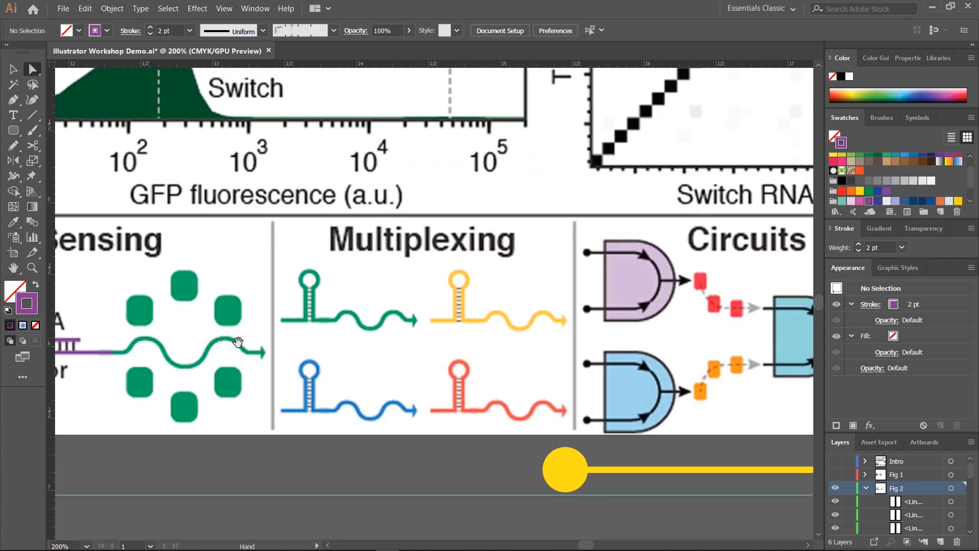
{"action": "left_click_drag", "start_coordinate": [238, 343], "coordinate": [581, 242]}
{"action": "left_click_drag", "start_coordinate": [199, 290], "coordinate": [633, 280]}
{"action": "key", "text": "ctrl+minus"}
{"action": "key", "text": "ctrl+minus"}
{"action": "key", "text": "ctrl+minus"}
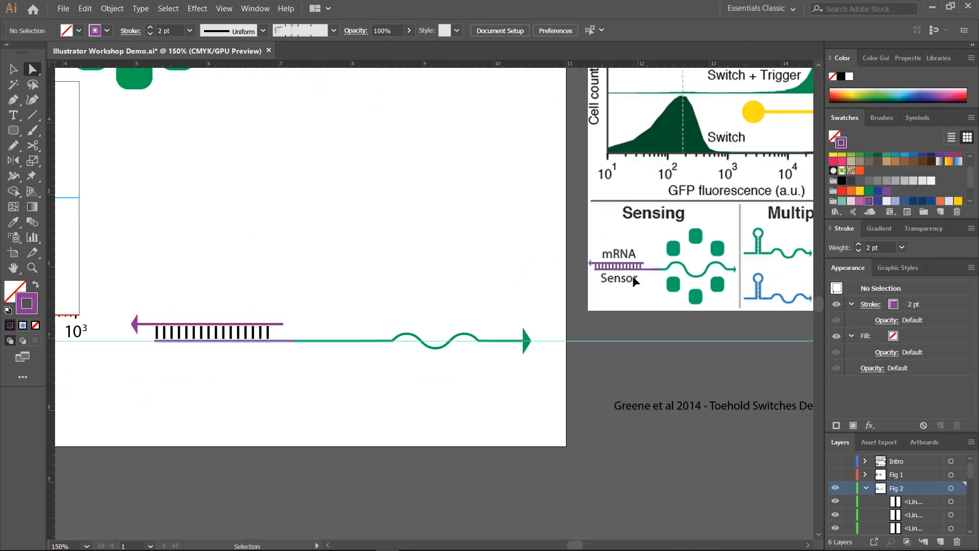
{"action": "left_click_drag", "start_coordinate": [188, 152], "coordinate": [381, 323]}
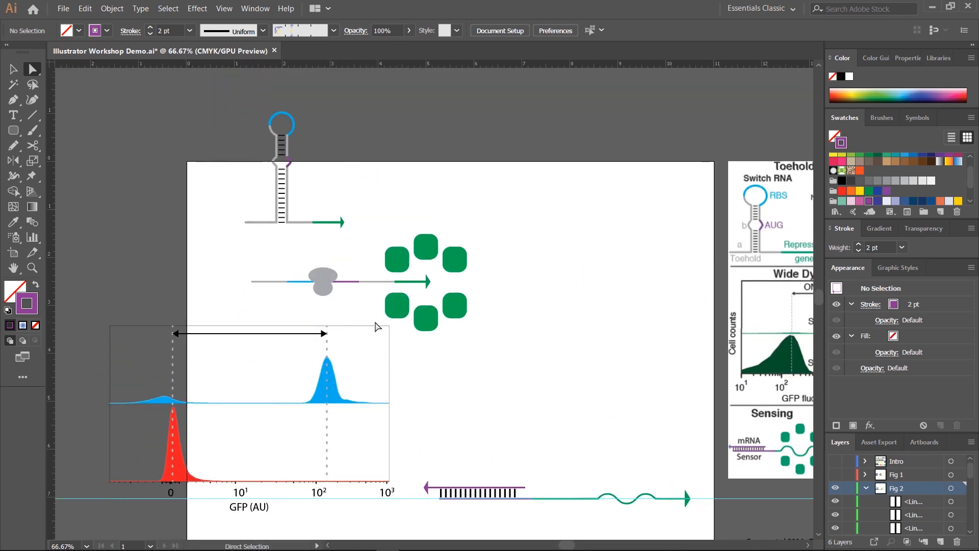
{"action": "left_click_drag", "start_coordinate": [651, 450], "coordinate": [350, 331]}
Step: Unlock the horizontal guide running through the diagram in the Fig 2 layer and delete it
{"action": "key", "text": "v"}
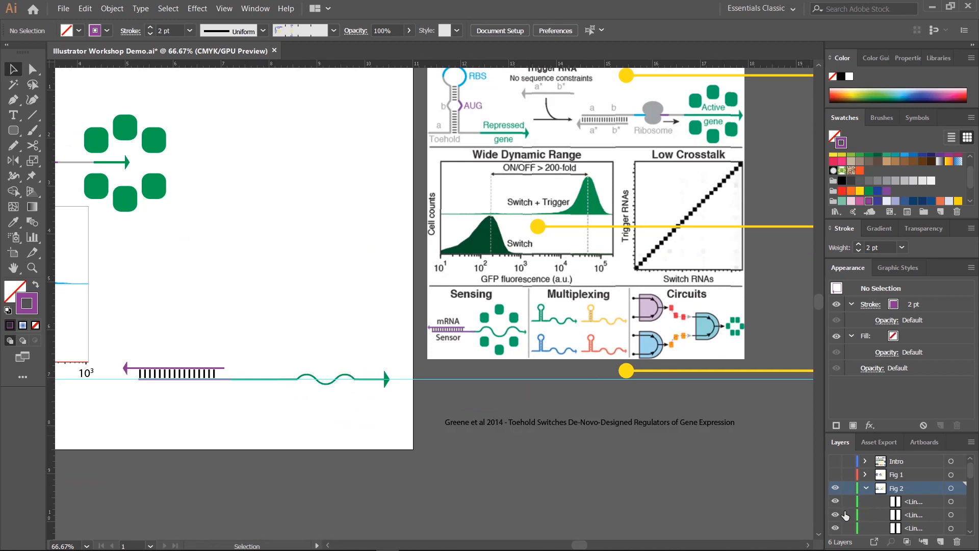
{"action": "scroll", "coordinate": [856, 504], "scroll_direction": "down", "scroll_amount": 3}
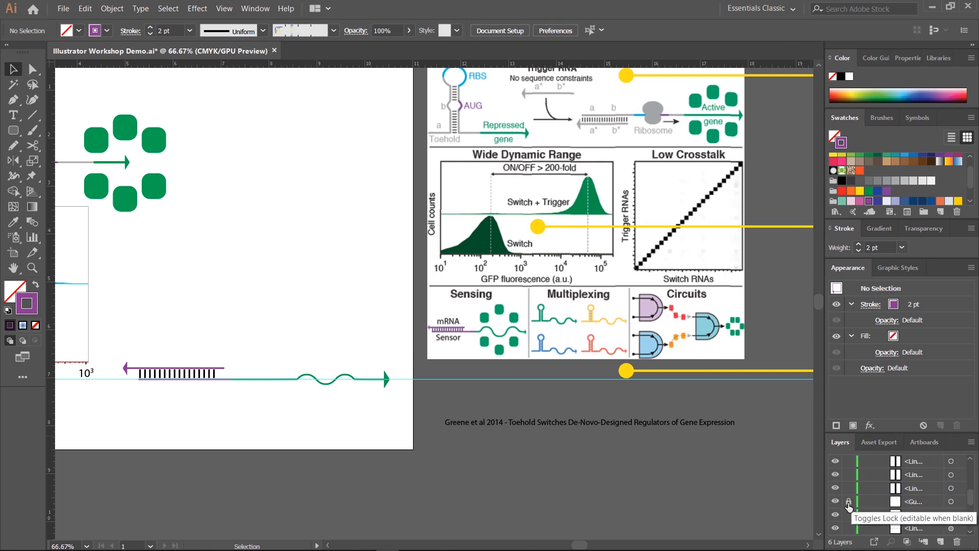
{"action": "left_click", "coordinate": [848, 501]}
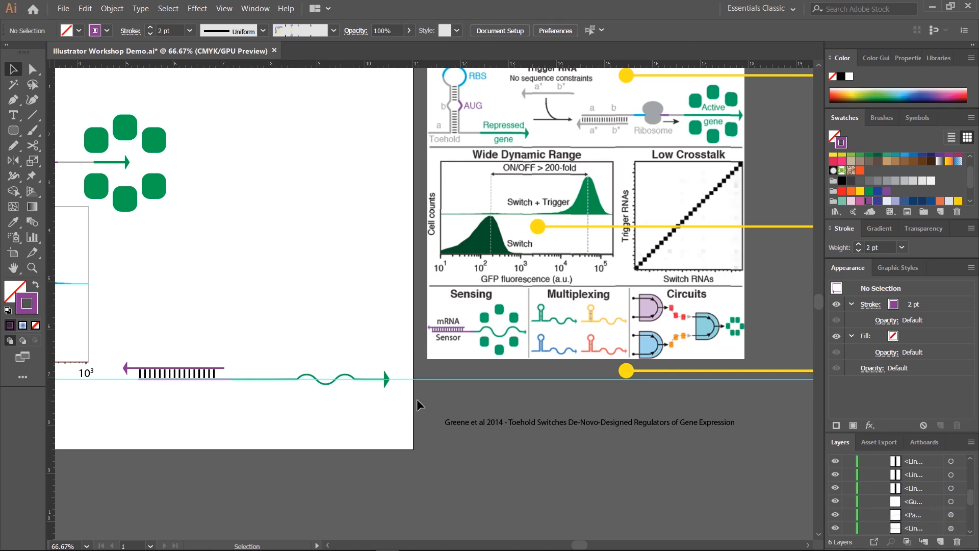
{"action": "left_click", "coordinate": [426, 378]}
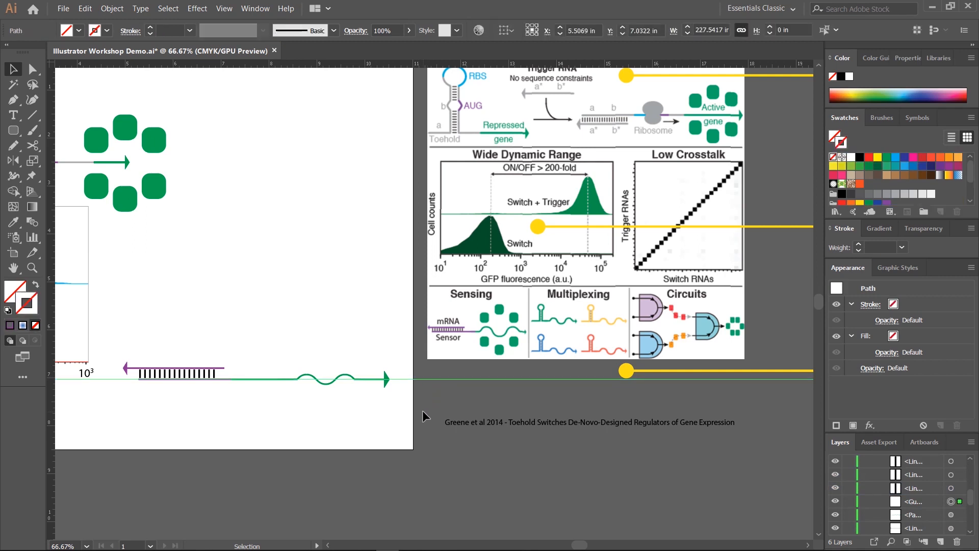
{"action": "key", "text": "Delete"}
Step: Group all parts of the Sensing diagram and move the group below the GFP (AU) plot near the artboard's lower left corner
{"action": "left_click_drag", "start_coordinate": [267, 314], "coordinate": [396, 289]}
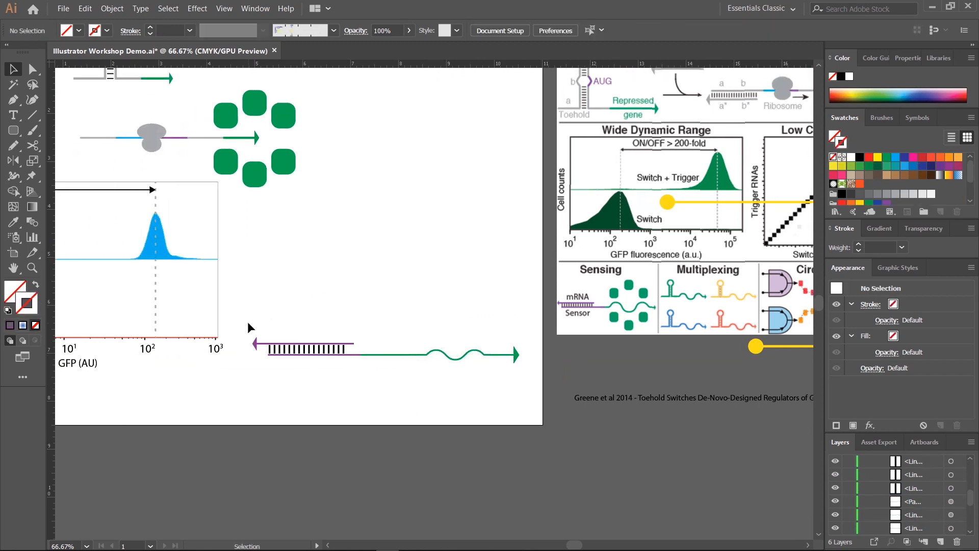
{"action": "left_click_drag", "start_coordinate": [247, 328], "coordinate": [527, 374]}
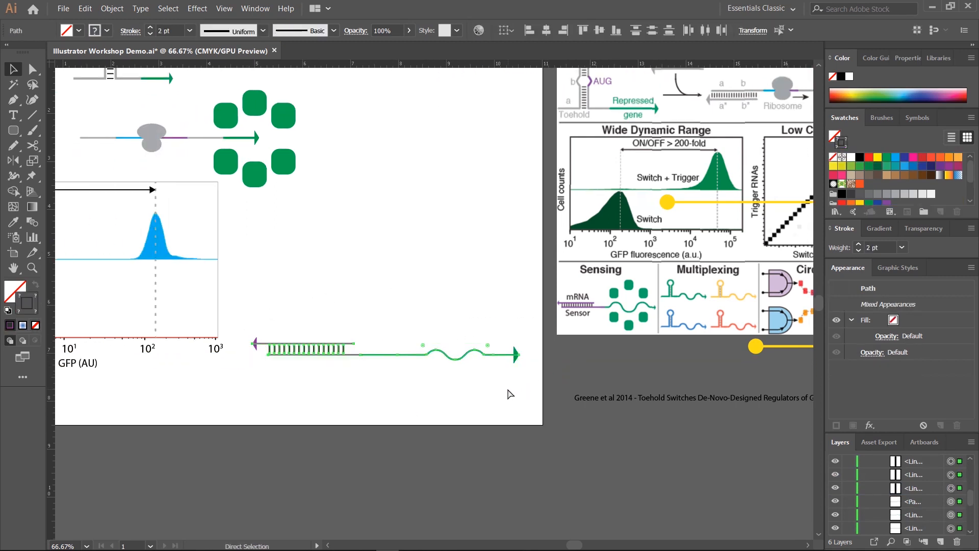
{"action": "key", "text": "ctrl+g"}
{"action": "left_click_drag", "start_coordinate": [339, 355], "coordinate": [132, 410]}
{"action": "left_click_drag", "start_coordinate": [426, 355], "coordinate": [556, 289]}
{"action": "left_click", "coordinate": [454, 298]}
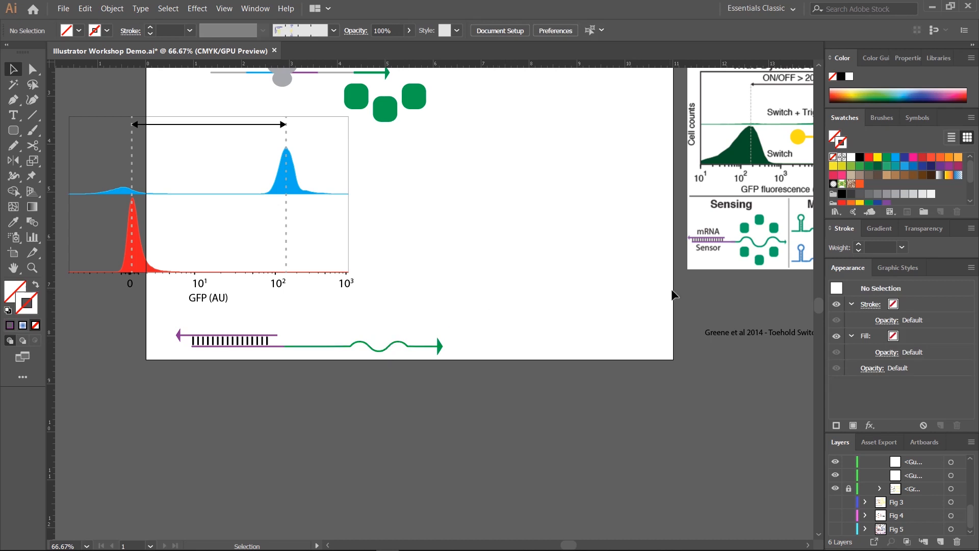
Step: Copy only the green wavy arrow from the grouped diagram, paste it, and place the copy in the artboard's lower right area
{"action": "scroll", "coordinate": [673, 291], "scroll_direction": "right", "scroll_amount": 3}
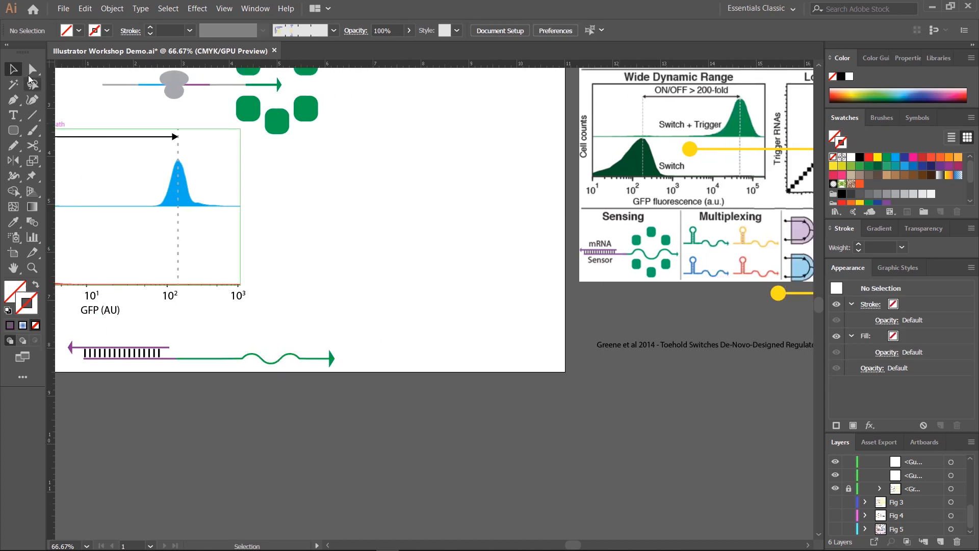
{"action": "left_click_drag", "start_coordinate": [32, 69], "coordinate": [87, 84]}
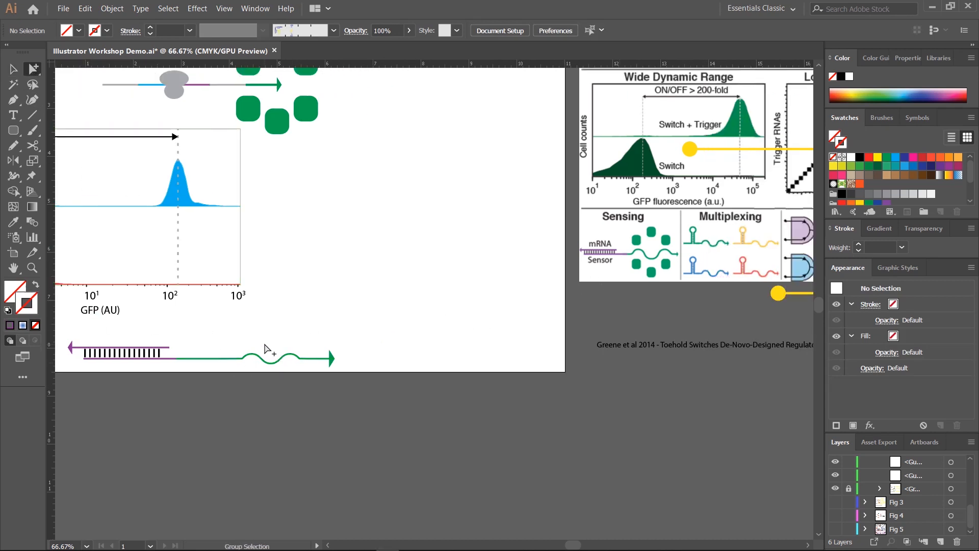
{"action": "left_click", "coordinate": [331, 359]}
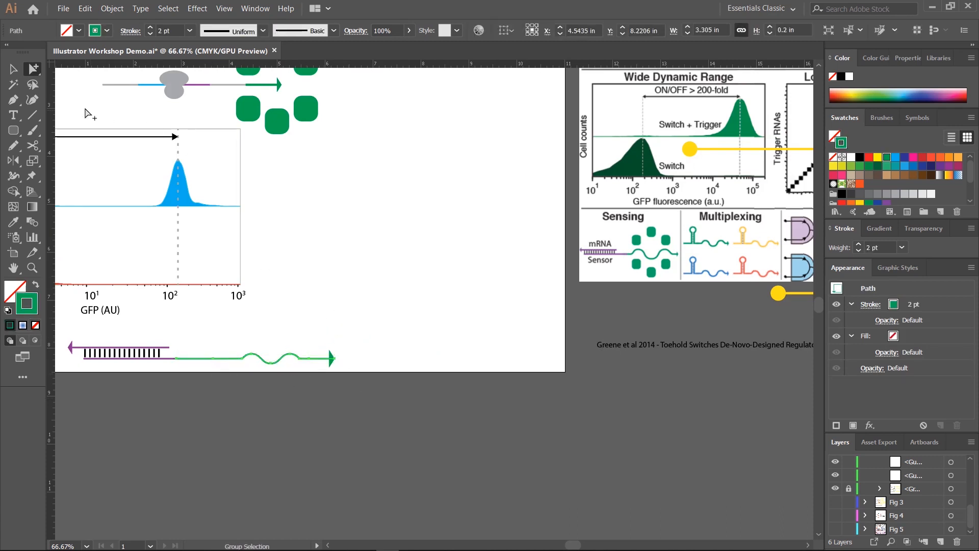
{"action": "left_click", "coordinate": [13, 69]}
{"action": "left_click", "coordinate": [482, 307]}
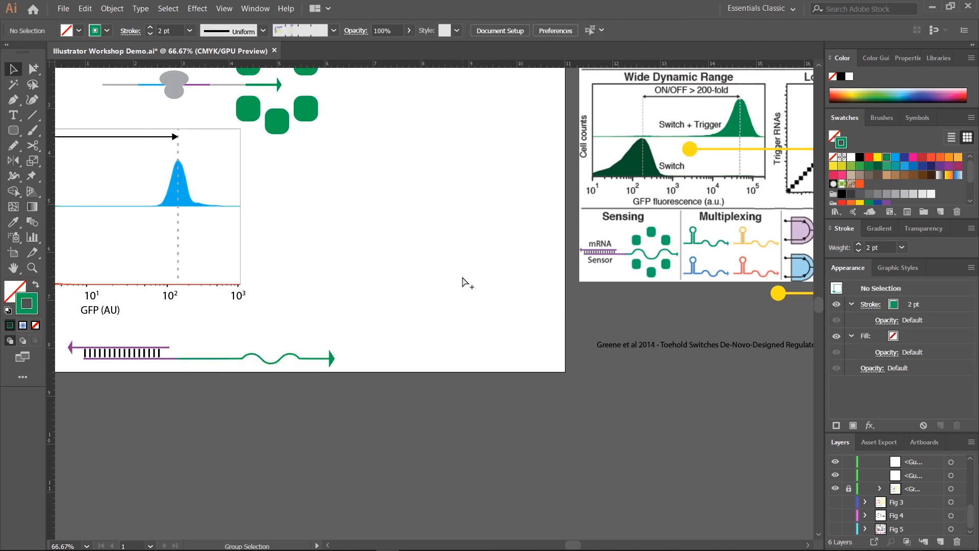
{"action": "key", "text": "ctrl+v"}
{"action": "left_click", "coordinate": [462, 342]}
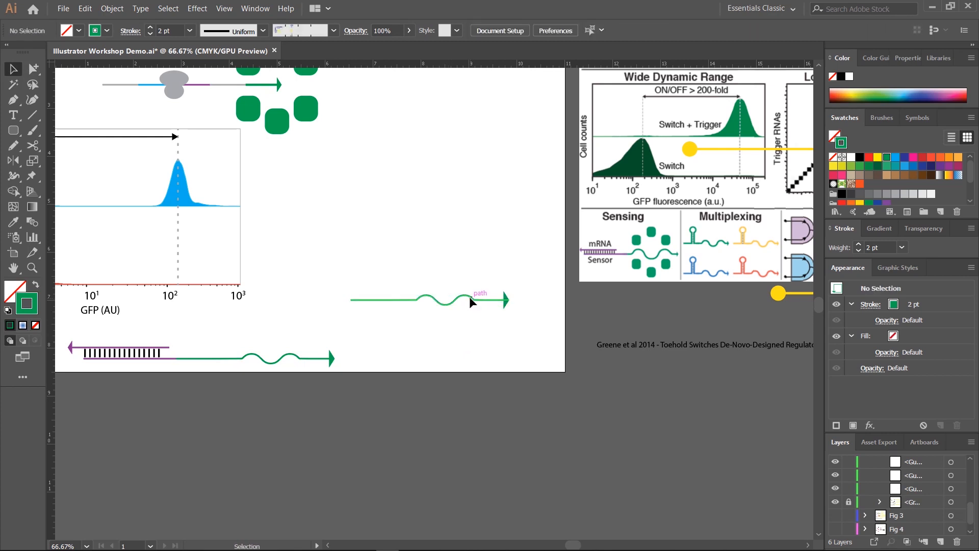
{"action": "left_click_drag", "start_coordinate": [469, 295], "coordinate": [481, 317]}
{"action": "left_click", "coordinate": [487, 260]}
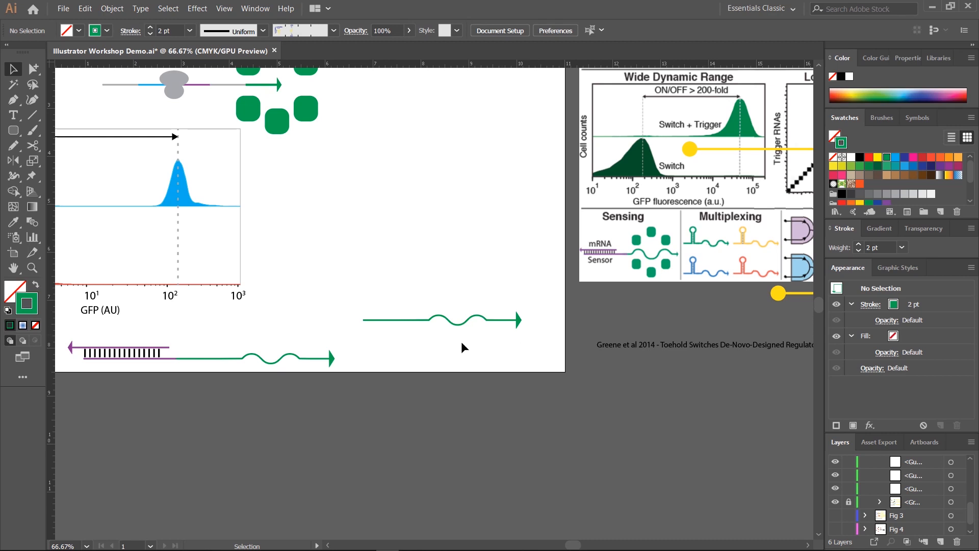
Step: Copy the hairpin switch diagram at the artboard's upper left and place the copy above the separate green wavy arrow
{"action": "key", "text": "space"}
{"action": "left_click_drag", "start_coordinate": [350, 221], "coordinate": [518, 474]}
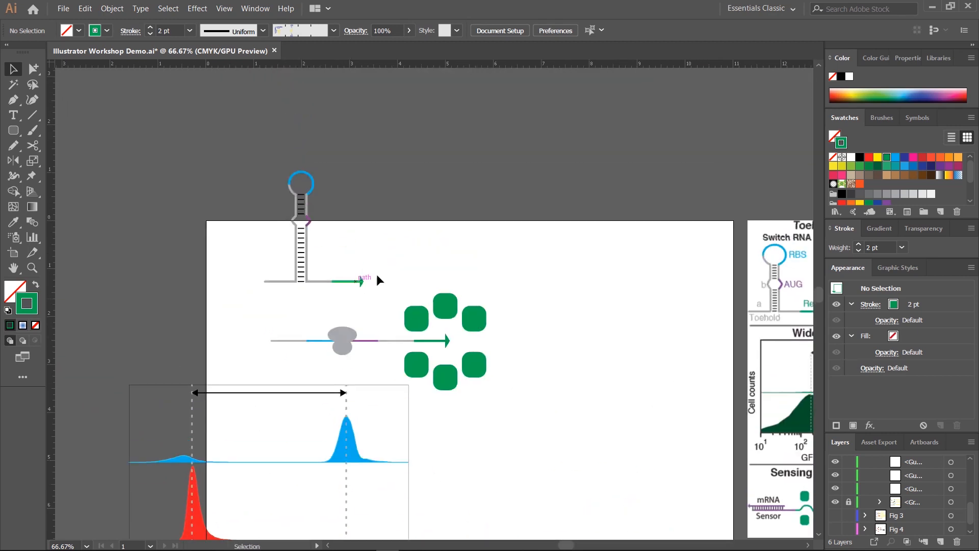
{"action": "left_click", "coordinate": [306, 207]}
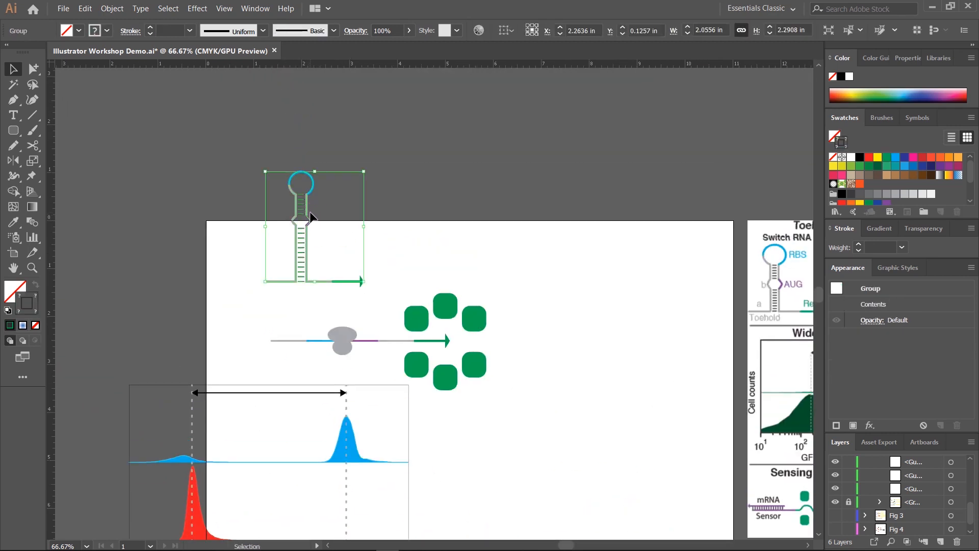
{"action": "key", "text": "ctrl+c"}
{"action": "left_click", "coordinate": [550, 249]}
{"action": "key", "text": "space"}
{"action": "left_click_drag", "start_coordinate": [596, 400], "coordinate": [386, 114]}
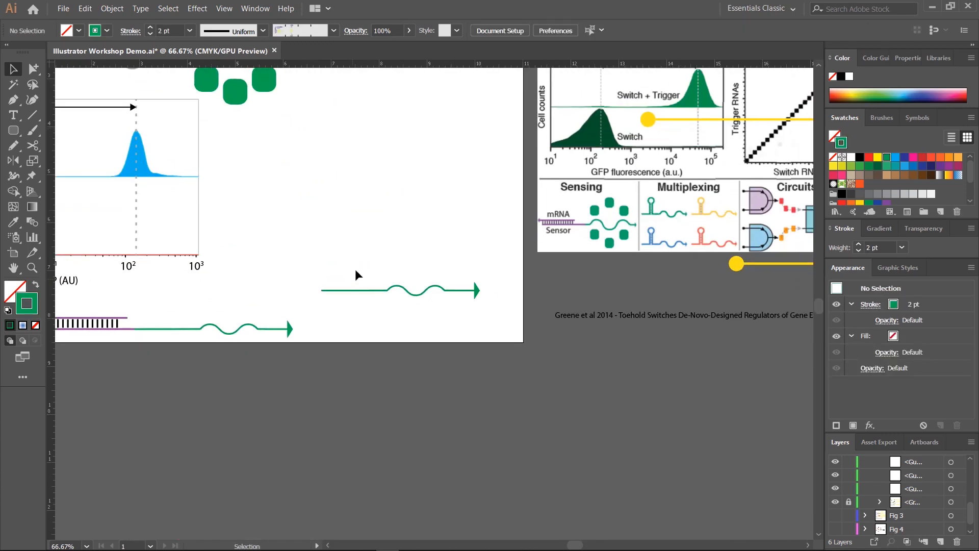
{"action": "key", "text": "ctrl+v"}
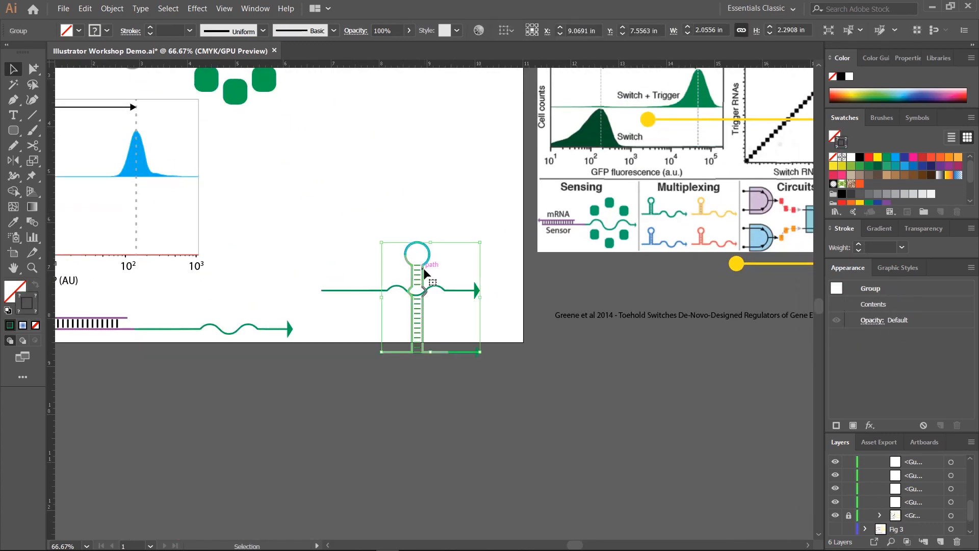
{"action": "left_click_drag", "start_coordinate": [417, 286], "coordinate": [365, 115]}
{"action": "left_click", "coordinate": [394, 295]}
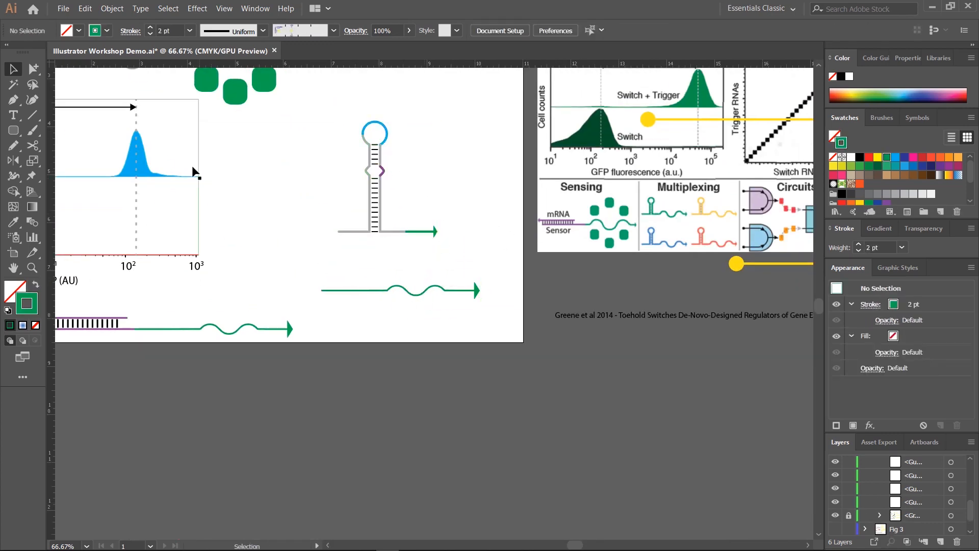
Step: Ungroup the copied hairpin diagram completely so its strands, loop and rungs can be edited individually
{"action": "left_click_drag", "start_coordinate": [373, 211], "coordinate": [238, 200]}
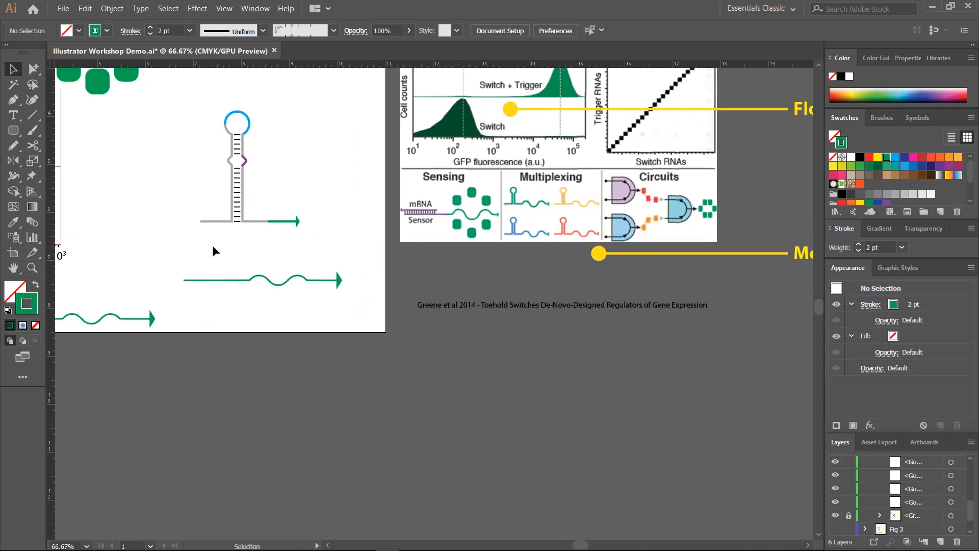
{"action": "key", "text": "ctrl+plus"}
{"action": "key", "text": "ctrl+plus"}
{"action": "mouse_move", "coordinate": [249, 227]}
{"action": "left_mouse_down"}
{"action": "mouse_move", "coordinate": [513, 328]}
{"action": "mouse_move", "coordinate": [589, 394]}
{"action": "left_mouse_up"}
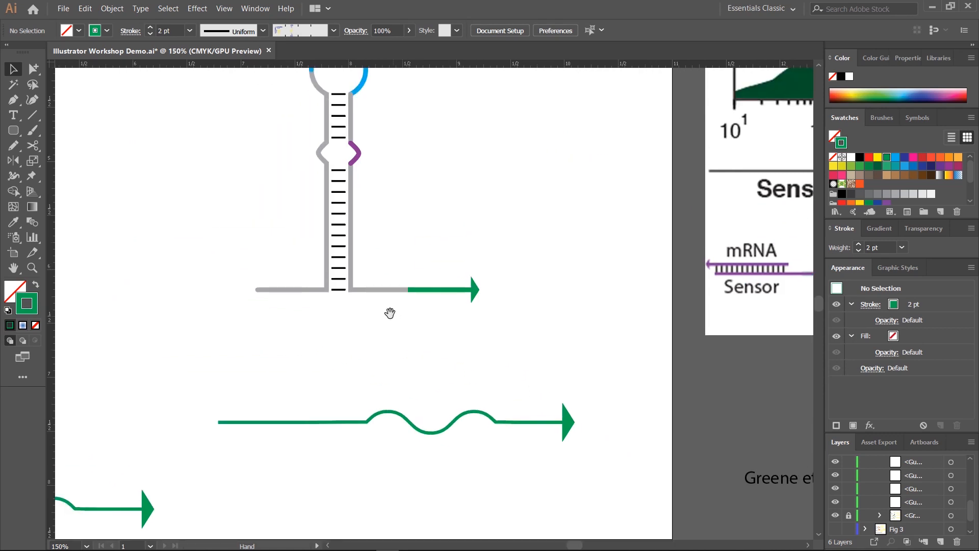
{"action": "left_click_drag", "start_coordinate": [390, 313], "coordinate": [353, 397]}
{"action": "left_click", "coordinate": [314, 278]}
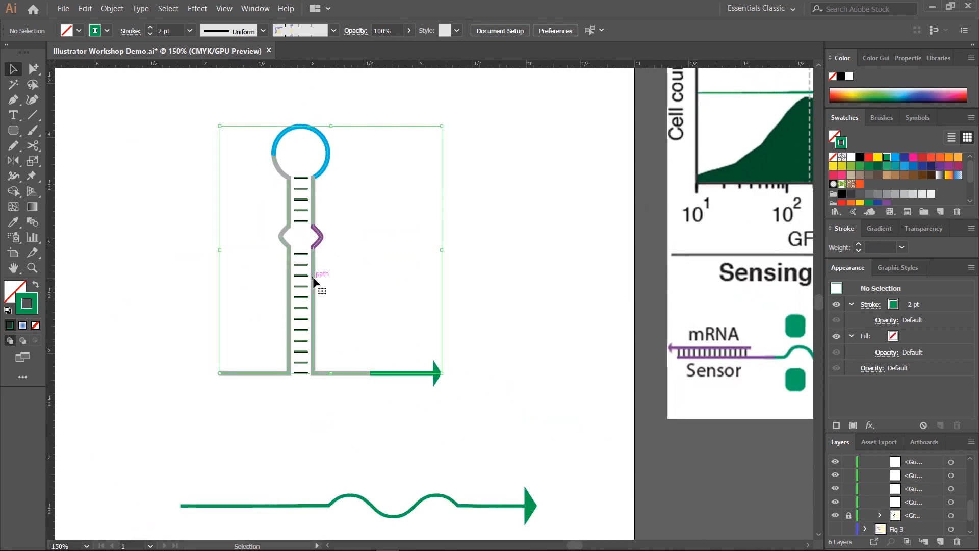
{"action": "left_click", "coordinate": [353, 270], "text": "shift"}
{"action": "key", "text": "ctrl+shift+g"}
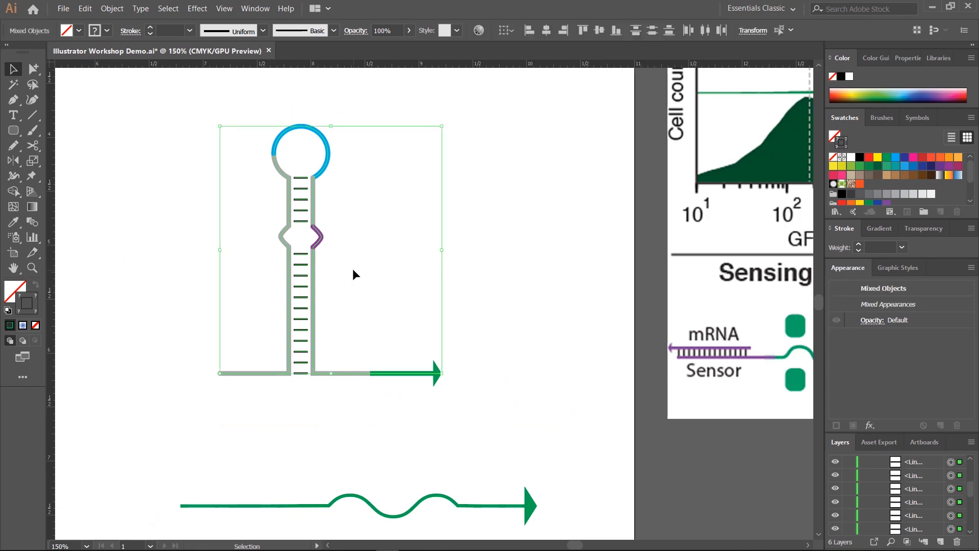
{"action": "left_click", "coordinate": [353, 271]}
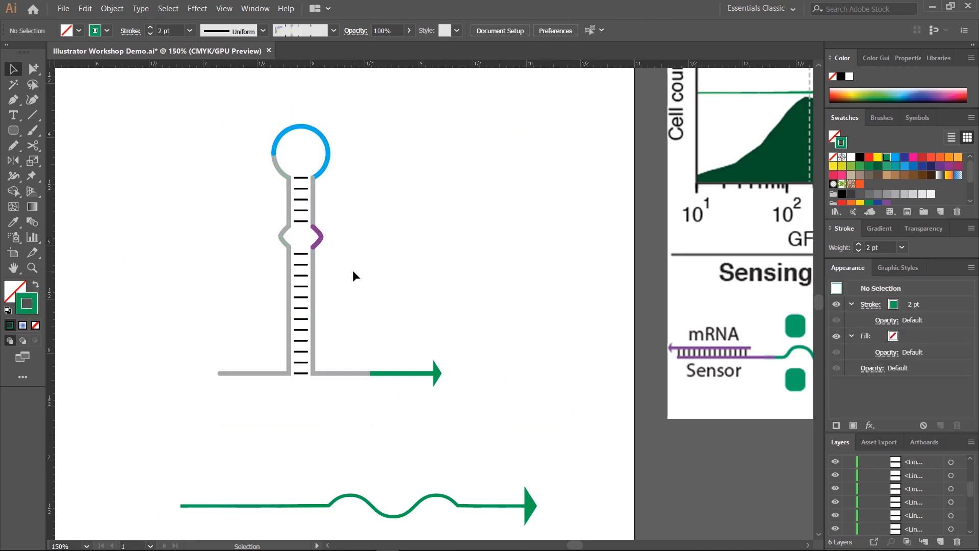
{"action": "left_click", "coordinate": [320, 239]}
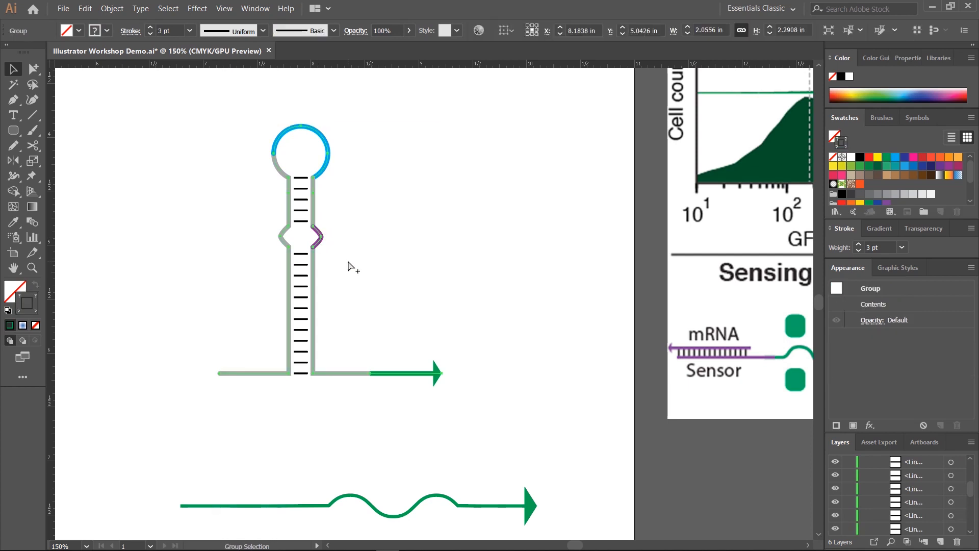
{"action": "key", "text": "ctrl+shift+g"}
{"action": "left_click", "coordinate": [360, 282]}
Step: Delete the purple bulge segment from the right strand of the copied hairpin
{"action": "scroll", "coordinate": [331, 260], "scroll_direction": "right", "scroll_amount": 5}
{"action": "scroll", "coordinate": [331, 260], "scroll_direction": "down", "scroll_amount": 1}
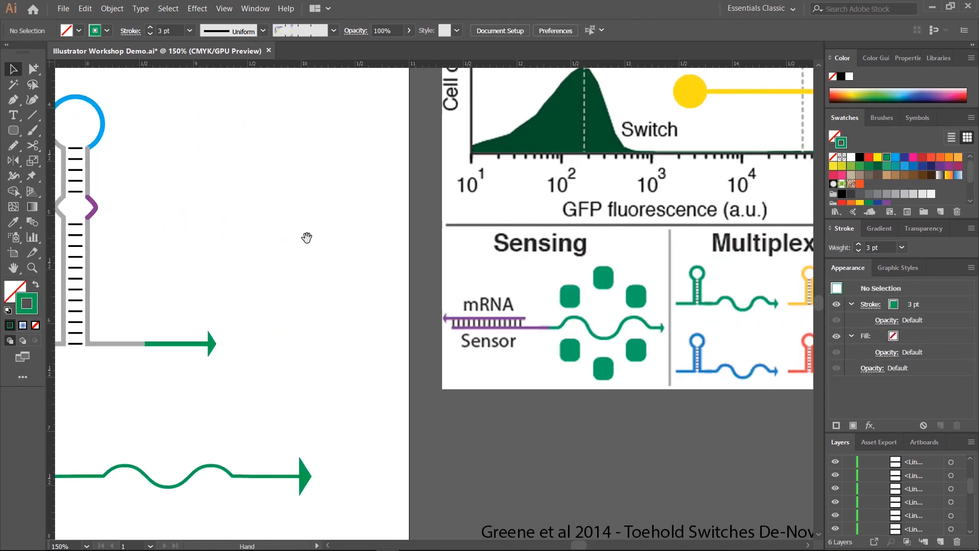
{"action": "scroll", "coordinate": [367, 243], "scroll_direction": "left", "scroll_amount": 10}
{"action": "scroll", "coordinate": [553, 192], "scroll_direction": "down", "scroll_amount": 1}
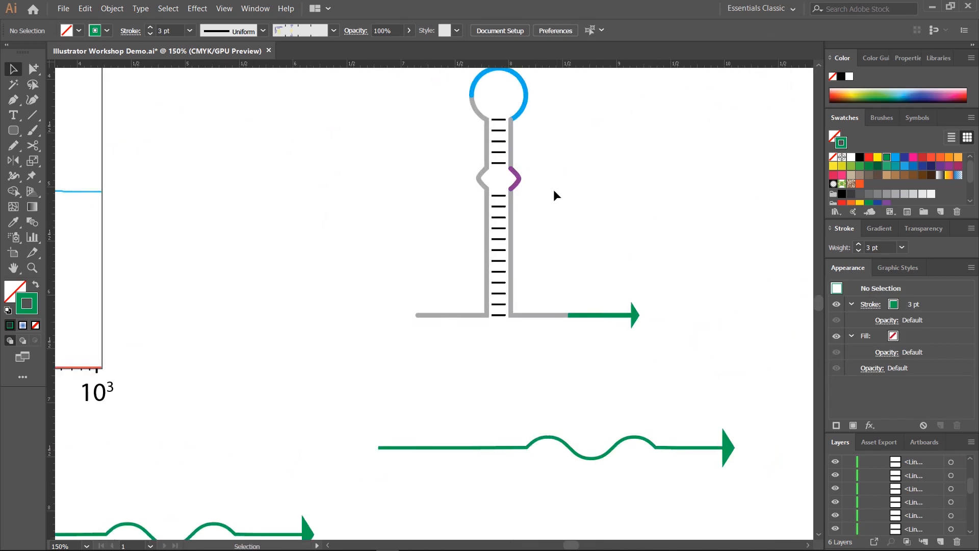
{"action": "left_click", "coordinate": [518, 178]}
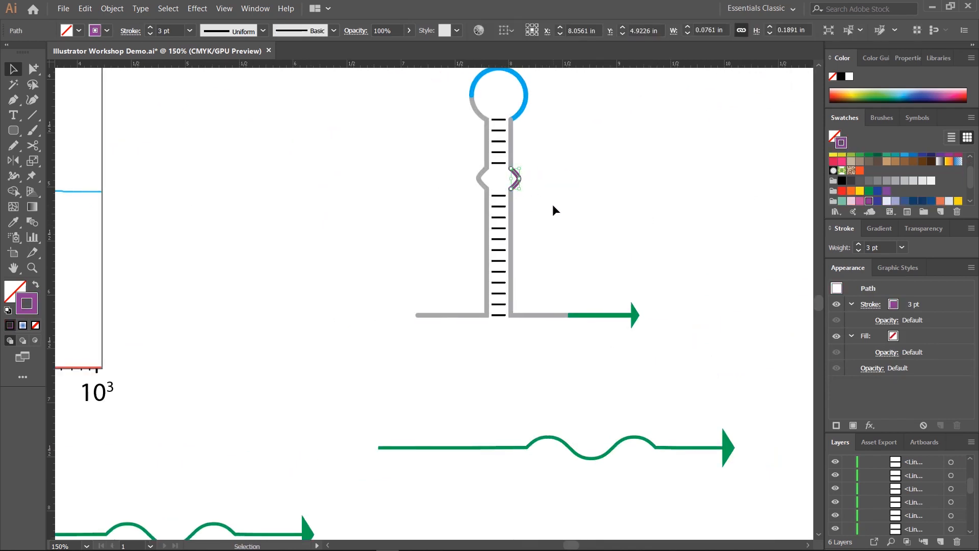
{"action": "key", "text": "Delete"}
Step: Delete the anchor point forming the grey bulge on the left strand of the copied hairpin
{"action": "left_click", "coordinate": [478, 176]}
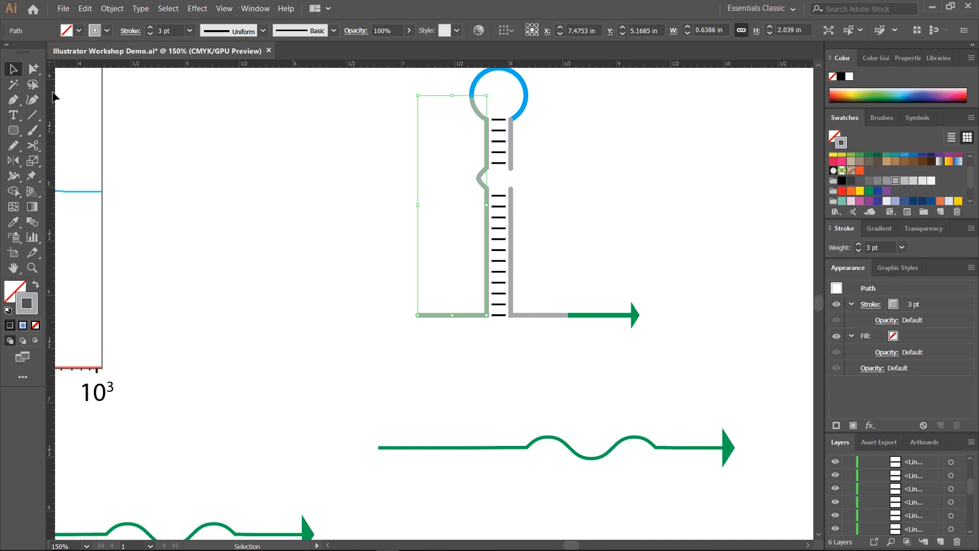
{"action": "left_click", "coordinate": [32, 68]}
{"action": "left_click", "coordinate": [454, 186]}
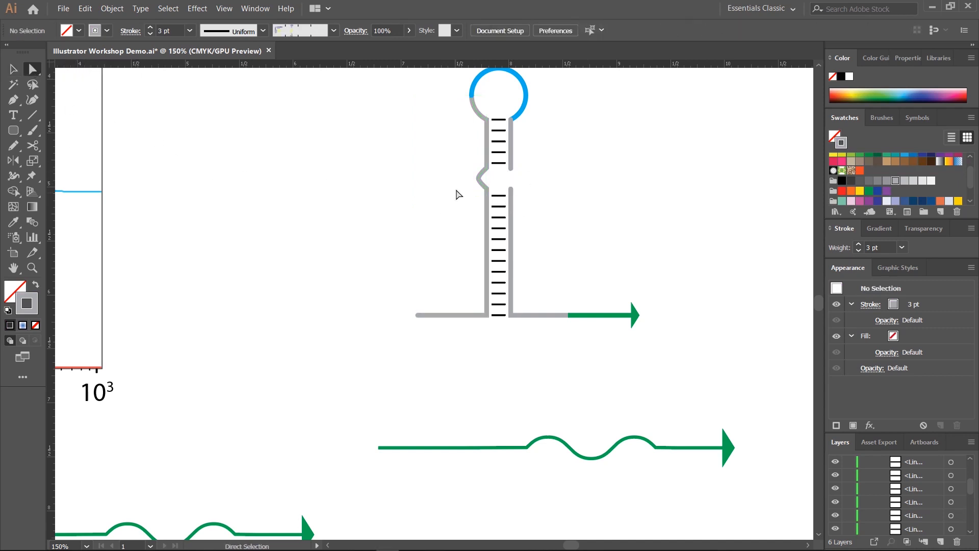
{"action": "left_click", "coordinate": [483, 188]}
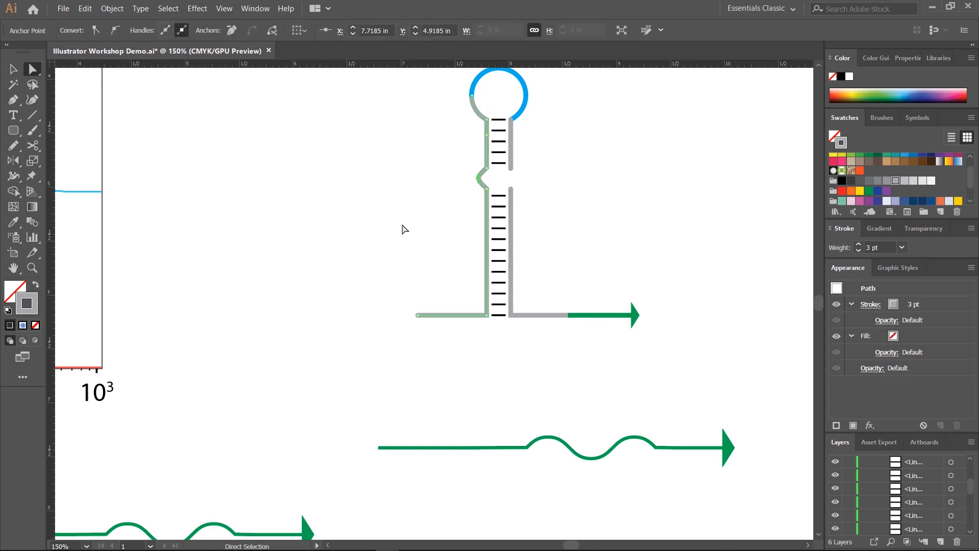
{"action": "key", "text": "Delete"}
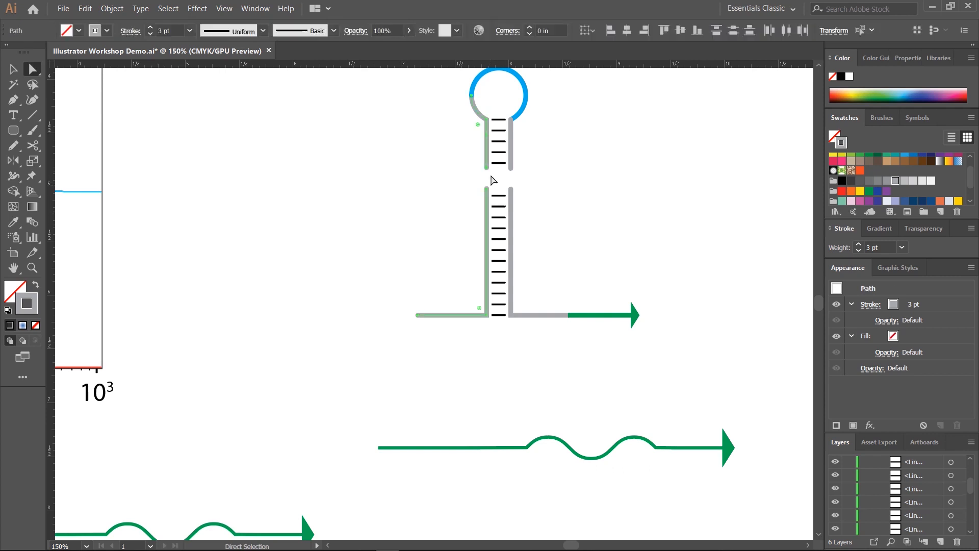
Step: Connect the open end points across the gap in the hairpin's left strand and in its right strand
{"action": "left_click_drag", "start_coordinate": [470, 158], "coordinate": [490, 189]}
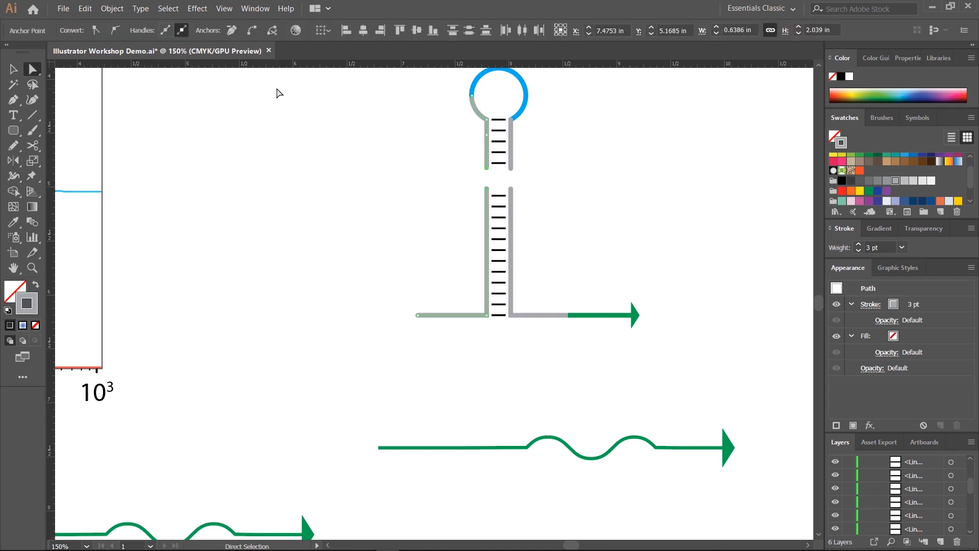
{"action": "left_click", "coordinate": [251, 30]}
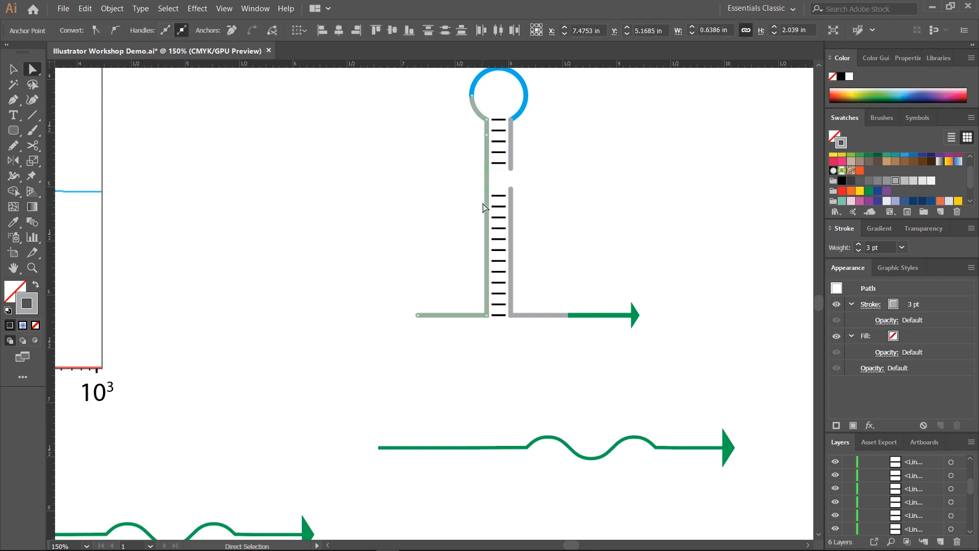
{"action": "left_click_drag", "start_coordinate": [524, 164], "coordinate": [509, 200]}
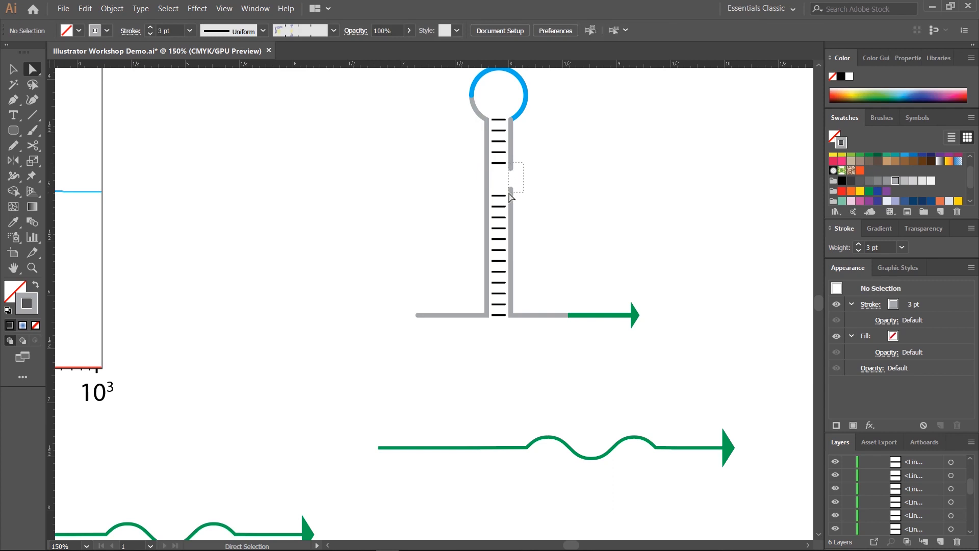
{"action": "left_click", "coordinate": [251, 30]}
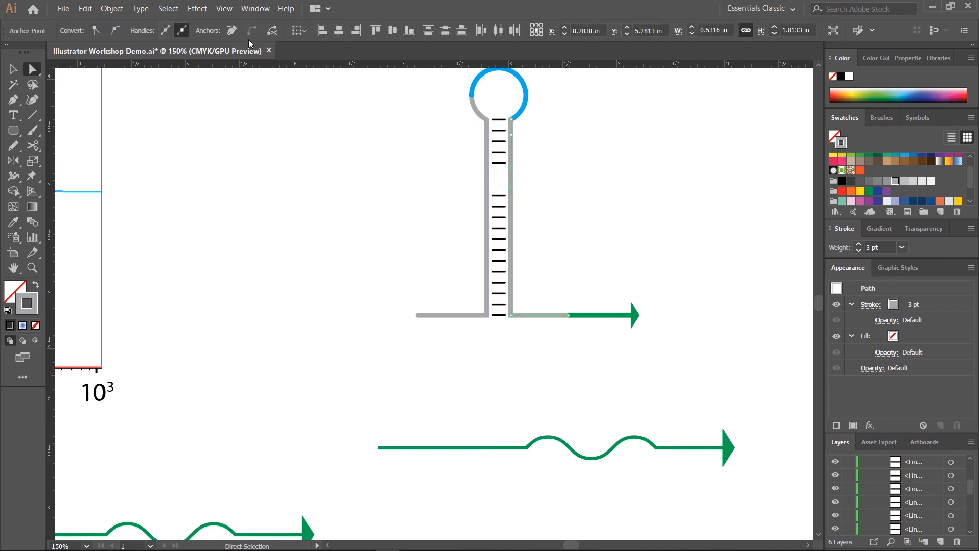
{"action": "left_click", "coordinate": [375, 216]}
Step: Recolour the stroke of the hairpin's left strand and blue loop to green, following the reference Multiplexing diagram
{"action": "scroll", "coordinate": [413, 245], "scroll_direction": "right", "scroll_amount": 10}
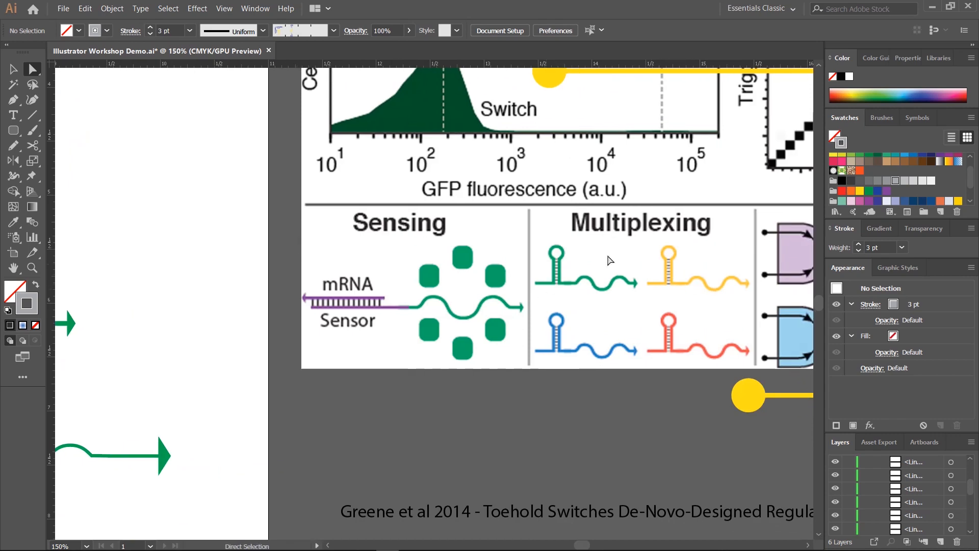
{"action": "left_click_drag", "start_coordinate": [75, 282], "coordinate": [503, 326]}
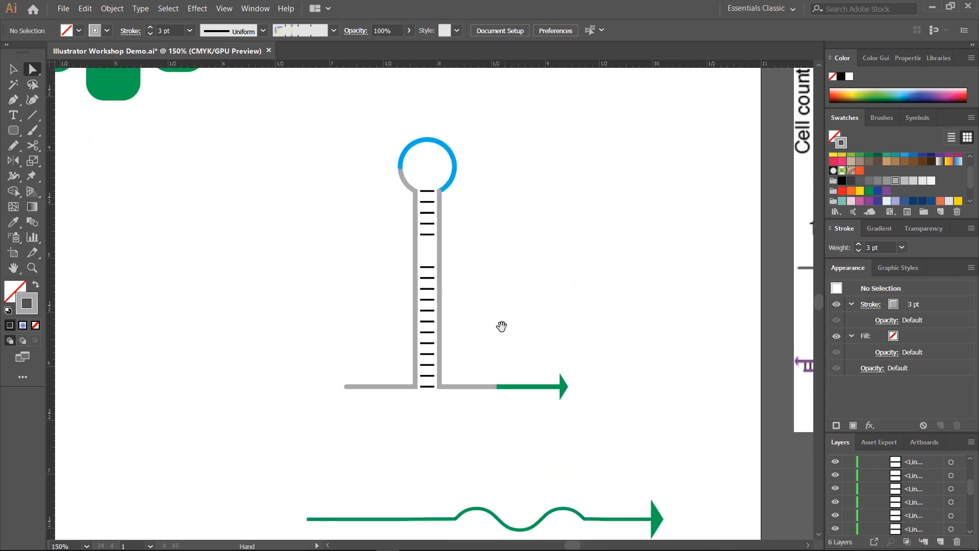
{"action": "left_click", "coordinate": [22, 76]}
{"action": "left_click", "coordinate": [412, 188]}
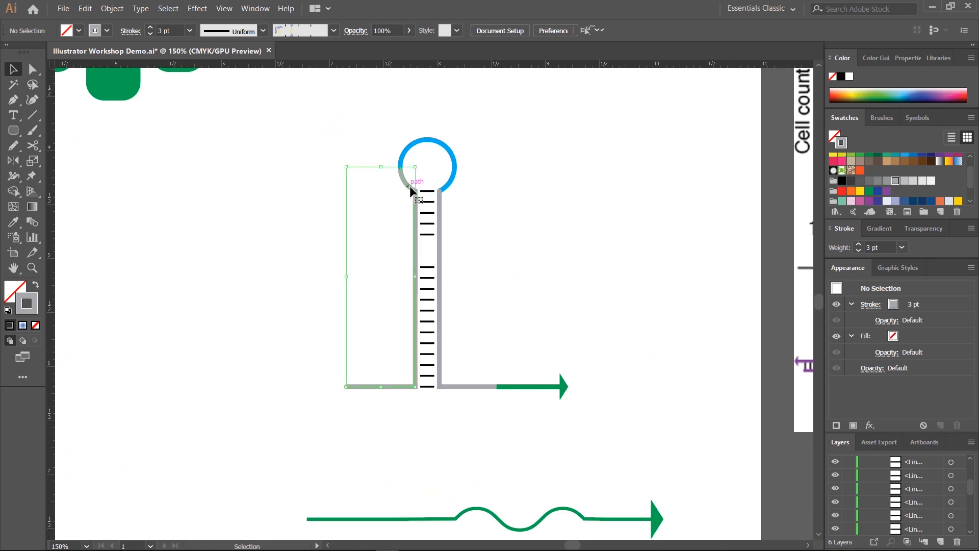
{"action": "left_click", "coordinate": [418, 148], "text": "shift"}
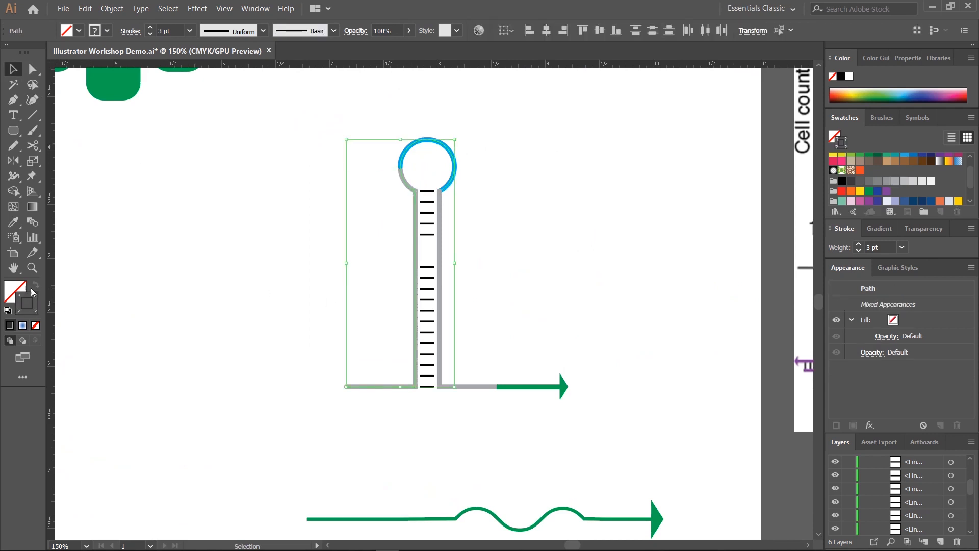
{"action": "left_click", "coordinate": [93, 34]}
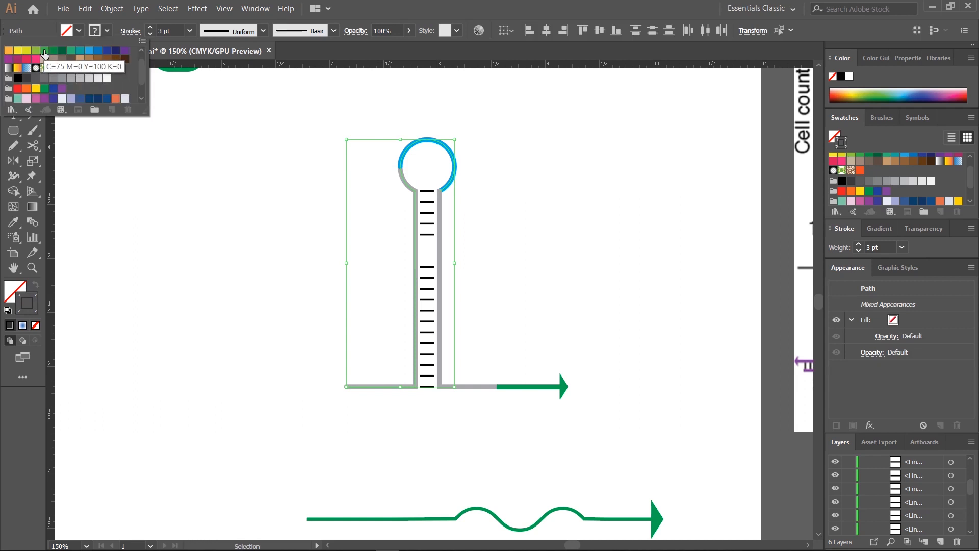
{"action": "left_click", "coordinate": [54, 51]}
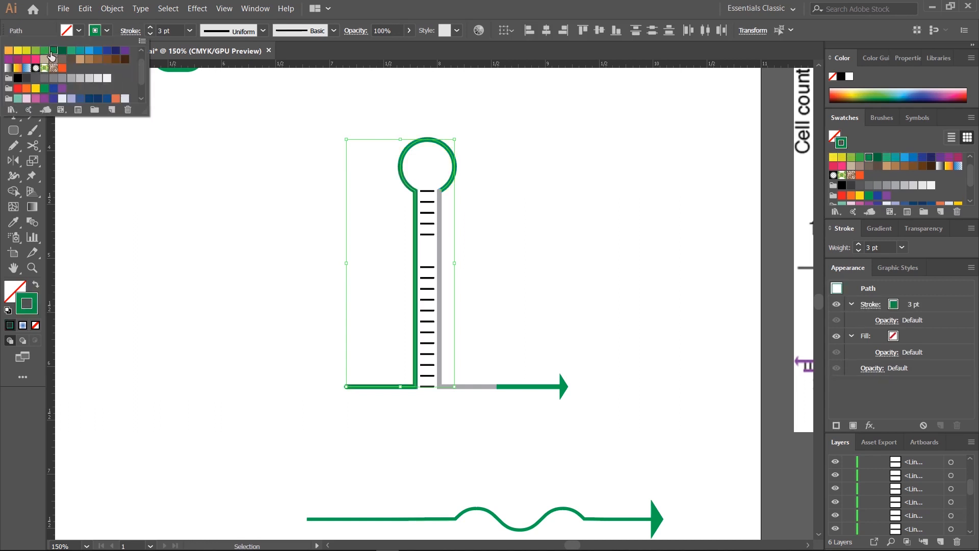
{"action": "left_click", "coordinate": [251, 328]}
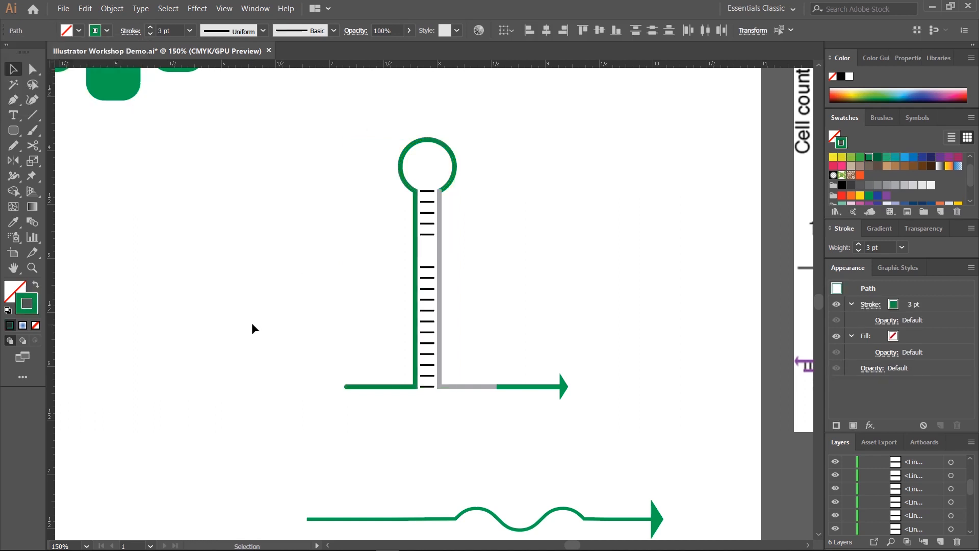
Step: Match the hairpin's grey right strand to the green left strand's stroke with the Eyedropper
{"action": "left_click", "coordinate": [440, 295]}
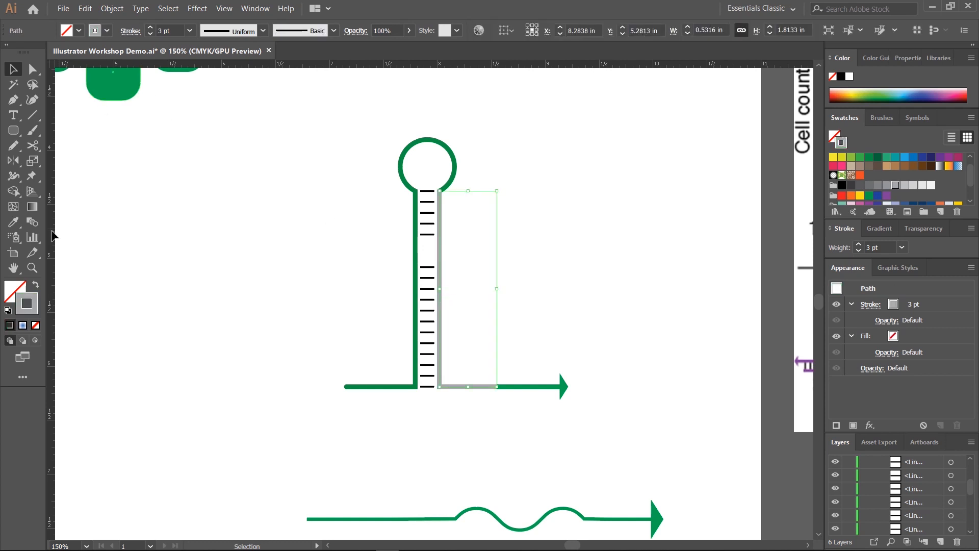
{"action": "left_click", "coordinate": [14, 221]}
{"action": "left_click", "coordinate": [416, 234]}
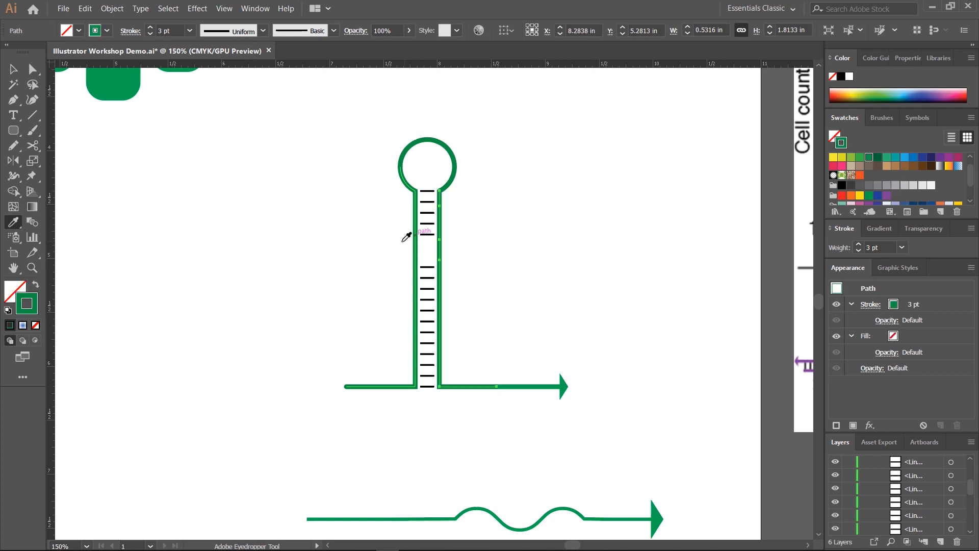
{"action": "left_click", "coordinate": [13, 69]}
{"action": "left_click", "coordinate": [288, 284]}
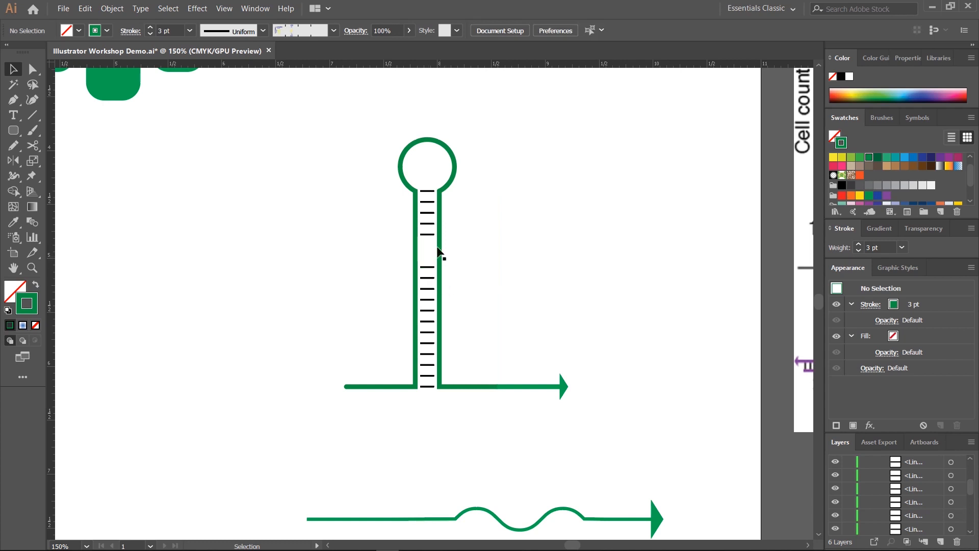
Step: Duplicate the black rung above the gap in the green hairpin's stem twice downward to fill the gap
{"action": "left_click", "coordinate": [429, 235]}
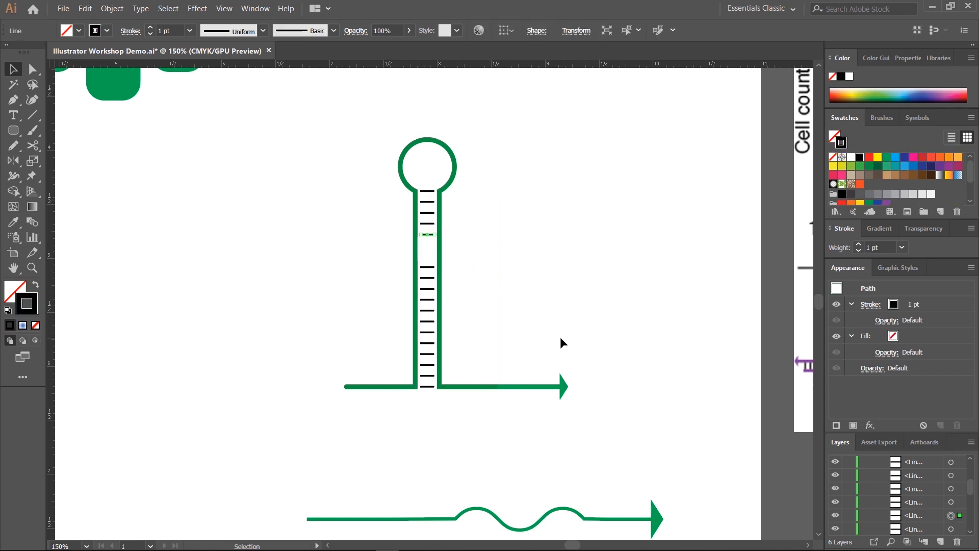
{"action": "key", "text": "ctrl+plus"}
{"action": "key", "text": "ctrl+plus"}
{"action": "key", "text": "ctrl+plus"}
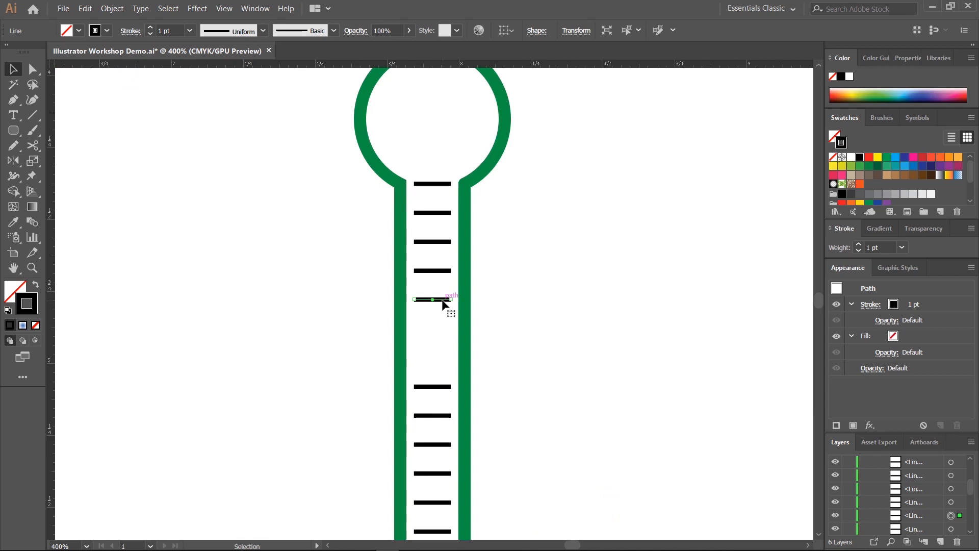
{"action": "left_click_drag", "start_coordinate": [443, 301], "coordinate": [447, 326]}
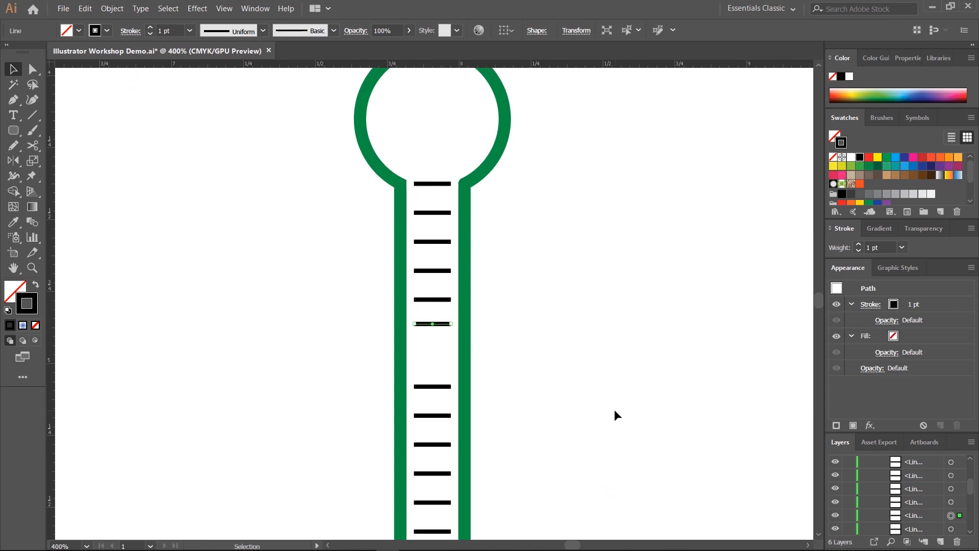
{"action": "key", "text": "ctrl+d"}
{"action": "scroll", "coordinate": [510, 362], "scroll_direction": "down", "scroll_amount": 2}
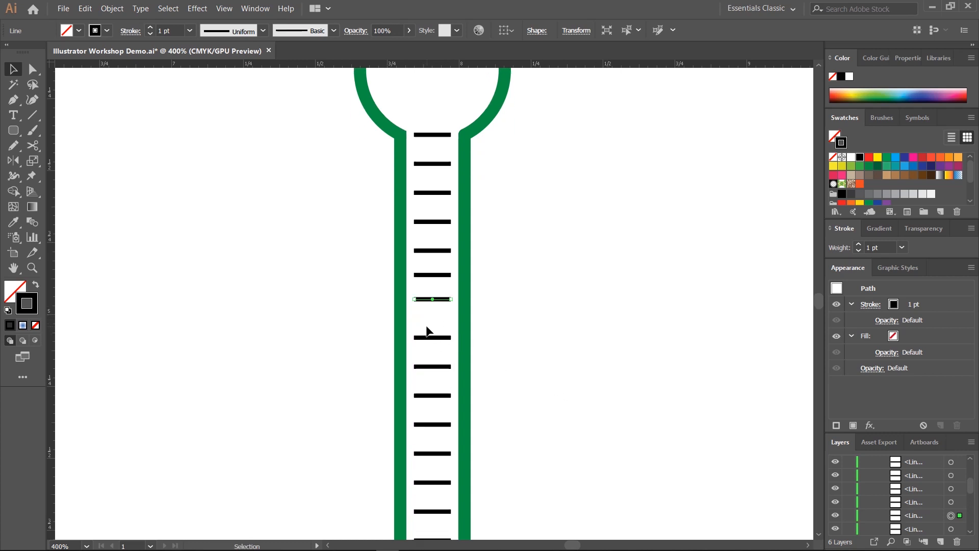
{"action": "left_click", "coordinate": [528, 329]}
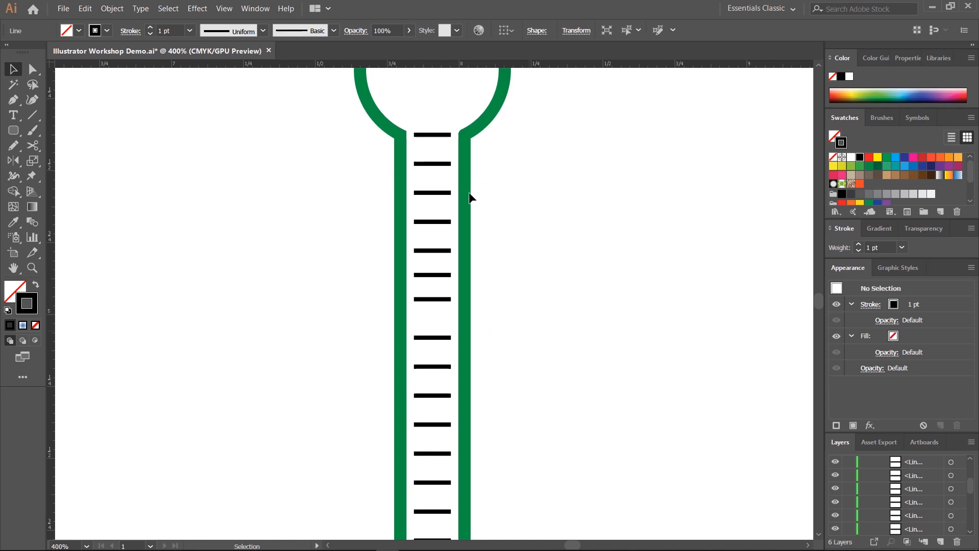
Step: Distribute all the black rungs of the green hairpin evenly along the vertical by their centers
{"action": "key", "text": "ctrl+minus"}
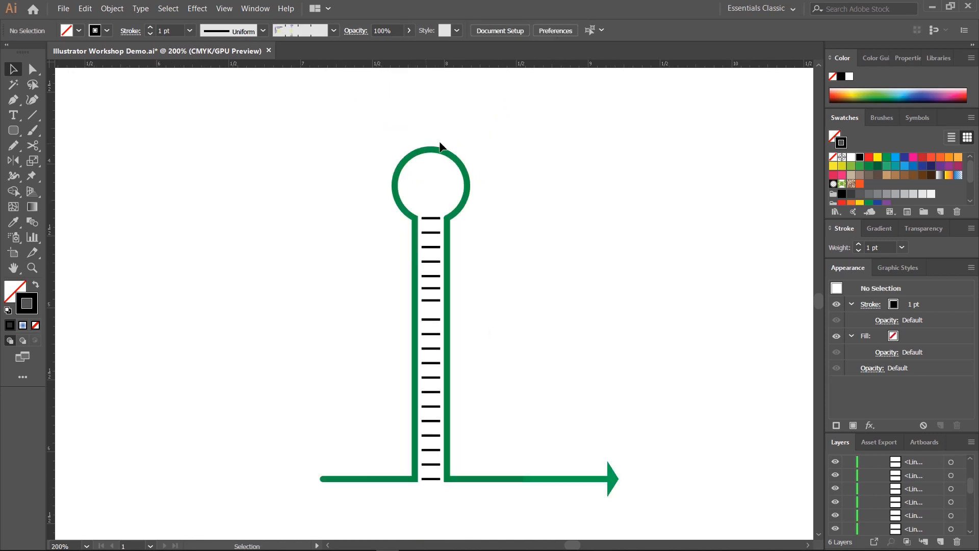
{"action": "left_click_drag", "start_coordinate": [421, 199], "coordinate": [434, 489]}
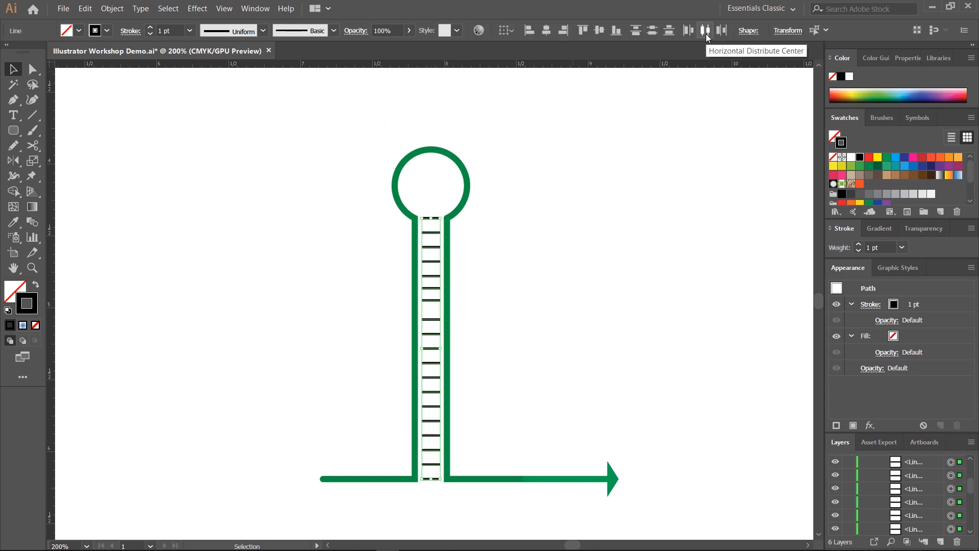
{"action": "left_click", "coordinate": [653, 30]}
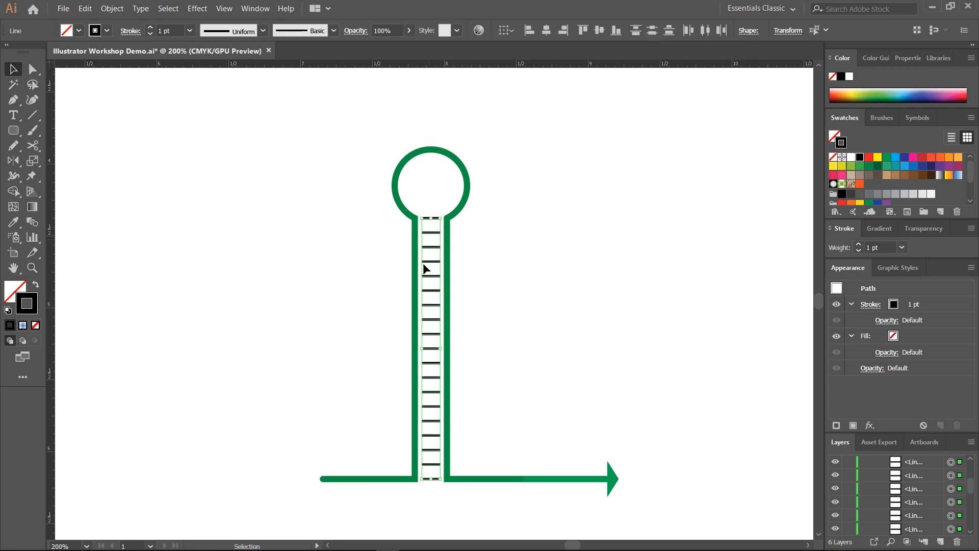
{"action": "left_click", "coordinate": [530, 413]}
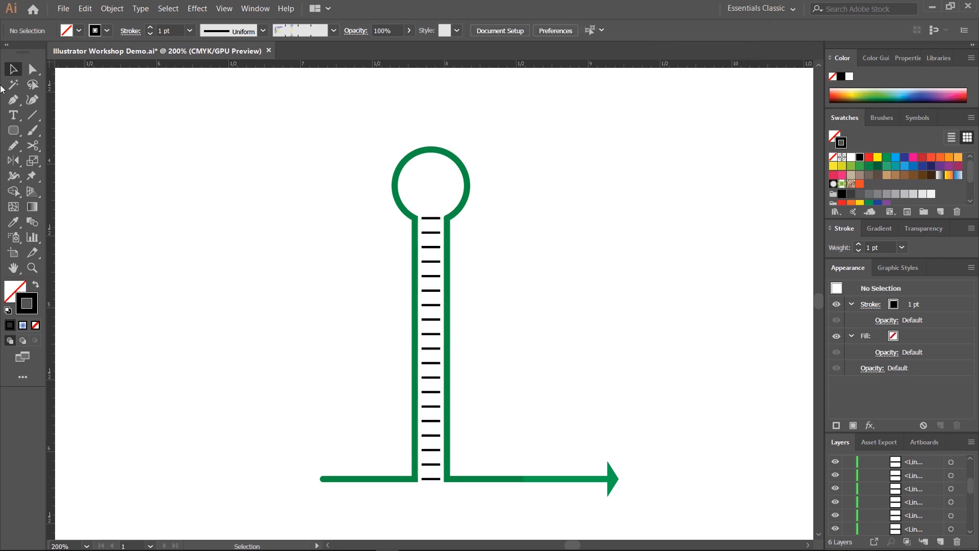
Step: Match the hairpin's two strands and loop to the lighter green stroke of its arrow line with the Eyedropper
{"action": "key", "text": "space"}
{"action": "left_click_drag", "start_coordinate": [624, 377], "coordinate": [375, 311]}
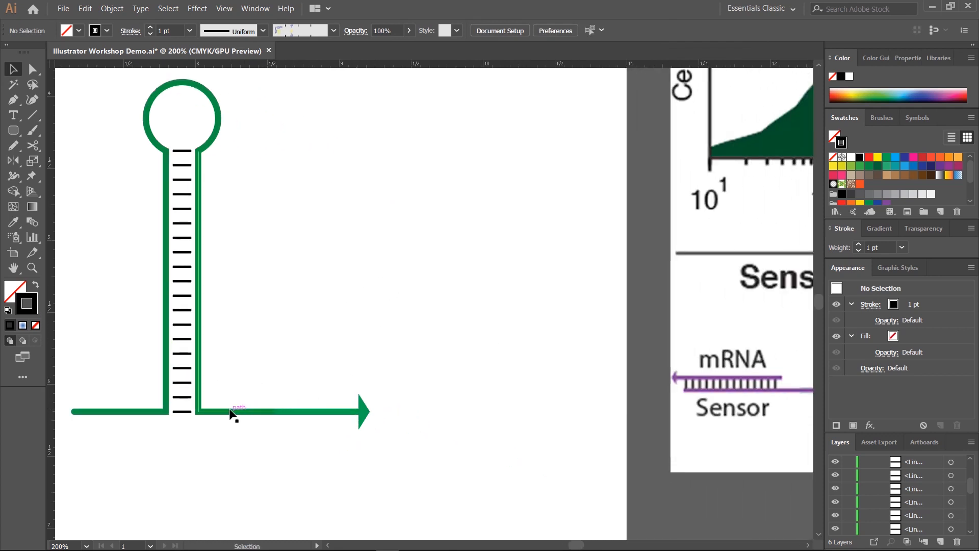
{"action": "left_click", "coordinate": [232, 411]}
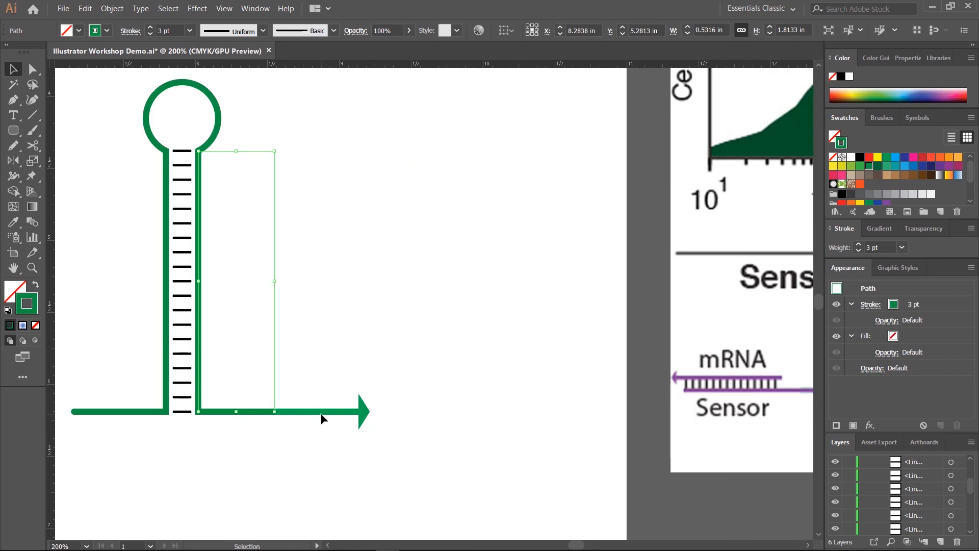
{"action": "left_click", "coordinate": [164, 319], "text": "shift"}
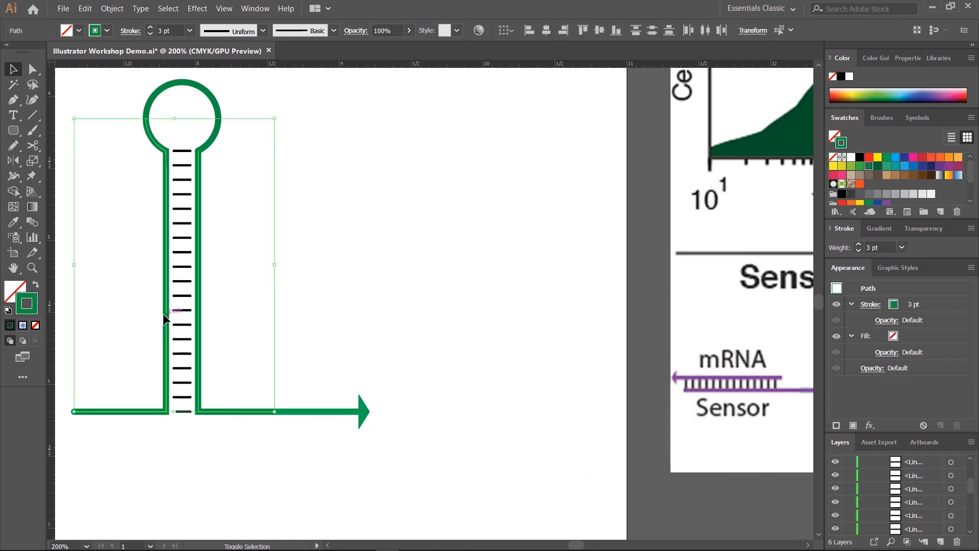
{"action": "left_click", "coordinate": [171, 92], "text": "shift"}
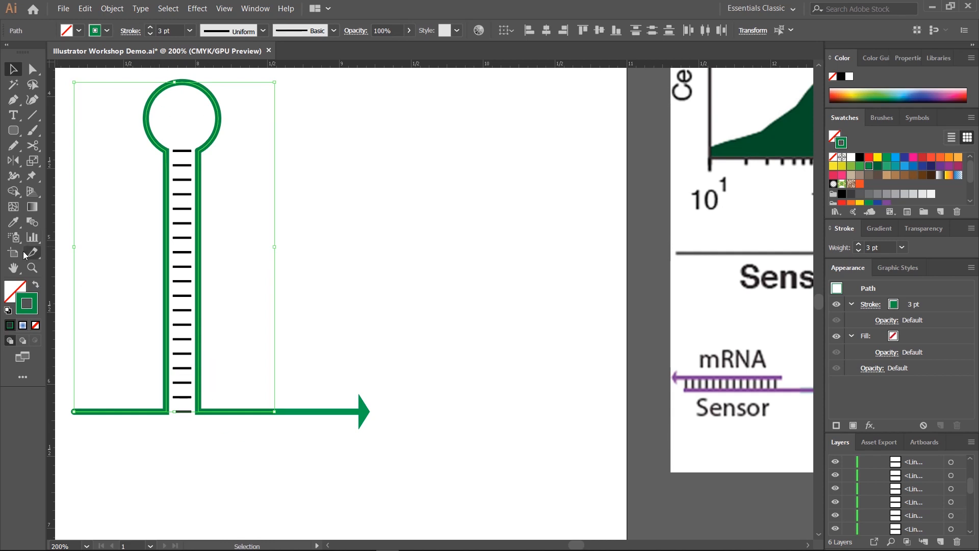
{"action": "left_click", "coordinate": [18, 223]}
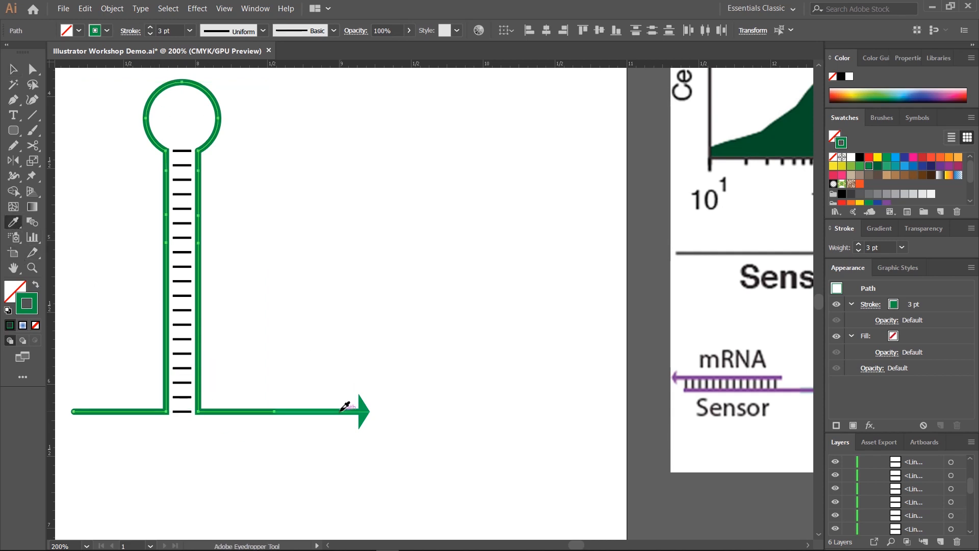
{"action": "left_click", "coordinate": [362, 411]}
{"action": "left_click", "coordinate": [13, 69]}
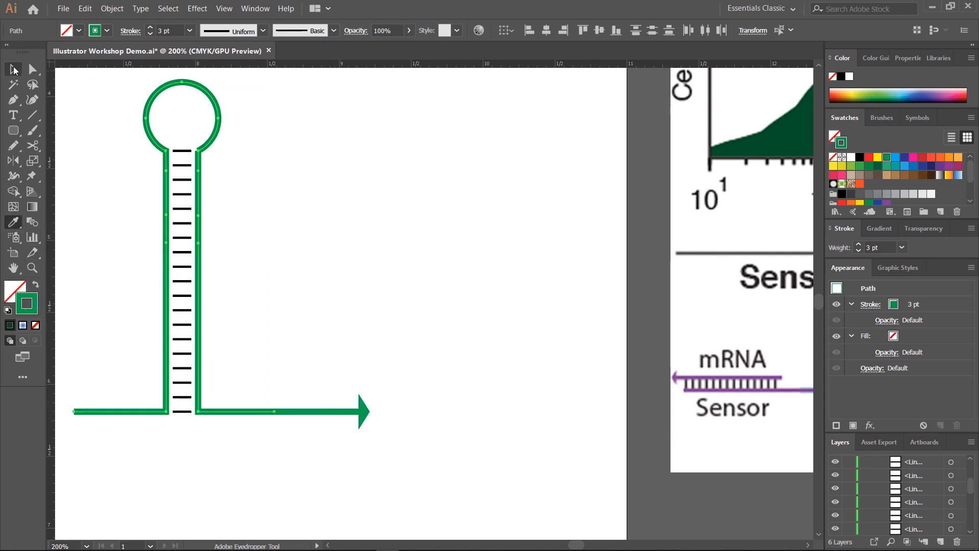
{"action": "left_click", "coordinate": [349, 289]}
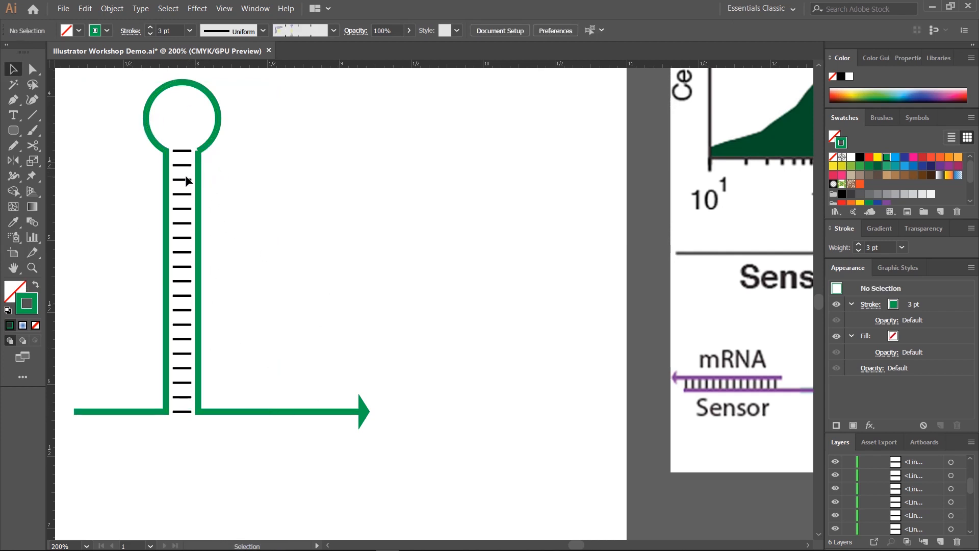
Step: Connect the open end points where the hairpin's loop meets the upper end of its right strand
{"action": "left_click_drag", "start_coordinate": [176, 177], "coordinate": [244, 220]}
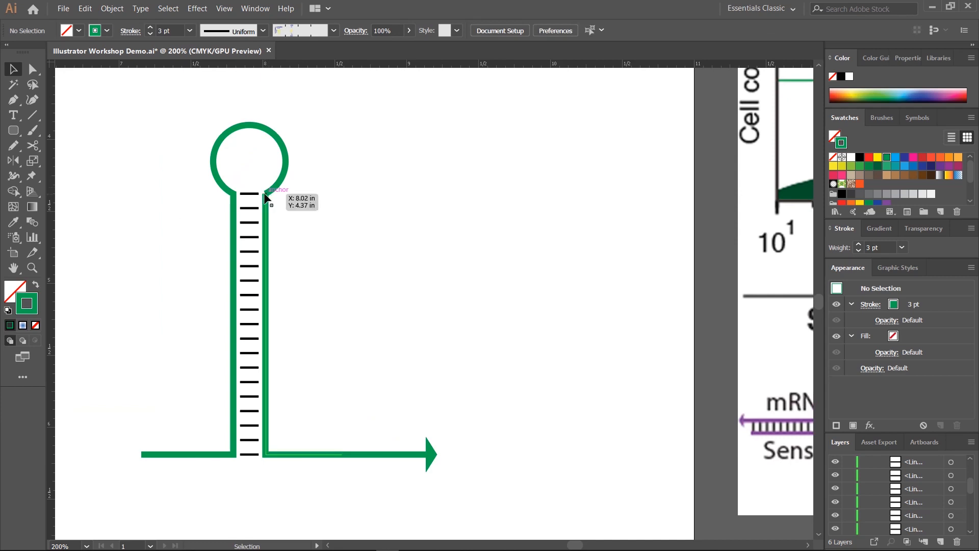
{"action": "key", "text": "ctrl+plus"}
{"action": "key", "text": "ctrl+plus"}
{"action": "key", "text": "ctrl+plus"}
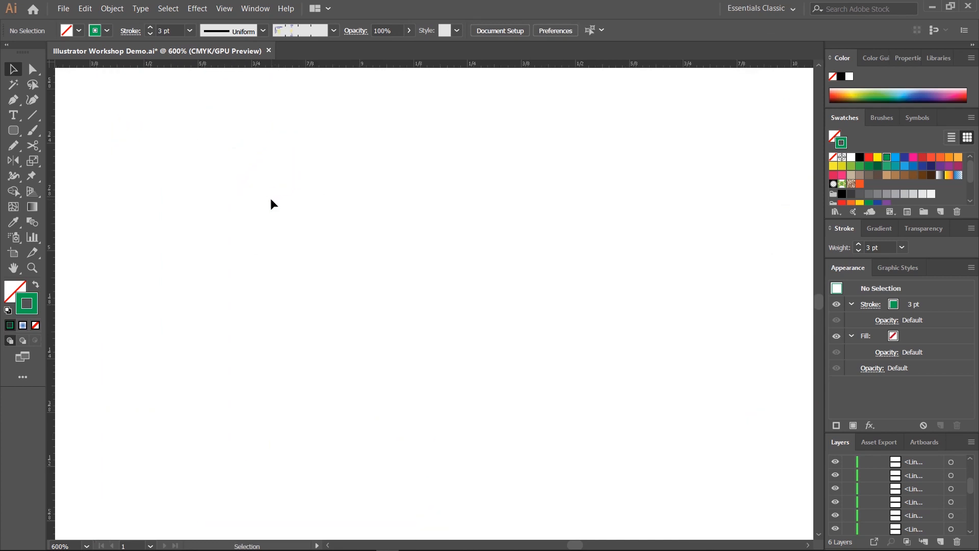
{"action": "left_click_drag", "start_coordinate": [236, 188], "coordinate": [418, 328]}
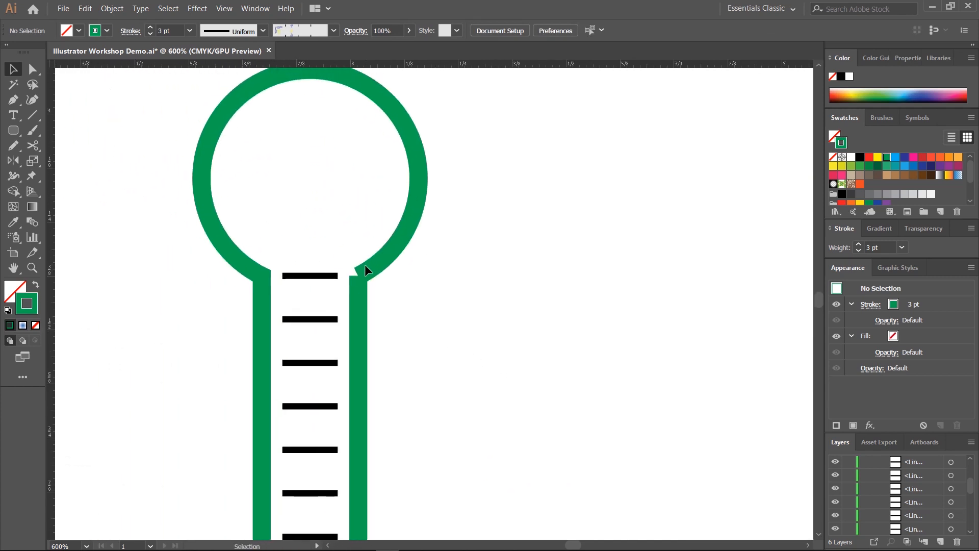
{"action": "left_click", "coordinate": [35, 70]}
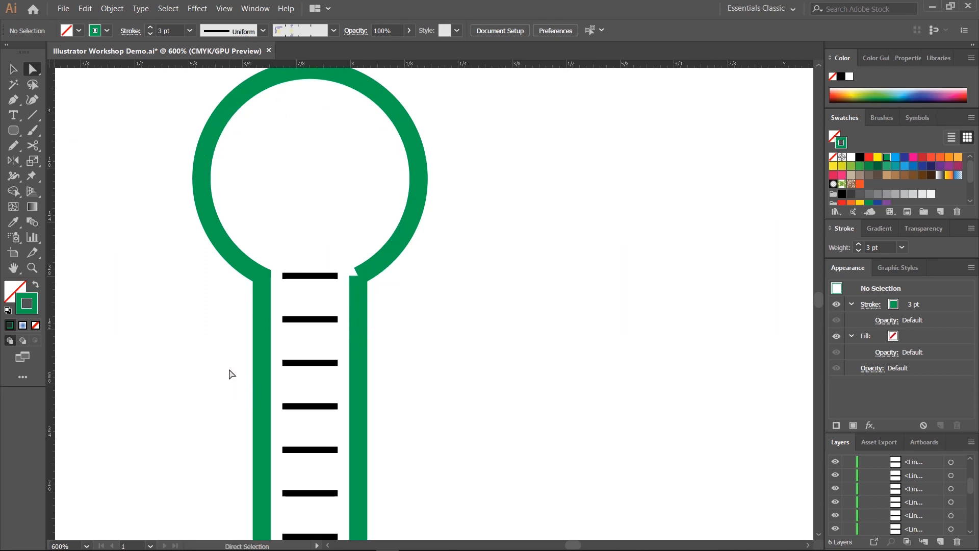
{"action": "left_click", "coordinate": [356, 271]}
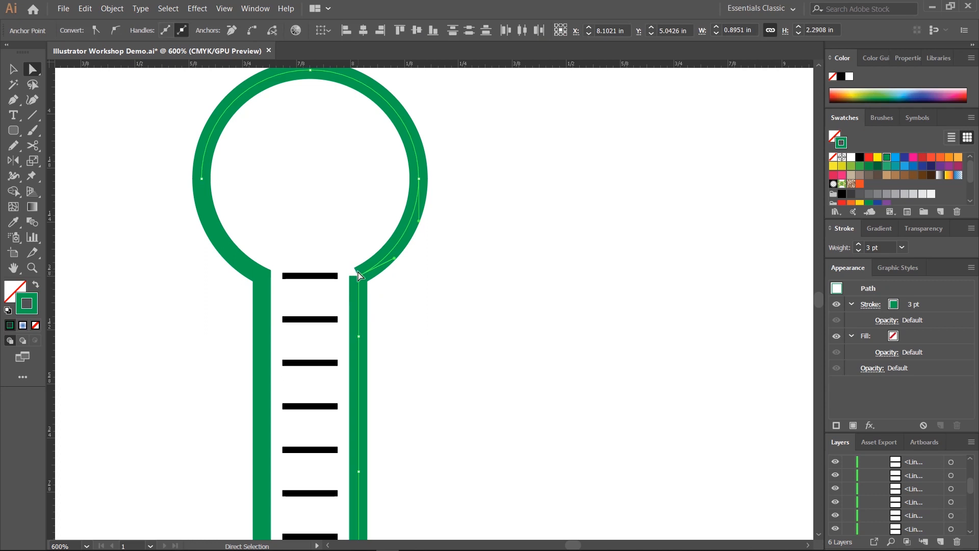
{"action": "left_click", "coordinate": [251, 32]}
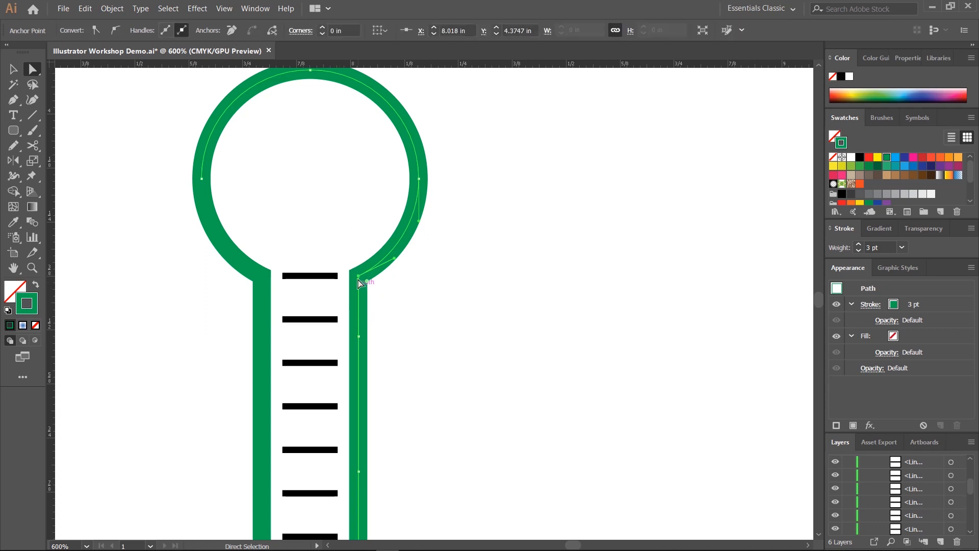
Step: Delete the straight arrow line at the end of the hairpin's right base strand
{"action": "left_click_drag", "start_coordinate": [564, 348], "coordinate": [421, 148]}
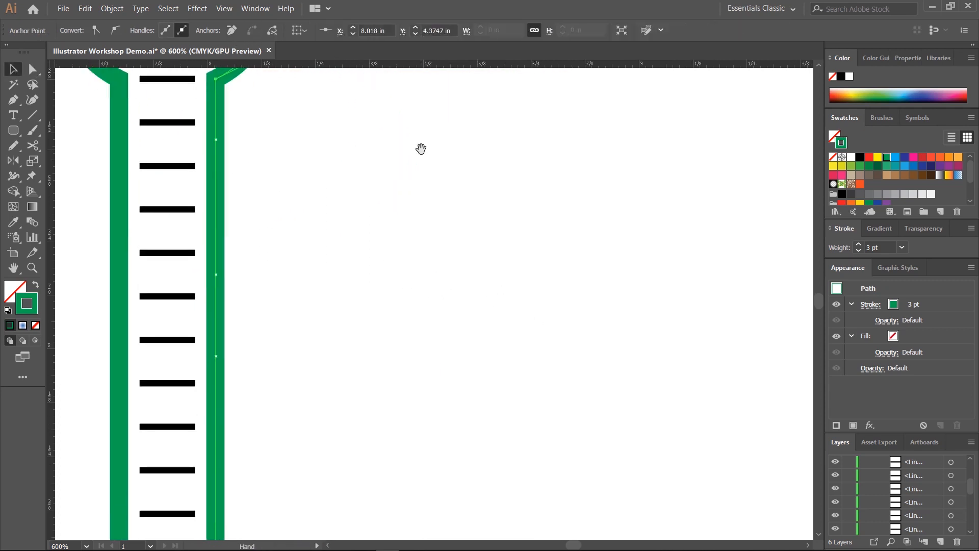
{"action": "key", "text": "ctrl+minus"}
{"action": "key", "text": "ctrl+minus"}
{"action": "left_click_drag", "start_coordinate": [485, 377], "coordinate": [224, 202]}
{"action": "left_click", "coordinate": [315, 307]}
{"action": "left_click_drag", "start_coordinate": [273, 282], "coordinate": [437, 334]}
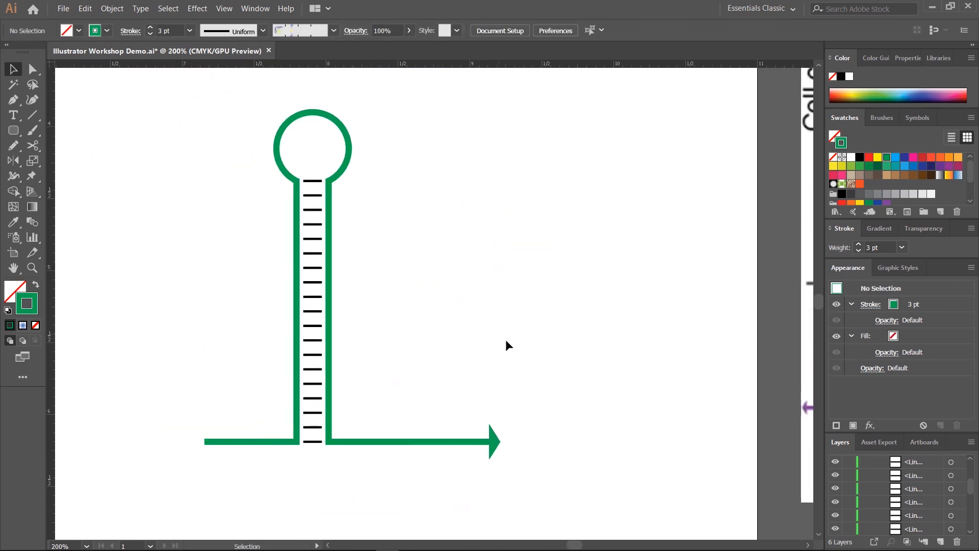
{"action": "left_click_drag", "start_coordinate": [611, 396], "coordinate": [375, 296]}
{"action": "mouse_move", "coordinate": [449, 373]}
{"action": "left_mouse_down"}
{"action": "mouse_move", "coordinate": [473, 303]}
{"action": "mouse_move", "coordinate": [506, 266]}
{"action": "left_mouse_up"}
{"action": "left_click_drag", "start_coordinate": [348, 258], "coordinate": [466, 366]}
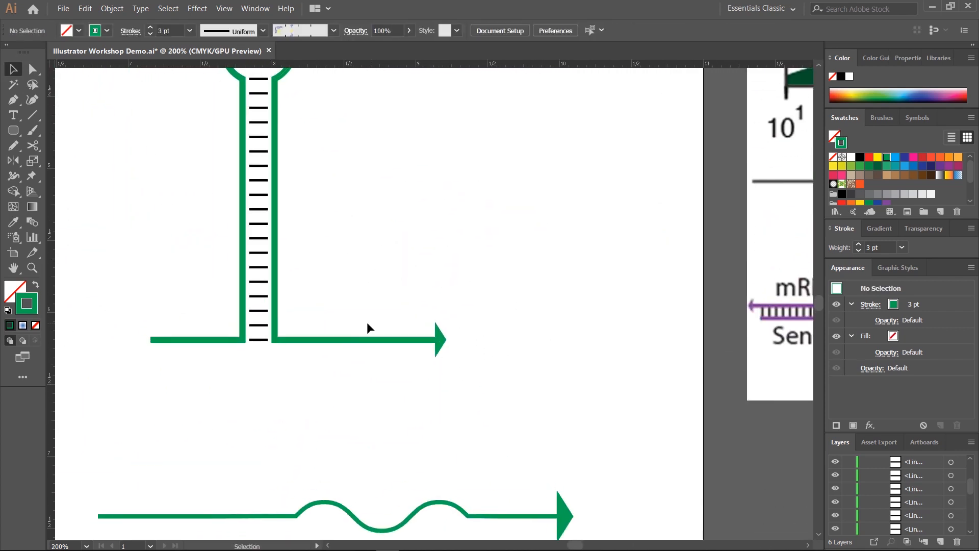
{"action": "left_click", "coordinate": [392, 341]}
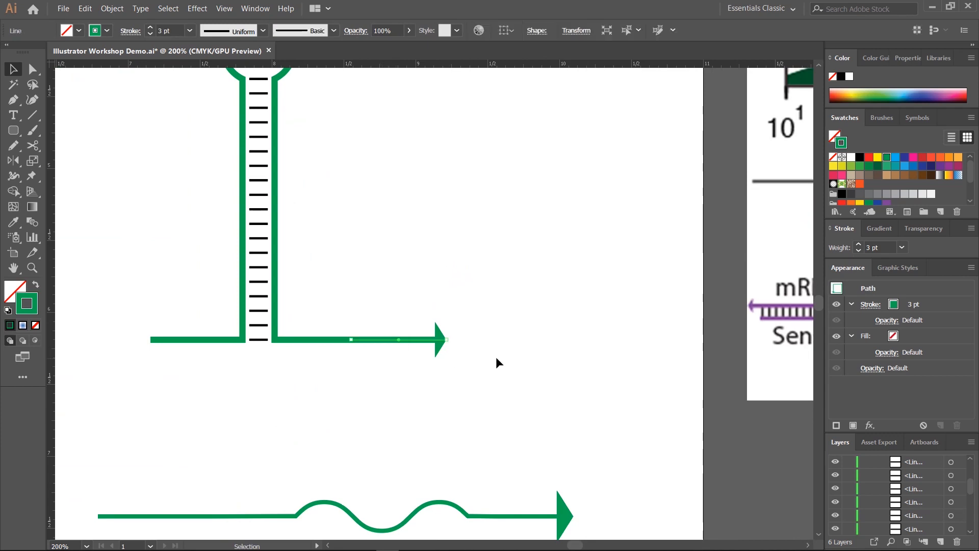
{"action": "key", "text": "Delete"}
Step: Move the wavy arrow up beside the hairpin's right base strand and shorten its straight tail by deleting the leftmost anchor point
{"action": "left_click", "coordinate": [451, 505]}
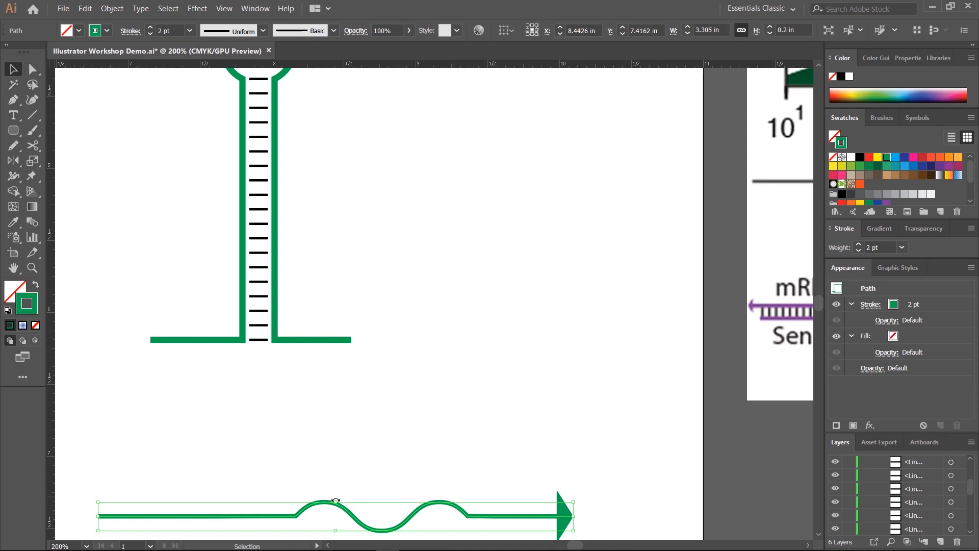
{"action": "mouse_move", "coordinate": [347, 506]}
{"action": "left_mouse_down"}
{"action": "mouse_move", "coordinate": [460, 341]}
{"action": "mouse_move", "coordinate": [569, 304]}
{"action": "left_mouse_up"}
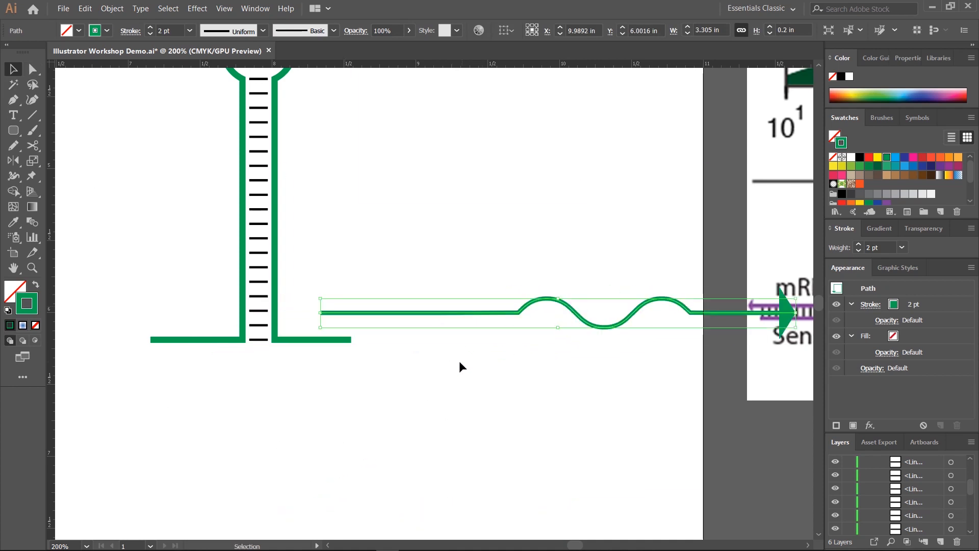
{"action": "left_click", "coordinate": [32, 69]}
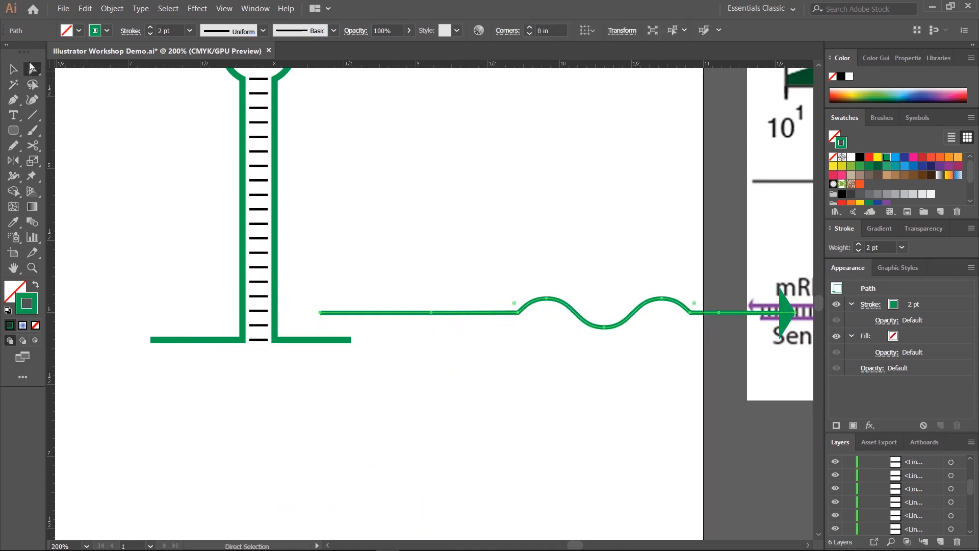
{"action": "left_click", "coordinate": [344, 264]}
{"action": "mouse_move", "coordinate": [316, 289]}
{"action": "left_mouse_down"}
{"action": "mouse_move", "coordinate": [337, 325]}
{"action": "mouse_move", "coordinate": [371, 328]}
{"action": "left_mouse_up"}
{"action": "key", "text": "Delete"}
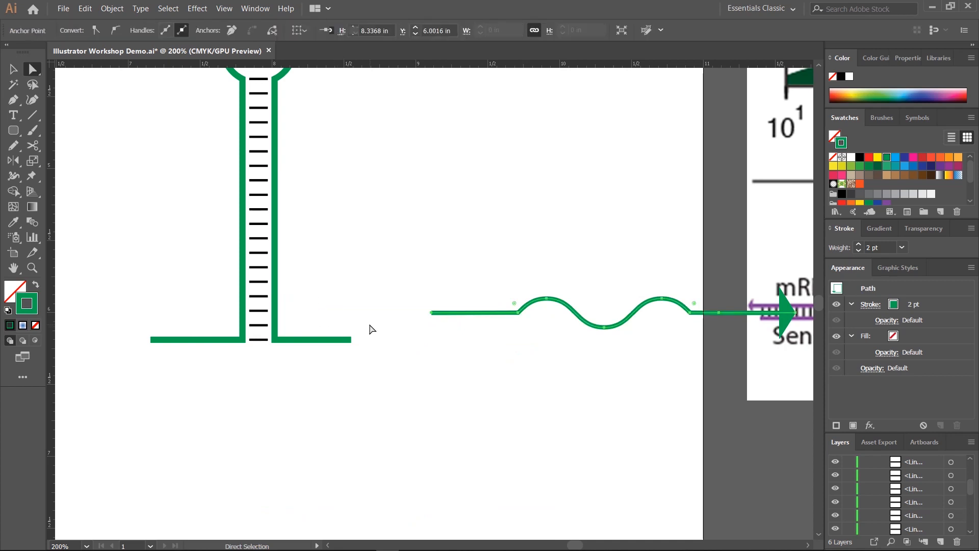
{"action": "left_click_drag", "start_coordinate": [420, 296], "coordinate": [452, 328]}
{"action": "key", "text": "Delete"}
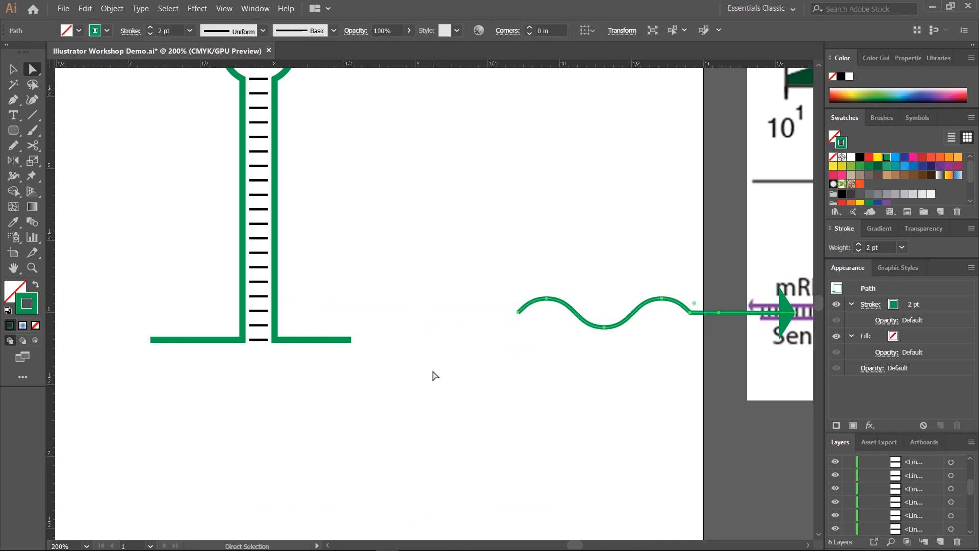
{"action": "left_click", "coordinate": [12, 71]}
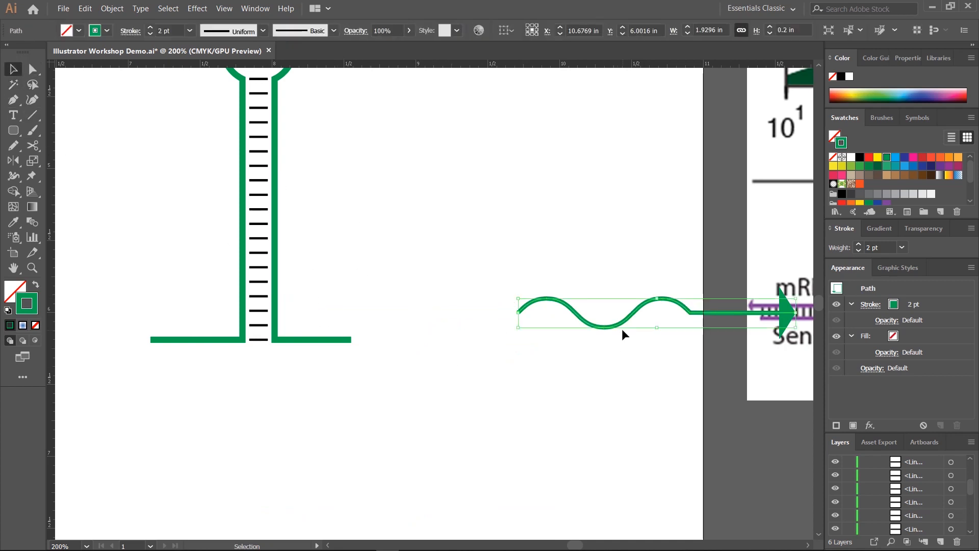
{"action": "key", "text": "ctrl+z"}
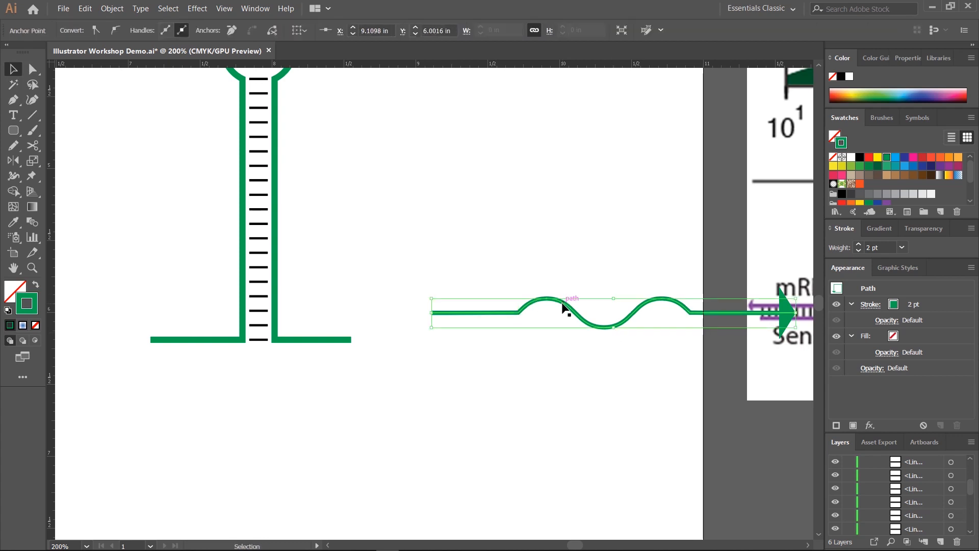
Step: Move the shortened wavy arrow level with the hairpin's right base strand, leaving a small gap between their ends
{"action": "left_click_drag", "start_coordinate": [563, 303], "coordinate": [505, 330]}
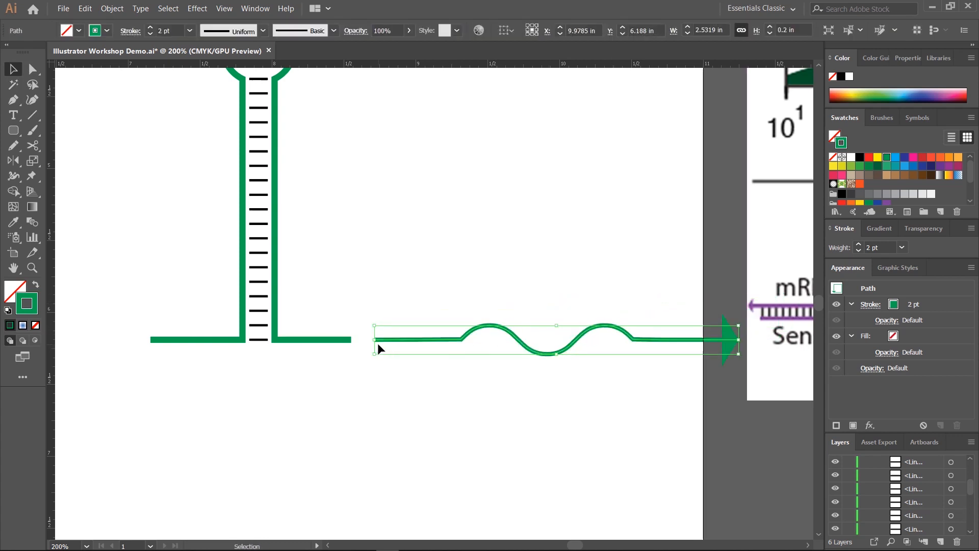
{"action": "left_click", "coordinate": [32, 68]}
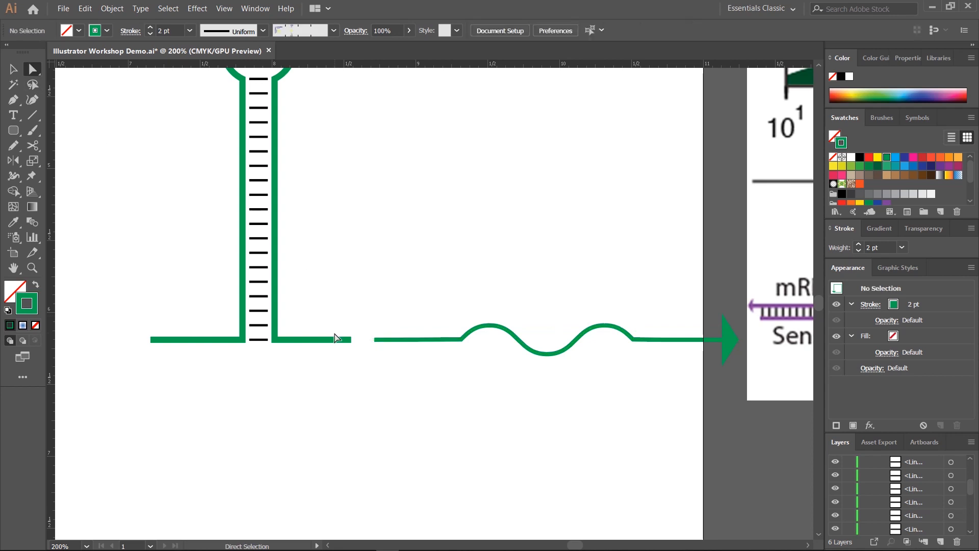
Step: Join the open end of the hairpin's right base strand to the start of the wavy arrow
{"action": "left_click_drag", "start_coordinate": [334, 339], "coordinate": [385, 365]}
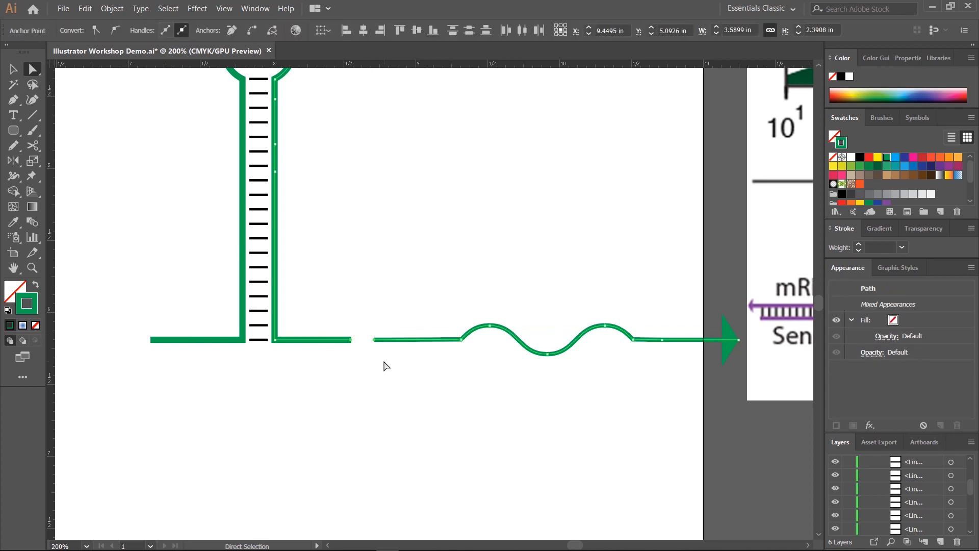
{"action": "left_click", "coordinate": [258, 29]}
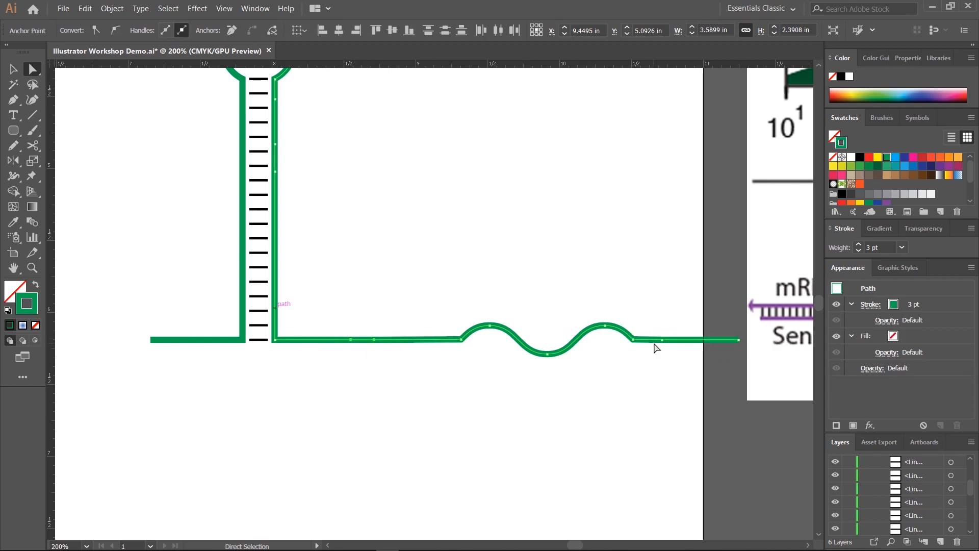
Step: Add the Arrow 6 arrowhead to the start of the joined hairpin path
{"action": "left_click", "coordinate": [17, 71]}
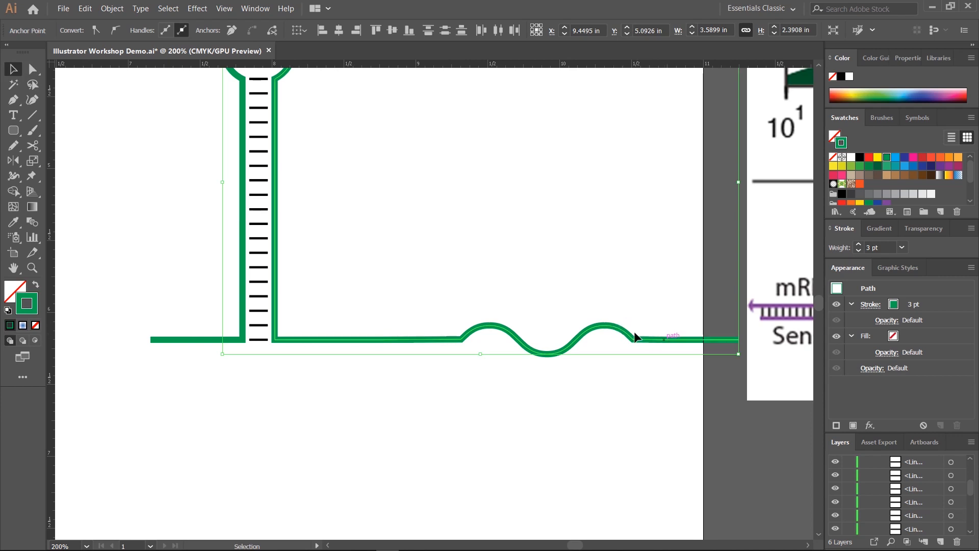
{"action": "left_click", "coordinate": [524, 291]}
{"action": "left_click", "coordinate": [467, 337]}
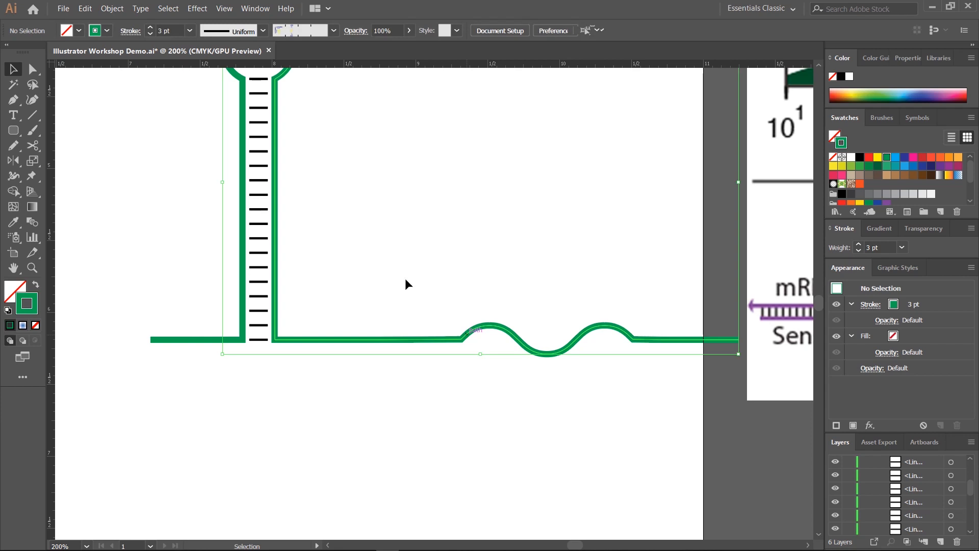
{"action": "left_click", "coordinate": [130, 31]}
{"action": "left_click", "coordinate": [60, 169]}
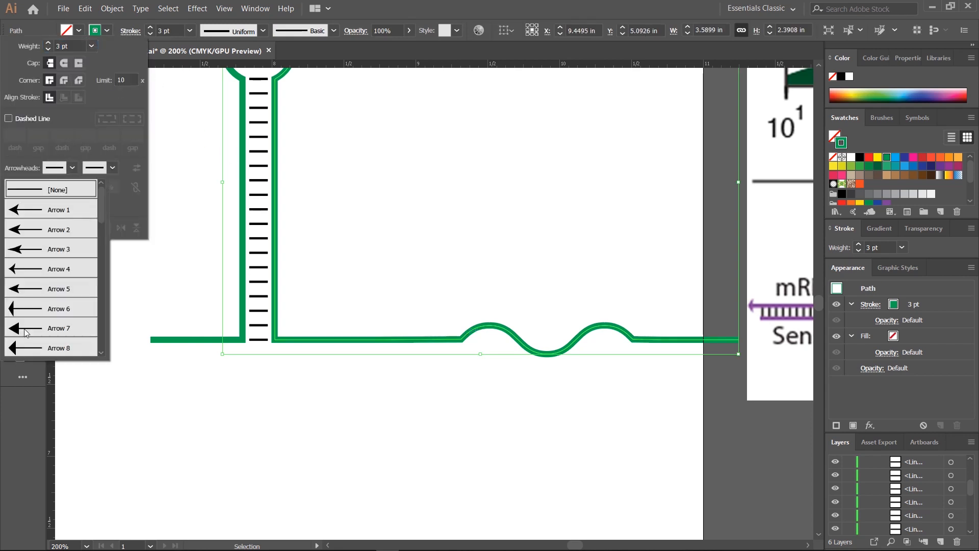
{"action": "left_click", "coordinate": [23, 308]}
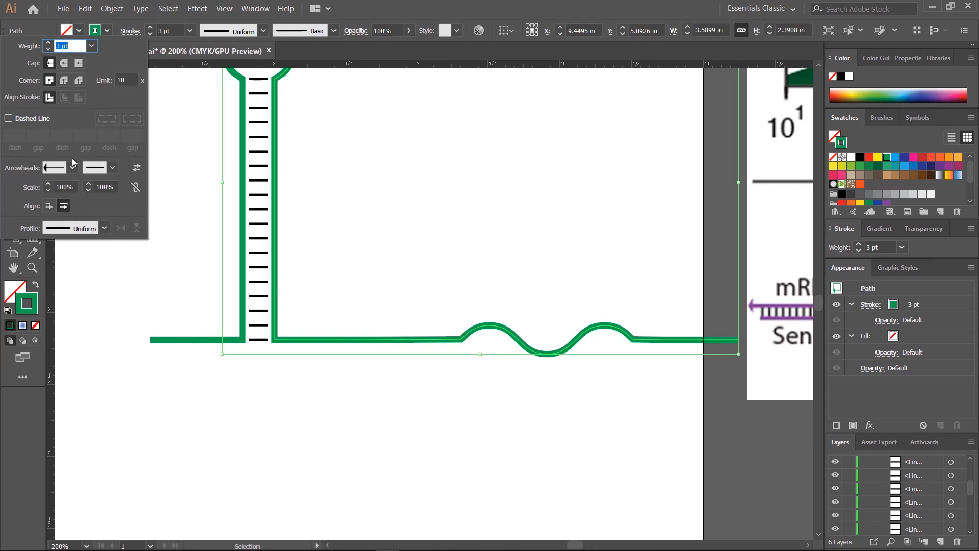
{"action": "left_click", "coordinate": [447, 217]}
{"action": "left_click", "coordinate": [505, 217]}
{"action": "left_click_drag", "start_coordinate": [478, 188], "coordinate": [487, 311]}
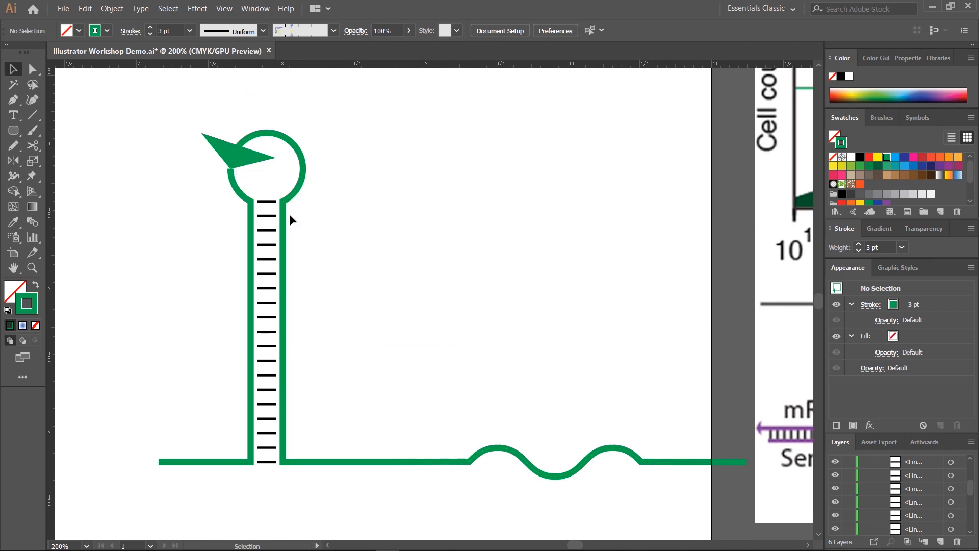
Step: Swap the arrowhead to the opposite end of the joined path and set its scale to 50%
{"action": "left_click", "coordinate": [252, 142]}
{"action": "left_click", "coordinate": [131, 30]}
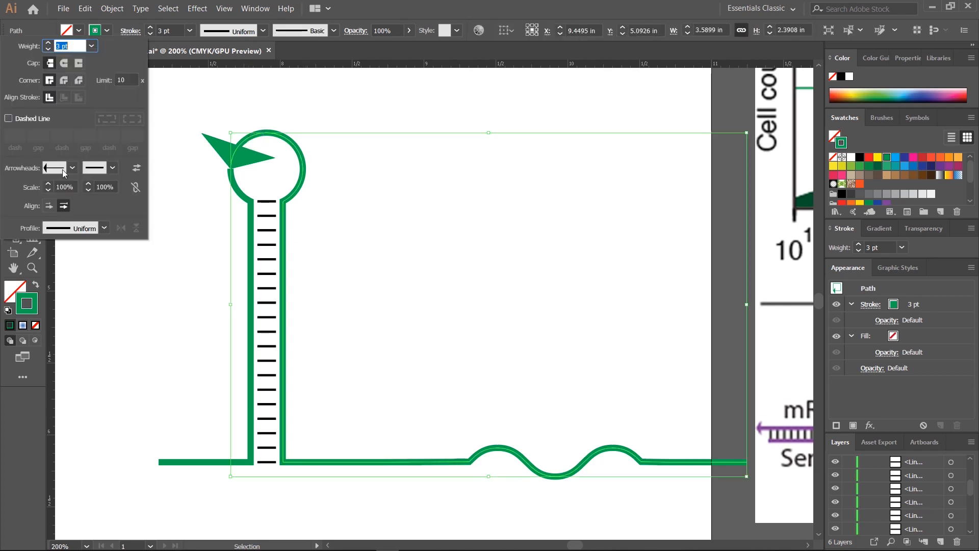
{"action": "left_click", "coordinate": [136, 167]}
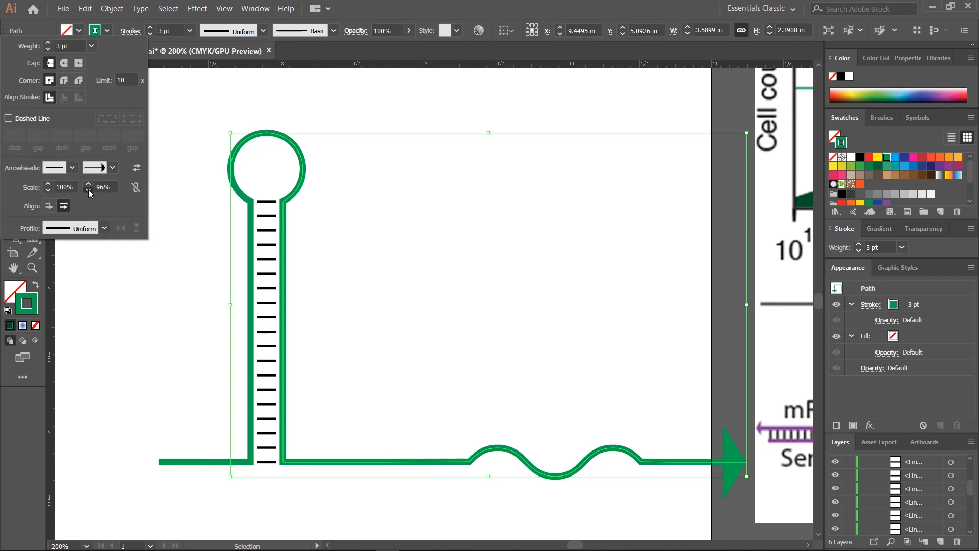
{"action": "left_click", "coordinate": [88, 190]}
{"action": "left_click", "coordinate": [88, 190]}
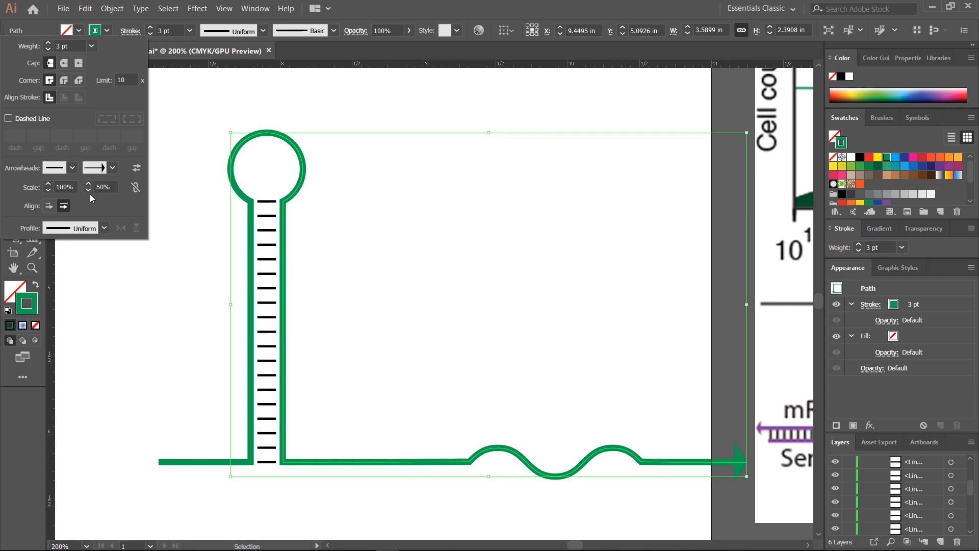
{"action": "left_click", "coordinate": [456, 129]}
{"action": "left_click", "coordinate": [457, 126]}
Step: Compare with the reference's Multiplexing hairpins and shift only the wavy arrow's anchor points slightly left toward the hairpin
{"action": "left_click_drag", "start_coordinate": [575, 317], "coordinate": [99, 262]}
{"action": "left_click_drag", "start_coordinate": [509, 290], "coordinate": [375, 297]}
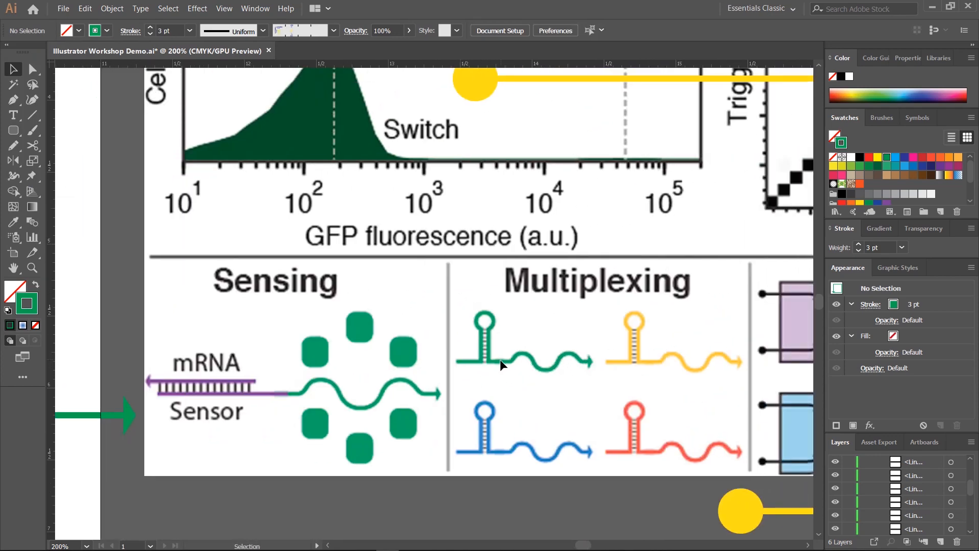
{"action": "scroll", "coordinate": [481, 326], "scroll_direction": "left", "scroll_amount": 10}
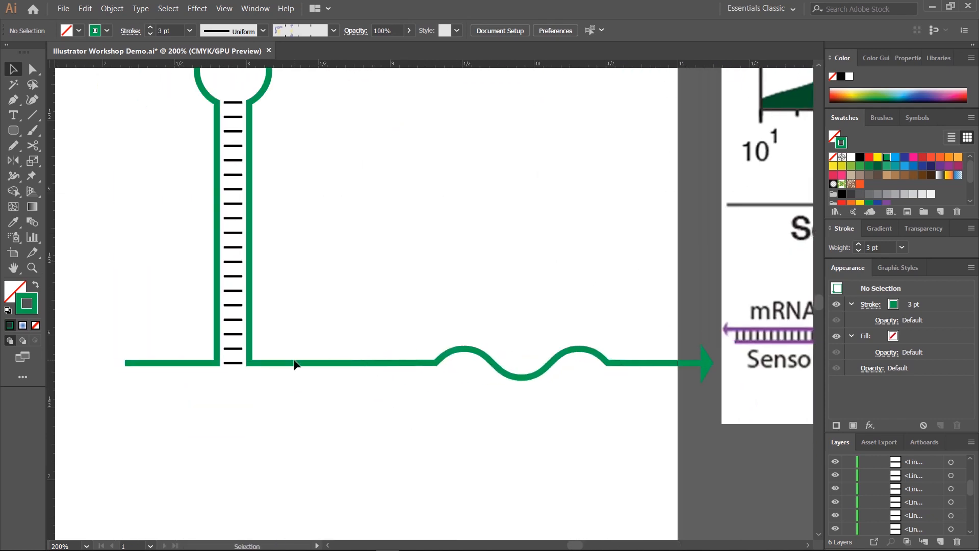
{"action": "left_click", "coordinate": [37, 73]}
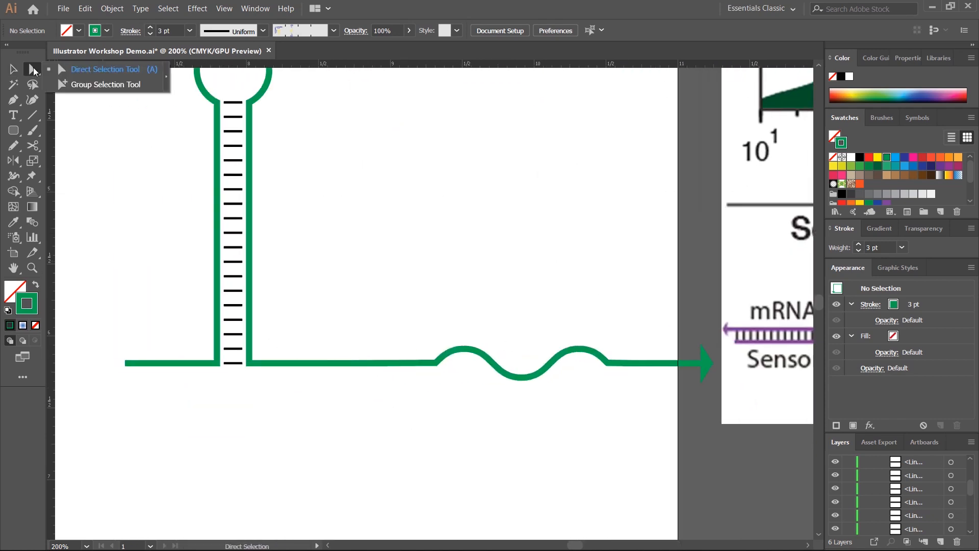
{"action": "scroll", "coordinate": [457, 214], "scroll_direction": "down", "scroll_amount": 2}
{"action": "scroll", "coordinate": [457, 214], "scroll_direction": "right", "scroll_amount": 3}
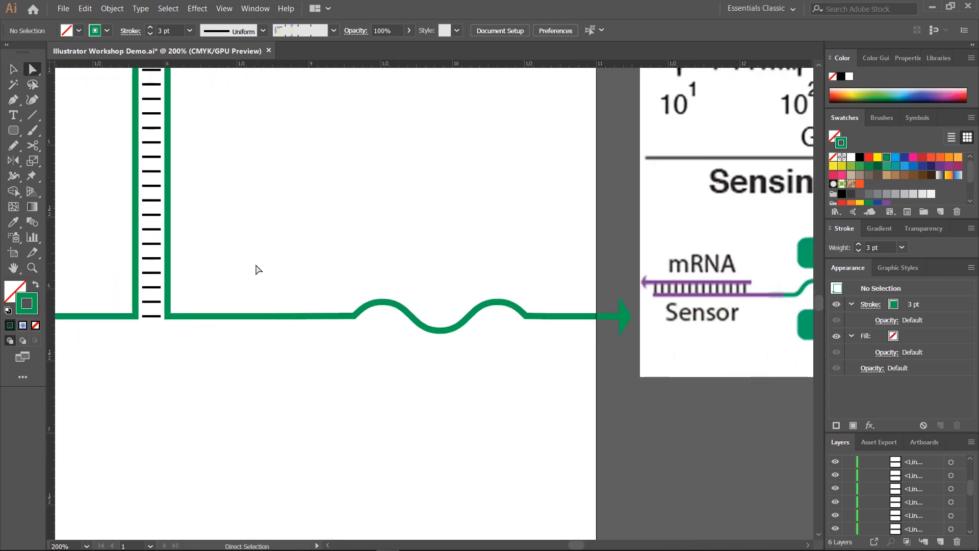
{"action": "mouse_move", "coordinate": [255, 264]}
{"action": "left_mouse_down"}
{"action": "mouse_move", "coordinate": [507, 350]}
{"action": "mouse_move", "coordinate": [645, 357]}
{"action": "mouse_move", "coordinate": [573, 400]}
{"action": "left_mouse_up"}
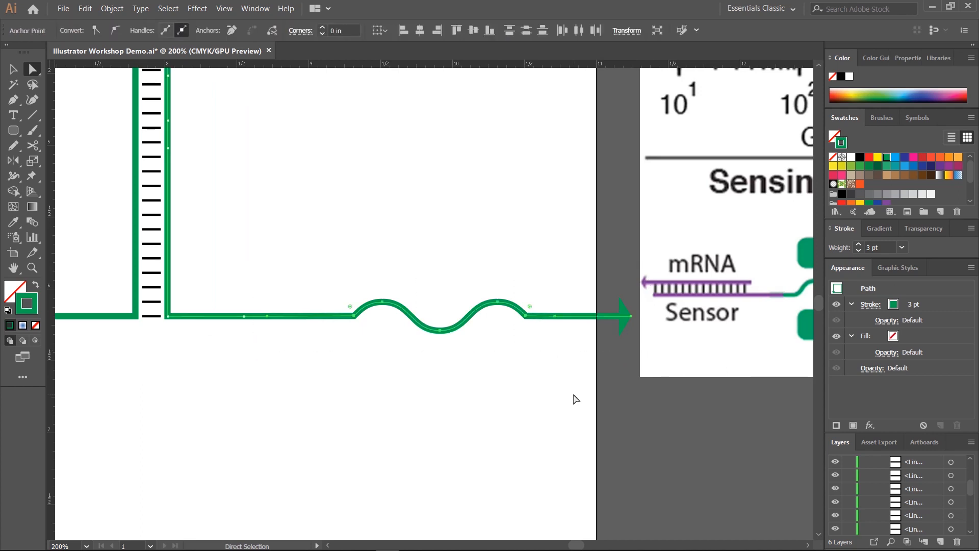
{"action": "key", "text": "Left"}
{"action": "key", "text": "Left"}
{"action": "key", "text": "Left"}
{"action": "key", "text": "Left"}
{"action": "key", "text": "Left"}
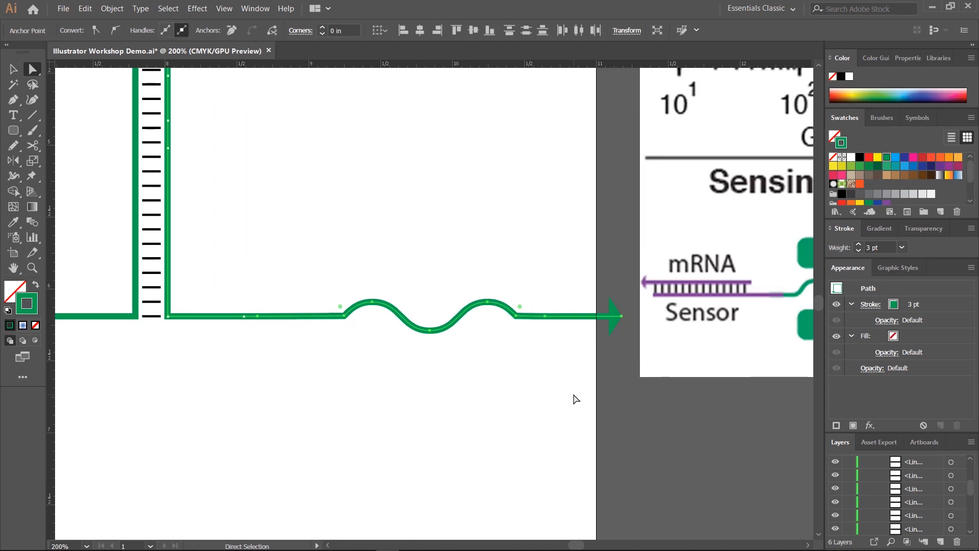
Step: Reselect all anchor points right of the hairpin's base corner and nudge them left to shorten the strand
{"action": "left_click", "coordinate": [208, 282]}
{"action": "left_click_drag", "start_coordinate": [209, 269], "coordinate": [641, 372]}
{"action": "key", "text": "Left"}
{"action": "key", "text": "Left"}
{"action": "key", "text": "Left"}
{"action": "key", "text": "Left"}
{"action": "key", "text": "Left"}
{"action": "key", "text": "Left"}
{"action": "key", "text": "Left"}
{"action": "key", "text": "Left"}
{"action": "key", "text": "Left"}
{"action": "key", "text": "Left"}
{"action": "key", "text": "Left"}
{"action": "key", "text": "Left"}
{"action": "key", "text": "Left"}
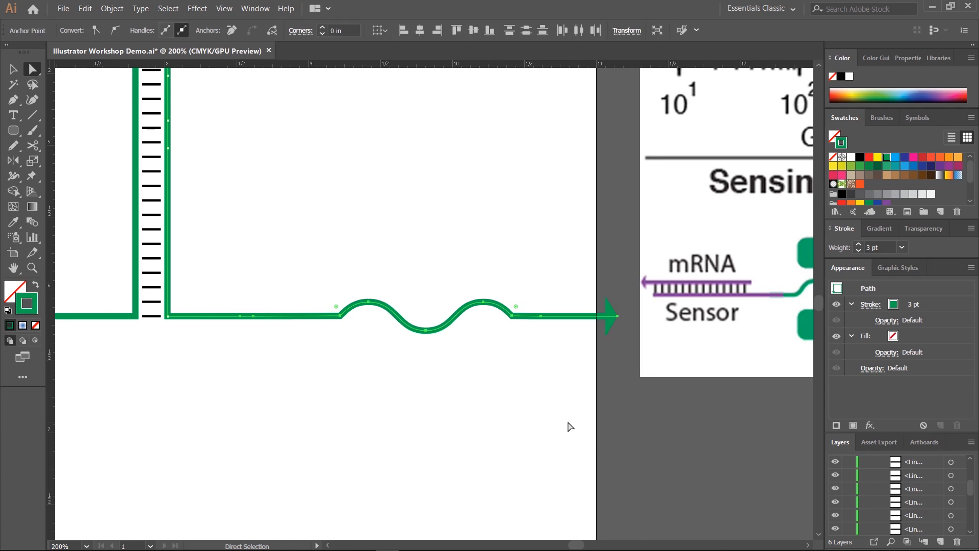
{"action": "key", "text": "Left"}
{"action": "key", "text": "Left"}
{"action": "key", "text": "Left"}
{"action": "key", "text": "Left"}
{"action": "key", "text": "Left"}
{"action": "key", "text": "Left"}
{"action": "key", "text": "Left"}
{"action": "key", "text": "Left"}
{"action": "key", "text": "Left"}
{"action": "key", "text": "Left"}
{"action": "key", "text": "Left"}
{"action": "key", "text": "Left"}
{"action": "key", "text": "Left"}
{"action": "key", "text": "Left"}
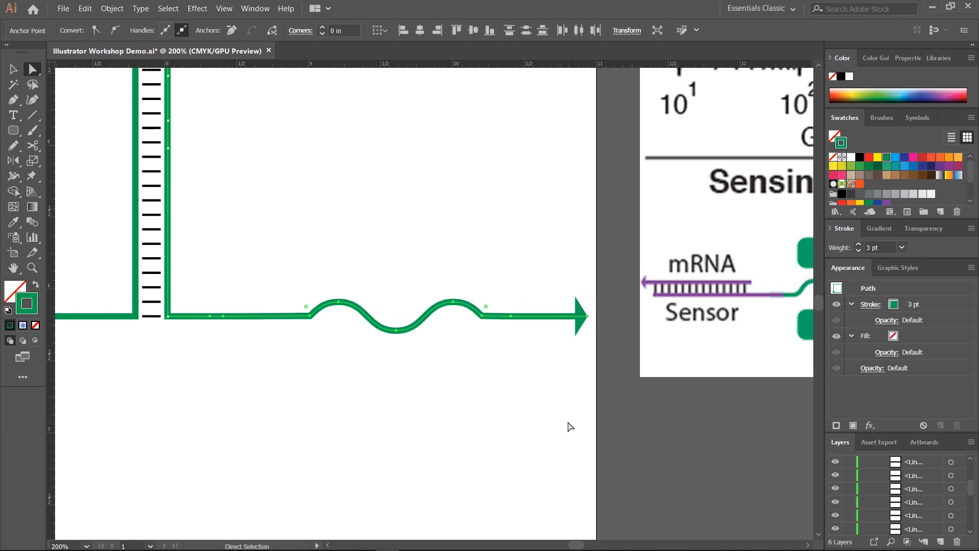
{"action": "key", "text": "Left"}
{"action": "key", "text": "Left"}
{"action": "key", "text": "Left"}
{"action": "key", "text": "Left"}
{"action": "key", "text": "Left"}
{"action": "key", "text": "Left"}
{"action": "key", "text": "Left"}
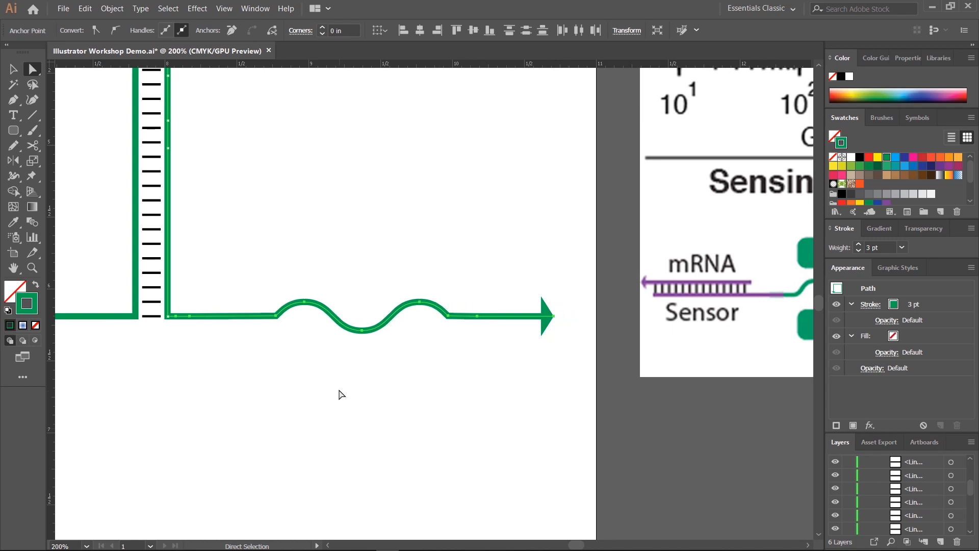
Step: Reselect only the wave and arrowhead anchor points, without the join points, and nudge them further left
{"action": "left_click_drag", "start_coordinate": [236, 229], "coordinate": [601, 385]}
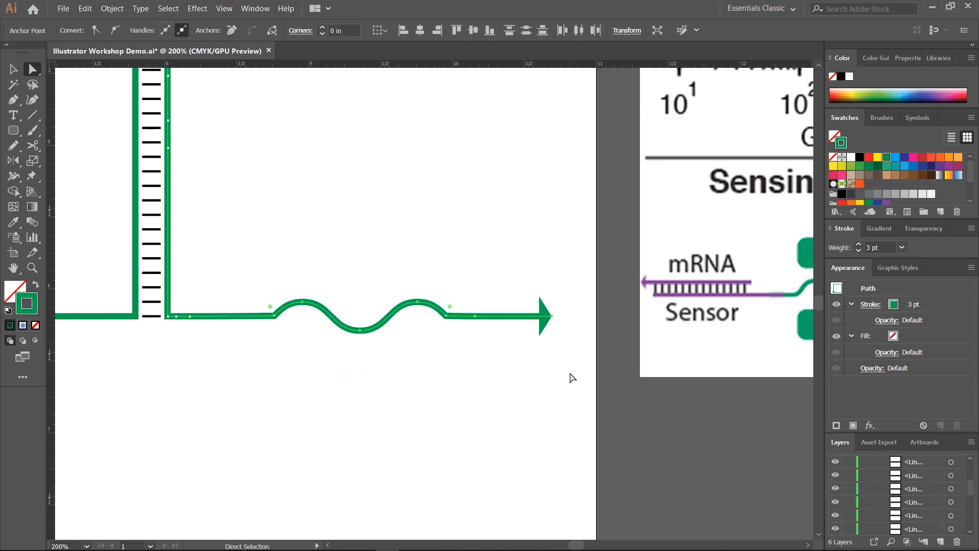
{"action": "key", "text": "Left"}
{"action": "key", "text": "Left"}
{"action": "key", "text": "Left"}
{"action": "key", "text": "Left"}
{"action": "key", "text": "Left"}
{"action": "key", "text": "Left"}
{"action": "key", "text": "Left"}
{"action": "key", "text": "Left"}
{"action": "key", "text": "Left"}
{"action": "key", "text": "Left"}
{"action": "key", "text": "Left"}
{"action": "key", "text": "Left"}
{"action": "key", "text": "Left"}
{"action": "key", "text": "Left"}
{"action": "key", "text": "Left"}
{"action": "key", "text": "Left"}
{"action": "key", "text": "Left"}
{"action": "key", "text": "Left"}
{"action": "key", "text": "Left"}
{"action": "key", "text": "Left"}
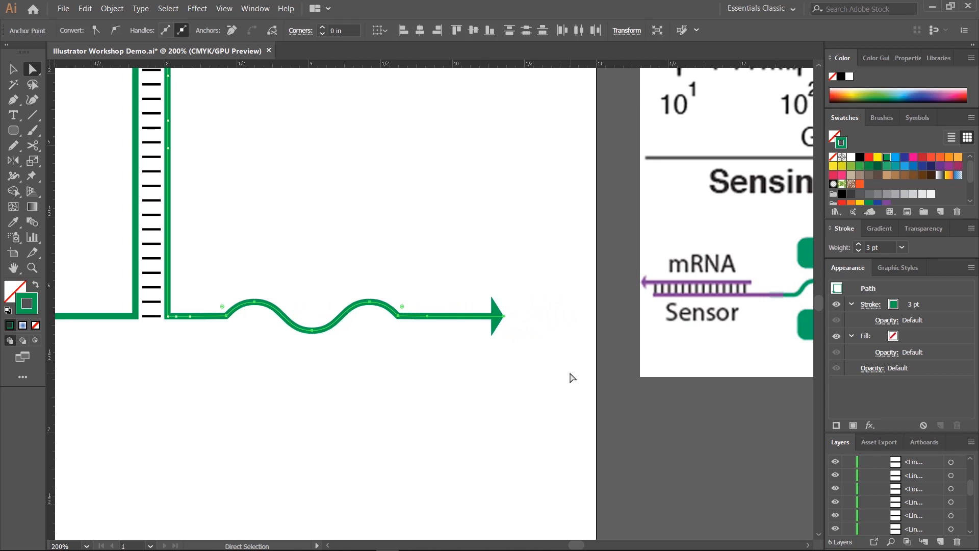
Step: Nudge the wave and arrowhead points back right, in small and then large increments, with a brief up-and-down shift
{"action": "key", "text": "Right"}
{"action": "key", "text": "Right"}
{"action": "key", "text": "Right"}
{"action": "key", "text": "Right"}
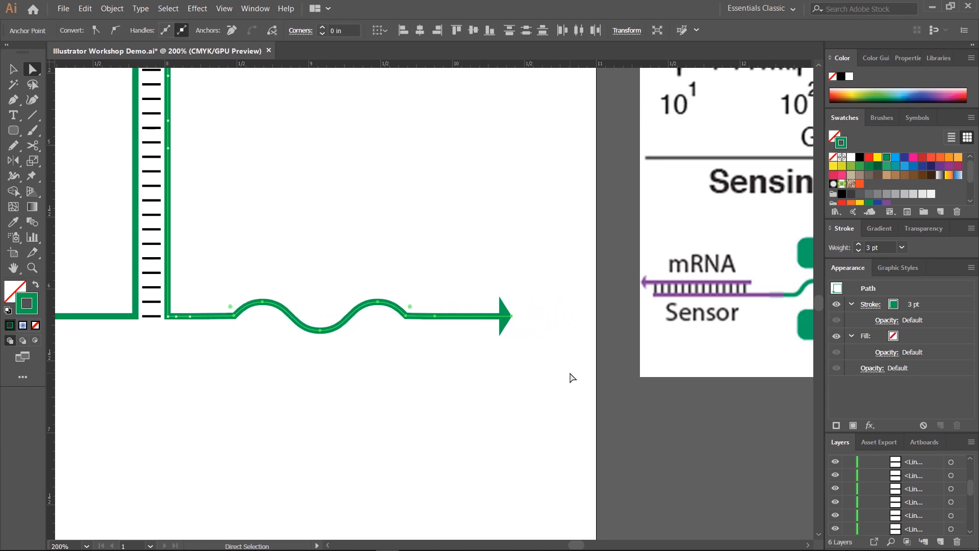
{"action": "key", "text": "Right"}
{"action": "key", "text": "Right"}
{"action": "key", "text": "Right"}
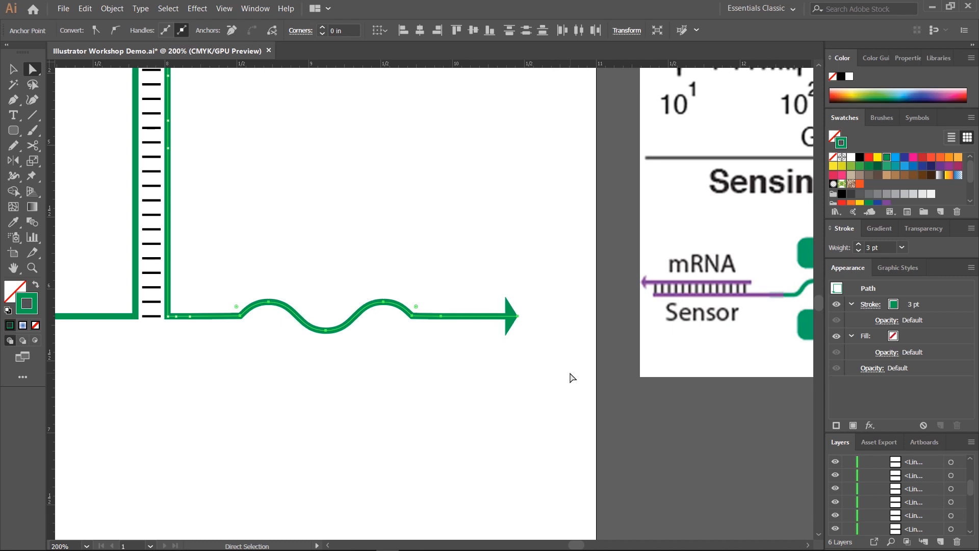
{"action": "key", "text": "Up"}
{"action": "key", "text": "Up"}
{"action": "key", "text": "Down"}
{"action": "key", "text": "Down"}
{"action": "key", "text": "Right"}
{"action": "key", "text": "Right"}
{"action": "key", "text": "Right"}
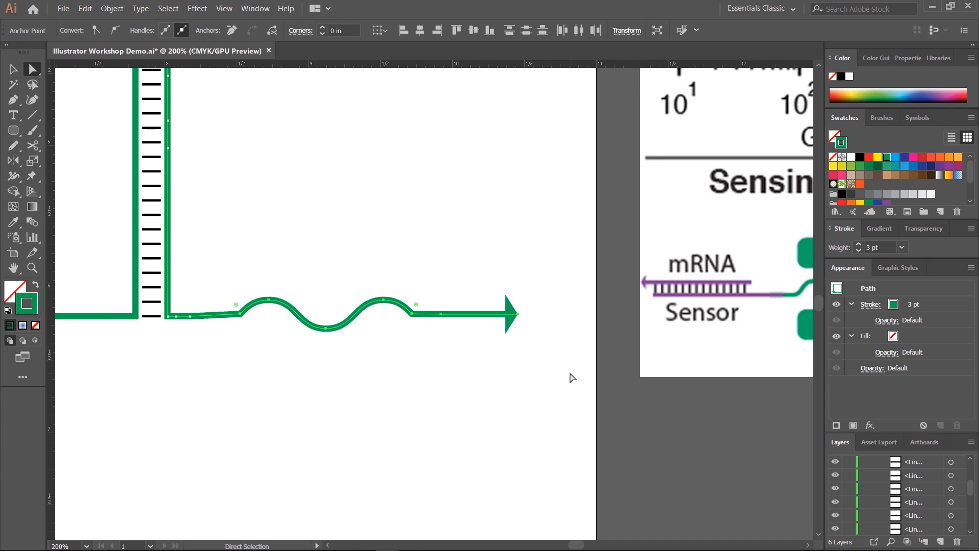
{"action": "key", "text": "Right"}
{"action": "key", "text": "Right"}
{"action": "key", "text": "Right"}
{"action": "key", "text": "Right"}
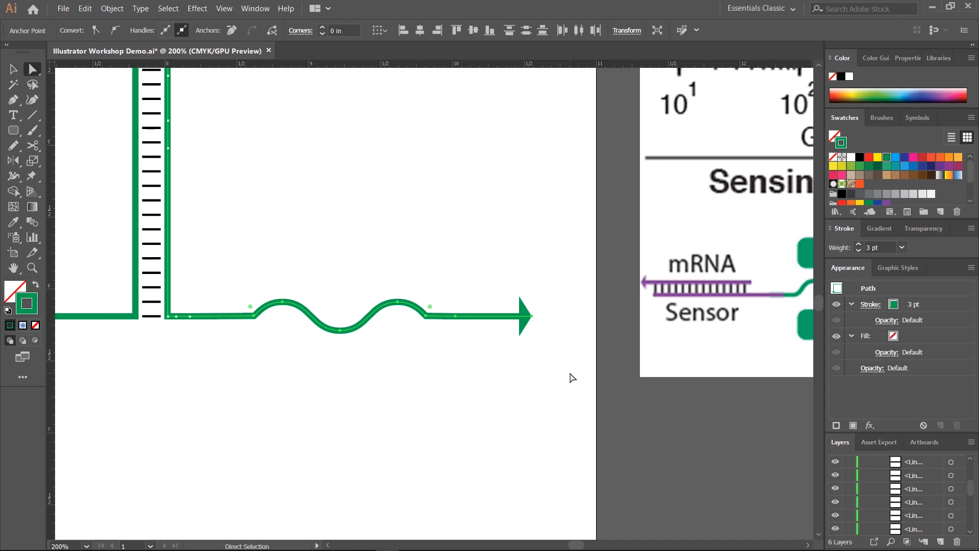
{"action": "key", "text": "shift+Right"}
{"action": "key", "text": "shift+Right"}
{"action": "key", "text": "shift+Right"}
{"action": "key", "text": "shift+Right"}
{"action": "key", "text": "shift+Right"}
{"action": "key", "text": "shift+Right"}
{"action": "key", "text": "shift+Right"}
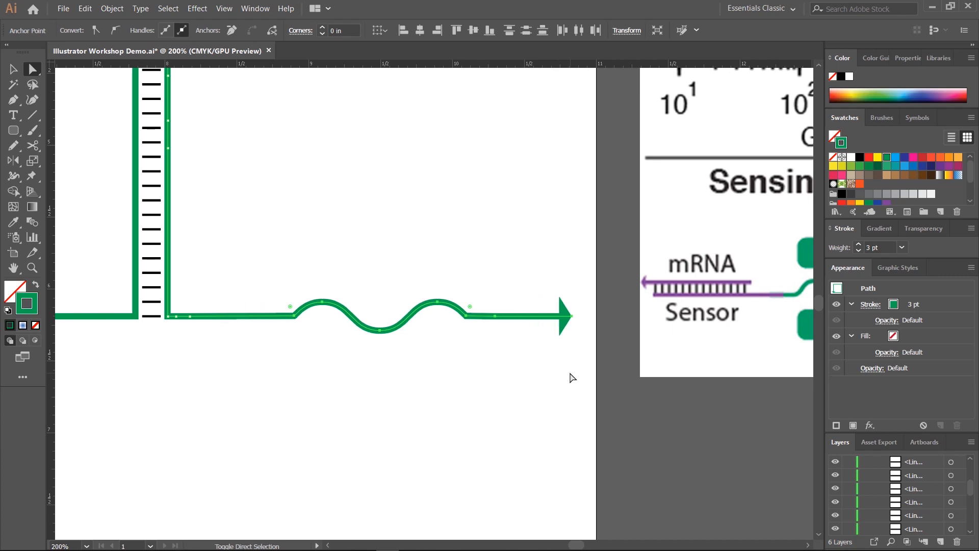
Step: Move the wave and arrowhead points left in large increments until only a short straight strand separates them from the hairpin
{"action": "key", "text": "shift+Left"}
{"action": "key", "text": "shift+Left"}
{"action": "key", "text": "shift+Left"}
{"action": "key", "text": "shift+Left"}
{"action": "key", "text": "shift+Left"}
{"action": "key", "text": "shift+Left"}
{"action": "key", "text": "shift+Left"}
{"action": "key", "text": "shift+Left"}
{"action": "key", "text": "shift+Left"}
{"action": "key", "text": "shift+Right"}
{"action": "key", "text": "shift+Right"}
{"action": "key", "text": "shift+Right"}
{"action": "key", "text": "shift+Right"}
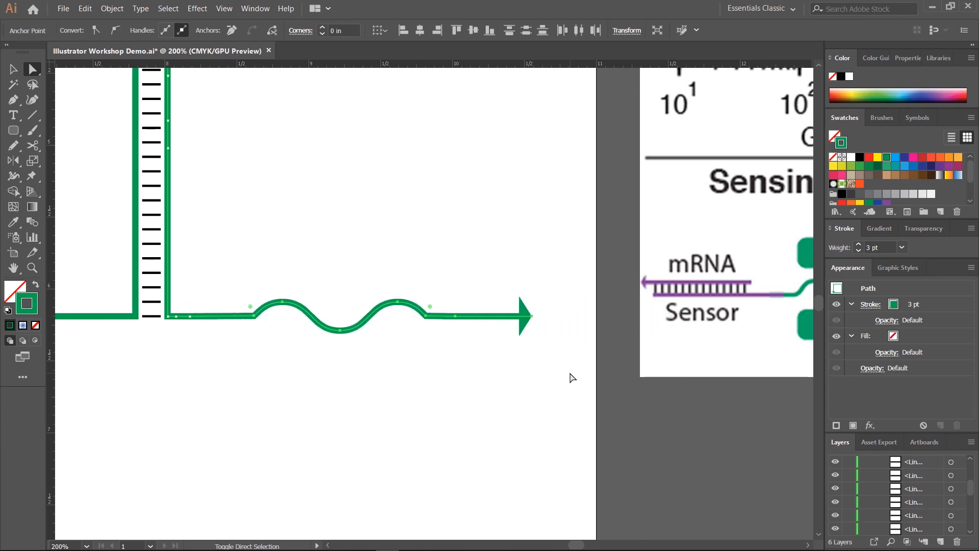
{"action": "key", "text": "shift+Left"}
{"action": "key", "text": "shift+Left"}
{"action": "key", "text": "shift+Left"}
{"action": "key", "text": "shift+Left"}
{"action": "key", "text": "shift+Left"}
{"action": "key", "text": "shift+Right"}
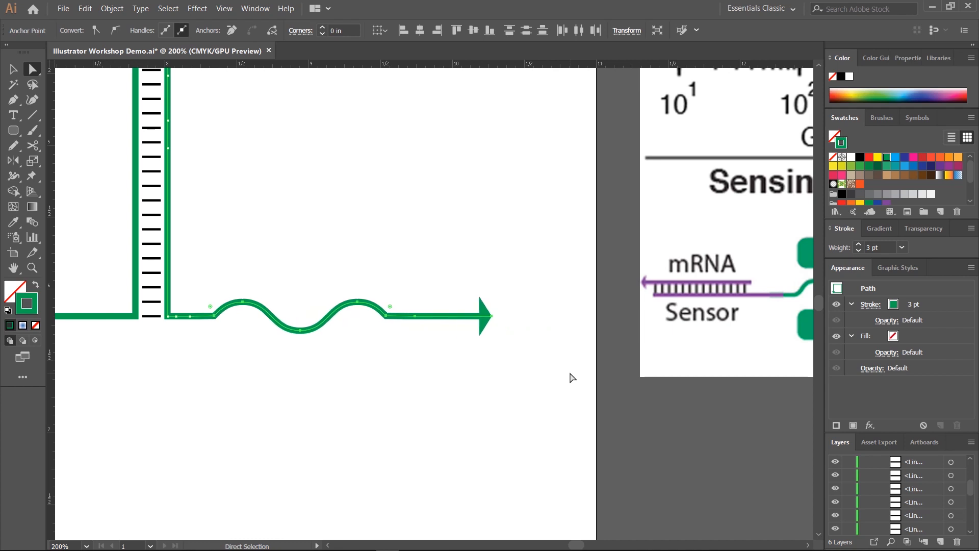
Step: Group the whole hairpin with its rungs and wavy arrow, and scale the group down proportionally to about 2.45 in wide
{"action": "left_click", "coordinate": [570, 373]}
{"action": "left_click_drag", "start_coordinate": [374, 219], "coordinate": [460, 331]}
{"action": "key", "text": "ctrl+minus"}
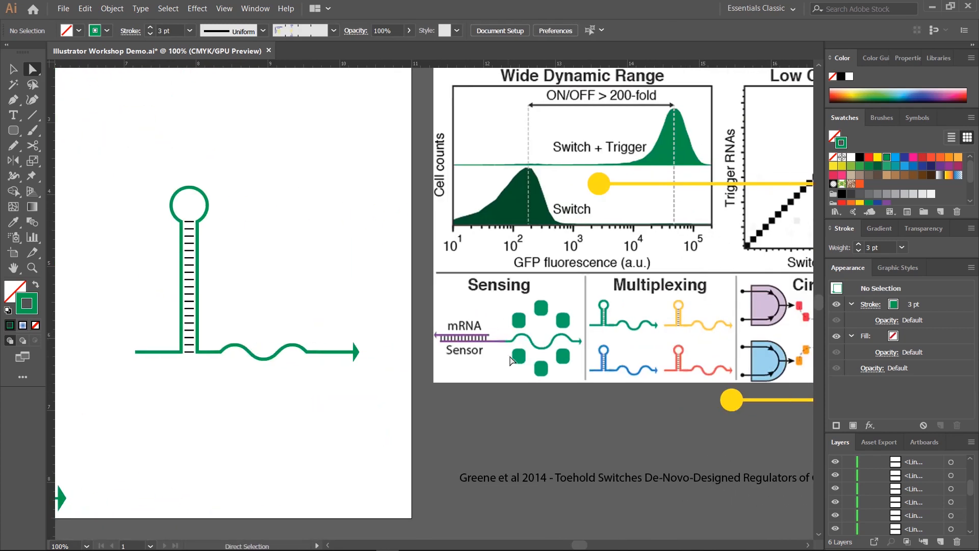
{"action": "left_click", "coordinate": [14, 65]}
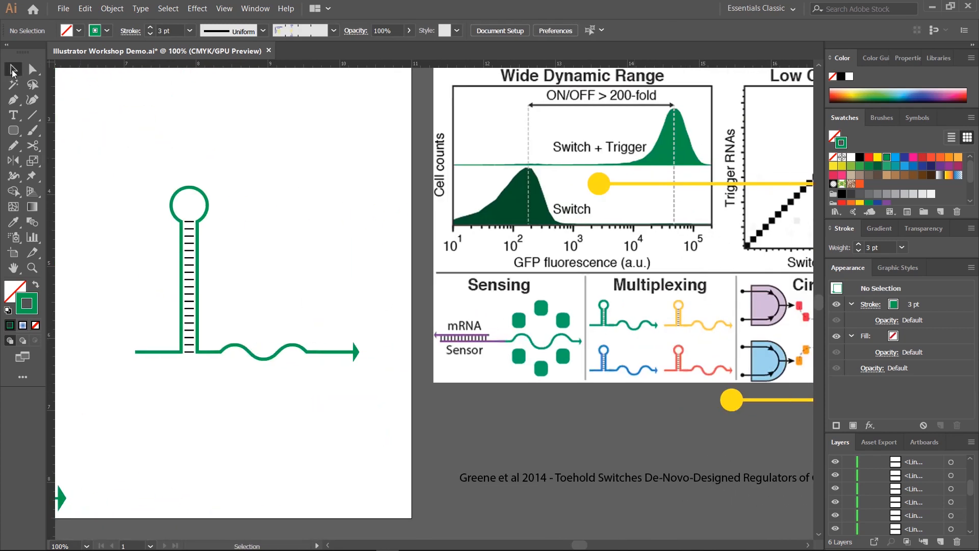
{"action": "left_click_drag", "start_coordinate": [134, 157], "coordinate": [379, 398]}
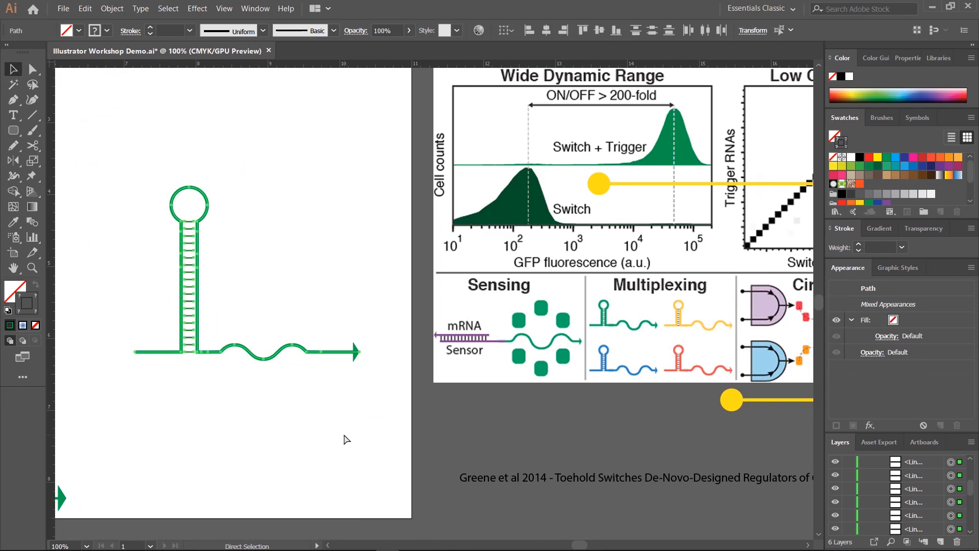
{"action": "key", "text": "ctrl+g"}
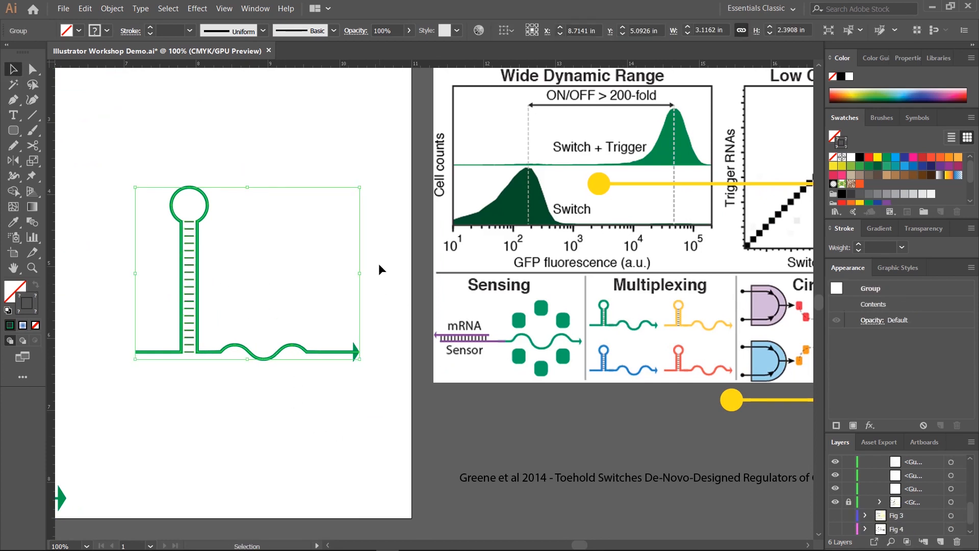
{"action": "left_click_drag", "start_coordinate": [361, 188], "coordinate": [310, 224]}
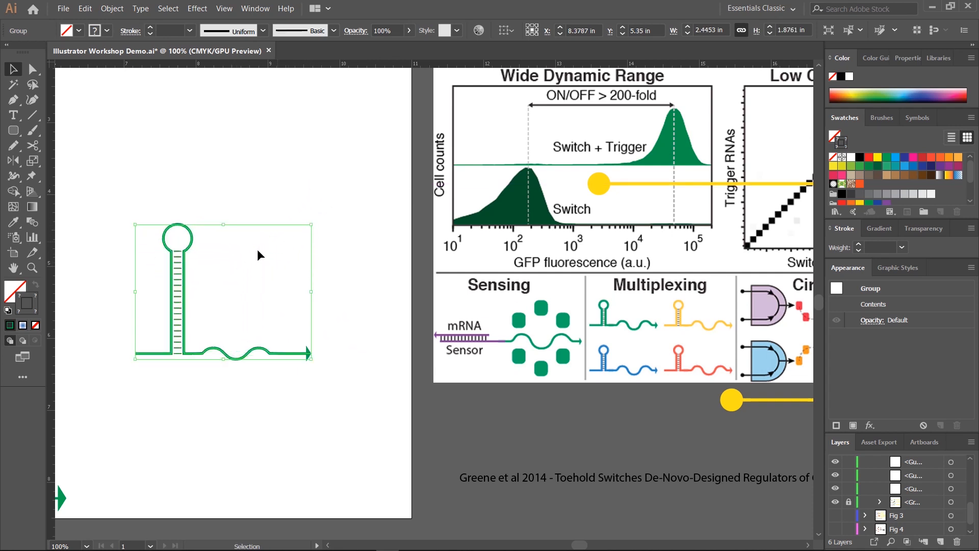
Step: Move the hairpin group up toward the artboard's upper part and place a duplicate directly below it
{"action": "left_click_drag", "start_coordinate": [188, 255], "coordinate": [178, 203]}
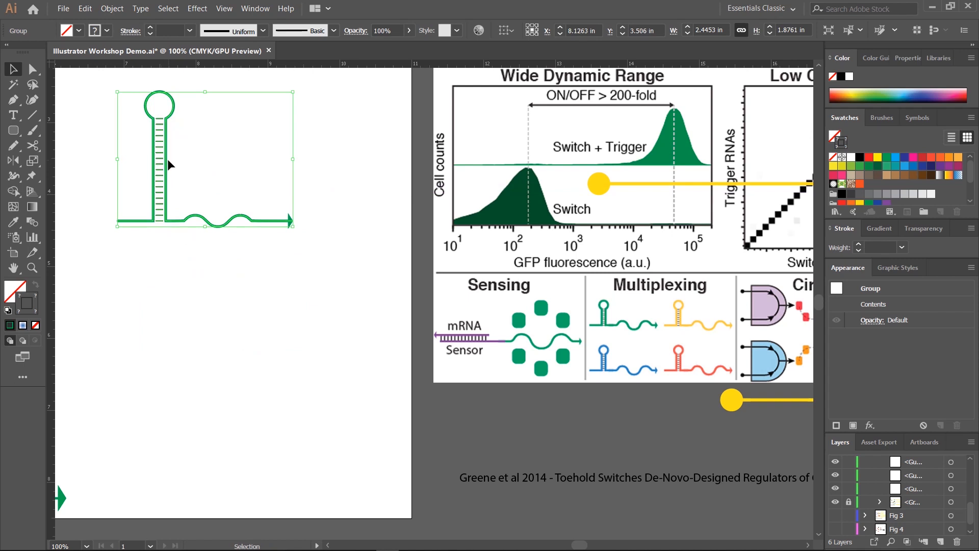
{"action": "left_click_drag", "start_coordinate": [163, 164], "coordinate": [169, 342]}
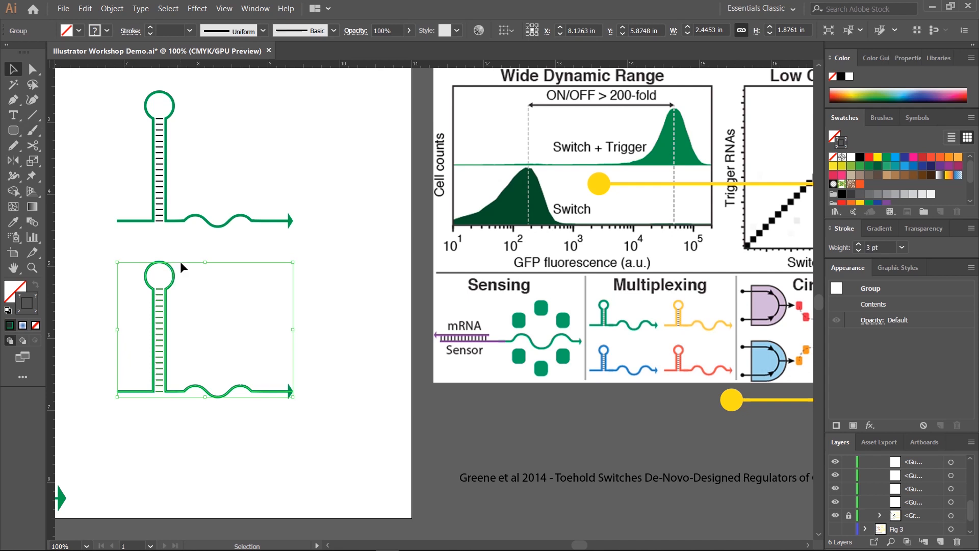
Step: Shift the duplicate hairpin slightly down and recolour its outer strands and wavy arrow yellow inside the group, keeping the rungs black
{"action": "left_click_drag", "start_coordinate": [170, 267], "coordinate": [169, 270]}
{"action": "double_click", "coordinate": [169, 271]}
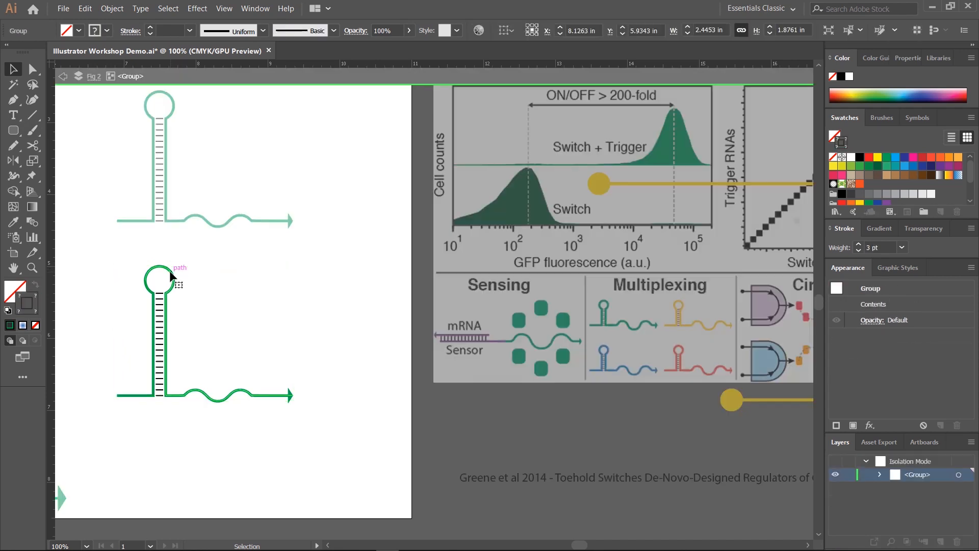
{"action": "left_click", "coordinate": [169, 271]}
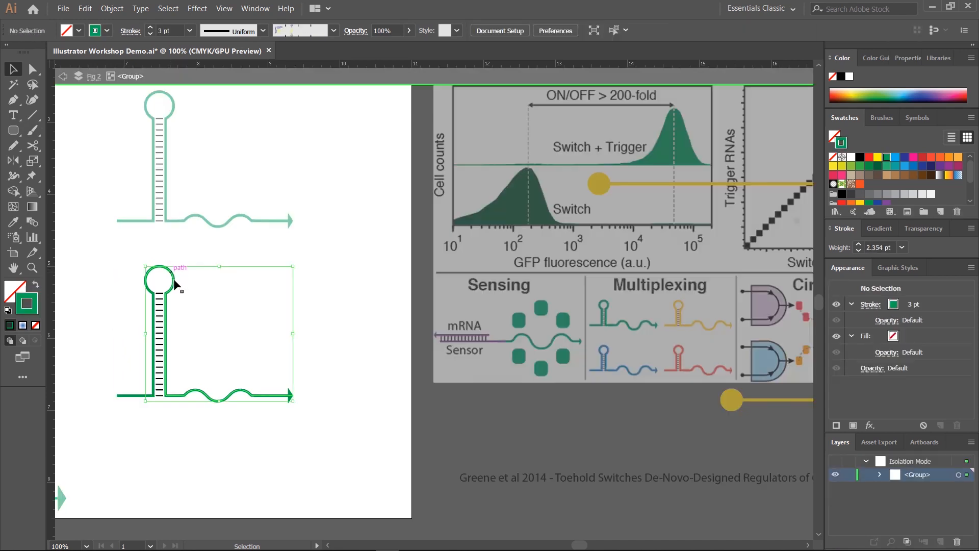
{"action": "left_click", "coordinate": [153, 301], "text": "ctrl"}
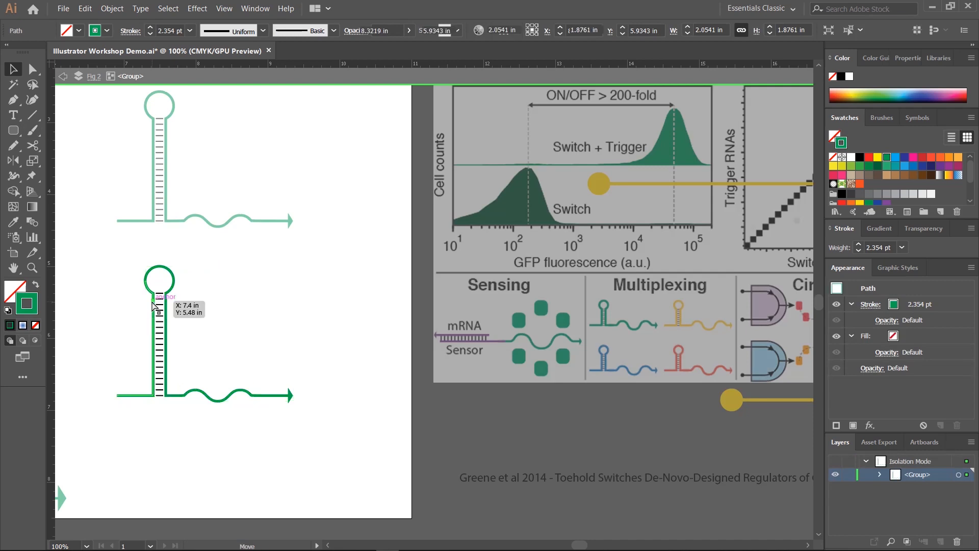
{"action": "left_click", "coordinate": [170, 282], "text": "shift"}
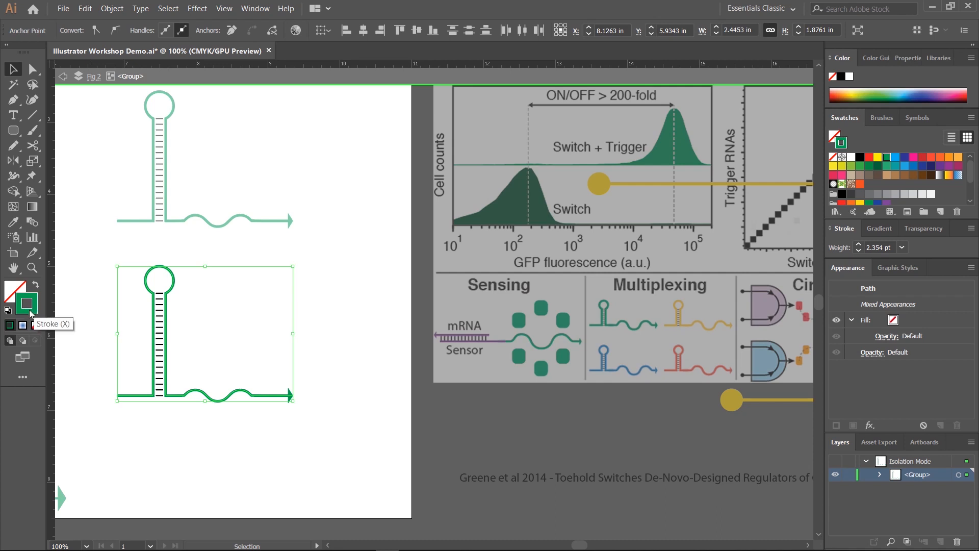
{"action": "left_click", "coordinate": [877, 157]}
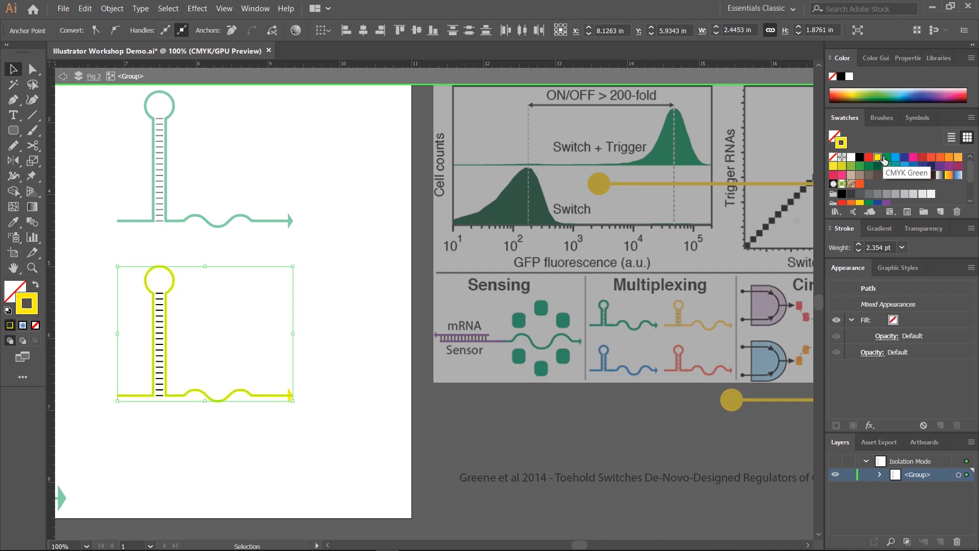
{"action": "double_click", "coordinate": [372, 286]}
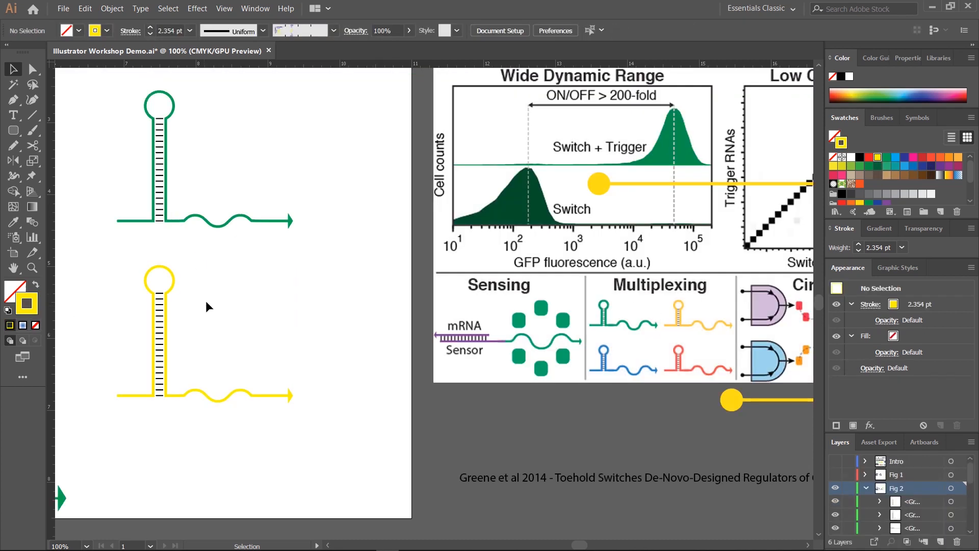
Step: Duplicate the yellow hairpin group and place the copy directly below it, across the artboard's lower edge
{"action": "left_click_drag", "start_coordinate": [159, 329], "coordinate": [166, 481]}
{"action": "scroll", "coordinate": [248, 226], "scroll_direction": "down", "scroll_amount": 3}
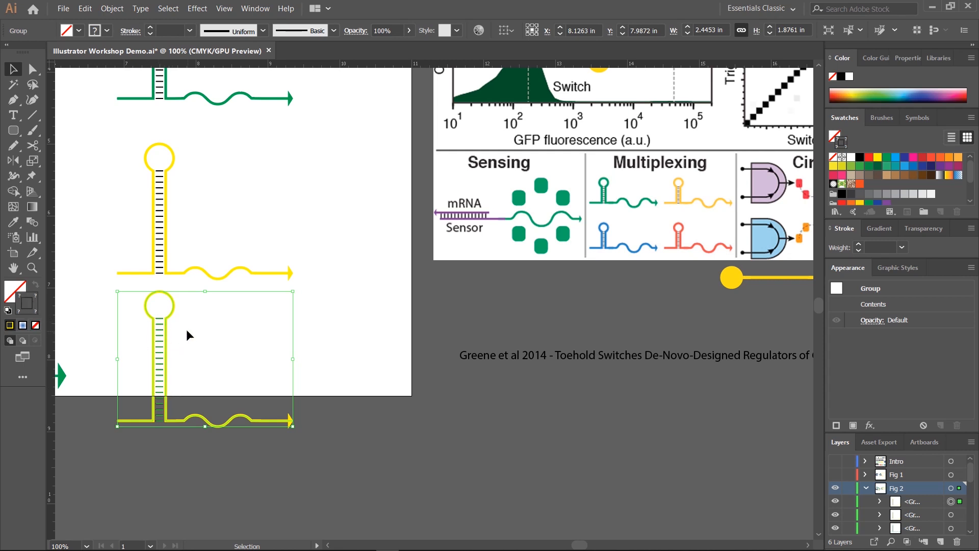
{"action": "key", "text": "ctrl+equal"}
{"action": "key", "text": "ctrl+equal"}
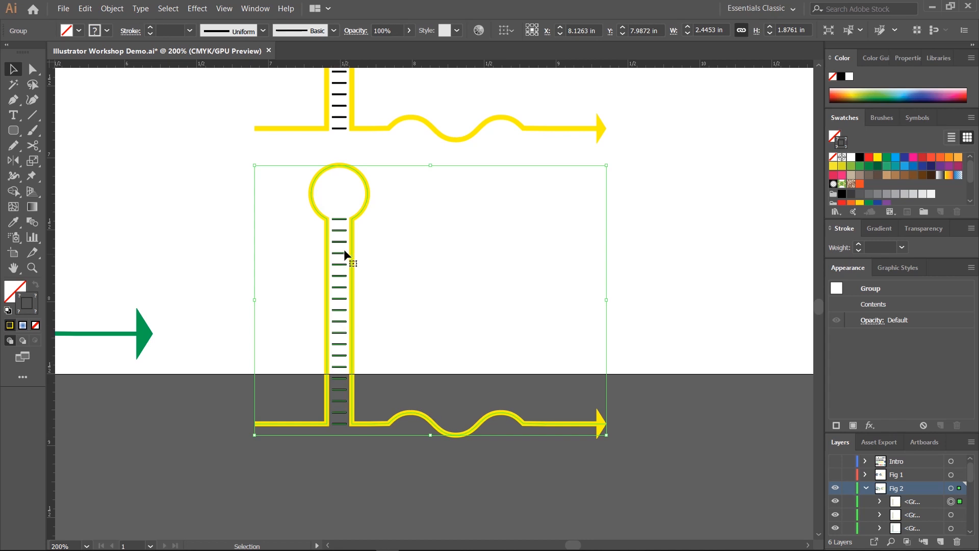
Step: Recolour the new copy's outer strands and wavy arrow dark blue inside its group, and leave group isolation
{"action": "double_click", "coordinate": [363, 203]}
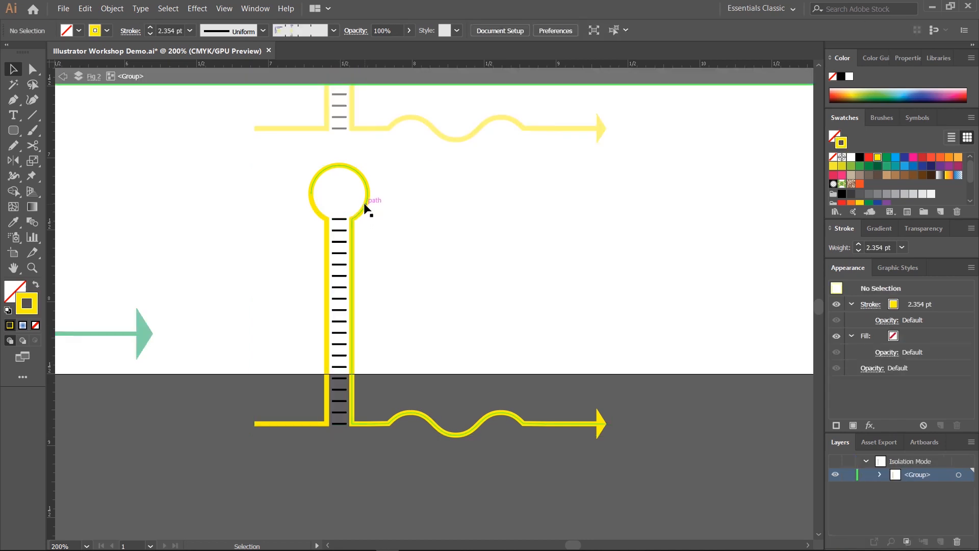
{"action": "left_click", "coordinate": [366, 202]}
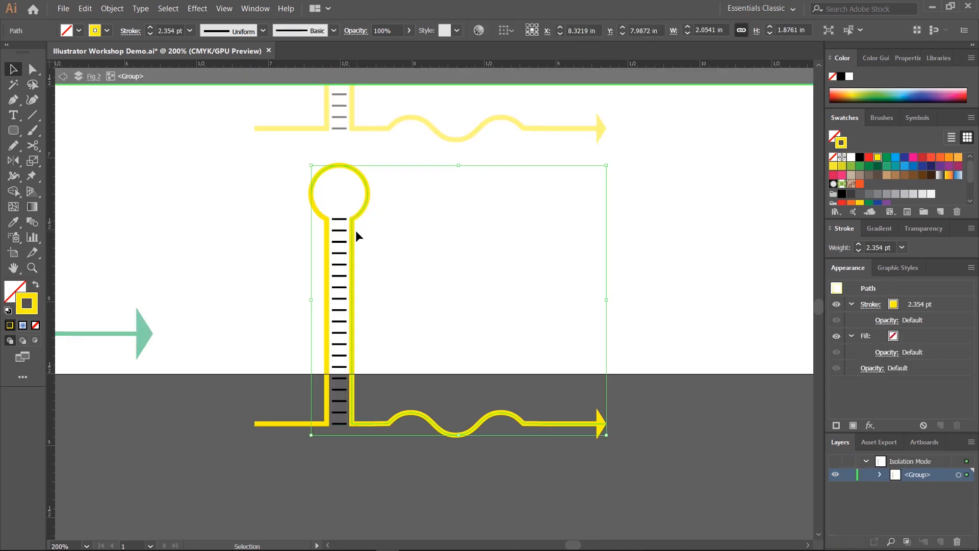
{"action": "left_click", "coordinate": [327, 280], "text": "shift"}
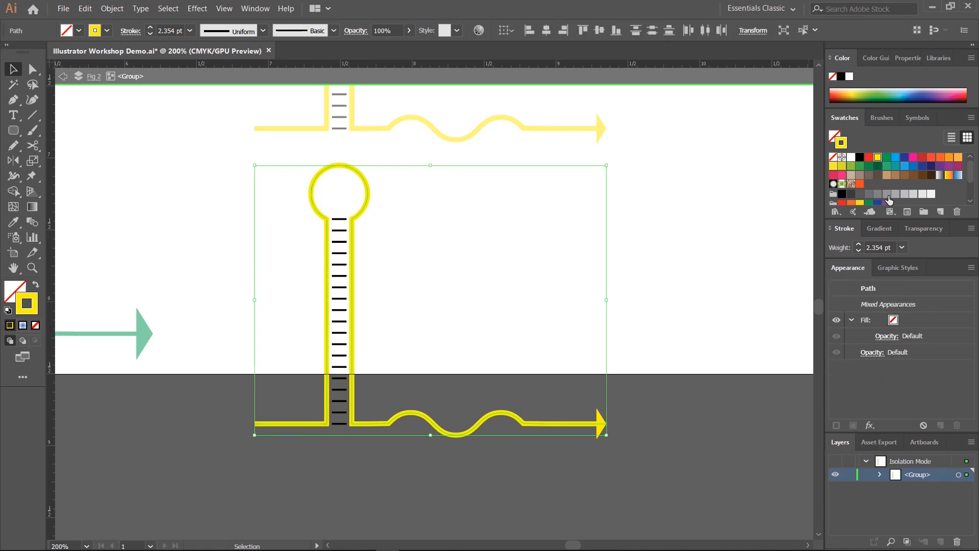
{"action": "left_click", "coordinate": [905, 159]}
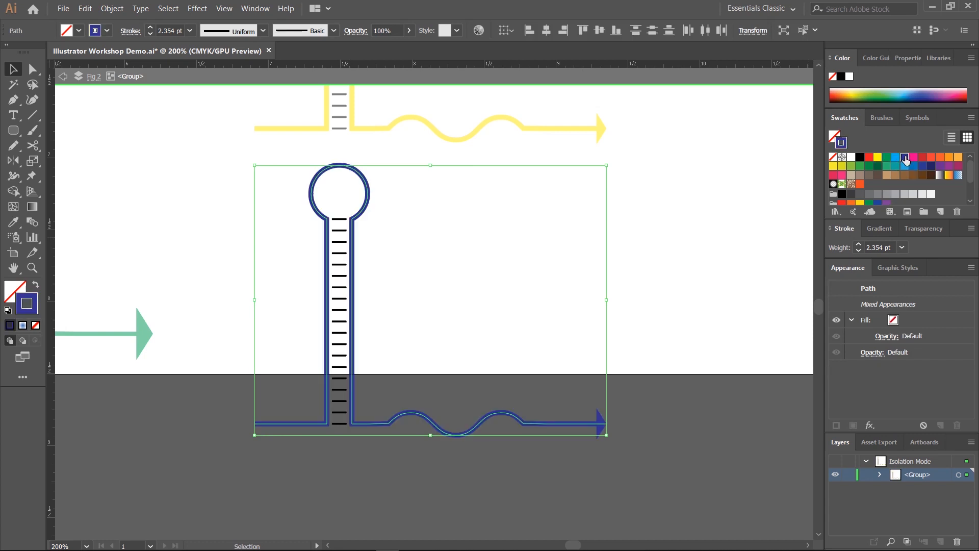
{"action": "left_click", "coordinate": [745, 268]}
{"action": "left_click_drag", "start_coordinate": [745, 267], "coordinate": [157, 407]}
{"action": "left_click_drag", "start_coordinate": [266, 414], "coordinate": [811, 314]}
{"action": "double_click", "coordinate": [660, 258]}
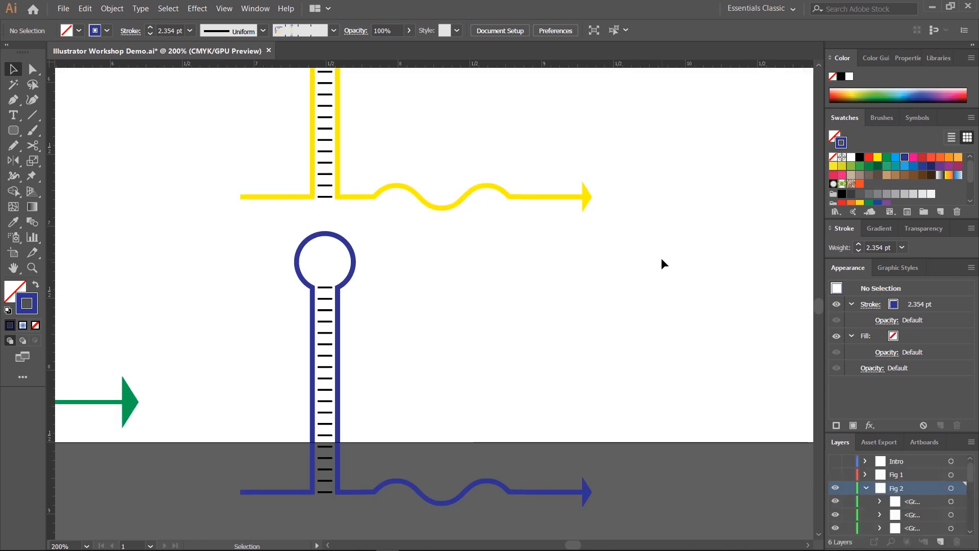
Step: Examine the logic gates, dashed arrows and coloured blocks in the reference figure's Circuits diagram, and compare the blocks with the Active gene drawing
{"action": "key", "text": "ctrl+minus"}
{"action": "key", "text": "ctrl+minus"}
{"action": "key", "text": "ctrl+minus"}
{"action": "left_click_drag", "start_coordinate": [550, 348], "coordinate": [412, 364]}
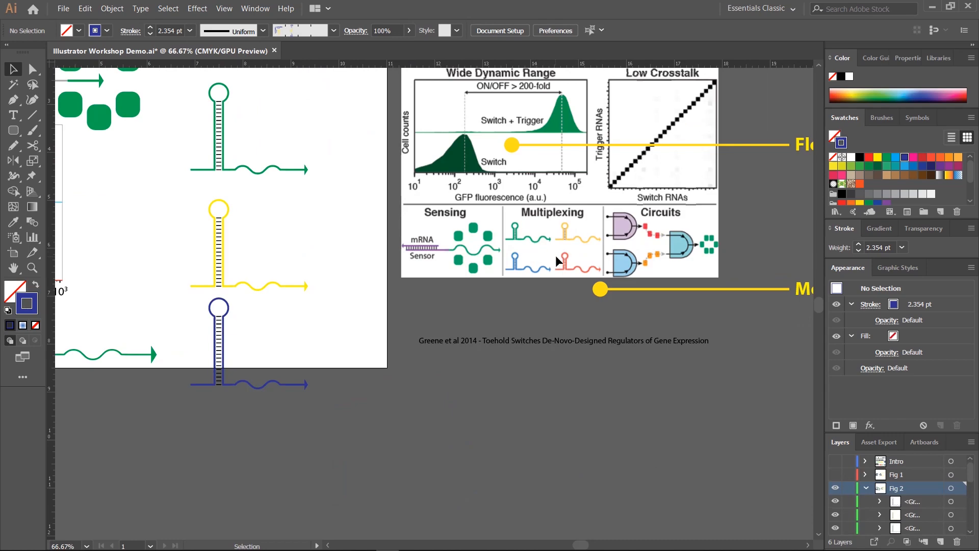
{"action": "left_click_drag", "start_coordinate": [638, 240], "coordinate": [451, 278]}
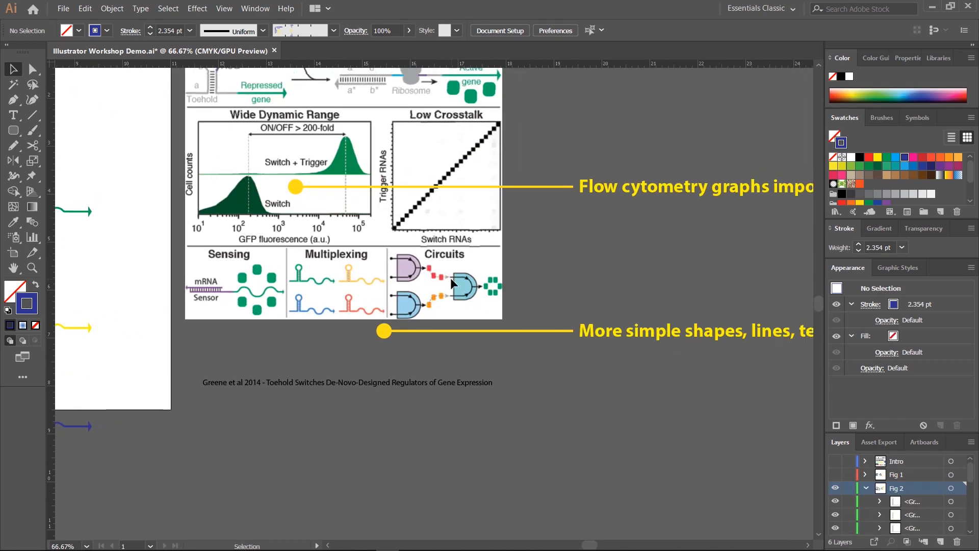
{"action": "scroll", "coordinate": [451, 278], "scroll_direction": "up", "scroll_amount": 4}
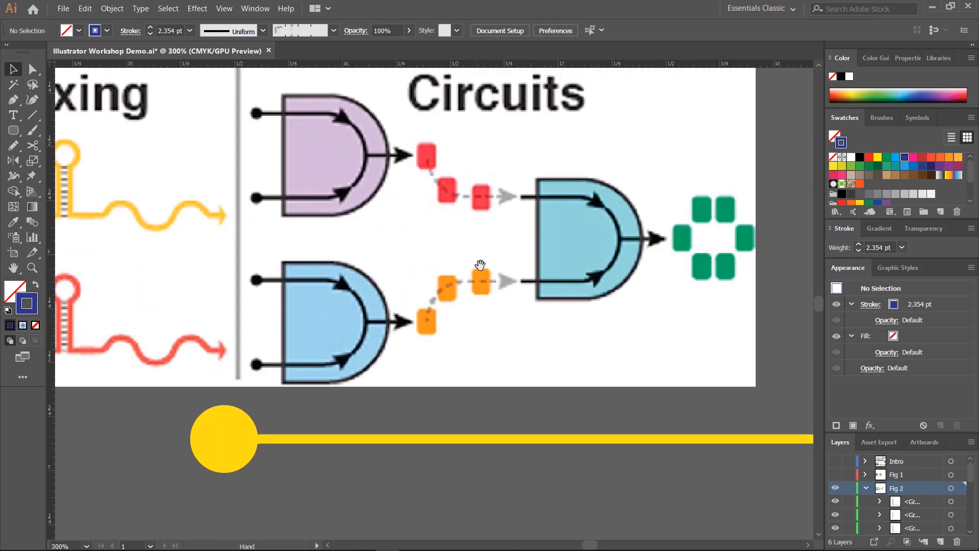
{"action": "scroll", "coordinate": [474, 281], "scroll_direction": "up", "scroll_amount": 2}
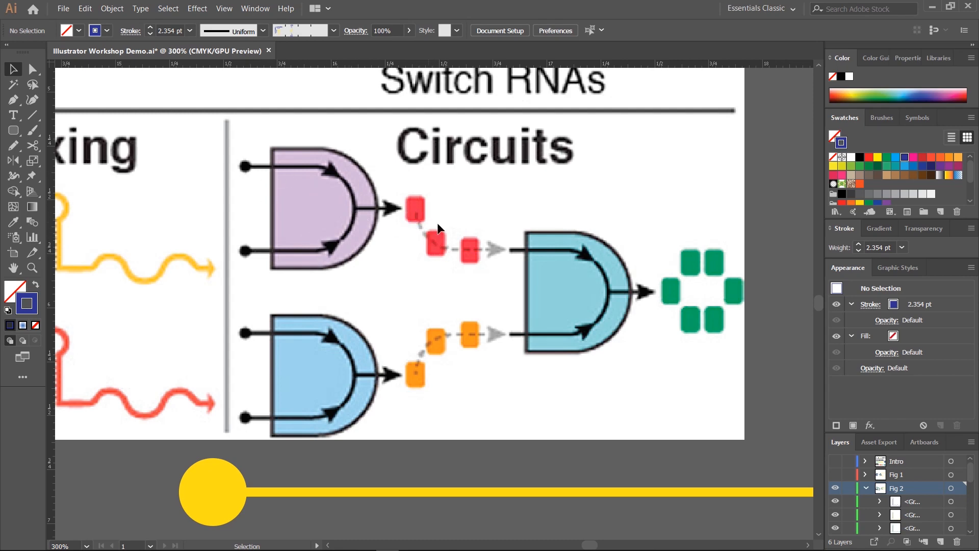
{"action": "left_click_drag", "start_coordinate": [535, 175], "coordinate": [488, 376]}
{"action": "left_click_drag", "start_coordinate": [439, 428], "coordinate": [392, 267]}
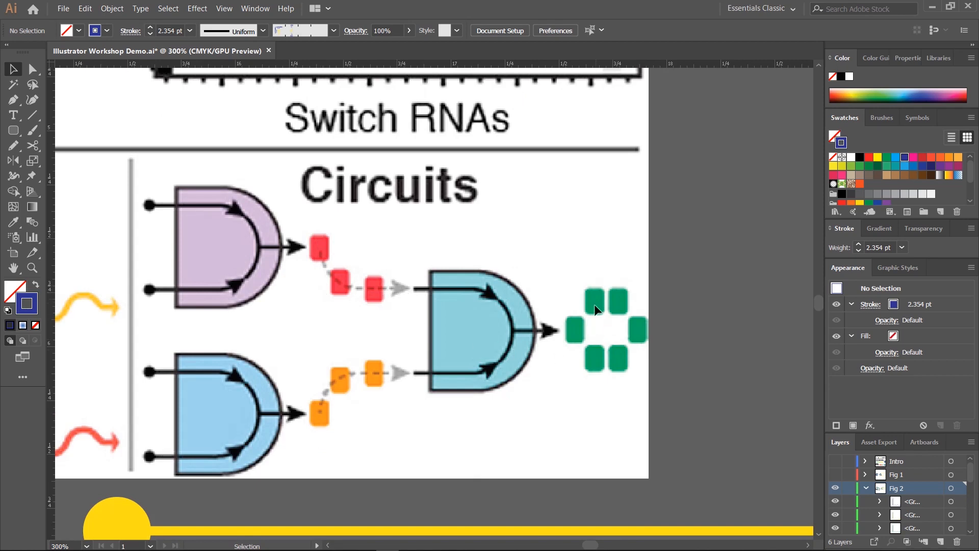
{"action": "key", "text": "ctrl+minus"}
{"action": "key", "text": "ctrl+minus"}
{"action": "key", "text": "ctrl+minus"}
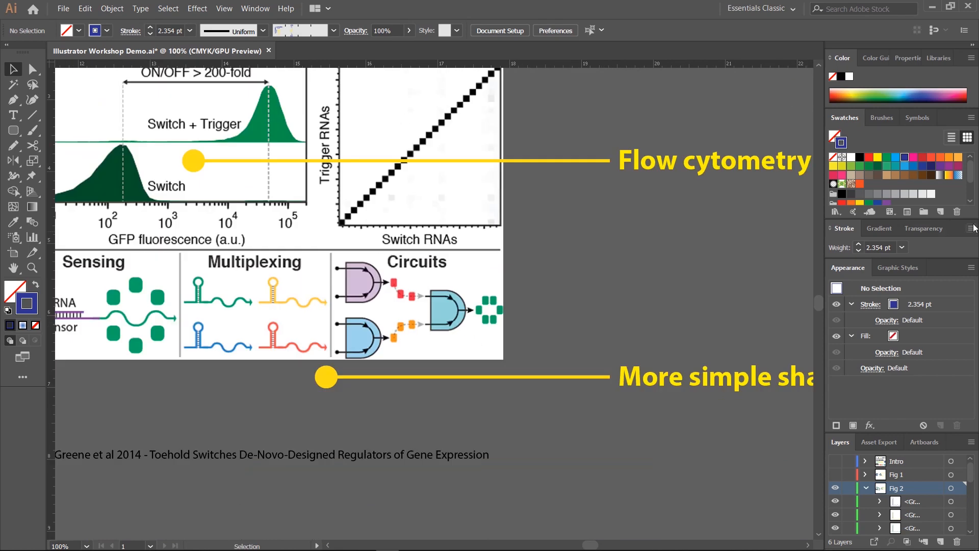
{"action": "left_click_drag", "start_coordinate": [452, 288], "coordinate": [396, 526]}
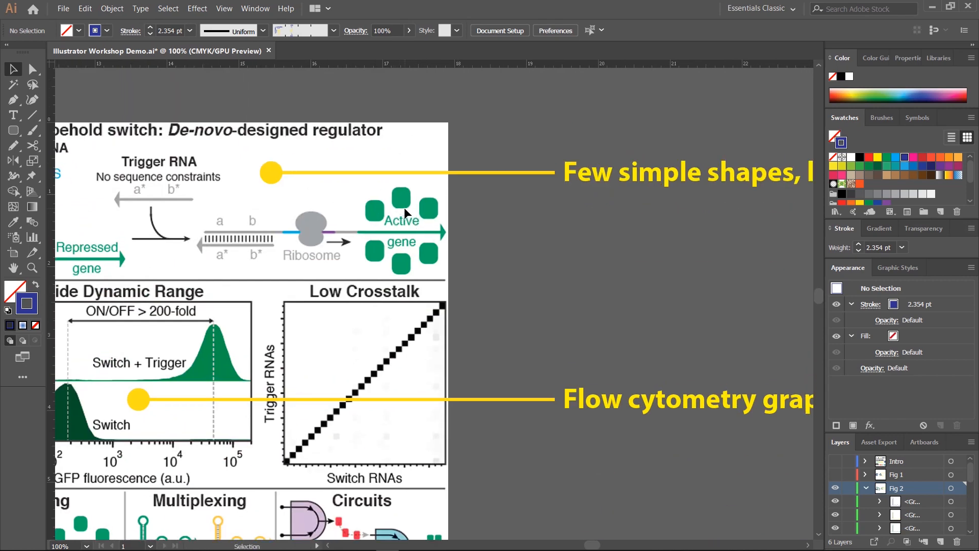
{"action": "scroll", "coordinate": [404, 207], "scroll_direction": "down", "scroll_amount": 5}
{"action": "scroll", "coordinate": [405, 253], "scroll_direction": "left", "scroll_amount": 2}
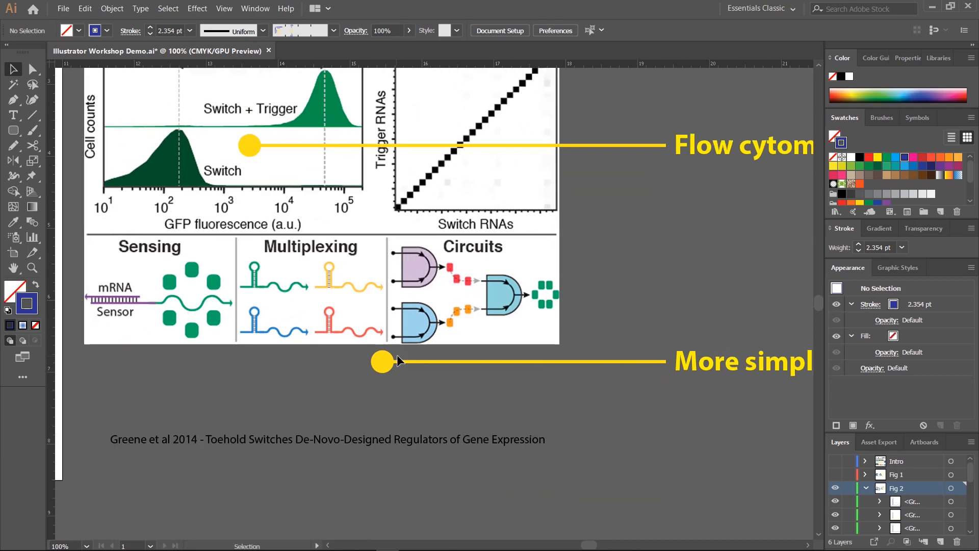
Step: Draw a rounded rectangle about 1.42 in wide and 0.63 in high near the artboard's lower-right corner, with fully rounded 0.32 in corners
{"action": "left_click_drag", "start_coordinate": [154, 290], "coordinate": [646, 256]}
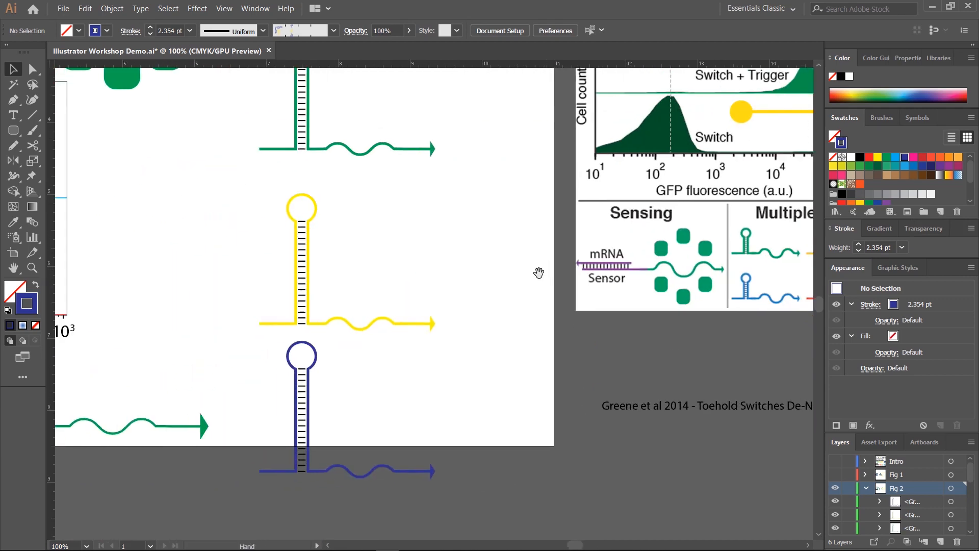
{"action": "left_click", "coordinate": [15, 131]}
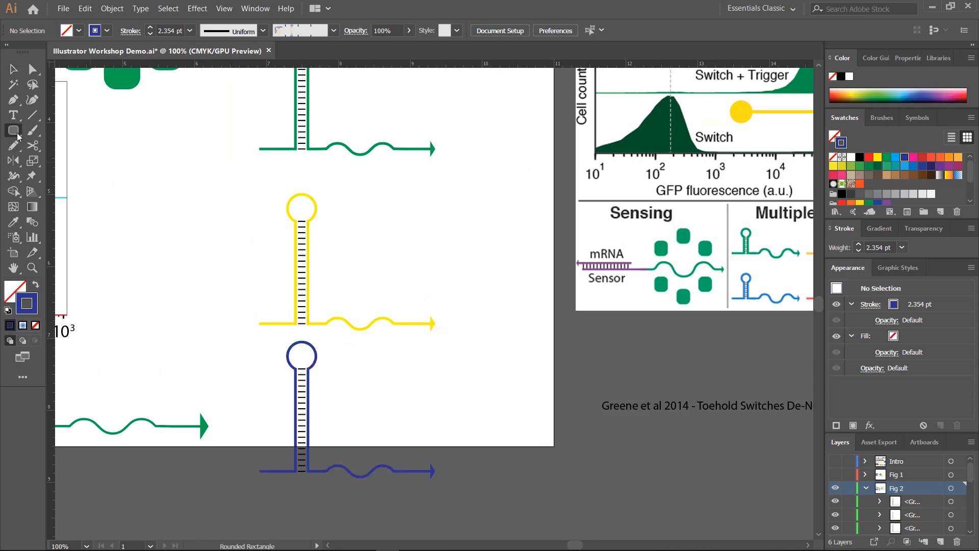
{"action": "left_click", "coordinate": [17, 135]}
{"action": "left_click_drag", "start_coordinate": [809, 277], "coordinate": [388, 263]}
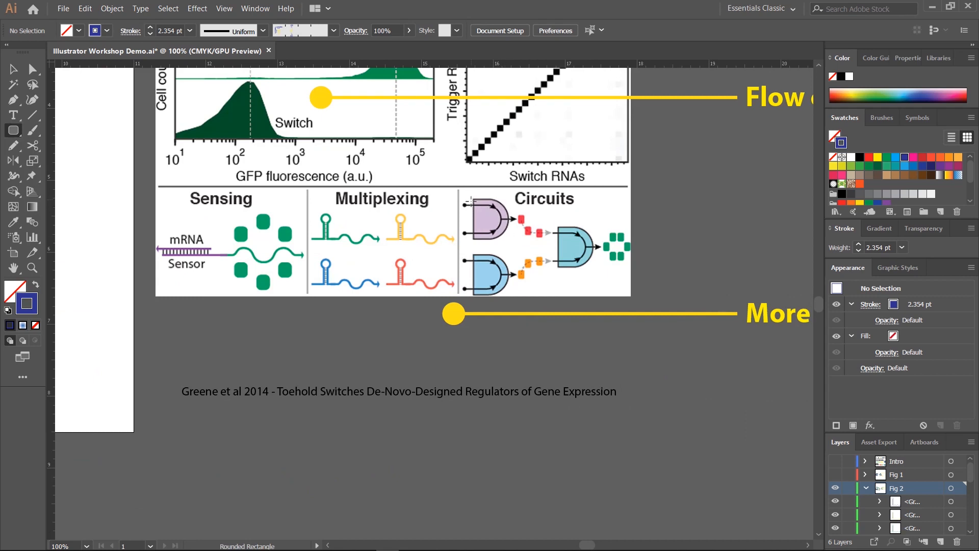
{"action": "scroll", "coordinate": [467, 252], "scroll_direction": "down", "scroll_amount": 2}
{"action": "scroll", "coordinate": [467, 252], "scroll_direction": "left", "scroll_amount": 10}
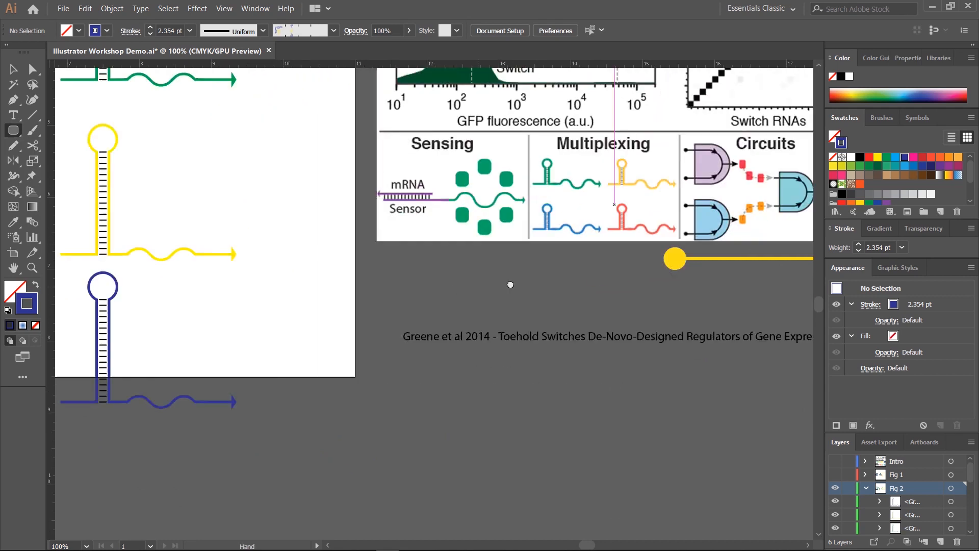
{"action": "left_click_drag", "start_coordinate": [307, 307], "coordinate": [408, 351]}
{"action": "key", "text": "Up"}
{"action": "key", "text": "Up"}
{"action": "key", "text": "Up"}
{"action": "key", "text": "Up"}
{"action": "key", "text": "Up"}
{"action": "key", "text": "Up"}
{"action": "key", "text": "Up"}
{"action": "key", "text": "Up"}
{"action": "left_click", "coordinate": [13, 69]}
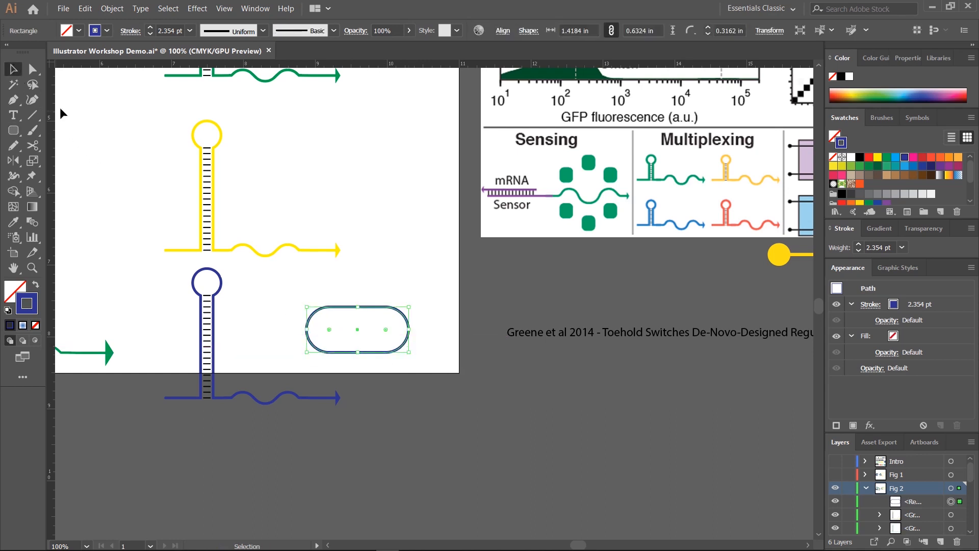
Step: Change the rounded rectangle's stroke colour to black and deselect it
{"action": "left_click", "coordinate": [581, 306]}
{"action": "left_click_drag", "start_coordinate": [582, 306], "coordinate": [412, 312]}
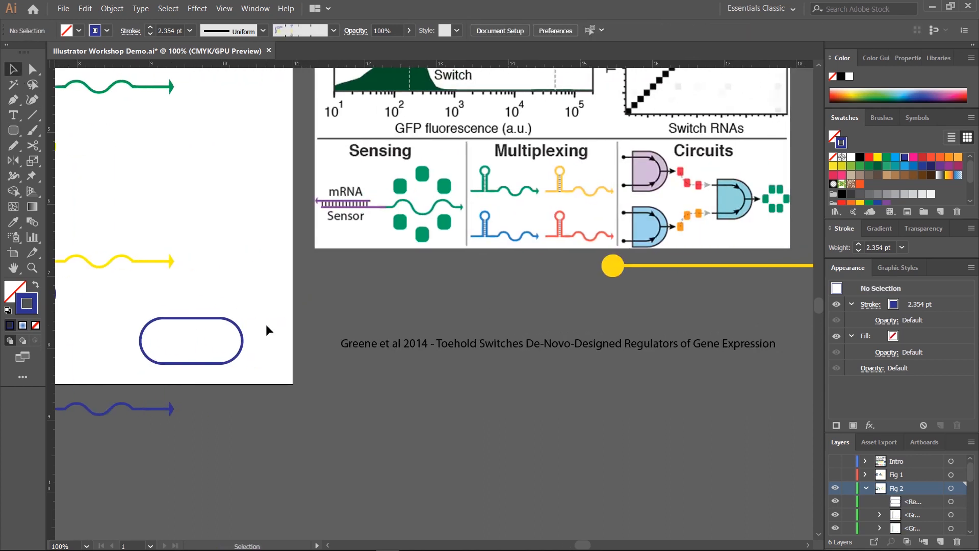
{"action": "left_click", "coordinate": [229, 319]}
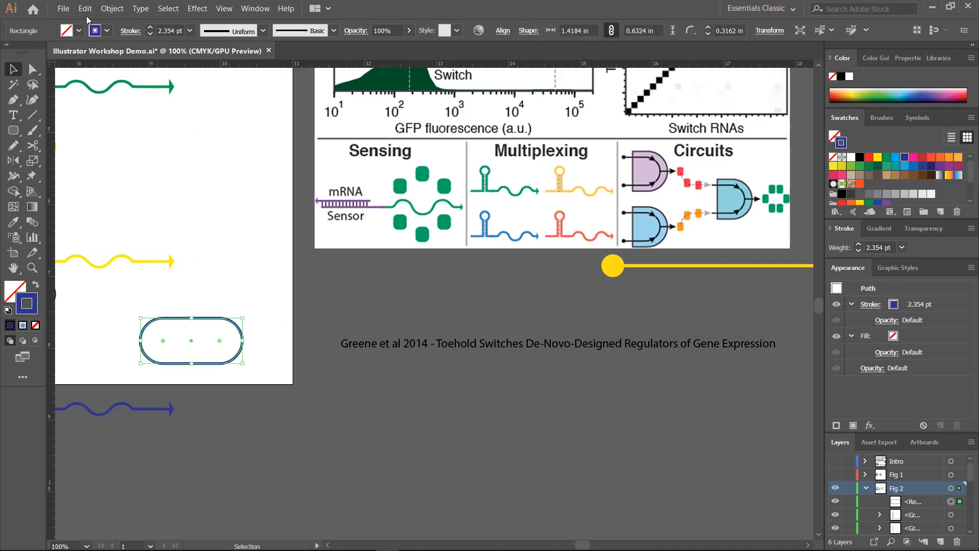
{"action": "left_click", "coordinate": [95, 30]}
{"action": "left_click", "coordinate": [35, 51]}
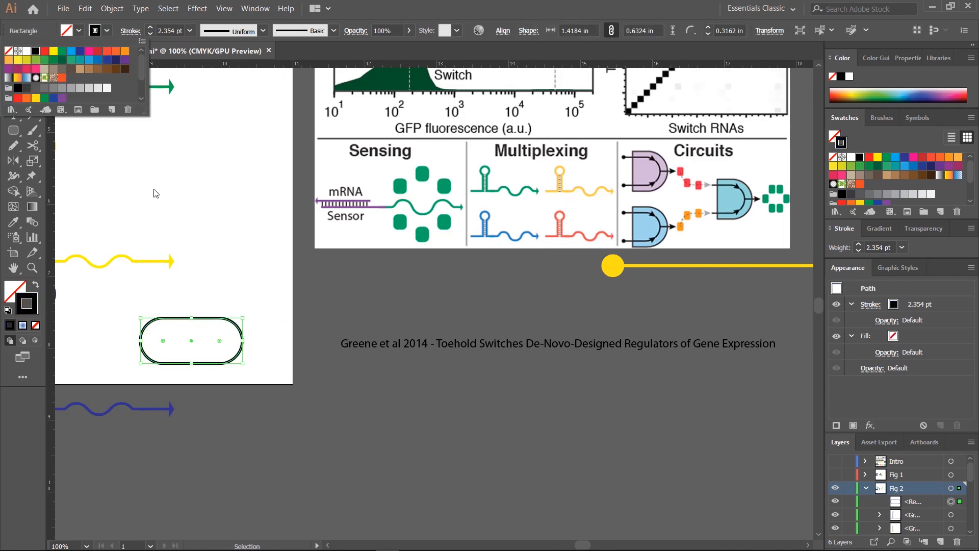
{"action": "left_click", "coordinate": [268, 247]}
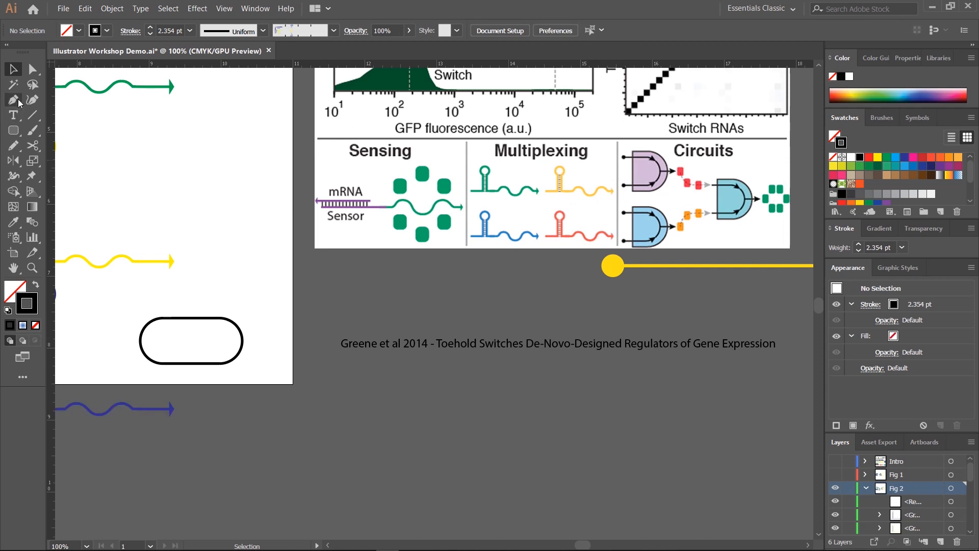
Step: Try to delete the rounded rectangle's whole left end with all of its anchor points, and undo the deletion
{"action": "left_click", "coordinate": [33, 69]}
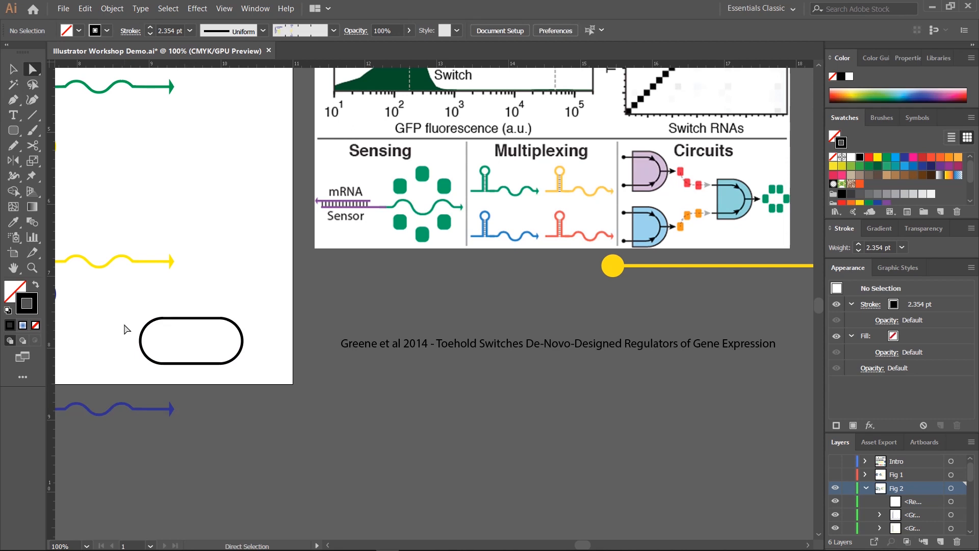
{"action": "left_click_drag", "start_coordinate": [120, 317], "coordinate": [178, 374]}
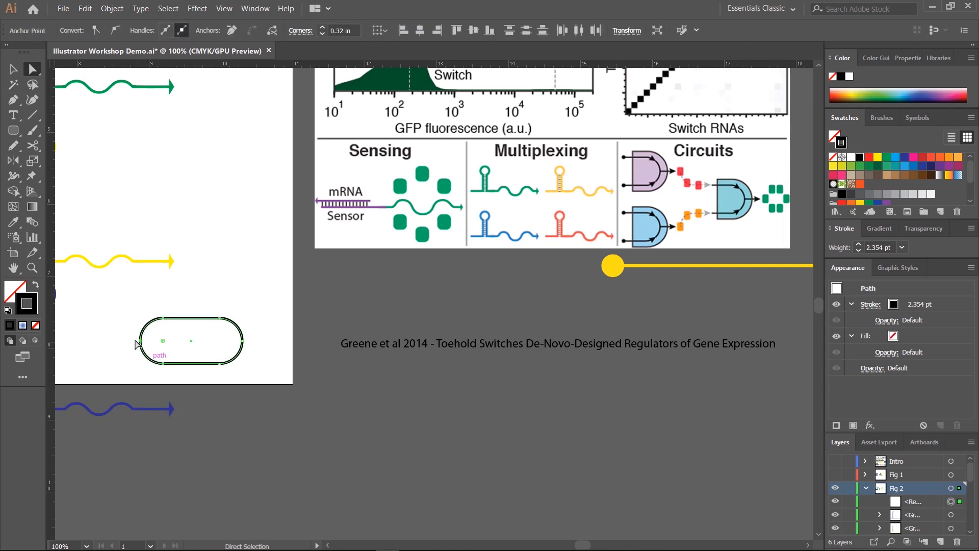
{"action": "left_click", "coordinate": [130, 321]}
{"action": "left_click_drag", "start_coordinate": [120, 289], "coordinate": [173, 387]}
{"action": "key", "text": "Delete"}
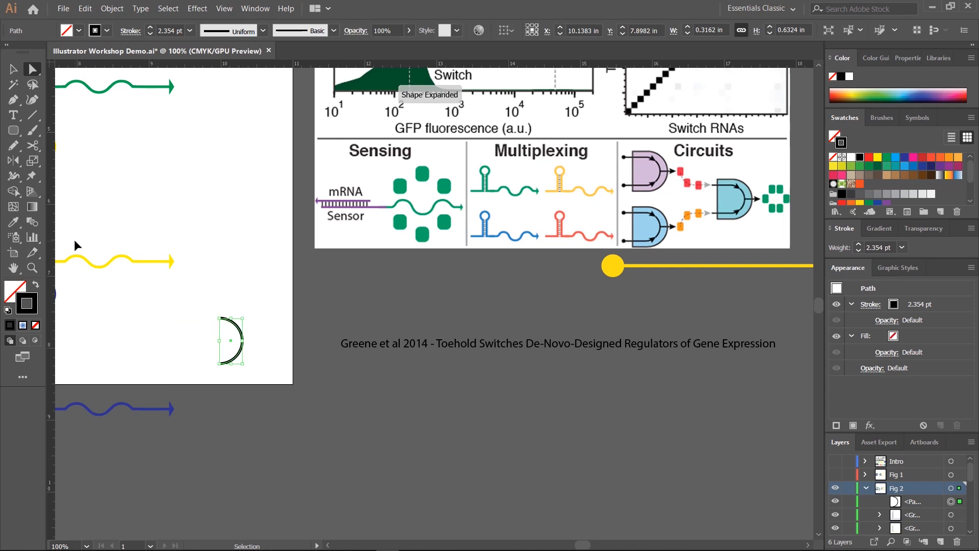
{"action": "key", "text": "ctrl+z"}
Step: Delete only the outermost left anchor point of the rounded rectangle to open it into a sideways U shape
{"action": "left_click_drag", "start_coordinate": [134, 326], "coordinate": [150, 371]}
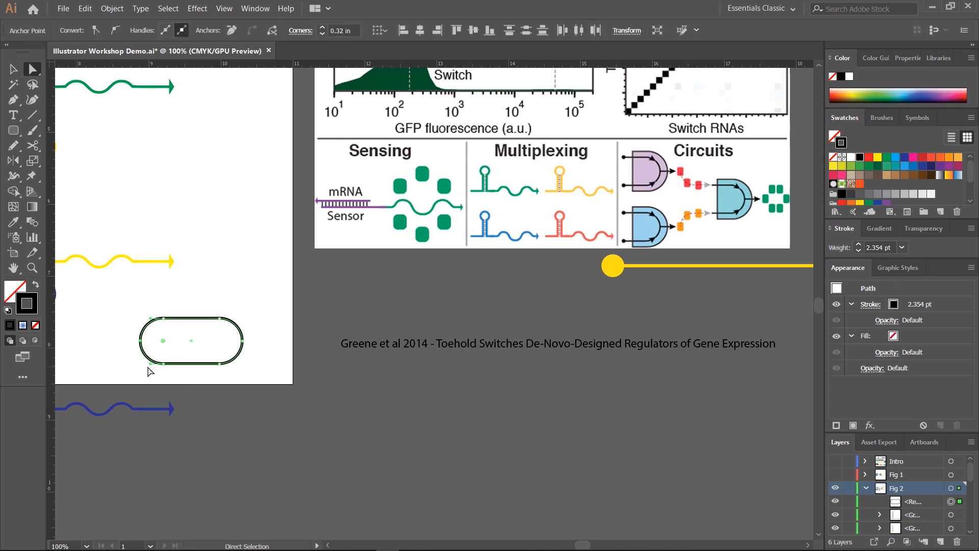
{"action": "key", "text": "Delete"}
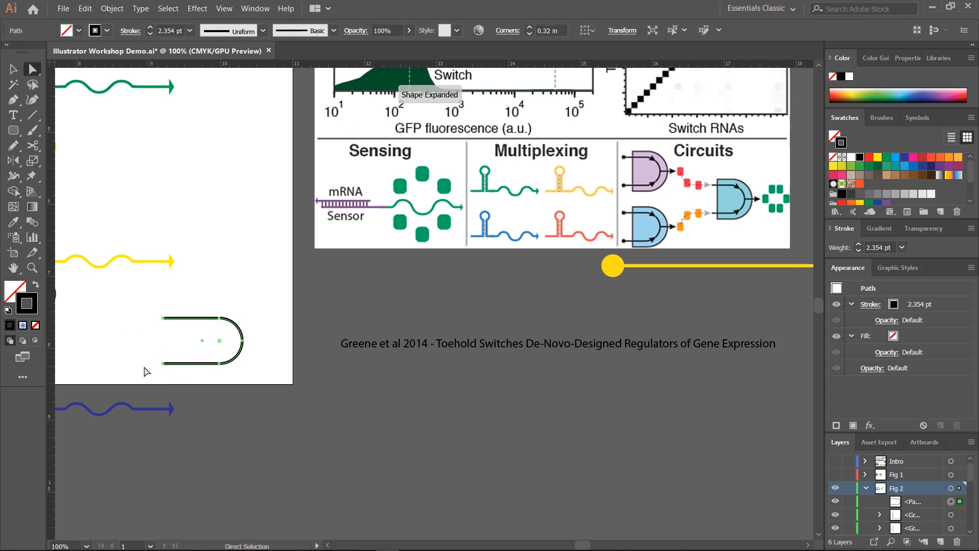
Step: Shorten the sideways U shape's straight legs by moving its two left end points right, to about 0.60 in overall width
{"action": "left_click", "coordinate": [14, 68]}
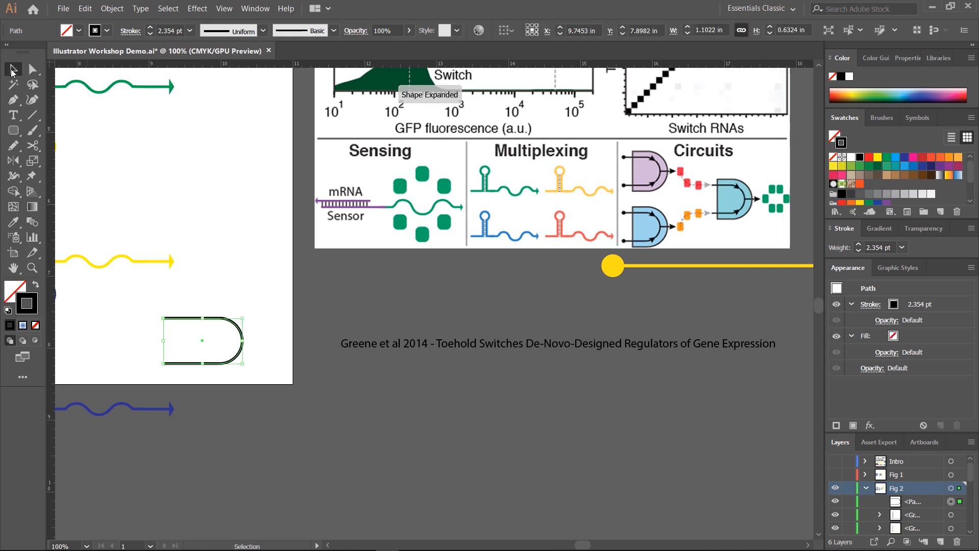
{"action": "left_click", "coordinate": [215, 345]}
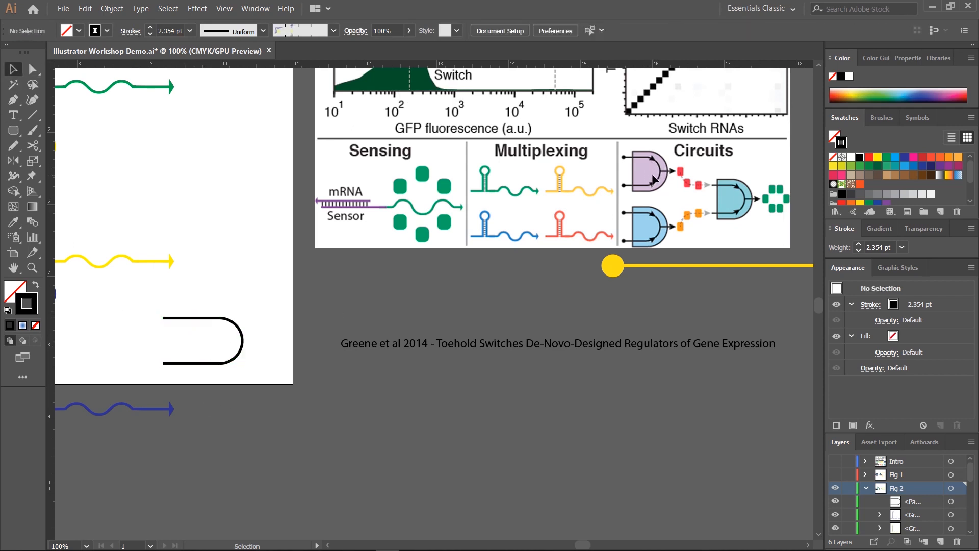
{"action": "left_click", "coordinate": [33, 69]}
{"action": "left_click_drag", "start_coordinate": [143, 299], "coordinate": [175, 381]}
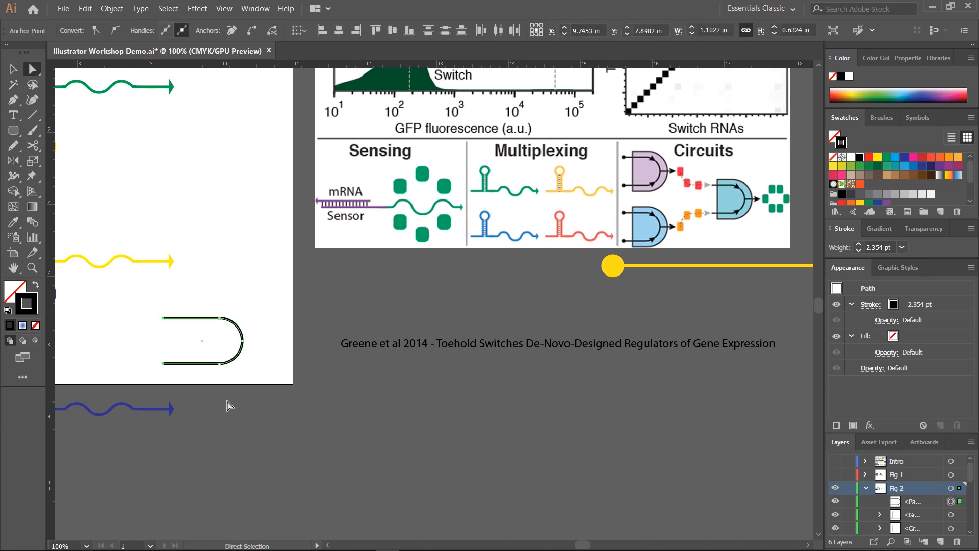
{"action": "key", "text": "shift+Right"}
{"action": "key", "text": "shift+Right"}
{"action": "key", "text": "shift+Right"}
{"action": "key", "text": "shift+Right"}
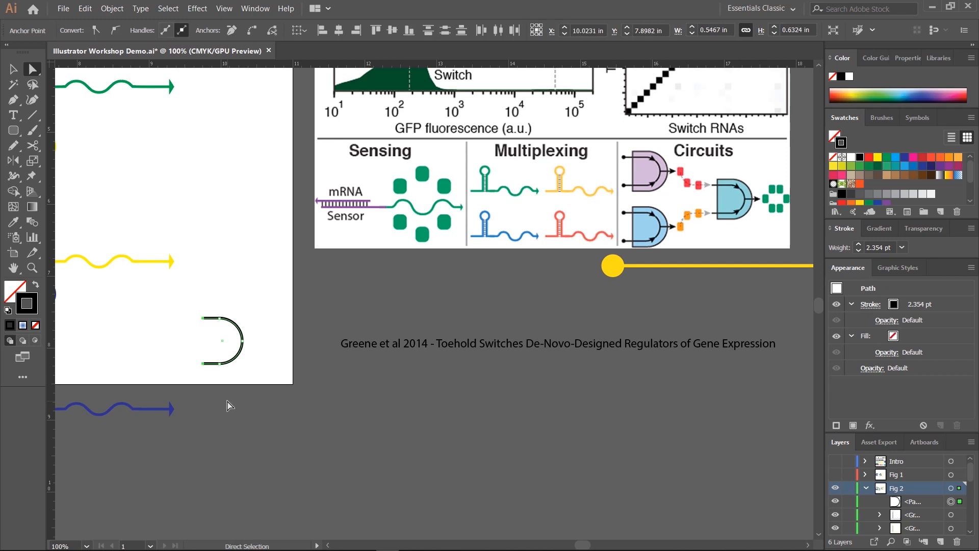
{"action": "key", "text": "Left"}
{"action": "key", "text": "Left"}
{"action": "key", "text": "Left"}
{"action": "key", "text": "Left"}
{"action": "left_click", "coordinate": [14, 70]}
{"action": "left_click", "coordinate": [240, 309]}
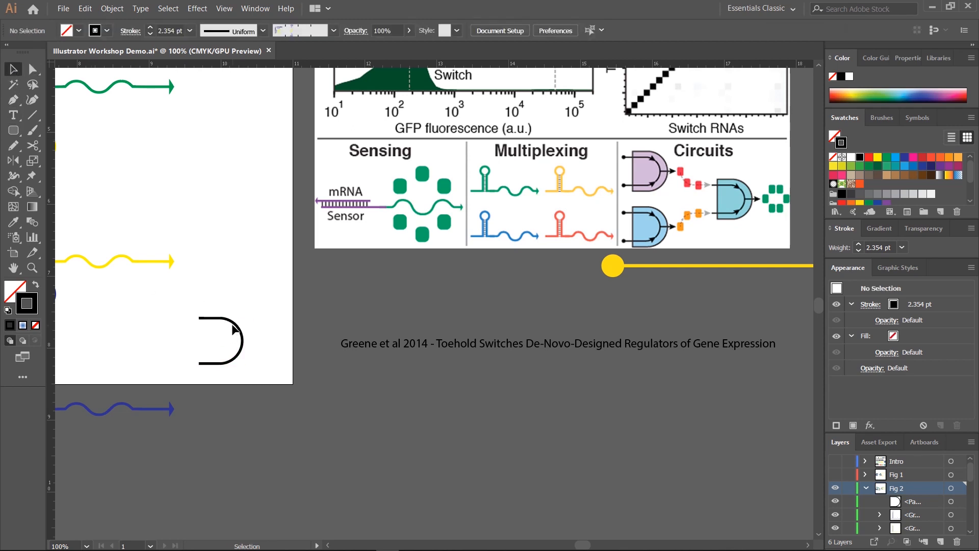
Step: Close the U shape's open left side by joining its two end points into a D-shaped gate
{"action": "left_click", "coordinate": [236, 327]}
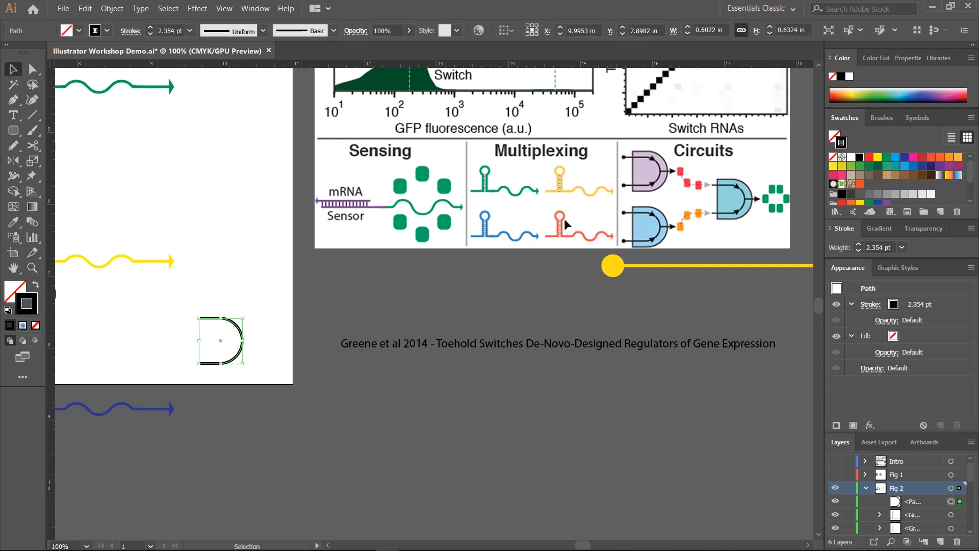
{"action": "left_click", "coordinate": [93, 292]}
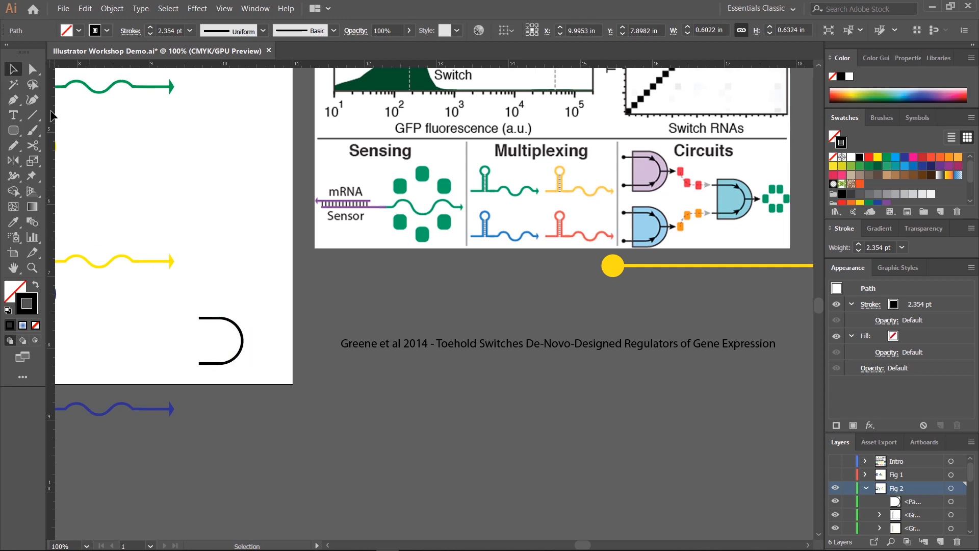
{"action": "key", "text": "a"}
{"action": "left_click_drag", "start_coordinate": [185, 299], "coordinate": [206, 387]}
{"action": "left_click", "coordinate": [250, 32]}
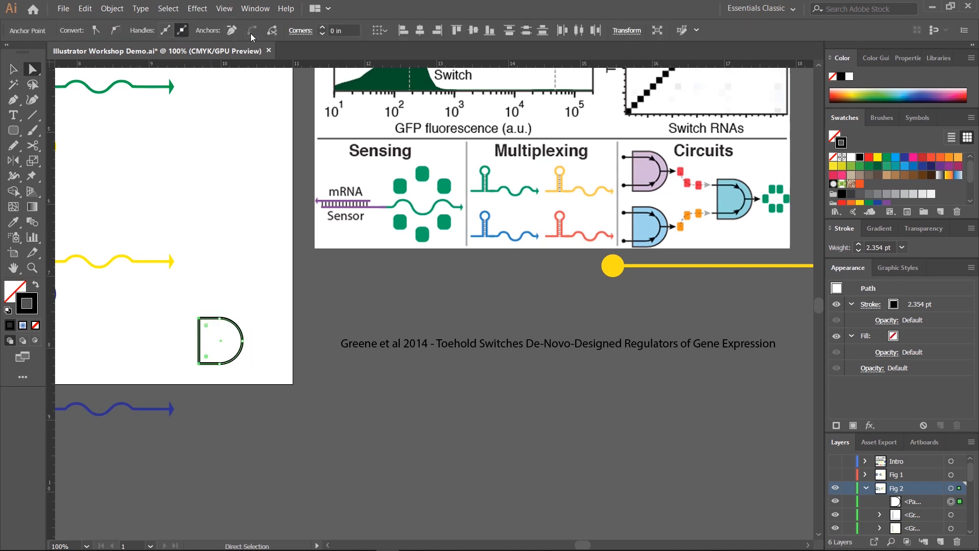
{"action": "left_click", "coordinate": [13, 69]}
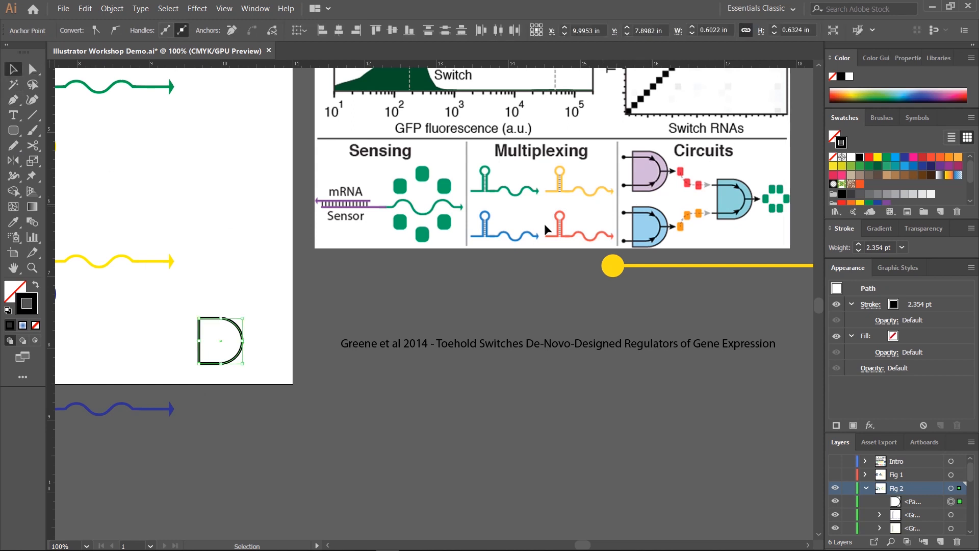
{"action": "left_click", "coordinate": [273, 363]}
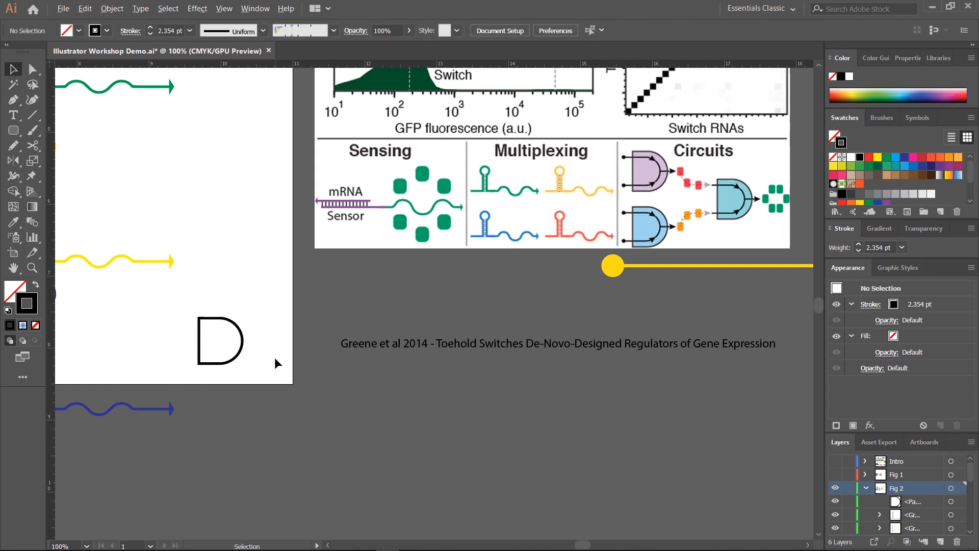
Step: Set the D-shaped gate's stroke weight to 1 pt
{"action": "left_click", "coordinate": [232, 323]}
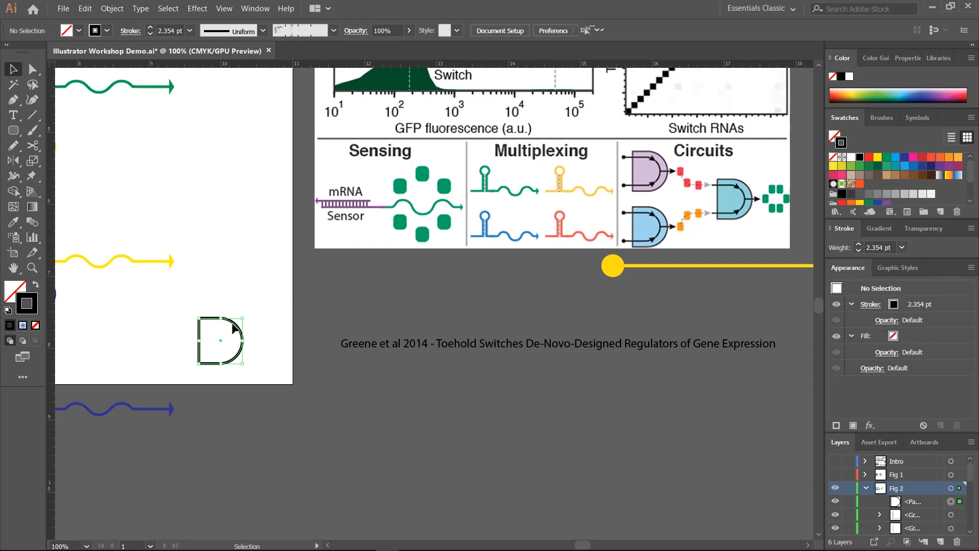
{"action": "left_click", "coordinate": [149, 34]}
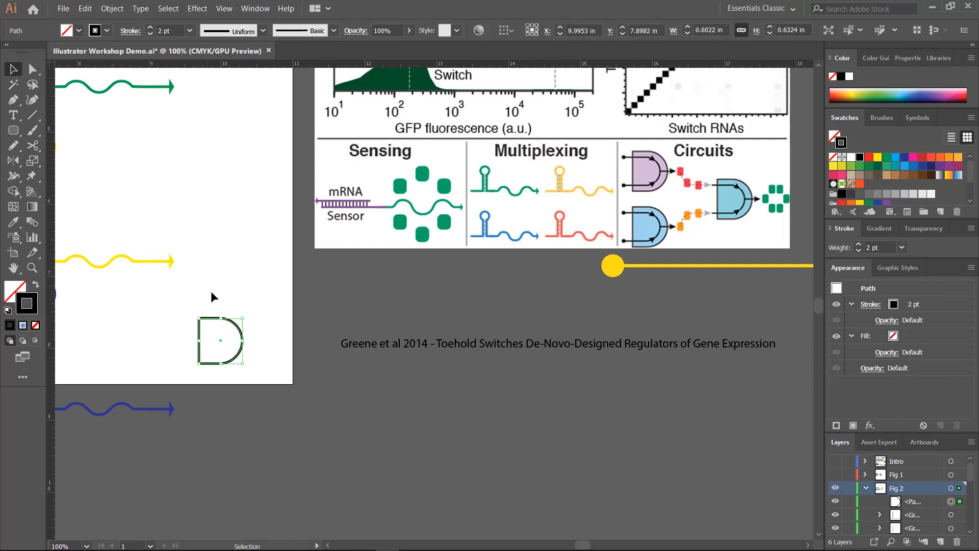
{"action": "left_click", "coordinate": [150, 34]}
{"action": "left_click", "coordinate": [311, 338]}
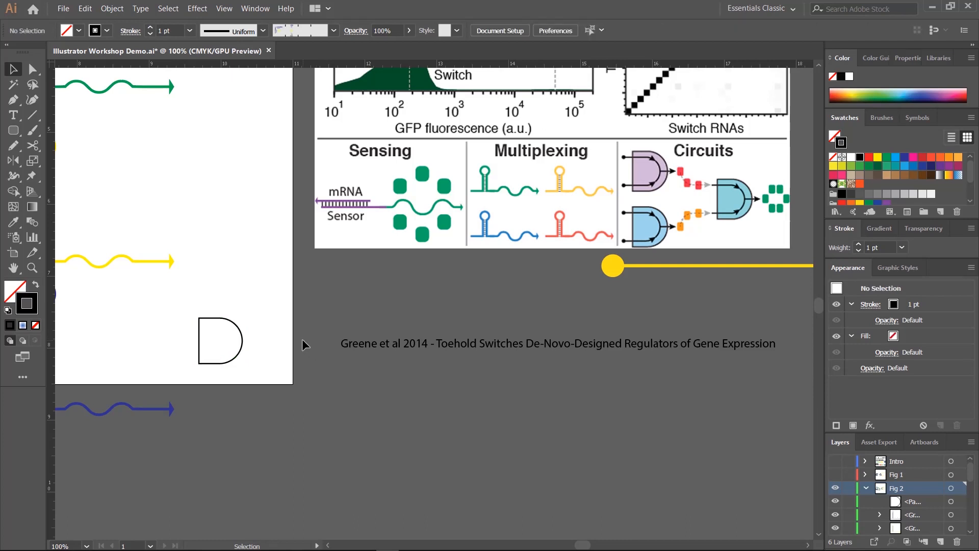
Step: Configure the Eyedropper to pick up and apply focal fill attributes but no focal stroke attributes, keeping the D-shaped gate selected
{"action": "left_click_drag", "start_coordinate": [269, 313], "coordinate": [198, 363]}
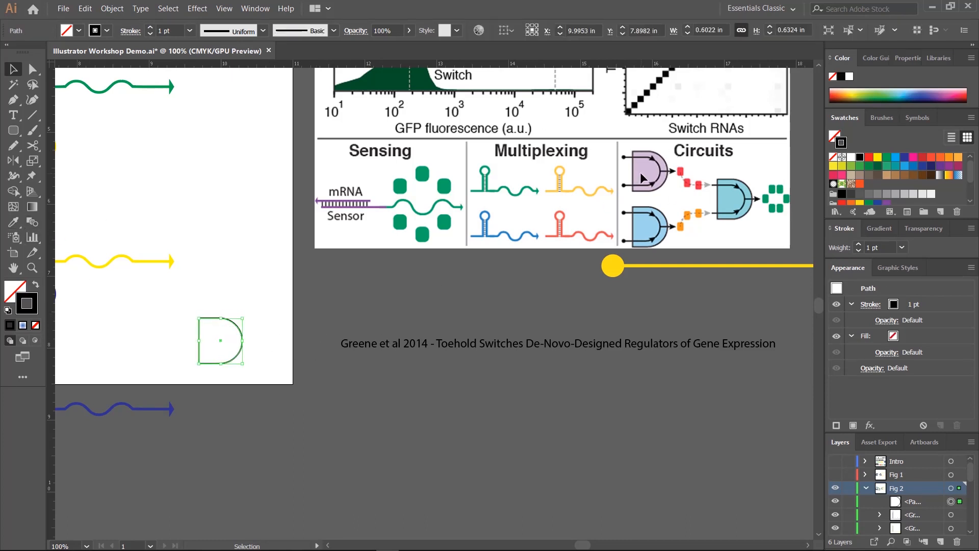
{"action": "left_click", "coordinate": [16, 221]}
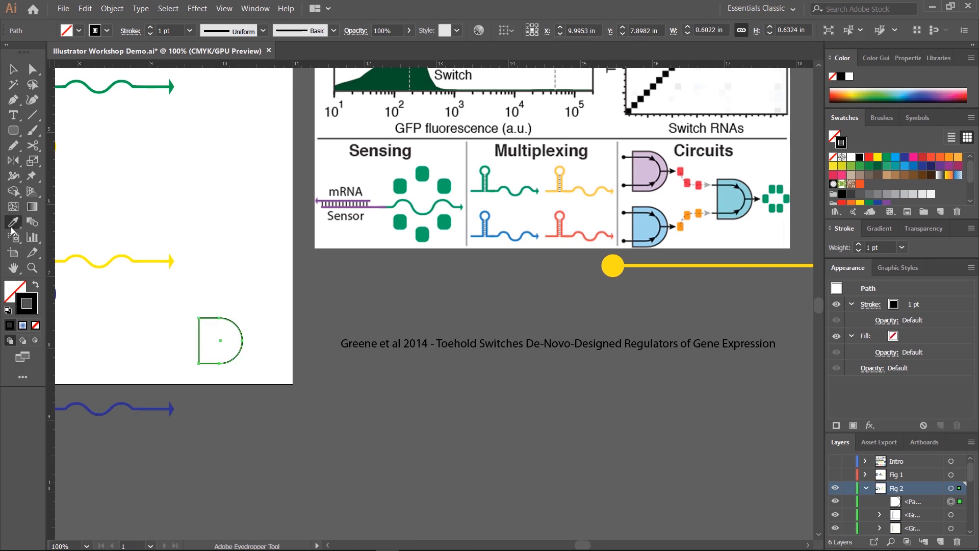
{"action": "double_click", "coordinate": [14, 224]}
{"action": "left_click", "coordinate": [383, 211]}
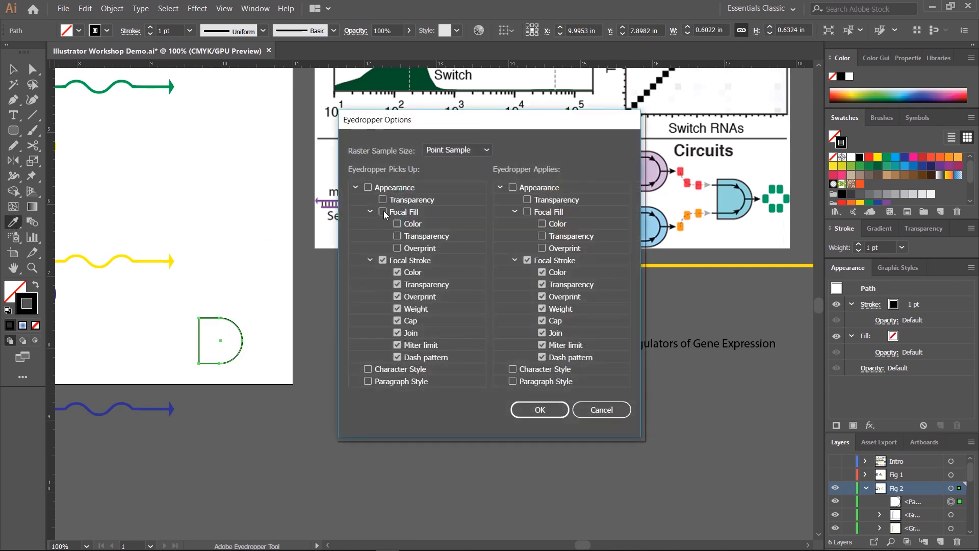
{"action": "left_click", "coordinate": [383, 260]}
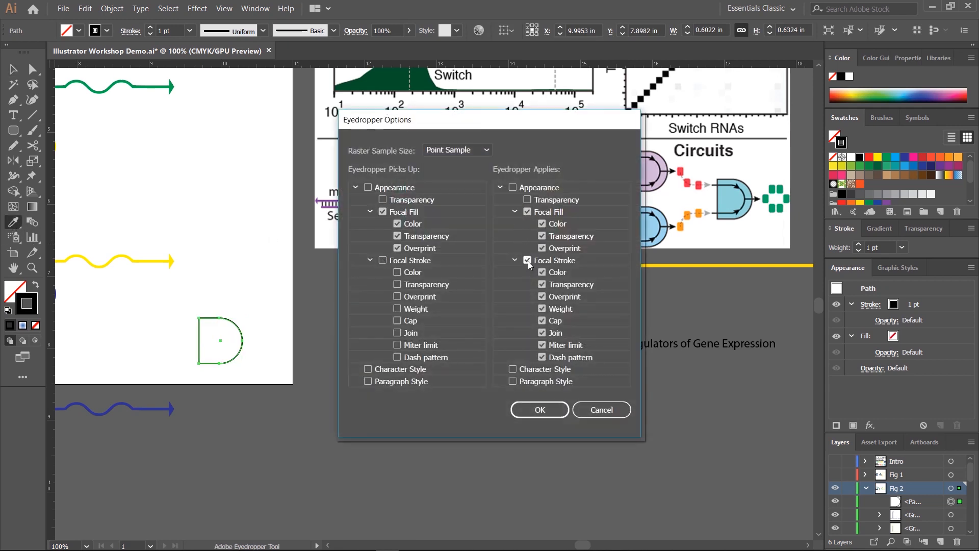
{"action": "left_click", "coordinate": [528, 261]}
{"action": "left_click", "coordinate": [540, 409]}
Step: Fill the D-shaped gate with the reference upper gate's light purple and move it up and right to about X 10.36, Y 7.30 in
{"action": "left_click", "coordinate": [645, 175]}
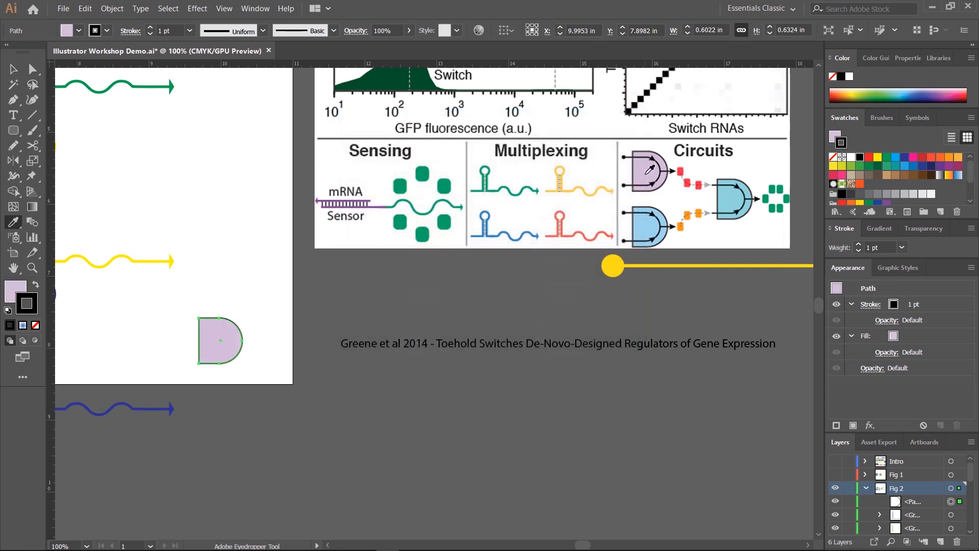
{"action": "left_click", "coordinate": [13, 69]}
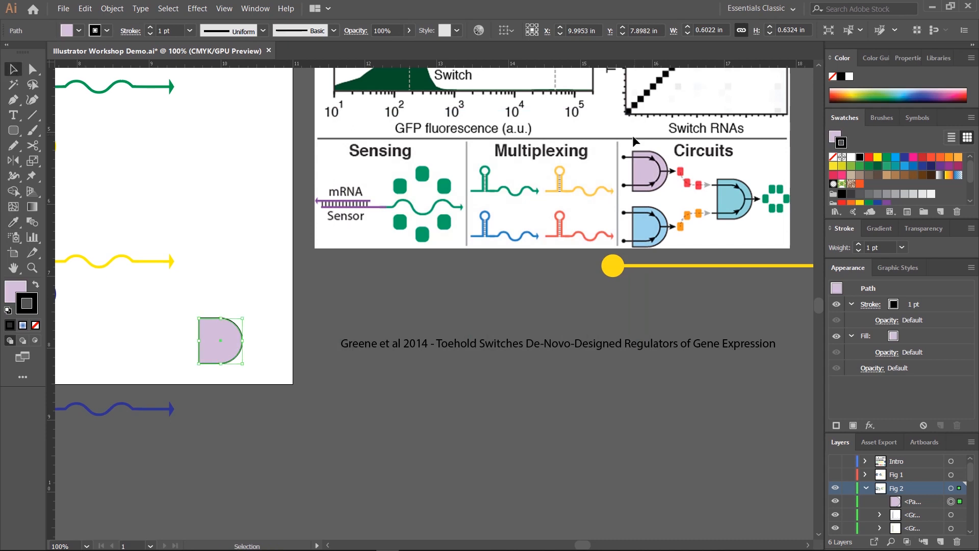
{"action": "left_click", "coordinate": [185, 290]}
{"action": "left_click_drag", "start_coordinate": [213, 335], "coordinate": [274, 295]}
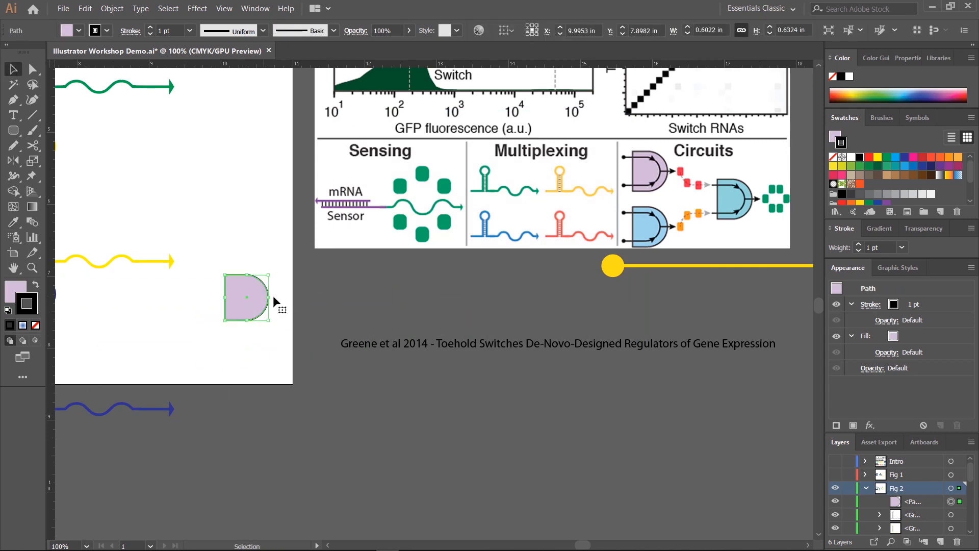
{"action": "left_click", "coordinate": [406, 302]}
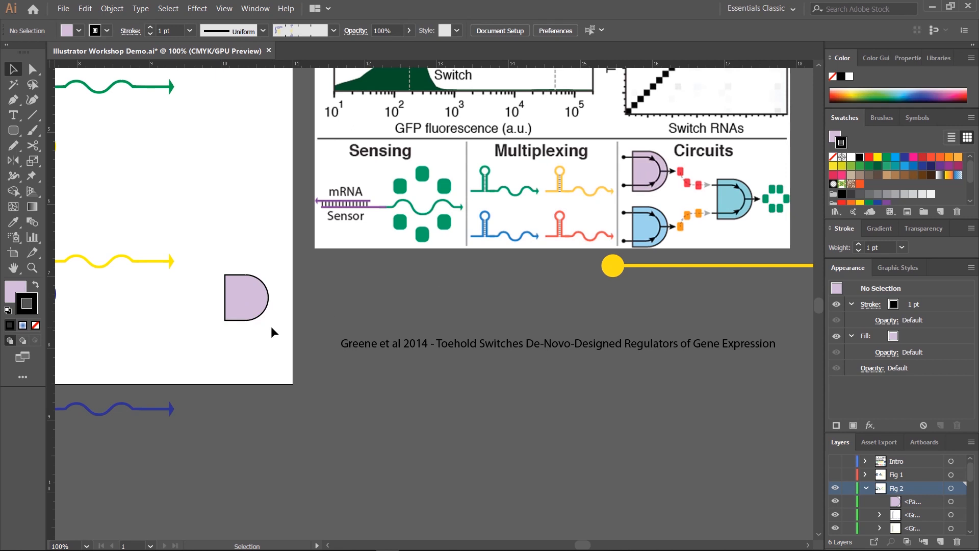
Step: Duplicate the purple gate directly below the original and set the copy's fill to none
{"action": "left_click", "coordinate": [252, 305]}
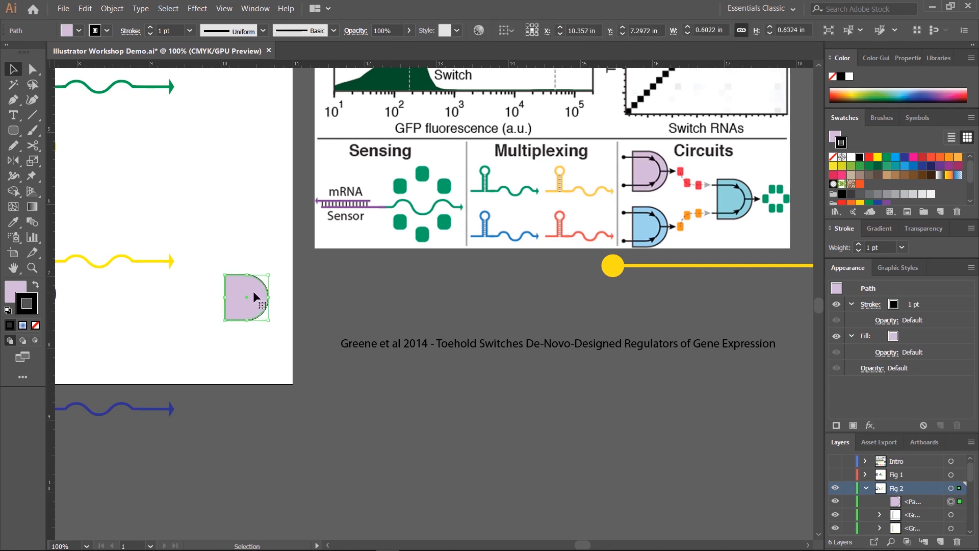
{"action": "left_click_drag", "start_coordinate": [254, 293], "coordinate": [246, 356]}
{"action": "left_click", "coordinate": [273, 368]}
{"action": "left_click", "coordinate": [11, 293]}
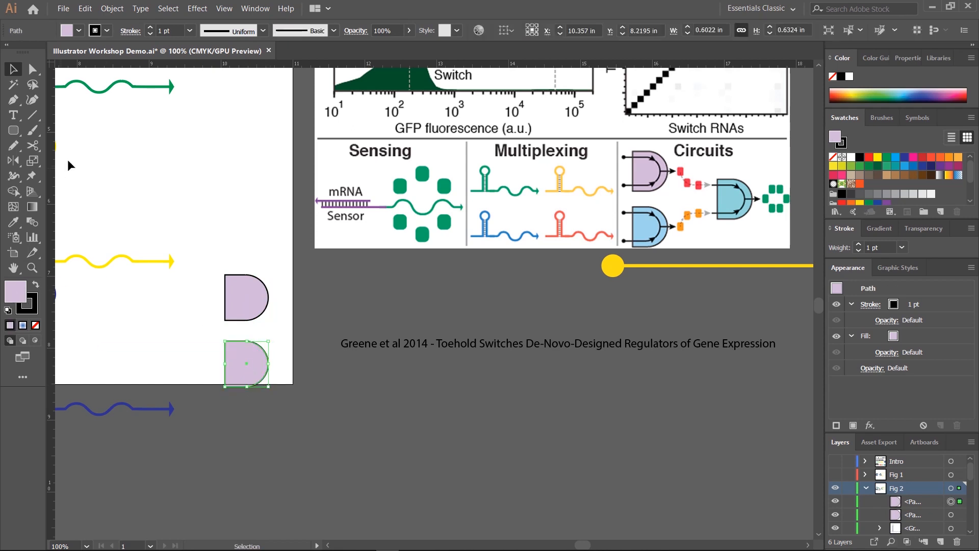
{"action": "left_click", "coordinate": [80, 30]}
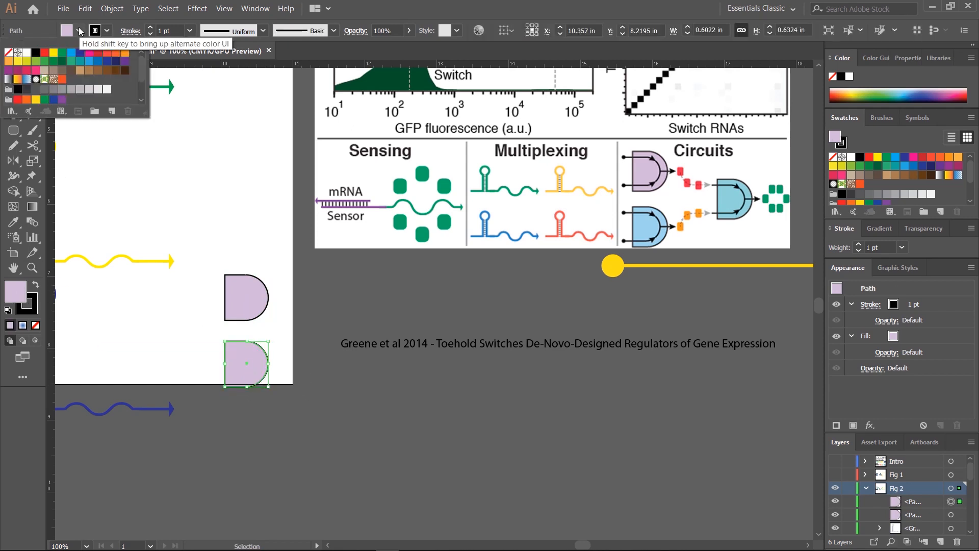
{"action": "left_click", "coordinate": [8, 52]}
{"action": "left_click", "coordinate": [237, 216]}
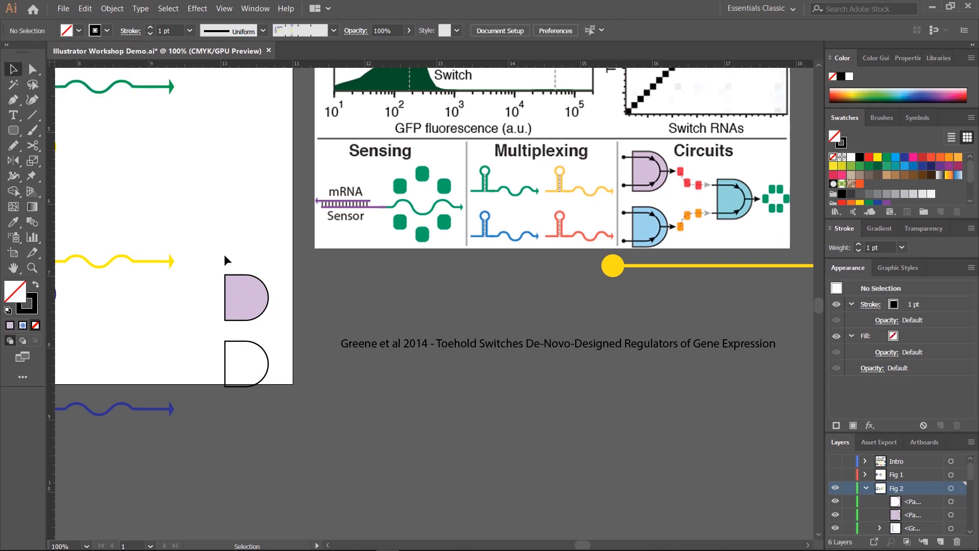
Step: Cut the unfilled gate's path at its two left corner anchors and delete the detached vertical edge
{"action": "left_click", "coordinate": [32, 69]}
{"action": "left_click_drag", "start_coordinate": [211, 329], "coordinate": [231, 400]}
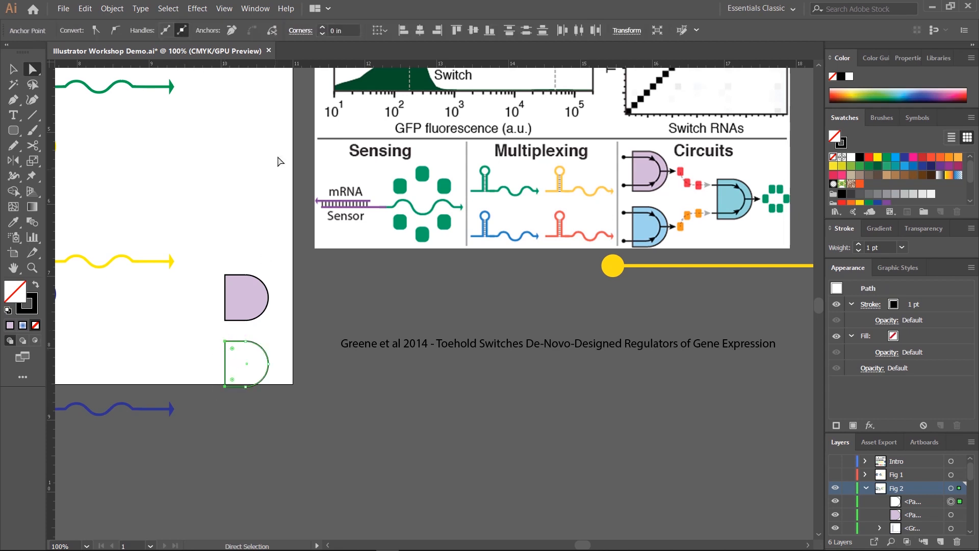
{"action": "left_click", "coordinate": [273, 32]}
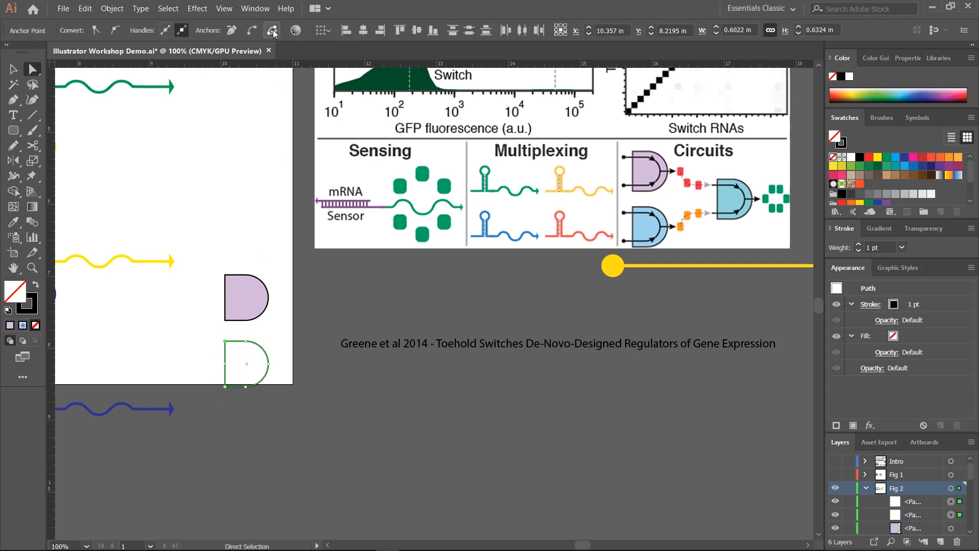
{"action": "left_click", "coordinate": [11, 69]}
{"action": "left_click", "coordinate": [174, 362]}
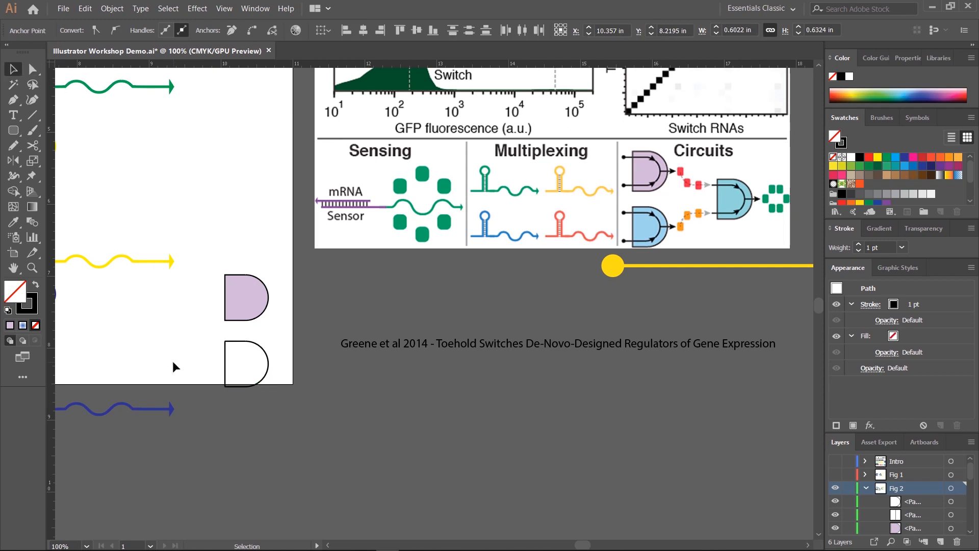
{"action": "left_click_drag", "start_coordinate": [224, 366], "coordinate": [200, 369]}
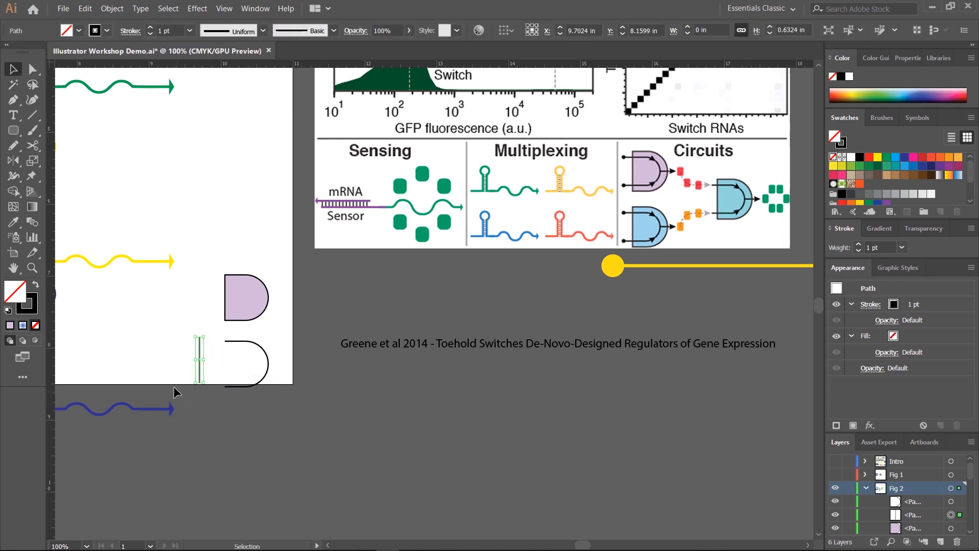
{"action": "key", "text": "Delete"}
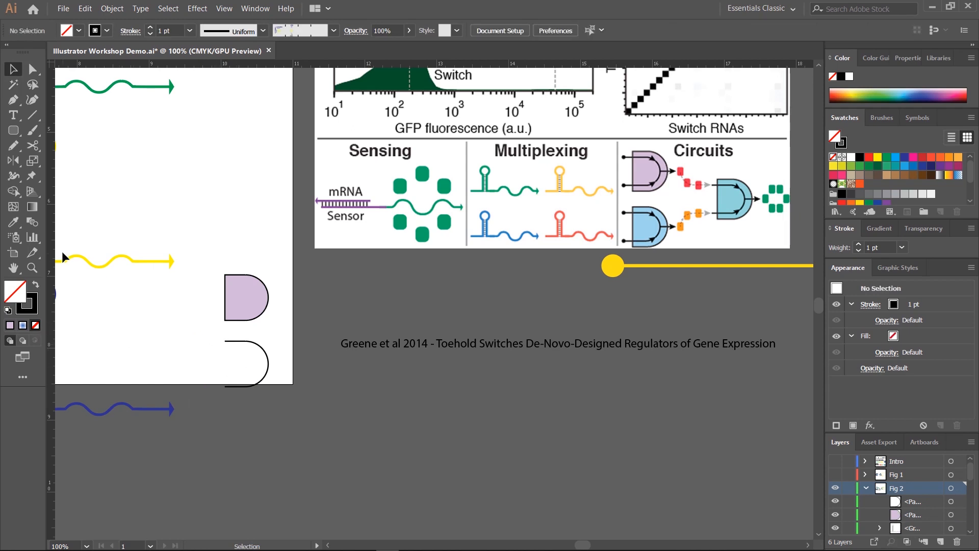
Step: Move the open gate outline up slightly beneath the purple gate, to about Y 8.13 in, and deselect it
{"action": "left_click", "coordinate": [243, 342]}
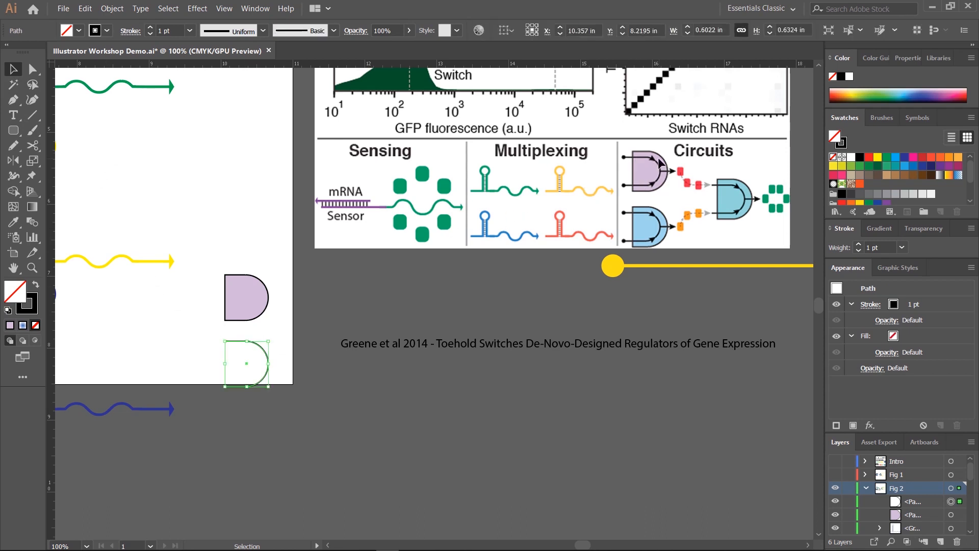
{"action": "left_click_drag", "start_coordinate": [225, 341], "coordinate": [224, 388]}
{"action": "left_click", "coordinate": [177, 348]}
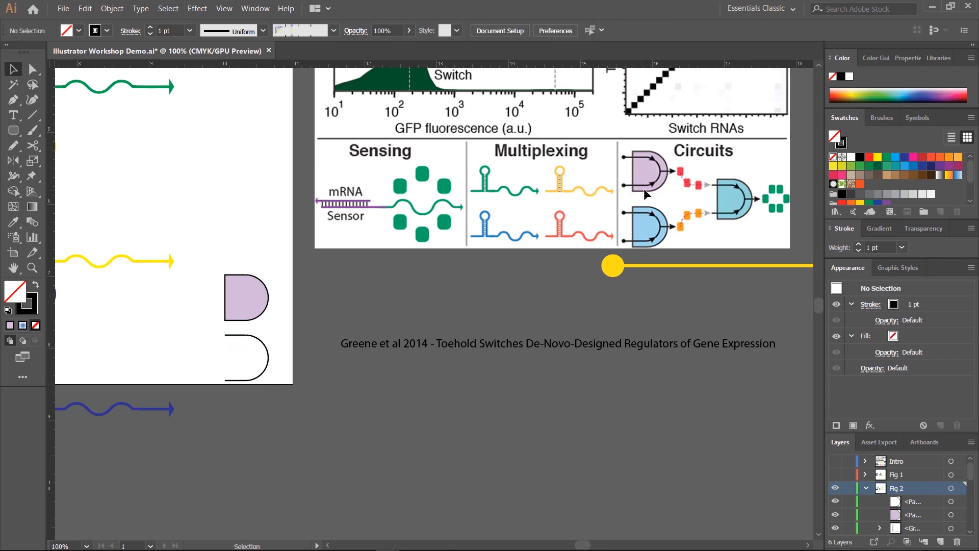
{"action": "left_click", "coordinate": [267, 352]}
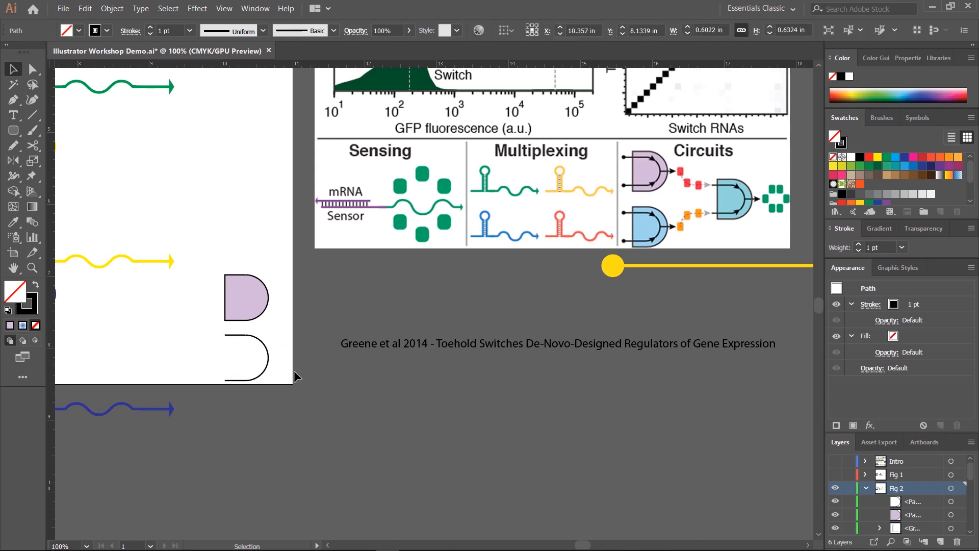
{"action": "left_click", "coordinate": [294, 371]}
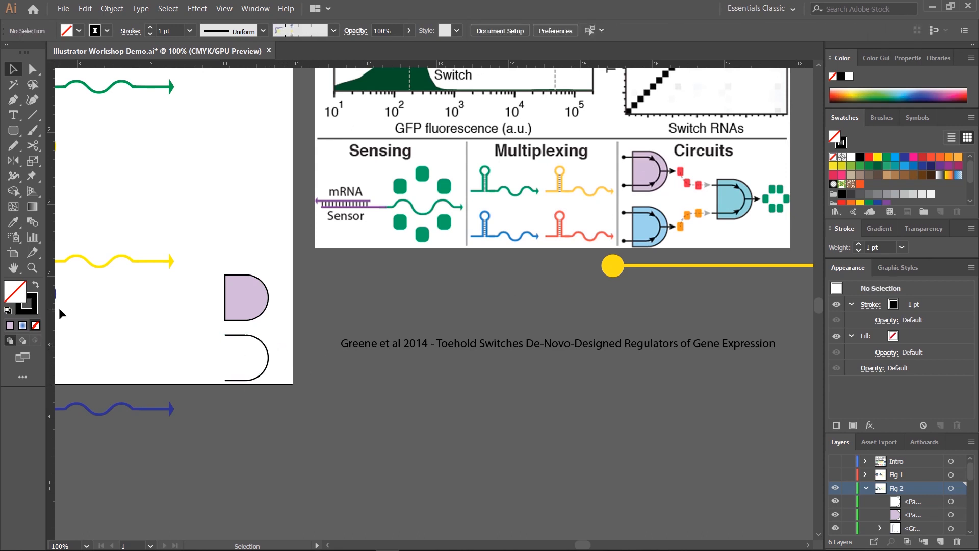
Step: Place a vertical ruler guide through the purple gate and the open outline at about X 10.38 in
{"action": "left_click_drag", "start_coordinate": [54, 306], "coordinate": [246, 319]}
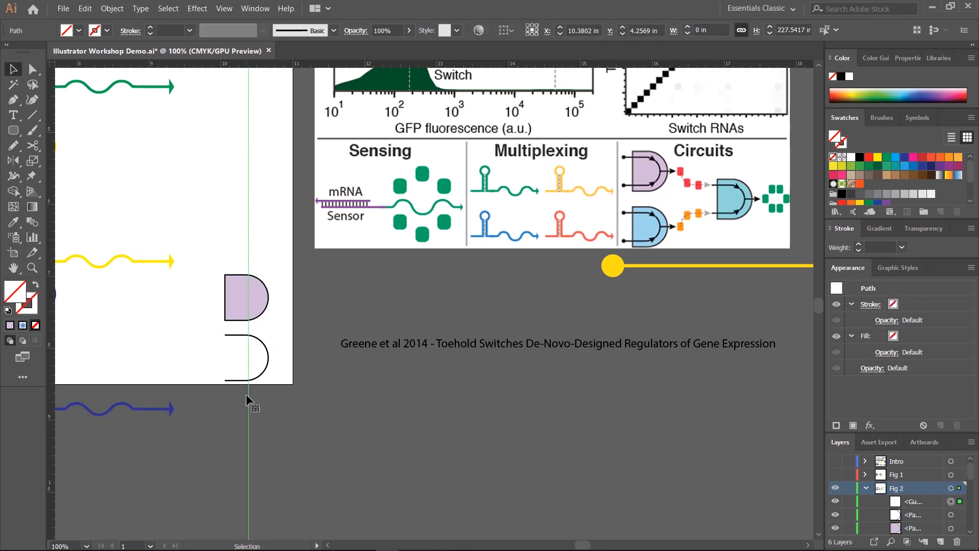
Step: Lock the vertical guide and add anchor points to the open outline at its upper and lower crossings with the guide
{"action": "left_click", "coordinate": [849, 501]}
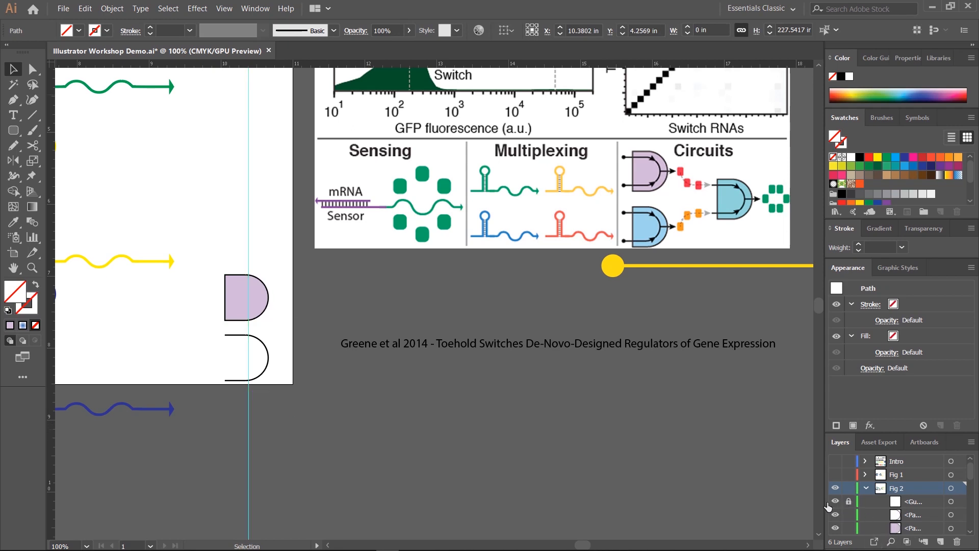
{"action": "left_click", "coordinate": [263, 345]}
{"action": "key", "text": "ctrl+plus"}
{"action": "key", "text": "ctrl+plus"}
{"action": "key", "text": "ctrl+plus"}
{"action": "key", "text": "ctrl+plus"}
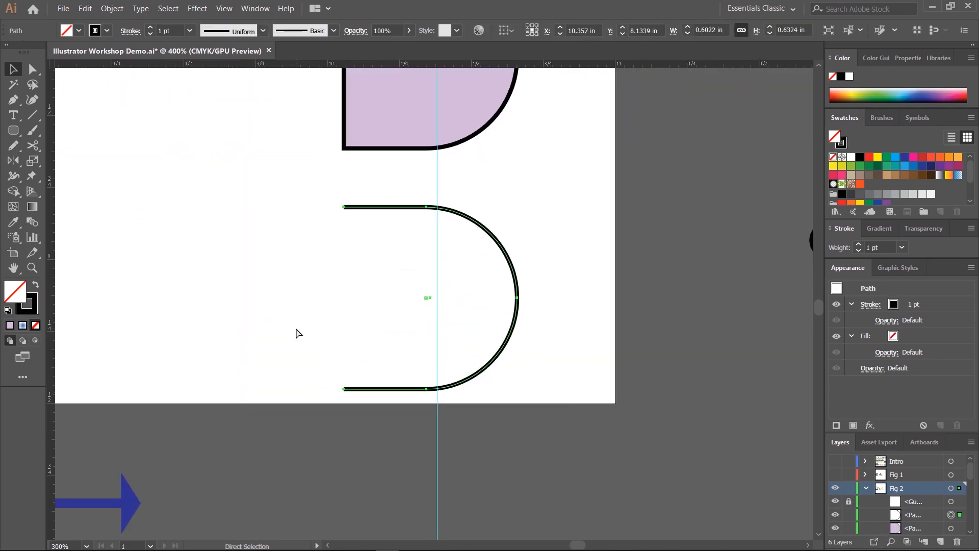
{"action": "left_click", "coordinate": [387, 300]}
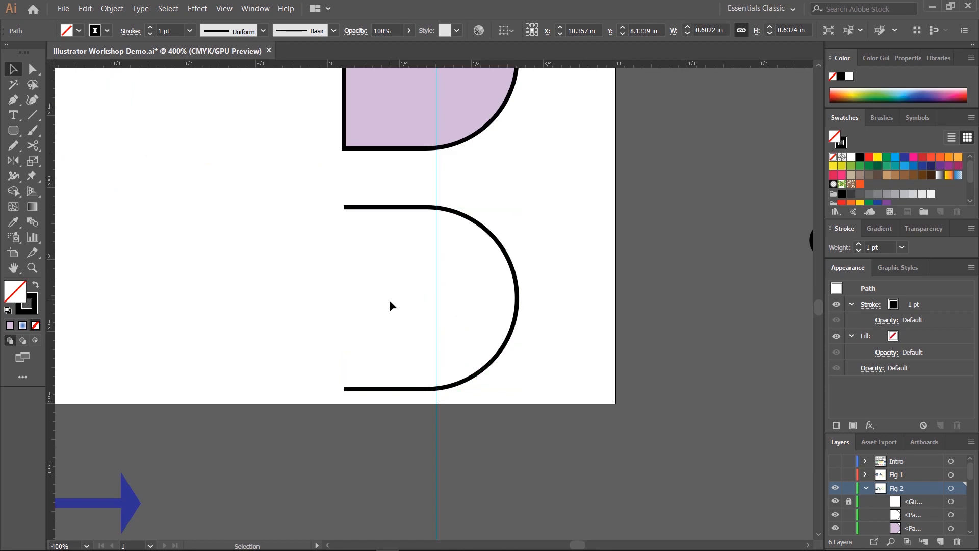
{"action": "left_click", "coordinate": [475, 214]}
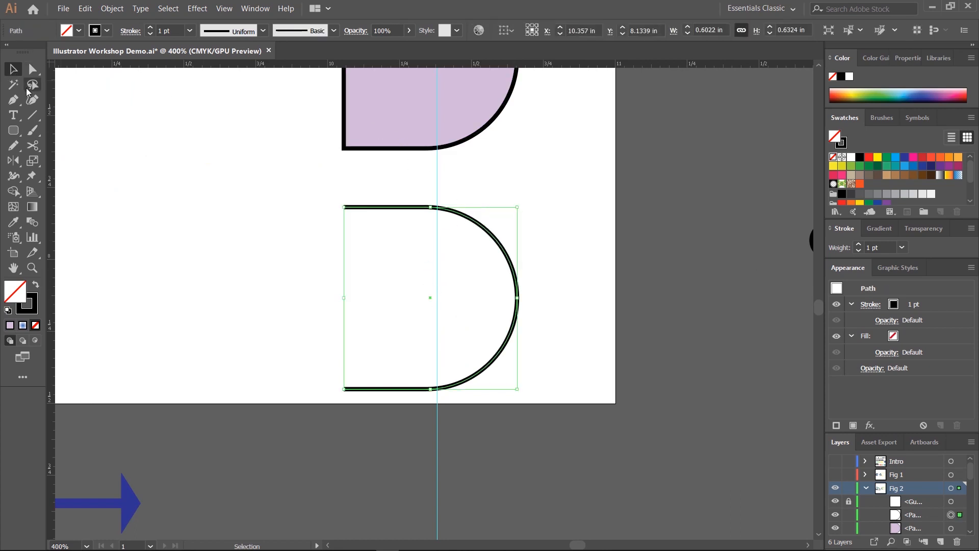
{"action": "left_click", "coordinate": [13, 99]}
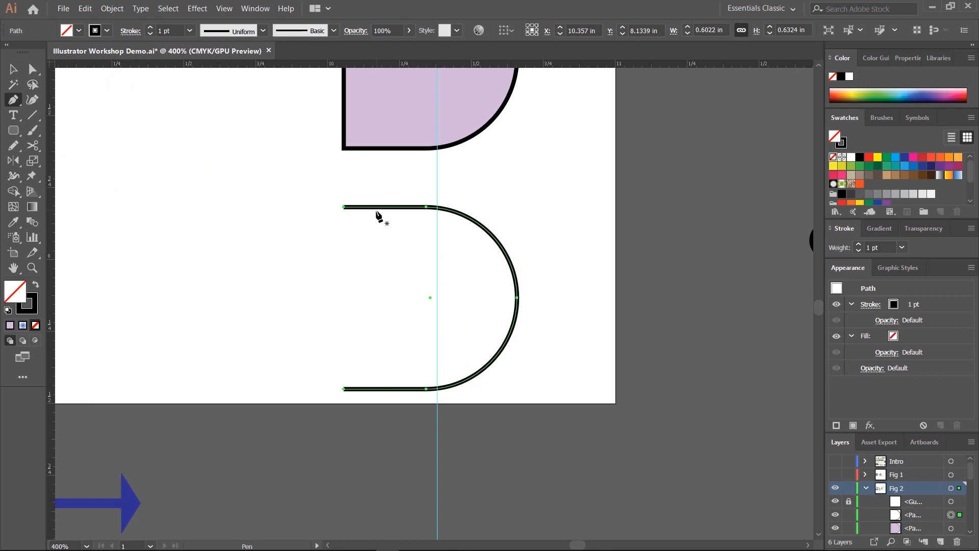
{"action": "left_click", "coordinate": [437, 207]}
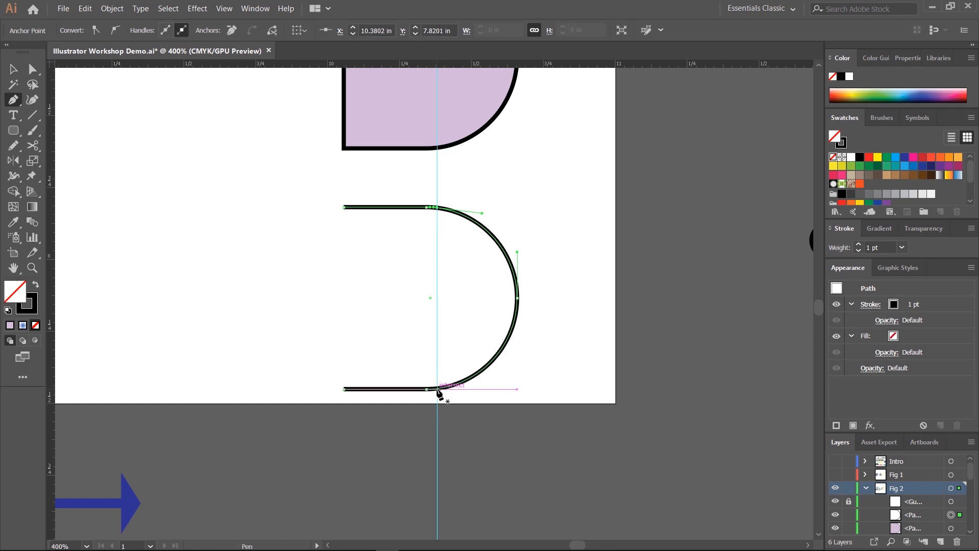
{"action": "left_click", "coordinate": [437, 389]}
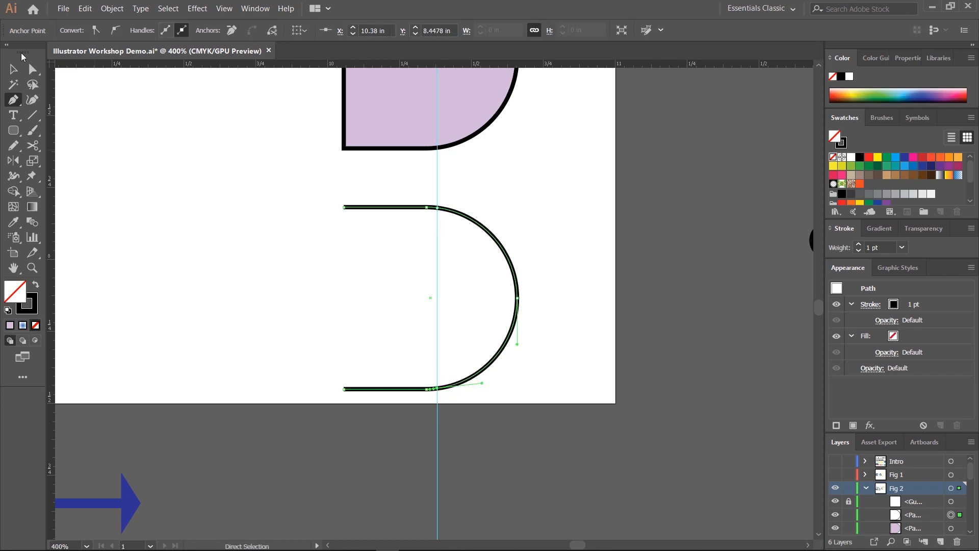
{"action": "key", "text": "v"}
{"action": "left_click", "coordinate": [339, 288]}
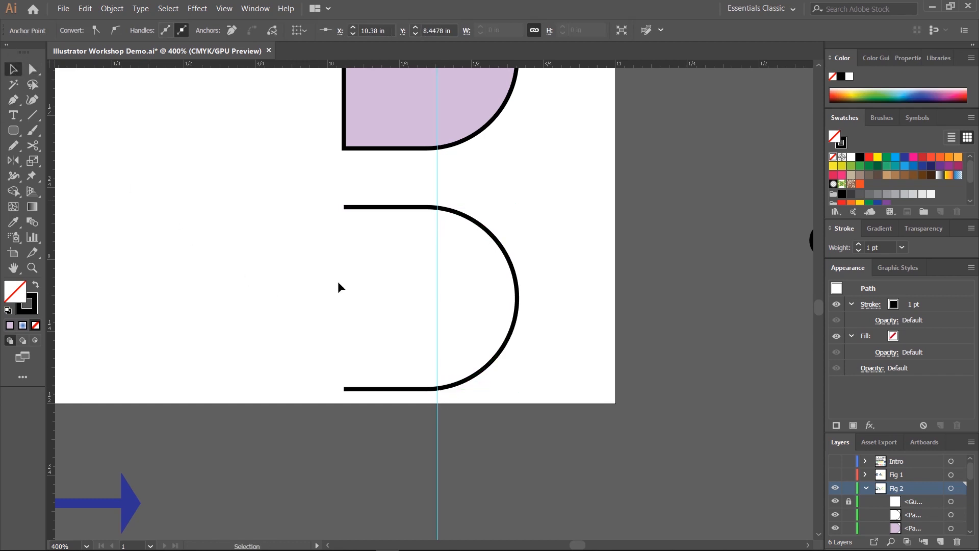
Step: Unlock the vertical guide through the gate outline and delete it
{"action": "left_click", "coordinate": [437, 208]}
{"action": "left_click", "coordinate": [466, 221]}
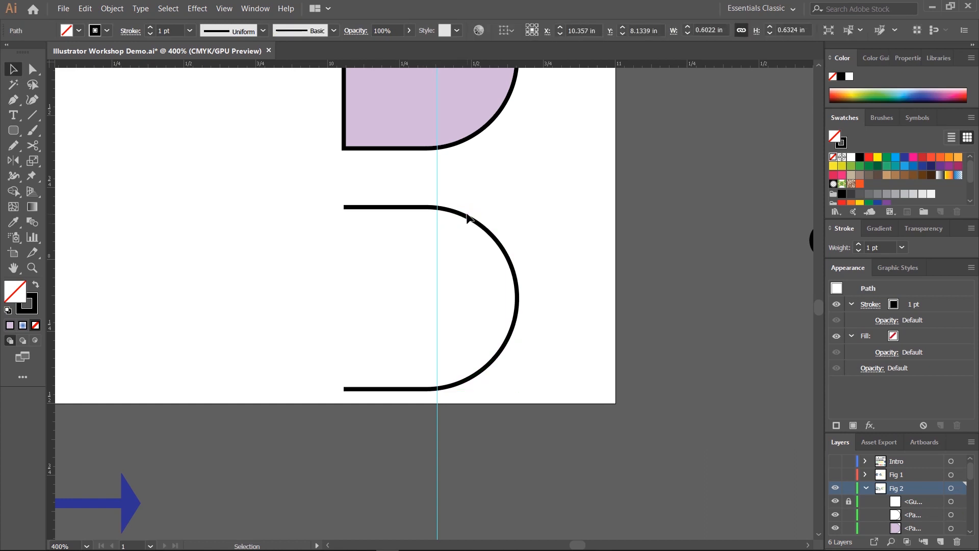
{"action": "left_click", "coordinate": [470, 220]}
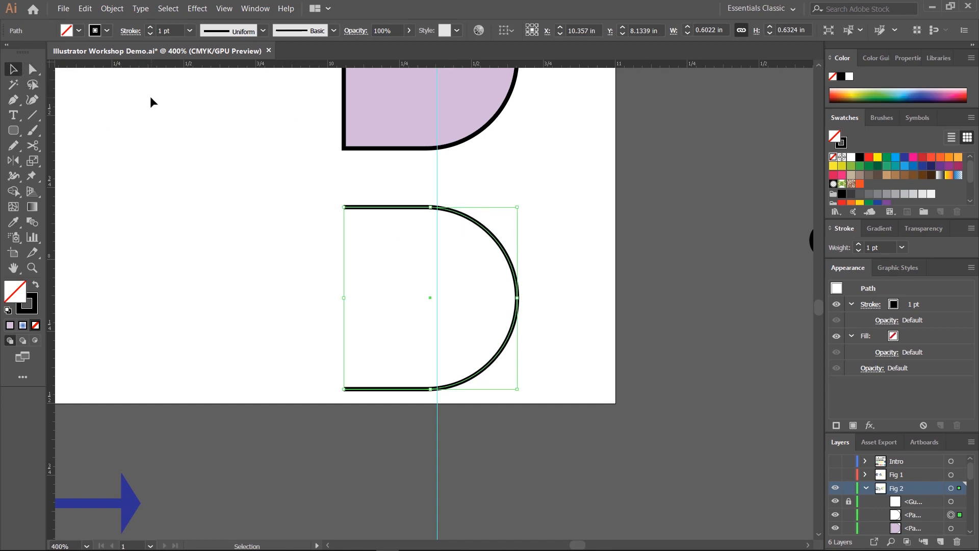
{"action": "left_click", "coordinate": [228, 250]}
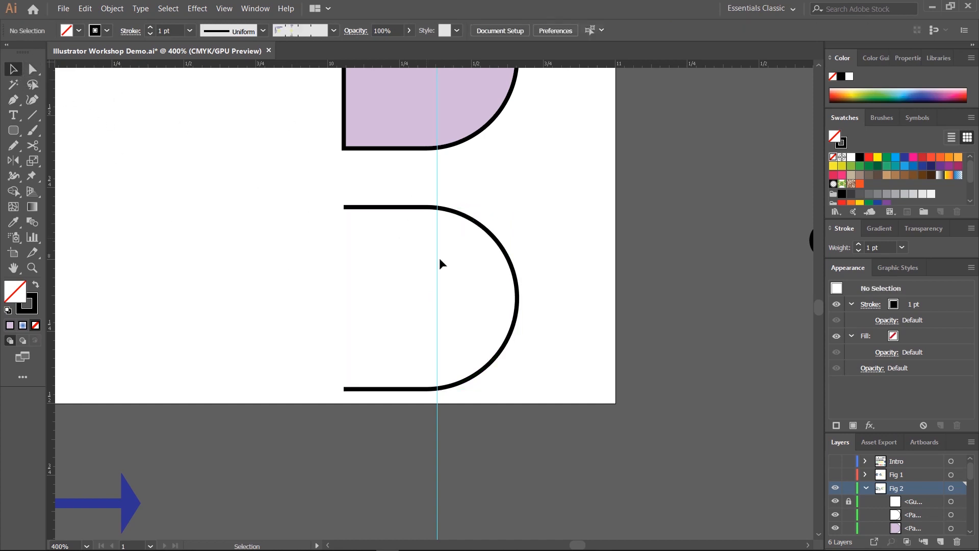
{"action": "left_click", "coordinate": [849, 503]}
{"action": "left_click_drag", "start_coordinate": [454, 454], "coordinate": [326, 429]}
{"action": "key", "text": "Delete"}
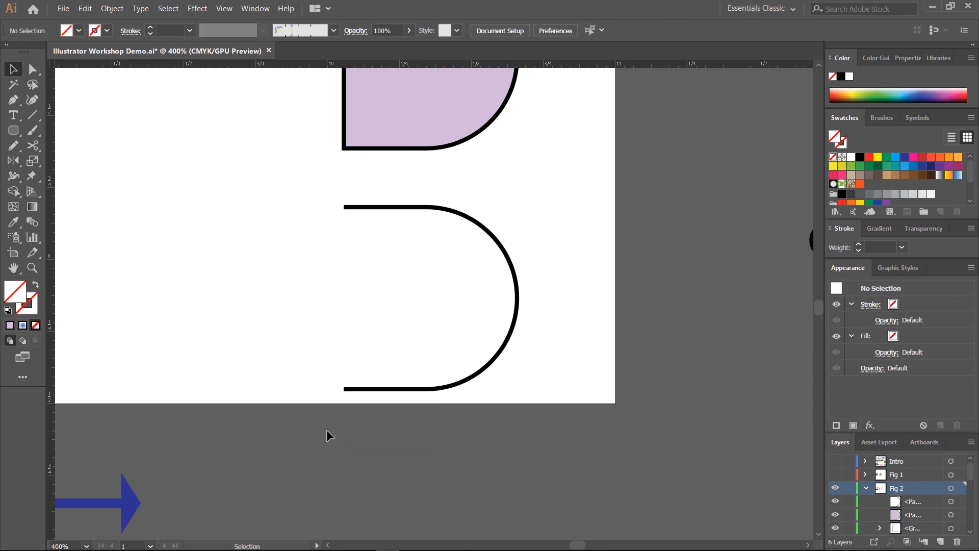
Step: Cut the open outline with Scissors at the two added anchor points, about X 10.38 in, separating the arc from the straight segments
{"action": "left_click", "coordinate": [32, 68]}
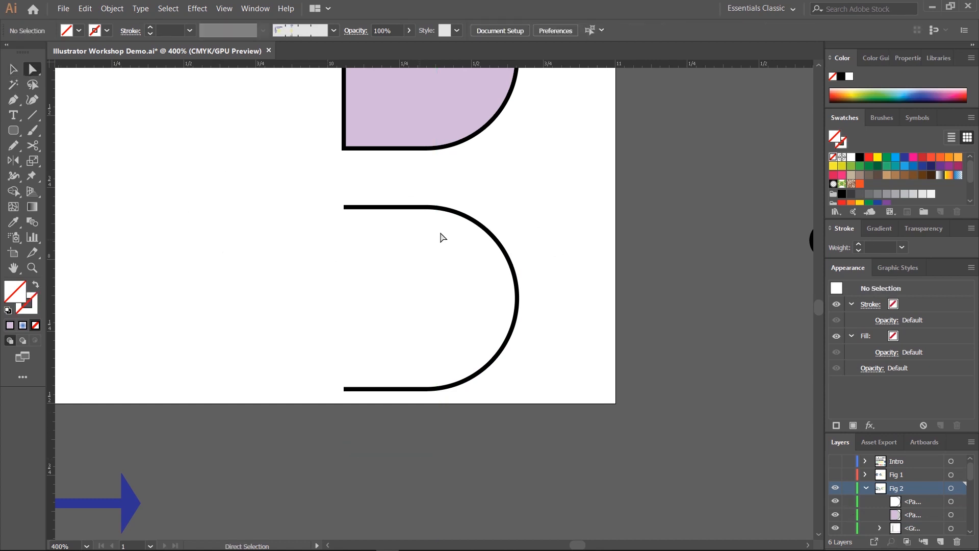
{"action": "left_click", "coordinate": [440, 210]}
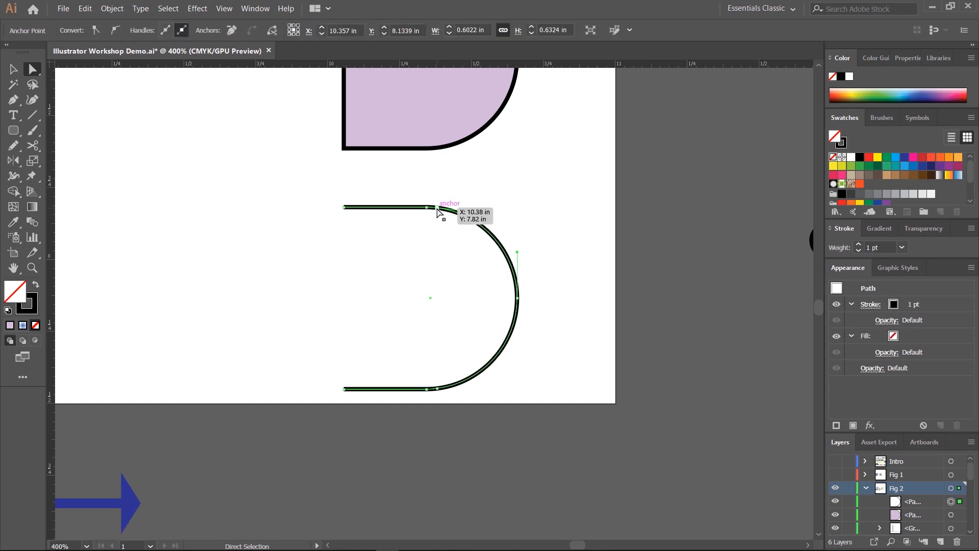
{"action": "left_click", "coordinate": [437, 211]}
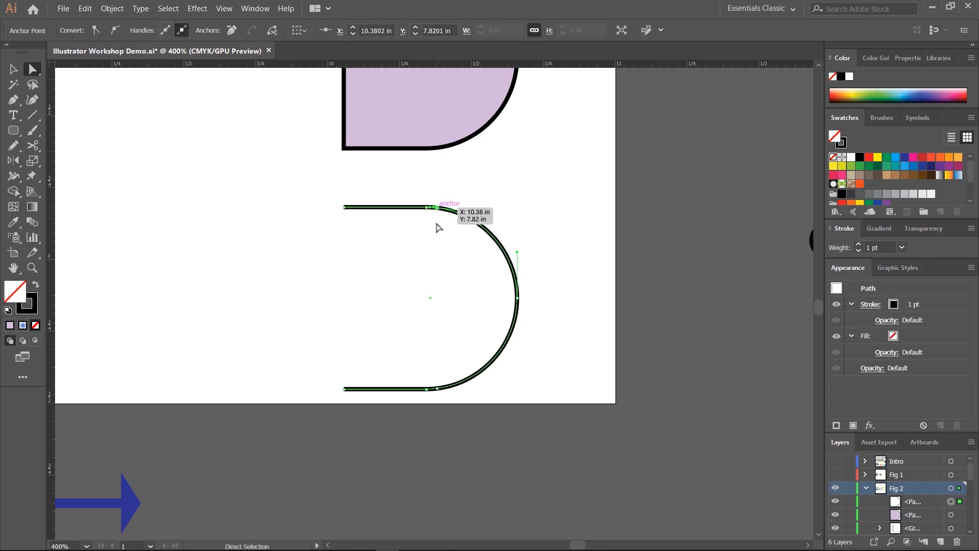
{"action": "left_click", "coordinate": [32, 147]}
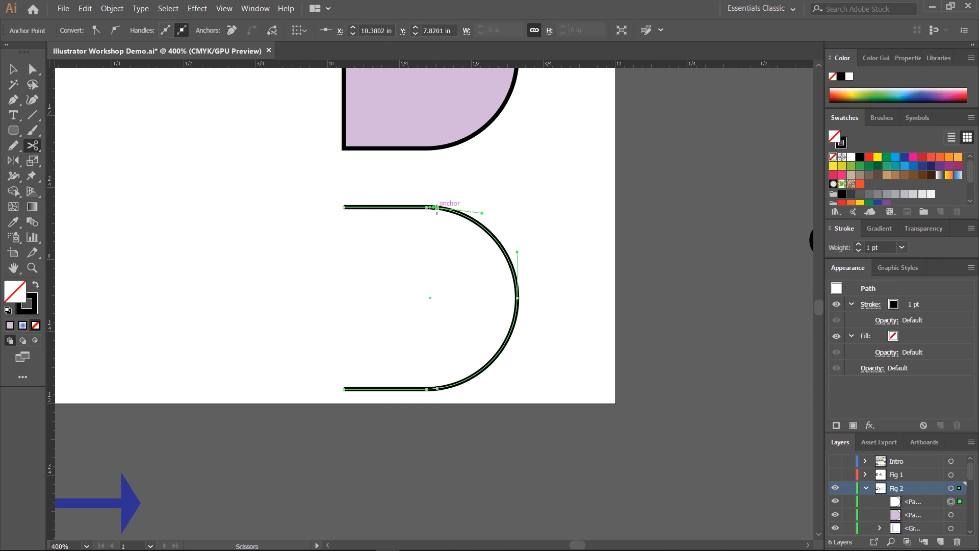
{"action": "left_click", "coordinate": [438, 208]}
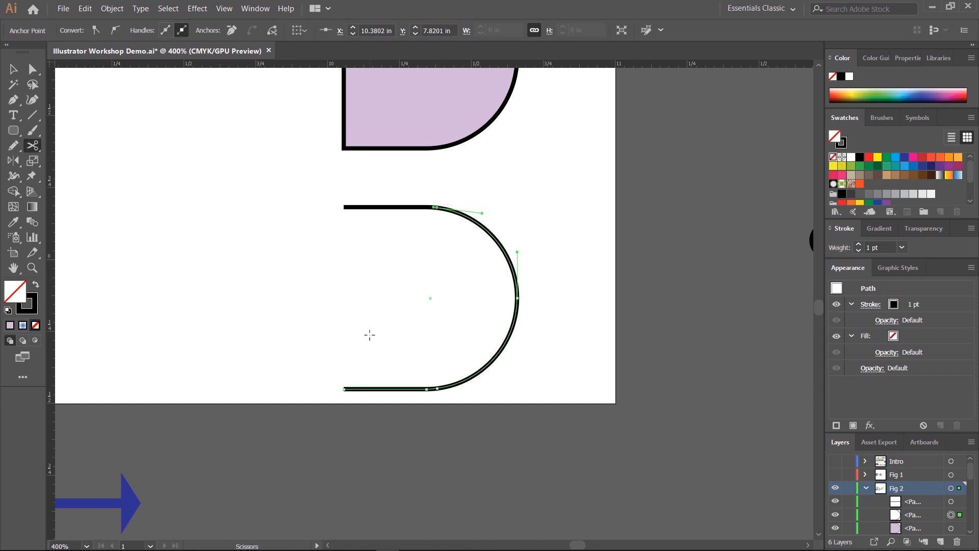
{"action": "left_click", "coordinate": [436, 388]}
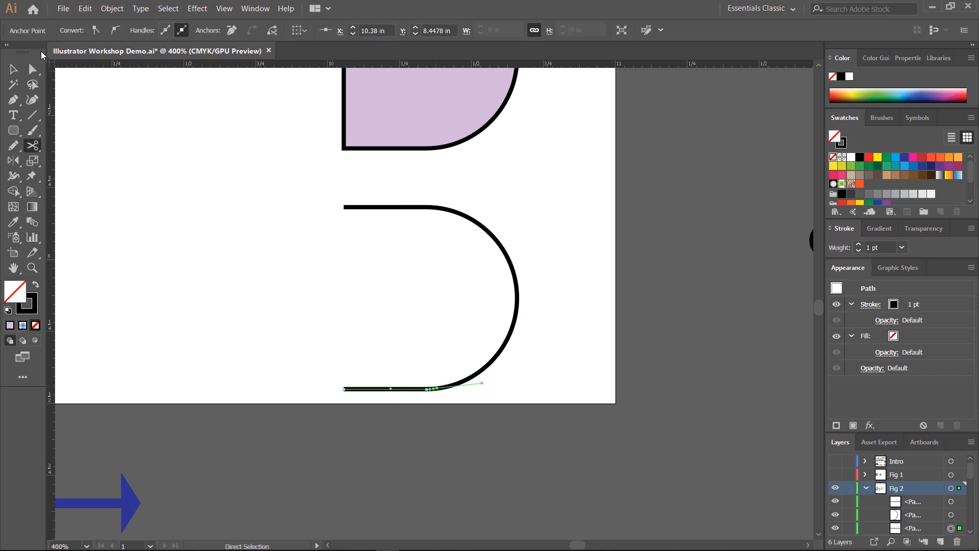
Step: Move the separated arc away from the straight segments to test the cuts, and undo the move
{"action": "left_click", "coordinate": [14, 69]}
{"action": "left_click", "coordinate": [500, 244]}
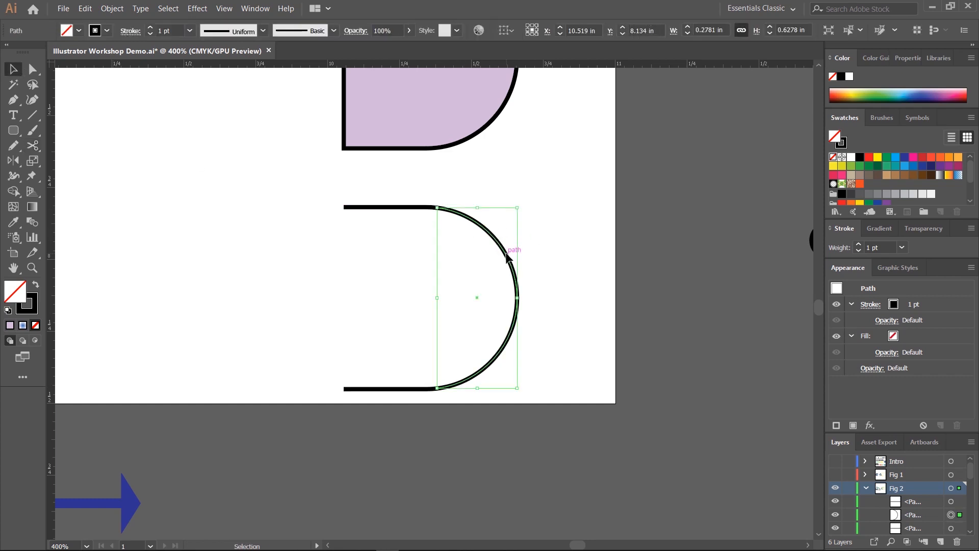
{"action": "left_click_drag", "start_coordinate": [513, 258], "coordinate": [582, 261]}
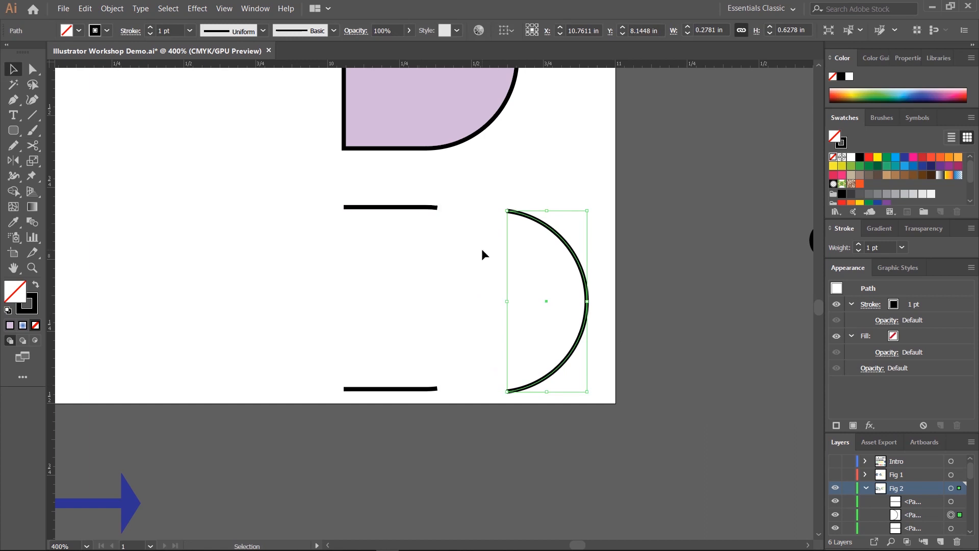
{"action": "key", "text": "ctrl+z"}
Step: Add a start arrowhead to both the upper and lower straight segments of the open outline
{"action": "left_click", "coordinate": [414, 207]}
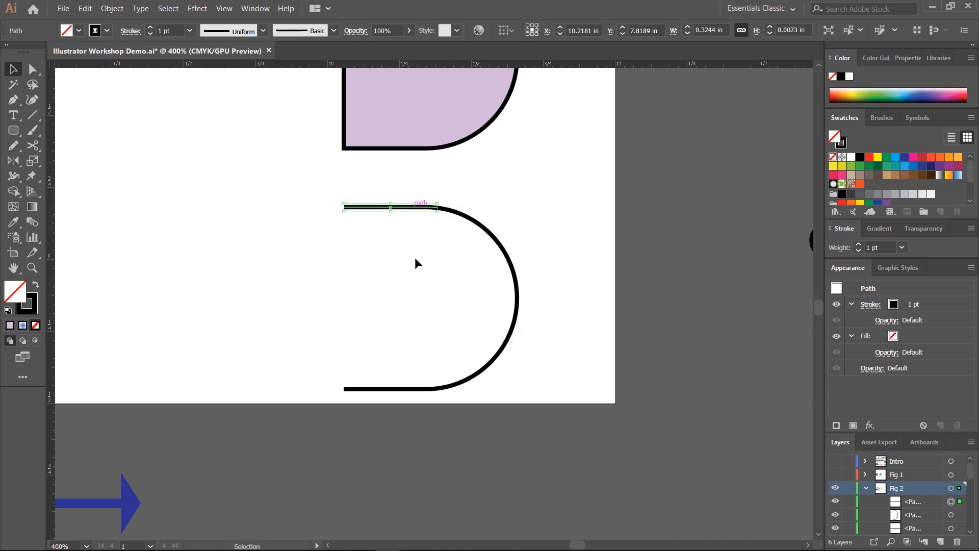
{"action": "left_click", "coordinate": [407, 389], "text": "shift"}
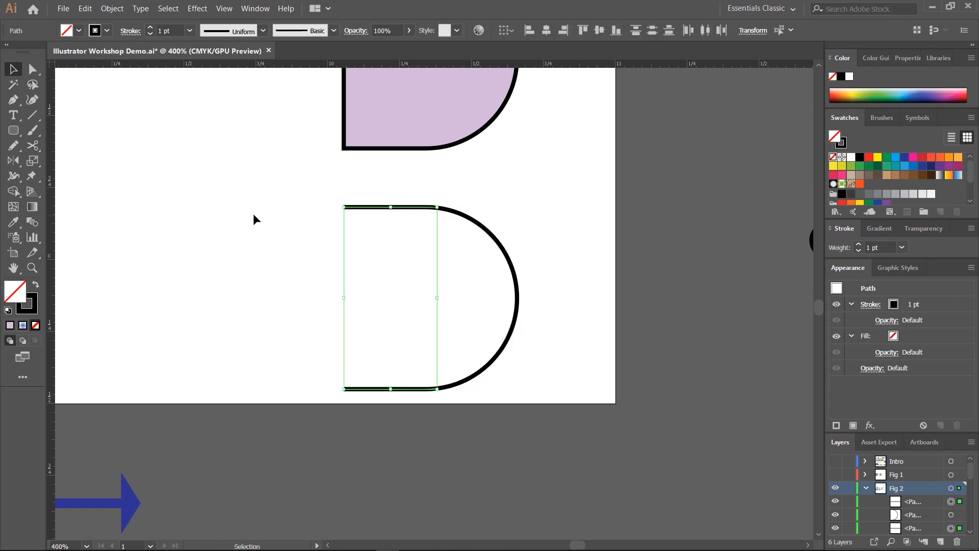
{"action": "left_click", "coordinate": [128, 31]}
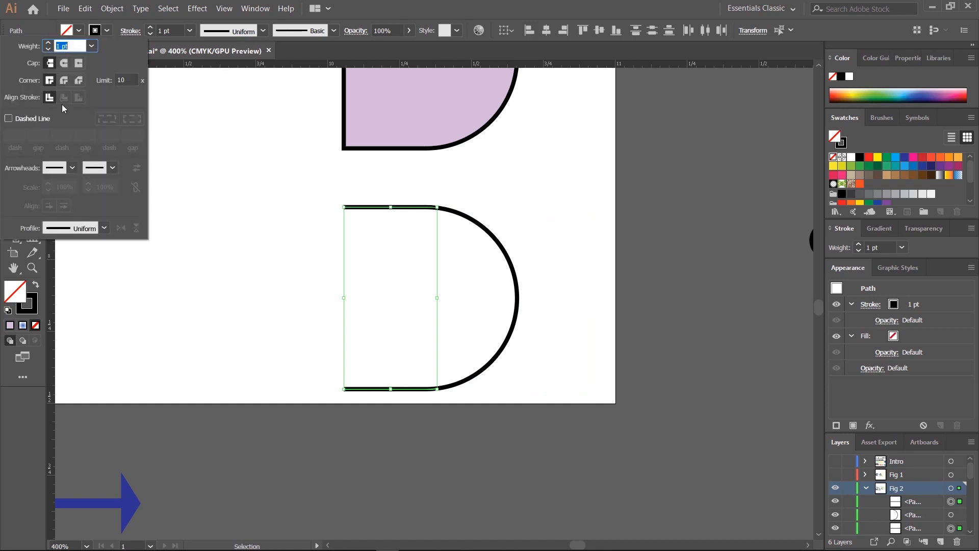
{"action": "left_click", "coordinate": [63, 170]}
{"action": "left_click", "coordinate": [29, 289]}
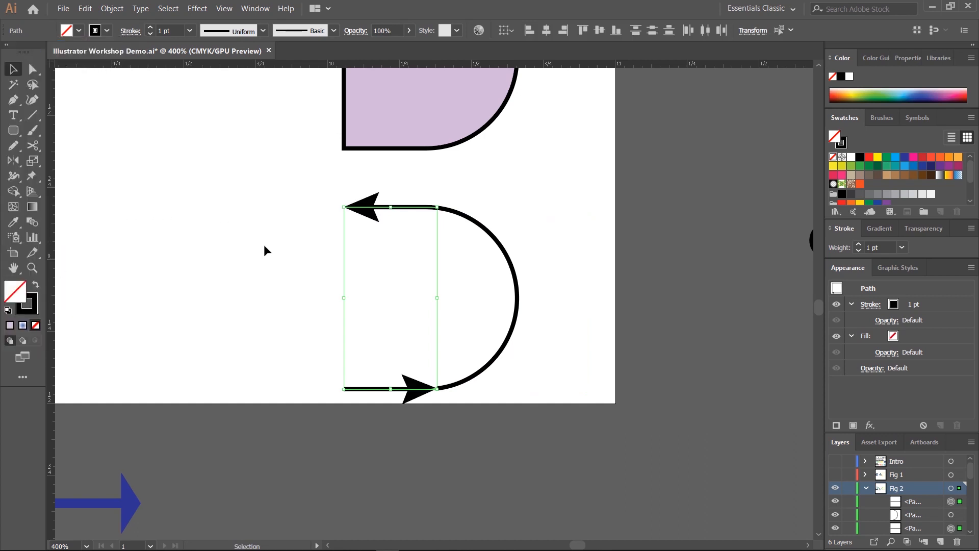
Step: Swap the start and end arrowheads of the upper straight segment to make it point toward the arc
{"action": "left_click", "coordinate": [395, 216]}
{"action": "left_click", "coordinate": [402, 209]}
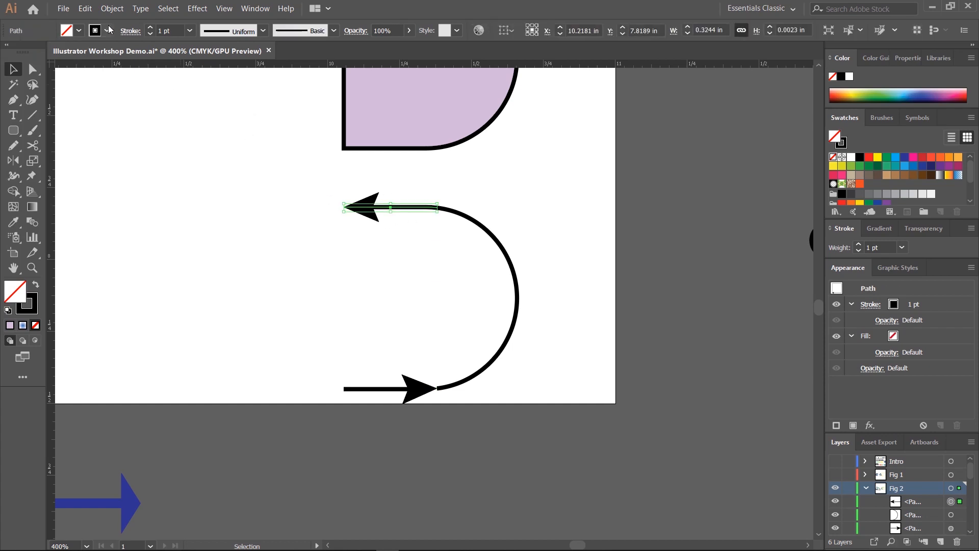
{"action": "left_click", "coordinate": [131, 31]}
{"action": "left_click", "coordinate": [142, 167]}
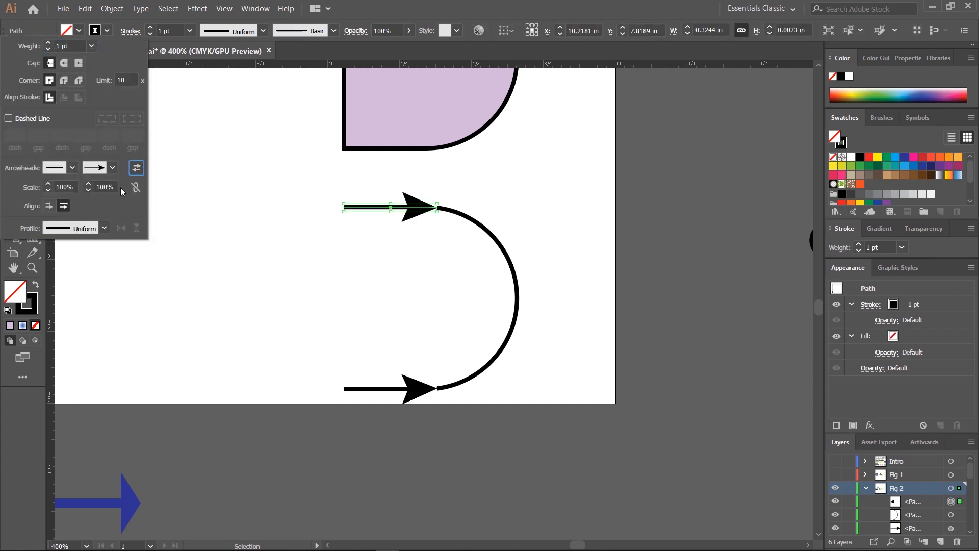
{"action": "left_click", "coordinate": [233, 259]}
Step: Examine the input wires and arrowheads of the gates in the reference figure's Circuits diagram against the drawn outline
{"action": "left_click", "coordinate": [379, 231]}
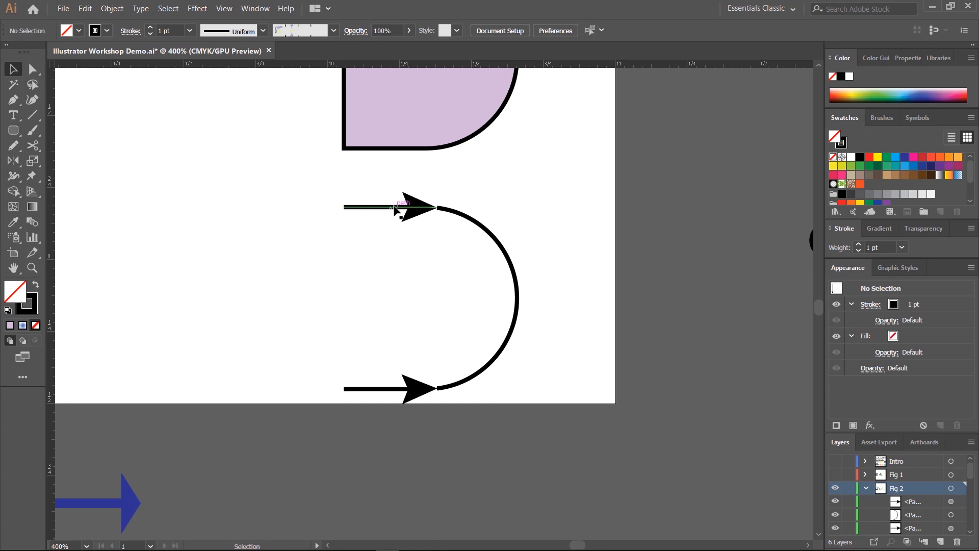
{"action": "left_click", "coordinate": [403, 207]}
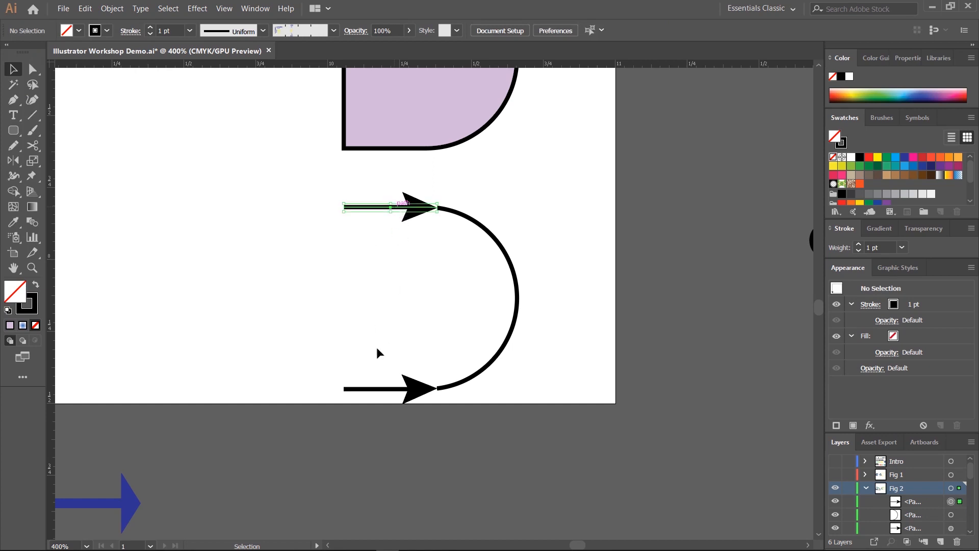
{"action": "left_click", "coordinate": [389, 390], "text": "shift"}
{"action": "left_click", "coordinate": [292, 311]}
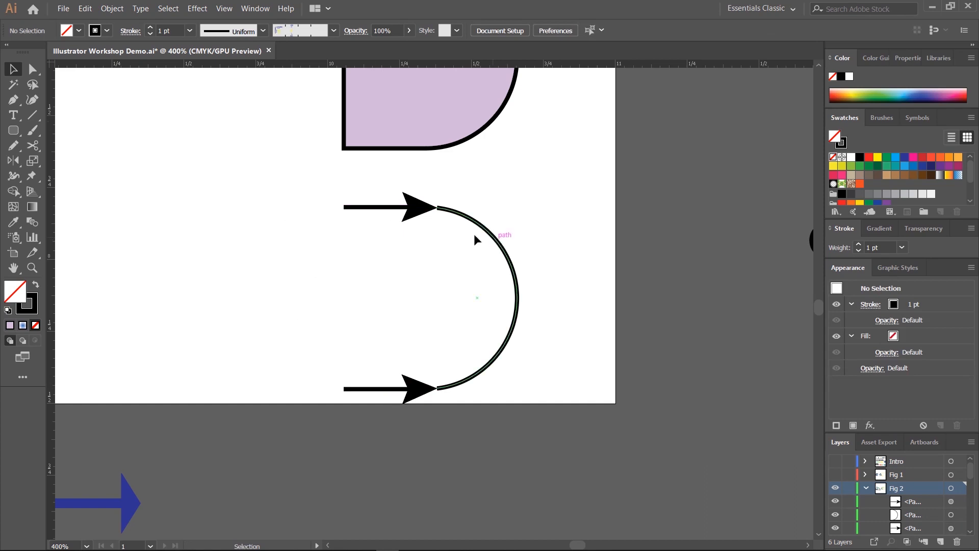
{"action": "left_click", "coordinate": [393, 207]}
{"action": "left_click_drag", "start_coordinate": [586, 235], "coordinate": [127, 224]}
{"action": "left_click_drag", "start_coordinate": [755, 189], "coordinate": [280, 237]}
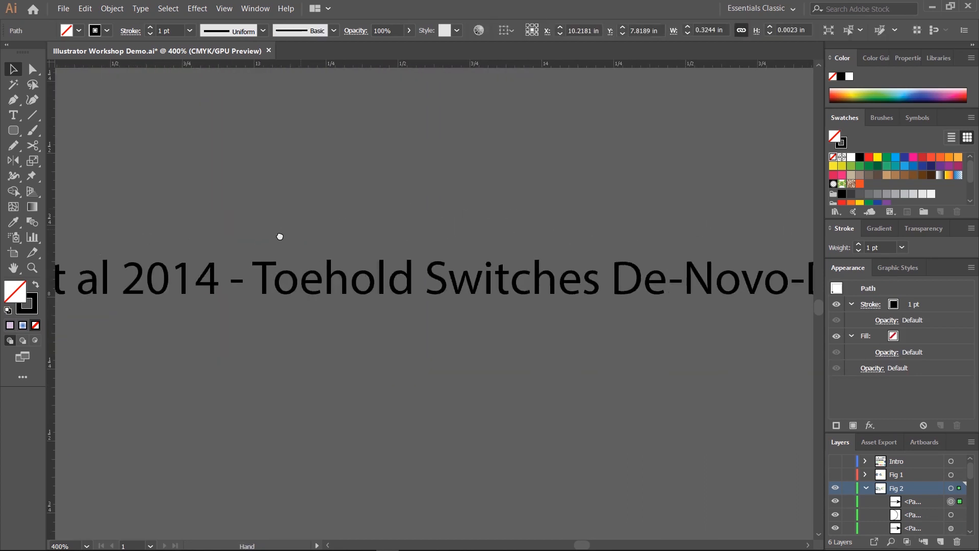
{"action": "key", "text": "ctrl+minus"}
{"action": "key", "text": "ctrl+minus"}
{"action": "key", "text": "ctrl+minus"}
{"action": "left_click_drag", "start_coordinate": [551, 243], "coordinate": [324, 290]}
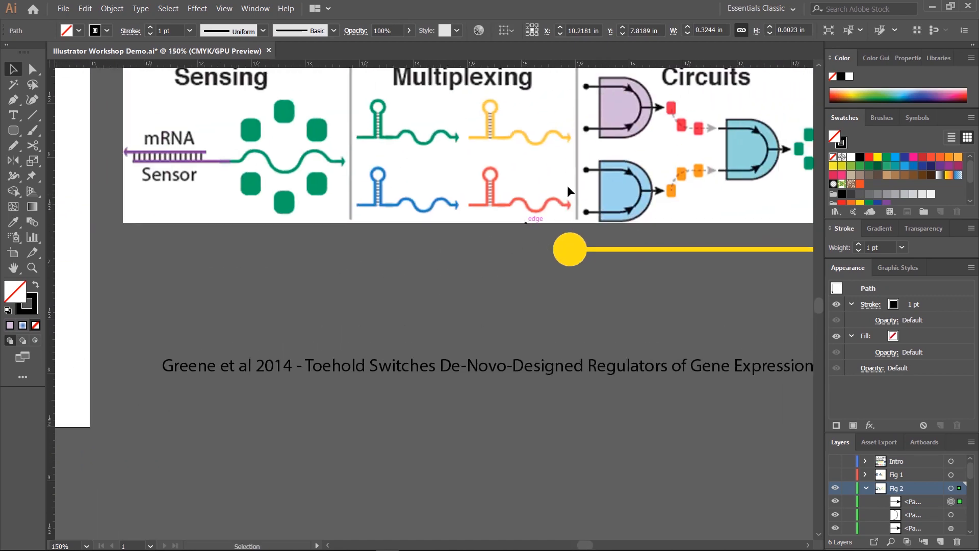
{"action": "left_click_drag", "start_coordinate": [426, 253], "coordinate": [207, 246]}
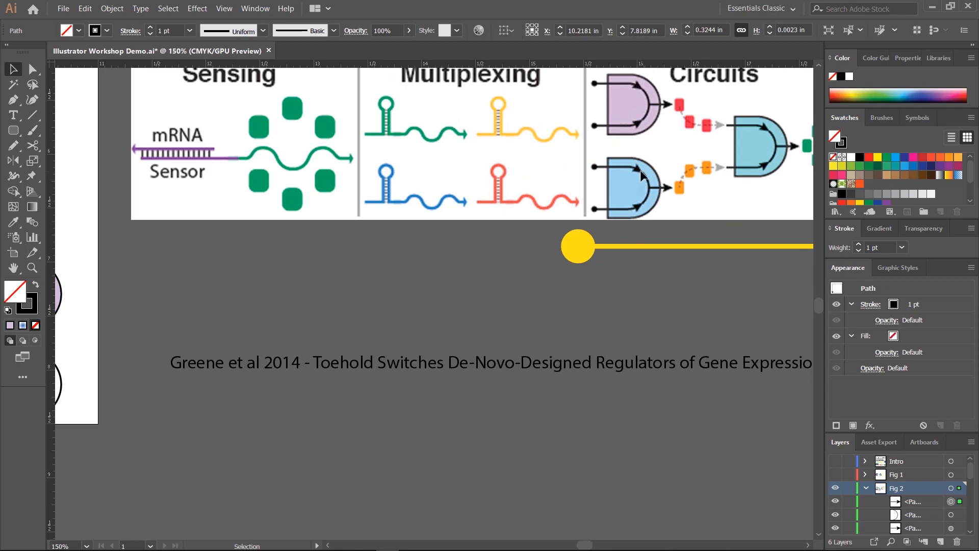
{"action": "scroll", "coordinate": [606, 181], "scroll_direction": "left", "scroll_amount": 10}
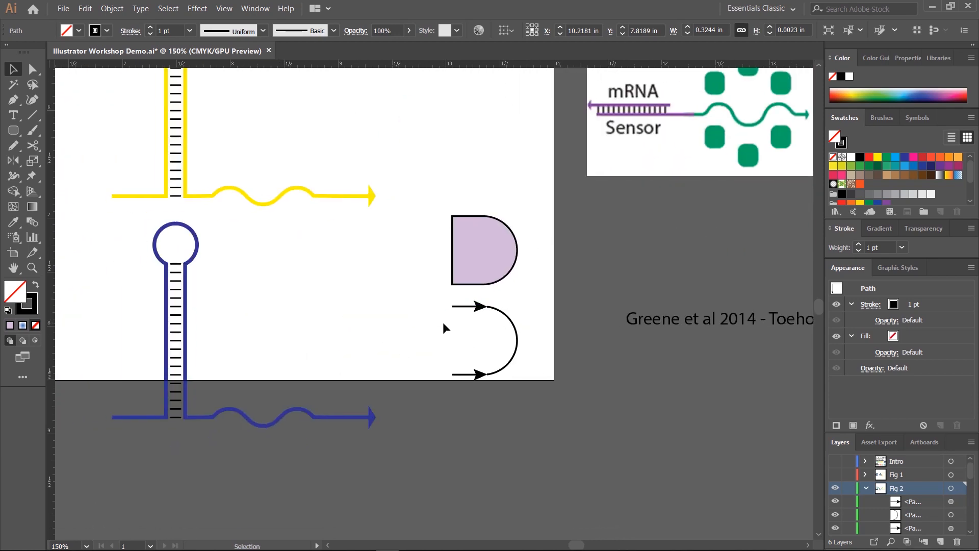
{"action": "left_click", "coordinate": [442, 322]}
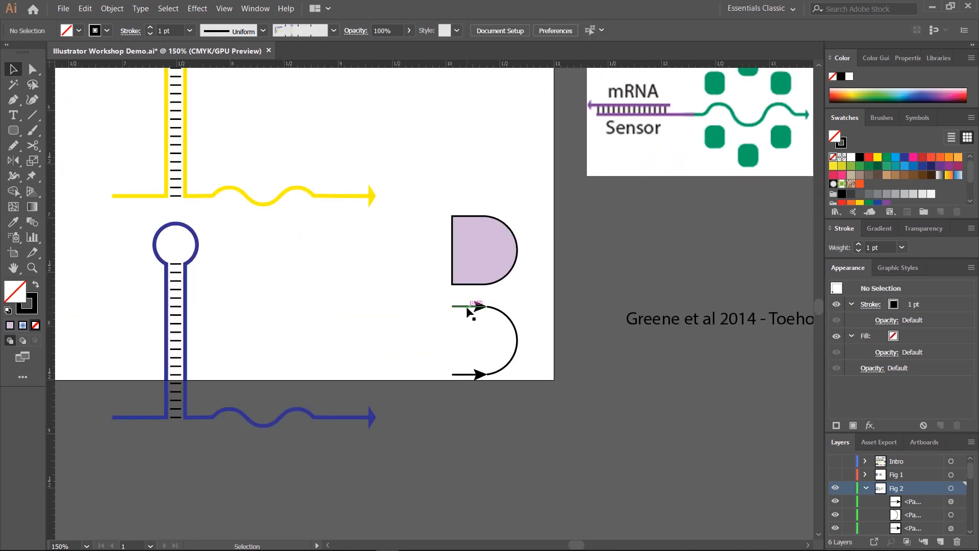
{"action": "left_click", "coordinate": [467, 307]}
{"action": "left_click_drag", "start_coordinate": [612, 275], "coordinate": [182, 368]}
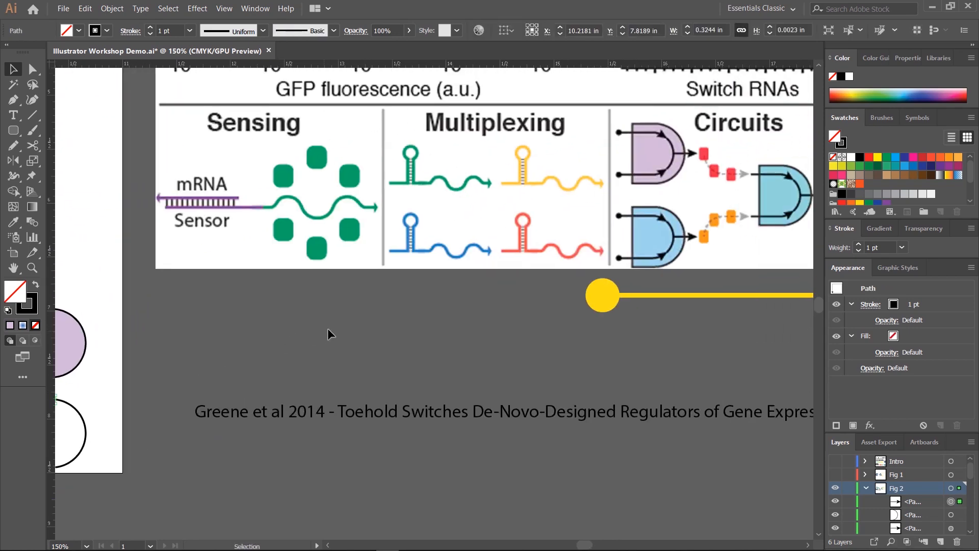
{"action": "left_click_drag", "start_coordinate": [313, 327], "coordinate": [710, 250]}
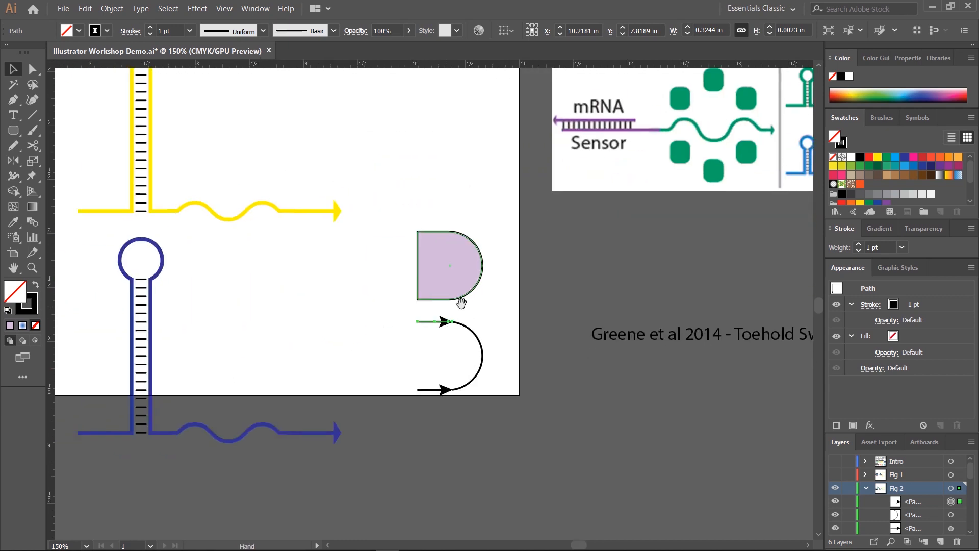
{"action": "left_click", "coordinate": [434, 392], "text": "shift"}
{"action": "left_click", "coordinate": [128, 31]}
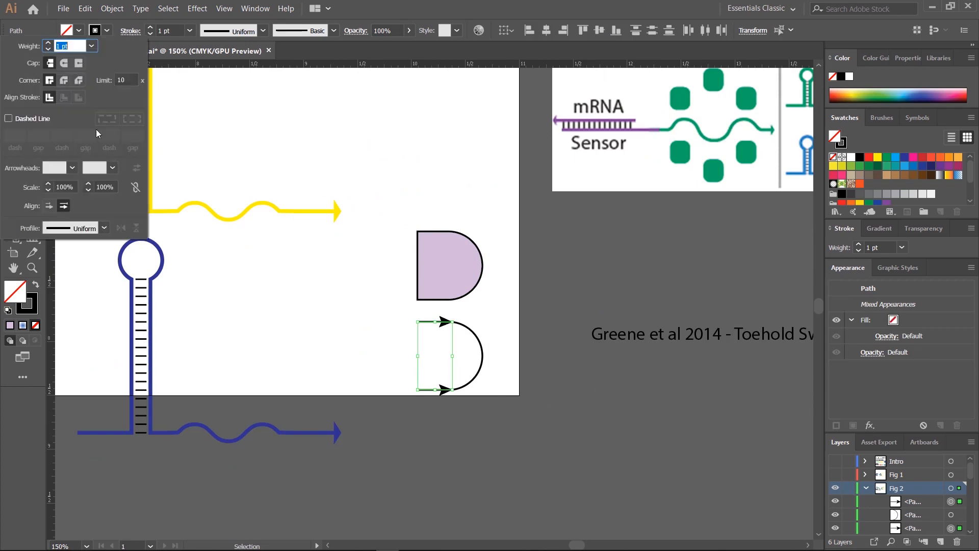
{"action": "left_click", "coordinate": [335, 300]}
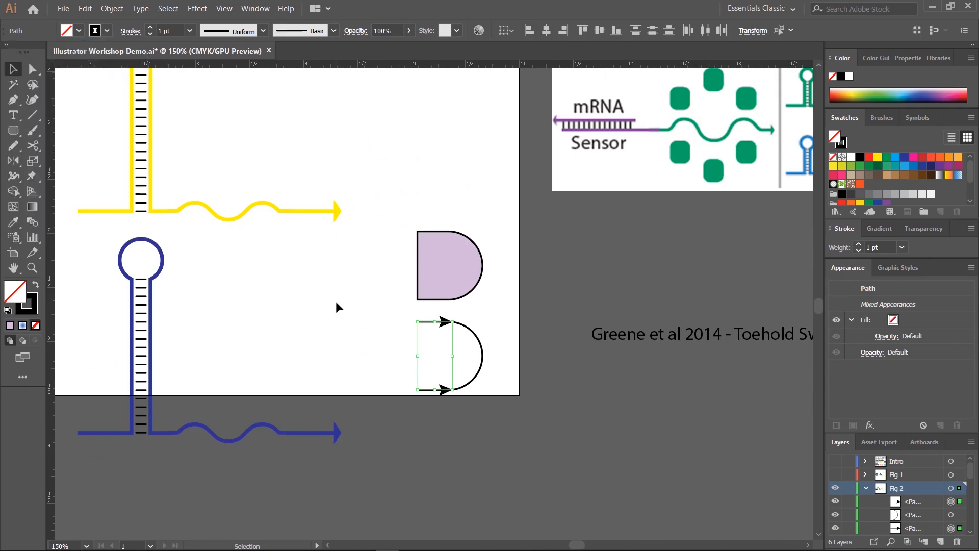
Step: Add the round Arrow 21 start arrowhead to the open outline's upper straight segment and reduce its scale below 75%
{"action": "left_click", "coordinate": [437, 323]}
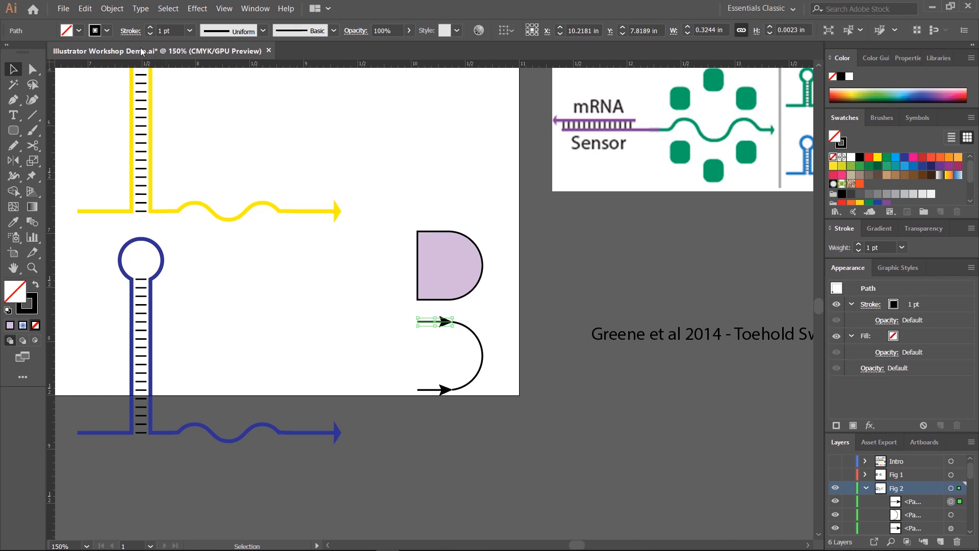
{"action": "left_click", "coordinate": [125, 31]}
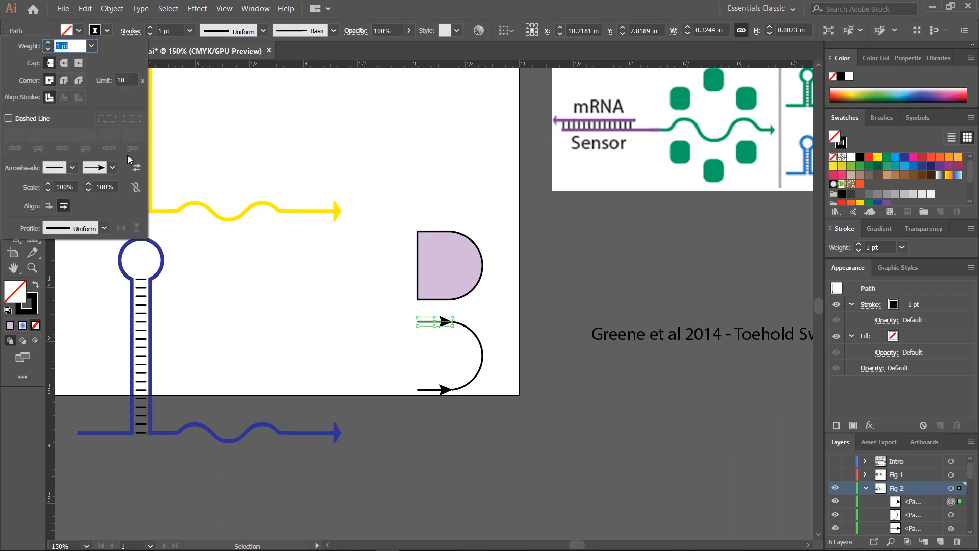
{"action": "left_click", "coordinate": [98, 172]}
{"action": "scroll", "coordinate": [59, 292], "scroll_direction": "down", "scroll_amount": 5}
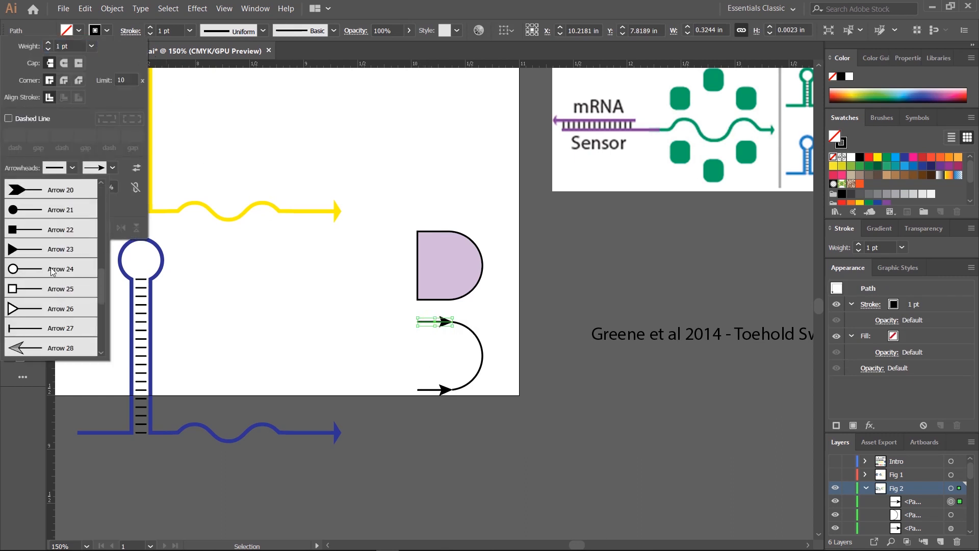
{"action": "left_click", "coordinate": [25, 214]}
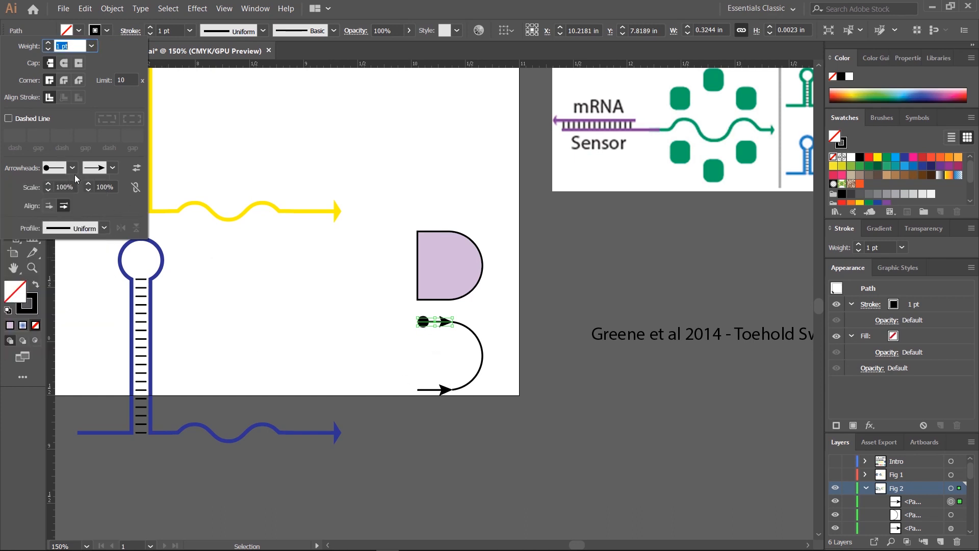
{"action": "left_click", "coordinate": [50, 190]}
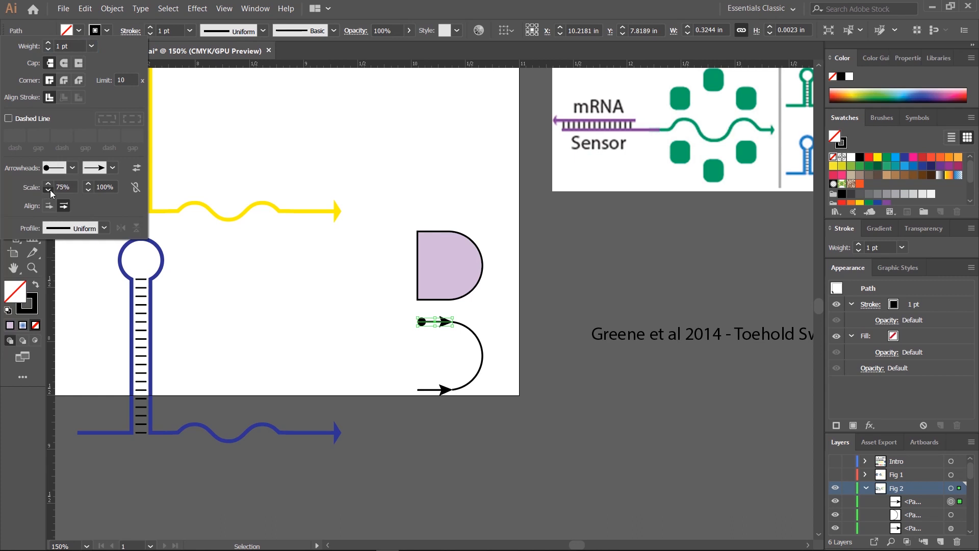
{"action": "left_click", "coordinate": [50, 190]}
{"action": "left_click", "coordinate": [236, 266]}
Step: Add a round Arrow 21 dot to the outer end of the lower straight segment and set its scale to 60%
{"action": "left_click", "coordinate": [442, 408]}
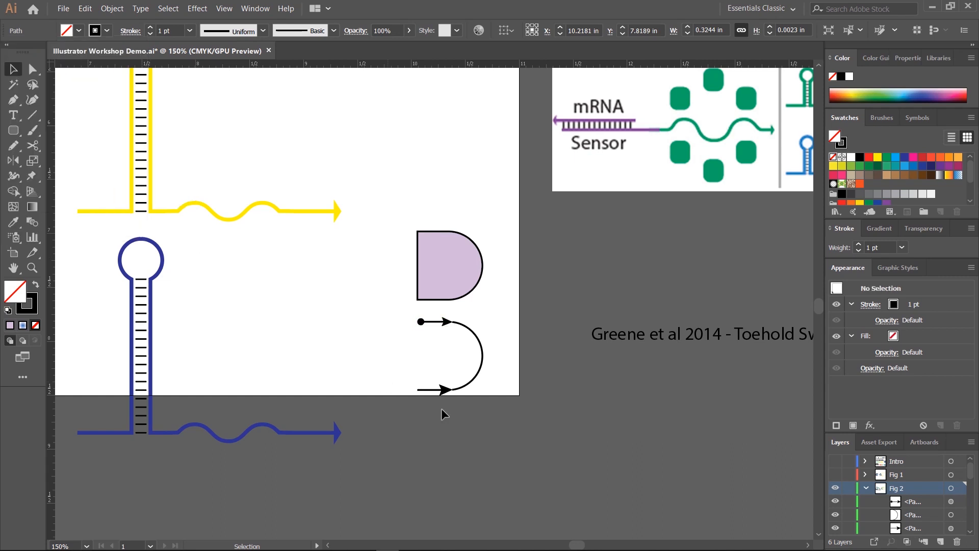
{"action": "left_click", "coordinate": [434, 389]}
{"action": "left_click", "coordinate": [130, 31]}
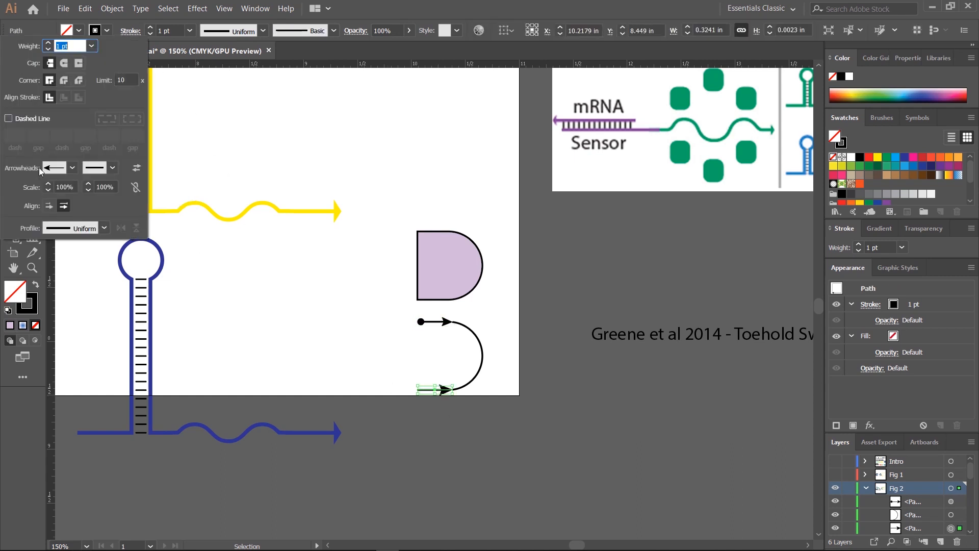
{"action": "left_click", "coordinate": [59, 168]}
{"action": "scroll", "coordinate": [57, 313], "scroll_direction": "down", "scroll_amount": 3}
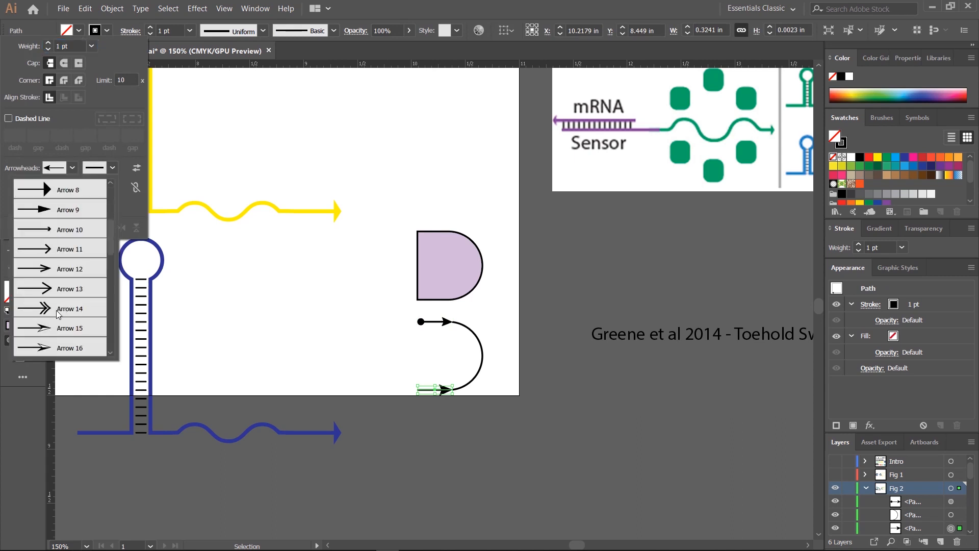
{"action": "scroll", "coordinate": [57, 313], "scroll_direction": "down", "scroll_amount": 4}
{"action": "left_click", "coordinate": [53, 206]}
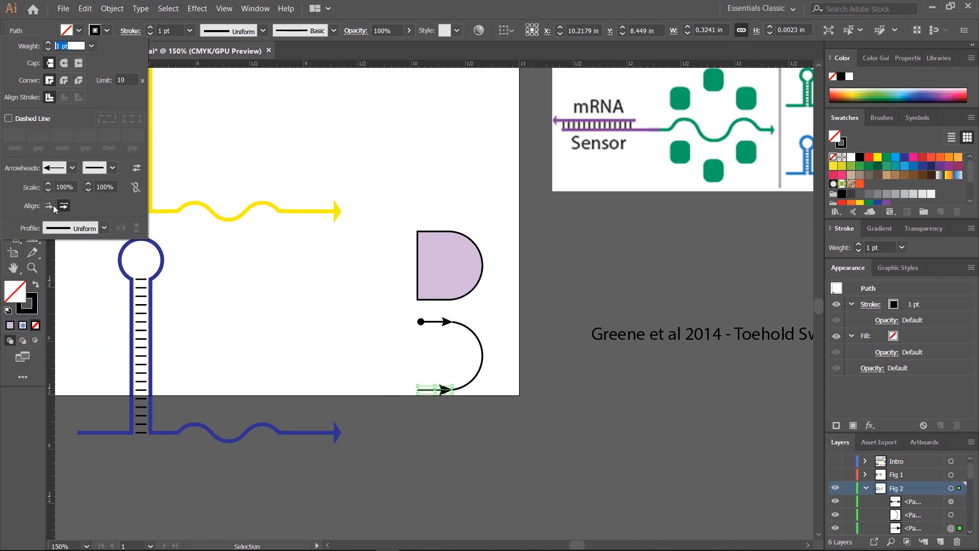
{"action": "left_click", "coordinate": [91, 189]}
{"action": "left_click", "coordinate": [91, 189]}
{"action": "left_click", "coordinate": [90, 189]}
{"action": "left_click", "coordinate": [88, 185]}
{"action": "left_click", "coordinate": [87, 185]}
Step: Reduce the scale of the lower segment's arrow pointing toward the arc to 81%
{"action": "left_click", "coordinate": [49, 190]}
{"action": "left_click", "coordinate": [49, 191]}
{"action": "left_click", "coordinate": [48, 191]}
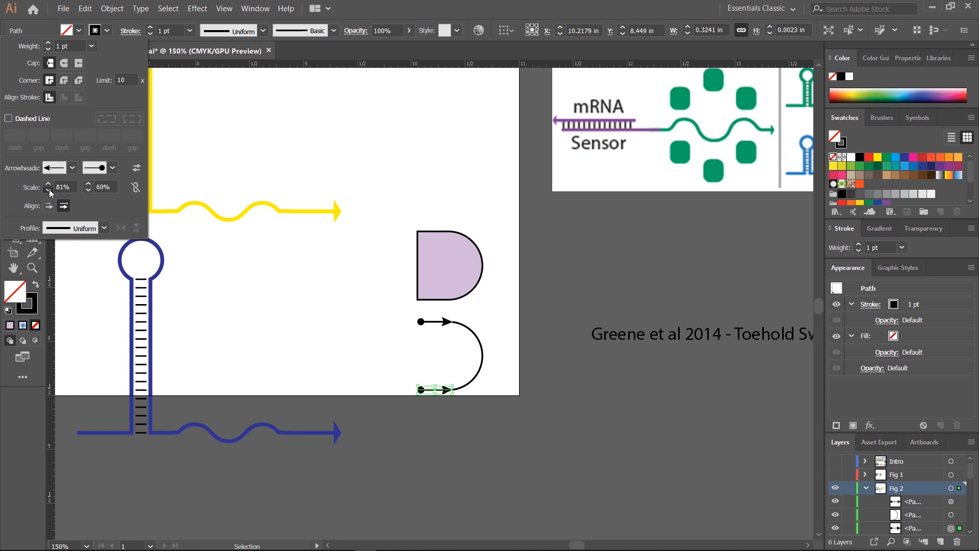
{"action": "left_click", "coordinate": [308, 338]}
{"action": "left_click", "coordinate": [435, 348]}
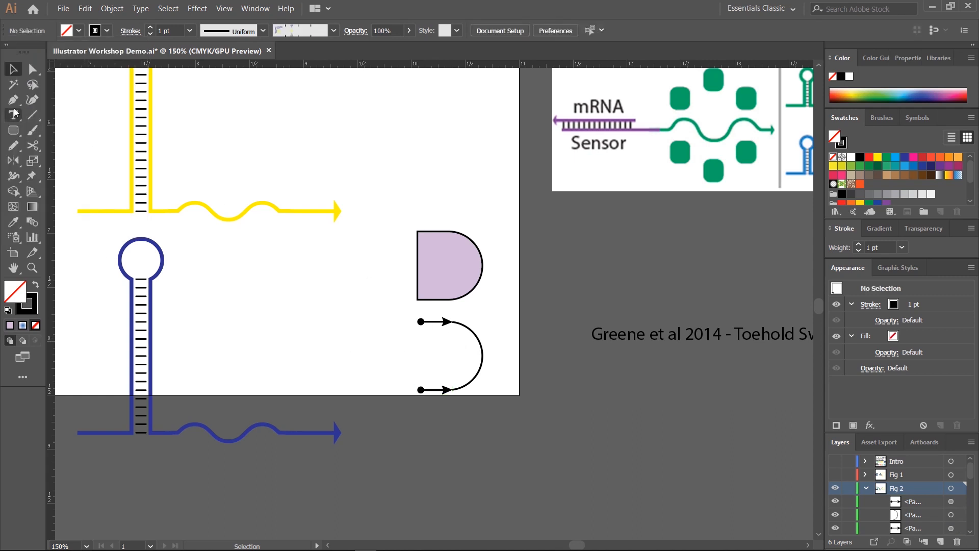
Step: Draw a short horizontal output line from the midpoint of the open arc outward to about X 10.91 in
{"action": "key", "text": "space"}
{"action": "left_click_drag", "start_coordinate": [578, 292], "coordinate": [293, 320]}
{"action": "left_click_drag", "start_coordinate": [557, 277], "coordinate": [331, 293]}
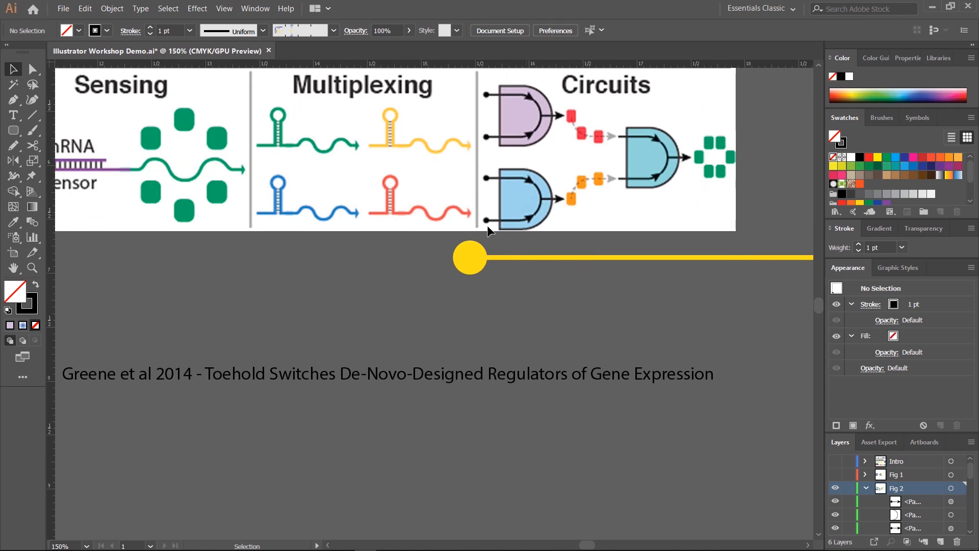
{"action": "key", "text": "space"}
{"action": "left_click_drag", "start_coordinate": [245, 271], "coordinate": [553, 236]}
{"action": "left_click", "coordinate": [32, 115]}
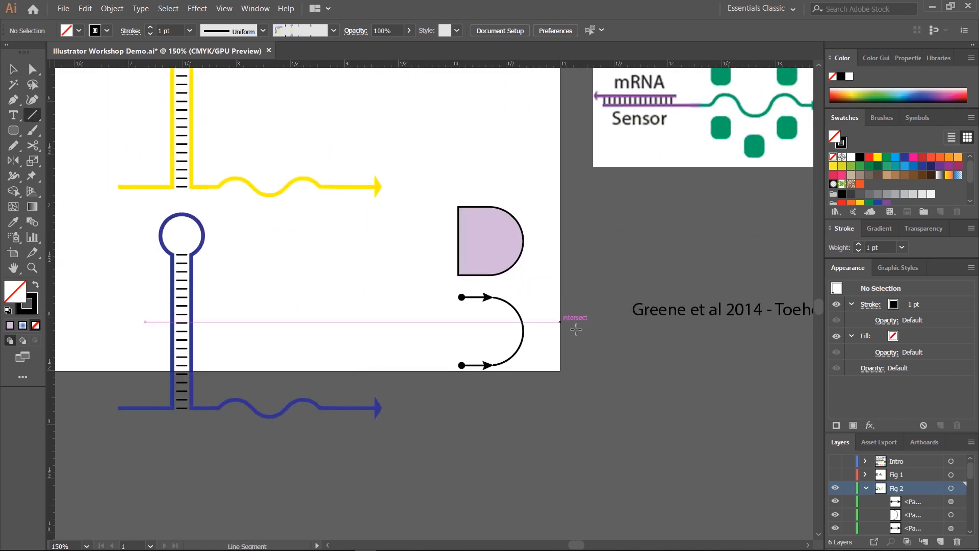
{"action": "key", "text": "space"}
{"action": "left_click_drag", "start_coordinate": [576, 329], "coordinate": [395, 257]}
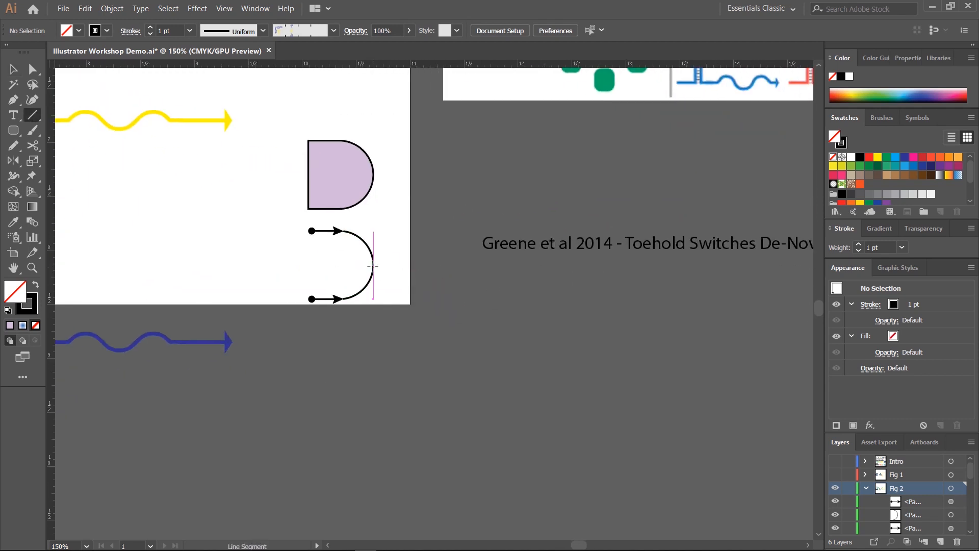
{"action": "left_click_drag", "start_coordinate": [374, 264], "coordinate": [401, 264]}
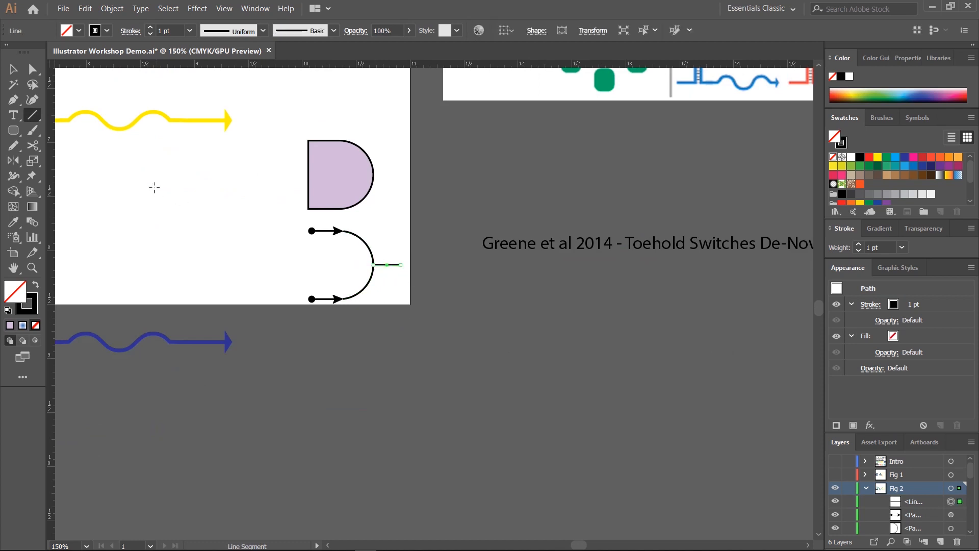
Step: Give the output line an Arrow 5 arrowhead on its outer end, pointing away from the arc, scaled to 80%
{"action": "key", "text": "v"}
{"action": "left_click", "coordinate": [491, 283]}
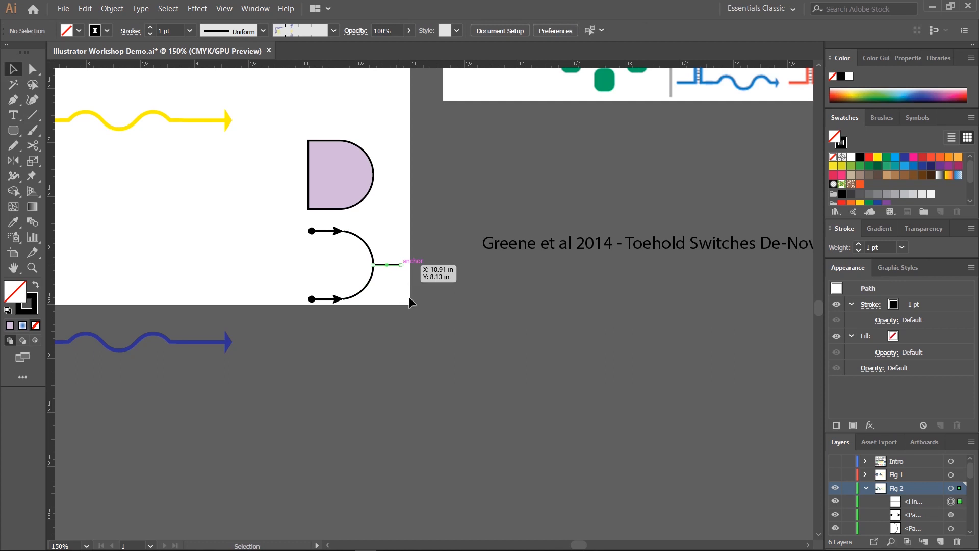
{"action": "left_click", "coordinate": [129, 31]}
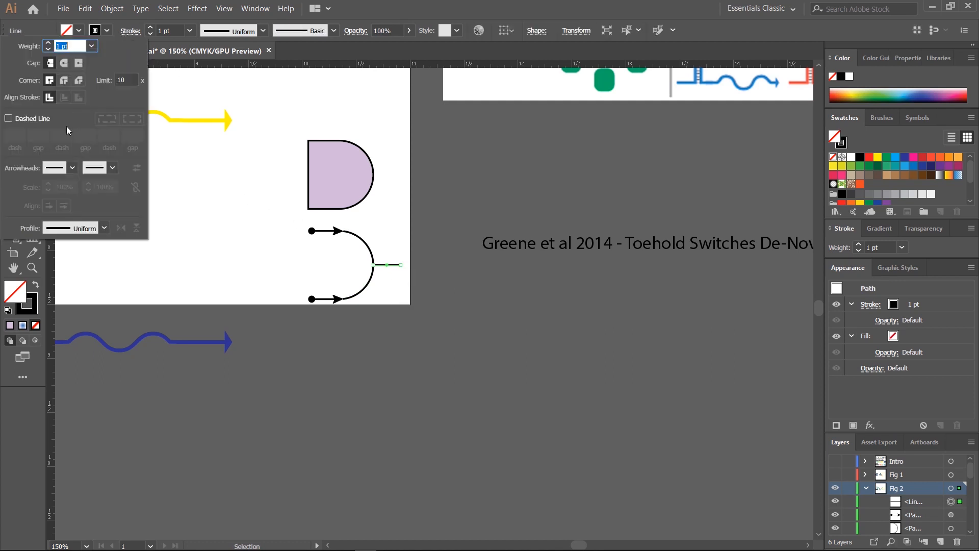
{"action": "left_click", "coordinate": [66, 168]}
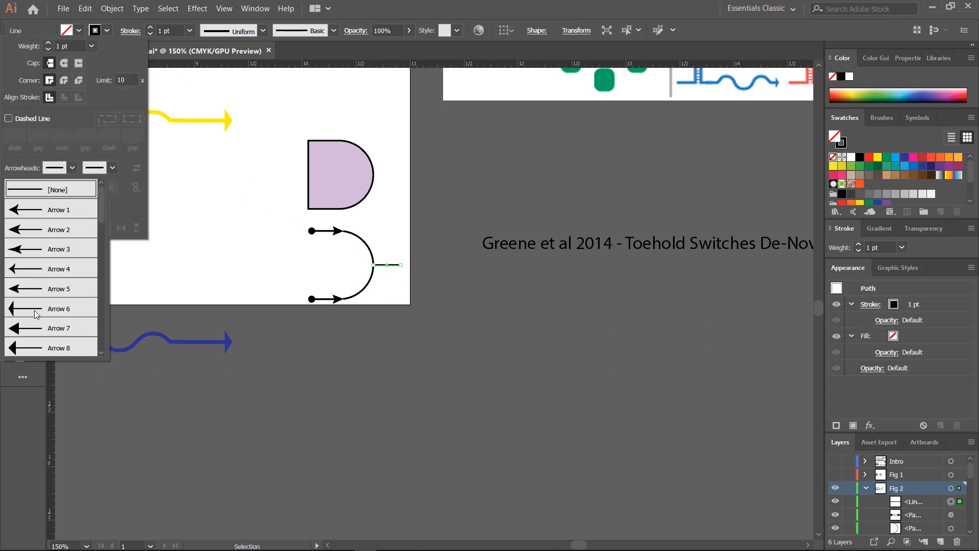
{"action": "left_click", "coordinate": [34, 290]}
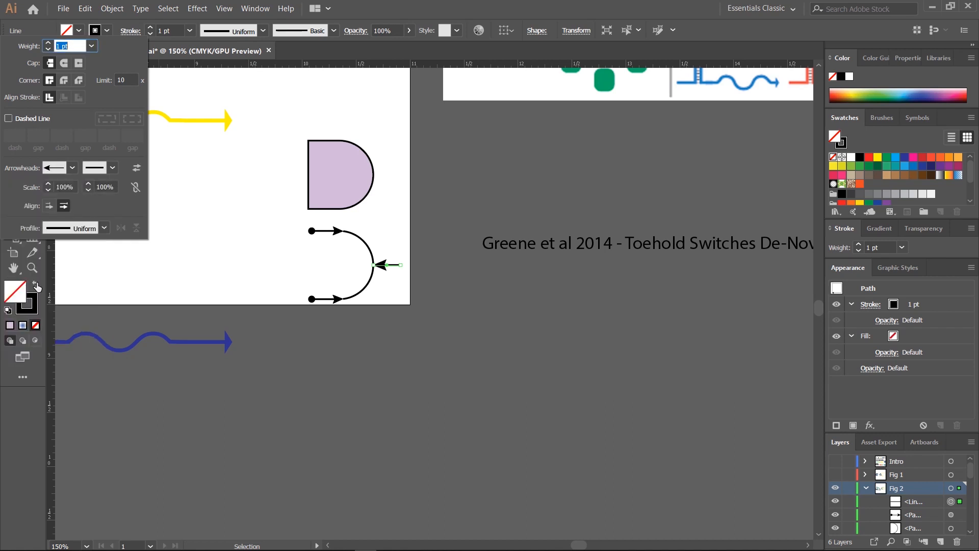
{"action": "left_click", "coordinate": [137, 172]}
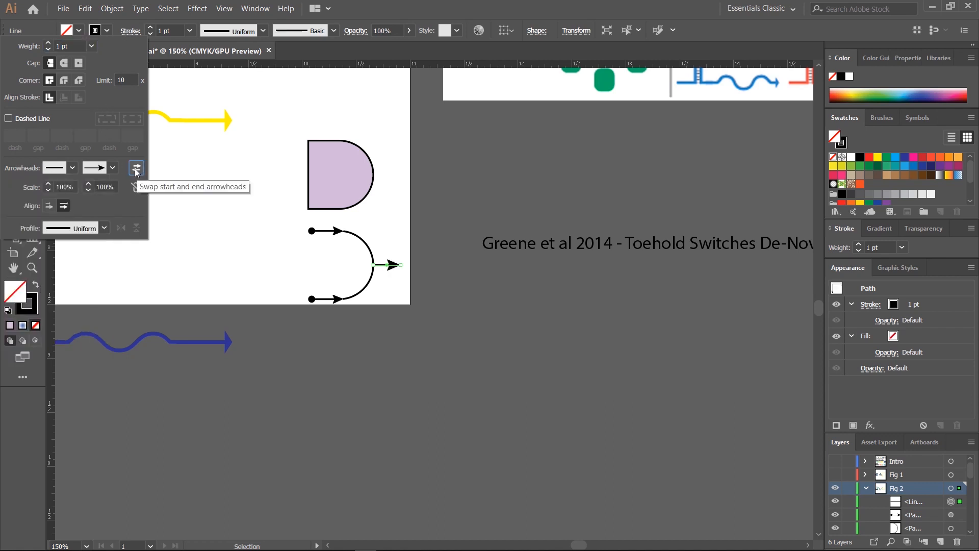
{"action": "left_click", "coordinate": [89, 185]}
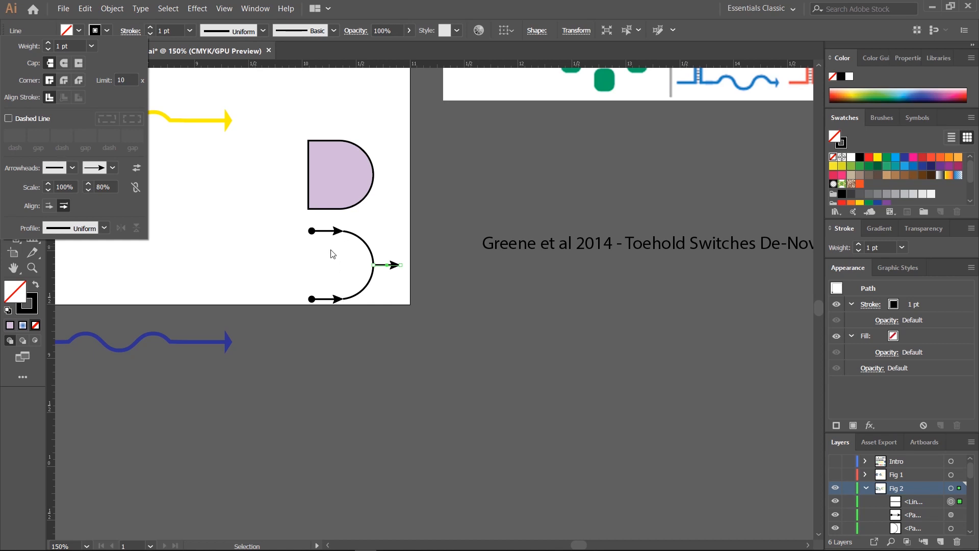
{"action": "left_click", "coordinate": [259, 246]}
{"action": "left_click", "coordinate": [258, 245]}
Step: Group the arc with its input and output arrows and move the group up onto the purple gate
{"action": "key", "text": "space"}
{"action": "left_click_drag", "start_coordinate": [552, 223], "coordinate": [218, 301]}
{"action": "key", "text": "space"}
{"action": "left_click_drag", "start_coordinate": [125, 260], "coordinate": [693, 193]}
{"action": "left_click_drag", "start_coordinate": [345, 264], "coordinate": [485, 368]}
{"action": "key", "text": "ctrl+g"}
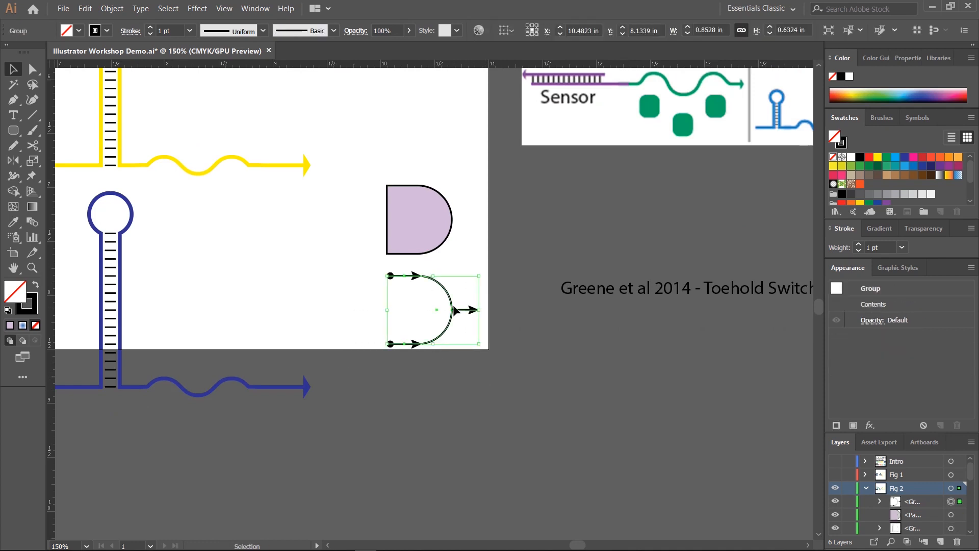
{"action": "left_click_drag", "start_coordinate": [447, 297], "coordinate": [458, 206]}
Step: Scale the wiring group down proportionally to about 0.64 by 0.48 in so its arc fits inside the purple gate
{"action": "scroll", "coordinate": [604, 219], "scroll_direction": "right", "scroll_amount": 10}
{"action": "scroll", "coordinate": [443, 275], "scroll_direction": "up", "scroll_amount": 3}
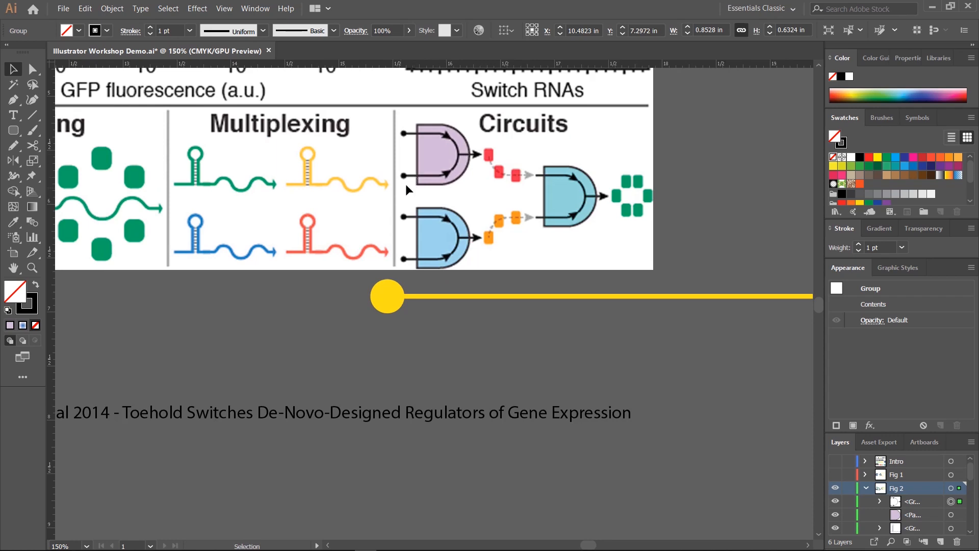
{"action": "key", "text": "space"}
{"action": "left_click_drag", "start_coordinate": [285, 207], "coordinate": [594, 180]}
{"action": "left_click_drag", "start_coordinate": [270, 251], "coordinate": [463, 236]}
{"action": "key", "text": "space"}
{"action": "left_click_drag", "start_coordinate": [369, 259], "coordinate": [447, 235]}
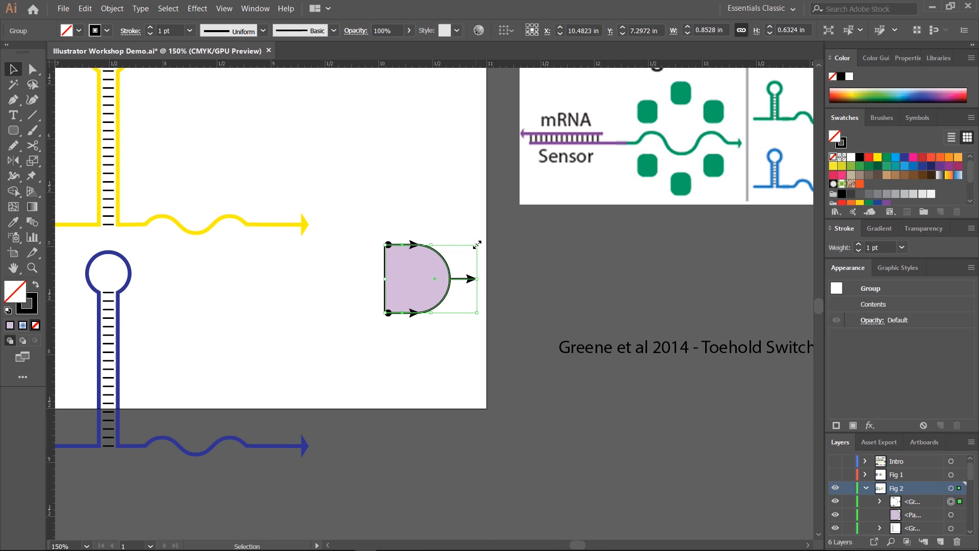
{"action": "mouse_move", "coordinate": [477, 245]}
{"action": "left_mouse_down"}
{"action": "mouse_move", "coordinate": [437, 268]}
{"action": "mouse_move", "coordinate": [454, 256]}
{"action": "left_mouse_up"}
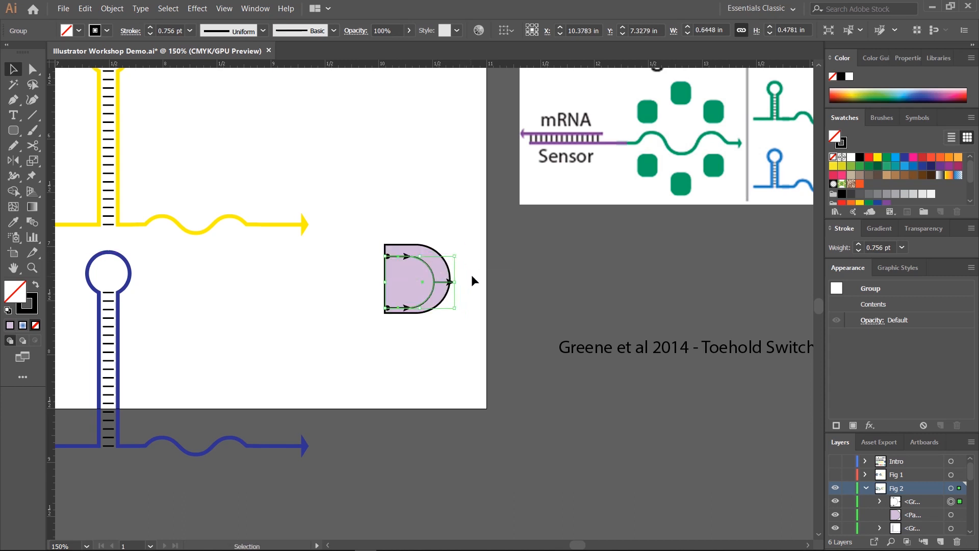
{"action": "left_click", "coordinate": [471, 274]}
Step: Align the wiring group and the purple gate shape on their vertical centres
{"action": "left_click", "coordinate": [423, 264]}
{"action": "left_click", "coordinate": [405, 296], "text": "shift"}
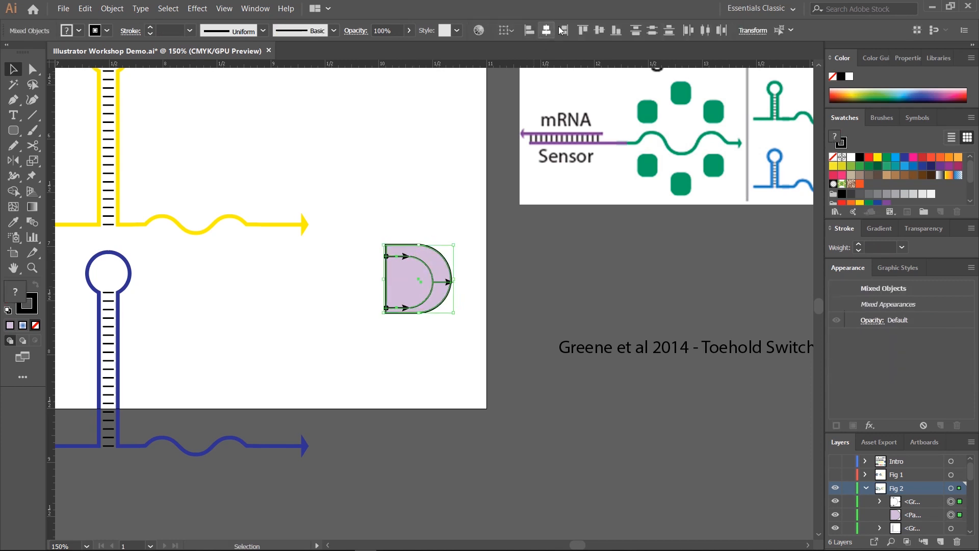
{"action": "left_click", "coordinate": [599, 31]}
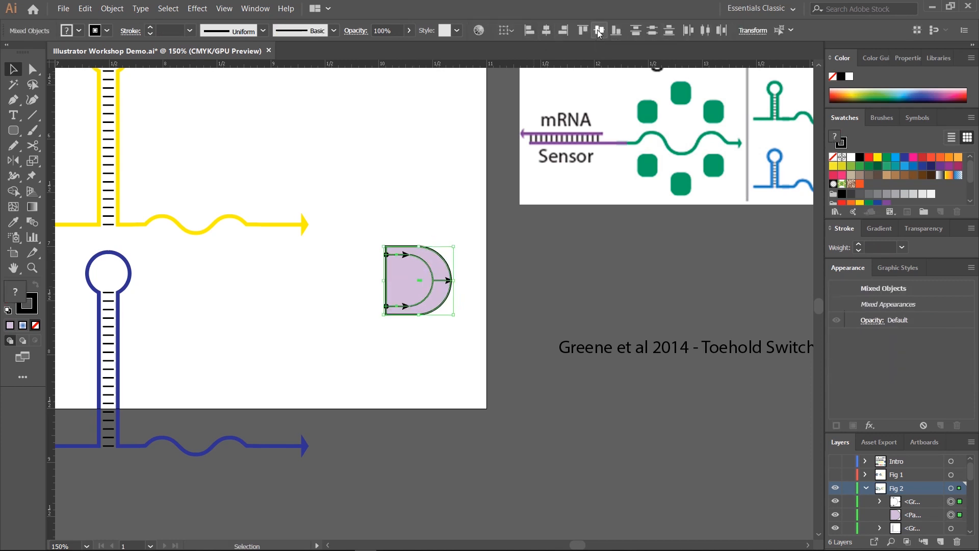
{"action": "left_click", "coordinate": [518, 283]}
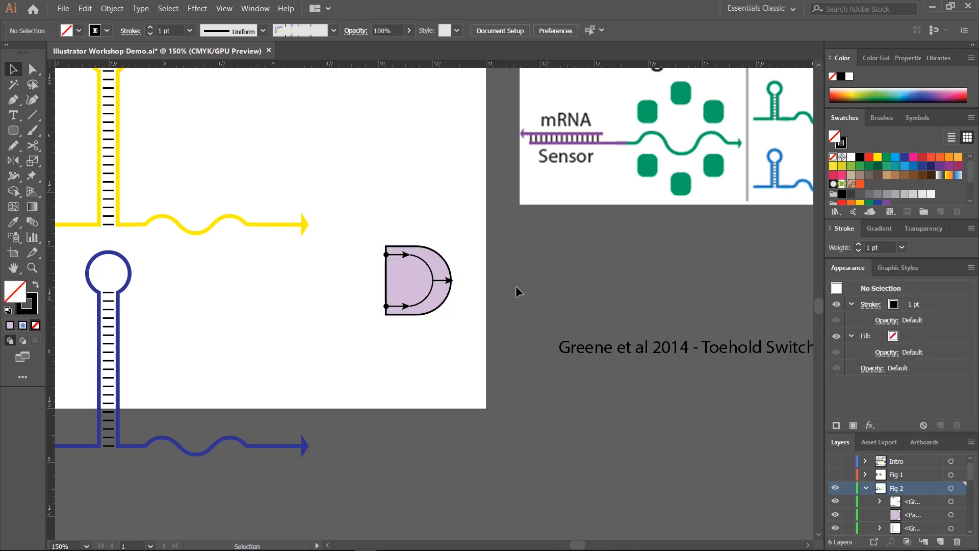
Step: Move the wiring group about 0.15 in left so its input dots sit outside the gate's flat side
{"action": "left_click", "coordinate": [424, 258]}
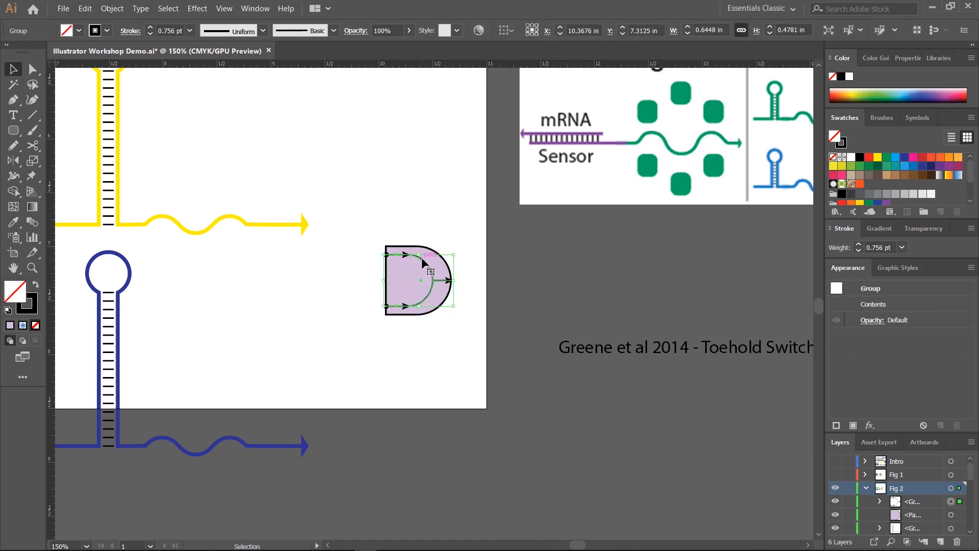
{"action": "left_click_drag", "start_coordinate": [424, 260], "coordinate": [402, 266]}
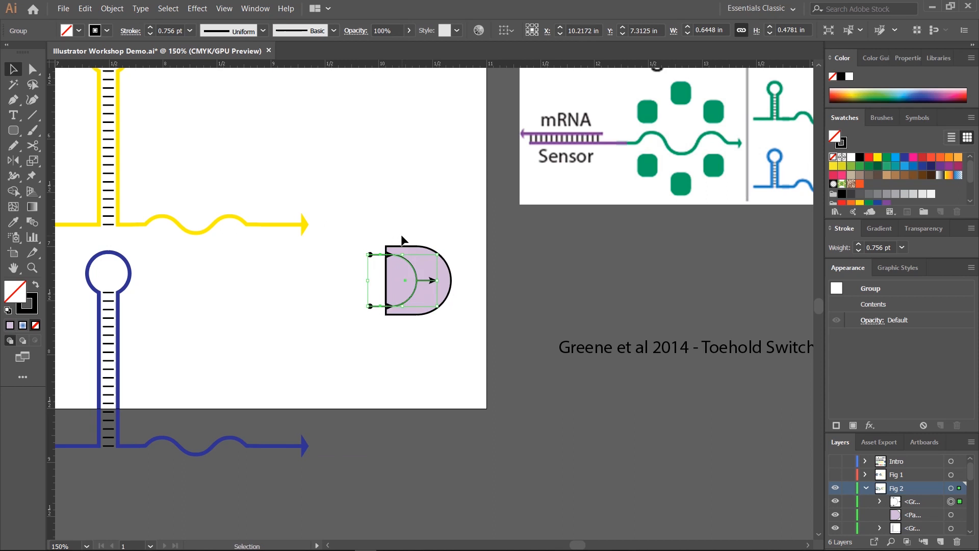
{"action": "left_click", "coordinate": [356, 223]}
Step: Extend the dotted outer ends of both input lines leftward, making the lines about 0.52 in long
{"action": "key", "text": "a"}
{"action": "mouse_move", "coordinate": [347, 234]}
{"action": "left_mouse_down"}
{"action": "mouse_move", "coordinate": [366, 258]}
{"action": "mouse_move", "coordinate": [385, 335]}
{"action": "left_mouse_up"}
{"action": "key", "text": "shift+Left"}
{"action": "key", "text": "shift+Left"}
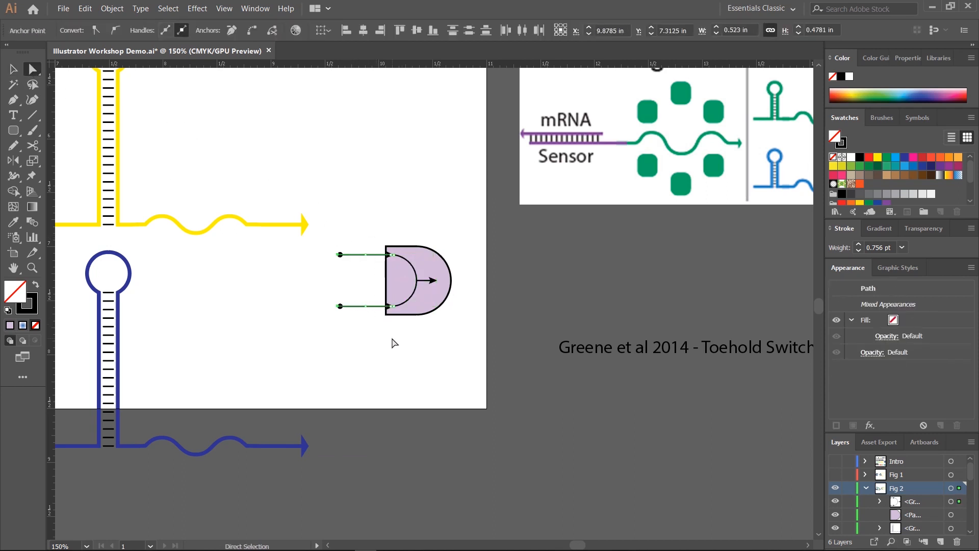
{"action": "left_click", "coordinate": [431, 166]}
{"action": "left_click", "coordinate": [12, 69]}
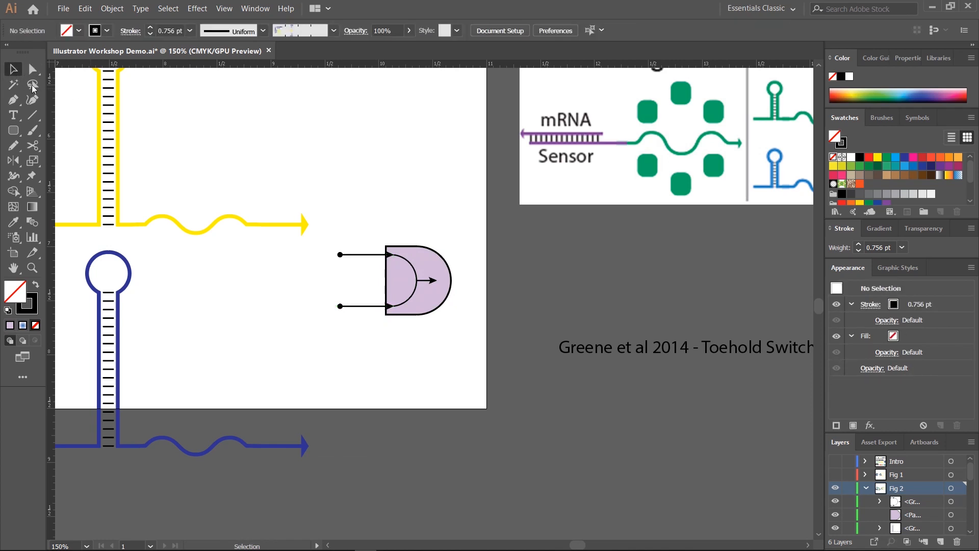
Step: Move the wiring group about 0.22 in right so its output arrow crosses the purple gate's curved side
{"action": "left_click_drag", "start_coordinate": [411, 267], "coordinate": [435, 262]}
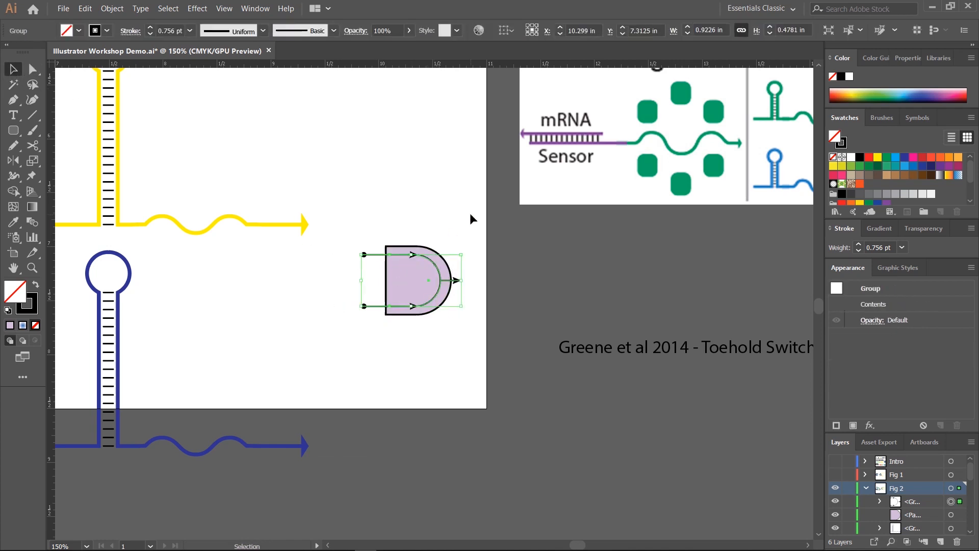
{"action": "left_click", "coordinate": [487, 280]}
{"action": "left_click", "coordinate": [405, 265]}
Step: Extend the tip of the wiring's output arrow about 0.11 in rightward beyond the purple gate
{"action": "key", "text": "a"}
{"action": "left_click", "coordinate": [465, 279]}
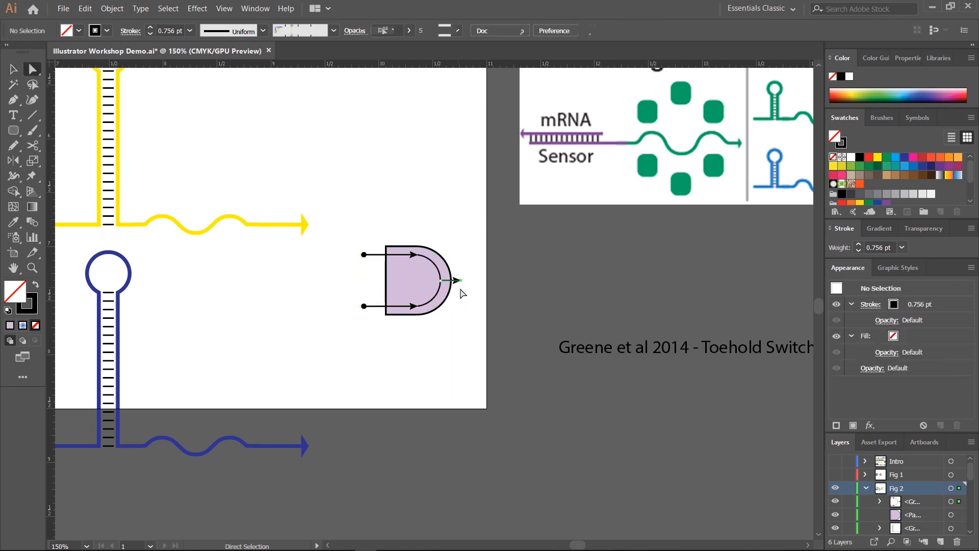
{"action": "left_click_drag", "start_coordinate": [465, 280], "coordinate": [472, 280]}
{"action": "left_click", "coordinate": [550, 305]}
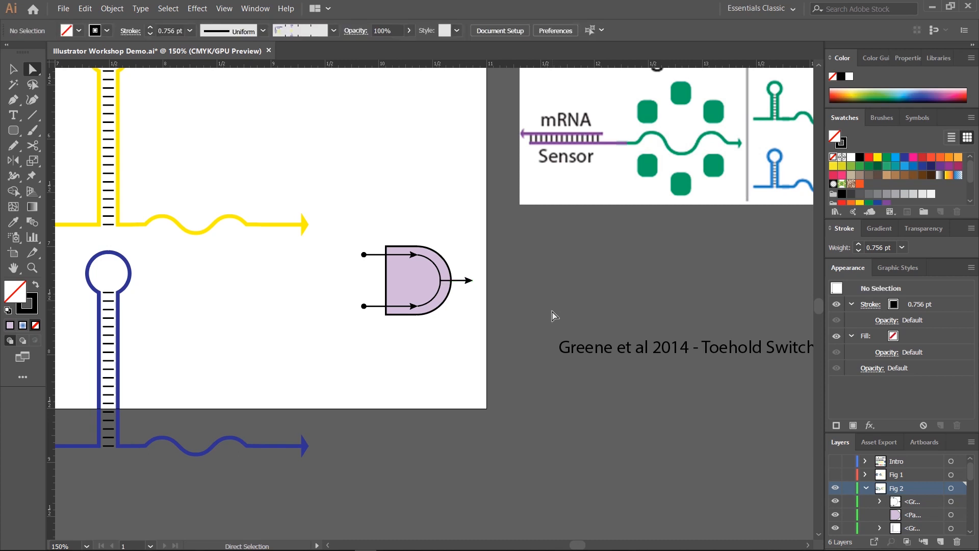
{"action": "left_click", "coordinate": [12, 69]}
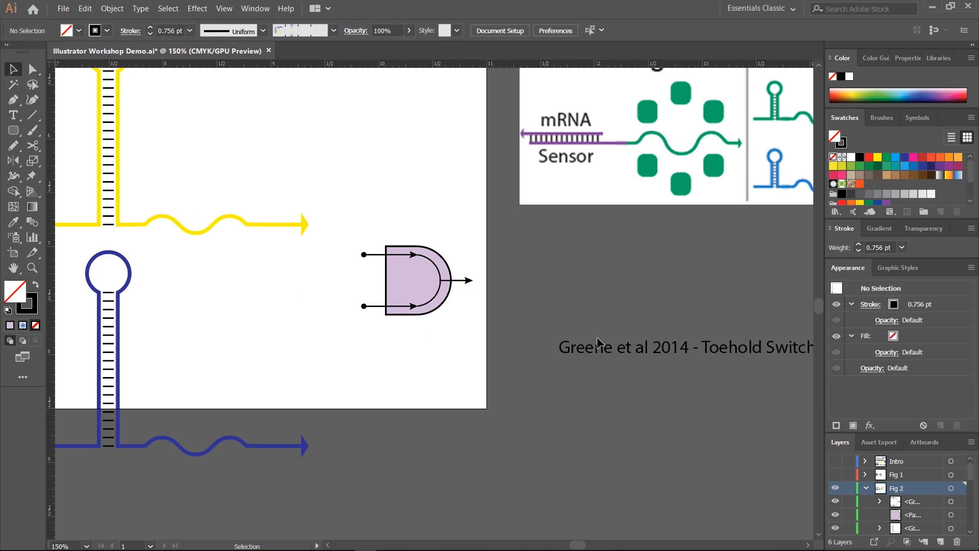
Step: Set the stroke weight of the purple gate's wiring group to 1 pt
{"action": "scroll", "coordinate": [483, 312], "scroll_direction": "right", "scroll_amount": 10}
{"action": "scroll", "coordinate": [483, 312], "scroll_direction": "up", "scroll_amount": 2}
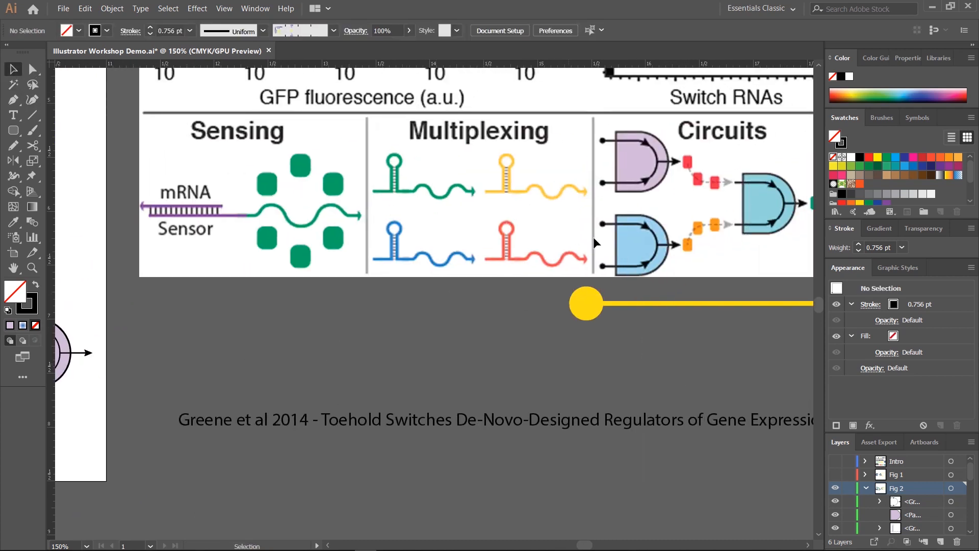
{"action": "scroll", "coordinate": [647, 148], "scroll_direction": "left", "scroll_amount": 8}
{"action": "scroll", "coordinate": [647, 148], "scroll_direction": "down", "scroll_amount": 1}
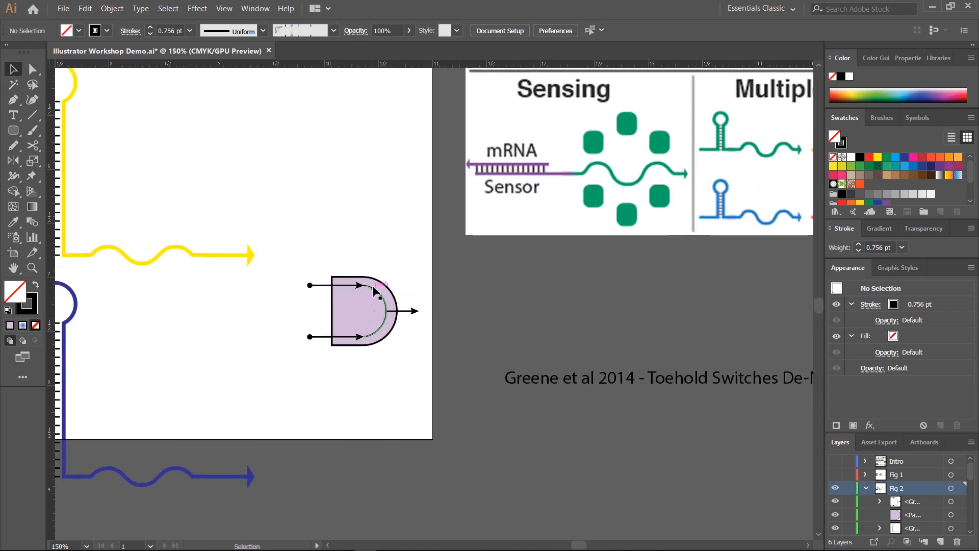
{"action": "left_click", "coordinate": [374, 291]}
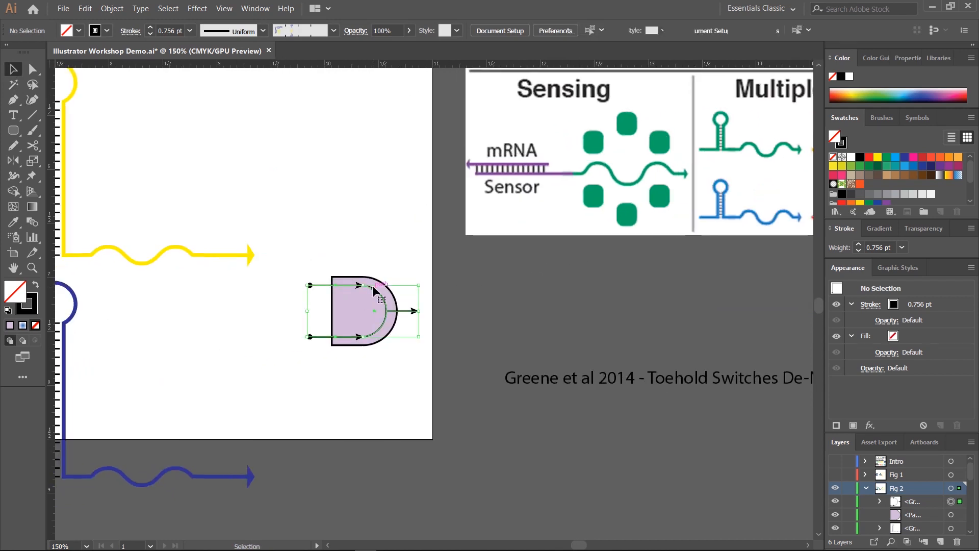
{"action": "left_click", "coordinate": [150, 27]}
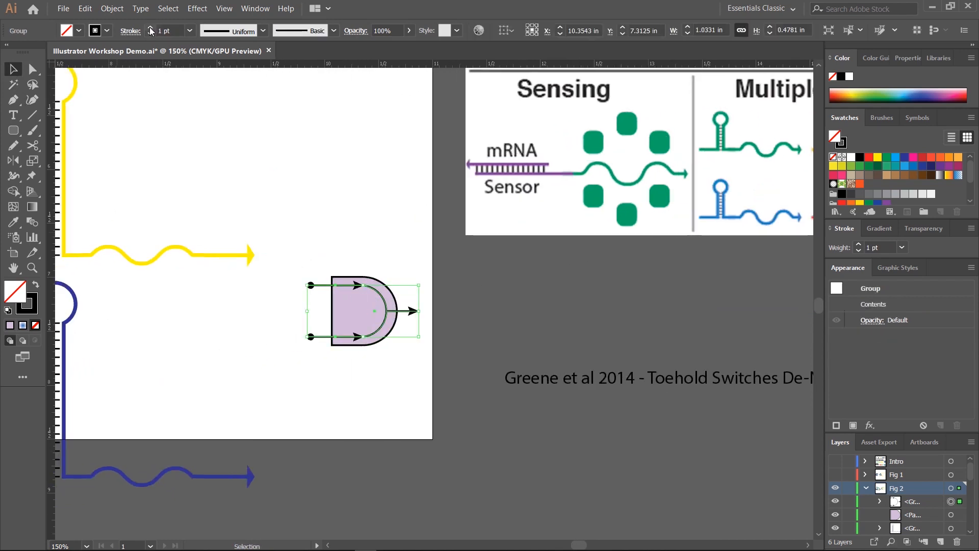
{"action": "left_click", "coordinate": [439, 228]}
Step: Group the purple gate with its wiring and duplicate the group about 0.93 in straight below
{"action": "left_click_drag", "start_coordinate": [634, 317], "coordinate": [326, 344]}
{"action": "left_click_drag", "start_coordinate": [450, 325], "coordinate": [699, 276]}
{"action": "left_click_drag", "start_coordinate": [231, 225], "coordinate": [372, 365]}
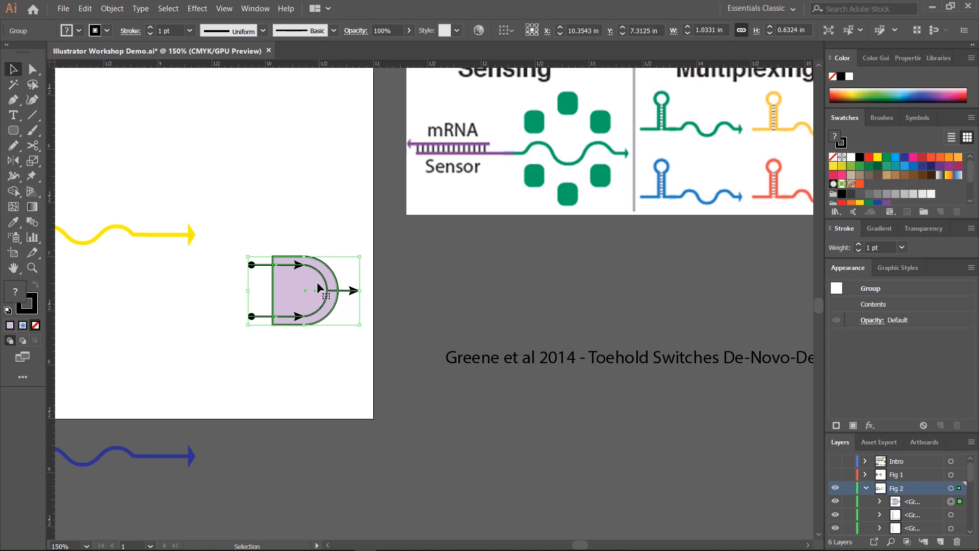
{"action": "left_click_drag", "start_coordinate": [318, 285], "coordinate": [317, 385]}
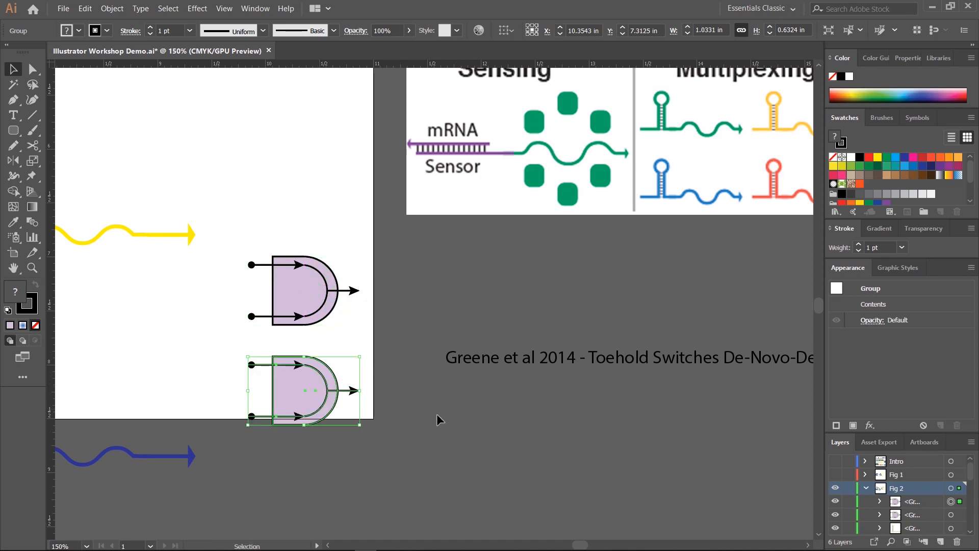
{"action": "left_click", "coordinate": [523, 422]}
Step: Limit the Eyedropper to picking up and applying only Focal Fill, and give the lower gate's body the reference gate's light blue
{"action": "left_click_drag", "start_coordinate": [590, 270], "coordinate": [446, 277]}
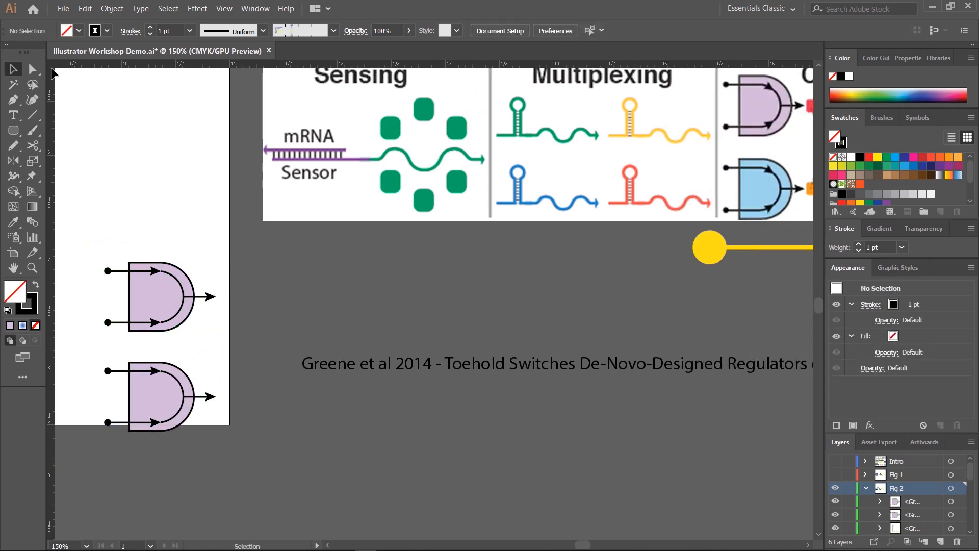
{"action": "left_click", "coordinate": [32, 69]}
{"action": "left_click", "coordinate": [156, 400]}
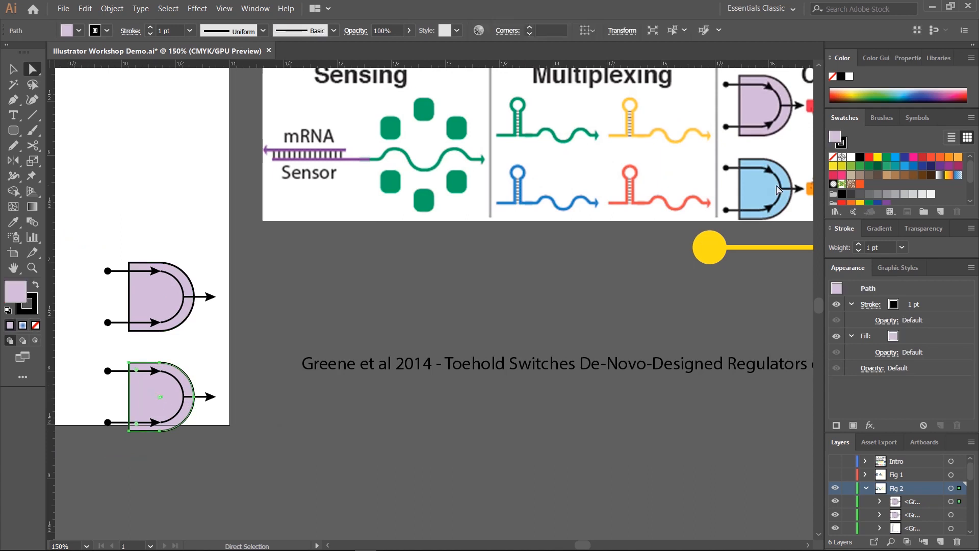
{"action": "left_click", "coordinate": [12, 226]}
{"action": "double_click", "coordinate": [12, 226]}
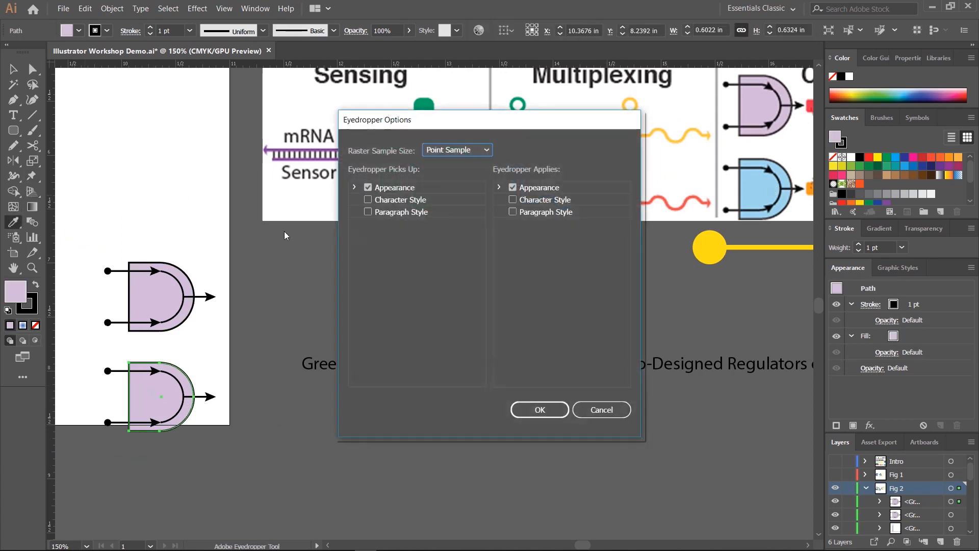
{"action": "left_click", "coordinate": [367, 187]}
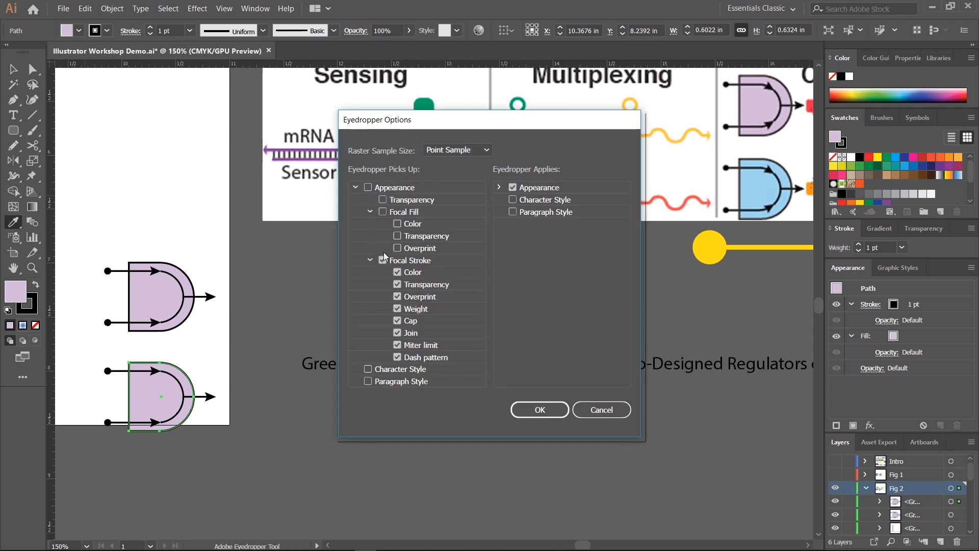
{"action": "left_click", "coordinate": [383, 260]}
{"action": "left_click", "coordinate": [383, 212]}
{"action": "left_click", "coordinate": [500, 188]}
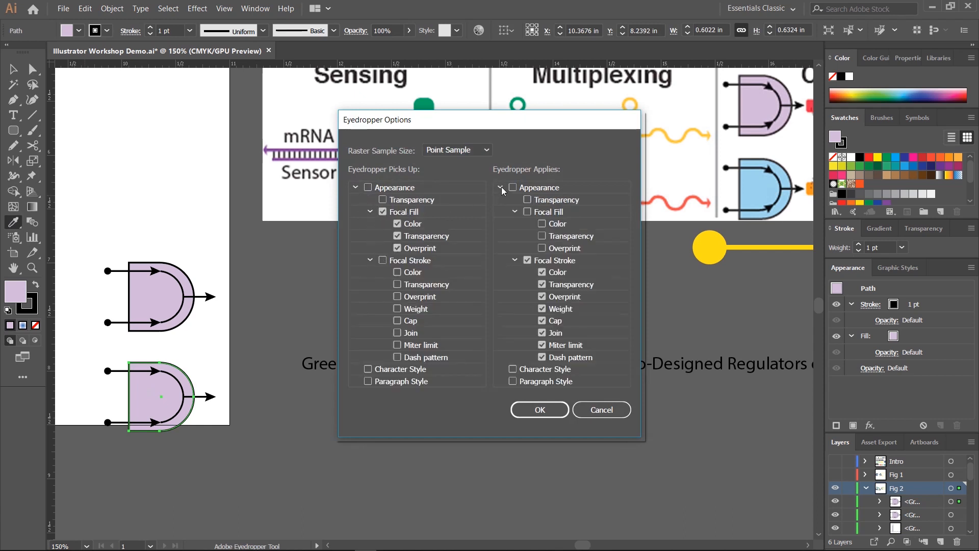
{"action": "left_click", "coordinate": [528, 260]}
{"action": "left_click", "coordinate": [527, 212]}
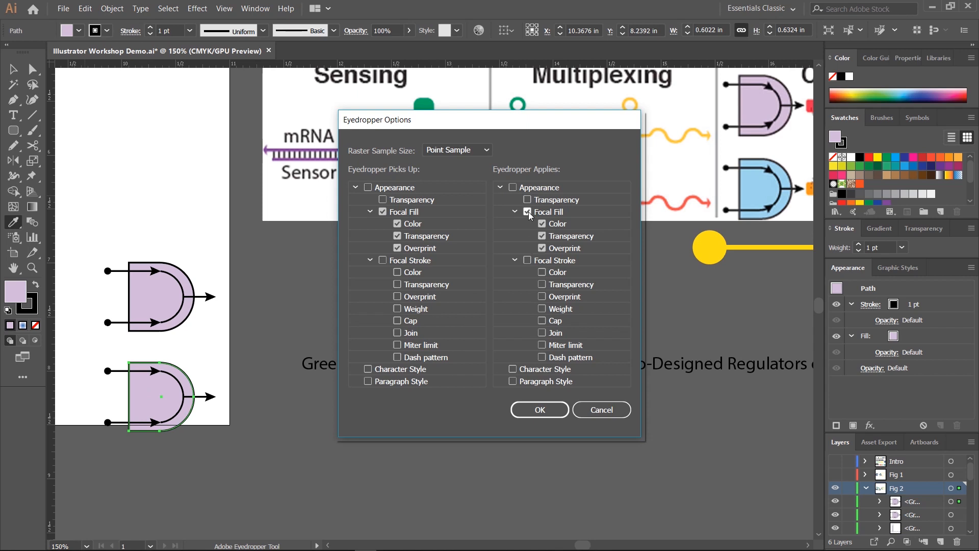
{"action": "left_click", "coordinate": [549, 407]}
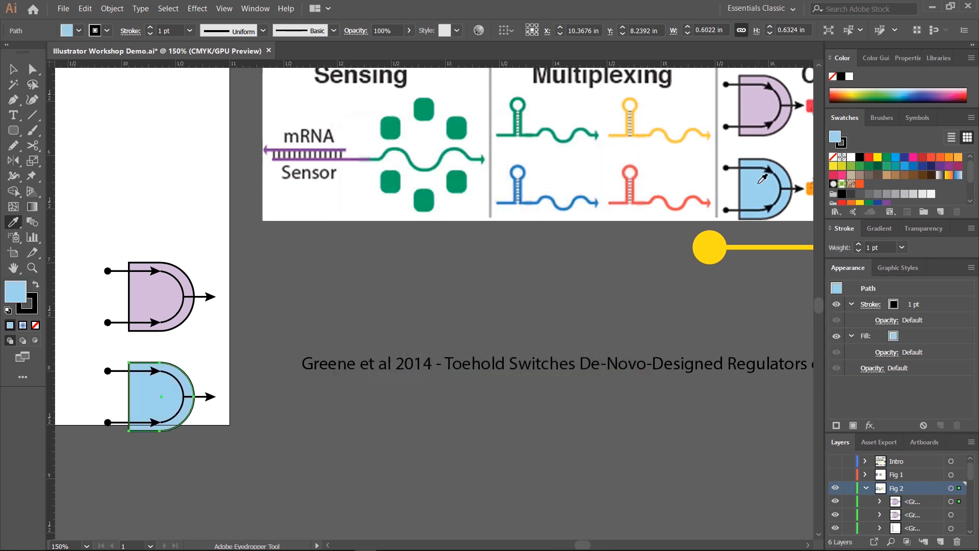
{"action": "key", "text": "v"}
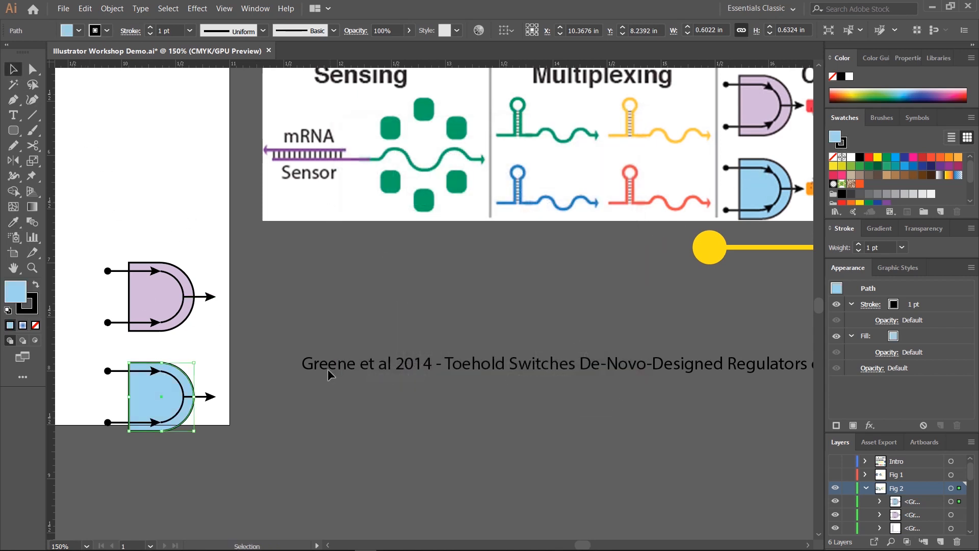
{"action": "left_click", "coordinate": [400, 304]}
Step: Move both gates about 0.87 in left and duplicate the purple gate about 1.34 in to its right at the same height
{"action": "scroll", "coordinate": [399, 285], "scroll_direction": "right", "scroll_amount": 6}
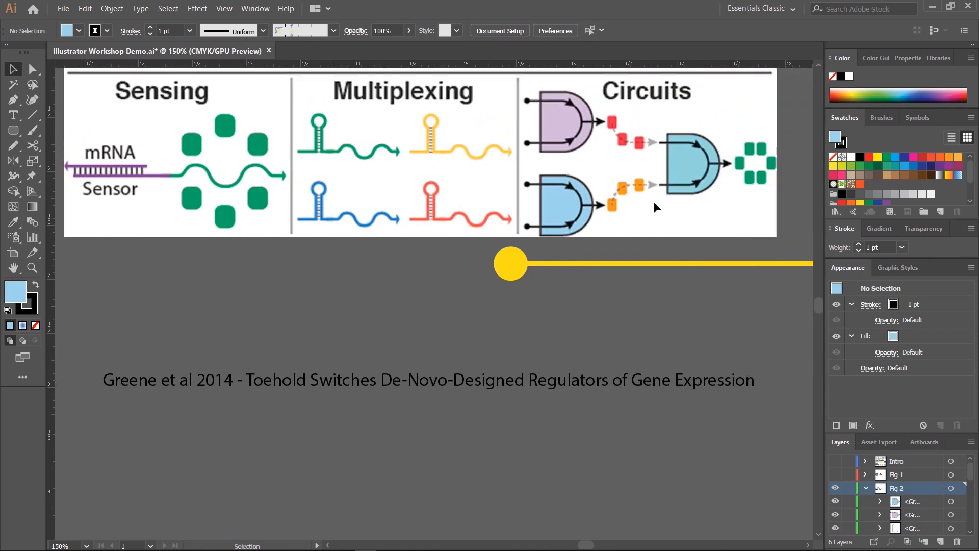
{"action": "scroll", "coordinate": [634, 194], "scroll_direction": "left", "scroll_amount": 10}
{"action": "scroll", "coordinate": [523, 228], "scroll_direction": "down", "scroll_amount": 4}
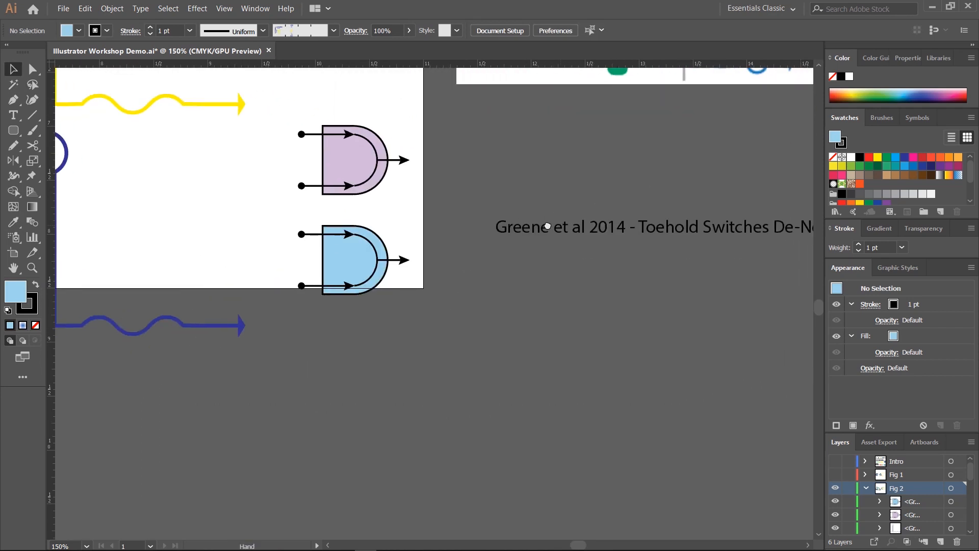
{"action": "left_click_drag", "start_coordinate": [340, 103], "coordinate": [316, 257]}
{"action": "left_click_drag", "start_coordinate": [323, 164], "coordinate": [384, 158]}
{"action": "left_click", "coordinate": [366, 181]}
{"action": "left_click", "coordinate": [240, 157]}
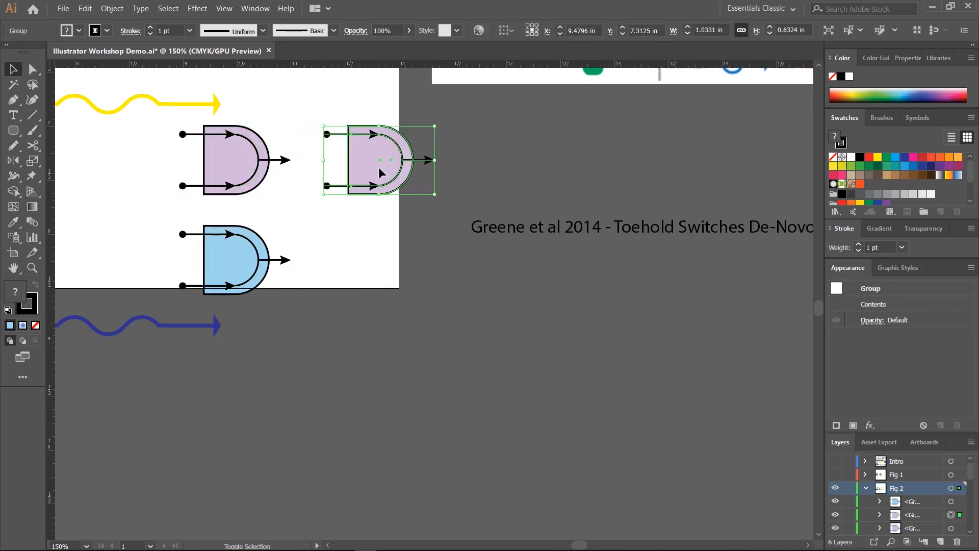
{"action": "left_click", "coordinate": [378, 155]}
Step: Isolate the right gate copy and fill its body with the teal sampled from the reference's third gate, leaving isolation mode when done
{"action": "left_click_drag", "start_coordinate": [532, 186], "coordinate": [394, 225]}
{"action": "left_click_drag", "start_coordinate": [594, 171], "coordinate": [388, 249]}
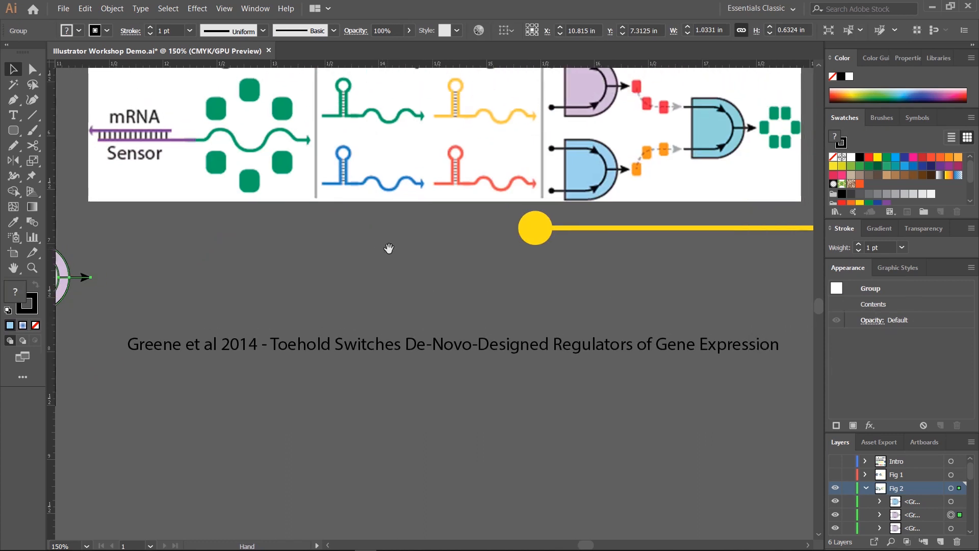
{"action": "mouse_move", "coordinate": [315, 277]}
{"action": "left_mouse_down"}
{"action": "mouse_move", "coordinate": [455, 273]}
{"action": "mouse_move", "coordinate": [317, 319]}
{"action": "left_mouse_up"}
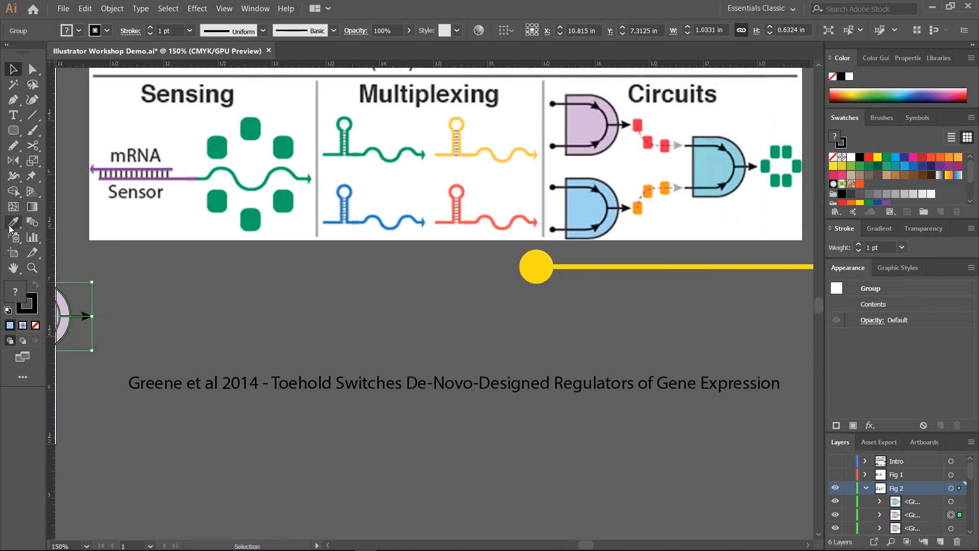
{"action": "left_click", "coordinate": [234, 313]}
{"action": "left_click_drag", "start_coordinate": [72, 322], "coordinate": [211, 305]}
{"action": "left_click", "coordinate": [167, 286]}
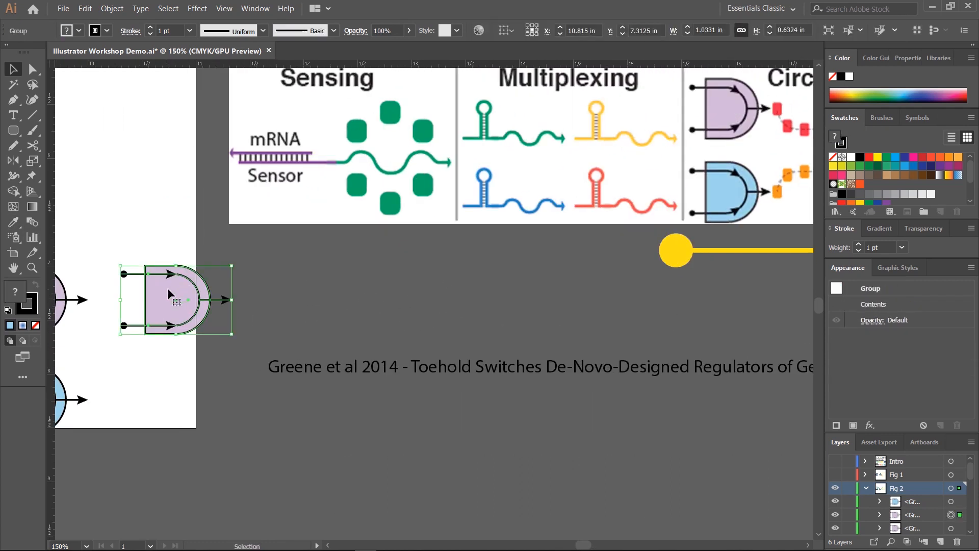
{"action": "double_click", "coordinate": [158, 292]}
{"action": "left_click", "coordinate": [164, 298]}
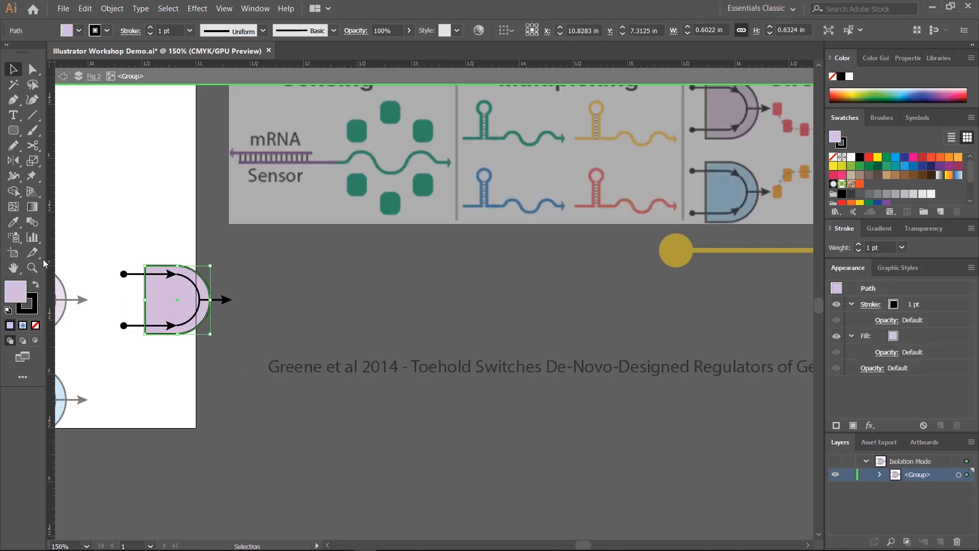
{"action": "left_click", "coordinate": [14, 224]}
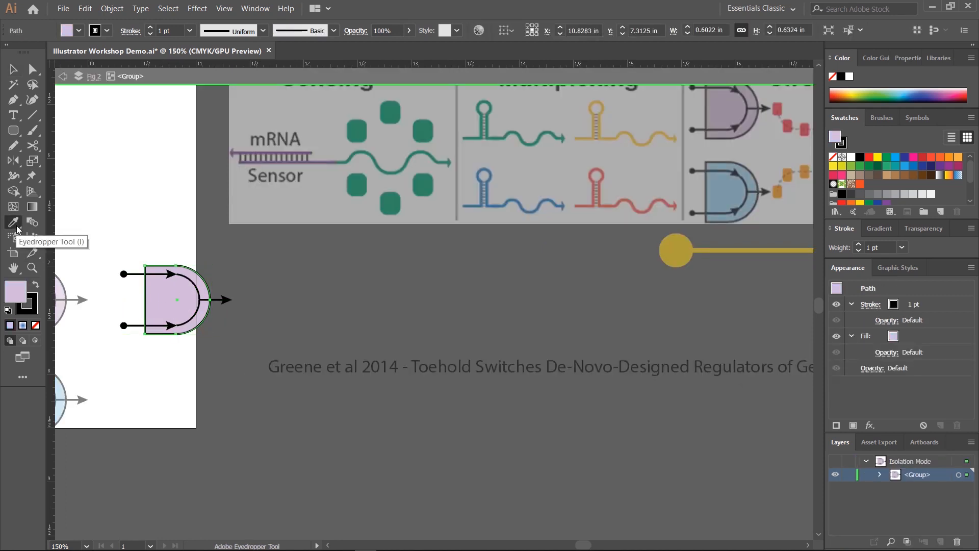
{"action": "left_click_drag", "start_coordinate": [766, 191], "coordinate": [640, 225]}
{"action": "left_click", "coordinate": [740, 190]}
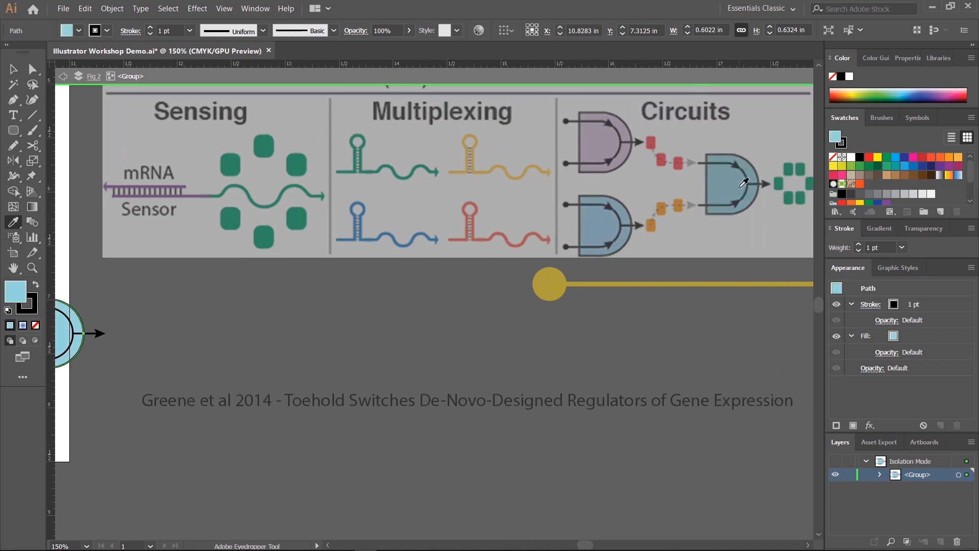
{"action": "left_click_drag", "start_coordinate": [168, 390], "coordinate": [398, 366]}
{"action": "key", "text": "v"}
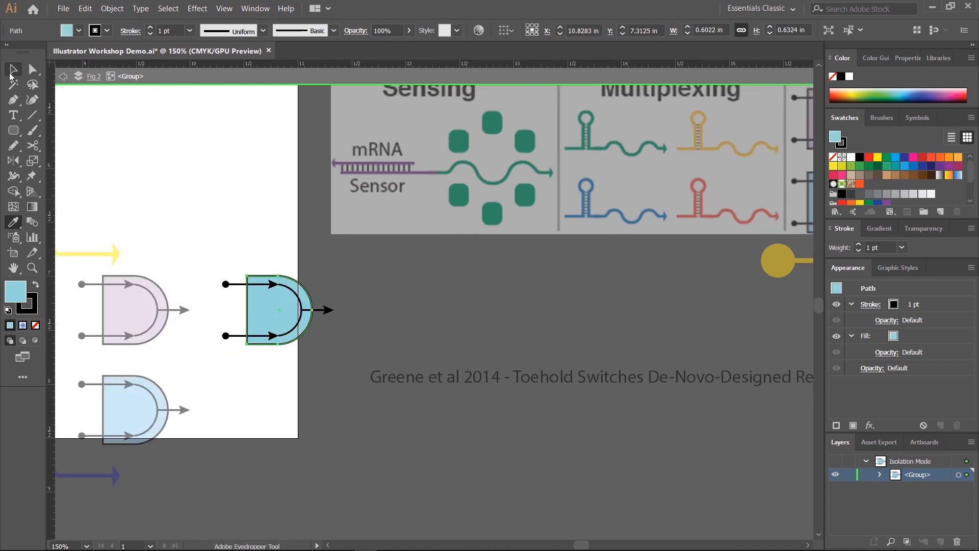
{"action": "double_click", "coordinate": [220, 206]}
Step: Move the teal gate about 0.43 in straight down so it sits between the heights of the purple and light blue gates
{"action": "left_click_drag", "start_coordinate": [557, 335], "coordinate": [461, 338]}
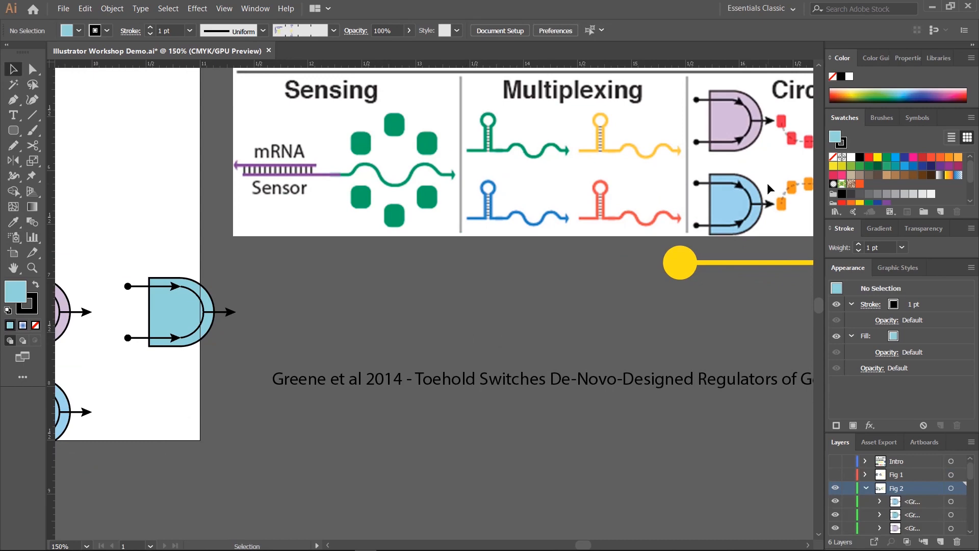
{"action": "left_click_drag", "start_coordinate": [305, 382], "coordinate": [555, 316]}
{"action": "left_click_drag", "start_coordinate": [553, 253], "coordinate": [345, 297]}
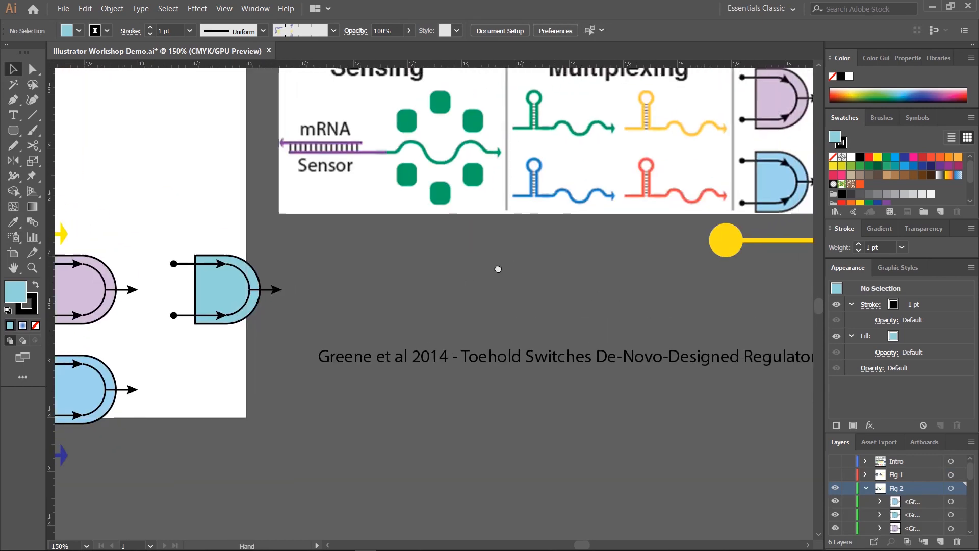
{"action": "left_click_drag", "start_coordinate": [498, 271], "coordinate": [275, 328]}
{"action": "left_click_drag", "start_coordinate": [524, 282], "coordinate": [360, 316]}
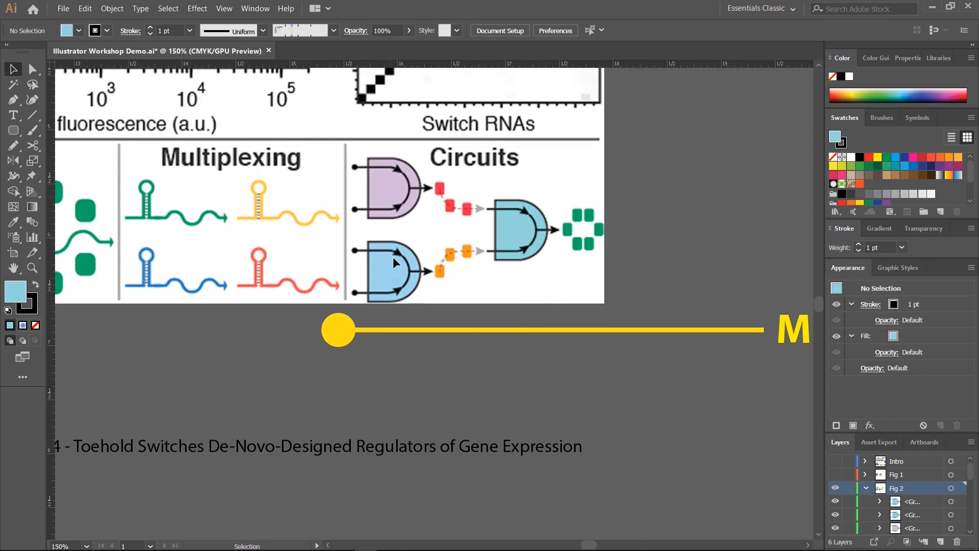
{"action": "left_click_drag", "start_coordinate": [360, 320], "coordinate": [796, 245]}
{"action": "left_click_drag", "start_coordinate": [396, 367], "coordinate": [542, 325]}
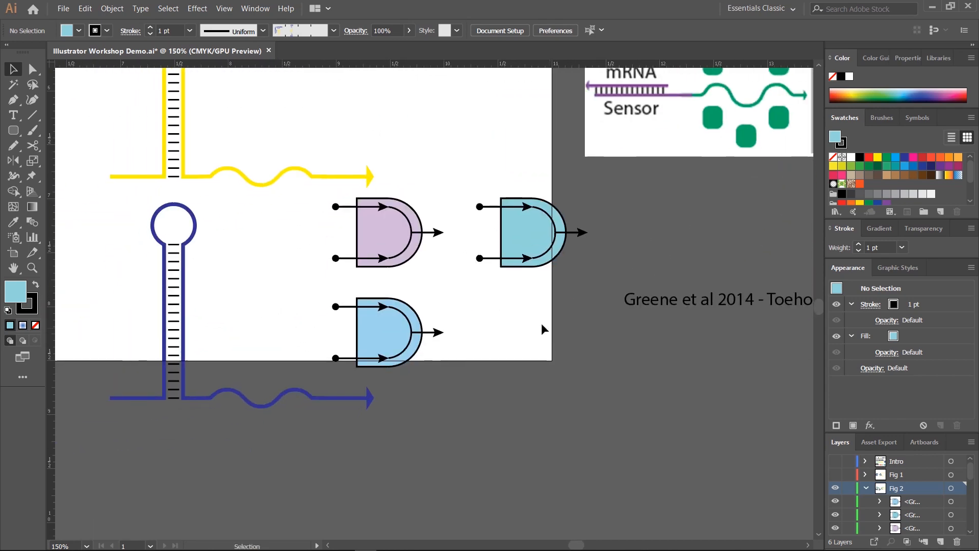
{"action": "left_click_drag", "start_coordinate": [532, 227], "coordinate": [530, 273]}
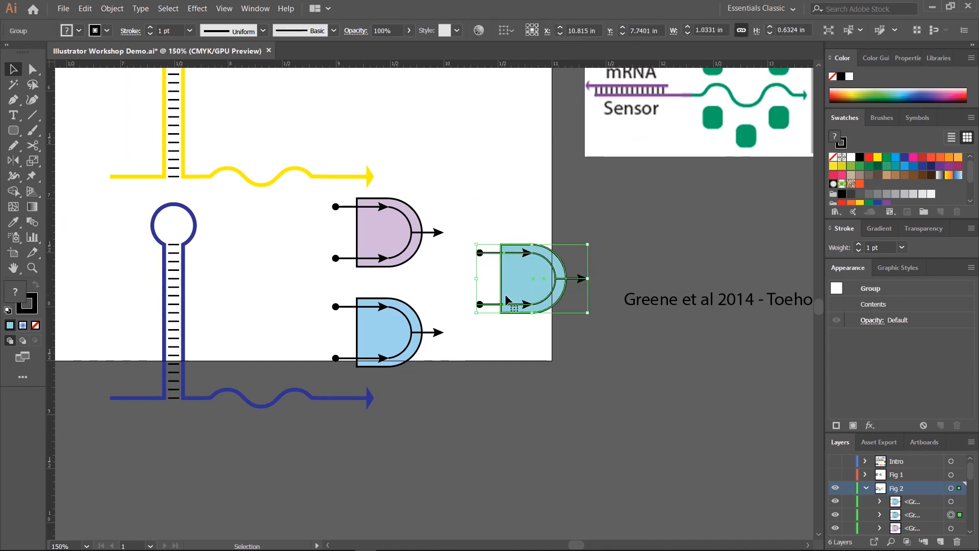
Step: Distribute the purple, light blue and teal gates evenly by their vertical centres
{"action": "left_click", "coordinate": [390, 230], "text": "shift"}
{"action": "left_click", "coordinate": [375, 325], "text": "shift"}
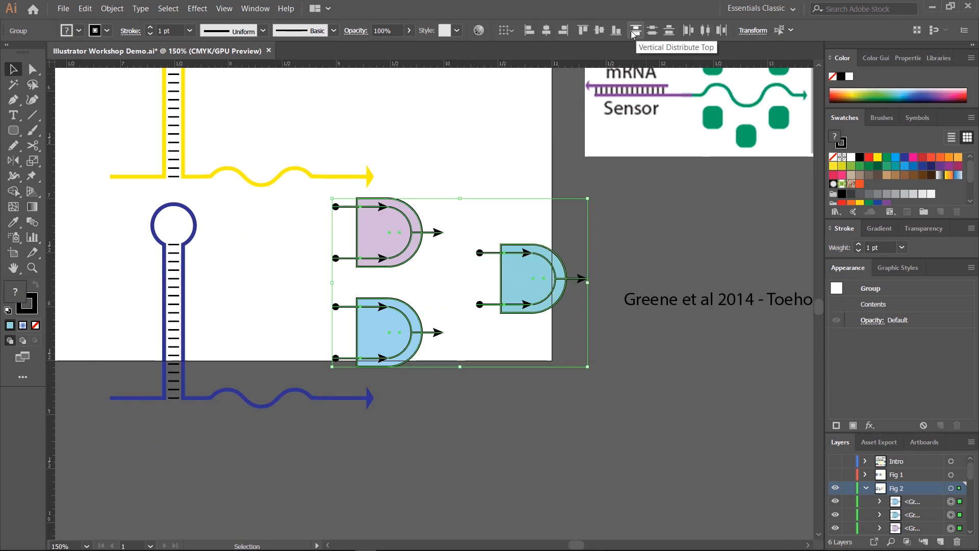
{"action": "left_click", "coordinate": [653, 30]}
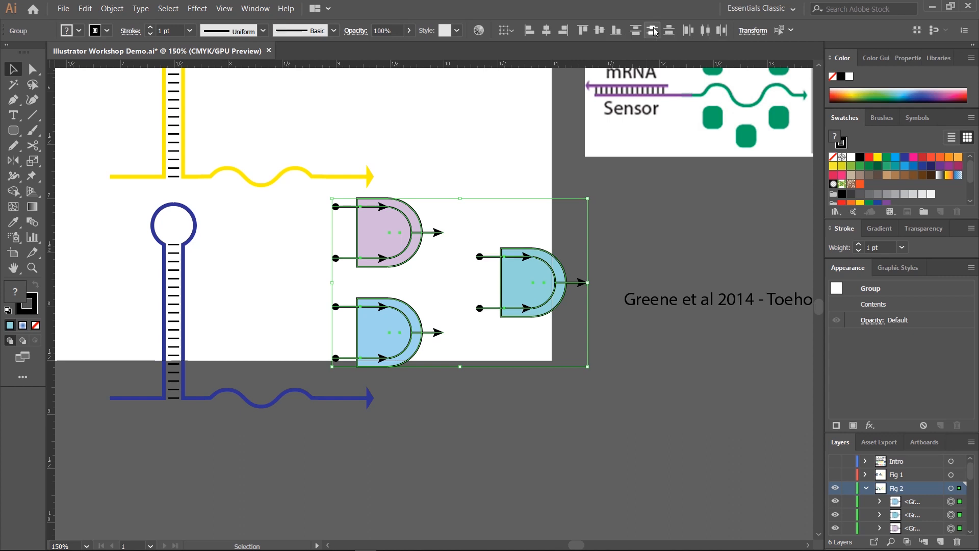
Step: Move the teal gate about 0.36 in to the right at the same height, away from the purple and light blue gates
{"action": "left_click", "coordinate": [636, 276]}
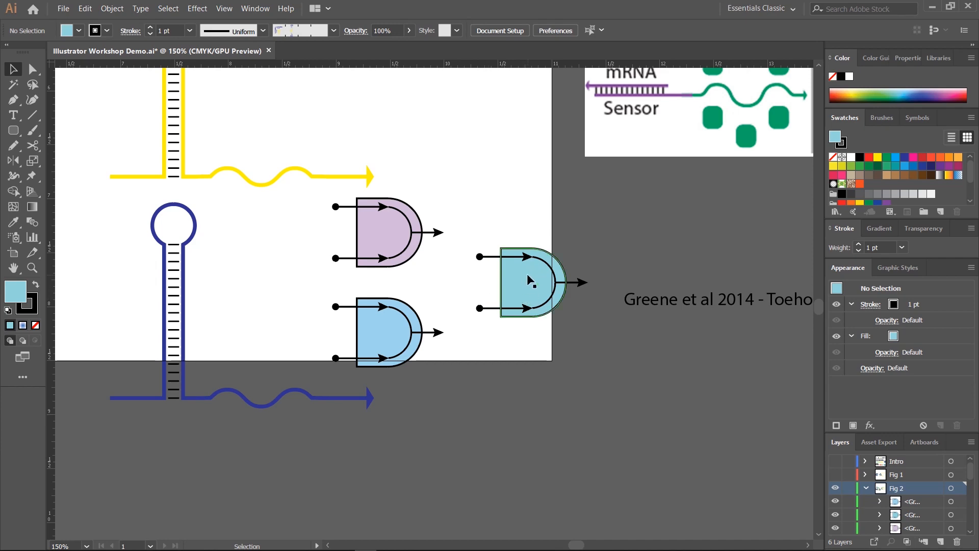
{"action": "key", "text": "space"}
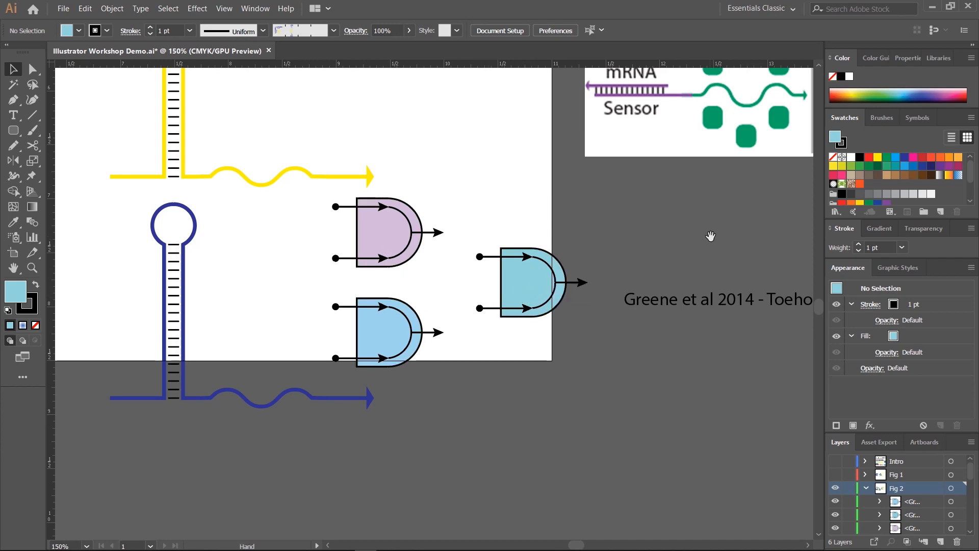
{"action": "left_click_drag", "start_coordinate": [710, 235], "coordinate": [640, 245]}
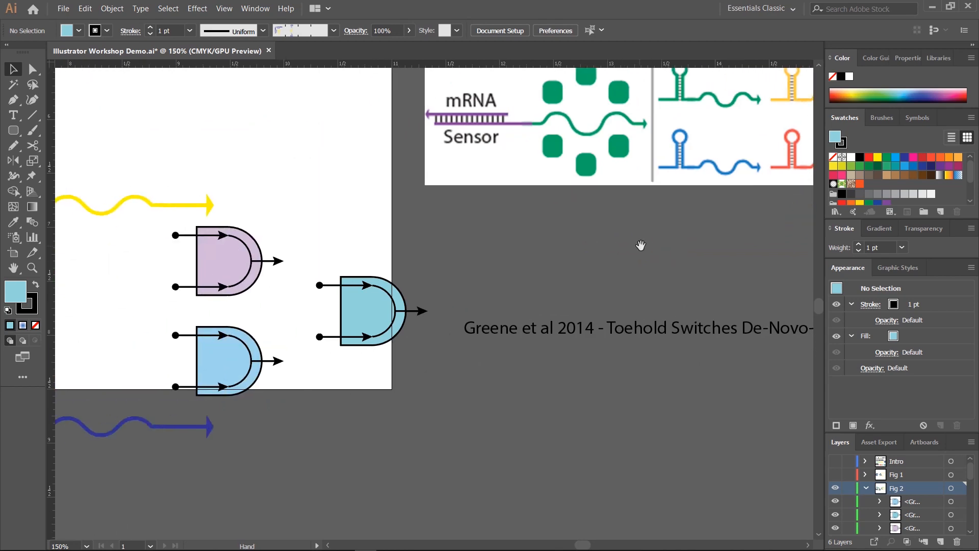
{"action": "left_click_drag", "start_coordinate": [360, 319], "coordinate": [400, 320]}
Step: Copy the lower group of three green rounded squares around the green arrow and paste it near the logic gates
{"action": "key", "text": "space"}
{"action": "left_click_drag", "start_coordinate": [767, 236], "coordinate": [158, 363]}
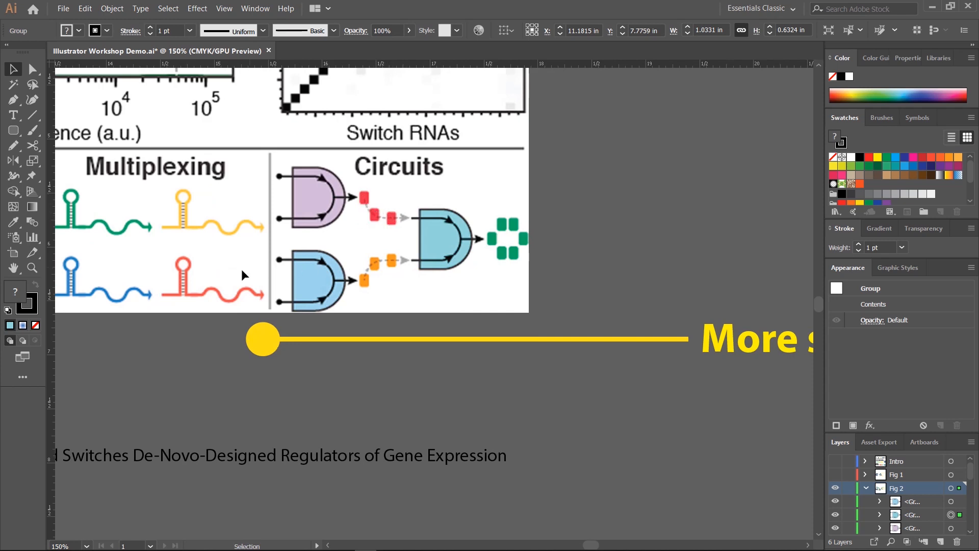
{"action": "key", "text": "space"}
{"action": "left_click_drag", "start_coordinate": [242, 275], "coordinate": [543, 236]}
{"action": "left_click_drag", "start_coordinate": [57, 312], "coordinate": [499, 282]}
{"action": "left_click", "coordinate": [451, 273]}
{"action": "key", "text": "space"}
{"action": "left_click_drag", "start_coordinate": [478, 235], "coordinate": [315, 508]}
{"action": "left_click_drag", "start_coordinate": [356, 140], "coordinate": [811, 502]}
{"action": "left_click_drag", "start_coordinate": [355, 372], "coordinate": [526, 194]}
{"action": "left_click", "coordinate": [473, 322]}
{"action": "double_click", "coordinate": [476, 327]}
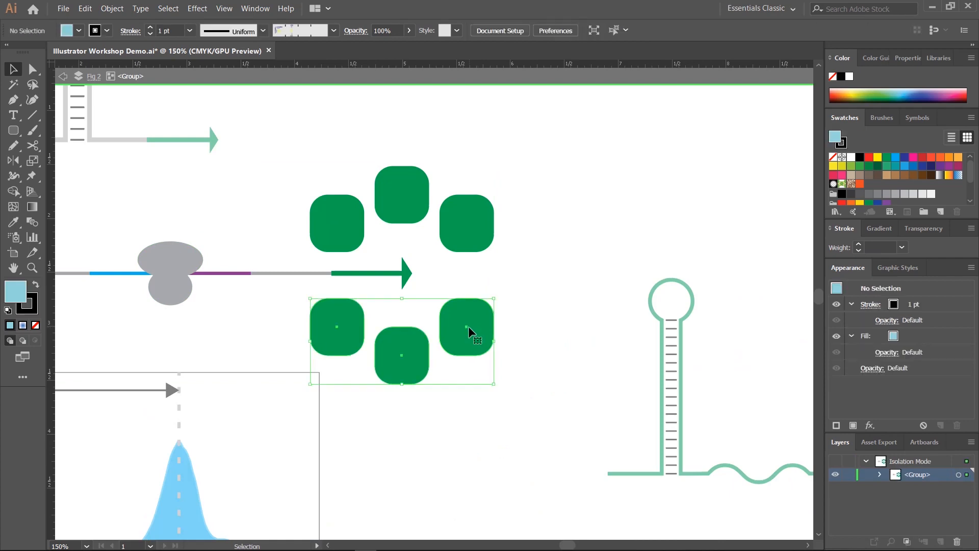
{"action": "double_click", "coordinate": [575, 374]}
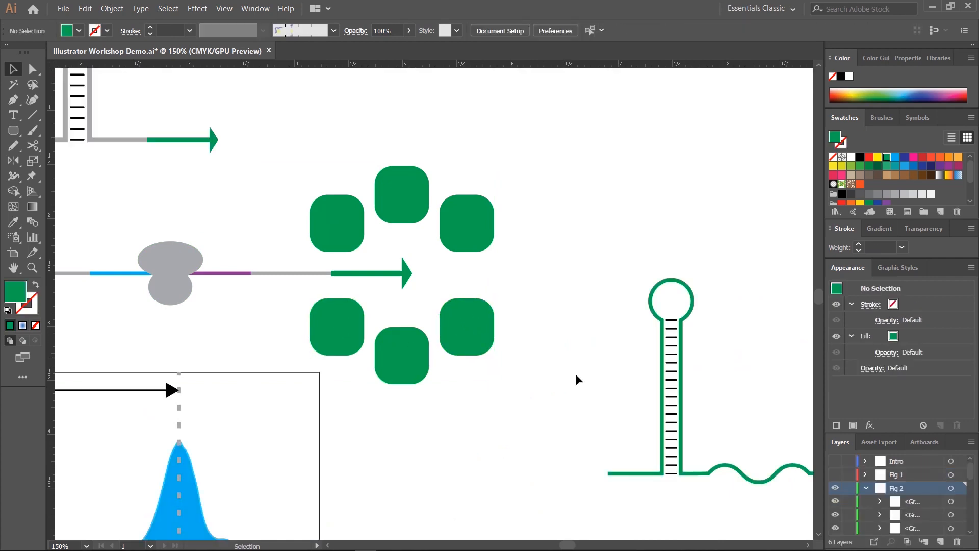
{"action": "left_click_drag", "start_coordinate": [575, 373], "coordinate": [327, 97]}
{"action": "left_click_drag", "start_coordinate": [637, 505], "coordinate": [457, 171]}
{"action": "key", "text": "ctrl+v"}
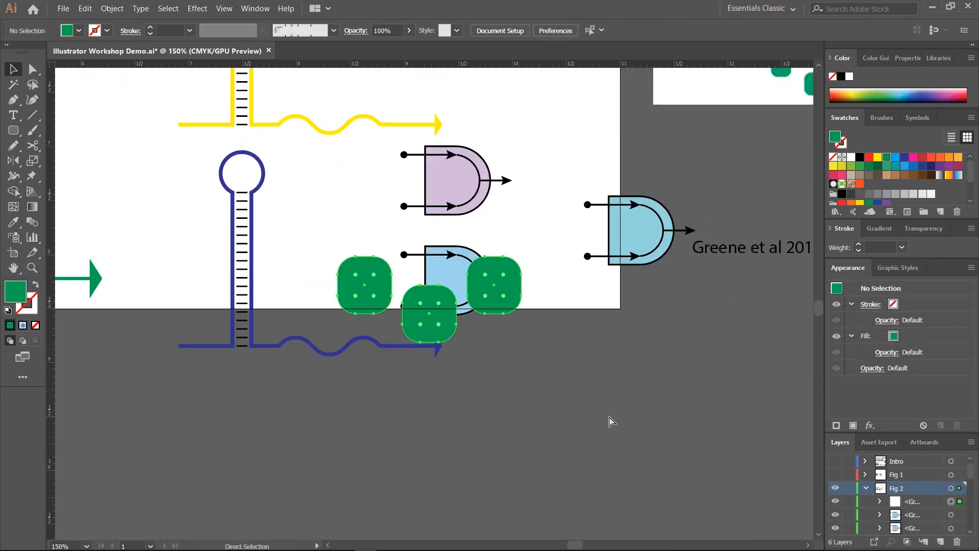
Step: Move the pasted squares about 1.6 in right and 0.6 in down, below the gates, and scale them proportionally to about 0.78 in wide
{"action": "key", "text": "v"}
{"action": "left_click_drag", "start_coordinate": [525, 311], "coordinate": [699, 377]}
{"action": "left_click", "coordinate": [673, 393]}
{"action": "left_click", "coordinate": [683, 360]}
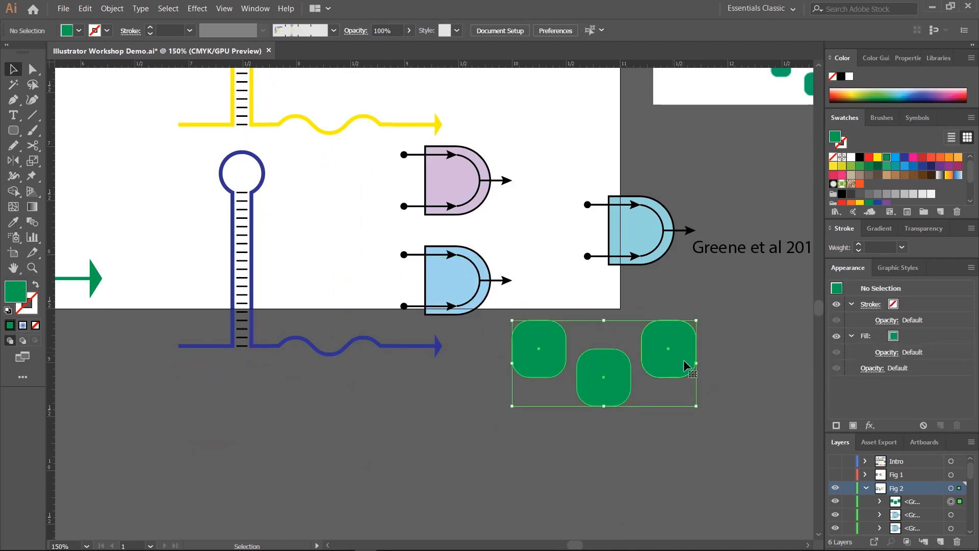
{"action": "left_click_drag", "start_coordinate": [696, 320], "coordinate": [596, 366]}
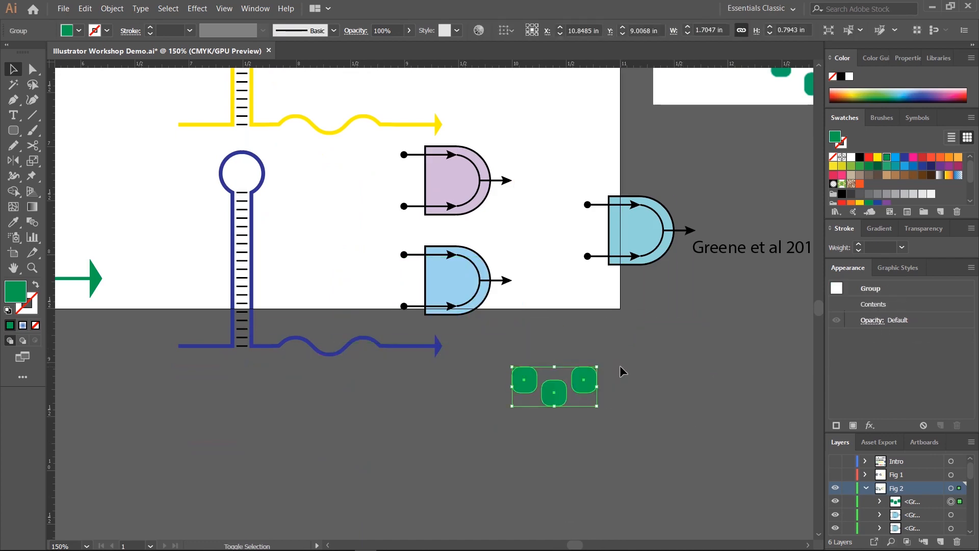
{"action": "left_click_drag", "start_coordinate": [721, 327], "coordinate": [281, 433]}
{"action": "left_click_drag", "start_coordinate": [642, 311], "coordinate": [510, 335]}
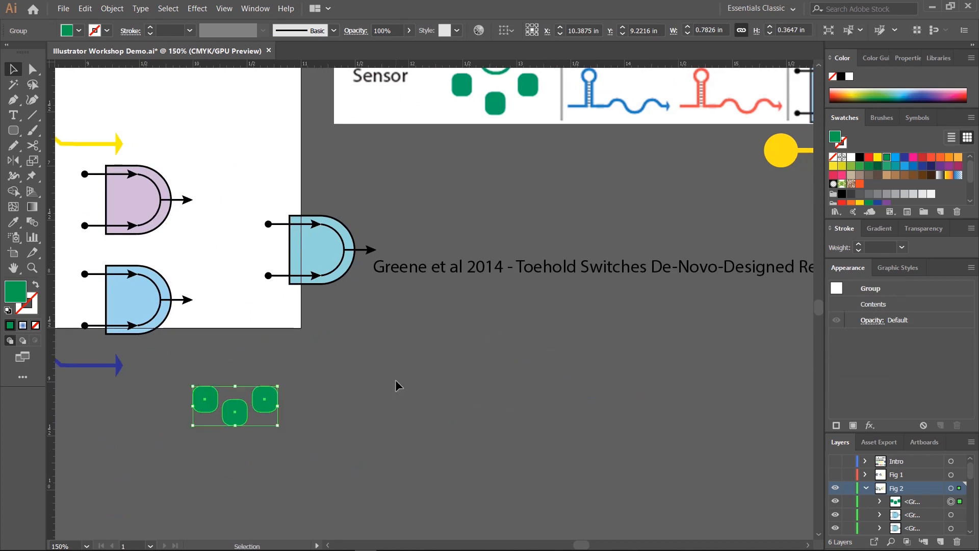
{"action": "left_click", "coordinate": [414, 354]}
{"action": "left_click_drag", "start_coordinate": [614, 225], "coordinate": [387, 344]}
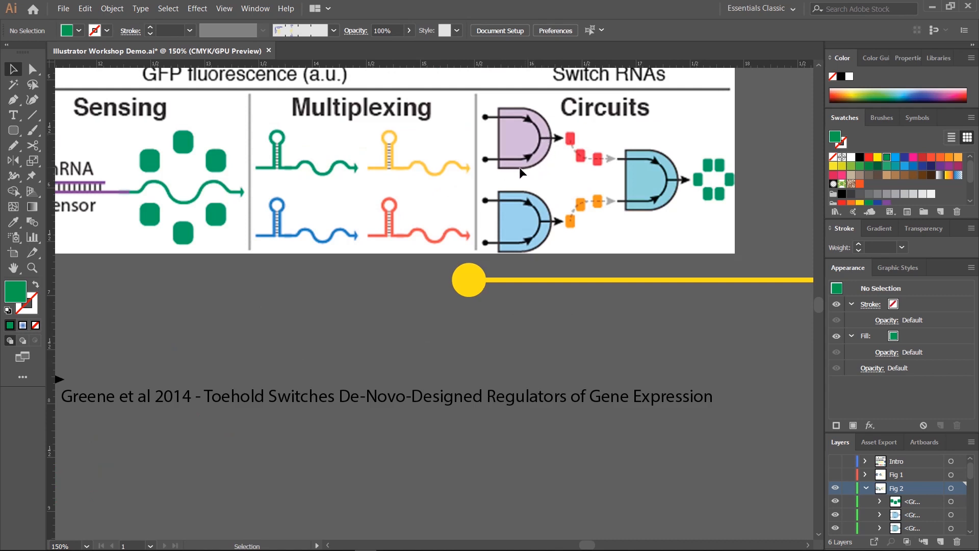
{"action": "left_click_drag", "start_coordinate": [469, 189], "coordinate": [730, 143]}
{"action": "left_click_drag", "start_coordinate": [357, 237], "coordinate": [564, 180]}
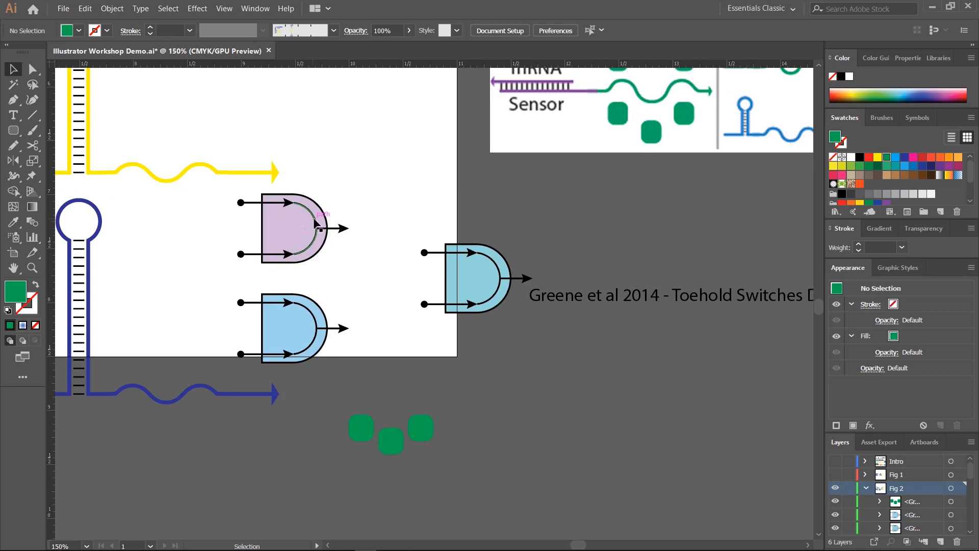
{"action": "left_click_drag", "start_coordinate": [576, 272], "coordinate": [369, 272]}
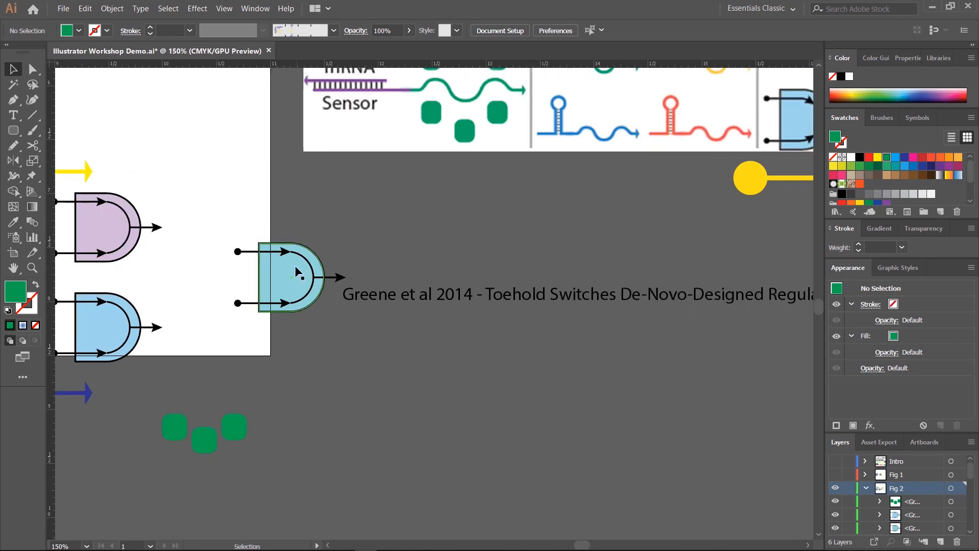
{"action": "left_click", "coordinate": [294, 276]}
{"action": "double_click", "coordinate": [286, 268]}
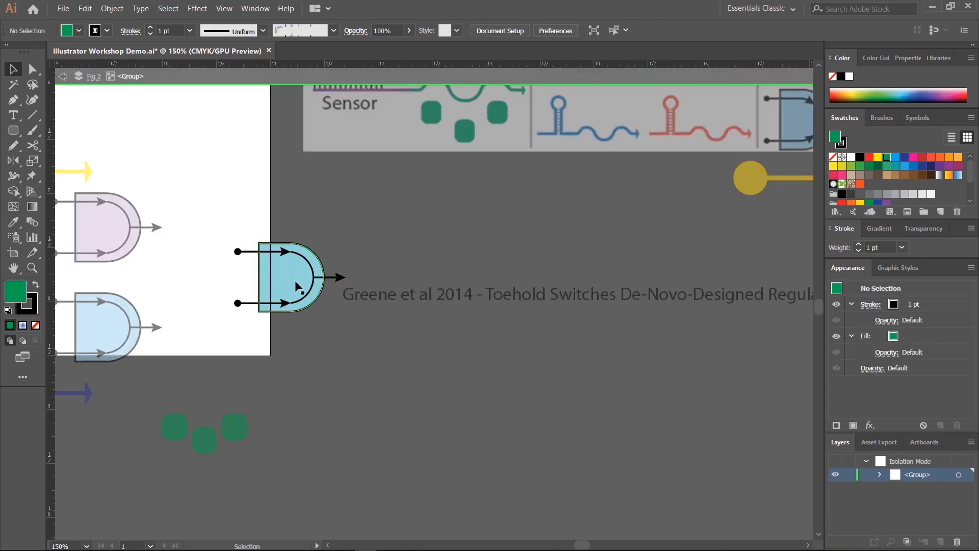
{"action": "left_click", "coordinate": [289, 274]}
{"action": "double_click", "coordinate": [393, 238]}
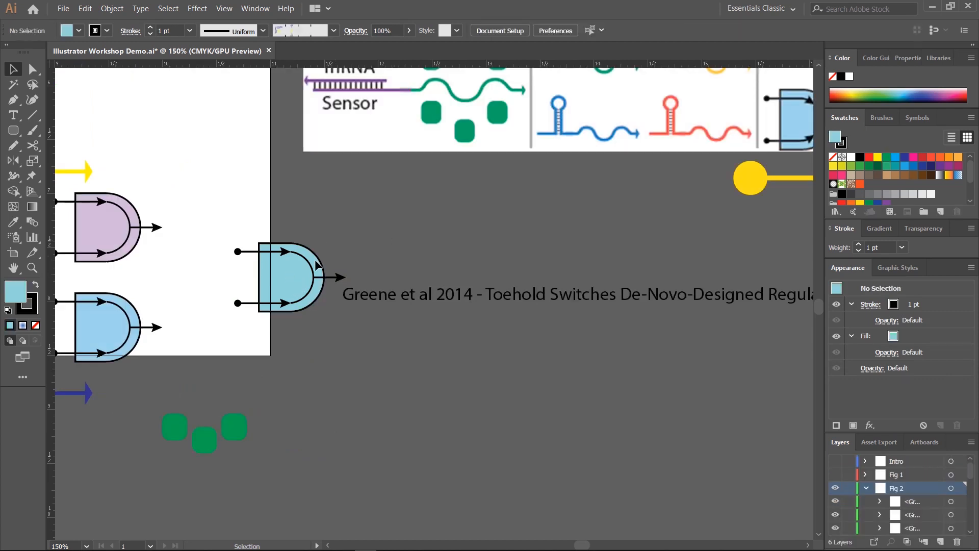
Step: Copy the teal AND gate's D-shaped body out of its group and paste it as a separate shape below the citation text
{"action": "left_click", "coordinate": [282, 265]}
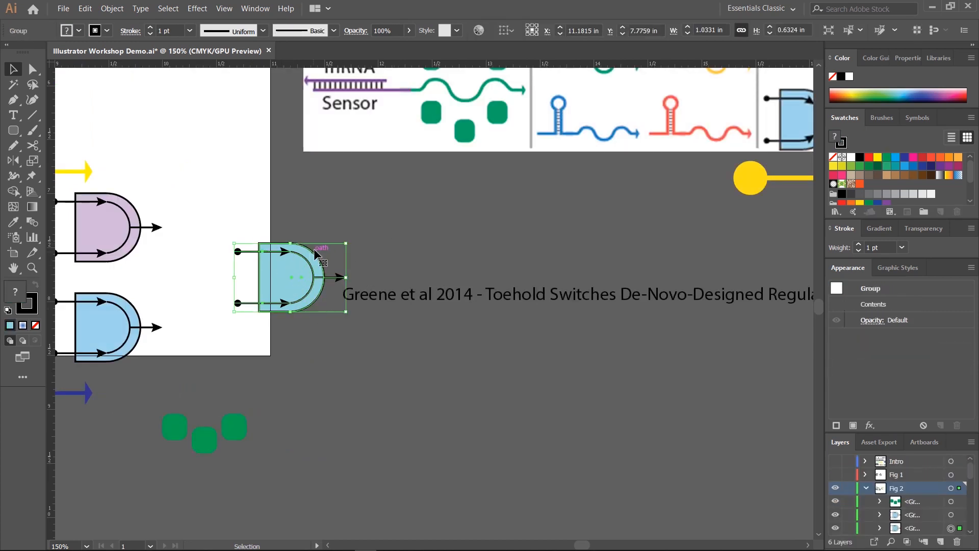
{"action": "double_click", "coordinate": [284, 268]}
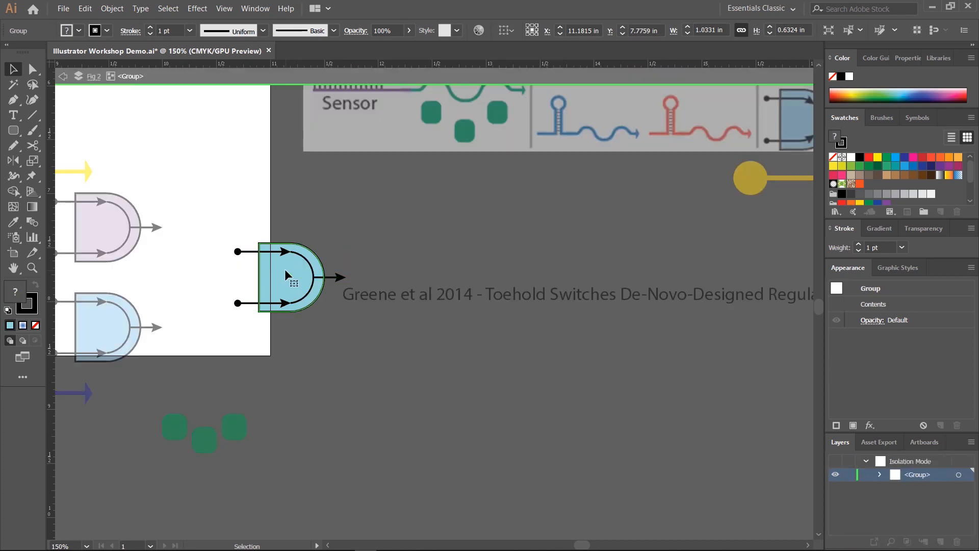
{"action": "left_click", "coordinate": [293, 270]}
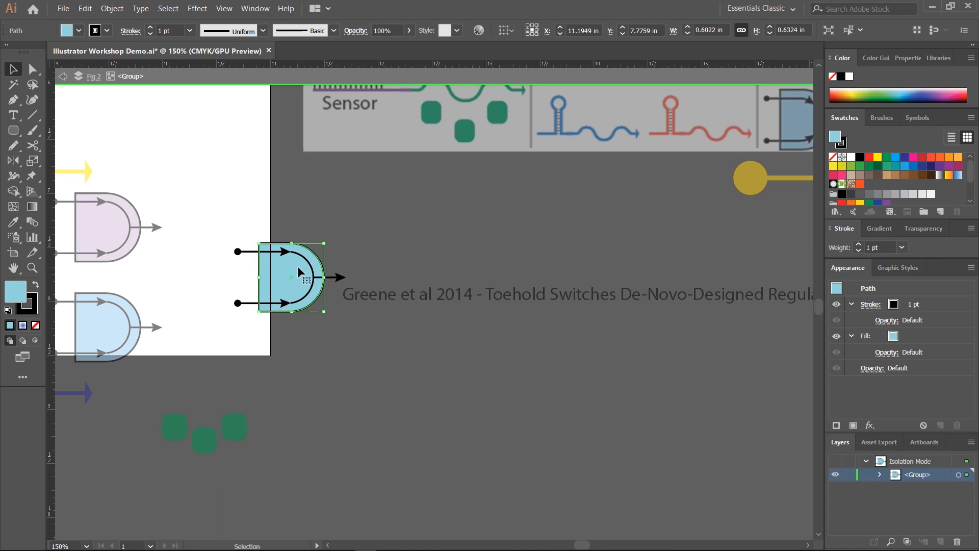
{"action": "double_click", "coordinate": [341, 351]}
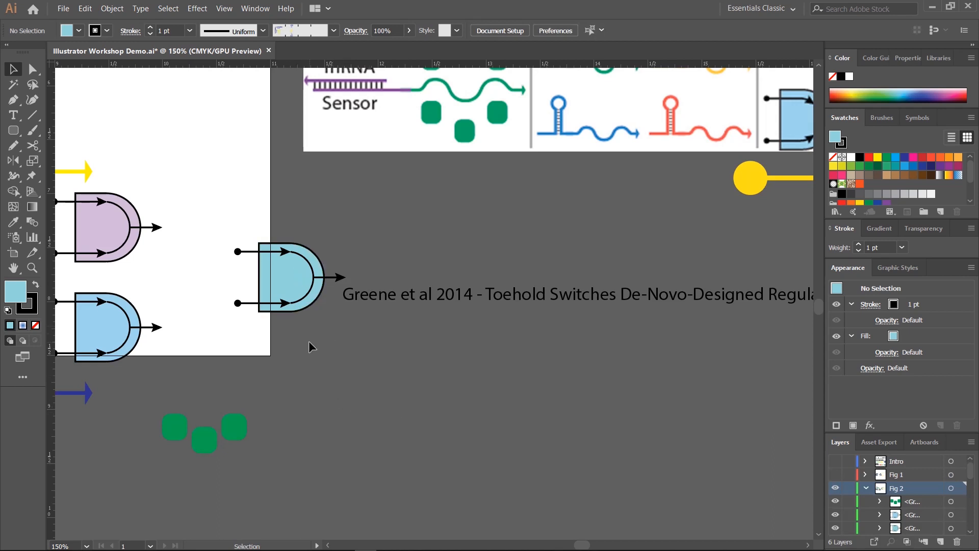
{"action": "key", "text": "ctrl+v"}
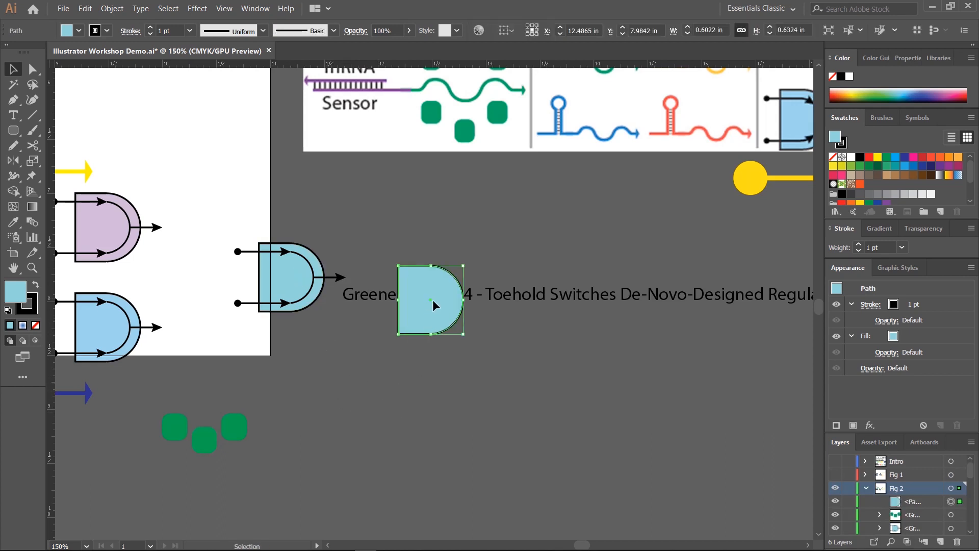
{"action": "left_click_drag", "start_coordinate": [433, 299], "coordinate": [388, 398]}
{"action": "left_click", "coordinate": [474, 400]}
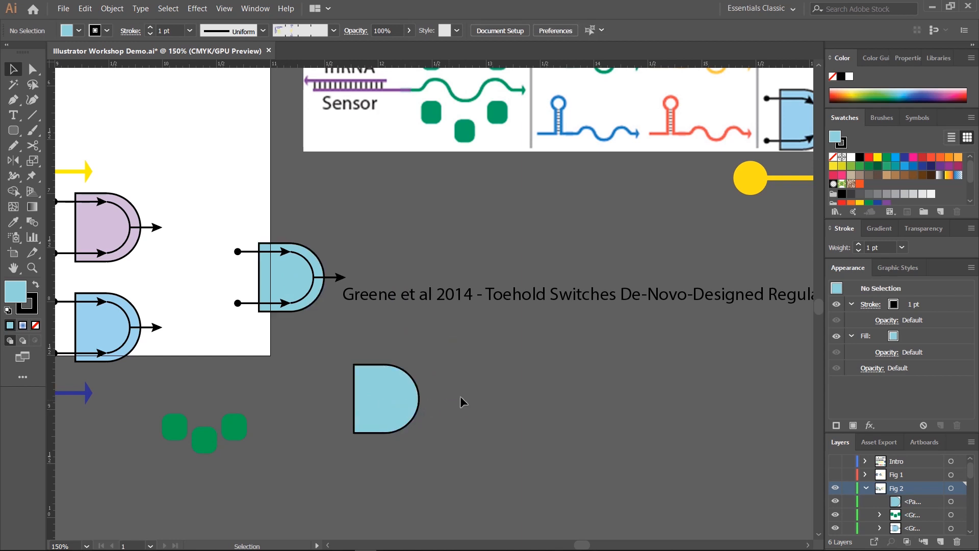
Step: Set the copied D shape's fill to None, keeping its black outline
{"action": "left_click", "coordinate": [396, 402]}
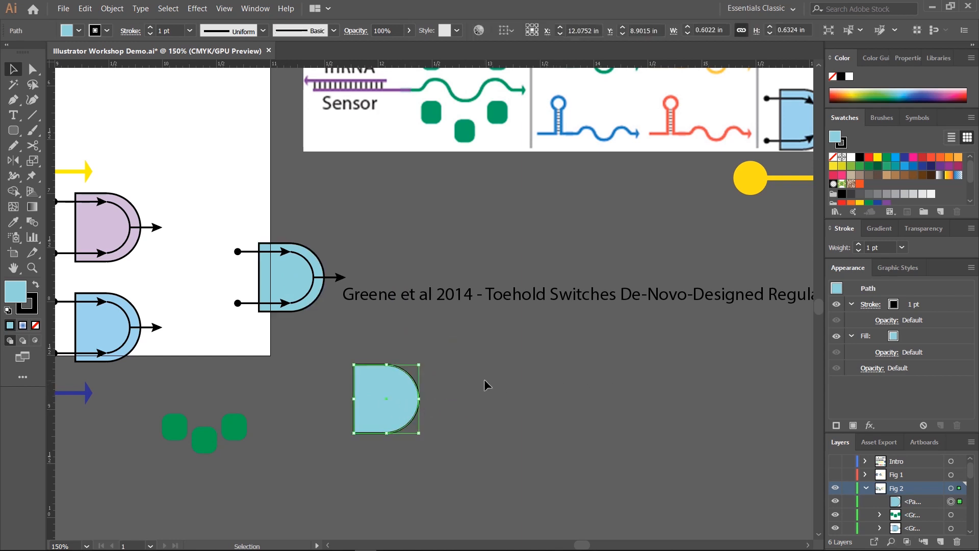
{"action": "left_click", "coordinate": [68, 32]}
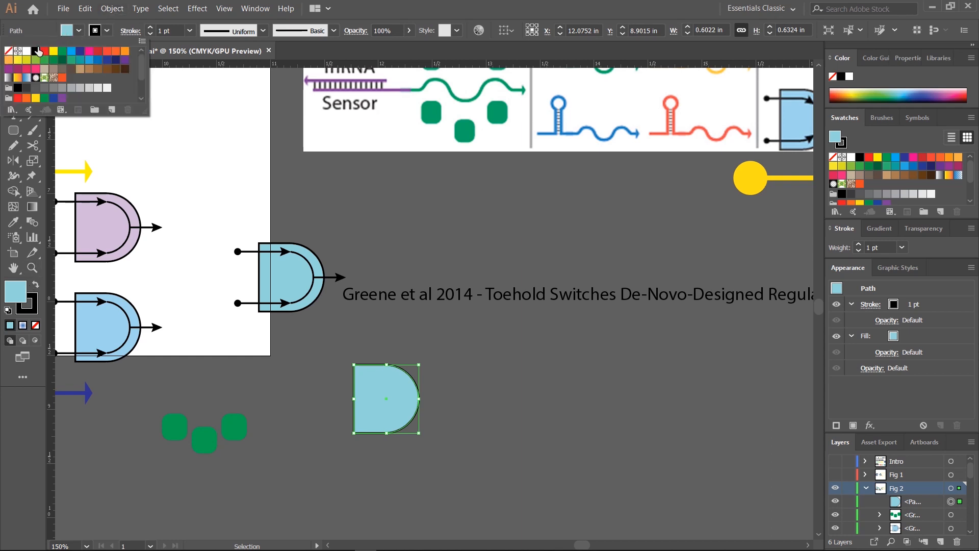
{"action": "left_click", "coordinate": [11, 51]}
{"action": "left_click", "coordinate": [449, 332]}
{"action": "left_click", "coordinate": [454, 340]}
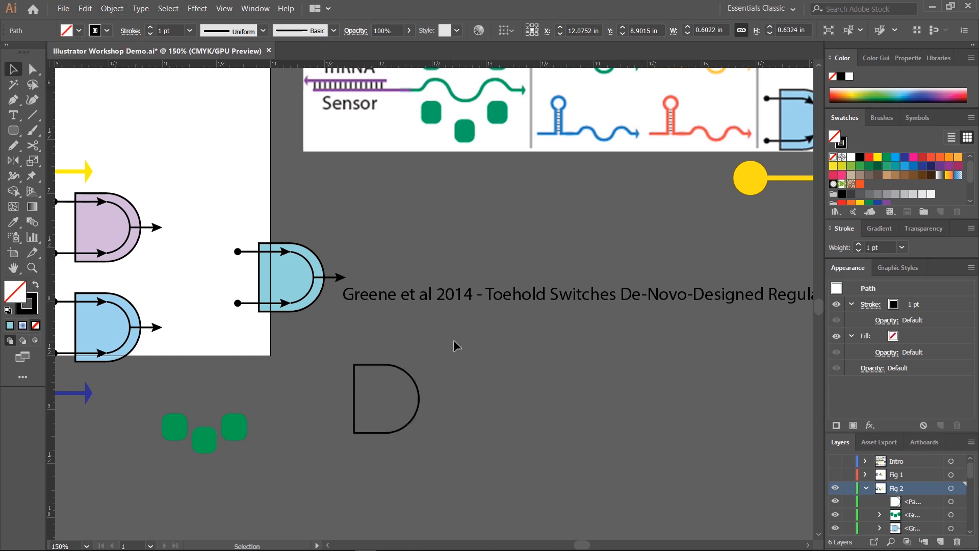
Step: Delete the D outline's upper part and vertical side, keeping only the straight bottom segment and the lower quarter curve
{"action": "left_click_drag", "start_coordinate": [581, 366], "coordinate": [318, 419]}
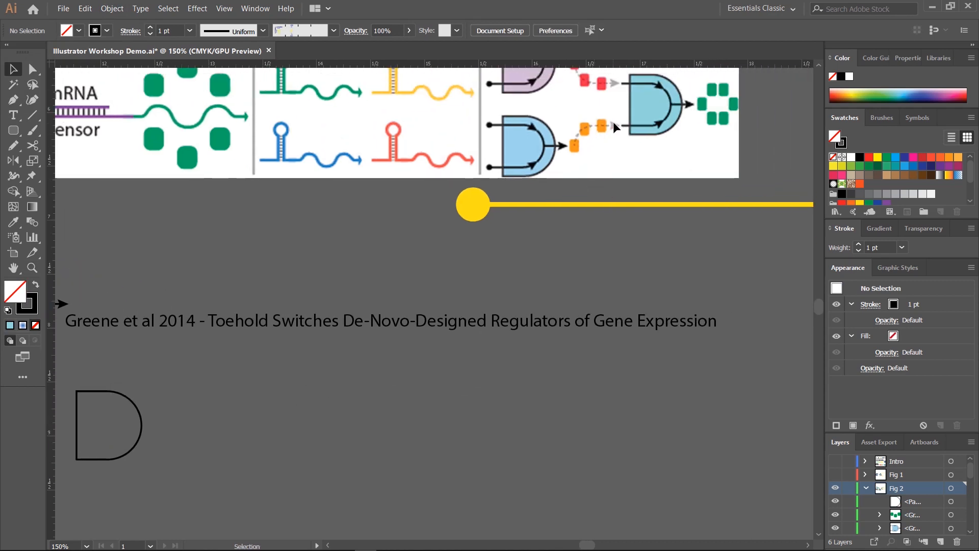
{"action": "left_click_drag", "start_coordinate": [590, 121], "coordinate": [586, 165]}
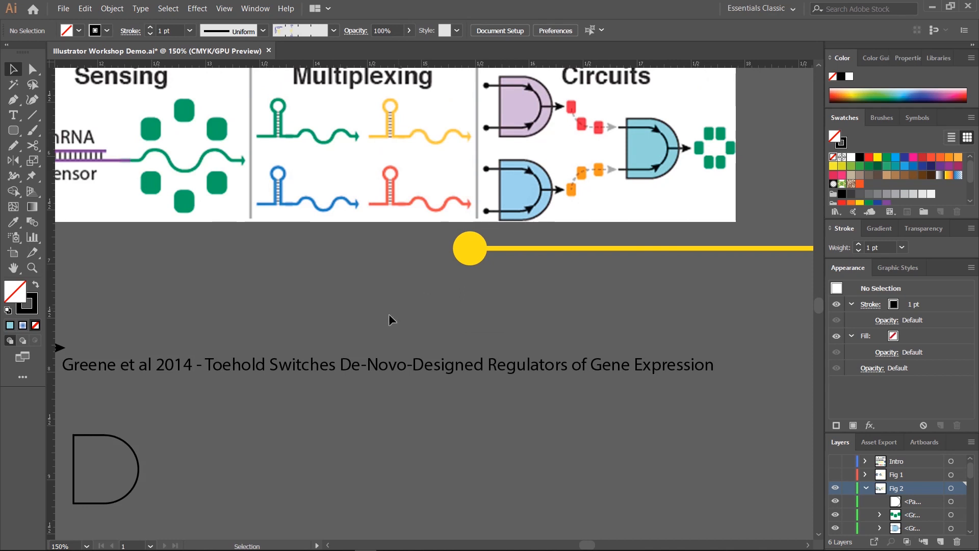
{"action": "left_click_drag", "start_coordinate": [149, 442], "coordinate": [392, 284]}
{"action": "key", "text": "a"}
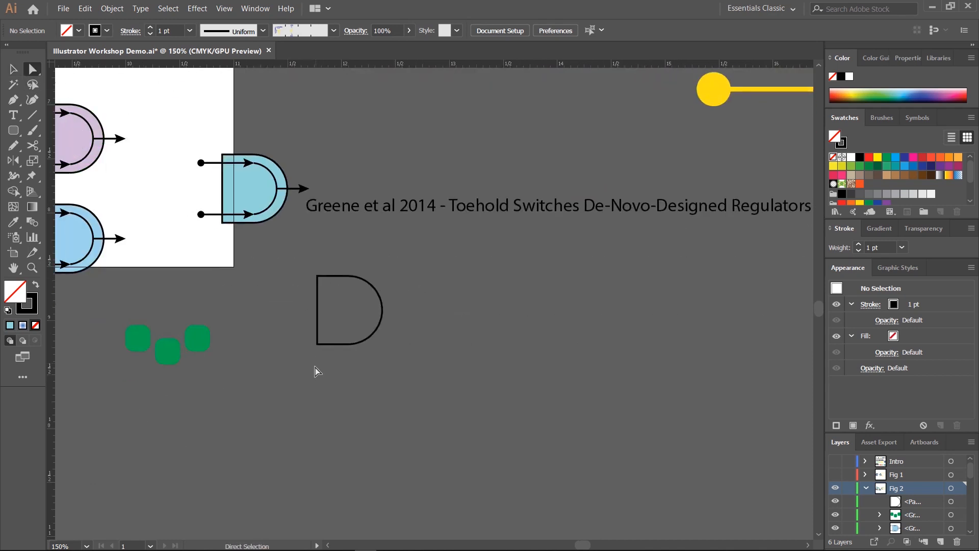
{"action": "left_click_drag", "start_coordinate": [310, 342], "coordinate": [339, 376]}
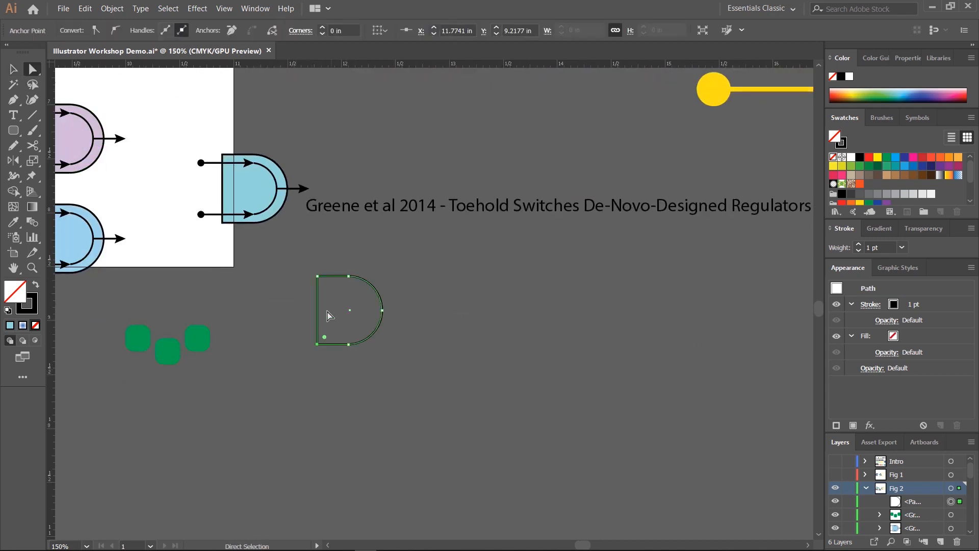
{"action": "left_click_drag", "start_coordinate": [296, 258], "coordinate": [389, 289]}
{"action": "key", "text": "Delete"}
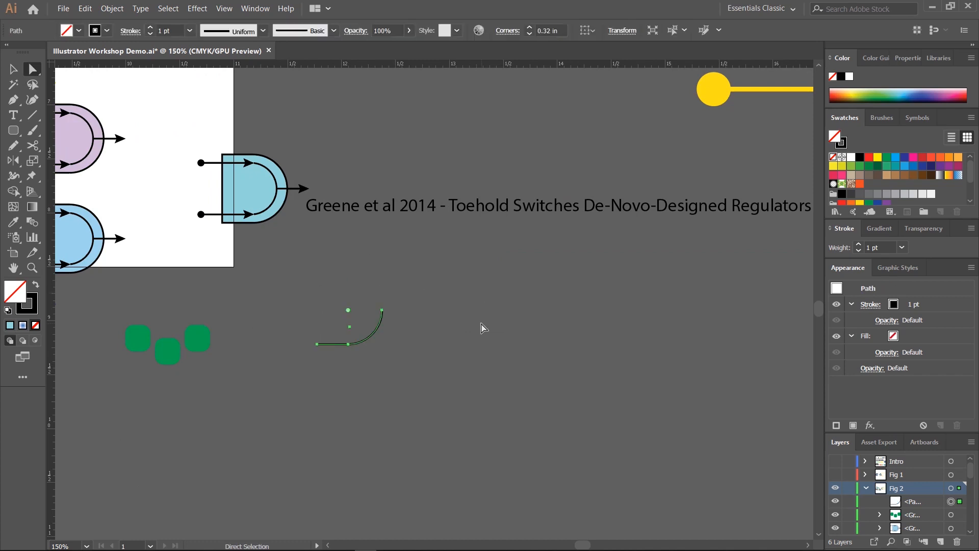
{"action": "key", "text": "v"}
{"action": "left_click", "coordinate": [376, 340]}
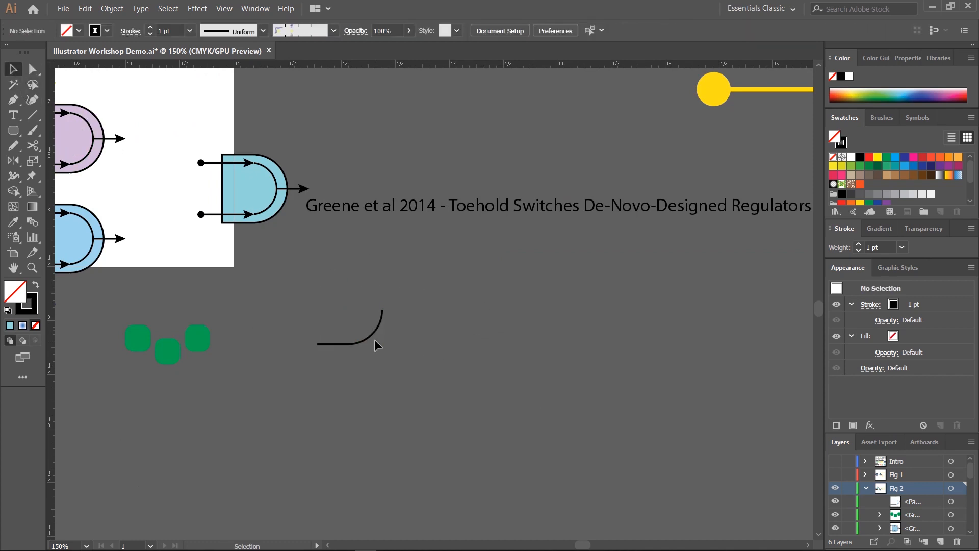
Step: Reflect the remaining curve horizontally so it descends from the upper left into a straight segment ending at the right
{"action": "left_click", "coordinate": [373, 332]}
{"action": "scroll", "coordinate": [656, 302], "scroll_direction": "up", "scroll_amount": 3}
{"action": "scroll", "coordinate": [656, 302], "scroll_direction": "right", "scroll_amount": 5}
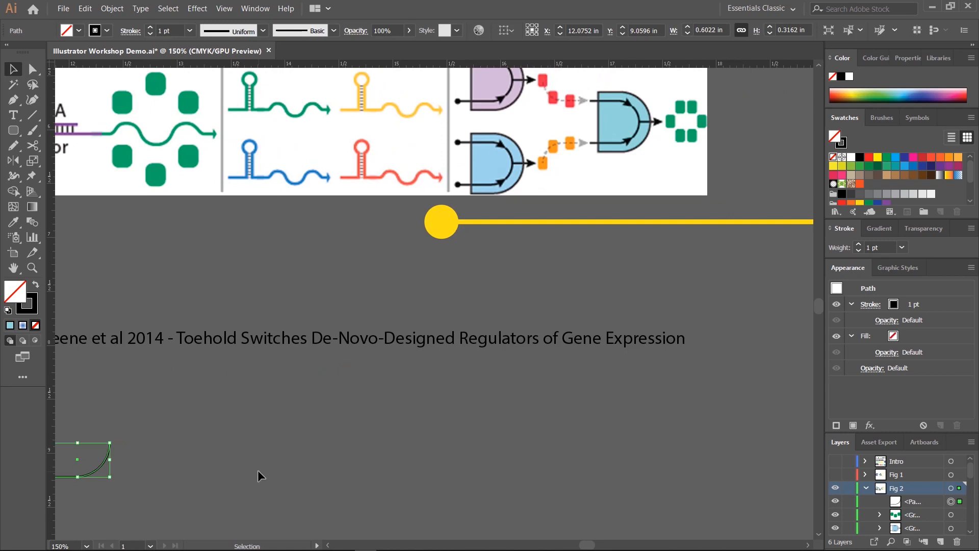
{"action": "scroll", "coordinate": [249, 468], "scroll_direction": "left", "scroll_amount": 5}
{"action": "scroll", "coordinate": [249, 468], "scroll_direction": "down", "scroll_amount": 2}
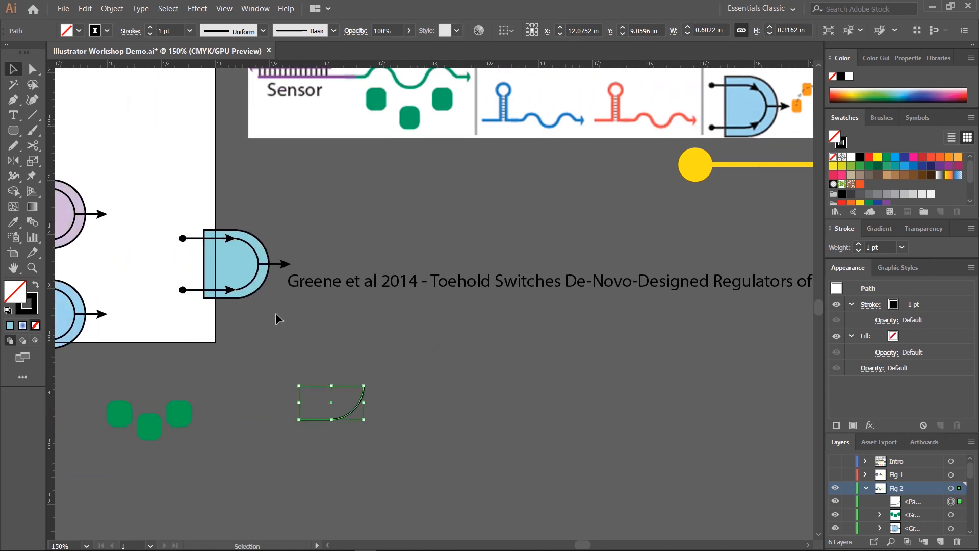
{"action": "left_click", "coordinate": [29, 161]}
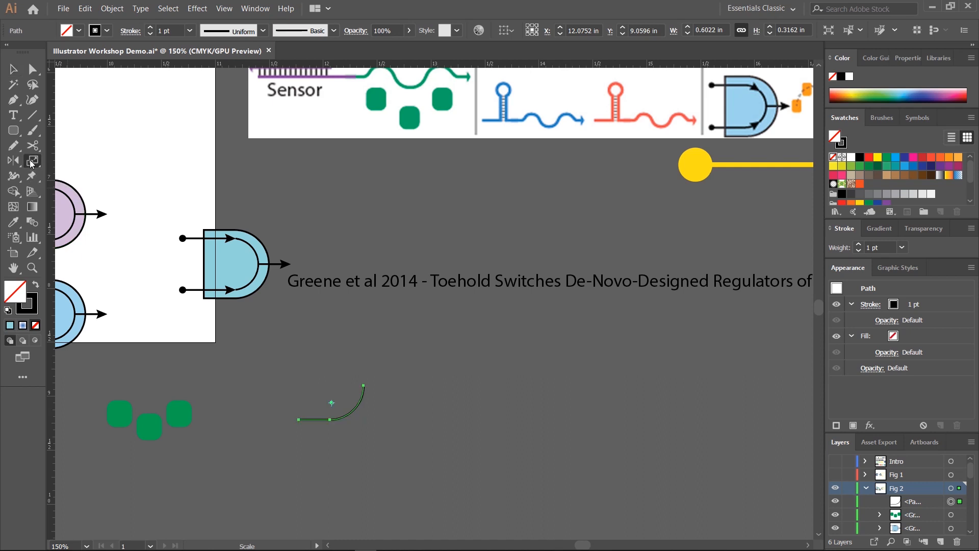
{"action": "left_click", "coordinate": [13, 161]}
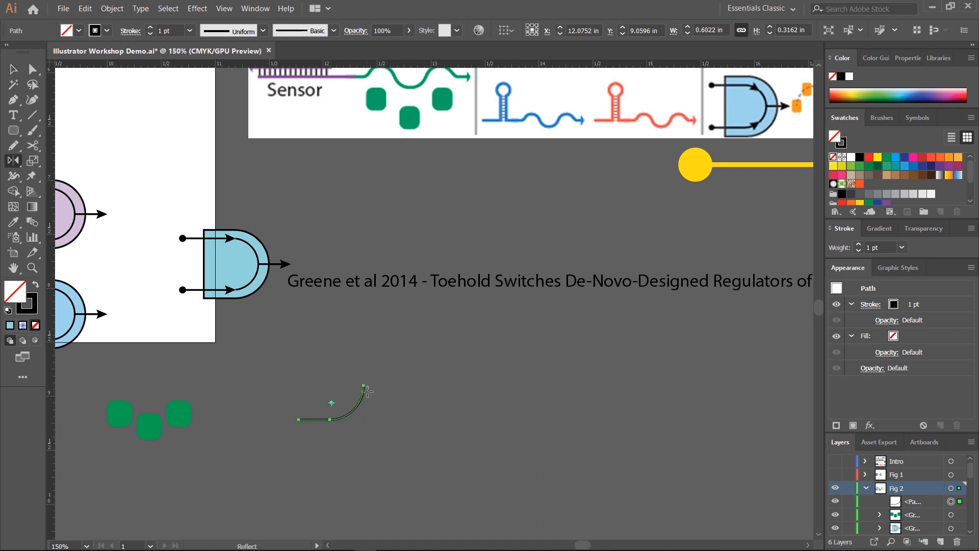
{"action": "left_click_drag", "start_coordinate": [393, 427], "coordinate": [167, 374]}
{"action": "left_click", "coordinate": [13, 69]}
{"action": "left_click", "coordinate": [487, 241]}
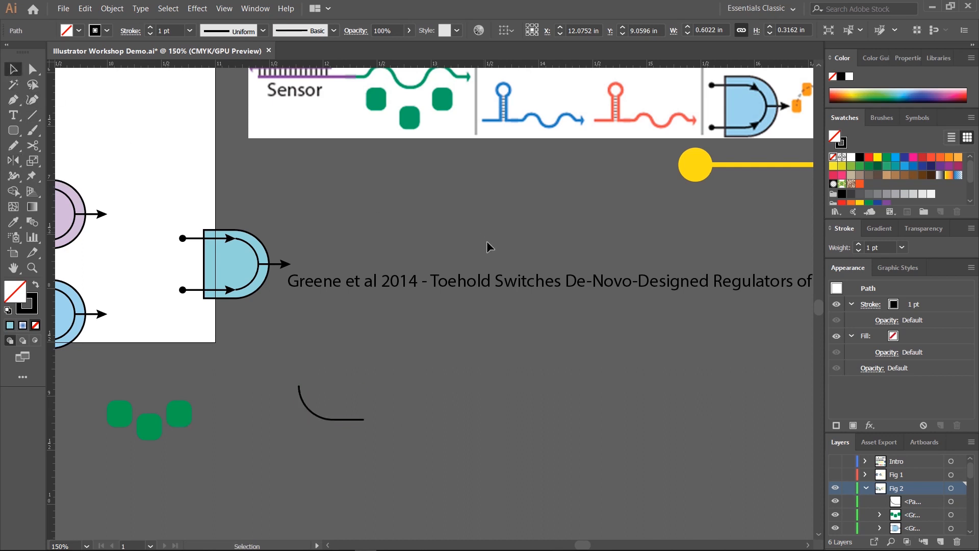
Step: Add an Arrow 5 arrowhead to the right end of the reflected curve
{"action": "key", "text": "space"}
{"action": "left_click_drag", "start_coordinate": [592, 192], "coordinate": [463, 278]}
{"action": "key", "text": "space"}
{"action": "left_click_drag", "start_coordinate": [195, 474], "coordinate": [468, 381]}
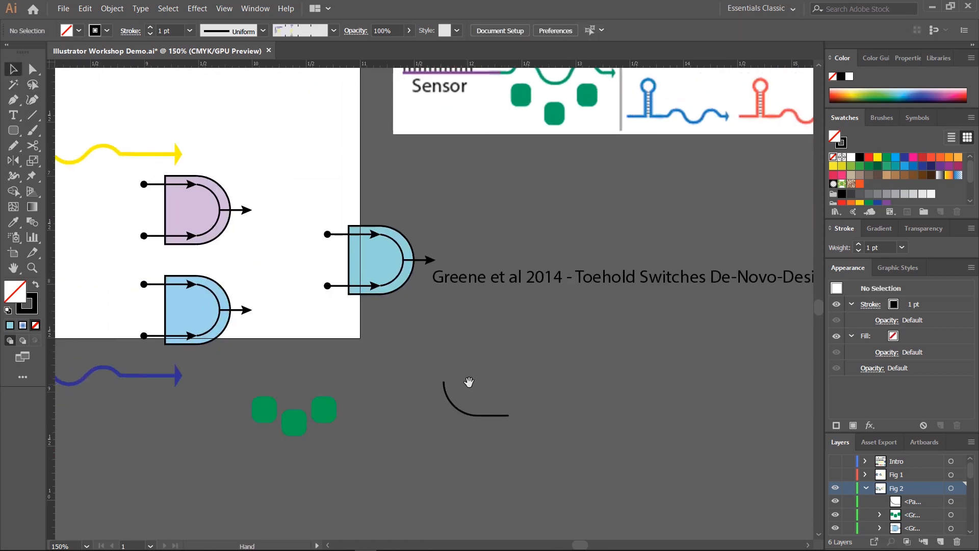
{"action": "left_click", "coordinate": [457, 412]}
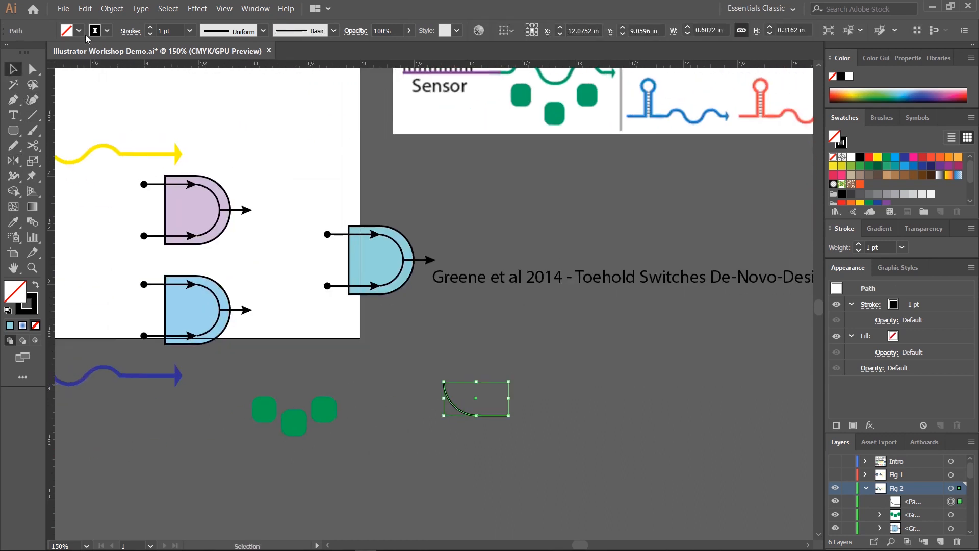
{"action": "left_click", "coordinate": [127, 33]}
{"action": "left_click", "coordinate": [90, 172]}
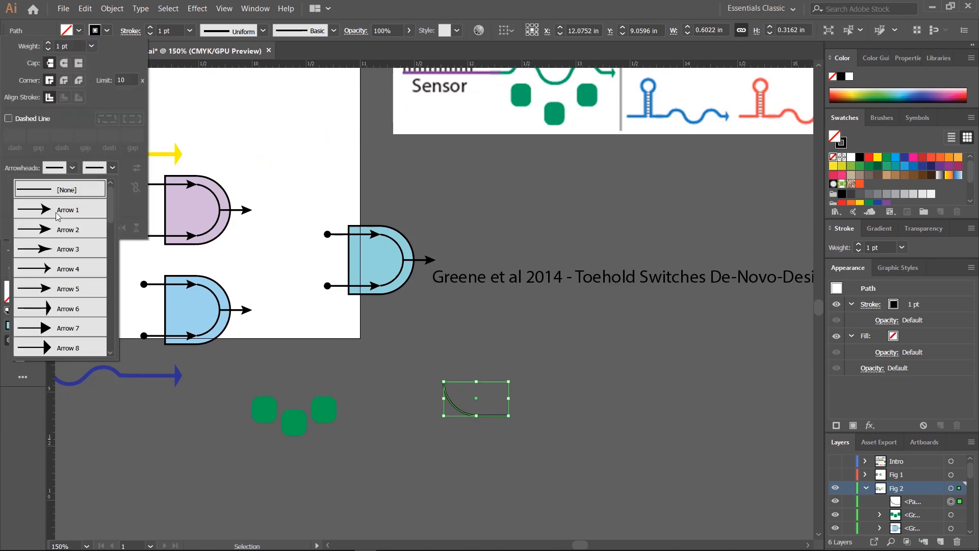
{"action": "left_click", "coordinate": [52, 289]}
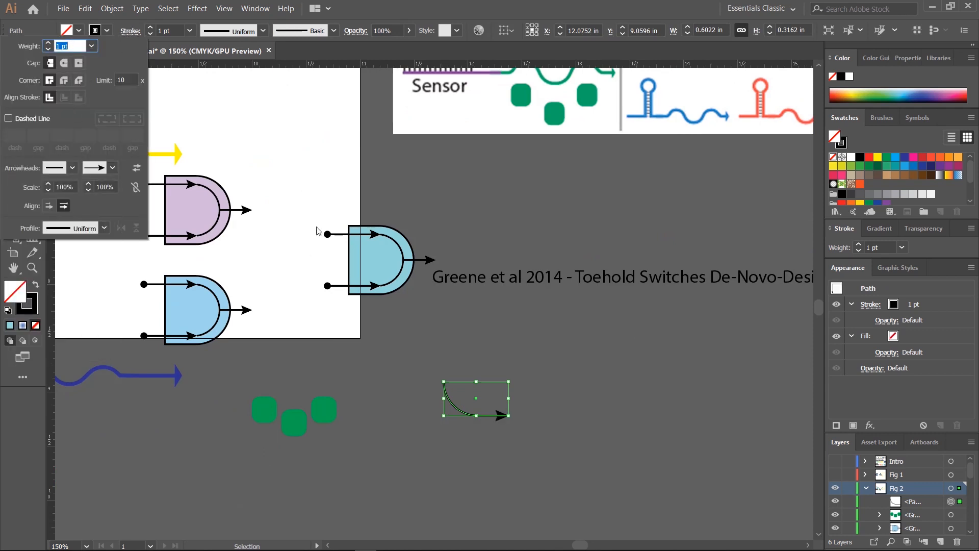
{"action": "left_click", "coordinate": [516, 200]}
{"action": "left_click", "coordinate": [516, 200]}
Step: Turn the curved arrow's stroke into a dashed line with a 0 pt dash
{"action": "left_click_drag", "start_coordinate": [678, 223], "coordinate": [449, 245]}
{"action": "left_click_drag", "start_coordinate": [579, 199], "coordinate": [450, 275]}
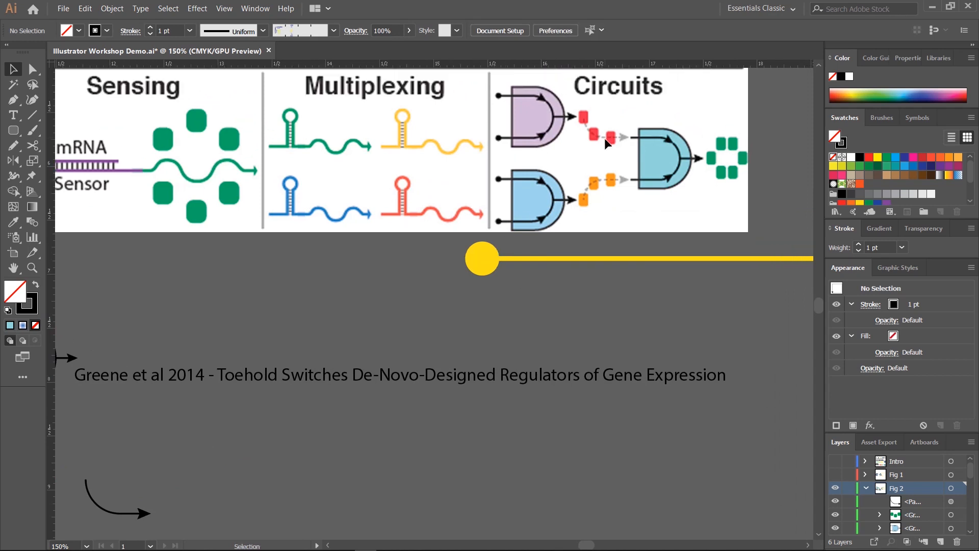
{"action": "left_click_drag", "start_coordinate": [116, 432], "coordinate": [389, 336]}
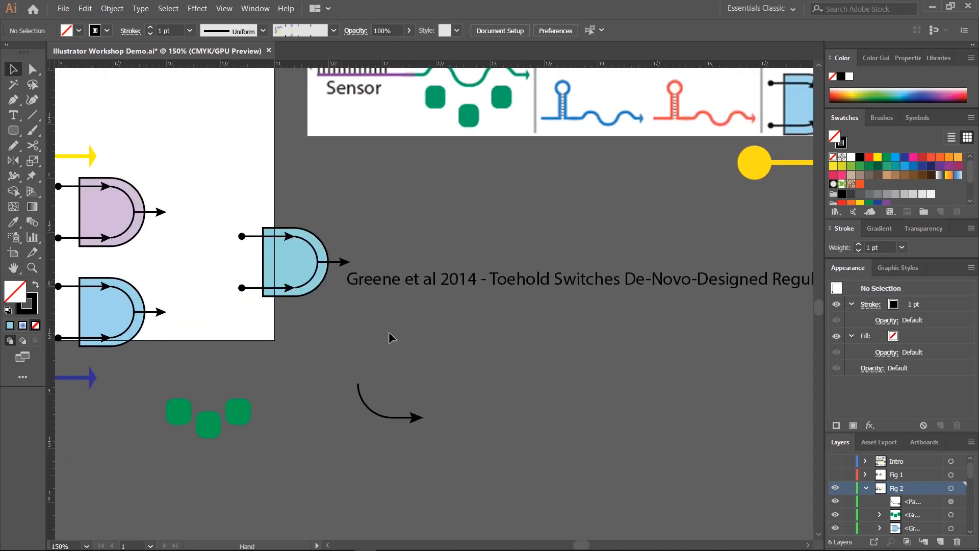
{"action": "left_click", "coordinate": [376, 415]}
{"action": "left_click", "coordinate": [132, 34]}
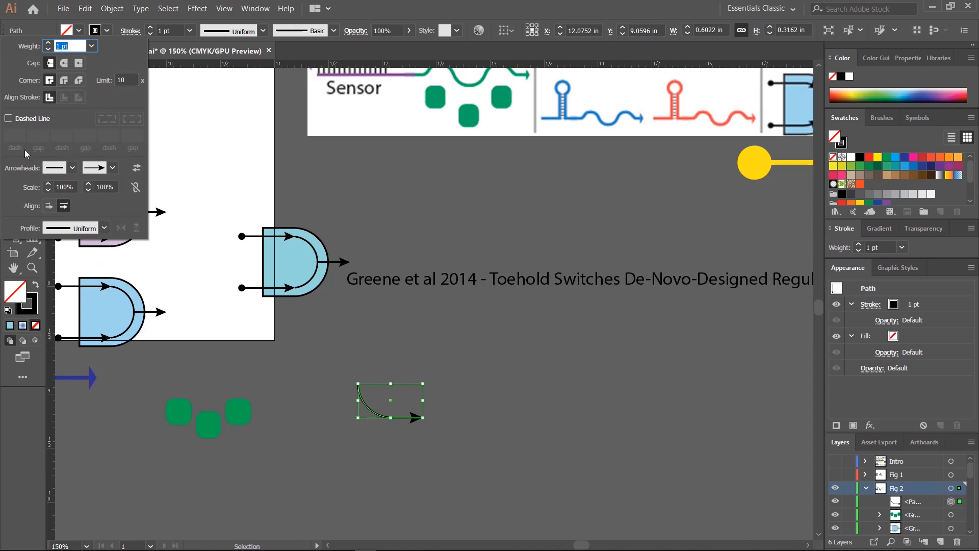
{"action": "left_click", "coordinate": [22, 121]}
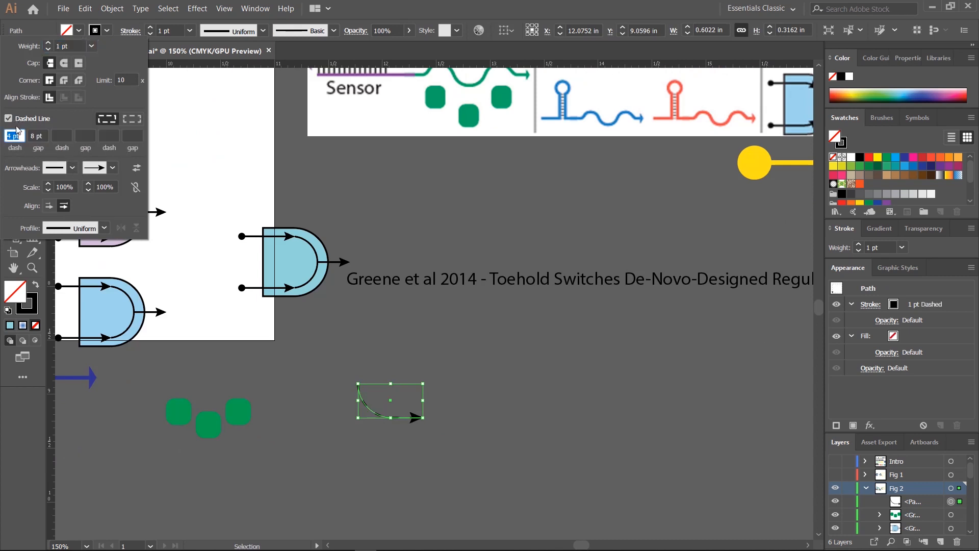
{"action": "type", "text": "1"}
{"action": "key", "text": "Return"}
{"action": "left_click", "coordinate": [386, 446]}
{"action": "left_click", "coordinate": [392, 444]}
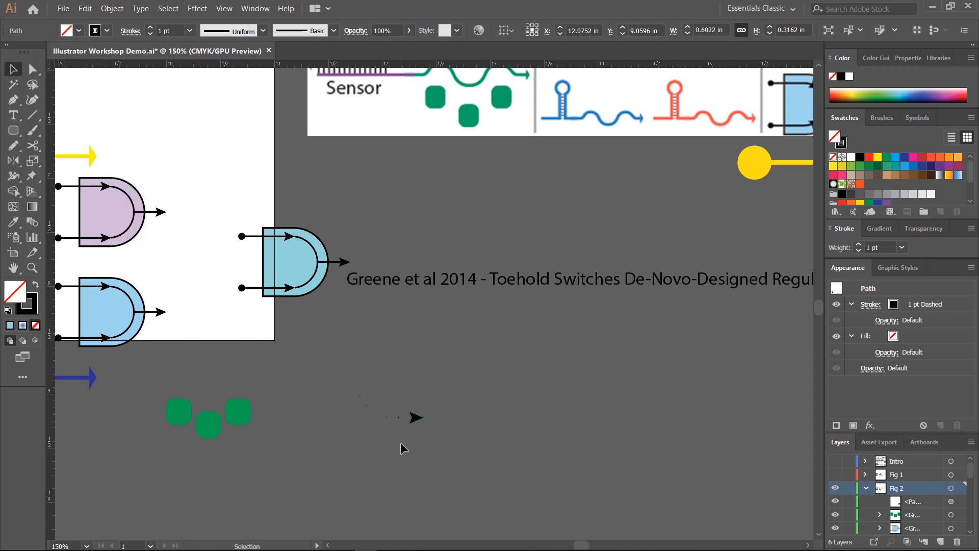
Step: Increase the curved arrow's dash length to 9 pt
{"action": "key", "text": "ctrl+equal"}
{"action": "key", "text": "ctrl+equal"}
{"action": "key", "text": "ctrl+equal"}
{"action": "left_click_drag", "start_coordinate": [328, 465], "coordinate": [280, 338]}
{"action": "left_click", "coordinate": [131, 31]}
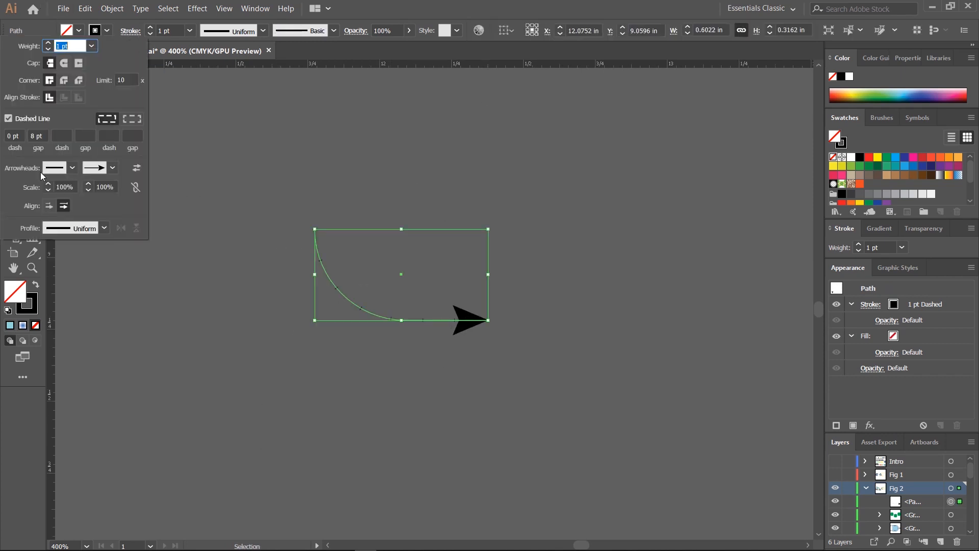
{"action": "left_click", "coordinate": [15, 135]}
{"action": "key", "text": "Up"}
{"action": "key", "text": "Up"}
{"action": "key", "text": "Up"}
{"action": "key", "text": "Up"}
{"action": "key", "text": "Up"}
{"action": "key", "text": "Up"}
{"action": "key", "text": "Up"}
{"action": "key", "text": "Up"}
{"action": "key", "text": "Up"}
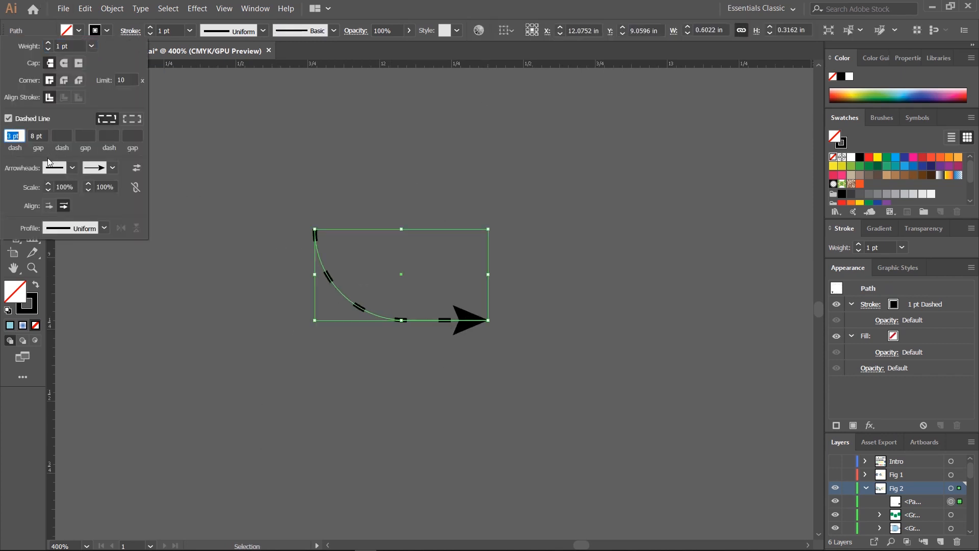
Step: Set the gap between the curved arrow's dashes to 3 pt
{"action": "left_click", "coordinate": [38, 136]}
{"action": "type", "text": "0"}
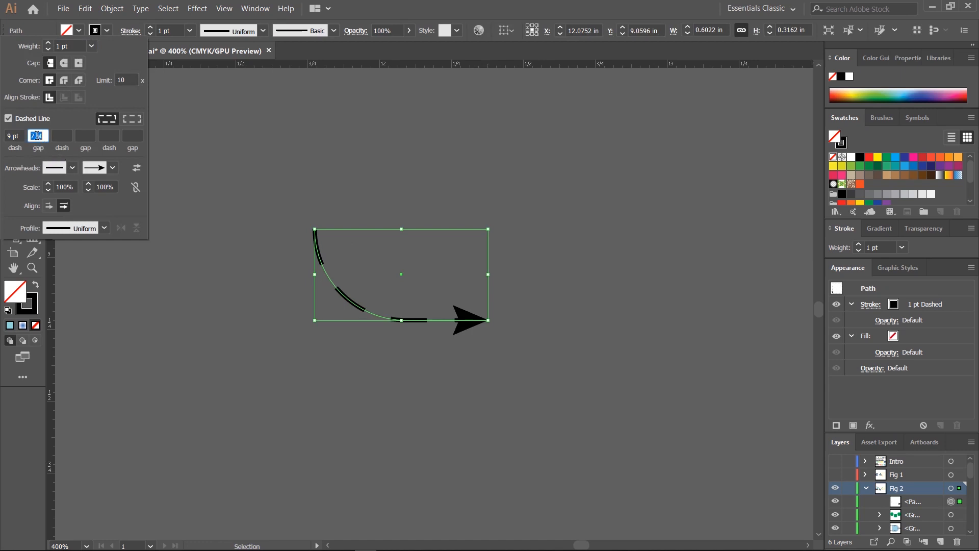
{"action": "key", "text": "Return"}
{"action": "key", "text": "Up"}
{"action": "key", "text": "Up"}
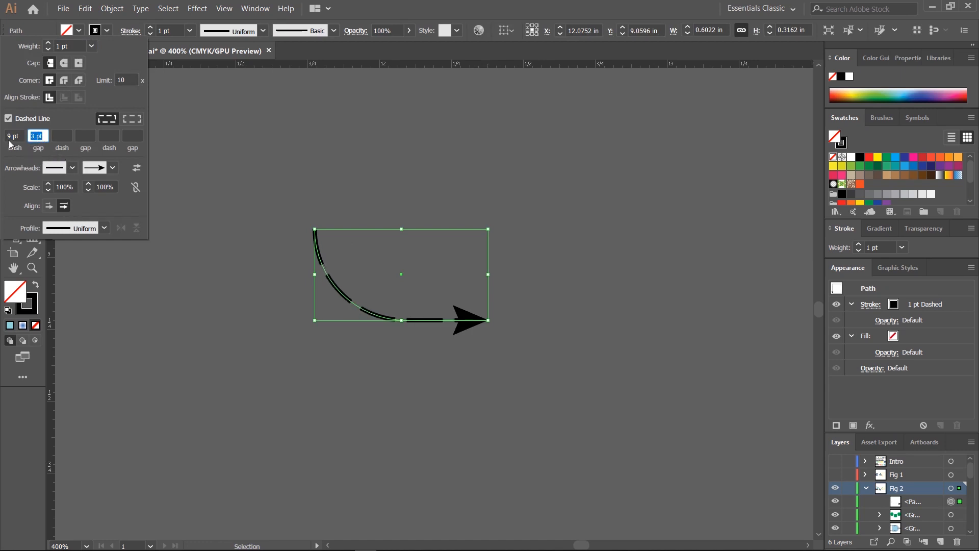
Step: Reduce the curved arrow's dash length to 2 pt
{"action": "left_click", "coordinate": [17, 135]}
{"action": "key", "text": "Down"}
{"action": "key", "text": "Down"}
{"action": "key", "text": "Down"}
{"action": "key", "text": "Down"}
{"action": "key", "text": "Down"}
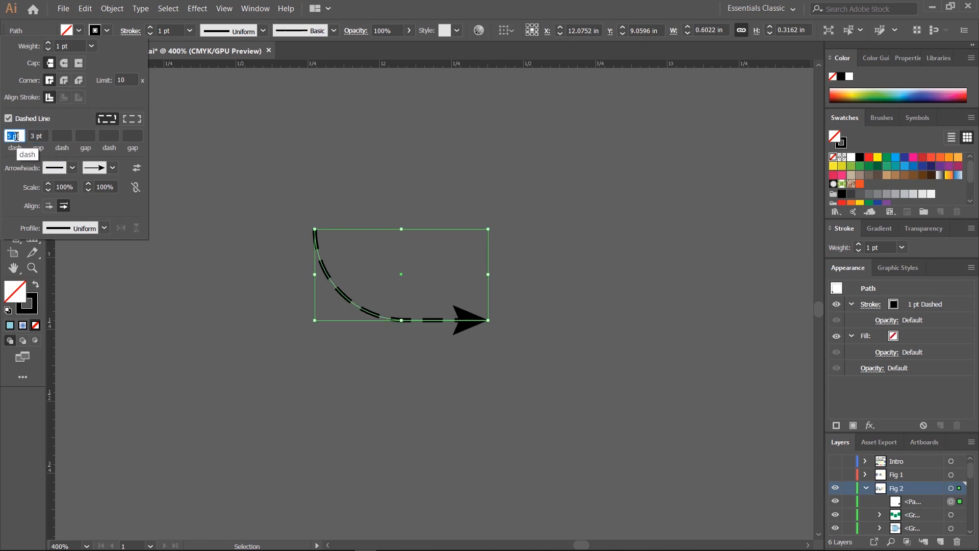
{"action": "key", "text": "Down"}
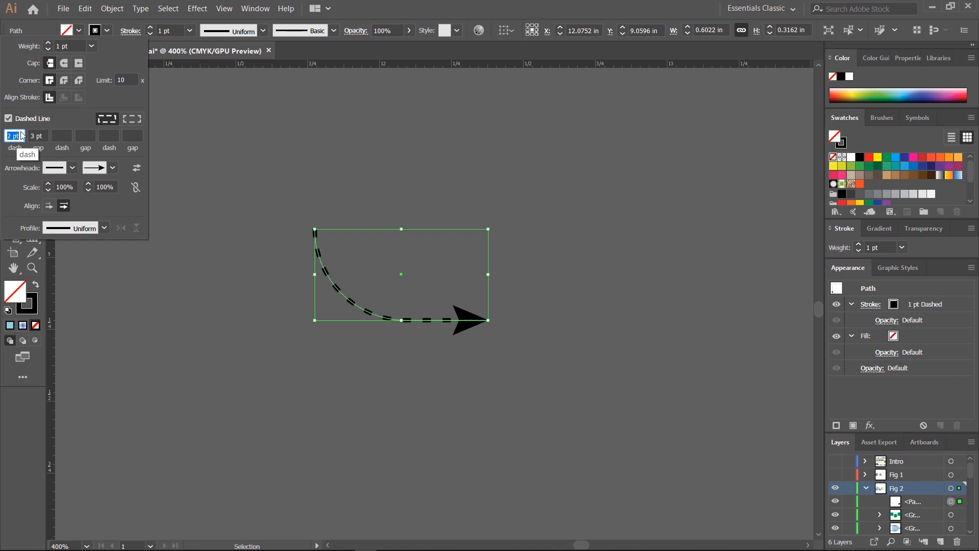
Step: Recolor the dashed curved arrow's stroke with a medium gray swatch
{"action": "left_click", "coordinate": [127, 30]}
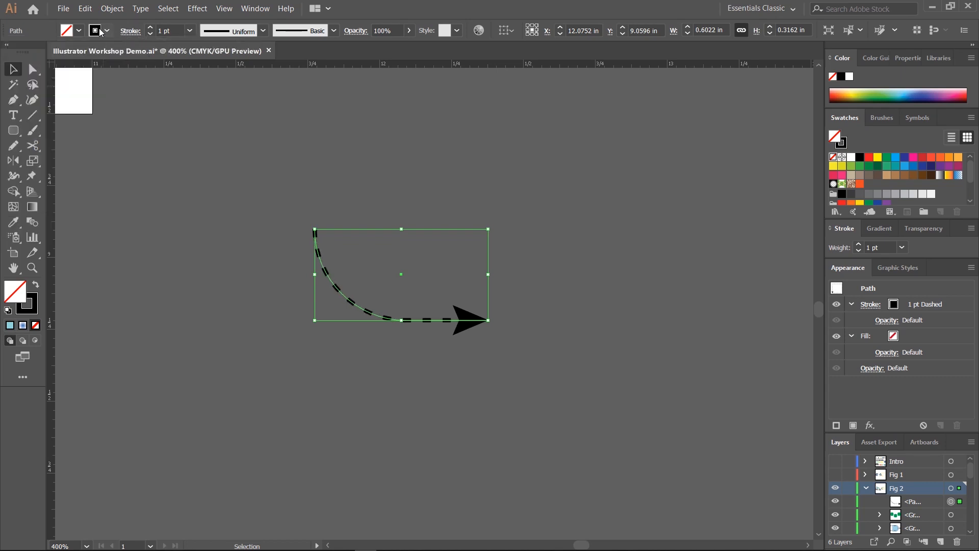
{"action": "left_click", "coordinate": [95, 31]}
{"action": "left_click", "coordinate": [53, 89]}
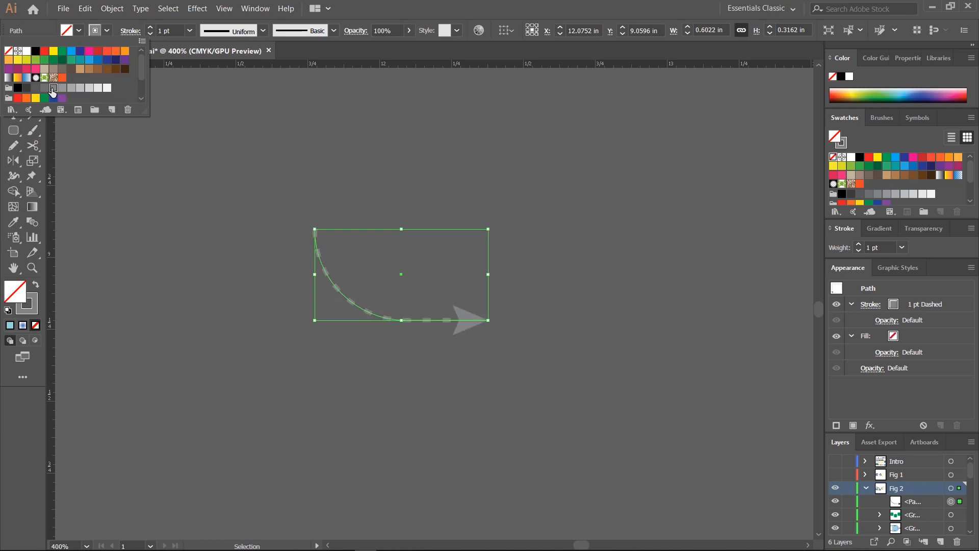
{"action": "left_click", "coordinate": [62, 88]}
{"action": "left_click", "coordinate": [221, 134]}
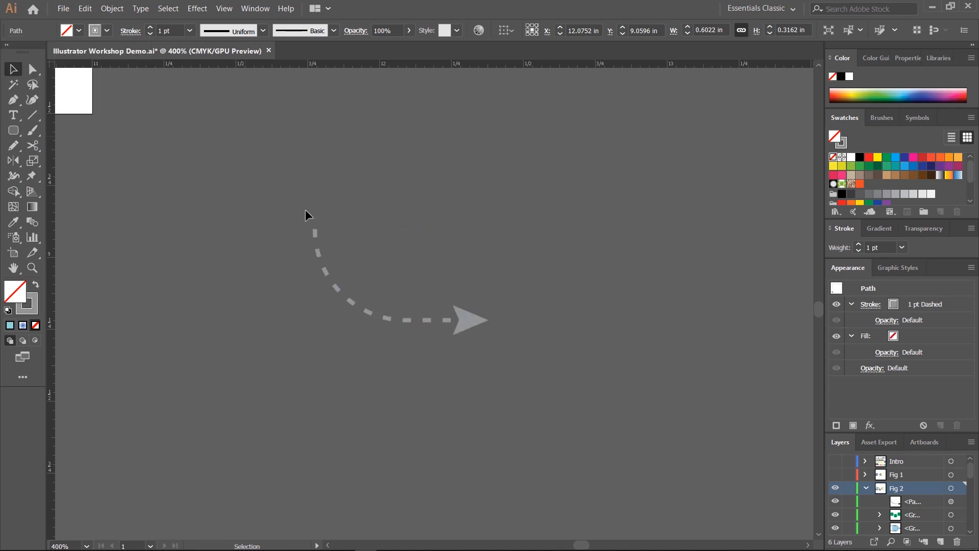
Step: Move the gray dashed arrow into the space between the purple gate's output and the teal gate's upper input
{"action": "key", "text": "ctrl+minus"}
{"action": "key", "text": "ctrl+minus"}
{"action": "key", "text": "ctrl+minus"}
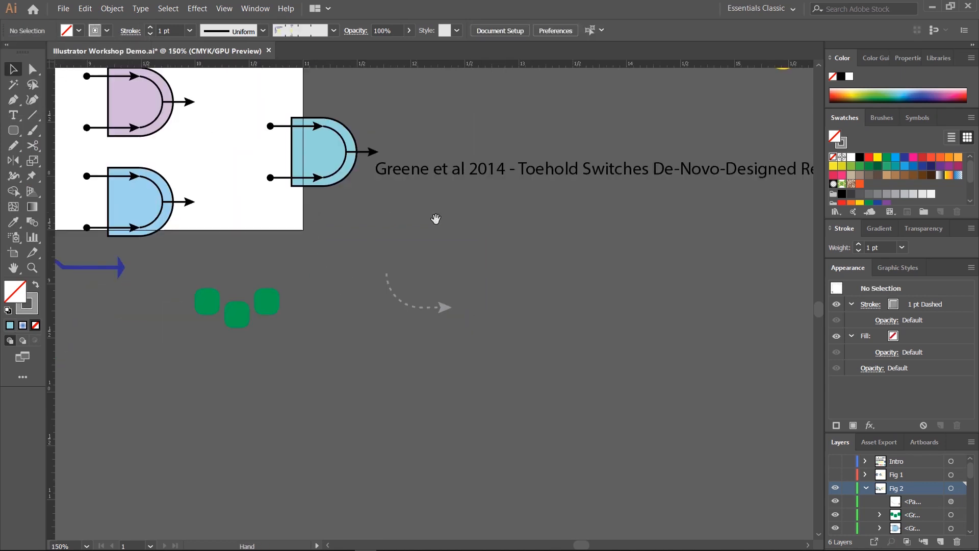
{"action": "left_click_drag", "start_coordinate": [656, 179], "coordinate": [211, 407]}
{"action": "left_click_drag", "start_coordinate": [350, 304], "coordinate": [786, 173]}
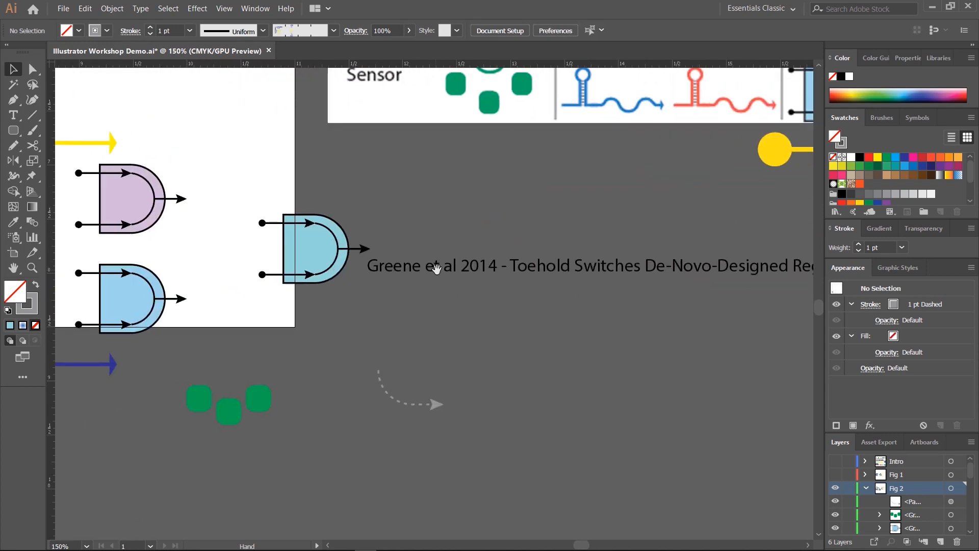
{"action": "left_click_drag", "start_coordinate": [435, 268], "coordinate": [522, 250]}
{"action": "left_click_drag", "start_coordinate": [475, 379], "coordinate": [293, 207]}
{"action": "left_click", "coordinate": [595, 225]}
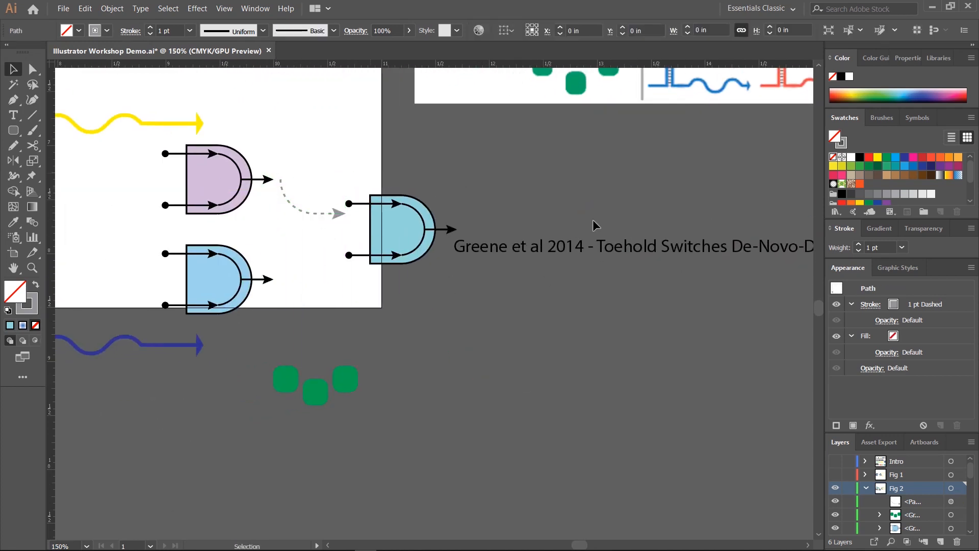
Step: Examine how the dashed arrows meet the final gate's inputs in the reference Circuits panel
{"action": "left_click_drag", "start_coordinate": [595, 225], "coordinate": [787, 259]}
{"action": "left_click_drag", "start_coordinate": [583, 278], "coordinate": [436, 305]}
{"action": "left_click_drag", "start_coordinate": [230, 359], "coordinate": [503, 276]}
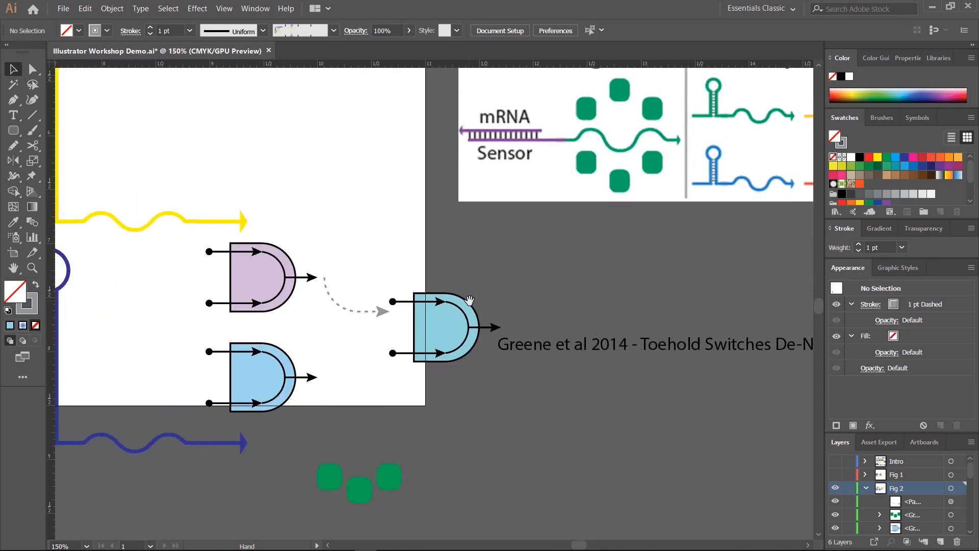
{"action": "left_click", "coordinate": [352, 309]}
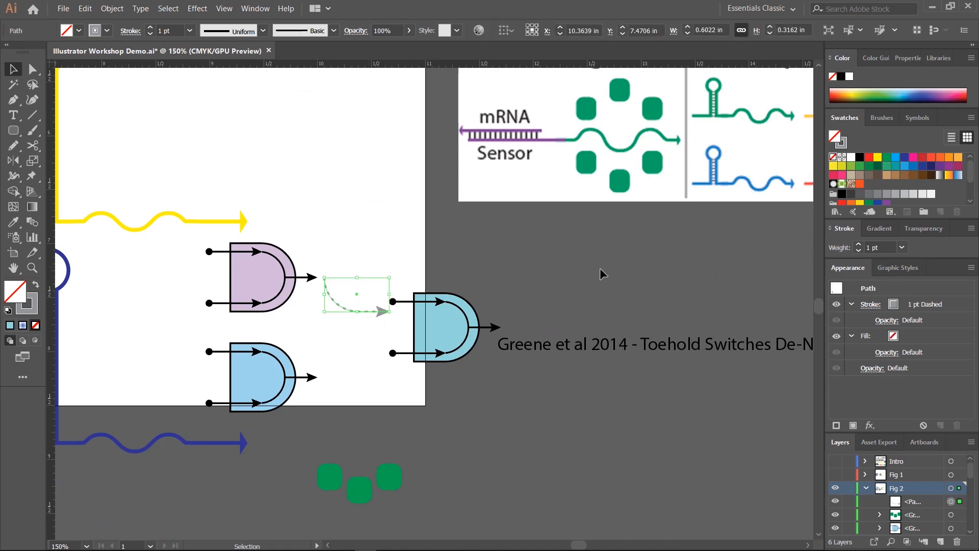
{"action": "left_click_drag", "start_coordinate": [600, 274], "coordinate": [237, 378]}
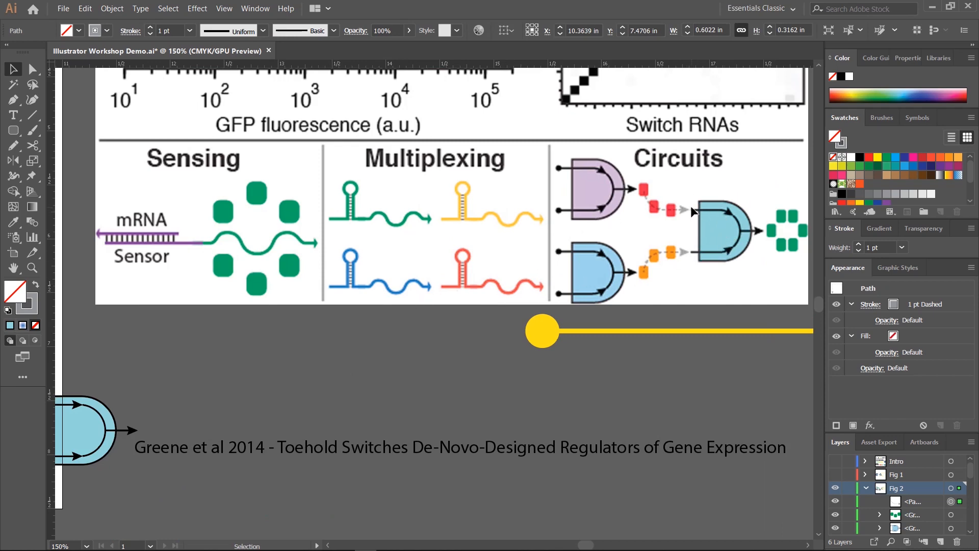
{"action": "left_click_drag", "start_coordinate": [141, 363], "coordinate": [639, 236]}
{"action": "left_click", "coordinate": [32, 72]}
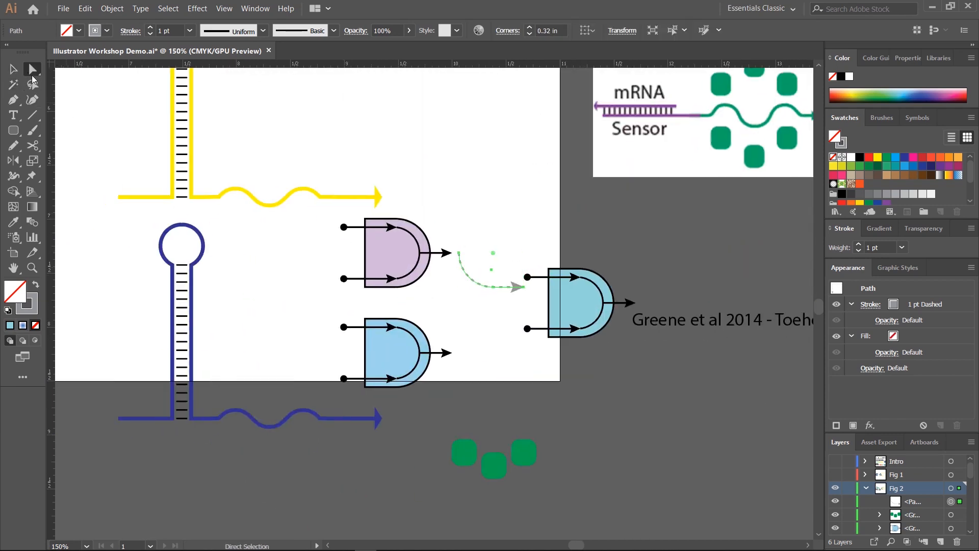
{"action": "left_click", "coordinate": [545, 278]}
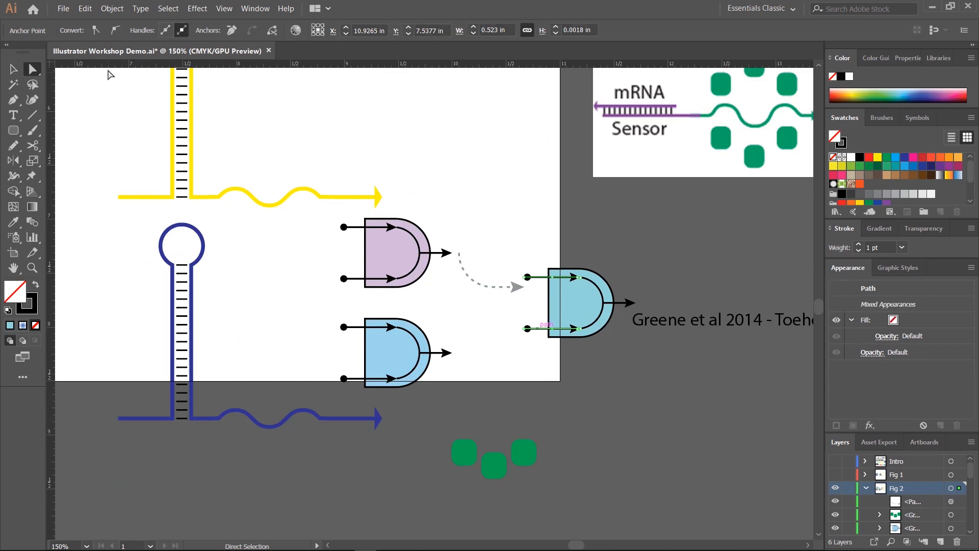
{"action": "key", "text": "v"}
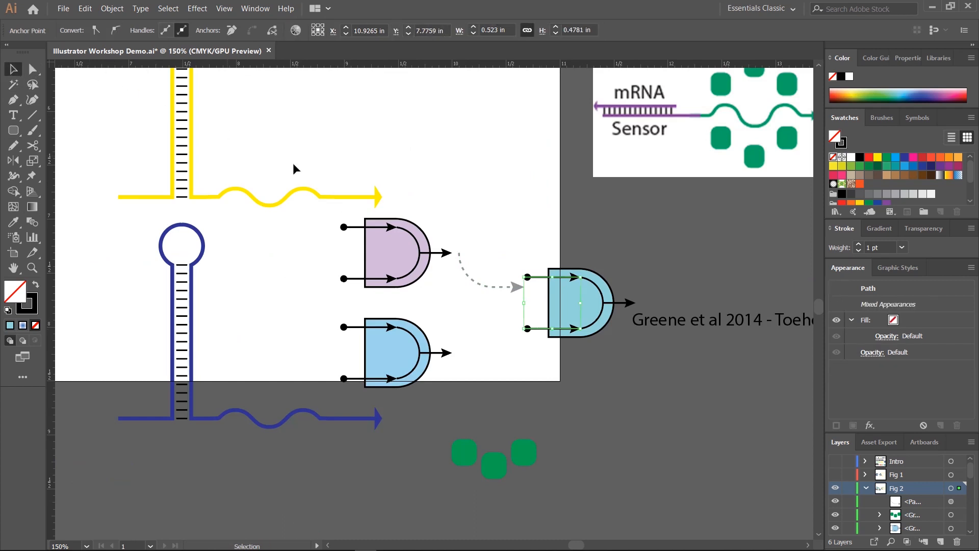
{"action": "left_click", "coordinate": [546, 232]}
{"action": "left_click", "coordinate": [557, 289]}
{"action": "double_click", "coordinate": [558, 288]}
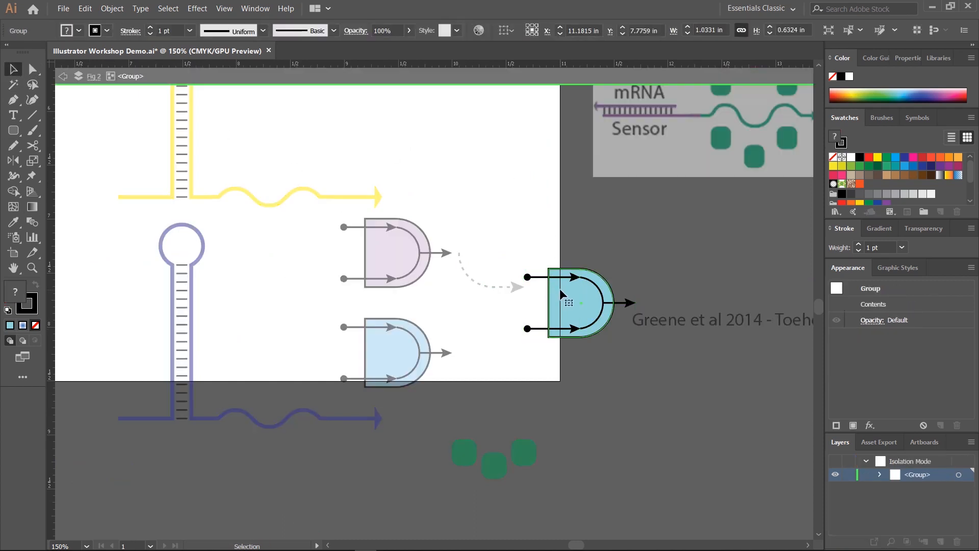
{"action": "left_click", "coordinate": [541, 279]}
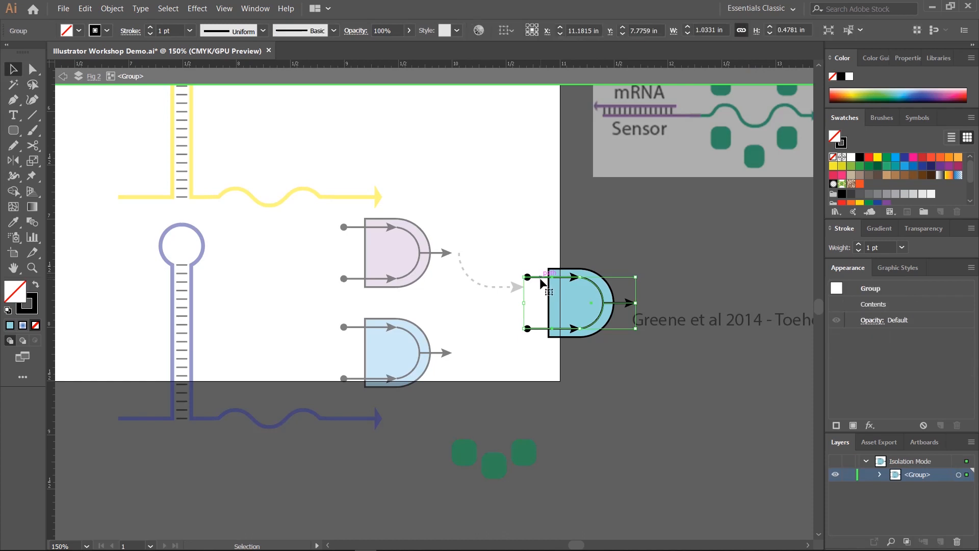
{"action": "double_click", "coordinate": [541, 278]}
{"action": "left_click", "coordinate": [539, 278]}
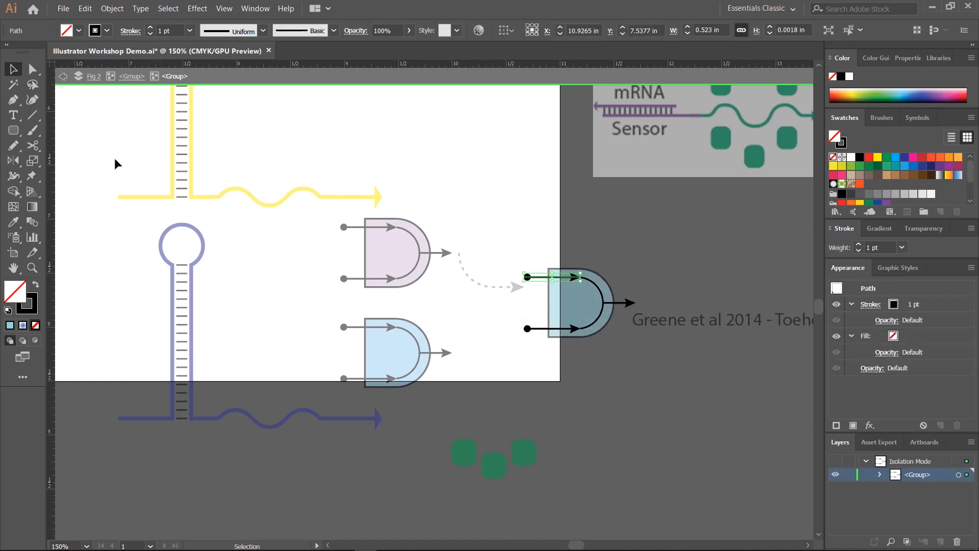
{"action": "double_click", "coordinate": [563, 213]}
{"action": "left_click", "coordinate": [574, 312]}
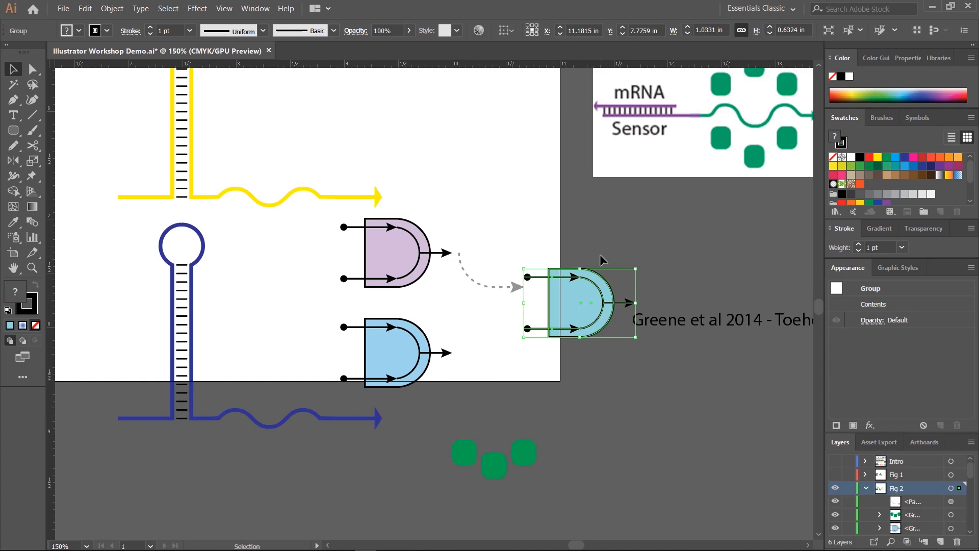
Step: Isolate the teal gate's nested line group and select its upper input line
{"action": "double_click", "coordinate": [574, 284]}
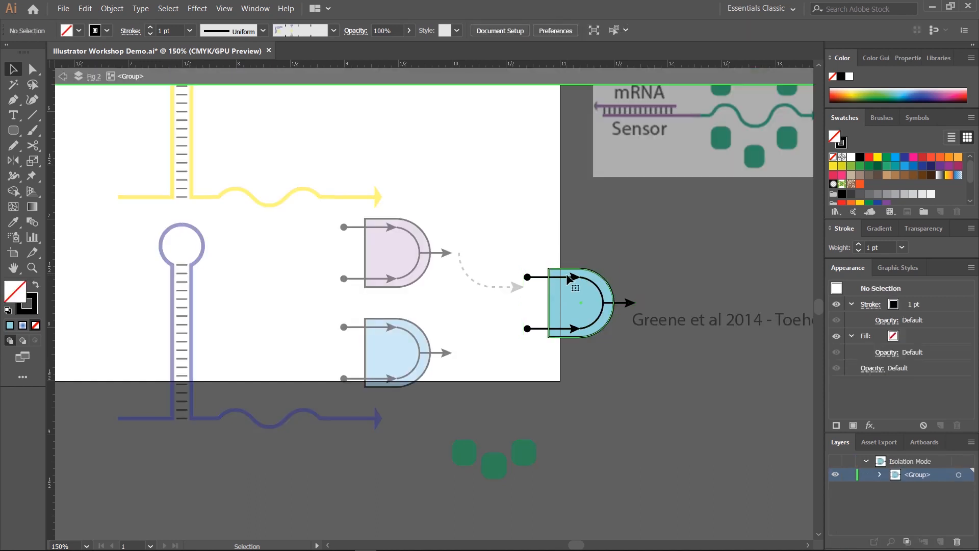
{"action": "left_click", "coordinate": [574, 285]}
{"action": "left_click", "coordinate": [562, 281]}
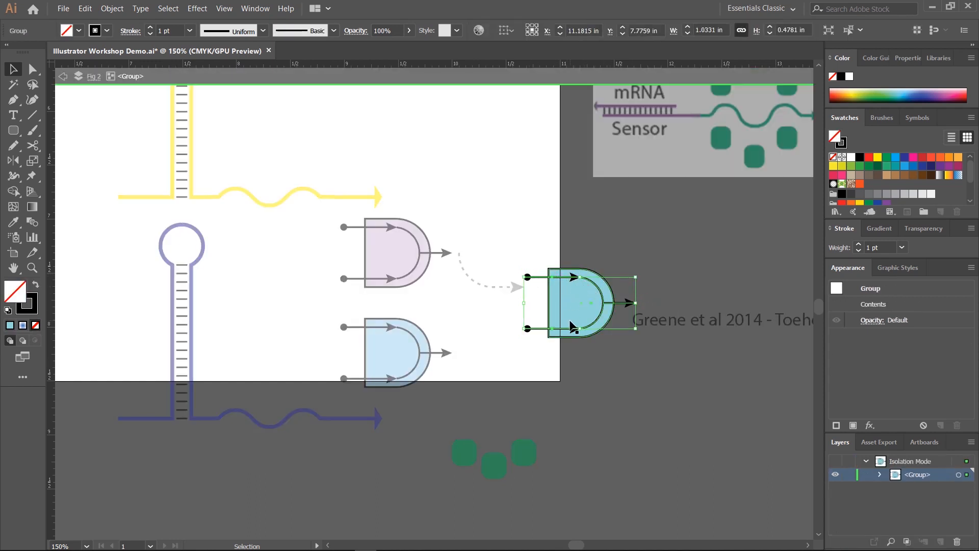
{"action": "double_click", "coordinate": [566, 280]}
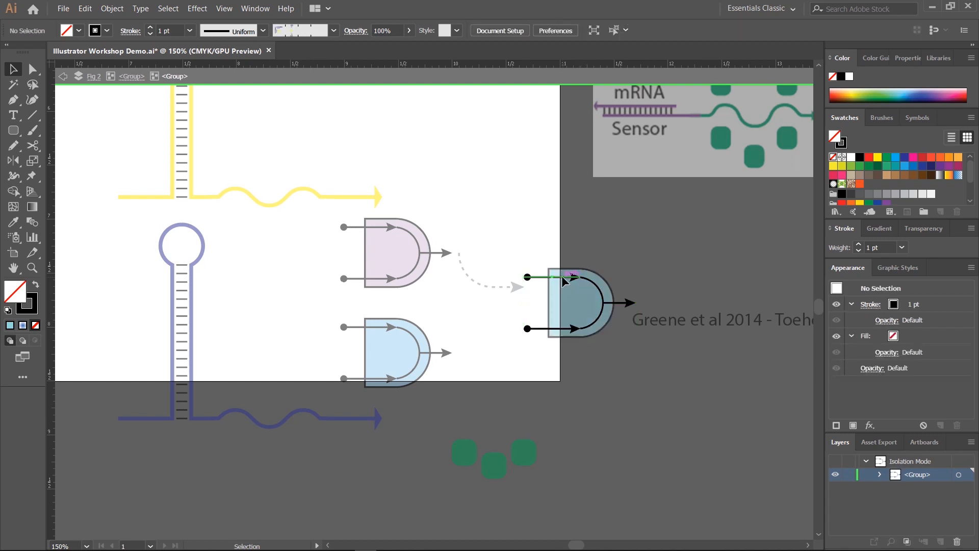
{"action": "left_click", "coordinate": [534, 277]}
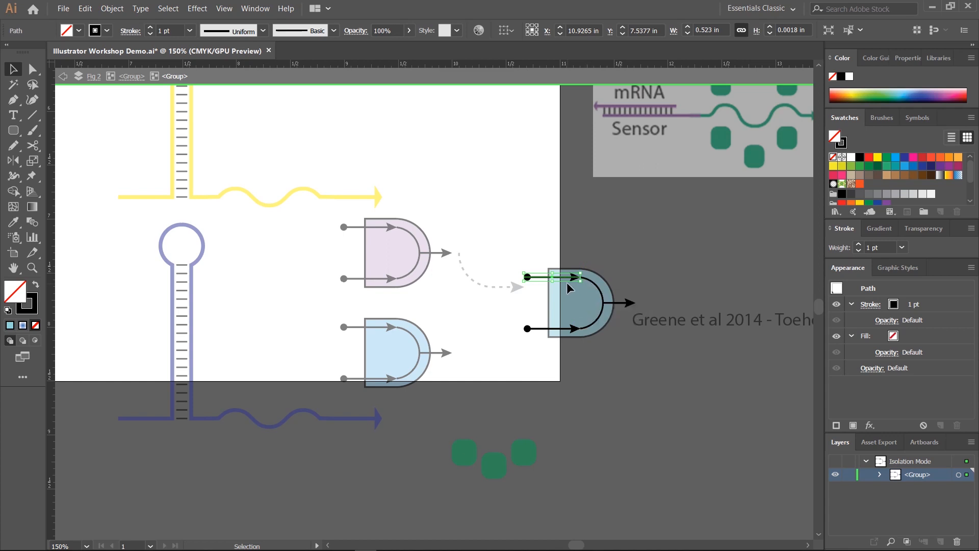
Step: Pick the teal gate's upper input line with Group Selection and set its dot arrowhead to None
{"action": "left_click", "coordinate": [32, 68]}
{"action": "left_click_drag", "start_coordinate": [33, 72], "coordinate": [112, 85]}
{"action": "double_click", "coordinate": [597, 251]}
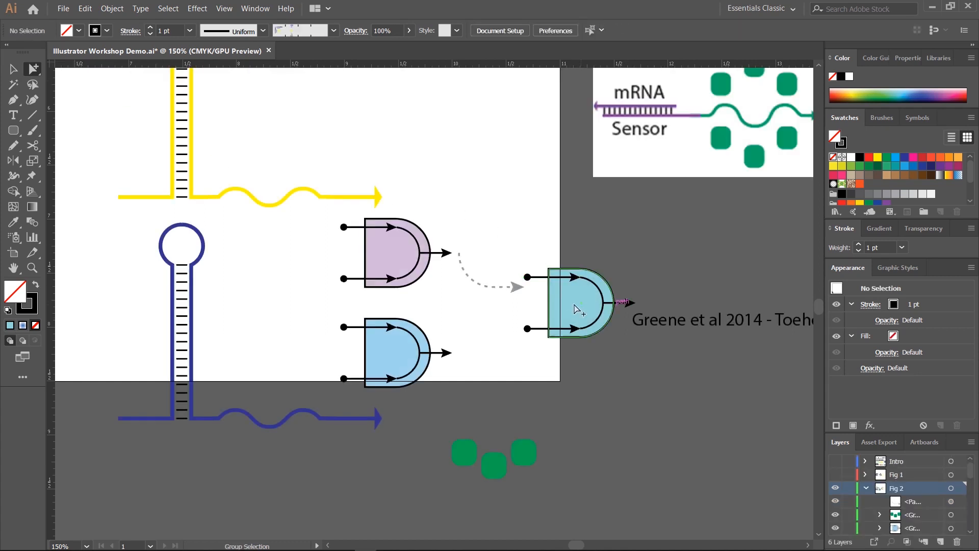
{"action": "left_click", "coordinate": [563, 278]}
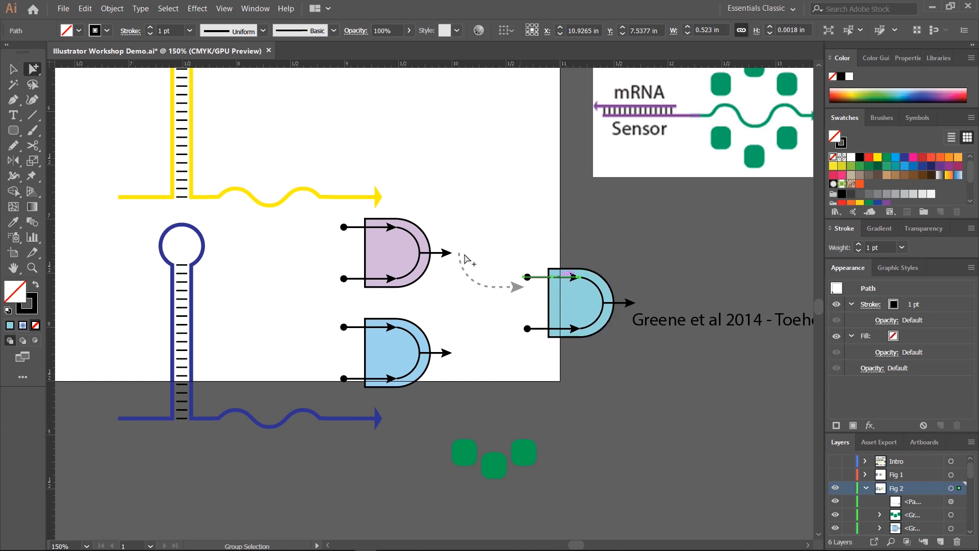
{"action": "left_click", "coordinate": [131, 31]}
{"action": "left_click", "coordinate": [59, 171]}
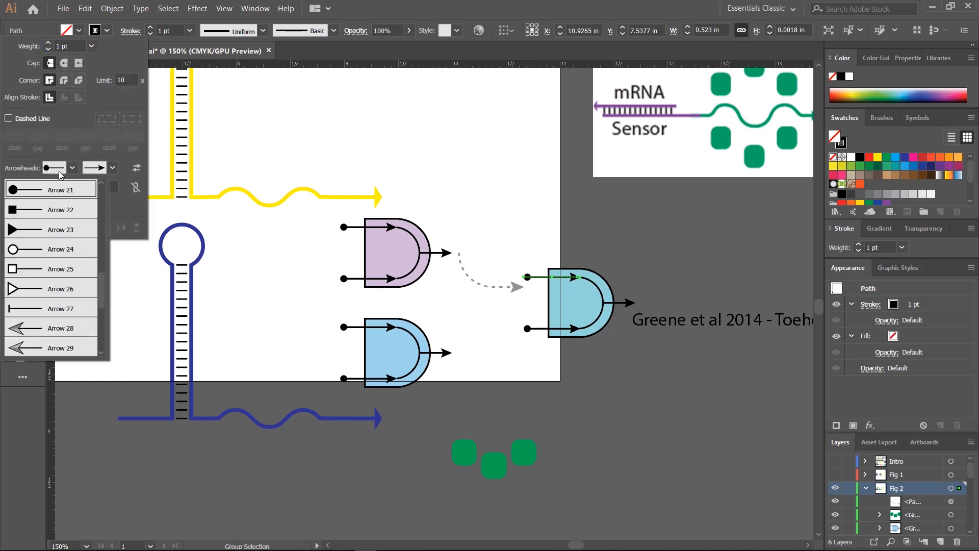
{"action": "scroll", "coordinate": [77, 222], "scroll_direction": "up", "scroll_amount": 5}
{"action": "left_click", "coordinate": [46, 191]}
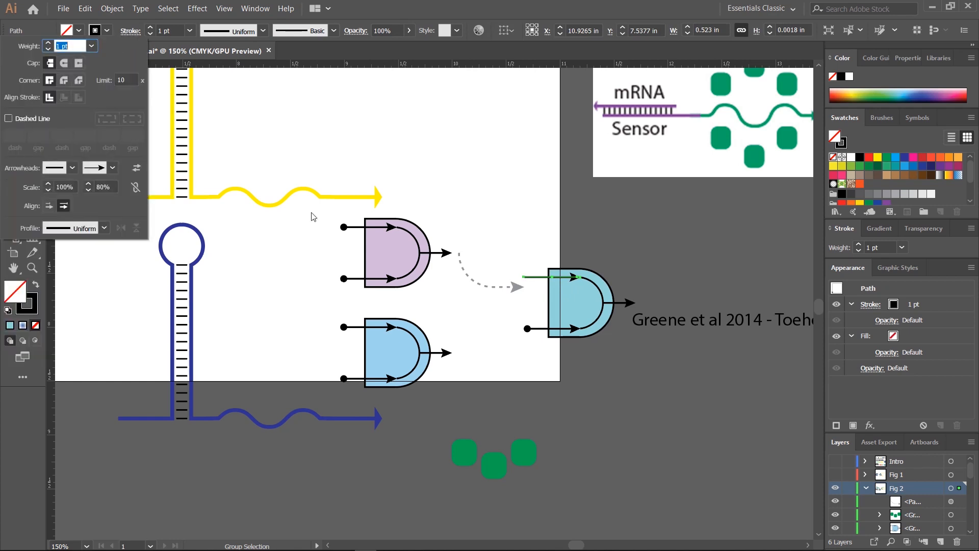
{"action": "left_click", "coordinate": [674, 237]}
Step: Remove the dot arrowhead from the teal gate's lower input line by setting it to None
{"action": "left_click", "coordinate": [549, 331]}
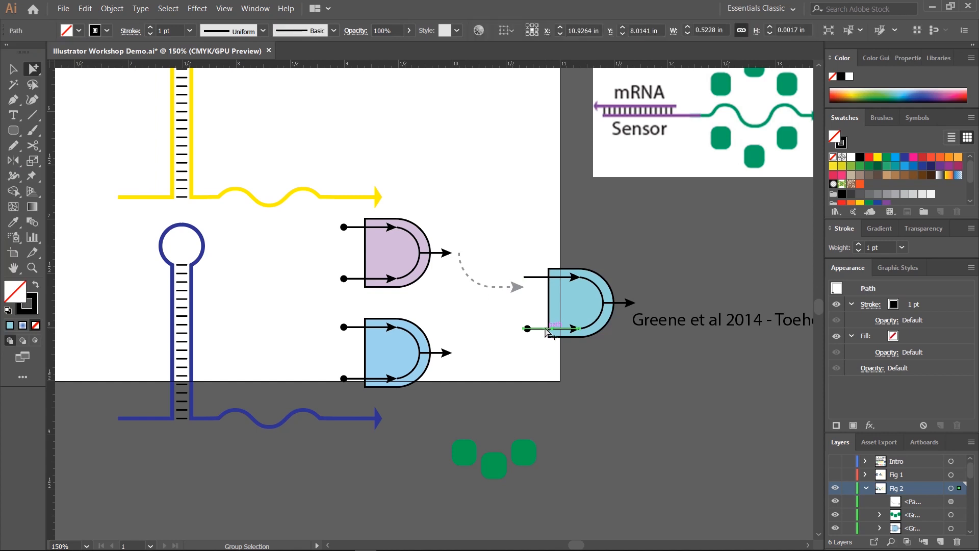
{"action": "left_click", "coordinate": [129, 31]}
{"action": "left_click", "coordinate": [88, 170]}
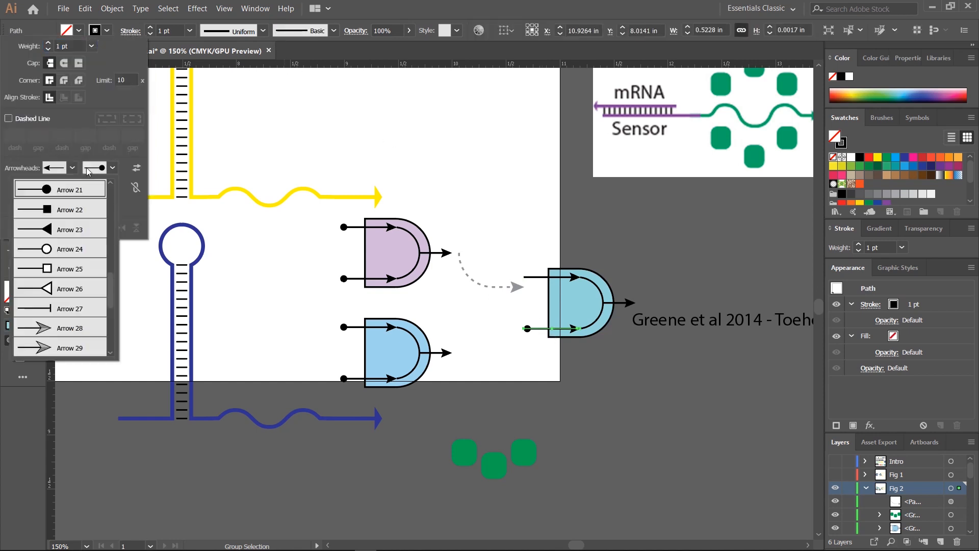
{"action": "scroll", "coordinate": [54, 240], "scroll_direction": "up", "scroll_amount": 7}
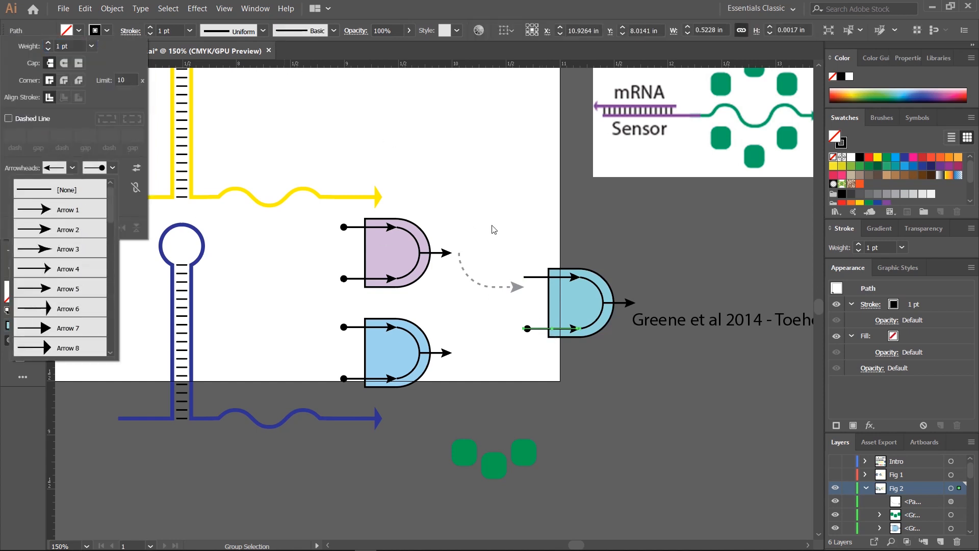
{"action": "left_click", "coordinate": [66, 190]}
{"action": "left_click", "coordinate": [640, 227]}
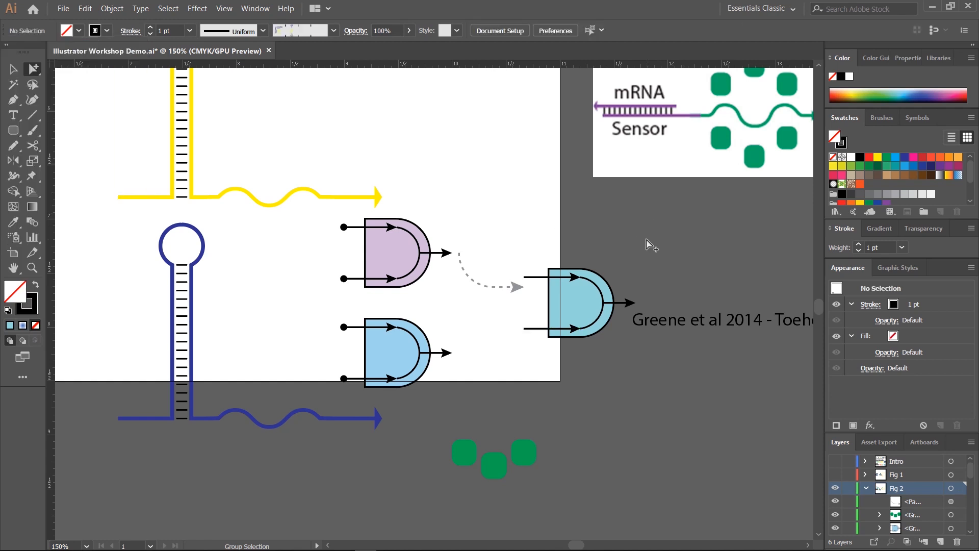
{"action": "left_click", "coordinate": [14, 73]}
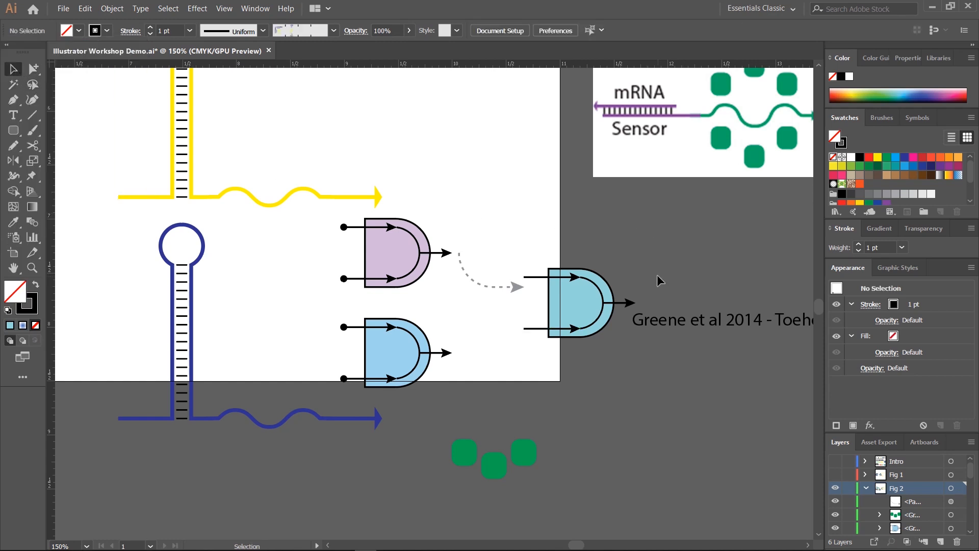
Step: Move the teal gate slightly away and down so its upper input line aligns with the dashed arrow's tip
{"action": "left_click_drag", "start_coordinate": [713, 292], "coordinate": [564, 273]}
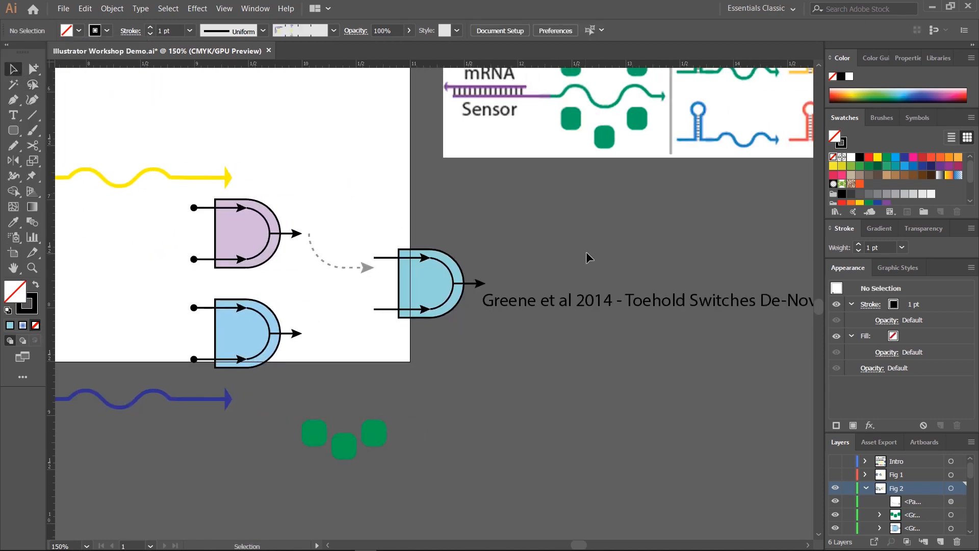
{"action": "left_click", "coordinate": [311, 255]}
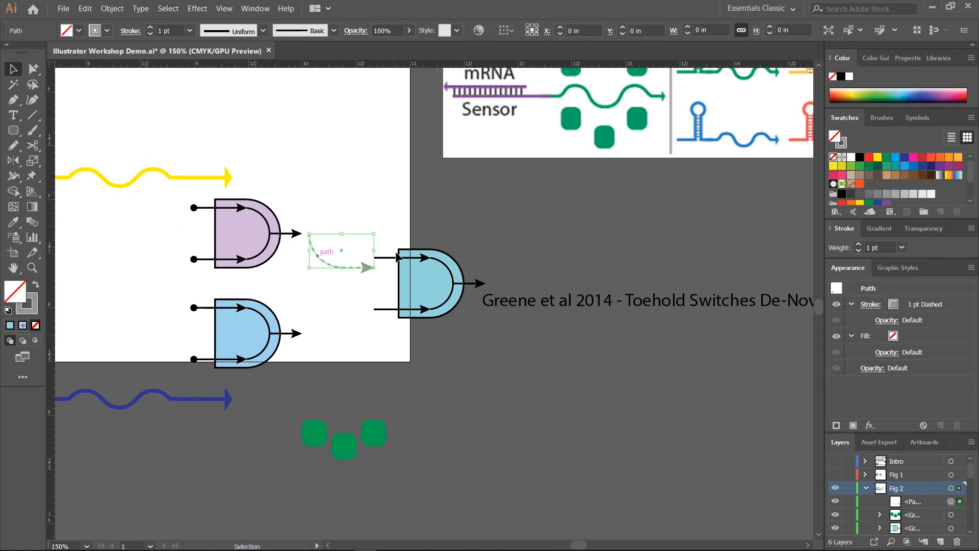
{"action": "left_click", "coordinate": [419, 270]}
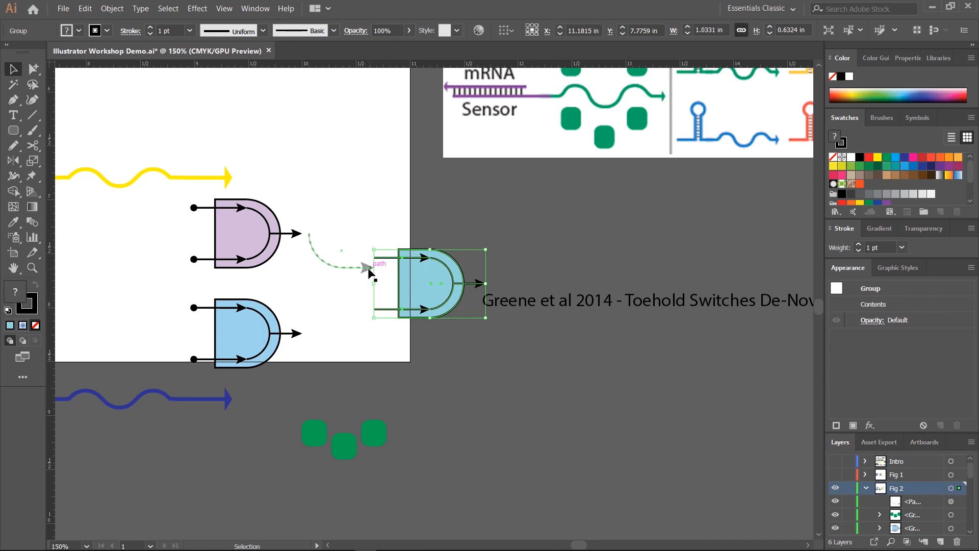
{"action": "left_click", "coordinate": [559, 239]}
{"action": "left_click_drag", "start_coordinate": [417, 280], "coordinate": [442, 278]}
{"action": "left_click", "coordinate": [547, 245]}
{"action": "left_click", "coordinate": [601, 229]}
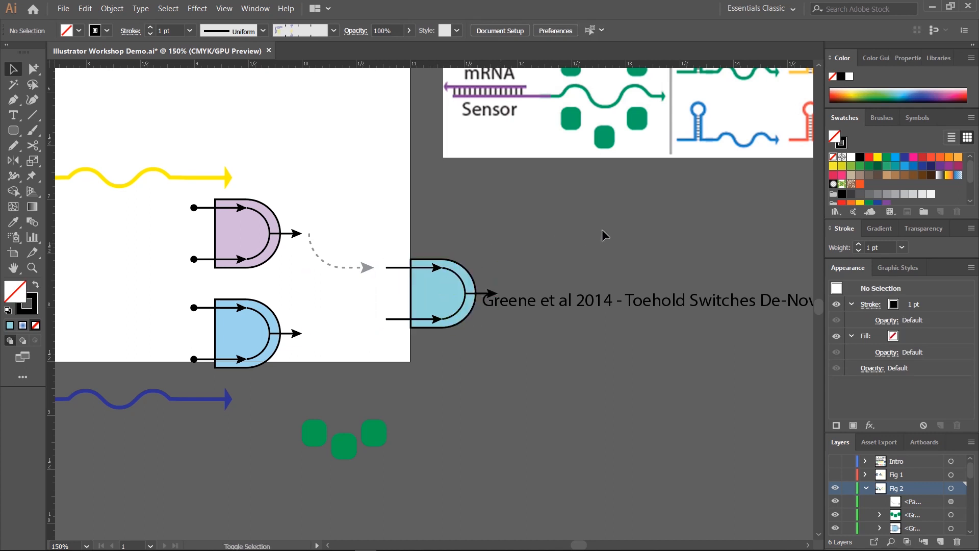
Step: Reflect a copy of the gray dashed arrow across the horizontal axis and place it beside the blue gate's output
{"action": "left_click", "coordinate": [336, 264]}
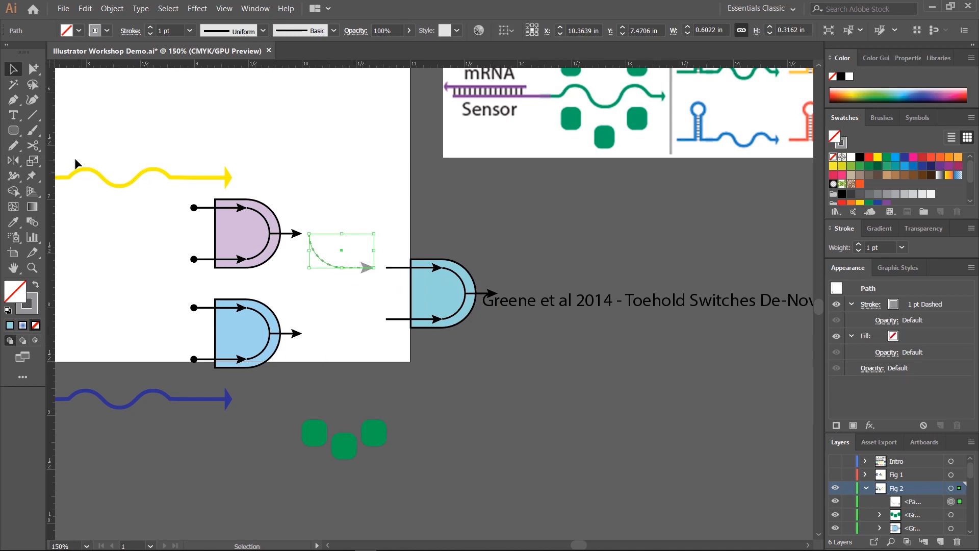
{"action": "left_click", "coordinate": [15, 163]}
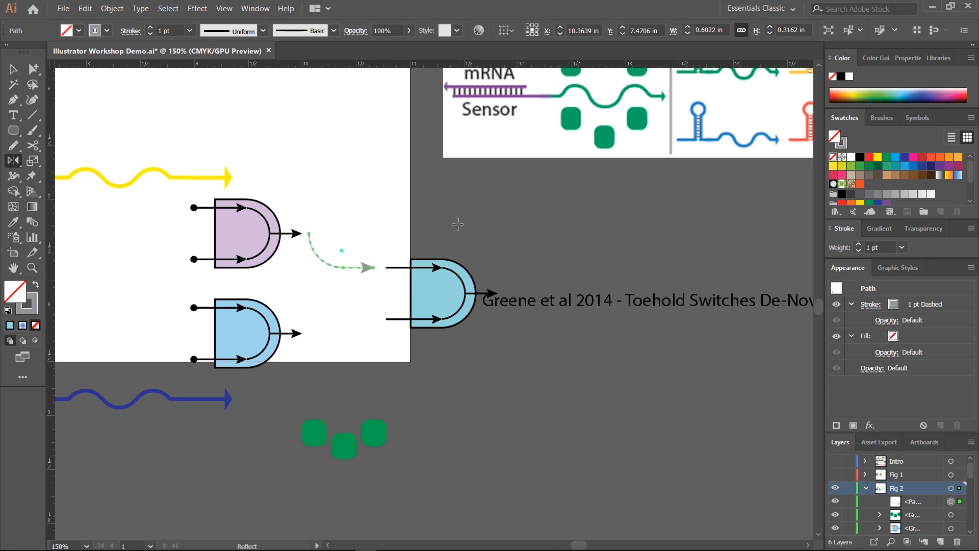
{"action": "left_click_drag", "start_coordinate": [457, 224], "coordinate": [480, 178]}
{"action": "left_click_drag", "start_coordinate": [493, 236], "coordinate": [494, 236]}
{"action": "key", "text": "v"}
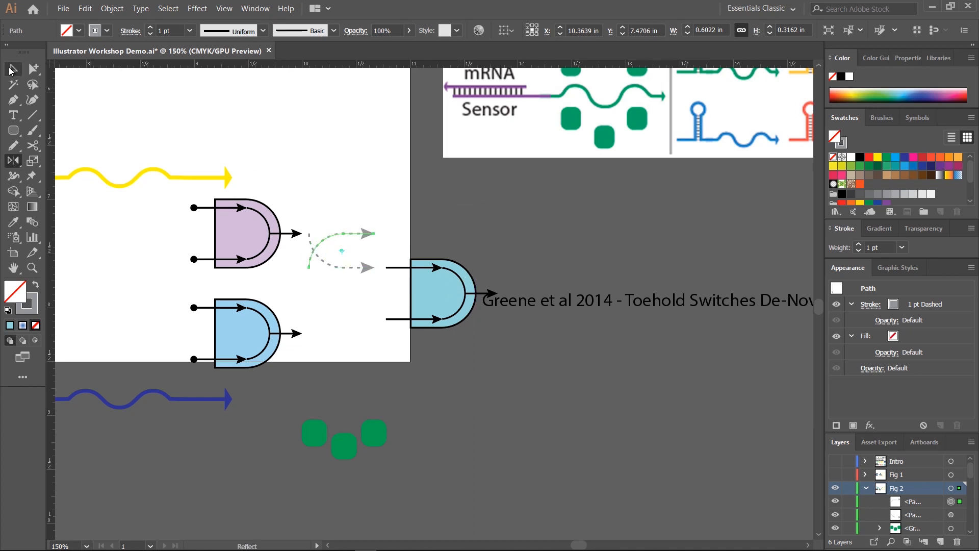
{"action": "left_click_drag", "start_coordinate": [352, 233], "coordinate": [347, 301]}
{"action": "left_click", "coordinate": [539, 262]}
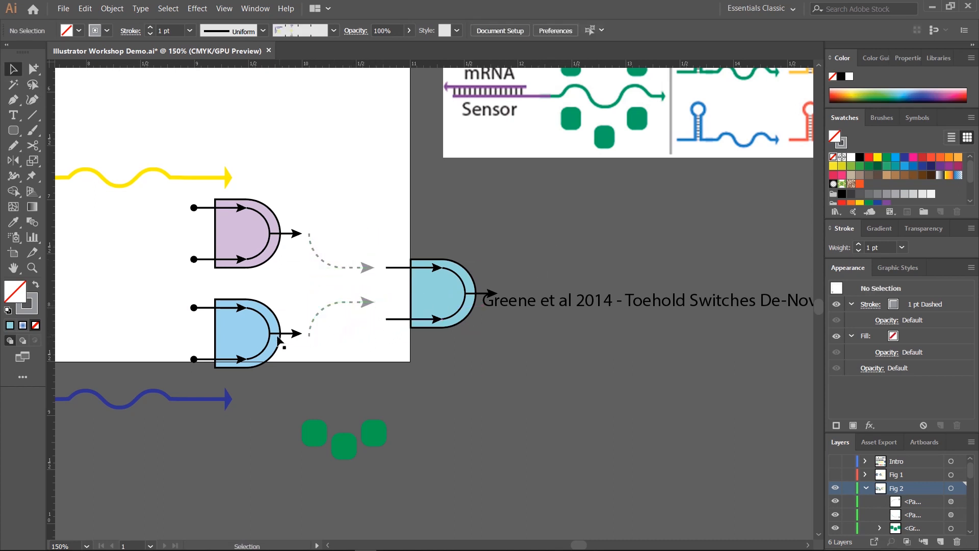
Step: Shift the blue gate and the lower dashed arrow down so the arrow lines up with the teal gate's lower input line
{"action": "left_click_drag", "start_coordinate": [251, 327], "coordinate": [251, 343]}
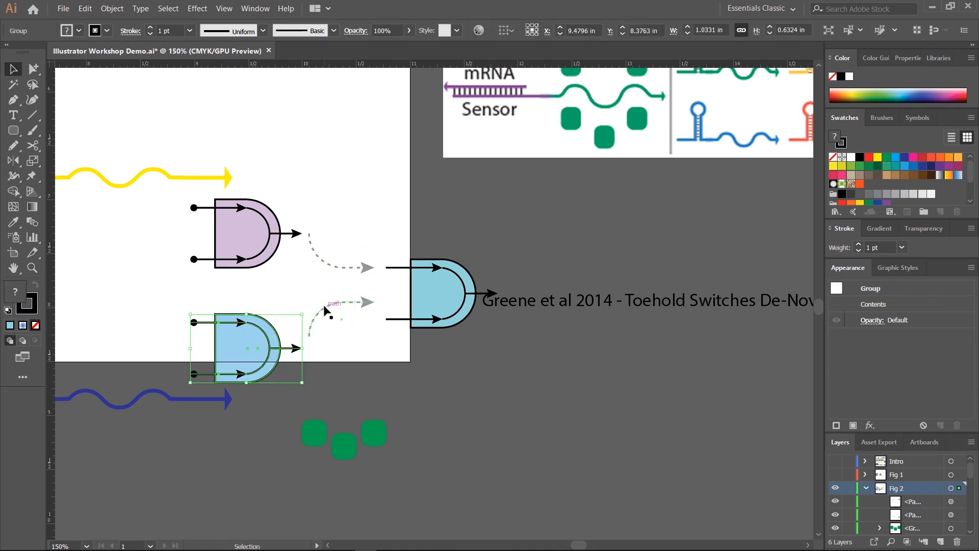
{"action": "left_click", "coordinate": [326, 308]}
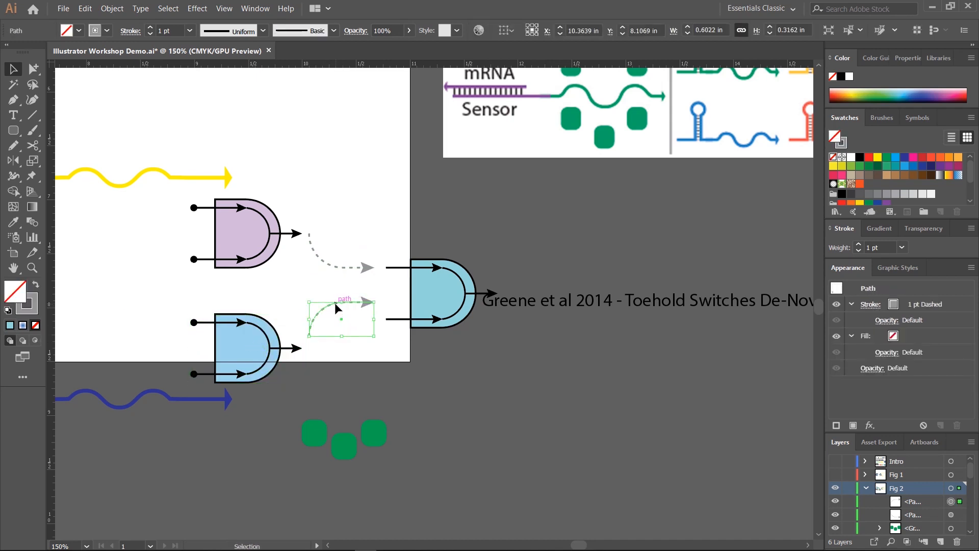
{"action": "left_click_drag", "start_coordinate": [336, 307], "coordinate": [337, 324]}
{"action": "left_click", "coordinate": [442, 354]}
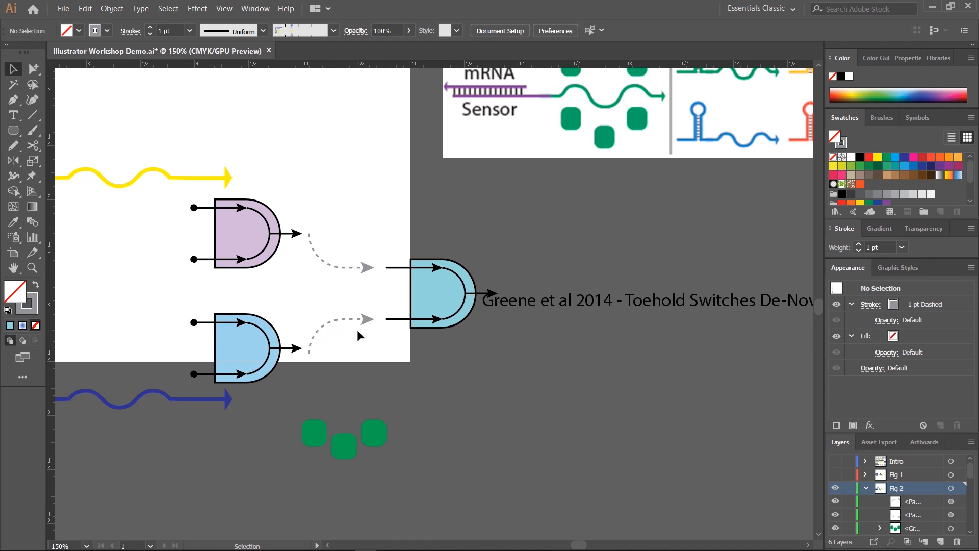
{"action": "left_click_drag", "start_coordinate": [255, 338], "coordinate": [255, 343]}
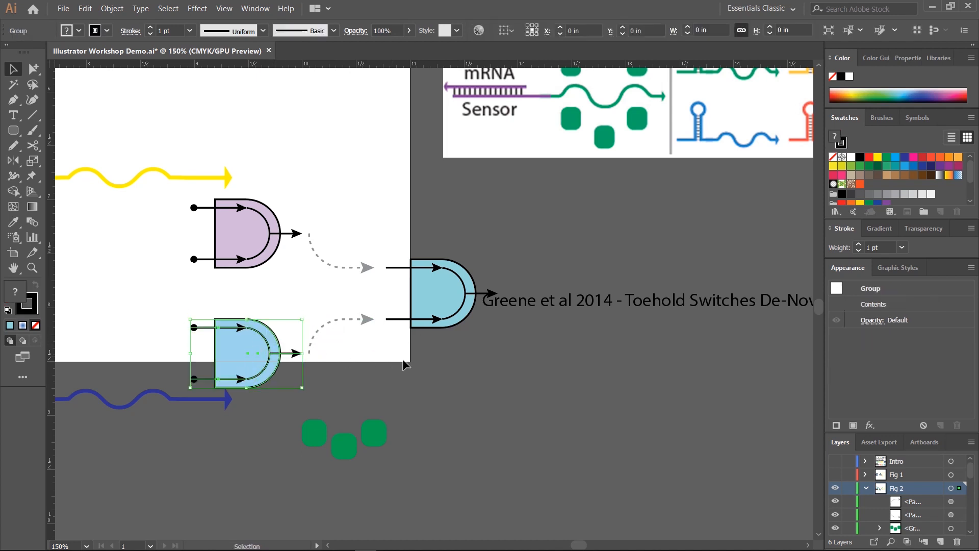
{"action": "left_click", "coordinate": [447, 366]}
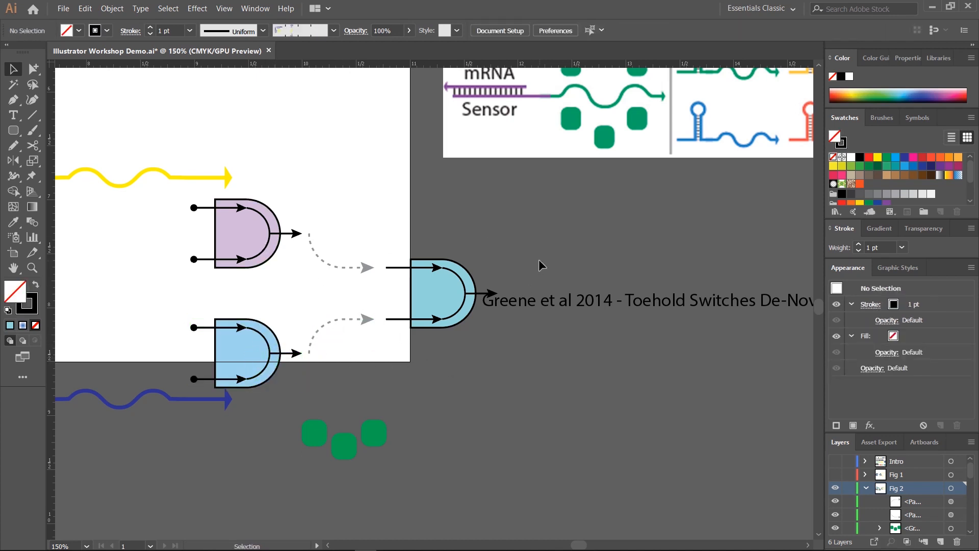
Step: Select all three gates with both dashed arrows and move the whole circuit slightly up, clear of the citation text
{"action": "scroll", "coordinate": [611, 234], "scroll_direction": "right", "scroll_amount": 5}
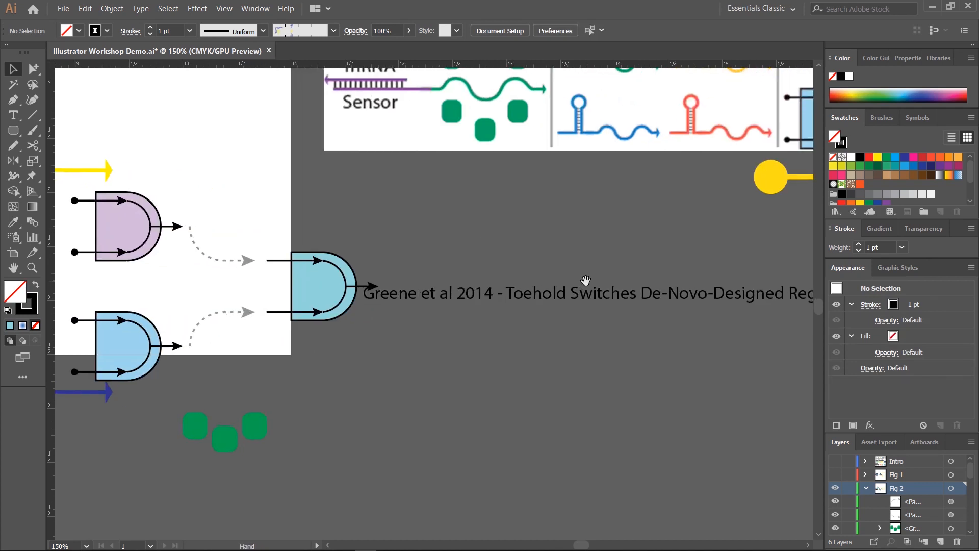
{"action": "scroll", "coordinate": [524, 258], "scroll_direction": "left", "scroll_amount": 8}
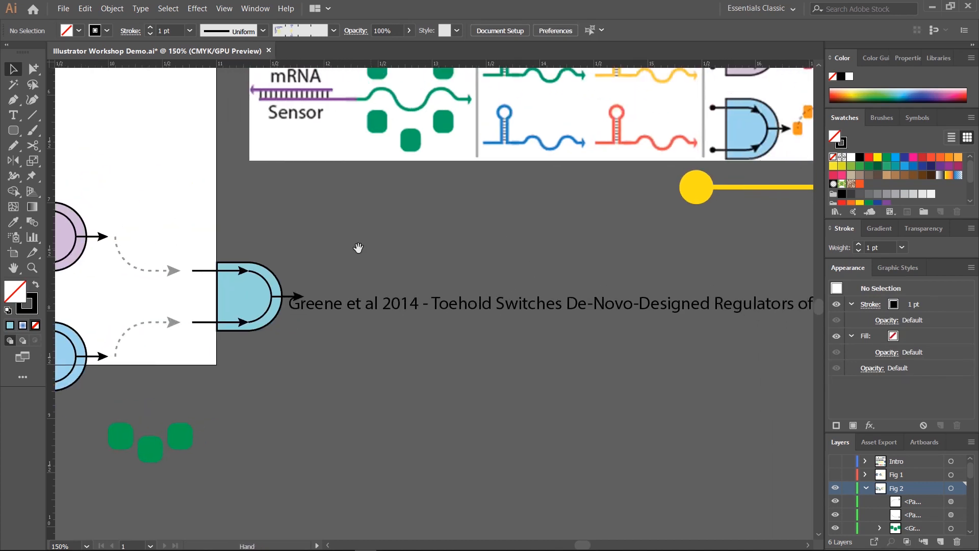
{"action": "left_click_drag", "start_coordinate": [559, 316], "coordinate": [547, 341]}
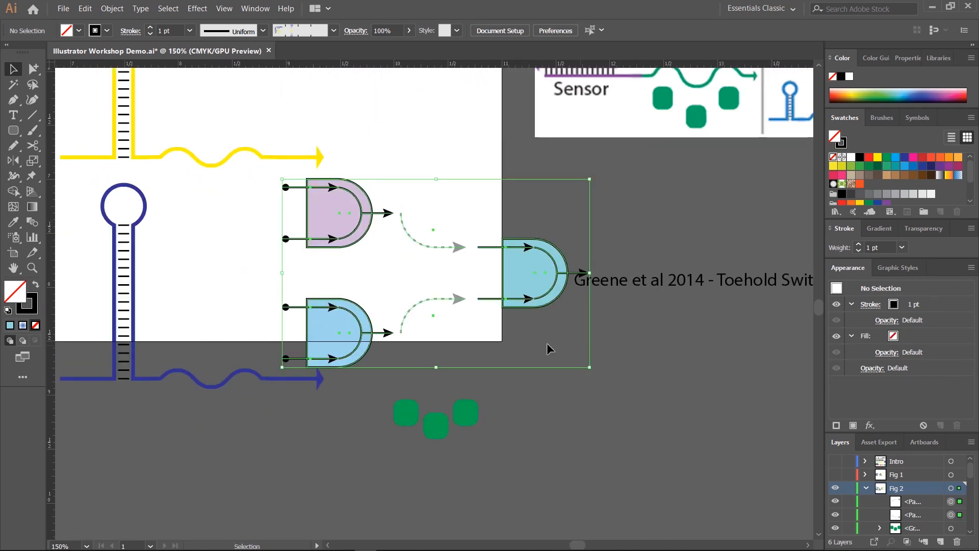
{"action": "left_click_drag", "start_coordinate": [524, 267], "coordinate": [524, 253]}
{"action": "left_click", "coordinate": [644, 140]}
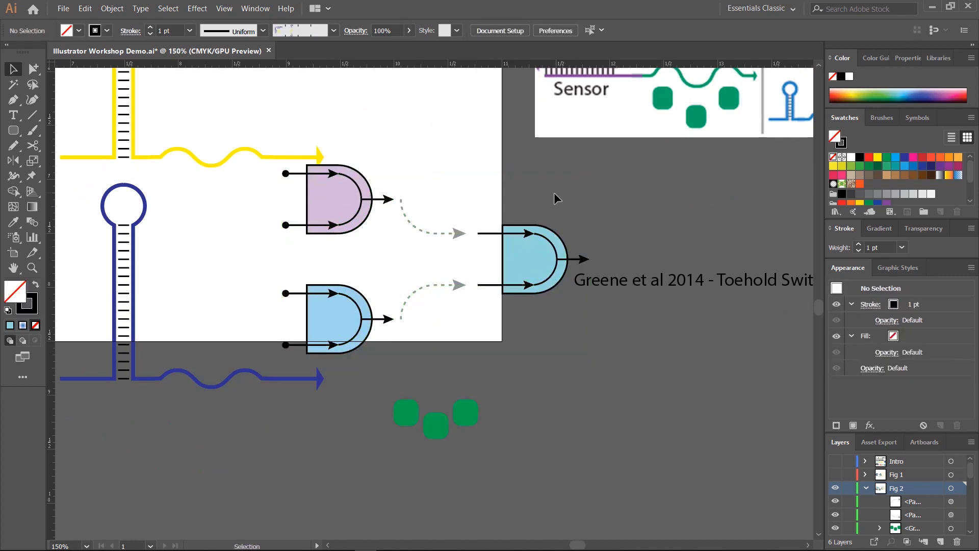
Step: Move the dark blue and yellow hairpins away from the gates toward the green strand to free space on the artboard
{"action": "scroll", "coordinate": [383, 201], "scroll_direction": "left", "scroll_amount": 8}
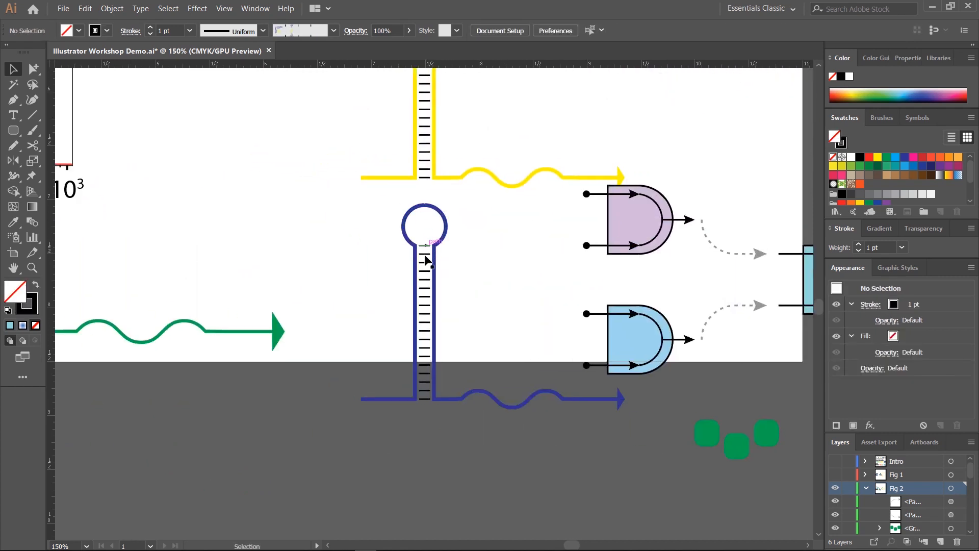
{"action": "left_click_drag", "start_coordinate": [426, 267], "coordinate": [203, 207]}
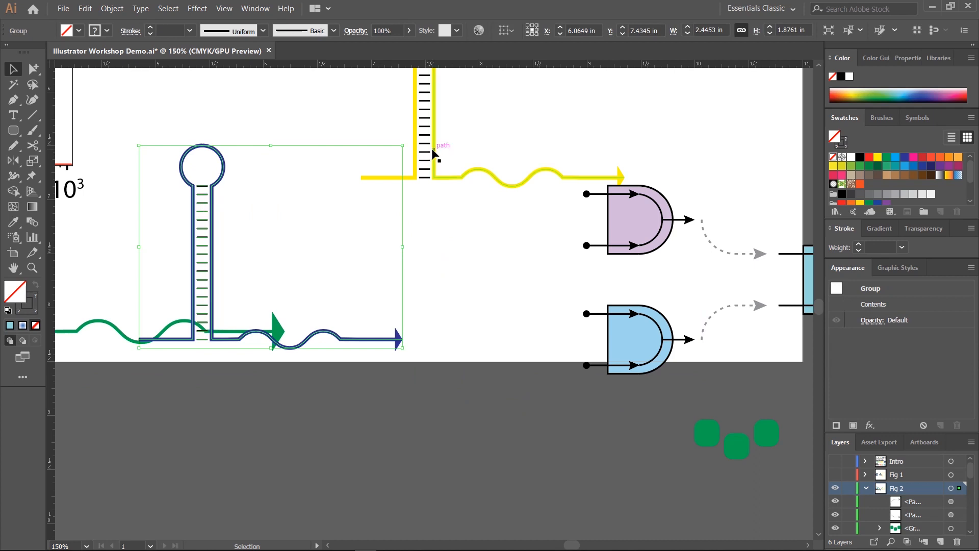
{"action": "left_click_drag", "start_coordinate": [431, 156], "coordinate": [235, 174]}
Step: Select the three gates with their dashed arrows and move the circuit up and inward so it sits entirely on the artboard
{"action": "scroll", "coordinate": [378, 286], "scroll_direction": "right", "scroll_amount": 10}
{"action": "left_click_drag", "start_coordinate": [450, 298], "coordinate": [400, 243]}
{"action": "key", "text": "ctrl+z"}
{"action": "left_click_drag", "start_coordinate": [176, 161], "coordinate": [349, 243]}
{"action": "key", "text": "space"}
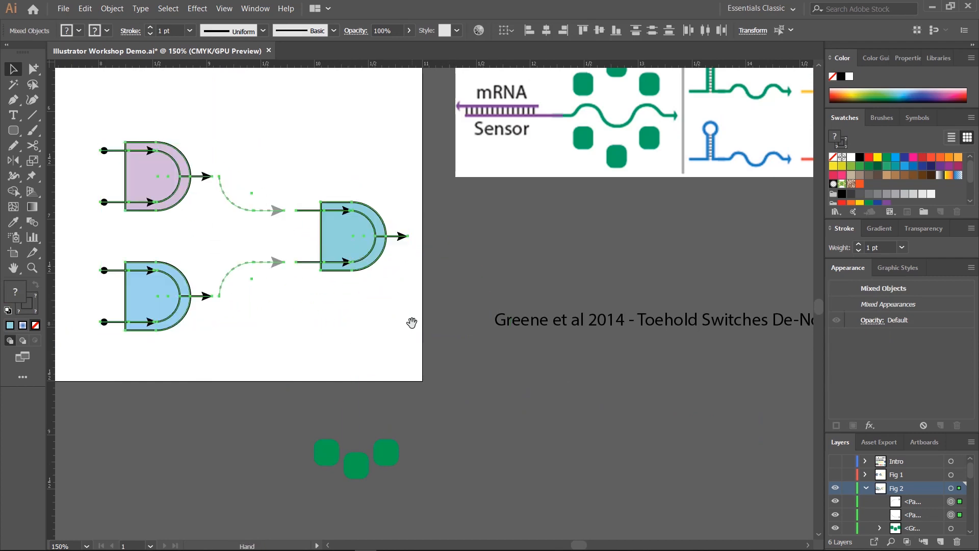
{"action": "left_click_drag", "start_coordinate": [411, 323], "coordinate": [521, 315]}
{"action": "left_click", "coordinate": [399, 367]}
Step: Ungroup the three green rounded squares, move one onto the artboard below the dashed arrows, and delete the other two
{"action": "key", "text": "space"}
{"action": "left_click_drag", "start_coordinate": [494, 268], "coordinate": [274, 309]}
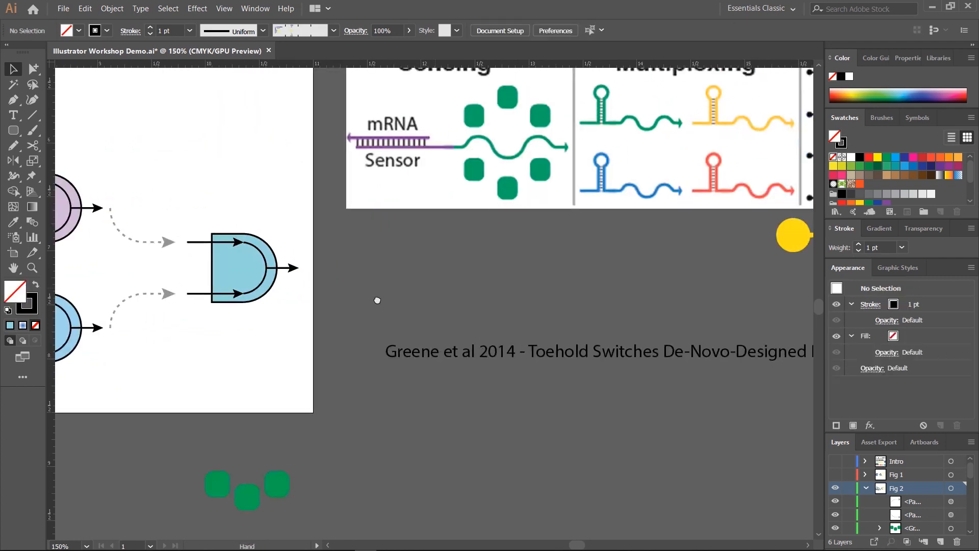
{"action": "left_click_drag", "start_coordinate": [680, 252], "coordinate": [237, 340]}
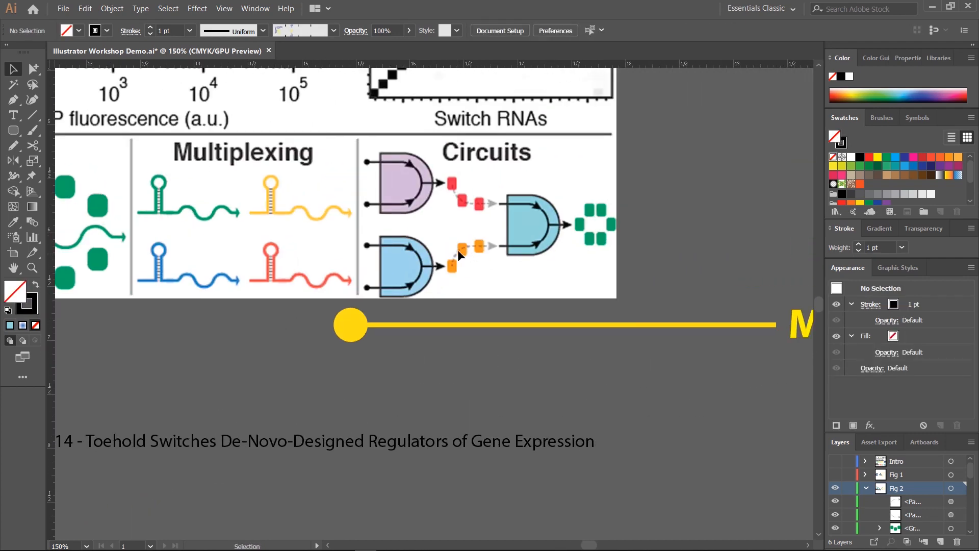
{"action": "key", "text": "space"}
{"action": "left_click_drag", "start_coordinate": [463, 265], "coordinate": [714, 219]}
{"action": "left_click_drag", "start_coordinate": [186, 379], "coordinate": [520, 264]}
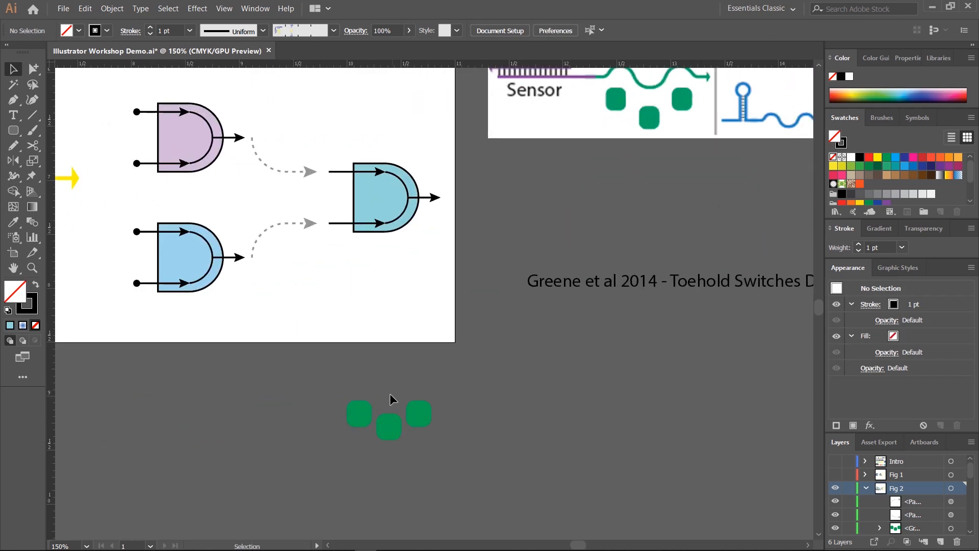
{"action": "left_click", "coordinate": [360, 416]}
{"action": "key", "text": "ctrl+shift+g"}
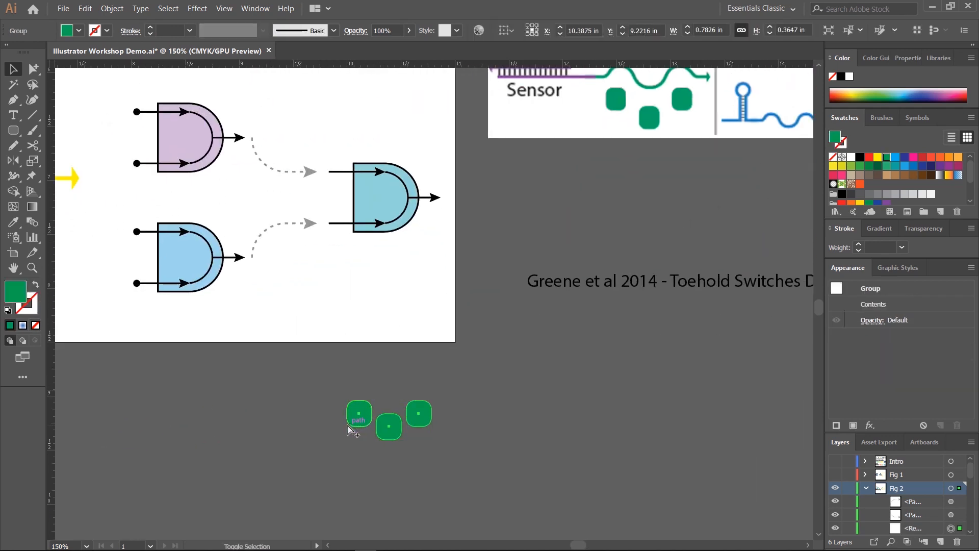
{"action": "left_click", "coordinate": [420, 282]}
{"action": "left_click_drag", "start_coordinate": [367, 414], "coordinate": [317, 292]}
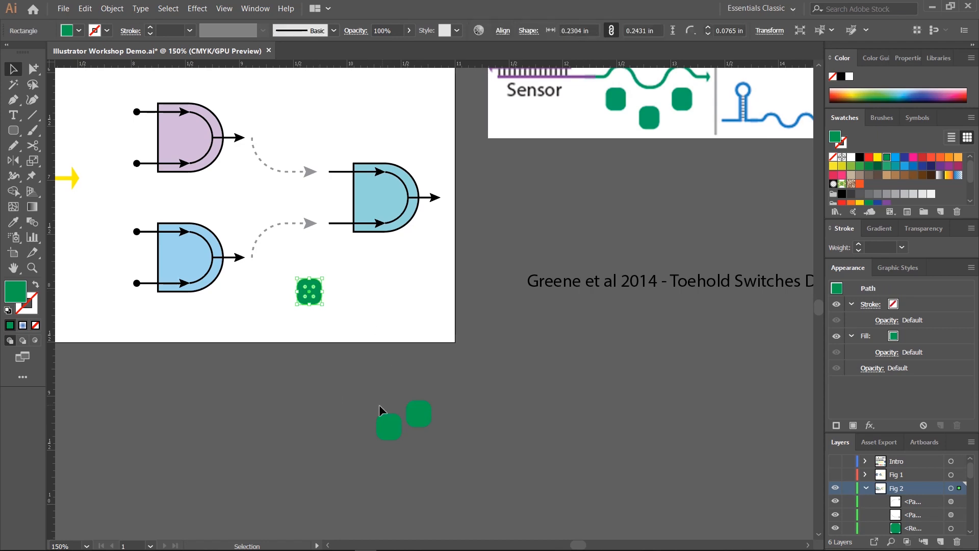
{"action": "left_click_drag", "start_coordinate": [378, 405], "coordinate": [486, 480]}
{"action": "key", "text": "Delete"}
Step: Stretch the green rounded square upward by its upper anchor points into a rectangle about 0.31 in tall
{"action": "key", "text": "space"}
{"action": "left_click_drag", "start_coordinate": [645, 244], "coordinate": [326, 368]}
{"action": "left_click_drag", "start_coordinate": [168, 420], "coordinate": [724, 260]}
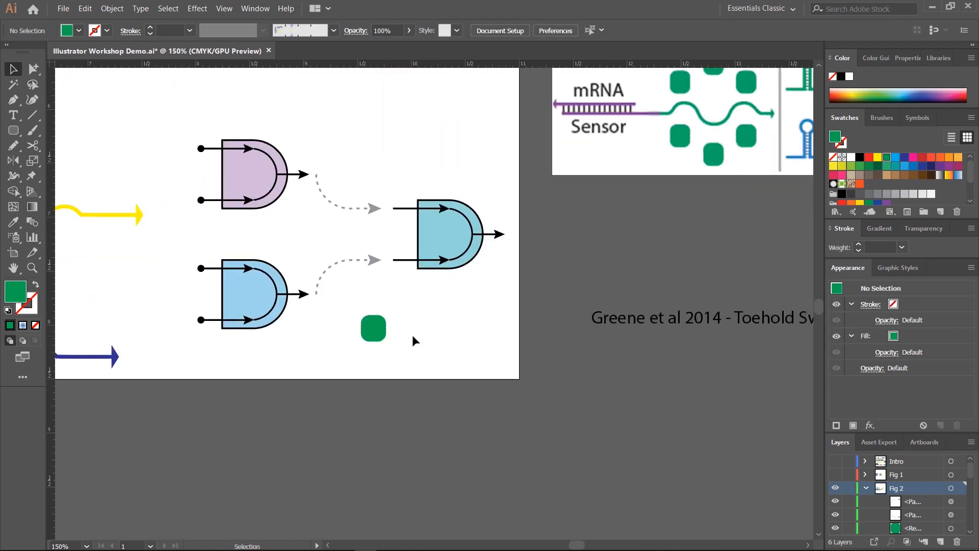
{"action": "left_click", "coordinate": [32, 68]}
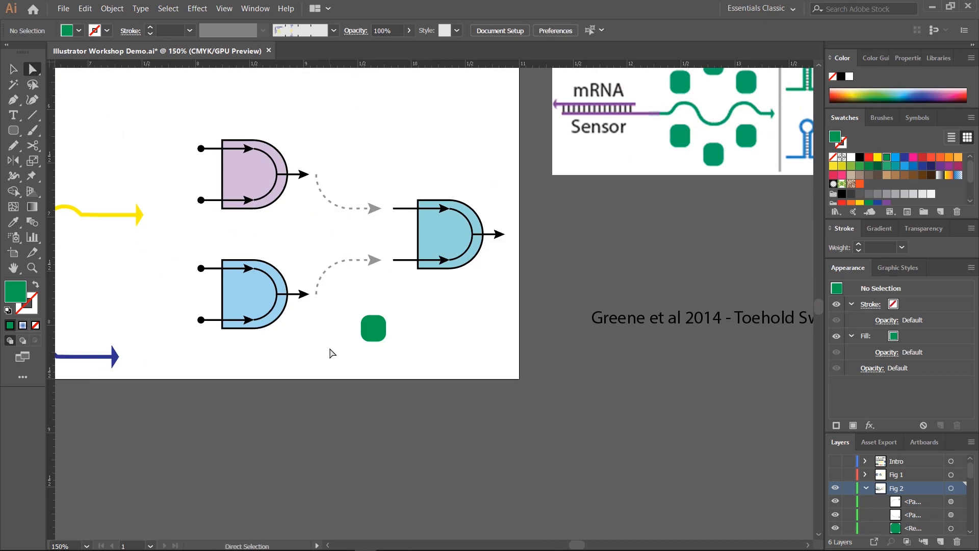
{"action": "left_click_drag", "start_coordinate": [350, 300], "coordinate": [395, 347]}
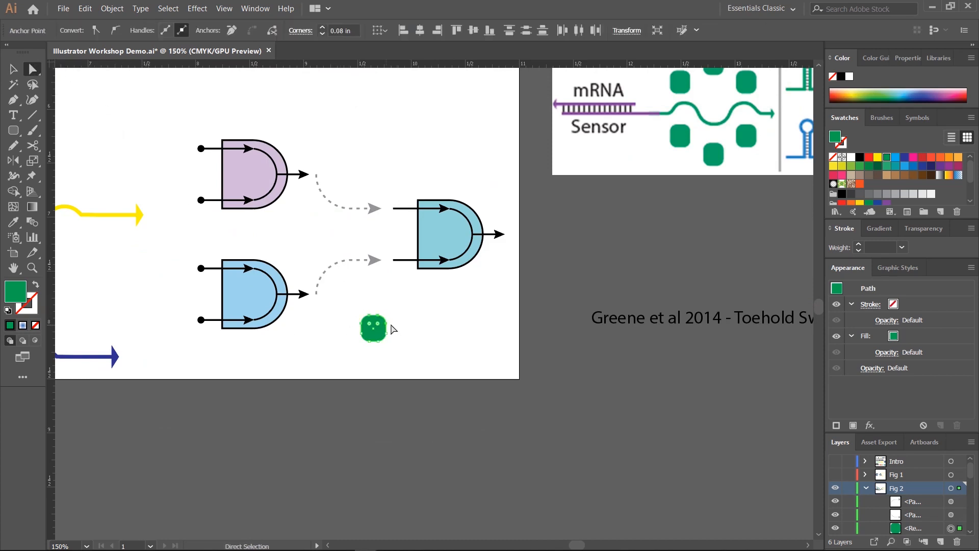
{"action": "key", "text": "Up"}
{"action": "key", "text": "Up"}
{"action": "key", "text": "Up"}
{"action": "key", "text": "Up"}
{"action": "key", "text": "Up"}
{"action": "left_click", "coordinate": [468, 325]}
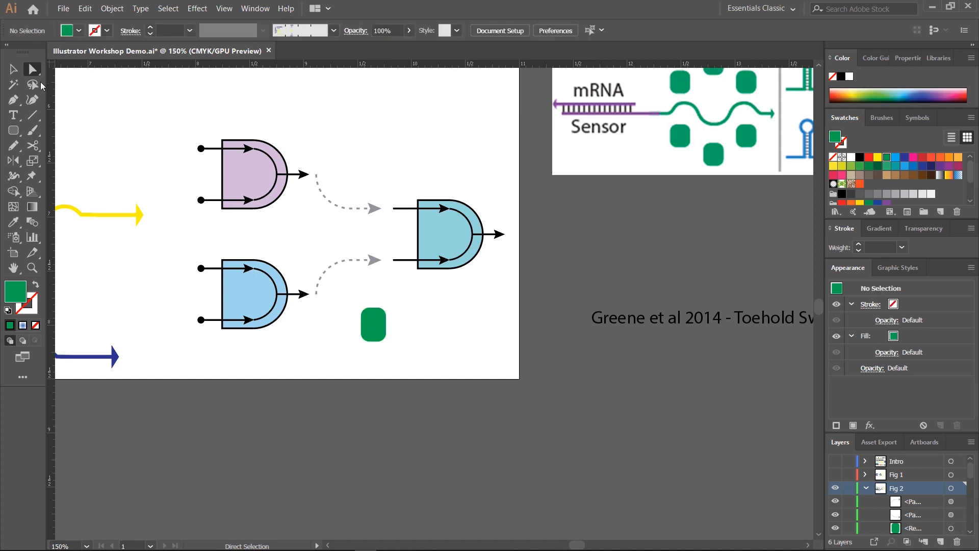
Step: Scale the green rounded rectangle down to about 0.19 by 0.25 in and place it at the blue gate's output arrow tip
{"action": "key", "text": "v"}
{"action": "scroll", "coordinate": [713, 286], "scroll_direction": "right", "scroll_amount": 10}
{"action": "scroll", "coordinate": [713, 286], "scroll_direction": "up", "scroll_amount": 3}
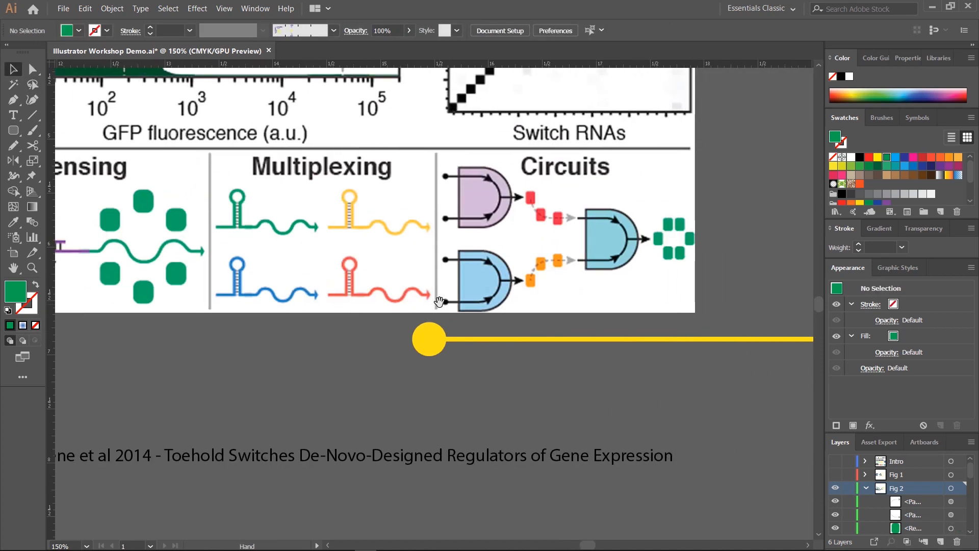
{"action": "scroll", "coordinate": [314, 407], "scroll_direction": "left", "scroll_amount": 8}
{"action": "scroll", "coordinate": [314, 407], "scroll_direction": "down", "scroll_amount": 1}
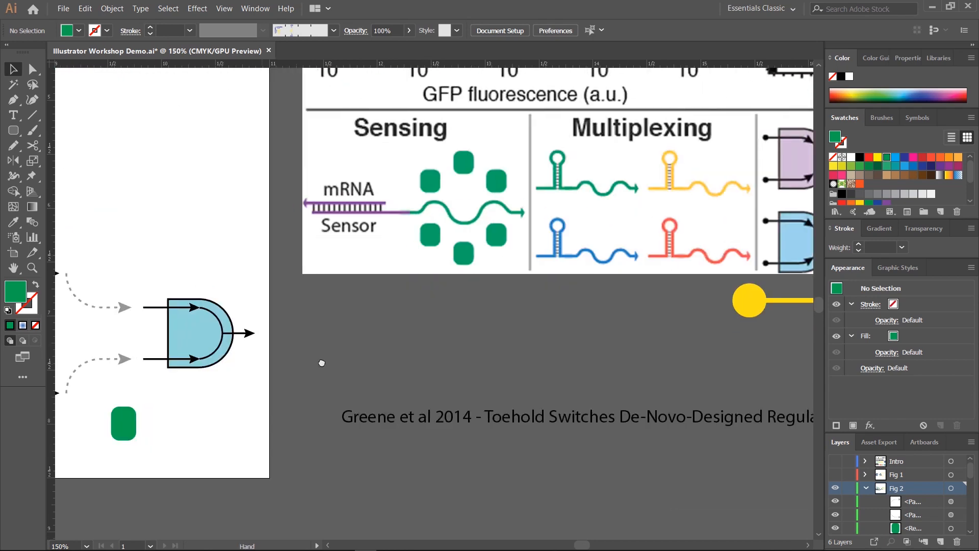
{"action": "left_click", "coordinate": [277, 416]}
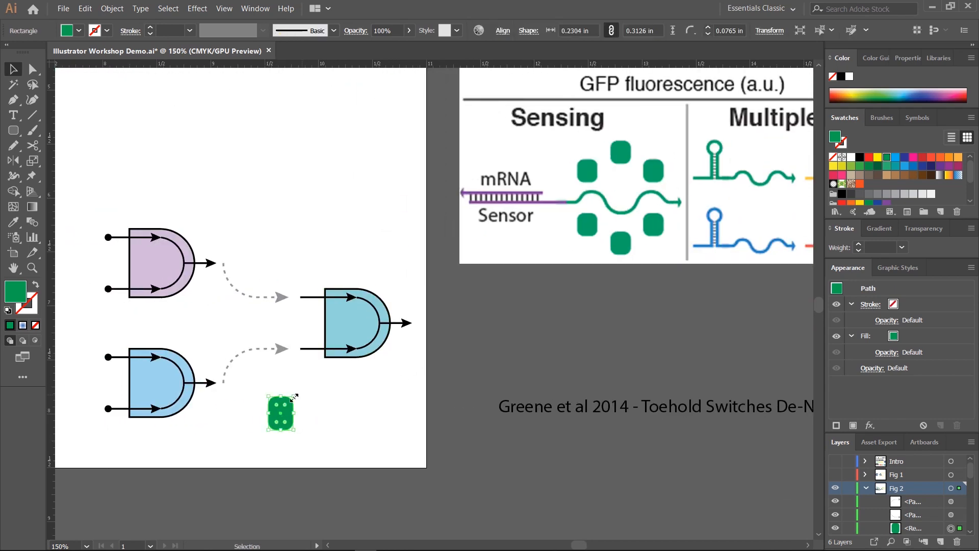
{"action": "mouse_move", "coordinate": [293, 397]}
{"action": "left_mouse_down"}
{"action": "mouse_move", "coordinate": [282, 406]}
{"action": "mouse_move", "coordinate": [289, 398]}
{"action": "left_mouse_up"}
{"action": "left_click_drag", "start_coordinate": [279, 415], "coordinate": [224, 380]}
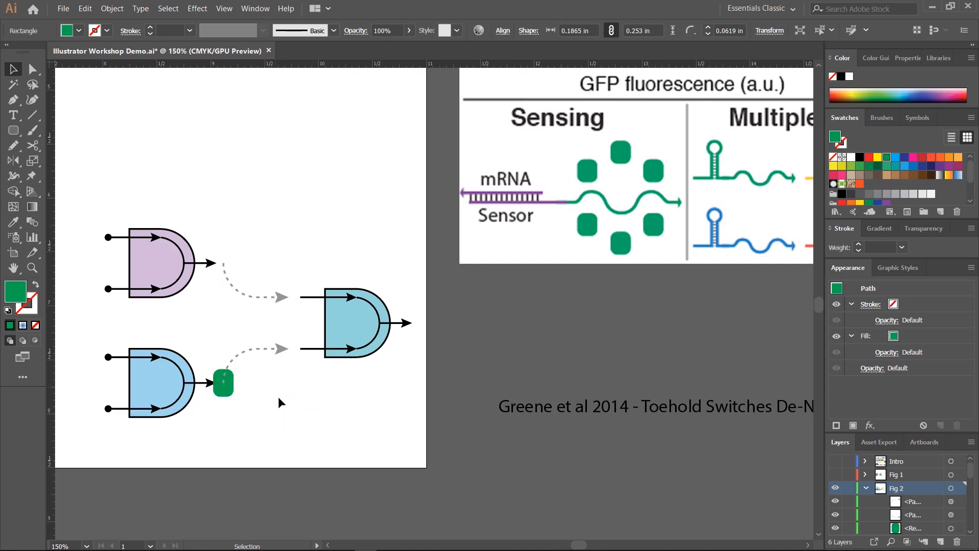
{"action": "left_click", "coordinate": [323, 418]}
Step: Compare with the reference circuit and scale the green rectangle down further to about 0.13 by 0.18 in
{"action": "left_click_drag", "start_coordinate": [656, 344], "coordinate": [341, 398]}
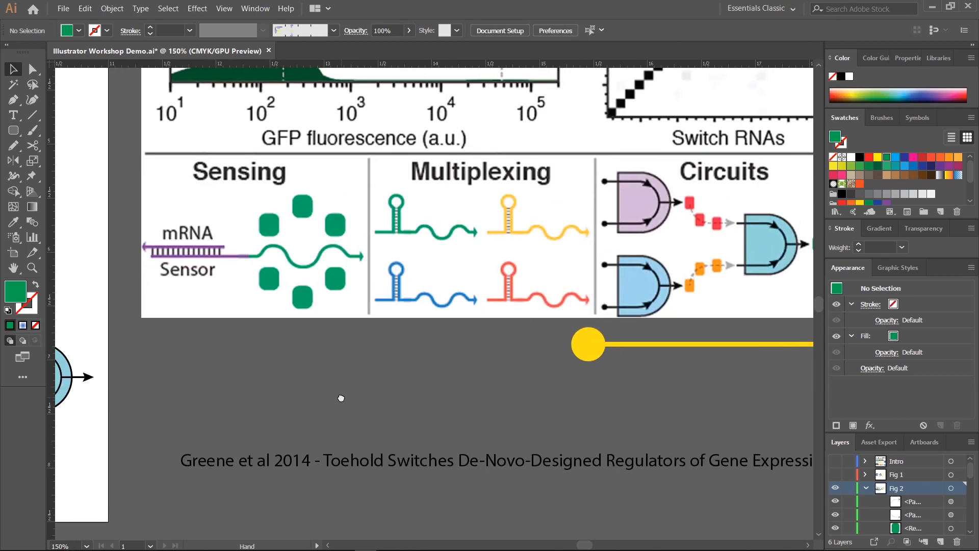
{"action": "left_click_drag", "start_coordinate": [61, 459], "coordinate": [343, 381]}
{"action": "left_click", "coordinate": [249, 338]}
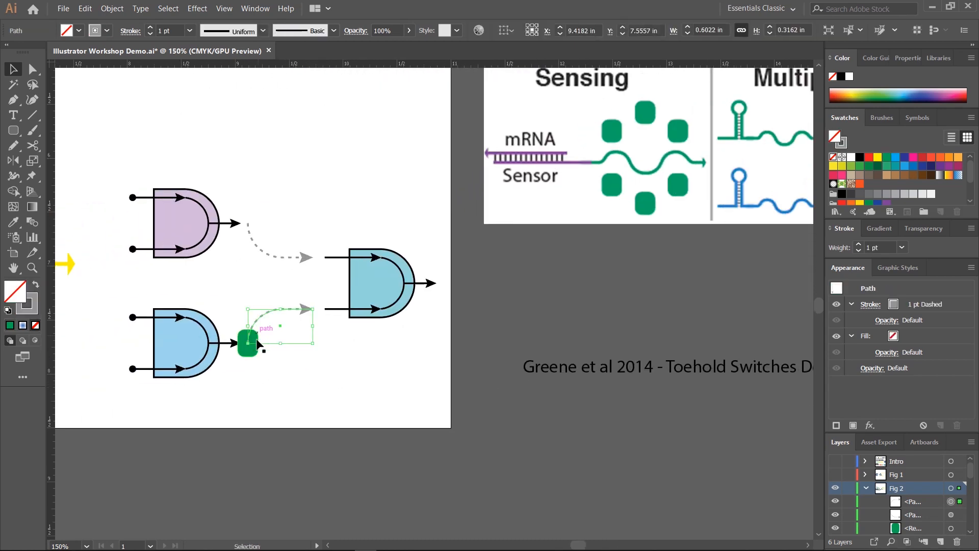
{"action": "key", "text": "ctrl+equal"}
{"action": "key", "text": "ctrl+equal"}
{"action": "key", "text": "ctrl+equal"}
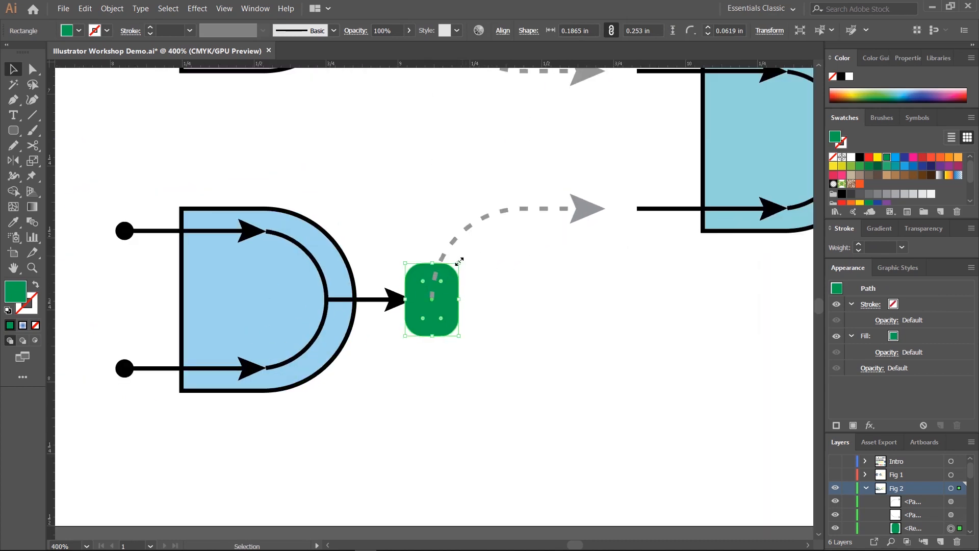
{"action": "left_click_drag", "start_coordinate": [461, 260], "coordinate": [443, 284]}
Step: Center the green rectangle on the lower dashed arrow's start, place two copies along the arrow, and select all three
{"action": "left_click", "coordinate": [441, 332]}
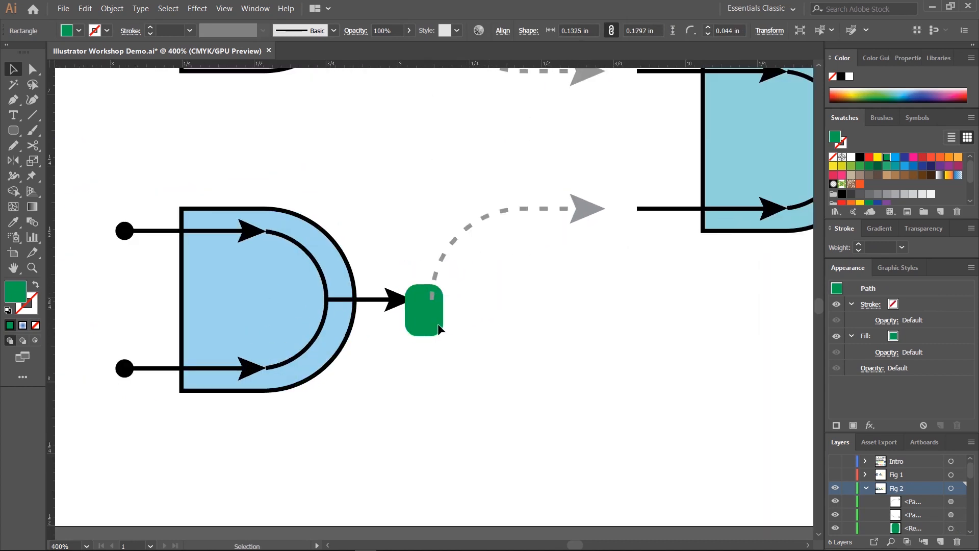
{"action": "left_click_drag", "start_coordinate": [437, 319], "coordinate": [533, 212]}
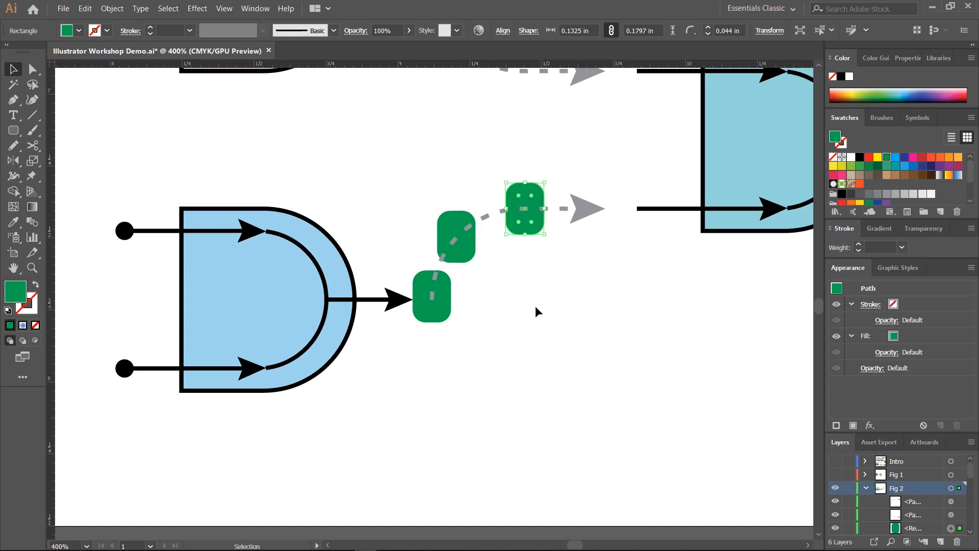
{"action": "left_click", "coordinate": [498, 275]}
{"action": "left_click", "coordinate": [460, 245]}
{"action": "left_click", "coordinate": [522, 230], "text": "shift"}
{"action": "left_click", "coordinate": [441, 290], "text": "shift"}
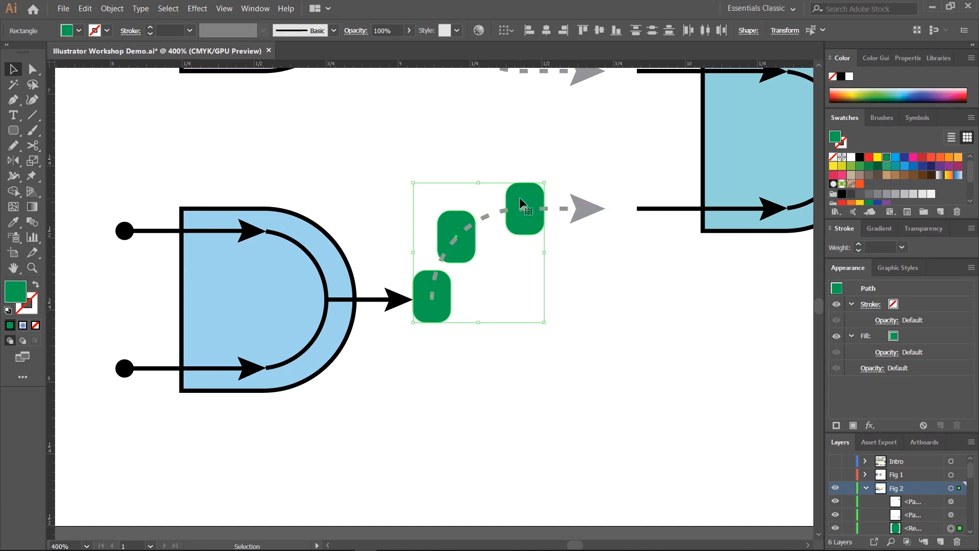
Step: Compare the three green rectangles on the lower dashed arrow with the reference figure's Circuits panel
{"action": "left_click", "coordinate": [606, 287]}
{"action": "key", "text": "ctrl+minus"}
{"action": "key", "text": "ctrl+minus"}
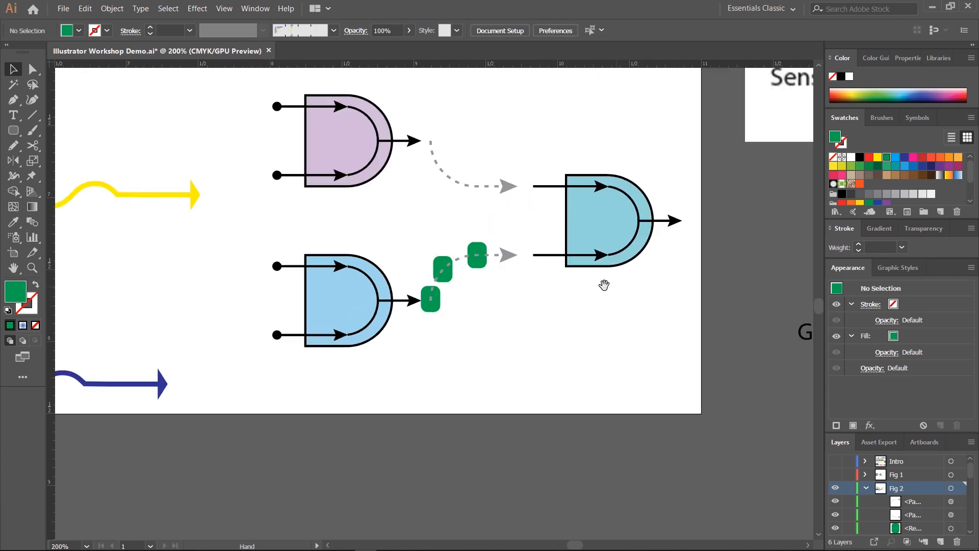
{"action": "left_click_drag", "start_coordinate": [604, 285], "coordinate": [228, 340]}
{"action": "left_click_drag", "start_coordinate": [645, 231], "coordinate": [343, 306]}
{"action": "left_click_drag", "start_coordinate": [603, 275], "coordinate": [487, 304]}
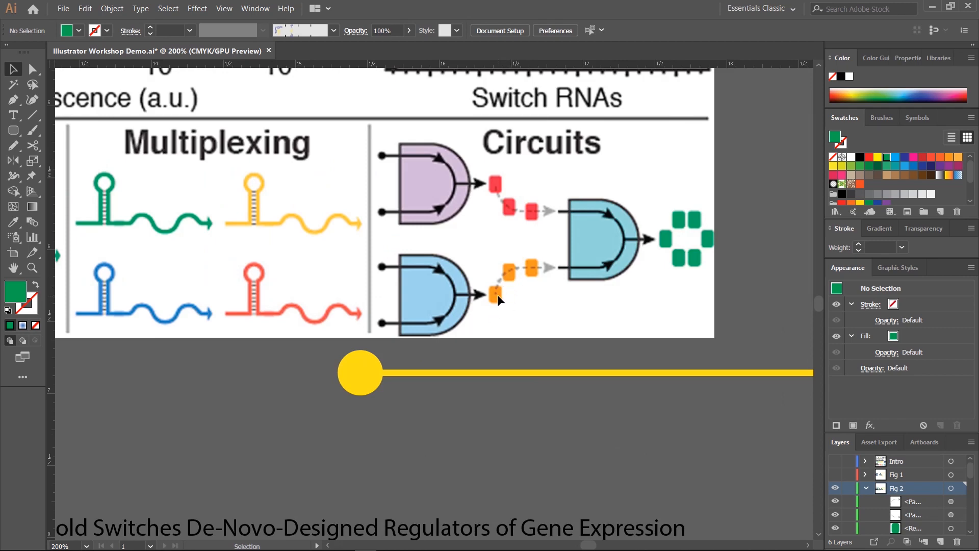
{"action": "left_click_drag", "start_coordinate": [216, 328], "coordinate": [589, 255]}
{"action": "left_click_drag", "start_coordinate": [301, 334], "coordinate": [663, 282]}
{"action": "left_click_drag", "start_coordinate": [291, 367], "coordinate": [475, 320]}
{"action": "left_click_drag", "start_coordinate": [633, 293], "coordinate": [176, 388]}
{"action": "mouse_move", "coordinate": [612, 276]}
{"action": "left_mouse_down"}
{"action": "mouse_move", "coordinate": [177, 384]}
{"action": "mouse_move", "coordinate": [627, 291]}
{"action": "left_mouse_up"}
{"action": "left_click_drag", "start_coordinate": [239, 347], "coordinate": [561, 277]}
{"action": "mouse_move", "coordinate": [305, 386]}
{"action": "left_mouse_down"}
{"action": "mouse_move", "coordinate": [391, 354]}
{"action": "mouse_move", "coordinate": [402, 306]}
{"action": "left_mouse_up"}
{"action": "scroll", "coordinate": [391, 353], "scroll_direction": "up", "scroll_amount": 3}
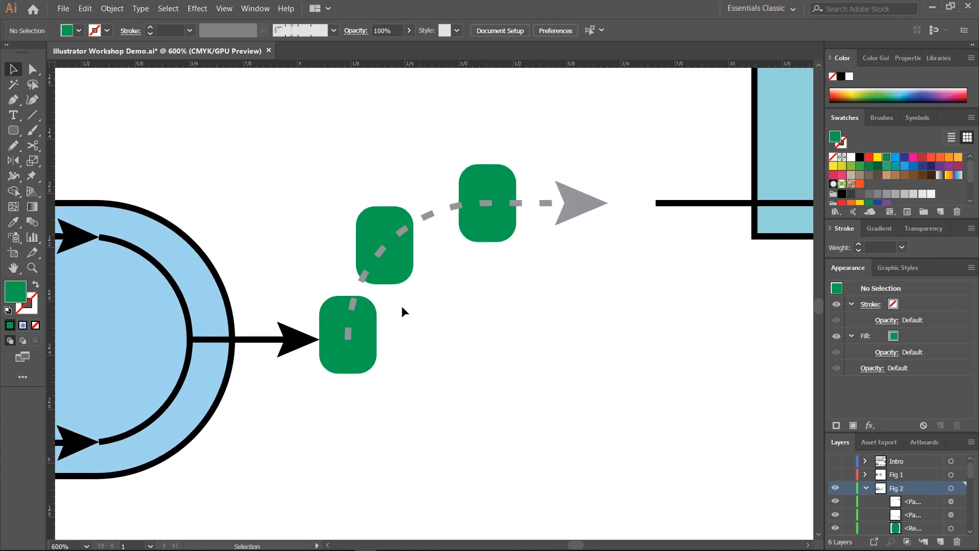
Step: Fill the three rounded rectangles on the lower dashed arrow with the green swatch C=75 M=0 Y=100 K=0
{"action": "left_click", "coordinate": [366, 345]}
{"action": "left_click", "coordinate": [387, 240], "text": "shift"}
{"action": "left_click", "coordinate": [497, 222], "text": "shift"}
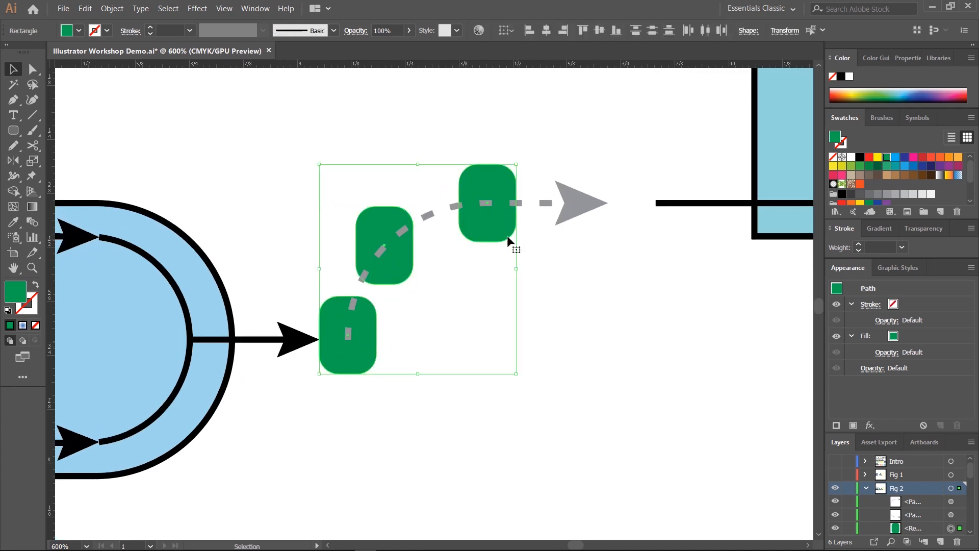
{"action": "left_click", "coordinate": [860, 166]}
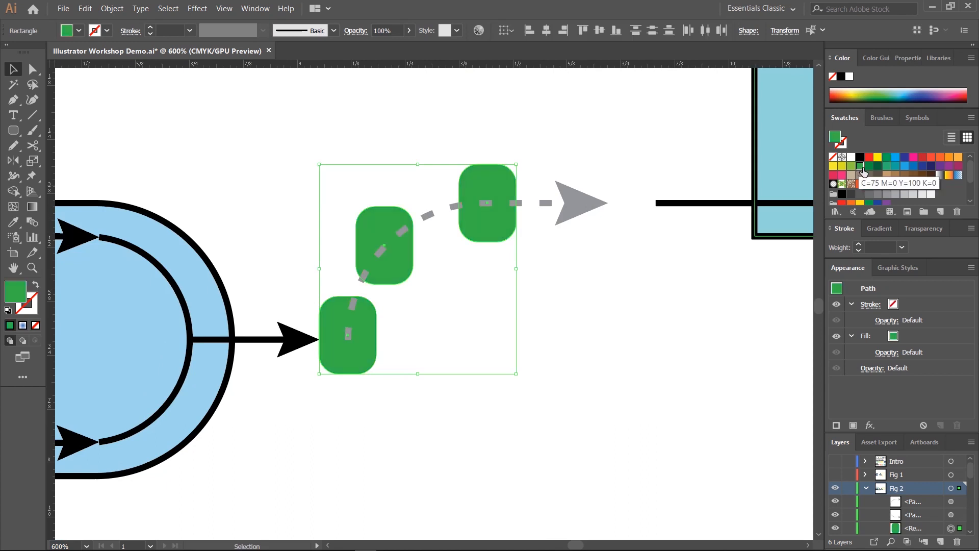
Step: Try lighter green tints from the Color Guide on the three rounded rectangles and undo them
{"action": "left_click", "coordinate": [874, 58]}
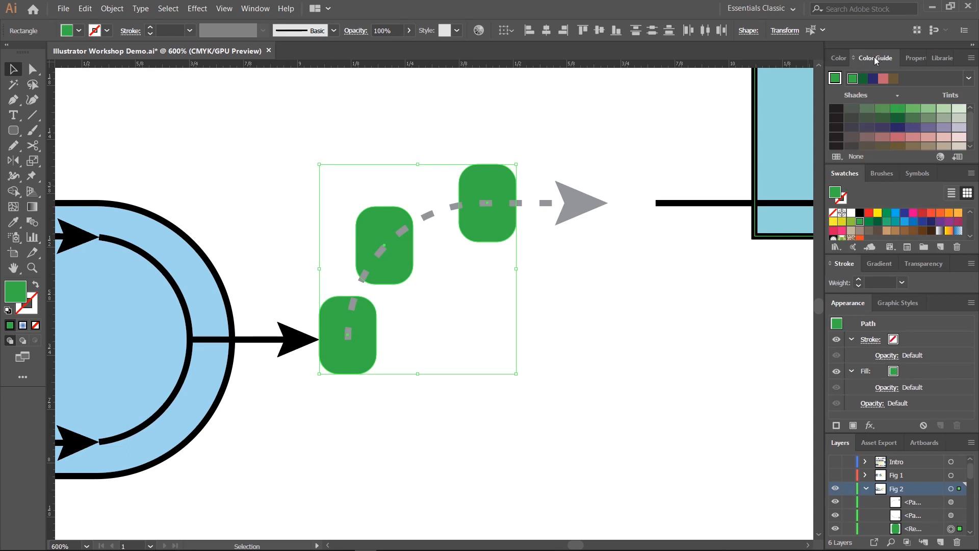
{"action": "left_click", "coordinate": [840, 60]}
{"action": "left_click", "coordinate": [872, 60]}
{"action": "left_click", "coordinate": [947, 108]}
{"action": "left_click", "coordinate": [928, 108]}
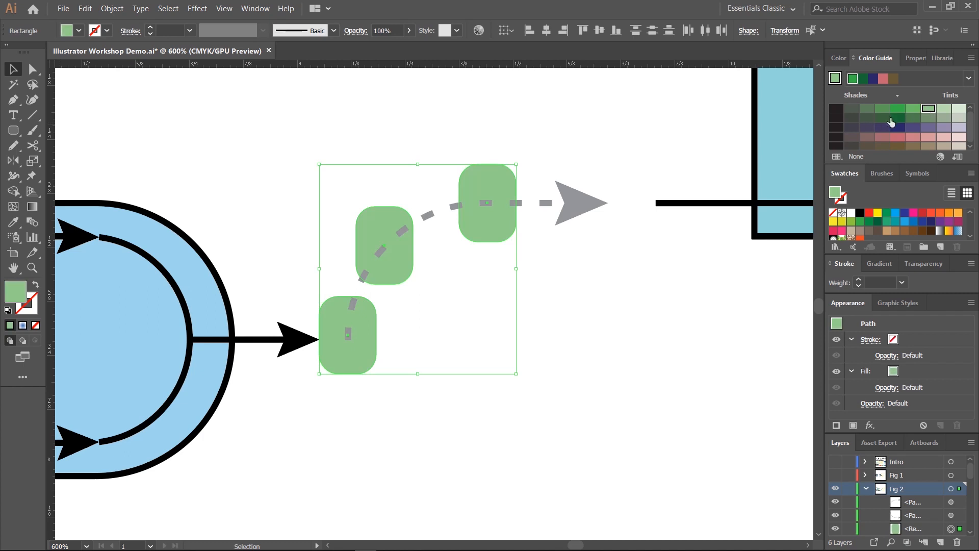
{"action": "left_click", "coordinate": [837, 59]}
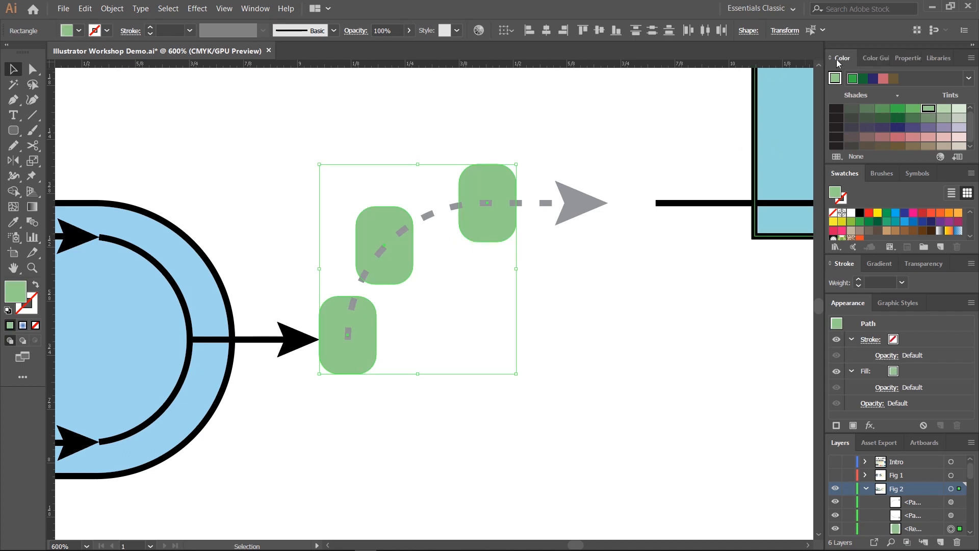
{"action": "left_click", "coordinate": [872, 57]}
{"action": "left_click", "coordinate": [586, 298]}
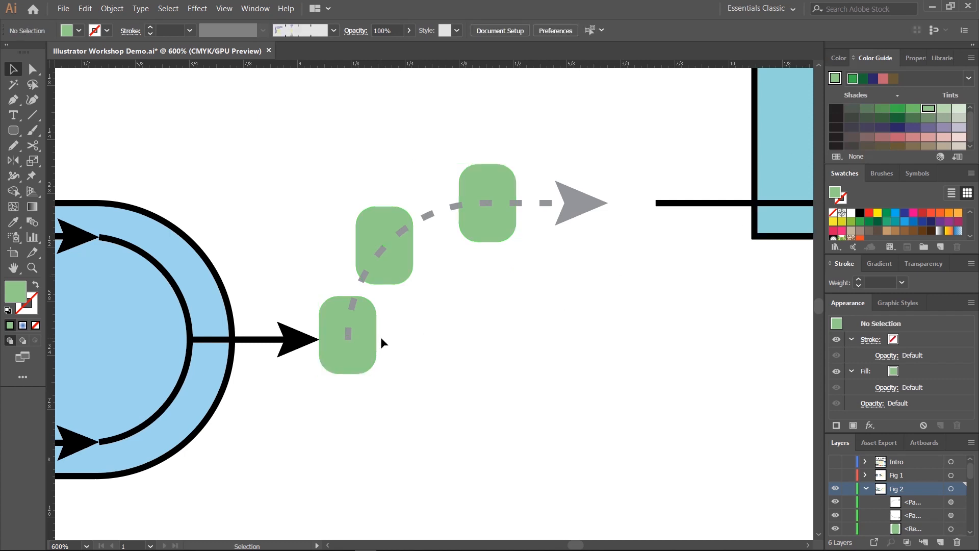
{"action": "key", "text": "ctrl+z"}
{"action": "key", "text": "ctrl+z"}
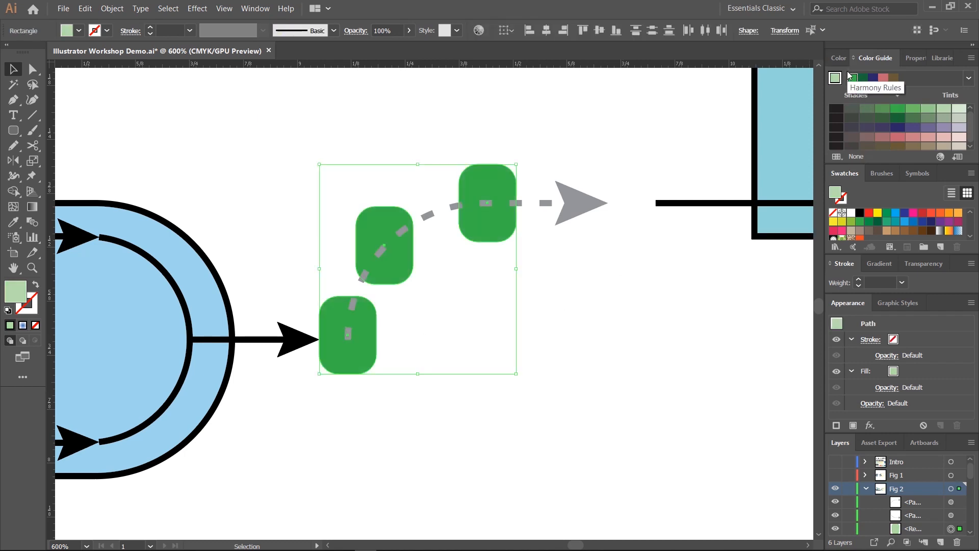
Step: Select the three green rounded rectangles and bring them to the front of the dashed arrow
{"action": "left_click", "coordinate": [533, 344]}
{"action": "key", "text": "a"}
{"action": "left_click", "coordinate": [364, 348]}
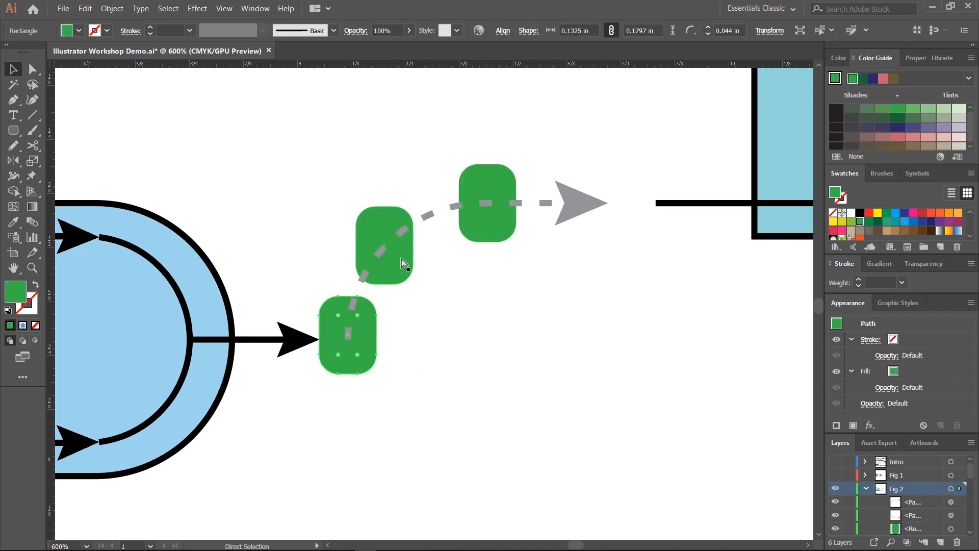
{"action": "key", "text": "v"}
{"action": "left_click", "coordinate": [400, 260], "text": "shift"}
{"action": "left_click", "coordinate": [503, 222], "text": "shift"}
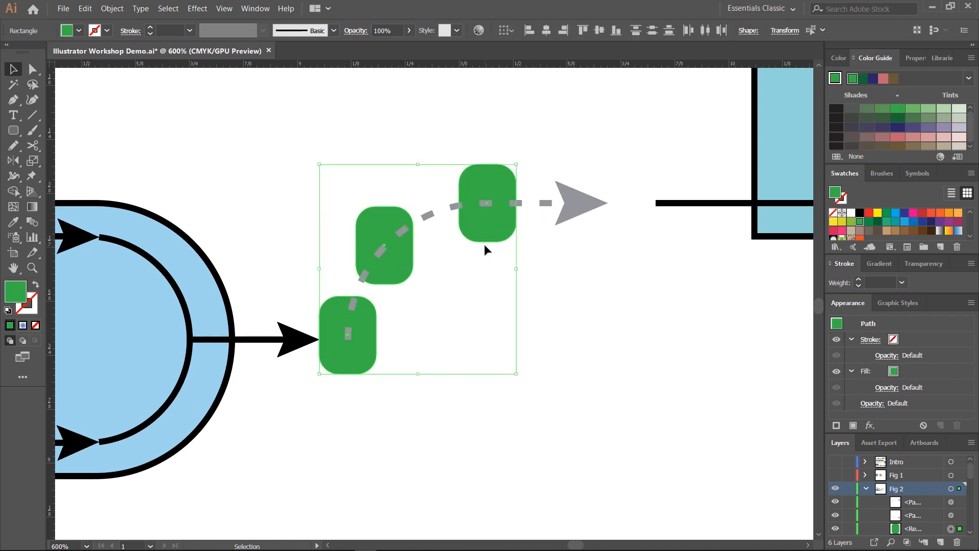
{"action": "right_click", "coordinate": [499, 221]}
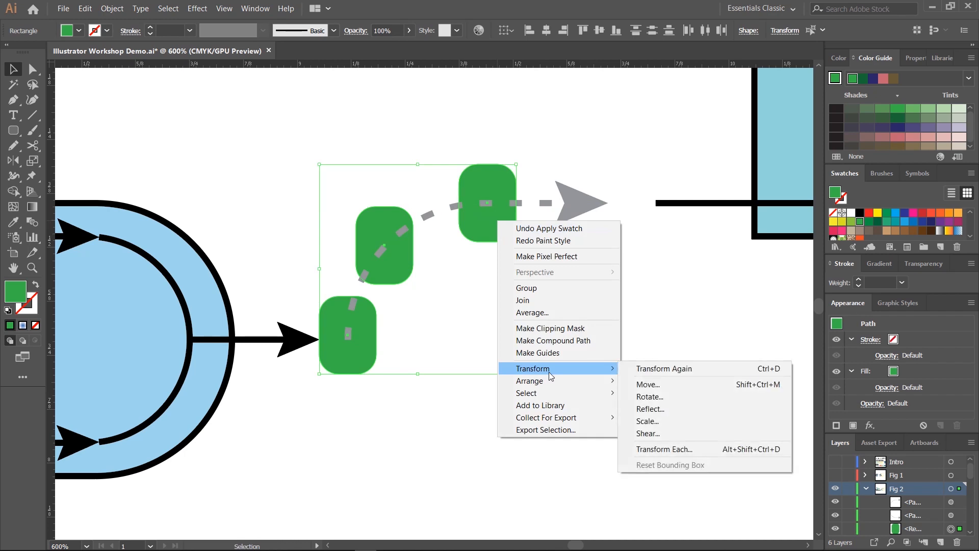
{"action": "mouse_move", "coordinate": [548, 387]}
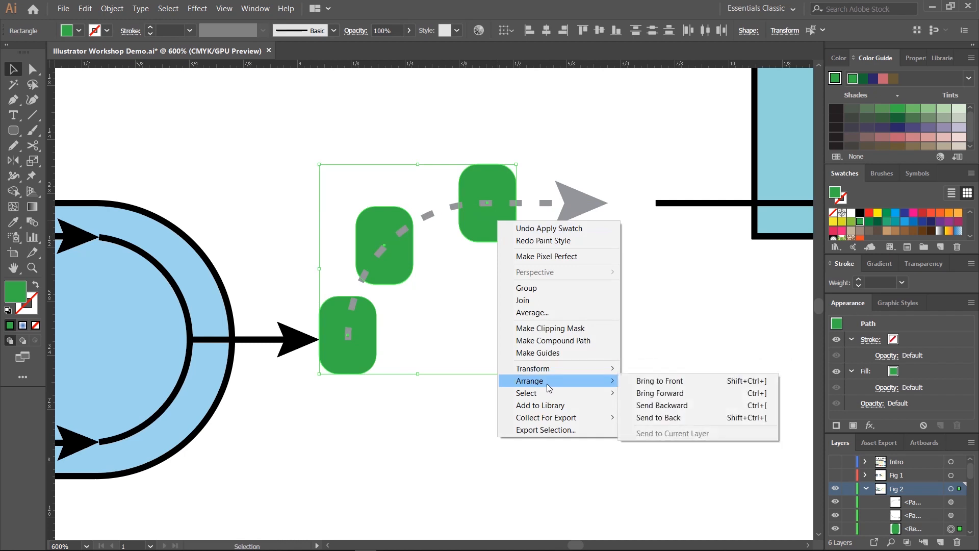
{"action": "left_click", "coordinate": [675, 381]}
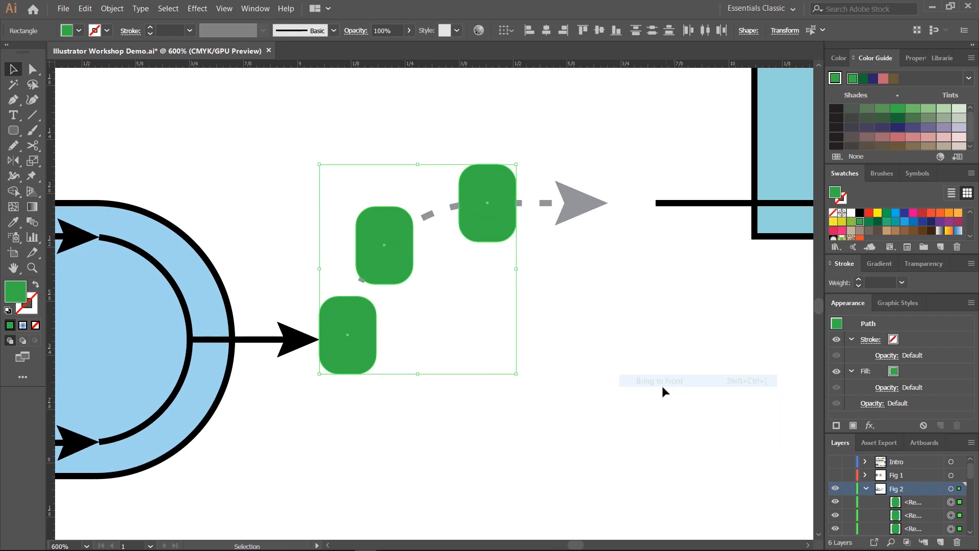
{"action": "left_click", "coordinate": [586, 306]}
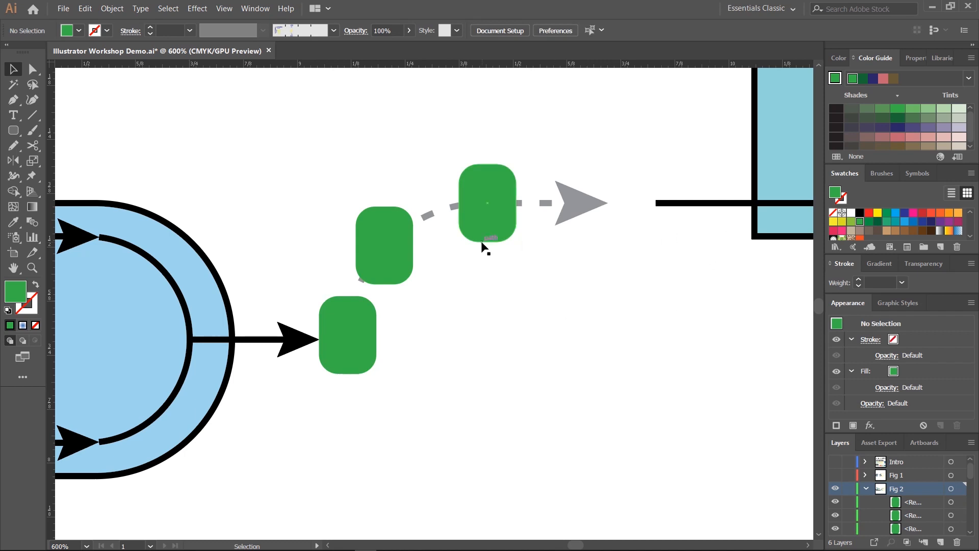
Step: Set the opacity of the three green rounded rectangles to 51%
{"action": "left_click", "coordinate": [360, 330]}
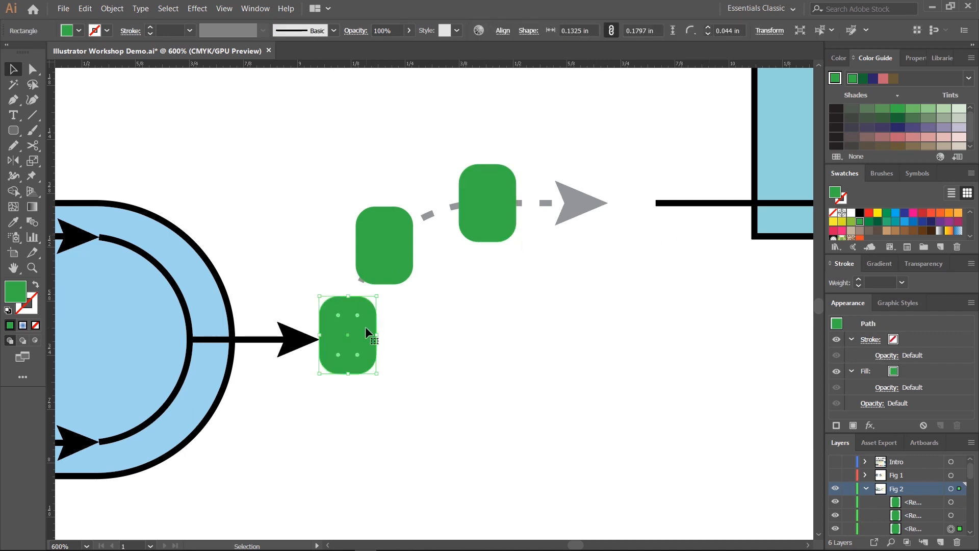
{"action": "left_click", "coordinate": [389, 254], "text": "shift"}
{"action": "left_click", "coordinate": [498, 224], "text": "shift"}
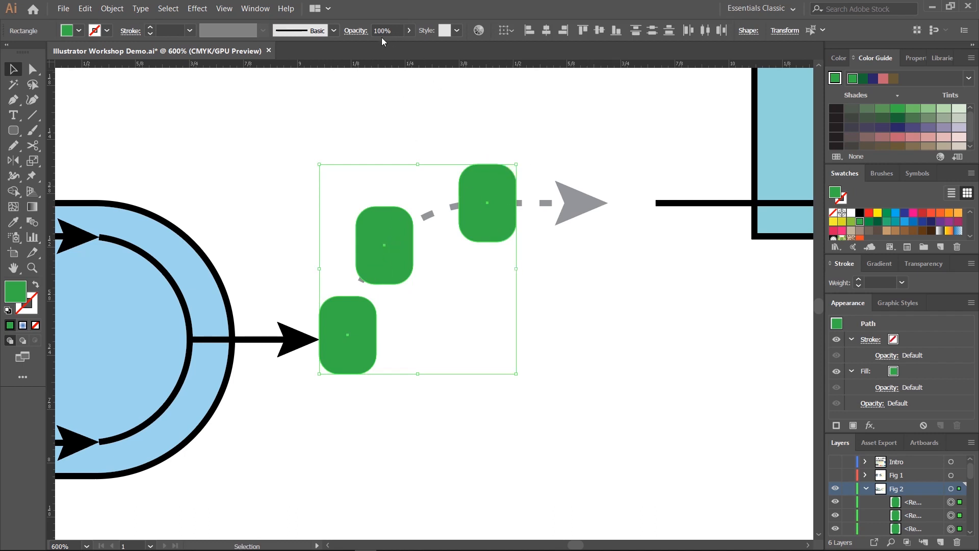
{"action": "left_click", "coordinate": [409, 30]}
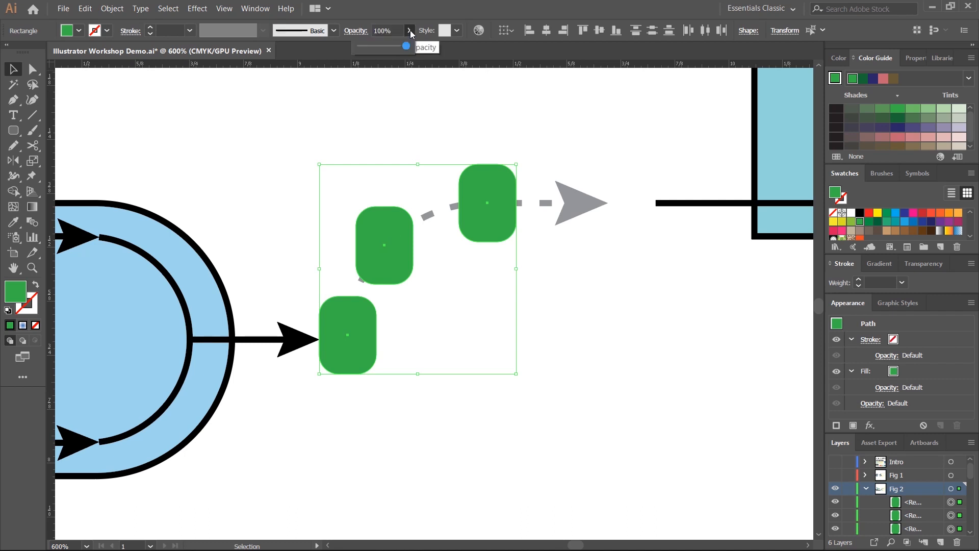
{"action": "left_click_drag", "start_coordinate": [406, 46], "coordinate": [385, 46]}
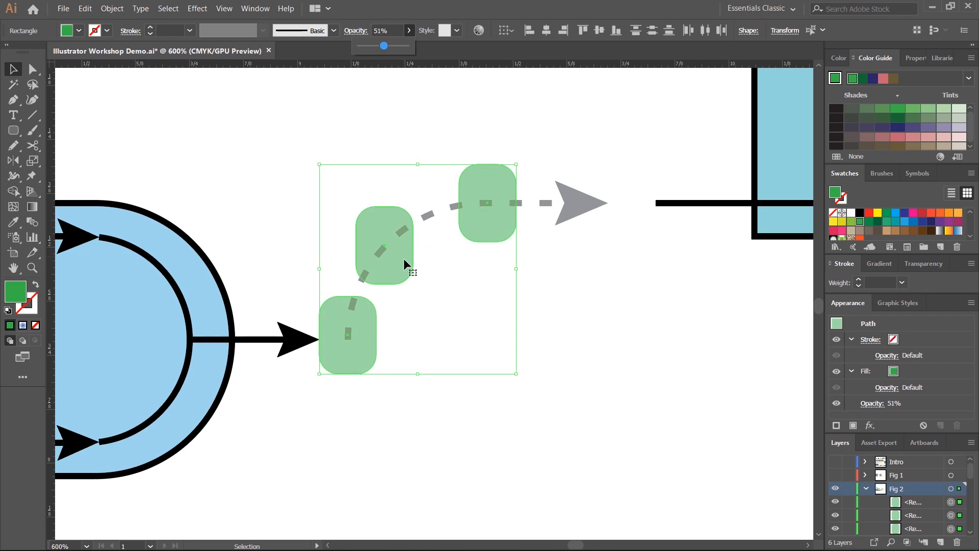
{"action": "left_click", "coordinate": [540, 296]}
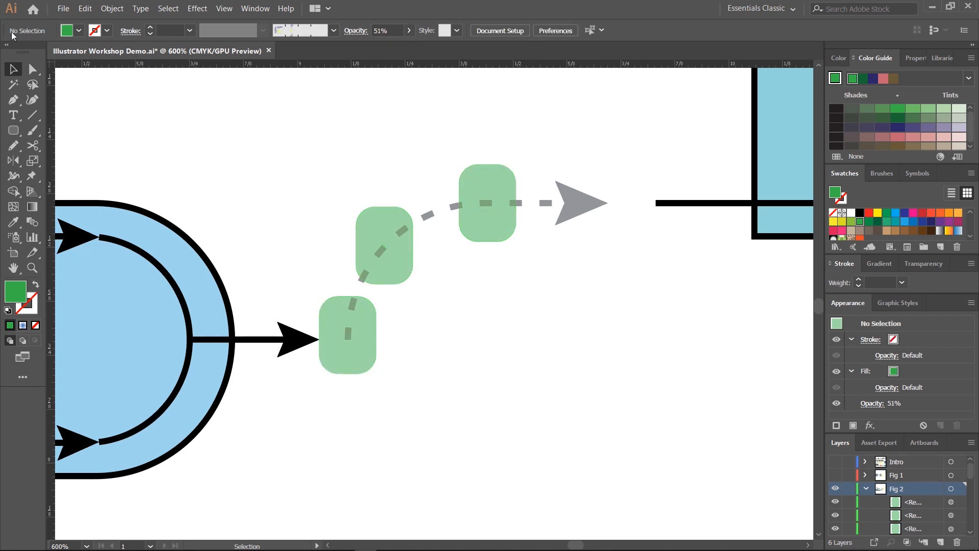
Step: Group the three translucent green rectangles on the lower dashed arrow
{"action": "scroll", "coordinate": [461, 381], "scroll_direction": "down", "scroll_amount": 4}
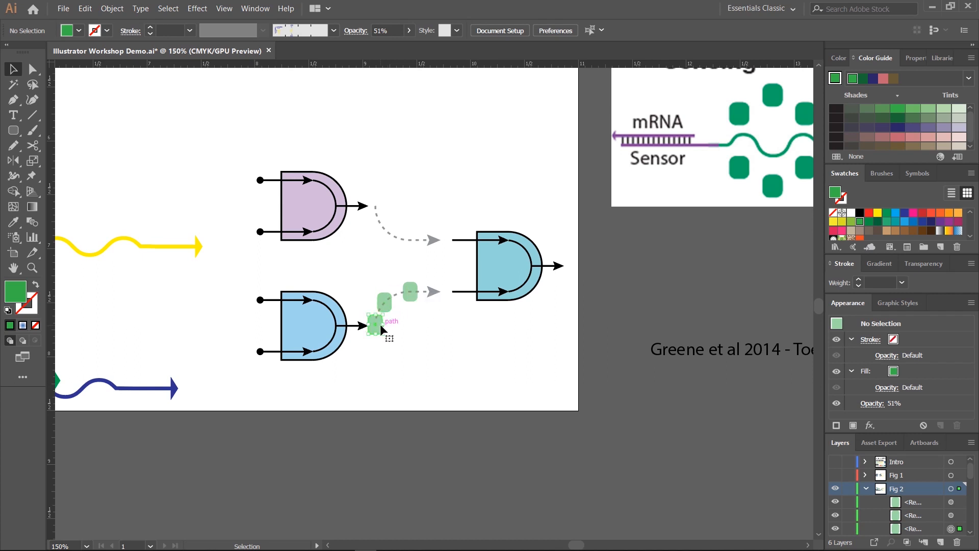
{"action": "left_click", "coordinate": [376, 325]}
{"action": "left_click", "coordinate": [384, 301], "text": "shift"}
{"action": "left_click", "coordinate": [410, 293], "text": "shift"}
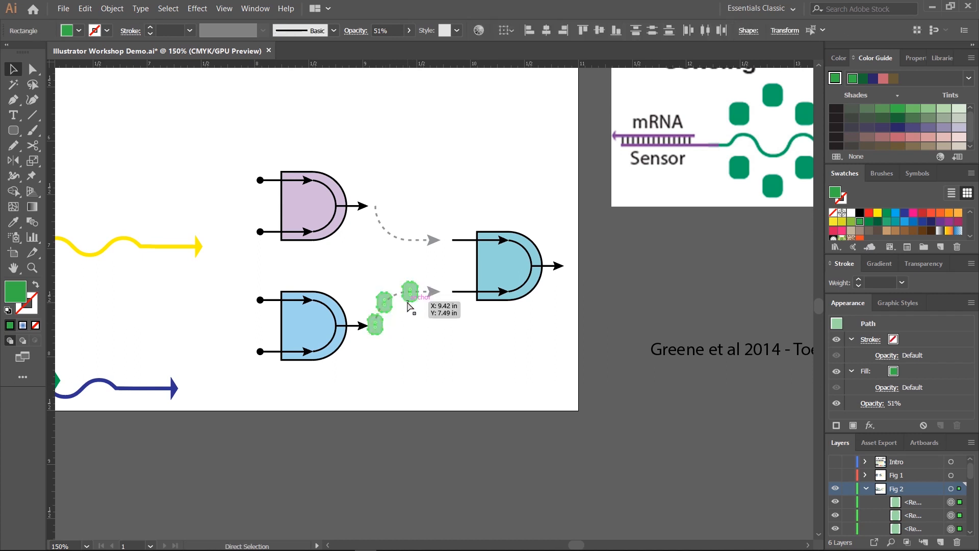
{"action": "key", "text": "ctrl+g"}
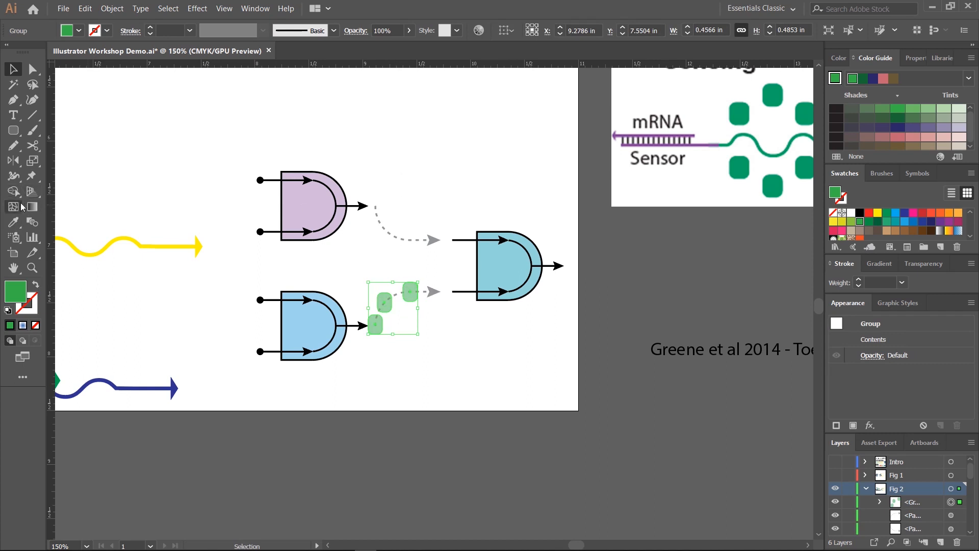
Step: Delete the upper dashed arrow and group the lower dashed arrow with its three green rectangles
{"action": "left_click", "coordinate": [407, 234]}
{"action": "left_click", "coordinate": [407, 234]}
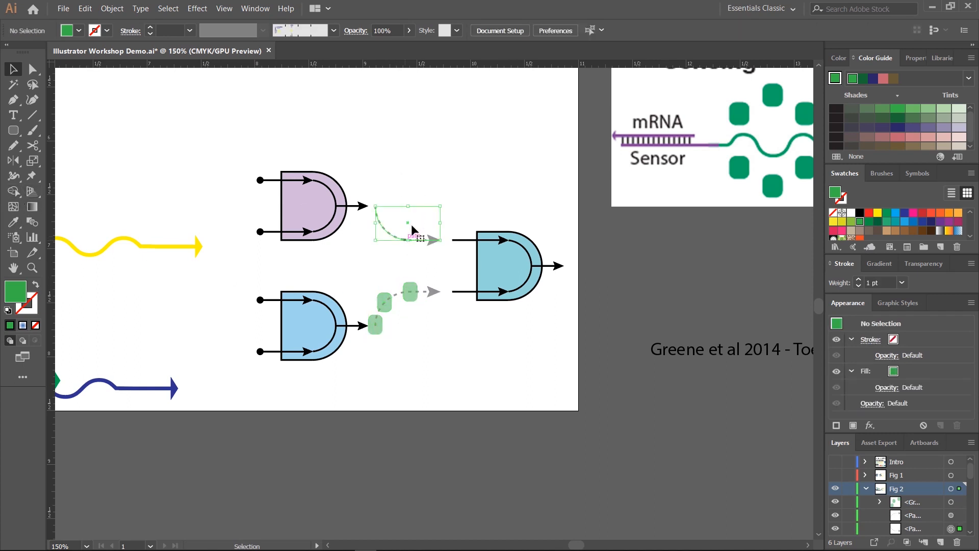
{"action": "key", "text": "Delete"}
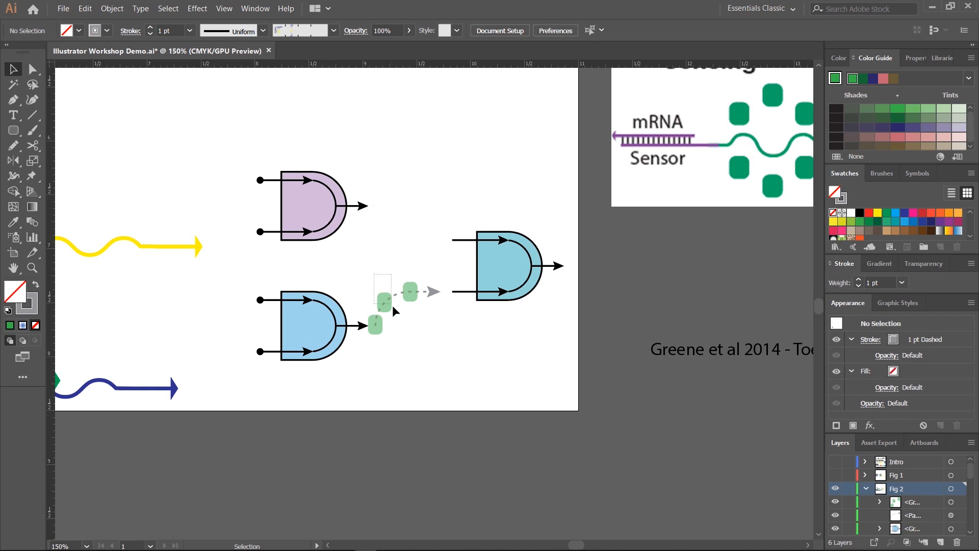
{"action": "left_click_drag", "start_coordinate": [393, 305], "coordinate": [427, 333]}
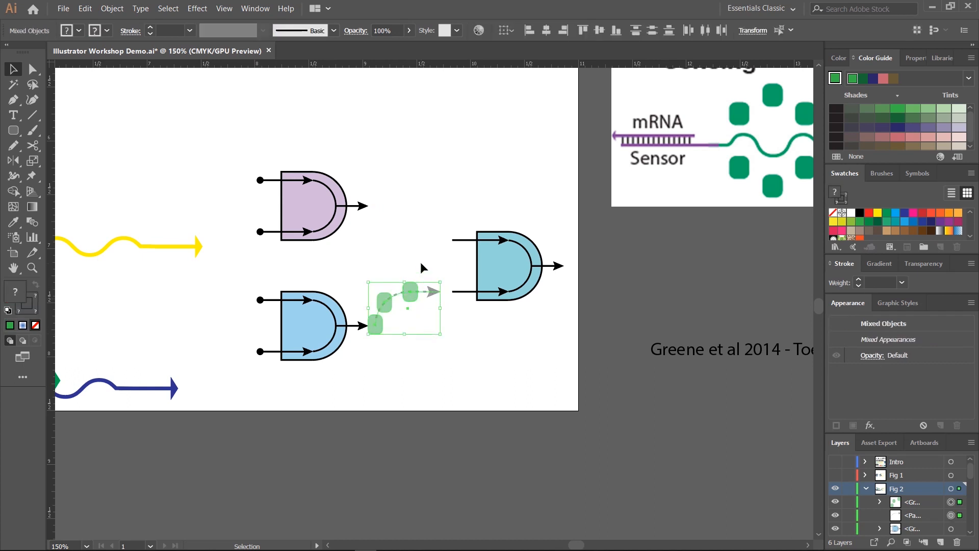
{"action": "key", "text": "ctrl+g"}
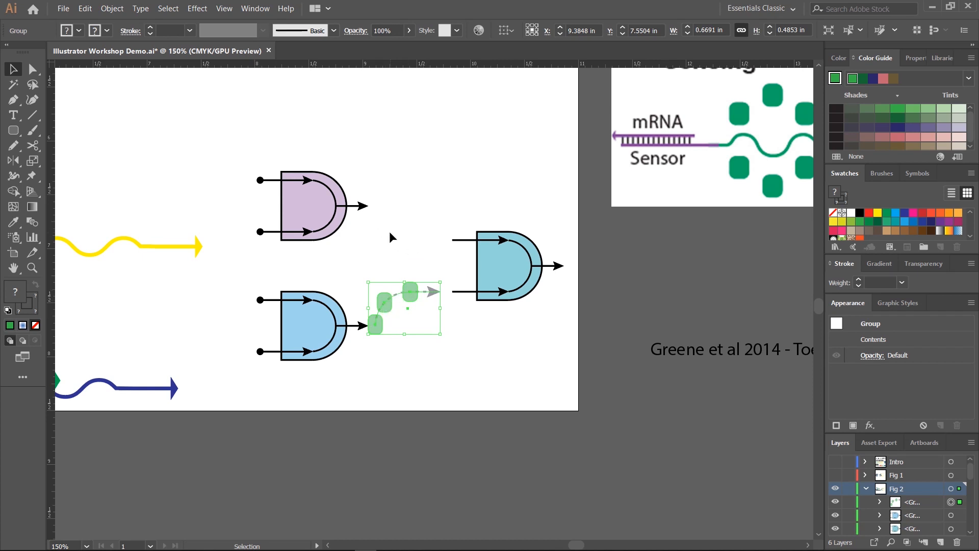
Step: Make a vertically mirrored copy of the arrow-and-rectangles group and place it at the purple gate's output arrow tip
{"action": "left_click", "coordinate": [14, 160]}
{"action": "left_click_drag", "start_coordinate": [420, 254], "coordinate": [458, 400]}
{"action": "left_click", "coordinate": [14, 70]}
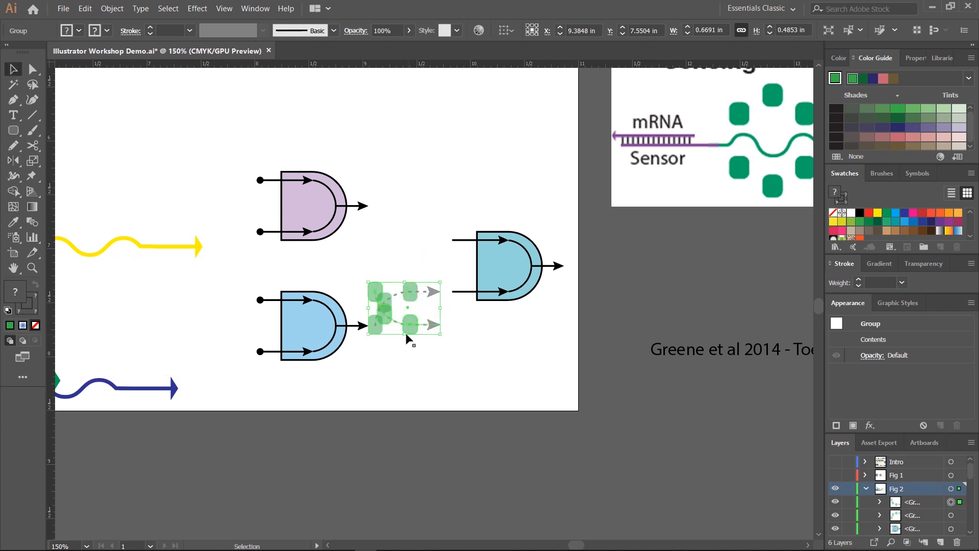
{"action": "left_click_drag", "start_coordinate": [408, 319], "coordinate": [400, 237]}
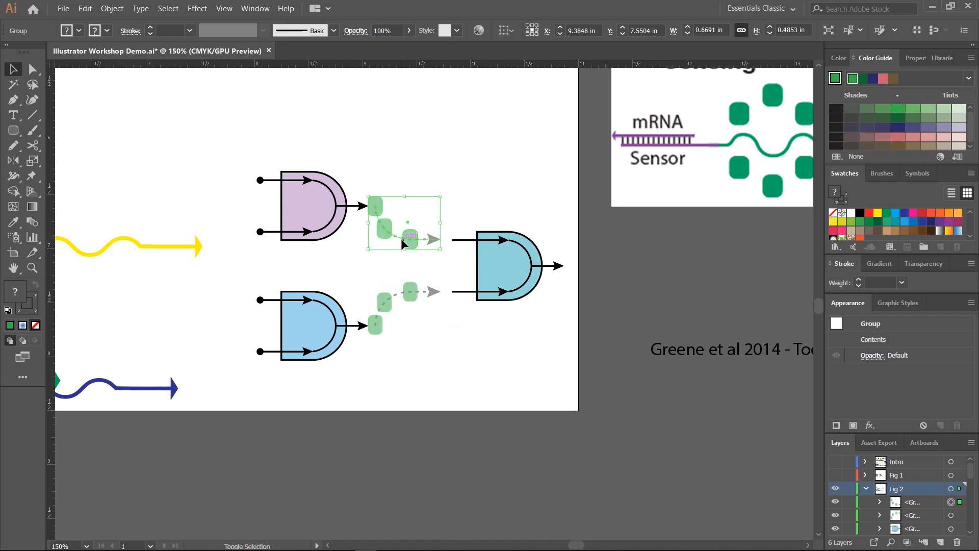
{"action": "left_click", "coordinate": [527, 140]}
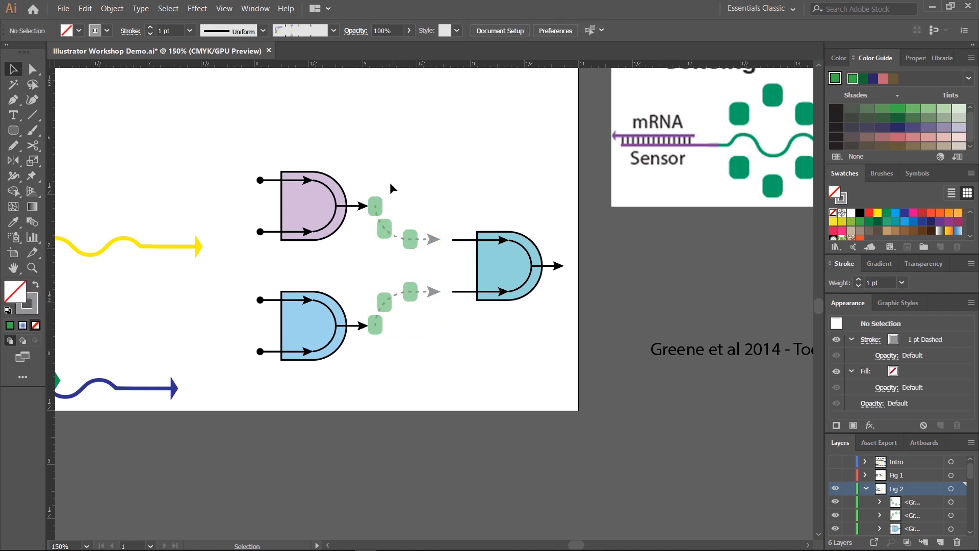
Step: Isolate the upper group and recolor its three rounded rectangles with the red swatch
{"action": "left_click", "coordinate": [376, 201]}
{"action": "double_click", "coordinate": [376, 200]}
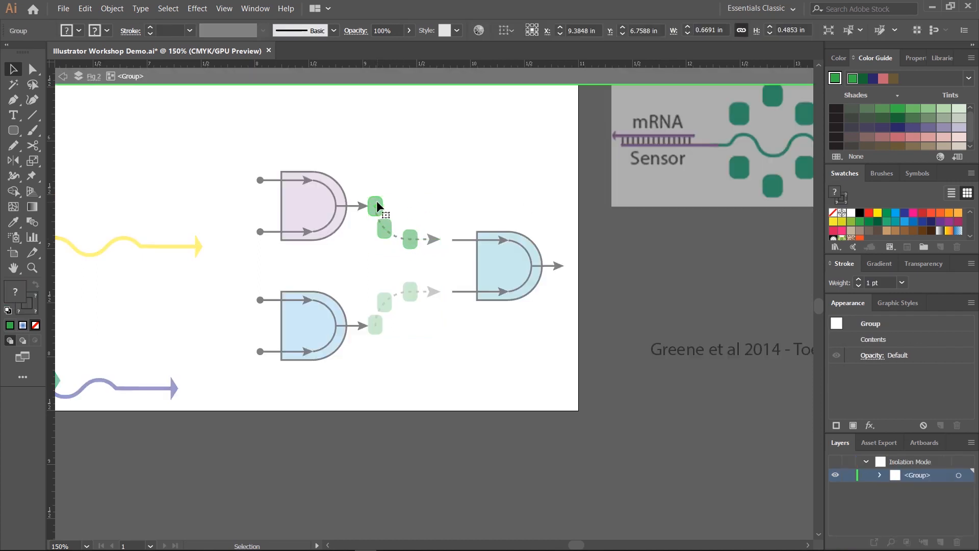
{"action": "left_click", "coordinate": [376, 200]}
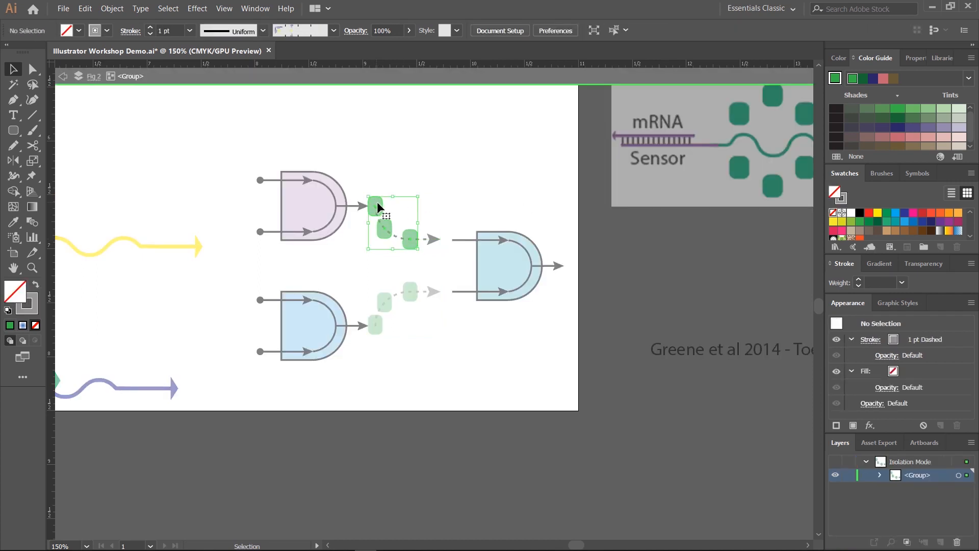
{"action": "left_click", "coordinate": [868, 213]}
{"action": "double_click", "coordinate": [466, 191]}
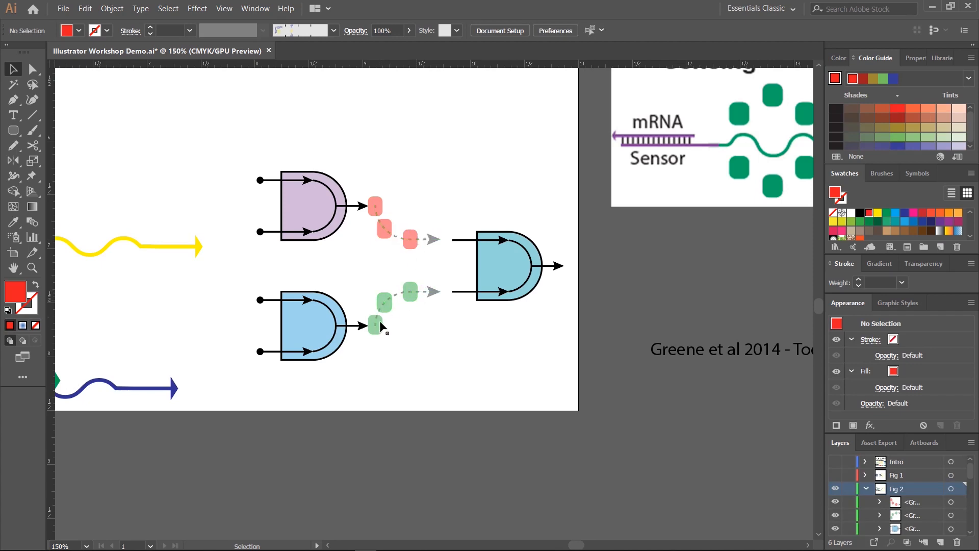
{"action": "left_click_drag", "start_coordinate": [633, 300], "coordinate": [288, 337]}
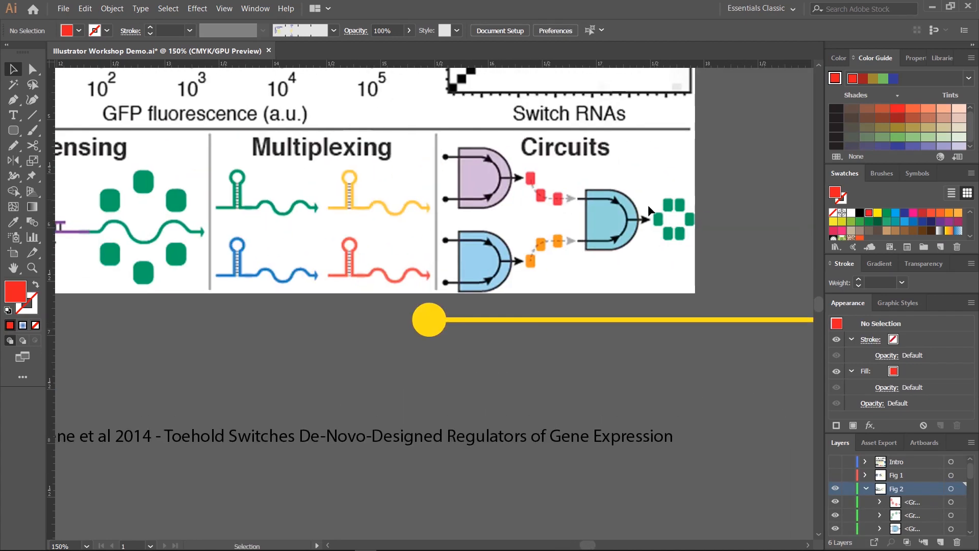
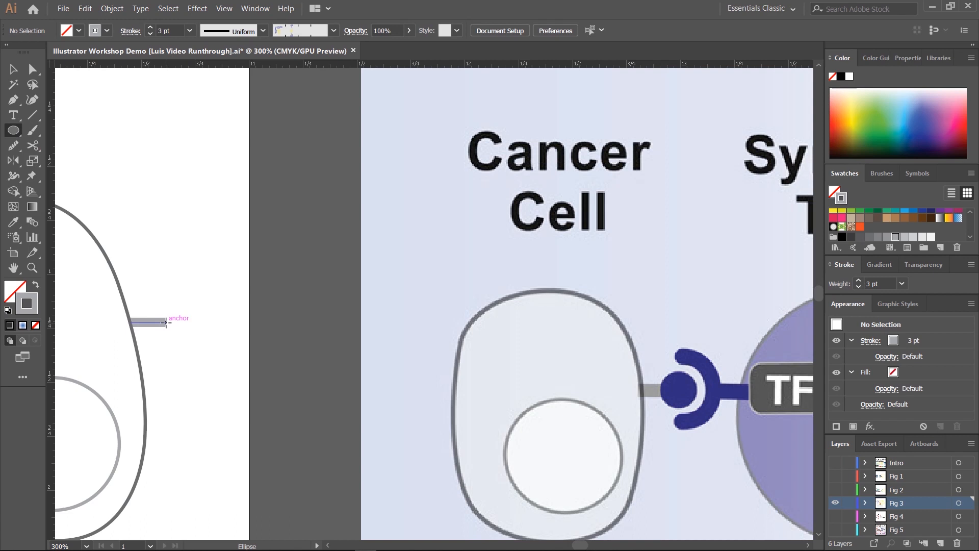
Step: Draw a circle about 0.126 in wide centered on the gray connector line's outer end and swap its stroke color to the fill
{"action": "left_click_drag", "start_coordinate": [165, 322], "coordinate": [180, 336]}
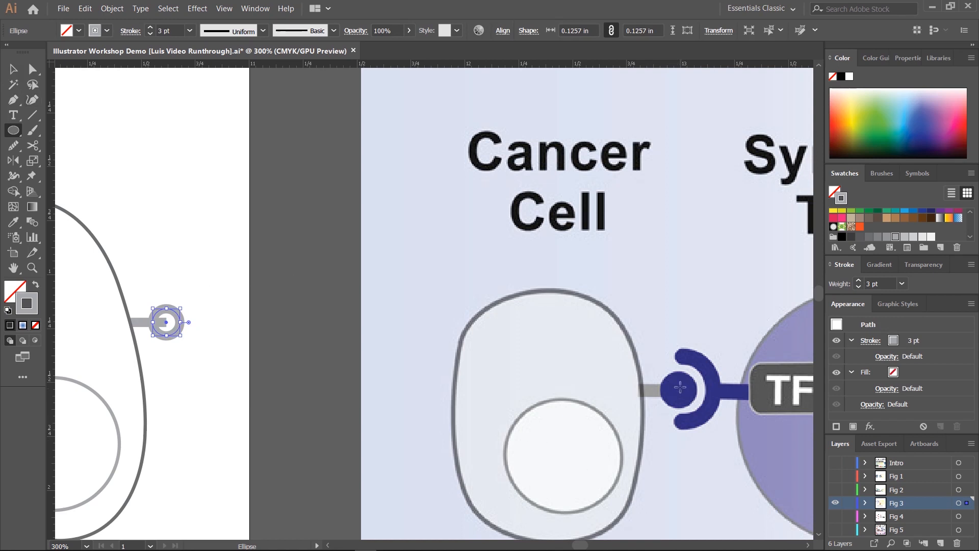
{"action": "left_click", "coordinate": [13, 69]}
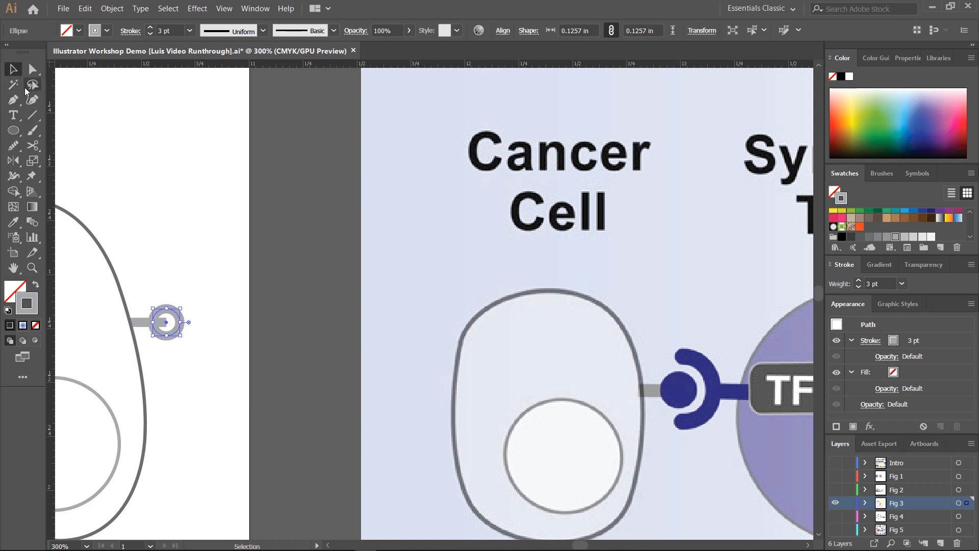
{"action": "left_click", "coordinate": [36, 284]}
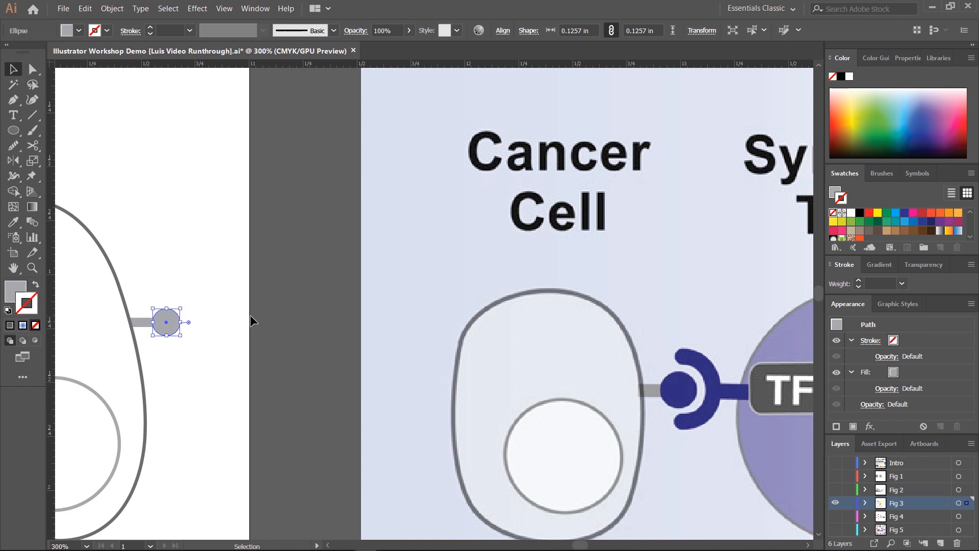
{"action": "left_click", "coordinate": [222, 312]}
Step: Fill the circle at the end of the gray connector with the purple swatch, leaving it without a stroke
{"action": "left_click", "coordinate": [168, 323]}
{"action": "left_click", "coordinate": [930, 222]}
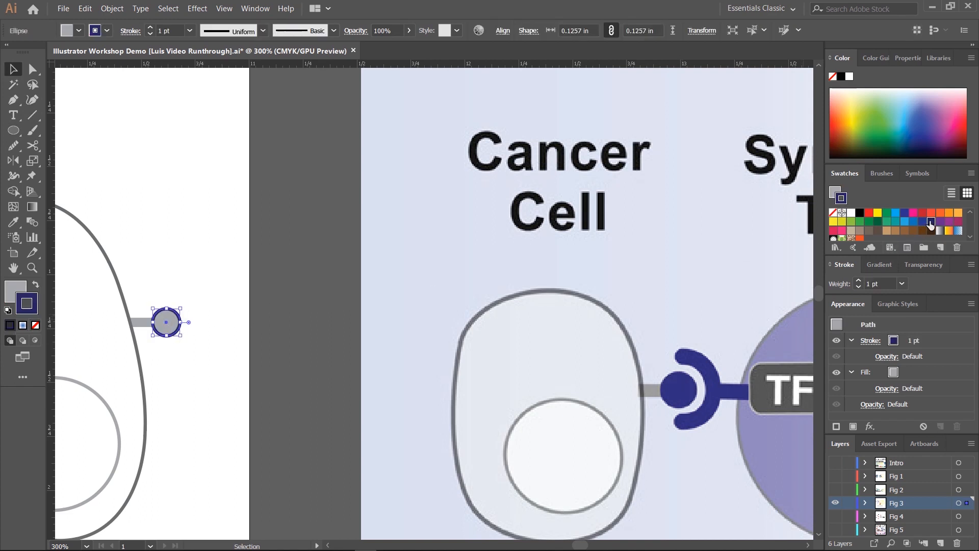
{"action": "key", "text": "slash"}
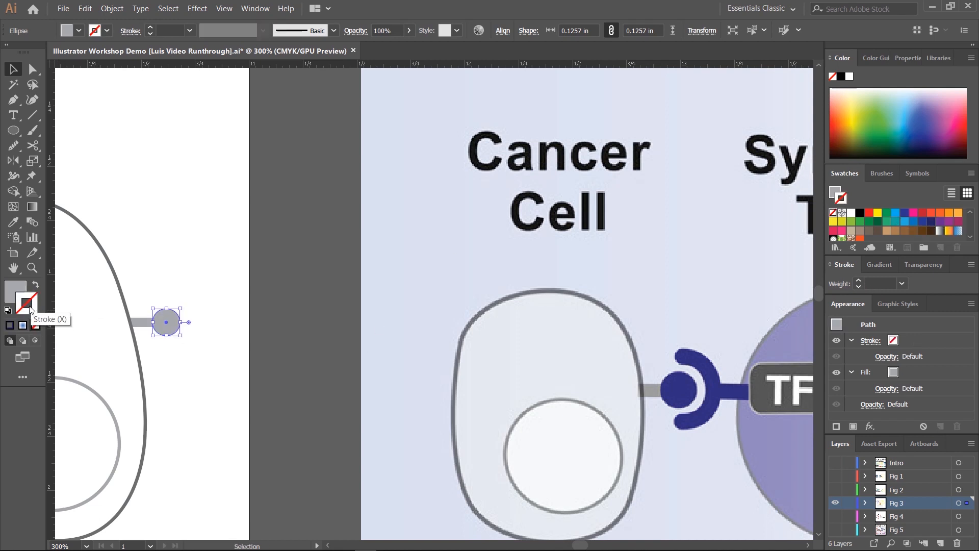
{"action": "left_click", "coordinate": [14, 290]}
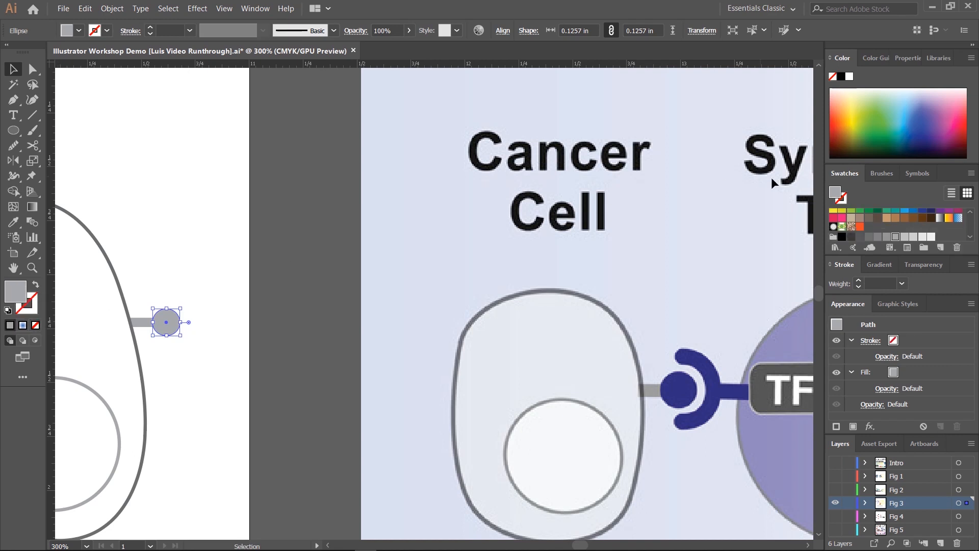
{"action": "left_click", "coordinate": [940, 210]}
{"action": "left_click", "coordinate": [234, 326]}
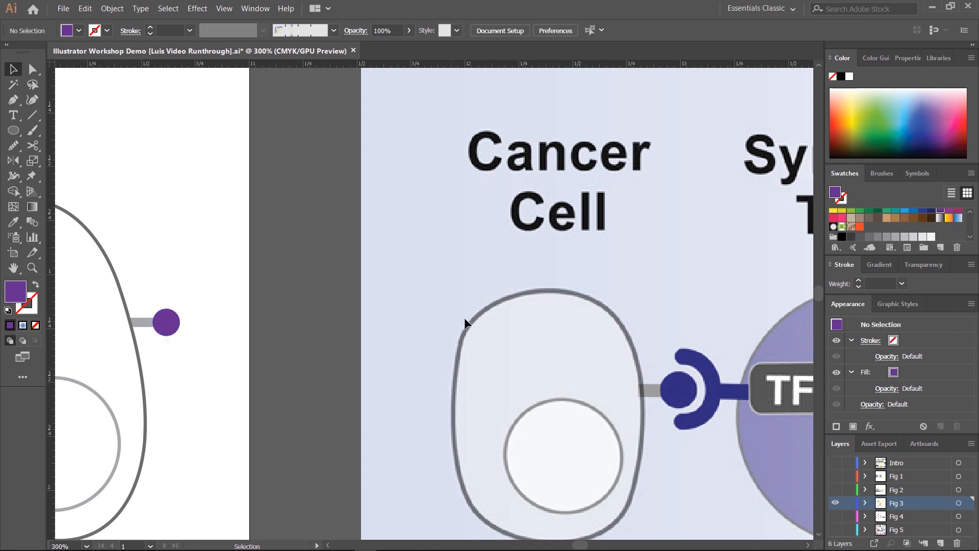
Step: Duplicate the purple circle horizontally, placing the copy just to the right of the original
{"action": "left_click_drag", "start_coordinate": [617, 340], "coordinate": [326, 326]}
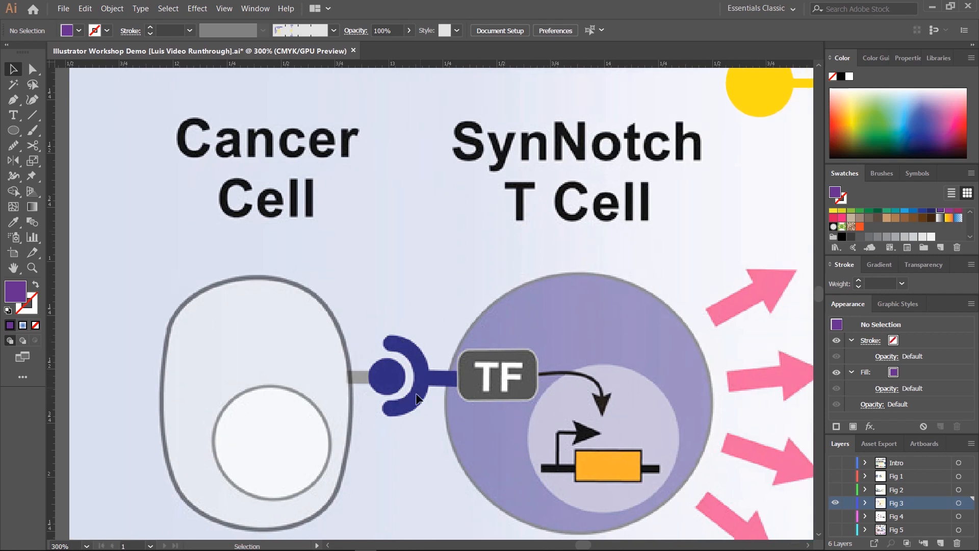
{"action": "left_click_drag", "start_coordinate": [415, 354], "coordinate": [723, 318]}
{"action": "left_click_drag", "start_coordinate": [358, 327], "coordinate": [572, 329]}
{"action": "left_click", "coordinate": [397, 278]}
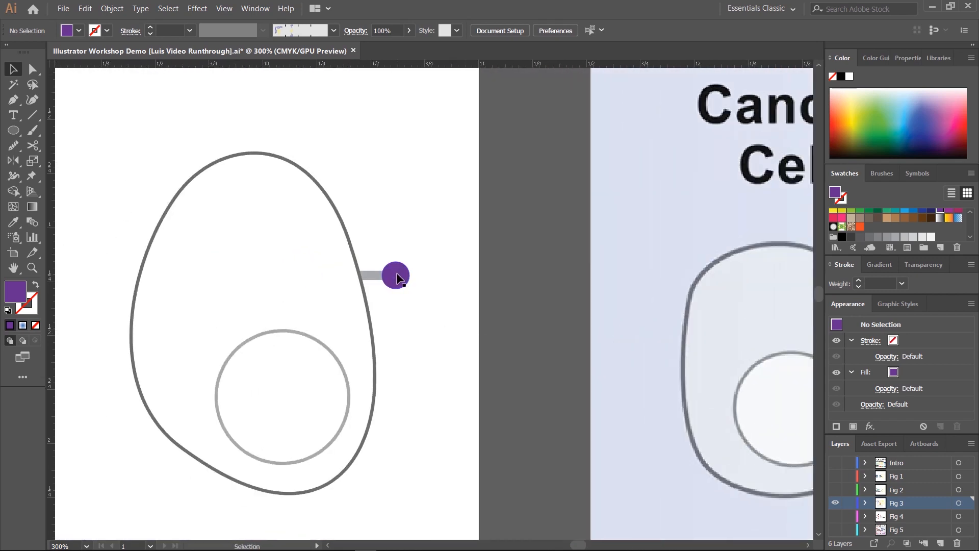
{"action": "left_click_drag", "start_coordinate": [399, 282], "coordinate": [442, 282]}
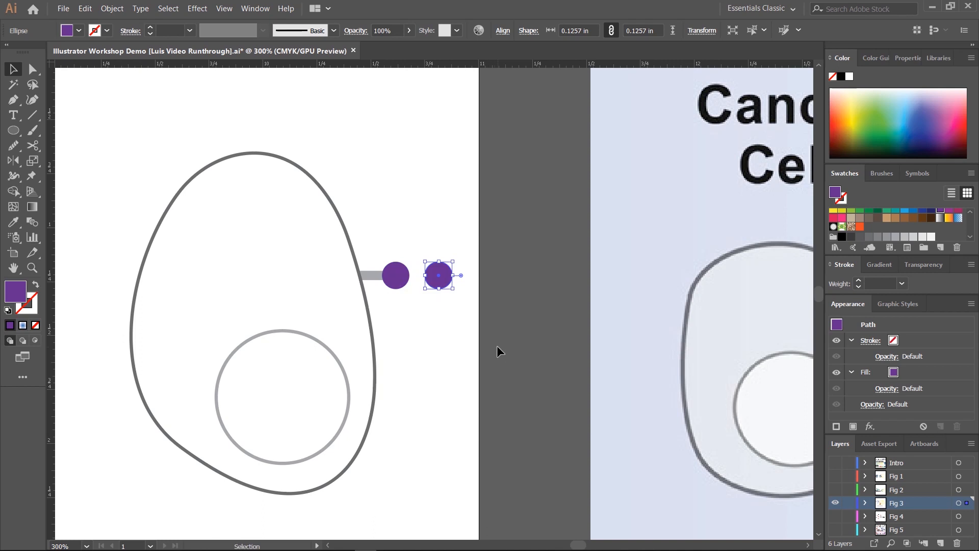
{"action": "left_click", "coordinate": [498, 350]}
Step: Scale the copied circle up proportionally to about 0.22 in and turn its purple fill into an outline
{"action": "left_click", "coordinate": [446, 281]}
{"action": "left_click", "coordinate": [33, 161]}
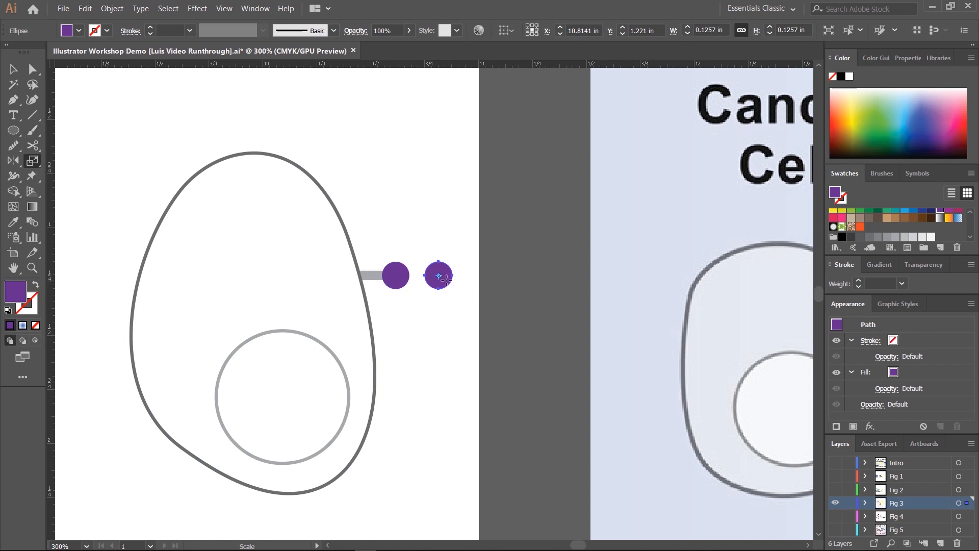
{"action": "left_click_drag", "start_coordinate": [445, 279], "coordinate": [451, 283]}
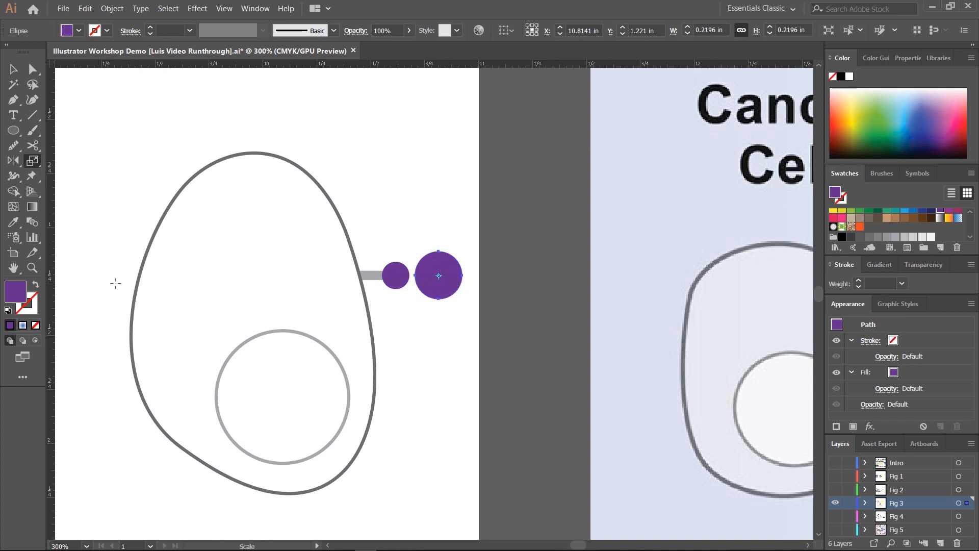
{"action": "left_click", "coordinate": [37, 289]}
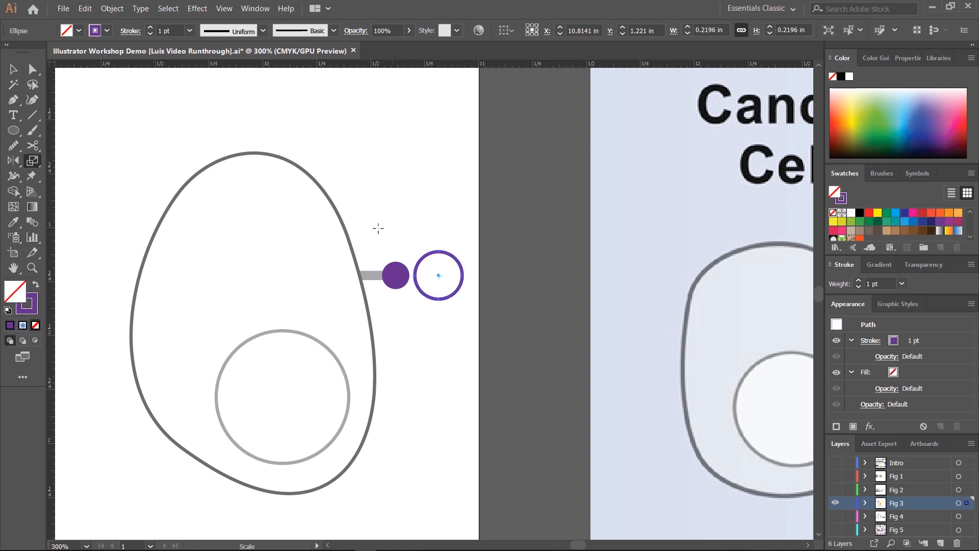
Step: Delete the leftmost anchor point of the purple outlined circle to leave only its right half as an arc
{"action": "left_click", "coordinate": [13, 69]}
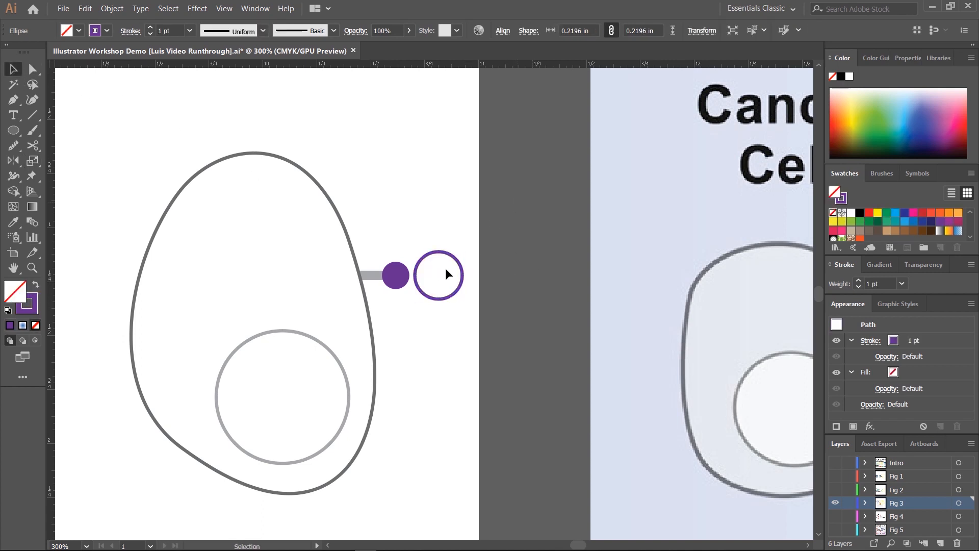
{"action": "left_click", "coordinate": [443, 269]}
{"action": "left_click", "coordinate": [31, 70]}
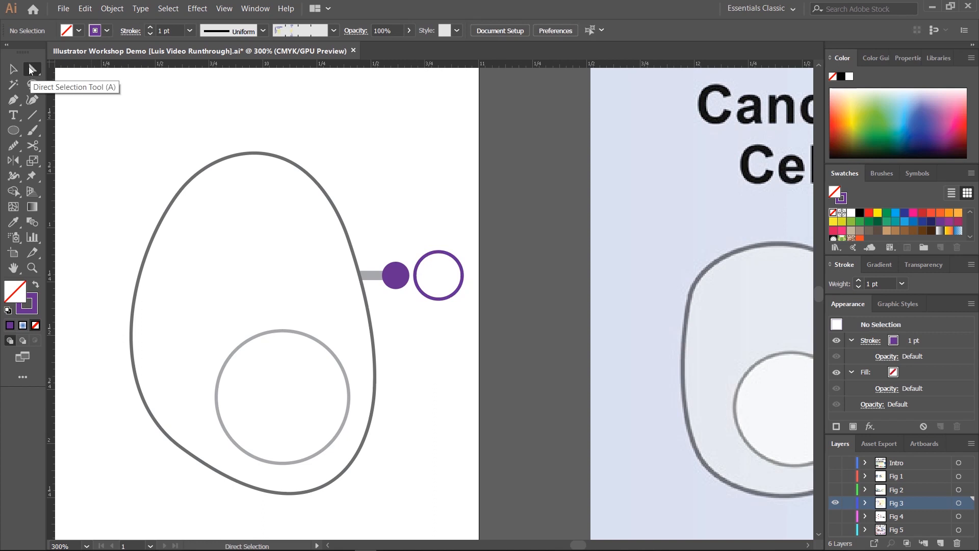
{"action": "left_click", "coordinate": [415, 276]}
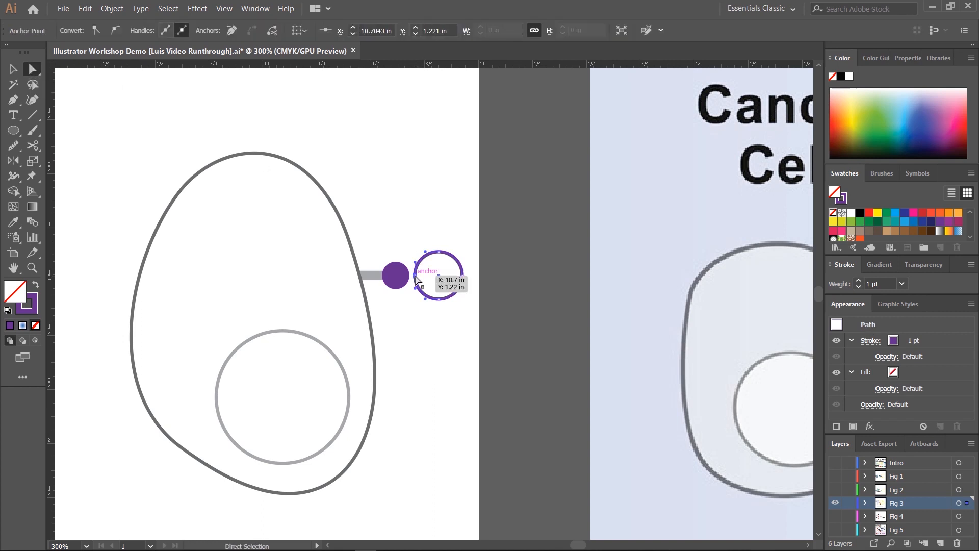
{"action": "key", "text": "Delete"}
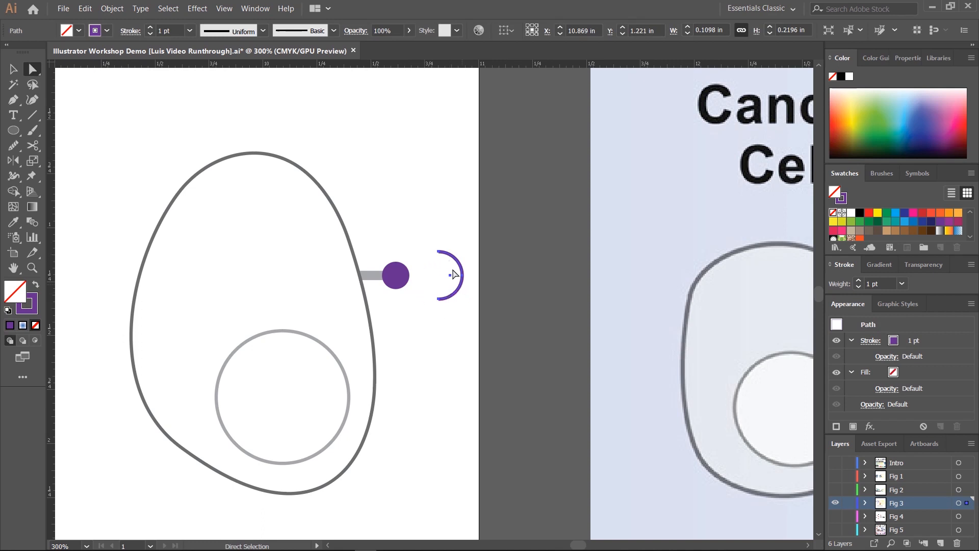
Step: Set the purple half-circle arc's stroke weight to 5 pt, using the reference figure's receptor as a guide
{"action": "left_click", "coordinate": [13, 69]}
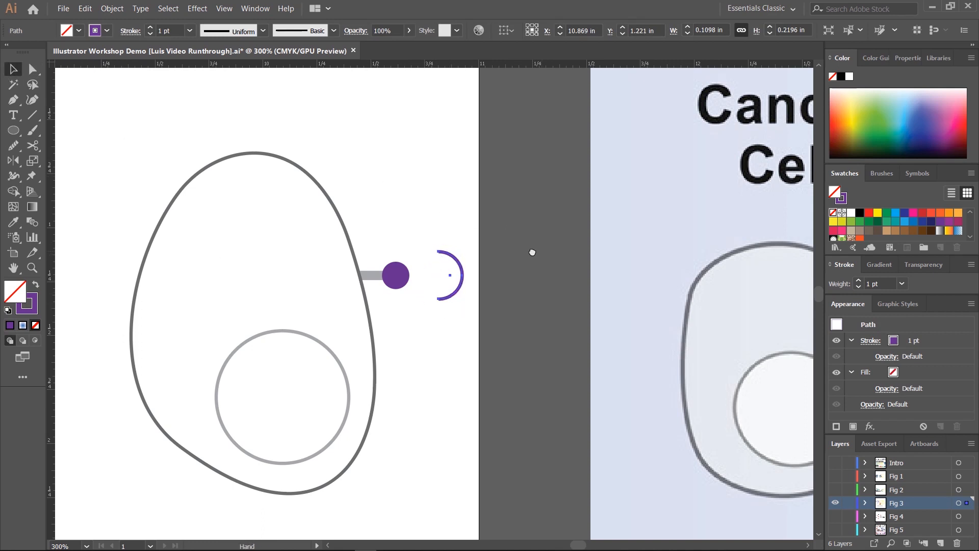
{"action": "left_click_drag", "start_coordinate": [675, 226], "coordinate": [381, 269]}
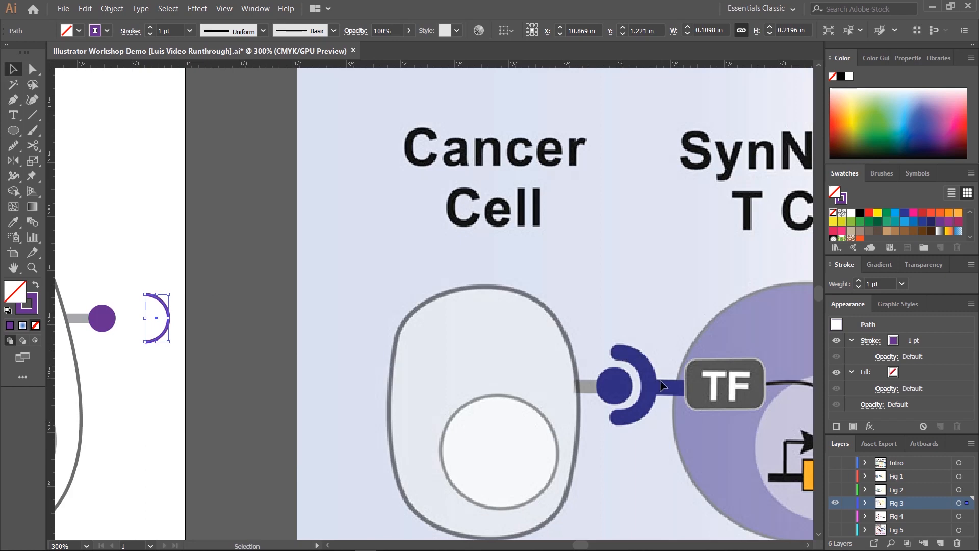
{"action": "left_click_drag", "start_coordinate": [220, 265], "coordinate": [533, 238]}
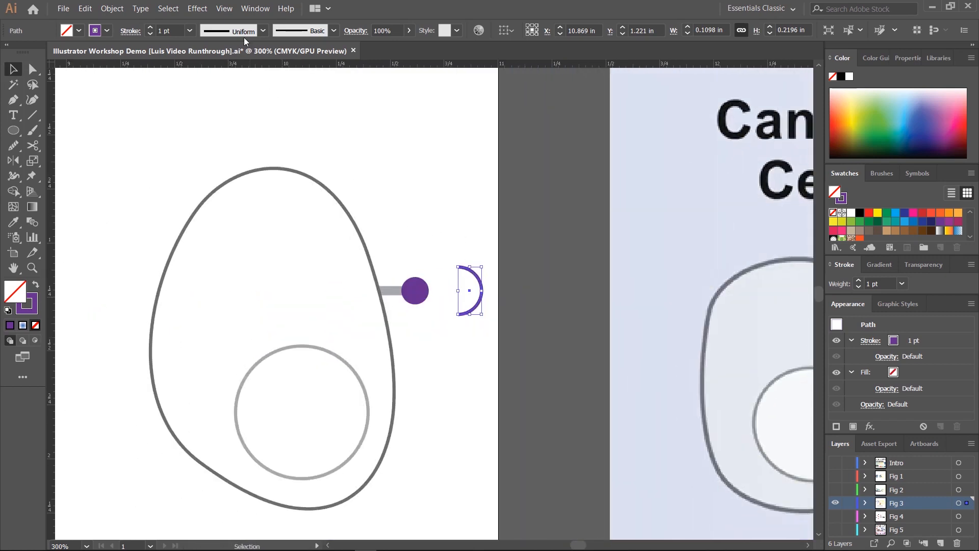
{"action": "left_click", "coordinate": [151, 27]}
{"action": "left_click", "coordinate": [151, 26]}
{"action": "left_click", "coordinate": [151, 26]}
{"action": "left_click", "coordinate": [151, 26]}
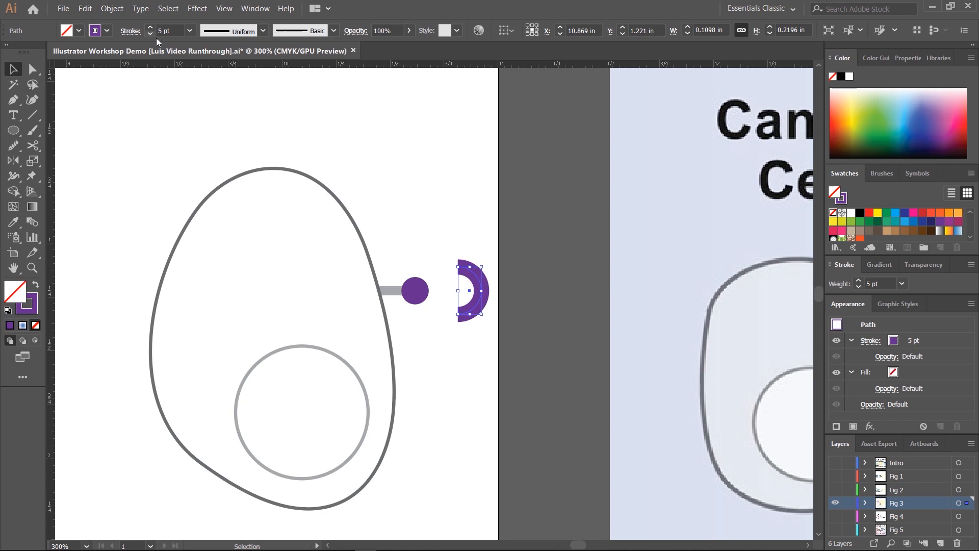
{"action": "left_click", "coordinate": [499, 251]}
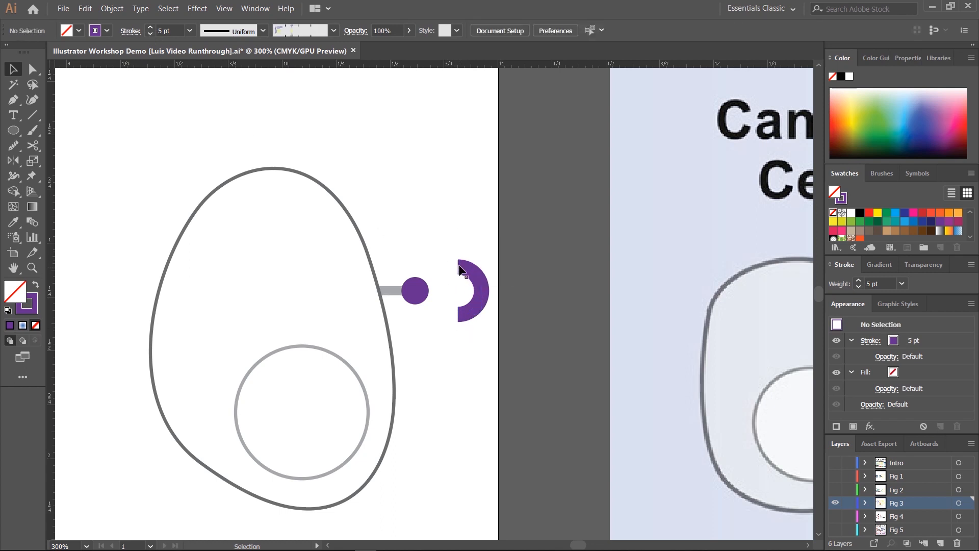
Step: Give the purple half-circle arc's stroke round caps
{"action": "left_click", "coordinate": [479, 283]}
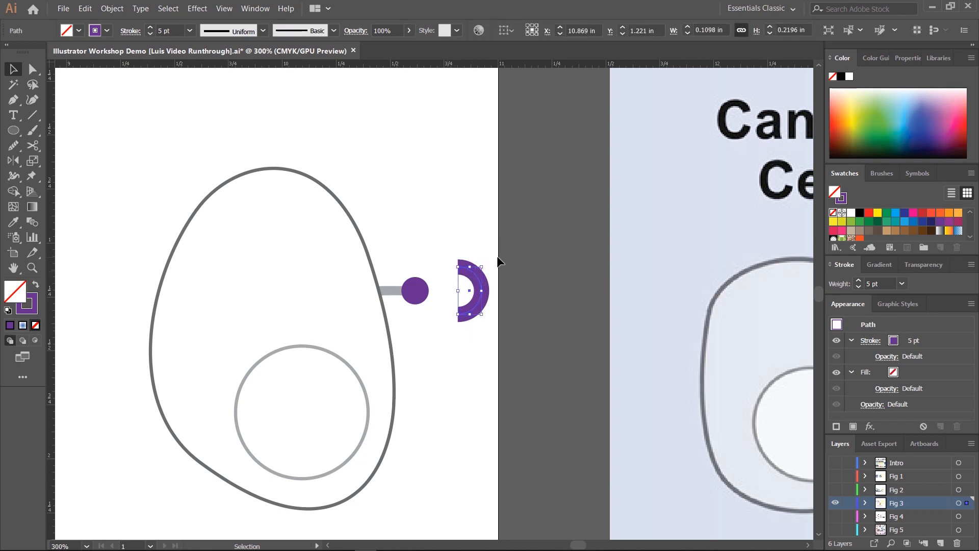
{"action": "left_click", "coordinate": [130, 31]}
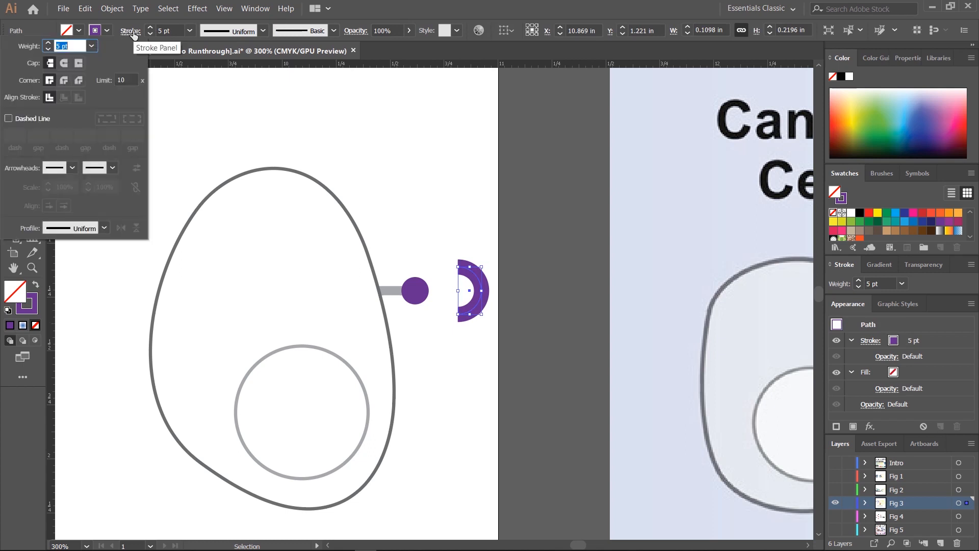
{"action": "left_click", "coordinate": [65, 63]}
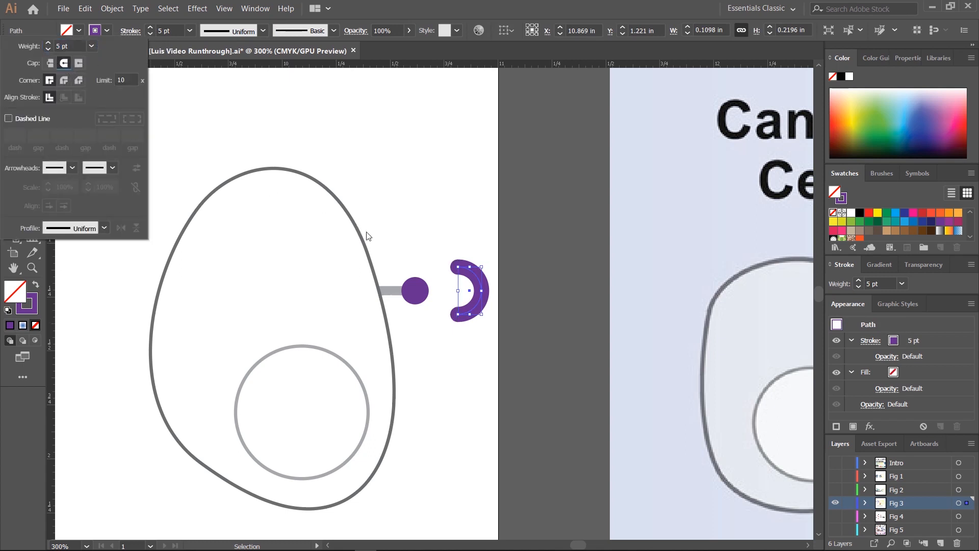
{"action": "left_click", "coordinate": [550, 17]}
{"action": "left_click", "coordinate": [524, 270]}
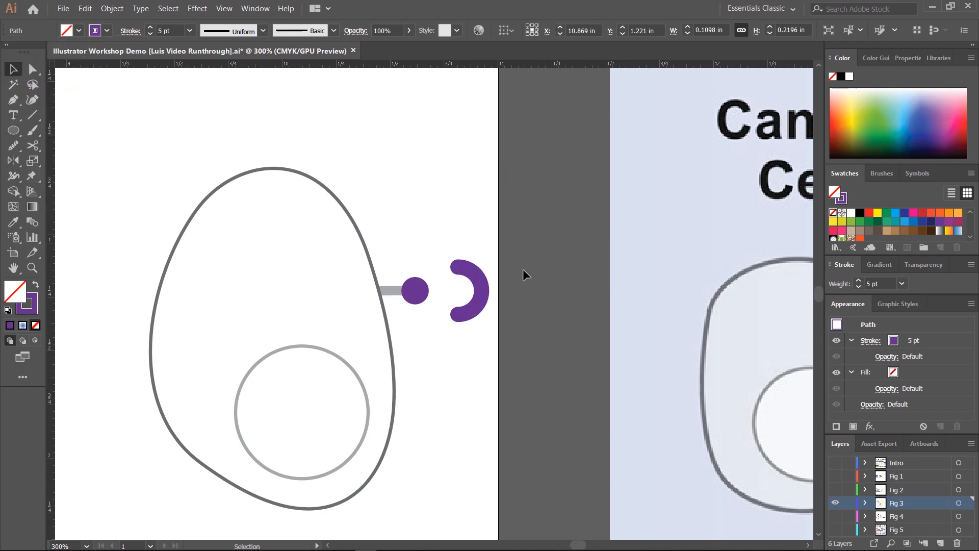
Step: Move the purple arc horizontally toward the cell so it cups the purple circle concentrically, as in the reference
{"action": "left_click_drag", "start_coordinate": [694, 287], "coordinate": [541, 285]}
{"action": "left_click_drag", "start_coordinate": [791, 371], "coordinate": [711, 346]}
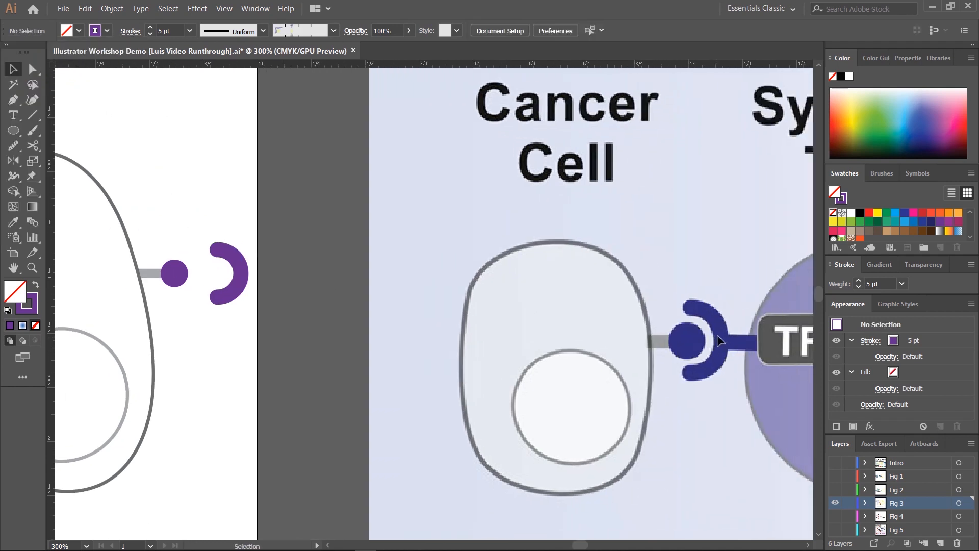
{"action": "left_click", "coordinate": [239, 270]}
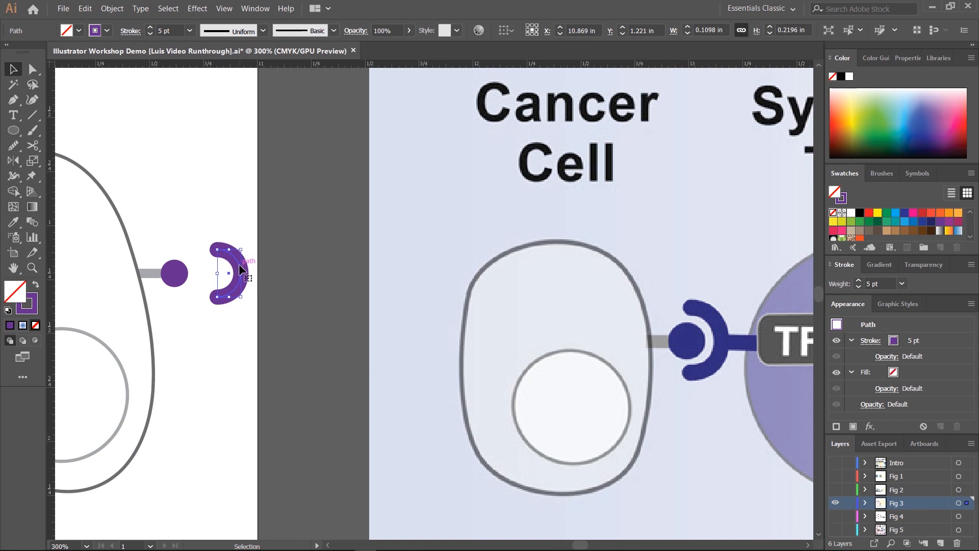
{"action": "left_click_drag", "start_coordinate": [239, 270], "coordinate": [199, 270]}
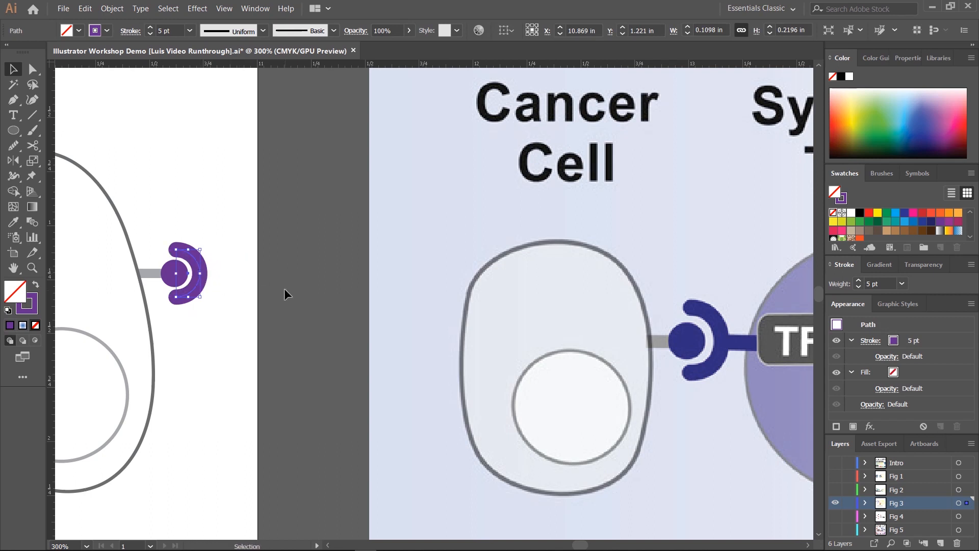
{"action": "left_click", "coordinate": [239, 287]}
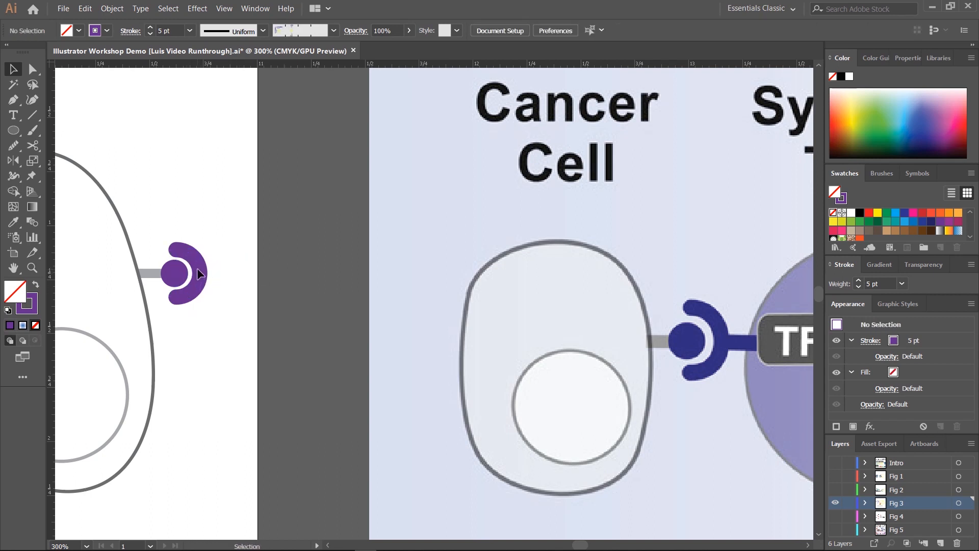
Step: Reduce the purple arc's stroke weight to 4 pt
{"action": "left_click", "coordinate": [199, 271]}
{"action": "left_click", "coordinate": [151, 33]}
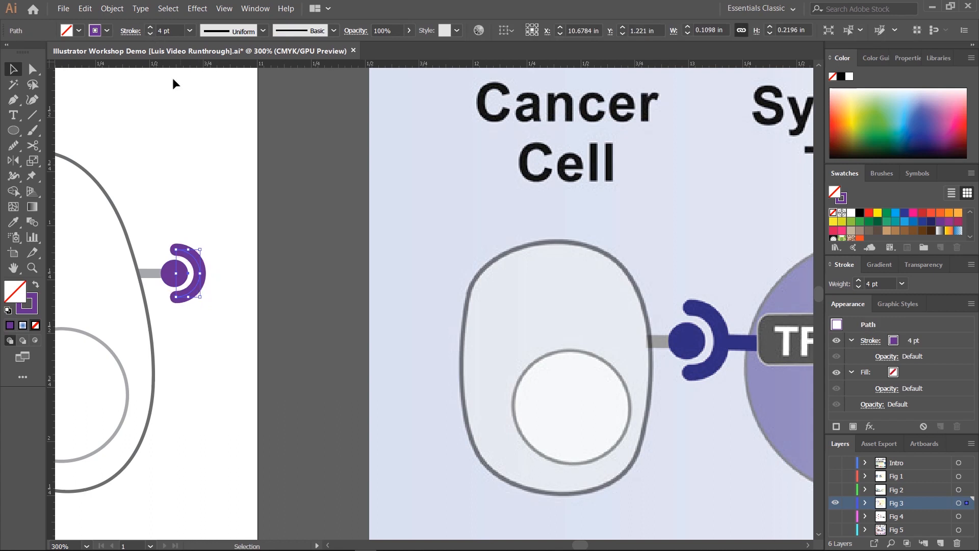
{"action": "left_click", "coordinate": [295, 276]}
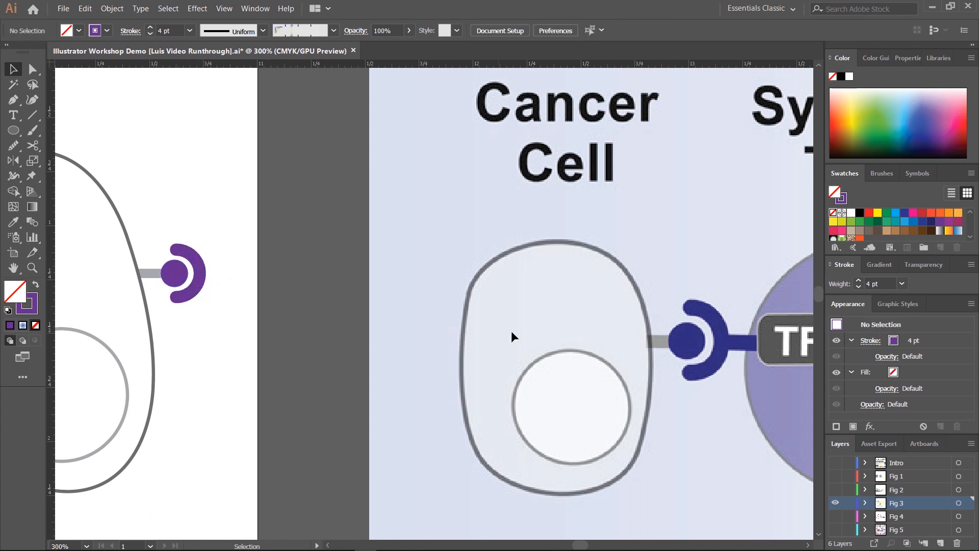
Step: Duplicate the gray ligand stem horizontally to the outer side of the purple arc as the receptor's stem
{"action": "left_click", "coordinate": [148, 275]}
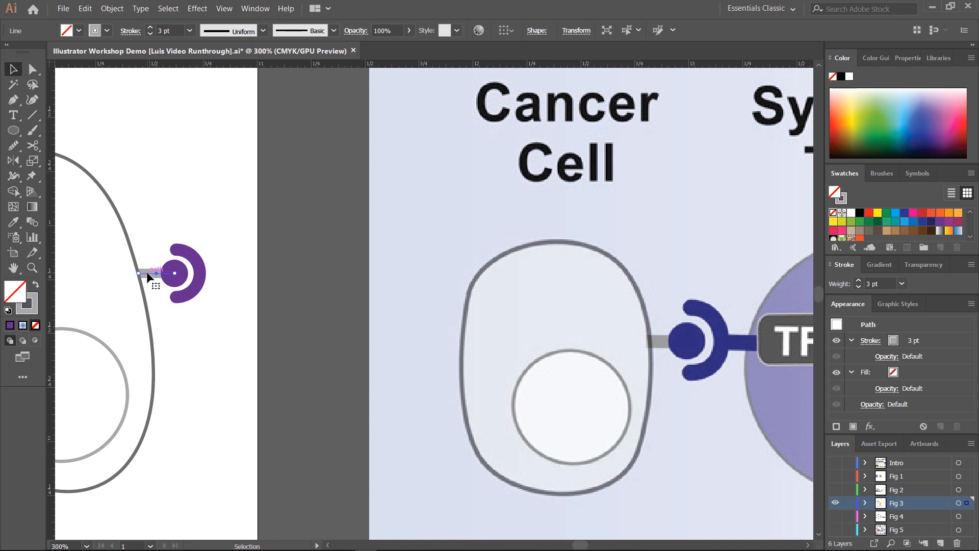
{"action": "left_click_drag", "start_coordinate": [148, 275], "coordinate": [218, 277]}
{"action": "left_click", "coordinate": [228, 284]}
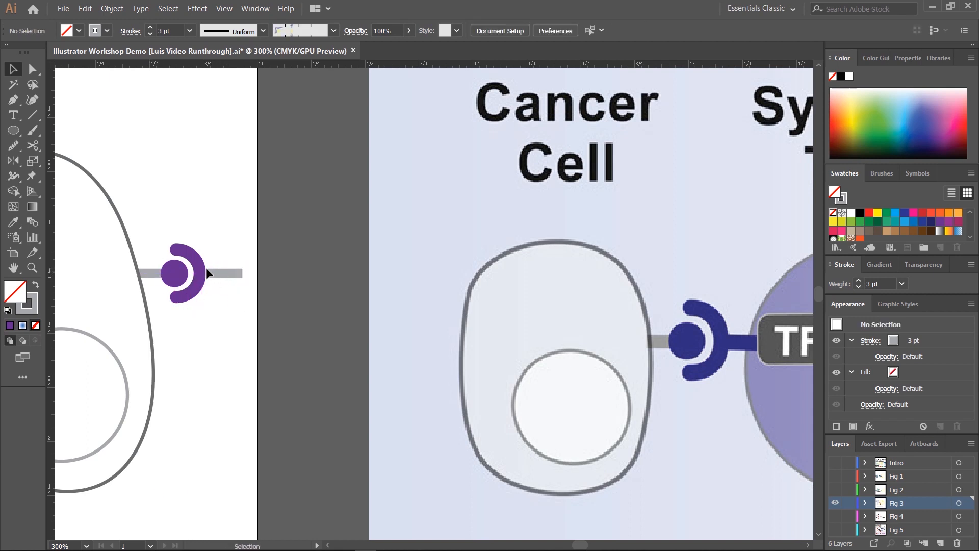
Step: Apply the purple arc's stroke color to the duplicated gray stem
{"action": "left_click", "coordinate": [219, 272]}
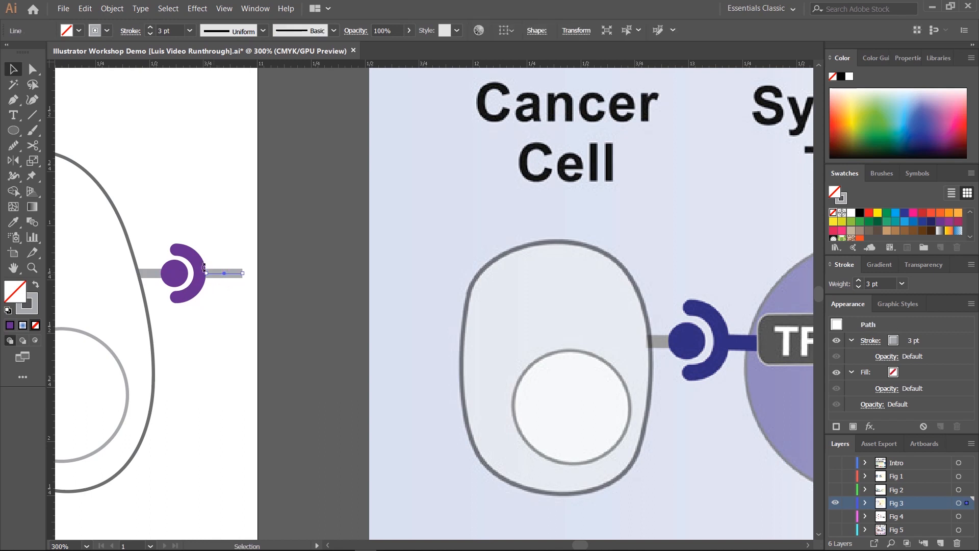
{"action": "left_click", "coordinate": [200, 261]}
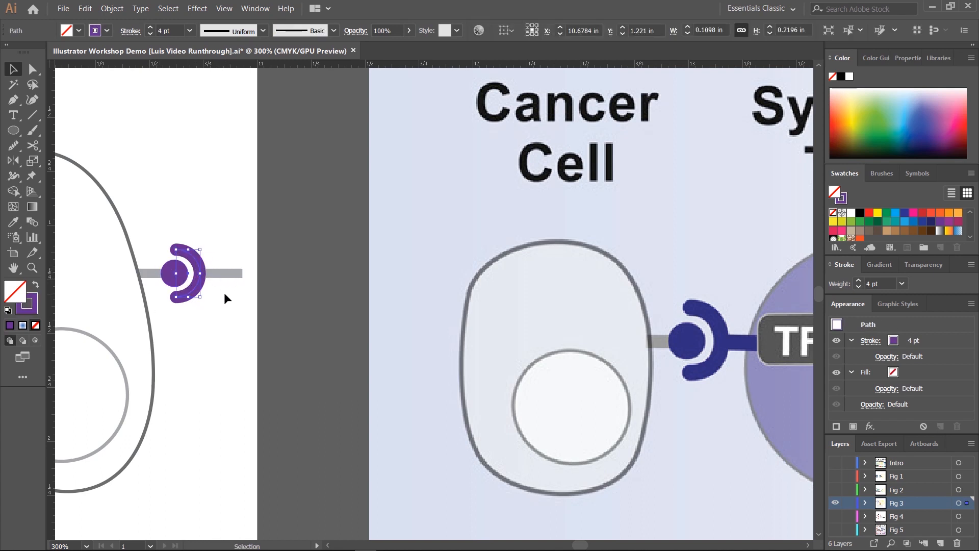
{"action": "left_click", "coordinate": [31, 311]}
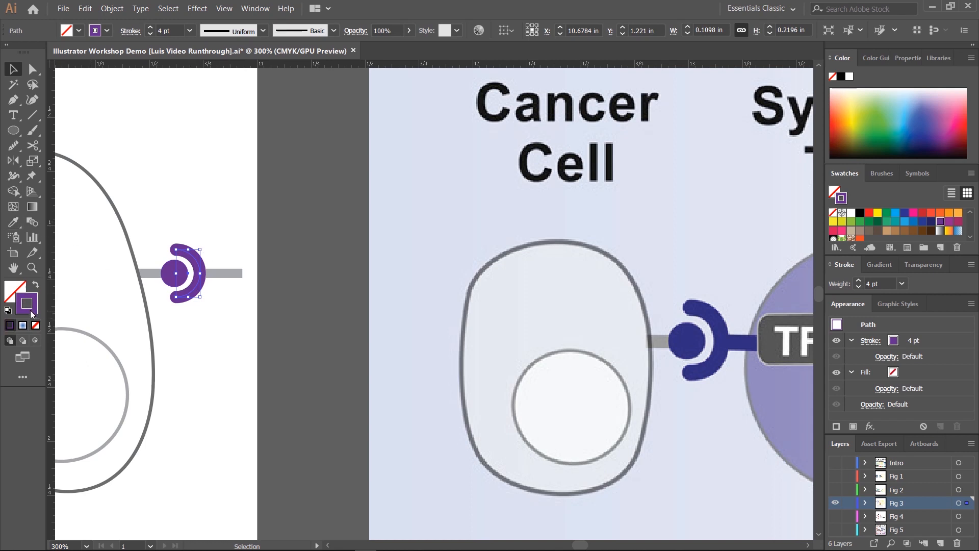
{"action": "left_click_drag", "start_coordinate": [28, 307], "coordinate": [232, 280]}
{"action": "left_click", "coordinate": [229, 283]}
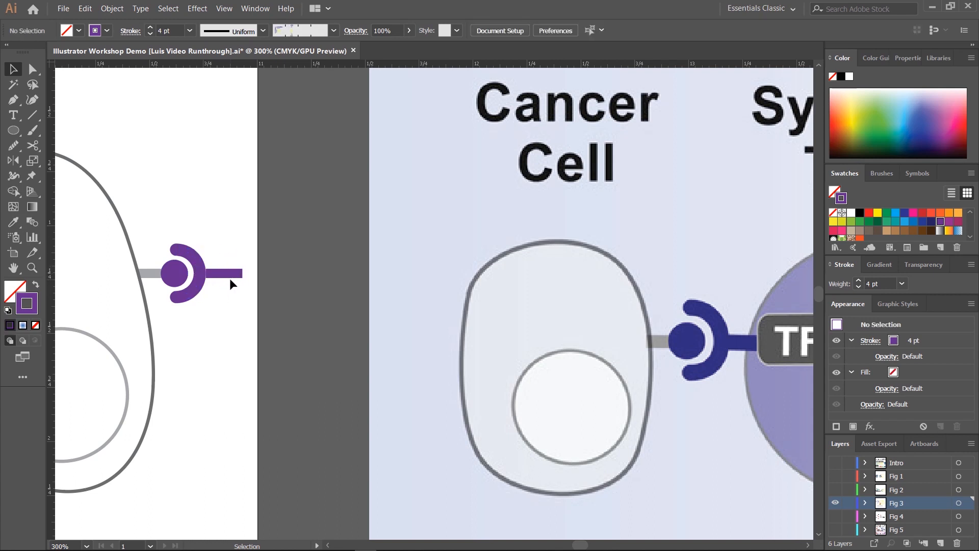
Step: Shift the purple stem horizontally so its inner end slightly overlaps the arc's outer edge
{"action": "left_click_drag", "start_coordinate": [224, 273], "coordinate": [231, 274]}
{"action": "left_click", "coordinate": [224, 294]}
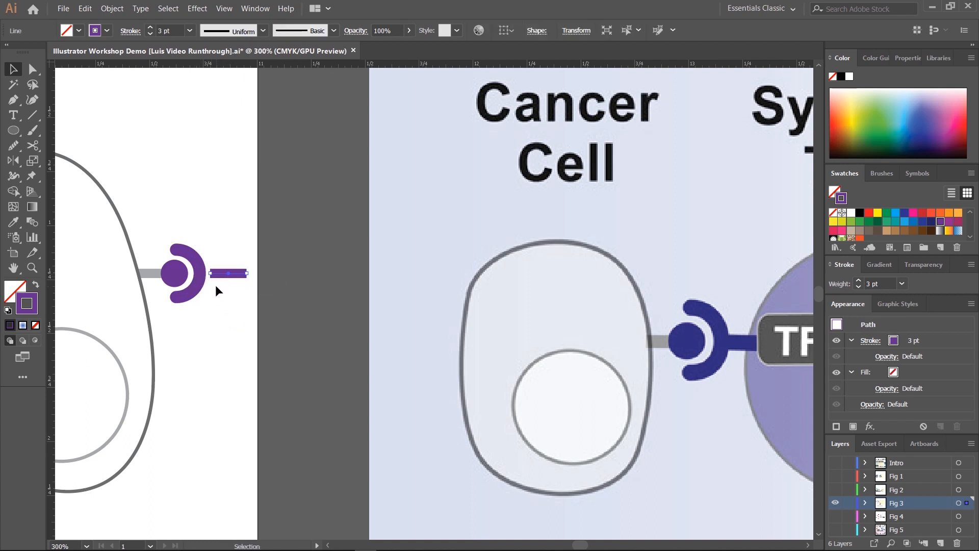
{"action": "left_click", "coordinate": [215, 290]}
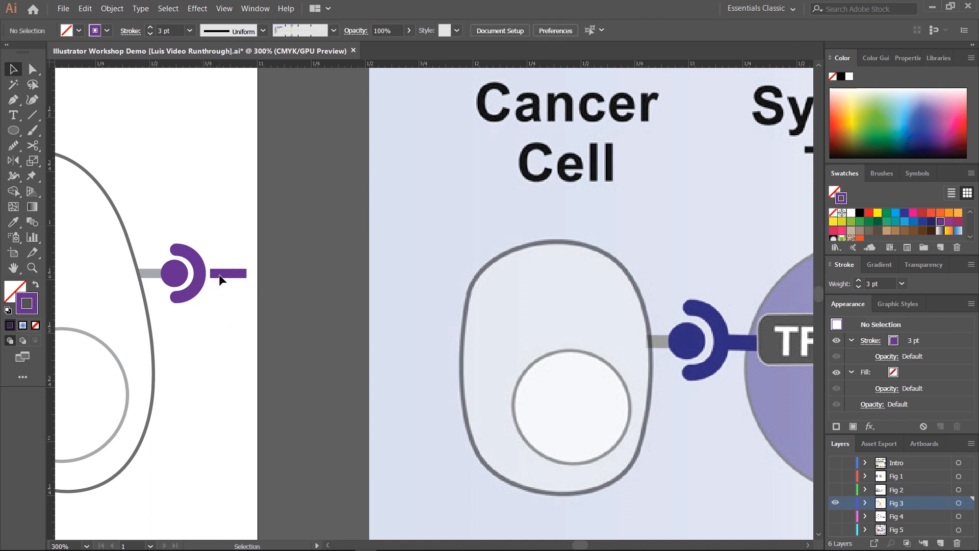
{"action": "mouse_move", "coordinate": [209, 274]}
{"action": "left_mouse_down"}
{"action": "mouse_move", "coordinate": [227, 276]}
{"action": "mouse_move", "coordinate": [216, 278]}
{"action": "left_mouse_up"}
{"action": "left_click", "coordinate": [257, 349]}
Step: Draw a rounded rectangle about 0.48 by 0.25 in with a 0.04 in corner radius at the purple stem's free end
{"action": "scroll", "coordinate": [256, 349], "scroll_direction": "right", "scroll_amount": 5}
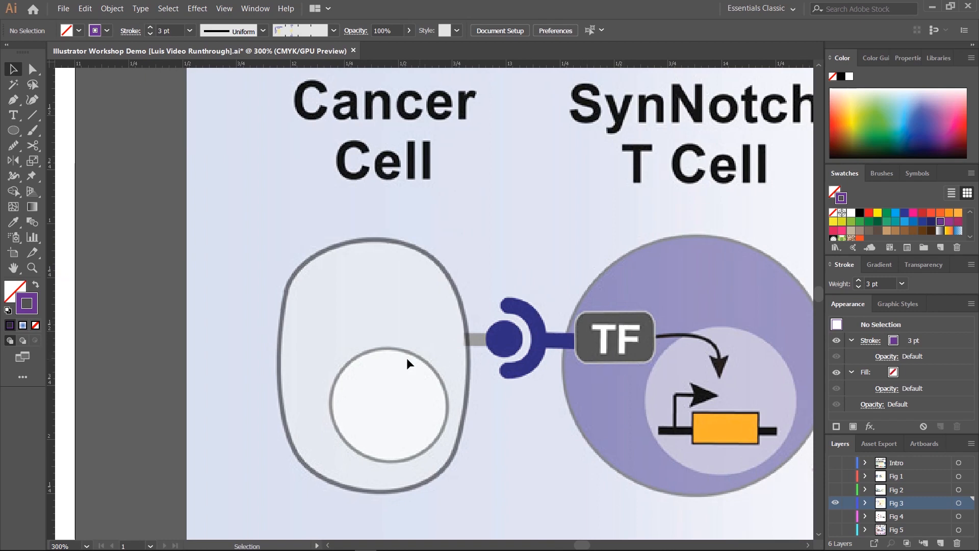
{"action": "scroll", "coordinate": [405, 357], "scroll_direction": "left", "scroll_amount": 5}
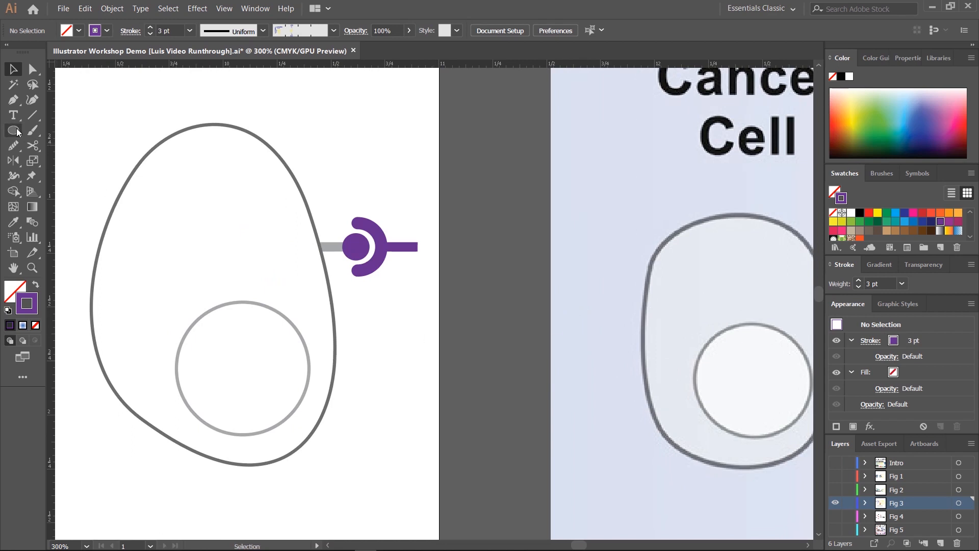
{"action": "left_click", "coordinate": [17, 129]}
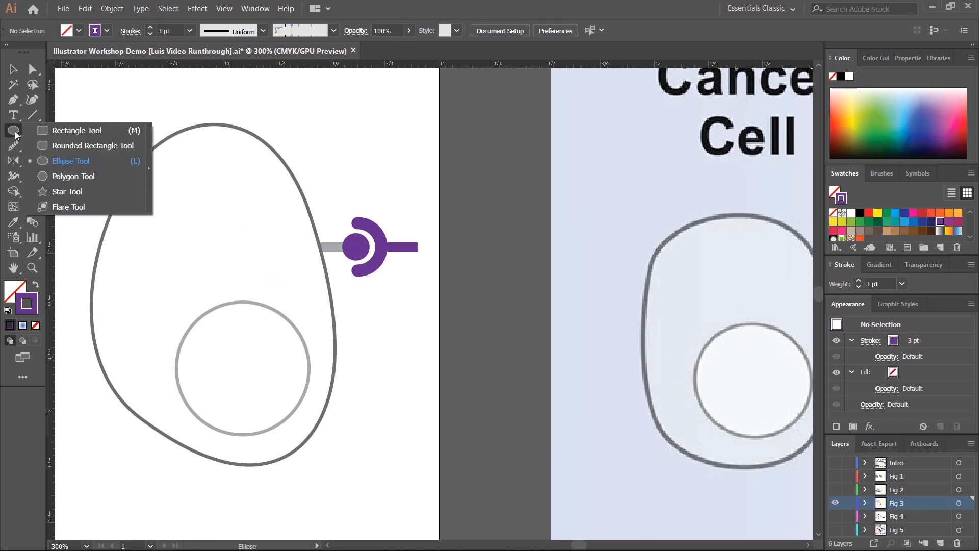
{"action": "left_click", "coordinate": [75, 146]}
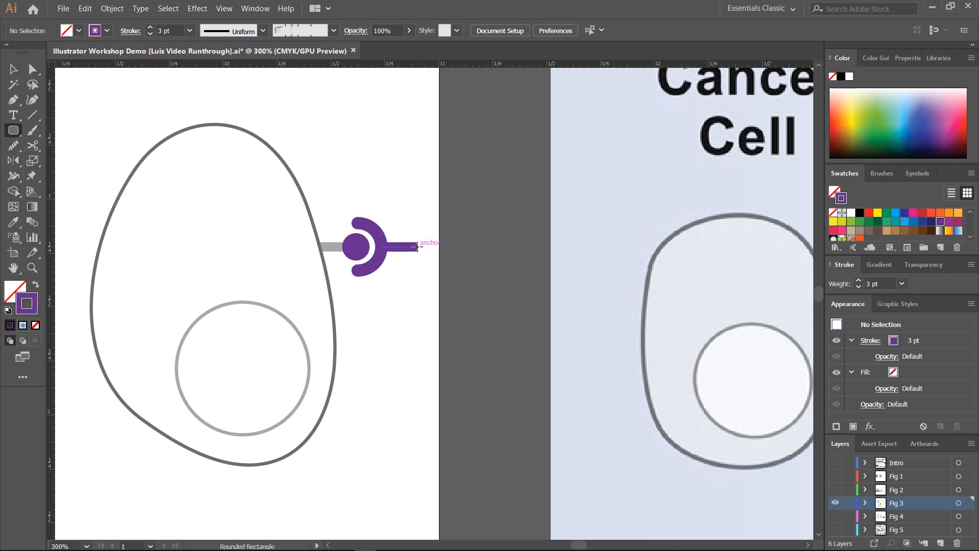
{"action": "left_click_drag", "start_coordinate": [410, 233], "coordinate": [486, 279]}
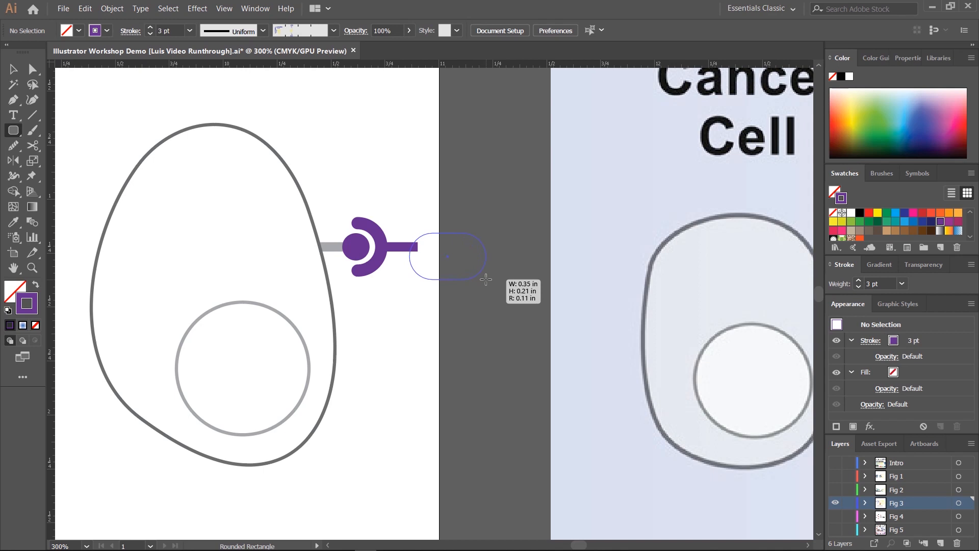
{"action": "key", "text": "Down"}
{"action": "key", "text": "Down"}
{"action": "key", "text": "Down"}
{"action": "key", "text": "Down"}
{"action": "key", "text": "Down"}
{"action": "left_click_drag", "start_coordinate": [486, 279], "coordinate": [513, 287]}
{"action": "key", "text": "Up"}
{"action": "key", "text": "Up"}
{"action": "key", "text": "v"}
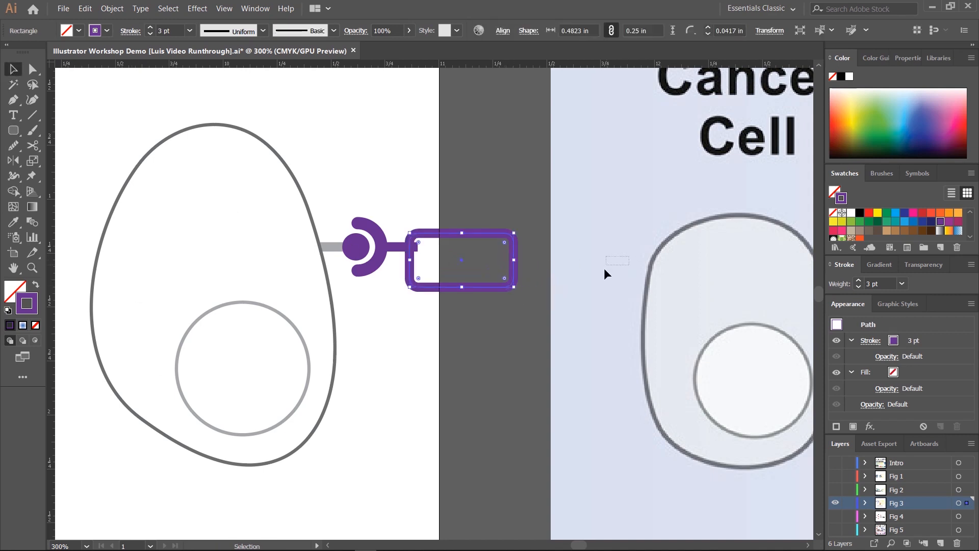
Step: Fill the rounded rectangle with the dark gray swatch, matching the reference TF box
{"action": "left_click_drag", "start_coordinate": [604, 269], "coordinate": [459, 271]}
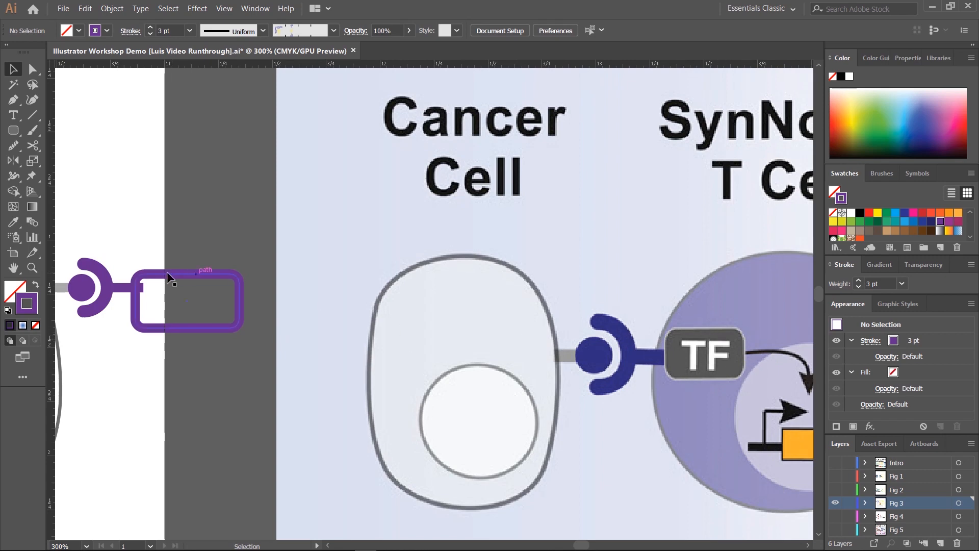
{"action": "left_click", "coordinate": [201, 273]}
{"action": "left_click", "coordinate": [19, 289]}
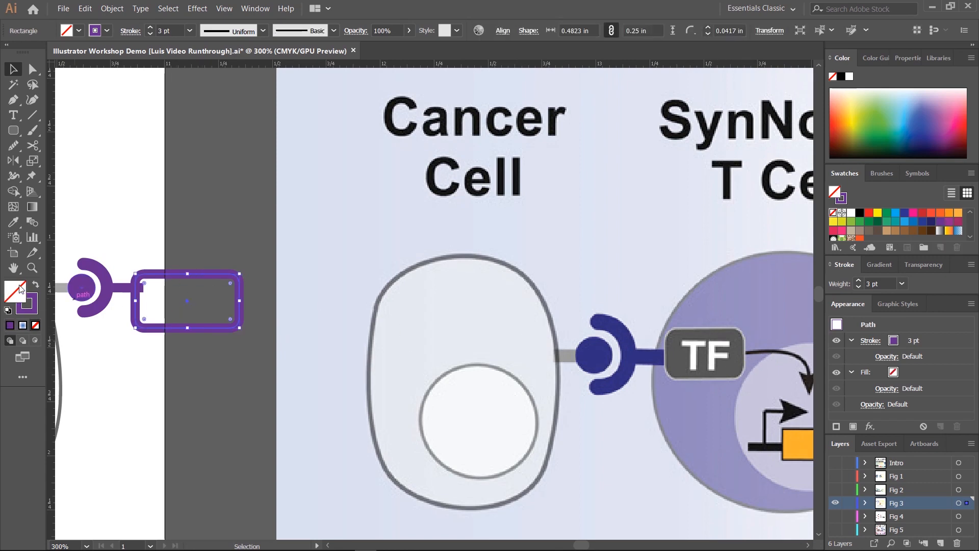
{"action": "left_click", "coordinate": [78, 30]}
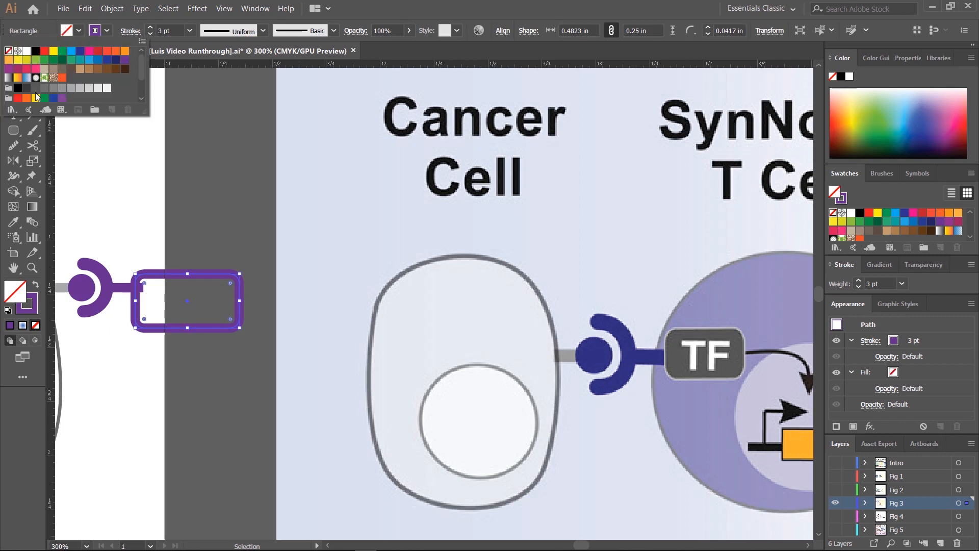
{"action": "left_click", "coordinate": [35, 88]}
{"action": "left_click", "coordinate": [212, 273]}
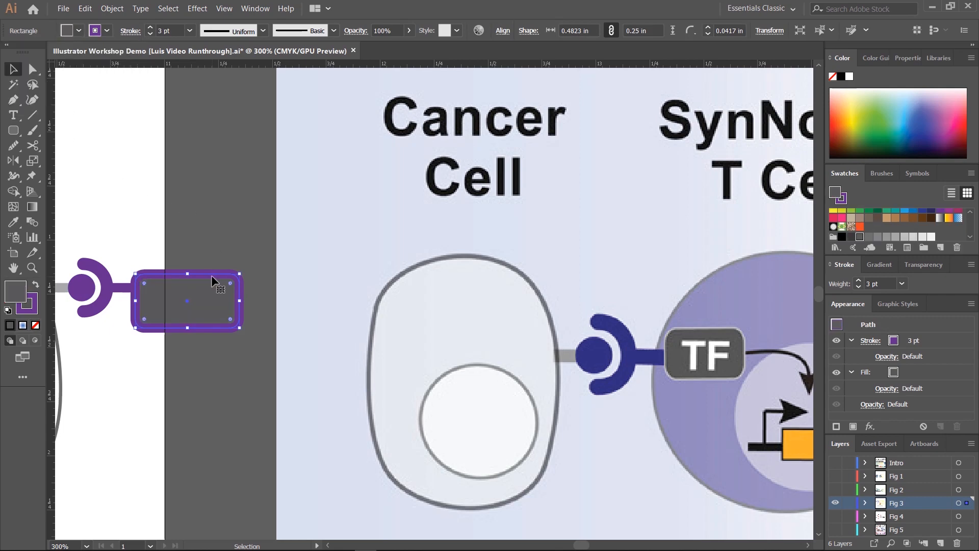
Step: Give the rounded rectangle a light gray outline with a 0.75 pt stroke weight
{"action": "key", "text": "x"}
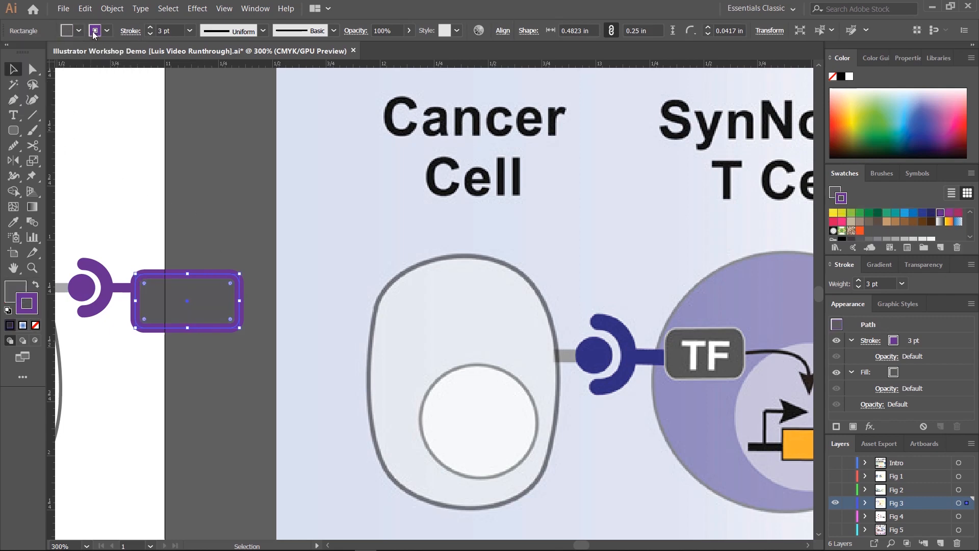
{"action": "left_click", "coordinate": [94, 31]}
{"action": "left_click", "coordinate": [90, 88]}
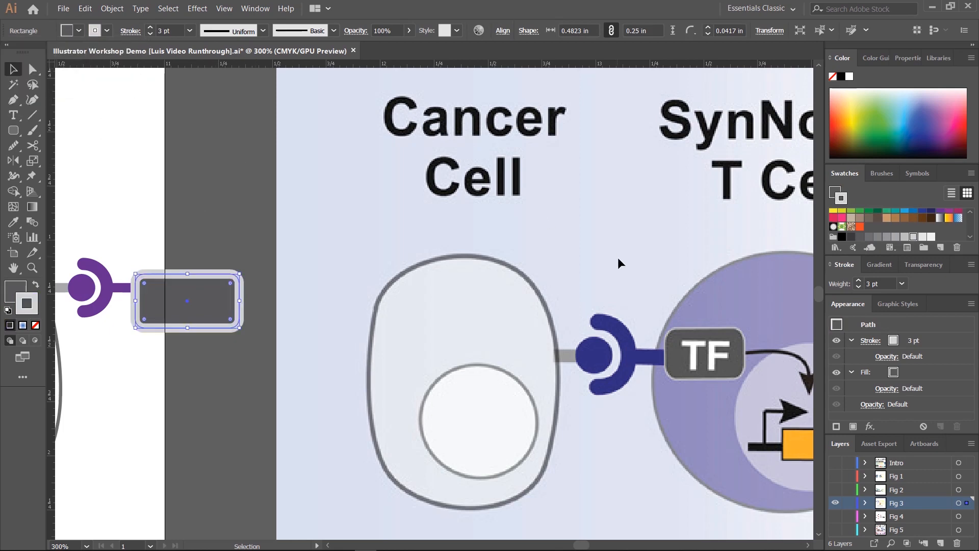
{"action": "left_click", "coordinate": [151, 33]}
{"action": "left_click", "coordinate": [151, 32]}
{"action": "left_click", "coordinate": [151, 32]}
{"action": "left_click", "coordinate": [252, 241]}
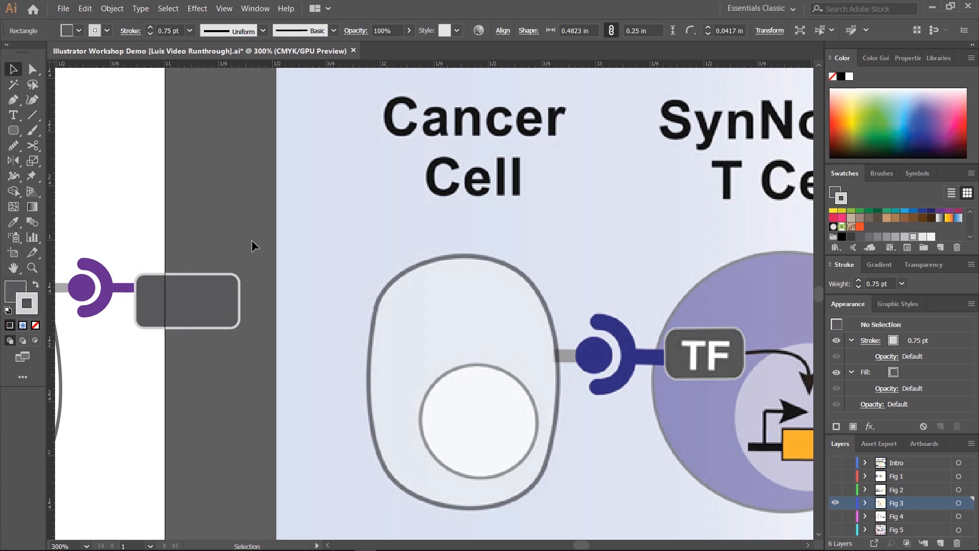
Step: Move the gray rounded rectangle so it is vertically centered on the purple stem and touches its end
{"action": "left_click", "coordinate": [206, 313]}
{"action": "left_click_drag", "start_coordinate": [214, 299], "coordinate": [193, 289]}
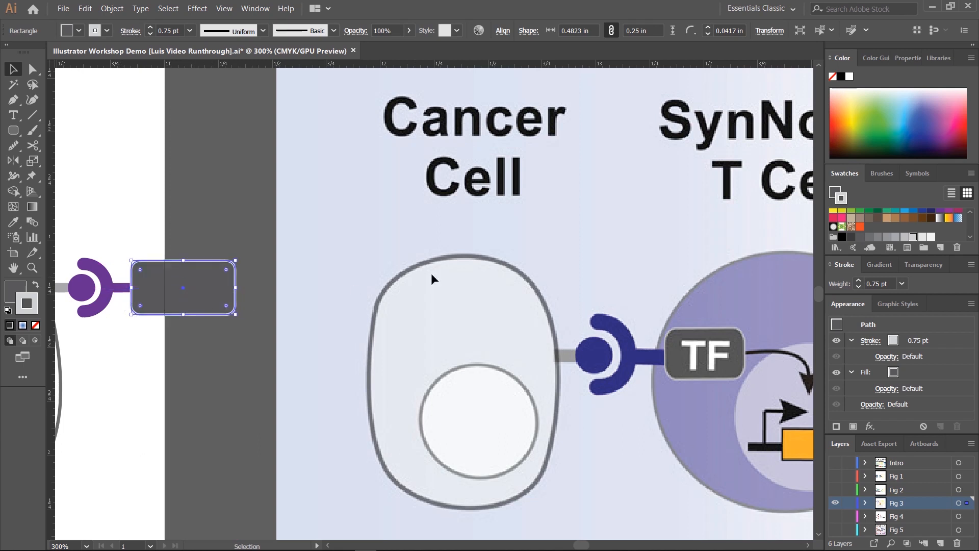
{"action": "left_click", "coordinate": [316, 269]}
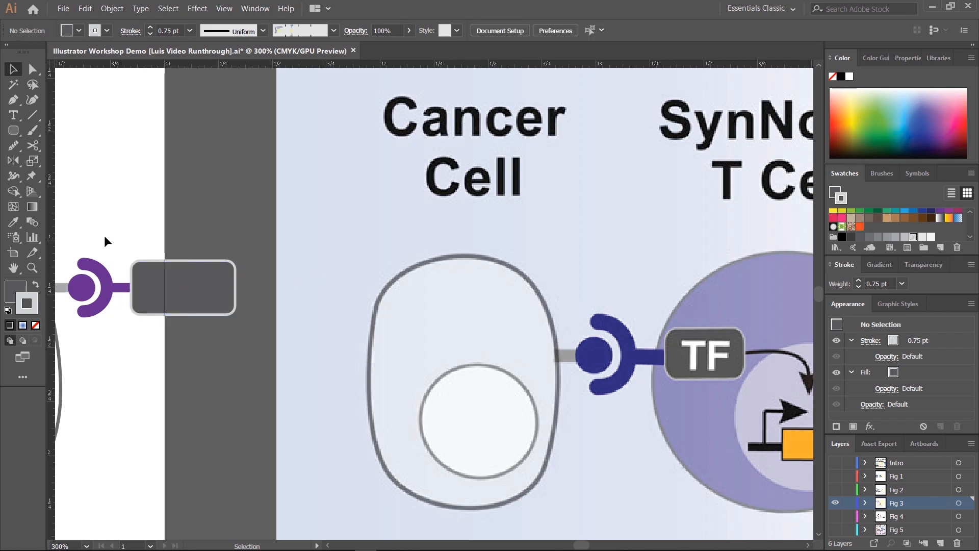
Step: Add a point text object reading "TF" above the gray rounded rectangle
{"action": "left_click", "coordinate": [11, 120]}
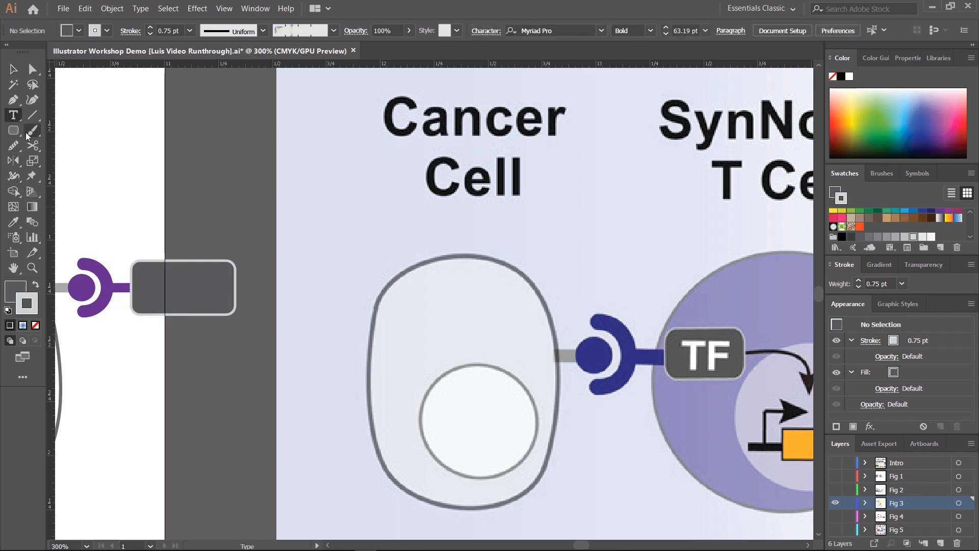
{"action": "left_click", "coordinate": [189, 137]}
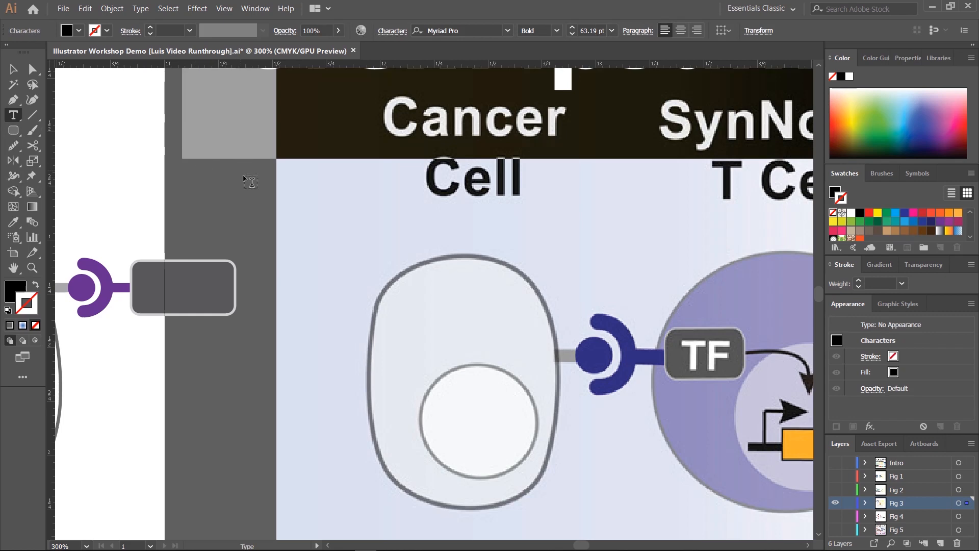
{"action": "scroll", "coordinate": [280, 252], "scroll_direction": "up", "scroll_amount": 3}
{"action": "scroll", "coordinate": [306, 240], "scroll_direction": "up", "scroll_amount": 2}
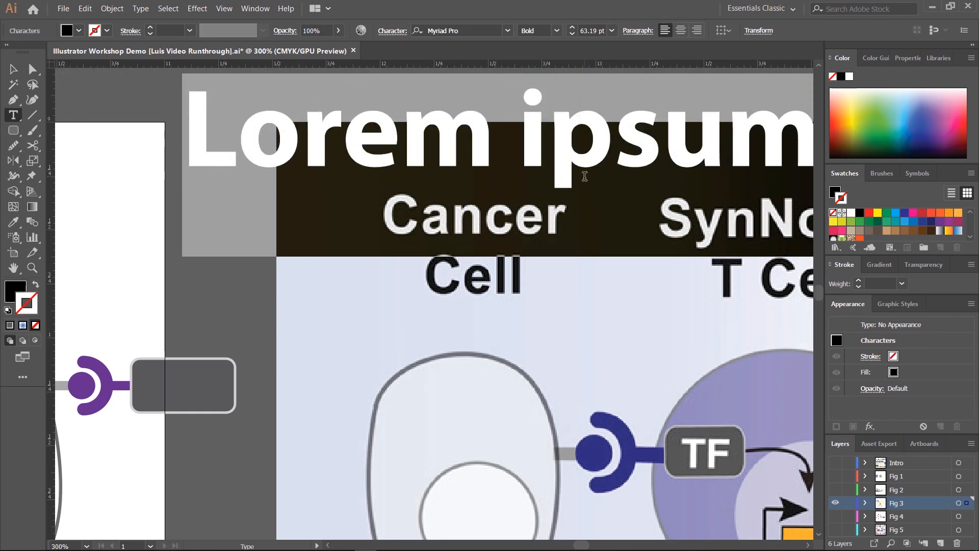
{"action": "type", "text": "T"}
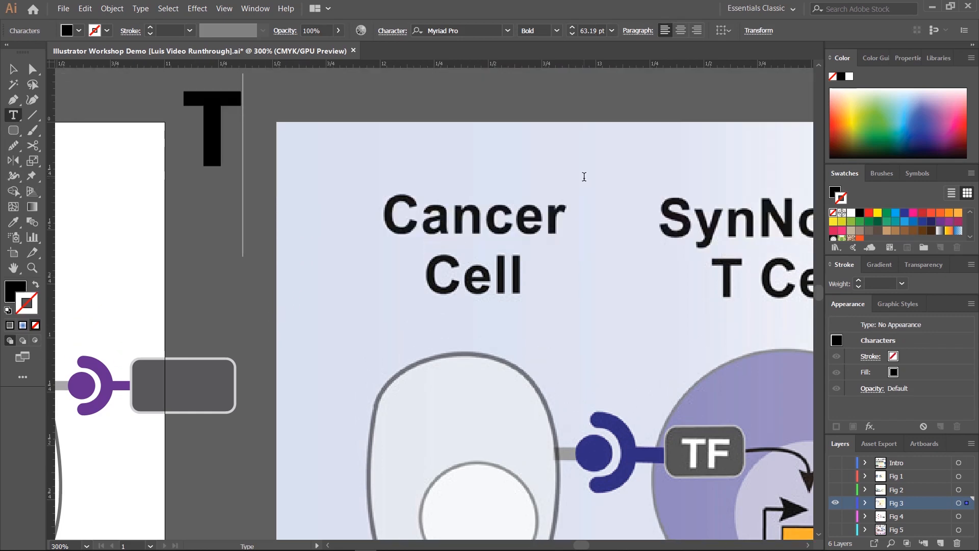
{"action": "type", "text": "F"}
{"action": "key", "text": "Escape"}
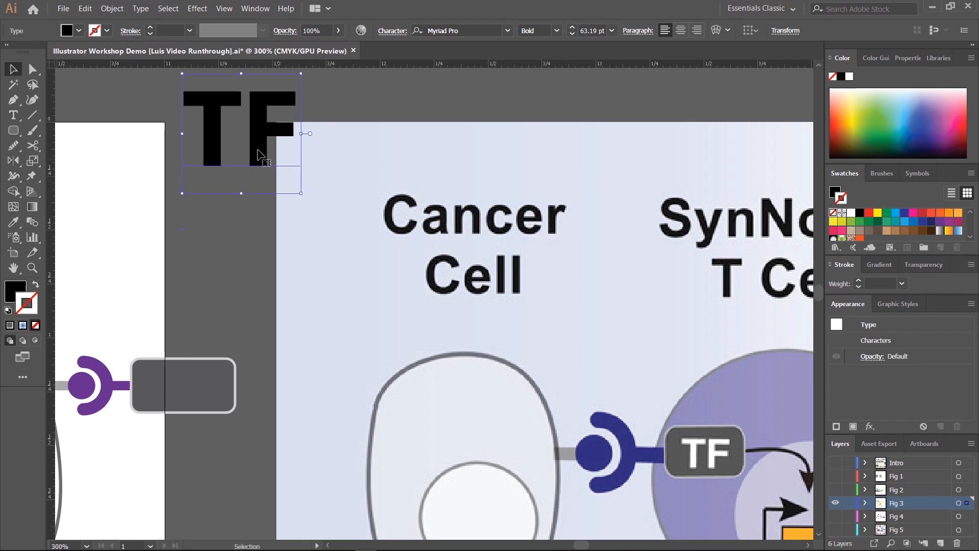
Step: Move the TF text down onto the gray rounded rectangle
{"action": "left_click_drag", "start_coordinate": [258, 153], "coordinate": [218, 396]}
{"action": "left_click_drag", "start_coordinate": [234, 317], "coordinate": [352, 217]}
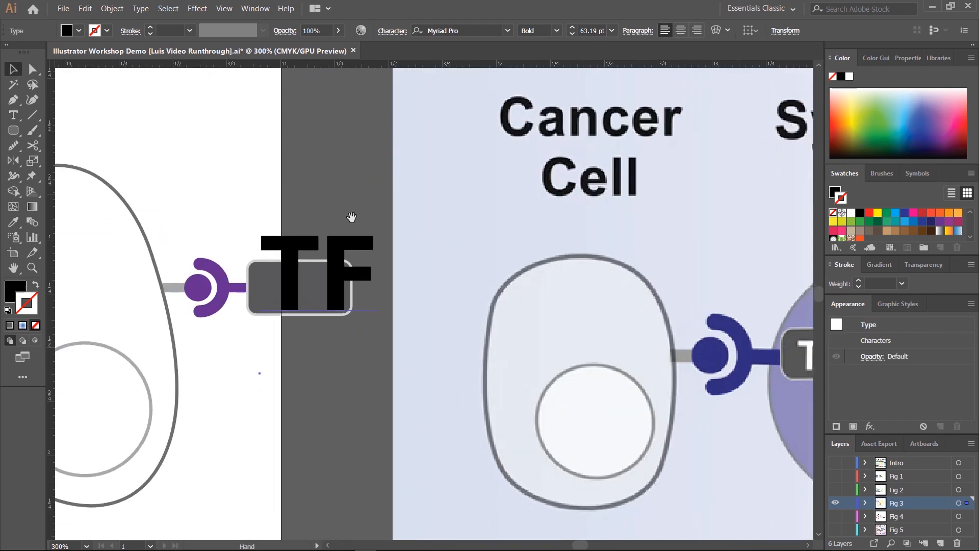
{"action": "left_click_drag", "start_coordinate": [657, 315], "coordinate": [544, 292]}
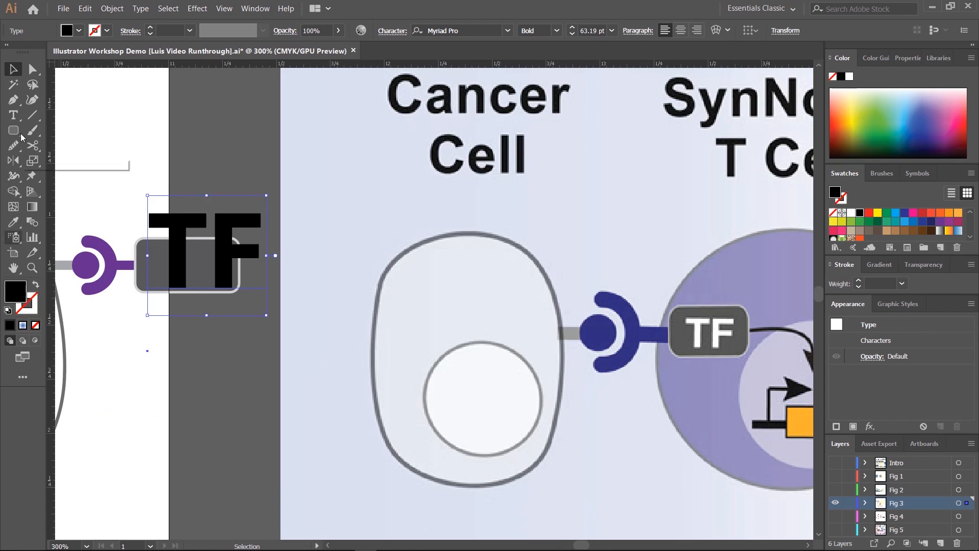
Step: Color the TF text white and set its font style to Regular
{"action": "left_click", "coordinate": [68, 31]}
{"action": "left_click", "coordinate": [26, 51]}
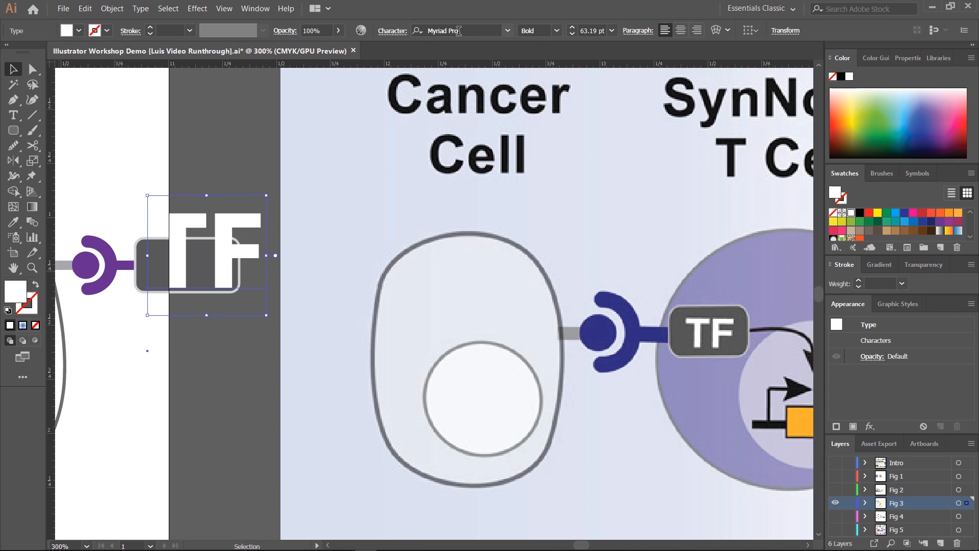
{"action": "left_click", "coordinate": [556, 31]}
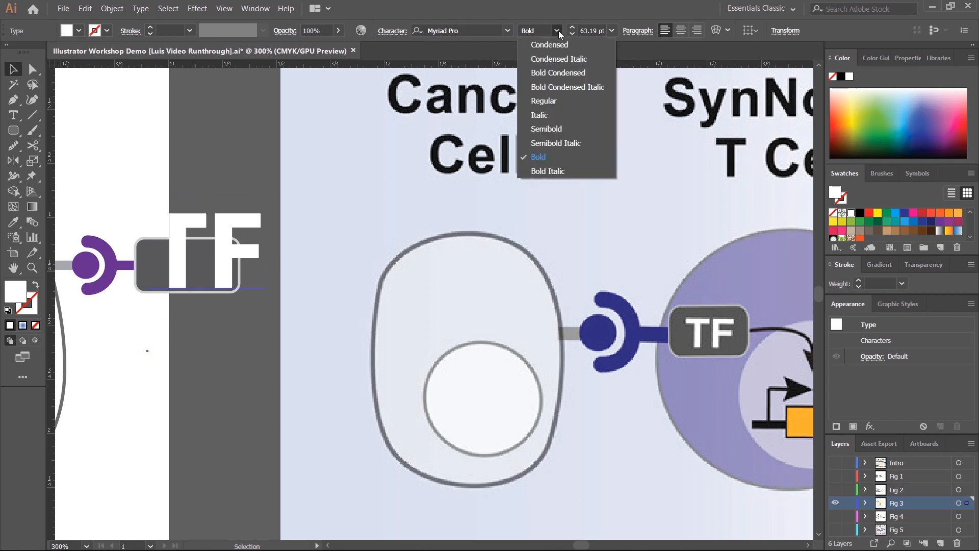
{"action": "left_click", "coordinate": [549, 101]}
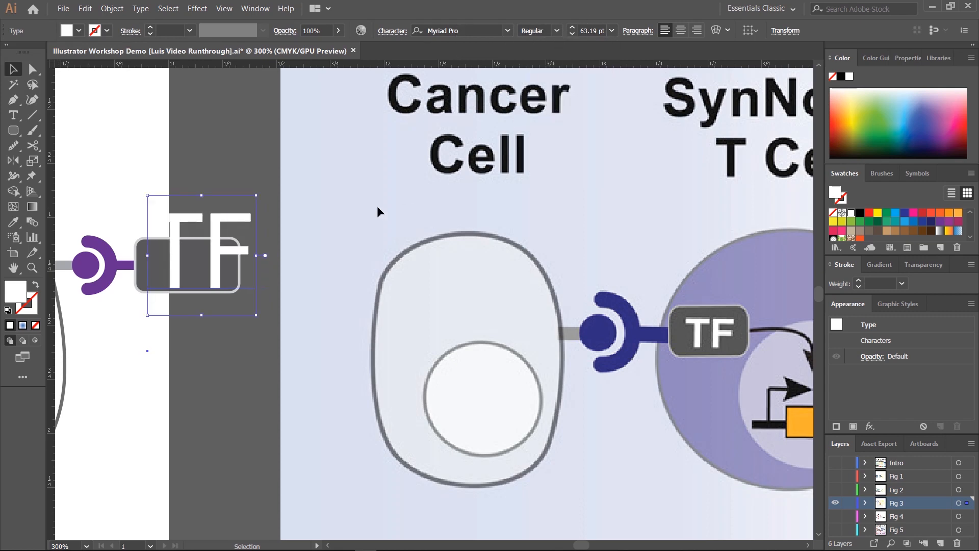
Step: Reduce the TF text's font size to 39 pt
{"action": "left_click", "coordinate": [572, 33]}
{"action": "left_click", "coordinate": [572, 33]}
{"action": "left_click", "coordinate": [572, 33]}
{"action": "left_click", "coordinate": [572, 33]}
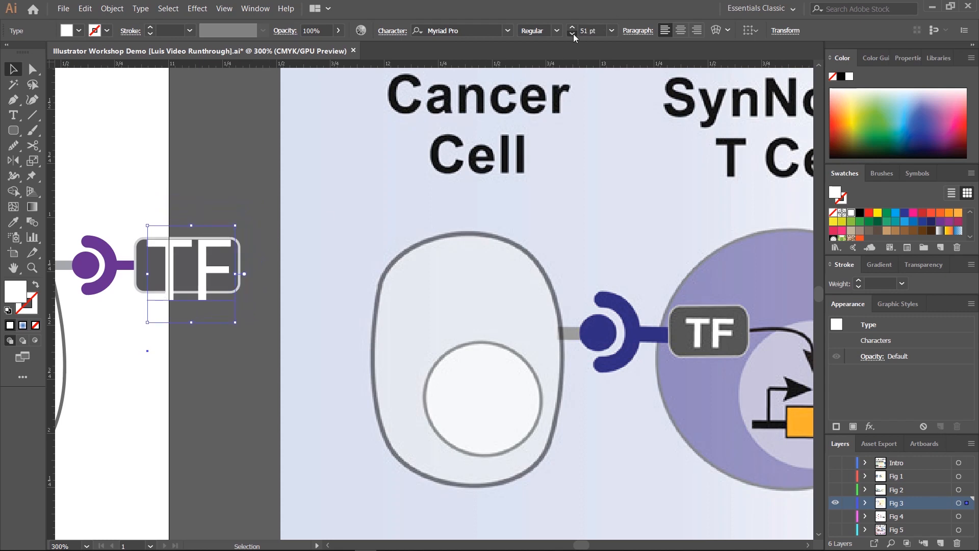
{"action": "left_click", "coordinate": [573, 33]}
{"action": "left_click", "coordinate": [573, 33]}
{"action": "left_click", "coordinate": [573, 34]}
{"action": "left_click", "coordinate": [573, 34]}
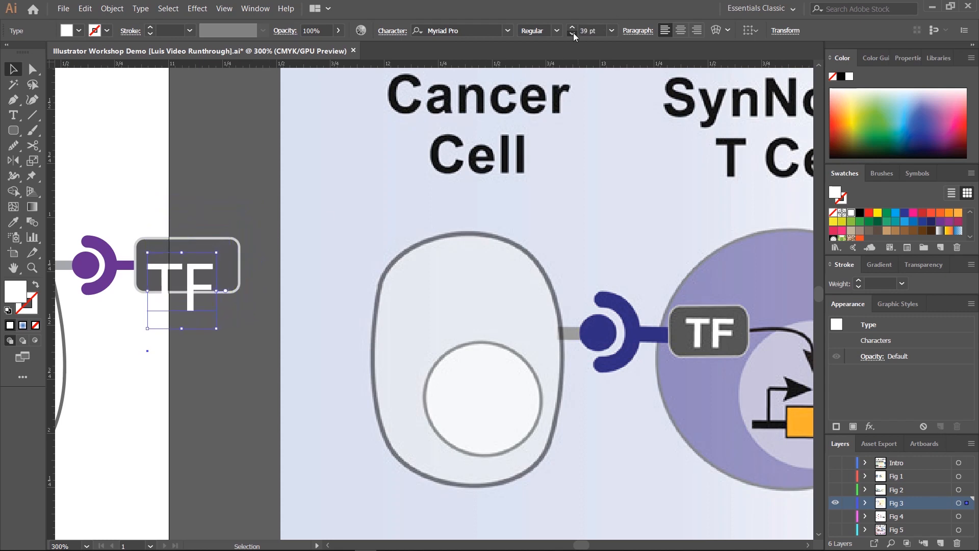
Step: Reduce the TF text to 35 pt and move it up over the gray rounded rectangle
{"action": "left_click", "coordinate": [574, 34]}
{"action": "left_click_drag", "start_coordinate": [192, 299], "coordinate": [203, 267]}
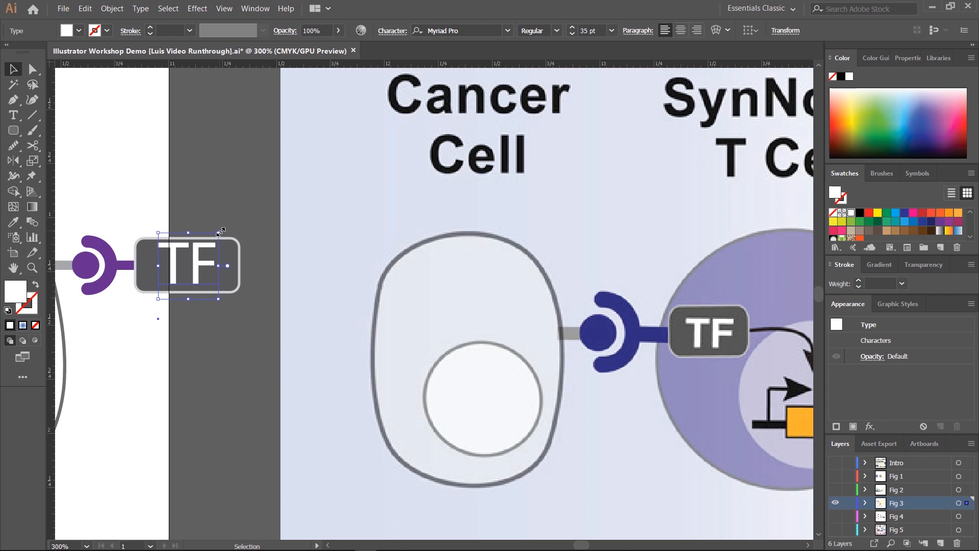
Step: Try resizing the TF text freehand by its bounding box, ending at about 68 pt
{"action": "left_click_drag", "start_coordinate": [221, 231], "coordinate": [393, 222]}
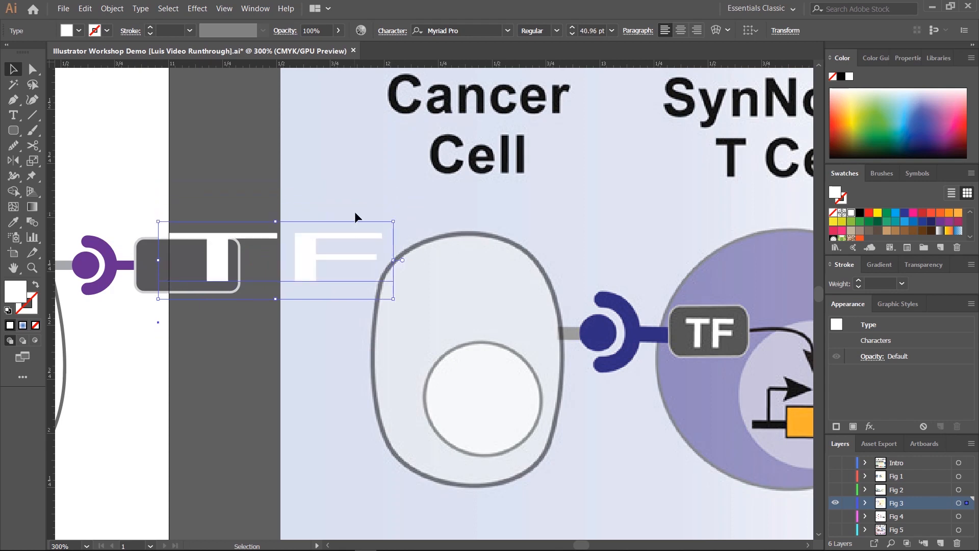
{"action": "key", "text": "ctrl+z"}
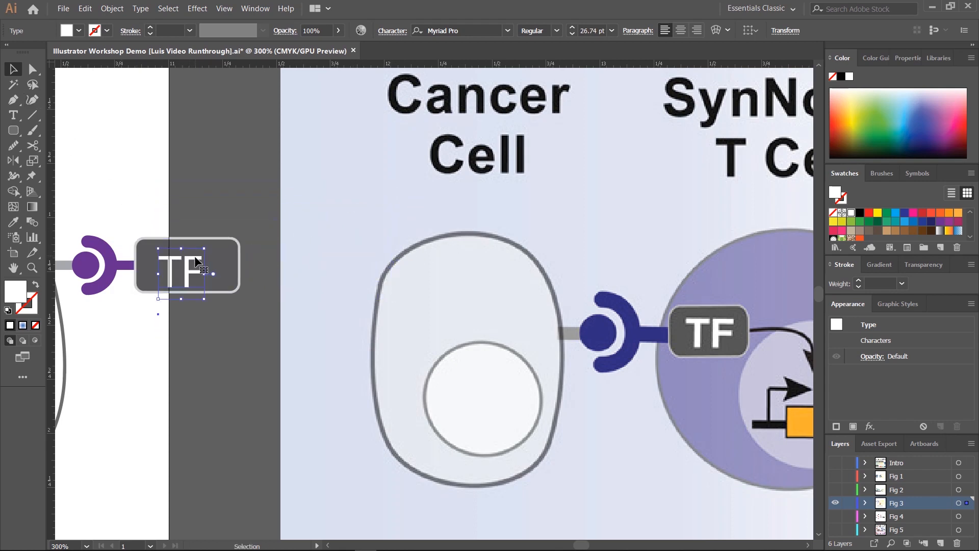
{"action": "left_click_drag", "start_coordinate": [206, 249], "coordinate": [283, 174]}
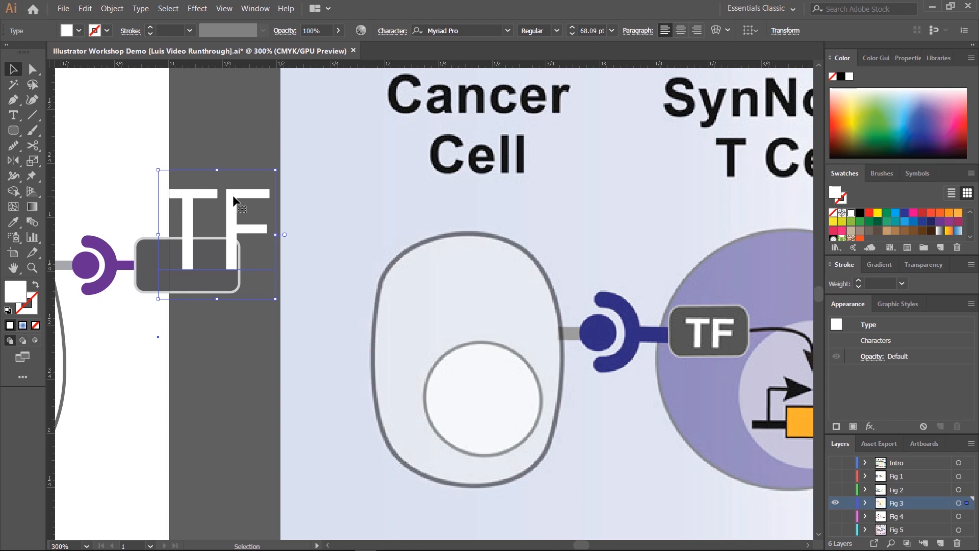
Step: Enlarge the TF text's font size in increments to 92.09 pt
{"action": "key", "text": "ctrl"}
{"action": "key", "text": "ctrl+shift+period"}
{"action": "key", "text": "ctrl+shift+period"}
{"action": "key", "text": "ctrl+shift+period"}
{"action": "key", "text": "ctrl+shift+period"}
{"action": "key", "text": "ctrl+shift+period"}
{"action": "key", "text": "ctrl+shift+period"}
{"action": "key", "text": "ctrl+shift+period"}
{"action": "key", "text": "ctrl+shift+period"}
{"action": "key", "text": "ctrl+shift+period"}
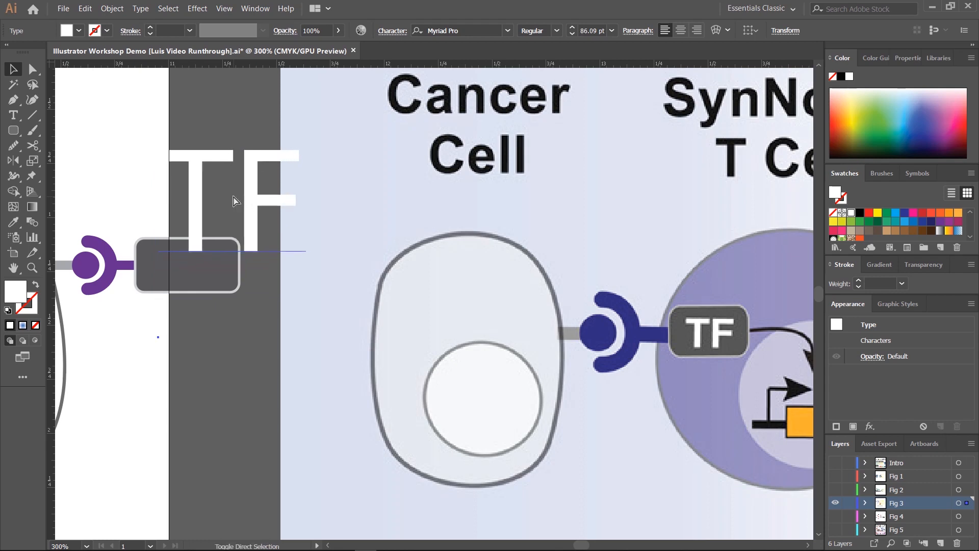
{"action": "key", "text": "ctrl+shift+period"}
{"action": "key", "text": "ctrl+shift+period"}
{"action": "key", "text": "ctrl+shift+period"}
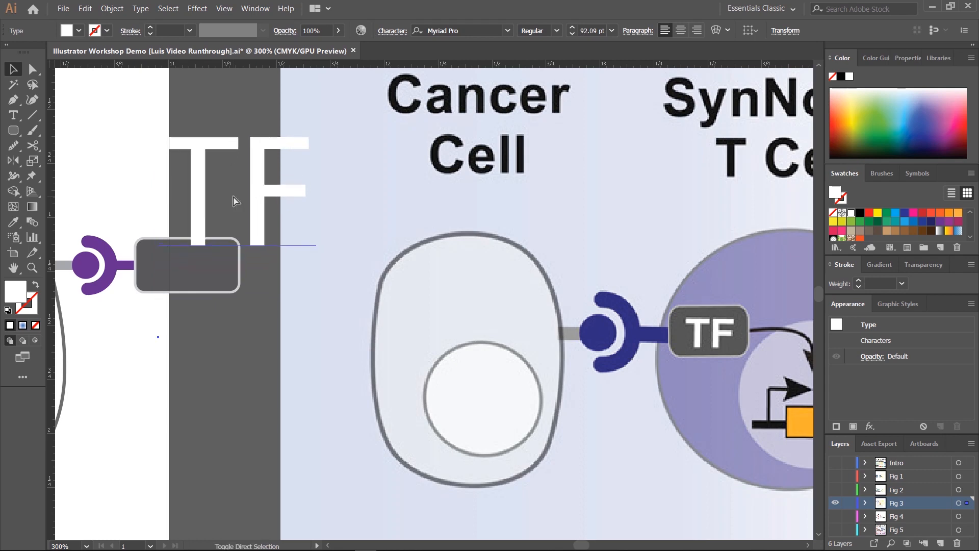
Step: Reduce the TF text's font size in increments to 32.09 pt
{"action": "key", "text": "ctrl+shift+comma"}
{"action": "key", "text": "ctrl+shift+comma"}
{"action": "key", "text": "ctrl+shift+comma"}
{"action": "key", "text": "ctrl+shift+comma"}
{"action": "key", "text": "ctrl+shift+comma"}
{"action": "key", "text": "ctrl+shift+comma"}
{"action": "key", "text": "ctrl+shift+comma"}
{"action": "key", "text": "ctrl+shift+comma"}
{"action": "key", "text": "ctrl+shift+comma"}
{"action": "key", "text": "ctrl+shift+comma"}
{"action": "key", "text": "ctrl+shift+comma"}
{"action": "key", "text": "ctrl+shift+comma"}
{"action": "key", "text": "ctrl+shift+comma"}
{"action": "key", "text": "ctrl+shift+comma"}
{"action": "key", "text": "ctrl+shift+comma"}
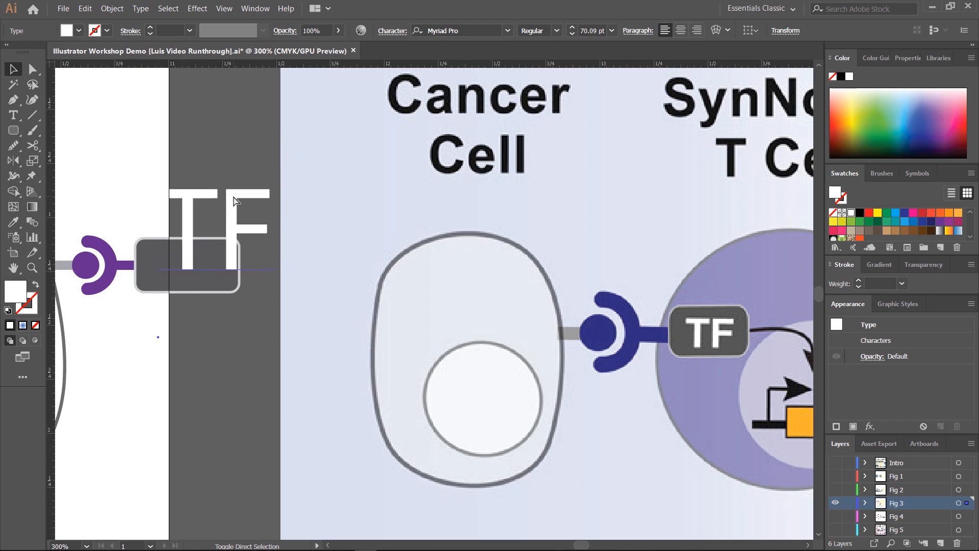
{"action": "key", "text": "ctrl+shift+comma"}
{"action": "key", "text": "ctrl+shift+comma"}
{"action": "key", "text": "ctrl+shift+comma"}
{"action": "key", "text": "ctrl+shift+comma"}
{"action": "key", "text": "ctrl+shift+comma"}
{"action": "key", "text": "ctrl+shift+comma"}
{"action": "key", "text": "ctrl+shift+comma"}
{"action": "key", "text": "ctrl+shift+comma"}
{"action": "key", "text": "ctrl+shift+comma"}
{"action": "key", "text": "ctrl+shift+comma"}
{"action": "key", "text": "ctrl+shift+comma"}
{"action": "key", "text": "ctrl+shift+comma"}
{"action": "key", "text": "ctrl+shift+comma"}
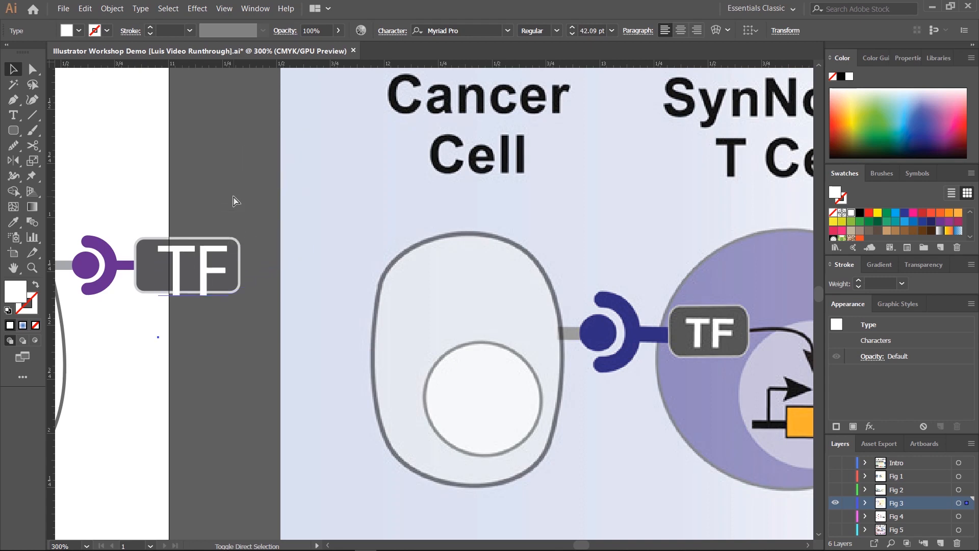
{"action": "key", "text": "ctrl+shift+comma"}
{"action": "key", "text": "ctrl+shift+comma"}
{"action": "key", "text": "Escape"}
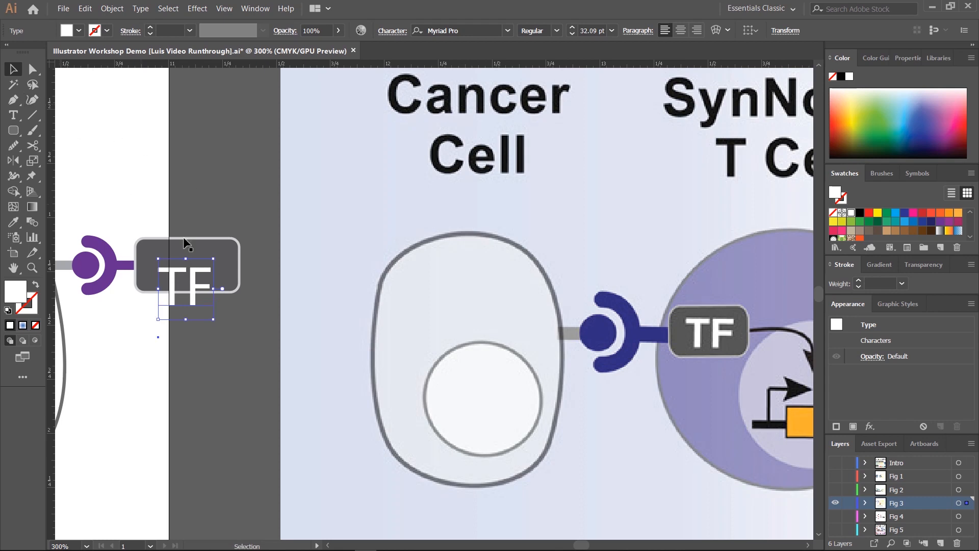
Step: Move the TF text up onto the gray rounded rectangle and enlarge it to 36.09 pt
{"action": "left_click_drag", "start_coordinate": [200, 287], "coordinate": [196, 264]}
{"action": "left_click", "coordinate": [267, 210]}
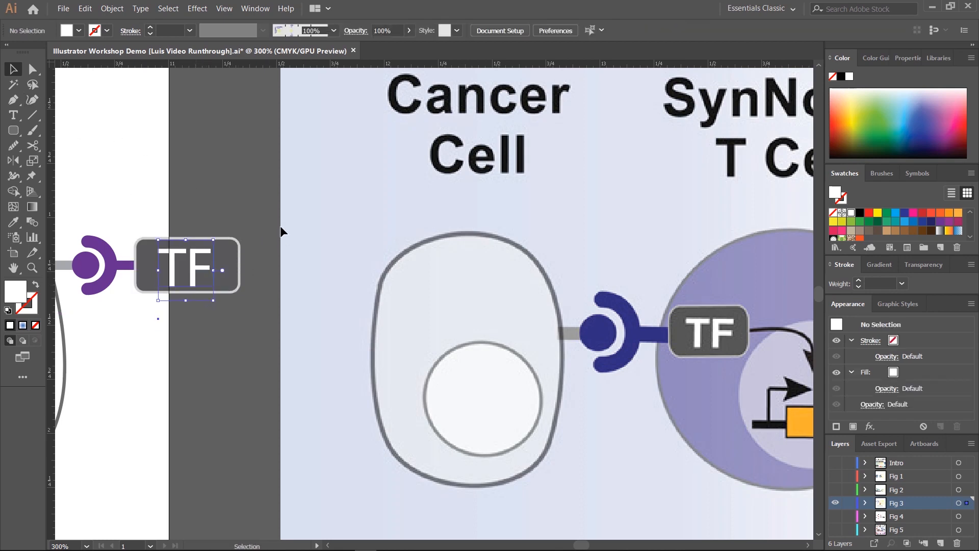
{"action": "key", "text": "ctrl+shift+period"}
{"action": "key", "text": "ctrl+shift+period"}
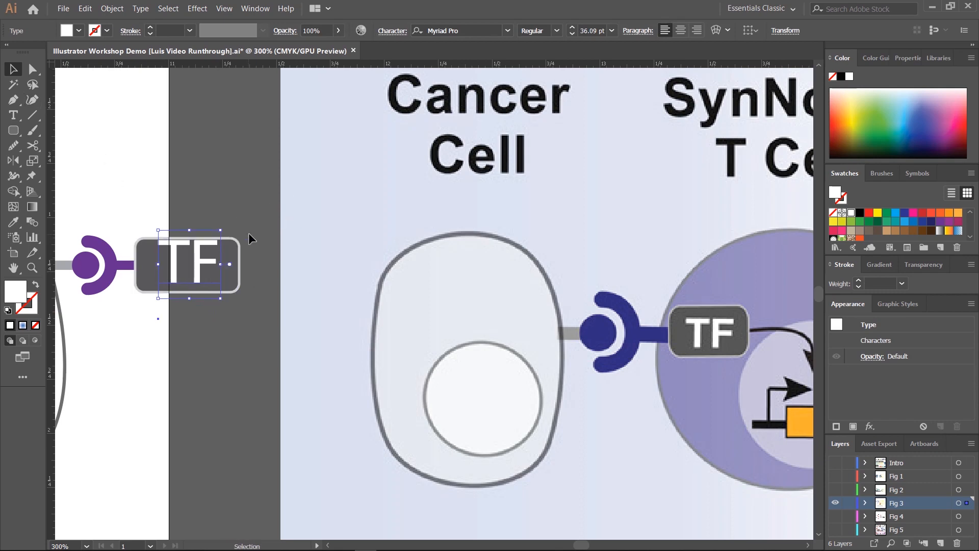
Step: Align the TF text and the gray rounded rectangle to each other's horizontal and vertical centers
{"action": "left_click", "coordinate": [145, 266], "text": "shift"}
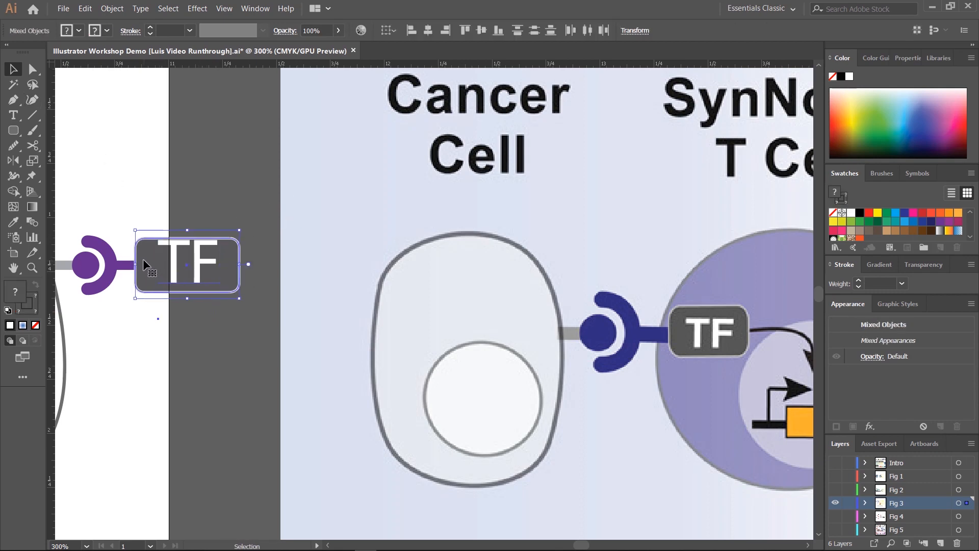
{"action": "left_click", "coordinate": [141, 256]}
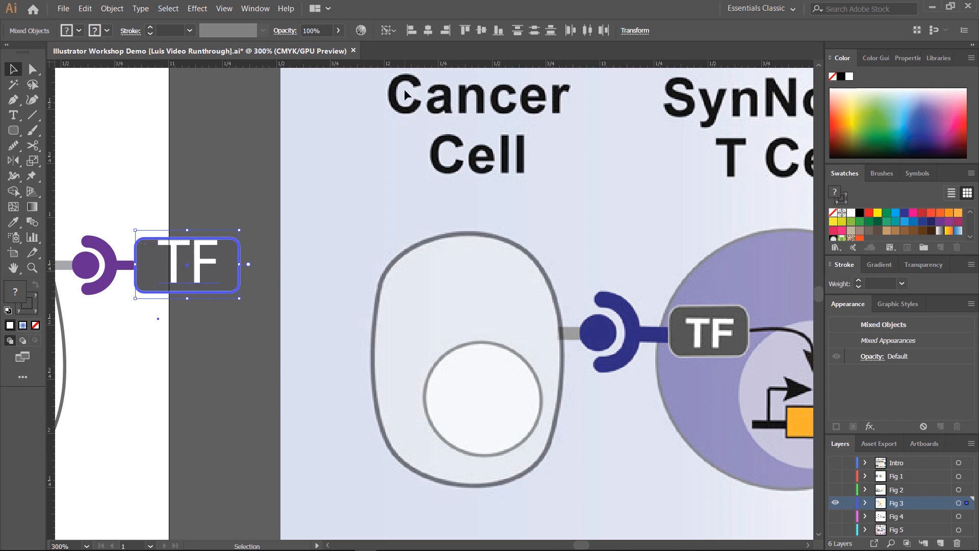
{"action": "left_click", "coordinate": [484, 30]}
{"action": "left_click", "coordinate": [254, 177]}
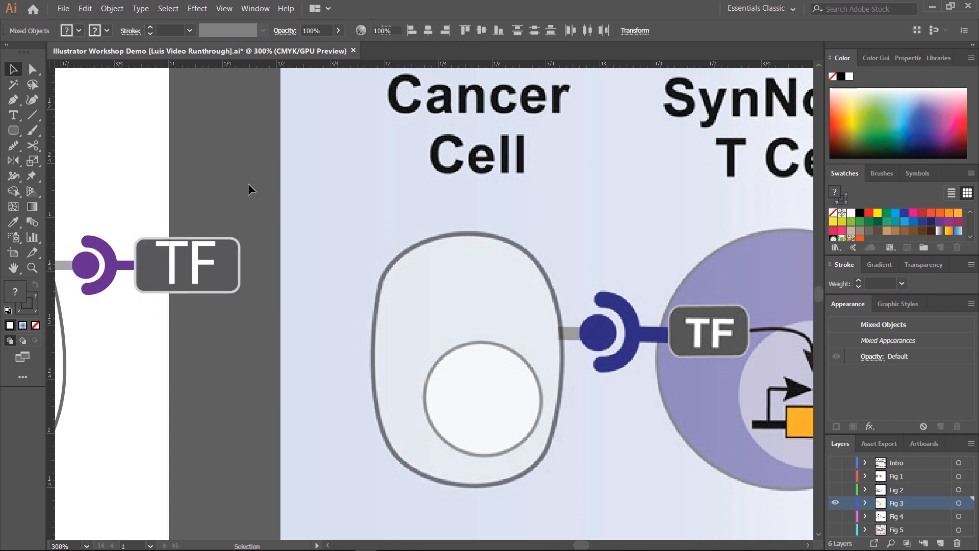
Step: Shift the TF text slightly down to center its letters visually in the gray rounded rectangle
{"action": "left_click", "coordinate": [198, 264]}
{"action": "left_click_drag", "start_coordinate": [199, 264], "coordinate": [199, 268]}
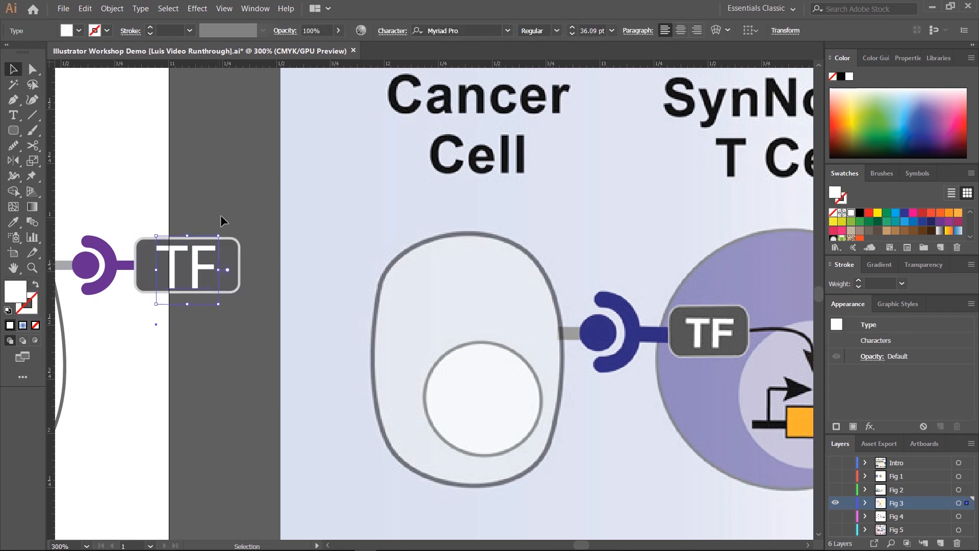
{"action": "key", "text": "Up"}
{"action": "key", "text": "Up"}
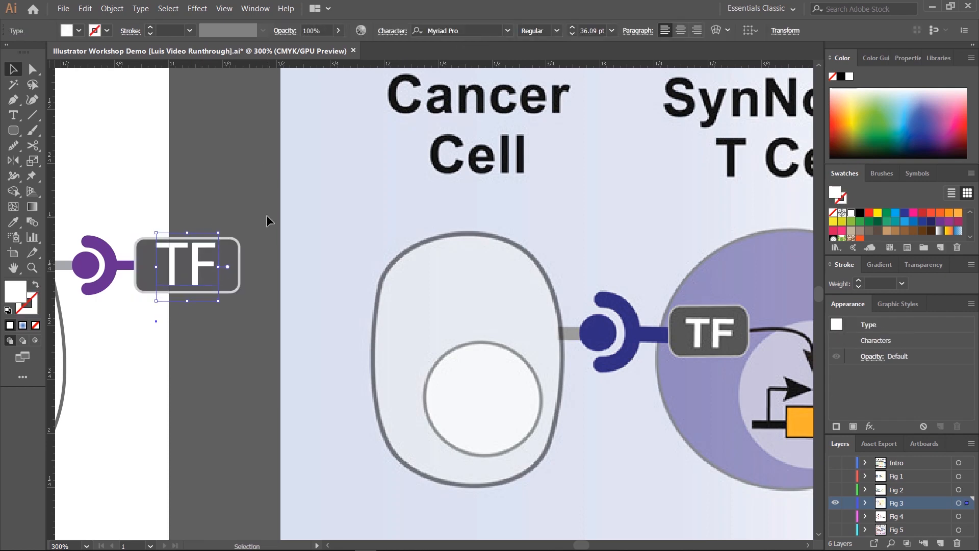
Step: Make the TF text Bold at 32 pt and nudge it into the middle of the gray box
{"action": "left_click", "coordinate": [557, 31]}
{"action": "left_click", "coordinate": [538, 157]}
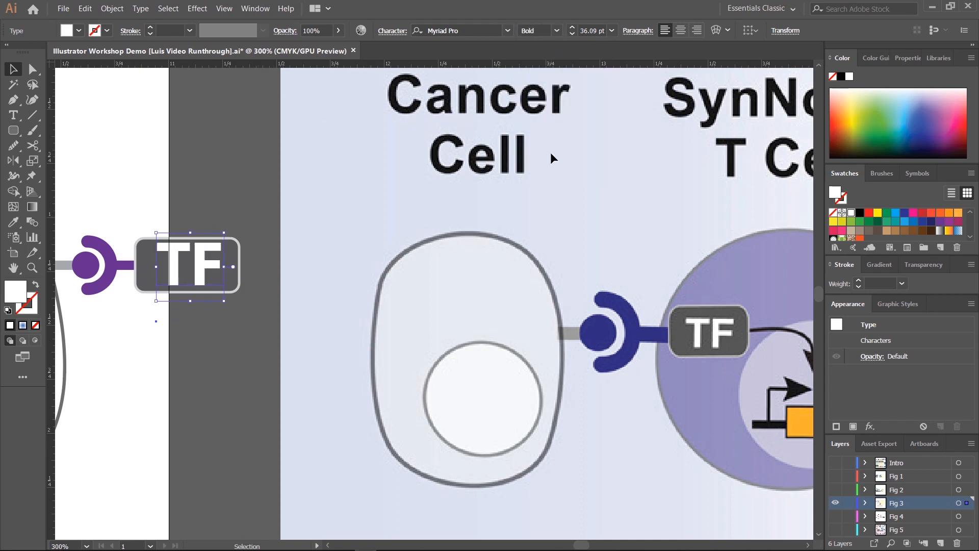
{"action": "left_click", "coordinate": [572, 33]}
{"action": "left_click", "coordinate": [572, 34]}
{"action": "left_click", "coordinate": [573, 34]}
{"action": "left_click", "coordinate": [572, 34]}
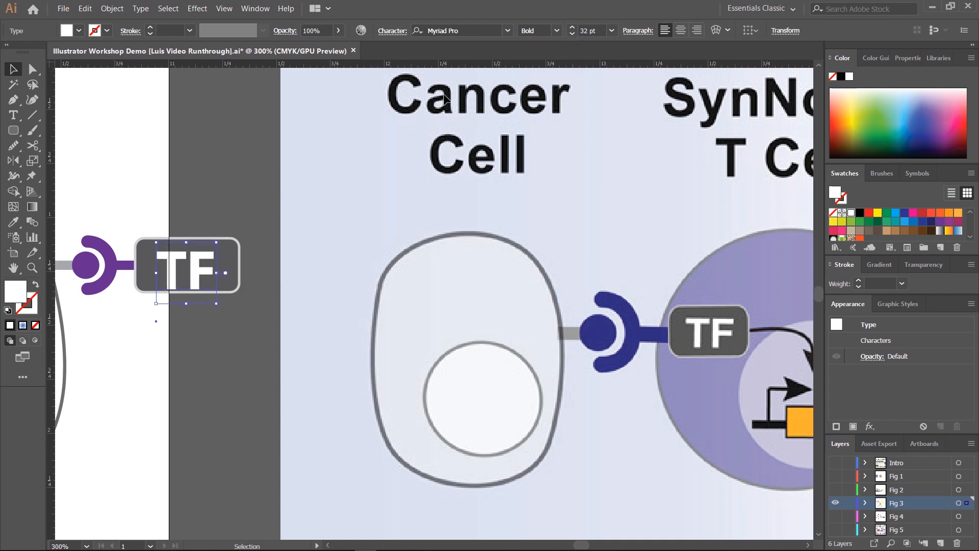
{"action": "key", "text": "Down"}
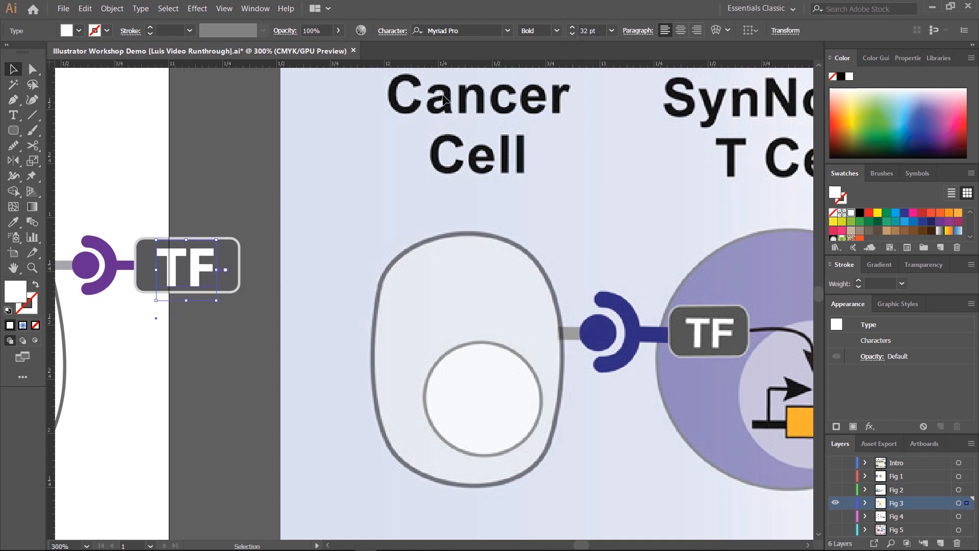
{"action": "left_click", "coordinate": [255, 190]}
{"action": "left_click_drag", "start_coordinate": [433, 217], "coordinate": [310, 196]}
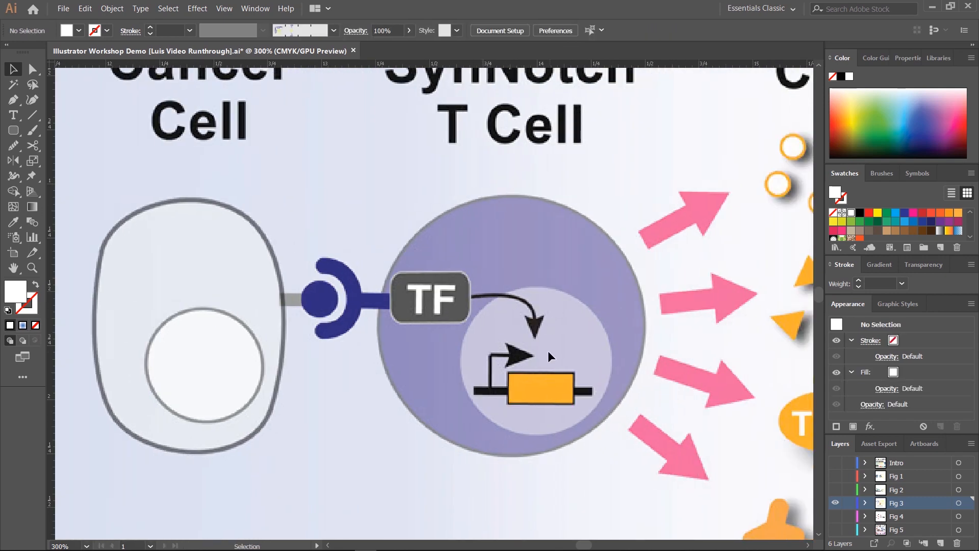
{"action": "left_click_drag", "start_coordinate": [548, 351], "coordinate": [751, 318]}
{"action": "left_click_drag", "start_coordinate": [176, 308], "coordinate": [433, 262]}
{"action": "left_click_drag", "start_coordinate": [457, 191], "coordinate": [350, 223]}
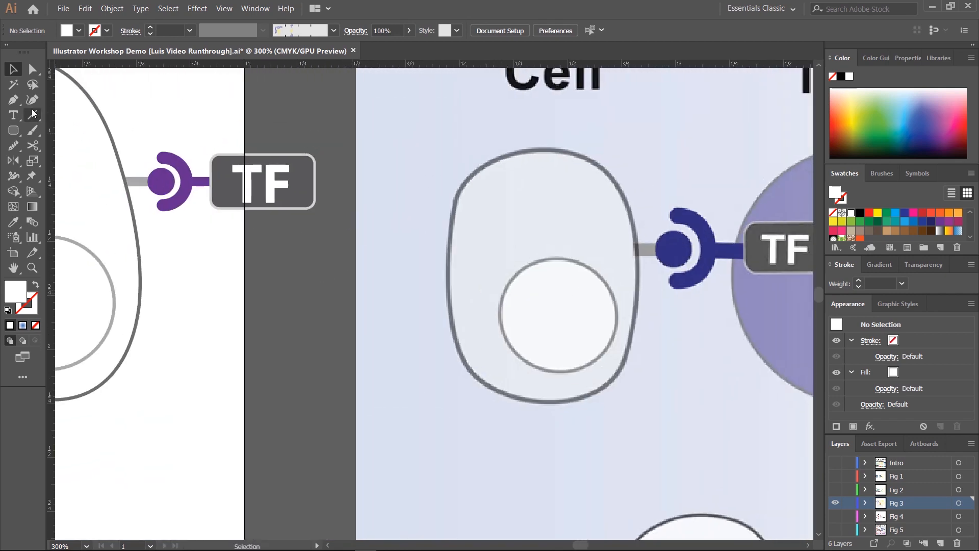
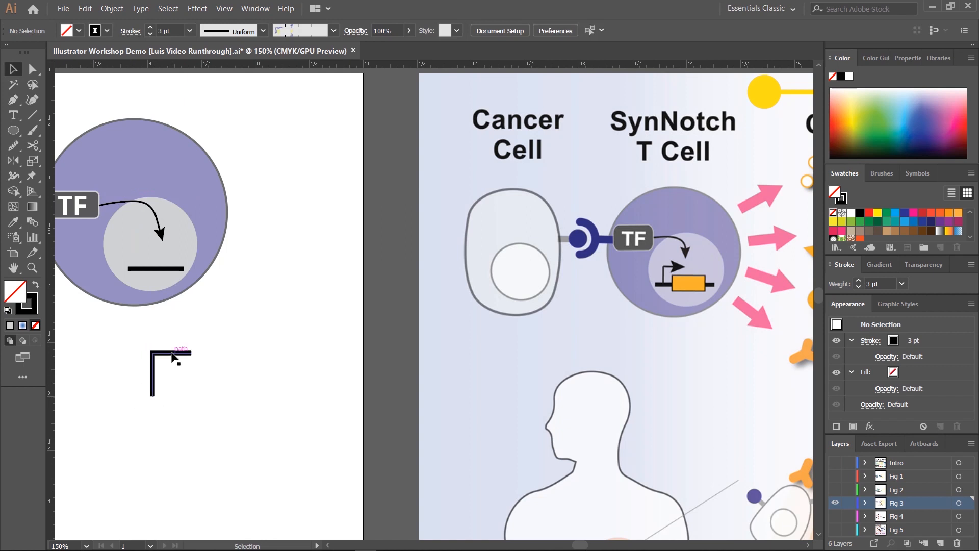
Step: Add an Arrow 5 arrowhead at the horizontal end of the black L-shaped path, scaled to 57%
{"action": "left_click", "coordinate": [172, 351]}
{"action": "left_click", "coordinate": [131, 31]}
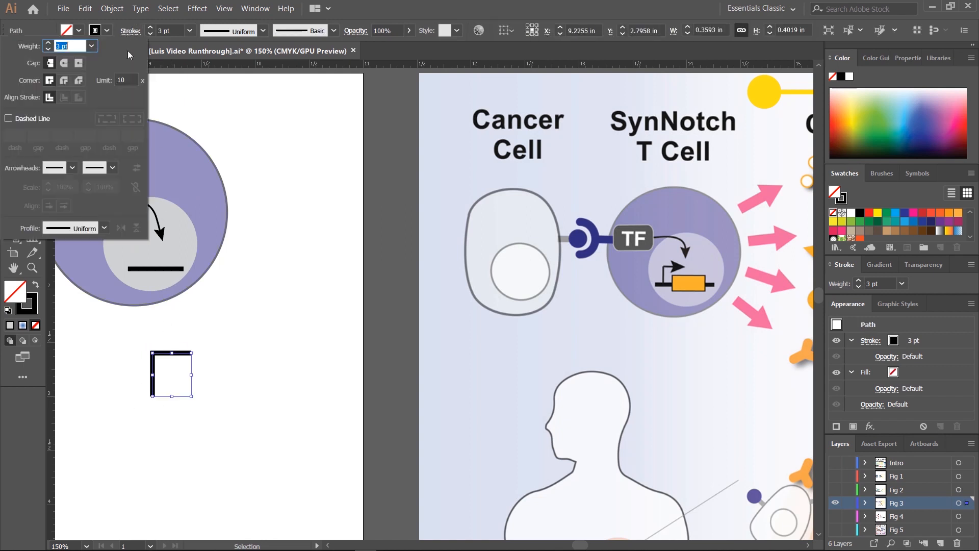
{"action": "left_click", "coordinate": [63, 165]}
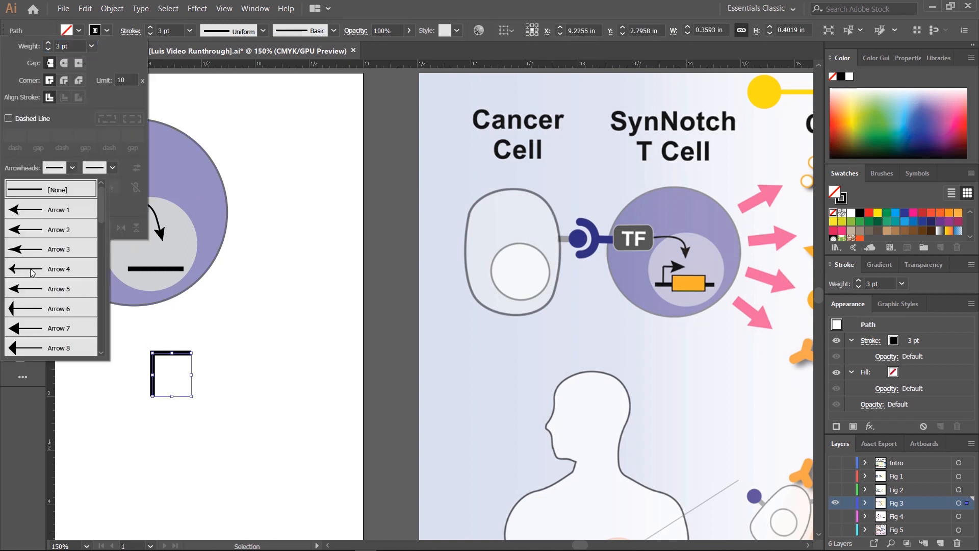
{"action": "left_click", "coordinate": [28, 289]}
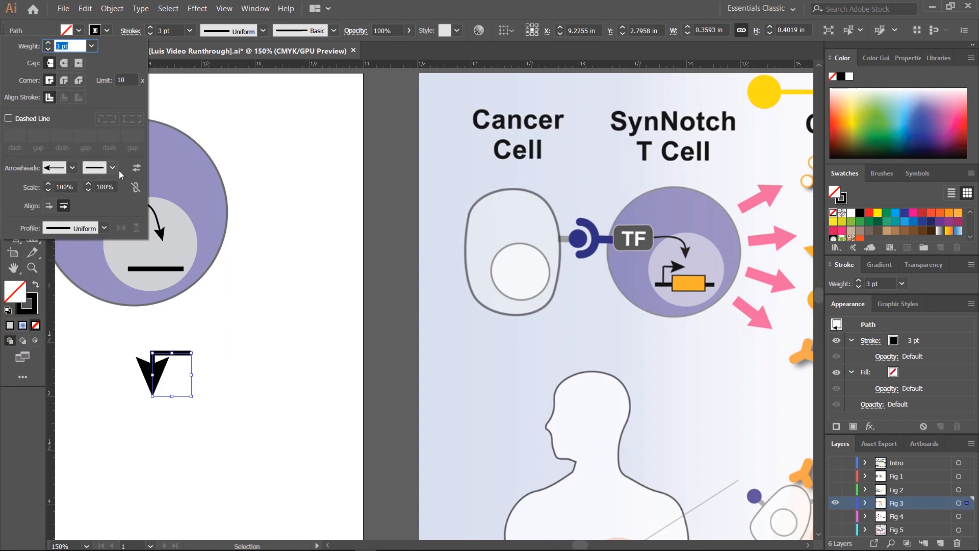
{"action": "left_click", "coordinate": [136, 167]}
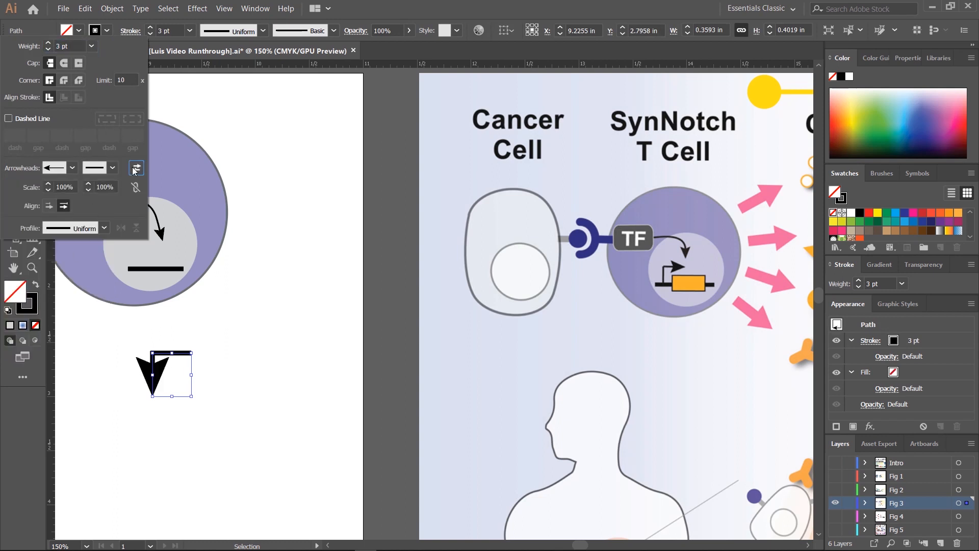
{"action": "left_click", "coordinate": [88, 191]}
{"action": "left_click", "coordinate": [88, 191]}
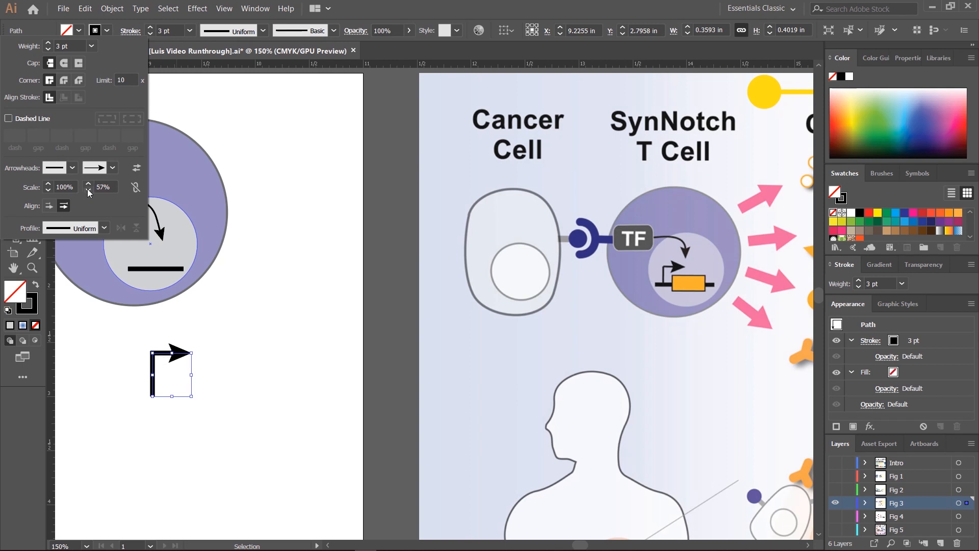
{"action": "left_click", "coordinate": [240, 329]}
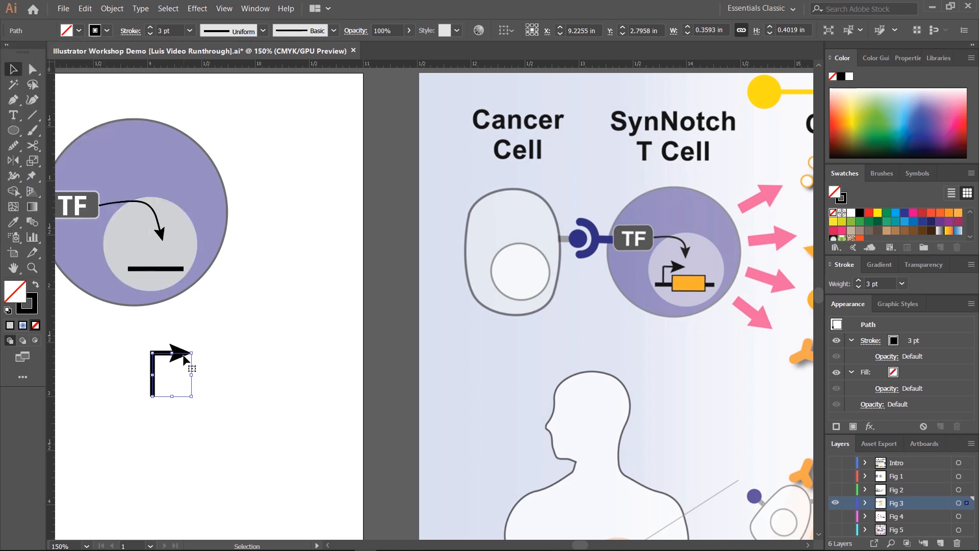
Step: Stand the L-shaped arrow on the black line in the gray nucleus and lower its upper anchor points to a height of about 0.22 in
{"action": "mouse_move", "coordinate": [162, 353]}
{"action": "left_mouse_down"}
{"action": "mouse_move", "coordinate": [158, 238]}
{"action": "mouse_move", "coordinate": [147, 227]}
{"action": "left_mouse_up"}
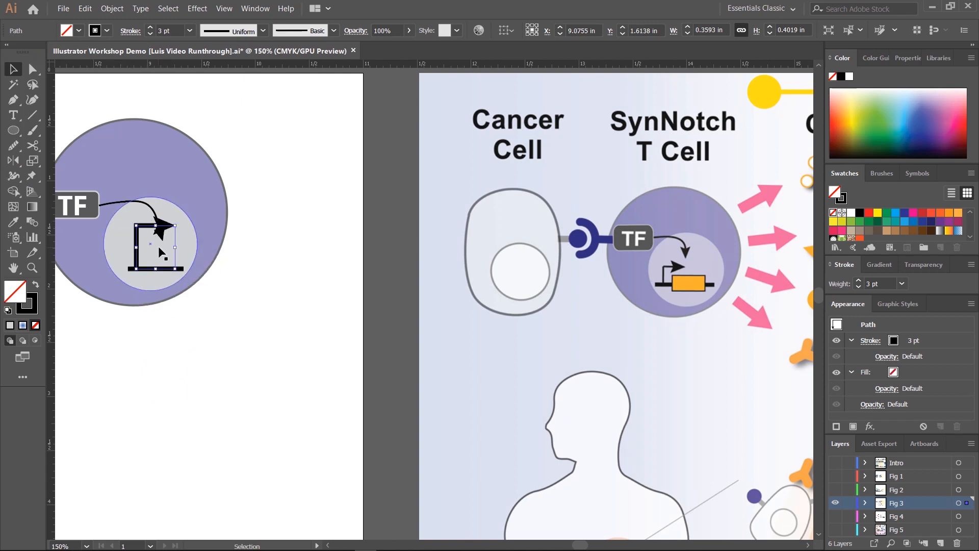
{"action": "left_click", "coordinate": [32, 69]}
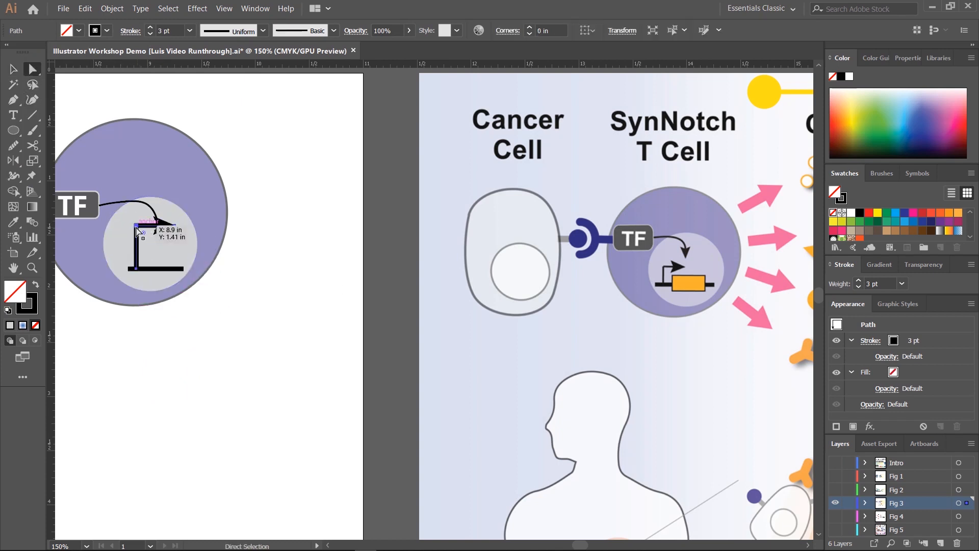
{"action": "left_click", "coordinate": [137, 226]}
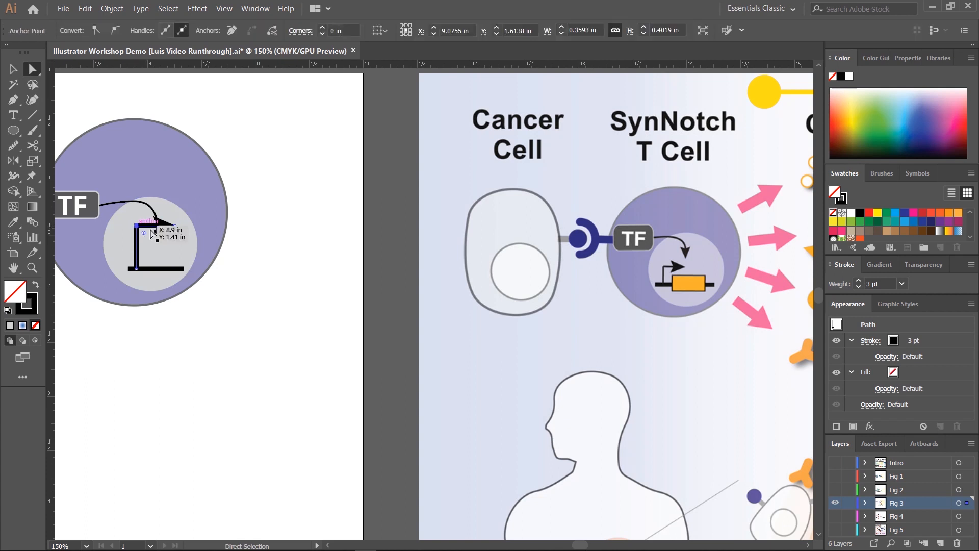
{"action": "left_click", "coordinate": [175, 225], "text": "shift"}
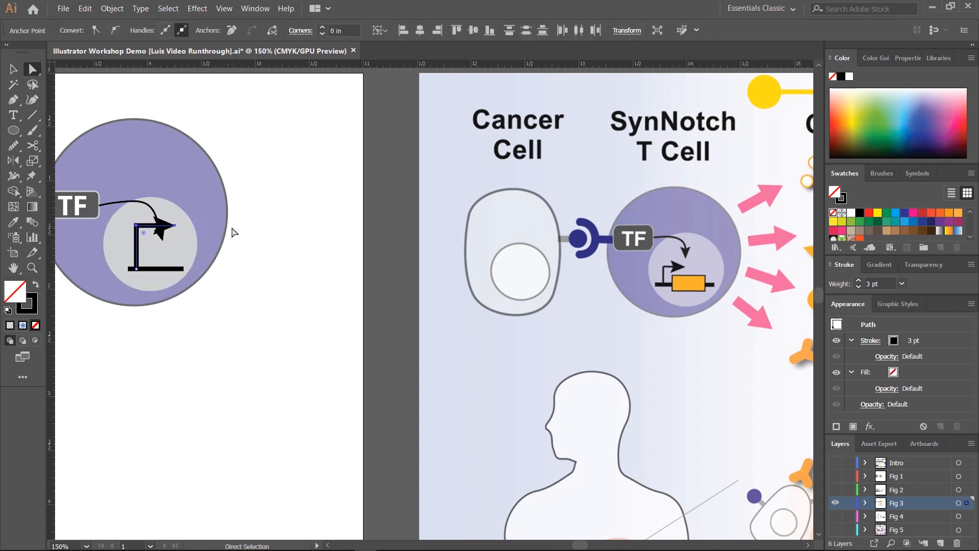
{"action": "key", "text": "Down"}
{"action": "key", "text": "Down"}
{"action": "key", "text": "Down"}
{"action": "key", "text": "Down"}
{"action": "key", "text": "Down"}
{"action": "key", "text": "Down"}
{"action": "key", "text": "Down"}
{"action": "key", "text": "Down"}
{"action": "key", "text": "Down"}
{"action": "key", "text": "Down"}
{"action": "key", "text": "Down"}
{"action": "key", "text": "Down"}
{"action": "key", "text": "Down"}
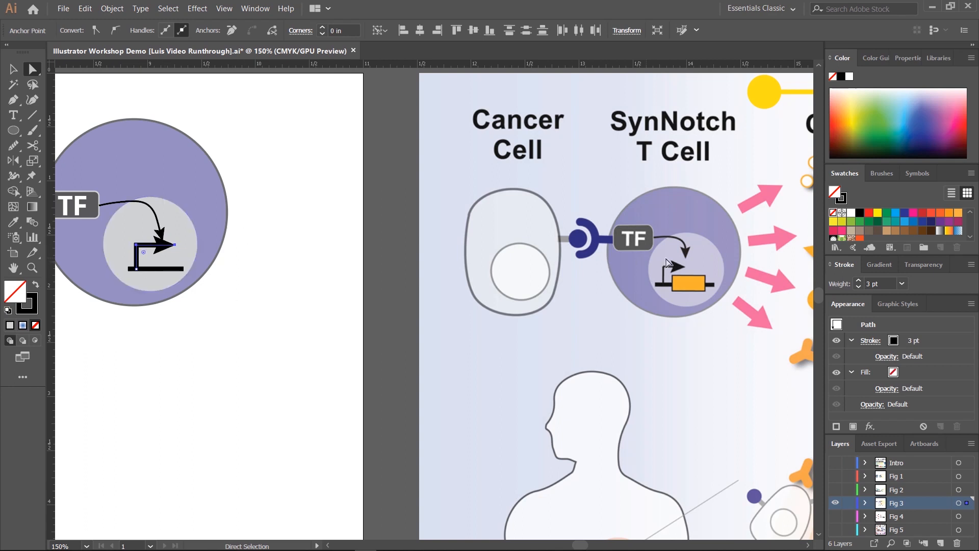
{"action": "left_click", "coordinate": [13, 68]}
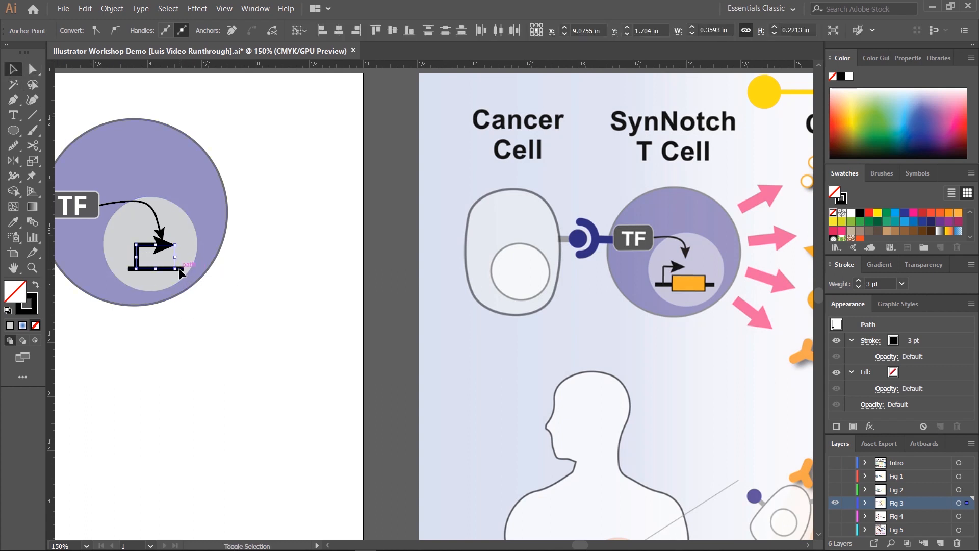
{"action": "key", "text": "space"}
{"action": "left_click_drag", "start_coordinate": [184, 309], "coordinate": [276, 325]}
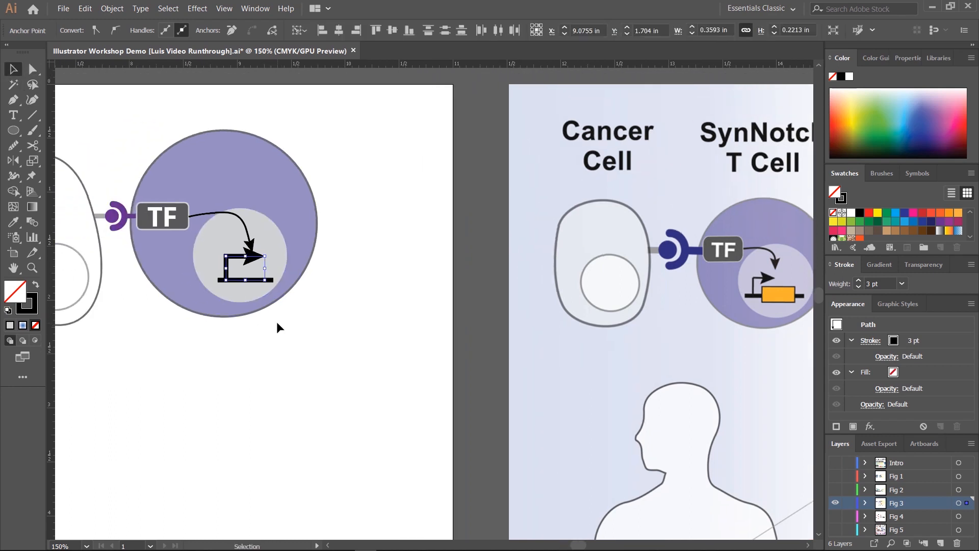
Step: Scale the L-shaped arrow and its black baseline down together to about 0.36 × 0.16 in
{"action": "key", "text": "ctrl+plus"}
{"action": "key", "text": "ctrl+plus"}
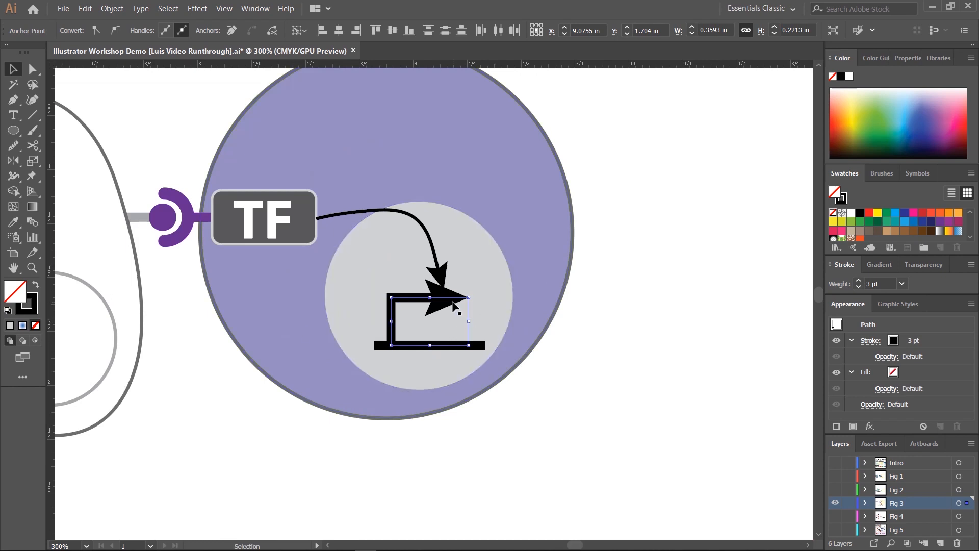
{"action": "left_click", "coordinate": [480, 345], "text": "shift"}
{"action": "left_click_drag", "start_coordinate": [484, 297], "coordinate": [452, 311]}
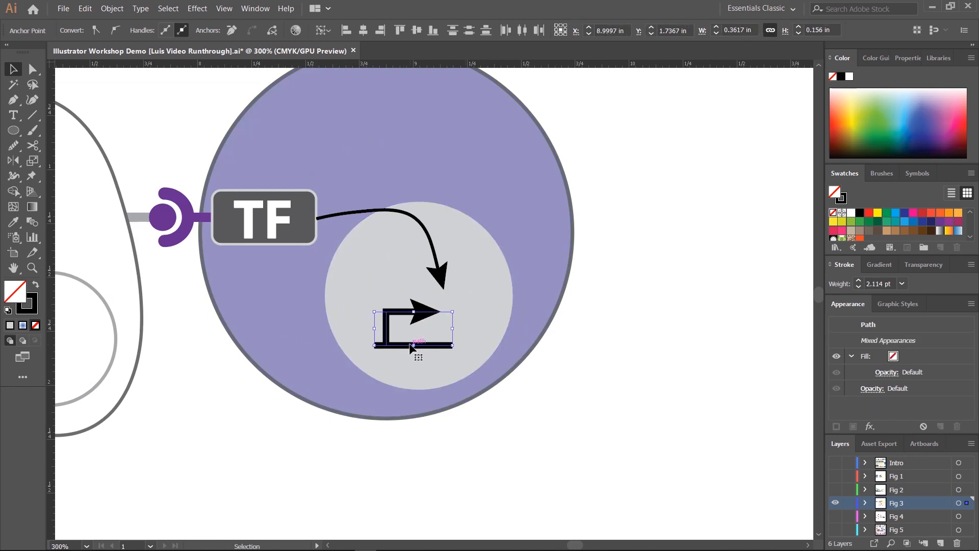
Step: Move the L-shaped arrow and its baseline together slightly down and left inside the gray nucleus
{"action": "left_click_drag", "start_coordinate": [411, 345], "coordinate": [386, 354]}
{"action": "key", "text": "ctrl+z"}
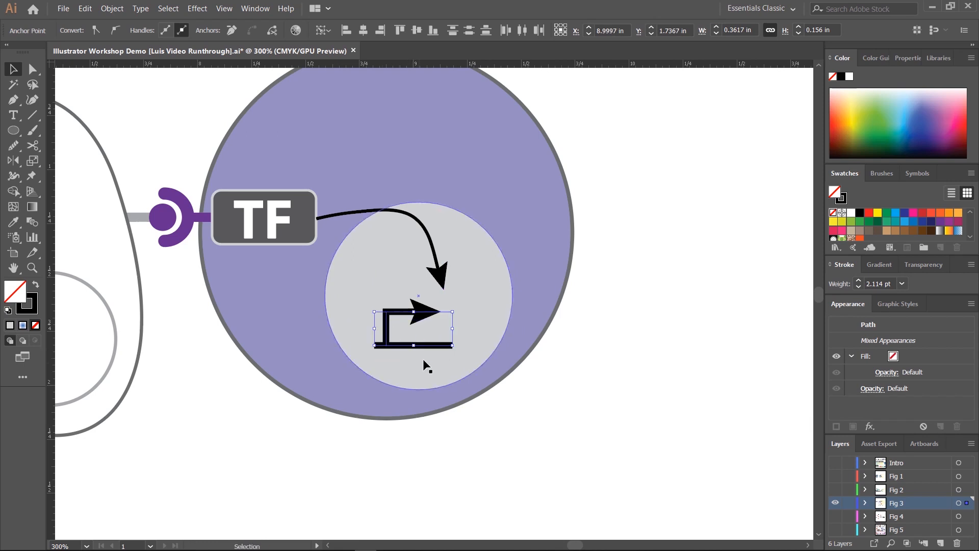
{"action": "key", "text": "ctrl+shift+a"}
{"action": "left_click", "coordinate": [410, 350]}
{"action": "left_click", "coordinate": [409, 346]}
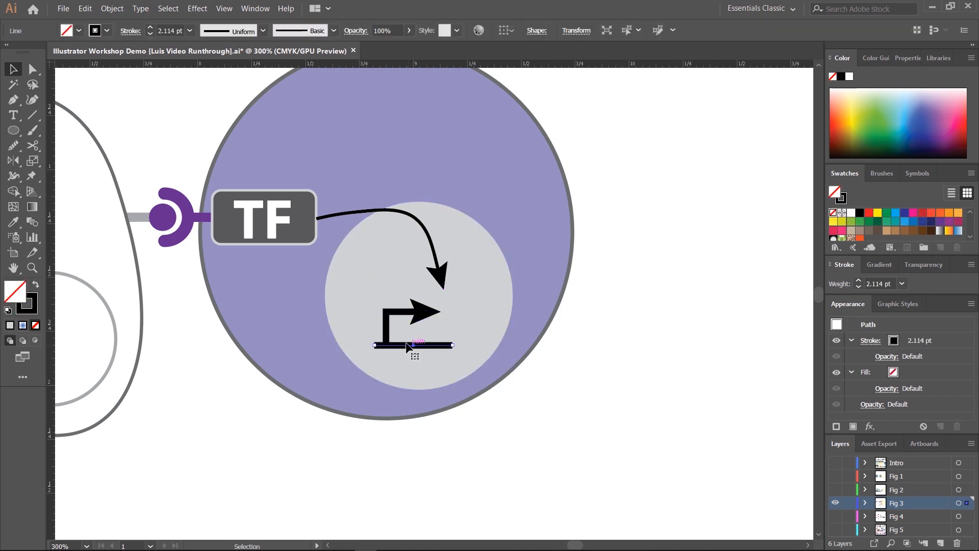
{"action": "left_click", "coordinate": [410, 312], "text": "shift"}
{"action": "left_click_drag", "start_coordinate": [428, 347], "coordinate": [417, 353]}
{"action": "left_click", "coordinate": [541, 427]}
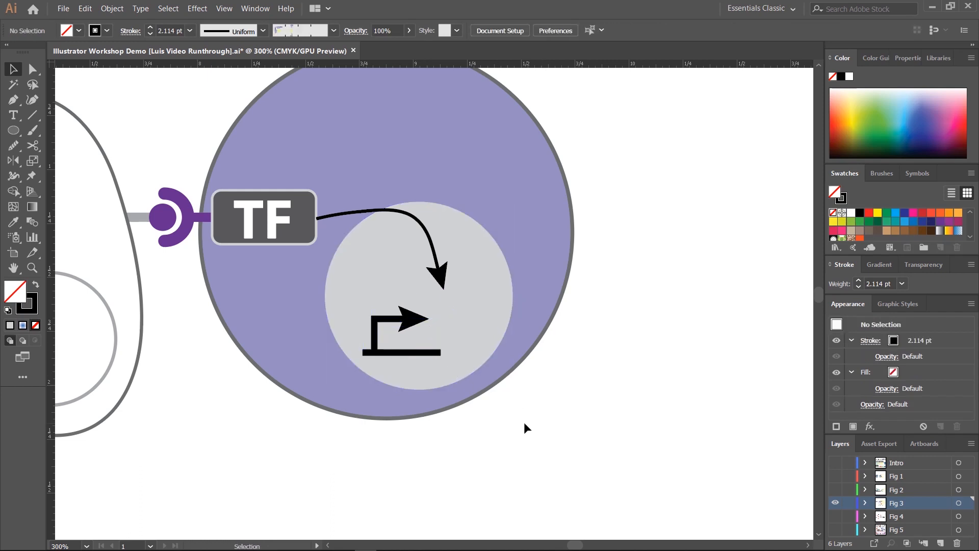
{"action": "left_click", "coordinate": [406, 321]}
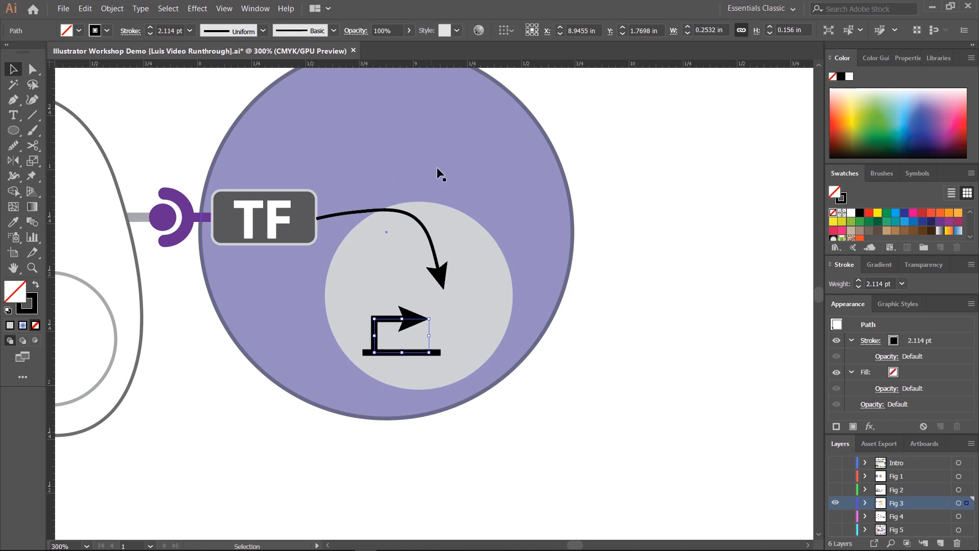
{"action": "left_click_drag", "start_coordinate": [467, 182], "coordinate": [530, 208]}
{"action": "key", "text": "ctrl+z"}
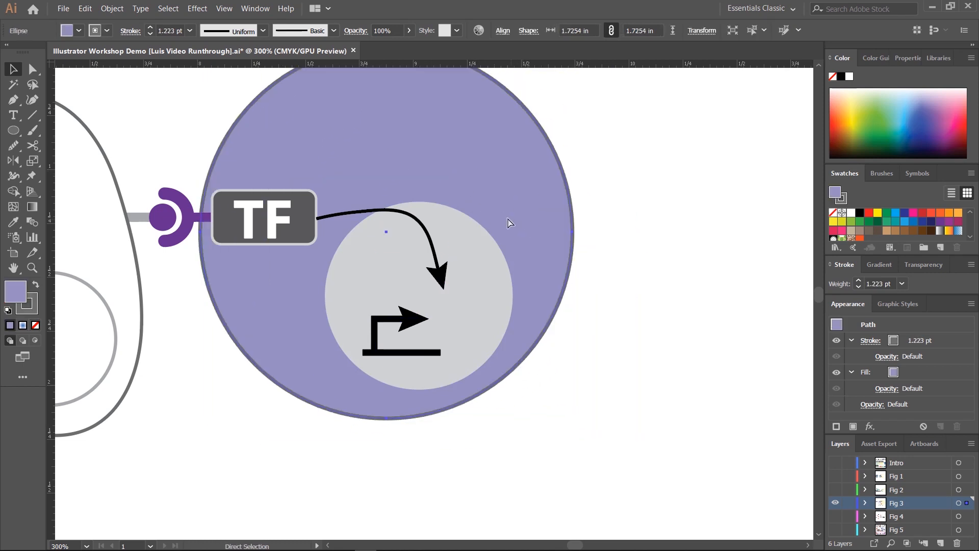
{"action": "left_click", "coordinate": [587, 206]}
Step: Expand the Fig 3 layer and lock the gray nucleus, the purple receptor circle and arc, and the TF box
{"action": "left_click_drag", "start_coordinate": [594, 112], "coordinate": [160, 267]}
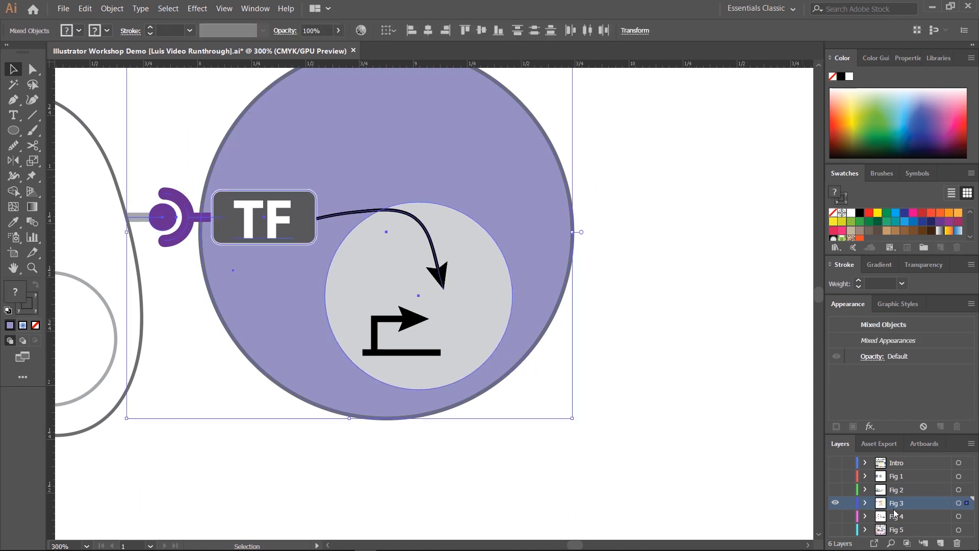
{"action": "left_click", "coordinate": [865, 503]}
{"action": "scroll", "coordinate": [903, 503], "scroll_direction": "down", "scroll_amount": 2}
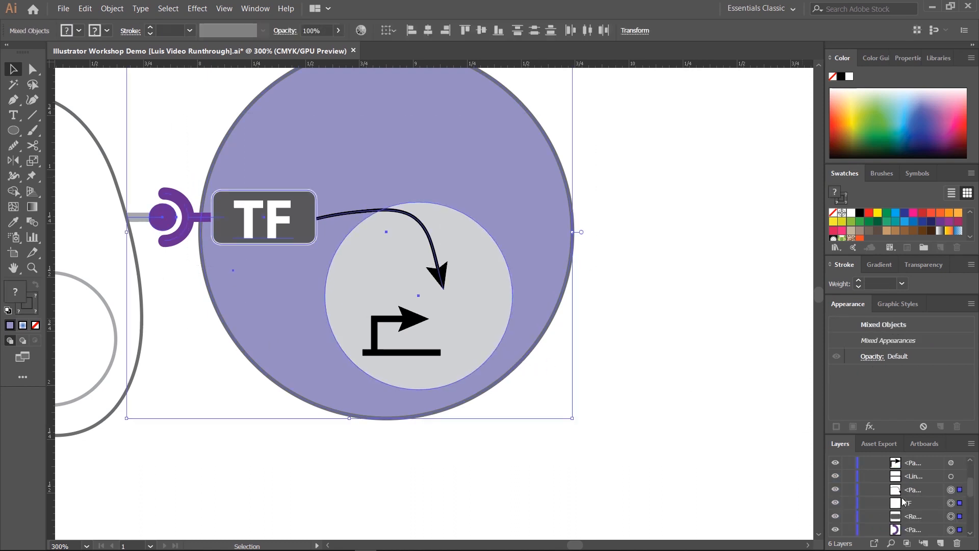
{"action": "scroll", "coordinate": [958, 495], "scroll_direction": "down", "scroll_amount": 2}
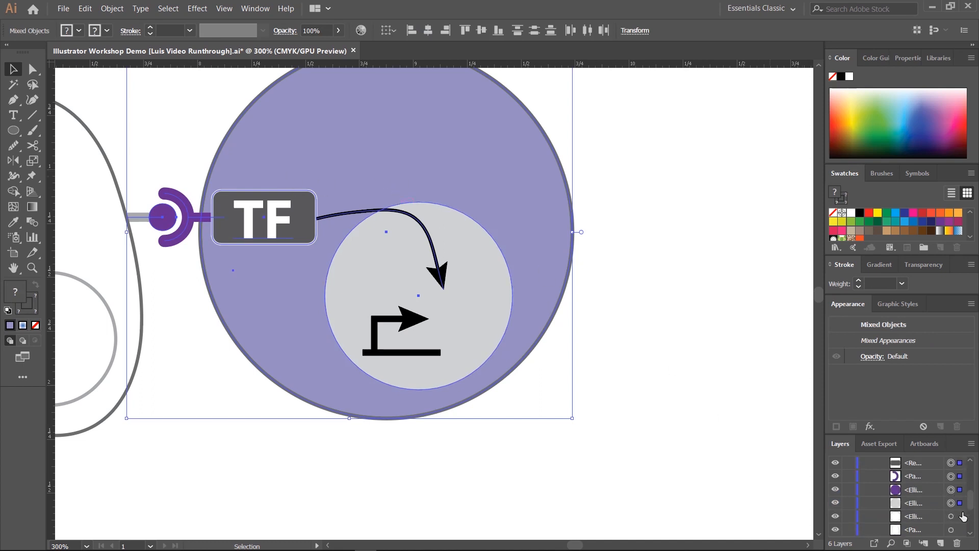
{"action": "left_click_drag", "start_coordinate": [844, 507], "coordinate": [852, 466]}
{"action": "left_click", "coordinate": [617, 280]}
{"action": "left_click", "coordinate": [240, 289]}
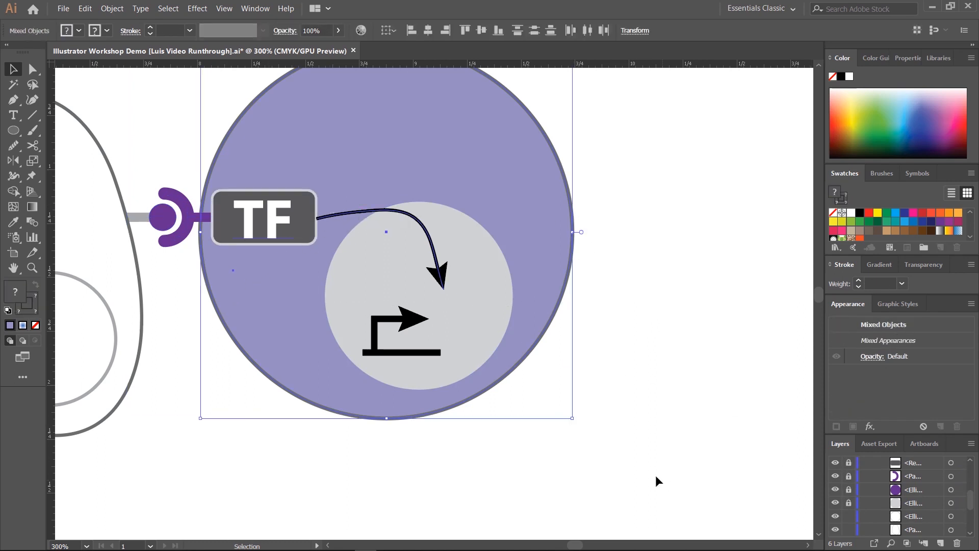
Step: Lock the TF text and the curved arrow in the Fig 3 layer and clear the selection
{"action": "scroll", "coordinate": [518, 365], "scroll_direction": "up", "scroll_amount": 1}
{"action": "scroll", "coordinate": [905, 505], "scroll_direction": "up", "scroll_amount": 2}
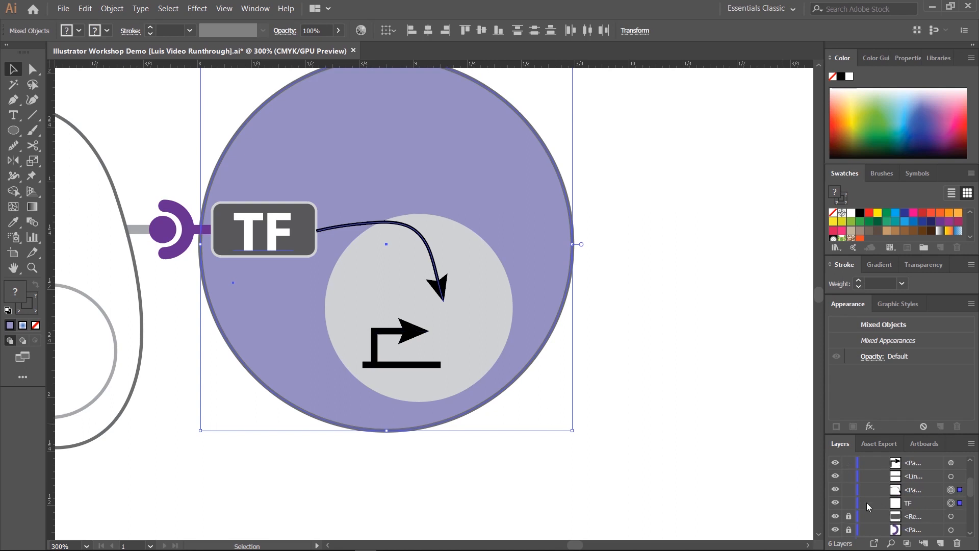
{"action": "left_click", "coordinate": [847, 503]}
{"action": "left_click", "coordinate": [849, 490]}
{"action": "left_click", "coordinate": [606, 398]}
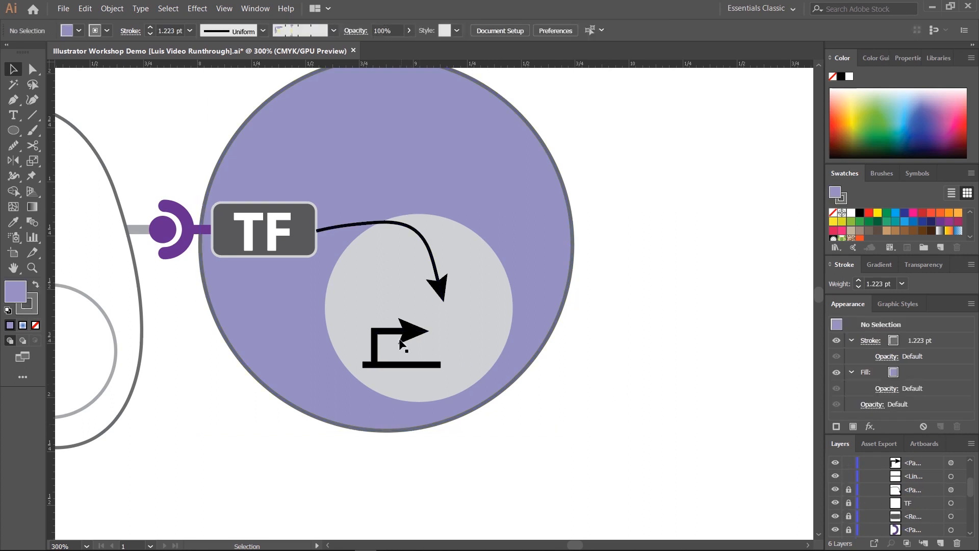
{"action": "left_click", "coordinate": [396, 330]}
{"action": "left_click_drag", "start_coordinate": [360, 303], "coordinate": [389, 327]}
{"action": "key", "text": "ctrl+z"}
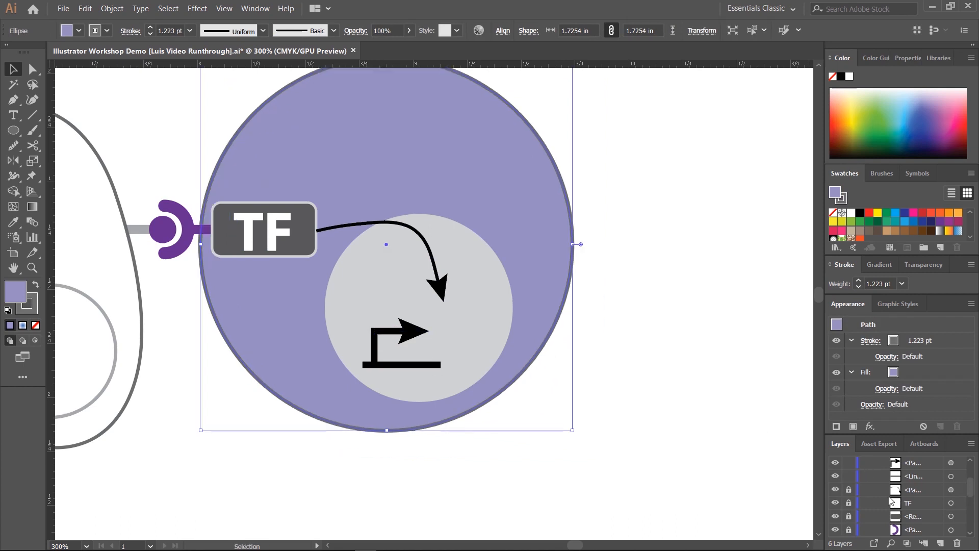
Step: Lock the large purple cell circle in the Fig 3 layer and select only the L-shaped arrow and its baseline
{"action": "scroll", "coordinate": [891, 502], "scroll_direction": "up", "scroll_amount": 3}
{"action": "scroll", "coordinate": [867, 504], "scroll_direction": "down", "scroll_amount": 3}
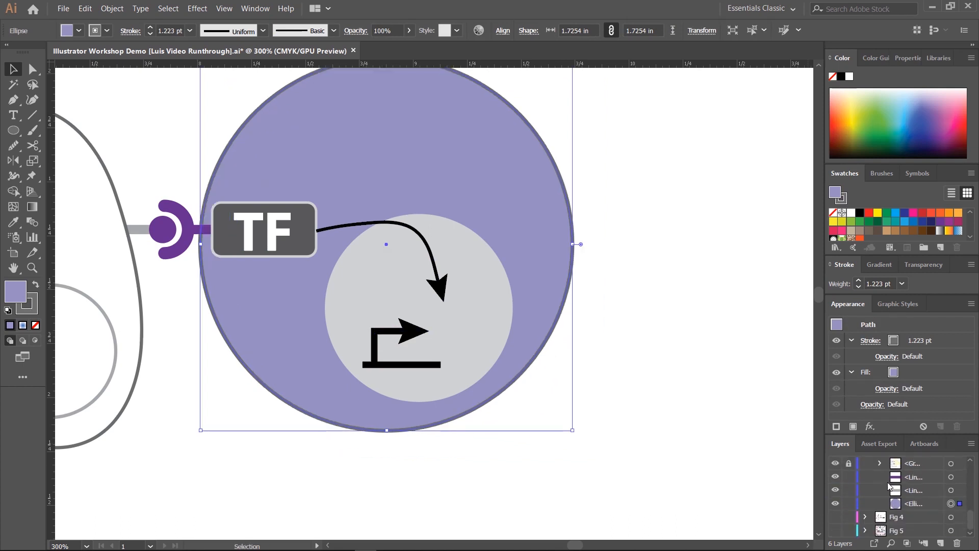
{"action": "left_click", "coordinate": [848, 504]}
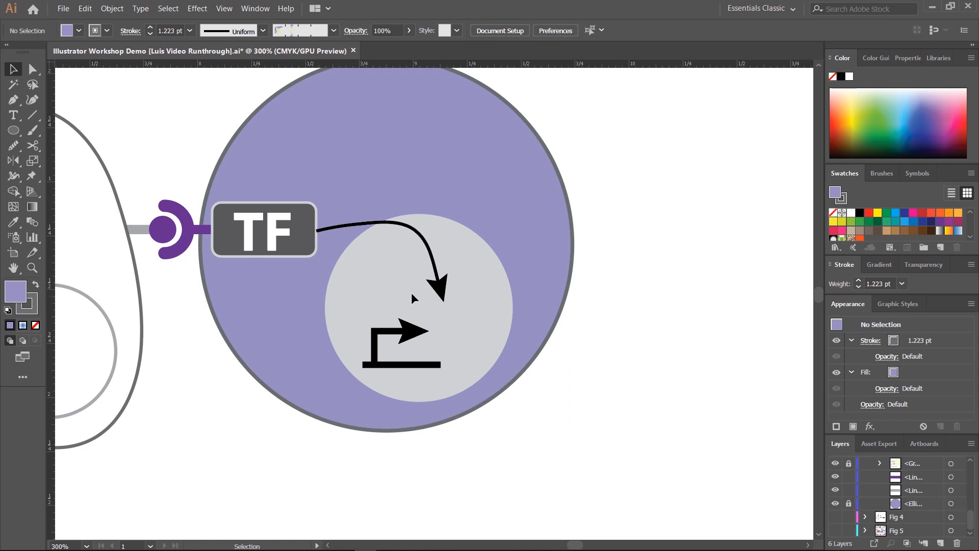
{"action": "left_click_drag", "start_coordinate": [536, 258], "coordinate": [286, 434]}
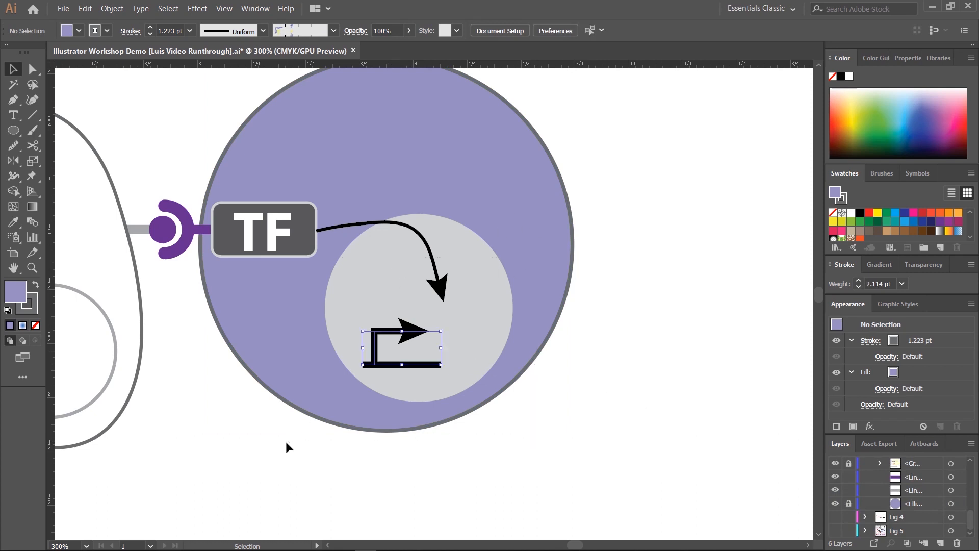
{"action": "left_click", "coordinate": [427, 464]}
{"action": "left_click_drag", "start_coordinate": [567, 73], "coordinate": [316, 213]}
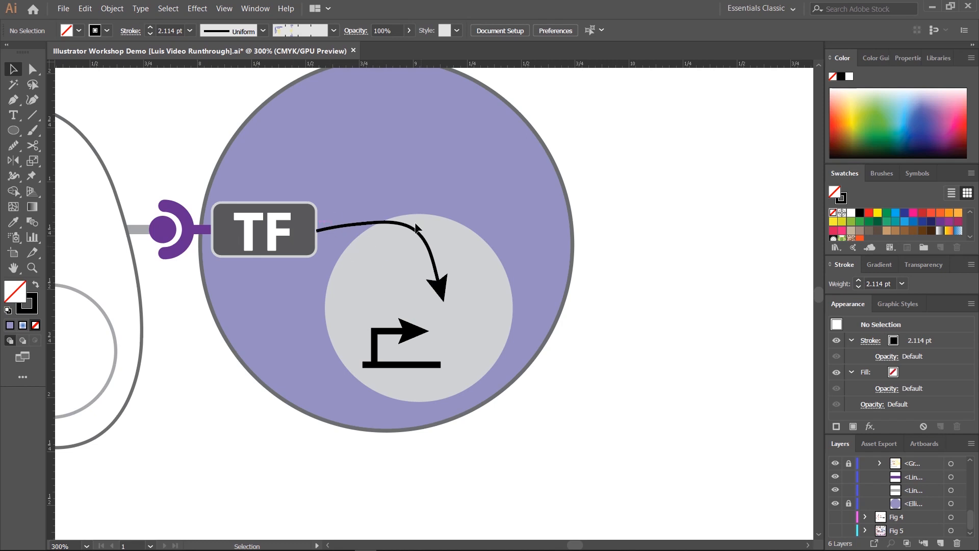
{"action": "left_click_drag", "start_coordinate": [325, 294], "coordinate": [446, 374]}
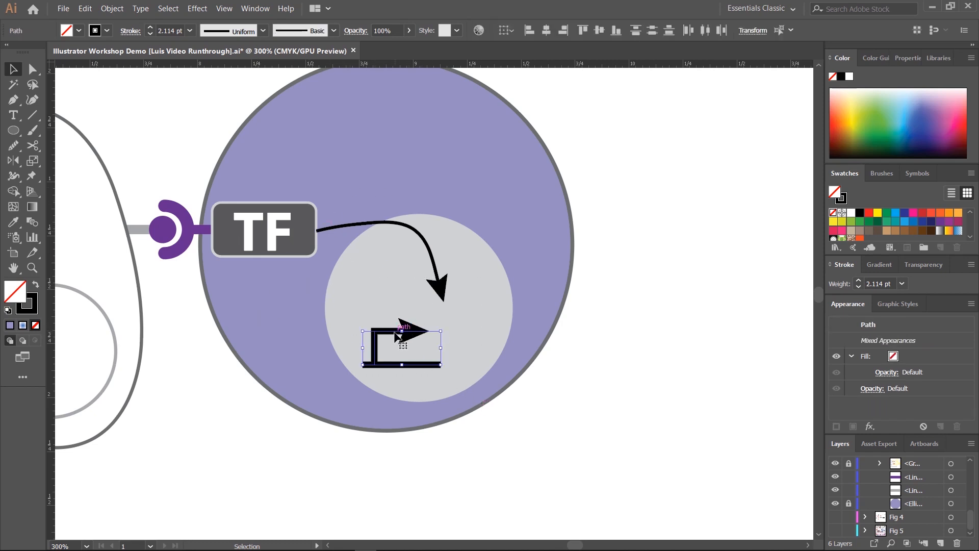
Step: Examine the proportions of the gene arrow, baseline and orange box in the reference figure's T cell nucleus
{"action": "key", "text": "space"}
{"action": "left_click_drag", "start_coordinate": [665, 302], "coordinate": [325, 326]}
{"action": "left_click_drag", "start_coordinate": [533, 298], "coordinate": [250, 306]}
{"action": "left_click_drag", "start_coordinate": [571, 329], "coordinate": [335, 319]}
{"action": "left_click_drag", "start_coordinate": [152, 371], "coordinate": [556, 311]}
{"action": "left_click_drag", "start_coordinate": [283, 347], "coordinate": [524, 336]}
{"action": "left_click_drag", "start_coordinate": [808, 336], "coordinate": [128, 342]}
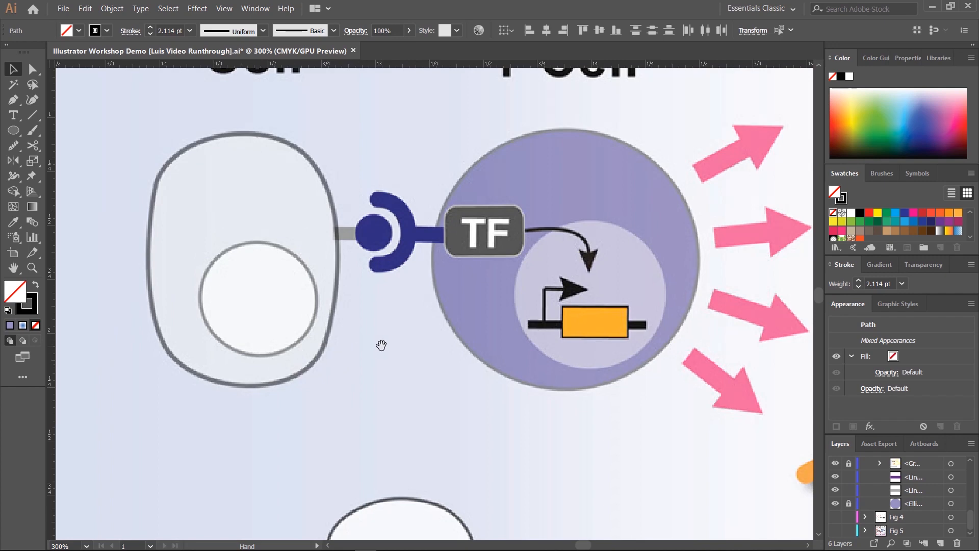
{"action": "left_click_drag", "start_coordinate": [204, 301], "coordinate": [553, 263]}
{"action": "left_click_drag", "start_coordinate": [120, 256], "coordinate": [619, 273]}
{"action": "left_click", "coordinate": [469, 286]}
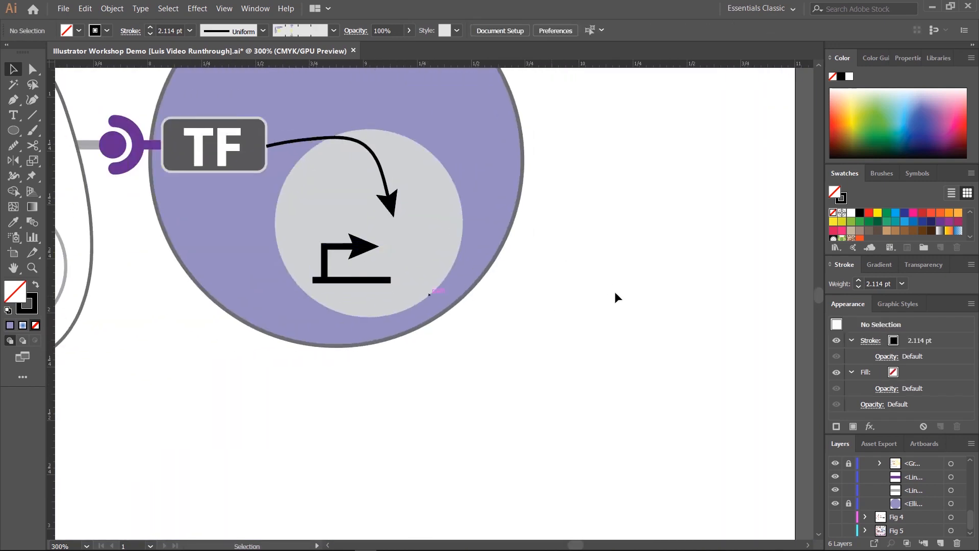
{"action": "scroll", "coordinate": [614, 292], "scroll_direction": "right", "scroll_amount": 10}
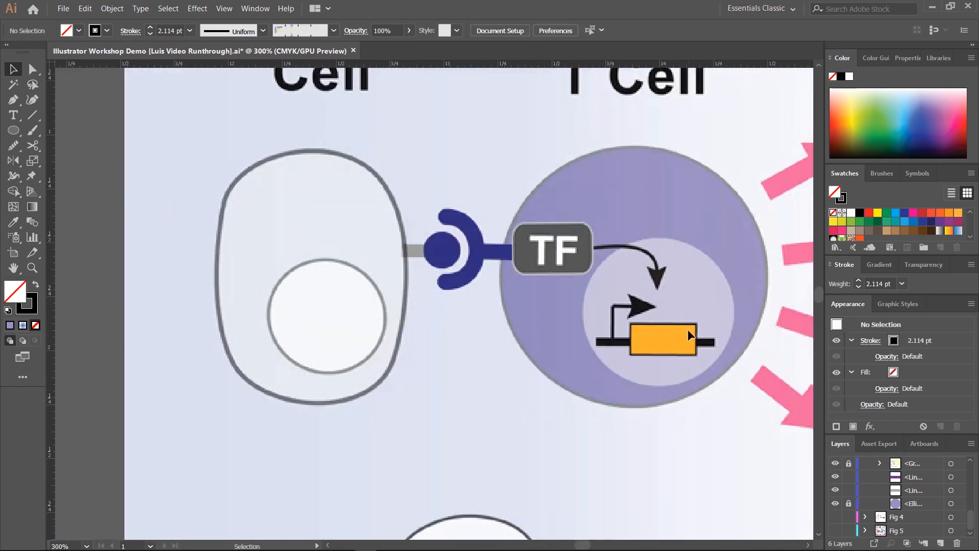
{"action": "scroll", "coordinate": [507, 327], "scroll_direction": "left", "scroll_amount": 10}
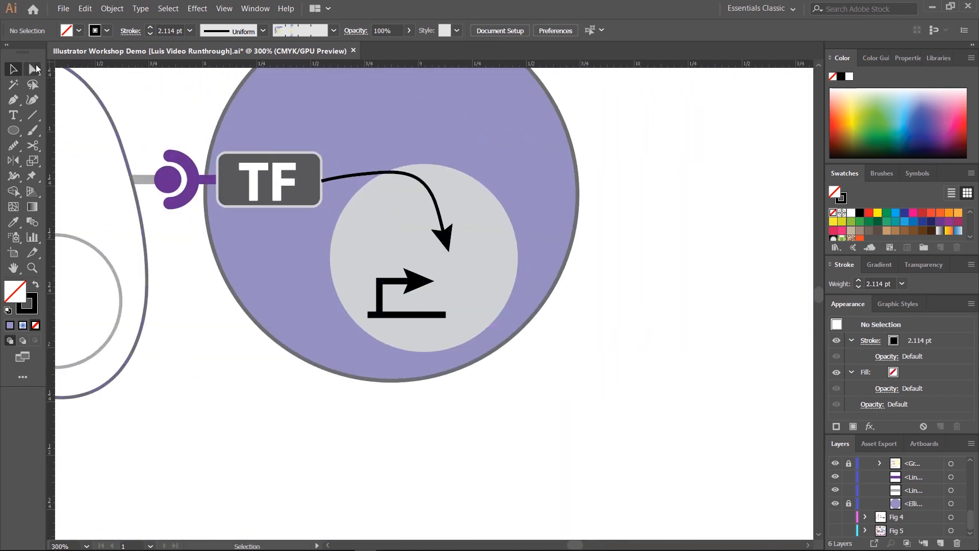
Step: Set the stroke weight of the L-shaped arrow in the nucleus to 2 pt
{"action": "key", "text": "a"}
{"action": "left_click", "coordinate": [419, 285]}
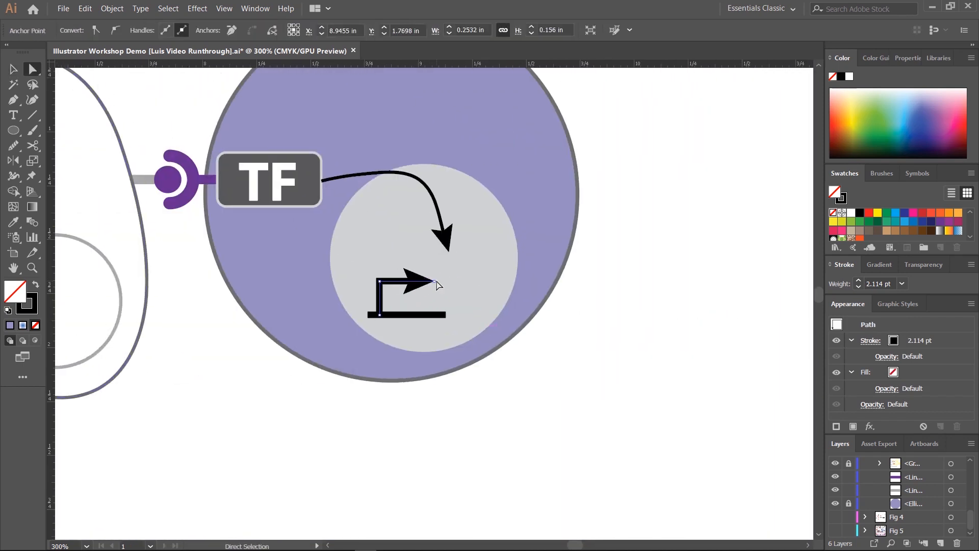
{"action": "left_click", "coordinate": [13, 70]}
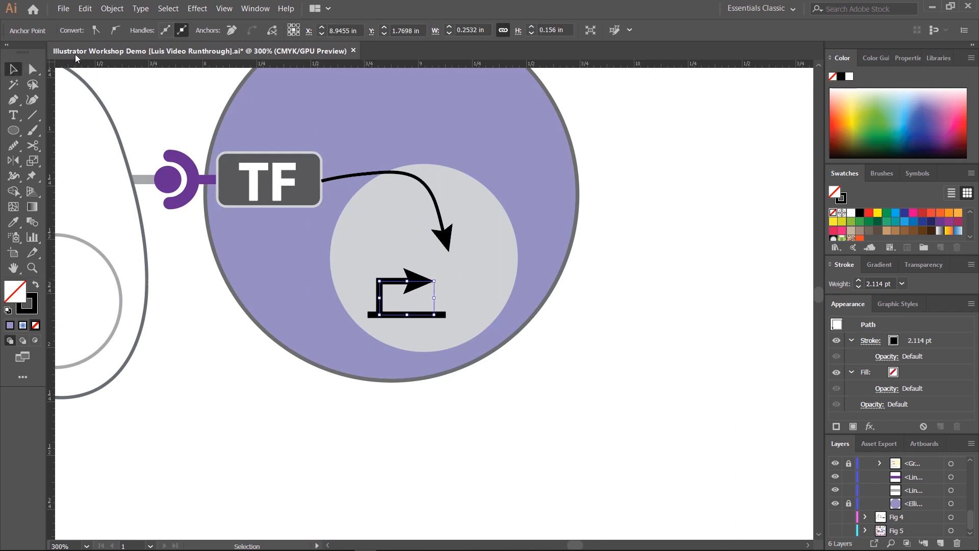
{"action": "left_click", "coordinate": [551, 300]}
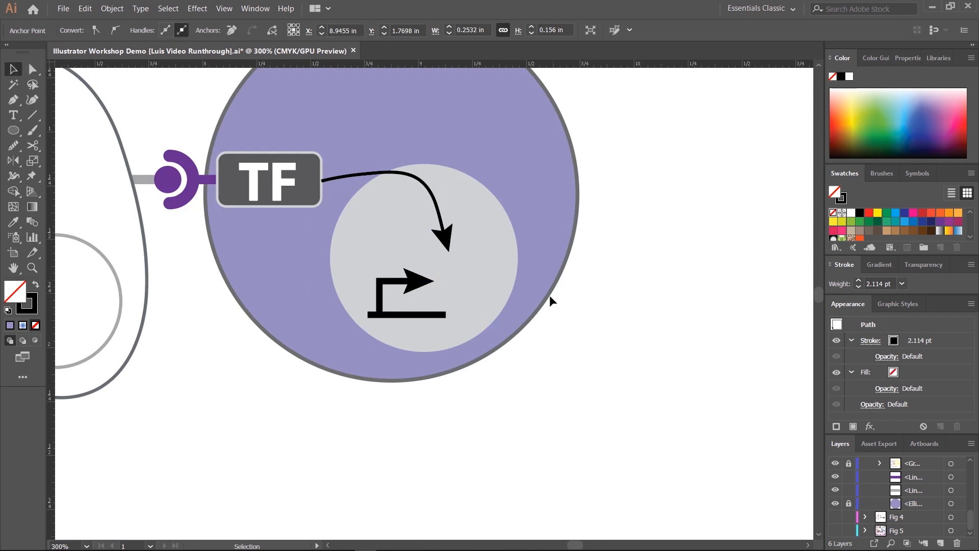
{"action": "left_click", "coordinate": [396, 281]}
{"action": "left_click", "coordinate": [151, 34]}
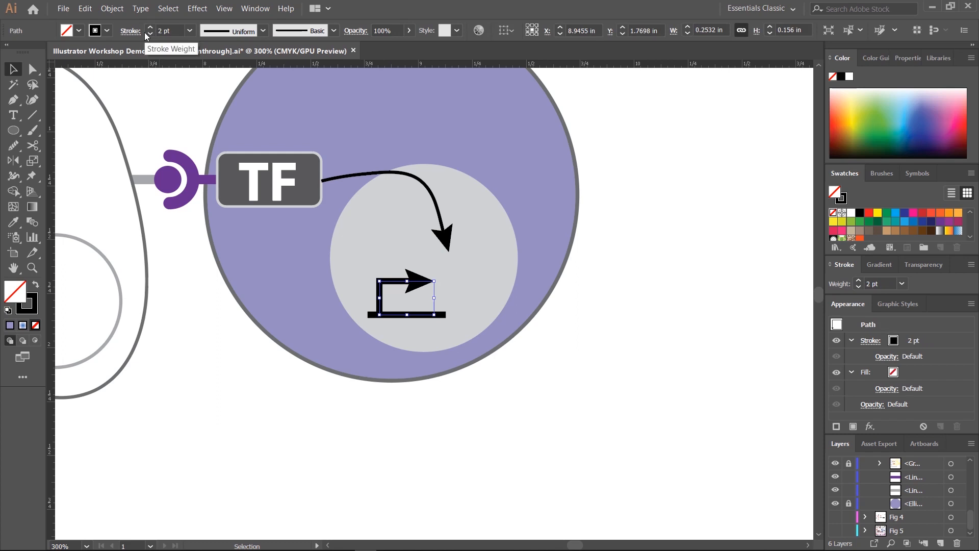
{"action": "left_click", "coordinate": [148, 34]}
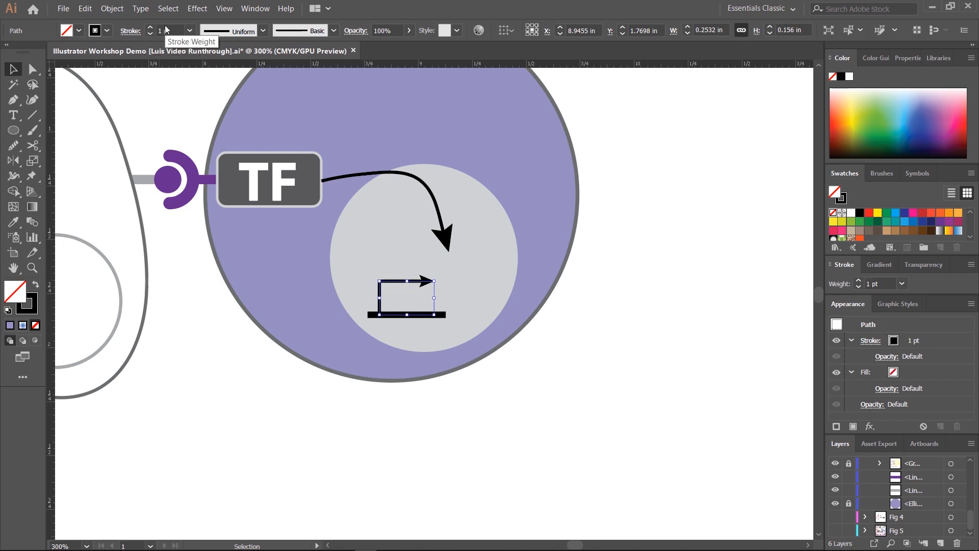
{"action": "left_click", "coordinate": [151, 28]}
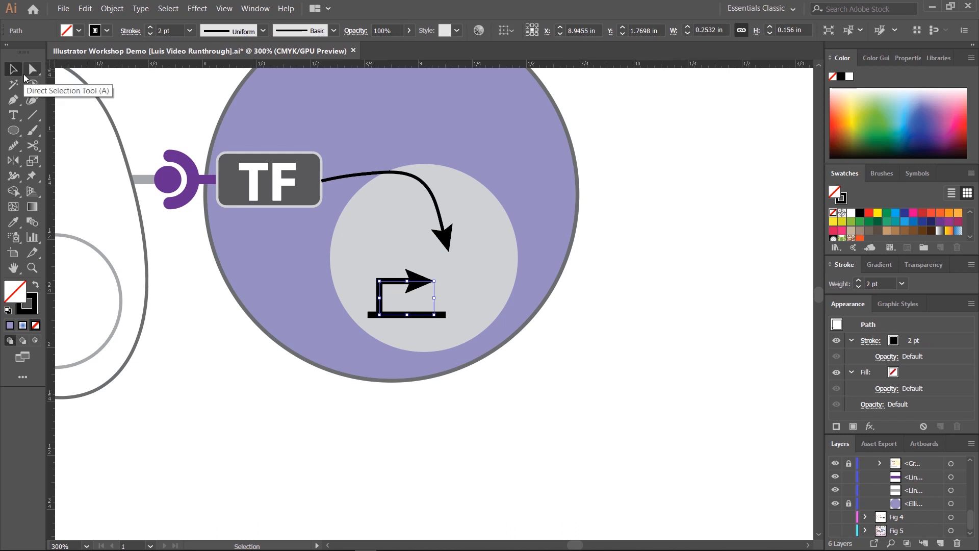
{"action": "left_click", "coordinate": [255, 365]}
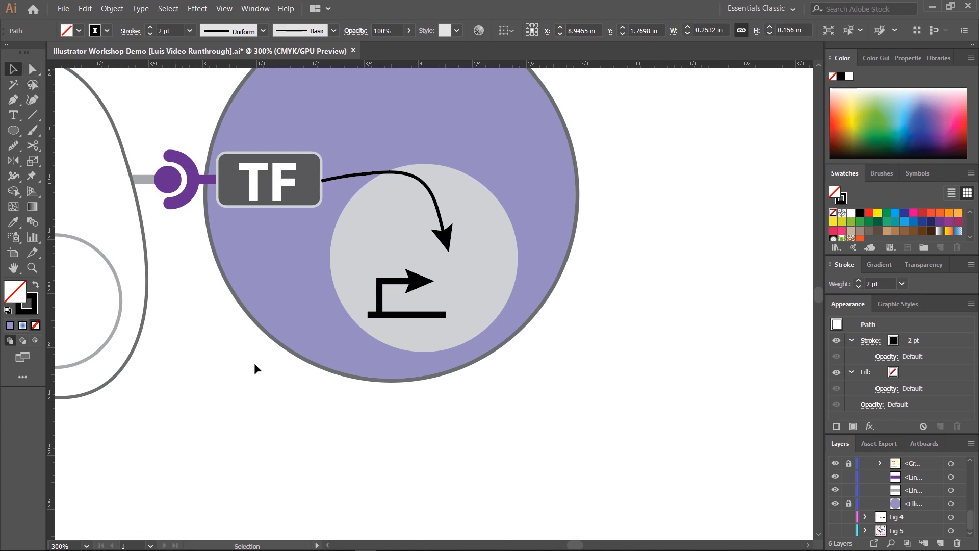
Step: Extend the right end of the black baseline horizontally toward the nucleus's right edge
{"action": "key", "text": "a"}
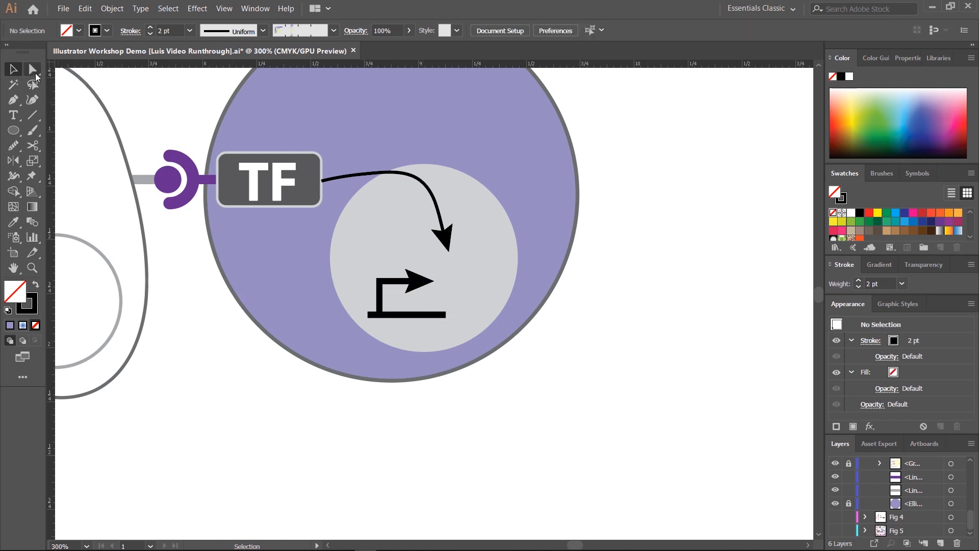
{"action": "left_click_drag", "start_coordinate": [449, 316], "coordinate": [480, 316]}
{"action": "left_click", "coordinate": [412, 371]}
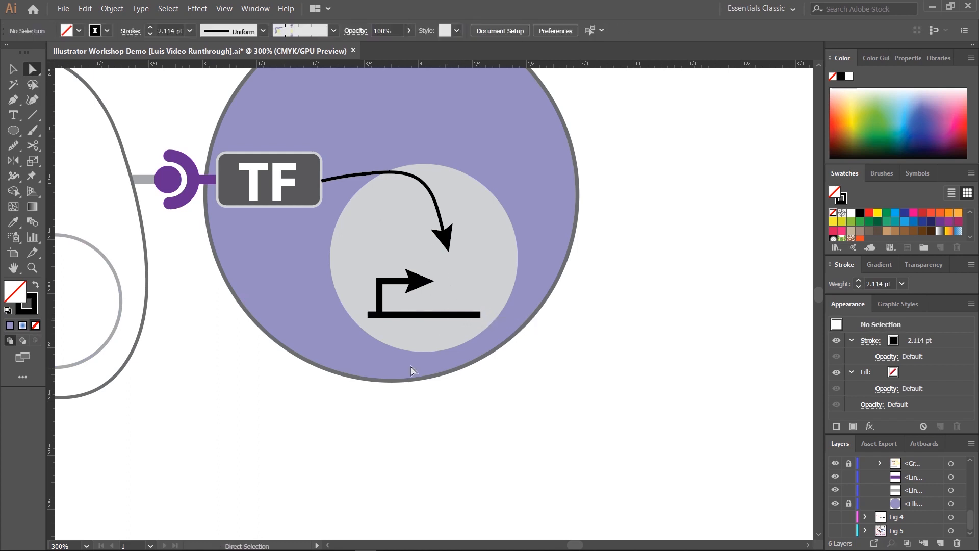
Step: Scale the L-shaped arrow and its lengthened baseline down slightly together, keeping their lower-left corner in place
{"action": "key", "text": "v"}
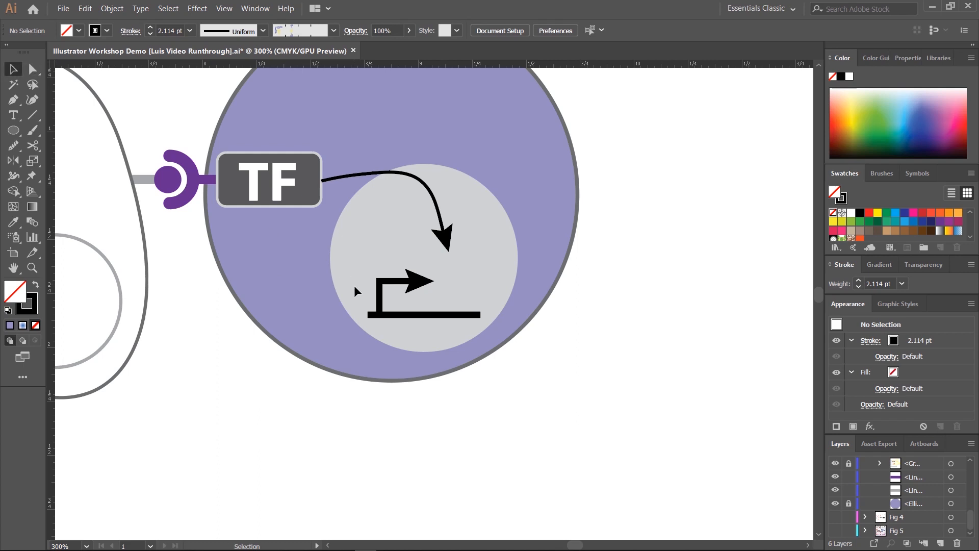
{"action": "left_click", "coordinate": [415, 314]}
{"action": "left_click", "coordinate": [404, 280], "text": "shift"}
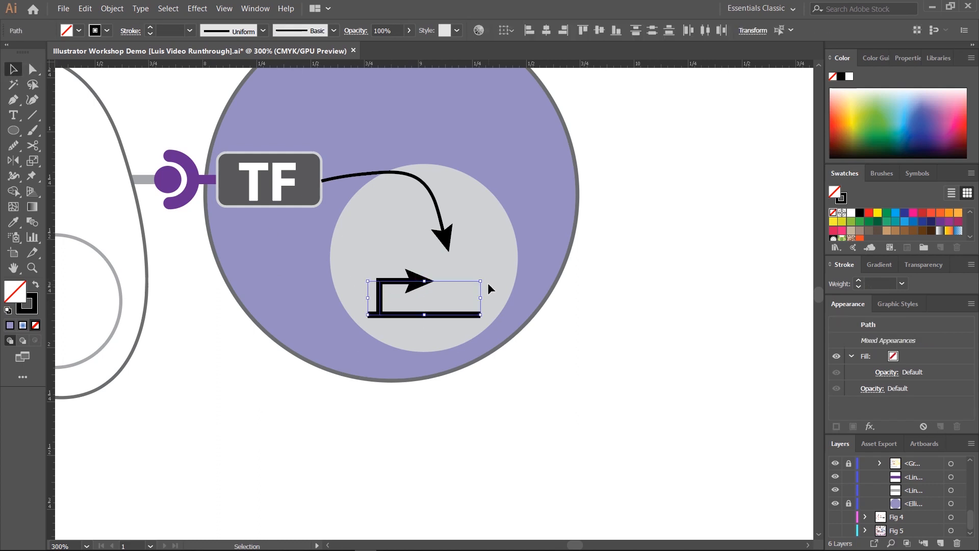
{"action": "left_click_drag", "start_coordinate": [482, 281], "coordinate": [464, 285]}
{"action": "left_click", "coordinate": [557, 361]}
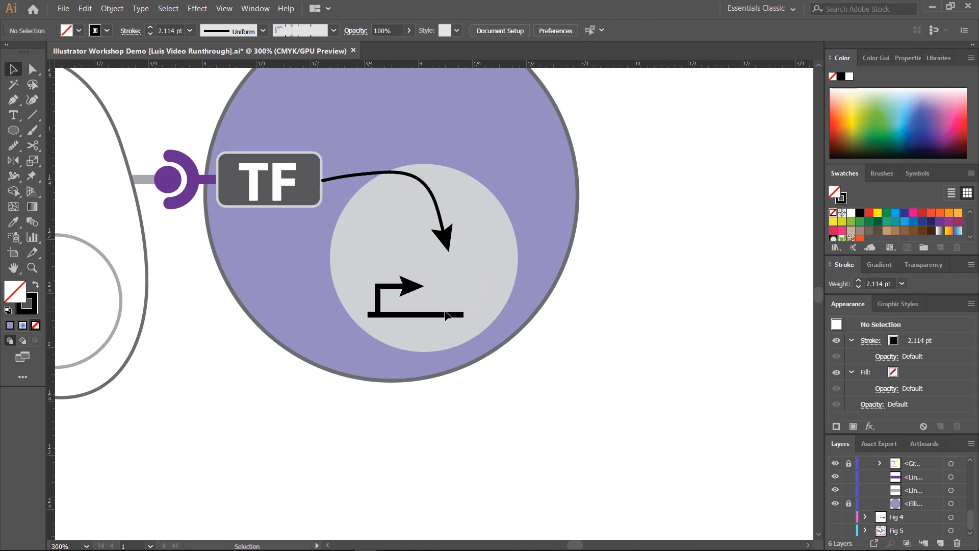
Step: Draw a rectangle about 0.33 by 0.10 in over the right part of the nucleus baseline and set its stroke weight to 0.75 pt
{"action": "left_click_drag", "start_coordinate": [14, 130], "coordinate": [79, 132]}
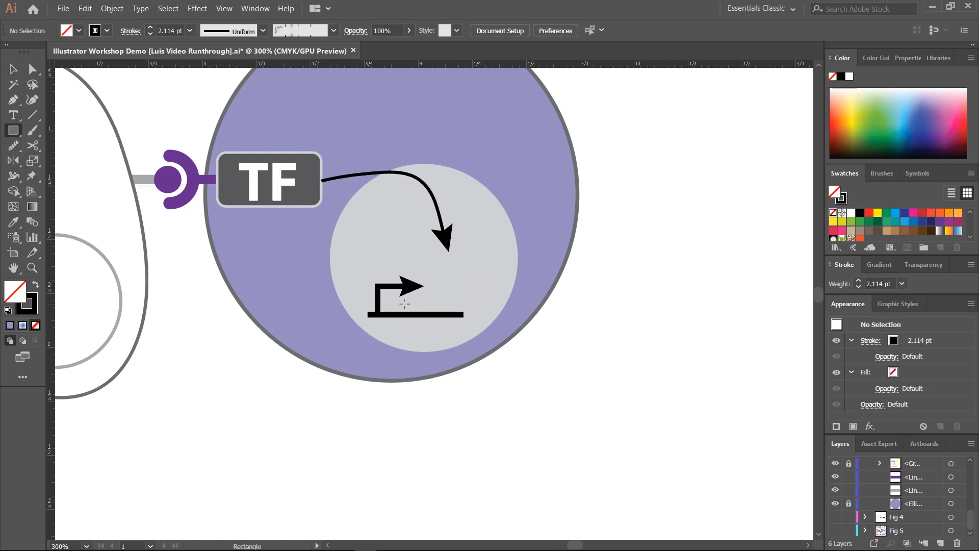
{"action": "left_click_drag", "start_coordinate": [405, 304], "coordinate": [477, 327]}
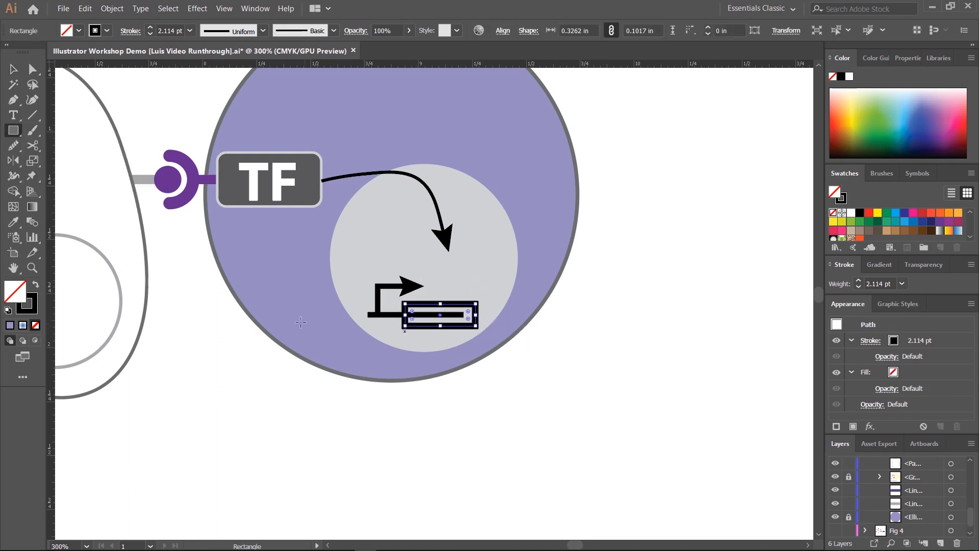
{"action": "left_click", "coordinate": [14, 68]}
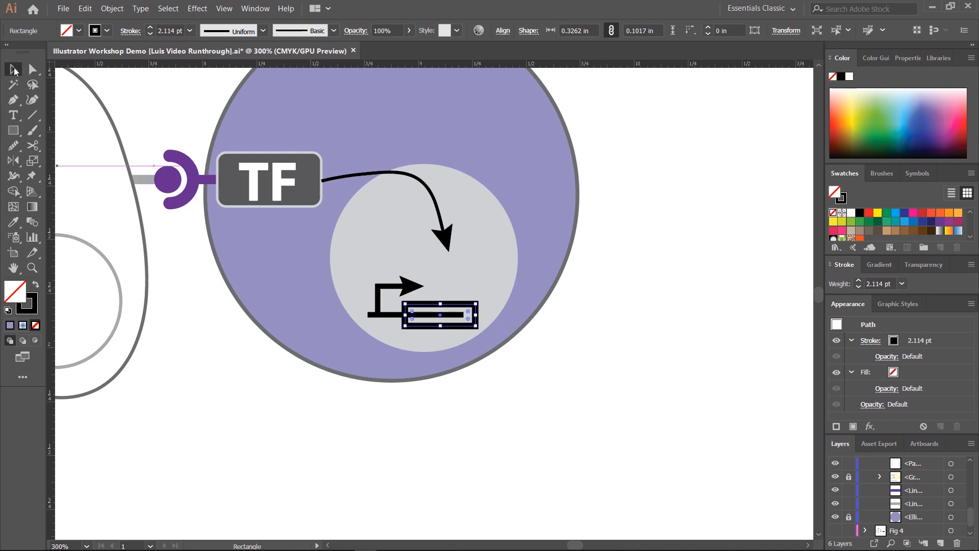
{"action": "left_click", "coordinate": [151, 34]}
{"action": "left_click", "coordinate": [151, 34]}
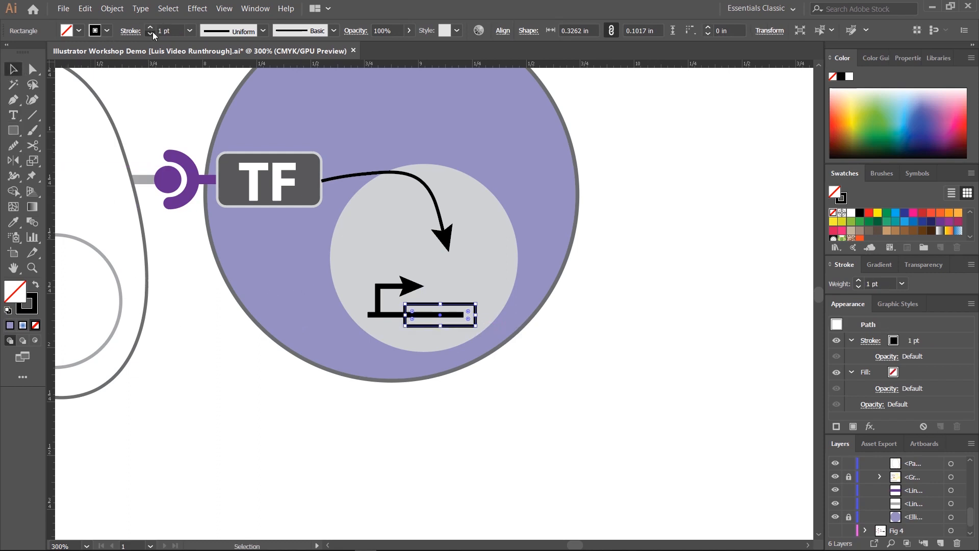
{"action": "left_click", "coordinate": [151, 34]}
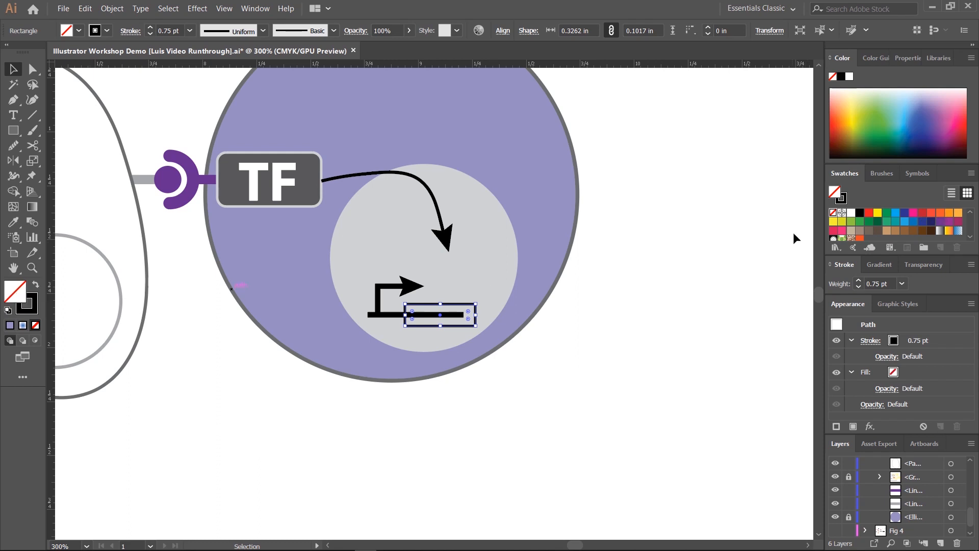
Step: Fill the rectangle on the nucleus baseline with light orange
{"action": "left_click", "coordinate": [940, 214]}
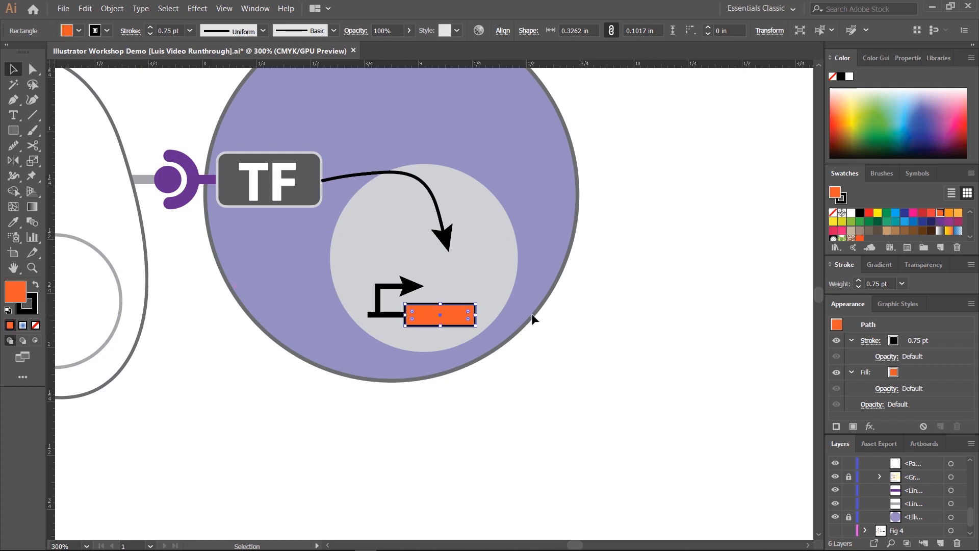
{"action": "left_click", "coordinate": [951, 214]}
{"action": "left_click", "coordinate": [586, 349]}
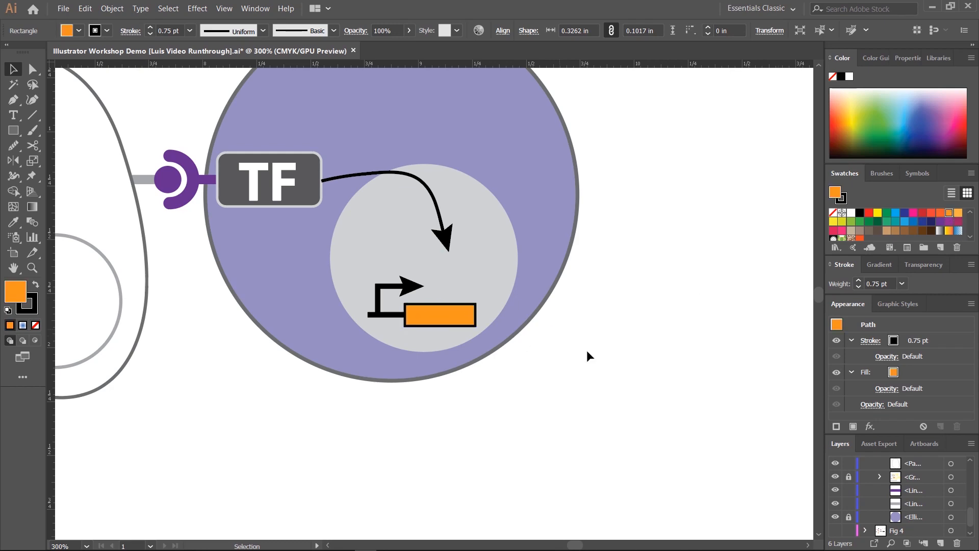
Step: Extend the baseline's right end horizontally and position the orange box so the line shows on both sides, as in the reference
{"action": "left_click_drag", "start_coordinate": [587, 350], "coordinate": [218, 368]}
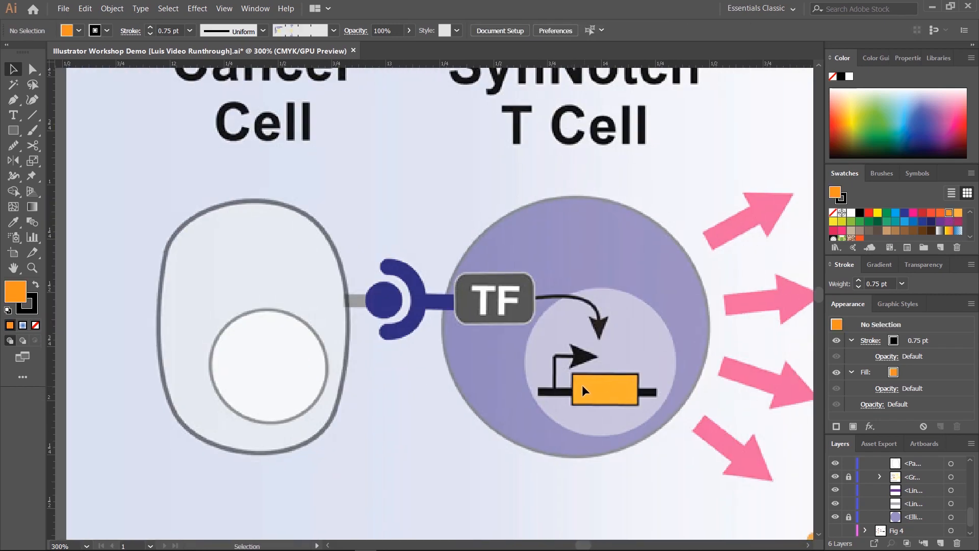
{"action": "left_click_drag", "start_coordinate": [416, 382], "coordinate": [923, 335]}
{"action": "left_click_drag", "start_coordinate": [170, 358], "coordinate": [597, 363]}
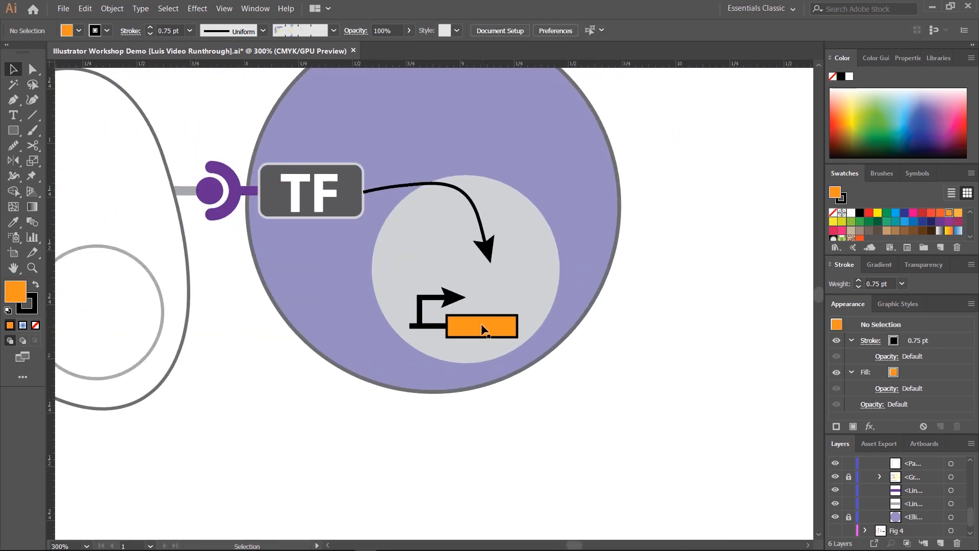
{"action": "left_click_drag", "start_coordinate": [487, 329], "coordinate": [531, 327]}
{"action": "left_click", "coordinate": [32, 70]}
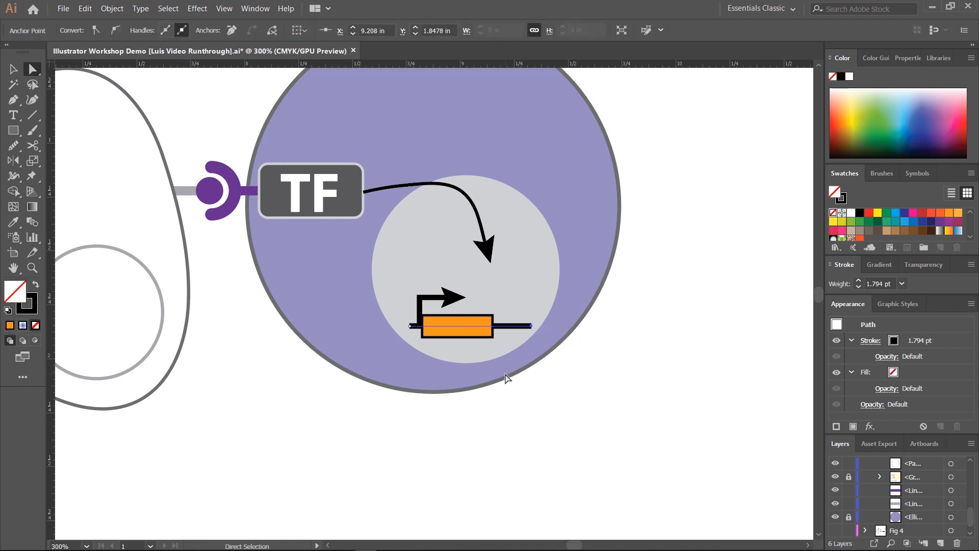
{"action": "key", "text": "v"}
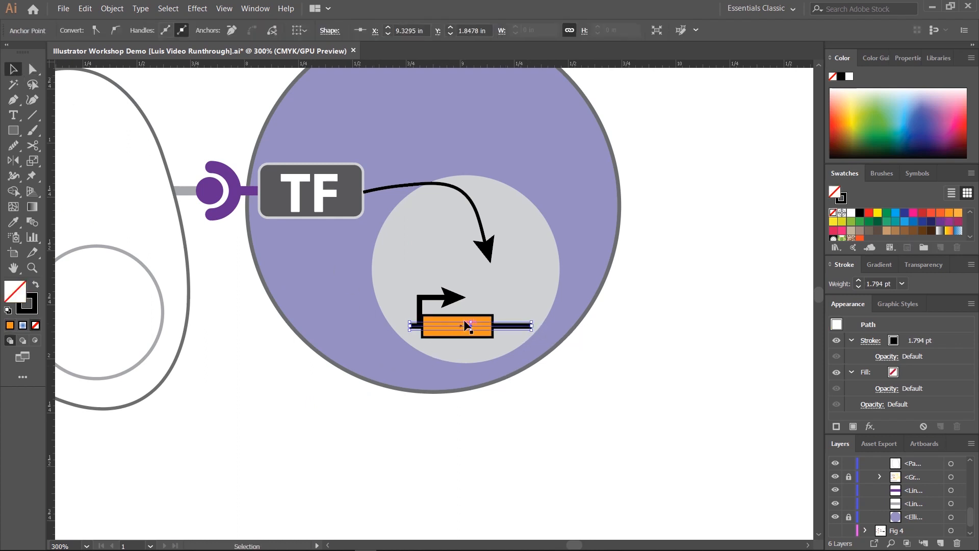
{"action": "left_click", "coordinate": [580, 379]}
{"action": "left_click_drag", "start_coordinate": [435, 326], "coordinate": [459, 326]}
{"action": "left_click", "coordinate": [613, 412]}
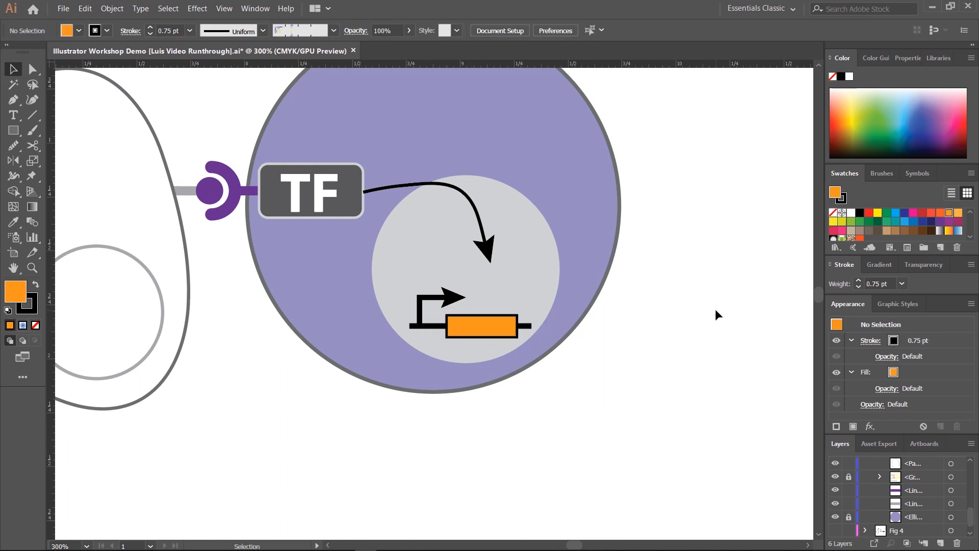
Step: Compare the redrawn T cell and its nucleus contents with the reference figure
{"action": "scroll", "coordinate": [551, 332], "scroll_direction": "right", "scroll_amount": 10}
{"action": "key", "text": "ctrl+minus"}
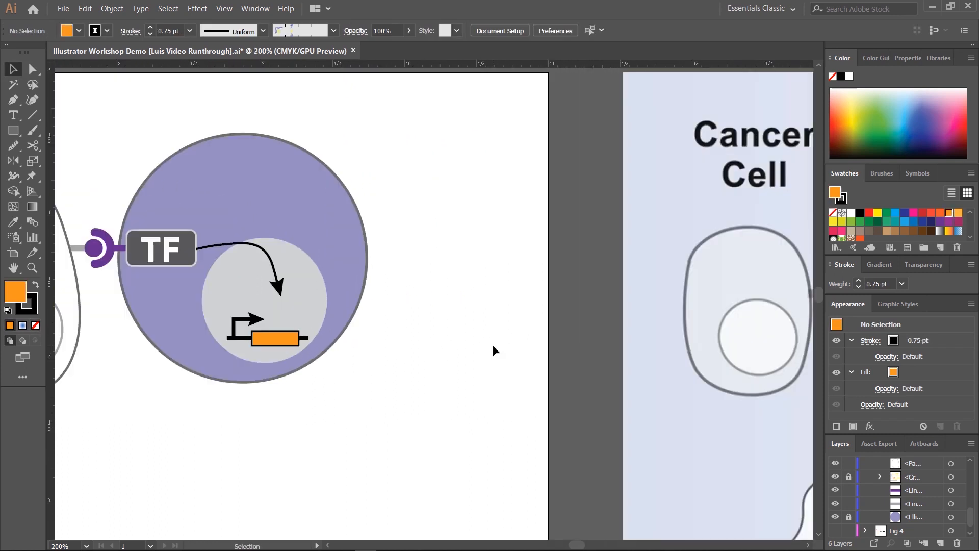
{"action": "key", "text": "space"}
{"action": "left_click_drag", "start_coordinate": [493, 345], "coordinate": [244, 381]}
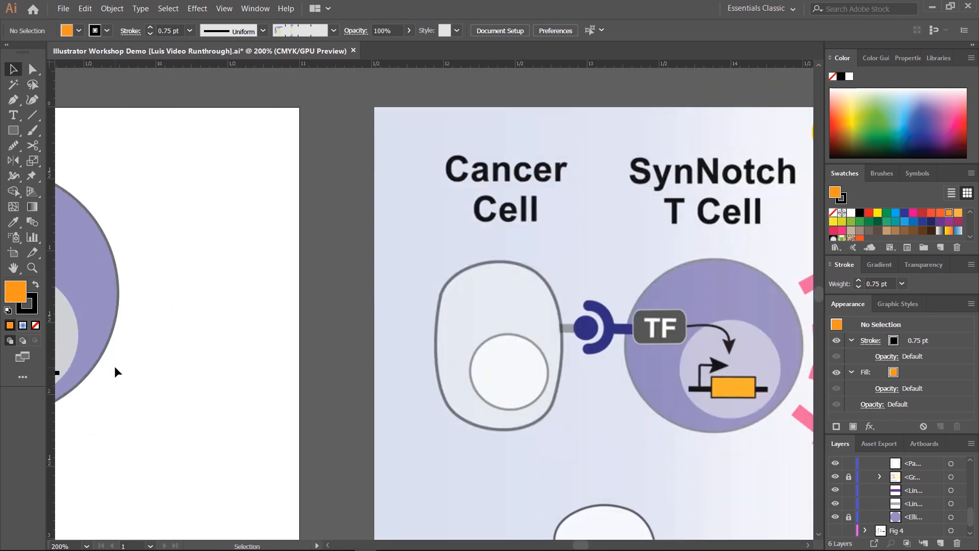
{"action": "key", "text": "space"}
{"action": "left_click_drag", "start_coordinate": [326, 366], "coordinate": [280, 356]}
{"action": "left_click_drag", "start_coordinate": [497, 356], "coordinate": [544, 357]}
{"action": "left_click_drag", "start_coordinate": [297, 321], "coordinate": [590, 343]}
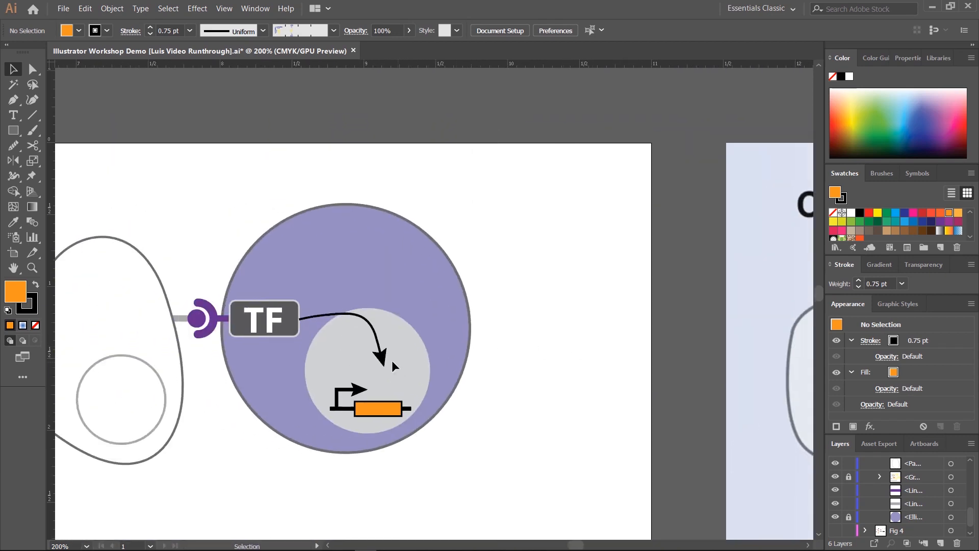
Step: Unlock the locked cell, receptor and TF objects in the Fig 3 layer
{"action": "left_click", "coordinate": [848, 517]}
{"action": "scroll", "coordinate": [860, 495], "scroll_direction": "up", "scroll_amount": 3}
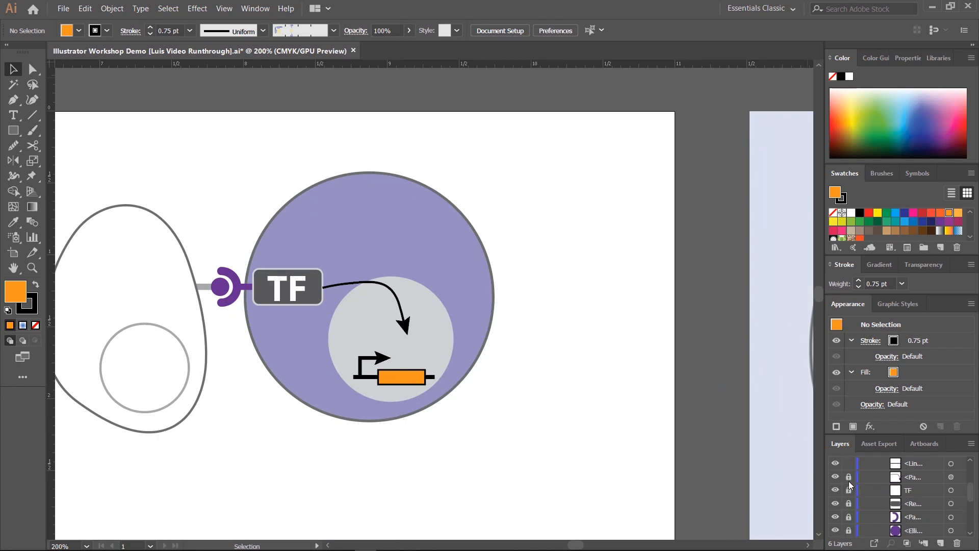
{"action": "left_click_drag", "start_coordinate": [848, 481], "coordinate": [849, 494]}
{"action": "scroll", "coordinate": [861, 510], "scroll_direction": "down", "scroll_amount": 4}
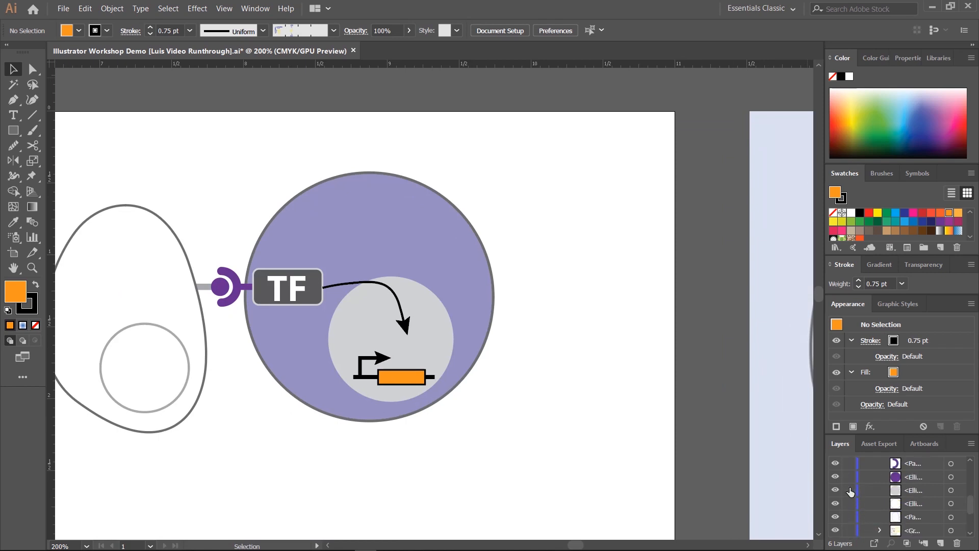
Step: Select all parts of the cancer cell and T cell drawing and group them
{"action": "scroll", "coordinate": [888, 503], "scroll_direction": "up", "scroll_amount": 5}
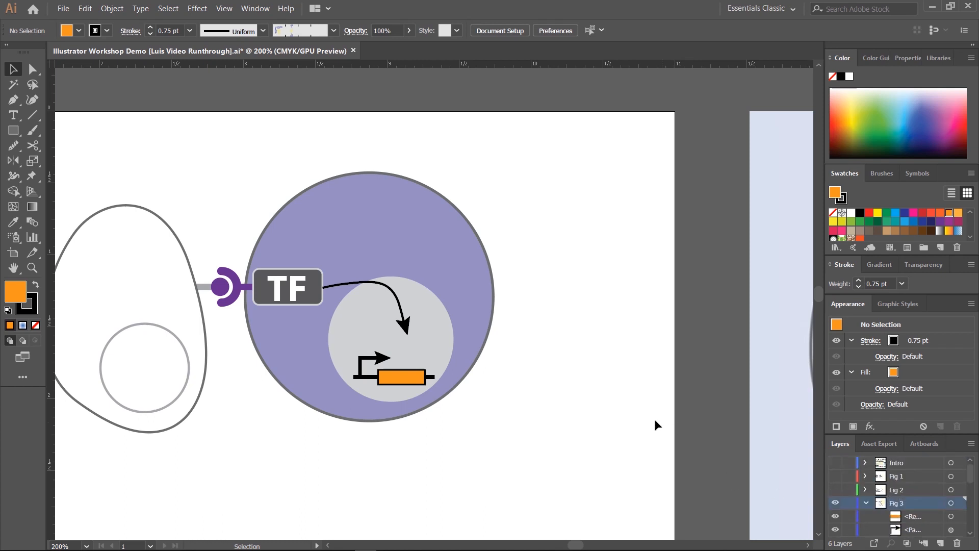
{"action": "left_click_drag", "start_coordinate": [593, 386], "coordinate": [653, 409]}
{"action": "left_click_drag", "start_coordinate": [587, 165], "coordinate": [87, 495]}
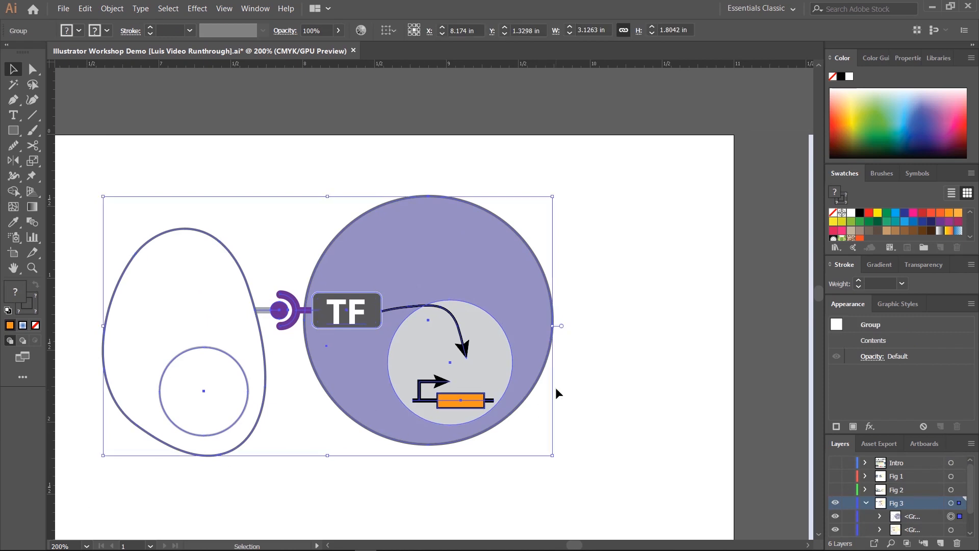
Step: Examine the pink arrows between the SynNotch T cell and the custom responses in the reference figure
{"action": "left_click_drag", "start_coordinate": [691, 423], "coordinate": [543, 406]}
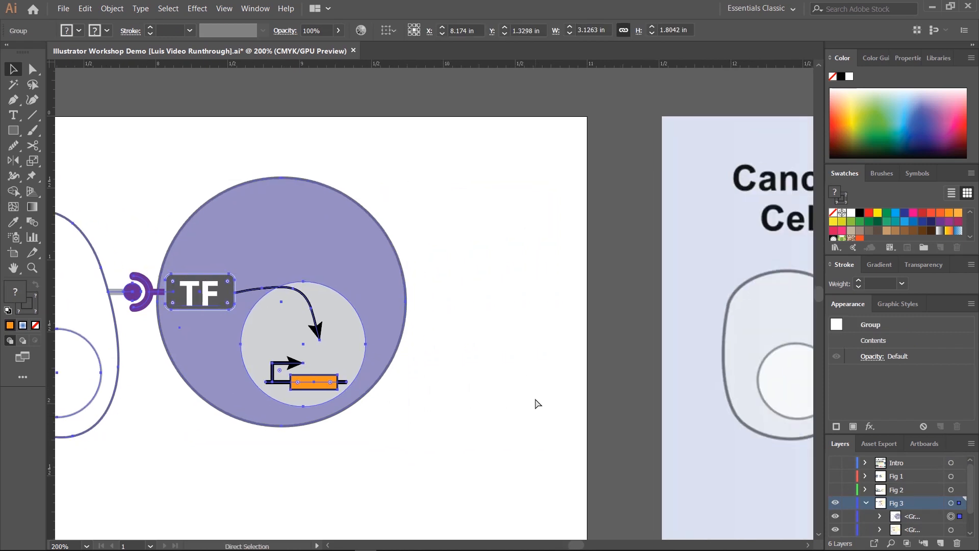
{"action": "key", "text": "ctrl+minus"}
{"action": "key", "text": "ctrl+minus"}
{"action": "left_click_drag", "start_coordinate": [749, 349], "coordinate": [398, 389]}
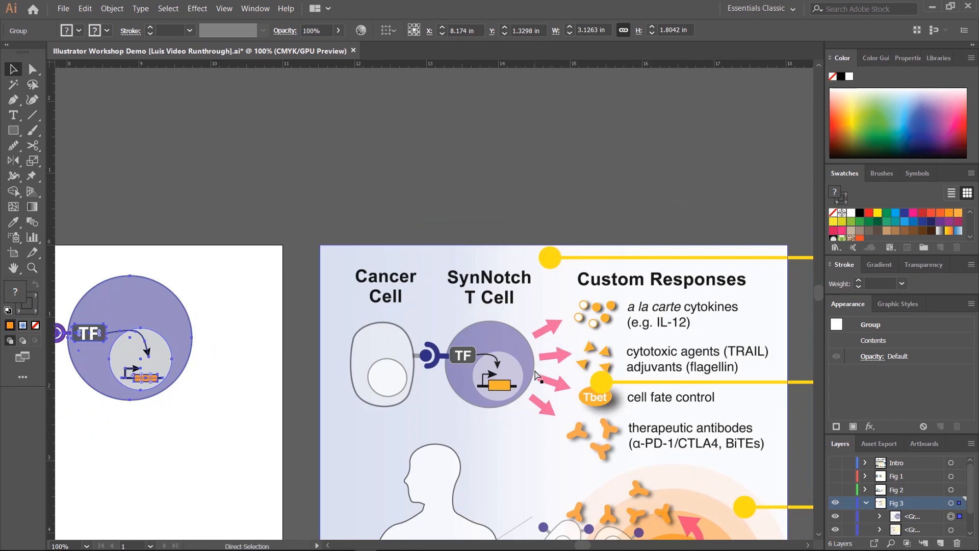
{"action": "key", "text": "ctrl+equal"}
{"action": "key", "text": "ctrl+equal"}
{"action": "left_click", "coordinate": [728, 317]}
{"action": "left_click_drag", "start_coordinate": [571, 320], "coordinate": [76, 357]}
{"action": "left_click_drag", "start_coordinate": [795, 335], "coordinate": [376, 364]}
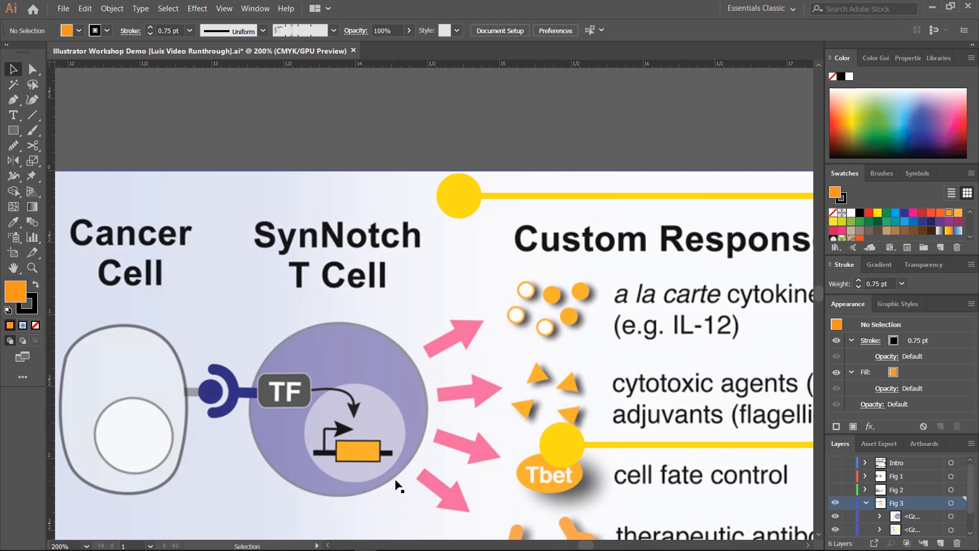
{"action": "left_click_drag", "start_coordinate": [278, 359], "coordinate": [444, 334]}
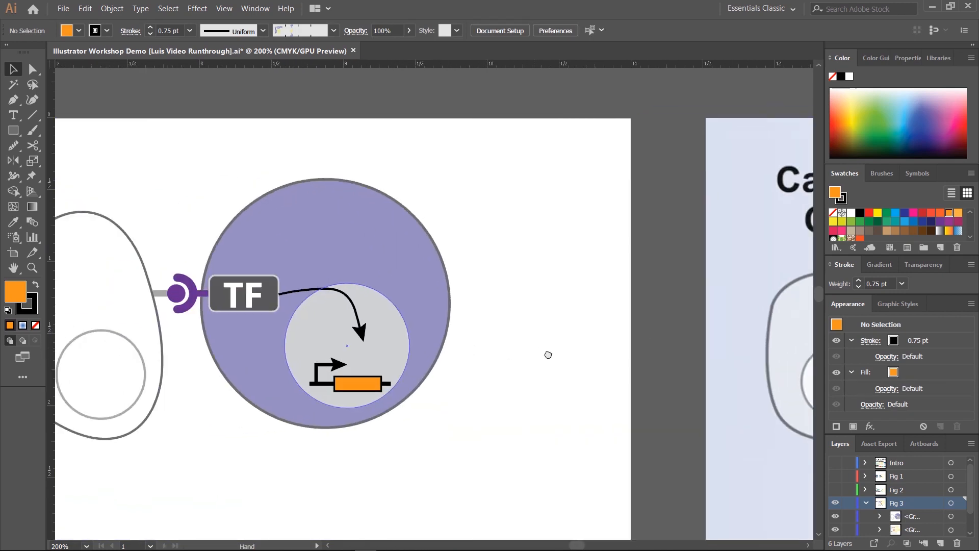
{"action": "left_click_drag", "start_coordinate": [556, 256], "coordinate": [267, 287]}
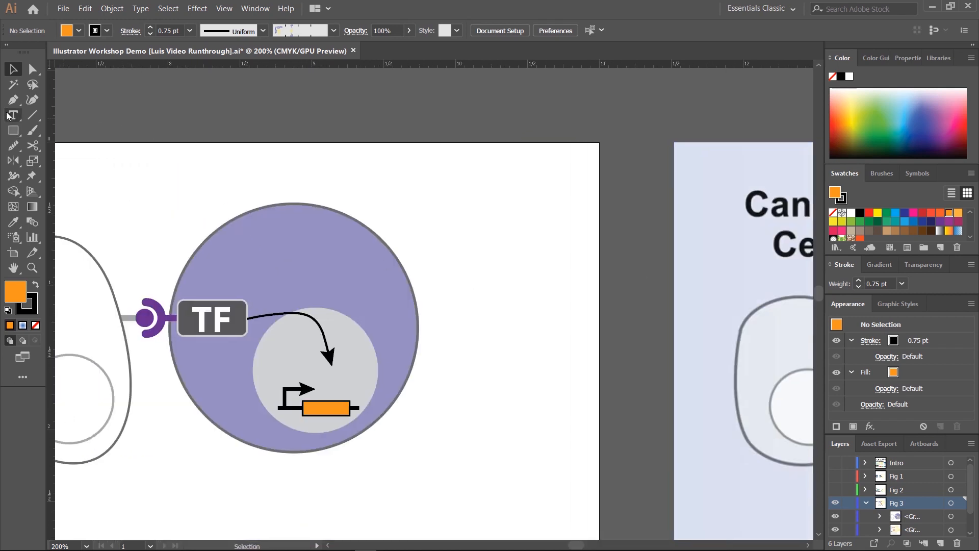
Step: Draw a horizontal line about 0.68 in long to the right of the T cell and set its stroke weight to 10 pt
{"action": "key", "text": "backslash"}
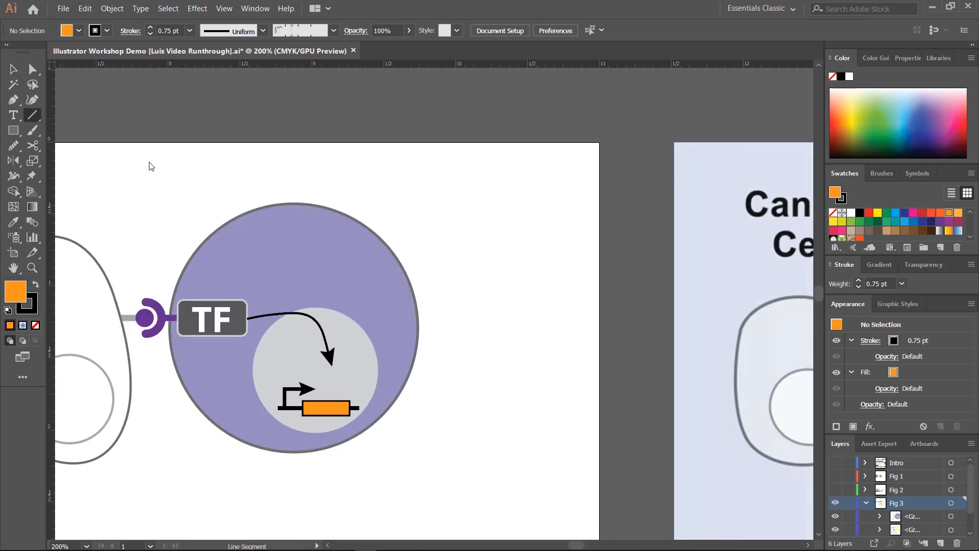
{"action": "left_click_drag", "start_coordinate": [439, 276], "coordinate": [538, 276]}
{"action": "left_click", "coordinate": [13, 70]}
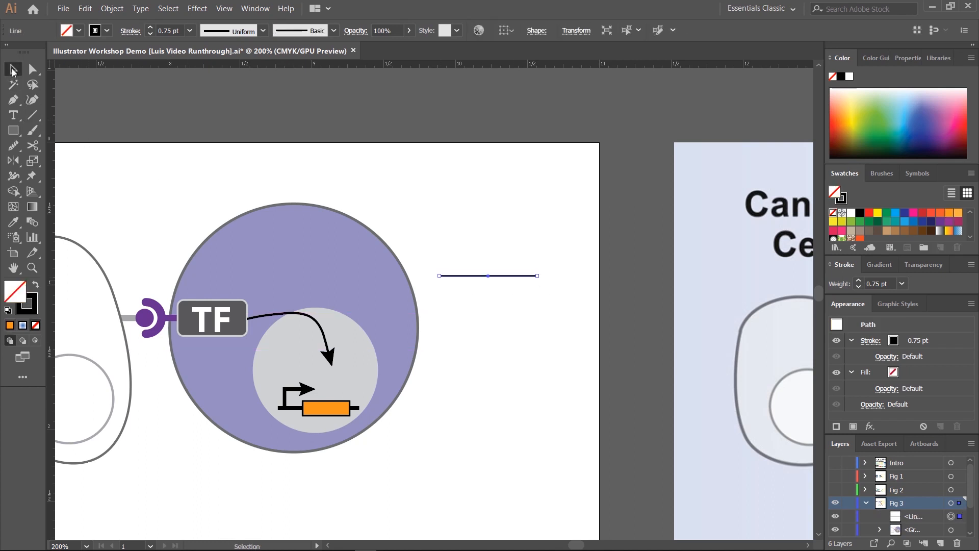
{"action": "left_click", "coordinate": [150, 28]}
{"action": "left_click", "coordinate": [150, 28]}
{"action": "left_click", "coordinate": [150, 28]}
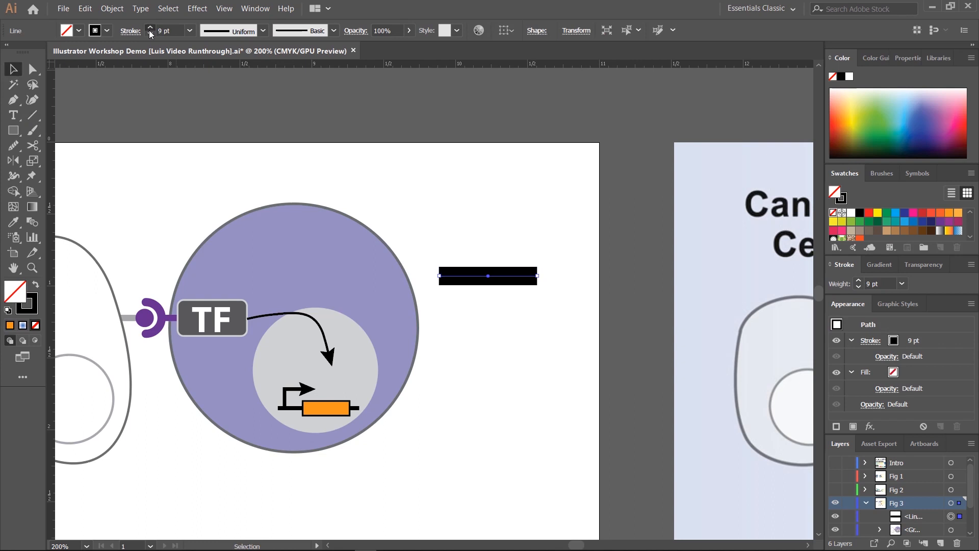
{"action": "left_click", "coordinate": [150, 28]}
Step: Add a triangular arrowhead to the start of the thick line and scale it to 28%
{"action": "left_click", "coordinate": [131, 31]}
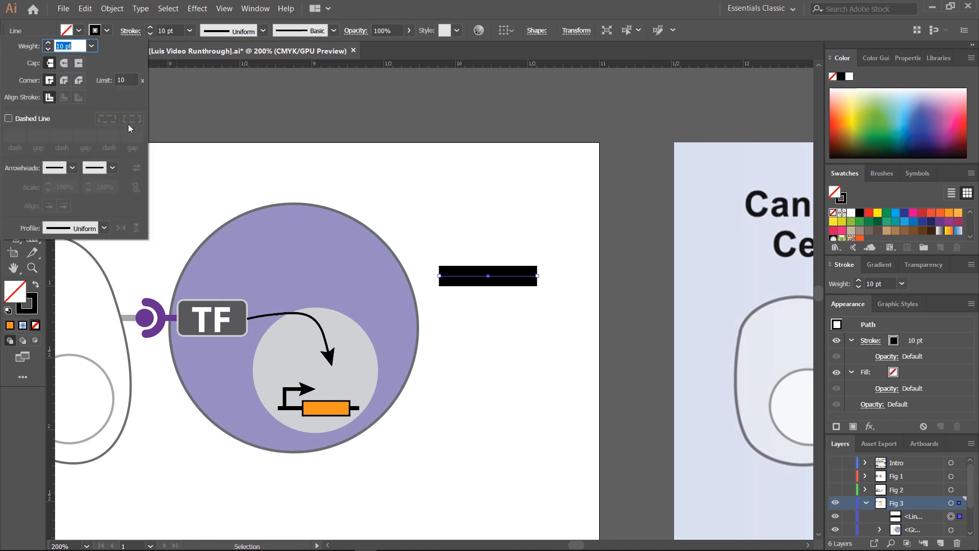
{"action": "left_click", "coordinate": [62, 170]}
{"action": "left_click", "coordinate": [32, 326]}
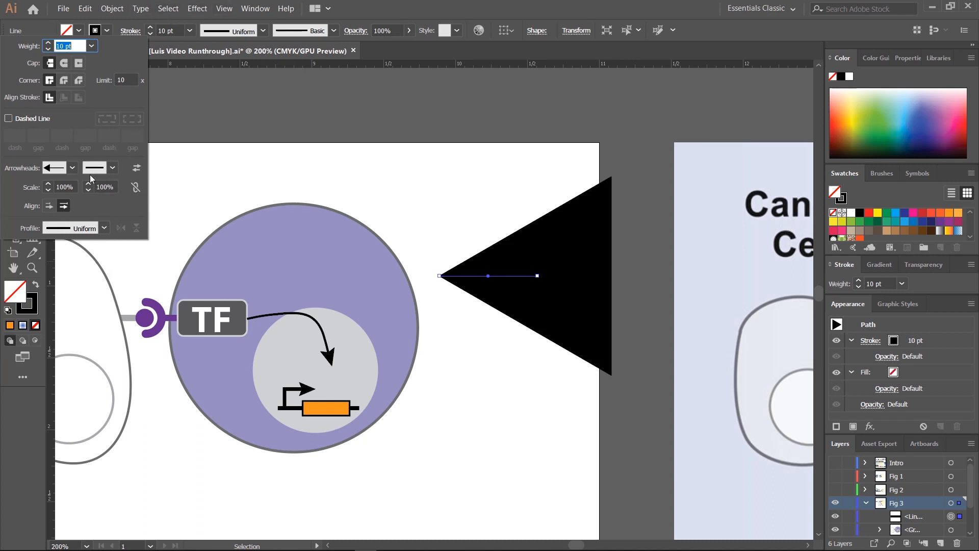
{"action": "left_click", "coordinate": [48, 191]}
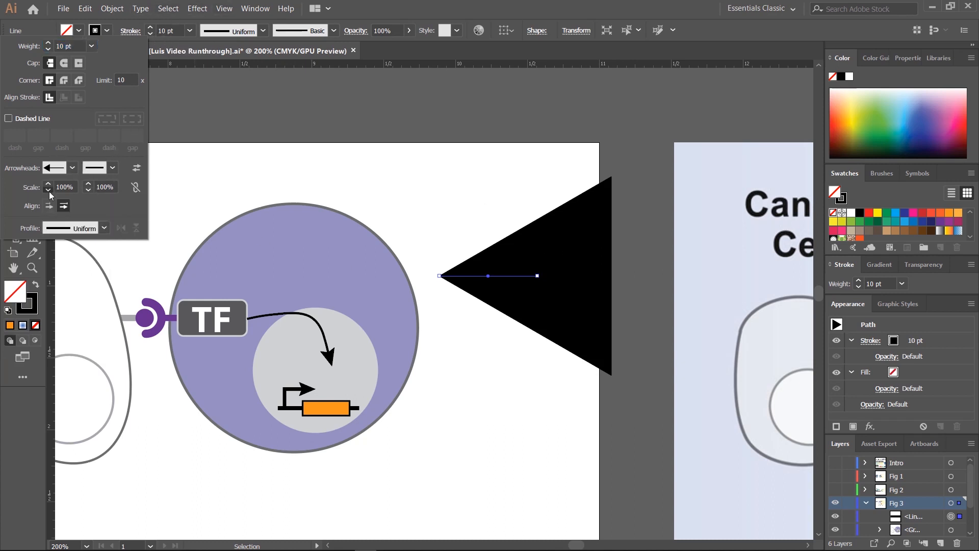
{"action": "left_click_drag", "start_coordinate": [49, 192], "coordinate": [49, 192]}
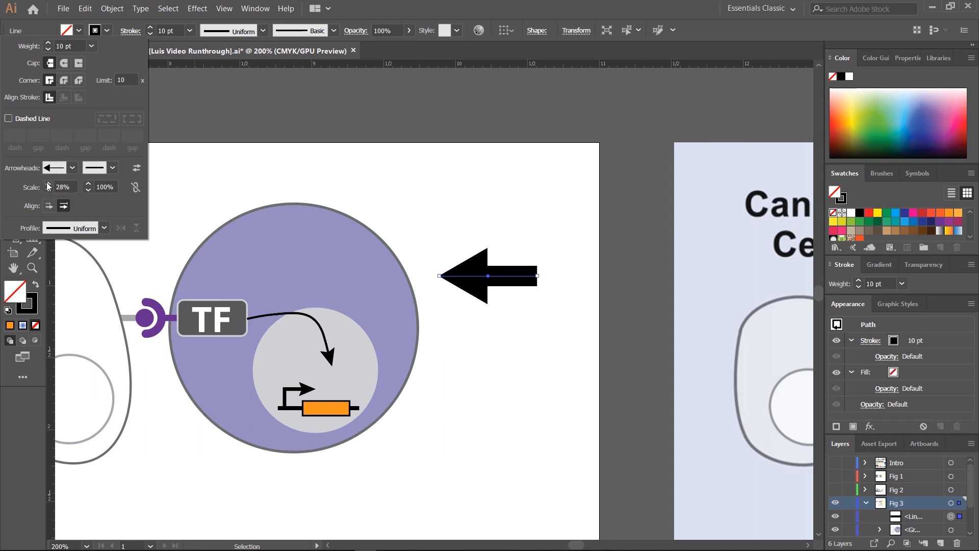
{"action": "left_click", "coordinate": [210, 91]}
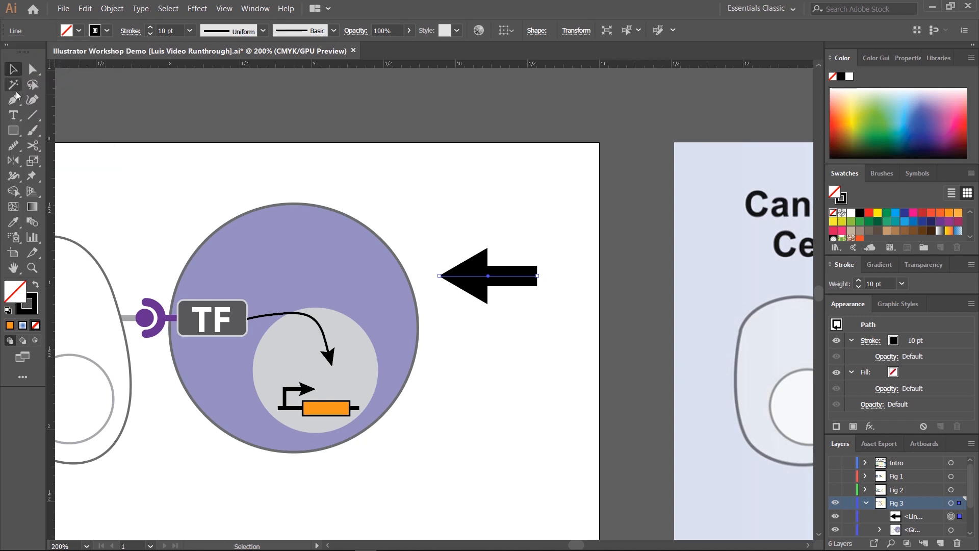
Step: Rotate the thick black arrow 180° about its center so it points away from the T cell
{"action": "left_click", "coordinate": [605, 277]}
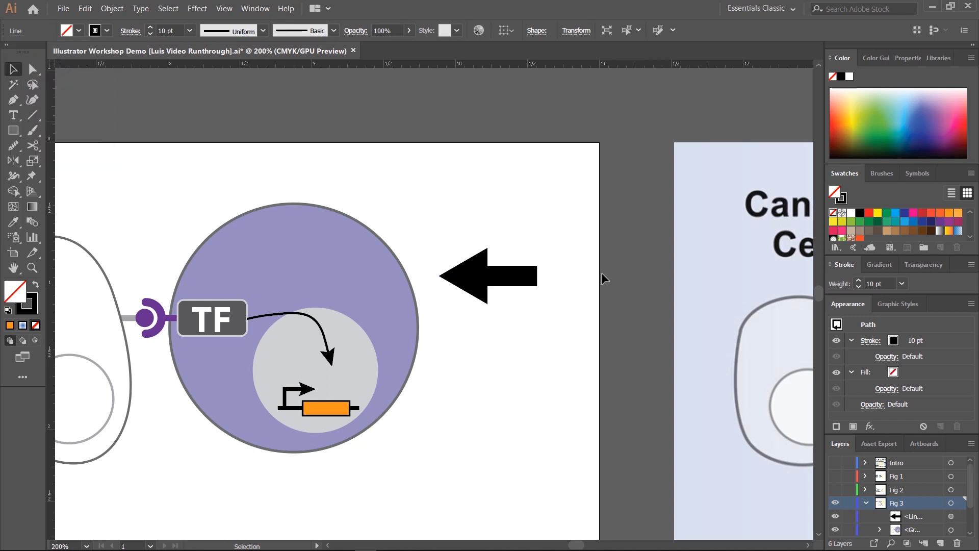
{"action": "left_click", "coordinate": [520, 273]}
{"action": "key", "text": "r"}
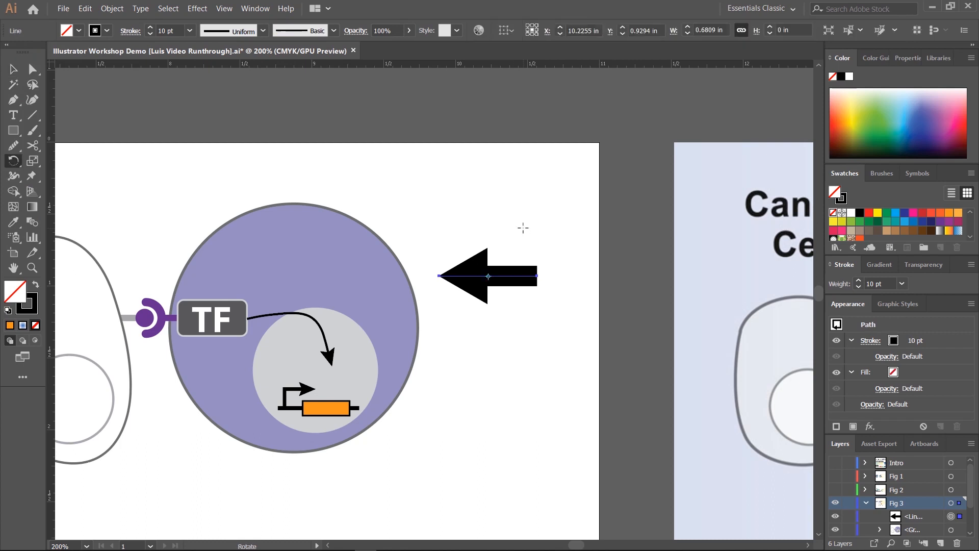
{"action": "left_click_drag", "start_coordinate": [566, 236], "coordinate": [348, 301]}
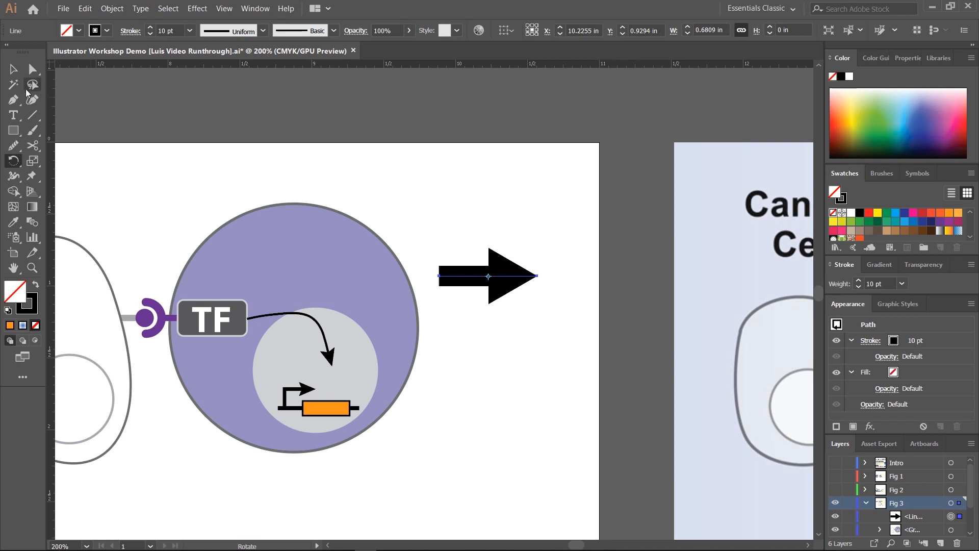
Step: Move the thick black arrow straight down to the T cell's mid-height and compare it with the reference figure
{"action": "key", "text": "v"}
{"action": "left_click", "coordinate": [592, 227]}
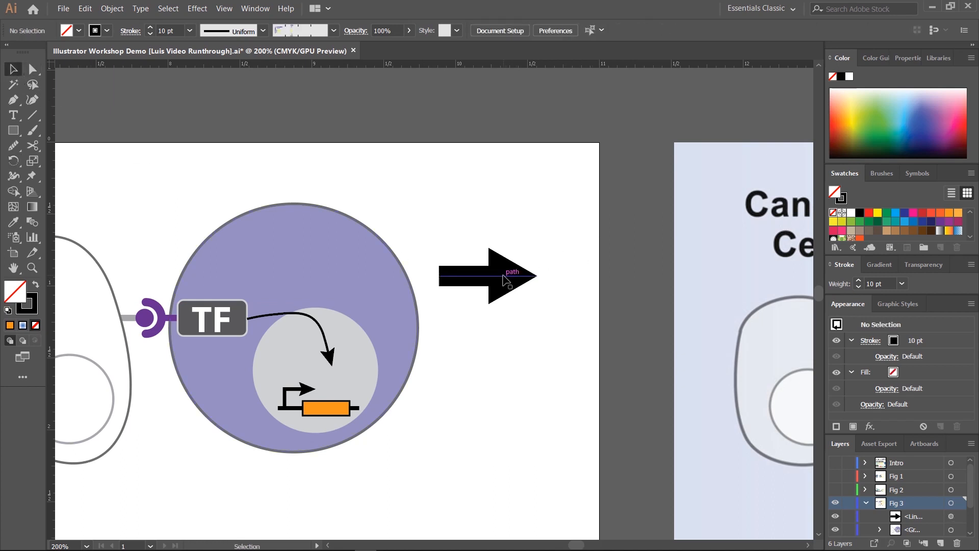
{"action": "left_click_drag", "start_coordinate": [503, 275], "coordinate": [516, 327]}
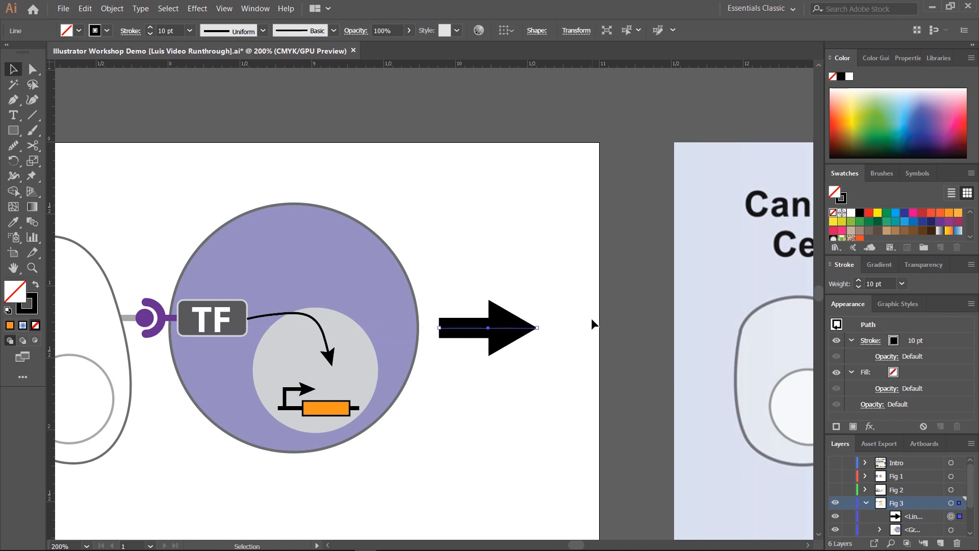
{"action": "left_click", "coordinate": [592, 319]}
{"action": "left_click_drag", "start_coordinate": [708, 315], "coordinate": [85, 346]}
{"action": "left_click_drag", "start_coordinate": [364, 365], "coordinate": [813, 333]}
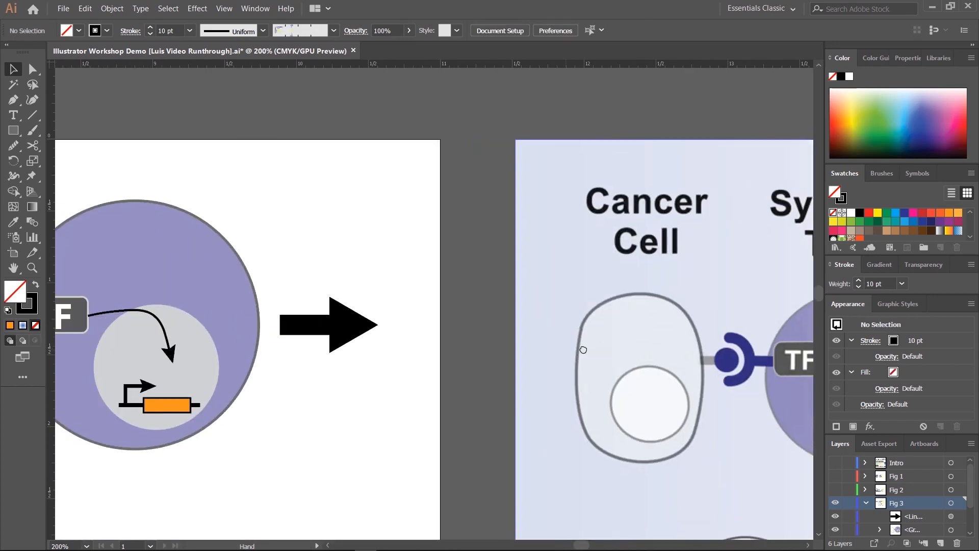
{"action": "left_click_drag", "start_coordinate": [397, 385], "coordinate": [515, 384]}
{"action": "left_click_drag", "start_coordinate": [598, 350], "coordinate": [411, 365]}
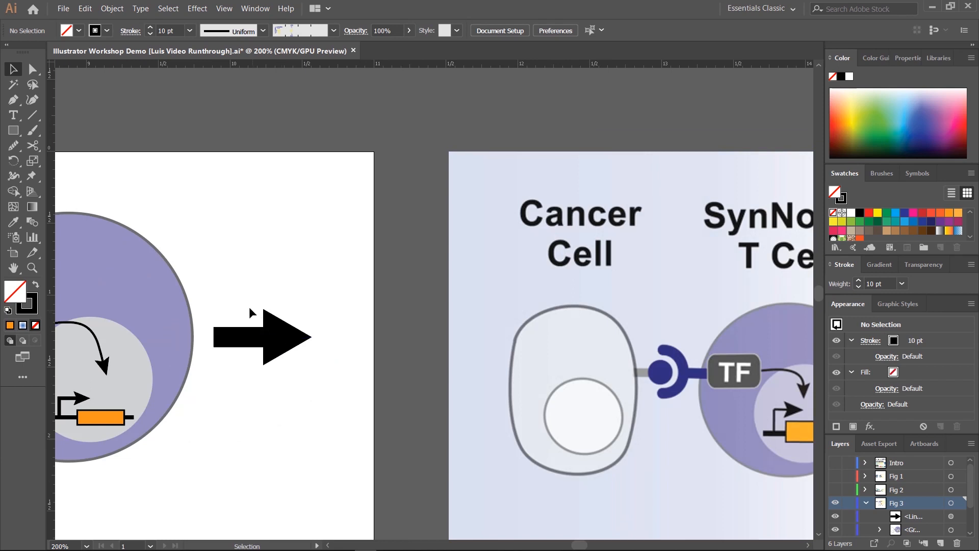
{"action": "left_click_drag", "start_coordinate": [203, 302], "coordinate": [399, 349]}
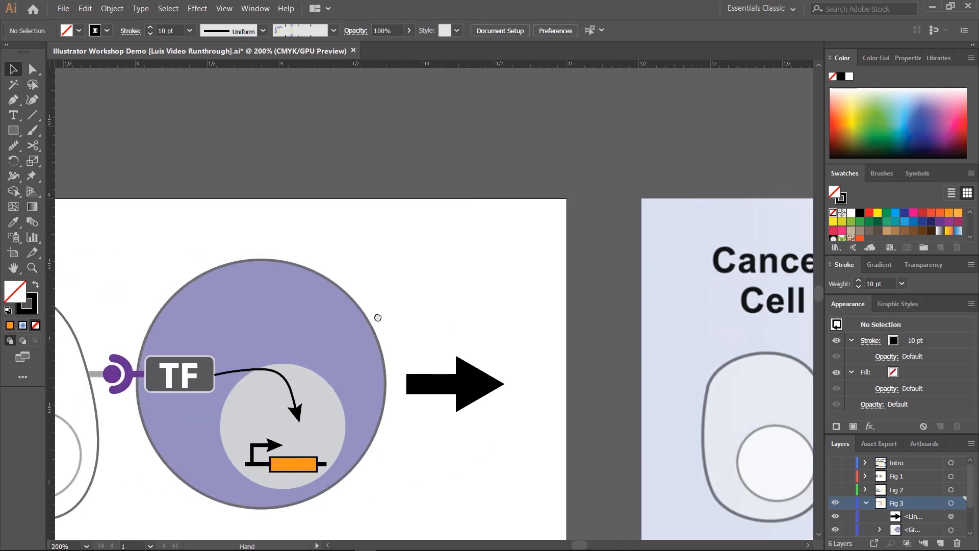
Step: Try to rotate the thick black arrow with the Rotate tool
{"action": "left_click", "coordinate": [13, 162]}
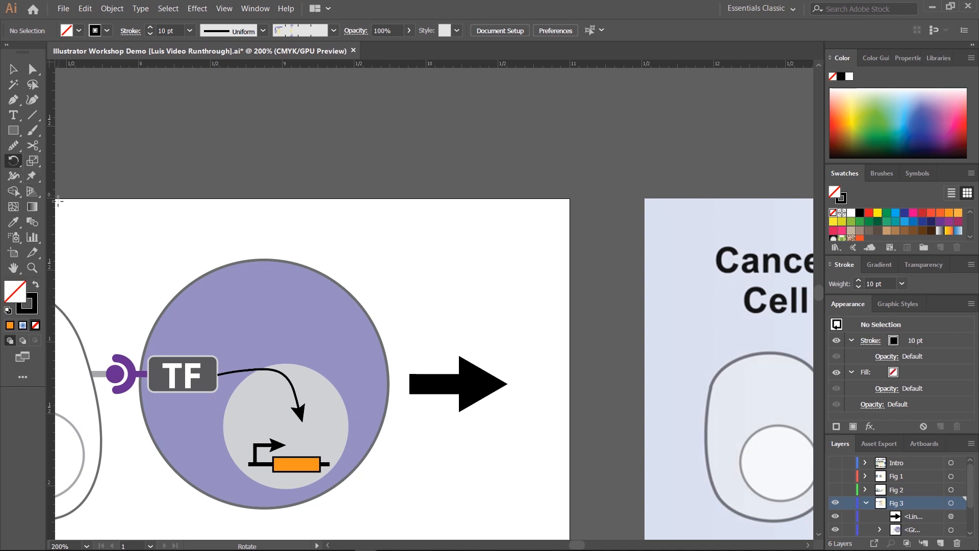
{"action": "key", "text": "v"}
{"action": "left_click", "coordinate": [490, 384]}
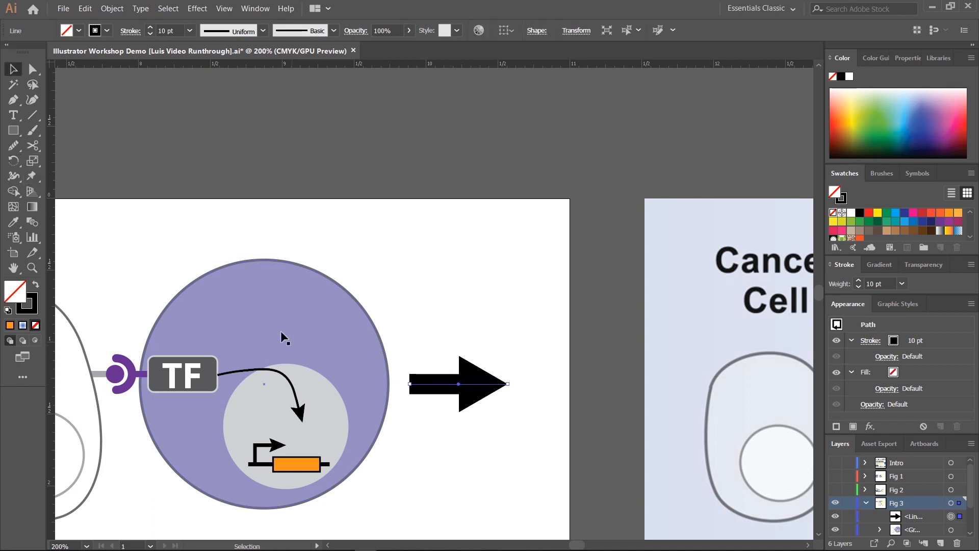
{"action": "left_click", "coordinate": [13, 161]}
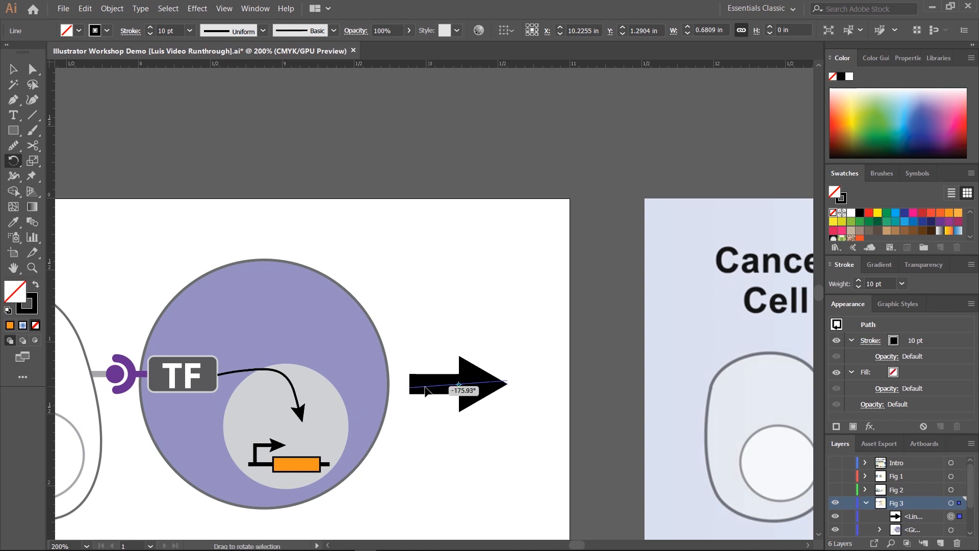
{"action": "left_click_drag", "start_coordinate": [459, 384], "coordinate": [427, 389]}
{"action": "key", "text": "ctrl+z"}
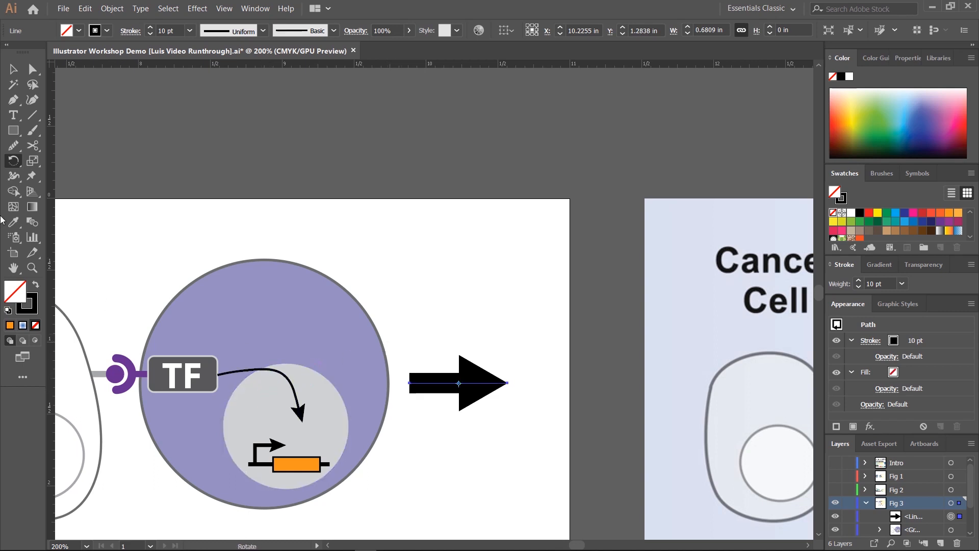
Step: Ungroup the cancer cell and T cell drawing
{"action": "left_click", "coordinate": [12, 70]}
{"action": "left_click", "coordinate": [366, 275]}
{"action": "left_click", "coordinate": [297, 319]}
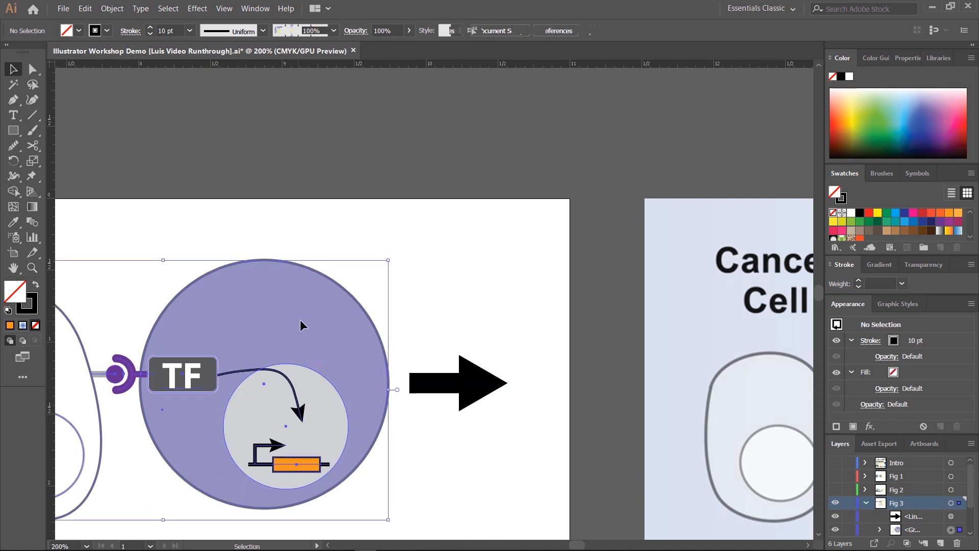
{"action": "key", "text": "ctrl+shift+t"}
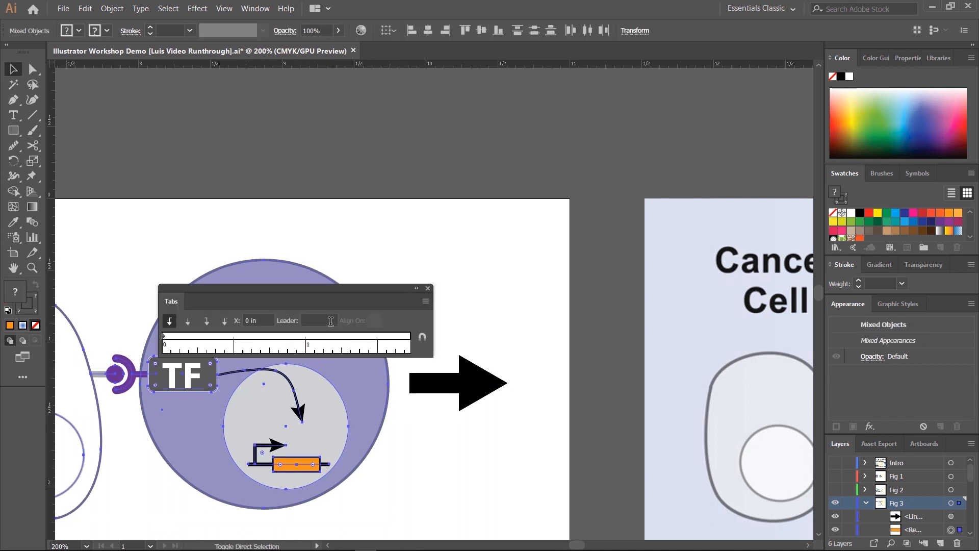
{"action": "left_click", "coordinate": [427, 288]}
{"action": "left_click", "coordinate": [424, 287]}
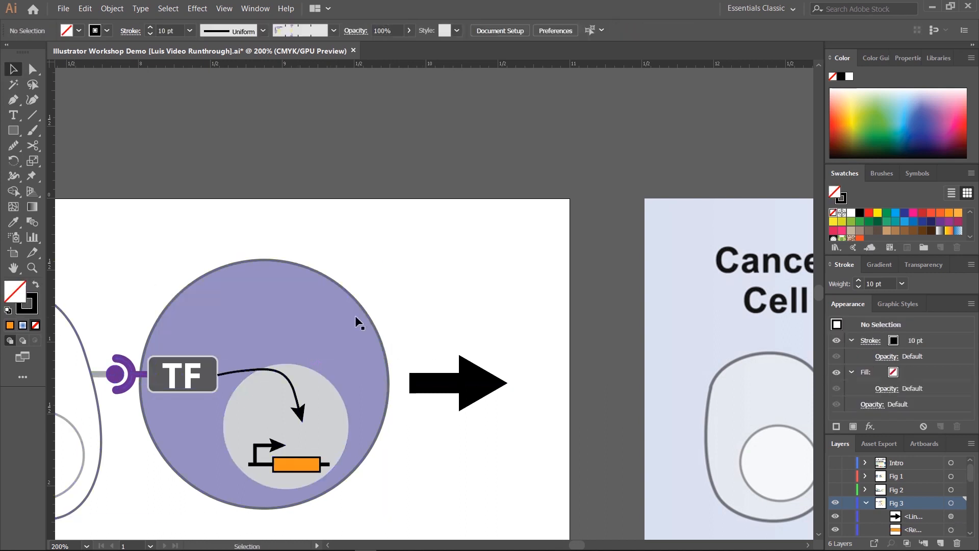
Step: Select the T cell's purple circle on its own and copy it
{"action": "left_click", "coordinate": [308, 305]}
{"action": "key", "text": "ctrl+c"}
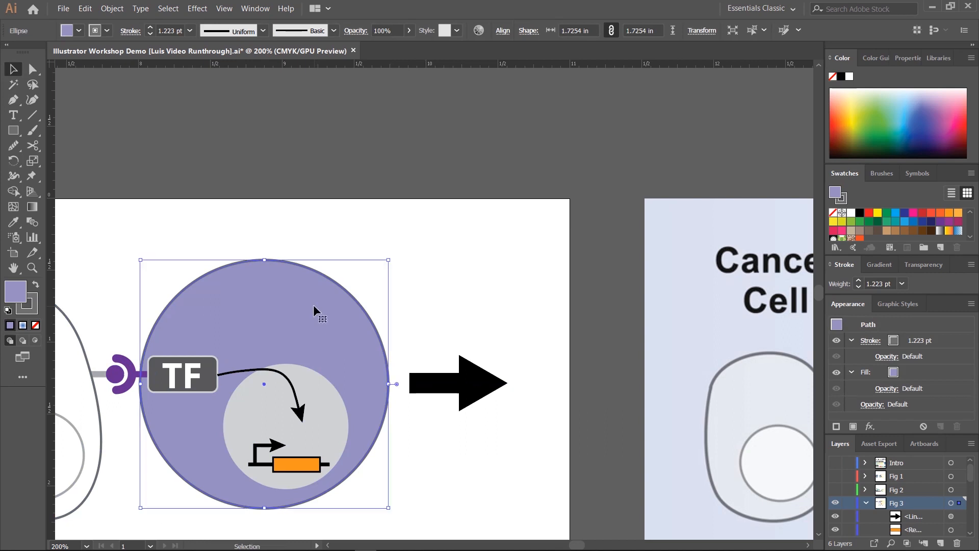
{"action": "left_click", "coordinate": [391, 274]}
{"action": "left_click", "coordinate": [289, 308]}
{"action": "key", "text": "space"}
{"action": "left_click_drag", "start_coordinate": [282, 219], "coordinate": [481, 168]}
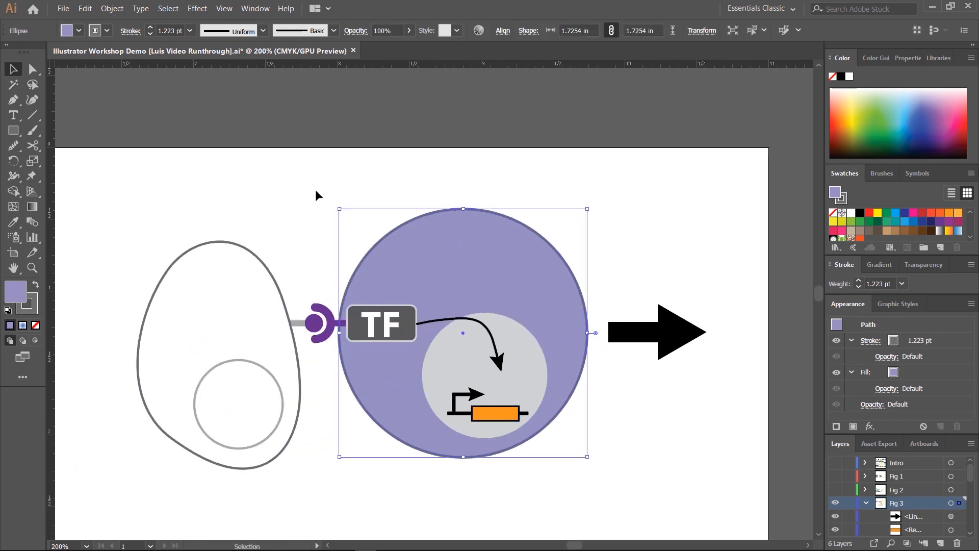
Step: Try to move the T cell's purple circle up and away from its contents
{"action": "left_click_drag", "start_coordinate": [158, 201], "coordinate": [526, 478]}
{"action": "left_click", "coordinate": [637, 231]}
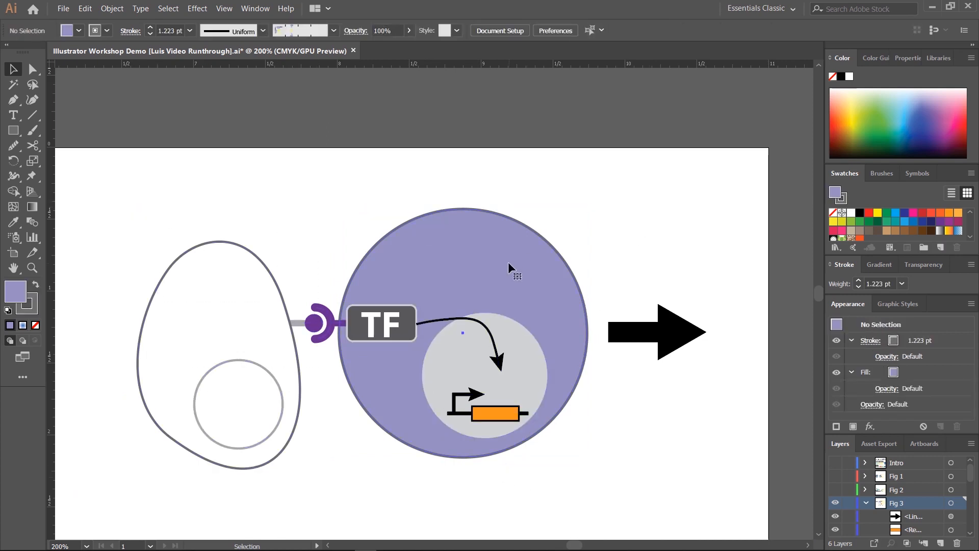
{"action": "left_click", "coordinate": [508, 261]}
{"action": "key", "text": "space"}
{"action": "left_click_drag", "start_coordinate": [625, 262], "coordinate": [392, 266]}
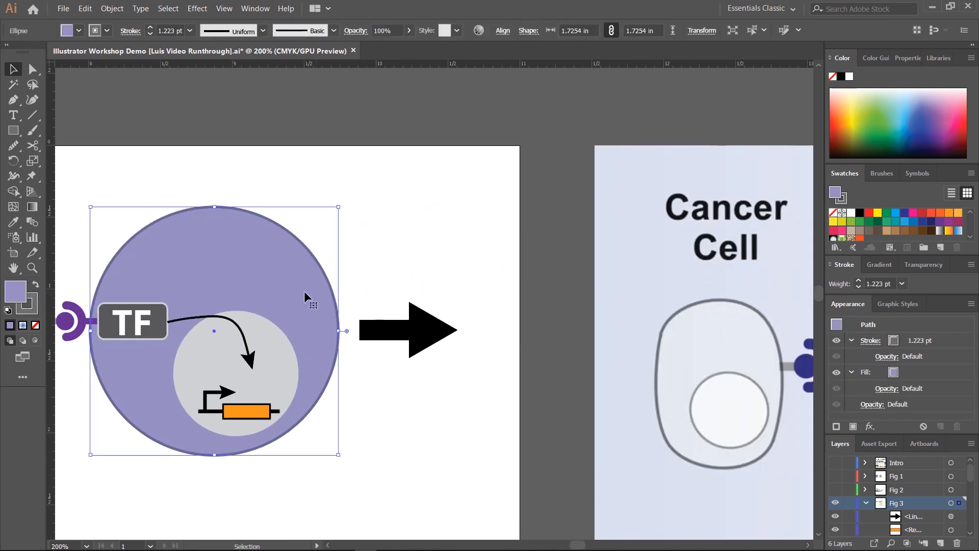
{"action": "left_click_drag", "start_coordinate": [310, 298], "coordinate": [415, 235]}
{"action": "key", "text": "ctrl+z"}
Step: Try to rotate the thick black arrow around the T cell's center
{"action": "left_click", "coordinate": [433, 329]}
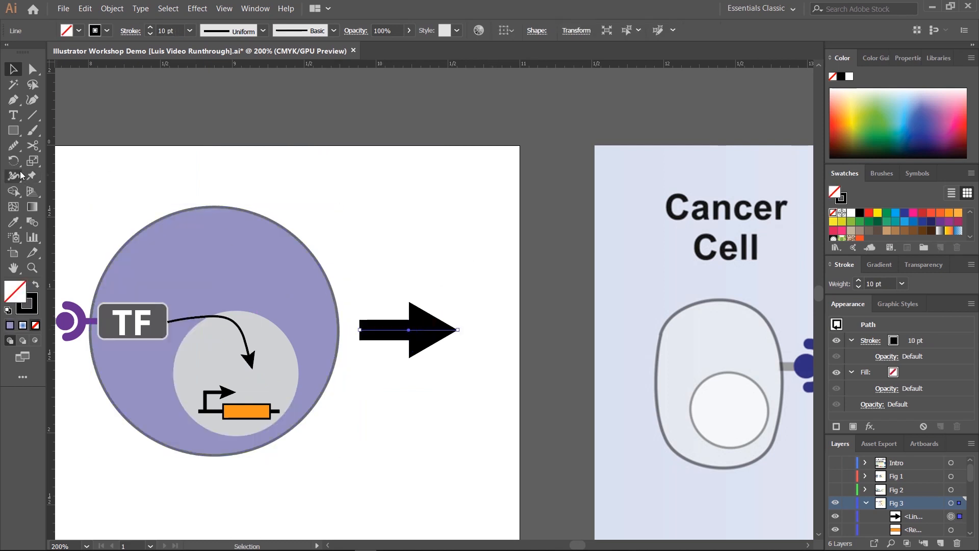
{"action": "key", "text": "r"}
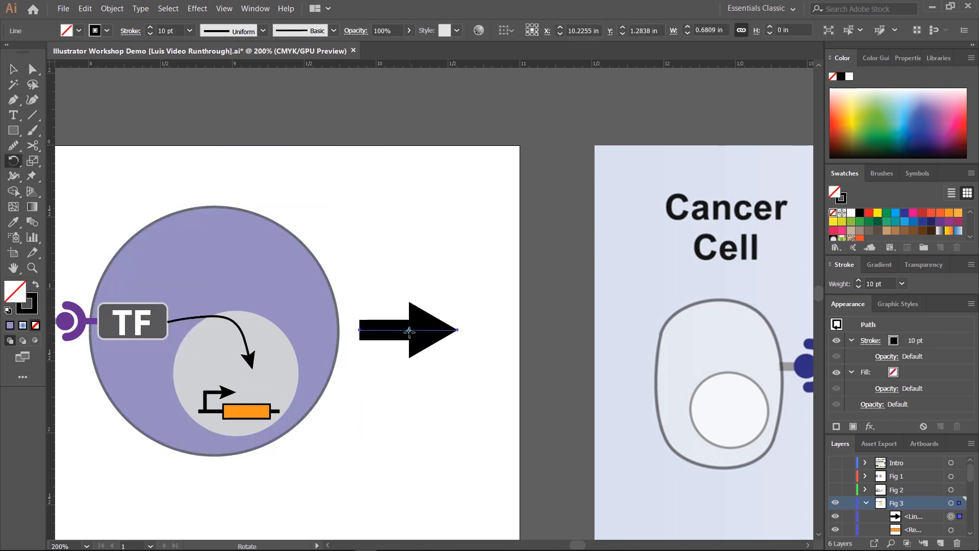
{"action": "left_click_drag", "start_coordinate": [409, 331], "coordinate": [266, 330]}
{"action": "key", "text": "ctrl+z"}
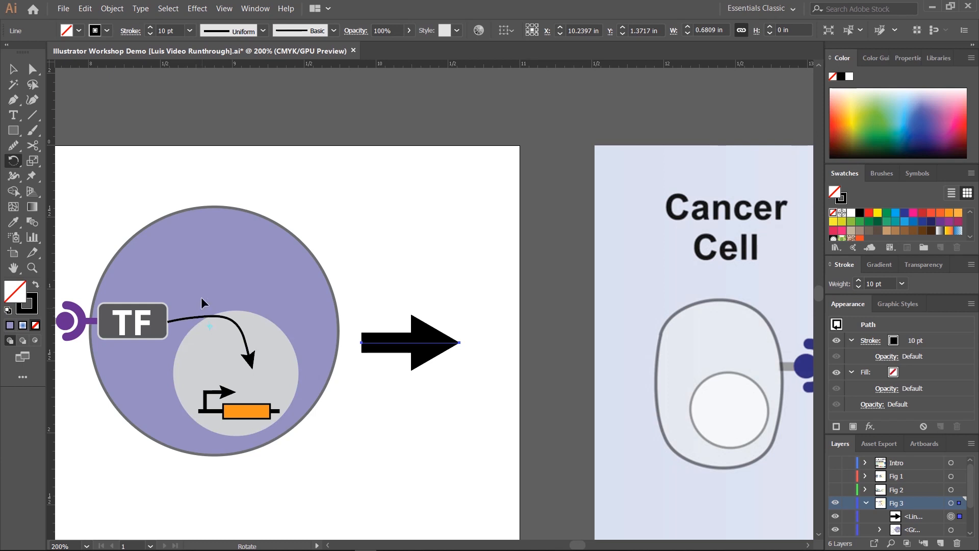
Step: Isolate the cell group, copy the T cell's purple circle, and exit isolation mode
{"action": "left_click", "coordinate": [14, 71]}
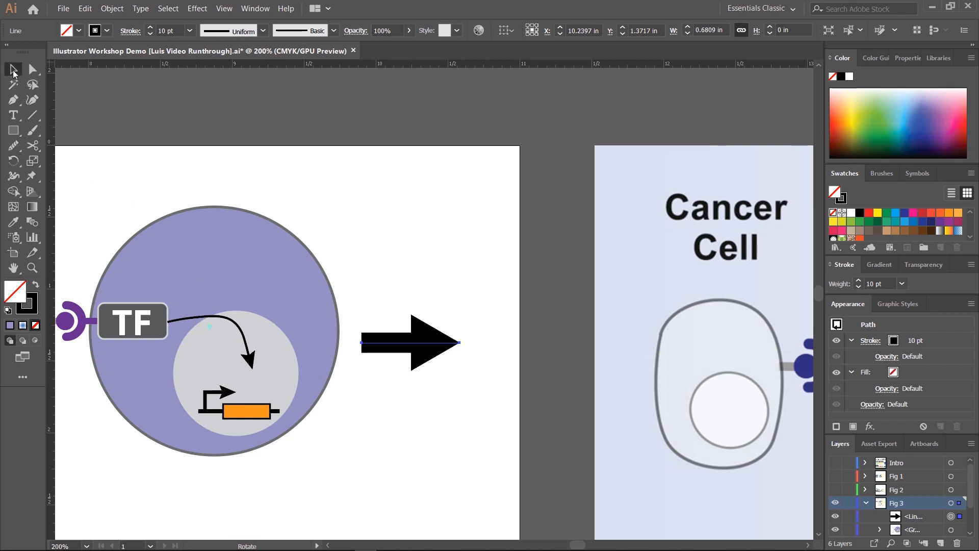
{"action": "left_click", "coordinate": [225, 252]}
{"action": "double_click", "coordinate": [237, 247]}
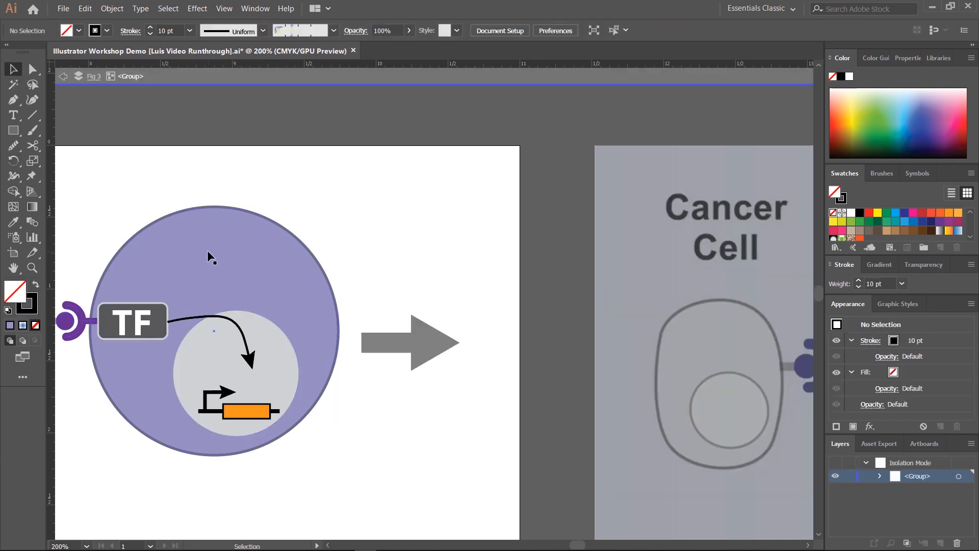
{"action": "left_click", "coordinate": [218, 254]}
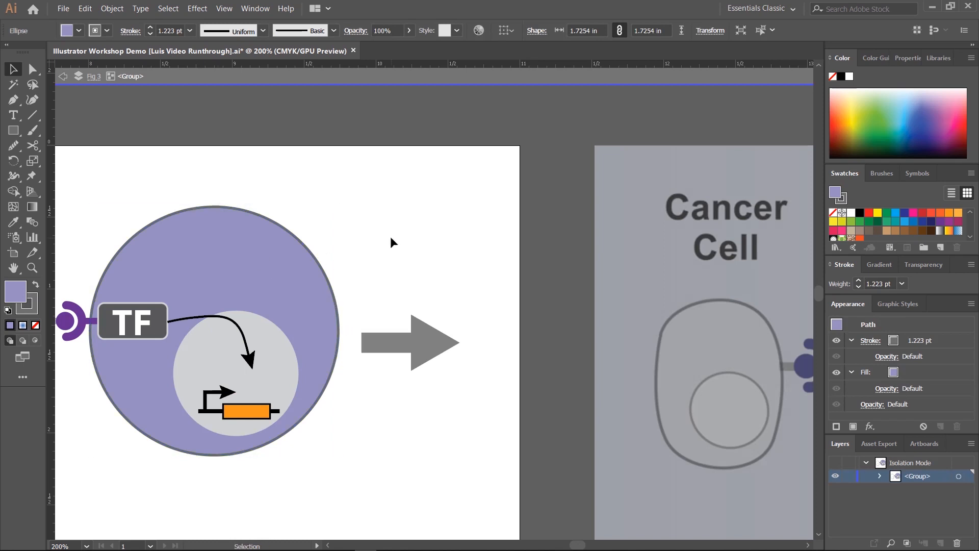
{"action": "double_click", "coordinate": [390, 237]}
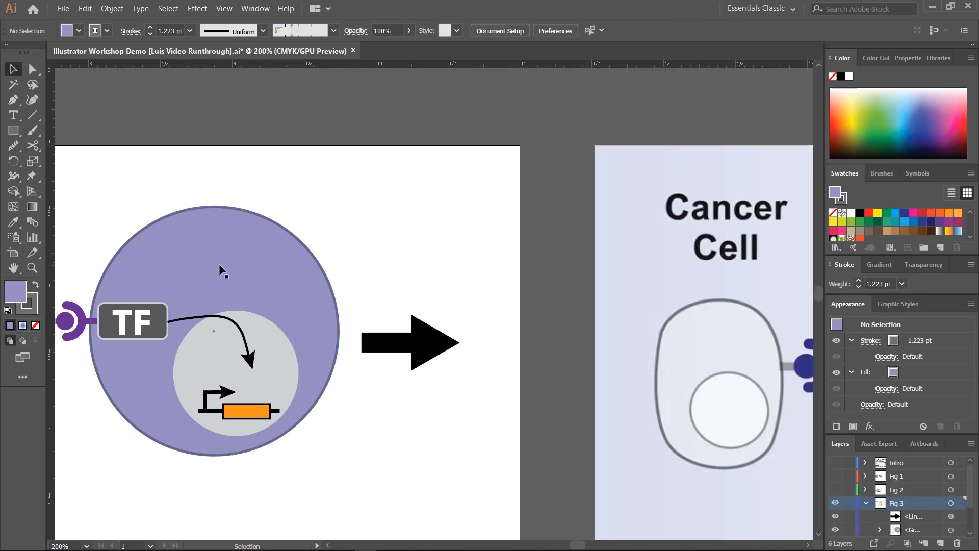
Step: Paste the purple circle, move it over the artboard's edge, and delete it
{"action": "key", "text": "ctrl+v"}
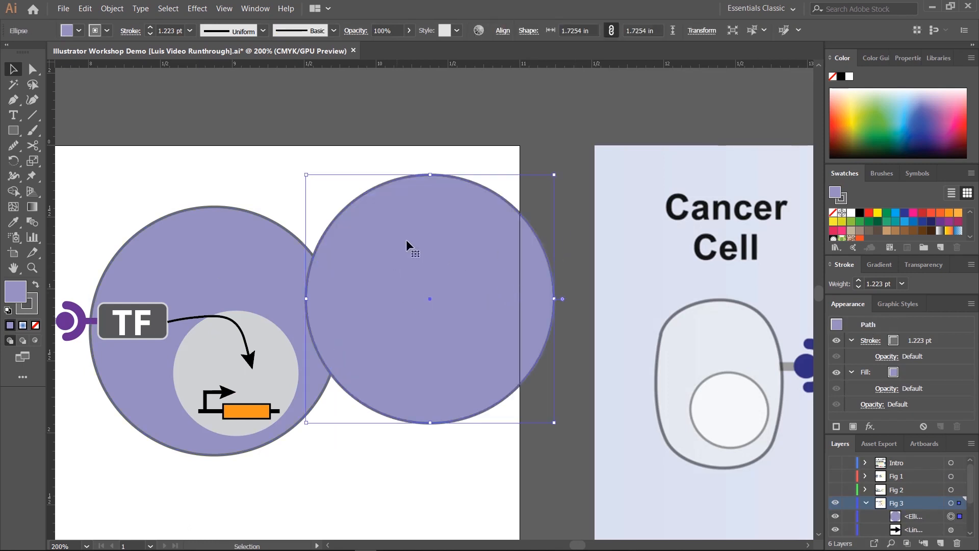
{"action": "left_click_drag", "start_coordinate": [427, 253], "coordinate": [535, 226]}
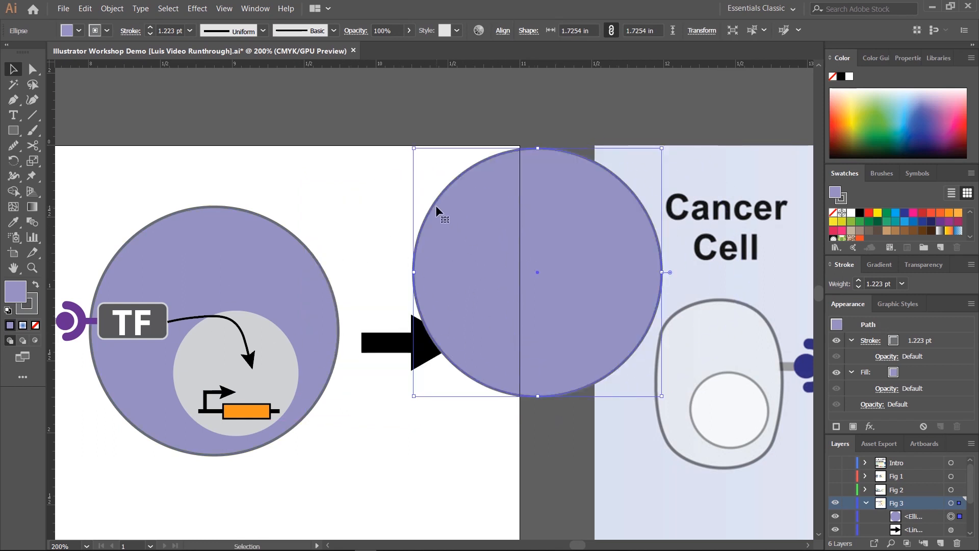
{"action": "key", "text": "Delete"}
Step: Paste the copied purple circle in place in front of the T cell
{"action": "key", "text": "a"}
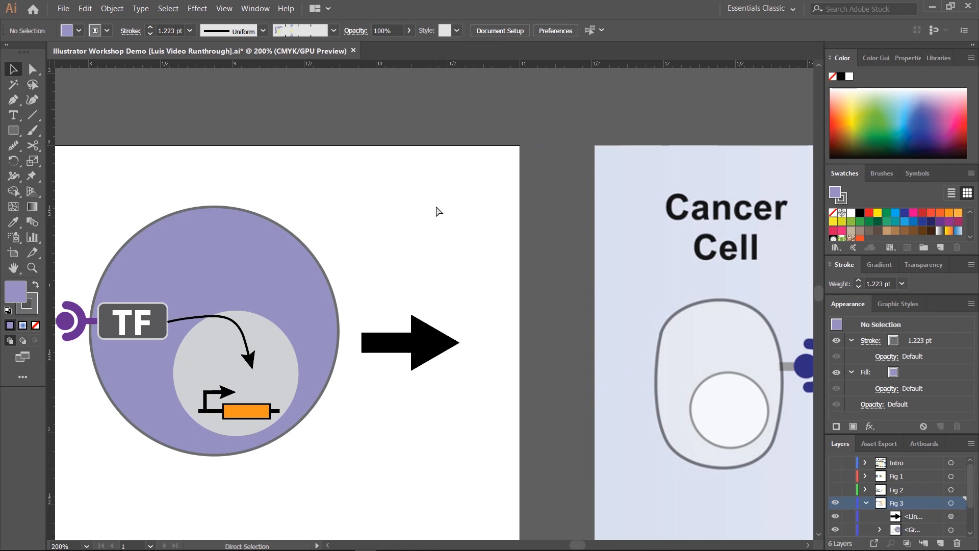
{"action": "key", "text": "ctrl+f"}
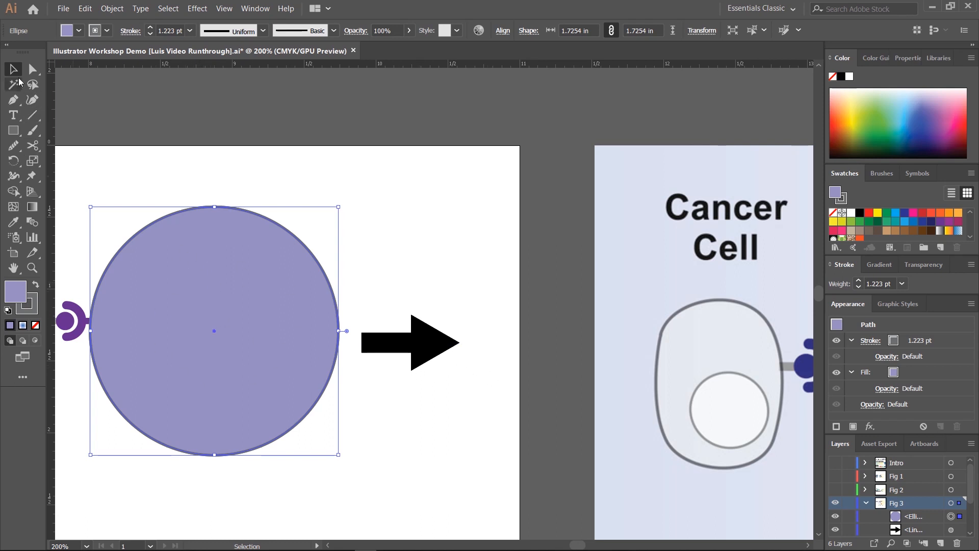
Step: Vertically center the thick arrow on the pasted purple circle, using the circle as the key object
{"action": "left_click", "coordinate": [419, 351]}
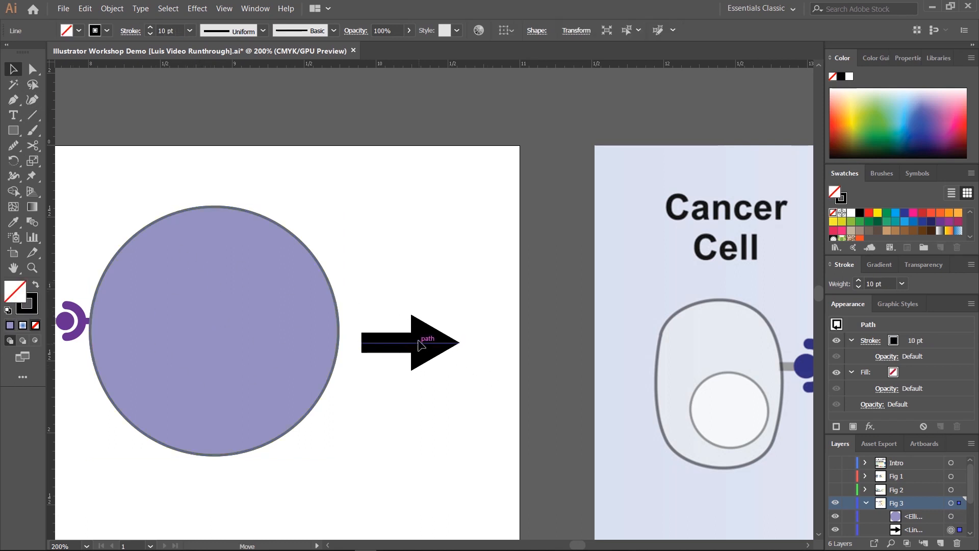
{"action": "left_click_drag", "start_coordinate": [418, 349], "coordinate": [417, 338]}
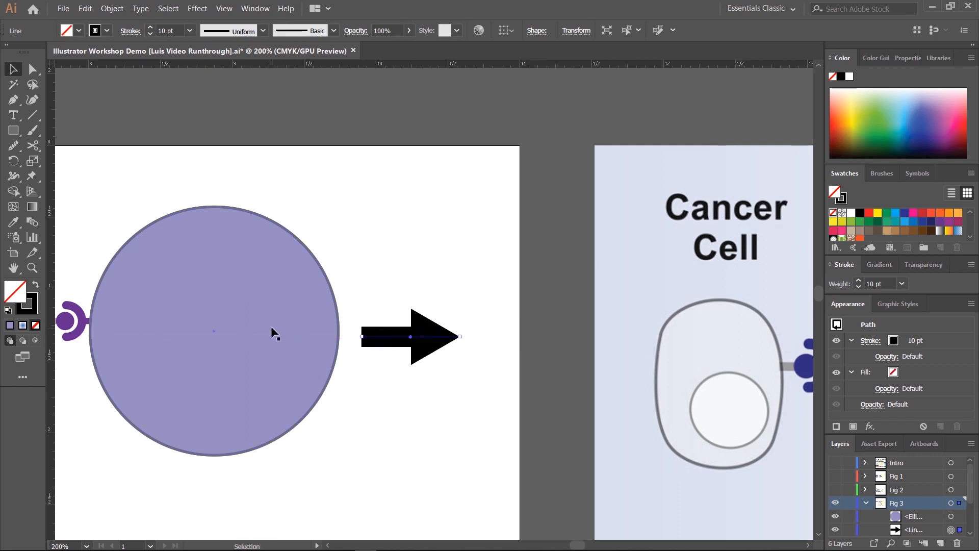
{"action": "left_click", "coordinate": [268, 327]}
{"action": "left_click", "coordinate": [429, 340], "text": "shift"}
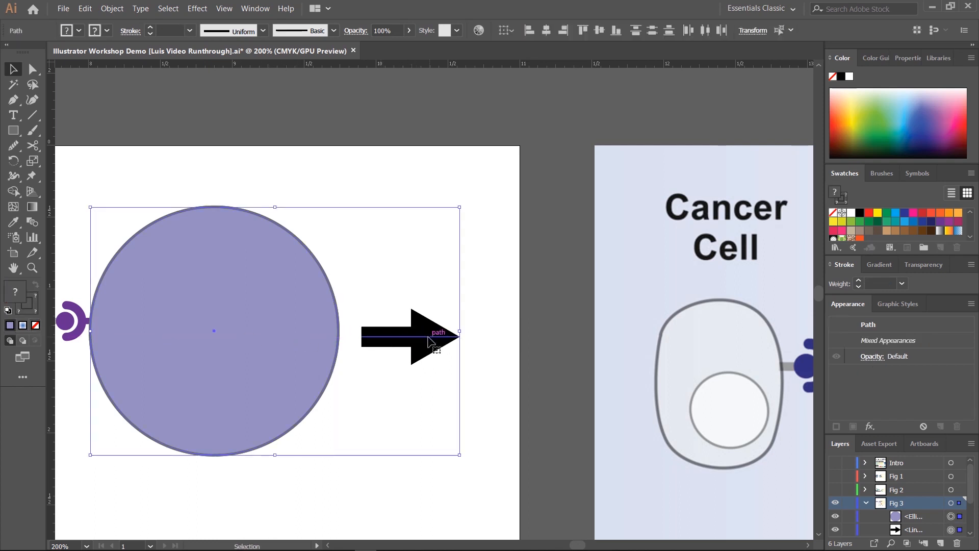
{"action": "left_click", "coordinate": [270, 324]}
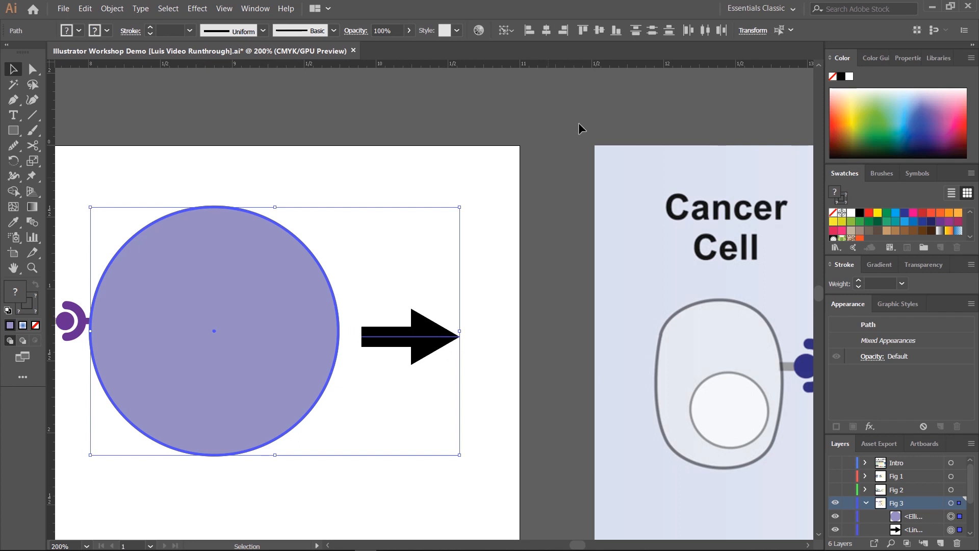
{"action": "left_click", "coordinate": [600, 30]}
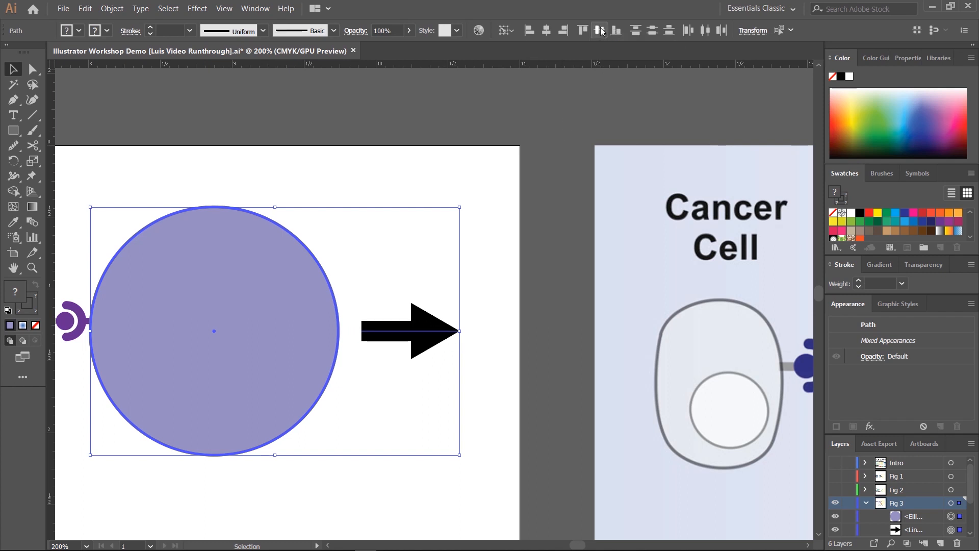
{"action": "left_click", "coordinate": [516, 318]}
Step: Rotate the thick arrow counterclockwise around the purple circle's center so it points diagonally up and away from the cell
{"action": "left_click", "coordinate": [419, 336]}
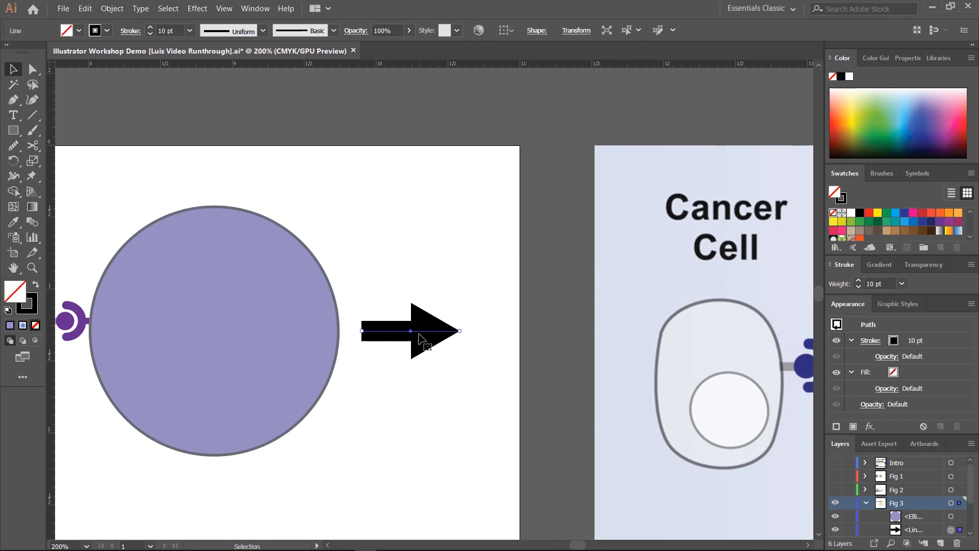
{"action": "left_click", "coordinate": [14, 162]}
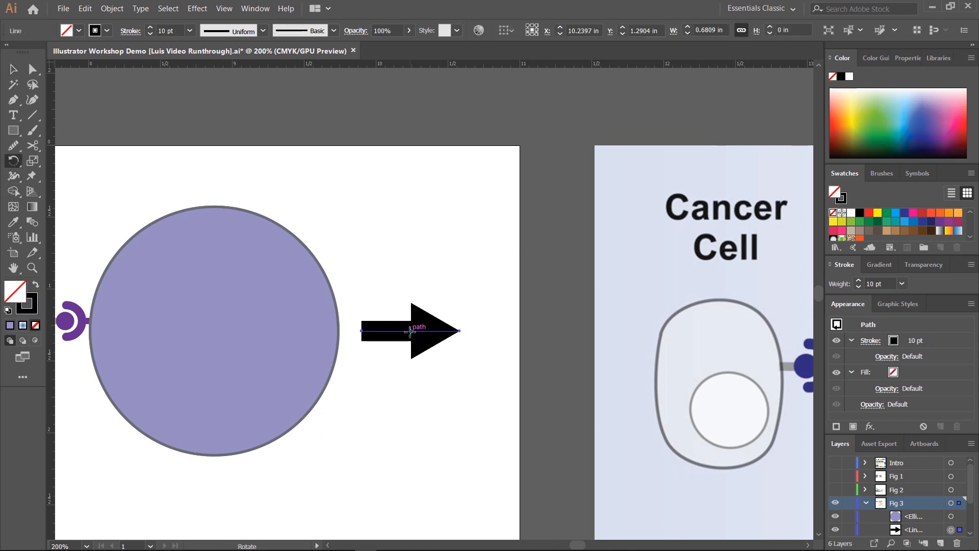
{"action": "mouse_move", "coordinate": [411, 331]}
{"action": "left_mouse_down"}
{"action": "mouse_move", "coordinate": [419, 329]}
{"action": "mouse_move", "coordinate": [401, 329]}
{"action": "left_mouse_up"}
{"action": "key", "text": "ctrl+z"}
{"action": "left_click_drag", "start_coordinate": [387, 286], "coordinate": [365, 223]}
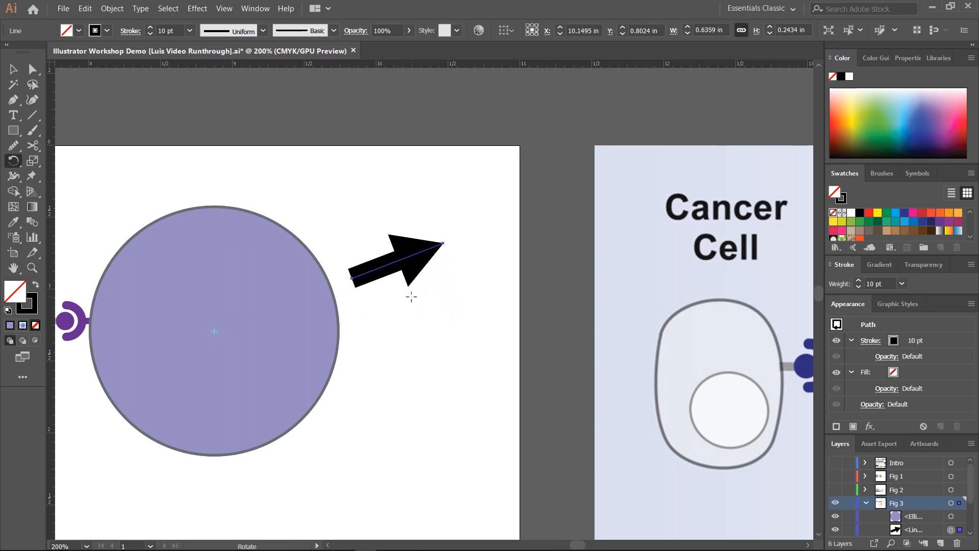
Step: Undo the arrow's rotation and fan two evenly rotated copies of it counterclockwise around the purple circle's center
{"action": "key", "text": "ctrl+z"}
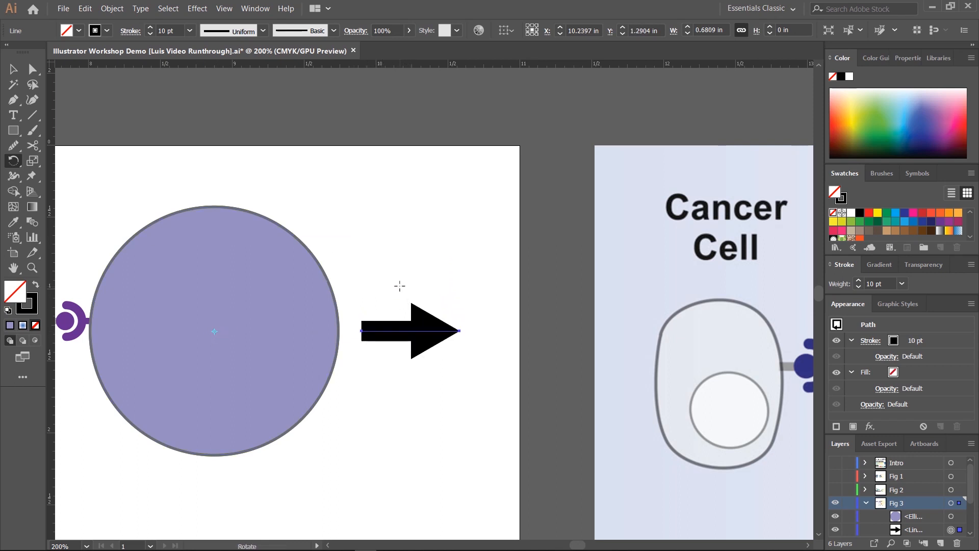
{"action": "left_click_drag", "start_coordinate": [400, 285], "coordinate": [381, 216]}
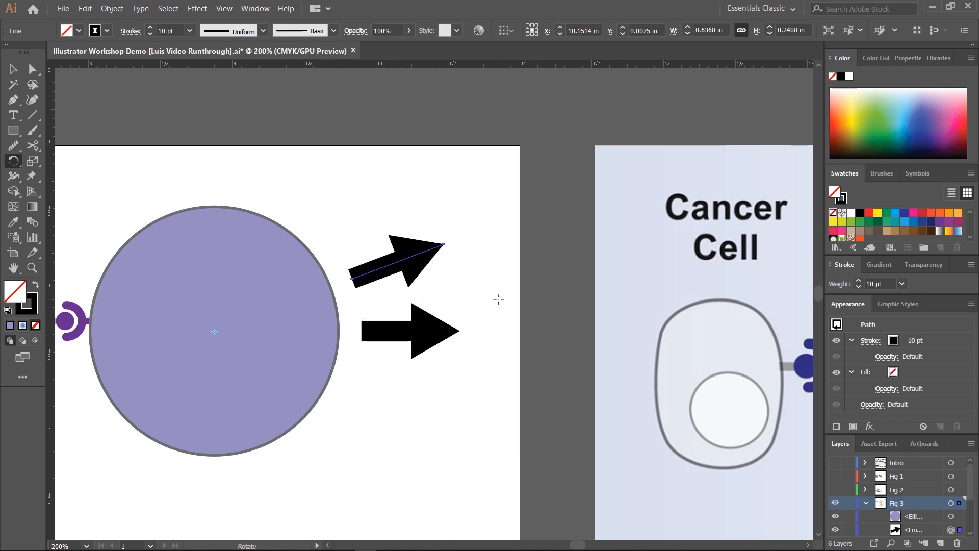
{"action": "key", "text": "ctrl+d"}
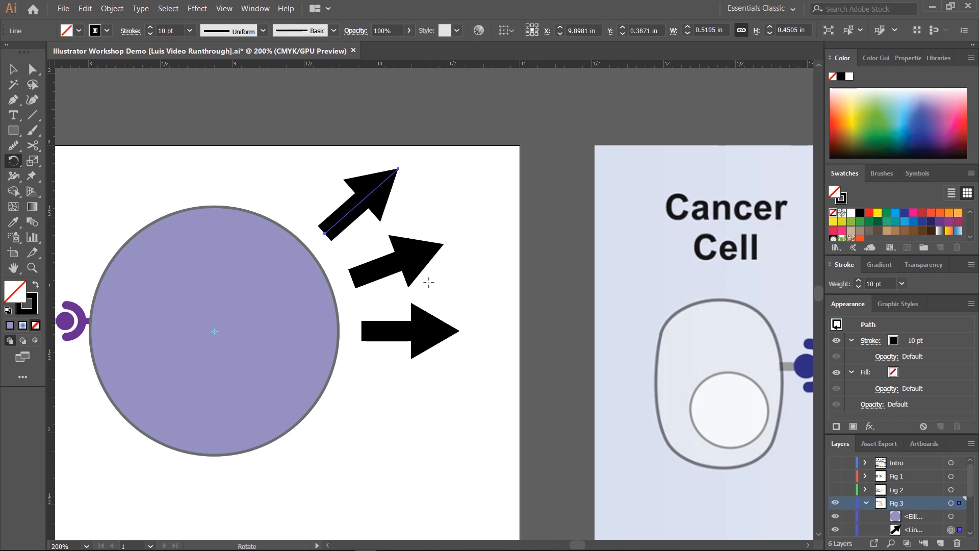
Step: Compare the fanned arrows with the reference figure's pink arrows and delete the two rotated copies, keeping the horizontal arrow
{"action": "left_click", "coordinate": [14, 69]}
{"action": "left_click", "coordinate": [444, 232]}
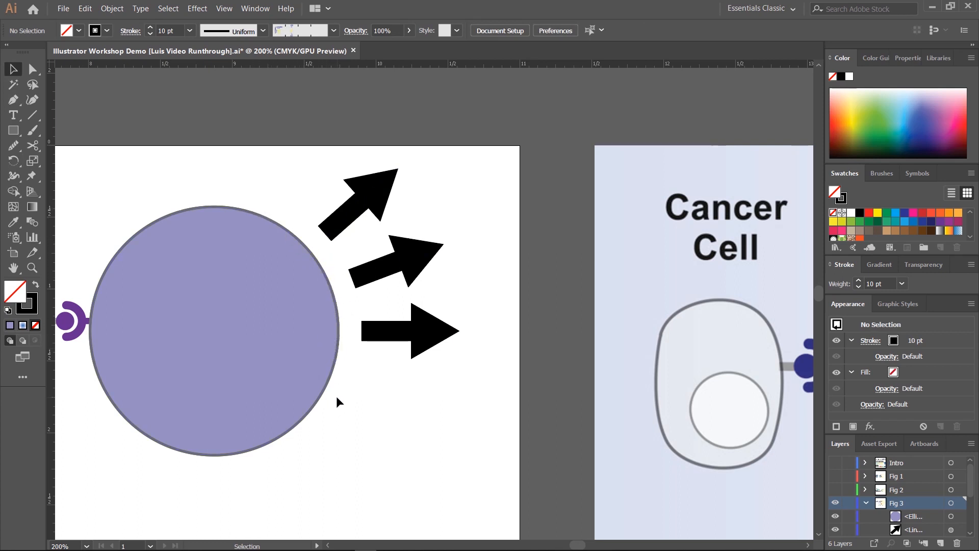
{"action": "left_click", "coordinate": [407, 267]}
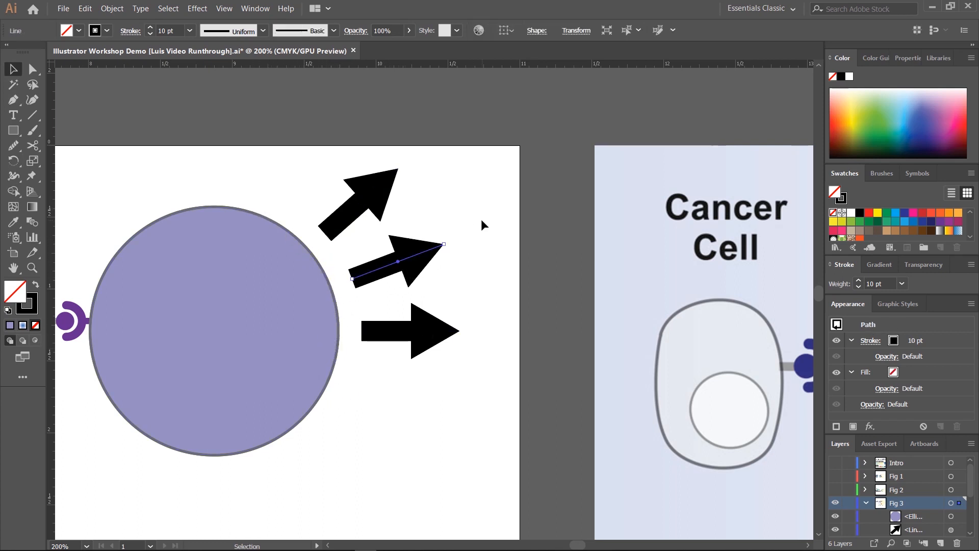
{"action": "scroll", "coordinate": [573, 295], "scroll_direction": "right", "scroll_amount": 6}
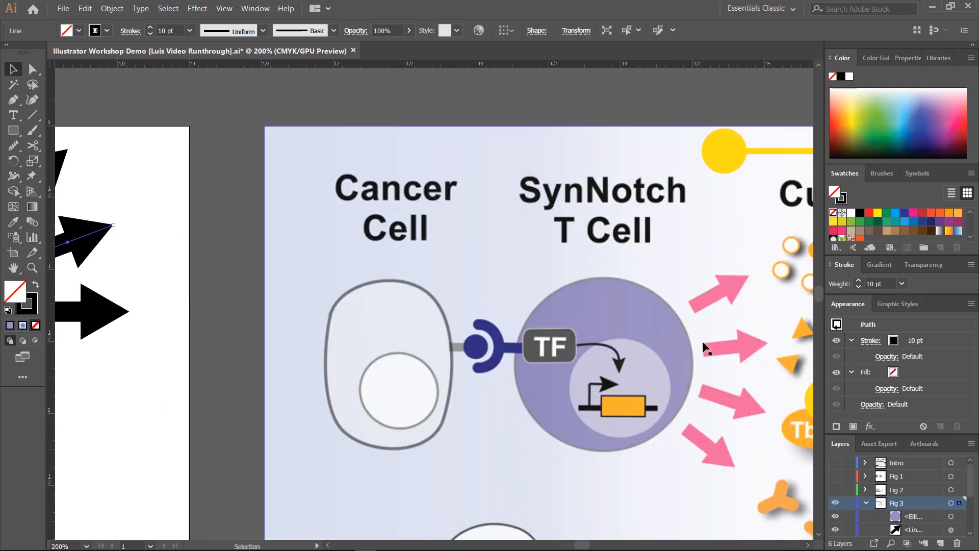
{"action": "scroll", "coordinate": [471, 321], "scroll_direction": "left", "scroll_amount": 6}
{"action": "scroll", "coordinate": [471, 321], "scroll_direction": "up", "scroll_amount": 2}
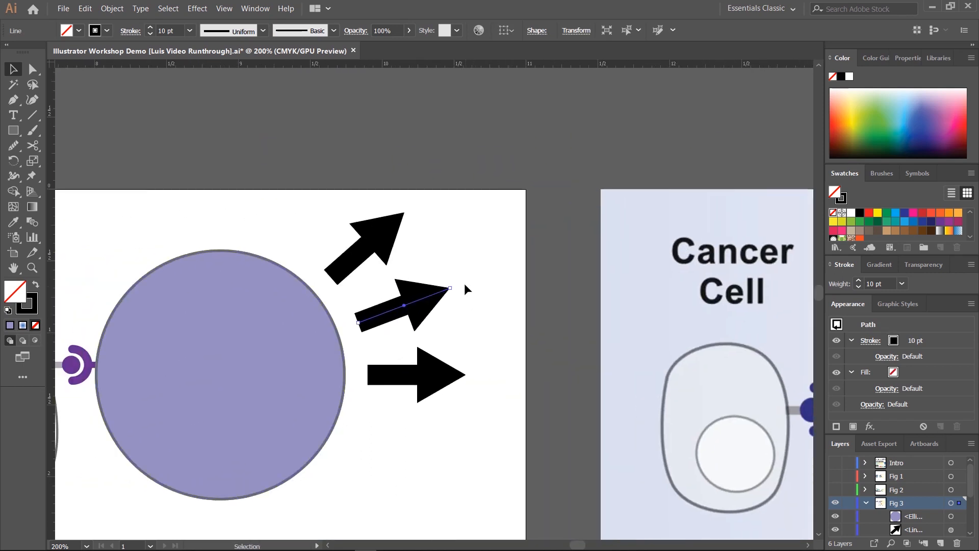
{"action": "key", "text": "Delete"}
{"action": "left_click", "coordinate": [390, 245]}
{"action": "key", "text": "Delete"}
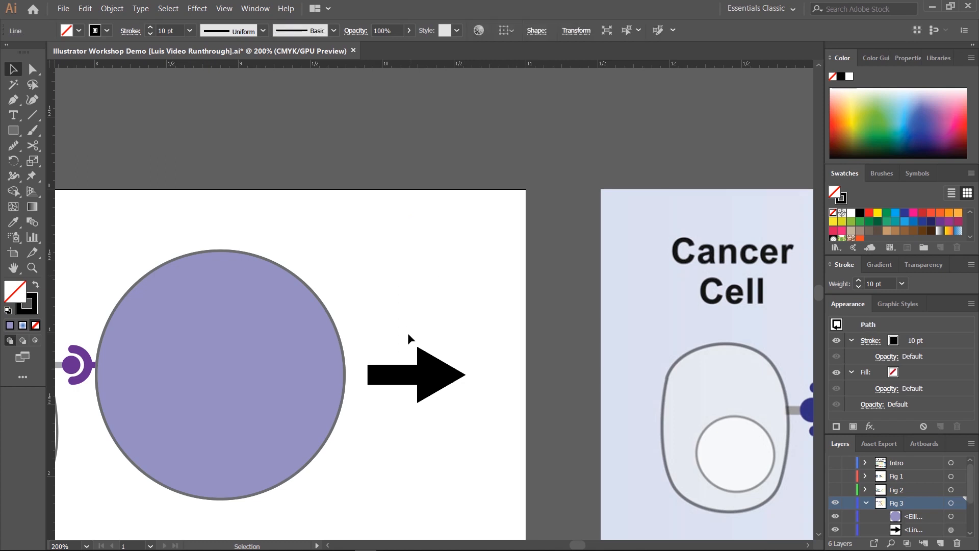
Step: Rotate the horizontal arrow slightly clockwise around the purple circle's center so it points diagonally down and away from the cell
{"action": "left_click", "coordinate": [418, 376]}
{"action": "left_click", "coordinate": [13, 161]}
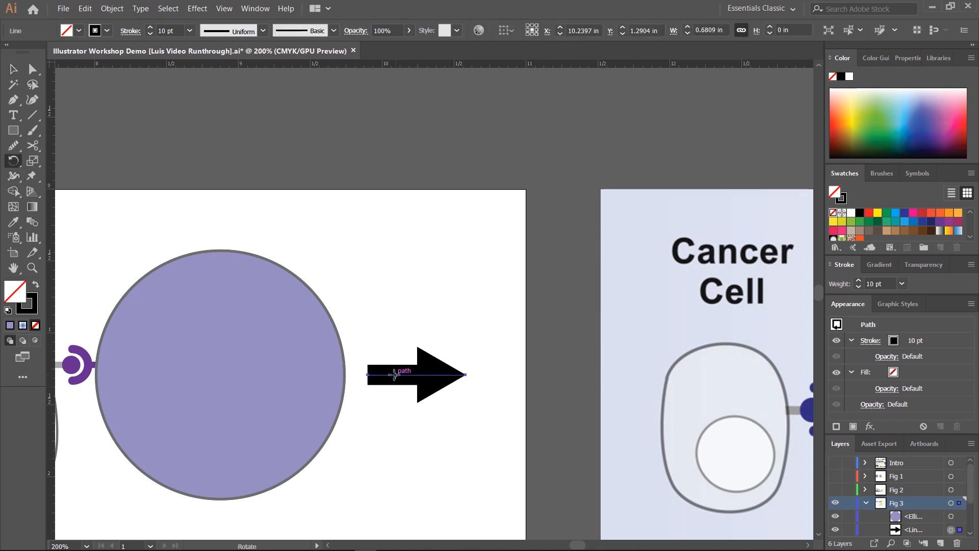
{"action": "left_click", "coordinate": [238, 378]}
{"action": "left_click", "coordinate": [221, 374]}
{"action": "left_click_drag", "start_coordinate": [488, 368], "coordinate": [468, 431]}
{"action": "left_click_drag", "start_coordinate": [657, 388], "coordinate": [339, 339]}
{"action": "key", "text": "ctrl+minus"}
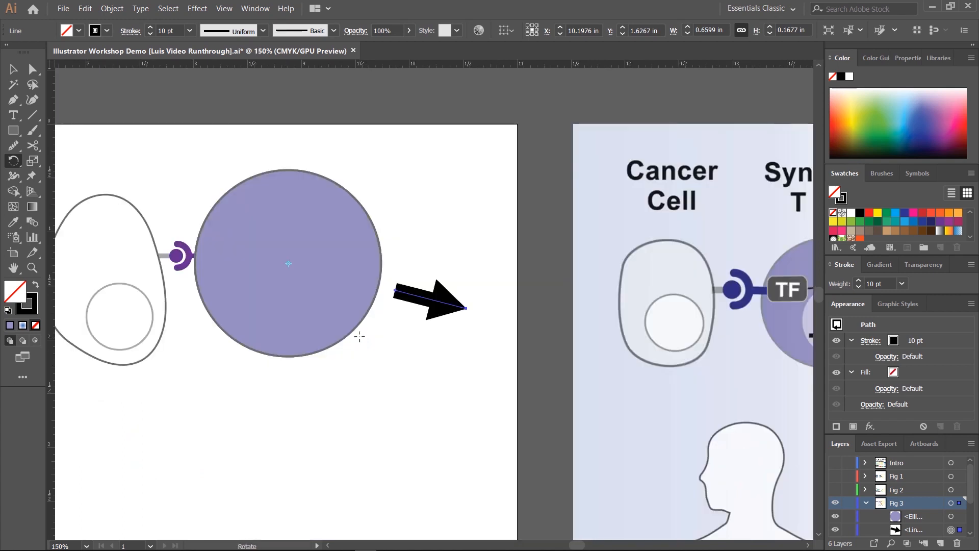
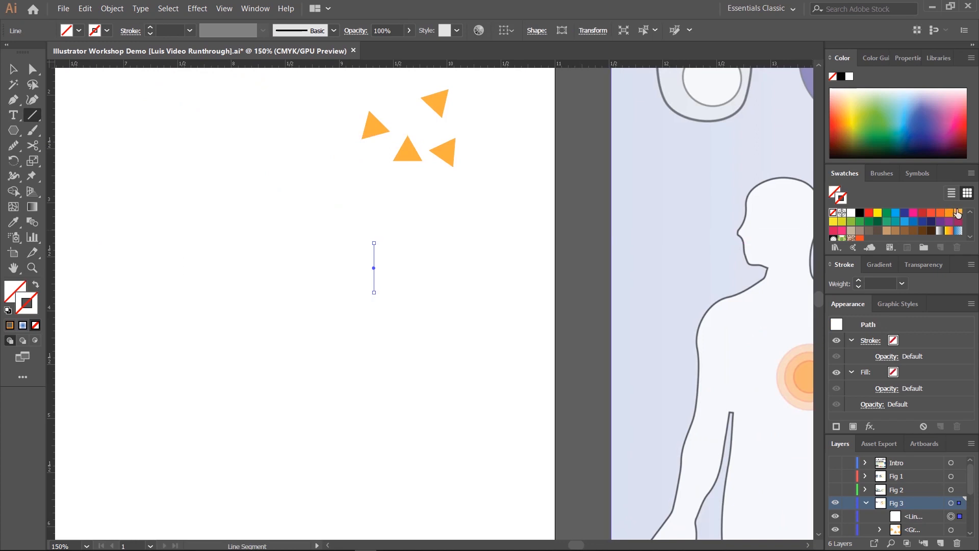
Step: Give the short vertical line below the triangles an orange stroke with a 6 pt weight
{"action": "left_click", "coordinate": [952, 216]}
{"action": "left_click", "coordinate": [13, 69]}
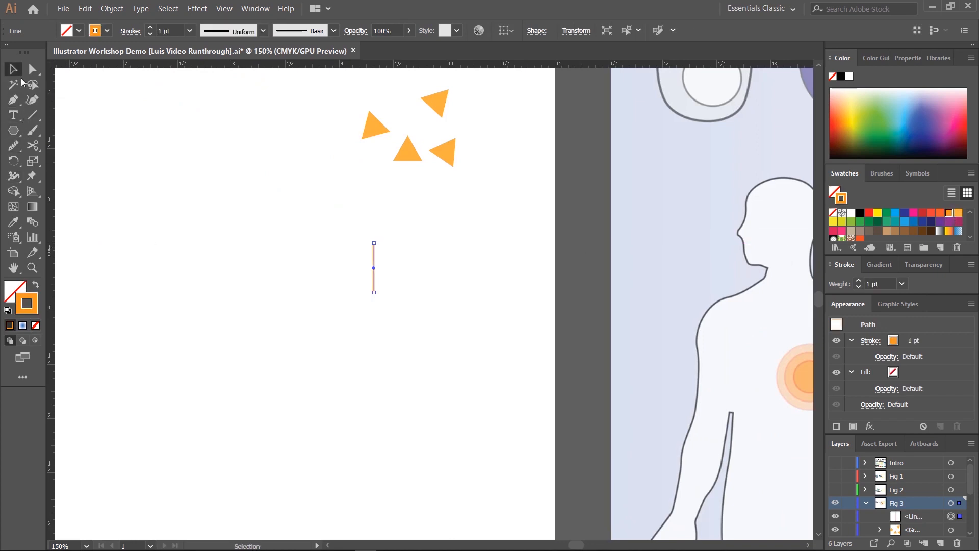
{"action": "left_click", "coordinate": [359, 263]}
{"action": "left_click", "coordinate": [375, 267]}
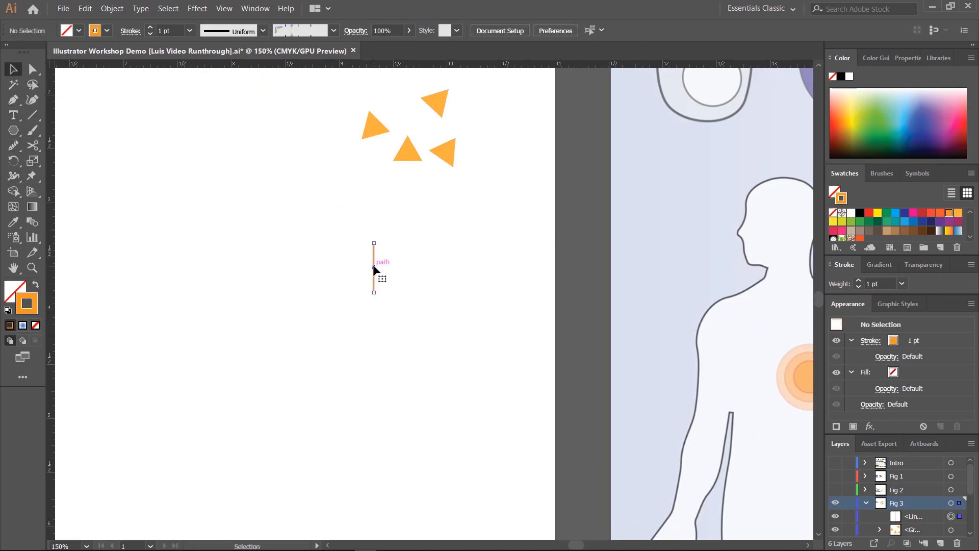
{"action": "left_click", "coordinate": [150, 28]}
{"action": "left_click", "coordinate": [151, 28]}
{"action": "left_click", "coordinate": [150, 28]}
{"action": "left_click", "coordinate": [151, 28]}
{"action": "left_click", "coordinate": [150, 28]}
{"action": "left_click", "coordinate": [238, 299]}
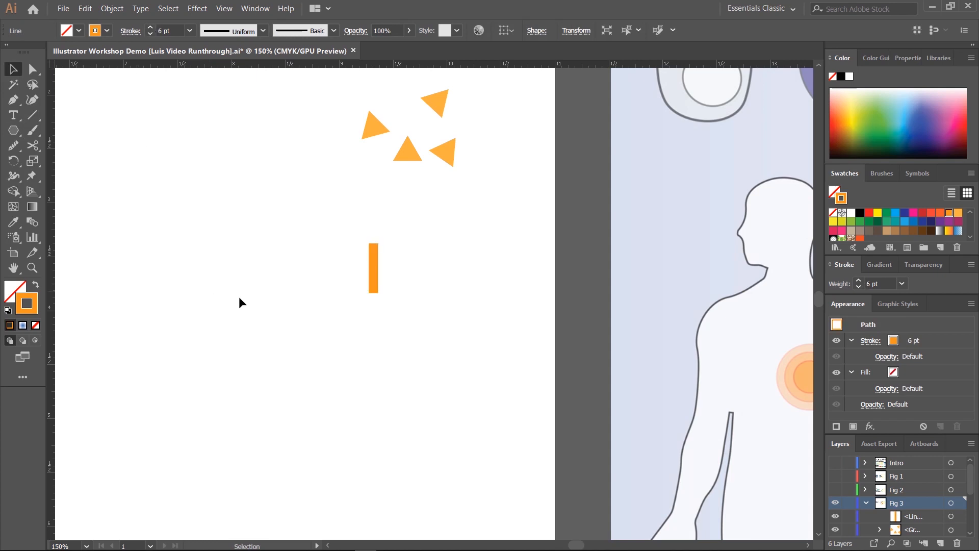
Step: Move the orange line a short distance straight down, deselect it, and switch to the Pen tool
{"action": "left_click_drag", "start_coordinate": [375, 267], "coordinate": [375, 303]}
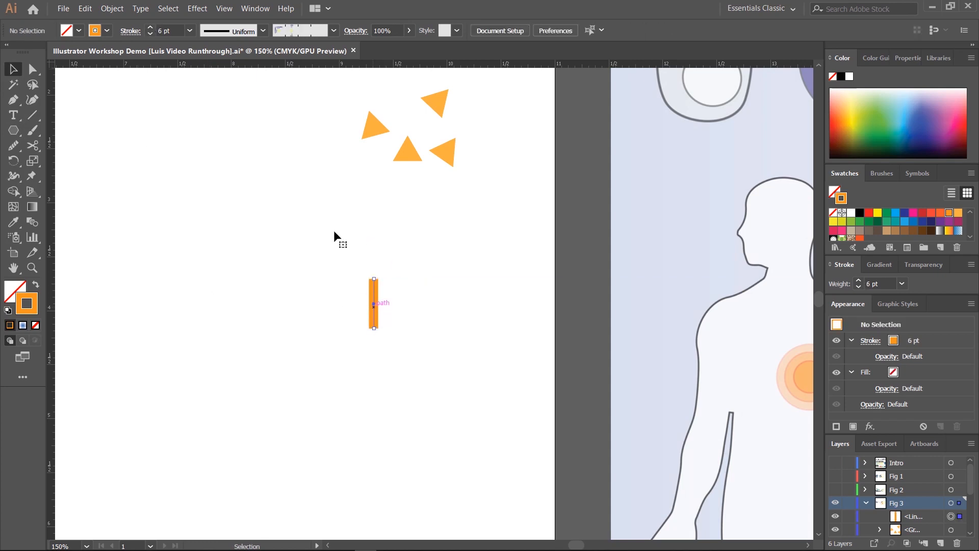
{"action": "left_click", "coordinate": [203, 268]}
{"action": "left_click", "coordinate": [15, 101]}
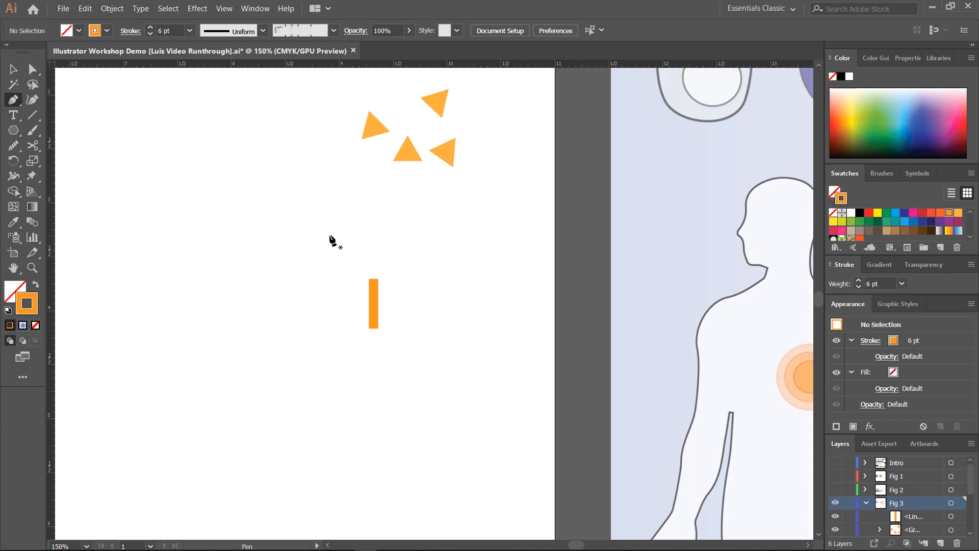
Step: Draw an open V-shaped path about 0.64 in wide above the vertical orange line, using the Pen tool with a 6 pt orange stroke
{"action": "left_click", "coordinate": [320, 215]}
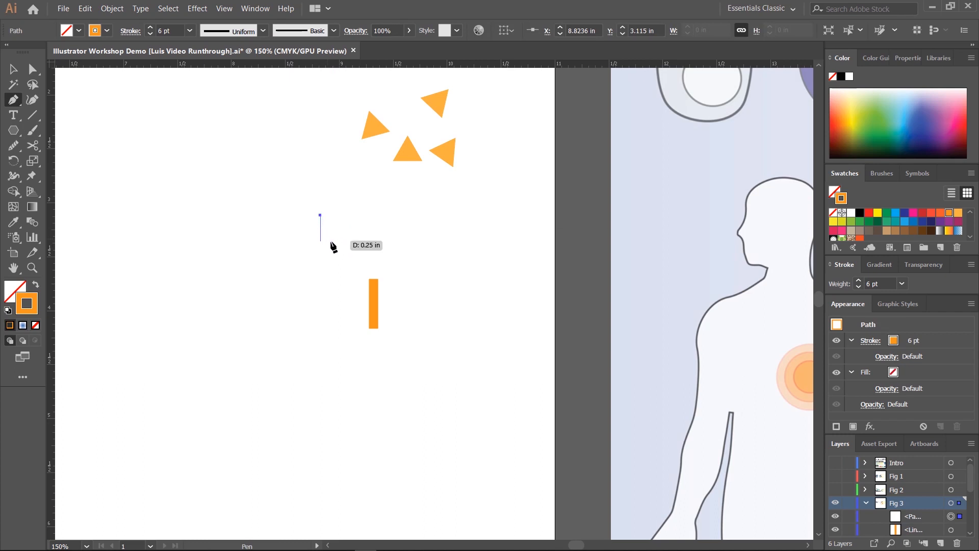
{"action": "left_click", "coordinate": [356, 251]}
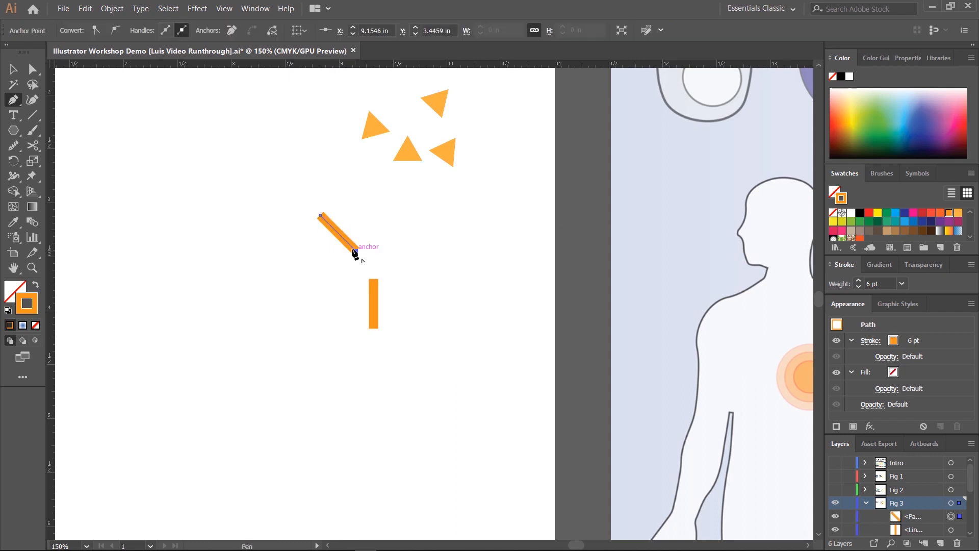
{"action": "left_click", "coordinate": [388, 215]}
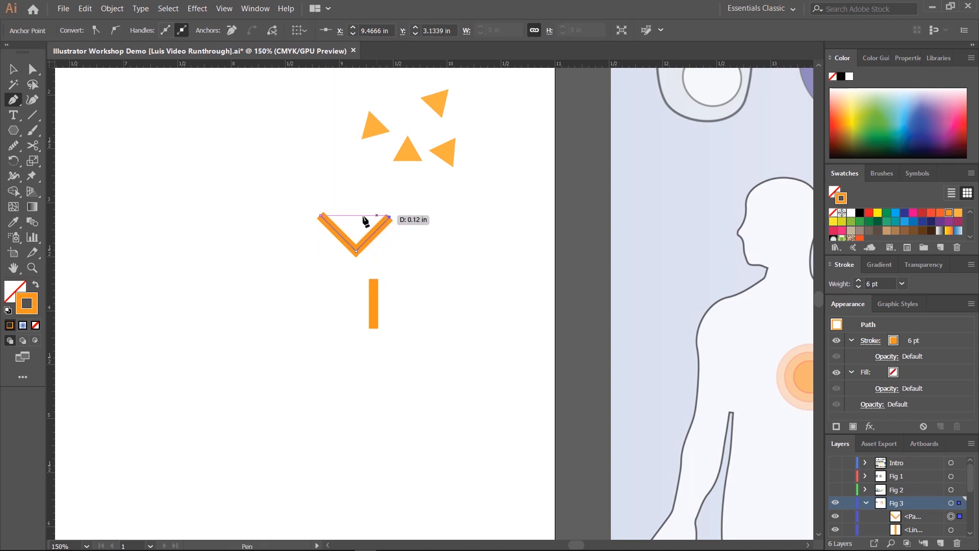
{"action": "key", "text": "Escape"}
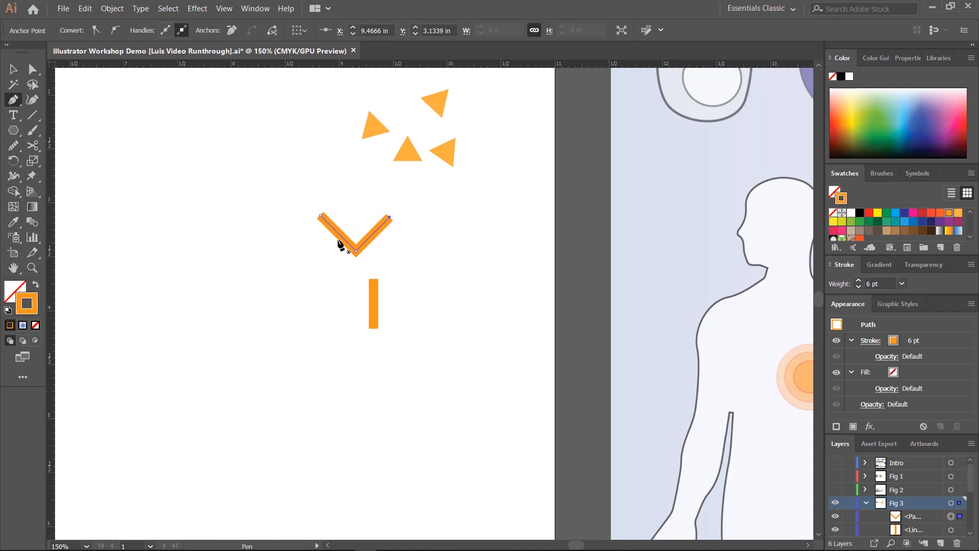
Step: Move the V-shaped path so its point meets the upper end of the vertical line, forming a Y
{"action": "left_click", "coordinate": [15, 71]}
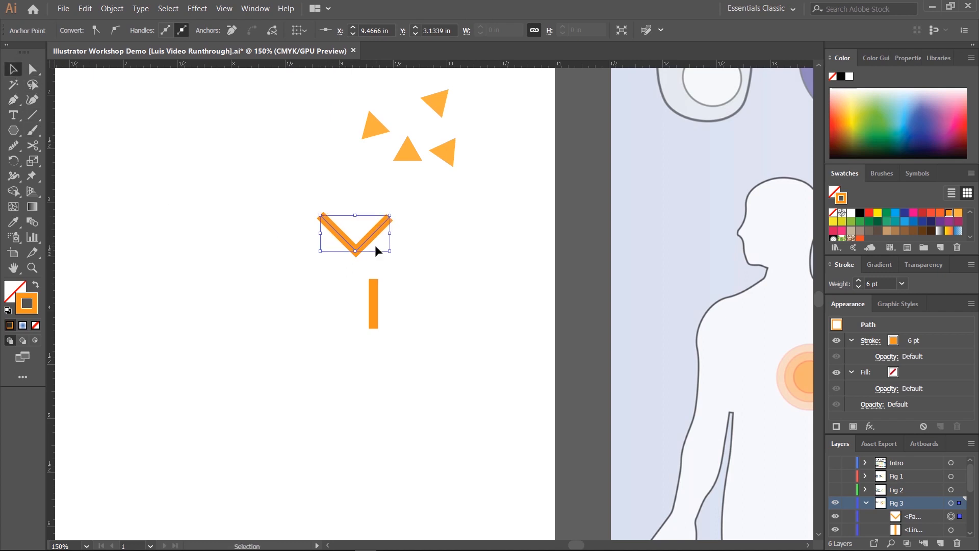
{"action": "left_click_drag", "start_coordinate": [372, 237], "coordinate": [375, 296]}
{"action": "left_click", "coordinate": [402, 291]}
{"action": "left_click", "coordinate": [411, 271]}
{"action": "left_click", "coordinate": [386, 269]}
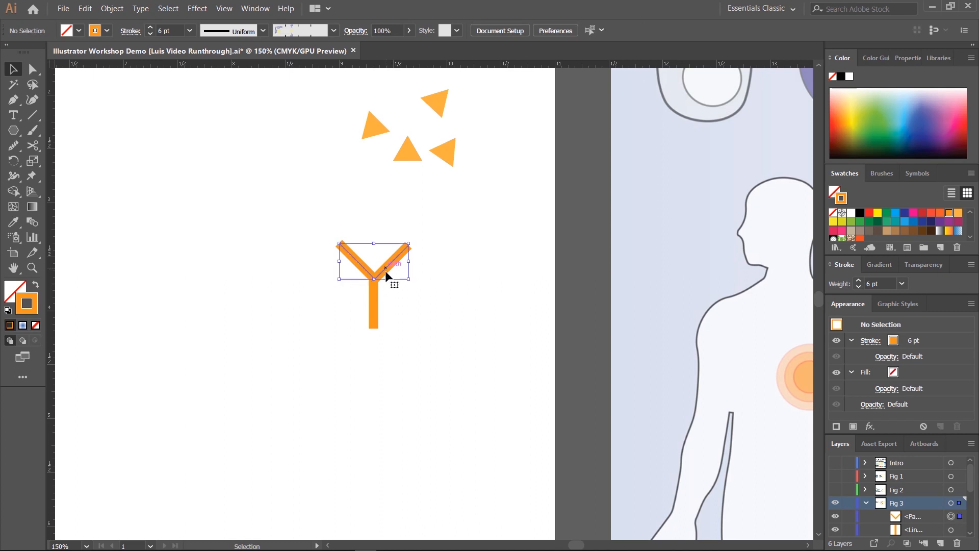
Step: Align the V-shaped path and the vertical line by their horizontal centers
{"action": "left_click", "coordinate": [376, 300], "text": "shift"}
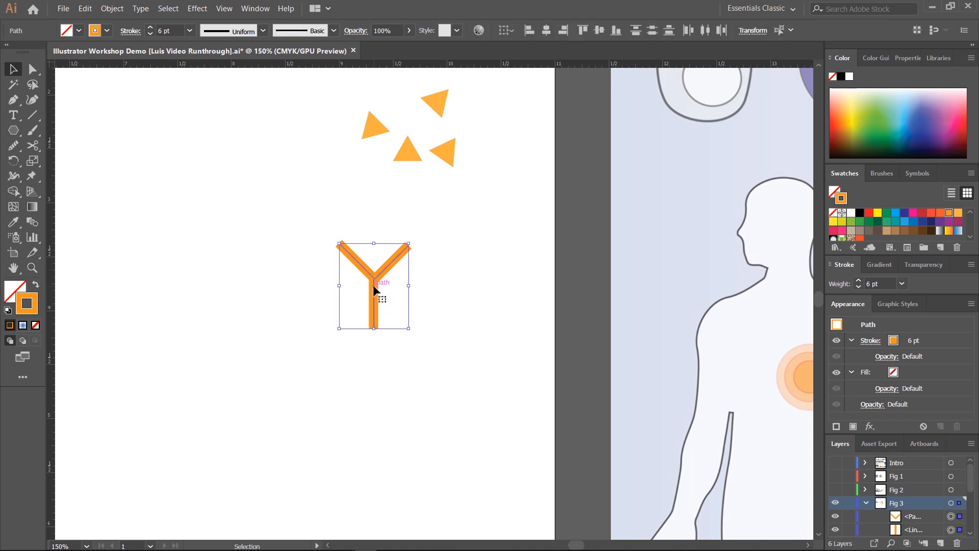
{"action": "key", "text": "ctrl+equal"}
{"action": "key", "text": "ctrl+equal"}
{"action": "key", "text": "ctrl+equal"}
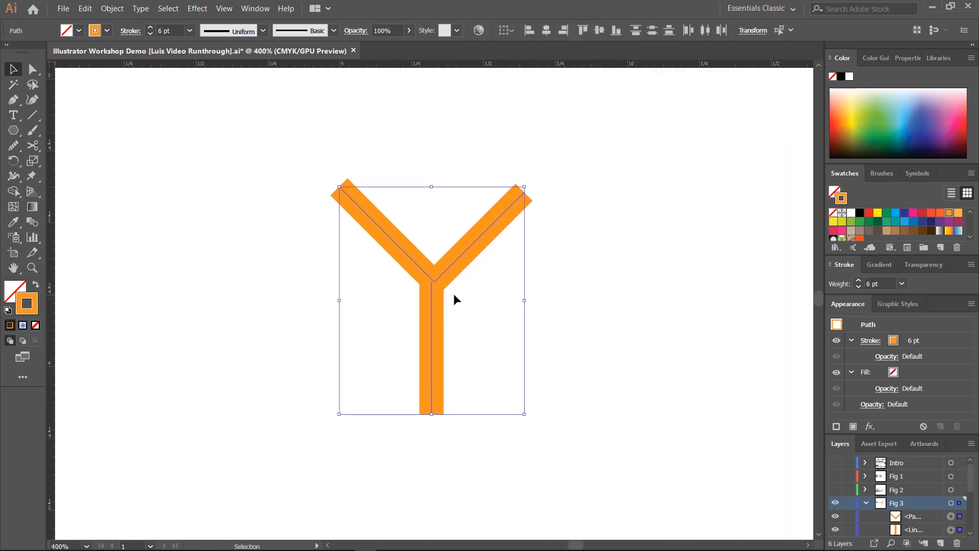
{"action": "left_click", "coordinate": [546, 31]}
{"action": "left_click", "coordinate": [531, 297]}
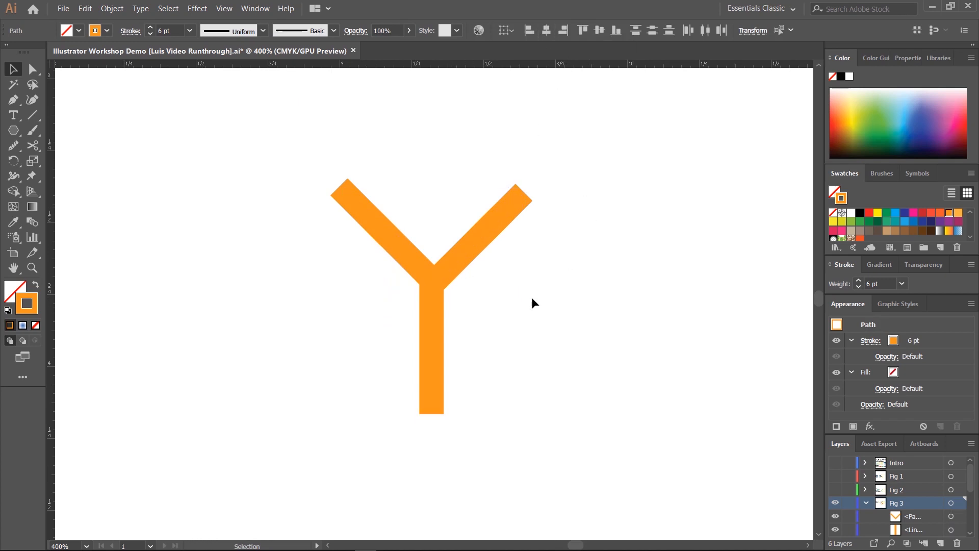
Step: Nudge the vertical stem slightly to the right so it lines up by eye with the point of the V
{"action": "left_click", "coordinate": [448, 266]}
{"action": "left_click", "coordinate": [433, 313]}
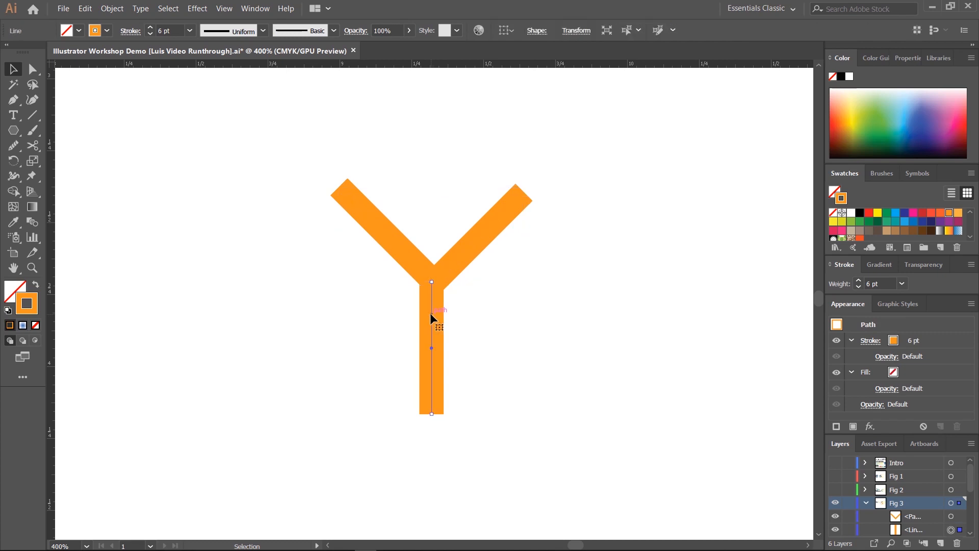
{"action": "left_click", "coordinate": [464, 256], "text": "shift"}
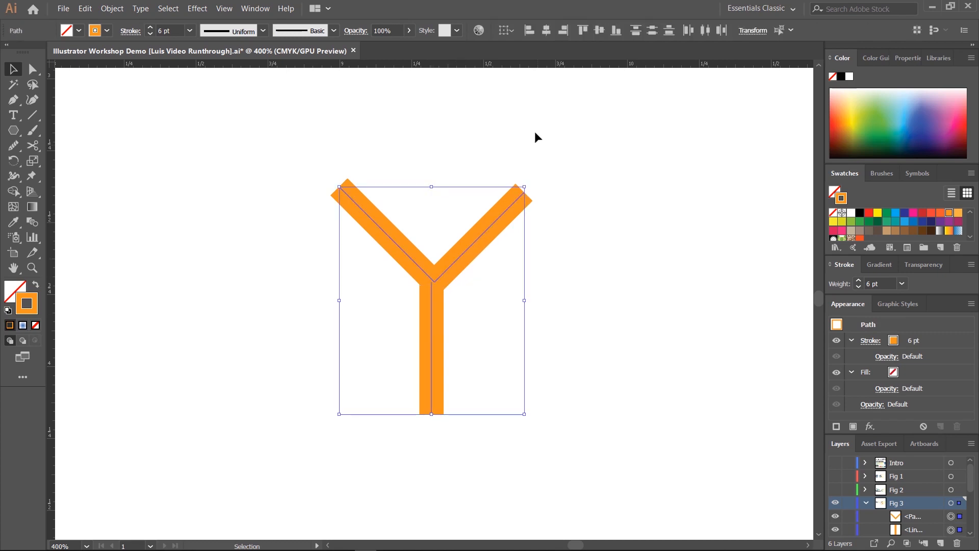
{"action": "left_click", "coordinate": [496, 255]}
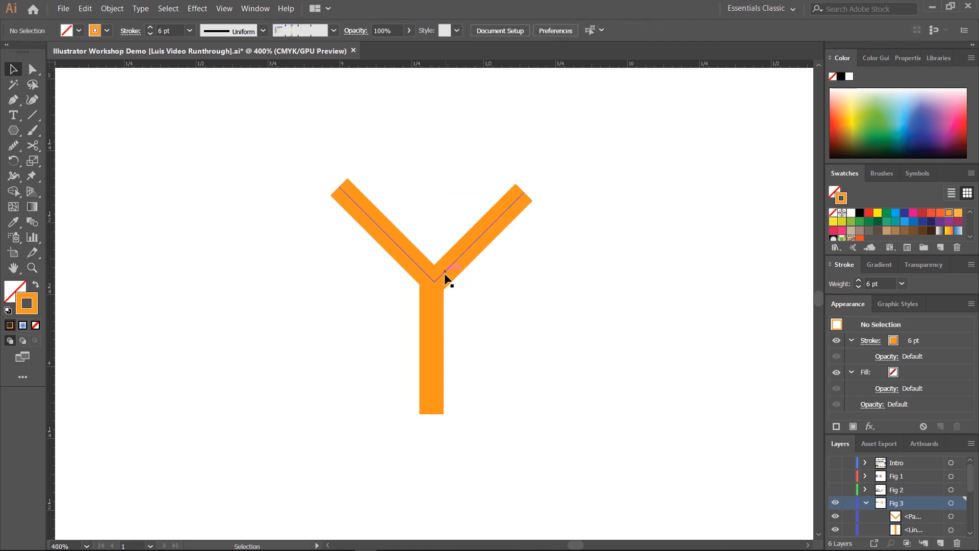
{"action": "left_click_drag", "start_coordinate": [432, 306], "coordinate": [437, 315]}
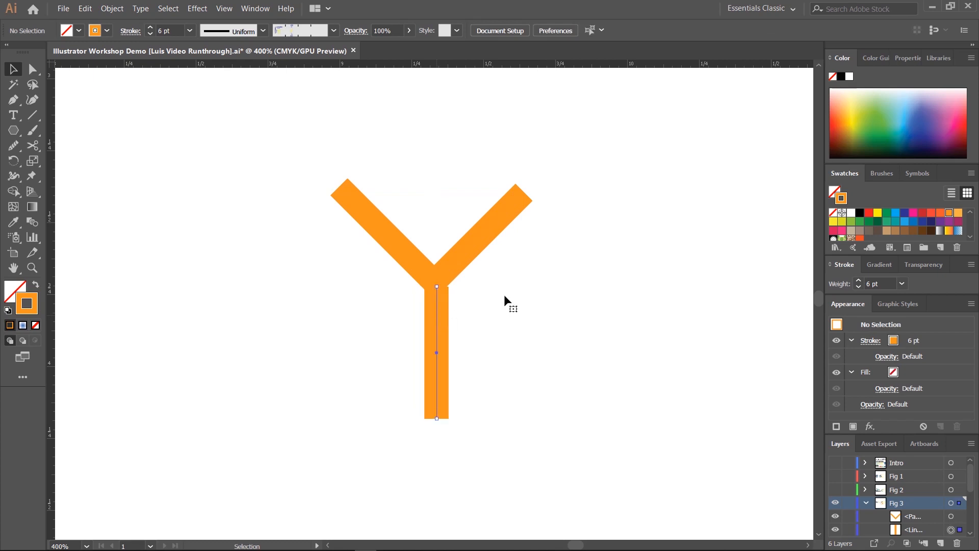
Step: Move the stem clear of the V and align both shapes by their horizontal centers again
{"action": "left_click", "coordinate": [438, 338]}
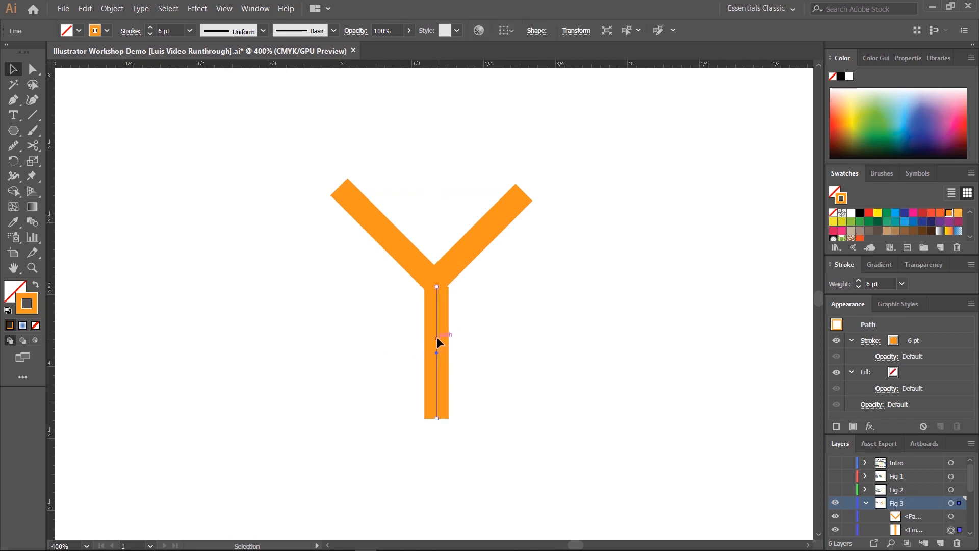
{"action": "left_click_drag", "start_coordinate": [437, 337], "coordinate": [348, 368]}
{"action": "left_click", "coordinate": [450, 261], "text": "shift"}
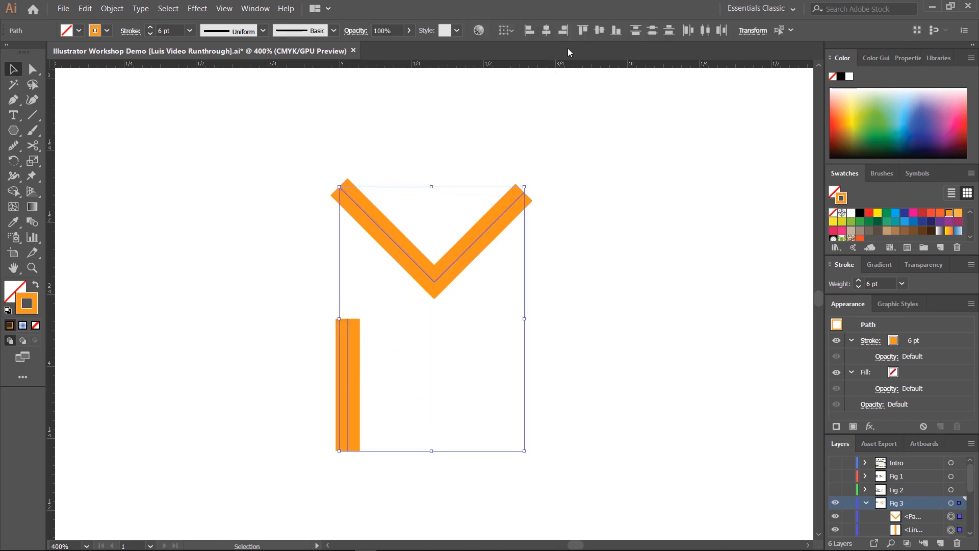
{"action": "left_click", "coordinate": [547, 30]}
{"action": "left_click", "coordinate": [542, 284]}
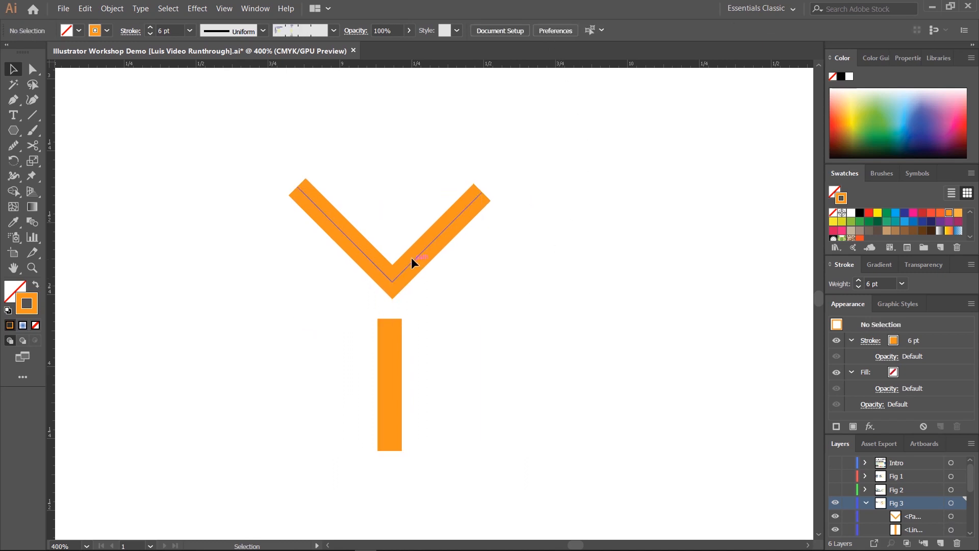
Step: Move the V down onto the upper end of the stem and nudge the stem slightly right to match the V's point
{"action": "left_click_drag", "start_coordinate": [413, 264], "coordinate": [412, 300]}
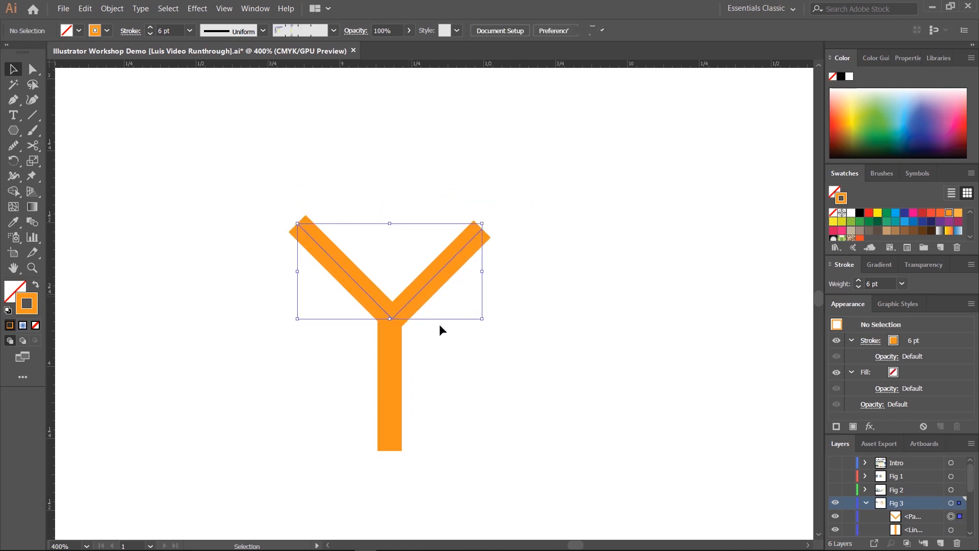
{"action": "left_click", "coordinate": [485, 362]}
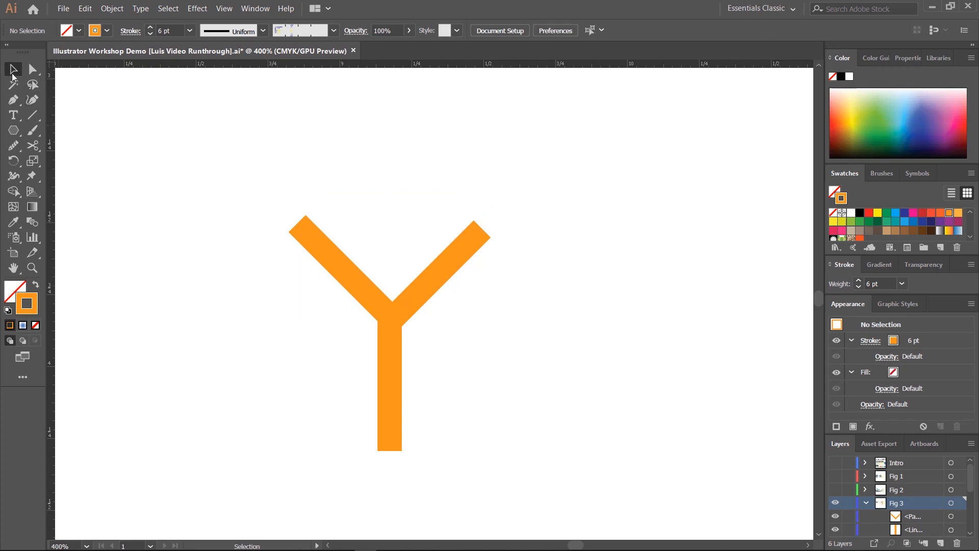
{"action": "left_click_drag", "start_coordinate": [389, 341], "coordinate": [394, 343]}
{"action": "left_click", "coordinate": [500, 319]}
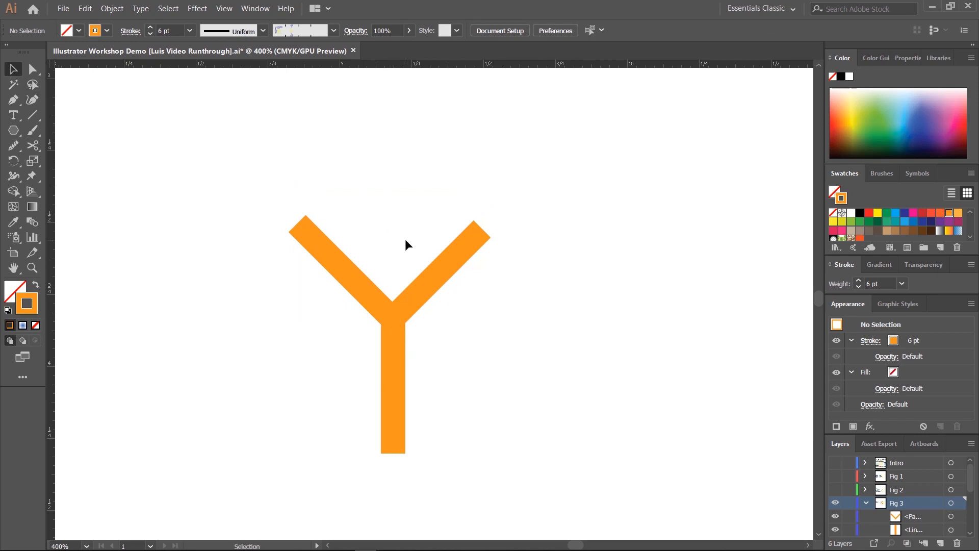
Step: Group the V-shaped path and the stem into a single Y-shaped antibody
{"action": "left_click_drag", "start_coordinate": [367, 308], "coordinate": [360, 372]}
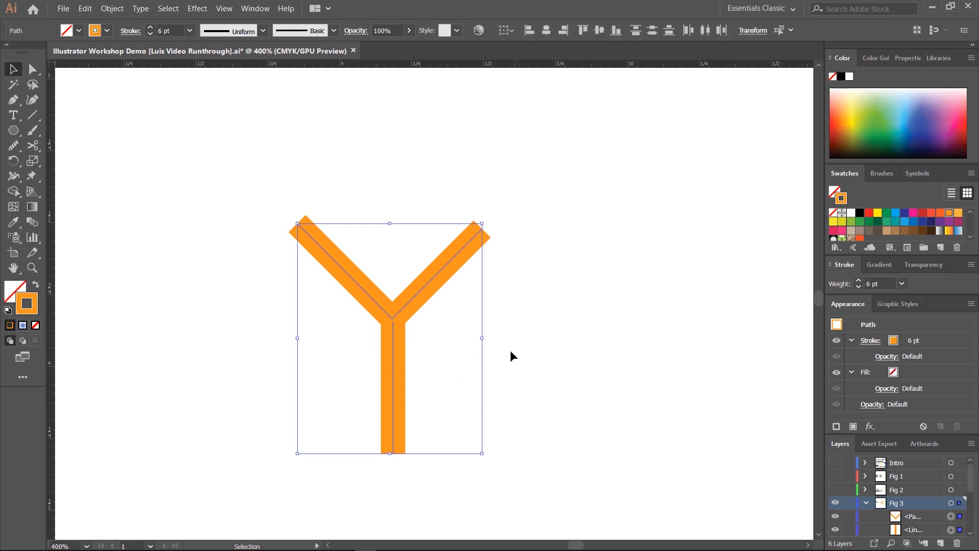
{"action": "left_click", "coordinate": [527, 353]}
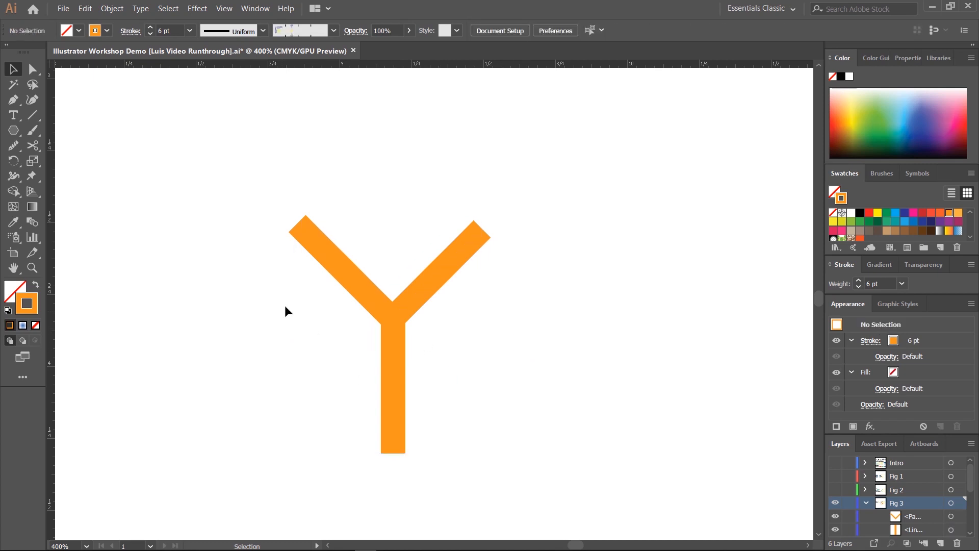
{"action": "left_click_drag", "start_coordinate": [362, 218], "coordinate": [427, 379]}
{"action": "key", "text": "ctrl+g"}
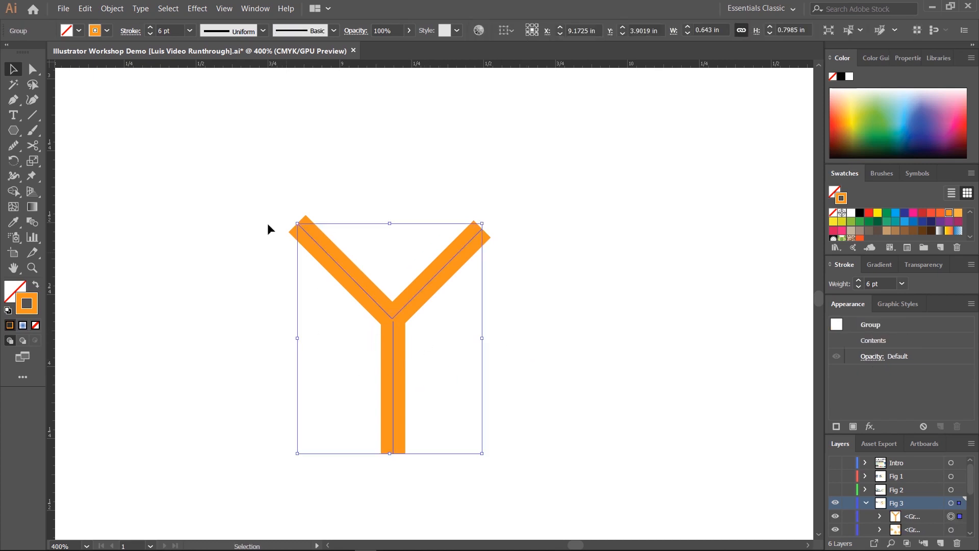
Step: Give the Y group's stroke round caps and a weight of 17 pt
{"action": "left_click", "coordinate": [131, 31]}
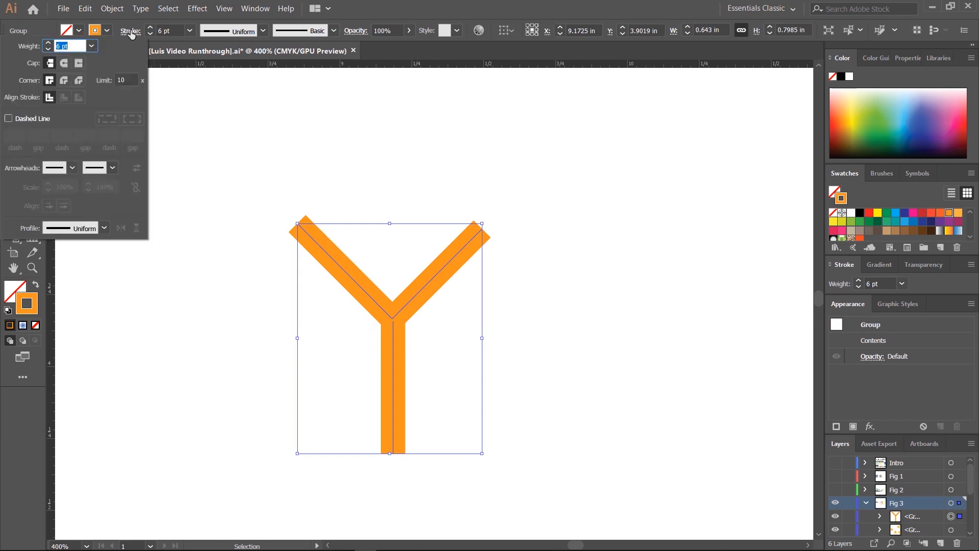
{"action": "left_click", "coordinate": [64, 64]}
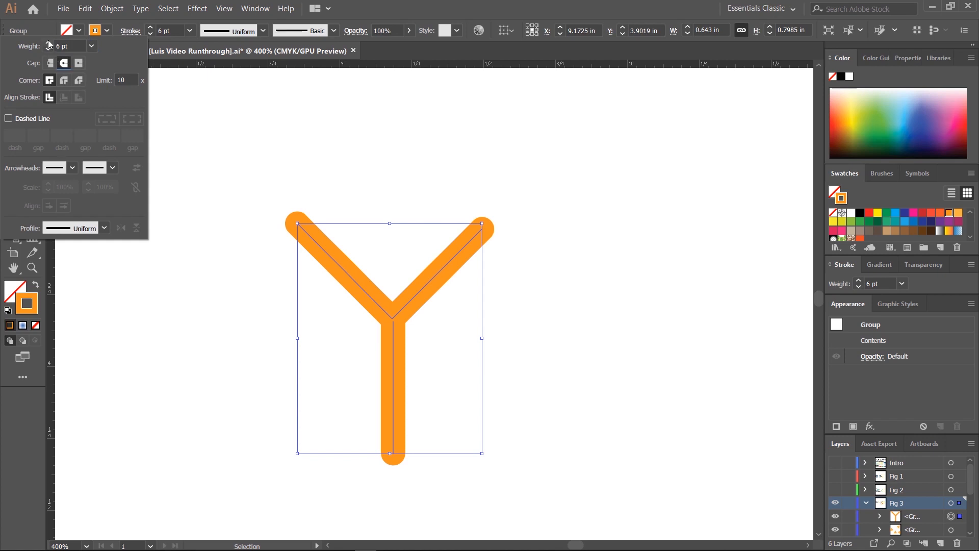
{"action": "left_click", "coordinate": [48, 42]}
{"action": "left_click", "coordinate": [48, 42]}
{"action": "left_click", "coordinate": [48, 42]}
{"action": "left_click", "coordinate": [48, 42]}
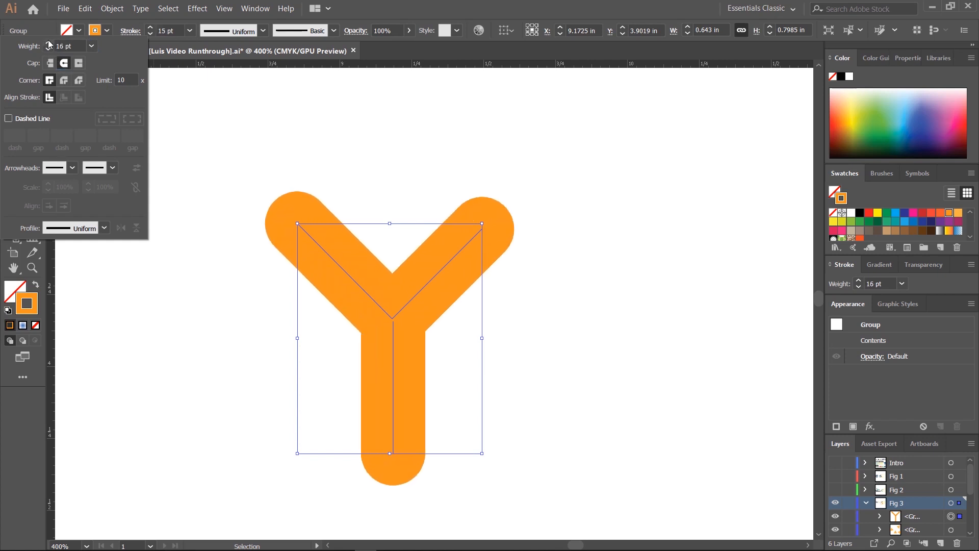
{"action": "left_click", "coordinate": [48, 42]}
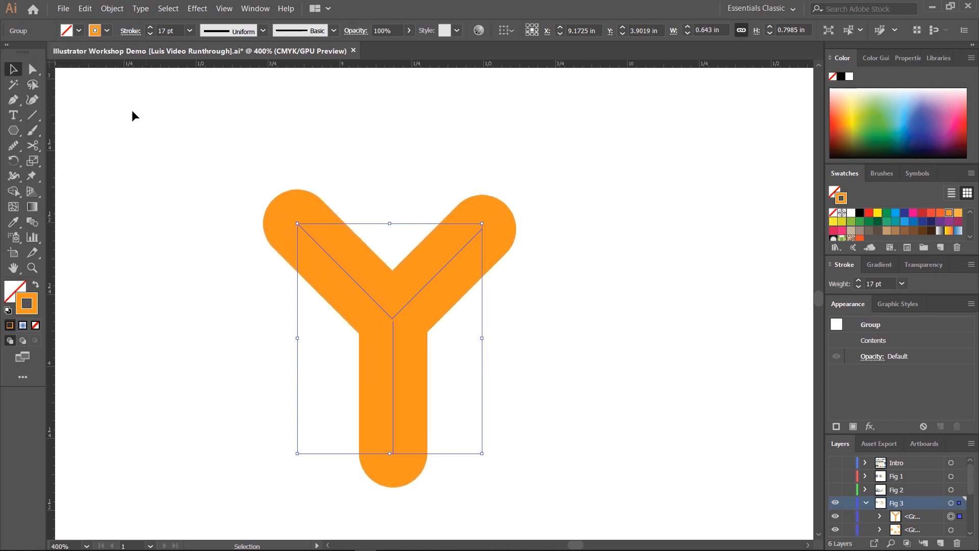
Step: Scale the Y group down proportionally to a stroke weight of about 6.7 pt and place it just below and left of the triangles
{"action": "left_click", "coordinate": [290, 271]}
{"action": "key", "text": "ctrl+minus"}
{"action": "key", "text": "ctrl+minus"}
{"action": "key", "text": "ctrl+minus"}
{"action": "key", "text": "ctrl+minus"}
{"action": "key", "text": "ctrl+minus"}
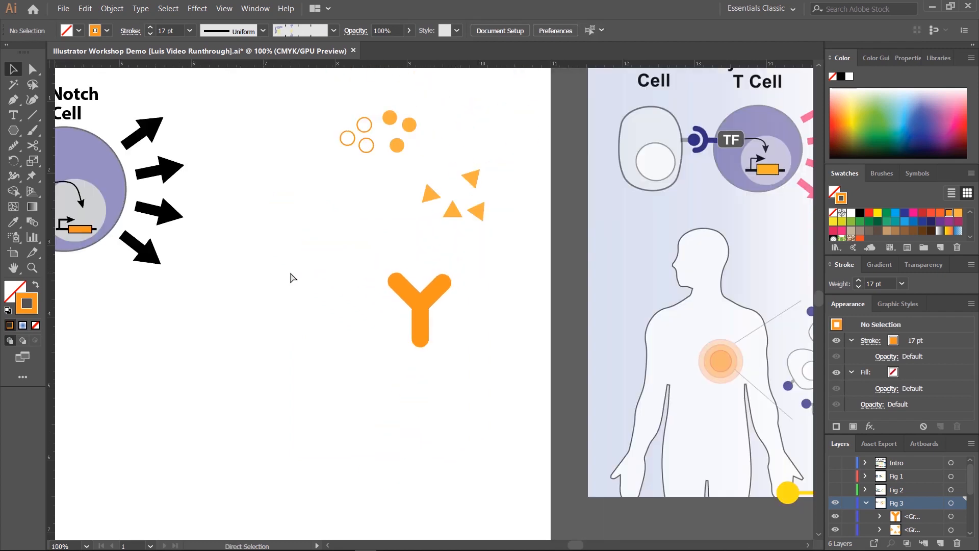
{"action": "left_click_drag", "start_coordinate": [519, 291], "coordinate": [400, 323]}
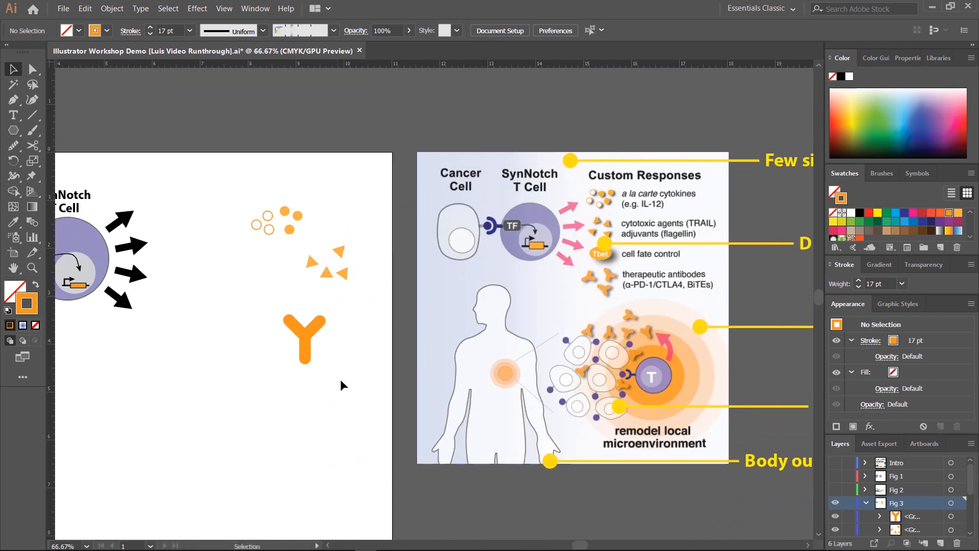
{"action": "left_click_drag", "start_coordinate": [243, 283], "coordinate": [357, 369]}
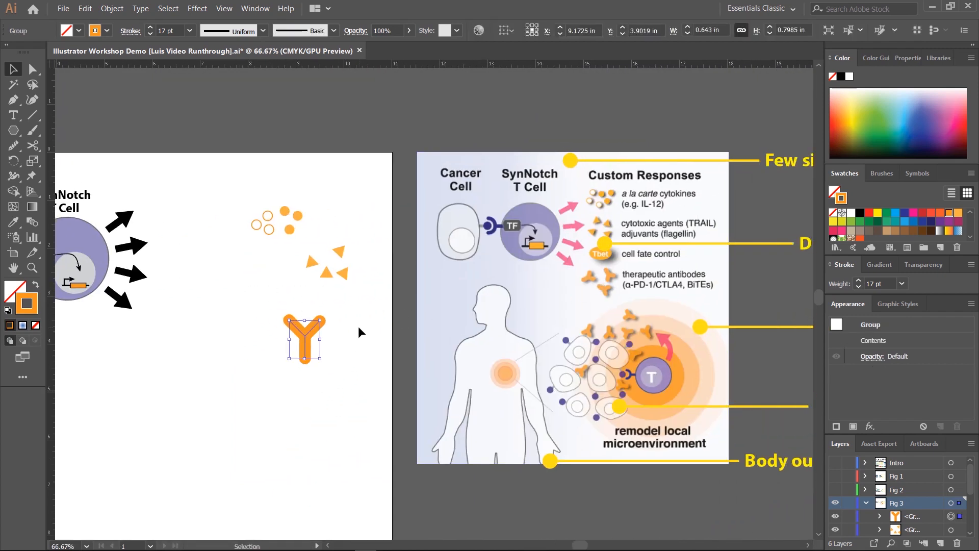
{"action": "mouse_move", "coordinate": [319, 320]}
{"action": "left_mouse_down"}
{"action": "mouse_move", "coordinate": [321, 331]}
{"action": "mouse_move", "coordinate": [306, 338]}
{"action": "mouse_move", "coordinate": [293, 291]}
{"action": "left_mouse_up"}
{"action": "left_click", "coordinate": [329, 344]}
{"action": "left_click", "coordinate": [305, 342]}
{"action": "left_click", "coordinate": [344, 321]}
{"action": "left_click", "coordinate": [288, 359]}
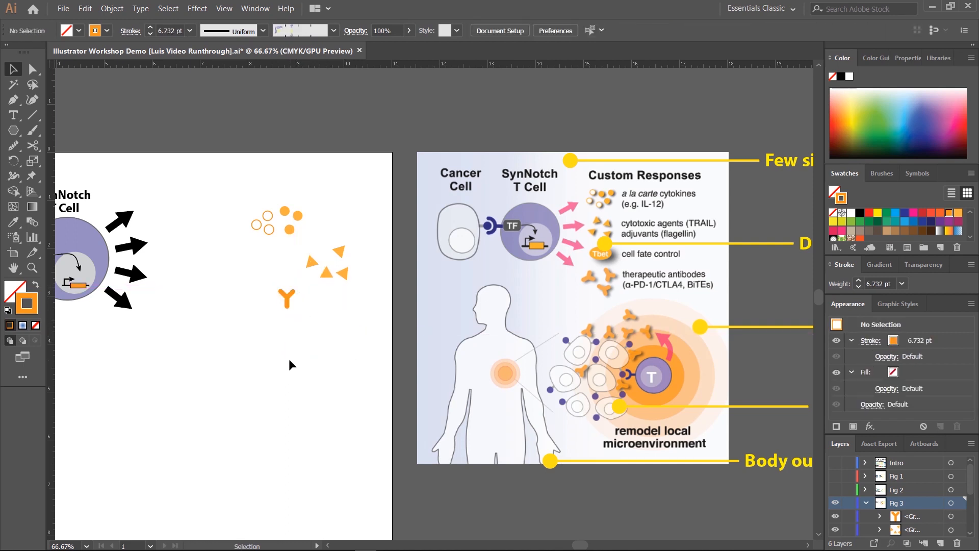
Step: Move the small Y up and to the left, beneath the outlined circles and clear of the triangles
{"action": "key", "text": "ctrl+plus"}
{"action": "key", "text": "ctrl+plus"}
{"action": "key", "text": "ctrl+plus"}
{"action": "left_click_drag", "start_coordinate": [201, 294], "coordinate": [542, 441]}
{"action": "left_click_drag", "start_coordinate": [332, 444], "coordinate": [284, 387]}
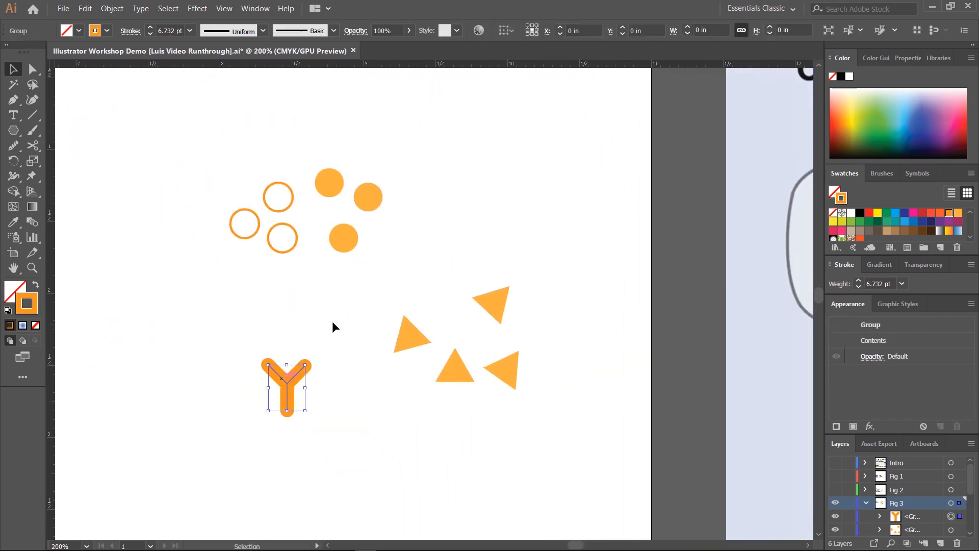
{"action": "left_click", "coordinate": [321, 290]}
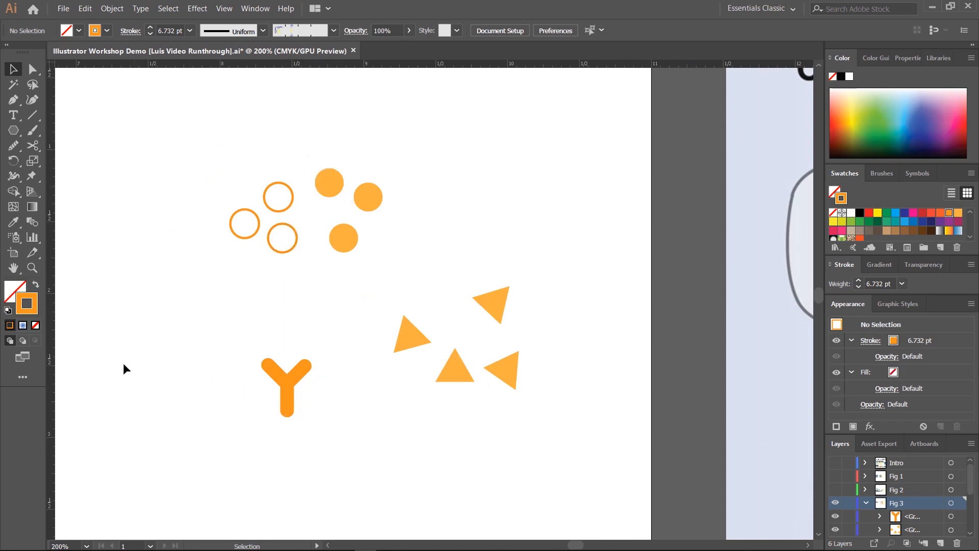
Step: Isolate the circle group and examine the fill color of its lowest solid circle, leaving the group again at the end
{"action": "left_click", "coordinate": [342, 236]}
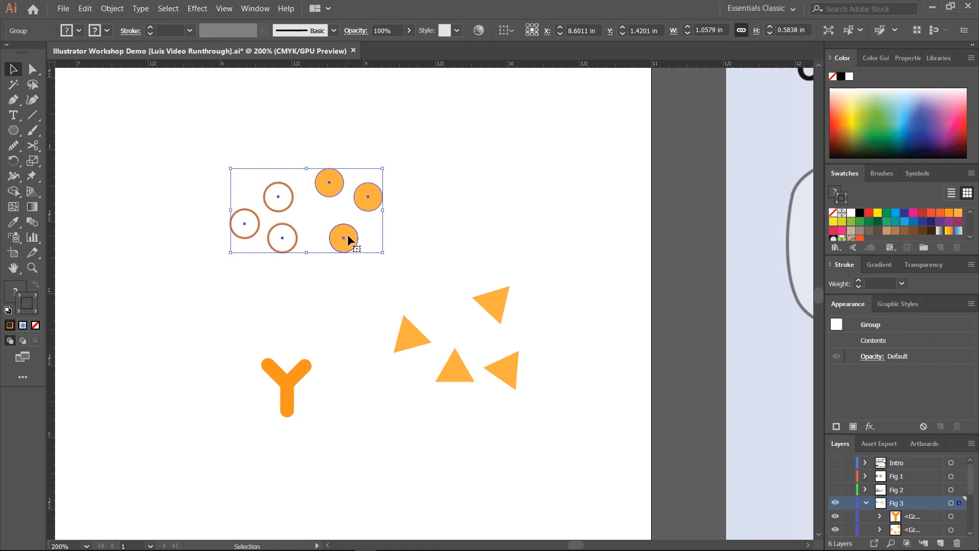
{"action": "double_click", "coordinate": [344, 237]}
{"action": "left_click", "coordinate": [343, 238]}
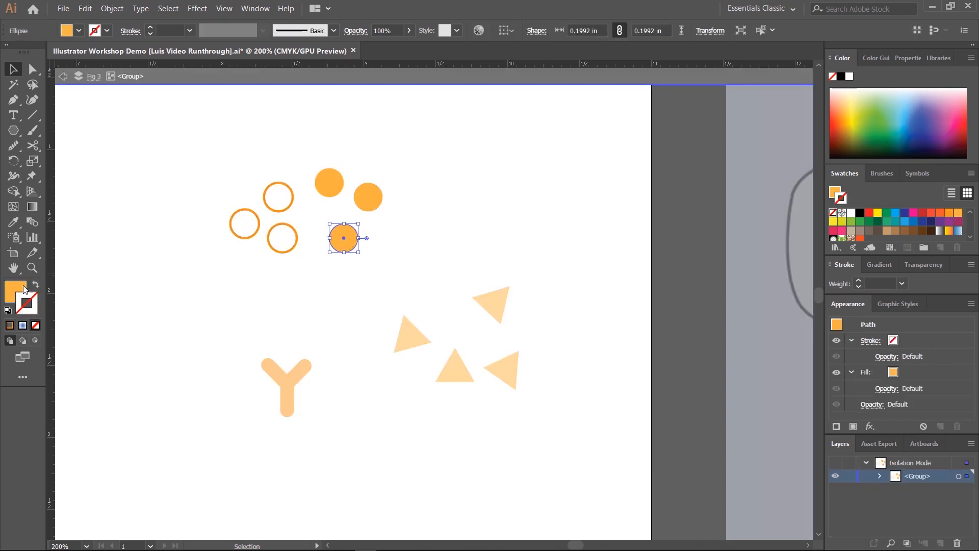
{"action": "left_click", "coordinate": [258, 289]}
{"action": "double_click", "coordinate": [258, 288]}
{"action": "left_click", "coordinate": [347, 241]}
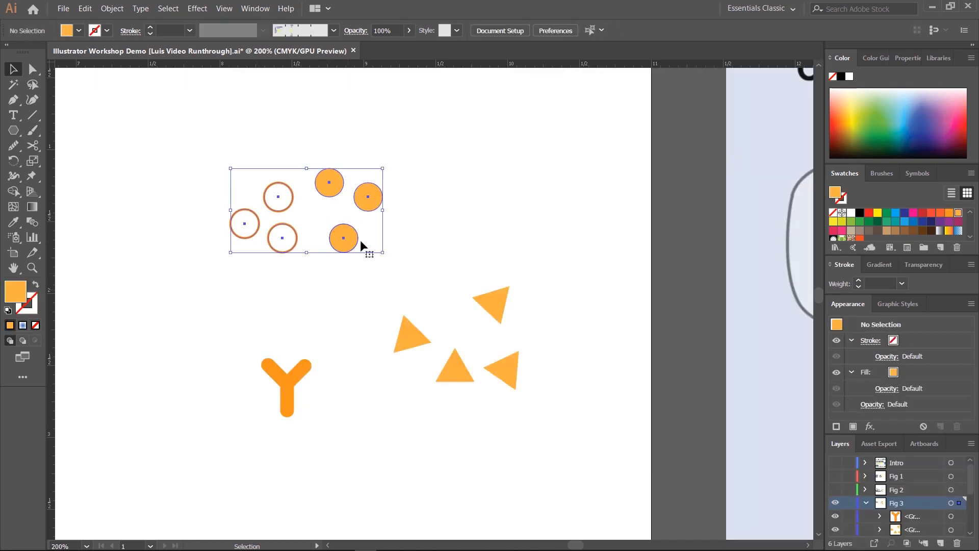
Step: Give the lowest outlined circle the solid circles' light orange as its stroke and set its fill to none
{"action": "left_click", "coordinate": [396, 233]}
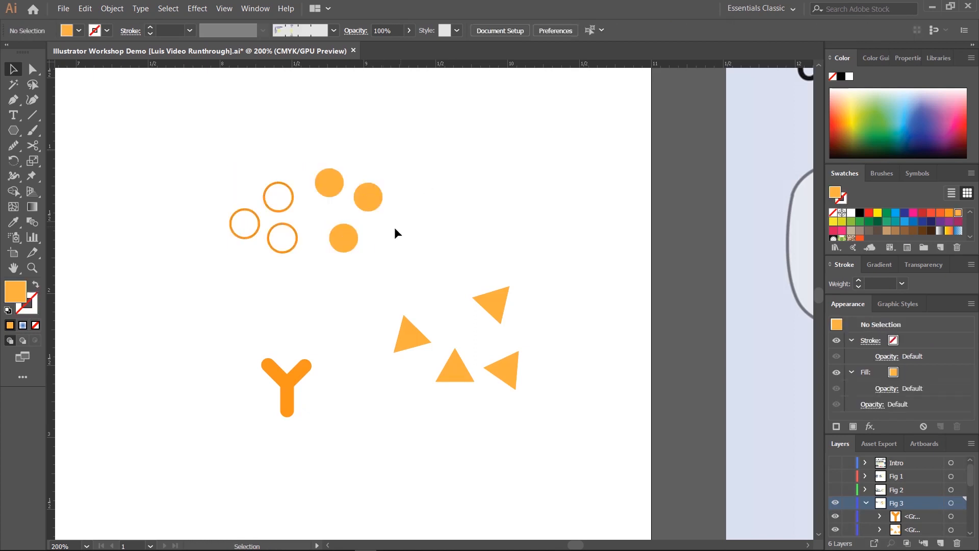
{"action": "left_click", "coordinate": [345, 236]}
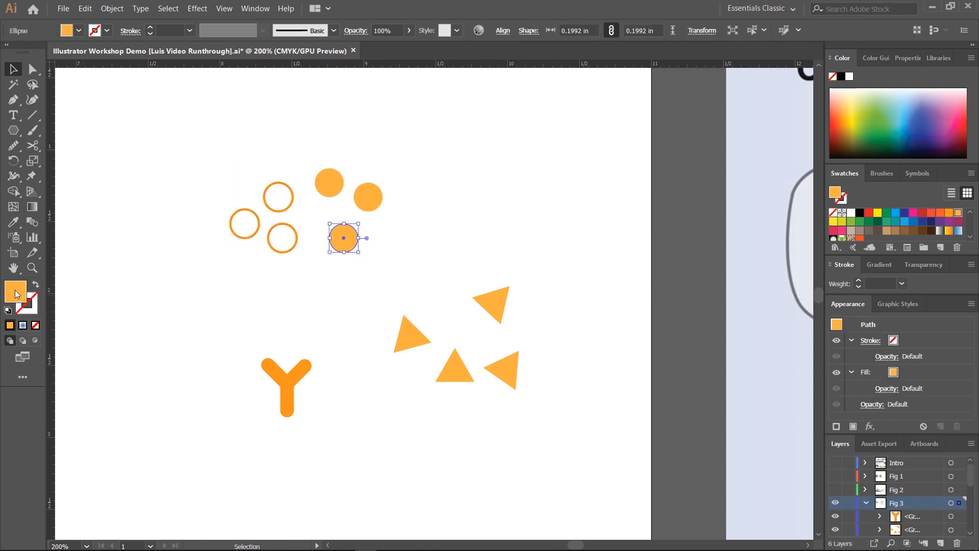
{"action": "left_click_drag", "start_coordinate": [17, 294], "coordinate": [273, 249]}
{"action": "left_click", "coordinate": [285, 246]}
{"action": "left_click", "coordinate": [35, 284]}
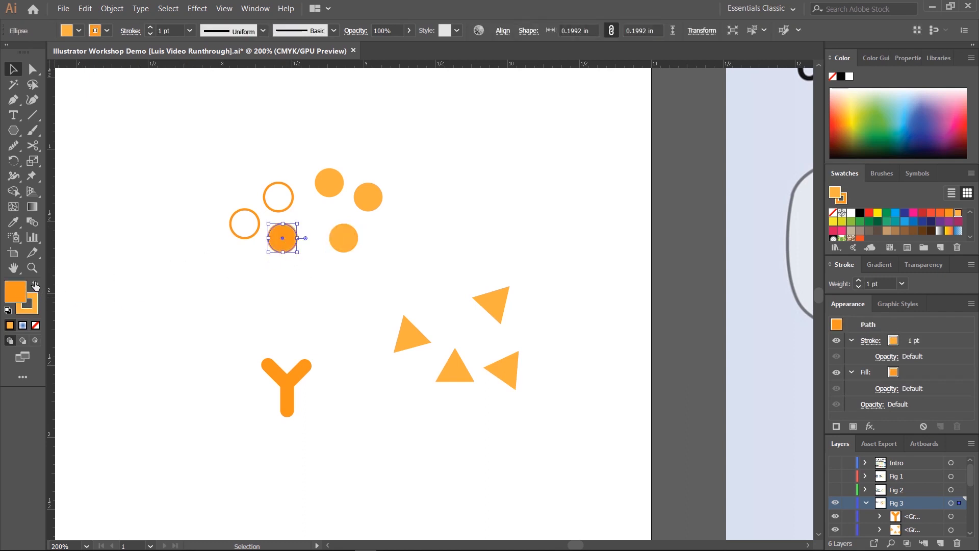
{"action": "left_click", "coordinate": [26, 309]}
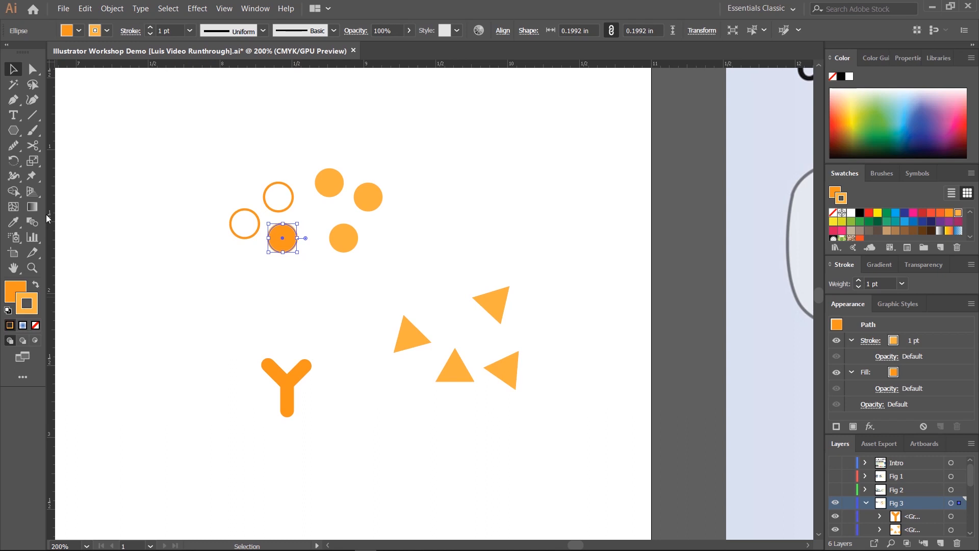
{"action": "left_click", "coordinate": [68, 32]}
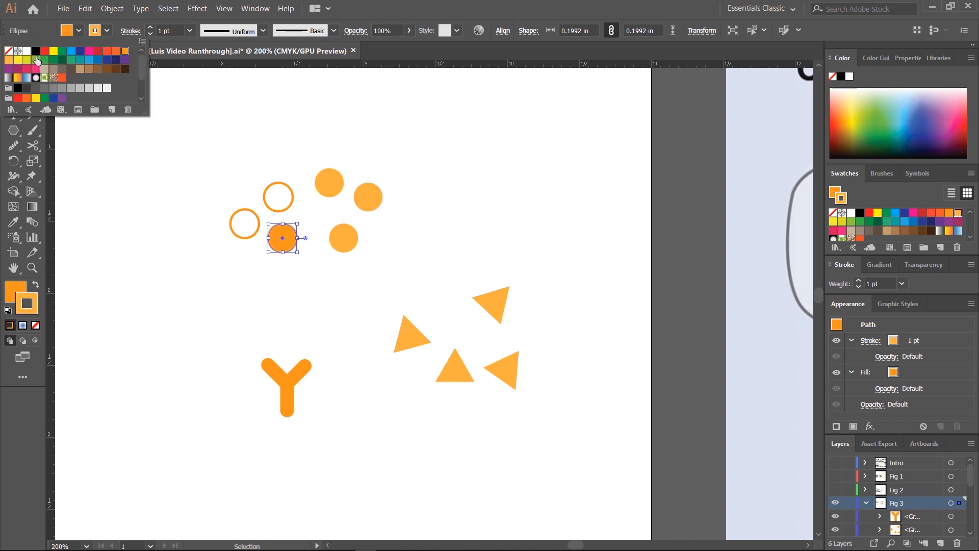
{"action": "left_click", "coordinate": [9, 55]}
{"action": "left_click", "coordinate": [150, 243]}
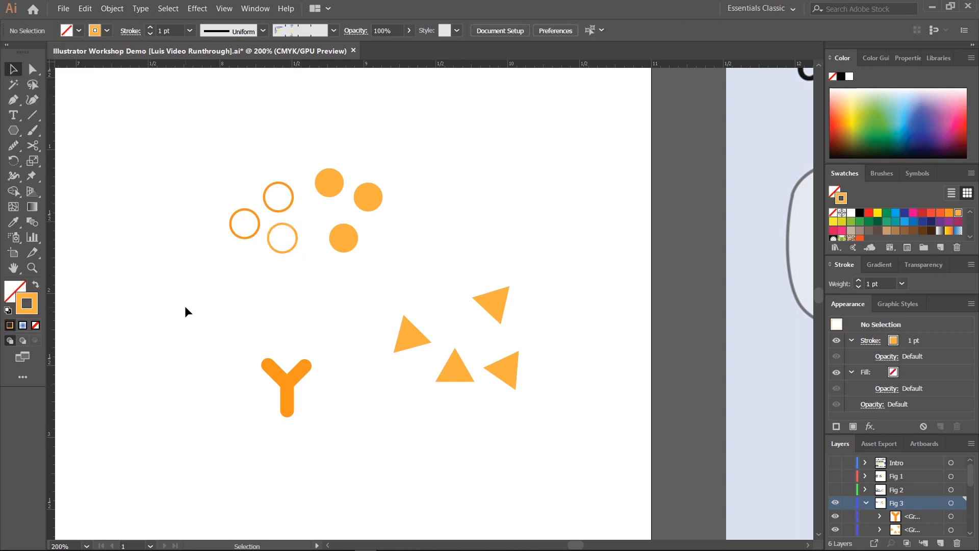
Step: Delete the other two outlined circles, which still have the darker orange stroke
{"action": "left_click", "coordinate": [256, 222]}
{"action": "key", "text": "Delete"}
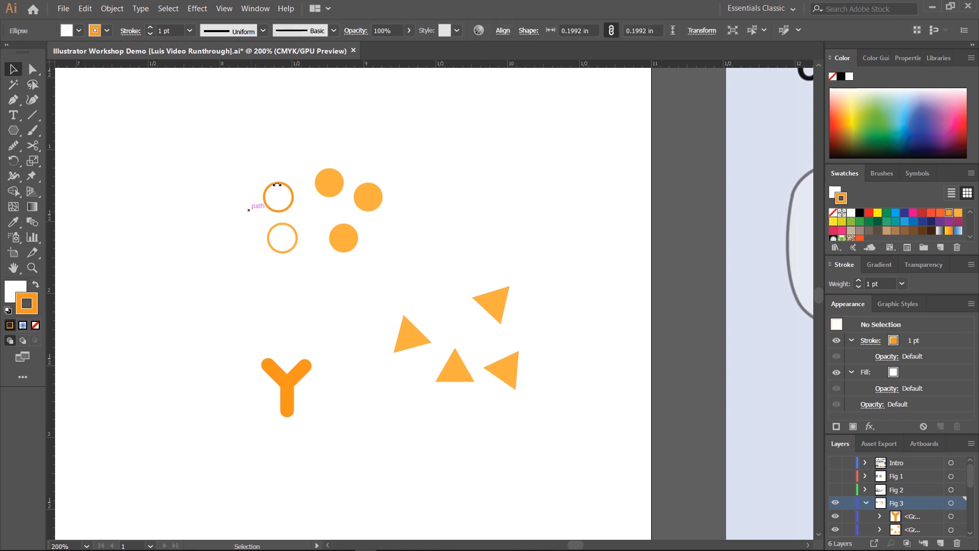
{"action": "left_click", "coordinate": [270, 185]}
{"action": "key", "text": "Delete"}
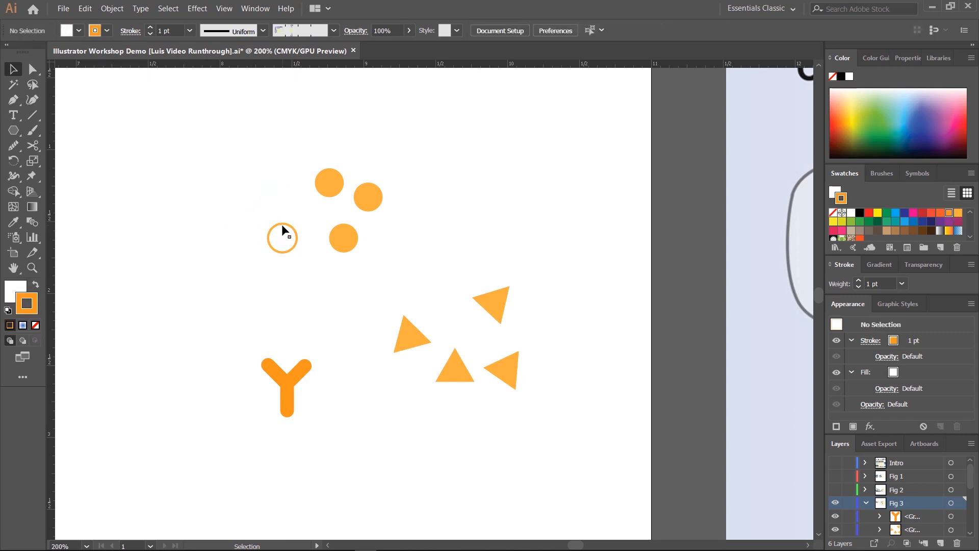
{"action": "left_click", "coordinate": [281, 224]}
{"action": "left_click_drag", "start_coordinate": [282, 223], "coordinate": [254, 200]}
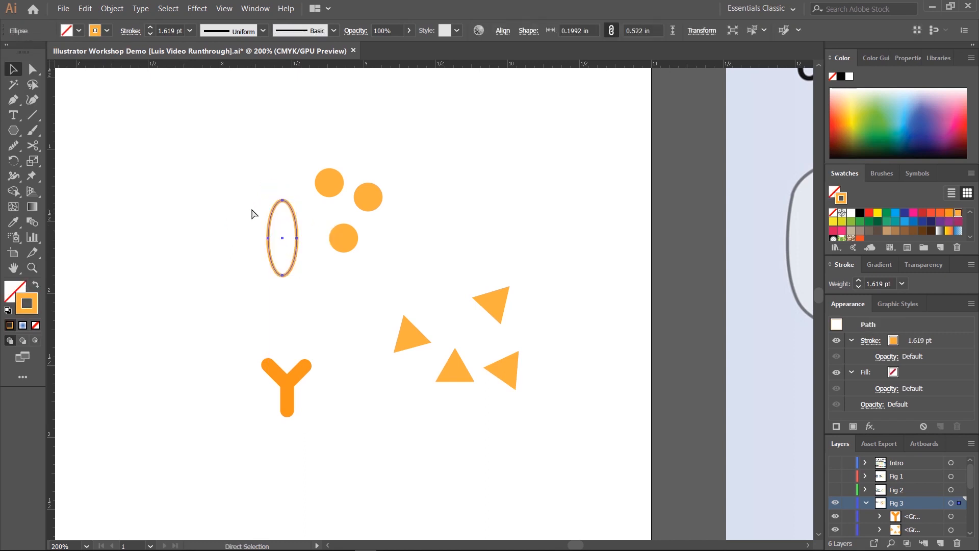
{"action": "key", "text": "ctrl+z"}
Step: Duplicate the recolored outlined circle twice, placing one copy up and to its left and the other above, near the top solid circle
{"action": "left_click_drag", "start_coordinate": [292, 231], "coordinate": [263, 194]}
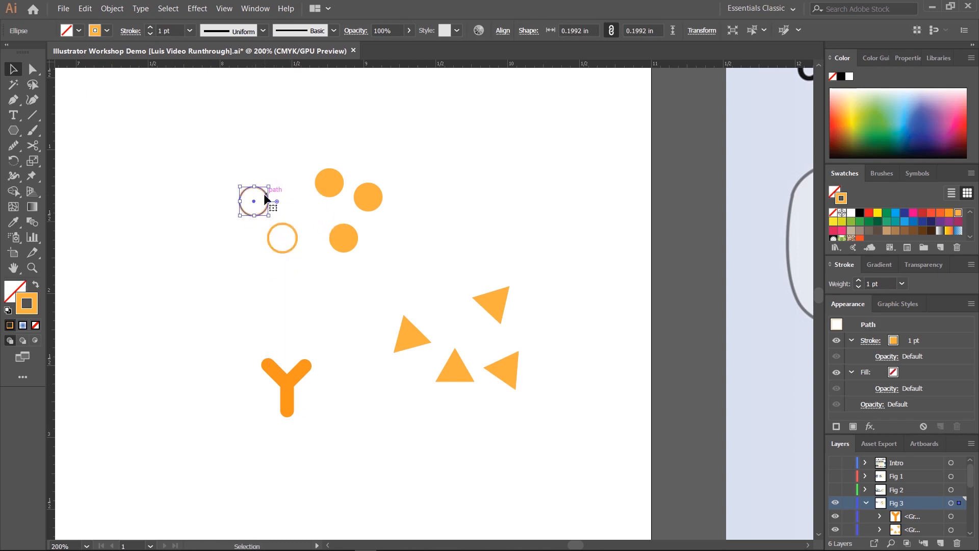
{"action": "left_click", "coordinate": [262, 179]}
{"action": "left_click_drag", "start_coordinate": [267, 190], "coordinate": [298, 148]}
{"action": "left_click", "coordinate": [292, 193]}
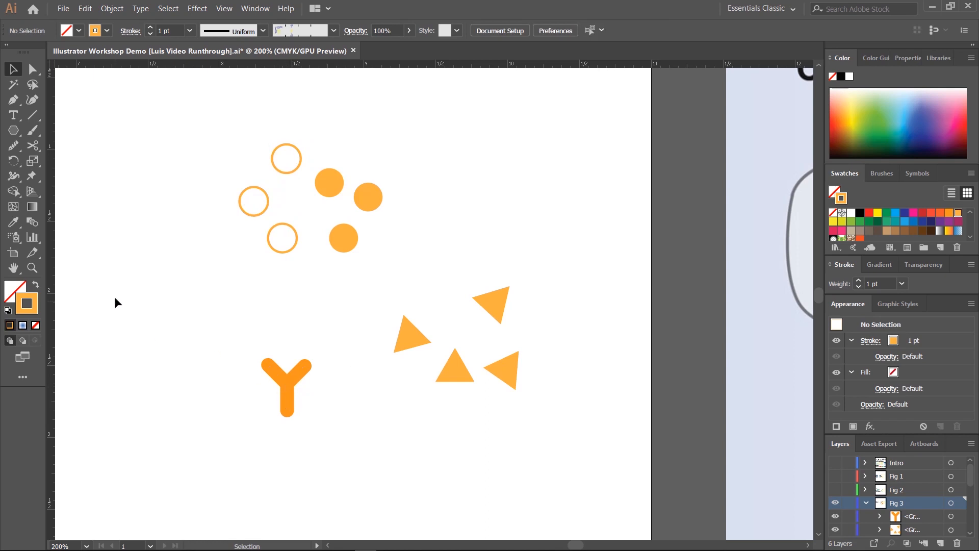
Step: Apply the outlined circles' light orange stroke color to both arms and the stem of the Y
{"action": "left_click", "coordinate": [265, 200]}
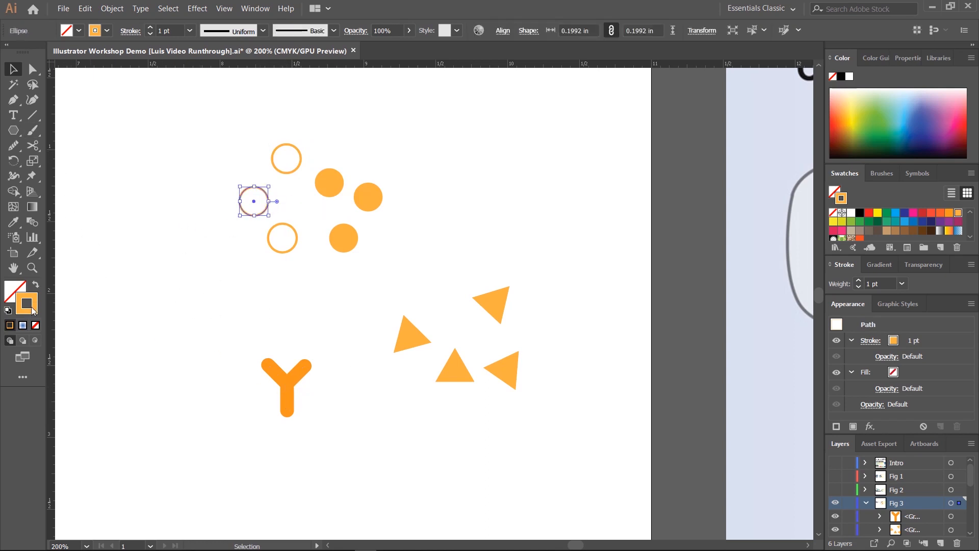
{"action": "left_click_drag", "start_coordinate": [249, 384], "coordinate": [289, 381]}
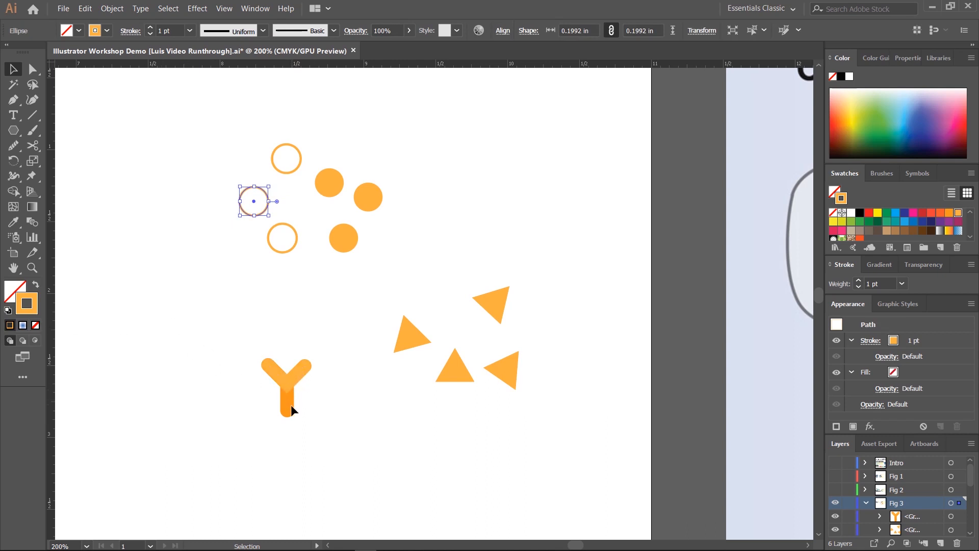
{"action": "left_click_drag", "start_coordinate": [250, 388], "coordinate": [287, 403]}
{"action": "left_click_drag", "start_coordinate": [319, 431], "coordinate": [287, 407]}
{"action": "left_click", "coordinate": [233, 268]}
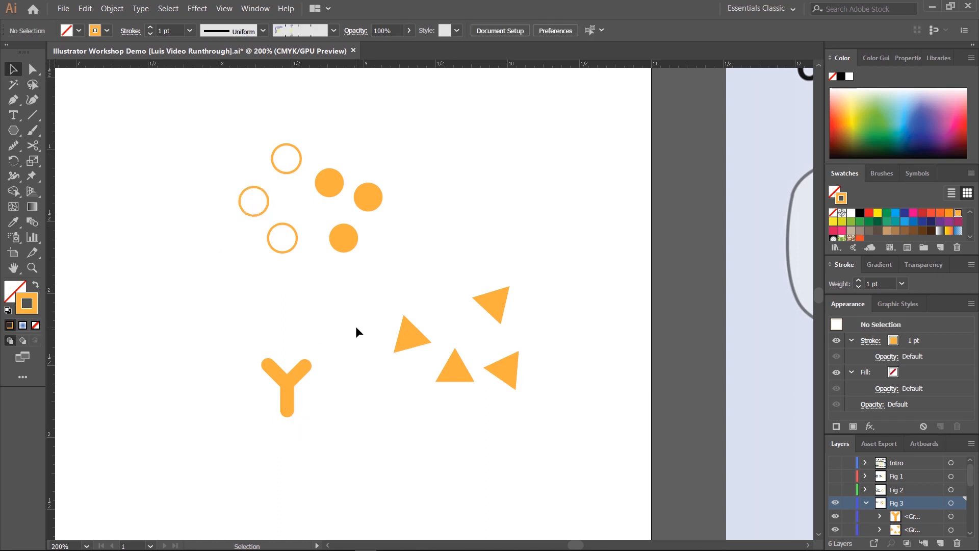
Step: Duplicate the Y group twice, placing one copy just below and right of the original and the other to its left
{"action": "left_click_drag", "start_coordinate": [236, 345], "coordinate": [315, 421]}
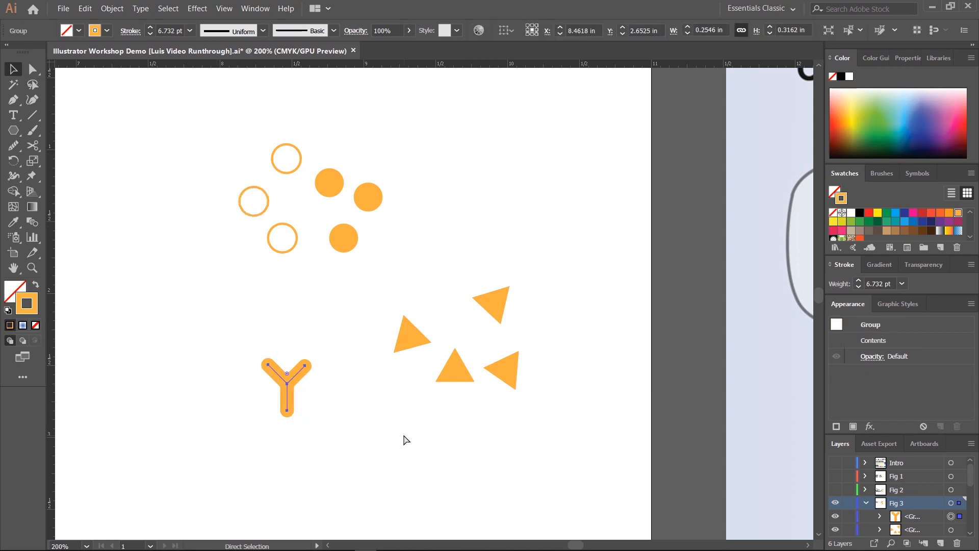
{"action": "key", "text": "ctrl+1"}
{"action": "key", "text": "space"}
{"action": "left_click_drag", "start_coordinate": [637, 361], "coordinate": [332, 370]}
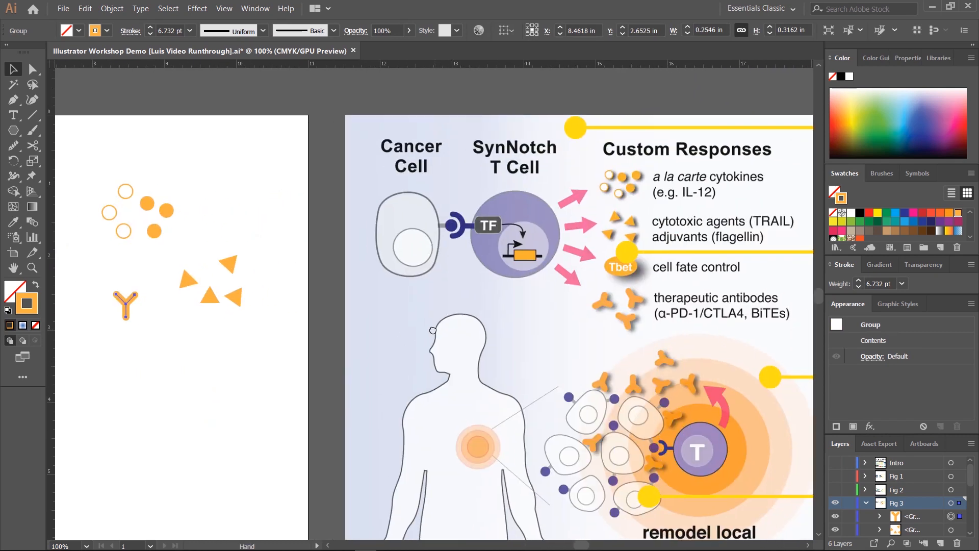
{"action": "left_click_drag", "start_coordinate": [452, 317], "coordinate": [530, 269]}
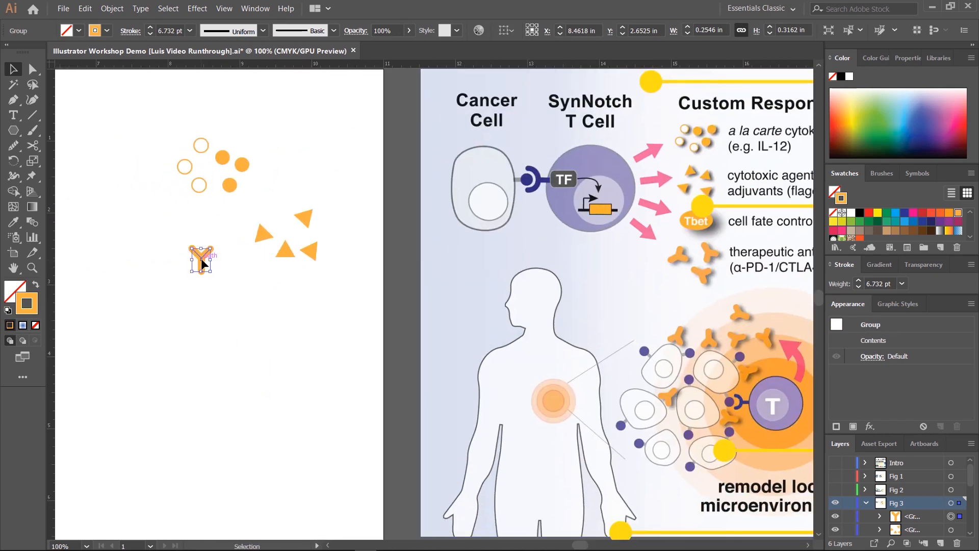
{"action": "left_click_drag", "start_coordinate": [201, 258], "coordinate": [225, 283]}
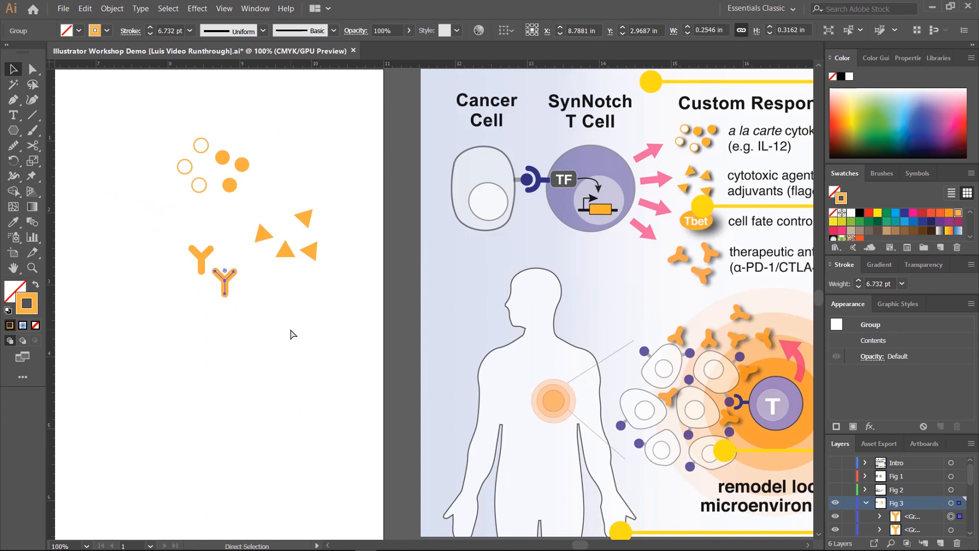
{"action": "key", "text": "ctrl+v"}
{"action": "left_click_drag", "start_coordinate": [431, 292], "coordinate": [137, 280]}
{"action": "left_click", "coordinate": [246, 324]}
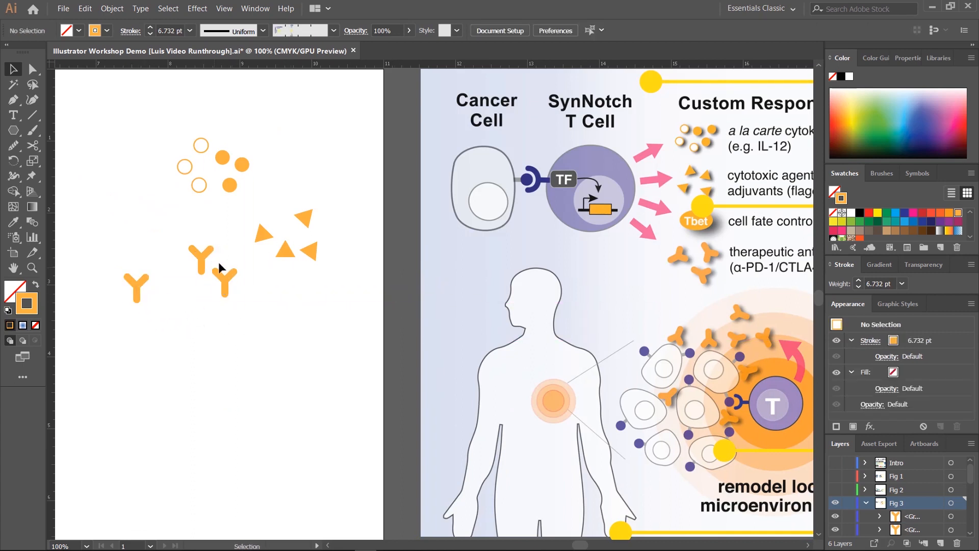
Step: Duplicate the three Ys below the originals and place the leftmost copy just left of the middle one, level with it
{"action": "left_click_drag", "start_coordinate": [100, 248], "coordinate": [228, 342]}
{"action": "left_click", "coordinate": [203, 338]}
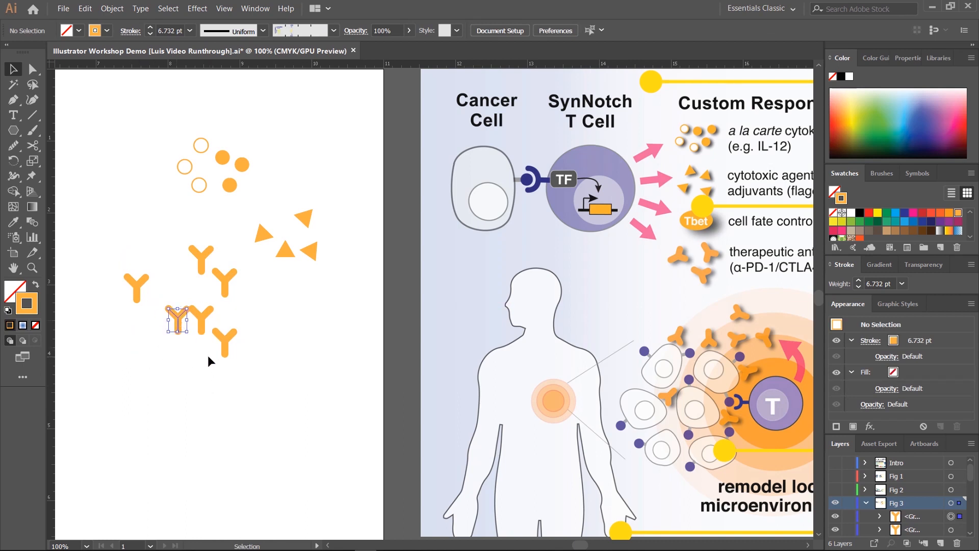
{"action": "left_click", "coordinate": [207, 355]}
{"action": "left_click_drag", "start_coordinate": [179, 316], "coordinate": [171, 315]}
{"action": "left_click", "coordinate": [271, 314]}
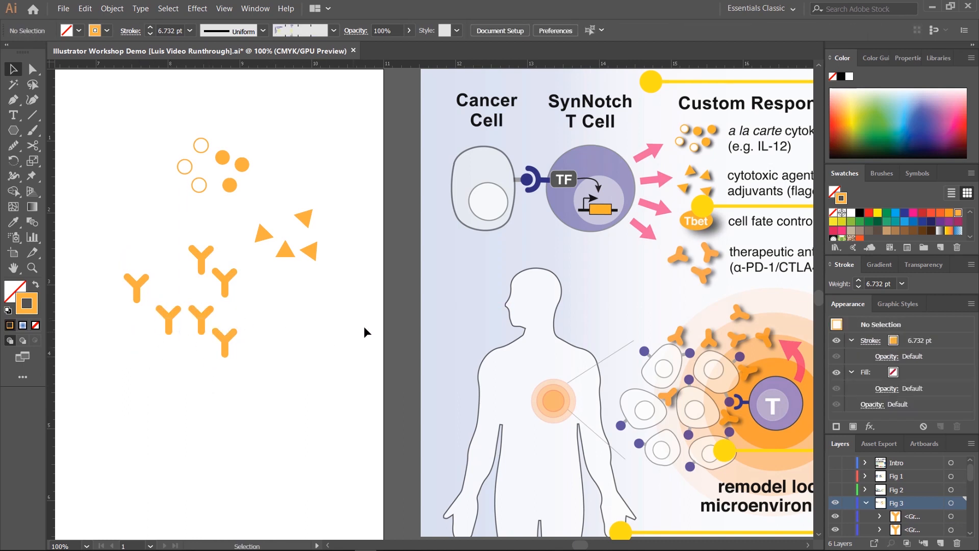
Step: Select all the circles, triangles and Ys and start a Drop Shadow effect on them with the preview on
{"action": "scroll", "coordinate": [666, 284], "scroll_direction": "right", "scroll_amount": 3}
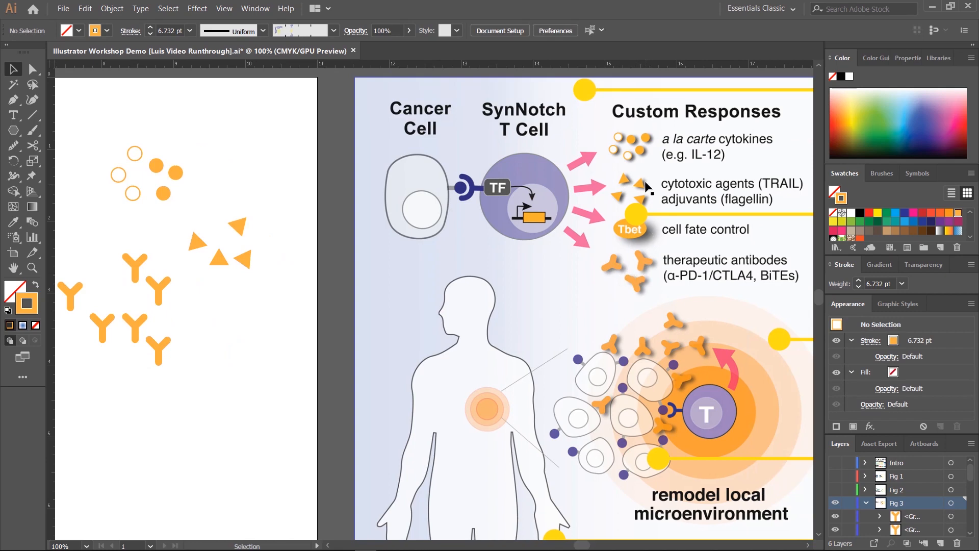
{"action": "scroll", "coordinate": [326, 319], "scroll_direction": "left", "scroll_amount": 10}
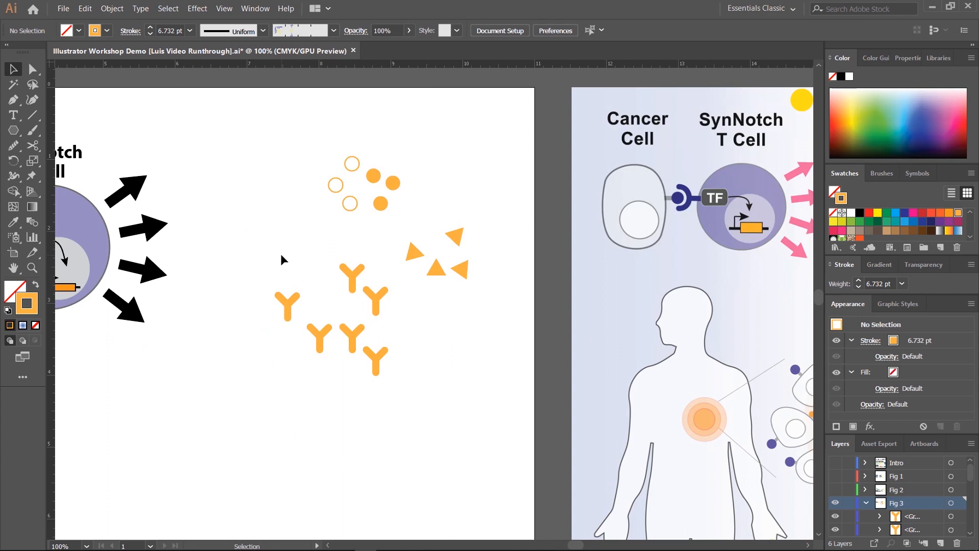
{"action": "left_click_drag", "start_coordinate": [259, 154], "coordinate": [503, 427]}
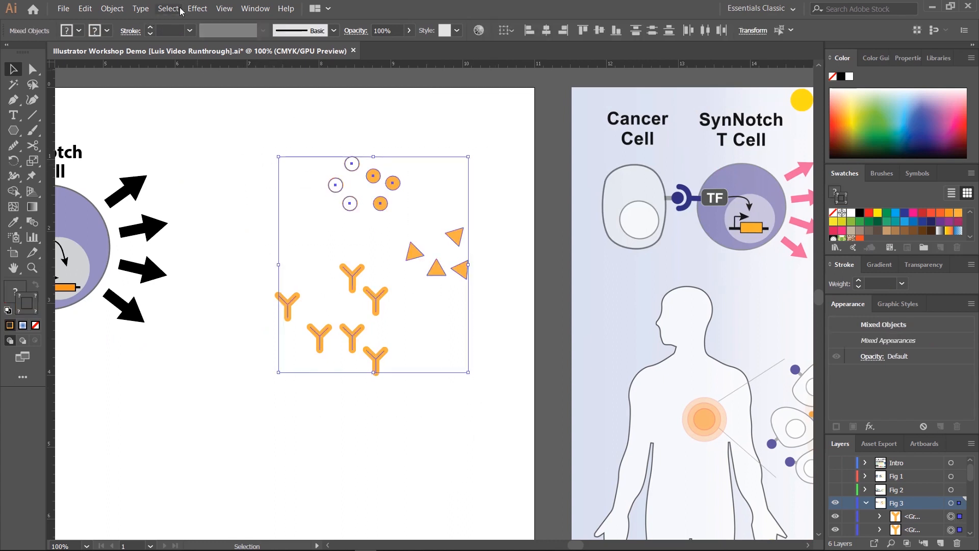
{"action": "left_click", "coordinate": [198, 9]}
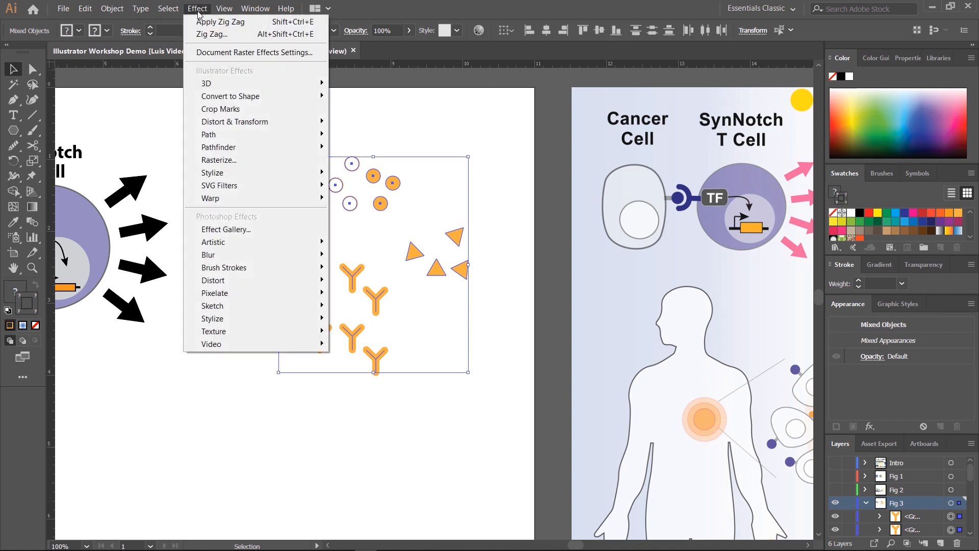
{"action": "mouse_move", "coordinate": [228, 174]}
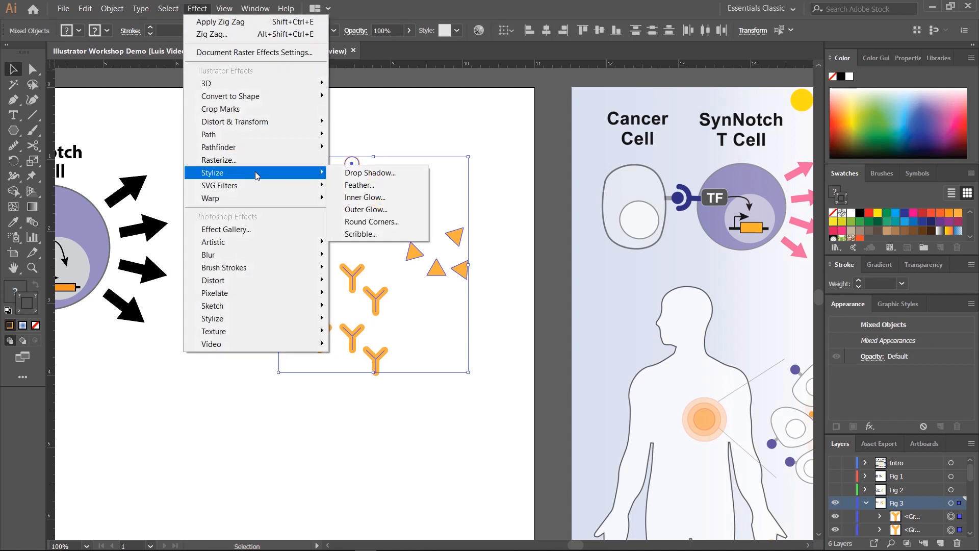
{"action": "left_click", "coordinate": [375, 173]}
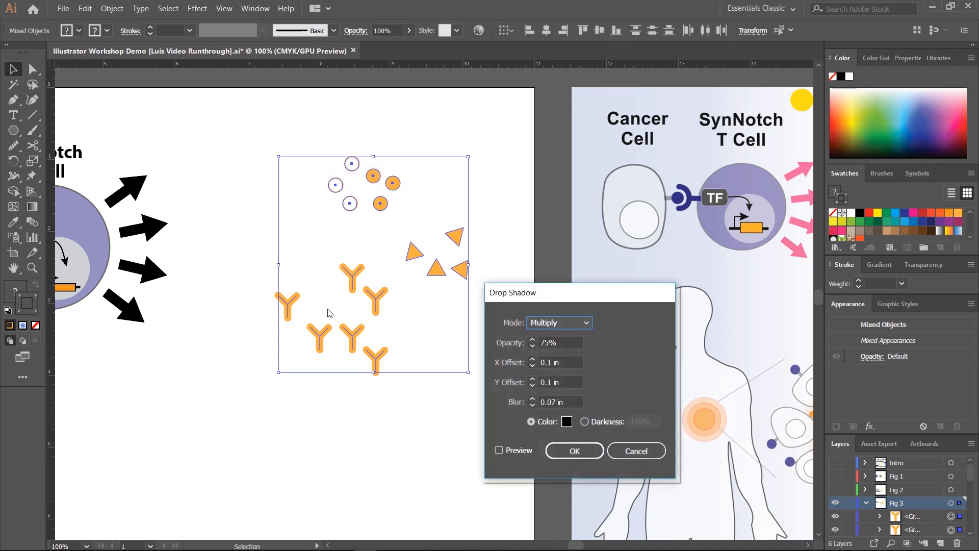
{"action": "left_click_drag", "start_coordinate": [488, 292], "coordinate": [538, 136]}
{"action": "left_click", "coordinate": [569, 296]}
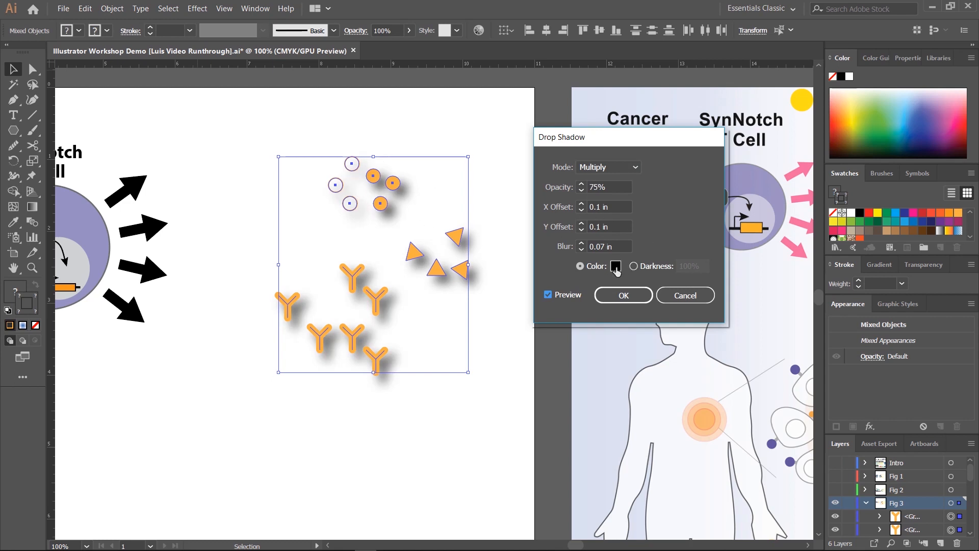
Step: Set the drop shadow's blur to 0.1 in and apply the effect to the selected symbols
{"action": "left_click", "coordinate": [582, 250]}
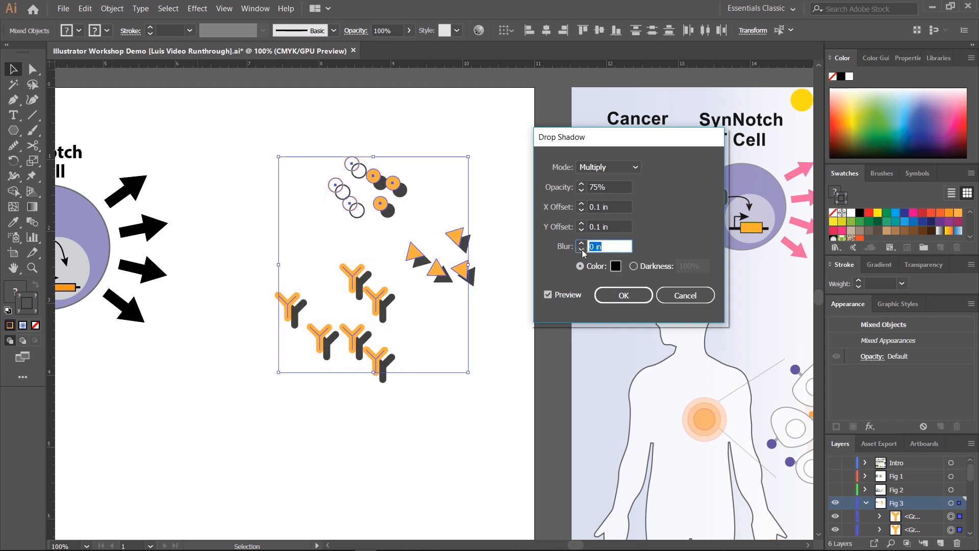
{"action": "left_click", "coordinate": [581, 244]}
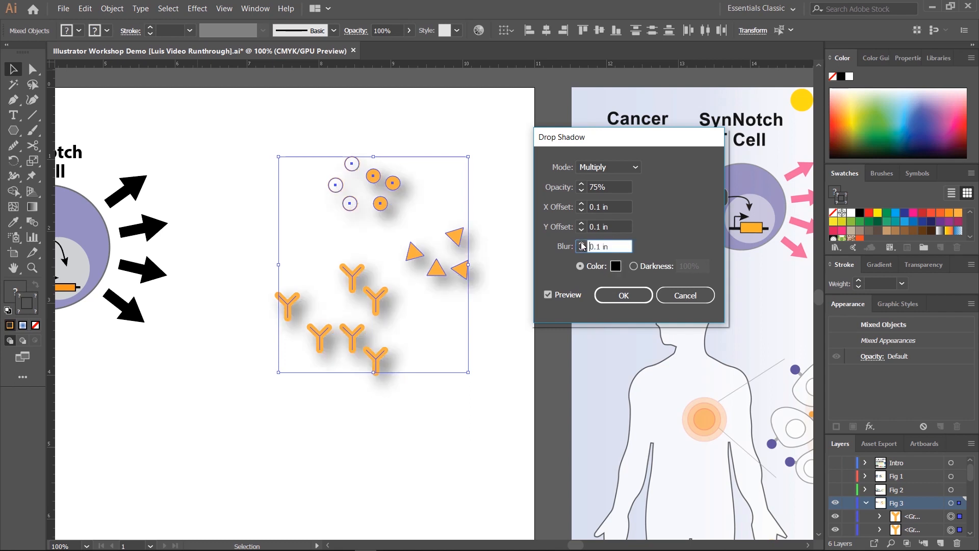
{"action": "left_click", "coordinate": [582, 244]}
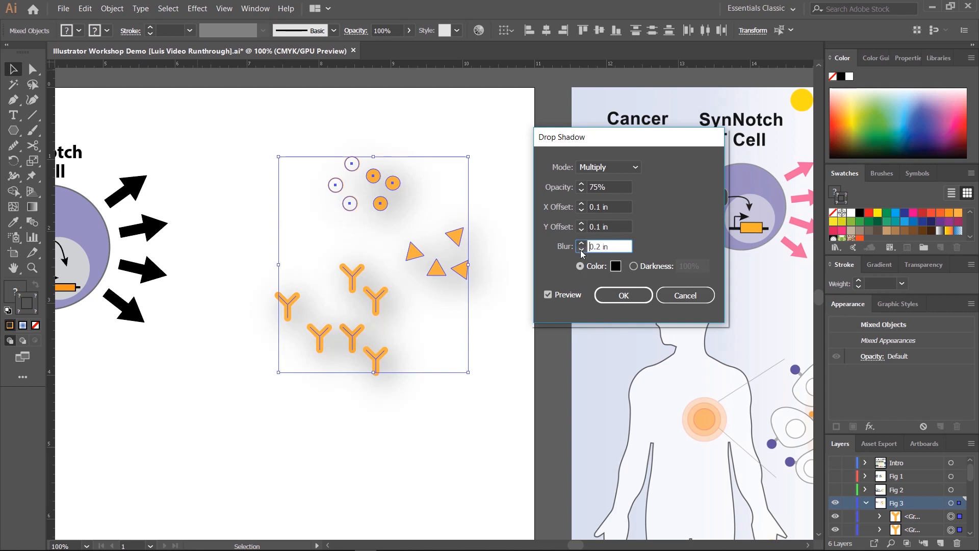
{"action": "left_click", "coordinate": [582, 250]}
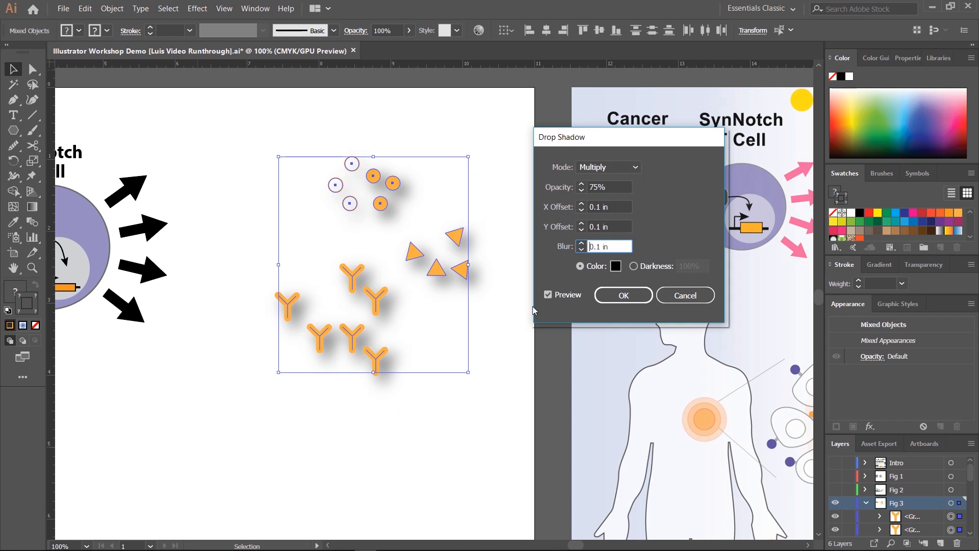
{"action": "left_click", "coordinate": [623, 295]}
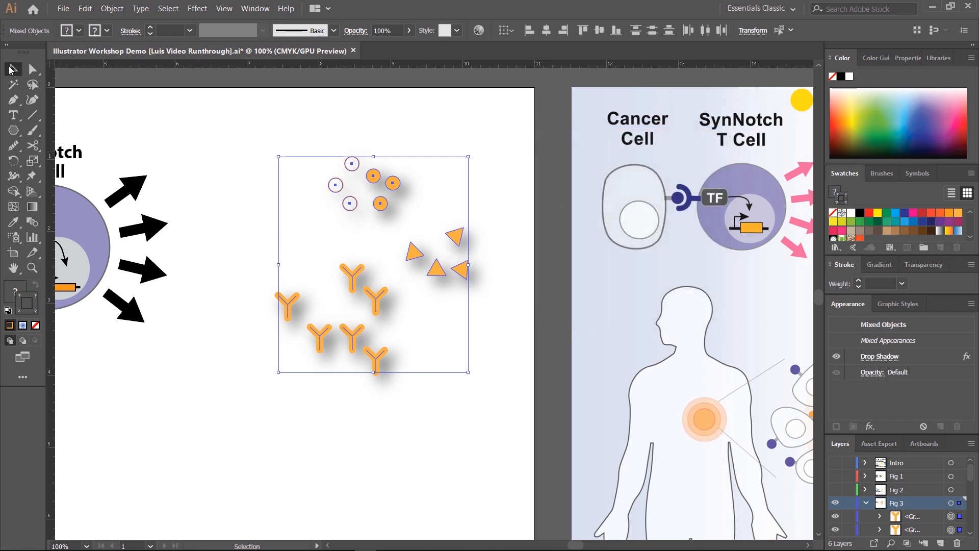
Step: Move the lowest Y down and to the right, clear of the other Ys
{"action": "left_click", "coordinate": [329, 130]}
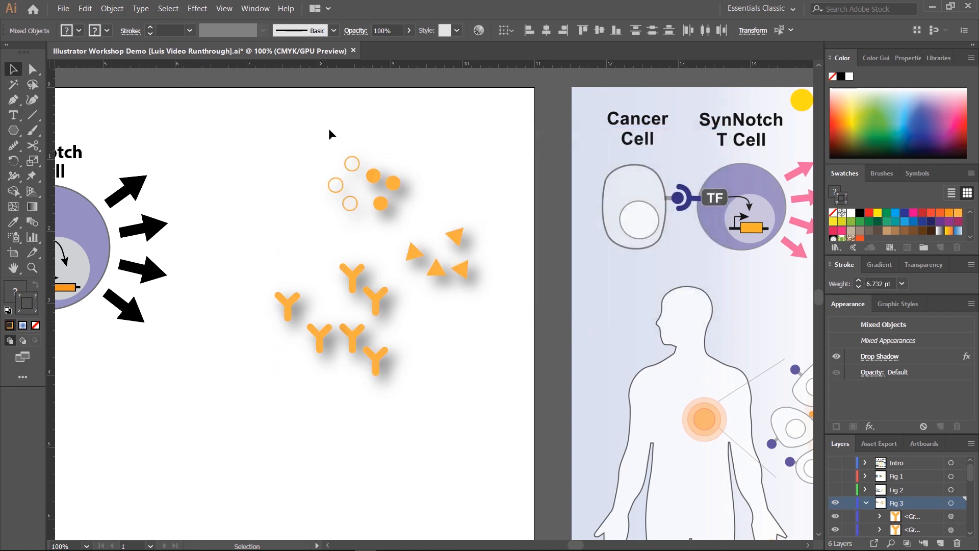
{"action": "left_click", "coordinate": [380, 363]}
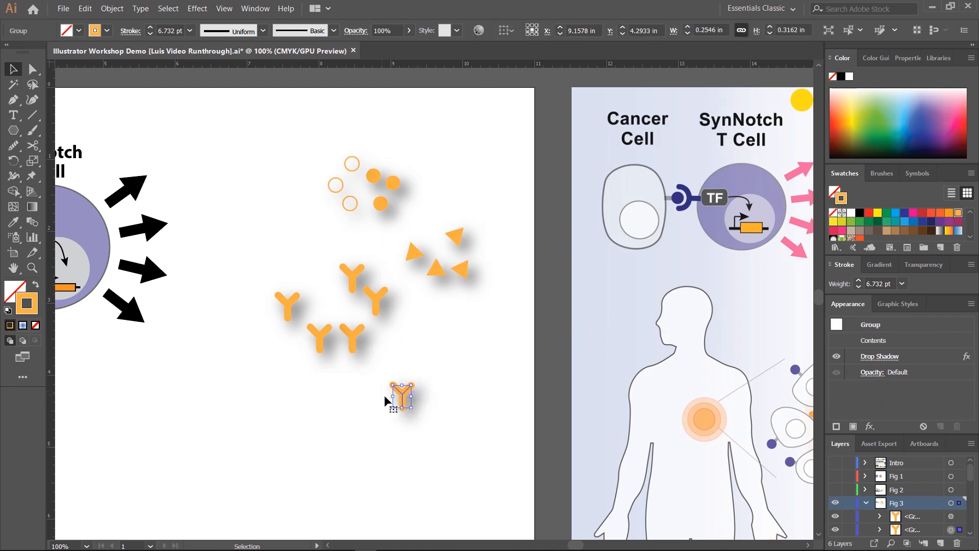
Step: Duplicate the lowest Y and place the copy to its left at nearly the same height
{"action": "left_click_drag", "start_coordinate": [402, 396], "coordinate": [336, 400], "text": "alt"}
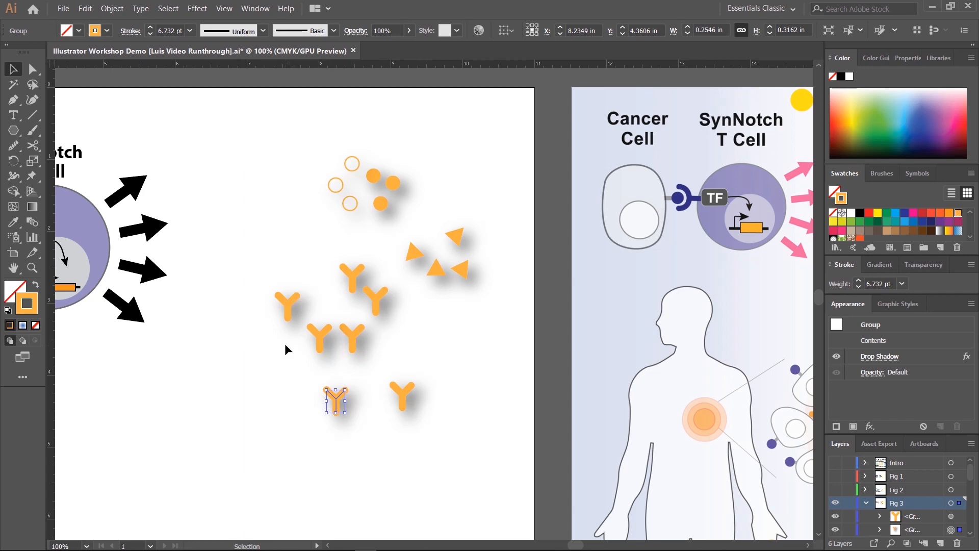
{"action": "left_click", "coordinate": [219, 376]}
Step: Select all the orange circles, triangles and Ys and move them together up and to the left, closer to the black arrows
{"action": "key", "text": "space"}
{"action": "left_click_drag", "start_coordinate": [505, 383], "coordinate": [282, 332]}
{"action": "left_click_drag", "start_coordinate": [452, 305], "coordinate": [363, 370]}
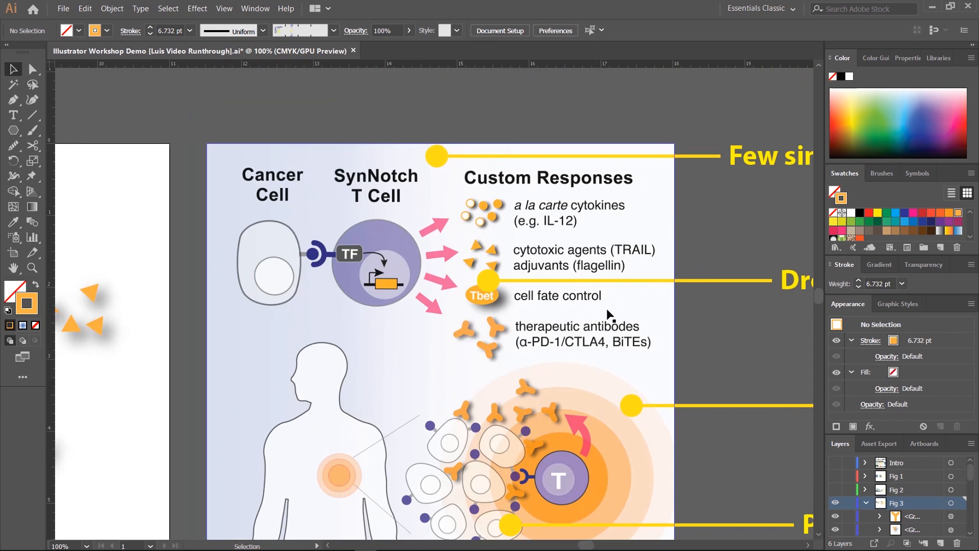
{"action": "scroll", "coordinate": [533, 275], "scroll_direction": "left", "scroll_amount": 10}
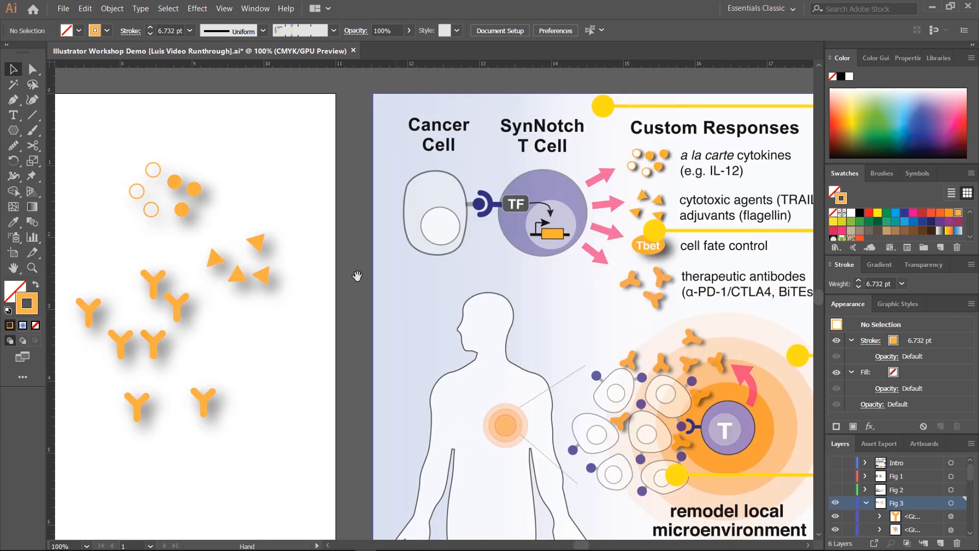
{"action": "left_click_drag", "start_coordinate": [494, 135], "coordinate": [684, 379]}
{"action": "left_click_drag", "start_coordinate": [568, 265], "coordinate": [436, 230]}
{"action": "left_click_drag", "start_coordinate": [432, 233], "coordinate": [483, 218]}
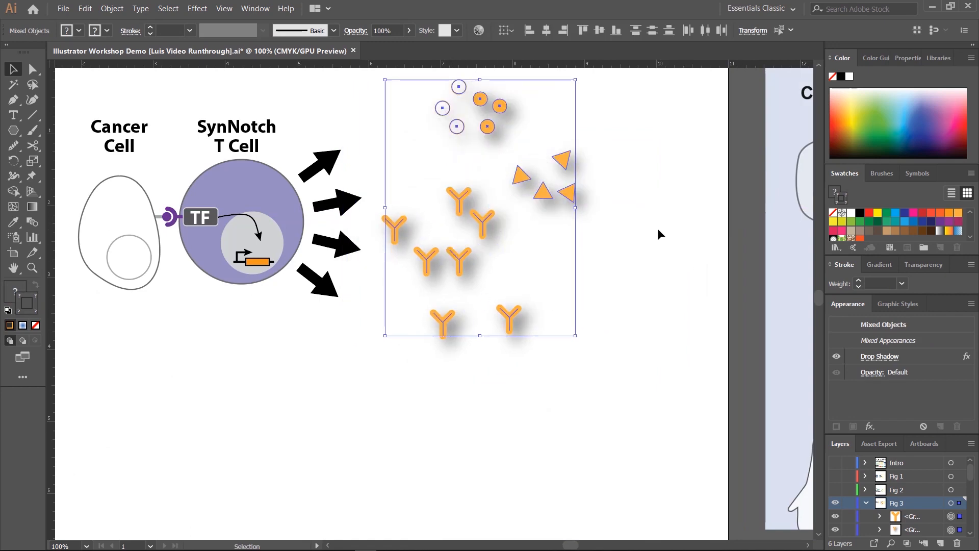
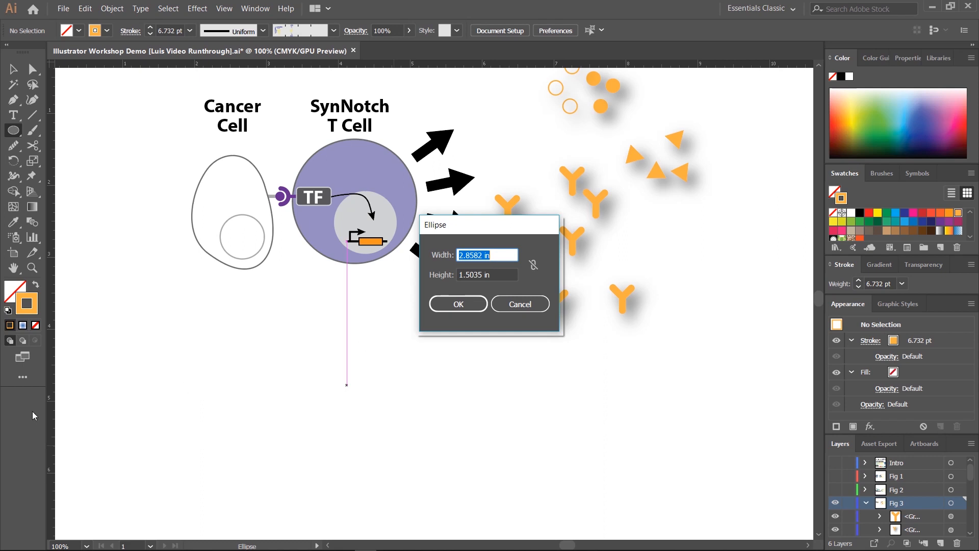
Step: Constrain the new ellipse's proportions and enter a width of 2 in followed by a height of 1 in
{"action": "left_click", "coordinate": [534, 268]}
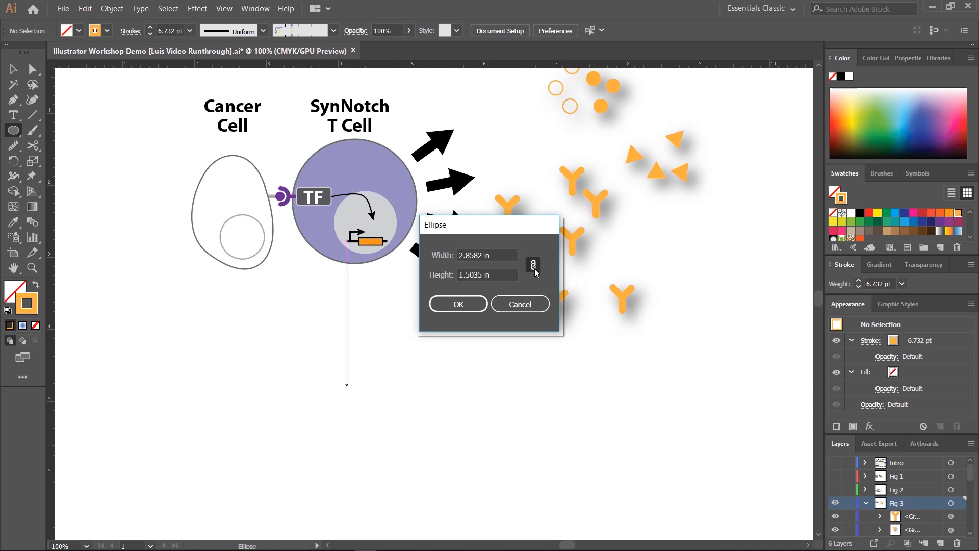
{"action": "left_click_drag", "start_coordinate": [466, 254], "coordinate": [474, 249]}
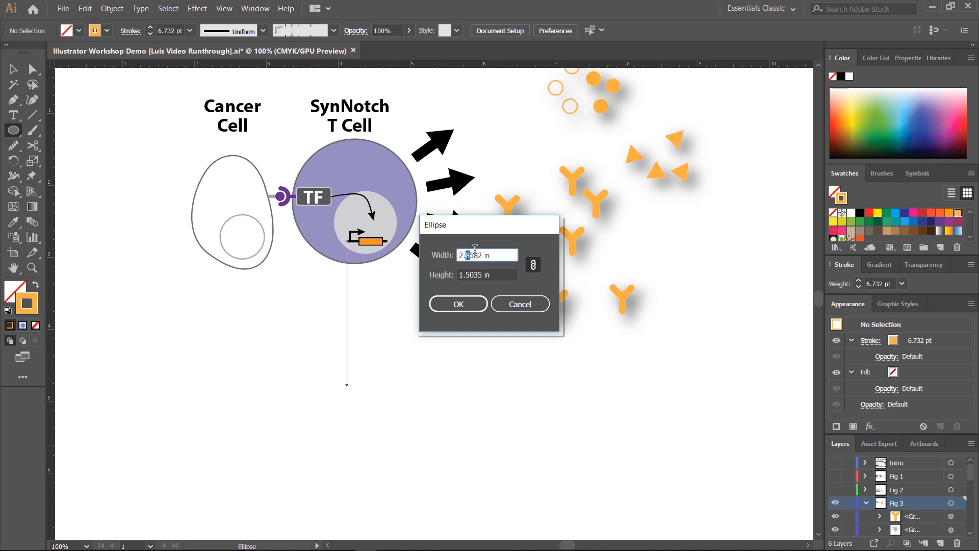
{"action": "double_click", "coordinate": [471, 255]}
{"action": "type", "text": "2"}
{"action": "key", "text": "Tab"}
{"action": "type", "text": "1"}
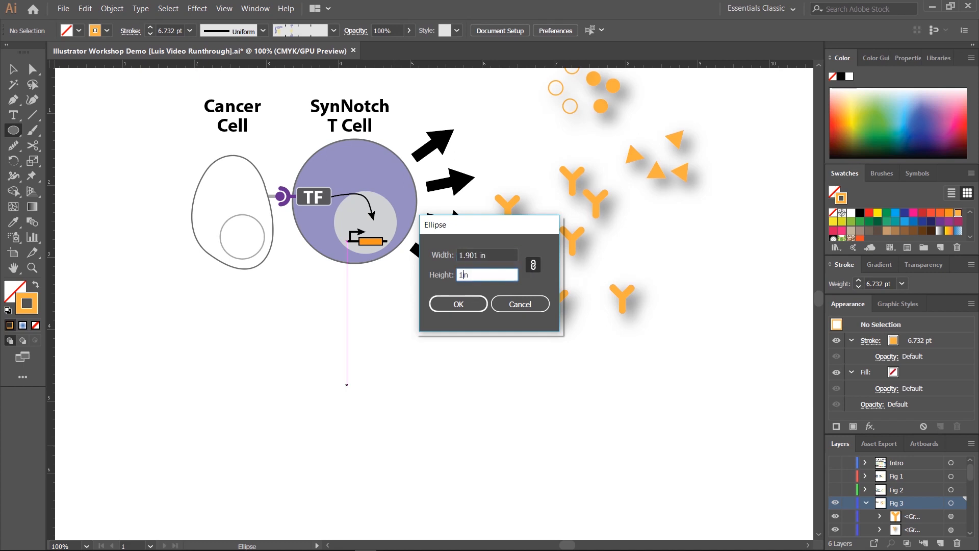
Step: Unlink the proportions to set the ellipse's width to 1 in, relink them and create the 1 in circle
{"action": "left_click", "coordinate": [533, 264]}
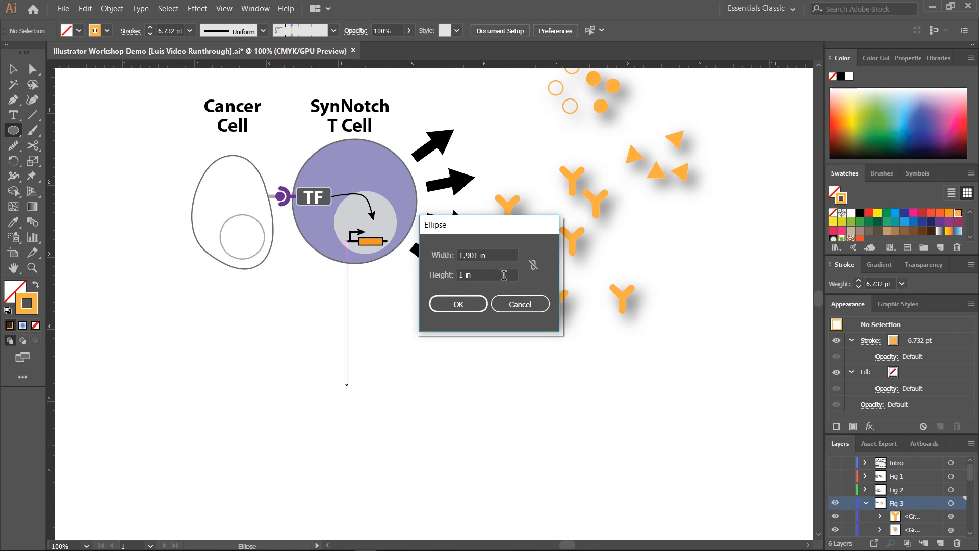
{"action": "double_click", "coordinate": [473, 254]}
{"action": "type", "text": "1"}
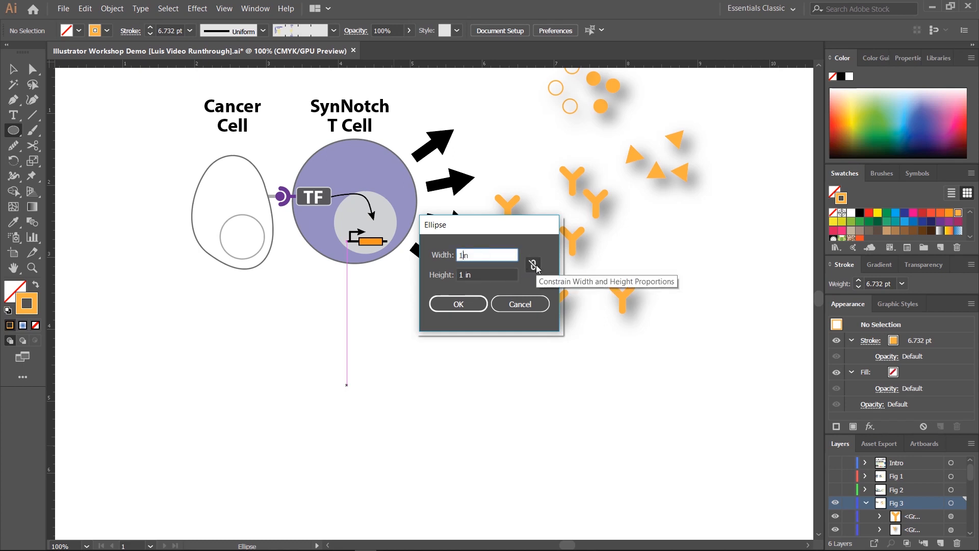
{"action": "left_click", "coordinate": [474, 274]}
{"action": "left_click", "coordinate": [480, 257]}
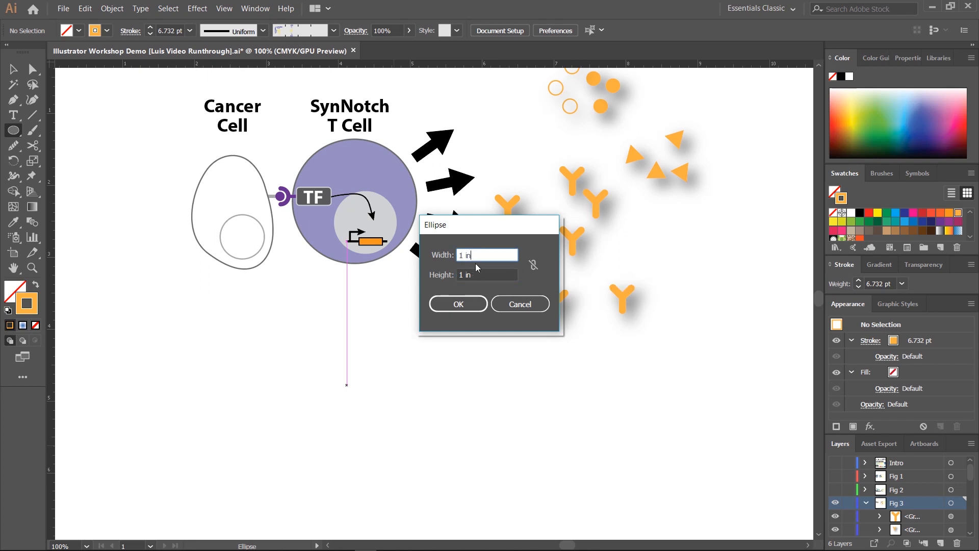
{"action": "left_click", "coordinate": [533, 264]}
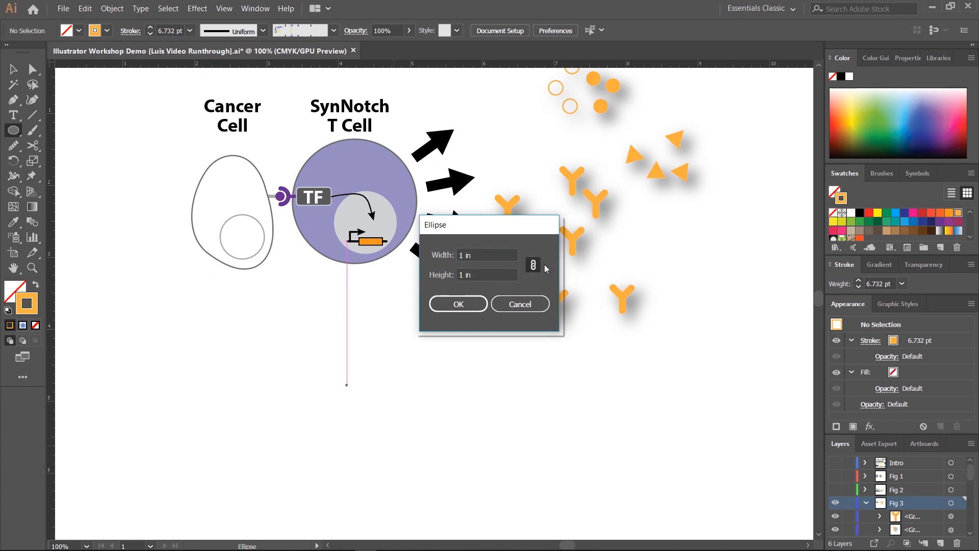
{"action": "left_click", "coordinate": [468, 305]}
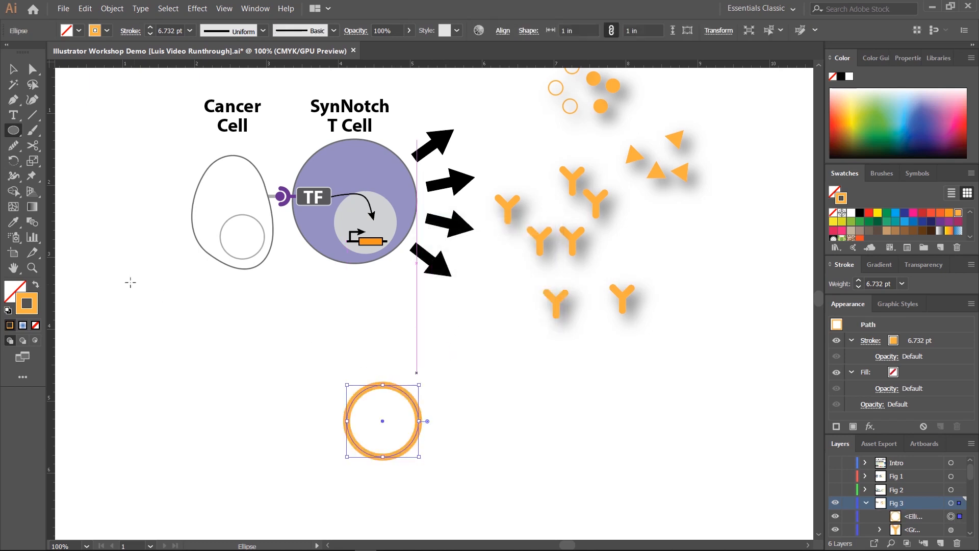
{"action": "key", "text": "v"}
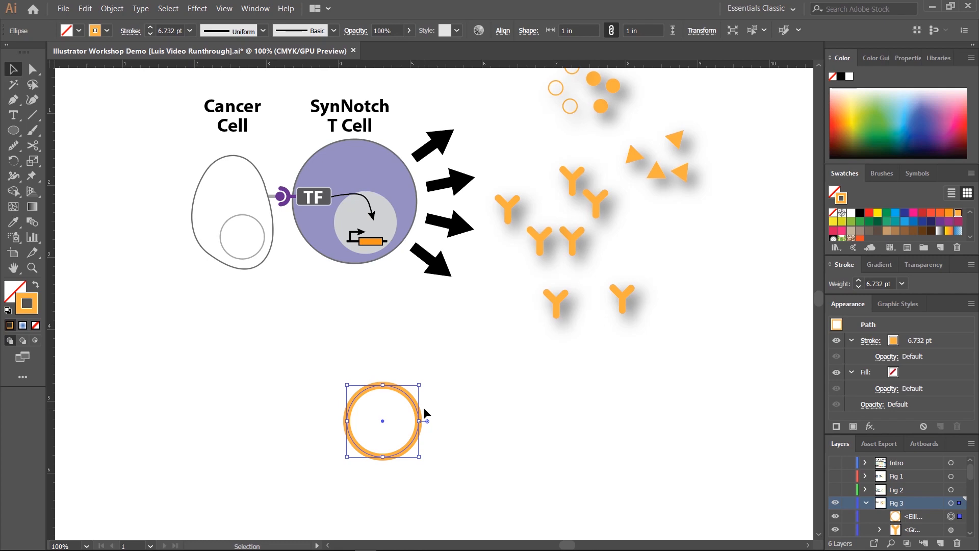
{"action": "left_click", "coordinate": [515, 414]}
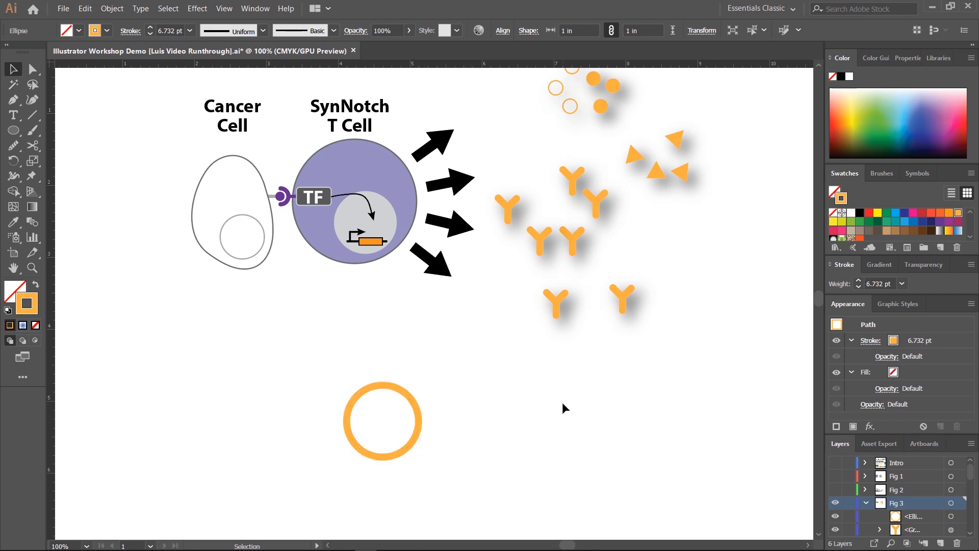
Step: Swap the 1 in circle's fill and stroke so it has a solid orange fill and no stroke
{"action": "left_click_drag", "start_coordinate": [623, 415], "coordinate": [322, 364]}
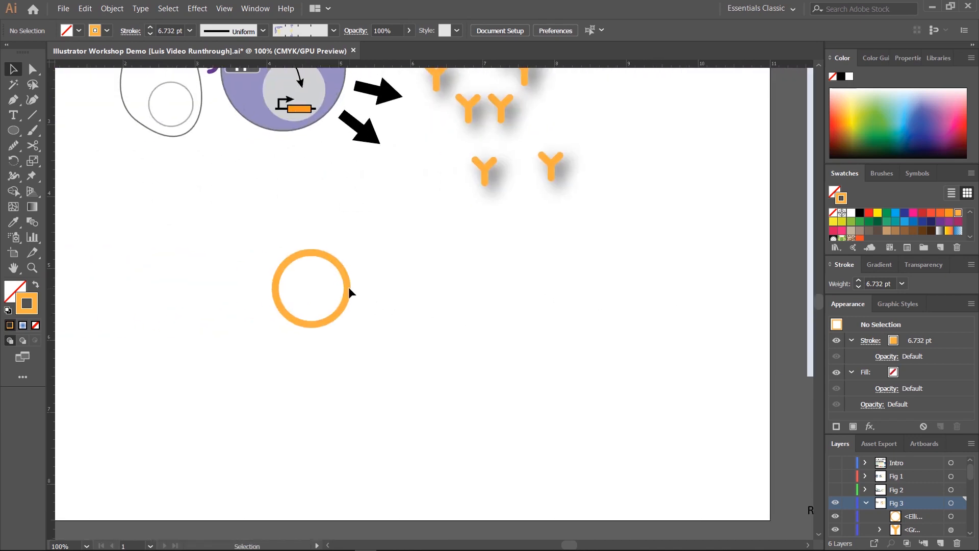
{"action": "left_click", "coordinate": [346, 280]}
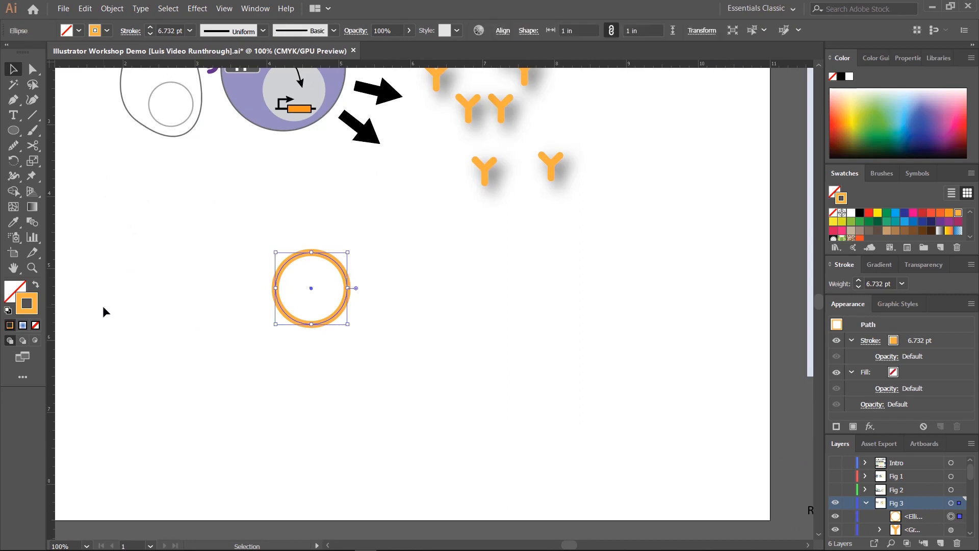
{"action": "left_click", "coordinate": [36, 284]}
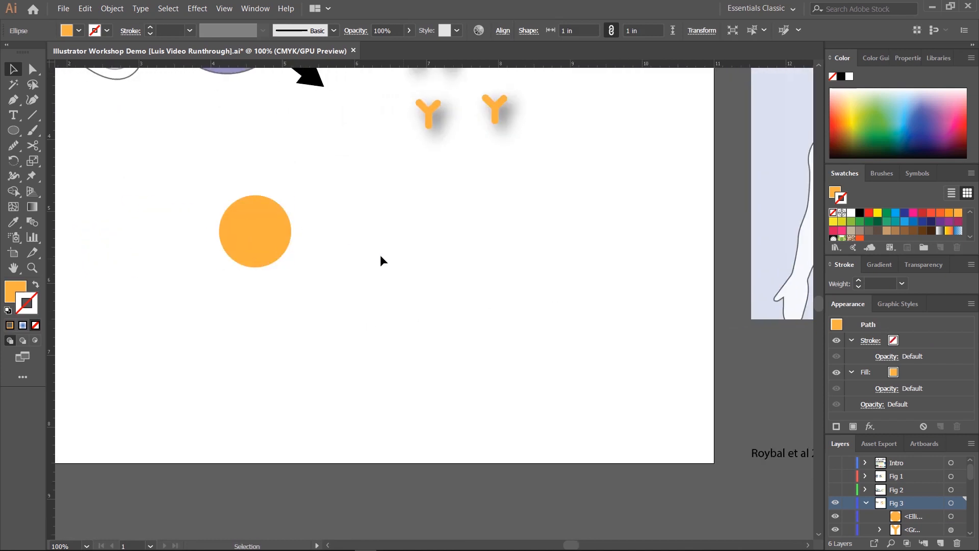
{"action": "left_click", "coordinate": [380, 257]}
Step: Create a 2 in orange circle overlapping the 1 in circle and a 3 in orange circle to its right
{"action": "left_click", "coordinate": [13, 134]}
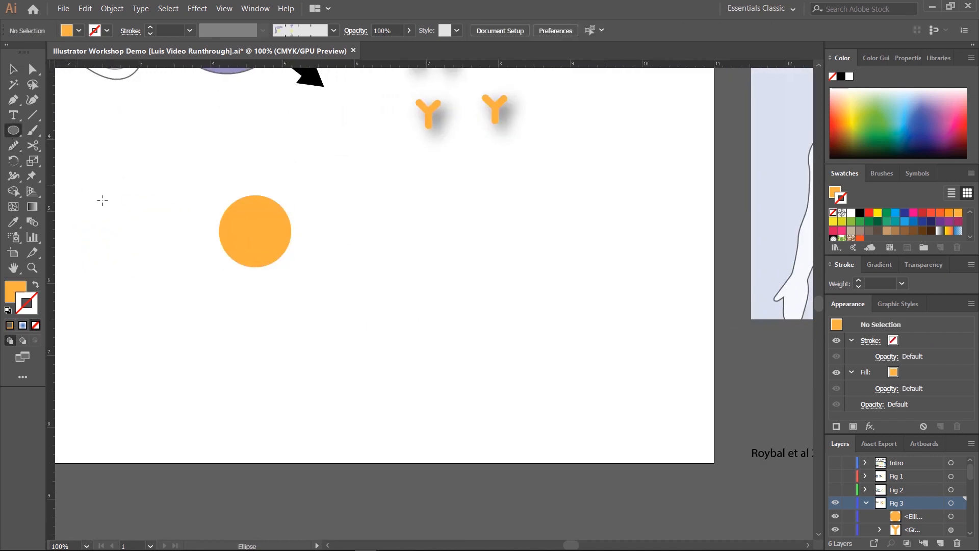
{"action": "left_click", "coordinate": [238, 235]}
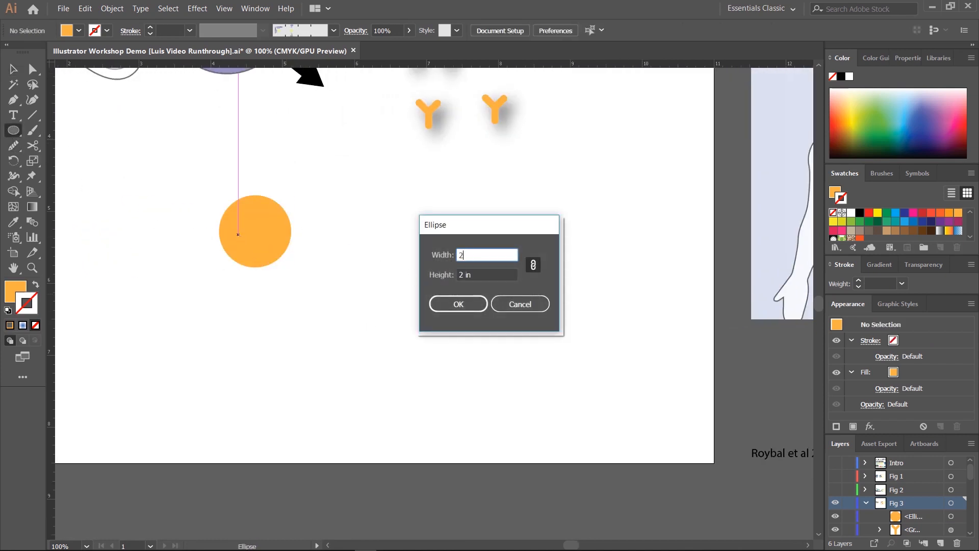
{"action": "left_click", "coordinate": [459, 304]}
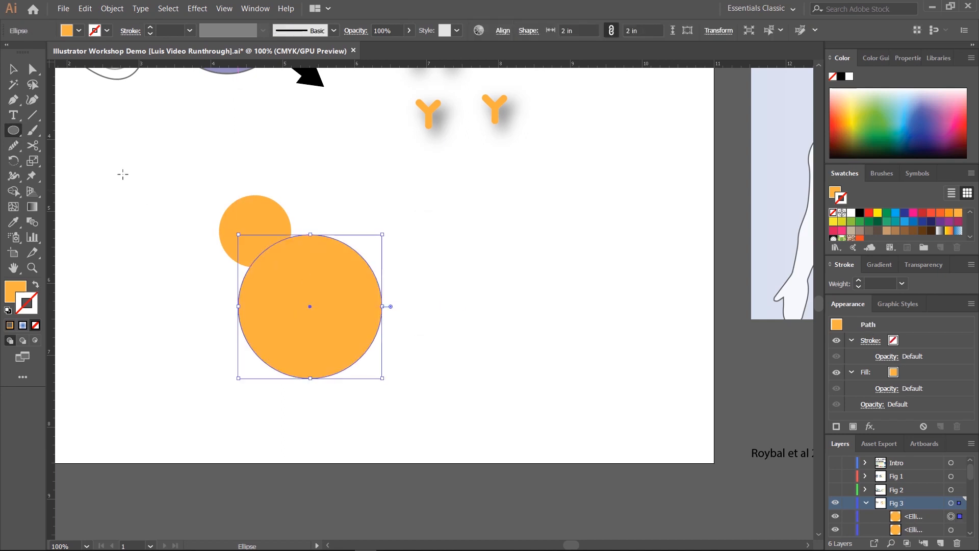
{"action": "left_click", "coordinate": [413, 241]}
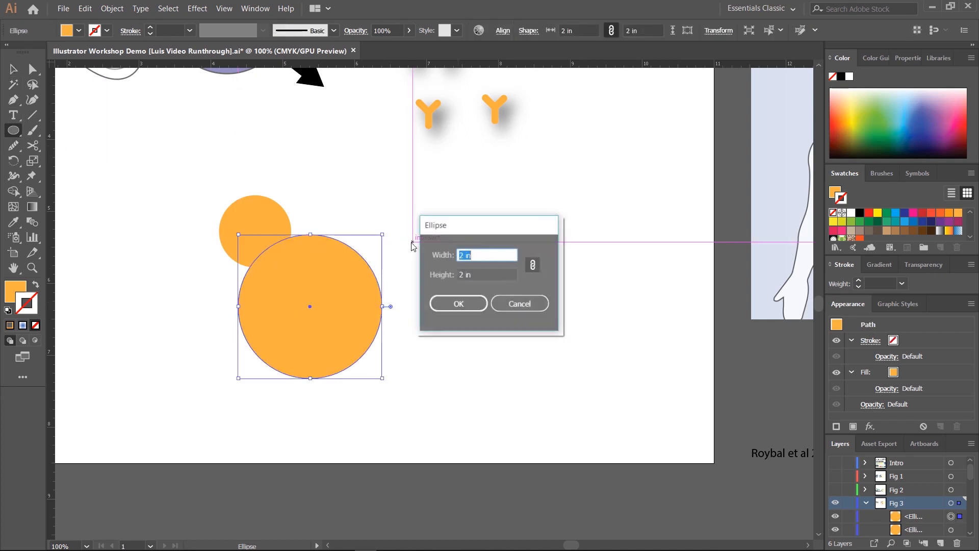
{"action": "type", "text": "3"}
{"action": "left_click", "coordinate": [470, 303]}
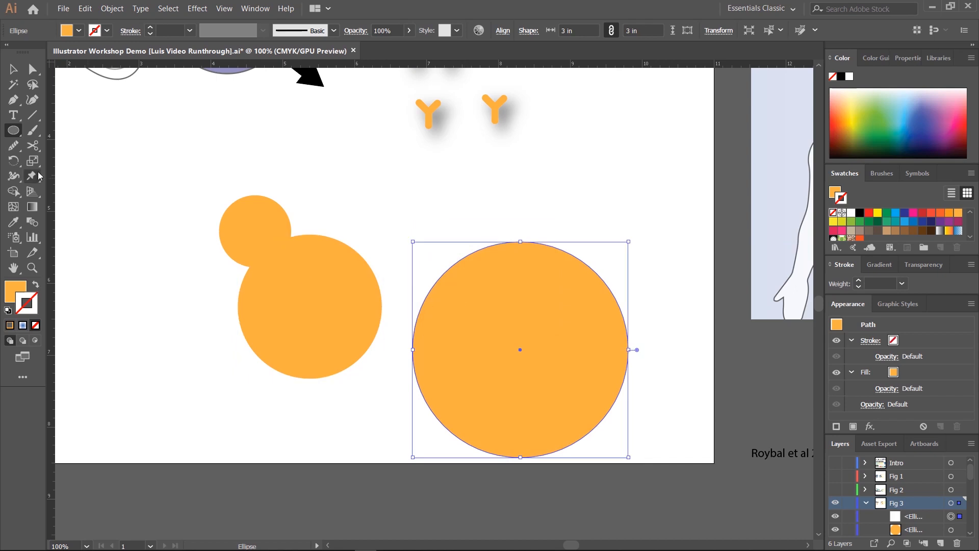
Step: Create a 4 in orange circle starting from the upper part of the 1 in circle
{"action": "left_click", "coordinate": [240, 199]}
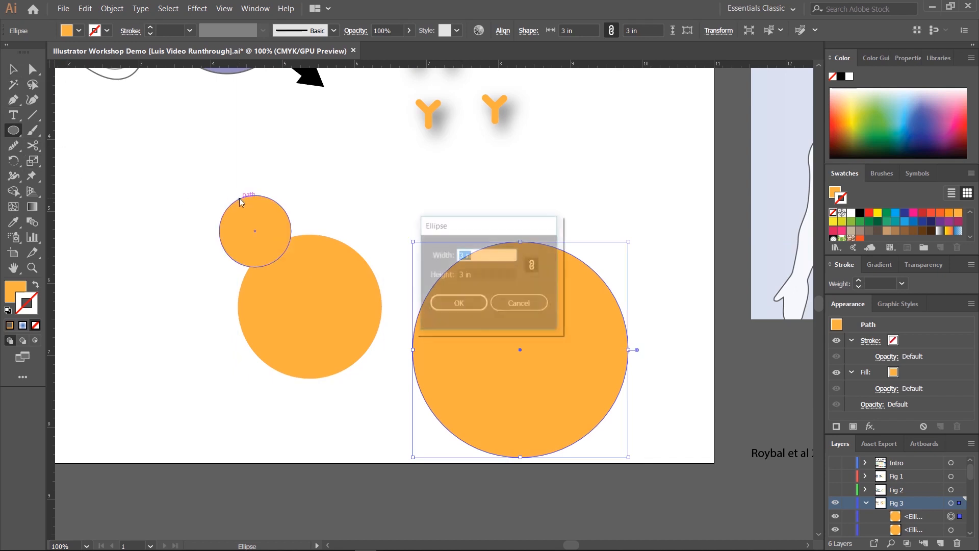
{"action": "type", "text": "4"}
{"action": "key", "text": "Return"}
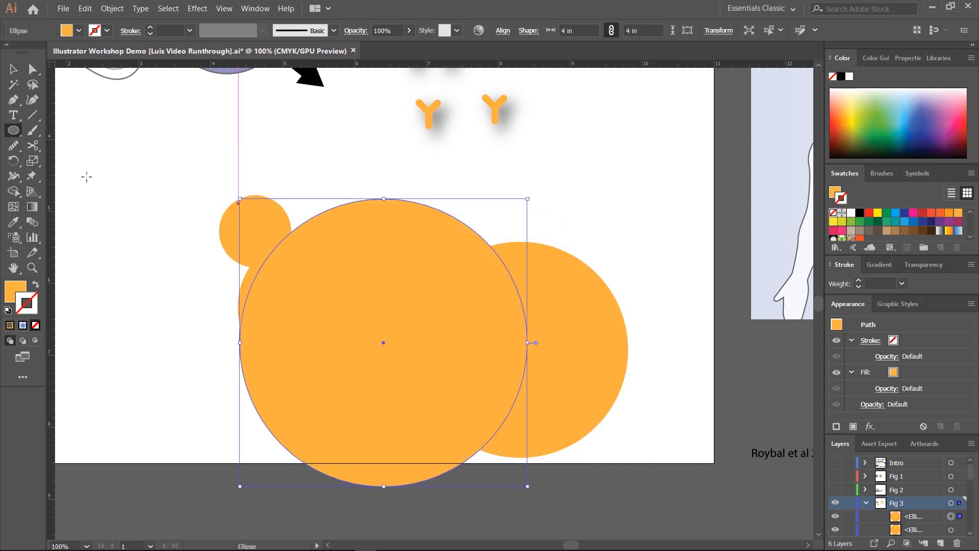
Step: Spread the four circles across the lower artboard in descending size, with the 4 in circle at far left and the 1 in circle at far right
{"action": "key", "text": "v"}
{"action": "scroll", "coordinate": [485, 220], "scroll_direction": "right", "scroll_amount": 10}
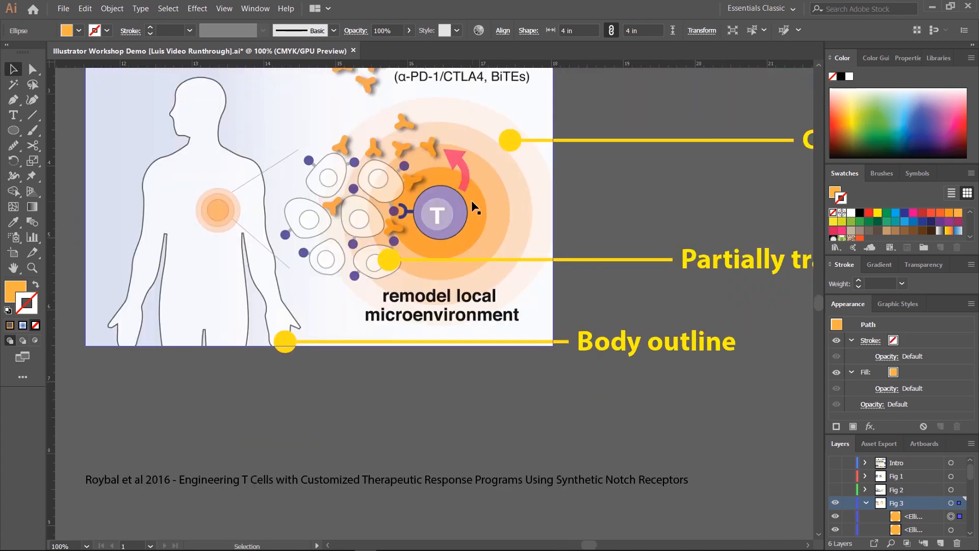
{"action": "scroll", "coordinate": [471, 200], "scroll_direction": "left", "scroll_amount": 10}
{"action": "left_click_drag", "start_coordinate": [441, 307], "coordinate": [347, 304]}
{"action": "left_click_drag", "start_coordinate": [431, 284], "coordinate": [753, 197]}
{"action": "left_click_drag", "start_coordinate": [669, 287], "coordinate": [479, 286]}
{"action": "left_click_drag", "start_coordinate": [384, 200], "coordinate": [736, 212]}
{"action": "left_click_drag", "start_coordinate": [735, 212], "coordinate": [599, 274]}
{"action": "left_click_drag", "start_coordinate": [730, 312], "coordinate": [750, 329]}
{"action": "scroll", "coordinate": [510, 347], "scroll_direction": "down", "scroll_amount": 1}
{"action": "scroll", "coordinate": [510, 346], "scroll_direction": "right", "scroll_amount": 1}
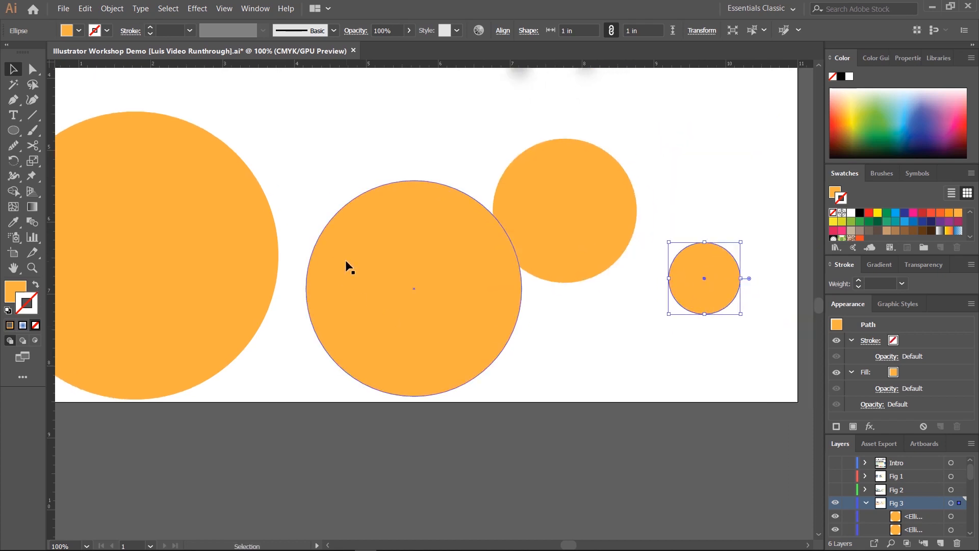
Step: Compare the 4 in circle with the shaded concentric orange rings around the T cell in the reference figure
{"action": "left_click", "coordinate": [209, 259]}
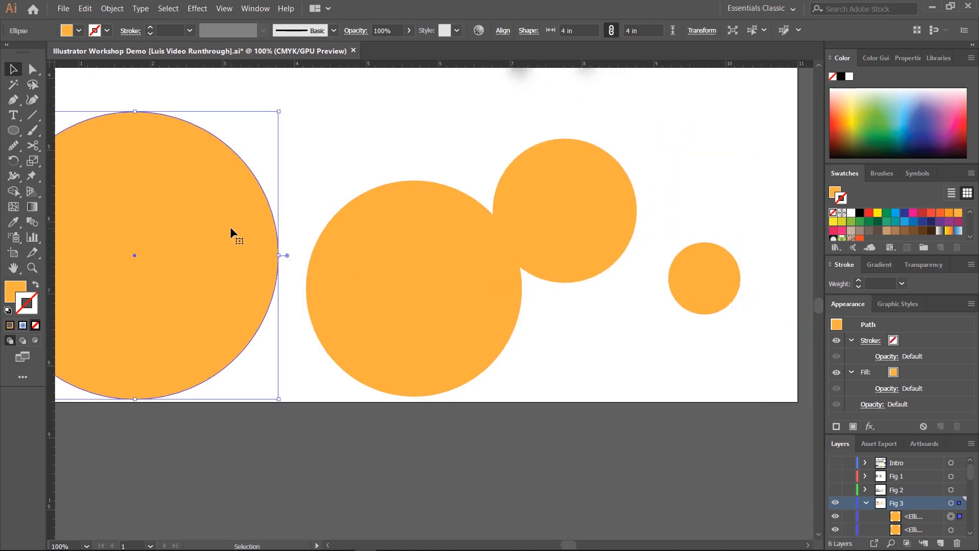
{"action": "left_click_drag", "start_coordinate": [617, 292], "coordinate": [357, 278]}
{"action": "left_click_drag", "start_coordinate": [571, 260], "coordinate": [369, 293]}
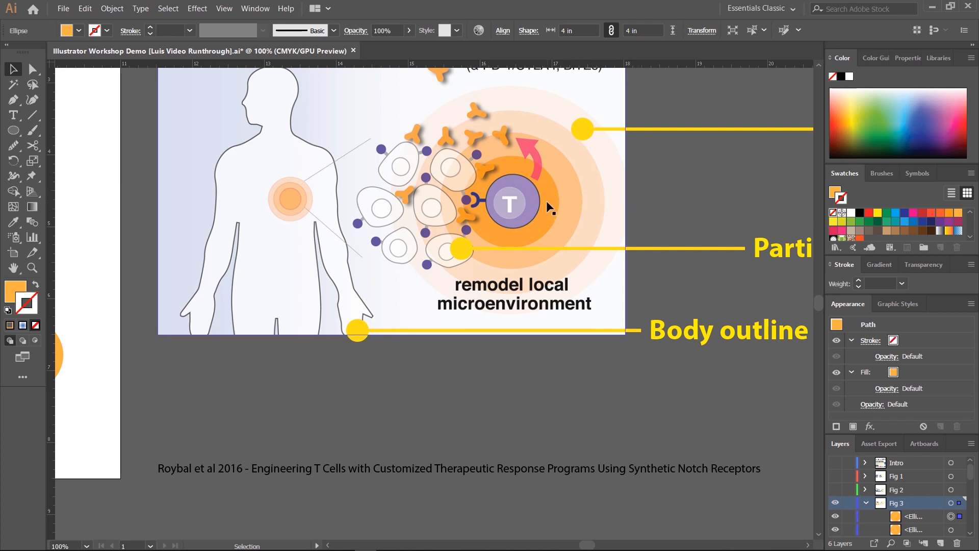
{"action": "left_click_drag", "start_coordinate": [81, 313], "coordinate": [658, 246]}
{"action": "left_click_drag", "start_coordinate": [356, 292], "coordinate": [384, 288]}
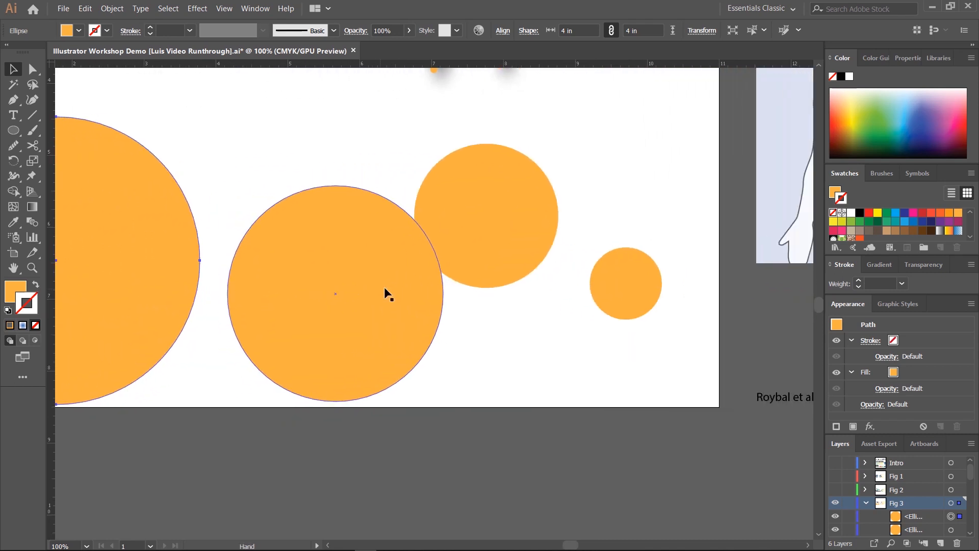
Step: Try to apply the first lighter orange tint from the Color Guide to the 2 in circle
{"action": "left_click", "coordinate": [625, 276]}
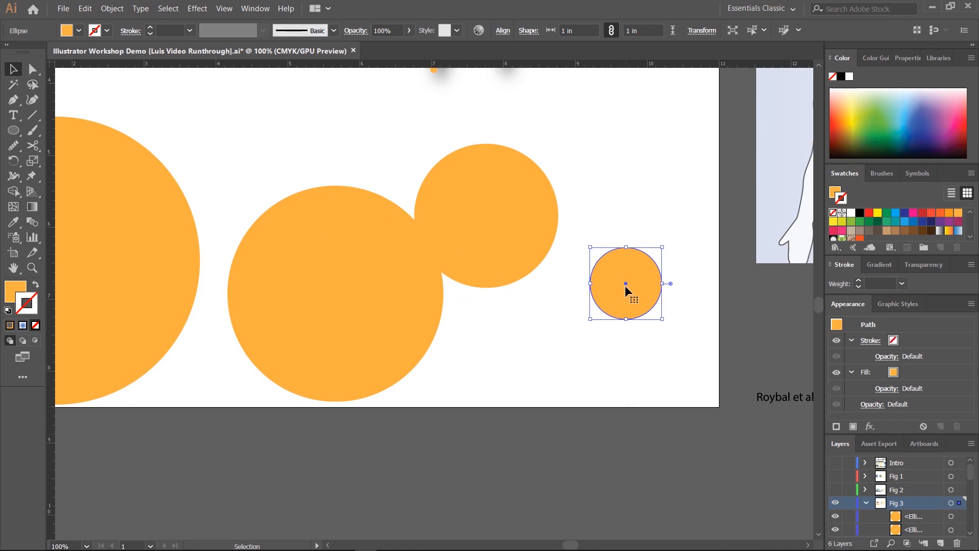
{"action": "left_click", "coordinate": [537, 174]}
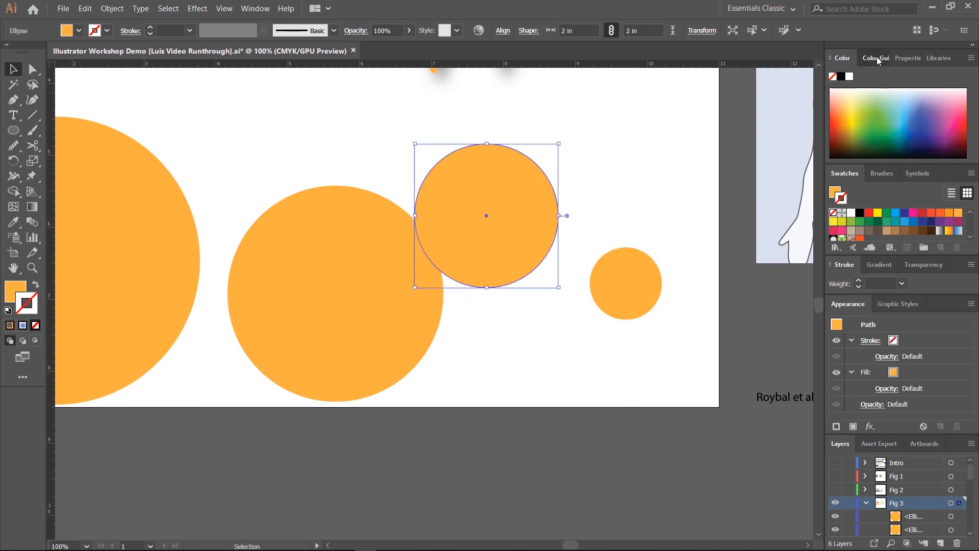
{"action": "left_click", "coordinate": [876, 58]}
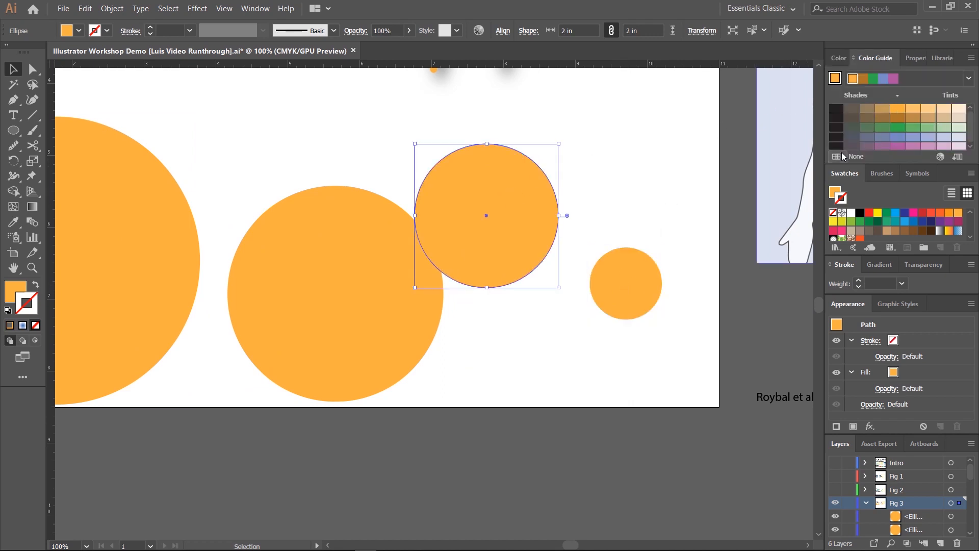
{"action": "left_click", "coordinate": [911, 111]}
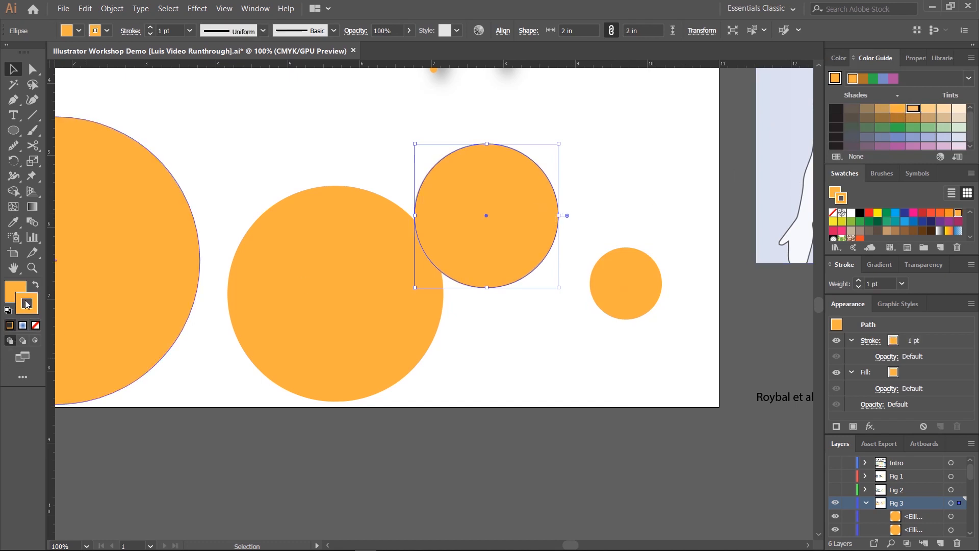
Step: Remove the stroke from the 2 in circle and fill it with the first lighter orange tint from the Color Guide
{"action": "left_click", "coordinate": [95, 31]}
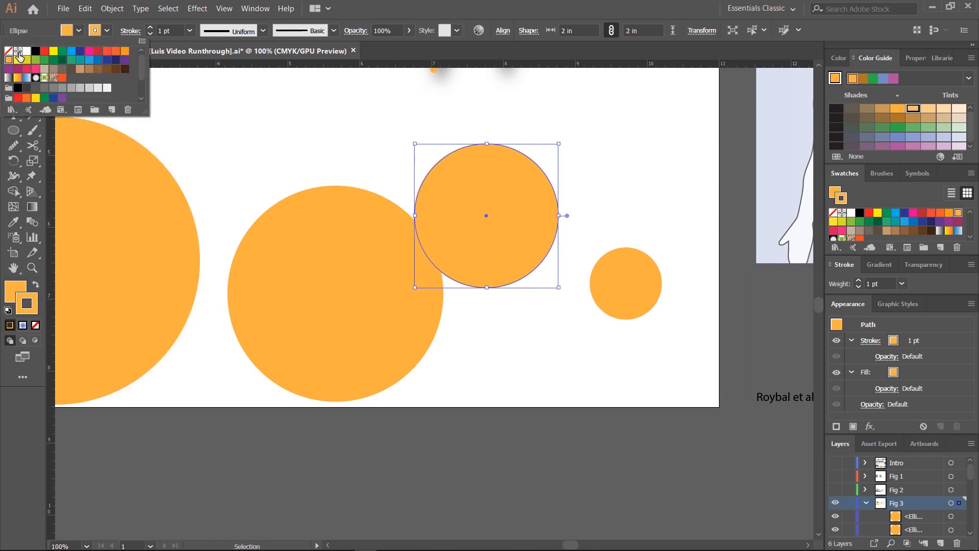
{"action": "left_click", "coordinate": [10, 54]}
{"action": "left_click", "coordinate": [16, 292]}
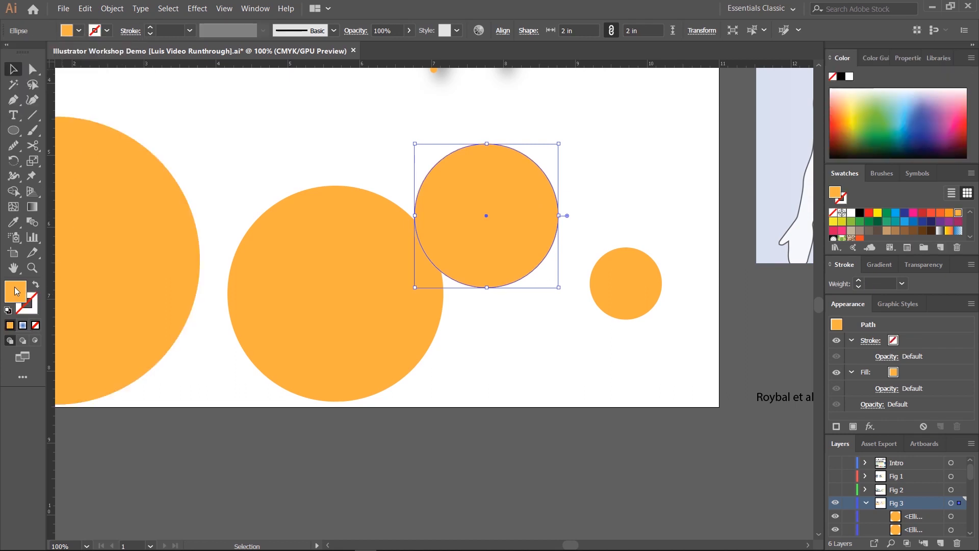
{"action": "left_click", "coordinate": [872, 62]}
{"action": "left_click", "coordinate": [913, 109]}
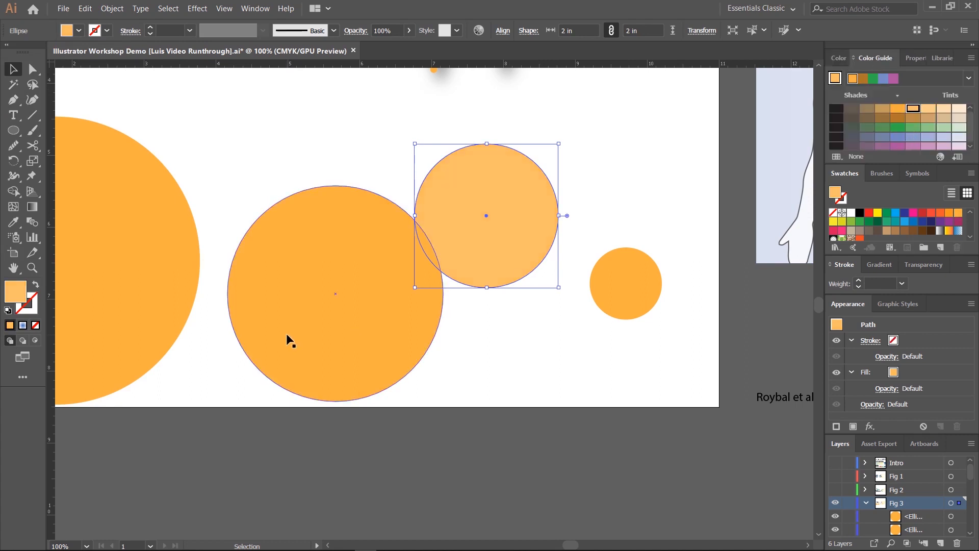
Step: Fill the 3 in circle with the second lighter orange tint and the 4 in circle with the third
{"action": "left_click", "coordinate": [347, 254]}
{"action": "left_click", "coordinate": [928, 108]}
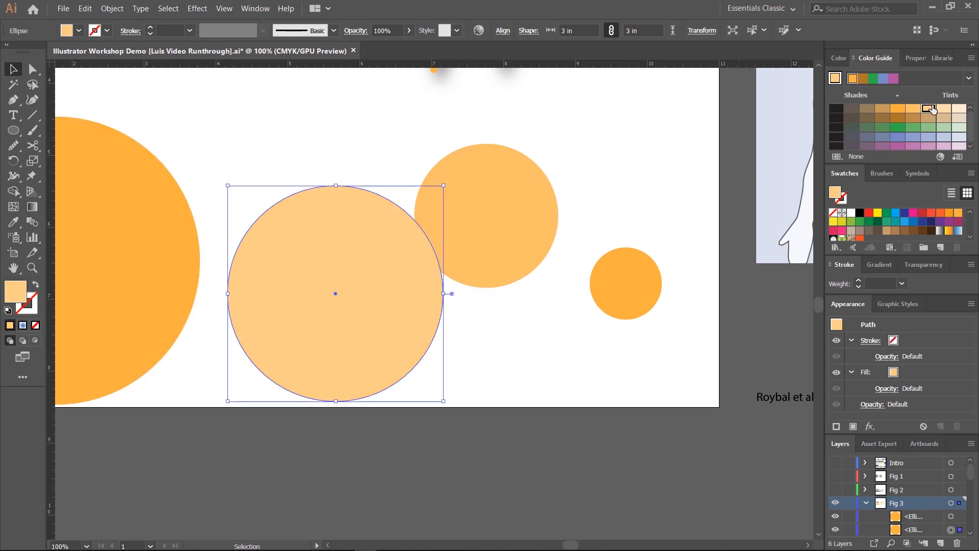
{"action": "left_click", "coordinate": [179, 281]}
{"action": "left_click", "coordinate": [944, 108]}
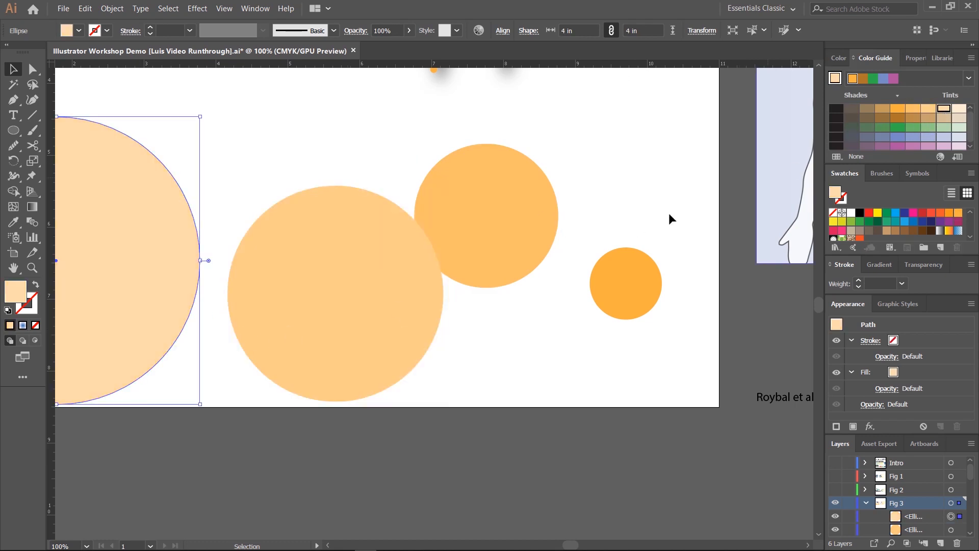
{"action": "left_click", "coordinate": [528, 307]}
Step: Move the 3 in, 2 in and 1 in circles toward the 4 in circle so neighbouring circles overlap in a row
{"action": "left_click_drag", "start_coordinate": [352, 311], "coordinate": [292, 289]}
{"action": "left_click_drag", "start_coordinate": [608, 242], "coordinate": [418, 309]}
{"action": "left_click_drag", "start_coordinate": [755, 269], "coordinate": [462, 276]}
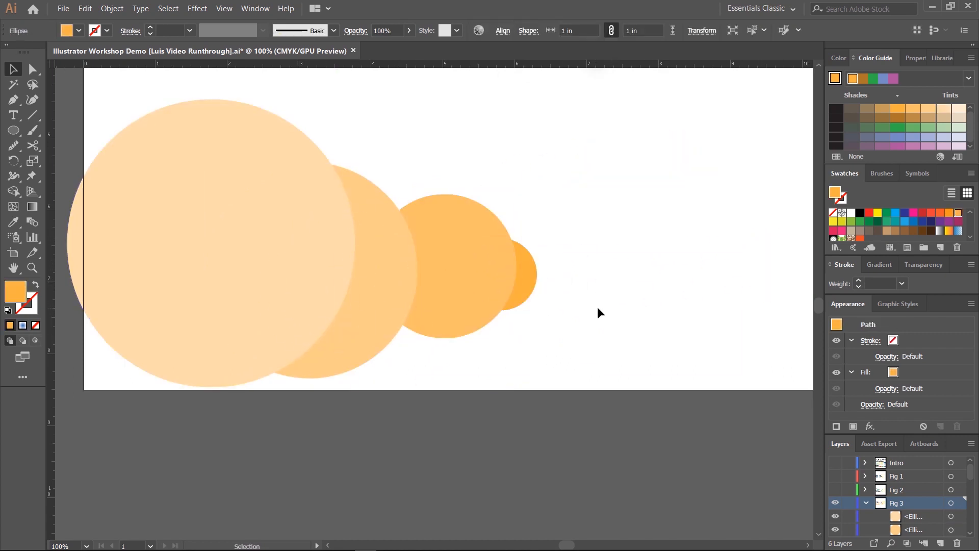
{"action": "left_click", "coordinate": [598, 313]}
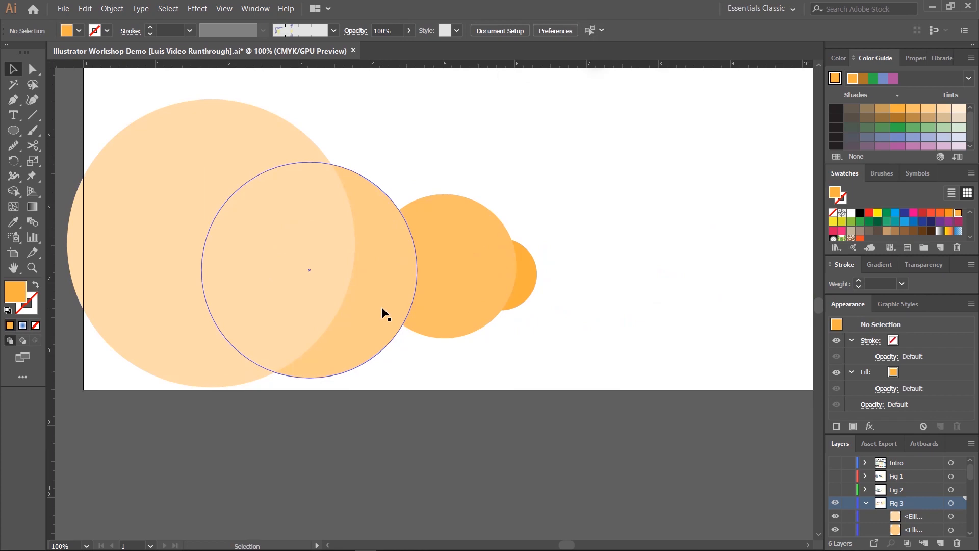
{"action": "left_click_drag", "start_coordinate": [616, 253], "coordinate": [214, 281]}
{"action": "left_click_drag", "start_coordinate": [619, 251], "coordinate": [319, 288]}
{"action": "left_click_drag", "start_coordinate": [87, 286], "coordinate": [612, 255]}
{"action": "left_click_drag", "start_coordinate": [264, 298], "coordinate": [509, 296]}
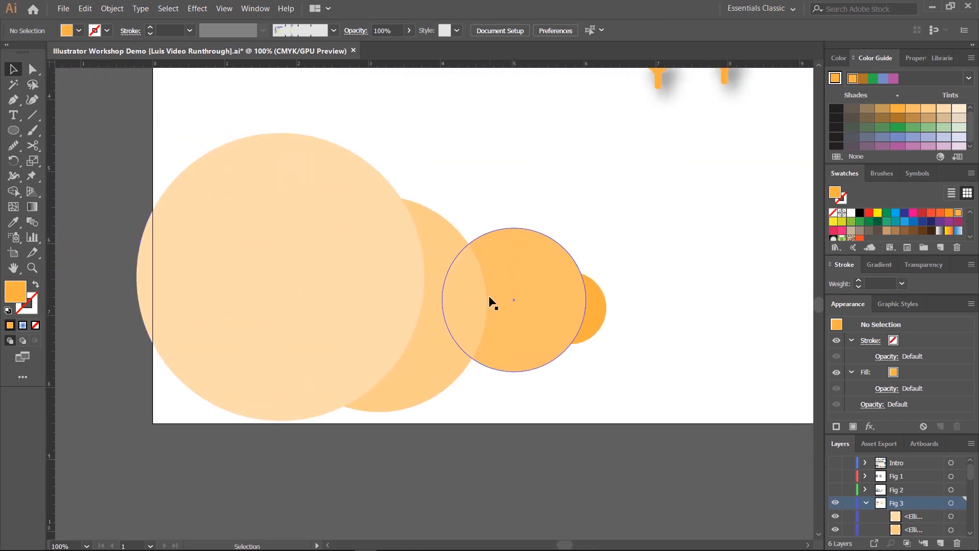
Step: Bring the 1 in circle to the front and move it up and to the right of the 2 in circle
{"action": "left_click", "coordinate": [324, 267]}
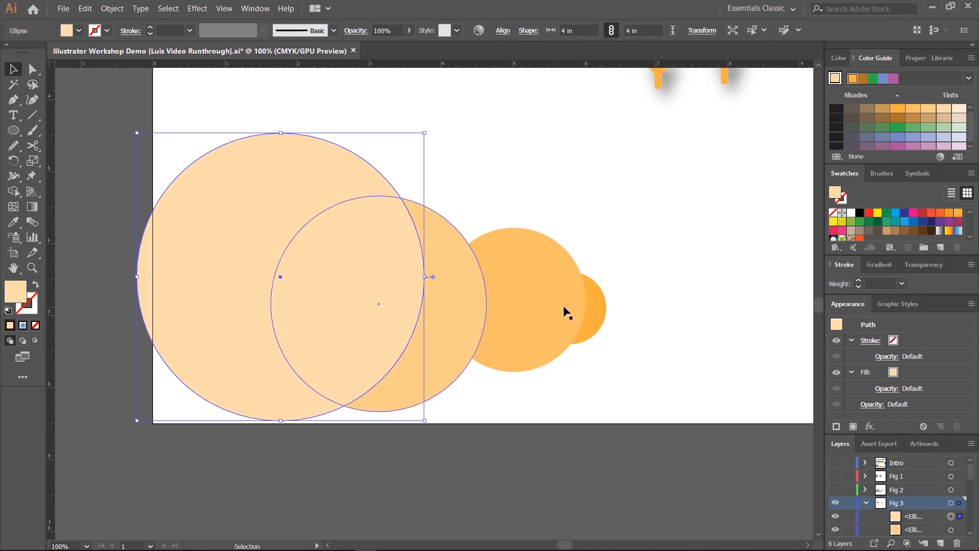
{"action": "left_click", "coordinate": [588, 304]}
{"action": "right_click", "coordinate": [590, 302]}
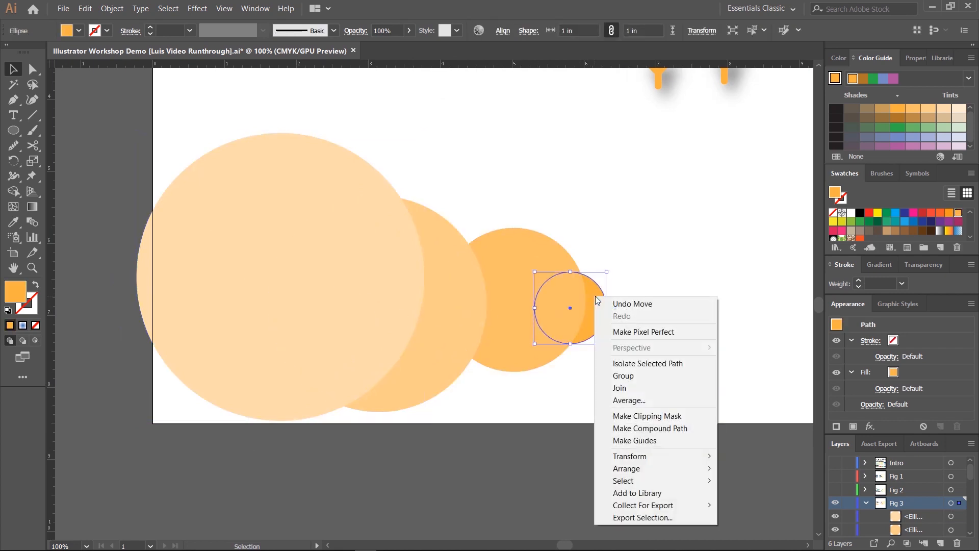
{"action": "mouse_move", "coordinate": [630, 469]}
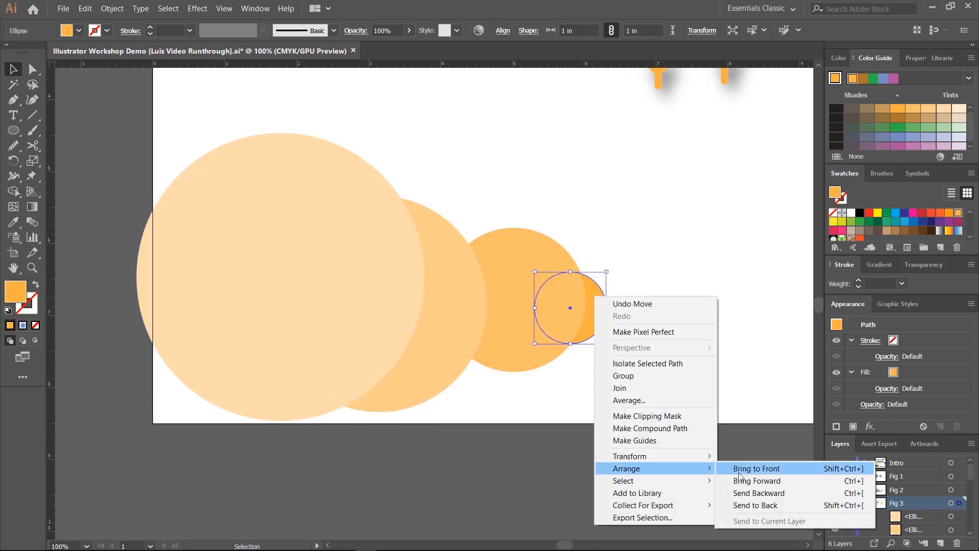
{"action": "left_click", "coordinate": [765, 477]}
{"action": "left_click_drag", "start_coordinate": [569, 307], "coordinate": [600, 274]}
Step: Bring the 2 in circle forward one level and move the 1 in circle onto its right edge
{"action": "left_click", "coordinate": [542, 277]}
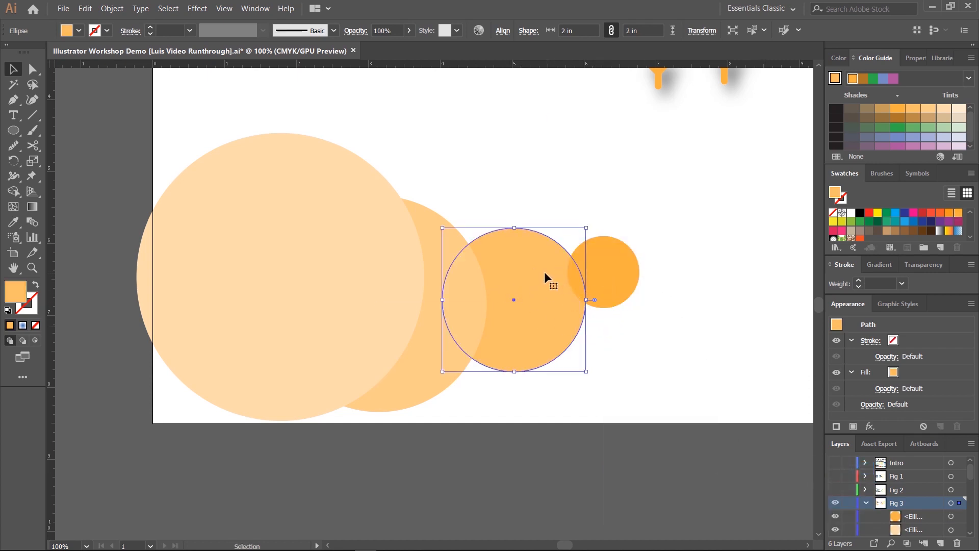
{"action": "right_click", "coordinate": [538, 272]}
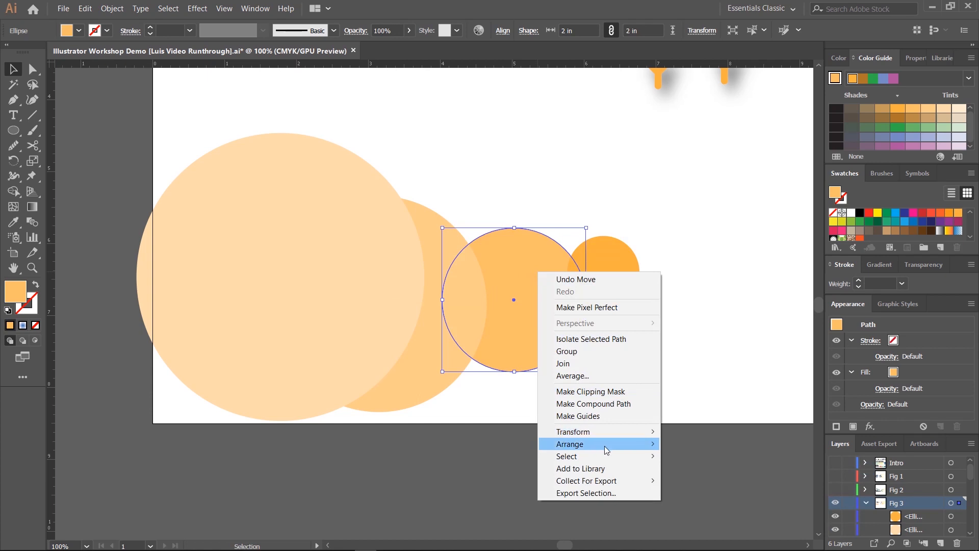
{"action": "mouse_move", "coordinate": [615, 449]}
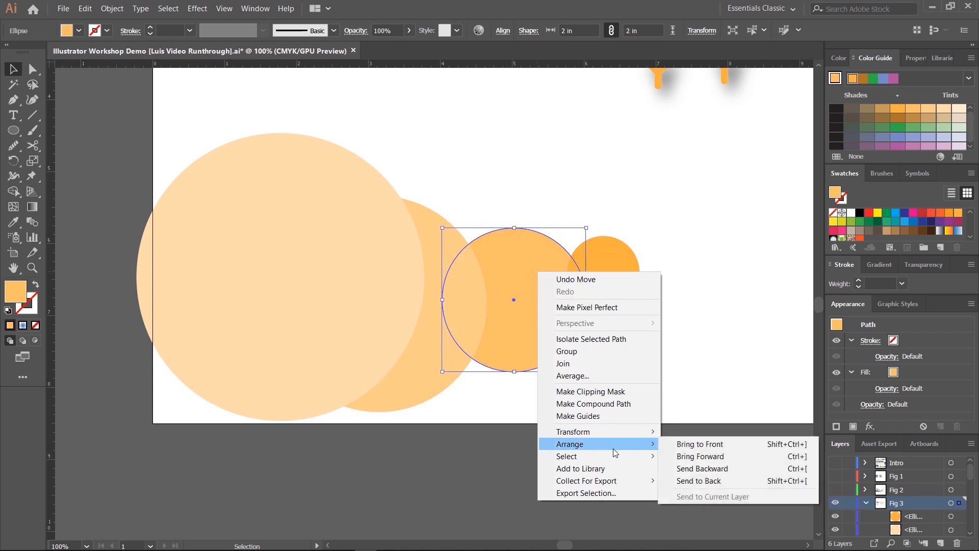
{"action": "left_click", "coordinate": [704, 467]}
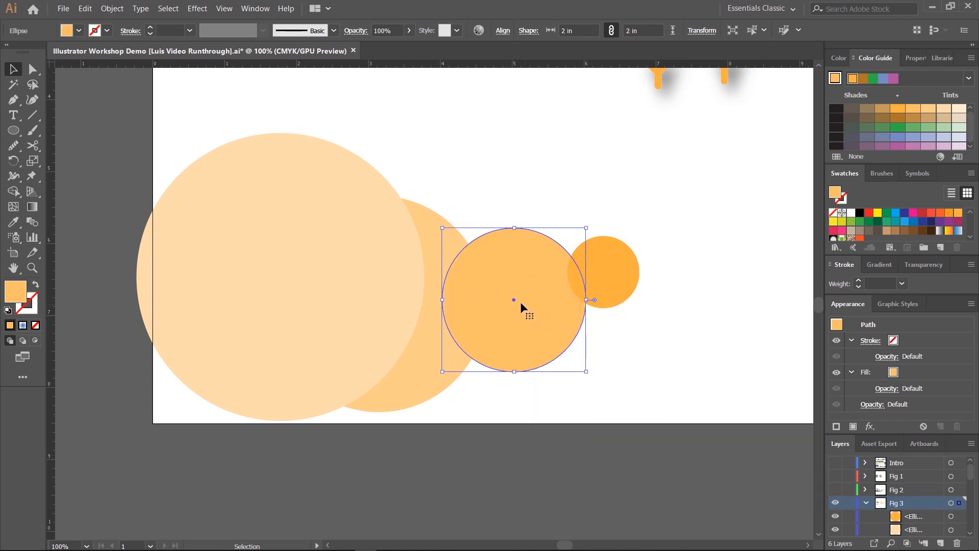
{"action": "left_click_drag", "start_coordinate": [614, 274], "coordinate": [583, 295]}
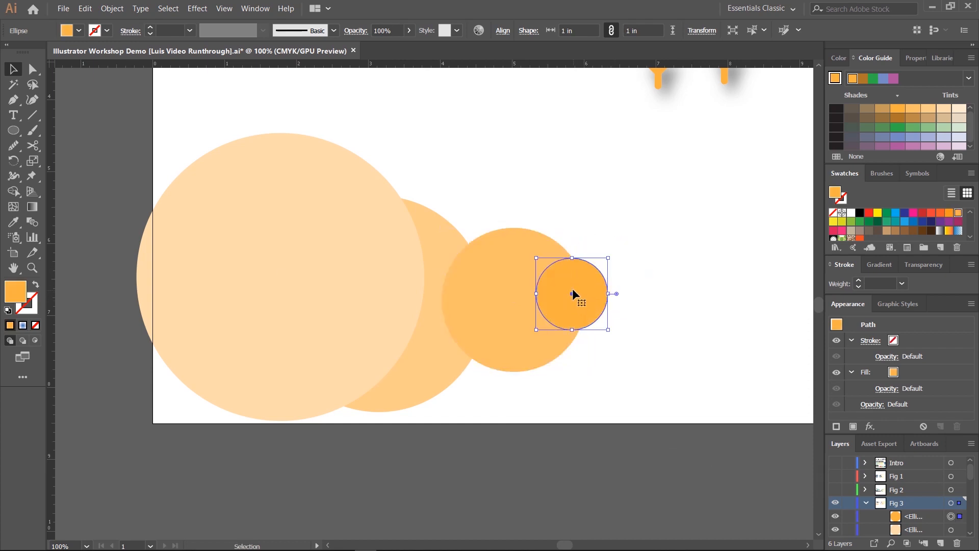
Step: Bring the 3 in circle forward one level in the stacking order
{"action": "left_click", "coordinate": [431, 294]}
{"action": "right_click", "coordinate": [439, 250]}
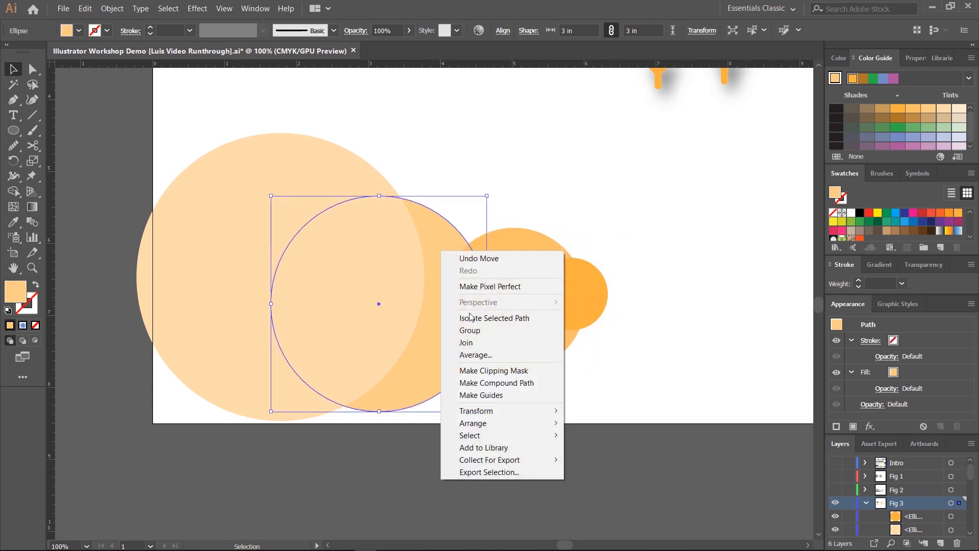
{"action": "mouse_move", "coordinate": [473, 423]}
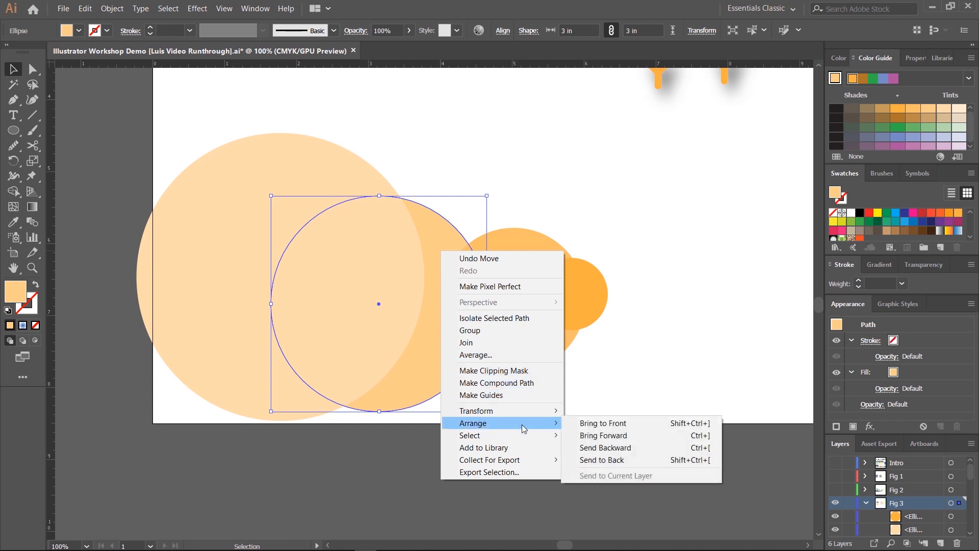
{"action": "left_click", "coordinate": [610, 435]}
{"action": "left_click", "coordinate": [611, 362]}
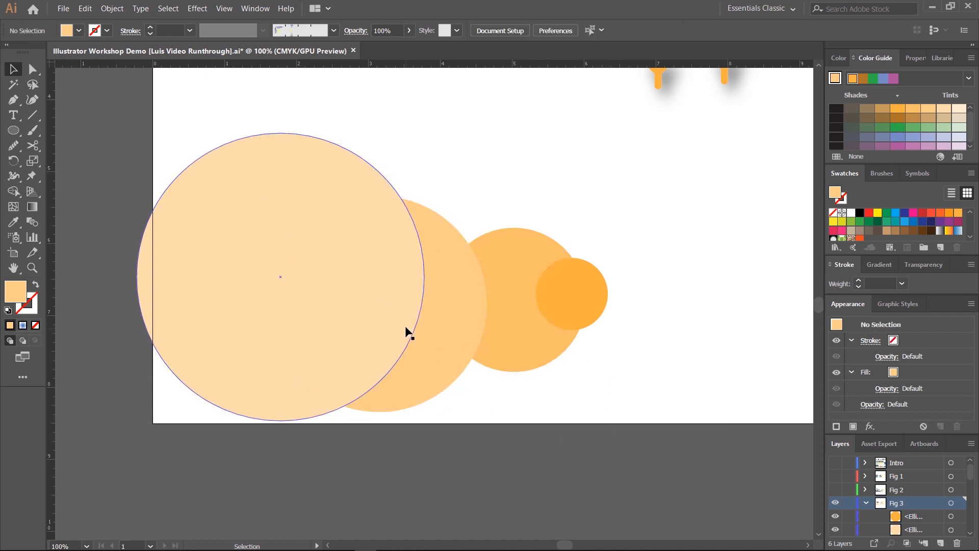
Step: Send the 4 in circle to the back and move the 3 in circle inside it
{"action": "right_click", "coordinate": [237, 198]}
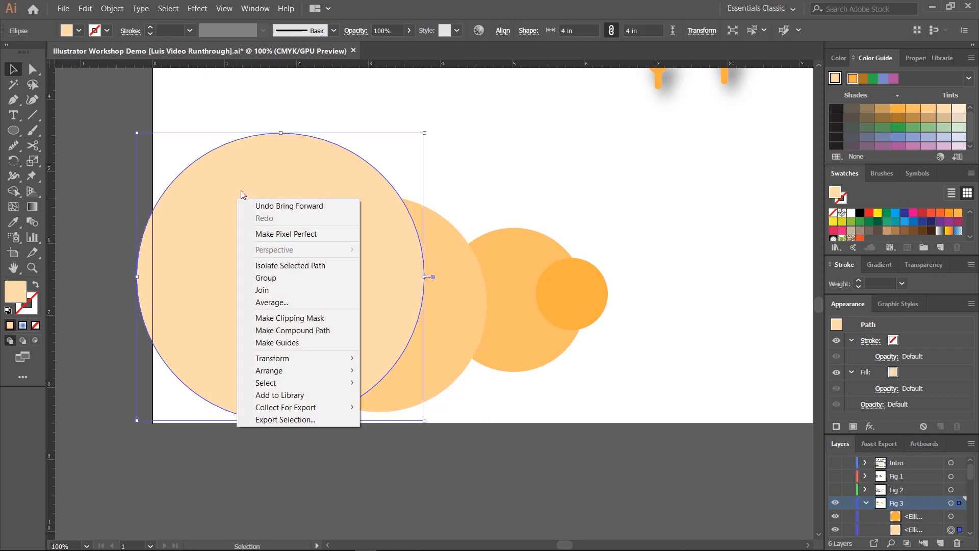
{"action": "mouse_move", "coordinate": [292, 374]}
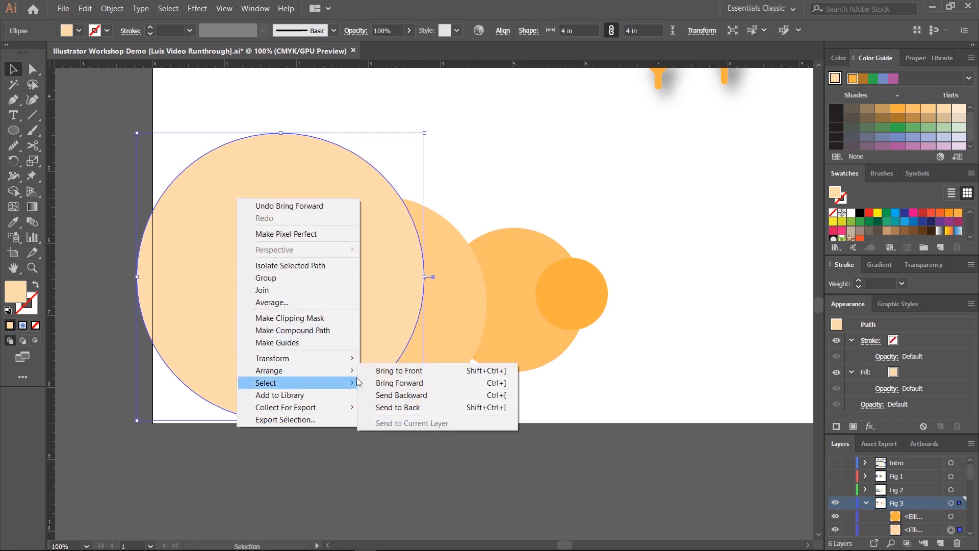
{"action": "left_click", "coordinate": [408, 407]}
{"action": "left_click", "coordinate": [564, 224]}
{"action": "left_click_drag", "start_coordinate": [387, 304], "coordinate": [281, 289]}
Step: Bring the 2 in circle to the front and place it inside the 3 in circle
{"action": "left_click_drag", "start_coordinate": [505, 312], "coordinate": [295, 305]}
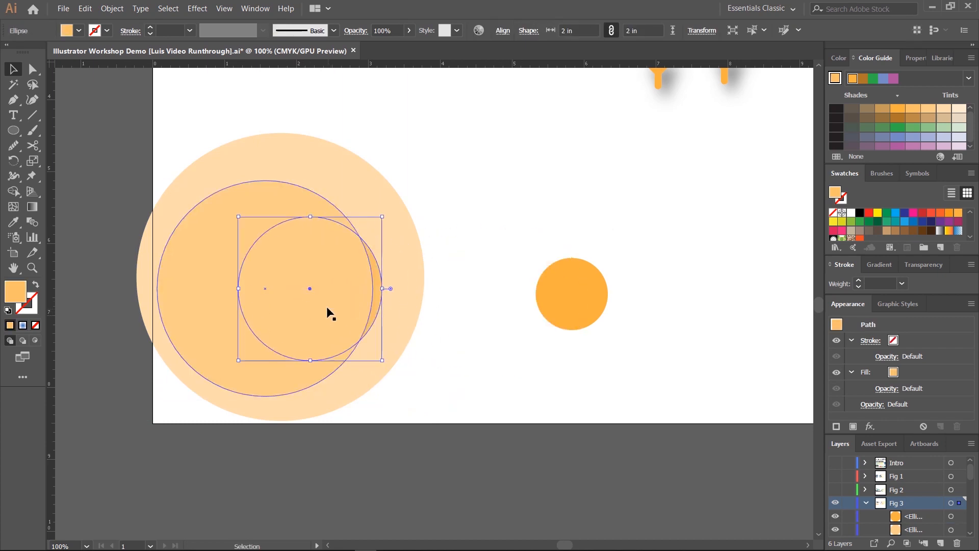
{"action": "left_click_drag", "start_coordinate": [378, 291], "coordinate": [411, 285]}
{"action": "right_click", "coordinate": [388, 268]}
{"action": "mouse_move", "coordinate": [438, 443]}
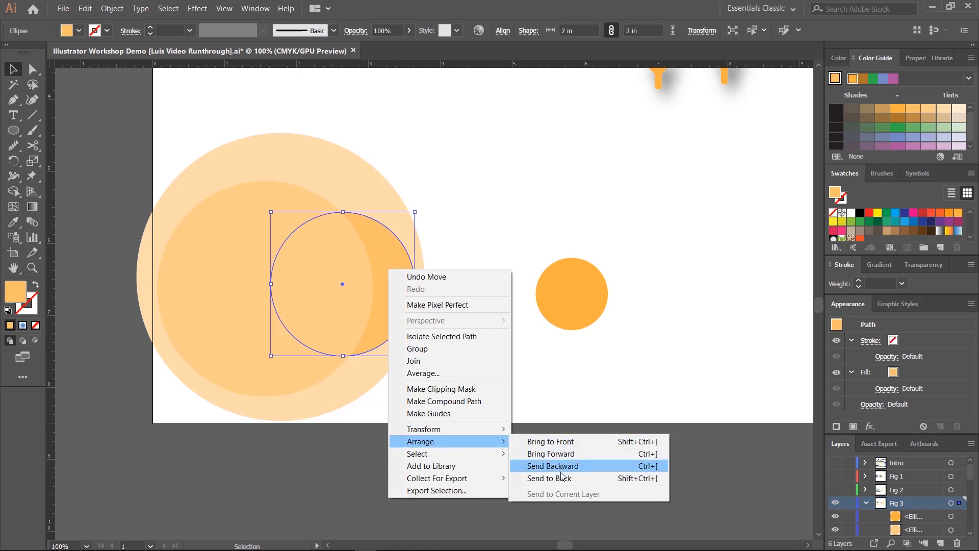
{"action": "left_click", "coordinate": [561, 441]}
{"action": "left_click_drag", "start_coordinate": [359, 294], "coordinate": [241, 273]}
Step: Move the 1 in circle into the middle of the 2 in circle and bring it to the front
{"action": "left_click_drag", "start_coordinate": [568, 300], "coordinate": [247, 290]}
{"action": "right_click", "coordinate": [248, 290]}
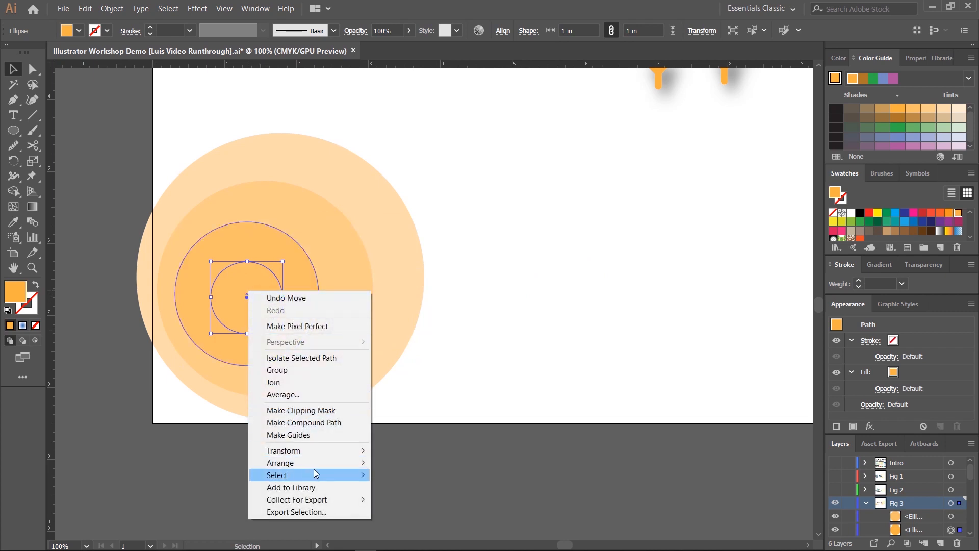
{"action": "mouse_move", "coordinate": [322, 461]}
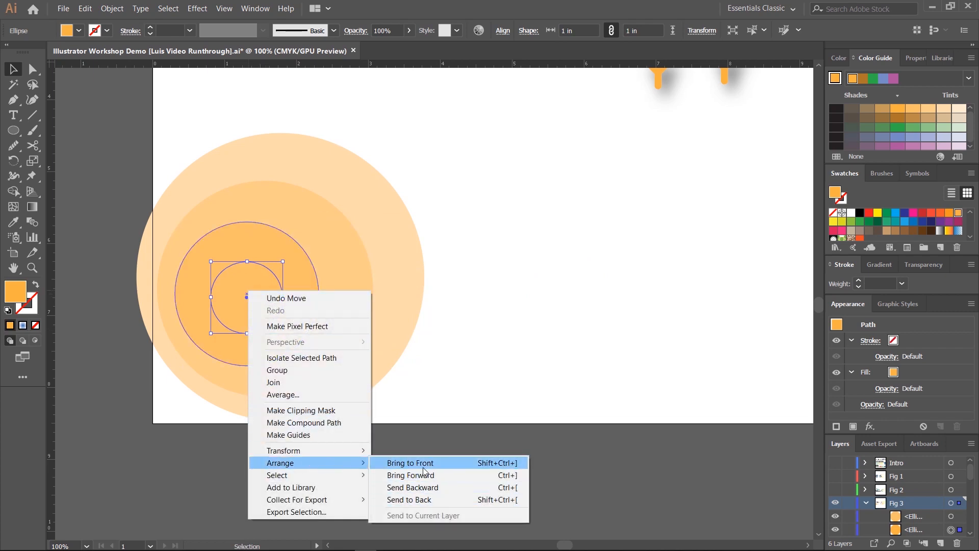
{"action": "left_click", "coordinate": [424, 463]}
{"action": "left_click", "coordinate": [478, 319]}
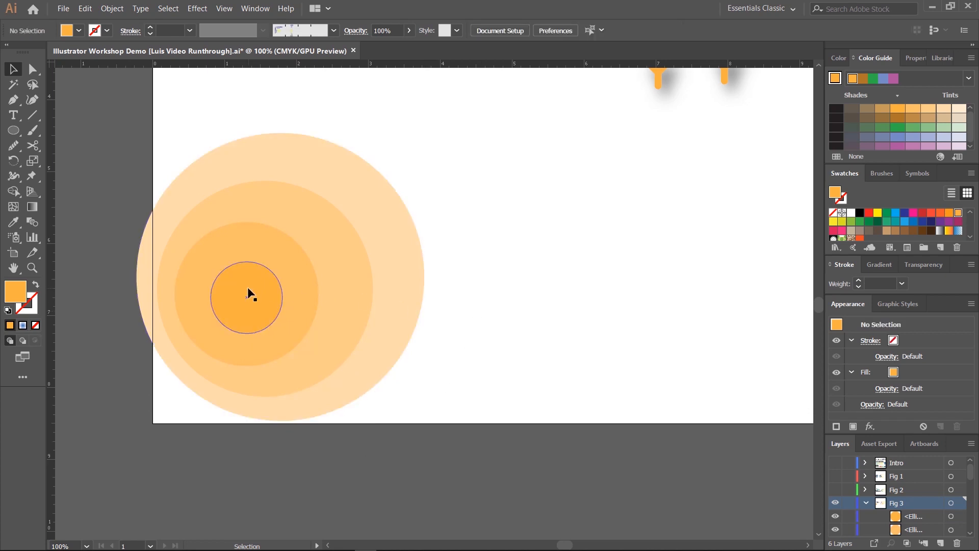
Step: Align all four circles on their horizontal and vertical centers to make them concentric
{"action": "left_click_drag", "start_coordinate": [457, 192], "coordinate": [129, 377]}
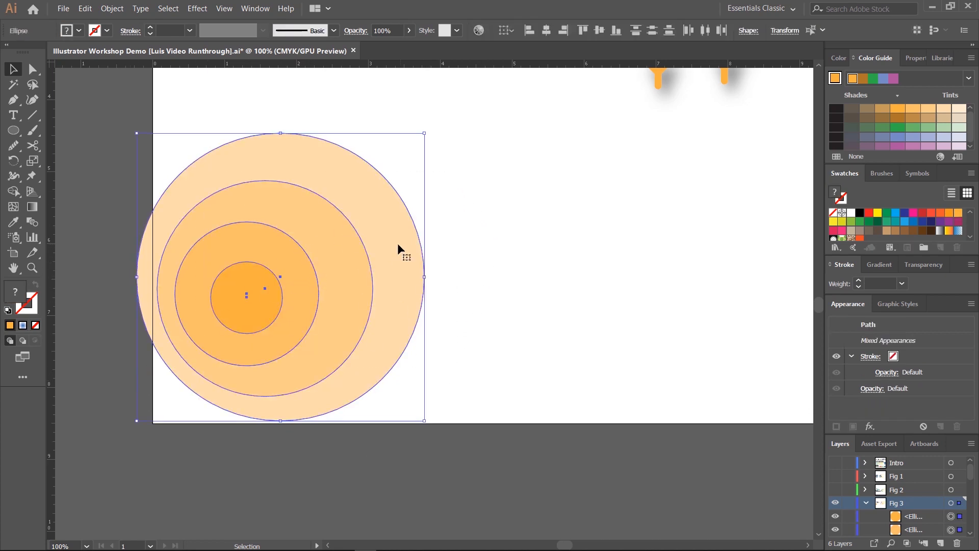
{"action": "left_click_drag", "start_coordinate": [453, 149], "coordinate": [156, 396]}
{"action": "left_click", "coordinate": [546, 33]}
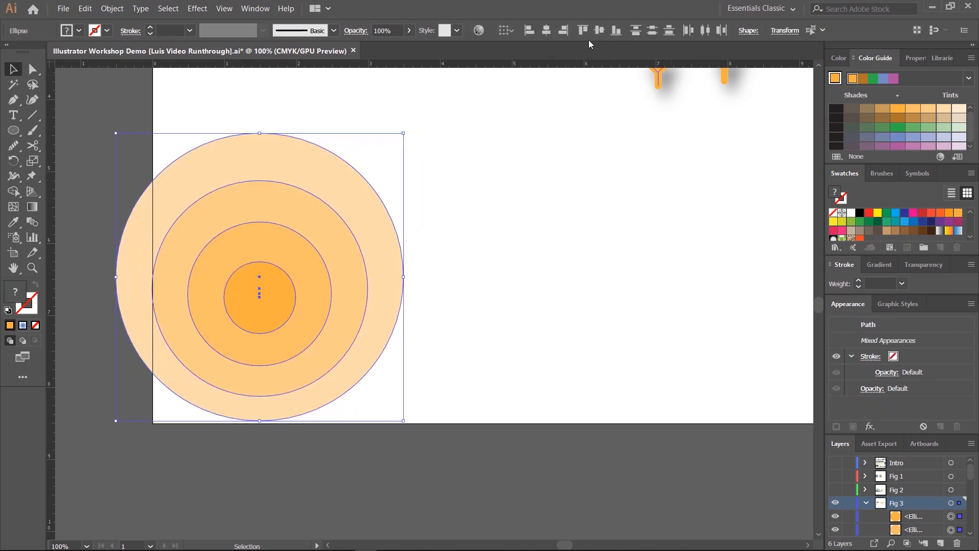
{"action": "left_click", "coordinate": [602, 29]}
{"action": "left_click", "coordinate": [568, 250]}
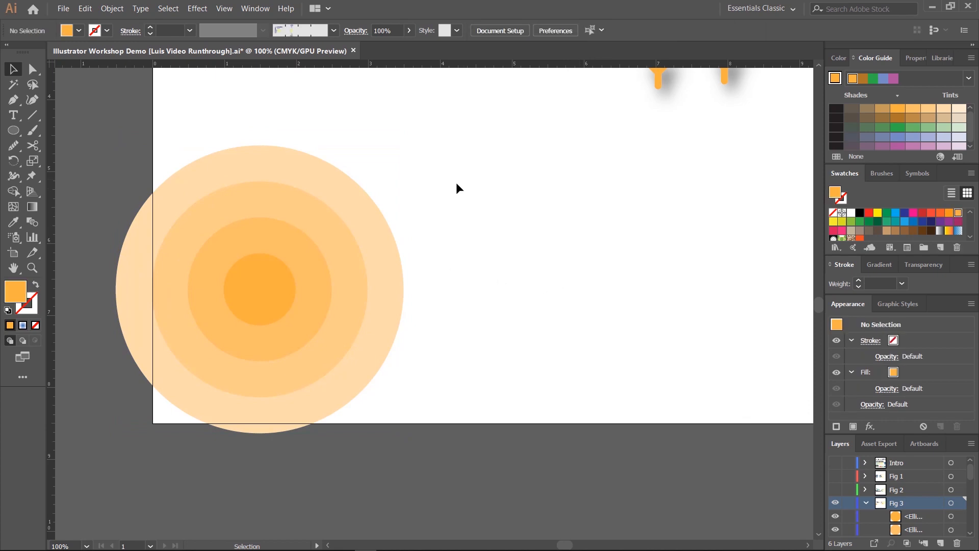
Step: Group the four concentric circles
{"action": "left_click_drag", "start_coordinate": [444, 175], "coordinate": [155, 387]}
{"action": "left_click", "coordinate": [439, 193]}
{"action": "left_click_drag", "start_coordinate": [421, 185], "coordinate": [131, 415]}
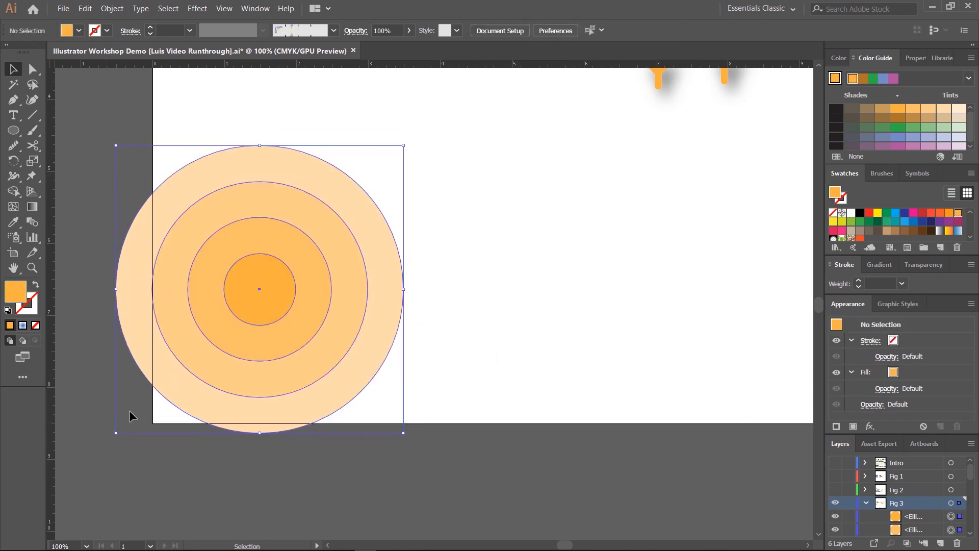
{"action": "key", "text": "ctrl+g"}
{"action": "left_click", "coordinate": [467, 272]}
Step: Move the circle group to the right part of the artboard, just below the orange Y symbols, and compare it with the reference rings
{"action": "left_click_drag", "start_coordinate": [380, 322], "coordinate": [729, 267]}
{"action": "left_click_drag", "start_coordinate": [695, 274], "coordinate": [80, 357]}
{"action": "left_click_drag", "start_coordinate": [575, 293], "coordinate": [518, 304]}
{"action": "left_click_drag", "start_coordinate": [644, 249], "coordinate": [713, 242]}
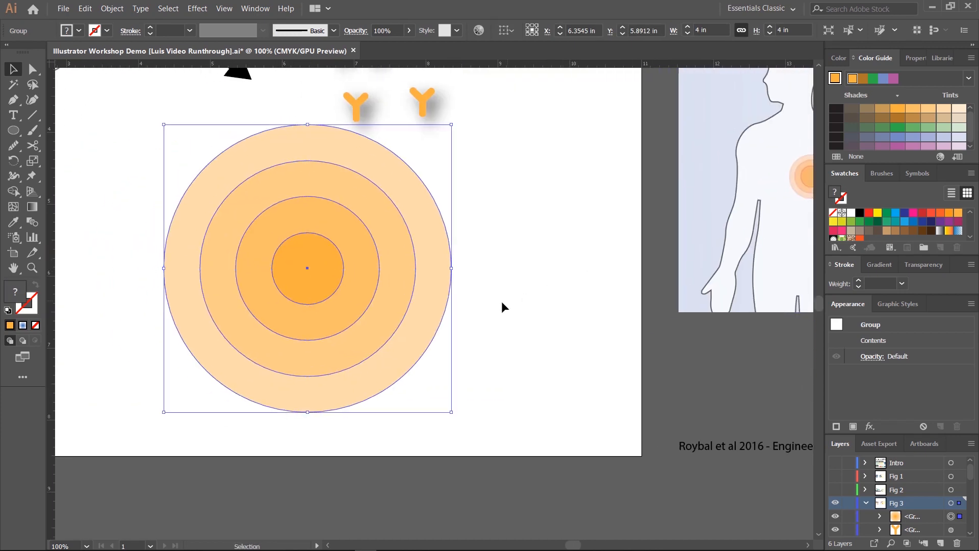
{"action": "left_click_drag", "start_coordinate": [642, 270], "coordinate": [433, 290]}
{"action": "left_click_drag", "start_coordinate": [588, 253], "coordinate": [398, 304]}
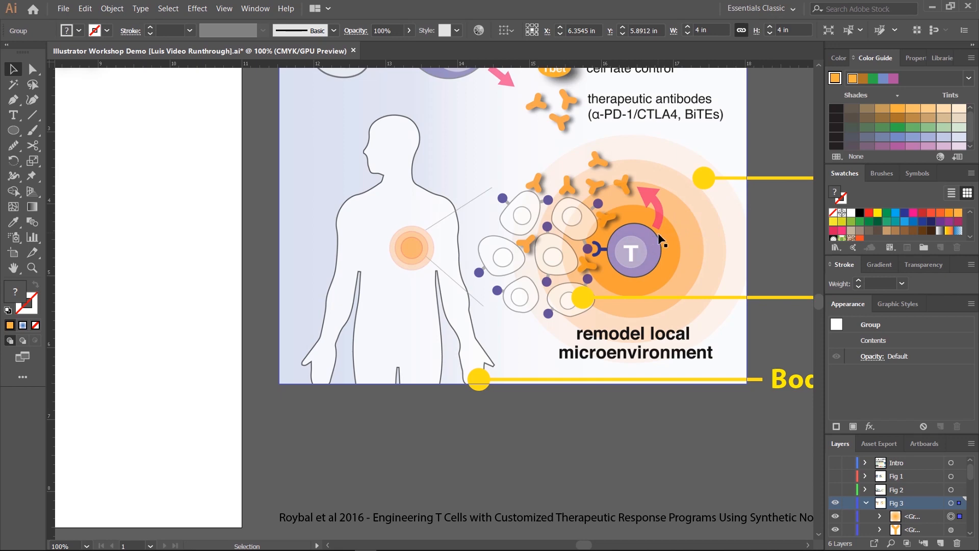
{"action": "left_click_drag", "start_coordinate": [326, 240], "coordinate": [711, 203]}
{"action": "left_click", "coordinate": [434, 250]}
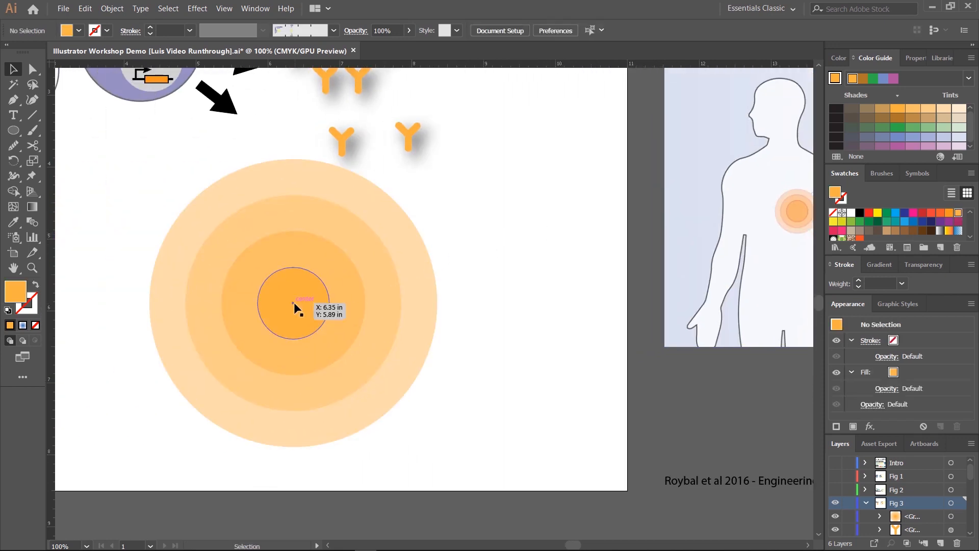
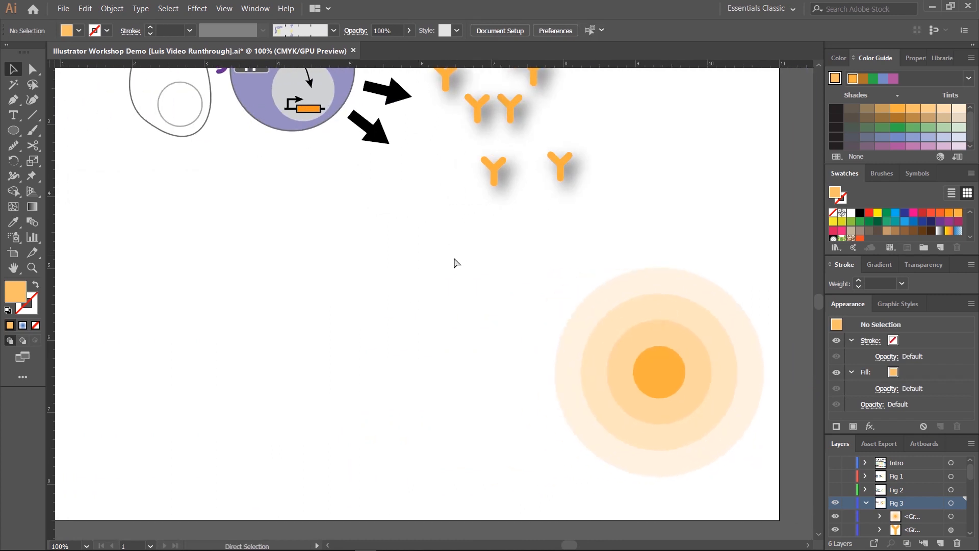
Step: Save the document and fit the whole artboard in view
{"action": "key", "text": "ctrl+s"}
{"action": "key", "text": "ctrl+0"}
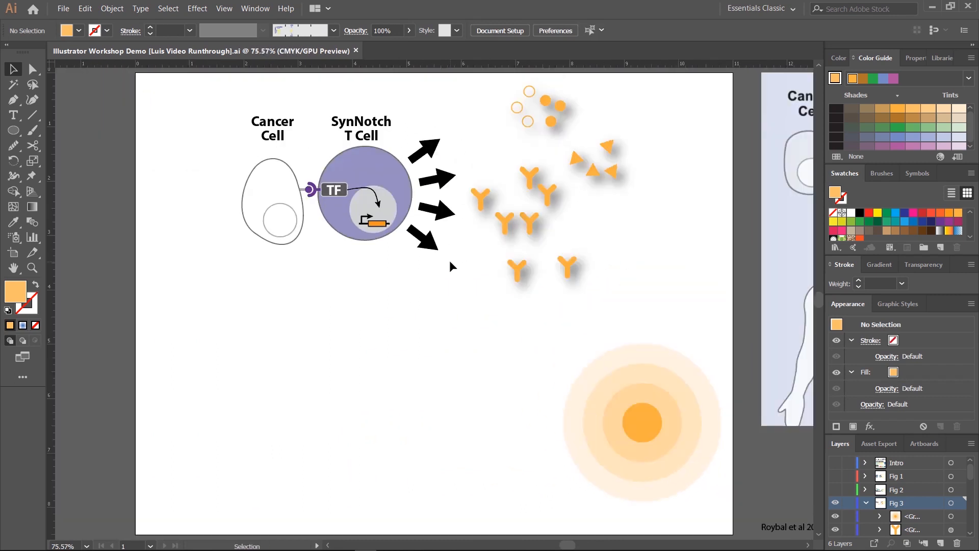
Step: Place the Silhouette image from the Assets folder below the cancer cell drawing
{"action": "left_click", "coordinate": [63, 9]}
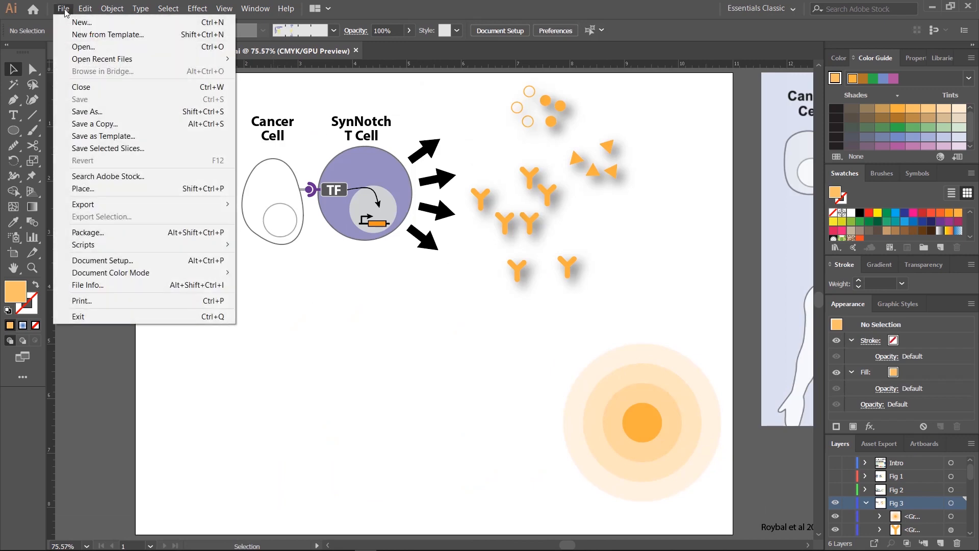
{"action": "left_click", "coordinate": [90, 190]}
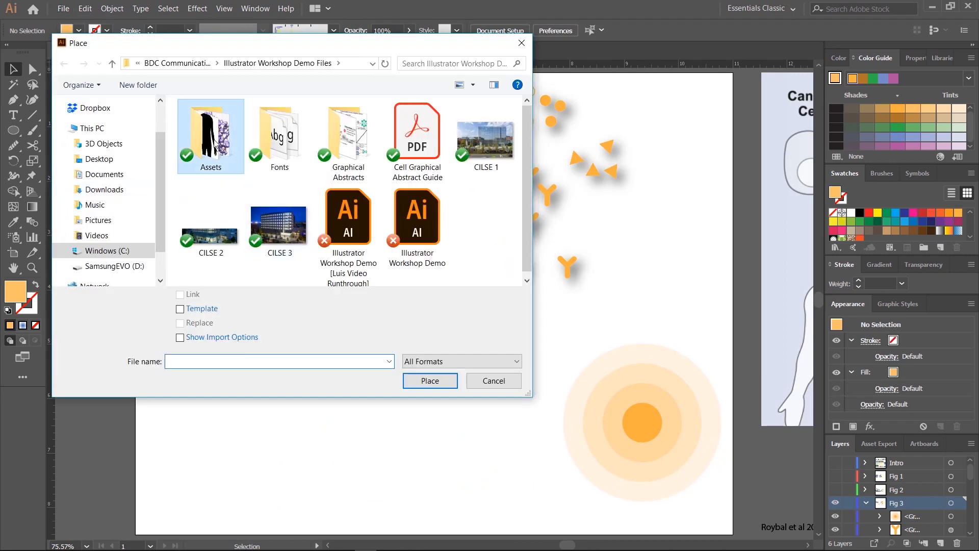
{"action": "double_click", "coordinate": [224, 147]}
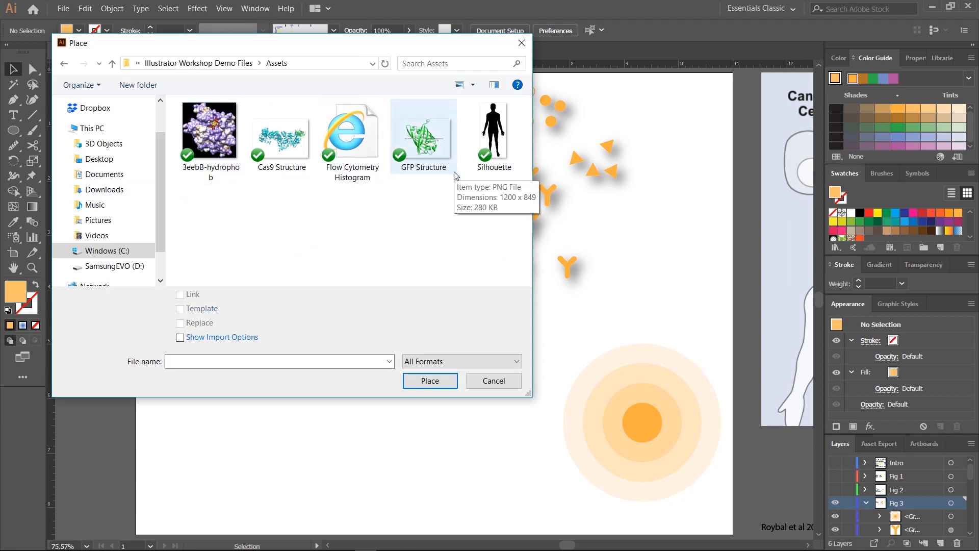
{"action": "double_click", "coordinate": [494, 125]}
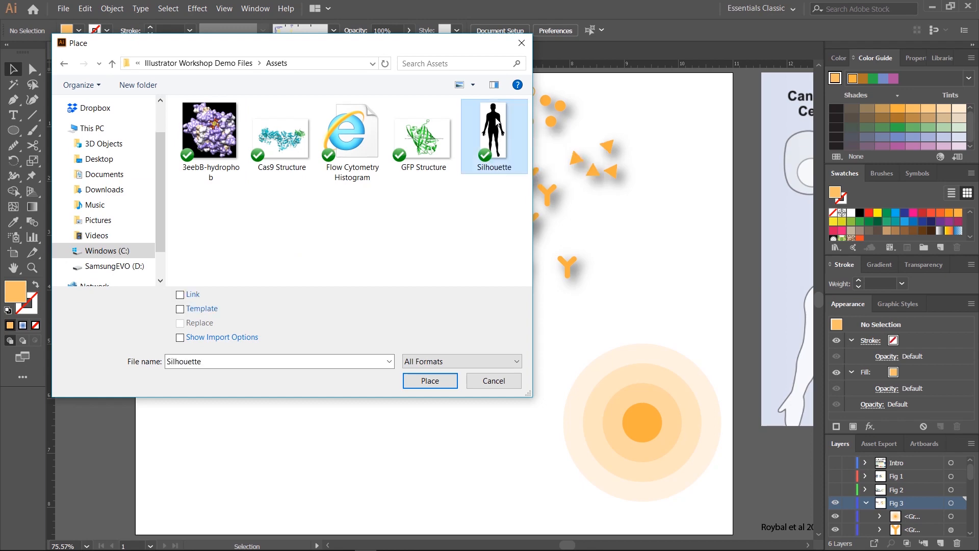
{"action": "left_click", "coordinate": [157, 280]}
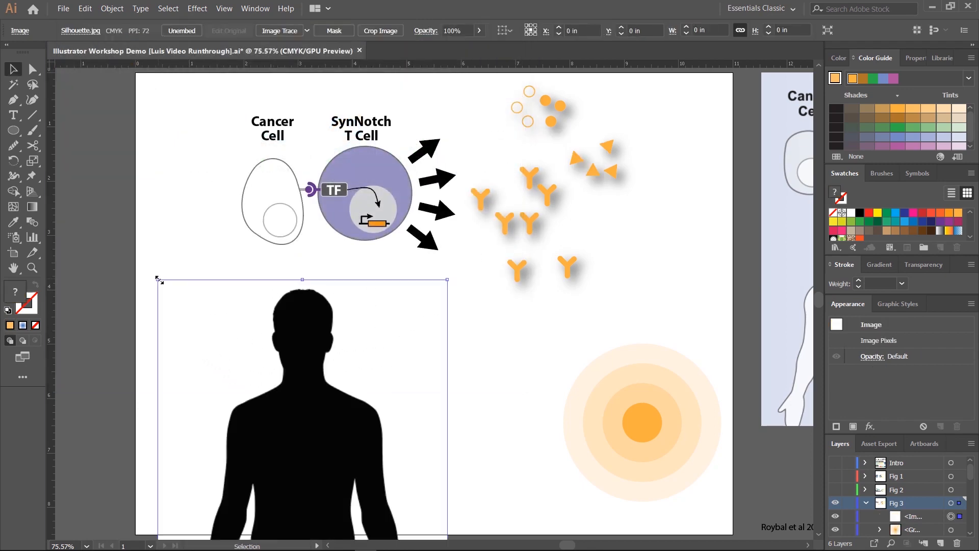
Step: Move the silhouette image up over the cell drawings on the left half of the artboard
{"action": "left_click_drag", "start_coordinate": [311, 416], "coordinate": [298, 340]}
{"action": "scroll", "coordinate": [319, 356], "scroll_direction": "down", "scroll_amount": 3}
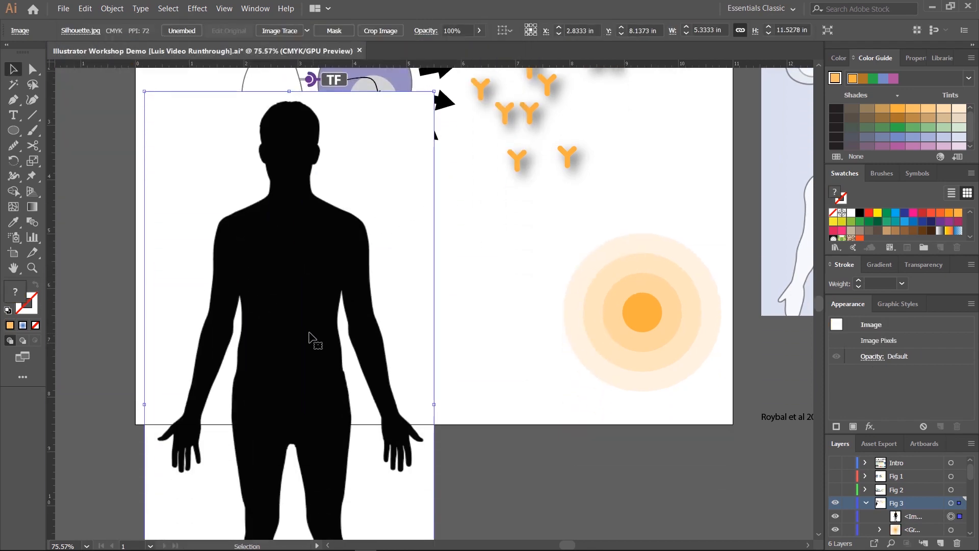
{"action": "left_click_drag", "start_coordinate": [254, 405], "coordinate": [257, 317]}
{"action": "scroll", "coordinate": [312, 319], "scroll_direction": "up", "scroll_amount": 6}
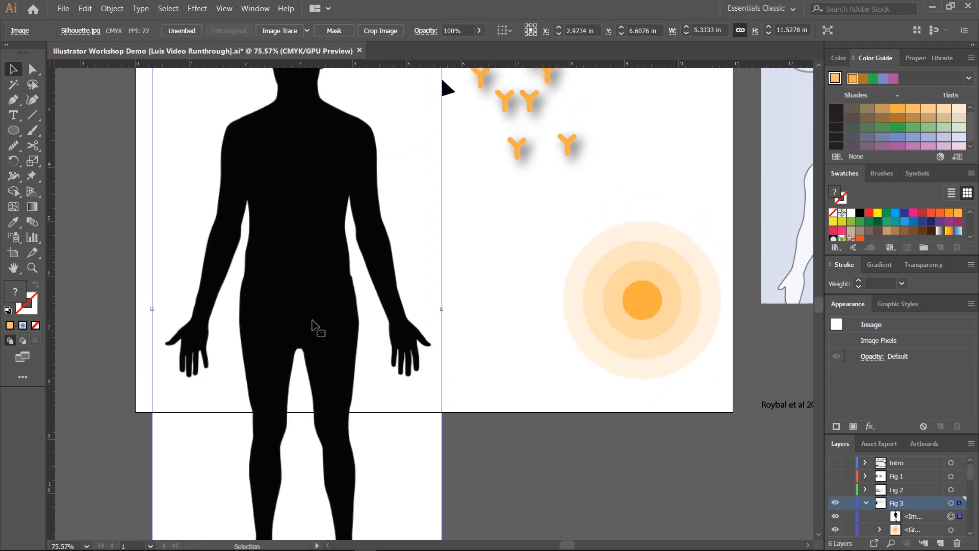
{"action": "left_click_drag", "start_coordinate": [298, 360], "coordinate": [301, 270]}
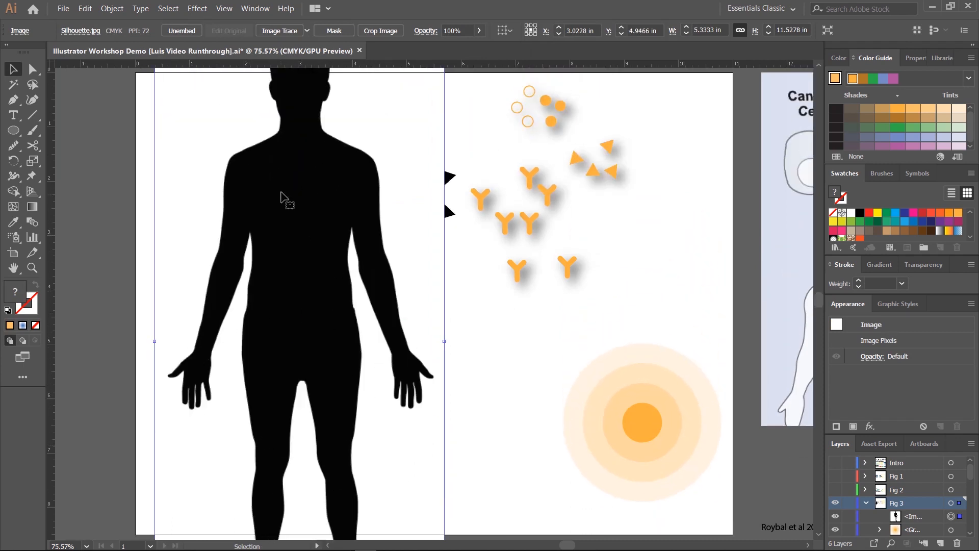
Step: Run Image Trace on the silhouette image with the default preset and expand the result into paths
{"action": "scroll", "coordinate": [321, 311], "scroll_direction": "up", "scroll_amount": 2}
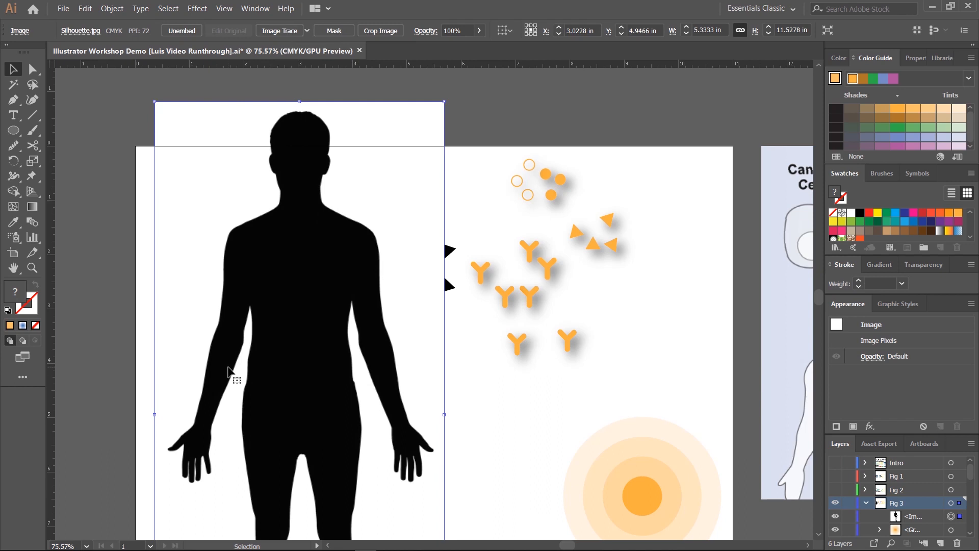
{"action": "scroll", "coordinate": [299, 262], "scroll_direction": "down", "scroll_amount": 8}
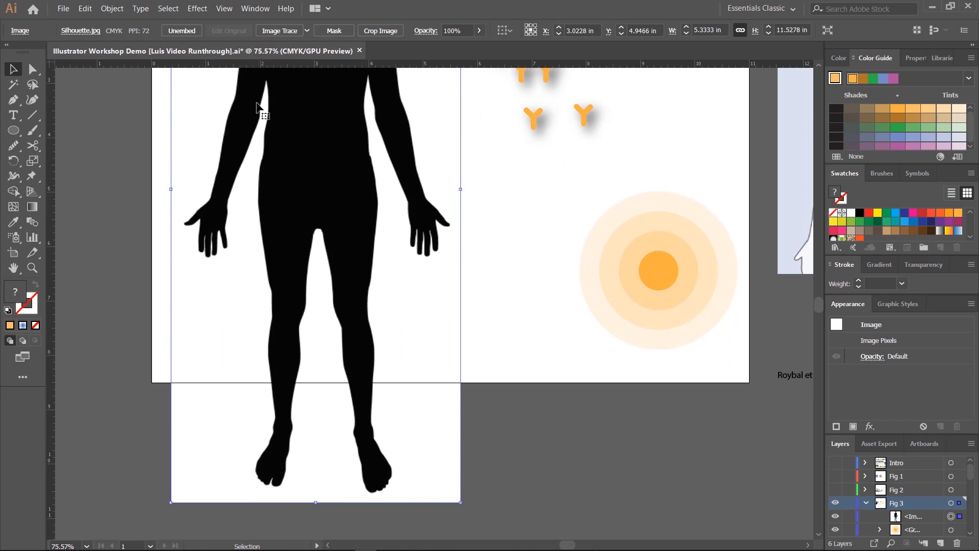
{"action": "left_click_drag", "start_coordinate": [306, 148], "coordinate": [293, 257]}
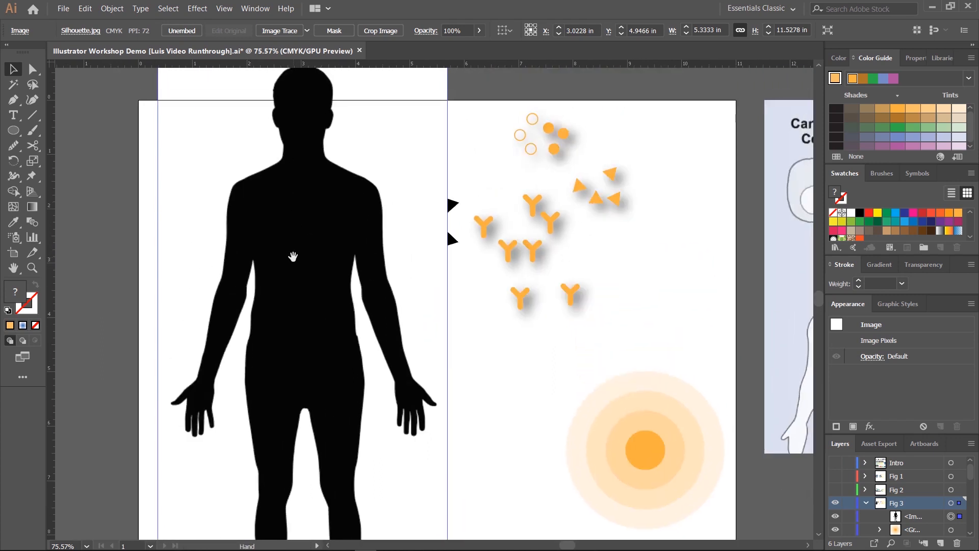
{"action": "left_click", "coordinate": [278, 34]}
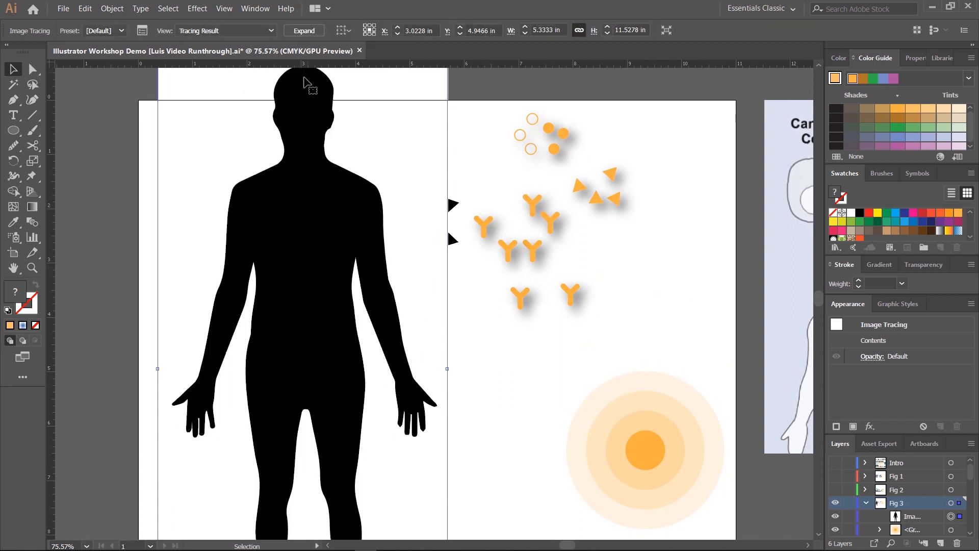
{"action": "left_click", "coordinate": [296, 36]}
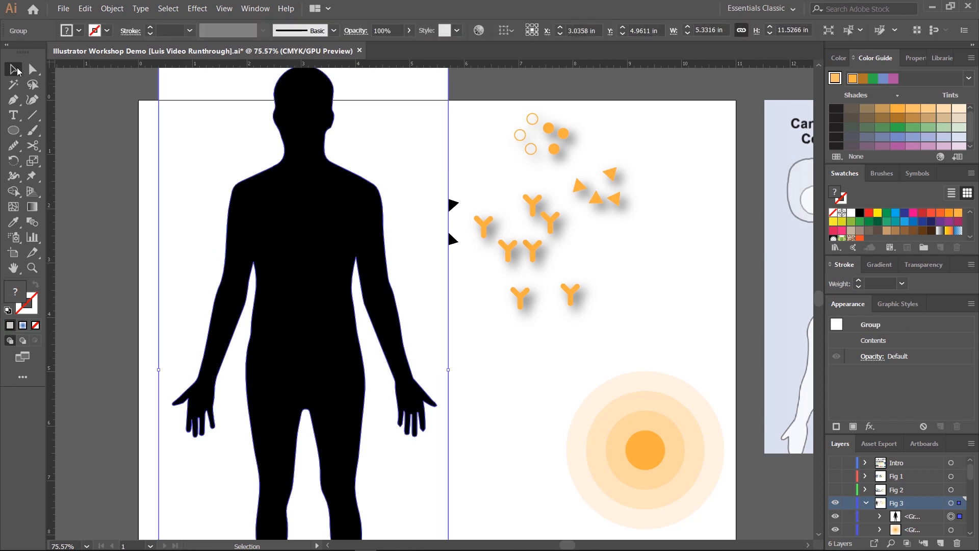
Step: Move the traced silhouette group off the artboard onto the empty canvas to its left
{"action": "left_click_drag", "start_coordinate": [171, 185], "coordinate": [215, 245]}
{"action": "key", "text": "ctrl+shift+a"}
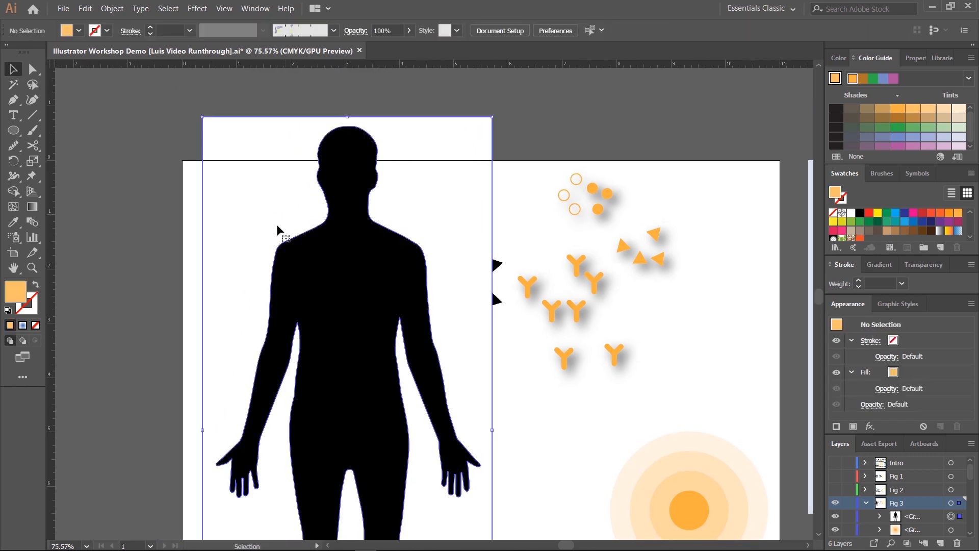
{"action": "left_click_drag", "start_coordinate": [282, 213], "coordinate": [145, 195]}
{"action": "left_click_drag", "start_coordinate": [290, 241], "coordinate": [532, 159]}
{"action": "left_click_drag", "start_coordinate": [485, 195], "coordinate": [311, 249]}
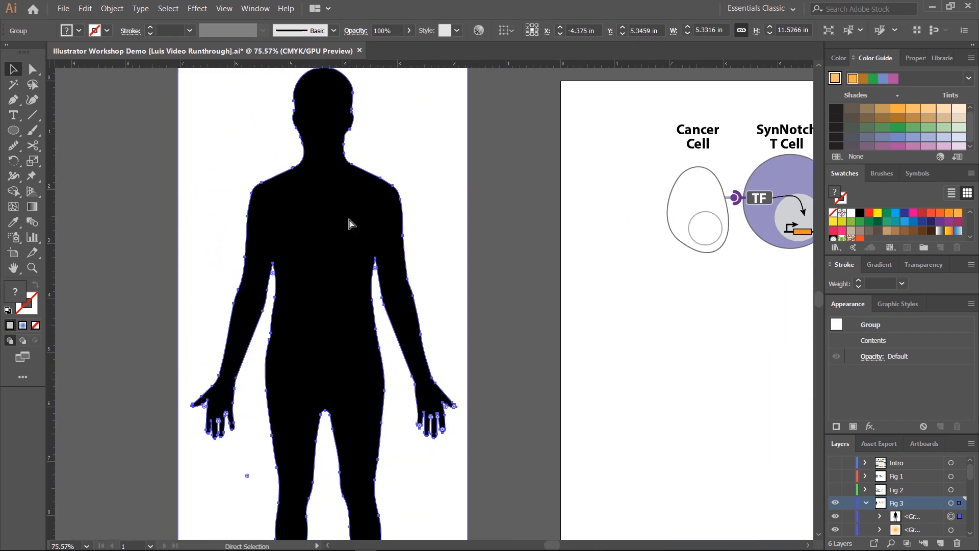
Step: Ungroup the traced artwork and delete the white background shape behind the black body
{"action": "key", "text": "ctrl+shift+g"}
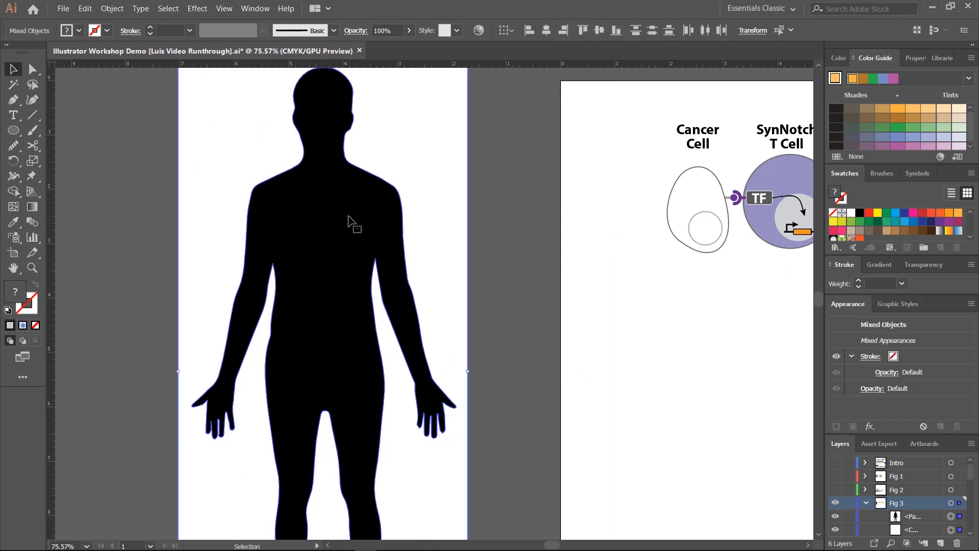
{"action": "left_click_drag", "start_coordinate": [254, 140], "coordinate": [147, 162]}
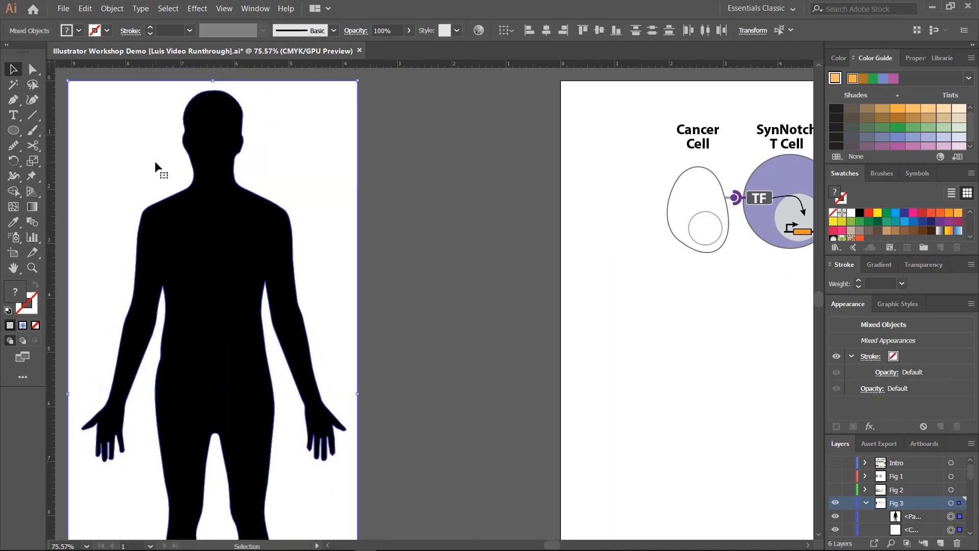
{"action": "key", "text": "ctrl"}
{"action": "left_click", "coordinate": [377, 191]}
{"action": "left_click_drag", "start_coordinate": [316, 160], "coordinate": [575, 194]}
{"action": "left_click_drag", "start_coordinate": [454, 164], "coordinate": [328, 167]}
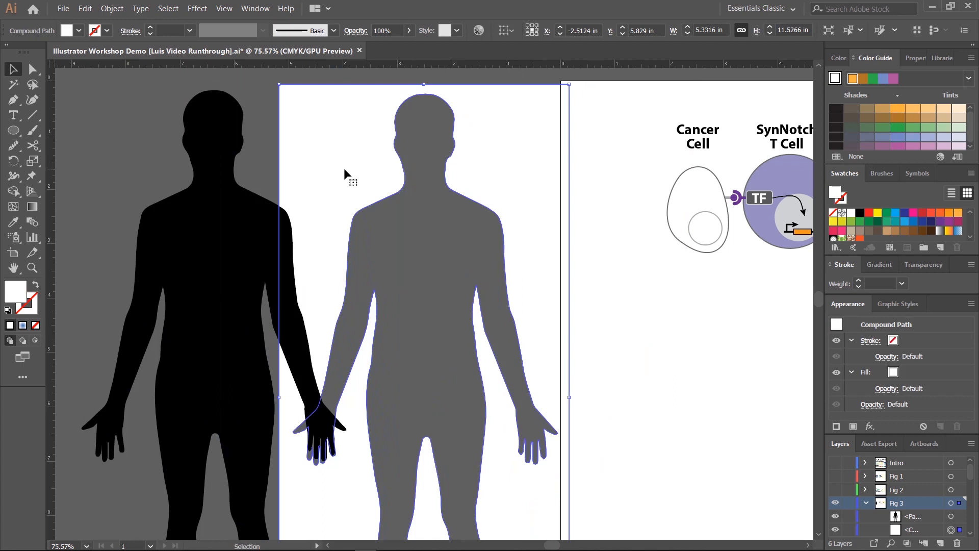
{"action": "key", "text": "ctrl+z"}
Step: Scale the black body silhouette down to about 2.59 × 5.93 in and place it on the artboard under the cancer cell
{"action": "left_click", "coordinate": [220, 217]}
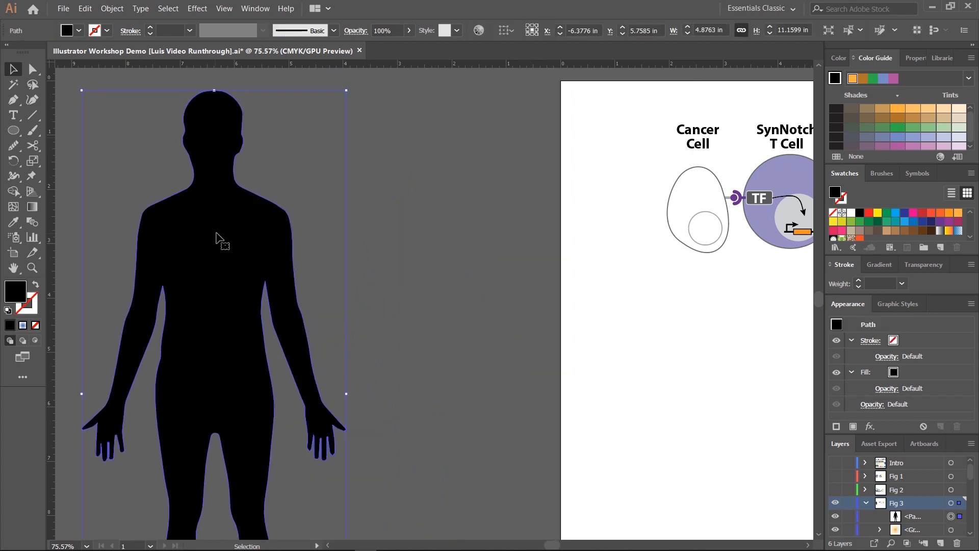
{"action": "left_click_drag", "start_coordinate": [211, 250], "coordinate": [472, 324]}
{"action": "key", "text": "space"}
{"action": "left_click_drag", "start_coordinate": [603, 142], "coordinate": [481, 426]}
{"action": "left_click_drag", "start_coordinate": [409, 505], "coordinate": [457, 298]}
{"action": "scroll", "coordinate": [640, 339], "scroll_direction": "right", "scroll_amount": 6}
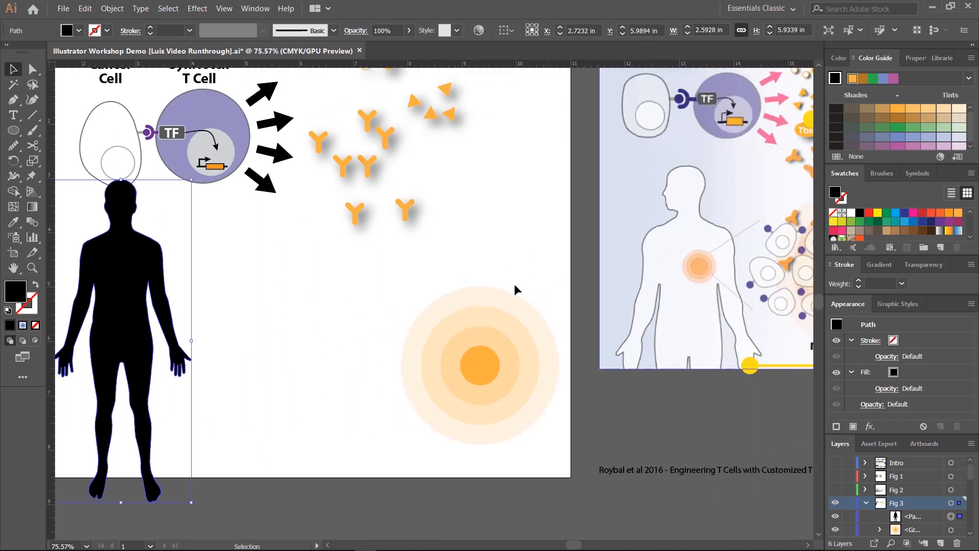
Step: Enlarge the silhouette to about 3.03 × 6.94 in and position it below the cells, with its legs extending past the artboard's lower edge
{"action": "left_click_drag", "start_coordinate": [323, 314], "coordinate": [555, 254]}
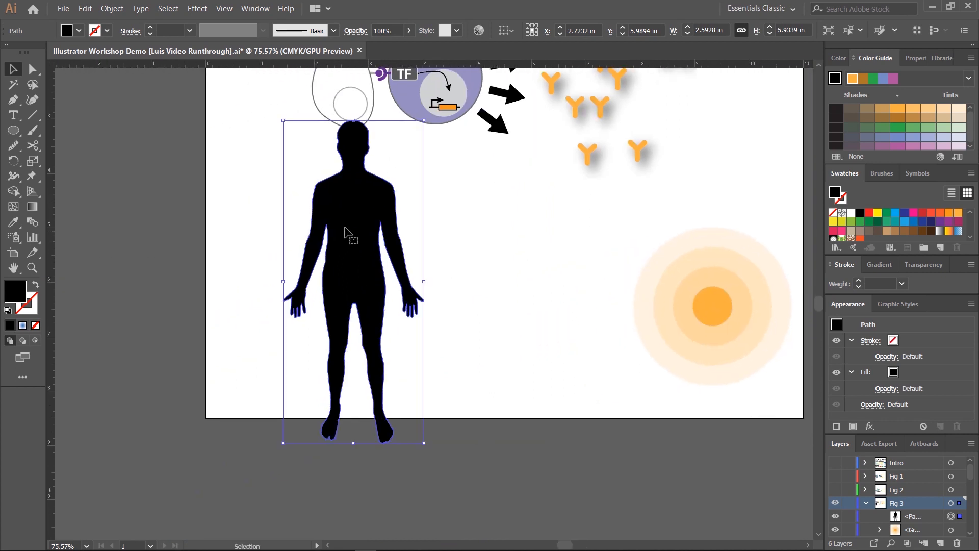
{"action": "left_click_drag", "start_coordinate": [367, 220], "coordinate": [333, 274]}
{"action": "left_click_drag", "start_coordinate": [388, 175], "coordinate": [415, 123]}
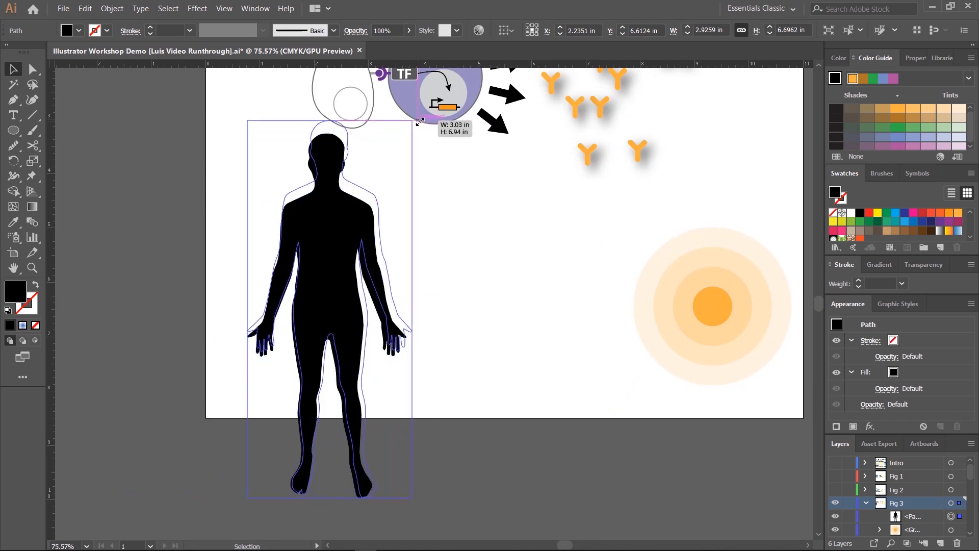
{"action": "left_click_drag", "start_coordinate": [339, 225], "coordinate": [328, 247]}
{"action": "left_click", "coordinate": [487, 260]}
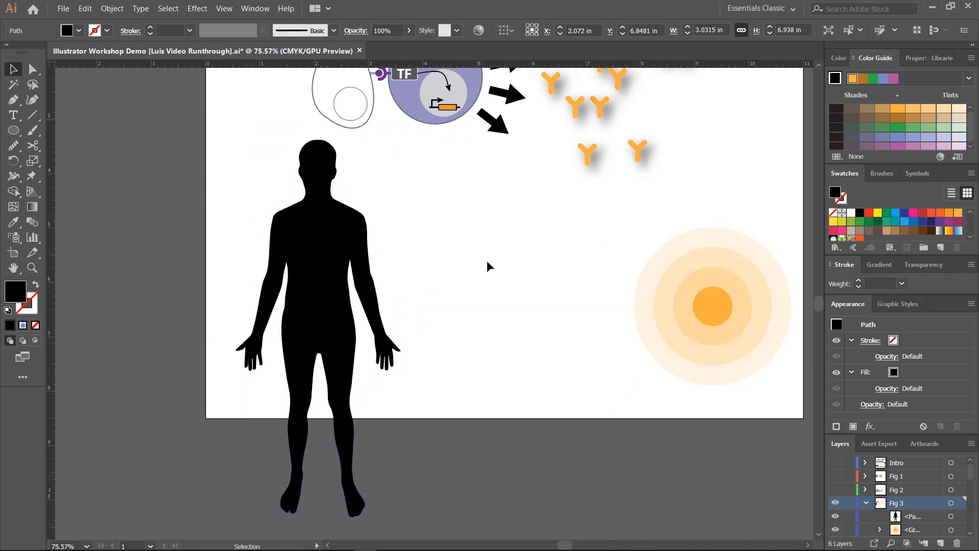
Step: Give the body silhouette a white fill and a 1 pt black stroke
{"action": "left_click_drag", "start_coordinate": [540, 262], "coordinate": [407, 284]}
{"action": "left_click", "coordinate": [169, 271]}
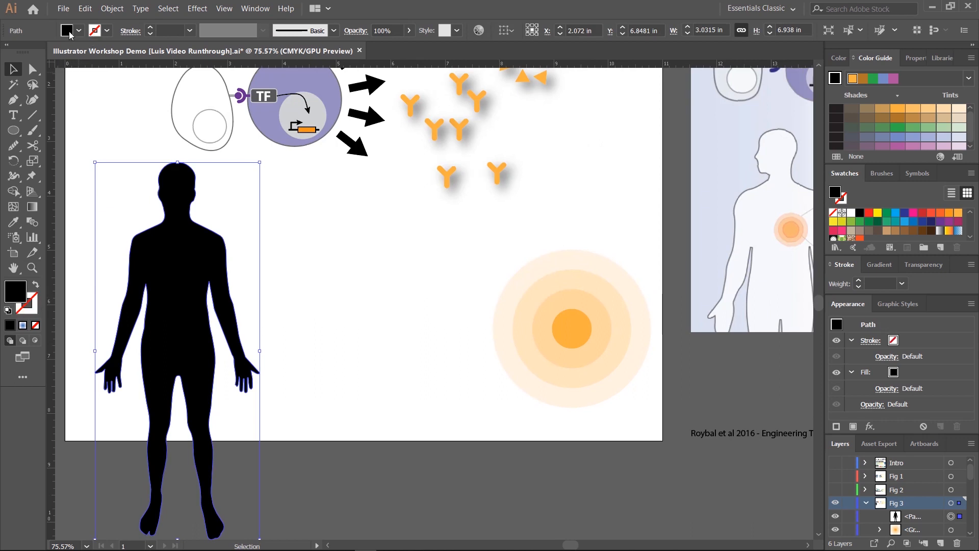
{"action": "left_click", "coordinate": [70, 34]}
{"action": "left_click", "coordinate": [26, 55]}
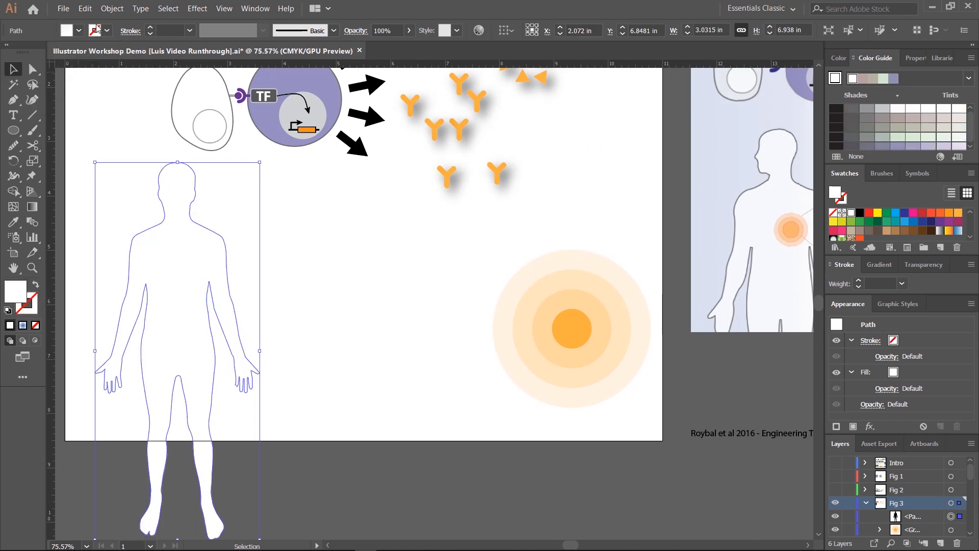
{"action": "left_click", "coordinate": [96, 31]}
{"action": "left_click", "coordinate": [36, 52]}
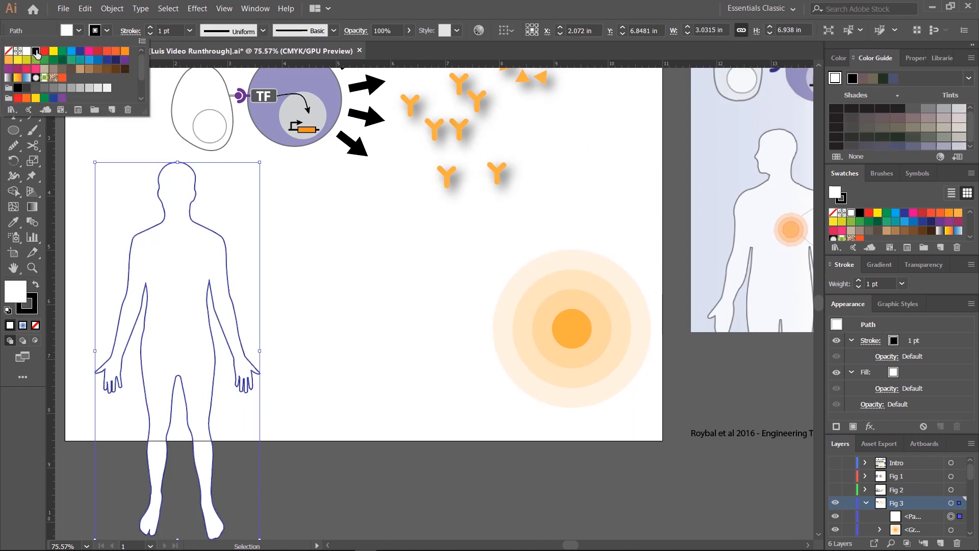
{"action": "left_click", "coordinate": [304, 284]}
{"action": "left_click", "coordinate": [303, 298]}
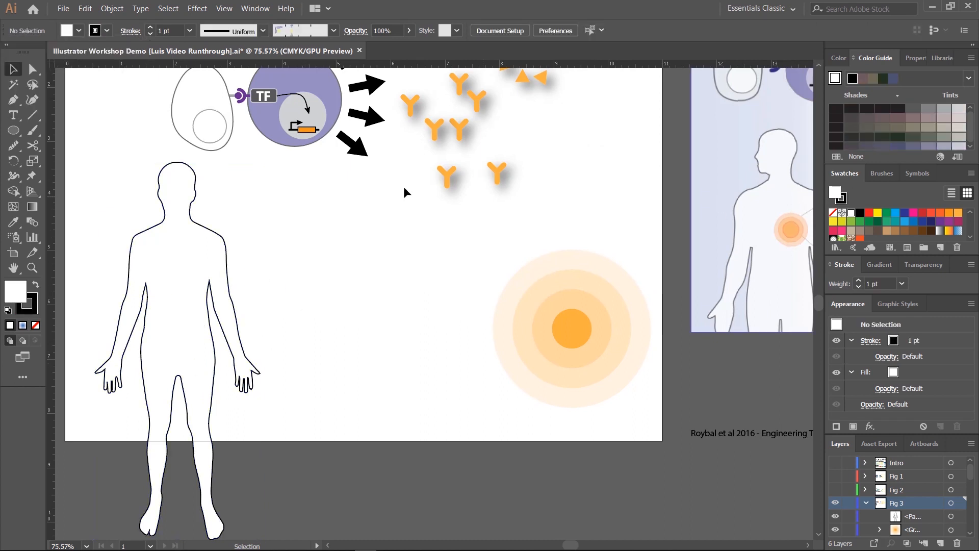
Step: Apply the cancer cell outline's appearance to the body silhouette with the Eyedropper
{"action": "left_click", "coordinate": [35, 309]}
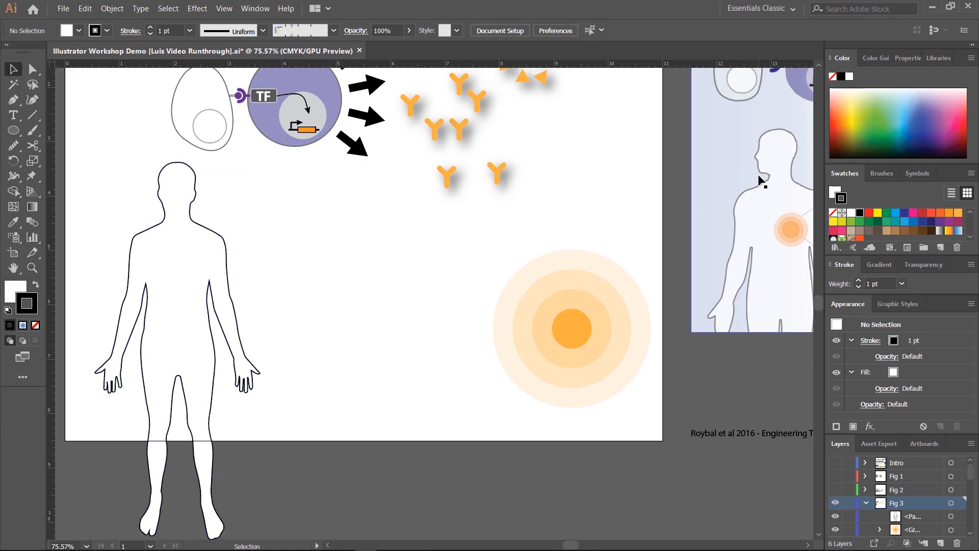
{"action": "left_click_drag", "start_coordinate": [319, 207], "coordinate": [283, 252]}
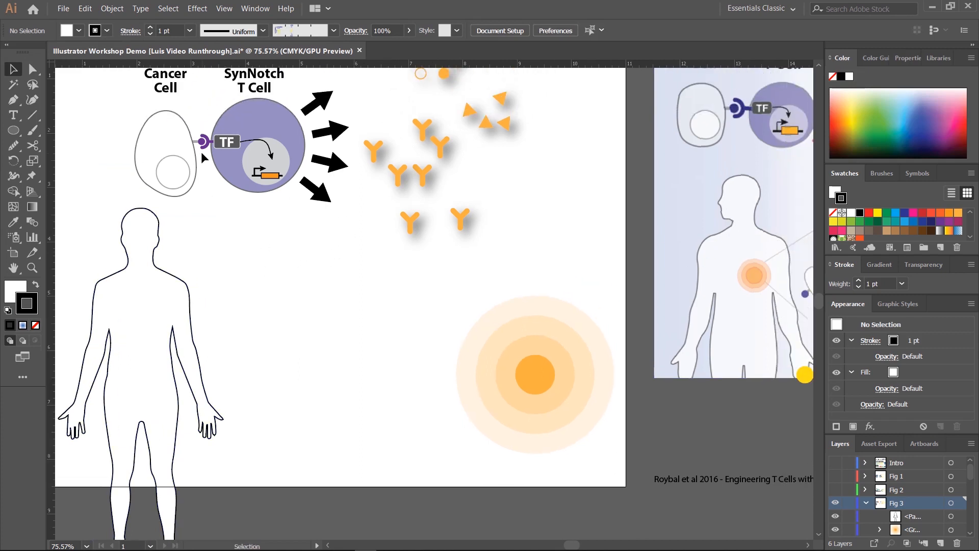
{"action": "left_click", "coordinate": [134, 230]}
{"action": "left_click", "coordinate": [13, 223]}
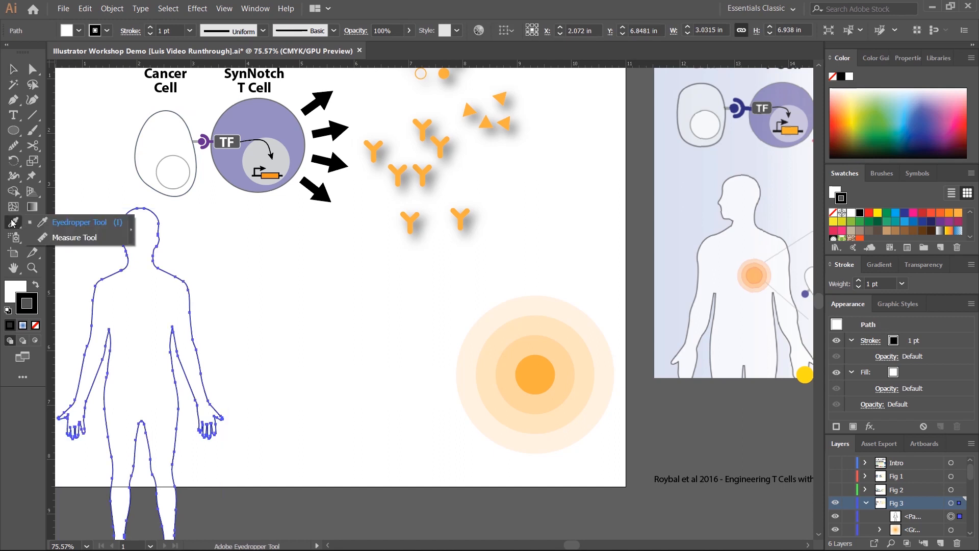
{"action": "left_click", "coordinate": [138, 139]}
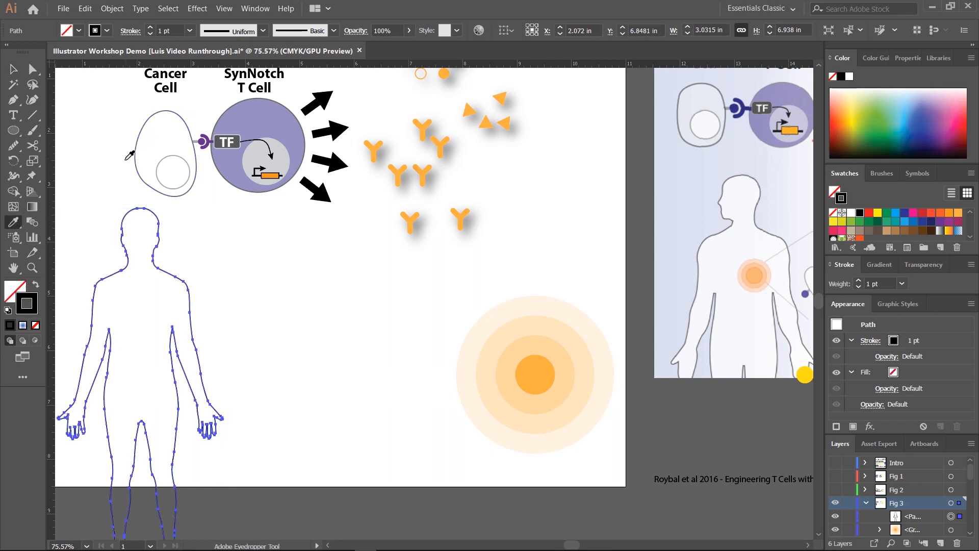
{"action": "left_click", "coordinate": [13, 69]}
{"action": "left_click", "coordinate": [195, 232]}
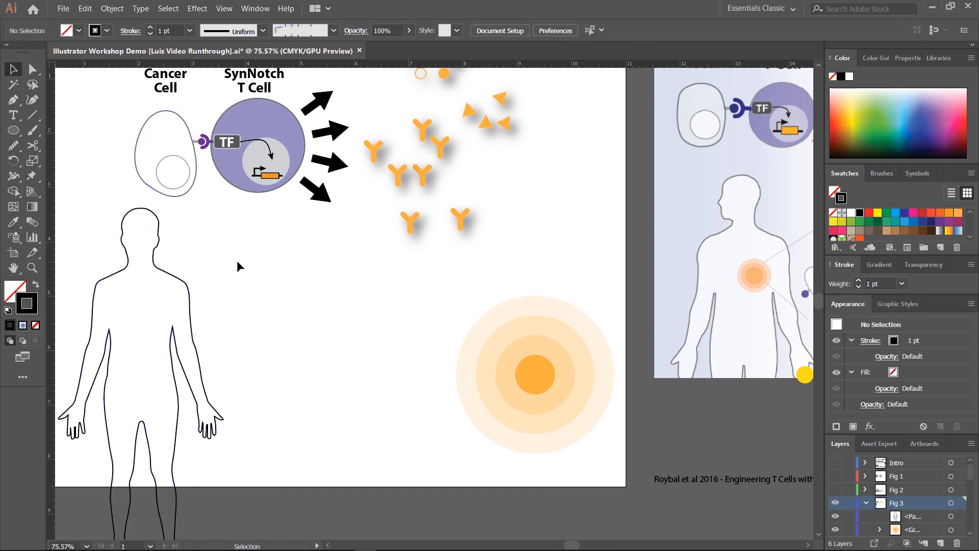
Step: With the body silhouette selected, set the Eyedropper options to pick up and apply only Focal Stroke, with Focal Fill off
{"action": "left_click", "coordinate": [171, 275]}
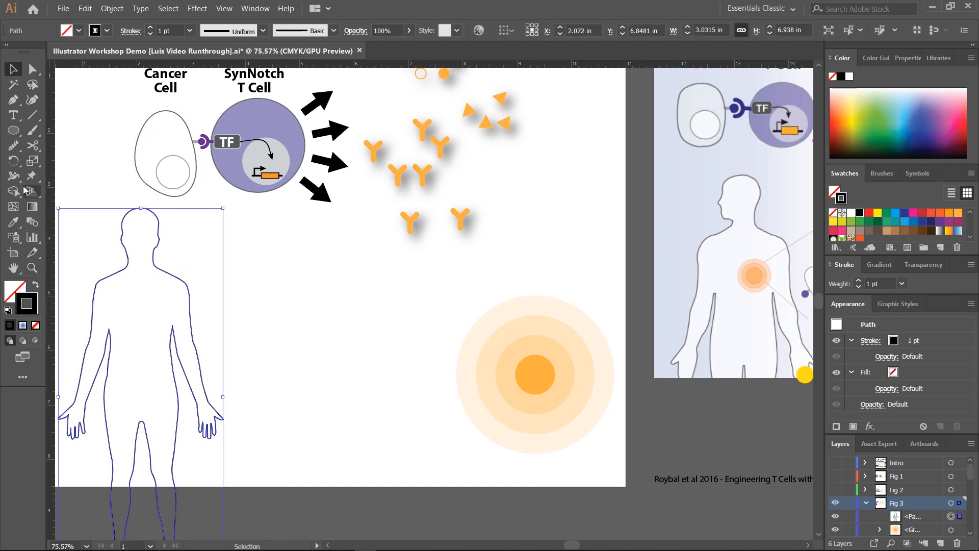
{"action": "double_click", "coordinate": [13, 222]}
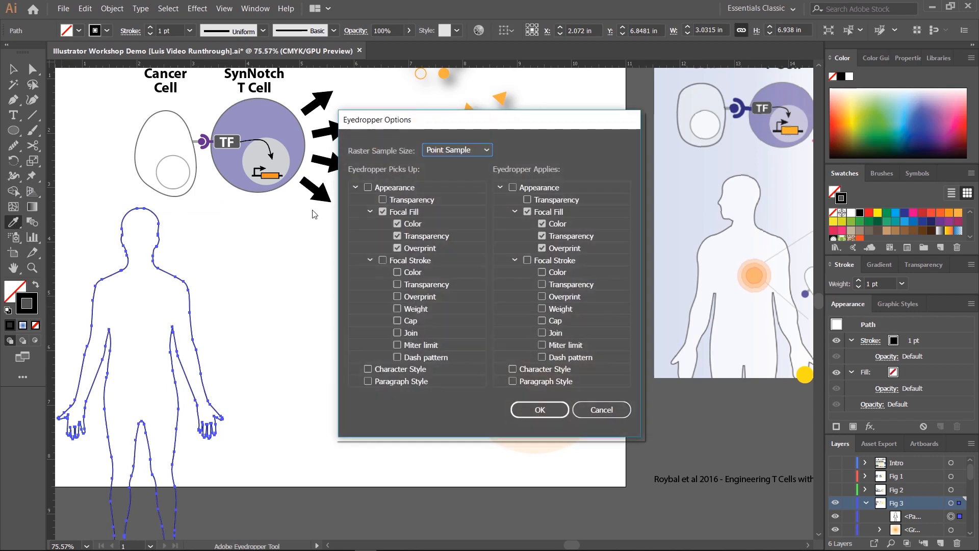
{"action": "left_click", "coordinate": [382, 212]}
{"action": "left_click", "coordinate": [527, 212]}
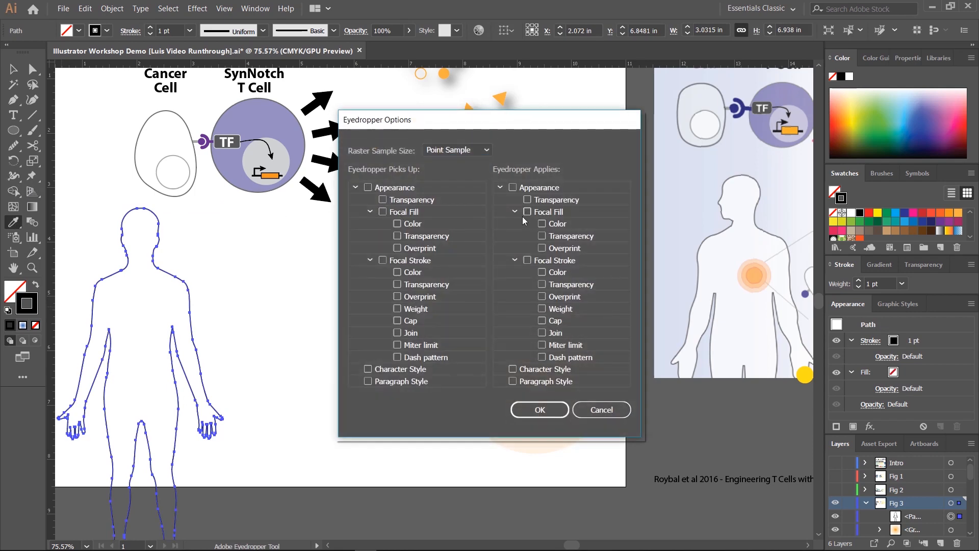
{"action": "left_click", "coordinate": [382, 260]}
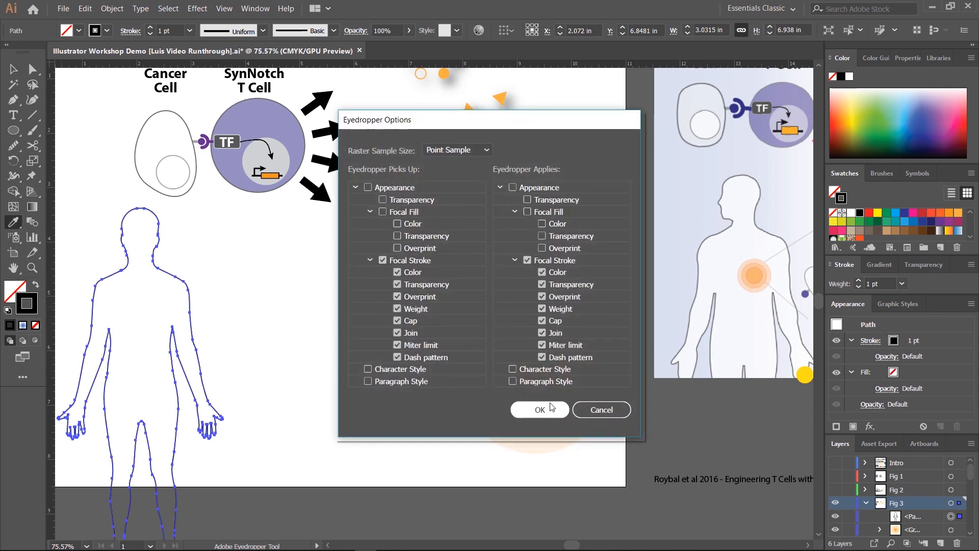
{"action": "left_click", "coordinate": [540, 410]}
Step: Sample the cancer cell's outline with the Eyedropper to give the body silhouette the same stroke, then deselect
{"action": "left_click", "coordinate": [195, 180]}
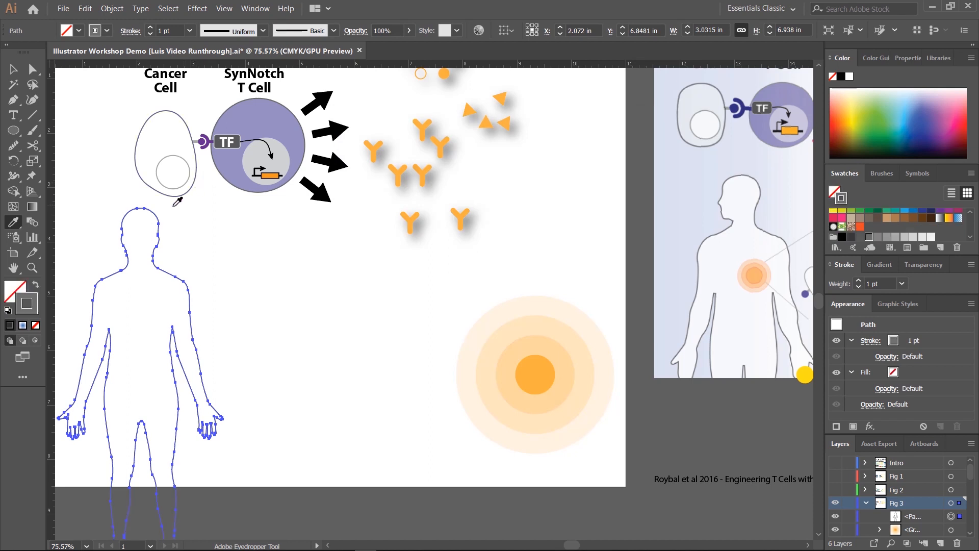
{"action": "left_click", "coordinate": [13, 68]}
{"action": "left_click", "coordinate": [305, 275]}
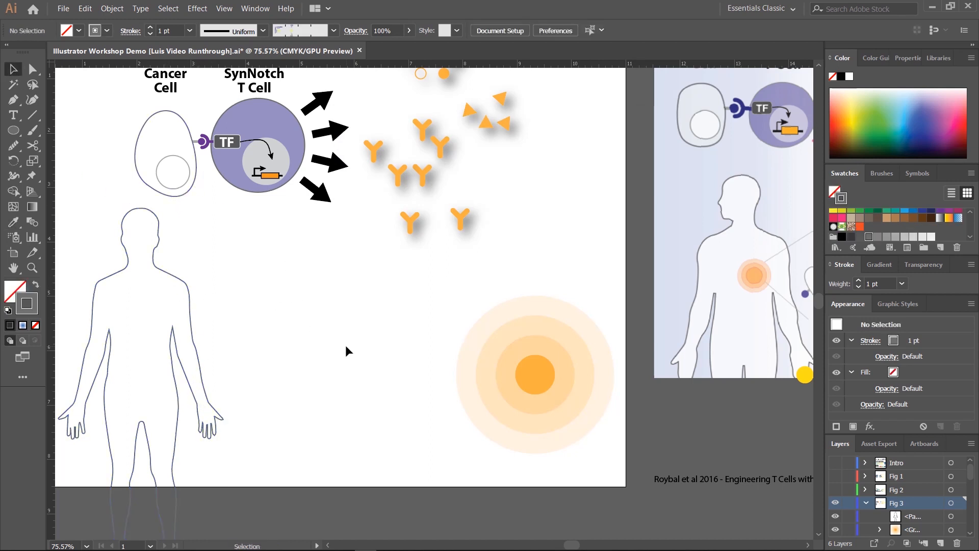
Step: Compare the body with the reference figure and draw a straight horizontal line across the silhouette's legs above the artboard's lower edge
{"action": "left_click_drag", "start_coordinate": [214, 333], "coordinate": [326, 289]}
{"action": "left_click_drag", "start_coordinate": [461, 301], "coordinate": [171, 318]}
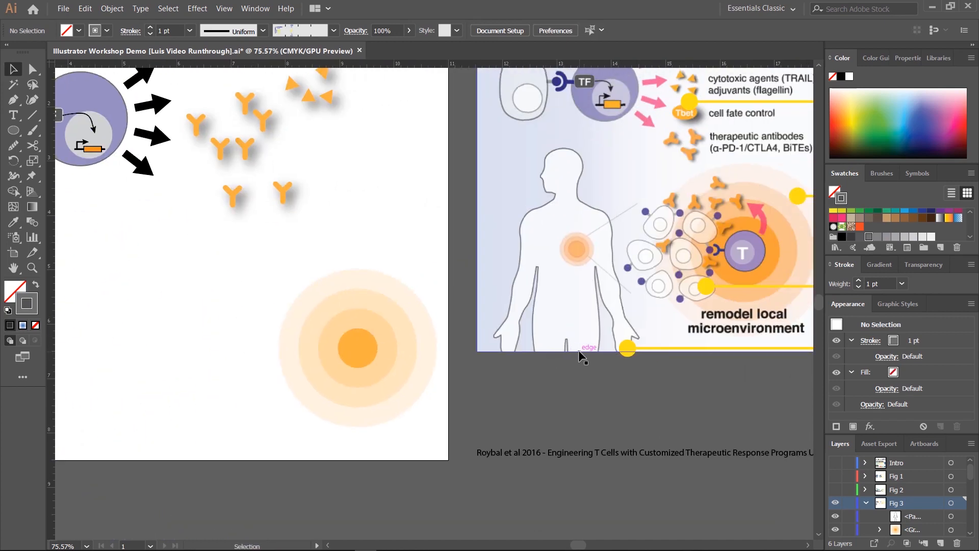
{"action": "left_click_drag", "start_coordinate": [80, 396], "coordinate": [467, 316]}
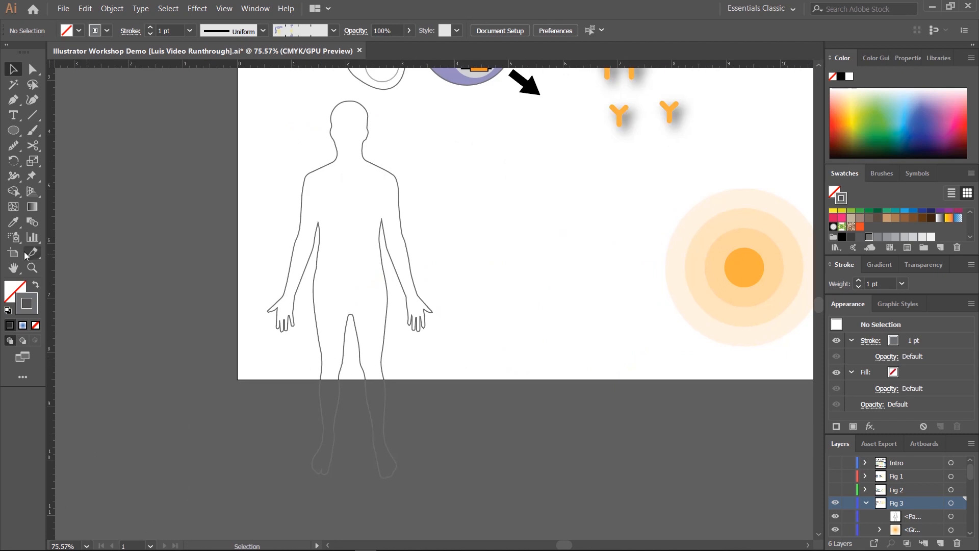
{"action": "left_click", "coordinate": [32, 115]}
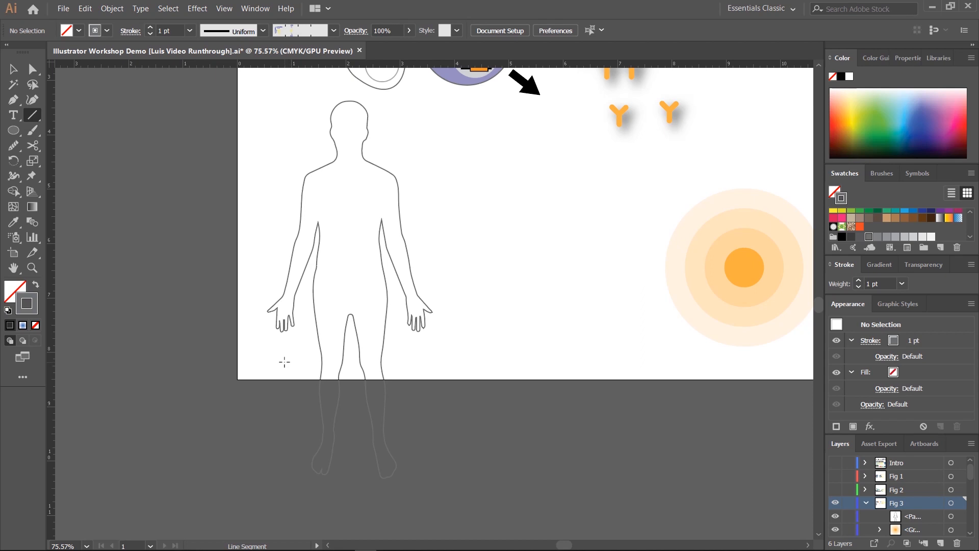
{"action": "mouse_move", "coordinate": [270, 360]}
{"action": "left_mouse_down"}
{"action": "mouse_move", "coordinate": [426, 360]}
{"action": "mouse_move", "coordinate": [414, 360]}
{"action": "left_mouse_up"}
{"action": "left_click", "coordinate": [12, 72]}
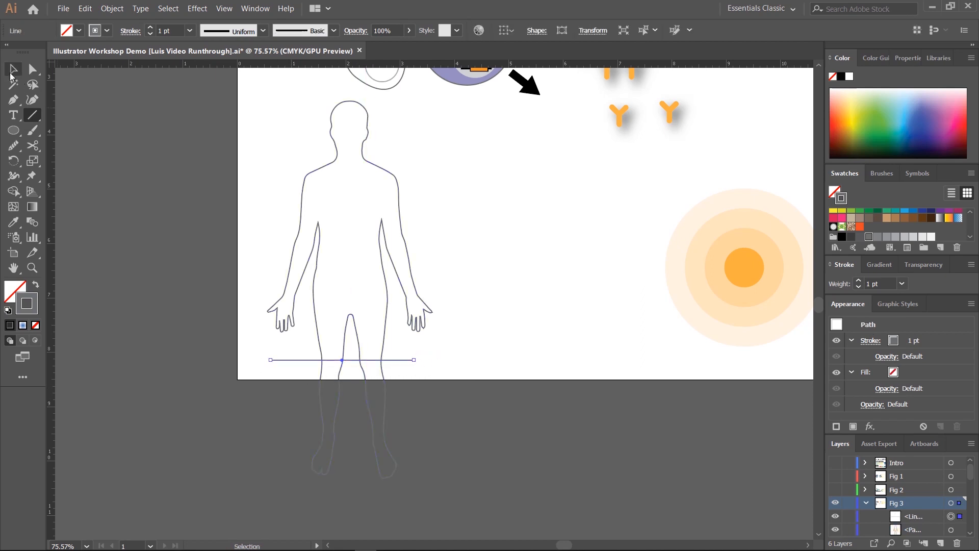
{"action": "left_click", "coordinate": [12, 71]}
Step: Delete the horizontal line drawn across the silhouette's legs
{"action": "left_click", "coordinate": [378, 247]}
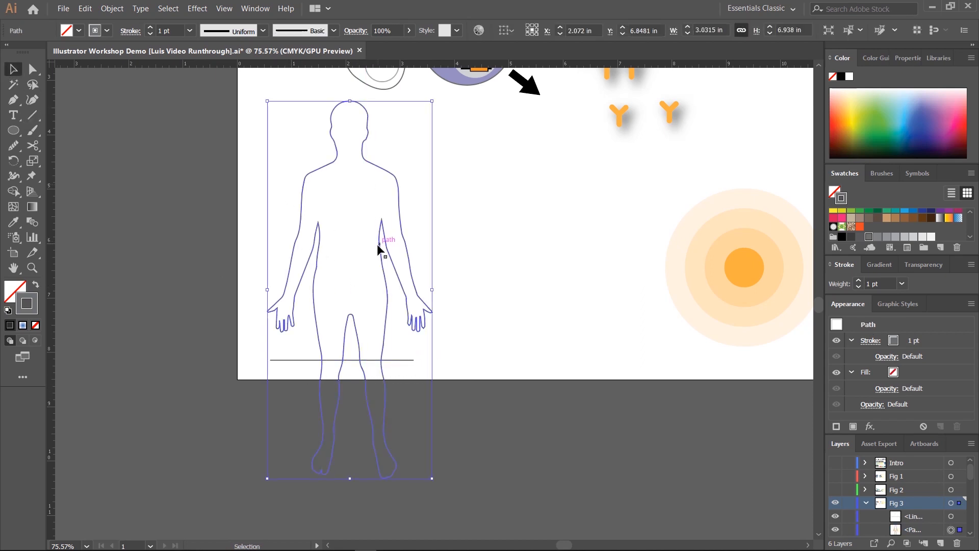
{"action": "left_click", "coordinate": [301, 360], "text": "shift"}
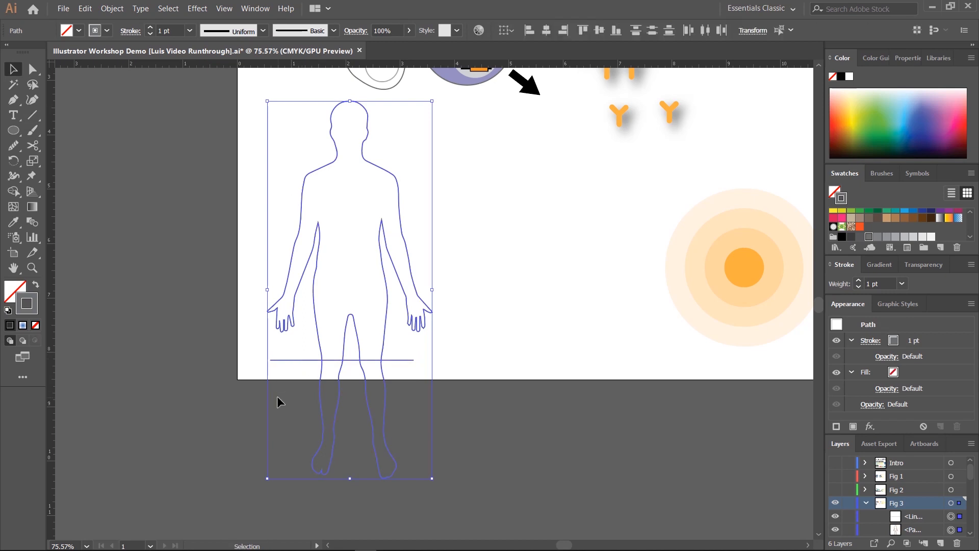
{"action": "key", "text": "ctrl+plus"}
{"action": "key", "text": "ctrl+plus"}
{"action": "key", "text": "ctrl+plus"}
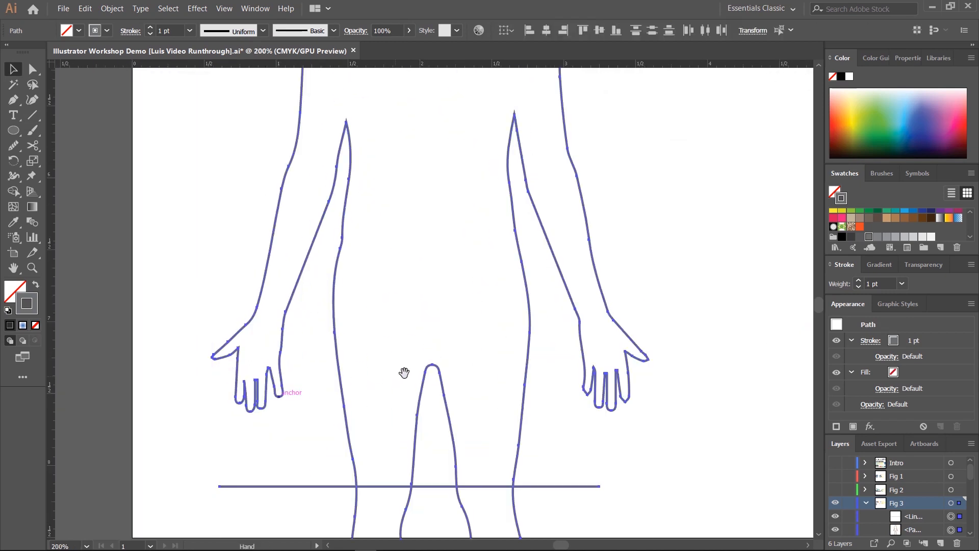
{"action": "left_click_drag", "start_coordinate": [404, 372], "coordinate": [362, 223]}
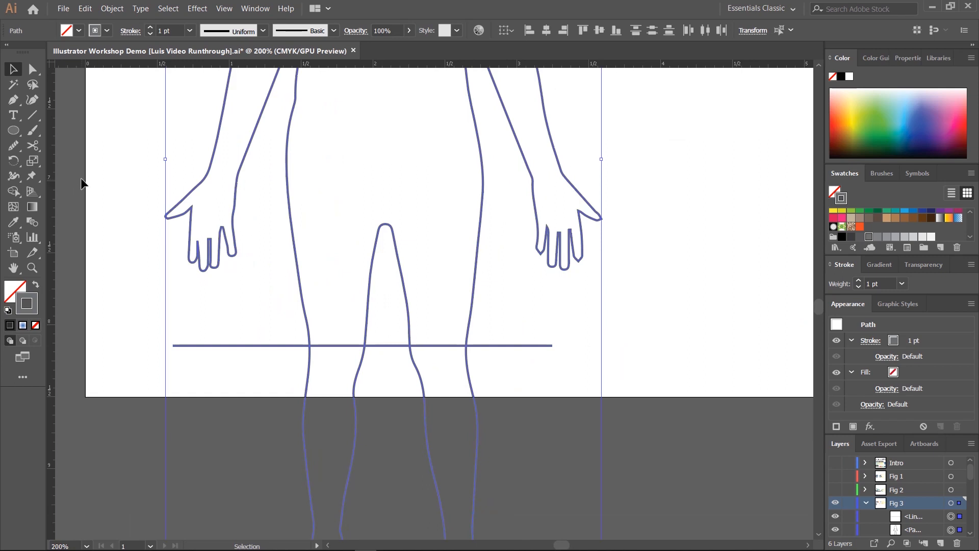
{"action": "left_click", "coordinate": [14, 100]}
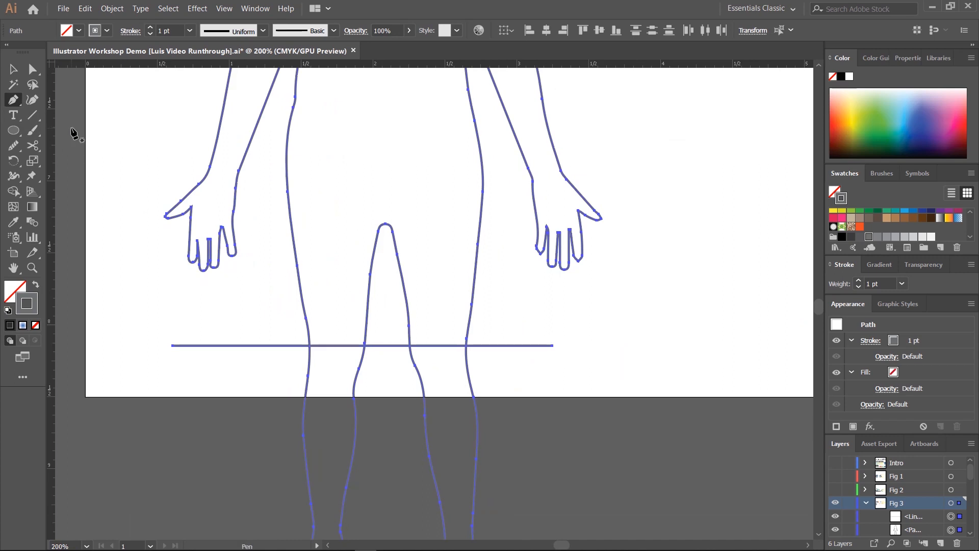
{"action": "key", "text": "v"}
{"action": "left_click", "coordinate": [235, 330]}
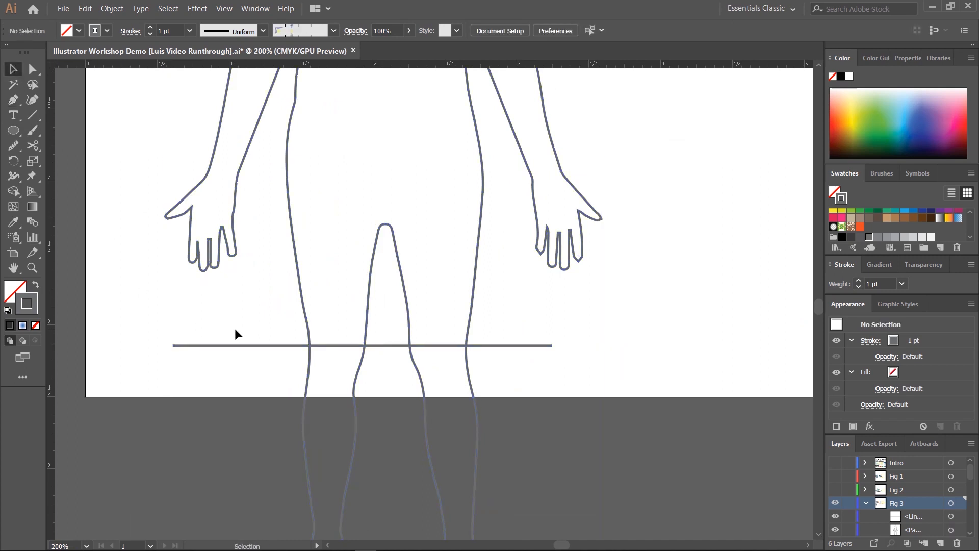
{"action": "left_click", "coordinate": [280, 345]}
{"action": "key", "text": "Delete"}
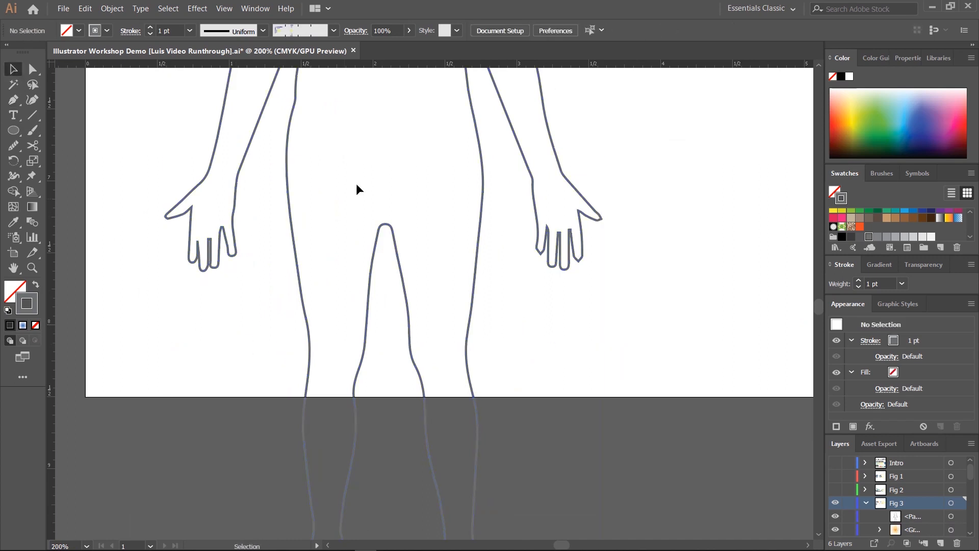
Step: Place a horizontal ruler guide across the silhouette's legs at about Y 8.23 in and lock it
{"action": "left_click_drag", "start_coordinate": [405, 68], "coordinate": [414, 358]}
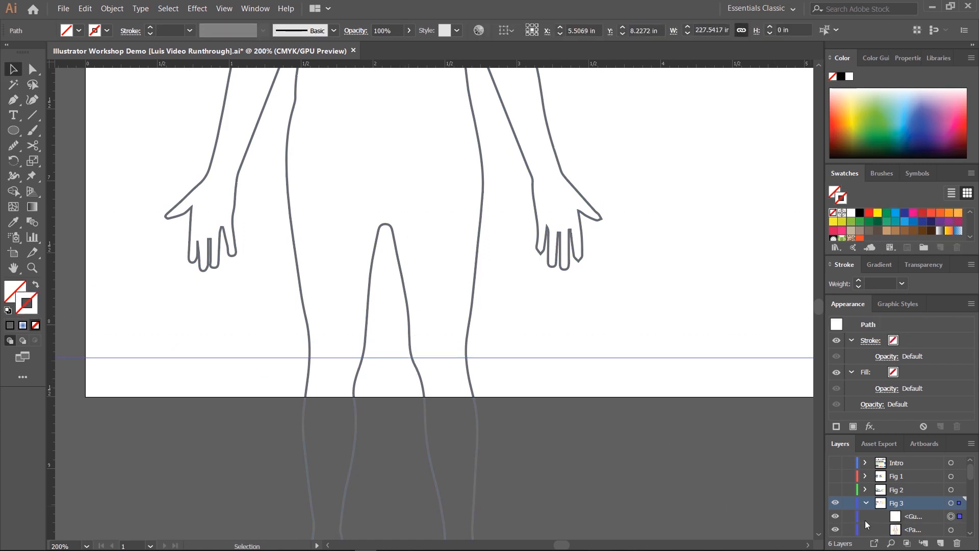
{"action": "left_click", "coordinate": [850, 513]}
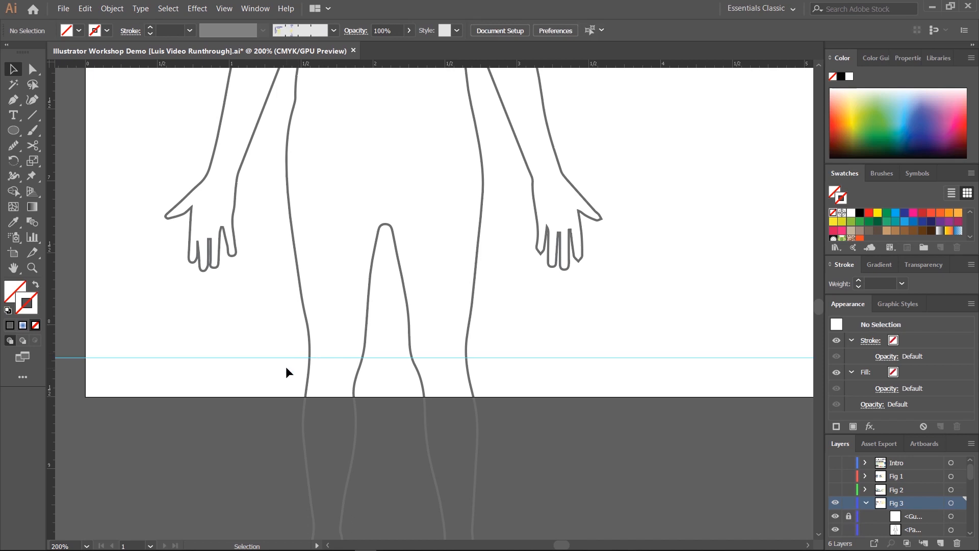
Step: Add anchor points to the body silhouette's path at the four places where the leg outlines cross the guide
{"action": "key", "text": "ctrl+plus"}
{"action": "key", "text": "ctrl+plus"}
{"action": "key", "text": "ctrl+plus"}
{"action": "left_click_drag", "start_coordinate": [286, 367], "coordinate": [362, 263]}
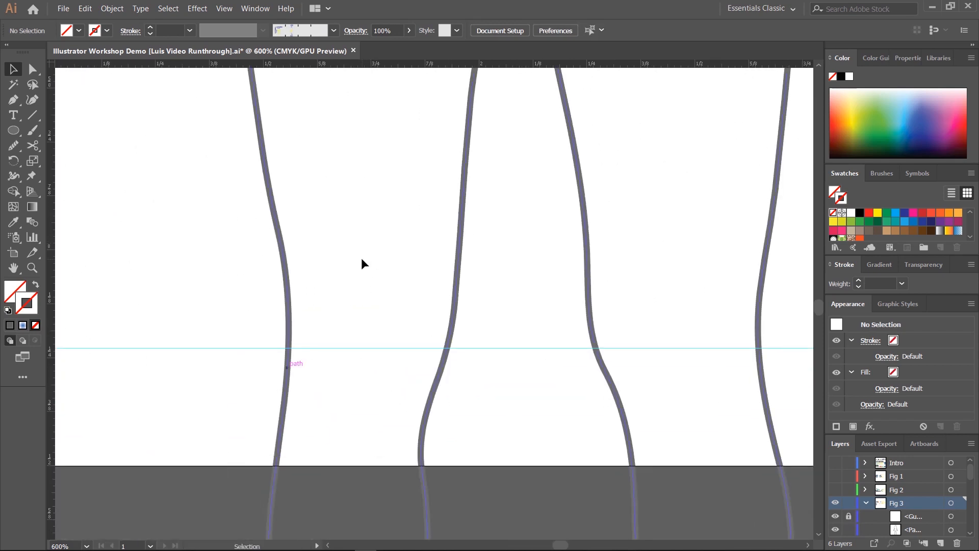
{"action": "left_click_drag", "start_coordinate": [222, 224], "coordinate": [344, 350]}
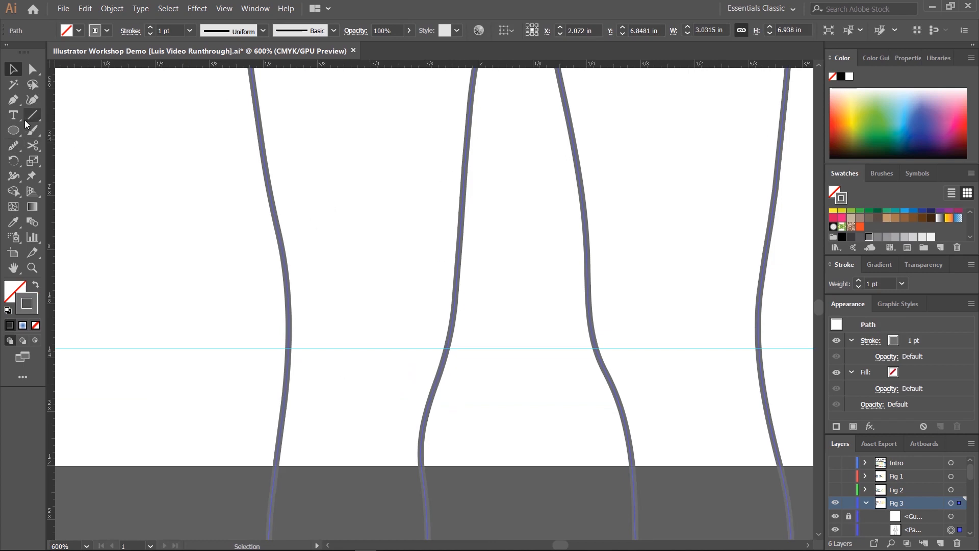
{"action": "left_click", "coordinate": [13, 100]}
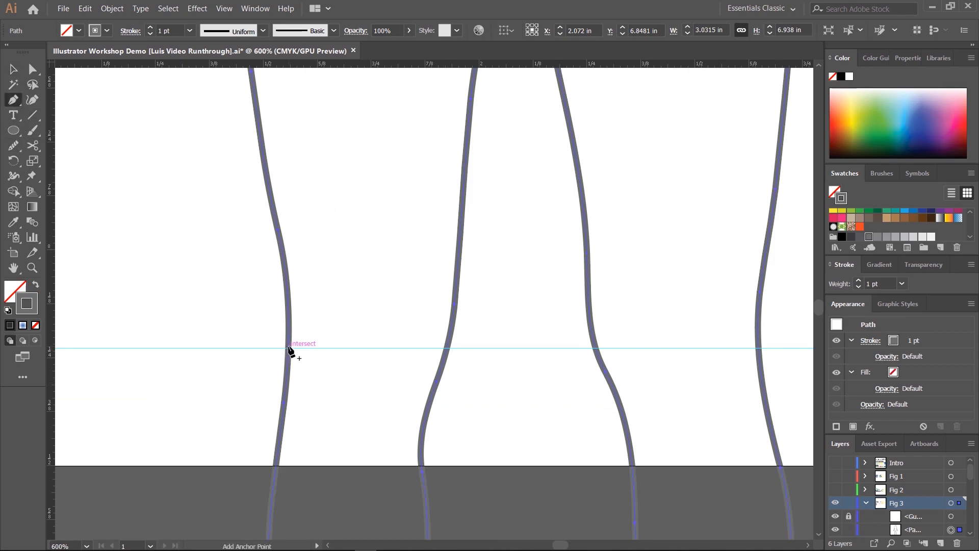
{"action": "left_click", "coordinate": [288, 349]}
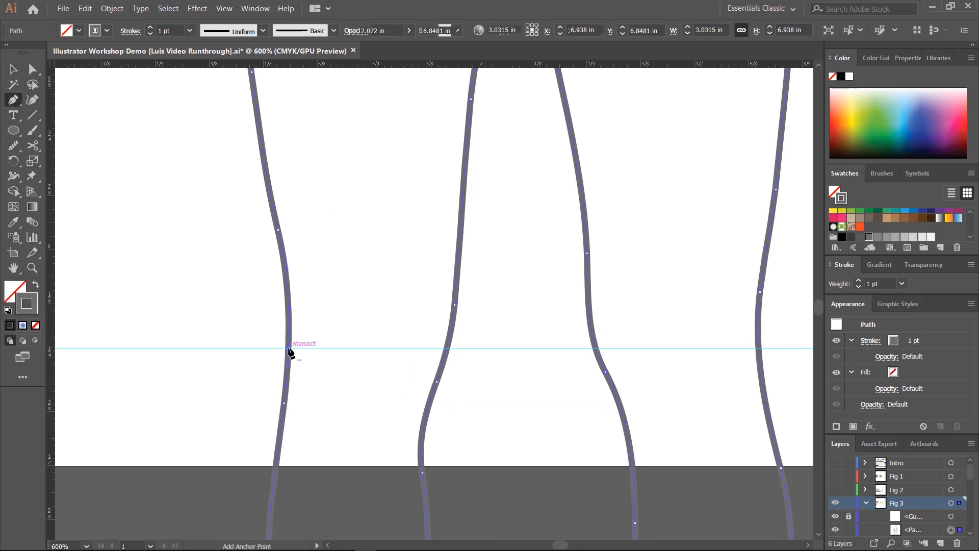
{"action": "left_click", "coordinate": [446, 349]}
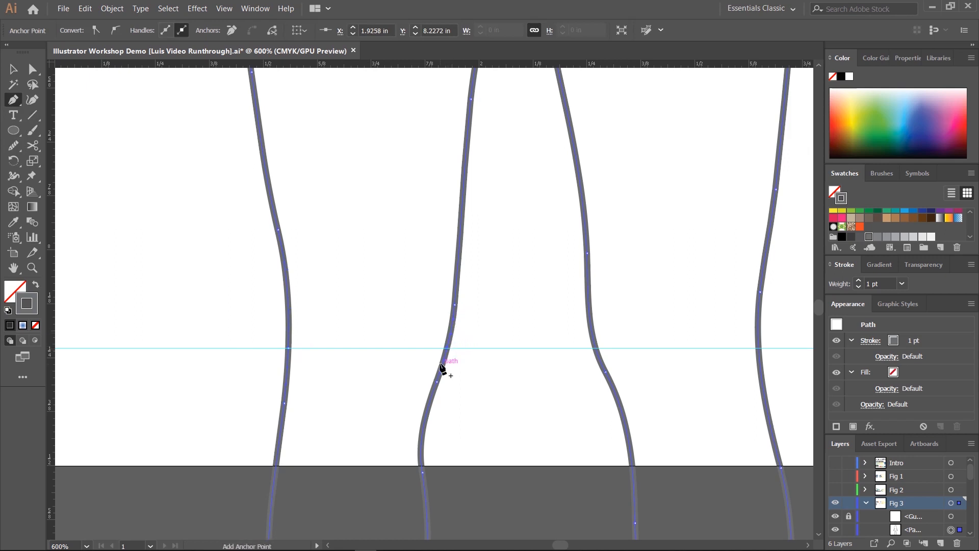
{"action": "left_click", "coordinate": [598, 349]}
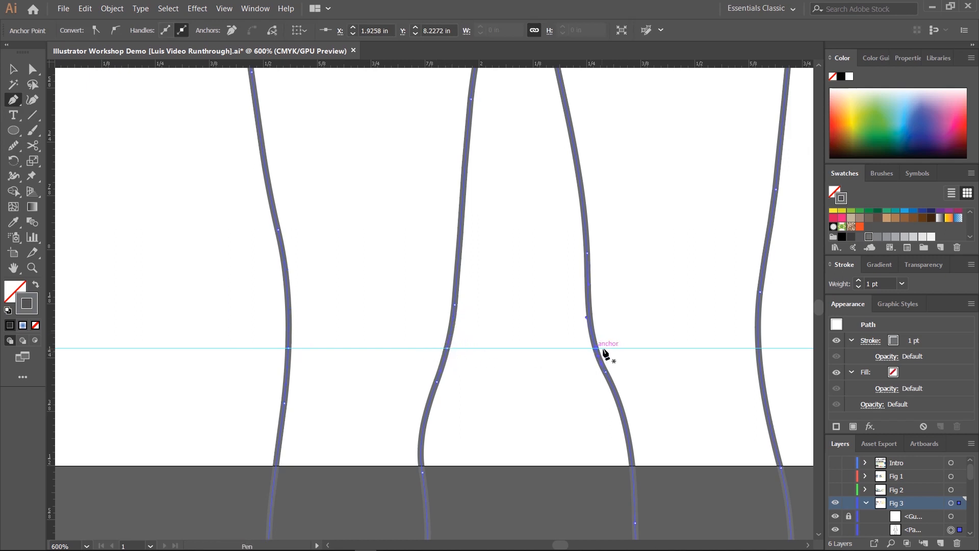
{"action": "left_click", "coordinate": [762, 351]}
{"action": "key", "text": "v"}
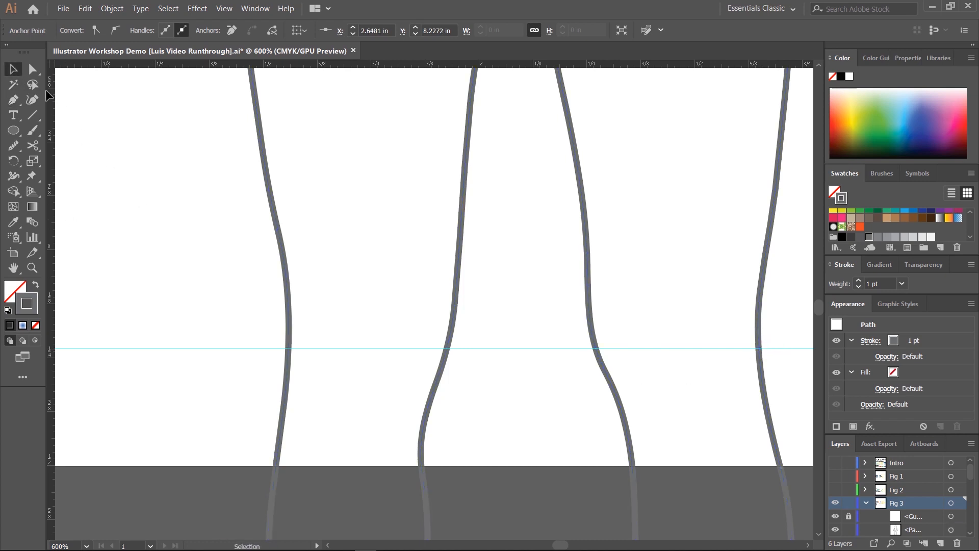
Step: Hide the guide and delete the right-hand leg's outline segments that cross the artboard's lower edge, using Direct Selection
{"action": "key", "text": "ctrl+shift+a"}
{"action": "key", "text": "a"}
{"action": "left_click_drag", "start_coordinate": [381, 309], "coordinate": [294, 256]}
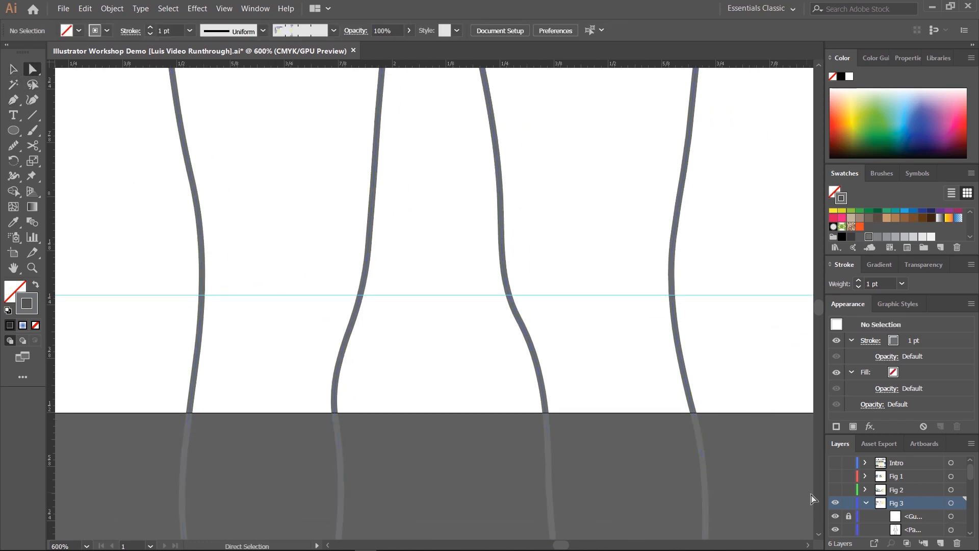
{"action": "left_click_drag", "start_coordinate": [783, 251], "coordinate": [677, 291]}
{"action": "key", "text": "Delete"}
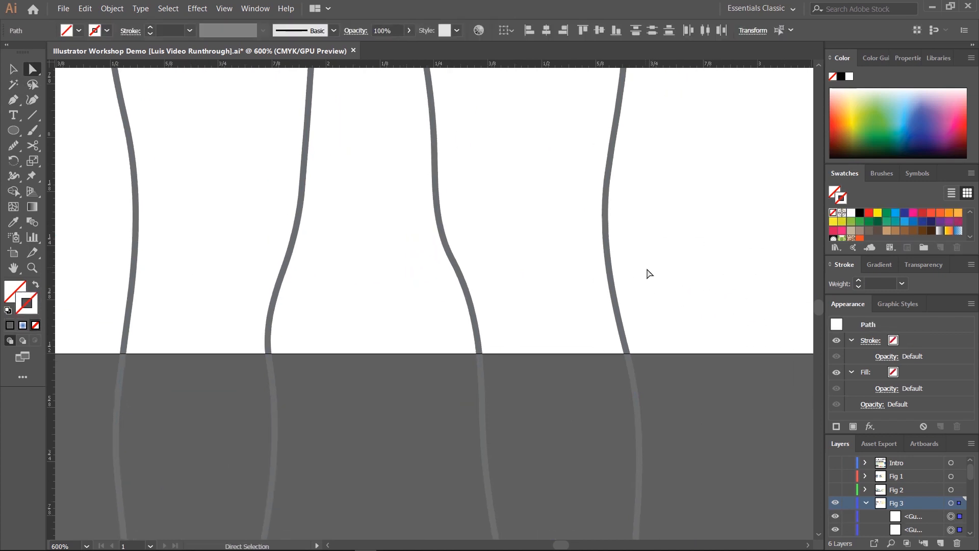
{"action": "left_click_drag", "start_coordinate": [647, 273], "coordinate": [362, 411]}
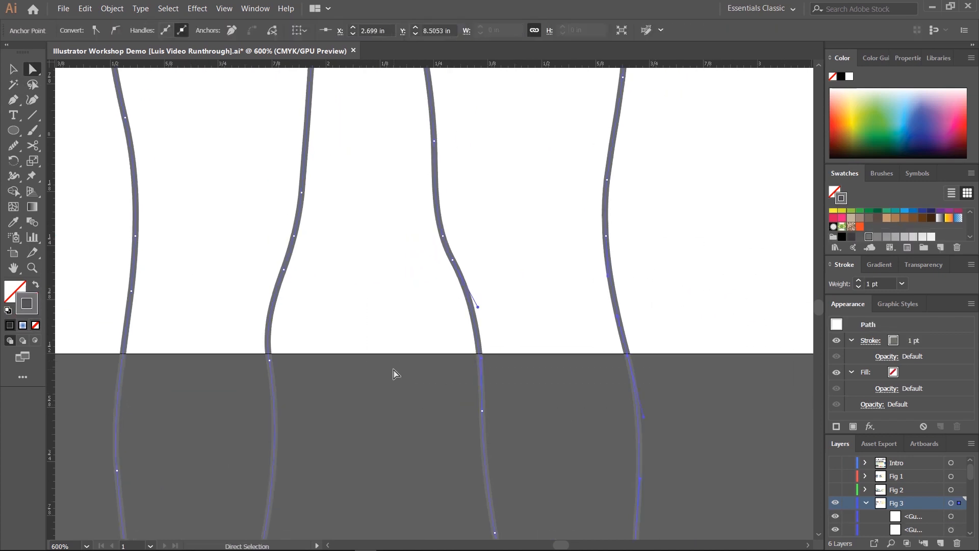
{"action": "key", "text": "Delete"}
Step: Try to delete the left-hand leg's outline segments below the added anchor points
{"action": "left_click_drag", "start_coordinate": [361, 346], "coordinate": [57, 388]}
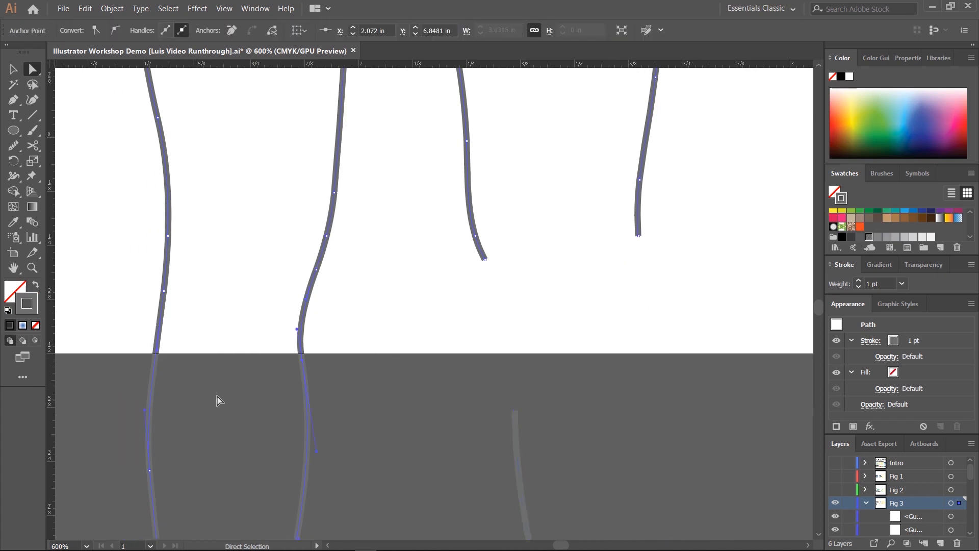
{"action": "key", "text": "Delete"}
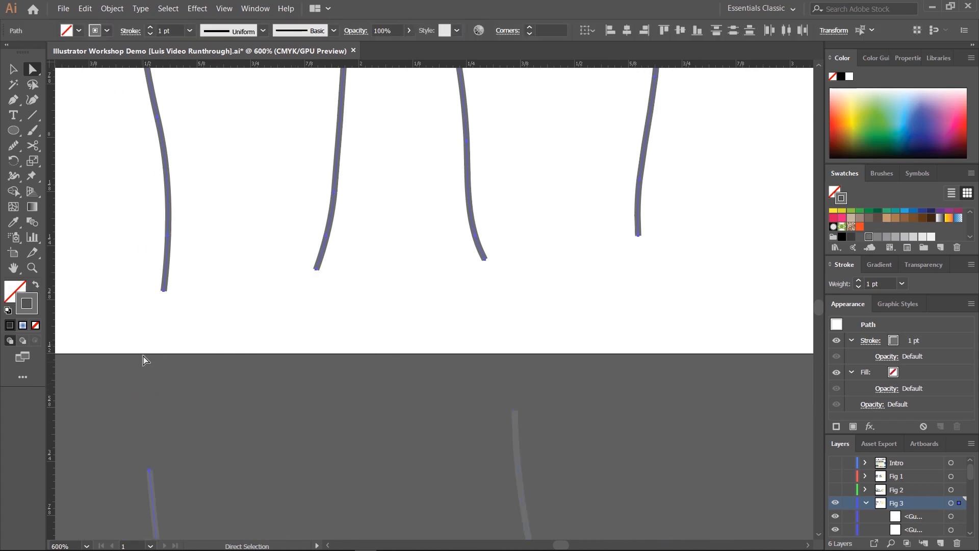
{"action": "left_click_drag", "start_coordinate": [203, 314], "coordinate": [131, 285]}
{"action": "key", "text": "Delete"}
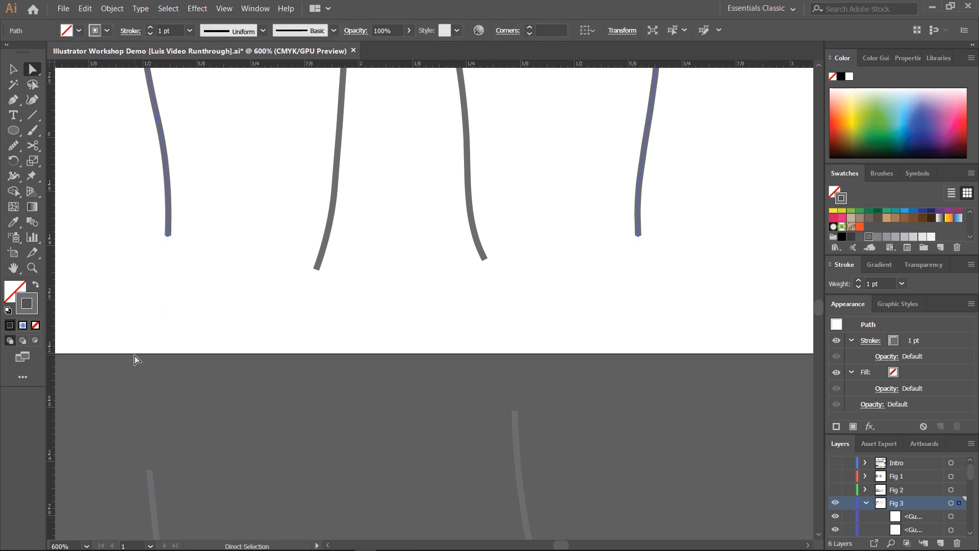
Step: Undo the deletions made on the left-hand leg's outline
{"action": "key", "text": "ctrl+z"}
{"action": "key", "text": "ctrl+z"}
{"action": "key", "text": "ctrl+z"}
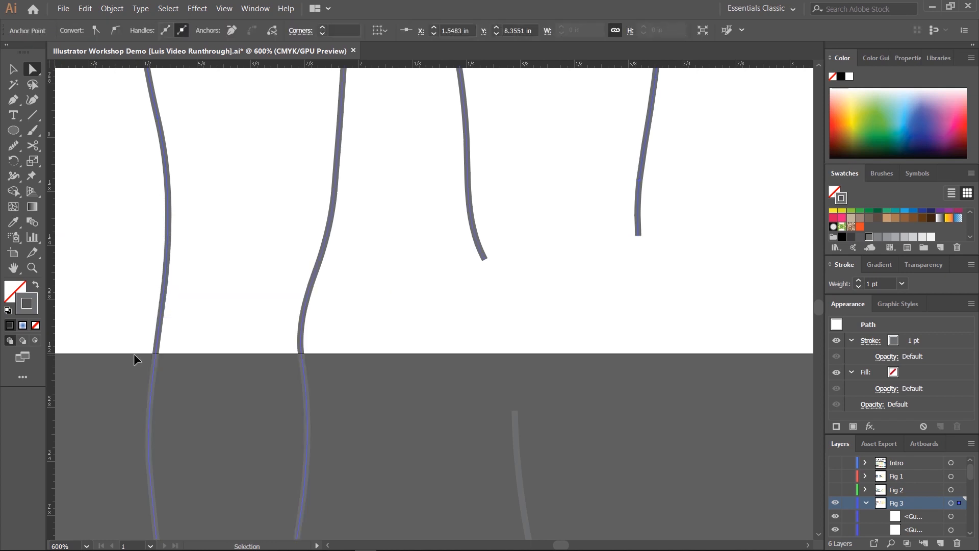
Step: Undo the deletions on the right-hand leg's outline and the hiding of the guide, leaving nothing selected
{"action": "left_click", "coordinate": [140, 326]}
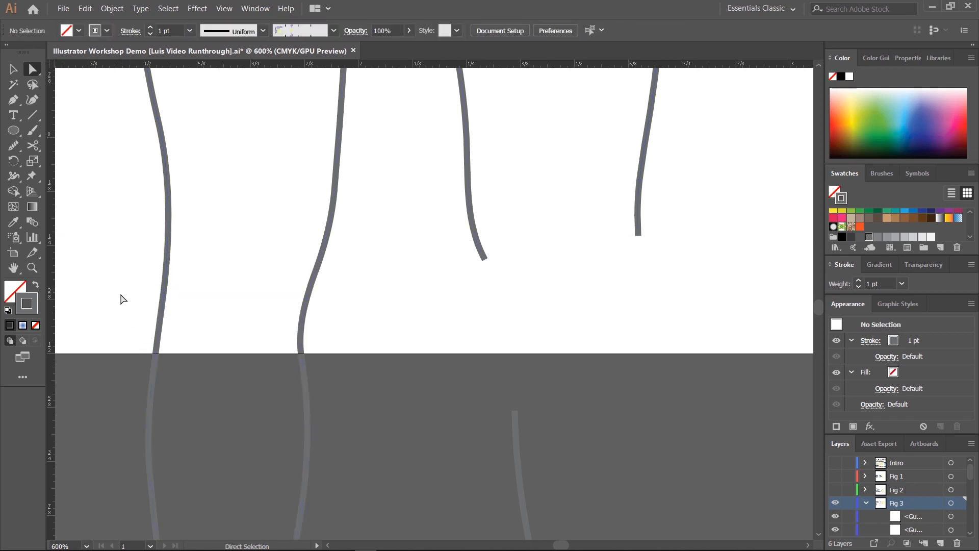
{"action": "key", "text": "ctrl+a"}
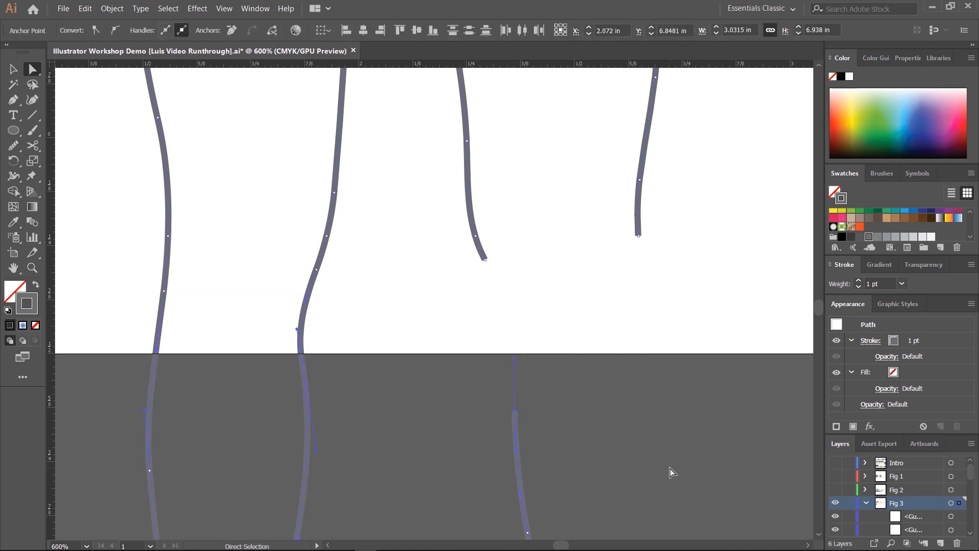
{"action": "key", "text": "ctrl+z"}
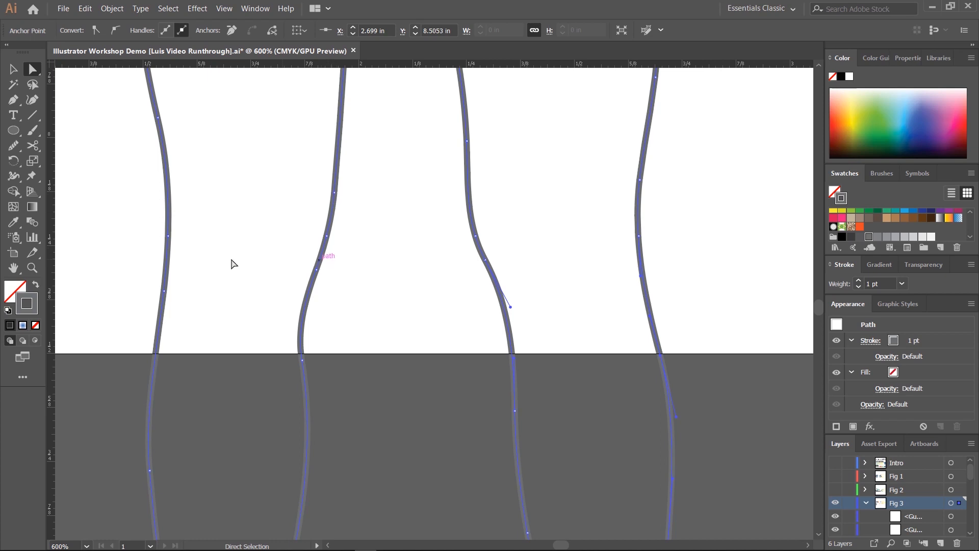
{"action": "key", "text": "ctrl+a"}
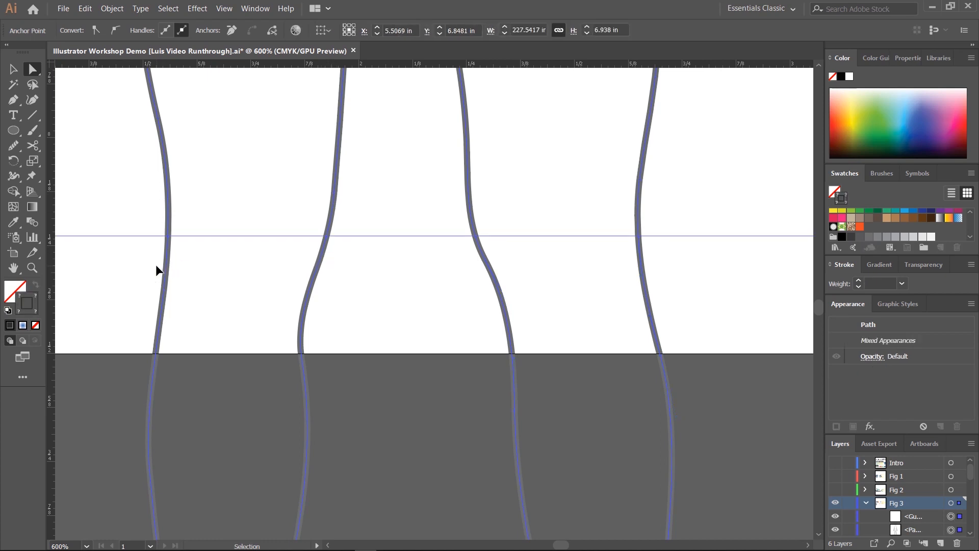
{"action": "left_click", "coordinate": [147, 271]}
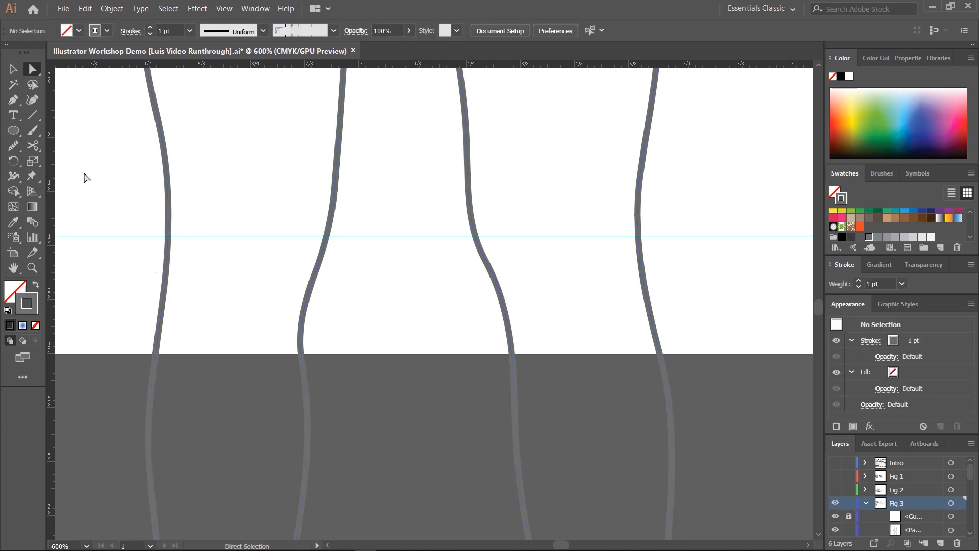
{"action": "left_click", "coordinate": [13, 100]}
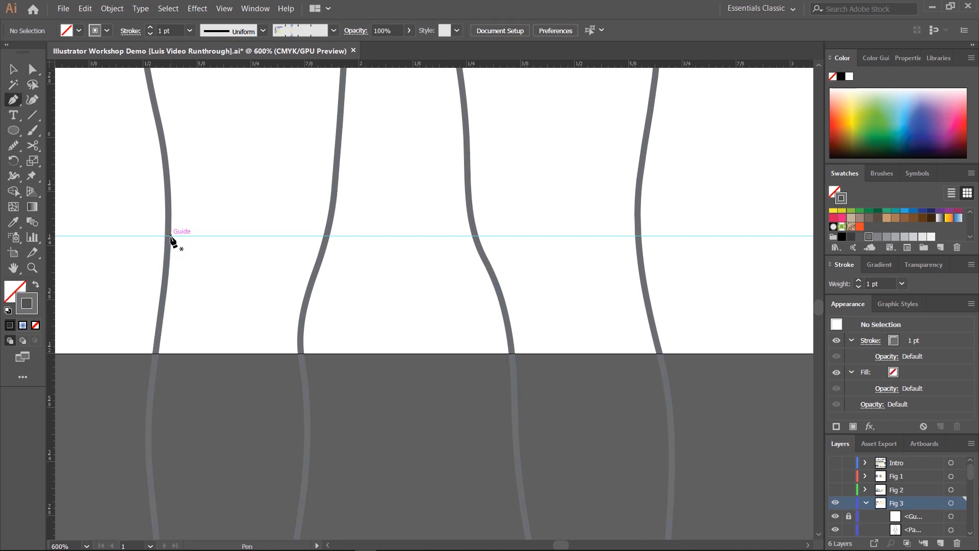
{"action": "left_click", "coordinate": [168, 235]}
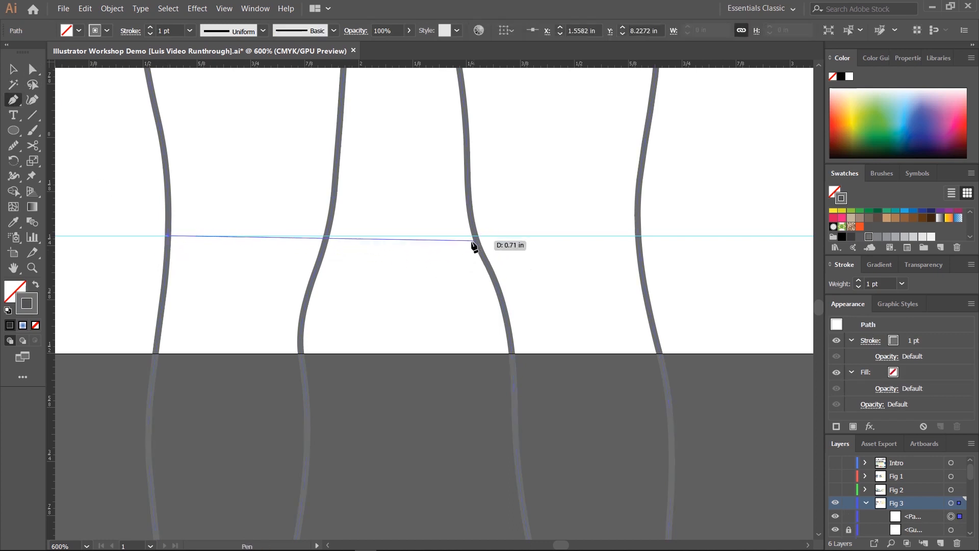
{"action": "key", "text": "Escape"}
{"action": "left_click", "coordinate": [13, 70]}
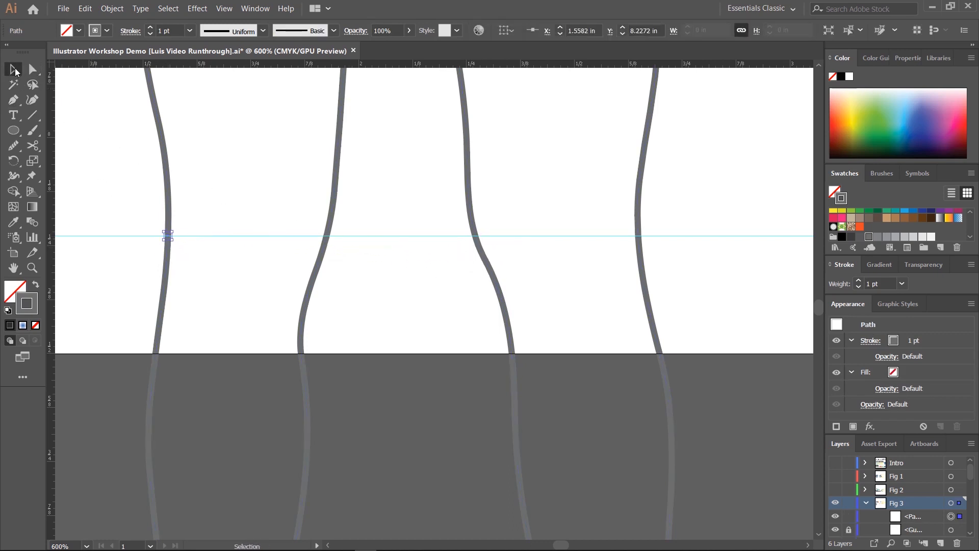
{"action": "left_click", "coordinate": [92, 160]}
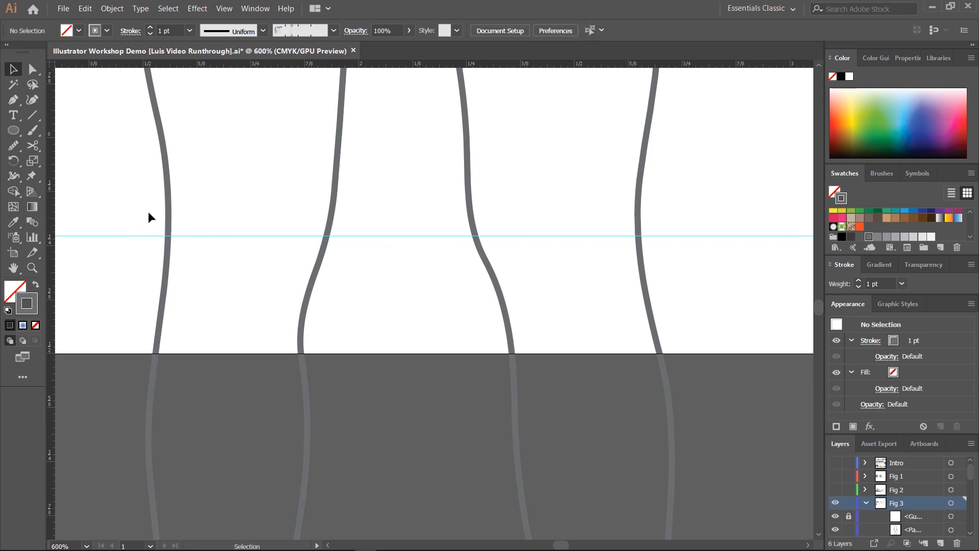
Step: Replace the anchor point where the left-hand leg's outer outline crosses the guide, using the Pen tool
{"action": "key", "text": "ctrl+a"}
{"action": "left_click", "coordinate": [13, 100]}
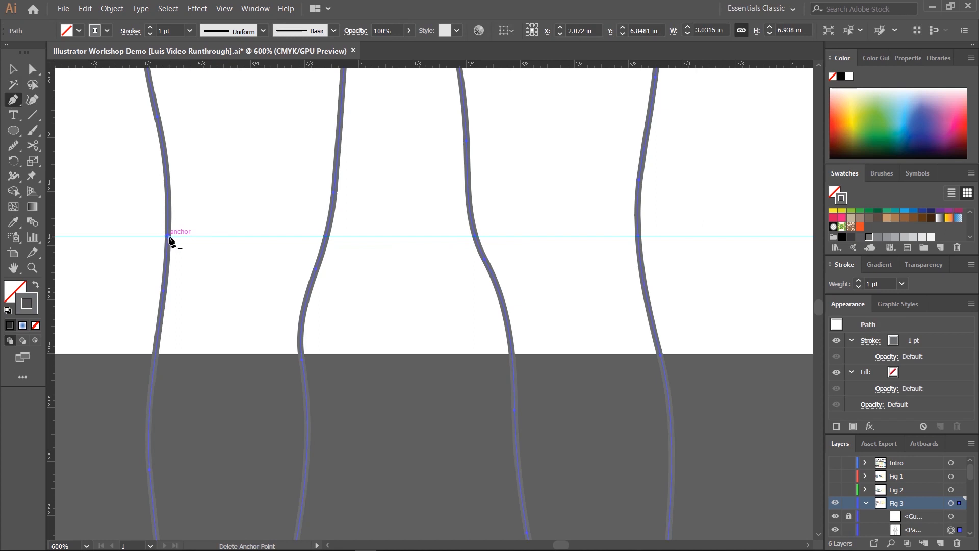
{"action": "left_click", "coordinate": [168, 238]}
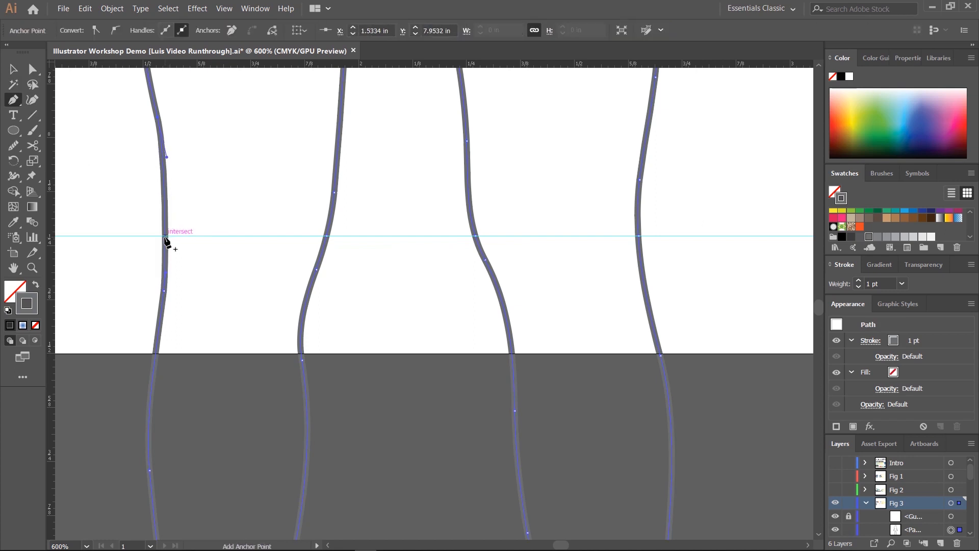
{"action": "left_click", "coordinate": [165, 237]}
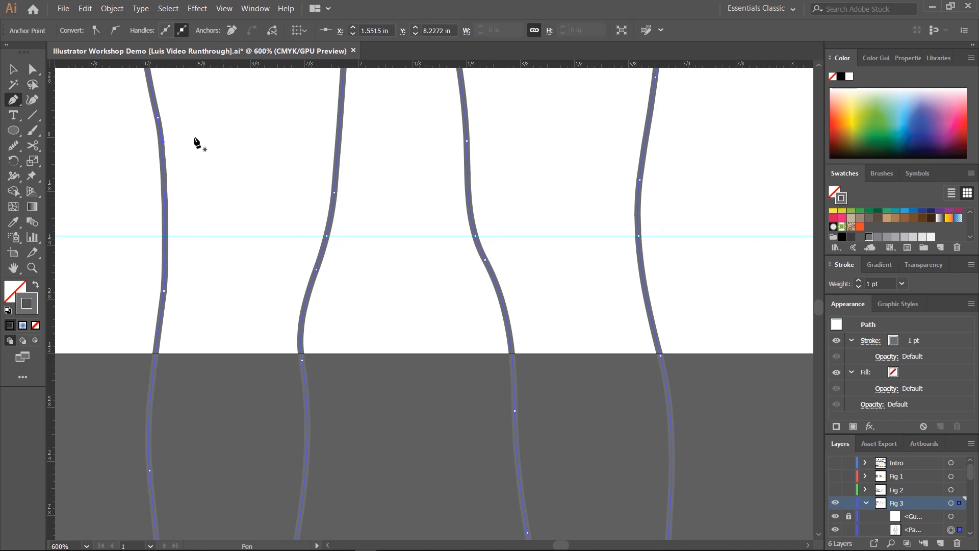
Step: Delete the outline segments of both legs directly below the guide, using Direct Selection
{"action": "left_click", "coordinate": [15, 71]}
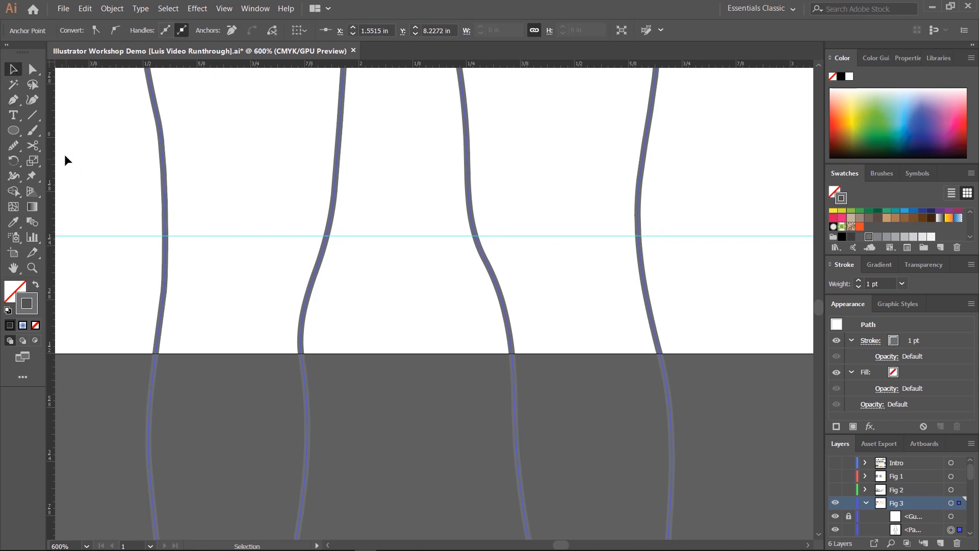
{"action": "left_click", "coordinate": [32, 69]}
{"action": "left_click_drag", "start_coordinate": [142, 275], "coordinate": [684, 418]}
{"action": "key", "text": "Delete"}
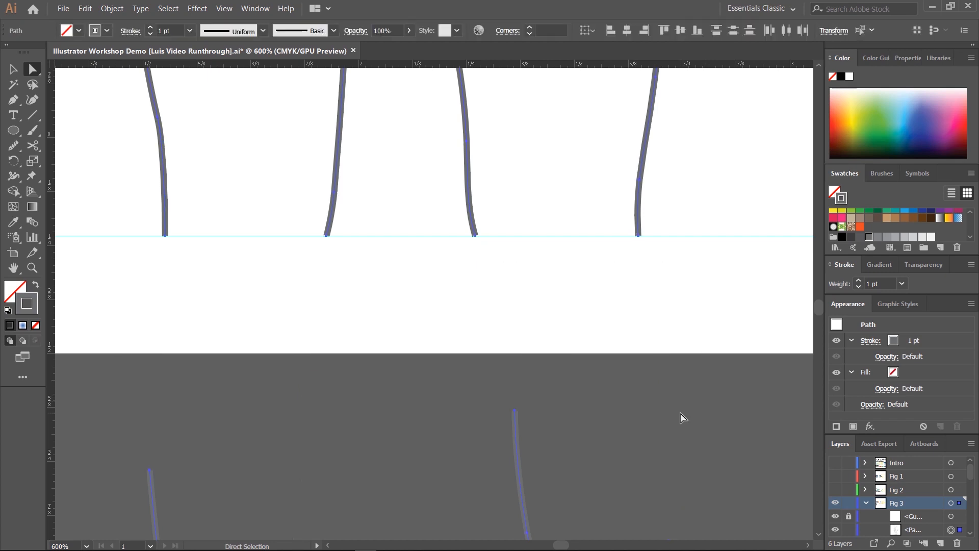
Step: Delete the leftover lower-leg and foot outlines below the artboard
{"action": "left_click_drag", "start_coordinate": [292, 436], "coordinate": [292, 301]}
{"action": "key", "text": "ctrl+plus"}
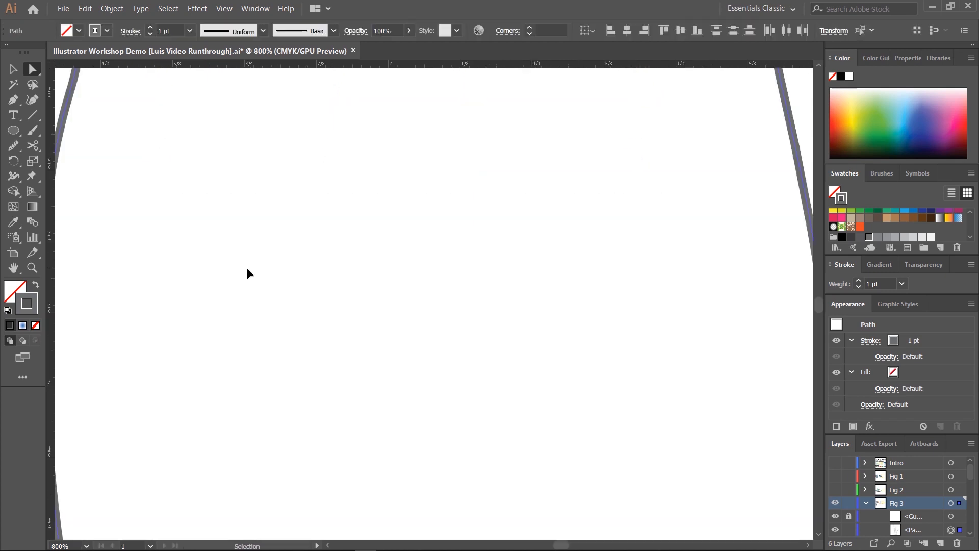
{"action": "key", "text": "ctrl+plus"}
{"action": "key", "text": "ctrl+minus"}
{"action": "key", "text": "ctrl+minus"}
{"action": "key", "text": "ctrl+minus"}
{"action": "key", "text": "ctrl+minus"}
{"action": "key", "text": "ctrl+minus"}
{"action": "key", "text": "ctrl+minus"}
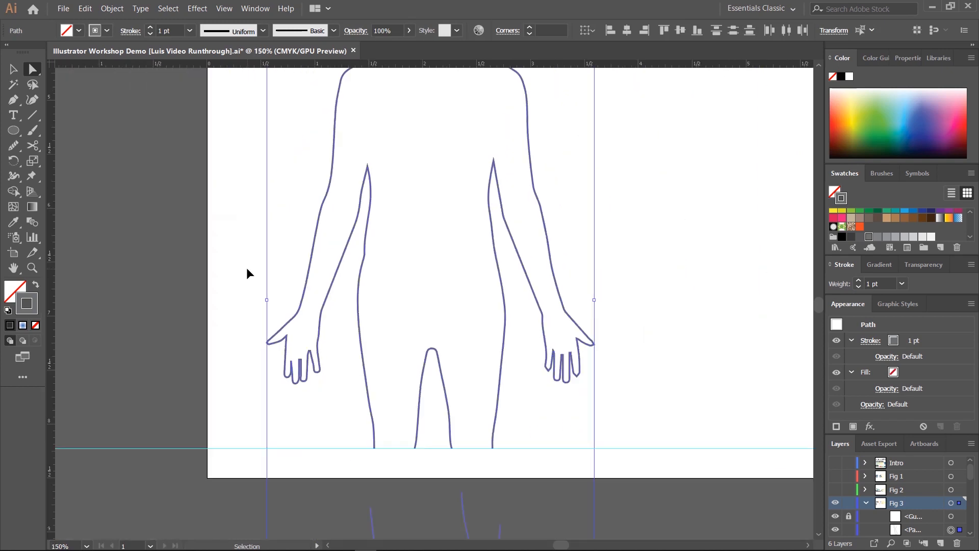
{"action": "left_click_drag", "start_coordinate": [486, 438], "coordinate": [362, 217]}
{"action": "left_click", "coordinate": [188, 259]}
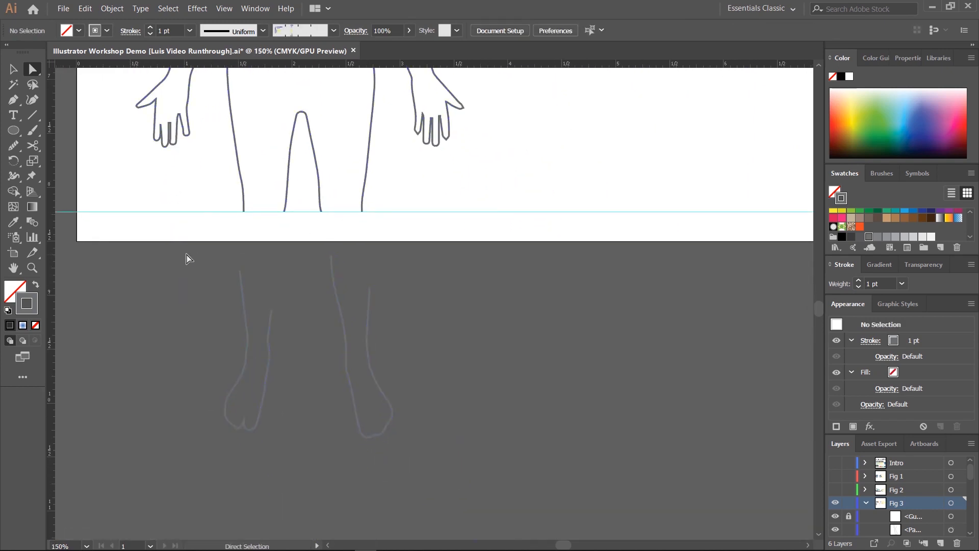
{"action": "key", "text": "ctrl+a"}
{"action": "key", "text": "Delete"}
Step: Hide the guide and close the left-hand leg by connecting its two cut end points with a straight segment
{"action": "left_click_drag", "start_coordinate": [421, 270], "coordinate": [455, 439]}
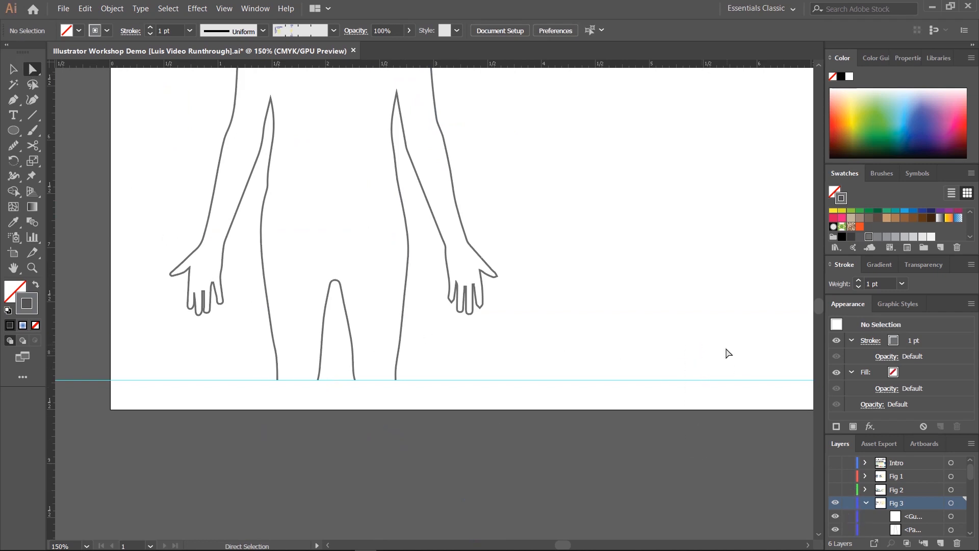
{"action": "left_click_drag", "start_coordinate": [727, 353], "coordinate": [633, 448]}
{"action": "left_click_drag", "start_coordinate": [378, 406], "coordinate": [451, 376]}
{"action": "key", "text": "ctrl+equal"}
{"action": "key", "text": "ctrl+equal"}
{"action": "key", "text": "ctrl+equal"}
{"action": "key", "text": "ctrl+equal"}
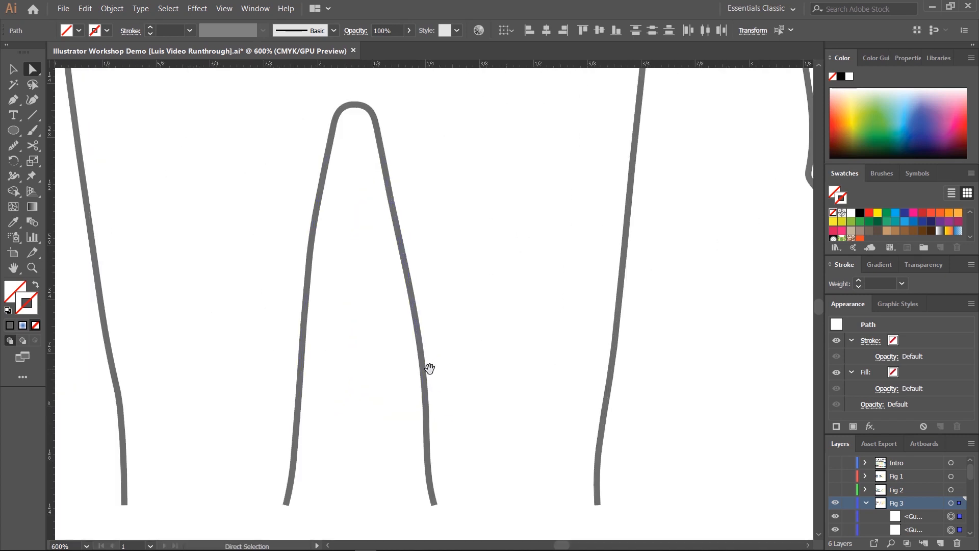
{"action": "left_click_drag", "start_coordinate": [258, 377], "coordinate": [406, 212]}
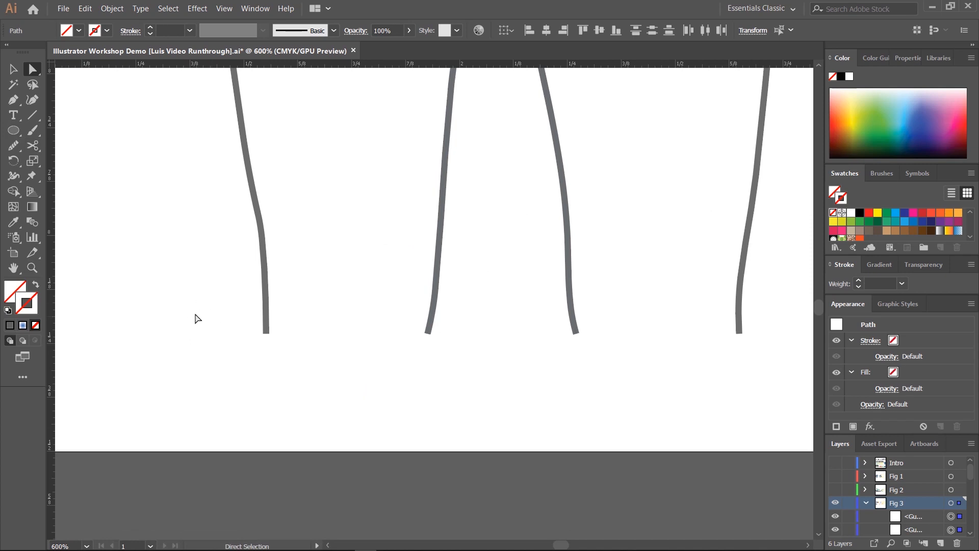
{"action": "left_click_drag", "start_coordinate": [208, 312], "coordinate": [489, 369]}
{"action": "left_click", "coordinate": [280, 357]}
{"action": "left_click_drag", "start_coordinate": [216, 321], "coordinate": [444, 343]}
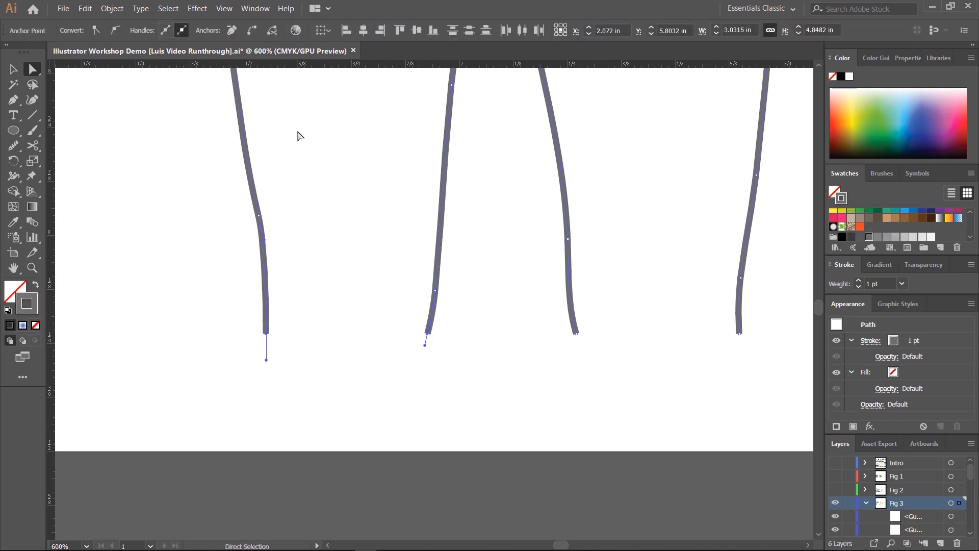
{"action": "left_click", "coordinate": [251, 31]}
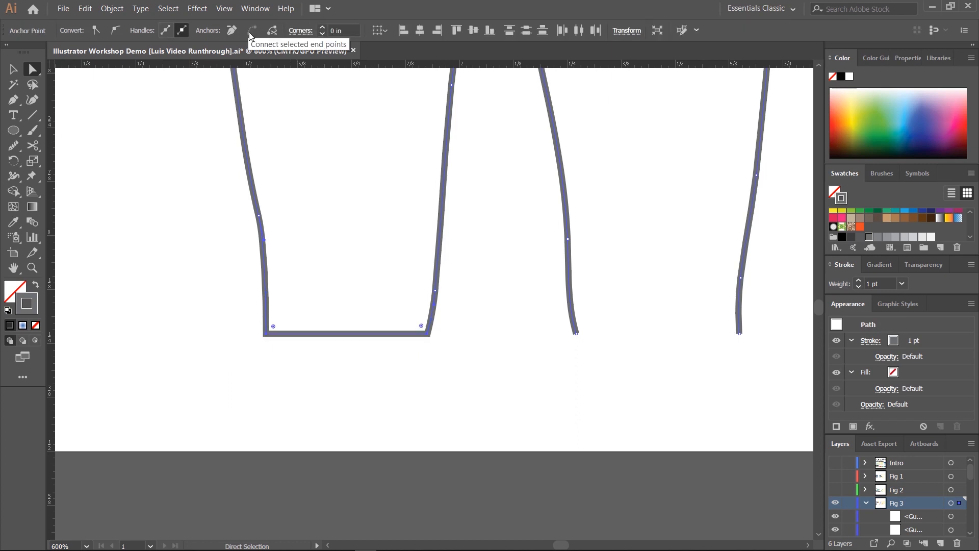
Step: Connect the right-hand leg's two cut end points with a straight segment
{"action": "left_click", "coordinate": [516, 332]}
{"action": "scroll", "coordinate": [433, 345], "scroll_direction": "right", "scroll_amount": 5}
{"action": "left_click_drag", "start_coordinate": [361, 334], "coordinate": [583, 356]}
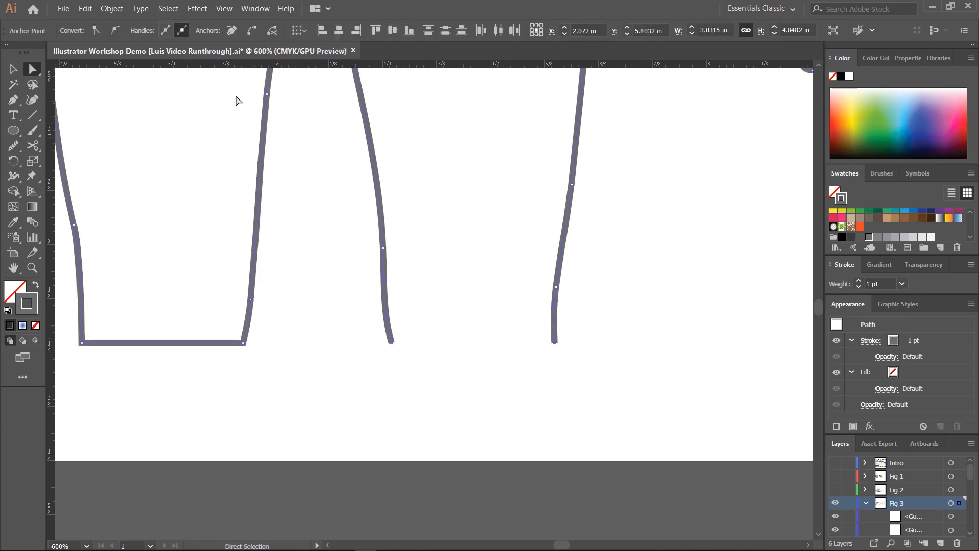
{"action": "left_click", "coordinate": [248, 31]}
{"action": "left_click", "coordinate": [313, 334]}
Step: Move the whole body outline straight down until its cut legs meet the artboard's lower edge
{"action": "key", "text": "ctrl+minus"}
{"action": "key", "text": "ctrl+minus"}
{"action": "key", "text": "ctrl+minus"}
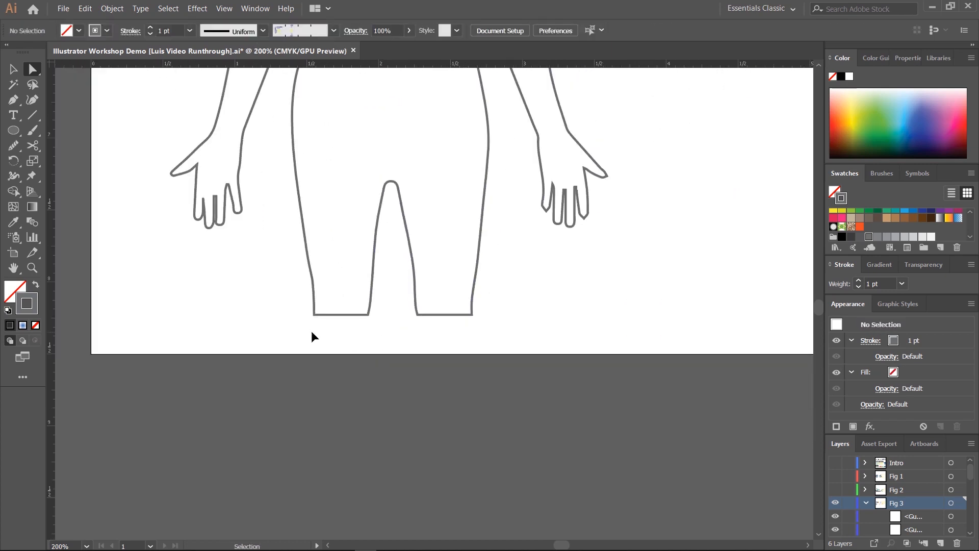
{"action": "left_click_drag", "start_coordinate": [484, 139], "coordinate": [380, 339]}
{"action": "left_click", "coordinate": [16, 72]}
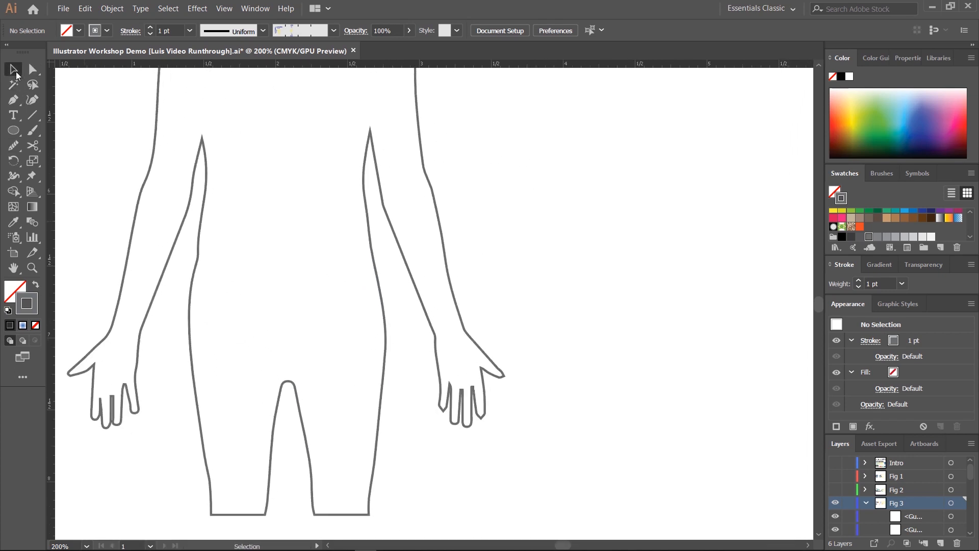
{"action": "key", "text": "ctrl+minus"}
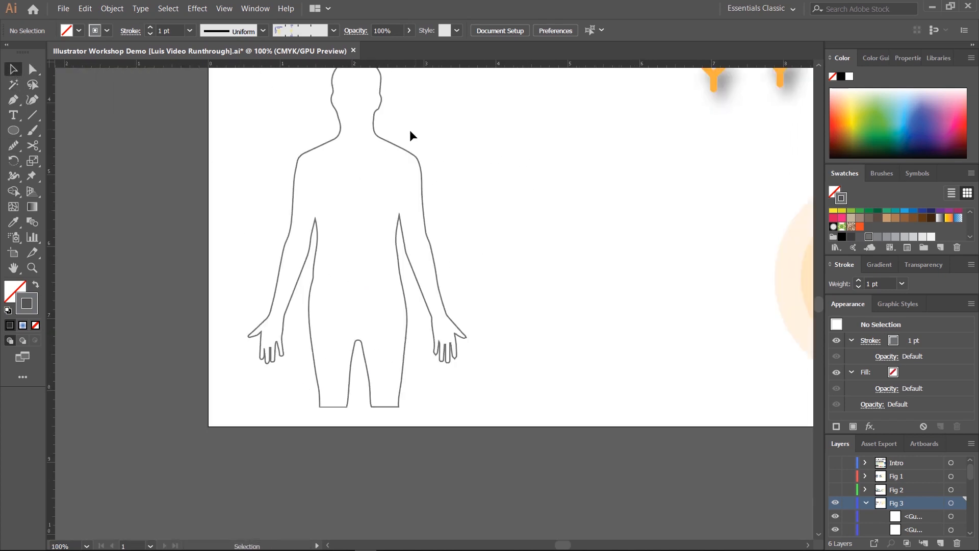
{"action": "left_click_drag", "start_coordinate": [388, 143], "coordinate": [386, 162]}
{"action": "left_click", "coordinate": [327, 438]}
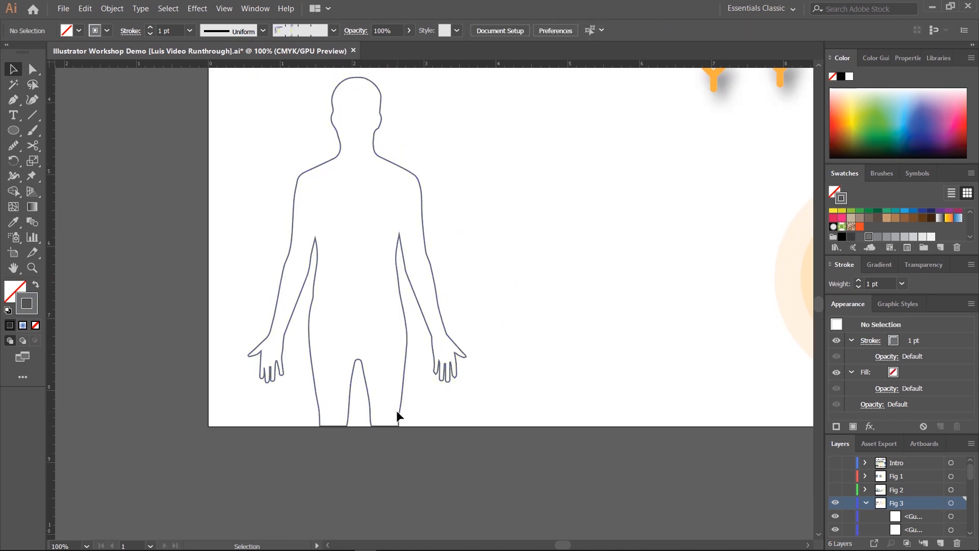
Step: Duplicate the orange concentric-circle group and place the copy beside the body outline at the same height as the original
{"action": "left_click_drag", "start_coordinate": [525, 243], "coordinate": [437, 276]}
{"action": "left_click_drag", "start_coordinate": [557, 311], "coordinate": [527, 319]}
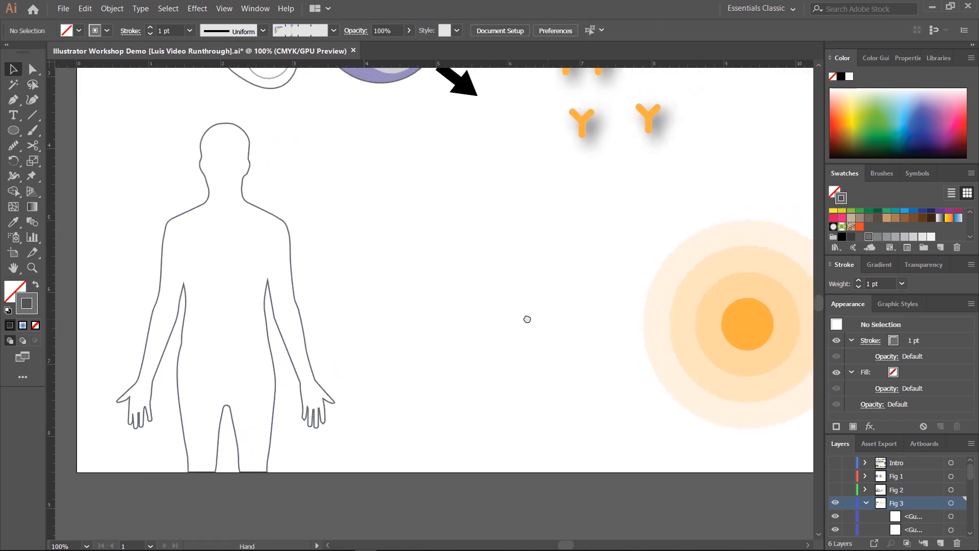
{"action": "left_click", "coordinate": [616, 329]}
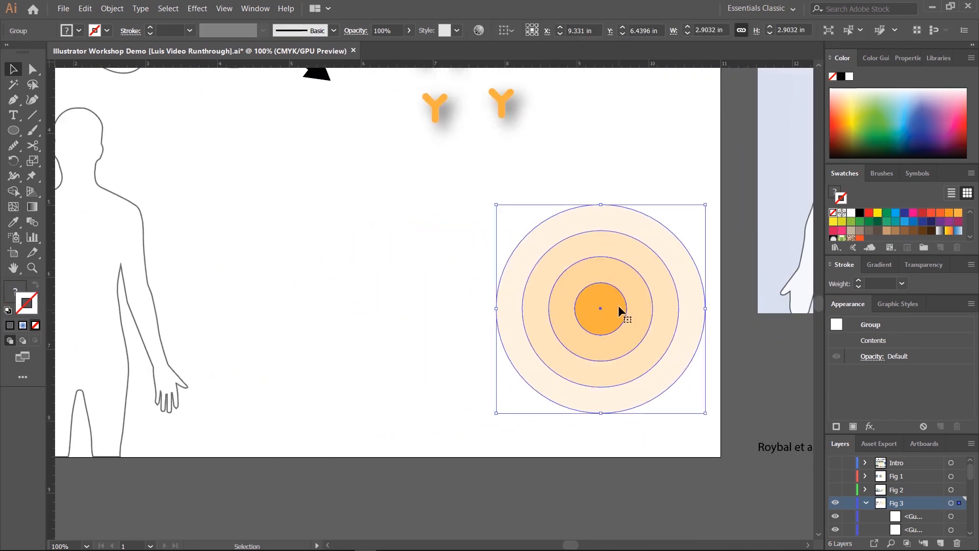
{"action": "left_click_drag", "start_coordinate": [618, 305], "coordinate": [228, 319]}
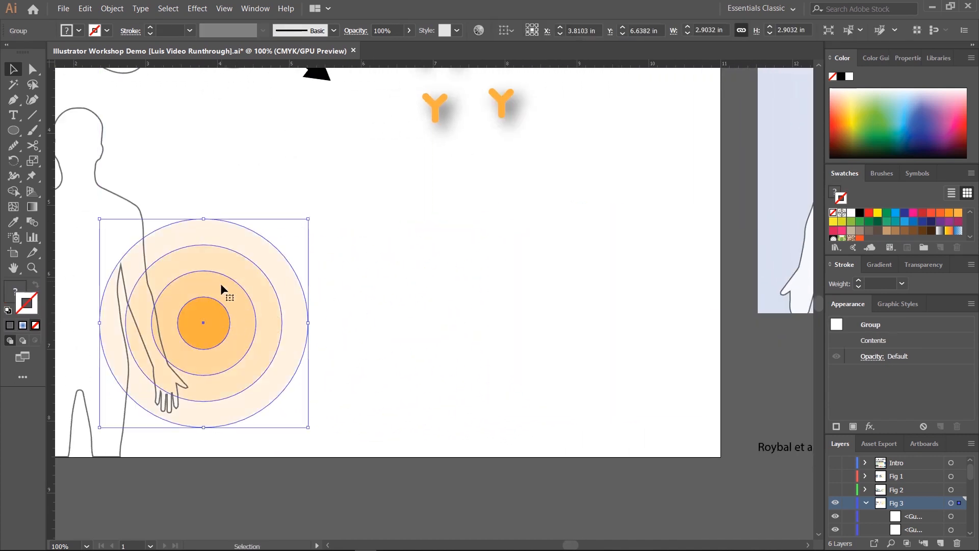
{"action": "key", "text": "ctrl+z"}
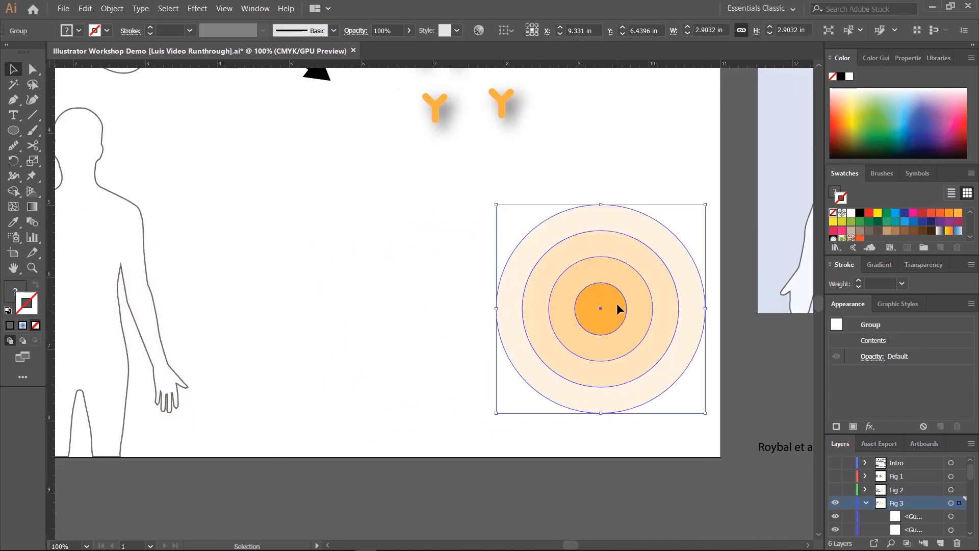
{"action": "left_click_drag", "start_coordinate": [616, 302], "coordinate": [313, 313]}
{"action": "left_click_drag", "start_coordinate": [166, 281], "coordinate": [436, 277]}
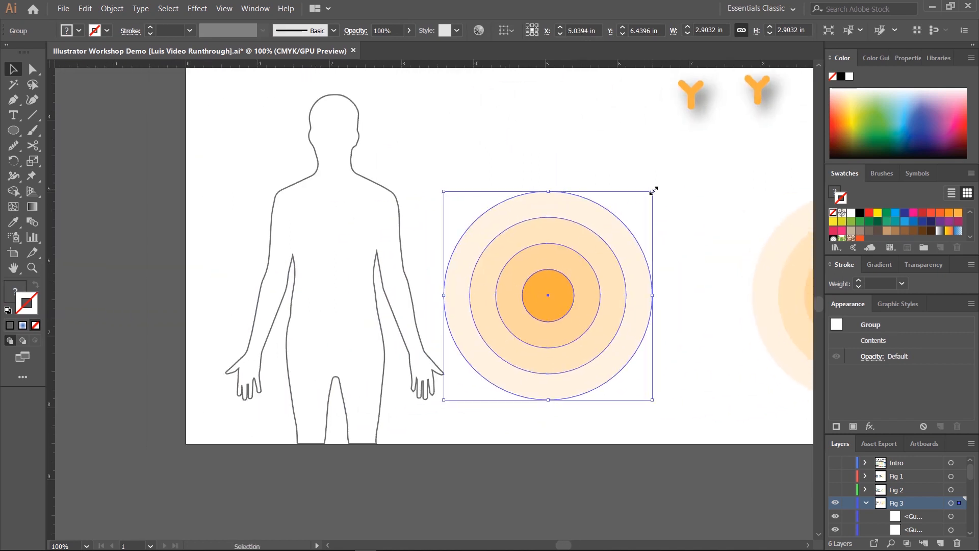
Step: Scale the copied concentric circles down proportionally and position them as a small target on the body's chest
{"action": "left_click_drag", "start_coordinate": [654, 190], "coordinate": [522, 322]}
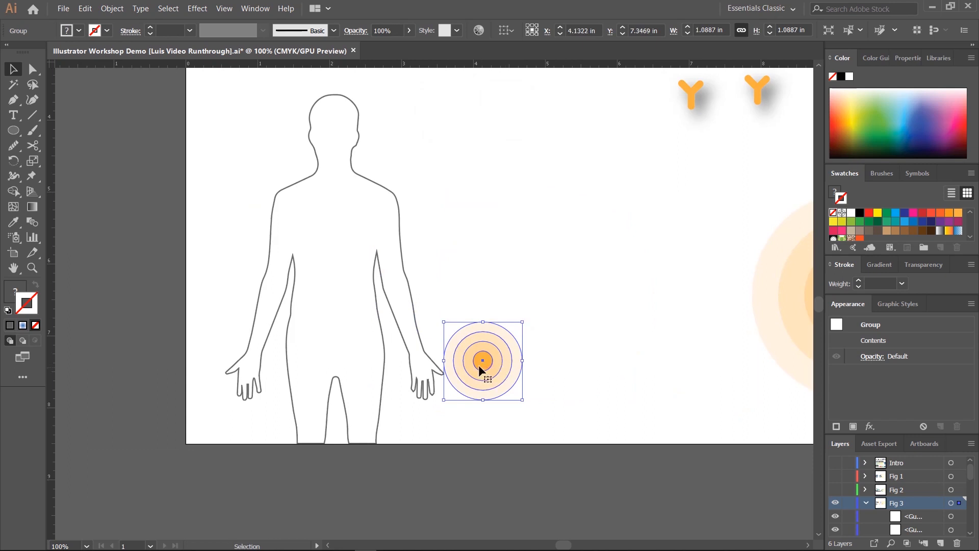
{"action": "left_click_drag", "start_coordinate": [479, 366], "coordinate": [354, 225]}
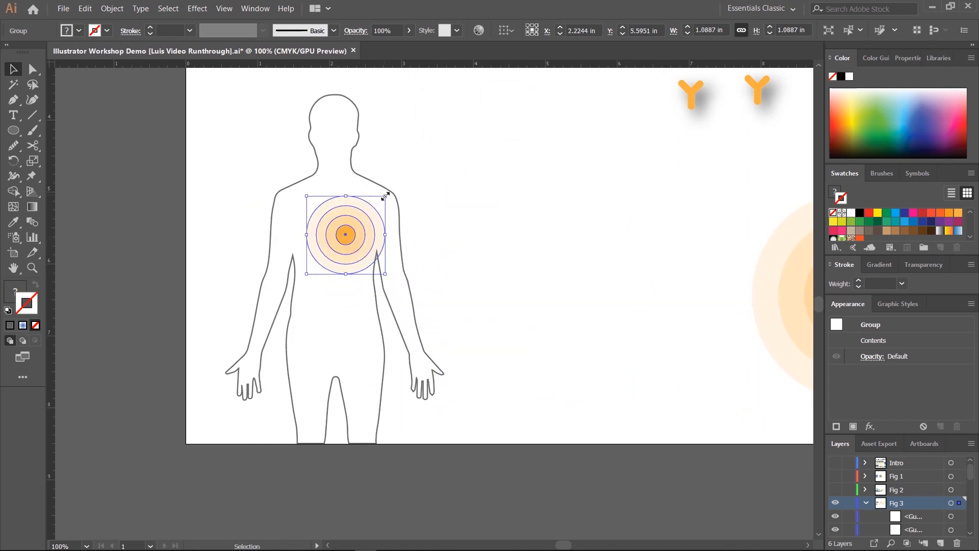
{"action": "left_click_drag", "start_coordinate": [385, 196], "coordinate": [360, 222]}
{"action": "left_click", "coordinate": [530, 273]}
{"action": "left_click_drag", "start_coordinate": [661, 256], "coordinate": [468, 303]}
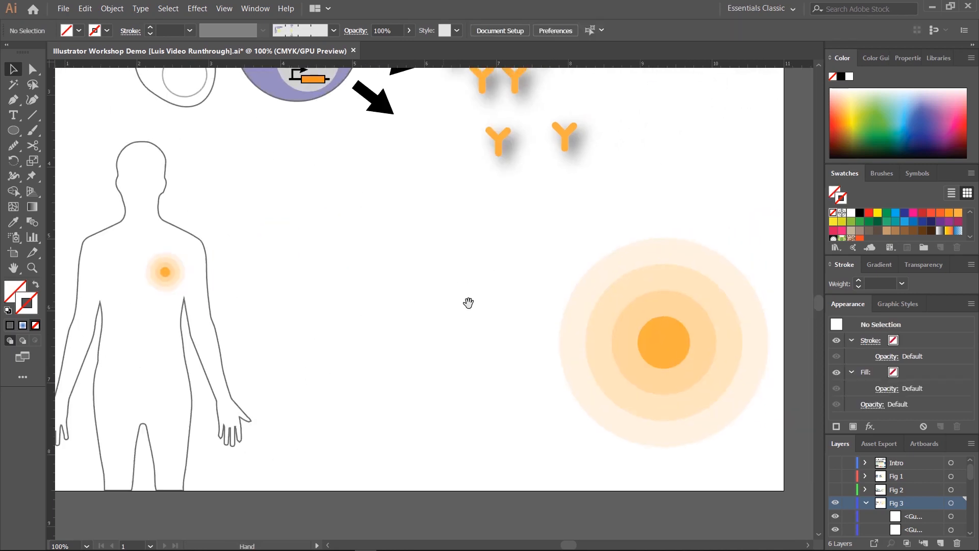
Step: Draw a straight line from above the chest target up past the right-hand shoulder, with a black 1 pt stroke
{"action": "left_click_drag", "start_coordinate": [631, 284], "coordinate": [274, 331]}
{"action": "scroll", "coordinate": [331, 282], "scroll_direction": "left", "scroll_amount": 10}
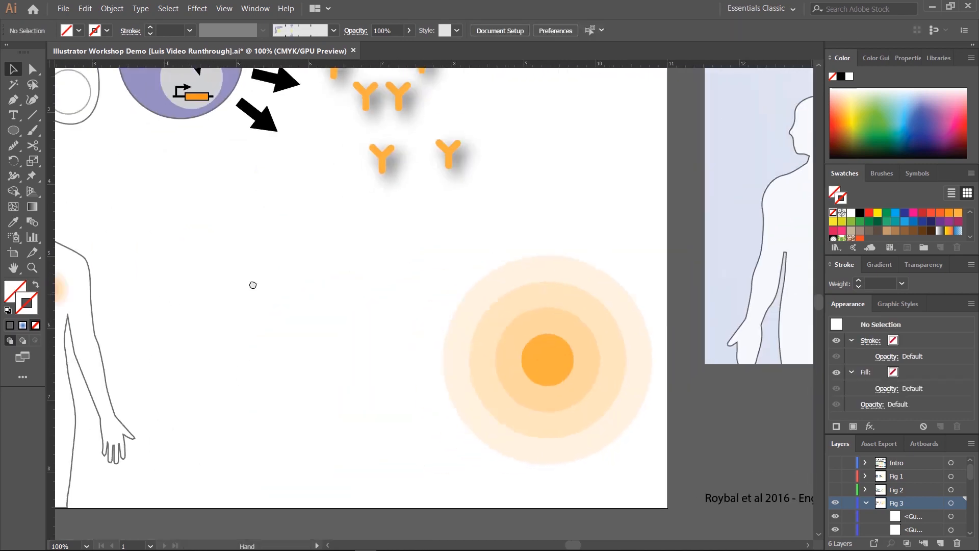
{"action": "left_click", "coordinate": [321, 260]}
{"action": "left_click_drag", "start_coordinate": [341, 241], "coordinate": [326, 256]}
{"action": "left_click", "coordinate": [450, 251]}
{"action": "scroll", "coordinate": [450, 253], "scroll_direction": "right", "scroll_amount": 10}
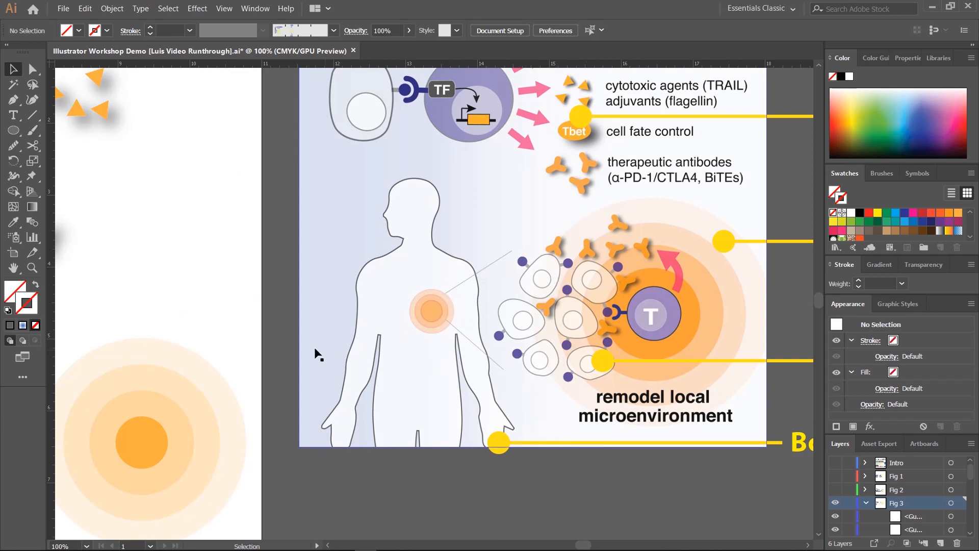
{"action": "scroll", "coordinate": [518, 216], "scroll_direction": "left", "scroll_amount": 8}
{"action": "left_click", "coordinate": [33, 115]}
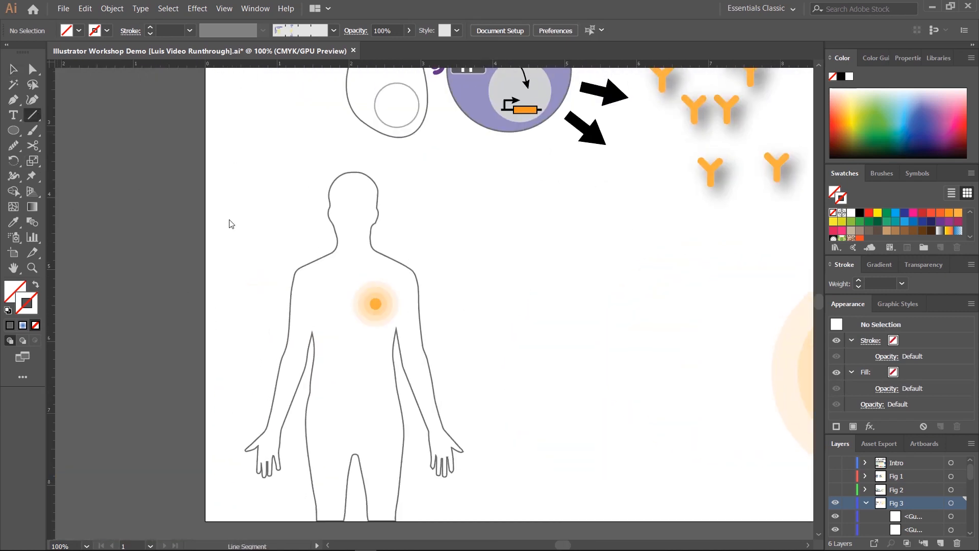
{"action": "mouse_move", "coordinate": [376, 279]}
{"action": "left_mouse_down"}
{"action": "mouse_move", "coordinate": [451, 236]}
{"action": "mouse_move", "coordinate": [461, 243]}
{"action": "left_mouse_up"}
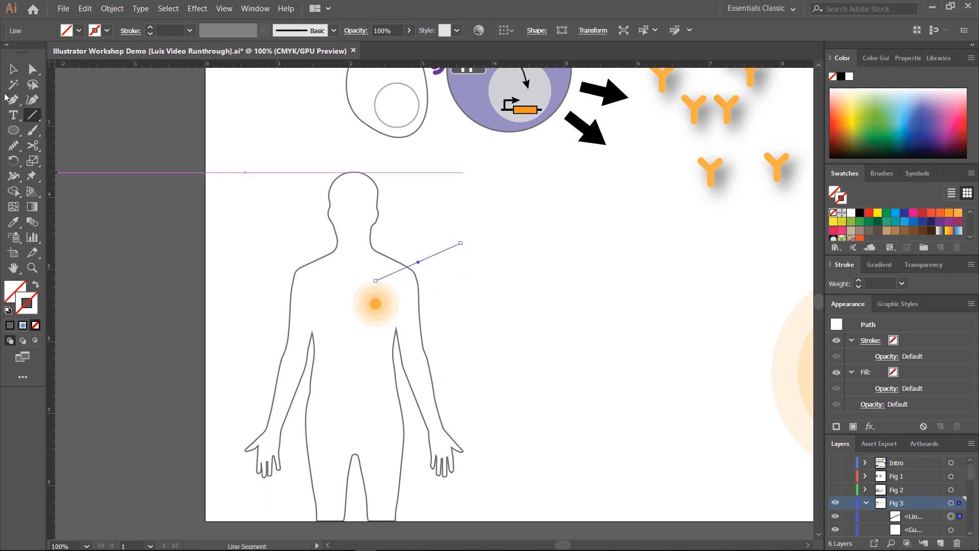
{"action": "left_click", "coordinate": [96, 32]}
{"action": "left_click", "coordinate": [35, 50]}
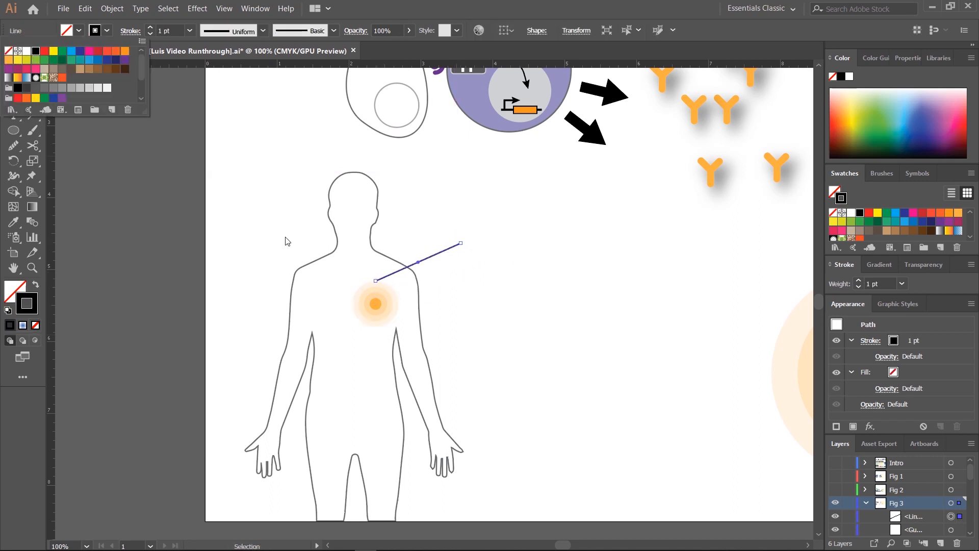
Step: Reflect a copy of the black line across a horizontal axis and place it just below the chest target
{"action": "left_click_drag", "start_coordinate": [670, 295], "coordinate": [326, 287]}
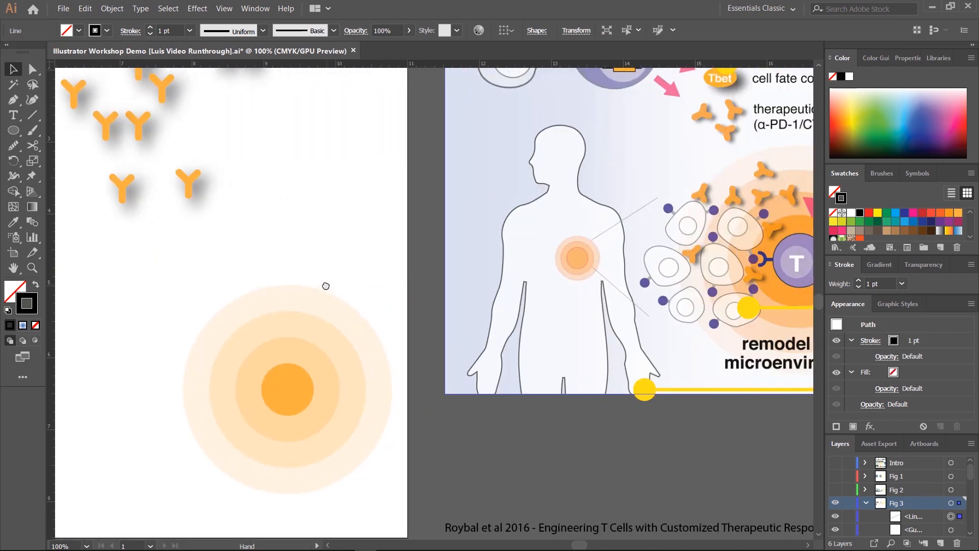
{"action": "left_click_drag", "start_coordinate": [216, 313], "coordinate": [538, 269]}
{"action": "left_click_drag", "start_coordinate": [207, 287], "coordinate": [393, 297]}
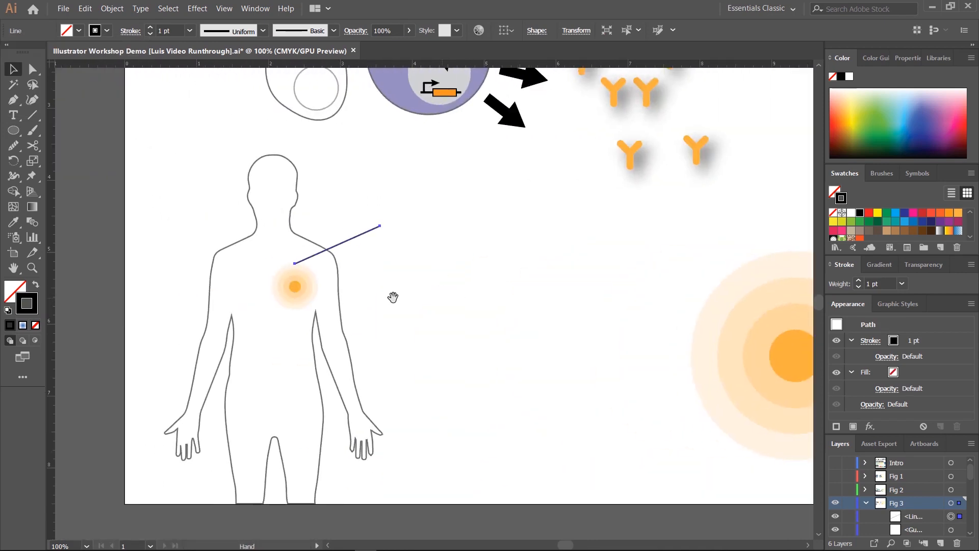
{"action": "left_click", "coordinate": [491, 274]}
{"action": "left_click_drag", "start_coordinate": [19, 164], "coordinate": [51, 171]}
{"action": "left_click_drag", "start_coordinate": [403, 268], "coordinate": [437, 197]}
{"action": "key", "text": "v"}
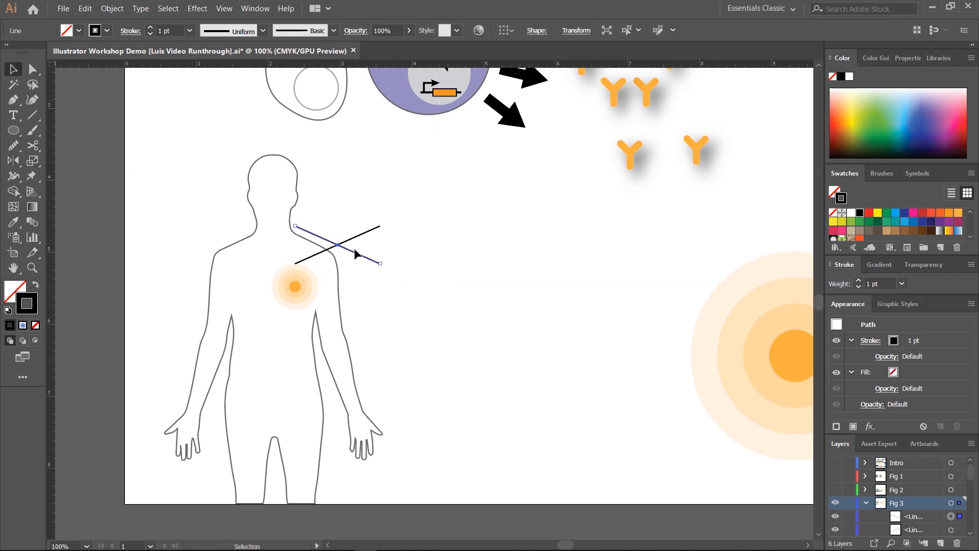
{"action": "left_click_drag", "start_coordinate": [354, 249], "coordinate": [347, 333]}
{"action": "left_click", "coordinate": [401, 341]}
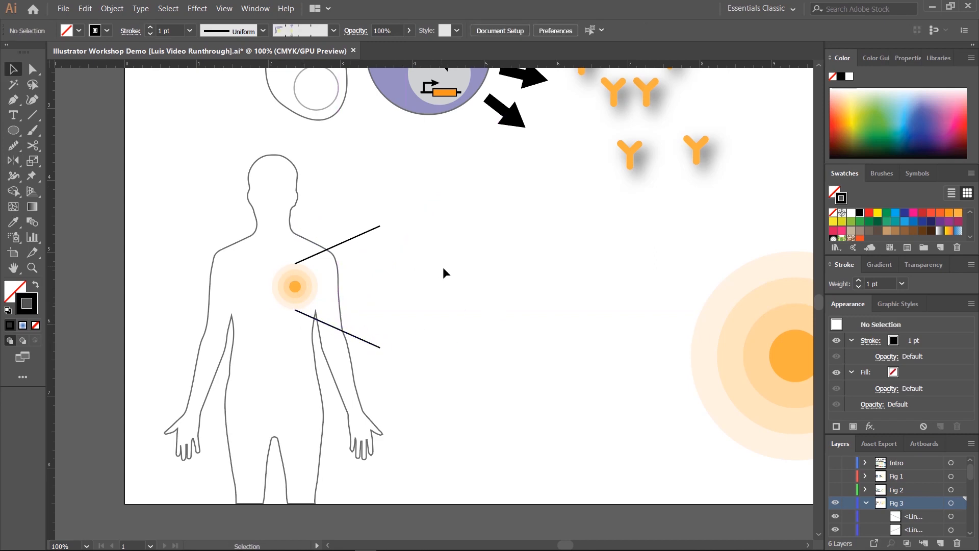
Step: Move the large concentric-circle group beside the body, just past the outer ends of the two black lines, following the reference figure
{"action": "key", "text": "space"}
{"action": "left_click_drag", "start_coordinate": [413, 342], "coordinate": [81, 357]}
{"action": "left_click_drag", "start_coordinate": [683, 280], "coordinate": [313, 328]}
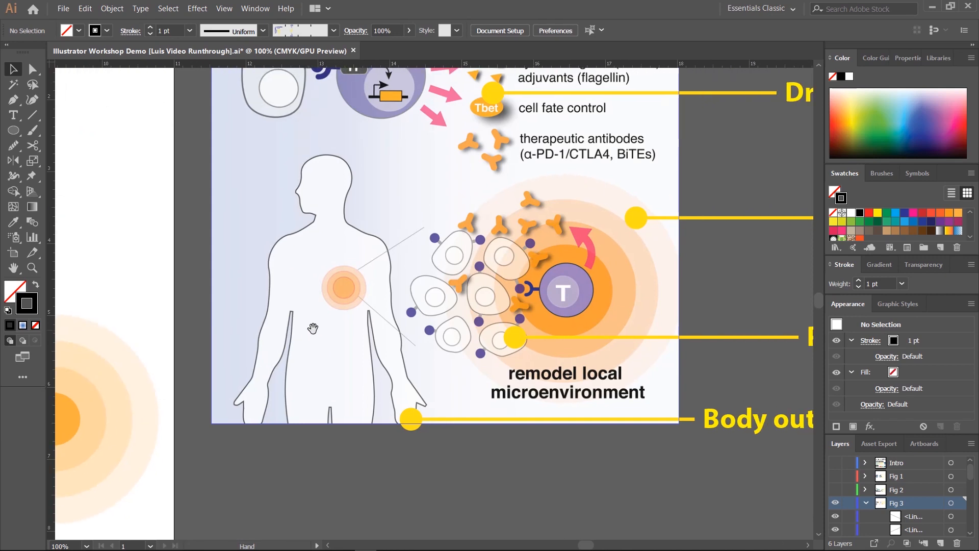
{"action": "key", "text": "space"}
{"action": "left_click_drag", "start_coordinate": [77, 351], "coordinate": [592, 241]}
{"action": "left_click_drag", "start_coordinate": [592, 317], "coordinate": [476, 251]}
{"action": "left_click", "coordinate": [473, 246]}
{"action": "key", "text": "space"}
{"action": "left_click", "coordinate": [424, 258]}
{"action": "scroll", "coordinate": [674, 275], "scroll_direction": "right", "scroll_amount": 10}
{"action": "scroll", "coordinate": [674, 274], "scroll_direction": "up", "scroll_amount": 2}
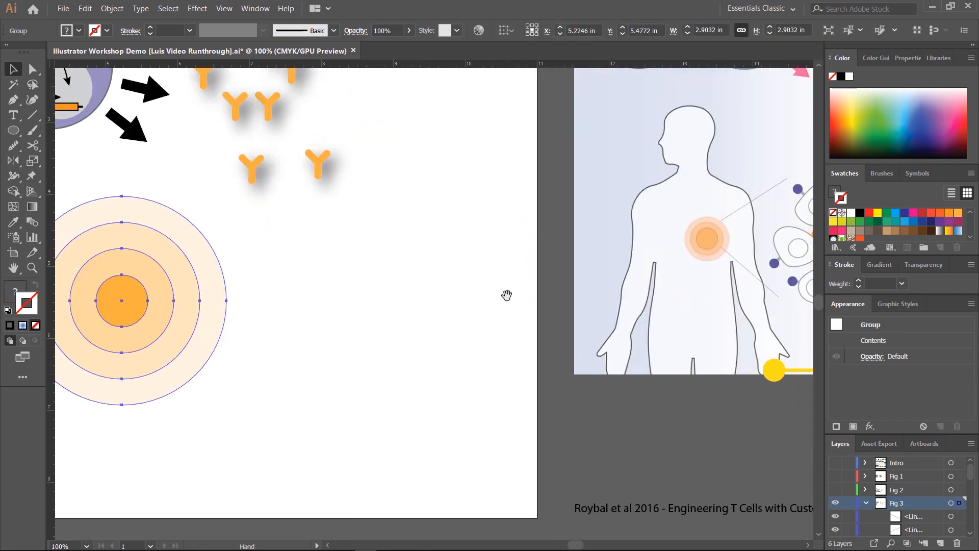
{"action": "left_click_drag", "start_coordinate": [323, 278], "coordinate": [724, 342]}
{"action": "left_click", "coordinate": [366, 221]}
{"action": "left_click", "coordinate": [361, 214]}
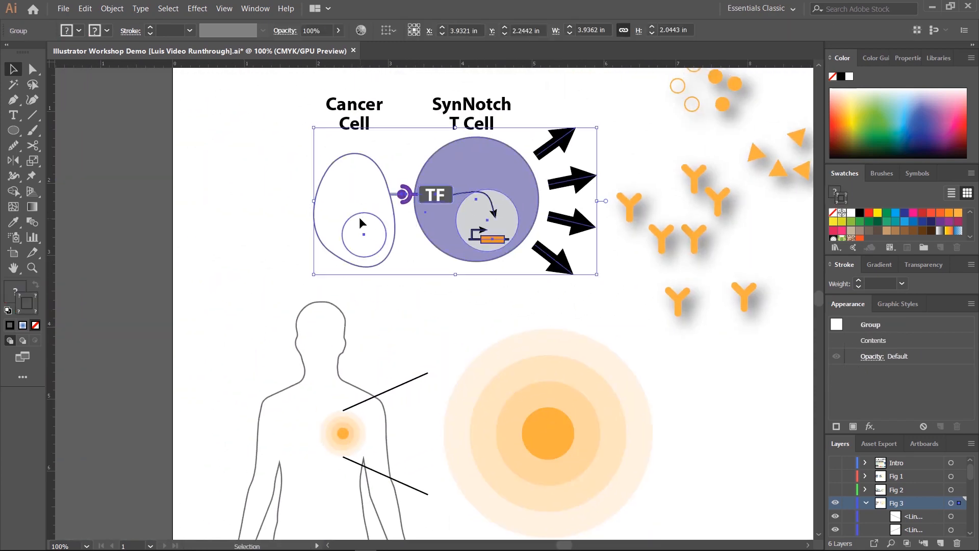
{"action": "double_click", "coordinate": [359, 212]}
{"action": "left_click", "coordinate": [359, 212]}
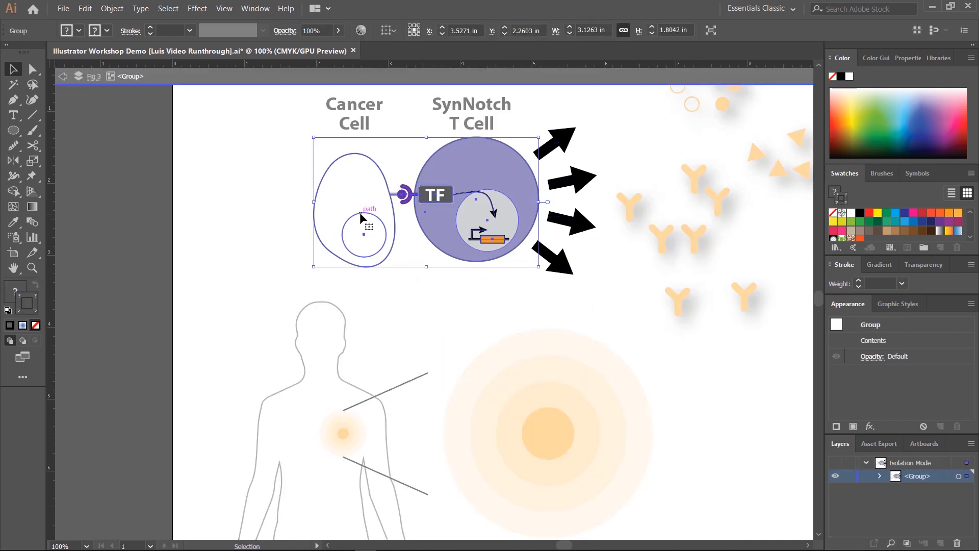
{"action": "left_click", "coordinate": [232, 175]}
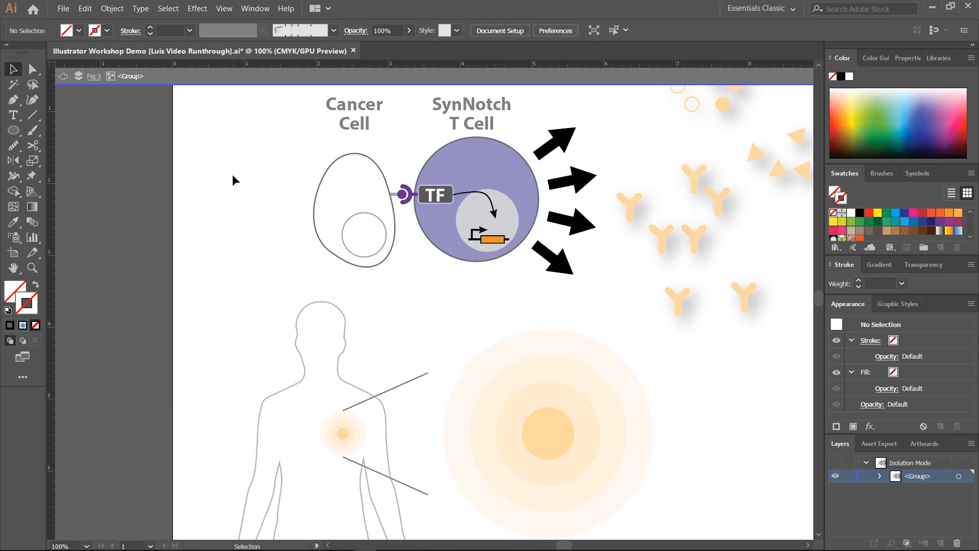
{"action": "left_click", "coordinate": [474, 170]}
{"action": "double_click", "coordinate": [200, 196]}
Step: Ungroup the illustration that combines the cancer cell, the SynNotch T cell and the black arrows
{"action": "left_click", "coordinate": [446, 164]}
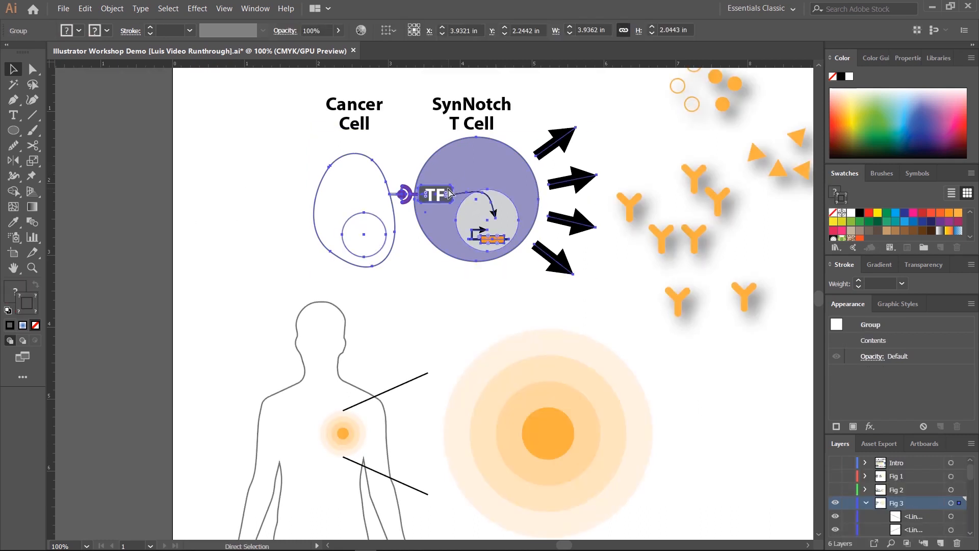
{"action": "key", "text": "ctrl+shift+g"}
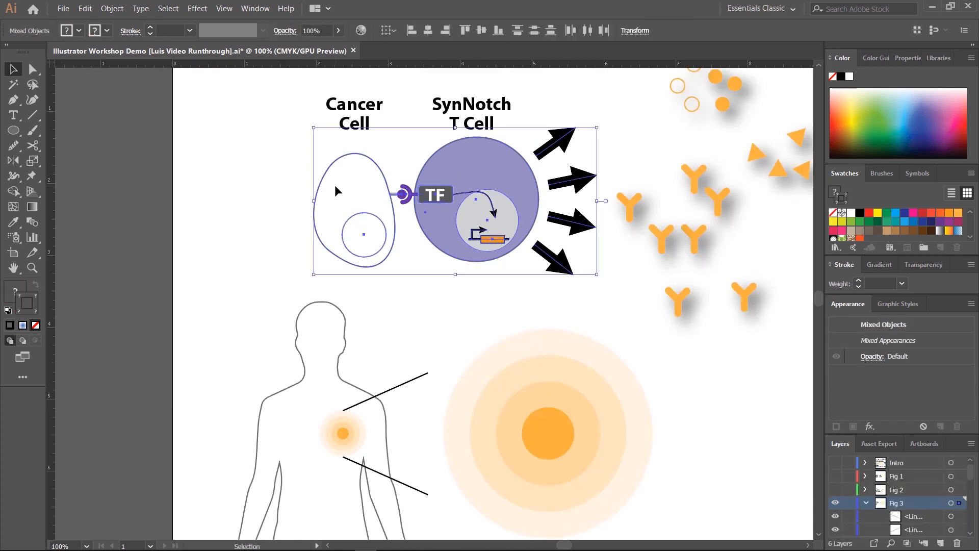
{"action": "left_click", "coordinate": [237, 167]}
Step: Duplicate the cancer cell with its nucleus and purple-tipped antigen, and place the copy to the right of the large concentric circles
{"action": "left_click_drag", "start_coordinate": [258, 152], "coordinate": [416, 271]}
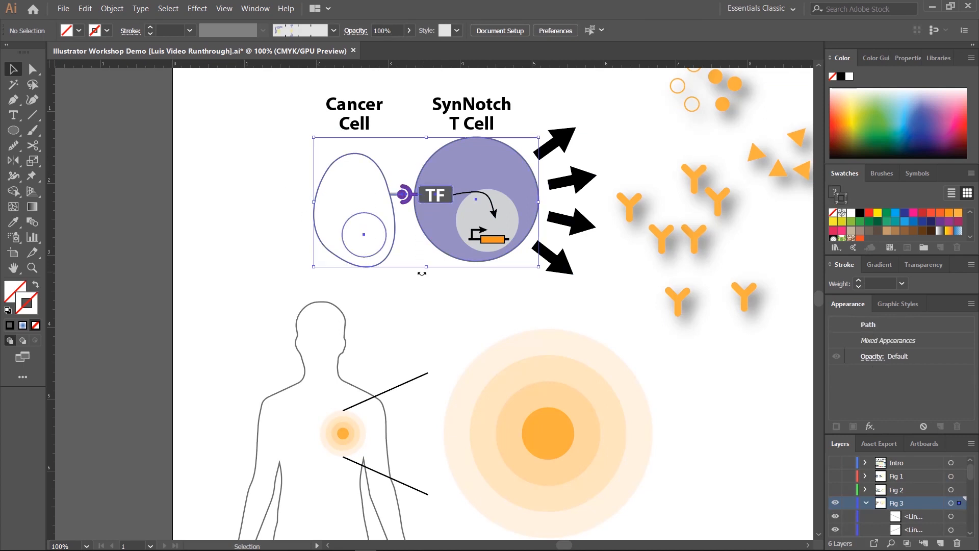
{"action": "left_click_drag", "start_coordinate": [267, 155], "coordinate": [398, 268]}
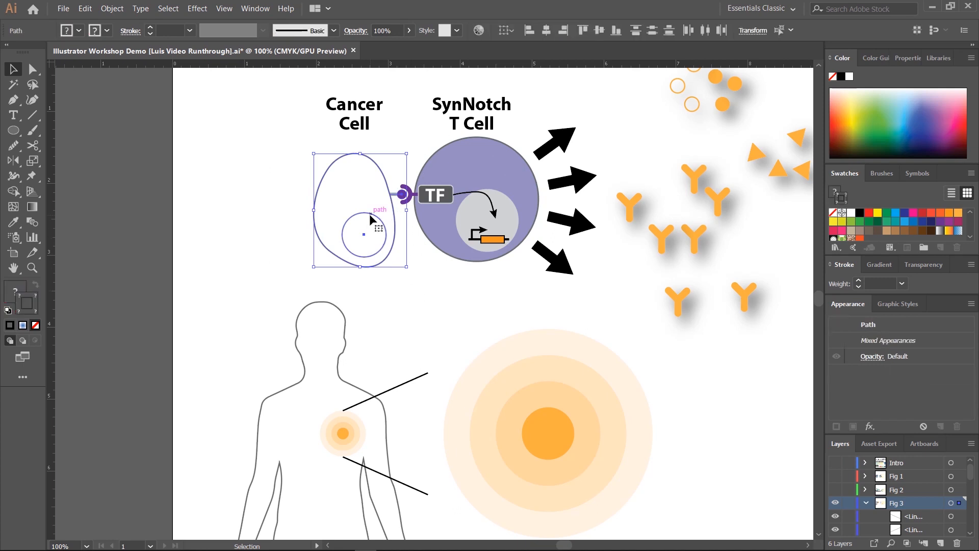
{"action": "left_click_drag", "start_coordinate": [369, 213], "coordinate": [469, 356]}
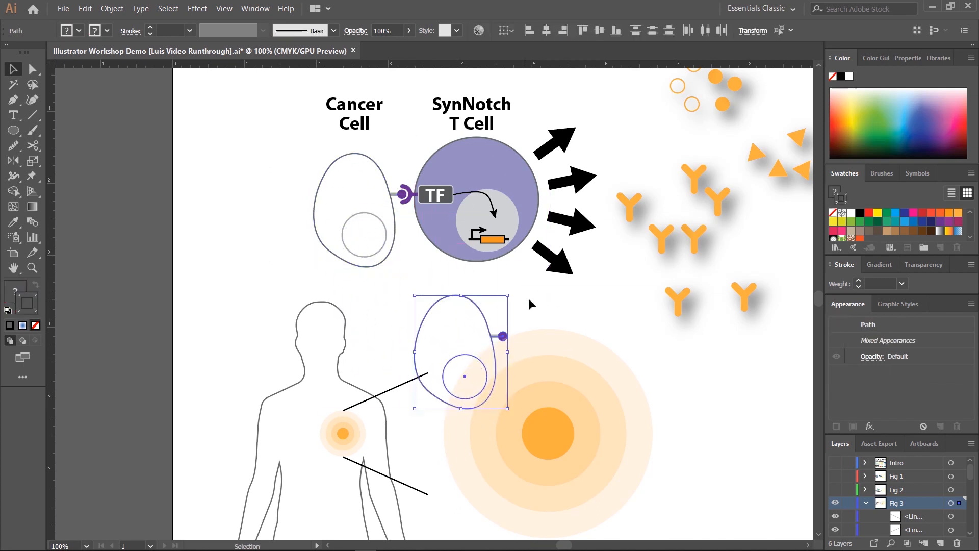
{"action": "left_click_drag", "start_coordinate": [436, 310], "coordinate": [668, 381]}
{"action": "scroll", "coordinate": [668, 381], "scroll_direction": "down", "scroll_amount": 3}
{"action": "scroll", "coordinate": [668, 380], "scroll_direction": "right", "scroll_amount": 5}
{"action": "left_click", "coordinate": [627, 303]}
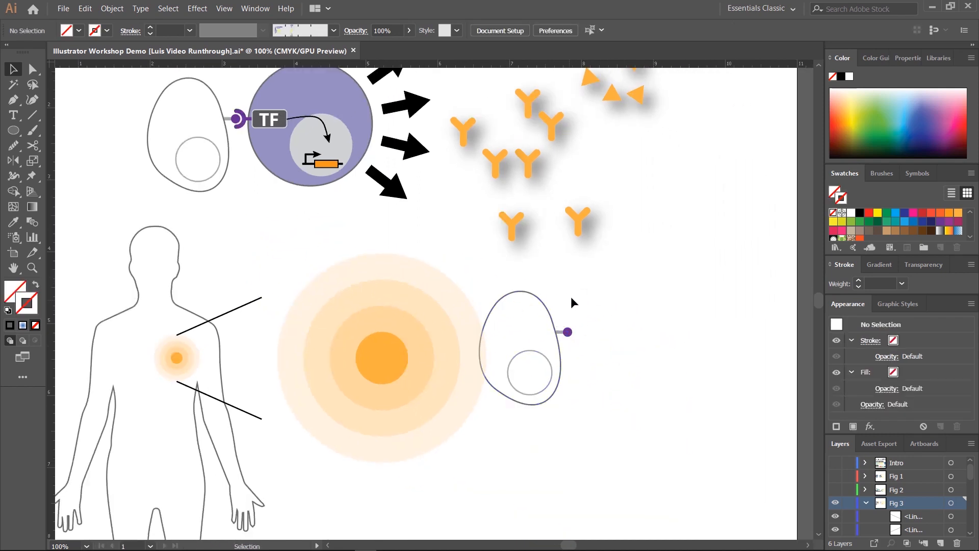
Step: Group the copied cancer cell's parts and move the group clear of the large concentric circles
{"action": "left_click", "coordinate": [519, 322]}
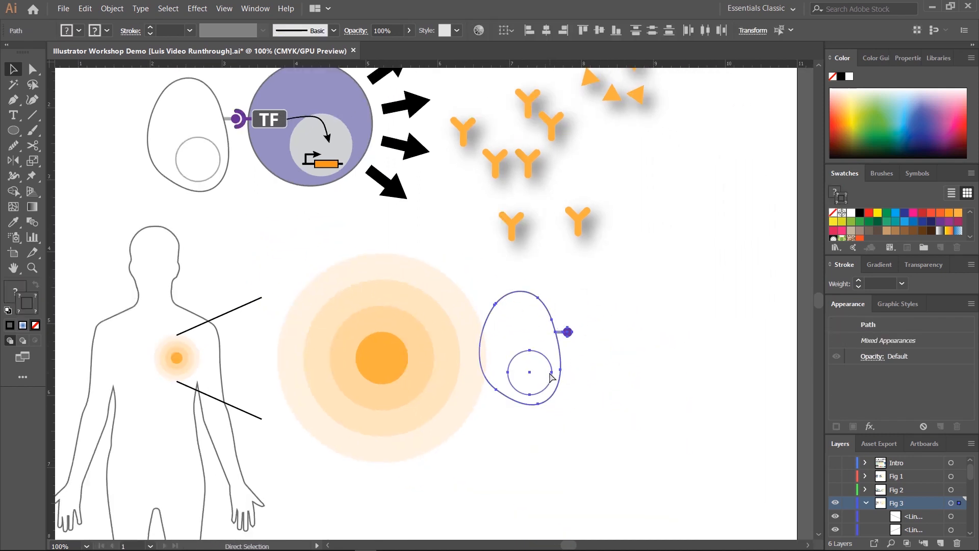
{"action": "key", "text": "ctrl+g"}
{"action": "left_click_drag", "start_coordinate": [564, 333], "coordinate": [615, 361]}
{"action": "left_click", "coordinate": [411, 240]}
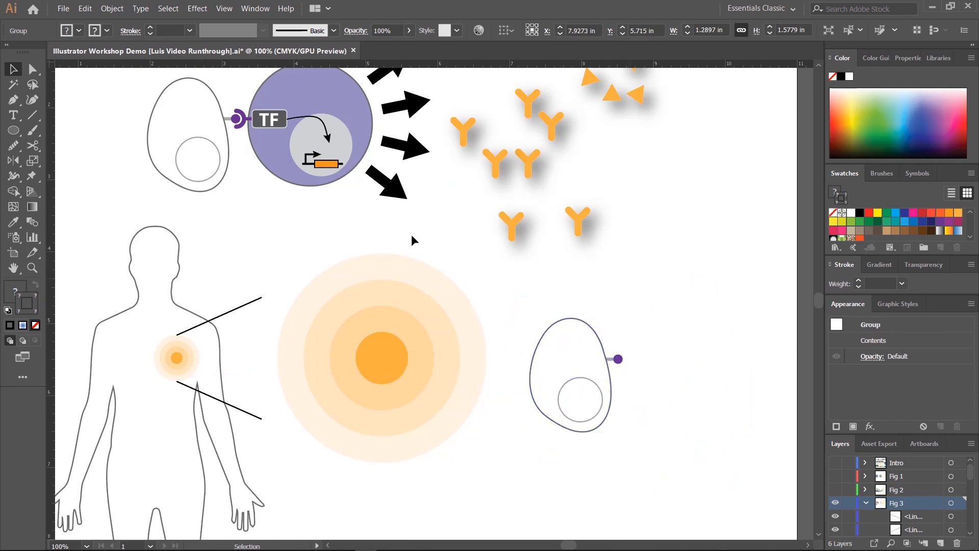
Step: Duplicate the grouped cancer cell and position the copy below and left of it, overlapping the outer orange ring
{"action": "left_click_drag", "start_coordinate": [348, 189], "coordinate": [448, 339]}
{"action": "left_click_drag", "start_coordinate": [539, 267], "coordinate": [326, 244]}
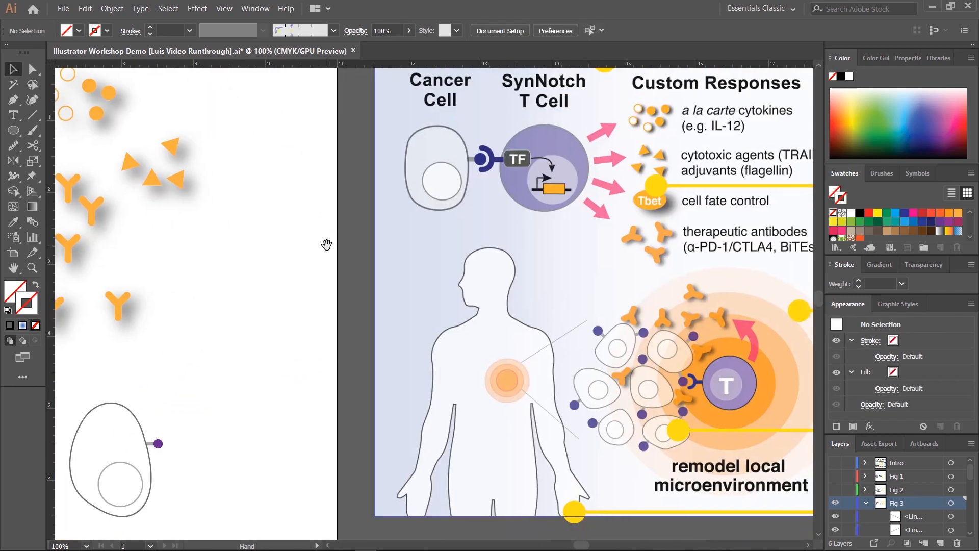
{"action": "left_click_drag", "start_coordinate": [225, 269], "coordinate": [311, 234]}
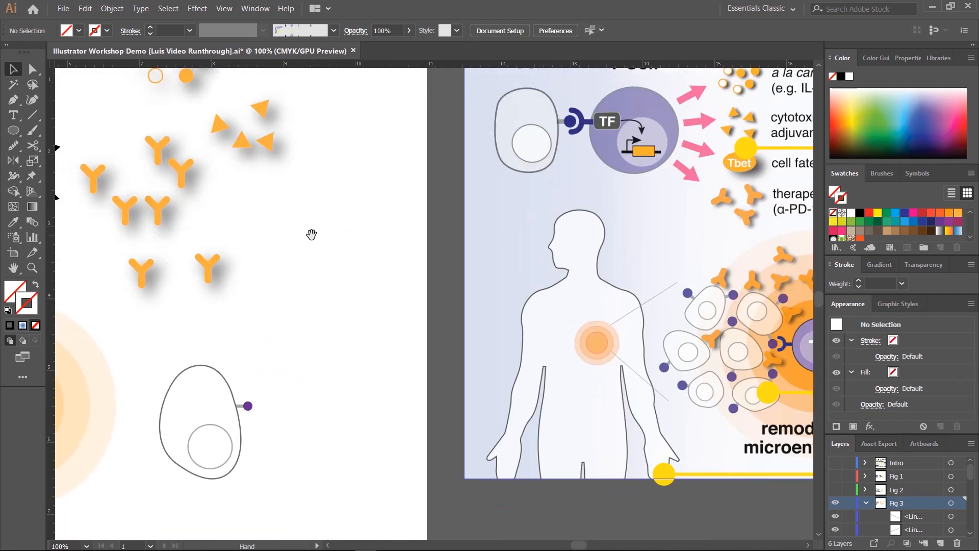
{"action": "left_click_drag", "start_coordinate": [308, 296], "coordinate": [364, 218]}
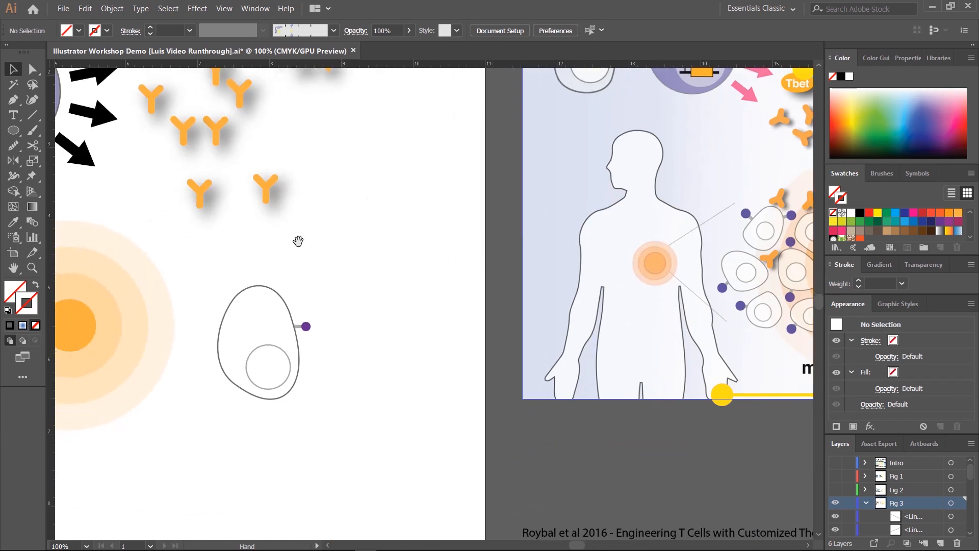
{"action": "left_click_drag", "start_coordinate": [306, 254], "coordinate": [367, 243]}
{"action": "left_click", "coordinate": [354, 319]}
{"action": "left_click_drag", "start_coordinate": [556, 296], "coordinate": [325, 318]}
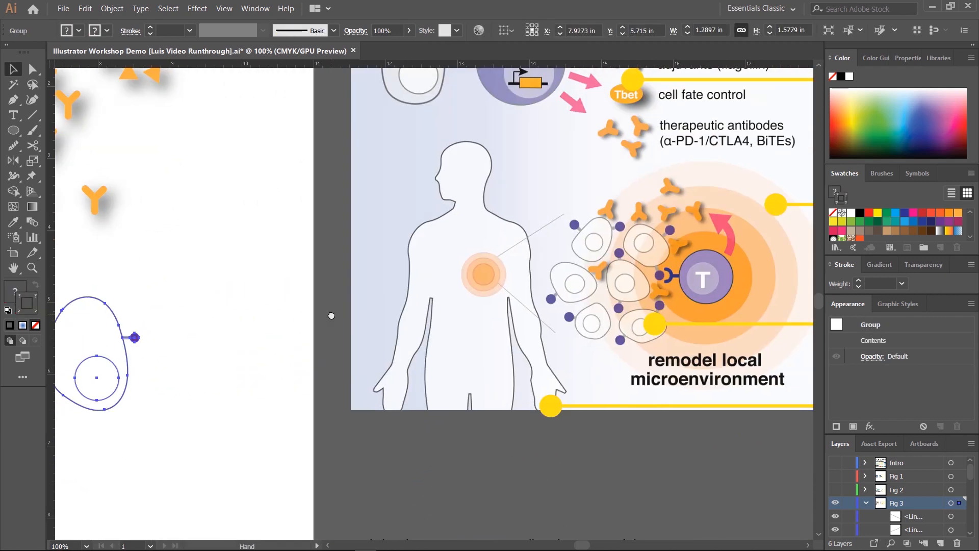
{"action": "left_click_drag", "start_coordinate": [219, 366], "coordinate": [337, 384]}
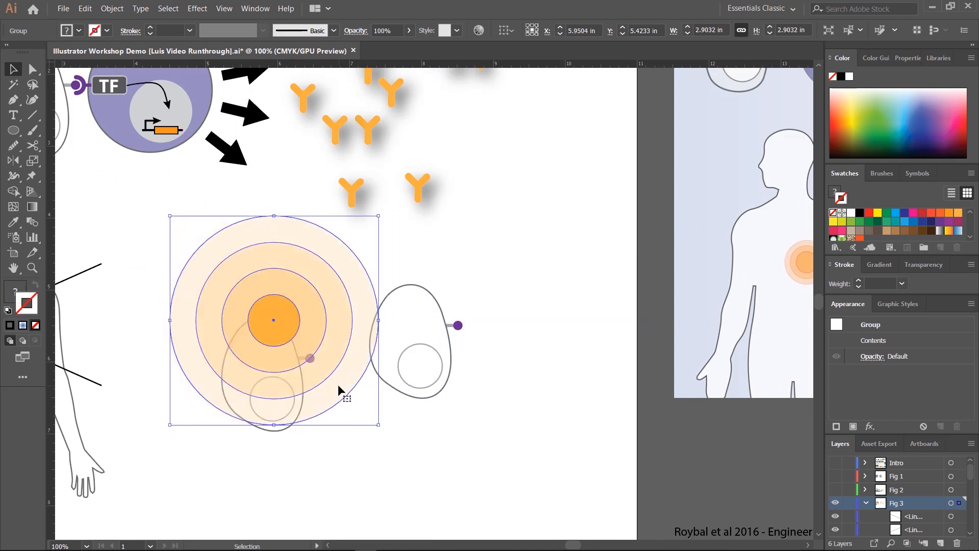
{"action": "key", "text": "ctrl+z"}
{"action": "left_click", "coordinate": [289, 421]}
{"action": "left_click_drag", "start_coordinate": [300, 419], "coordinate": [377, 429]}
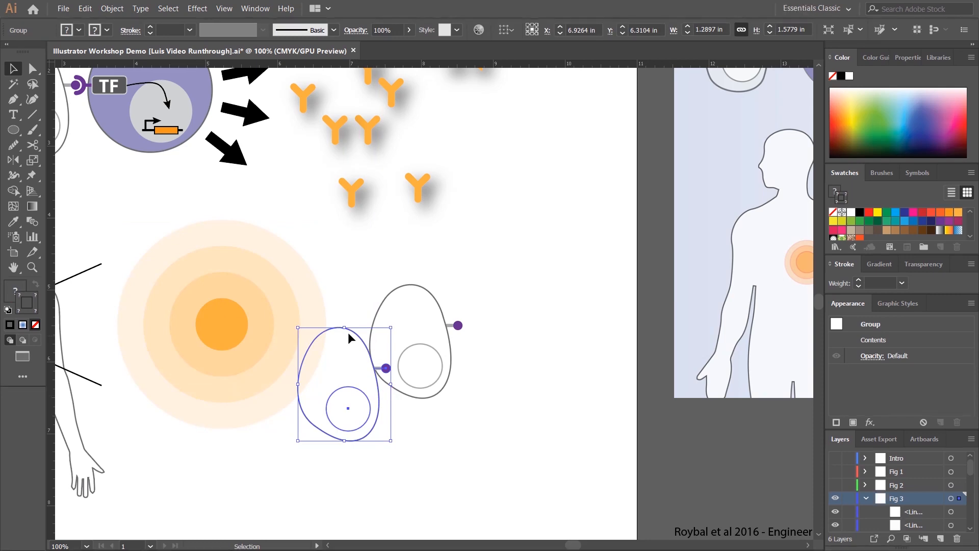
Step: Rotate the lower cancer cell copy counter-clockwise so its purple-tipped antigen points diagonally up to the right
{"action": "key", "text": "f"}
{"action": "key", "text": "f"}
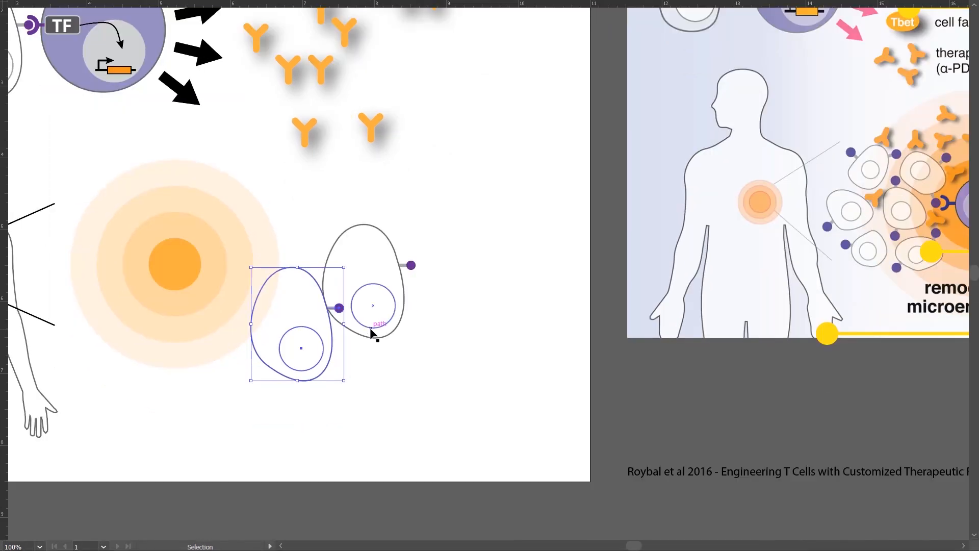
{"action": "key", "text": "f"}
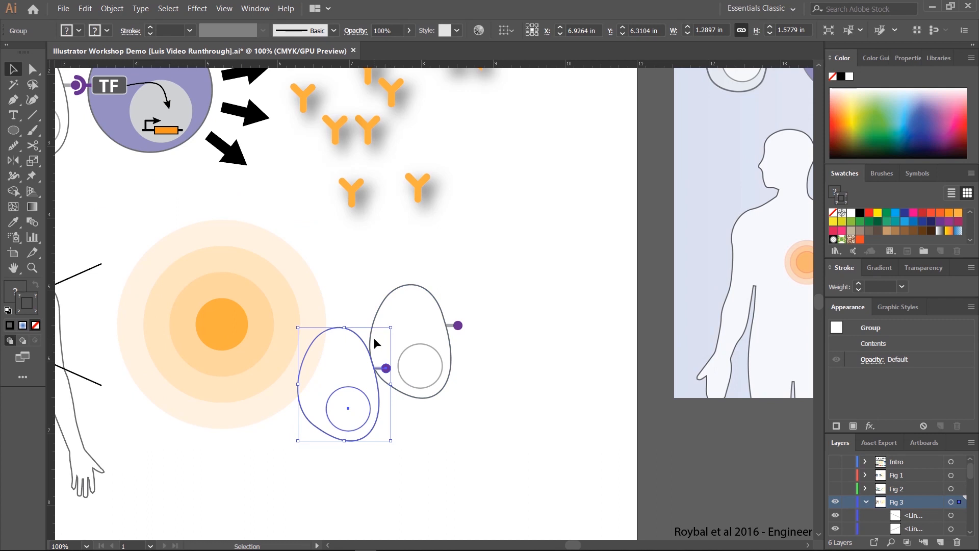
{"action": "key", "text": "r"}
{"action": "left_click_drag", "start_coordinate": [535, 422], "coordinate": [501, 295]}
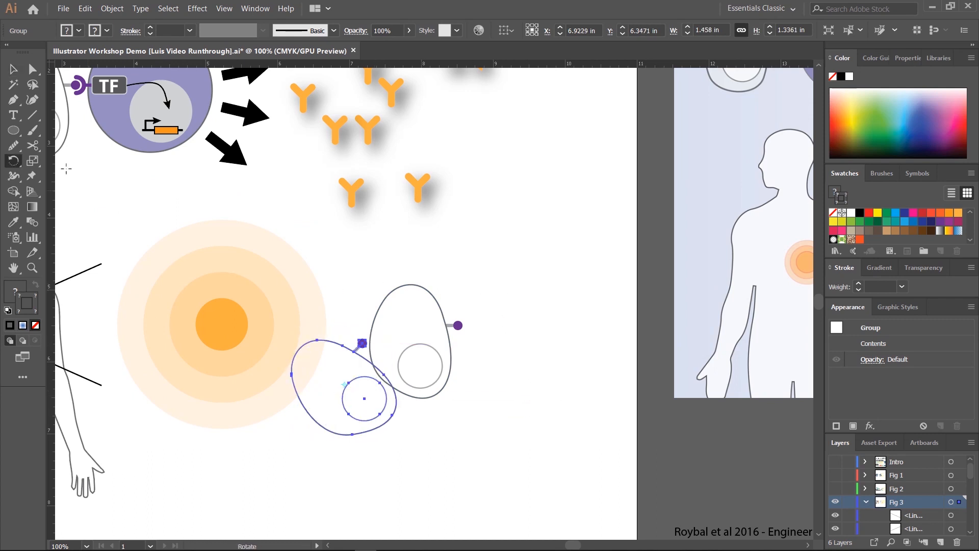
Step: Lock the large concentric-circle group in the Fig 3 layer so it stays out of selections
{"action": "key", "text": "v"}
{"action": "left_click_drag", "start_coordinate": [325, 398], "coordinate": [314, 428]}
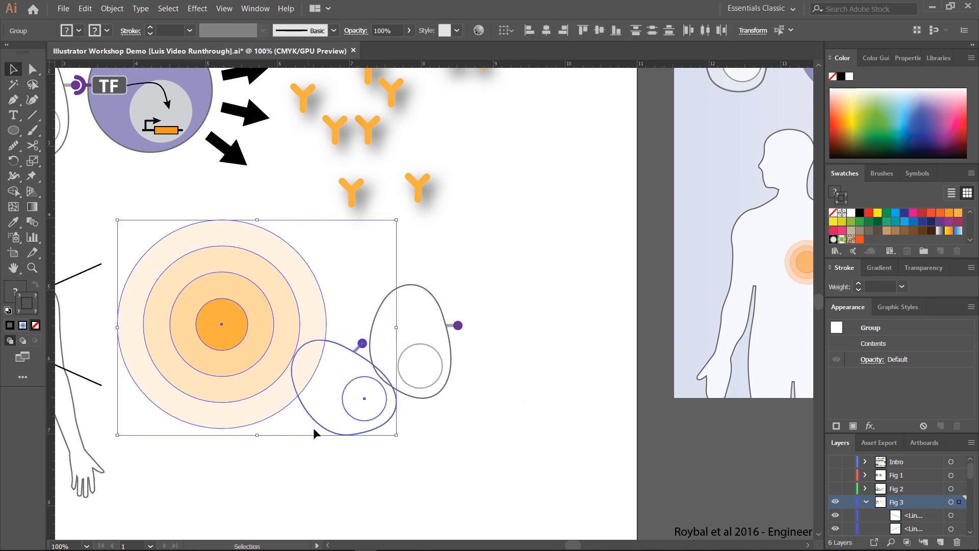
{"action": "left_click", "coordinate": [362, 270]}
{"action": "left_click", "coordinate": [259, 293]}
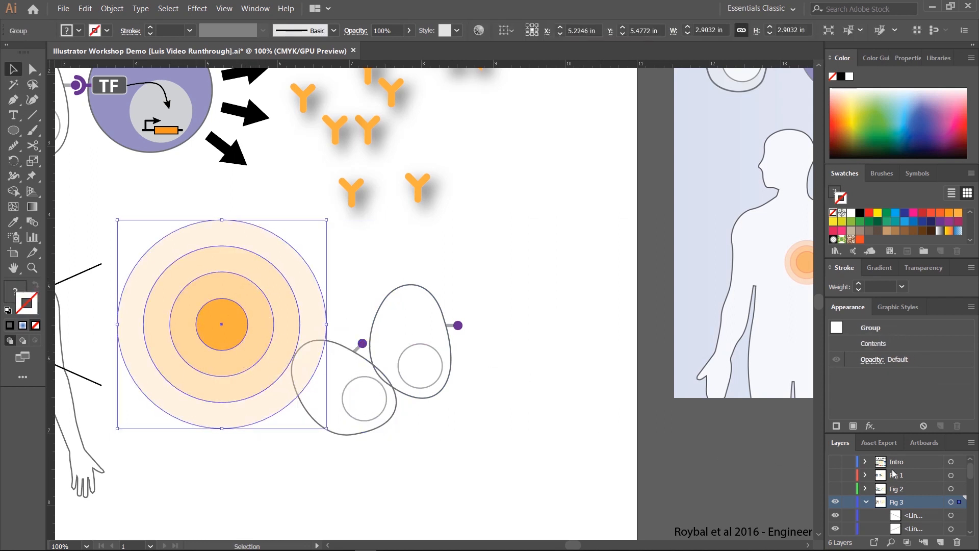
{"action": "scroll", "coordinate": [894, 505], "scroll_direction": "down", "scroll_amount": 3}
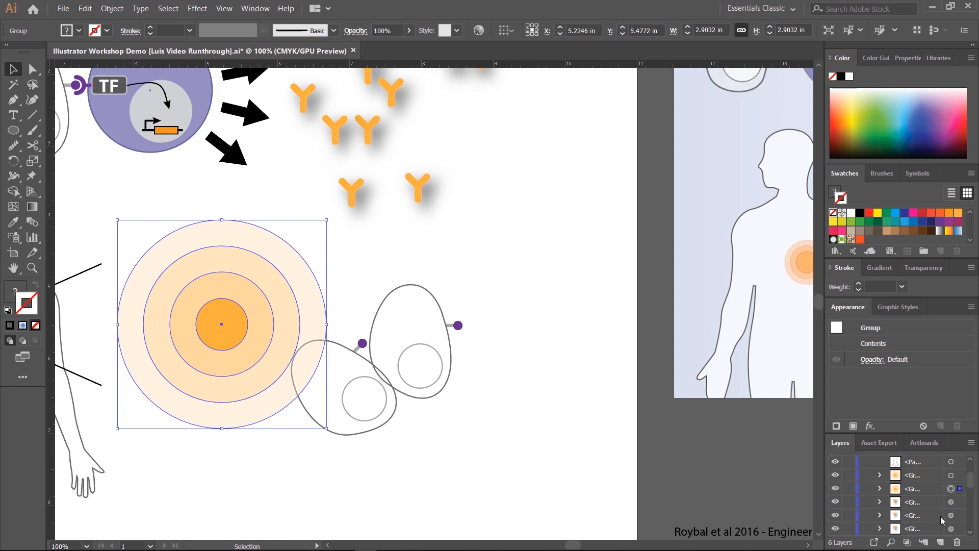
{"action": "left_click", "coordinate": [848, 489]}
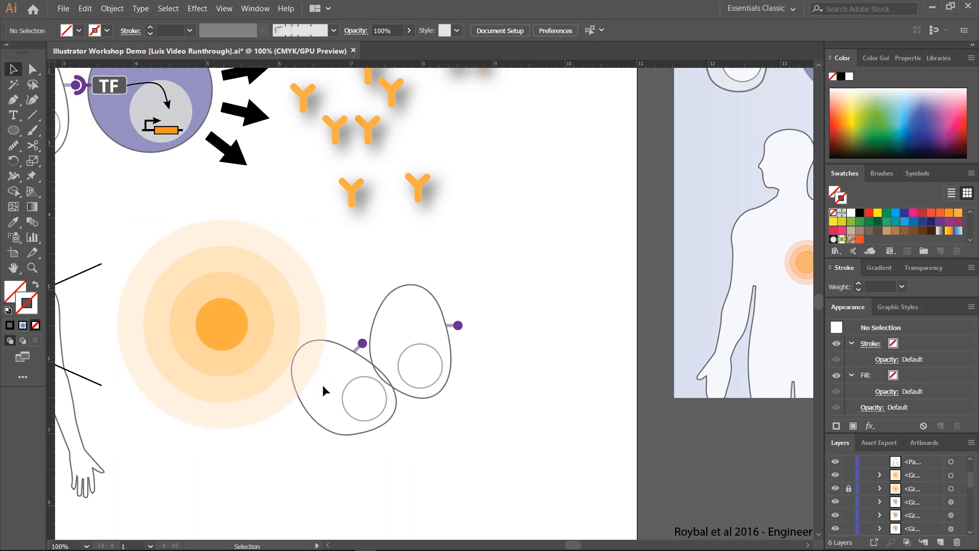
Step: Move the tilted cancer cell off the large circles and scale both cells down together, making the upright one about 0.71 in wide
{"action": "left_click_drag", "start_coordinate": [321, 420], "coordinate": [276, 446]}
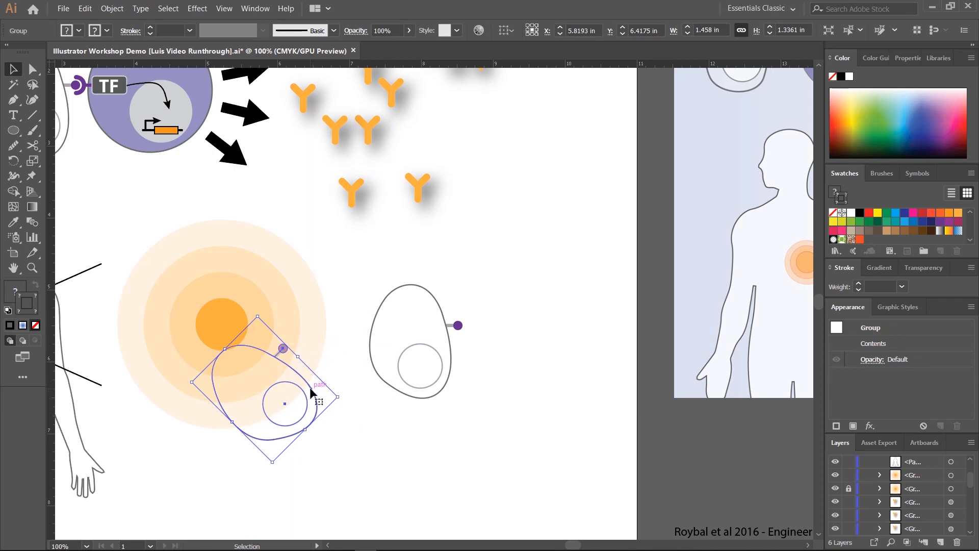
{"action": "left_click_drag", "start_coordinate": [311, 389], "coordinate": [398, 425]}
{"action": "left_click_drag", "start_coordinate": [689, 315], "coordinate": [336, 344]}
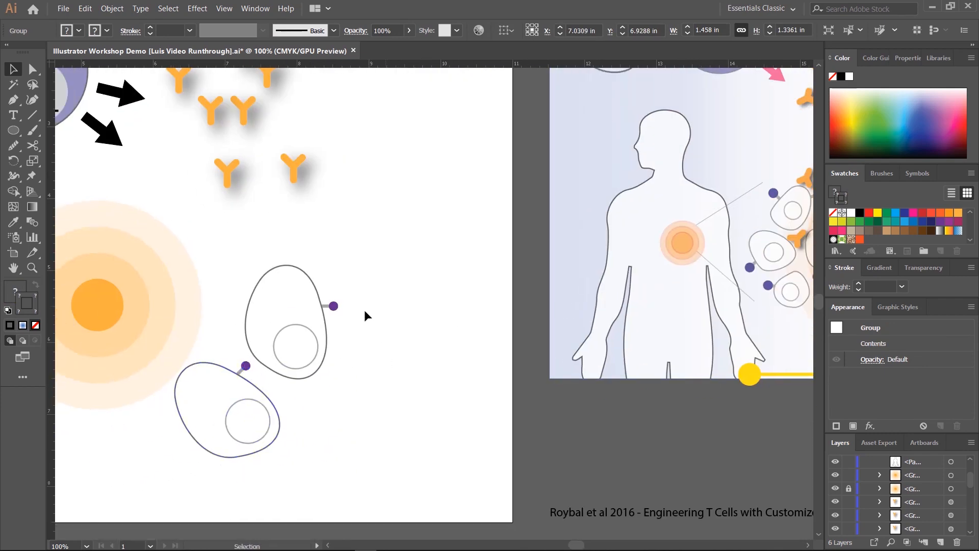
{"action": "left_click_drag", "start_coordinate": [365, 317], "coordinate": [192, 462]}
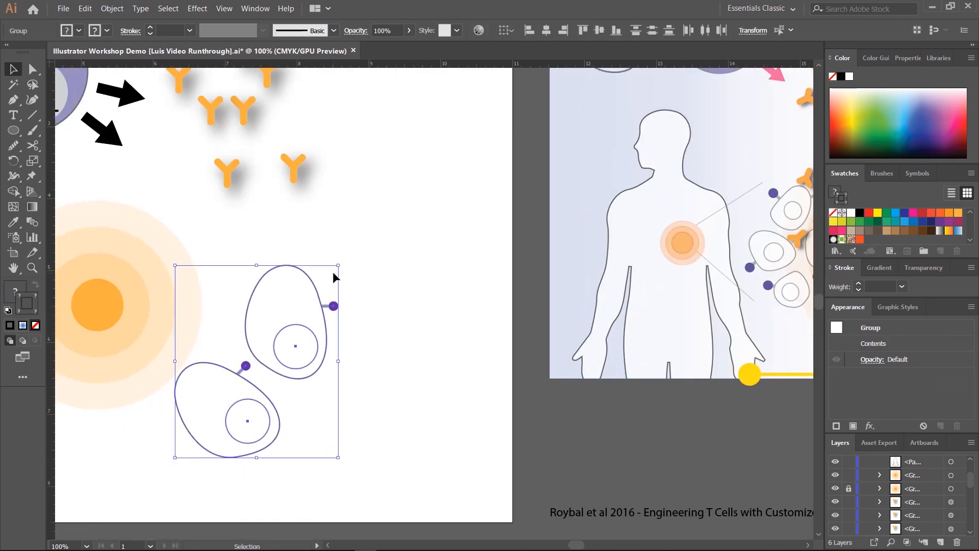
{"action": "left_click_drag", "start_coordinate": [338, 265], "coordinate": [266, 328]}
{"action": "left_click", "coordinate": [313, 412]}
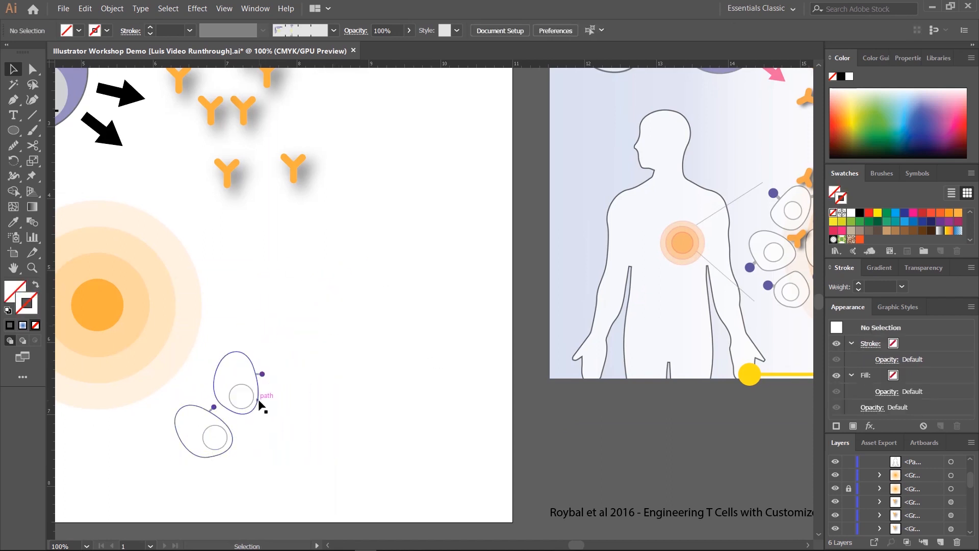
Step: Move the small upright cancer cell onto the lower right edge of the outermost orange ring
{"action": "left_click_drag", "start_coordinate": [258, 400], "coordinate": [174, 320]}
{"action": "left_click", "coordinate": [291, 365]}
{"action": "scroll", "coordinate": [357, 331], "scroll_direction": "left", "scroll_amount": 5}
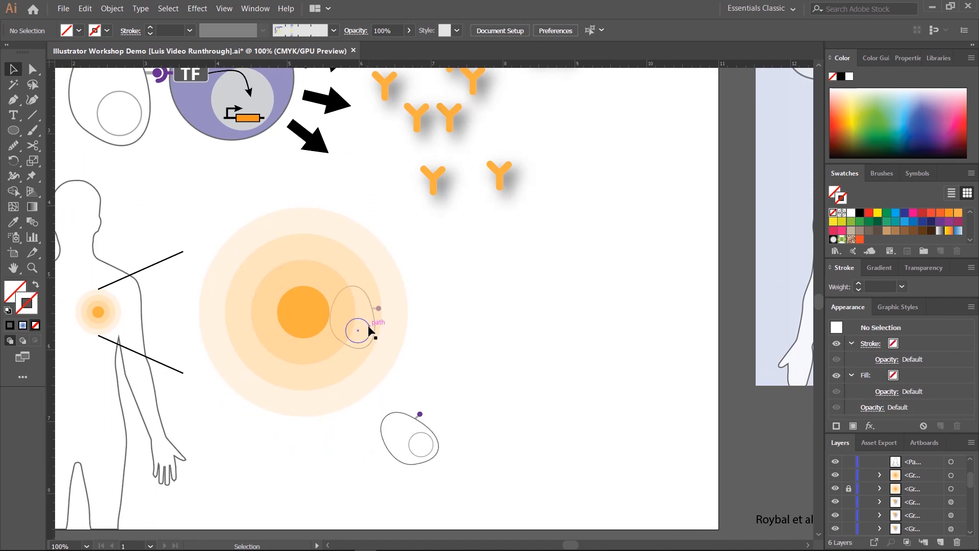
{"action": "left_click_drag", "start_coordinate": [371, 328], "coordinate": [423, 363]}
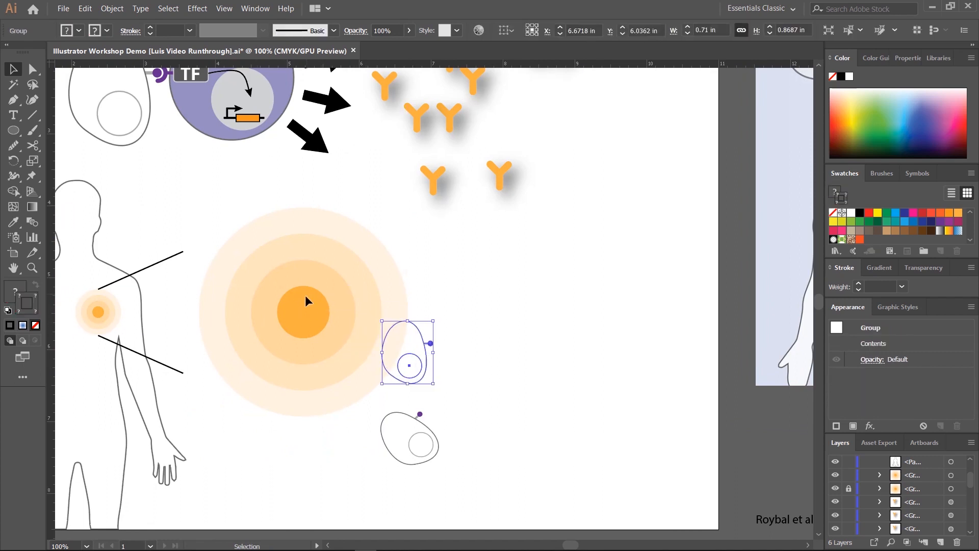
Step: Send the small upright cancer cell backward one level in the stacking order
{"action": "left_click", "coordinate": [916, 492]}
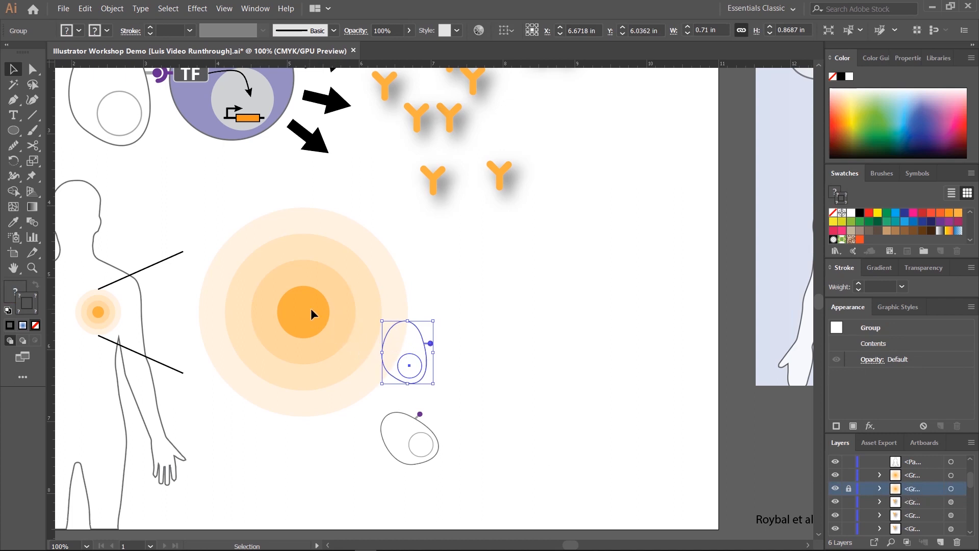
{"action": "right_click", "coordinate": [429, 339]}
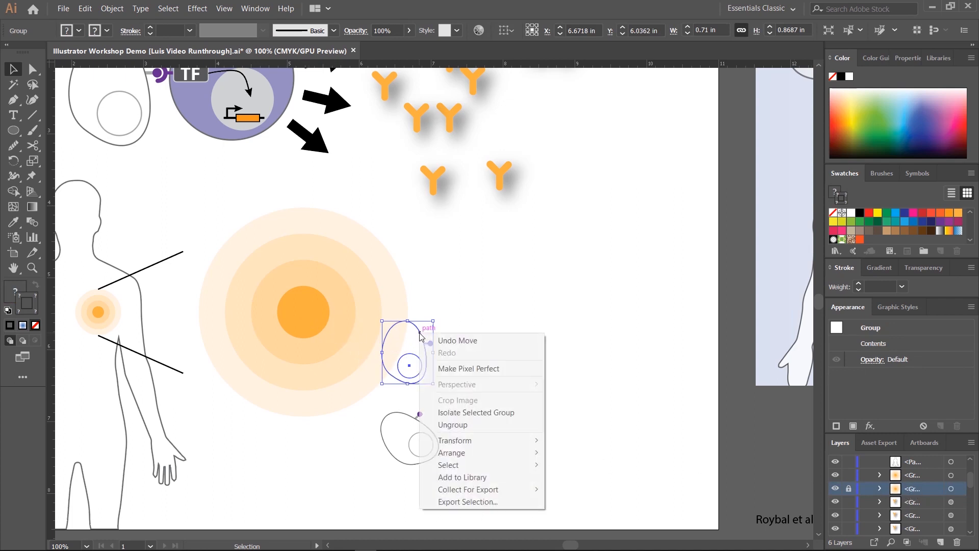
{"action": "mouse_move", "coordinate": [464, 451]}
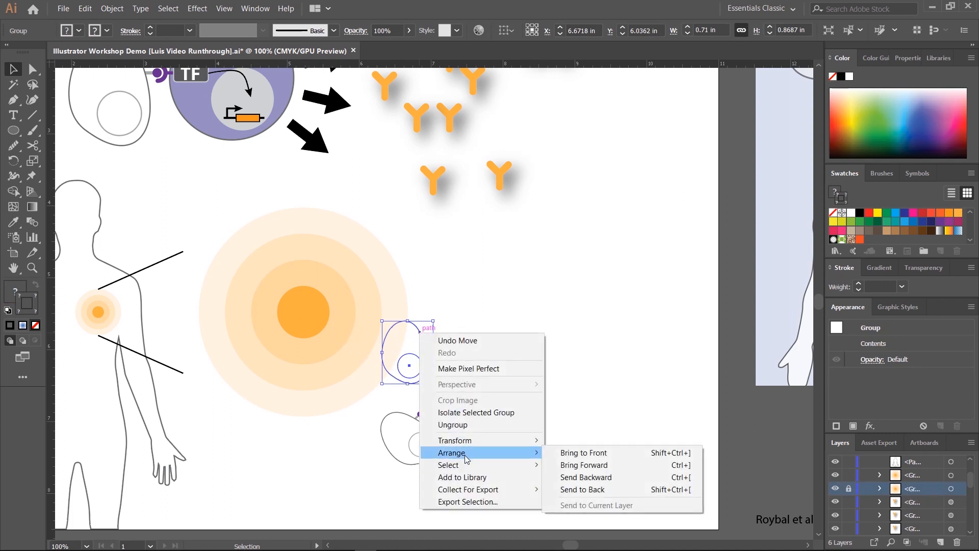
{"action": "left_click", "coordinate": [586, 476]}
{"action": "left_click", "coordinate": [595, 332]}
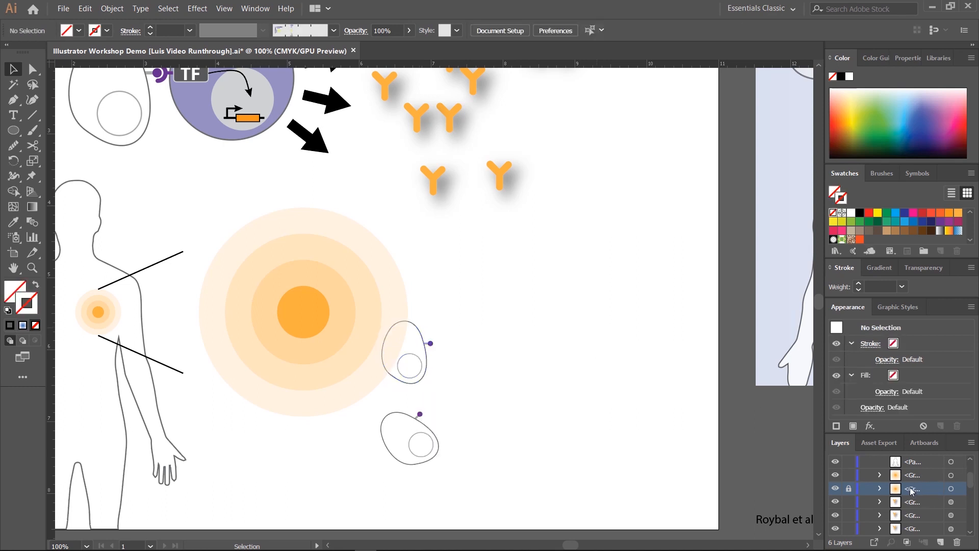
Step: Reorder the large concentric-circle group lower among the Fig 3 layer's objects and check its place in the stack
{"action": "mouse_move", "coordinate": [910, 488]}
{"action": "left_mouse_down"}
{"action": "mouse_move", "coordinate": [904, 532]}
{"action": "mouse_move", "coordinate": [911, 483]}
{"action": "left_mouse_up"}
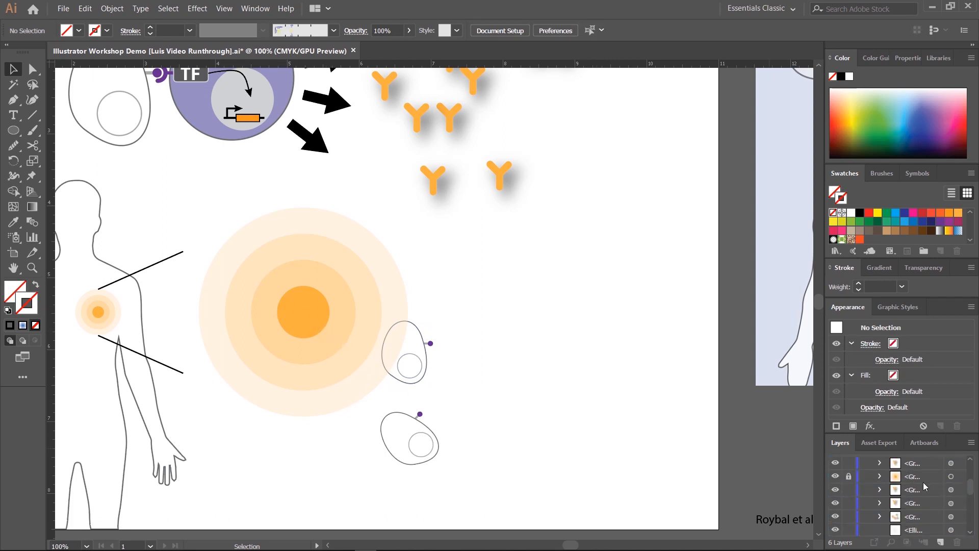
{"action": "scroll", "coordinate": [920, 486], "scroll_direction": "up", "scroll_amount": 2}
{"action": "scroll", "coordinate": [920, 481], "scroll_direction": "up", "scroll_amount": 3}
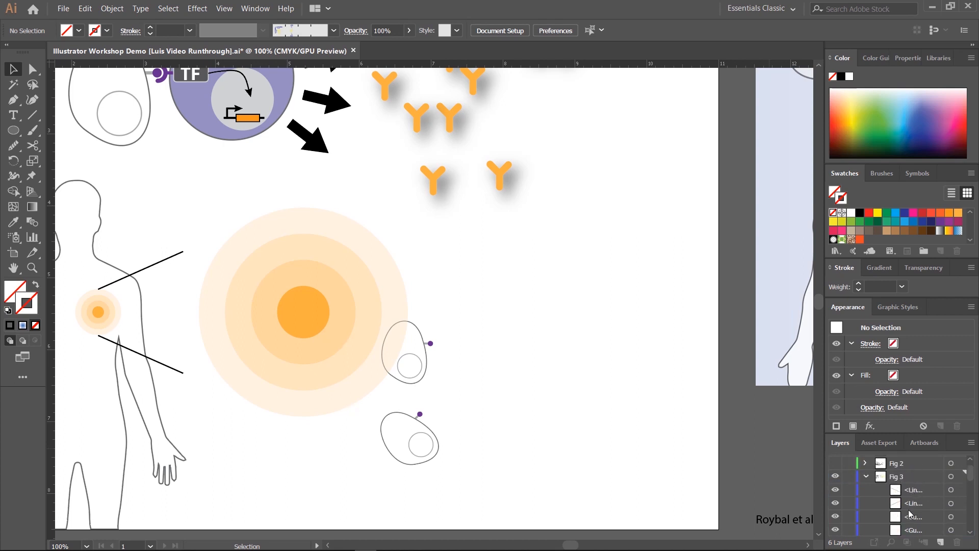
{"action": "scroll", "coordinate": [910, 510], "scroll_direction": "down", "scroll_amount": 5}
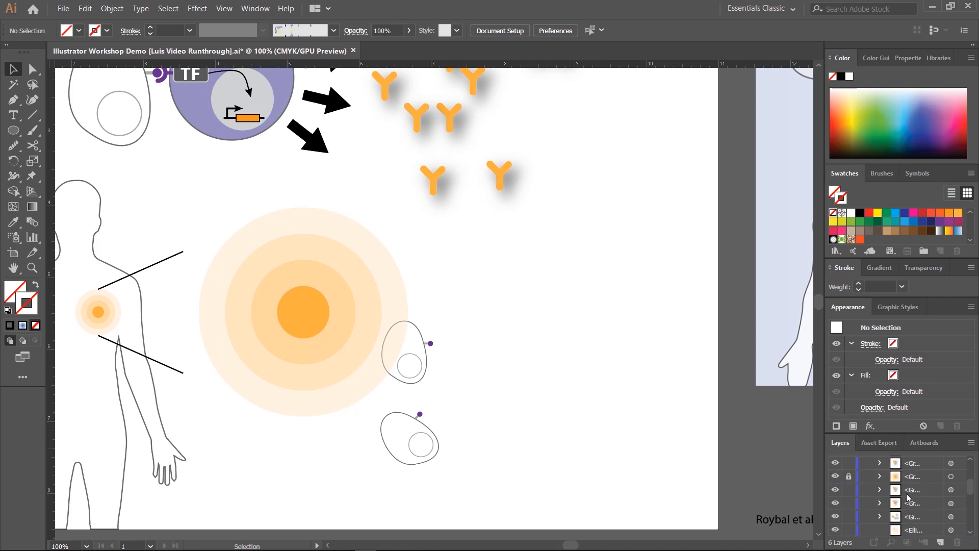
{"action": "scroll", "coordinate": [903, 503], "scroll_direction": "down", "scroll_amount": 2}
{"action": "scroll", "coordinate": [908, 508], "scroll_direction": "up", "scroll_amount": 6}
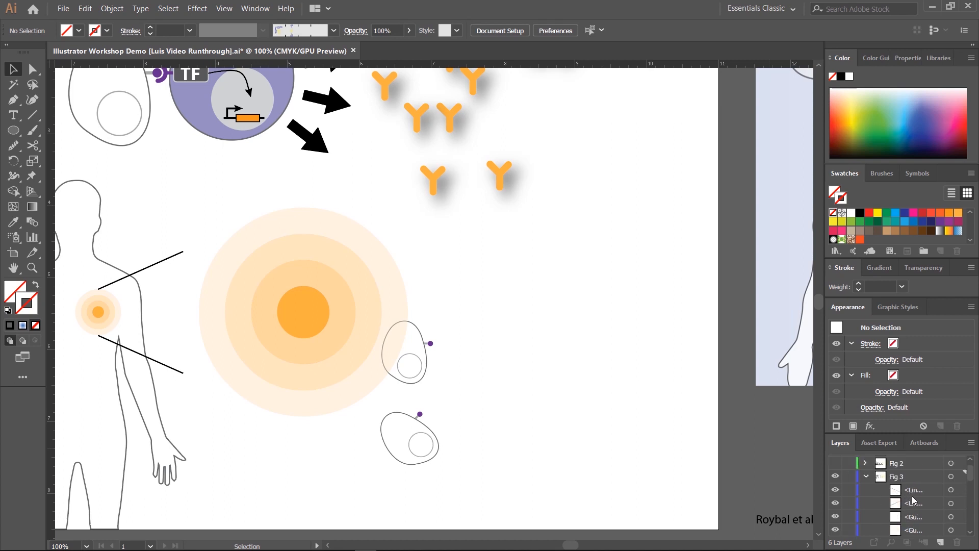
{"action": "scroll", "coordinate": [917, 501], "scroll_direction": "down", "scroll_amount": 5}
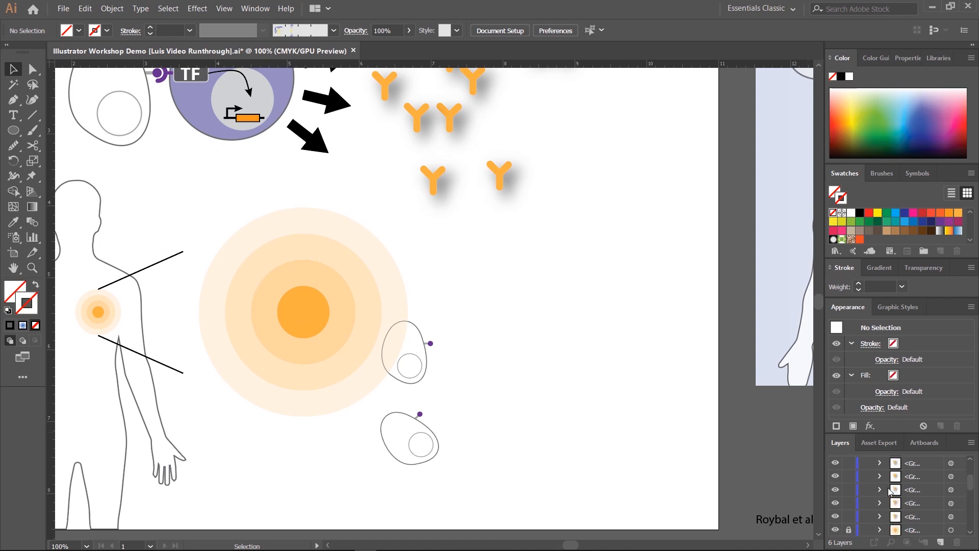
Step: Unlock the large concentric-circle group and send it to the back of the stacking order
{"action": "left_click", "coordinate": [377, 278]}
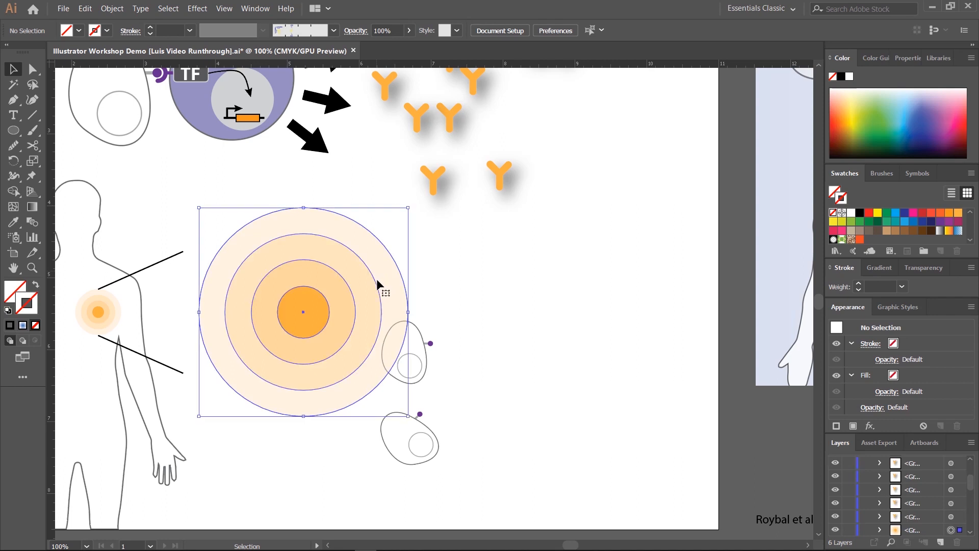
{"action": "right_click", "coordinate": [321, 279]}
{"action": "mouse_move", "coordinate": [357, 398]}
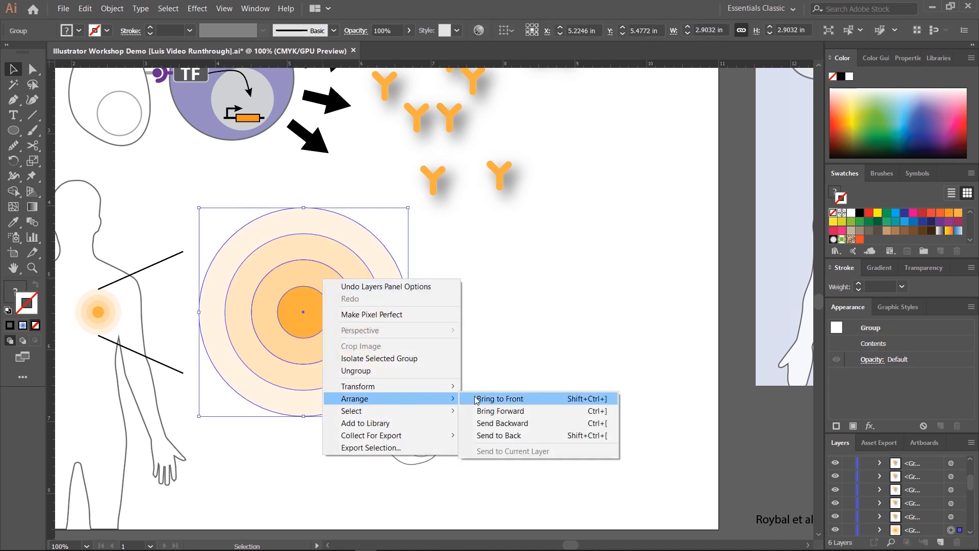
{"action": "left_click", "coordinate": [512, 436]}
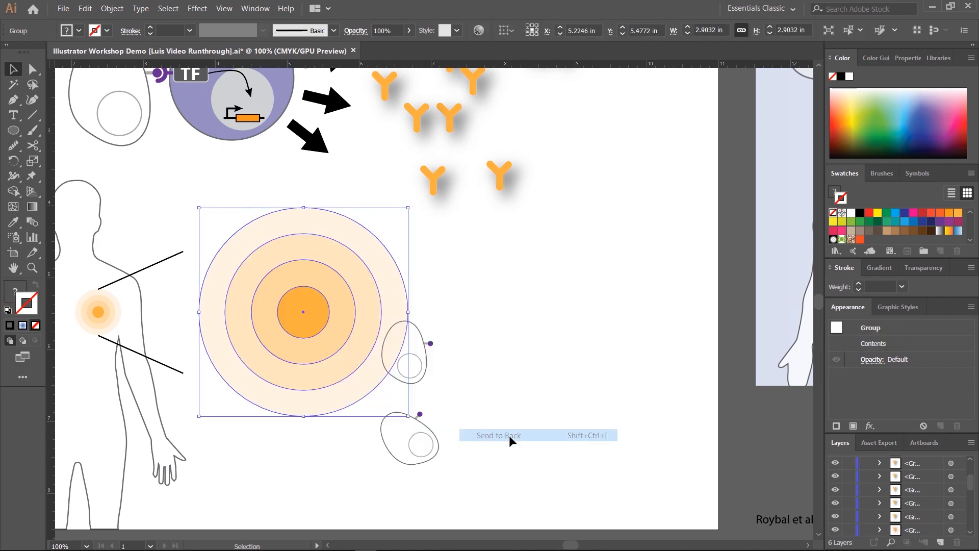
{"action": "key", "text": "ctrl+h"}
Step: Find the large concentric-circle group at the bottom of the Fig 3 layer and lock it again
{"action": "left_click", "coordinate": [319, 309]}
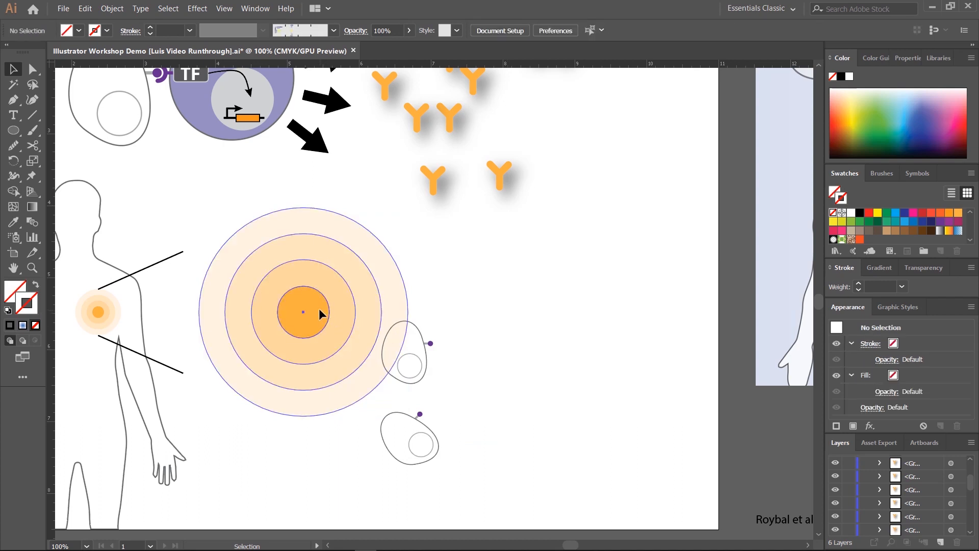
{"action": "scroll", "coordinate": [928, 497], "scroll_direction": "down", "scroll_amount": 5}
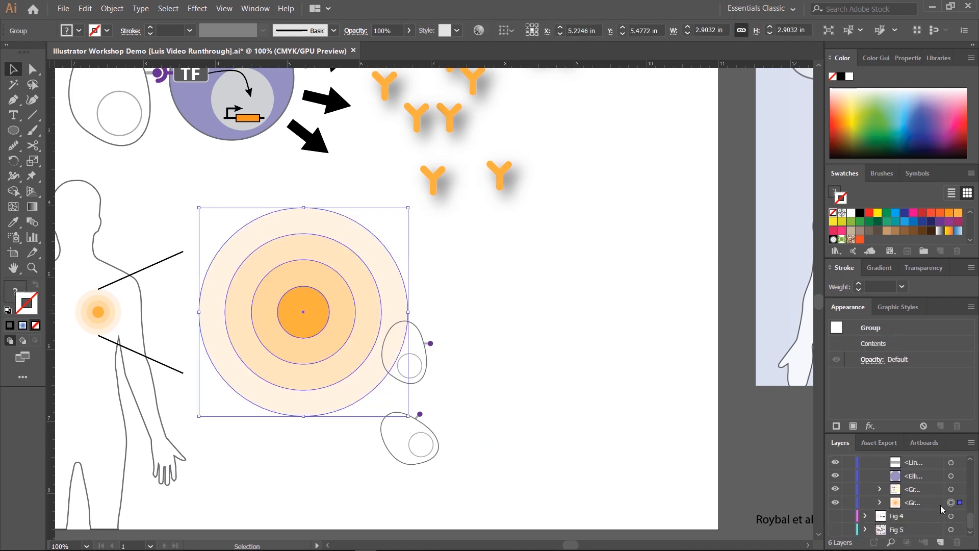
{"action": "left_click", "coordinate": [848, 503]}
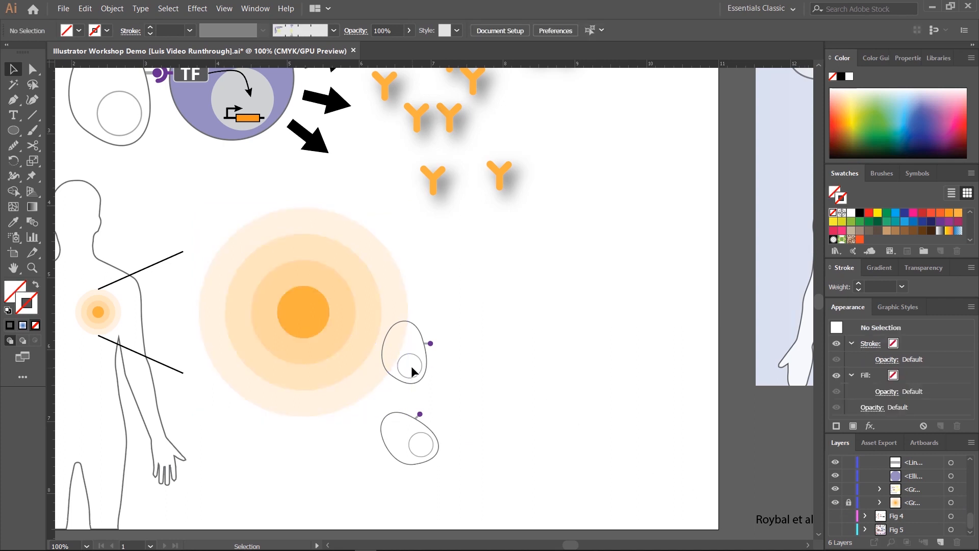
Step: Move both small cancer cells onto the large circles, the upright one left of center and the tilted one right of center
{"action": "left_click_drag", "start_coordinate": [414, 361], "coordinate": [281, 328]}
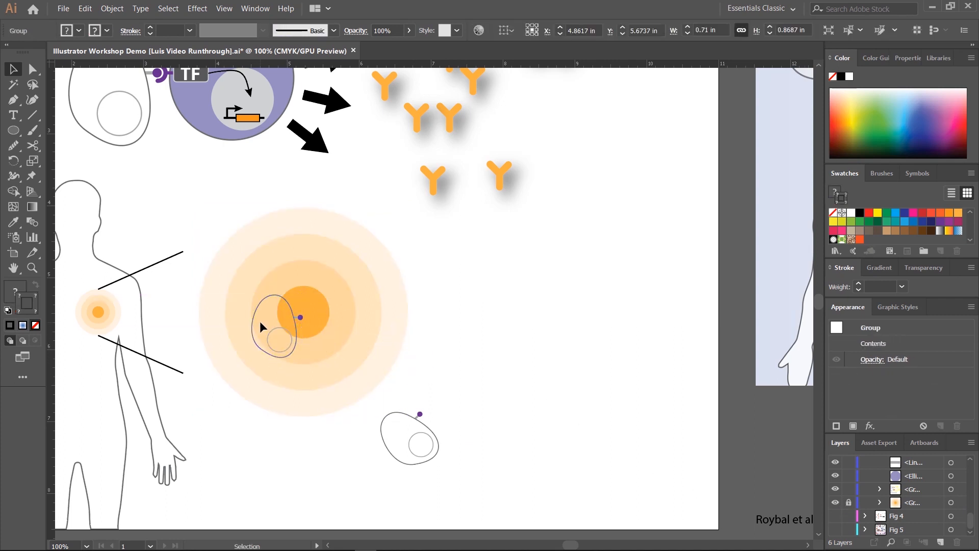
{"action": "left_click", "coordinate": [435, 363]}
{"action": "left_click_drag", "start_coordinate": [401, 414], "coordinate": [337, 288]}
Step: Compare with the reference figure, move the tilted cell onto blank canvas, and isolate its group to fill the outer cell outline with white
{"action": "left_click_drag", "start_coordinate": [548, 326], "coordinate": [148, 401]}
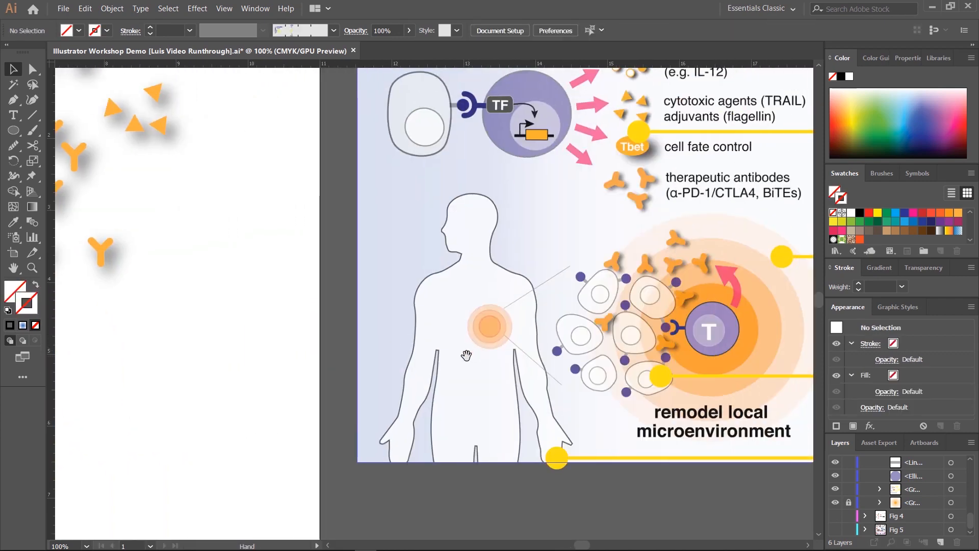
{"action": "left_click_drag", "start_coordinate": [391, 357], "coordinate": [355, 358]}
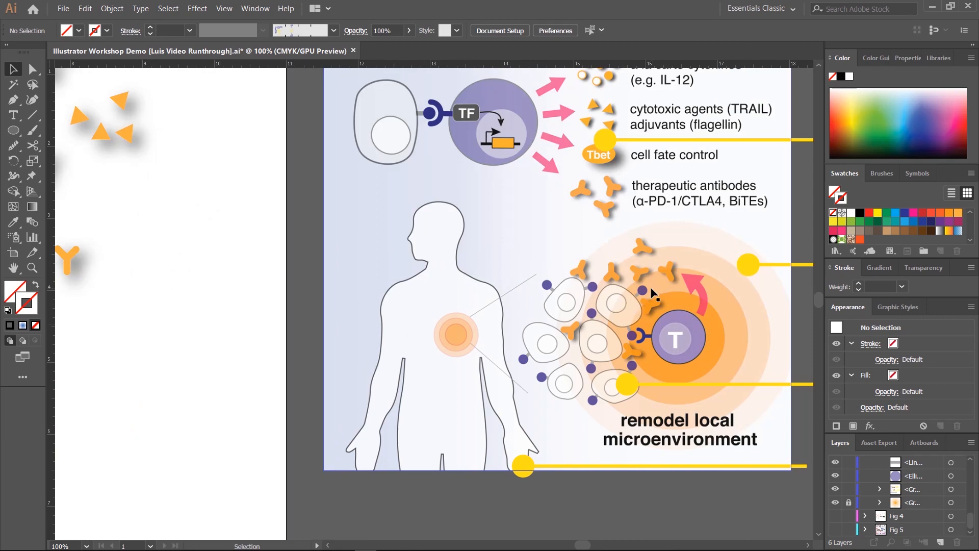
{"action": "left_click_drag", "start_coordinate": [353, 340], "coordinate": [487, 356]}
{"action": "left_click_drag", "start_coordinate": [155, 352], "coordinate": [515, 350]}
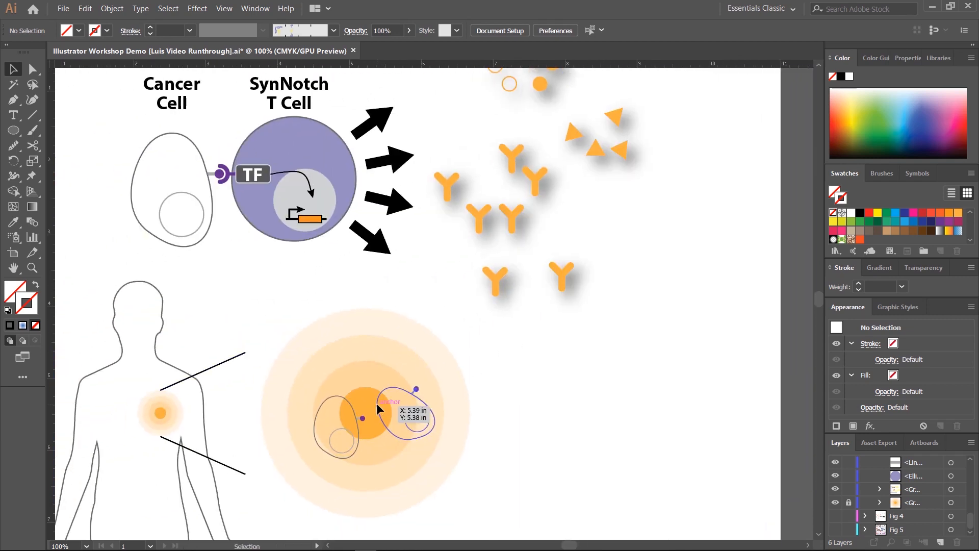
{"action": "left_click_drag", "start_coordinate": [378, 408], "coordinate": [502, 392]}
{"action": "double_click", "coordinate": [532, 378]}
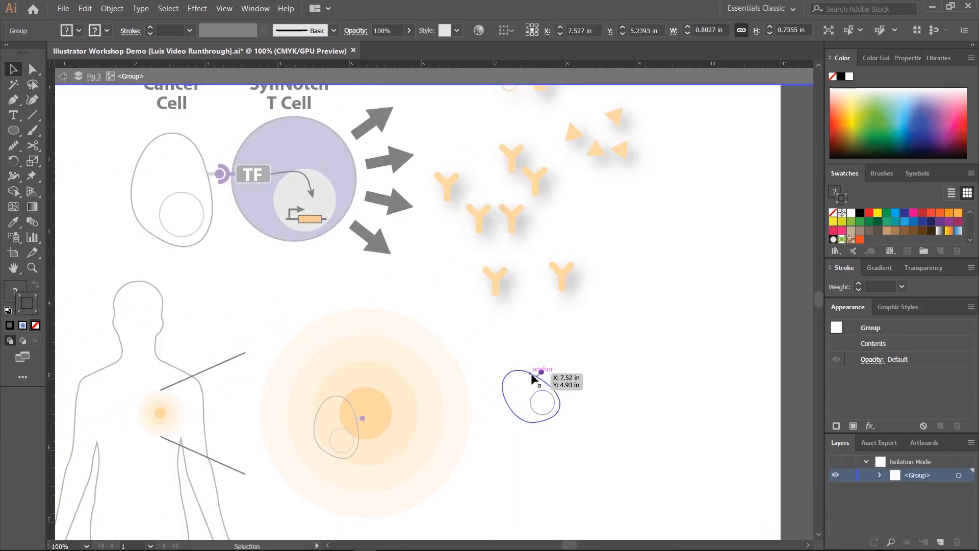
{"action": "left_click", "coordinate": [530, 375]}
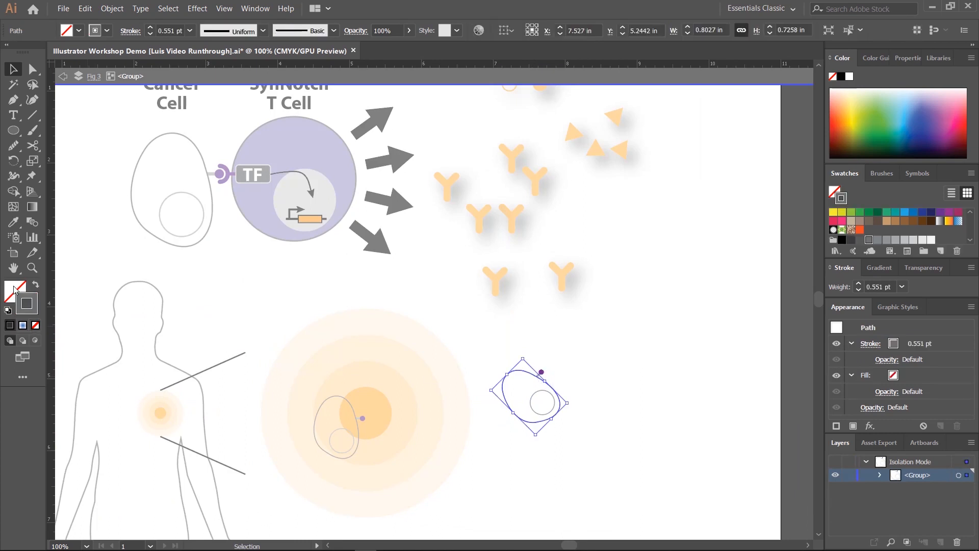
{"action": "left_click", "coordinate": [79, 30]}
{"action": "left_click", "coordinate": [25, 52]}
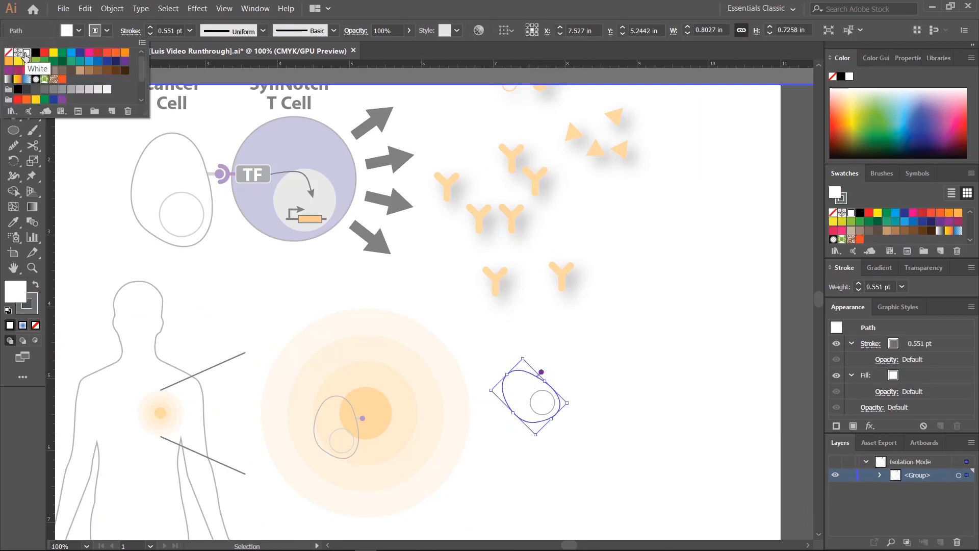
Step: Set the tilted cell outline's opacity to 50% and move the cell back onto the upper right part of the circles
{"action": "left_click", "coordinate": [409, 30]}
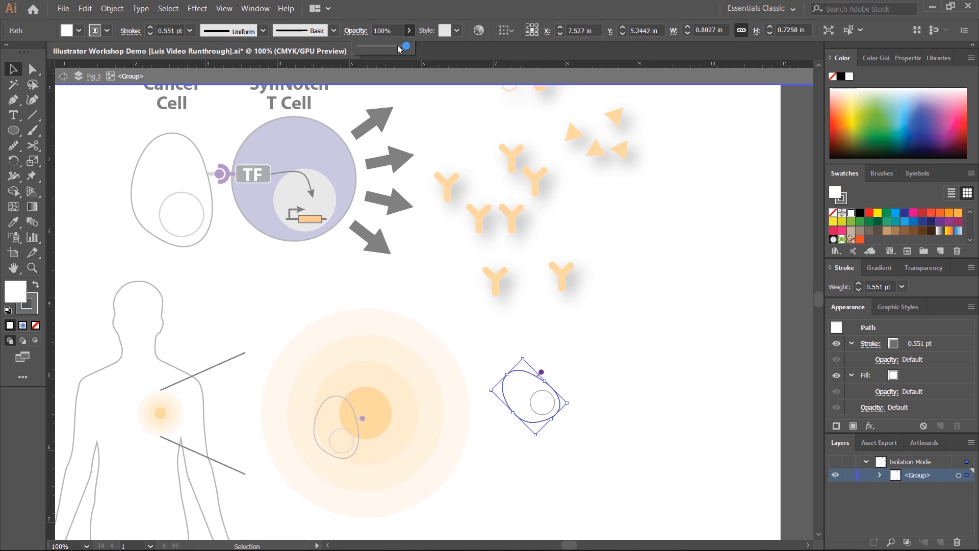
{"action": "left_click_drag", "start_coordinate": [407, 46], "coordinate": [382, 48]}
{"action": "double_click", "coordinate": [646, 350]}
{"action": "left_click_drag", "start_coordinate": [550, 392], "coordinate": [437, 389]}
{"action": "left_click", "coordinate": [555, 442]}
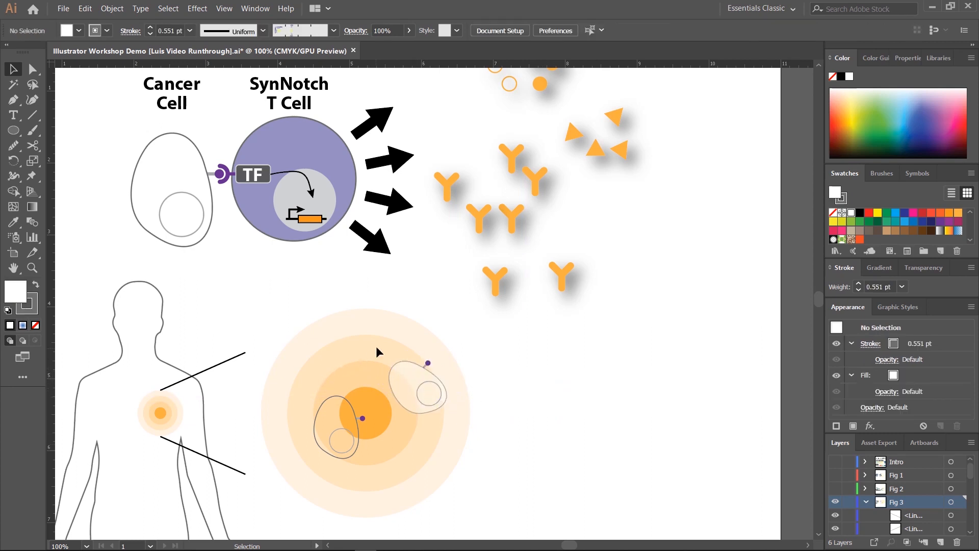
Step: Isolate the tilted cancer cell's group and raise the outer outline's opacity to 71%
{"action": "left_click", "coordinate": [417, 379]}
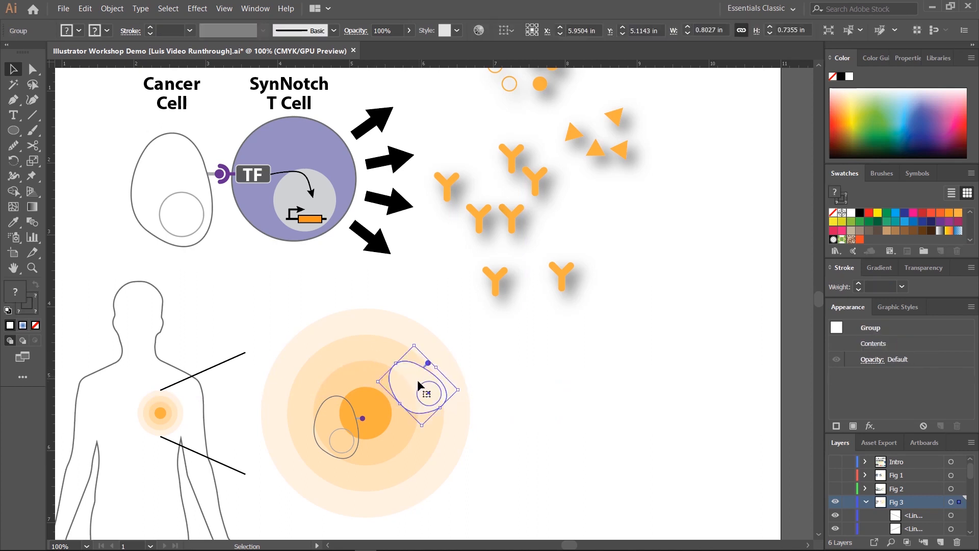
{"action": "double_click", "coordinate": [415, 377]}
{"action": "left_click", "coordinate": [417, 364]}
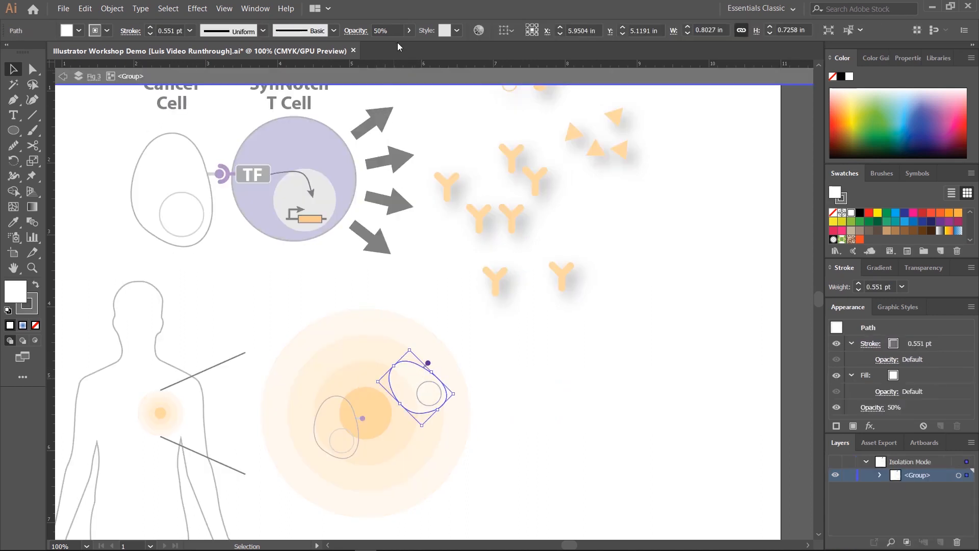
{"action": "left_click", "coordinate": [410, 30]}
{"action": "left_click_drag", "start_coordinate": [384, 47], "coordinate": [389, 50]}
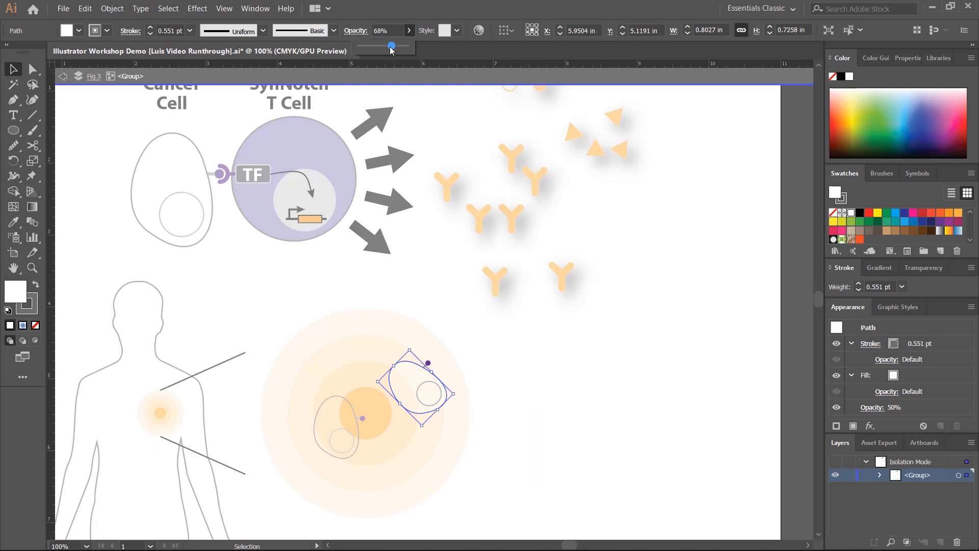
{"action": "double_click", "coordinate": [582, 377]}
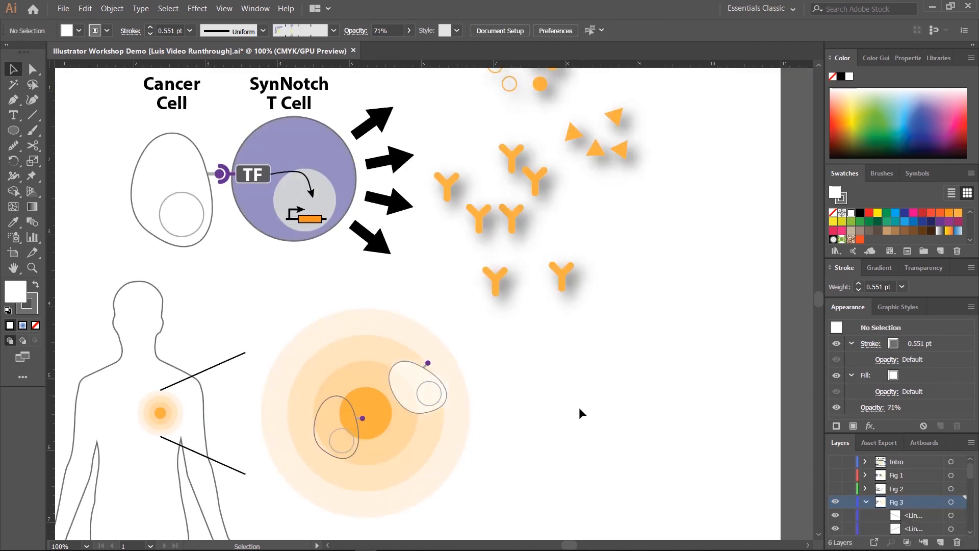
Step: Delete the unfilled upright cancer cell and duplicate the filled tilted cell onto the left part of the orange circles
{"action": "left_click", "coordinate": [335, 431]}
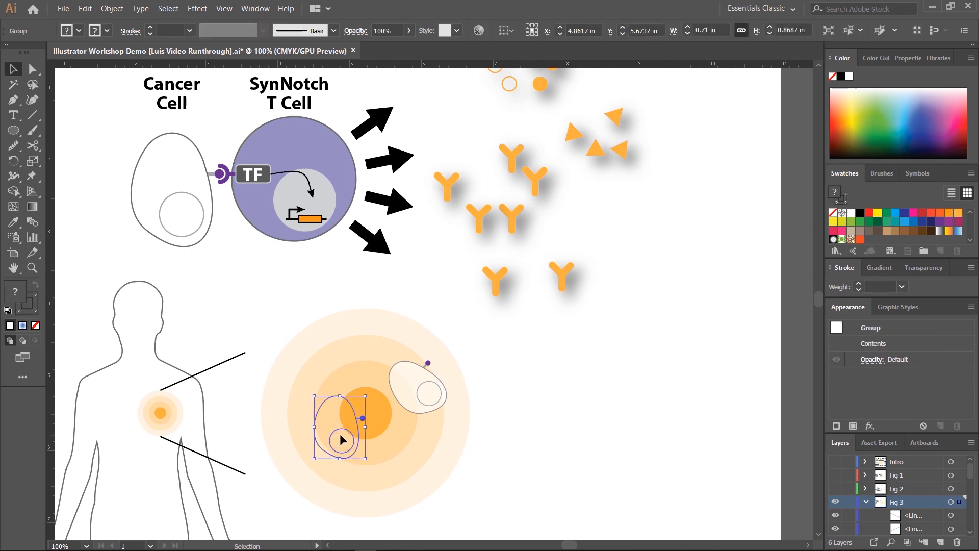
{"action": "key", "text": "Delete"}
{"action": "left_click", "coordinate": [424, 383]}
{"action": "left_click_drag", "start_coordinate": [423, 385], "coordinate": [323, 392]}
Step: Rotate the duplicated cancer cell clockwise until it leans the other way and move it to the upper left part of the orange circles
{"action": "key", "text": "r"}
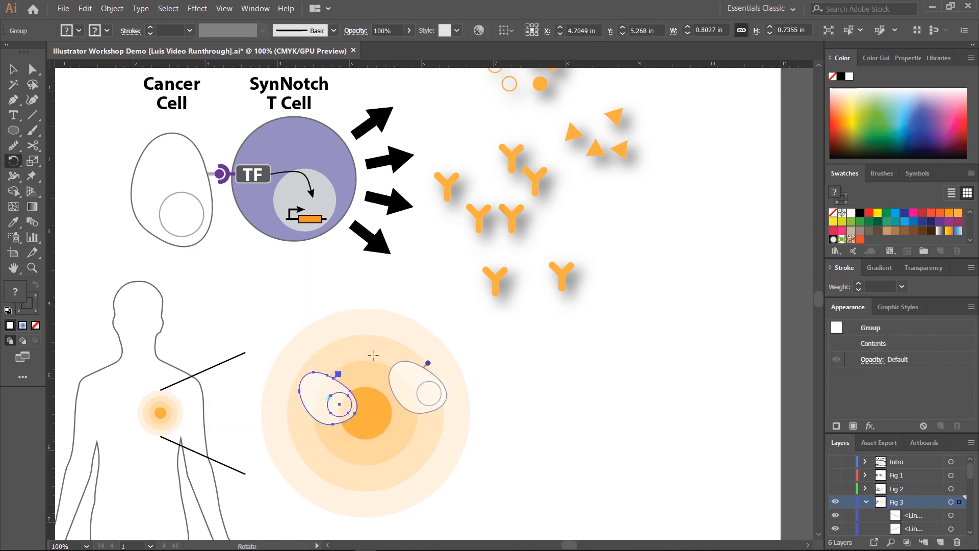
{"action": "left_click_drag", "start_coordinate": [372, 355], "coordinate": [408, 425]}
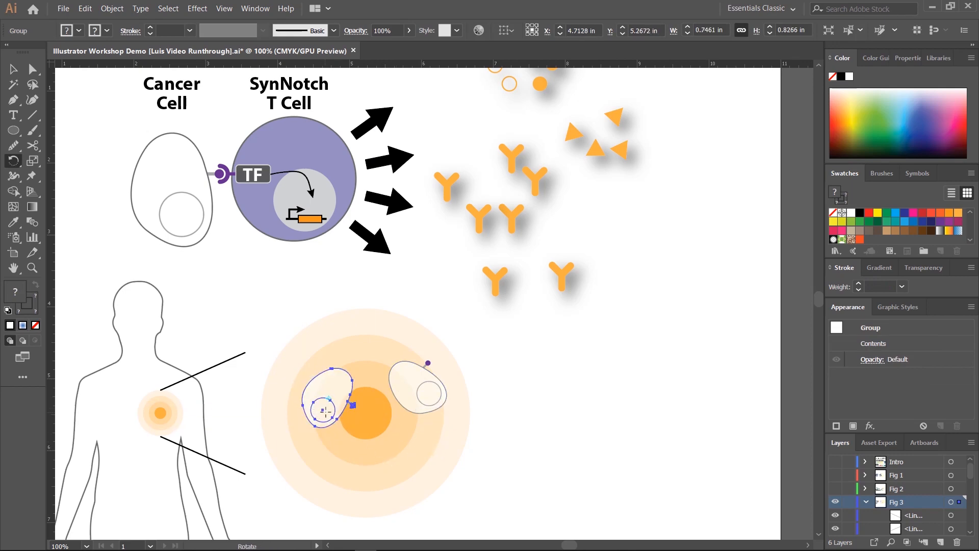
{"action": "key", "text": "v"}
{"action": "left_click_drag", "start_coordinate": [314, 394], "coordinate": [329, 348]}
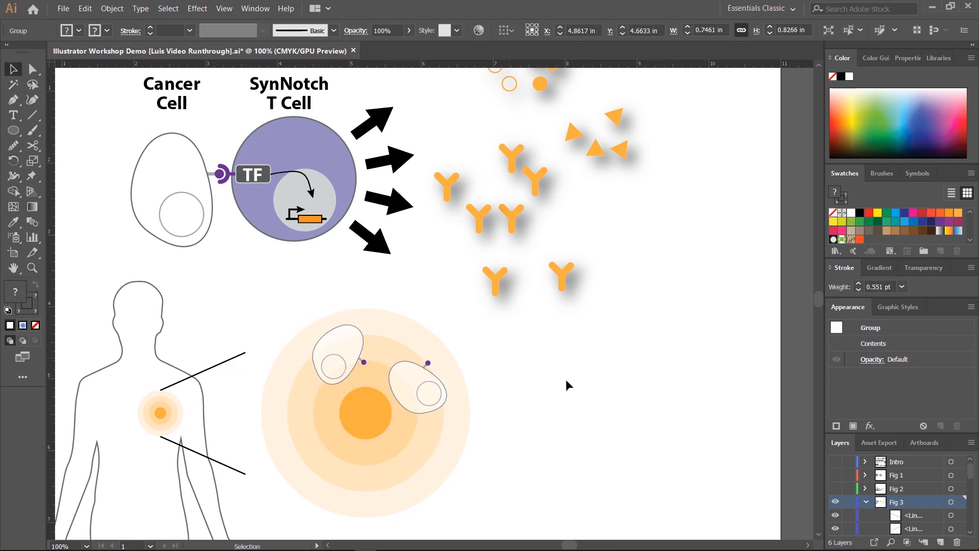
{"action": "left_click", "coordinate": [565, 378]}
Step: Compare with the reference figure and try to duplicate the SynNotch T cell's purple circle onto the orange circles
{"action": "left_click_drag", "start_coordinate": [665, 391], "coordinate": [180, 422]}
{"action": "left_click_drag", "start_coordinate": [441, 371], "coordinate": [346, 392]}
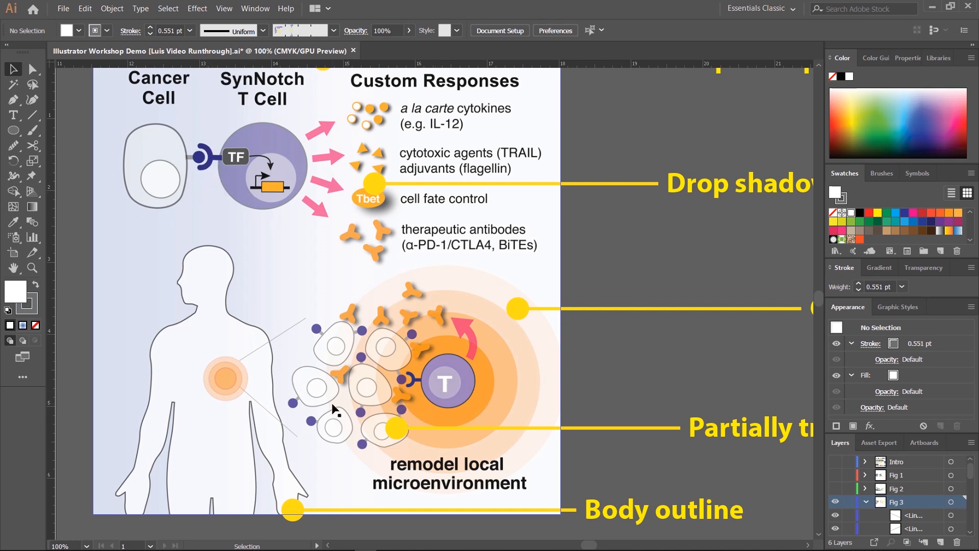
{"action": "left_click_drag", "start_coordinate": [214, 416], "coordinate": [492, 364]}
{"action": "left_click_drag", "start_coordinate": [214, 388], "coordinate": [621, 389]}
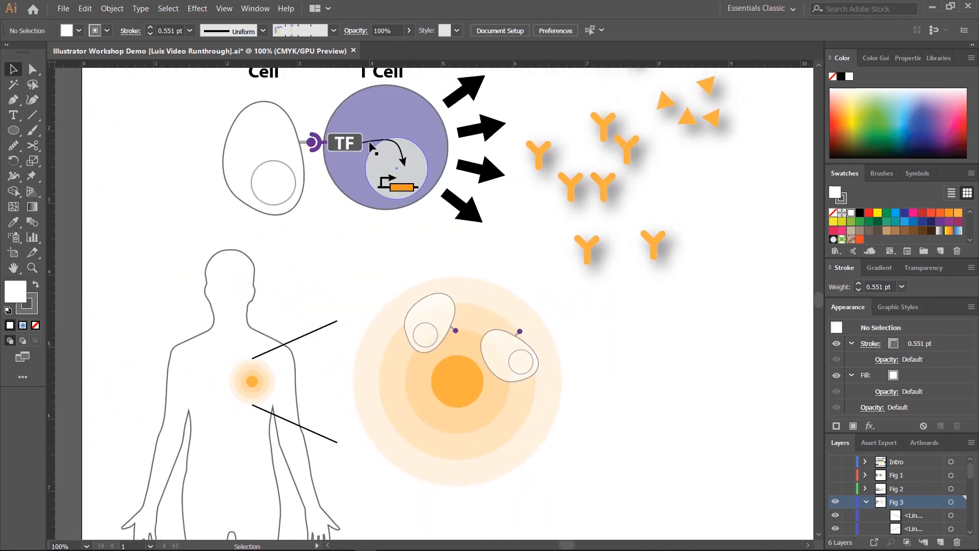
{"action": "left_click", "coordinate": [358, 120]}
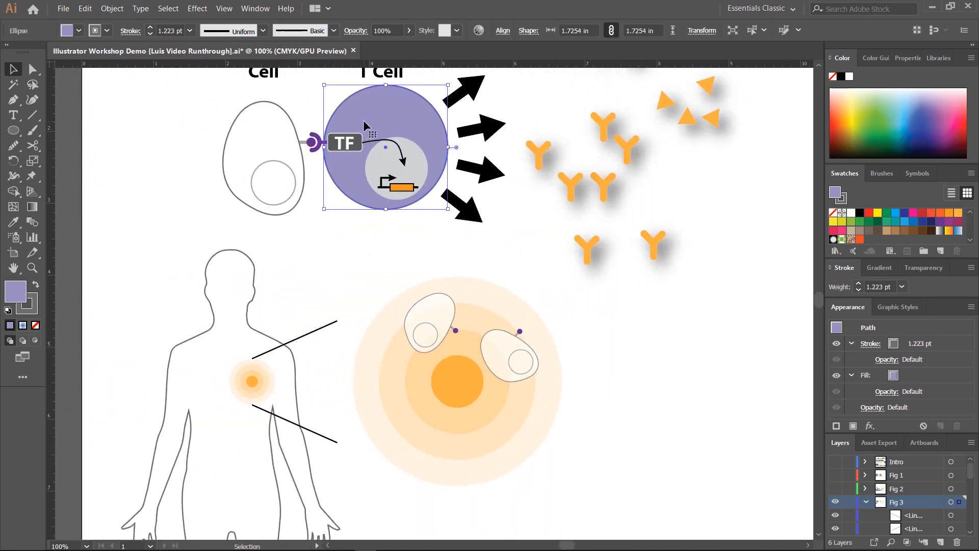
{"action": "left_click_drag", "start_coordinate": [362, 123], "coordinate": [478, 377], "text": "alt"}
{"action": "key", "text": "ctrl+z"}
Step: Copy the SynNotch T cell's purple circle, receptor, TF label and curved arrow together and paste them onto blank canvas beside the orange circles
{"action": "left_click_drag", "start_coordinate": [302, 85], "coordinate": [294, 217]}
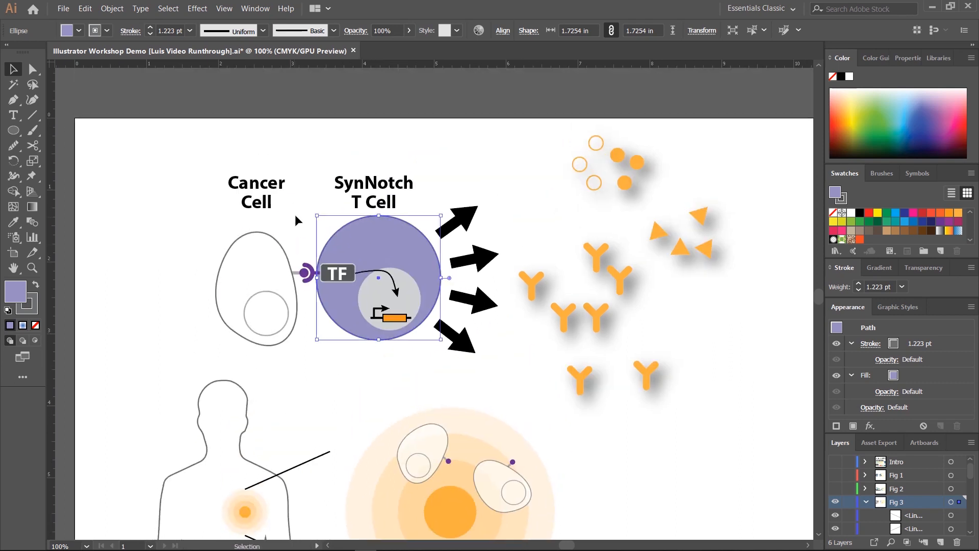
{"action": "left_click", "coordinate": [295, 217]}
{"action": "key", "text": "ctrl+plus"}
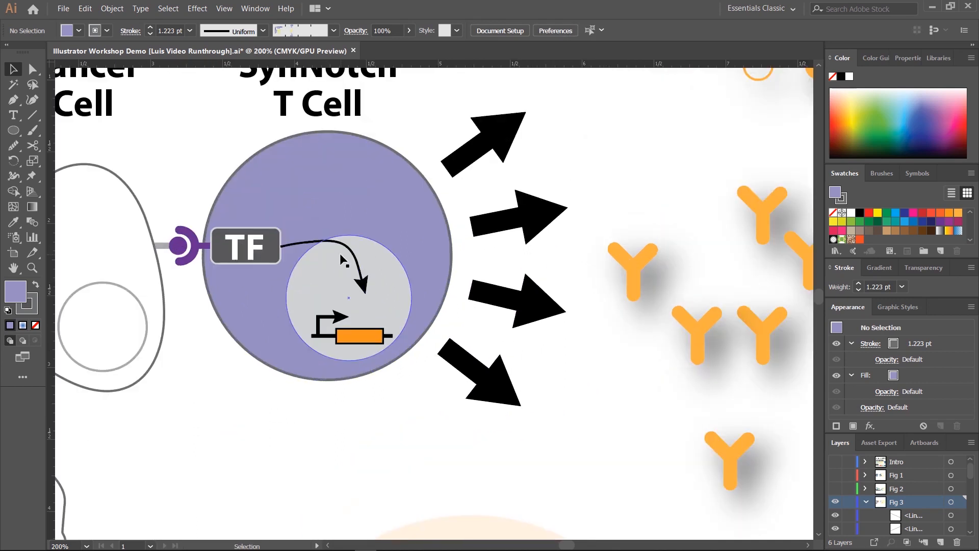
{"action": "left_click", "coordinate": [192, 250]}
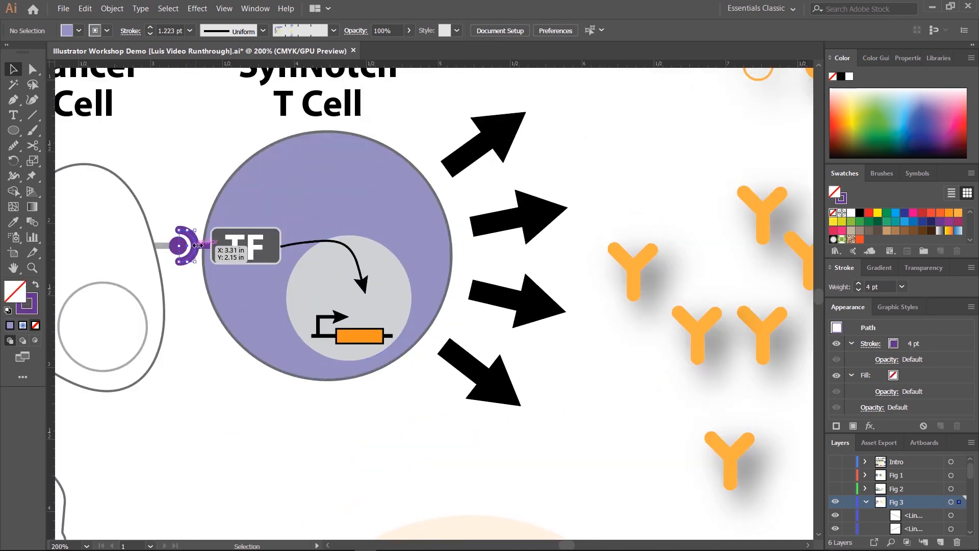
{"action": "left_click", "coordinate": [223, 246], "text": "shift"}
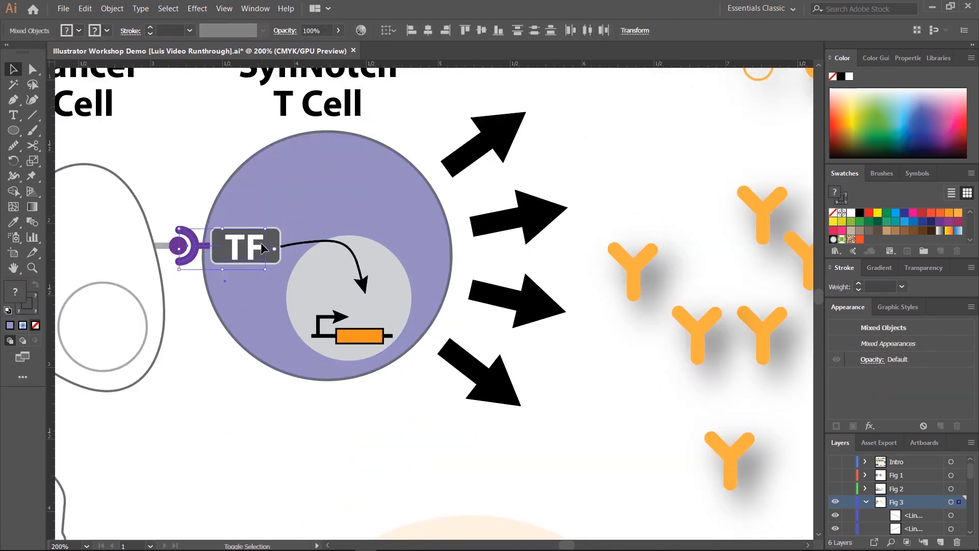
{"action": "left_click", "coordinate": [332, 204], "text": "shift"}
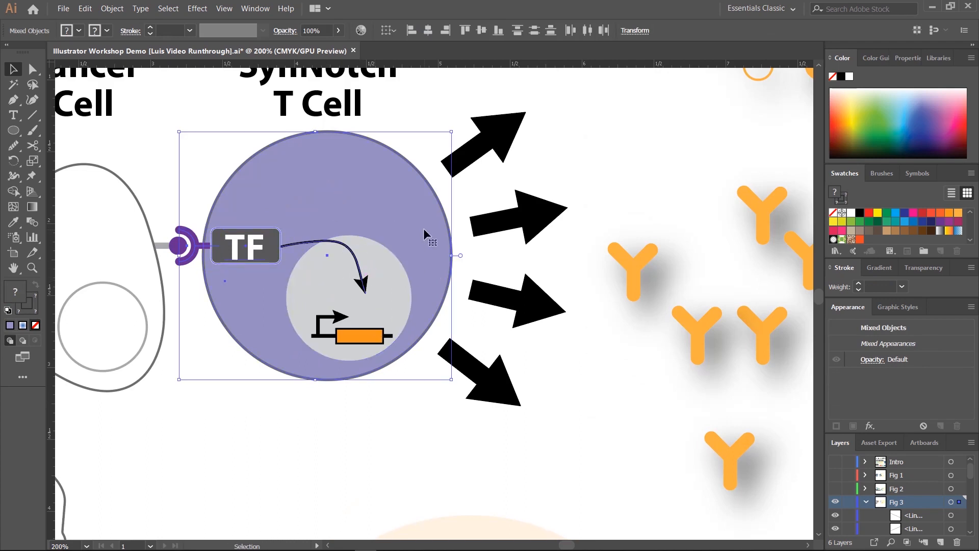
{"action": "key", "text": "a"}
{"action": "key", "text": "ctrl+g"}
{"action": "left_click_drag", "start_coordinate": [558, 406], "coordinate": [510, 347]}
{"action": "key", "text": "ctrl+z"}
{"action": "left_click_drag", "start_coordinate": [524, 406], "coordinate": [242, 174]}
{"action": "left_click_drag", "start_coordinate": [770, 485], "coordinate": [491, 363]}
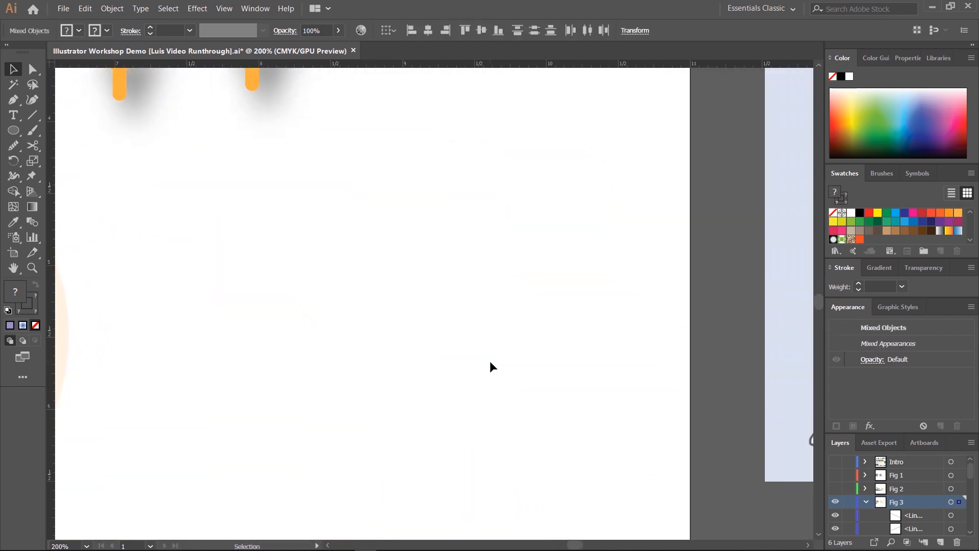
{"action": "left_click", "coordinate": [490, 363]}
{"action": "key", "text": "ctrl+v"}
{"action": "left_click", "coordinate": [219, 299]}
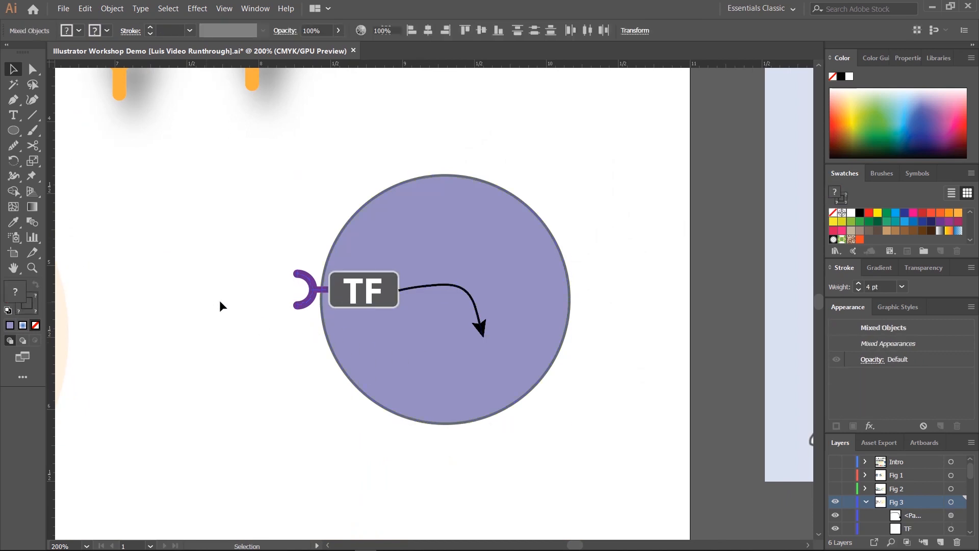
Step: Delete the curved black arrow from the pasted T cell copy
{"action": "left_click", "coordinate": [442, 283]}
{"action": "key", "text": "Delete"}
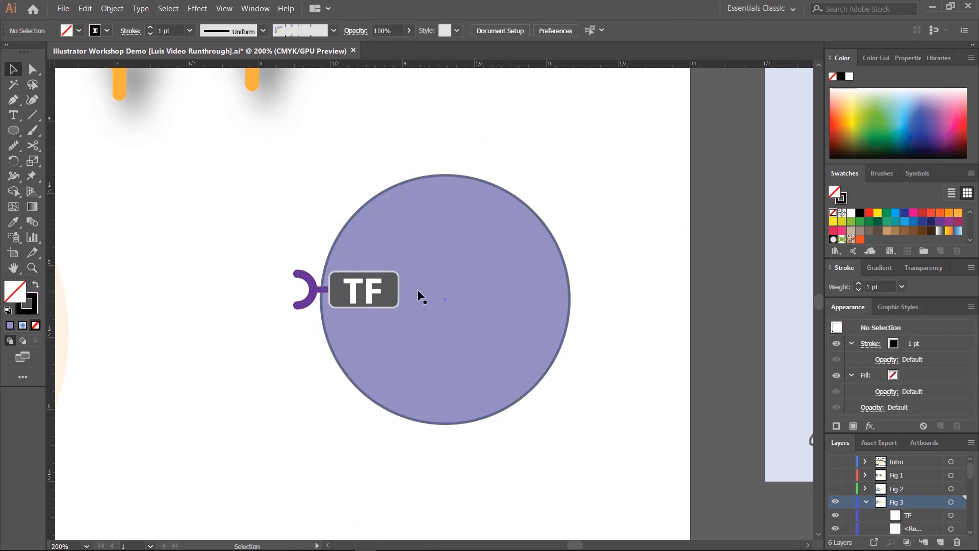
{"action": "key", "text": "a"}
{"action": "key", "text": "ctrl+minus"}
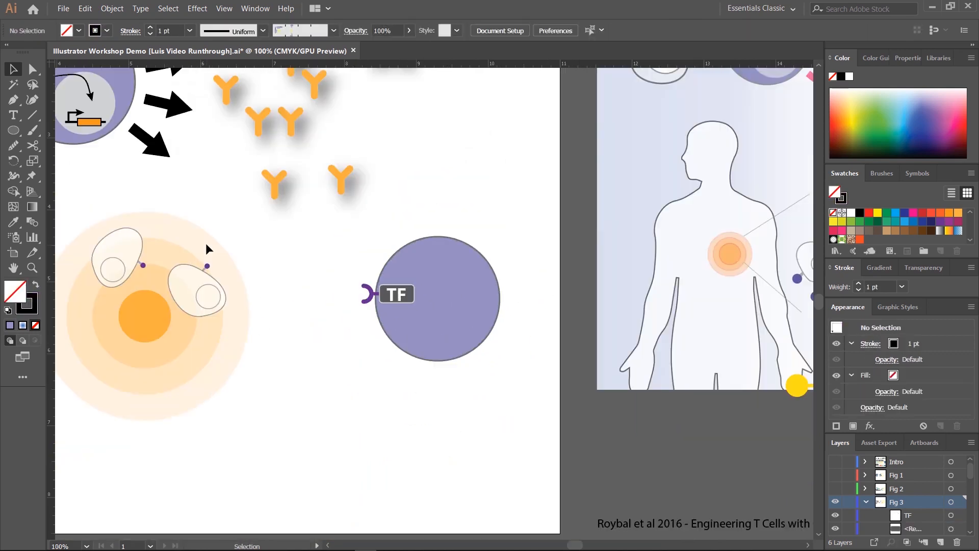
Step: Move the TF text to the middle of the copied purple circle and delete its gray label box
{"action": "left_click_drag", "start_coordinate": [494, 254], "coordinate": [296, 267]}
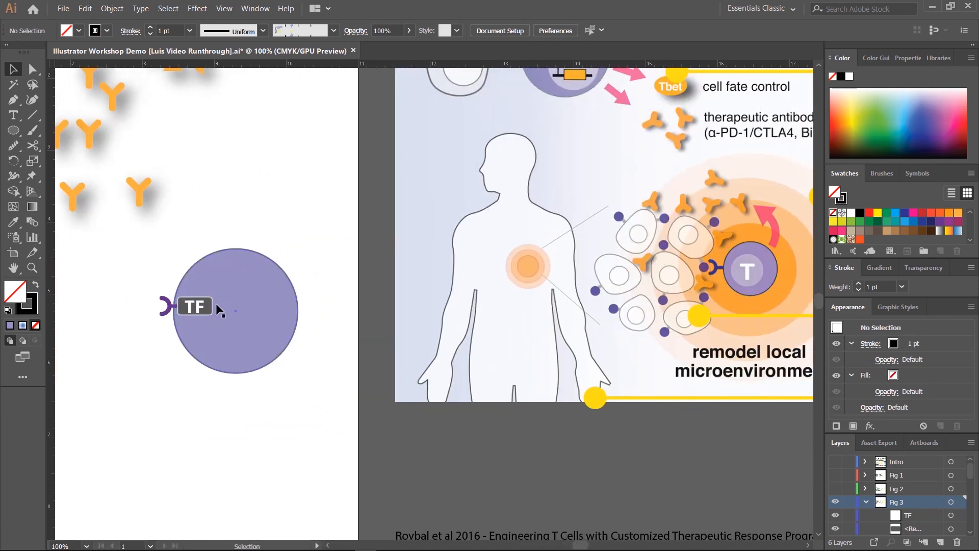
{"action": "left_click", "coordinate": [204, 311]}
{"action": "left_click_drag", "start_coordinate": [206, 313], "coordinate": [257, 312]}
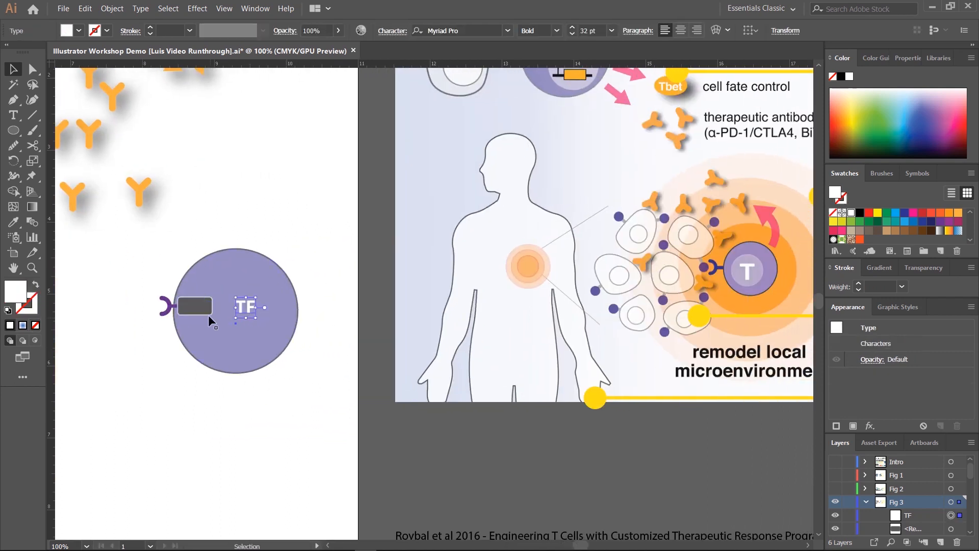
{"action": "left_click", "coordinate": [198, 305]}
{"action": "key", "text": "Delete"}
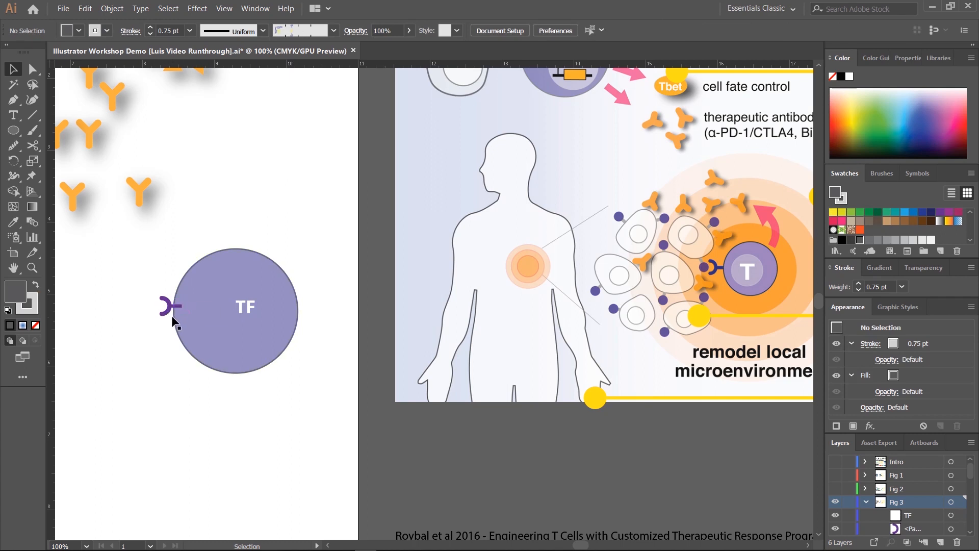
Step: Send the copied receptor's purple stem line to the back, behind the purple circle
{"action": "left_click", "coordinate": [179, 306]}
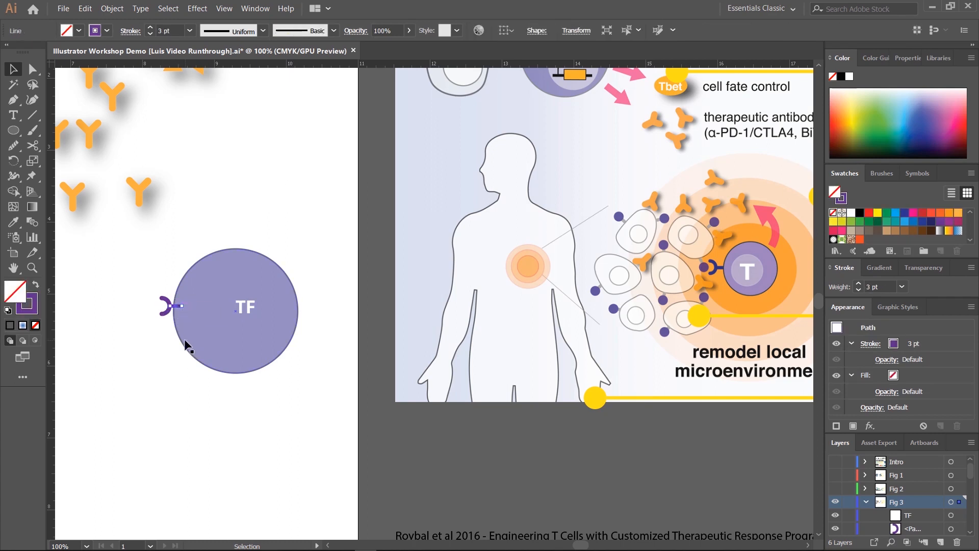
{"action": "key", "text": "ctrl+equal"}
{"action": "key", "text": "ctrl+equal"}
{"action": "key", "text": "ctrl+equal"}
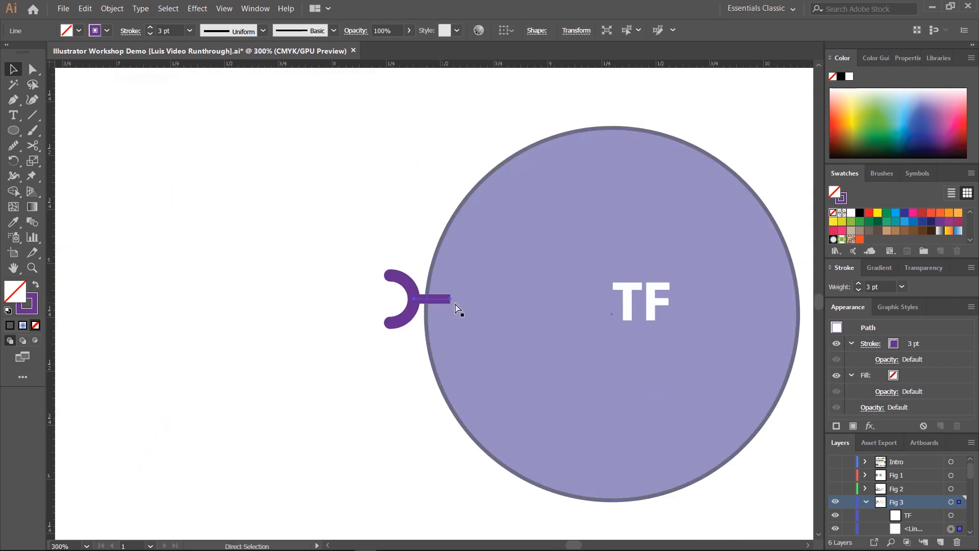
{"action": "key", "text": "ctrl+shift+]"}
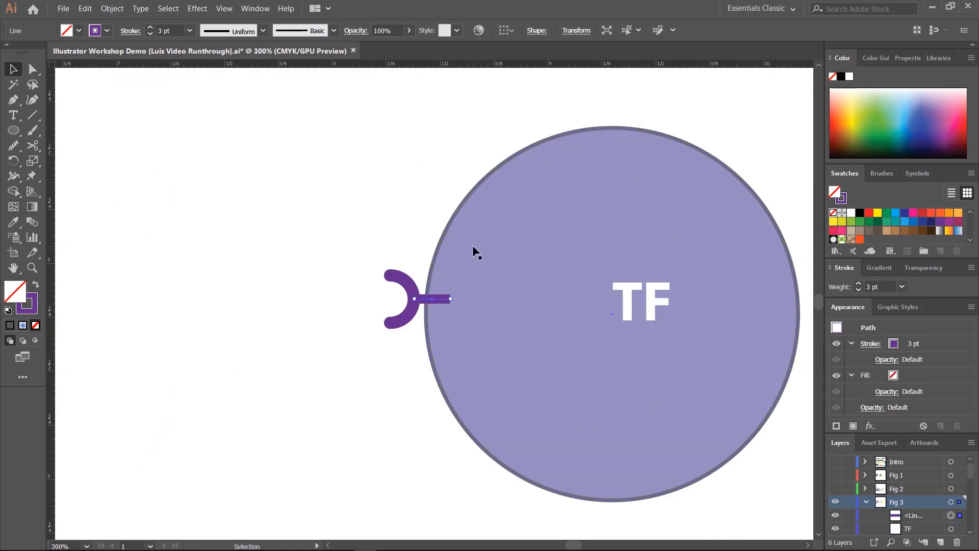
{"action": "right_click", "coordinate": [439, 301]}
{"action": "mouse_move", "coordinate": [499, 470]}
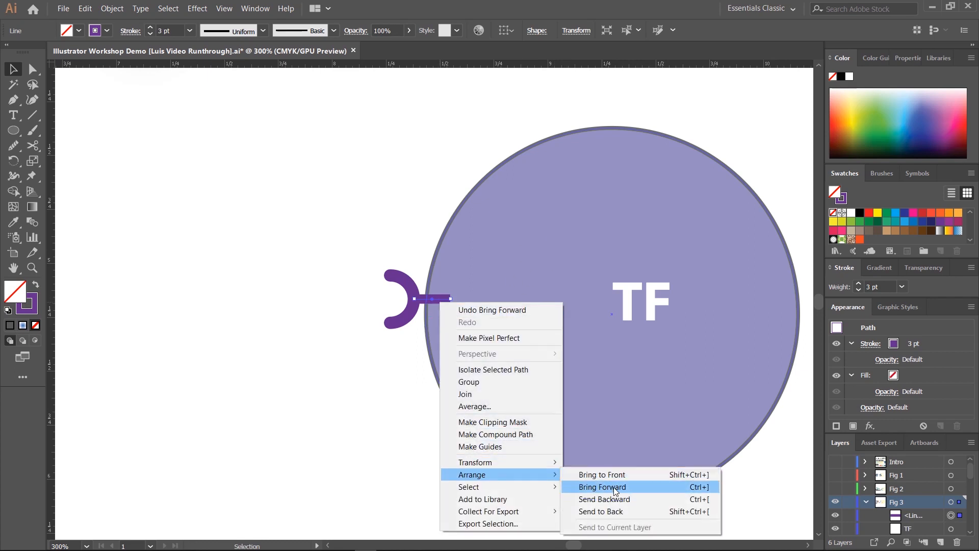
{"action": "left_click", "coordinate": [607, 513]}
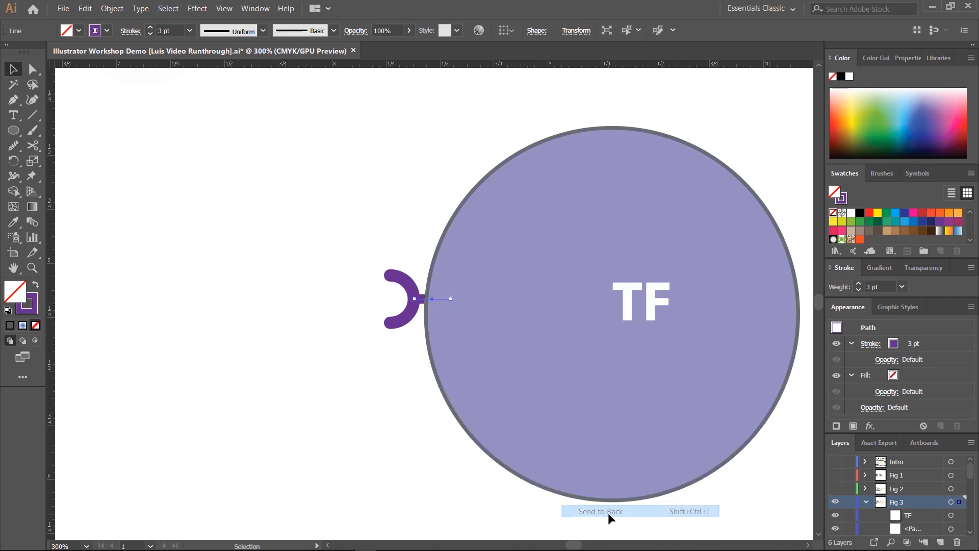
{"action": "left_click", "coordinate": [385, 350]}
Step: Alternate the TF text between the back and the front of the stacking order, ending with it in front
{"action": "scroll", "coordinate": [523, 342], "scroll_direction": "right", "scroll_amount": 5}
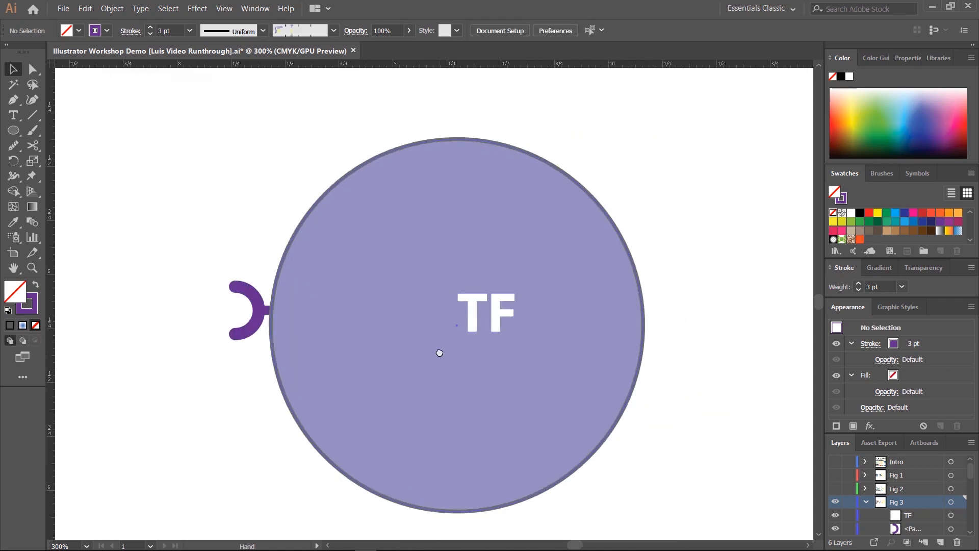
{"action": "left_click_drag", "start_coordinate": [174, 243], "coordinate": [255, 378]}
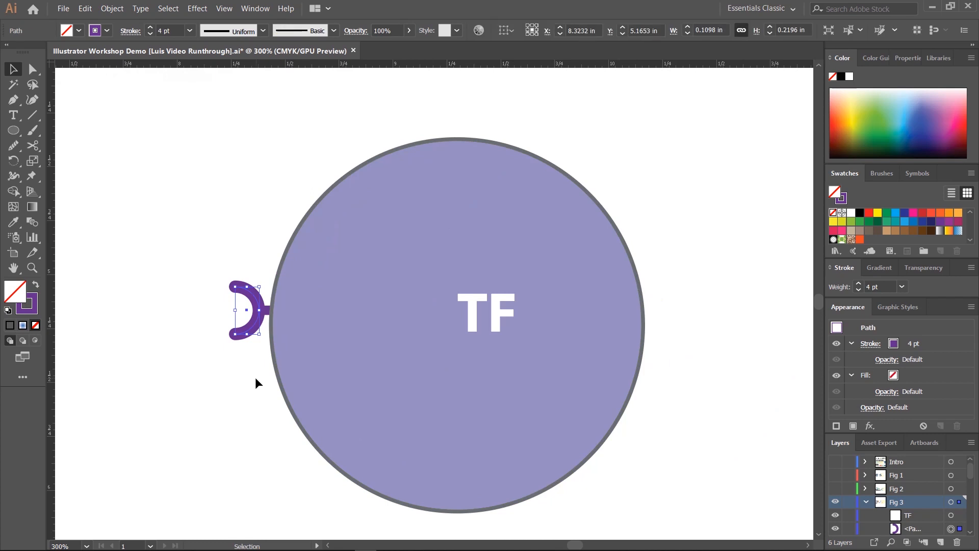
{"action": "left_click", "coordinate": [484, 308]}
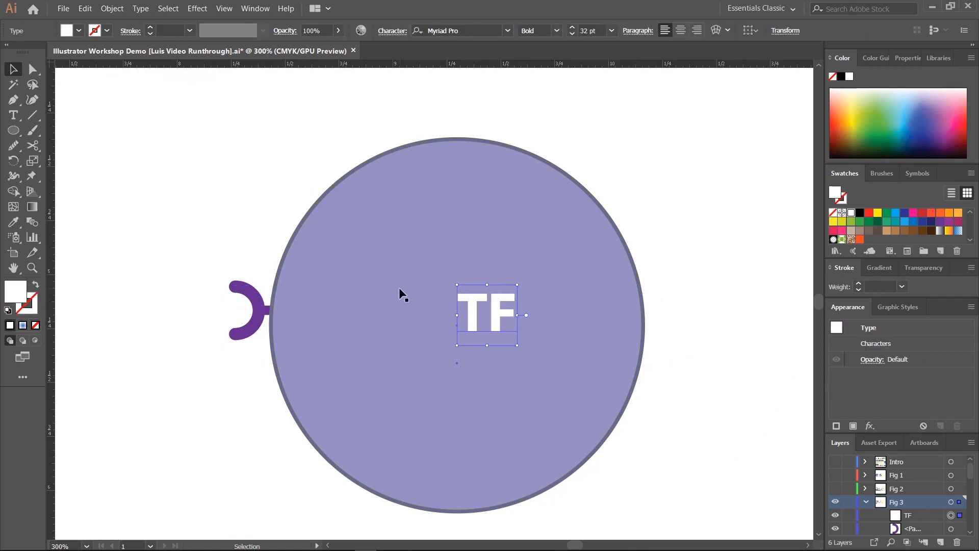
{"action": "key", "text": "ctrl"}
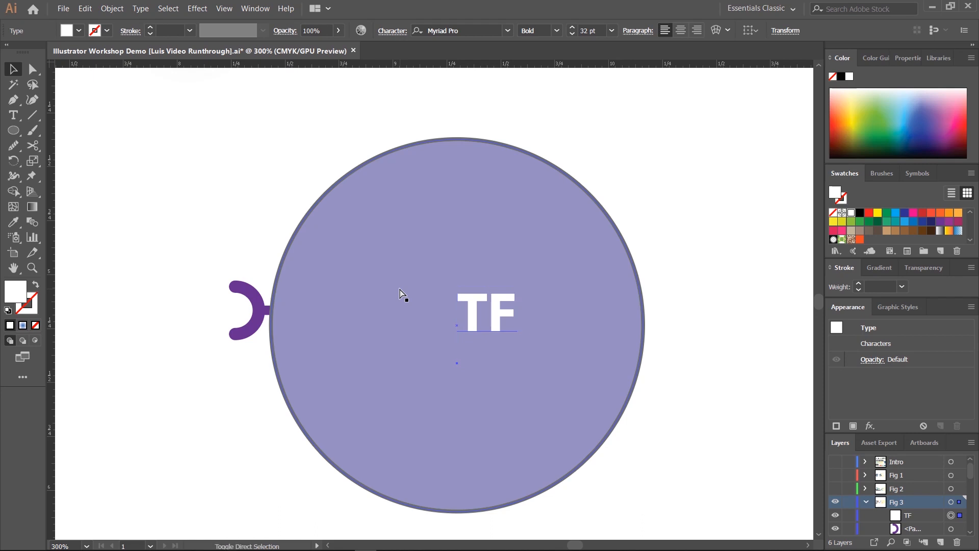
{"action": "key", "text": "ctrl+shift+["}
{"action": "key", "text": "ctrl+shift+]"}
{"action": "key", "text": "ctrl+shift+["}
{"action": "key", "text": "ctrl+shift+]"}
{"action": "key", "text": "ctrl+shift+["}
{"action": "key", "text": "ctrl+shift+]"}
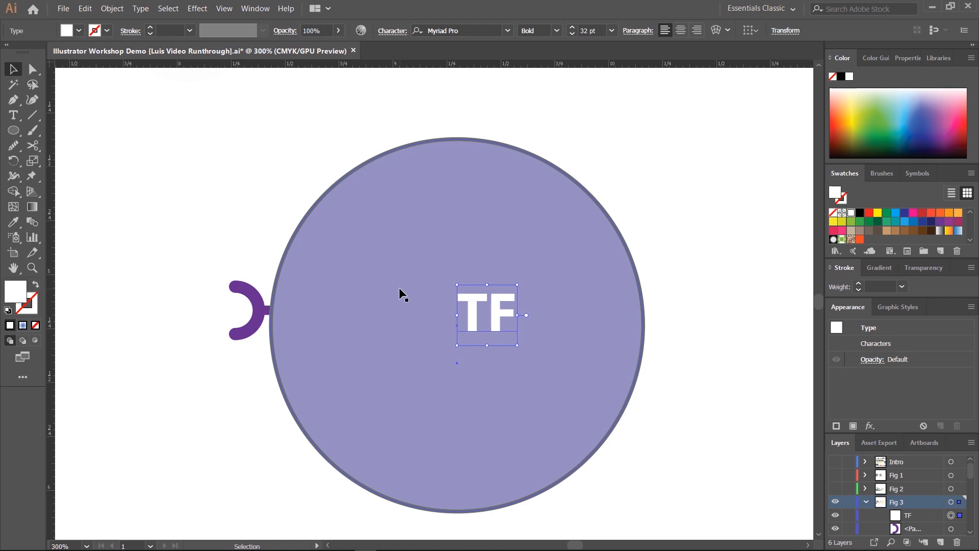
{"action": "left_click", "coordinate": [675, 284]}
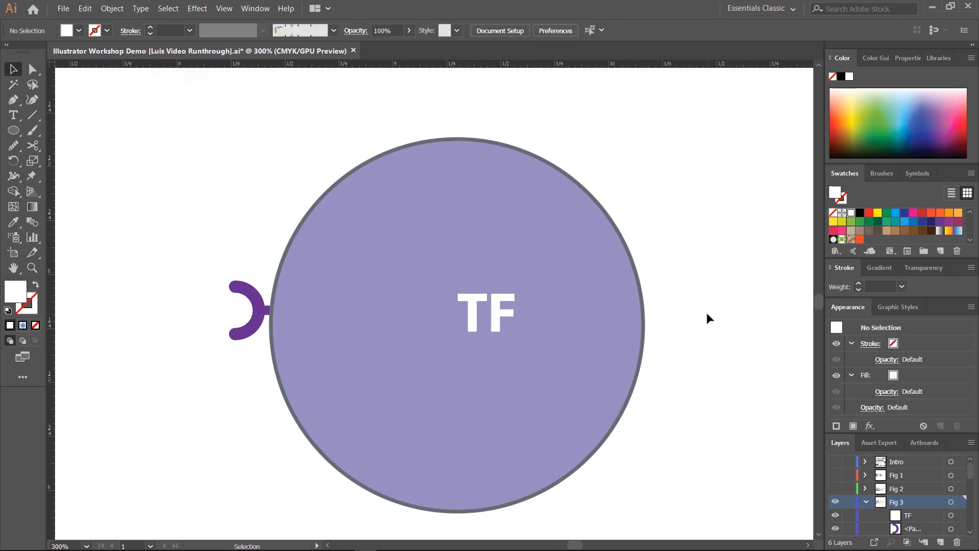
Step: Replace the TF text in the copied circle with a capital T, as in the reference figure
{"action": "scroll", "coordinate": [705, 312], "scroll_direction": "right", "scroll_amount": 5}
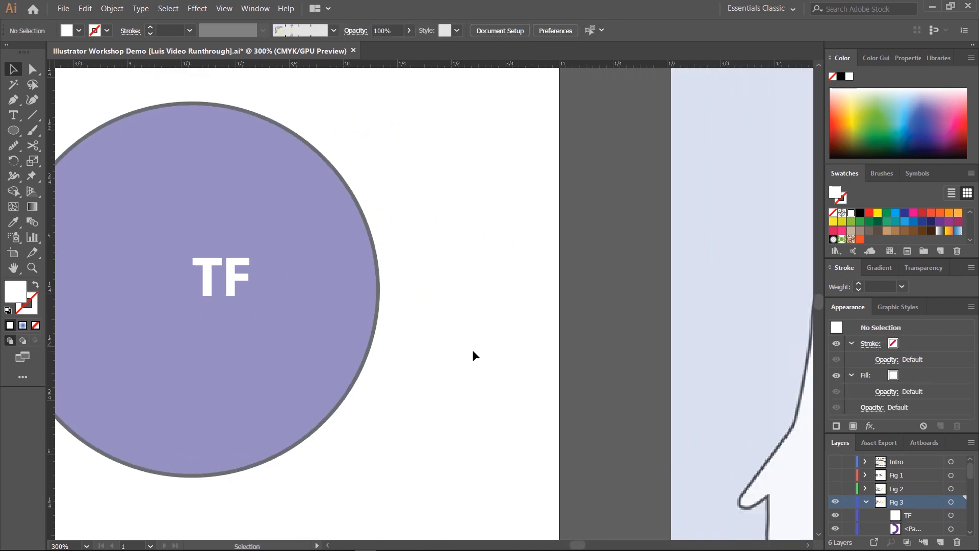
{"action": "key", "text": "ctrl+minus"}
{"action": "key", "text": "ctrl+minus"}
{"action": "key", "text": "ctrl+minus"}
{"action": "left_click_drag", "start_coordinate": [652, 372], "coordinate": [493, 400]}
{"action": "left_click", "coordinate": [197, 314]}
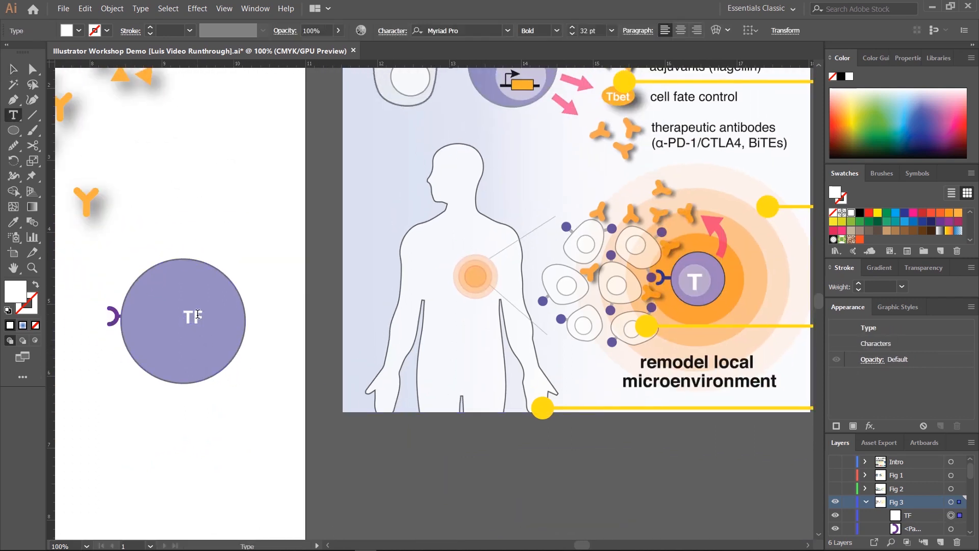
{"action": "double_click", "coordinate": [198, 314]}
{"action": "type", "text": "t"}
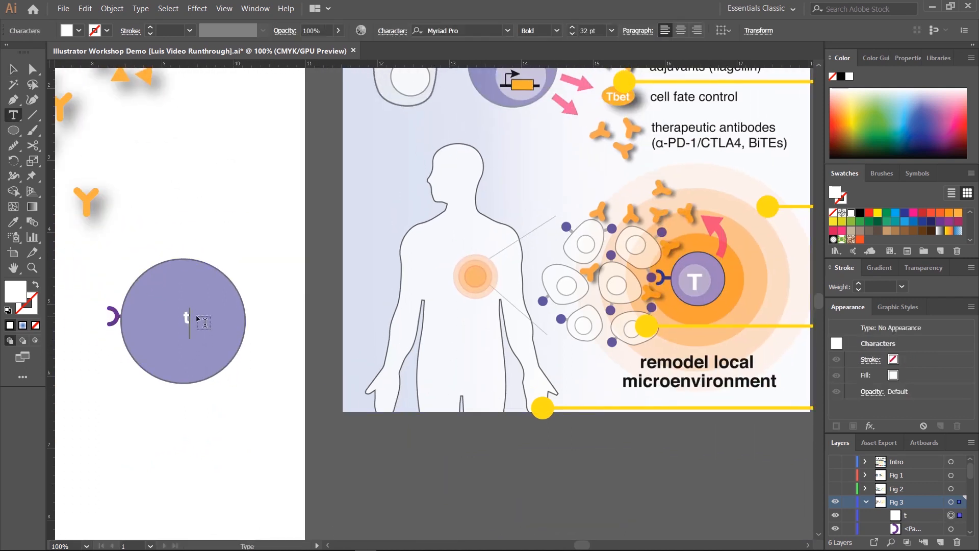
{"action": "key", "text": "BackSpace"}
{"action": "type", "text": "T"}
{"action": "key", "text": "Escape"}
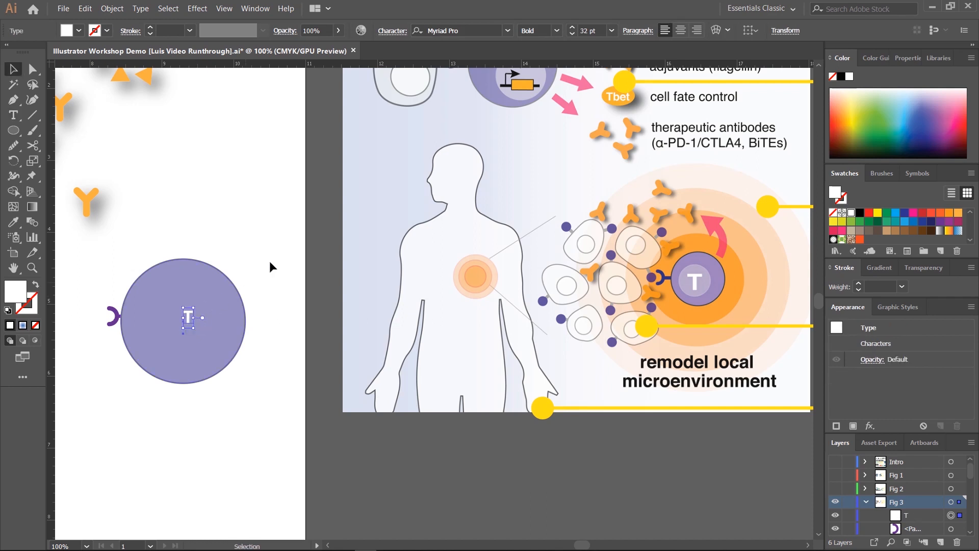
Step: Scale the copied purple circle down proportionally to about 0.67 in wide and center the T inside it
{"action": "left_click", "coordinate": [203, 282]}
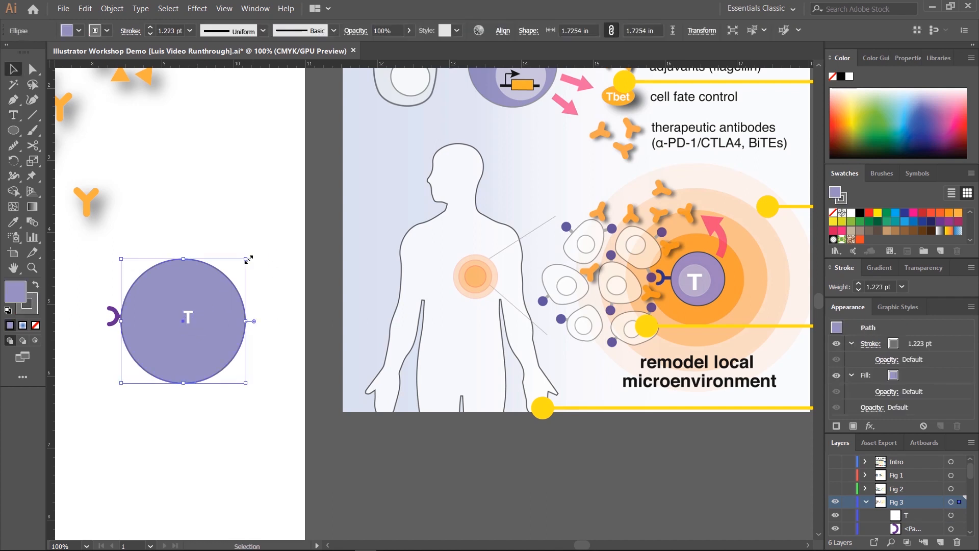
{"action": "left_click_drag", "start_coordinate": [248, 259], "coordinate": [141, 363]}
{"action": "left_click", "coordinate": [163, 292]}
{"action": "left_click", "coordinate": [187, 317]}
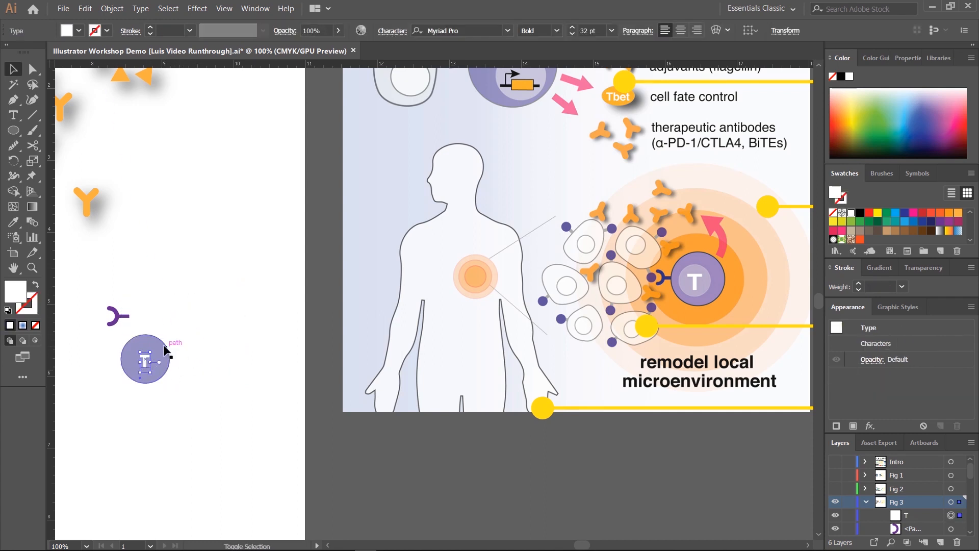
{"action": "left_click", "coordinate": [160, 346], "text": "shift"}
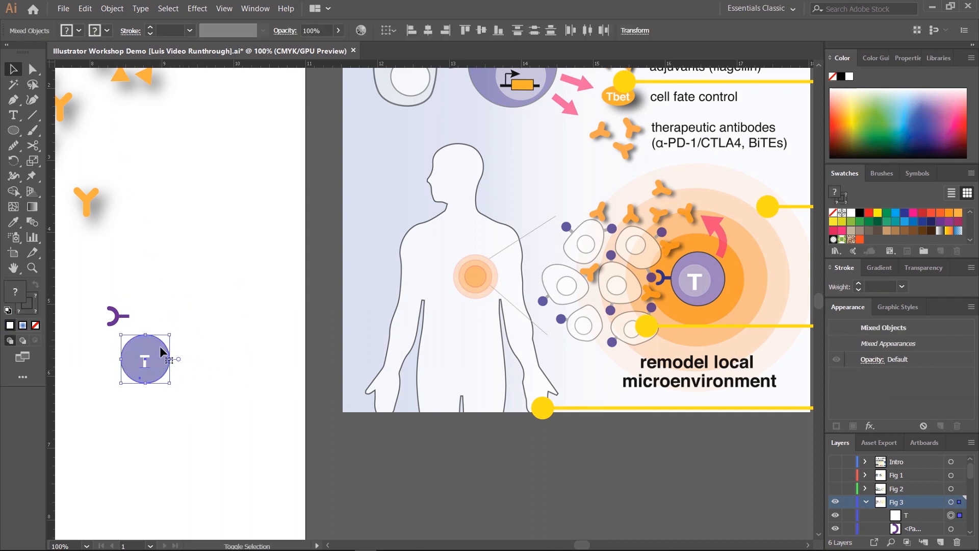
{"action": "left_click", "coordinate": [481, 30]}
{"action": "left_click", "coordinate": [197, 355]}
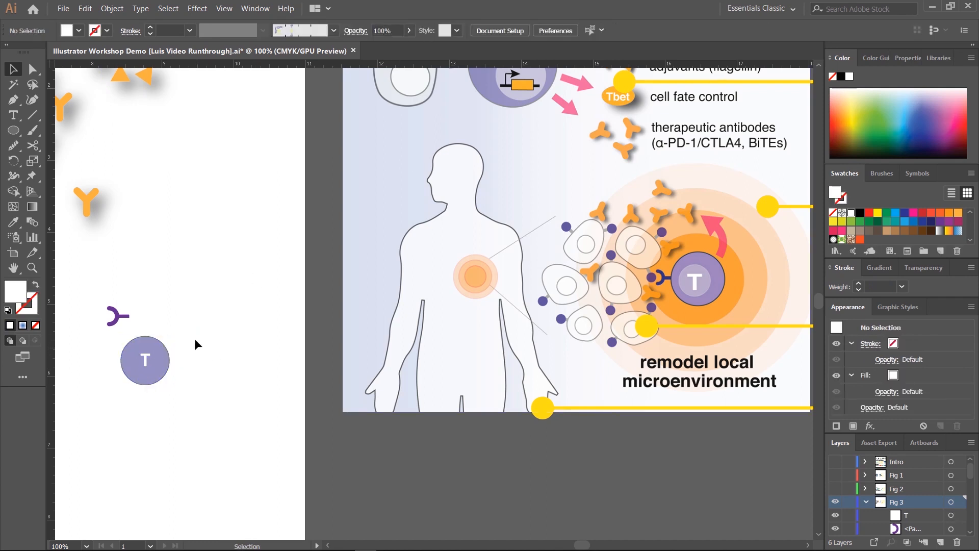
Step: Move the copied purple receptor down so its stem meets the left edge of the shrunken T cell circle
{"action": "scroll", "coordinate": [248, 298], "scroll_direction": "left", "scroll_amount": 3}
{"action": "left_click_drag", "start_coordinate": [214, 309], "coordinate": [210, 352]}
{"action": "left_click", "coordinate": [302, 338]}
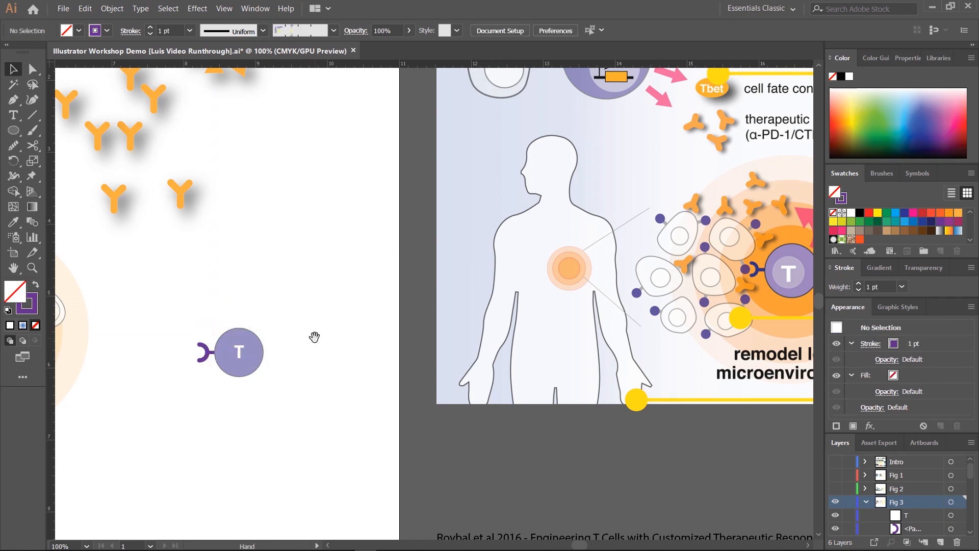
Step: Give the small purple T cell circle a black outline with a 1 pt stroke weight
{"action": "mouse_move", "coordinate": [315, 336]}
{"action": "left_mouse_down"}
{"action": "mouse_move", "coordinate": [328, 336]}
{"action": "mouse_move", "coordinate": [320, 336]}
{"action": "left_mouse_up"}
{"action": "left_click", "coordinate": [232, 341]}
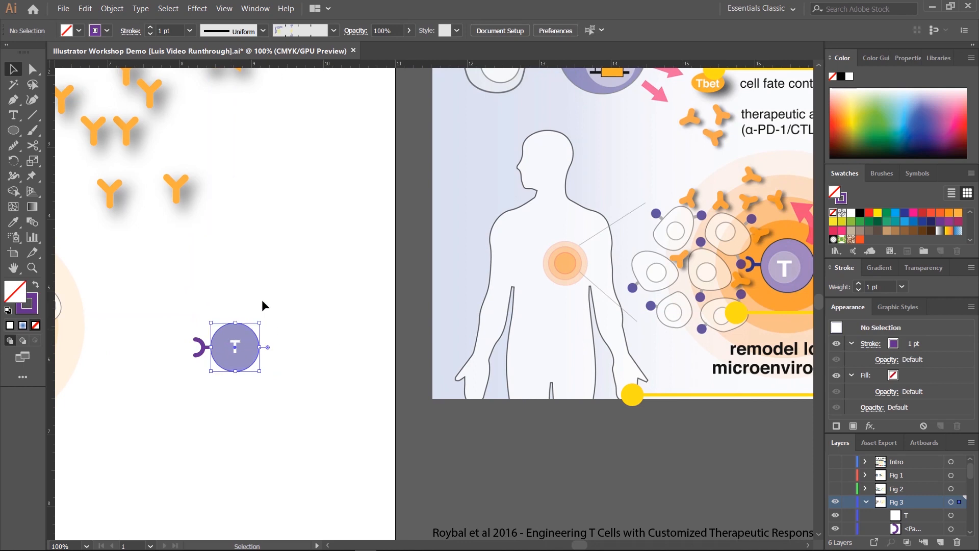
{"action": "left_click", "coordinate": [150, 28]}
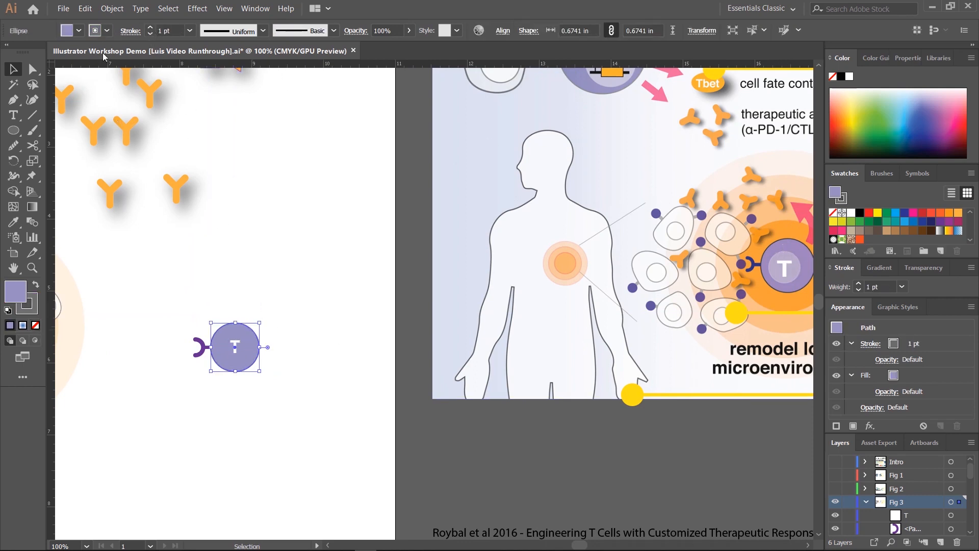
{"action": "left_click", "coordinate": [92, 31]}
{"action": "left_click", "coordinate": [35, 51]}
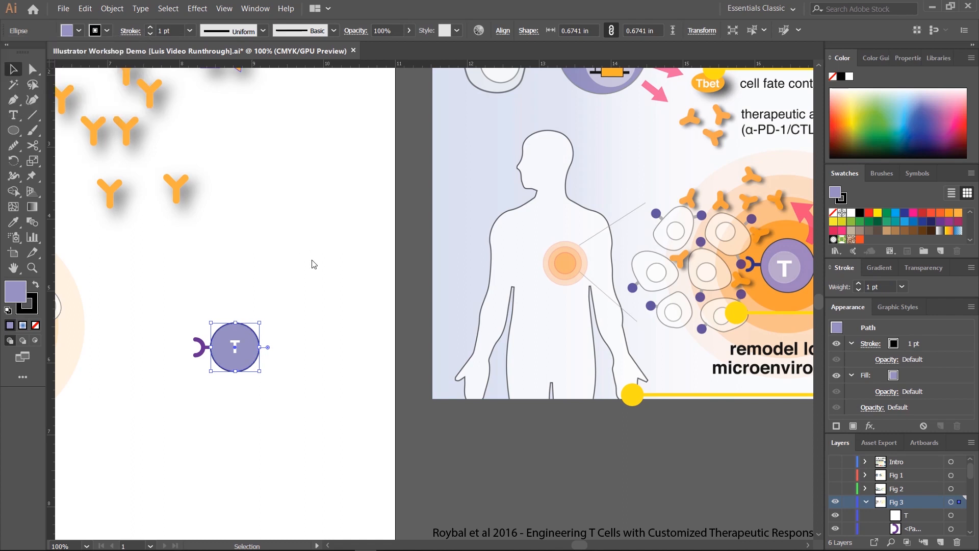
{"action": "left_click", "coordinate": [279, 347]}
Step: Enlarge the T lettering by a few points and align it vertically to the center of the small purple circle
{"action": "left_click", "coordinate": [234, 349]}
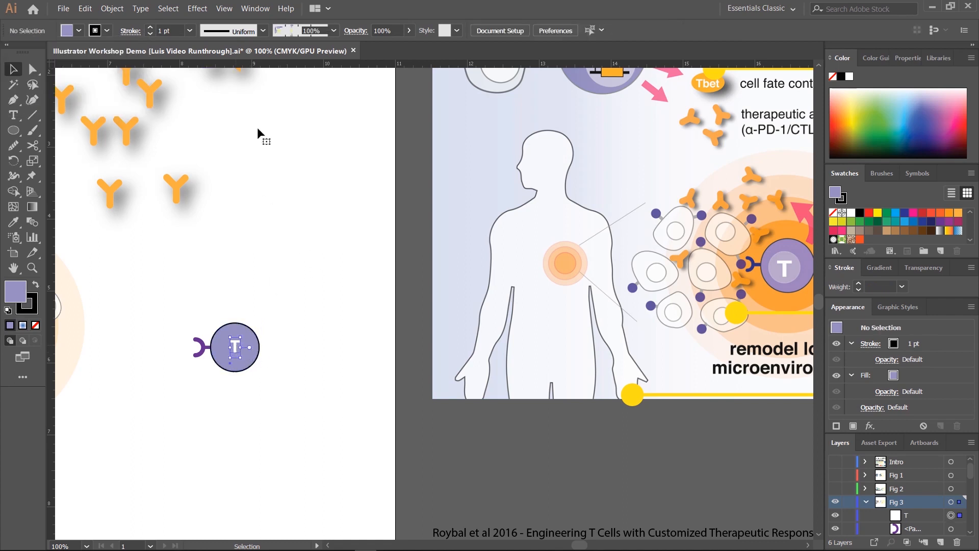
{"action": "left_click", "coordinate": [572, 29]}
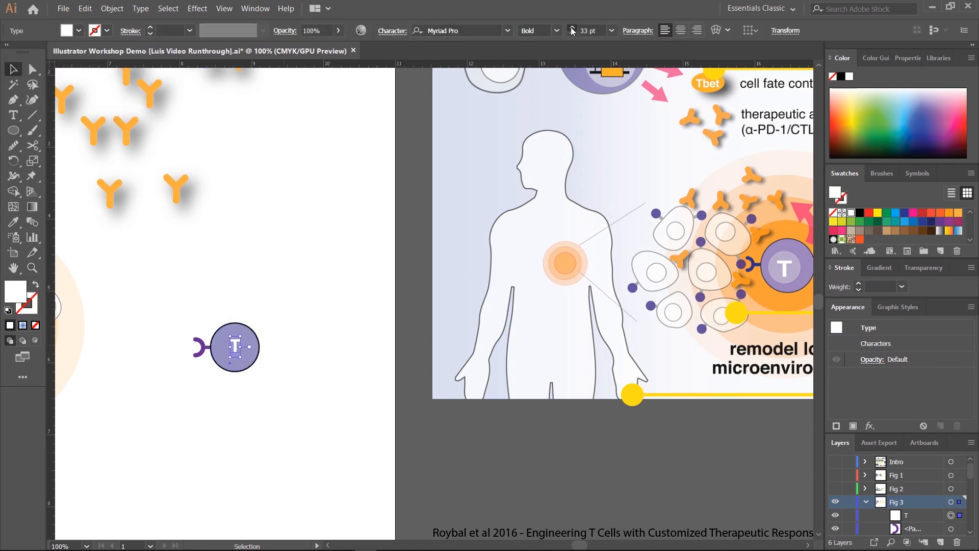
{"action": "left_click", "coordinate": [572, 29]}
{"action": "left_click", "coordinate": [572, 29]}
{"action": "left_click", "coordinate": [572, 29]}
{"action": "left_click", "coordinate": [225, 347], "text": "shift"}
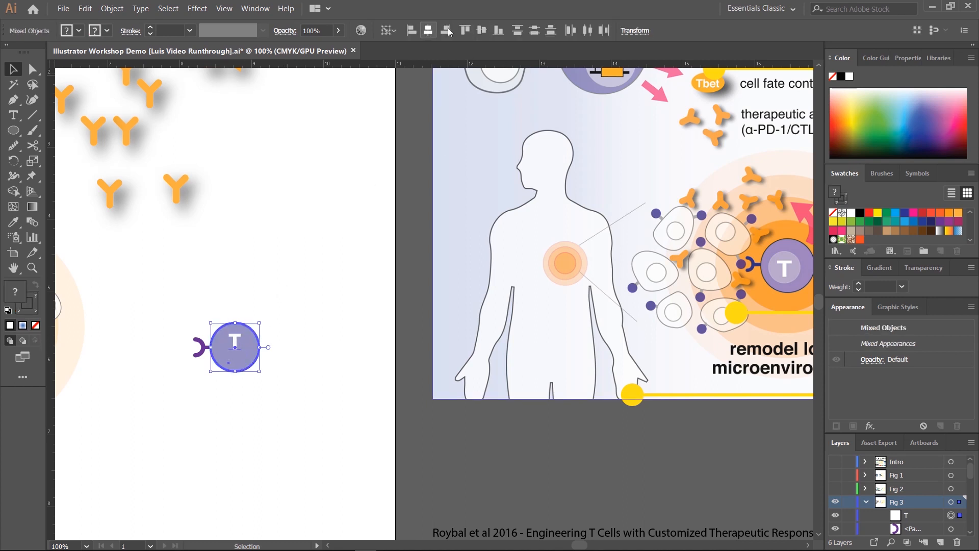
{"action": "left_click", "coordinate": [481, 30]}
{"action": "left_click", "coordinate": [302, 361]}
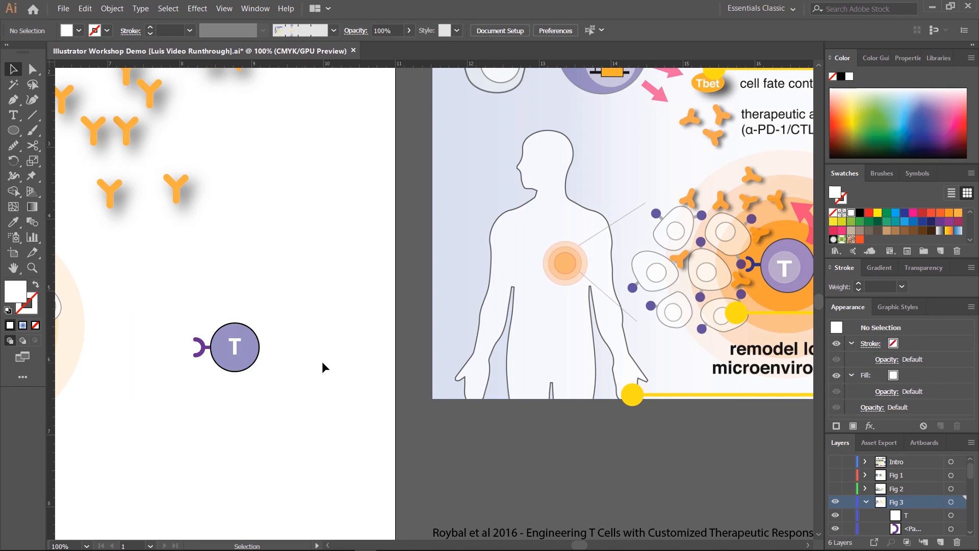
Step: Group the small T cell with its receptor and place the group at the center of the large orange circles
{"action": "left_click_drag", "start_coordinate": [174, 320], "coordinate": [302, 411]}
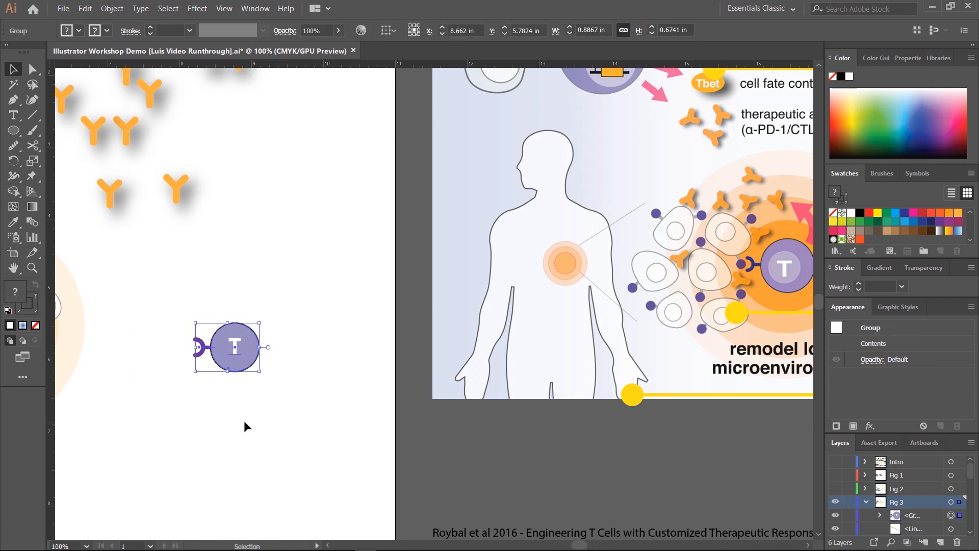
{"action": "left_click_drag", "start_coordinate": [130, 338], "coordinate": [422, 318]}
{"action": "left_click_drag", "start_coordinate": [534, 323], "coordinate": [280, 302]}
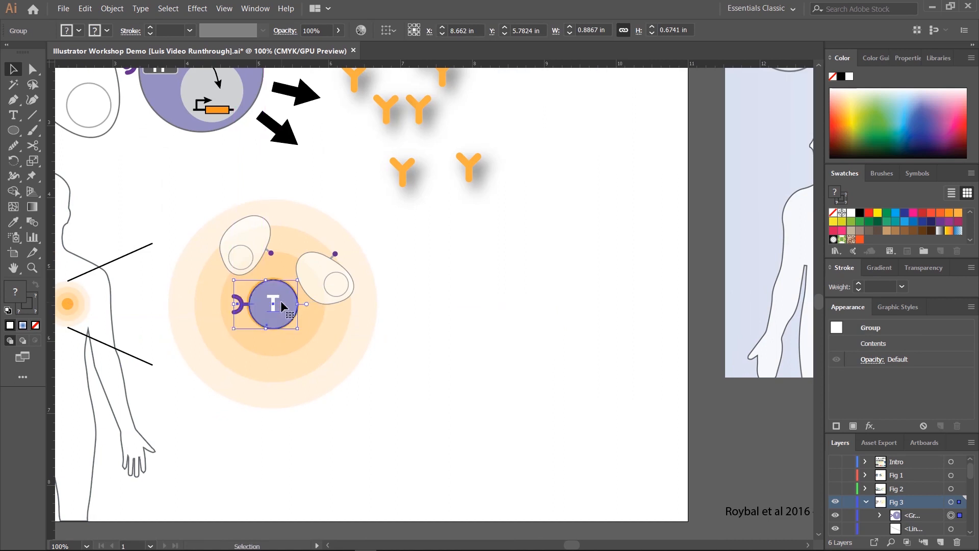
{"action": "left_click", "coordinate": [494, 350]}
Step: Move the upper-left semi-transparent cancer cell down beside the T cell so its purple ligand fits into the receptor, as in the reference
{"action": "left_click_drag", "start_coordinate": [543, 331], "coordinate": [326, 349]}
{"action": "left_click_drag", "start_coordinate": [661, 332], "coordinate": [507, 352]}
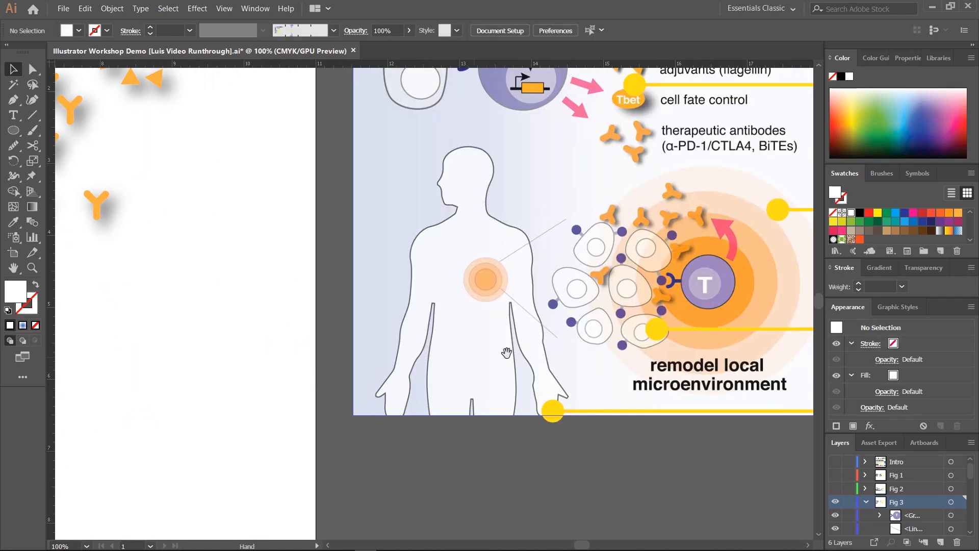
{"action": "left_click_drag", "start_coordinate": [357, 319], "coordinate": [589, 311]}
{"action": "left_click_drag", "start_coordinate": [221, 321], "coordinate": [436, 334]}
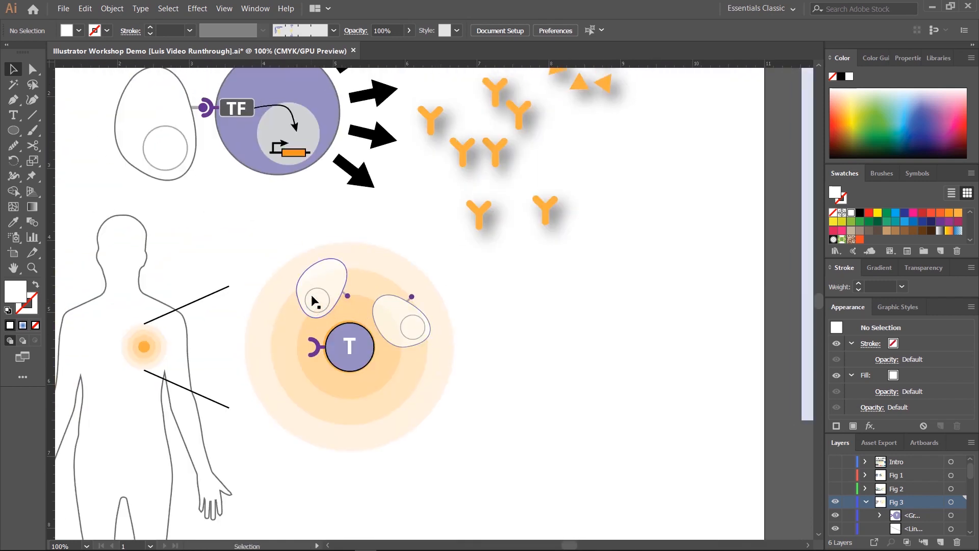
{"action": "left_click_drag", "start_coordinate": [324, 279], "coordinate": [285, 321]}
{"action": "left_click", "coordinate": [555, 286]}
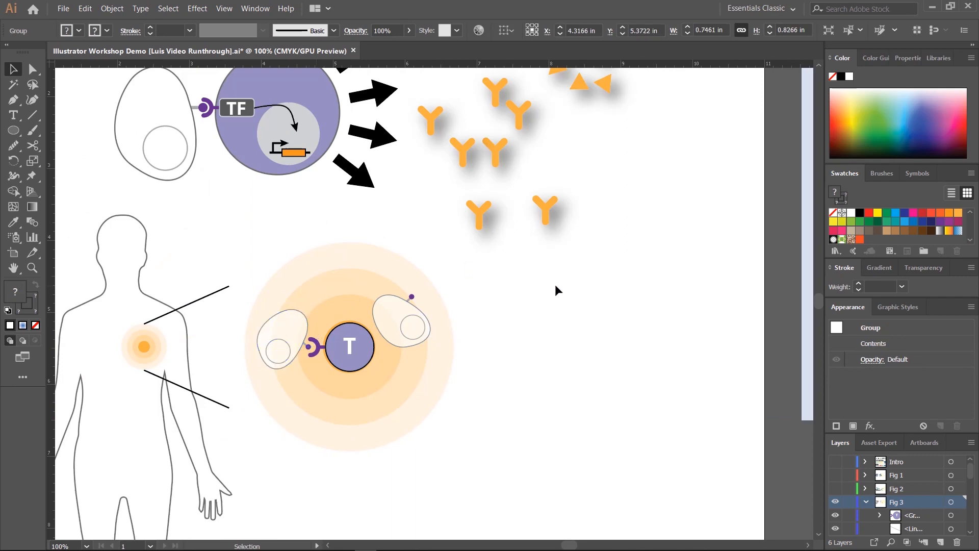
{"action": "left_click_drag", "start_coordinate": [614, 321], "coordinate": [280, 359]}
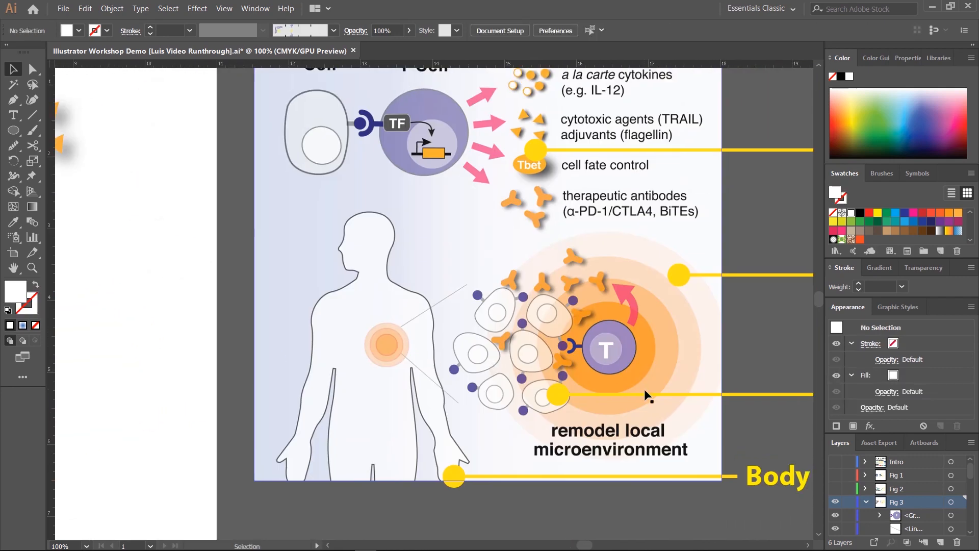
{"action": "scroll", "coordinate": [540, 301], "scroll_direction": "up", "scroll_amount": 2}
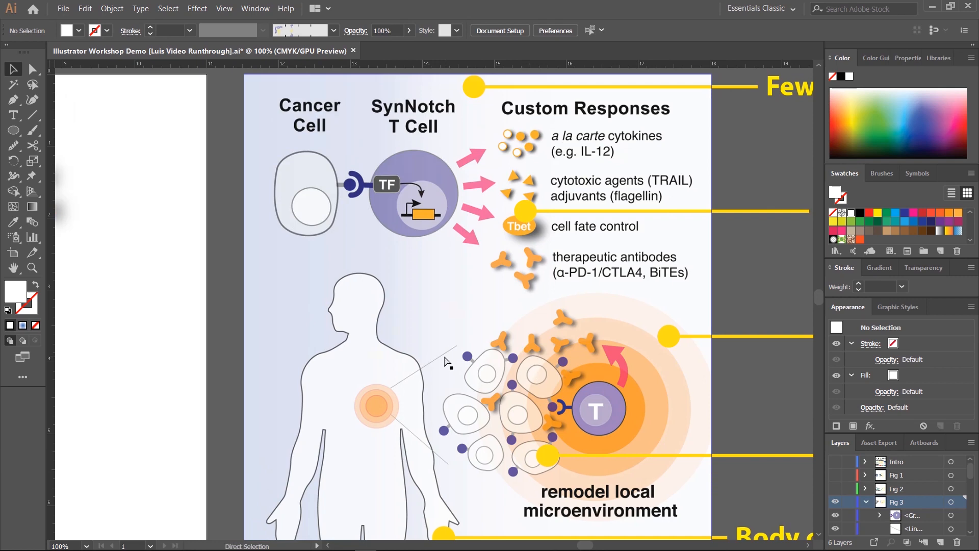
{"action": "key", "text": "ctrl+0"}
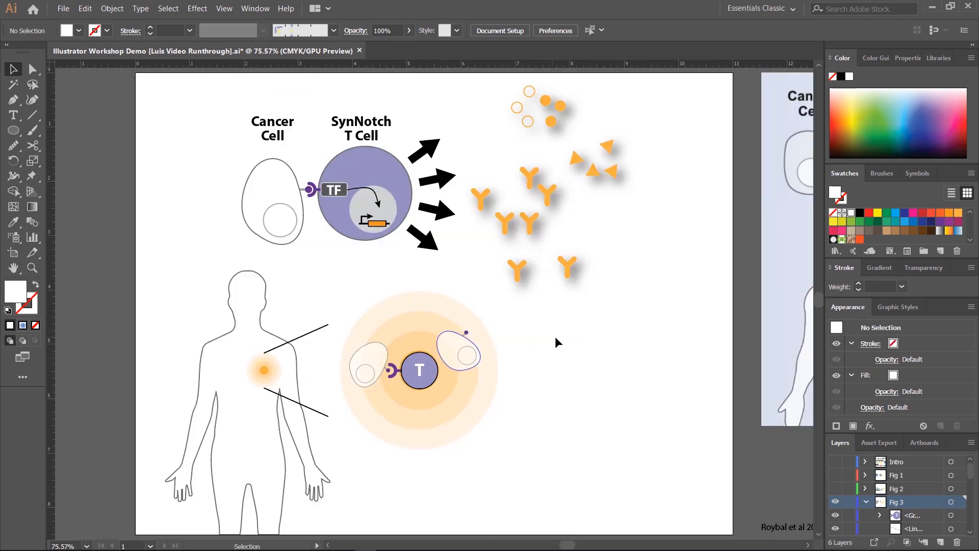